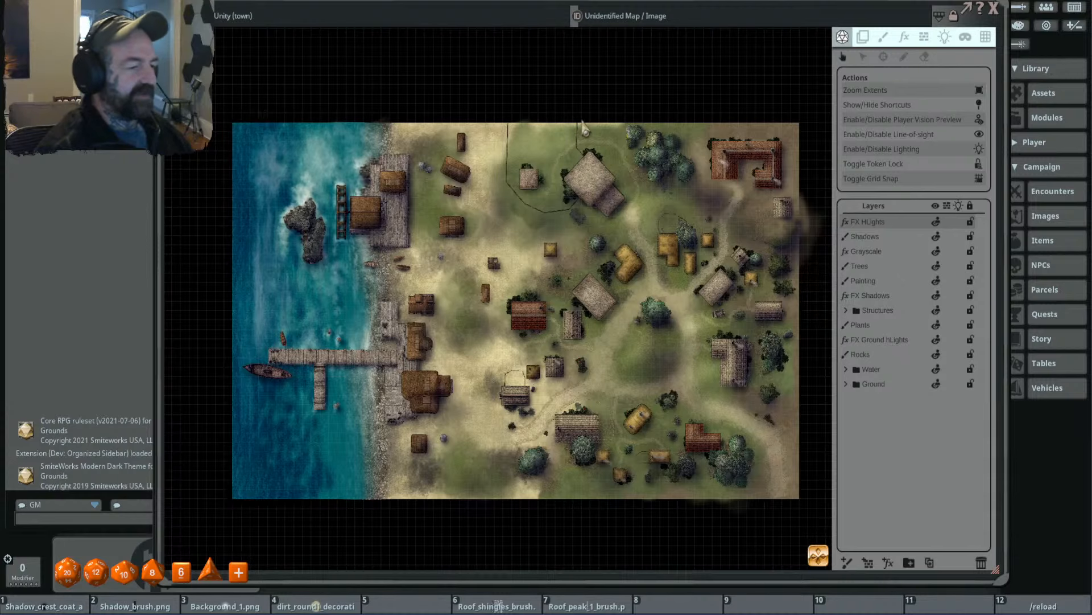
- Examine the large stone-roofed building near the town's northern edge and its surroundings, up close and in the context of the whole map
{"action": "scroll", "coordinate": [569, 182], "scroll_direction": "up", "scroll_amount": 4}
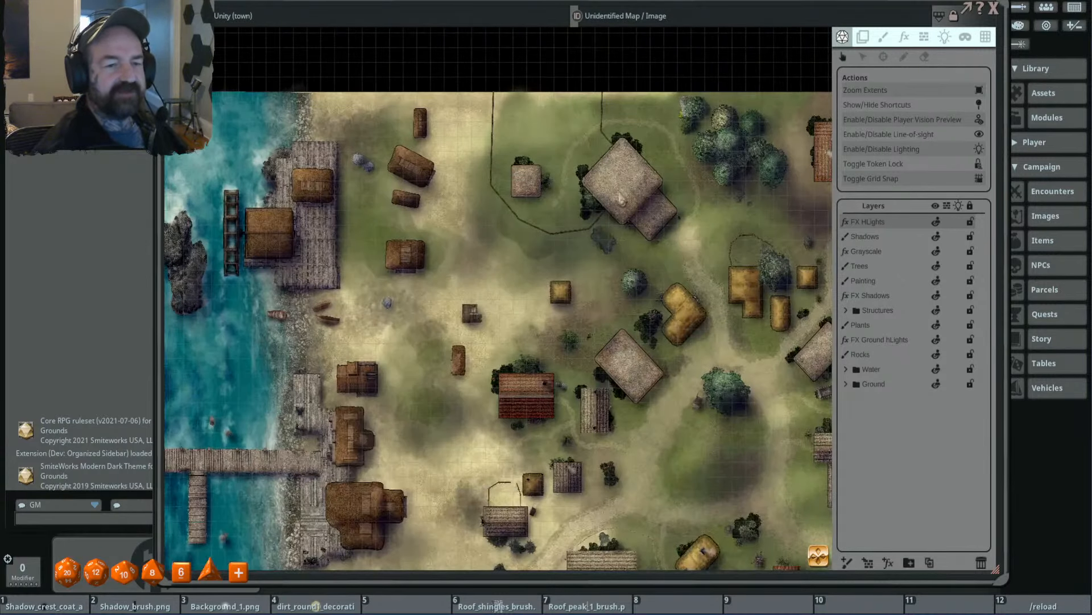
{"action": "scroll", "coordinate": [693, 202], "scroll_direction": "down", "scroll_amount": 4}
{"action": "scroll", "coordinate": [660, 203], "scroll_direction": "up", "scroll_amount": 4}
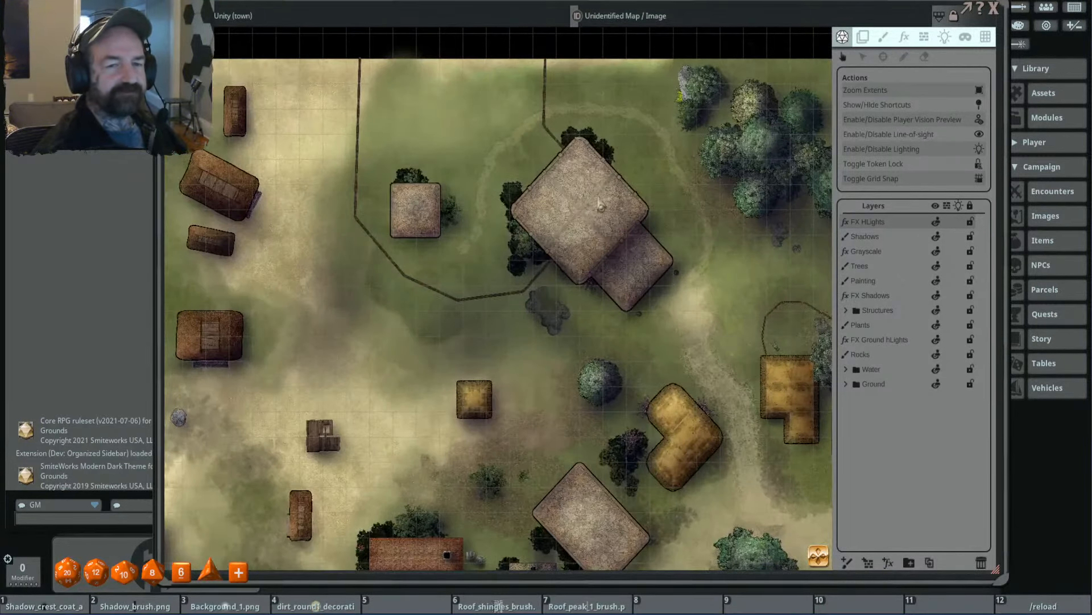
{"action": "scroll", "coordinate": [625, 205], "scroll_direction": "down", "scroll_amount": 1}
{"action": "scroll", "coordinate": [626, 207], "scroll_direction": "down", "scroll_amount": 2}
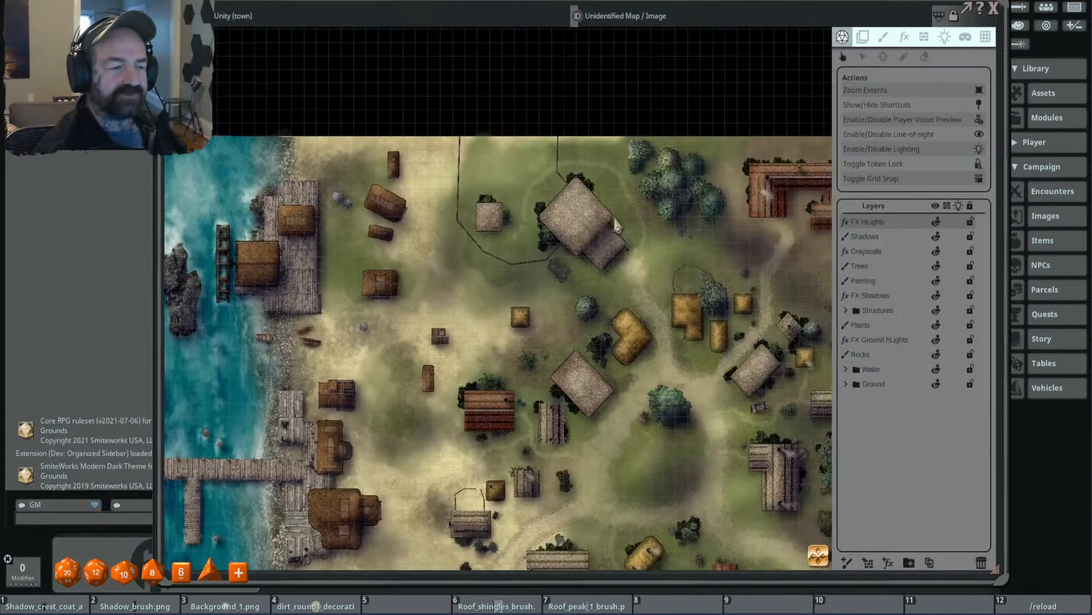
{"action": "scroll", "coordinate": [580, 211], "scroll_direction": "up", "scroll_amount": 4}
{"action": "scroll", "coordinate": [620, 285], "scroll_direction": "down", "scroll_amount": 5}
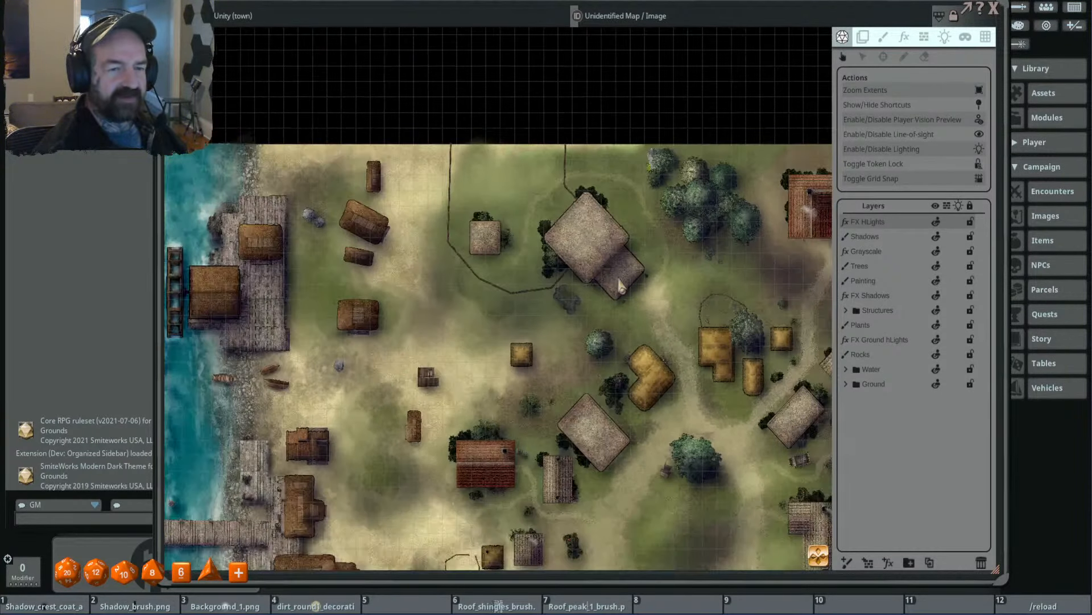
{"action": "left_click_drag", "start_coordinate": [608, 276], "coordinate": [575, 265]}
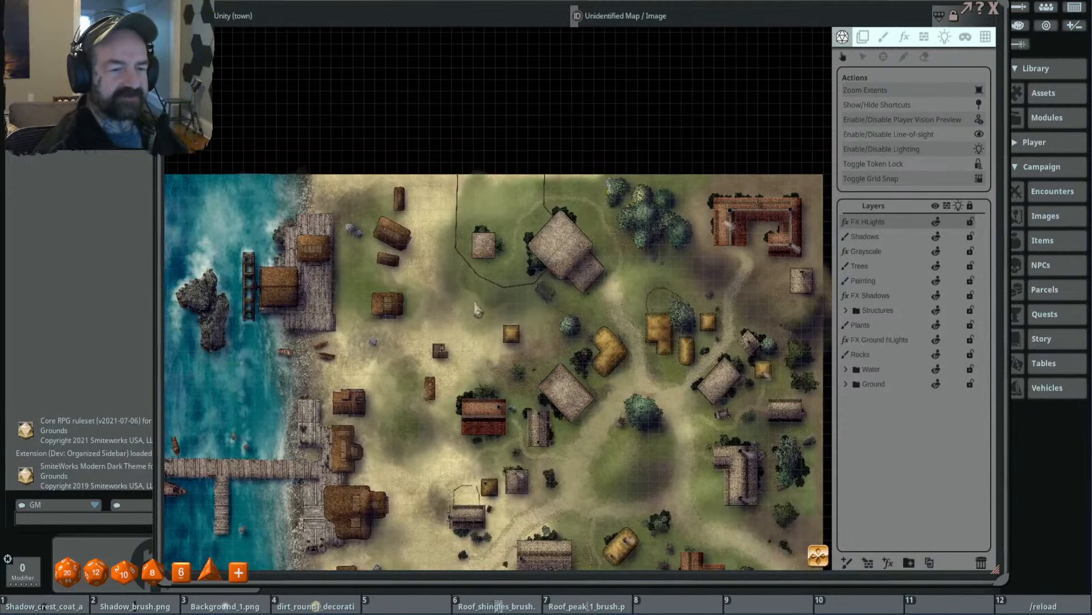
{"action": "scroll", "coordinate": [561, 240], "scroll_direction": "up", "scroll_amount": 2}
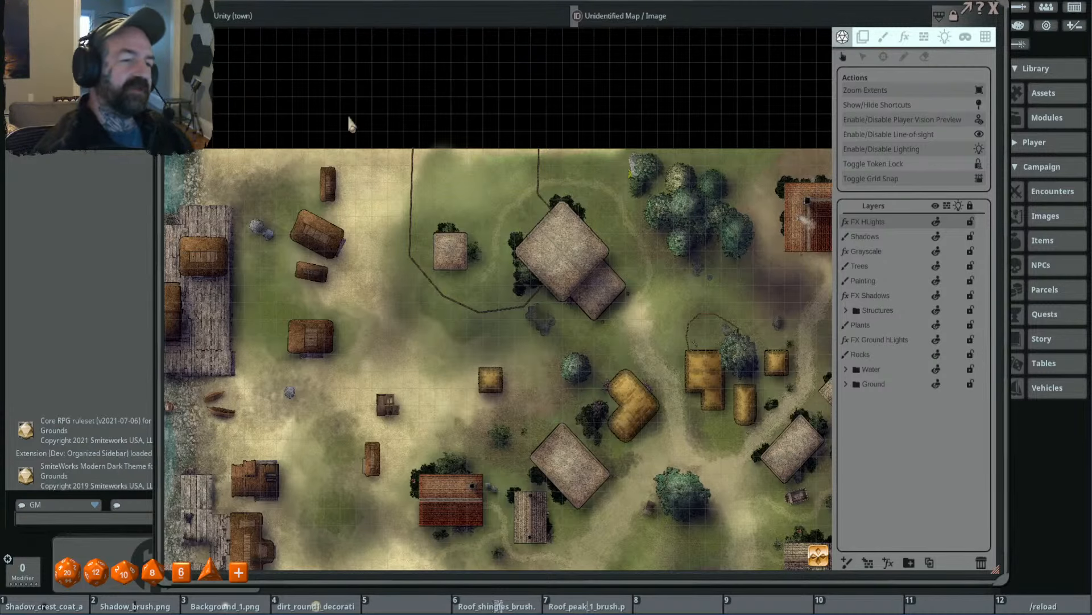
{"action": "scroll", "coordinate": [576, 287], "scroll_direction": "up", "scroll_amount": 4}
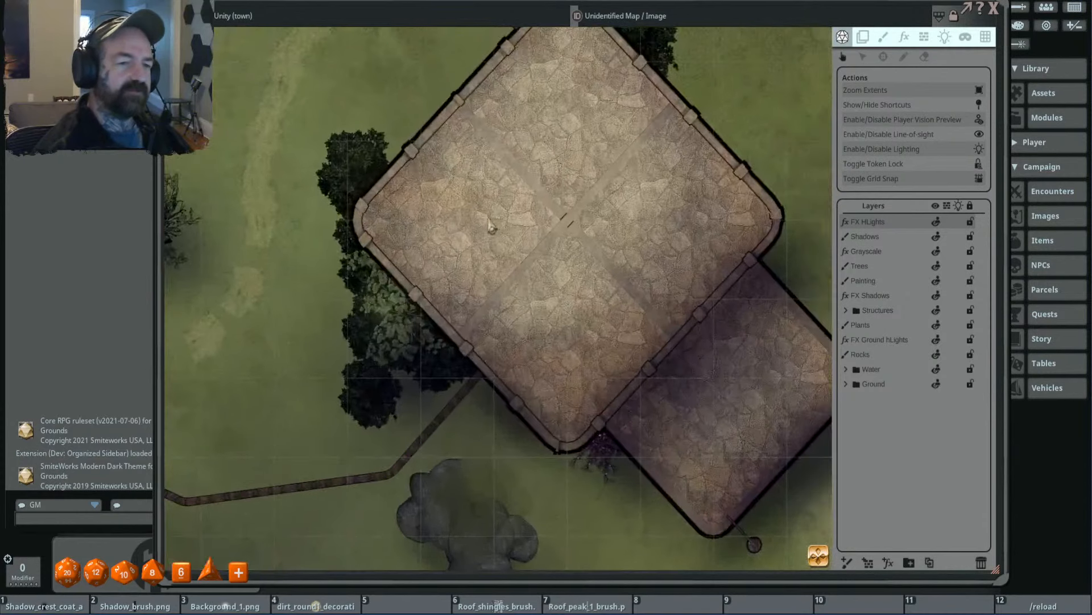
{"action": "scroll", "coordinate": [478, 261], "scroll_direction": "down", "scroll_amount": 2}
{"action": "scroll", "coordinate": [433, 282], "scroll_direction": "down", "scroll_amount": 1}
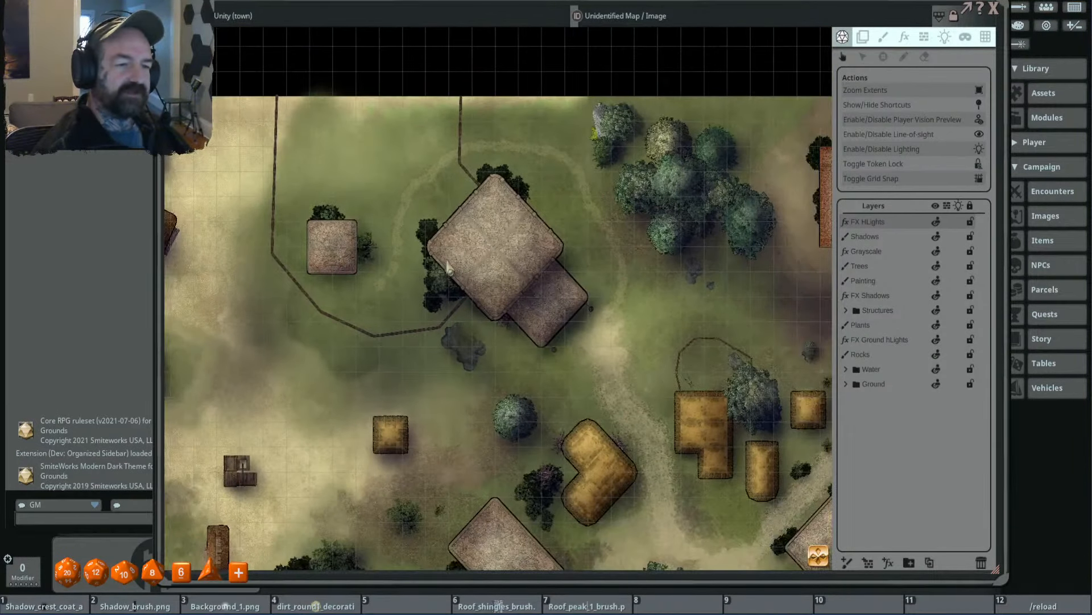
{"action": "scroll", "coordinate": [398, 262], "scroll_direction": "down", "scroll_amount": 2}
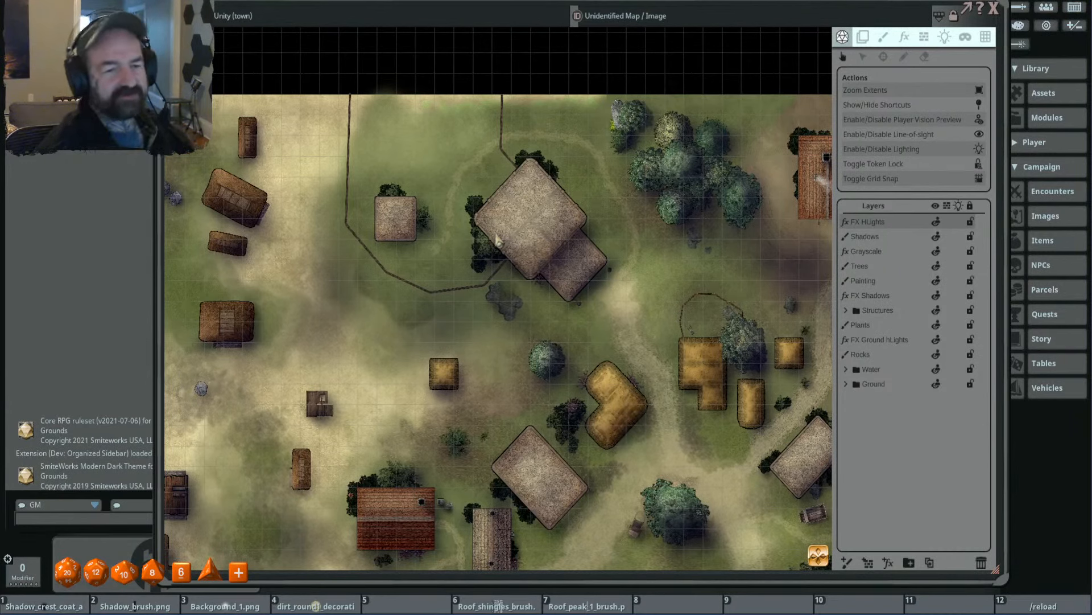
{"action": "scroll", "coordinate": [557, 244], "scroll_direction": "down", "scroll_amount": 3}
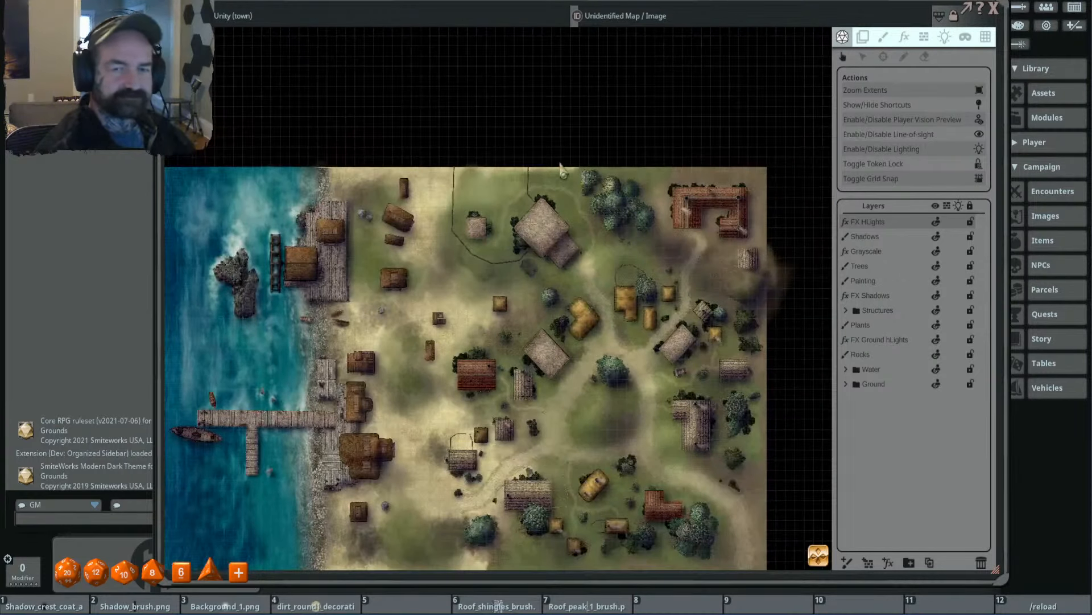
- Close the town map and duplicate the Town of Unity (town) entry in the campaign's image list
{"action": "left_click", "coordinate": [993, 8]}
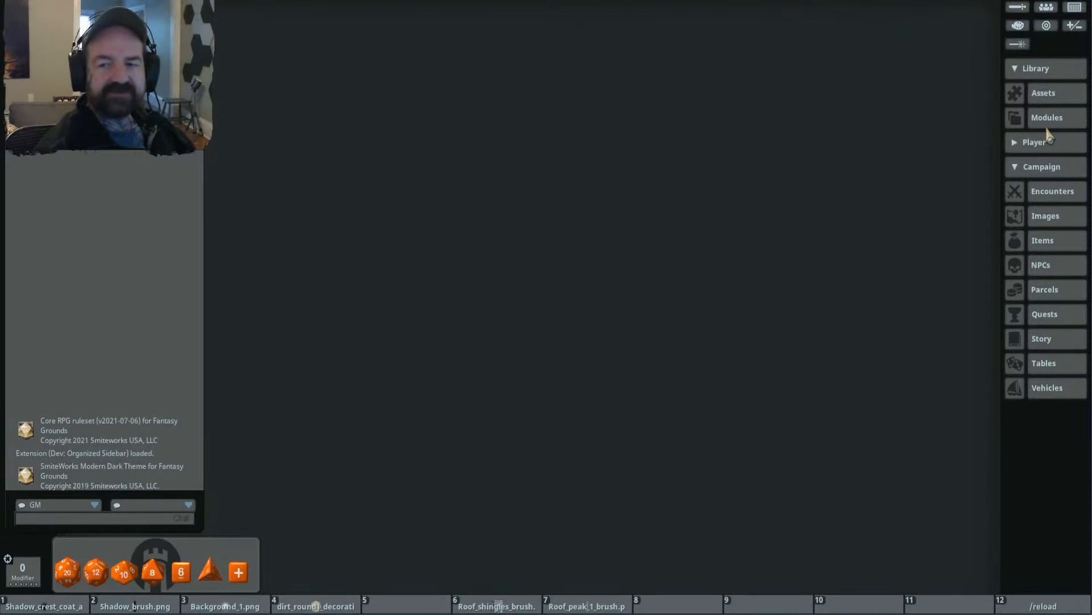
{"action": "left_click", "coordinate": [1057, 219]}
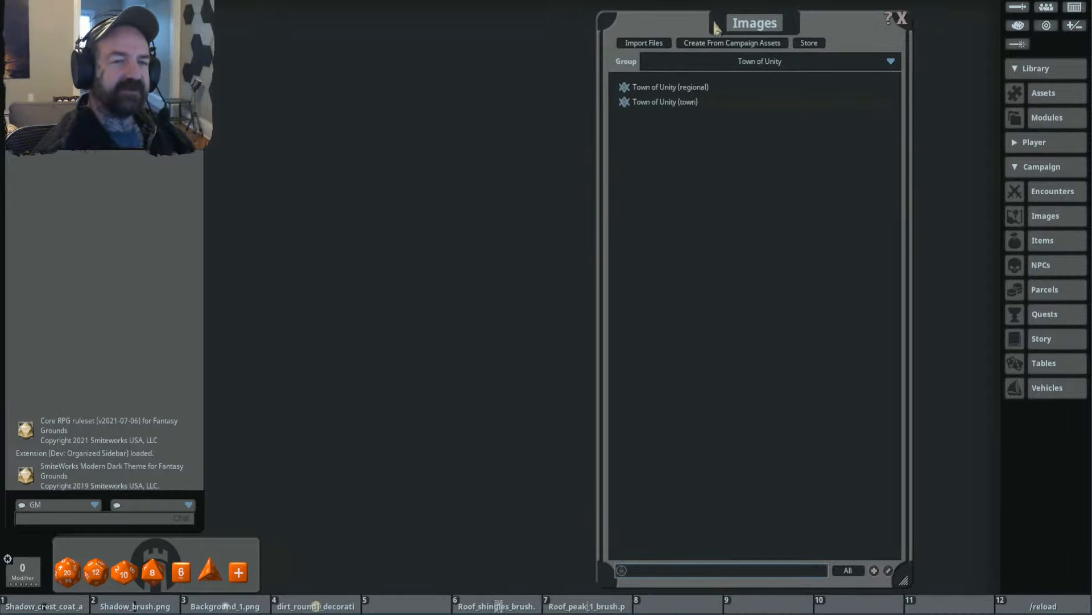
{"action": "left_click_drag", "start_coordinate": [718, 26], "coordinate": [548, 22]}
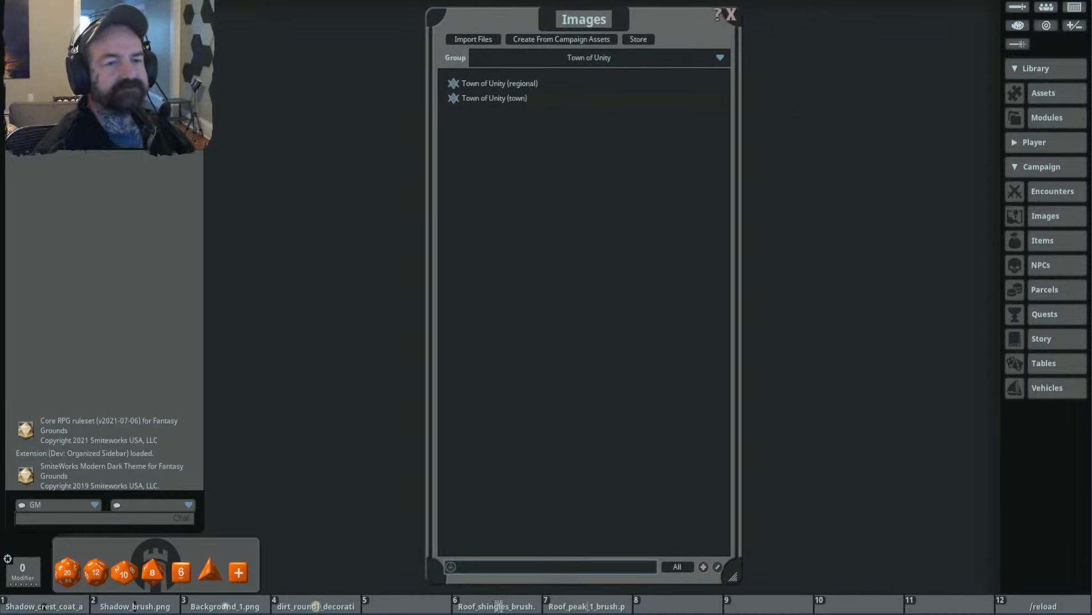
{"action": "left_click_drag", "start_coordinate": [576, 21], "coordinate": [610, 27]}
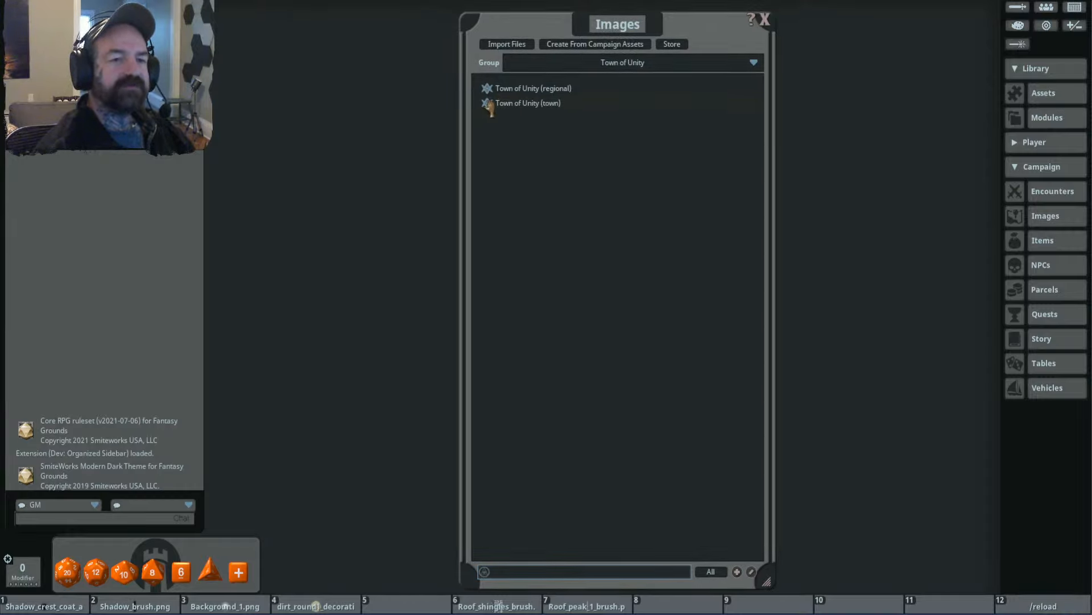
{"action": "left_click_drag", "start_coordinate": [489, 109], "coordinate": [597, 210]}
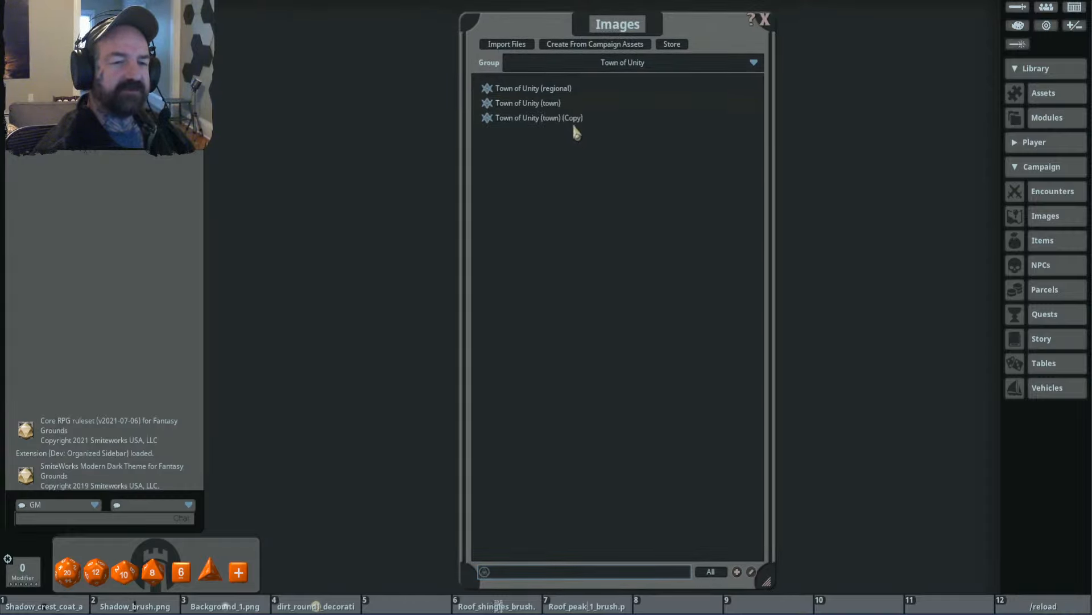
- Open Town of Unity (town) (Copy) in an enlarged window and unlock the map for editing
{"action": "left_click", "coordinate": [491, 119]}
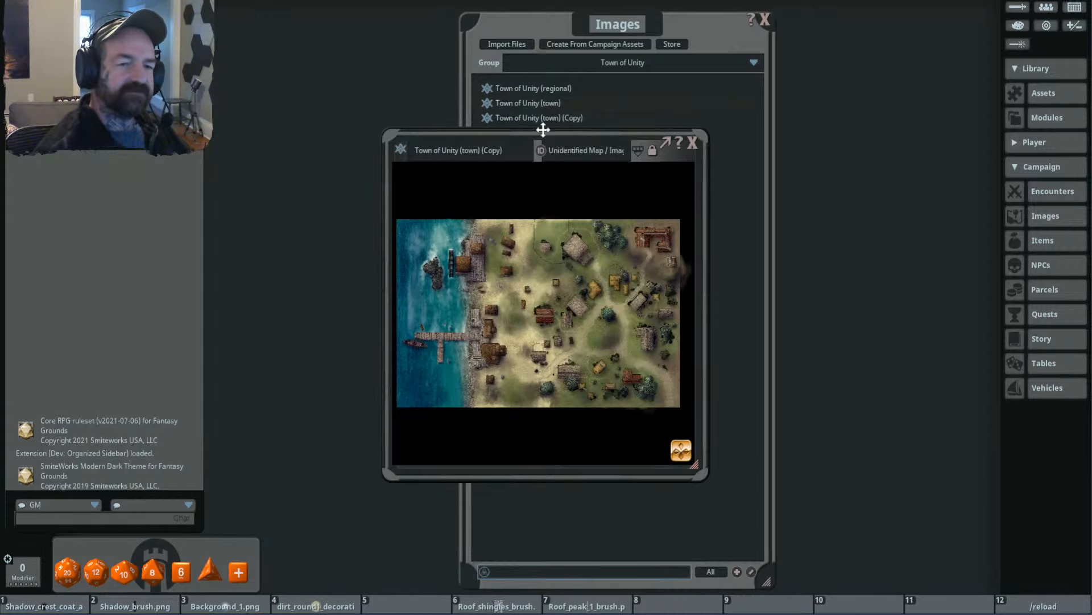
{"action": "left_click_drag", "start_coordinate": [541, 130], "coordinate": [311, 43]}
{"action": "left_click_drag", "start_coordinate": [468, 380], "coordinate": [1047, 603]}
{"action": "scroll", "coordinate": [664, 370], "scroll_direction": "up", "scroll_amount": 3}
{"action": "left_click_drag", "start_coordinate": [645, 246], "coordinate": [661, 278]}
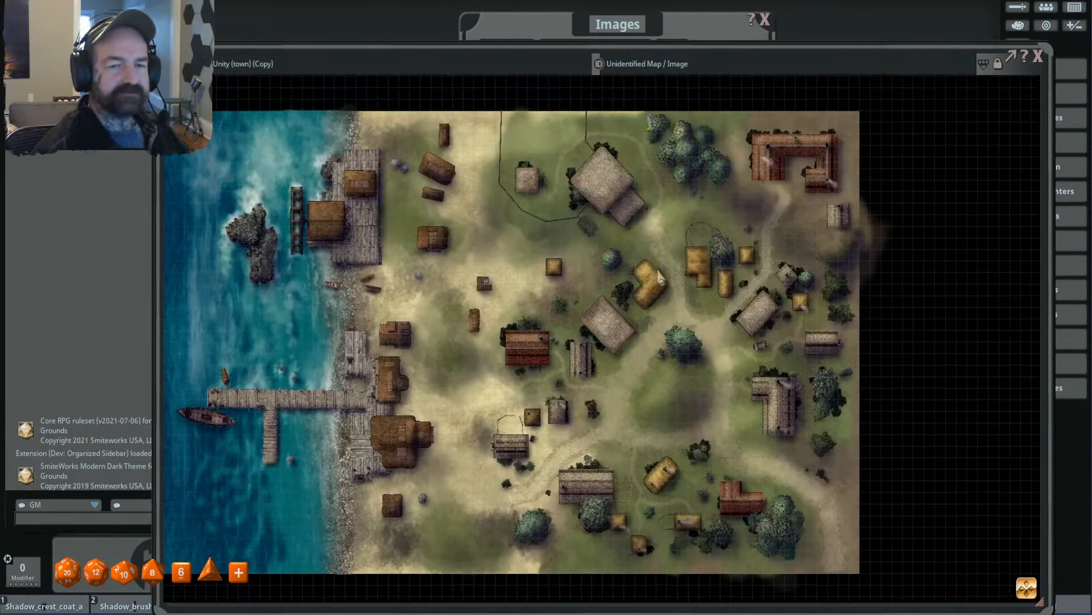
{"action": "left_click", "coordinate": [1000, 65]}
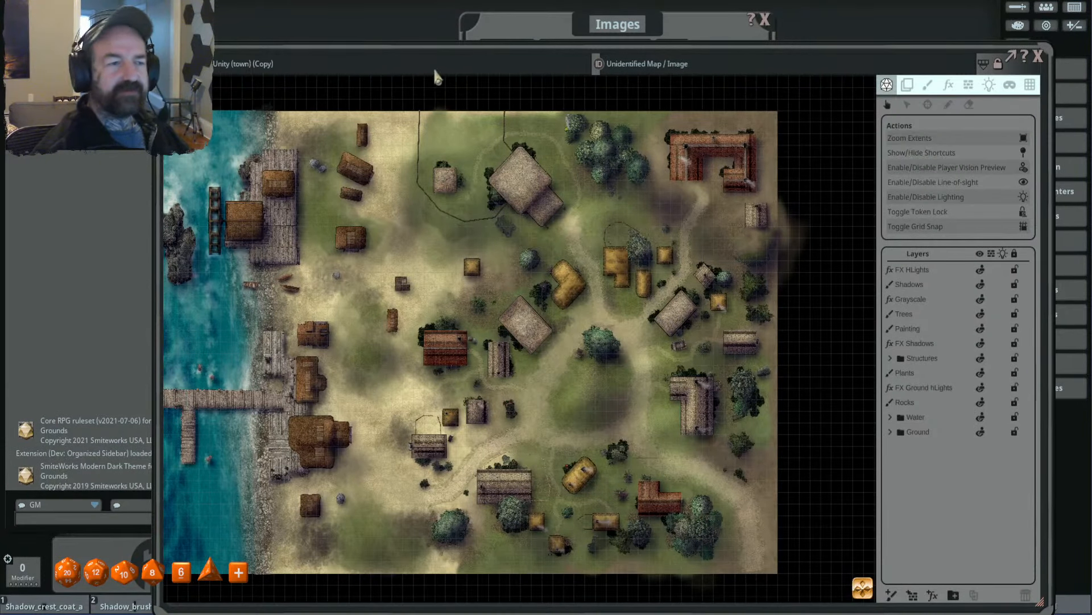
- Rename the copied map to Town of Unity (Temple)
{"action": "left_click_drag", "start_coordinate": [346, 73], "coordinate": [236, 80]}
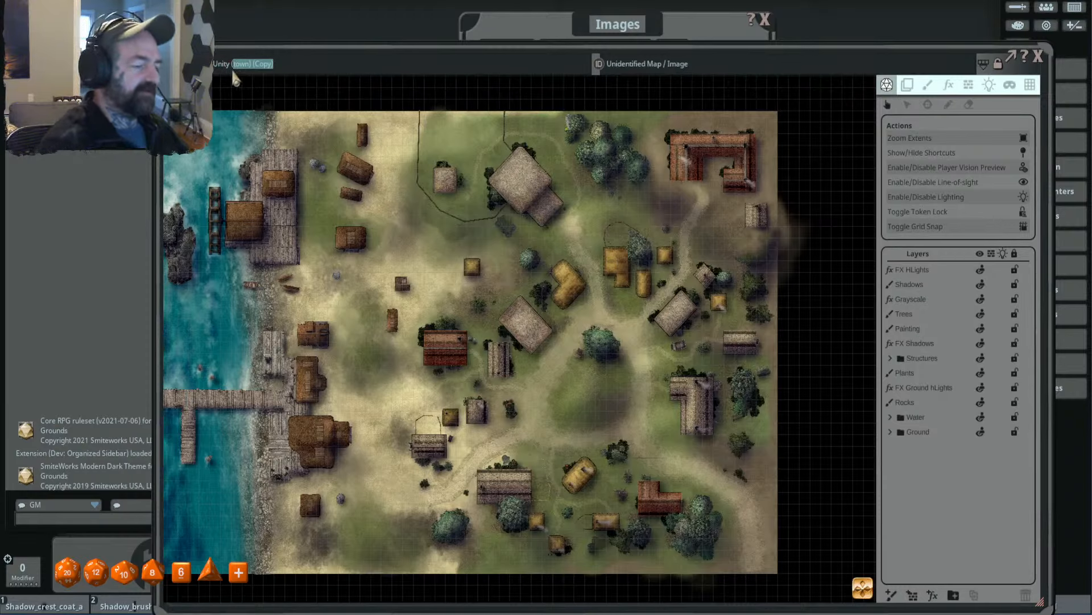
{"action": "key", "text": "BackSpace"}
{"action": "type", "text": "Temp"}
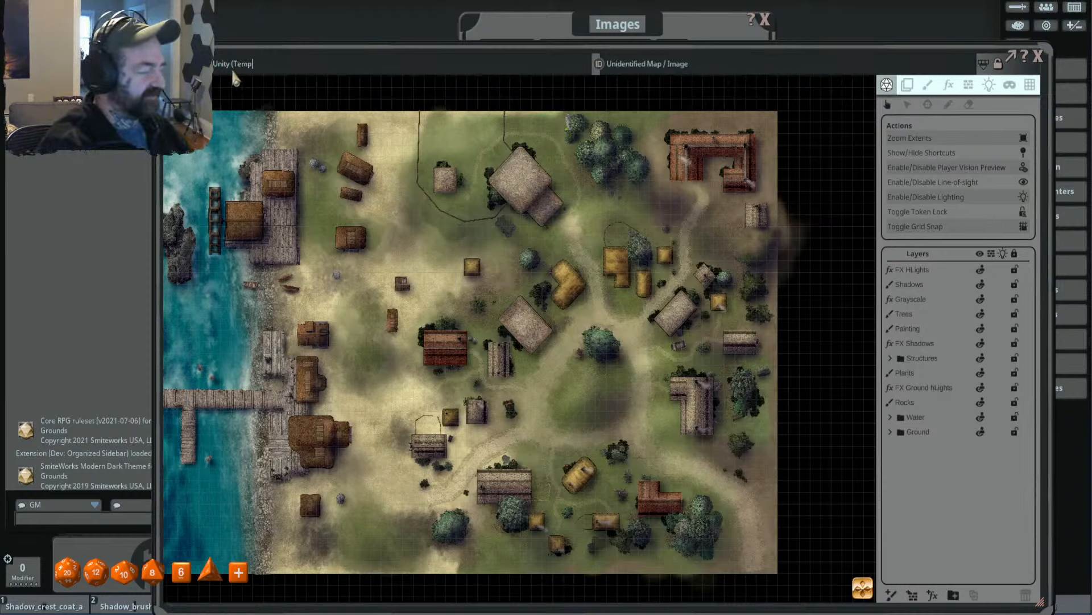
{"action": "type", "text": "le)"}
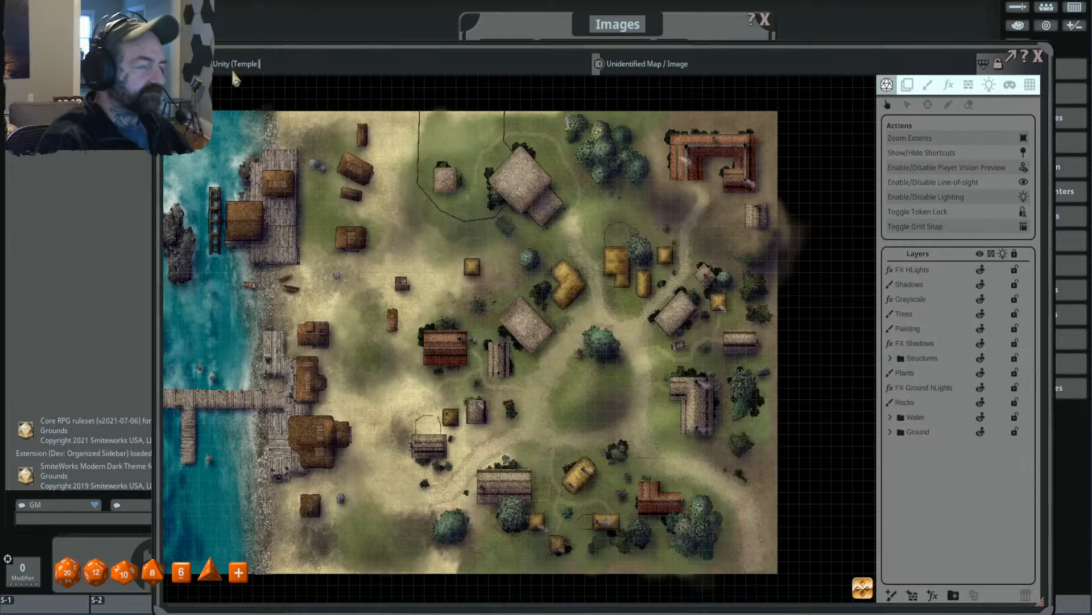
- Open the original Town of Unity (town) map alongside the copy to compare them, and return to the Temple map
{"action": "left_click_drag", "start_coordinate": [323, 51], "coordinate": [256, 84]}
{"action": "left_click", "coordinate": [596, 24]}
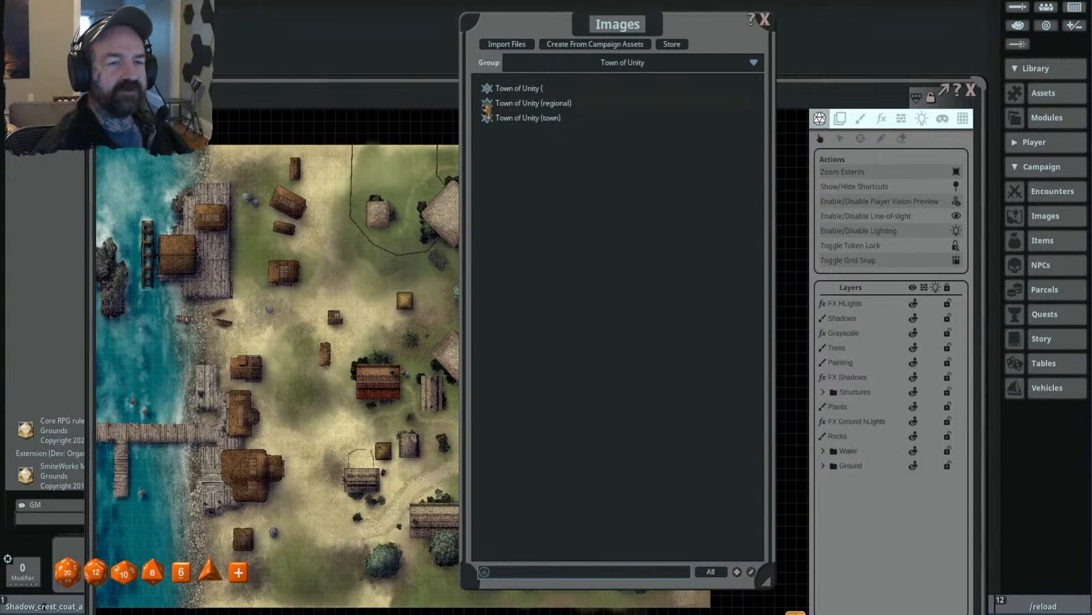
{"action": "left_click", "coordinate": [481, 103]}
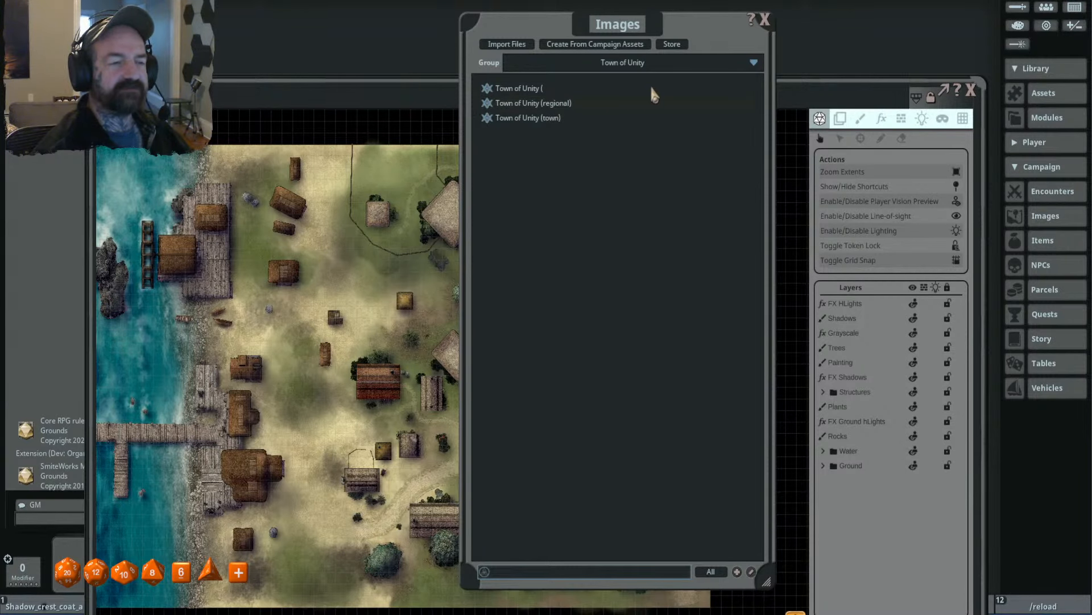
{"action": "left_click", "coordinate": [925, 22]}
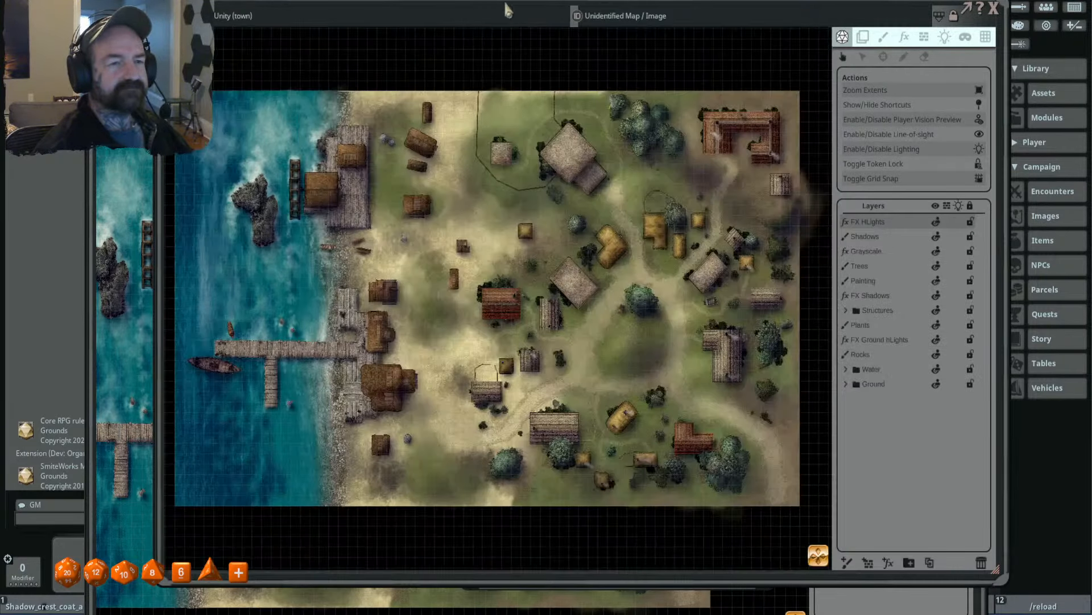
{"action": "left_click_drag", "start_coordinate": [500, 3], "coordinate": [643, 16]}
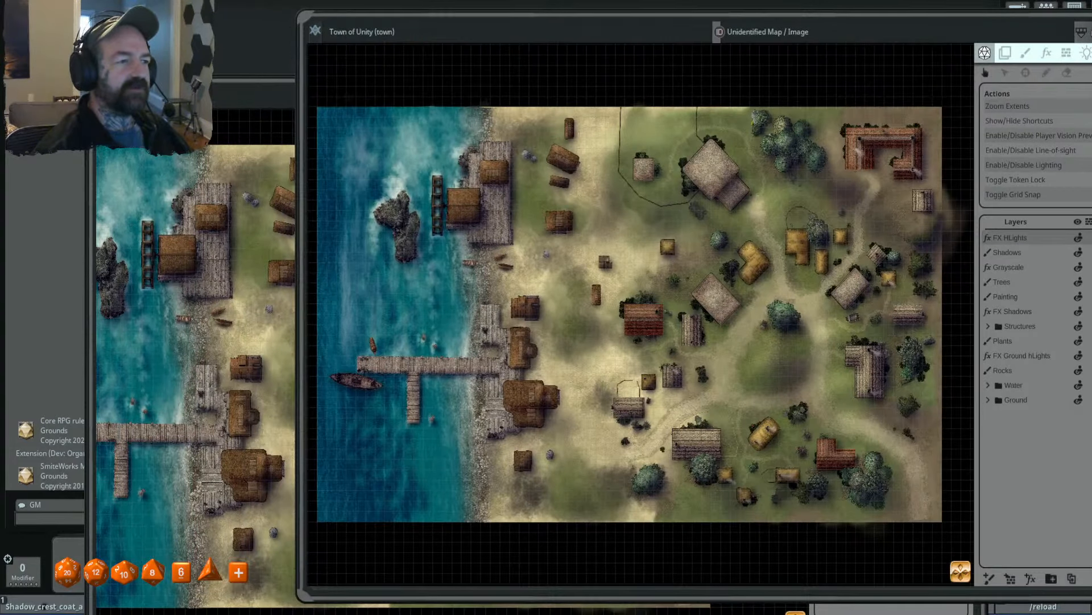
{"action": "left_click", "coordinate": [240, 212]}
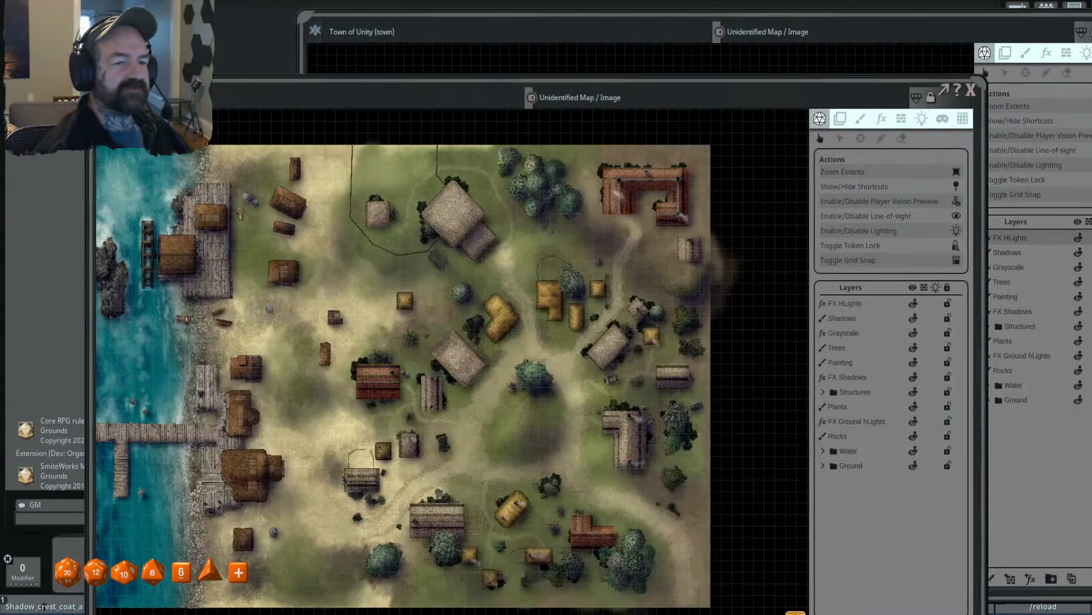
{"action": "left_click", "coordinate": [522, 55]}
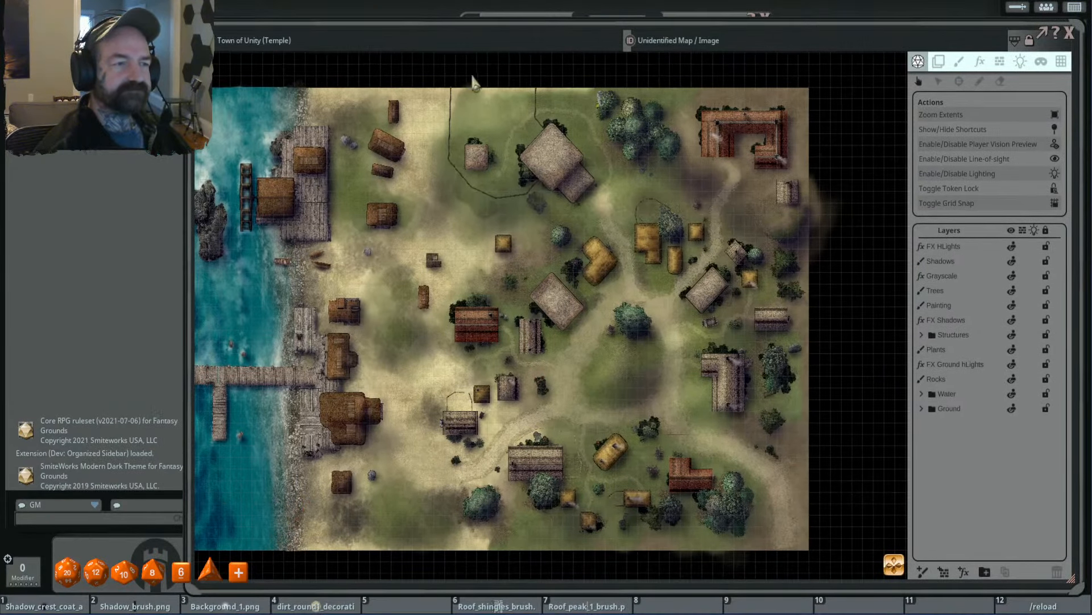
{"action": "left_click", "coordinate": [412, 40]}
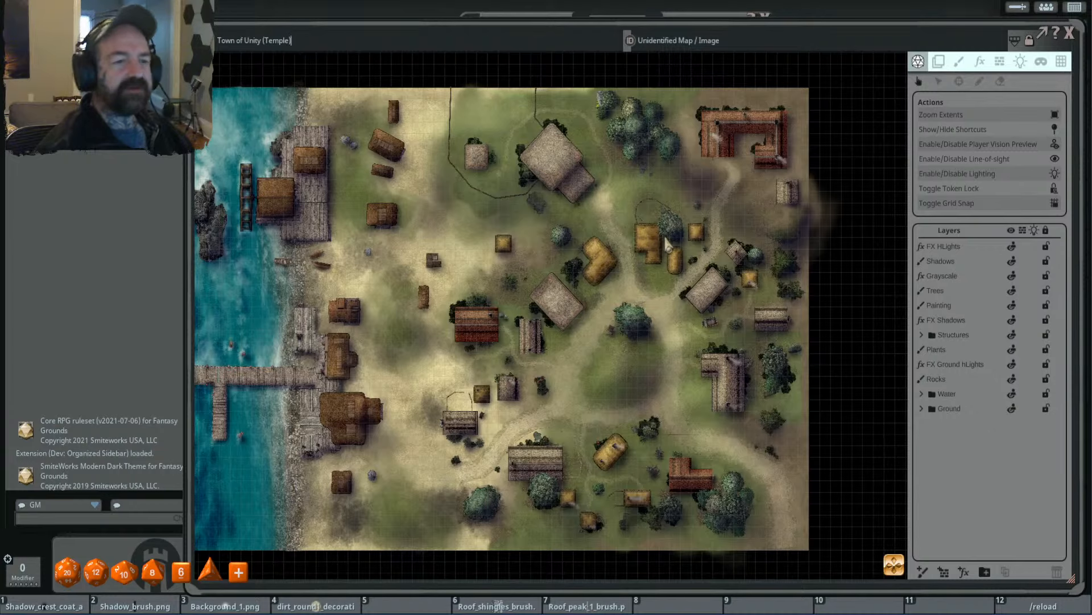
- Expand the Ground layer folder of the Temple map and switch to editing its image tiles
{"action": "left_click", "coordinate": [966, 411]}
{"action": "left_click", "coordinate": [921, 409]}
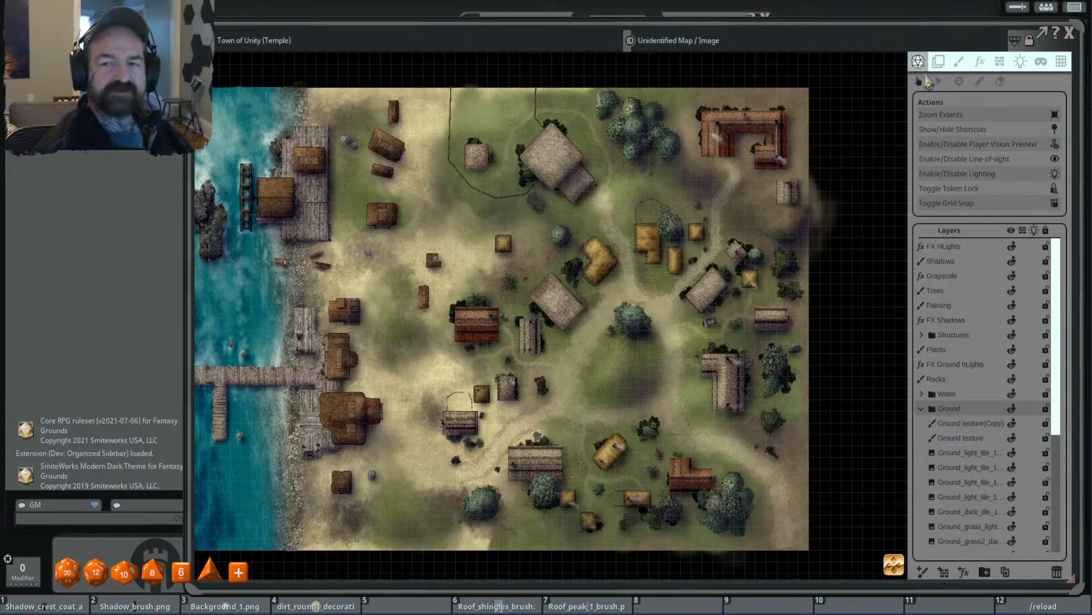
{"action": "left_click", "coordinate": [938, 61]}
- Select the ground tiles around the large stone-roofed building one after another to check the area each covers
{"action": "left_click", "coordinate": [494, 130]}
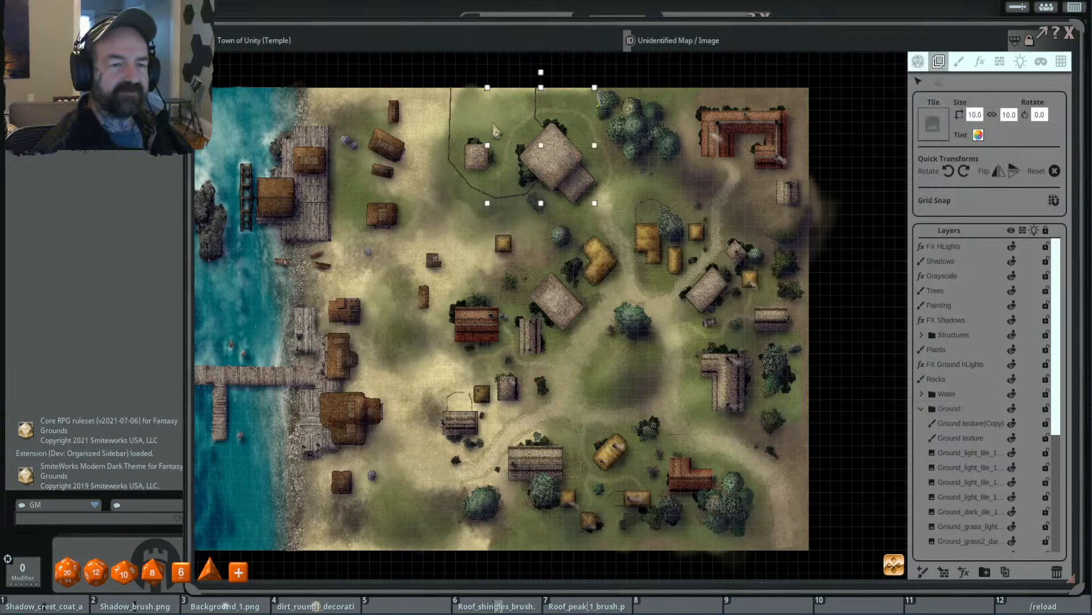
{"action": "left_click", "coordinate": [443, 126]}
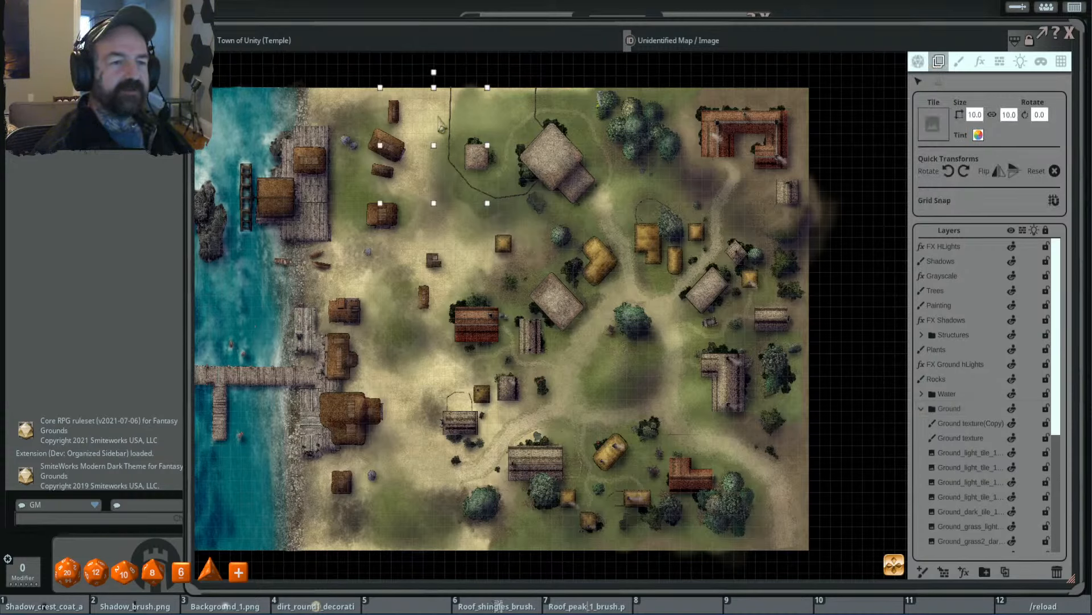
{"action": "left_click", "coordinate": [473, 223]}
{"action": "left_click", "coordinate": [571, 223]}
{"action": "left_click", "coordinate": [629, 198]}
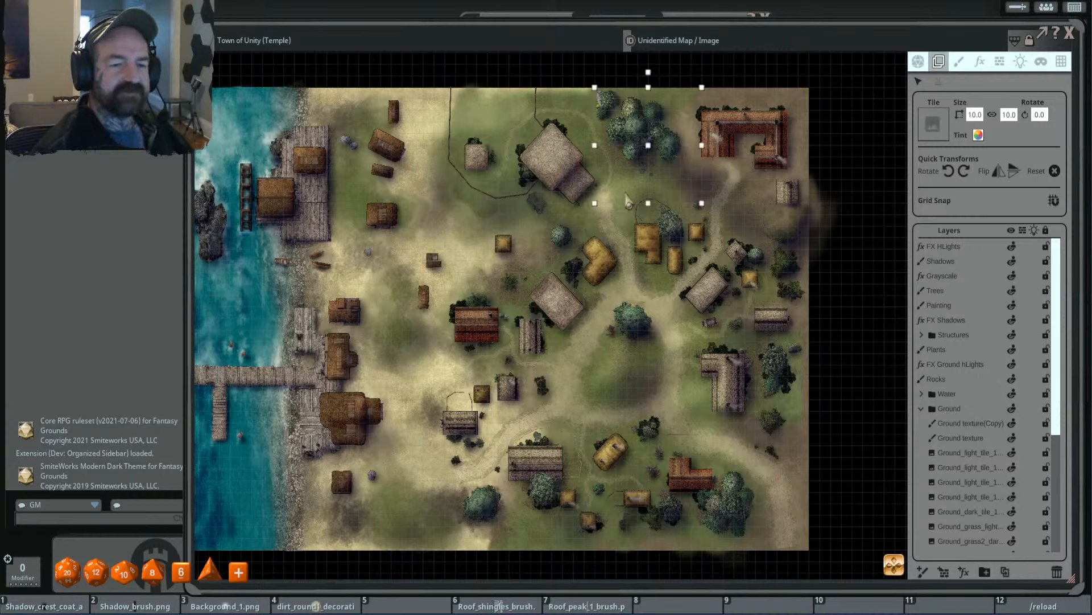
{"action": "left_click", "coordinate": [630, 217]}
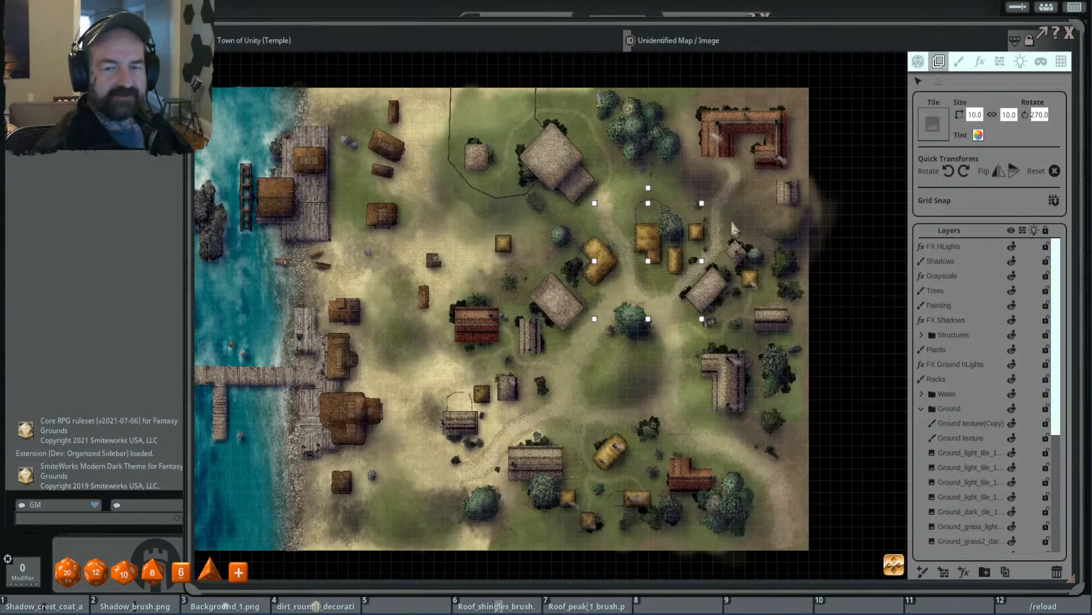
- Delete the Water layer folder so that only the land part of the Temple map remains
{"action": "scroll", "coordinate": [562, 223], "scroll_direction": "down", "scroll_amount": 3}
{"action": "left_click_drag", "start_coordinate": [562, 223], "coordinate": [551, 208]}
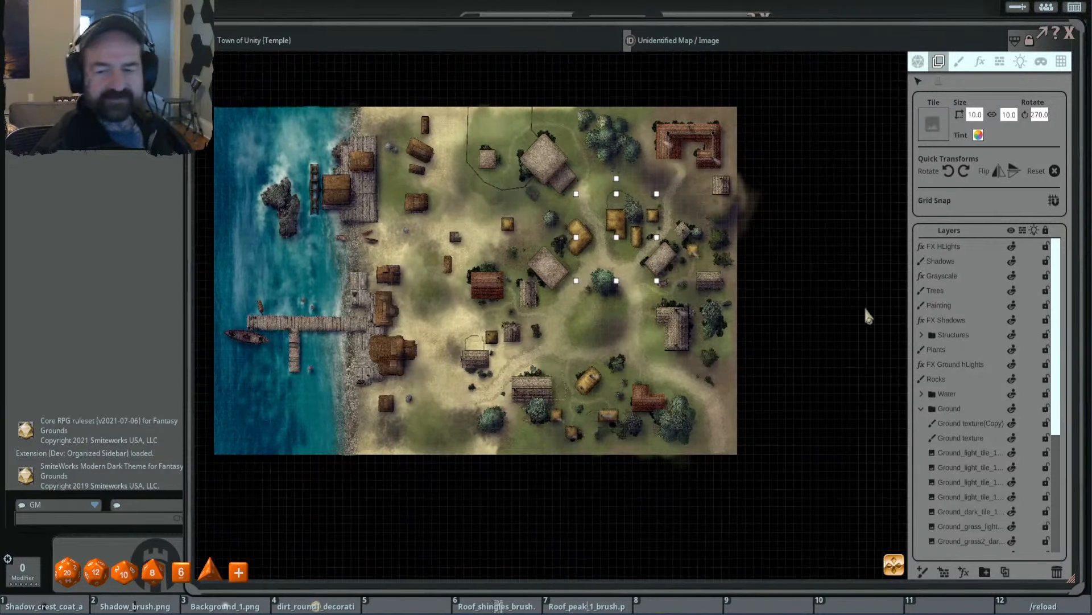
{"action": "left_click", "coordinate": [953, 396]}
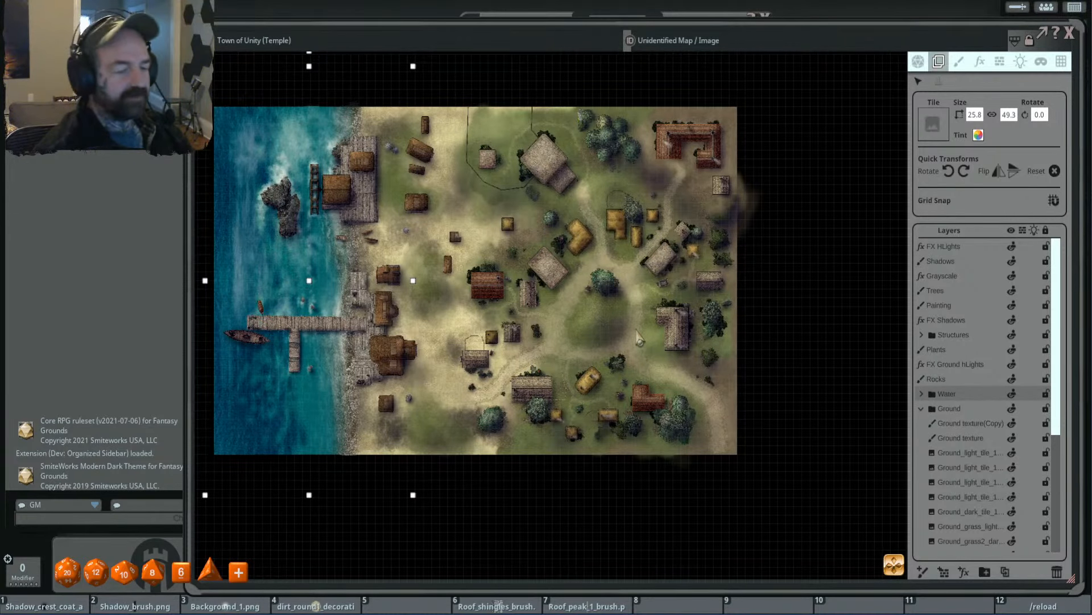
{"action": "key", "text": "Delete"}
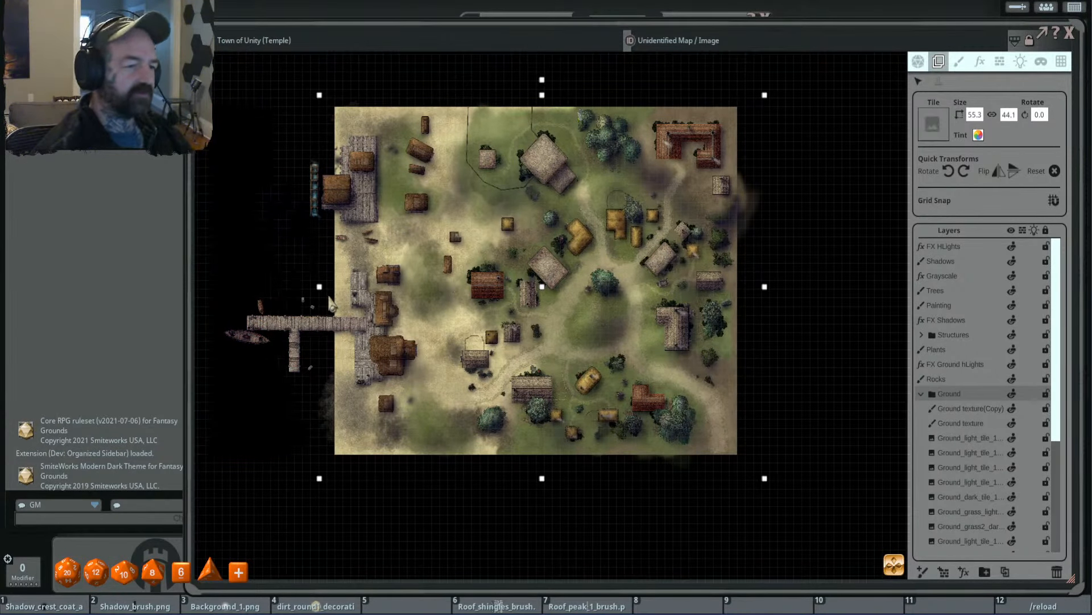
{"action": "left_click_drag", "start_coordinate": [639, 340], "coordinate": [669, 342]}
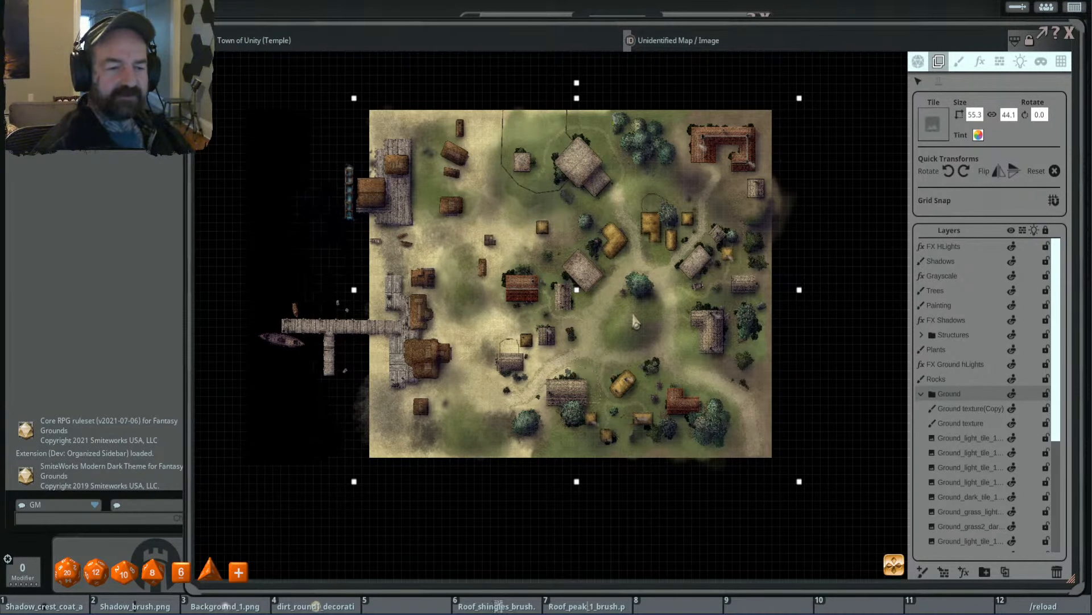
{"action": "left_click_drag", "start_coordinate": [594, 331], "coordinate": [565, 322]}
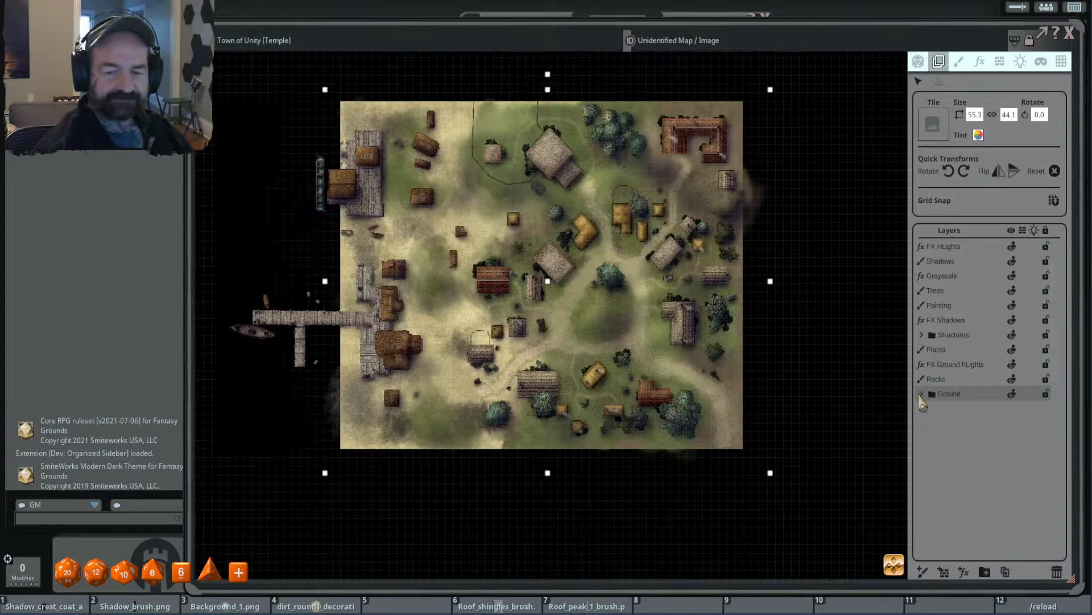
- Delete the Ground_grass2_dark tile and the Ground_dark_tile above it along the middle of the map's east edge
{"action": "scroll", "coordinate": [971, 448], "scroll_direction": "down", "scroll_amount": 5}
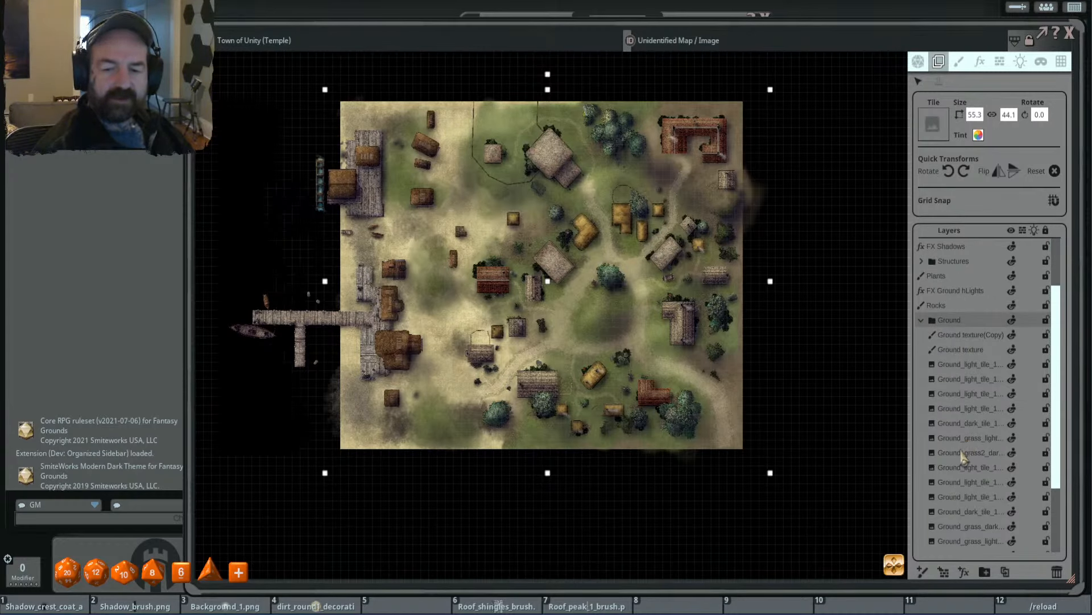
{"action": "scroll", "coordinate": [962, 467], "scroll_direction": "down", "scroll_amount": 1}
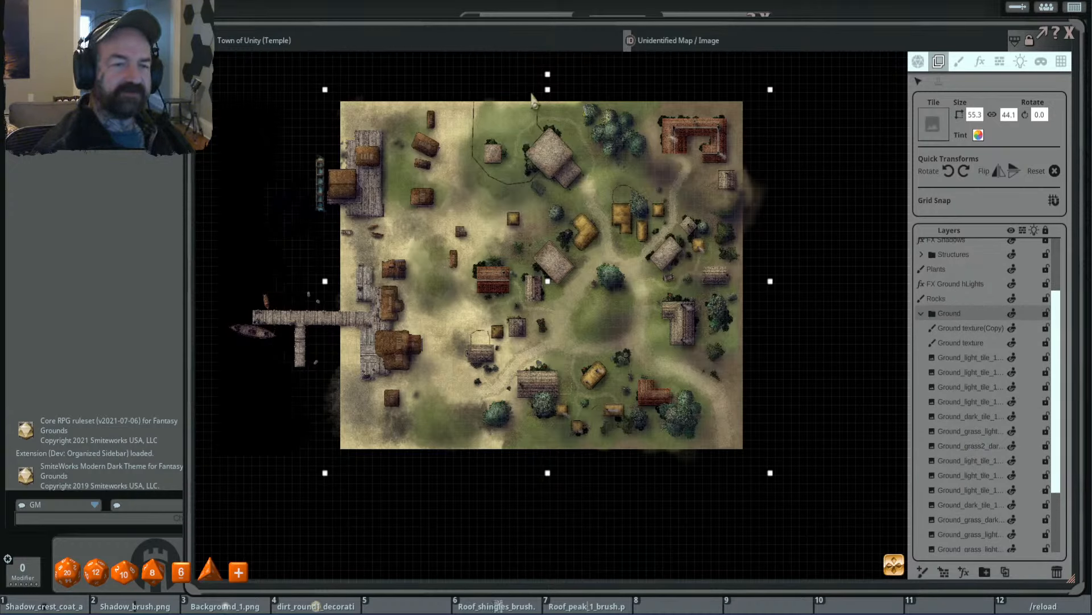
{"action": "left_click", "coordinate": [563, 114]}
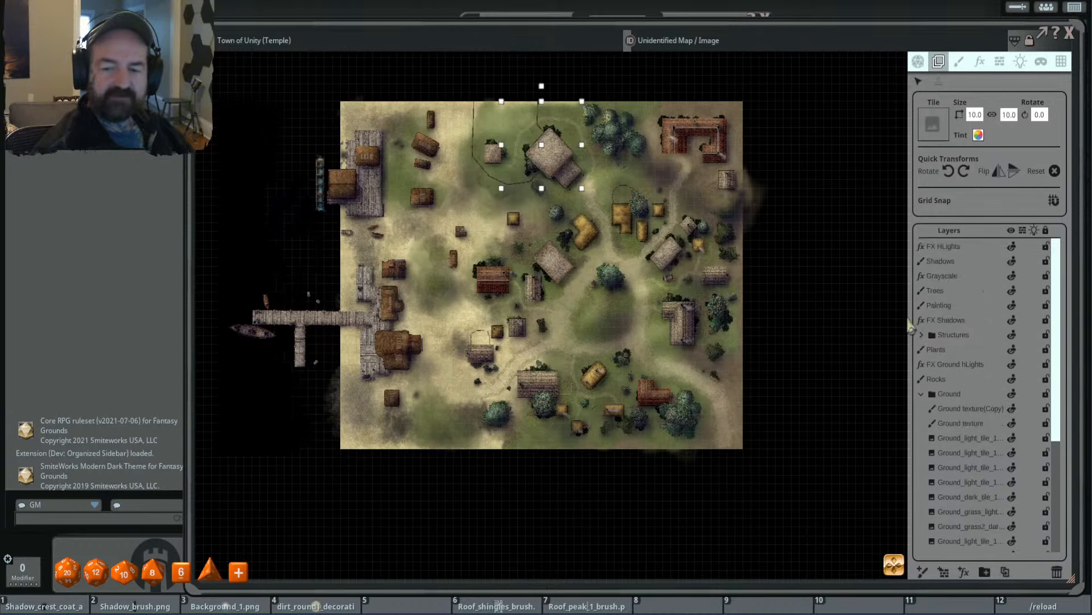
{"action": "scroll", "coordinate": [959, 322], "scroll_direction": "down", "scroll_amount": 10}
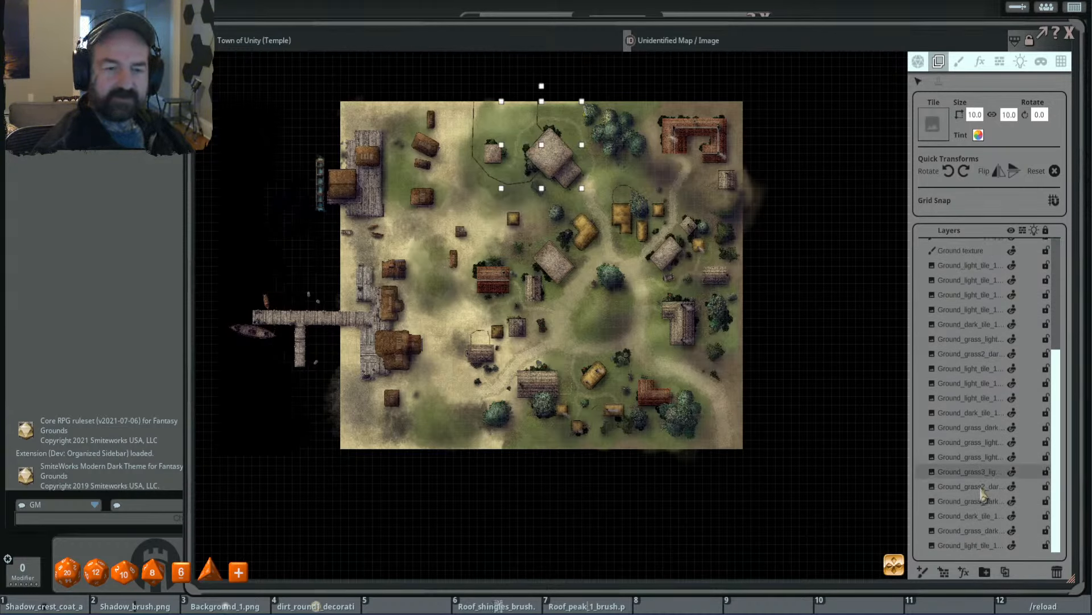
{"action": "left_click", "coordinate": [981, 488]}
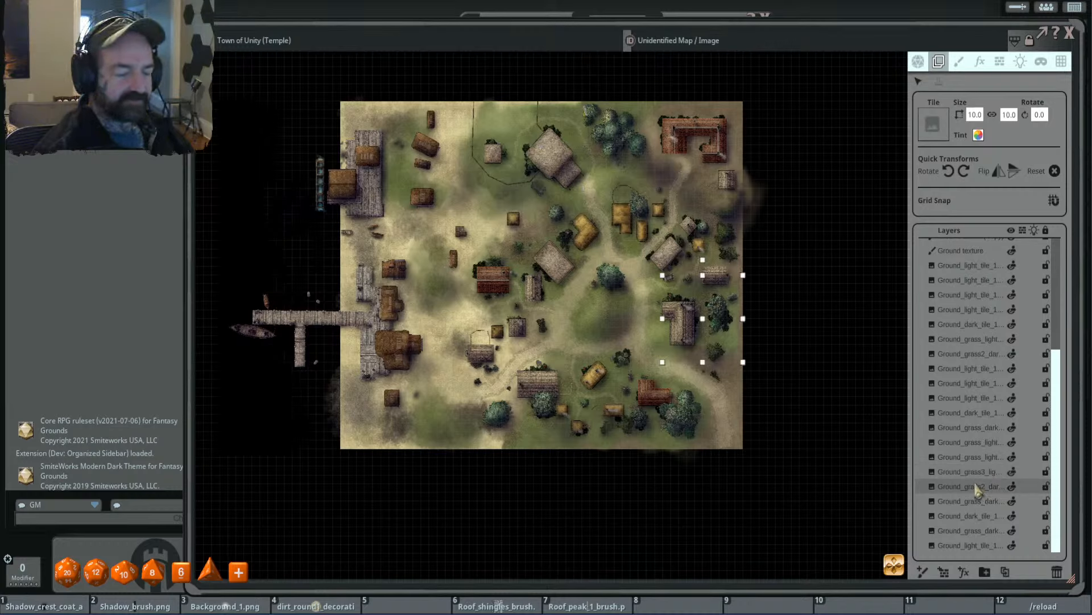
{"action": "key", "text": "Delete"}
{"action": "left_click", "coordinate": [973, 499]}
{"action": "left_click", "coordinate": [974, 521]}
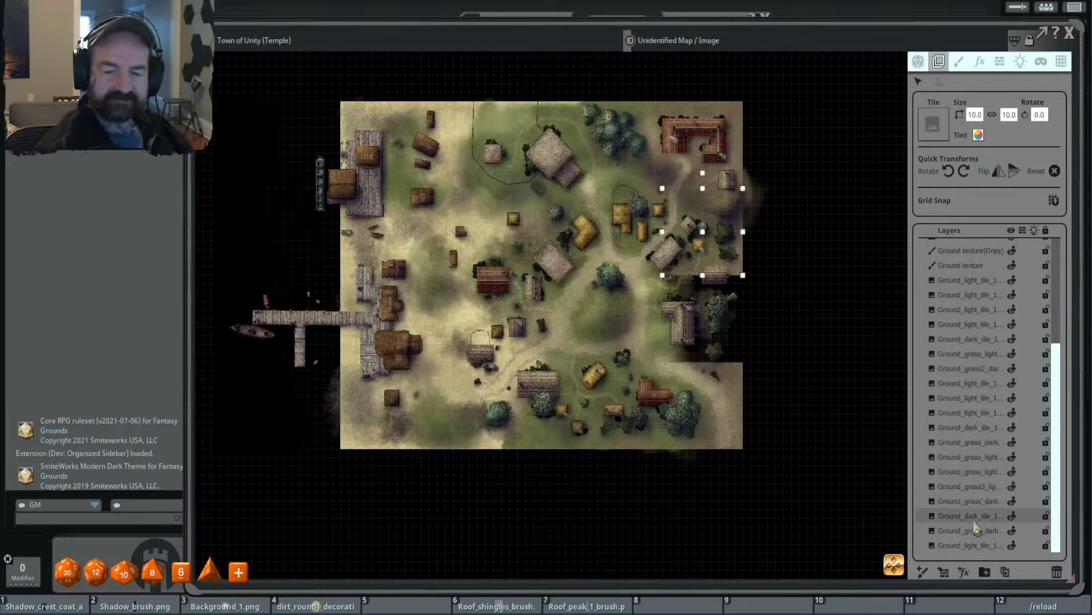
{"action": "key", "text": "Delete"}
- Delete the light ground tile in the southwest and the two Ground_grass_dark tiles around the central crossroads
{"action": "left_click", "coordinate": [974, 545]}
{"action": "key", "text": "Delete"}
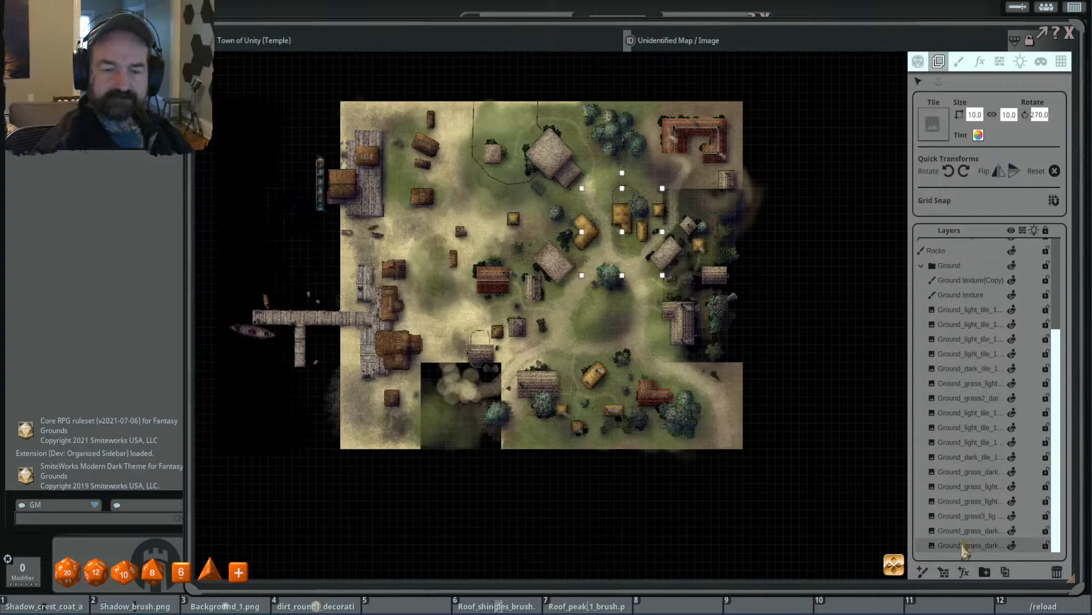
{"action": "key", "text": "Delete"}
{"action": "left_click", "coordinate": [964, 545]}
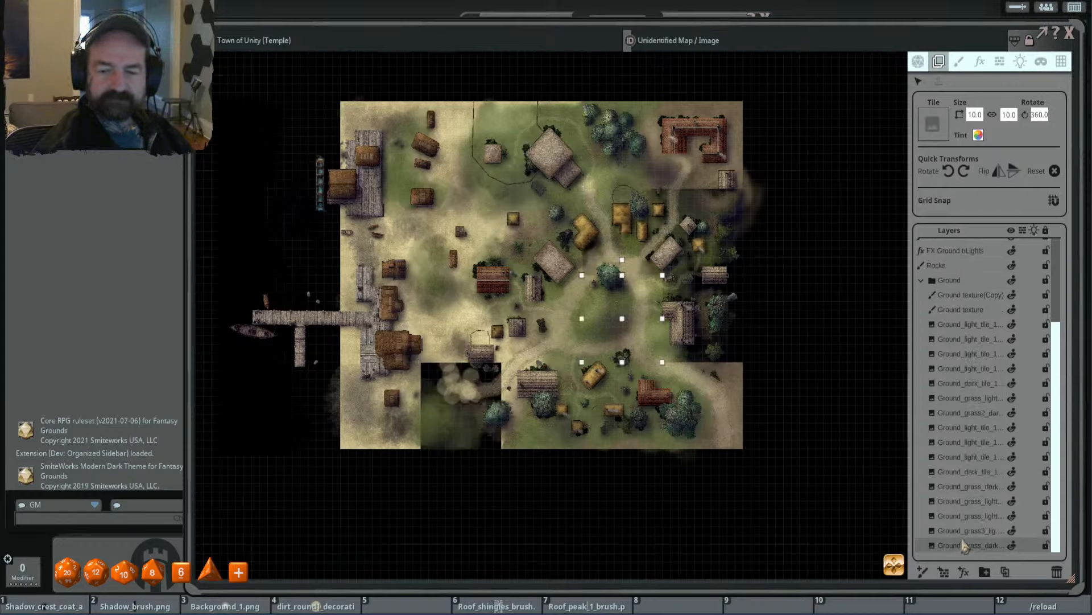
{"action": "key", "text": "Delete"}
- Delete the Ground_grass_light tile two rows south of the temple, keeping the temple's own Ground_grass3_light tile
{"action": "left_click", "coordinate": [966, 546]}
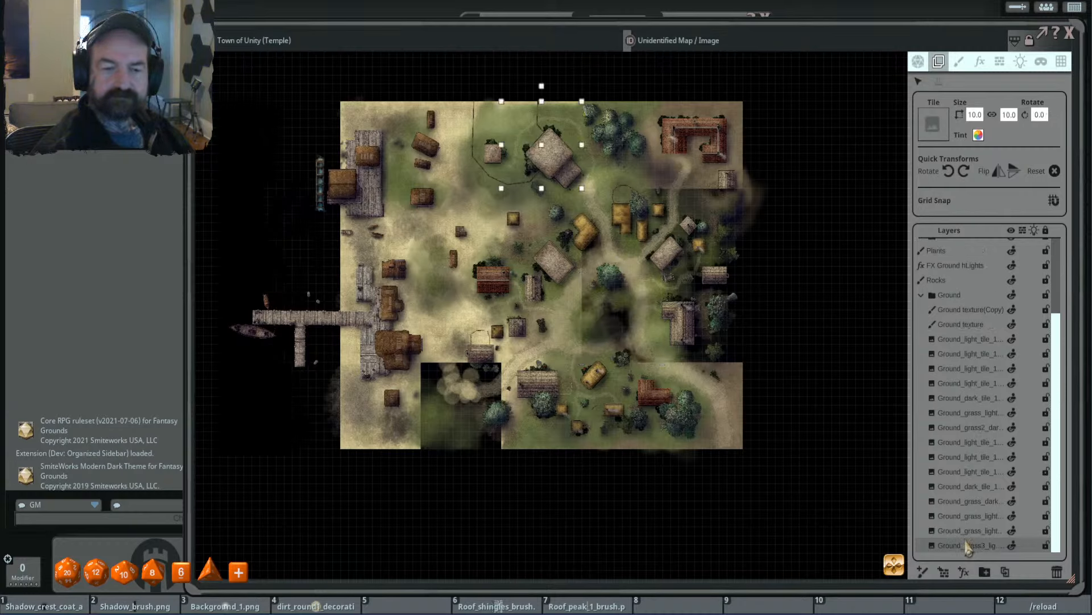
{"action": "left_click", "coordinate": [965, 533]}
{"action": "key", "text": "Delete"}
- Check the grass tiles around the temple and delete the dark ground tile under the red-roofed courtyard building in the northeast
{"action": "left_click", "coordinate": [967, 533]}
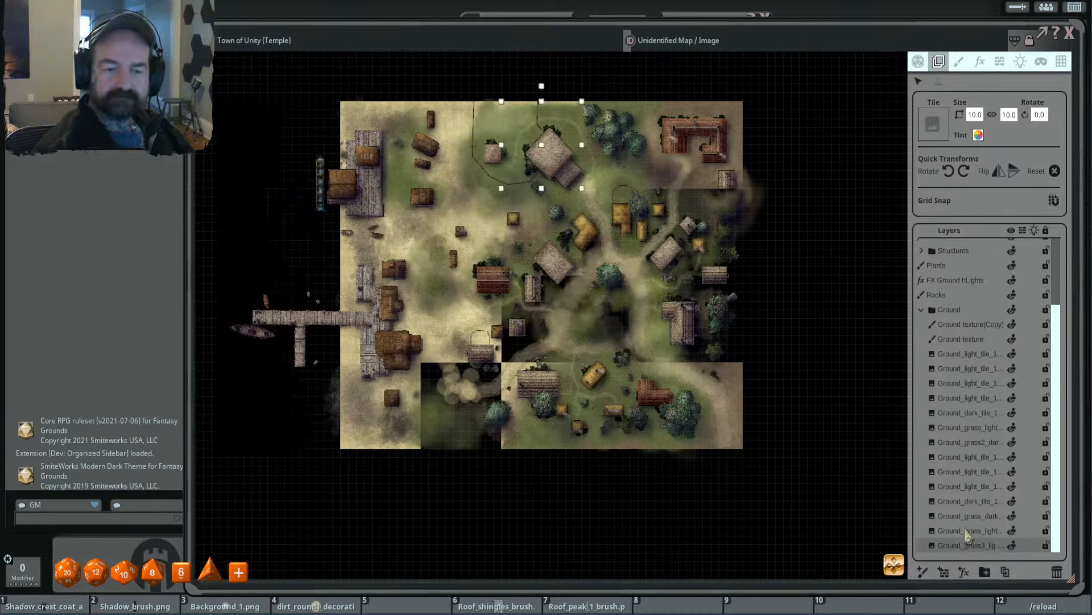
{"action": "left_click", "coordinate": [970, 533]}
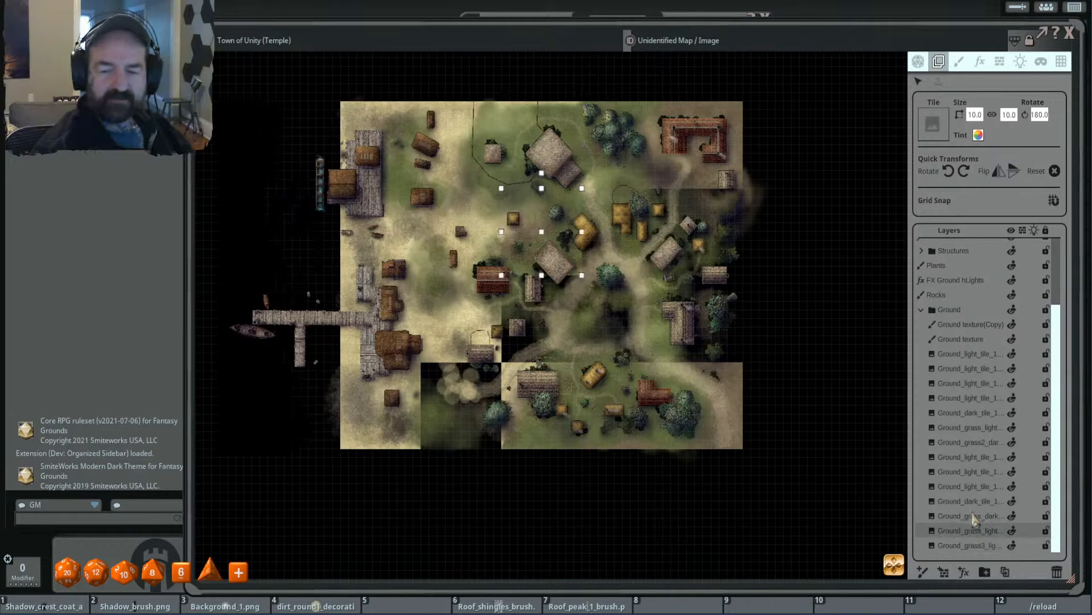
{"action": "left_click", "coordinate": [974, 517]}
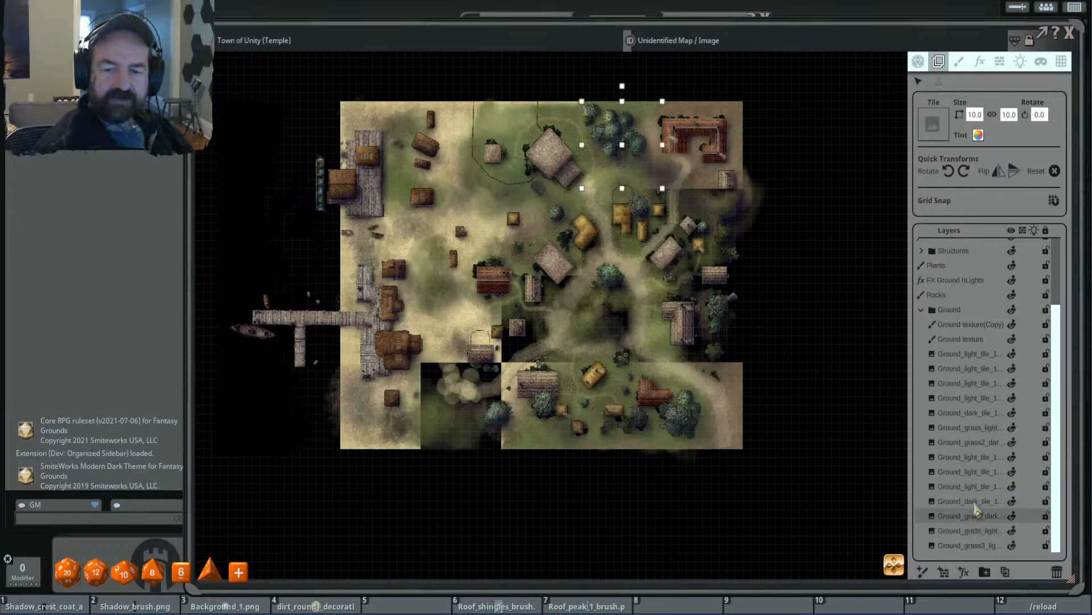
{"action": "left_click", "coordinate": [978, 502]}
{"action": "key", "text": "Delete"}
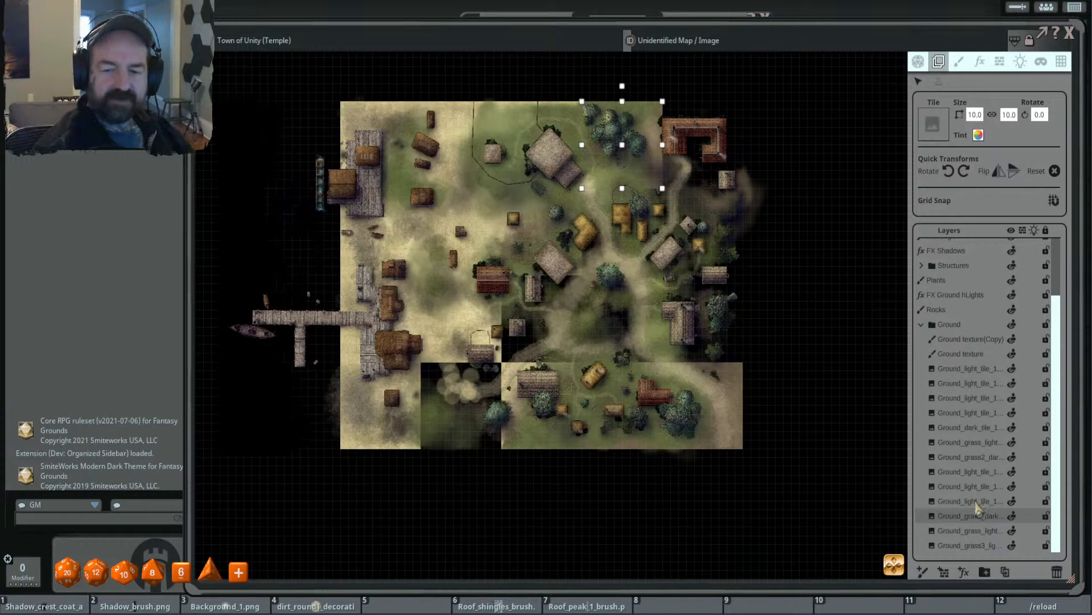
- Delete the two light ground tiles south of the tile adjoining the temple on the west
{"action": "left_click", "coordinate": [976, 501]}
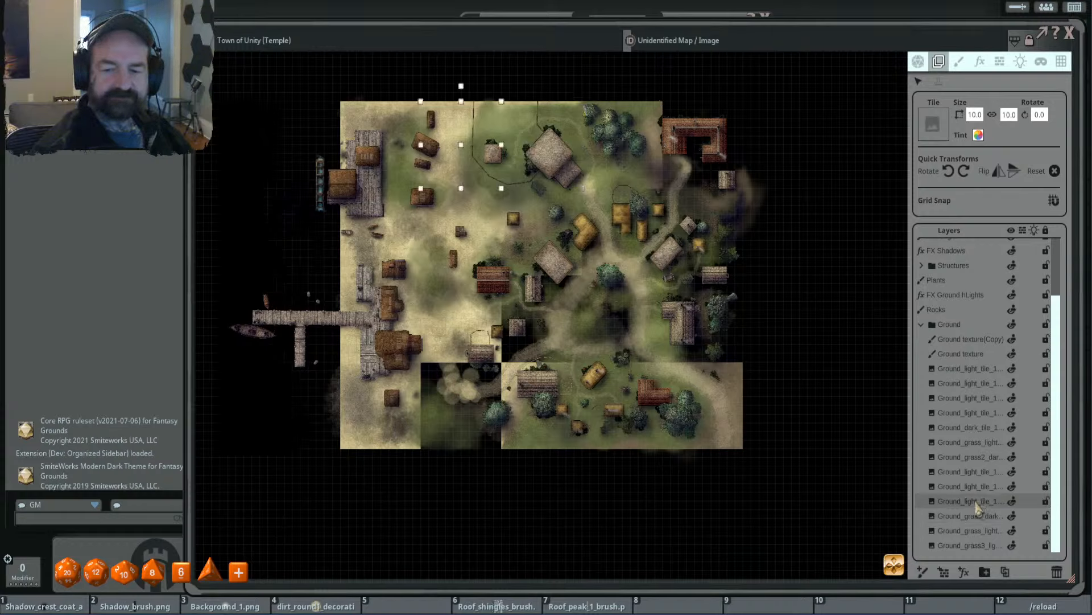
{"action": "left_click", "coordinate": [976, 490]}
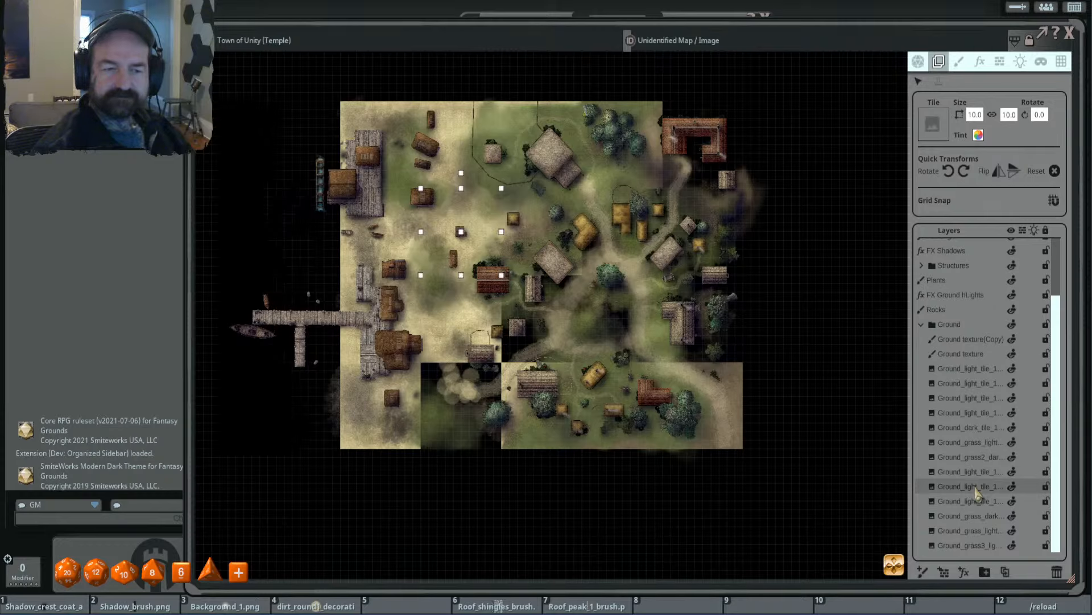
{"action": "key", "text": "Delete"}
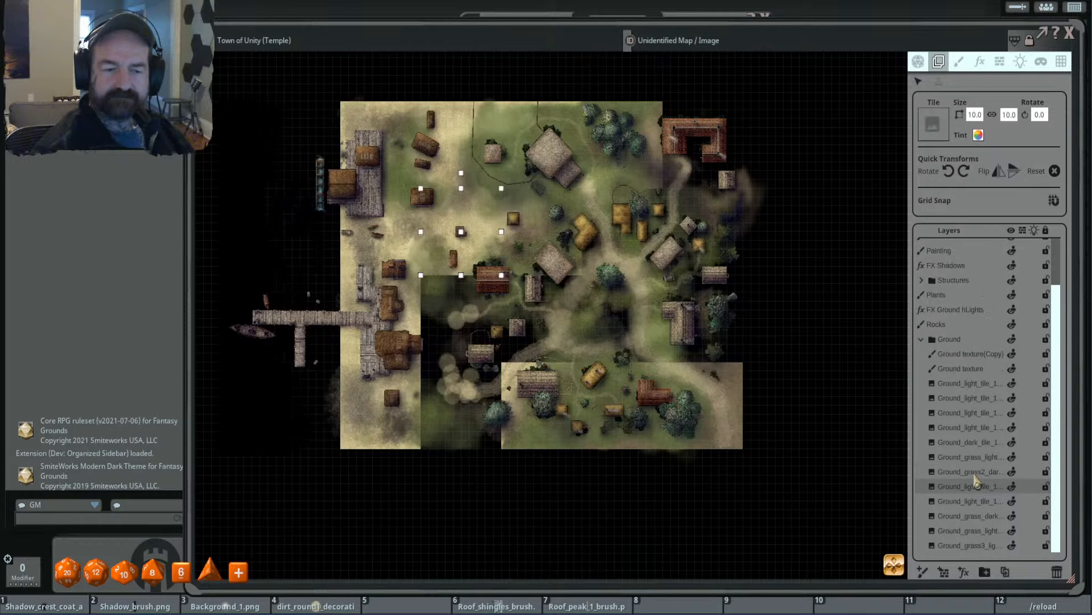
{"action": "left_click", "coordinate": [973, 476]}
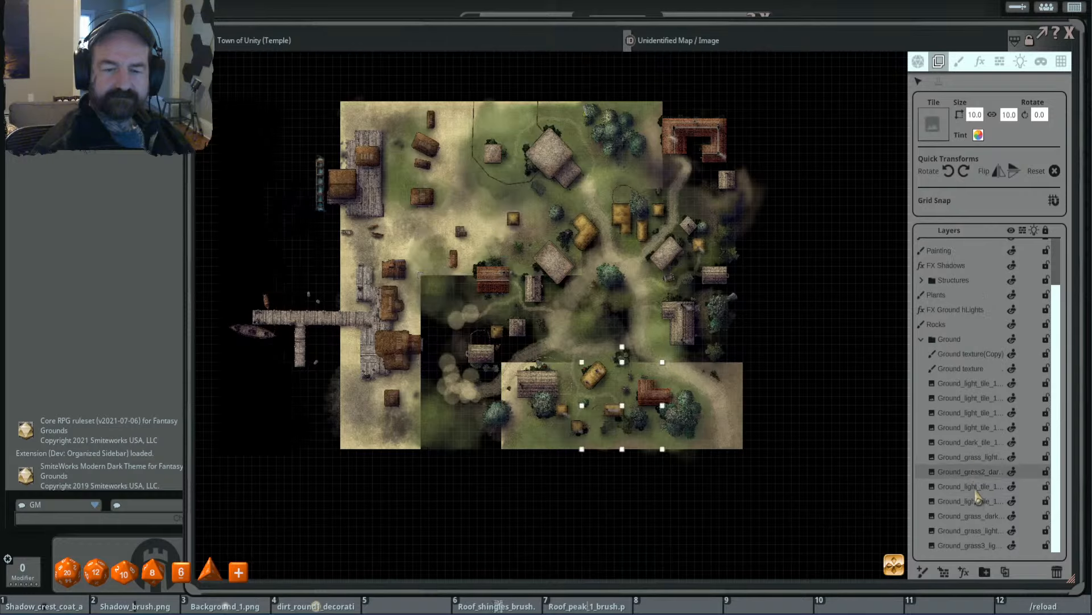
{"action": "left_click", "coordinate": [975, 490]}
{"action": "key", "text": "Delete"}
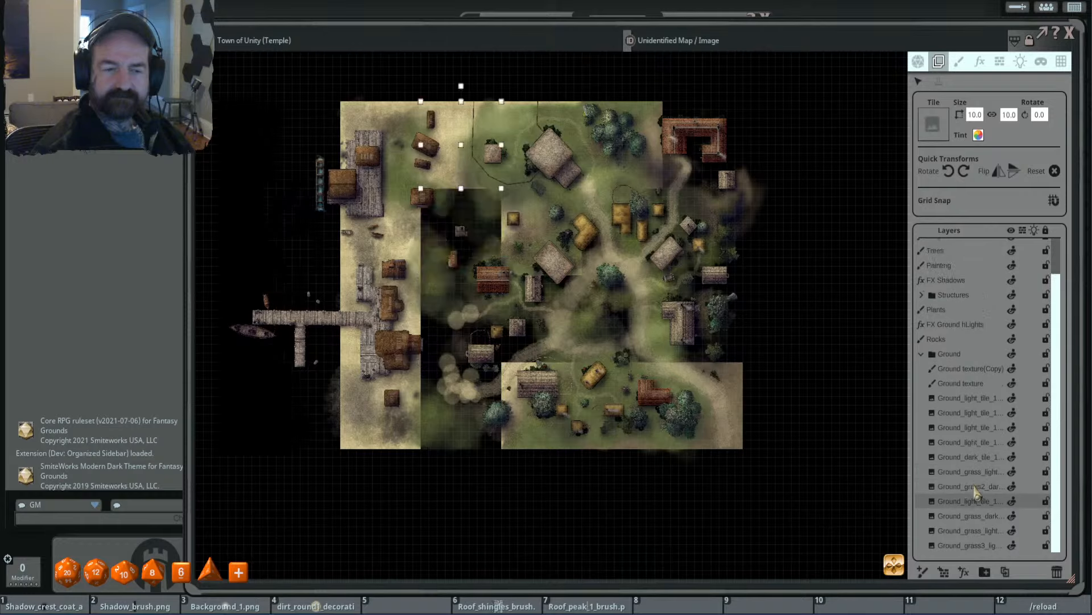
- Delete the Ground_grass2_dark, Ground_grass_light and Ground_dark_tile tiles along the map's southern edge
{"action": "left_click", "coordinate": [976, 487]}
{"action": "key", "text": "Delete"}
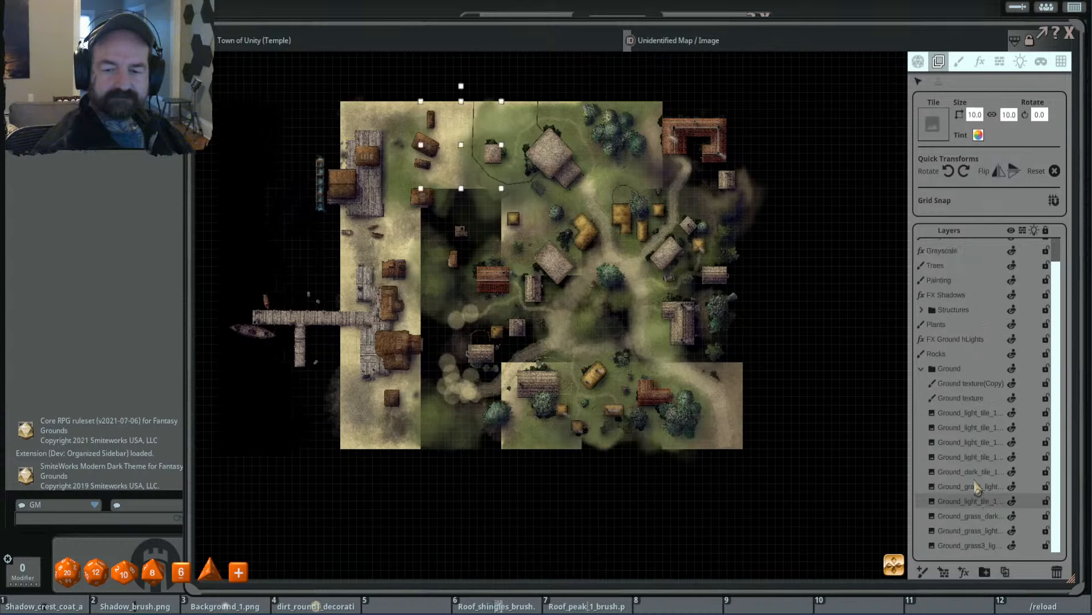
{"action": "left_click", "coordinate": [973, 489]}
{"action": "key", "text": "Delete"}
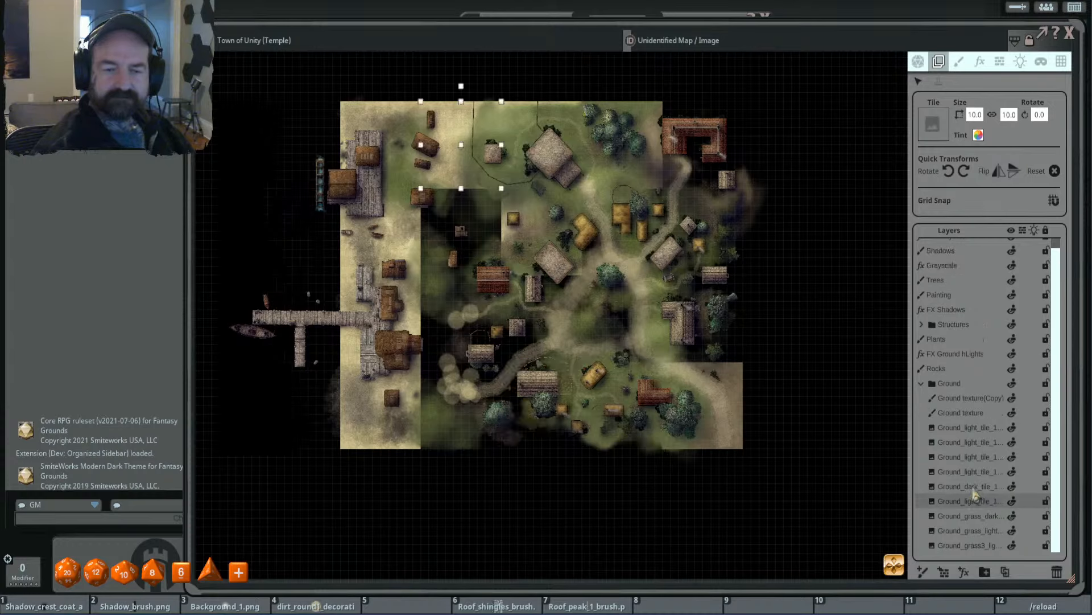
{"action": "left_click", "coordinate": [973, 488]}
{"action": "key", "text": "Delete"}
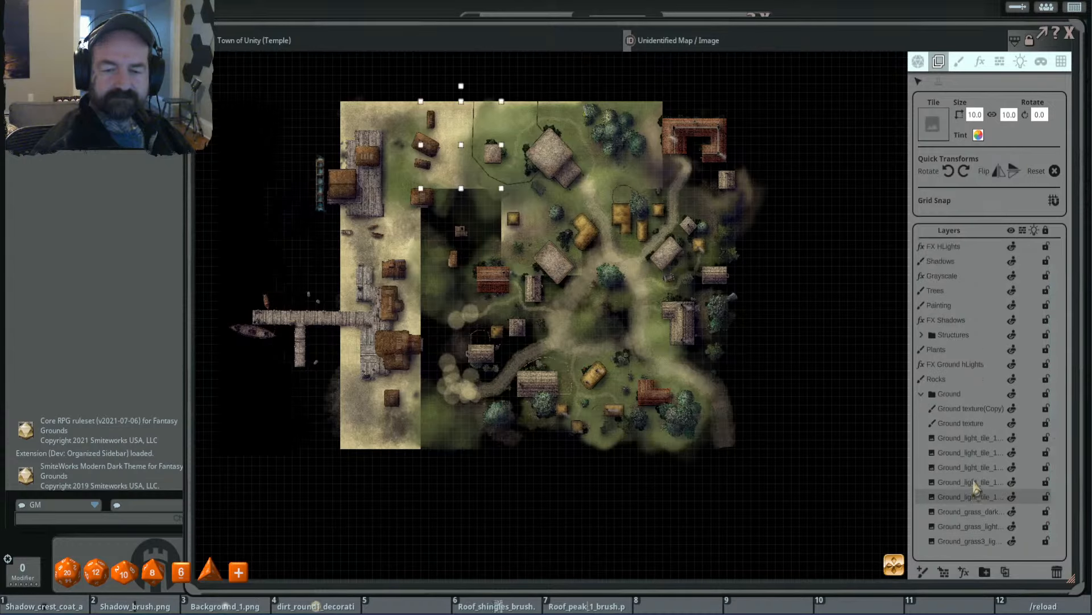
- Delete the four light ground tiles along the western shoreline, from the northwest corner to the southwest corner
{"action": "left_click", "coordinate": [974, 482]}
{"action": "key", "text": "Delete"}
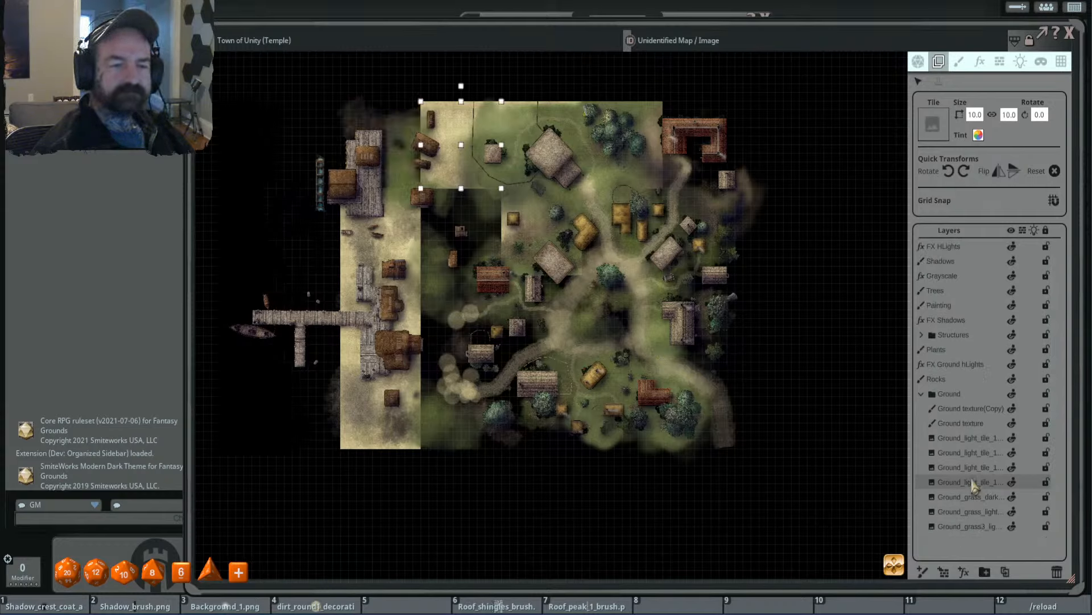
{"action": "left_click", "coordinate": [977, 479]}
{"action": "key", "text": "Delete"}
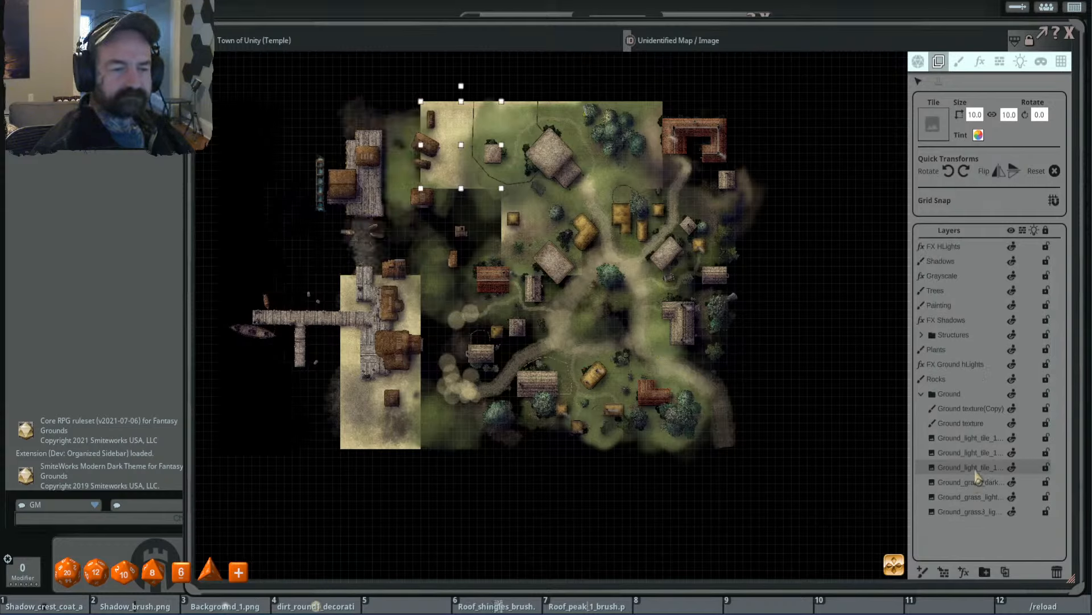
{"action": "left_click", "coordinate": [979, 462]}
{"action": "key", "text": "Delete"}
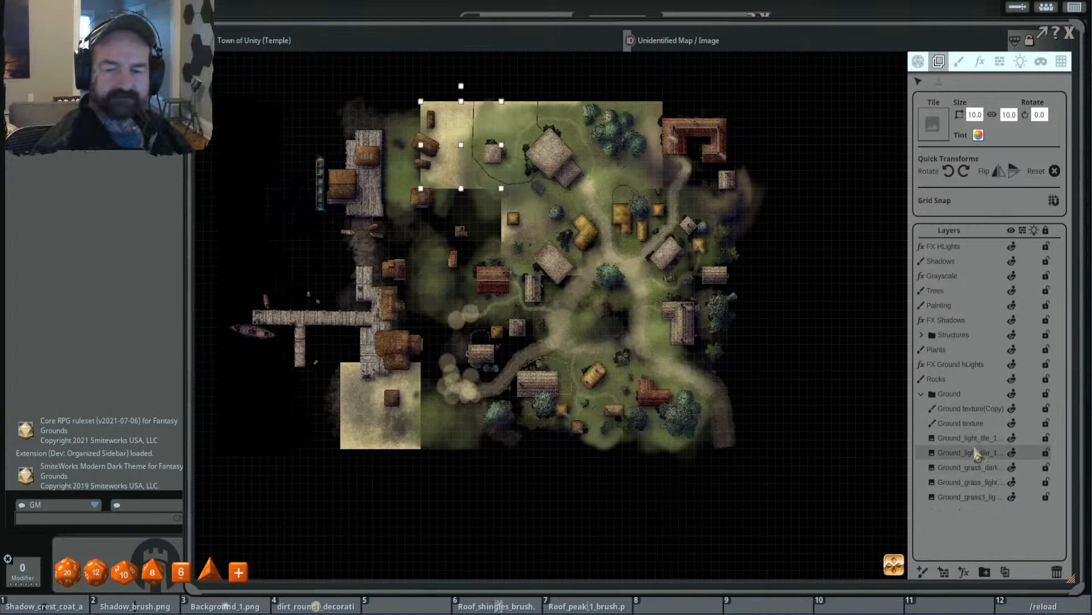
{"action": "left_click", "coordinate": [976, 454]}
{"action": "key", "text": "Delete"}
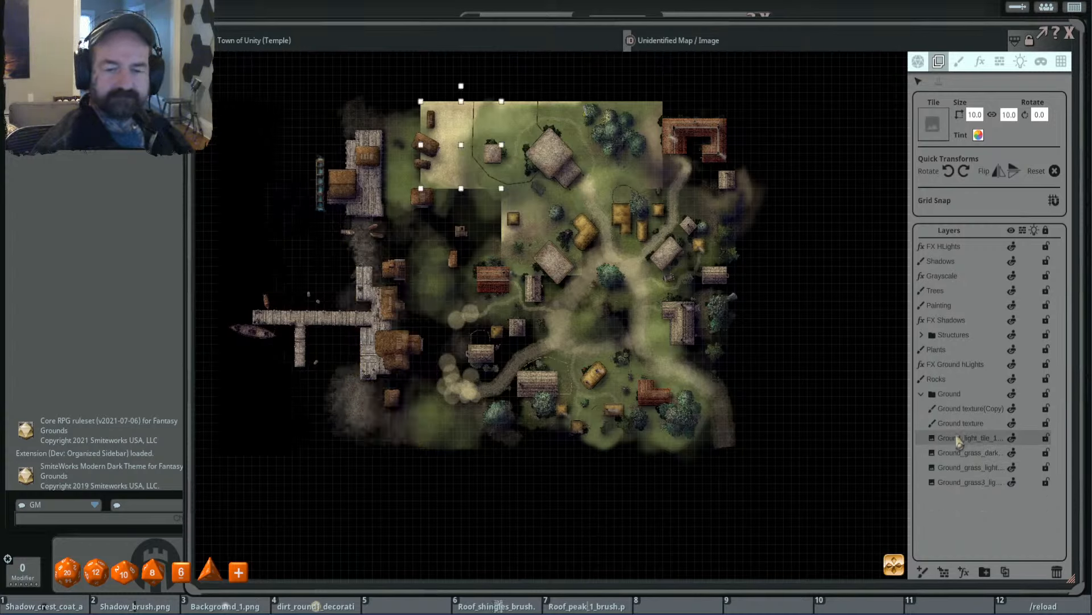
- Select the two ground texture layers and toggle the visibility of Ground texture(Copy) to examine what it contributes
{"action": "left_click", "coordinate": [970, 424]}
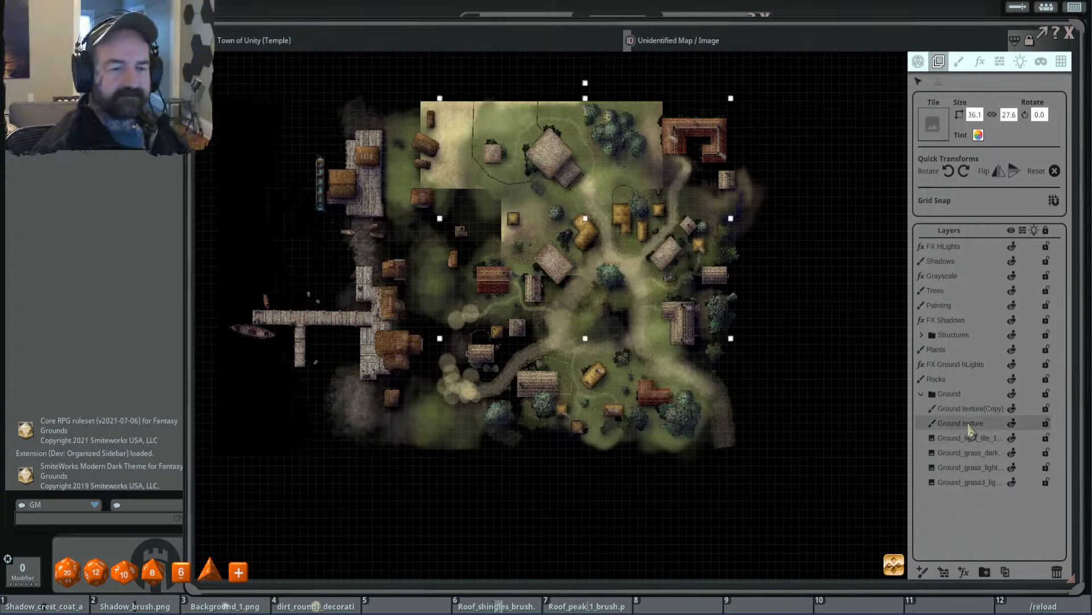
{"action": "left_click", "coordinate": [979, 408]}
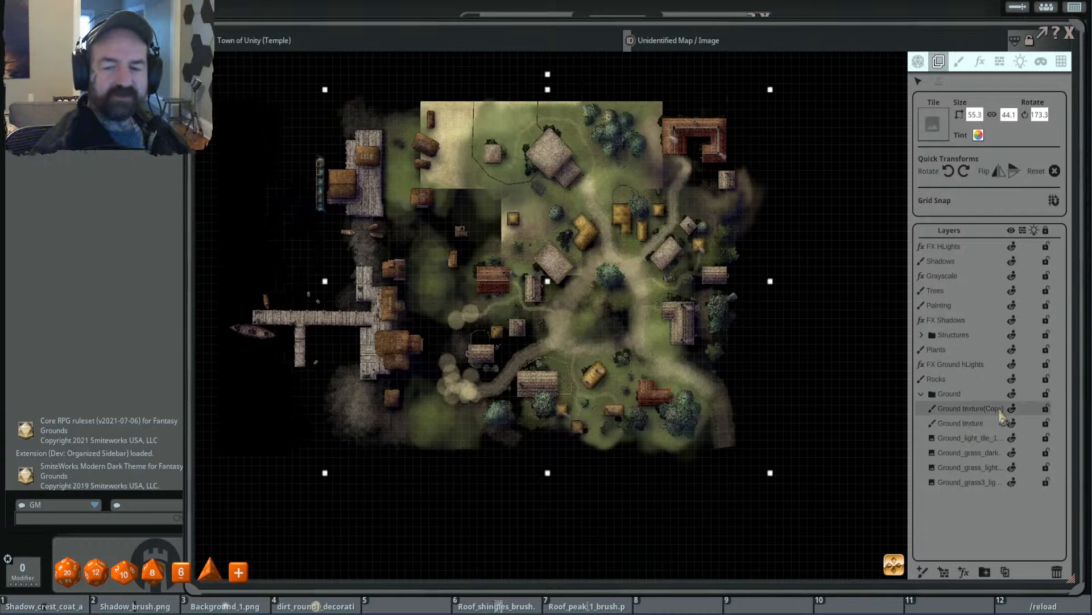
{"action": "left_click", "coordinate": [1012, 411]}
{"action": "left_click", "coordinate": [1012, 411]}
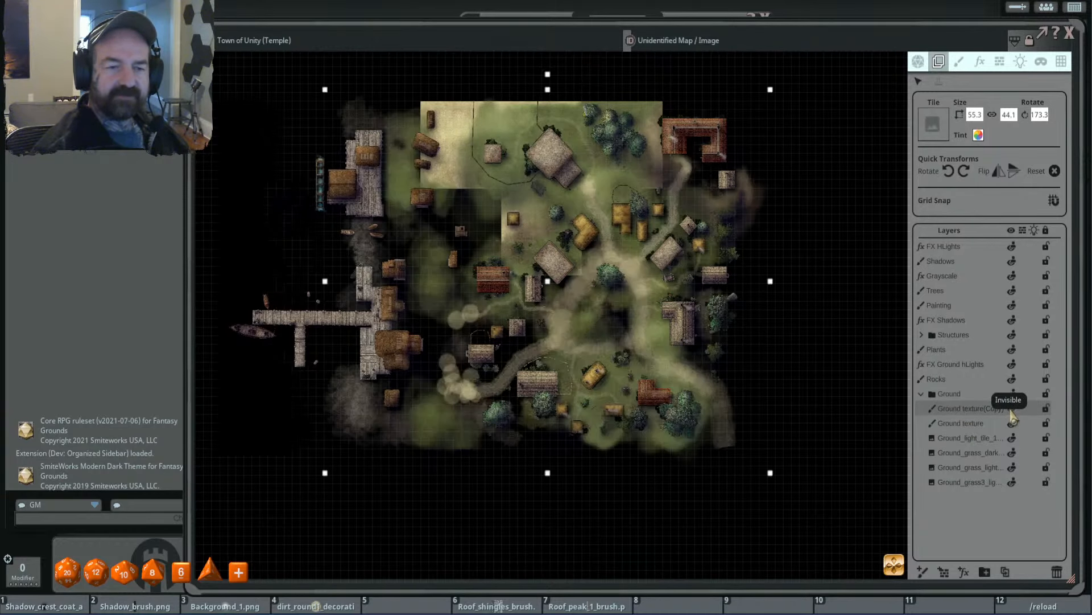
{"action": "left_click", "coordinate": [1012, 411]}
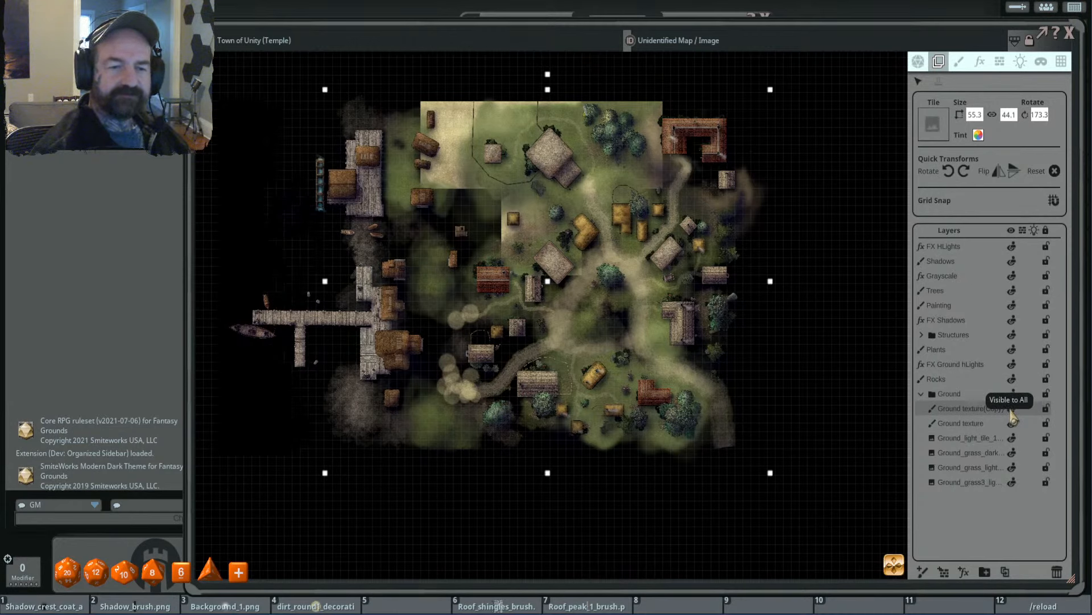
{"action": "left_click", "coordinate": [1013, 411]}
{"action": "left_click", "coordinate": [1012, 413]}
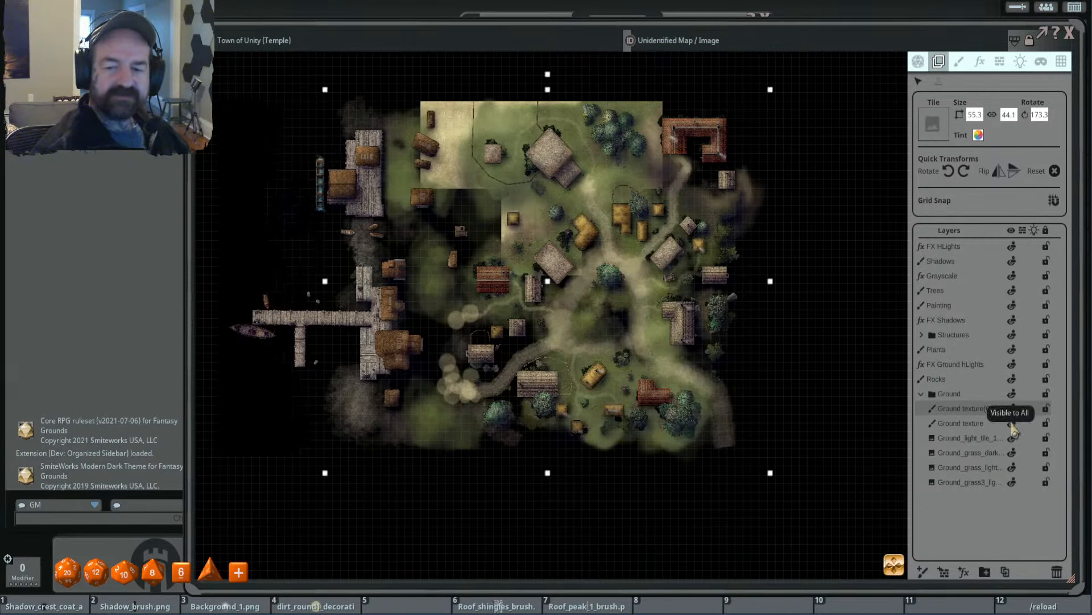
- Toggle the visibility of the Ground texture layer to examine what it contributes to the map
{"action": "left_click", "coordinate": [1012, 417]}
{"action": "left_click", "coordinate": [1011, 421]}
{"action": "left_click", "coordinate": [1007, 424]}
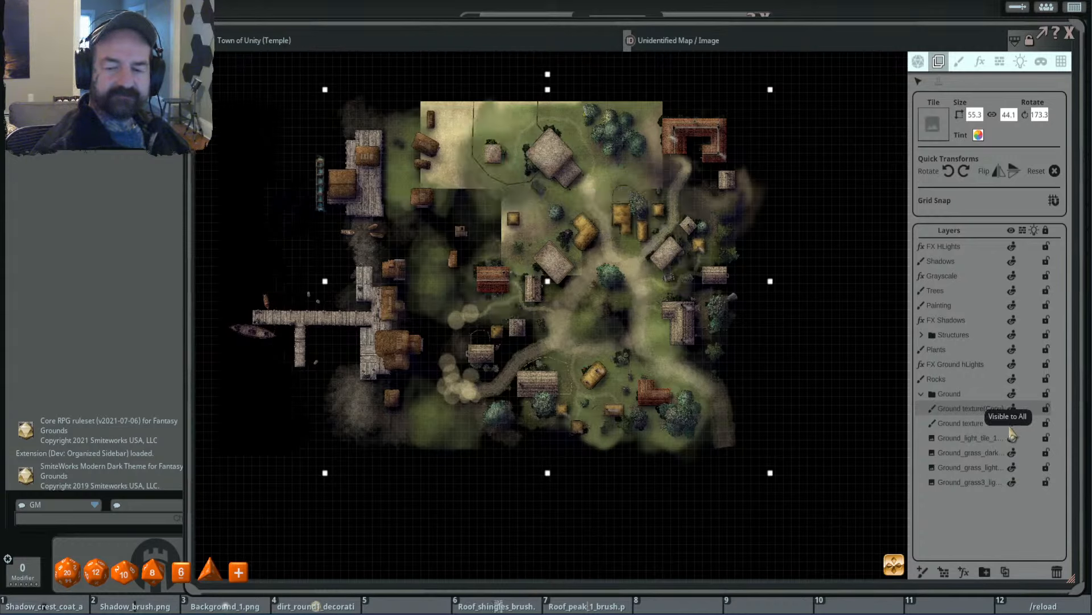
- Erase the painted ground in the map's southeast on the Ground texture layer with a 7.5-size eraser
{"action": "left_click", "coordinate": [979, 424]}
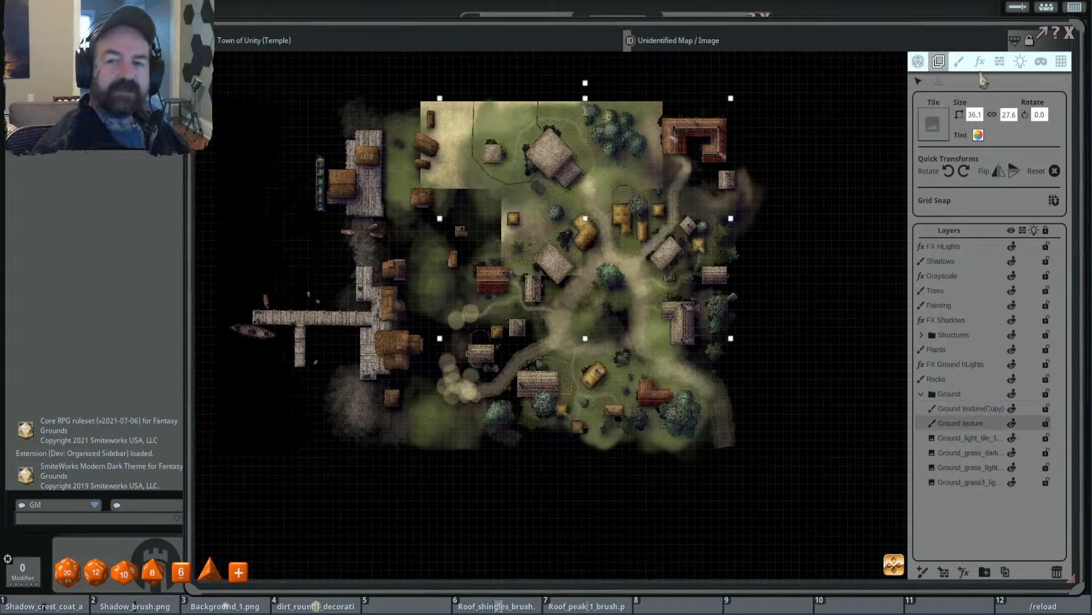
{"action": "left_click", "coordinate": [959, 62]}
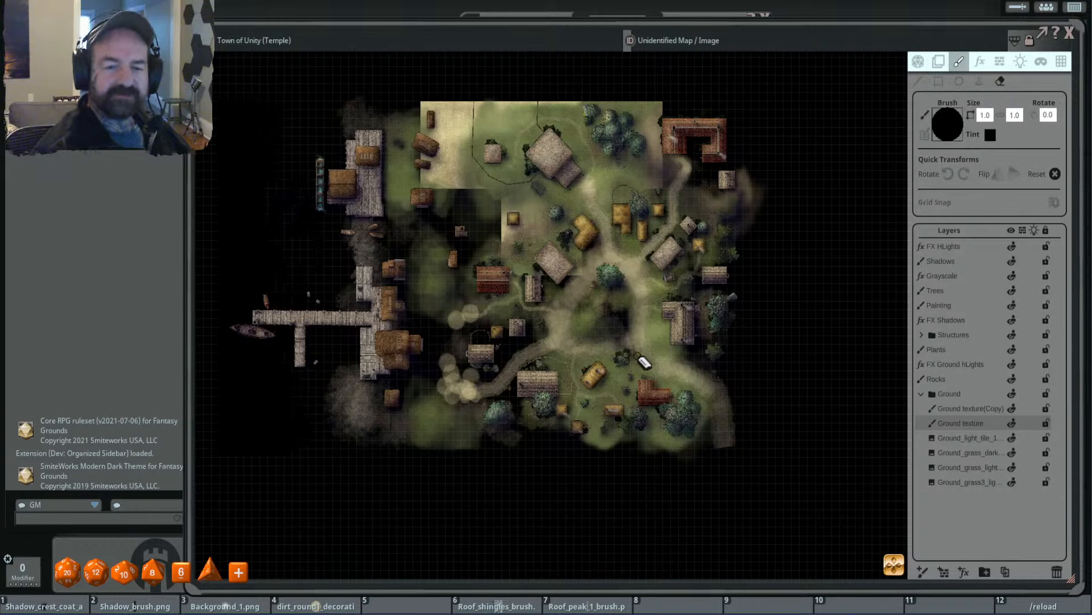
{"action": "scroll", "coordinate": [621, 365], "scroll_direction": "up", "scroll_amount": 10}
{"action": "mouse_move", "coordinate": [711, 399]}
{"action": "left_mouse_down"}
{"action": "mouse_move", "coordinate": [480, 413]}
{"action": "mouse_move", "coordinate": [535, 363]}
{"action": "mouse_move", "coordinate": [695, 390]}
{"action": "mouse_move", "coordinate": [654, 366]}
{"action": "mouse_move", "coordinate": [592, 398]}
{"action": "mouse_move", "coordinate": [728, 430]}
{"action": "mouse_move", "coordinate": [715, 367]}
{"action": "mouse_move", "coordinate": [732, 440]}
{"action": "mouse_move", "coordinate": [752, 432]}
{"action": "left_mouse_up"}
- Erase the painted ground south, west and east of the temple area on the Ground texture(Copy) layer
{"action": "left_click", "coordinate": [967, 408]}
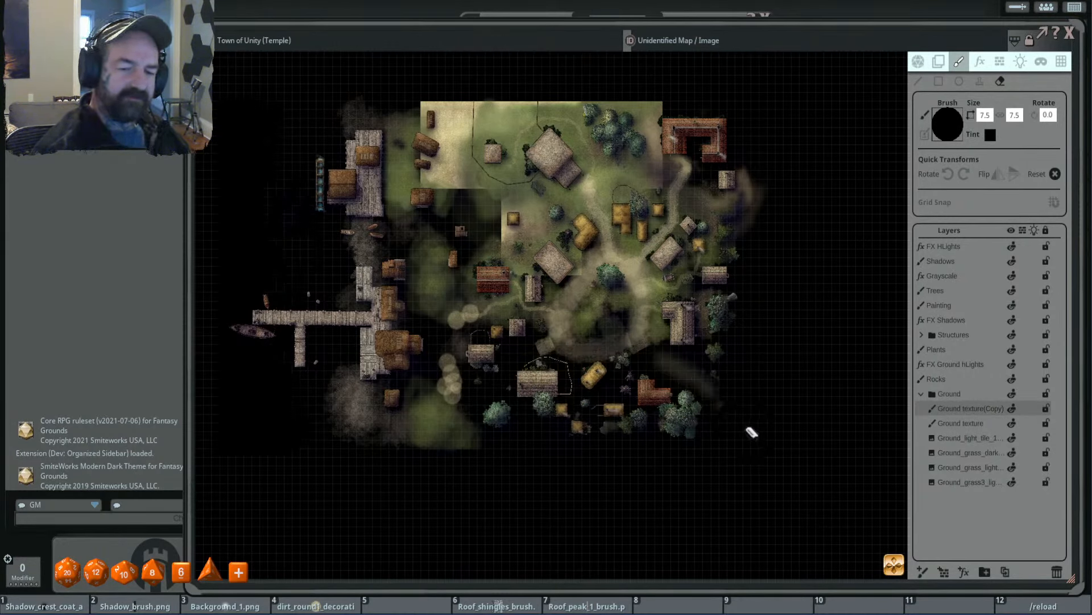
{"action": "mouse_move", "coordinate": [629, 407]}
{"action": "left_mouse_down"}
{"action": "mouse_move", "coordinate": [364, 429]}
{"action": "mouse_move", "coordinate": [348, 409]}
{"action": "mouse_move", "coordinate": [483, 398]}
{"action": "left_mouse_up"}
{"action": "mouse_move", "coordinate": [571, 315]}
{"action": "left_mouse_down"}
{"action": "mouse_move", "coordinate": [431, 269]}
{"action": "mouse_move", "coordinate": [641, 302]}
{"action": "mouse_move", "coordinate": [512, 318]}
{"action": "mouse_move", "coordinate": [413, 312]}
{"action": "mouse_move", "coordinate": [415, 257]}
{"action": "mouse_move", "coordinate": [378, 117]}
{"action": "mouse_move", "coordinate": [418, 227]}
{"action": "mouse_move", "coordinate": [398, 120]}
{"action": "mouse_move", "coordinate": [439, 211]}
{"action": "left_mouse_up"}
{"action": "mouse_move", "coordinate": [603, 268]}
{"action": "left_mouse_down"}
{"action": "mouse_move", "coordinate": [597, 244]}
{"action": "mouse_move", "coordinate": [432, 299]}
{"action": "mouse_move", "coordinate": [765, 398]}
{"action": "left_mouse_up"}
{"action": "mouse_move", "coordinate": [727, 114]}
{"action": "left_mouse_down"}
{"action": "mouse_move", "coordinate": [691, 161]}
{"action": "mouse_move", "coordinate": [667, 155]}
{"action": "mouse_move", "coordinate": [633, 263]}
{"action": "mouse_move", "coordinate": [672, 226]}
{"action": "mouse_move", "coordinate": [649, 233]}
{"action": "left_mouse_up"}
{"action": "mouse_move", "coordinate": [665, 195]}
{"action": "left_mouse_down"}
{"action": "mouse_move", "coordinate": [623, 237]}
{"action": "mouse_move", "coordinate": [691, 202]}
{"action": "left_mouse_up"}
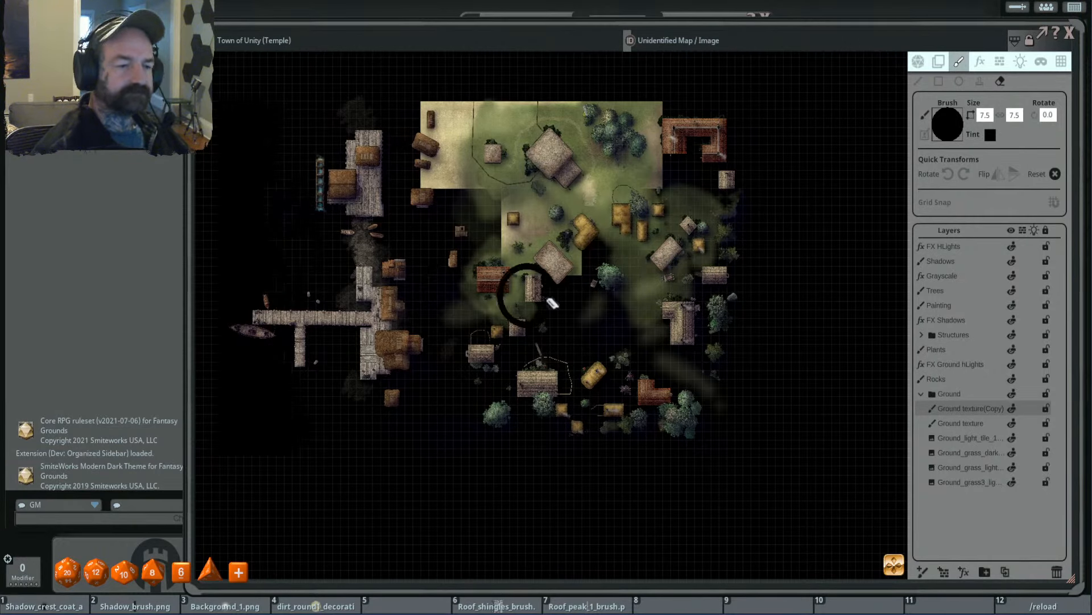
- Erase the leftover painted ground east, south and west of the temple tiles on the Ground texture layer
{"action": "left_click", "coordinate": [961, 423]}
{"action": "mouse_move", "coordinate": [655, 273]}
{"action": "left_mouse_down"}
{"action": "mouse_move", "coordinate": [535, 321]}
{"action": "mouse_move", "coordinate": [723, 181]}
{"action": "mouse_move", "coordinate": [720, 258]}
{"action": "mouse_move", "coordinate": [439, 287]}
{"action": "mouse_move", "coordinate": [618, 244]}
{"action": "mouse_move", "coordinate": [602, 266]}
{"action": "mouse_move", "coordinate": [637, 273]}
{"action": "mouse_move", "coordinate": [581, 244]}
{"action": "mouse_move", "coordinate": [592, 246]}
{"action": "left_mouse_up"}
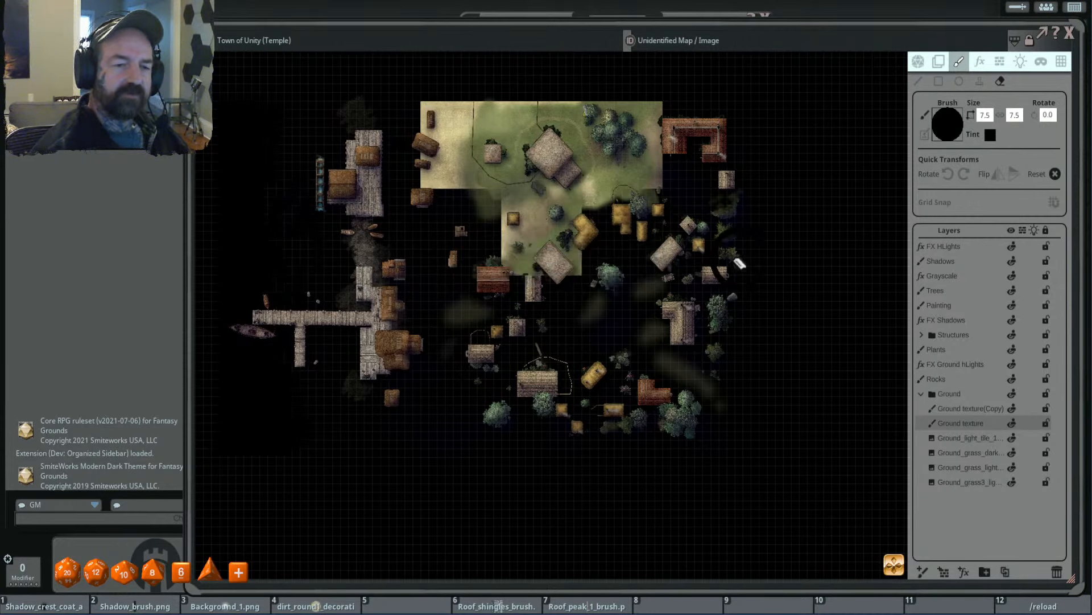
{"action": "mouse_move", "coordinate": [452, 305]}
{"action": "left_mouse_down"}
{"action": "mouse_move", "coordinate": [677, 318]}
{"action": "mouse_move", "coordinate": [593, 367]}
{"action": "left_mouse_up"}
{"action": "mouse_move", "coordinate": [719, 216]}
{"action": "left_mouse_down"}
{"action": "mouse_move", "coordinate": [710, 377]}
{"action": "mouse_move", "coordinate": [683, 393]}
{"action": "left_mouse_up"}
{"action": "mouse_move", "coordinate": [390, 277]}
{"action": "left_mouse_down"}
{"action": "mouse_move", "coordinate": [371, 151]}
{"action": "mouse_move", "coordinate": [361, 365]}
{"action": "left_mouse_up"}
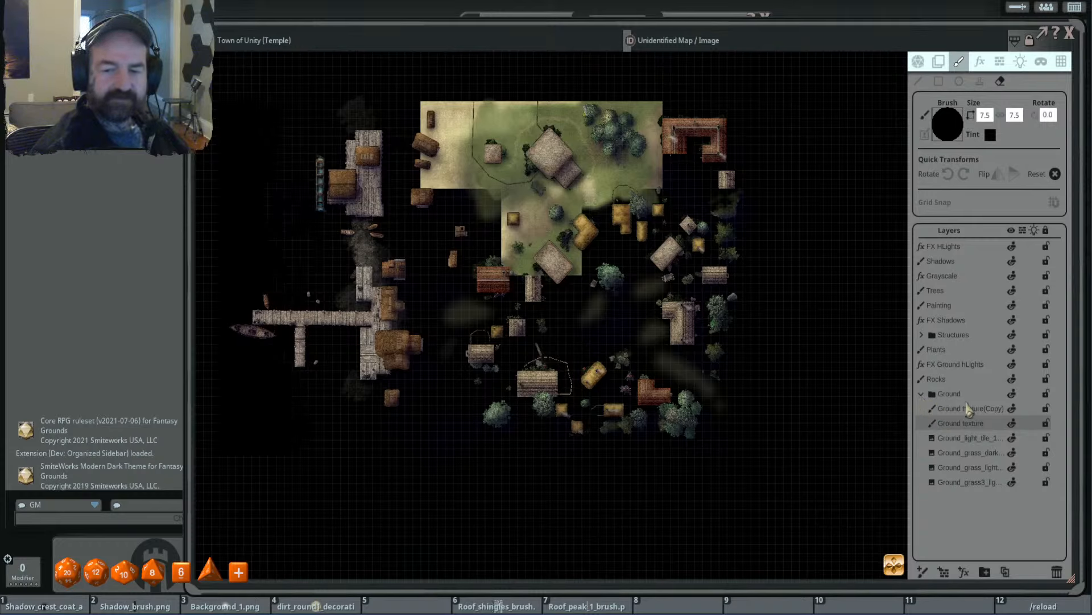
- Erase the painted ground along the western docks on the Ground texture(Copy) layer and collapse the Ground folder
{"action": "left_click", "coordinate": [967, 408]}
{"action": "left_click_drag", "start_coordinate": [358, 110], "coordinate": [357, 447]}
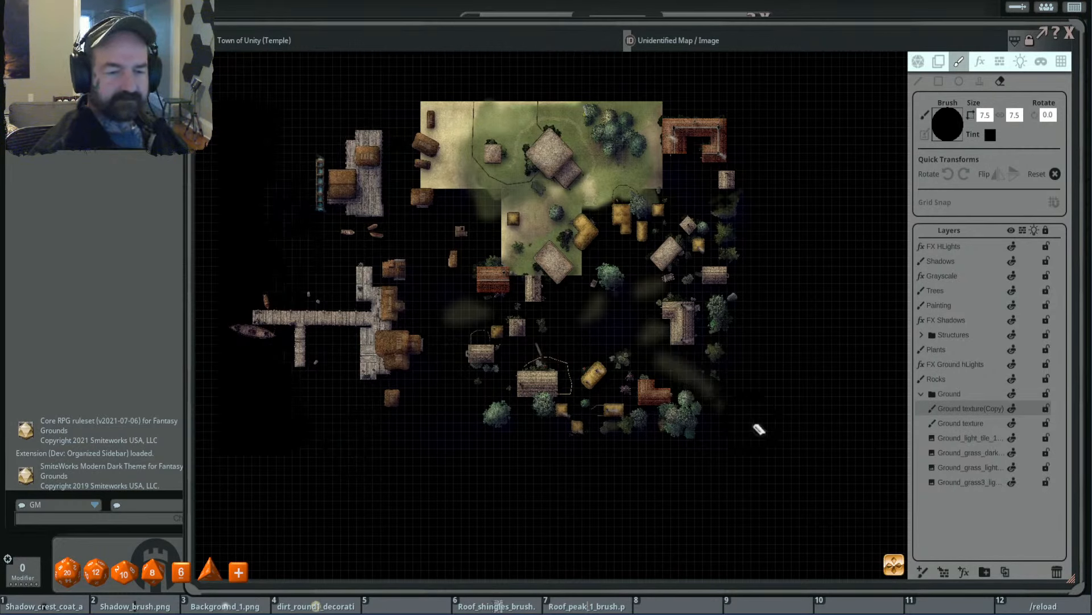
{"action": "left_click", "coordinate": [922, 393]}
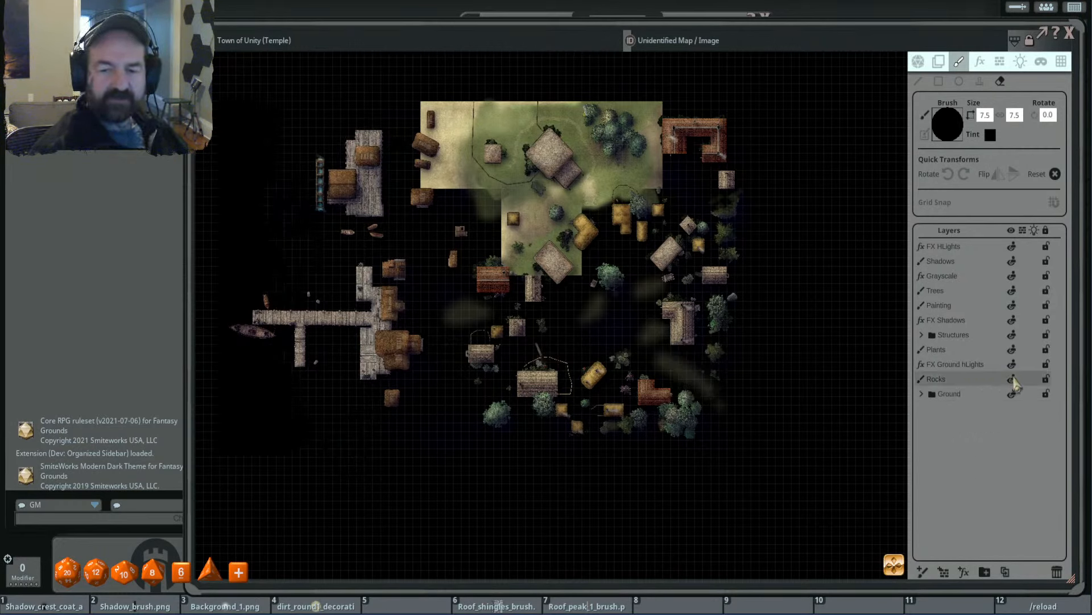
- Erase the rocks outside the temple area on the Rocks layer with a 22.7-size eraser
{"action": "left_click", "coordinate": [1012, 379]}
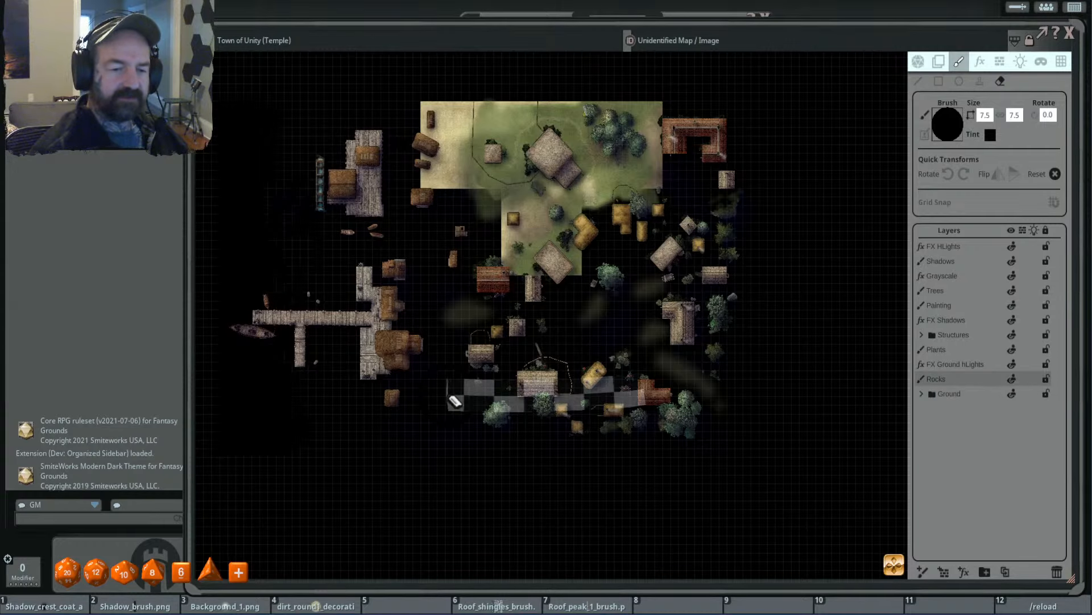
{"action": "scroll", "coordinate": [624, 387], "scroll_direction": "up", "scroll_amount": 5, "text": "ctrl"}
{"action": "scroll", "coordinate": [624, 387], "scroll_direction": "up", "scroll_amount": 2, "text": "ctrl"}
{"action": "mouse_move", "coordinate": [450, 353]}
{"action": "left_mouse_down"}
{"action": "mouse_move", "coordinate": [712, 285]}
{"action": "mouse_move", "coordinate": [644, 424]}
{"action": "mouse_move", "coordinate": [710, 403]}
{"action": "left_mouse_up"}
{"action": "left_click_drag", "start_coordinate": [691, 139], "coordinate": [682, 441]}
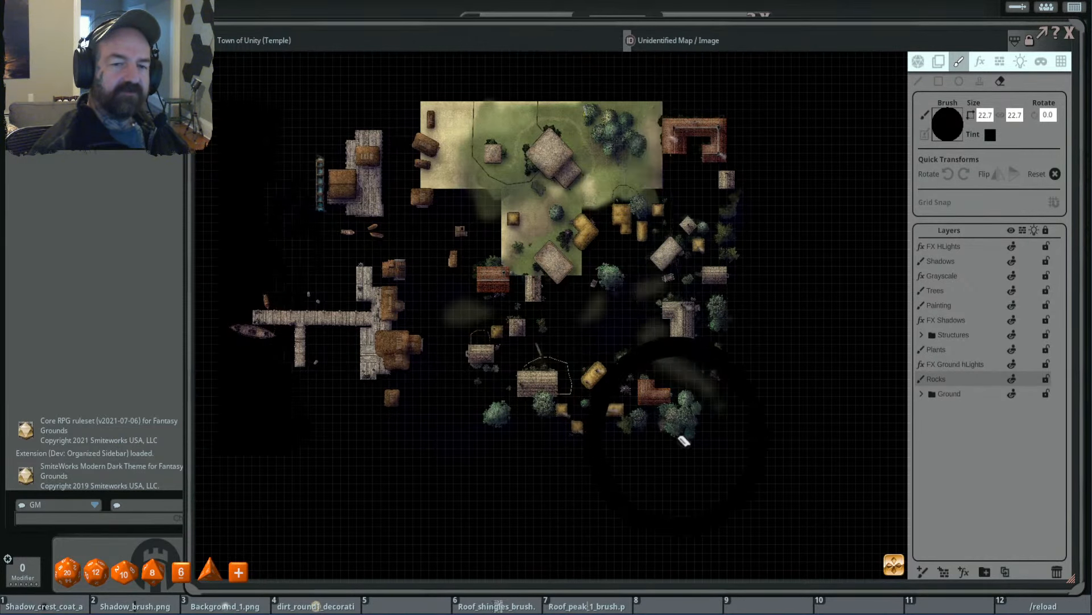
{"action": "mouse_move", "coordinate": [718, 154]}
{"action": "left_mouse_down"}
{"action": "mouse_move", "coordinate": [703, 212]}
{"action": "mouse_move", "coordinate": [660, 245]}
{"action": "mouse_move", "coordinate": [711, 171]}
{"action": "mouse_move", "coordinate": [366, 378]}
{"action": "mouse_move", "coordinate": [427, 325]}
{"action": "mouse_move", "coordinate": [310, 230]}
{"action": "mouse_move", "coordinate": [377, 282]}
{"action": "mouse_move", "coordinate": [405, 335]}
{"action": "left_mouse_up"}
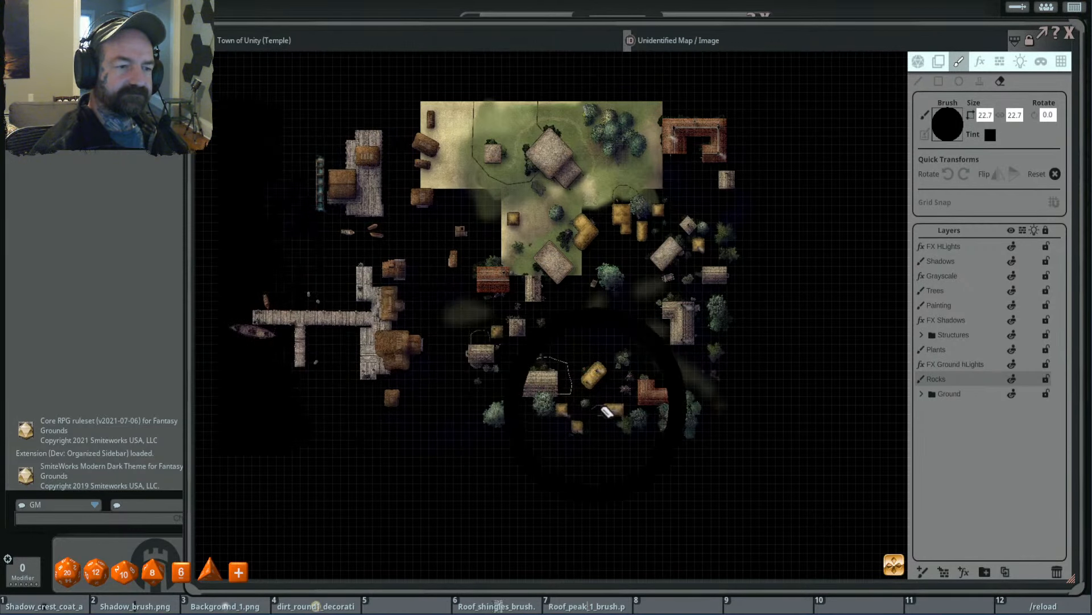
- Check what the FX Ground hLights layer contributes by toggling its visibility, and delete the layer
{"action": "left_click", "coordinate": [967, 368]}
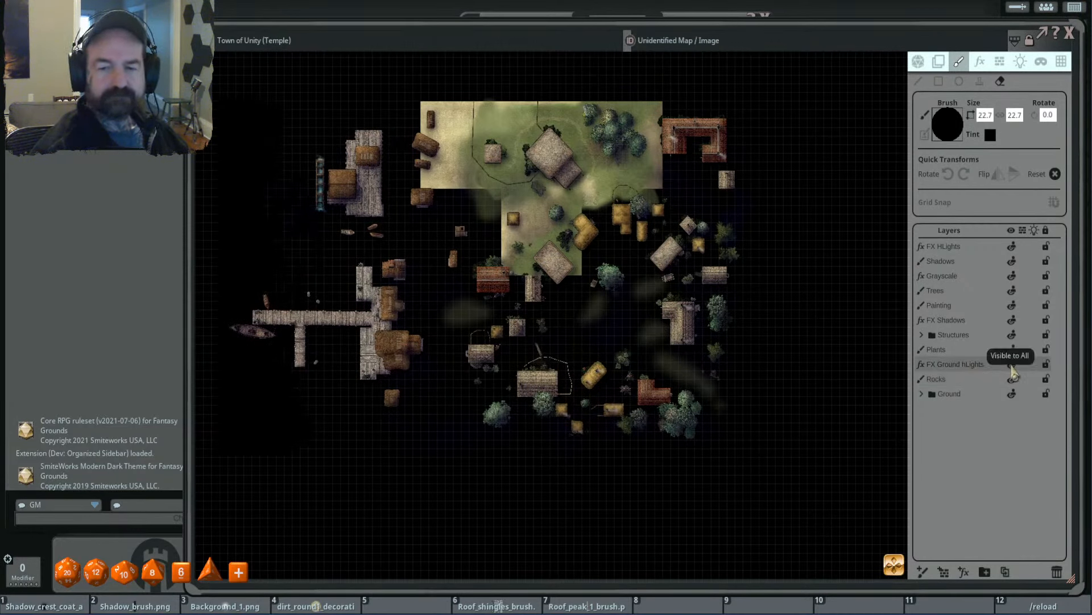
{"action": "left_click", "coordinate": [1012, 366]}
{"action": "left_click", "coordinate": [1012, 370]}
{"action": "left_click", "coordinate": [1013, 370]}
{"action": "left_click", "coordinate": [1013, 370]}
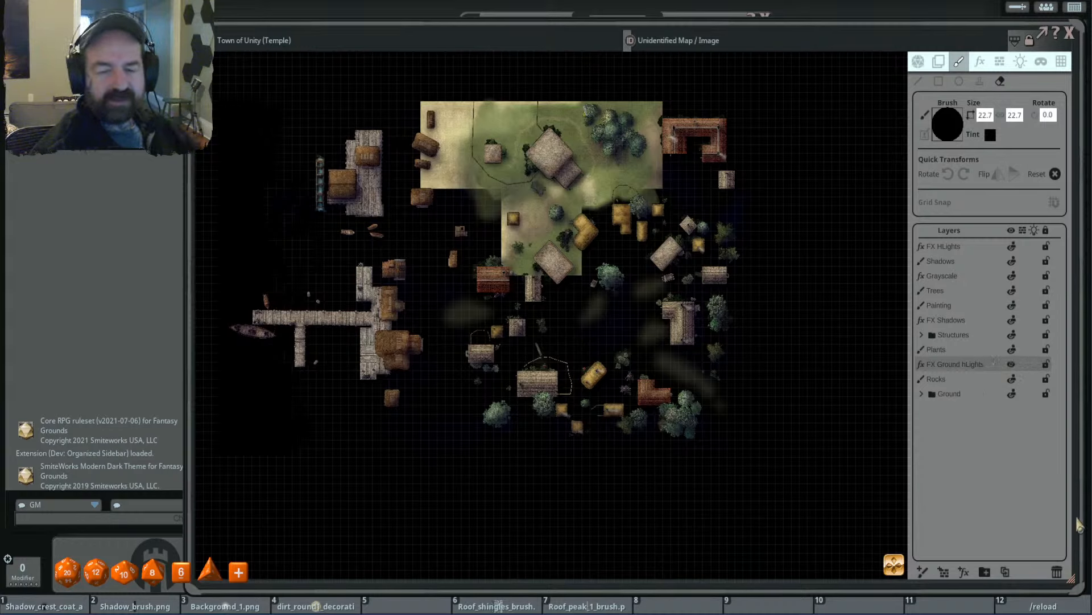
{"action": "left_click", "coordinate": [1057, 572]}
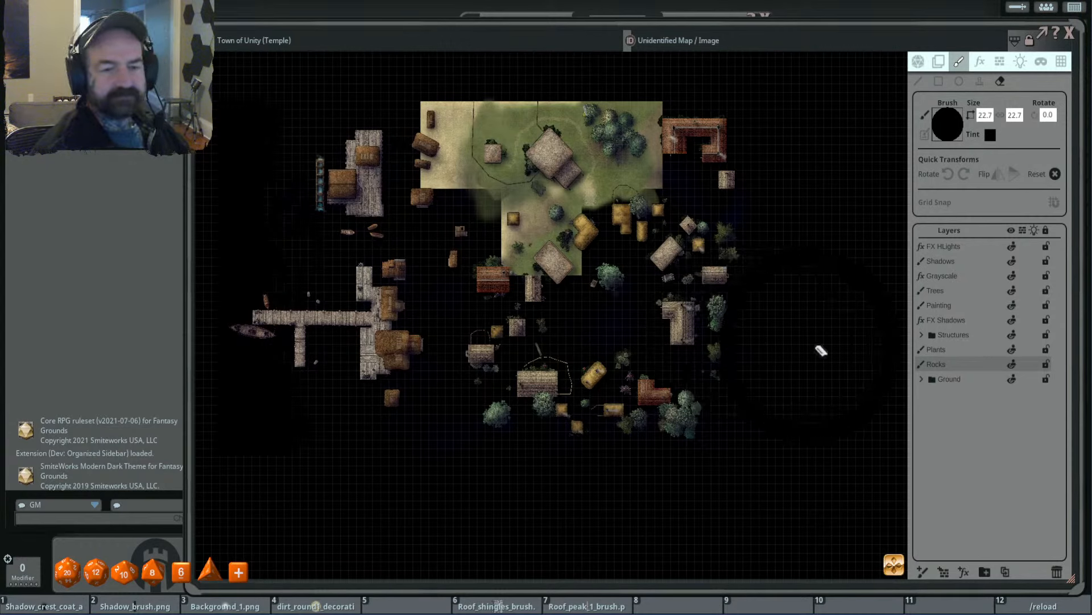
- Erase the plants east, south and west of the temple area on the Plants layer
{"action": "left_click", "coordinate": [1003, 351]}
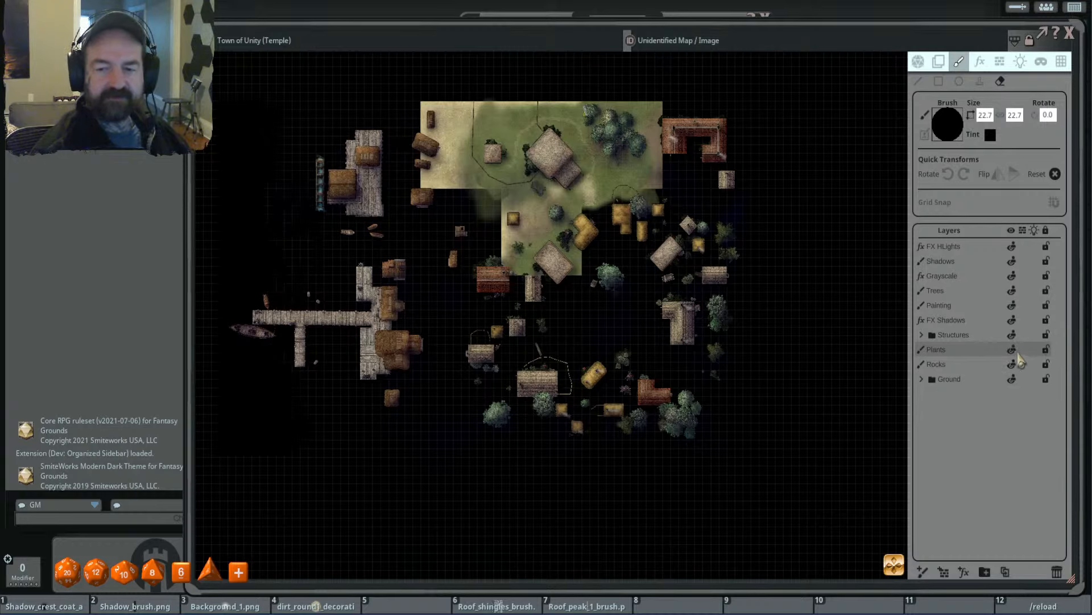
{"action": "mouse_move", "coordinate": [705, 140]}
{"action": "left_mouse_down"}
{"action": "mouse_move", "coordinate": [703, 376]}
{"action": "mouse_move", "coordinate": [648, 318]}
{"action": "mouse_move", "coordinate": [560, 275]}
{"action": "mouse_move", "coordinate": [410, 295]}
{"action": "mouse_move", "coordinate": [626, 342]}
{"action": "mouse_move", "coordinate": [515, 371]}
{"action": "mouse_move", "coordinate": [710, 394]}
{"action": "left_mouse_up"}
{"action": "mouse_move", "coordinate": [444, 416]}
{"action": "left_mouse_down"}
{"action": "mouse_move", "coordinate": [780, 318]}
{"action": "mouse_move", "coordinate": [715, 221]}
{"action": "mouse_move", "coordinate": [666, 250]}
{"action": "left_mouse_up"}
{"action": "mouse_move", "coordinate": [455, 341]}
{"action": "left_mouse_down"}
{"action": "mouse_move", "coordinate": [319, 196]}
{"action": "mouse_move", "coordinate": [354, 310]}
{"action": "mouse_move", "coordinate": [250, 392]}
{"action": "left_mouse_up"}
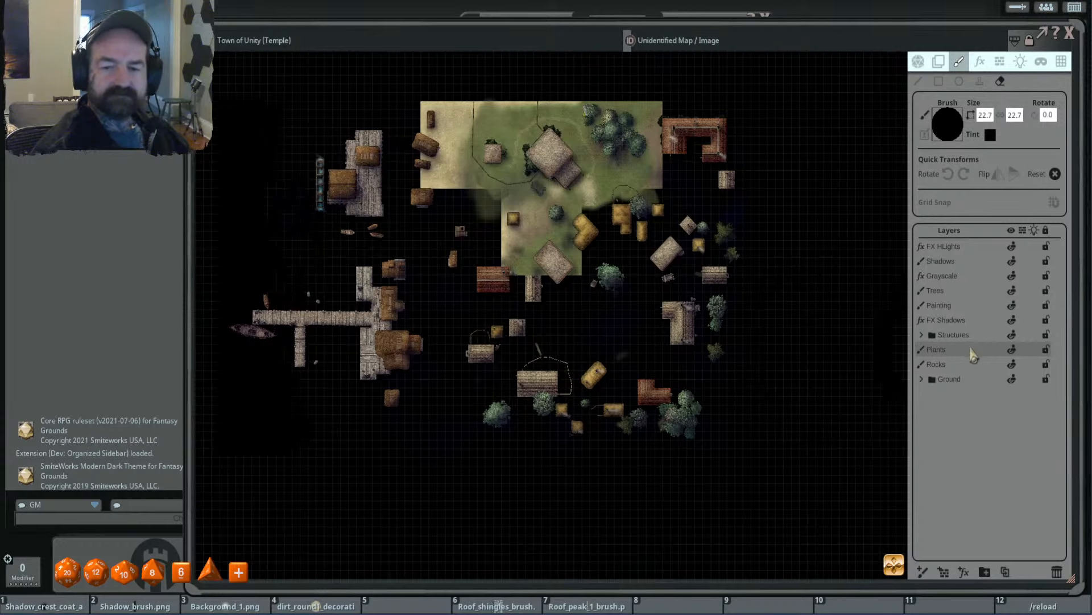
- Expand the Structures folder and delete its Water layer
{"action": "left_click", "coordinate": [922, 335]}
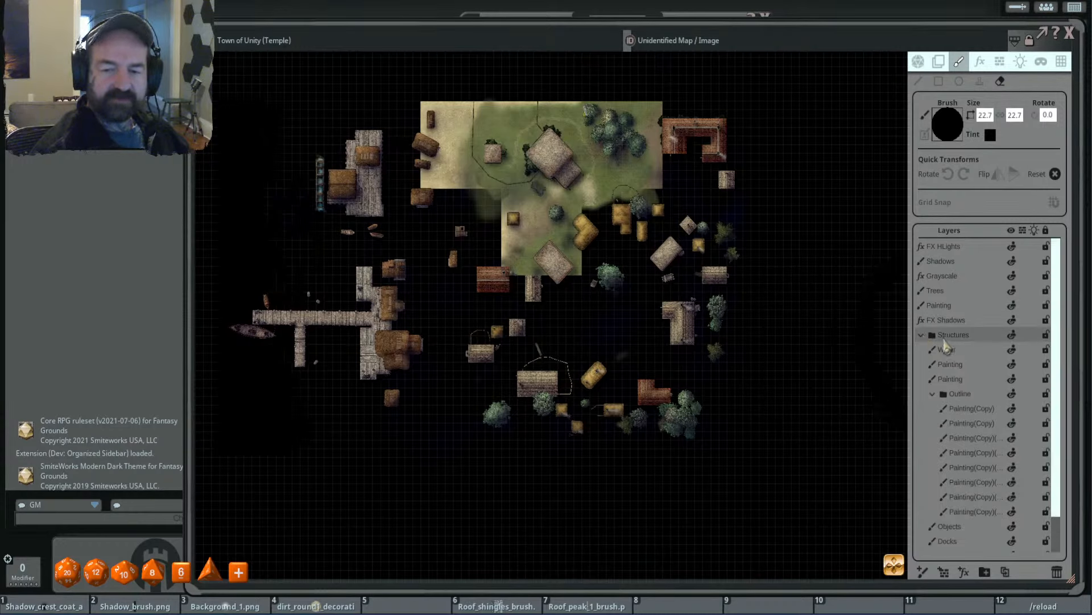
{"action": "scroll", "coordinate": [984, 376], "scroll_direction": "down", "scroll_amount": 2}
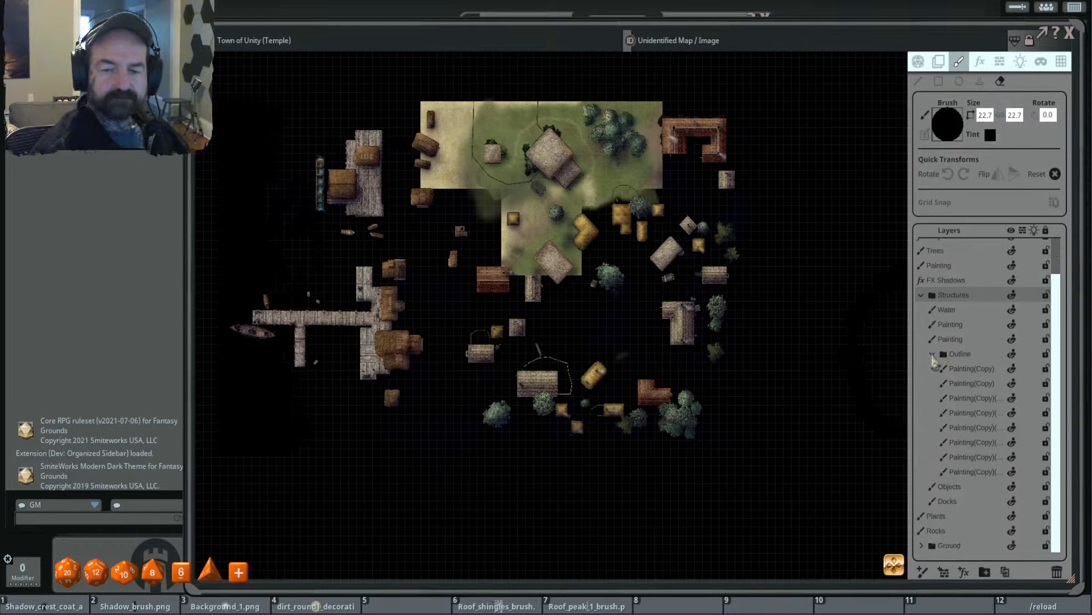
{"action": "left_click", "coordinate": [965, 311]}
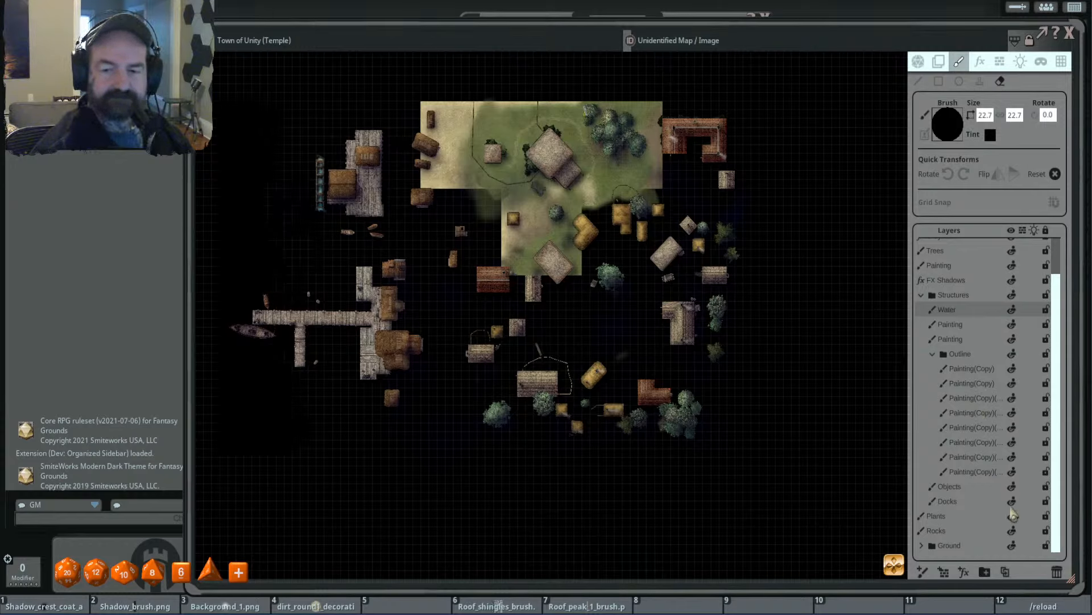
{"action": "left_click", "coordinate": [1056, 572]}
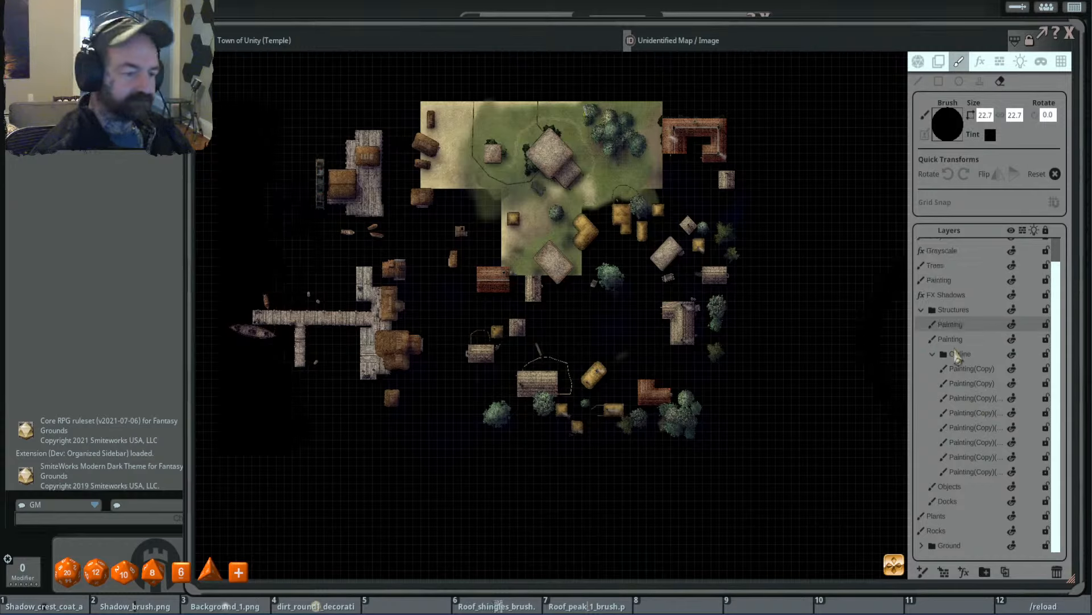
- Erase the buildings around the temple and its small neighbouring building on the upper Painting layer in Structures
{"action": "left_click", "coordinate": [1012, 325]}
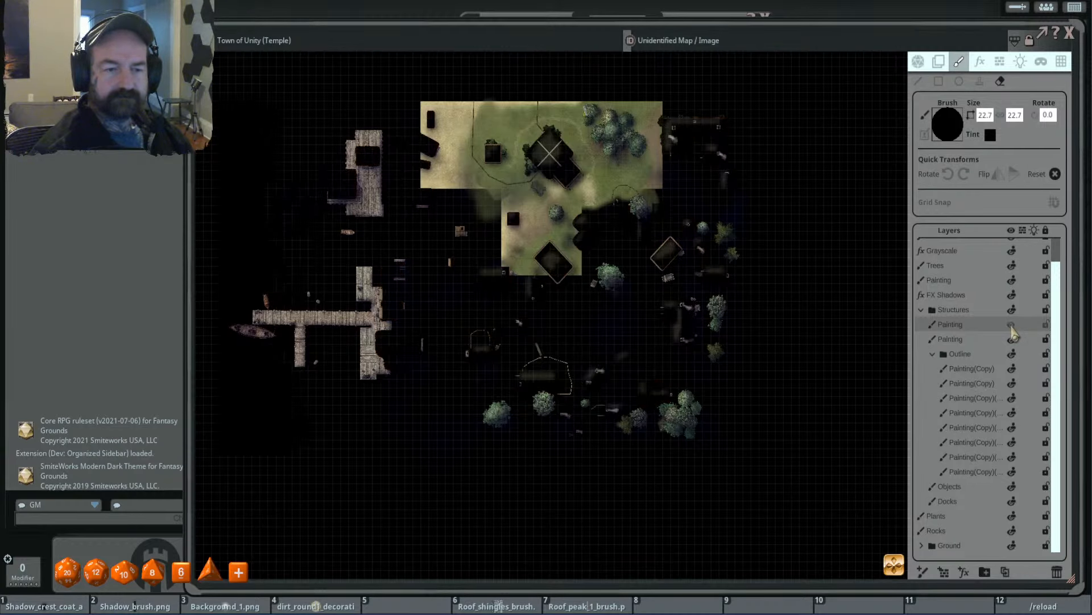
{"action": "left_click", "coordinate": [1013, 326]}
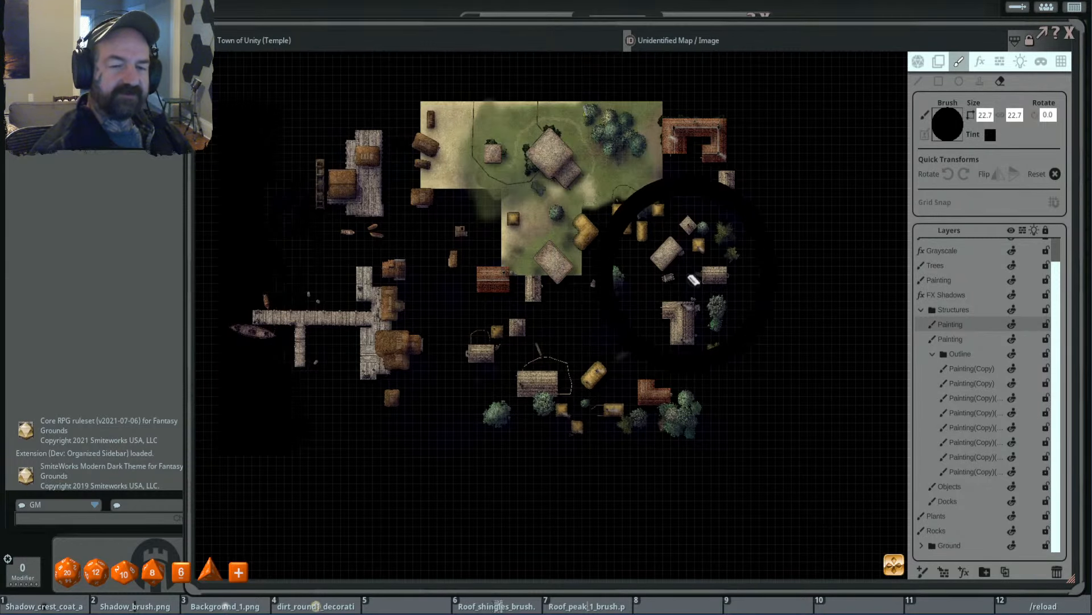
{"action": "mouse_move", "coordinate": [690, 126]}
{"action": "left_mouse_down"}
{"action": "mouse_move", "coordinate": [720, 225]}
{"action": "mouse_move", "coordinate": [716, 364]}
{"action": "mouse_move", "coordinate": [637, 432]}
{"action": "mouse_move", "coordinate": [688, 295]}
{"action": "mouse_move", "coordinate": [689, 206]}
{"action": "mouse_move", "coordinate": [666, 382]}
{"action": "left_mouse_up"}
{"action": "mouse_move", "coordinate": [693, 230]}
{"action": "left_mouse_down"}
{"action": "mouse_move", "coordinate": [515, 279]}
{"action": "mouse_move", "coordinate": [435, 330]}
{"action": "mouse_move", "coordinate": [690, 213]}
{"action": "mouse_move", "coordinate": [709, 240]}
{"action": "left_mouse_up"}
{"action": "mouse_move", "coordinate": [785, 283]}
{"action": "left_mouse_down"}
{"action": "mouse_move", "coordinate": [568, 378]}
{"action": "mouse_move", "coordinate": [398, 388]}
{"action": "left_mouse_up"}
{"action": "mouse_move", "coordinate": [576, 407]}
{"action": "left_mouse_down"}
{"action": "mouse_move", "coordinate": [220, 300]}
{"action": "mouse_move", "coordinate": [209, 337]}
{"action": "left_mouse_up"}
{"action": "mouse_move", "coordinate": [385, 378]}
{"action": "left_mouse_down"}
{"action": "mouse_move", "coordinate": [382, 176]}
{"action": "mouse_move", "coordinate": [339, 221]}
{"action": "mouse_move", "coordinate": [345, 246]}
{"action": "left_mouse_up"}
{"action": "left_click_drag", "start_coordinate": [406, 79], "coordinate": [410, 210]}
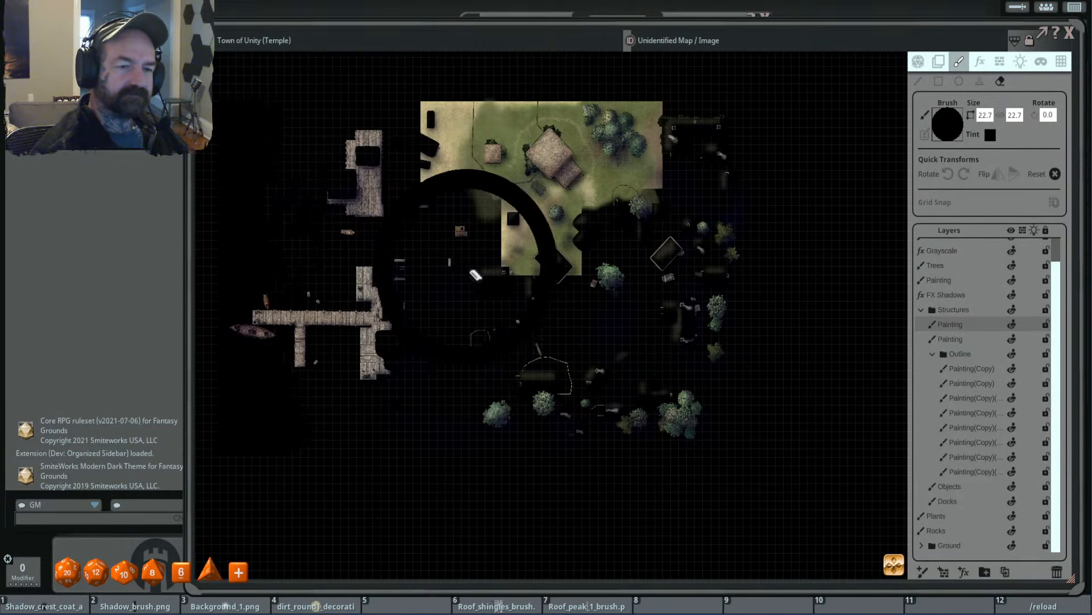
{"action": "left_click_drag", "start_coordinate": [342, 209], "coordinate": [583, 413]}
- Erase the fences and building trim outside the temple grounds on the second Painting layer in Structures
{"action": "left_click", "coordinate": [952, 341]}
{"action": "left_click_drag", "start_coordinate": [355, 122], "coordinate": [440, 272]}
{"action": "mouse_move", "coordinate": [406, 114]}
{"action": "left_mouse_down"}
{"action": "mouse_move", "coordinate": [505, 371]}
{"action": "mouse_move", "coordinate": [599, 439]}
{"action": "left_mouse_up"}
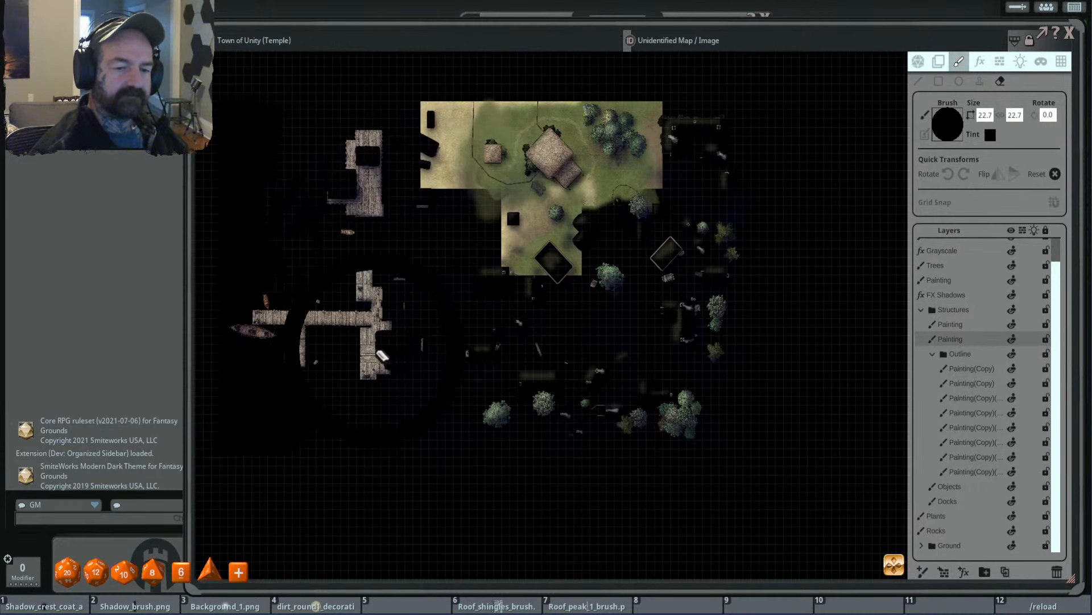
{"action": "left_click_drag", "start_coordinate": [382, 357], "coordinate": [716, 374]}
{"action": "left_click_drag", "start_coordinate": [707, 110], "coordinate": [709, 422]}
{"action": "mouse_move", "coordinate": [674, 122]}
{"action": "left_mouse_down"}
{"action": "mouse_move", "coordinate": [669, 436]}
{"action": "mouse_move", "coordinate": [621, 277]}
{"action": "mouse_move", "coordinate": [499, 277]}
{"action": "left_mouse_up"}
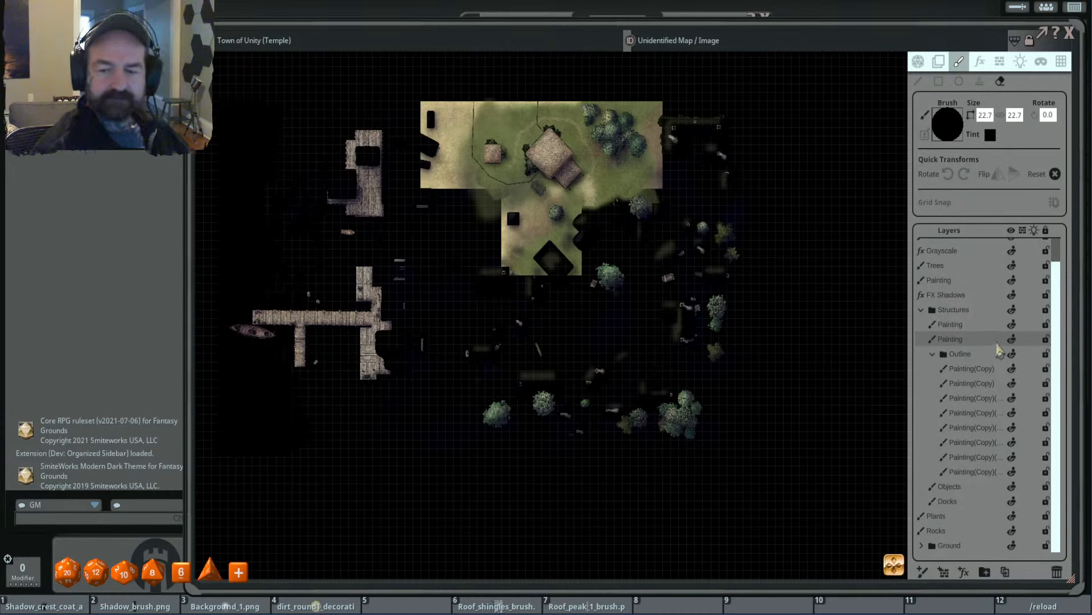
- Delete the Outline folder together with all its Painting(Copy) layers
{"action": "left_click", "coordinate": [959, 370]}
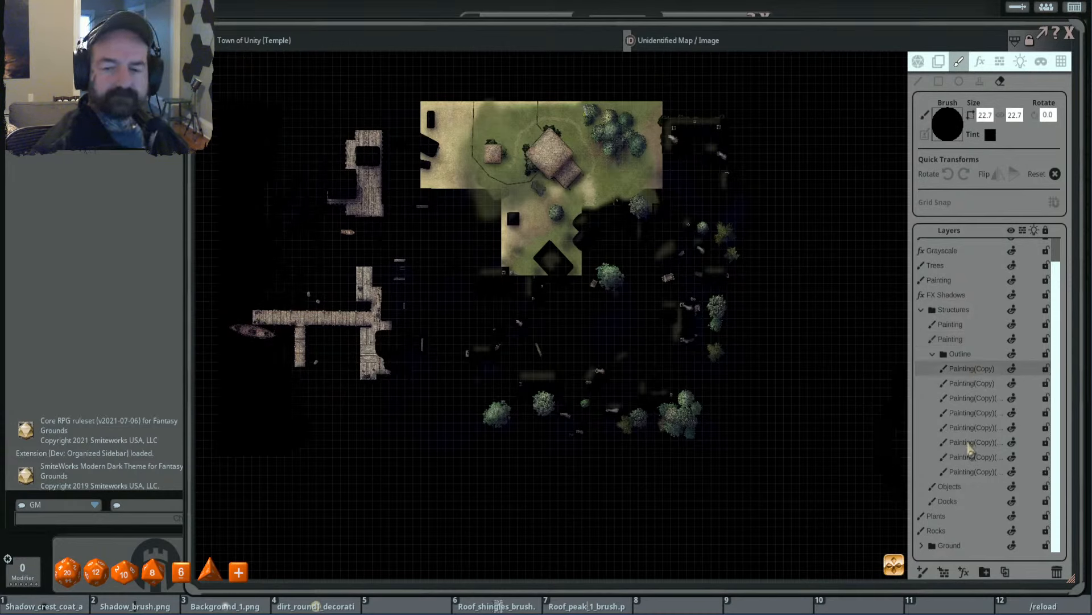
{"action": "left_click", "coordinate": [965, 355]}
{"action": "key", "text": "shift"}
{"action": "left_click", "coordinate": [972, 472], "text": "shift"}
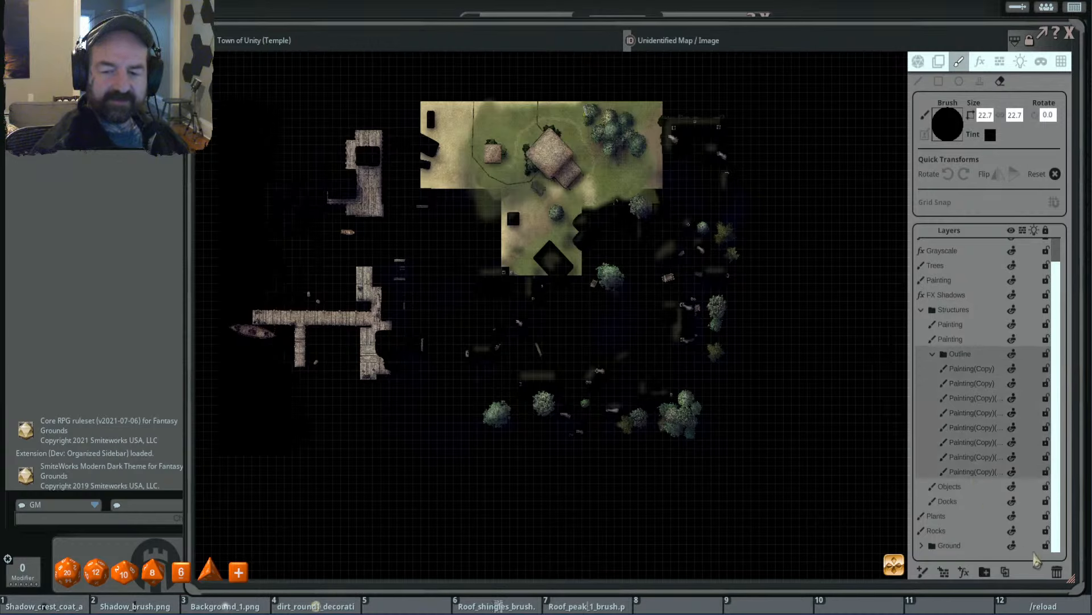
{"action": "left_click", "coordinate": [1056, 572]}
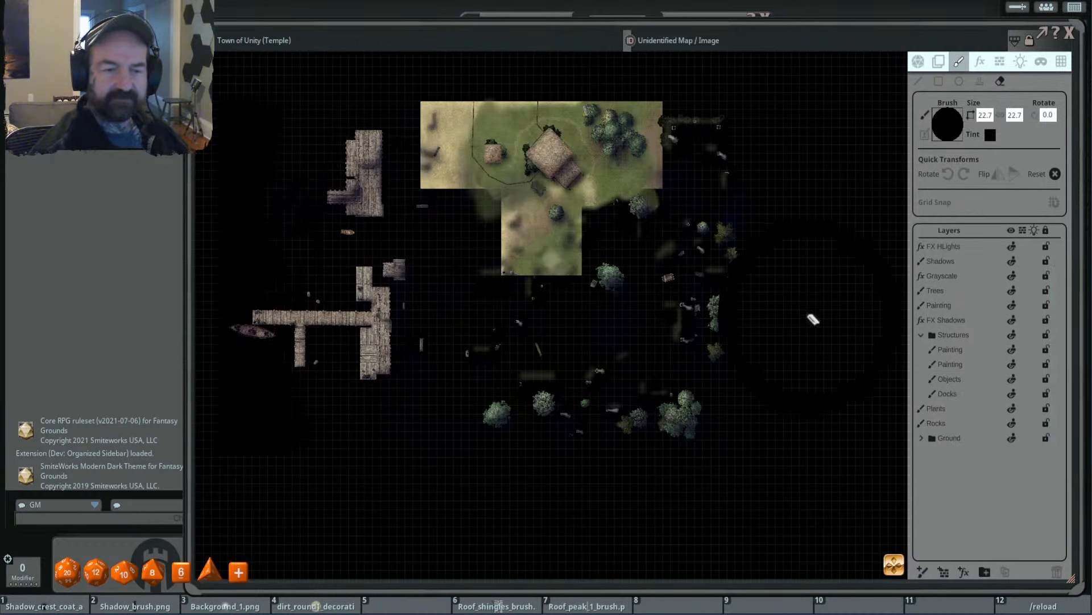
- Erase the objects scattered east, south and west of the temple area on the Objects layer
{"action": "left_click", "coordinate": [970, 380]}
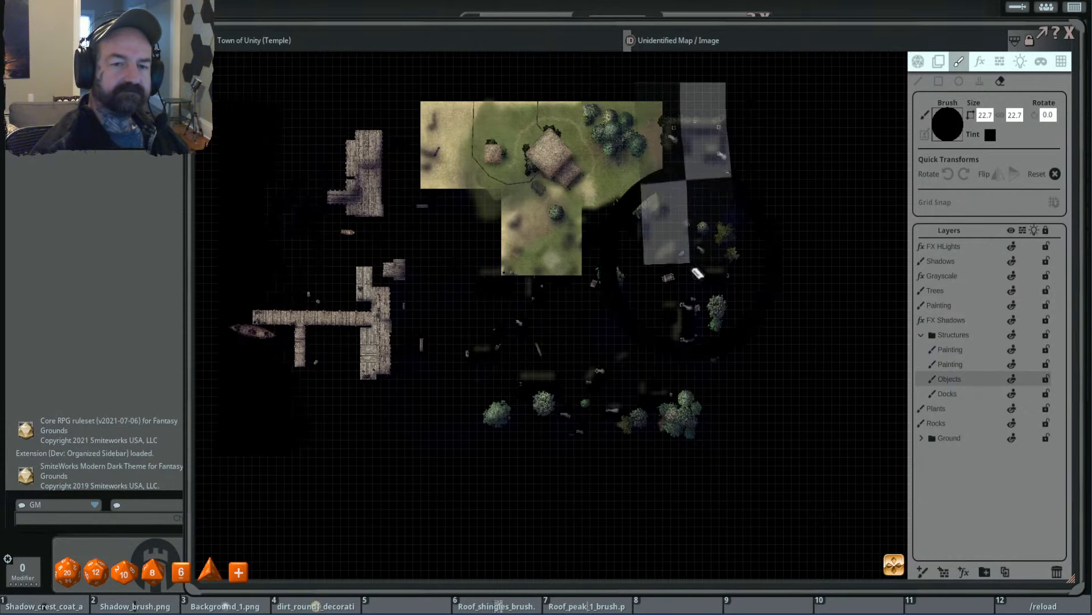
{"action": "left_click_drag", "start_coordinate": [692, 267], "coordinate": [690, 474]}
{"action": "left_click_drag", "start_coordinate": [677, 106], "coordinate": [664, 419]}
{"action": "mouse_move", "coordinate": [677, 247]}
{"action": "left_mouse_down"}
{"action": "mouse_move", "coordinate": [418, 355]}
{"action": "mouse_move", "coordinate": [437, 403]}
{"action": "mouse_move", "coordinate": [722, 413]}
{"action": "left_mouse_up"}
{"action": "mouse_move", "coordinate": [699, 326]}
{"action": "left_mouse_down"}
{"action": "mouse_move", "coordinate": [423, 285]}
{"action": "mouse_move", "coordinate": [517, 257]}
{"action": "mouse_move", "coordinate": [533, 275]}
{"action": "left_mouse_up"}
{"action": "left_click_drag", "start_coordinate": [316, 120], "coordinate": [443, 314]}
{"action": "left_click_drag", "start_coordinate": [393, 136], "coordinate": [455, 336]}
{"action": "left_click_drag", "start_coordinate": [283, 279], "coordinate": [475, 392]}
{"action": "mouse_move", "coordinate": [276, 210]}
{"action": "left_mouse_down"}
{"action": "mouse_move", "coordinate": [342, 361]}
{"action": "mouse_move", "coordinate": [401, 420]}
{"action": "left_mouse_up"}
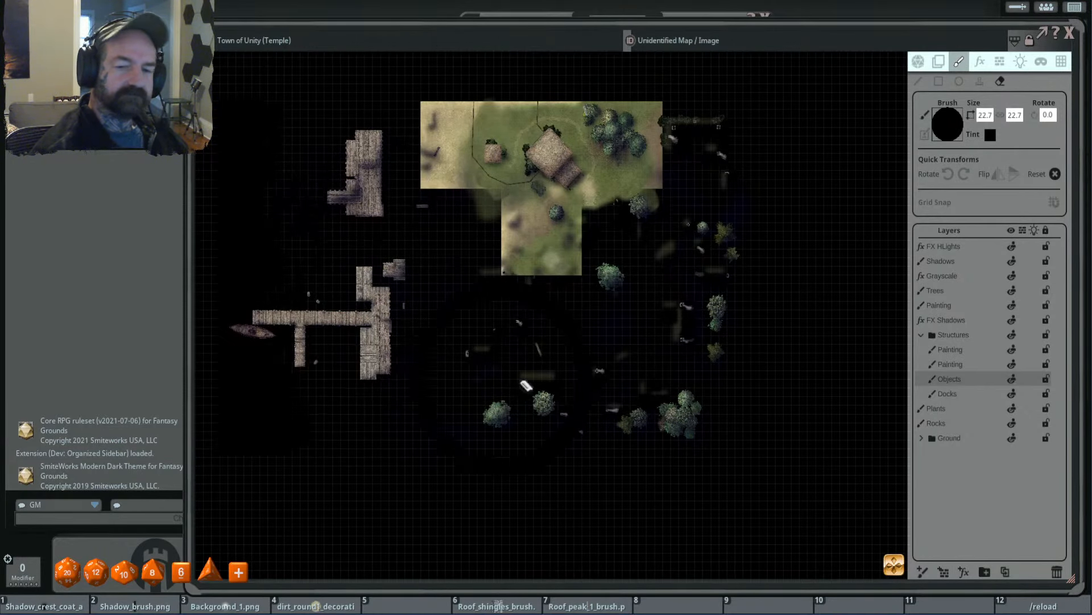
- Remove the docks by deleting the Docks layer, and collapse the Structures folder
{"action": "left_click", "coordinate": [977, 393]}
{"action": "mouse_move", "coordinate": [398, 171]}
{"action": "left_mouse_down"}
{"action": "mouse_move", "coordinate": [385, 199]}
{"action": "mouse_move", "coordinate": [516, 413]}
{"action": "left_mouse_up"}
{"action": "left_click", "coordinate": [1056, 572]}
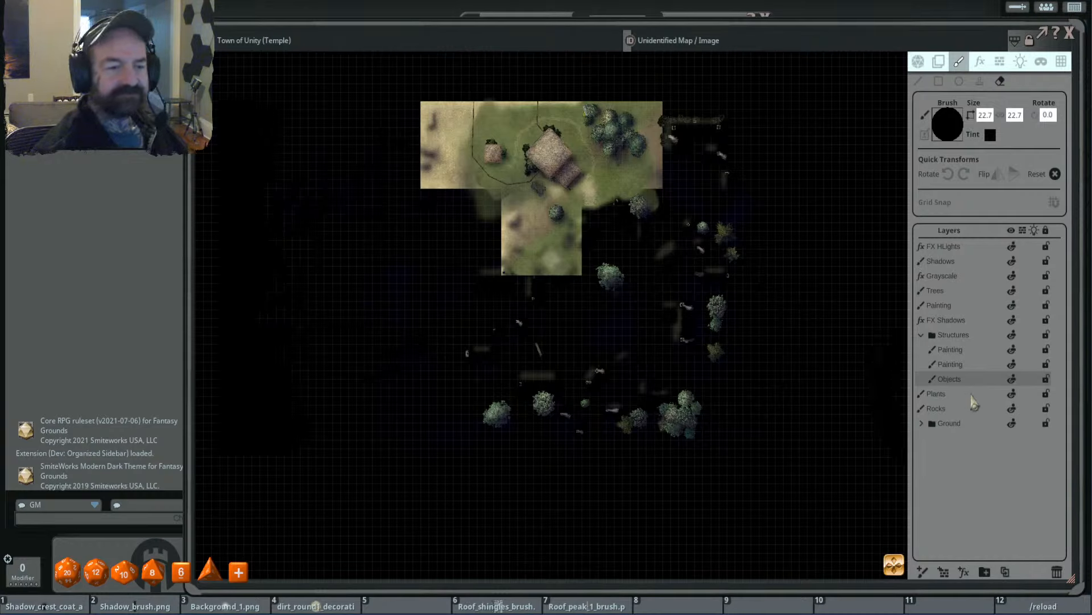
{"action": "left_click", "coordinate": [921, 335]}
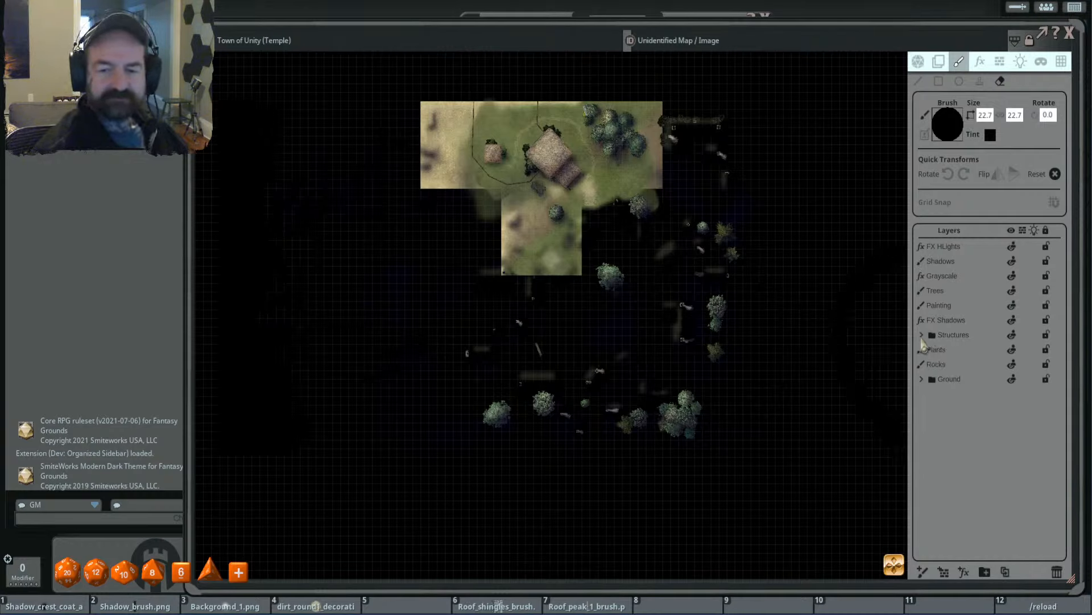
- Delete the FX Shadows layer and select the Painting layer above the Structures folder
{"action": "left_click", "coordinate": [964, 319]}
{"action": "left_click", "coordinate": [1057, 573]}
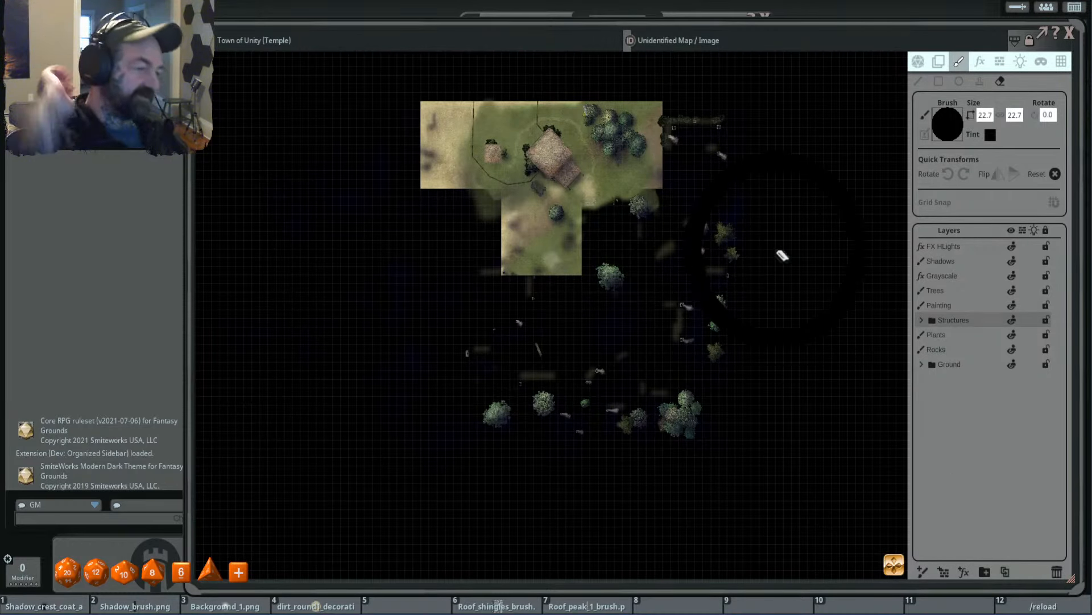
{"action": "left_click", "coordinate": [958, 306]}
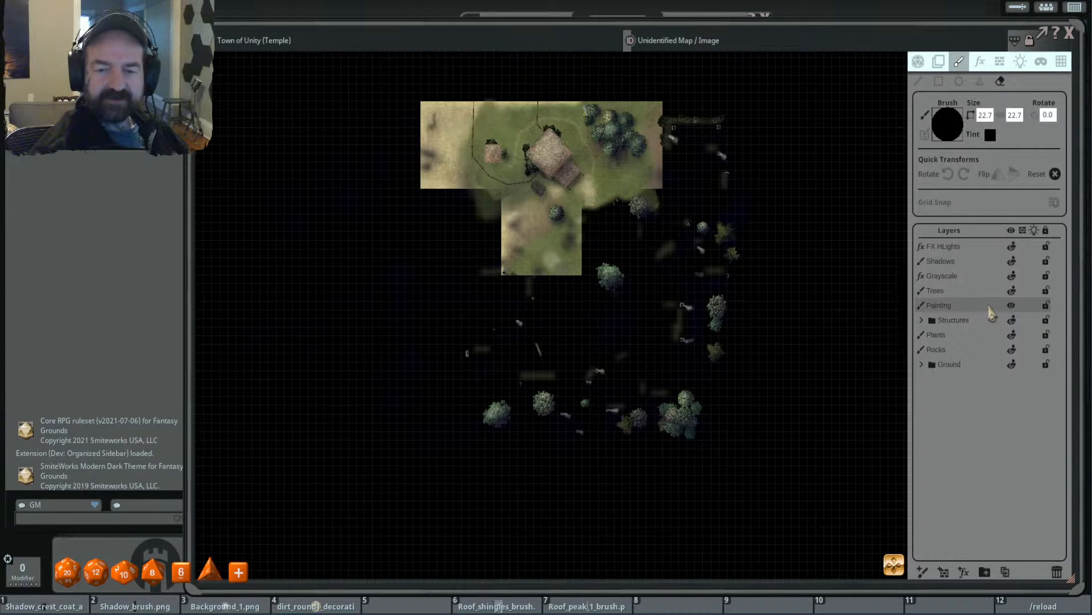
- Delete the Painting layer above the Structures folder and erase the outlying trees east and south of the temple area on the Trees layer
{"action": "left_click", "coordinate": [1057, 573]}
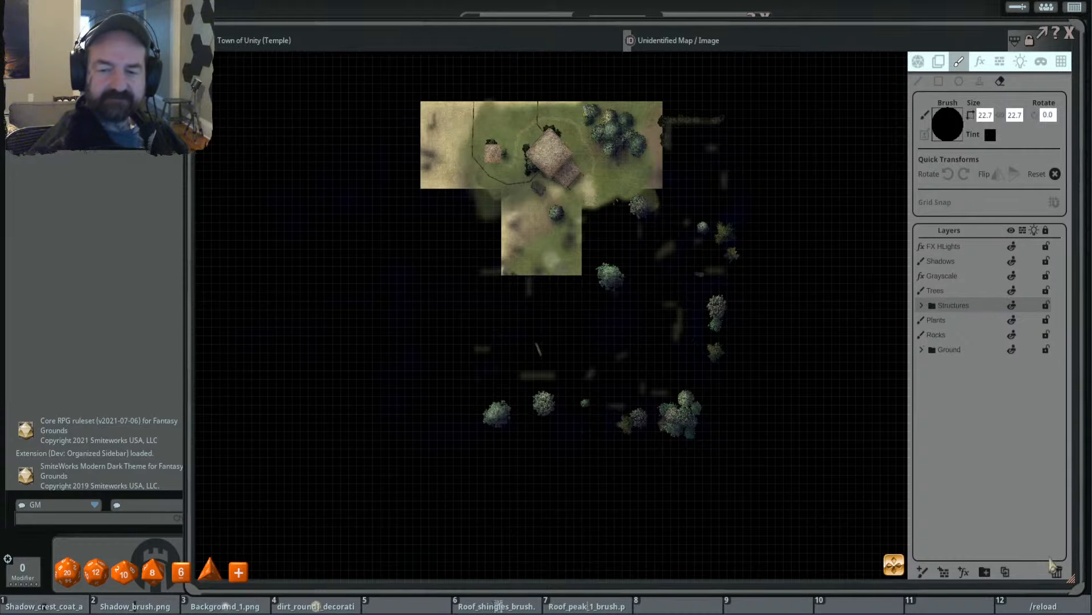
{"action": "left_click", "coordinate": [971, 291]}
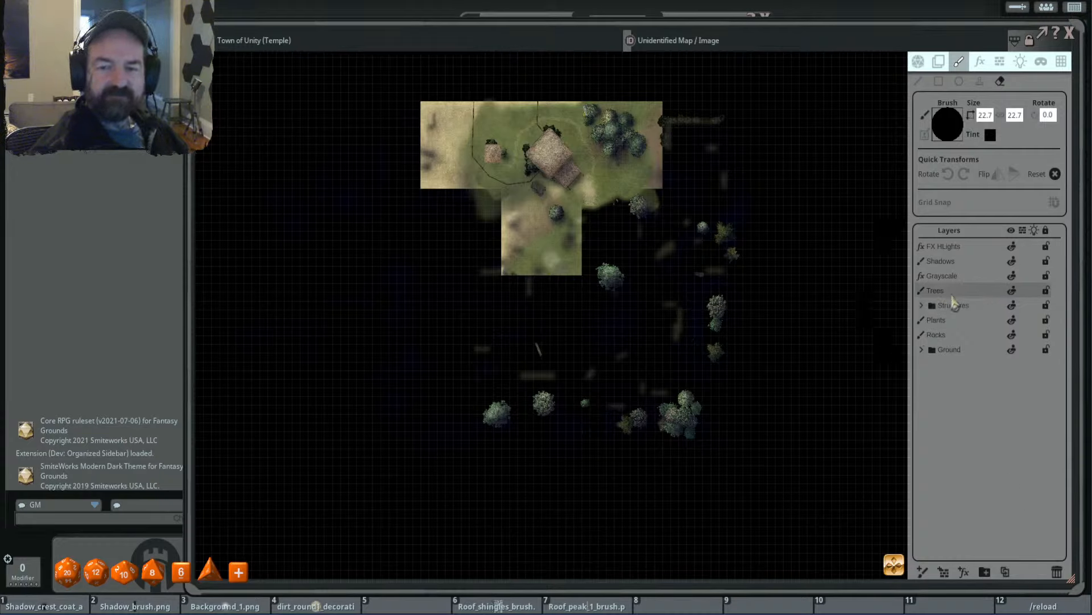
{"action": "scroll", "coordinate": [722, 207], "scroll_direction": "down", "scroll_amount": 8}
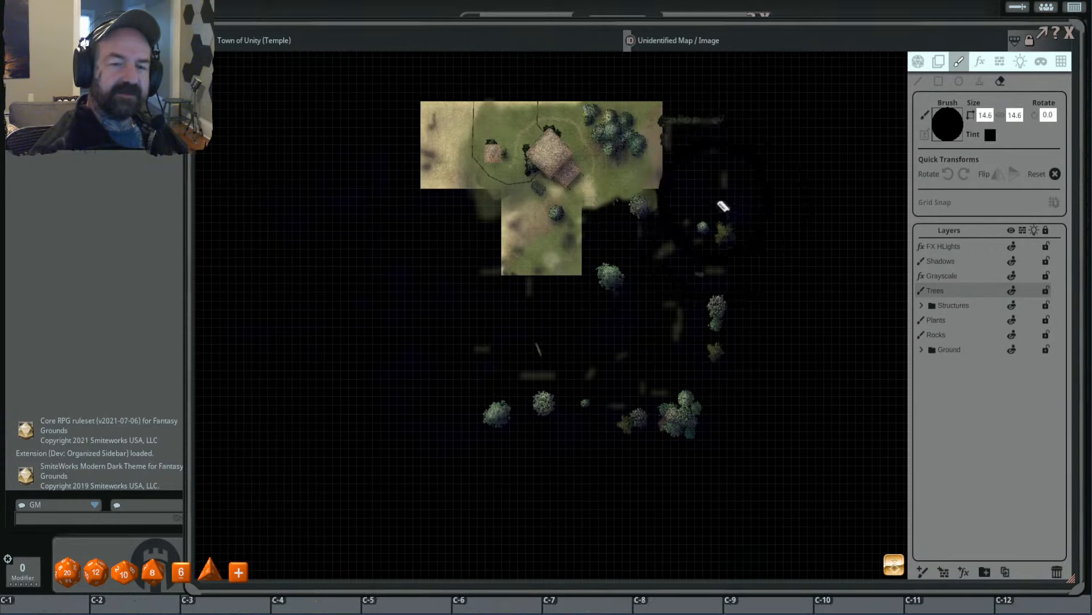
{"action": "scroll", "coordinate": [722, 207], "scroll_direction": "down", "scroll_amount": 6}
{"action": "mouse_move", "coordinate": [665, 108]}
{"action": "left_mouse_down"}
{"action": "mouse_move", "coordinate": [684, 171]}
{"action": "mouse_move", "coordinate": [713, 111]}
{"action": "mouse_move", "coordinate": [678, 104]}
{"action": "mouse_move", "coordinate": [660, 125]}
{"action": "mouse_move", "coordinate": [735, 120]}
{"action": "left_mouse_up"}
{"action": "mouse_move", "coordinate": [725, 157]}
{"action": "left_mouse_down"}
{"action": "mouse_move", "coordinate": [723, 340]}
{"action": "mouse_move", "coordinate": [663, 521]}
{"action": "mouse_move", "coordinate": [654, 419]}
{"action": "mouse_move", "coordinate": [527, 404]}
{"action": "mouse_move", "coordinate": [618, 410]}
{"action": "mouse_move", "coordinate": [643, 364]}
{"action": "left_mouse_up"}
{"action": "left_click_drag", "start_coordinate": [696, 245], "coordinate": [512, 288]}
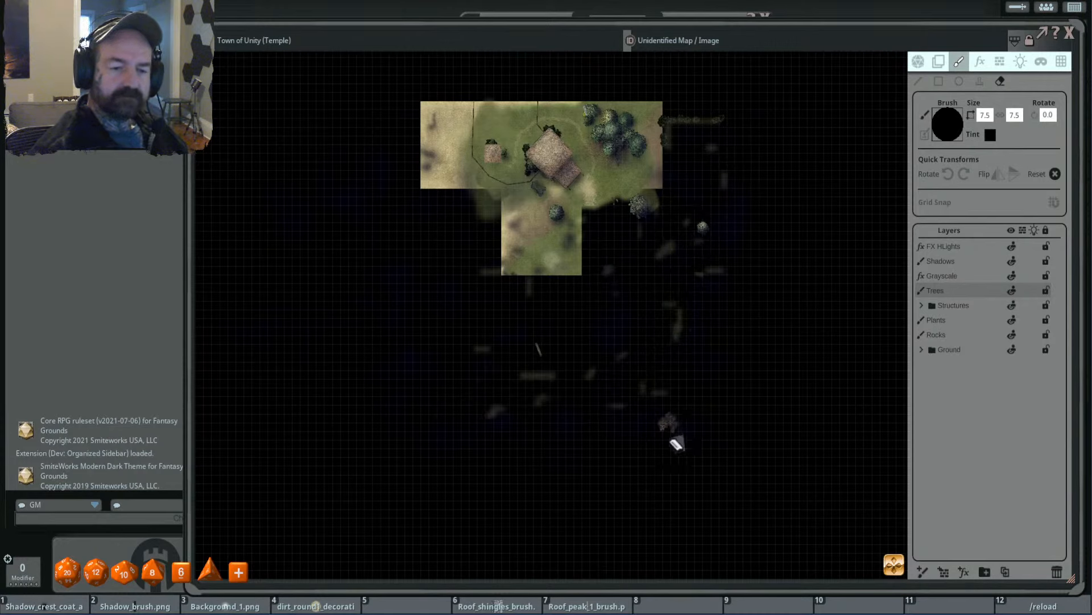
{"action": "left_click_drag", "start_coordinate": [676, 439], "coordinate": [597, 415]}
{"action": "left_click_drag", "start_coordinate": [571, 334], "coordinate": [513, 341]}
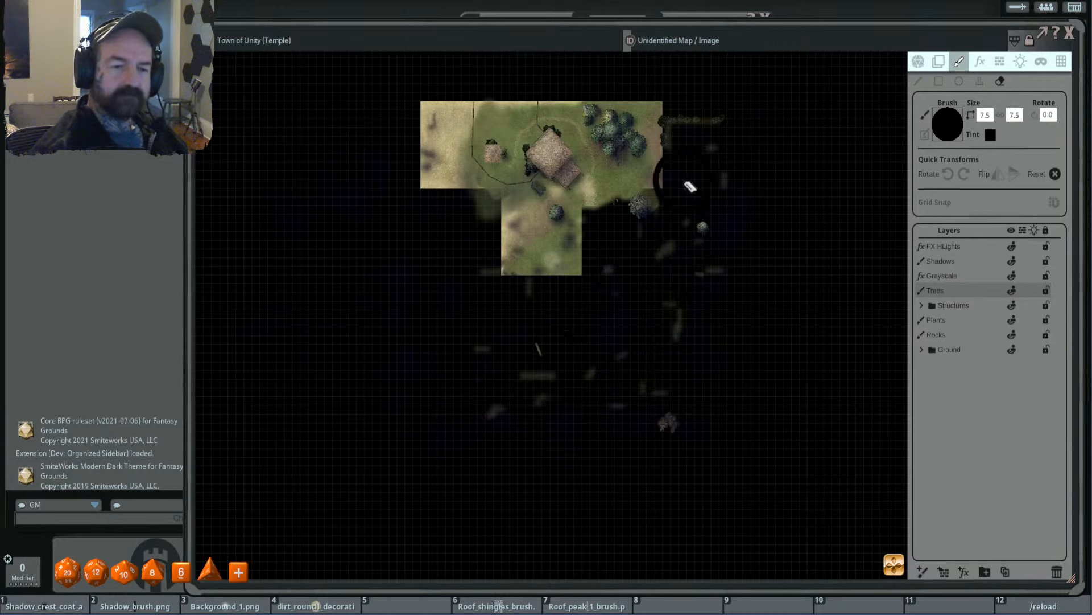
{"action": "left_click_drag", "start_coordinate": [691, 185], "coordinate": [521, 228]}
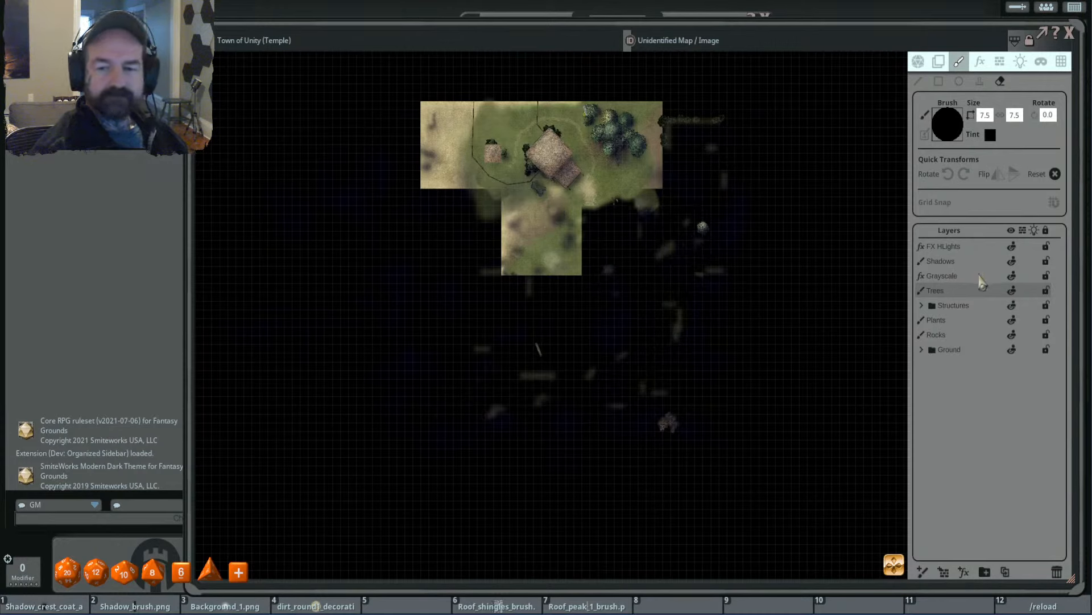
- Delete the FX HLights and Grayscale effect layers
{"action": "left_click", "coordinate": [976, 248]}
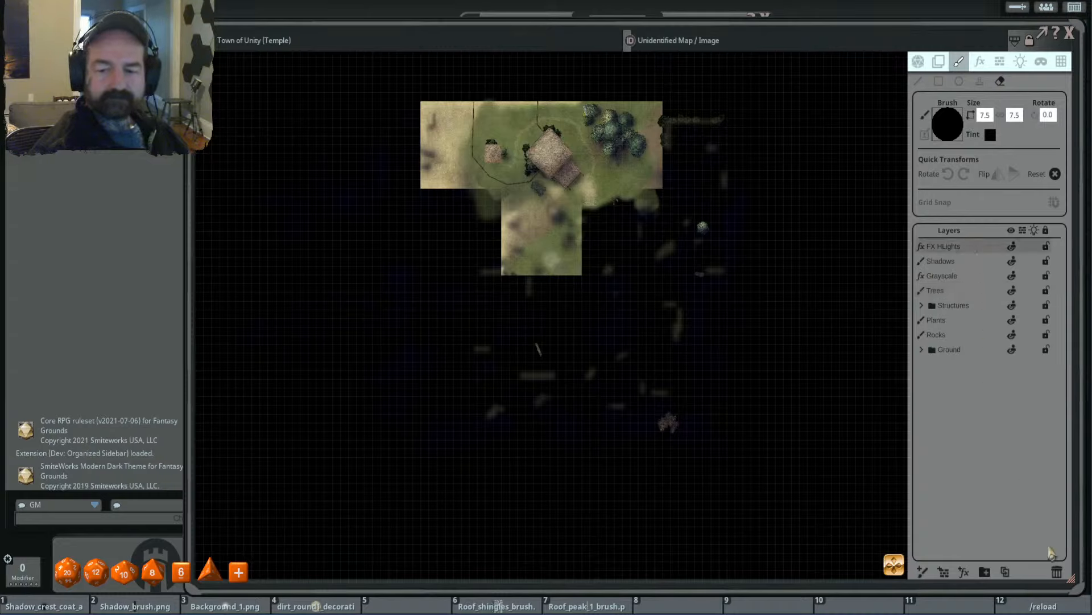
{"action": "left_click", "coordinate": [1057, 573]}
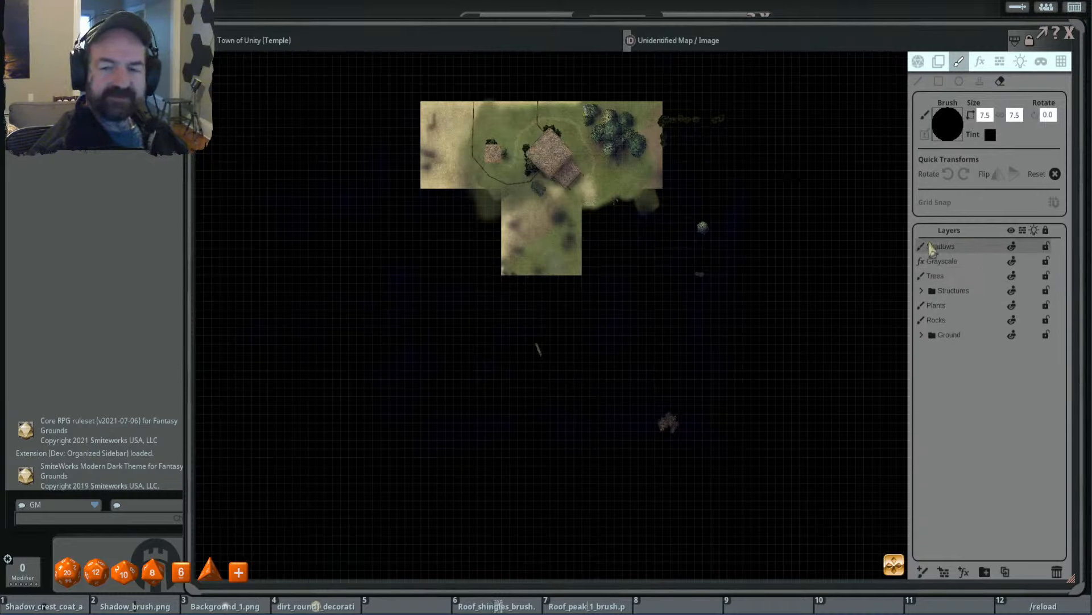
{"action": "left_click", "coordinate": [970, 262]}
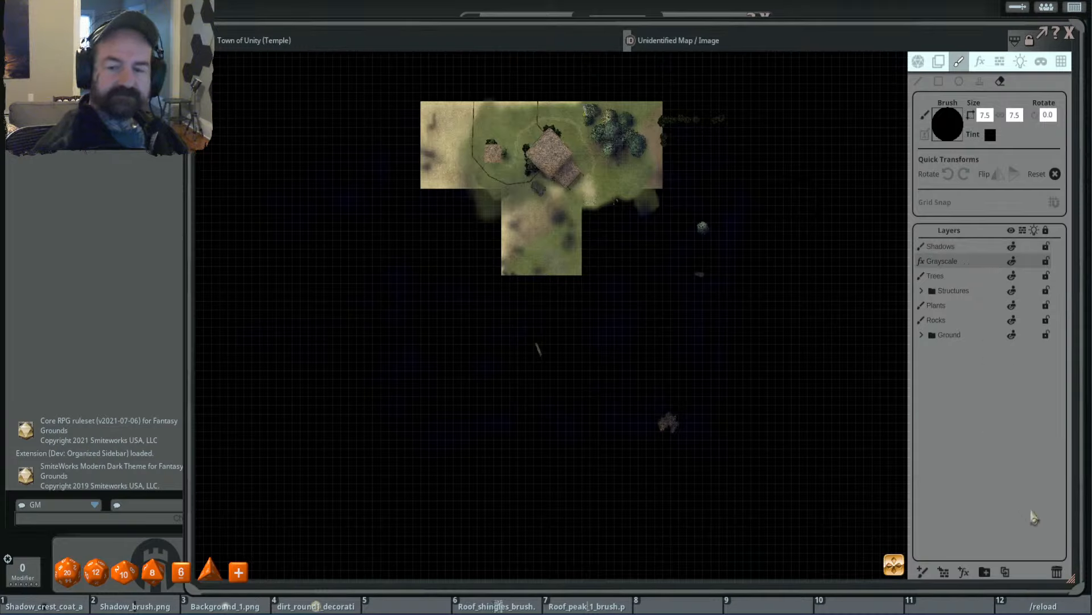
{"action": "left_click", "coordinate": [1057, 575]}
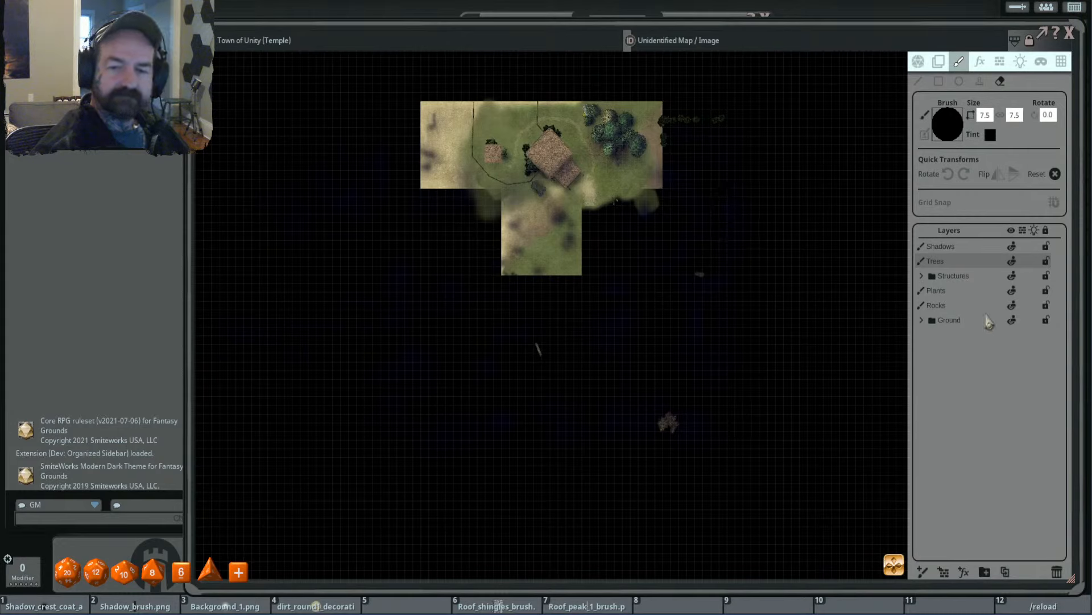
- Erase the leftover bushes beyond the temple area's east edge on the Plants layer, and collapse the Ground folder
{"action": "left_click", "coordinate": [922, 321]}
{"action": "left_click", "coordinate": [978, 337]}
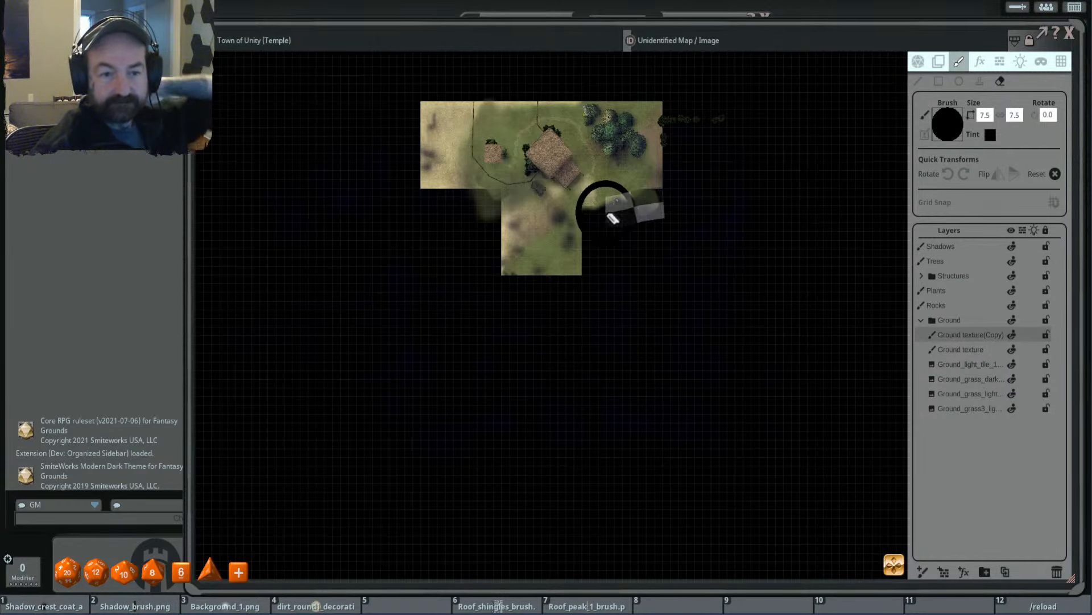
{"action": "scroll", "coordinate": [729, 115], "scroll_direction": "up", "scroll_amount": 4}
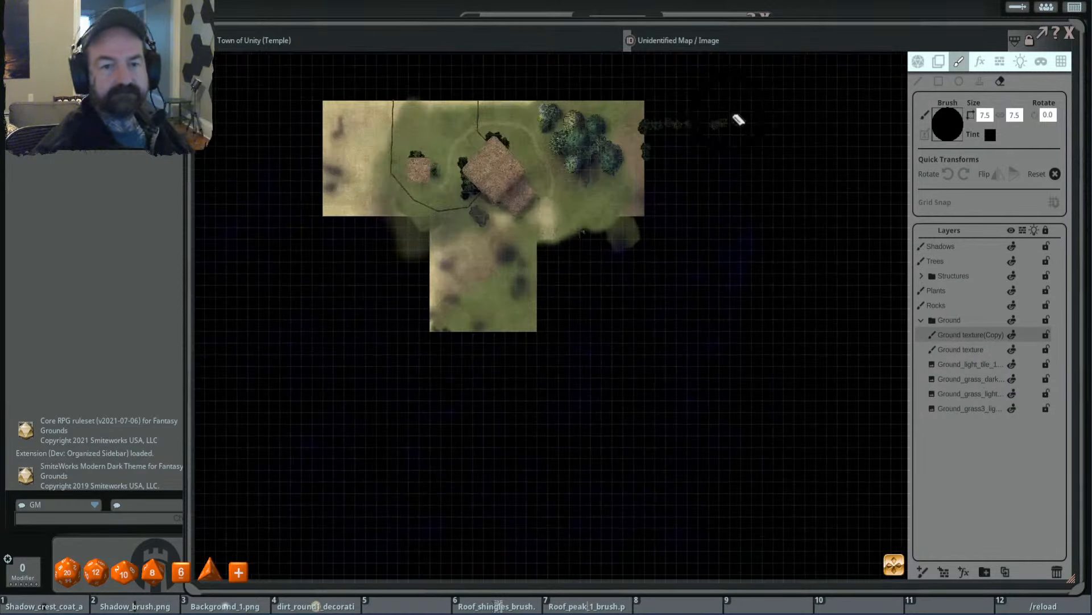
{"action": "left_click", "coordinate": [976, 305]}
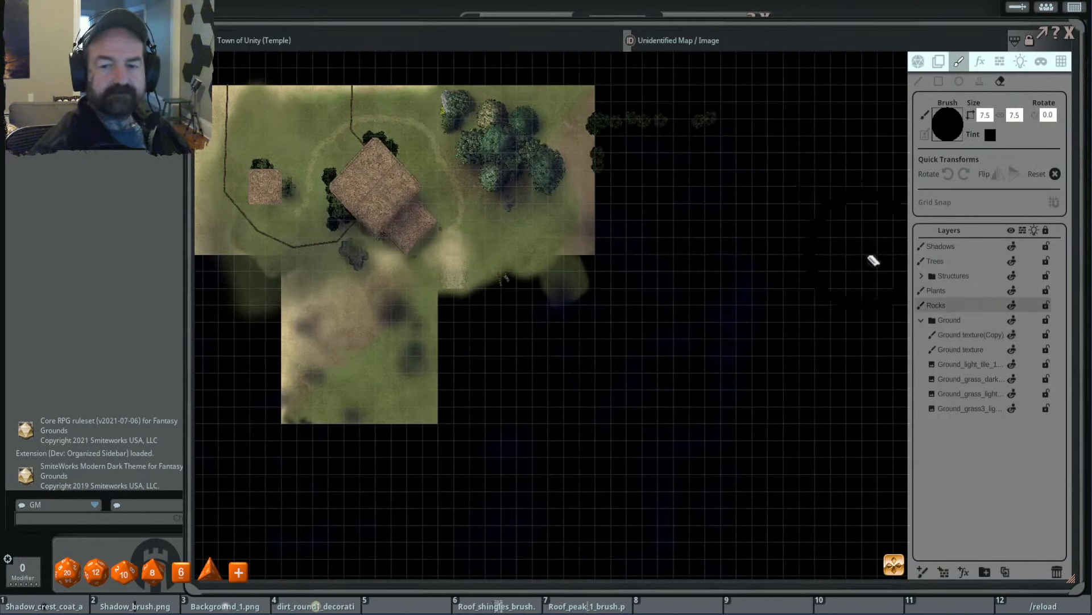
{"action": "left_click", "coordinate": [973, 291]}
{"action": "mouse_move", "coordinate": [697, 90]}
{"action": "left_mouse_down"}
{"action": "mouse_move", "coordinate": [612, 114]}
{"action": "mouse_move", "coordinate": [597, 152]}
{"action": "mouse_move", "coordinate": [603, 175]}
{"action": "left_mouse_up"}
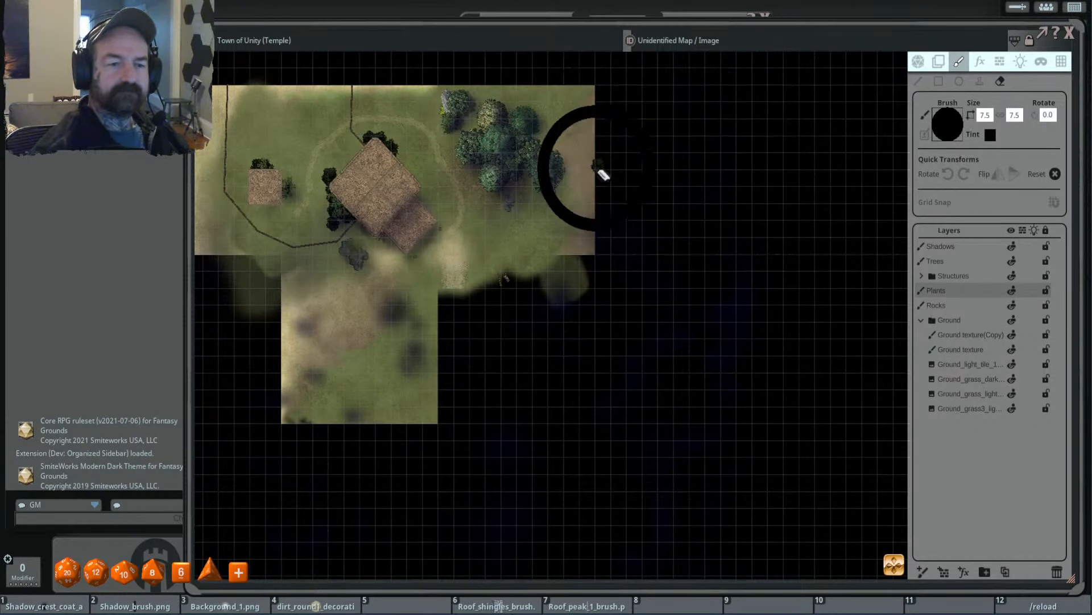
{"action": "scroll", "coordinate": [692, 266], "scroll_direction": "down", "scroll_amount": 3}
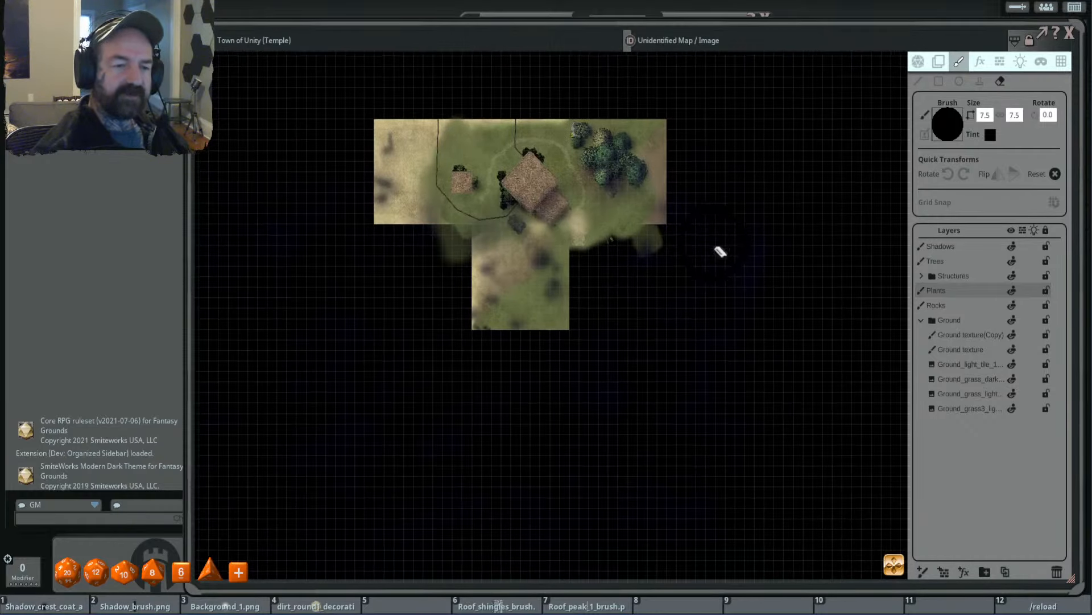
{"action": "scroll", "coordinate": [721, 252], "scroll_direction": "up", "scroll_amount": 2}
{"action": "scroll", "coordinate": [569, 263], "scroll_direction": "down", "scroll_amount": 4}
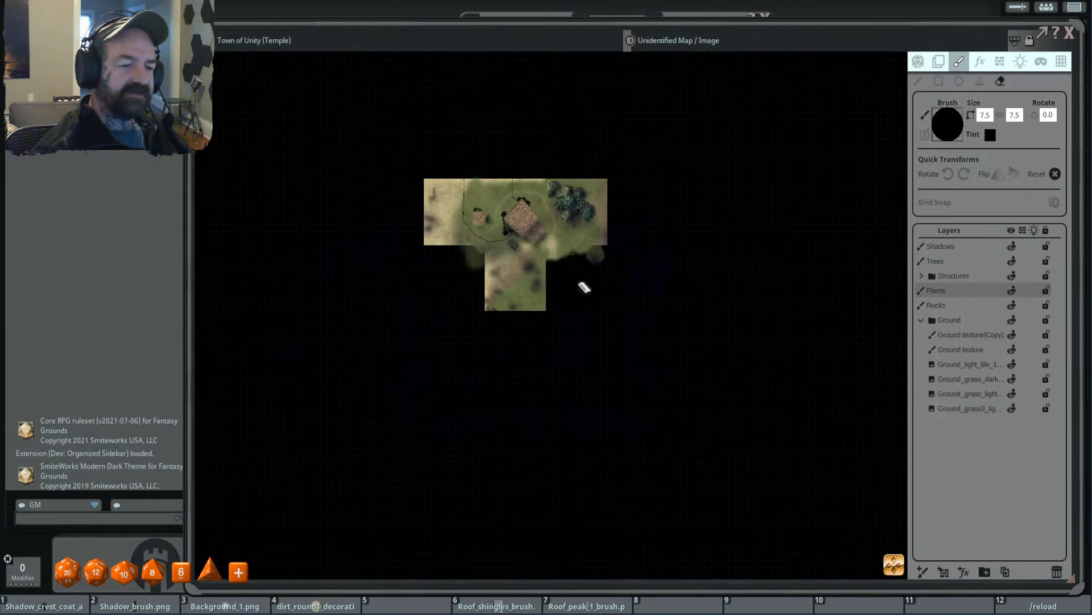
{"action": "left_click_drag", "start_coordinate": [583, 286], "coordinate": [658, 280]}
{"action": "scroll", "coordinate": [755, 330], "scroll_direction": "up", "scroll_amount": 2}
{"action": "scroll", "coordinate": [708, 340], "scroll_direction": "up", "scroll_amount": 3}
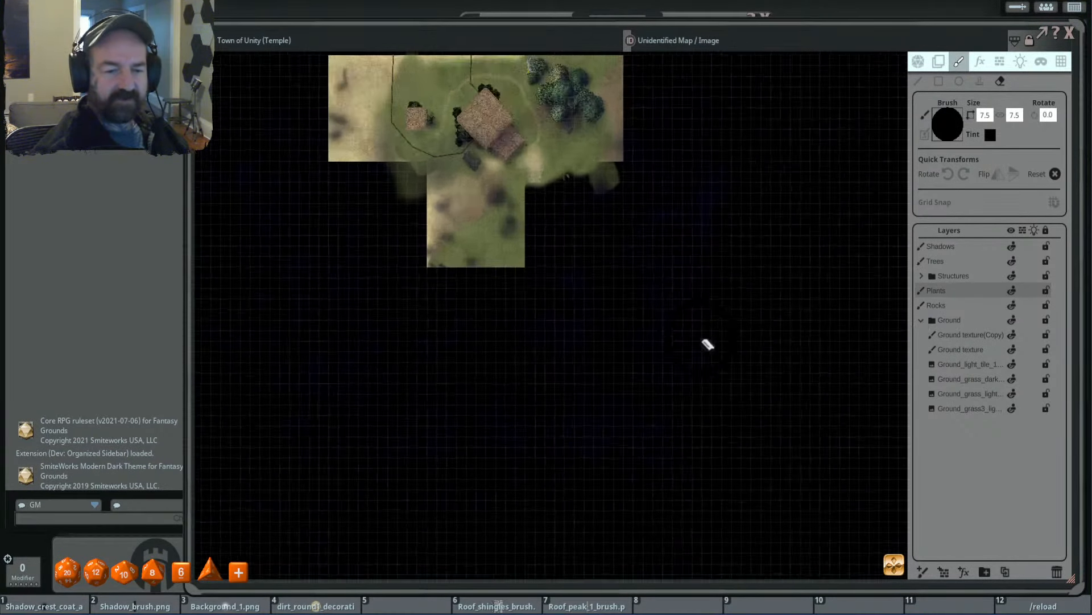
{"action": "scroll", "coordinate": [818, 347], "scroll_direction": "down", "scroll_amount": 2}
{"action": "left_click", "coordinate": [922, 320]}
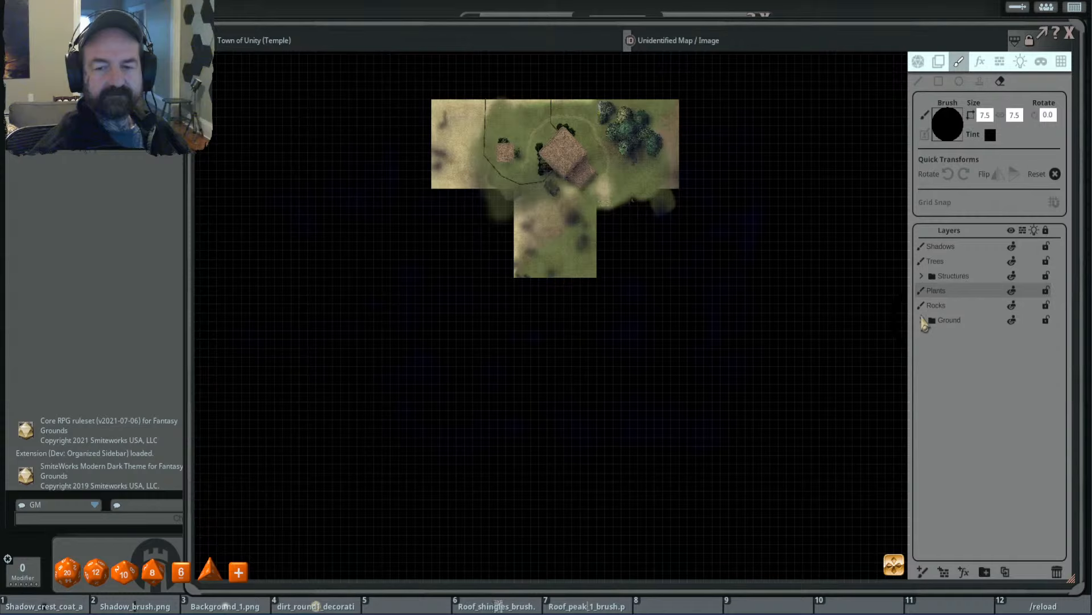
- Erase the dark shadow patches over the southern and western ground and the surrounding empty area on the Shadows layer
{"action": "left_click", "coordinate": [966, 246]}
{"action": "scroll", "coordinate": [763, 315], "scroll_direction": "down", "scroll_amount": 2}
{"action": "scroll", "coordinate": [772, 308], "scroll_direction": "up", "scroll_amount": 2}
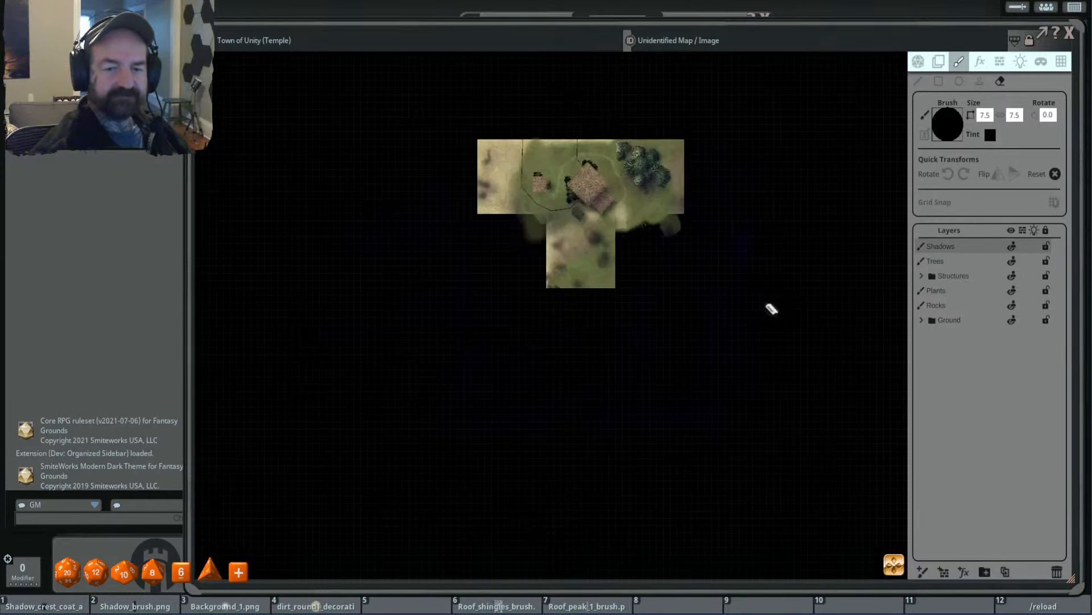
{"action": "mouse_move", "coordinate": [558, 259]}
{"action": "left_mouse_down"}
{"action": "mouse_move", "coordinate": [586, 241]}
{"action": "mouse_move", "coordinate": [524, 246]}
{"action": "mouse_move", "coordinate": [593, 287]}
{"action": "mouse_move", "coordinate": [547, 297]}
{"action": "left_mouse_up"}
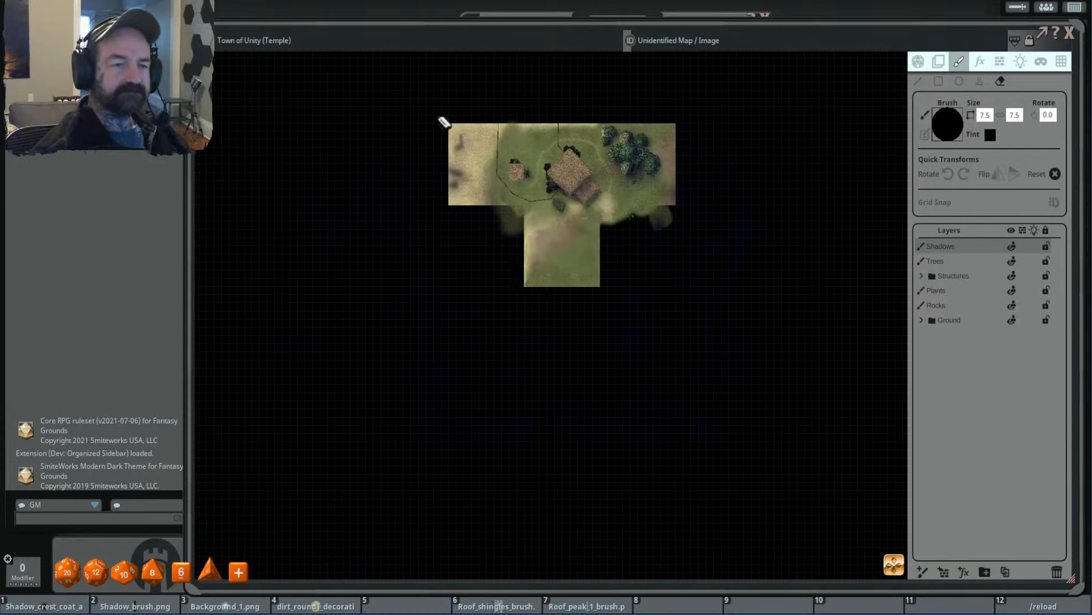
{"action": "left_click_drag", "start_coordinate": [444, 123], "coordinate": [478, 279]}
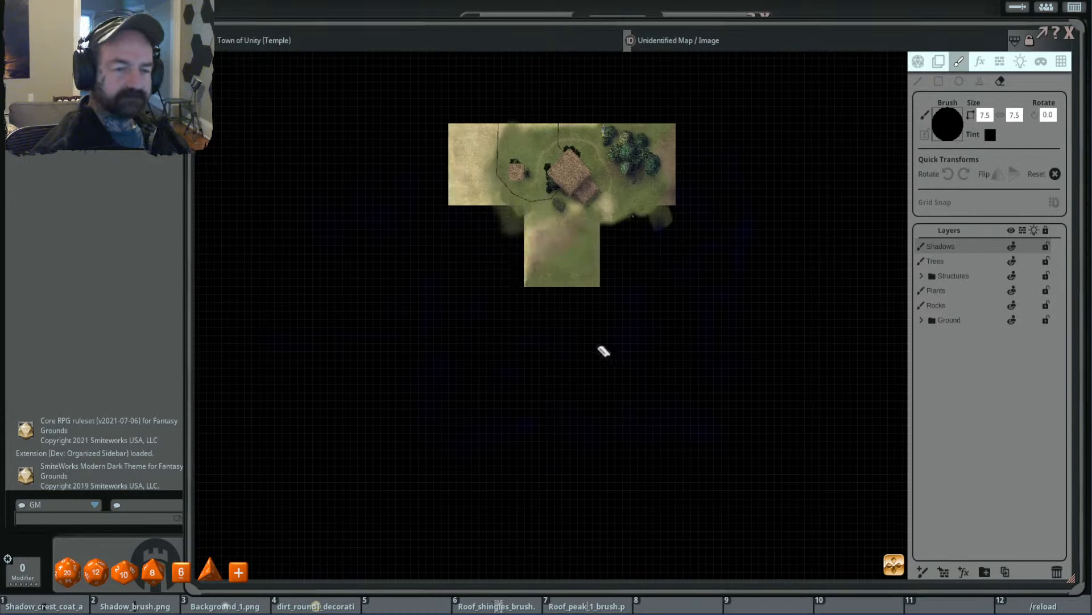
{"action": "mouse_move", "coordinate": [604, 351]}
{"action": "left_mouse_down"}
{"action": "mouse_move", "coordinate": [518, 326]}
{"action": "mouse_move", "coordinate": [237, 346]}
{"action": "mouse_move", "coordinate": [974, 444]}
{"action": "mouse_move", "coordinate": [554, 453]}
{"action": "mouse_move", "coordinate": [504, 388]}
{"action": "left_mouse_up"}
{"action": "scroll", "coordinate": [598, 412], "scroll_direction": "up", "scroll_amount": 5}
{"action": "mouse_move", "coordinate": [735, 298]}
{"action": "left_mouse_down"}
{"action": "mouse_move", "coordinate": [726, 224]}
{"action": "mouse_move", "coordinate": [734, 351]}
{"action": "left_mouse_up"}
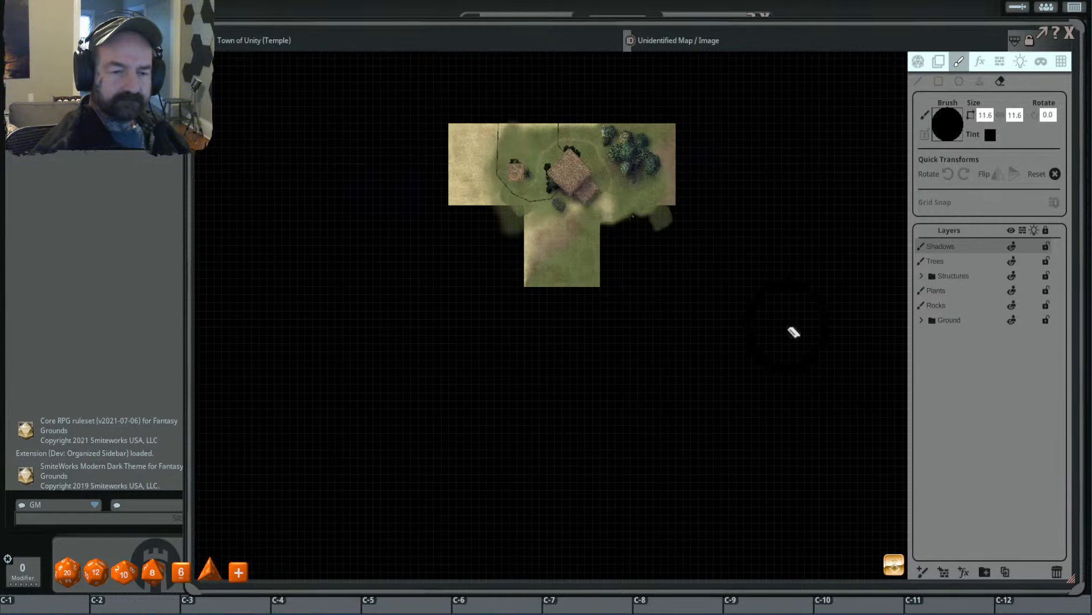
{"action": "scroll", "coordinate": [727, 326], "scroll_direction": "down", "scroll_amount": 4}
{"action": "scroll", "coordinate": [708, 326], "scroll_direction": "up", "scroll_amount": 4}
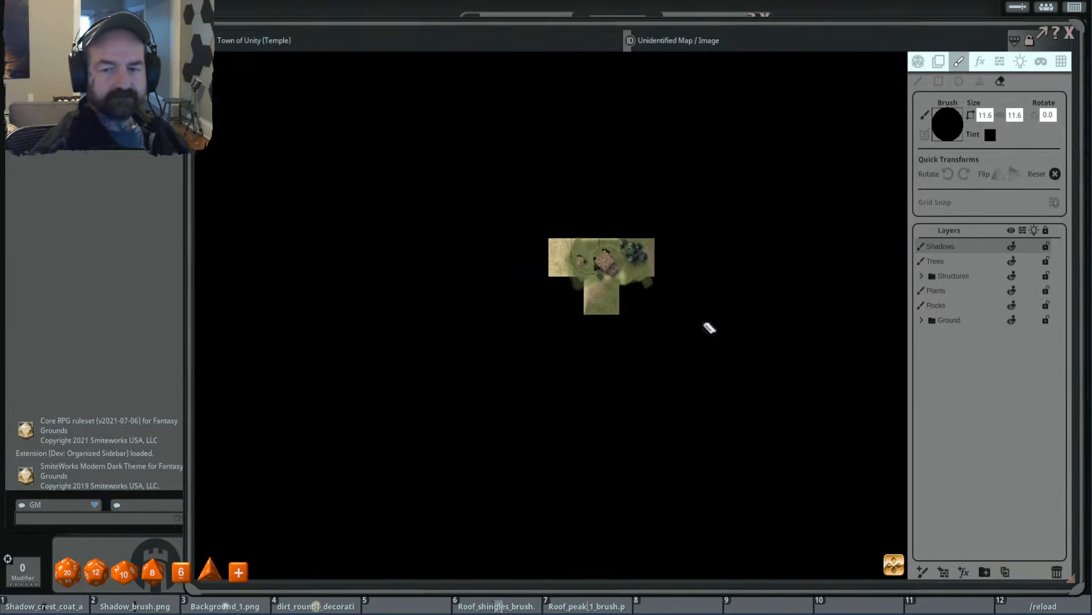
- Erase the remaining Shadows strokes far west and south of the temple area with a 28.4 brush, checking the layer's bounds before and after
{"action": "left_click", "coordinate": [939, 61]}
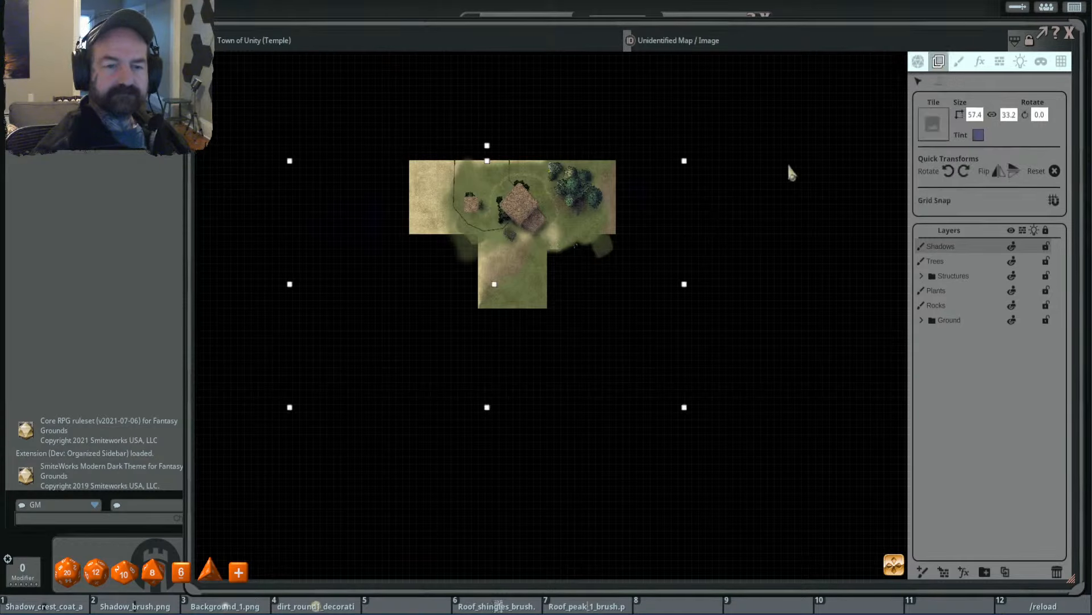
{"action": "left_click", "coordinate": [960, 64]}
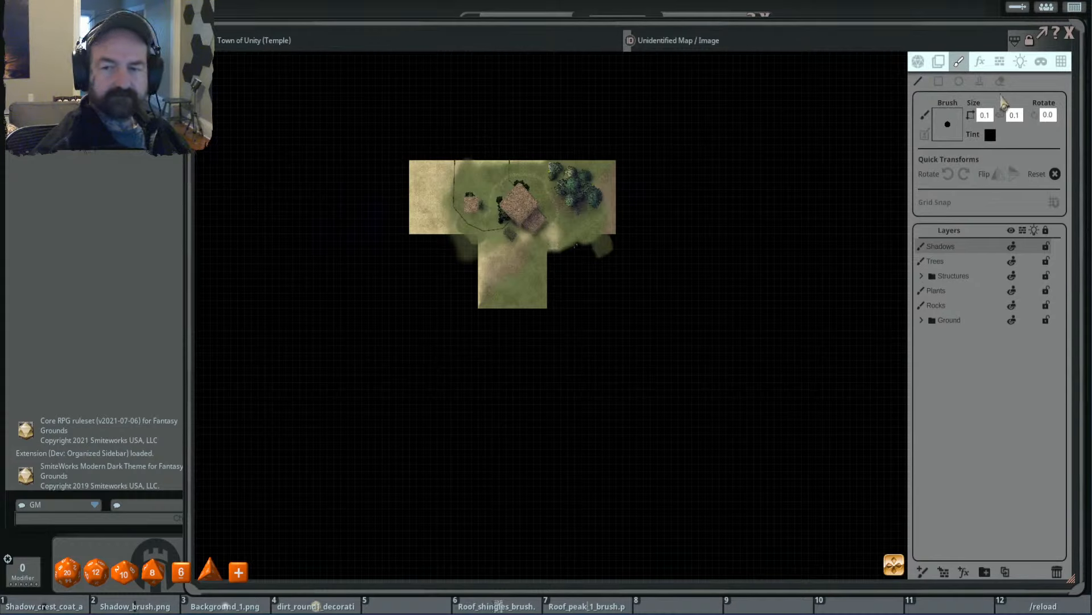
{"action": "scroll", "coordinate": [361, 327], "scroll_direction": "up", "scroll_amount": 5, "text": "ctrl"}
{"action": "mouse_move", "coordinate": [284, 183]}
{"action": "left_mouse_down"}
{"action": "mouse_move", "coordinate": [344, 433]}
{"action": "mouse_move", "coordinate": [302, 157]}
{"action": "mouse_move", "coordinate": [334, 212]}
{"action": "mouse_move", "coordinate": [244, 452]}
{"action": "mouse_move", "coordinate": [267, 481]}
{"action": "left_mouse_up"}
{"action": "scroll", "coordinate": [310, 422], "scroll_direction": "down", "scroll_amount": 3}
{"action": "left_click_drag", "start_coordinate": [420, 431], "coordinate": [528, 384]}
{"action": "mouse_move", "coordinate": [420, 248]}
{"action": "left_mouse_down"}
{"action": "mouse_move", "coordinate": [544, 353]}
{"action": "mouse_move", "coordinate": [558, 317]}
{"action": "mouse_move", "coordinate": [654, 296]}
{"action": "mouse_move", "coordinate": [629, 197]}
{"action": "mouse_move", "coordinate": [626, 367]}
{"action": "mouse_move", "coordinate": [370, 336]}
{"action": "mouse_move", "coordinate": [638, 401]}
{"action": "mouse_move", "coordinate": [453, 393]}
{"action": "left_mouse_up"}
{"action": "scroll", "coordinate": [510, 363], "scroll_direction": "up", "scroll_amount": 4}
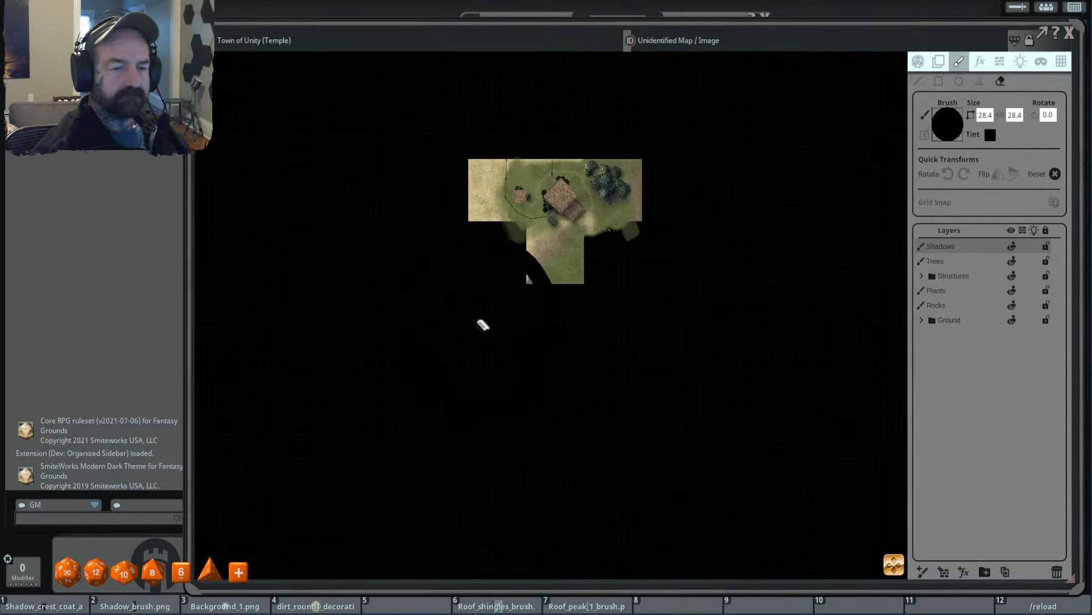
{"action": "left_click_drag", "start_coordinate": [457, 301], "coordinate": [398, 121]}
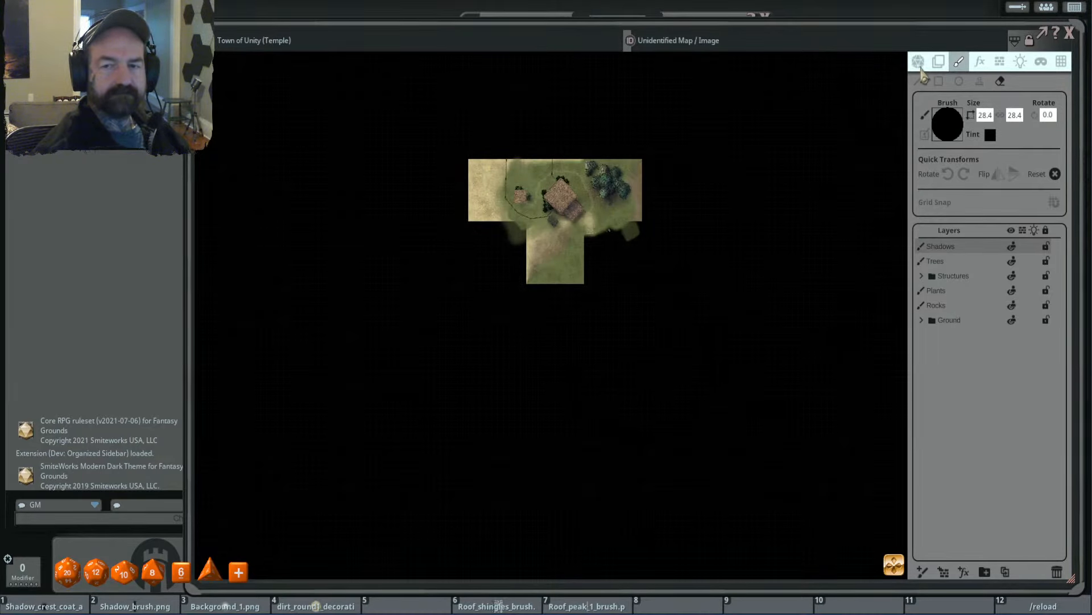
{"action": "left_click", "coordinate": [939, 60]}
- Erase the small grey object beside the wooden post southeast of the temple on the Objects layer, using a 3.8 brush
{"action": "scroll", "coordinate": [654, 219], "scroll_direction": "up", "scroll_amount": 3}
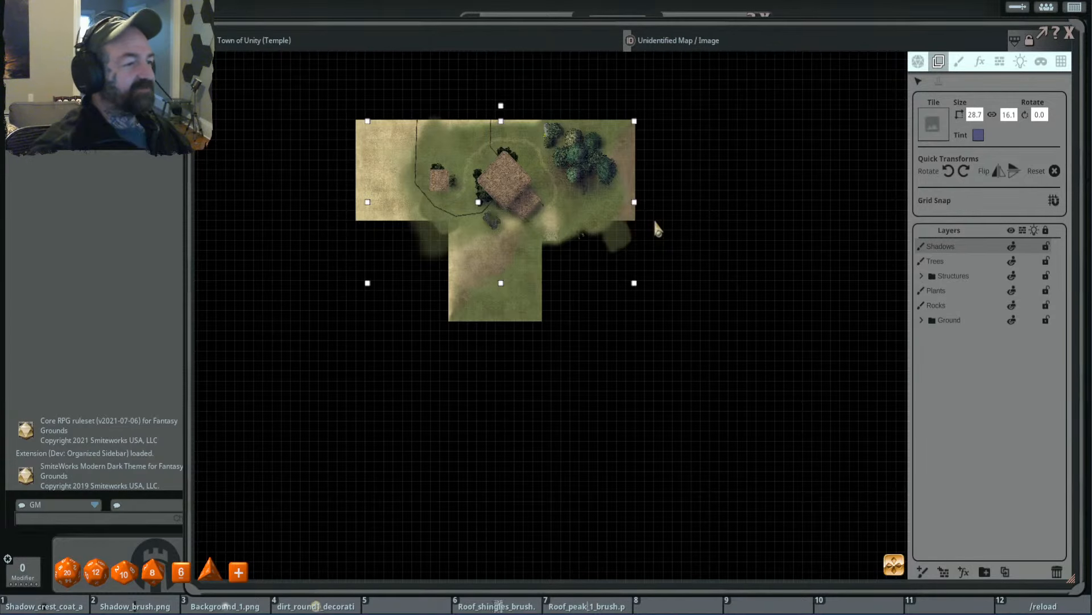
{"action": "scroll", "coordinate": [529, 174], "scroll_direction": "up", "scroll_amount": 2}
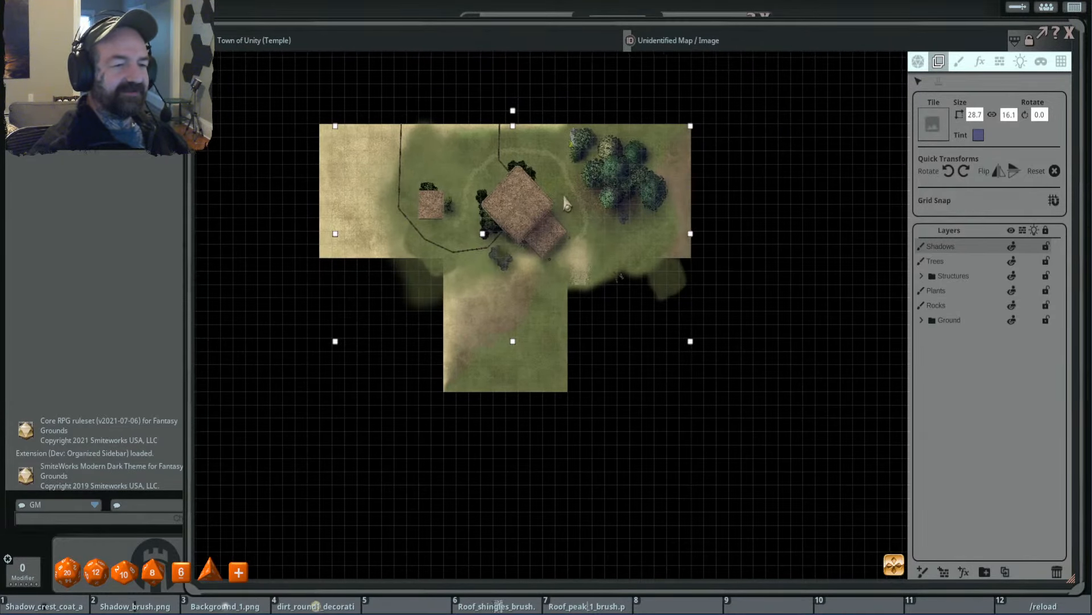
{"action": "scroll", "coordinate": [563, 196], "scroll_direction": "up", "scroll_amount": 2}
{"action": "scroll", "coordinate": [563, 194], "scroll_direction": "down", "scroll_amount": 2}
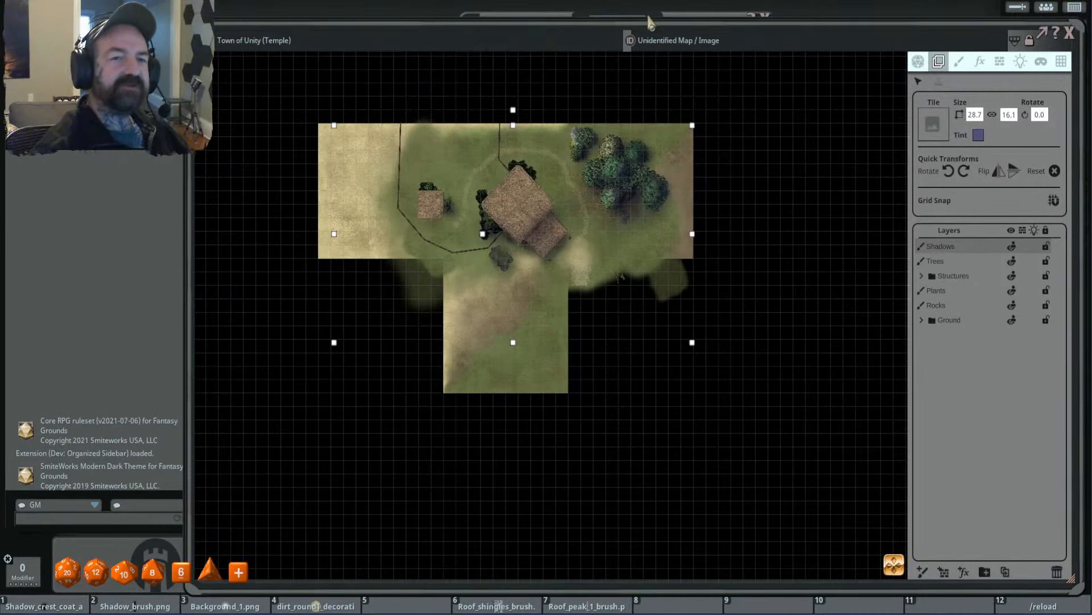
{"action": "scroll", "coordinate": [550, 217], "scroll_direction": "up", "scroll_amount": 3}
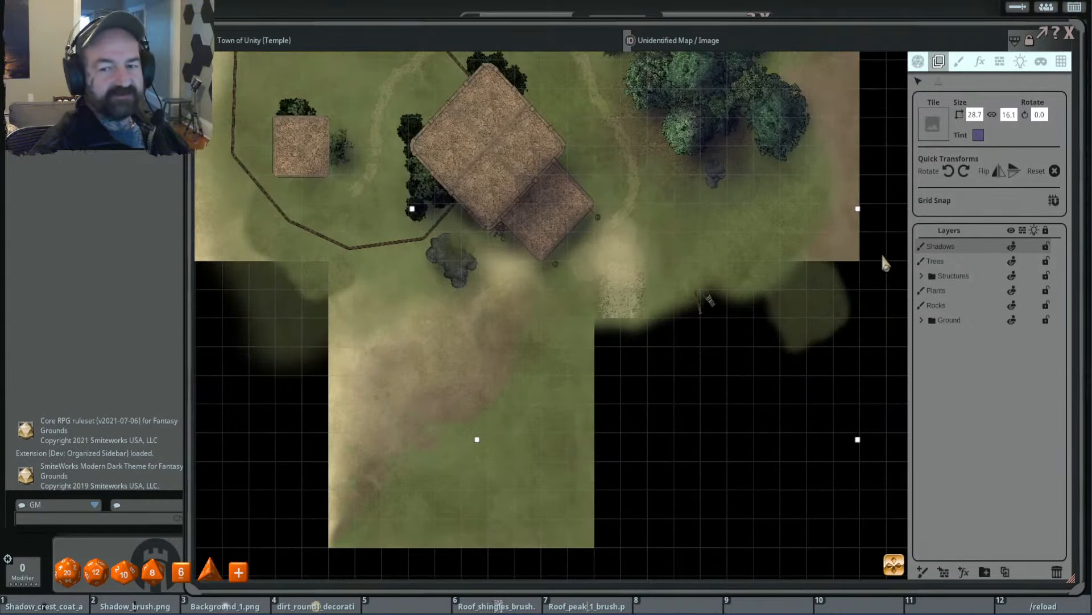
{"action": "scroll", "coordinate": [736, 277], "scroll_direction": "up", "scroll_amount": 2}
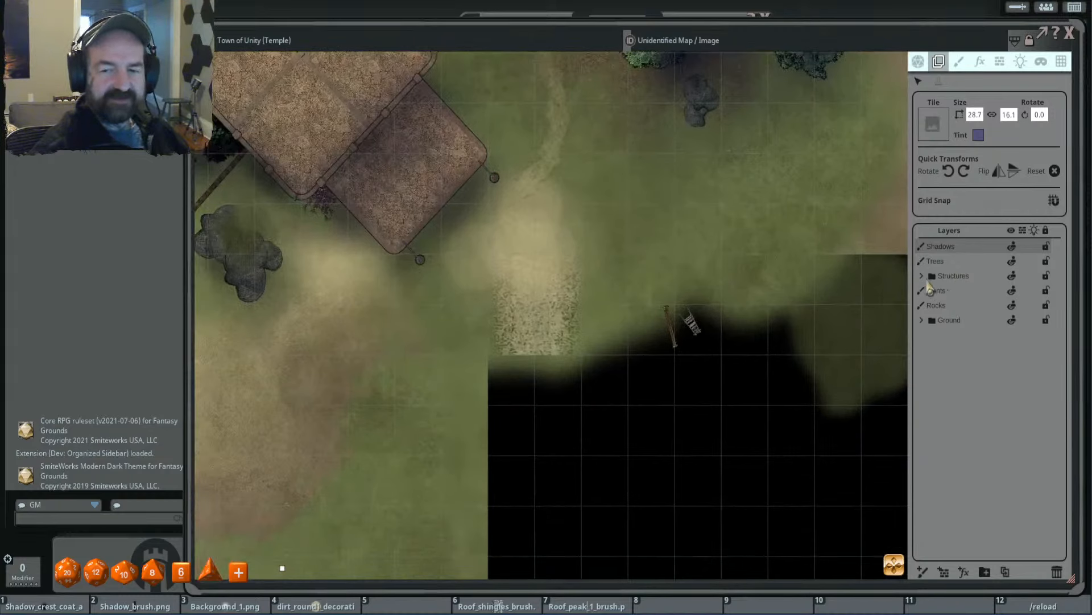
{"action": "left_click", "coordinate": [974, 320]}
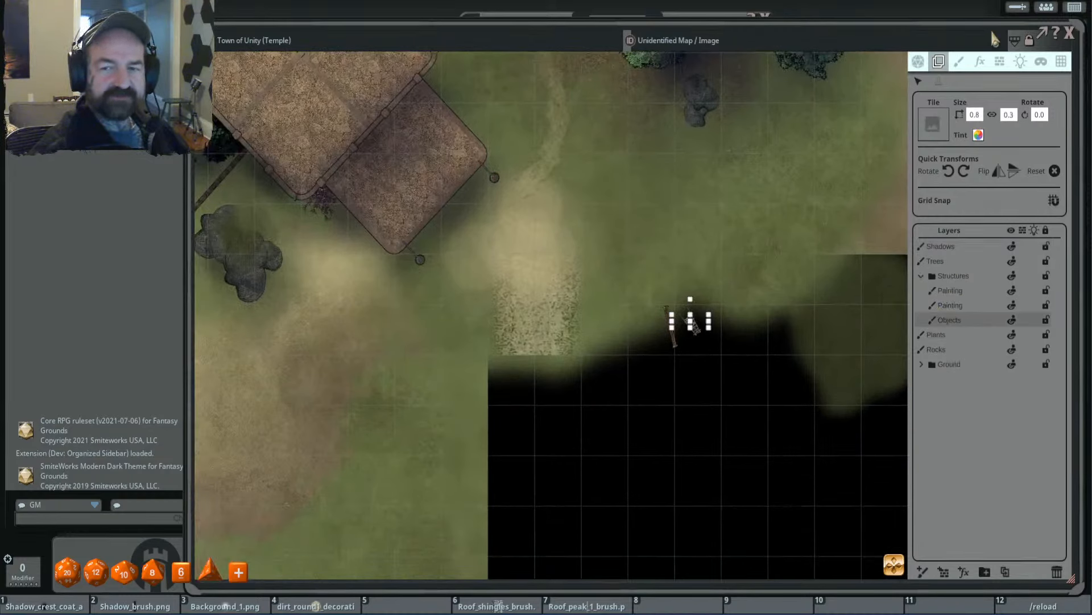
{"action": "left_click", "coordinate": [959, 61]}
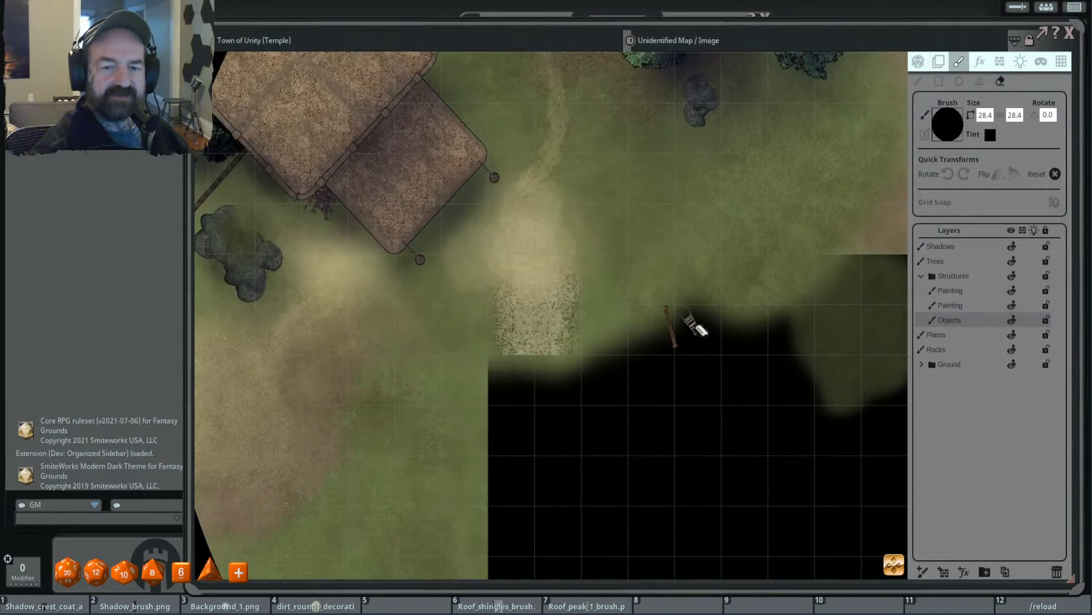
{"action": "scroll", "coordinate": [744, 310], "scroll_direction": "down", "scroll_amount": 5}
{"action": "mouse_move", "coordinate": [720, 324]}
{"action": "left_mouse_down"}
{"action": "mouse_move", "coordinate": [684, 333]}
{"action": "mouse_move", "coordinate": [739, 300]}
{"action": "left_mouse_up"}
{"action": "left_click_drag", "start_coordinate": [698, 263], "coordinate": [700, 308]}
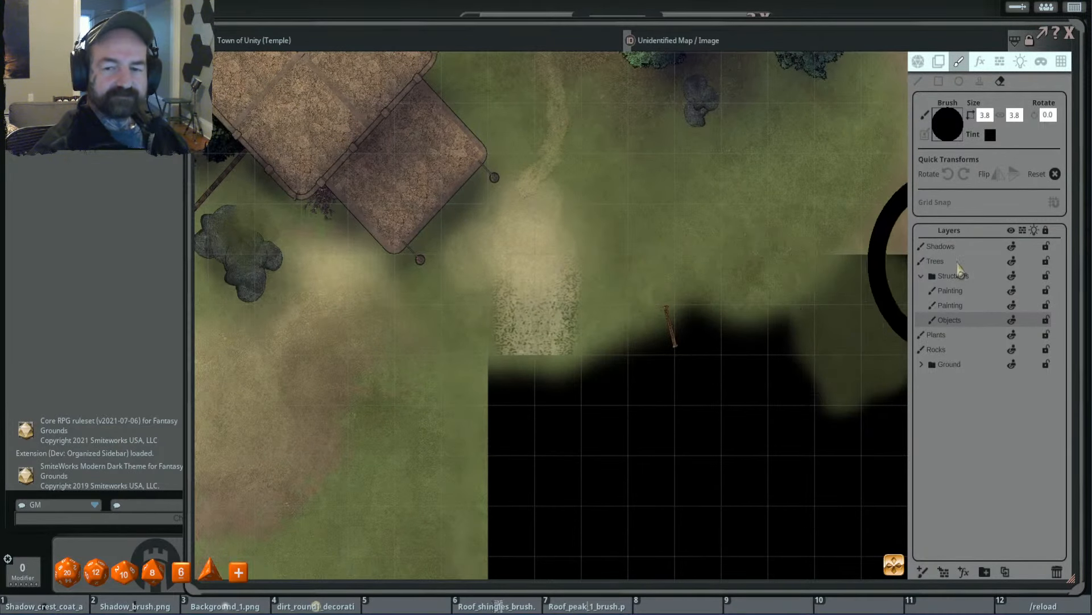
- Erase the leftover wooden post southeast of the temple on the lower Painting layer in the Structures folder with the 3.8 brush
{"action": "left_click", "coordinate": [950, 305]}
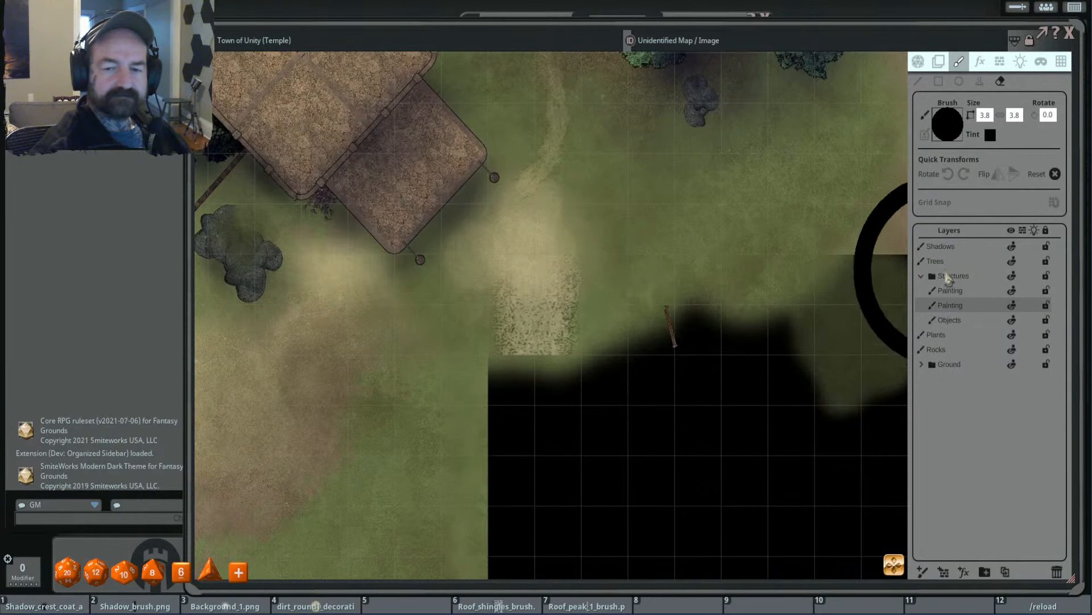
{"action": "left_click_drag", "start_coordinate": [708, 257], "coordinate": [639, 364]}
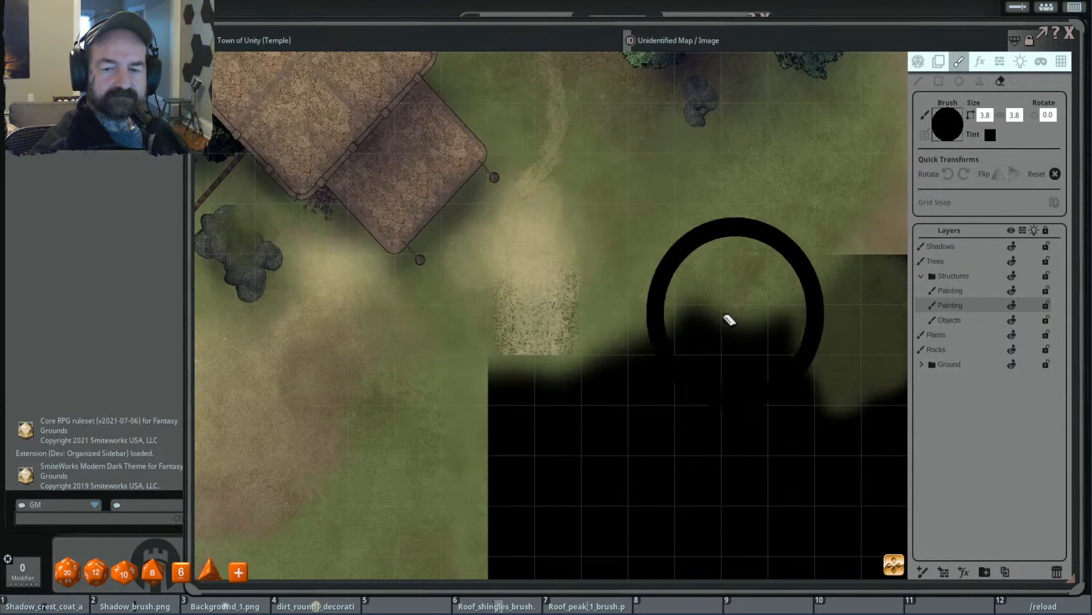
{"action": "scroll", "coordinate": [694, 313], "scroll_direction": "down", "scroll_amount": 5}
{"action": "scroll", "coordinate": [724, 312], "scroll_direction": "up", "scroll_amount": 1}
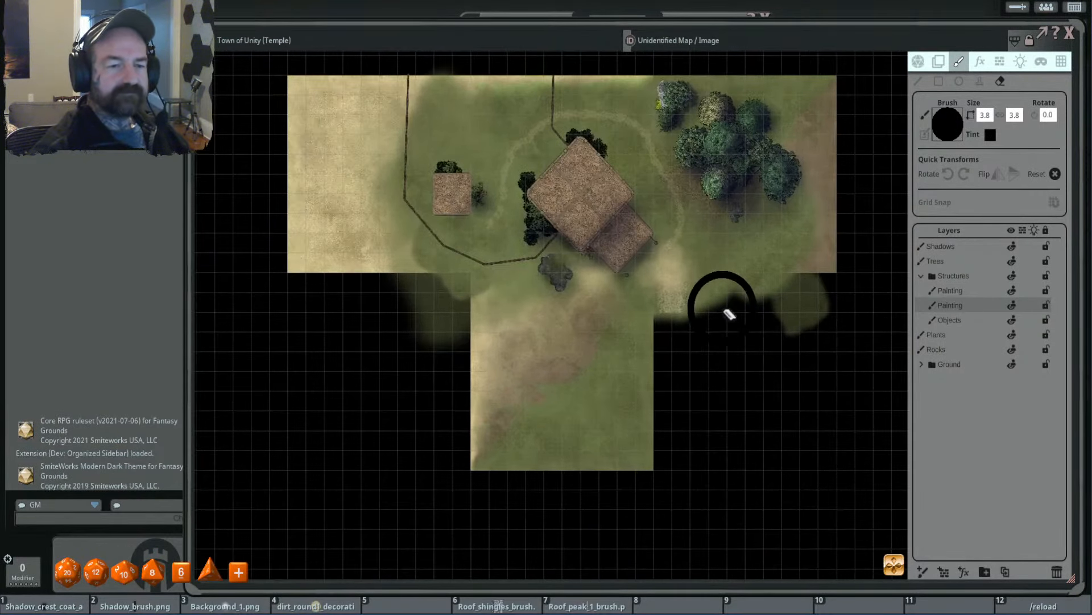
{"action": "scroll", "coordinate": [687, 224], "scroll_direction": "up", "scroll_amount": 4}
{"action": "scroll", "coordinate": [591, 218], "scroll_direction": "up", "scroll_amount": 3}
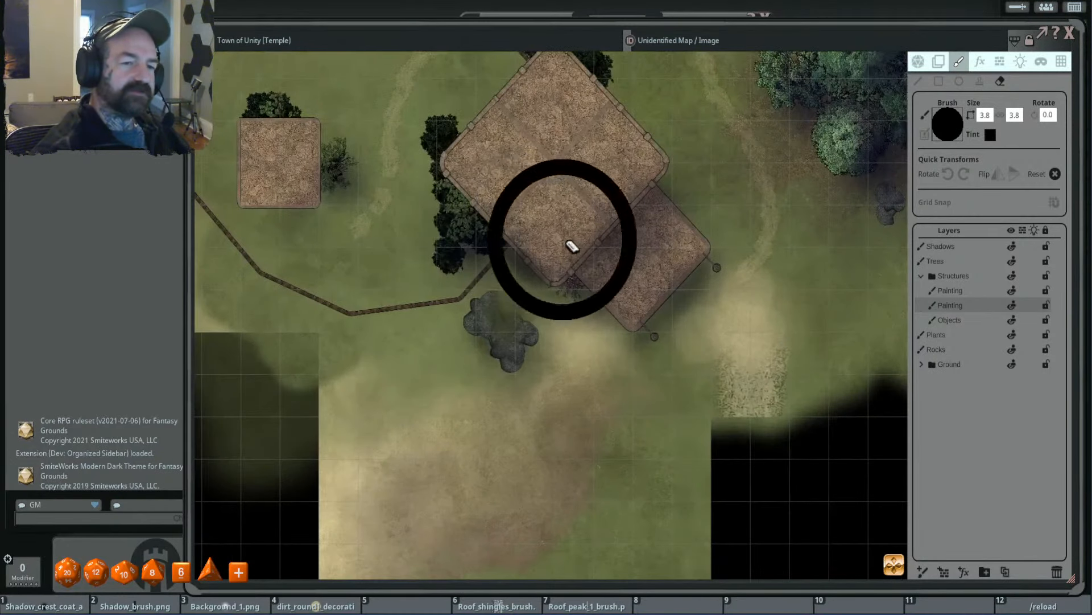
{"action": "scroll", "coordinate": [706, 250], "scroll_direction": "down", "scroll_amount": 2}
{"action": "scroll", "coordinate": [598, 233], "scroll_direction": "up", "scroll_amount": 1}
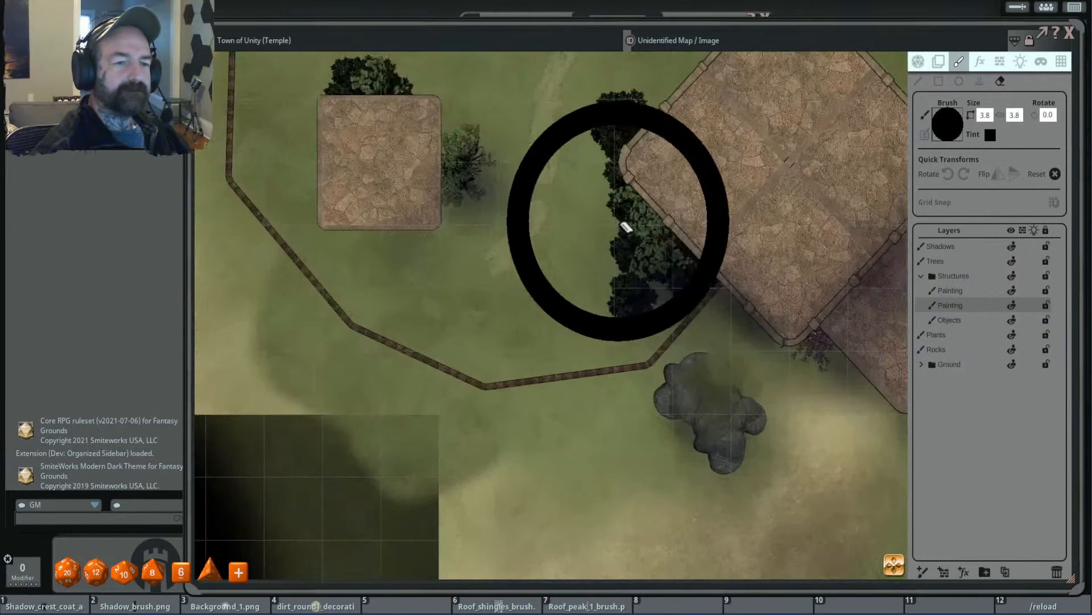
{"action": "scroll", "coordinate": [653, 231], "scroll_direction": "down", "scroll_amount": 3}
{"action": "left_click_drag", "start_coordinate": [758, 240], "coordinate": [672, 238]}
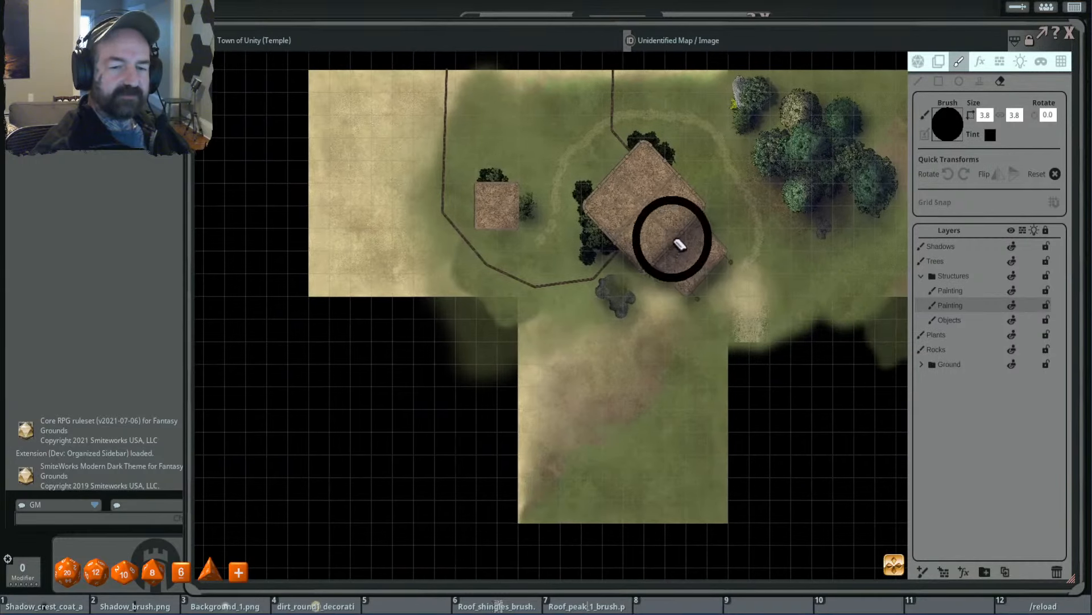
- Duplicate the light grass ground tile south of the temple, flip the copy horizontally, and place it against the original's east edge
{"action": "left_click", "coordinate": [938, 63]}
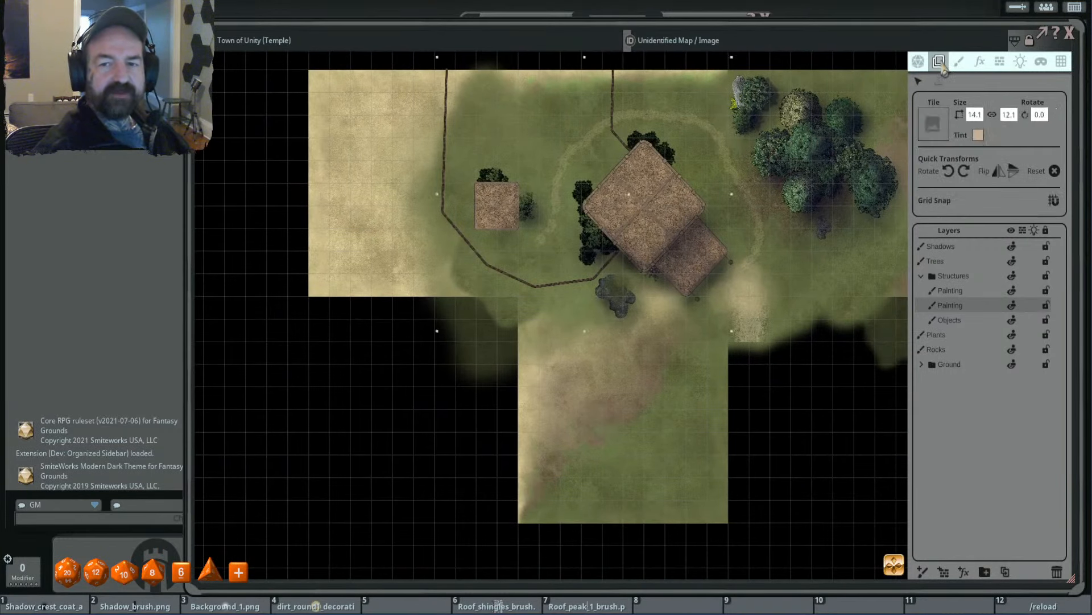
{"action": "left_click", "coordinate": [921, 364]}
{"action": "left_click", "coordinate": [656, 478]}
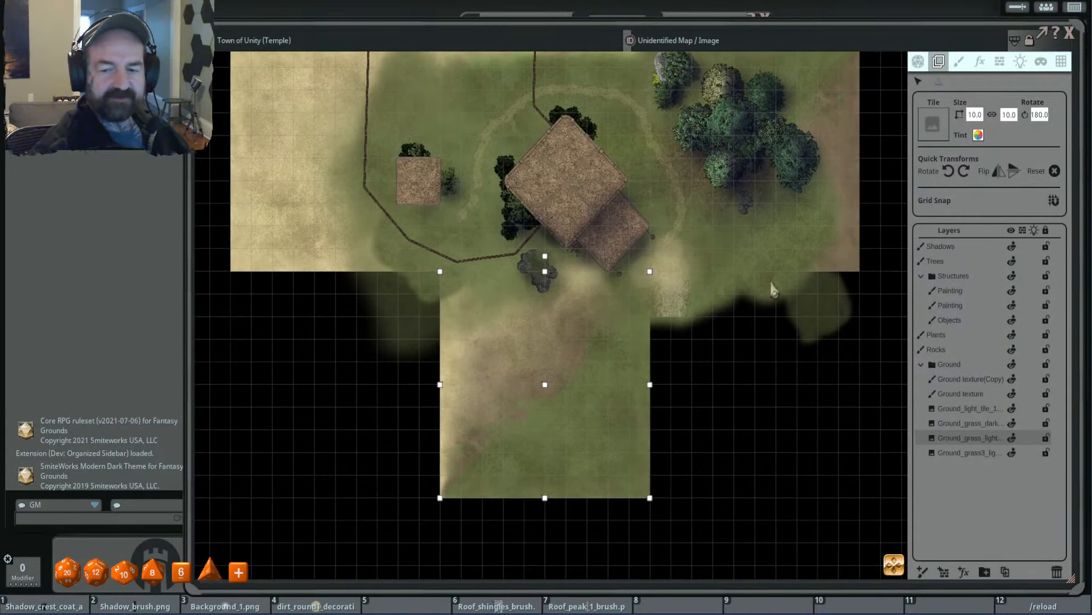
{"action": "left_click", "coordinate": [1006, 571]}
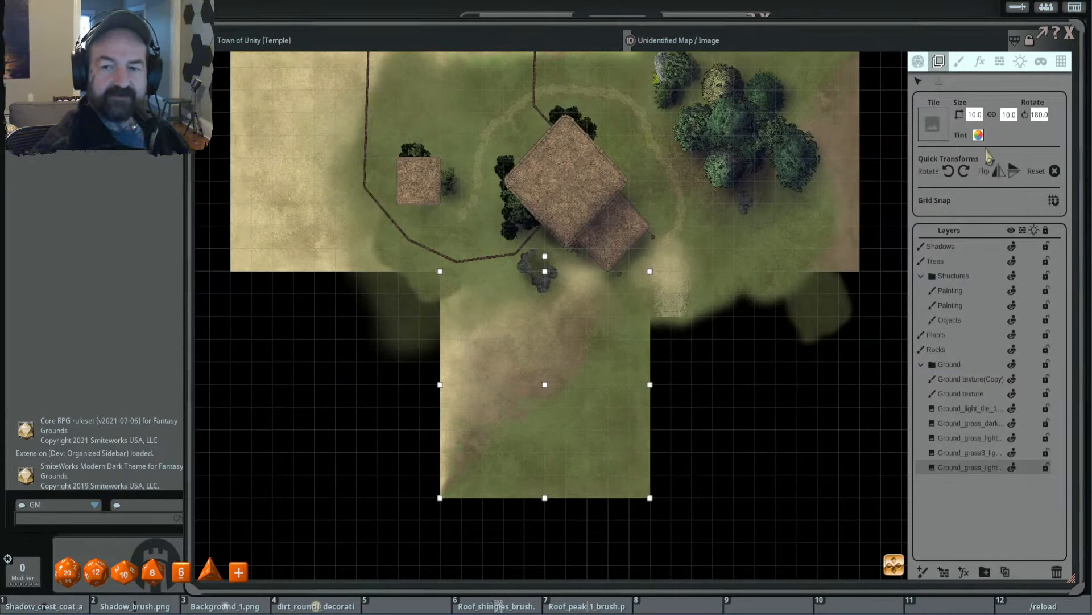
{"action": "left_click", "coordinate": [1005, 178]}
{"action": "left_click_drag", "start_coordinate": [624, 389], "coordinate": [830, 386]}
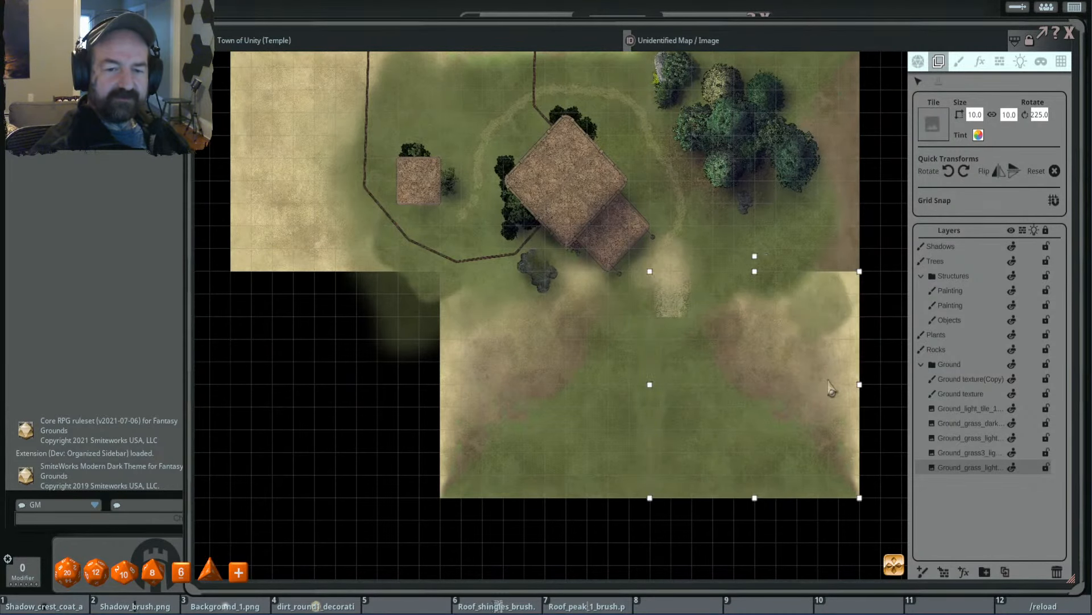
- Move the mirrored grass tile to the empty area directly west of the original, filling the map's southwest corner
{"action": "left_click_drag", "start_coordinate": [722, 372], "coordinate": [718, 363]}
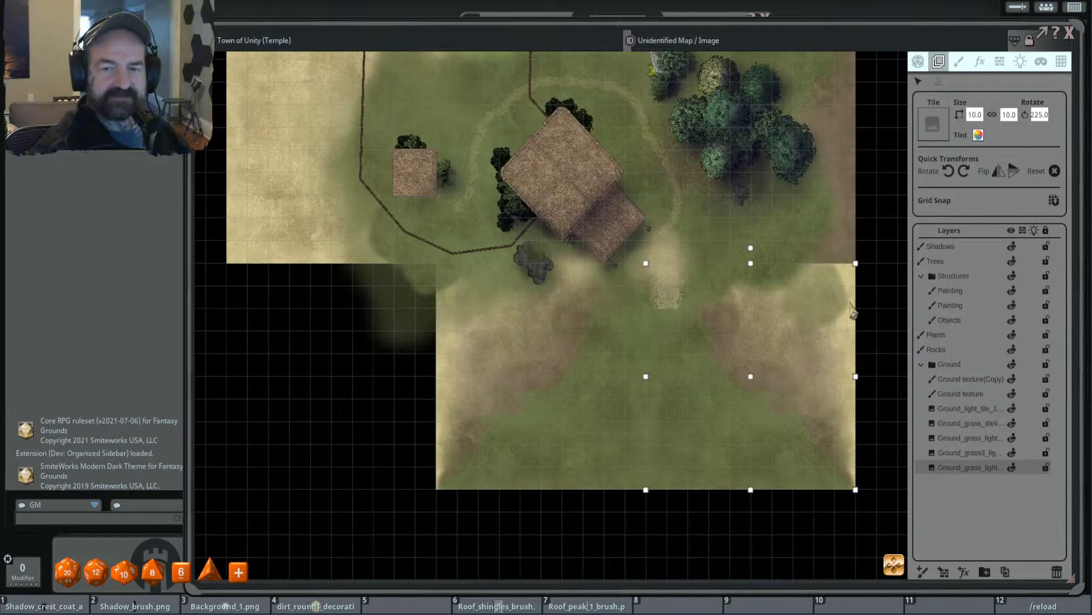
{"action": "left_click_drag", "start_coordinate": [821, 368], "coordinate": [394, 371]}
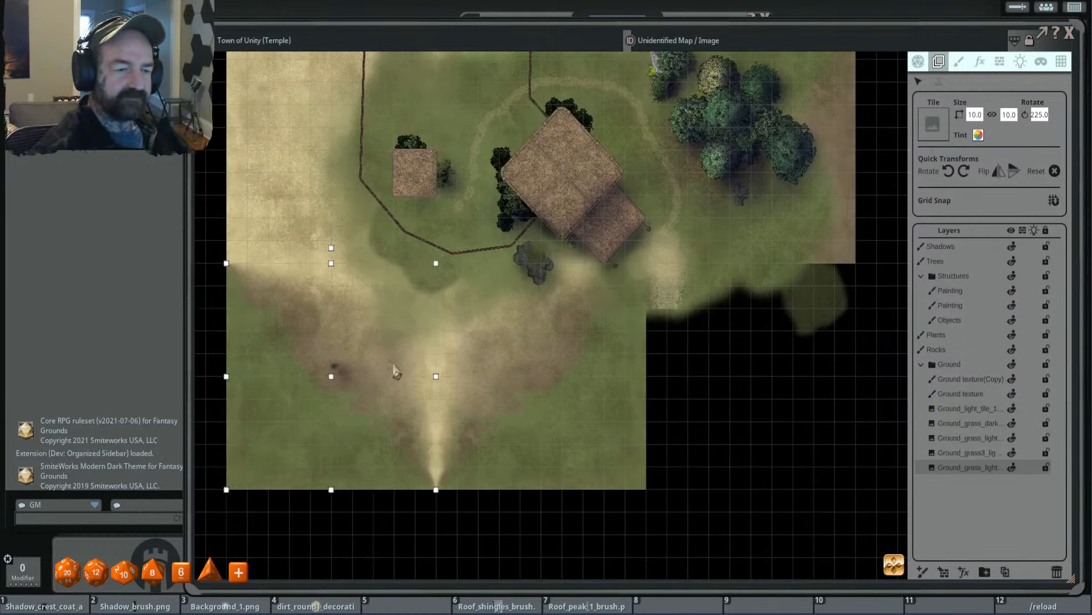
{"action": "scroll", "coordinate": [484, 362], "scroll_direction": "down", "scroll_amount": 3}
{"action": "left_click_drag", "start_coordinate": [501, 354], "coordinate": [523, 322]}
{"action": "left_click_drag", "start_coordinate": [573, 271], "coordinate": [537, 368]}
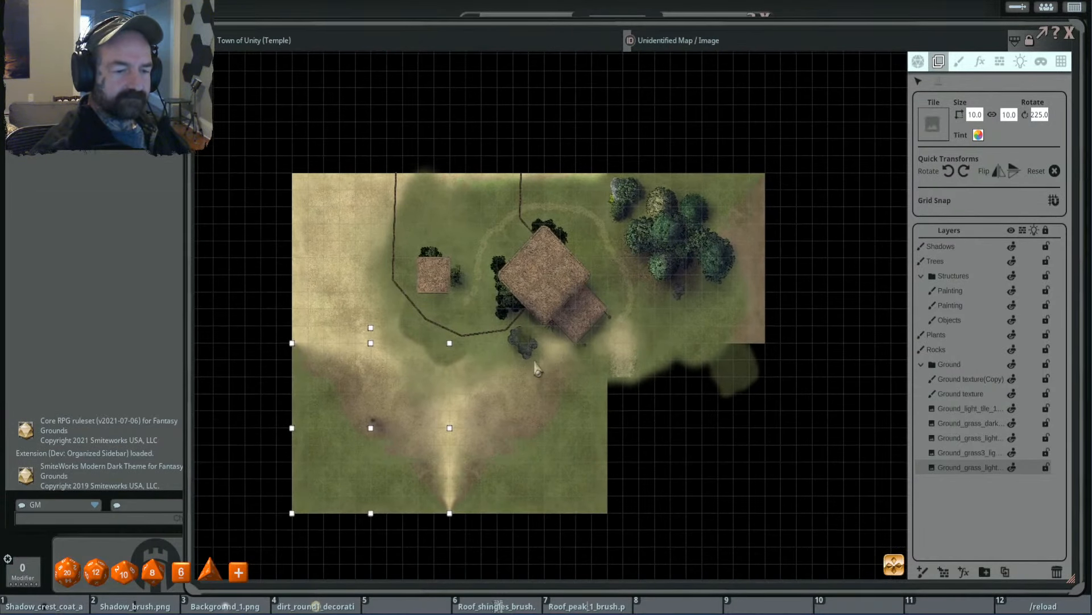
- Duplicate both light grass tiles along the south edge, place the copies against the map's north edge, and flip them vertically
{"action": "left_click", "coordinate": [563, 484]}
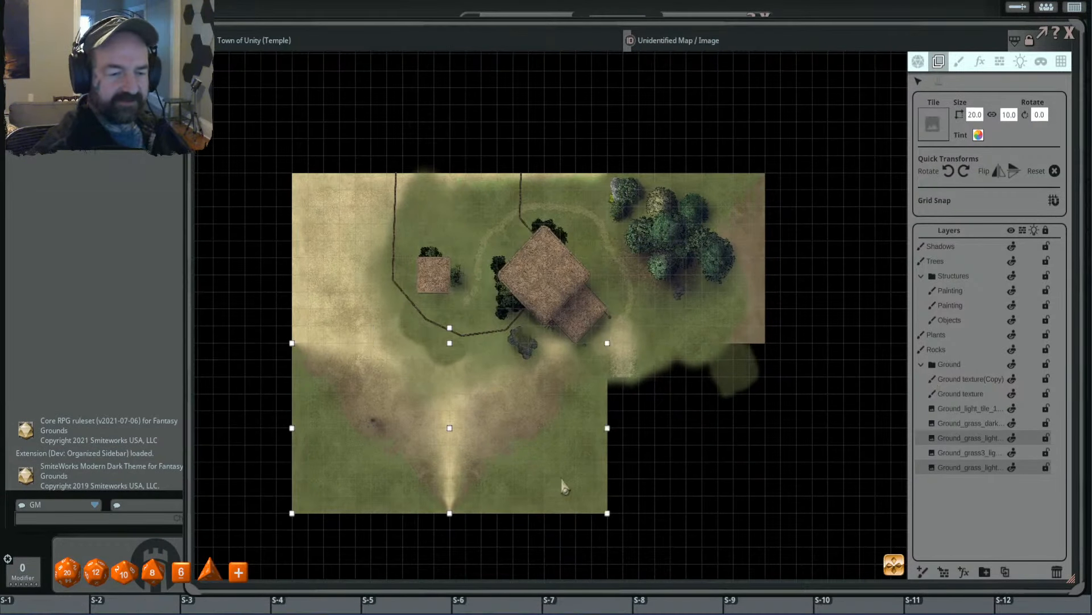
{"action": "left_click", "coordinate": [1005, 571]}
{"action": "left_click_drag", "start_coordinate": [564, 465], "coordinate": [553, 127]}
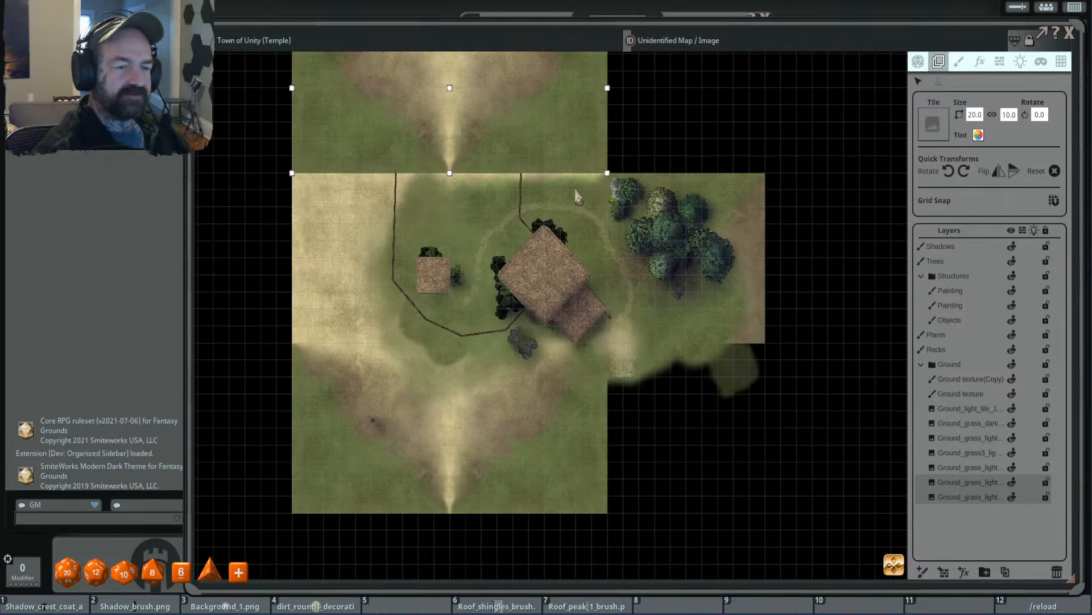
{"action": "left_click_drag", "start_coordinate": [575, 191], "coordinate": [616, 335]}
{"action": "left_click", "coordinate": [1016, 173]}
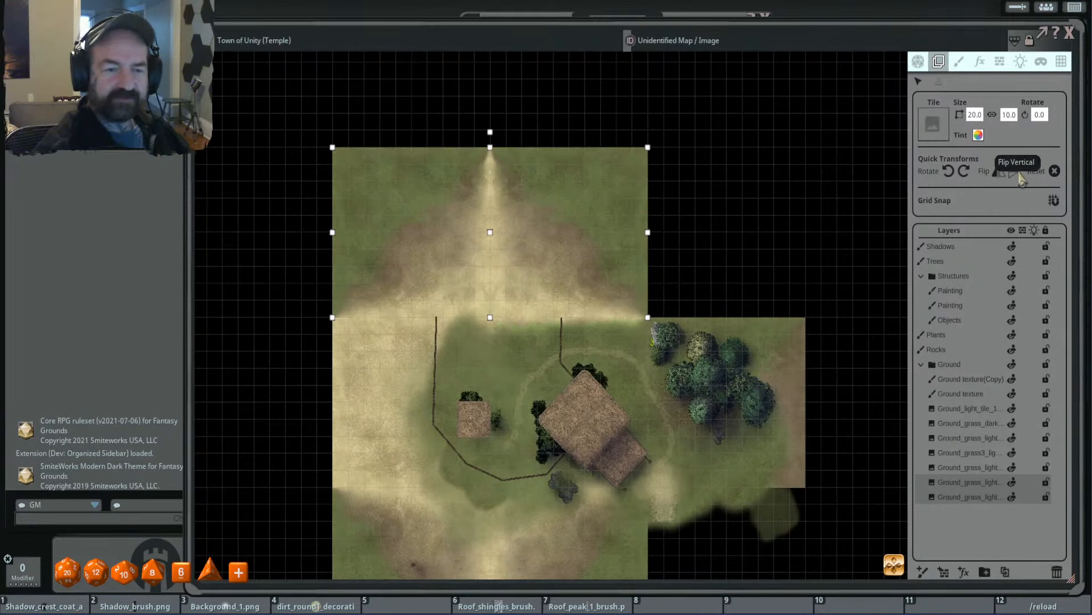
{"action": "left_click_drag", "start_coordinate": [684, 397], "coordinate": [628, 245]}
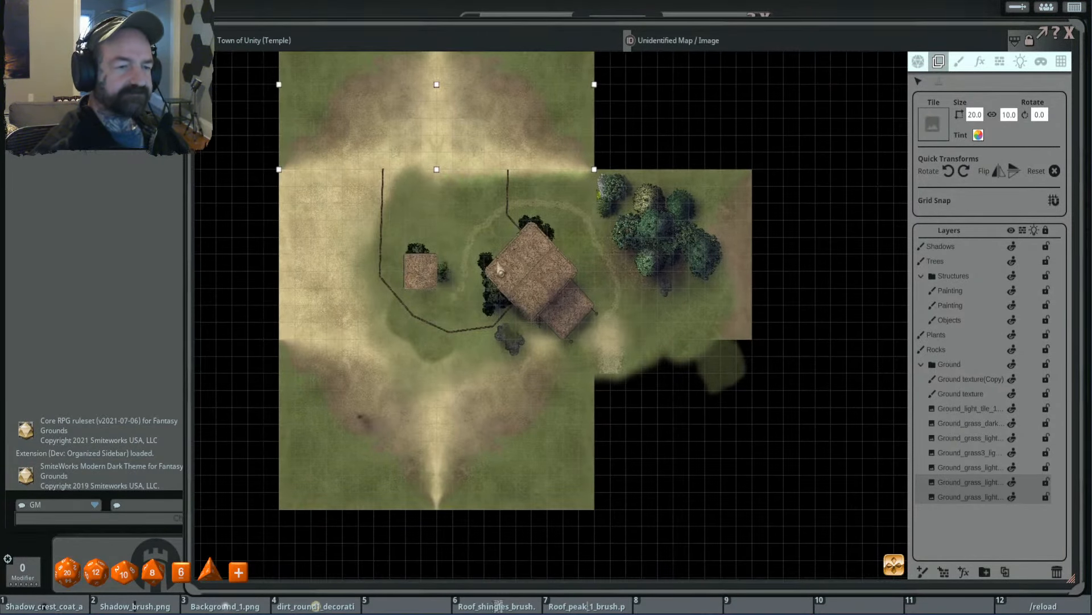
- Duplicate the dark grass tile under the eastern trees, place the copy directly south of it, and rotate it counter-clockwise to 270 degrees
{"action": "scroll", "coordinate": [664, 258], "scroll_direction": "up", "scroll_amount": 3}
{"action": "scroll", "coordinate": [679, 259], "scroll_direction": "down", "scroll_amount": 3}
{"action": "left_click_drag", "start_coordinate": [706, 308], "coordinate": [671, 274]}
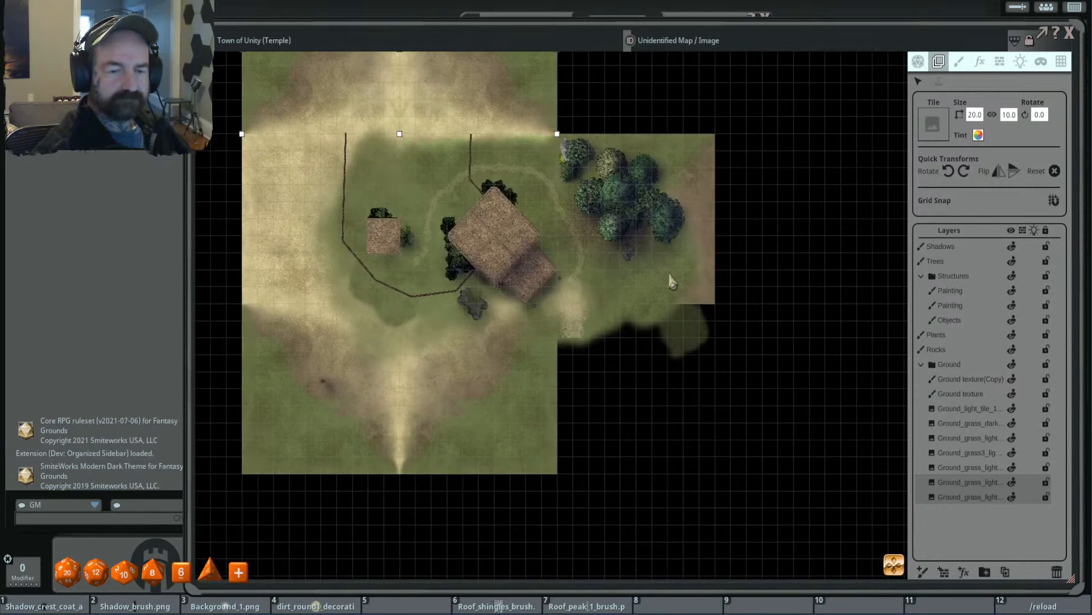
{"action": "scroll", "coordinate": [671, 274], "scroll_direction": "up", "scroll_amount": 2}
{"action": "left_click", "coordinate": [722, 193]}
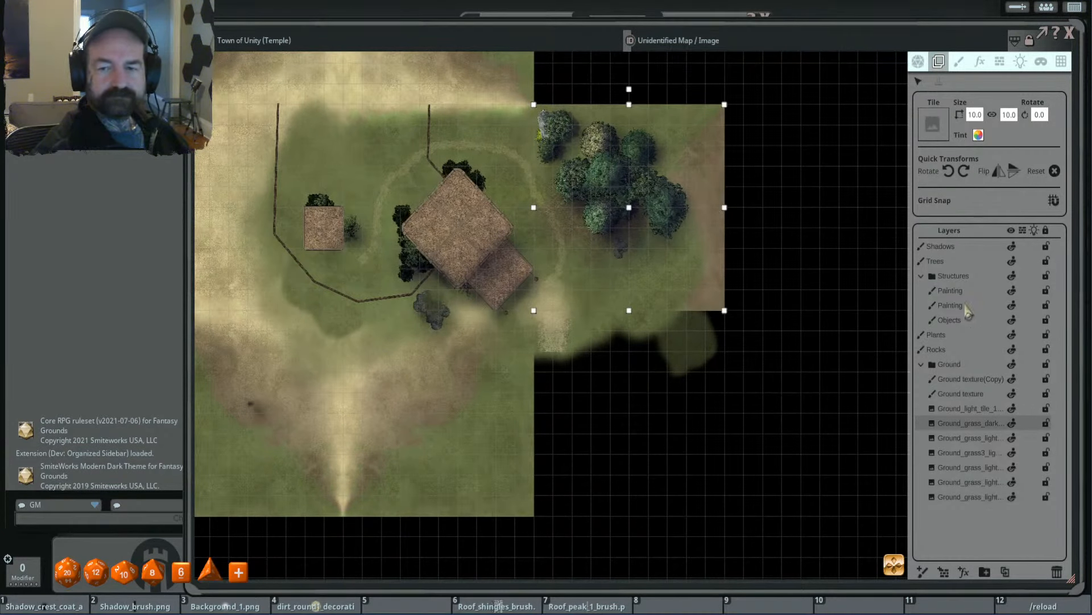
{"action": "left_click", "coordinate": [1006, 573]}
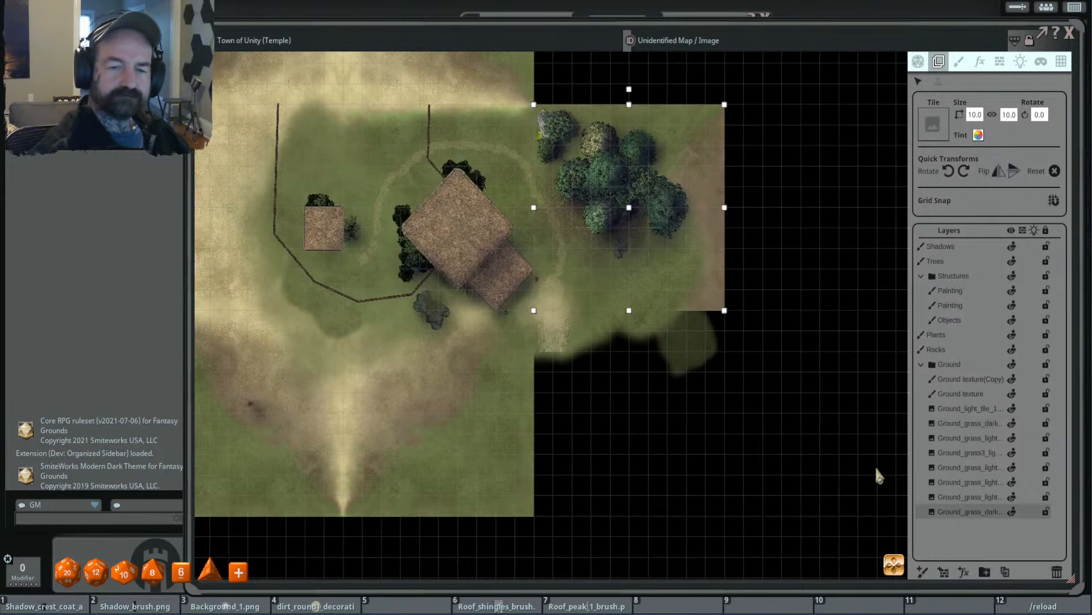
{"action": "left_click_drag", "start_coordinate": [704, 279], "coordinate": [704, 485]}
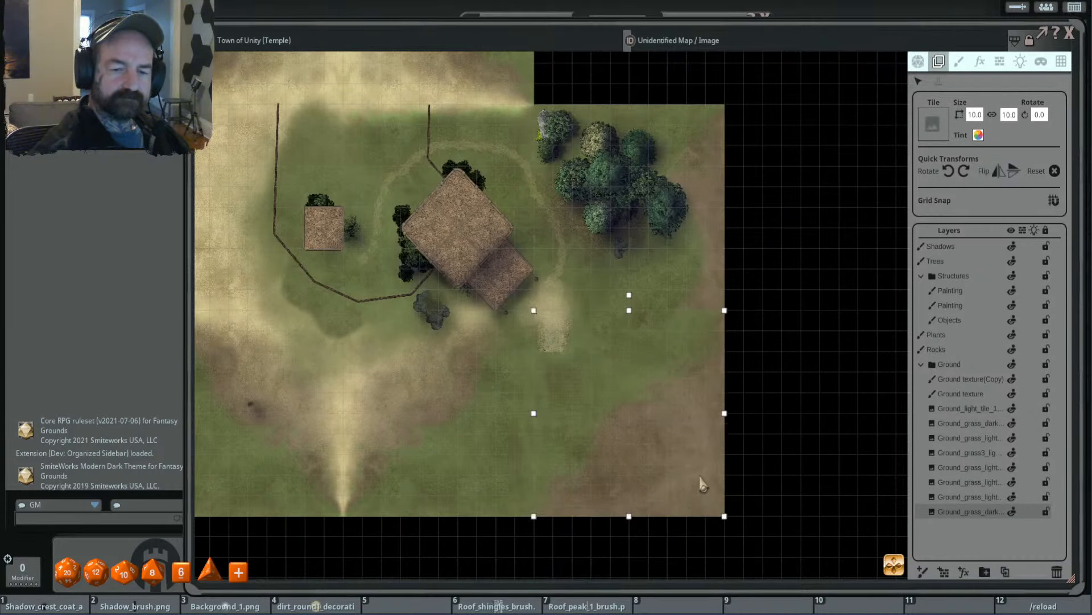
{"action": "left_click", "coordinate": [949, 173]}
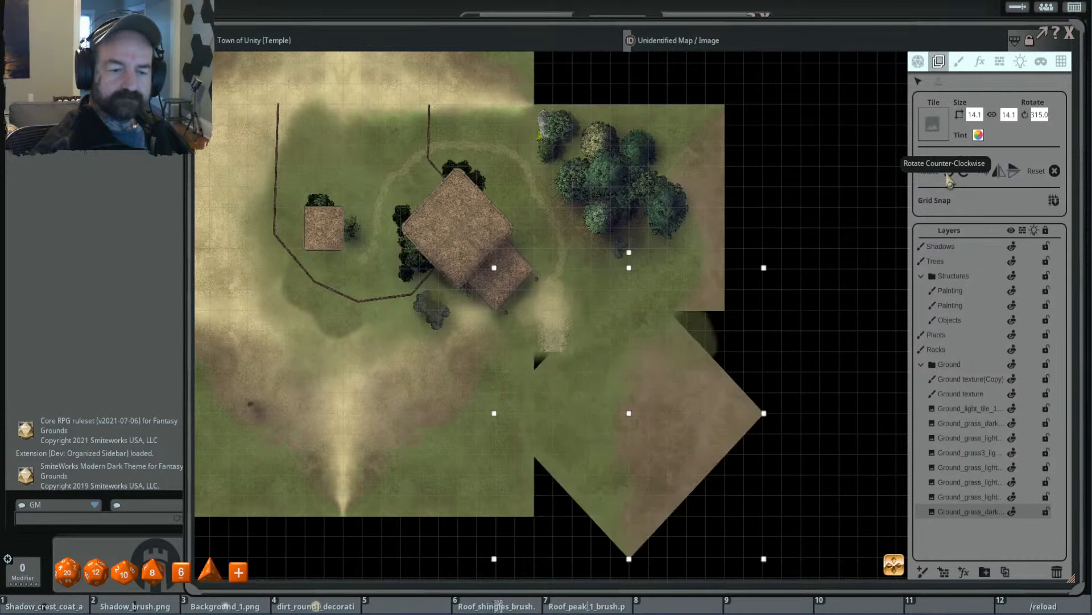
{"action": "left_click_drag", "start_coordinate": [780, 255], "coordinate": [786, 297]}
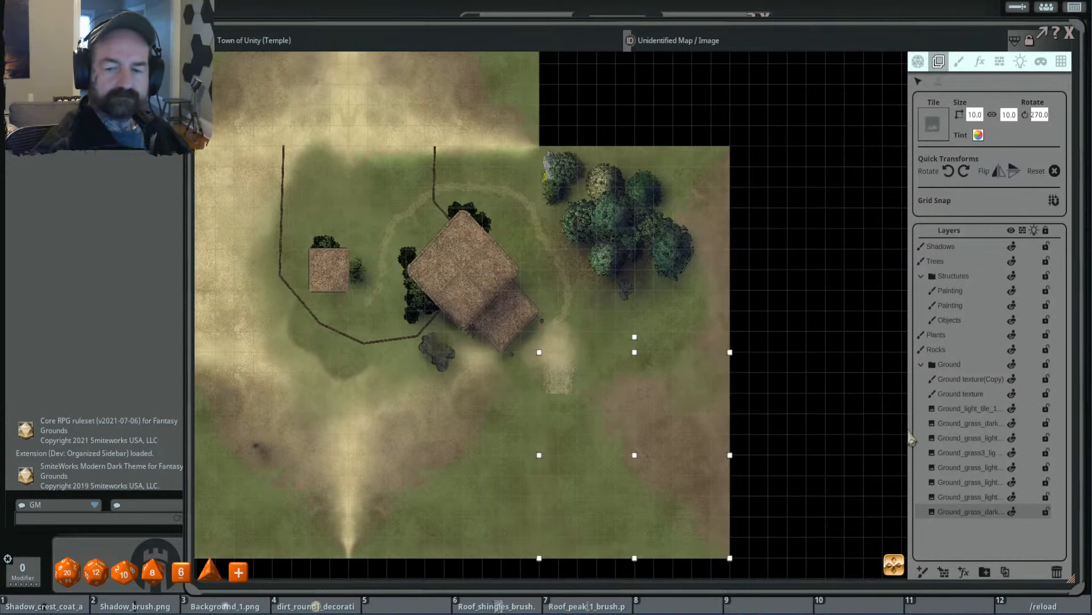
- Duplicate the rotated dark grass tile and place the copy in the map's empty northeast corner
{"action": "left_click", "coordinate": [1004, 572]}
{"action": "left_click_drag", "start_coordinate": [694, 495], "coordinate": [655, 68]}
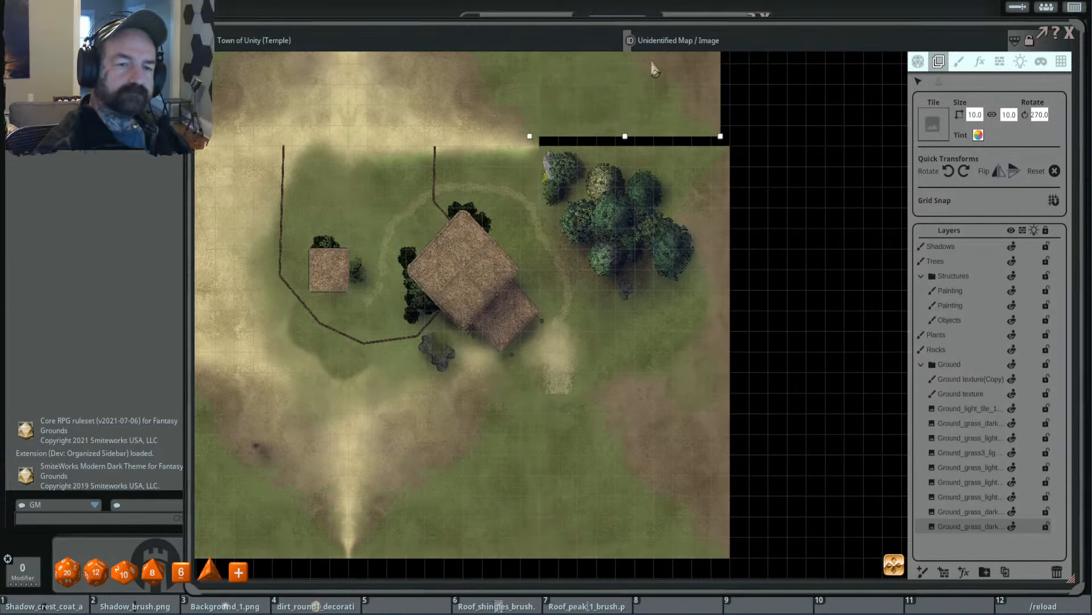
{"action": "scroll", "coordinate": [665, 142], "scroll_direction": "down", "scroll_amount": 3}
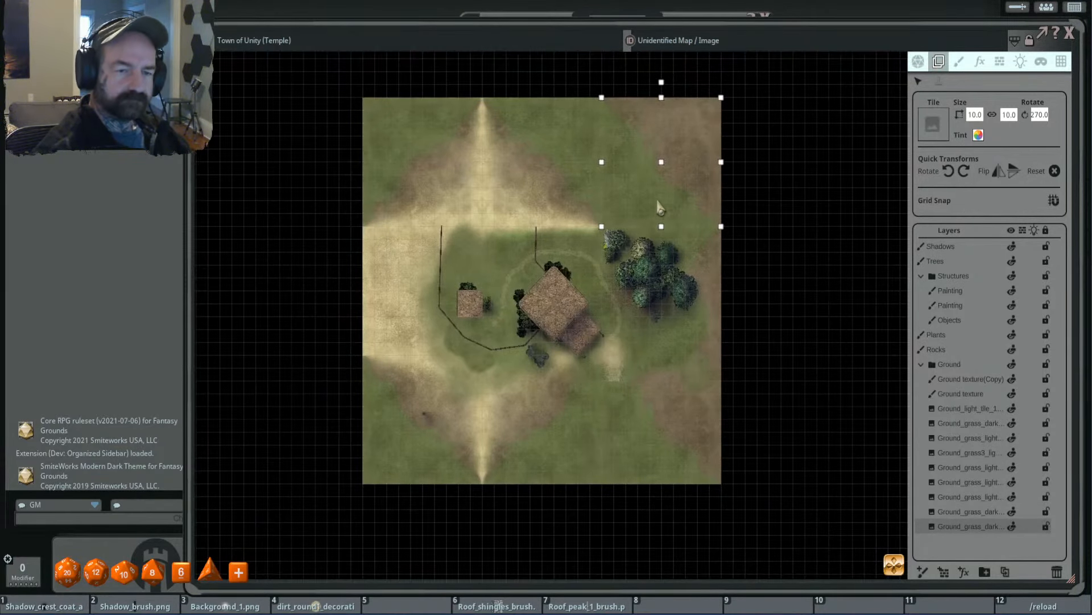
{"action": "scroll", "coordinate": [658, 206], "scroll_direction": "up", "scroll_amount": 1}
{"action": "scroll", "coordinate": [517, 267], "scroll_direction": "up", "scroll_amount": 3}
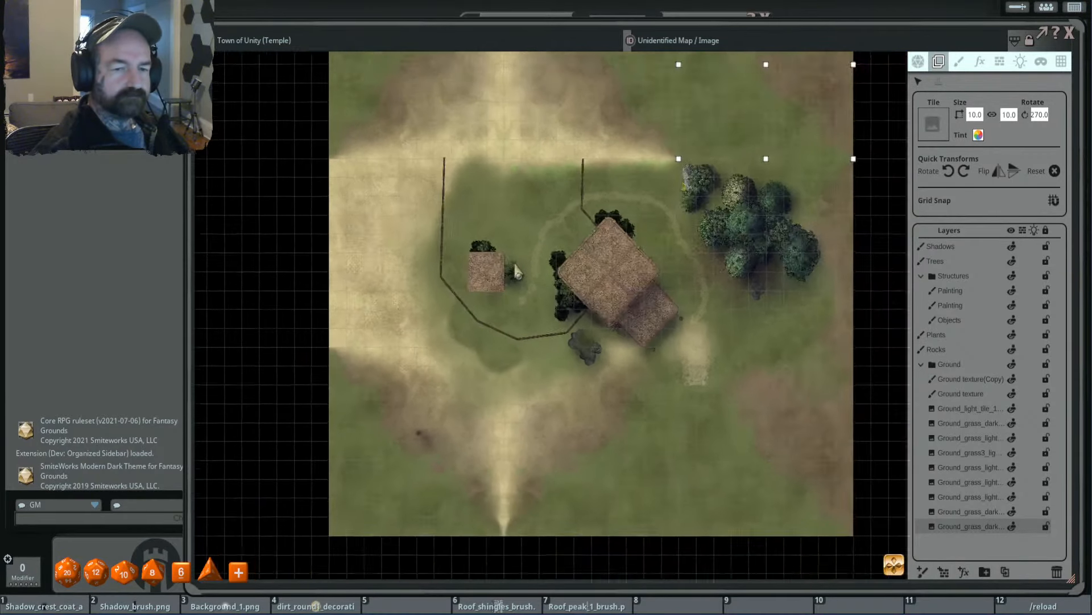
{"action": "scroll", "coordinate": [515, 270], "scroll_direction": "down", "scroll_amount": 2}
{"action": "scroll", "coordinate": [551, 222], "scroll_direction": "up", "scroll_amount": 2}
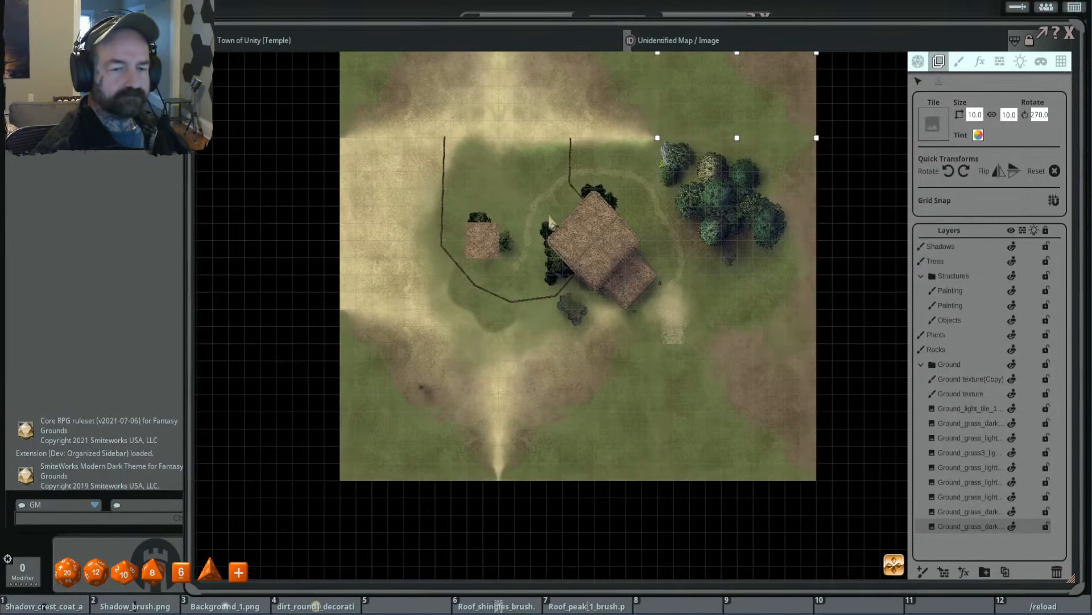
{"action": "left_click_drag", "start_coordinate": [546, 211], "coordinate": [541, 211]}
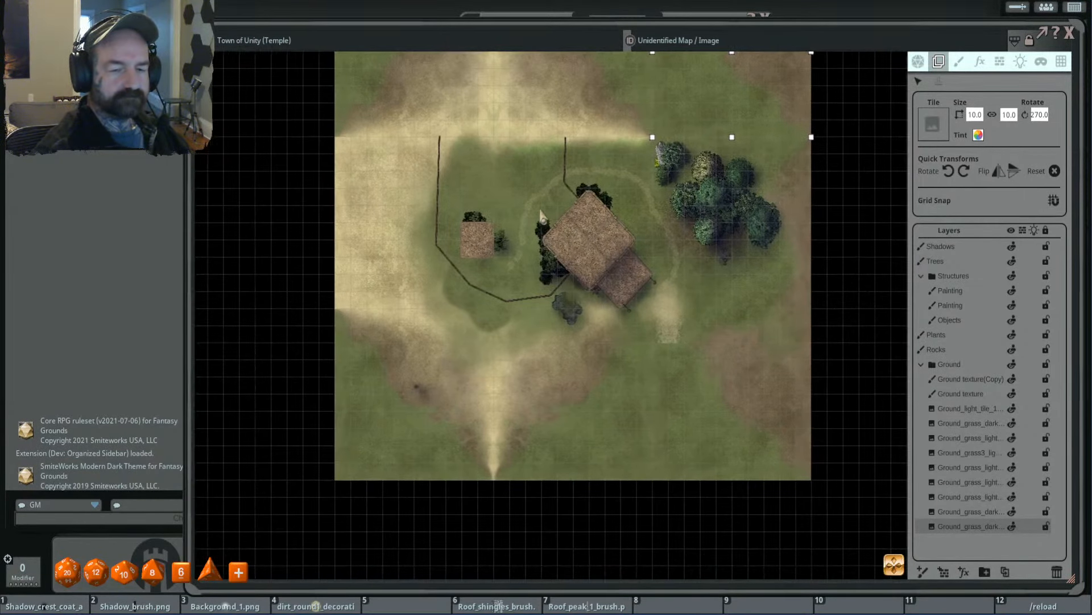
{"action": "left_click", "coordinate": [410, 382]}
{"action": "left_click", "coordinate": [570, 392], "text": "ctrl"}
{"action": "left_click", "coordinate": [743, 396], "text": "ctrl"}
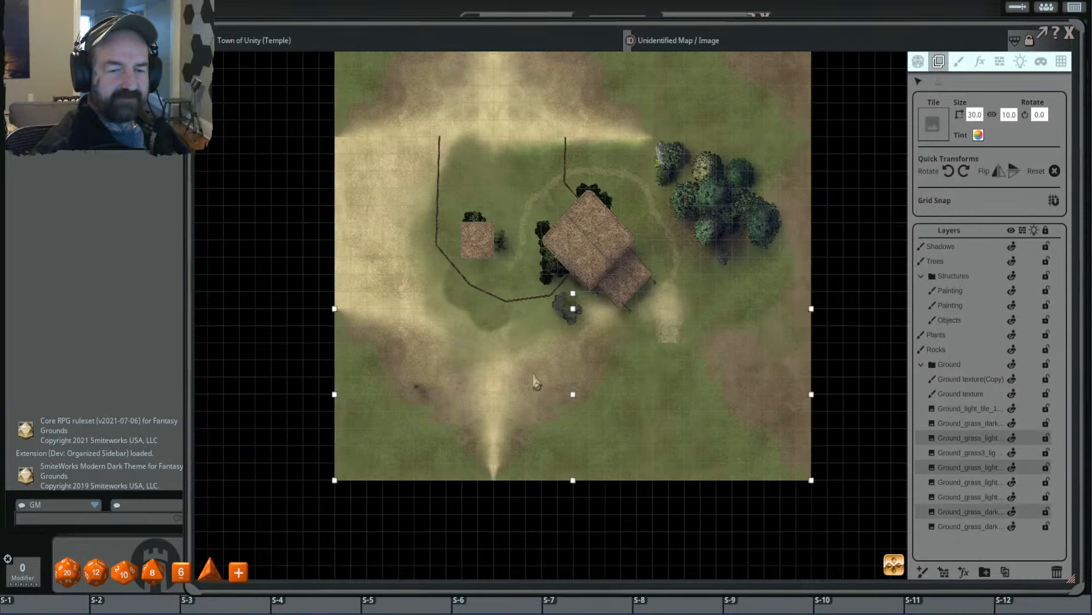
{"action": "left_click", "coordinate": [595, 374], "text": "shift"}
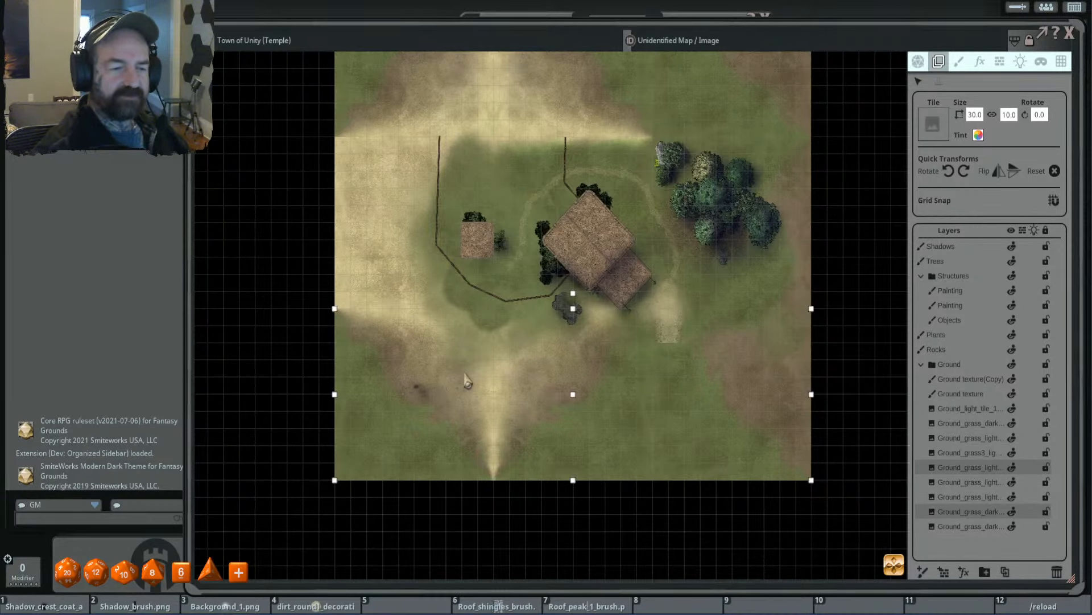
{"action": "scroll", "coordinate": [542, 380], "scroll_direction": "down", "scroll_amount": 3}
{"action": "scroll", "coordinate": [601, 341], "scroll_direction": "up", "scroll_amount": 4}
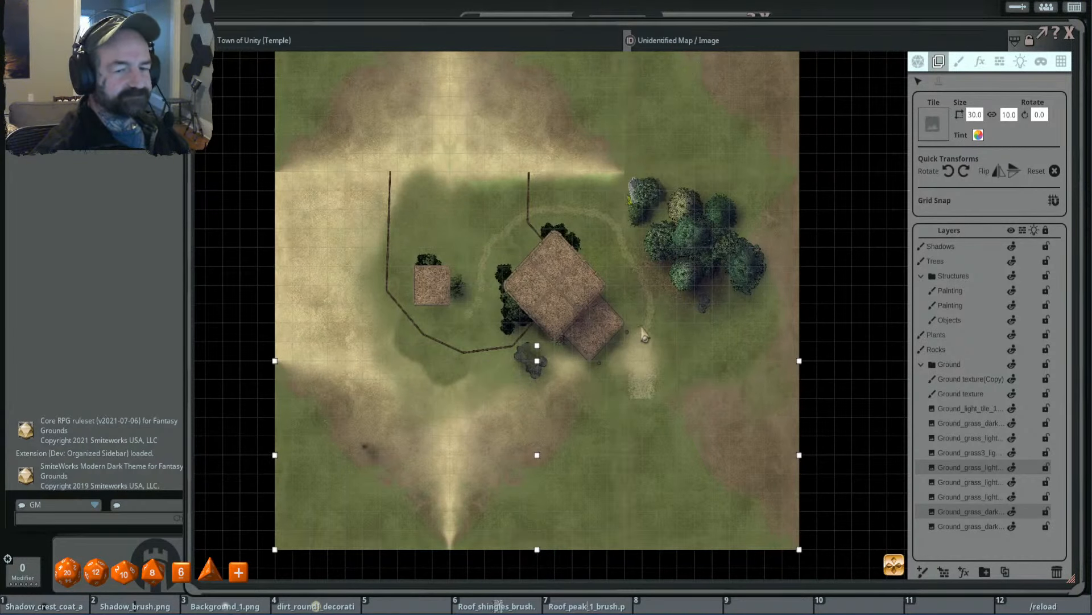
- Collapse the Ground group and rename the lower Painting layer under Structures to Fences
{"action": "scroll", "coordinate": [642, 329], "scroll_direction": "up", "scroll_amount": 1}
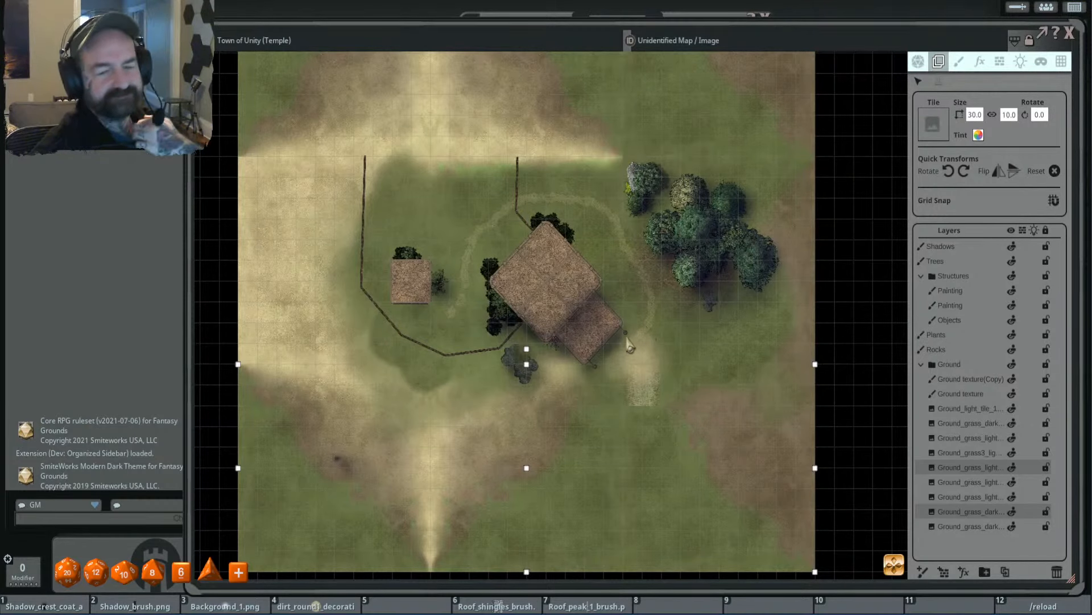
{"action": "scroll", "coordinate": [627, 344], "scroll_direction": "up", "scroll_amount": 2}
{"action": "scroll", "coordinate": [556, 328], "scroll_direction": "up", "scroll_amount": 2}
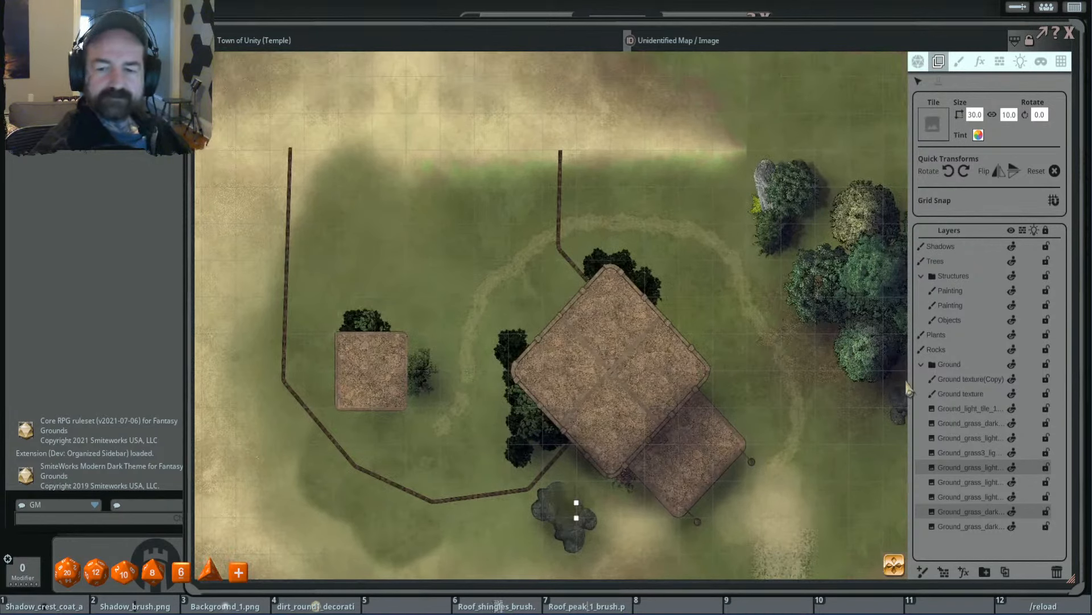
{"action": "left_click", "coordinate": [922, 364]}
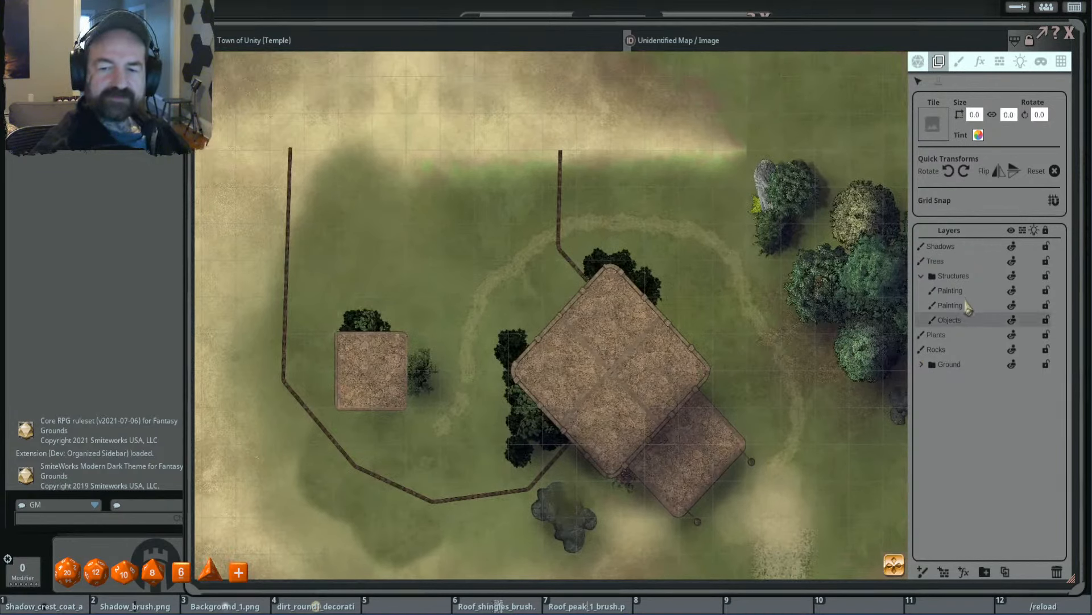
{"action": "left_click", "coordinate": [966, 306]}
{"action": "left_click", "coordinate": [1012, 305]}
{"action": "left_click", "coordinate": [1012, 306]}
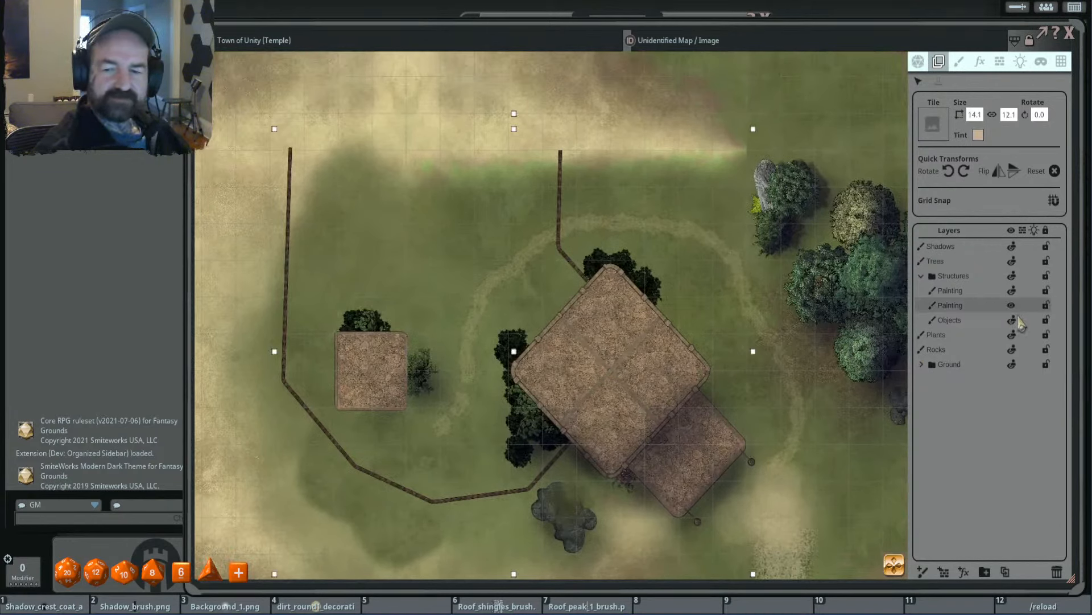
{"action": "double_click", "coordinate": [959, 306]}
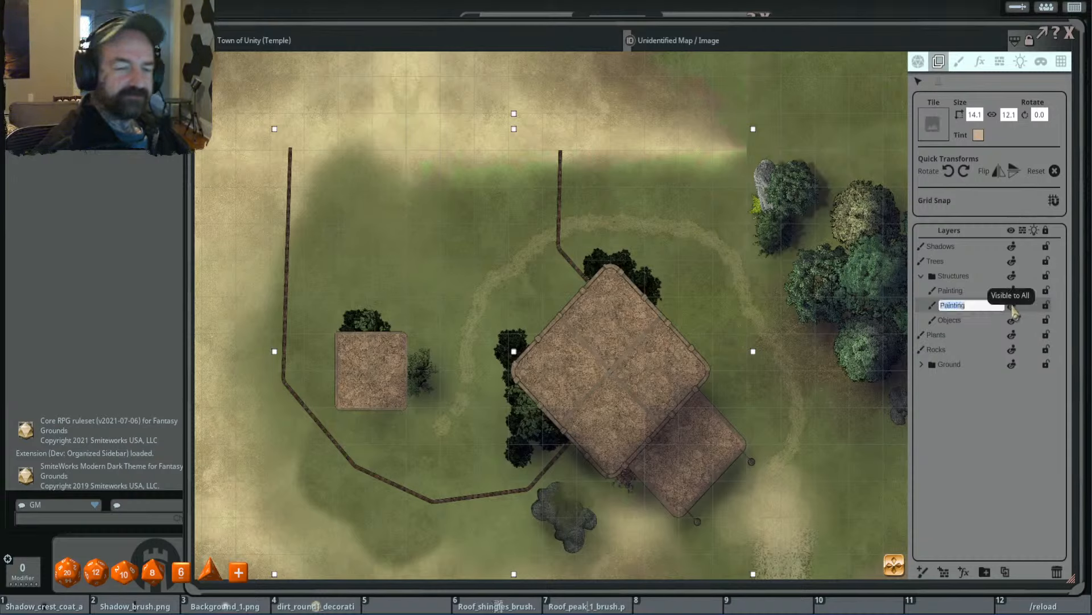
{"action": "type", "text": "Fences"}
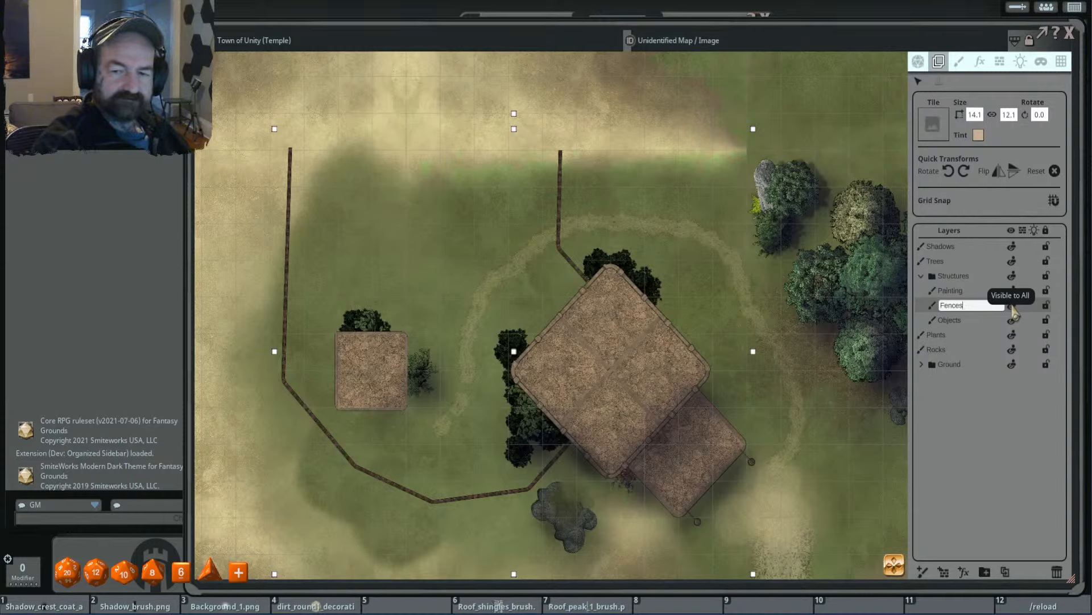
- Rename the remaining Painting layer in the Structures group to Main Strctrs
{"action": "double_click", "coordinate": [991, 290]}
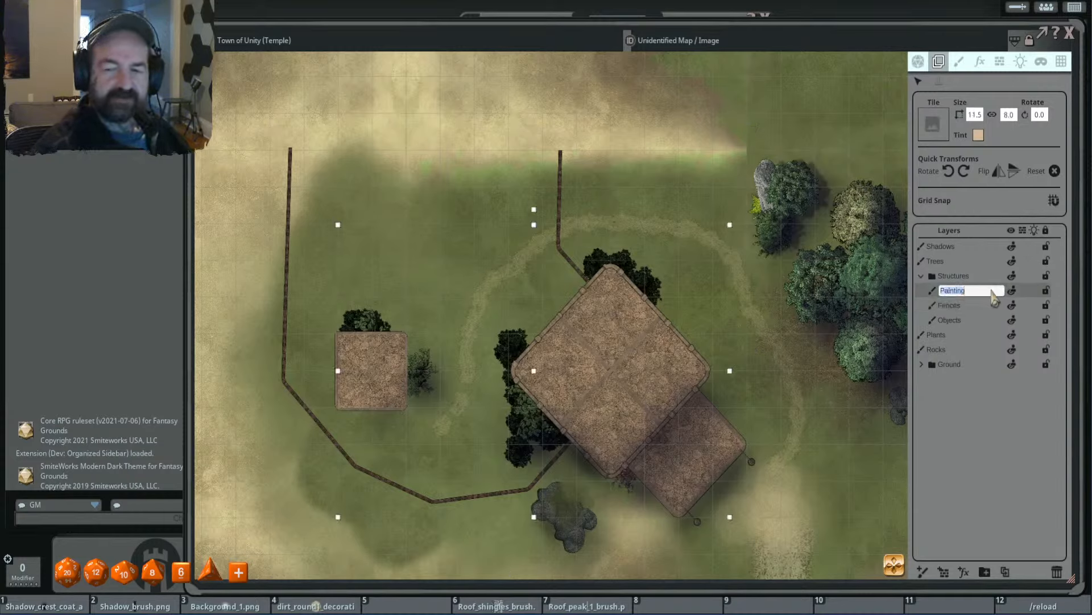
{"action": "key", "text": "shift"}
{"action": "type", "text": "Ma"}
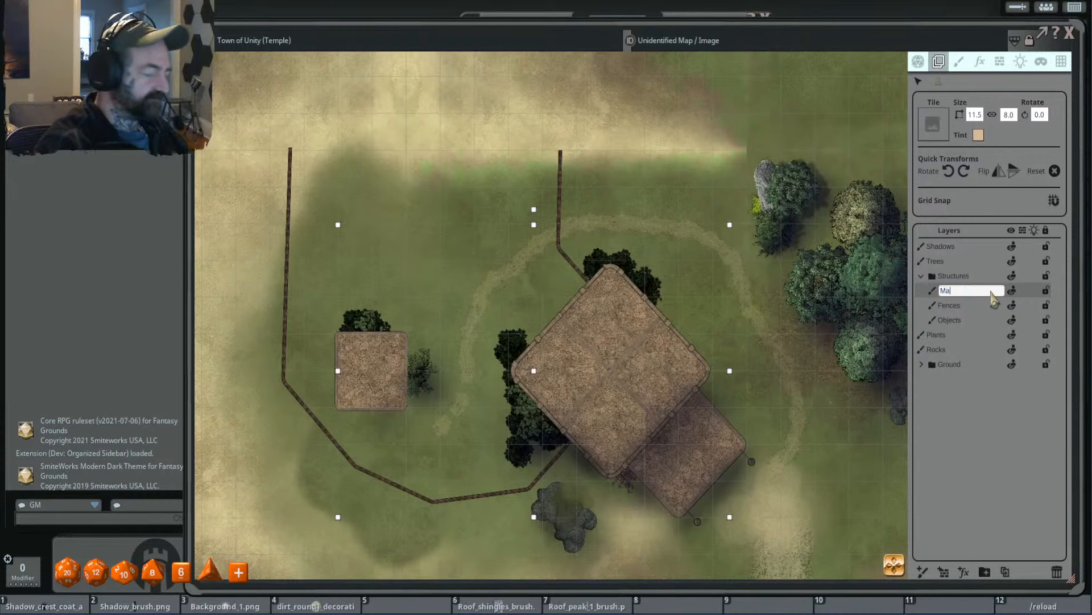
{"action": "type", "text": "in Strctrs"}
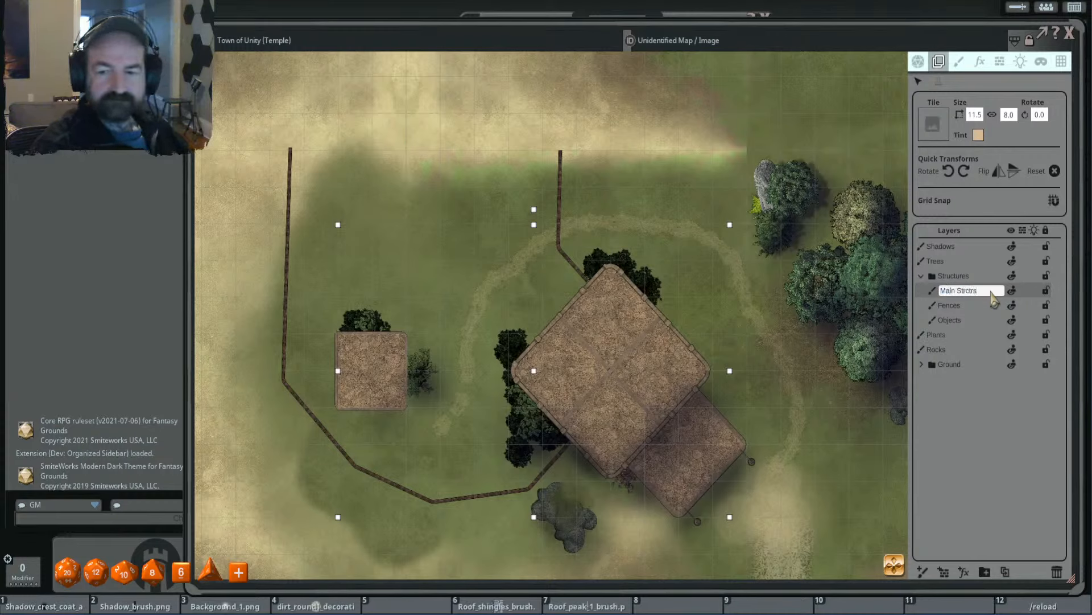
{"action": "key", "text": "Return"}
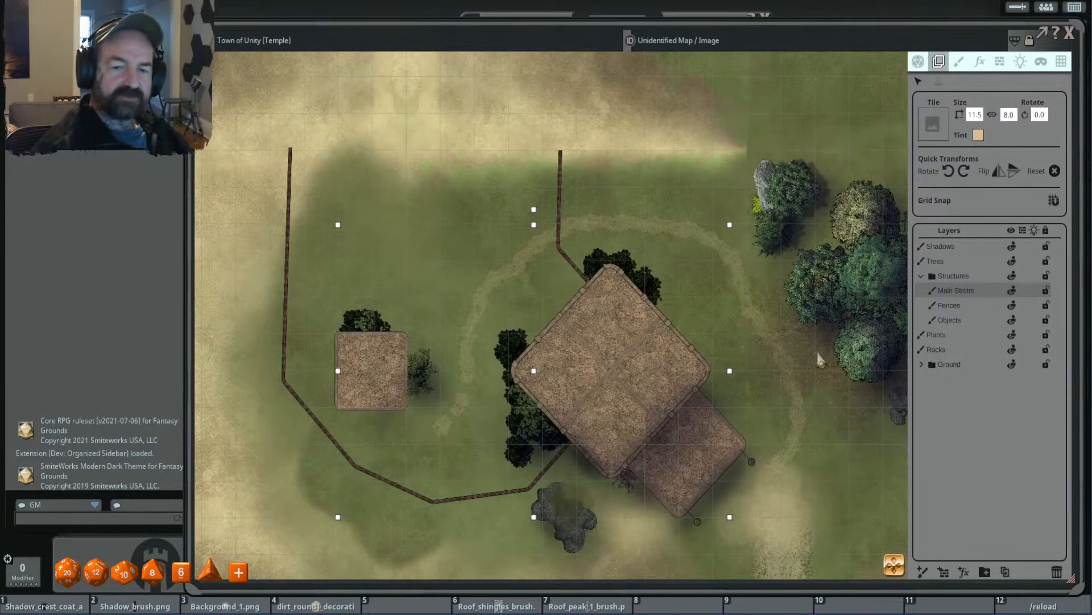
- Switch to painting on the Fences layer, move the map window aside, and bring up the image assets
{"action": "scroll", "coordinate": [727, 372], "scroll_direction": "down", "scroll_amount": 2}
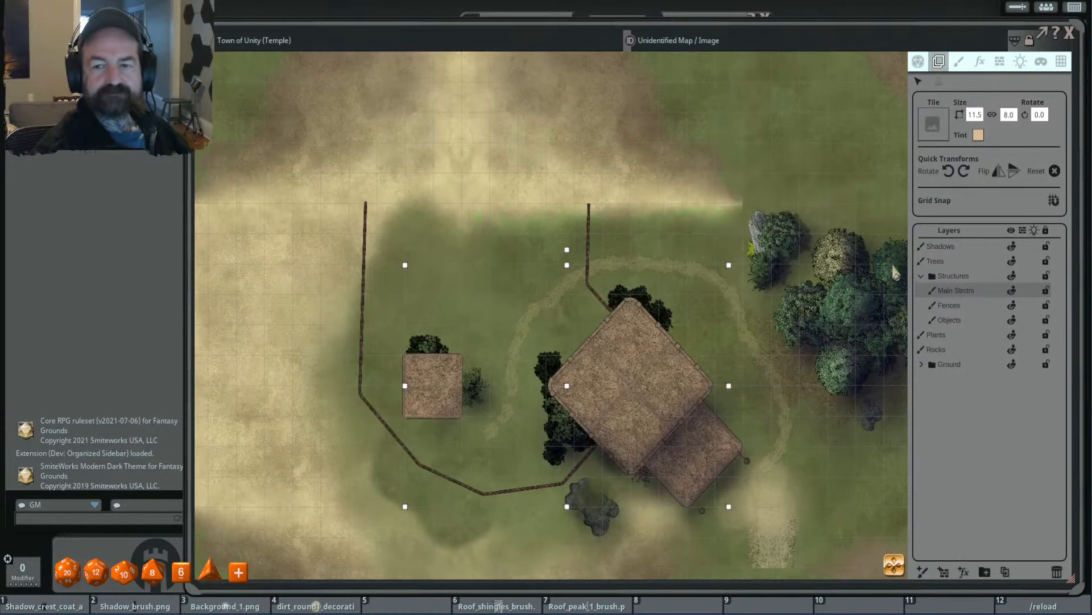
{"action": "left_click", "coordinate": [959, 62]}
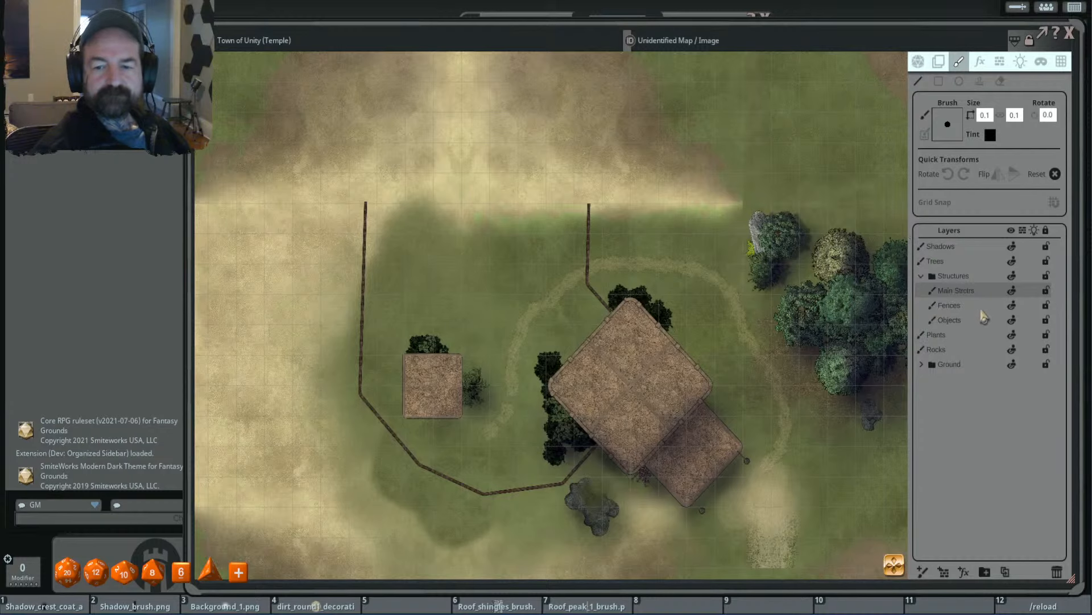
{"action": "left_click", "coordinate": [981, 309]}
{"action": "left_click_drag", "start_coordinate": [1013, 35], "coordinate": [833, 16]}
{"action": "left_click", "coordinate": [1081, 97]}
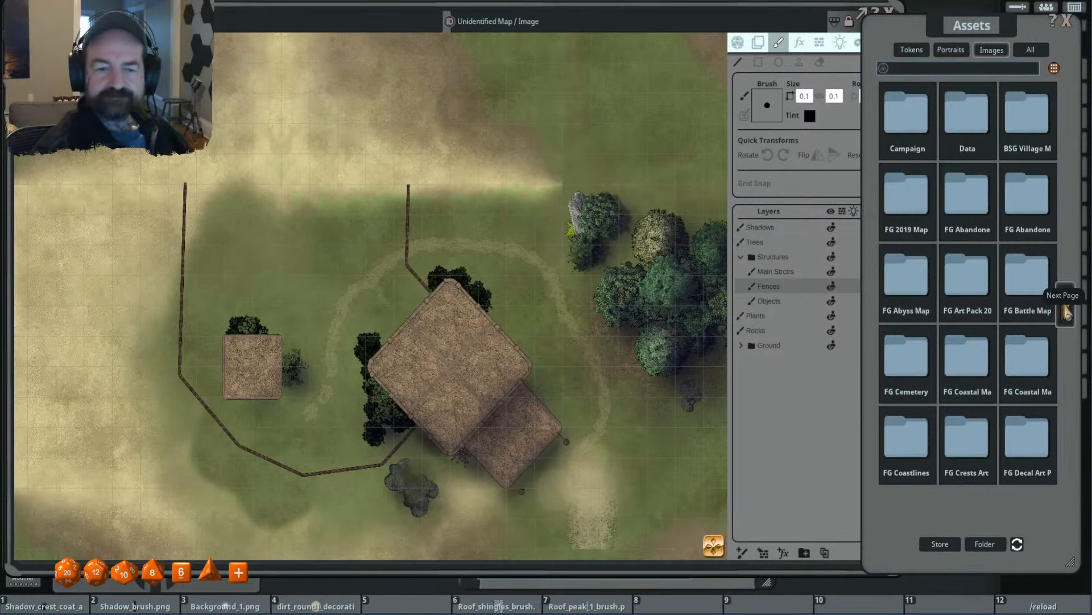
- Browse the image asset packs for a fence brush and examine the existing fence beside the small building
{"action": "left_click", "coordinate": [1064, 303]}
{"action": "scroll", "coordinate": [256, 341], "scroll_direction": "up", "scroll_amount": 2}
{"action": "left_click_drag", "start_coordinate": [256, 340], "coordinate": [529, 278]}
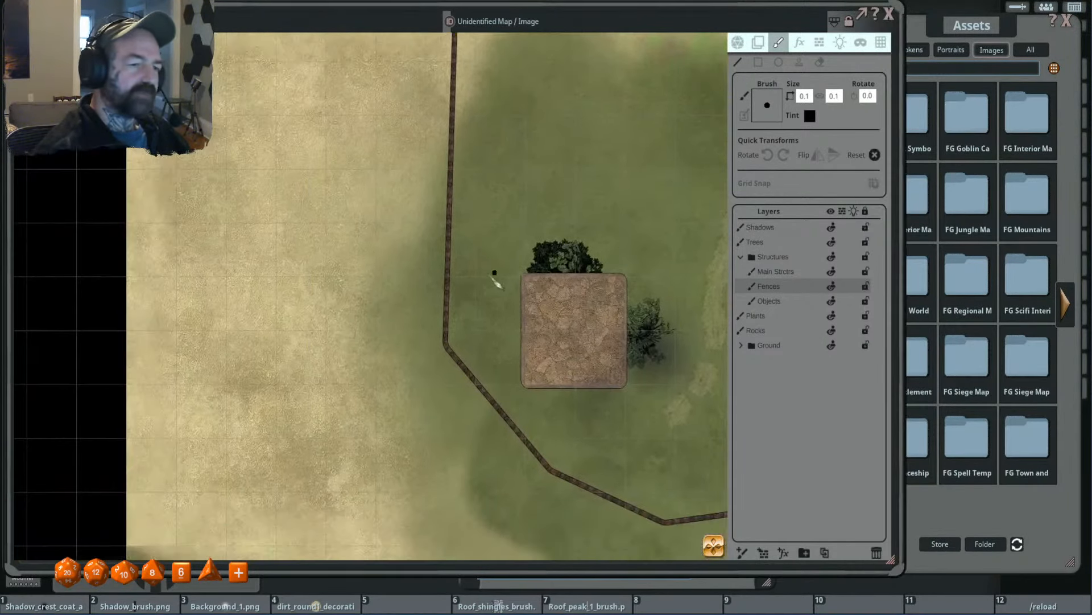
{"action": "scroll", "coordinate": [501, 281], "scroll_direction": "up", "scroll_amount": 4}
{"action": "scroll", "coordinate": [501, 281], "scroll_direction": "down", "scroll_amount": 5}
{"action": "scroll", "coordinate": [640, 304], "scroll_direction": "down", "scroll_amount": 3}
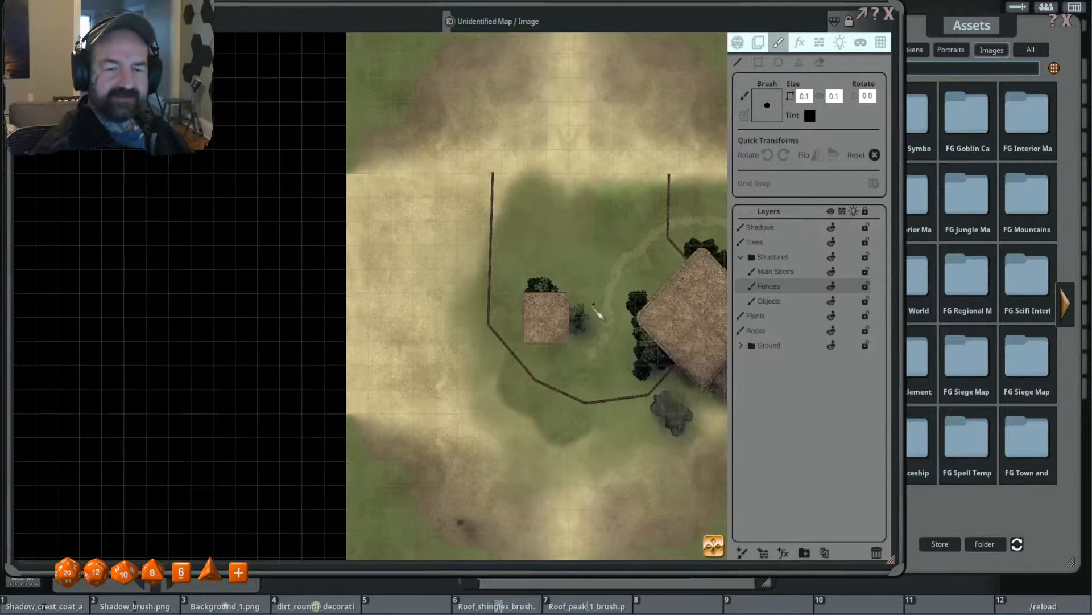
{"action": "left_click", "coordinate": [970, 71]}
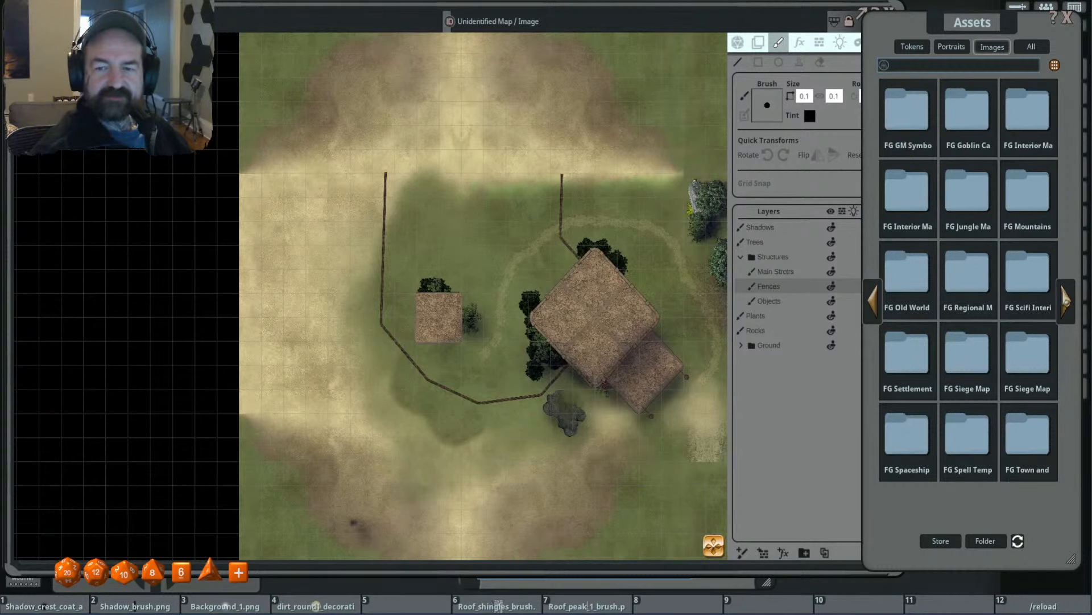
{"action": "left_click", "coordinate": [1066, 300]}
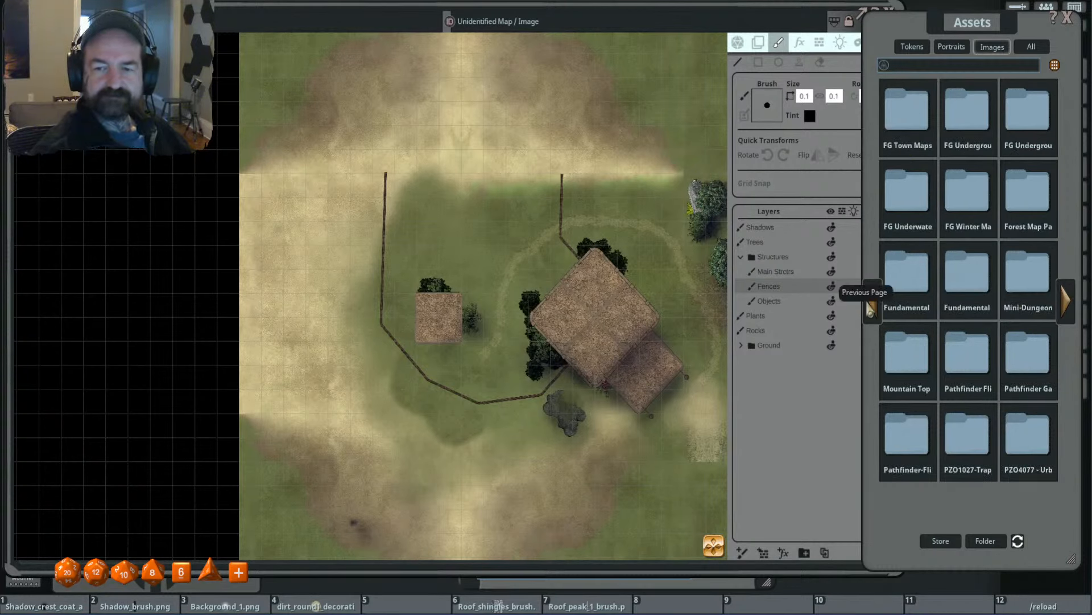
{"action": "left_click", "coordinate": [871, 301]}
{"action": "left_click", "coordinate": [873, 300]}
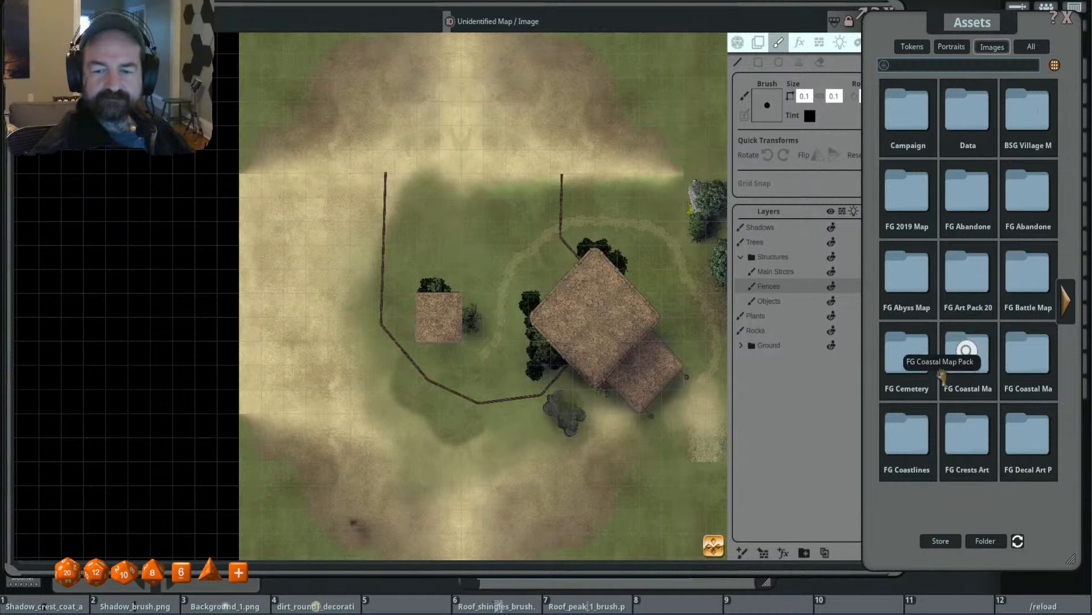
- Load the metal fence brush from the Brushes folder of the FG Cemetery Map Pack
{"action": "left_click", "coordinate": [919, 367]}
{"action": "left_click_drag", "start_coordinate": [960, 20], "coordinate": [973, 23]}
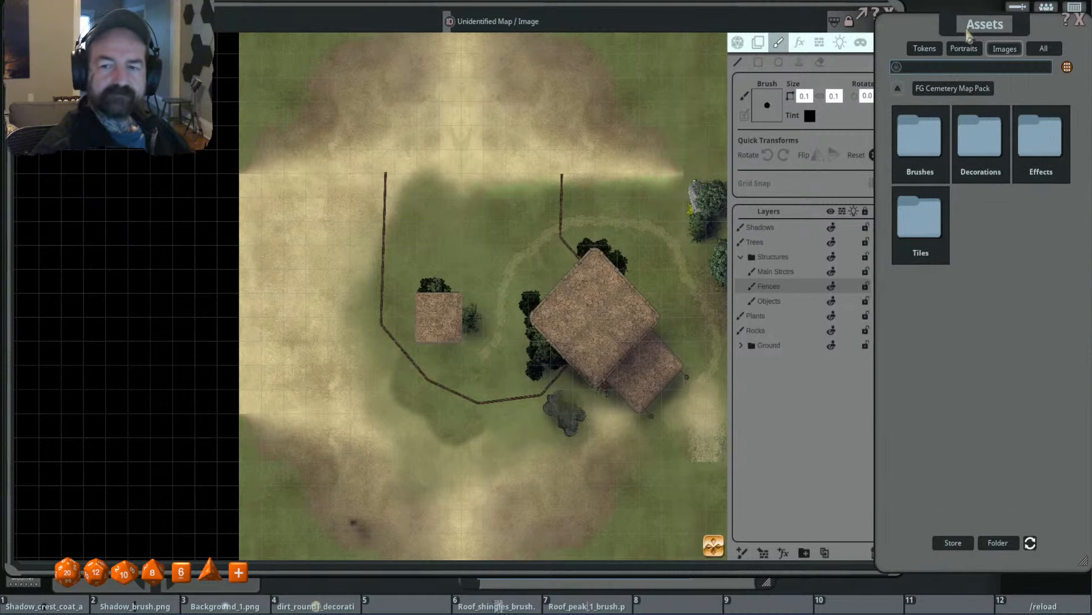
{"action": "left_click", "coordinate": [920, 147]}
{"action": "left_click", "coordinate": [919, 146]}
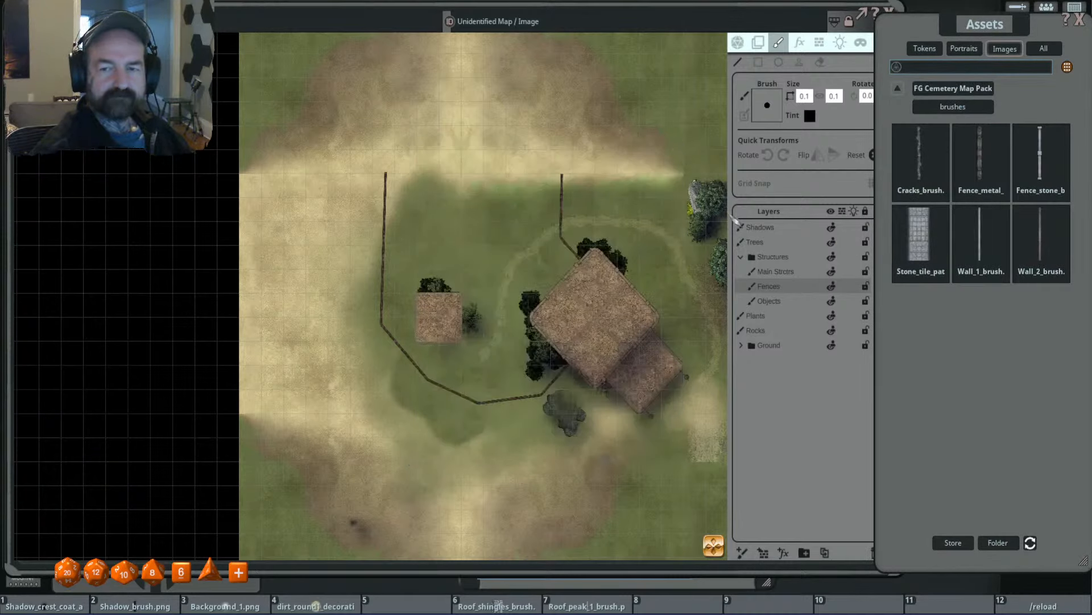
{"action": "left_click", "coordinate": [668, 147]}
{"action": "left_click", "coordinate": [967, 166]}
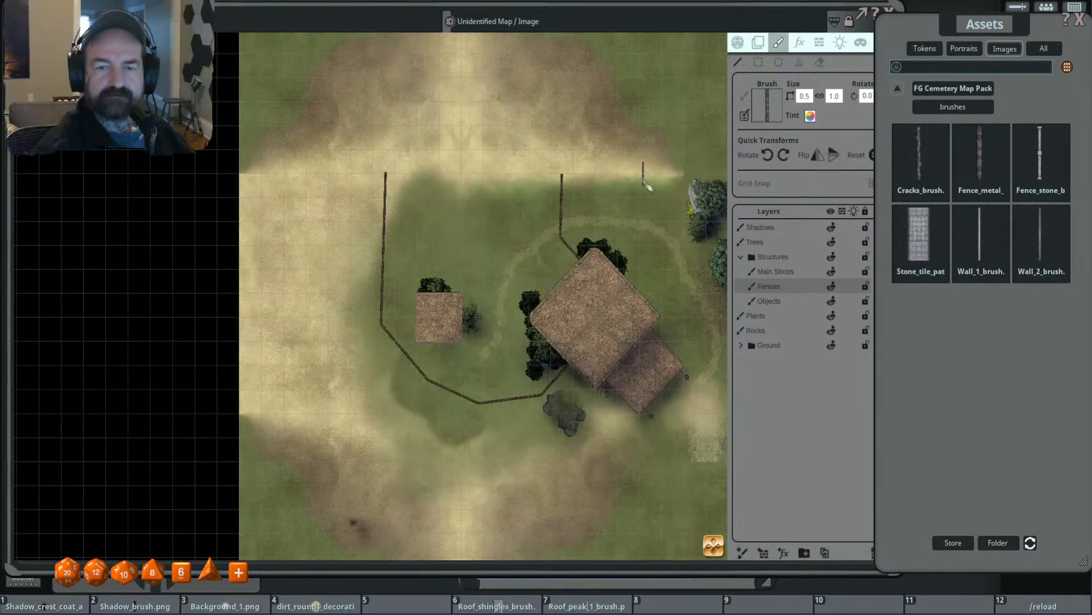
- Erase the old fence lines around both buildings from the Fences layer using a size 2.0 eraser
{"action": "scroll", "coordinate": [469, 224], "scroll_direction": "up", "scroll_amount": 5}
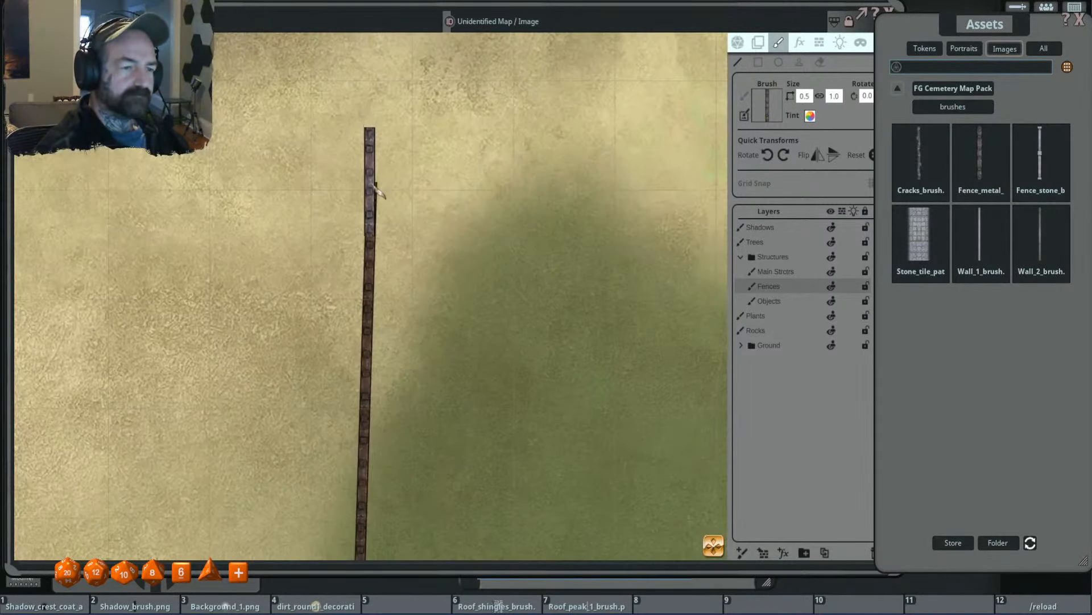
{"action": "scroll", "coordinate": [378, 188], "scroll_direction": "down", "scroll_amount": 6}
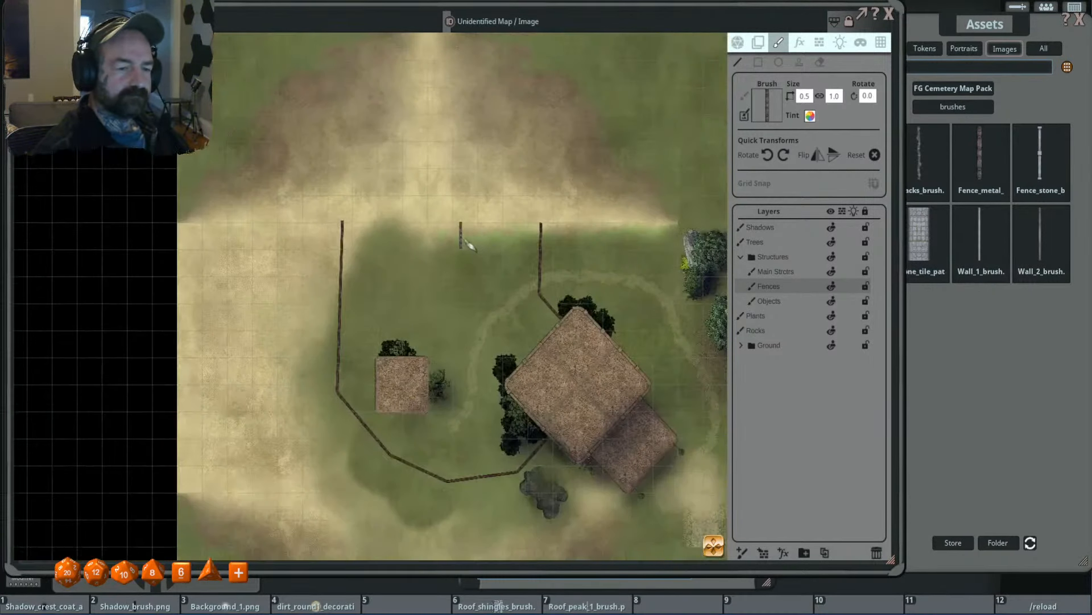
{"action": "scroll", "coordinate": [450, 235], "scroll_direction": "up", "scroll_amount": 2}
{"action": "scroll", "coordinate": [424, 234], "scroll_direction": "down", "scroll_amount": 3}
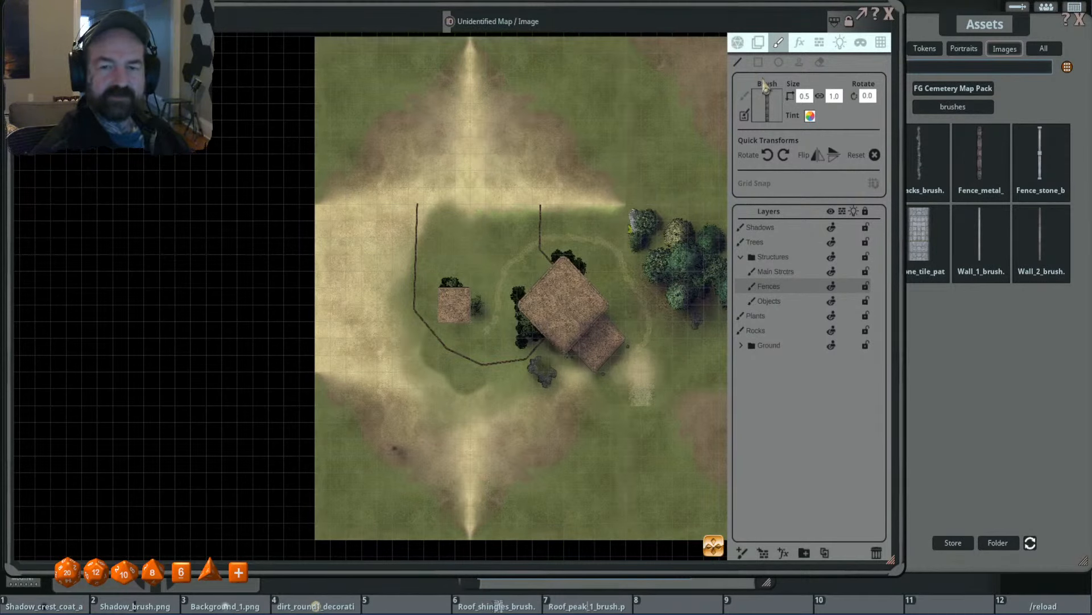
{"action": "left_click", "coordinate": [819, 61]}
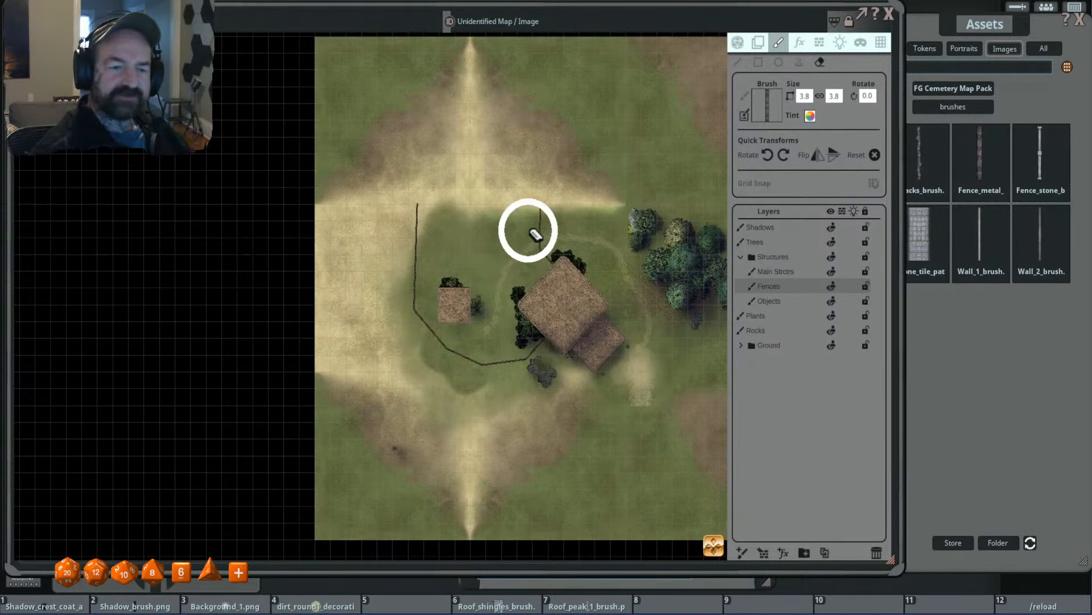
{"action": "scroll", "coordinate": [552, 191], "scroll_direction": "up", "scroll_amount": 2}
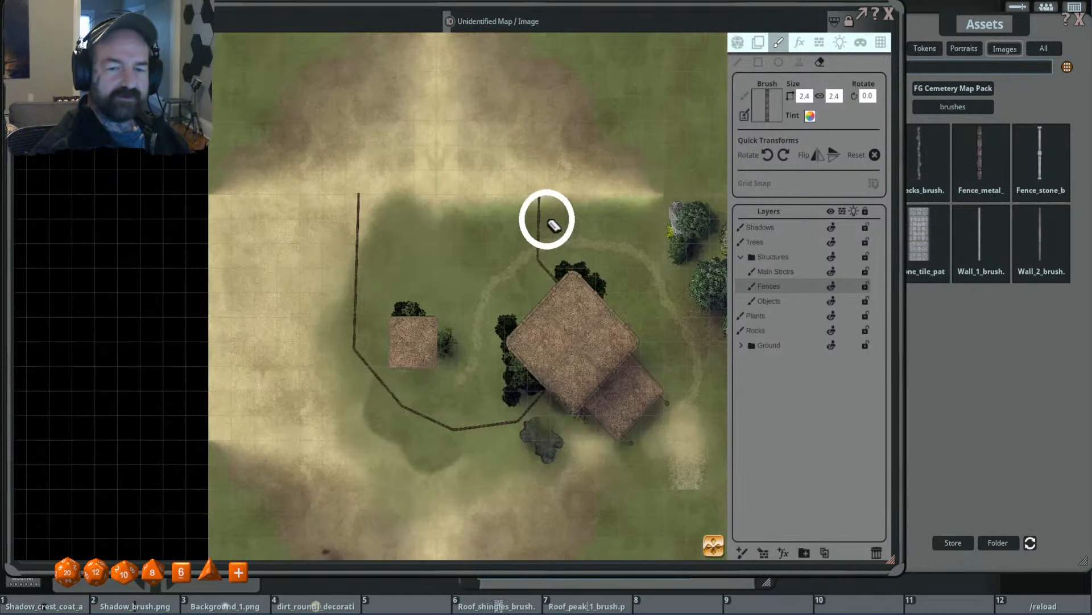
{"action": "mouse_move", "coordinate": [356, 185]}
{"action": "left_mouse_down"}
{"action": "mouse_move", "coordinate": [339, 359]}
{"action": "mouse_move", "coordinate": [345, 329]}
{"action": "mouse_move", "coordinate": [398, 390]}
{"action": "mouse_move", "coordinate": [454, 429]}
{"action": "mouse_move", "coordinate": [502, 425]}
{"action": "mouse_move", "coordinate": [544, 390]}
{"action": "left_mouse_up"}
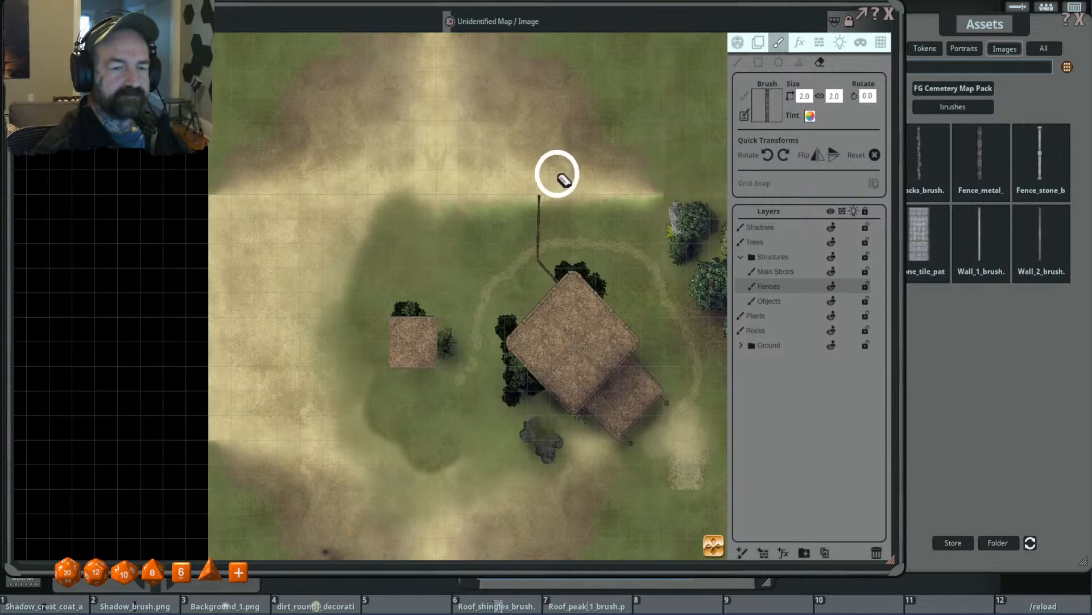
{"action": "mouse_move", "coordinate": [546, 180]}
{"action": "left_mouse_down"}
{"action": "mouse_move", "coordinate": [537, 247]}
{"action": "mouse_move", "coordinate": [556, 275]}
{"action": "left_mouse_up"}
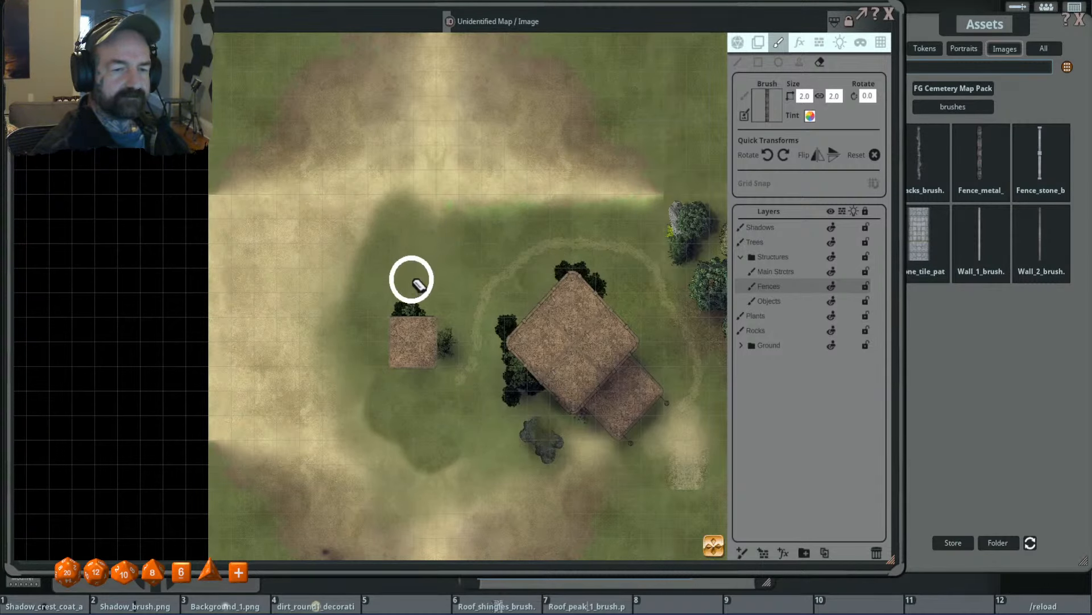
- Paint the metal fence at size 0.5 from the main building's southwest wall, around below the small building and up the map's west side
{"action": "scroll", "coordinate": [421, 262], "scroll_direction": "down", "scroll_amount": 2}
{"action": "scroll", "coordinate": [433, 260], "scroll_direction": "up", "scroll_amount": 2}
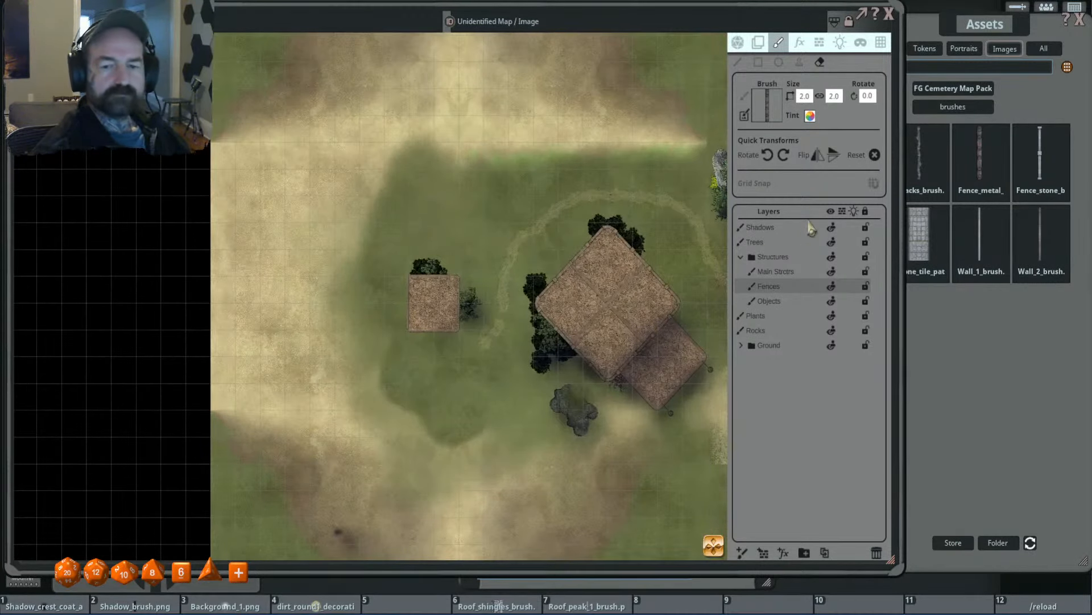
{"action": "left_click", "coordinate": [738, 62]}
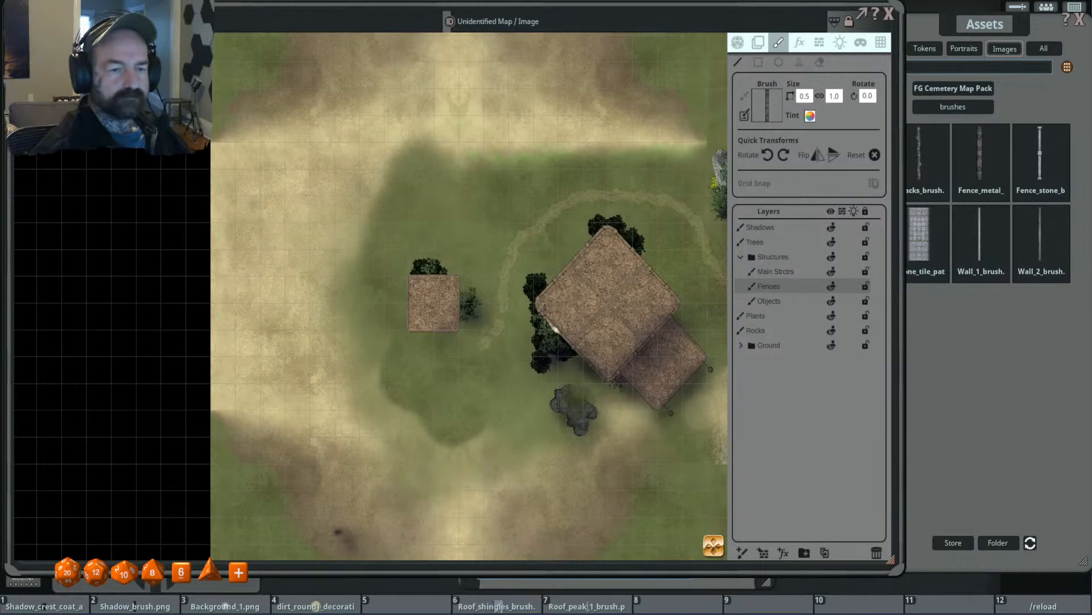
{"action": "left_click_drag", "start_coordinate": [537, 359], "coordinate": [517, 311]}
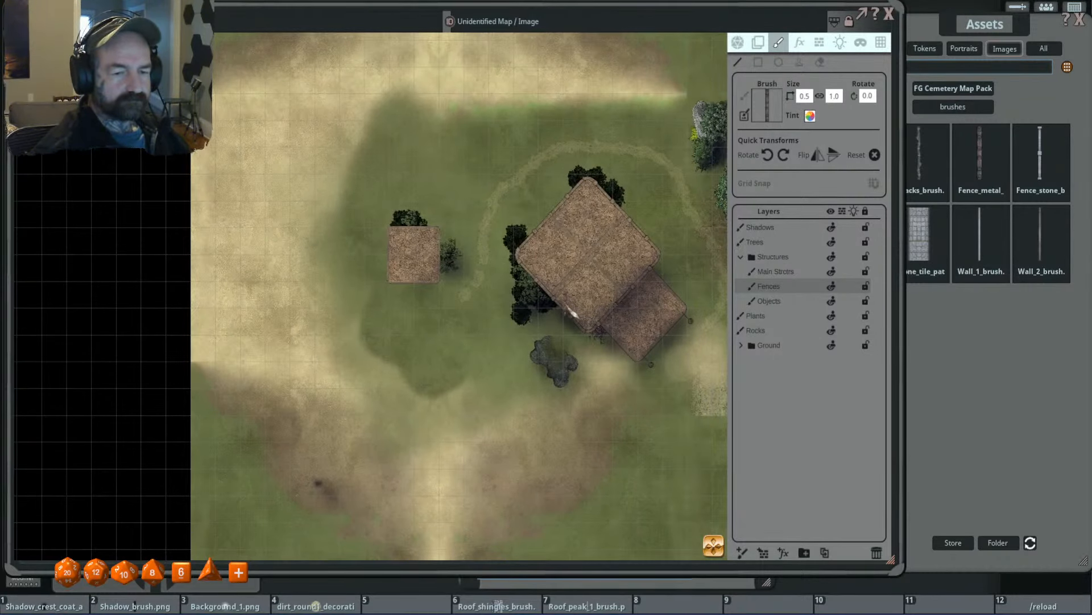
{"action": "mouse_move", "coordinate": [569, 315]}
{"action": "left_mouse_down"}
{"action": "mouse_move", "coordinate": [503, 365]}
{"action": "mouse_move", "coordinate": [512, 373]}
{"action": "left_mouse_up"}
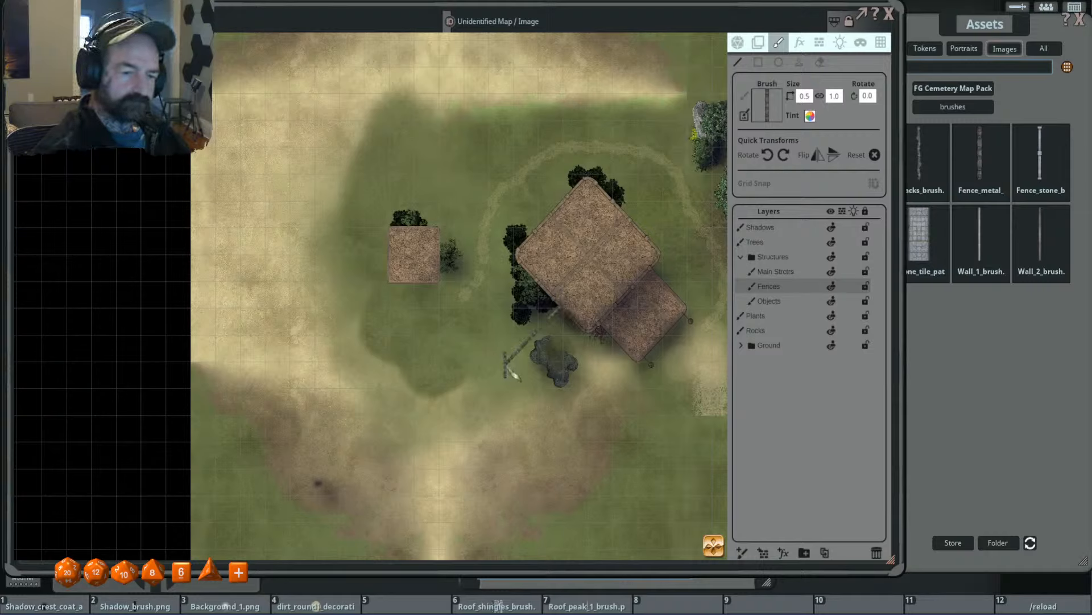
{"action": "left_click_drag", "start_coordinate": [510, 373], "coordinate": [334, 376]}
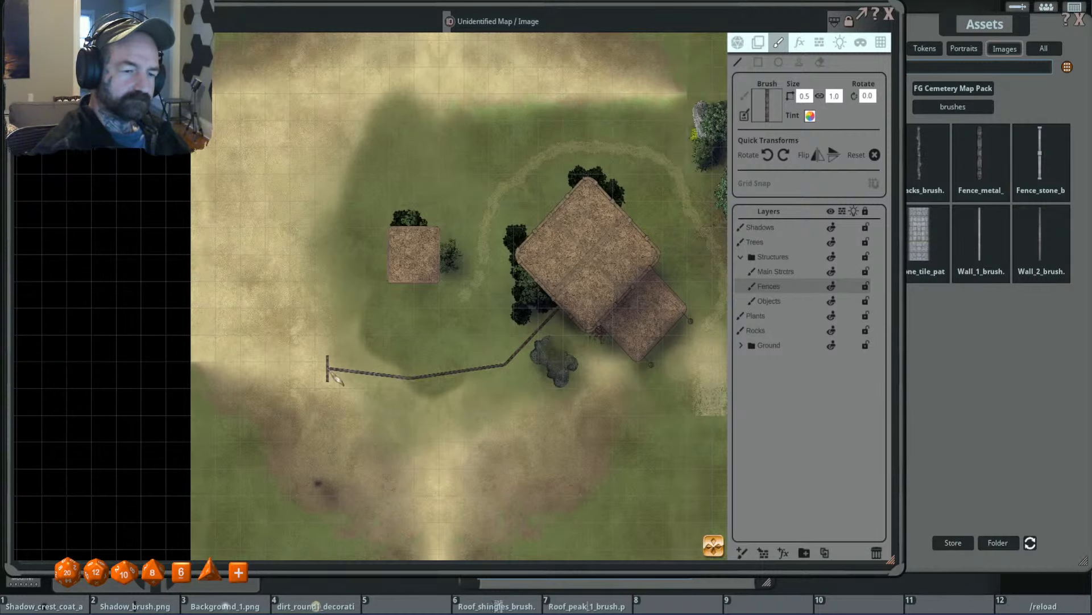
{"action": "scroll", "coordinate": [336, 378], "scroll_direction": "down", "scroll_amount": 4}
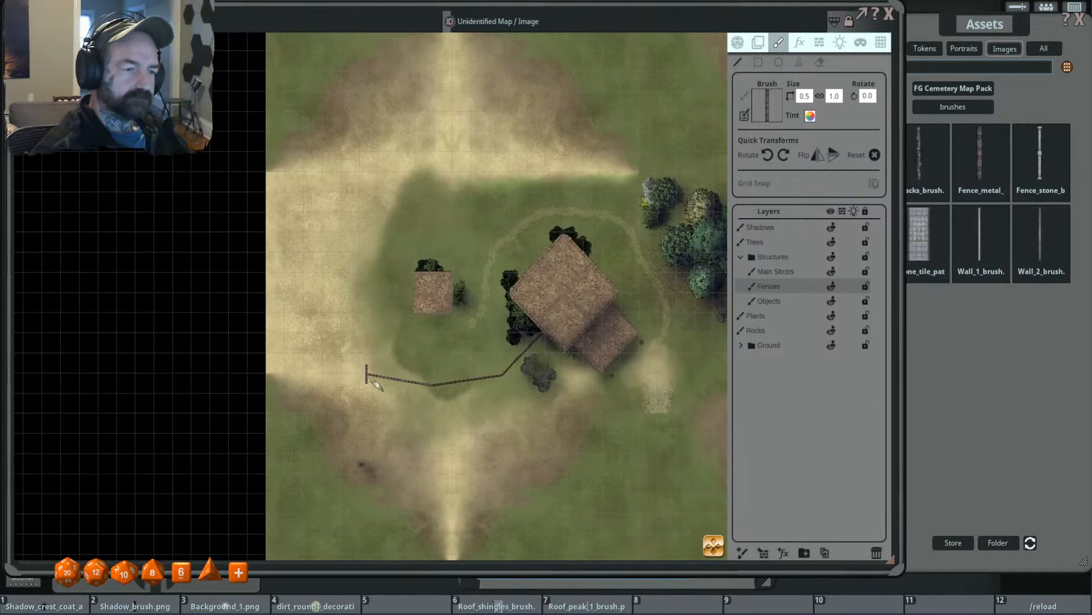
{"action": "mouse_move", "coordinate": [365, 384]}
{"action": "left_mouse_down"}
{"action": "mouse_move", "coordinate": [338, 352]}
{"action": "mouse_move", "coordinate": [311, 263]}
{"action": "mouse_move", "coordinate": [310, 105]}
{"action": "mouse_move", "coordinate": [324, 228]}
{"action": "left_mouse_up"}
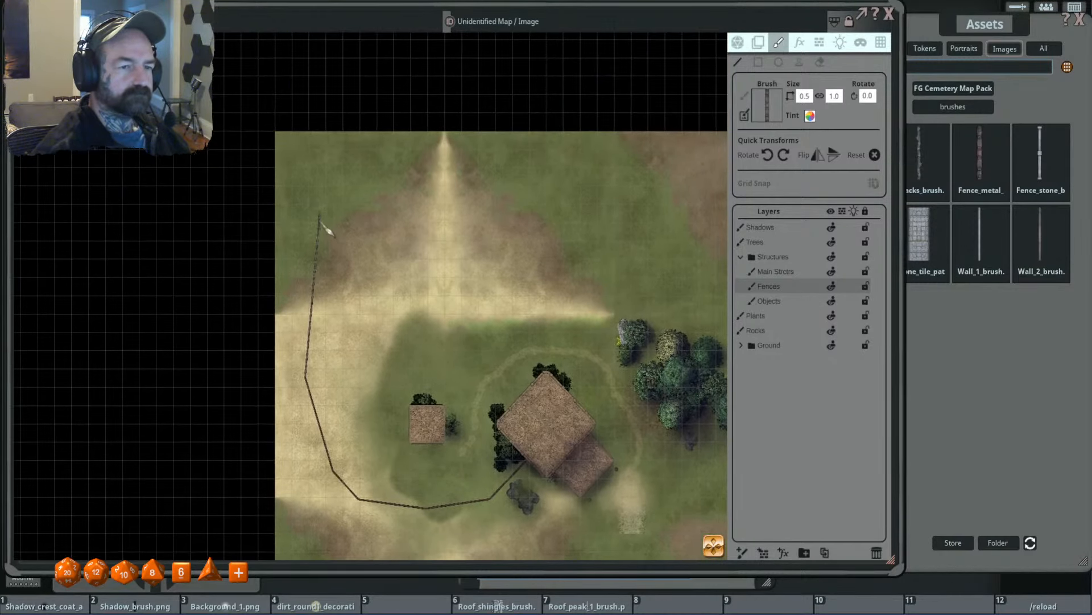
- Continue the fence along the map's north edge, down the east side beside the trees, and back to the main building's northeast wall
{"action": "left_click_drag", "start_coordinate": [311, 149], "coordinate": [609, 151]}
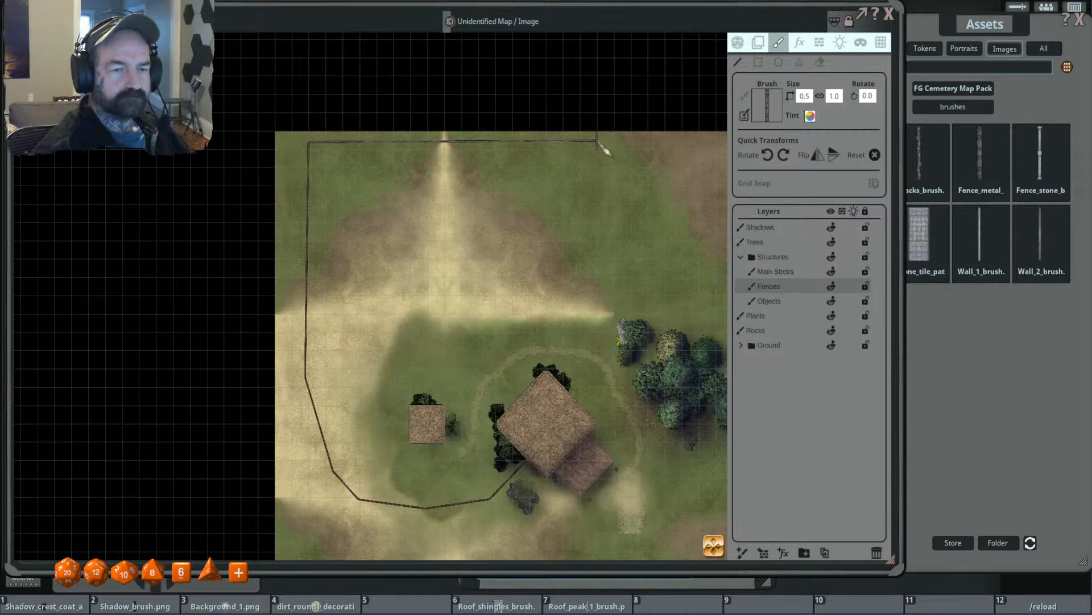
{"action": "mouse_move", "coordinate": [604, 149]}
{"action": "left_mouse_down"}
{"action": "mouse_move", "coordinate": [613, 234]}
{"action": "mouse_move", "coordinate": [599, 400]}
{"action": "mouse_move", "coordinate": [614, 369]}
{"action": "left_mouse_up"}
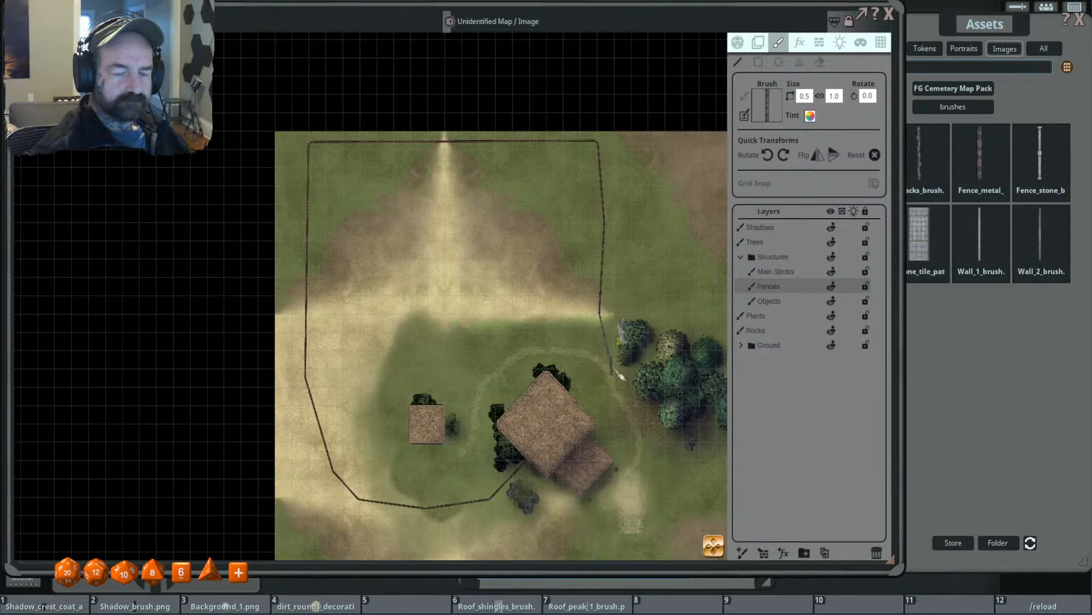
{"action": "scroll", "coordinate": [620, 368], "scroll_direction": "up", "scroll_amount": 2}
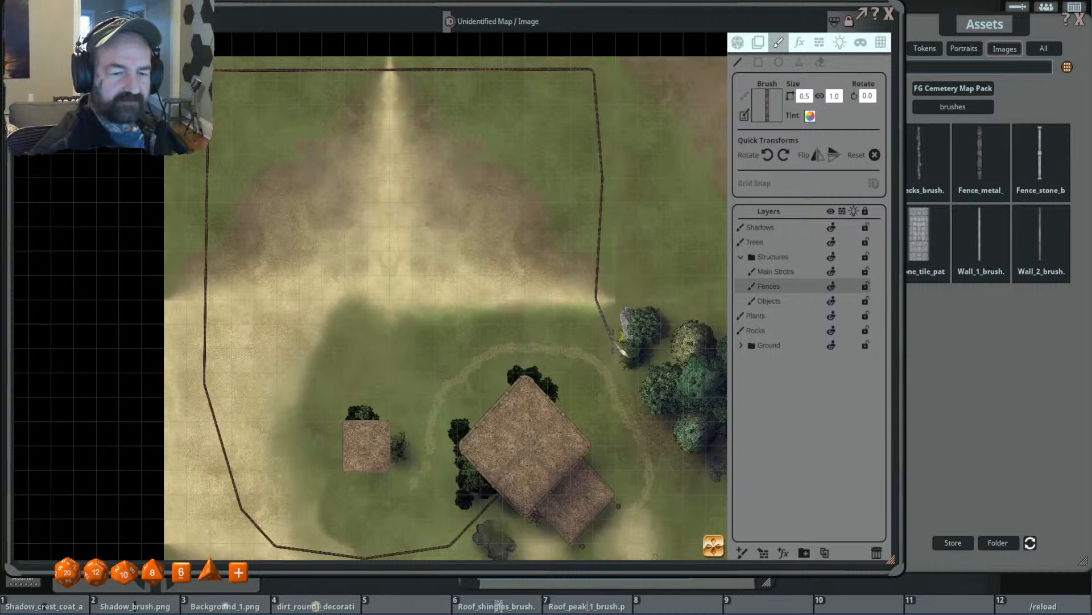
{"action": "left_click_drag", "start_coordinate": [624, 351], "coordinate": [580, 427]}
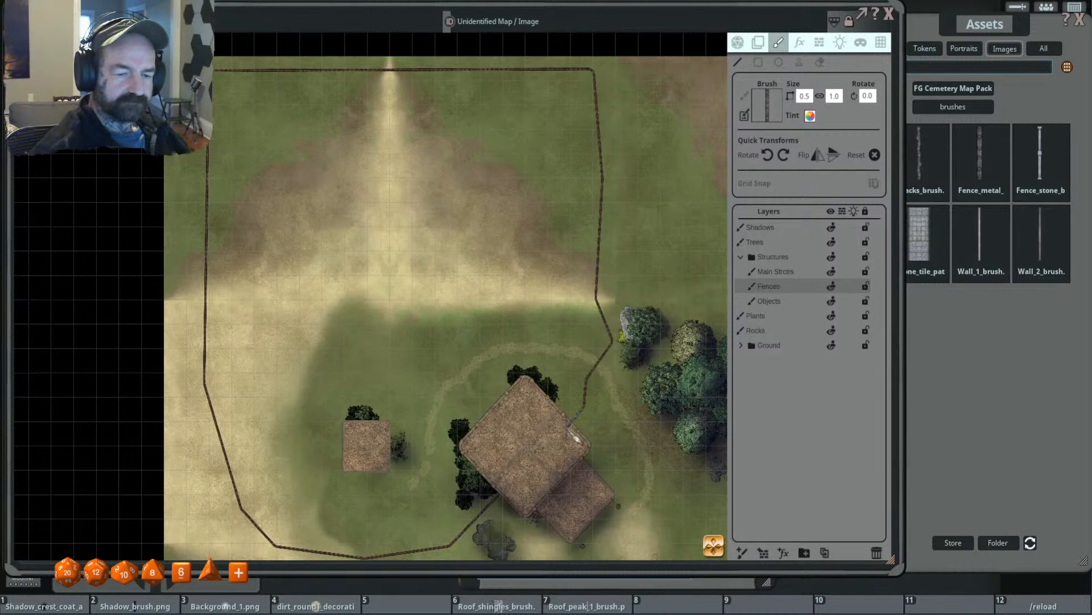
- Erase a gap in the new fence where the dirt path crosses it northeast of the main building, using a size 0.5 eraser
{"action": "scroll", "coordinate": [577, 437], "scroll_direction": "down", "scroll_amount": 5}
{"action": "scroll", "coordinate": [565, 357], "scroll_direction": "up", "scroll_amount": 3}
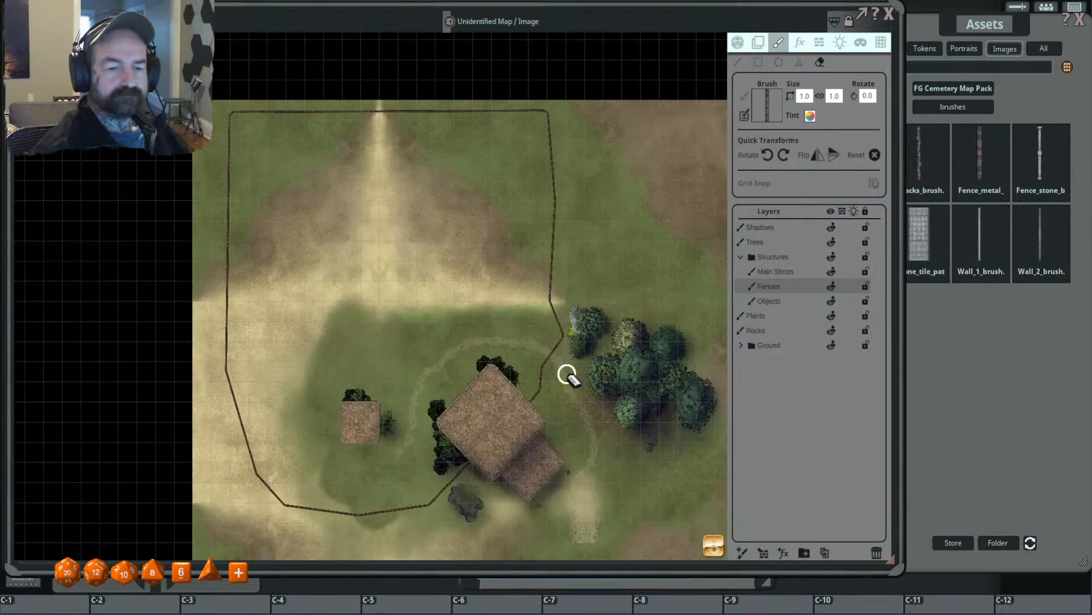
{"action": "scroll", "coordinate": [567, 373], "scroll_direction": "up", "scroll_amount": 5}
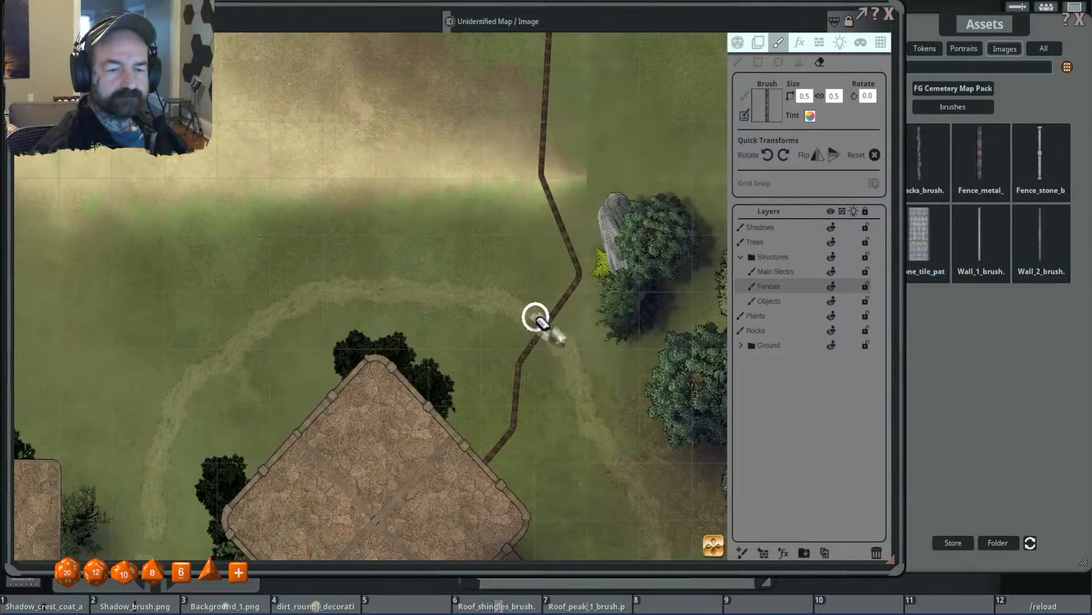
{"action": "left_click", "coordinate": [548, 320]}
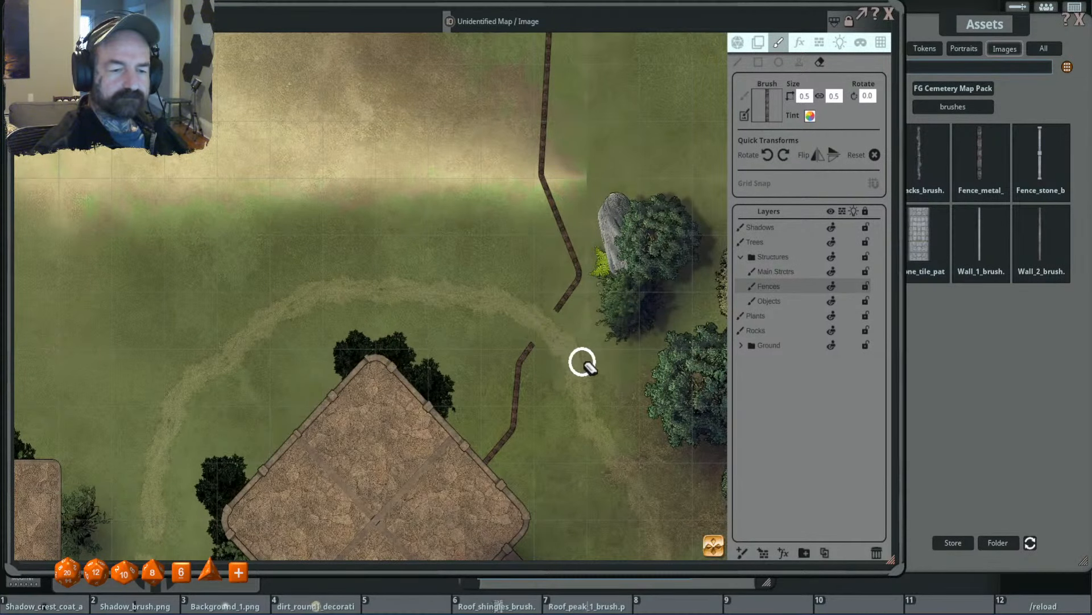
{"action": "scroll", "coordinate": [589, 369], "scroll_direction": "down", "scroll_amount": 3}
{"action": "scroll", "coordinate": [532, 297], "scroll_direction": "down", "scroll_amount": 1}
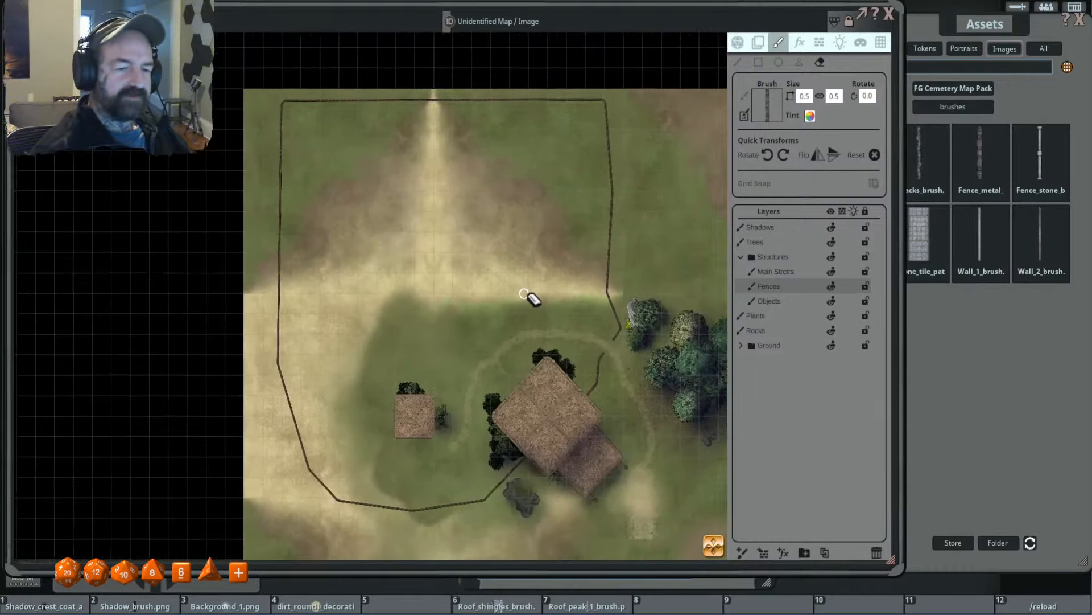
- Examine the new fence enclosure and how the ground textures blend around the buildings
{"action": "scroll", "coordinate": [561, 312], "scroll_direction": "up", "scroll_amount": 2}
{"action": "scroll", "coordinate": [524, 309], "scroll_direction": "down", "scroll_amount": 2}
{"action": "left_click_drag", "start_coordinate": [507, 308], "coordinate": [509, 342]}
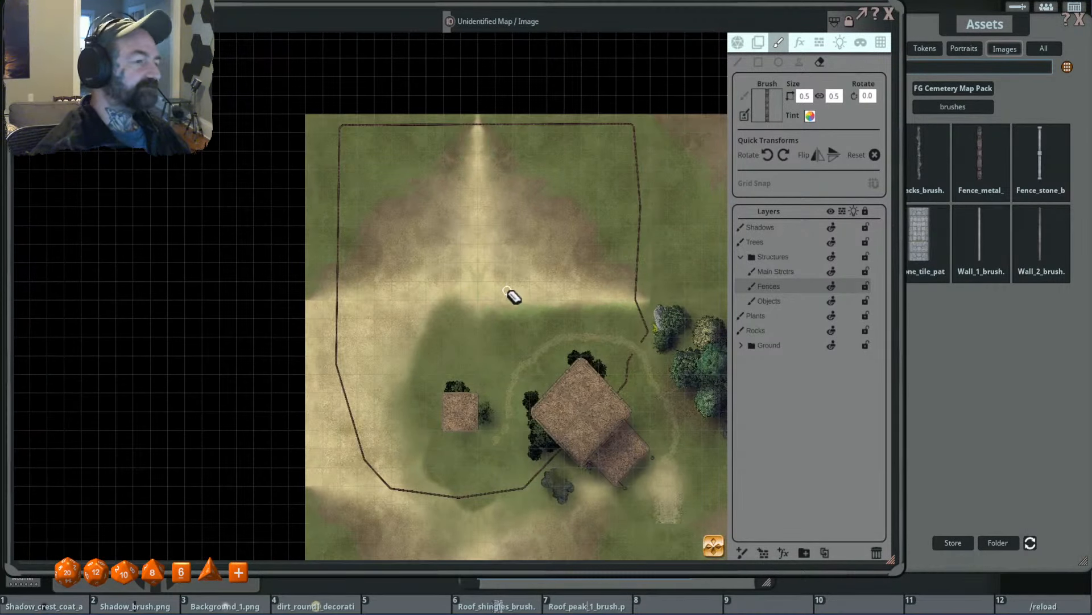
{"action": "left_click", "coordinate": [972, 22]}
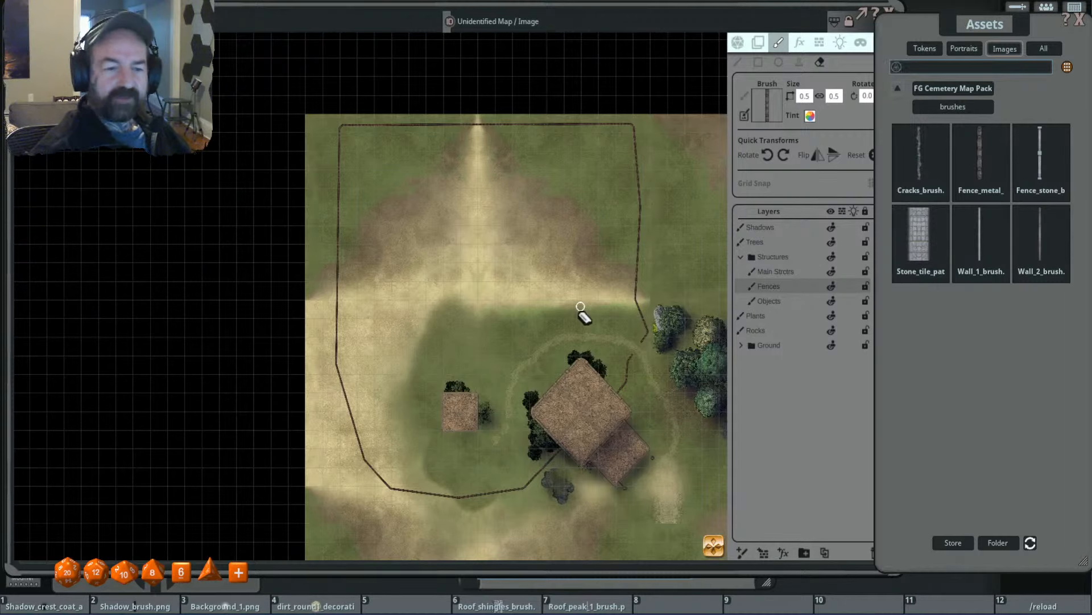
{"action": "scroll", "coordinate": [581, 307], "scroll_direction": "up", "scroll_amount": 2}
{"action": "scroll", "coordinate": [560, 318], "scroll_direction": "down", "scroll_amount": 1}
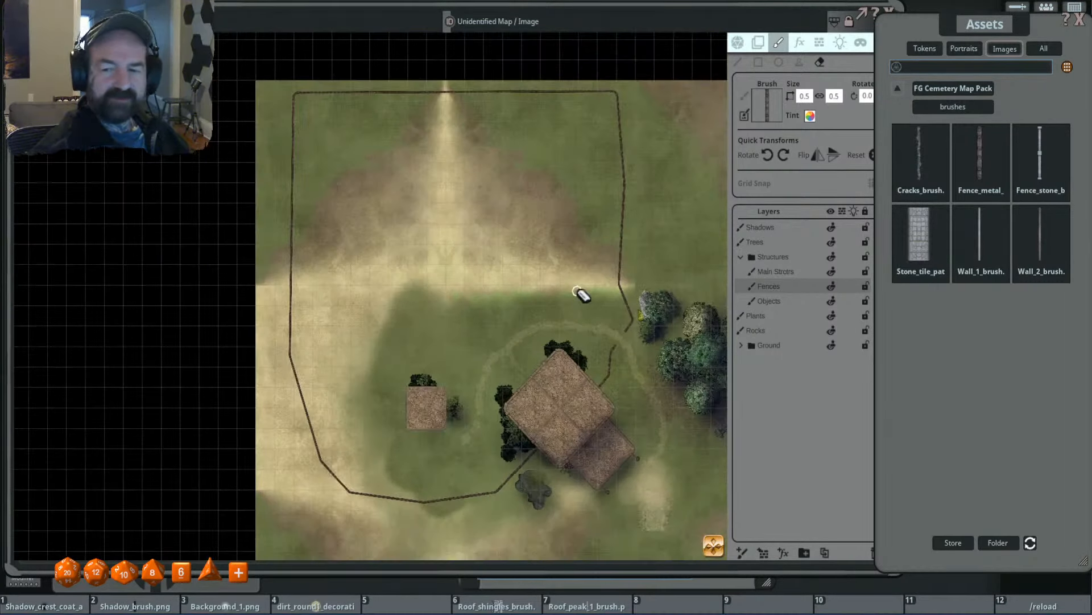
{"action": "left_click_drag", "start_coordinate": [577, 291], "coordinate": [541, 233]}
{"action": "scroll", "coordinate": [628, 261], "scroll_direction": "up", "scroll_amount": 3}
{"action": "scroll", "coordinate": [542, 257], "scroll_direction": "down", "scroll_amount": 2}
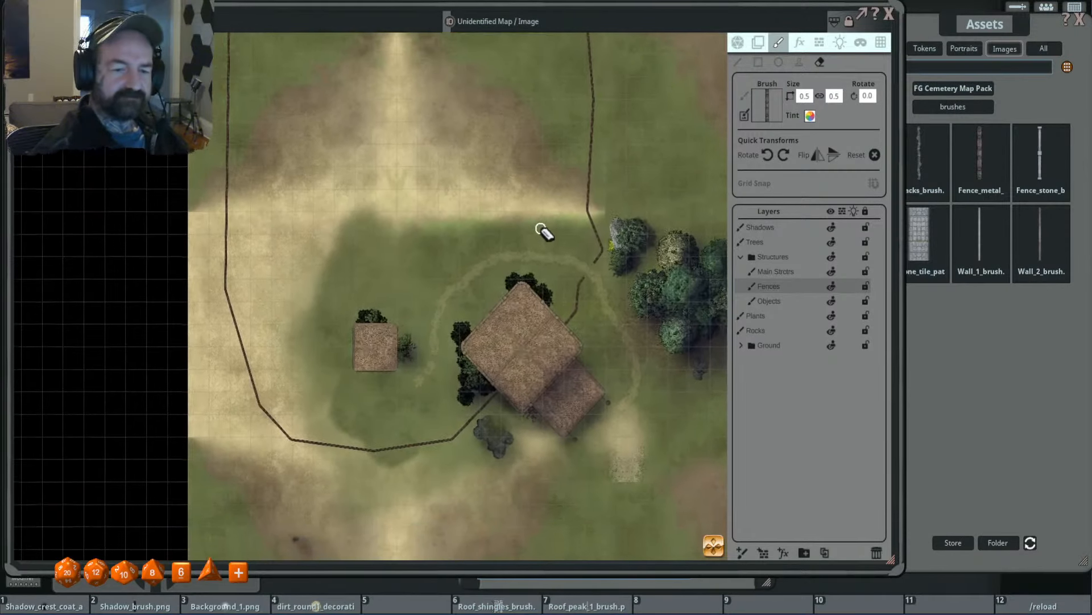
{"action": "scroll", "coordinate": [572, 247], "scroll_direction": "up", "scroll_amount": 1}
{"action": "scroll", "coordinate": [575, 249], "scroll_direction": "down", "scroll_amount": 2}
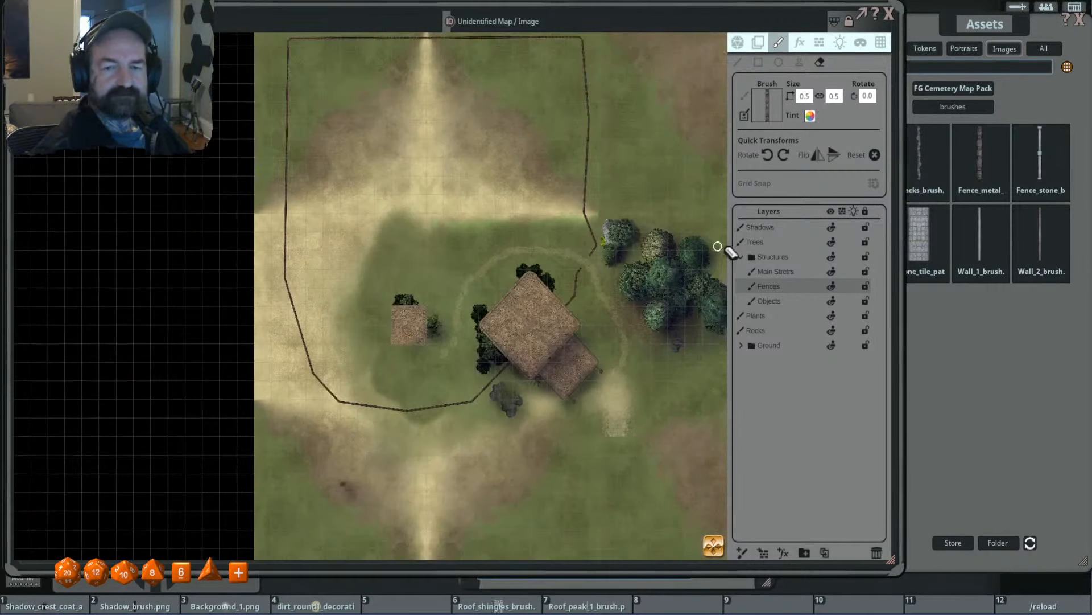
- Return the image assets to the pack index and arrange the assets and map windows side by side
{"action": "left_click_drag", "start_coordinate": [968, 31], "coordinate": [934, 26]}
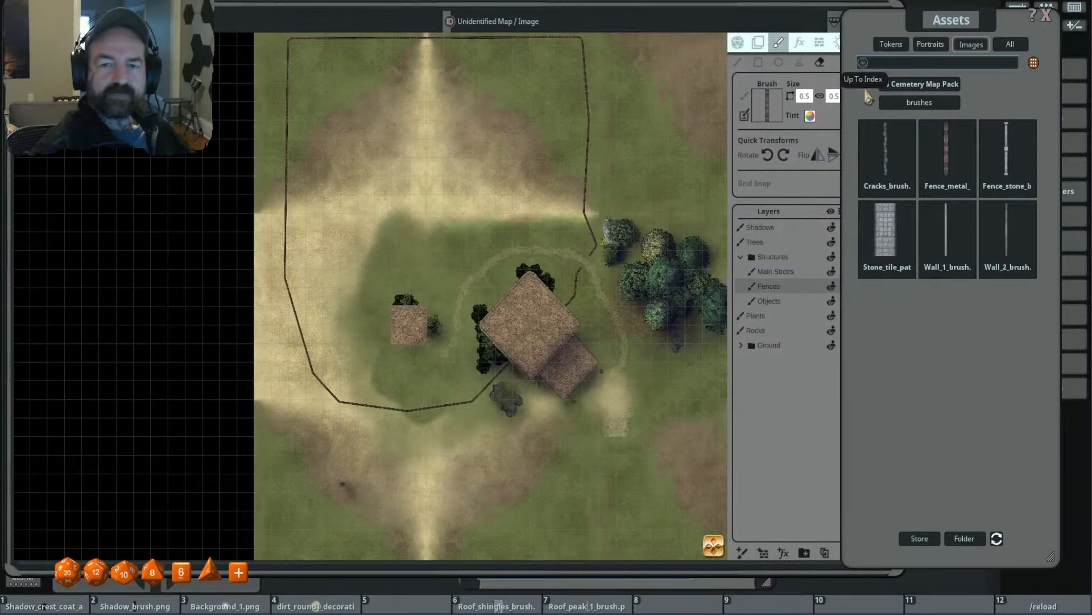
{"action": "left_click", "coordinate": [869, 90]}
{"action": "left_click_drag", "start_coordinate": [723, 11], "coordinate": [673, 11]}
{"action": "scroll", "coordinate": [609, 268], "scroll_direction": "down", "scroll_amount": 1}
{"action": "scroll", "coordinate": [548, 285], "scroll_direction": "up", "scroll_amount": 2}
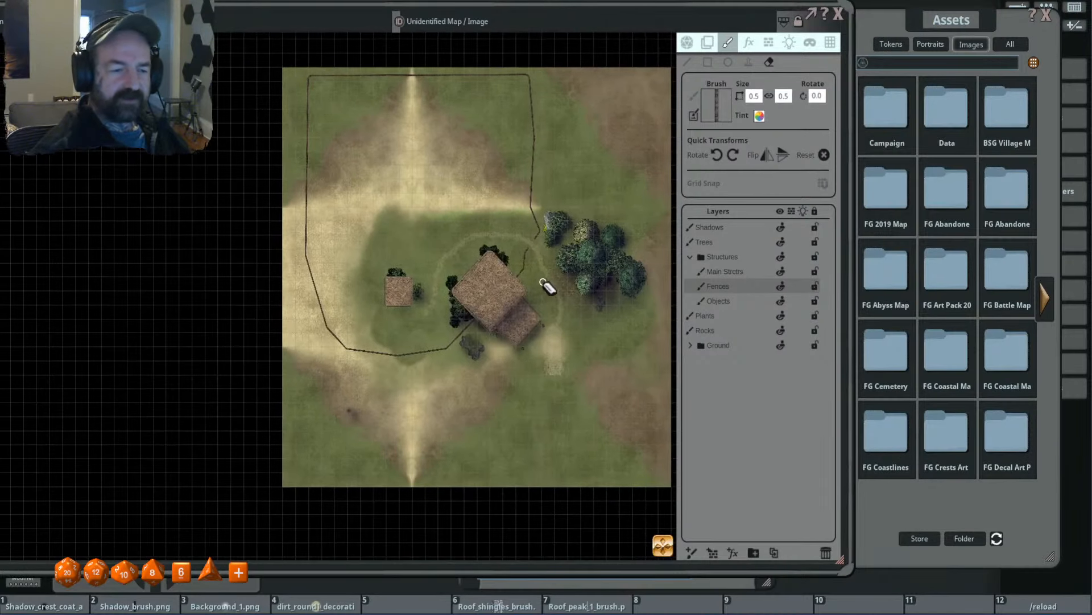
{"action": "scroll", "coordinate": [557, 168], "scroll_direction": "up", "scroll_amount": 3}
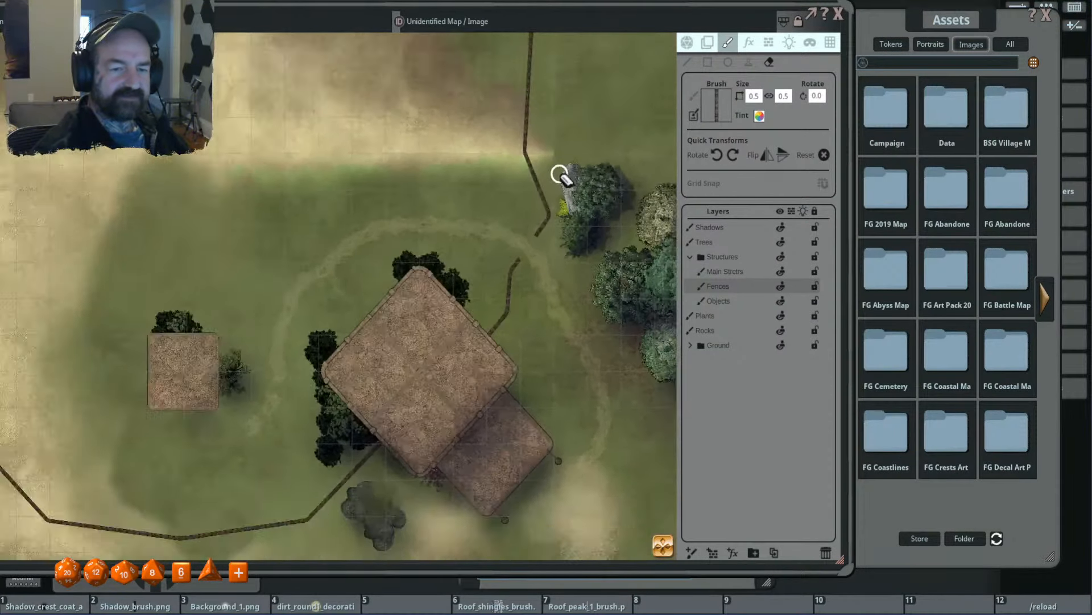
{"action": "scroll", "coordinate": [562, 176], "scroll_direction": "down", "scroll_amount": 1}
- Expand the Ground folder, select the Ground texture layer, and toggle both ground texture layers' visibility to check what each contains
{"action": "left_click", "coordinate": [691, 346]}
{"action": "left_click", "coordinate": [759, 374]}
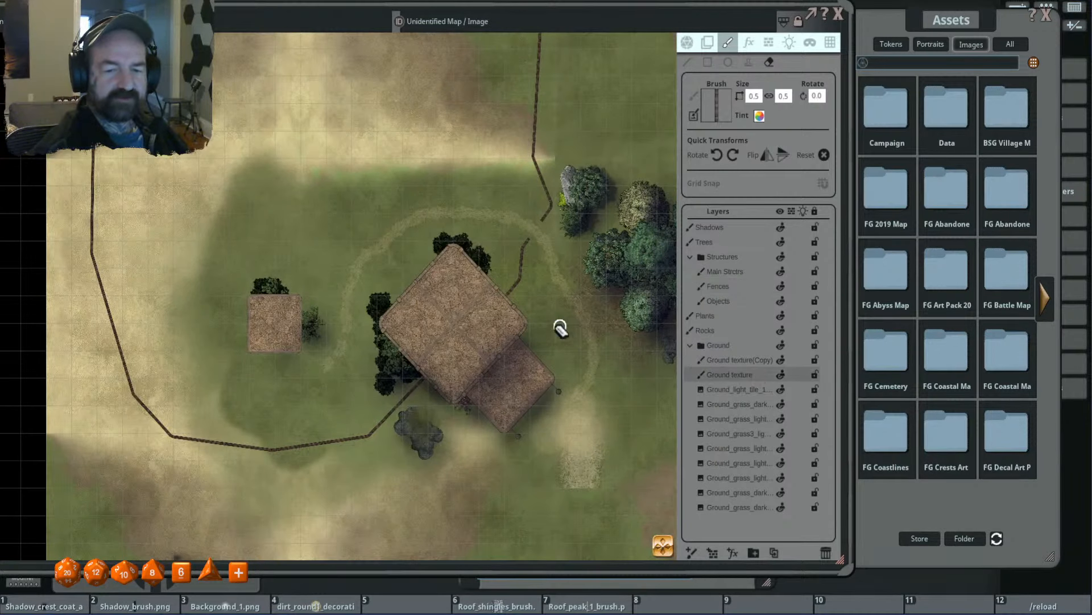
{"action": "scroll", "coordinate": [559, 324], "scroll_direction": "down", "scroll_amount": 2}
{"action": "left_click", "coordinate": [783, 374]}
{"action": "left_click", "coordinate": [783, 374]}
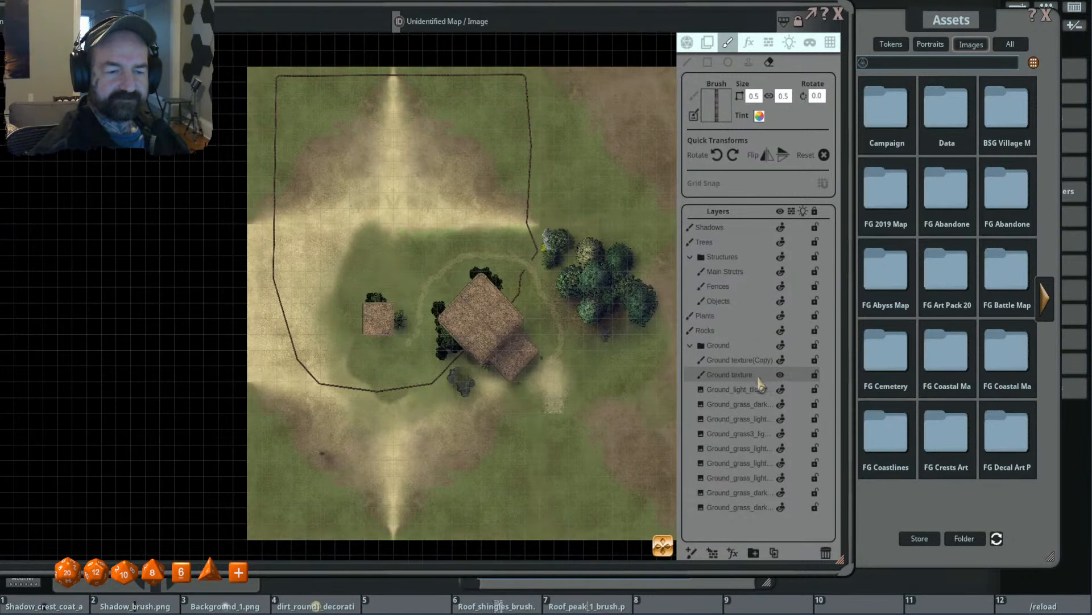
{"action": "left_click", "coordinate": [781, 361]}
{"action": "left_click", "coordinate": [782, 361]}
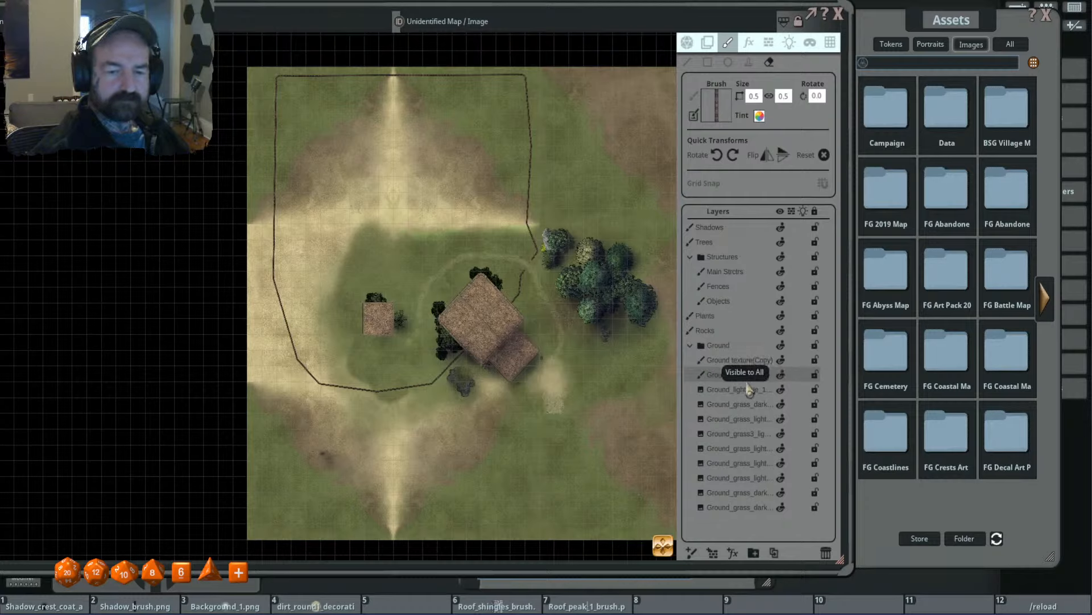
- Filter FG Art Pack 2019 for "grass" and load the grass2 decoration as the brush
{"action": "left_click_drag", "start_coordinate": [944, 11], "coordinate": [953, 8]}
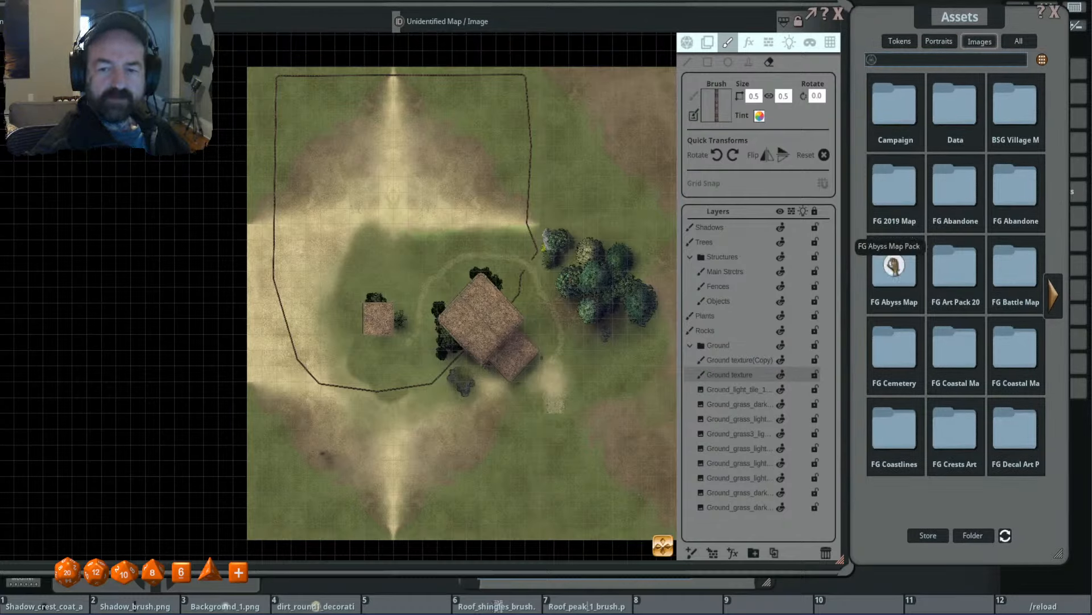
{"action": "left_click", "coordinate": [961, 265]}
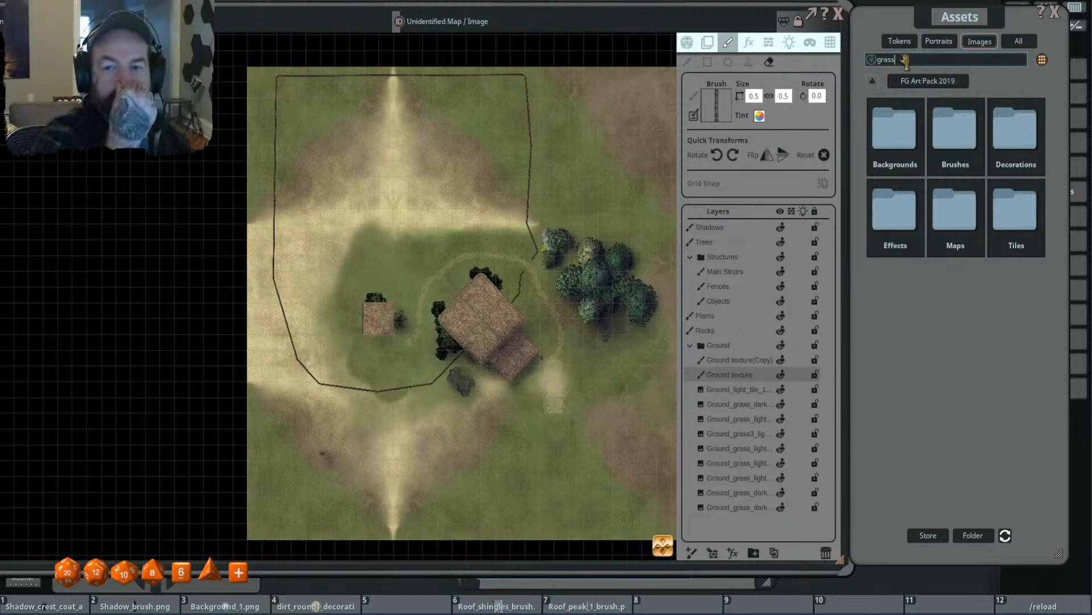
{"action": "key", "text": "Return"}
{"action": "left_click_drag", "start_coordinate": [1016, 227], "coordinate": [718, 107]}
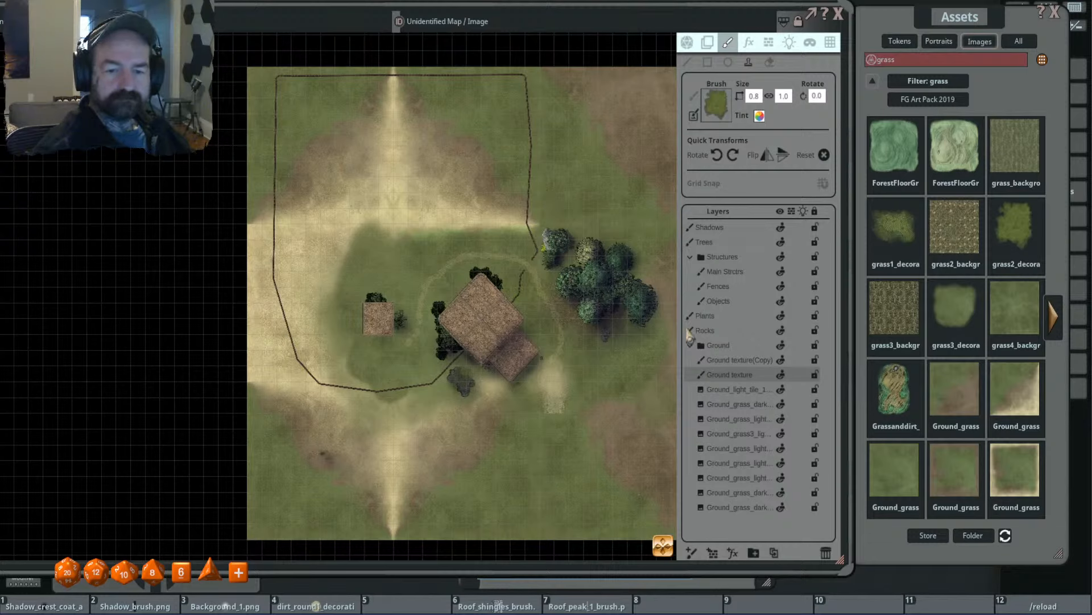
- Stamp translucent grass2 patches, sized 3.1 by 3.8 and varied in rotation, over the sandy strip north of the buildings
{"action": "scroll", "coordinate": [534, 226], "scroll_direction": "up", "scroll_amount": 5}
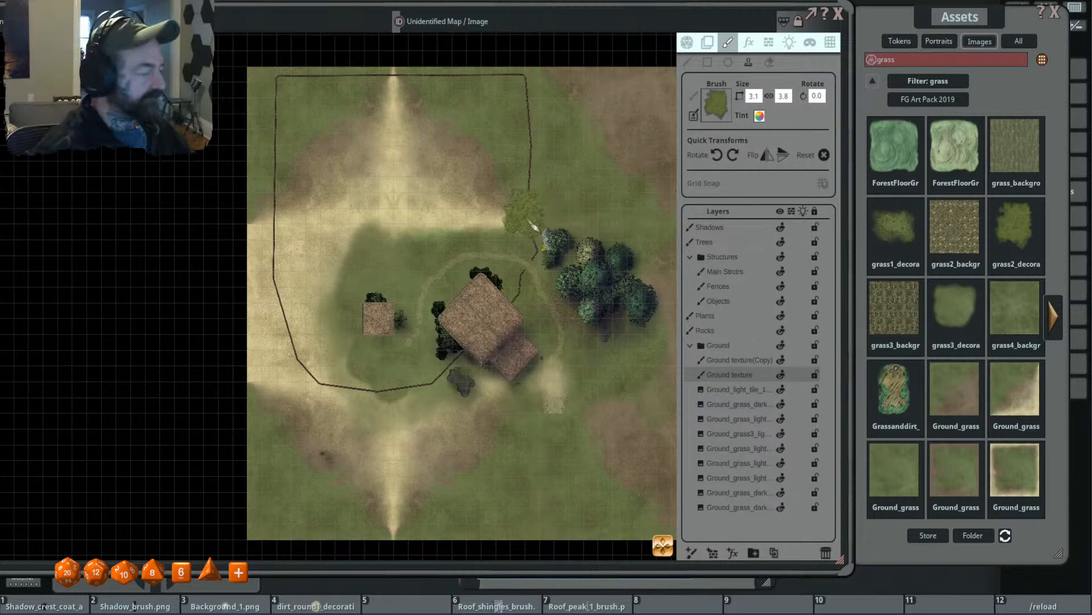
{"action": "scroll", "coordinate": [532, 223], "scroll_direction": "down", "scroll_amount": 3}
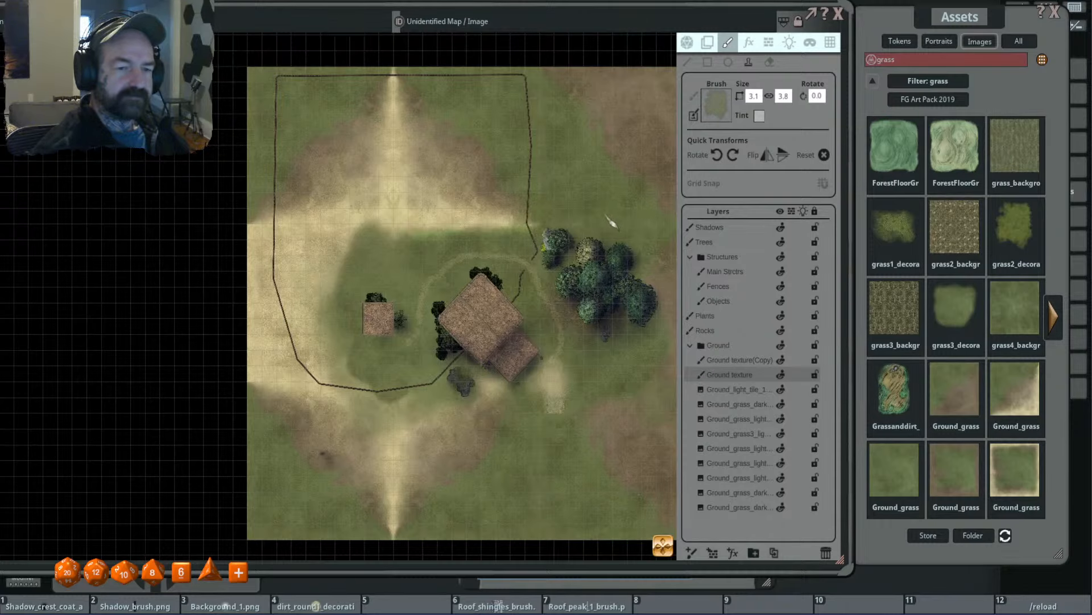
{"action": "scroll", "coordinate": [605, 215], "scroll_direction": "down", "scroll_amount": 11}
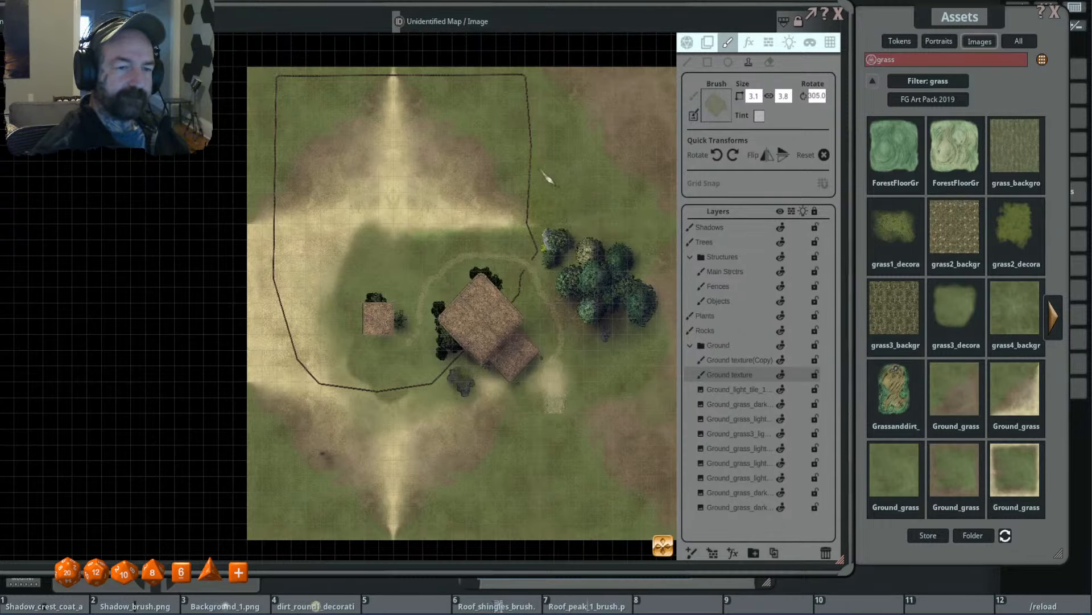
{"action": "scroll", "coordinate": [484, 228], "scroll_direction": "down", "scroll_amount": 1}
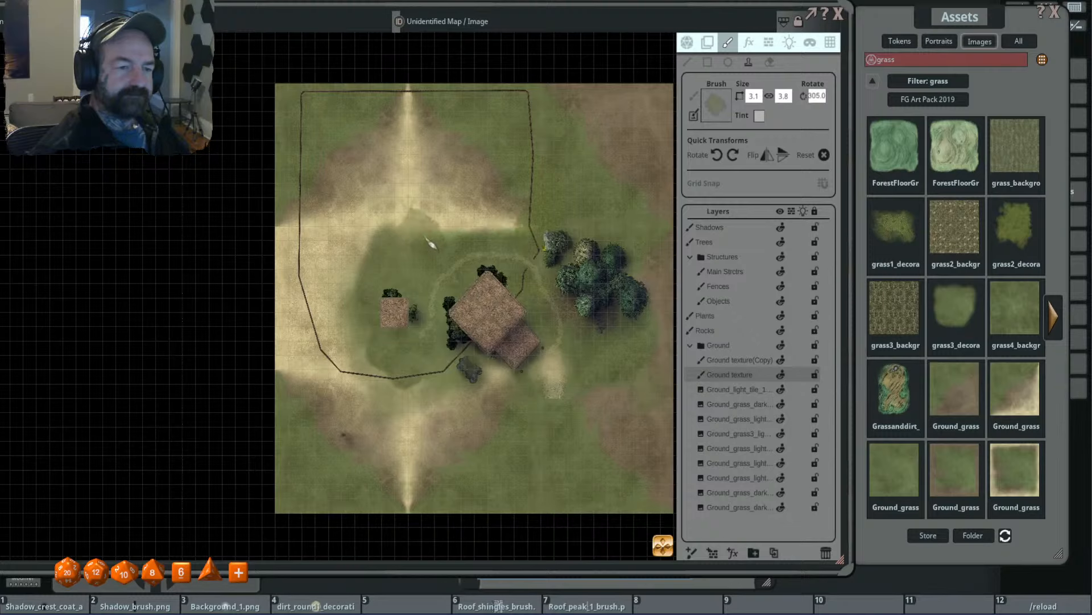
{"action": "scroll", "coordinate": [481, 171], "scroll_direction": "up", "scroll_amount": 12}
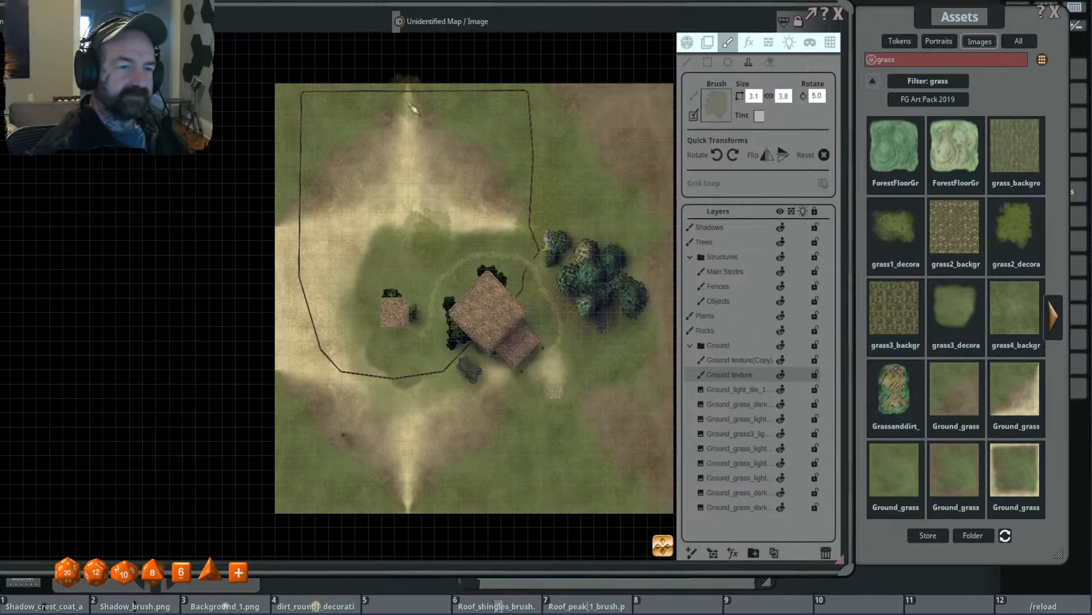
{"action": "scroll", "coordinate": [484, 159], "scroll_direction": "down", "scroll_amount": 11}
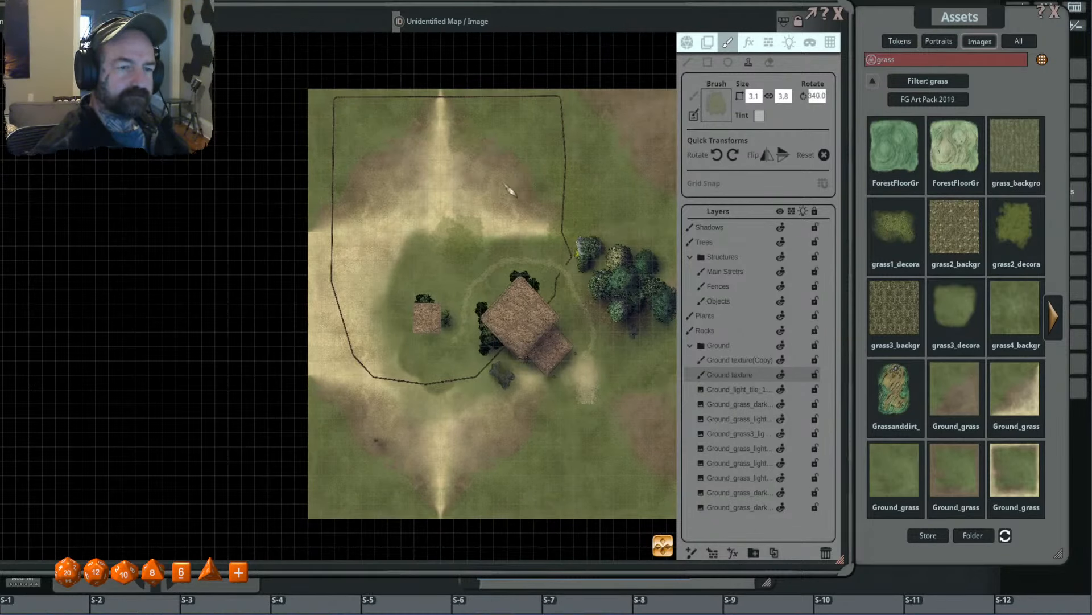
{"action": "left_click", "coordinate": [458, 148]}
{"action": "left_click_drag", "start_coordinate": [560, 229], "coordinate": [518, 178]}
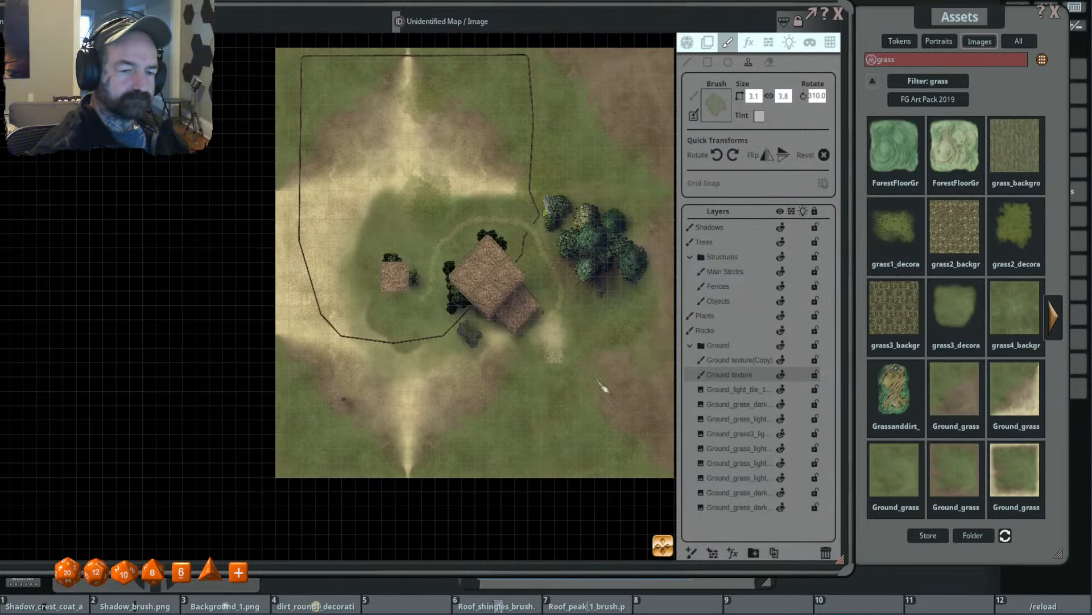
{"action": "scroll", "coordinate": [578, 398], "scroll_direction": "up", "scroll_amount": 2}
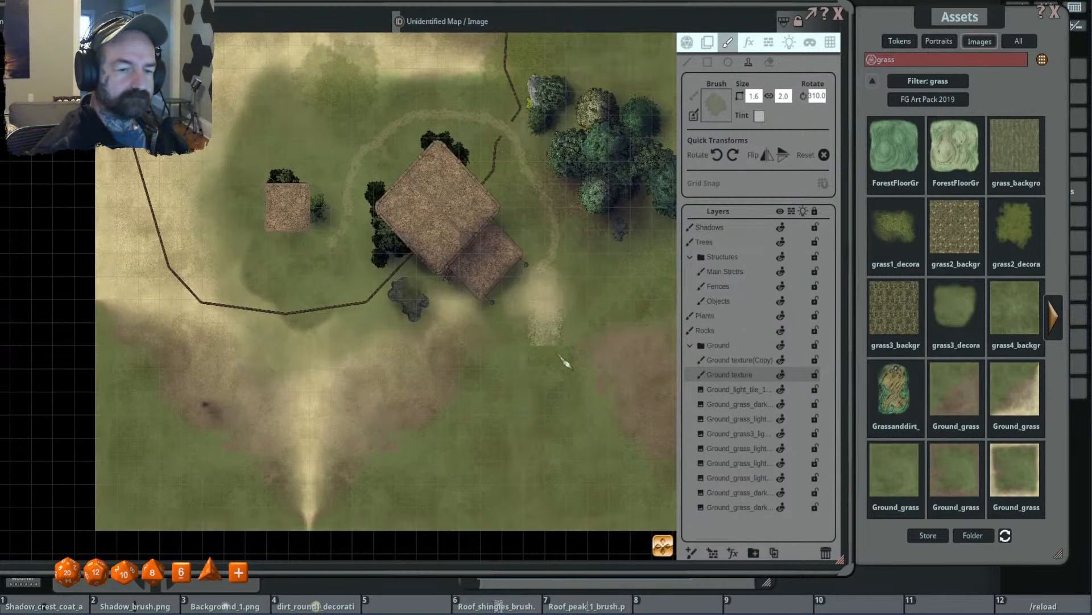
{"action": "scroll", "coordinate": [575, 402], "scroll_direction": "down", "scroll_amount": 3}
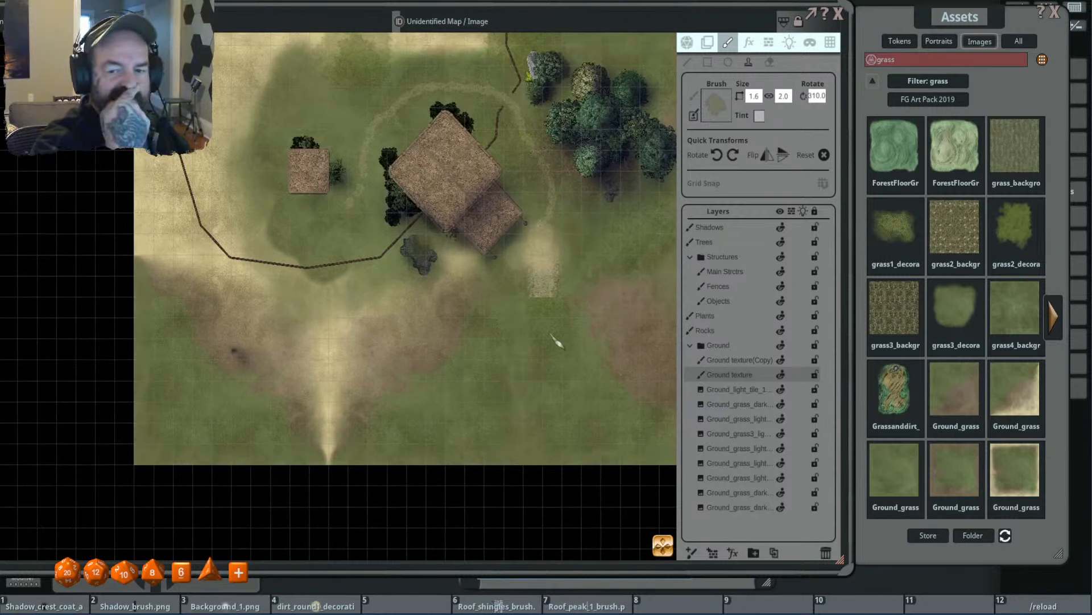
- Load trail3_brush_3x4 from the FG Art Pack 2019 brushes as the brush
{"action": "left_click", "coordinate": [930, 82]}
{"action": "left_click", "coordinate": [953, 128]}
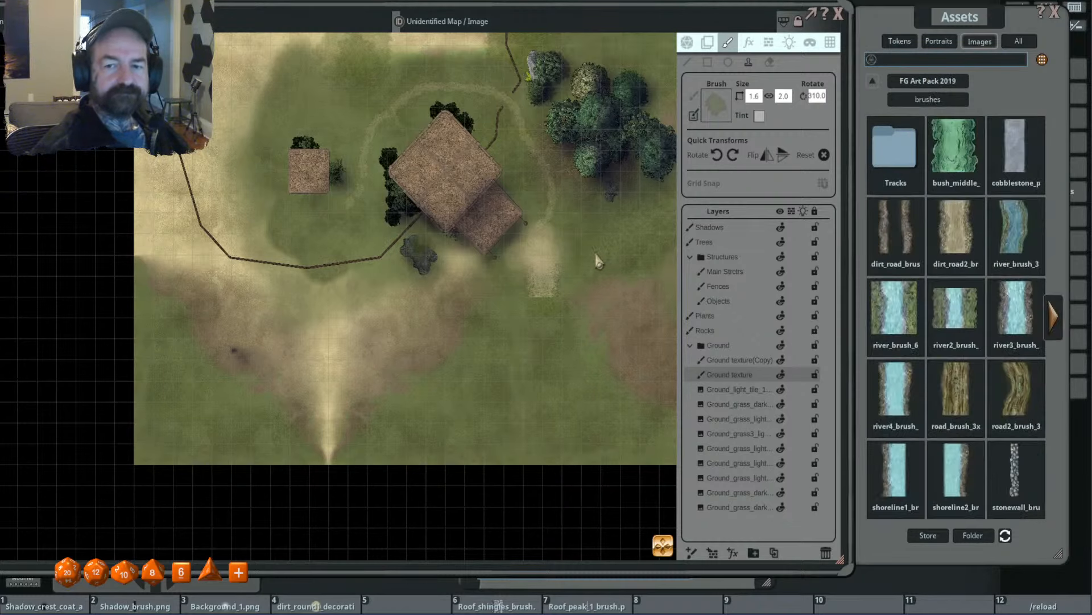
{"action": "left_click", "coordinate": [1054, 316]}
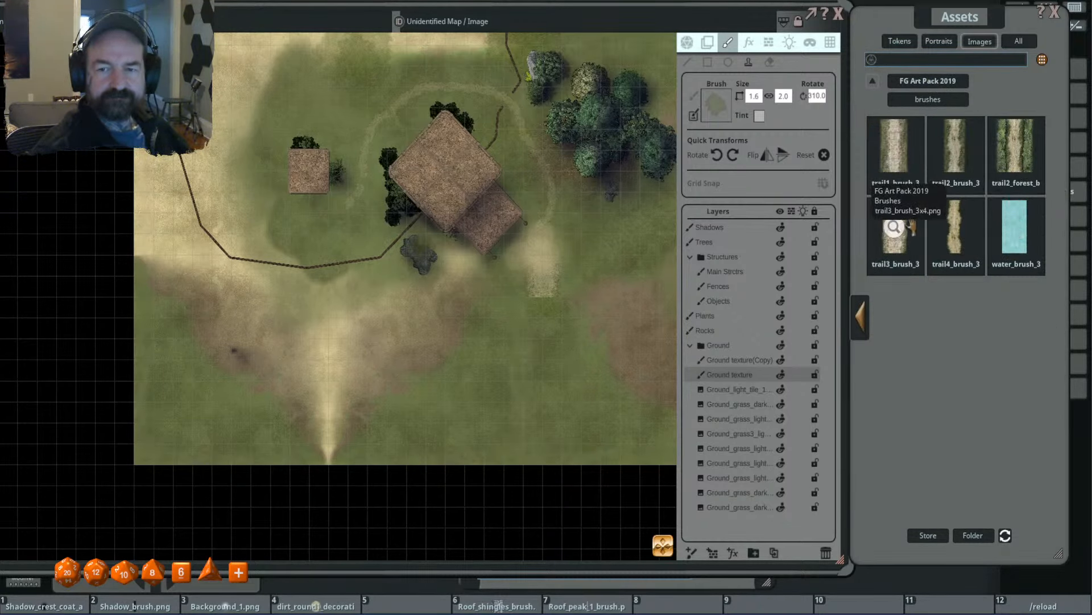
{"action": "mouse_move", "coordinate": [895, 228]}
{"action": "left_mouse_down"}
{"action": "mouse_move", "coordinate": [727, 101]}
{"action": "mouse_move", "coordinate": [716, 105]}
{"action": "left_mouse_up"}
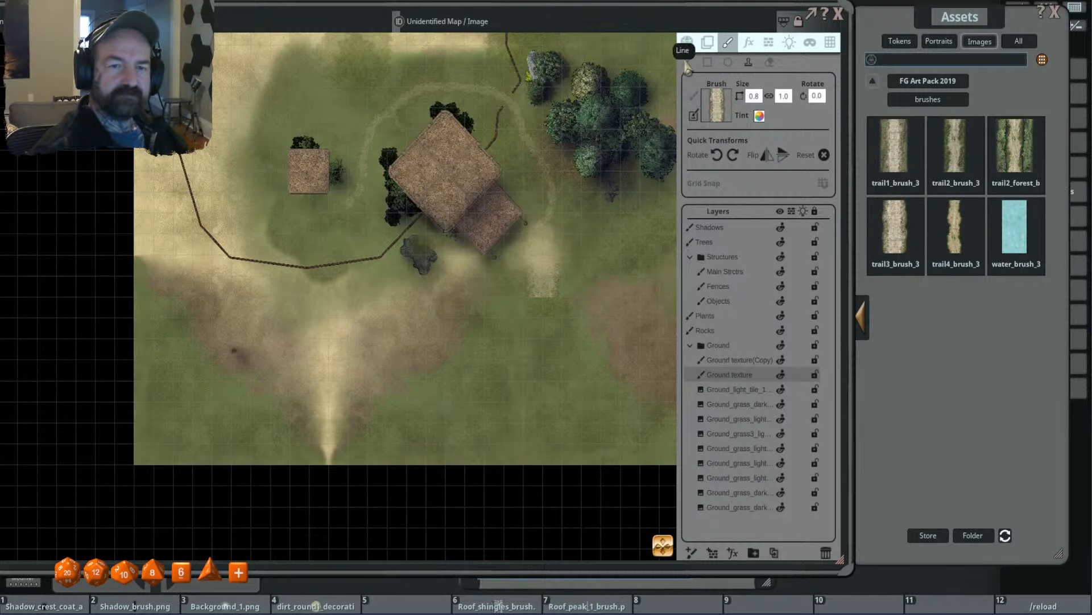
- Set up the trail brush for line drawing at size 2.9 by 3.8 with a translucent tint
{"action": "scroll", "coordinate": [543, 307], "scroll_direction": "up", "scroll_amount": 5}
{"action": "scroll", "coordinate": [674, 358], "scroll_direction": "up", "scroll_amount": 3}
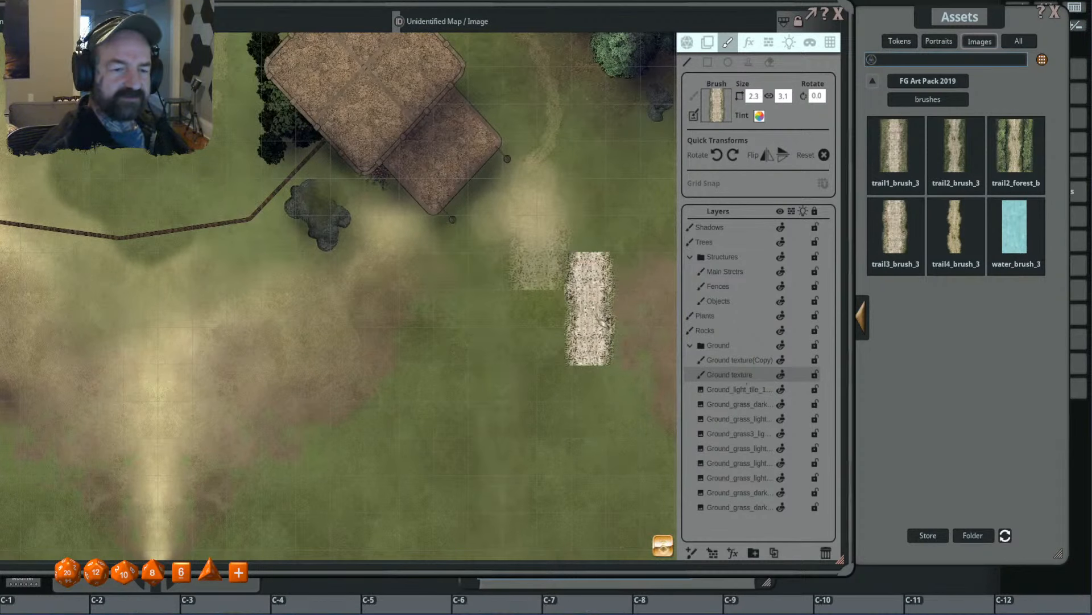
{"action": "scroll", "coordinate": [586, 305], "scroll_direction": "up", "scroll_amount": 2}
{"action": "scroll", "coordinate": [549, 309], "scroll_direction": "down", "scroll_amount": 1}
{"action": "scroll", "coordinate": [549, 309], "scroll_direction": "down", "scroll_amount": 2}
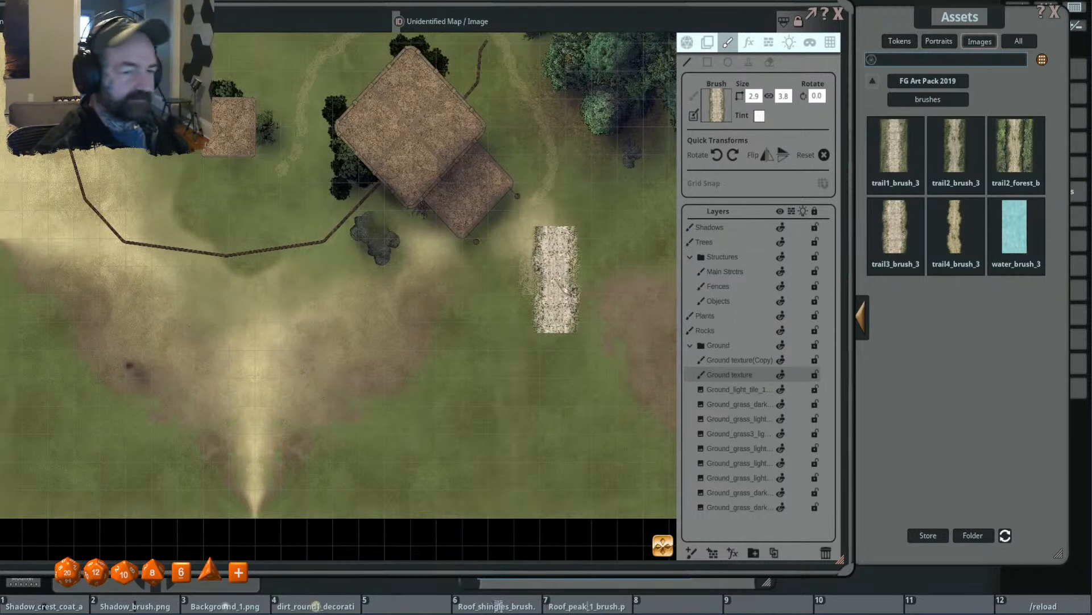
{"action": "scroll", "coordinate": [556, 278], "scroll_direction": "down", "scroll_amount": 5}
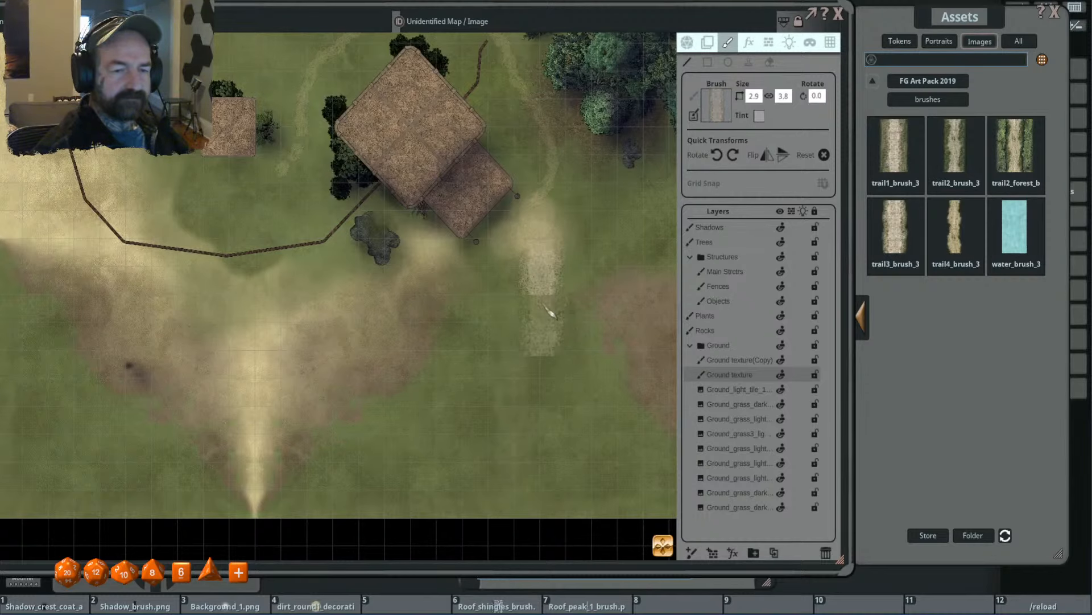
- Extend the faint trail on the Ground texture(Copy) layer southward from the sandy patch beside the temple, bending its lower end southeast
{"action": "left_click", "coordinate": [733, 360]}
{"action": "scroll", "coordinate": [555, 310], "scroll_direction": "up", "scroll_amount": 3}
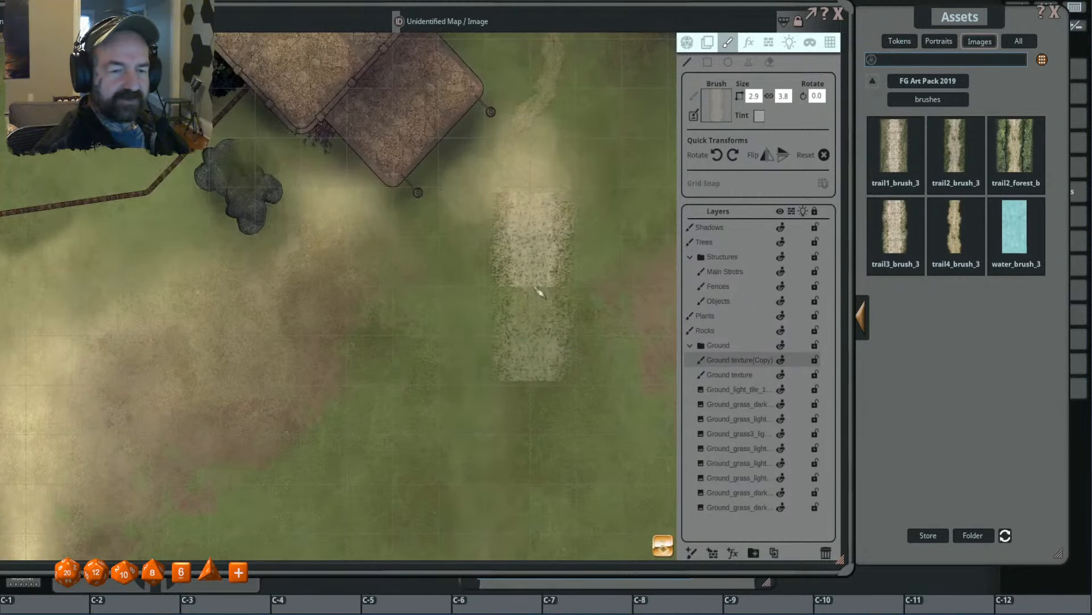
{"action": "left_click_drag", "start_coordinate": [537, 297], "coordinate": [539, 438]}
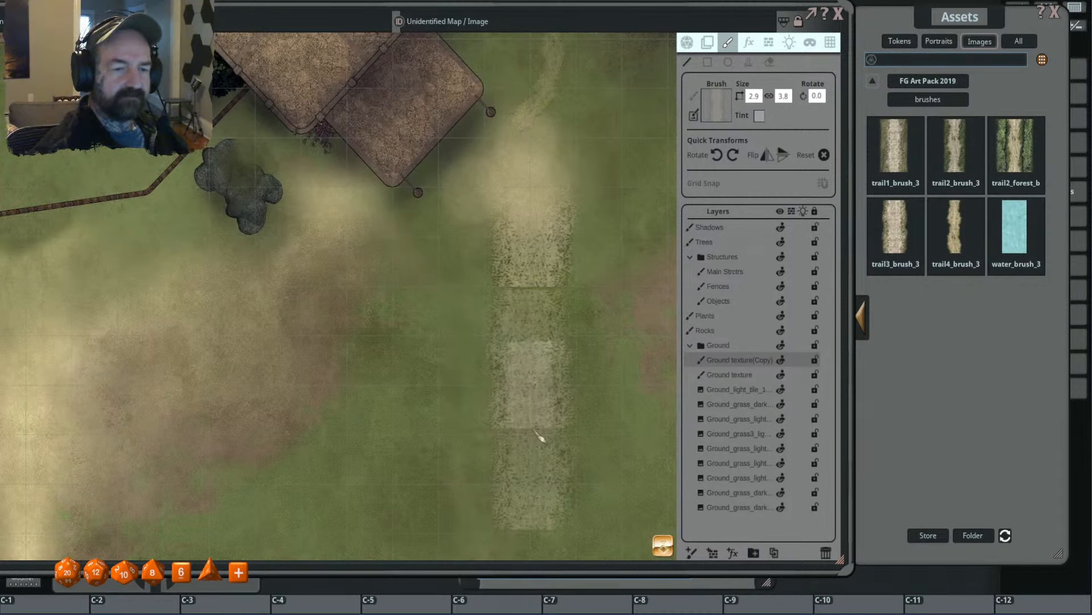
{"action": "left_click_drag", "start_coordinate": [536, 431], "coordinate": [539, 314]}
{"action": "scroll", "coordinate": [540, 314], "scroll_direction": "down", "scroll_amount": 2}
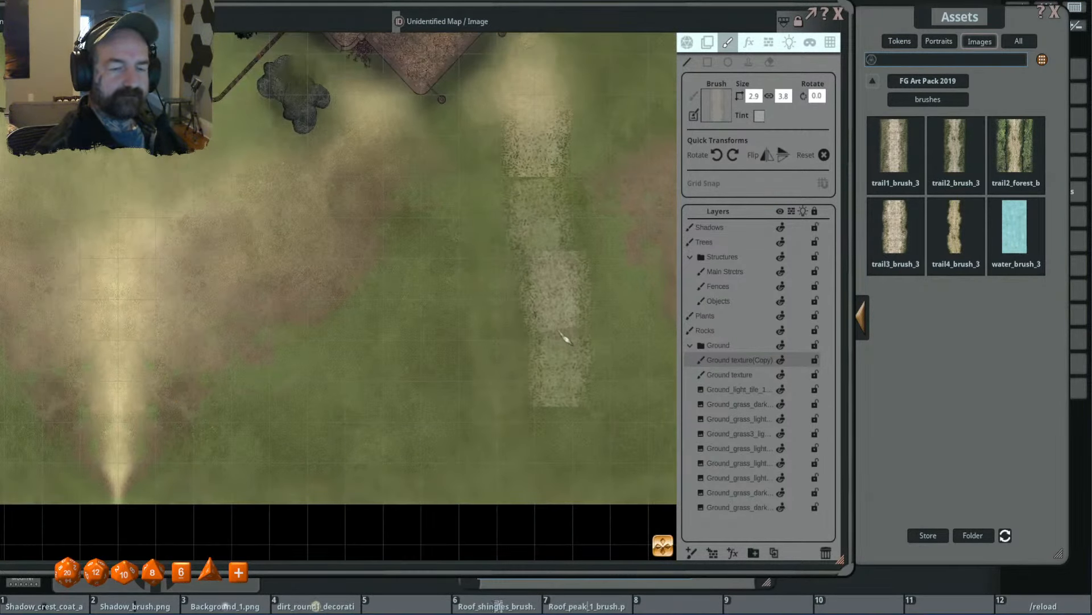
{"action": "scroll", "coordinate": [541, 337], "scroll_direction": "down", "scroll_amount": 3}
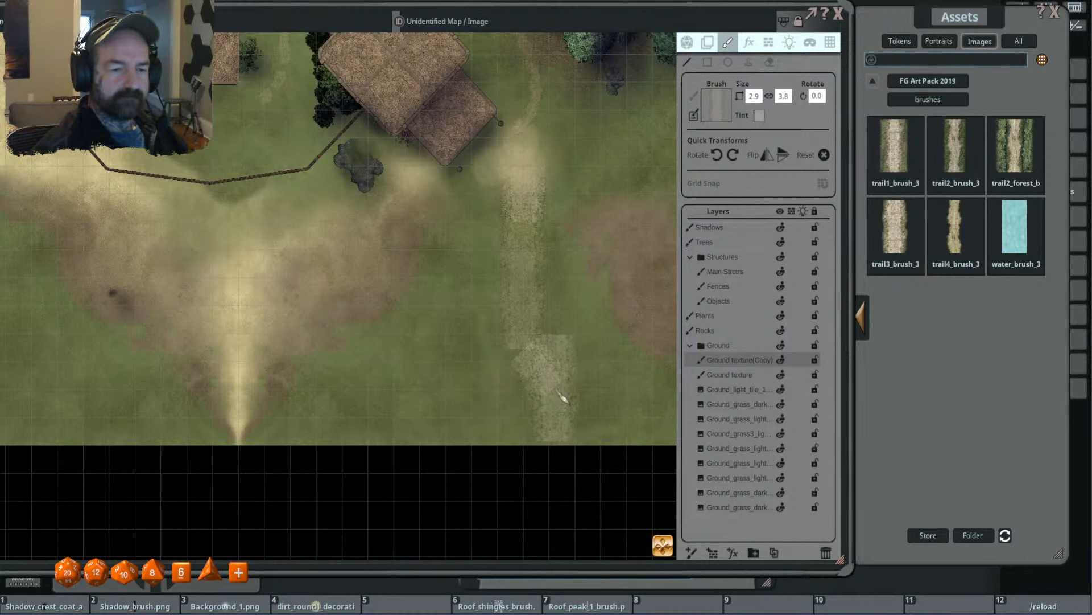
{"action": "scroll", "coordinate": [630, 267], "scroll_direction": "down", "scroll_amount": 2}
{"action": "left_click_drag", "start_coordinate": [643, 225], "coordinate": [581, 308]}
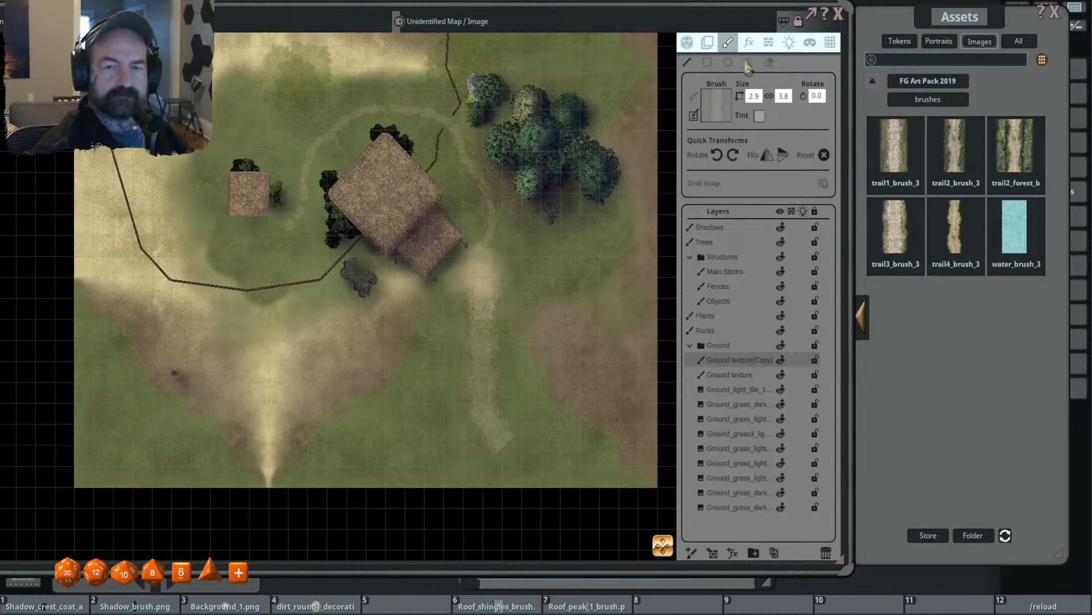
- Load grass2_decoration_5x6 from the FG Art Pack 2019 decorations as the brush
{"action": "left_click", "coordinate": [915, 84]}
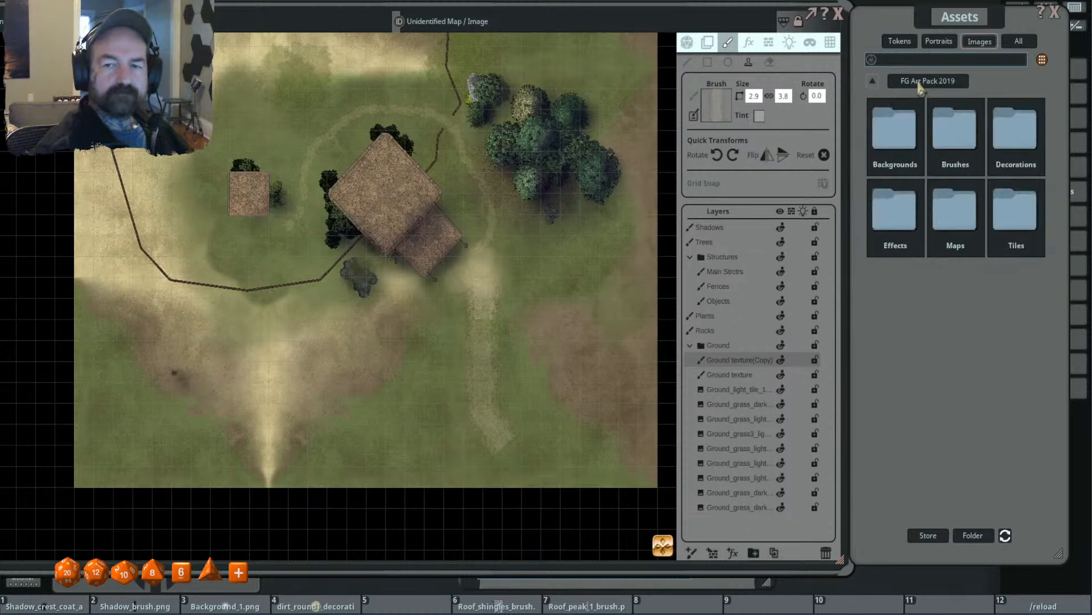
{"action": "left_click", "coordinate": [1014, 130]}
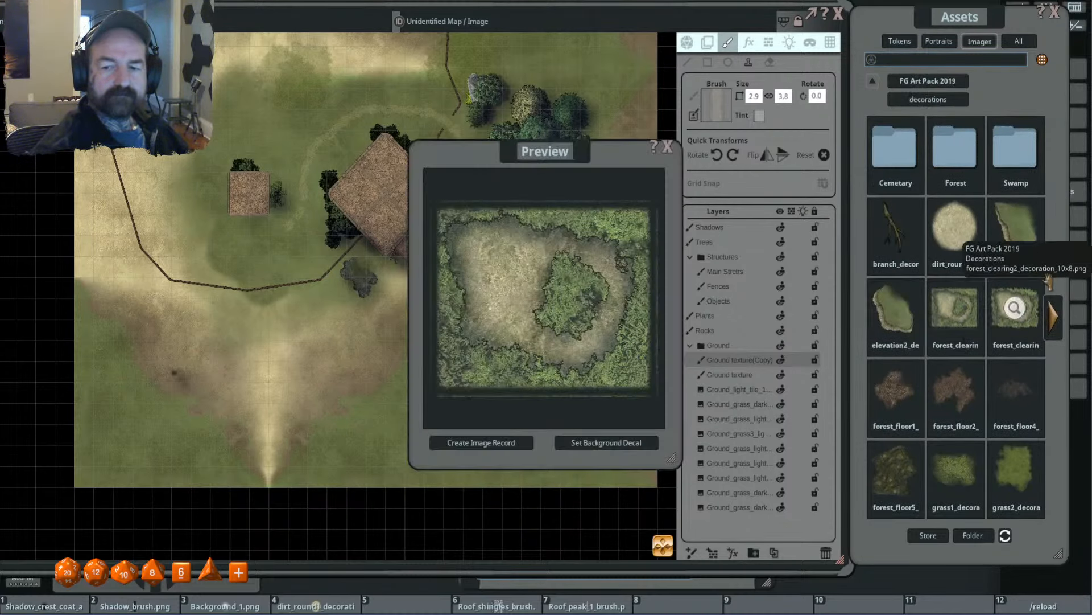
{"action": "left_click", "coordinate": [1053, 317]}
{"action": "left_click", "coordinate": [860, 317]}
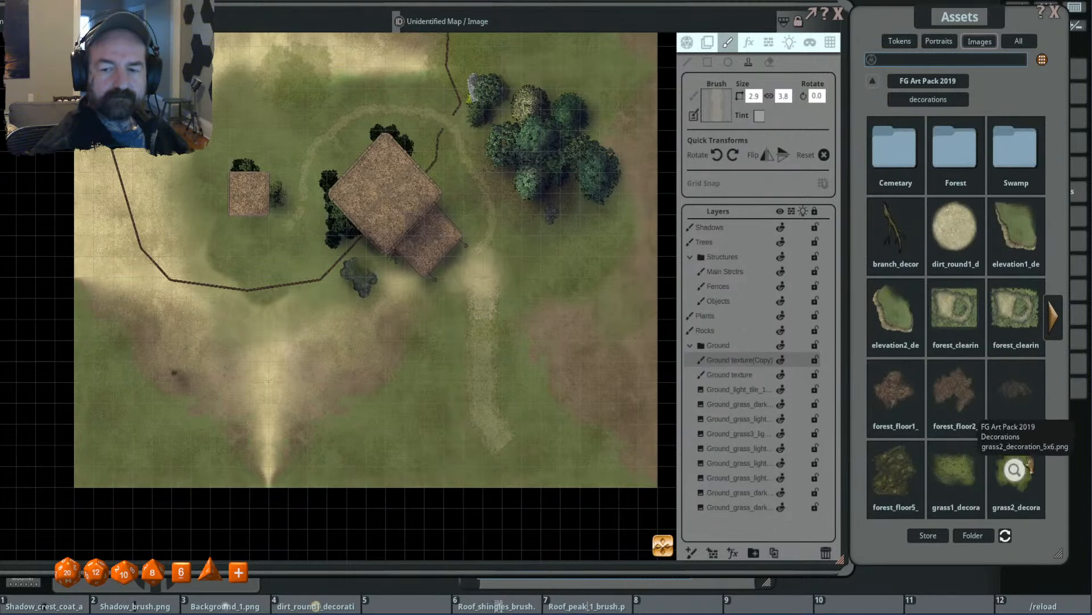
{"action": "left_click", "coordinate": [1016, 475]}
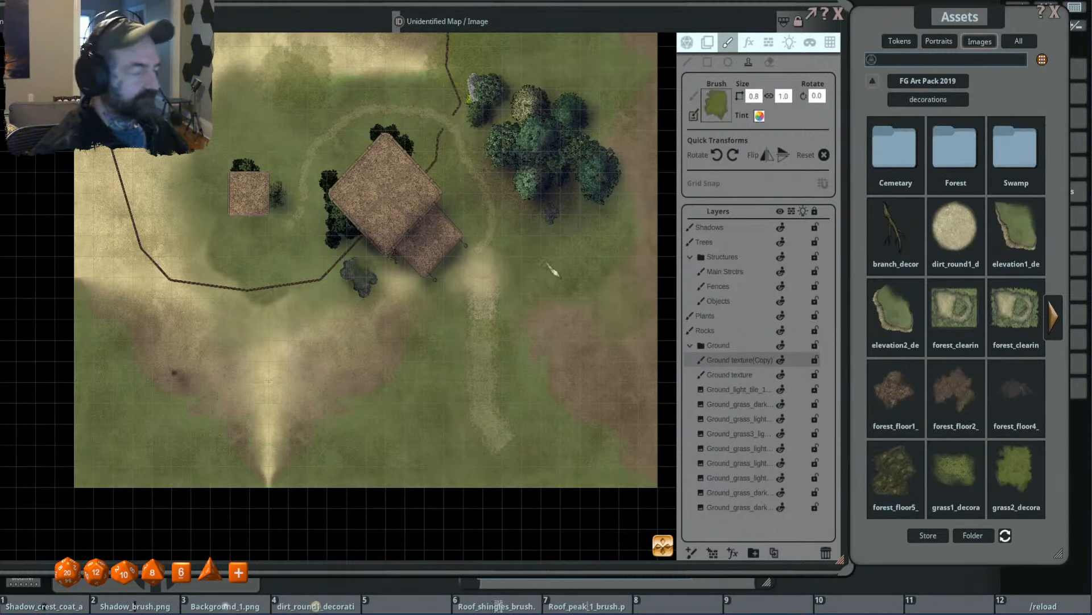
- Blend the trail's southern end and edges into the ground with translucent grass patches sized 3.9 by 4.8 and 2.5 by 3.1
{"action": "scroll", "coordinate": [535, 438], "scroll_direction": "up", "scroll_amount": 3, "text": "ctrl"}
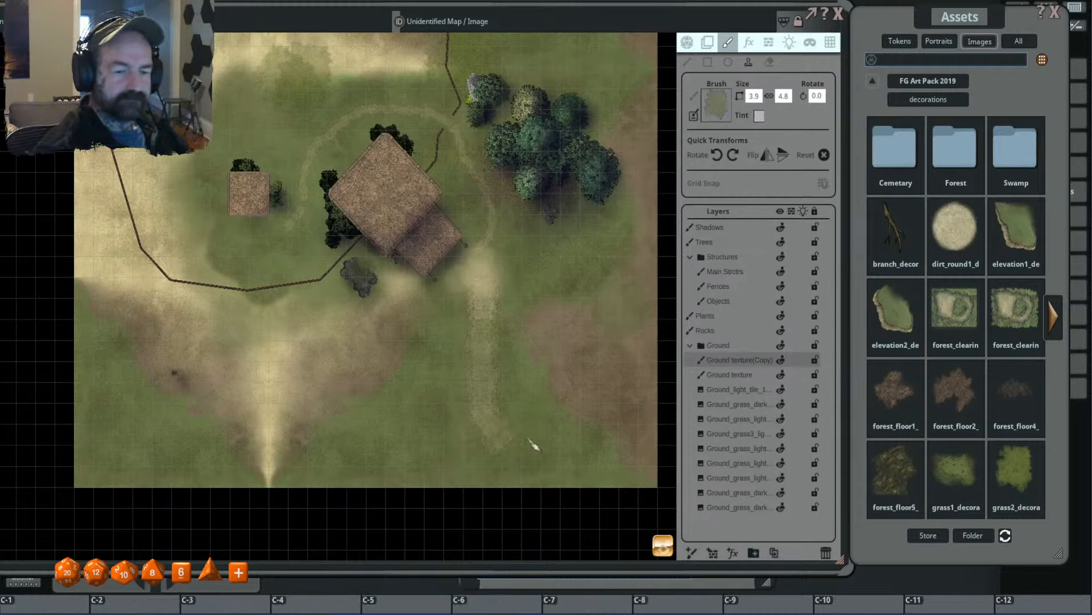
{"action": "scroll", "coordinate": [479, 449], "scroll_direction": "down", "scroll_amount": 1, "text": "shift"}
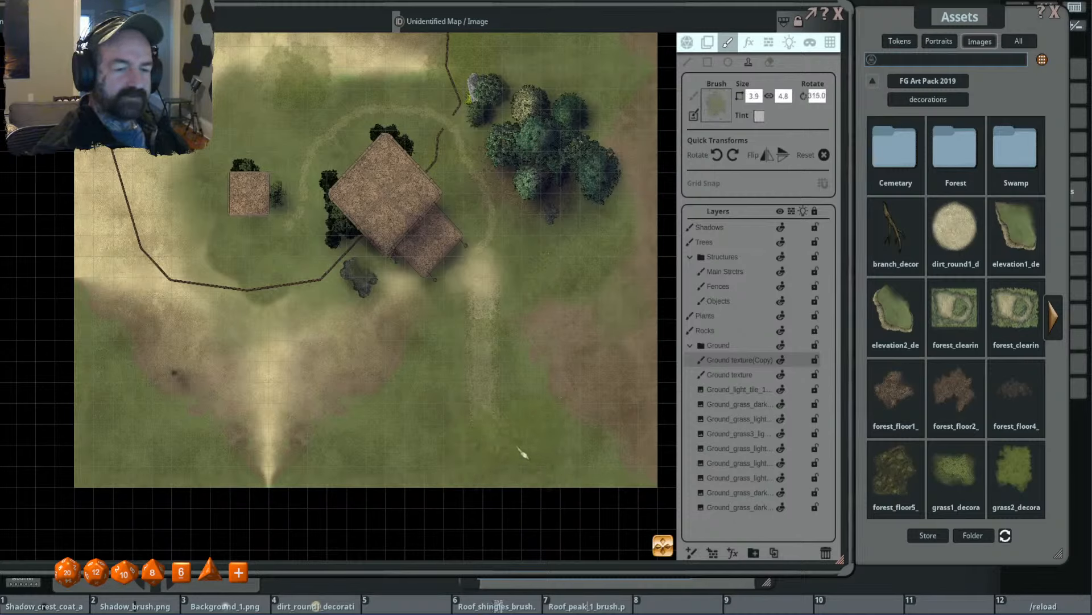
{"action": "scroll", "coordinate": [521, 453], "scroll_direction": "down", "scroll_amount": 2, "text": "ctrl"}
{"action": "scroll", "coordinate": [458, 423], "scroll_direction": "up", "scroll_amount": 1, "text": "shift"}
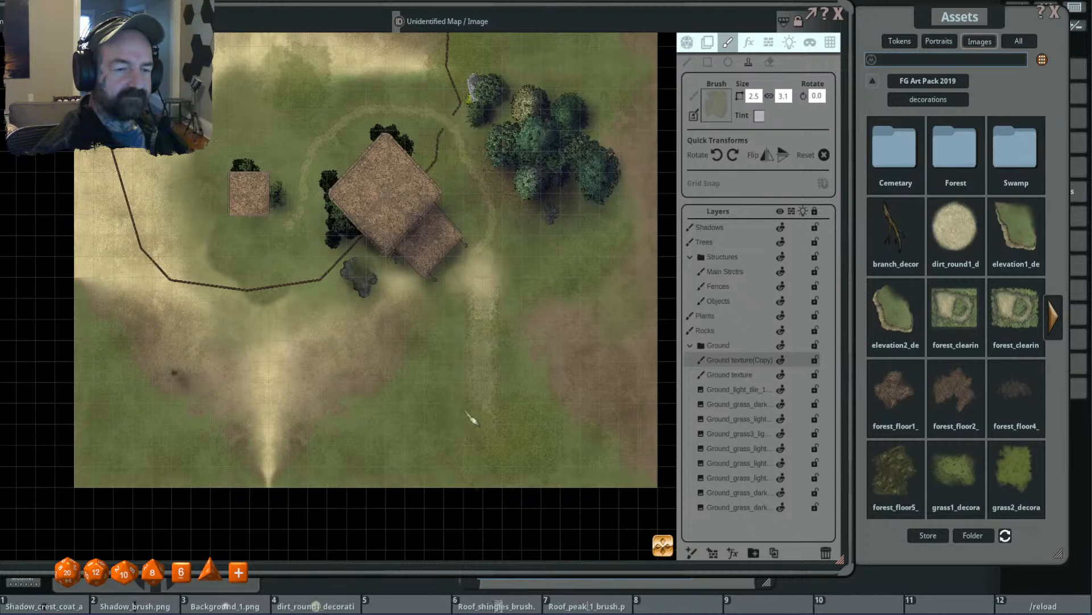
{"action": "scroll", "coordinate": [444, 393], "scroll_direction": "down", "scroll_amount": 2}
{"action": "scroll", "coordinate": [478, 318], "scroll_direction": "up", "scroll_amount": 6}
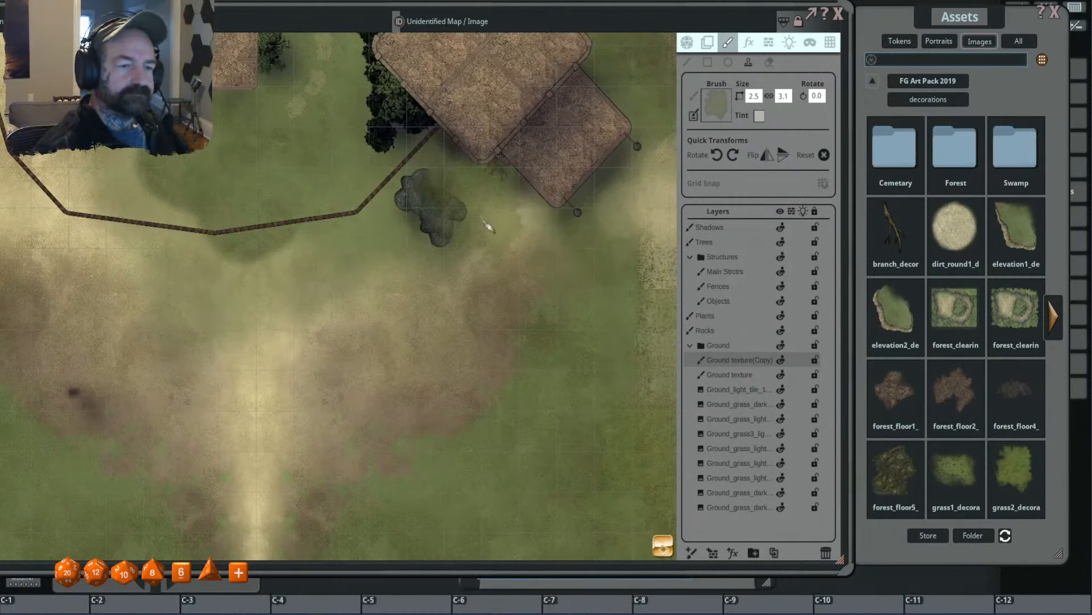
{"action": "scroll", "coordinate": [488, 226], "scroll_direction": "down", "scroll_amount": 2, "text": "ctrl"}
- Stamp small translucent grass patches, sized 0.7 by 0.8, over and around the rock cluster on the Rocks layer
{"action": "scroll", "coordinate": [438, 208], "scroll_direction": "up", "scroll_amount": 3}
{"action": "scroll", "coordinate": [426, 217], "scroll_direction": "down", "scroll_amount": 1, "text": "shift"}
{"action": "scroll", "coordinate": [426, 217], "scroll_direction": "down", "scroll_amount": 1, "text": "shift"}
{"action": "left_click", "coordinate": [690, 345]}
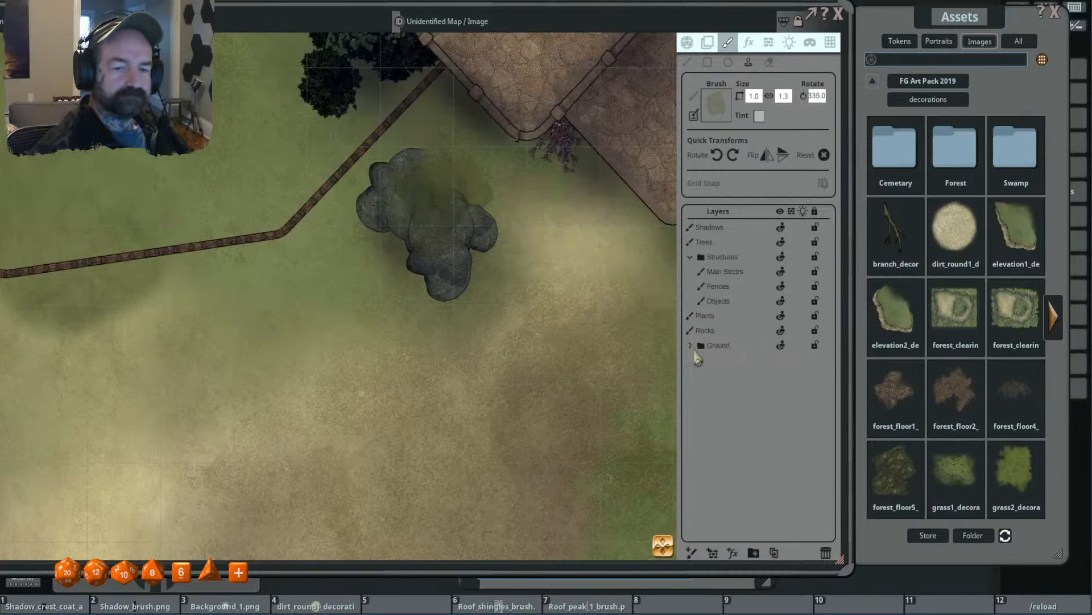
{"action": "left_click", "coordinate": [705, 330]}
{"action": "scroll", "coordinate": [466, 202], "scroll_direction": "down", "scroll_amount": 2, "text": "ctrl"}
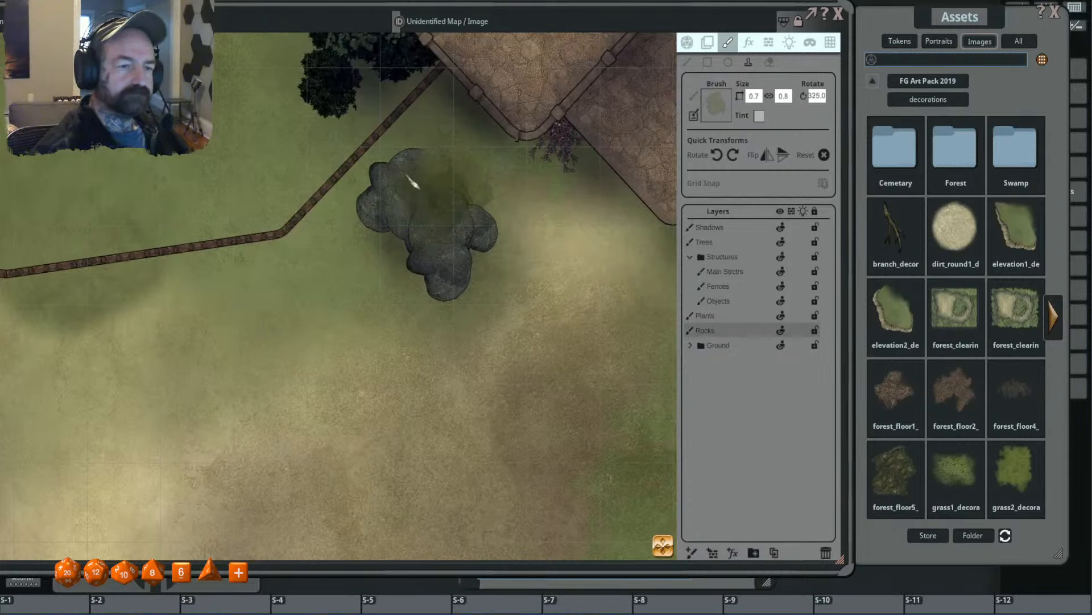
{"action": "scroll", "coordinate": [435, 176], "scroll_direction": "down", "scroll_amount": 13, "text": "shift"}
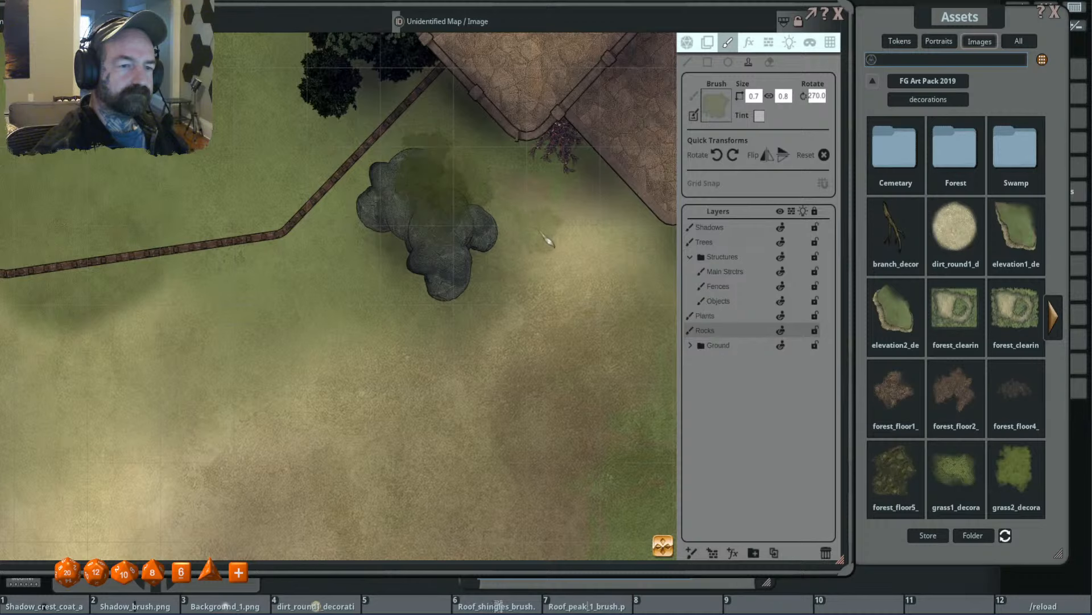
{"action": "scroll", "coordinate": [548, 242], "scroll_direction": "down", "scroll_amount": 2}
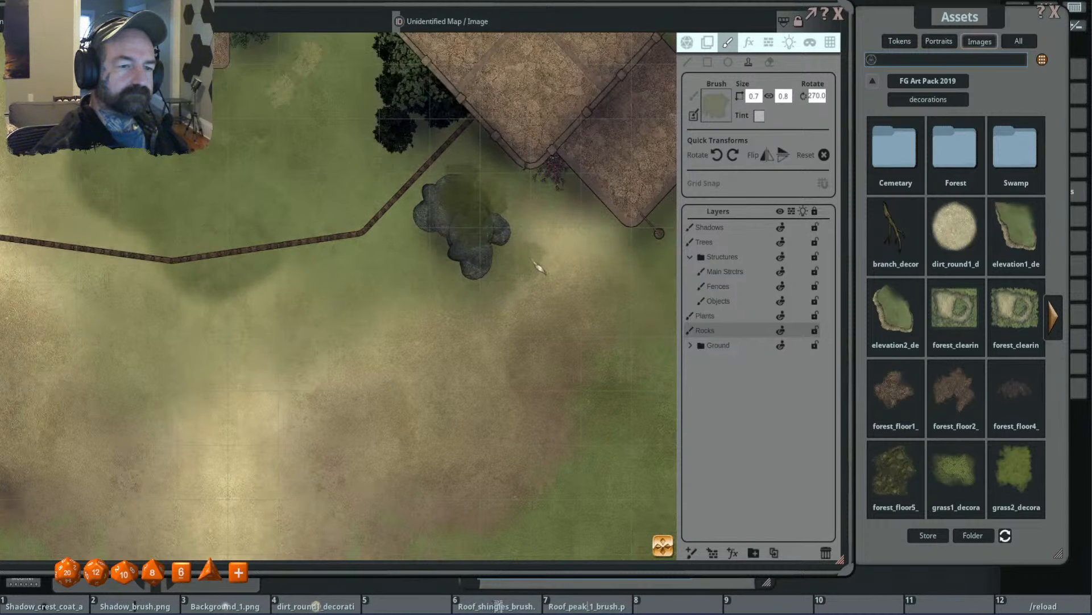
{"action": "scroll", "coordinate": [541, 263], "scroll_direction": "down", "scroll_amount": 2}
{"action": "left_click_drag", "start_coordinate": [556, 269], "coordinate": [622, 293]}
{"action": "scroll", "coordinate": [663, 290], "scroll_direction": "down", "scroll_amount": 3}
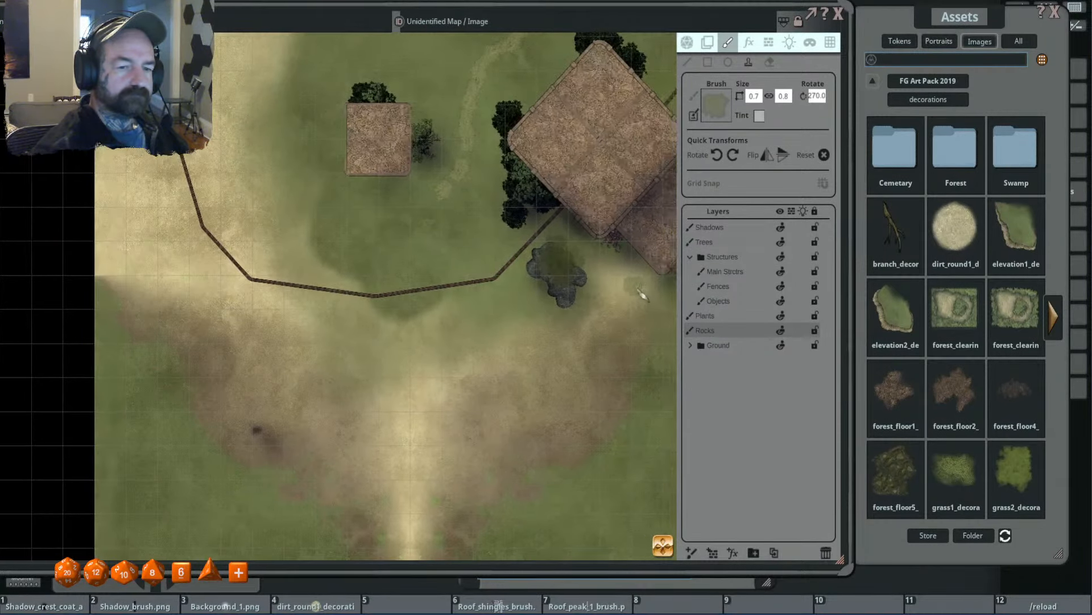
- Stamp a 1.0 by 1.3 grass patch, rotated 220 degrees, over the rock cluster on the Plants layer
{"action": "left_click", "coordinate": [739, 316]}
{"action": "scroll", "coordinate": [472, 262], "scroll_direction": "up", "scroll_amount": 5}
{"action": "scroll", "coordinate": [484, 267], "scroll_direction": "up", "scroll_amount": 3}
{"action": "scroll", "coordinate": [492, 267], "scroll_direction": "down", "scroll_amount": 3}
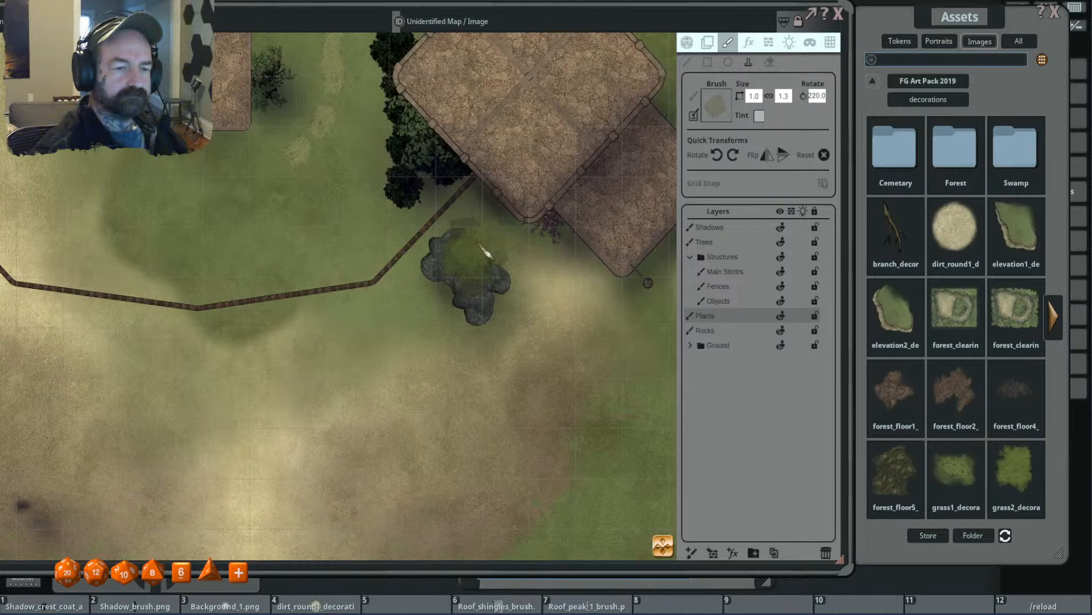
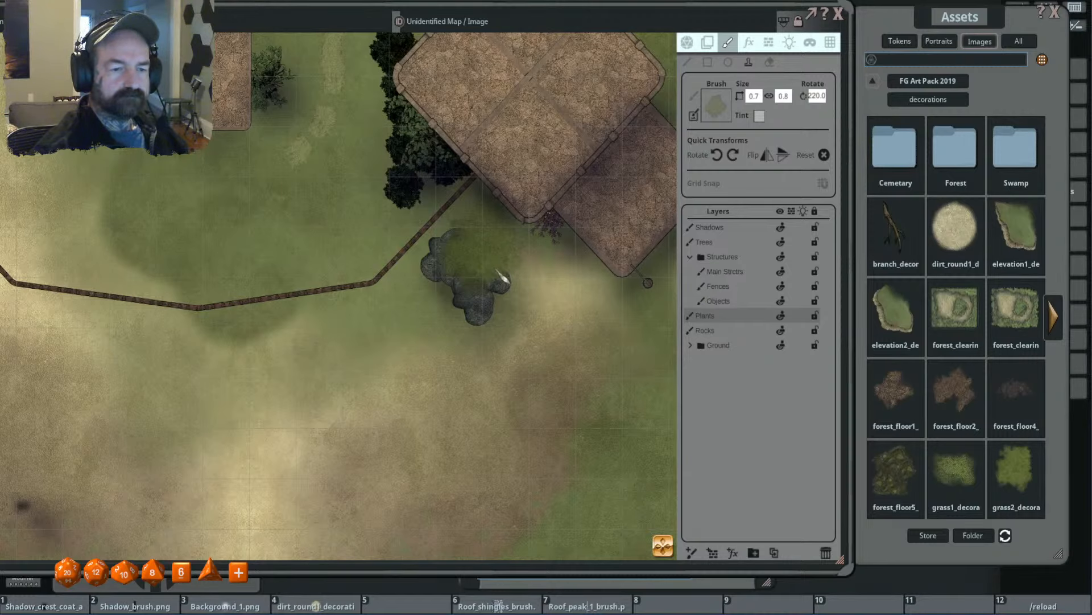
- Stamp translucent grass patches, sized 1.6 by 2.0 and 0.7 by 0.8, over the trail's western end on the Ground texture(Copy) layer
{"action": "scroll", "coordinate": [527, 256], "scroll_direction": "up", "scroll_amount": 13}
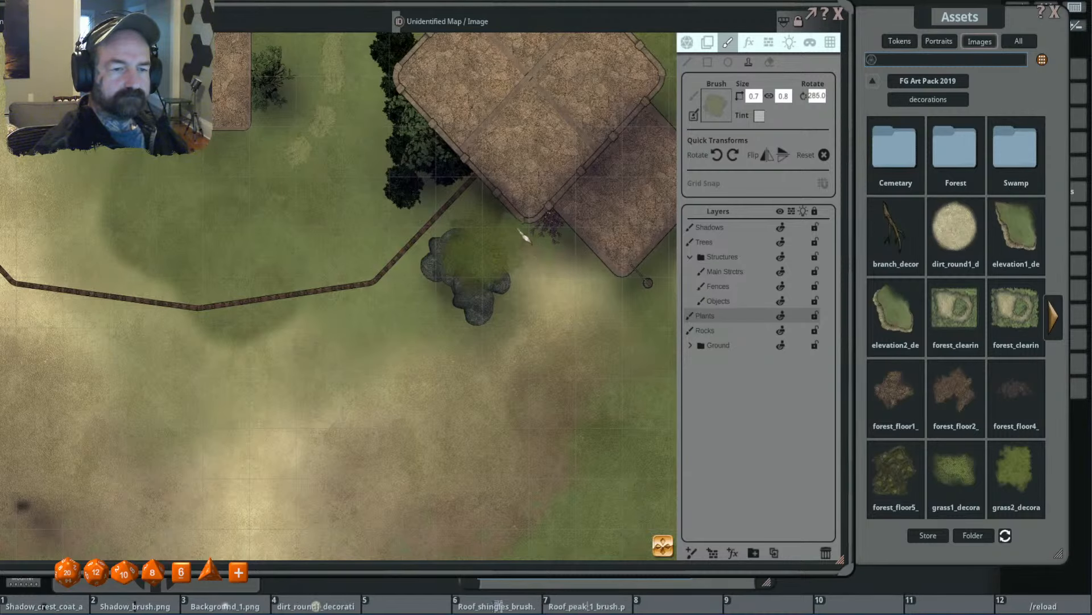
{"action": "scroll", "coordinate": [451, 245], "scroll_direction": "down", "scroll_amount": 6}
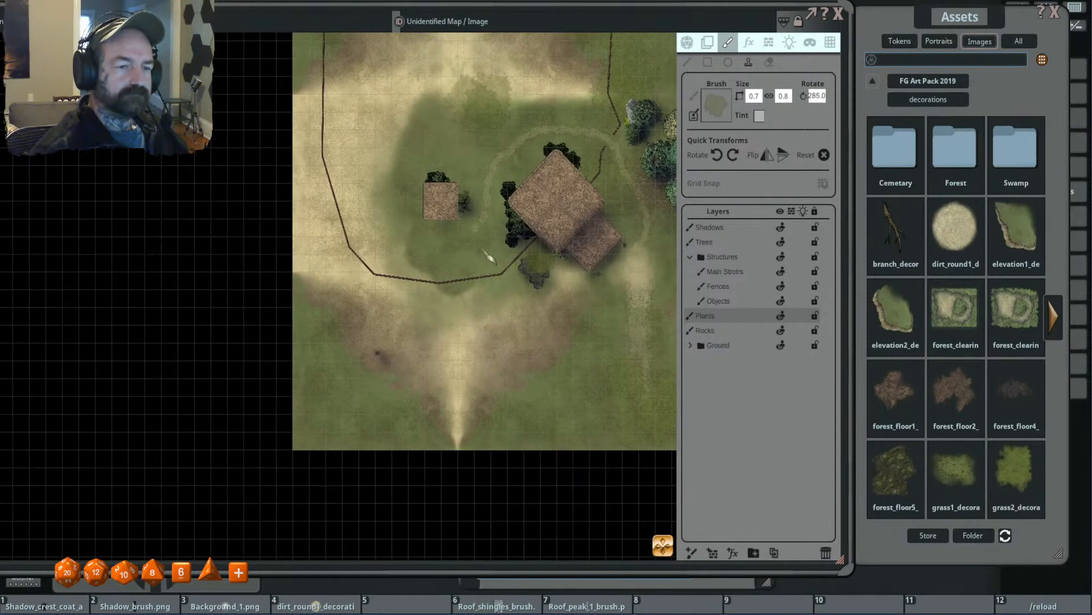
{"action": "scroll", "coordinate": [470, 250], "scroll_direction": "up", "scroll_amount": 4}
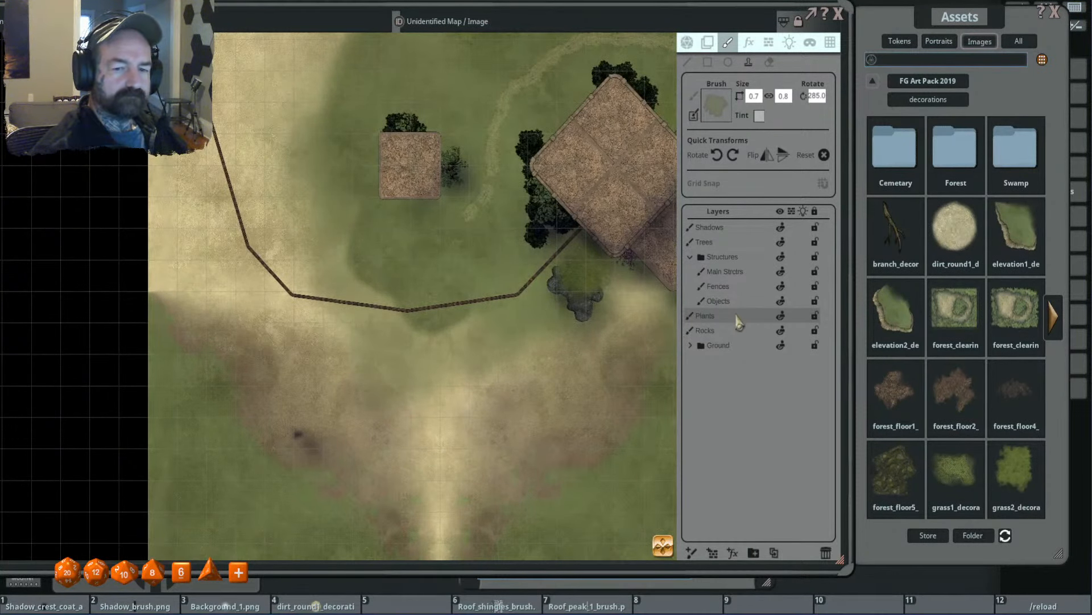
{"action": "left_click", "coordinate": [691, 345]}
{"action": "left_click", "coordinate": [747, 361]}
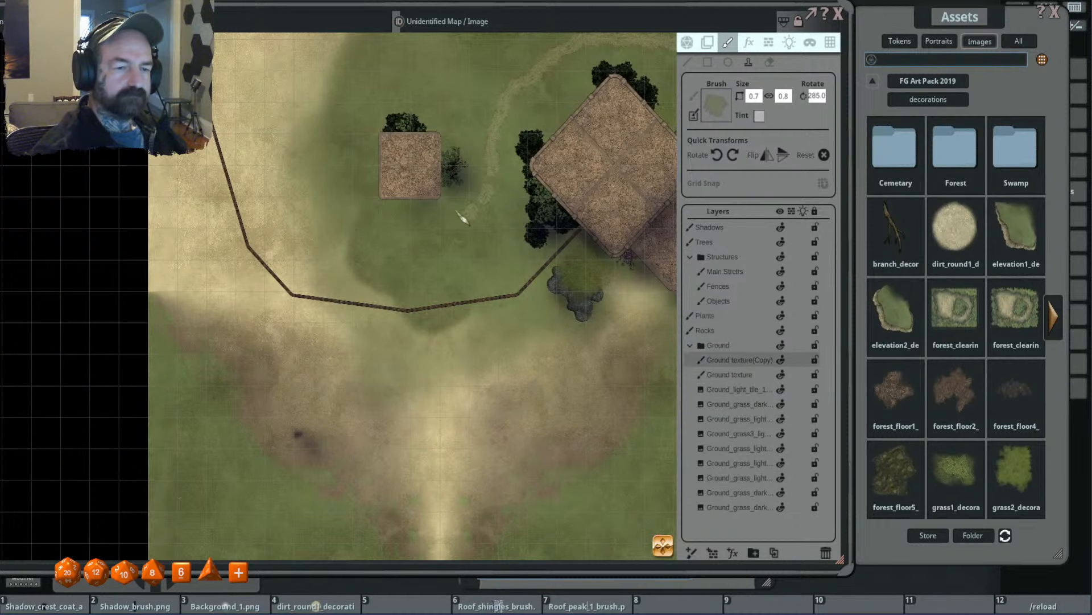
{"action": "scroll", "coordinate": [470, 227], "scroll_direction": "up", "scroll_amount": 3}
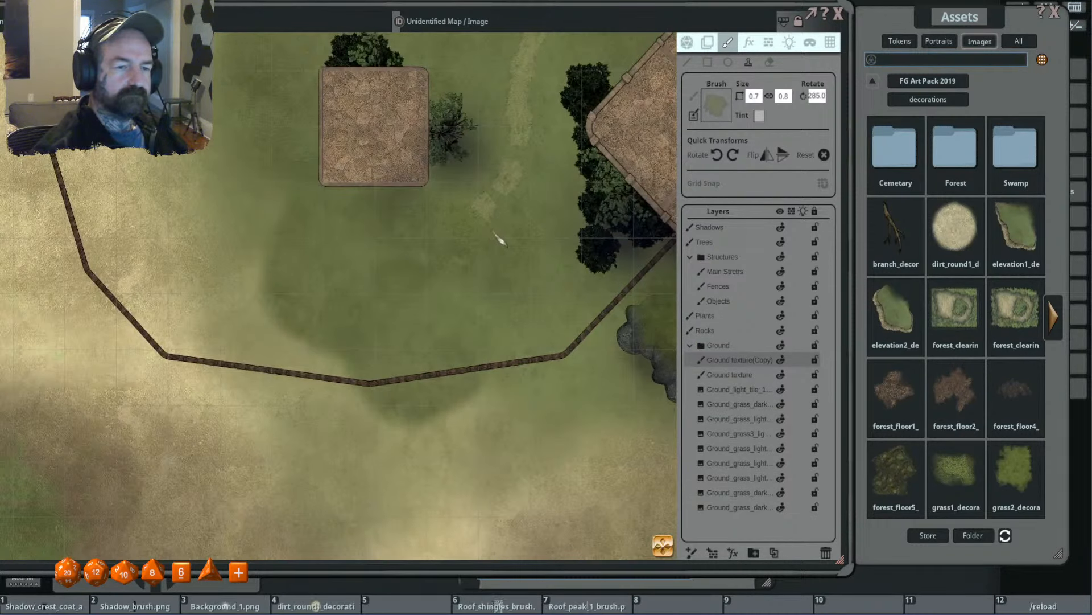
{"action": "scroll", "coordinate": [458, 265], "scroll_direction": "up", "scroll_amount": 6}
{"action": "scroll", "coordinate": [444, 266], "scroll_direction": "up", "scroll_amount": 10}
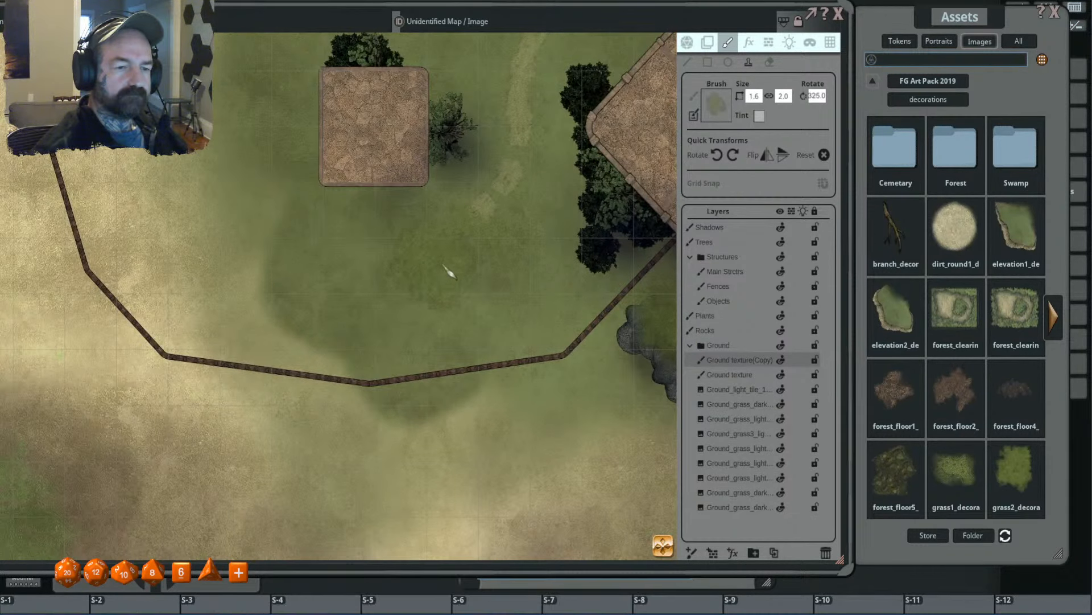
{"action": "scroll", "coordinate": [501, 252], "scroll_direction": "down", "scroll_amount": 9}
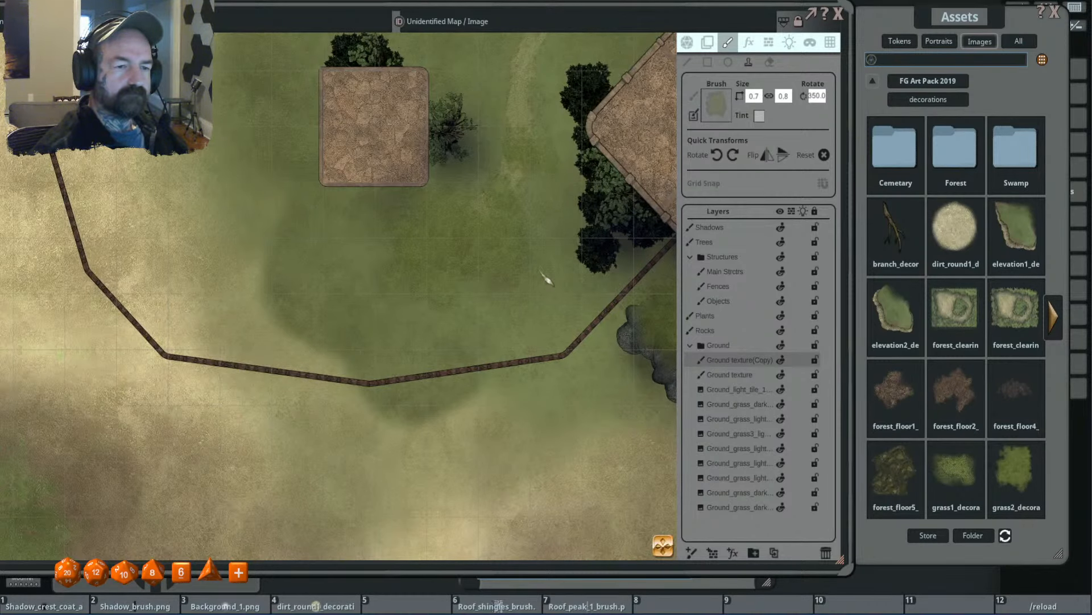
{"action": "scroll", "coordinate": [546, 279], "scroll_direction": "down", "scroll_amount": 5}
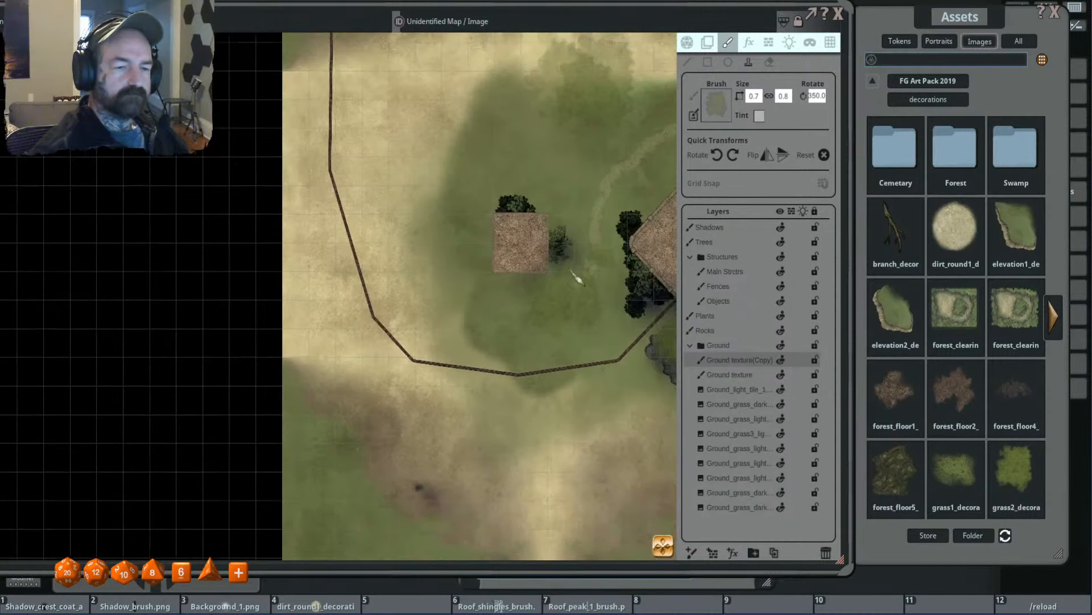
{"action": "scroll", "coordinate": [576, 279], "scroll_direction": "down", "scroll_amount": 3}
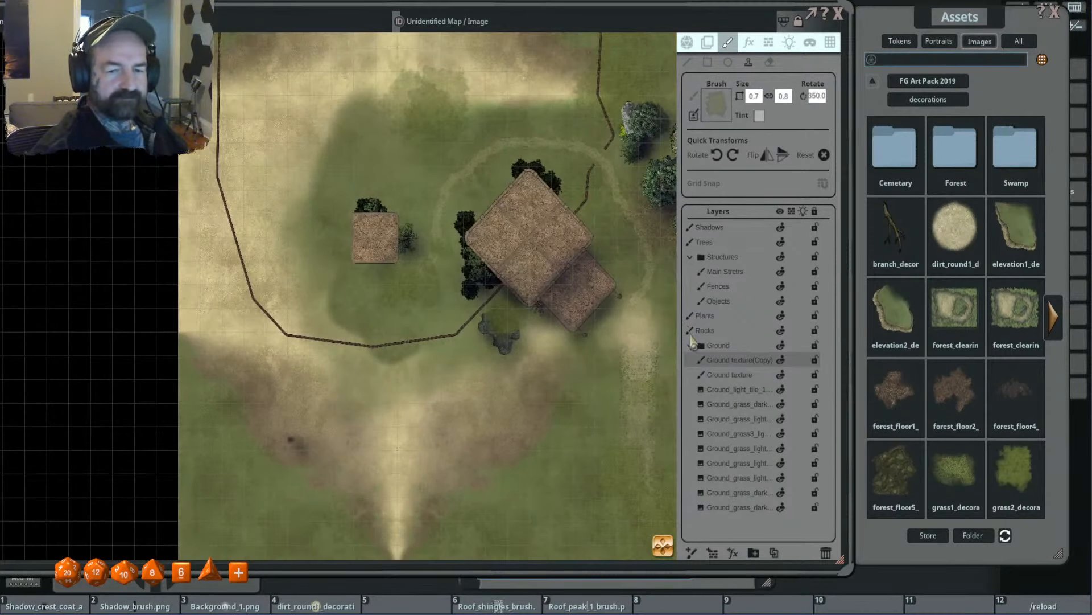
{"action": "left_click", "coordinate": [691, 344]}
- Erase the dark smudge on the dirt southwest of the fence from the Shadows layer with a 0.5 by 0.5 eraser
{"action": "scroll", "coordinate": [542, 290], "scroll_direction": "down", "scroll_amount": 2}
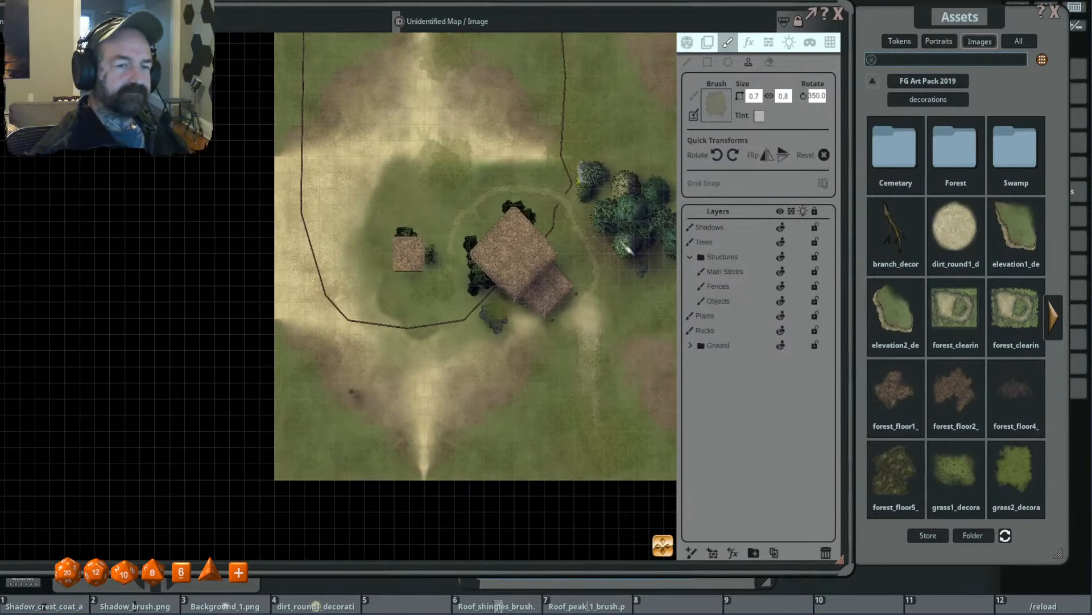
{"action": "left_click_drag", "start_coordinate": [626, 140], "coordinate": [526, 192]}
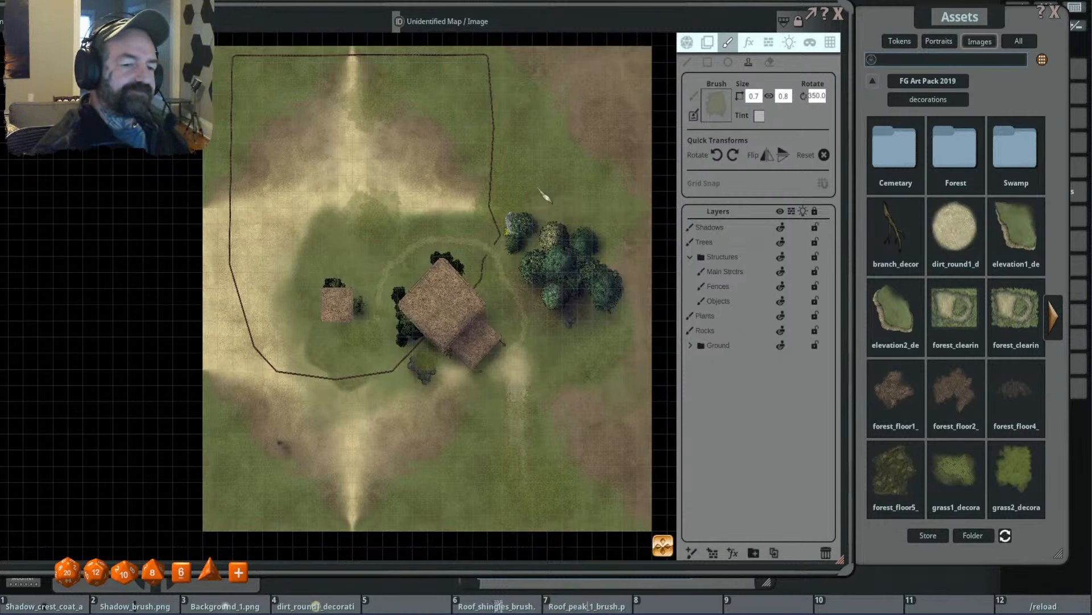
{"action": "left_click_drag", "start_coordinate": [447, 283], "coordinate": [592, 163]}
{"action": "scroll", "coordinate": [432, 329], "scroll_direction": "up", "scroll_amount": 8}
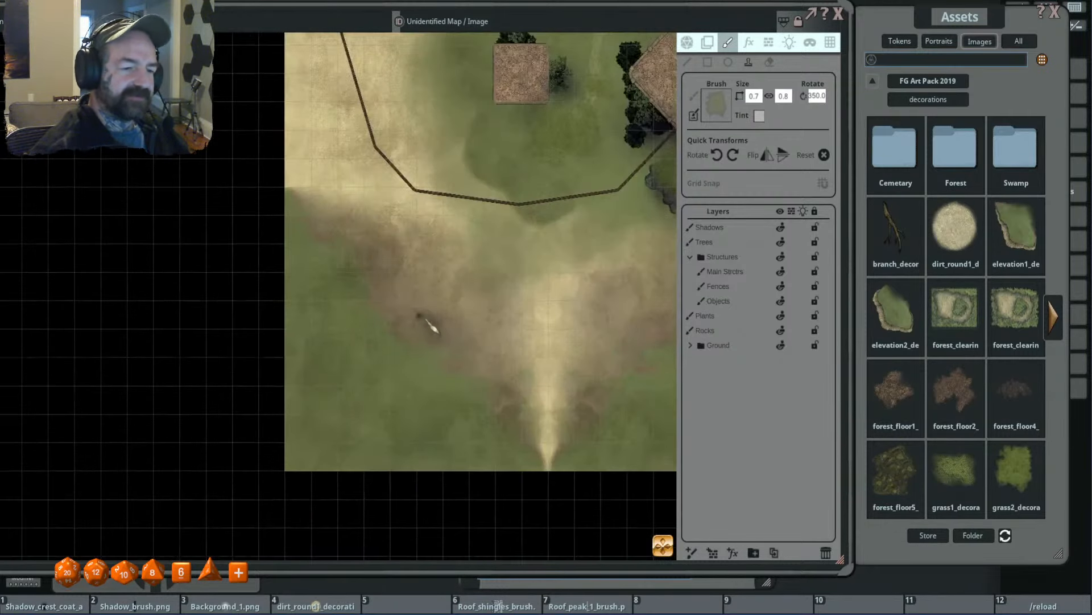
{"action": "left_click", "coordinate": [734, 230]}
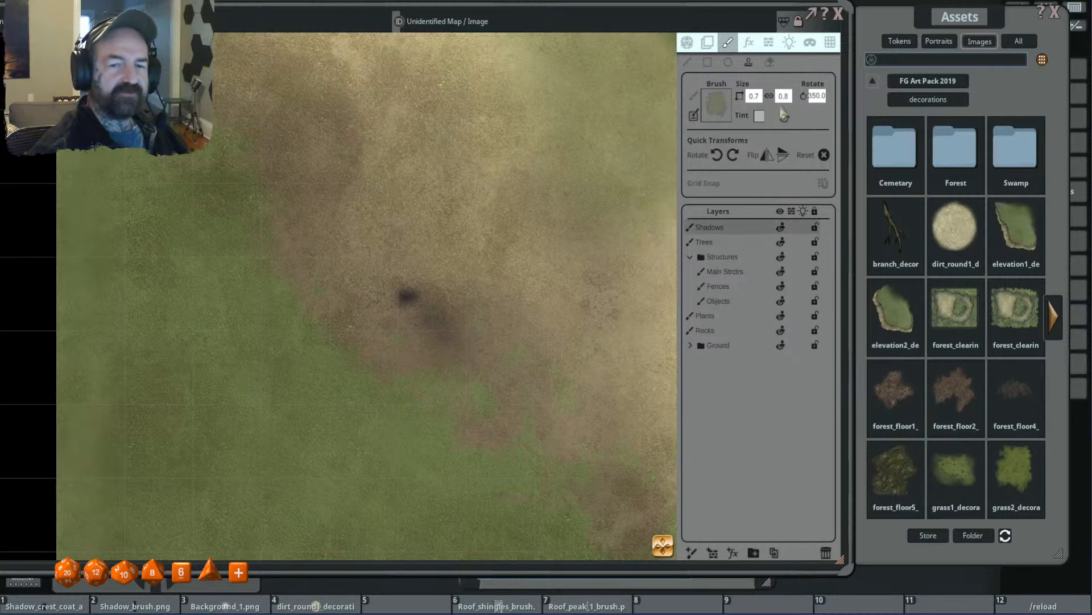
{"action": "left_click_drag", "start_coordinate": [390, 287], "coordinate": [475, 344]}
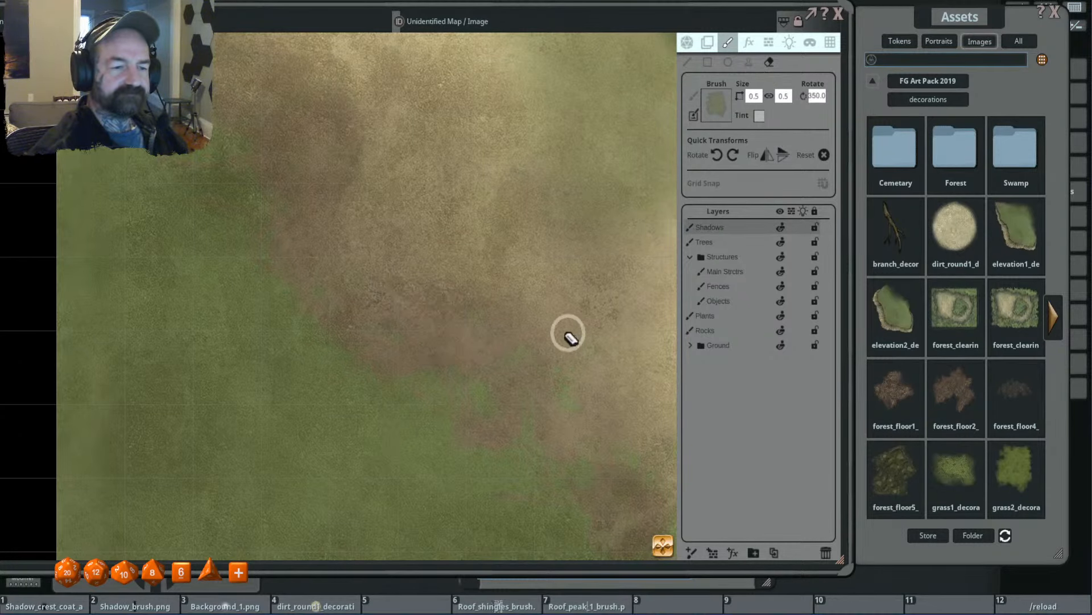
- Set the map's grid size to 50 by 50
{"action": "scroll", "coordinate": [540, 318], "scroll_direction": "down", "scroll_amount": 8}
{"action": "scroll", "coordinate": [546, 322], "scroll_direction": "down", "scroll_amount": 6}
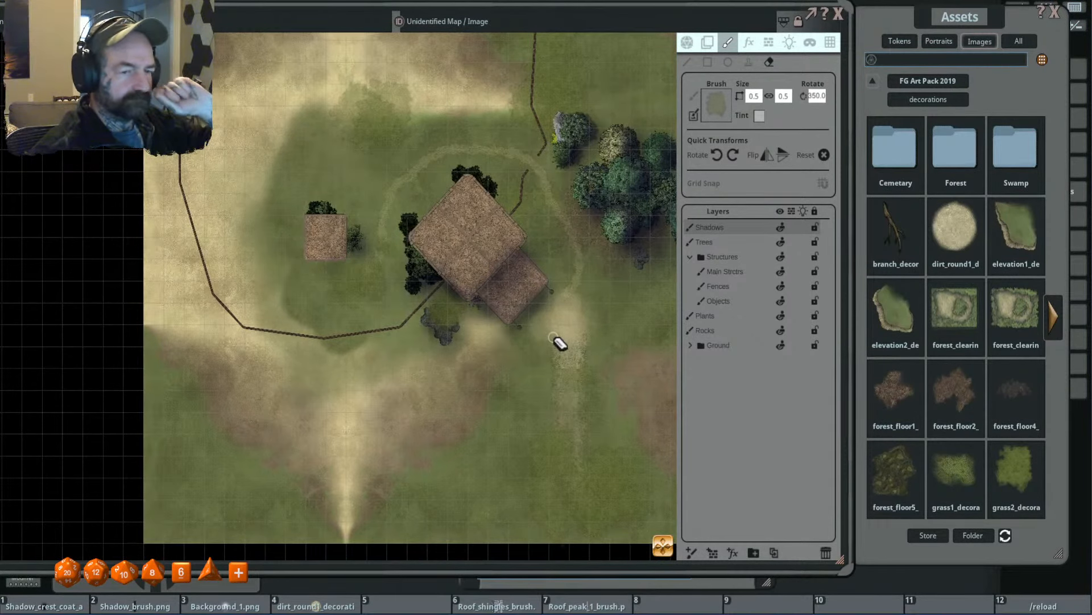
{"action": "scroll", "coordinate": [591, 233], "scroll_direction": "down", "scroll_amount": 6}
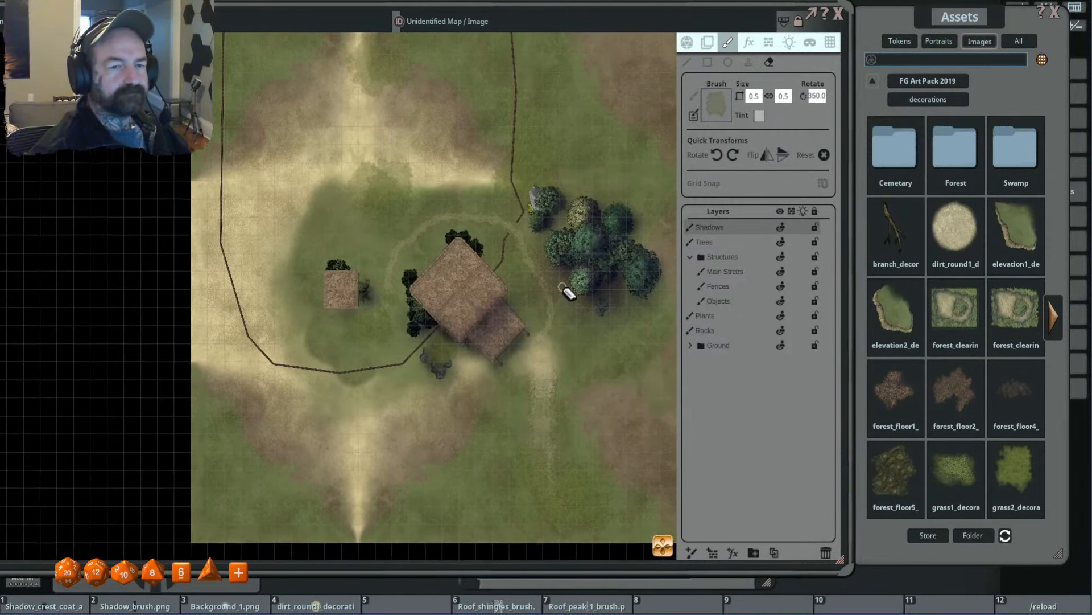
{"action": "scroll", "coordinate": [561, 297], "scroll_direction": "up", "scroll_amount": 1}
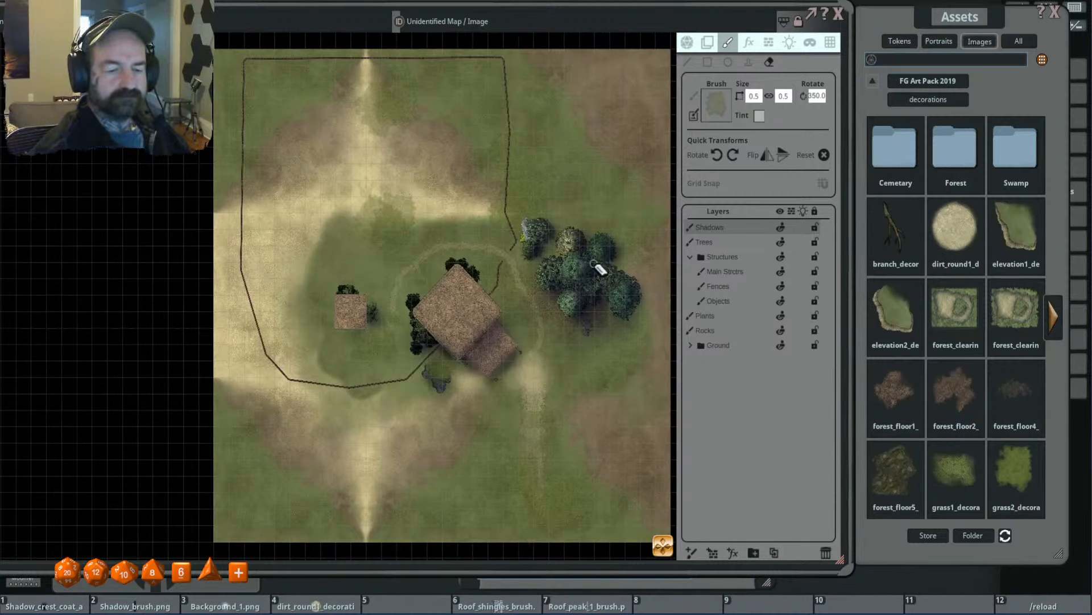
{"action": "scroll", "coordinate": [464, 333], "scroll_direction": "up", "scroll_amount": 3}
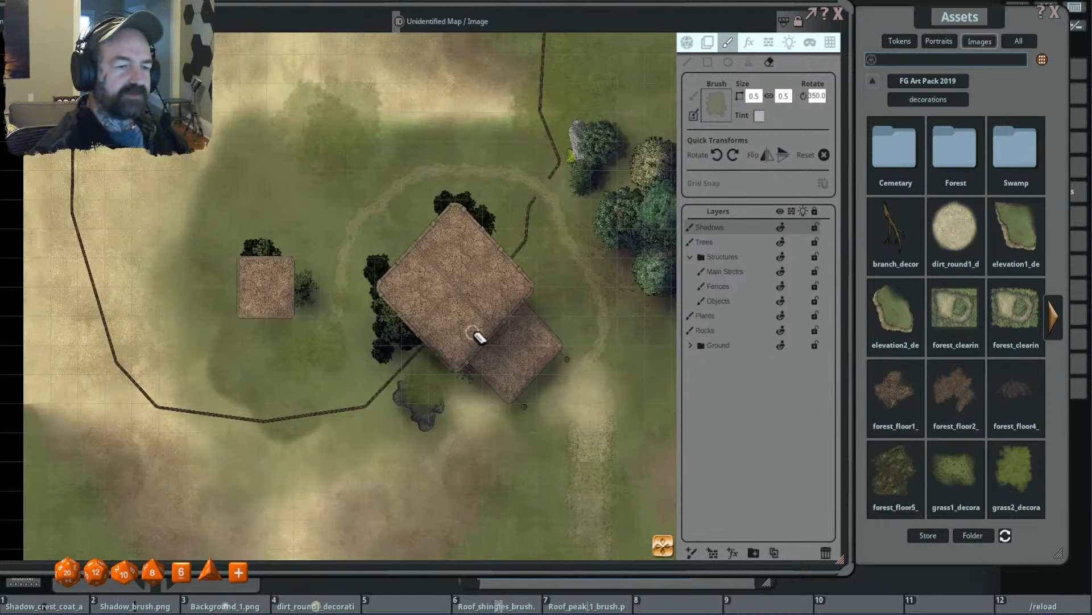
{"action": "scroll", "coordinate": [513, 312], "scroll_direction": "up", "scroll_amount": 4}
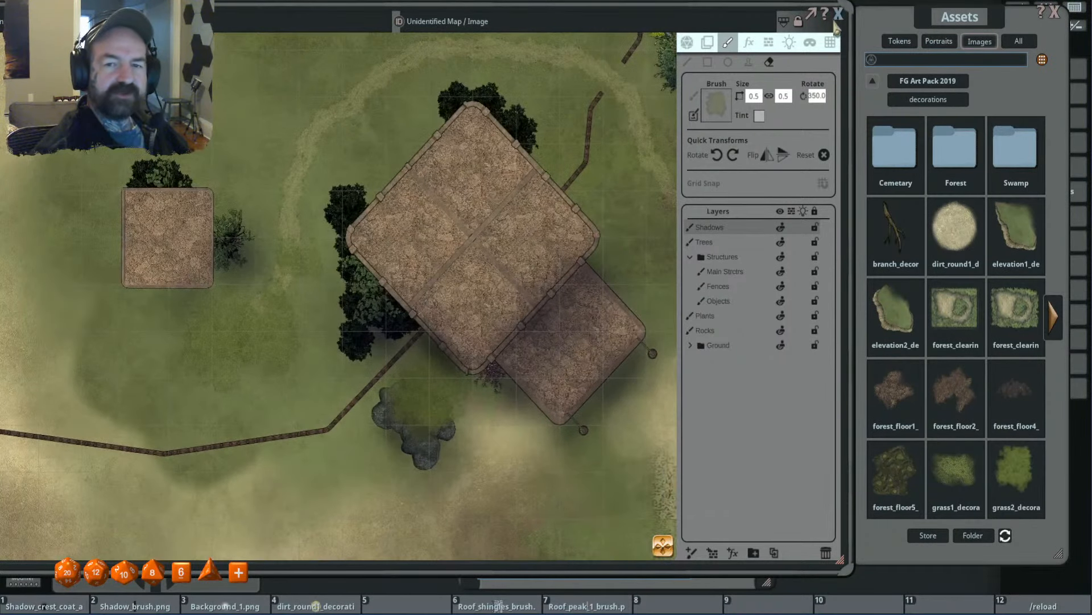
{"action": "left_click", "coordinate": [830, 42]}
{"action": "scroll", "coordinate": [593, 197], "scroll_direction": "down", "scroll_amount": 3}
{"action": "scroll", "coordinate": [568, 206], "scroll_direction": "up", "scroll_amount": 2}
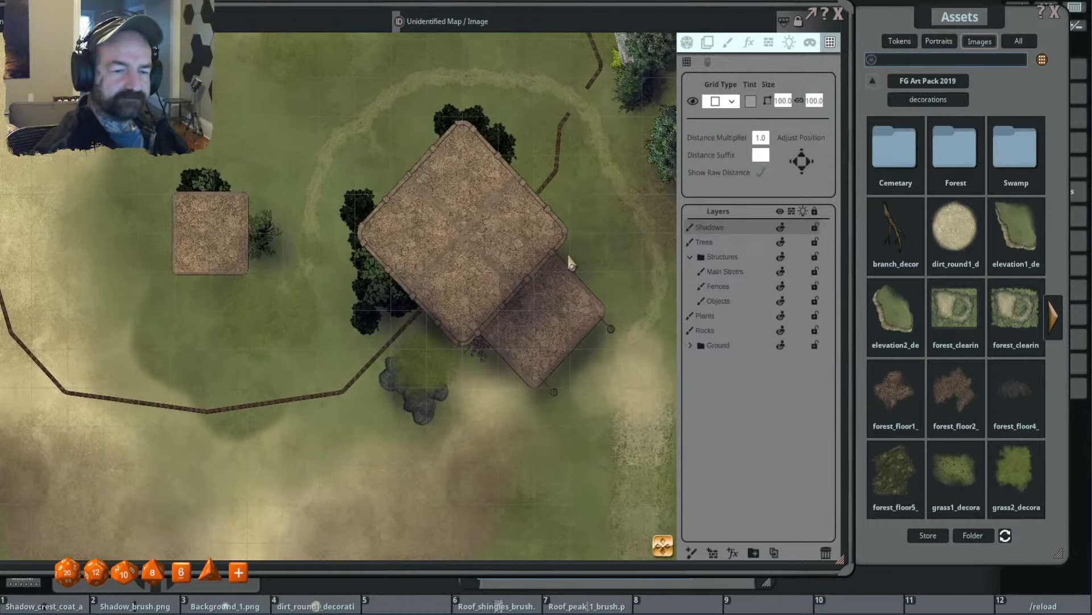
{"action": "scroll", "coordinate": [568, 254], "scroll_direction": "up", "scroll_amount": 1}
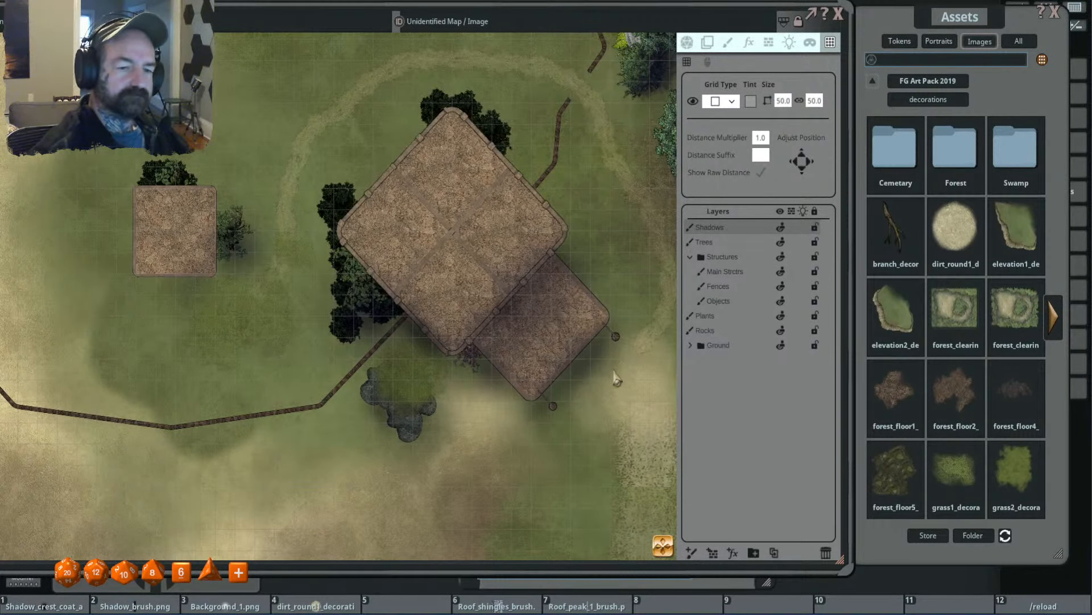
- Examine the scale of the new grid against the temple, the small building and the surrounding grounds
{"action": "scroll", "coordinate": [539, 367], "scroll_direction": "up", "scroll_amount": 2}
{"action": "scroll", "coordinate": [544, 369], "scroll_direction": "down", "scroll_amount": 2}
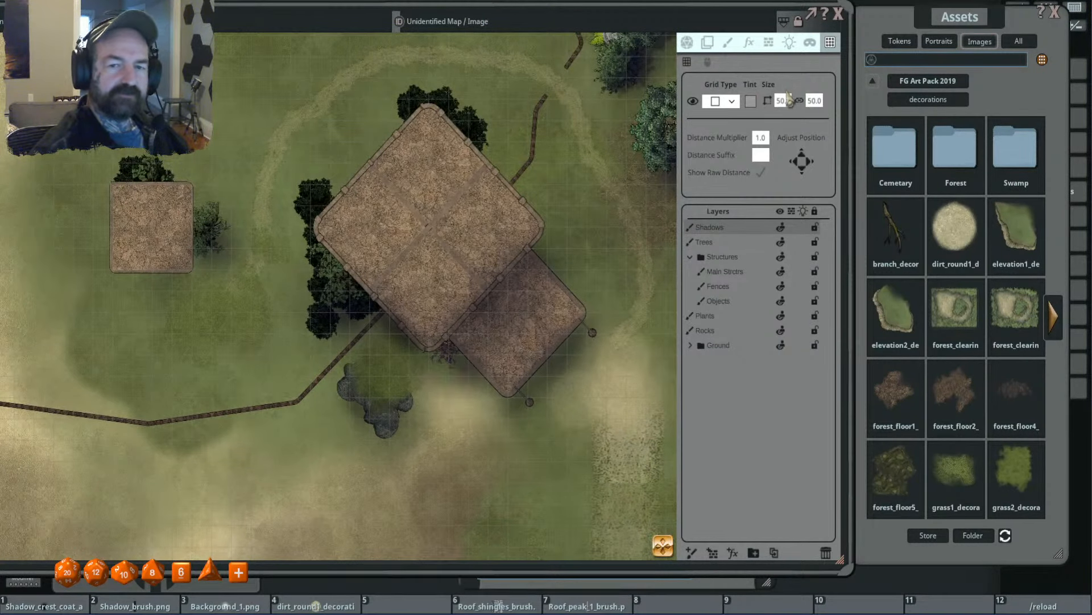
{"action": "scroll", "coordinate": [626, 212], "scroll_direction": "down", "scroll_amount": 3}
{"action": "scroll", "coordinate": [596, 273], "scroll_direction": "up", "scroll_amount": 2}
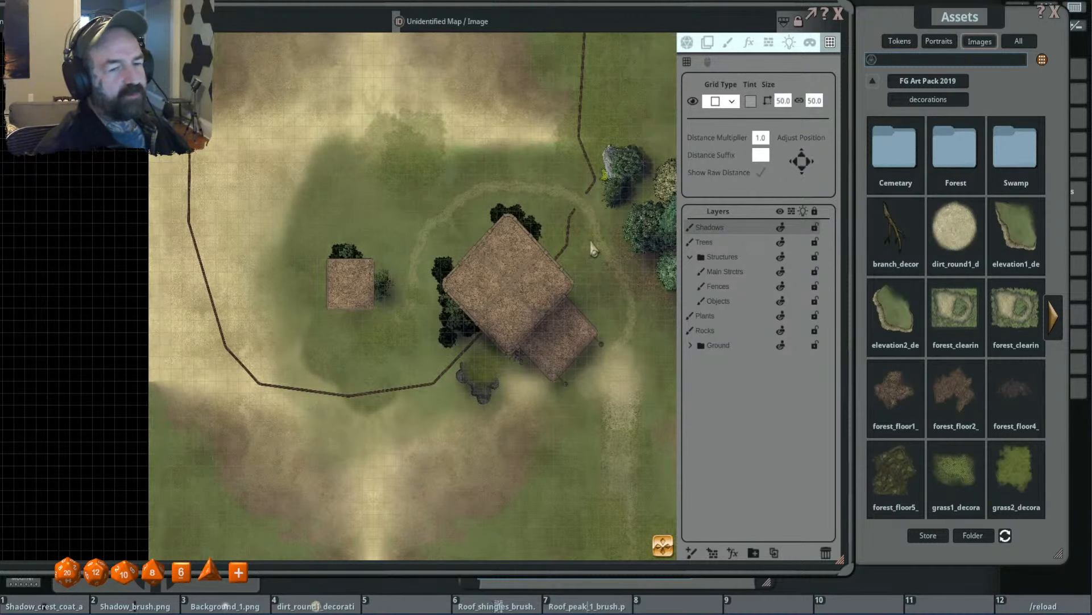
{"action": "scroll", "coordinate": [501, 332], "scroll_direction": "up", "scroll_amount": 2}
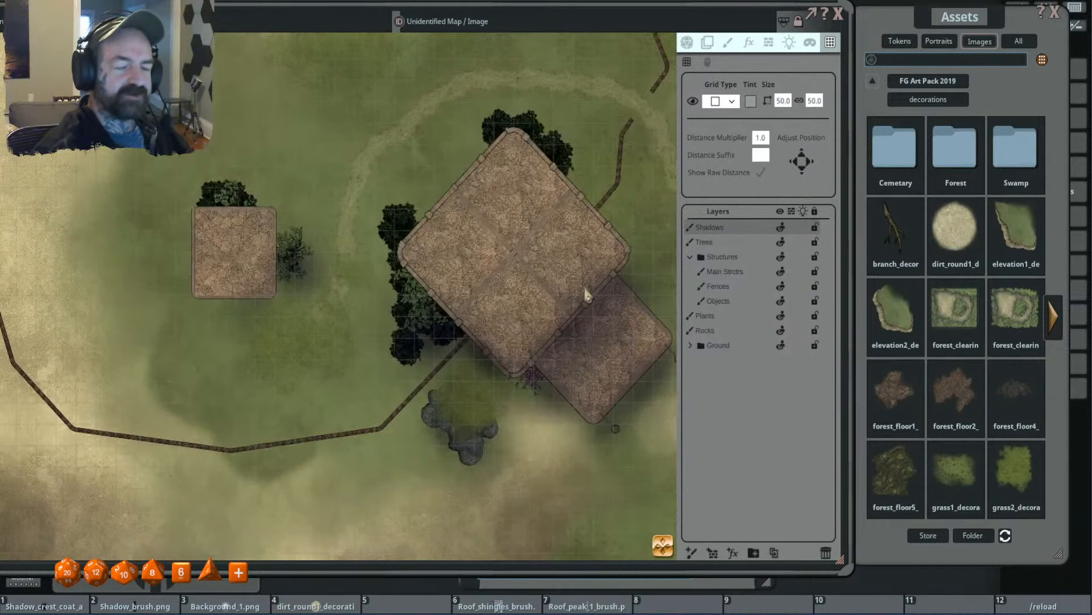
{"action": "scroll", "coordinate": [586, 293], "scroll_direction": "down", "scroll_amount": 1}
{"action": "scroll", "coordinate": [561, 268], "scroll_direction": "up", "scroll_amount": 2}
{"action": "scroll", "coordinate": [551, 272], "scroll_direction": "up", "scroll_amount": 2}
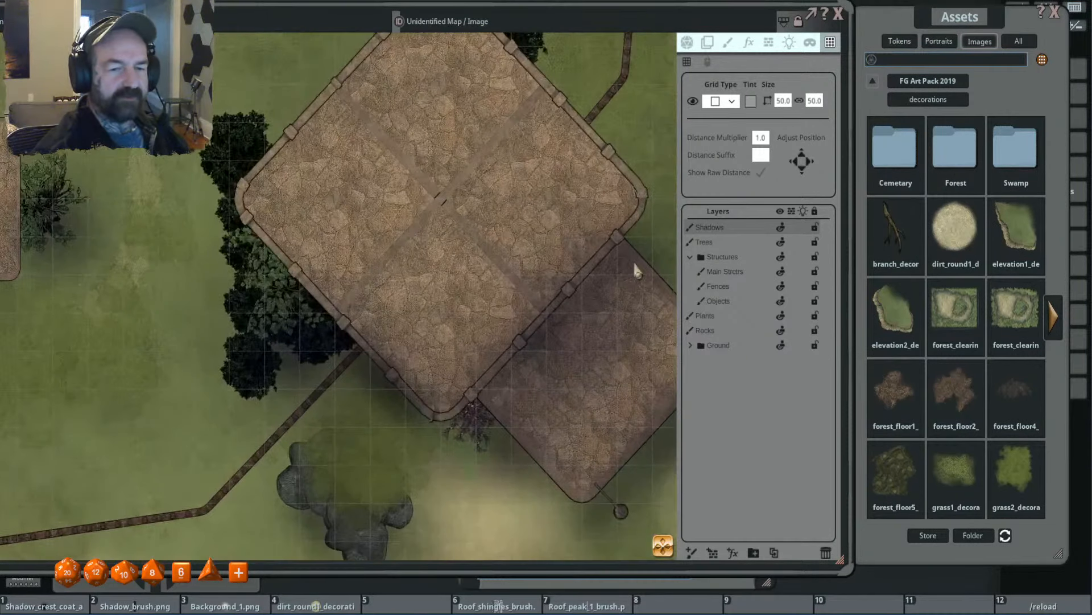
{"action": "scroll", "coordinate": [632, 264], "scroll_direction": "down", "scroll_amount": 3}
{"action": "scroll", "coordinate": [460, 273], "scroll_direction": "down", "scroll_amount": 3}
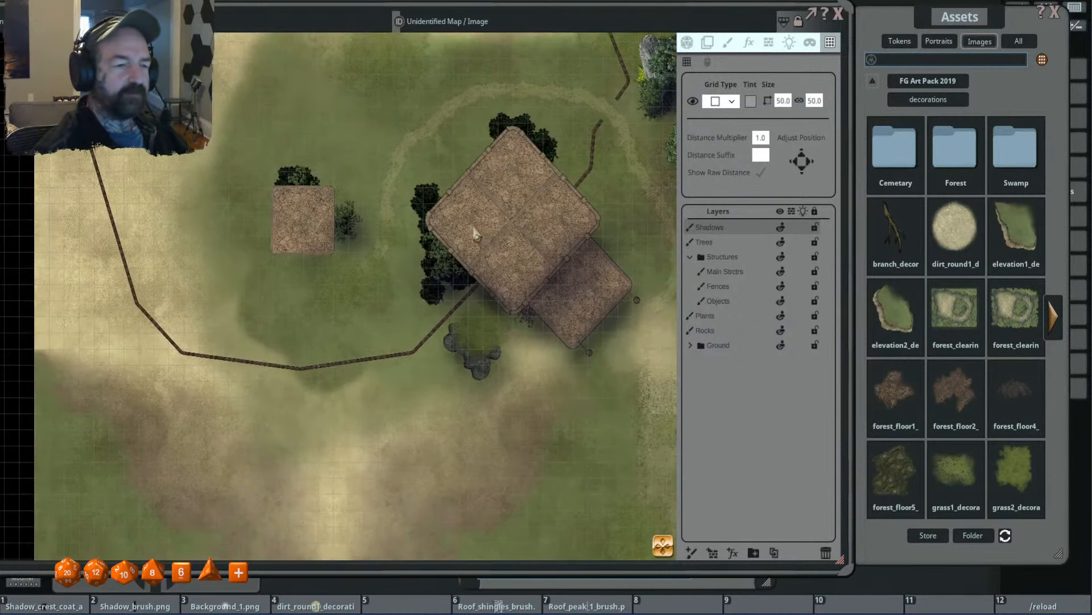
{"action": "scroll", "coordinate": [467, 275], "scroll_direction": "up", "scroll_amount": 1}
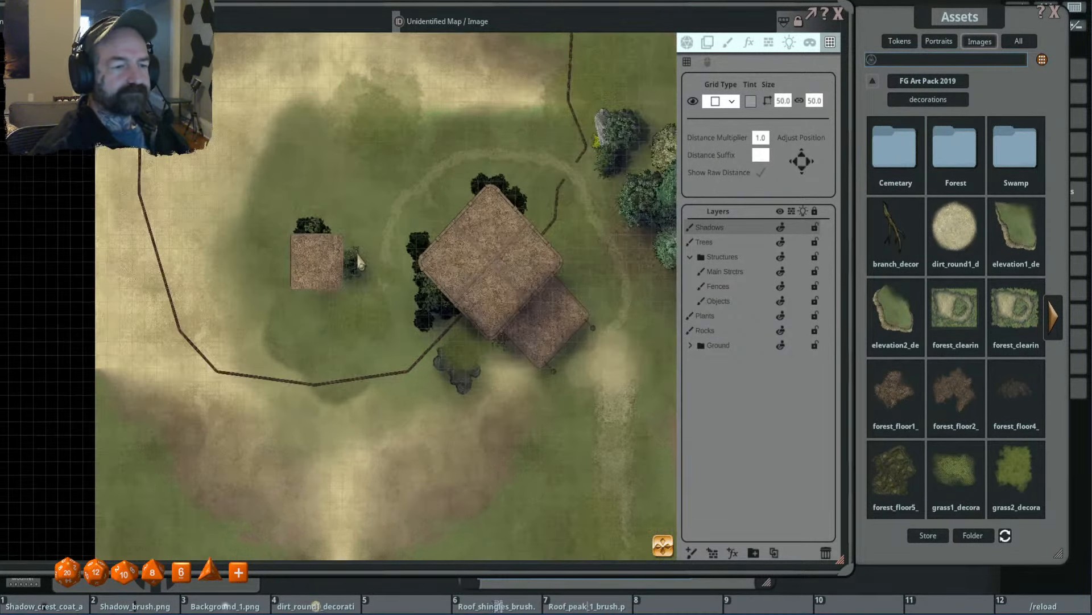
- Examine the temple, its southeast annex and the small building to the west up close and in overview
{"action": "left_click", "coordinate": [731, 272]}
{"action": "scroll", "coordinate": [421, 273], "scroll_direction": "up", "scroll_amount": 4}
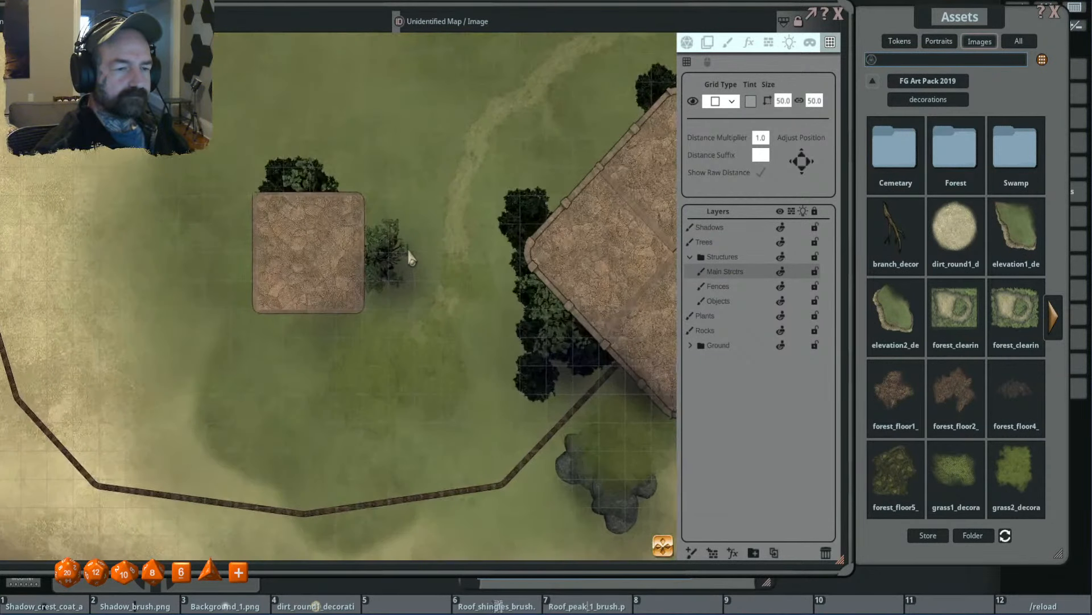
{"action": "scroll", "coordinate": [455, 263], "scroll_direction": "down", "scroll_amount": 2}
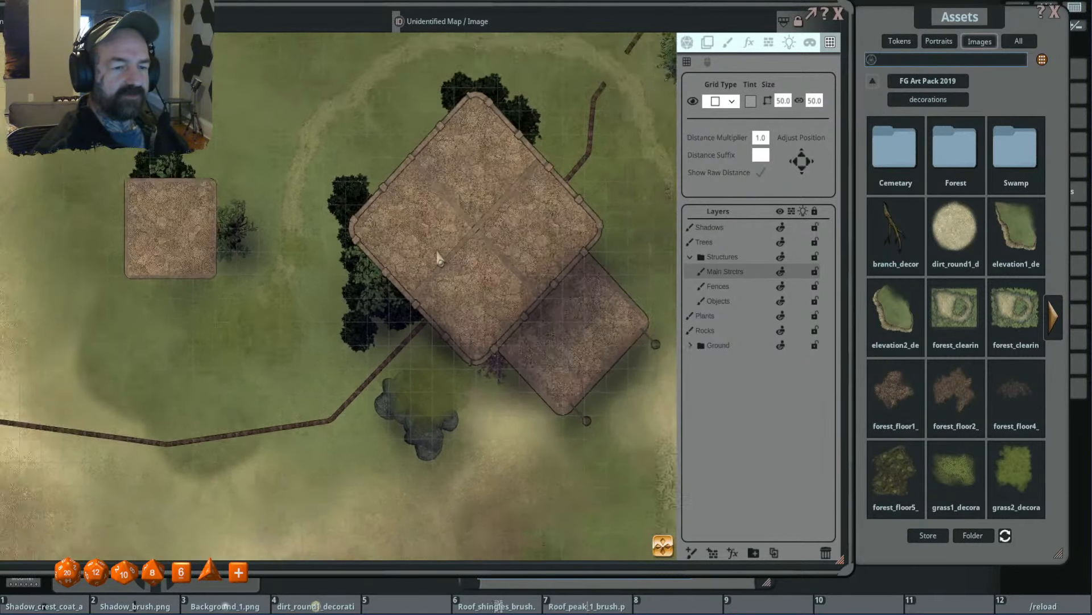
{"action": "scroll", "coordinate": [359, 238], "scroll_direction": "up", "scroll_amount": 1}
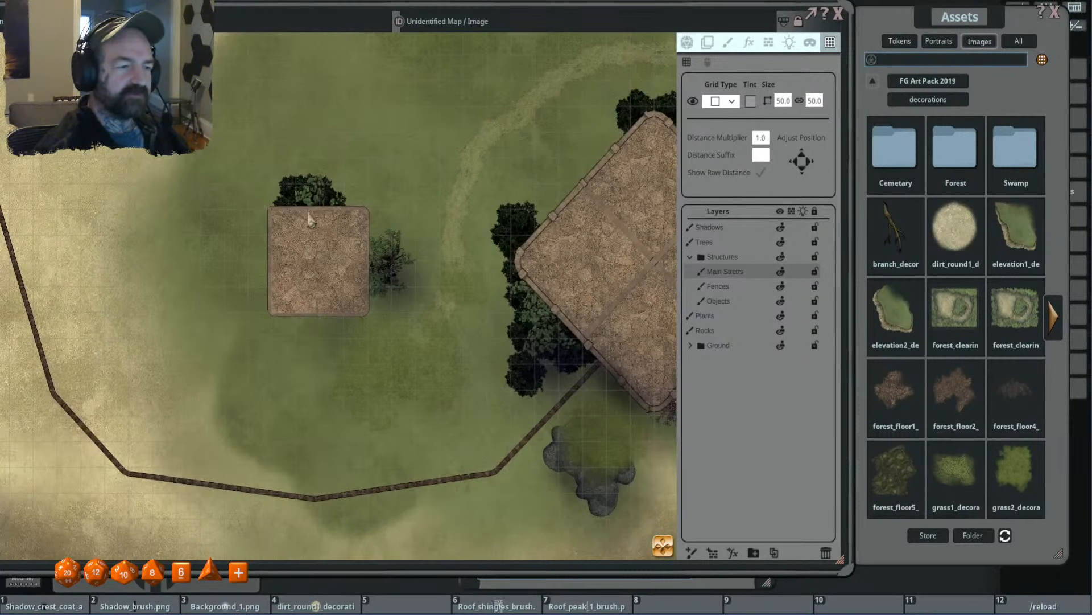
{"action": "scroll", "coordinate": [360, 306], "scroll_direction": "down", "scroll_amount": 2}
{"action": "left_click_drag", "start_coordinate": [511, 305], "coordinate": [455, 283]}
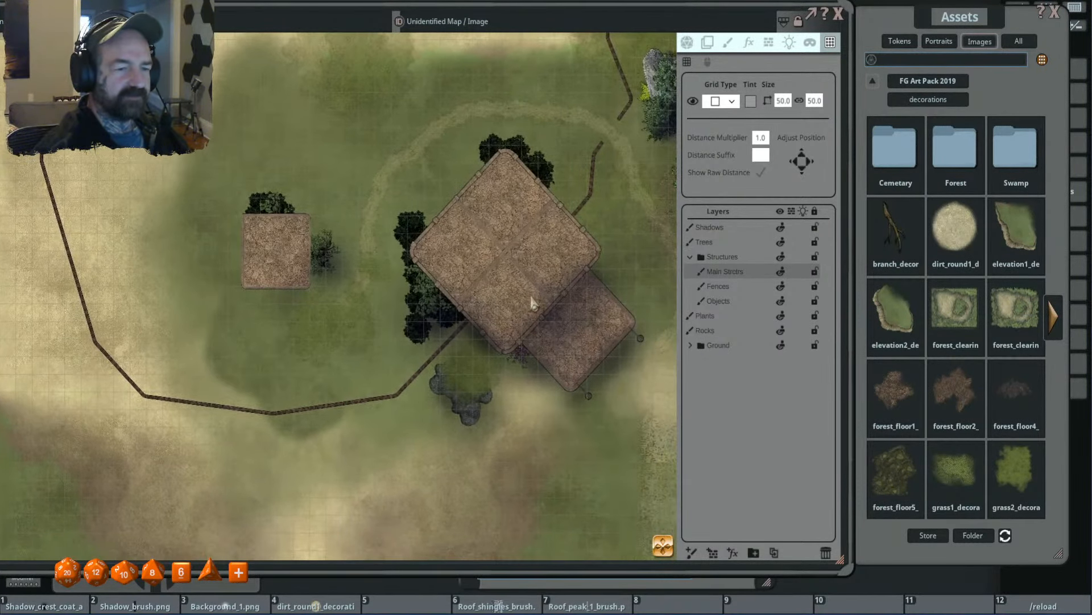
{"action": "left_click_drag", "start_coordinate": [533, 296], "coordinate": [474, 274]}
{"action": "scroll", "coordinate": [602, 342], "scroll_direction": "up", "scroll_amount": 1}
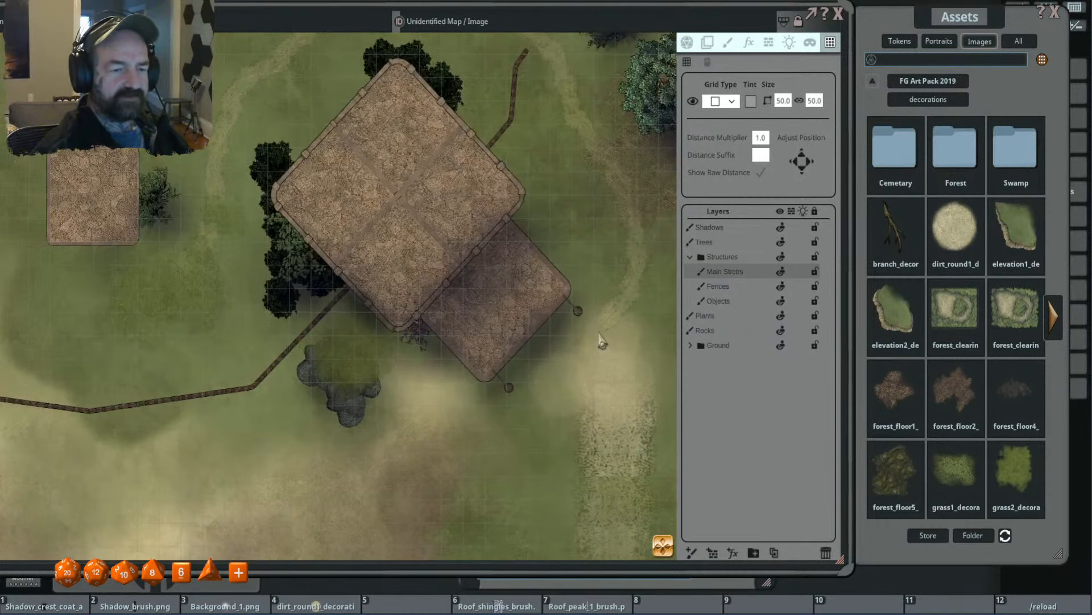
{"action": "scroll", "coordinate": [602, 342], "scroll_direction": "down", "scroll_amount": 1}
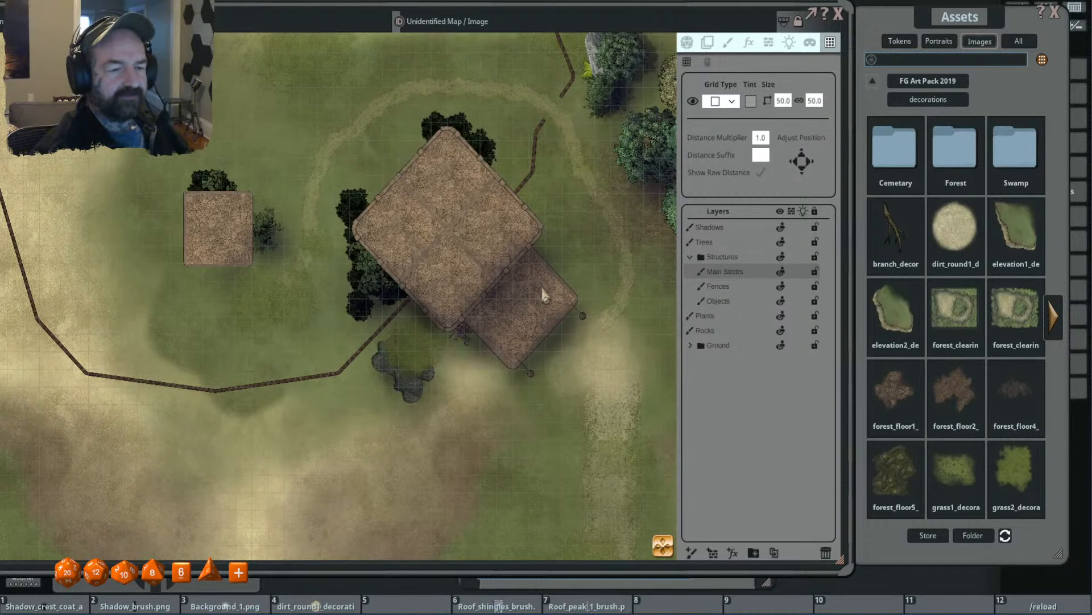
{"action": "scroll", "coordinate": [542, 295], "scroll_direction": "down", "scroll_amount": 1}
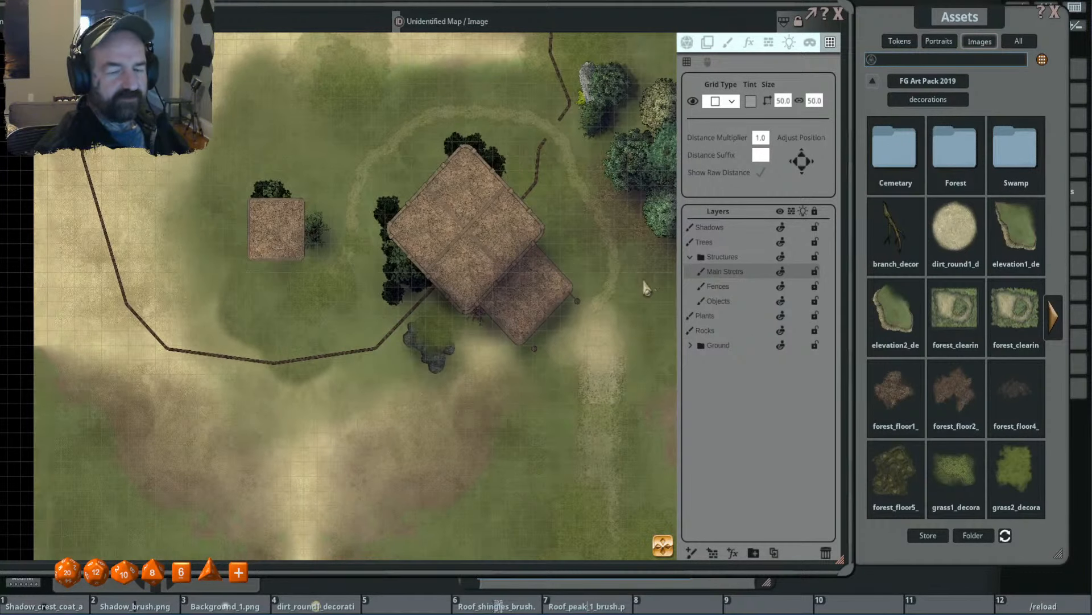
- Open the Decorations folder of the FG Cemetery Map Pack in the image assets
{"action": "left_click", "coordinate": [872, 81]}
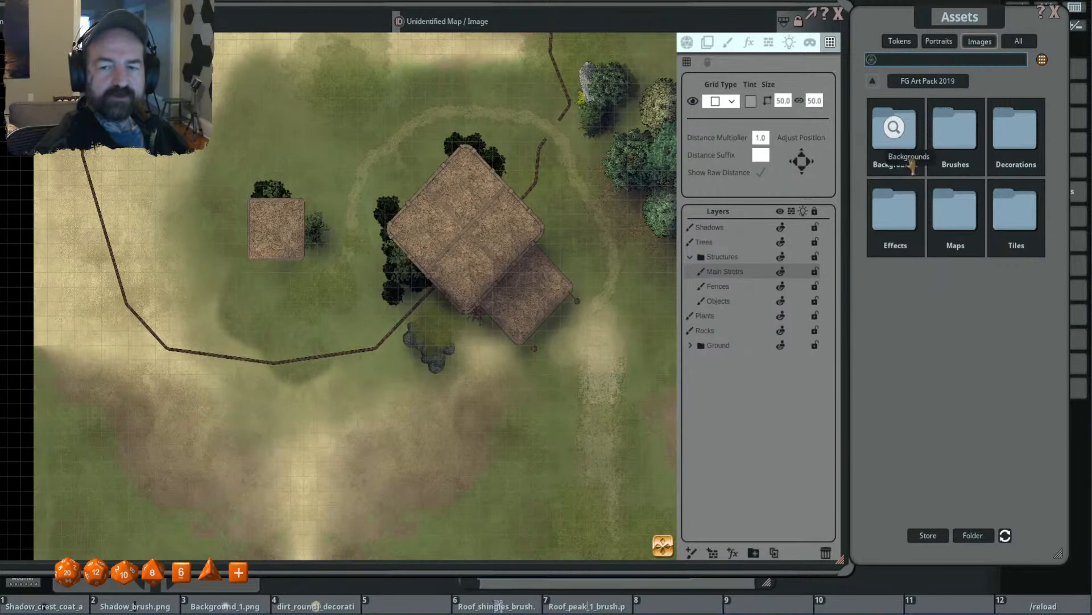
{"action": "left_click", "coordinate": [873, 82]}
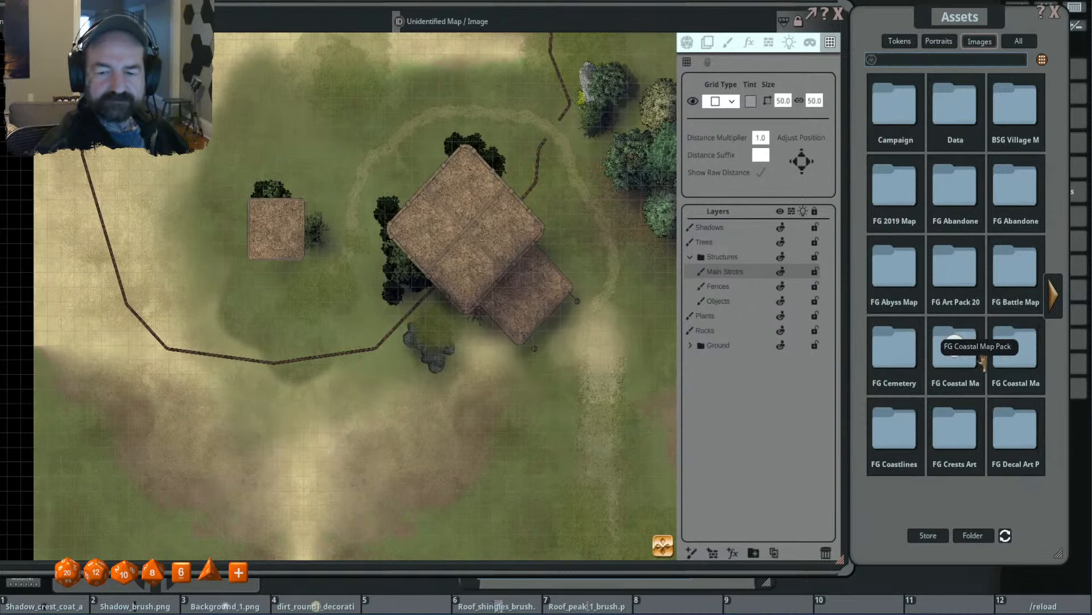
{"action": "left_click", "coordinate": [899, 356]}
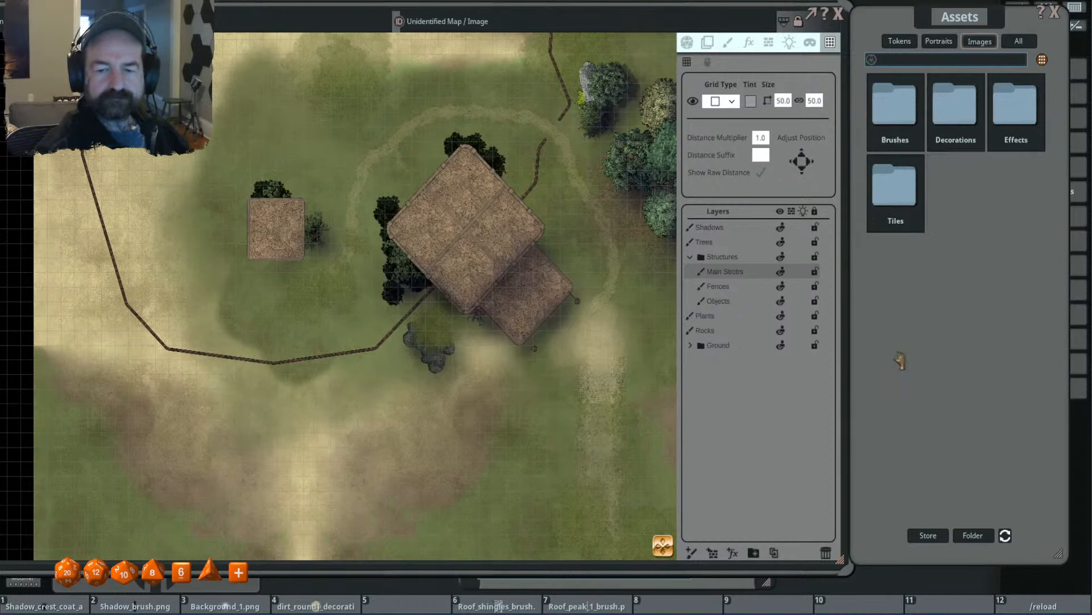
{"action": "double_click", "coordinate": [957, 137]}
{"action": "left_click", "coordinate": [667, 146]}
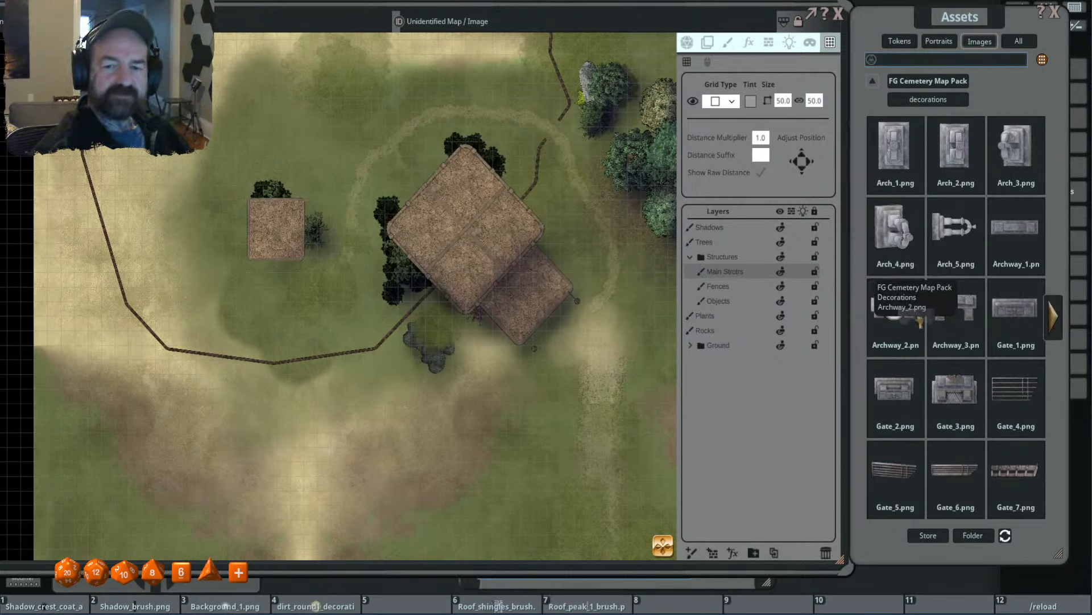
- Try stamping Archway_2.png, sized 3.1 by 1.2 and rotated to 315, on the Fences layer at the annex's southeast edge, and remove it again
{"action": "left_click", "coordinate": [730, 43]}
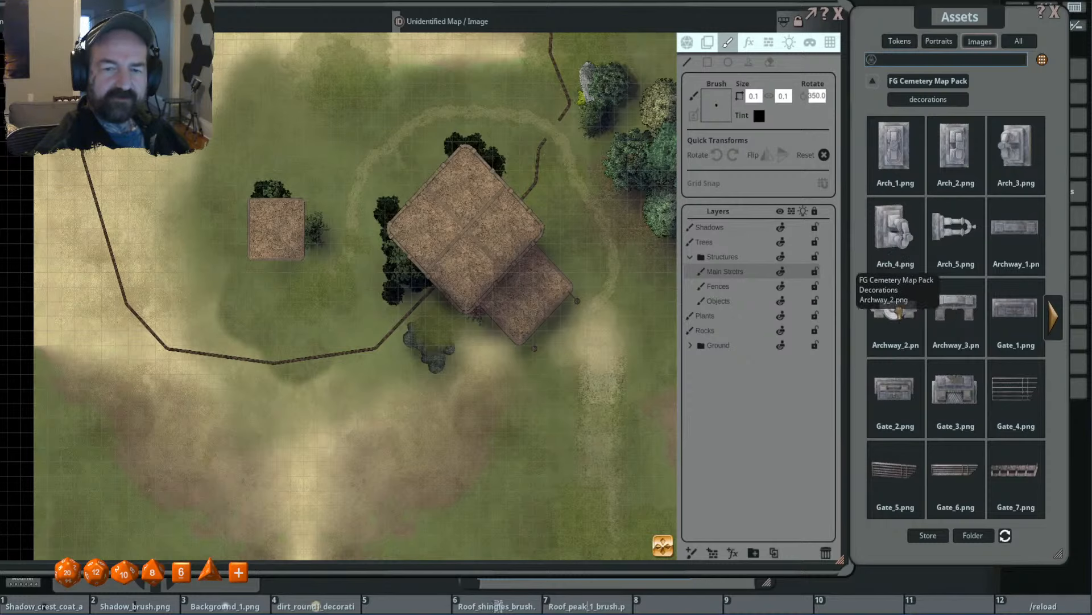
{"action": "left_click", "coordinate": [750, 63]}
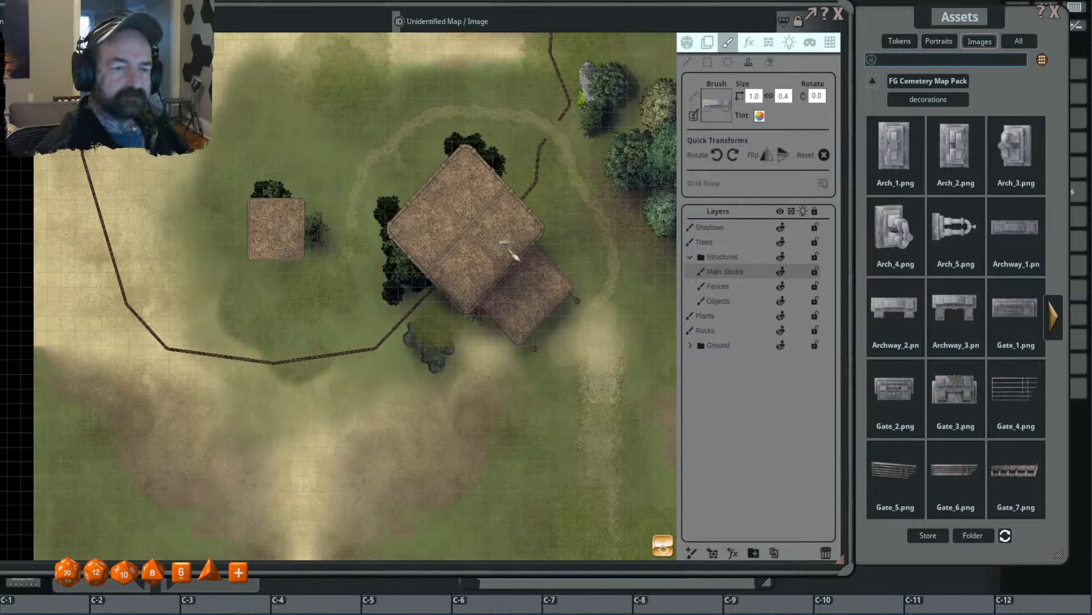
{"action": "scroll", "coordinate": [508, 264], "scroll_direction": "up", "scroll_amount": 2}
{"action": "scroll", "coordinate": [514, 278], "scroll_direction": "down", "scroll_amount": 11}
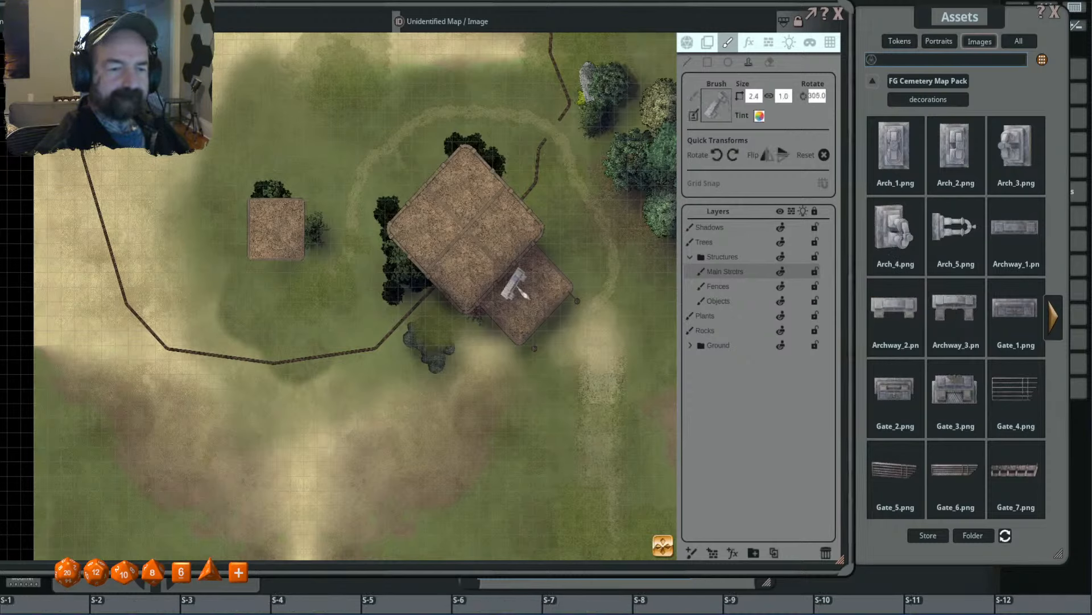
{"action": "scroll", "coordinate": [515, 287], "scroll_direction": "up", "scroll_amount": 5}
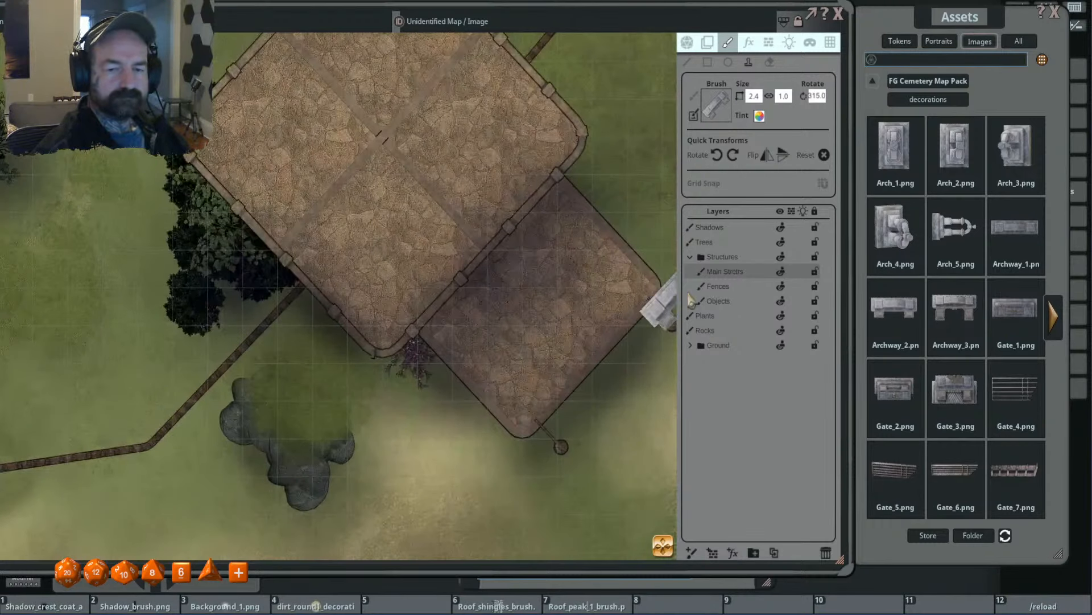
{"action": "left_click", "coordinate": [730, 288]}
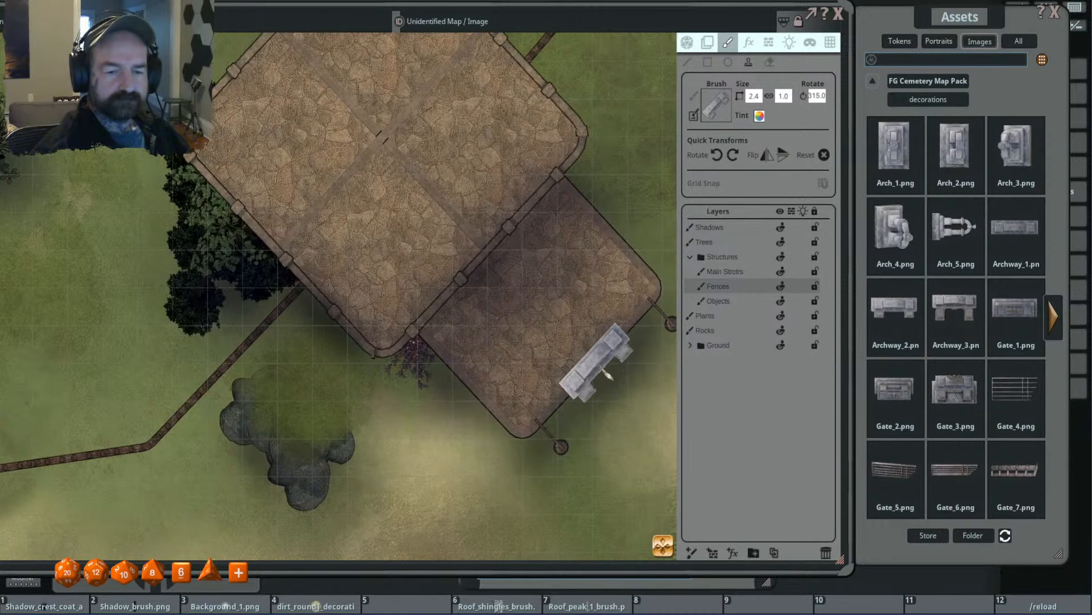
{"action": "scroll", "coordinate": [606, 372], "scroll_direction": "up", "scroll_amount": 4}
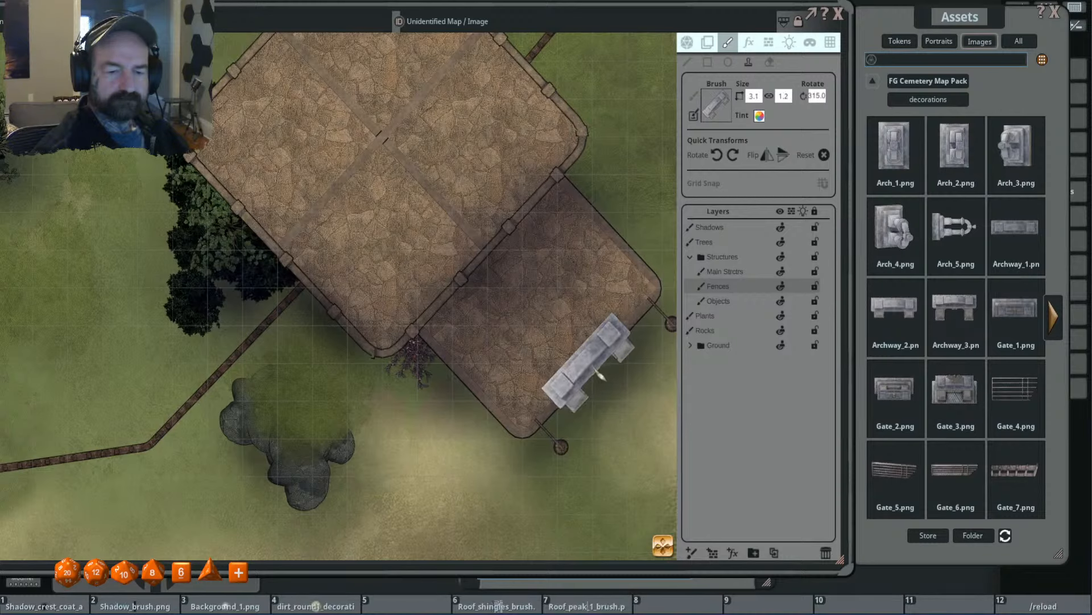
{"action": "left_click_drag", "start_coordinate": [591, 372], "coordinate": [530, 318]}
{"action": "scroll", "coordinate": [619, 344], "scroll_direction": "up", "scroll_amount": 1}
{"action": "scroll", "coordinate": [623, 351], "scroll_direction": "up", "scroll_amount": 2}
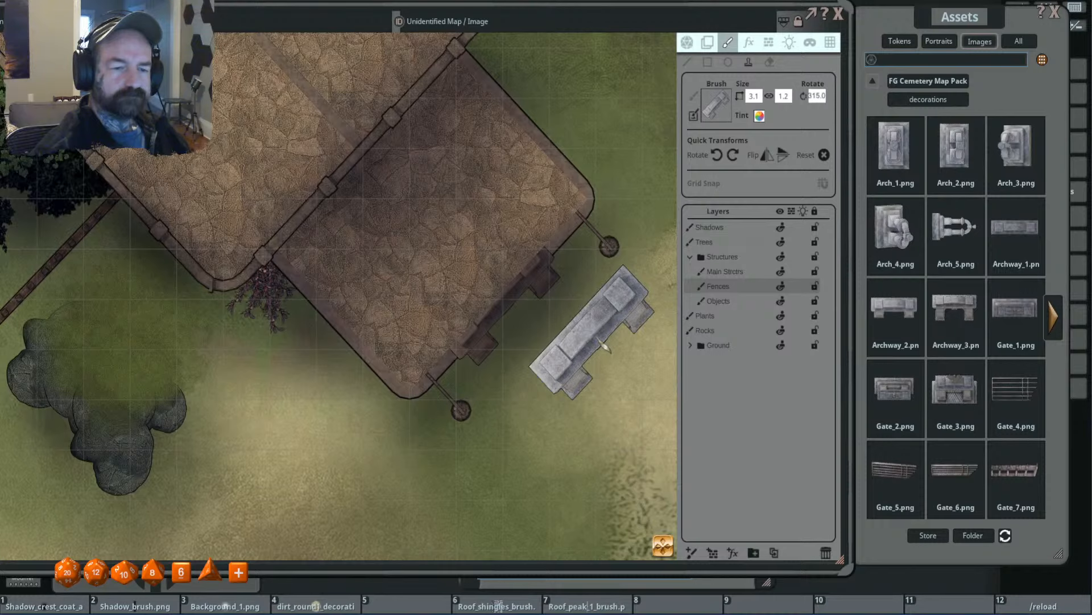
{"action": "scroll", "coordinate": [606, 348], "scroll_direction": "down", "scroll_amount": 3}
{"action": "scroll", "coordinate": [608, 350], "scroll_direction": "up", "scroll_amount": 2}
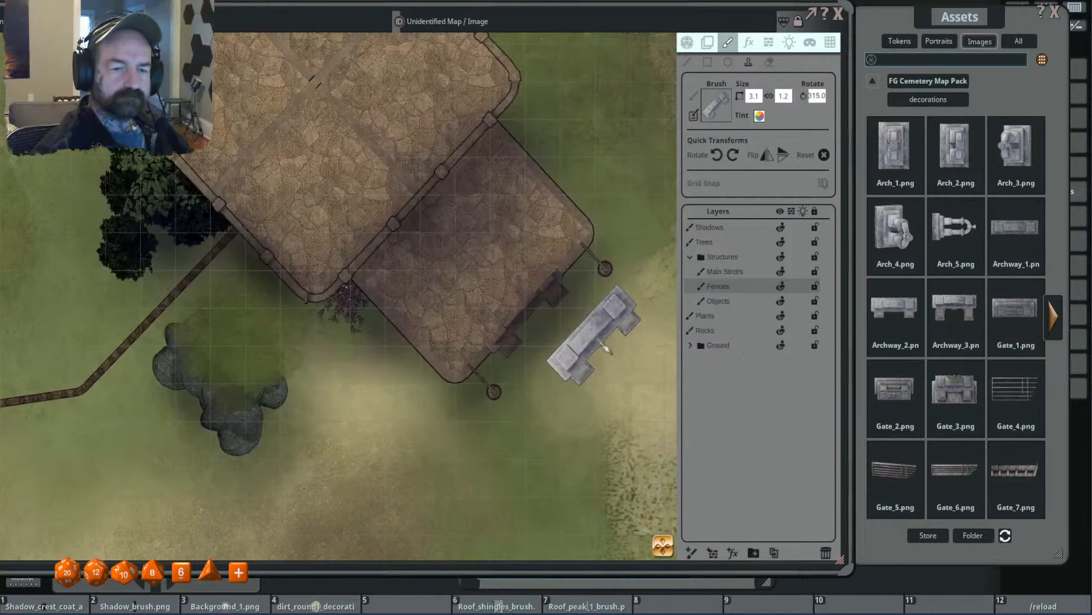
- Stamp the 3.1 by 1.2 Archway_2.png on the Objects layer at the annex's southeast edge and check how it looks
{"action": "left_click", "coordinate": [721, 301]}
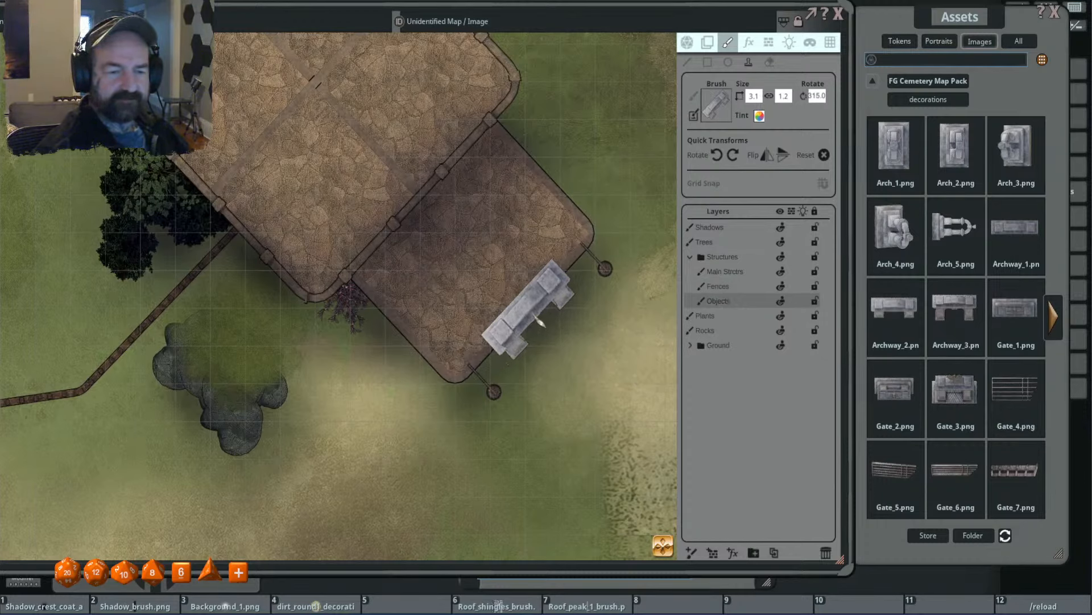
{"action": "left_click", "coordinate": [539, 323]}
{"action": "scroll", "coordinate": [588, 356], "scroll_direction": "up", "scroll_amount": 1}
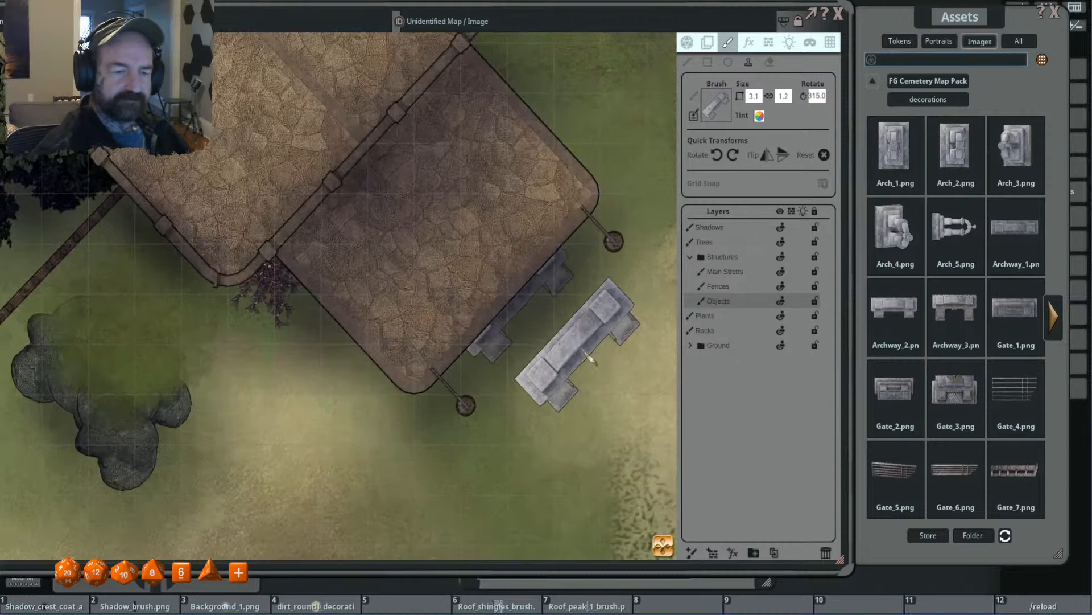
{"action": "scroll", "coordinate": [589, 356], "scroll_direction": "down", "scroll_amount": 1}
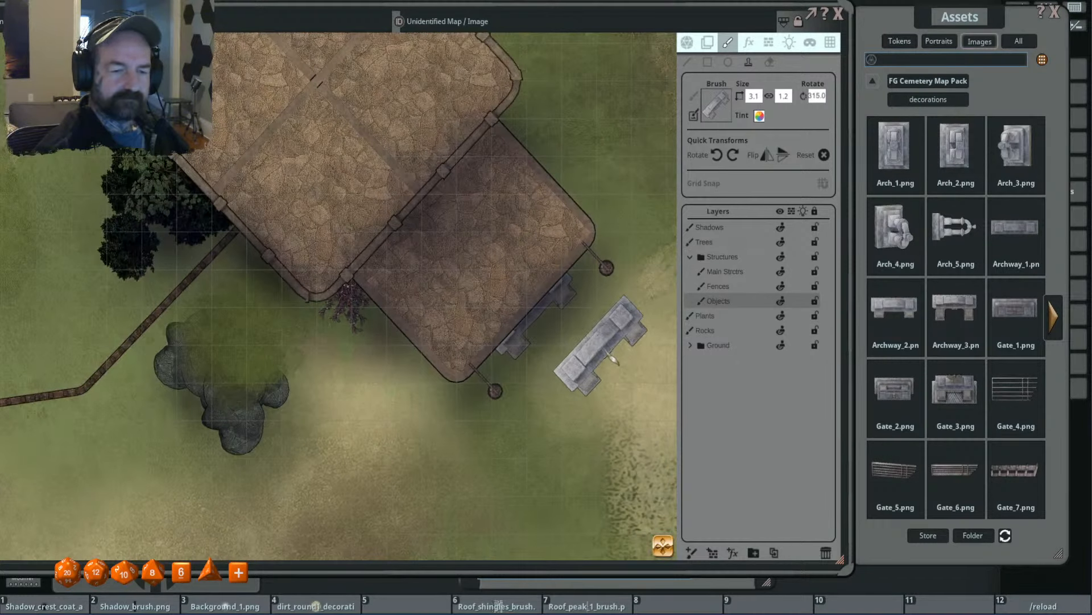
{"action": "scroll", "coordinate": [613, 360], "scroll_direction": "down", "scroll_amount": 1}
{"action": "scroll", "coordinate": [589, 354], "scroll_direction": "up", "scroll_amount": 1}
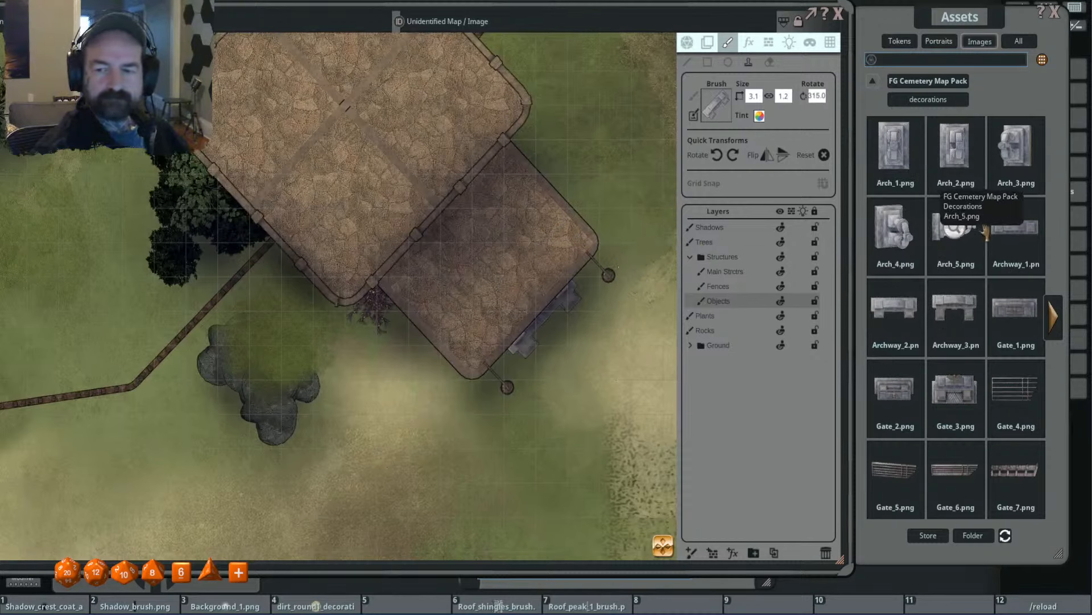
- Stamp a rectangular stone slab, sized 2.4 by 1.2 and rotated to 315, on the main structures layer where the annex meets the temple
{"action": "mouse_move", "coordinate": [986, 232]}
{"action": "left_mouse_down"}
{"action": "mouse_move", "coordinate": [934, 171]}
{"action": "mouse_move", "coordinate": [719, 117]}
{"action": "left_mouse_up"}
{"action": "scroll", "coordinate": [484, 242], "scroll_direction": "down", "scroll_amount": 5, "text": "shift"}
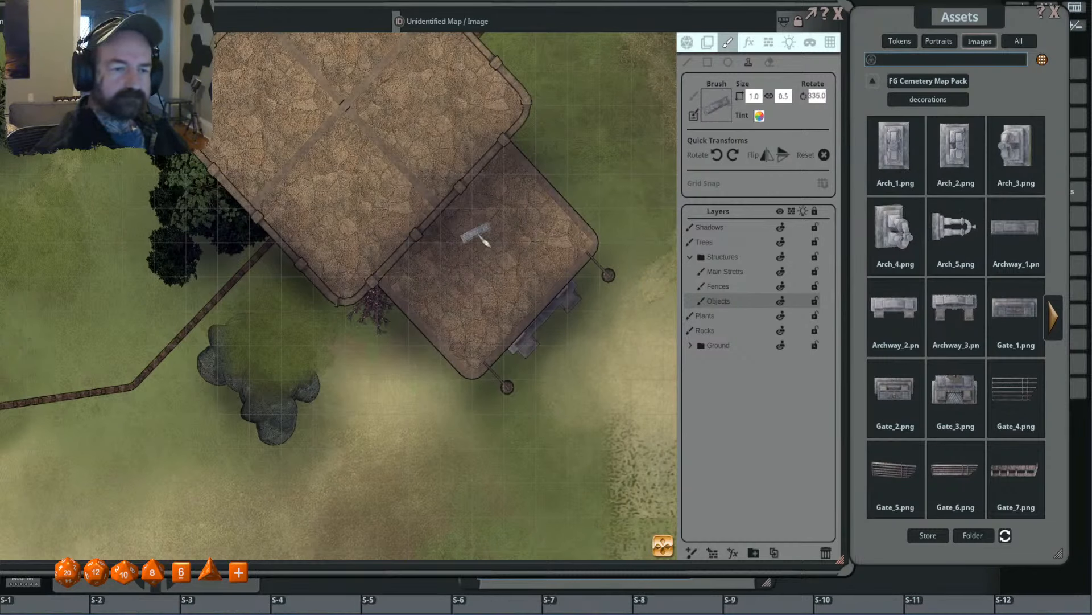
{"action": "scroll", "coordinate": [460, 226], "scroll_direction": "up", "scroll_amount": 10, "text": "ctrl"}
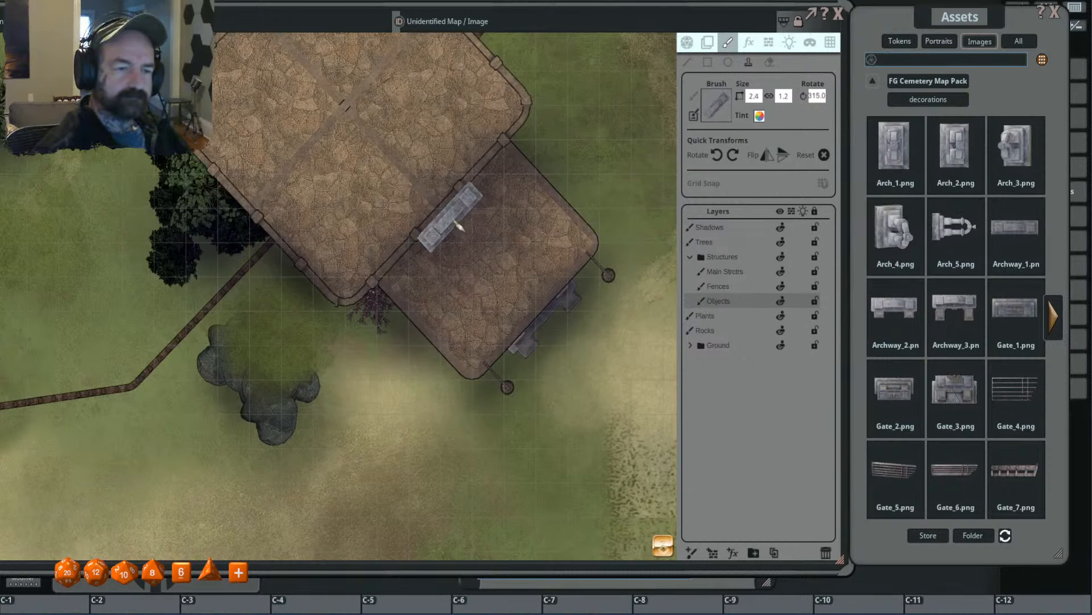
{"action": "scroll", "coordinate": [460, 226], "scroll_direction": "down", "scroll_amount": 3, "text": "ctrl"}
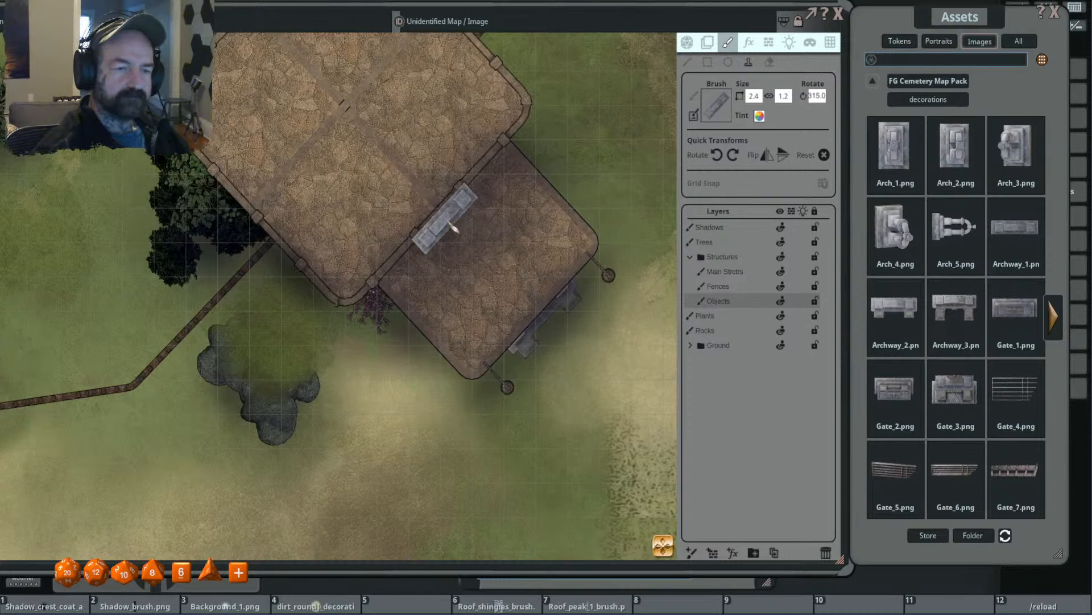
{"action": "left_click", "coordinate": [726, 271]}
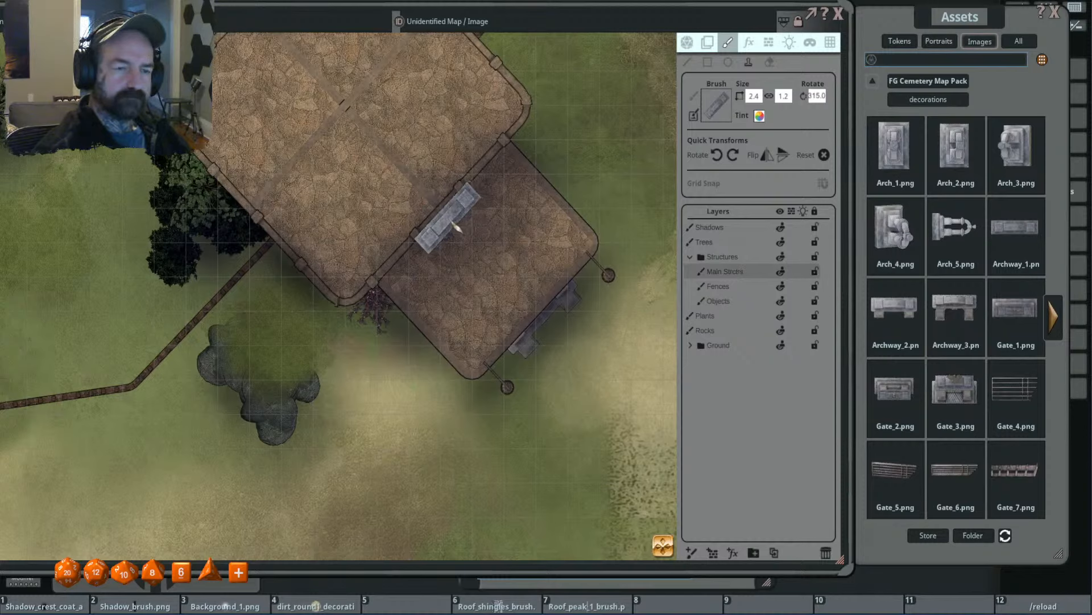
{"action": "left_click", "coordinate": [457, 228]}
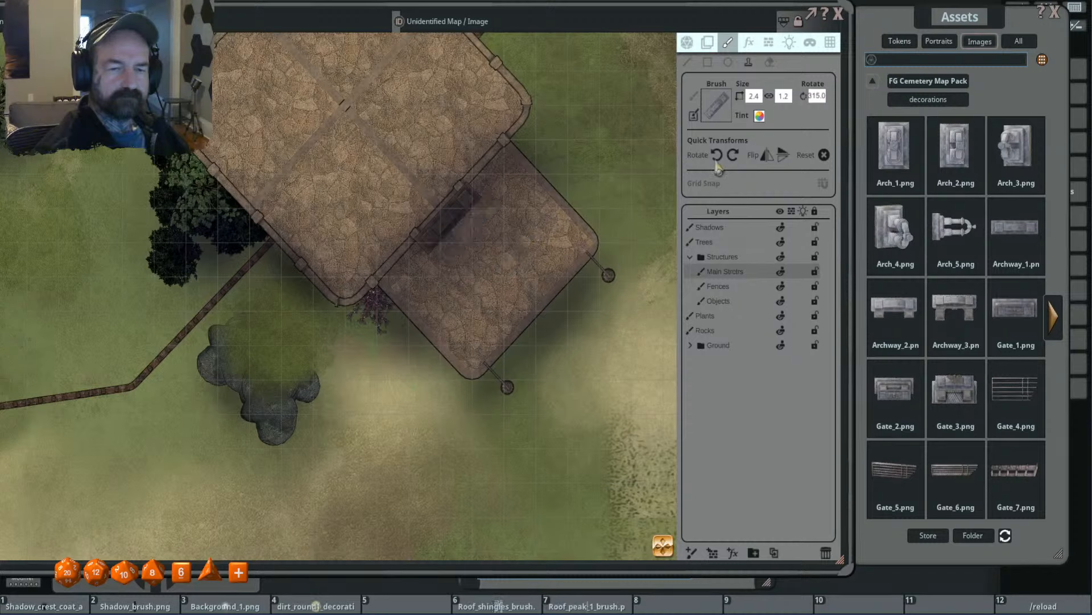
- Erase the stone slab from the main structures layer with a 0.4 by 0.4 eraser, undoing the accidental erasure of the annex floor
{"action": "left_click", "coordinate": [769, 62]}
{"action": "scroll", "coordinate": [481, 209], "scroll_direction": "down", "scroll_amount": 5}
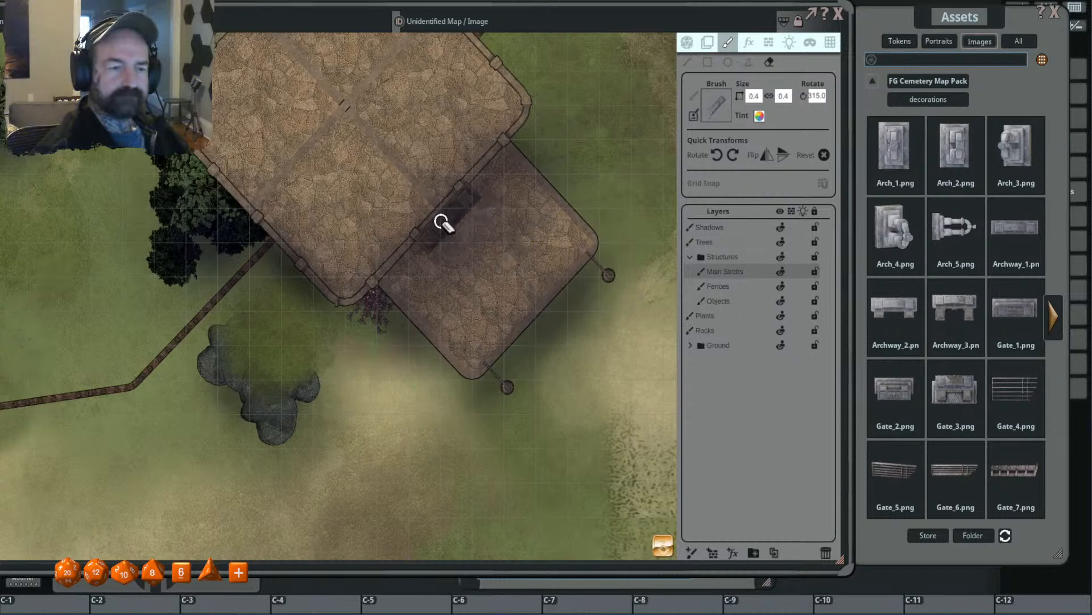
{"action": "left_click", "coordinate": [448, 217]}
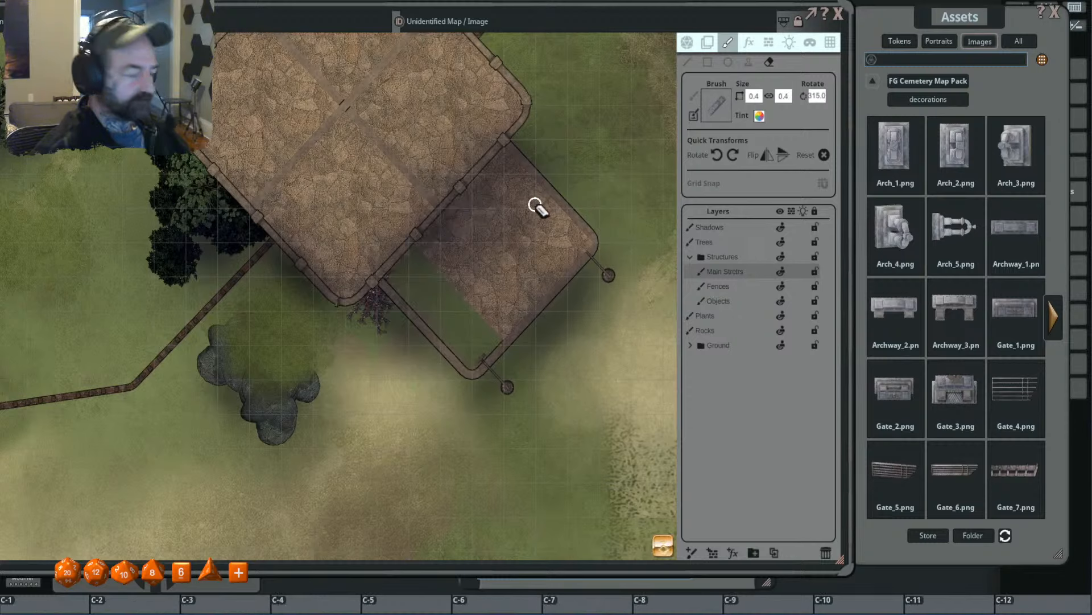
{"action": "key", "text": "ctrl+z"}
{"action": "left_click", "coordinate": [450, 217]}
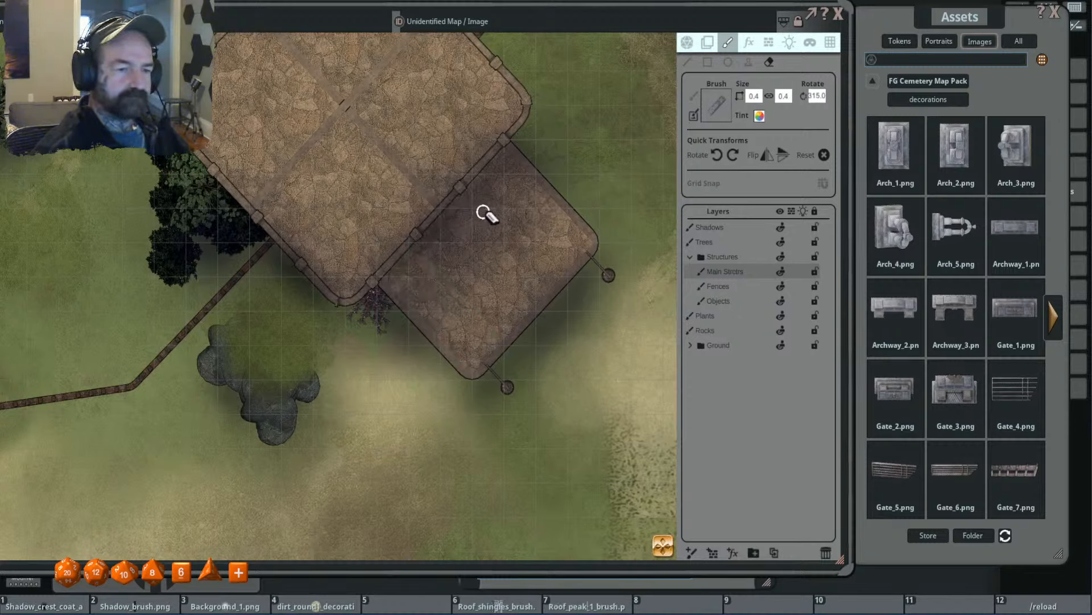
- Stamp Archway_2.png, sized 3.8 by 1.5 and rotated to 315, on the Objects layer at the annex's southeast edge
{"action": "left_click", "coordinate": [743, 299]}
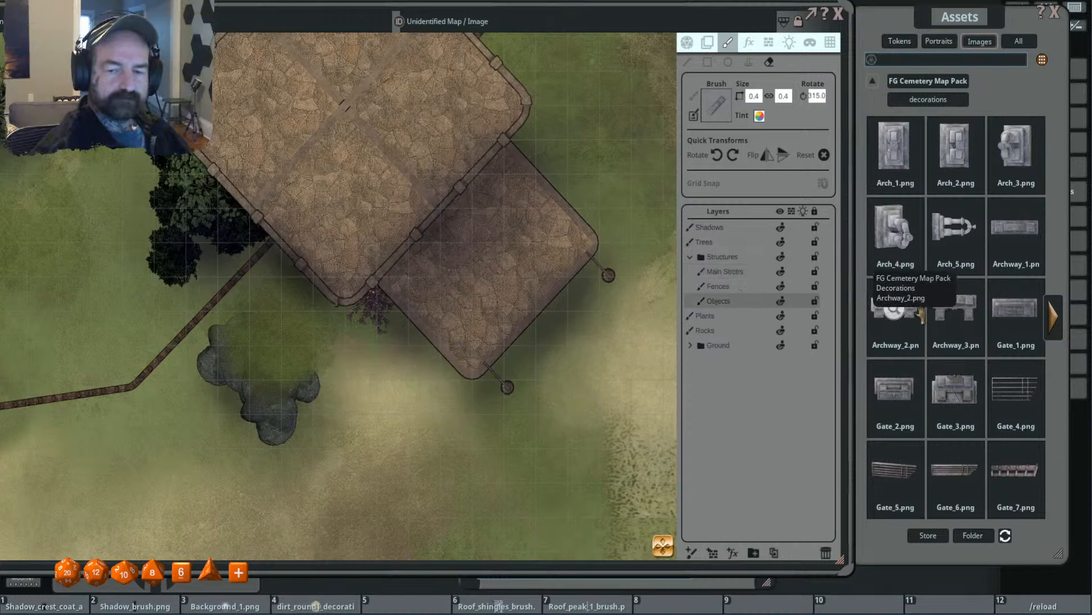
{"action": "left_click_drag", "start_coordinate": [901, 316], "coordinate": [717, 104]}
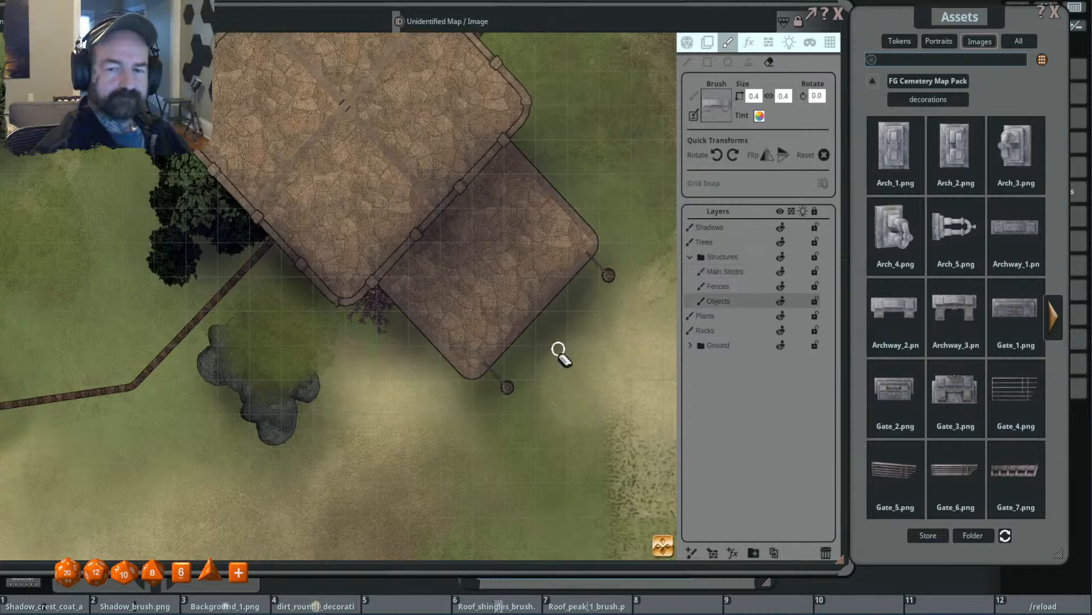
{"action": "scroll", "coordinate": [558, 349], "scroll_direction": "down", "scroll_amount": 2}
{"action": "left_click", "coordinate": [748, 62]}
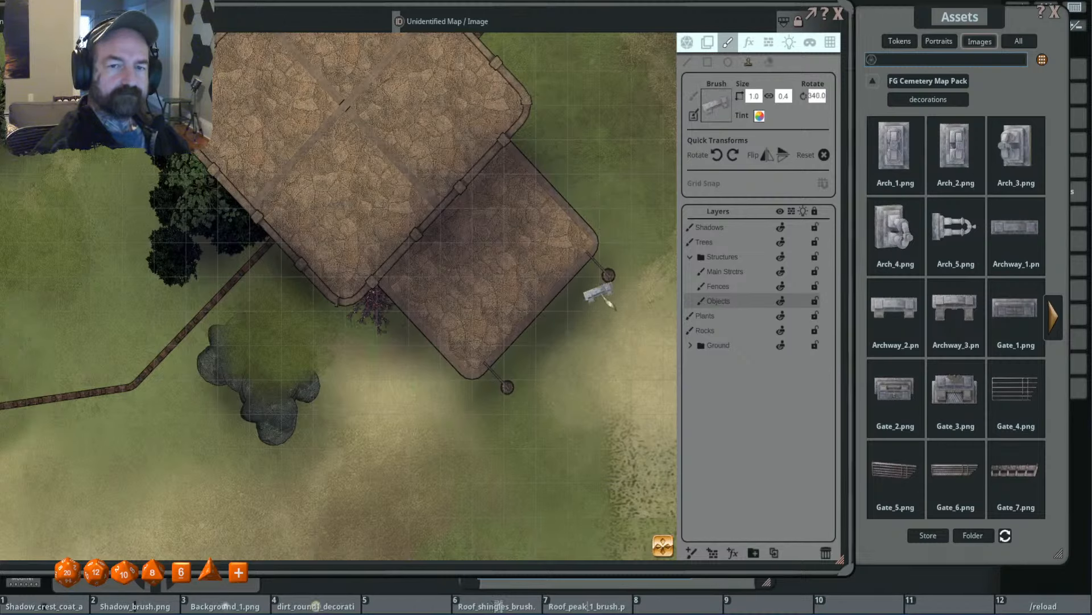
{"action": "scroll", "coordinate": [551, 314], "scroll_direction": "down", "scroll_amount": 5}
{"action": "scroll", "coordinate": [541, 325], "scroll_direction": "up", "scroll_amount": 5}
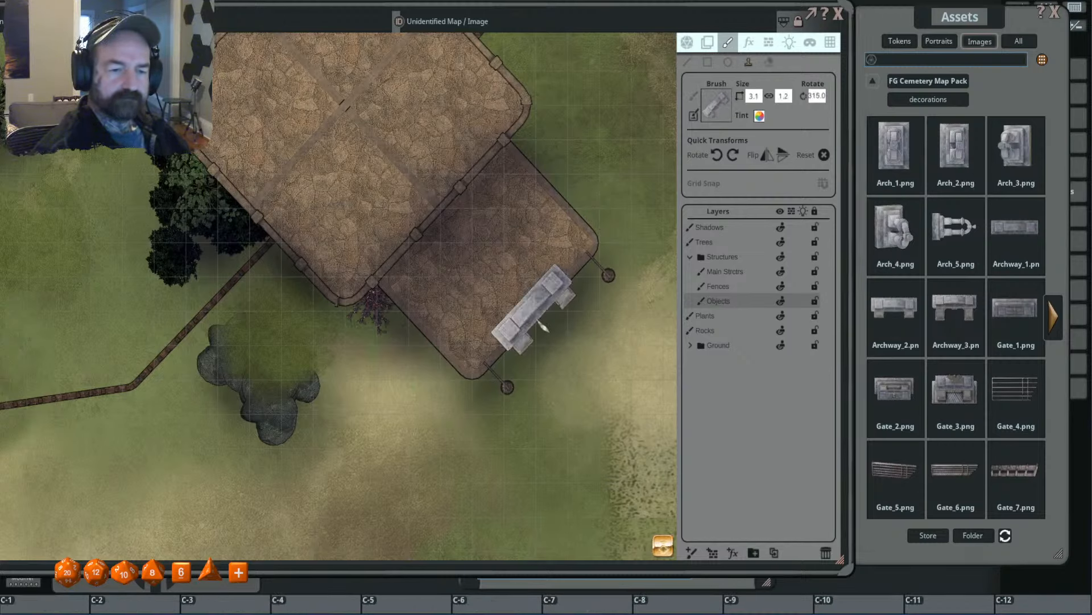
{"action": "scroll", "coordinate": [543, 326], "scroll_direction": "up", "scroll_amount": 2}
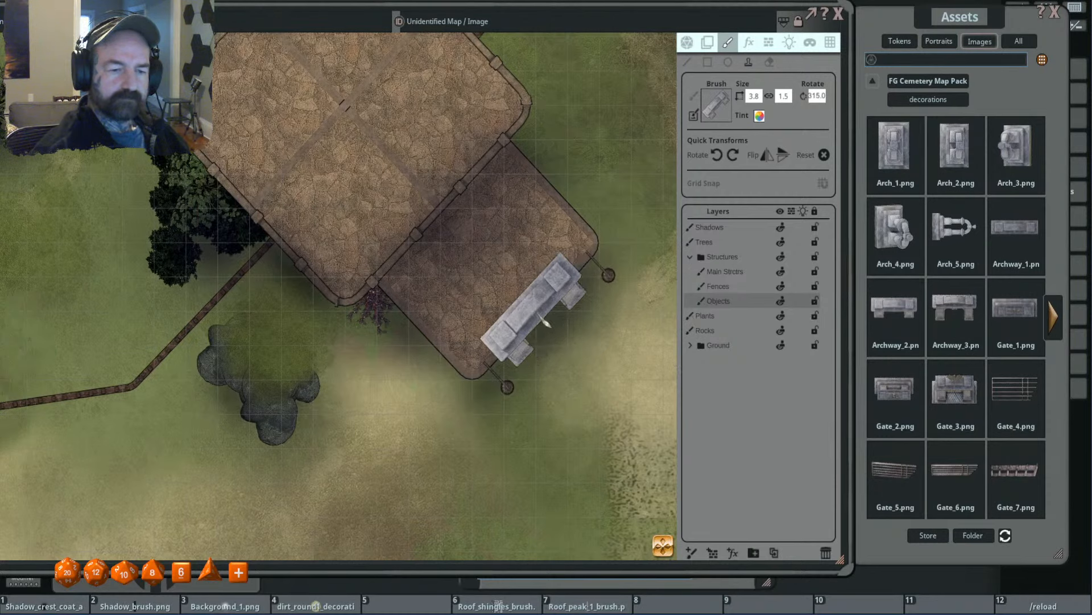
{"action": "left_click", "coordinate": [545, 320]}
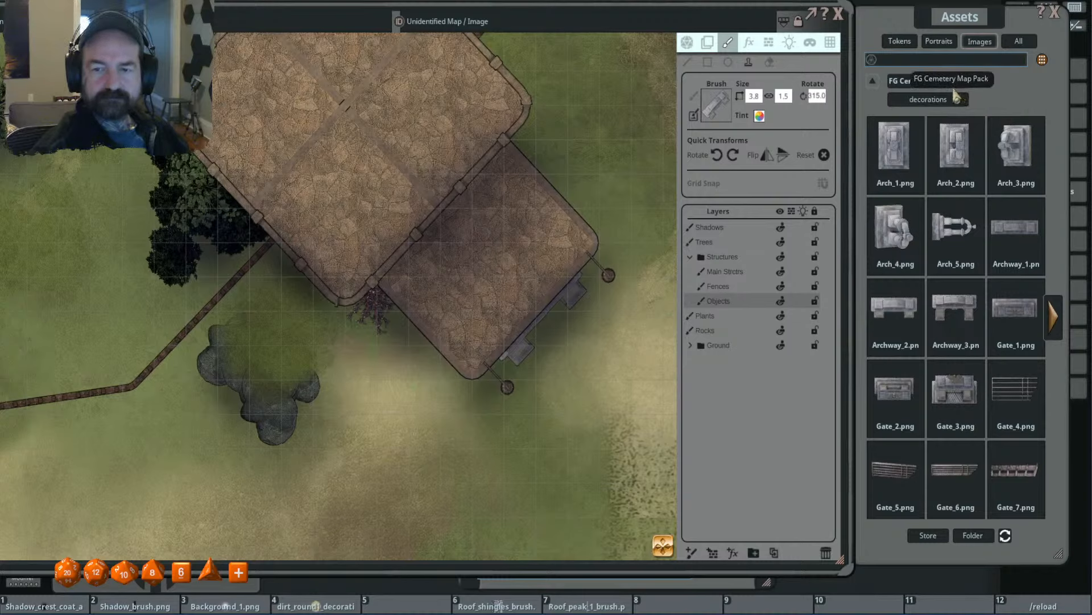
- Try an Arch_1.png brush, sized 1.6 by 2.4 and rotated to 45, over the annex floor
{"action": "left_click", "coordinate": [894, 146]}
{"action": "key", "text": "ctrl"}
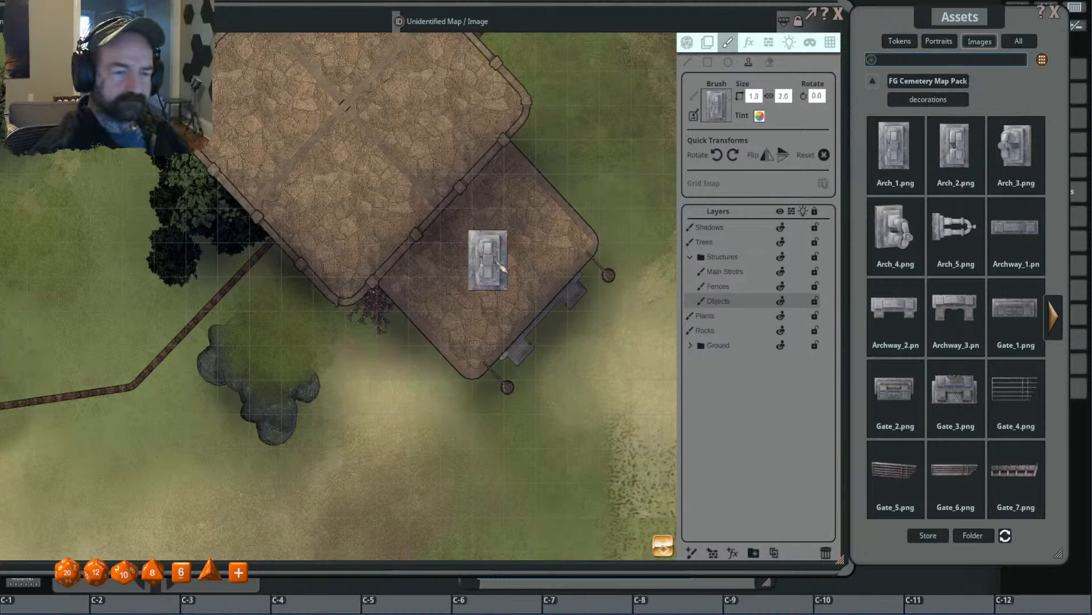
{"action": "scroll", "coordinate": [499, 266], "scroll_direction": "up", "scroll_amount": 2}
{"action": "scroll", "coordinate": [499, 262], "scroll_direction": "up", "scroll_amount": 3}
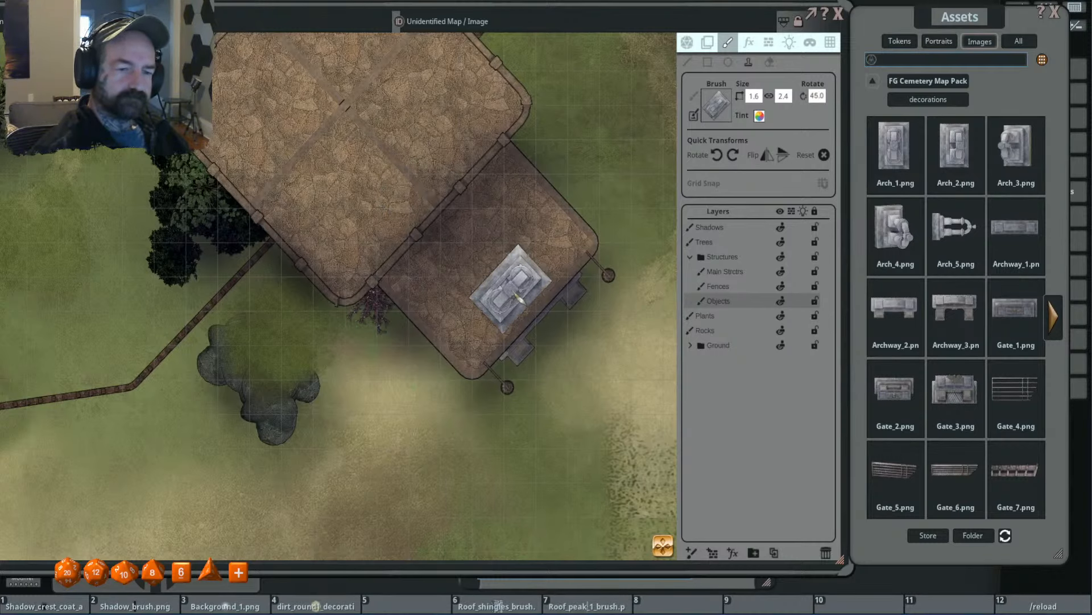
{"action": "scroll", "coordinate": [563, 259], "scroll_direction": "down", "scroll_amount": 2}
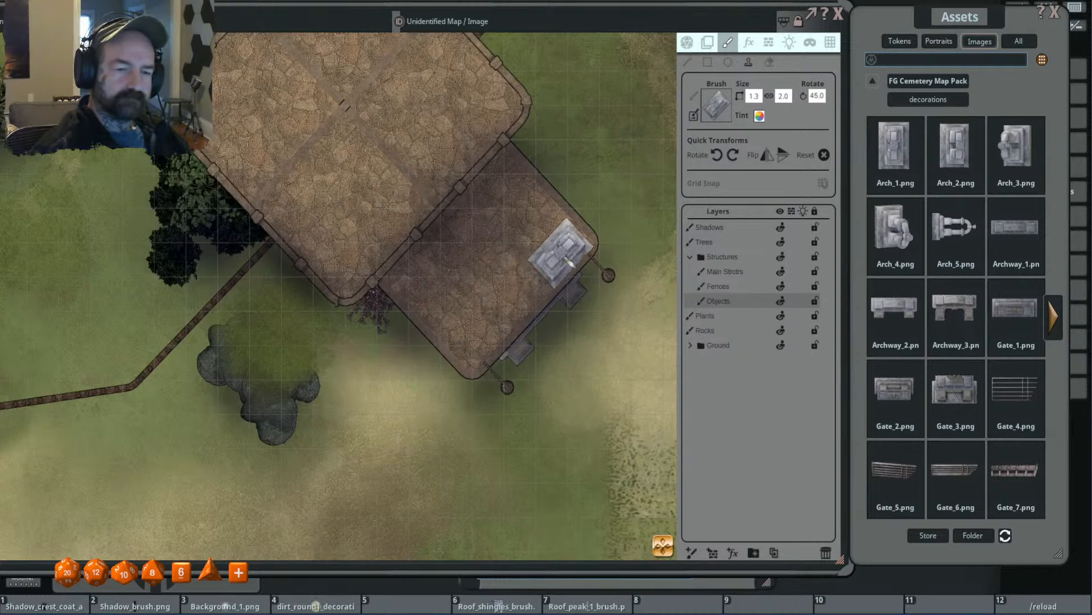
{"action": "scroll", "coordinate": [490, 251], "scroll_direction": "up", "scroll_amount": 2}
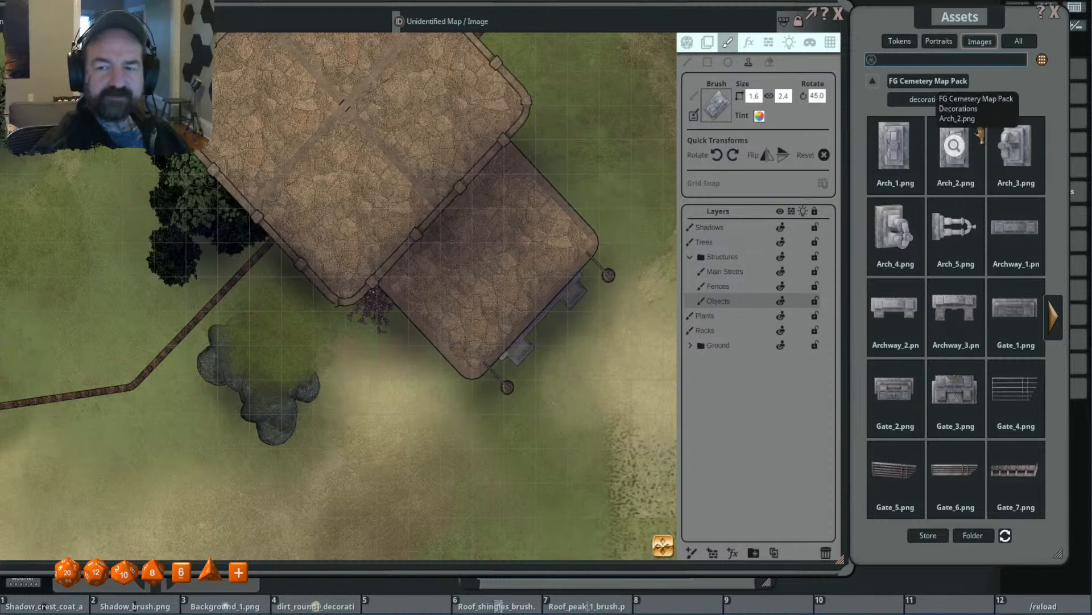
- Load Arch_2.png as the brush, scale it to 2.5 by 3.8 and rotate it to 225
{"action": "left_click_drag", "start_coordinate": [719, 118], "coordinate": [718, 114]}
{"action": "scroll", "coordinate": [490, 262], "scroll_direction": "up", "scroll_amount": 9}
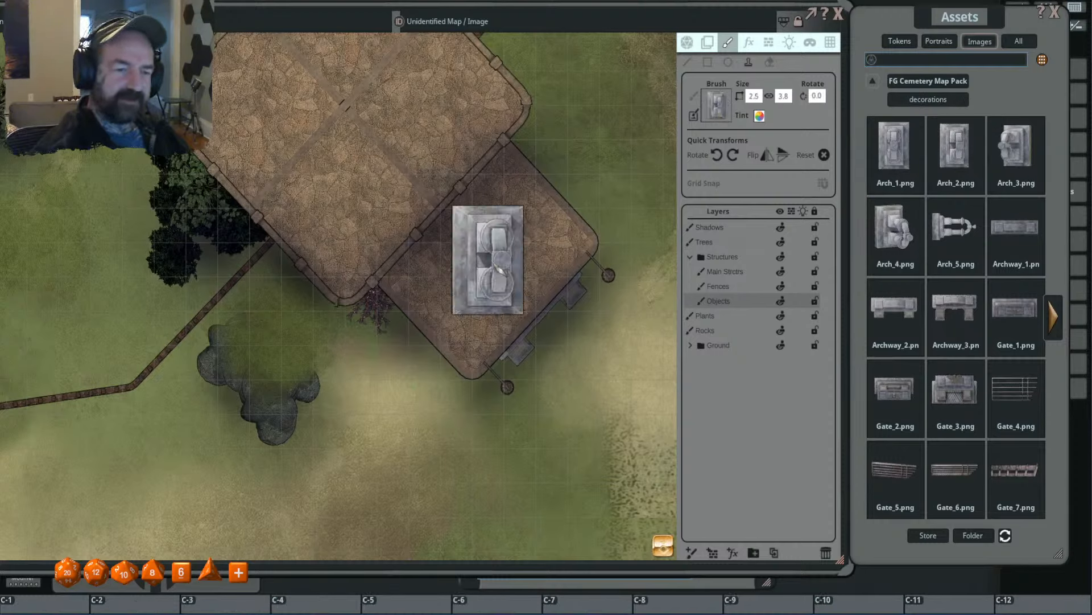
{"action": "scroll", "coordinate": [491, 262], "scroll_direction": "down", "scroll_amount": 2}
{"action": "scroll", "coordinate": [498, 267], "scroll_direction": "down", "scroll_amount": 20}
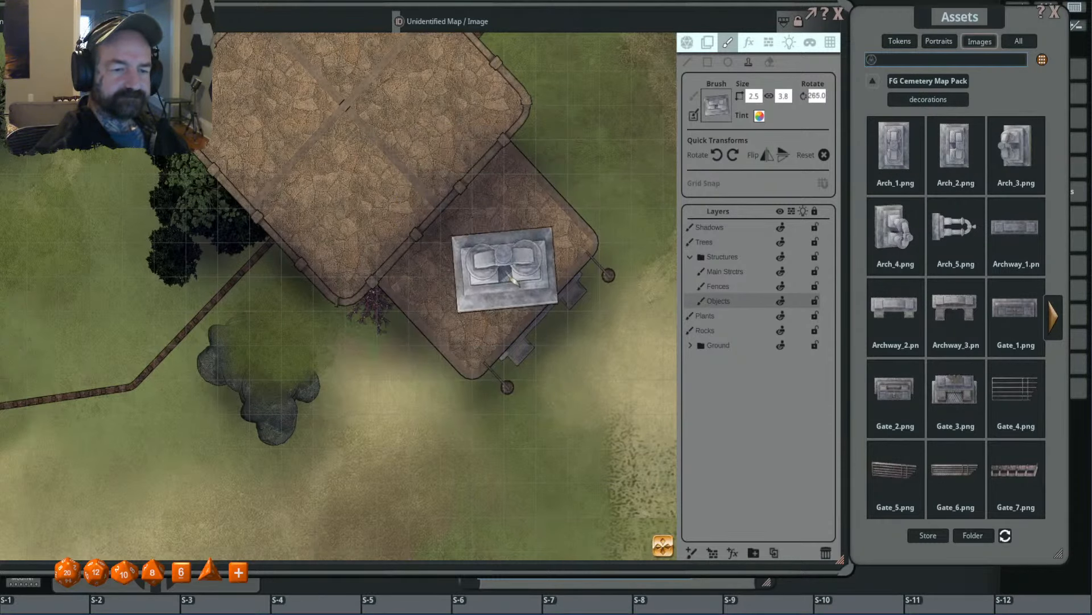
{"action": "scroll", "coordinate": [515, 278], "scroll_direction": "up", "scroll_amount": 5}
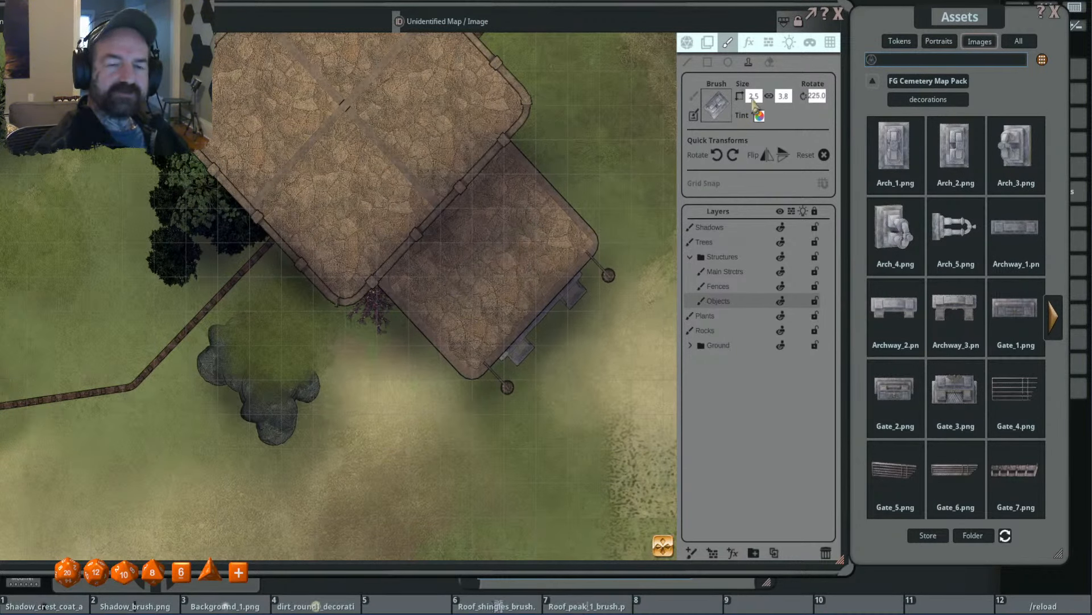
- Set the Arch_2.png brush size to 2.0 by 4.0 with the proportions unlinked
{"action": "left_click", "coordinate": [757, 98]}
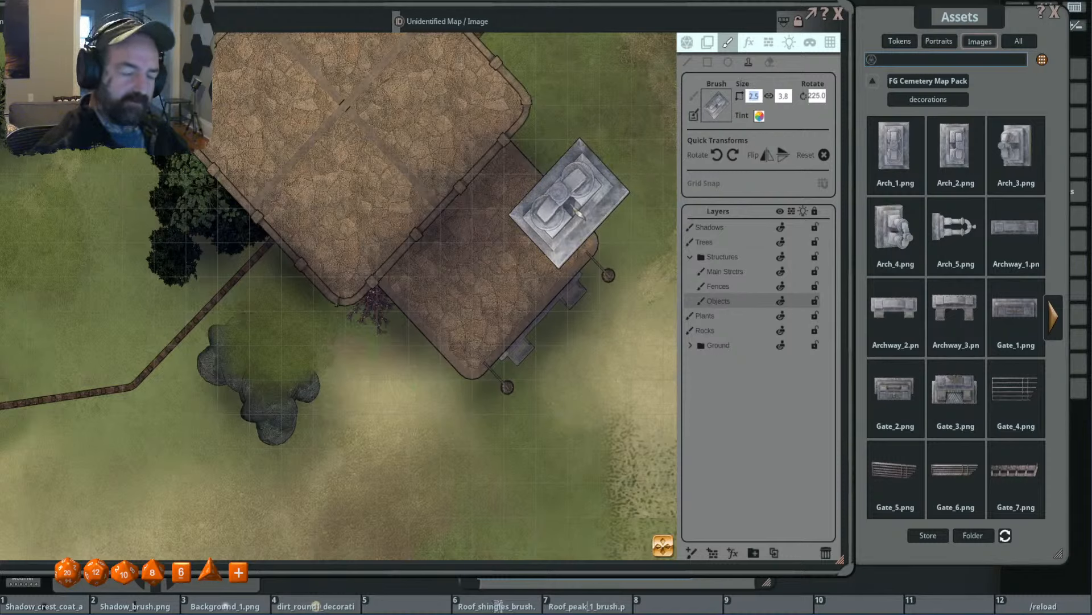
{"action": "type", "text": "2"}
{"action": "key", "text": "Return"}
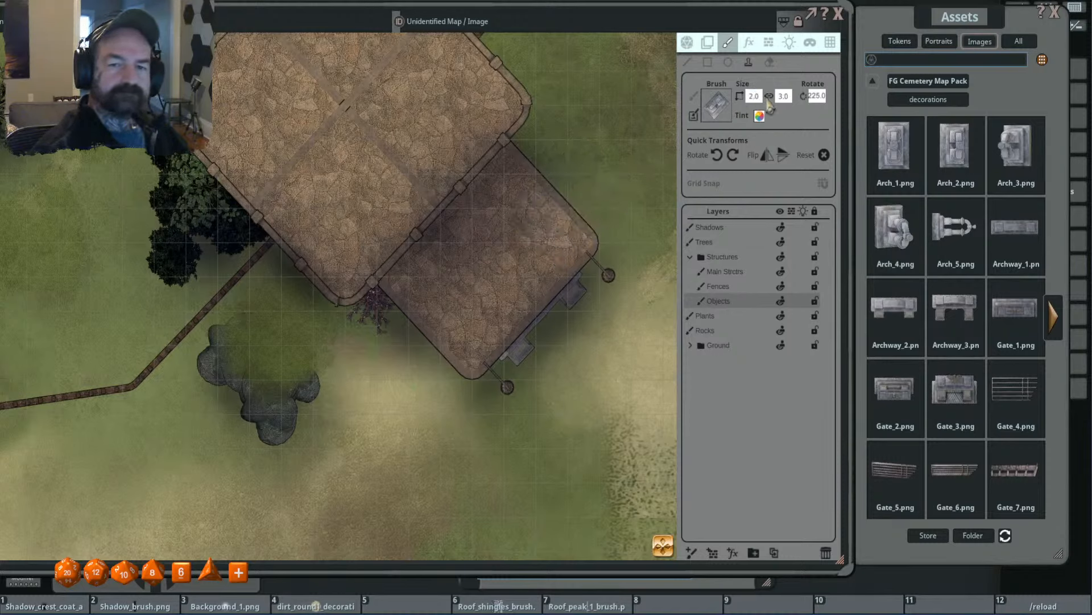
{"action": "type", "text": "4"}
{"action": "key", "text": "Return"}
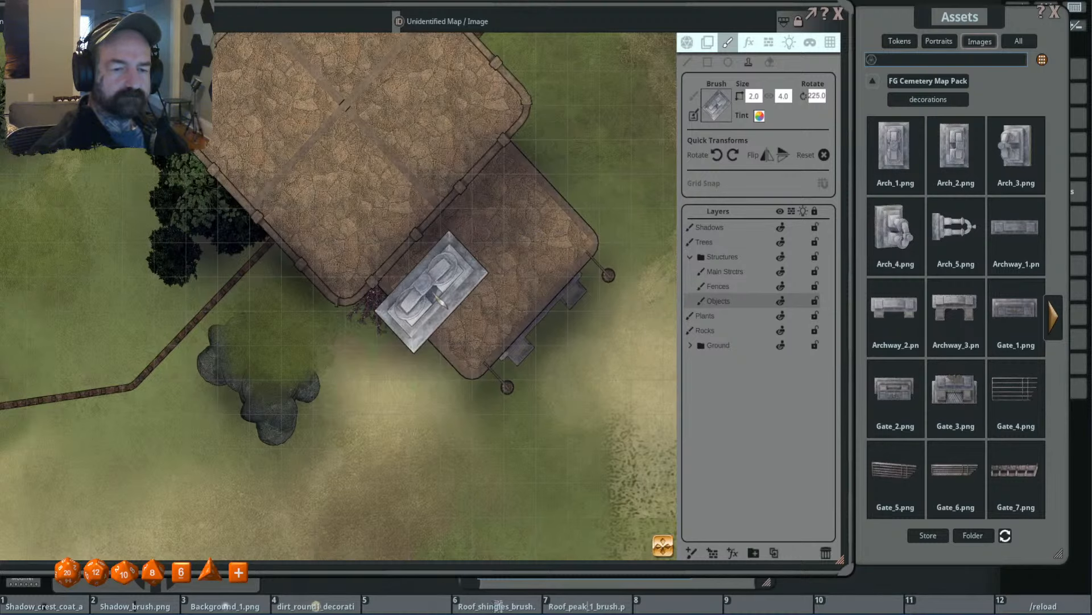
{"action": "key", "text": "ctrl"}
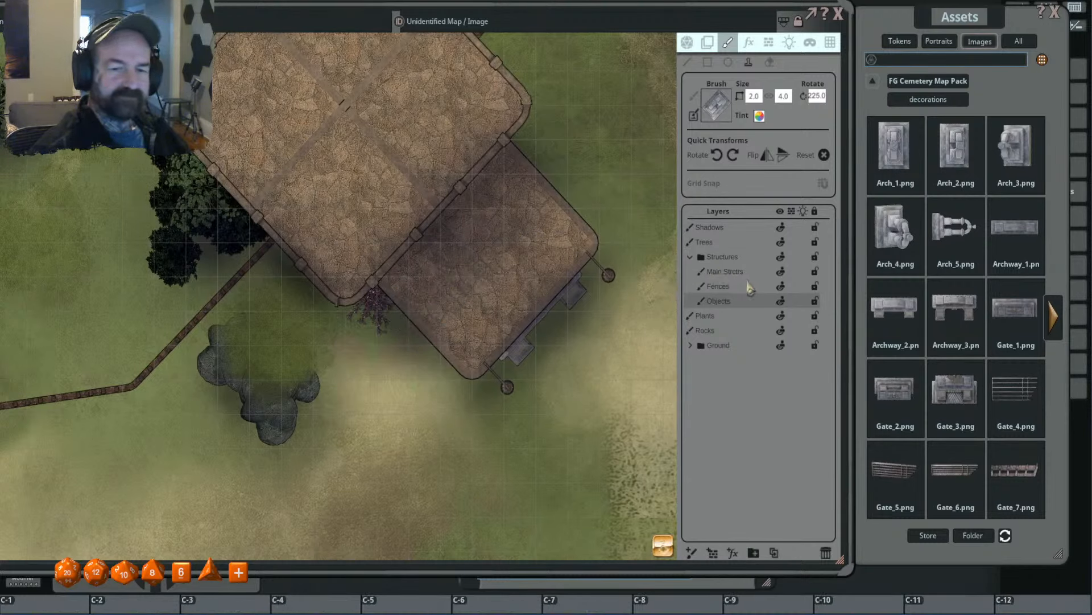
- Stamp the Arch_2.png brush on the main structures layer along the annex's southeast edge and check how it looks
{"action": "left_click", "coordinate": [732, 272]}
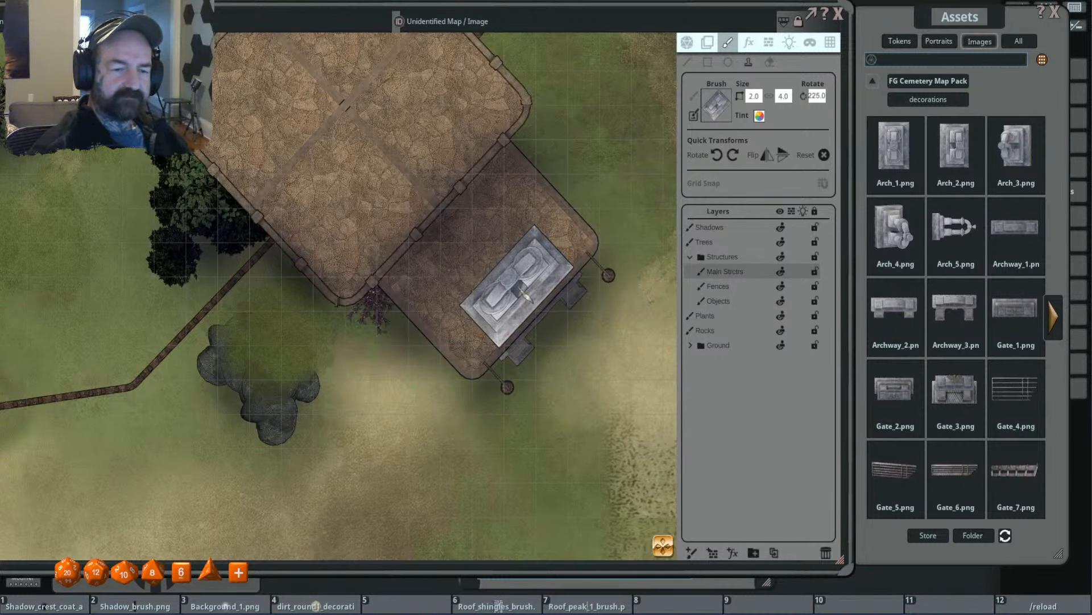
{"action": "scroll", "coordinate": [603, 313], "scroll_direction": "down", "scroll_amount": 5}
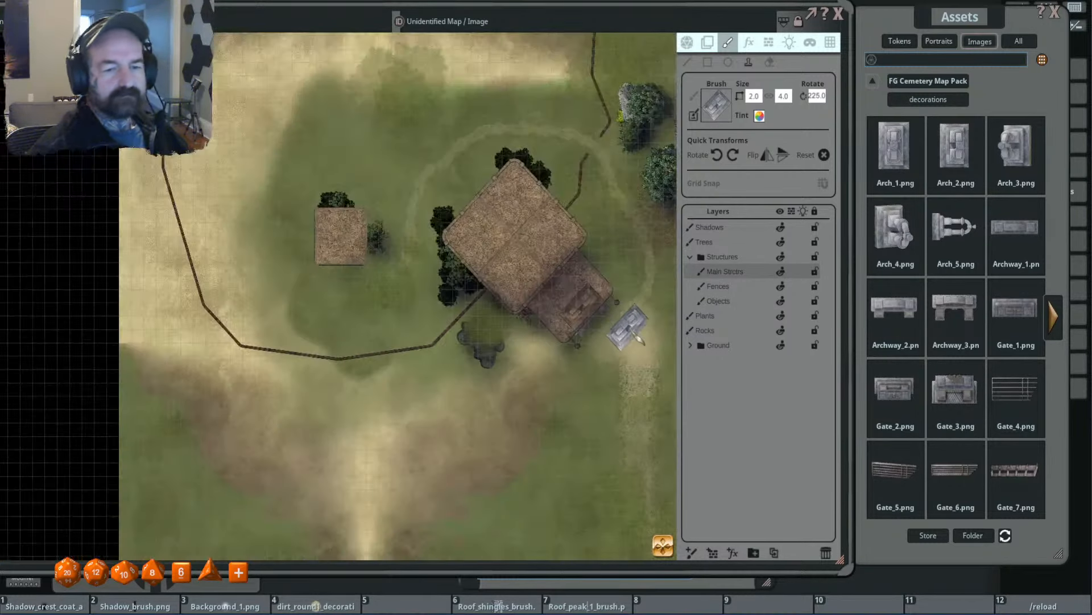
{"action": "scroll", "coordinate": [594, 321], "scroll_direction": "up", "scroll_amount": 5}
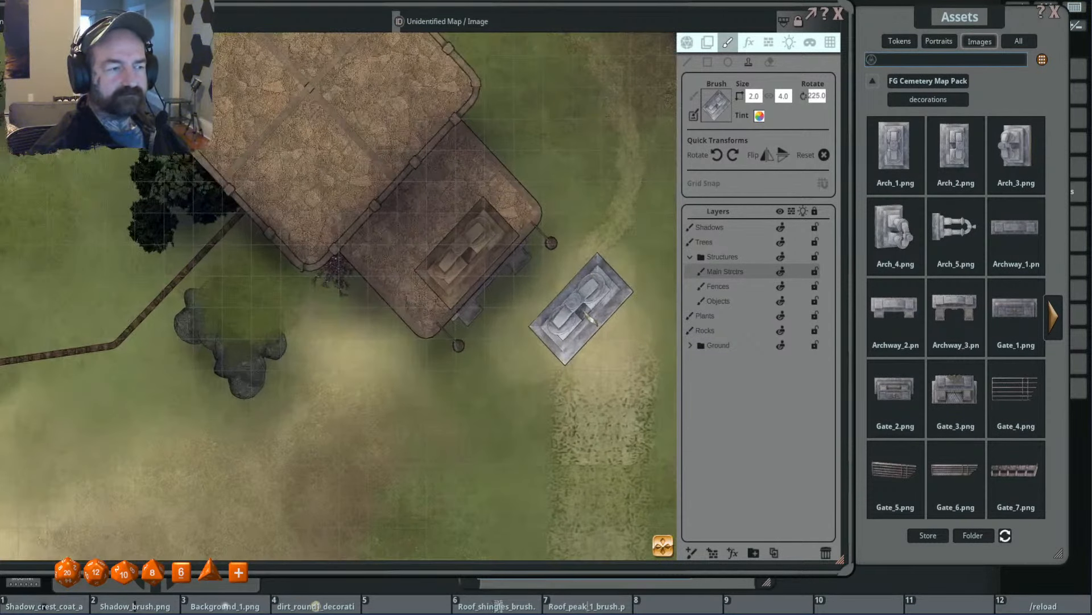
{"action": "scroll", "coordinate": [592, 320], "scroll_direction": "up", "scroll_amount": 4}
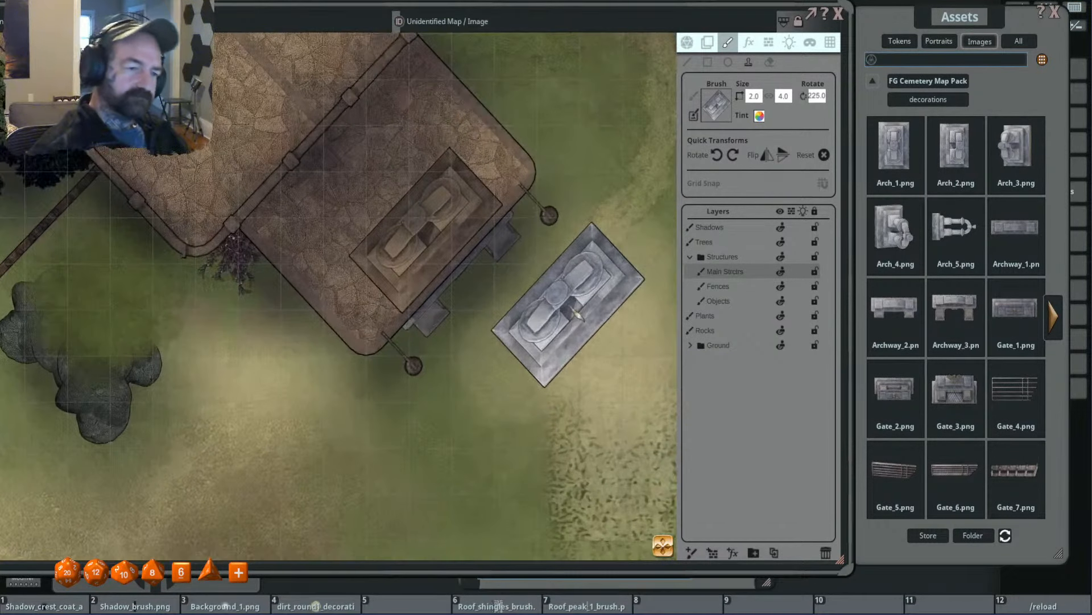
{"action": "scroll", "coordinate": [576, 312], "scroll_direction": "down", "scroll_amount": 4}
{"action": "scroll", "coordinate": [578, 307], "scroll_direction": "up", "scroll_amount": 3}
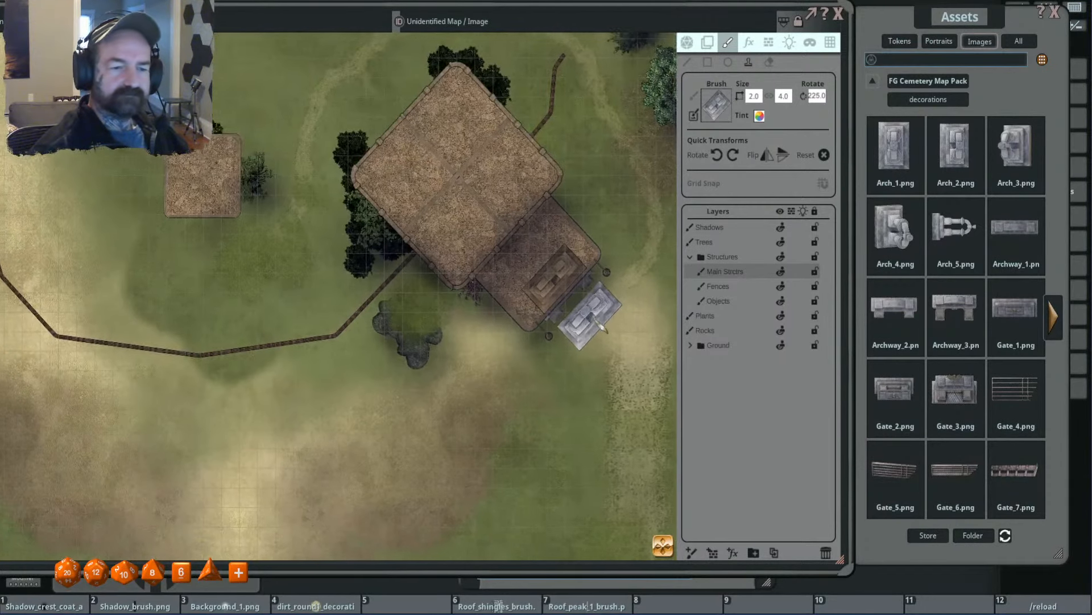
{"action": "scroll", "coordinate": [580, 312], "scroll_direction": "up", "scroll_amount": 1}
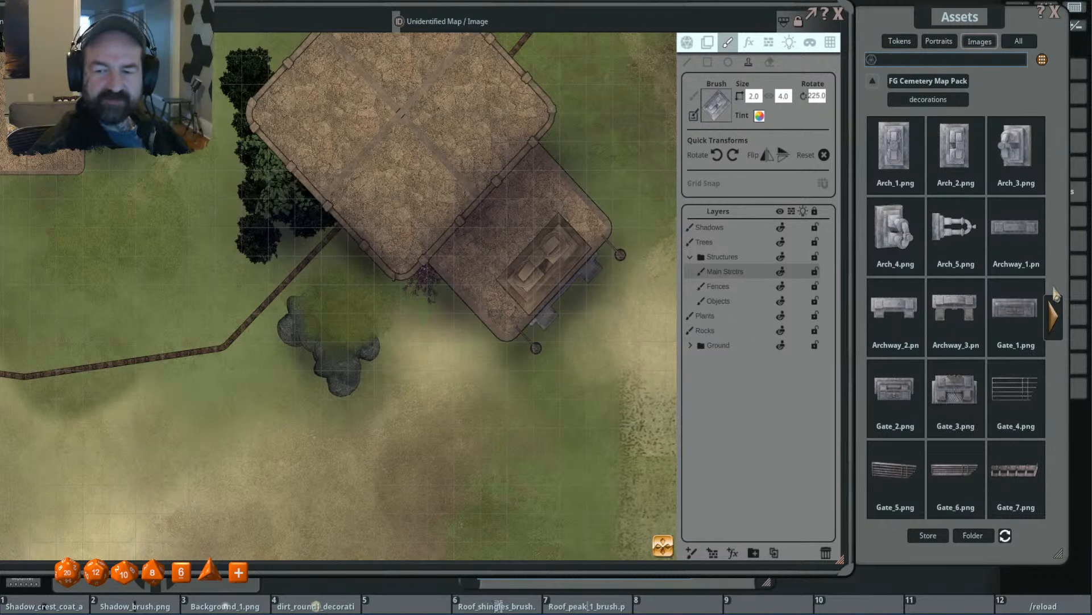
- Try fitting Gates_2.png, rotated to 310 and sized 2.4 by 0.6 and 2.0 by 0.5, in the fence gap northeast of the temple
{"action": "left_click", "coordinate": [1053, 317]}
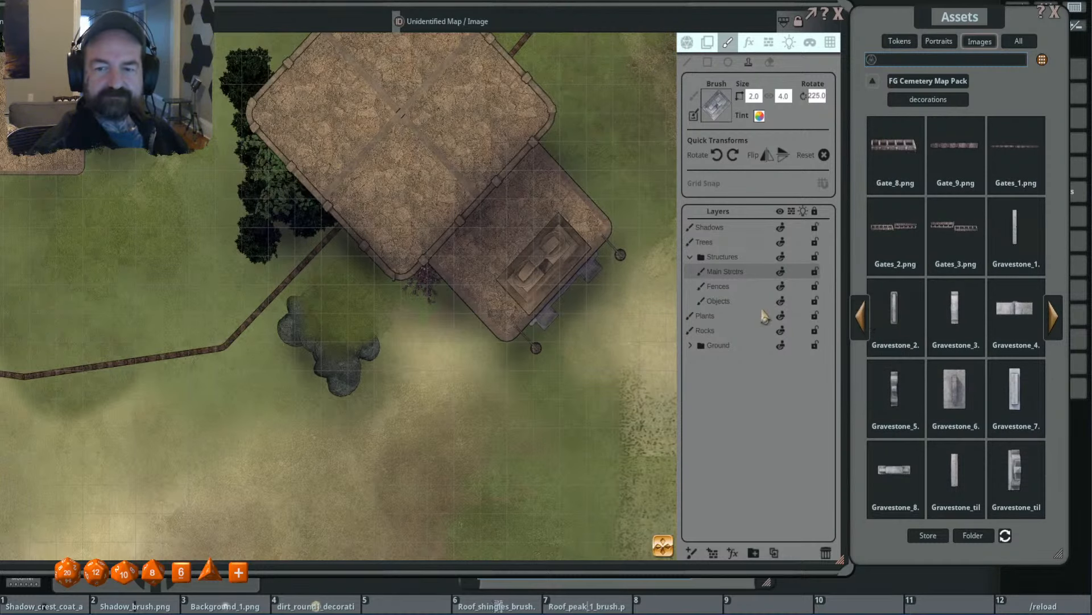
{"action": "left_click", "coordinate": [895, 228]}
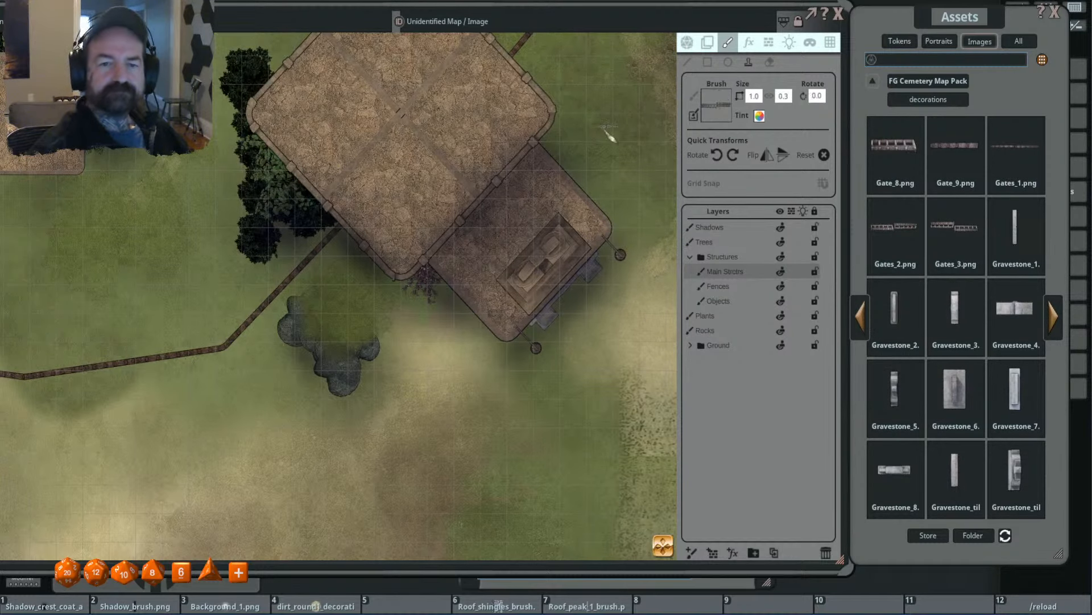
{"action": "left_click_drag", "start_coordinate": [583, 107], "coordinate": [409, 292]}
{"action": "scroll", "coordinate": [412, 108], "scroll_direction": "down", "scroll_amount": 1}
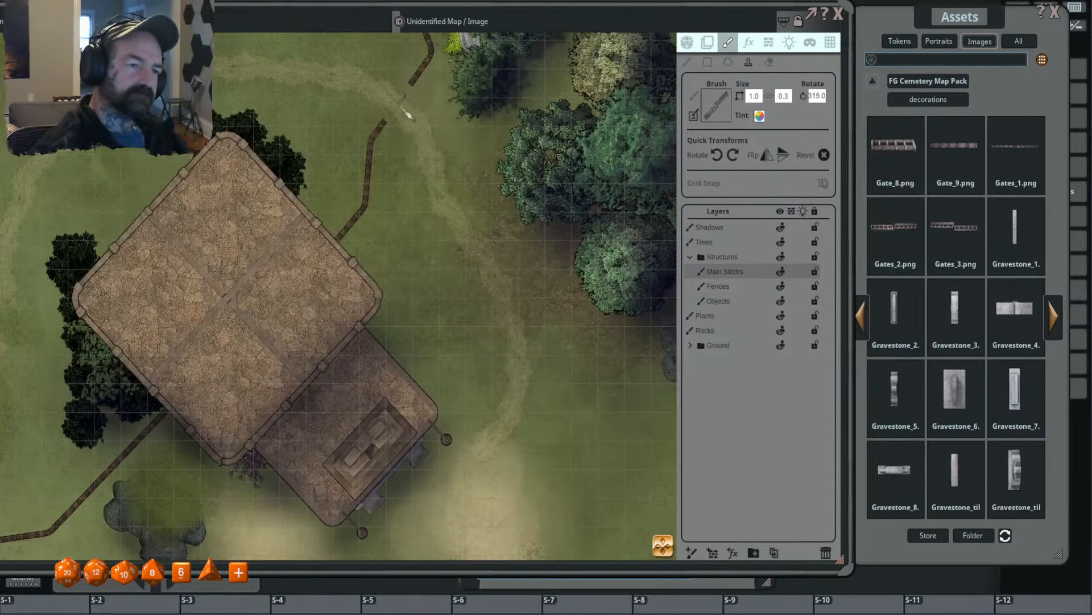
{"action": "scroll", "coordinate": [409, 113], "scroll_direction": "down", "scroll_amount": 2}
{"action": "scroll", "coordinate": [408, 117], "scroll_direction": "up", "scroll_amount": 1}
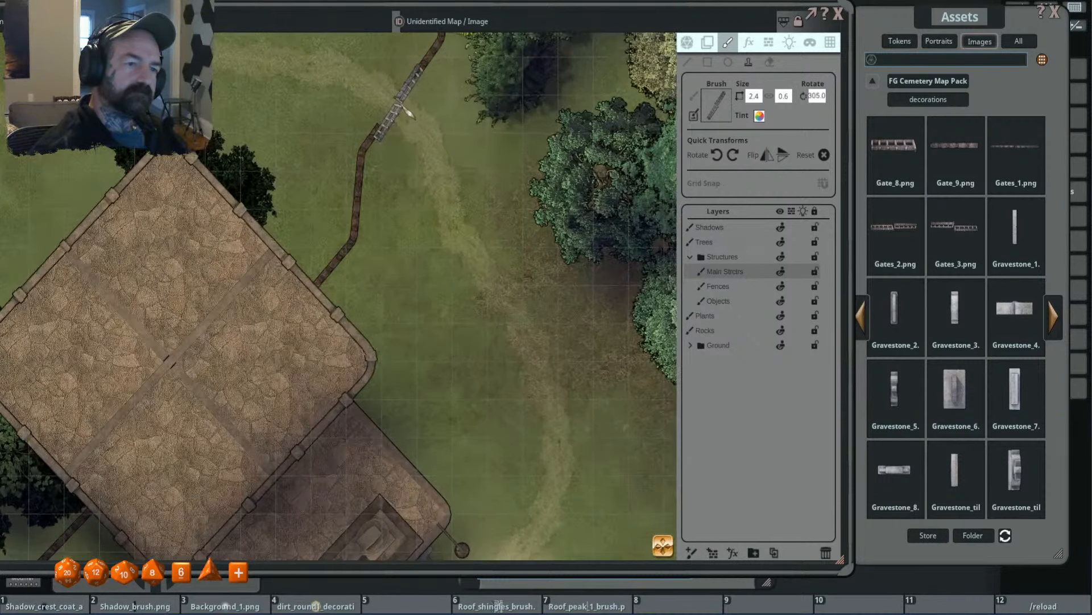
{"action": "scroll", "coordinate": [408, 117], "scroll_direction": "up", "scroll_amount": 2}
{"action": "scroll", "coordinate": [408, 117], "scroll_direction": "up", "scroll_amount": 1}
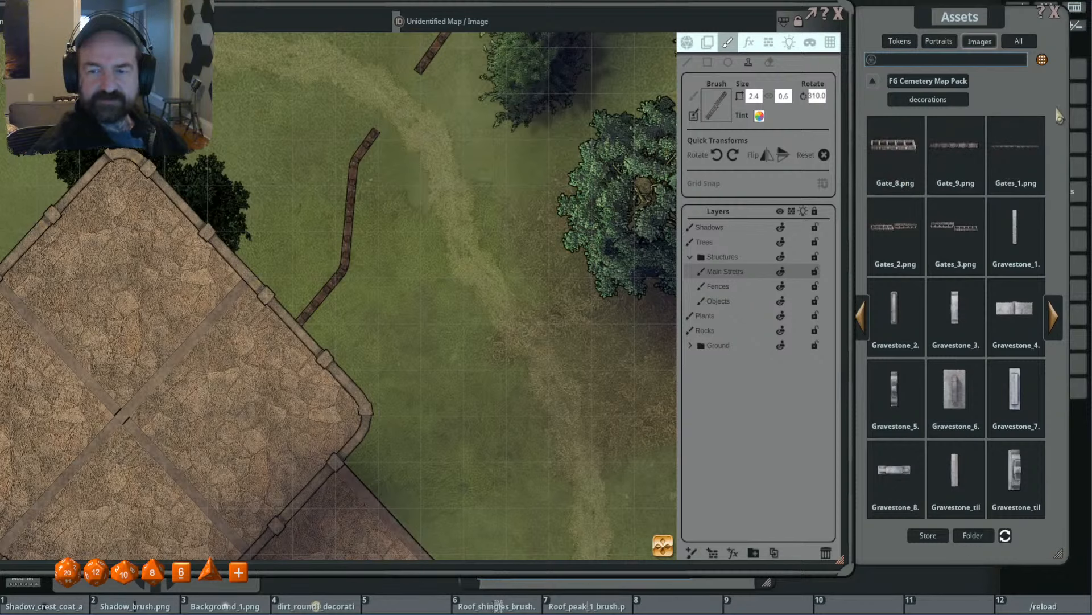
{"action": "left_click", "coordinate": [861, 338]}
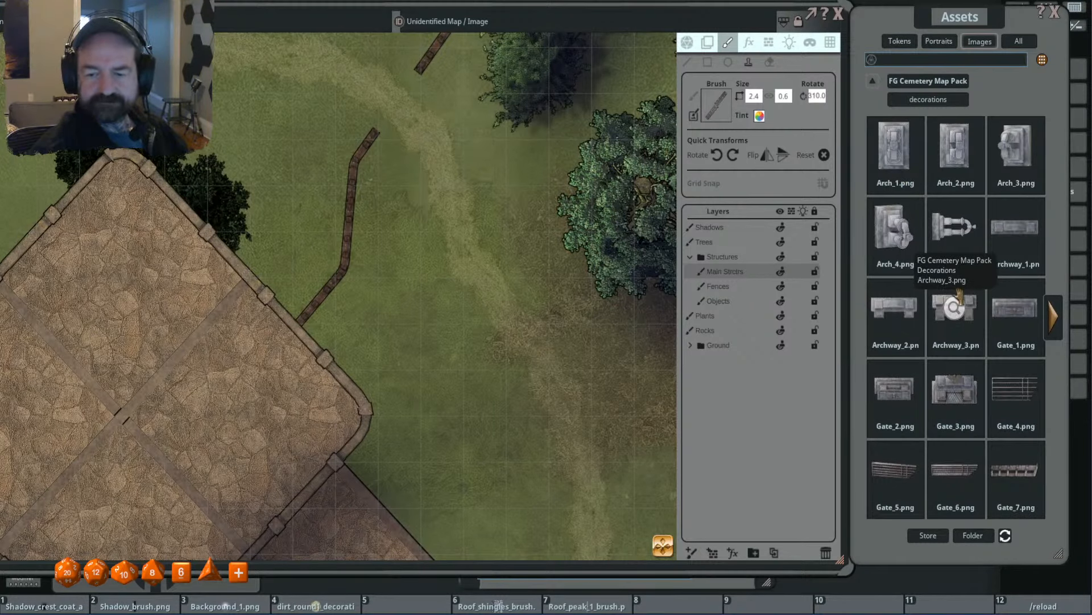
{"action": "left_click", "coordinate": [1053, 316]}
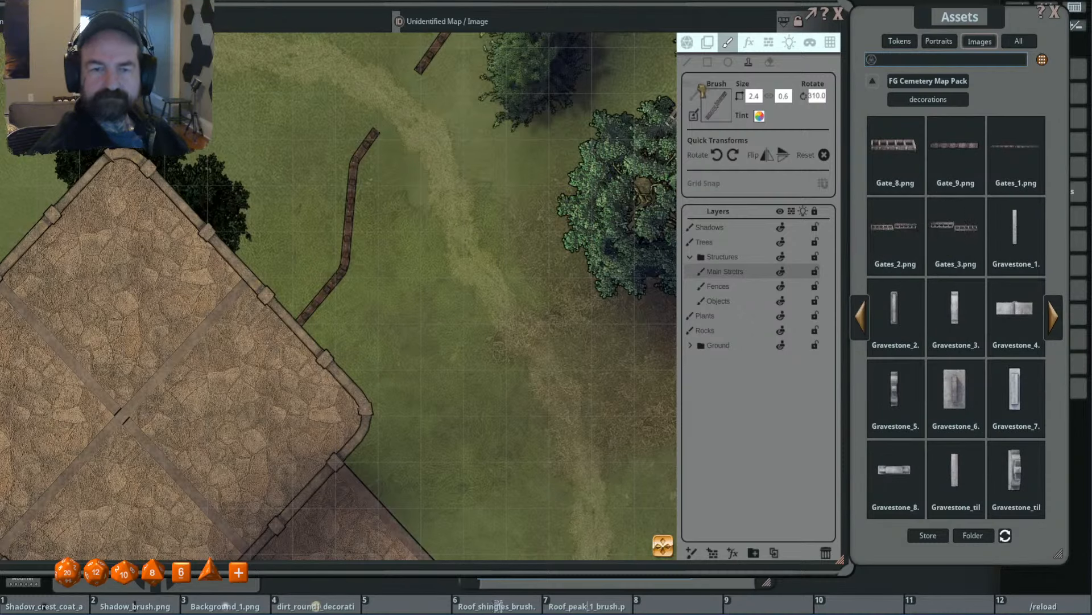
{"action": "scroll", "coordinate": [493, 171], "scroll_direction": "up", "scroll_amount": 2}
{"action": "scroll", "coordinate": [492, 170], "scroll_direction": "down", "scroll_amount": 5}
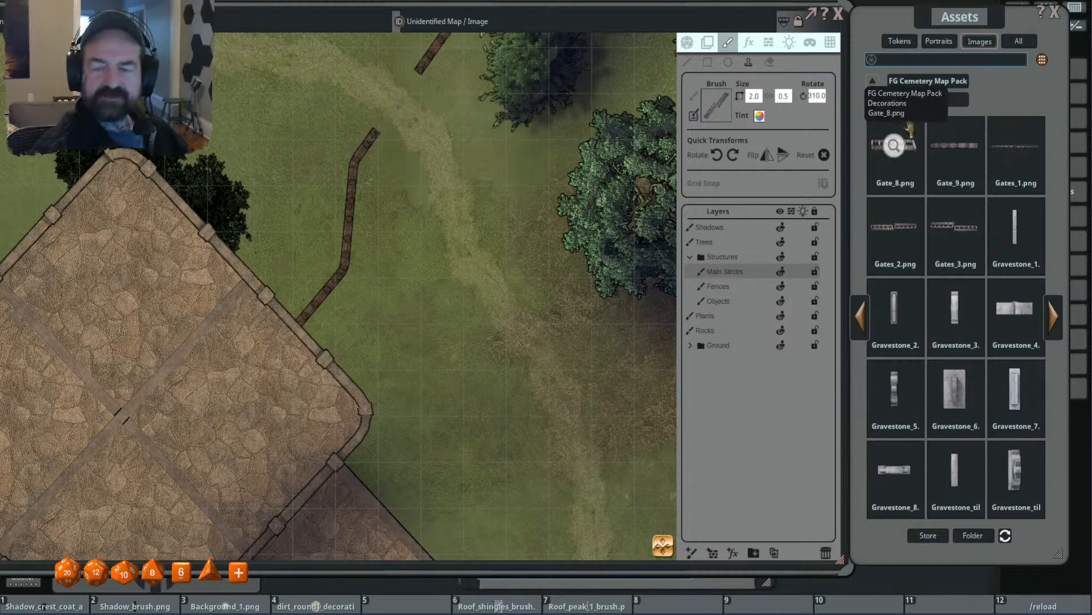
- Preview Gate_8.png and try fitting the slimmer Gate_9.png brush, sized 1.3 by 0.6, in the fence gap northeast of the temple
{"action": "left_click", "coordinate": [892, 142]}
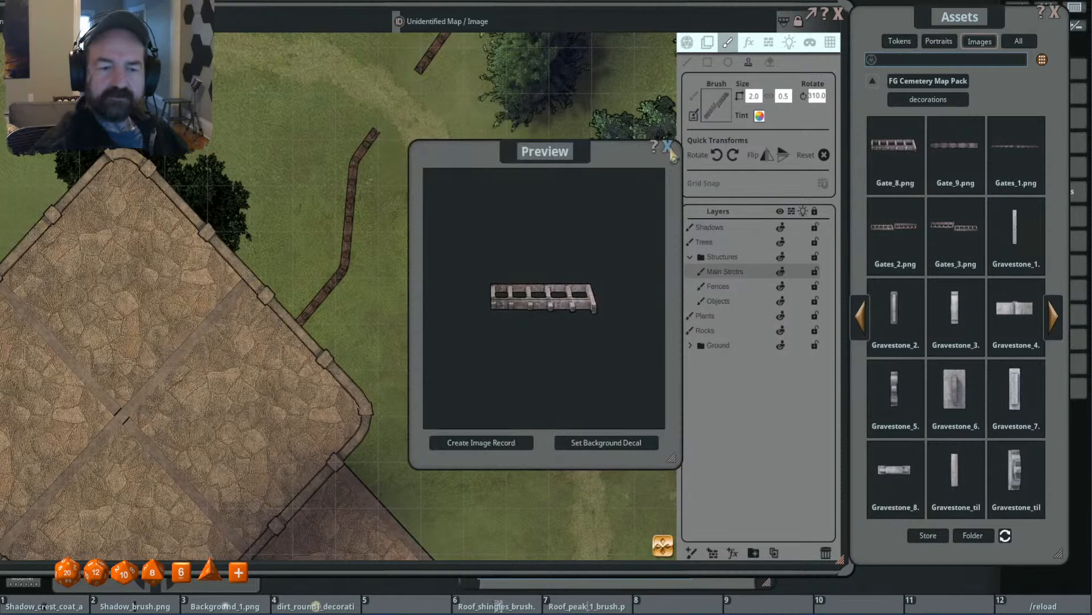
{"action": "left_click", "coordinate": [668, 146]}
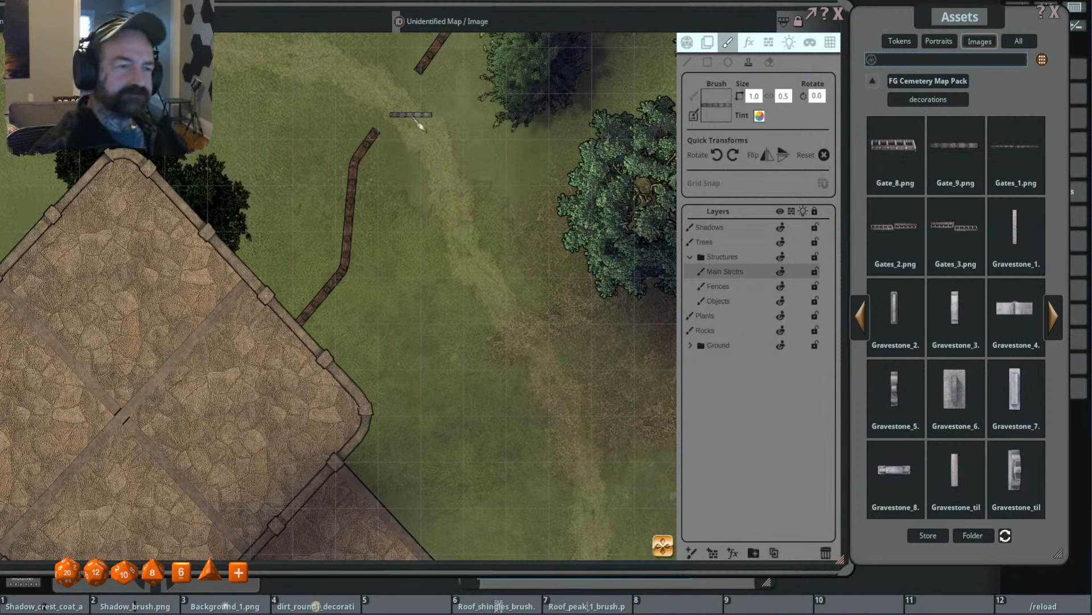
{"action": "scroll", "coordinate": [402, 131], "scroll_direction": "up", "scroll_amount": 3}
{"action": "scroll", "coordinate": [403, 132], "scroll_direction": "up", "scroll_amount": 2}
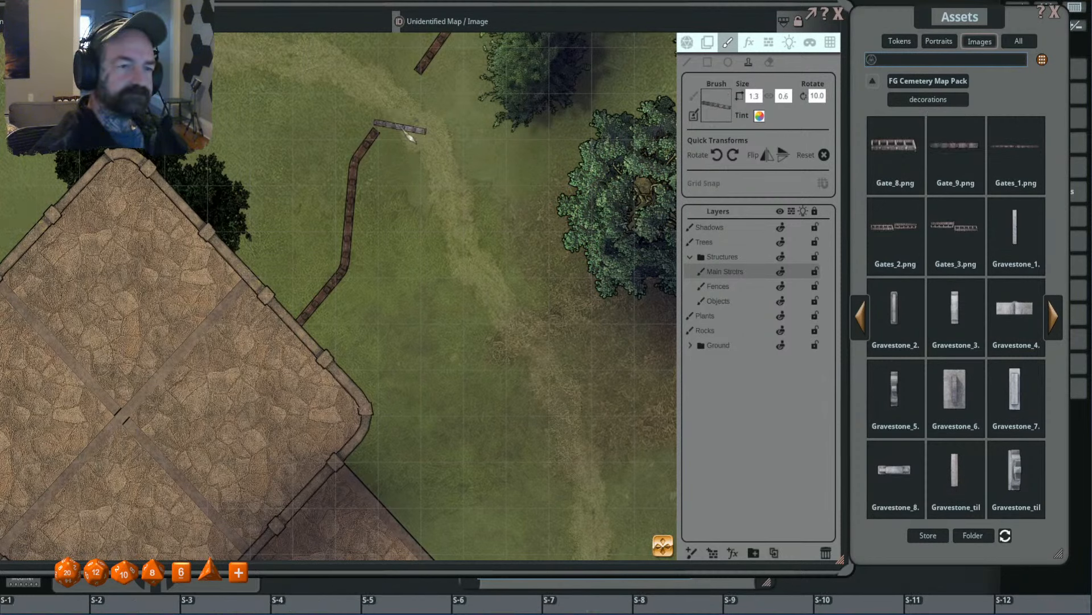
{"action": "key", "text": "shift"}
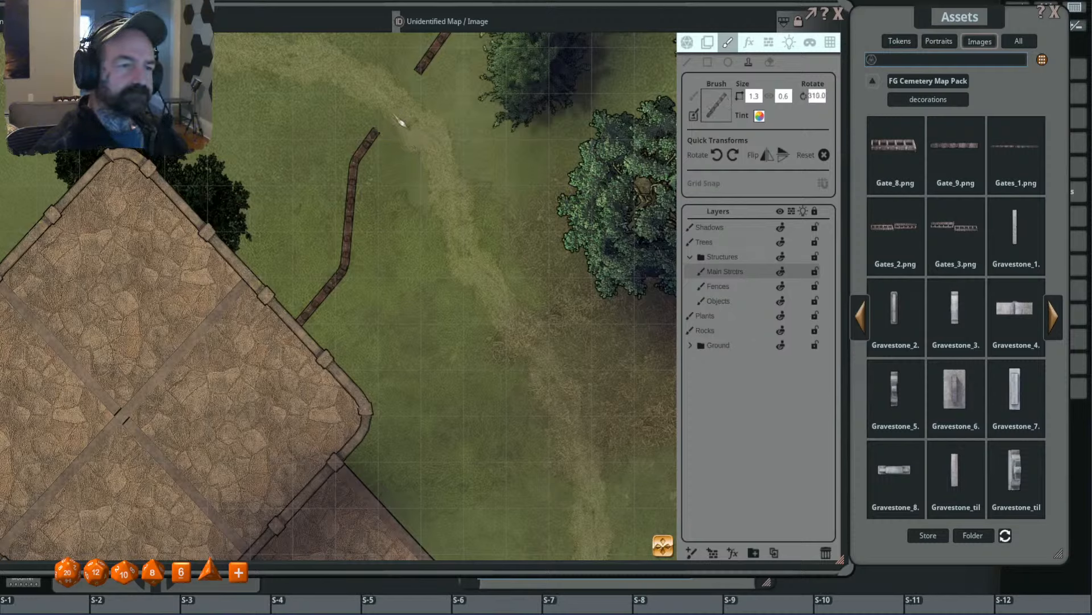
{"action": "scroll", "coordinate": [412, 140], "scroll_direction": "up", "scroll_amount": 1}
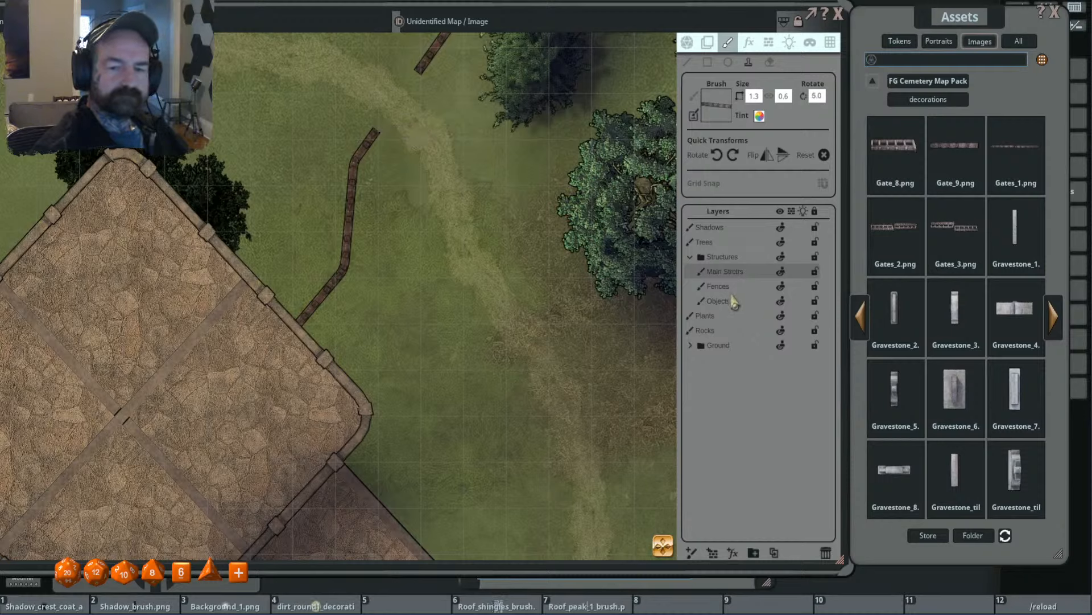
- Switch to the Fences layer and try the slim gate brush at the fence end with rotations of 350 and 310
{"action": "left_click", "coordinate": [734, 287]}
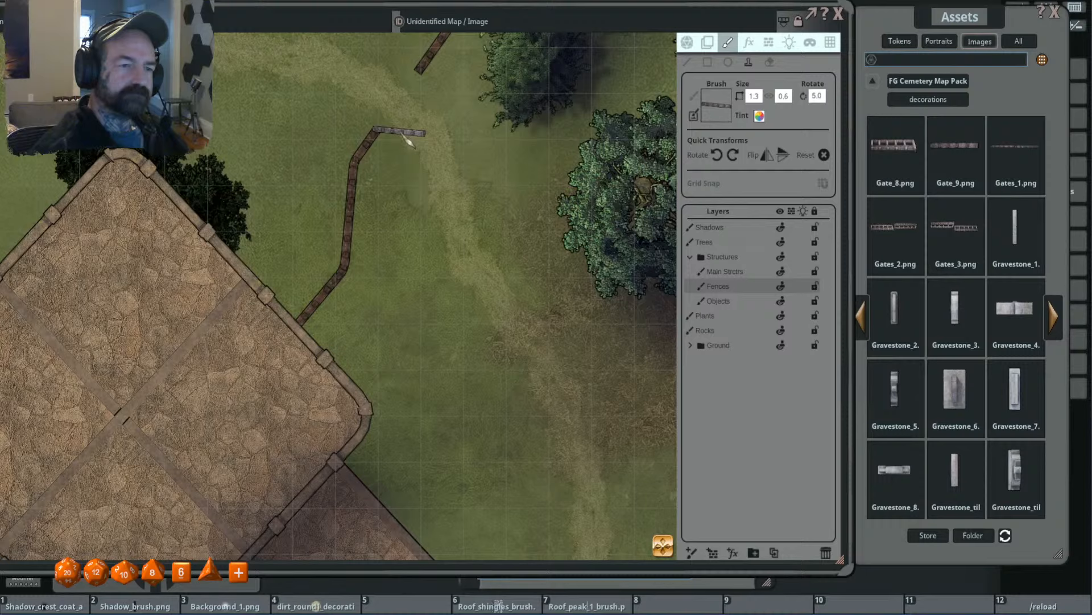
{"action": "scroll", "coordinate": [410, 121], "scroll_direction": "down", "scroll_amount": 3}
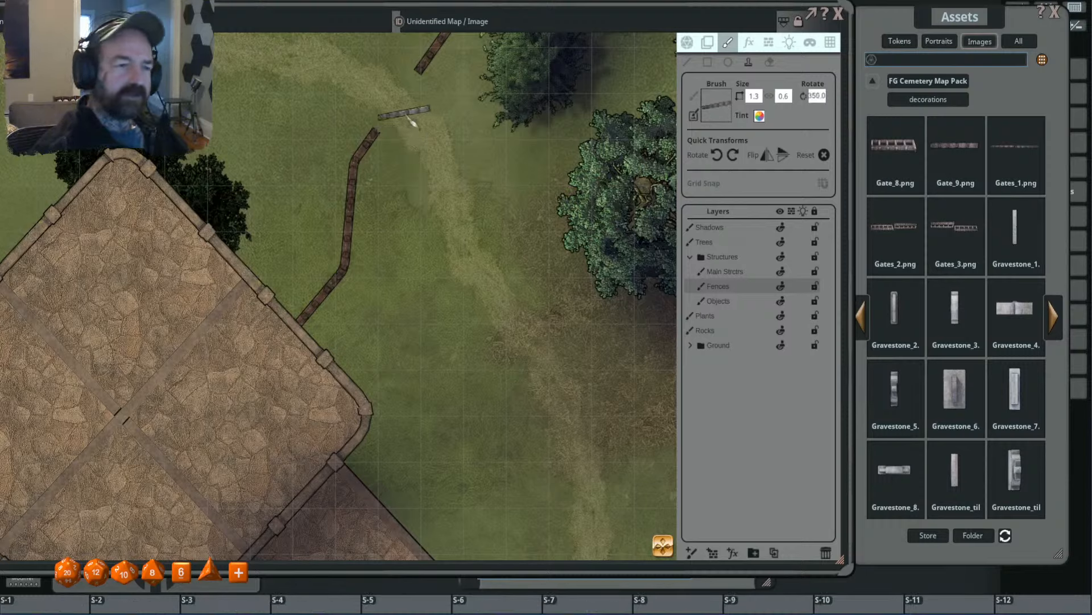
{"action": "scroll", "coordinate": [405, 119], "scroll_direction": "down", "scroll_amount": 1}
{"action": "scroll", "coordinate": [398, 125], "scroll_direction": "down", "scroll_amount": 3}
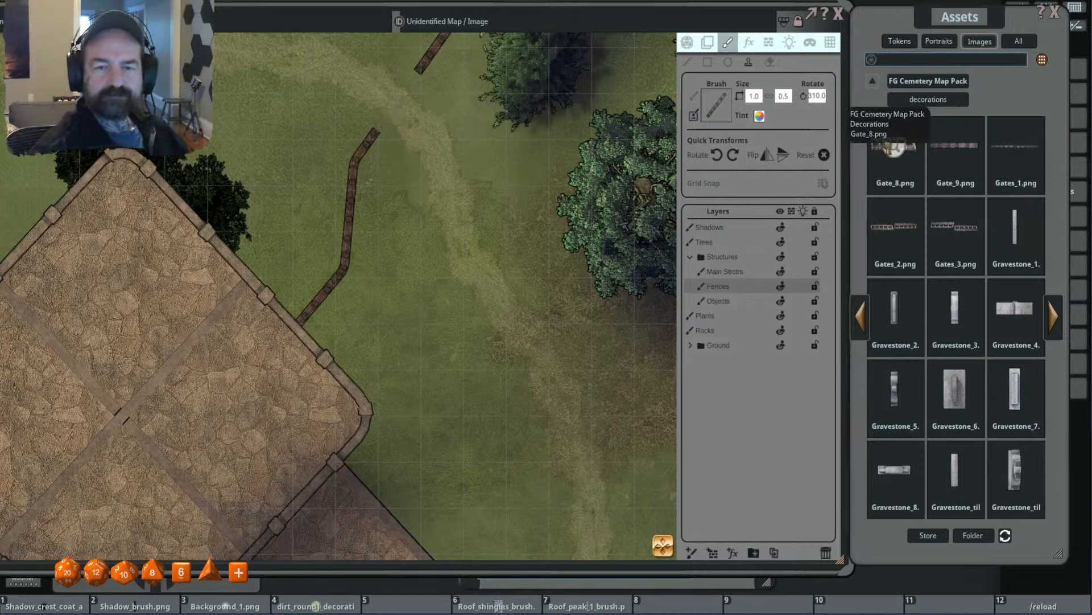
- Load Gate_8.png as the brush, size it to 1.3 by 0.6 and stamp it at the temple-side fence end
{"action": "left_click", "coordinate": [895, 148]}
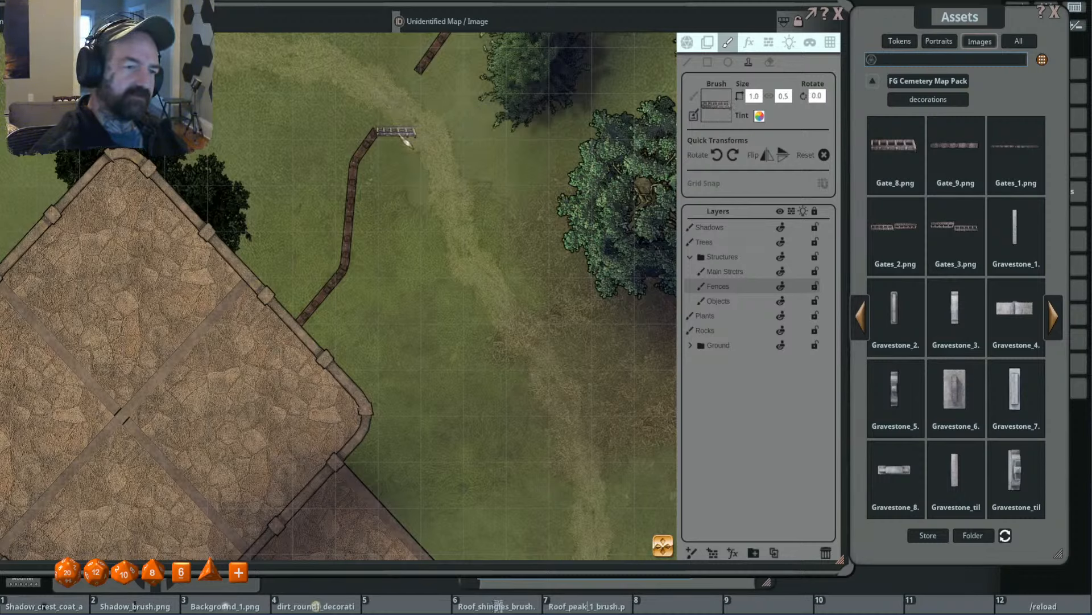
{"action": "scroll", "coordinate": [407, 141], "scroll_direction": "up", "scroll_amount": 3}
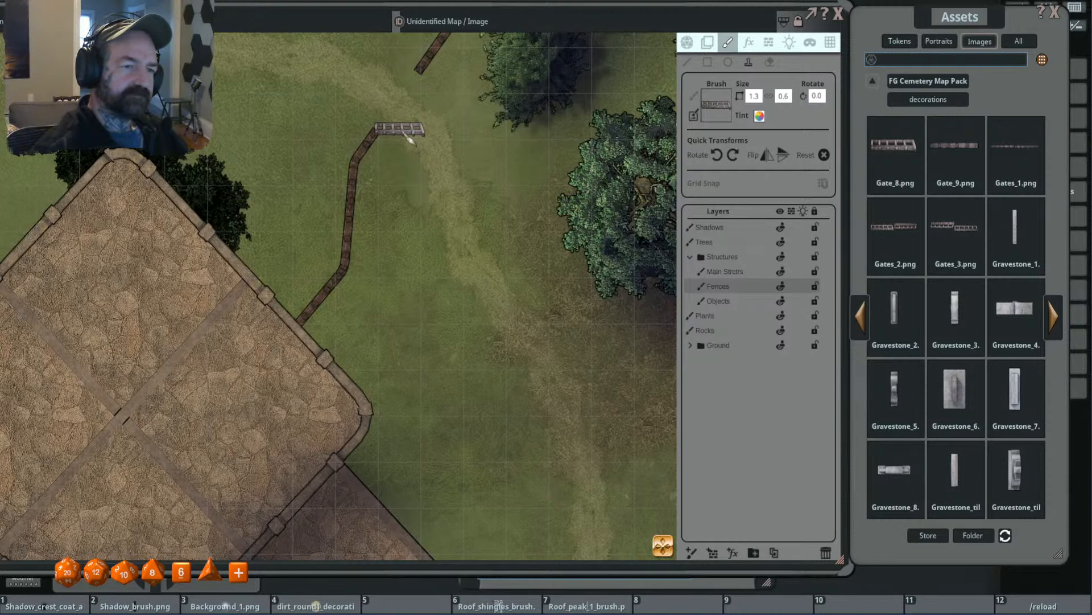
{"action": "left_click", "coordinate": [408, 140]}
- Rotate the 1.3 by 0.6 gate brush to 160 and stamp it at the fence end on the gap's north side
{"action": "scroll", "coordinate": [516, 152], "scroll_direction": "down", "scroll_amount": 4}
{"action": "left_click_drag", "start_coordinate": [513, 152], "coordinate": [530, 212]}
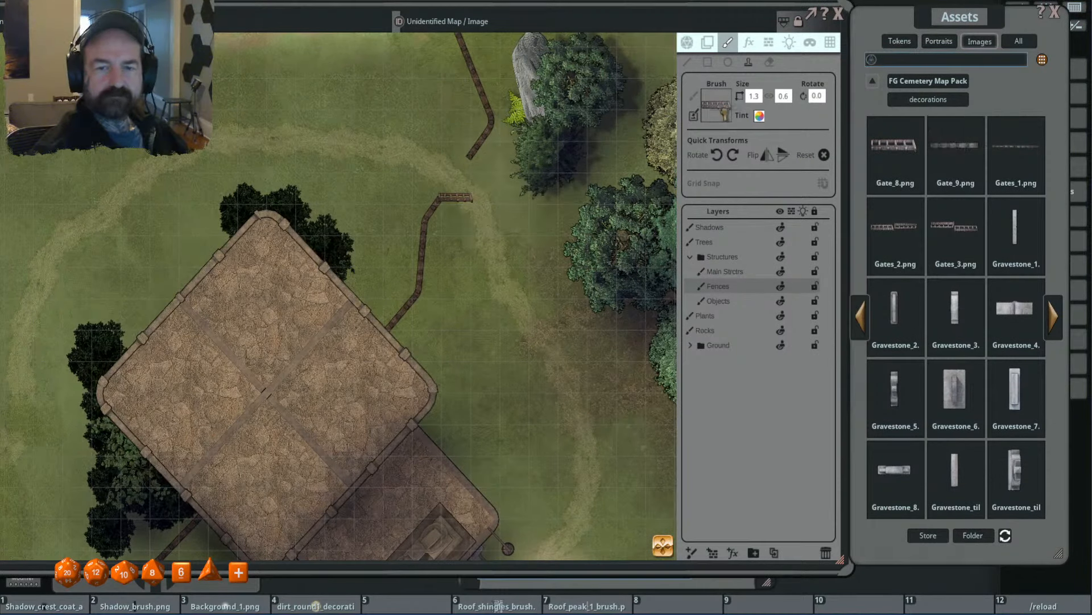
{"action": "scroll", "coordinate": [479, 171], "scroll_direction": "up", "scroll_amount": 3}
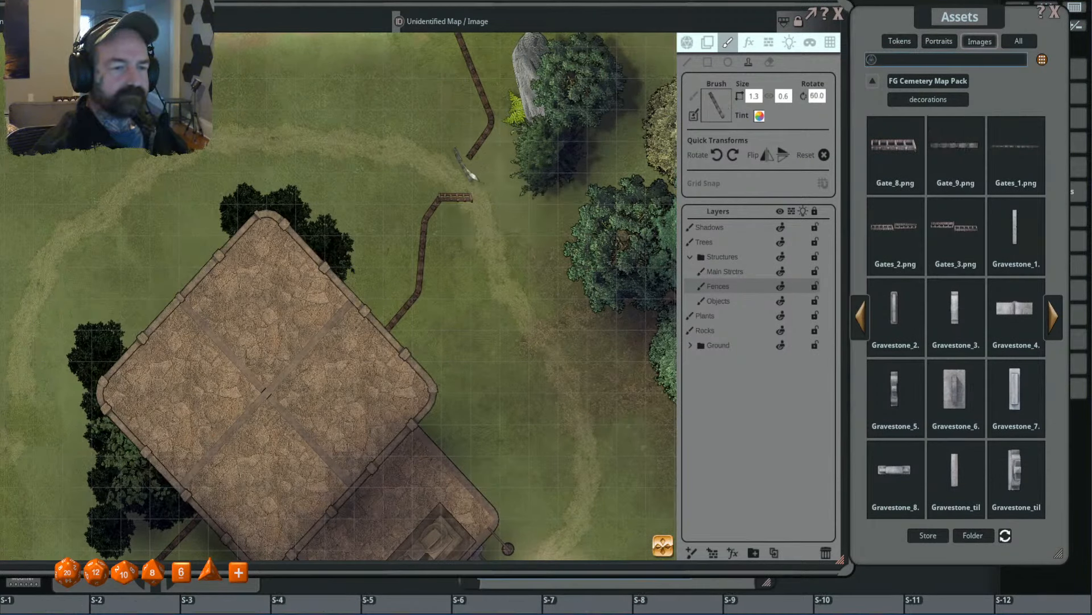
{"action": "scroll", "coordinate": [464, 166], "scroll_direction": "down", "scroll_amount": 3}
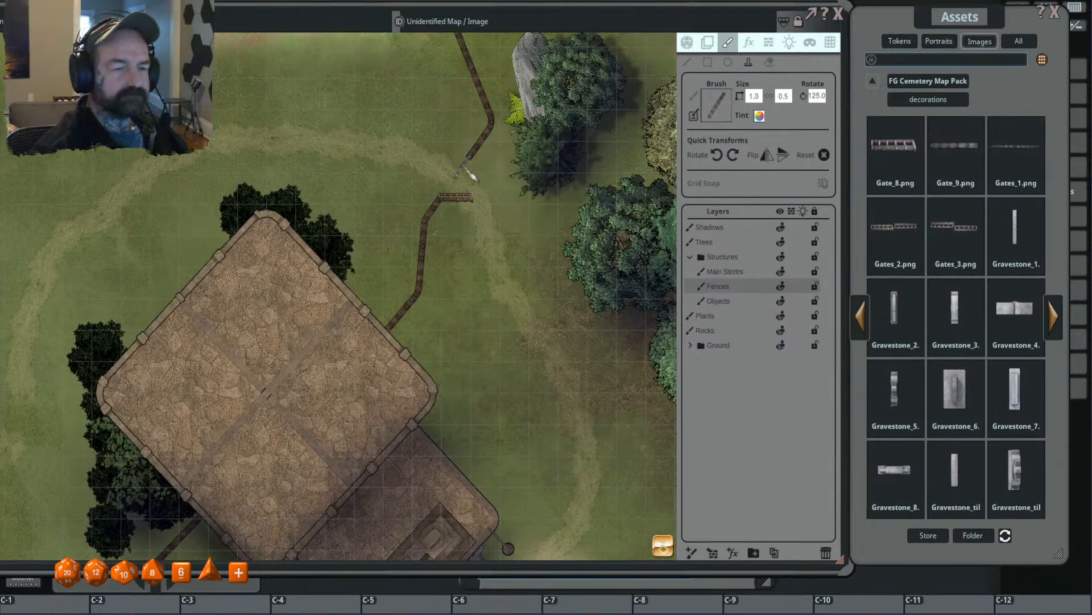
{"action": "scroll", "coordinate": [463, 165], "scroll_direction": "up", "scroll_amount": 4}
{"action": "scroll", "coordinate": [467, 171], "scroll_direction": "up", "scroll_amount": 3}
{"action": "left_click", "coordinate": [458, 166]}
{"action": "scroll", "coordinate": [532, 172], "scroll_direction": "down", "scroll_amount": 4}
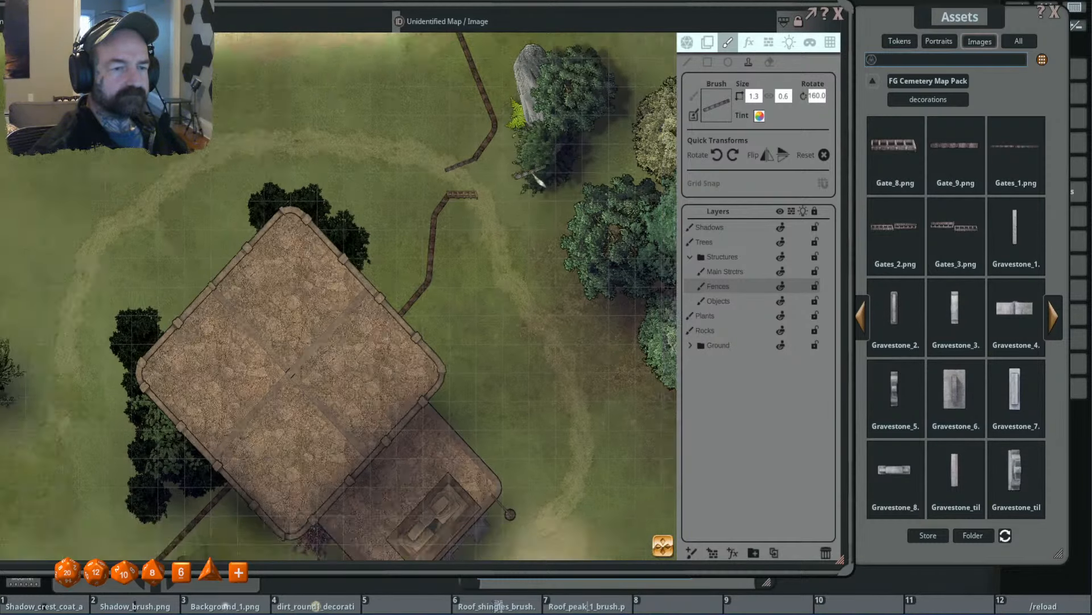
{"action": "scroll", "coordinate": [528, 175], "scroll_direction": "up", "scroll_amount": 2}
{"action": "scroll", "coordinate": [528, 180], "scroll_direction": "up", "scroll_amount": 2}
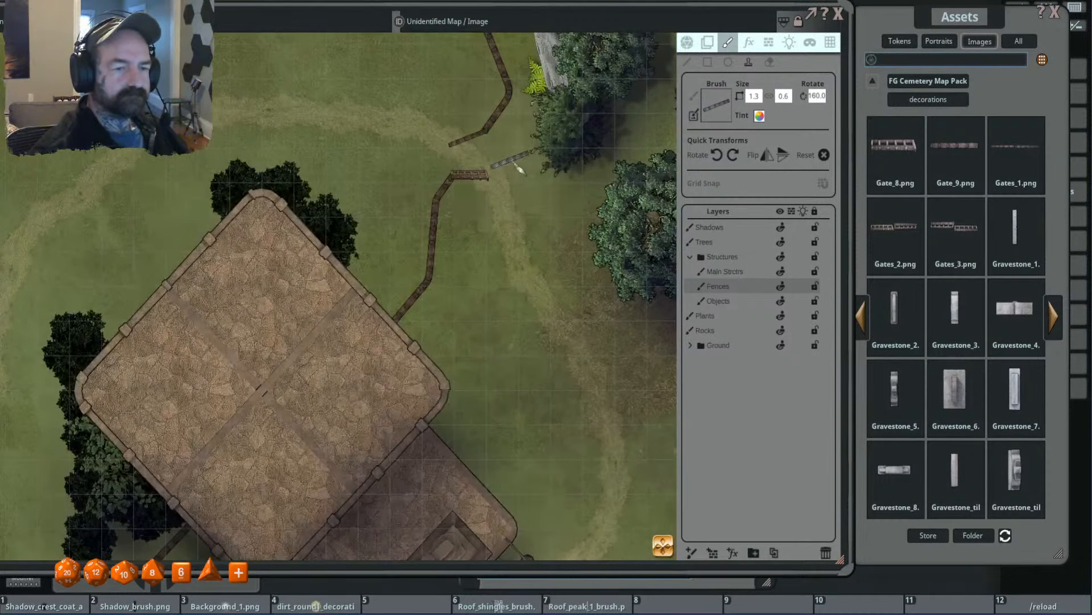
{"action": "scroll", "coordinate": [498, 166], "scroll_direction": "down", "scroll_amount": 2}
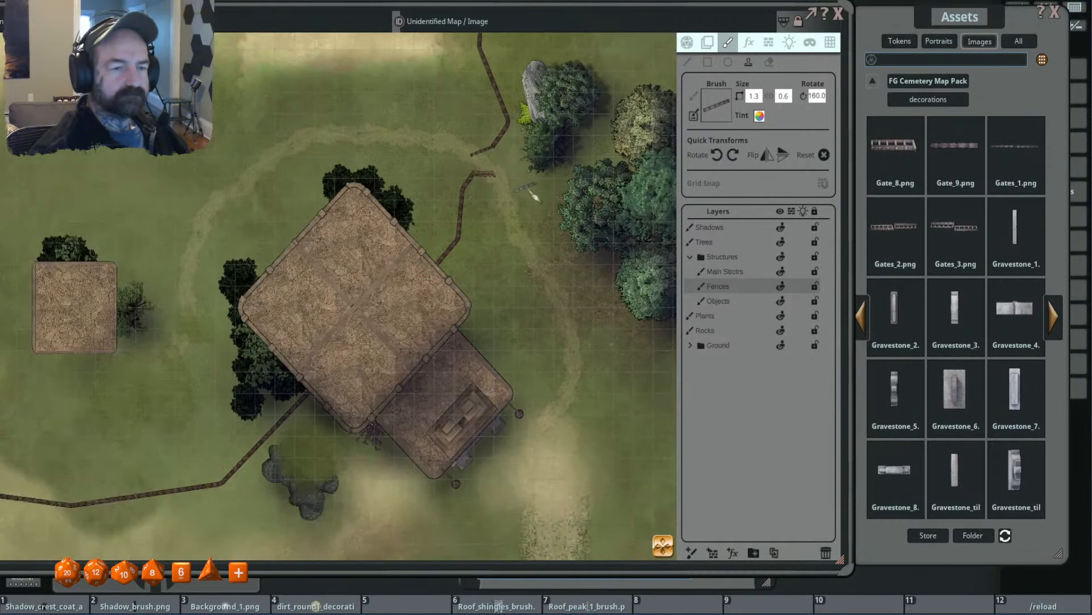
{"action": "scroll", "coordinate": [519, 223], "scroll_direction": "down", "scroll_amount": 2}
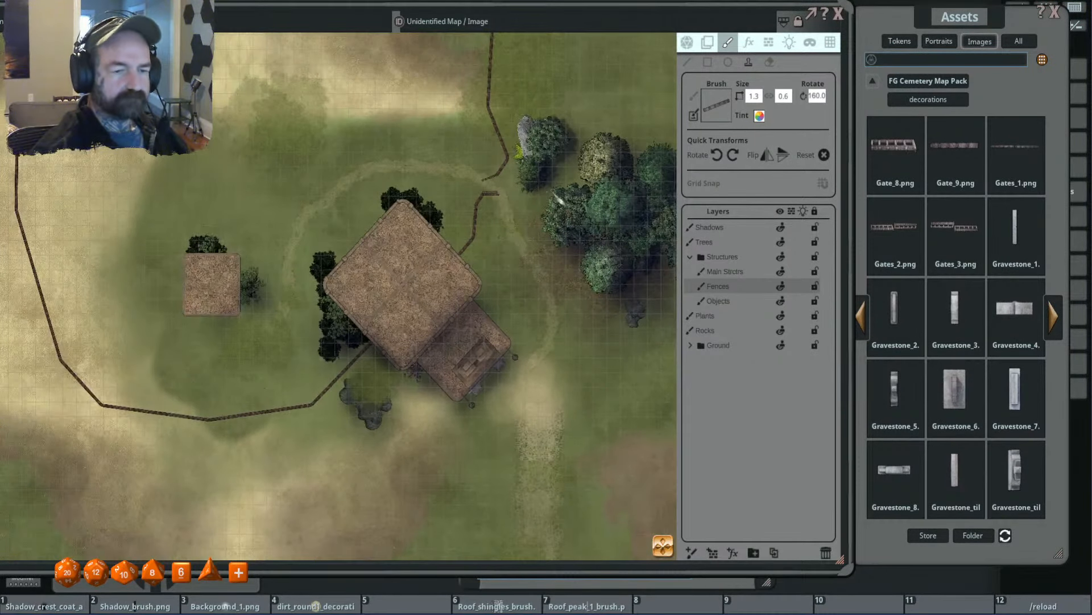
{"action": "scroll", "coordinate": [569, 193], "scroll_direction": "up", "scroll_amount": 2}
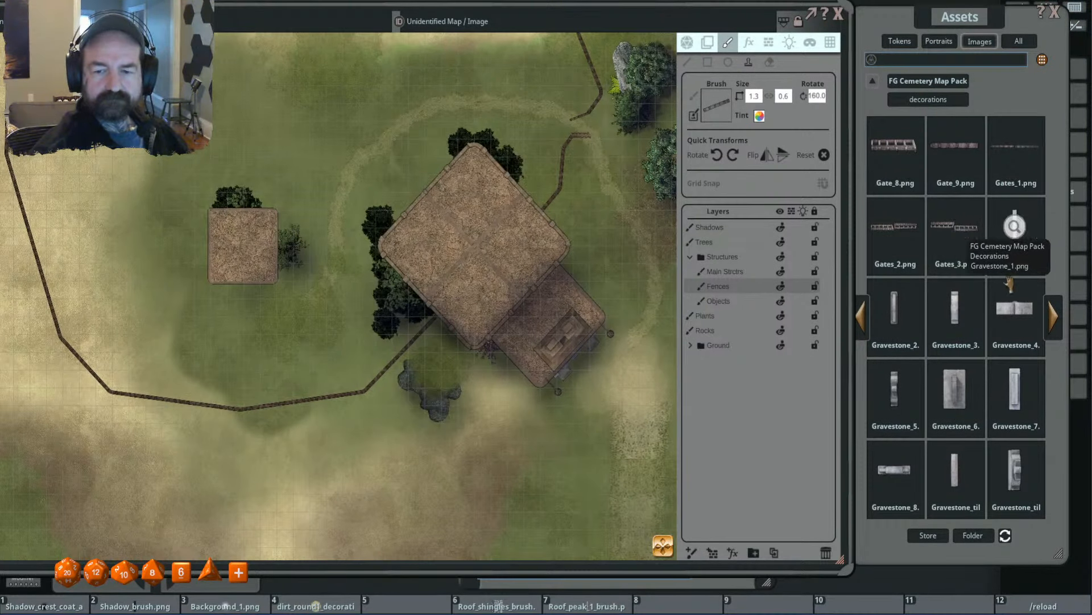
- Browse the cemetery pack's decorations and load an upright light-stone obelisk as the brush at 2.0 by 2.0
{"action": "left_click", "coordinate": [1056, 321]}
{"action": "left_click", "coordinate": [1063, 323]}
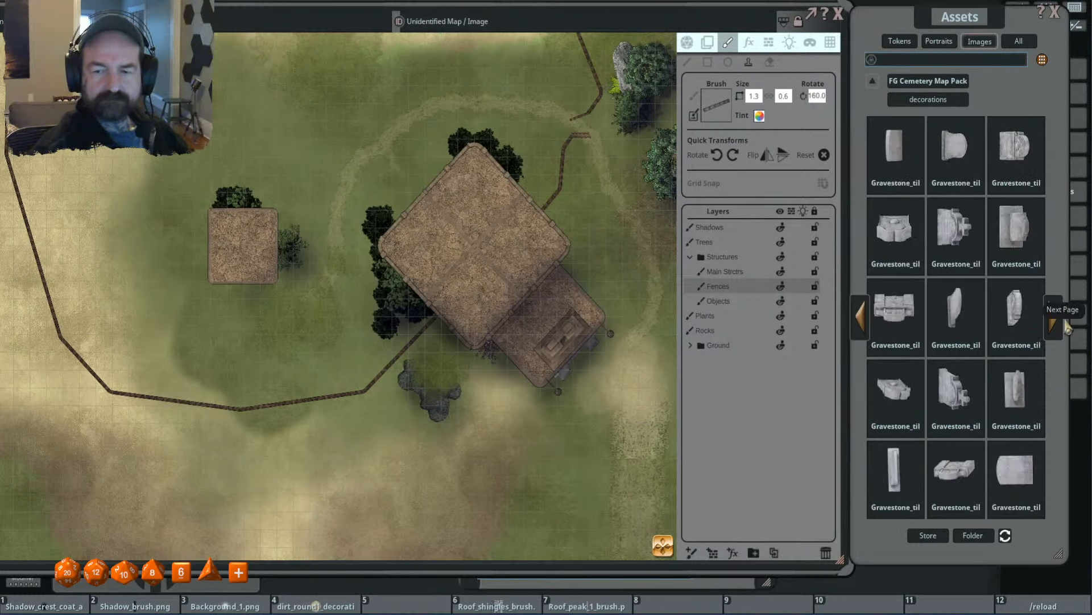
{"action": "left_click", "coordinate": [1059, 325]}
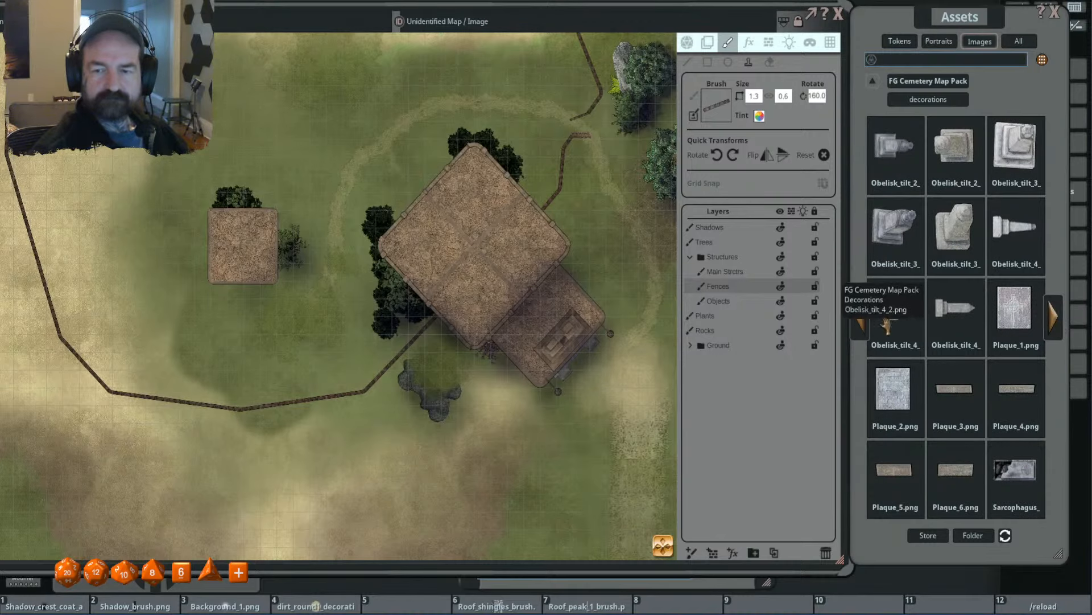
{"action": "left_click", "coordinate": [861, 319]}
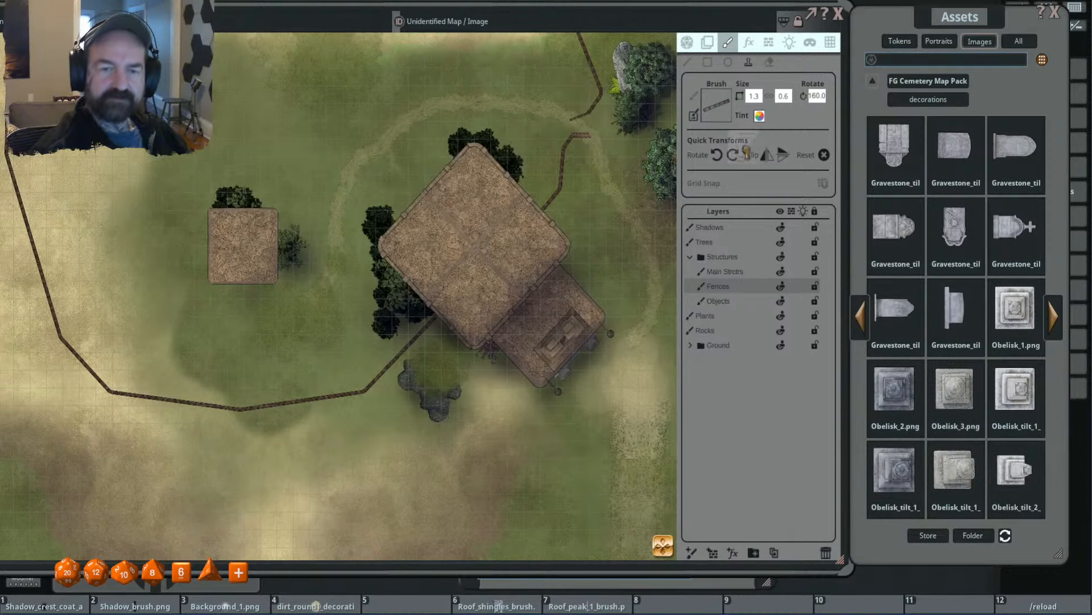
{"action": "left_click_drag", "start_coordinate": [746, 152], "coordinate": [718, 111]}
- Select the Structures group and rotate the obelisk brush to 225 to match the temple roof
{"action": "scroll", "coordinate": [491, 273], "scroll_direction": "up", "scroll_amount": 3}
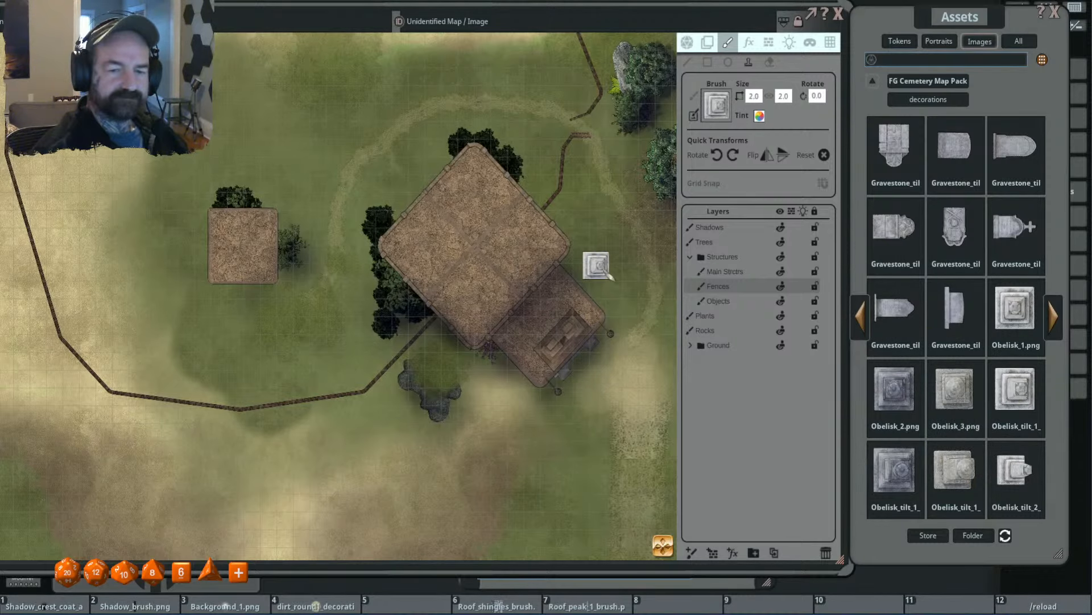
{"action": "left_click", "coordinate": [722, 259]}
{"action": "scroll", "coordinate": [484, 250], "scroll_direction": "down", "scroll_amount": 11}
{"action": "scroll", "coordinate": [510, 280], "scroll_direction": "down", "scroll_amount": 17}
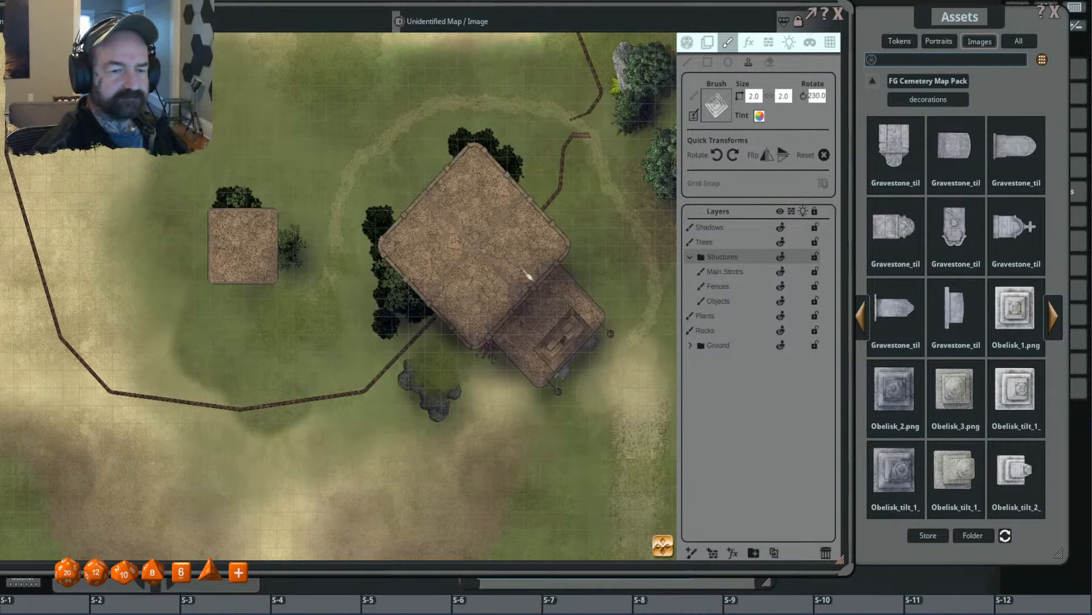
{"action": "scroll", "coordinate": [557, 256], "scroll_direction": "up", "scroll_amount": 3}
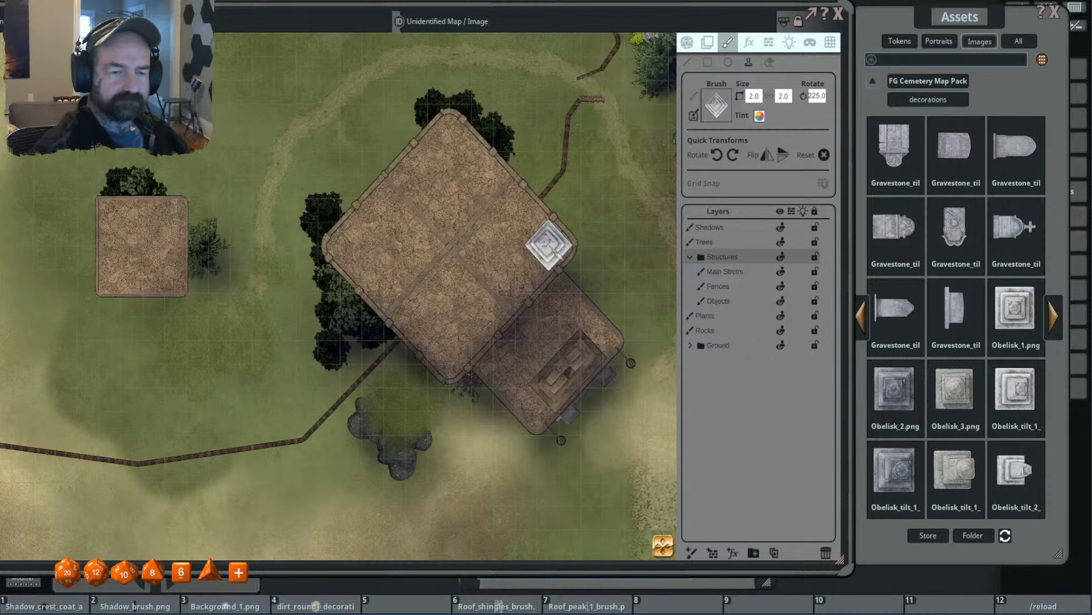
- Stamp the obelisk on the temple roof's east corner and delete the extra Painting layer
{"action": "left_click", "coordinate": [549, 251]}
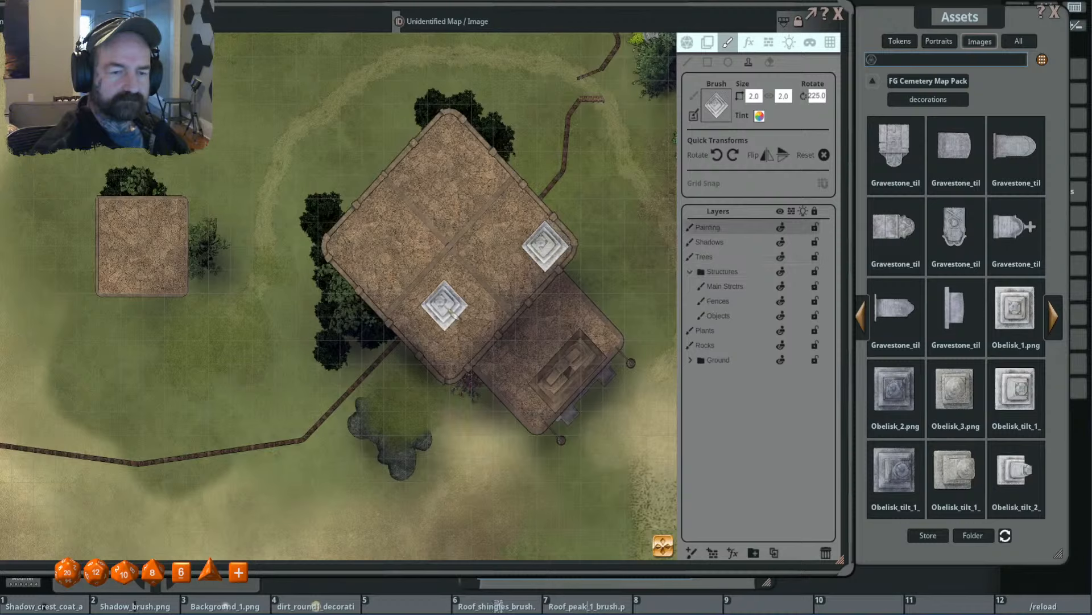
{"action": "left_click", "coordinate": [825, 553]}
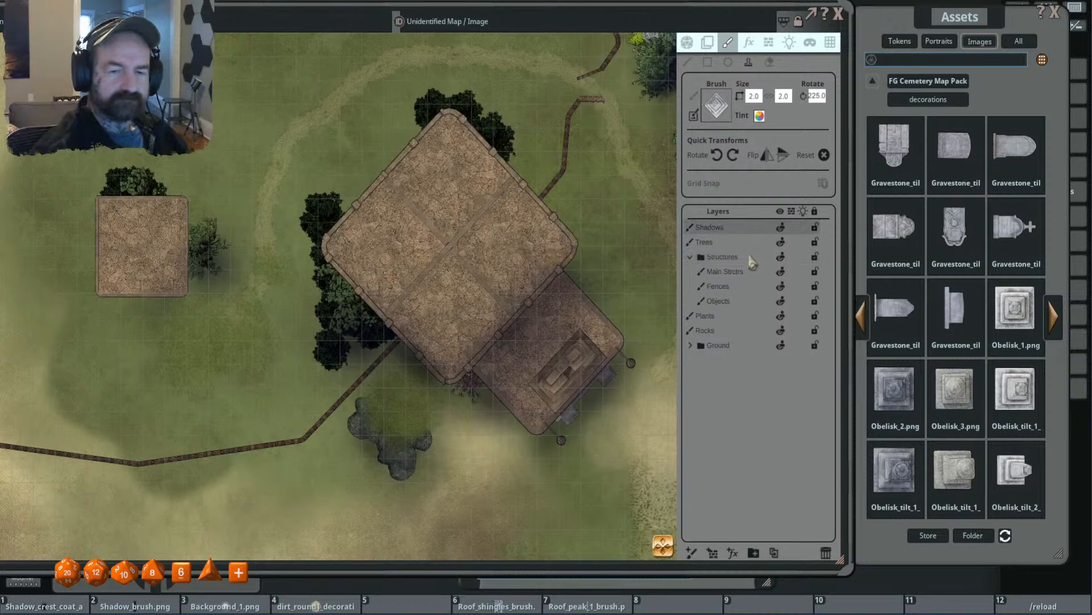
- Stamp the obelisk at rotation 225 on the roof's south and east corners on the main structures layer, undoing the misplaced first stamp
{"action": "left_click", "coordinate": [756, 285]}
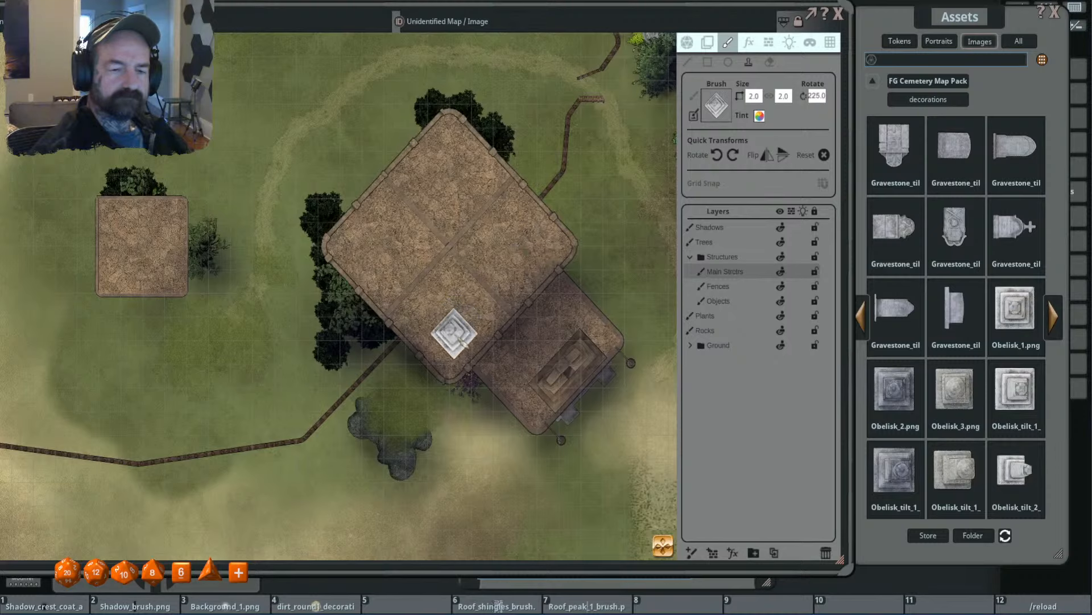
{"action": "scroll", "coordinate": [454, 333], "scroll_direction": "up", "scroll_amount": 1}
{"action": "left_click", "coordinate": [455, 333]}
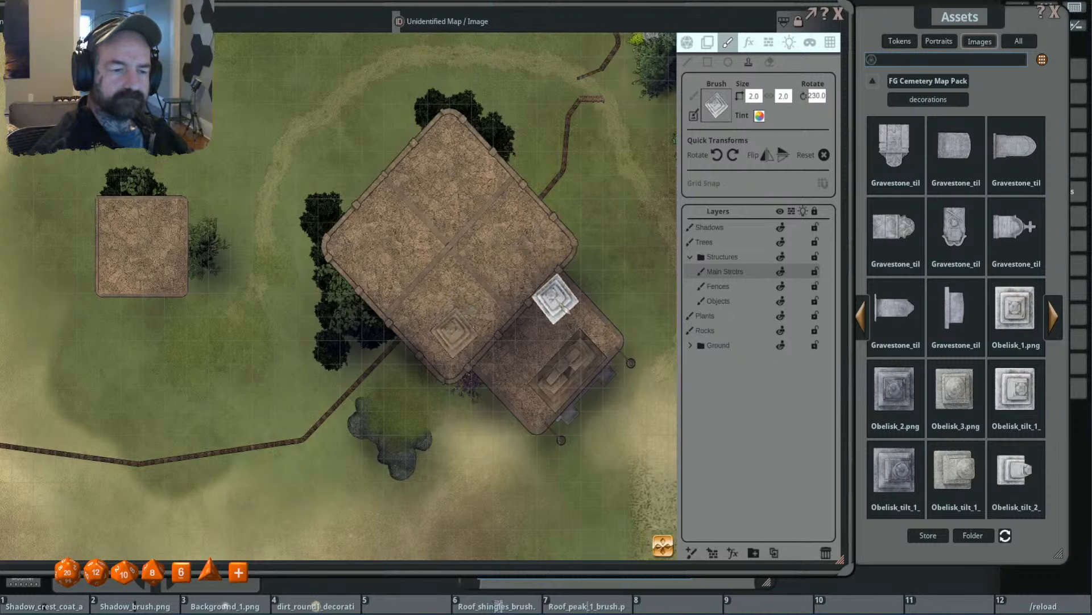
{"action": "key", "text": "ctrl+z"}
{"action": "scroll", "coordinate": [462, 329], "scroll_direction": "down", "scroll_amount": 1}
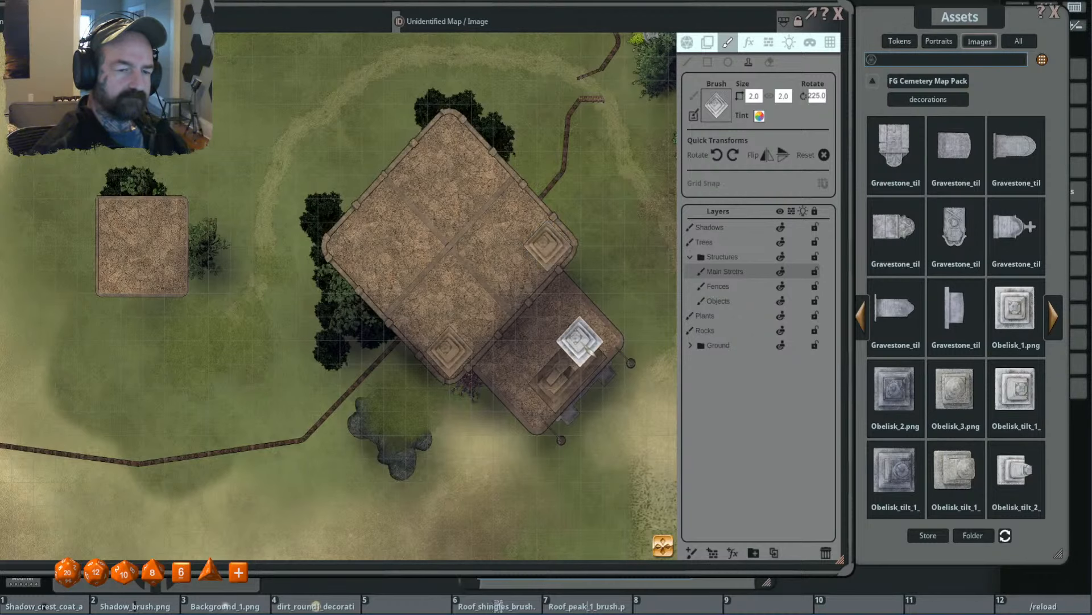
- Toggle the main structures layer's visibility settings and examine the roof obelisks from near and far
{"action": "scroll", "coordinate": [589, 348], "scroll_direction": "down", "scroll_amount": 2}
{"action": "scroll", "coordinate": [592, 344], "scroll_direction": "up", "scroll_amount": 3}
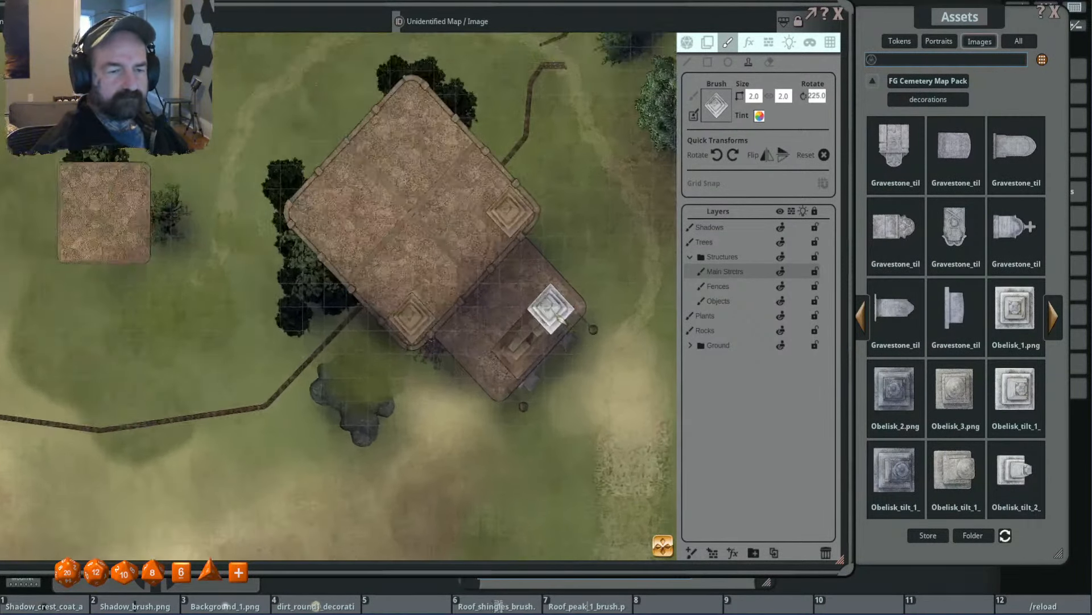
{"action": "left_click", "coordinate": [781, 271]}
{"action": "left_click", "coordinate": [781, 273]}
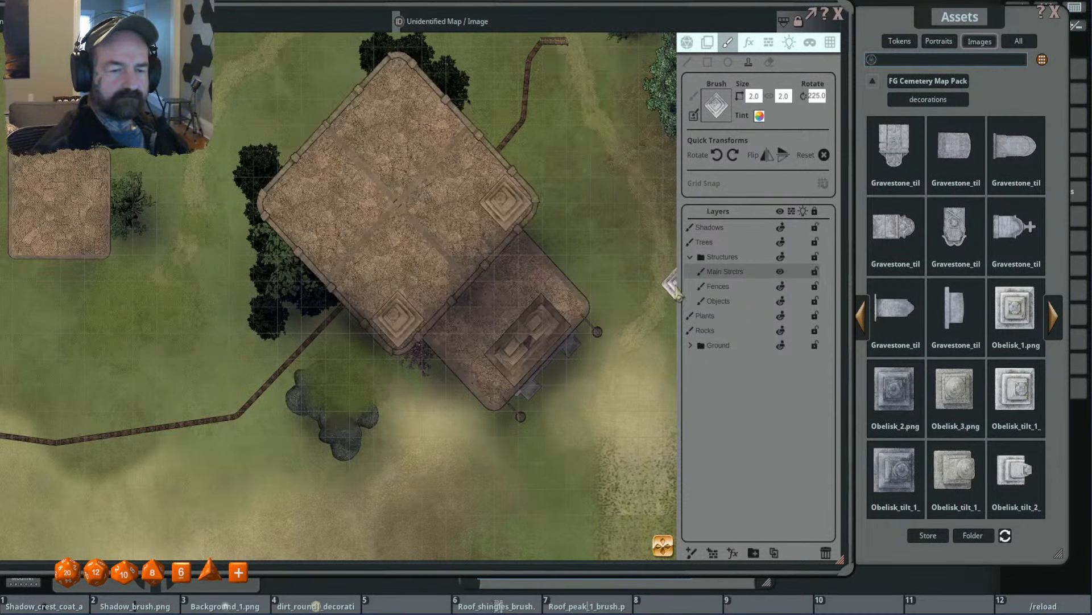
{"action": "scroll", "coordinate": [560, 312], "scroll_direction": "down", "scroll_amount": 2}
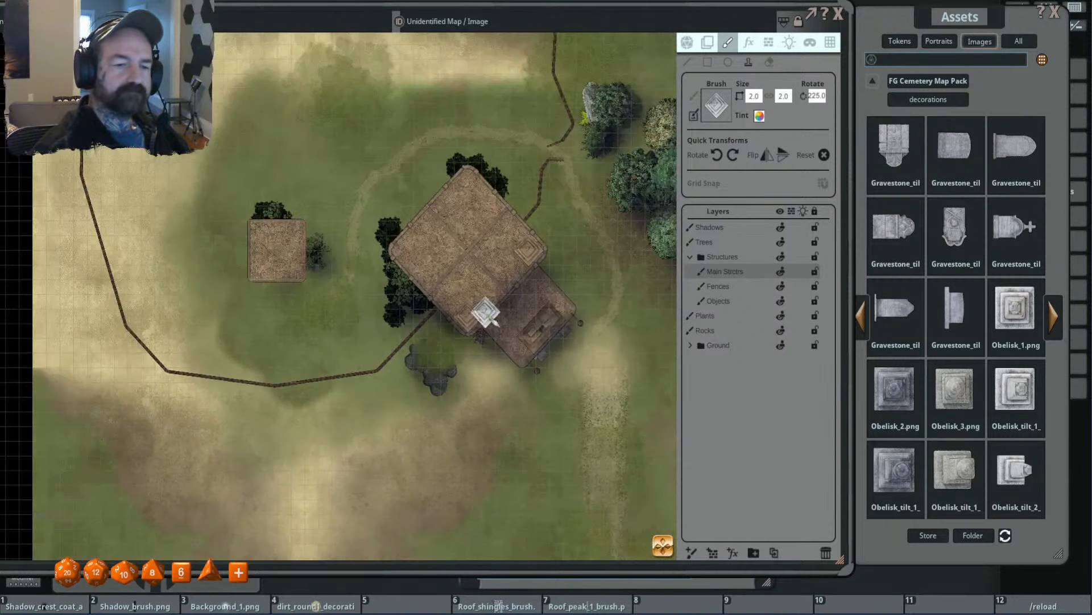
{"action": "scroll", "coordinate": [501, 302], "scroll_direction": "up", "scroll_amount": 2}
{"action": "scroll", "coordinate": [563, 297], "scroll_direction": "up", "scroll_amount": 2}
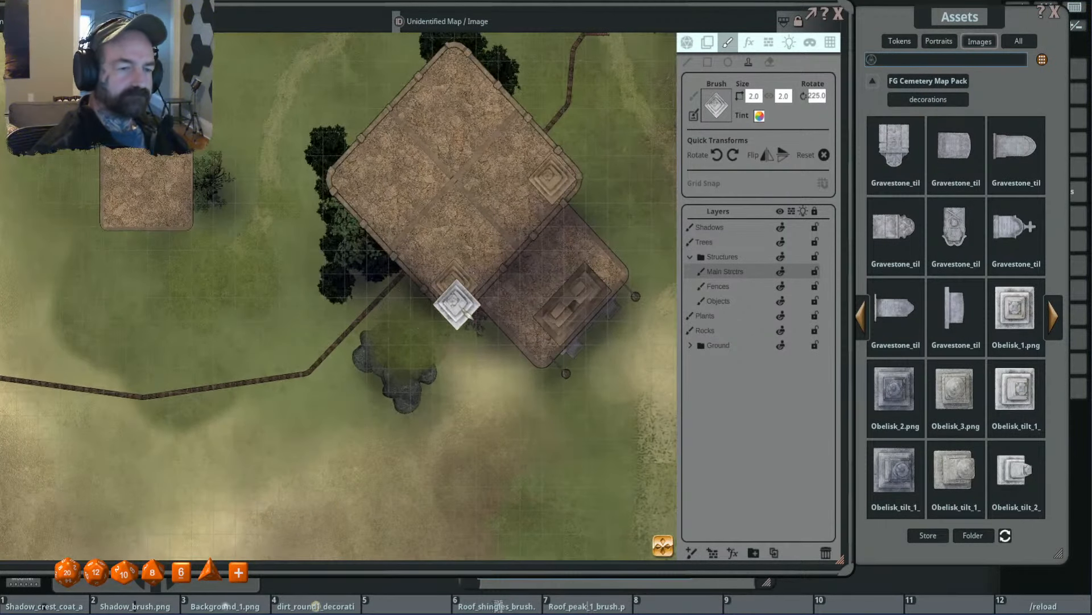
- Stamp the obelisk at rotation 45 on the temple roof's west and north corners
{"action": "left_click_drag", "start_coordinate": [477, 309], "coordinate": [484, 362]}
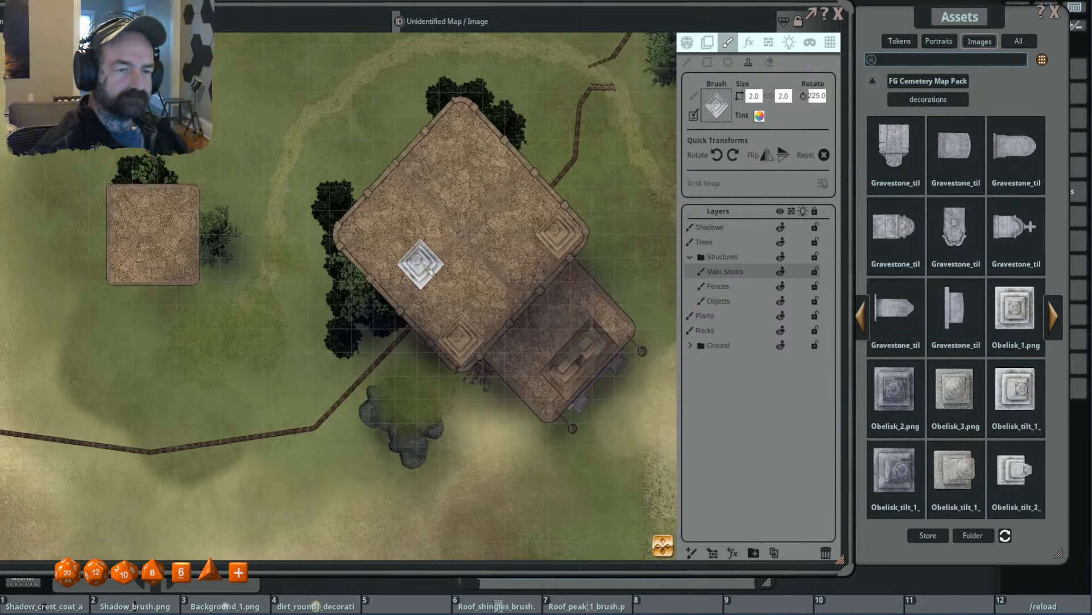
{"action": "left_click", "coordinate": [718, 156]}
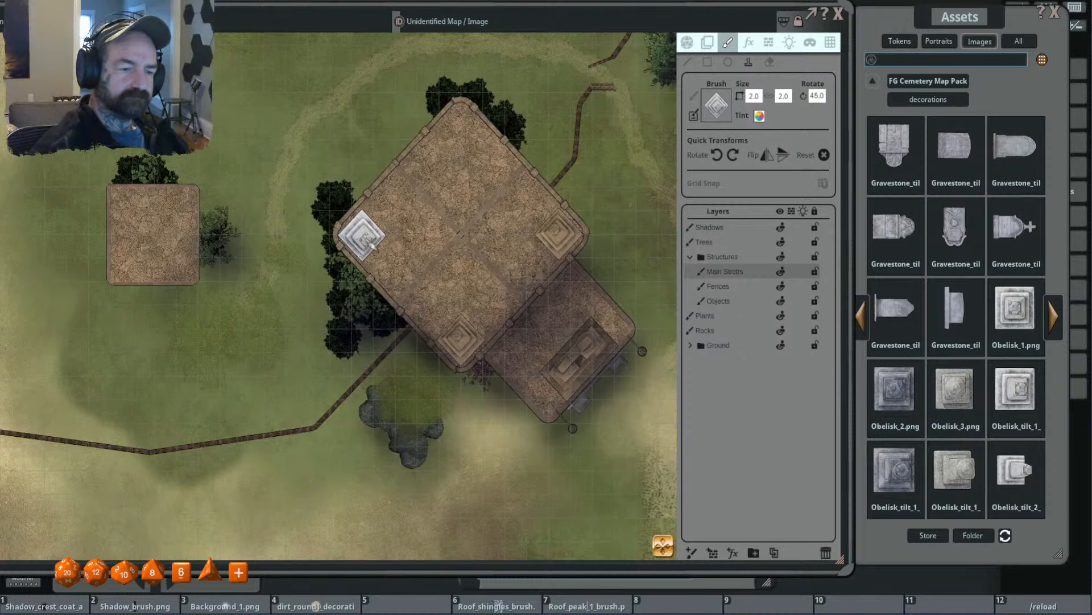
{"action": "left_click", "coordinate": [370, 244]}
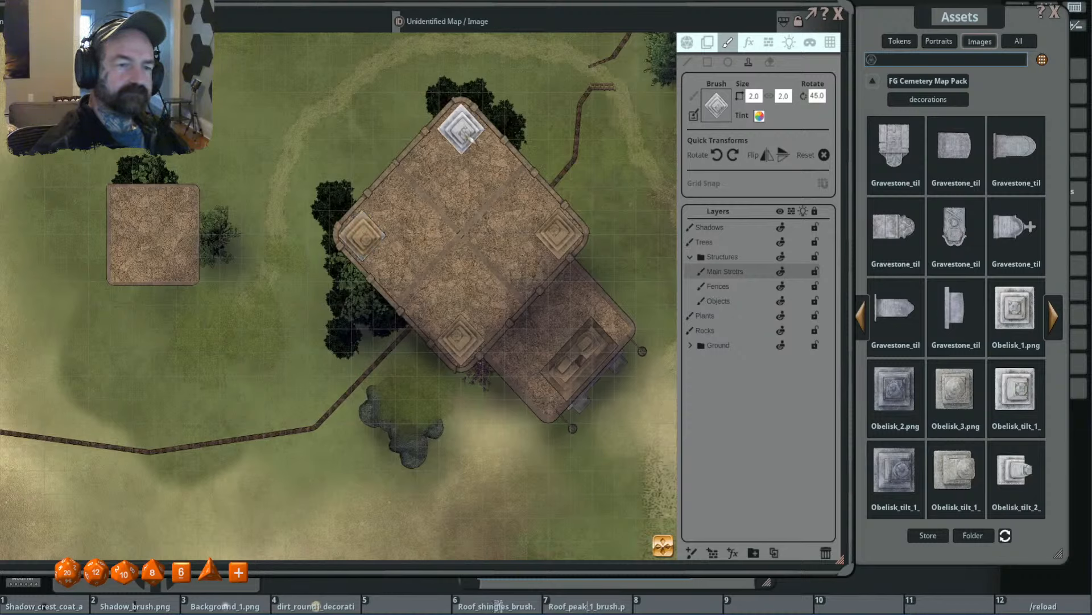
{"action": "left_click", "coordinate": [465, 134]}
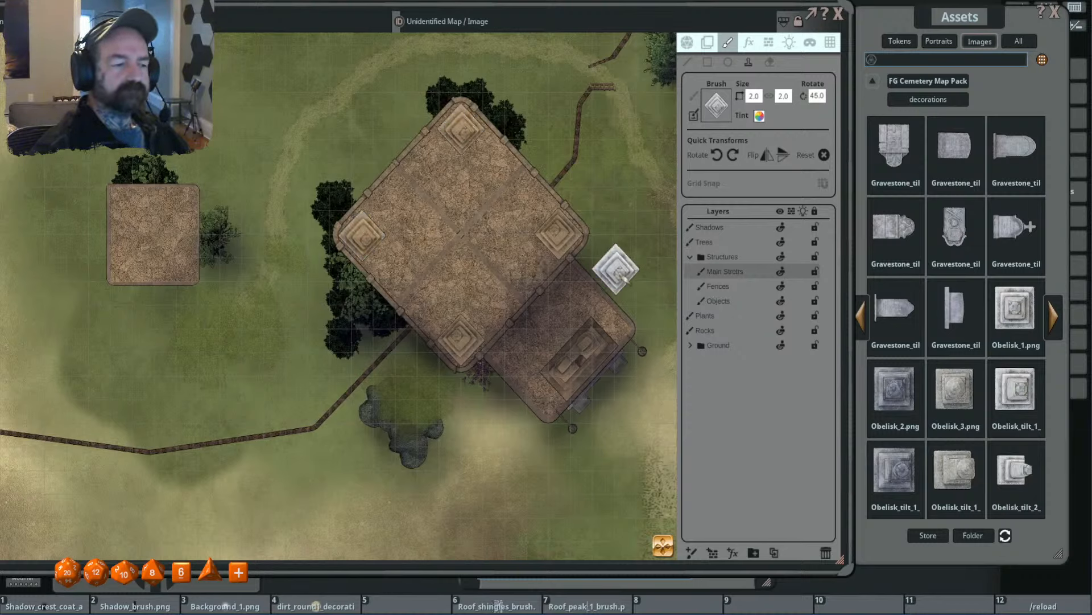
{"action": "scroll", "coordinate": [623, 274], "scroll_direction": "down", "scroll_amount": 2}
{"action": "left_click_drag", "start_coordinate": [623, 273], "coordinate": [593, 272]}
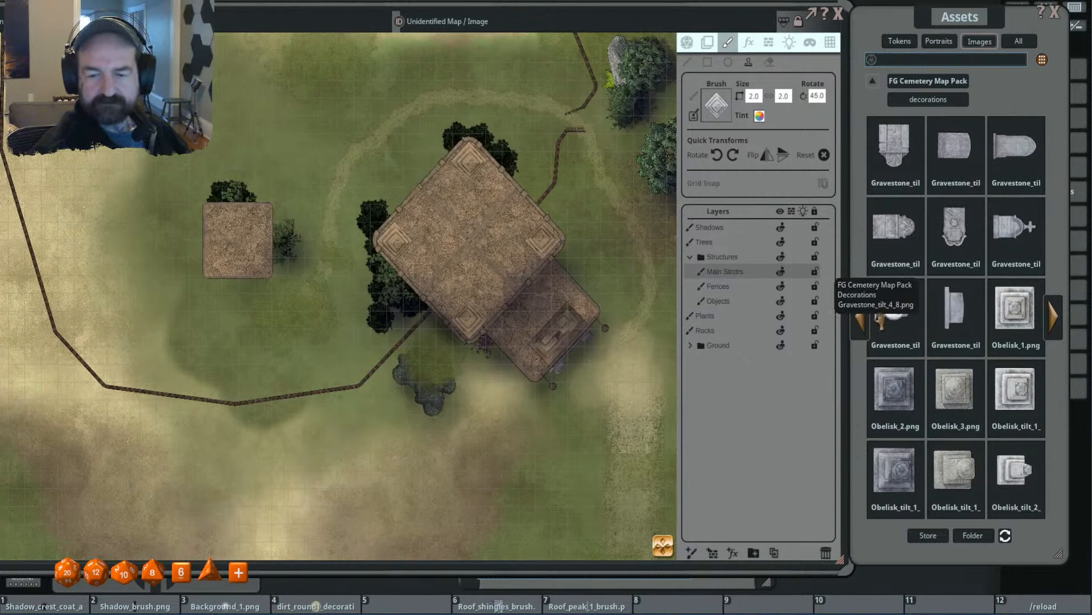
- Stamp Obelisk_2.png at size 3.8 and rotation 45 in the centre of the temple roof
{"action": "left_click_drag", "start_coordinate": [757, 156], "coordinate": [718, 112]}
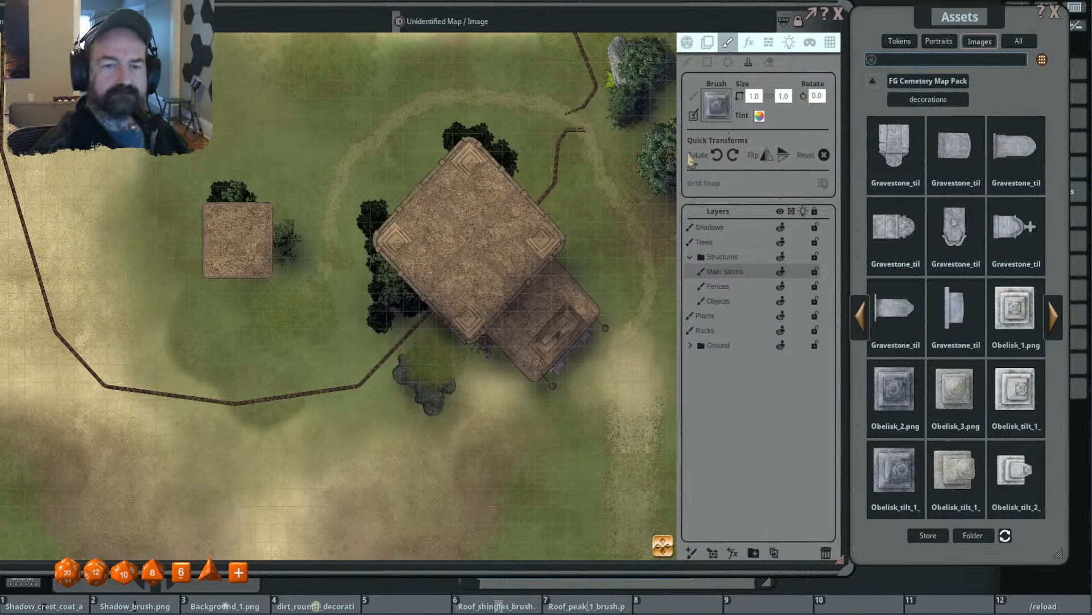
{"action": "scroll", "coordinate": [471, 239], "scroll_direction": "up", "scroll_amount": 12}
{"action": "scroll", "coordinate": [472, 239], "scroll_direction": "up", "scroll_amount": 8}
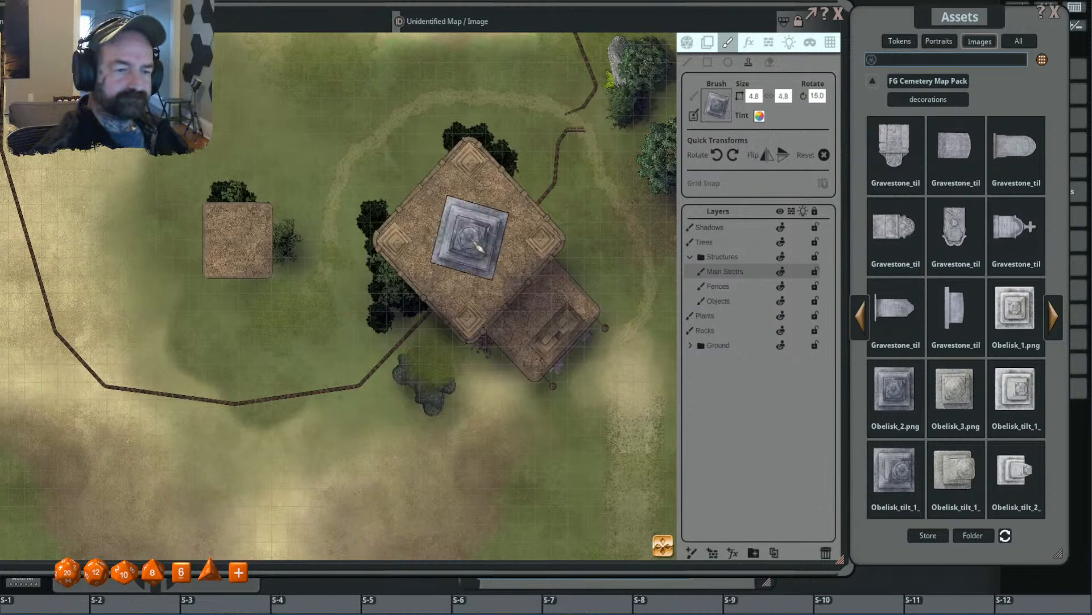
{"action": "scroll", "coordinate": [478, 248], "scroll_direction": "up", "scroll_amount": 1}
{"action": "scroll", "coordinate": [476, 247], "scroll_direction": "down", "scroll_amount": 3}
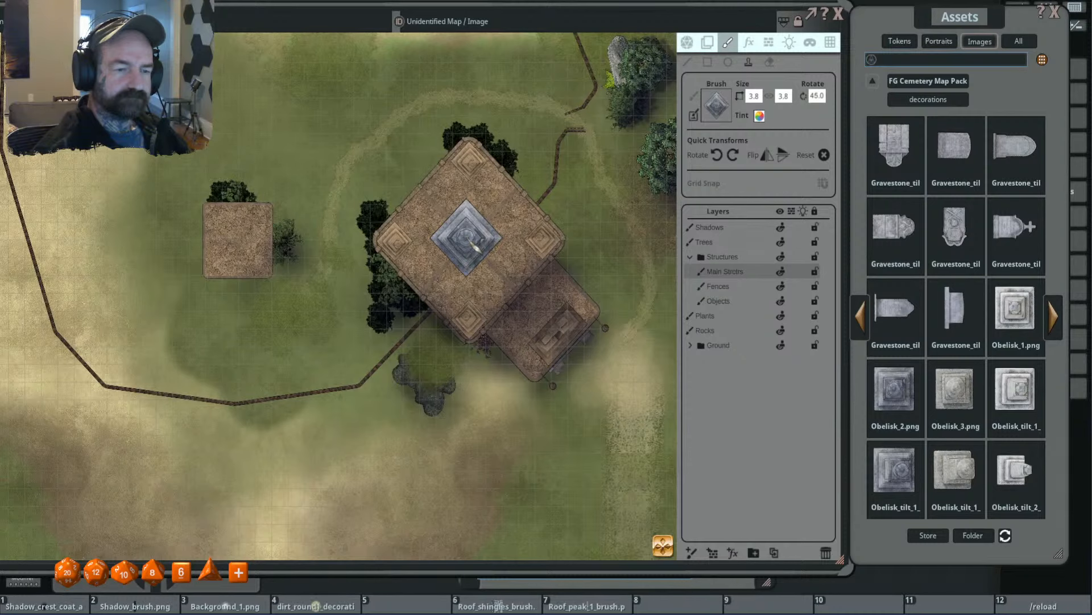
{"action": "scroll", "coordinate": [472, 246], "scroll_direction": "up", "scroll_amount": 2}
{"action": "scroll", "coordinate": [477, 246], "scroll_direction": "up", "scroll_amount": 1}
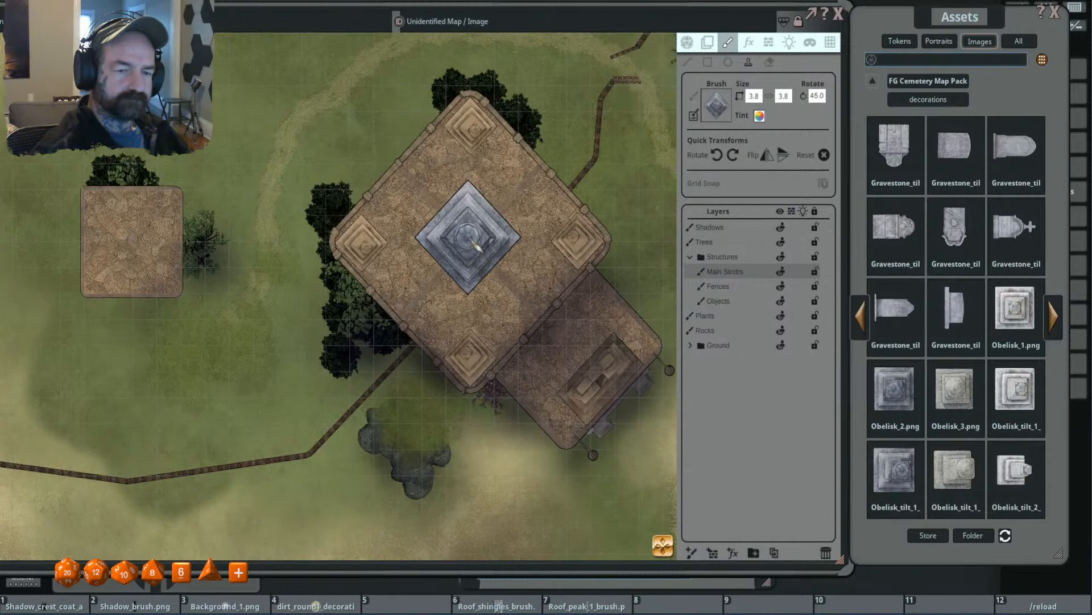
{"action": "scroll", "coordinate": [613, 242], "scroll_direction": "down", "scroll_amount": 2}
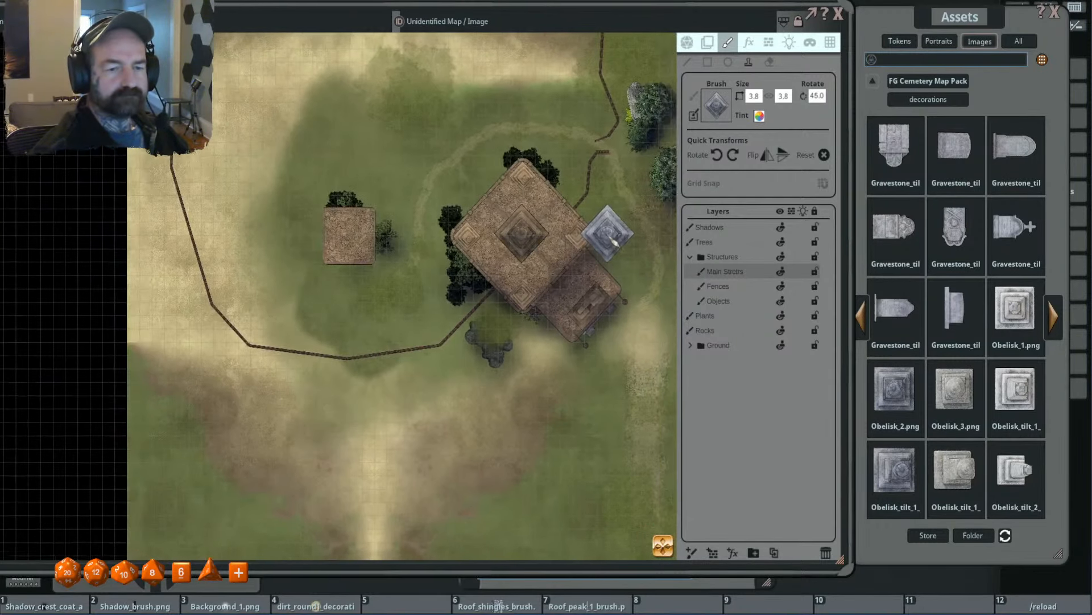
{"action": "scroll", "coordinate": [614, 243], "scroll_direction": "up", "scroll_amount": 2}
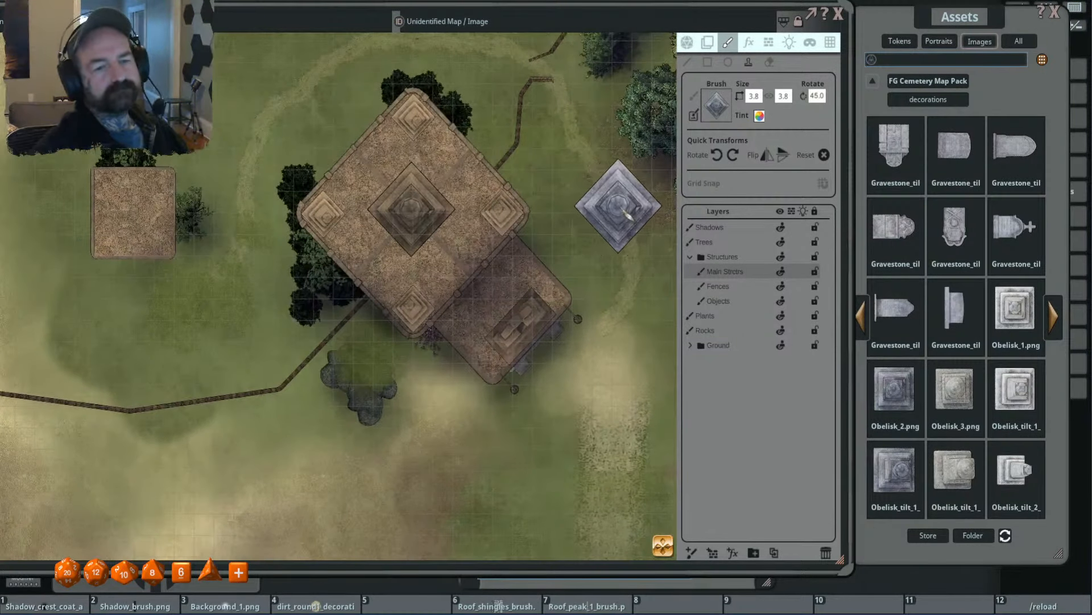
- Load the Wall_decor image from the cemetery decorations as the brush, sized 3.8 by 0.8 and rotated to 135
{"action": "left_click", "coordinate": [1056, 317]}
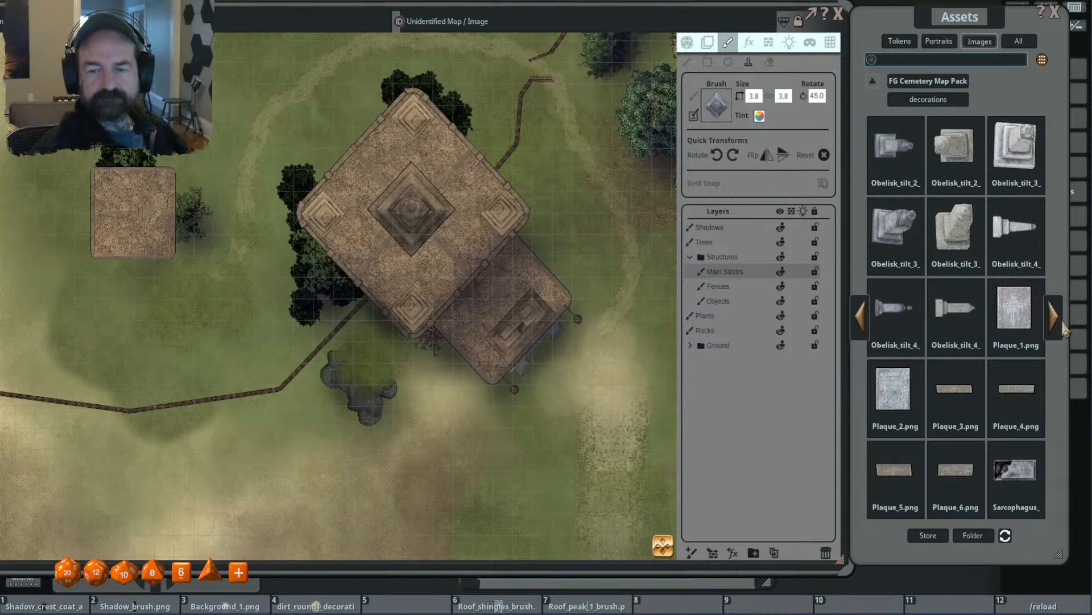
{"action": "left_click", "coordinate": [1054, 317]}
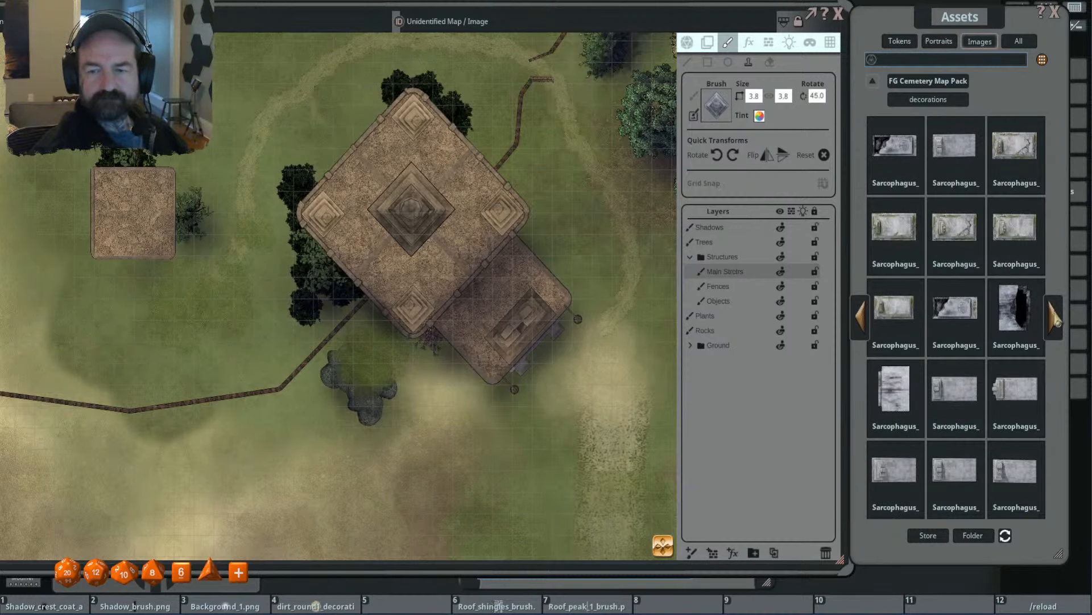
{"action": "left_click", "coordinate": [1055, 322]}
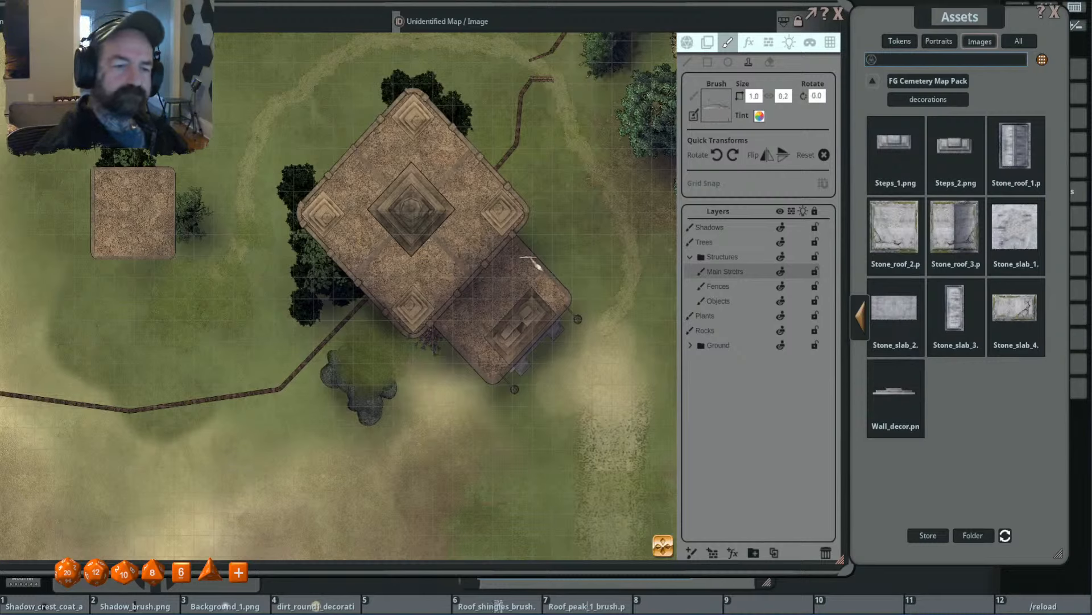
{"action": "key", "text": "shift"}
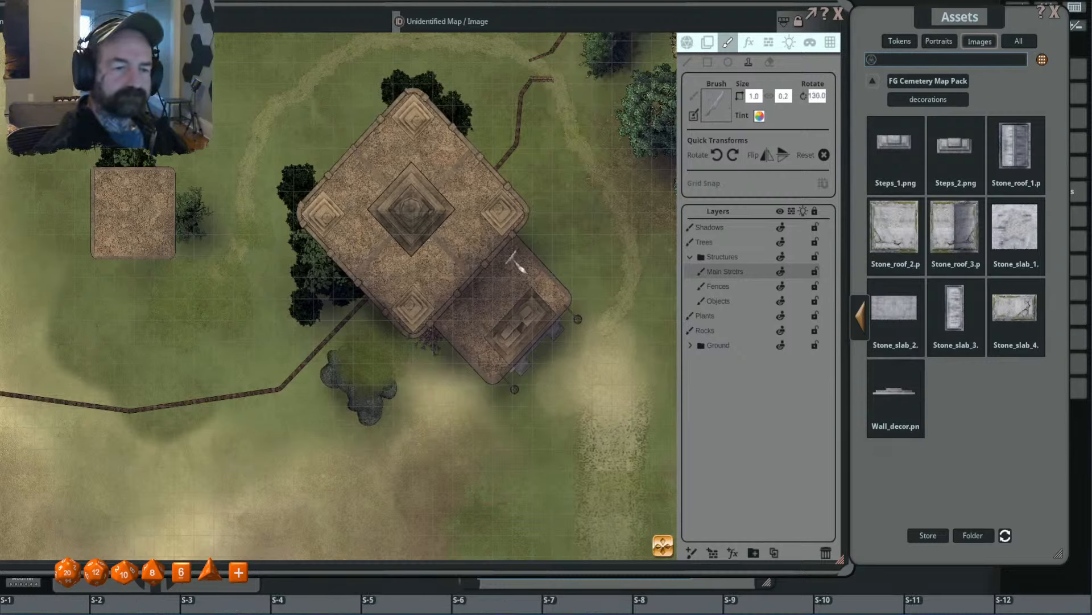
{"action": "key", "text": "ctrl"}
{"action": "scroll", "coordinate": [508, 263], "scroll_direction": "up", "scroll_amount": 5, "text": "shift"}
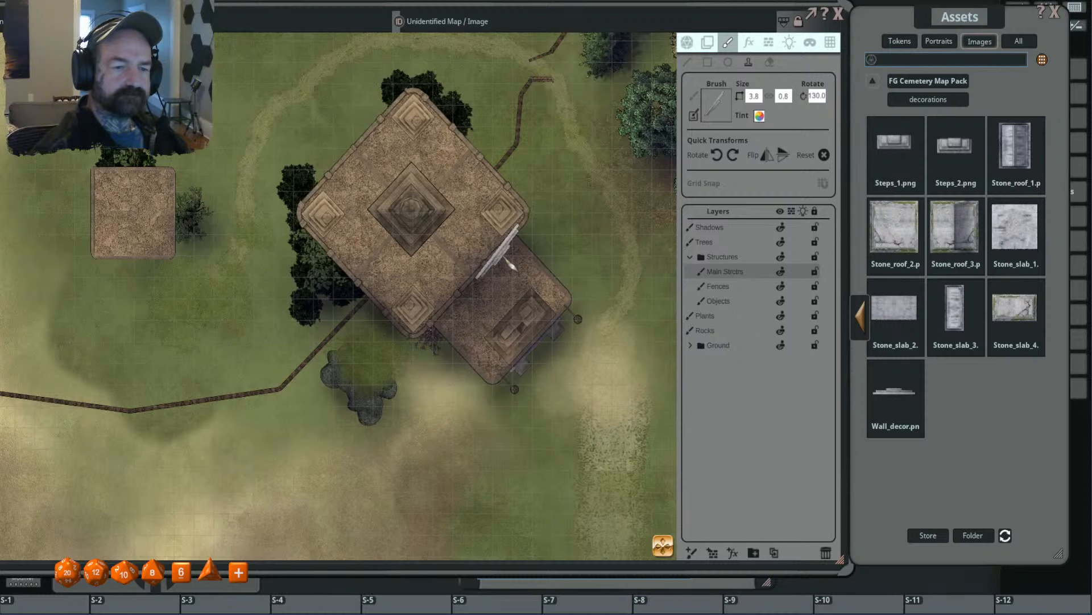
{"action": "scroll", "coordinate": [512, 266], "scroll_direction": "up", "scroll_amount": 4}
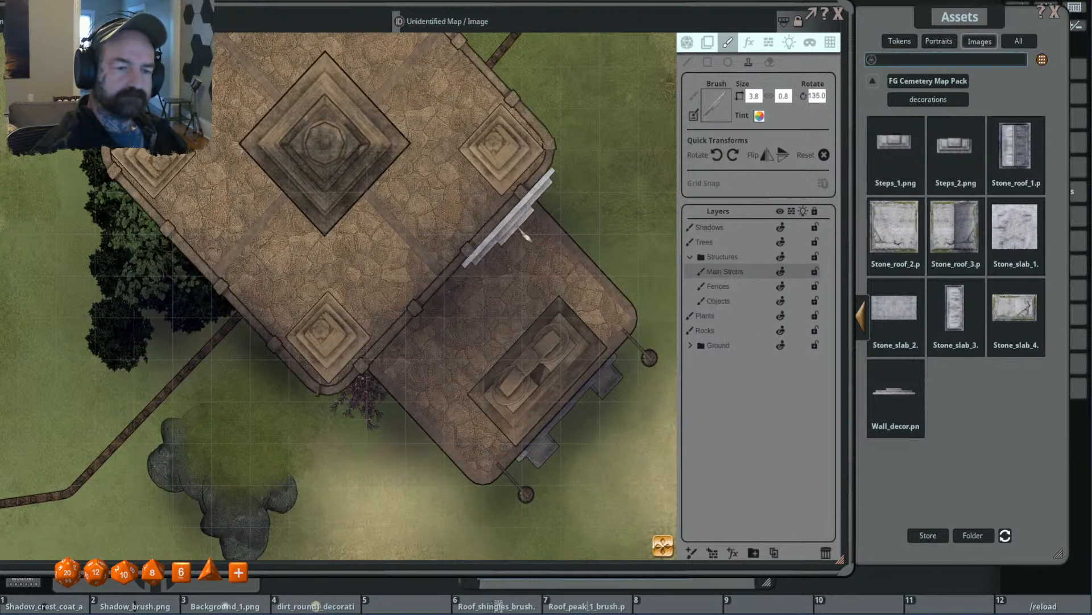
- Switch to the Fences layer and rotate the wall decor brush to 225 to line up with the annex's side wall
{"action": "left_click", "coordinate": [756, 287]}
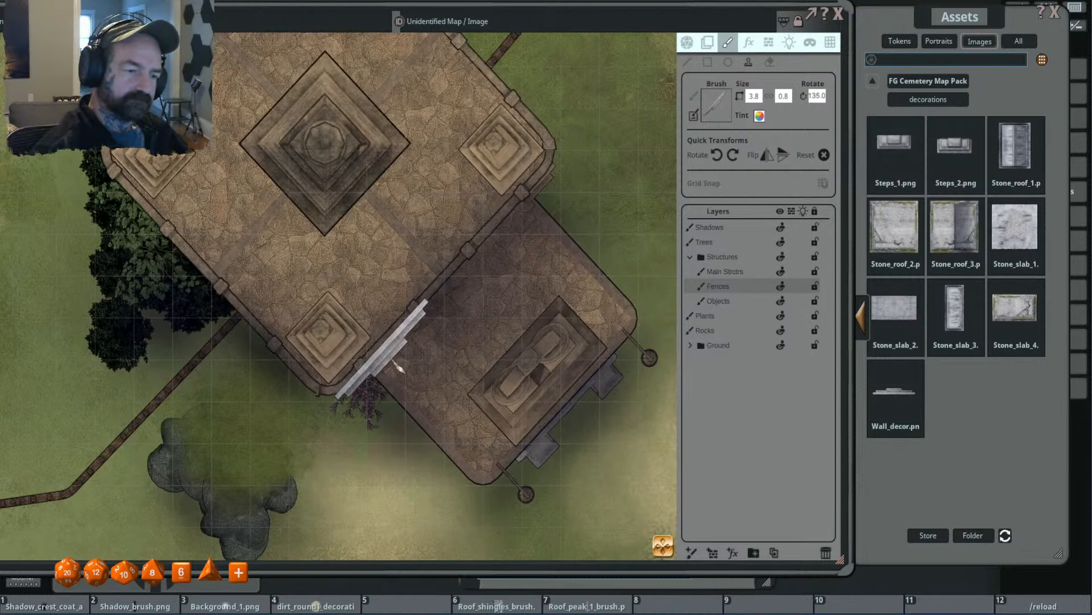
{"action": "scroll", "coordinate": [512, 341], "scroll_direction": "down", "scroll_amount": 2}
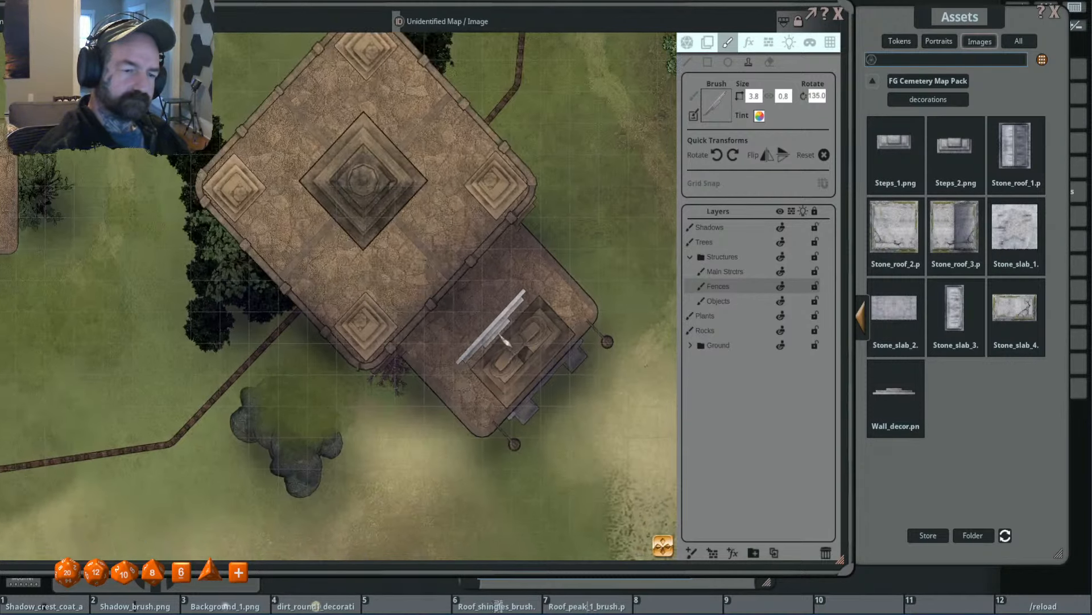
{"action": "left_click_drag", "start_coordinate": [506, 340], "coordinate": [502, 287]}
{"action": "scroll", "coordinate": [459, 318], "scroll_direction": "up", "scroll_amount": 17}
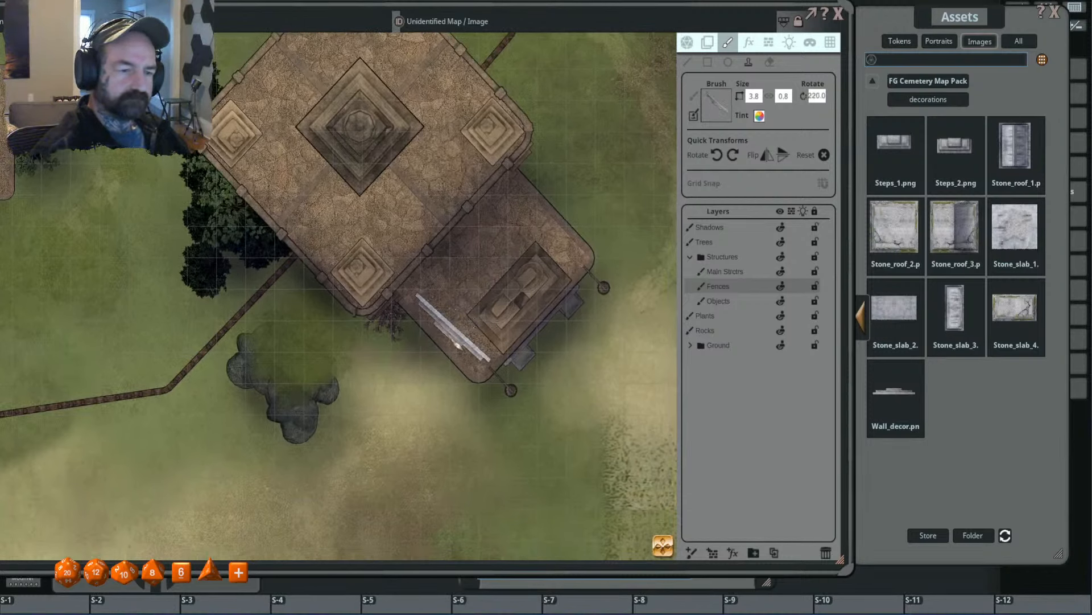
{"action": "scroll", "coordinate": [457, 343], "scroll_direction": "up", "scroll_amount": 1}
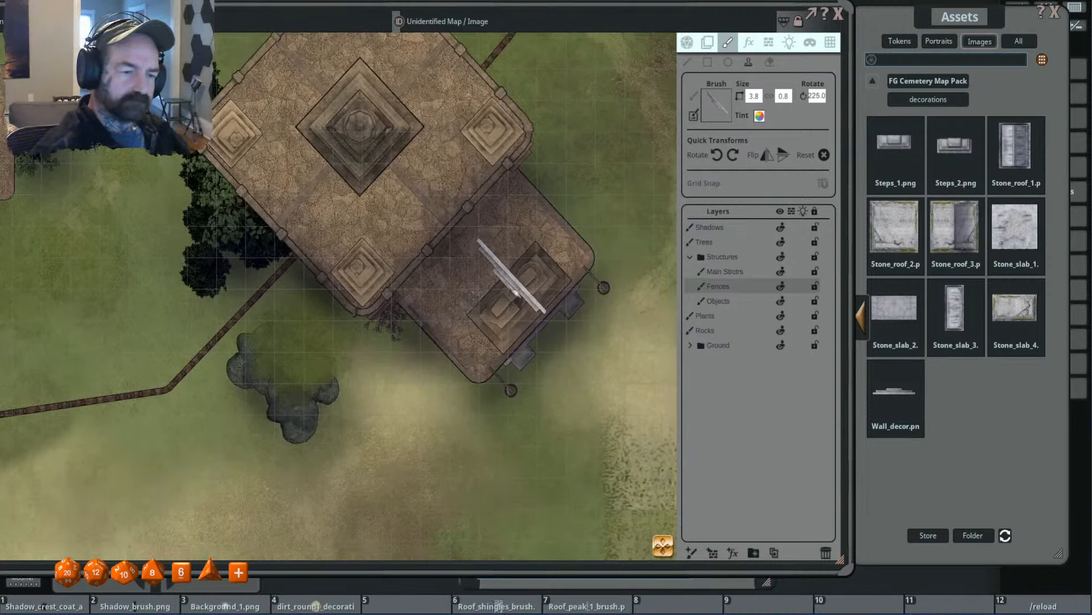
- Flip the wall decor brush vertically and rotate it to 315 to line up with the annex's front edge
{"action": "left_click", "coordinate": [785, 155]}
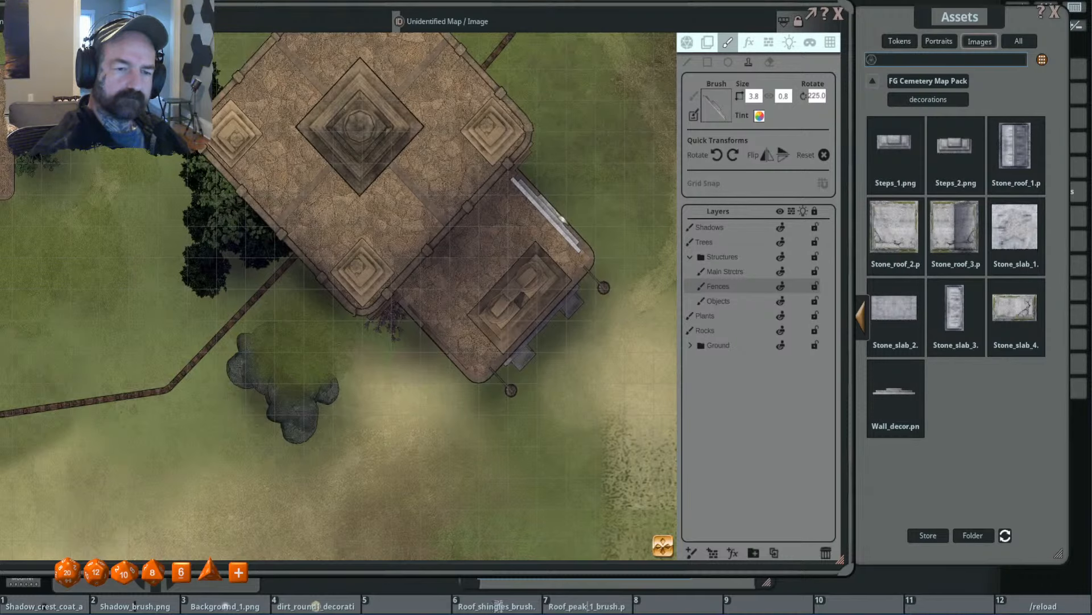
{"action": "left_click", "coordinate": [733, 155]}
{"action": "scroll", "coordinate": [548, 325], "scroll_direction": "up", "scroll_amount": 3}
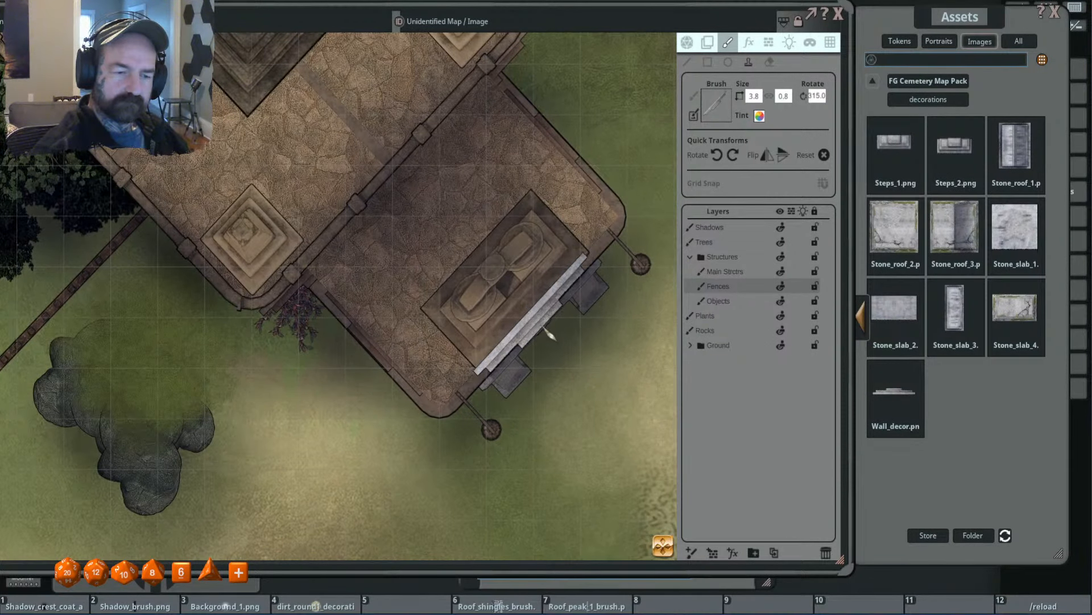
{"action": "scroll", "coordinate": [612, 364], "scroll_direction": "down", "scroll_amount": 5}
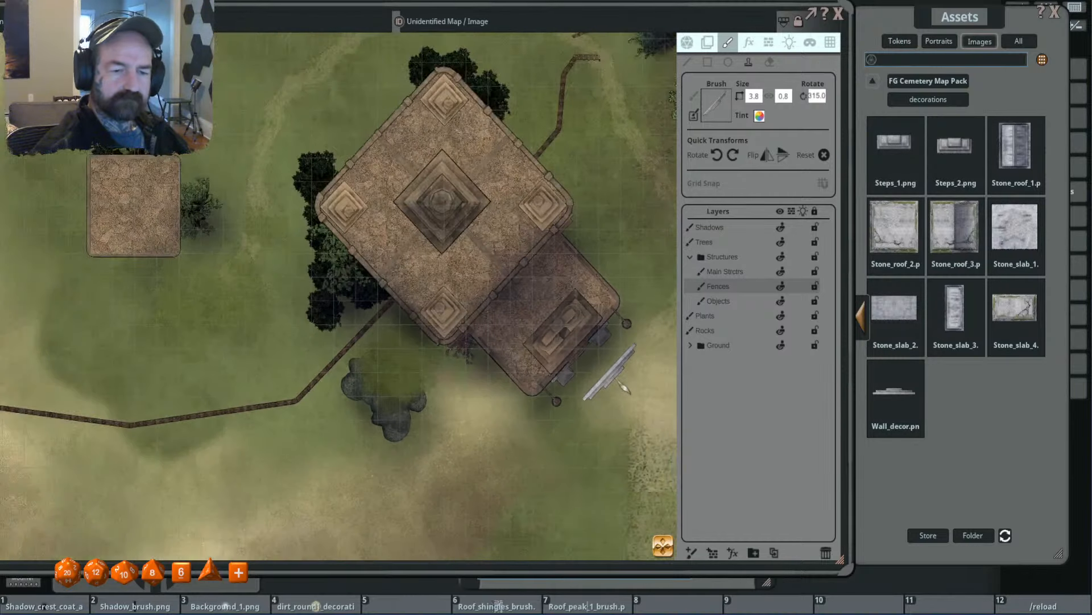
{"action": "scroll", "coordinate": [614, 365], "scroll_direction": "up", "scroll_amount": 3}
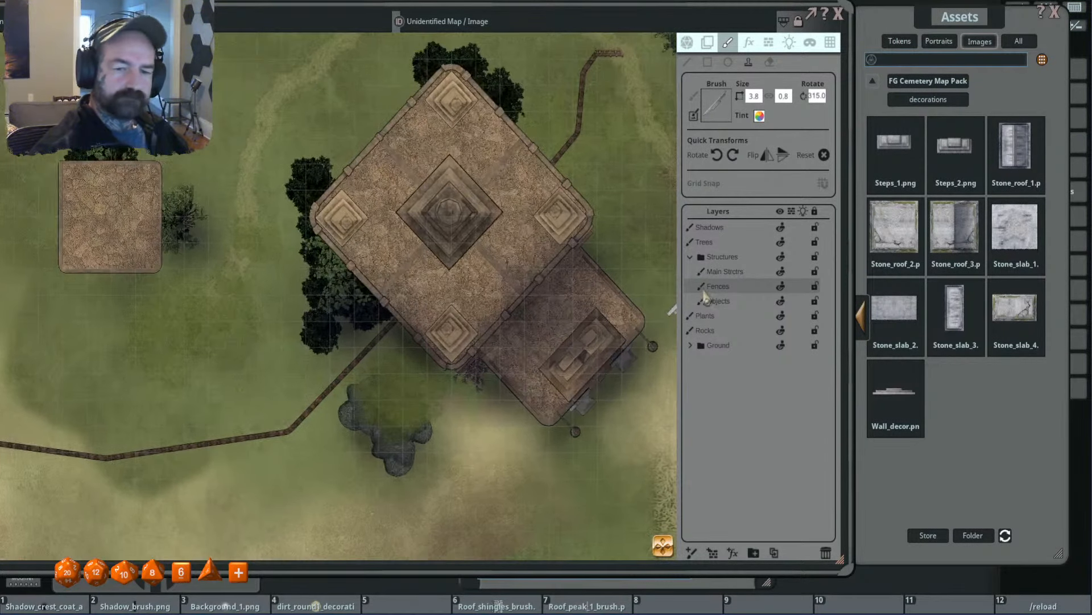
- Select the main structures layer and shrink the wall decor brush to 3.1 by 0.6 at rotation 315 for the temple's southeast wall
{"action": "left_click", "coordinate": [727, 272]}
{"action": "scroll", "coordinate": [535, 319], "scroll_direction": "up", "scroll_amount": 3}
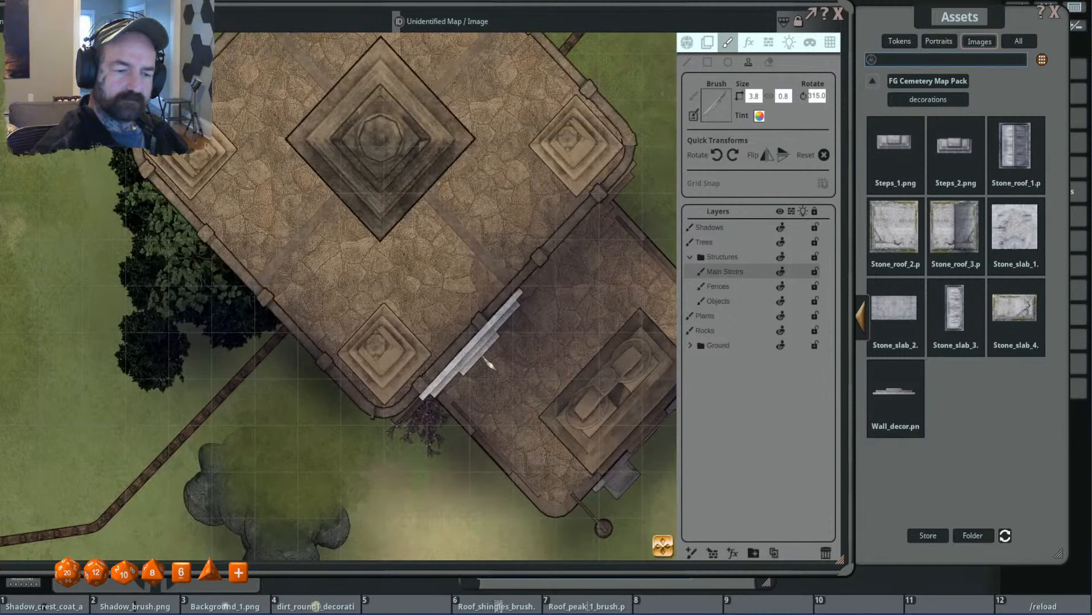
{"action": "key", "text": "shift"}
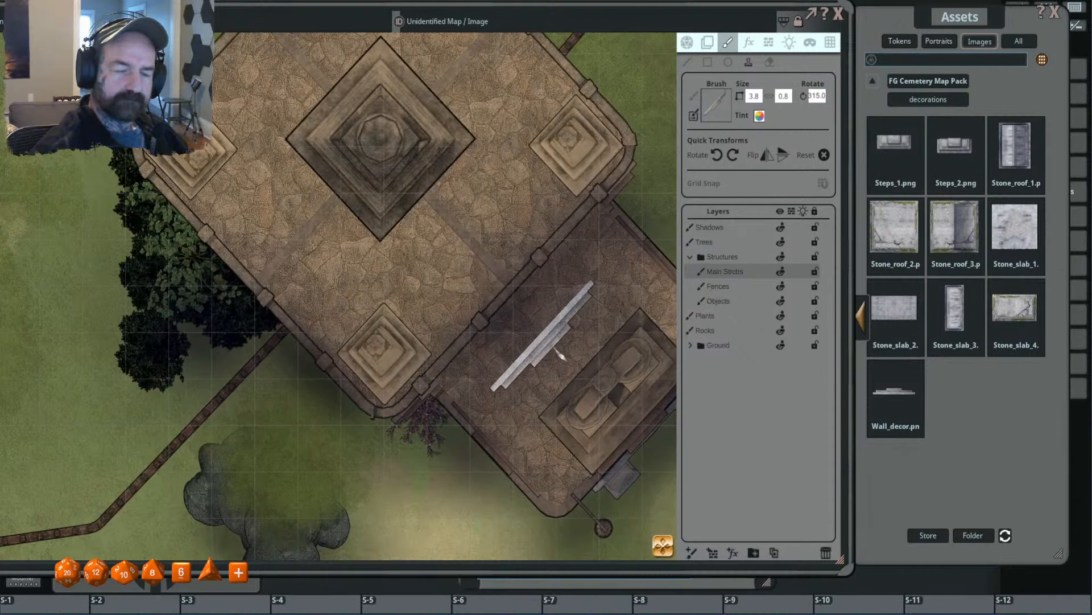
{"action": "scroll", "coordinate": [561, 354], "scroll_direction": "up", "scroll_amount": 2}
{"action": "key", "text": "shift"}
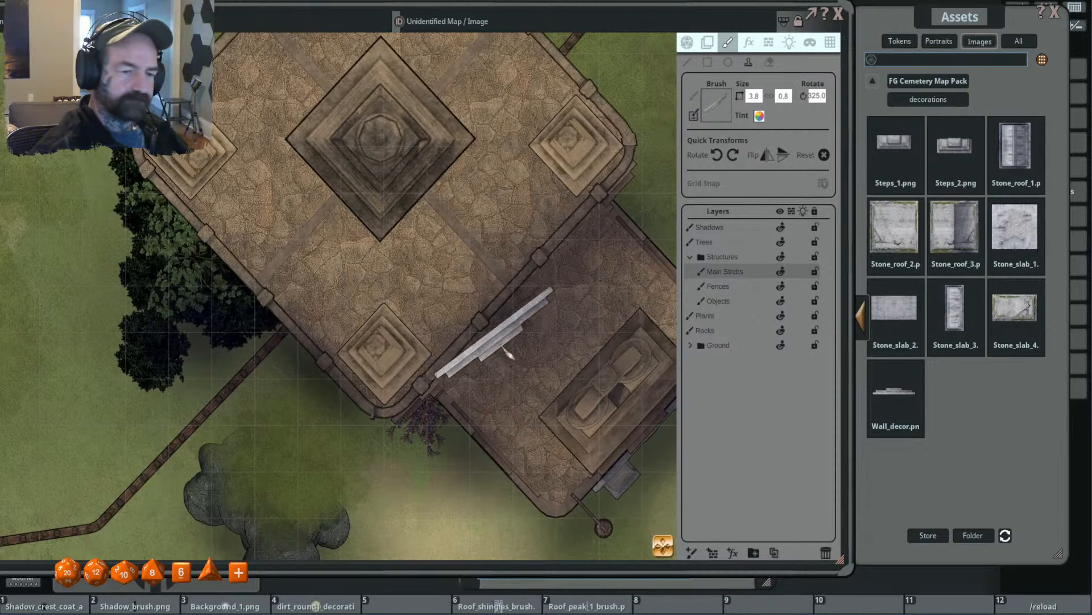
{"action": "scroll", "coordinate": [506, 354], "scroll_direction": "down", "scroll_amount": 2}
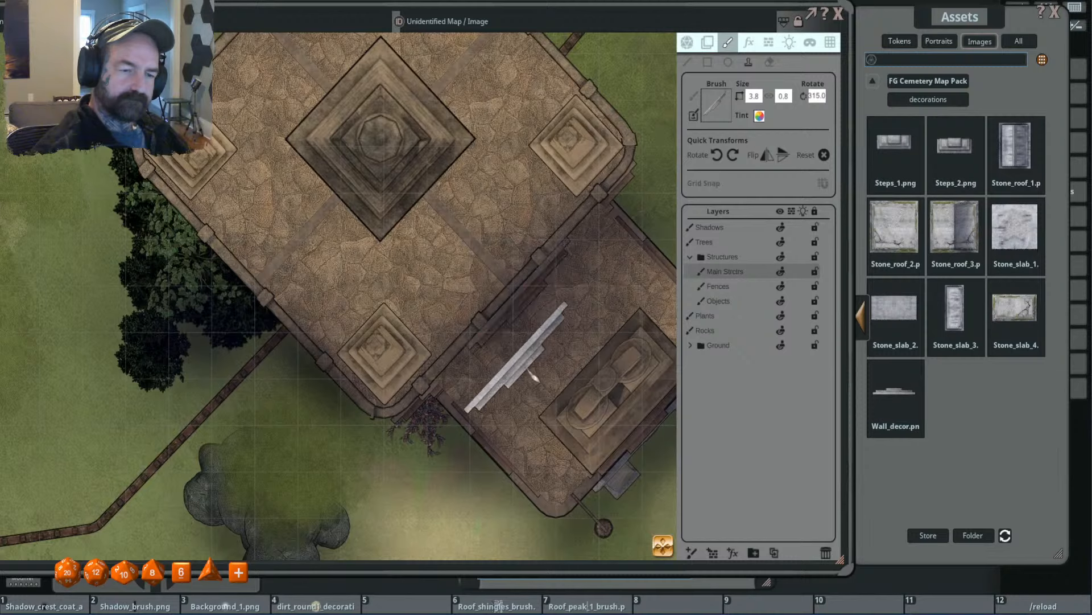
{"action": "scroll", "coordinate": [512, 376], "scroll_direction": "down", "scroll_amount": 4}
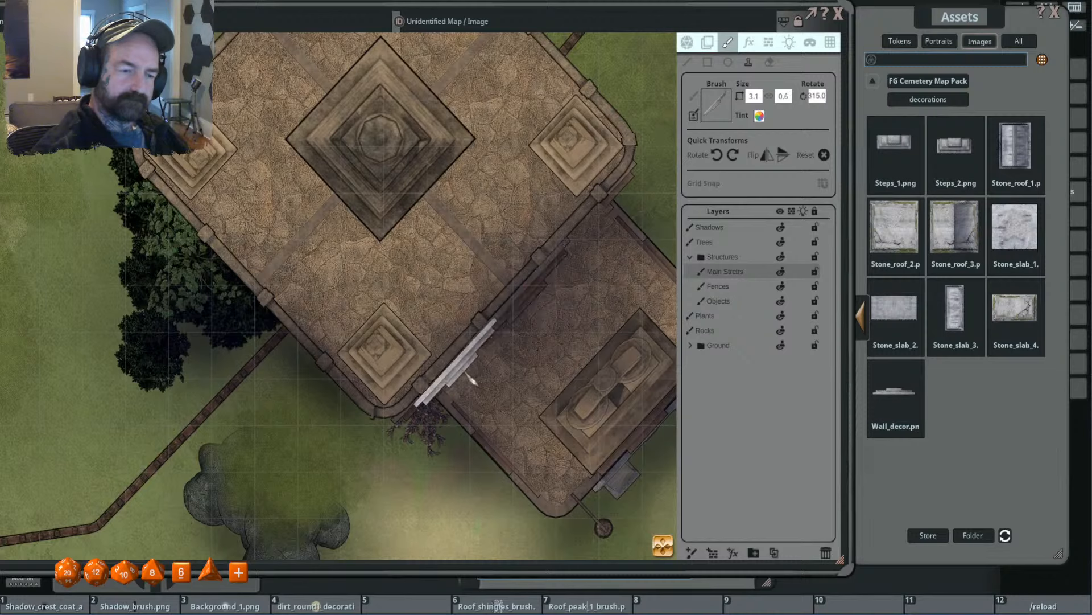
{"action": "key", "text": "shift"}
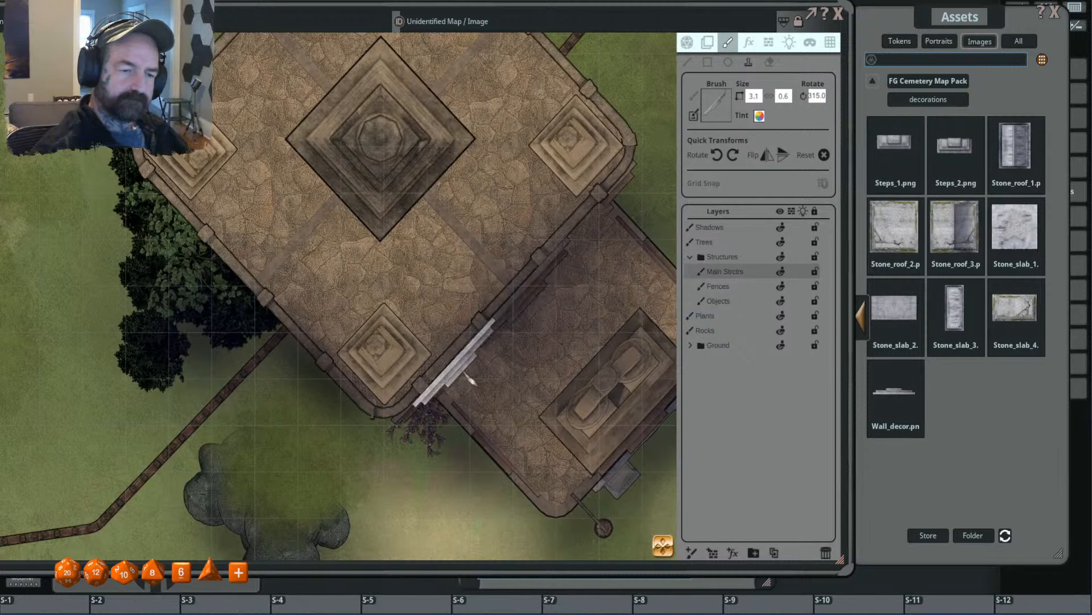
{"action": "scroll", "coordinate": [563, 381], "scroll_direction": "down", "scroll_amount": 4}
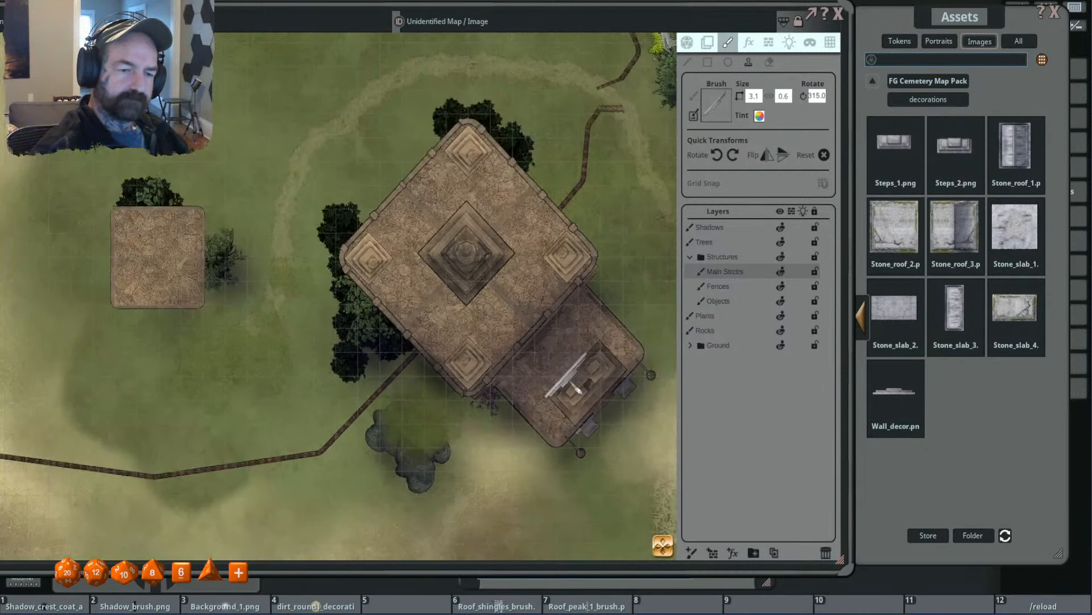
- Rotate the wall decor brush to 405 to line up with the temple's southwest wall and select the Fences layer
{"action": "scroll", "coordinate": [569, 373], "scroll_direction": "down", "scroll_amount": 1}
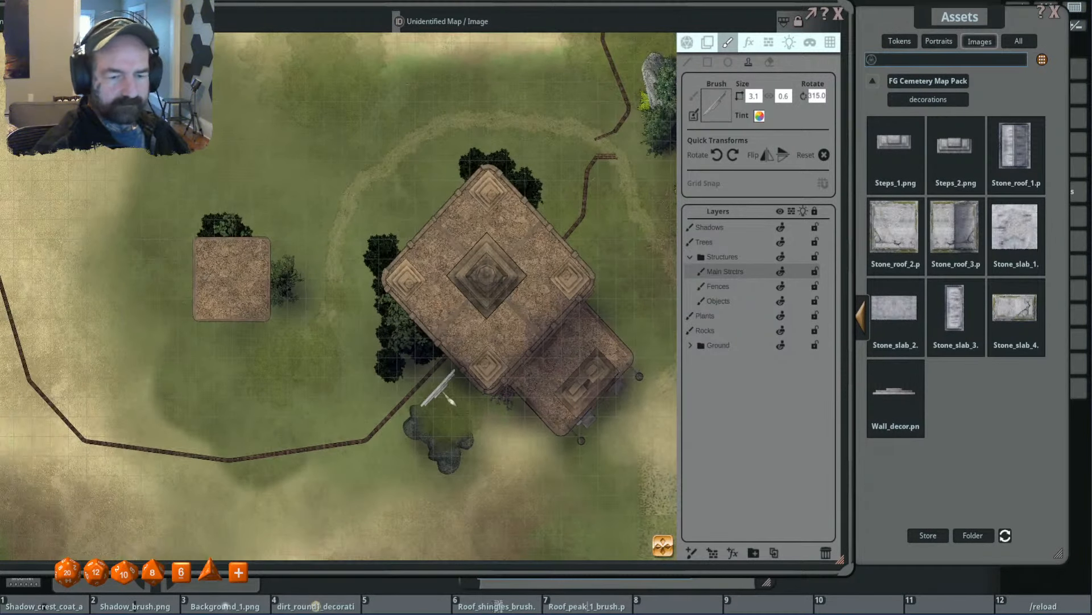
{"action": "key", "text": "shift"}
{"action": "scroll", "coordinate": [435, 369], "scroll_direction": "up", "scroll_amount": 10}
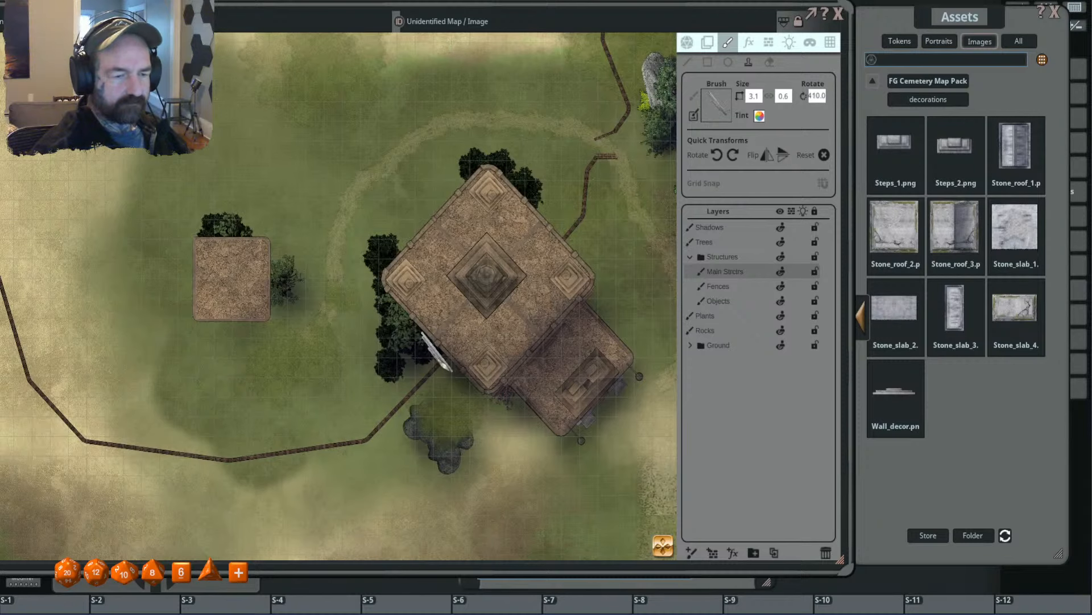
{"action": "scroll", "coordinate": [436, 351], "scroll_direction": "up", "scroll_amount": 2}
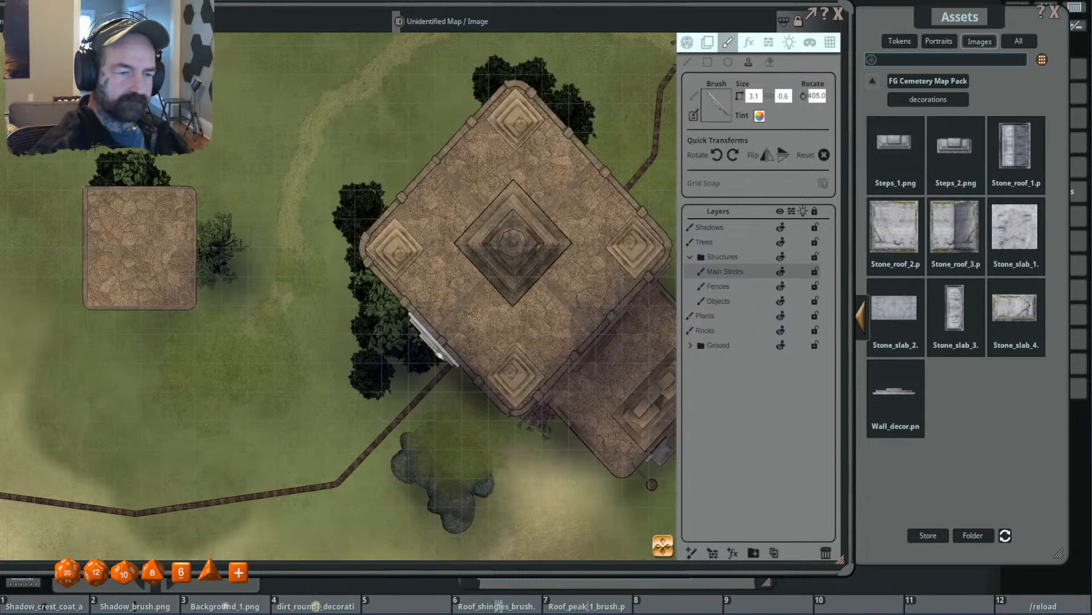
{"action": "left_click", "coordinate": [706, 290]}
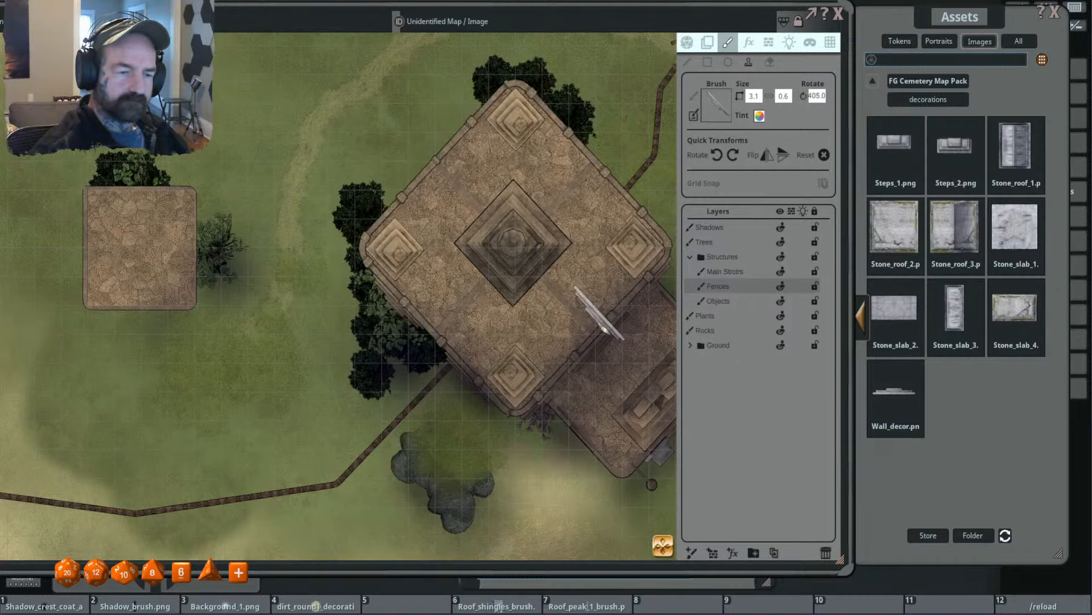
- Flip the wall decor brush vertically to line up with the temple's northeast wall
{"action": "scroll", "coordinate": [549, 329], "scroll_direction": "down", "scroll_amount": 3}
{"action": "scroll", "coordinate": [557, 341], "scroll_direction": "up", "scroll_amount": 4}
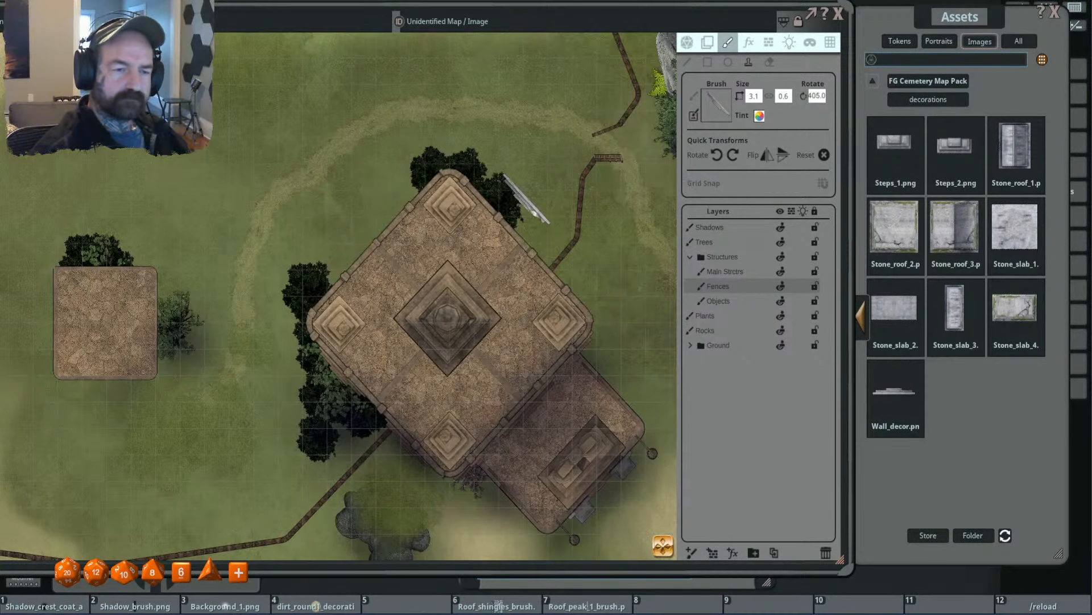
{"action": "left_click", "coordinate": [784, 155]}
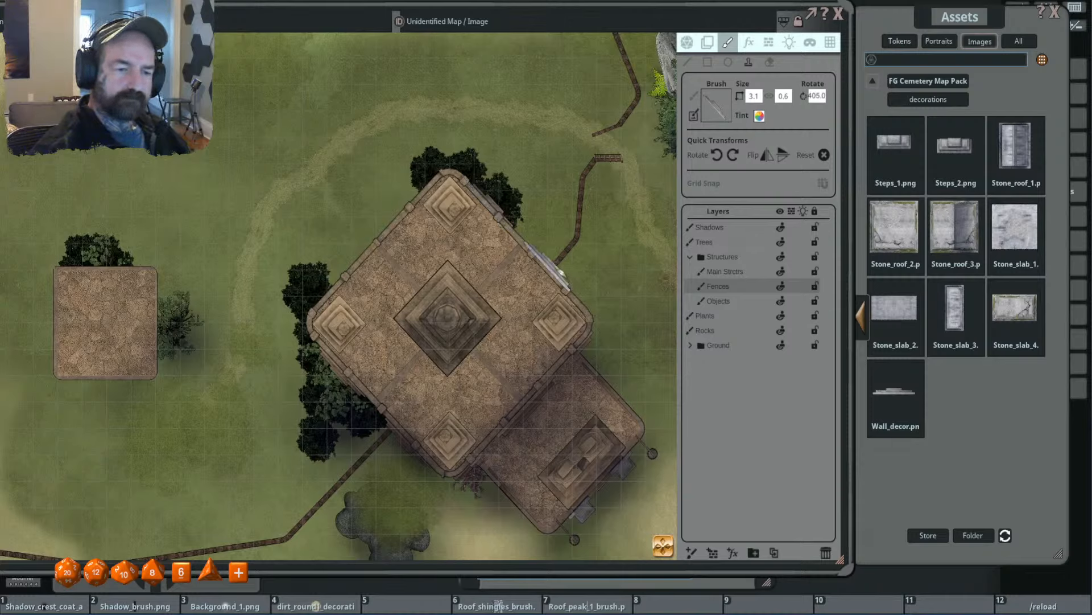
{"action": "scroll", "coordinate": [637, 307], "scroll_direction": "down", "scroll_amount": 3}
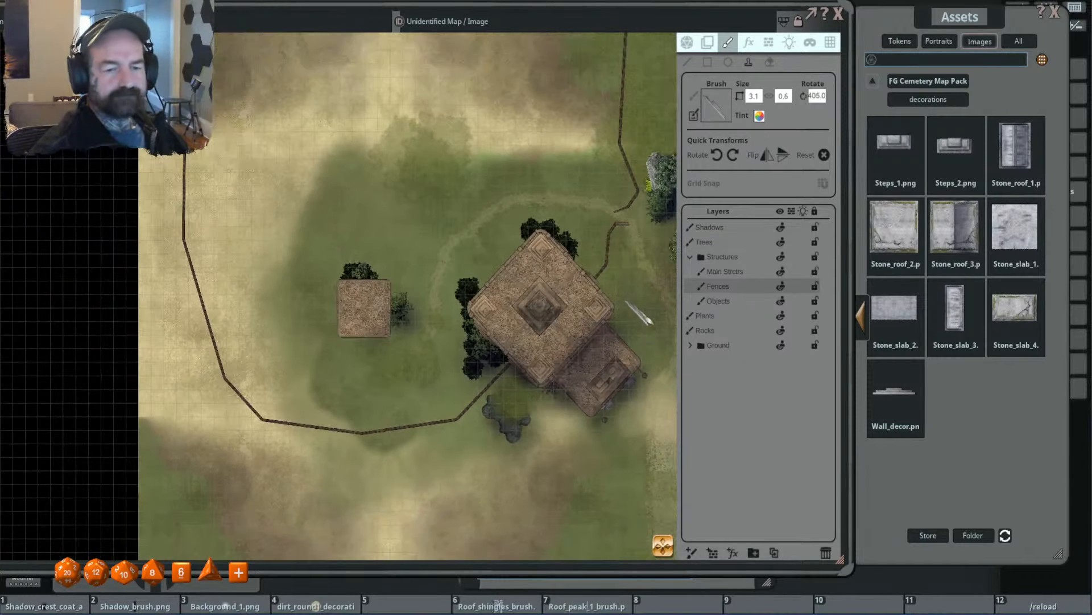
{"action": "scroll", "coordinate": [639, 313], "scroll_direction": "up", "scroll_amount": 3}
{"action": "scroll", "coordinate": [587, 314], "scroll_direction": "up", "scroll_amount": 3}
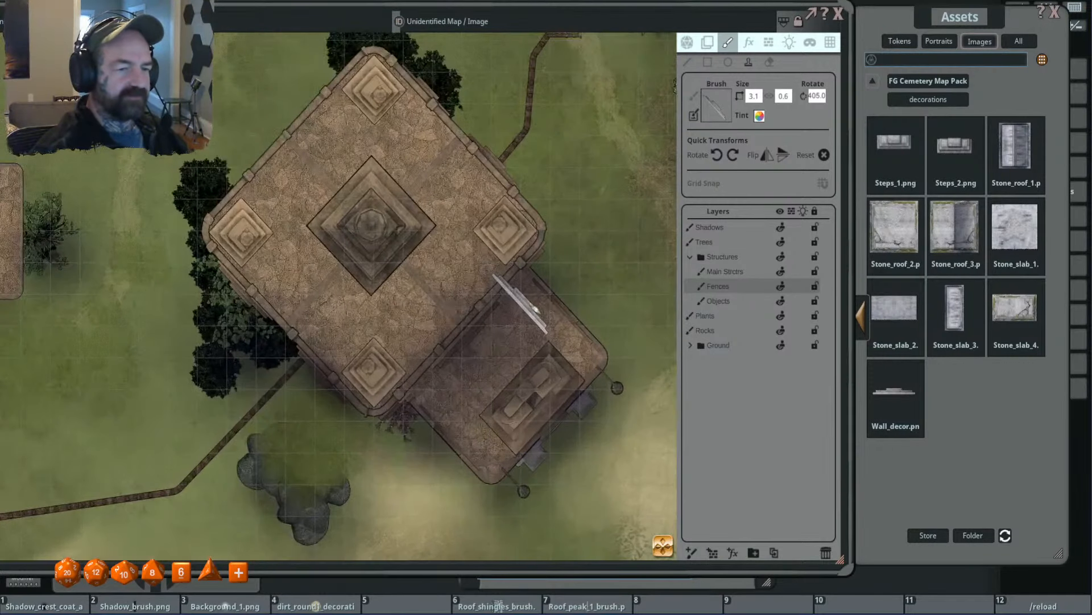
{"action": "scroll", "coordinate": [590, 314], "scroll_direction": "down", "scroll_amount": 3}
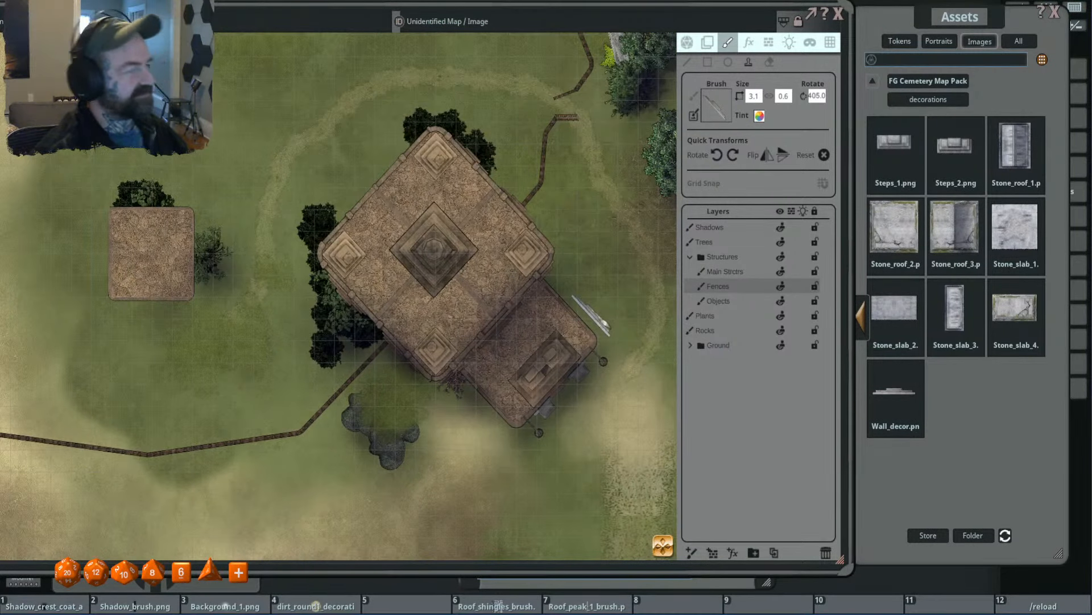
{"action": "left_click_drag", "start_coordinate": [561, 313], "coordinate": [650, 304]}
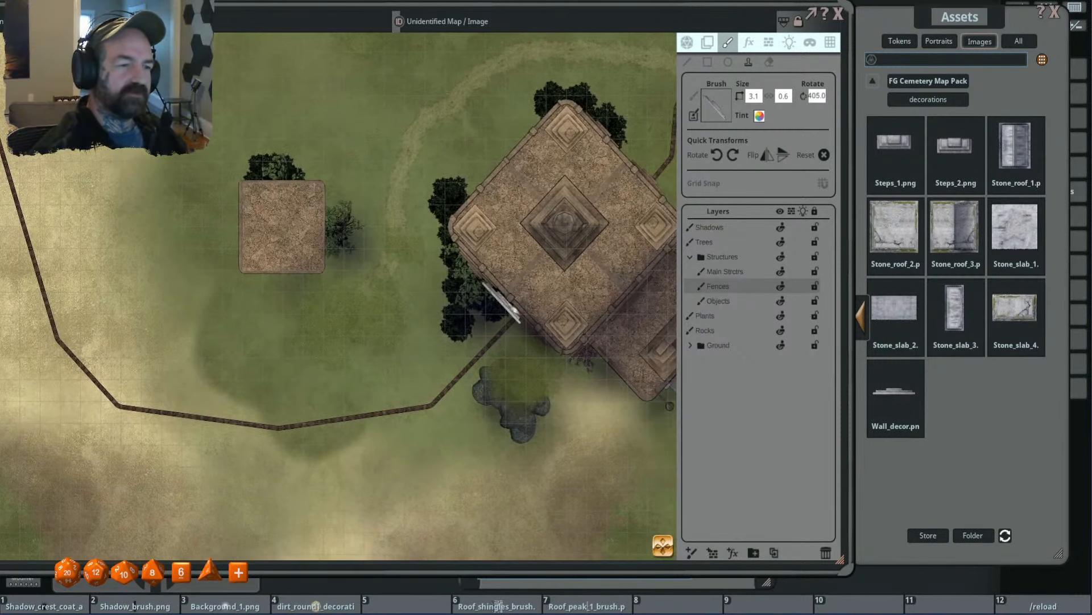
- Leave the decorations folder and search the FG Cemetery Map Pack images for "step"
{"action": "scroll", "coordinate": [589, 297], "scroll_direction": "down", "scroll_amount": 1}
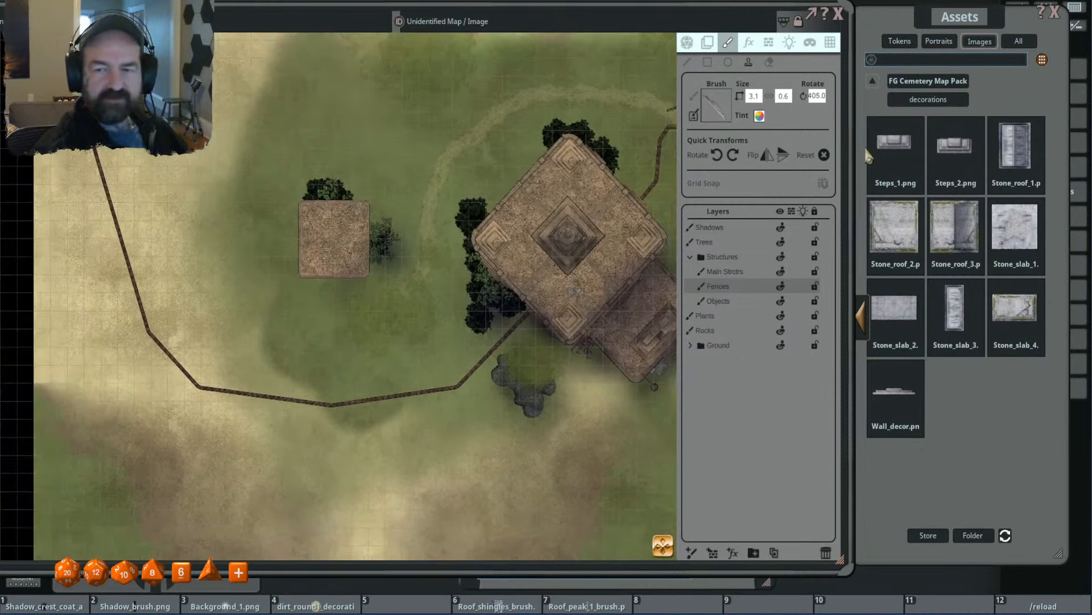
{"action": "left_click", "coordinate": [928, 83]}
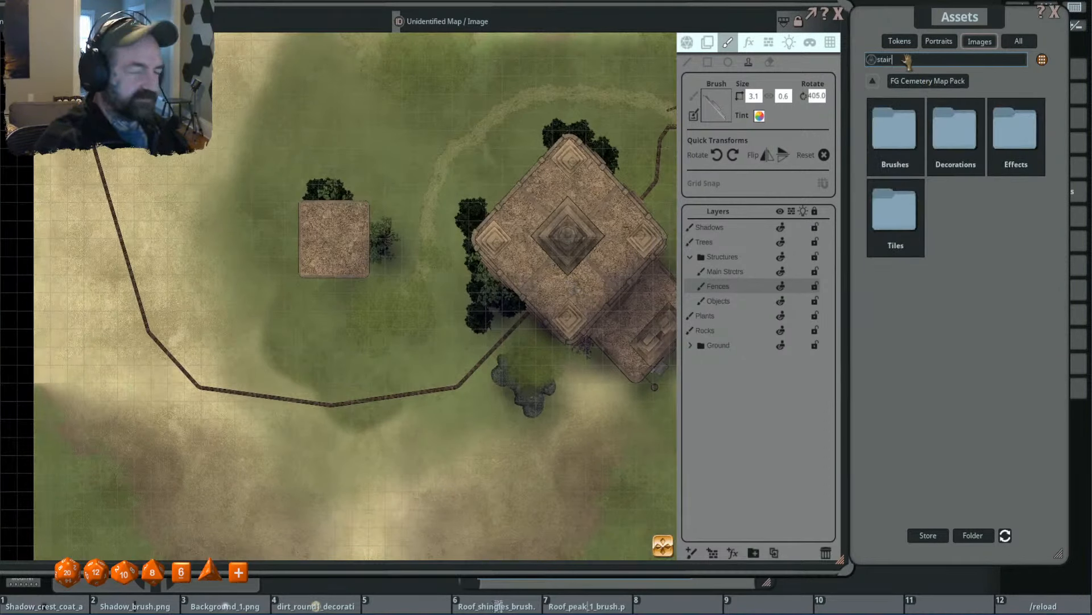
{"action": "left_click", "coordinate": [907, 62]}
{"action": "type", "text": "stair"}
{"action": "key", "text": "Return"}
{"action": "type", "text": "step"}
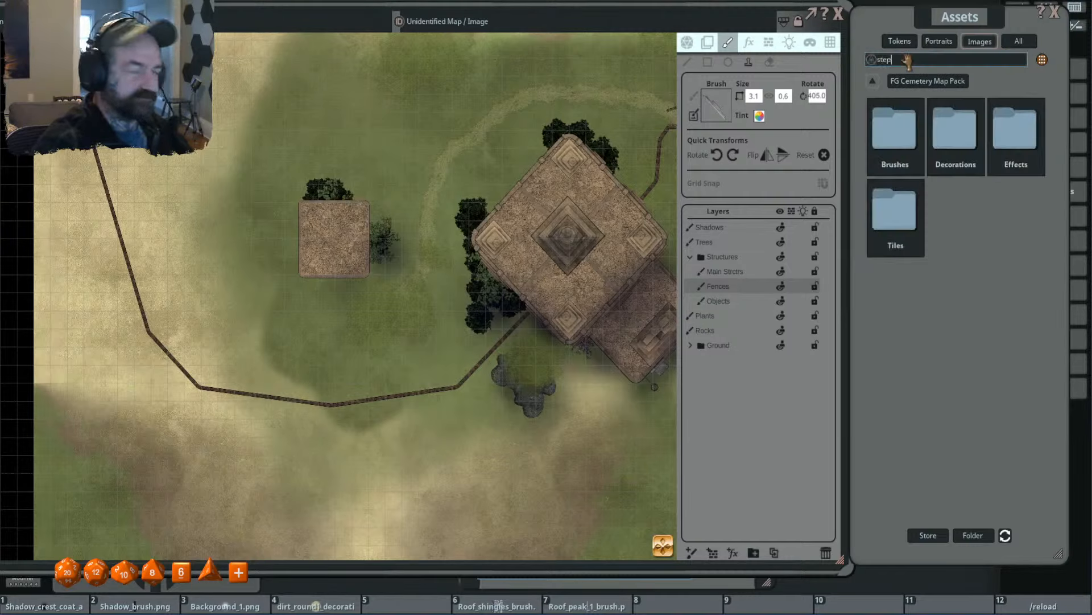
{"action": "key", "text": "Return"}
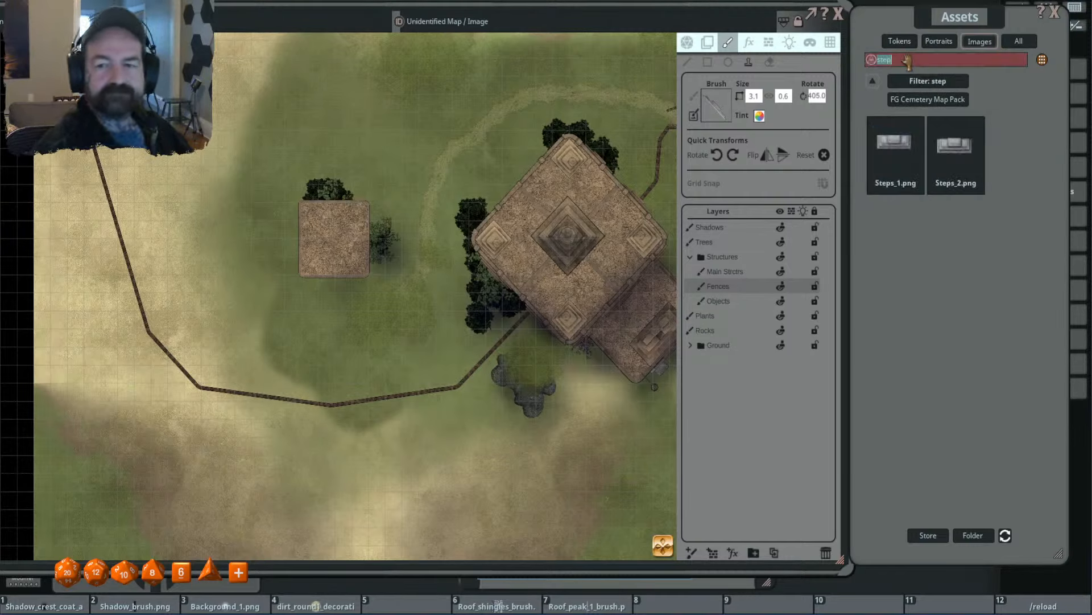
- Load Steps_1.png as the brush at 3.8 by 1.5, rotation 0, and try stamping it on the small building's south edge
{"action": "left_click", "coordinate": [894, 146]}
{"action": "scroll", "coordinate": [337, 248], "scroll_direction": "up", "scroll_amount": 14}
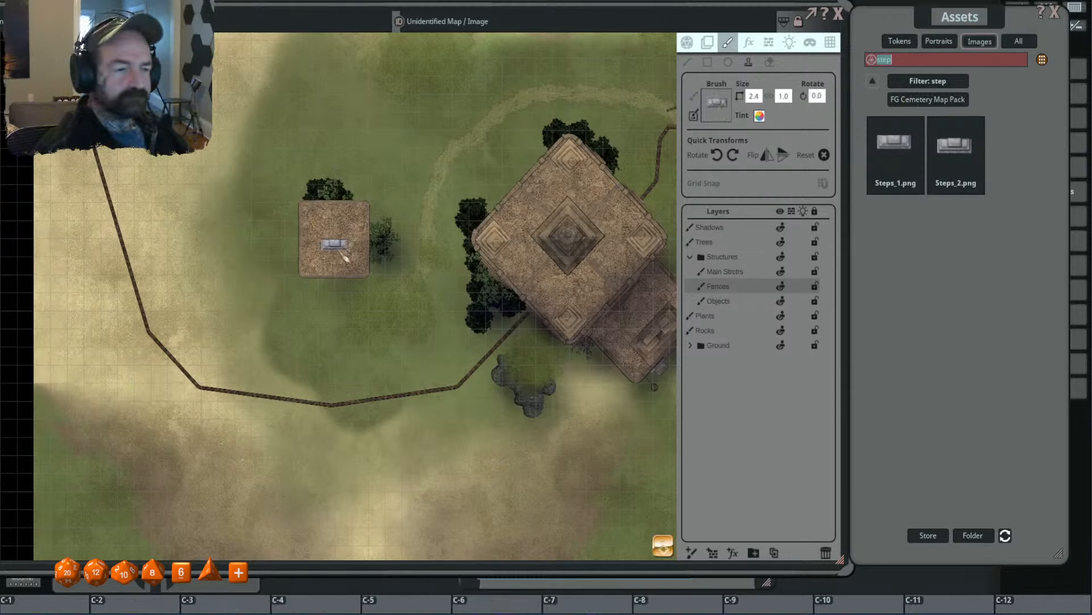
{"action": "scroll", "coordinate": [298, 251], "scroll_direction": "up", "scroll_amount": 7}
{"action": "scroll", "coordinate": [298, 247], "scroll_direction": "up", "scroll_amount": 2}
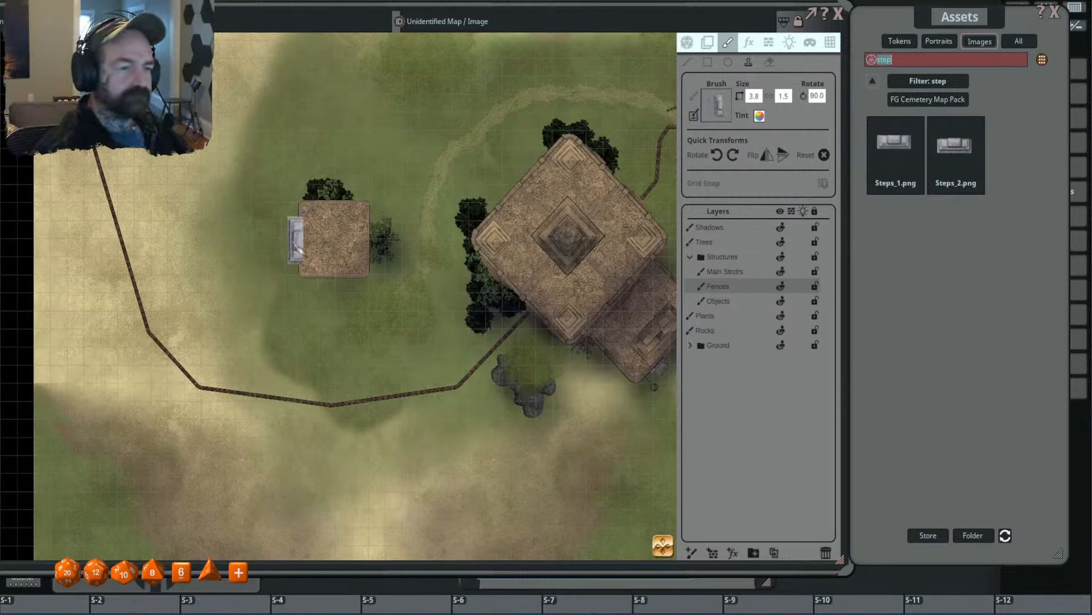
{"action": "scroll", "coordinate": [292, 239], "scroll_direction": "up", "scroll_amount": 2}
{"action": "scroll", "coordinate": [324, 276], "scroll_direction": "down", "scroll_amount": 7}
{"action": "scroll", "coordinate": [344, 301], "scroll_direction": "down", "scroll_amount": 2}
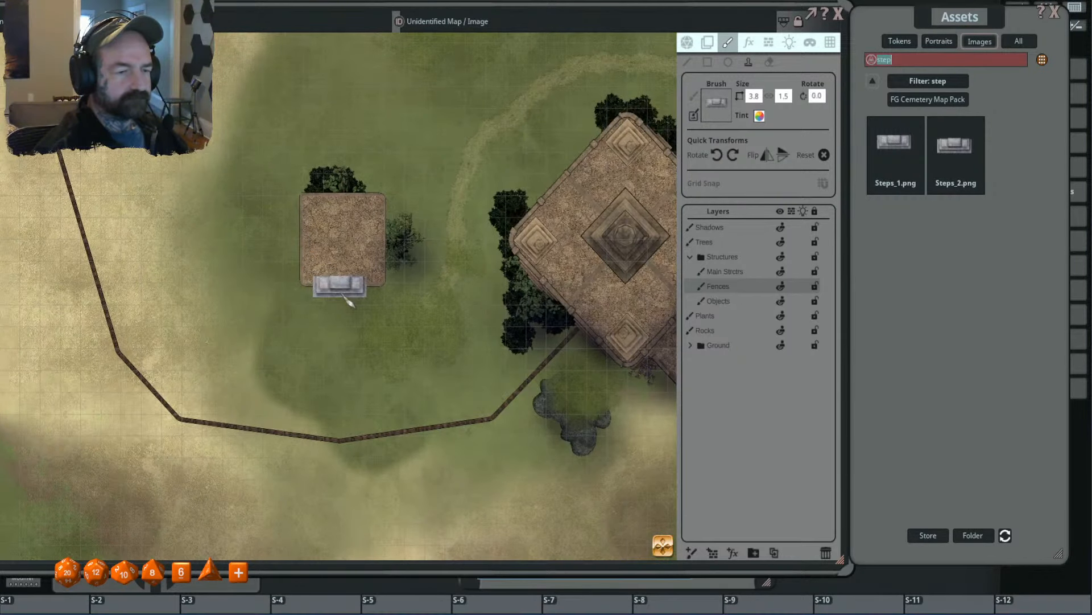
{"action": "scroll", "coordinate": [348, 300], "scroll_direction": "up", "scroll_amount": 2}
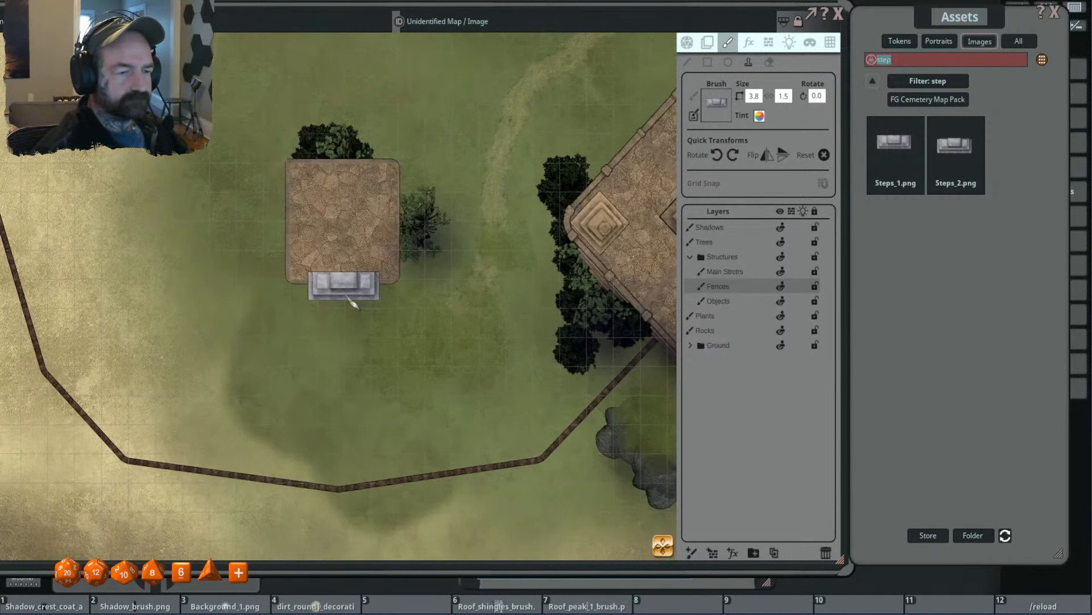
{"action": "left_click", "coordinate": [353, 305]}
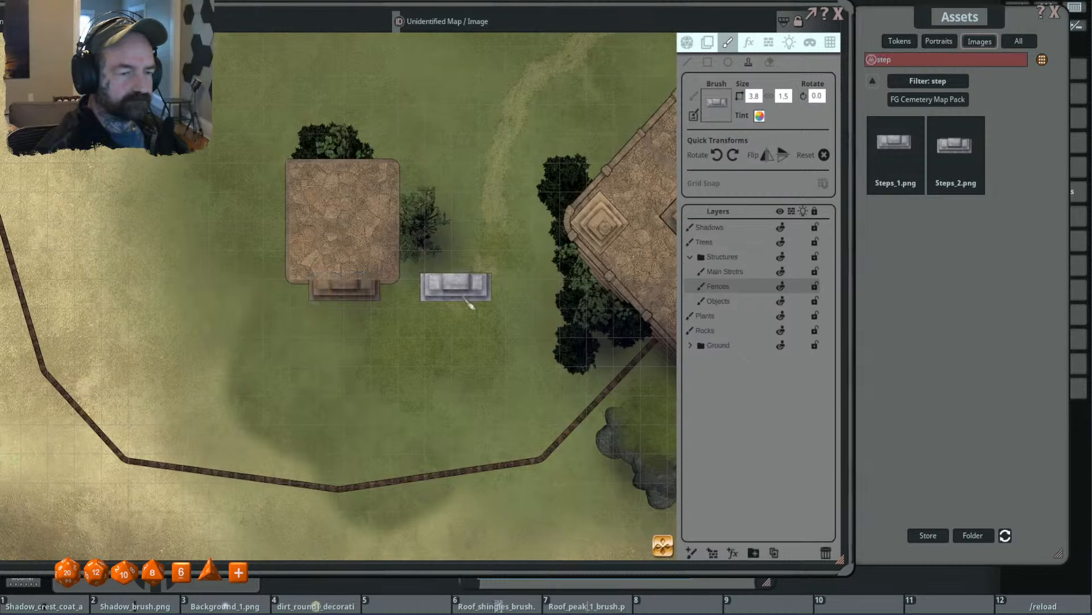
{"action": "key", "text": "ctrl+z"}
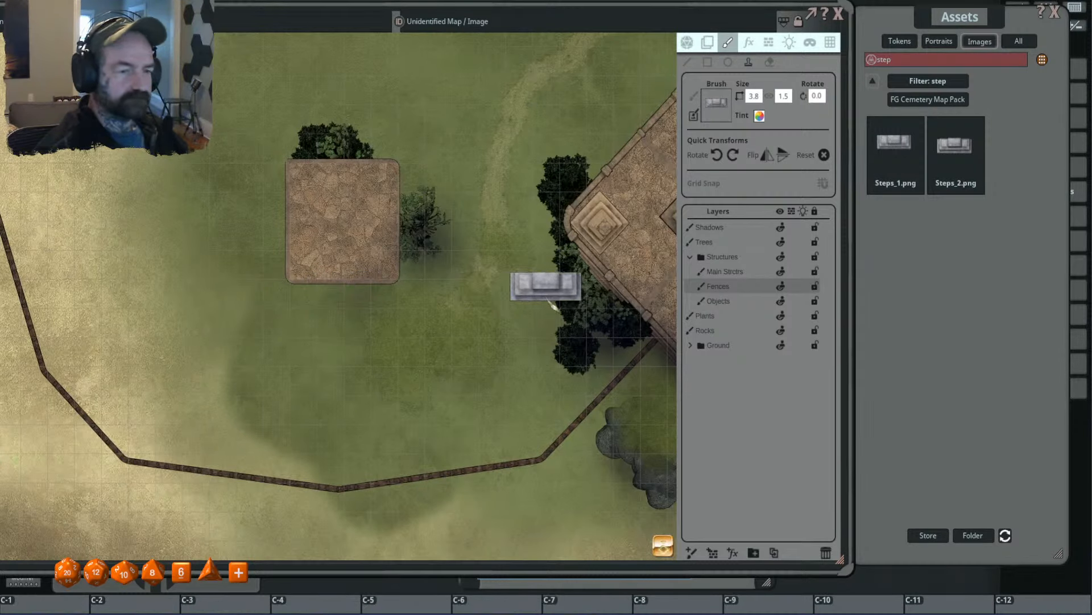
- Select the Objects layer, resize the steps brush to 4.8 by 1.0 and stamp it at the small building's south edge
{"action": "left_click", "coordinate": [718, 300]}
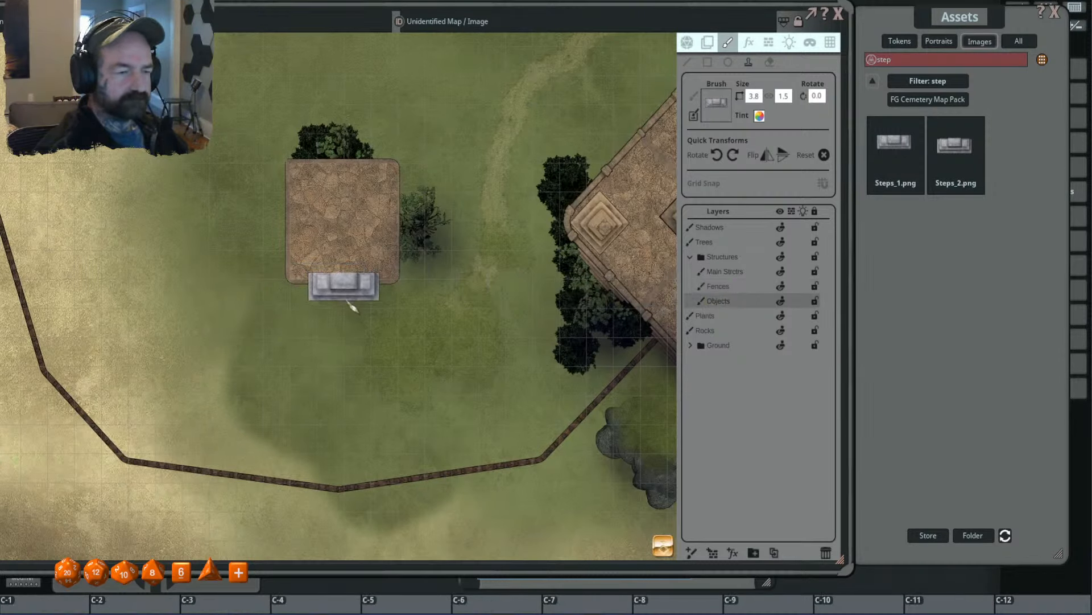
{"action": "scroll", "coordinate": [345, 301], "scroll_direction": "up", "scroll_amount": 3}
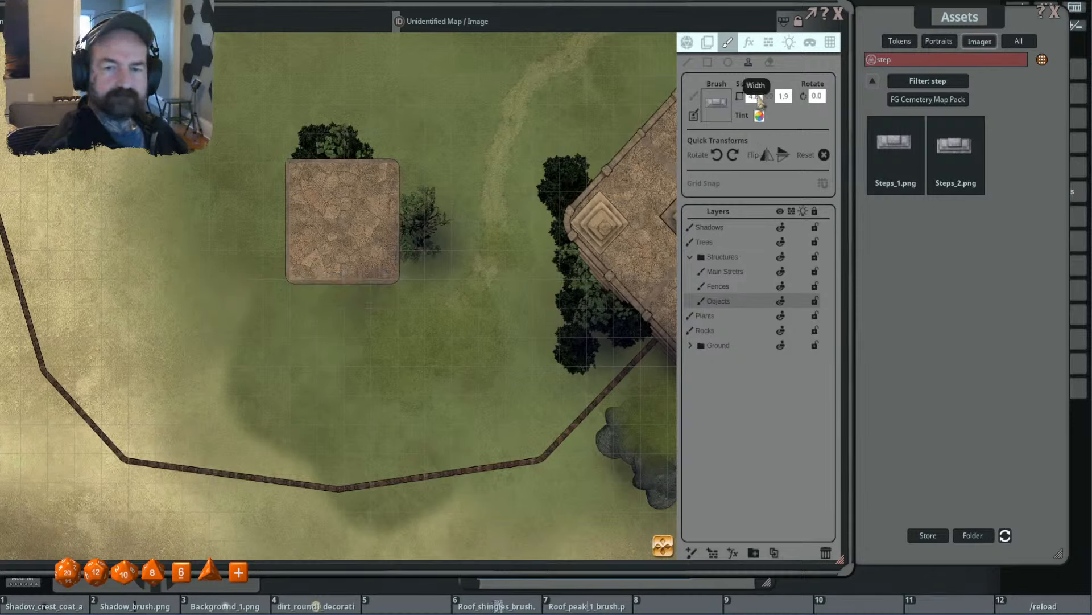
{"action": "left_click", "coordinate": [784, 96]}
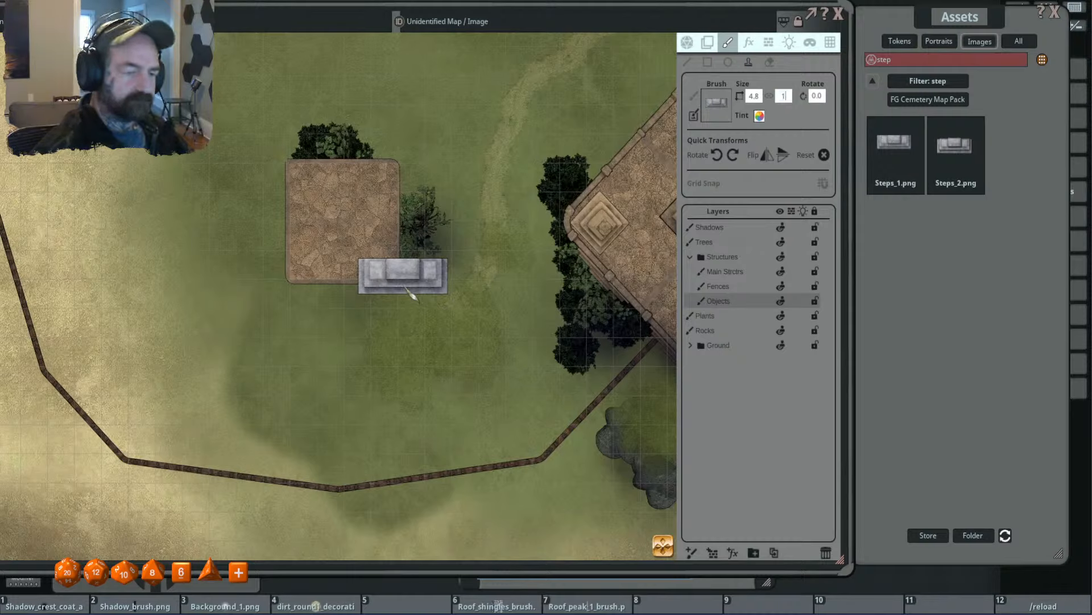
{"action": "key", "text": "Return"}
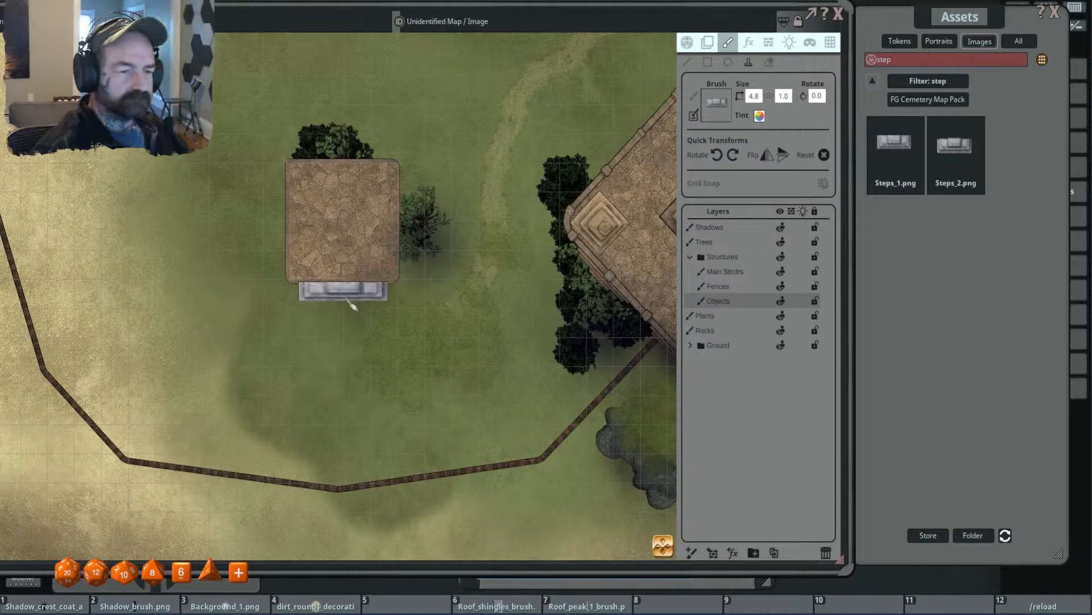
{"action": "left_click", "coordinate": [349, 300]}
- Reset the tint of the main structures layer to white (FFFFFFFF)
{"action": "scroll", "coordinate": [472, 355], "scroll_direction": "down", "scroll_amount": 4}
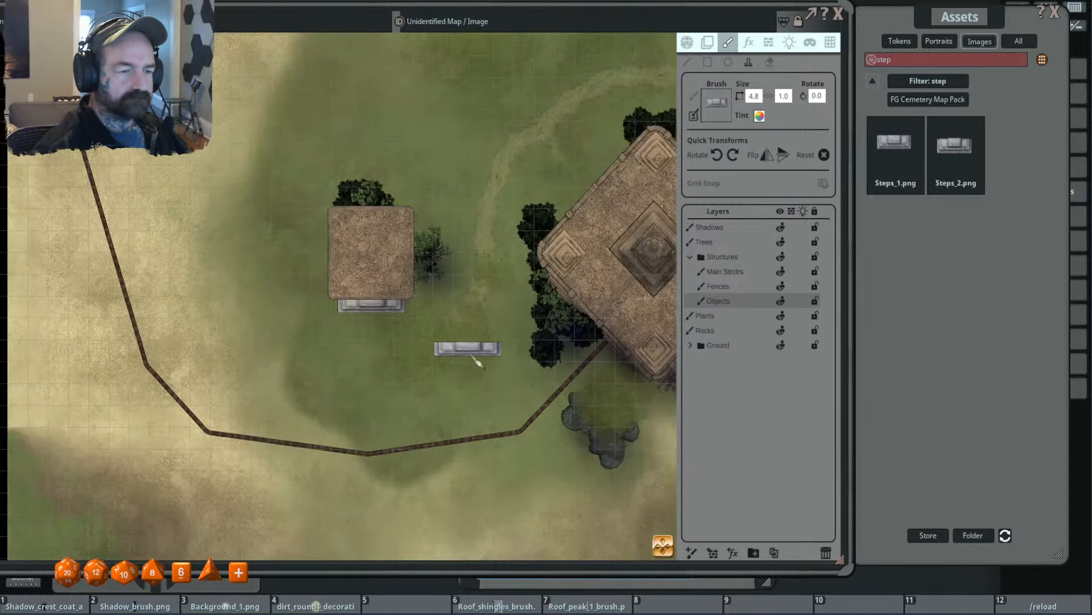
{"action": "scroll", "coordinate": [498, 379], "scroll_direction": "up", "scroll_amount": 4}
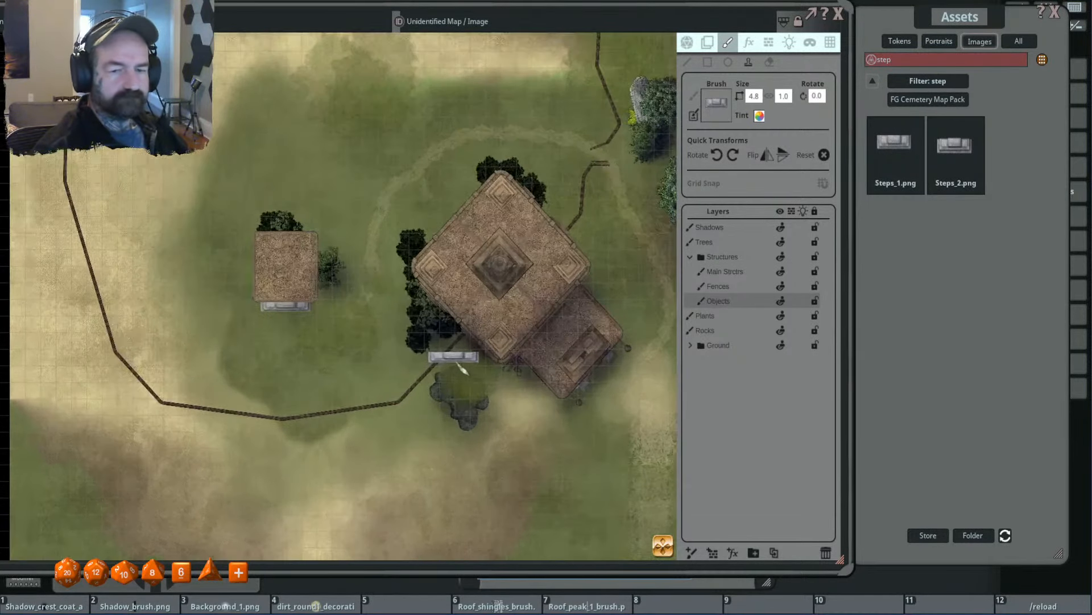
{"action": "left_click_drag", "start_coordinate": [371, 365], "coordinate": [386, 365]}
{"action": "scroll", "coordinate": [387, 364], "scroll_direction": "up", "scroll_amount": 1}
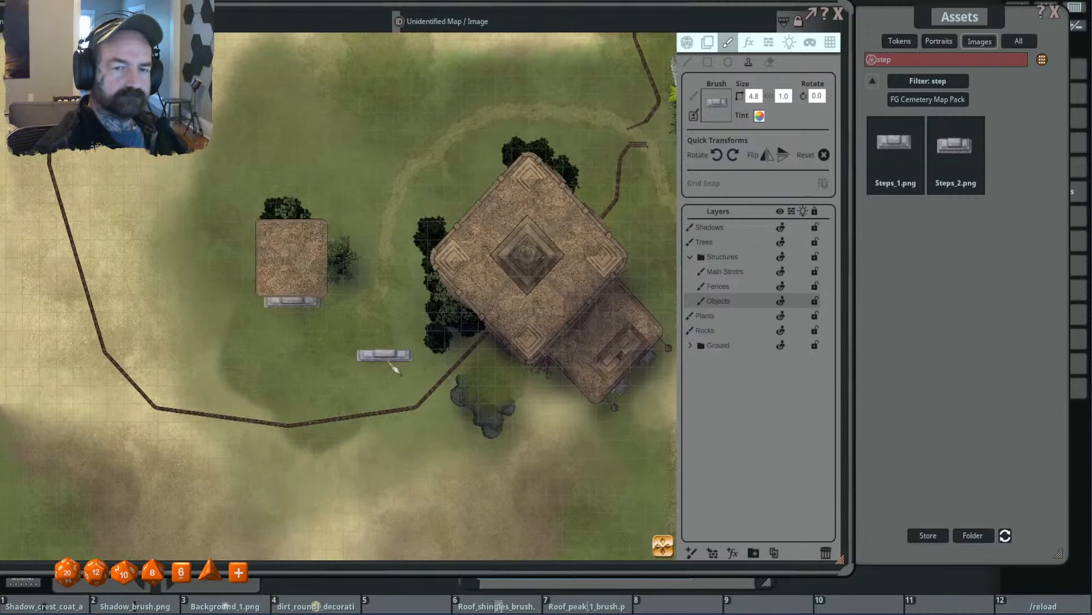
{"action": "scroll", "coordinate": [449, 354], "scroll_direction": "down", "scroll_amount": 2}
{"action": "left_click", "coordinate": [707, 42]}
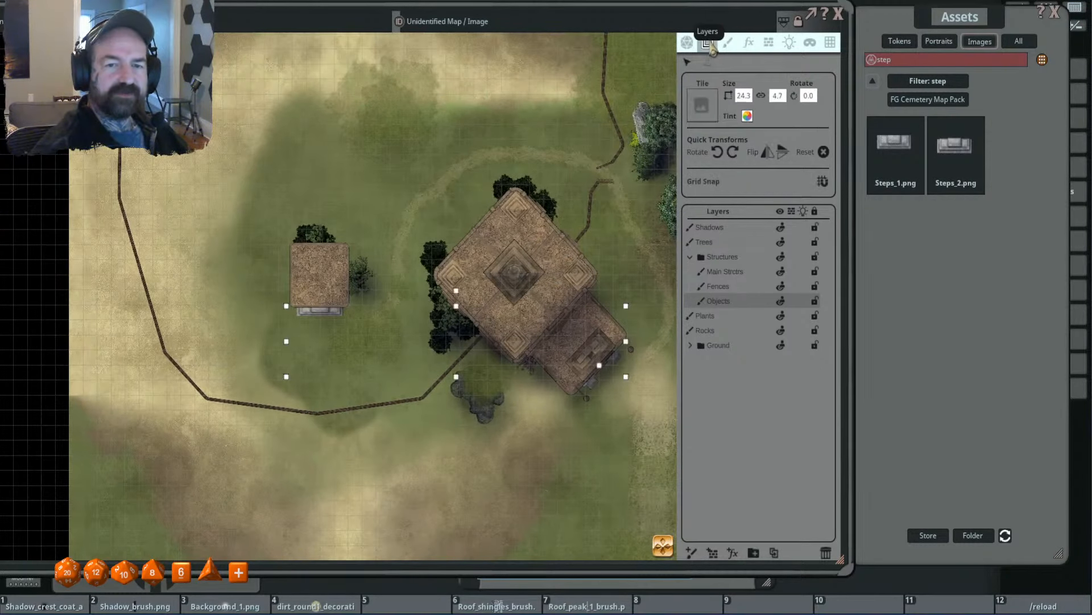
{"action": "left_click", "coordinate": [725, 271]}
{"action": "left_click", "coordinate": [747, 116]}
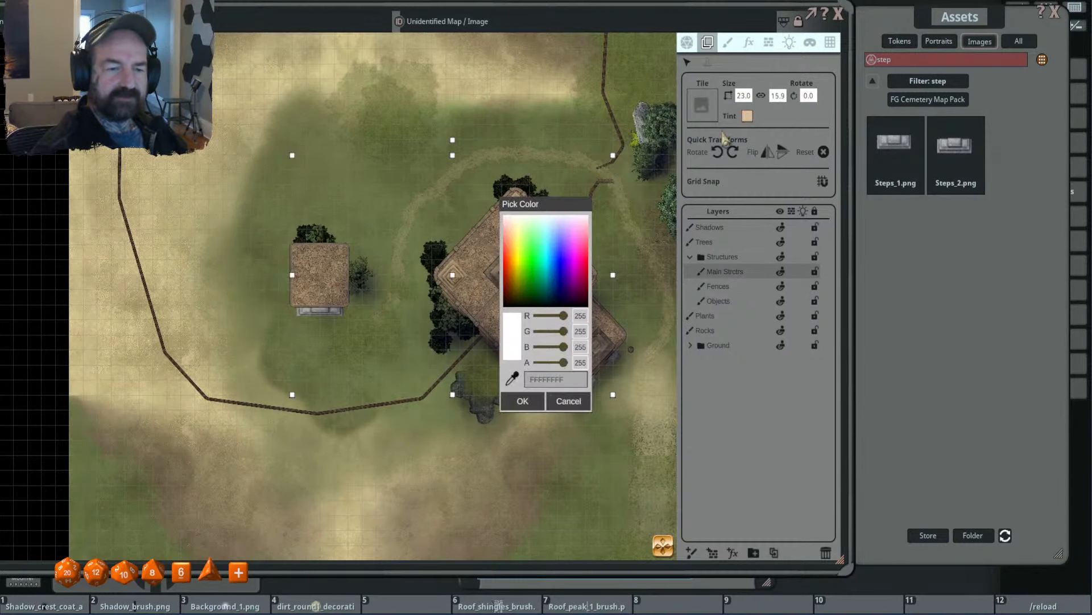
{"action": "left_click_drag", "start_coordinate": [559, 213], "coordinate": [617, 179]}
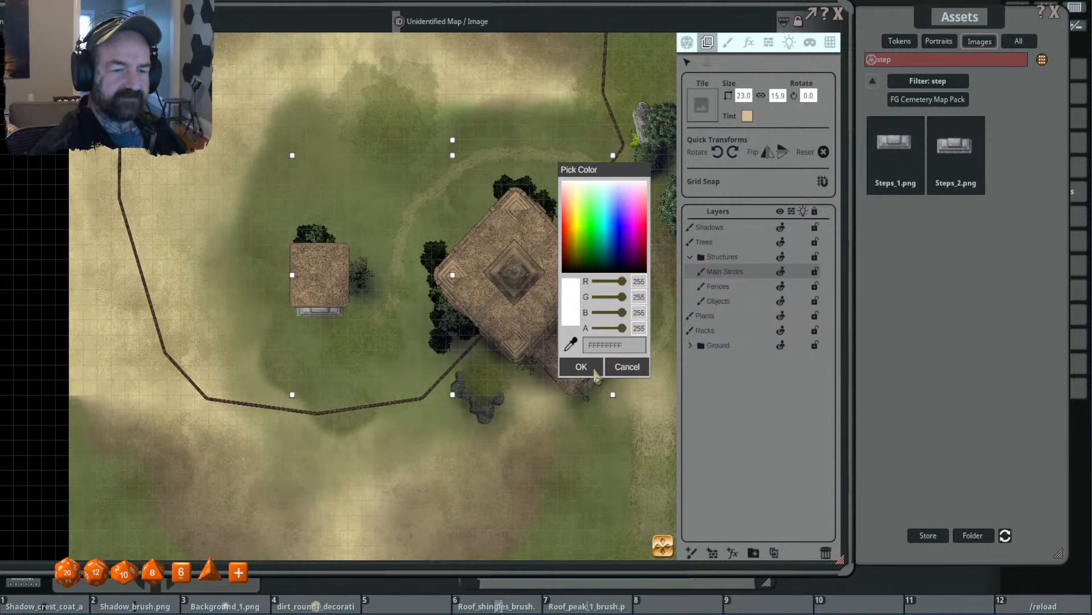
{"action": "left_click", "coordinate": [594, 371]}
- Reset the Fences layer's tint to white (FFFFFFFF) and check the stone colour across the temple and walls
{"action": "scroll", "coordinate": [518, 326], "scroll_direction": "up", "scroll_amount": 1}
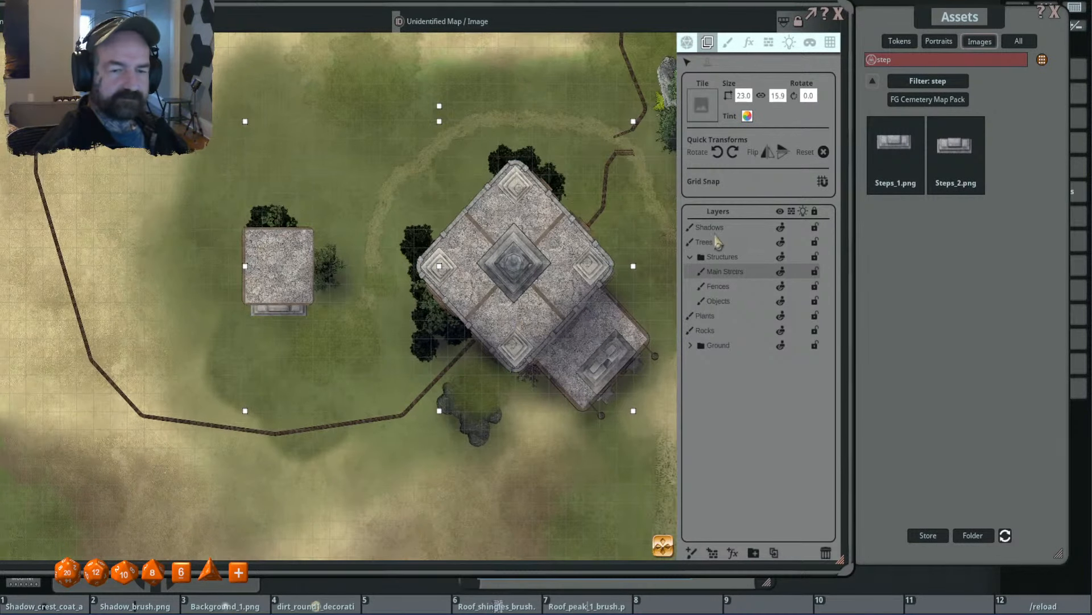
{"action": "left_click", "coordinate": [734, 286]}
{"action": "left_click", "coordinate": [747, 116]}
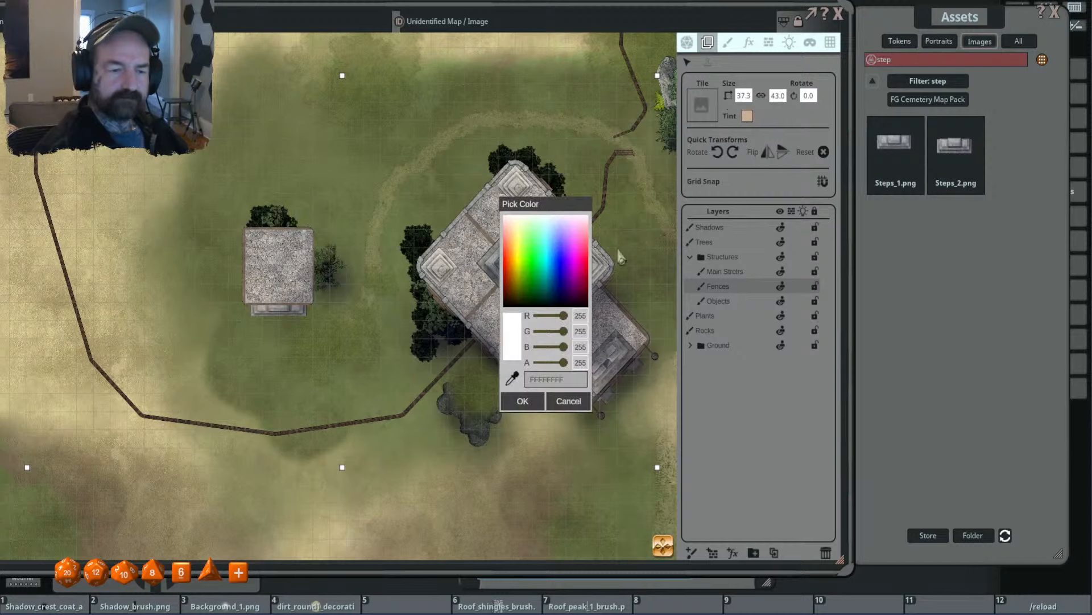
{"action": "left_click", "coordinate": [523, 401]}
{"action": "scroll", "coordinate": [551, 308], "scroll_direction": "down", "scroll_amount": 4}
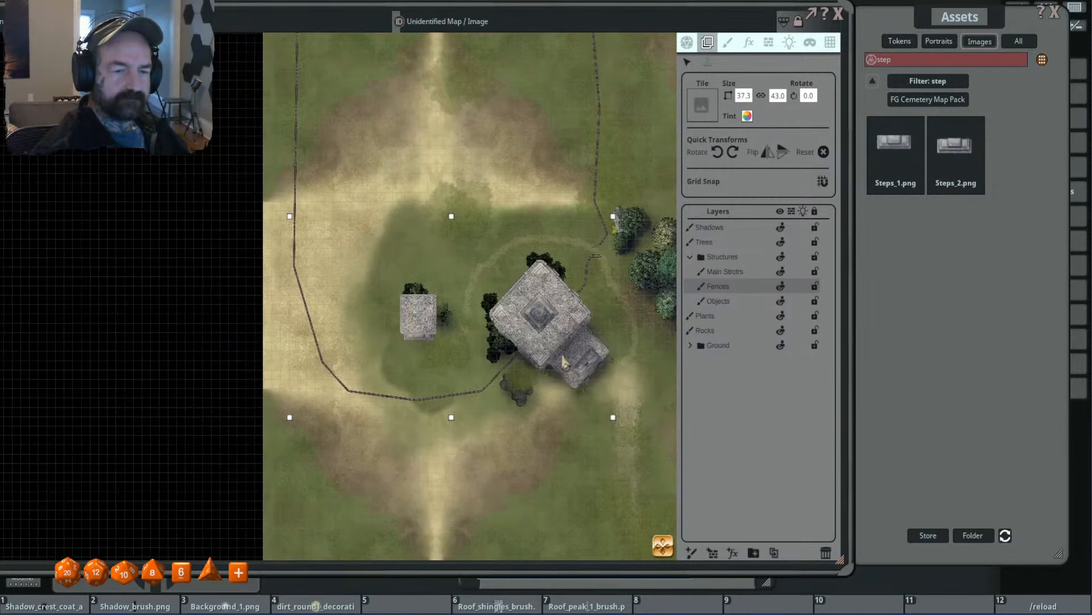
{"action": "scroll", "coordinate": [550, 305], "scroll_direction": "up", "scroll_amount": 3}
{"action": "scroll", "coordinate": [543, 307], "scroll_direction": "down", "scroll_amount": 2}
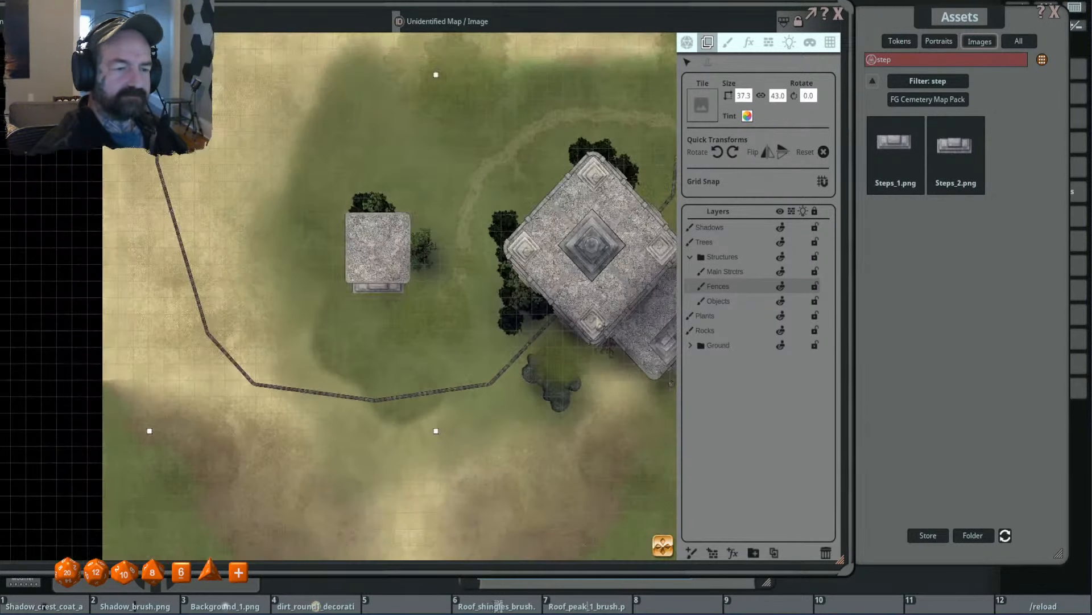
{"action": "scroll", "coordinate": [535, 311], "scroll_direction": "up", "scroll_amount": 1}
{"action": "scroll", "coordinate": [593, 323], "scroll_direction": "up", "scroll_amount": 1}
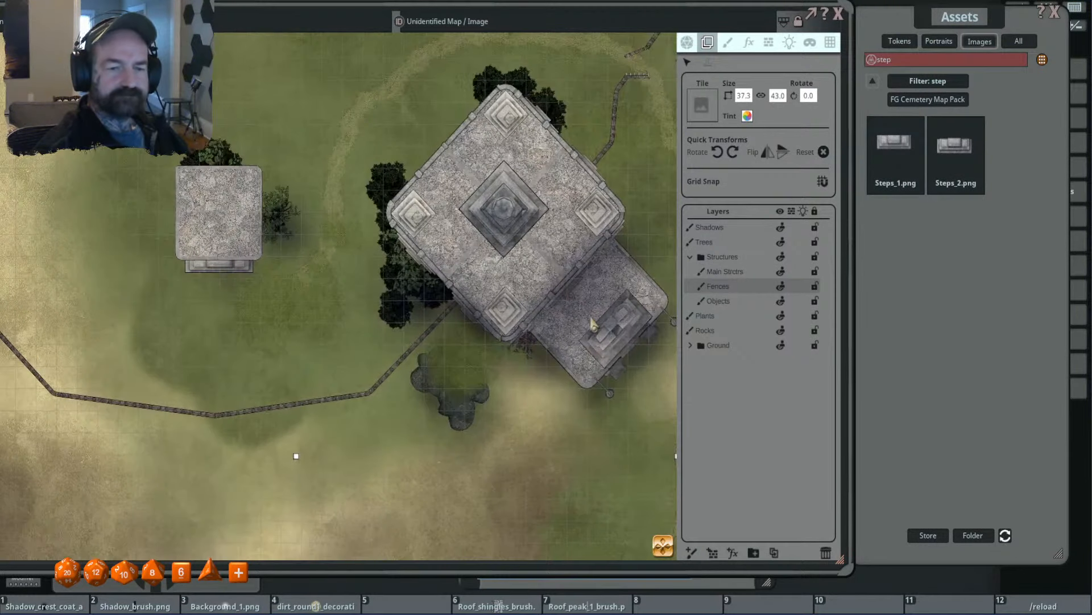
- Select the Shadows layer and toggle its visibility to check the shading around the temple and small building
{"action": "scroll", "coordinate": [592, 323], "scroll_direction": "down", "scroll_amount": 2}
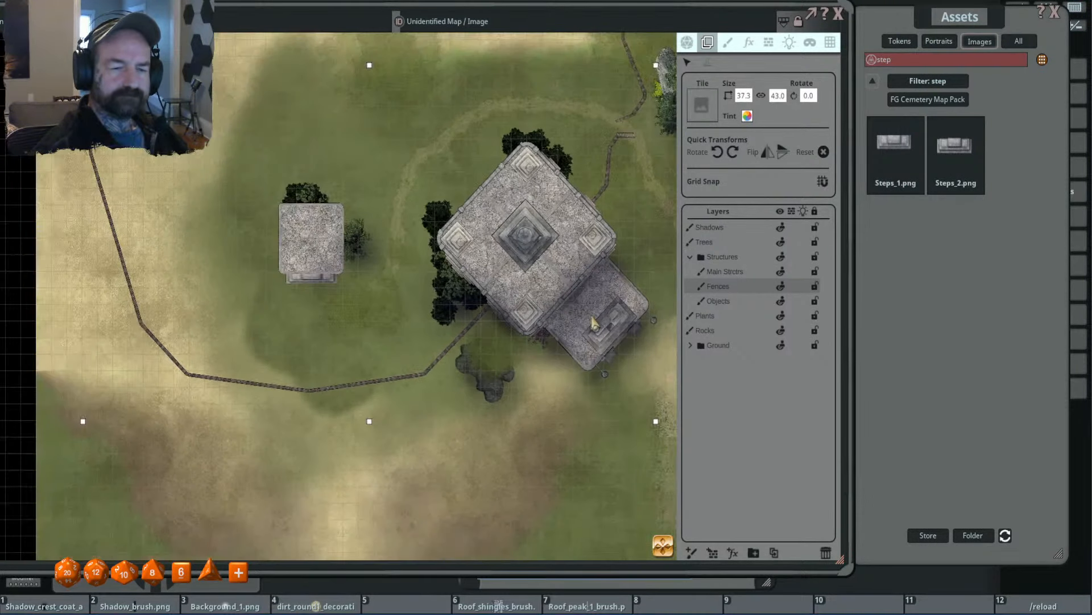
{"action": "scroll", "coordinate": [563, 320], "scroll_direction": "up", "scroll_amount": 3}
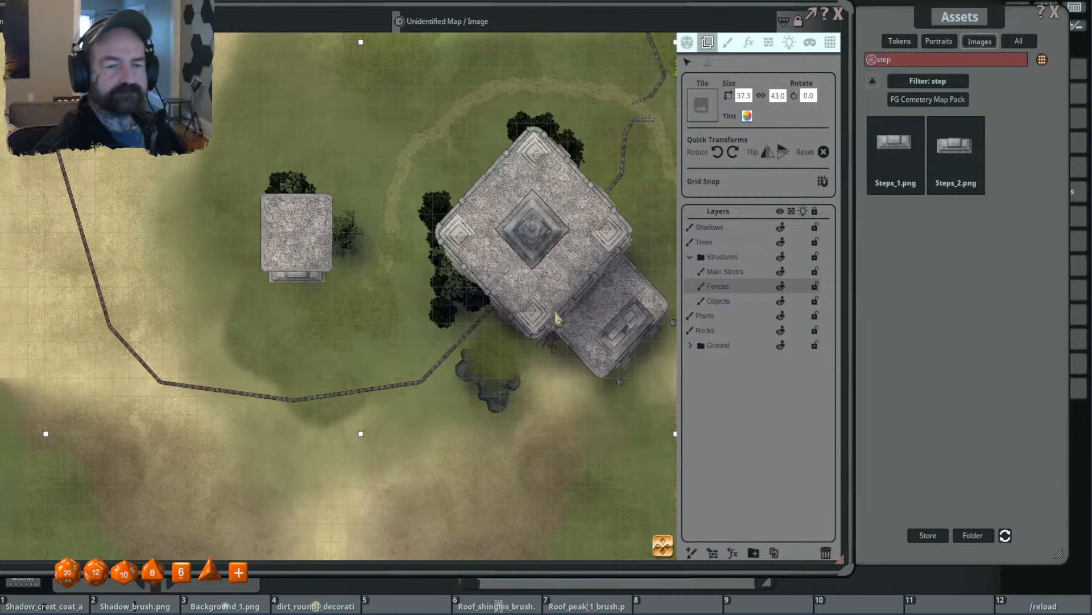
{"action": "scroll", "coordinate": [564, 310], "scroll_direction": "down", "scroll_amount": 1}
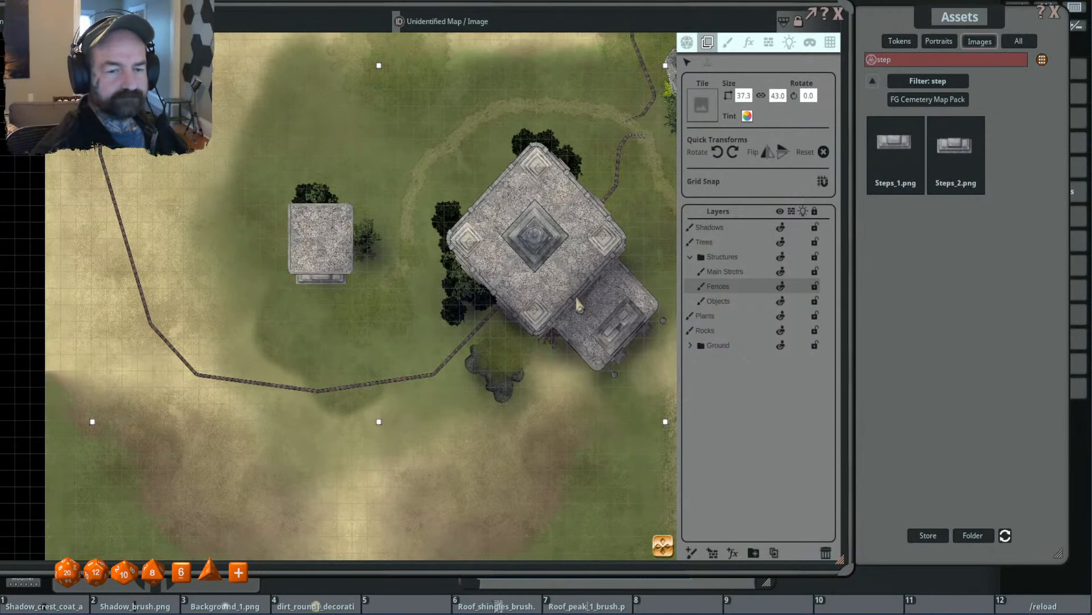
{"action": "left_click_drag", "start_coordinate": [577, 300], "coordinate": [553, 304]}
{"action": "left_click", "coordinate": [706, 228]}
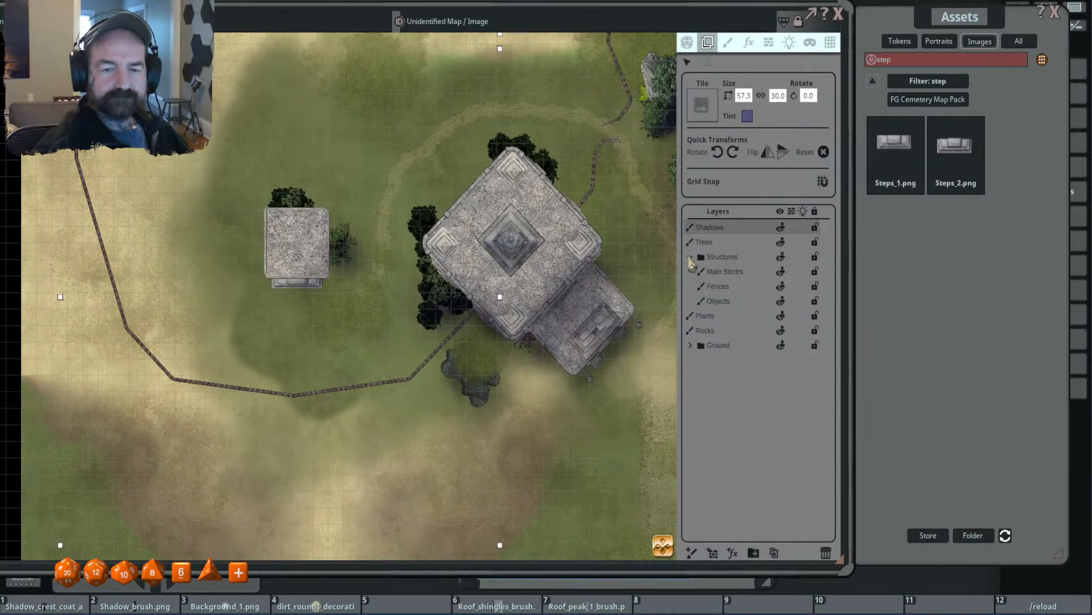
{"action": "double_click", "coordinate": [791, 232]}
{"action": "left_click", "coordinate": [784, 225]}
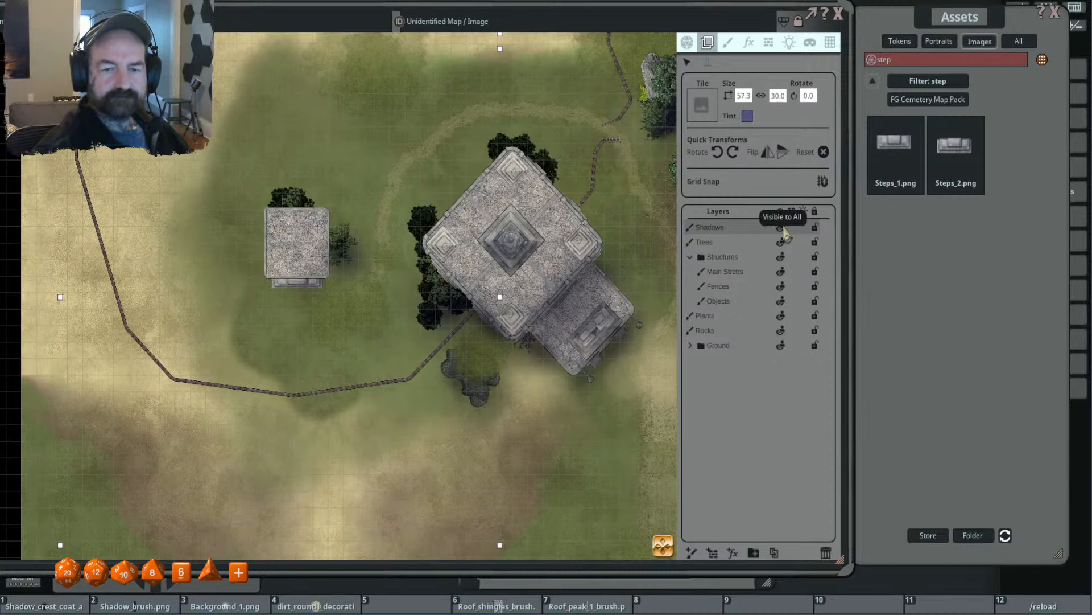
{"action": "left_click", "coordinate": [784, 226]}
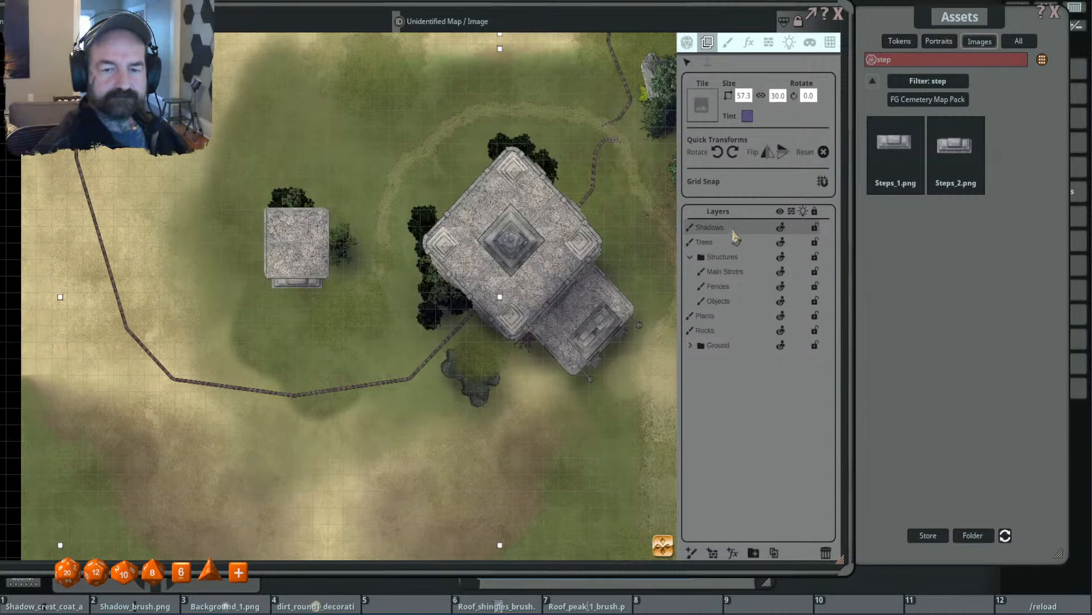
- Collapse the Structures folder, add a new FX layer above Shadows and bring up its effect settings
{"action": "left_click", "coordinate": [690, 257]}
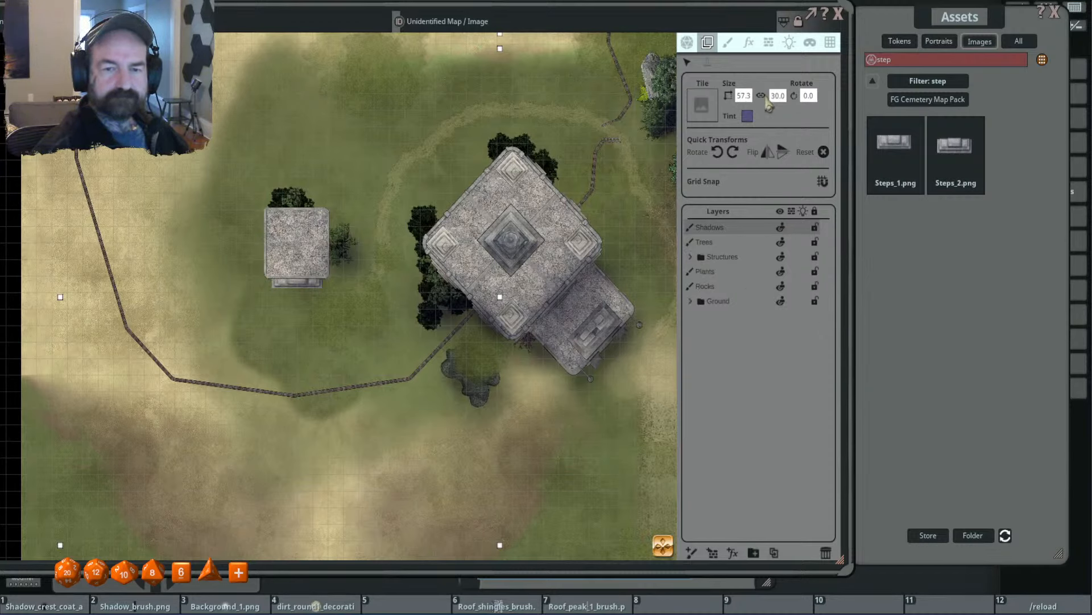
{"action": "left_click", "coordinate": [730, 42]}
{"action": "left_click", "coordinate": [733, 552]}
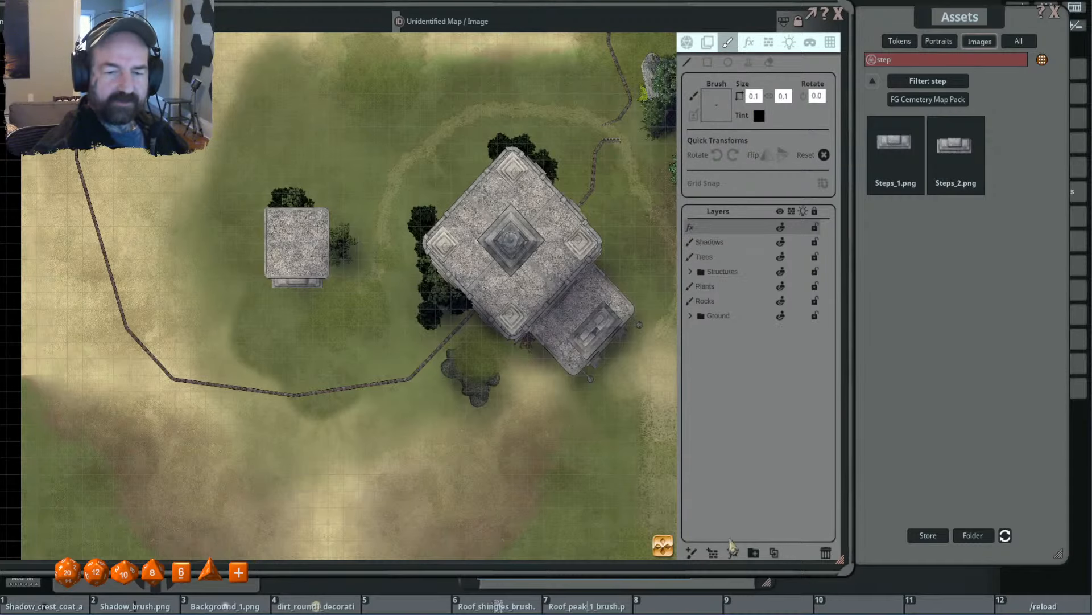
{"action": "left_click", "coordinate": [750, 43]}
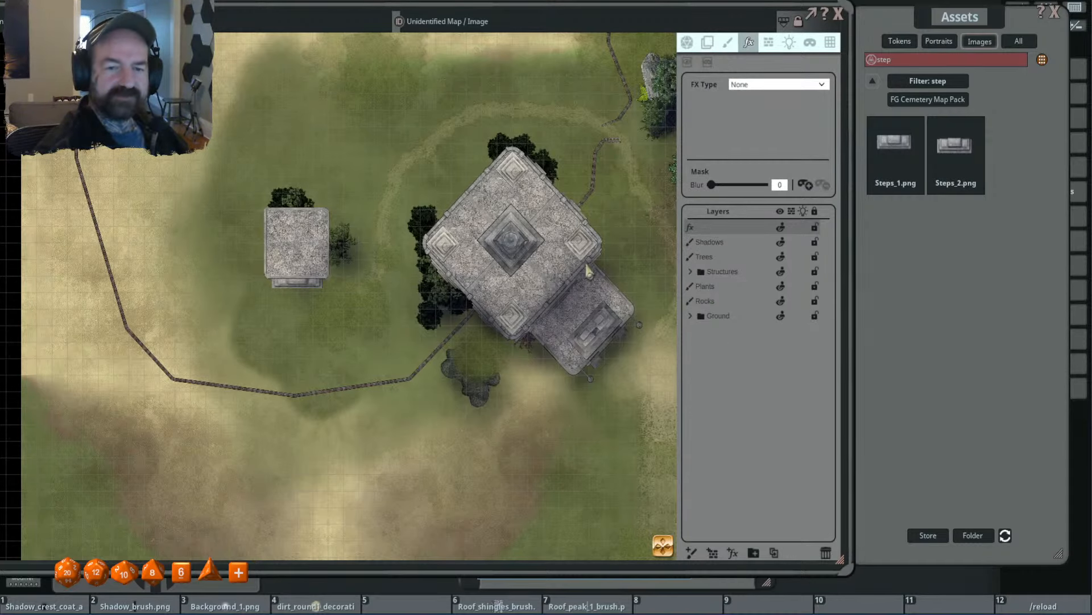
- Set the new layer's FX type to Adjust colors with brightness 39, and start a mask for it
{"action": "left_click_drag", "start_coordinate": [624, 236], "coordinate": [588, 238]}
{"action": "left_click", "coordinate": [775, 88]}
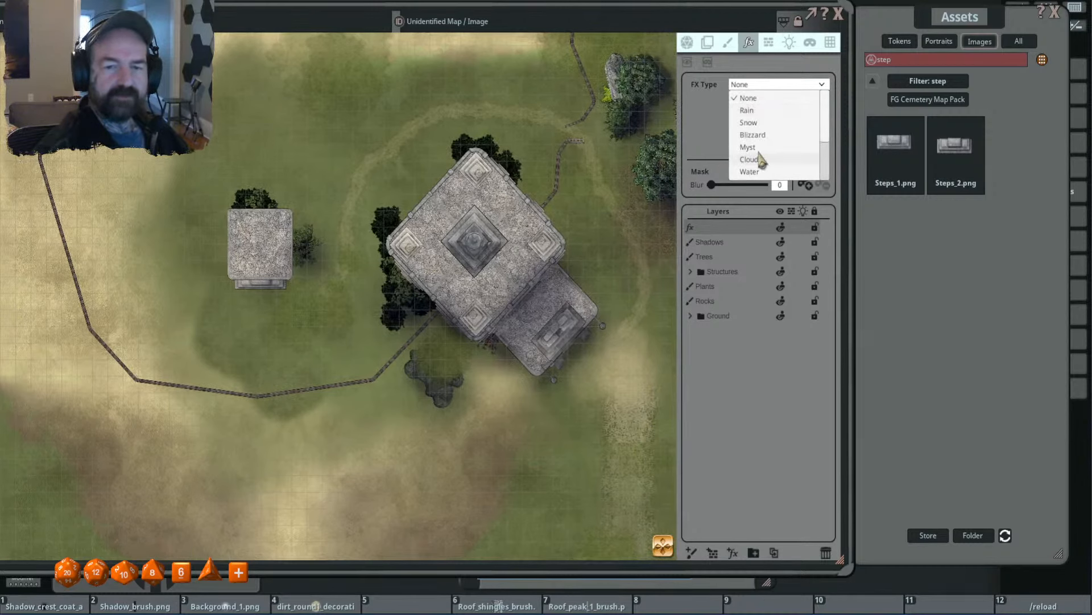
{"action": "scroll", "coordinate": [787, 168], "scroll_direction": "down", "scroll_amount": 5}
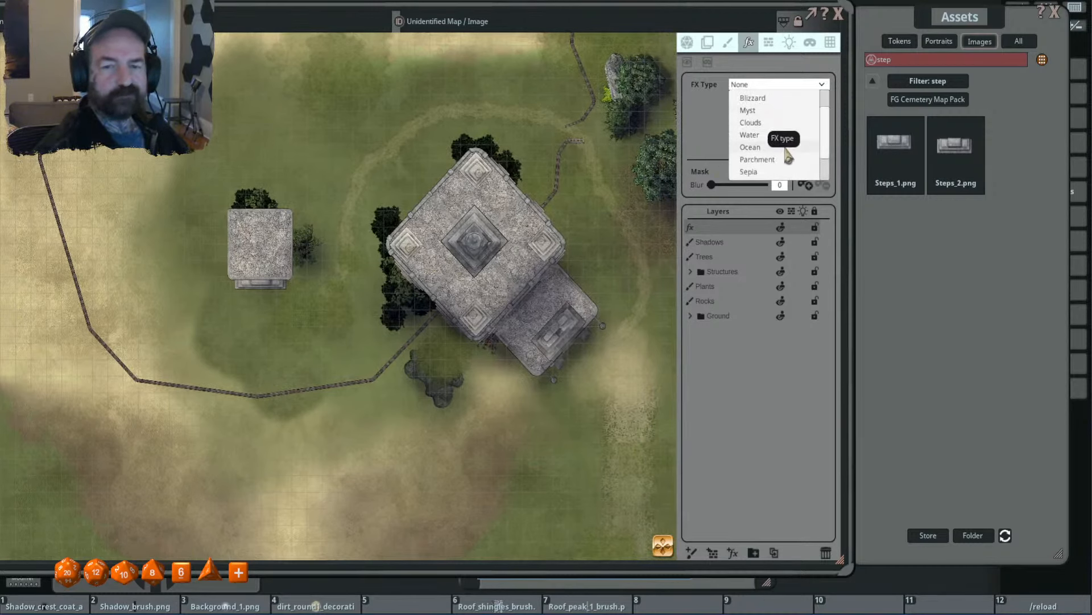
{"action": "left_click", "coordinate": [787, 169]}
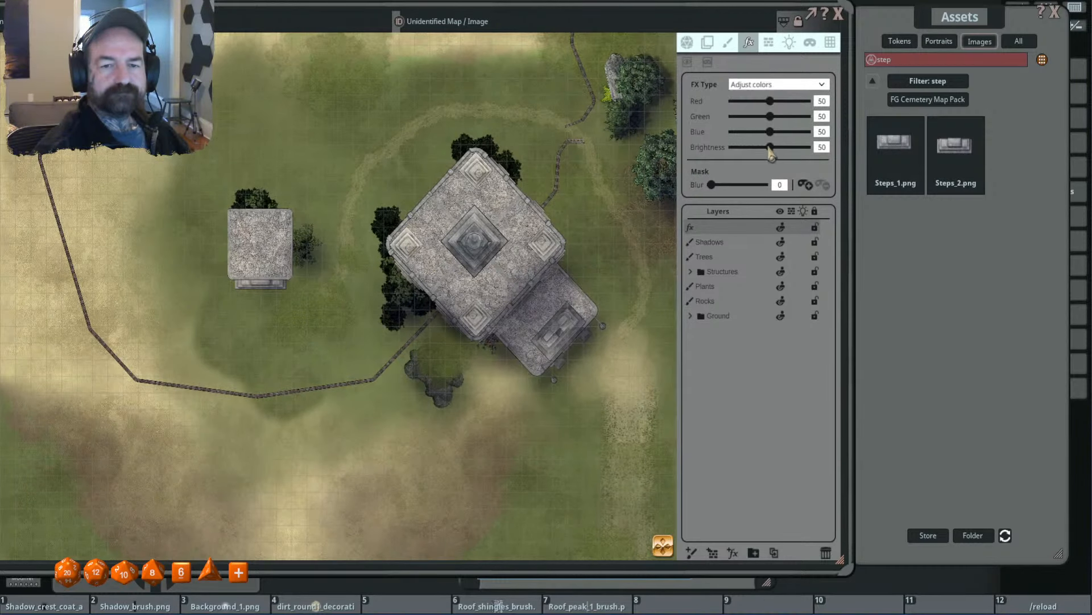
{"action": "left_click_drag", "start_coordinate": [770, 147], "coordinate": [764, 148]}
{"action": "left_click", "coordinate": [805, 186]}
- Draw mask shadows southeast of the central pyramid and beside the south corner ornament, and blur the mask to about 26
{"action": "left_click_drag", "start_coordinate": [556, 265], "coordinate": [548, 196]}
{"action": "scroll", "coordinate": [549, 196], "scroll_direction": "up", "scroll_amount": 3}
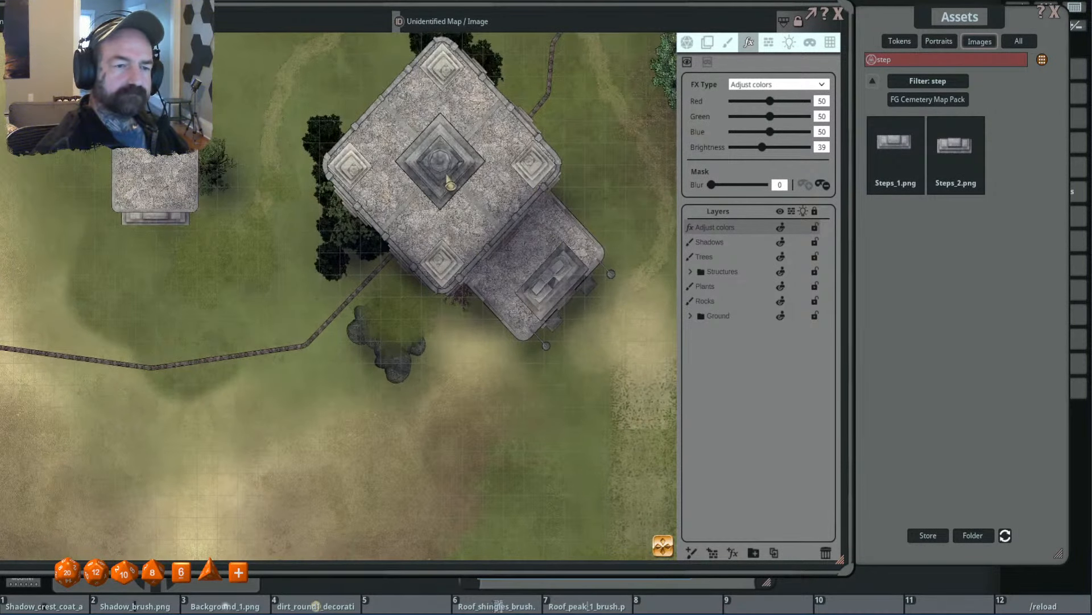
{"action": "key", "text": "alt"}
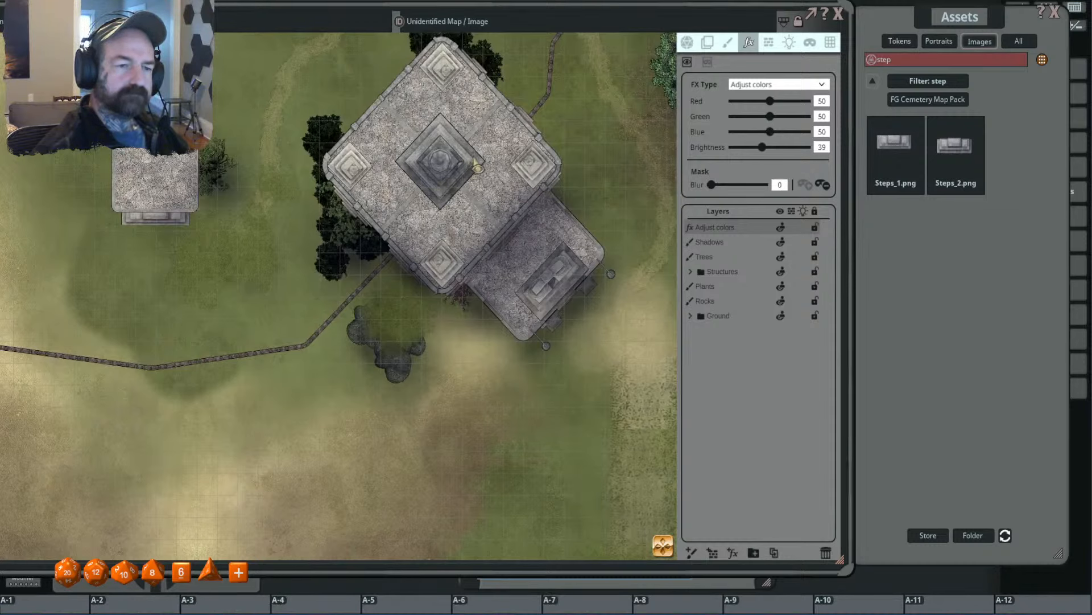
{"action": "mouse_move", "coordinate": [441, 191]}
{"action": "left_mouse_down"}
{"action": "mouse_move", "coordinate": [477, 208]}
{"action": "mouse_move", "coordinate": [481, 161]}
{"action": "mouse_move", "coordinate": [471, 162]}
{"action": "left_mouse_up"}
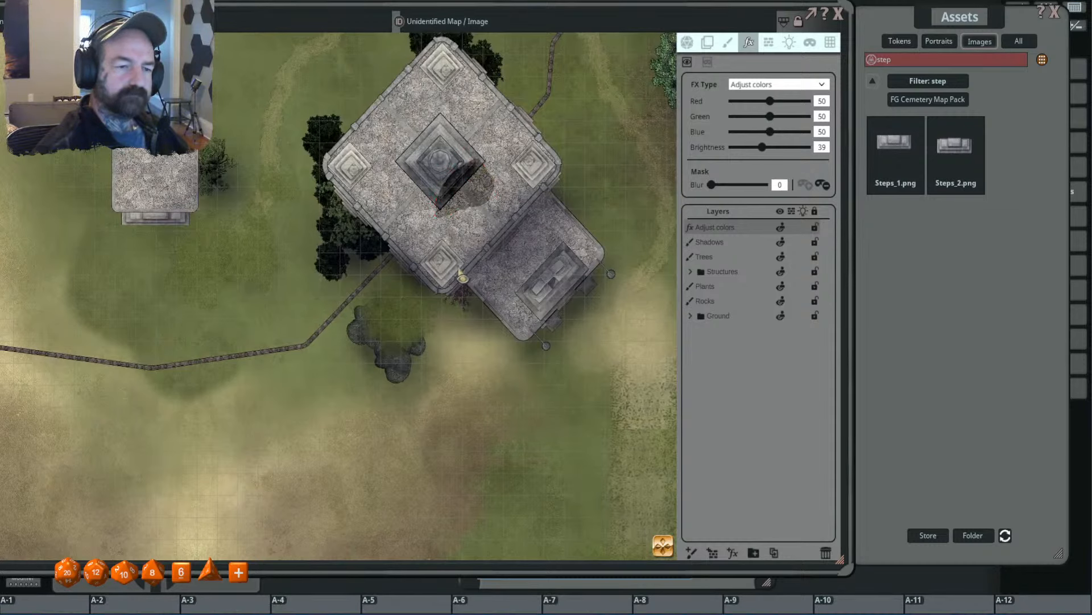
{"action": "mouse_move", "coordinate": [468, 280]}
{"action": "left_mouse_down"}
{"action": "mouse_move", "coordinate": [454, 270]}
{"action": "mouse_move", "coordinate": [467, 272]}
{"action": "left_mouse_up"}
{"action": "left_click_drag", "start_coordinate": [714, 186], "coordinate": [729, 186]}
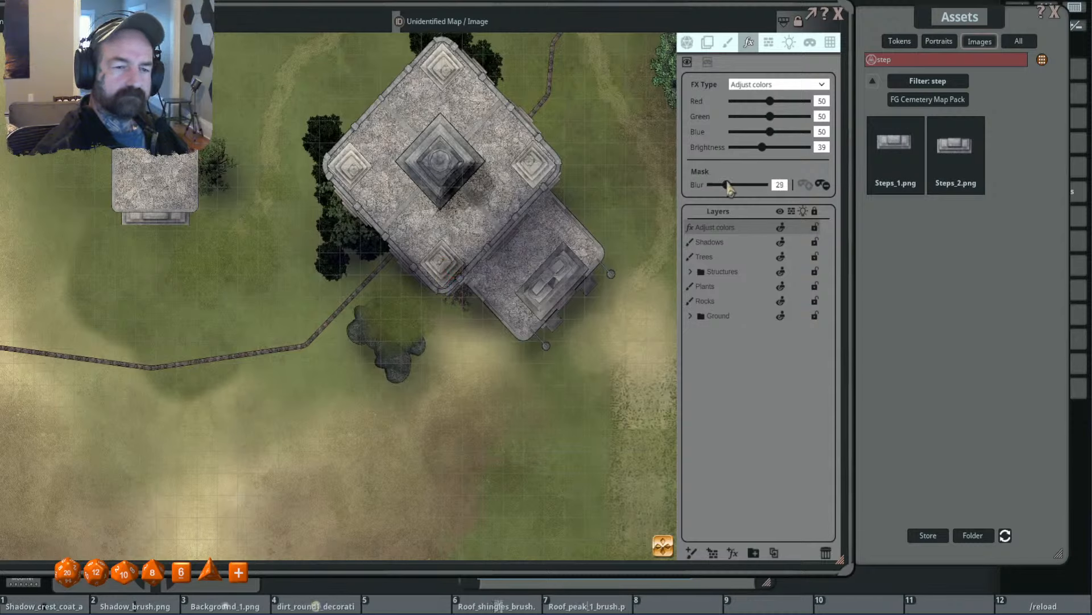
- Draw mask shadows beside the east corner ornament, outside the annex's southeast edge and along the main roof's southeast edge
{"action": "key", "text": "alt"}
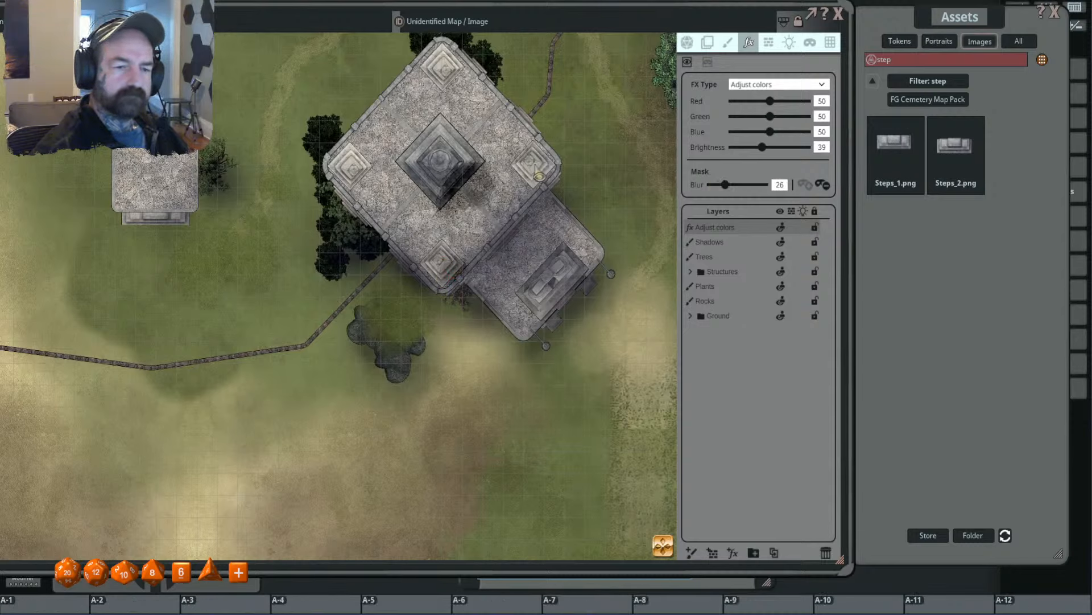
{"action": "left_click_drag", "start_coordinate": [545, 172], "coordinate": [545, 190]}
{"action": "key", "text": "alt"}
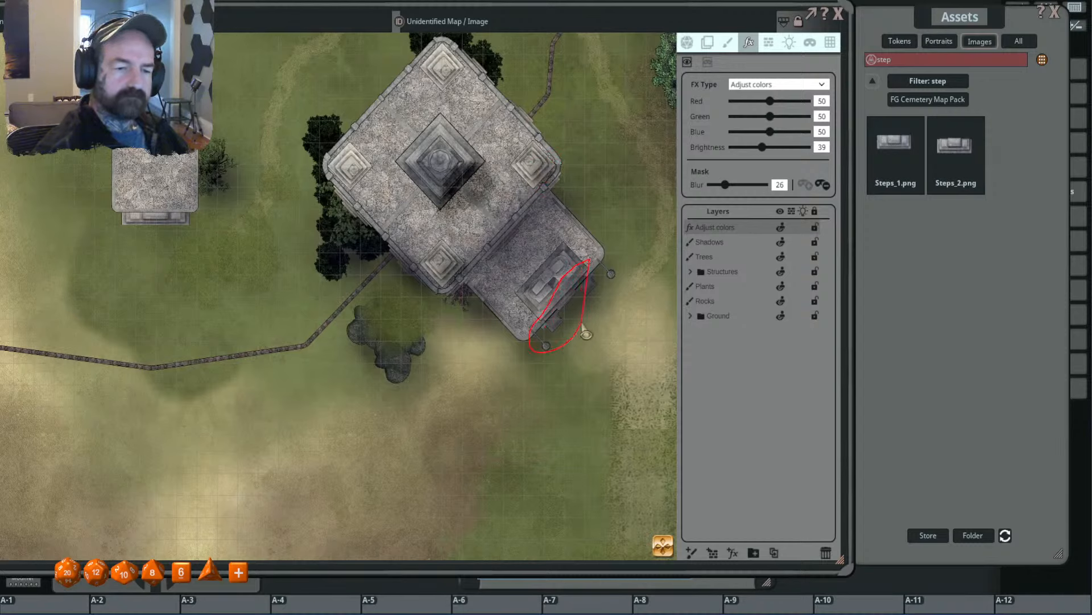
{"action": "left_click_drag", "start_coordinate": [586, 335], "coordinate": [606, 262]}
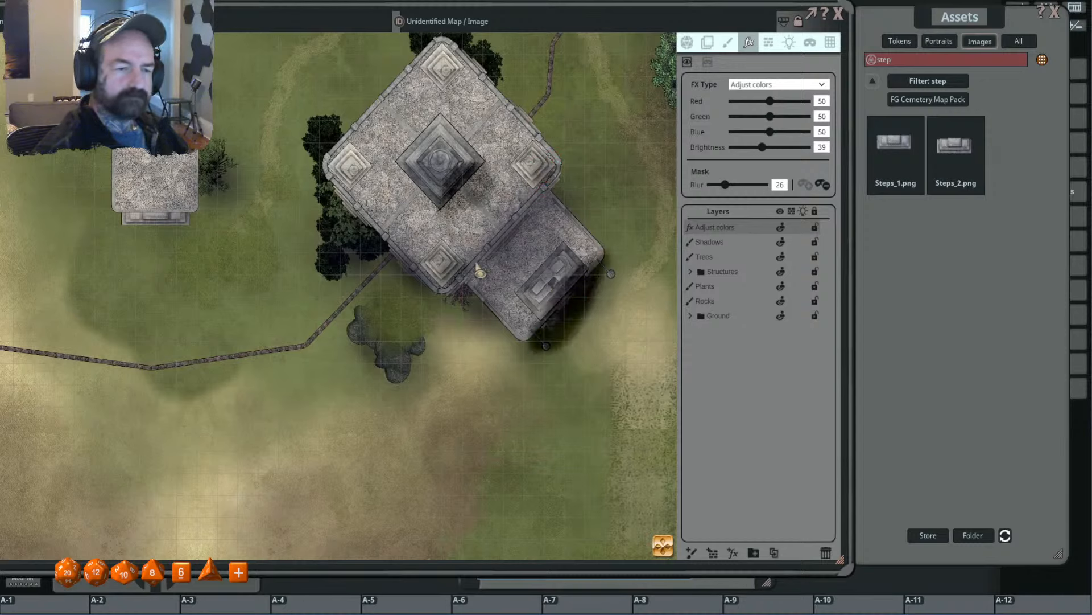
{"action": "left_click_drag", "start_coordinate": [537, 214], "coordinate": [559, 163]}
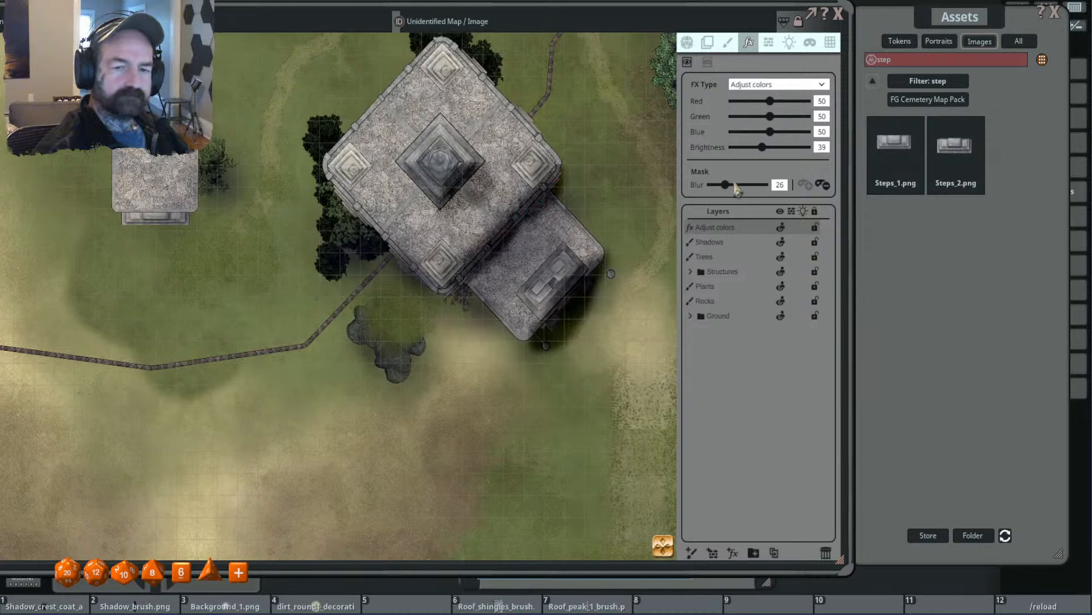
- Set the colour adjustment to brightness 45 and blue 52, and raise the mask blur to 51
{"action": "left_click_drag", "start_coordinate": [767, 155], "coordinate": [769, 156]}
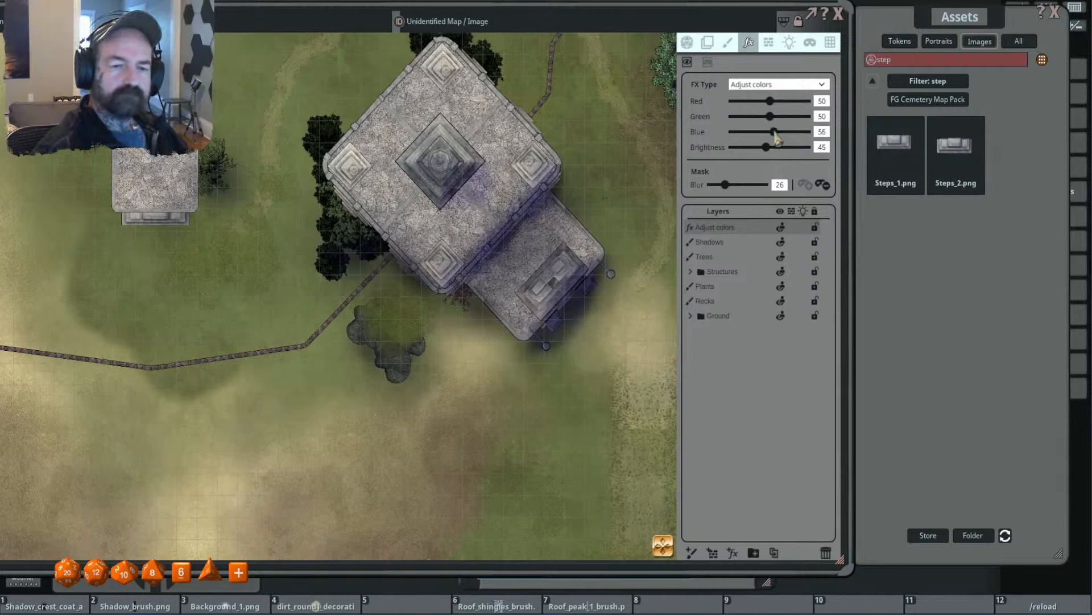
{"action": "left_click_drag", "start_coordinate": [777, 138], "coordinate": [775, 137]}
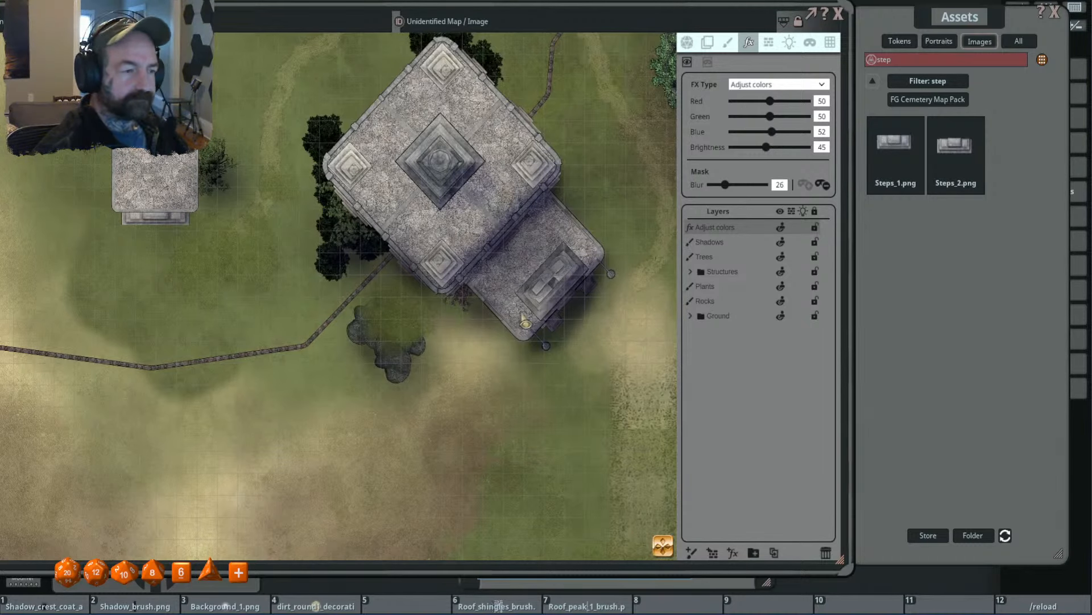
{"action": "left_click_drag", "start_coordinate": [549, 328], "coordinate": [536, 297]}
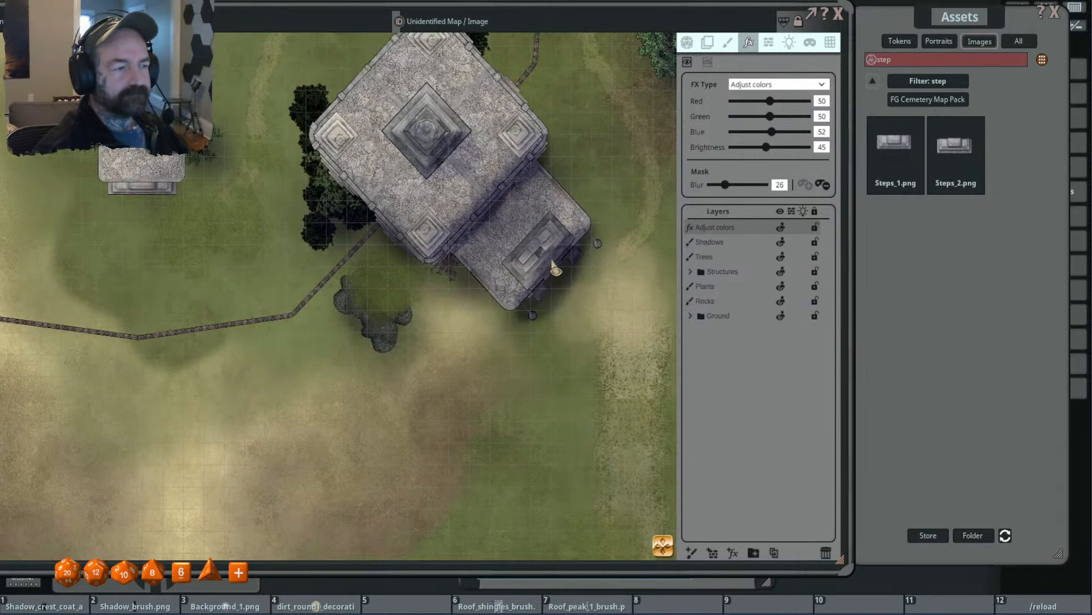
{"action": "scroll", "coordinate": [553, 265], "scroll_direction": "up", "scroll_amount": 1}
{"action": "key", "text": "shift+alt"}
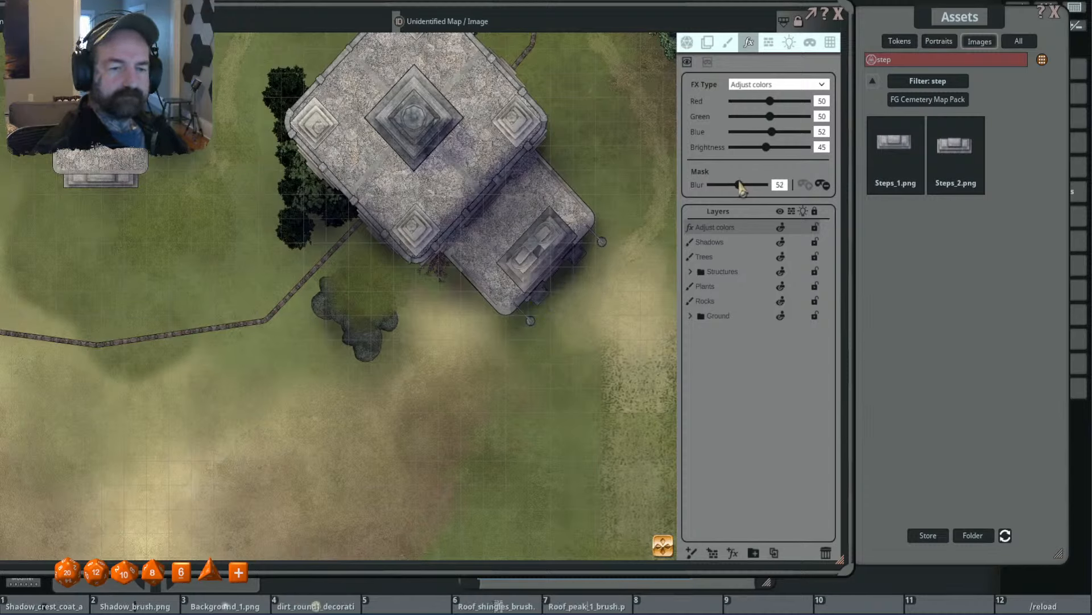
{"action": "key", "text": "alt"}
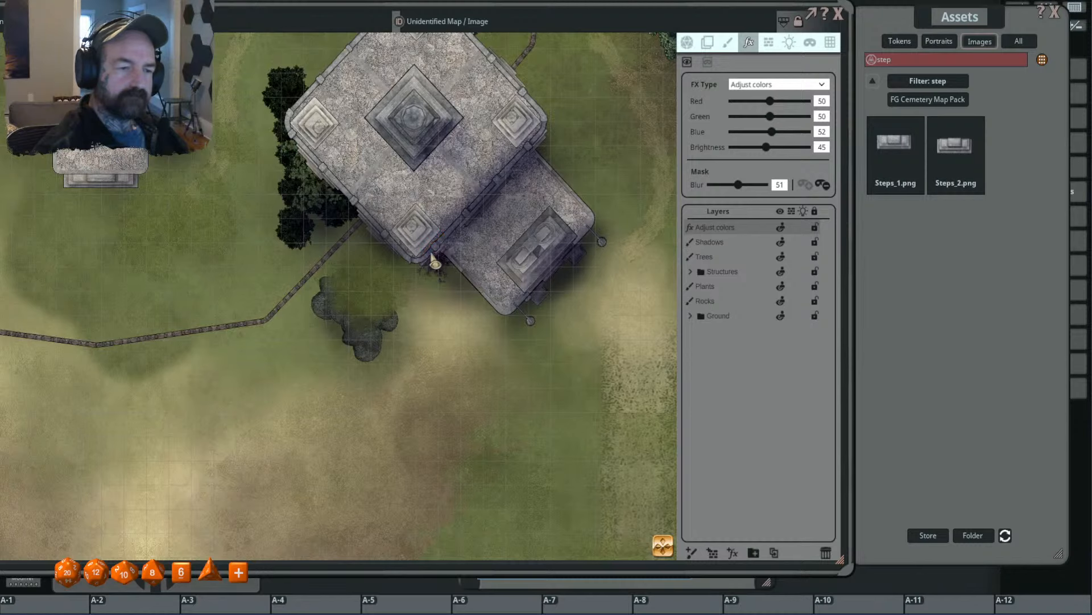
- Examine the softened shadows on the temple roof, its corner ornaments, the annex and the surrounding ground
{"action": "scroll", "coordinate": [521, 219], "scroll_direction": "down", "scroll_amount": 2}
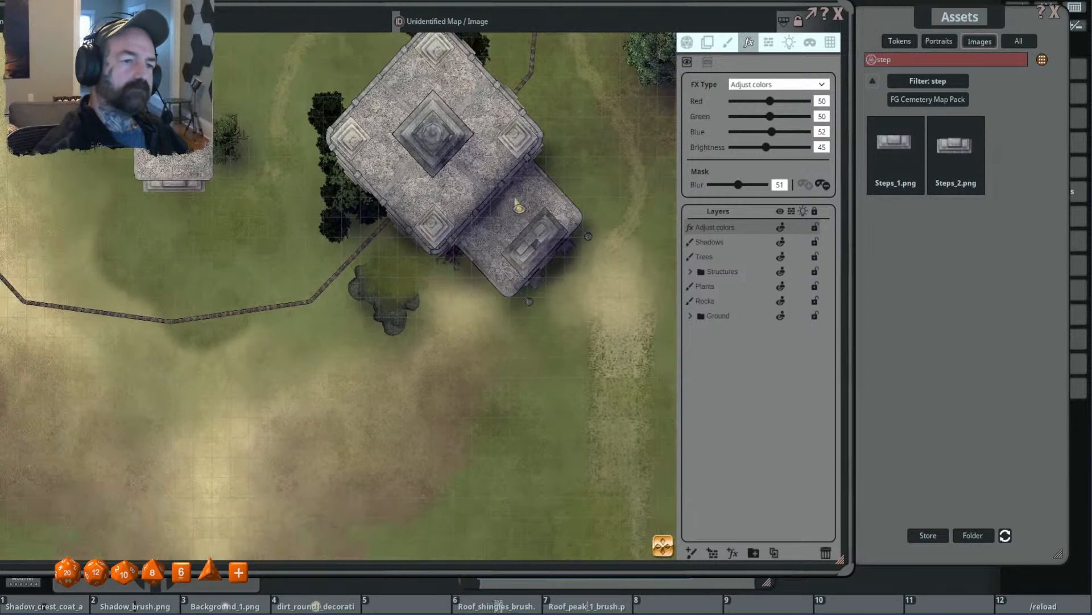
{"action": "left_click_drag", "start_coordinate": [473, 203], "coordinate": [541, 264]}
{"action": "scroll", "coordinate": [467, 233], "scroll_direction": "up", "scroll_amount": 3}
{"action": "key", "text": "alt"}
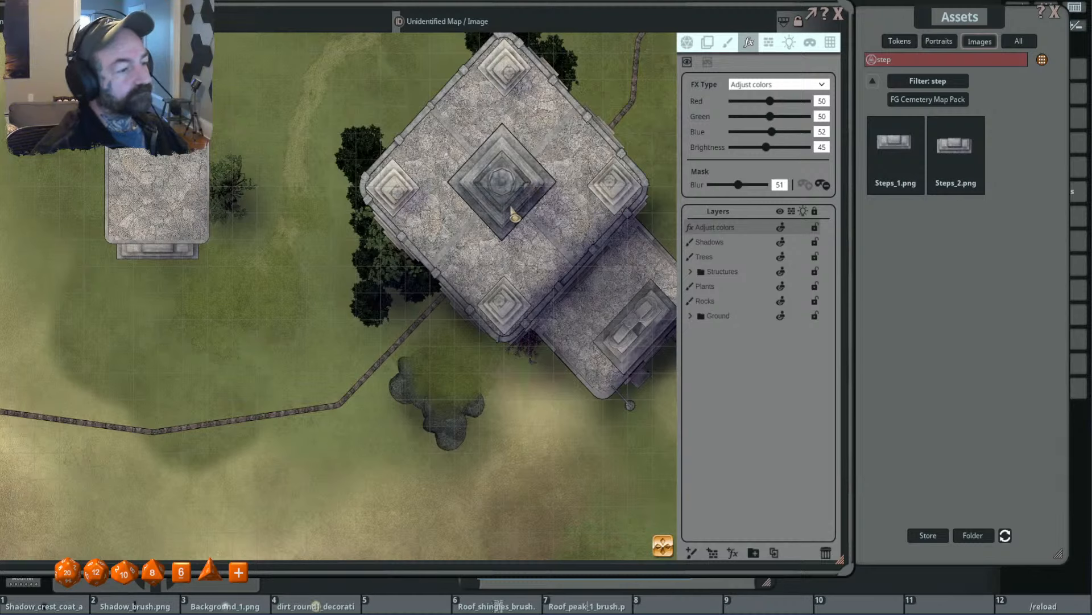
{"action": "left_click_drag", "start_coordinate": [538, 229], "coordinate": [497, 225]}
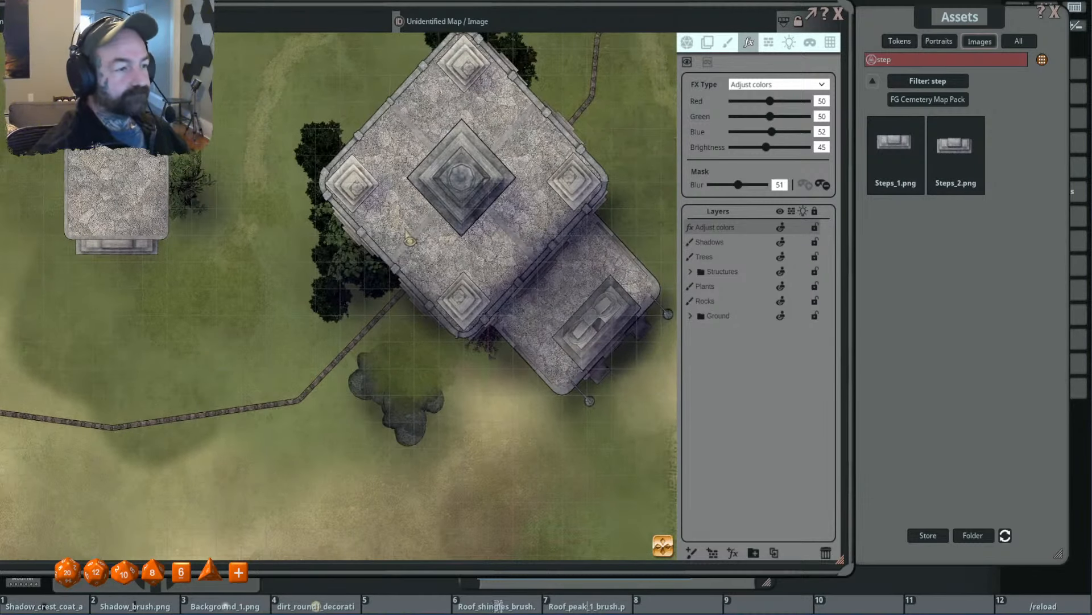
{"action": "scroll", "coordinate": [403, 246], "scroll_direction": "up", "scroll_amount": 2}
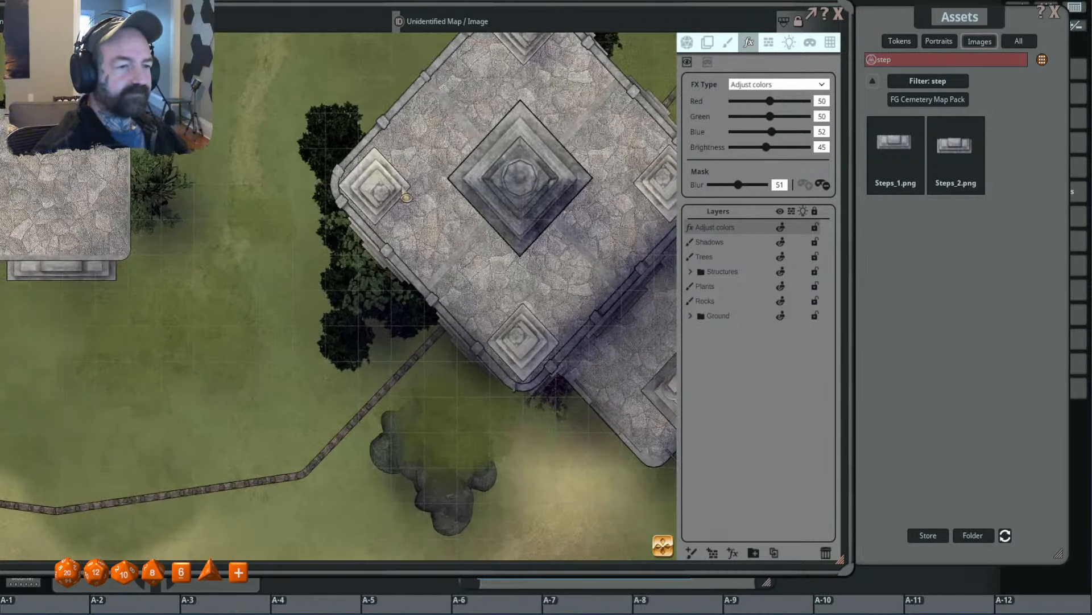
{"action": "scroll", "coordinate": [418, 227], "scroll_direction": "down", "scroll_amount": 4}
{"action": "mouse_move", "coordinate": [429, 258]}
{"action": "left_mouse_down"}
{"action": "mouse_move", "coordinate": [415, 237]}
{"action": "mouse_move", "coordinate": [408, 302]}
{"action": "left_mouse_up"}
{"action": "scroll", "coordinate": [393, 278], "scroll_direction": "up", "scroll_amount": 3}
{"action": "scroll", "coordinate": [458, 371], "scroll_direction": "down", "scroll_amount": 4}
{"action": "mouse_move", "coordinate": [466, 368]}
{"action": "left_mouse_down"}
{"action": "mouse_move", "coordinate": [431, 323]}
{"action": "mouse_move", "coordinate": [398, 363]}
{"action": "mouse_move", "coordinate": [435, 333]}
{"action": "mouse_move", "coordinate": [389, 364]}
{"action": "mouse_move", "coordinate": [398, 369]}
{"action": "left_mouse_up"}
{"action": "scroll", "coordinate": [464, 311], "scroll_direction": "down", "scroll_amount": 2}
{"action": "left_click_drag", "start_coordinate": [488, 296], "coordinate": [482, 356]}
{"action": "scroll", "coordinate": [497, 308], "scroll_direction": "up", "scroll_amount": 4}
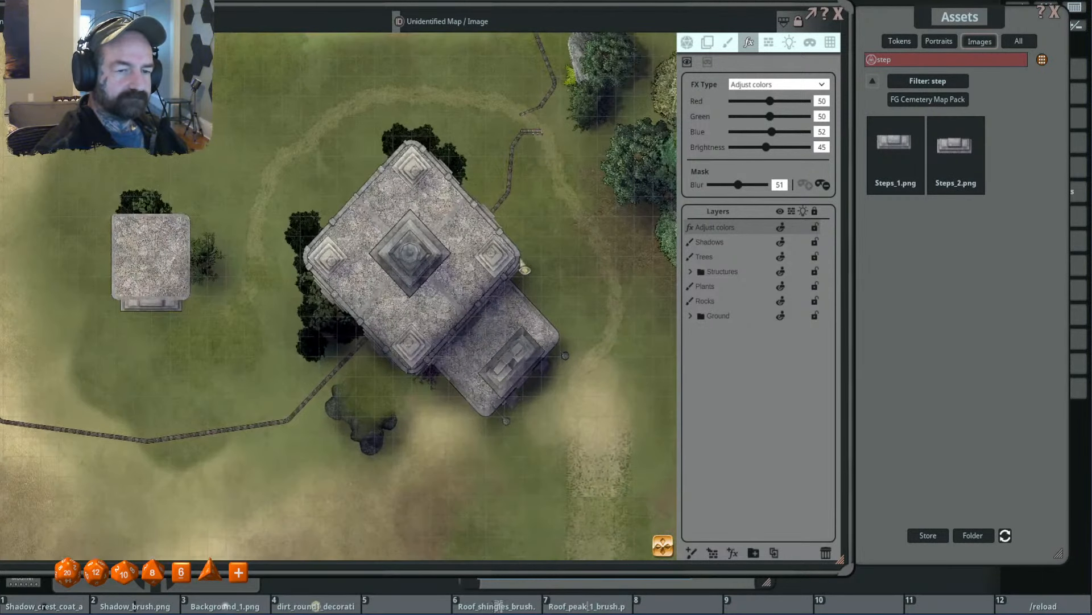
- Draw narrow mask shadows along the east side of the stone wall running northeast from the temple
{"action": "key", "text": "alt"}
{"action": "key", "text": "alt"}
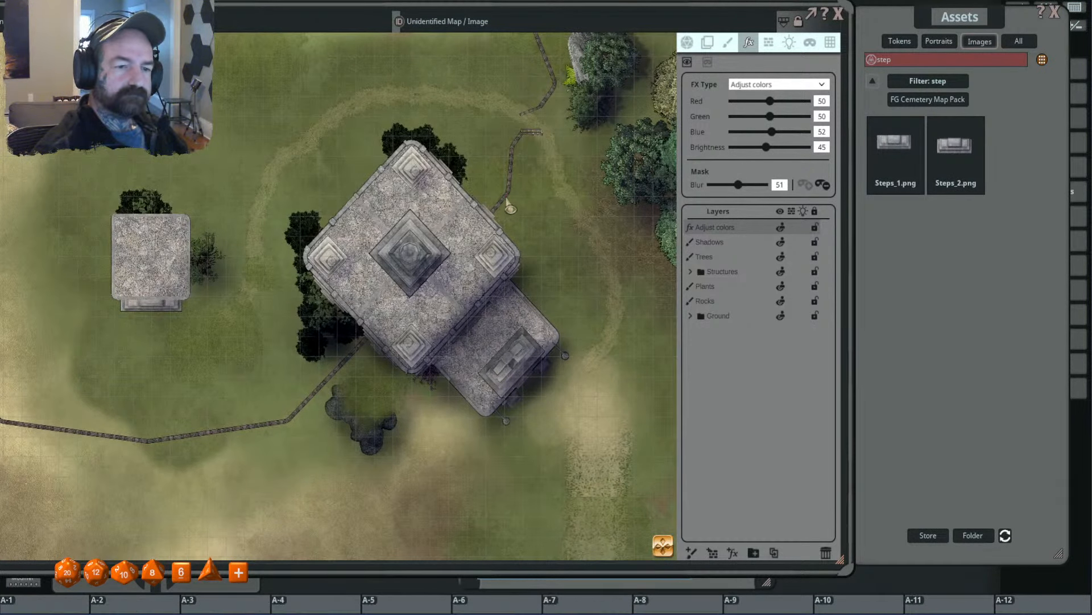
{"action": "left_click_drag", "start_coordinate": [498, 213], "coordinate": [523, 135]}
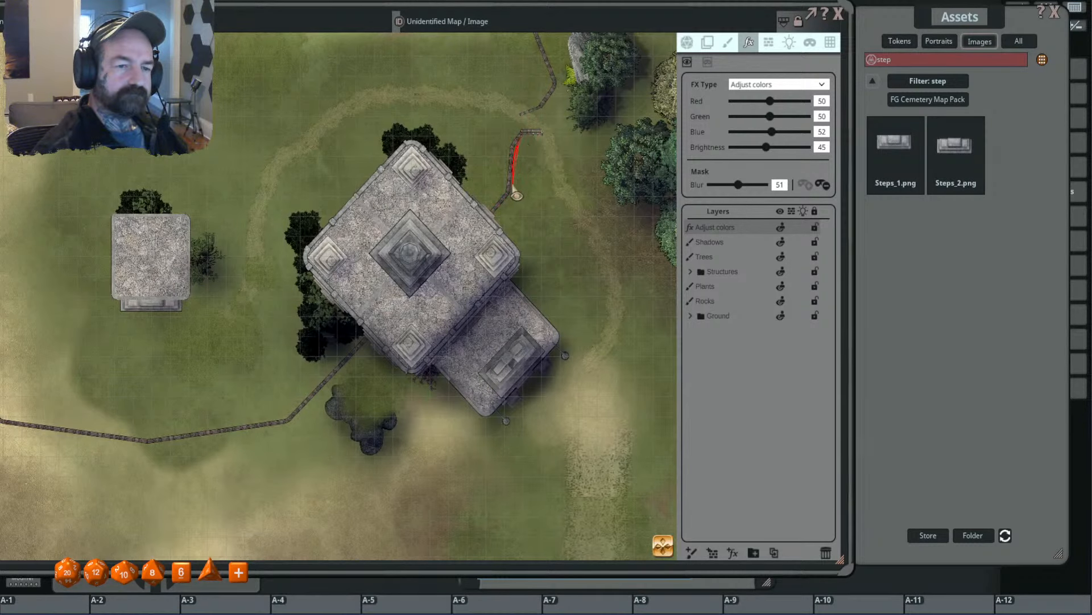
{"action": "left_click_drag", "start_coordinate": [513, 187], "coordinate": [513, 192]}
{"action": "left_click_drag", "start_coordinate": [519, 135], "coordinate": [514, 187]}
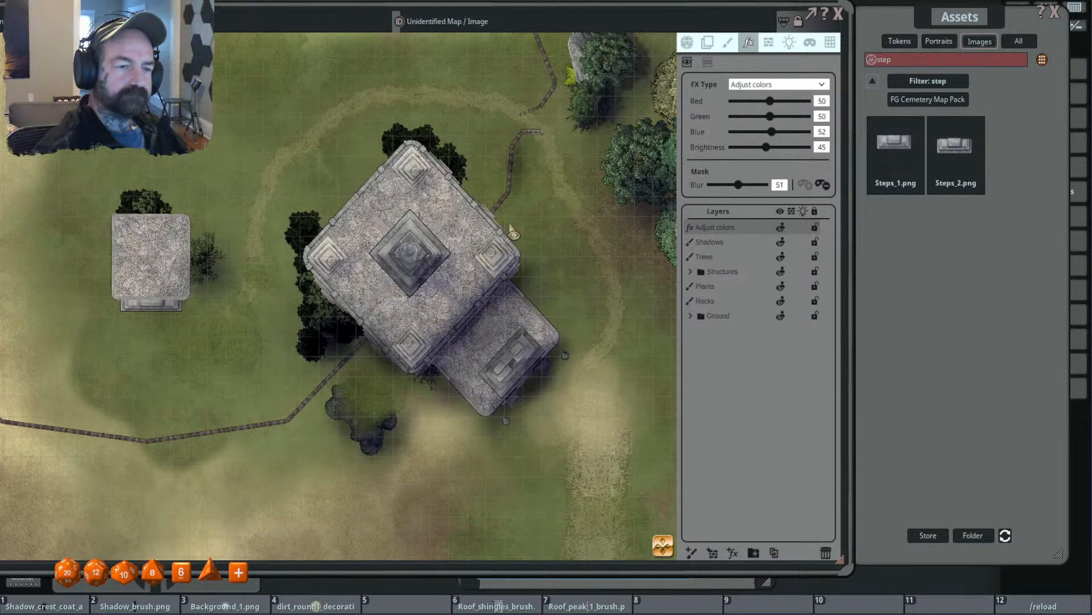
- Draw mask shadows beside the tree near the rock, within the grove east of the temple and along the grove's eastern edge
{"action": "scroll", "coordinate": [511, 226], "scroll_direction": "down", "scroll_amount": 3}
{"action": "left_click_drag", "start_coordinate": [510, 227], "coordinate": [455, 250]}
{"action": "mouse_move", "coordinate": [536, 126]}
{"action": "left_mouse_down"}
{"action": "mouse_move", "coordinate": [511, 175]}
{"action": "mouse_move", "coordinate": [555, 146]}
{"action": "left_mouse_up"}
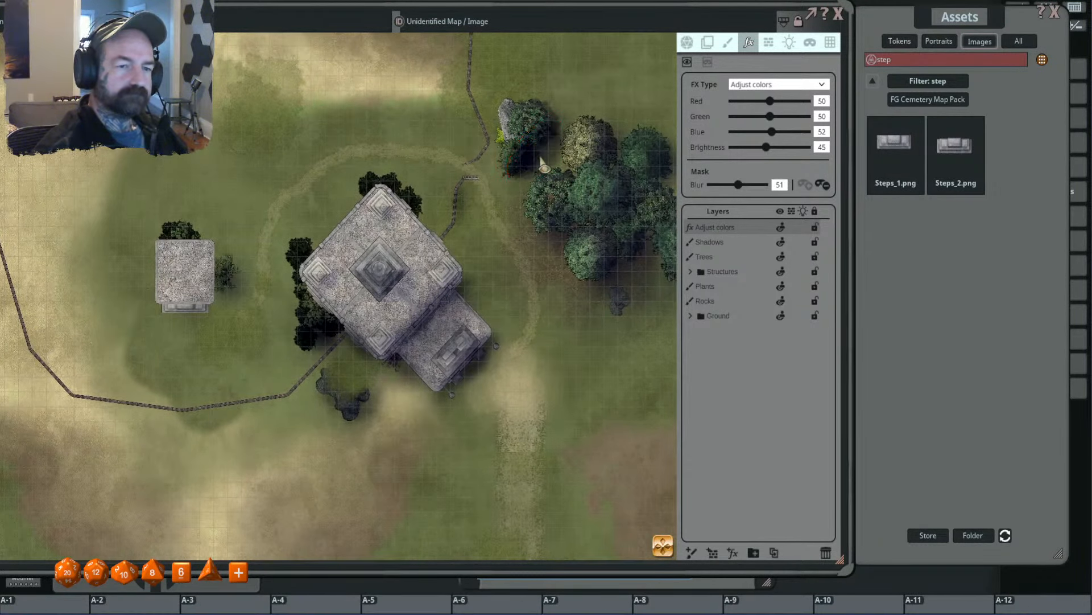
{"action": "mouse_move", "coordinate": [624, 190]}
{"action": "left_mouse_down"}
{"action": "mouse_move", "coordinate": [588, 215]}
{"action": "mouse_move", "coordinate": [631, 176]}
{"action": "left_mouse_up"}
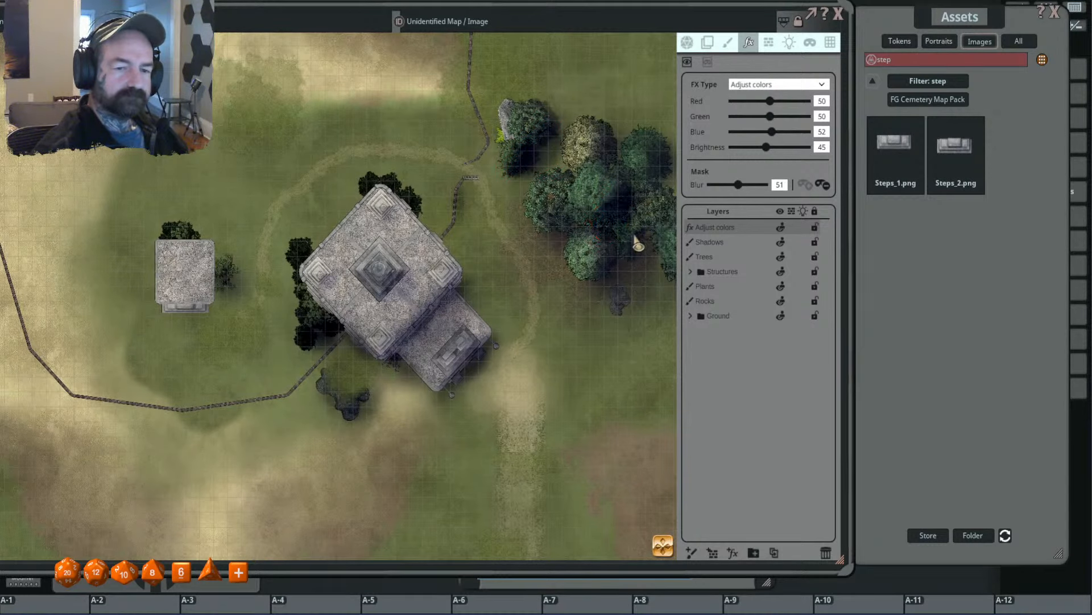
{"action": "mouse_move", "coordinate": [634, 234]}
{"action": "left_mouse_down"}
{"action": "mouse_move", "coordinate": [633, 289]}
{"action": "mouse_move", "coordinate": [636, 279]}
{"action": "left_mouse_up"}
{"action": "left_click_drag", "start_coordinate": [612, 335], "coordinate": [471, 339]}
{"action": "mouse_move", "coordinate": [561, 244]}
{"action": "left_mouse_down"}
{"action": "mouse_move", "coordinate": [539, 255]}
{"action": "mouse_move", "coordinate": [579, 267]}
{"action": "mouse_move", "coordinate": [540, 250]}
{"action": "left_mouse_up"}
{"action": "left_click_drag", "start_coordinate": [532, 168], "coordinate": [532, 187]}
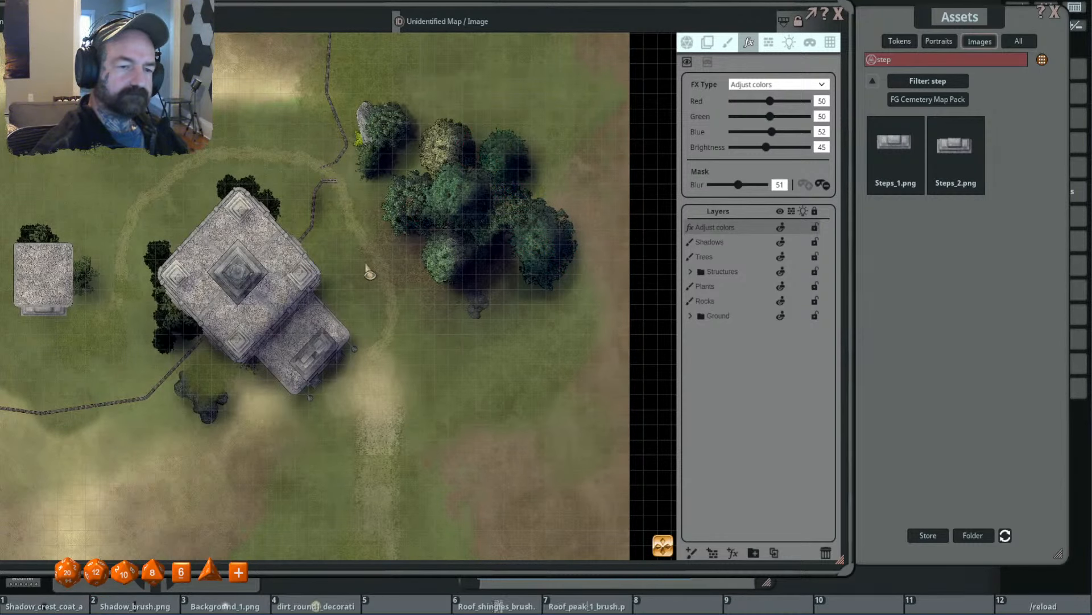
- Draw mask shadows along the east and south edges of the small stone outbuilding and over its adjoining shrubs
{"action": "left_click_drag", "start_coordinate": [369, 272], "coordinate": [522, 338]}
{"action": "scroll", "coordinate": [514, 155], "scroll_direction": "down", "scroll_amount": 1}
{"action": "left_click_drag", "start_coordinate": [512, 149], "coordinate": [540, 245]}
{"action": "scroll", "coordinate": [540, 245], "scroll_direction": "down", "scroll_amount": 2}
{"action": "left_click_drag", "start_coordinate": [350, 203], "coordinate": [447, 137]}
{"action": "scroll", "coordinate": [430, 387], "scroll_direction": "up", "scroll_amount": 3}
{"action": "left_click_drag", "start_coordinate": [404, 260], "coordinate": [423, 342]}
{"action": "left_click_drag", "start_coordinate": [344, 330], "coordinate": [418, 350]}
{"action": "left_click_drag", "start_coordinate": [431, 279], "coordinate": [437, 320]}
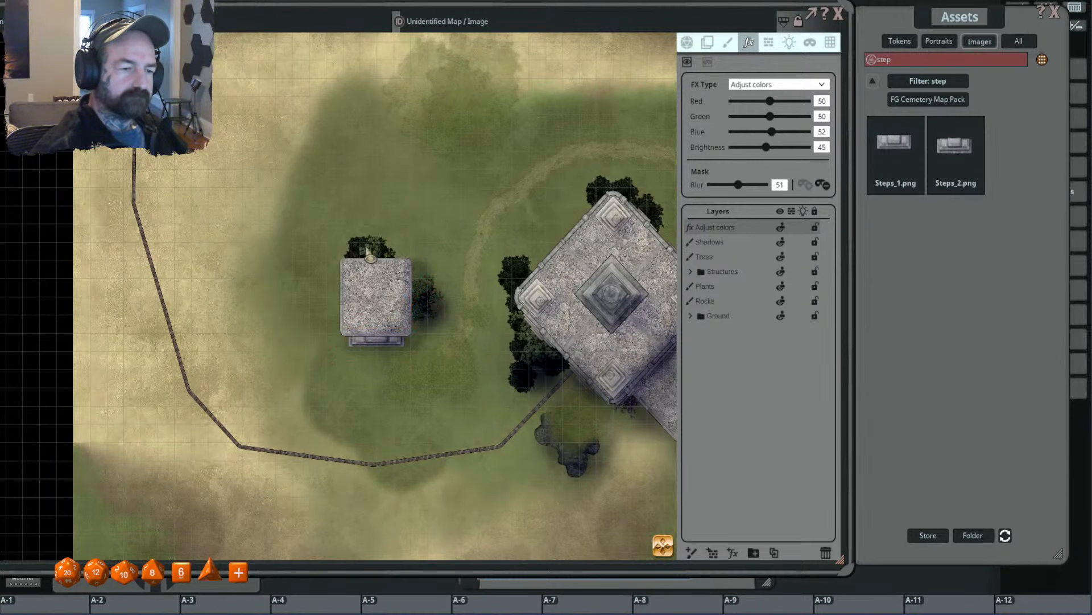
{"action": "left_click_drag", "start_coordinate": [366, 248], "coordinate": [381, 261]}
- Select the Shadows layer for painting and load Background_1.png as the brush
{"action": "scroll", "coordinate": [468, 393], "scroll_direction": "down", "scroll_amount": 3}
{"action": "mouse_move", "coordinate": [545, 408]}
{"action": "left_mouse_down"}
{"action": "mouse_move", "coordinate": [415, 331]}
{"action": "mouse_move", "coordinate": [471, 354]}
{"action": "left_mouse_up"}
{"action": "scroll", "coordinate": [416, 331], "scroll_direction": "down", "scroll_amount": 3}
{"action": "scroll", "coordinate": [503, 324], "scroll_direction": "up", "scroll_amount": 3}
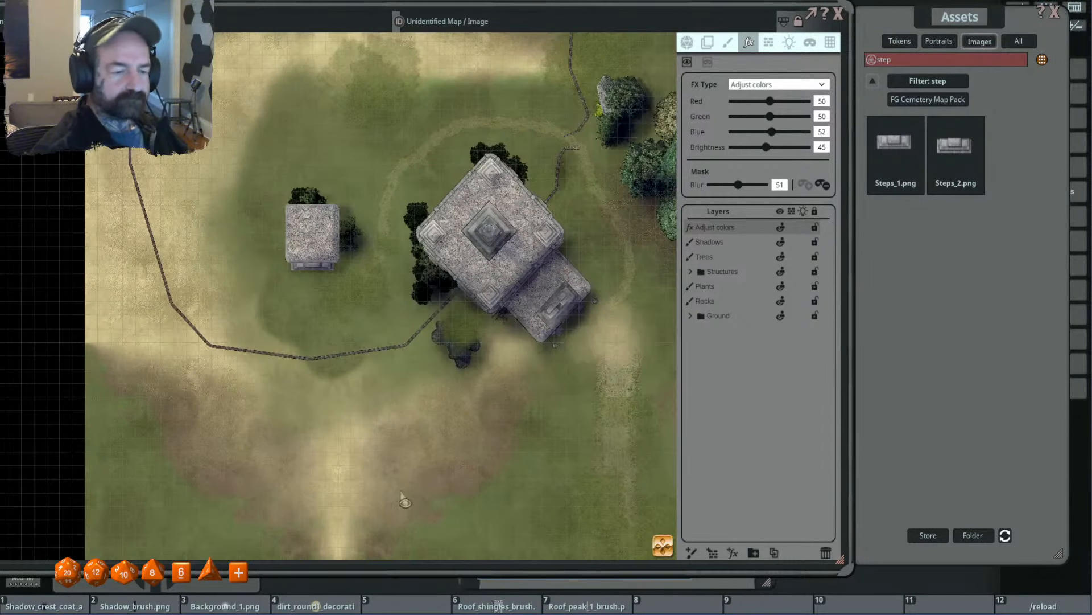
{"action": "left_click", "coordinate": [752, 239]}
{"action": "left_click", "coordinate": [728, 42]}
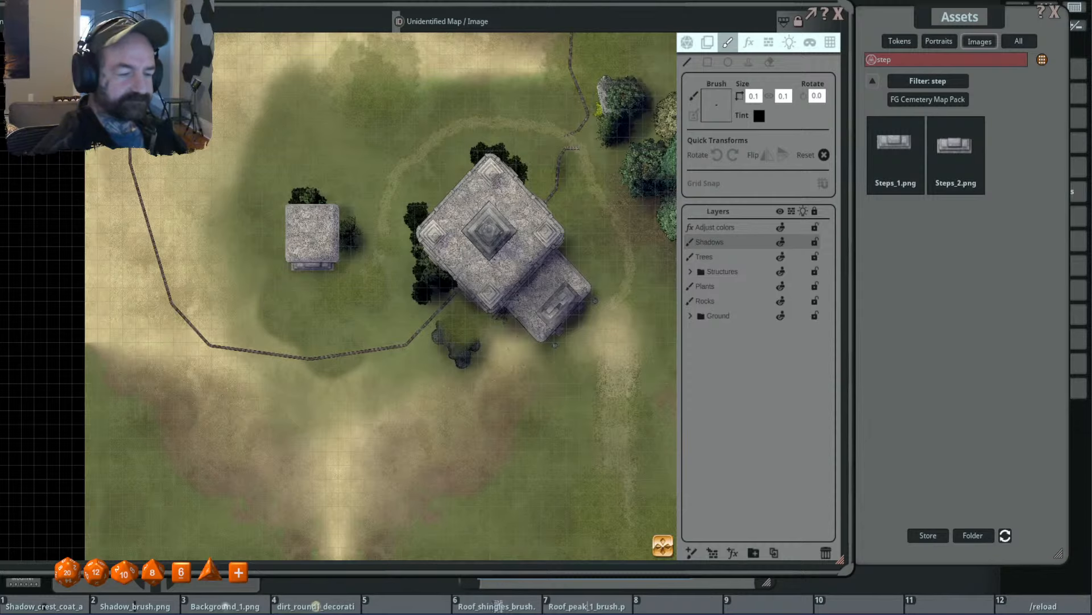
{"action": "mouse_move", "coordinate": [227, 605]}
{"action": "left_mouse_down"}
{"action": "mouse_move", "coordinate": [714, 138]}
{"action": "mouse_move", "coordinate": [717, 108]}
{"action": "left_mouse_up"}
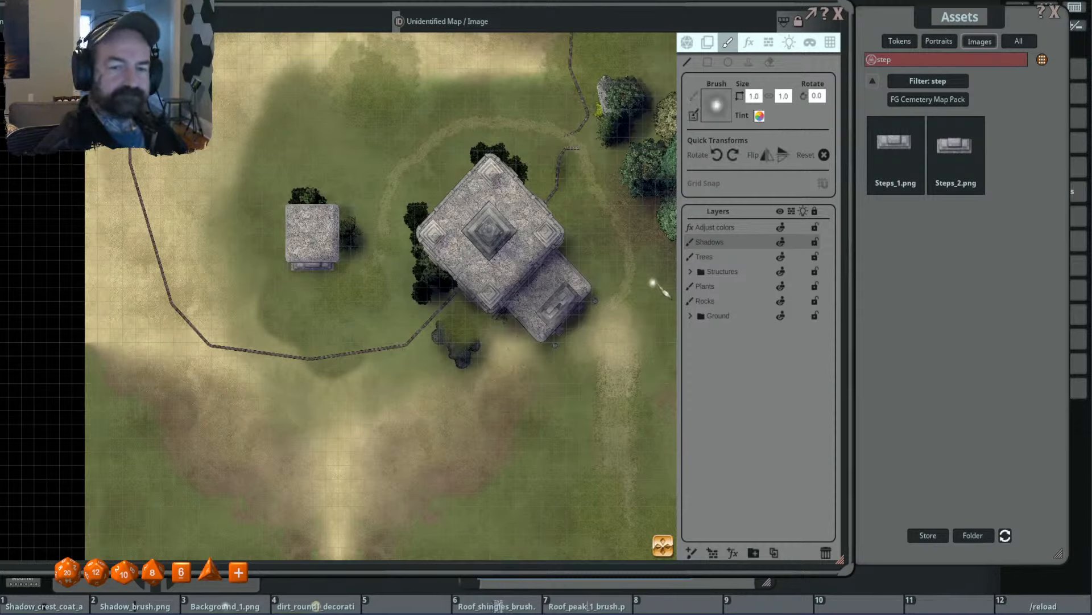
{"action": "left_click", "coordinate": [760, 115]}
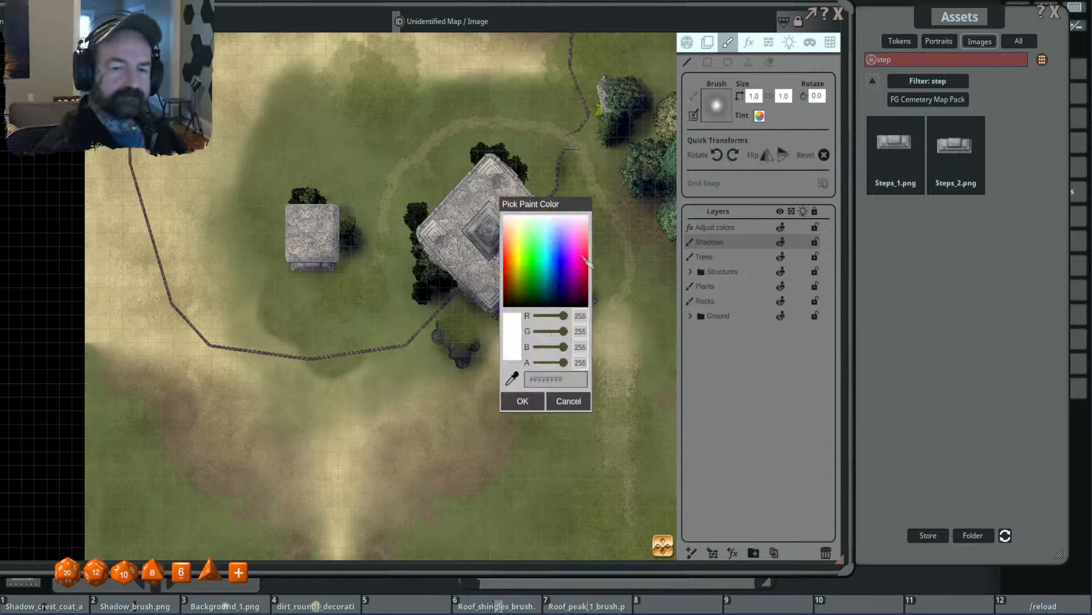
{"action": "left_click", "coordinate": [524, 408]}
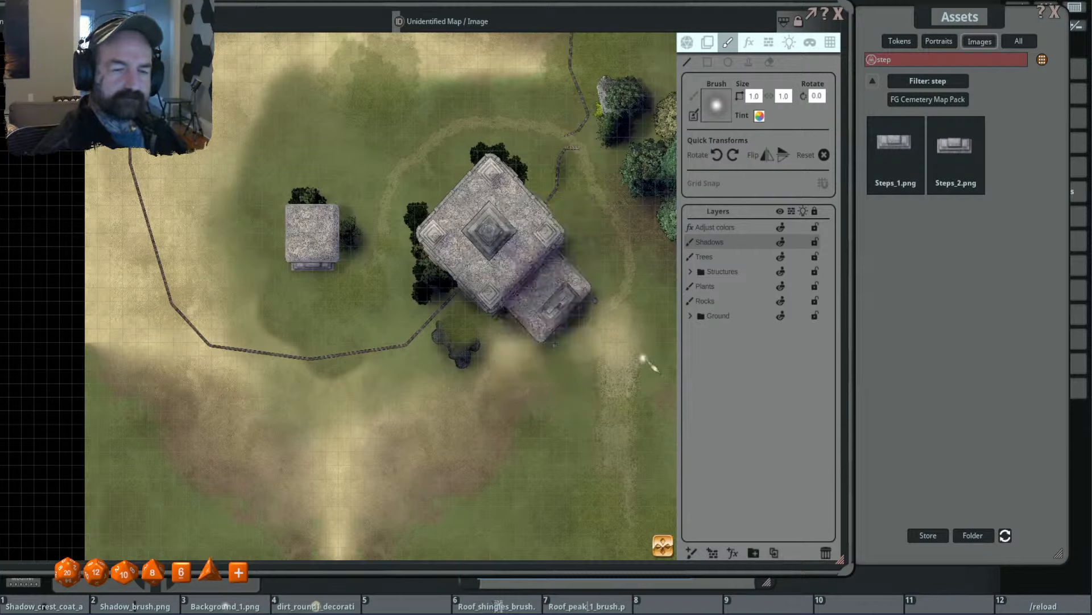
{"action": "left_click", "coordinate": [708, 42]}
{"action": "left_click", "coordinate": [727, 42]}
{"action": "key", "text": "F2"}
- Tint the brush semi-transparent dark blue (R 0, G 0, B 113, A 147) and enlarge it to 3.8
{"action": "left_click", "coordinate": [760, 116]}
{"action": "left_click", "coordinate": [560, 257]}
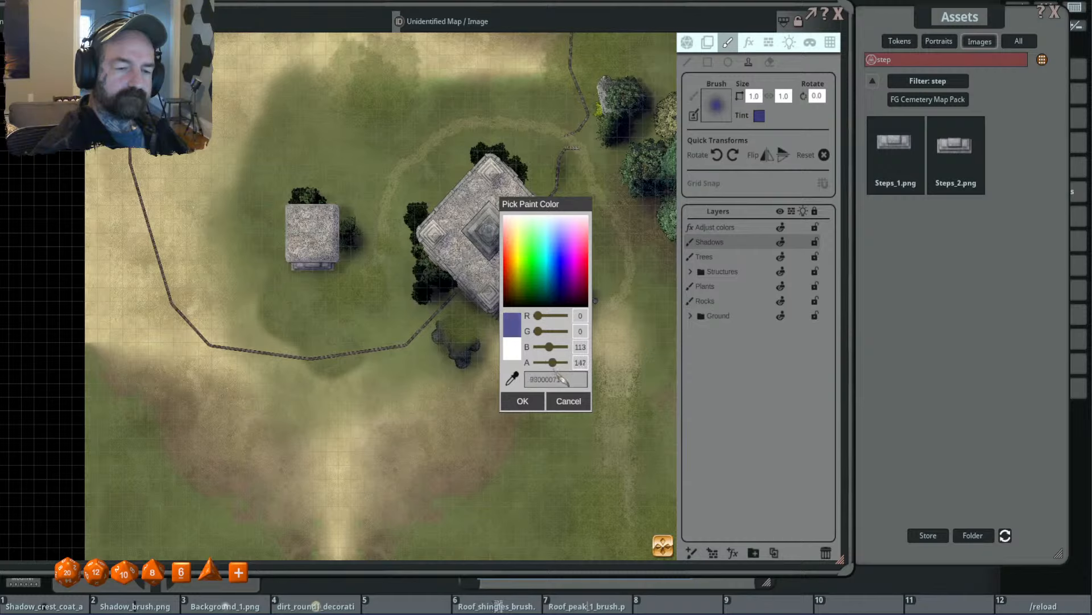
{"action": "left_click", "coordinate": [529, 402]}
{"action": "scroll", "coordinate": [526, 287], "scroll_direction": "up", "scroll_amount": 19}
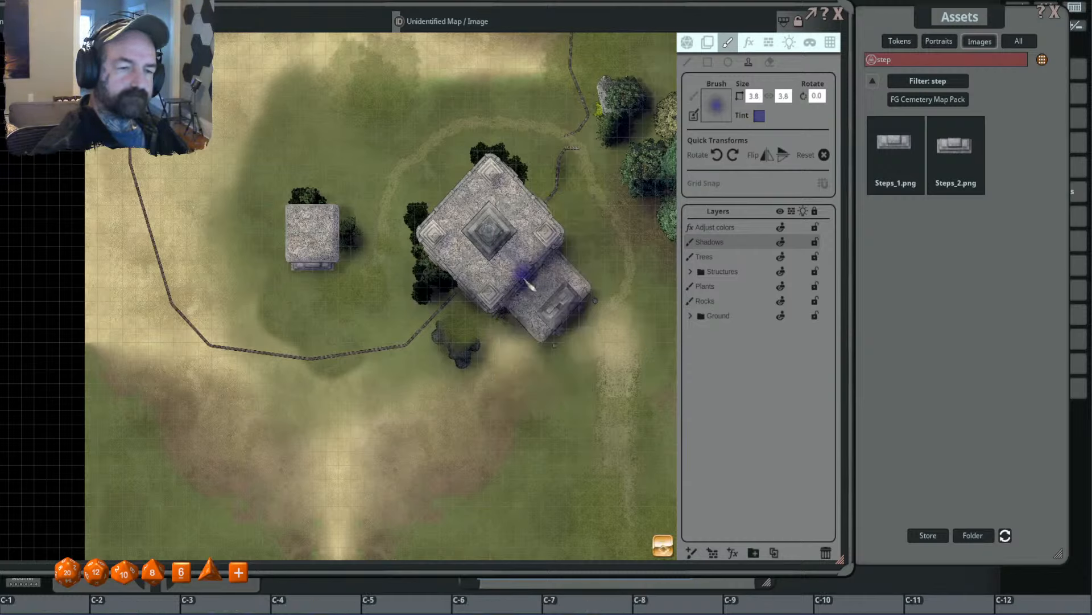
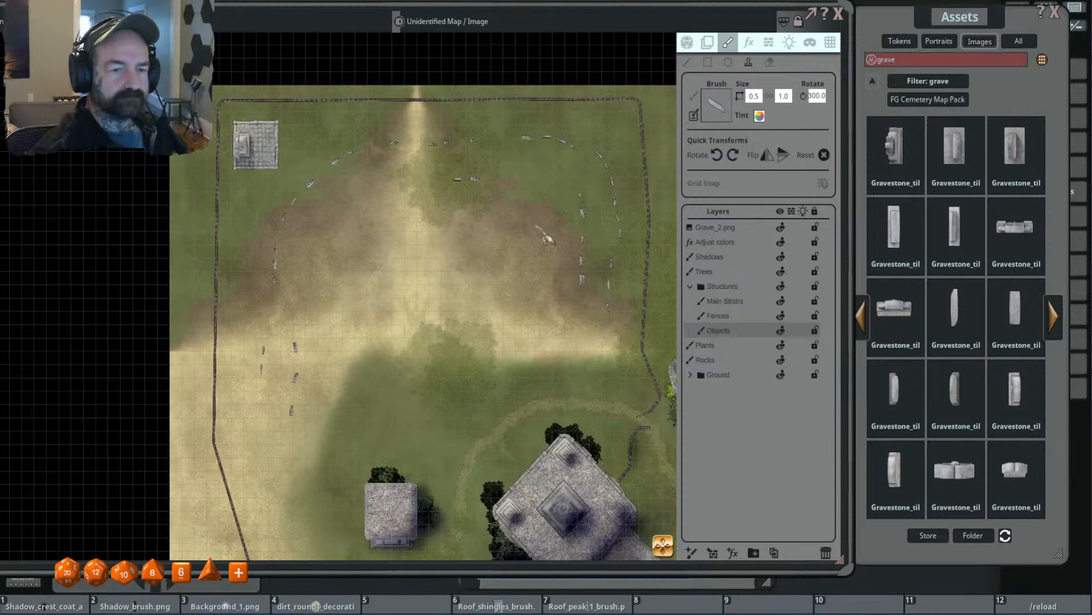
- Stamp narrow gravestones at varied rotations along the graveyard's inner arc, from the west side across the central path to the east side
{"action": "left_click_drag", "start_coordinate": [442, 260], "coordinate": [555, 277]}
{"action": "scroll", "coordinate": [400, 326], "scroll_direction": "down", "scroll_amount": 6}
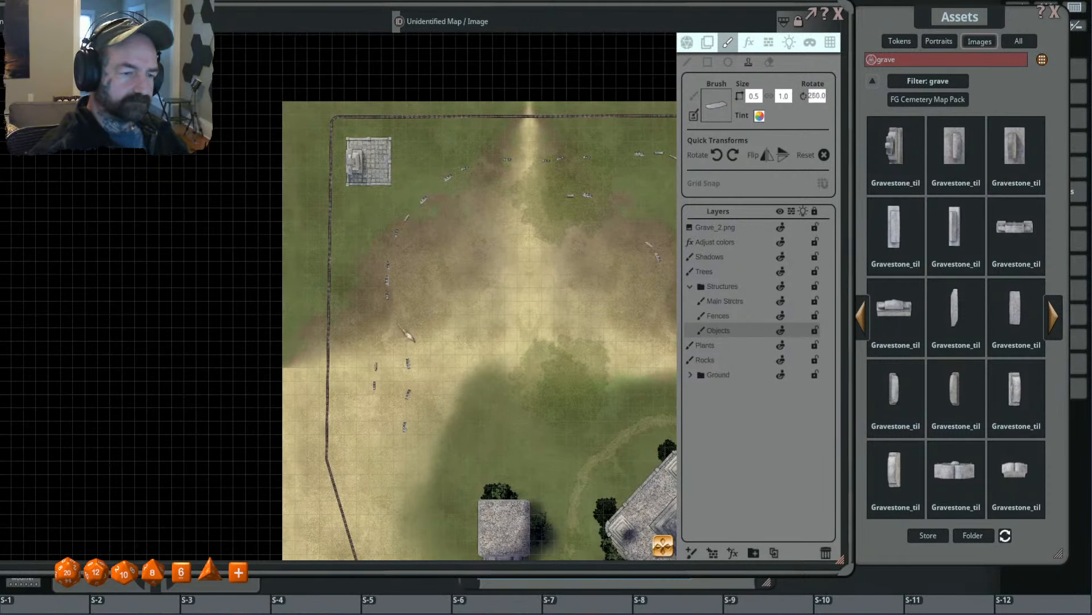
{"action": "scroll", "coordinate": [416, 342], "scroll_direction": "down", "scroll_amount": 3}
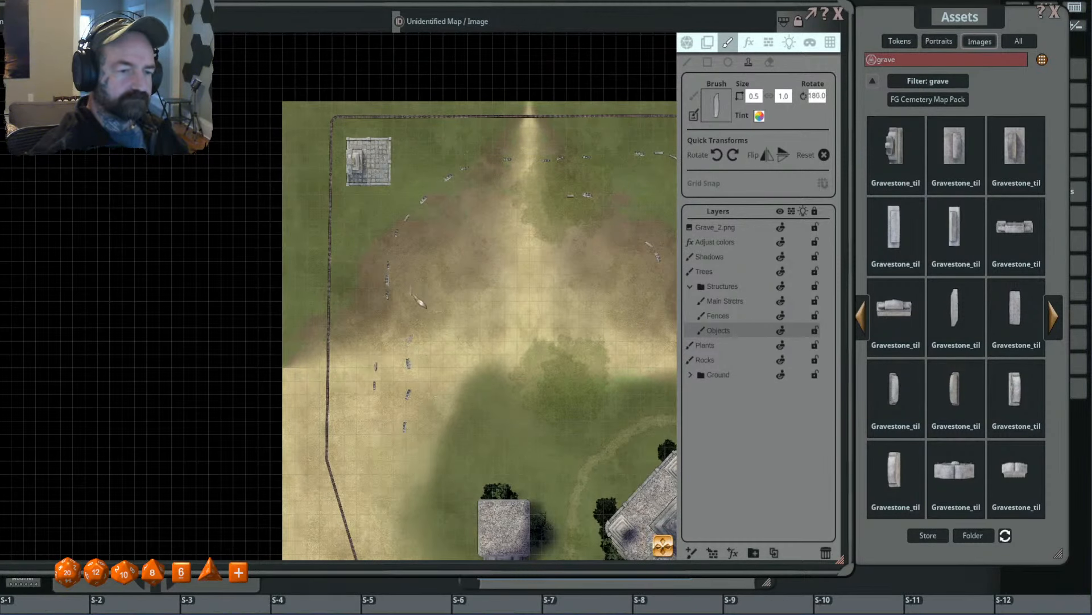
{"action": "left_click", "coordinate": [418, 290]}
{"action": "scroll", "coordinate": [448, 233], "scroll_direction": "up", "scroll_amount": 9}
{"action": "left_click", "coordinate": [449, 232]}
{"action": "scroll", "coordinate": [525, 197], "scroll_direction": "up", "scroll_amount": 8}
{"action": "left_click", "coordinate": [527, 197]}
{"action": "left_click", "coordinate": [528, 159]}
{"action": "left_click_drag", "start_coordinate": [603, 227], "coordinate": [511, 225]}
{"action": "scroll", "coordinate": [576, 201], "scroll_direction": "up", "scroll_amount": 10}
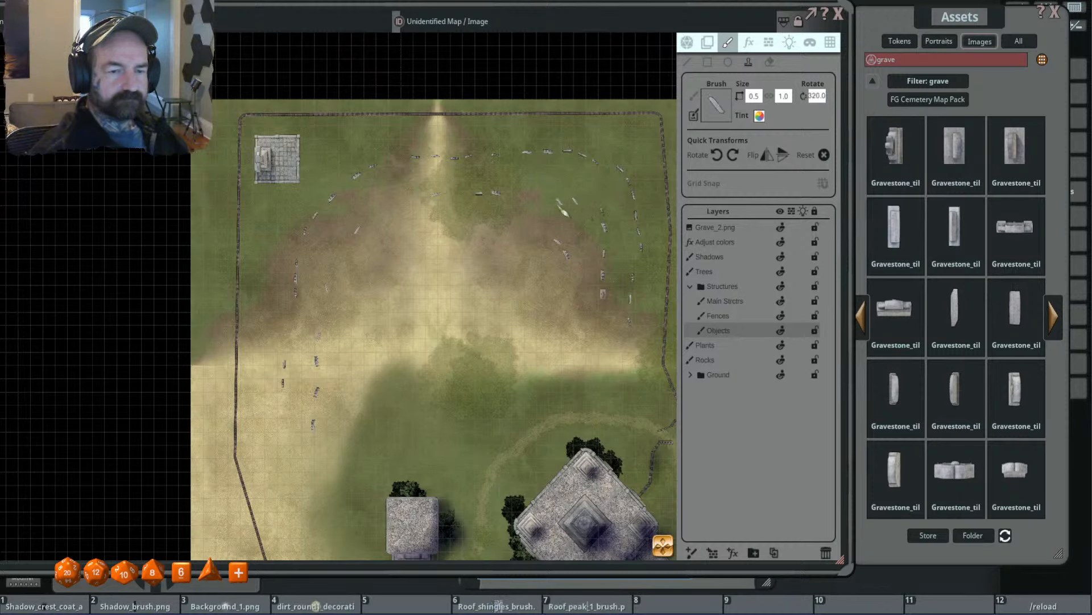
{"action": "scroll", "coordinate": [563, 210], "scroll_direction": "down", "scroll_amount": 5}
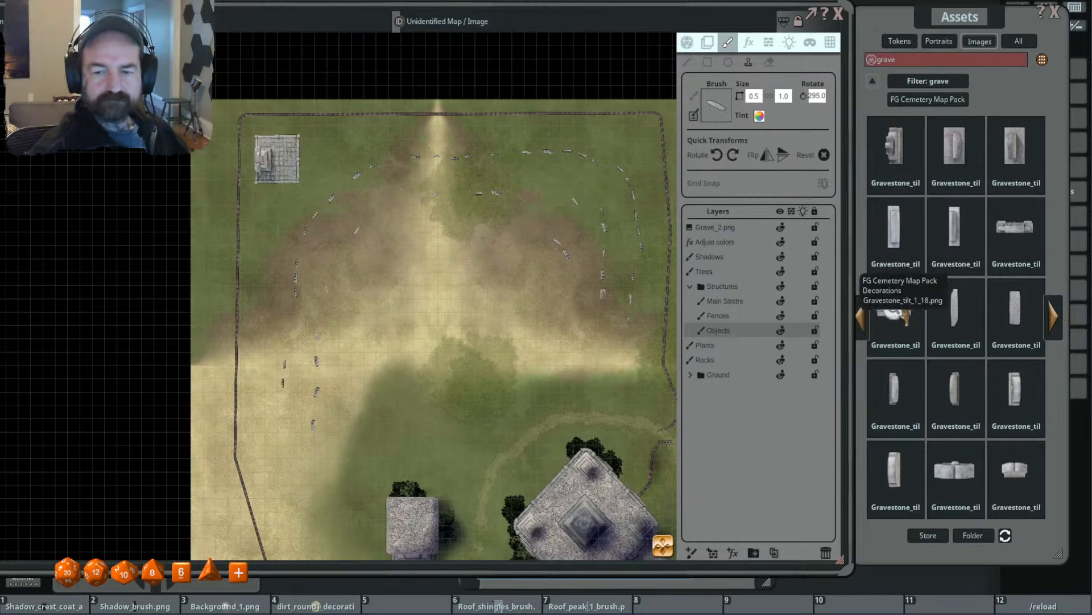
- Load Gravestone_tilt_1_18.png as the brush and stamp rotated copies along the inner arc east of the central path
{"action": "left_click", "coordinate": [890, 310]}
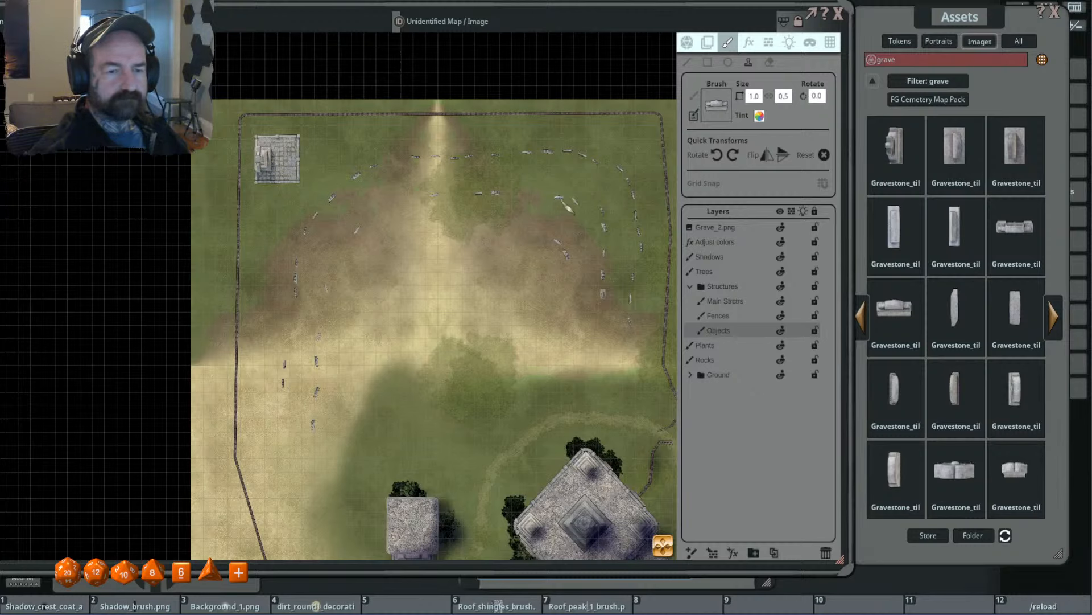
{"action": "scroll", "coordinate": [612, 316], "scroll_direction": "down", "scroll_amount": 2}
{"action": "scroll", "coordinate": [617, 322], "scroll_direction": "up", "scroll_amount": 15}
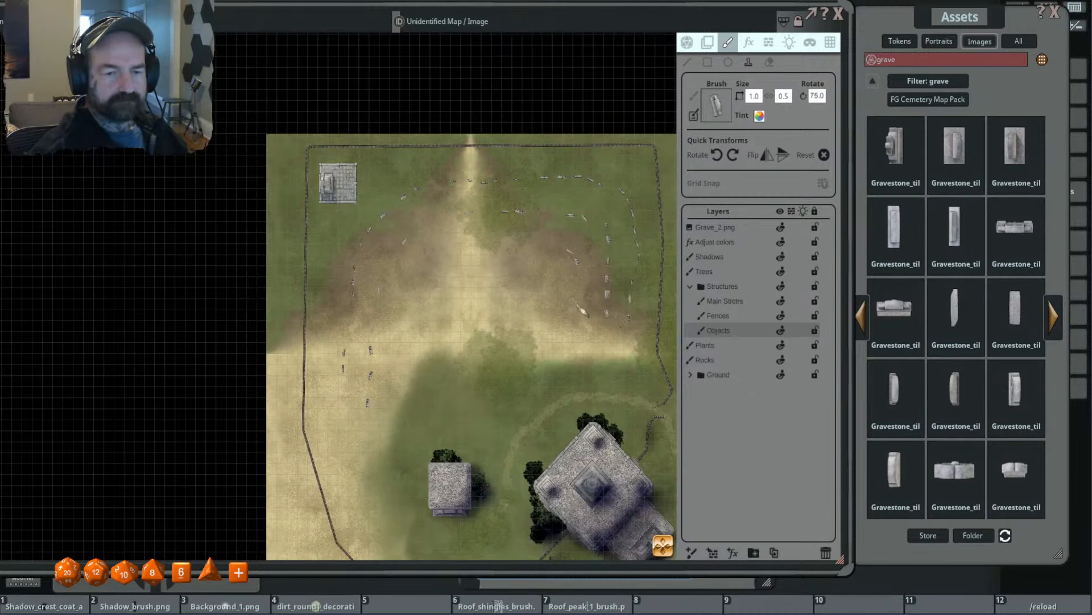
{"action": "scroll", "coordinate": [583, 311], "scroll_direction": "up", "scroll_amount": 4}
{"action": "scroll", "coordinate": [518, 296], "scroll_direction": "up", "scroll_amount": 7}
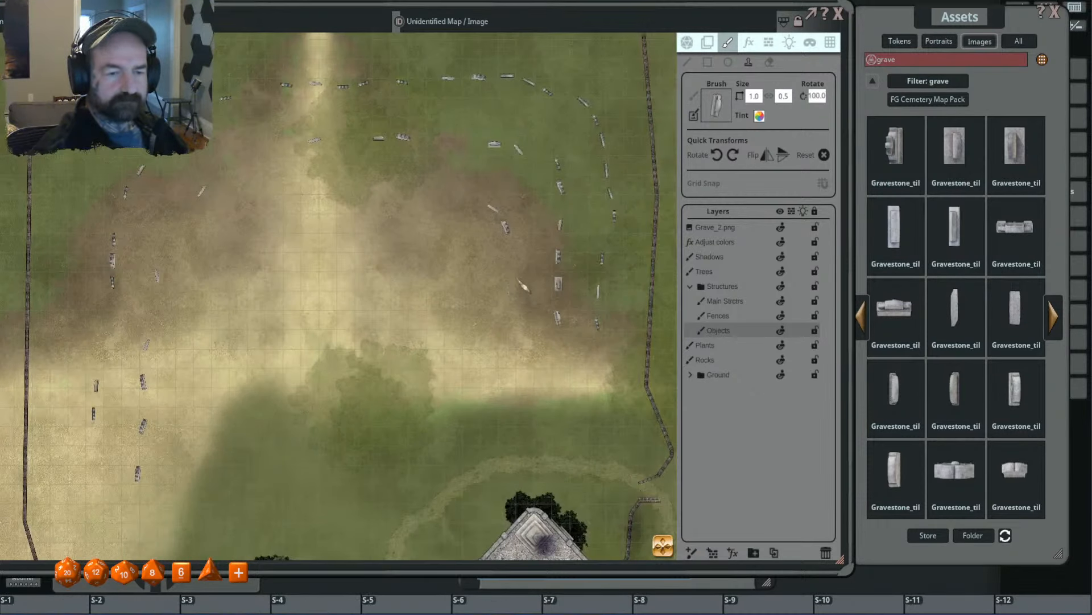
- Stamp two slightly rotated copies of the same headstone on the inner arc just west of the central path
{"action": "left_click_drag", "start_coordinate": [454, 240], "coordinate": [567, 271]}
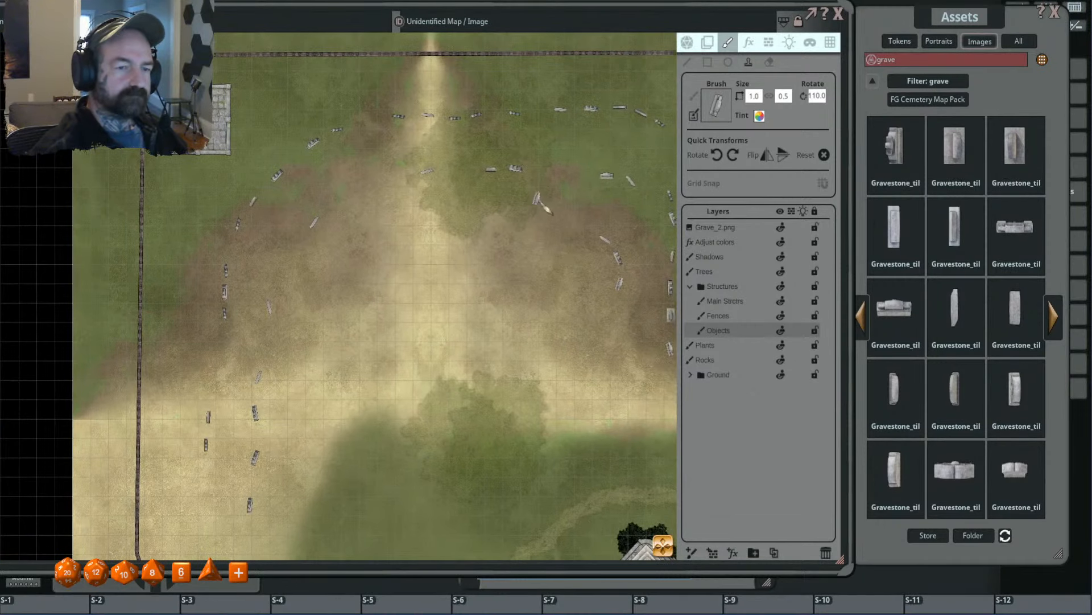
{"action": "scroll", "coordinate": [434, 203], "scroll_direction": "down", "scroll_amount": 11}
{"action": "scroll", "coordinate": [401, 186], "scroll_direction": "down", "scroll_amount": 9}
{"action": "left_click", "coordinate": [399, 183]}
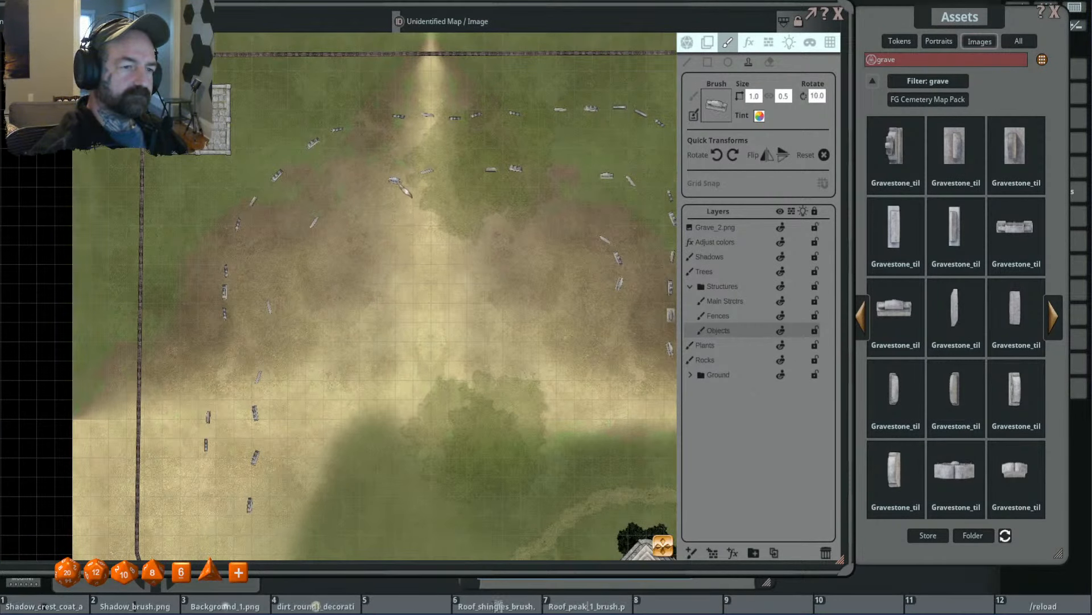
{"action": "mouse_move", "coordinate": [377, 305]}
{"action": "left_mouse_down"}
{"action": "mouse_move", "coordinate": [420, 322]}
{"action": "mouse_move", "coordinate": [485, 218]}
{"action": "left_mouse_up"}
{"action": "scroll", "coordinate": [416, 211], "scroll_direction": "down", "scroll_amount": 5}
{"action": "left_click", "coordinate": [416, 209]}
- Stamp more rotated copies of the headstone around the southwest grave cluster and one inside the arc east of the path
{"action": "scroll", "coordinate": [420, 271], "scroll_direction": "down", "scroll_amount": 4}
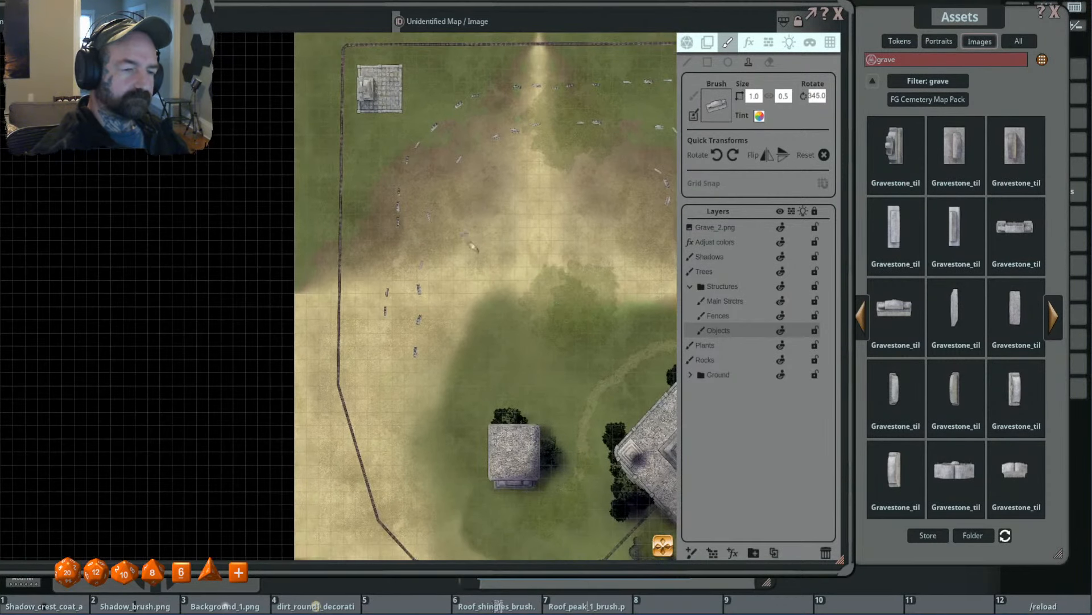
{"action": "scroll", "coordinate": [444, 313], "scroll_direction": "down", "scroll_amount": 11}
{"action": "scroll", "coordinate": [466, 341], "scroll_direction": "down", "scroll_amount": 2}
{"action": "left_click", "coordinate": [452, 342]}
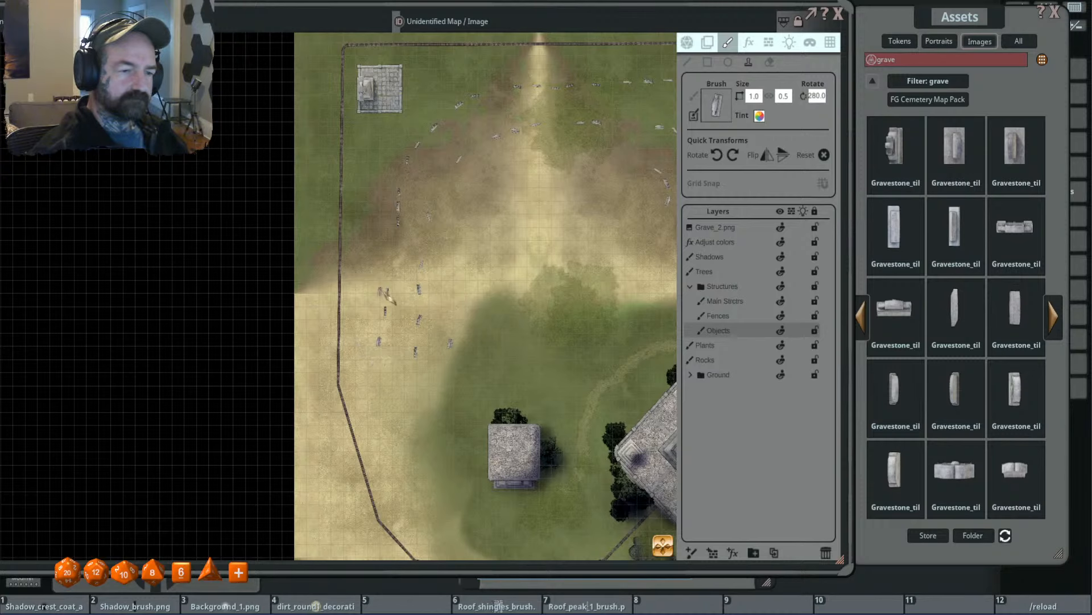
{"action": "scroll", "coordinate": [409, 239], "scroll_direction": "down", "scroll_amount": 3}
{"action": "scroll", "coordinate": [493, 267], "scroll_direction": "up", "scroll_amount": 4}
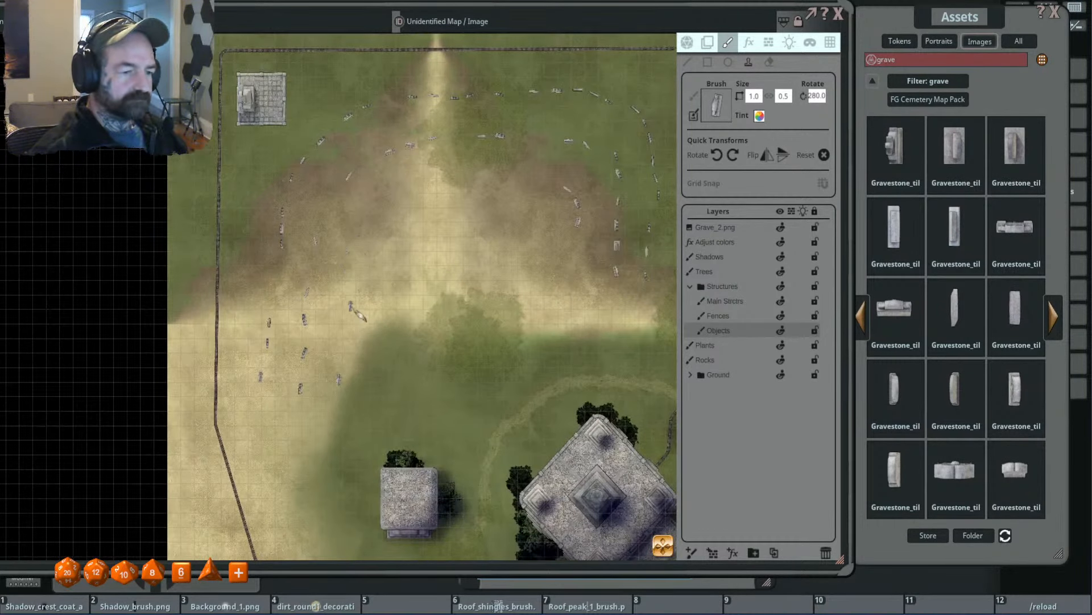
{"action": "scroll", "coordinate": [327, 298], "scroll_direction": "up", "scroll_amount": 5}
{"action": "scroll", "coordinate": [315, 302], "scroll_direction": "down", "scroll_amount": 1}
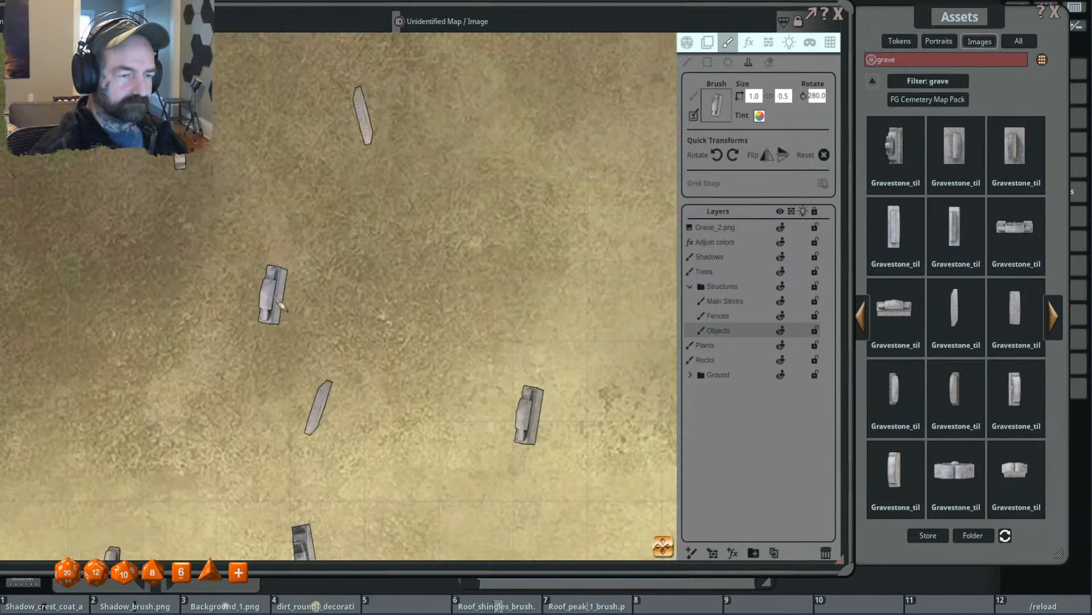
{"action": "scroll", "coordinate": [268, 298], "scroll_direction": "down", "scroll_amount": 3}
{"action": "scroll", "coordinate": [449, 317], "scroll_direction": "down", "scroll_amount": 3}
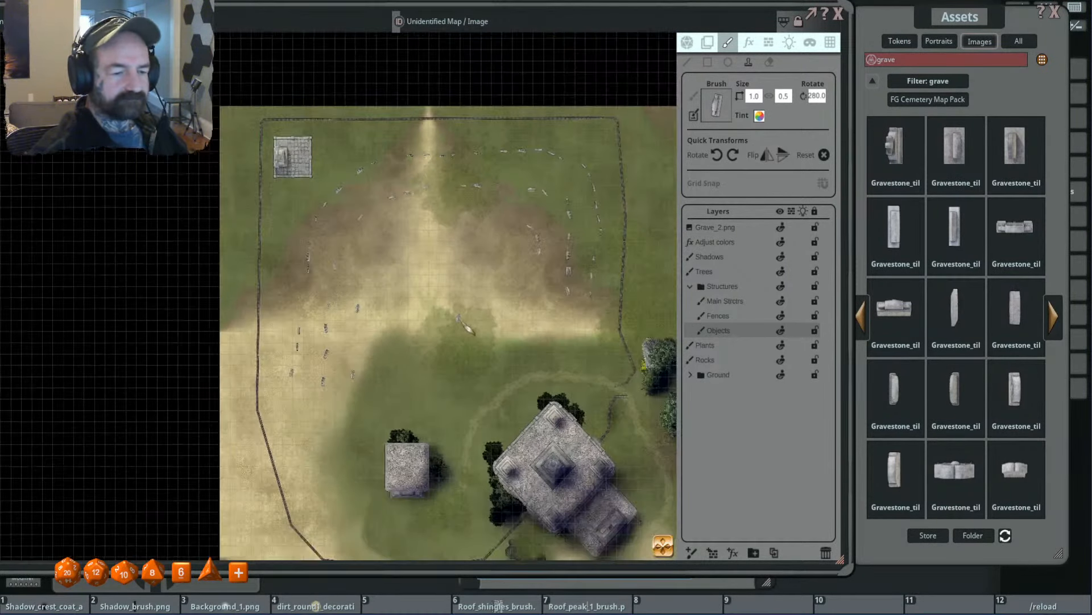
{"action": "scroll", "coordinate": [432, 188], "scroll_direction": "up", "scroll_amount": 3}
{"action": "scroll", "coordinate": [516, 240], "scroll_direction": "up", "scroll_amount": 17}
{"action": "left_click", "coordinate": [517, 240]}
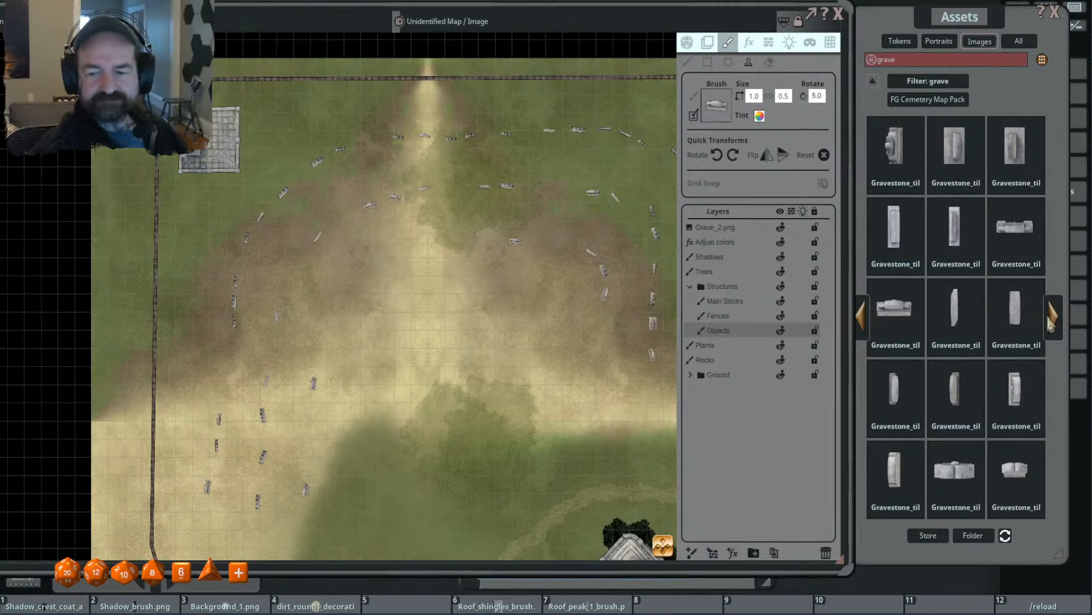
- Load the wide flat-topped gravestone, stamp it on the northeast inner arc, and stamp a quarter-turned copy at the arc's southeast end
{"action": "left_click", "coordinate": [958, 473]}
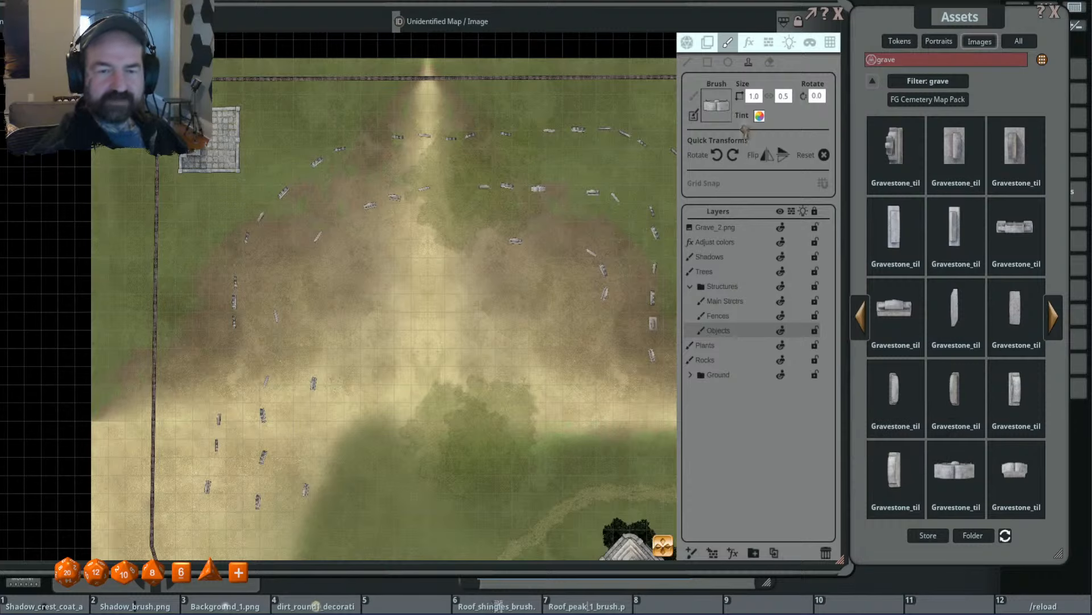
{"action": "left_click", "coordinate": [717, 154]}
{"action": "key", "text": "ctrl"}
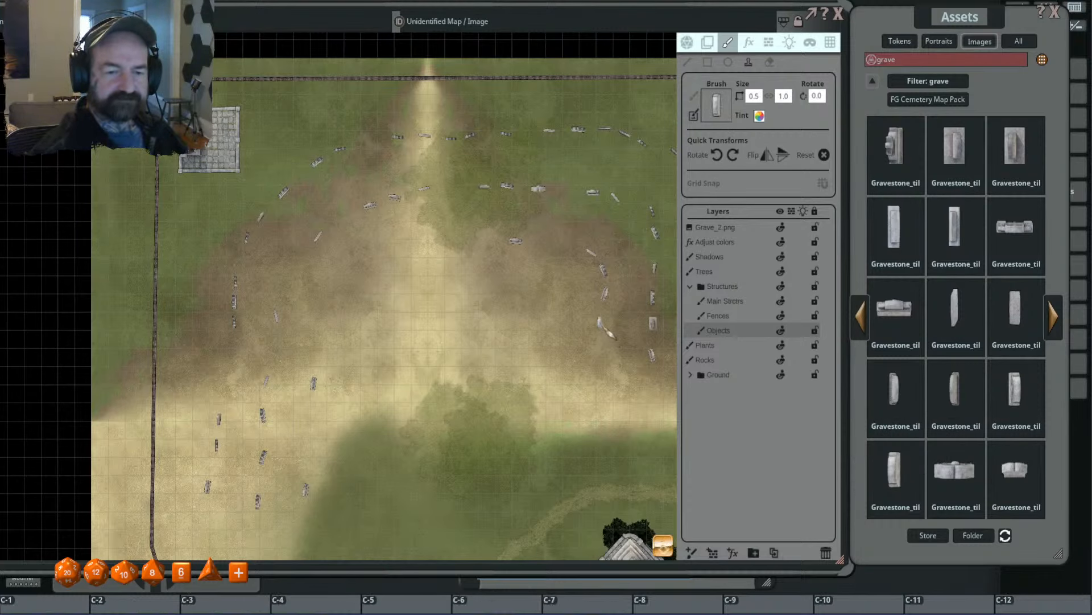
{"action": "left_click", "coordinate": [601, 323]}
{"action": "mouse_move", "coordinate": [485, 352]}
{"action": "left_mouse_down"}
{"action": "mouse_move", "coordinate": [460, 324]}
{"action": "mouse_move", "coordinate": [425, 318]}
{"action": "left_mouse_up"}
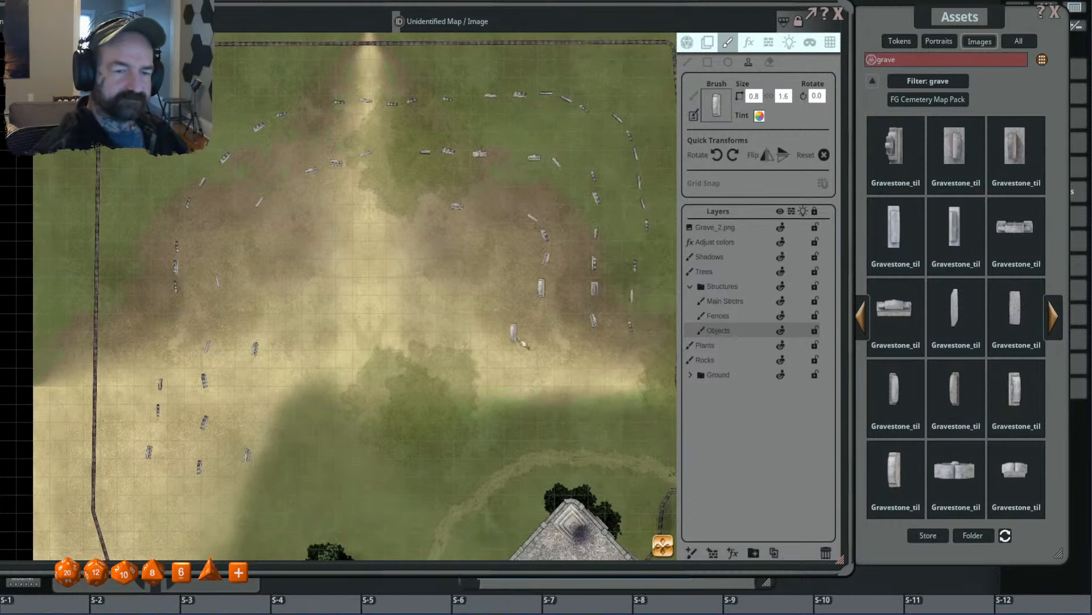
- Resize the gravestone brush to 0.6 by 1.3 and stamp copies at 5° and 205° on the inner west side
{"action": "scroll", "coordinate": [541, 359], "scroll_direction": "down", "scroll_amount": 7}
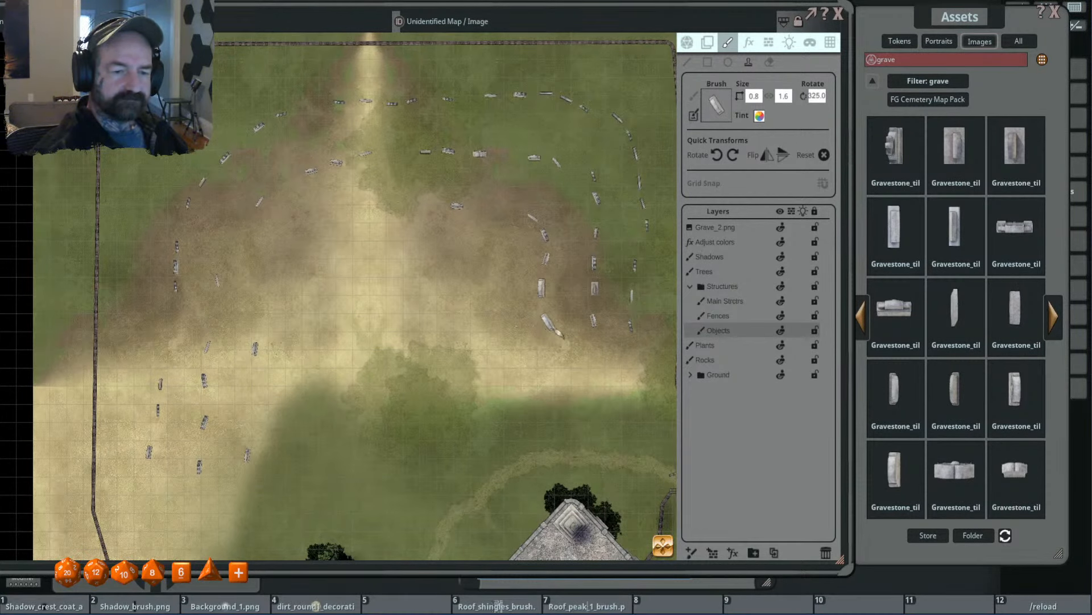
{"action": "scroll", "coordinate": [548, 335], "scroll_direction": "down", "scroll_amount": 2}
{"action": "left_click_drag", "start_coordinate": [363, 219], "coordinate": [527, 191]}
{"action": "scroll", "coordinate": [428, 291], "scroll_direction": "up", "scroll_amount": 8}
{"action": "left_click", "coordinate": [423, 299]}
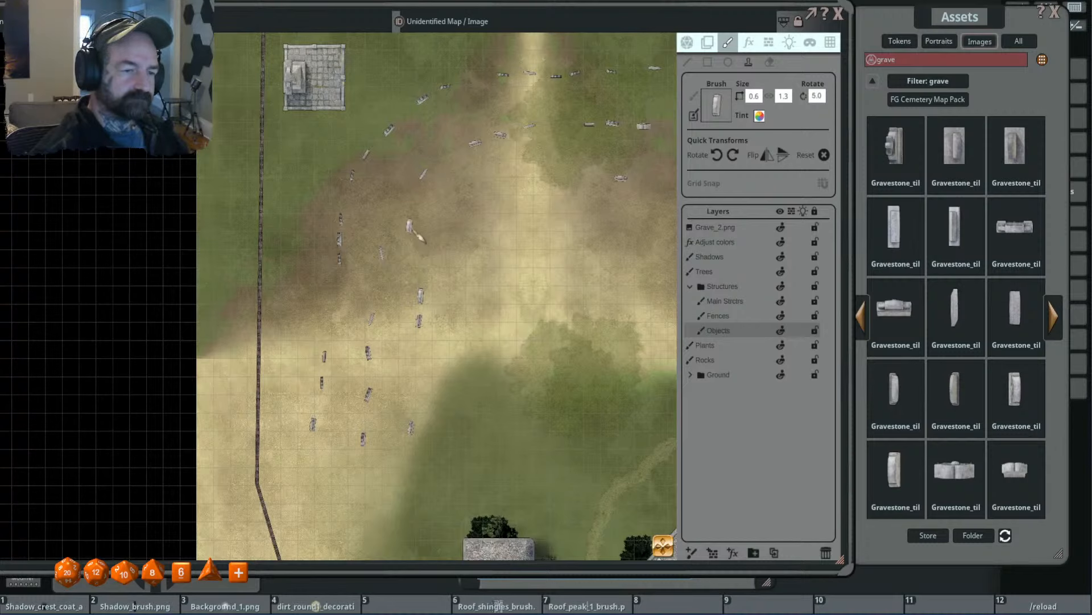
{"action": "scroll", "coordinate": [424, 259], "scroll_direction": "down", "scroll_amount": 15}
{"action": "scroll", "coordinate": [430, 267], "scroll_direction": "down", "scroll_amount": 1}
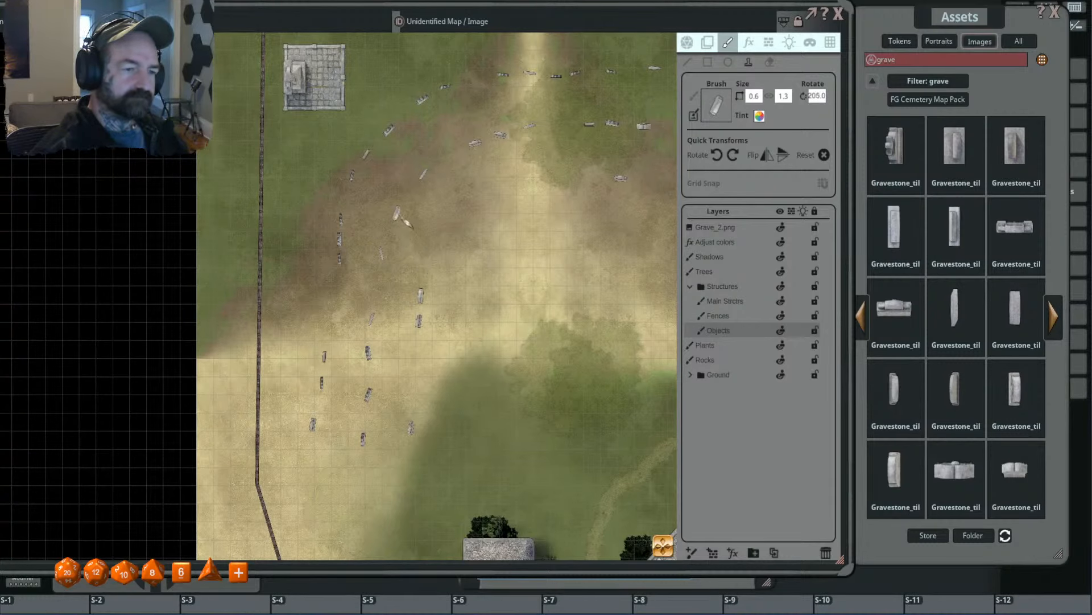
- Stamp two more rotated gravestones on the west side, at the north and south ends of the southwest cluster
{"action": "left_click_drag", "start_coordinate": [414, 349], "coordinate": [425, 289]}
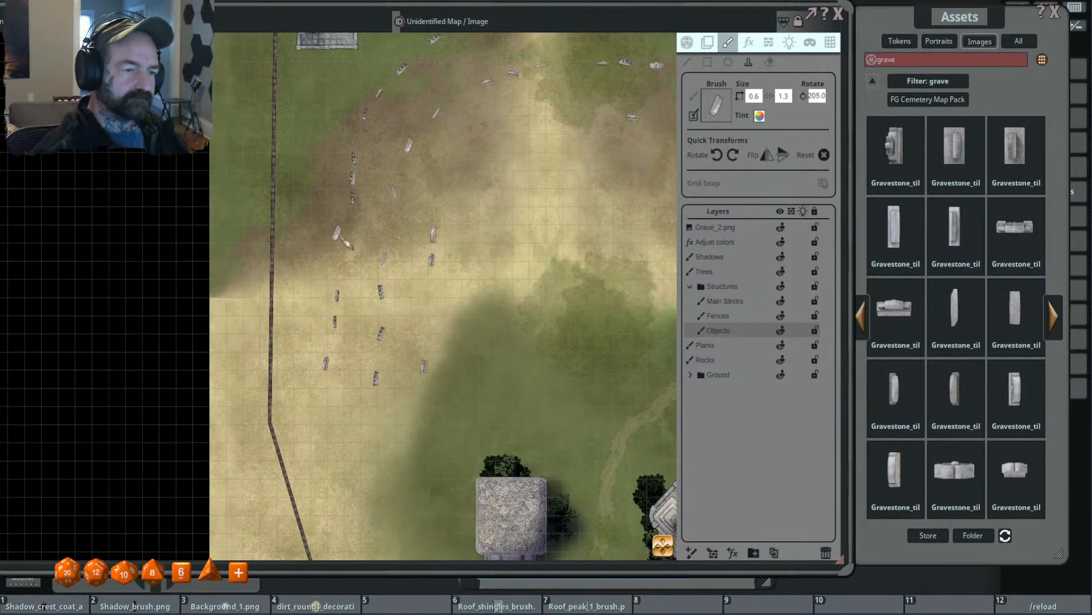
{"action": "scroll", "coordinate": [353, 243], "scroll_direction": "down", "scroll_amount": 2}
{"action": "left_click", "coordinate": [353, 244]}
{"action": "left_click_drag", "start_coordinate": [357, 392], "coordinate": [354, 330]}
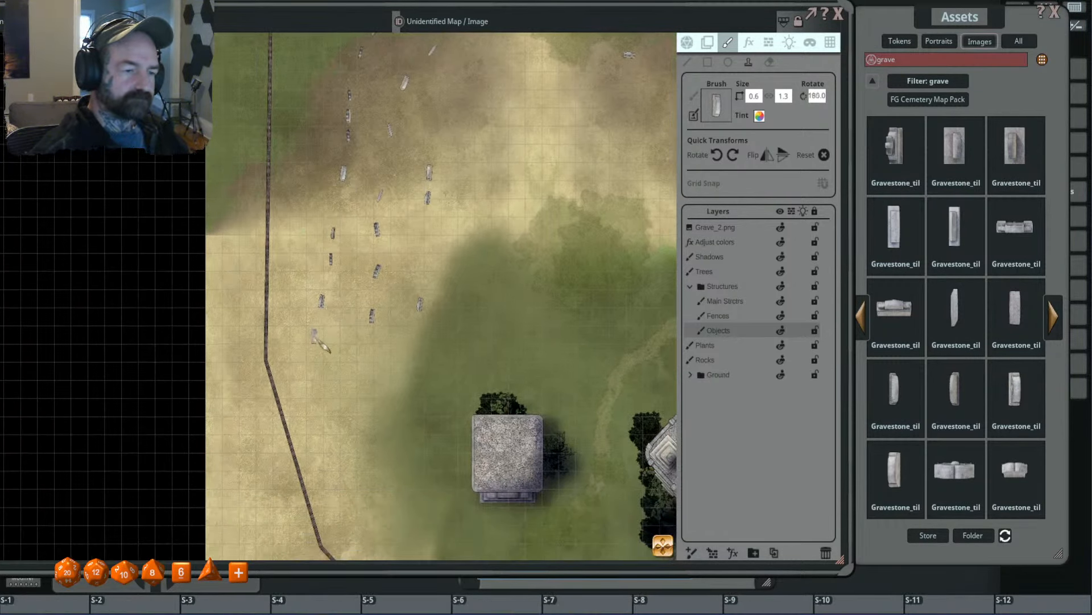
{"action": "scroll", "coordinate": [328, 344], "scroll_direction": "down", "scroll_amount": 5}
{"action": "left_click", "coordinate": [325, 349]}
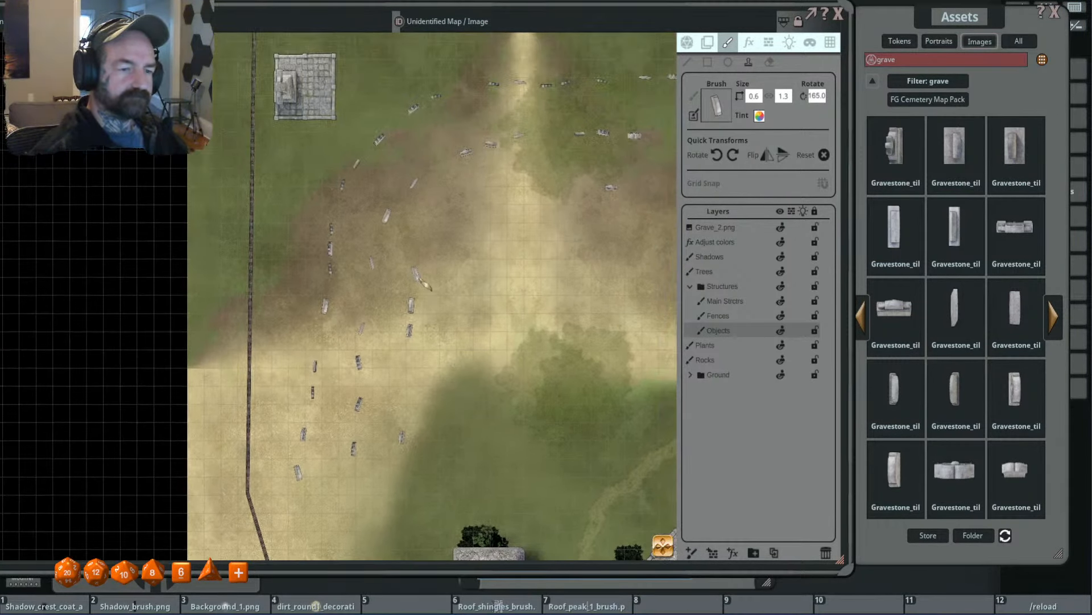
- Stamp two more rotated gravestones on the inner ground between the western arc and the central path
{"action": "left_click", "coordinate": [492, 199]}
{"action": "scroll", "coordinate": [500, 211], "scroll_direction": "up", "scroll_amount": 3}
{"action": "scroll", "coordinate": [493, 202], "scroll_direction": "up", "scroll_amount": 5}
{"action": "left_click", "coordinate": [480, 205]}
{"action": "scroll", "coordinate": [478, 208], "scroll_direction": "down", "scroll_amount": 5}
- Load the shouldered, round-tipped gravestone from the last set of grave images and stamp an enlarged, rotated copy at the central path's west edge
{"action": "left_click", "coordinate": [1055, 318]}
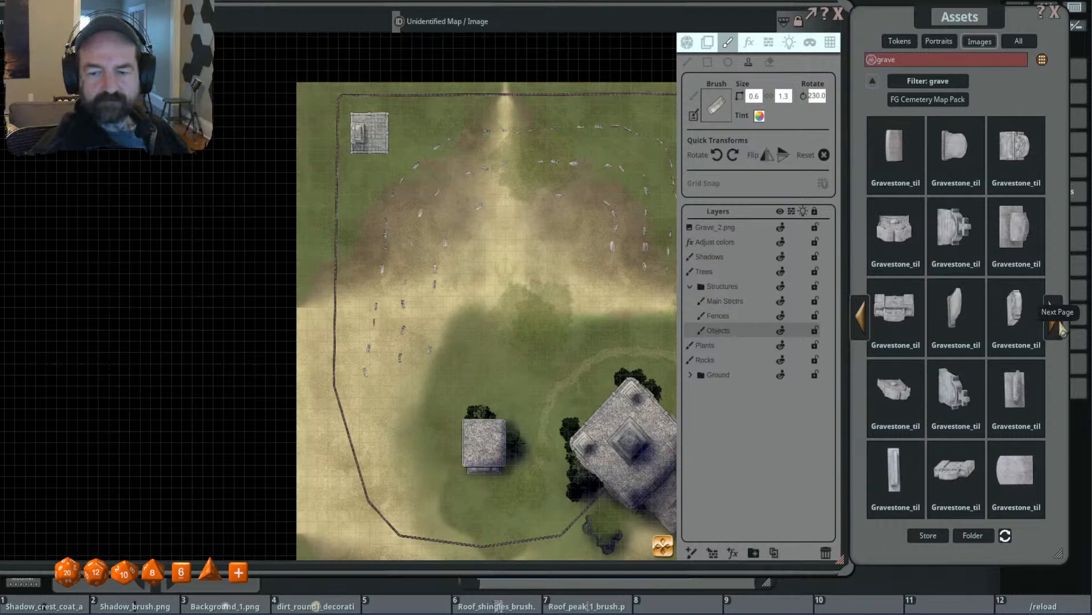
{"action": "left_click", "coordinate": [1057, 322]}
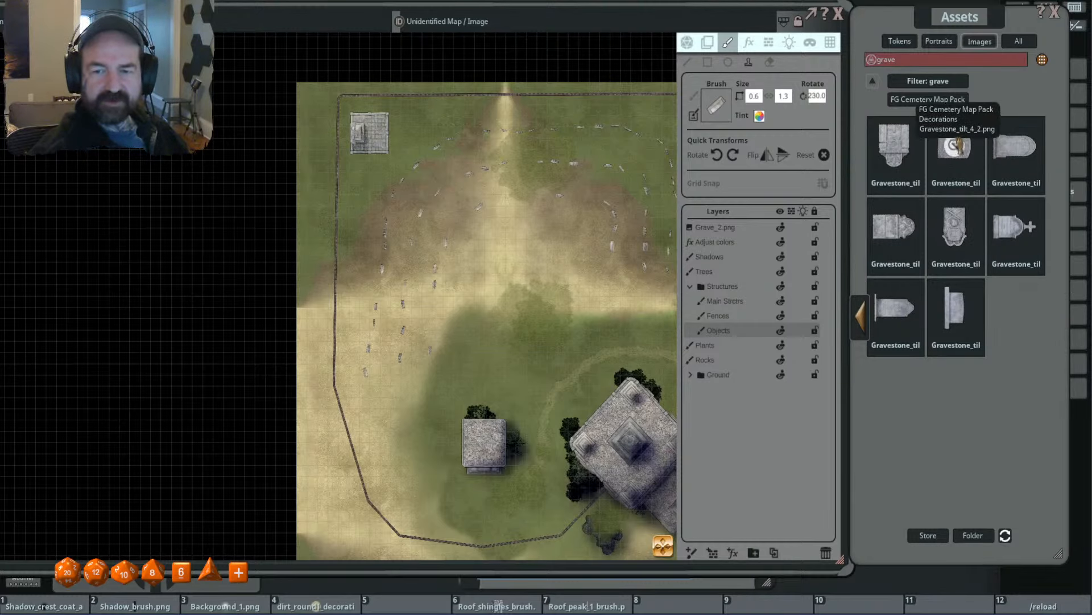
{"action": "left_click", "coordinate": [894, 149]}
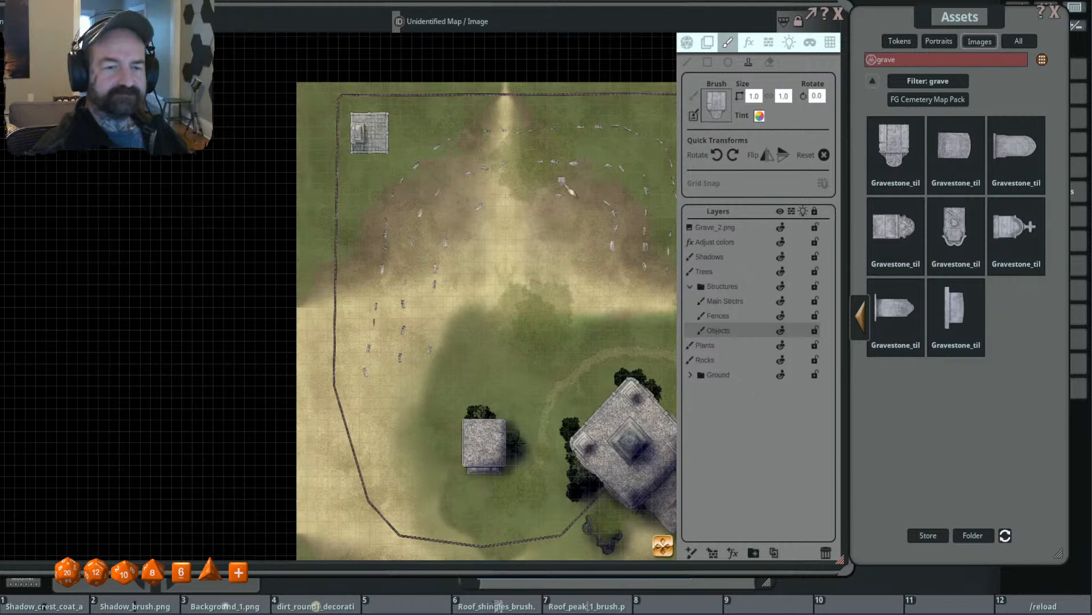
{"action": "left_click_drag", "start_coordinate": [562, 205], "coordinate": [503, 238]}
{"action": "scroll", "coordinate": [535, 304], "scroll_direction": "down", "scroll_amount": 16}
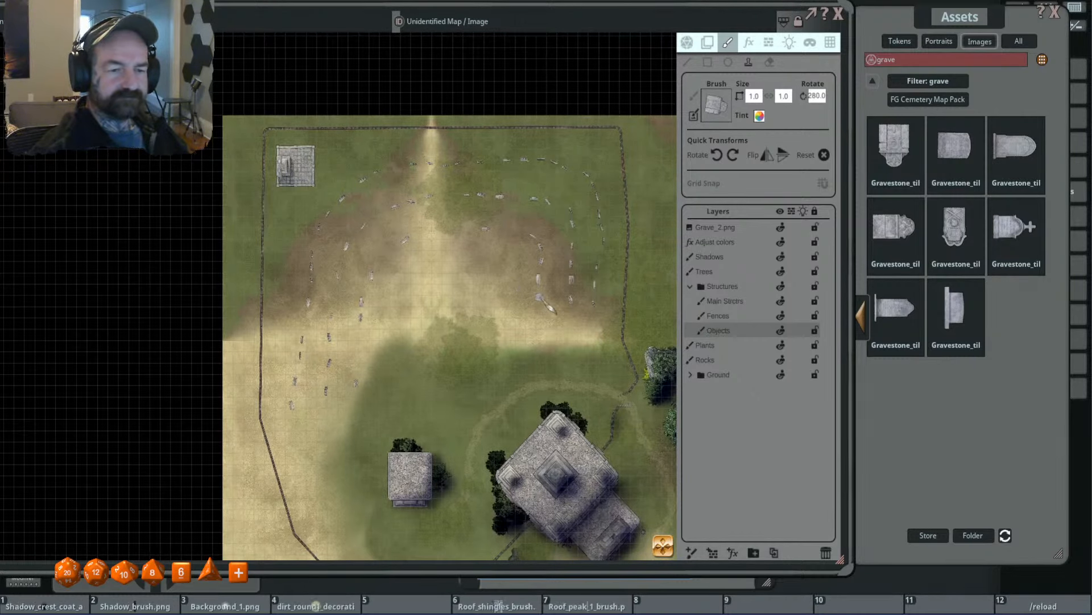
{"action": "scroll", "coordinate": [486, 223], "scroll_direction": "up", "scroll_amount": 5}
{"action": "scroll", "coordinate": [402, 229], "scroll_direction": "down", "scroll_amount": 20}
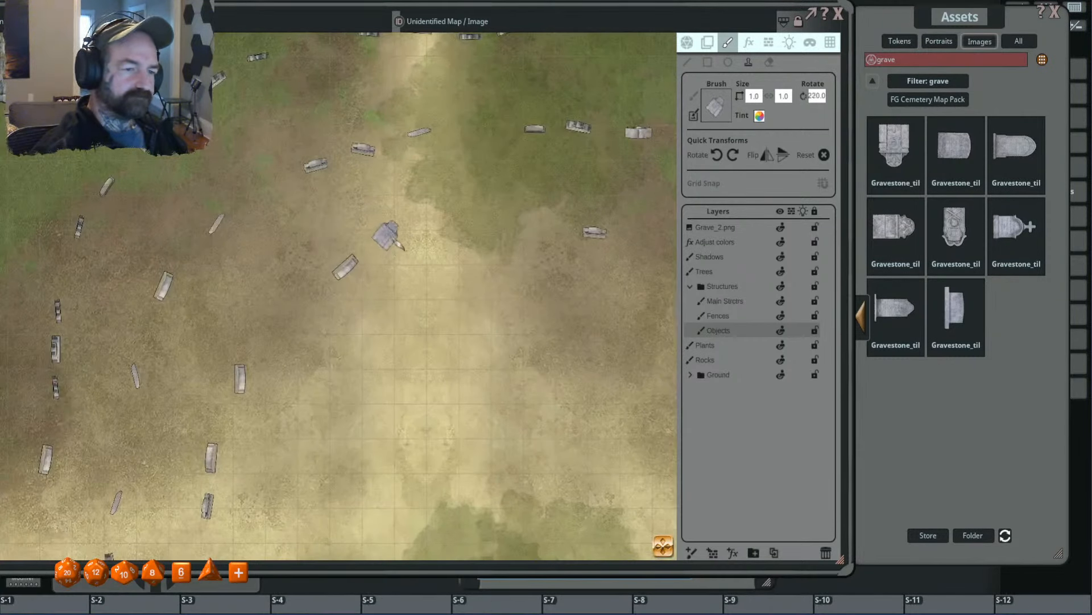
{"action": "scroll", "coordinate": [401, 228], "scroll_direction": "up", "scroll_amount": 6}
{"action": "left_click", "coordinate": [400, 226]}
{"action": "scroll", "coordinate": [620, 272], "scroll_direction": "down", "scroll_amount": 5}
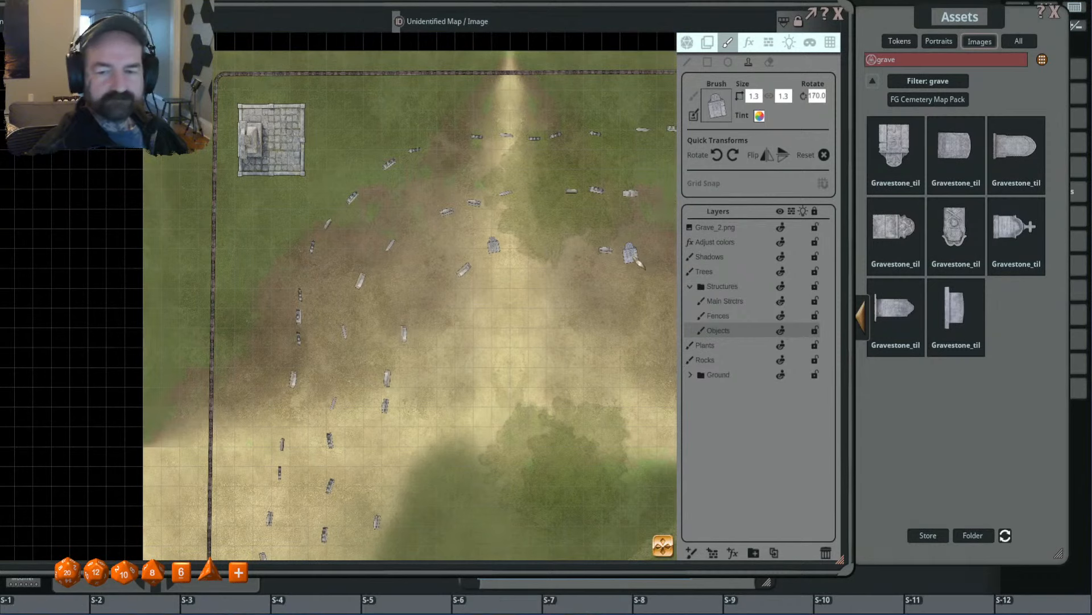
- Load Gravestone_tilt_4_8.png as the brush and stamp a rotated copy at the north end of the southwest grave cluster
{"action": "left_click_drag", "start_coordinate": [738, 109], "coordinate": [719, 111]}
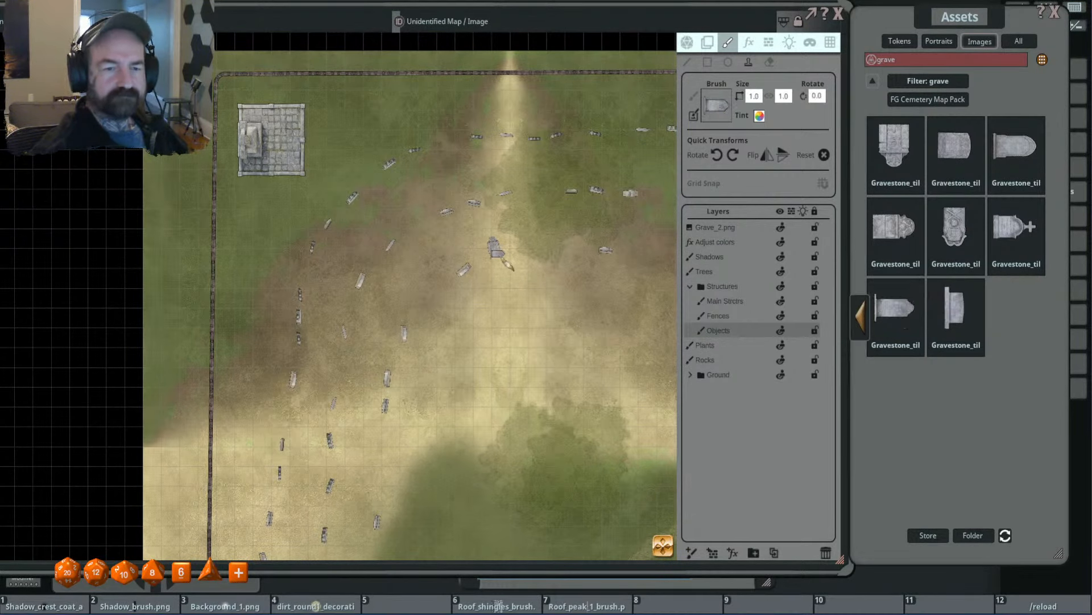
{"action": "left_click_drag", "start_coordinate": [349, 321], "coordinate": [475, 253]}
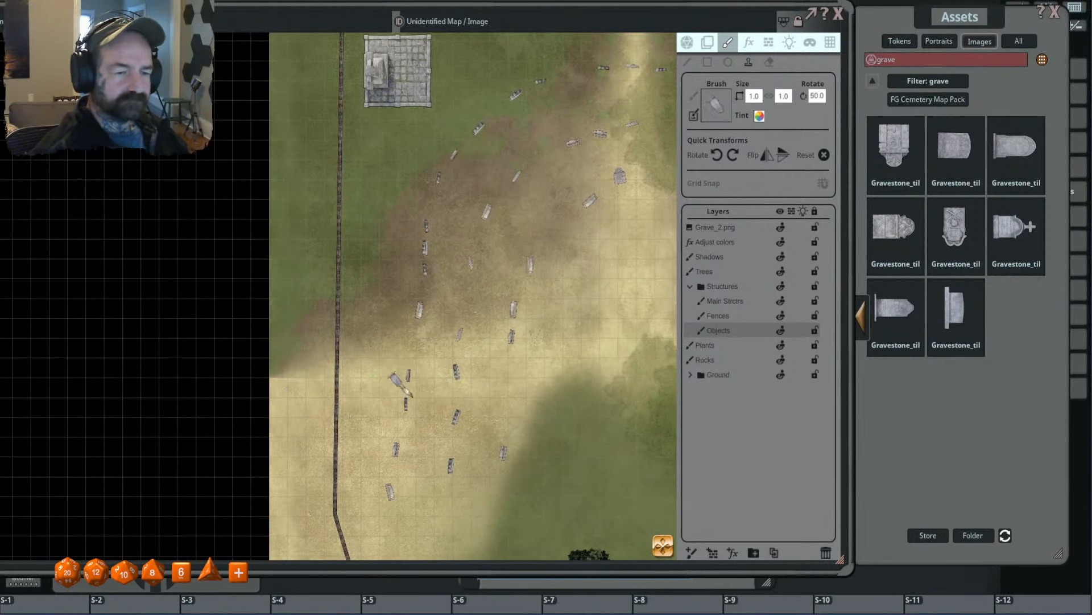
{"action": "scroll", "coordinate": [417, 354], "scroll_direction": "up", "scroll_amount": 11}
{"action": "scroll", "coordinate": [413, 348], "scroll_direction": "up", "scroll_amount": 3}
{"action": "left_click", "coordinate": [410, 345]}
- Load Gravestone_tilt_4_2.png, stamp it rotated 25° at the inner arc's southeast end, and go back to the preceding set of grave images
{"action": "left_click_drag", "start_coordinate": [956, 148], "coordinate": [717, 107]}
{"action": "left_click_drag", "start_coordinate": [643, 273], "coordinate": [319, 247]}
{"action": "scroll", "coordinate": [503, 296], "scroll_direction": "down", "scroll_amount": 1}
{"action": "scroll", "coordinate": [503, 297], "scroll_direction": "up", "scroll_amount": 5}
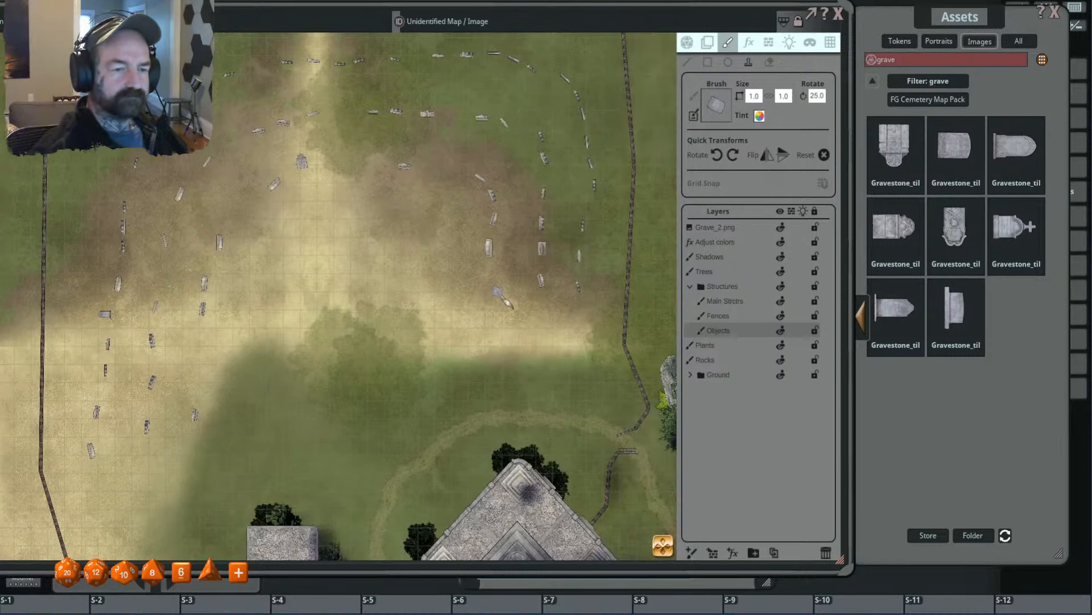
{"action": "left_click", "coordinate": [503, 301]}
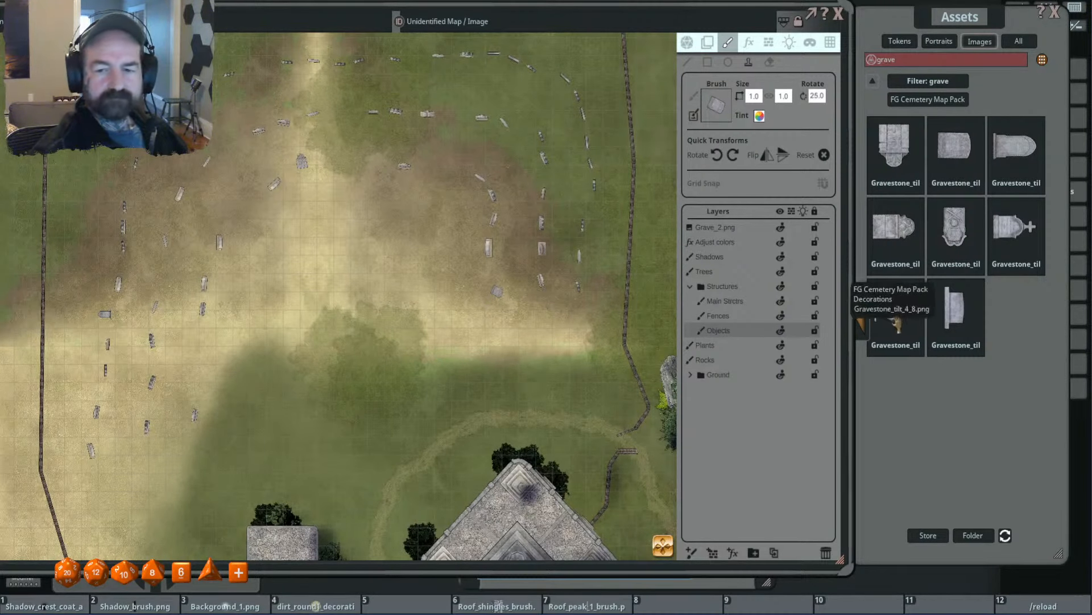
{"action": "left_click", "coordinate": [860, 321]}
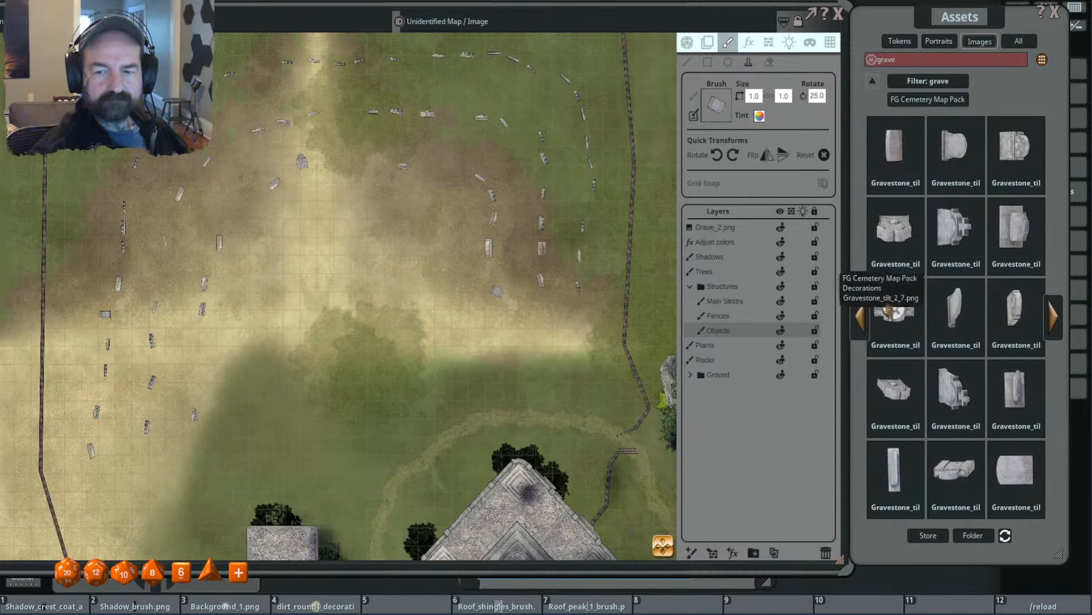
- Load the cross-topped tilted gravestone from the grave images as the brush and stamp a rotated copy below the inner arc's southeast end
{"action": "left_click_drag", "start_coordinate": [961, 234], "coordinate": [719, 106]}
{"action": "scroll", "coordinate": [489, 309], "scroll_direction": "down", "scroll_amount": 1}
{"action": "scroll", "coordinate": [490, 309], "scroll_direction": "up", "scroll_amount": 2}
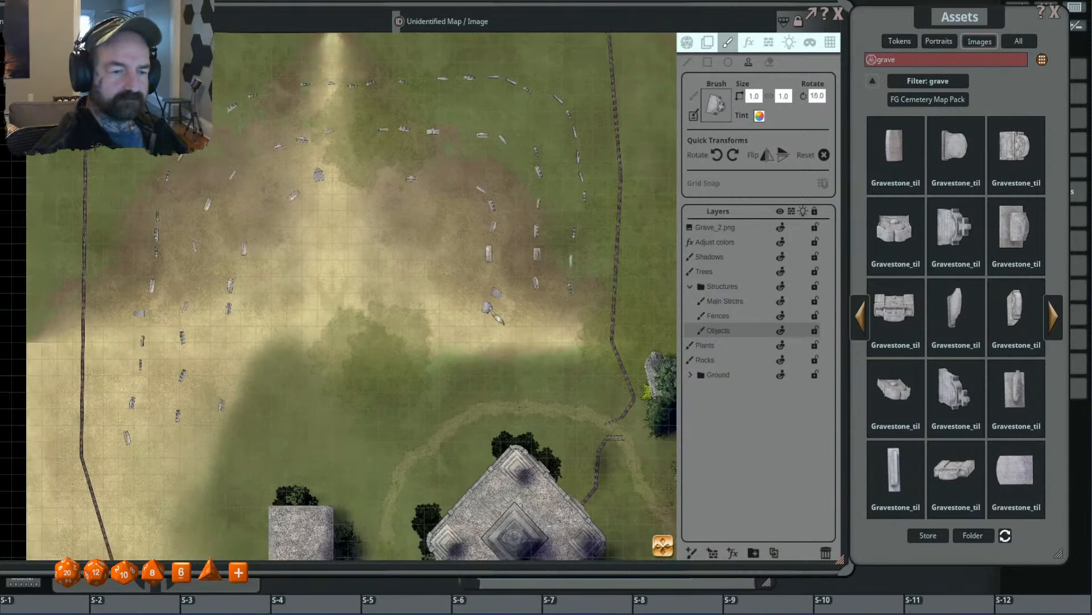
{"action": "scroll", "coordinate": [488, 308], "scroll_direction": "up", "scroll_amount": 7}
{"action": "left_click", "coordinate": [488, 308]}
{"action": "left_click_drag", "start_coordinate": [442, 362], "coordinate": [556, 326]}
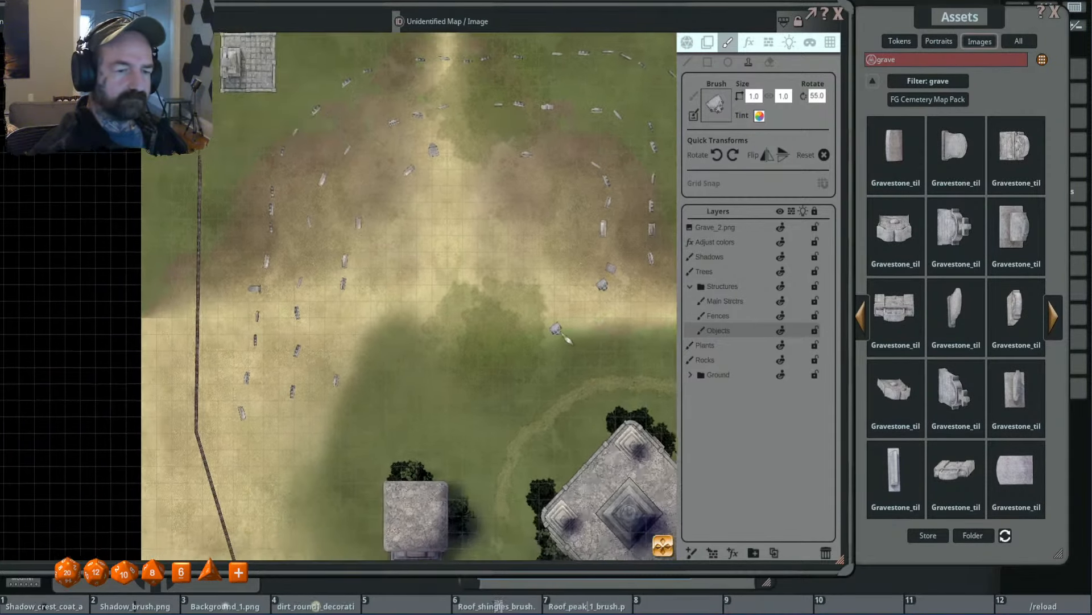
{"action": "left_click_drag", "start_coordinate": [431, 351], "coordinate": [488, 287]}
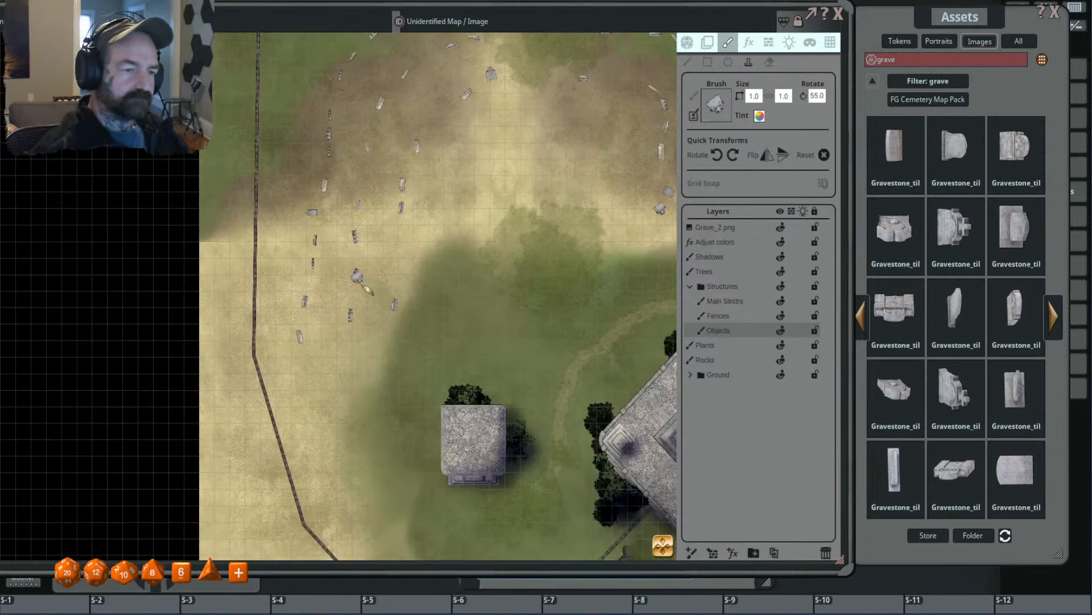
{"action": "scroll", "coordinate": [350, 359], "scroll_direction": "up", "scroll_amount": 20}
{"action": "scroll", "coordinate": [471, 231], "scroll_direction": "down", "scroll_amount": 3}
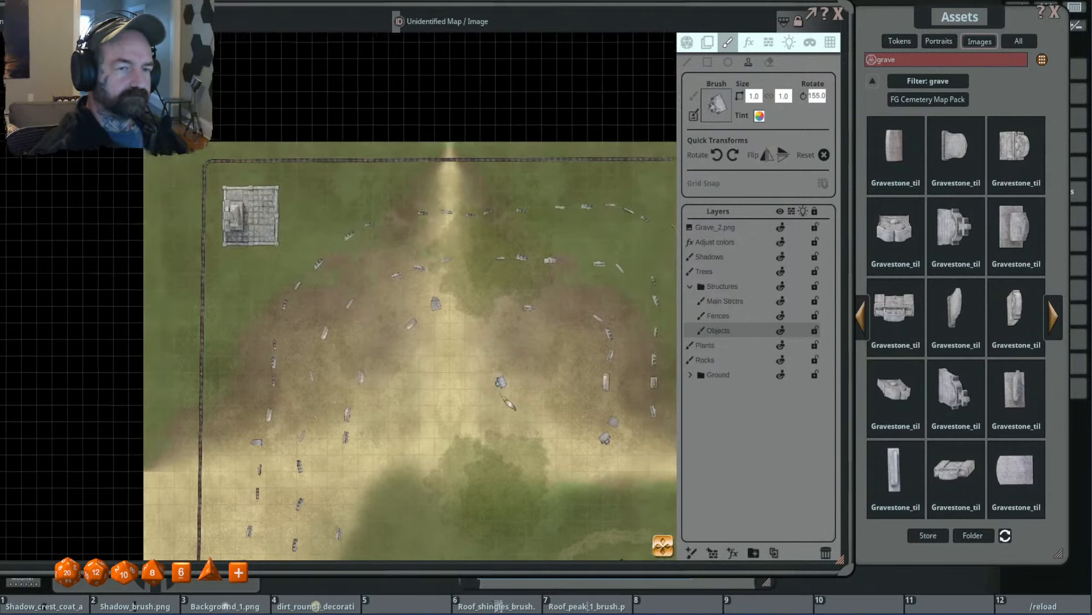
{"action": "scroll", "coordinate": [386, 252], "scroll_direction": "up", "scroll_amount": 12}
{"action": "scroll", "coordinate": [393, 254], "scroll_direction": "down", "scroll_amount": 5}
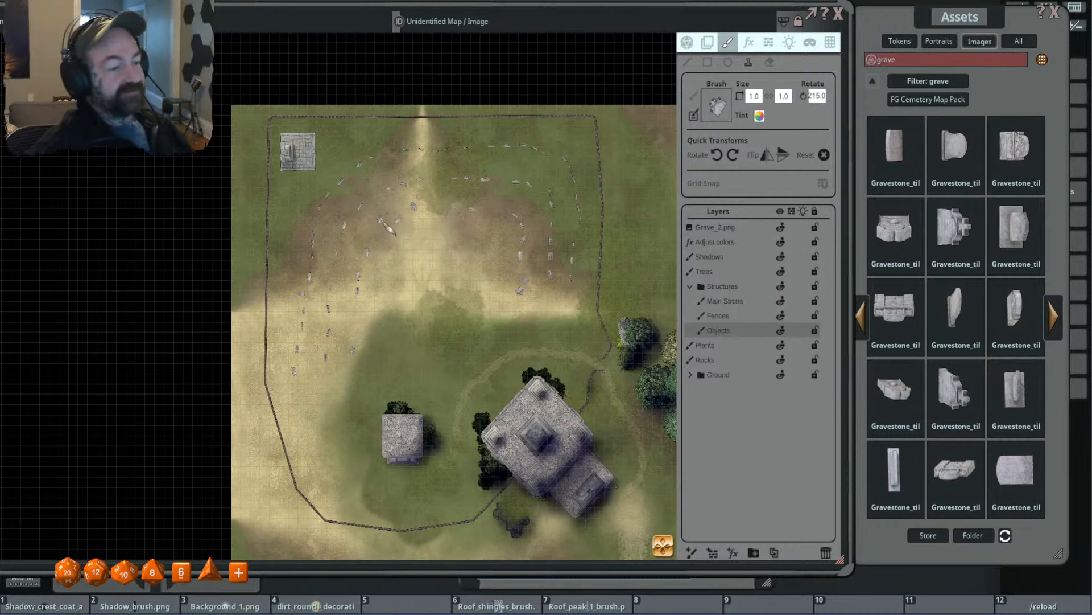
{"action": "scroll", "coordinate": [534, 228], "scroll_direction": "up", "scroll_amount": 4}
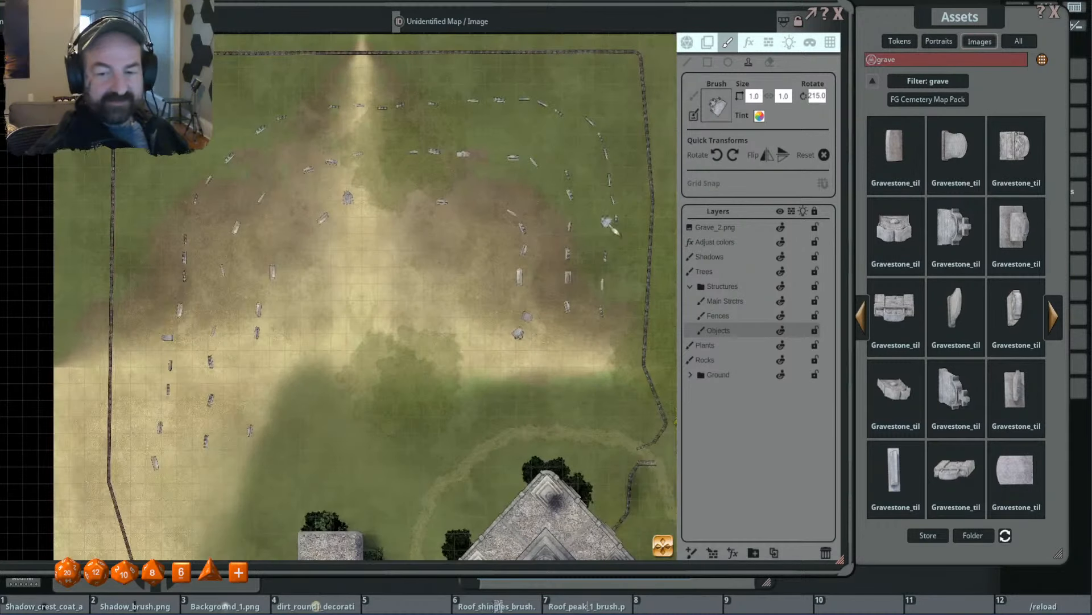
- Clear the grave filter and preview the cracks brush in the Brushes folder of the FG Cemetery Map Pack
{"action": "left_click", "coordinate": [928, 80]}
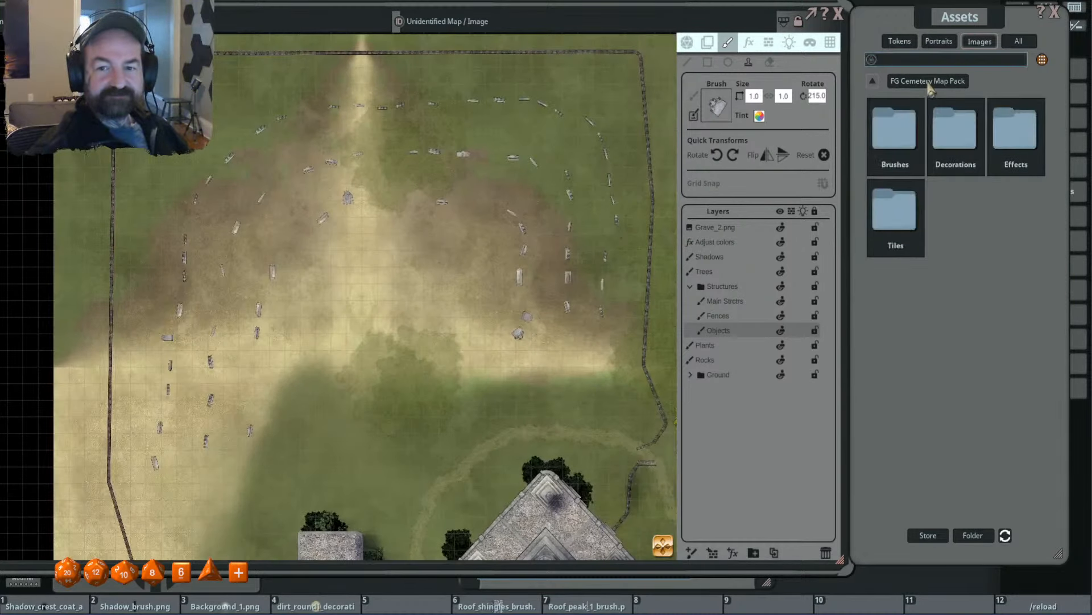
{"action": "left_click", "coordinate": [892, 98]}
{"action": "left_click", "coordinate": [895, 148]}
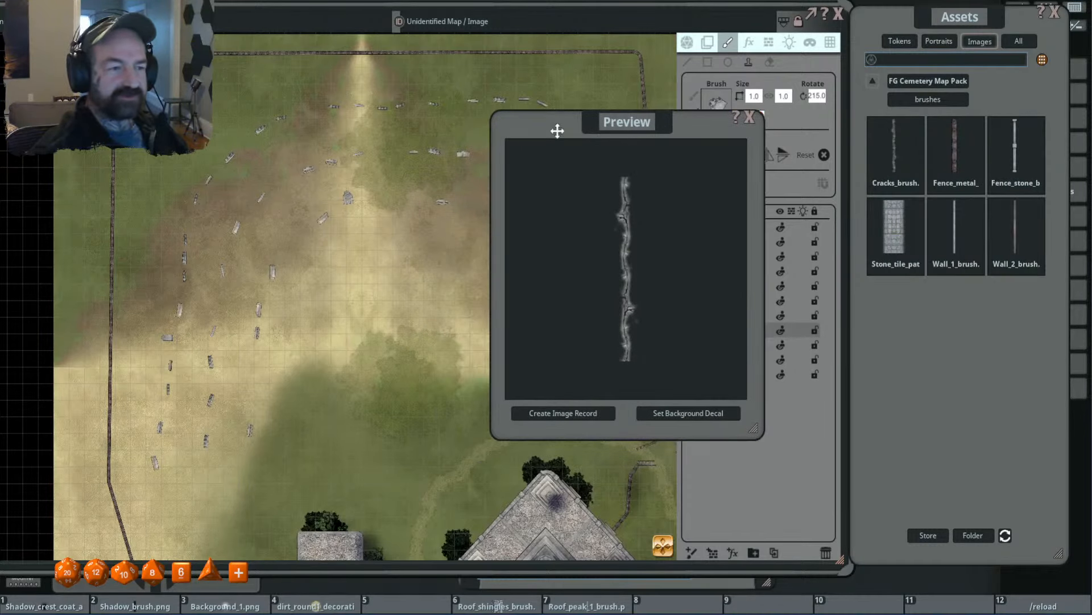
{"action": "left_click", "coordinate": [749, 117]}
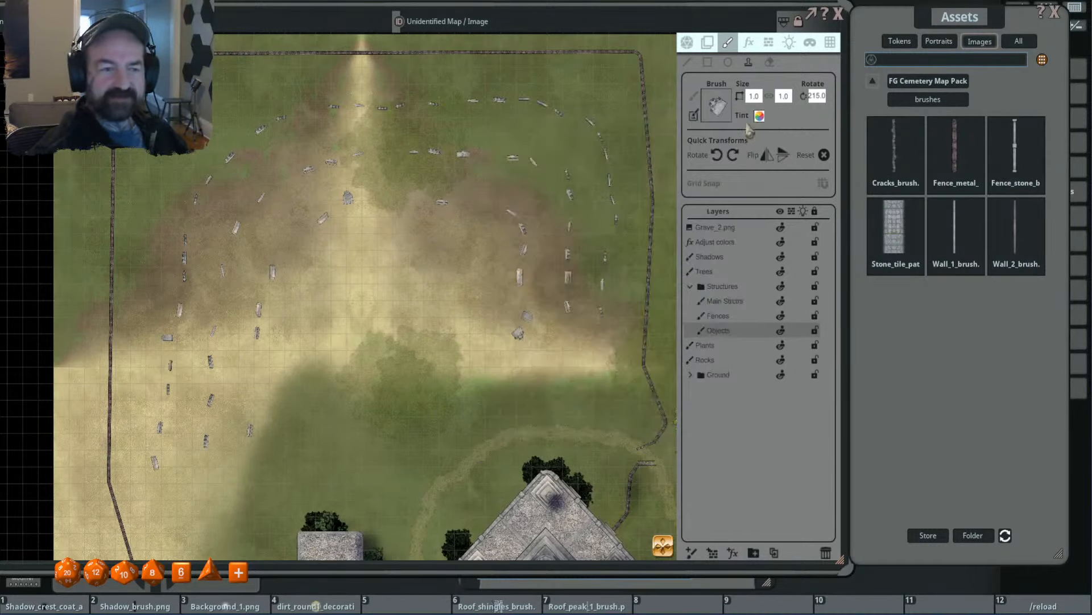
{"action": "left_click_drag", "start_coordinate": [492, 257], "coordinate": [529, 192]}
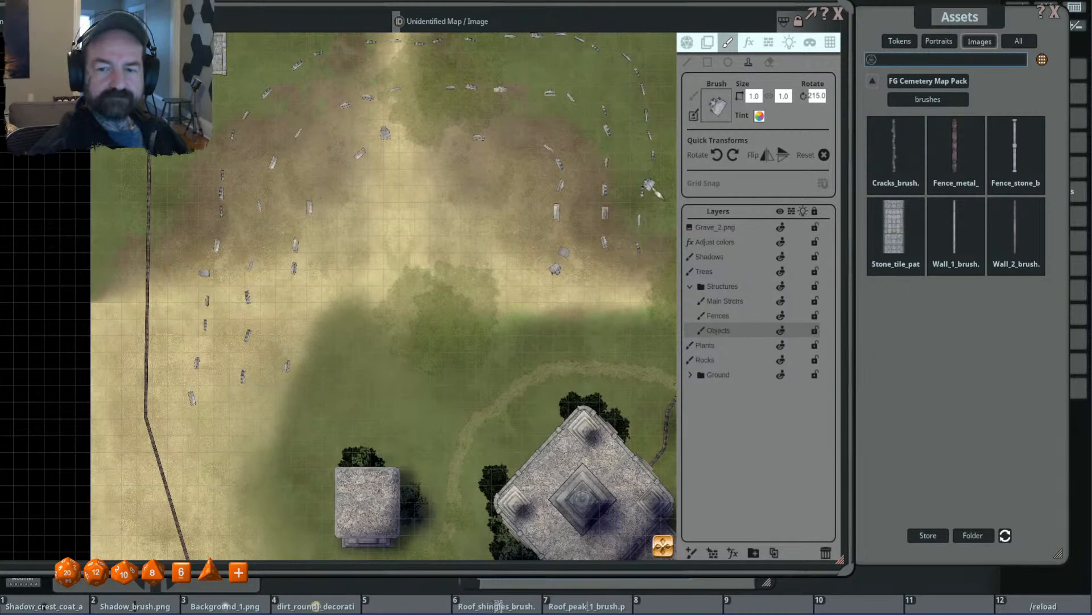
{"action": "scroll", "coordinate": [495, 168], "scroll_direction": "down", "scroll_amount": 2}
{"action": "left_click_drag", "start_coordinate": [446, 241], "coordinate": [442, 242]}
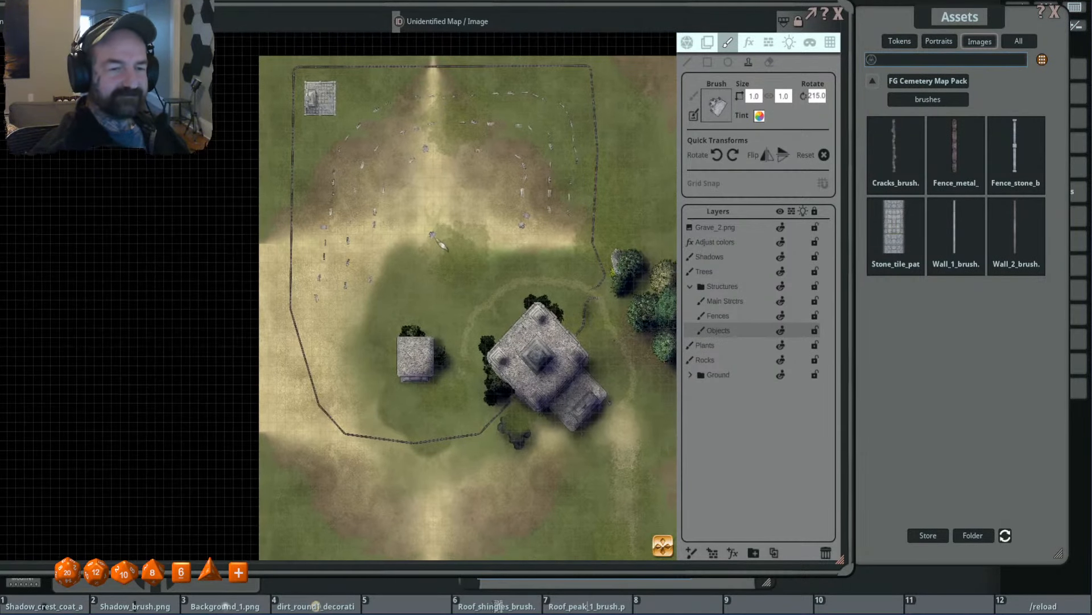
{"action": "scroll", "coordinate": [430, 206], "scroll_direction": "up", "scroll_amount": 1}
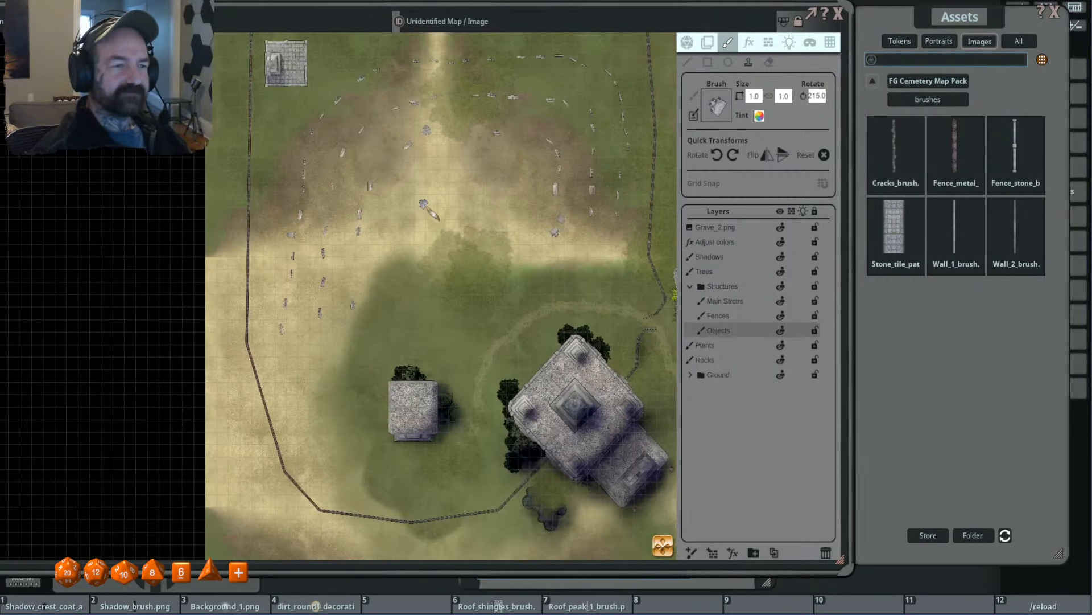
- Open the Decorations folder of the FG Cemetery Map Pack and browse to the set of sarcophagus images
{"action": "left_click", "coordinate": [950, 83]}
{"action": "double_click", "coordinate": [958, 138]}
{"action": "left_click", "coordinate": [668, 147]}
{"action": "left_click", "coordinate": [1054, 322]}
{"action": "left_click", "coordinate": [1054, 322]}
{"action": "left_click", "coordinate": [1054, 322]}
{"action": "left_click", "coordinate": [1055, 323]}
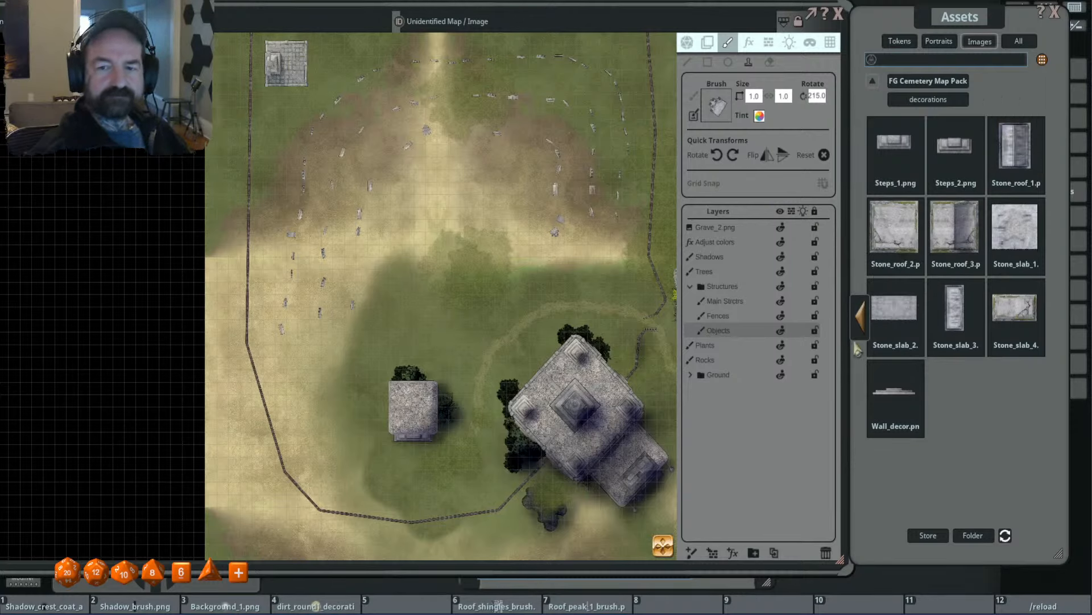
{"action": "left_click", "coordinate": [860, 318]}
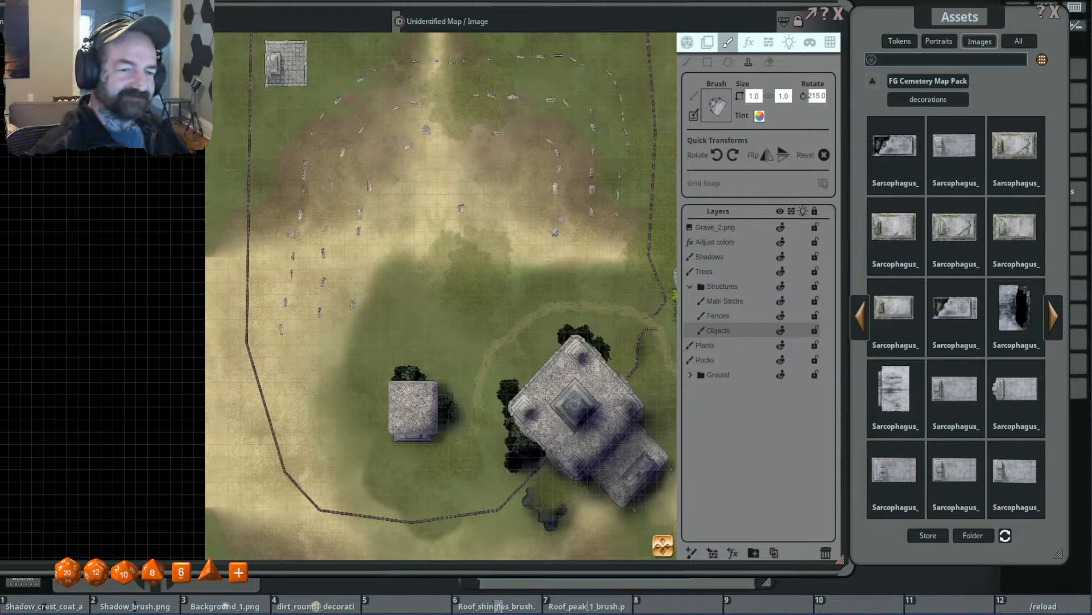
{"action": "scroll", "coordinate": [458, 197], "scroll_direction": "up", "scroll_amount": 5}
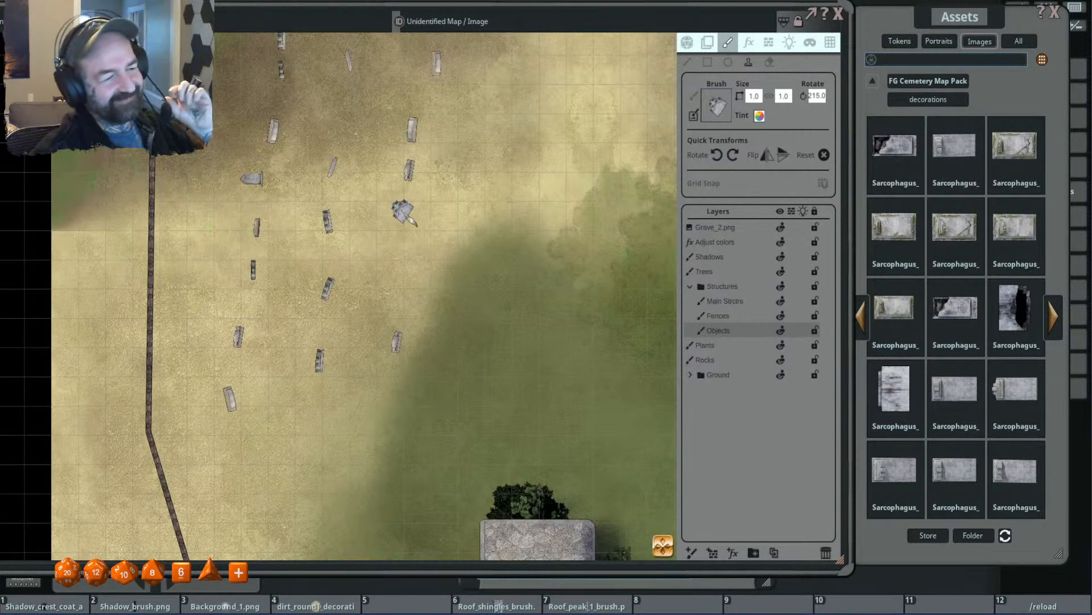
{"action": "scroll", "coordinate": [404, 212], "scroll_direction": "down", "scroll_amount": 6}
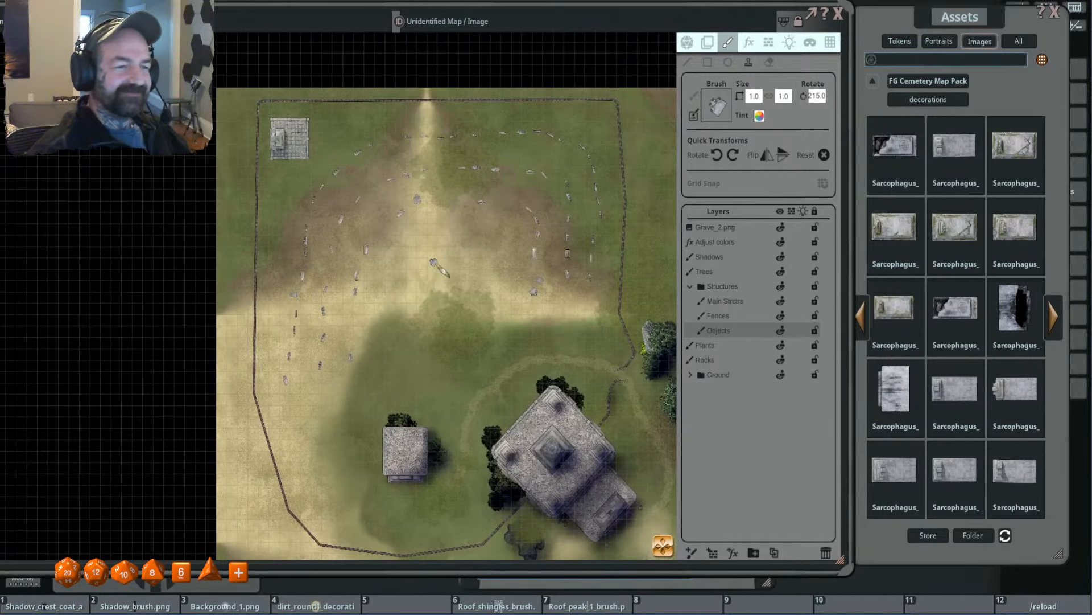
{"action": "scroll", "coordinate": [431, 221], "scroll_direction": "up", "scroll_amount": 2}
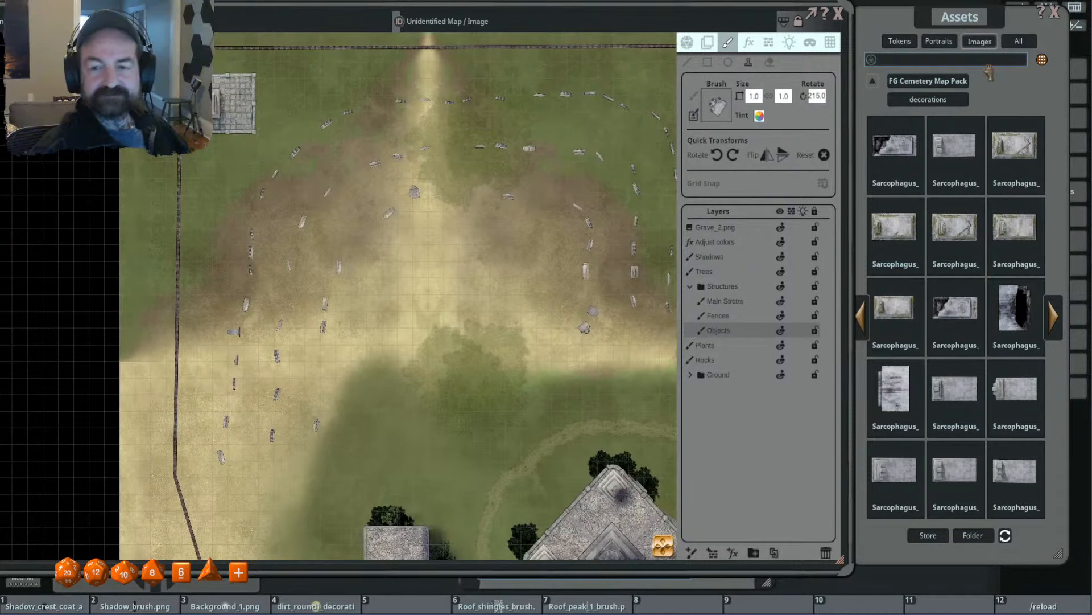
{"action": "left_click", "coordinate": [971, 20]}
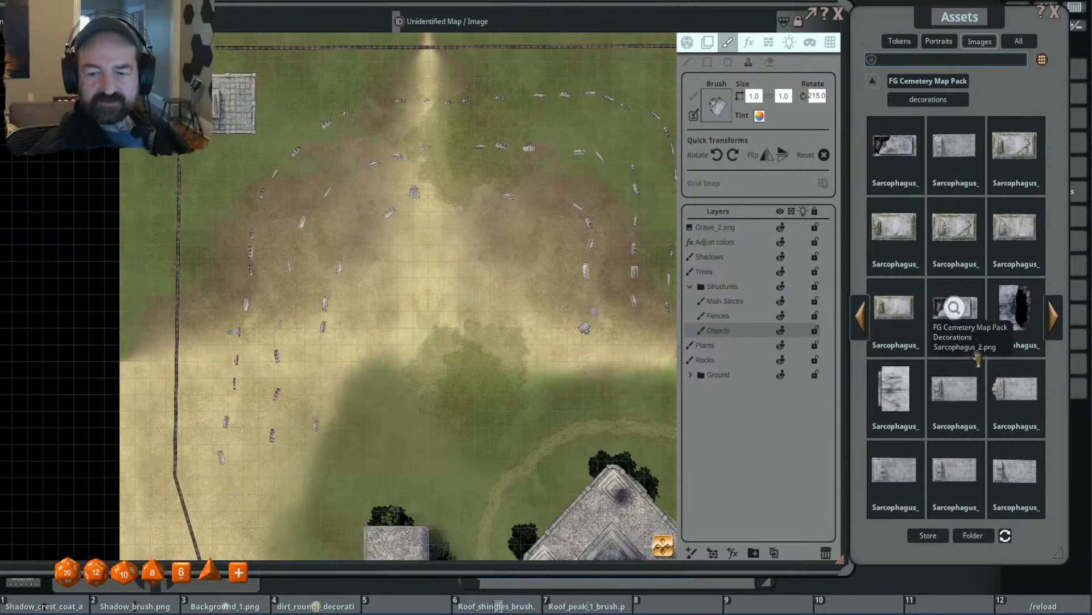
- Load a plain grey sarcophagus as the brush, enlarge it to 3.1 × 2.0, and stamp it unrotated just south of the northwest tiled platform
{"action": "left_click", "coordinate": [955, 392]}
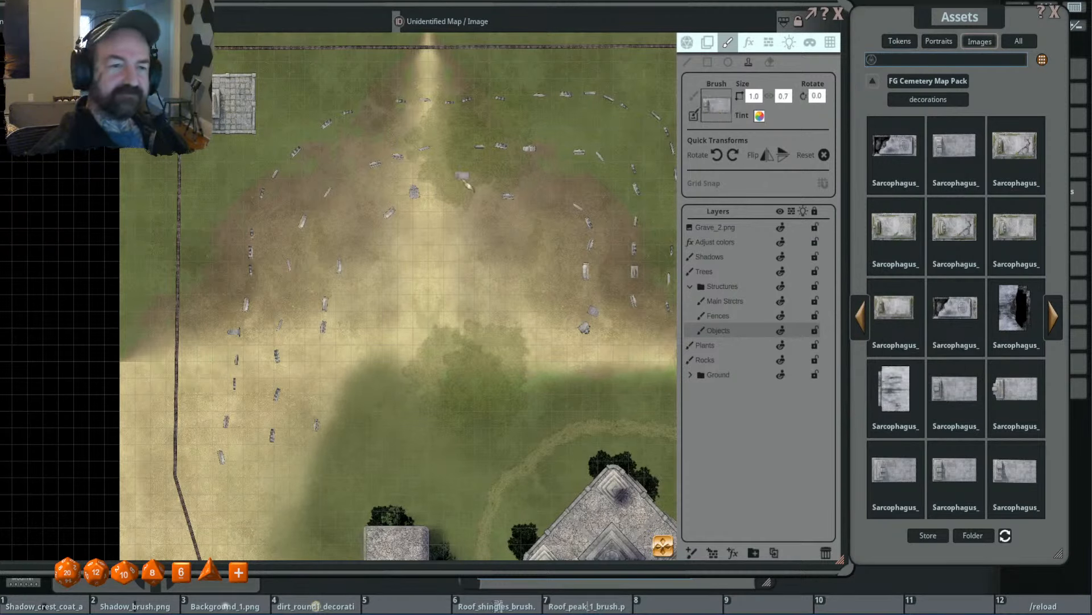
{"action": "scroll", "coordinate": [414, 171], "scroll_direction": "up", "scroll_amount": 9}
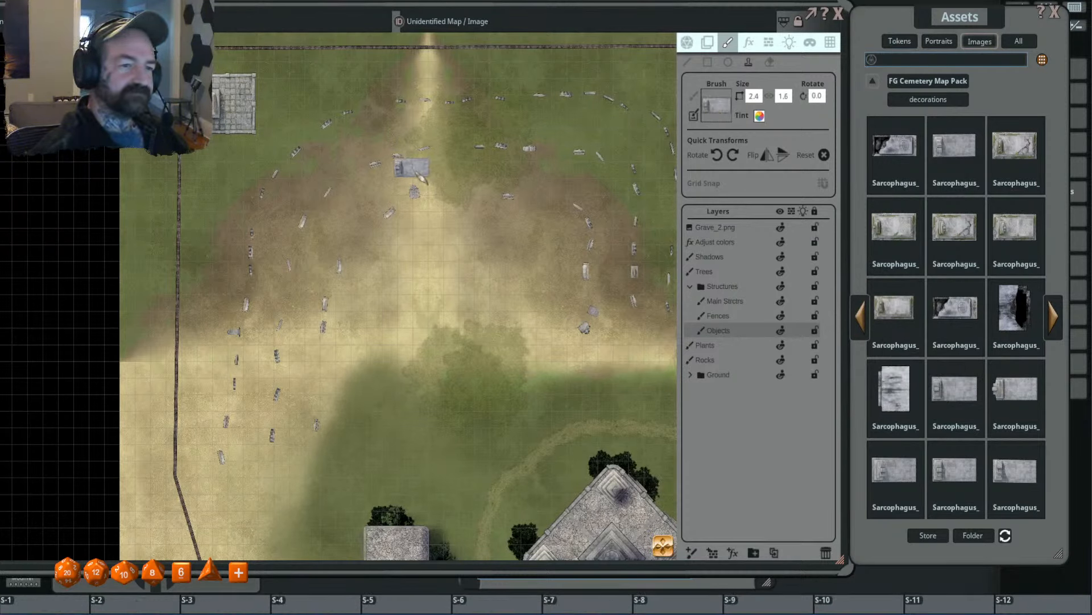
{"action": "scroll", "coordinate": [421, 175], "scroll_direction": "up", "scroll_amount": 4}
{"action": "scroll", "coordinate": [414, 174], "scroll_direction": "up", "scroll_amount": 3}
{"action": "scroll", "coordinate": [411, 180], "scroll_direction": "down", "scroll_amount": 2}
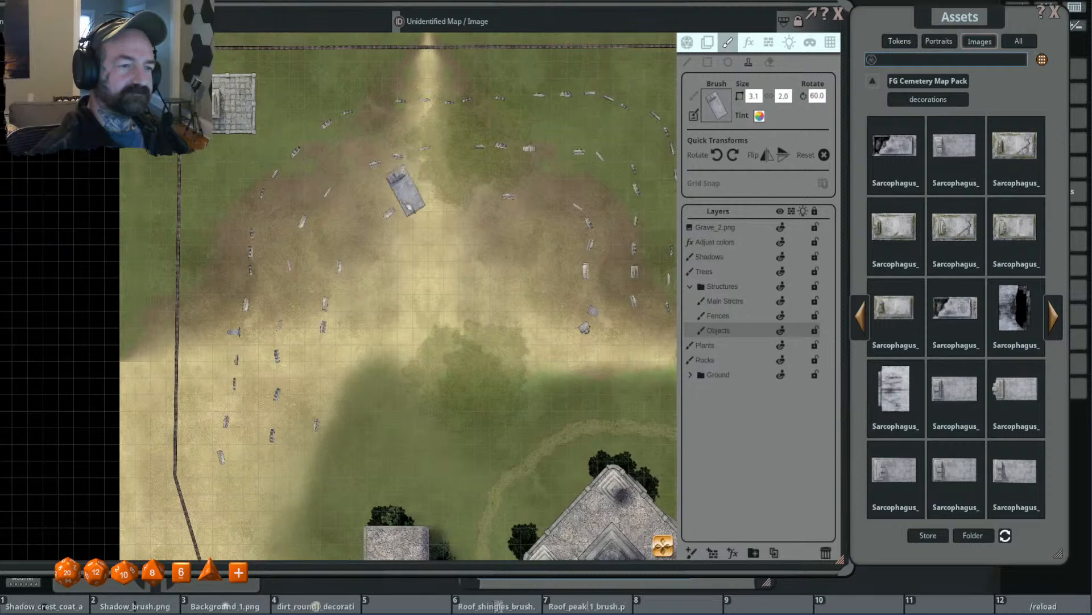
{"action": "scroll", "coordinate": [228, 174], "scroll_direction": "down", "scroll_amount": 2}
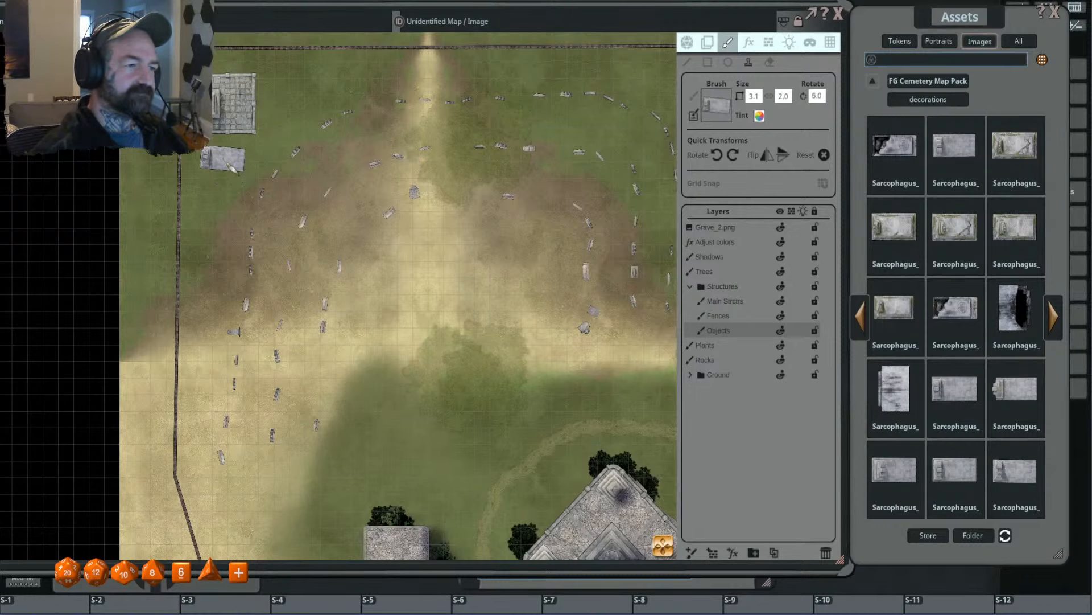
{"action": "left_click", "coordinate": [228, 162]}
{"action": "left_click_drag", "start_coordinate": [216, 215], "coordinate": [308, 183]}
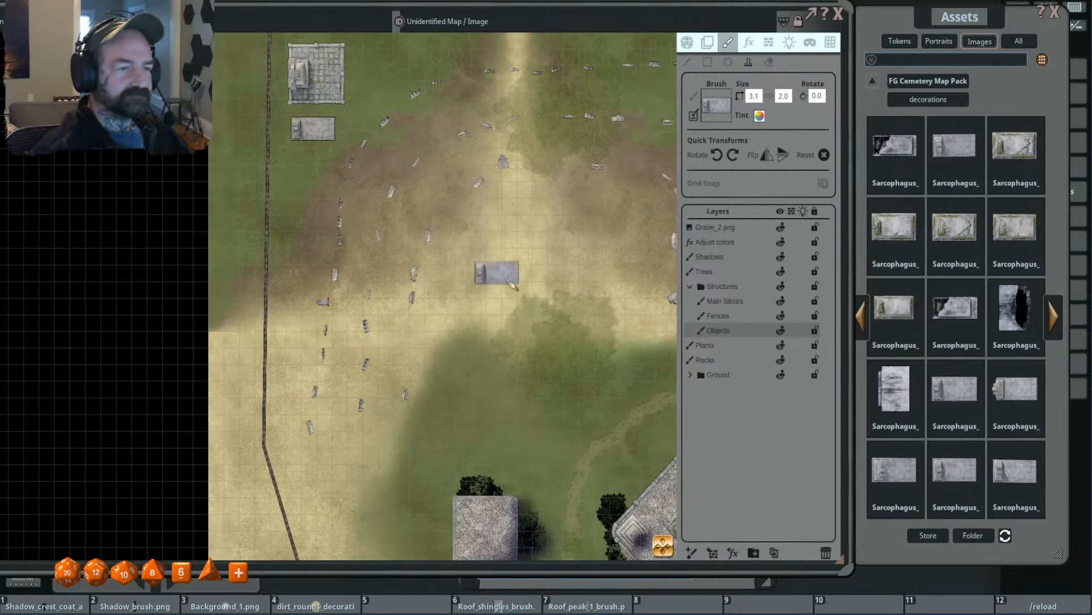
{"action": "scroll", "coordinate": [551, 300], "scroll_direction": "down", "scroll_amount": 2}
{"action": "mouse_move", "coordinate": [549, 297]}
{"action": "left_mouse_down"}
{"action": "mouse_move", "coordinate": [454, 243]}
{"action": "mouse_move", "coordinate": [442, 214]}
{"action": "left_mouse_up"}
{"action": "left_click", "coordinate": [893, 390]}
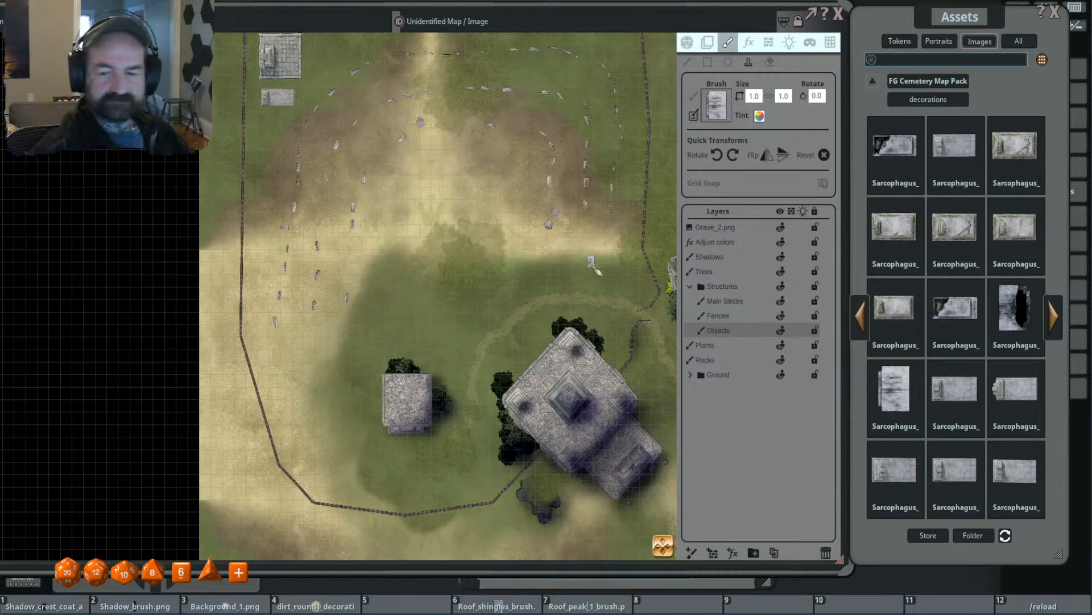
{"action": "left_click_drag", "start_coordinate": [385, 374], "coordinate": [438, 339]}
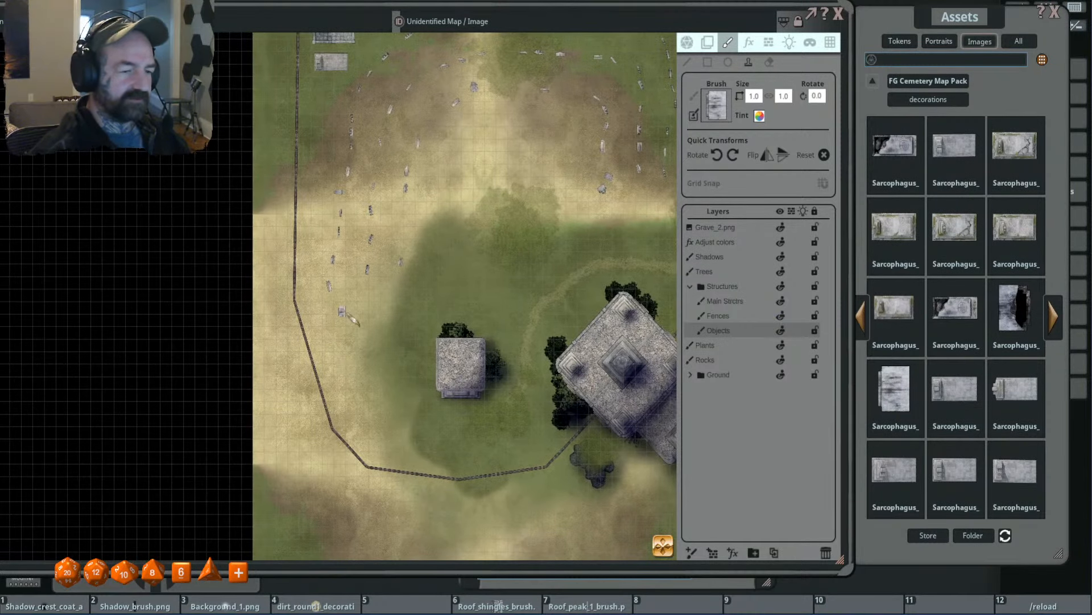
- Load the Stone_slab_2 image as the brush and stamp two 6.0 × 4.0 slabs rotated 90° side by side west of the small stone building
{"action": "left_click", "coordinate": [1055, 319]}
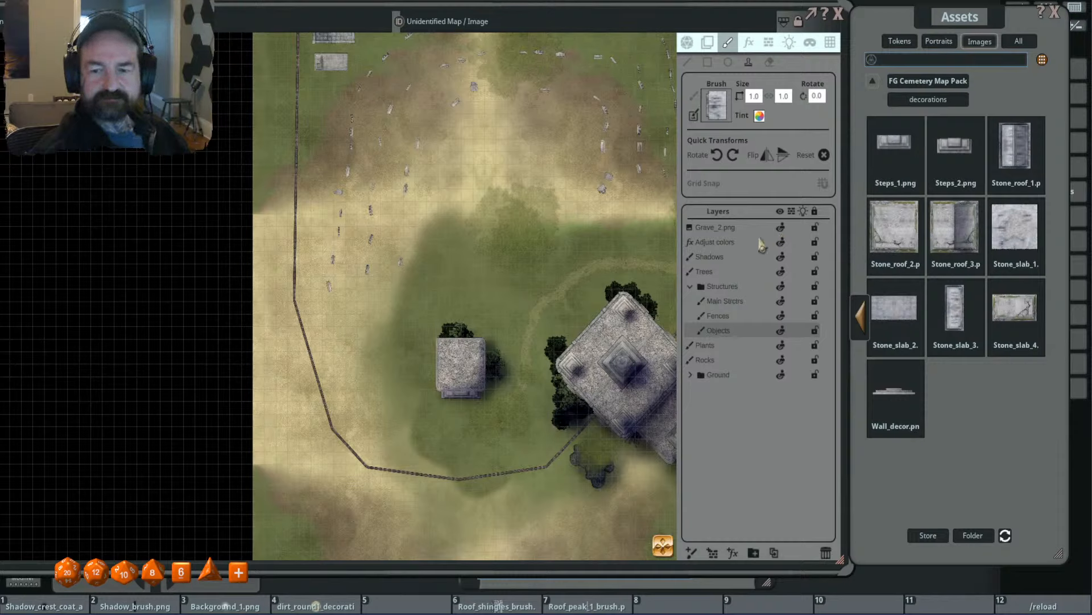
{"action": "mouse_move", "coordinate": [895, 308]}
{"action": "left_mouse_down"}
{"action": "mouse_move", "coordinate": [747, 168]}
{"action": "mouse_move", "coordinate": [721, 117]}
{"action": "left_mouse_up"}
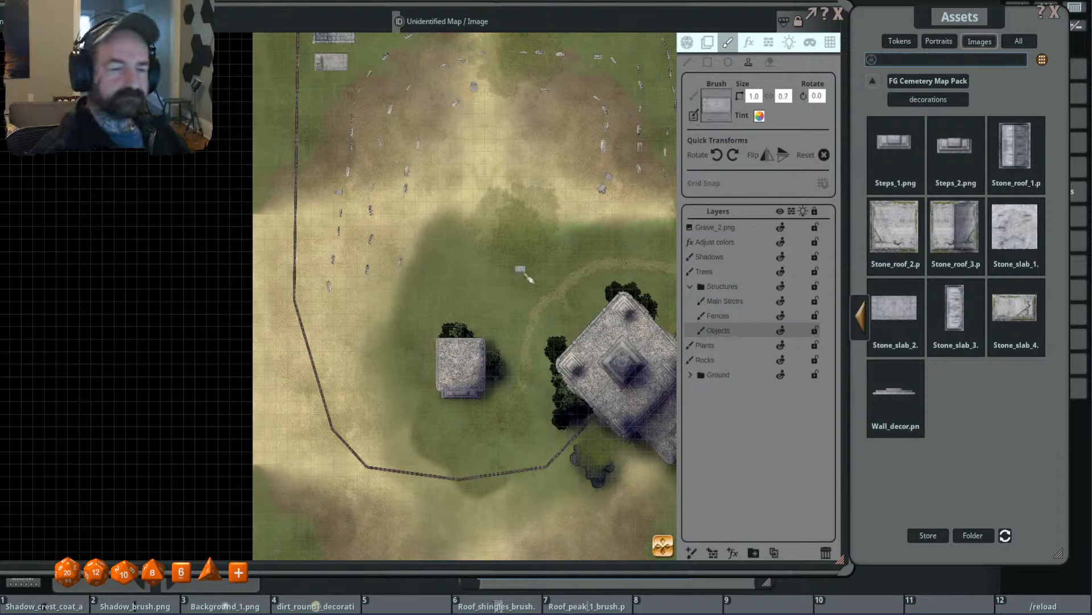
{"action": "scroll", "coordinate": [370, 344], "scroll_direction": "up", "scroll_amount": 5}
{"action": "scroll", "coordinate": [368, 342], "scroll_direction": "up", "scroll_amount": 4}
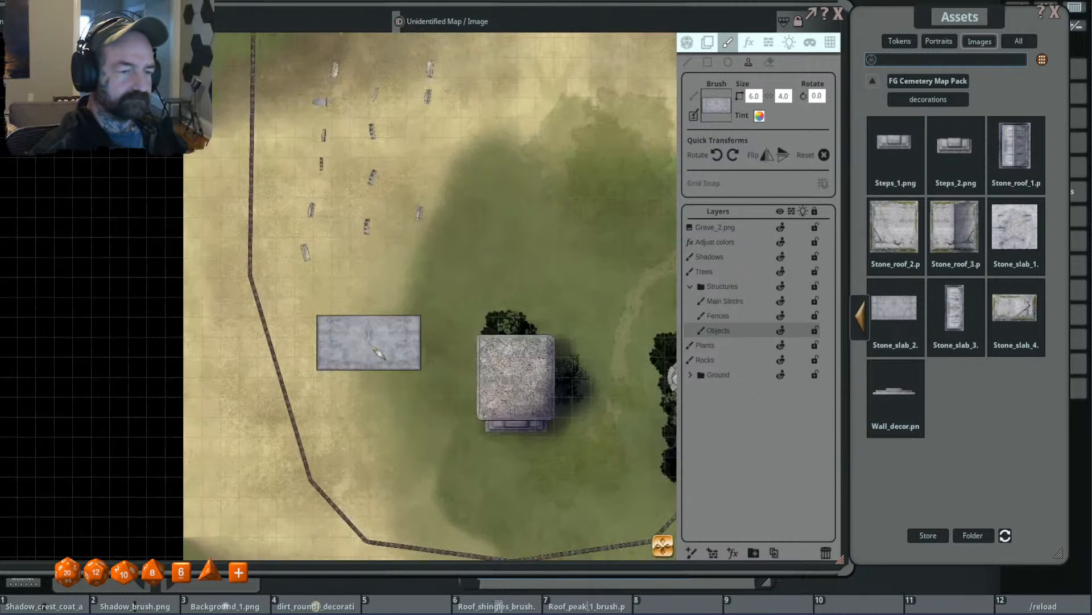
{"action": "scroll", "coordinate": [377, 352], "scroll_direction": "up", "scroll_amount": 3}
{"action": "scroll", "coordinate": [435, 345], "scroll_direction": "up", "scroll_amount": 8, "text": "shift"}
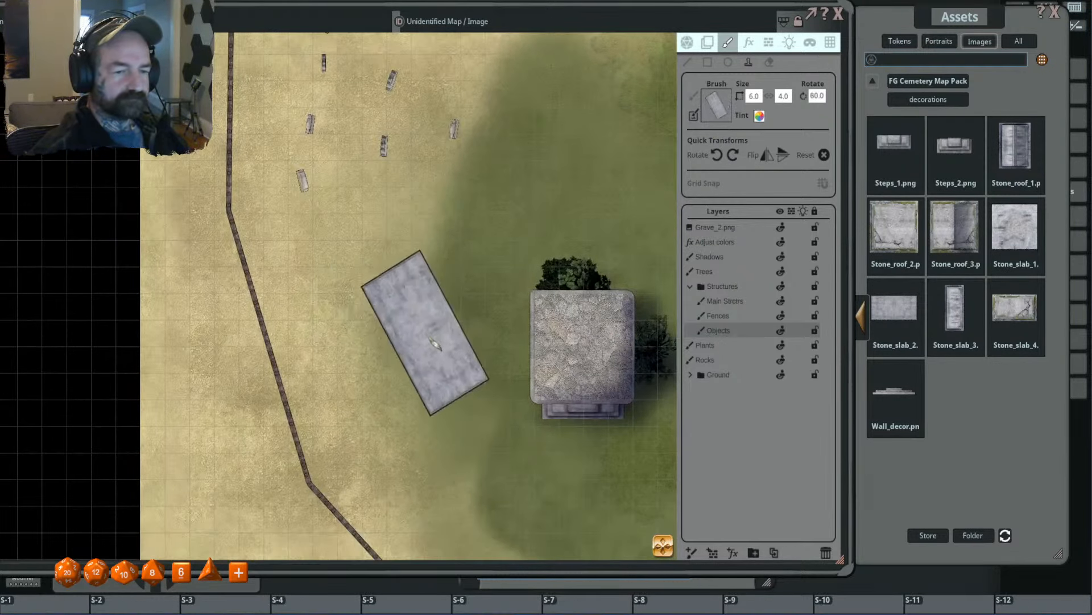
{"action": "scroll", "coordinate": [435, 345], "scroll_direction": "up", "scroll_amount": 1, "text": "shift"}
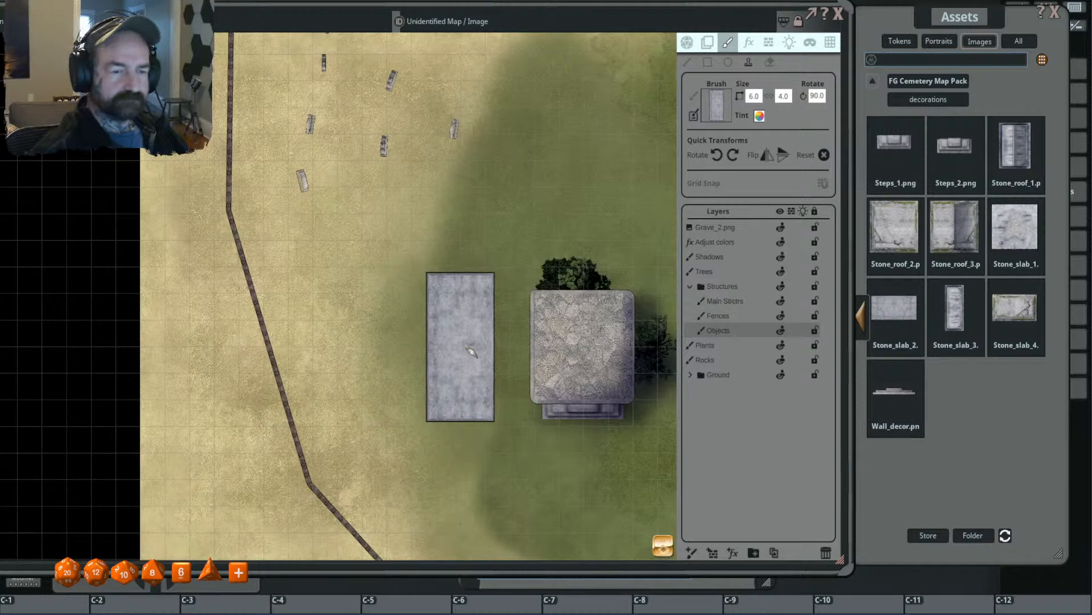
{"action": "left_click", "coordinate": [472, 351], "text": "ctrl"}
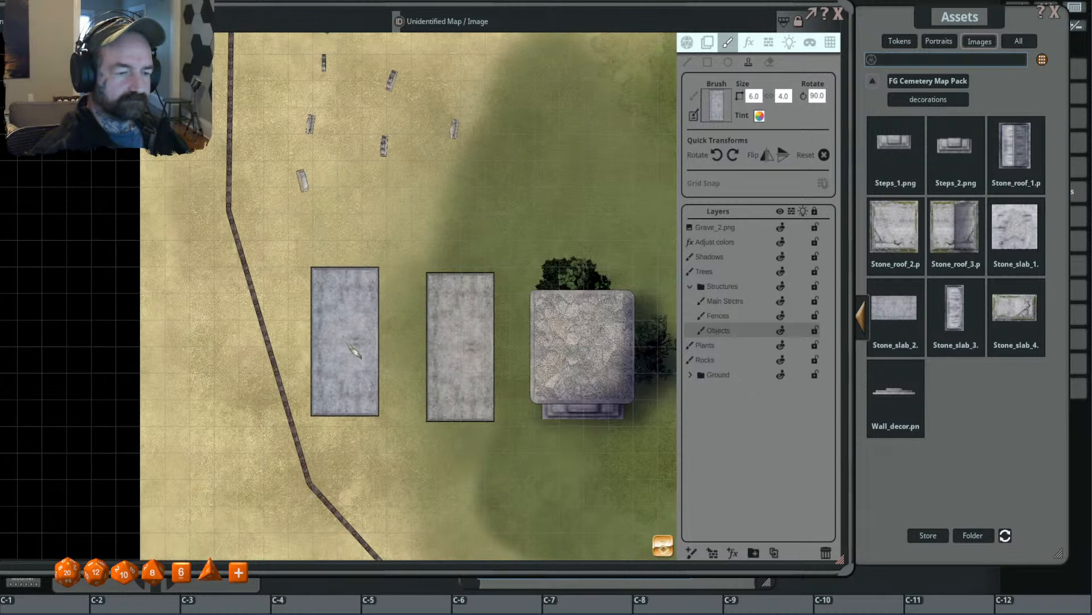
{"action": "left_click", "coordinate": [359, 359], "text": "ctrl"}
- Try the Stone_slab_1 image as an unrotated 4.8 × 4.8 brush over the two grey slabs
{"action": "scroll", "coordinate": [596, 298], "scroll_direction": "down", "scroll_amount": 3}
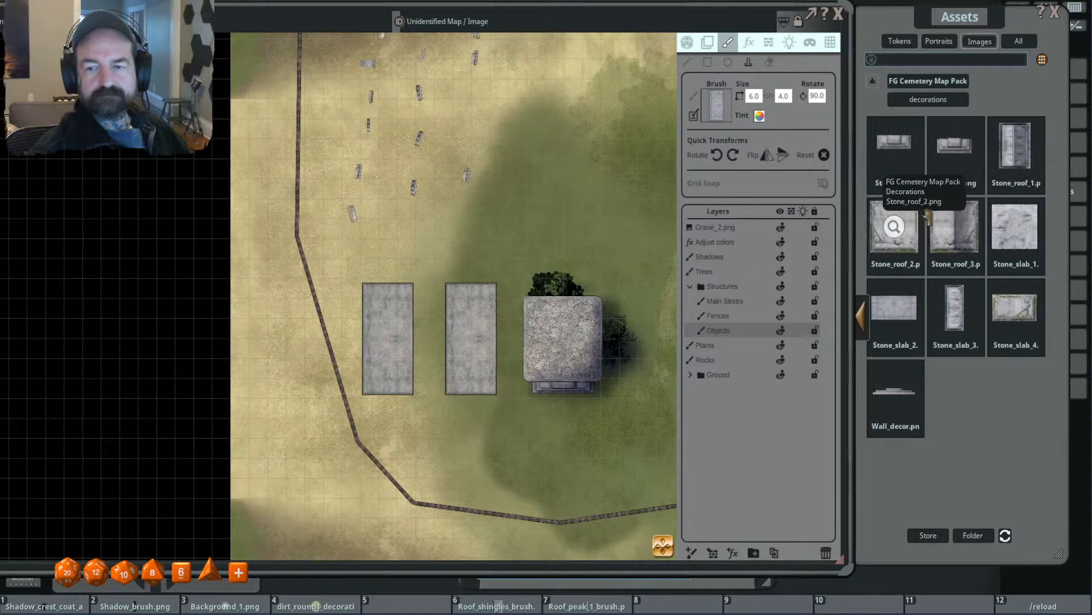
{"action": "left_click", "coordinate": [1016, 231]}
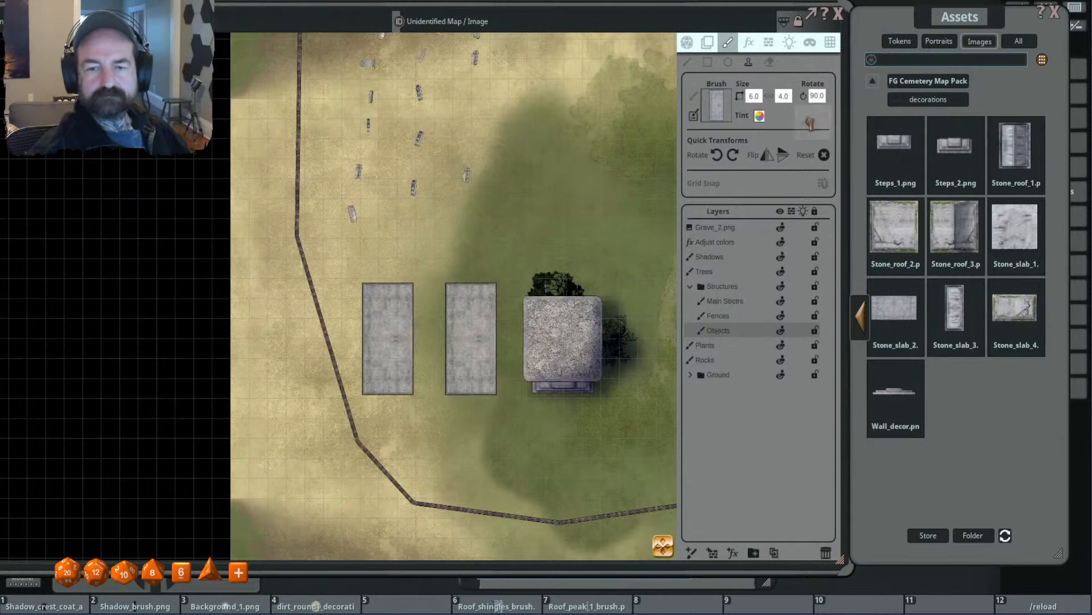
{"action": "scroll", "coordinate": [433, 324], "scroll_direction": "up", "scroll_amount": 5}
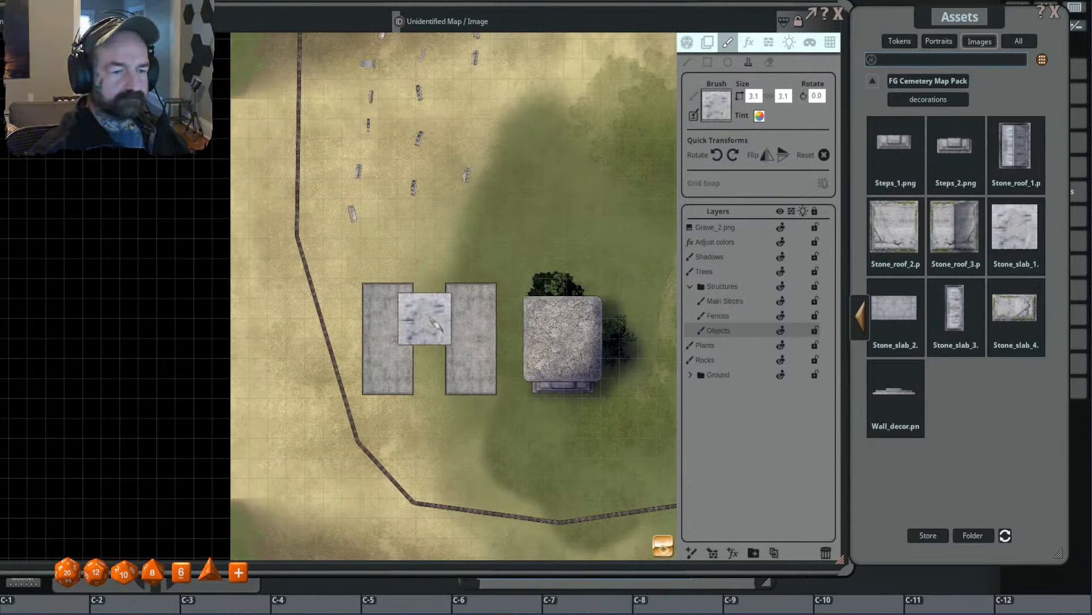
{"action": "scroll", "coordinate": [434, 327], "scroll_direction": "up", "scroll_amount": 2}
{"action": "scroll", "coordinate": [434, 327], "scroll_direction": "up", "scroll_amount": 1}
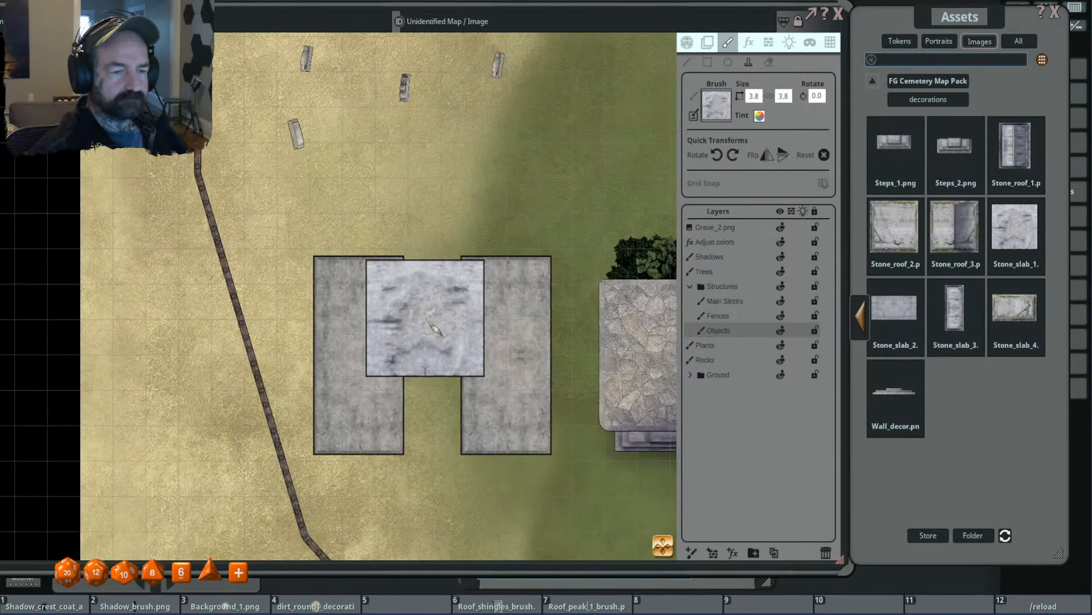
{"action": "scroll", "coordinate": [434, 327], "scroll_direction": "up", "scroll_amount": 5}
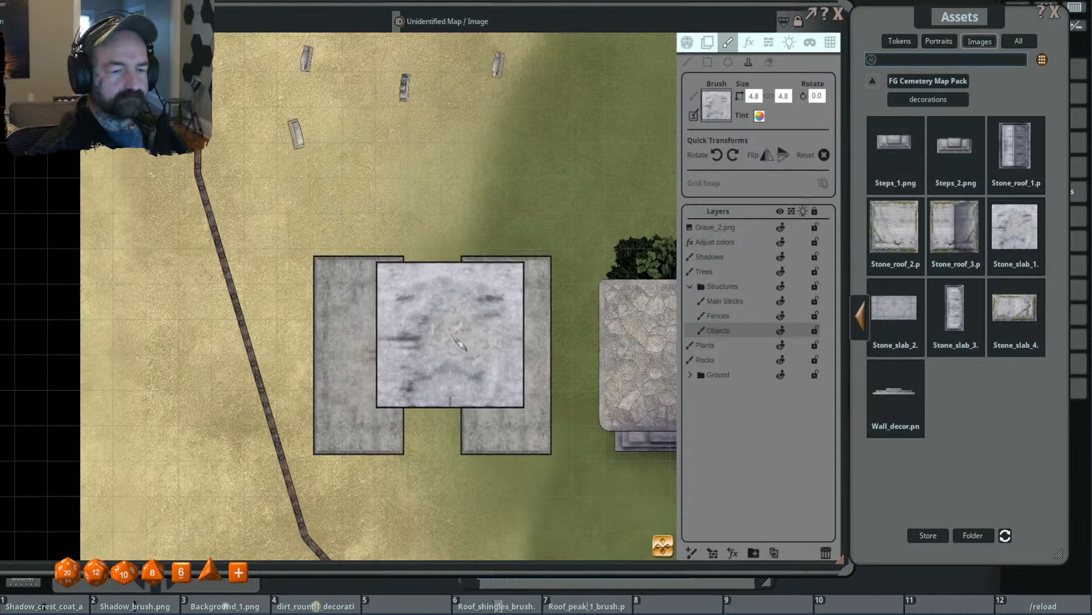
{"action": "scroll", "coordinate": [447, 337], "scroll_direction": "down", "scroll_amount": 1}
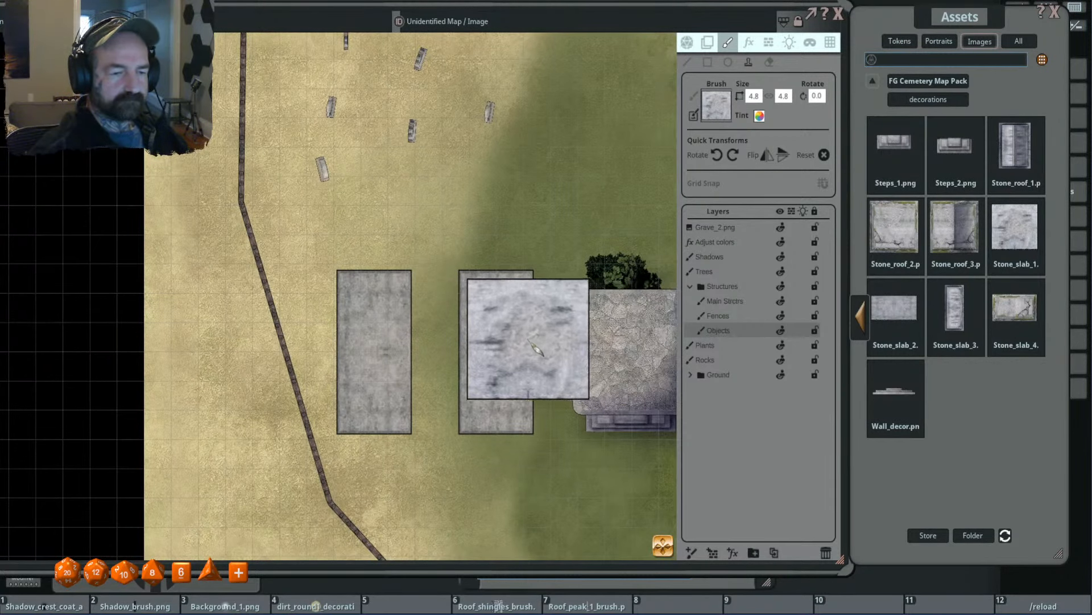
- Try the Stone_roof_3 and Stone_roof_2 images as 4.8 × 4.8 brushes over the two grey slabs
{"action": "left_click", "coordinate": [1013, 146]}
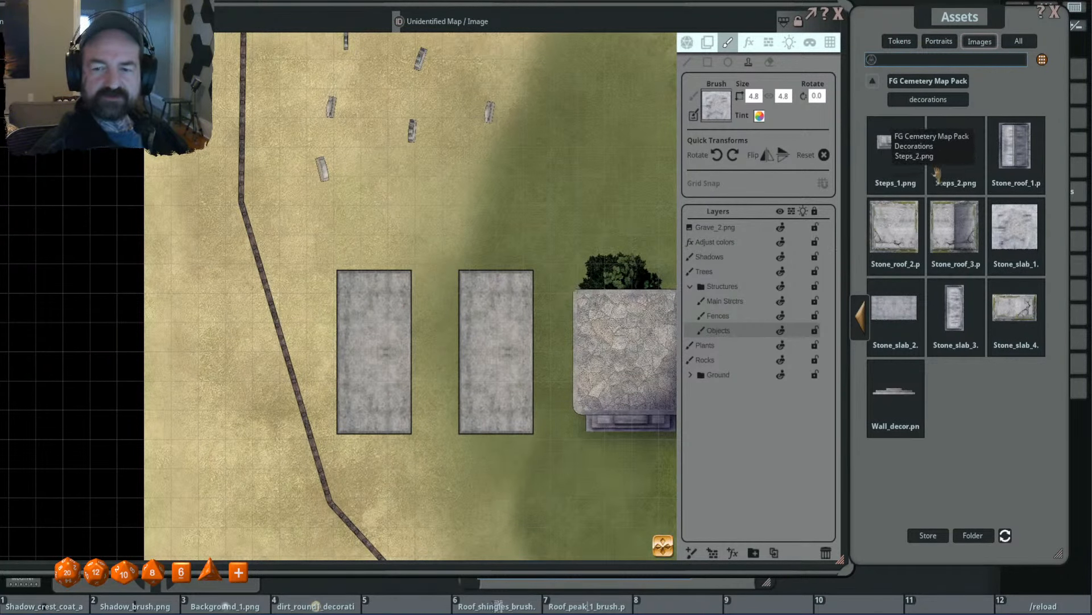
{"action": "scroll", "coordinate": [438, 344], "scroll_direction": "up", "scroll_amount": 5}
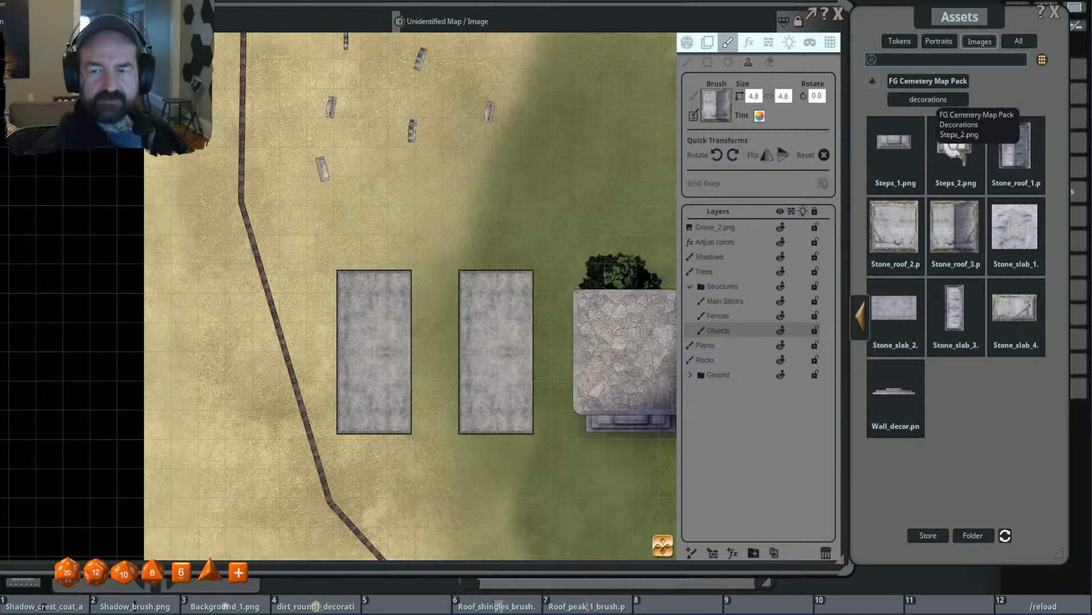
{"action": "left_click_drag", "start_coordinate": [886, 226], "coordinate": [712, 104]}
{"action": "scroll", "coordinate": [440, 339], "scroll_direction": "up", "scroll_amount": 3}
{"action": "scroll", "coordinate": [444, 353], "scroll_direction": "up", "scroll_amount": 3}
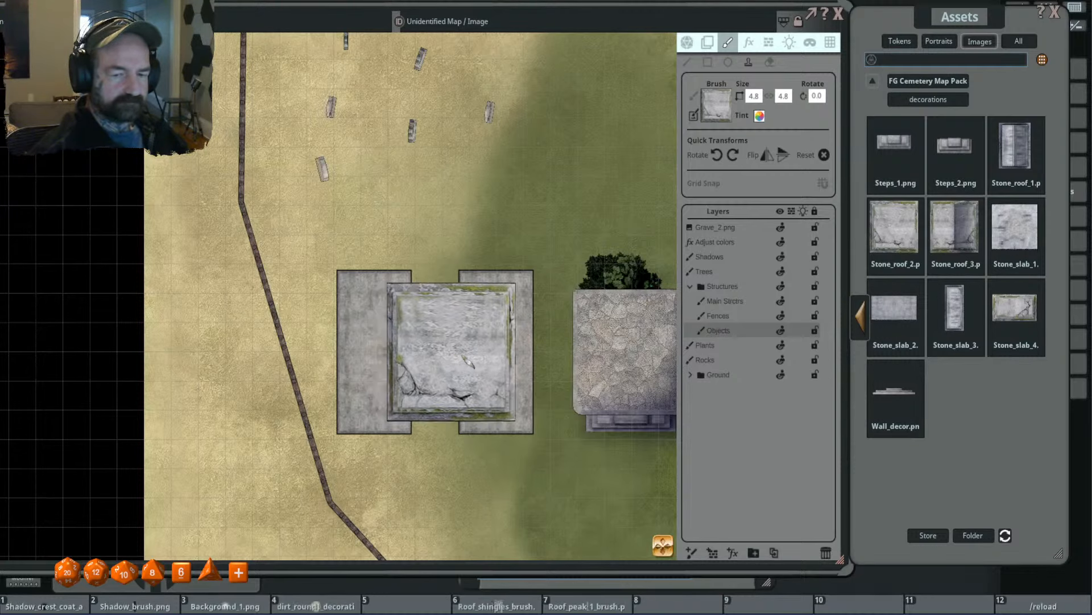
{"action": "scroll", "coordinate": [485, 334], "scroll_direction": "down", "scroll_amount": 2}
{"action": "left_click_drag", "start_coordinate": [478, 322], "coordinate": [468, 308]}
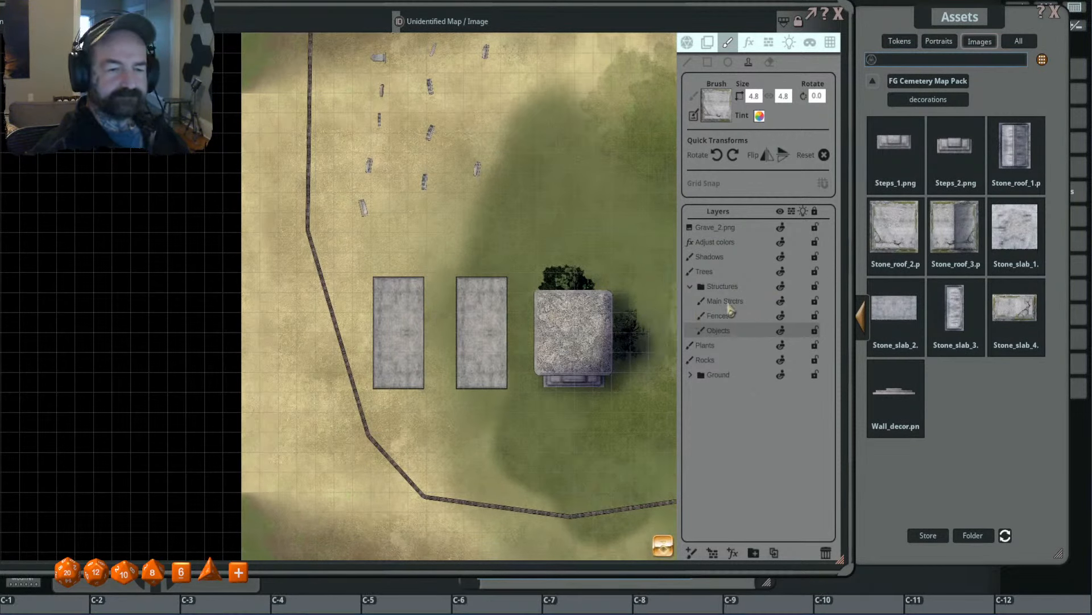
- Undo both slab stamps west of the small stone building and make the Main Strctrs layer active
{"action": "key", "text": "ctrl+z"}
{"action": "key", "text": "ctrl+z"}
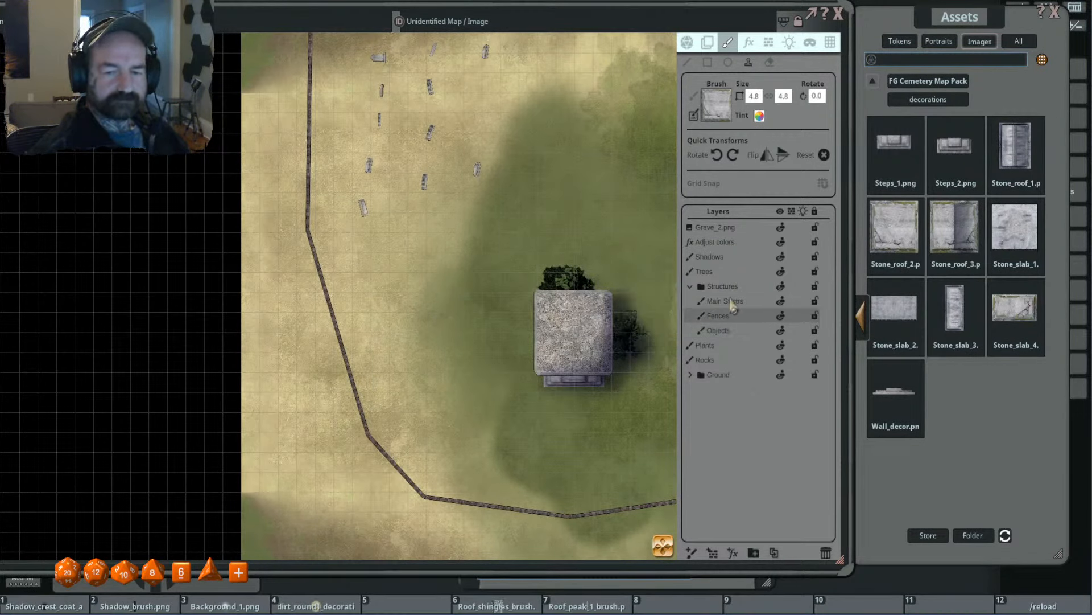
{"action": "left_click", "coordinate": [735, 304]}
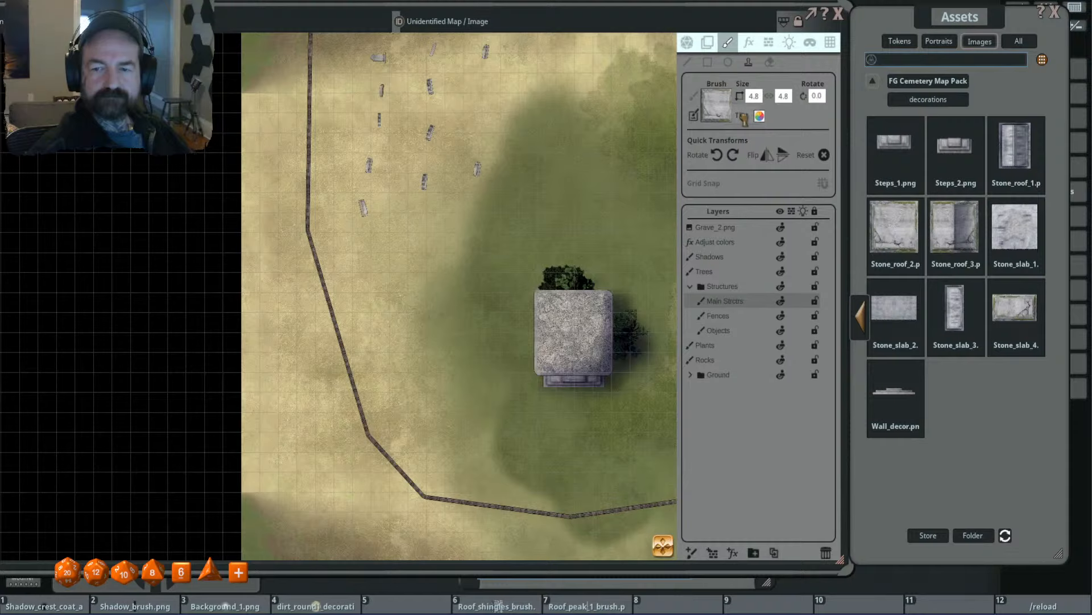
- Load Stone_slab_2 as the brush, rotate it 90°, resize it to 4.8 × 3.2, and stamp two level slabs west of the small stone building
{"action": "left_click", "coordinate": [895, 310]}
{"action": "scroll", "coordinate": [467, 324], "scroll_direction": "up", "scroll_amount": 2}
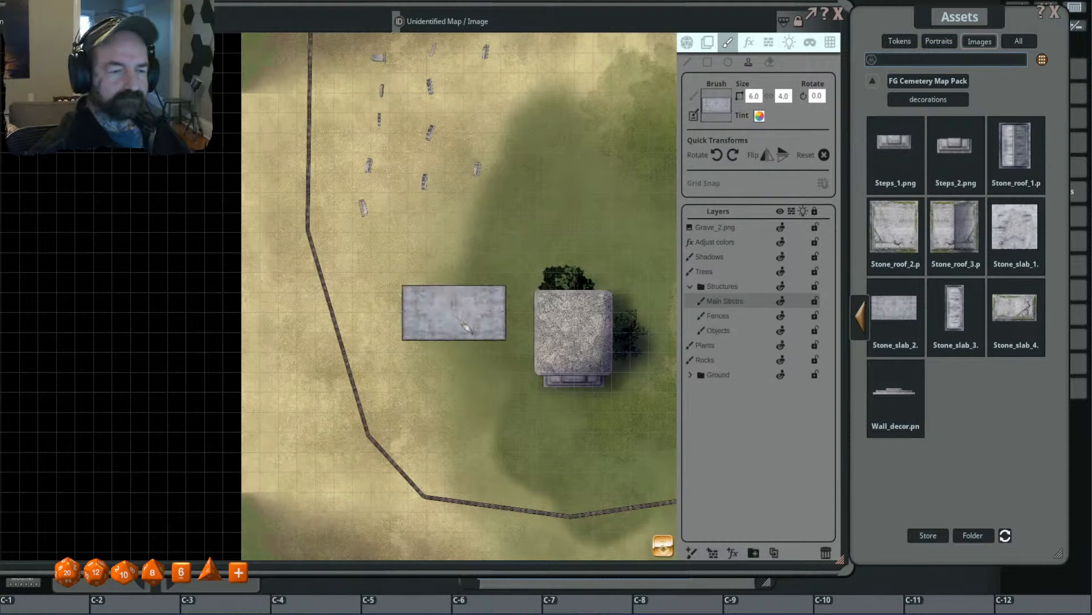
{"action": "scroll", "coordinate": [469, 327], "scroll_direction": "up", "scroll_amount": 17}
{"action": "scroll", "coordinate": [483, 351], "scroll_direction": "up", "scroll_amount": 1}
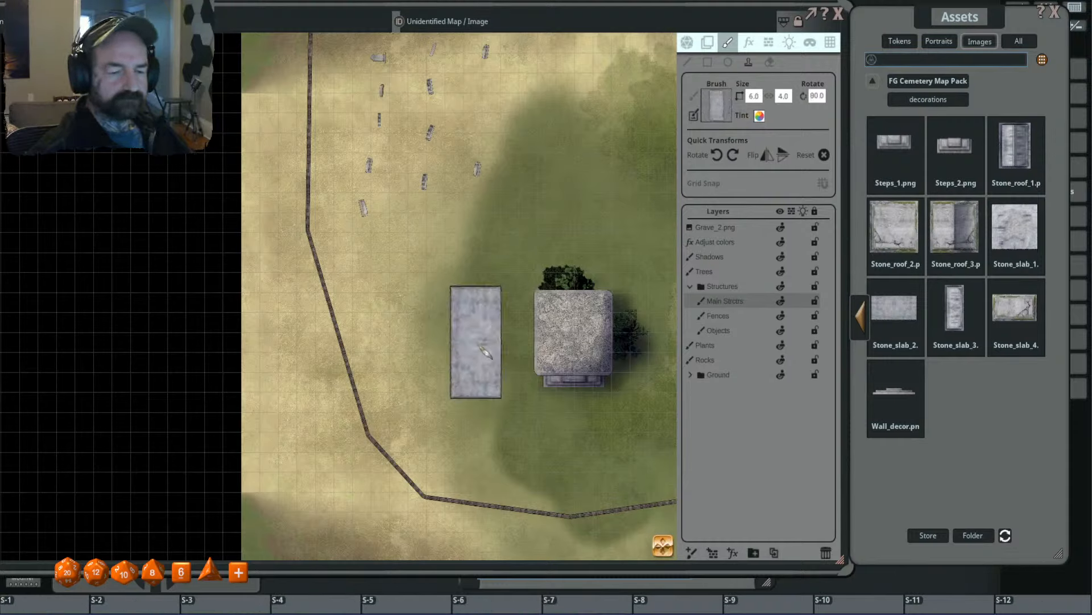
{"action": "scroll", "coordinate": [486, 351], "scroll_direction": "down", "scroll_amount": 2}
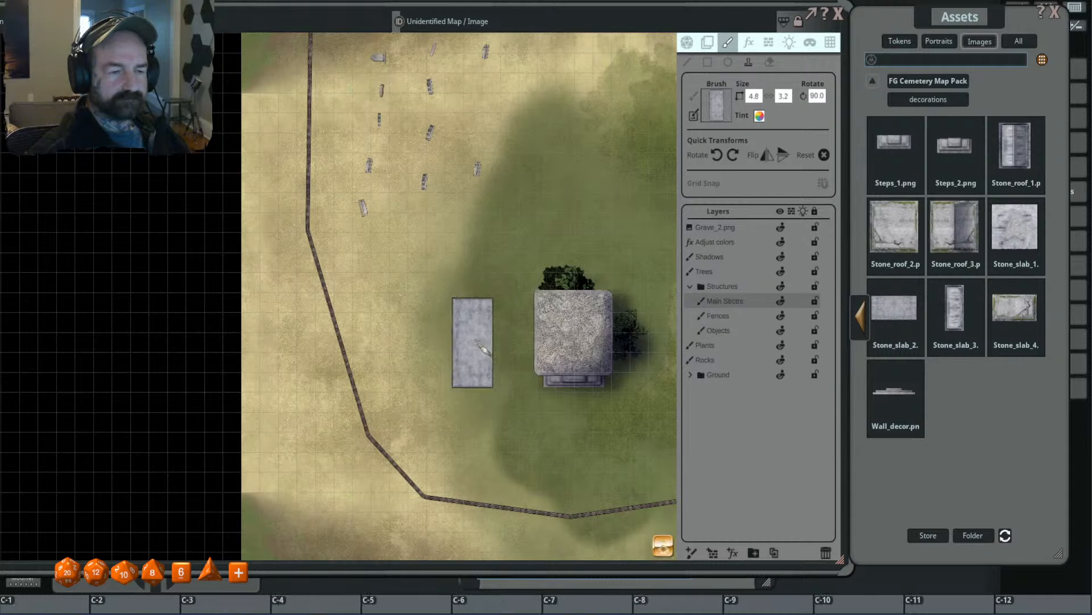
{"action": "left_click", "coordinate": [485, 347]}
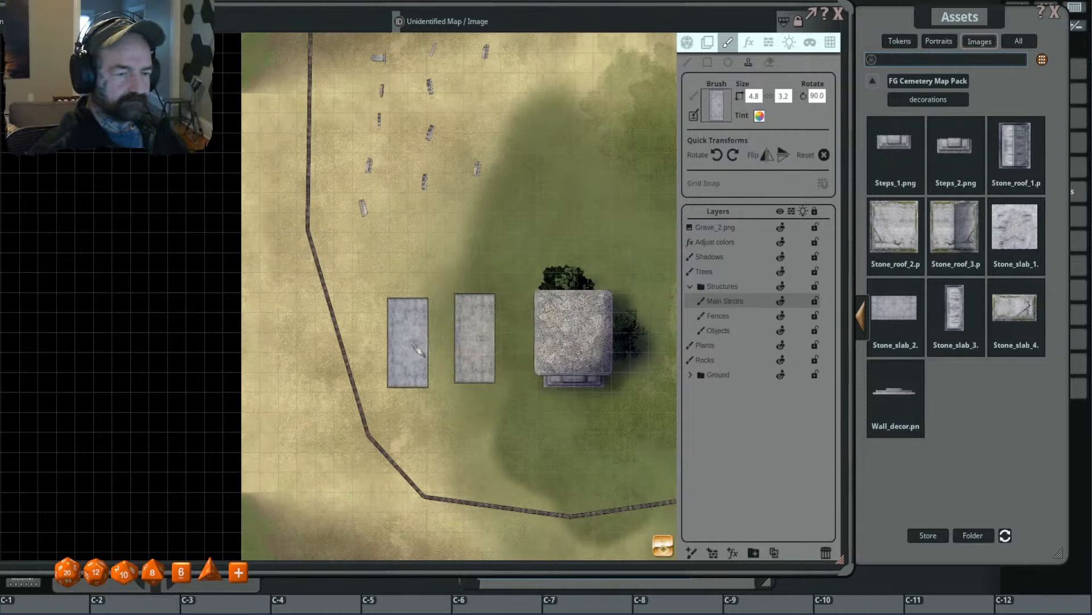
{"action": "key", "text": "ctrl+z"}
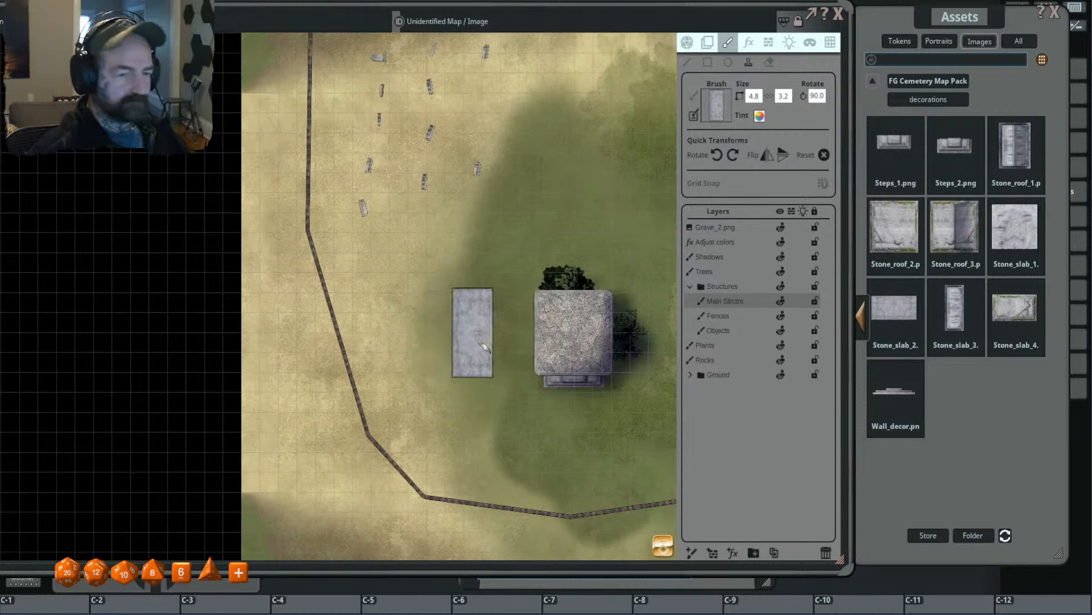
{"action": "left_click", "coordinate": [478, 350]}
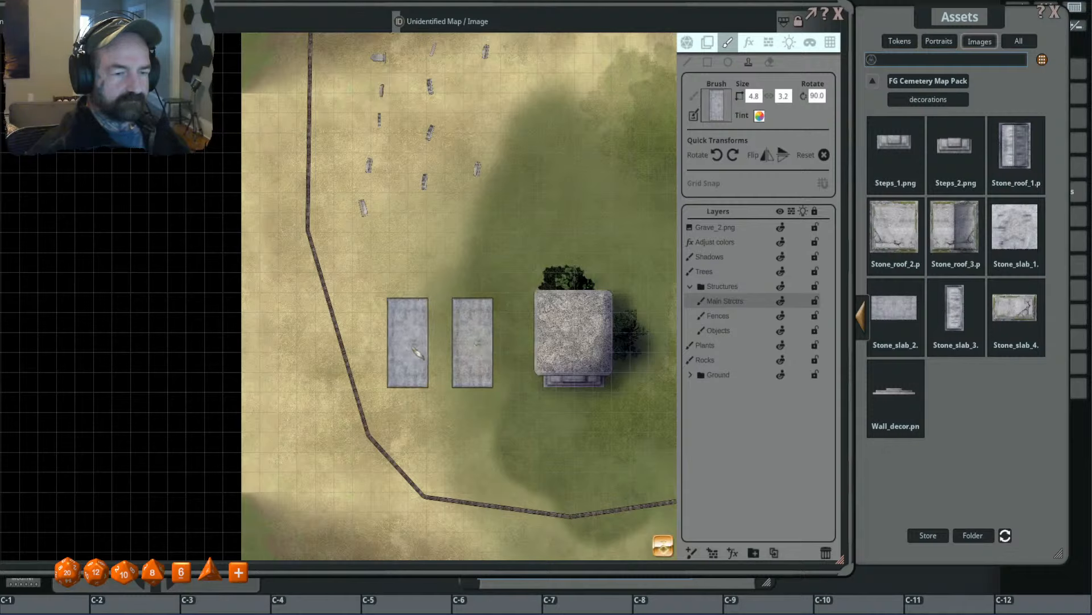
{"action": "left_click", "coordinate": [417, 353]}
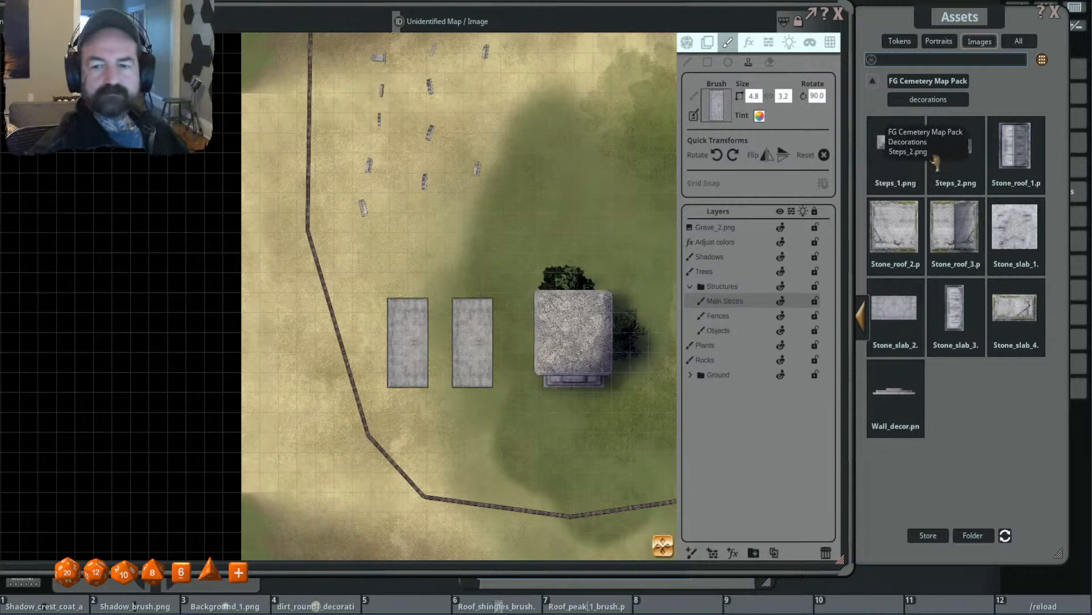
- Load Stone_roof_2 as the brush, enlarge it to 4.0 × 4.0, and stamp it centred across the two slabs
{"action": "left_click", "coordinate": [1015, 145]}
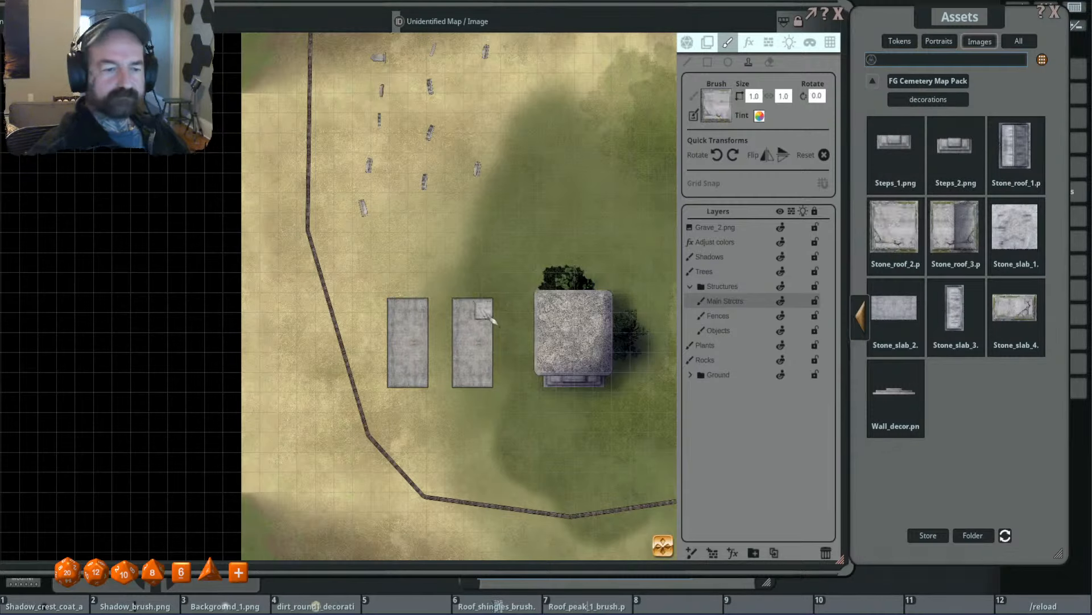
{"action": "scroll", "coordinate": [440, 346], "scroll_direction": "up", "scroll_amount": 7}
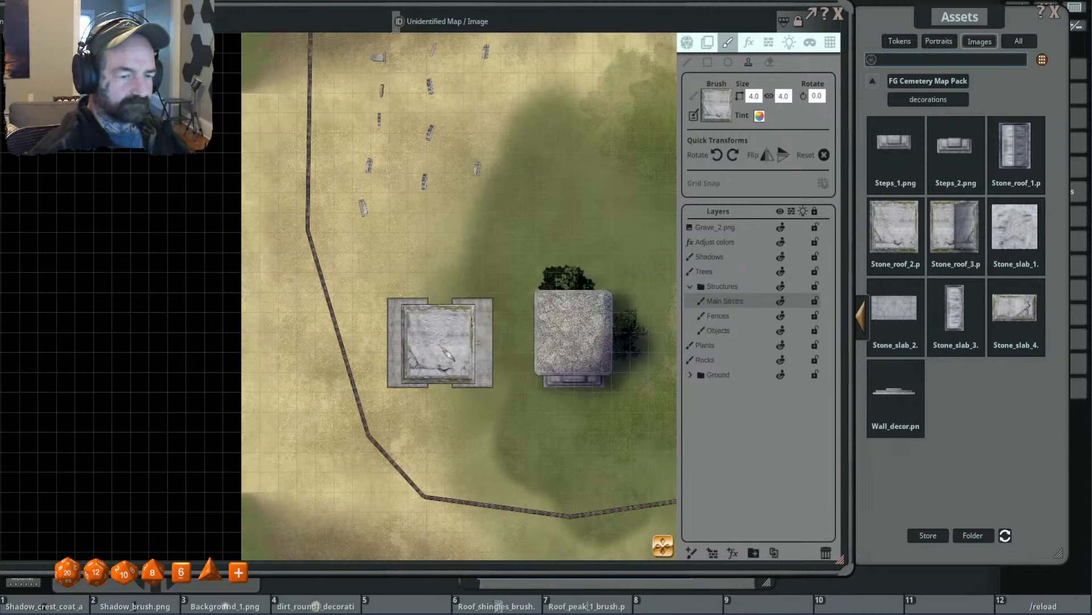
- Try Stone_roof_1 and a 2.5 × 3.8 Stone_slab_3 on top of the square roof, undoing the trial stamp
{"action": "left_click", "coordinate": [1016, 146]}
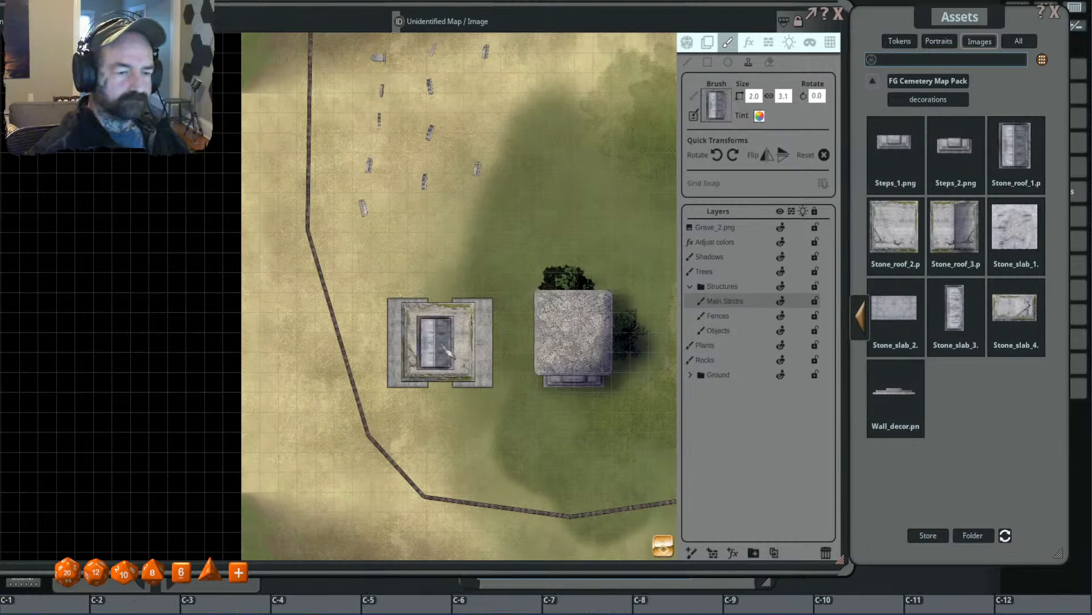
{"action": "scroll", "coordinate": [444, 341], "scroll_direction": "up", "scroll_amount": 5}
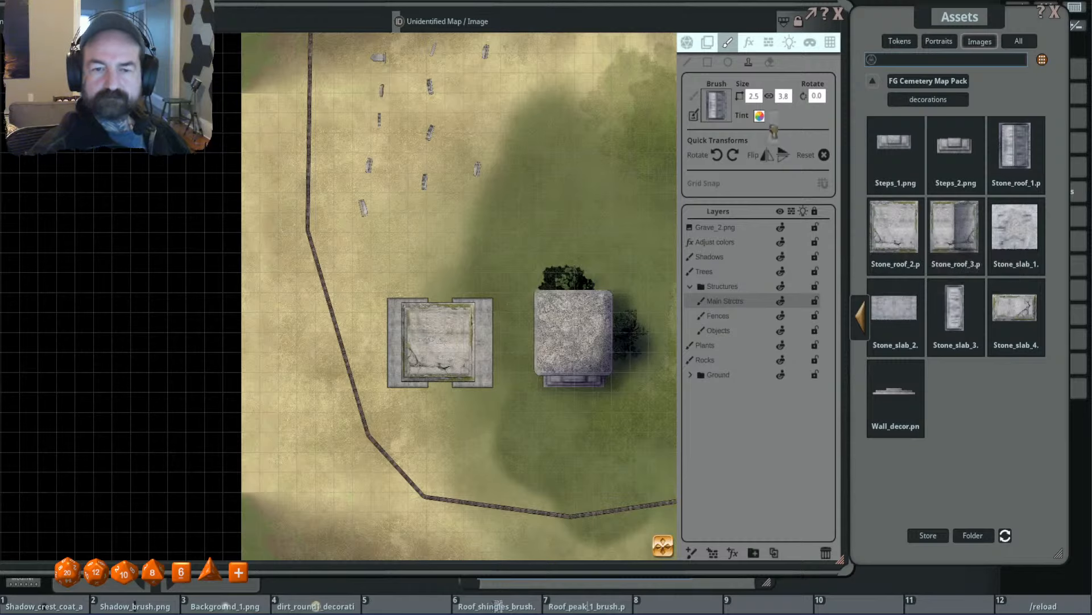
{"action": "scroll", "coordinate": [435, 341], "scroll_direction": "up", "scroll_amount": 5}
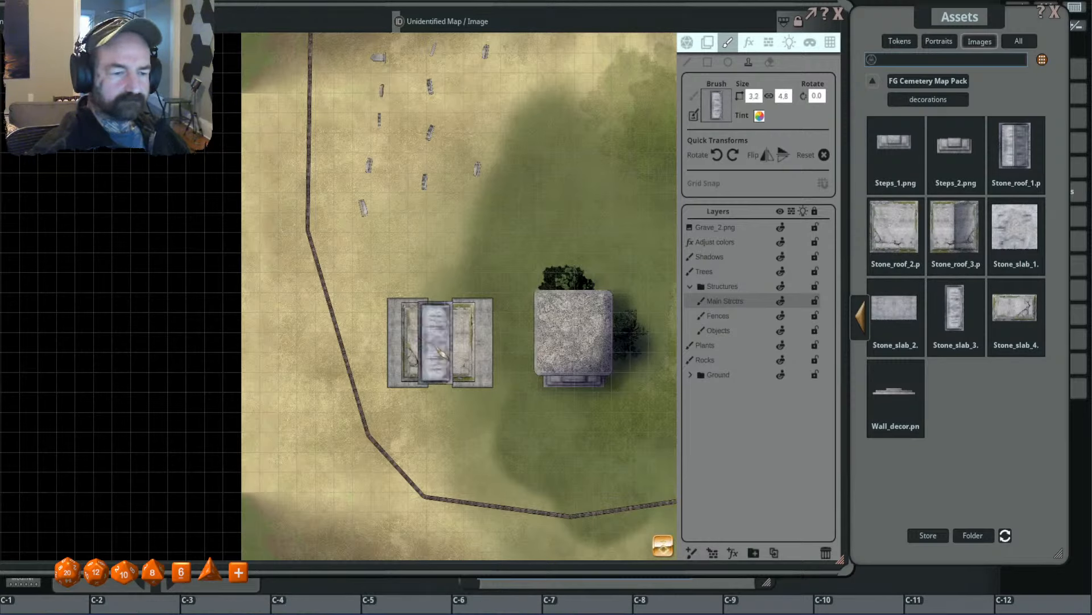
{"action": "scroll", "coordinate": [436, 341], "scroll_direction": "down", "scroll_amount": 5}
{"action": "left_click", "coordinate": [436, 342]}
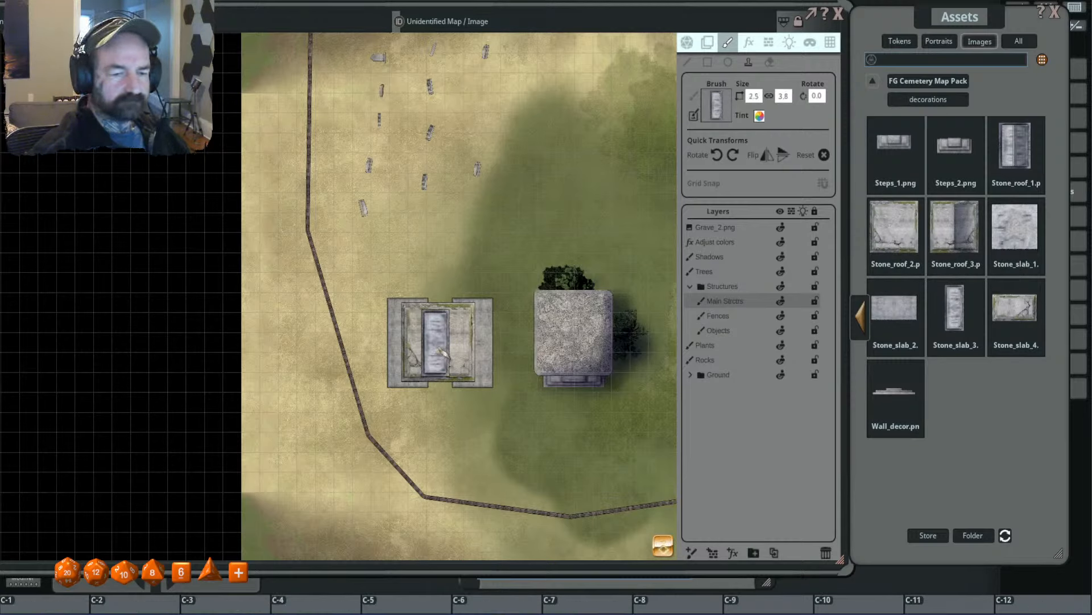
{"action": "key", "text": "ctrl+z"}
- Stamp an unrotated 4.0 × 6.0 Stone_slab_3 on the Fences layer, centred beneath the square roof
{"action": "left_click", "coordinate": [734, 316]}
{"action": "scroll", "coordinate": [439, 343], "scroll_direction": "up", "scroll_amount": 2}
{"action": "left_click", "coordinate": [439, 343]}
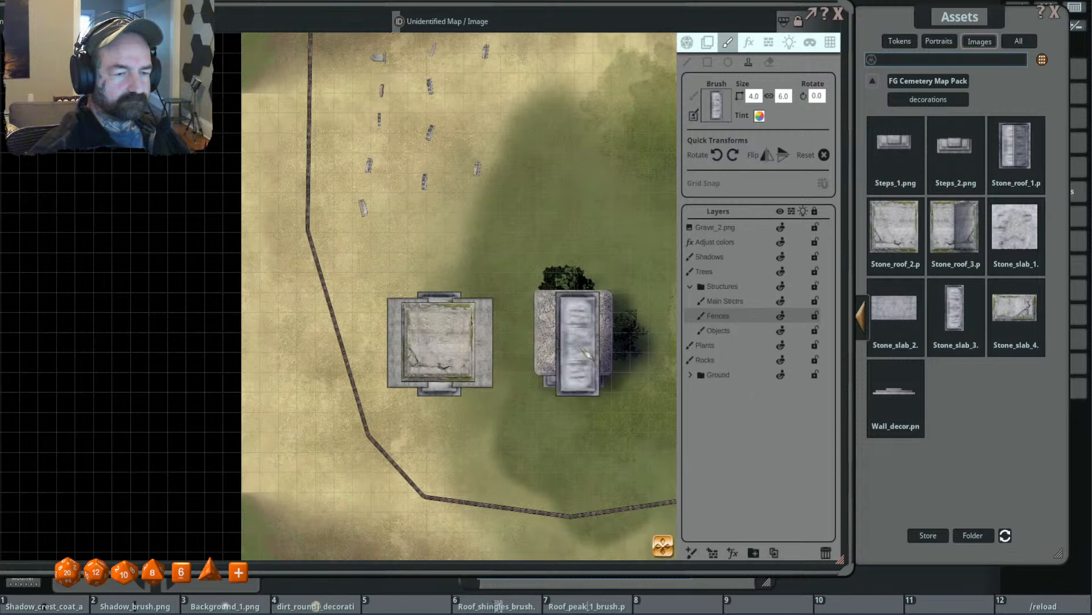
- Undo the square roof stamp to inspect the slabs beneath it, and redo it
{"action": "scroll", "coordinate": [497, 333], "scroll_direction": "up", "scroll_amount": 2}
{"action": "scroll", "coordinate": [497, 336], "scroll_direction": "up", "scroll_amount": 1}
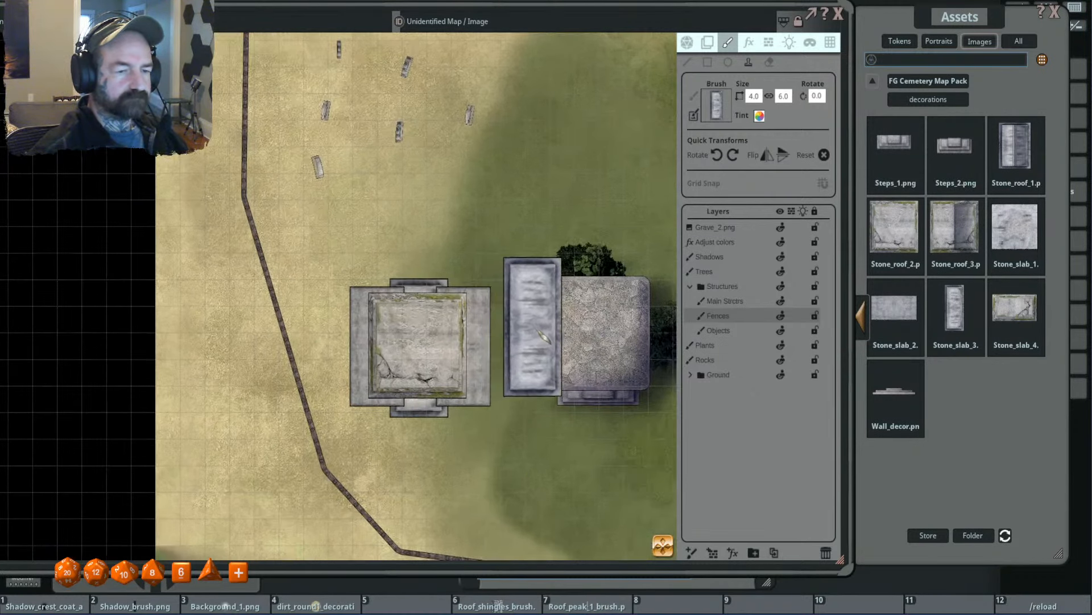
{"action": "key", "text": "ctrl"}
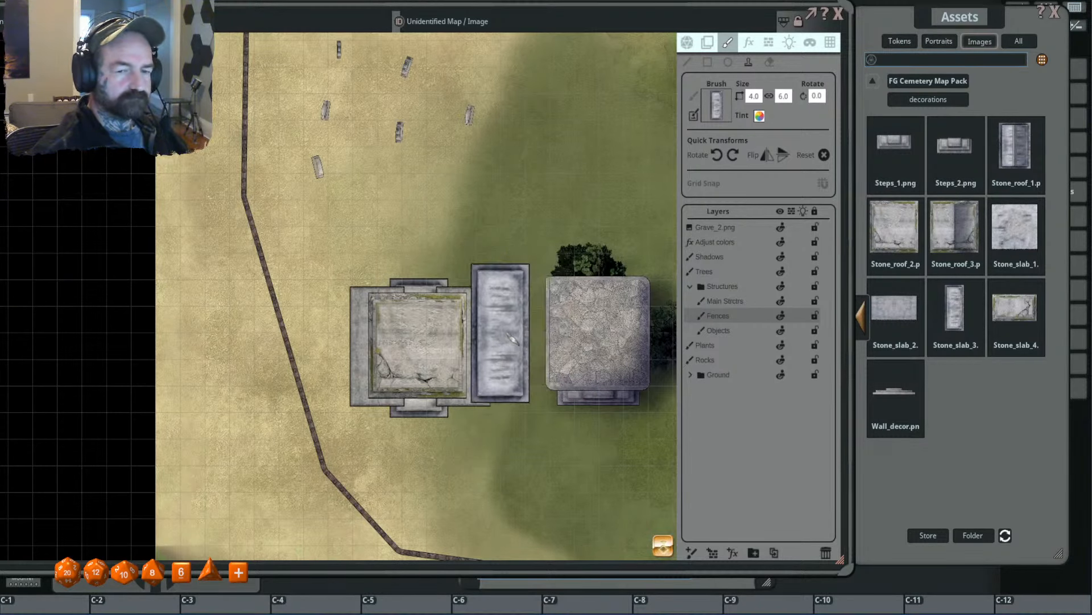
{"action": "key", "text": "ctrl+z"}
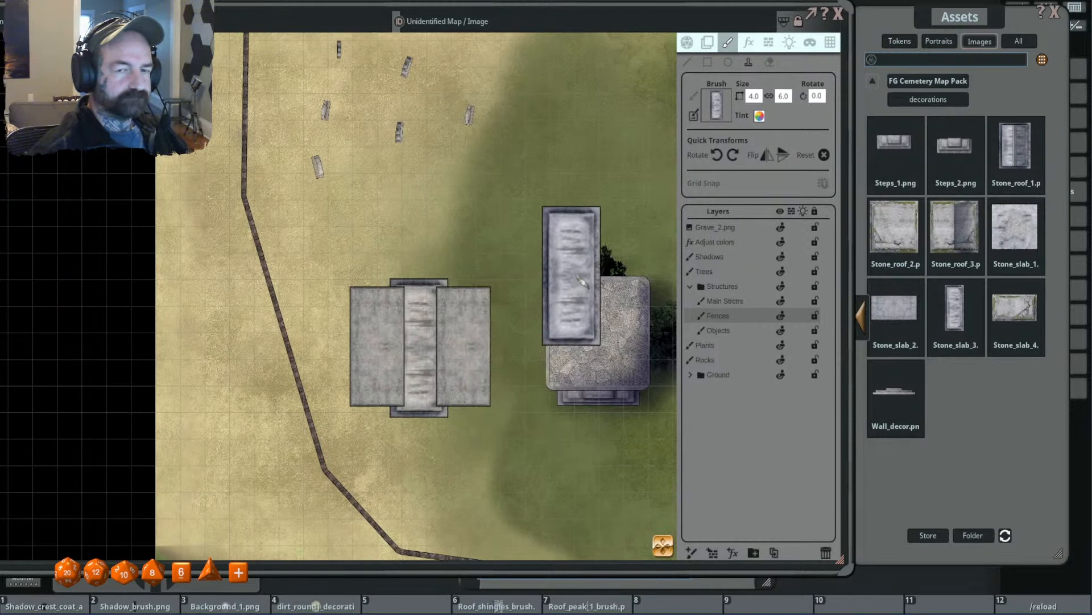
{"action": "key", "text": "ctrl+y"}
{"action": "scroll", "coordinate": [535, 323], "scroll_direction": "down", "scroll_amount": 2}
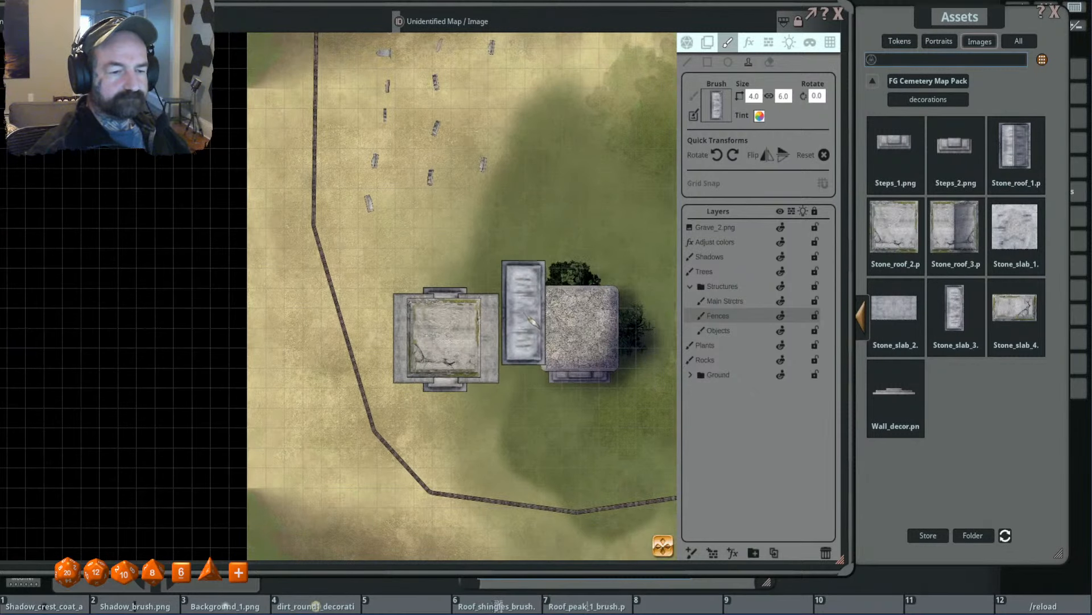
- Erase the protruding north and south ends of the Stone_slab_3 stamp from the Fences layer with a 0.2 eraser
{"action": "left_click", "coordinate": [769, 62]}
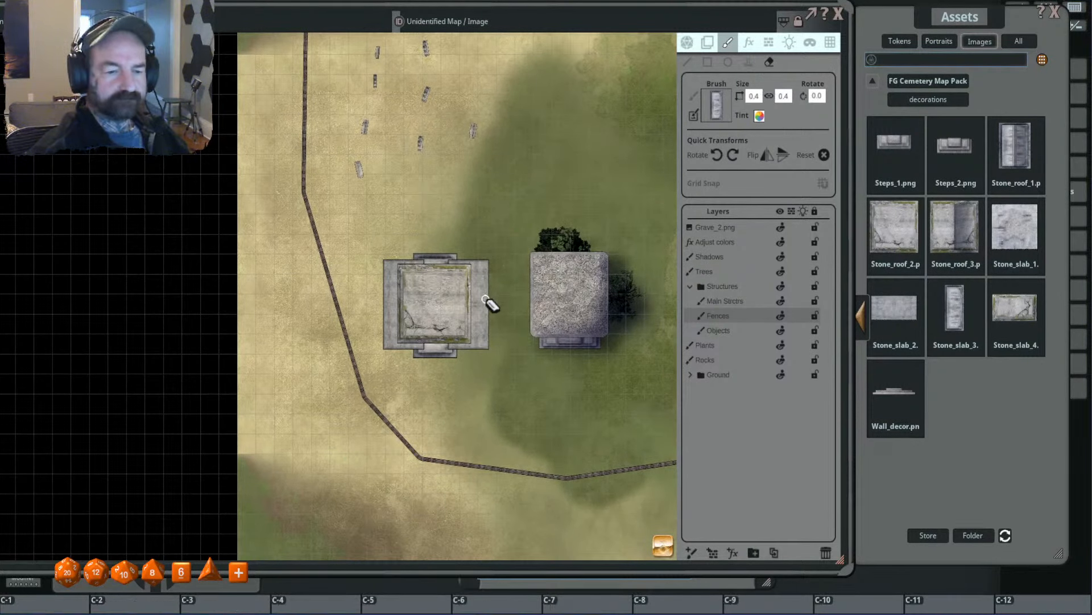
{"action": "left_click", "coordinate": [437, 348]}
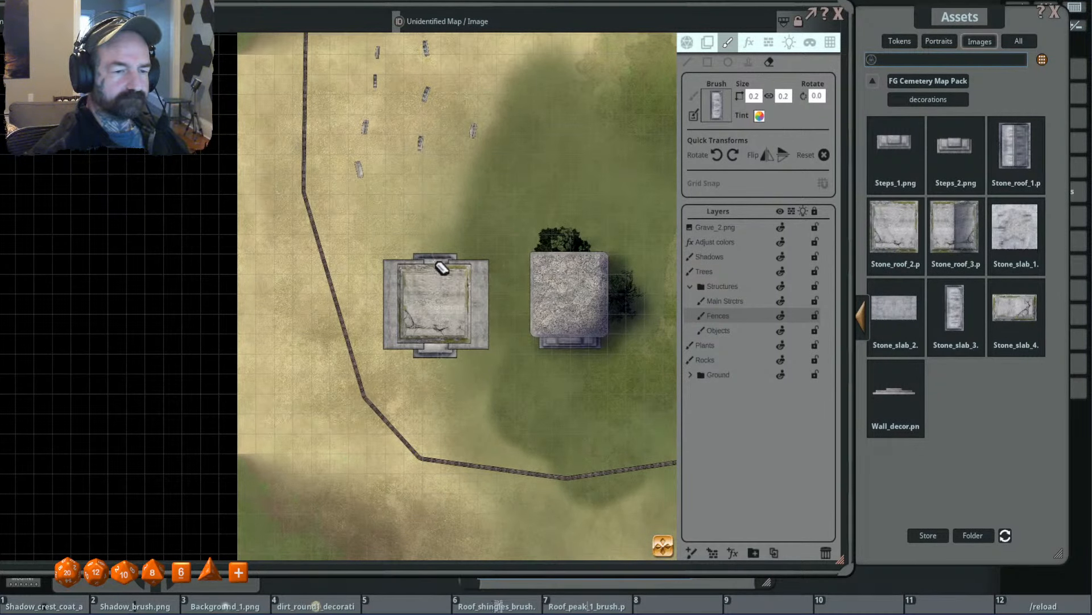
{"action": "left_click", "coordinate": [436, 261]}
{"action": "scroll", "coordinate": [512, 316], "scroll_direction": "up", "scroll_amount": 2}
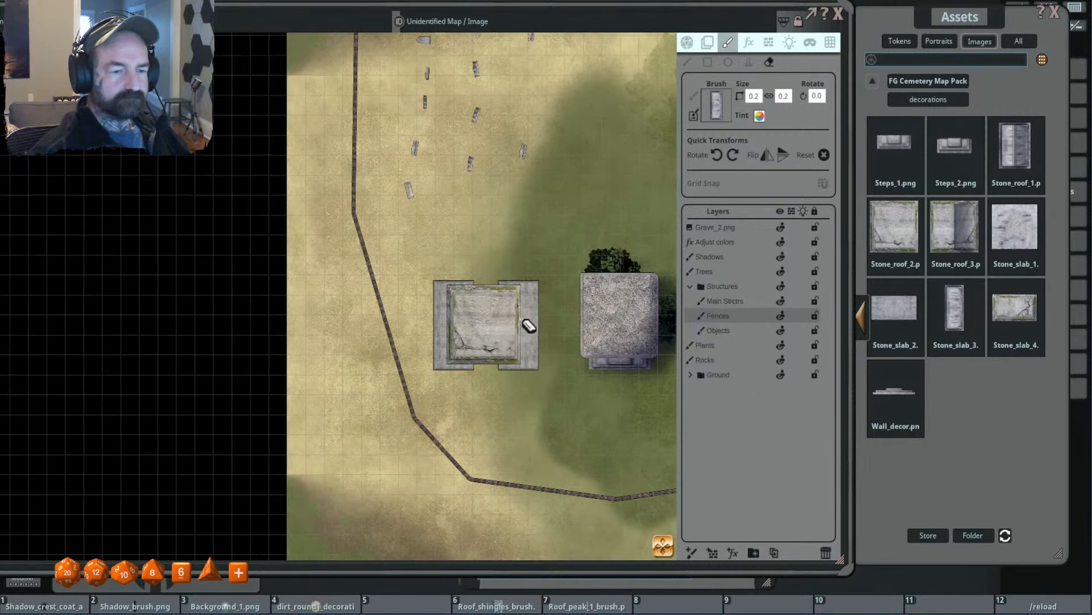
- Reopen the Decorations folder of the FG Cemetery Map Pack at its first page of arch and gate images
{"action": "left_click", "coordinate": [942, 98]}
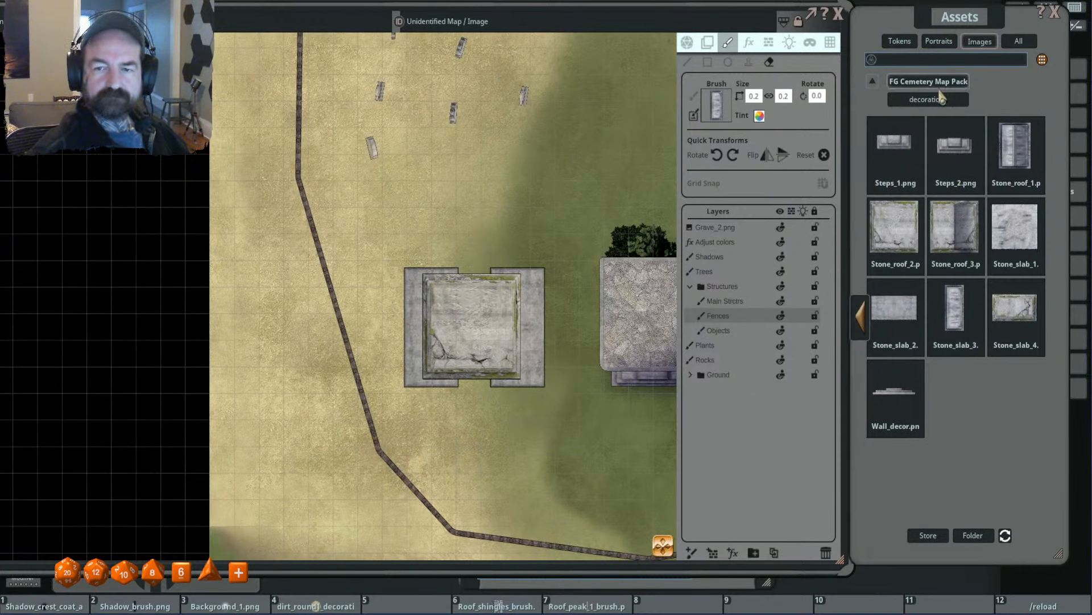
{"action": "left_click", "coordinate": [973, 137]}
{"action": "left_click", "coordinate": [667, 147]}
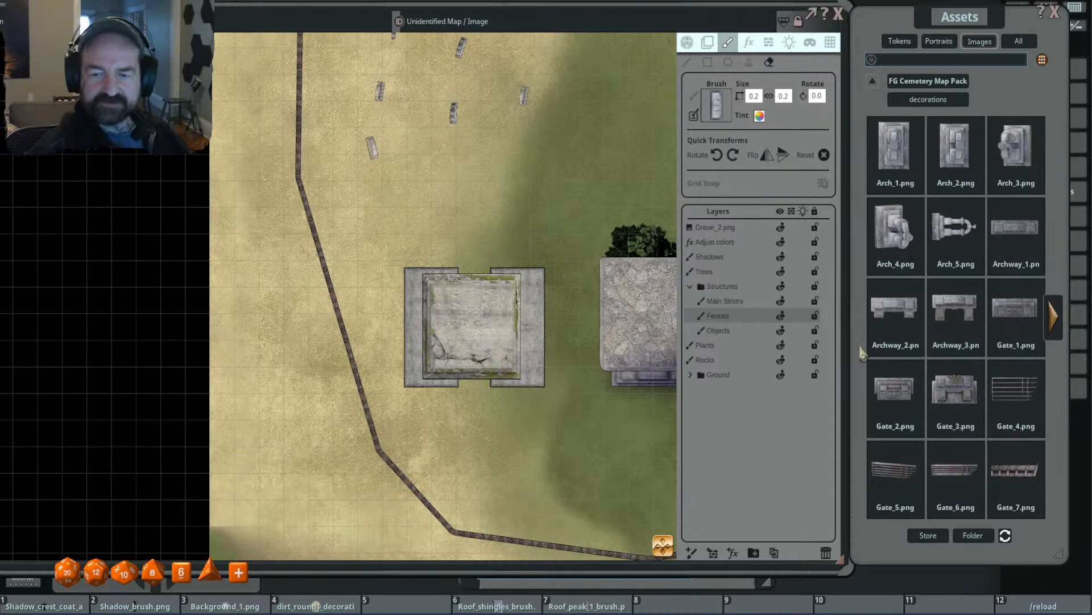
- Stamp the stone gate image at 4.8 × 2.7 on the Fences layer, centred on the north edge of the square roof
{"action": "left_click", "coordinate": [879, 327]}
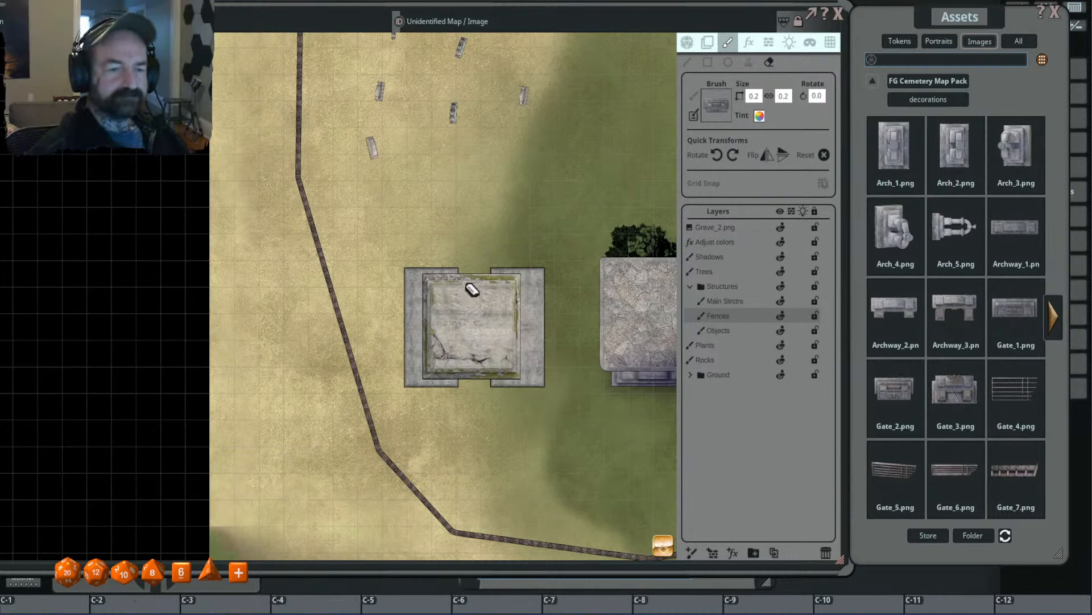
{"action": "left_click", "coordinate": [749, 62]}
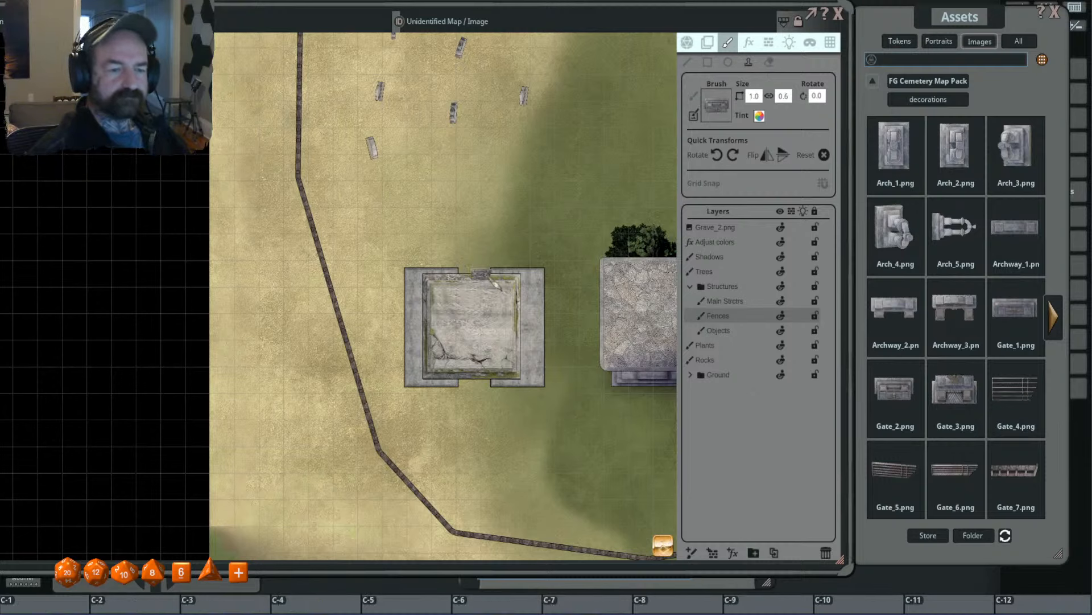
{"action": "scroll", "coordinate": [493, 288], "scroll_direction": "up", "scroll_amount": 2}
{"action": "scroll", "coordinate": [485, 290], "scroll_direction": "up", "scroll_amount": 3}
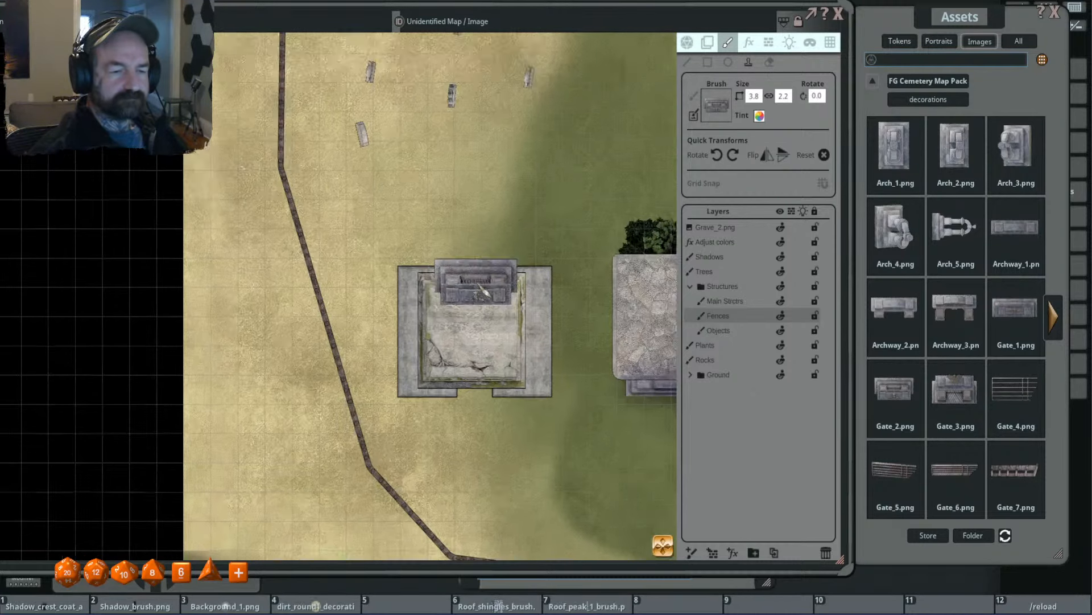
{"action": "scroll", "coordinate": [483, 291], "scroll_direction": "up", "scroll_amount": 2}
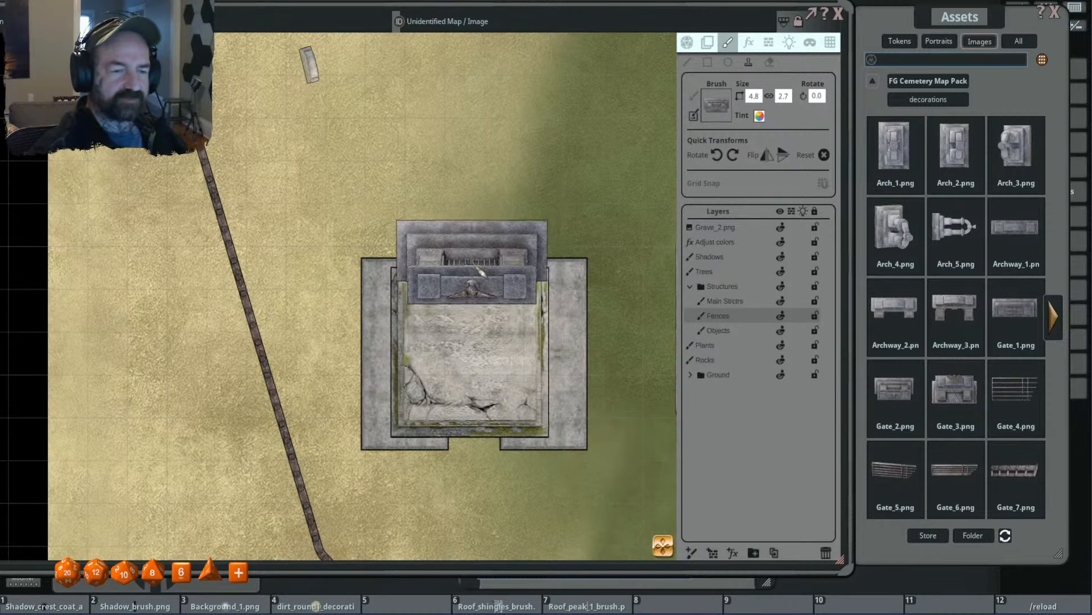
{"action": "left_click", "coordinate": [481, 272]}
{"action": "scroll", "coordinate": [643, 267], "scroll_direction": "down", "scroll_amount": 2}
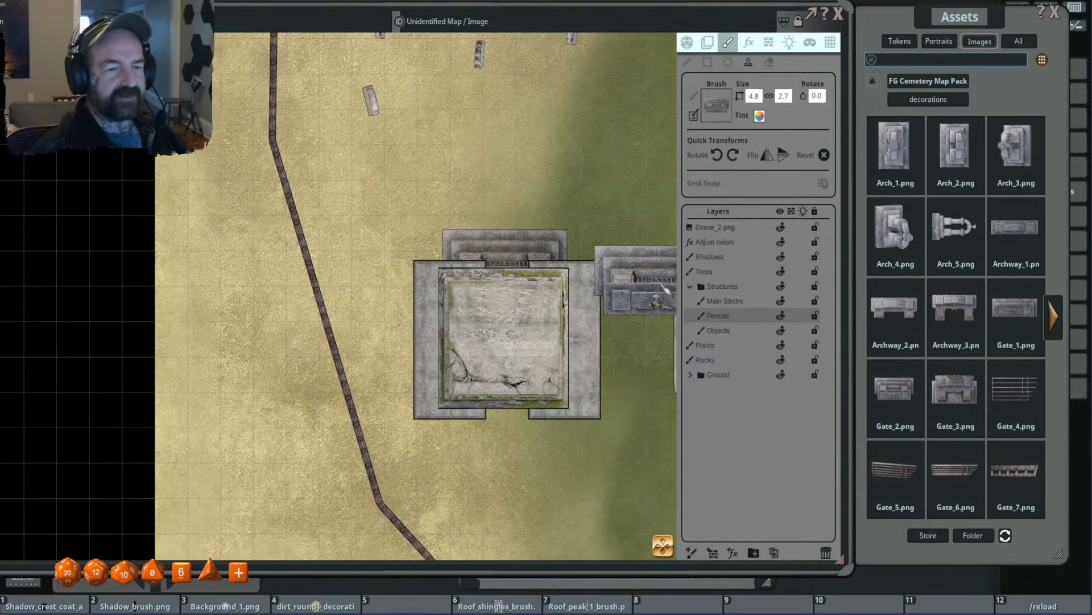
- Flip the gate stamp vertically and place a matching copy at the south edge of the square roof
{"action": "scroll", "coordinate": [646, 266], "scroll_direction": "up", "scroll_amount": 1}
{"action": "scroll", "coordinate": [646, 266], "scroll_direction": "up", "scroll_amount": 1}
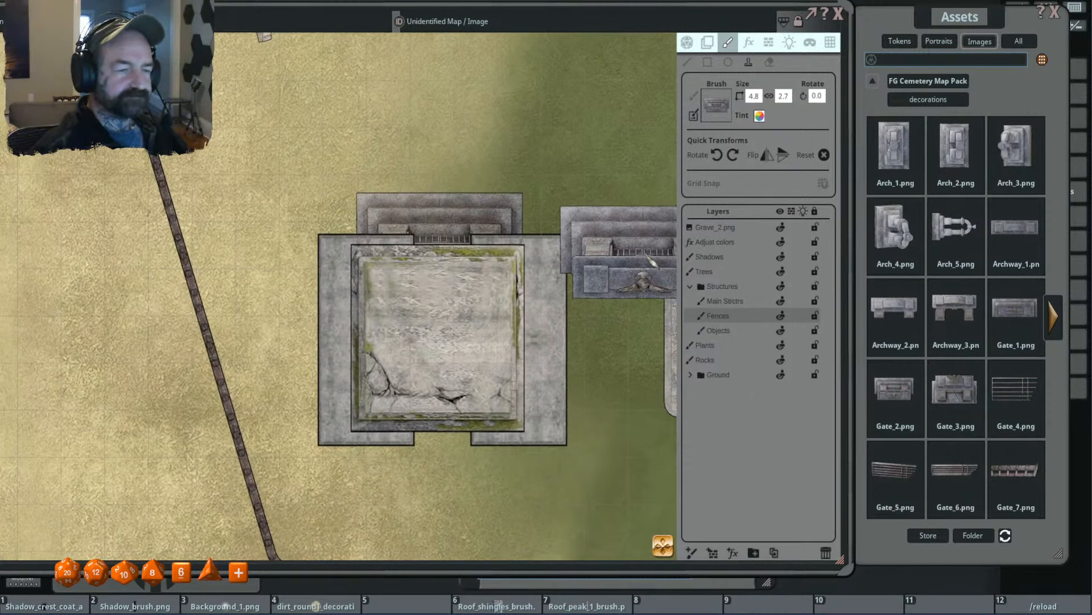
{"action": "scroll", "coordinate": [652, 263], "scroll_direction": "down", "scroll_amount": 2}
{"action": "left_click", "coordinate": [783, 155]}
{"action": "left_click", "coordinate": [491, 388]}
- Stamp the long stone piece with square end blocks at 6.0 × 2.0, rotated 270°, along the roof's west and east sides
{"action": "scroll", "coordinate": [493, 319], "scroll_direction": "down", "scroll_amount": 1}
{"action": "scroll", "coordinate": [413, 247], "scroll_direction": "down", "scroll_amount": 5}
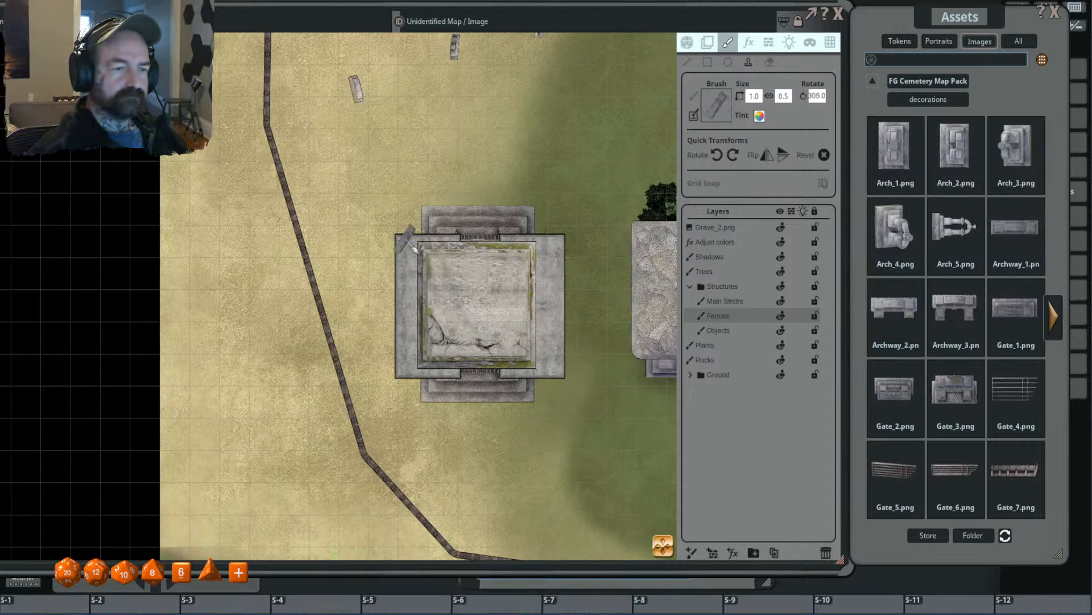
{"action": "scroll", "coordinate": [410, 245], "scroll_direction": "down", "scroll_amount": 7}
{"action": "scroll", "coordinate": [413, 257], "scroll_direction": "up", "scroll_amount": 14}
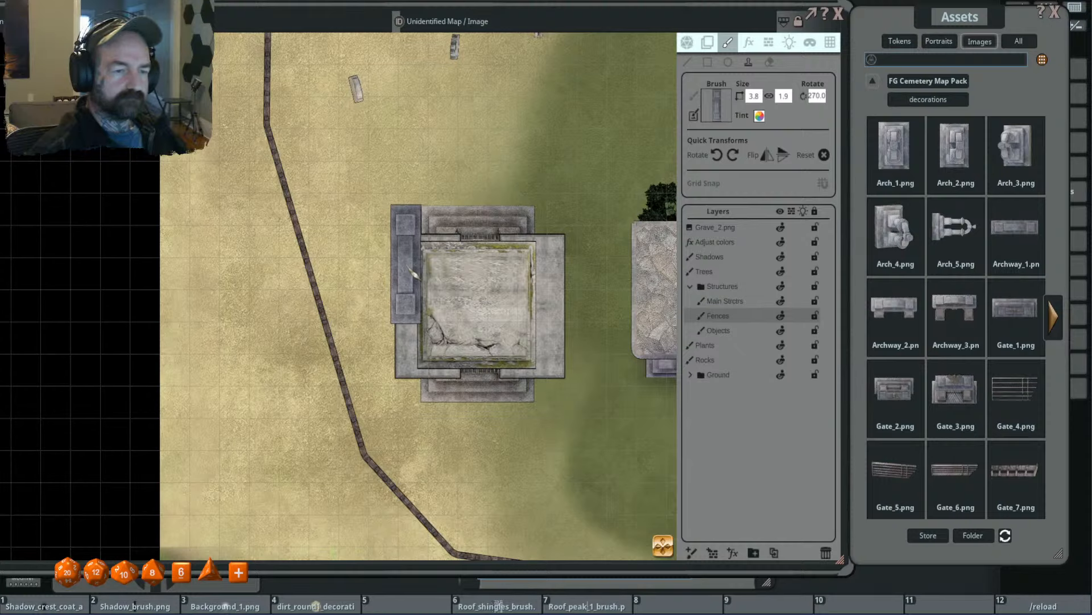
{"action": "left_click", "coordinate": [754, 96]}
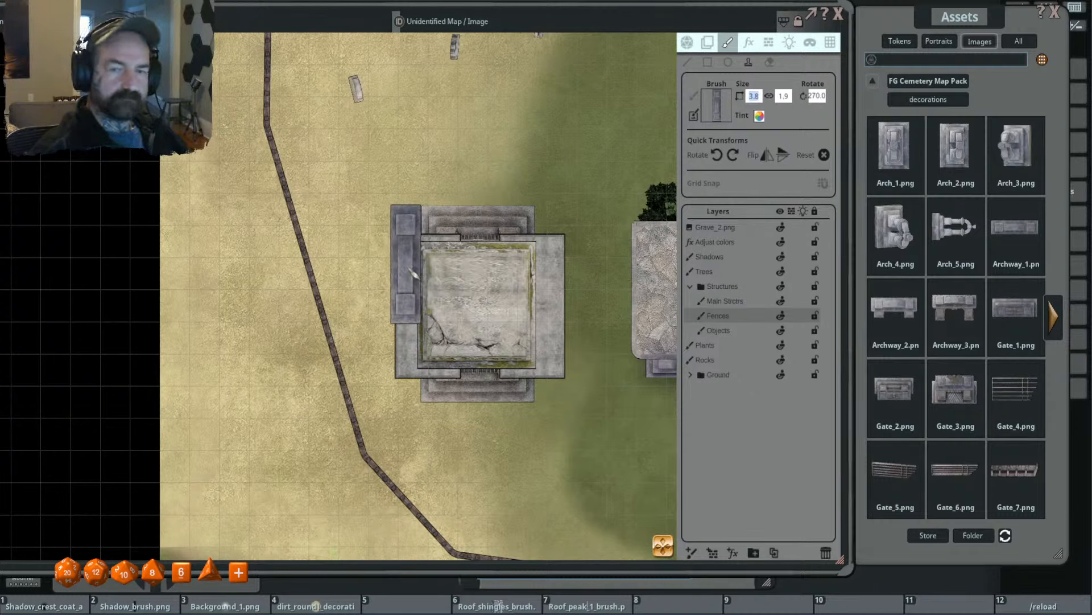
{"action": "type", "text": "6"}
{"action": "key", "text": "Return"}
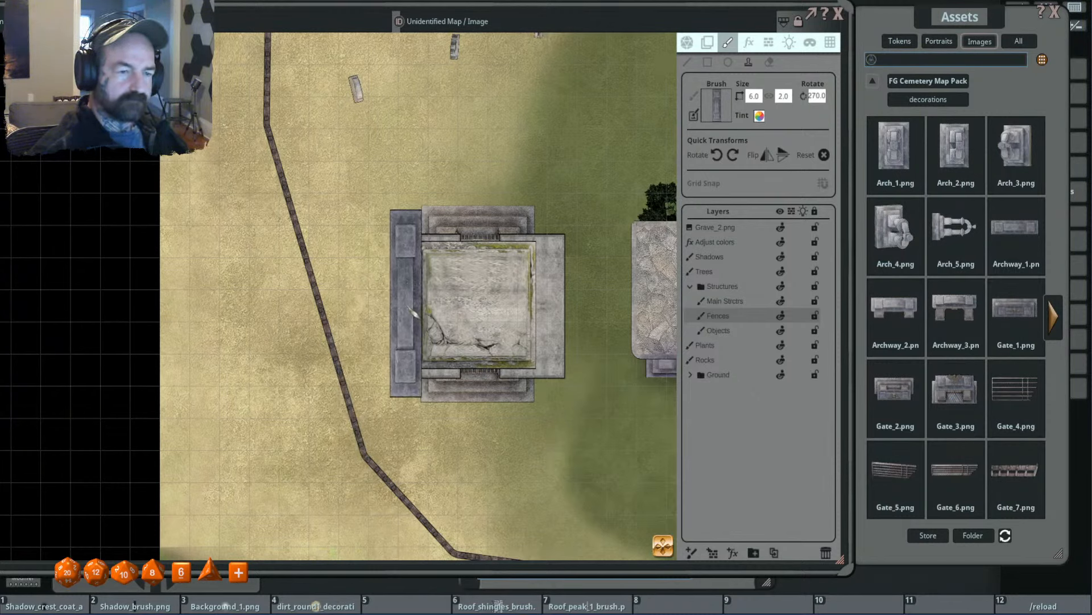
{"action": "left_click", "coordinate": [551, 302]}
- Erase the flat slabs showing along the roof's east and west sides from the Main Strctrs layer with a 0.1 eraser
{"action": "scroll", "coordinate": [599, 343], "scroll_direction": "up", "scroll_amount": 2}
{"action": "left_click", "coordinate": [725, 301]}
{"action": "left_click", "coordinate": [769, 62]}
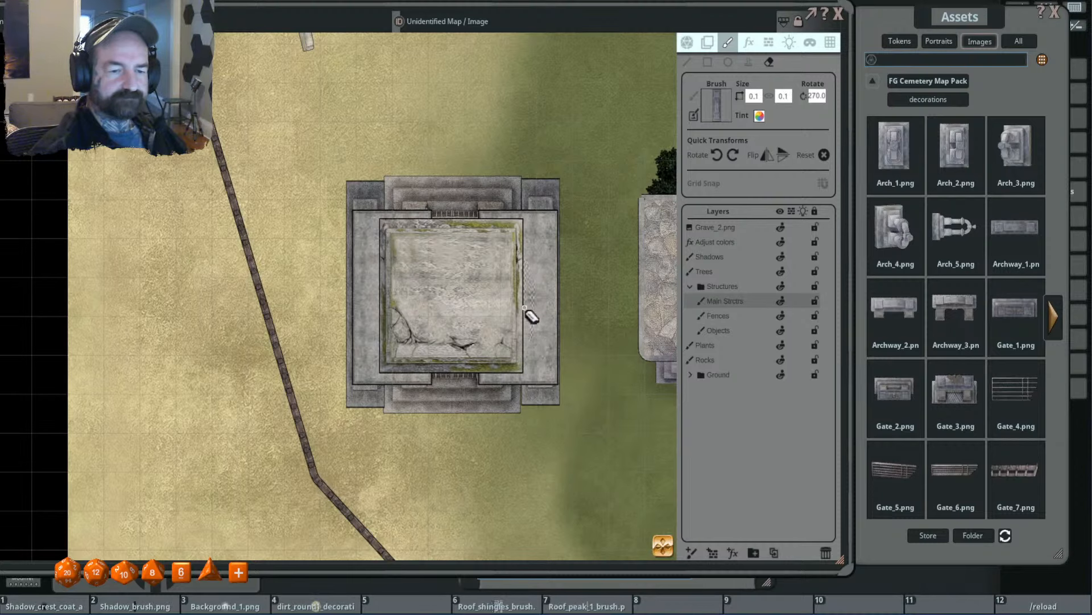
{"action": "left_click_drag", "start_coordinate": [526, 313], "coordinate": [529, 299]}
{"action": "mouse_move", "coordinate": [369, 321]}
{"action": "left_mouse_down"}
{"action": "mouse_move", "coordinate": [371, 257]}
{"action": "mouse_move", "coordinate": [376, 311]}
{"action": "left_mouse_up"}
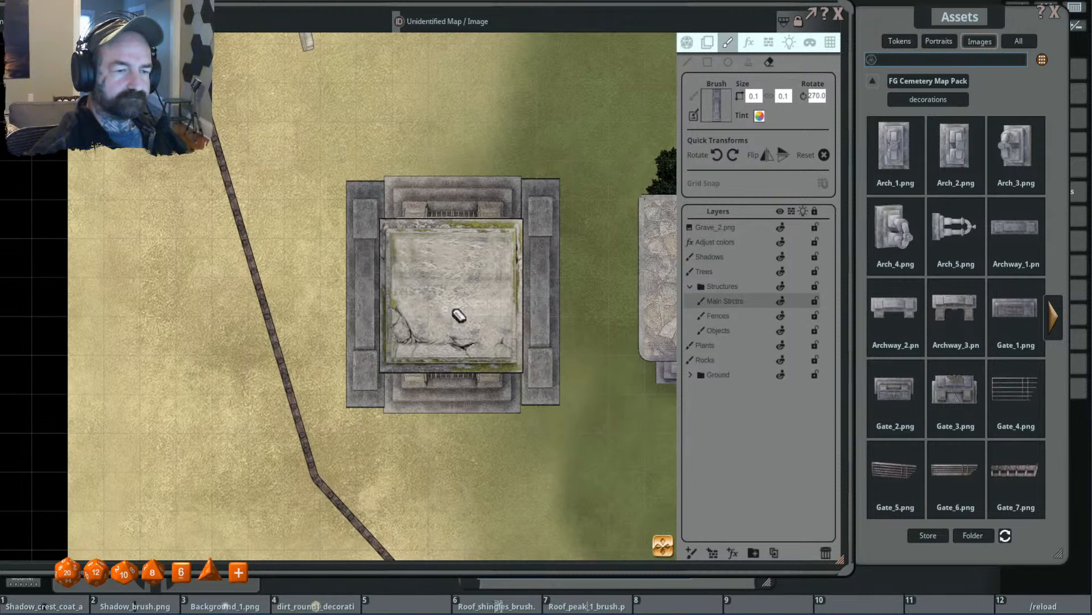
{"action": "scroll", "coordinate": [588, 309], "scroll_direction": "down", "scroll_amount": 2}
{"action": "scroll", "coordinate": [578, 314], "scroll_direction": "up", "scroll_amount": 1}
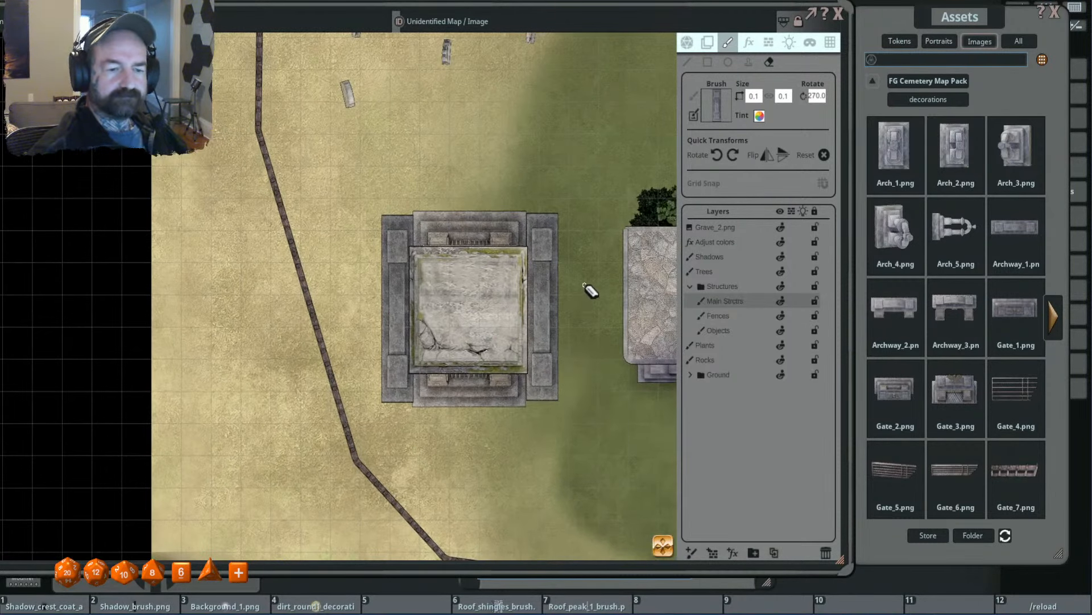
- Return to stamping on the Fences layer and browse the decorations images through to the steps, stone roofs and slabs
{"action": "left_click", "coordinate": [735, 314]}
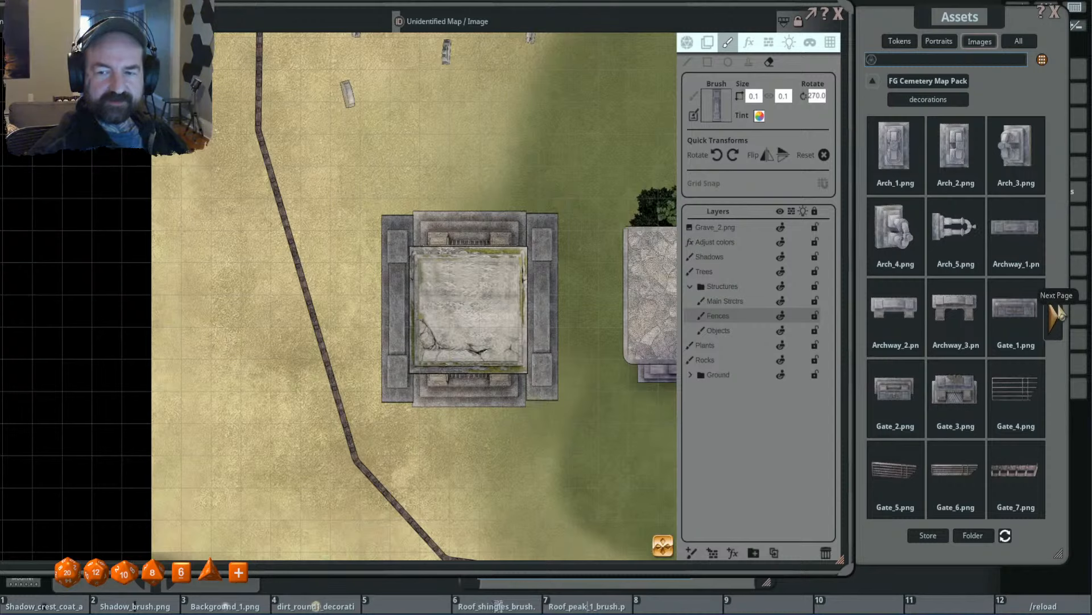
{"action": "left_click", "coordinate": [749, 62]}
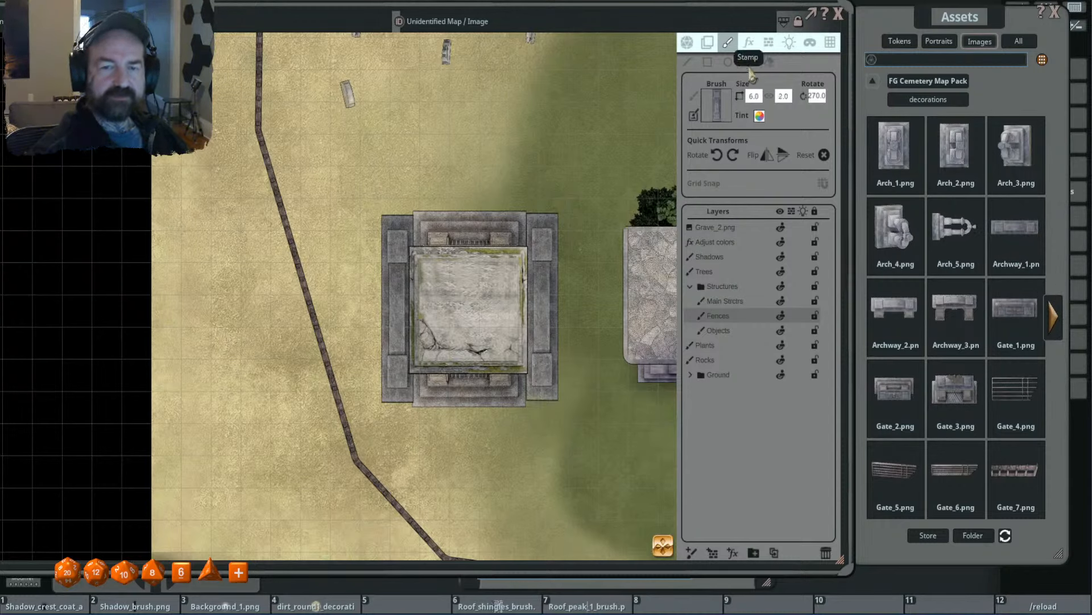
{"action": "scroll", "coordinate": [537, 323], "scroll_direction": "down", "scroll_amount": 3}
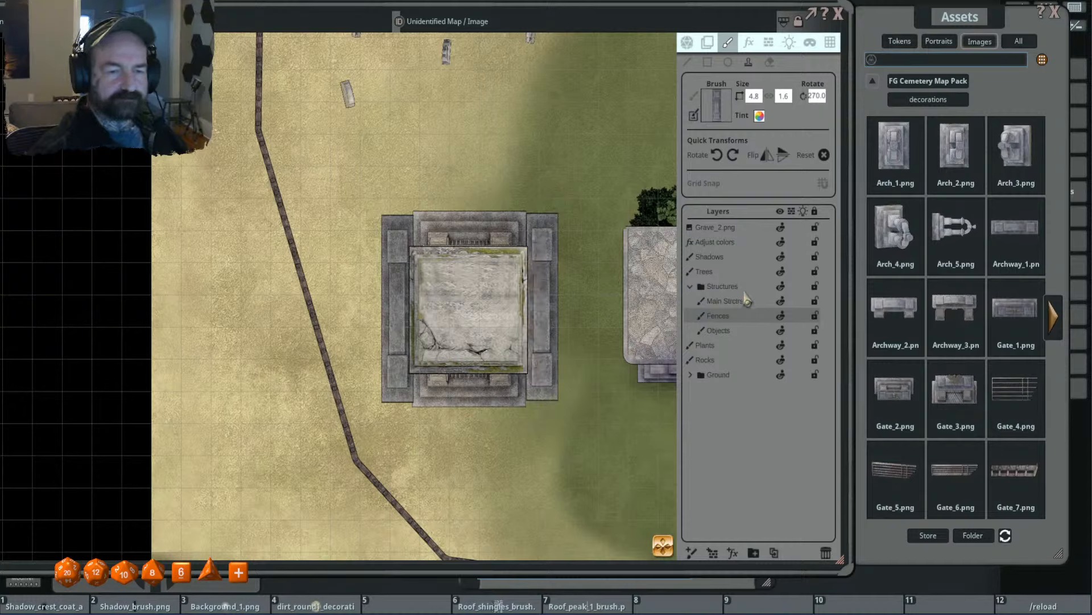
{"action": "left_click", "coordinate": [1053, 318]}
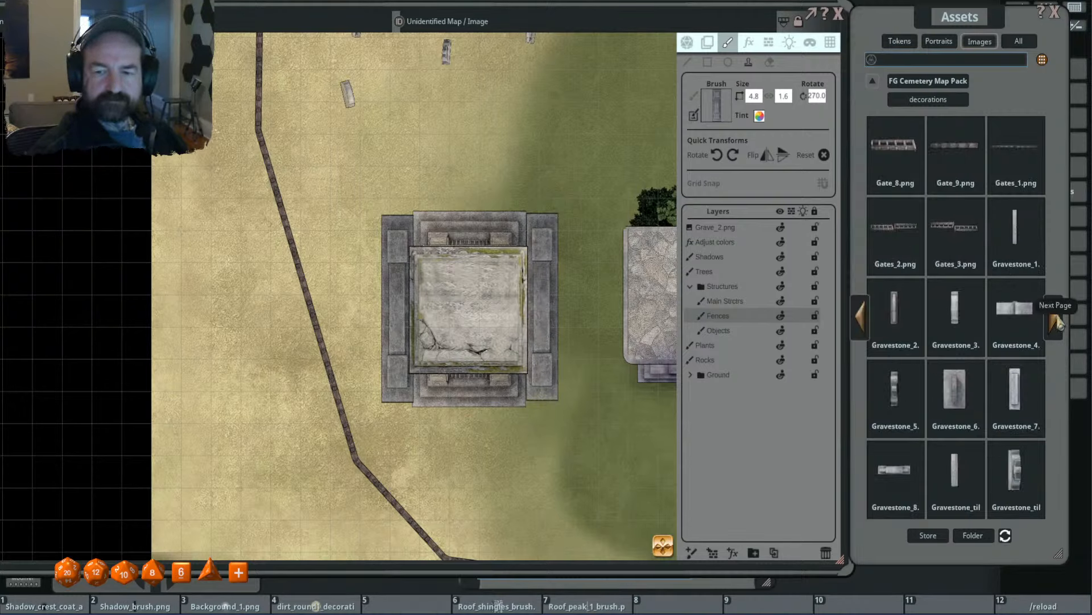
{"action": "left_click", "coordinate": [1060, 320]}
{"action": "left_click", "coordinate": [1060, 321]}
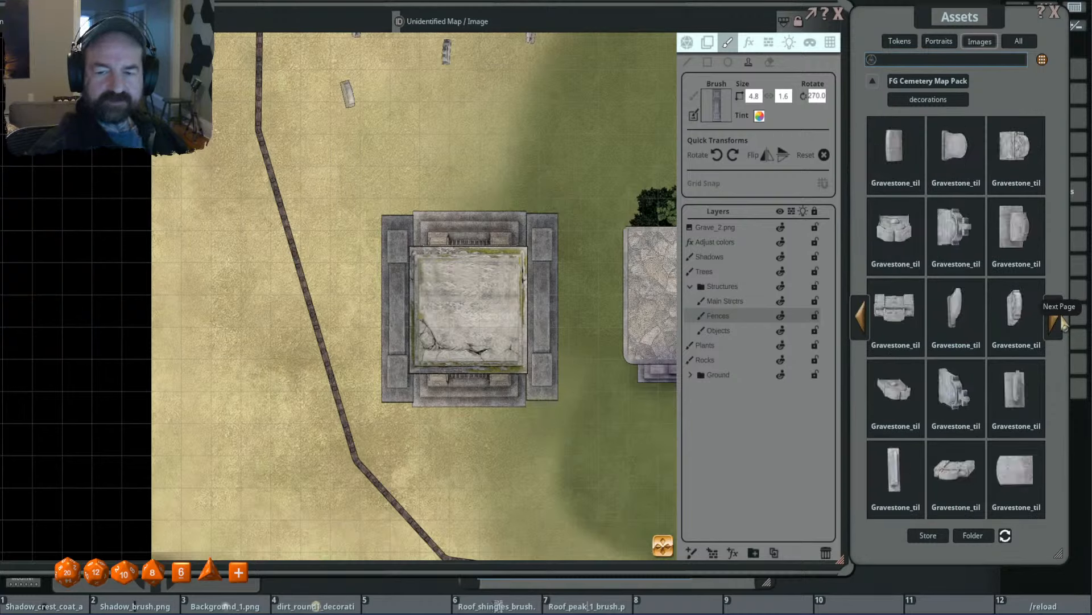
{"action": "left_click", "coordinate": [1060, 322]}
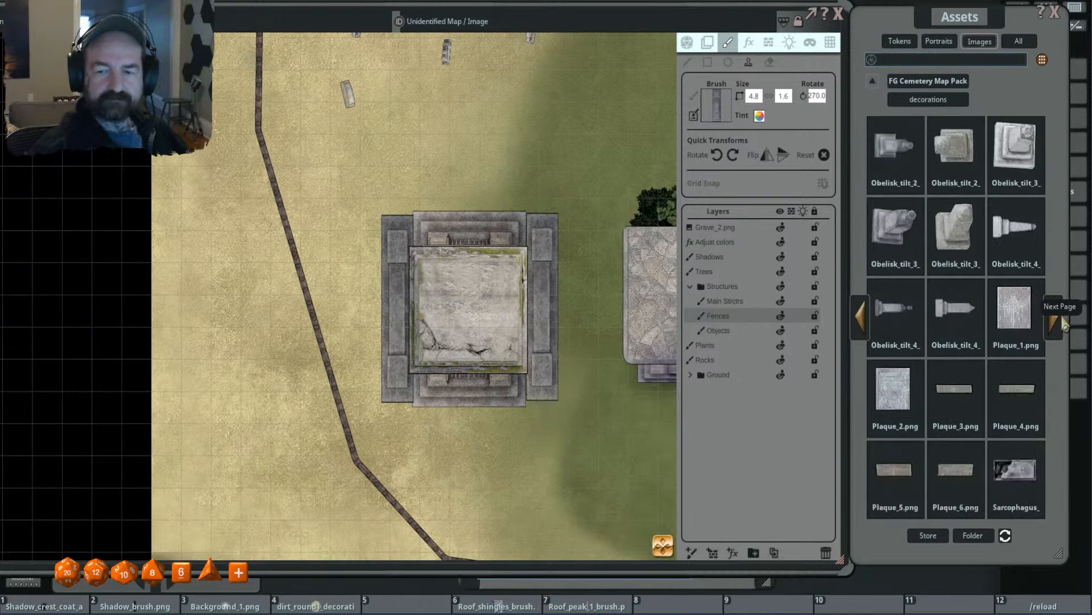
{"action": "left_click", "coordinate": [1060, 322]}
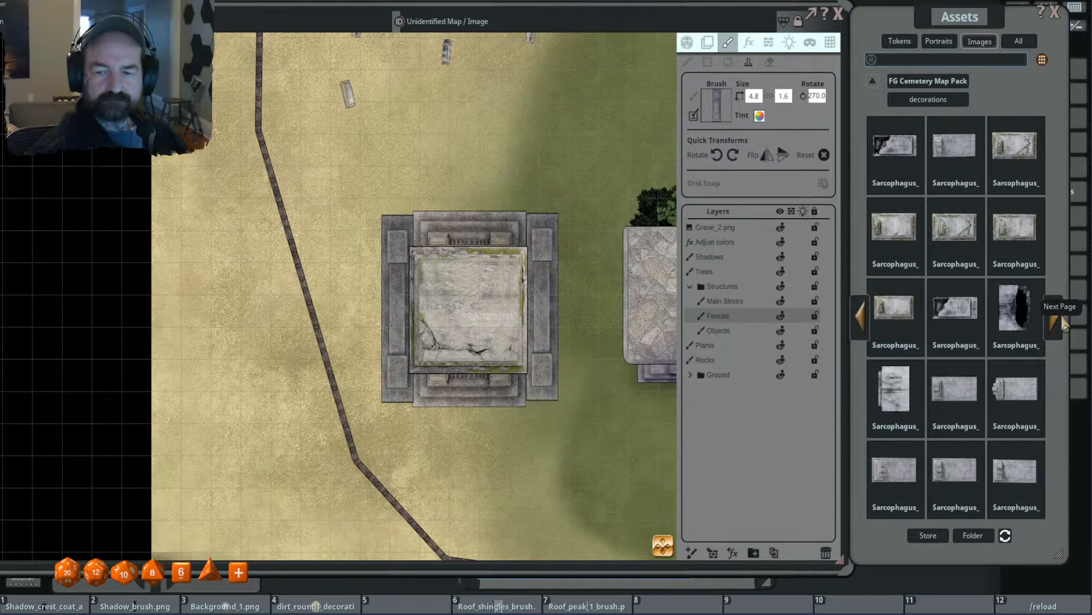
{"action": "left_click", "coordinate": [1060, 322]}
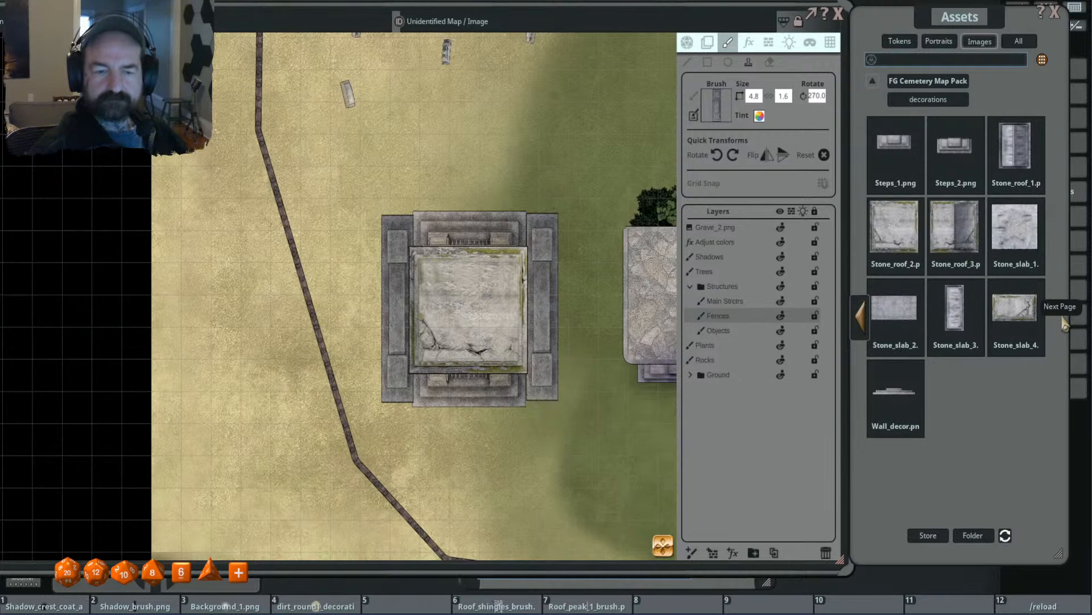
- Try Stone_slab_3 as an unrotated 1.0 × 5.0 stamp for the mausoleum's side
{"action": "left_click_drag", "start_coordinate": [954, 310], "coordinate": [717, 108]}
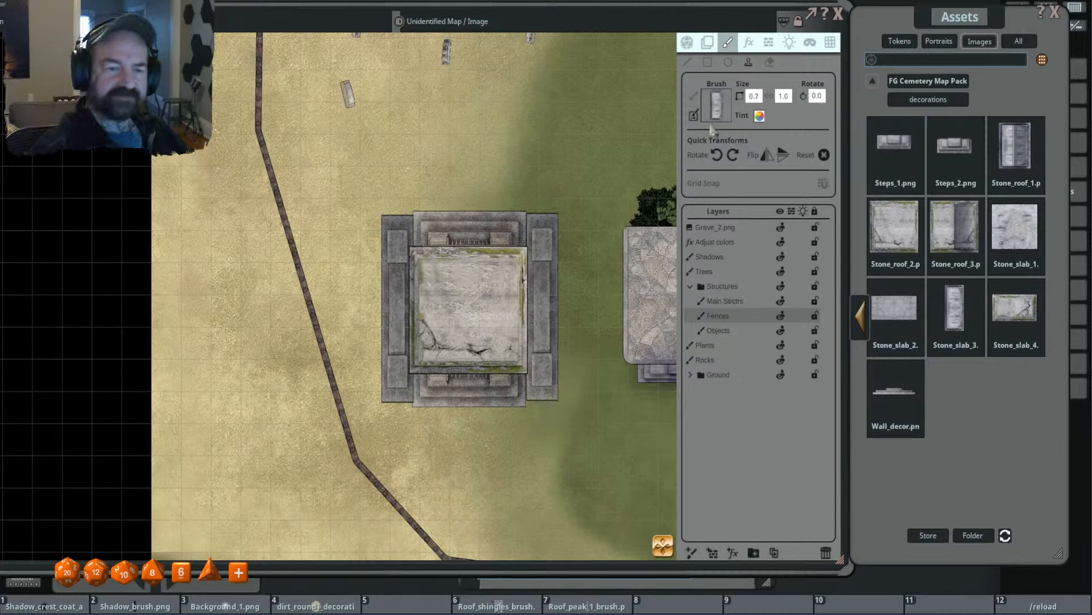
{"action": "scroll", "coordinate": [538, 306], "scroll_direction": "up", "scroll_amount": 6, "text": "ctrl"}
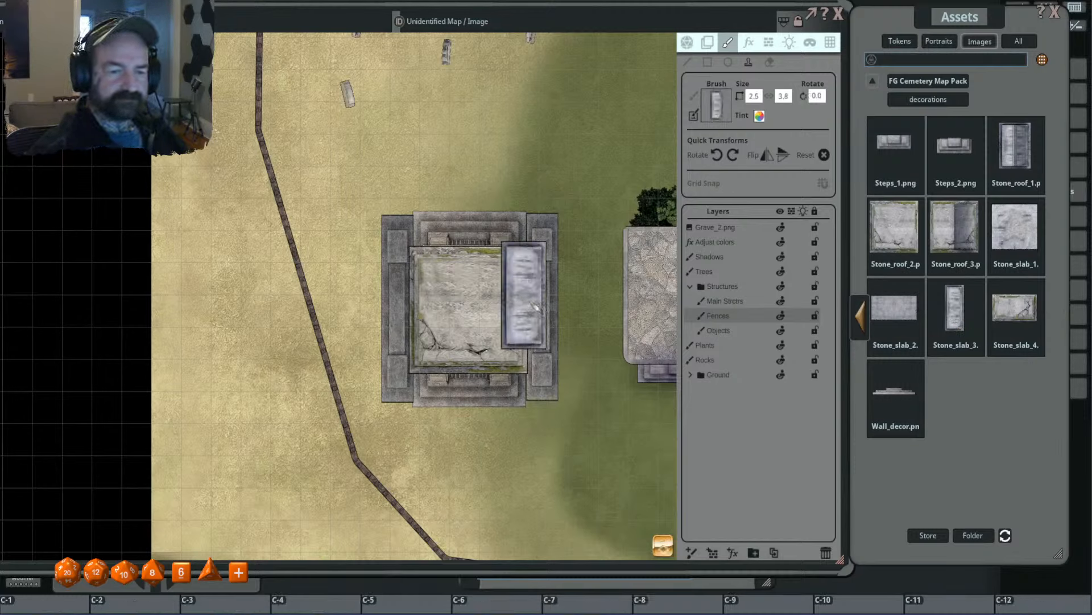
{"action": "scroll", "coordinate": [536, 306], "scroll_direction": "down", "scroll_amount": 4, "text": "ctrl"}
{"action": "scroll", "coordinate": [536, 306], "scroll_direction": "up", "scroll_amount": 3, "text": "ctrl"}
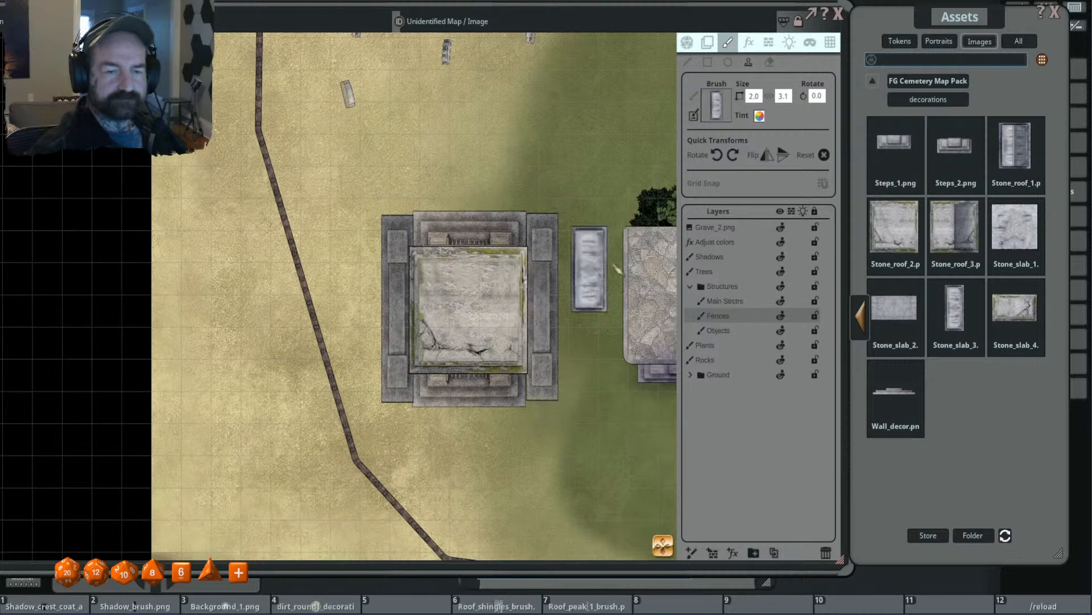
{"action": "left_click", "coordinate": [783, 96]}
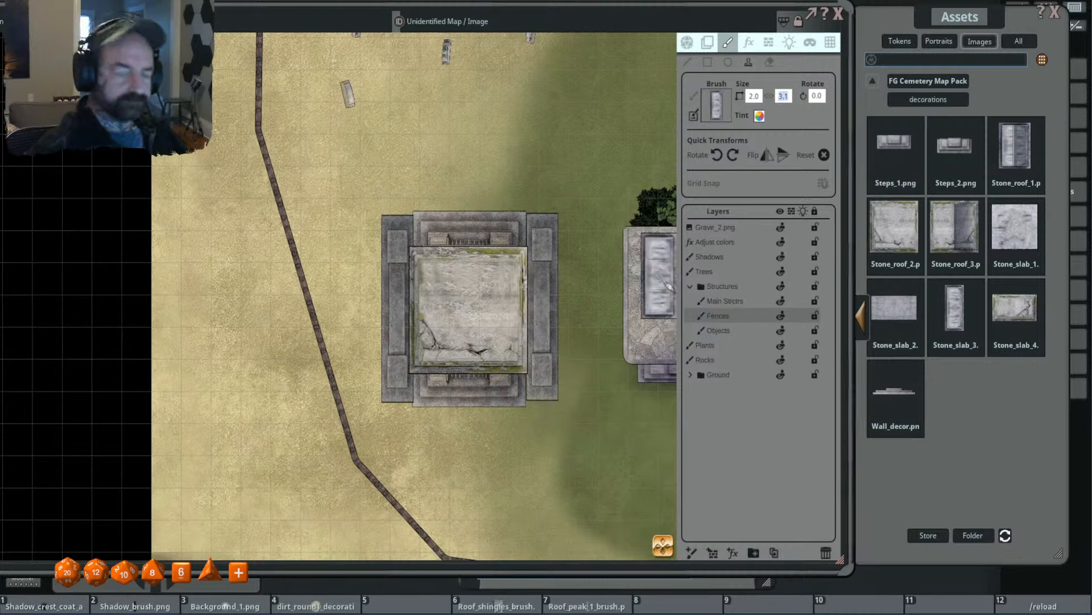
{"action": "type", "text": "5"}
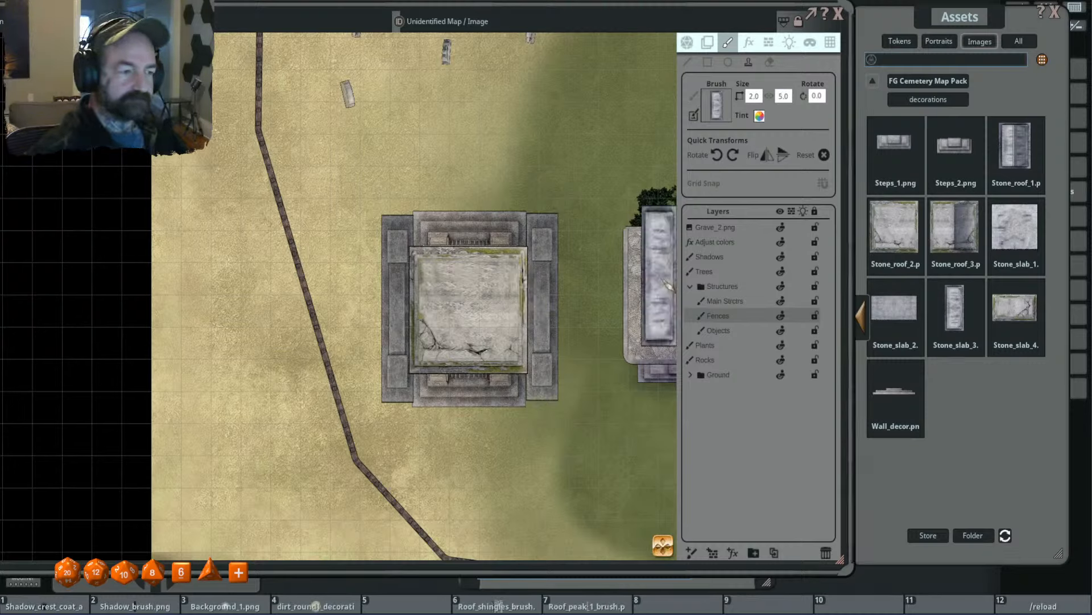
{"action": "left_click", "coordinate": [755, 96]}
{"action": "type", "text": "1"}
{"action": "key", "text": "Return"}
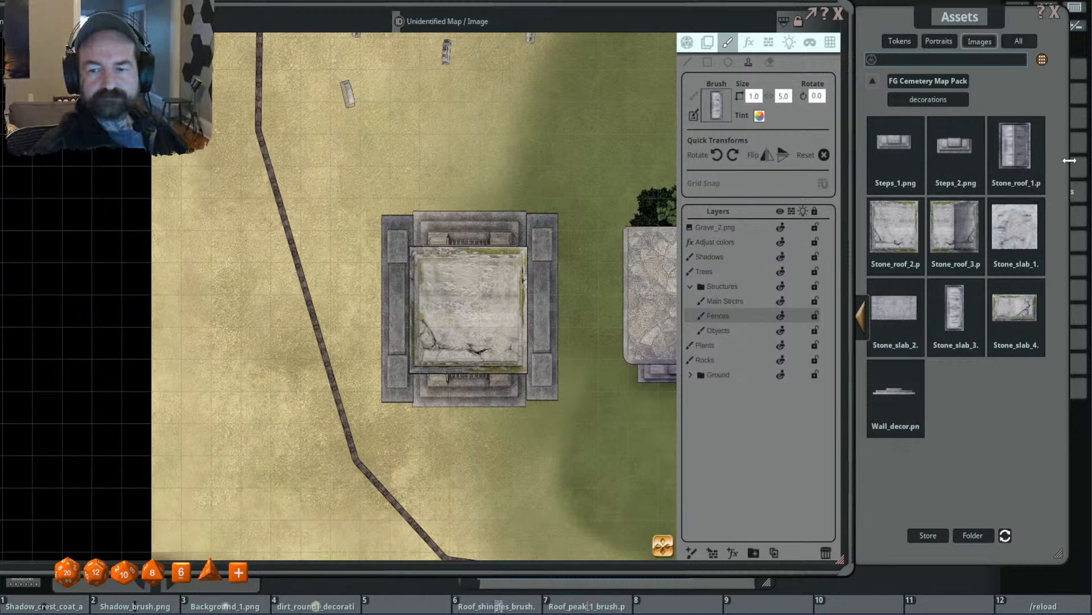
- Stamp Stone_slab_4 rotated 90° at 5.0 × 1.3 along the mausoleum roof's east edge, and flip it horizontally for the west edge
{"action": "left_click", "coordinate": [1015, 310]}
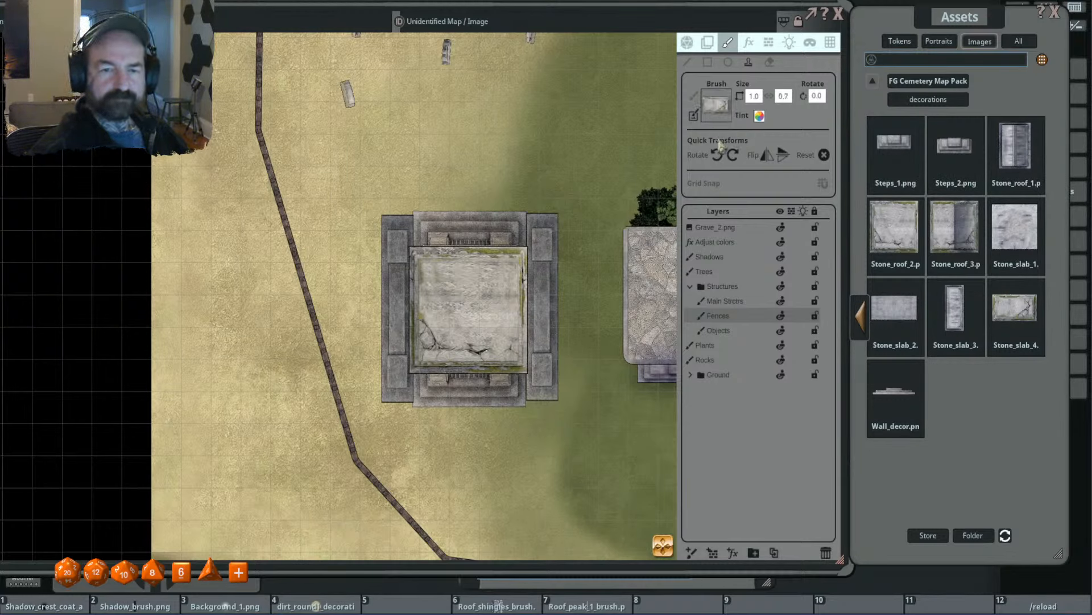
{"action": "left_click", "coordinate": [733, 154]}
{"action": "scroll", "coordinate": [530, 314], "scroll_direction": "up", "scroll_amount": 4}
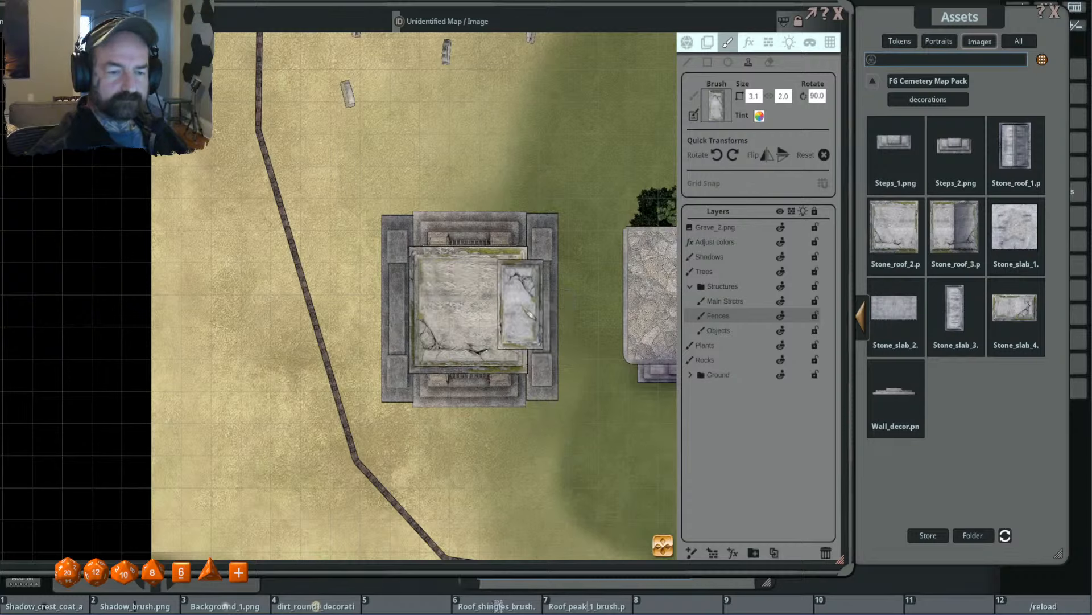
{"action": "left_click", "coordinate": [784, 97]}
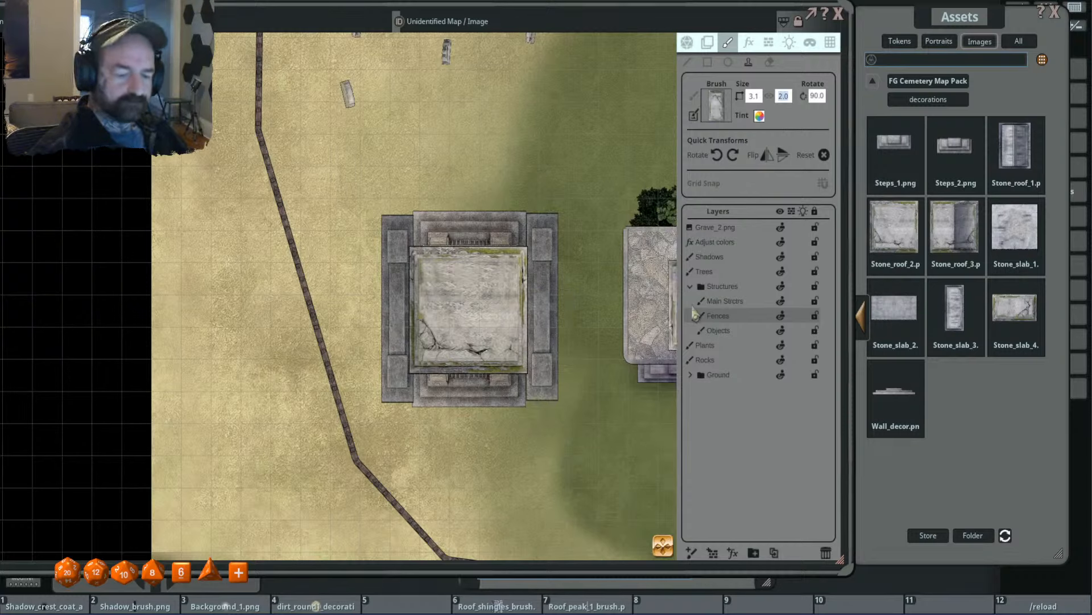
{"action": "type", "text": "1"}
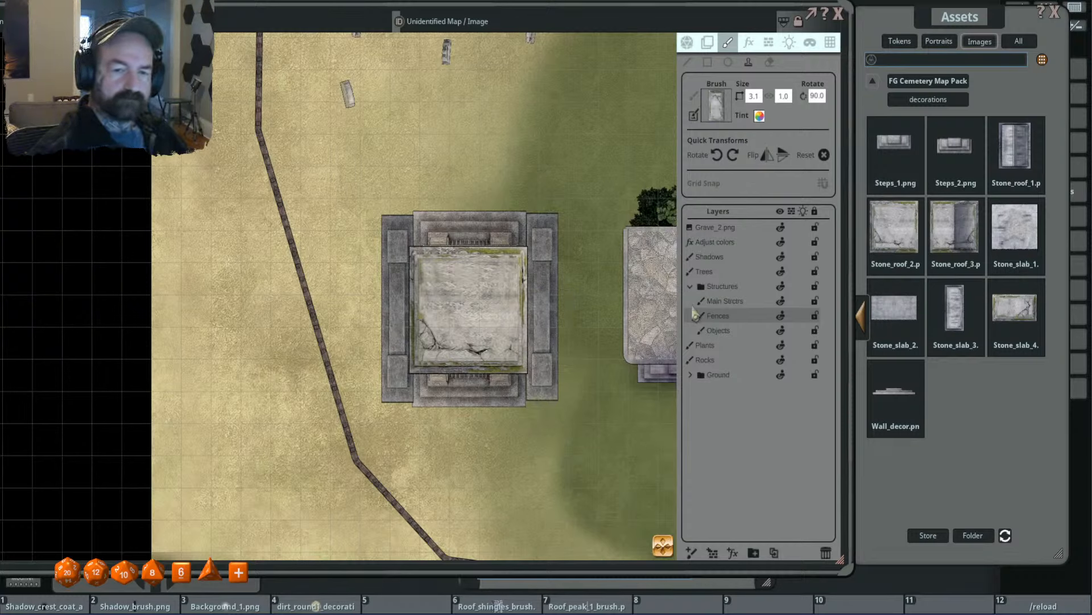
{"action": "key", "text": "Tab"}
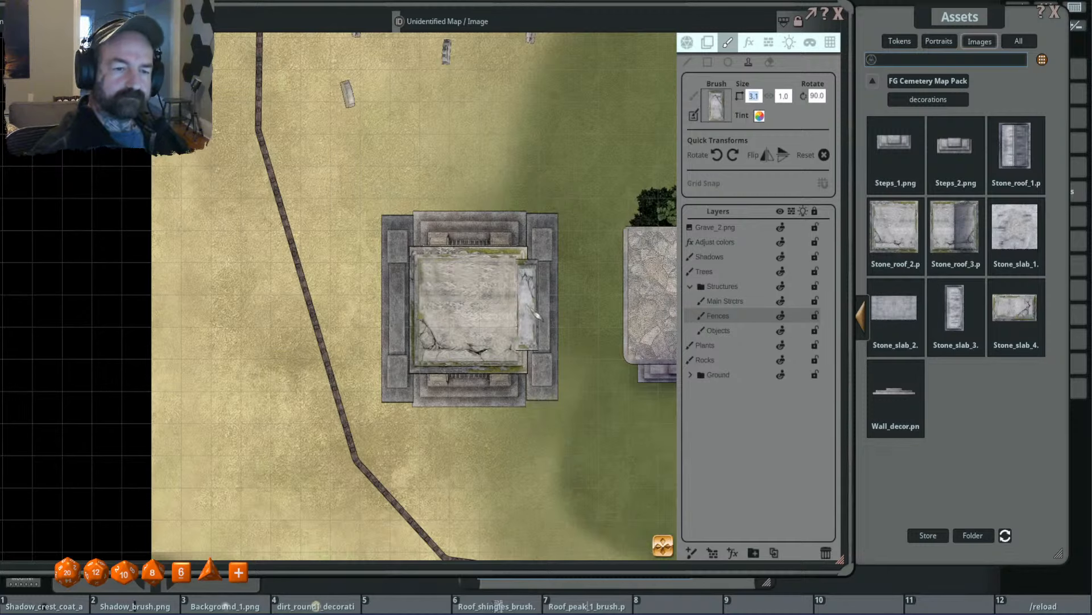
{"action": "type", "text": "5"}
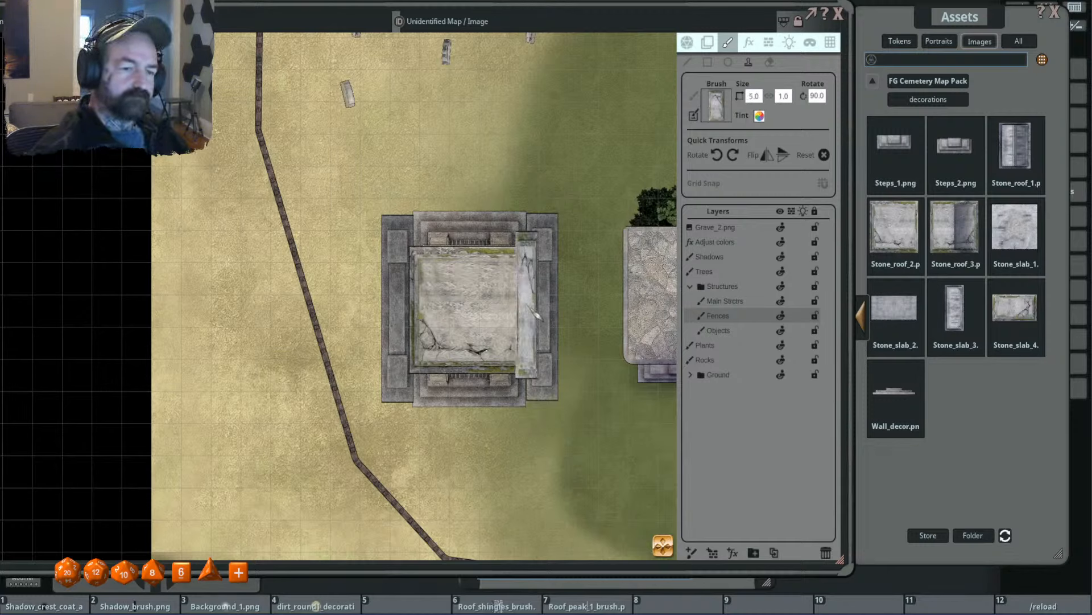
{"action": "left_click", "coordinate": [754, 93]}
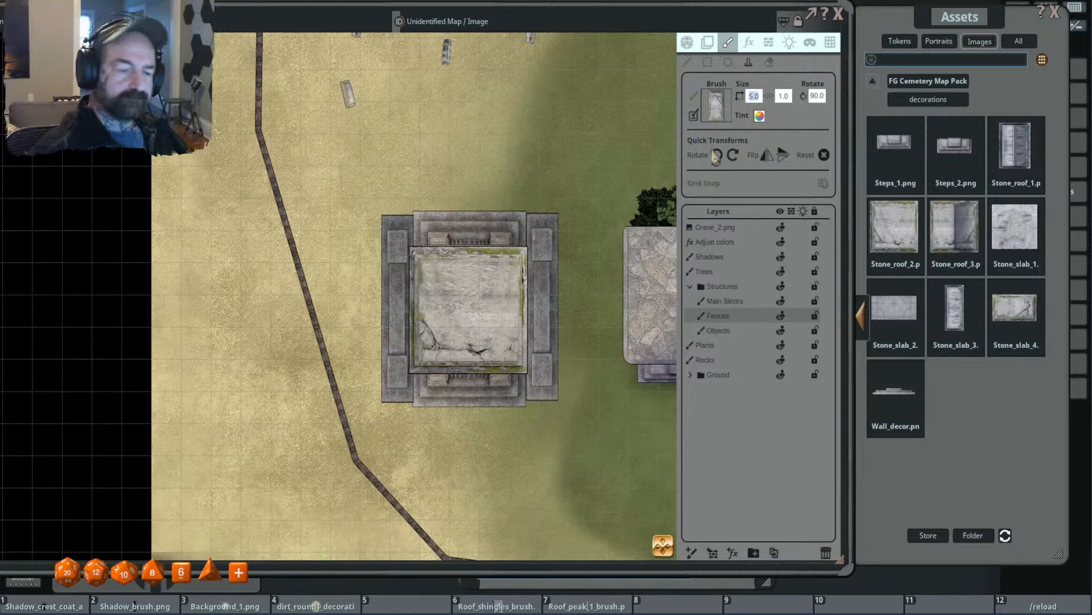
{"action": "type", "text": "4"}
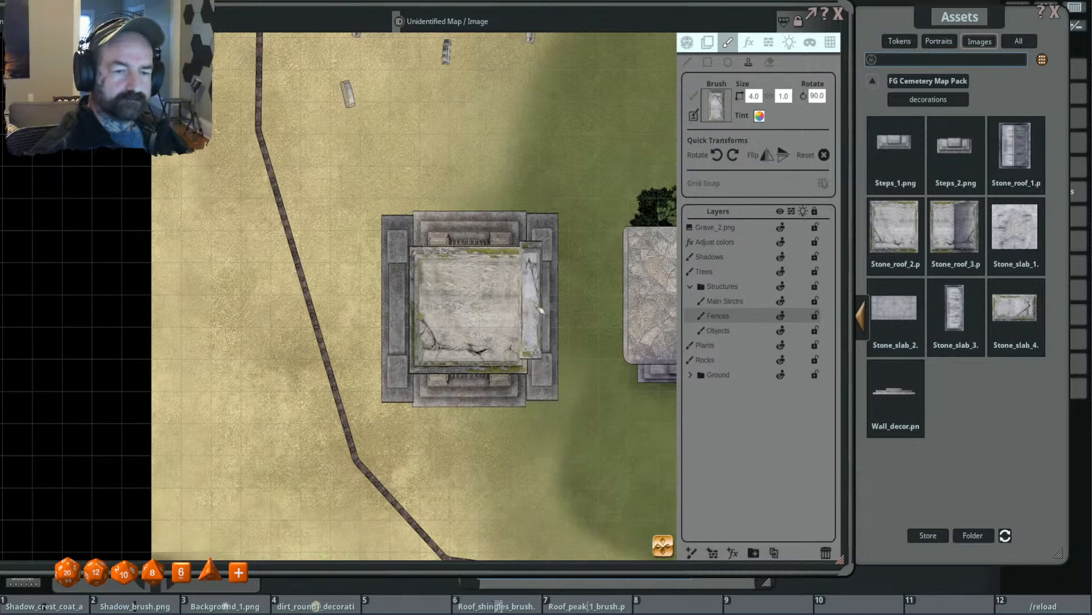
{"action": "scroll", "coordinate": [540, 314], "scroll_direction": "up", "scroll_amount": 1}
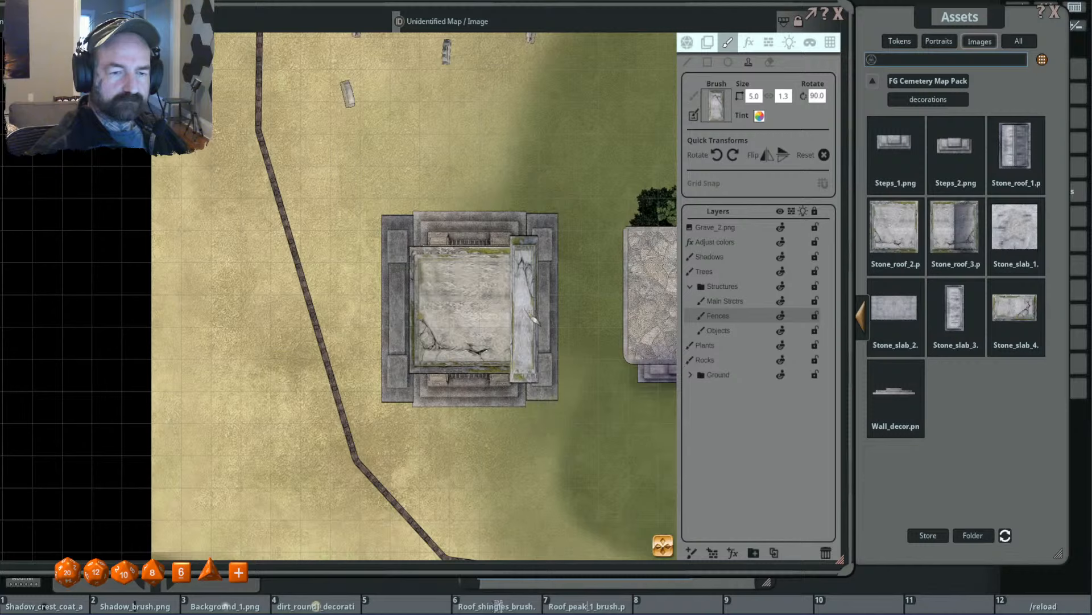
{"action": "left_click", "coordinate": [766, 156]}
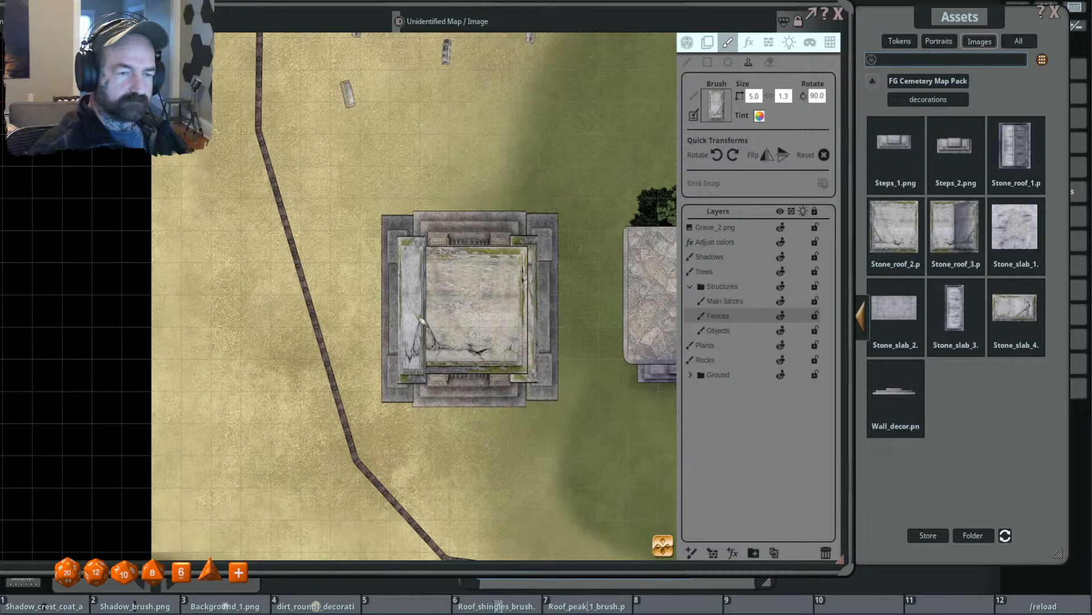
- Examine the mausoleum's stone edges up close and compare the building with the rest of the graveyard and temple
{"action": "scroll", "coordinate": [580, 341], "scroll_direction": "down", "scroll_amount": 3}
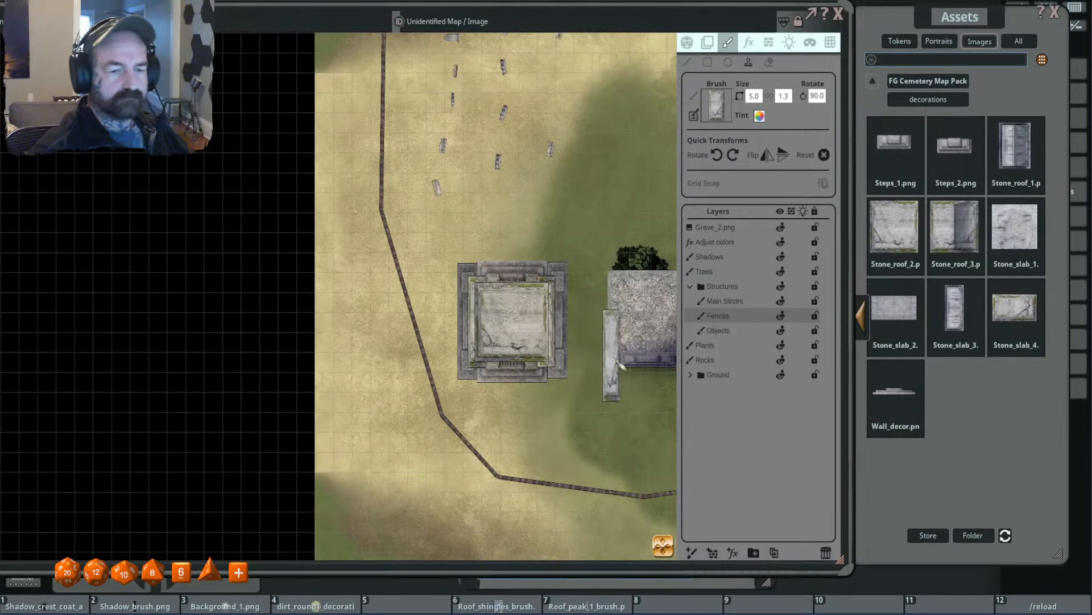
{"action": "scroll", "coordinate": [621, 364], "scroll_direction": "down", "scroll_amount": 3}
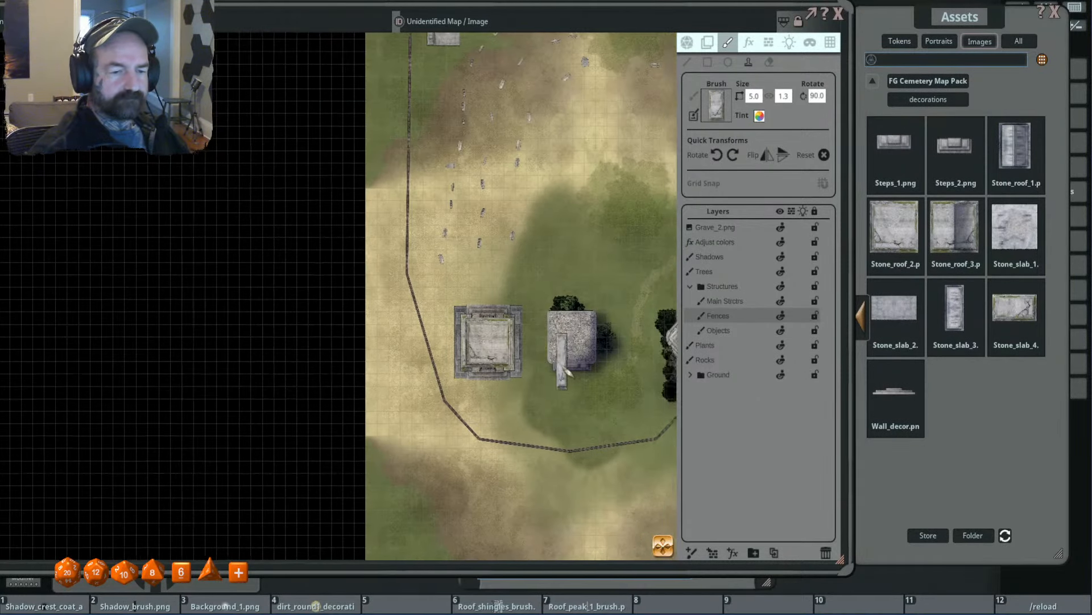
{"action": "scroll", "coordinate": [503, 367], "scroll_direction": "up", "scroll_amount": 5}
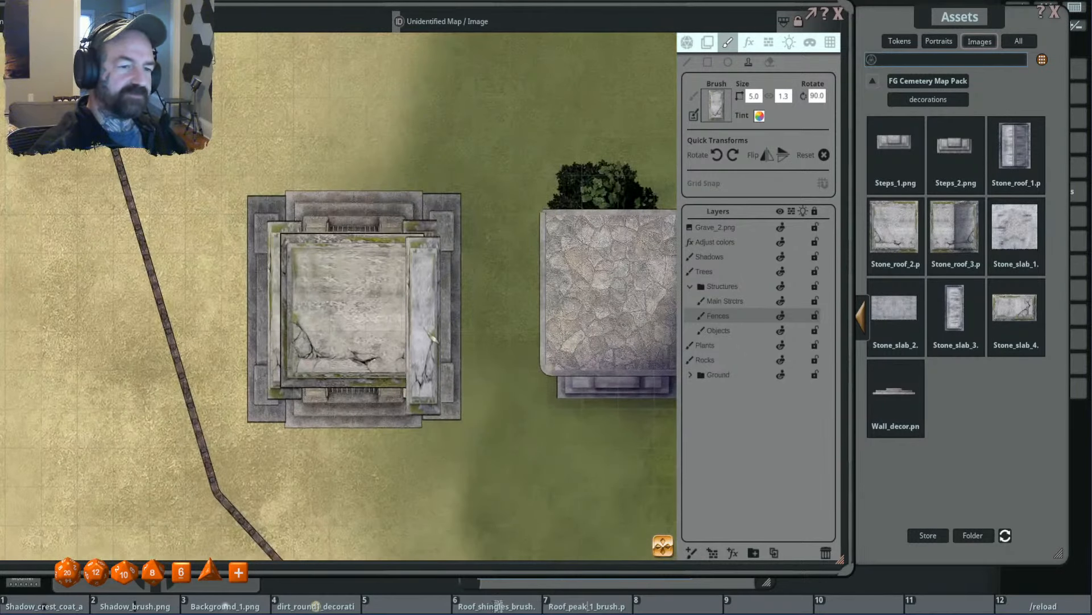
{"action": "scroll", "coordinate": [495, 341], "scroll_direction": "down", "scroll_amount": 2}
{"action": "scroll", "coordinate": [500, 370], "scroll_direction": "down", "scroll_amount": 2}
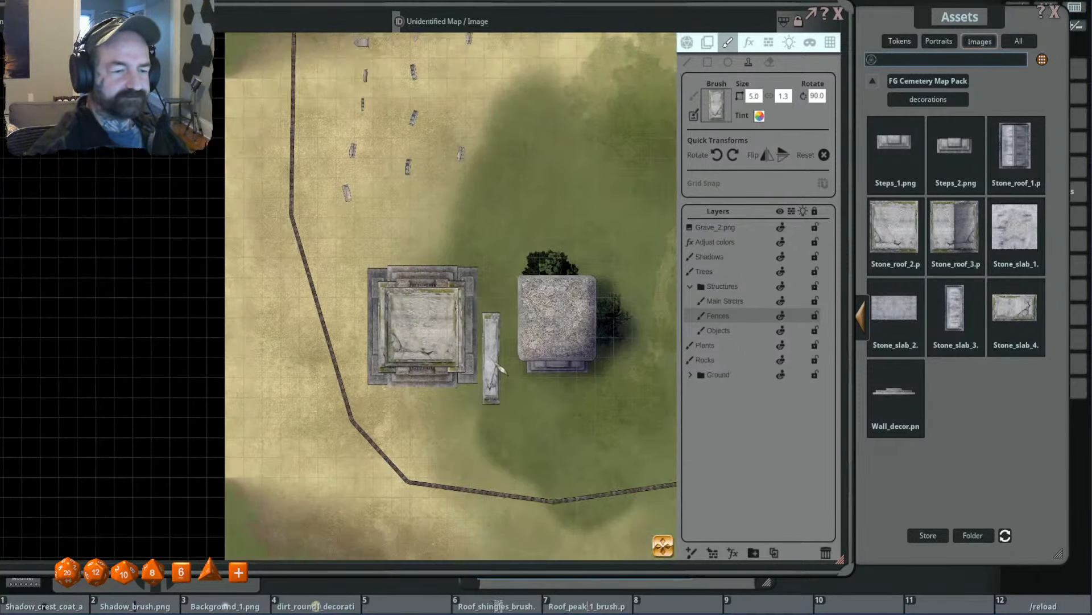
{"action": "scroll", "coordinate": [502, 369], "scroll_direction": "up", "scroll_amount": 2}
{"action": "scroll", "coordinate": [501, 364], "scroll_direction": "up", "scroll_amount": 2}
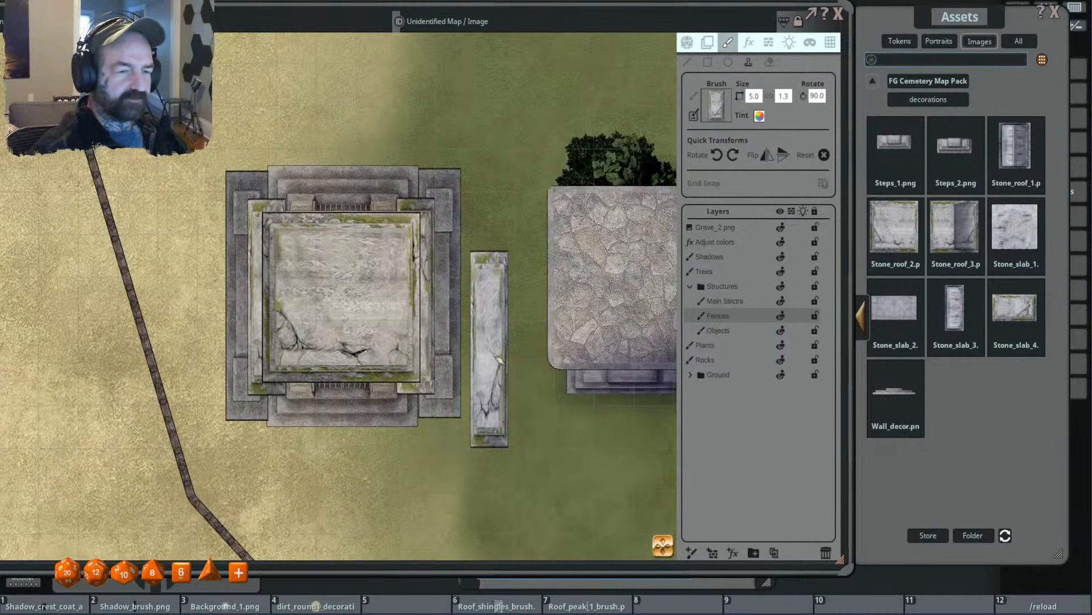
{"action": "scroll", "coordinate": [489, 348], "scroll_direction": "down", "scroll_amount": 5}
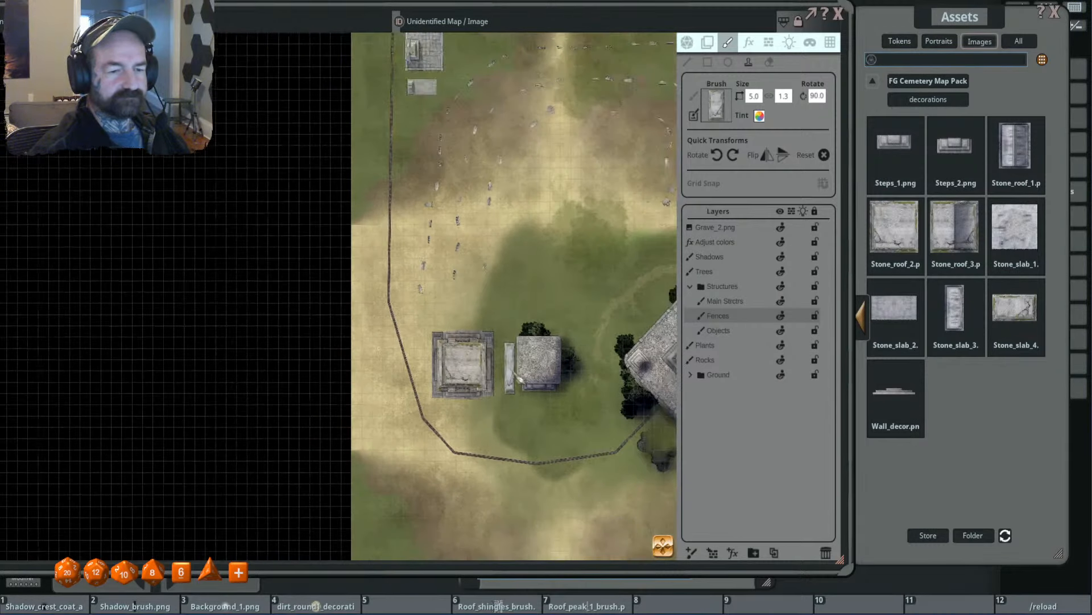
{"action": "scroll", "coordinate": [481, 374], "scroll_direction": "up", "scroll_amount": 3}
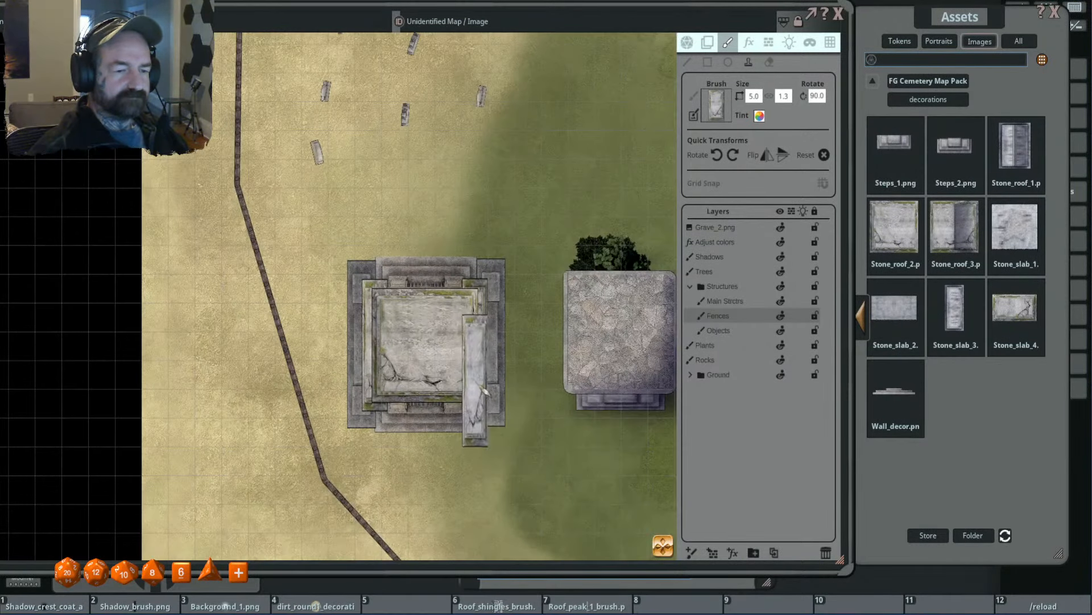
{"action": "scroll", "coordinate": [515, 399], "scroll_direction": "down", "scroll_amount": 2}
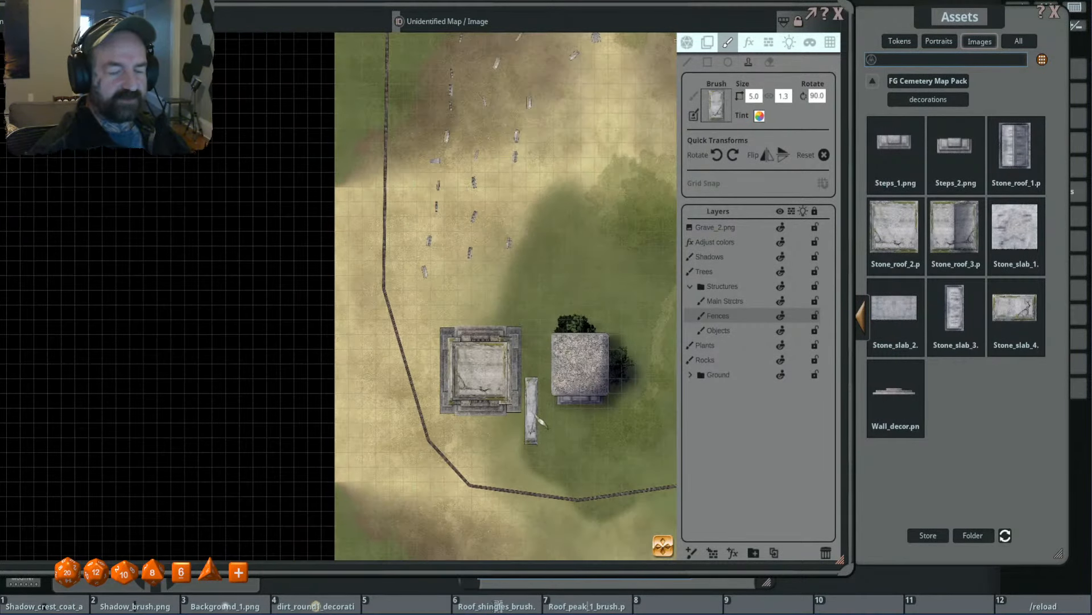
{"action": "scroll", "coordinate": [536, 357], "scroll_direction": "up", "scroll_amount": 3}
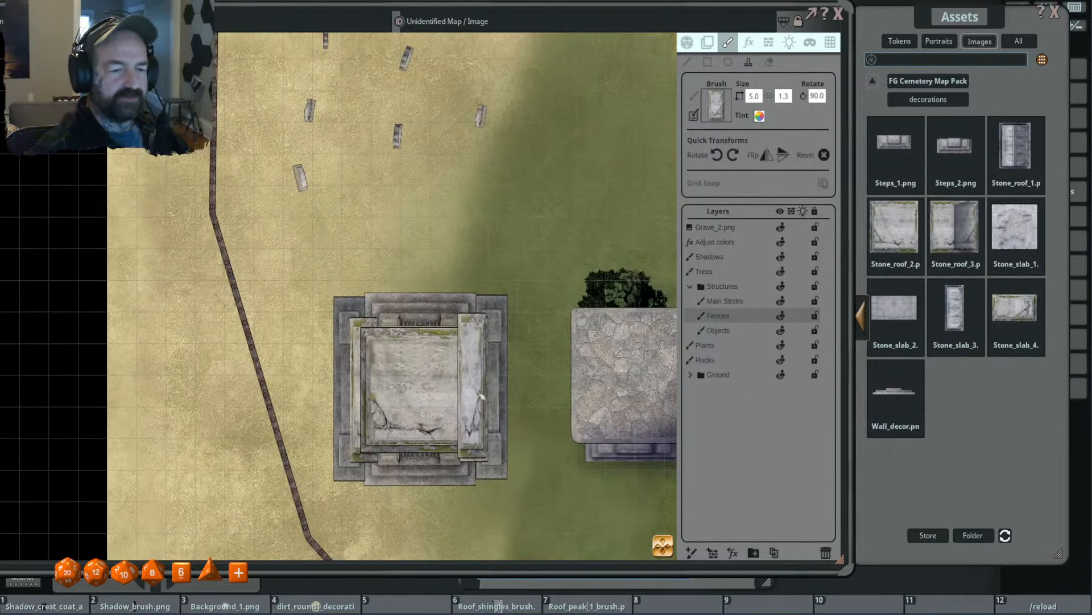
{"action": "scroll", "coordinate": [390, 370], "scroll_direction": "down", "scroll_amount": 2}
{"action": "scroll", "coordinate": [494, 387], "scroll_direction": "down", "scroll_amount": 1}
{"action": "scroll", "coordinate": [487, 384], "scroll_direction": "down", "scroll_amount": 2}
{"action": "scroll", "coordinate": [511, 244], "scroll_direction": "down", "scroll_amount": 2}
{"action": "left_click_drag", "start_coordinate": [564, 262], "coordinate": [468, 246]}
{"action": "scroll", "coordinate": [465, 247], "scroll_direction": "up", "scroll_amount": 1}
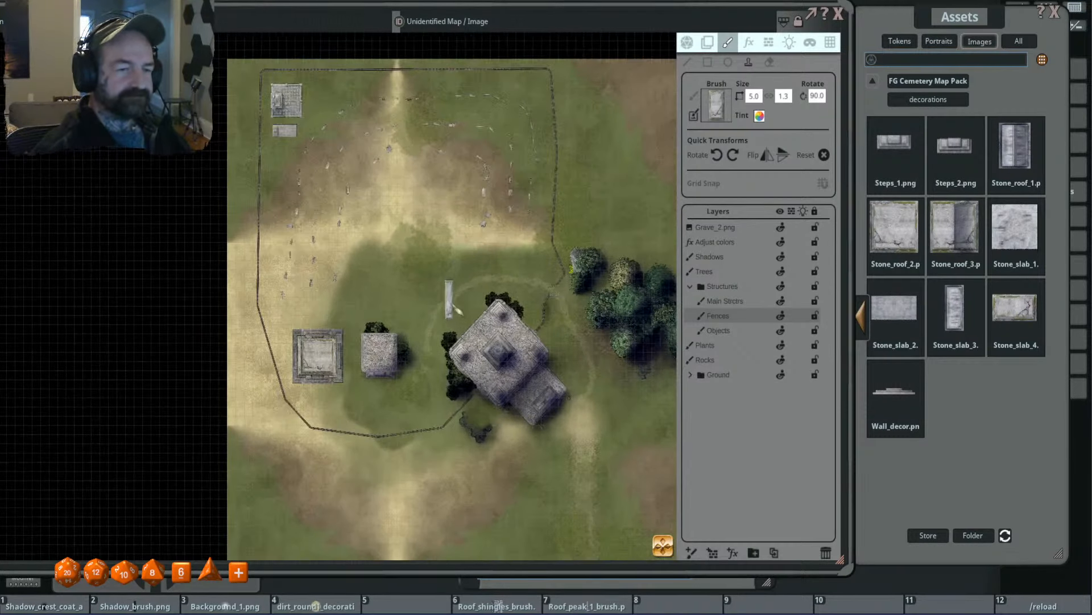
{"action": "scroll", "coordinate": [455, 310], "scroll_direction": "up", "scroll_amount": 2}
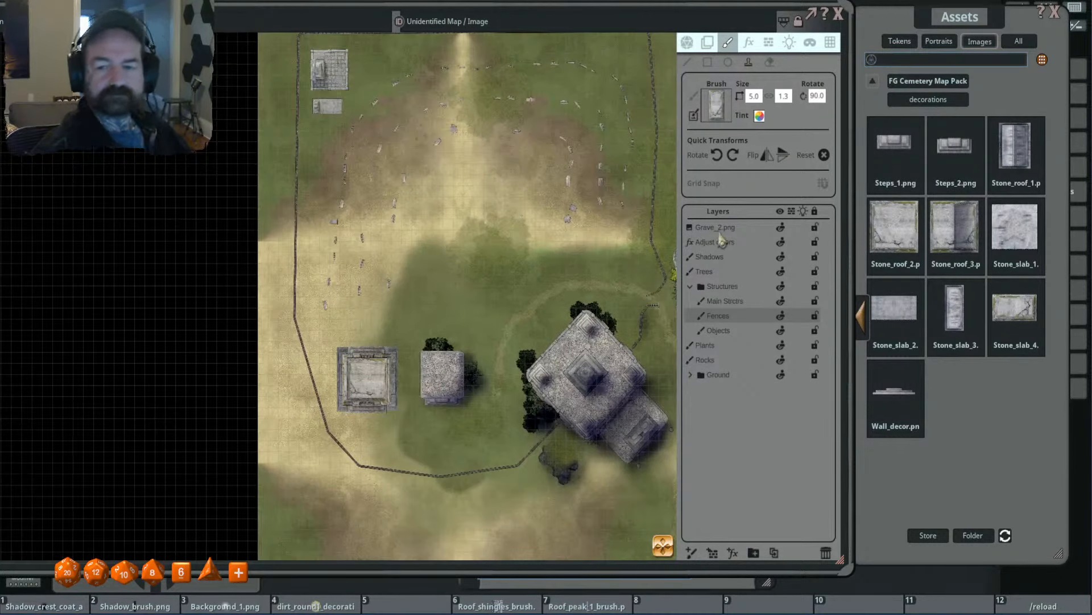
- Load Cracks_effect from the Cemetery Map Pack's effects images as the stamp and make Main Strctrs the active layer
{"action": "left_click", "coordinate": [928, 99]}
{"action": "double_click", "coordinate": [1014, 142]}
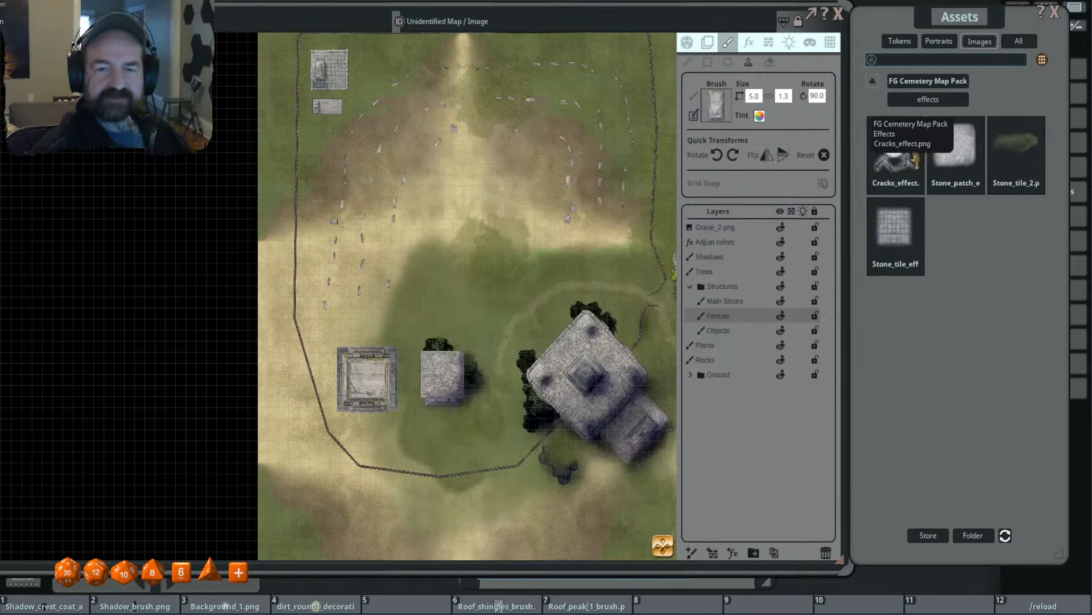
{"action": "left_click", "coordinate": [896, 151]}
{"action": "scroll", "coordinate": [584, 308], "scroll_direction": "up", "scroll_amount": 5}
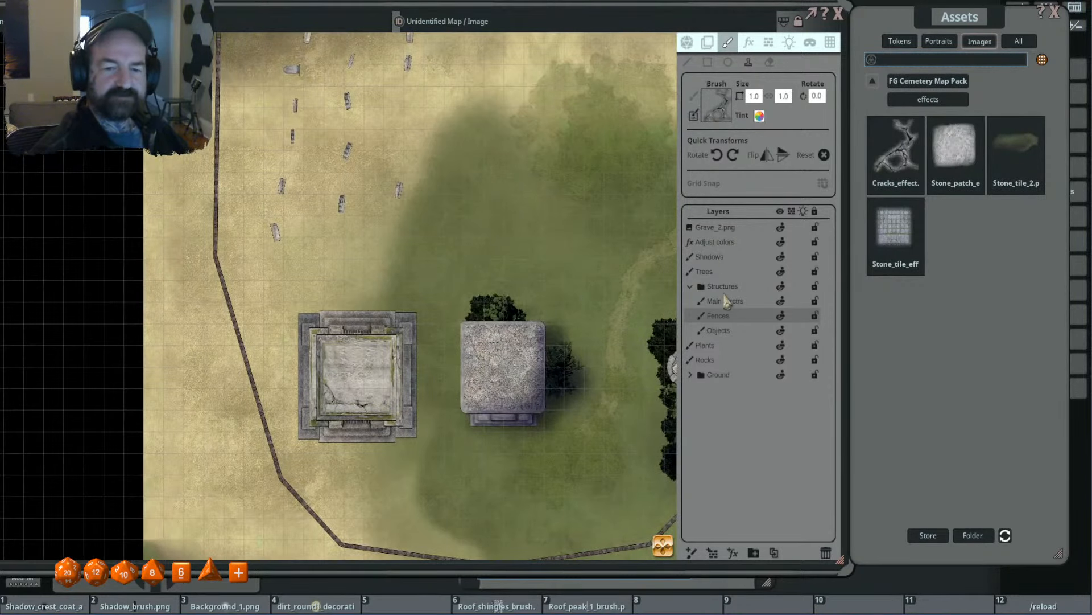
{"action": "left_click", "coordinate": [726, 301]}
- Try the crack stamp at 1.6 × 1.6, rotated 100°, on the mausoleum's roof
{"action": "scroll", "coordinate": [342, 367], "scroll_direction": "up", "scroll_amount": 4}
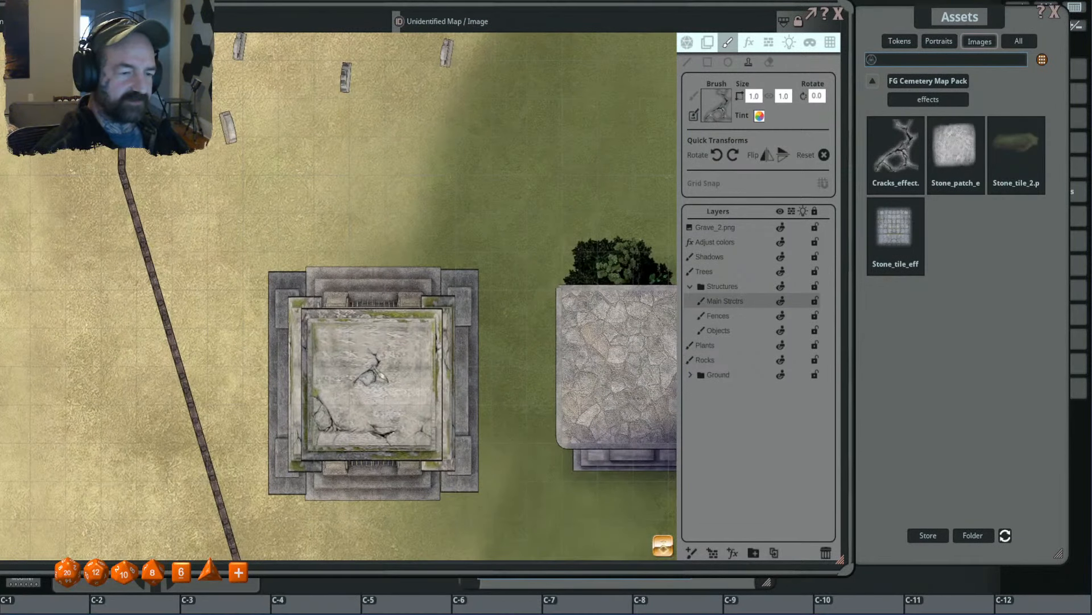
{"action": "scroll", "coordinate": [380, 372], "scroll_direction": "up", "scroll_amount": 6}
{"action": "scroll", "coordinate": [378, 372], "scroll_direction": "up", "scroll_amount": 10}
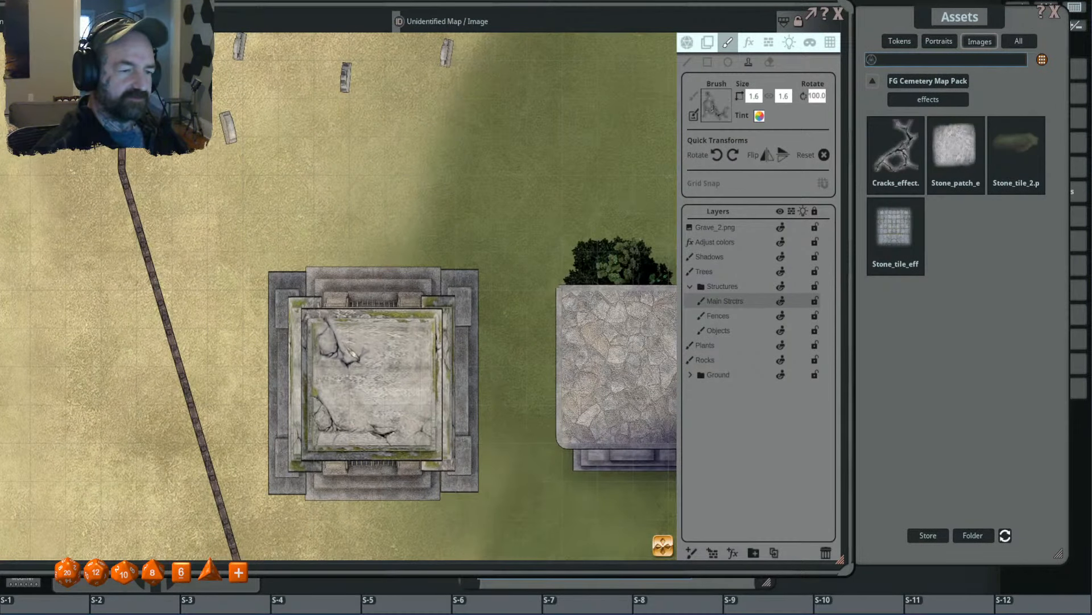
- Stamp a 1.0 × 1.0 crack on the northwest corner of the small cobbled-roof building east of the mausoleum
{"action": "scroll", "coordinate": [439, 376], "scroll_direction": "down", "scroll_amount": 2}
{"action": "left_click_drag", "start_coordinate": [546, 367], "coordinate": [436, 364]}
- Try narrower crack stamps such as 1.0 × 0.5 and 0.8 × 0.4 at several rotations on the cobbled roof
{"action": "scroll", "coordinate": [449, 325], "scroll_direction": "down", "scroll_amount": 6}
{"action": "left_click", "coordinate": [446, 318]}
{"action": "scroll", "coordinate": [494, 354], "scroll_direction": "down", "scroll_amount": 13}
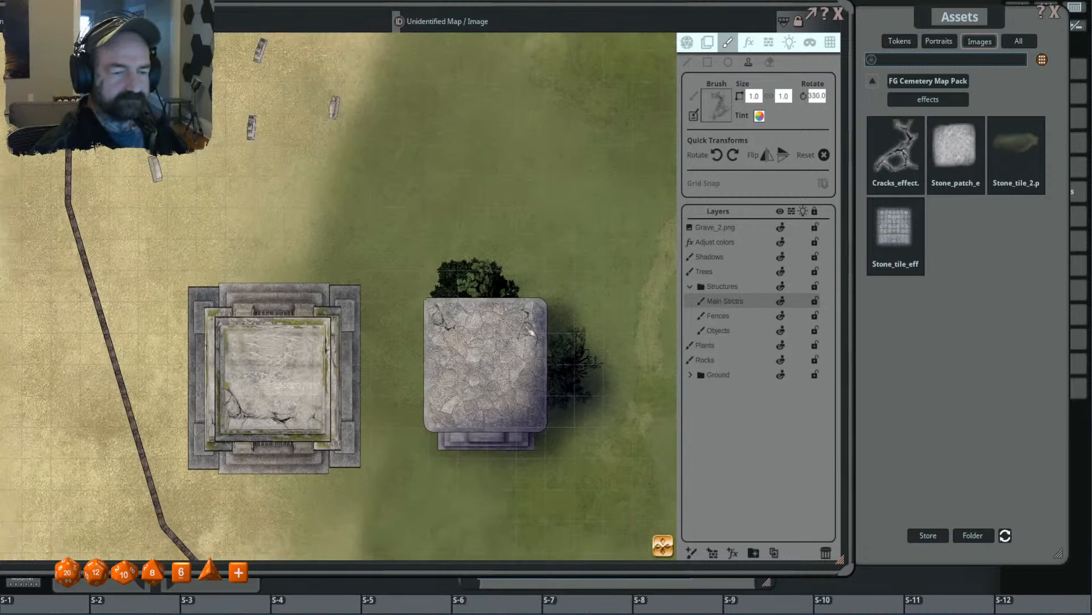
{"action": "scroll", "coordinate": [530, 323], "scroll_direction": "down", "scroll_amount": 2}
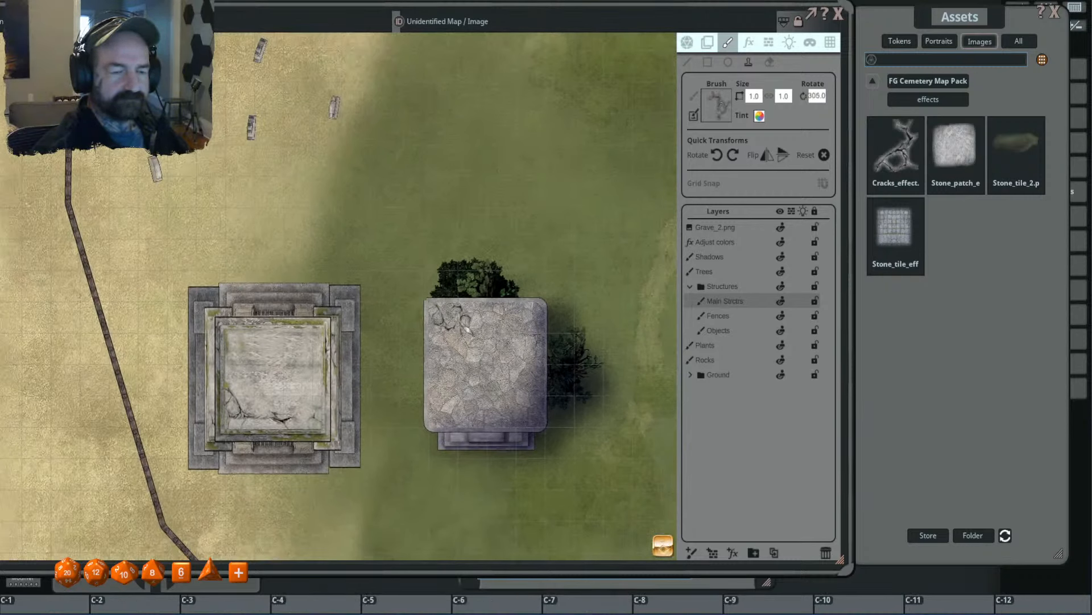
{"action": "left_click", "coordinate": [758, 96]}
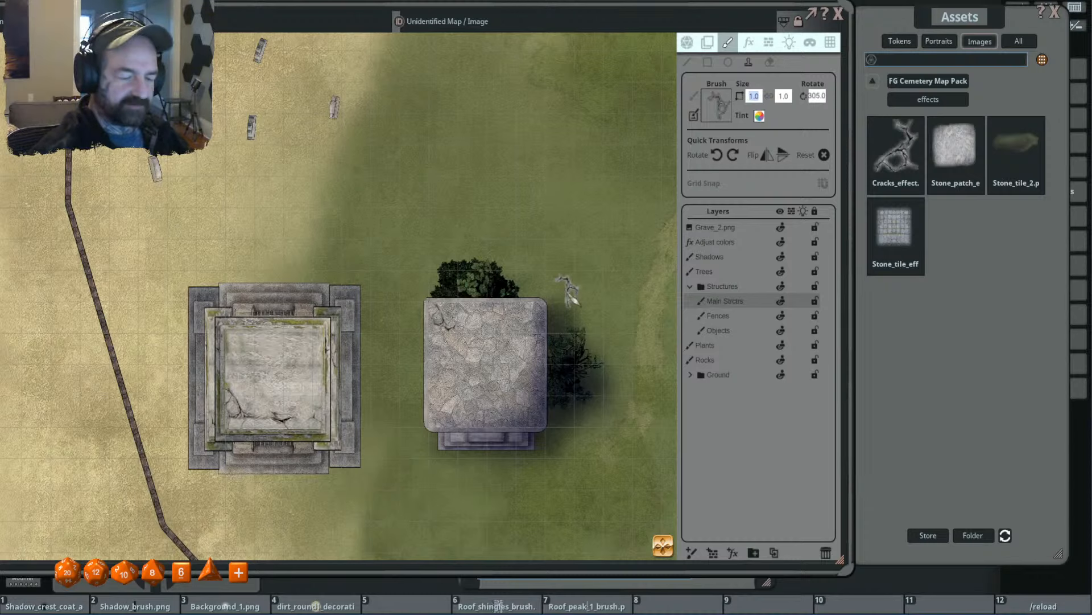
{"action": "type", "text": "2"}
{"action": "key", "text": "Return"}
{"action": "scroll", "coordinate": [461, 327], "scroll_direction": "down", "scroll_amount": 12}
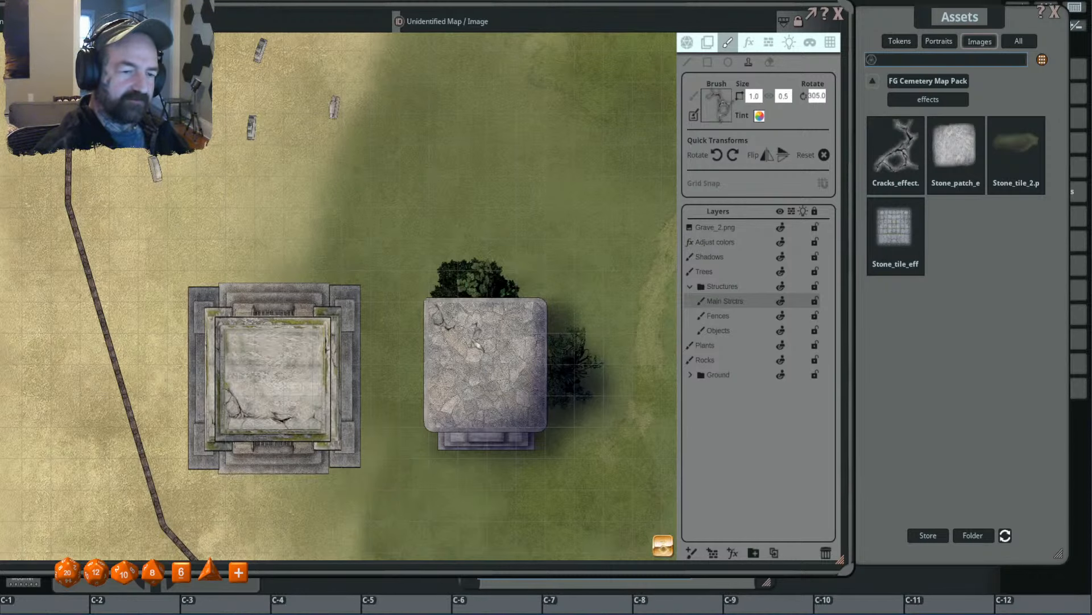
{"action": "scroll", "coordinate": [460, 326], "scroll_direction": "up", "scroll_amount": 3}
{"action": "scroll", "coordinate": [458, 316], "scroll_direction": "up", "scroll_amount": 14}
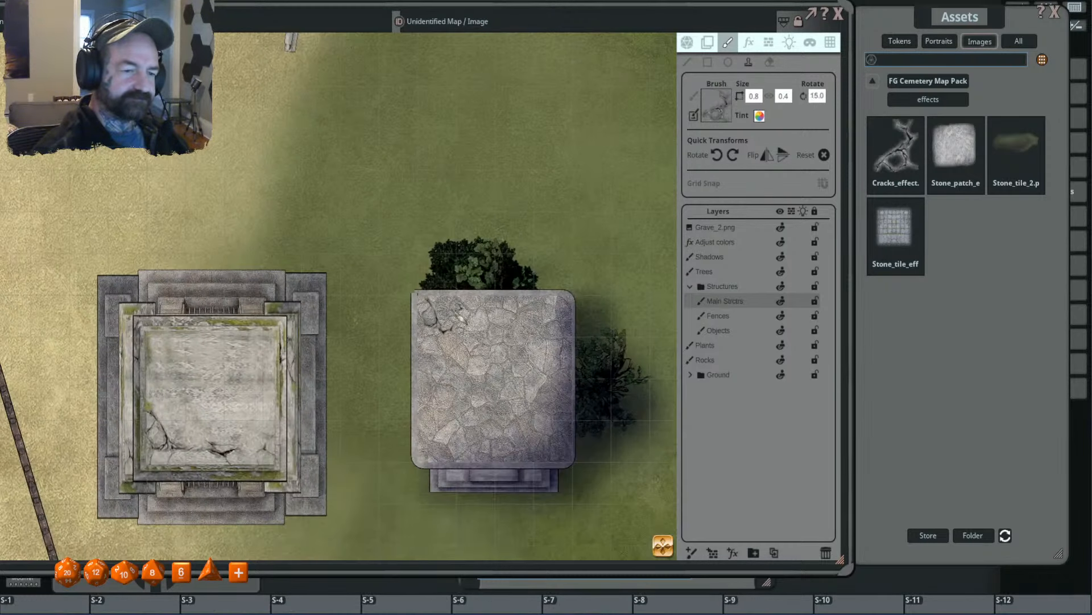
{"action": "scroll", "coordinate": [472, 364], "scroll_direction": "up", "scroll_amount": 13}
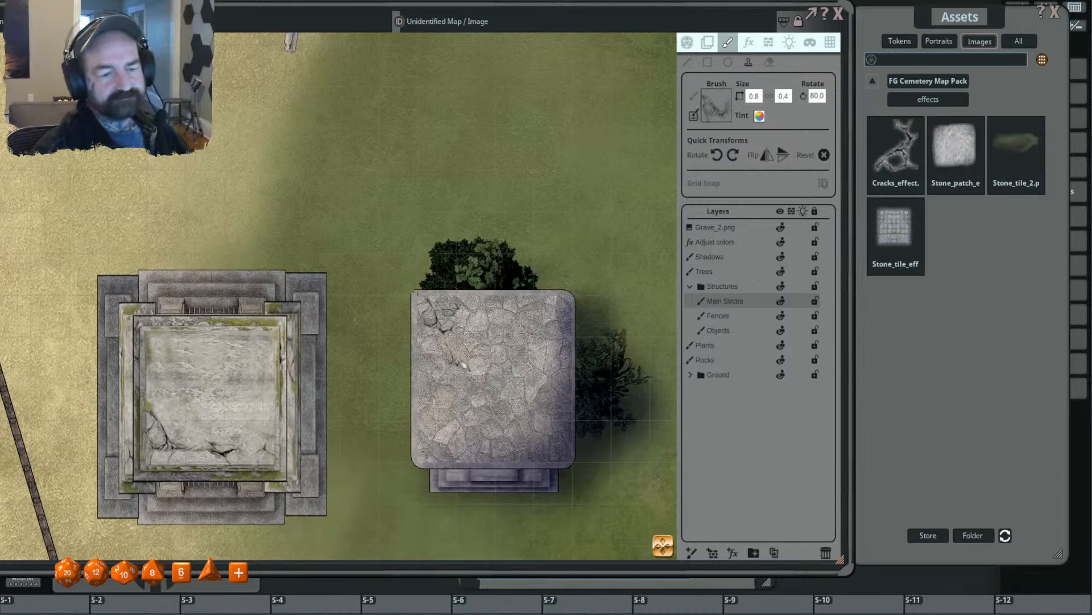
- Reset the crack stamp's size and rotation, and add another rotated crack beside the first near the cobbled roof's northwest corner
{"action": "left_click", "coordinate": [824, 154]}
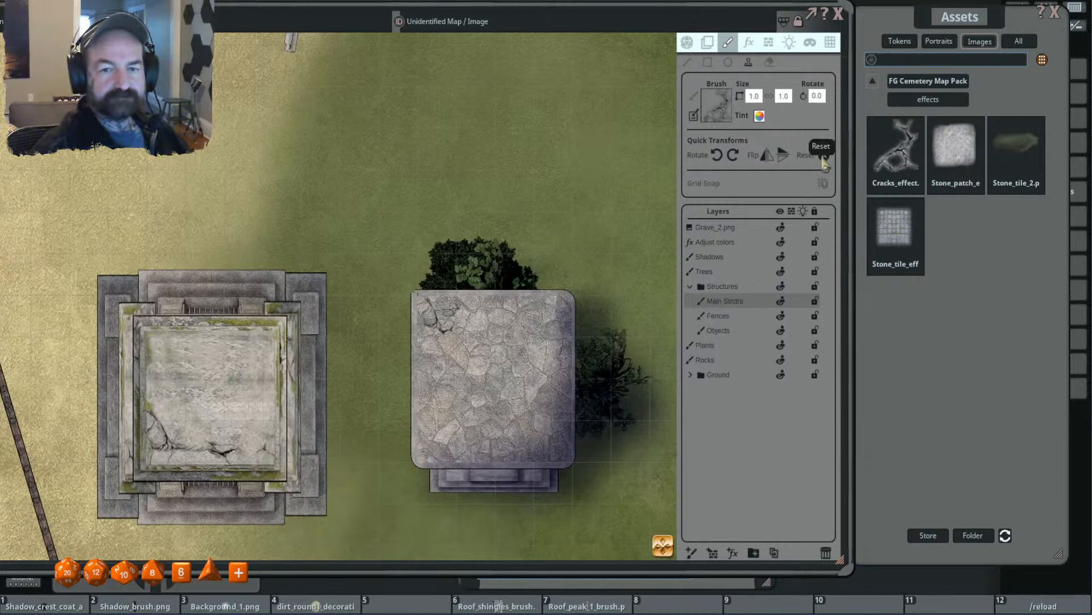
{"action": "key", "text": "shift"}
{"action": "scroll", "coordinate": [456, 352], "scroll_direction": "up", "scroll_amount": 18}
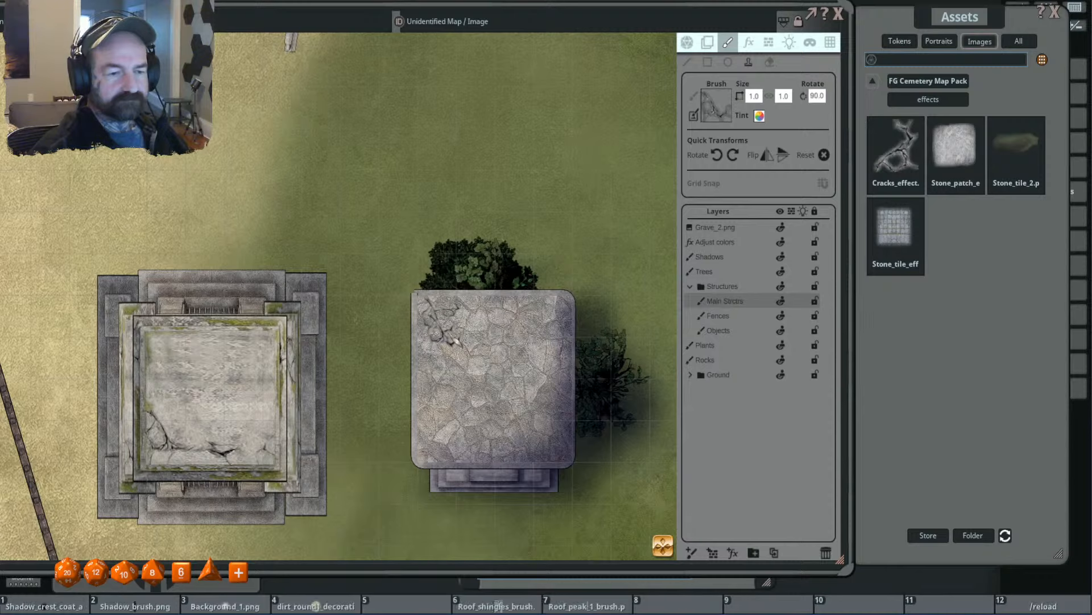
{"action": "scroll", "coordinate": [449, 346], "scroll_direction": "down", "scroll_amount": 5}
{"action": "scroll", "coordinate": [447, 344], "scroll_direction": "up", "scroll_amount": 3}
{"action": "scroll", "coordinate": [438, 341], "scroll_direction": "down", "scroll_amount": 3}
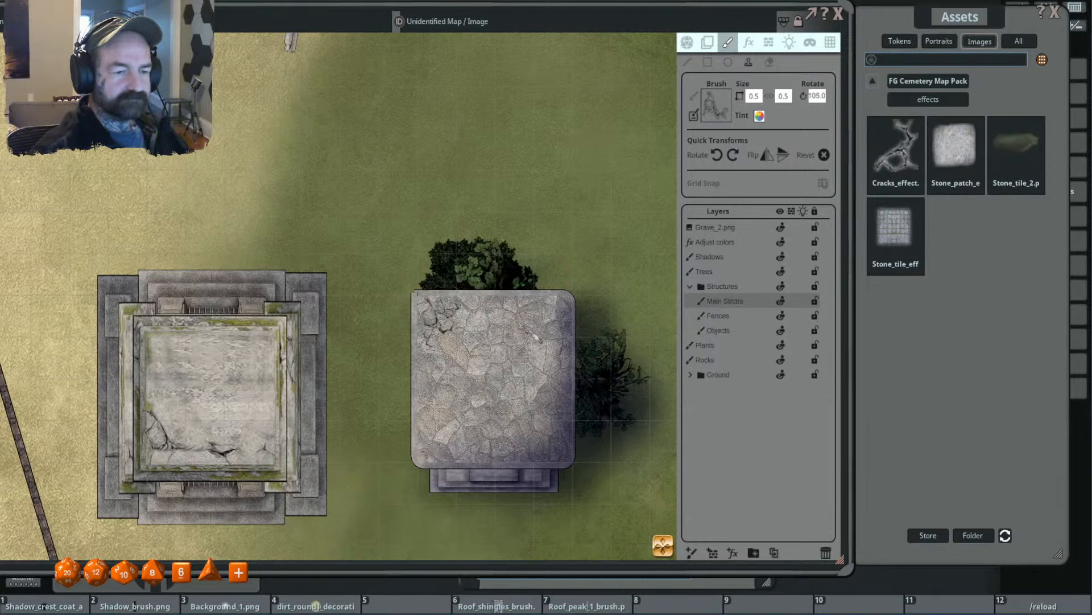
{"action": "scroll", "coordinate": [532, 334], "scroll_direction": "down", "scroll_amount": 2}
{"action": "left_click_drag", "start_coordinate": [531, 333], "coordinate": [418, 345]}
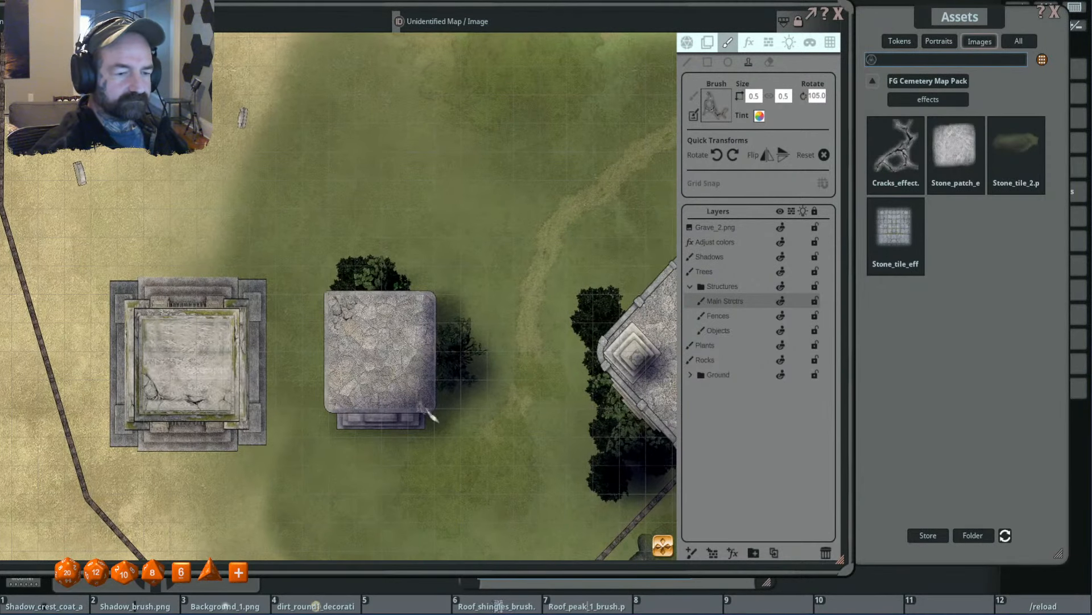
- Try the crack stamp at 0.8 × 0.8, rotated 240° and 270°, near the cobbled roof's southeast corner
{"action": "scroll", "coordinate": [419, 398], "scroll_direction": "up", "scroll_amount": 3}
{"action": "scroll", "coordinate": [419, 397], "scroll_direction": "up", "scroll_amount": 9}
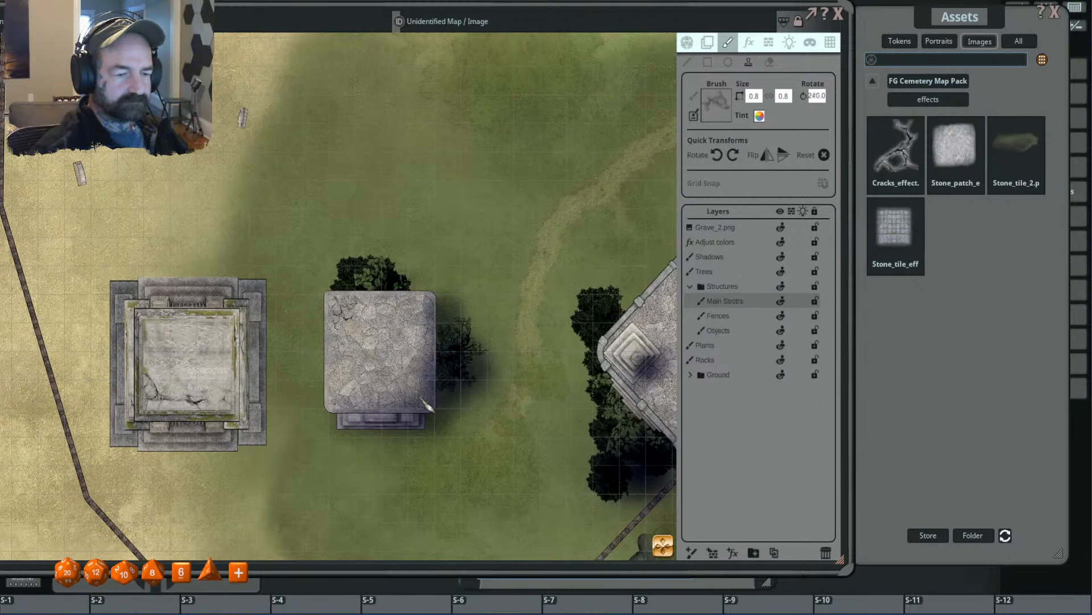
{"action": "scroll", "coordinate": [428, 401], "scroll_direction": "up", "scroll_amount": 2}
{"action": "scroll", "coordinate": [490, 377], "scroll_direction": "down", "scroll_amount": 3}
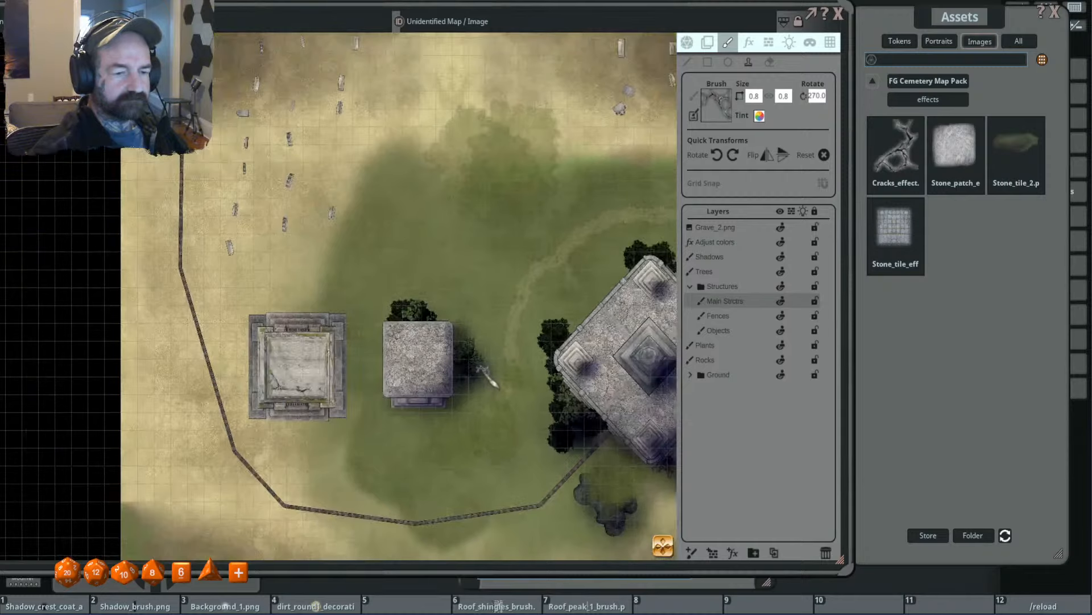
- Look over the map from the cobbled-roof building and temple up to the graveyard's rows of gravestones
{"action": "mouse_move", "coordinate": [489, 376]}
{"action": "left_mouse_down"}
{"action": "mouse_move", "coordinate": [384, 353]}
{"action": "mouse_move", "coordinate": [483, 370]}
{"action": "left_mouse_up"}
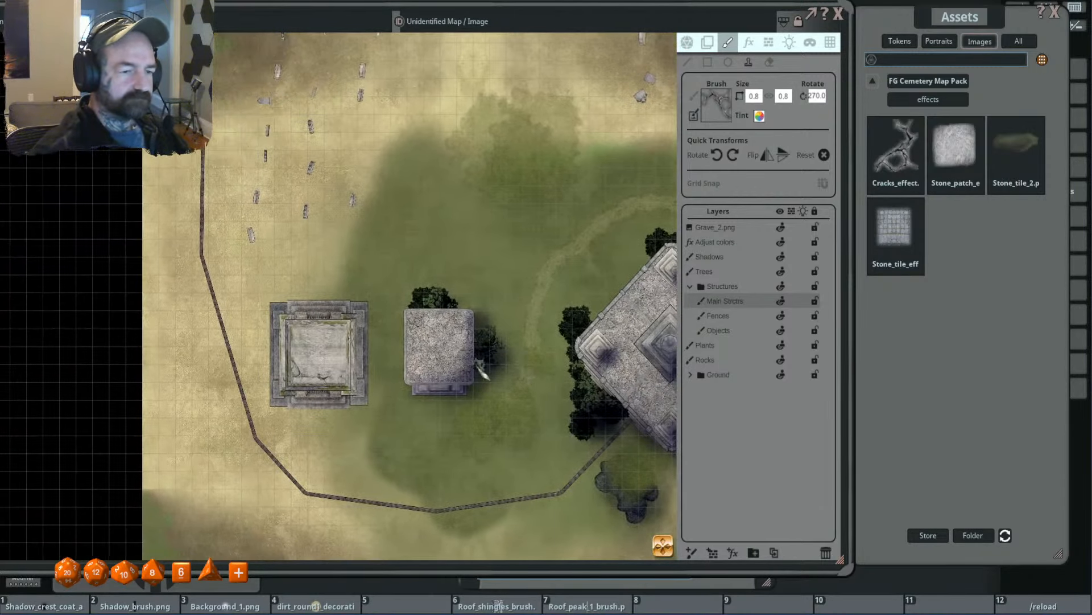
{"action": "left_click_drag", "start_coordinate": [632, 369], "coordinate": [508, 354]}
{"action": "left_click_drag", "start_coordinate": [561, 165], "coordinate": [595, 395]}
{"action": "scroll", "coordinate": [584, 319], "scroll_direction": "up", "scroll_amount": 3}
{"action": "scroll", "coordinate": [584, 318], "scroll_direction": "up", "scroll_amount": 3}
{"action": "scroll", "coordinate": [548, 269], "scroll_direction": "down", "scroll_amount": 4}
{"action": "scroll", "coordinate": [547, 268], "scroll_direction": "up", "scroll_amount": 2}
{"action": "scroll", "coordinate": [547, 269], "scroll_direction": "down", "scroll_amount": 8}
{"action": "left_click_drag", "start_coordinate": [532, 247], "coordinate": [477, 252]}
{"action": "scroll", "coordinate": [524, 247], "scroll_direction": "up", "scroll_amount": 1}
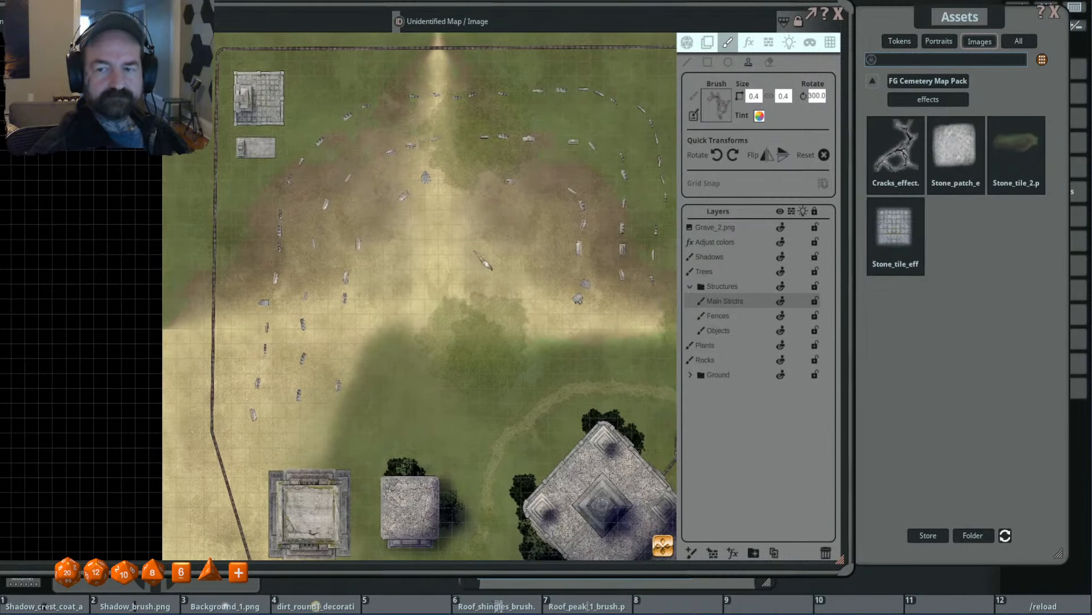
- Load the dark Stone_tile_2 effect as the stamp brush and select the Ground texture(Copy) layer in the Ground group
{"action": "left_click_drag", "start_coordinate": [1012, 149], "coordinate": [720, 107]}
{"action": "scroll", "coordinate": [517, 170], "scroll_direction": "up", "scroll_amount": 2}
{"action": "left_click", "coordinate": [690, 286]}
{"action": "left_click", "coordinate": [691, 330]}
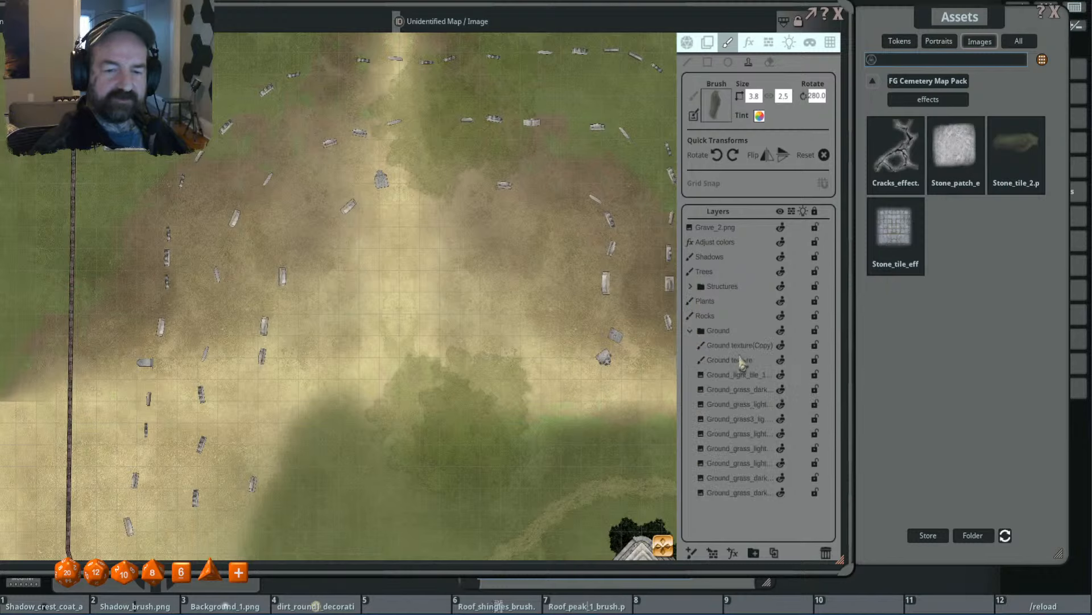
{"action": "left_click", "coordinate": [739, 344]}
- Set the dark patch brush to a width and height of 2.0 × 2.0
{"action": "scroll", "coordinate": [528, 137], "scroll_direction": "down", "scroll_amount": 4}
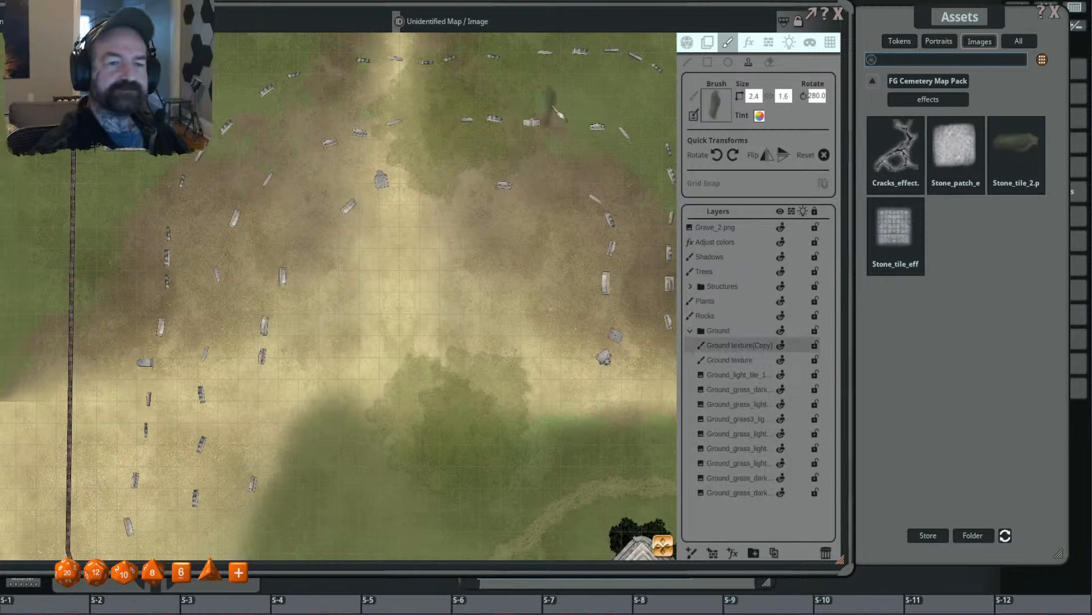
{"action": "scroll", "coordinate": [542, 103], "scroll_direction": "down", "scroll_amount": 1}
{"action": "scroll", "coordinate": [544, 105], "scroll_direction": "down", "scroll_amount": 1}
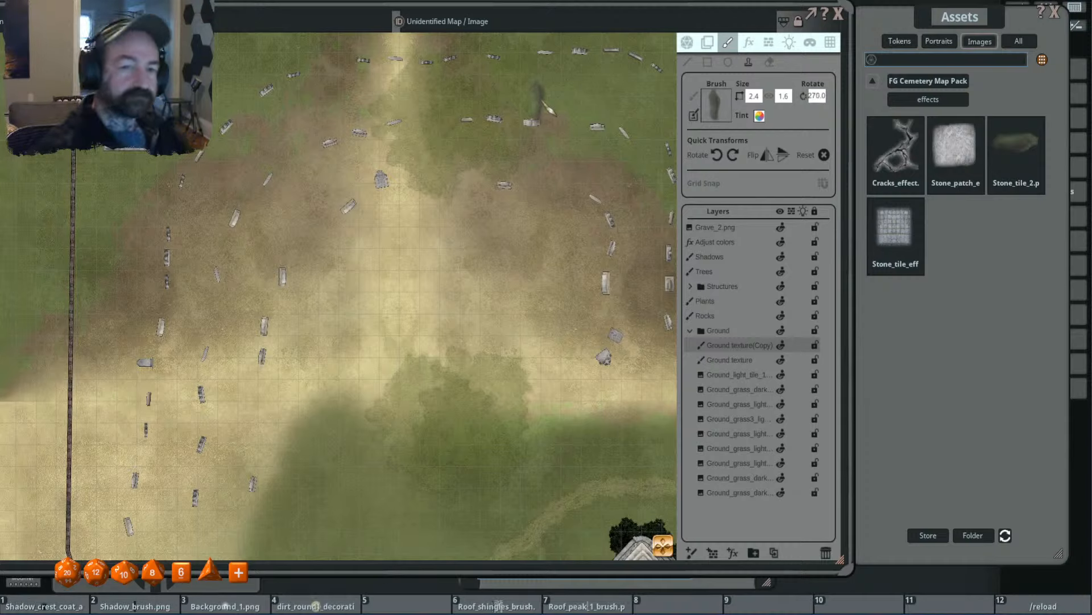
{"action": "left_click", "coordinate": [754, 95]}
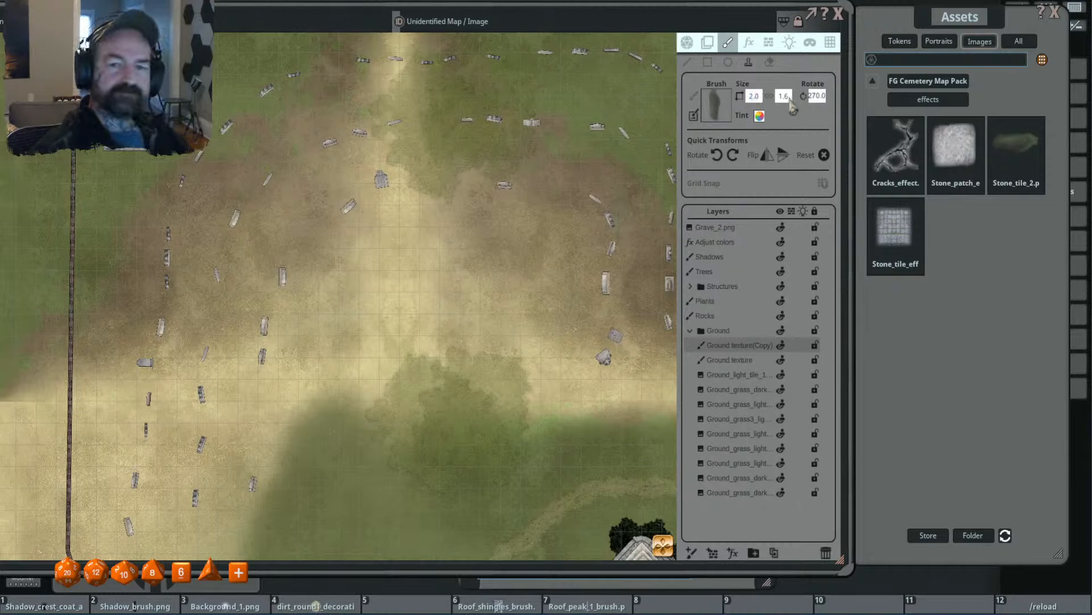
{"action": "left_click", "coordinate": [787, 97]}
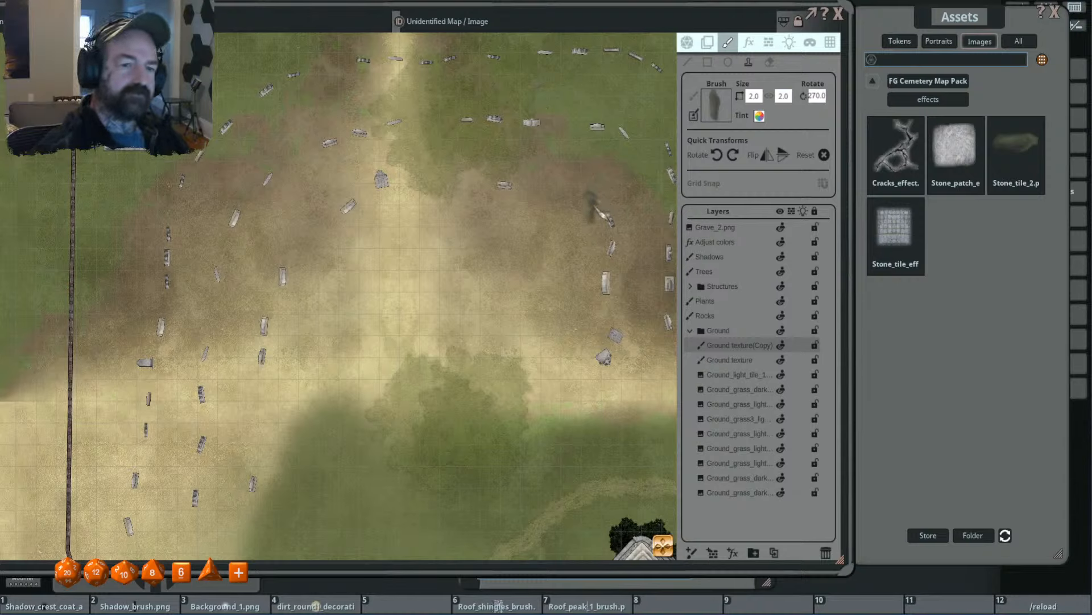
- Stamp three dark patches behind the outer row's northeastern gravestones, starting at 1.6 × 1.6 and 275° and turning the brush along the curve
{"action": "key", "text": "shift"}
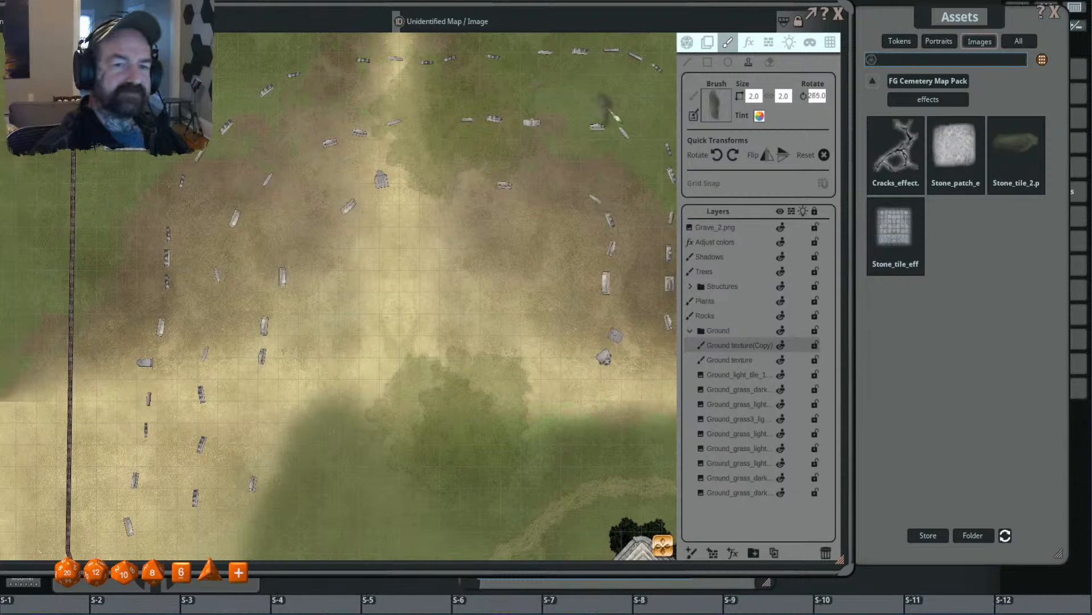
{"action": "scroll", "coordinate": [616, 118], "scroll_direction": "down", "scroll_amount": 4}
{"action": "scroll", "coordinate": [615, 117], "scroll_direction": "up", "scroll_amount": 2}
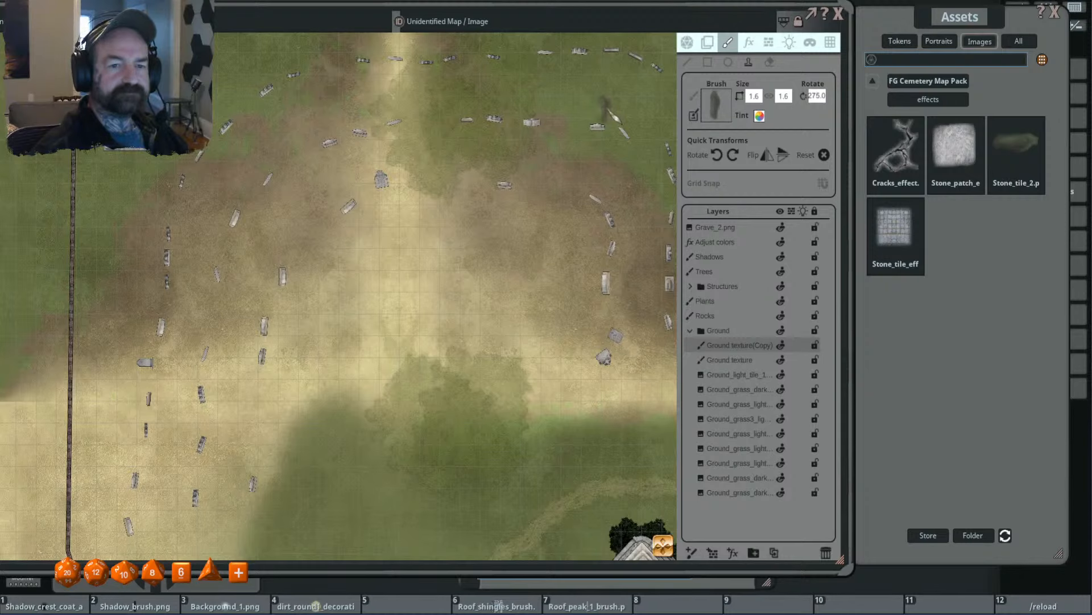
{"action": "scroll", "coordinate": [613, 114], "scroll_direction": "down", "scroll_amount": 3}
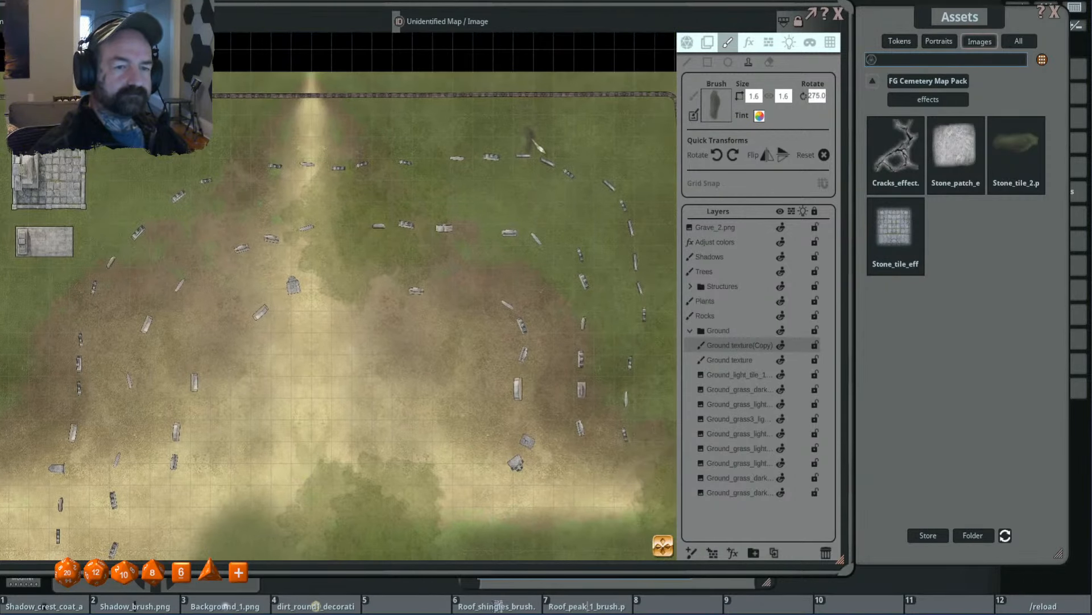
{"action": "left_click", "coordinate": [536, 140]}
{"action": "scroll", "coordinate": [575, 147], "scroll_direction": "up", "scroll_amount": 4}
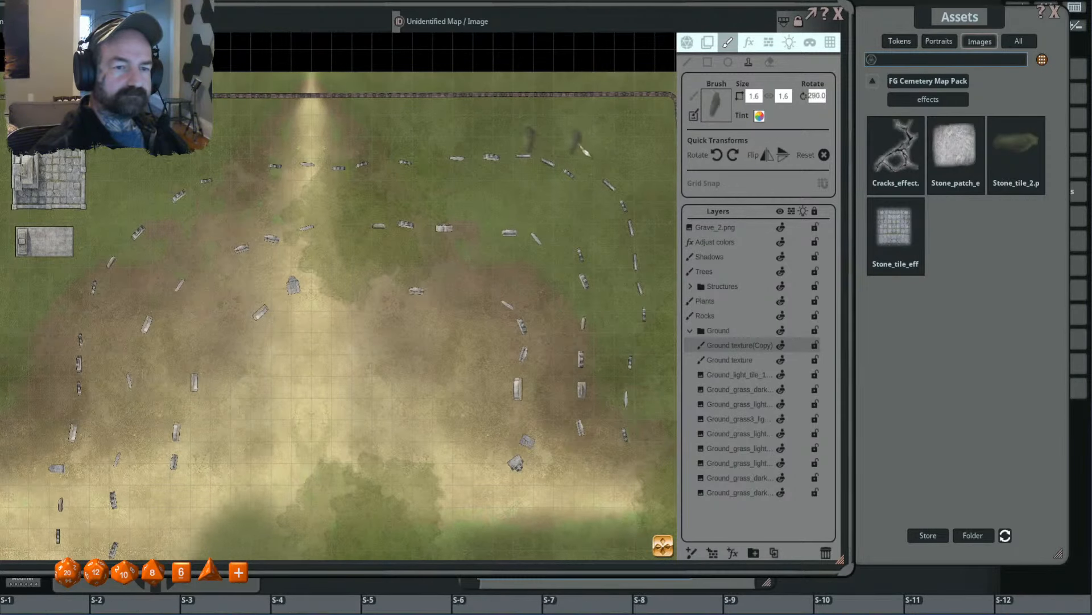
{"action": "left_click", "coordinate": [563, 152]}
{"action": "scroll", "coordinate": [587, 159], "scroll_direction": "up", "scroll_amount": 4}
{"action": "left_click", "coordinate": [589, 160]}
- Stamp a longer 3.0 × 2.0 dark patch, rotated 310°, behind the next gravestone at the outer row's northeast bend
{"action": "scroll", "coordinate": [603, 165], "scroll_direction": "up", "scroll_amount": 1}
{"action": "left_click_drag", "start_coordinate": [647, 172], "coordinate": [595, 214]}
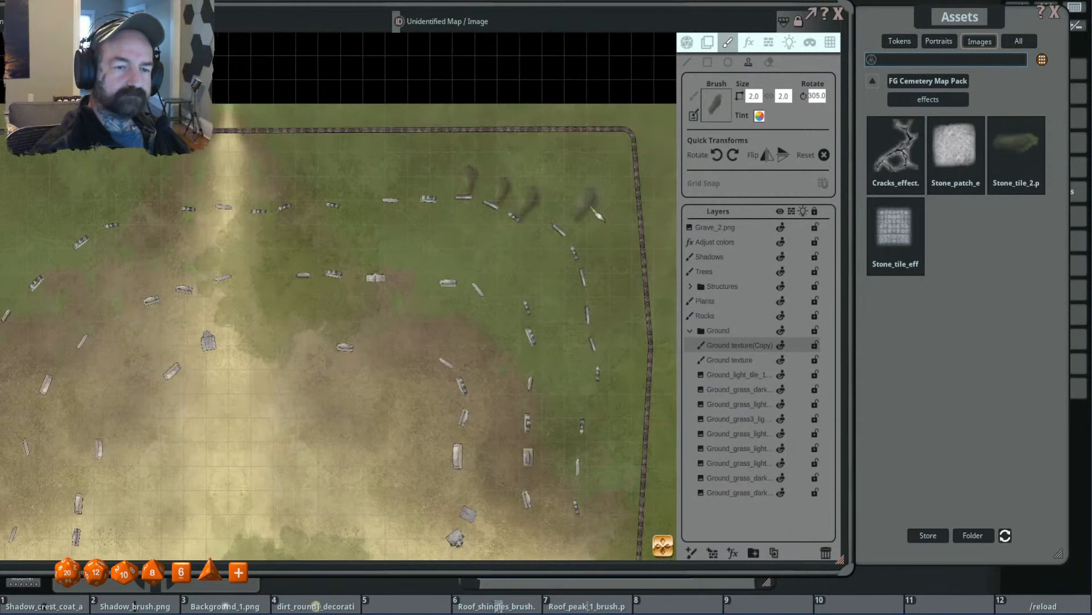
{"action": "scroll", "coordinate": [584, 223], "scroll_direction": "up", "scroll_amount": 1}
{"action": "left_click", "coordinate": [587, 226]}
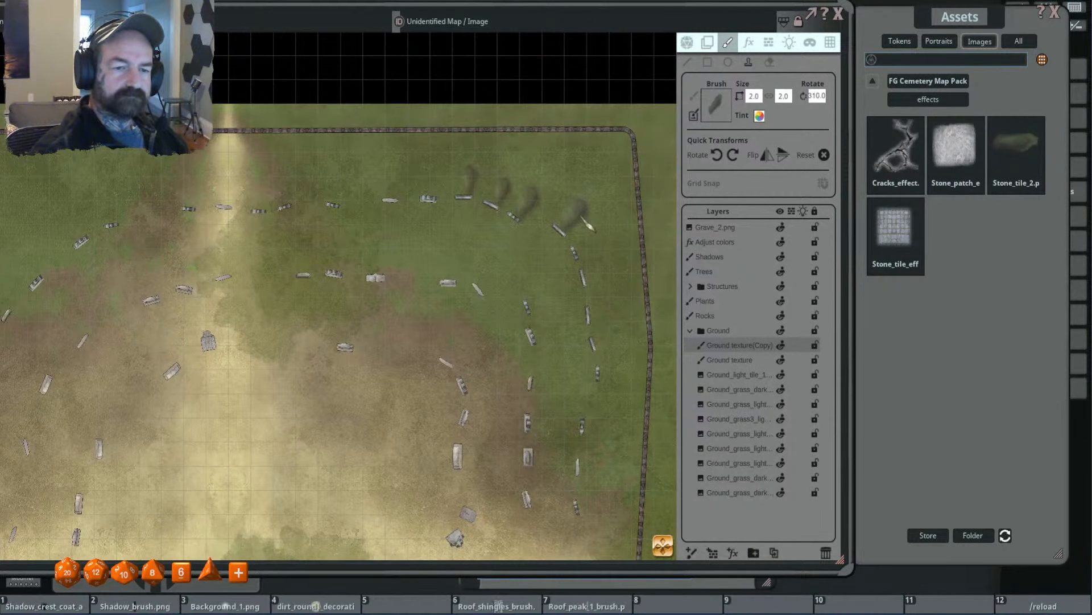
{"action": "left_click", "coordinate": [753, 96]}
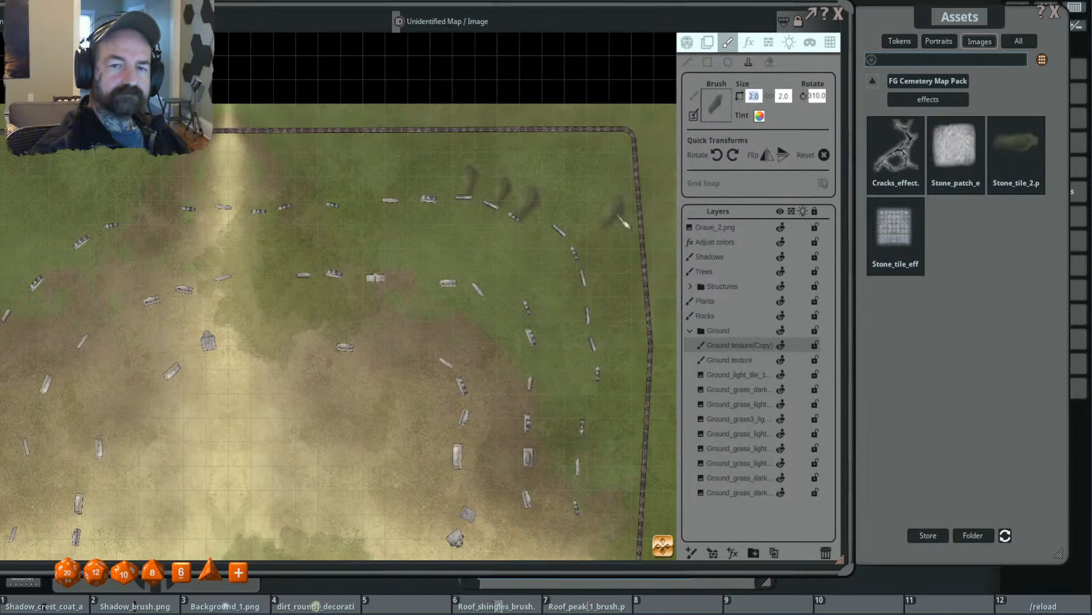
{"action": "type", "text": "3"}
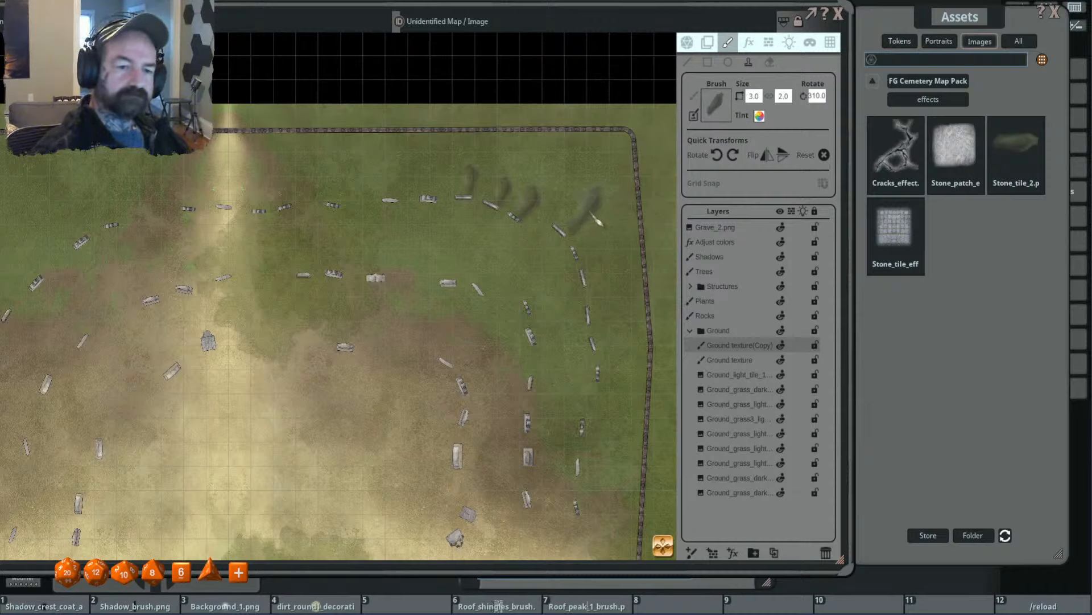
- Set the brush width to 1.0, scale it to about 1.6 × 3.1, and stamp a rotated patch beside the following outer-row gravestone
{"action": "left_click", "coordinate": [754, 96]}
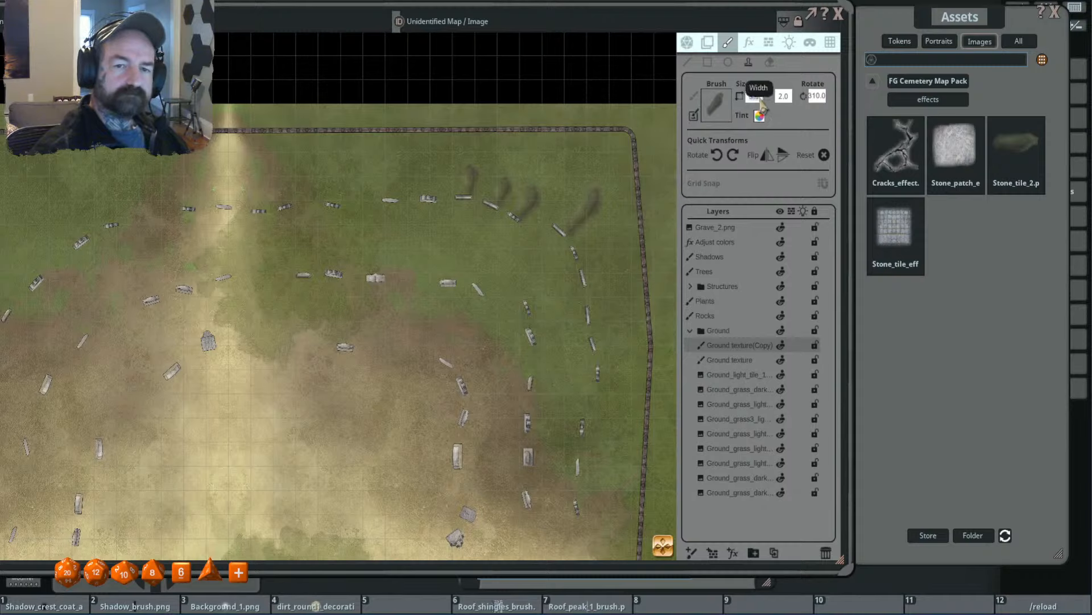
{"action": "type", "text": "1"}
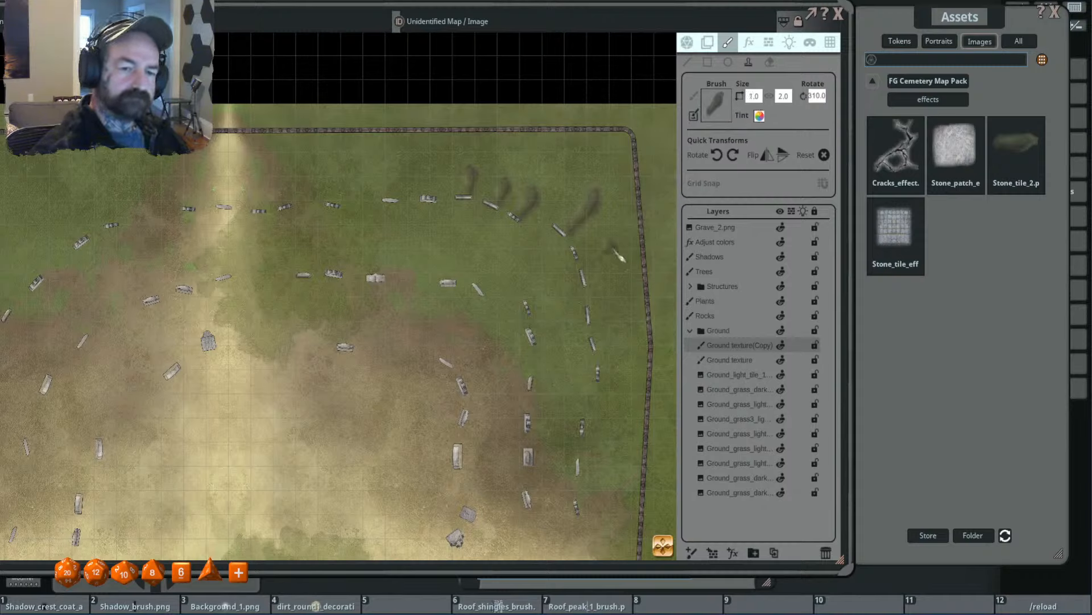
{"action": "scroll", "coordinate": [613, 262], "scroll_direction": "up", "scroll_amount": 3, "text": "ctrl"}
{"action": "scroll", "coordinate": [607, 256], "scroll_direction": "up", "scroll_amount": 3, "text": "shift"}
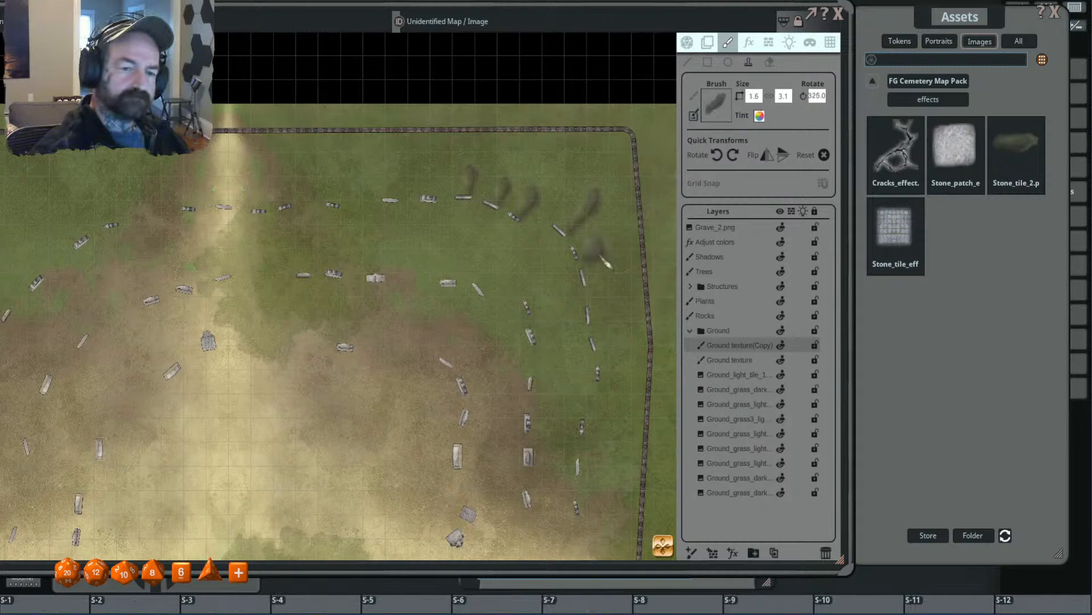
{"action": "scroll", "coordinate": [607, 257], "scroll_direction": "down", "scroll_amount": 4, "text": "shift"}
{"action": "left_click", "coordinate": [604, 255]}
- Set the brush to 1.5 × 2.0 and stamp two nearly horizontal patches east of the next gravestones down the outer row
{"action": "scroll", "coordinate": [604, 256], "scroll_direction": "up", "scroll_amount": 1}
{"action": "left_click", "coordinate": [754, 98]}
{"action": "type", "text": "1"}
{"action": "key", "text": "Return"}
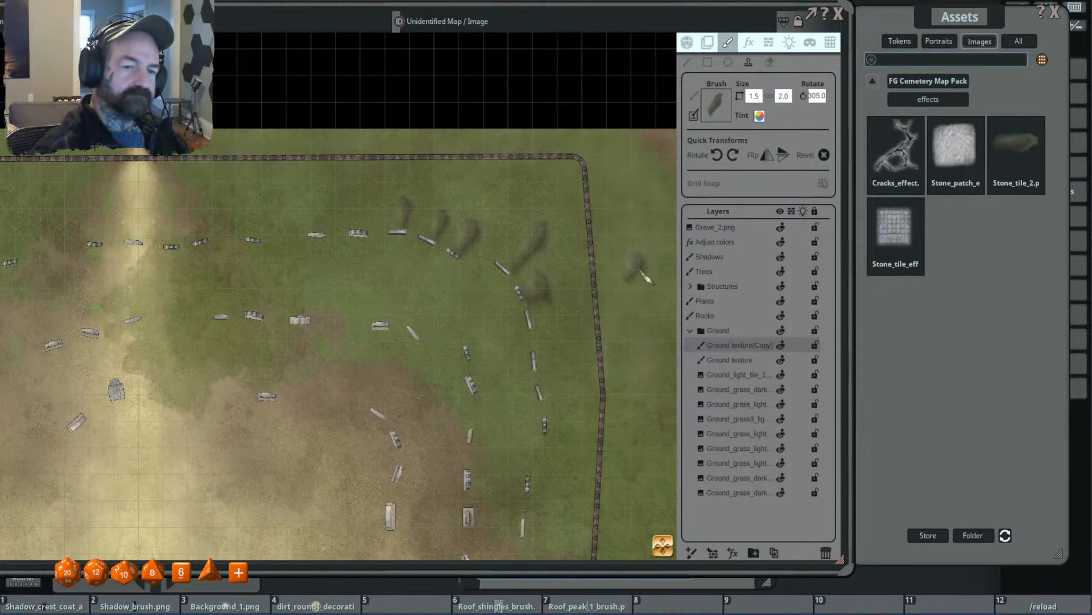
{"action": "scroll", "coordinate": [558, 335], "scroll_direction": "up", "scroll_amount": 11, "text": "shift"}
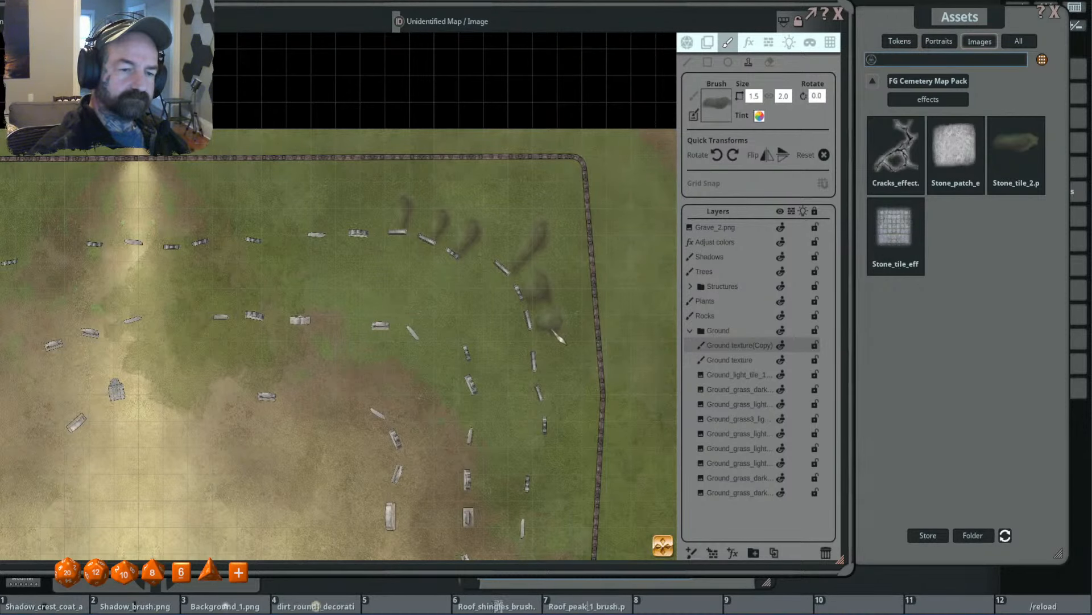
{"action": "scroll", "coordinate": [612, 342], "scroll_direction": "down", "scroll_amount": 4}
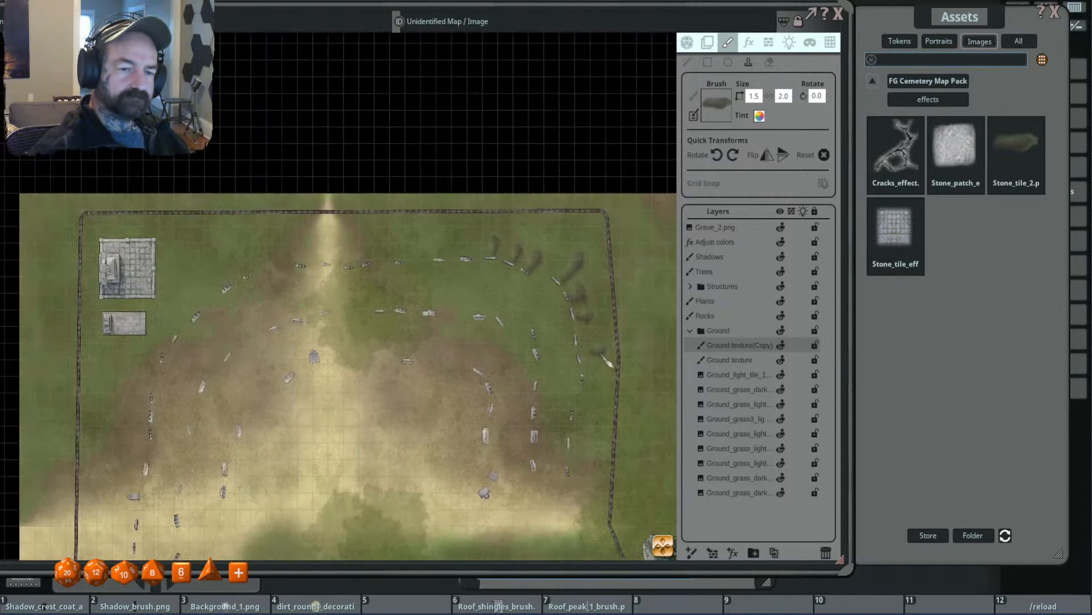
{"action": "scroll", "coordinate": [606, 359], "scroll_direction": "up", "scroll_amount": 3}
- Stamp a 1.5 × 2.0 dark patch, rotated 345°, beside the upper gravestone on the second row's east side
{"action": "scroll", "coordinate": [595, 353], "scroll_direction": "down", "scroll_amount": 2, "text": "shift"}
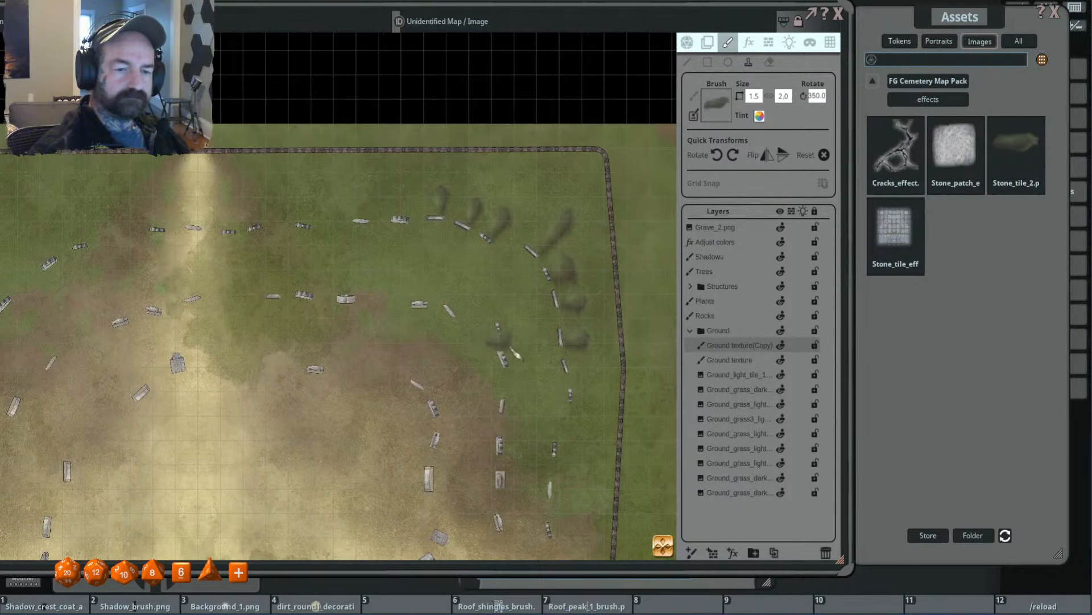
{"action": "scroll", "coordinate": [564, 354], "scroll_direction": "down", "scroll_amount": 2}
{"action": "scroll", "coordinate": [560, 356], "scroll_direction": "down", "scroll_amount": 1, "text": "shift"}
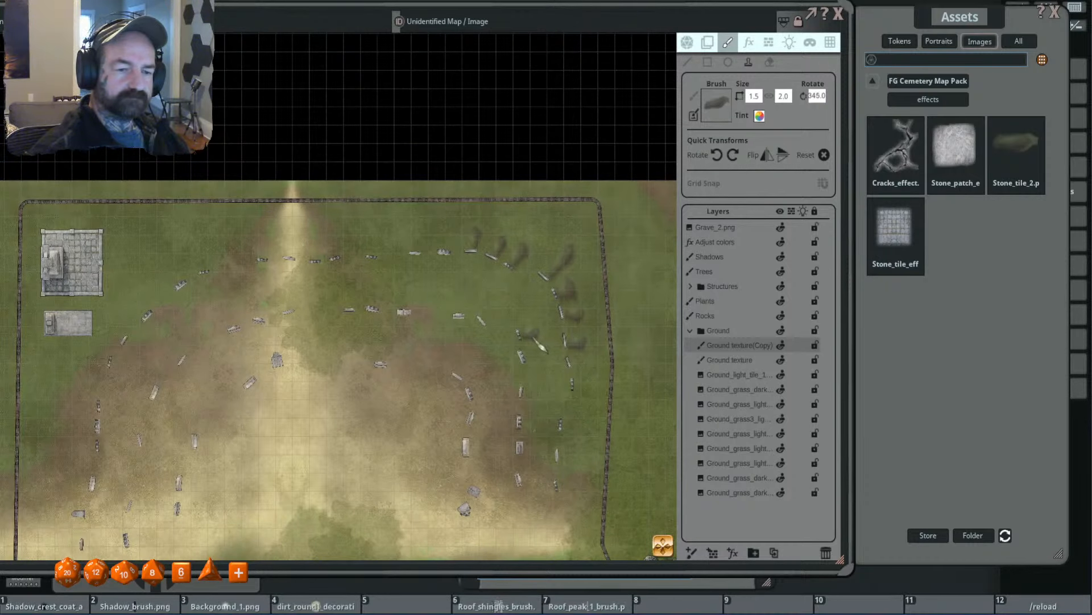
{"action": "left_click_drag", "start_coordinate": [543, 357], "coordinate": [529, 317]}
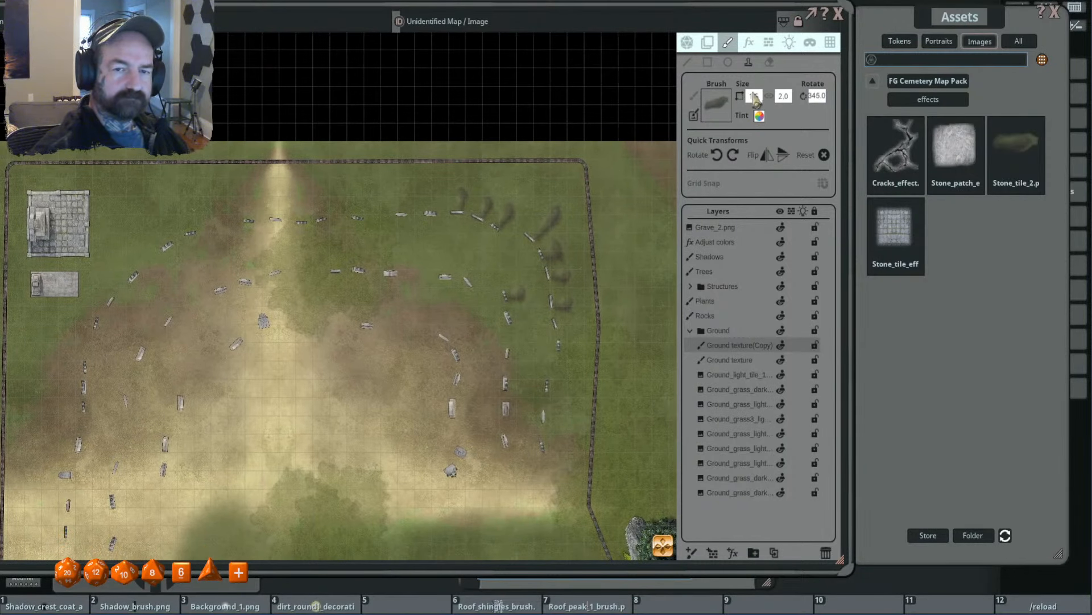
- Set the brush width to 2.0 and stamp patches at the second row's northeast gravestone and, rotated 275°, at an outer-row gravestone
{"action": "left_click", "coordinate": [754, 95]}
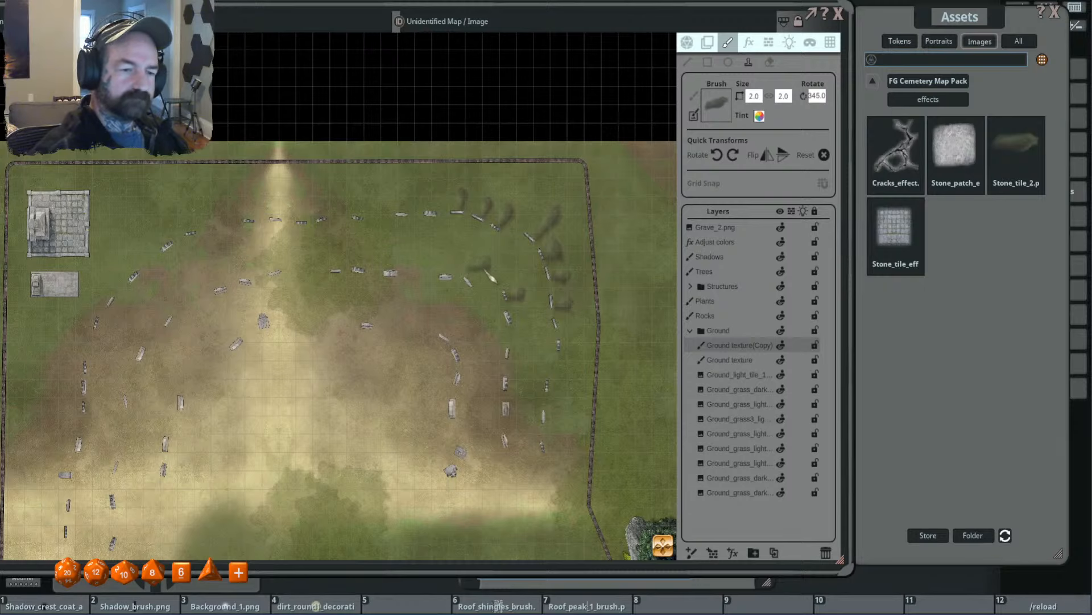
{"action": "scroll", "coordinate": [484, 272], "scroll_direction": "down", "scroll_amount": 4, "text": "shift"}
{"action": "left_click", "coordinate": [483, 271]}
{"action": "scroll", "coordinate": [427, 190], "scroll_direction": "down", "scroll_amount": 3, "text": "shift"}
{"action": "scroll", "coordinate": [429, 199], "scroll_direction": "down", "scroll_amount": 7, "text": "shift"}
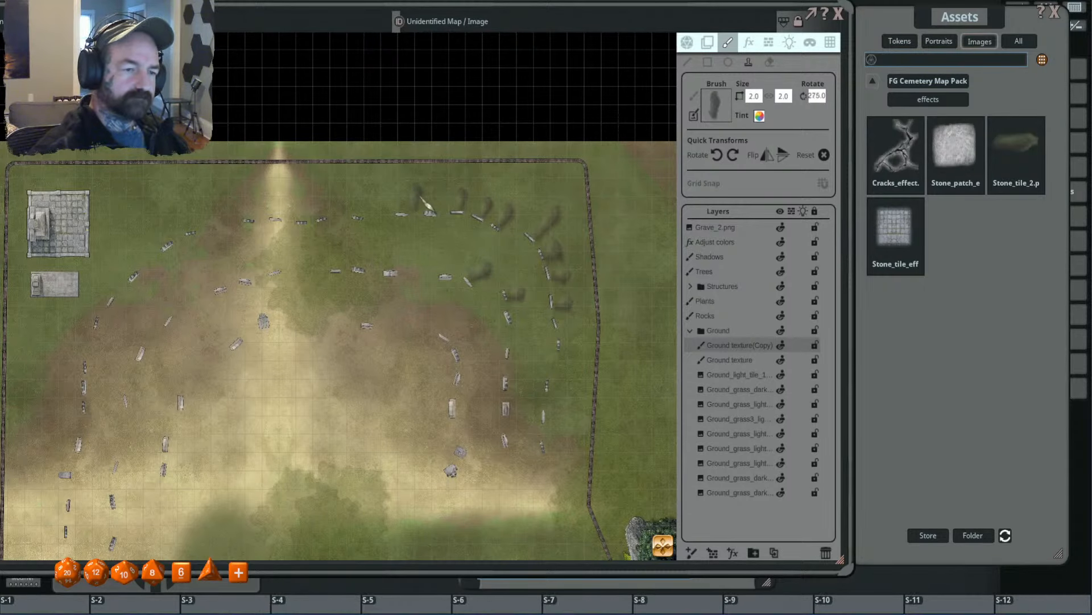
{"action": "left_click", "coordinate": [415, 200]}
- Stamp 2.0 × 2.0 dark patches beside the lower gravestones of the graveyard's two eastern rows
{"action": "left_click_drag", "start_coordinate": [455, 292], "coordinate": [503, 179]}
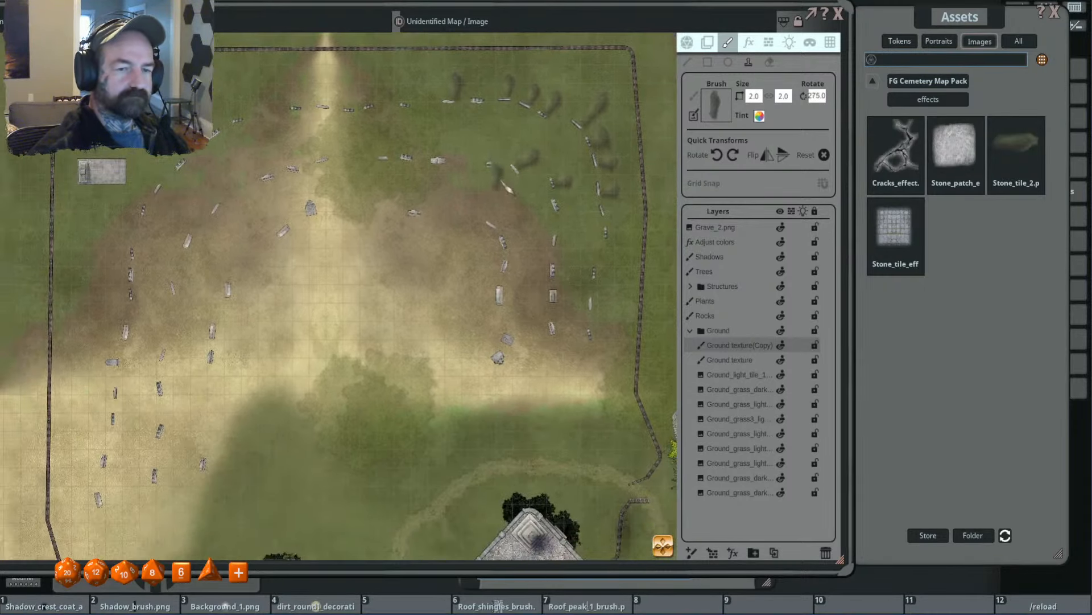
{"action": "scroll", "coordinate": [546, 248], "scroll_direction": "up", "scroll_amount": 16, "text": "shift"}
{"action": "left_click_drag", "start_coordinate": [388, 100], "coordinate": [541, 222]}
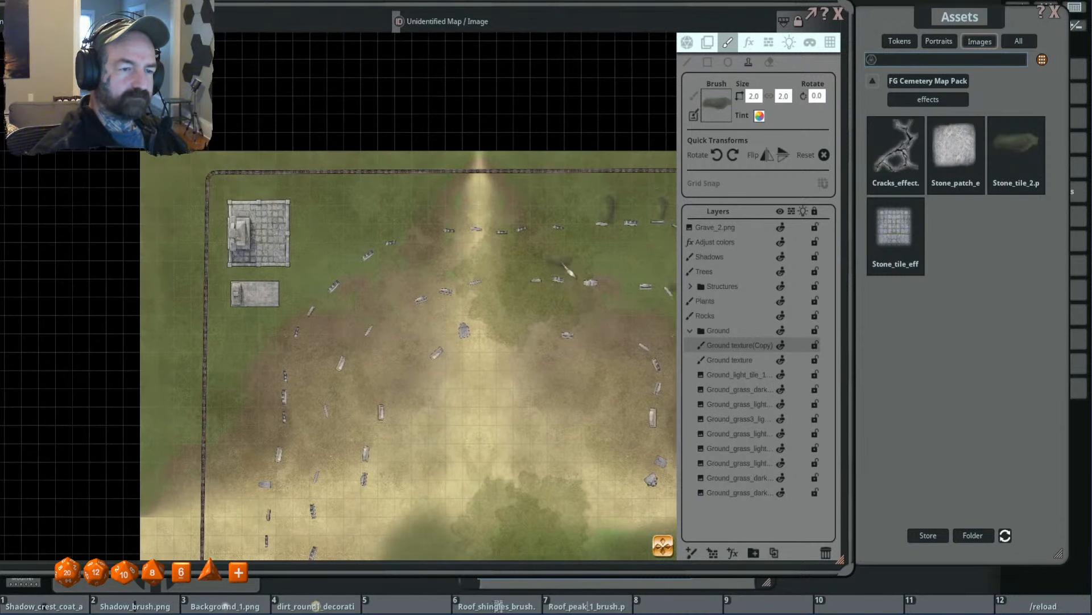
- Stamp 2.0 × 2.0 patches, rotated 275° and 285°, behind one outer-row and one second-row gravestone just east of the path
{"action": "scroll", "coordinate": [540, 221], "scroll_direction": "down", "scroll_amount": 7, "text": "shift"}
{"action": "scroll", "coordinate": [540, 223], "scroll_direction": "down", "scroll_amount": 2, "text": "shift"}
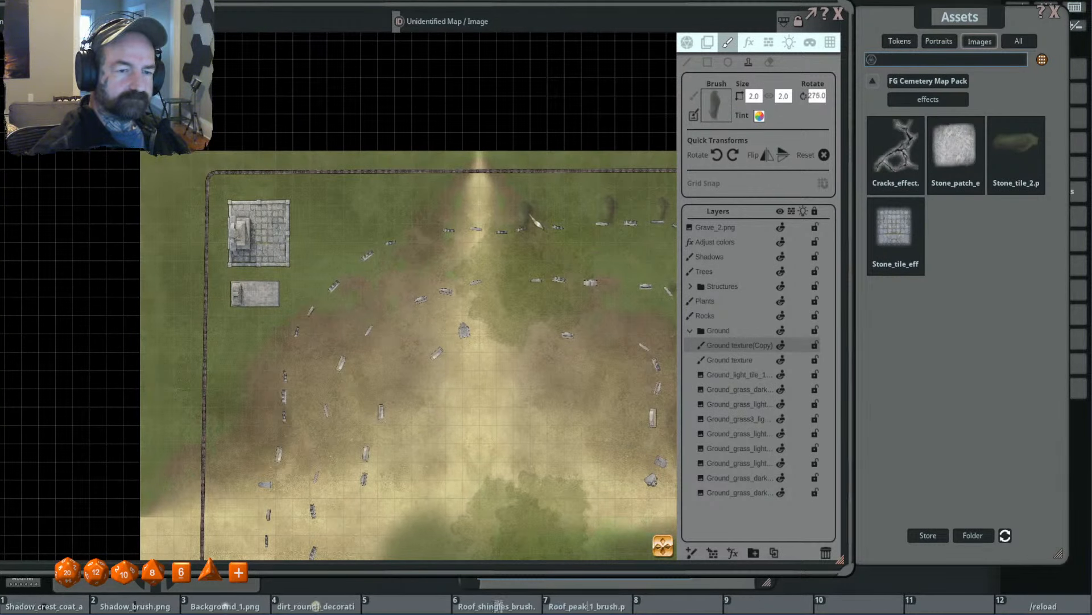
{"action": "scroll", "coordinate": [536, 224], "scroll_direction": "up", "scroll_amount": 2, "text": "shift"}
{"action": "left_click_drag", "start_coordinate": [530, 270], "coordinate": [445, 210]}
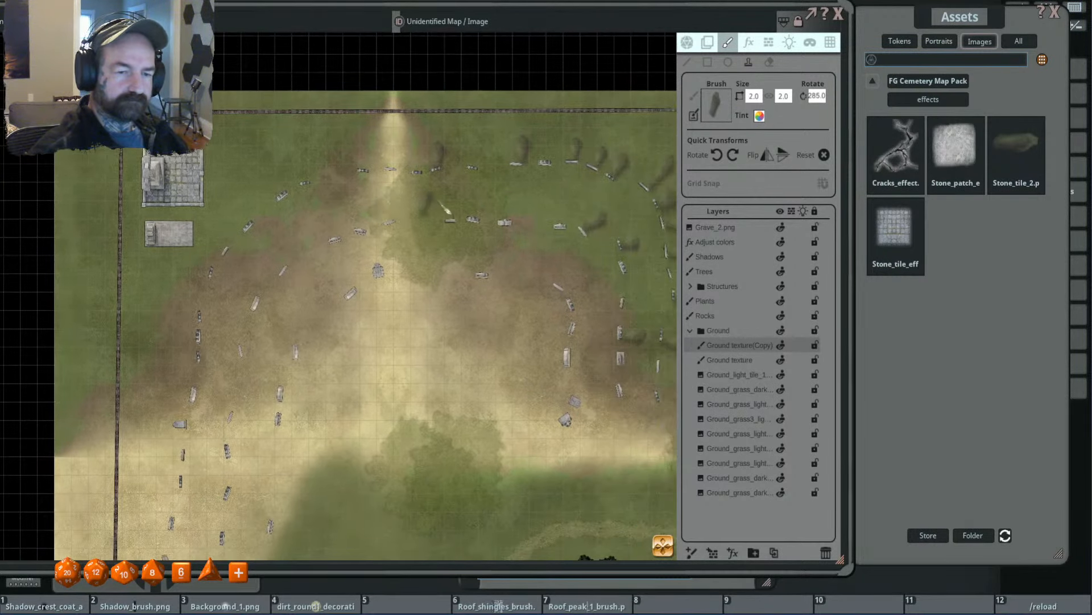
{"action": "scroll", "coordinate": [392, 236], "scroll_direction": "down", "scroll_amount": 4}
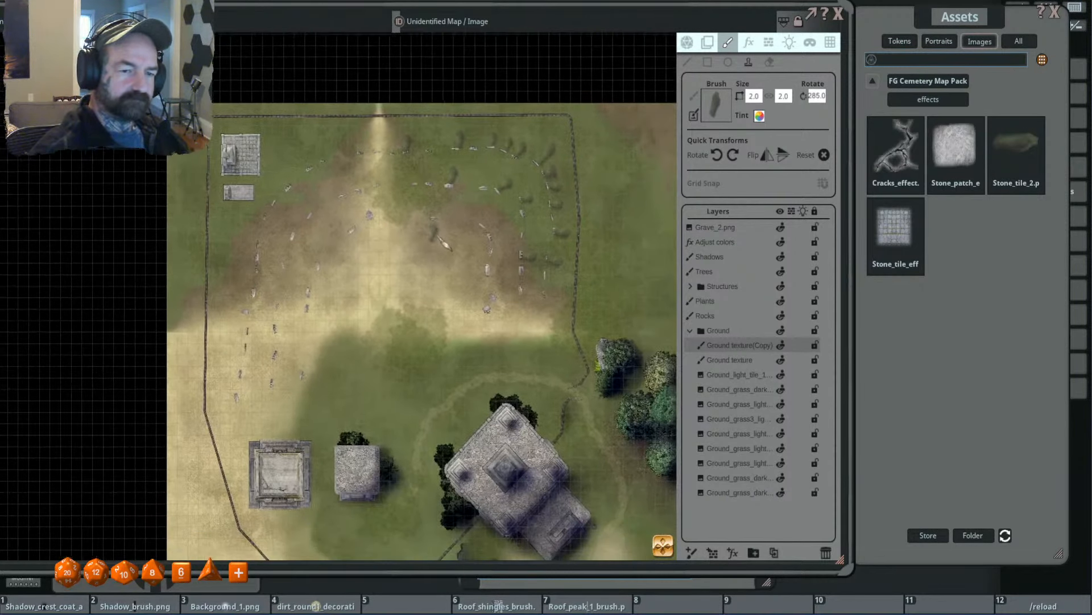
- Stamp a 2.0 × 2.0 dark patch, rotated 260°, behind the outer-row gravestone between the patched ones just east of the path
{"action": "scroll", "coordinate": [455, 244], "scroll_direction": "up", "scroll_amount": 4}
{"action": "scroll", "coordinate": [495, 256], "scroll_direction": "up", "scroll_amount": 10, "text": "shift"}
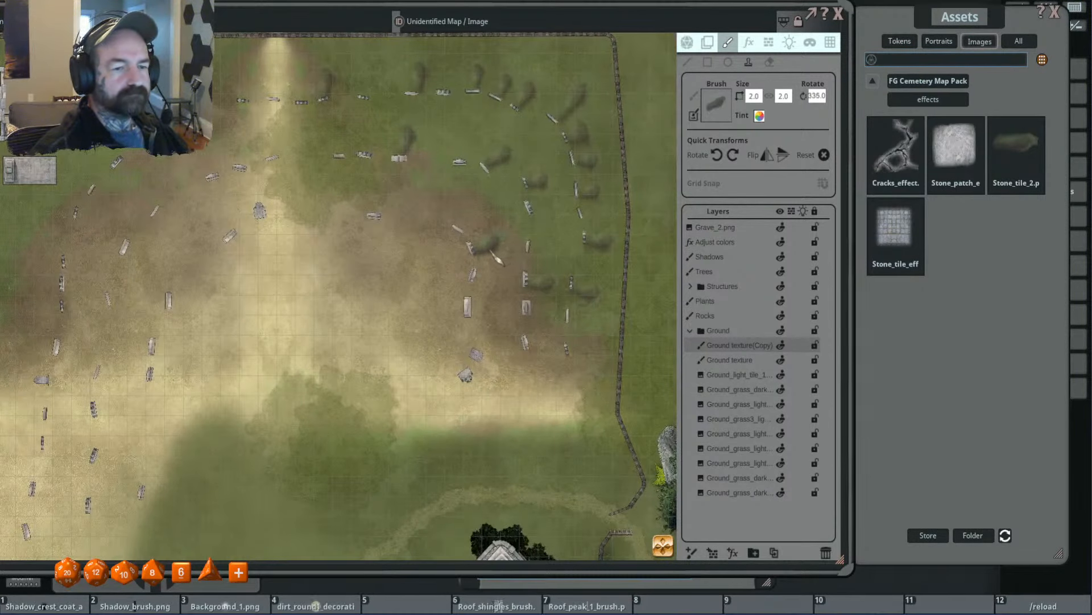
{"action": "left_click_drag", "start_coordinate": [321, 258], "coordinate": [552, 268]}
{"action": "scroll", "coordinate": [393, 198], "scroll_direction": "down", "scroll_amount": 5, "text": "shift"}
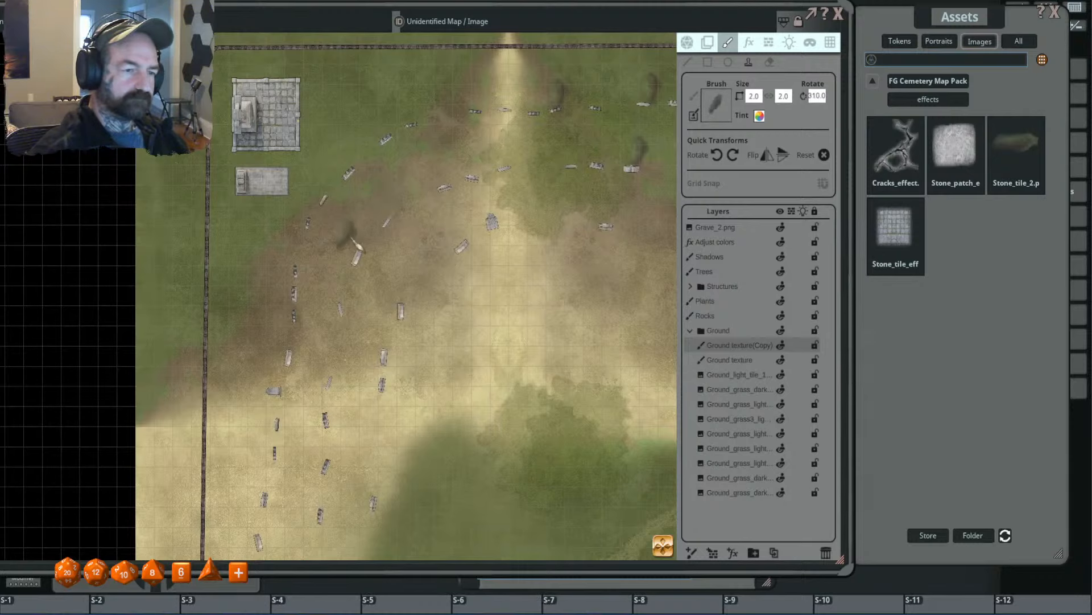
{"action": "scroll", "coordinate": [393, 211], "scroll_direction": "down", "scroll_amount": 5, "text": "shift"}
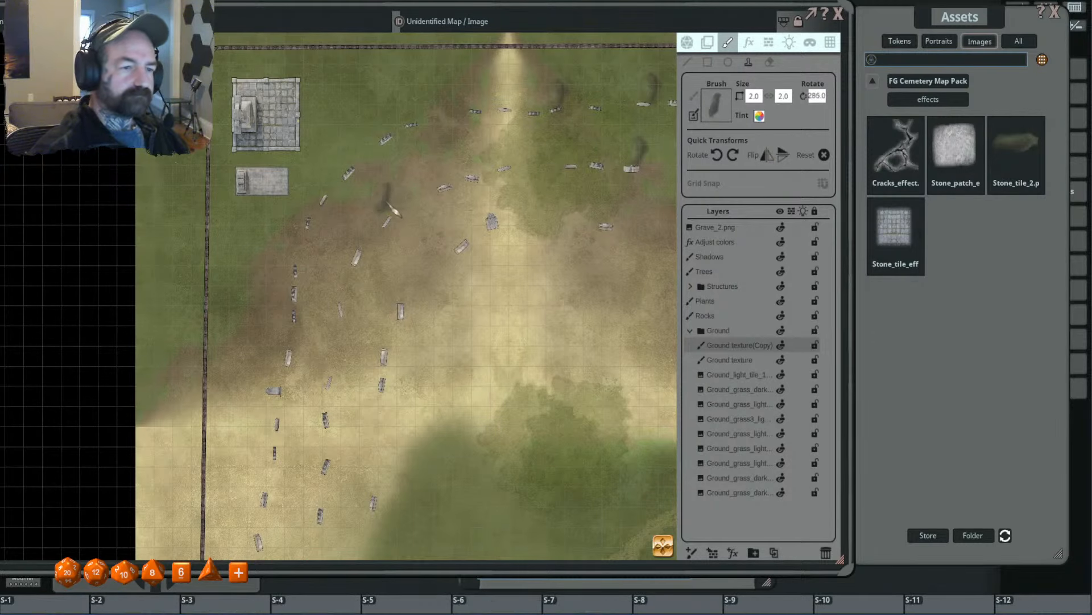
{"action": "scroll", "coordinate": [388, 204], "scroll_direction": "down", "scroll_amount": 5, "text": "shift"}
{"action": "left_click_drag", "start_coordinate": [558, 199], "coordinate": [428, 268]}
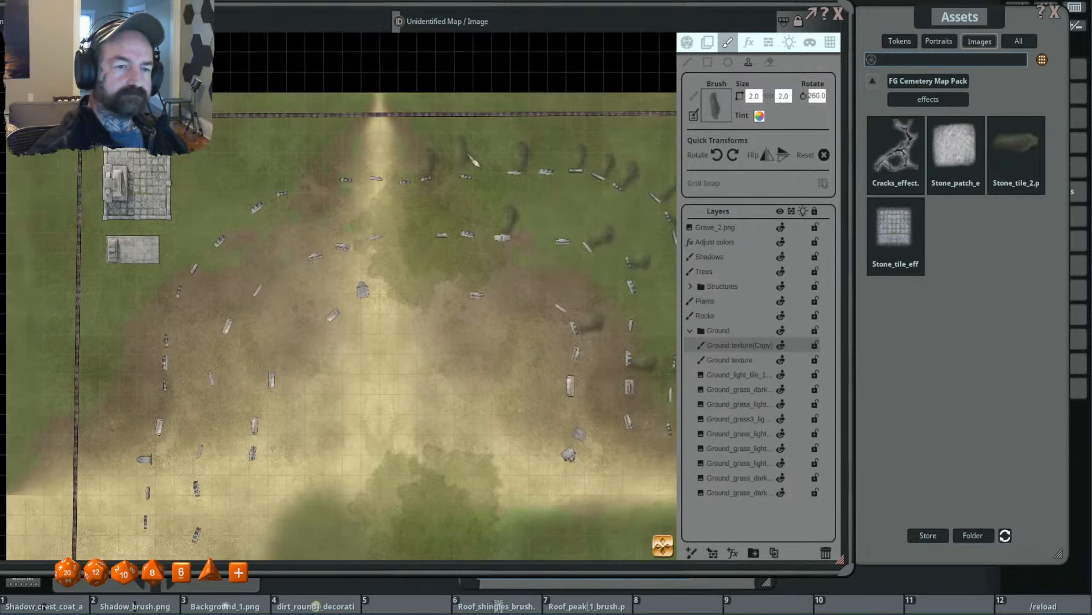
- Stamp a 2.0 × 2.0 dark patch, rotated 295°, behind the next bare outer-row gravestone farther east
{"action": "scroll", "coordinate": [478, 169], "scroll_direction": "up", "scroll_amount": 3, "text": "shift"}
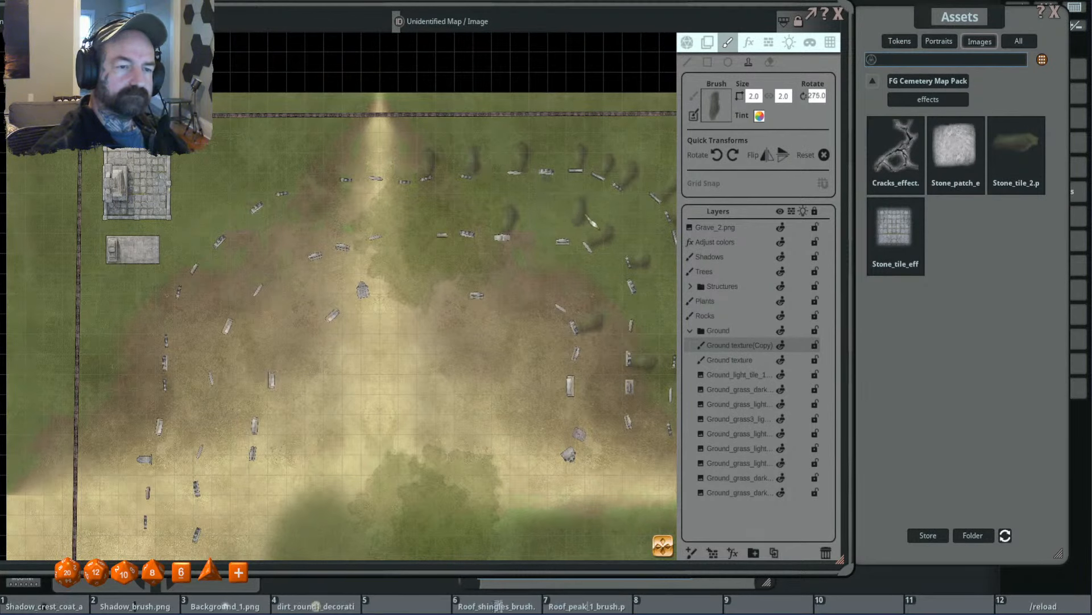
{"action": "scroll", "coordinate": [558, 168], "scroll_direction": "up", "scroll_amount": 4, "text": "shift"}
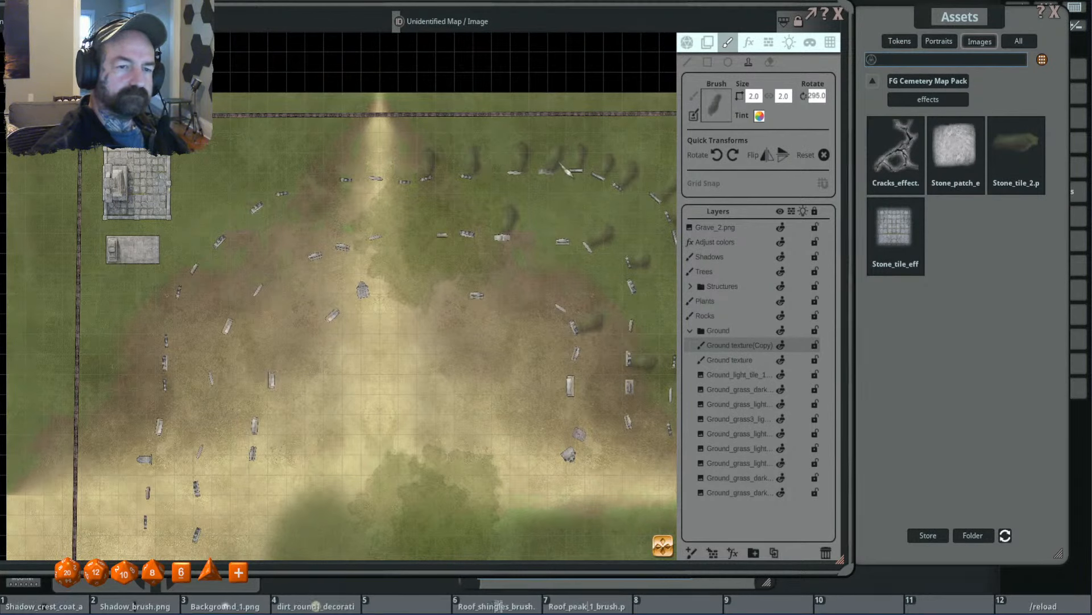
{"action": "left_click", "coordinate": [561, 164]}
{"action": "scroll", "coordinate": [568, 246], "scroll_direction": "down", "scroll_amount": 4}
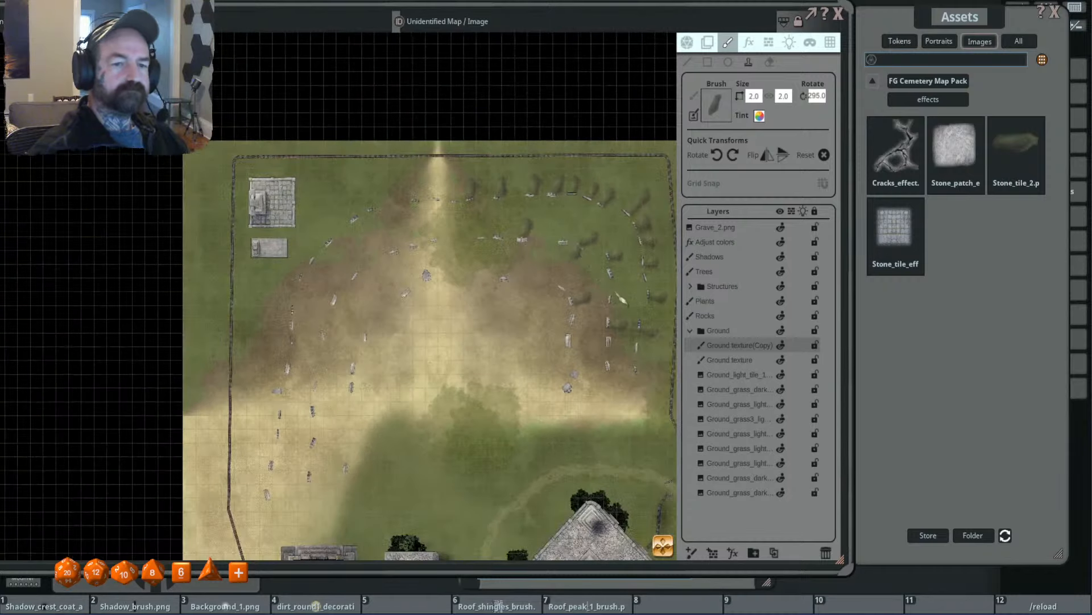
- Rotate the brush to 330° and stamp 2.0 × 2.0 dark patches beside two gravestones on the second row's east side
{"action": "left_click_drag", "start_coordinate": [617, 294], "coordinate": [521, 258]}
{"action": "scroll", "coordinate": [586, 364], "scroll_direction": "up", "scroll_amount": 10, "text": "shift"}
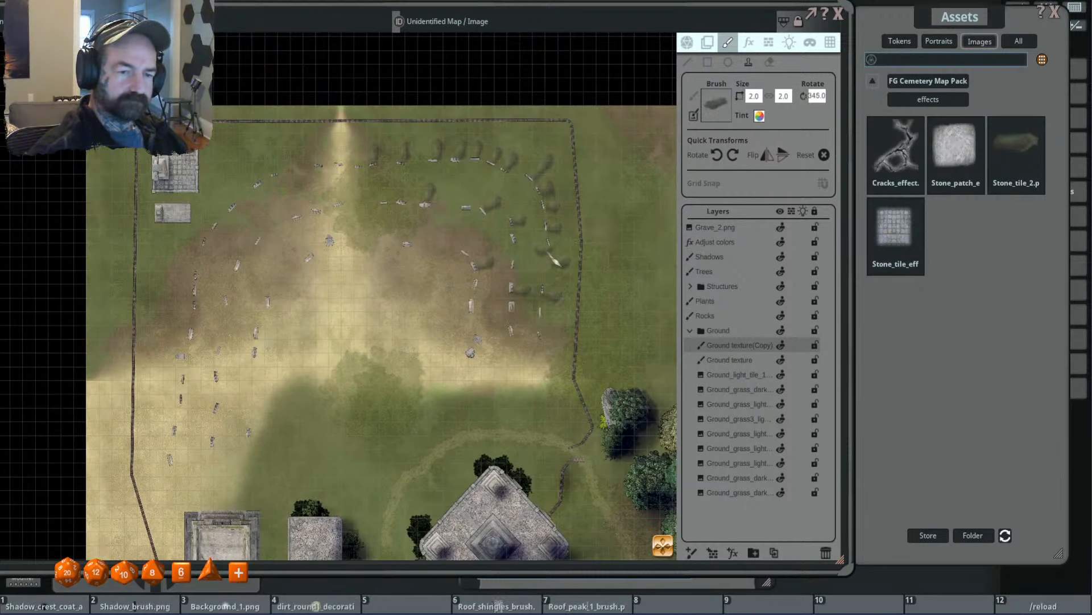
{"action": "scroll", "coordinate": [566, 255], "scroll_direction": "down", "scroll_amount": 3, "text": "shift"}
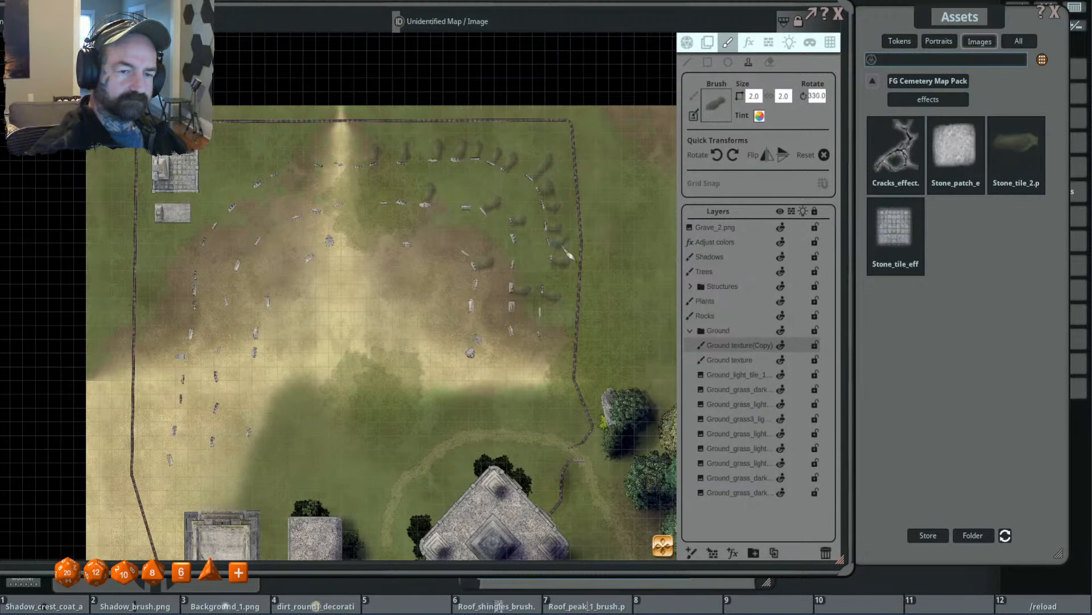
{"action": "left_click", "coordinate": [525, 234]}
{"action": "left_click", "coordinate": [521, 263]}
- Flip the patch brush horizontally and rotate it to 355° for the southernmost gravestone of the graveyard's western outer row
{"action": "left_click_drag", "start_coordinate": [512, 251], "coordinate": [484, 283]}
{"action": "left_click", "coordinate": [766, 155]}
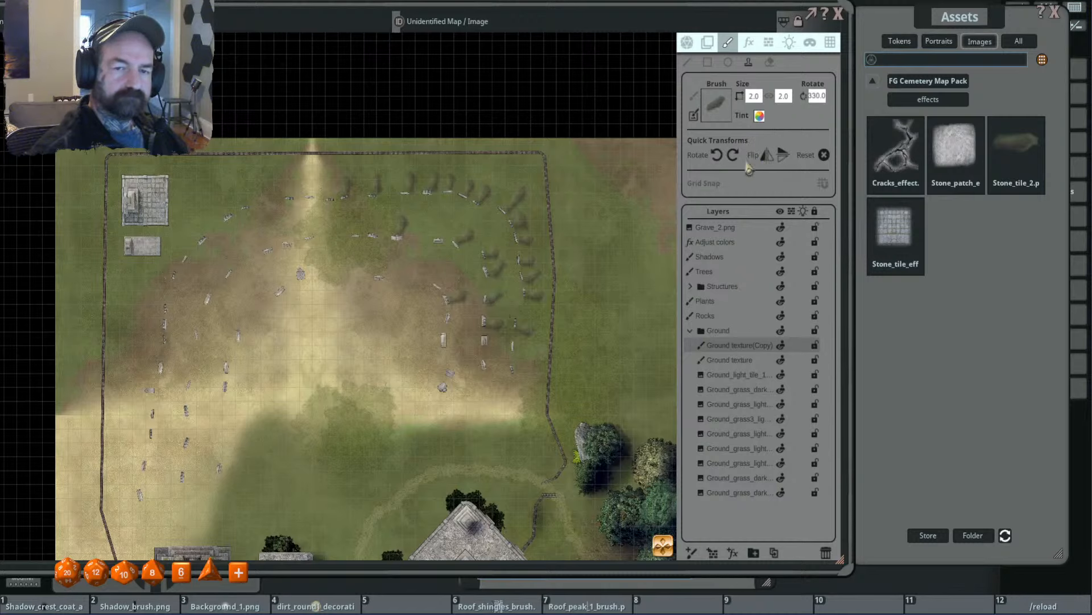
{"action": "scroll", "coordinate": [441, 263], "scroll_direction": "up", "scroll_amount": 13, "text": "shift"}
{"action": "left_click_drag", "start_coordinate": [407, 284], "coordinate": [683, 285]}
{"action": "left_click_drag", "start_coordinate": [454, 402], "coordinate": [463, 332]}
{"action": "scroll", "coordinate": [427, 425], "scroll_direction": "down", "scroll_amount": 5, "text": "shift"}
{"action": "scroll", "coordinate": [425, 424], "scroll_direction": "down", "scroll_amount": 3, "text": "shift"}
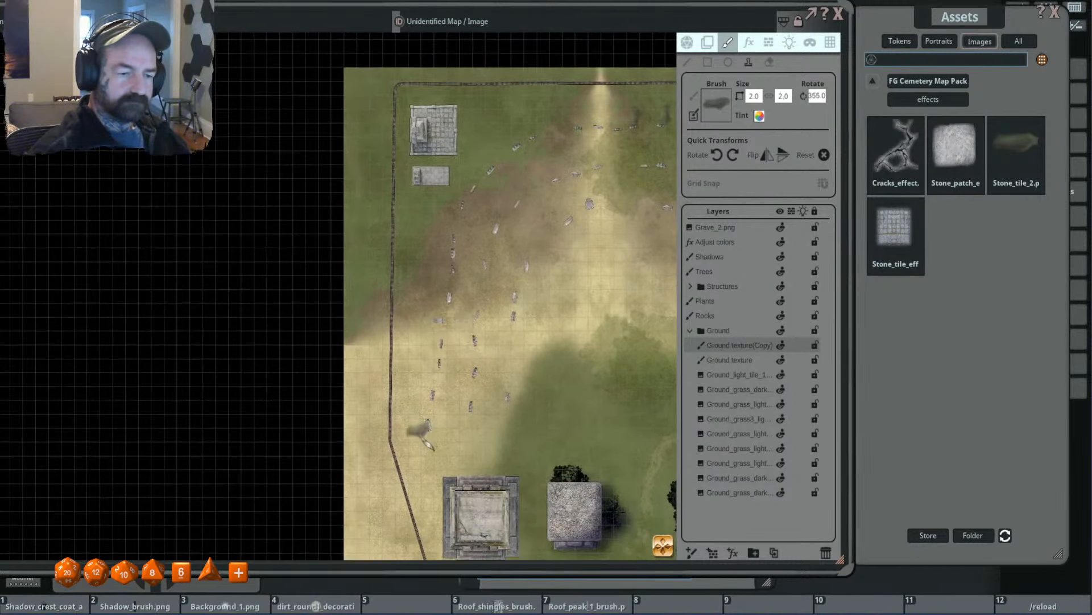
- Give the brush a light tint and stamp patches beside the western outer row's two southernmost gravestones, the upper one rotated 335°
{"action": "scroll", "coordinate": [424, 429], "scroll_direction": "up", "scroll_amount": 2}
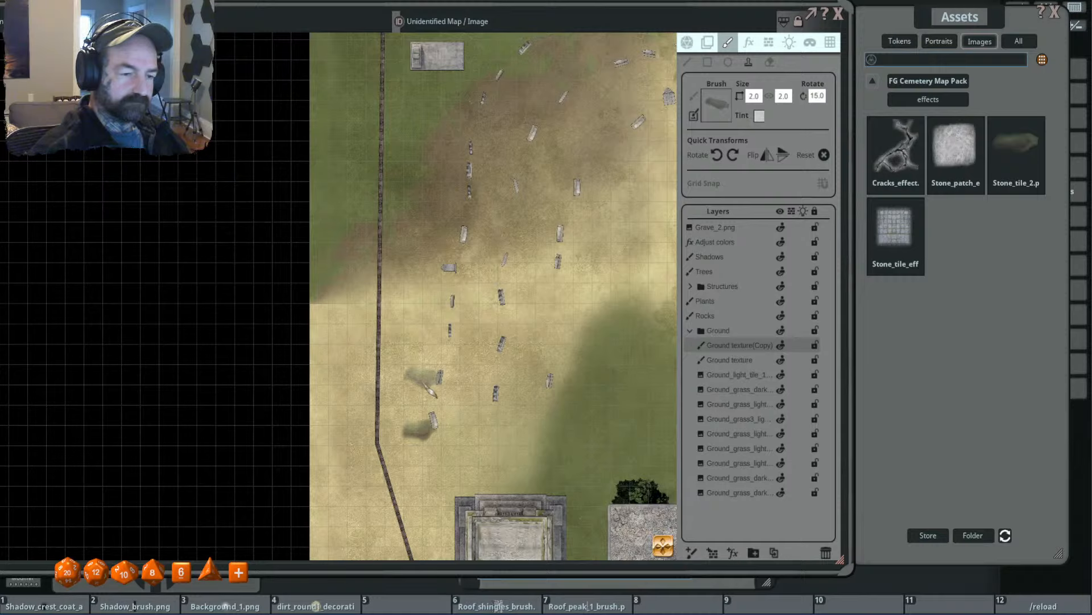
{"action": "scroll", "coordinate": [422, 421], "scroll_direction": "up", "scroll_amount": 4, "text": "shift"}
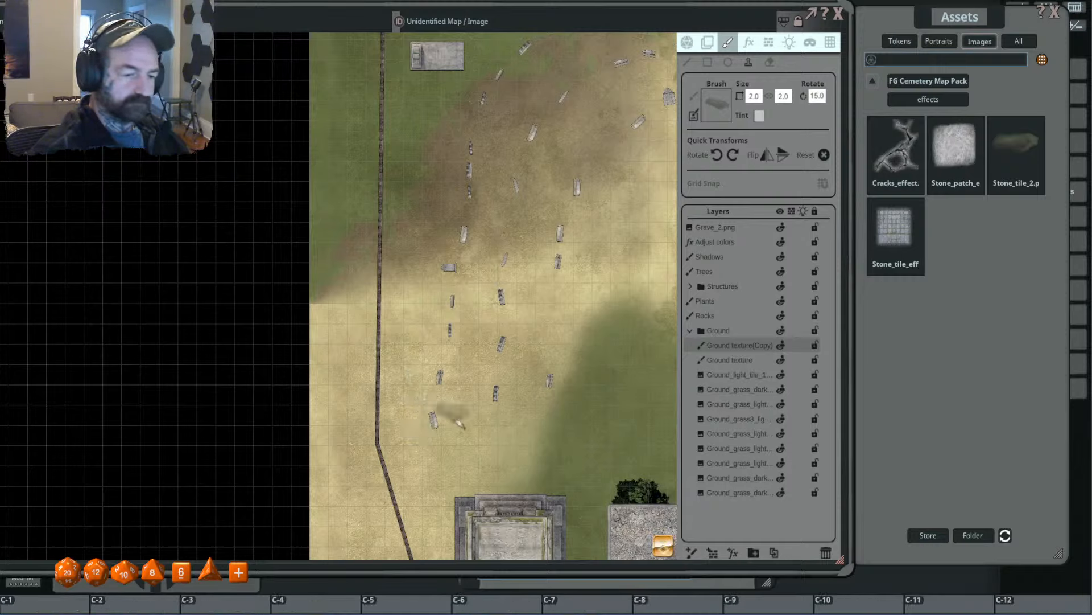
{"action": "scroll", "coordinate": [422, 420], "scroll_direction": "down", "scroll_amount": 4}
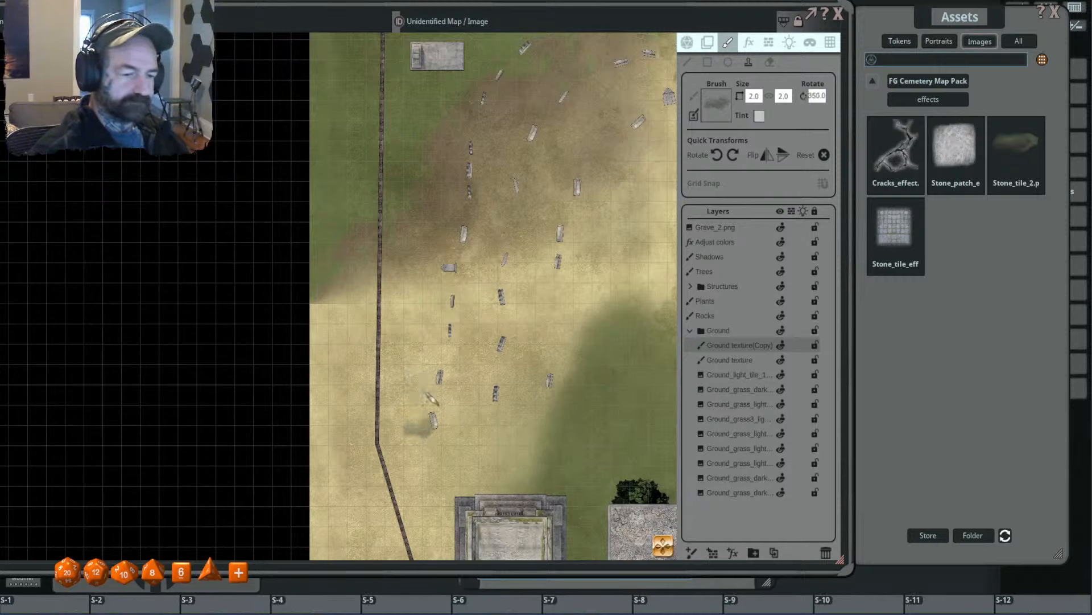
{"action": "scroll", "coordinate": [439, 399], "scroll_direction": "down", "scroll_amount": 3}
{"action": "scroll", "coordinate": [438, 399], "scroll_direction": "down", "scroll_amount": 1}
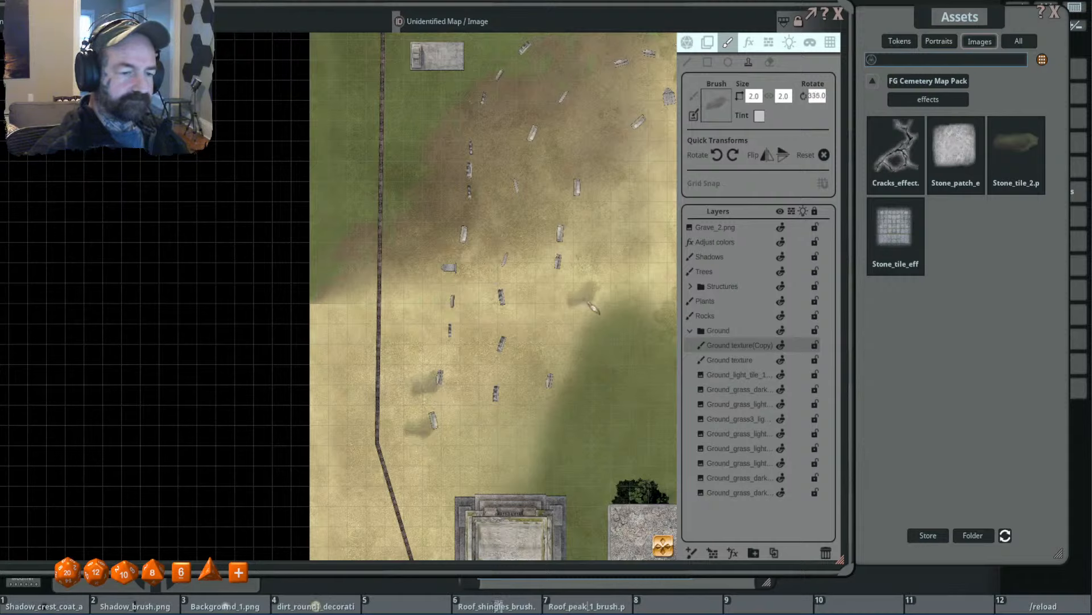
- Stamp light-tinted patches beside the third and fourth gravestones from the south in the western outer row
{"action": "left_click", "coordinate": [784, 154]}
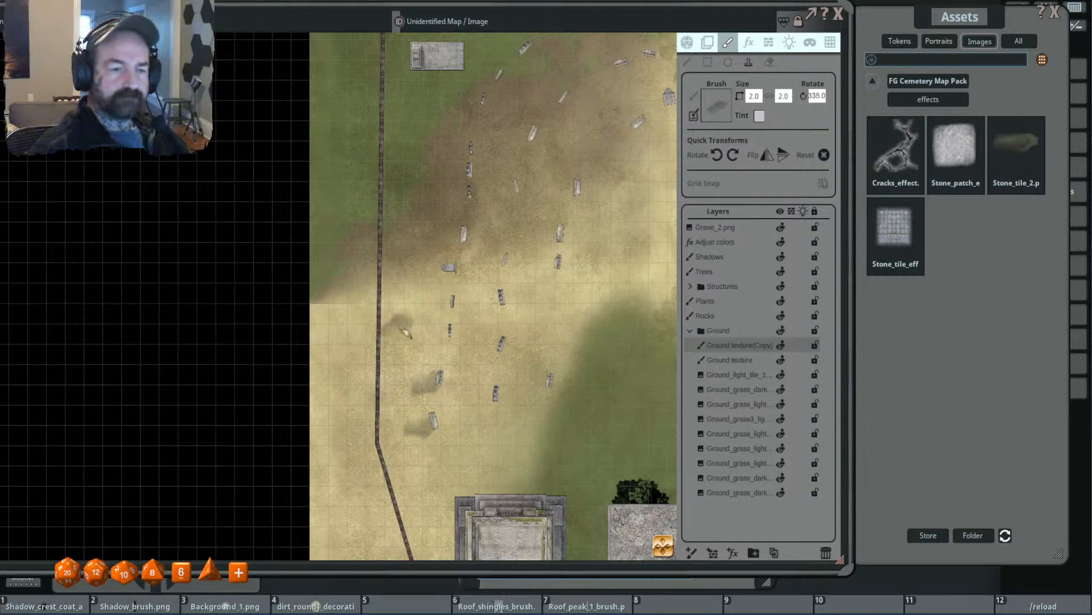
{"action": "scroll", "coordinate": [439, 336], "scroll_direction": "up", "scroll_amount": 5}
{"action": "left_click", "coordinate": [440, 338]}
{"action": "scroll", "coordinate": [445, 308], "scroll_direction": "down", "scroll_amount": 4}
{"action": "left_click", "coordinate": [445, 308]}
{"action": "left_click_drag", "start_coordinate": [397, 266], "coordinate": [388, 339]}
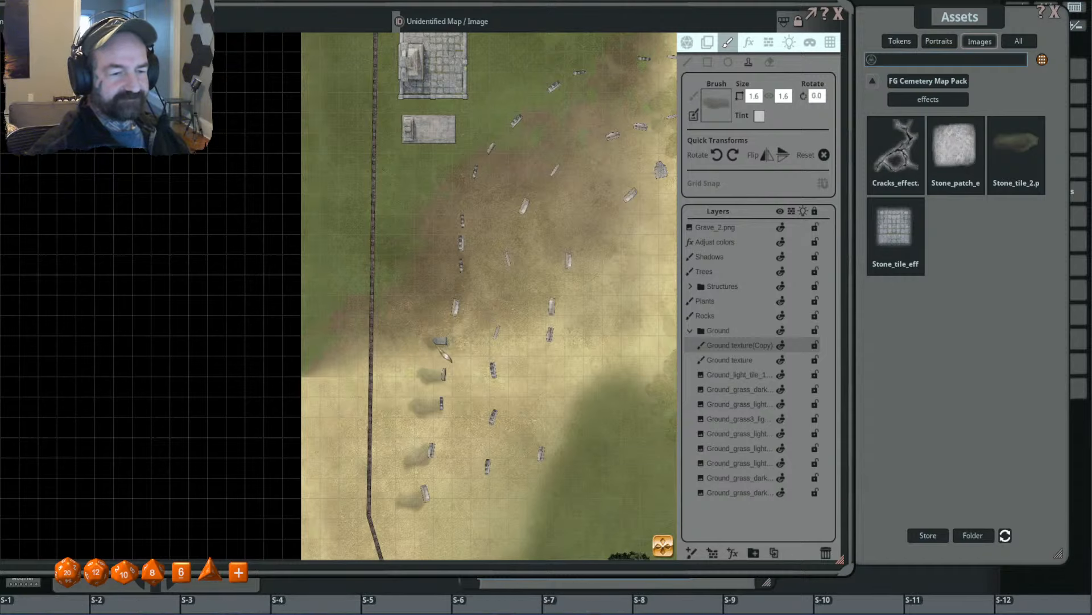
- Set the brush to 3.0 × 2.0 with 0° rotation for the clustered gravestones midway along the western outer row
{"action": "key", "text": "ctrl"}
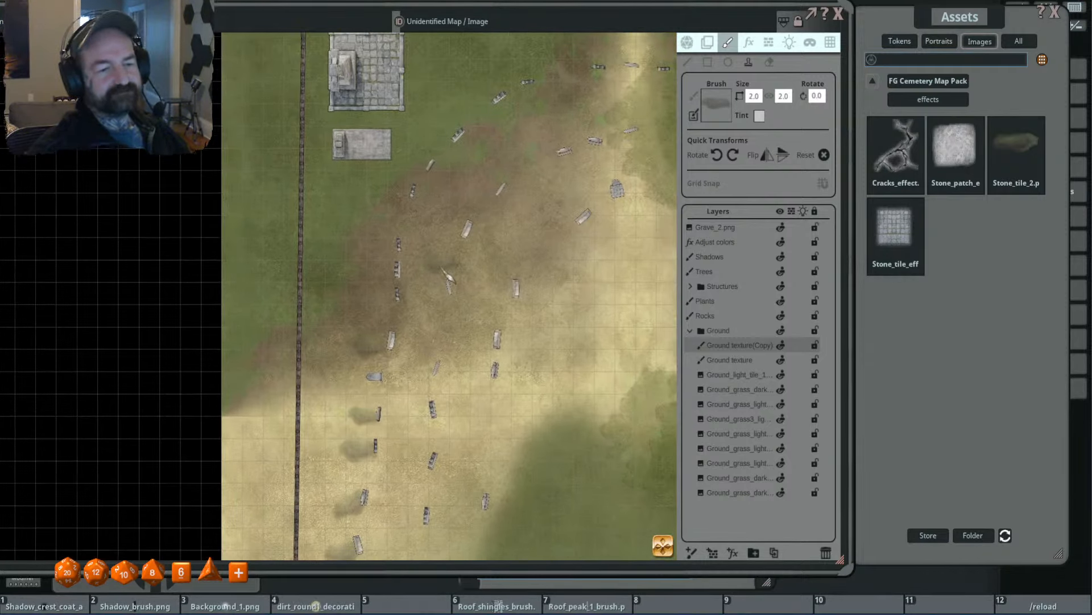
{"action": "scroll", "coordinate": [447, 279], "scroll_direction": "down", "scroll_amount": 2}
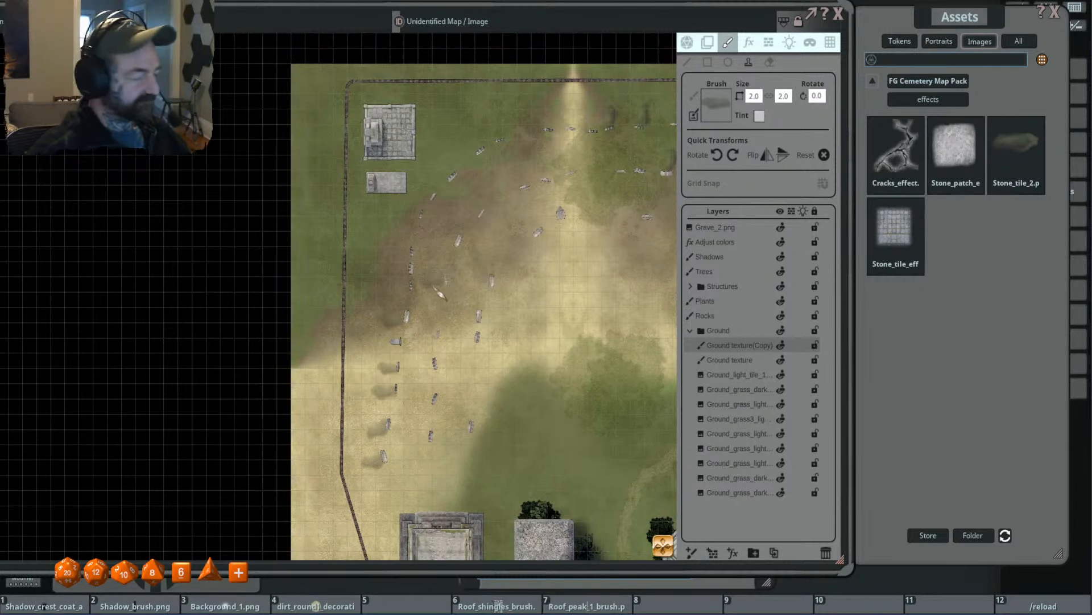
{"action": "scroll", "coordinate": [402, 296], "scroll_direction": "down", "scroll_amount": 1}
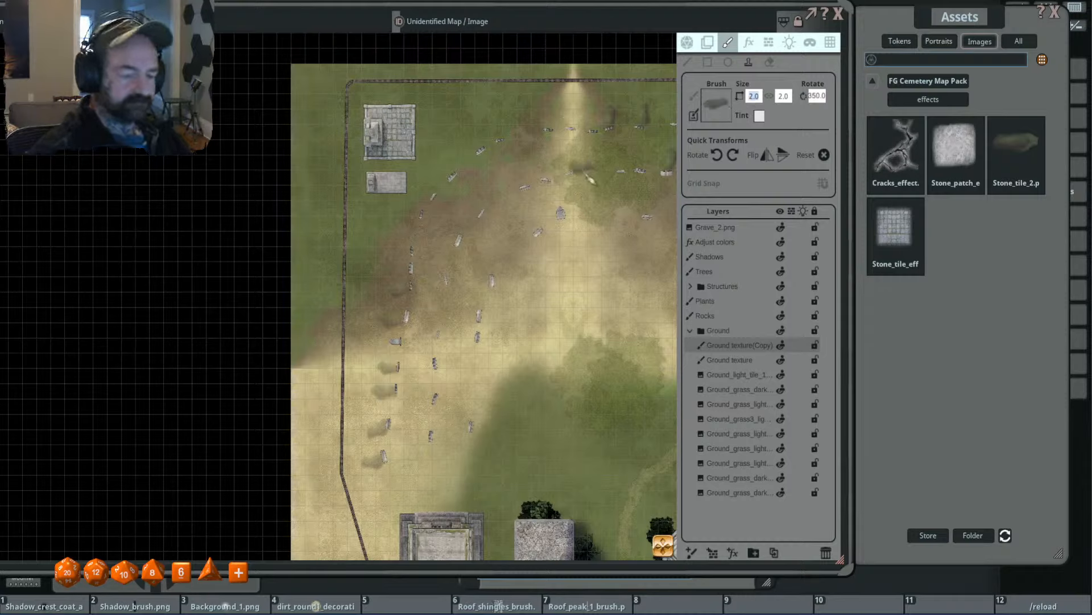
{"action": "scroll", "coordinate": [399, 282], "scroll_direction": "up", "scroll_amount": 1}
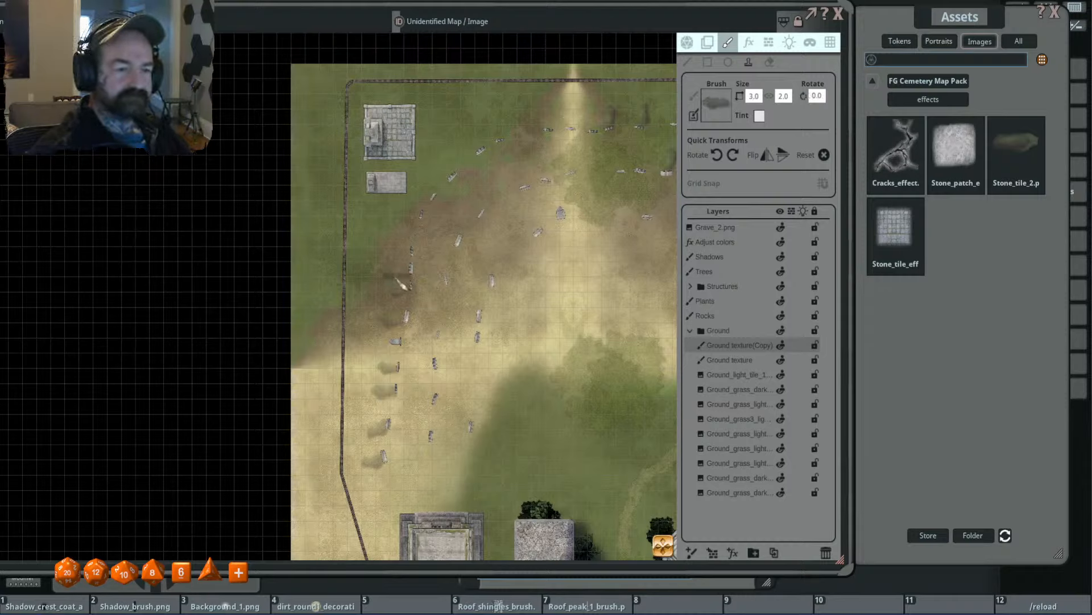
- Stamp 3.0 × 2.0 patches beside the clustered western outer-row gravestones and, rotated 15°, beside the next gravestone north
{"action": "key", "text": "shift"}
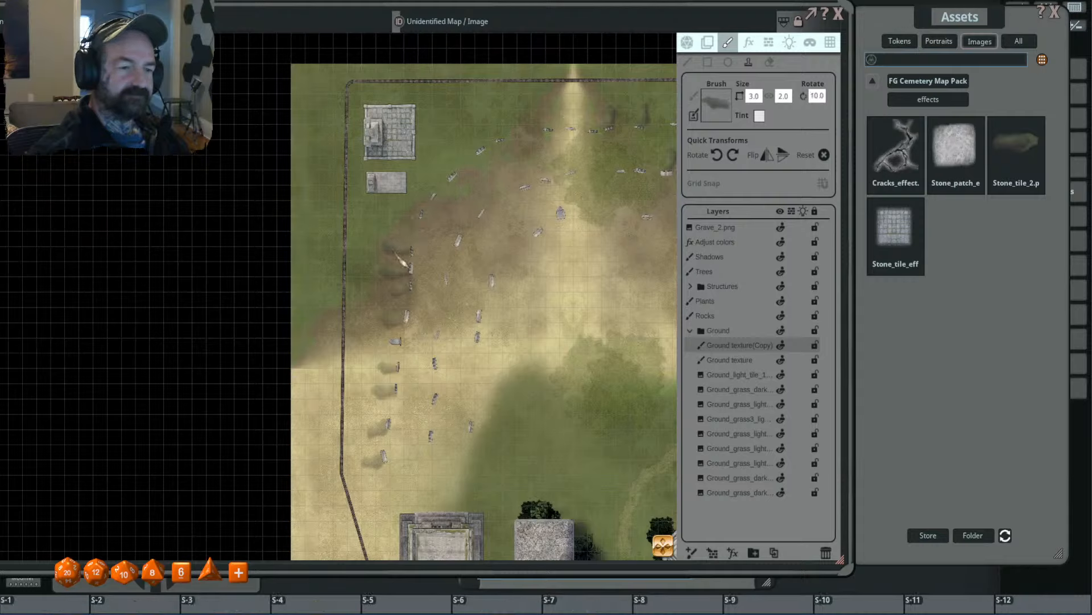
{"action": "scroll", "coordinate": [400, 262], "scroll_direction": "down", "scroll_amount": 1}
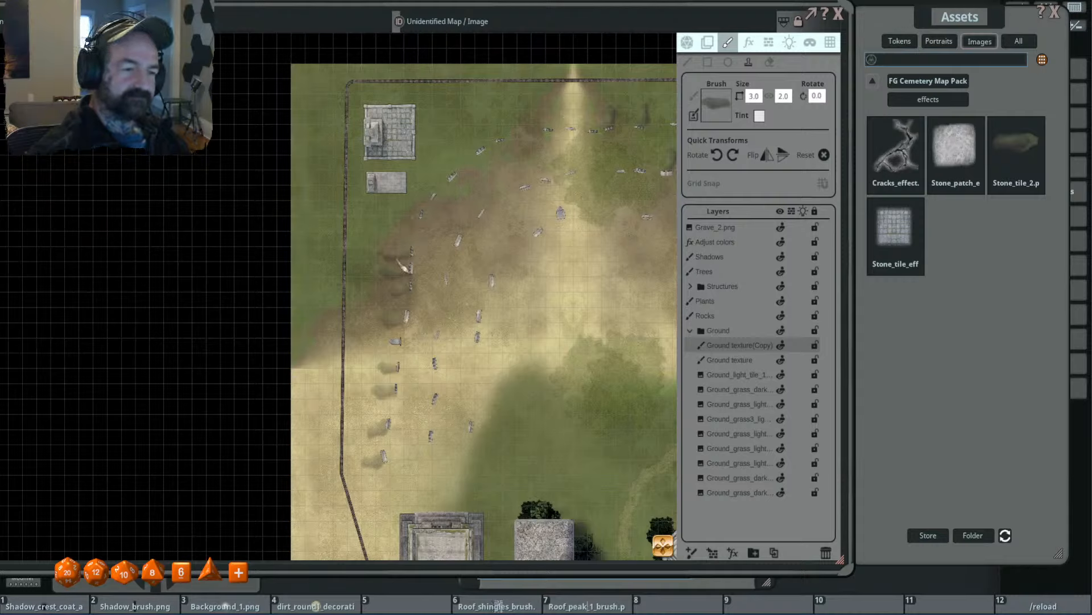
{"action": "key", "text": "shift"}
{"action": "scroll", "coordinate": [414, 216], "scroll_direction": "up", "scroll_amount": 1}
{"action": "left_click", "coordinate": [408, 217]}
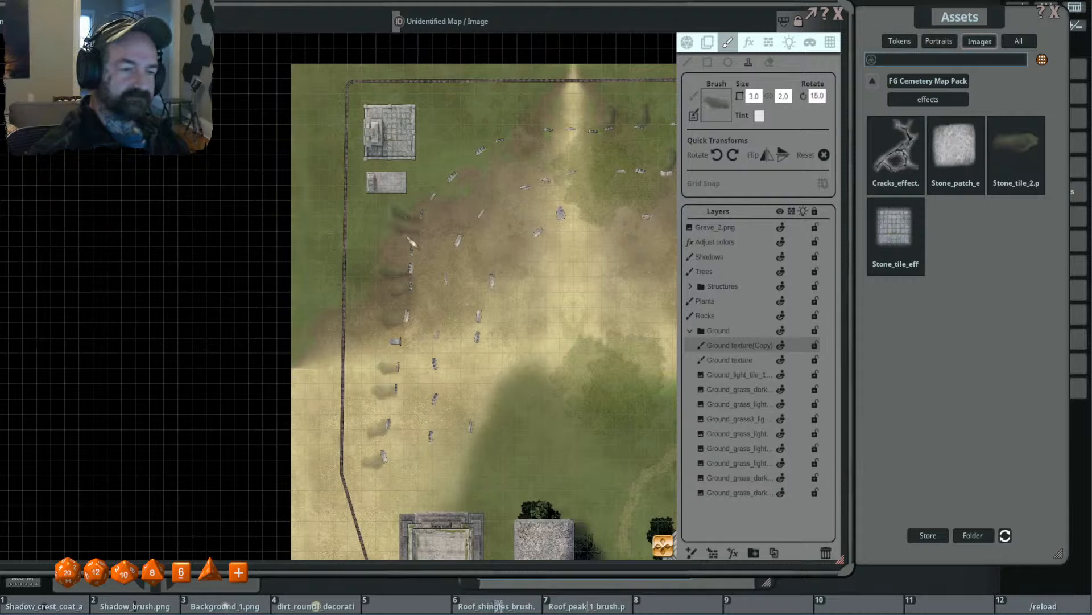
- Reduce the brush to 2.4 × 1.6 and stamp a patch beside the western second-row gravestone south of the cluster
{"action": "key", "text": "shift"}
{"action": "scroll", "coordinate": [439, 387], "scroll_direction": "down", "scroll_amount": 2}
{"action": "key", "text": "ctrl"}
{"action": "scroll", "coordinate": [425, 381], "scroll_direction": "down", "scroll_amount": 2}
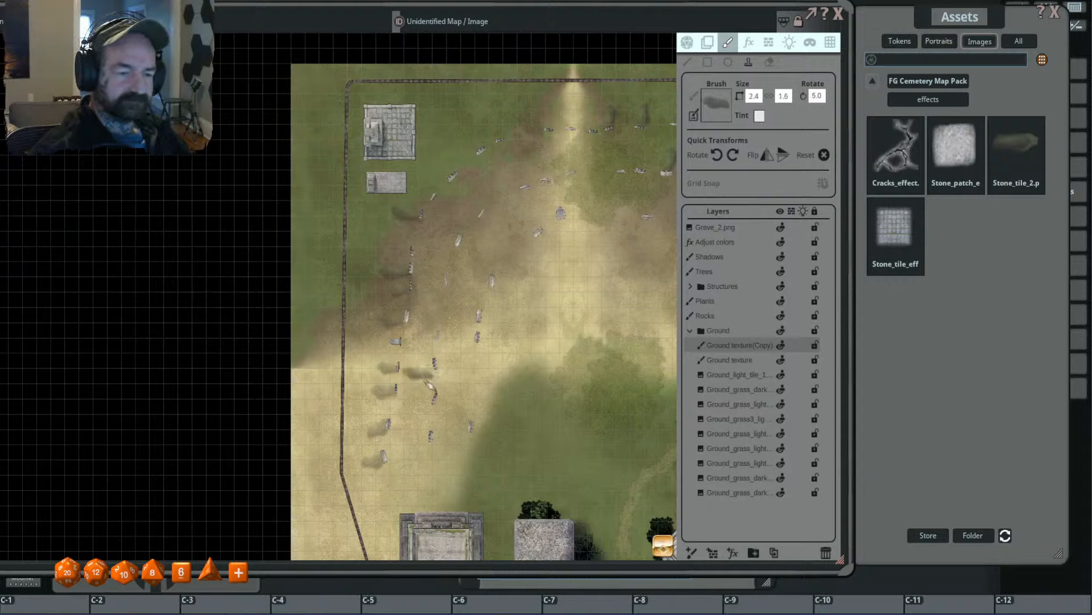
{"action": "scroll", "coordinate": [427, 377], "scroll_direction": "down", "scroll_amount": 1}
{"action": "left_click", "coordinate": [427, 373]}
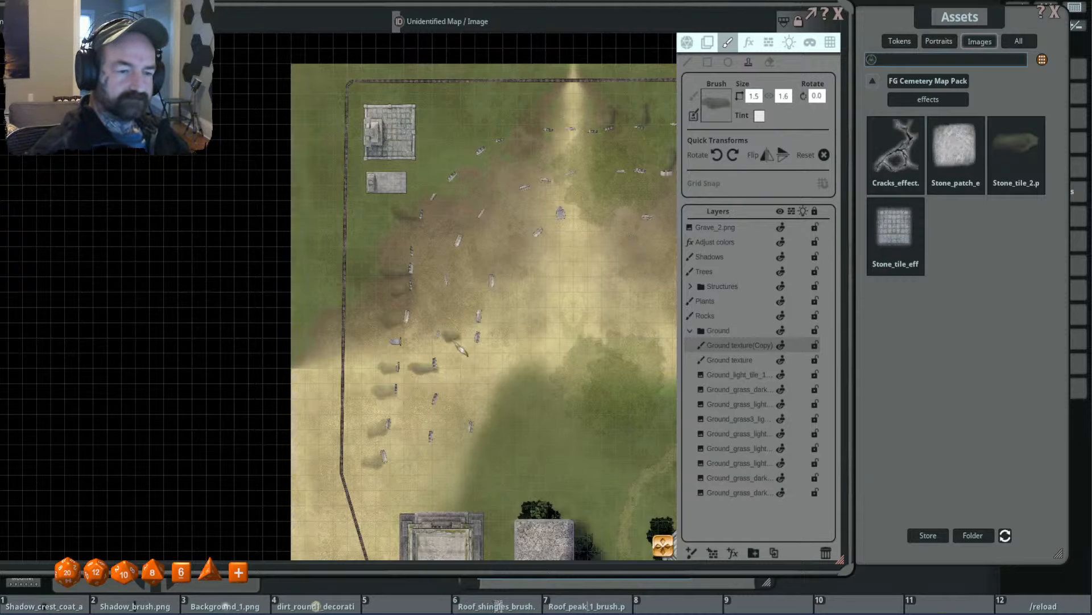
- Stamp 1.5 × 1.6 patches at 0° beside the next second-row gravestone north and the inner row's upper gravestone
{"action": "left_click", "coordinate": [430, 346]}
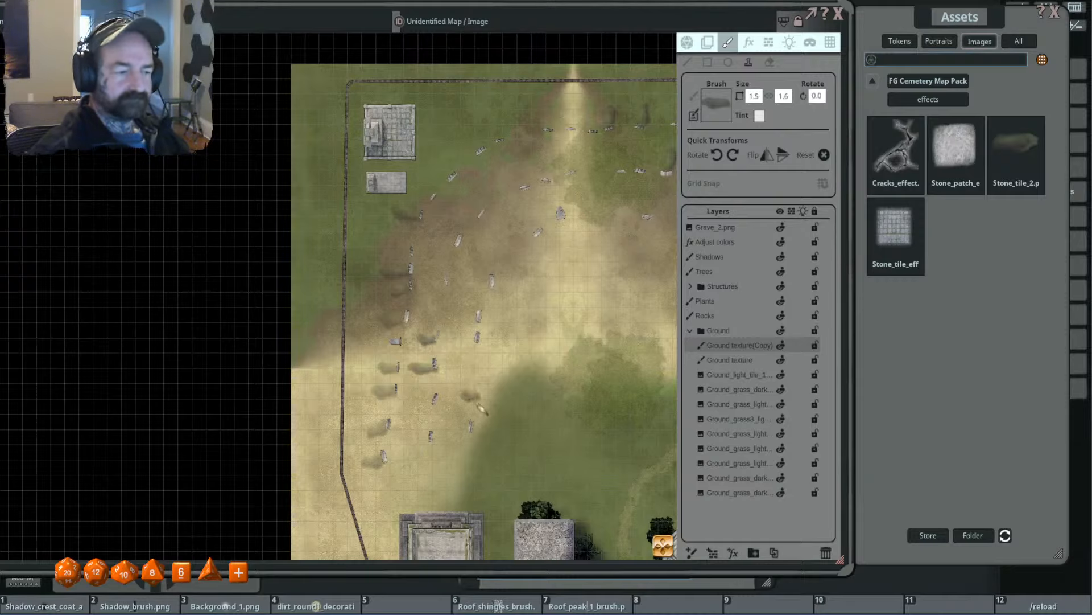
{"action": "left_click_drag", "start_coordinate": [478, 409], "coordinate": [454, 364]}
{"action": "scroll", "coordinate": [453, 334], "scroll_direction": "up", "scroll_amount": 1}
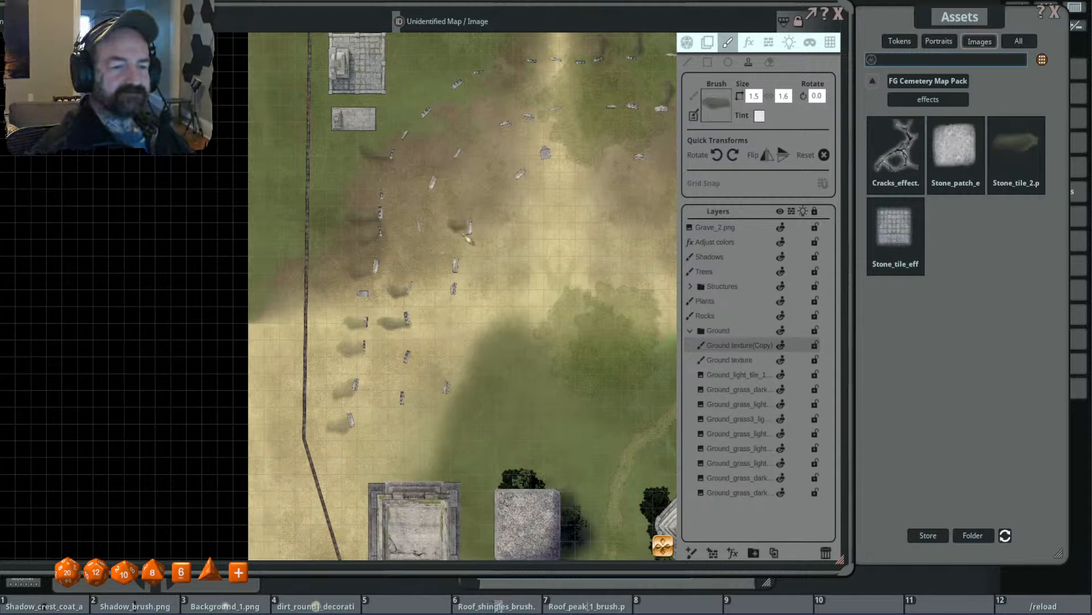
{"action": "left_click", "coordinate": [462, 239]}
- Stamp 1.5 × 1.6 patches beside the southernmost western second-row gravestone and, rotated 335°, beside the southernmost inner-row gravestone
{"action": "scroll", "coordinate": [449, 390], "scroll_direction": "up", "scroll_amount": 3}
{"action": "left_click", "coordinate": [324, 425]}
{"action": "scroll", "coordinate": [441, 348], "scroll_direction": "down", "scroll_amount": 5}
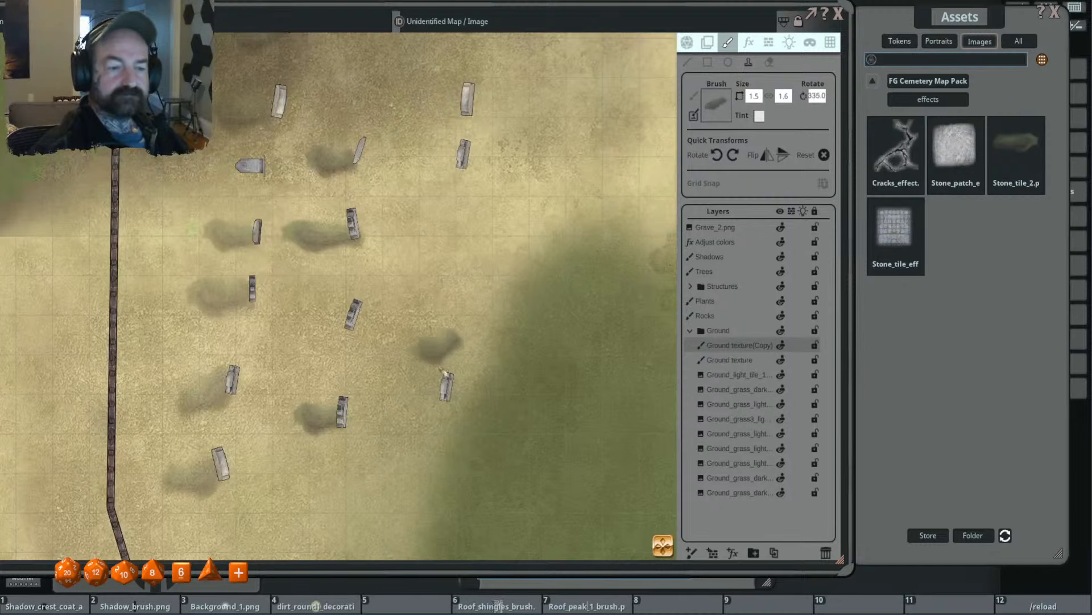
{"action": "left_click", "coordinate": [426, 408]}
{"action": "scroll", "coordinate": [554, 298], "scroll_direction": "down", "scroll_amount": 4}
{"action": "scroll", "coordinate": [560, 305], "scroll_direction": "down", "scroll_amount": 5}
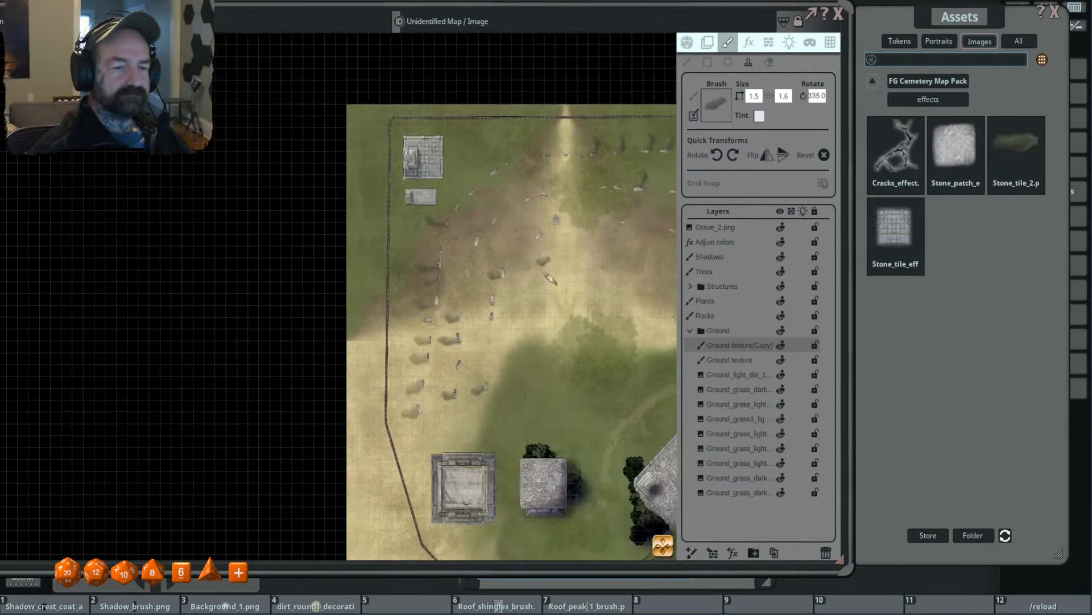
- Rotate the brush to 210°, enlarge it to 2.3 × 2.5, and apply it at the western outer row's clustered gravestones
{"action": "scroll", "coordinate": [540, 194], "scroll_direction": "down", "scroll_amount": 5}
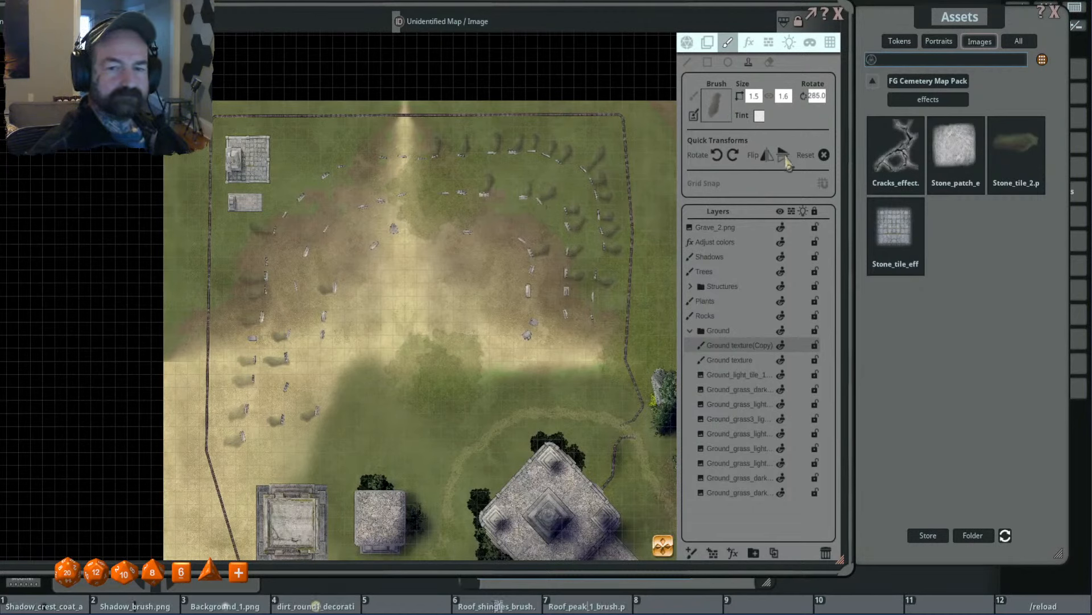
{"action": "scroll", "coordinate": [391, 235], "scroll_direction": "down", "scroll_amount": 5}
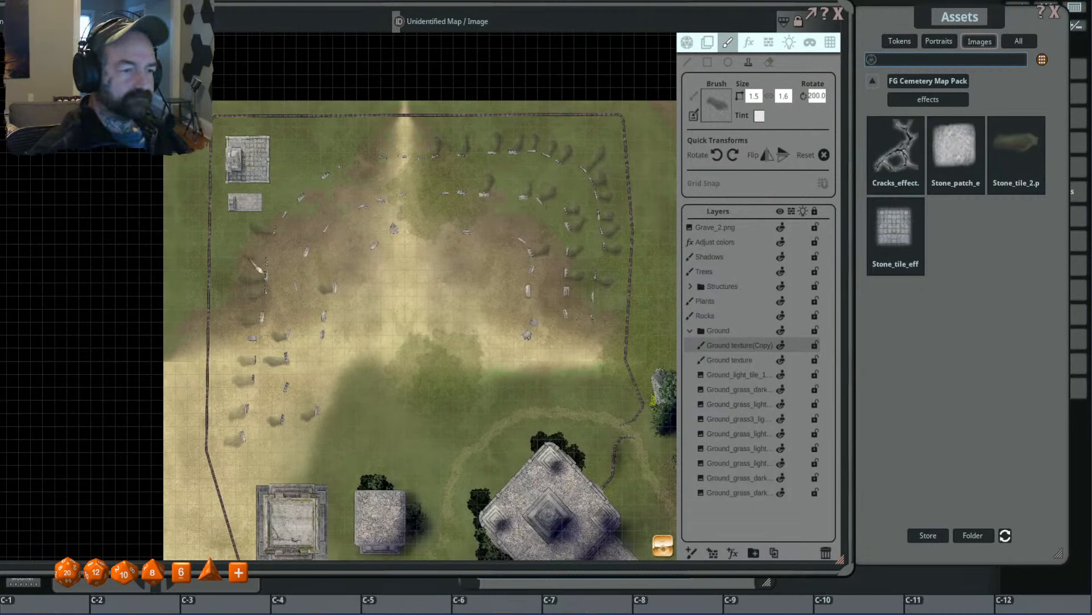
{"action": "scroll", "coordinate": [259, 263], "scroll_direction": "up", "scroll_amount": 5}
{"action": "scroll", "coordinate": [258, 264], "scroll_direction": "up", "scroll_amount": 2}
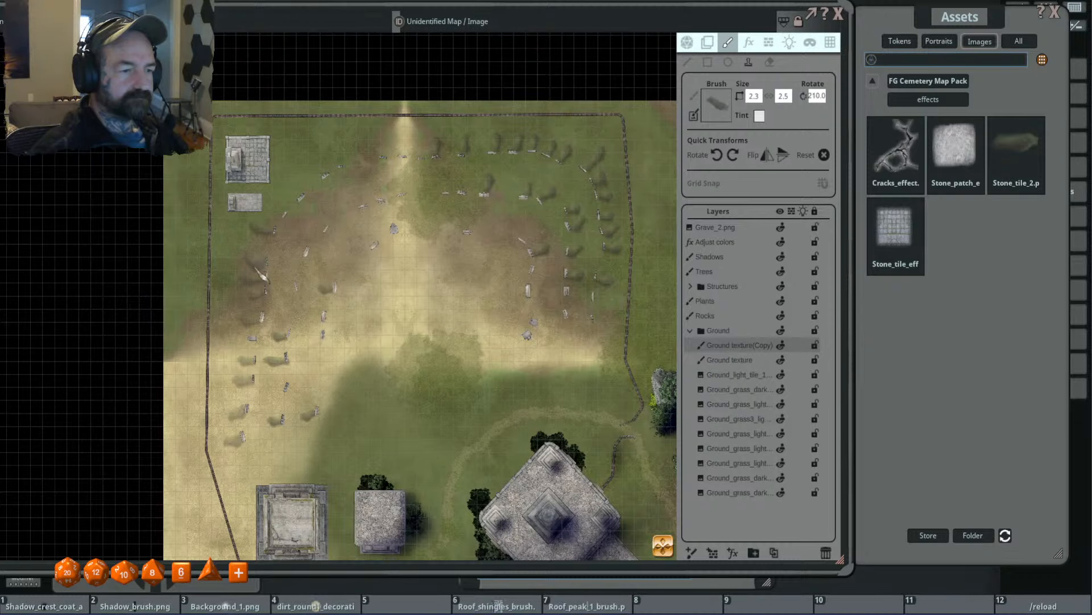
{"action": "left_click_drag", "start_coordinate": [306, 295], "coordinate": [372, 250]}
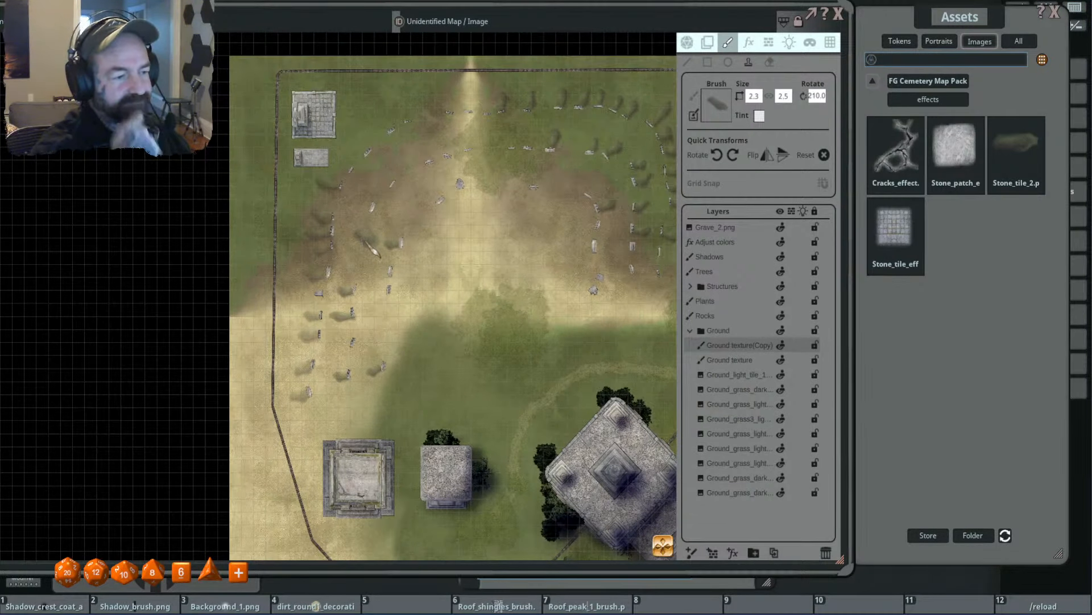
{"action": "scroll", "coordinate": [454, 206], "scroll_direction": "up", "scroll_amount": 1}
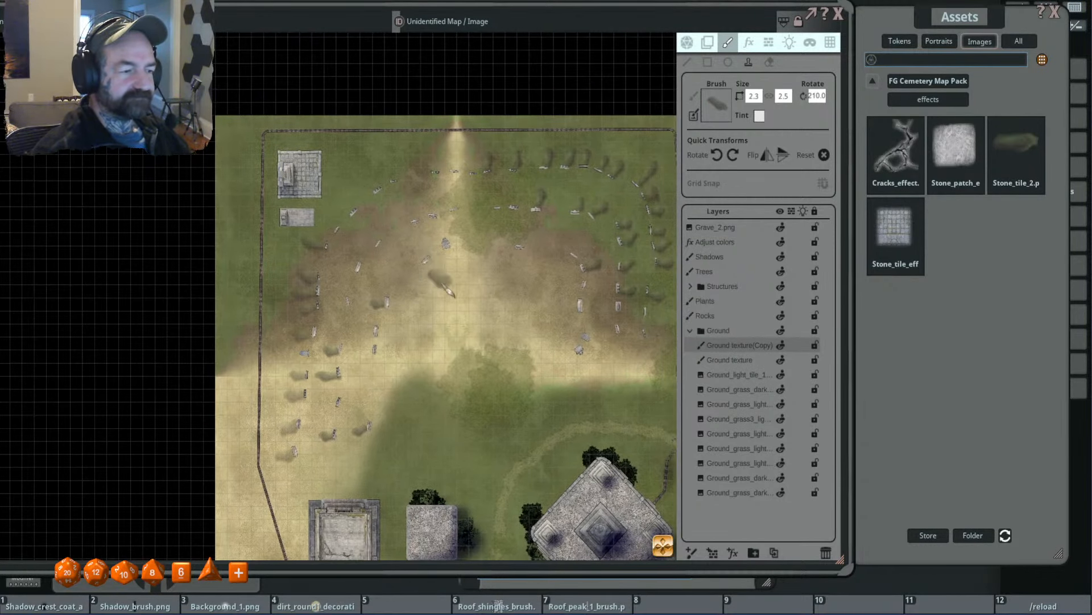
- Rotate the 2.3 × 2.5 brush to 220° and stamp patches beside the northwestern outer-row gravestones near the stone tombs
{"action": "scroll", "coordinate": [442, 283], "scroll_direction": "up", "scroll_amount": 1}
{"action": "scroll", "coordinate": [308, 190], "scroll_direction": "up", "scroll_amount": 1}
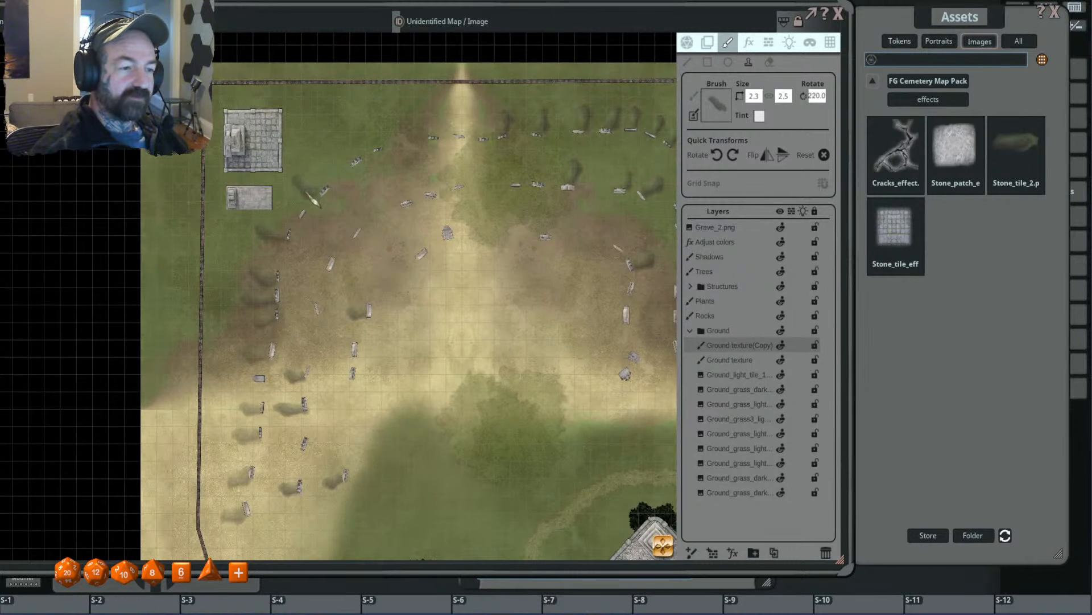
{"action": "scroll", "coordinate": [312, 198], "scroll_direction": "down", "scroll_amount": 2}
{"action": "left_click", "coordinate": [347, 162]}
- Rotate the brush to 205° and stamp it beside the southern gravestones of the eastern outer row
{"action": "left_click_drag", "start_coordinate": [529, 187], "coordinate": [454, 261]}
{"action": "scroll", "coordinate": [476, 258], "scroll_direction": "down", "scroll_amount": 12}
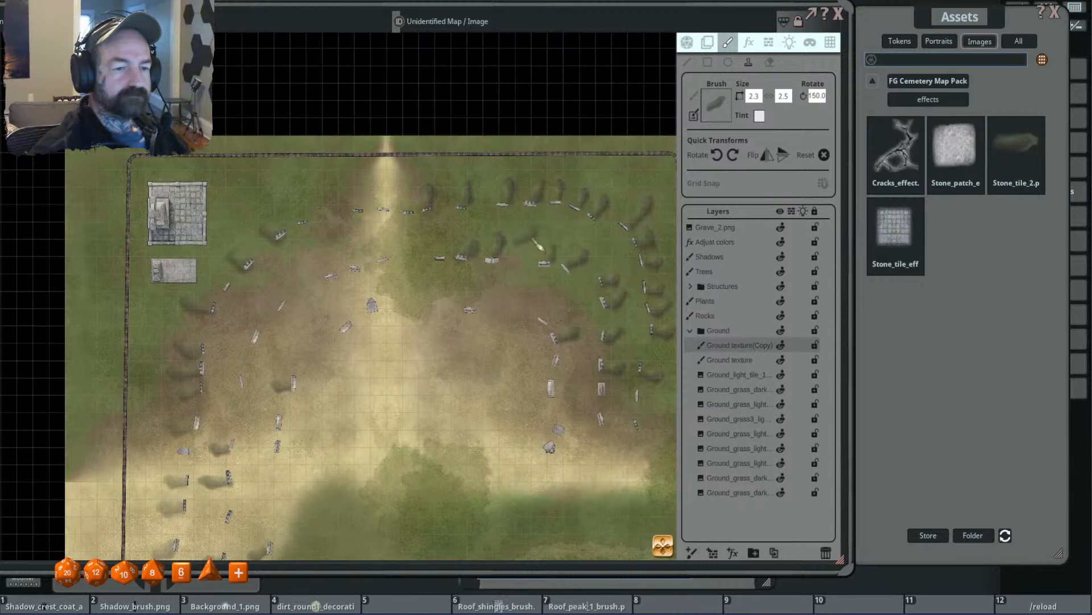
{"action": "scroll", "coordinate": [532, 259], "scroll_direction": "down", "scroll_amount": 3}
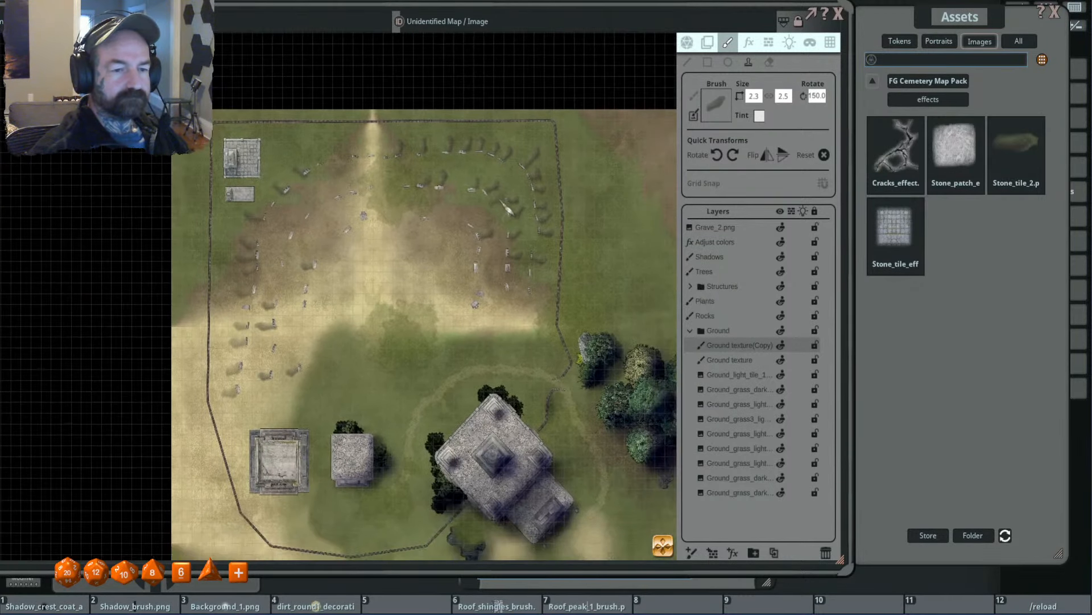
{"action": "scroll", "coordinate": [498, 250], "scroll_direction": "up", "scroll_amount": 8}
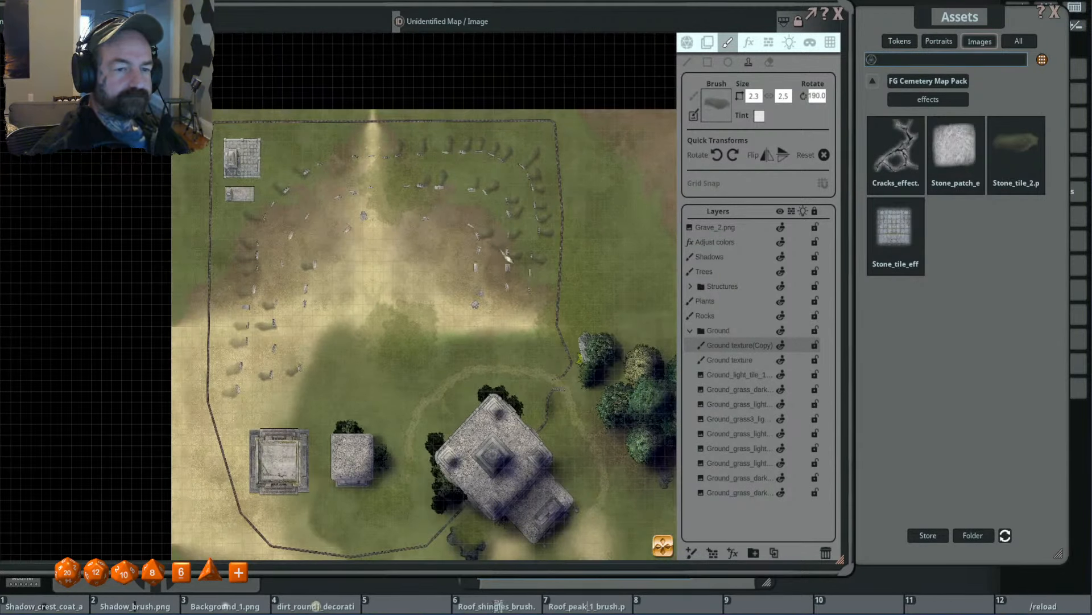
{"action": "scroll", "coordinate": [498, 250], "scroll_direction": "up", "scroll_amount": 3}
{"action": "left_click", "coordinate": [553, 291]}
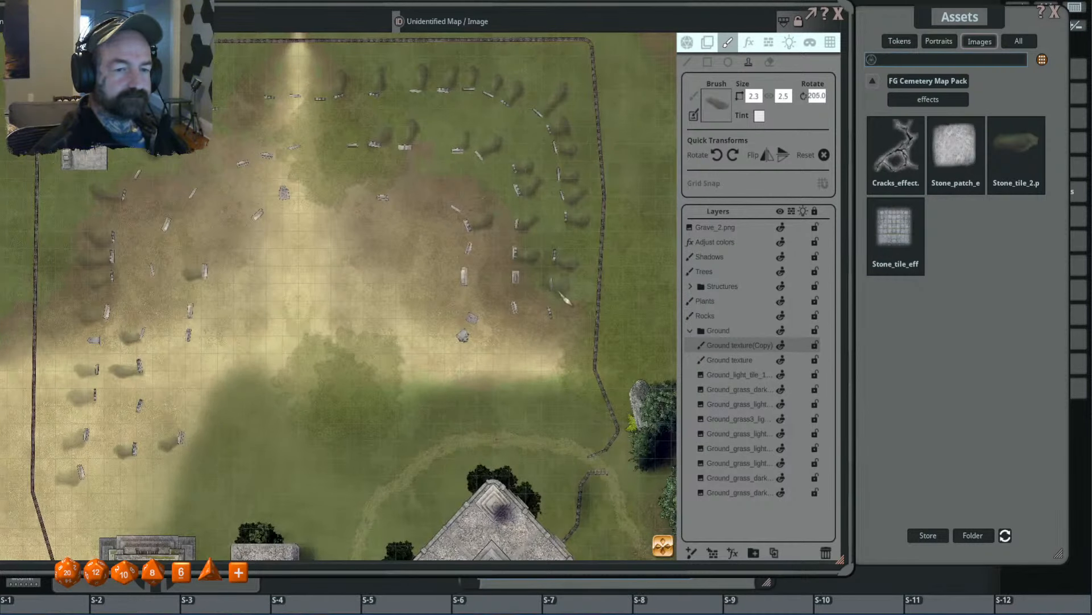
- Reduce the brush to 1.5 × 1.6 and stamp patches beside the two southernmost gravestones of the eastern second row
{"action": "scroll", "coordinate": [574, 336], "scroll_direction": "down", "scroll_amount": 2}
{"action": "scroll", "coordinate": [571, 333], "scroll_direction": "down", "scroll_amount": 8}
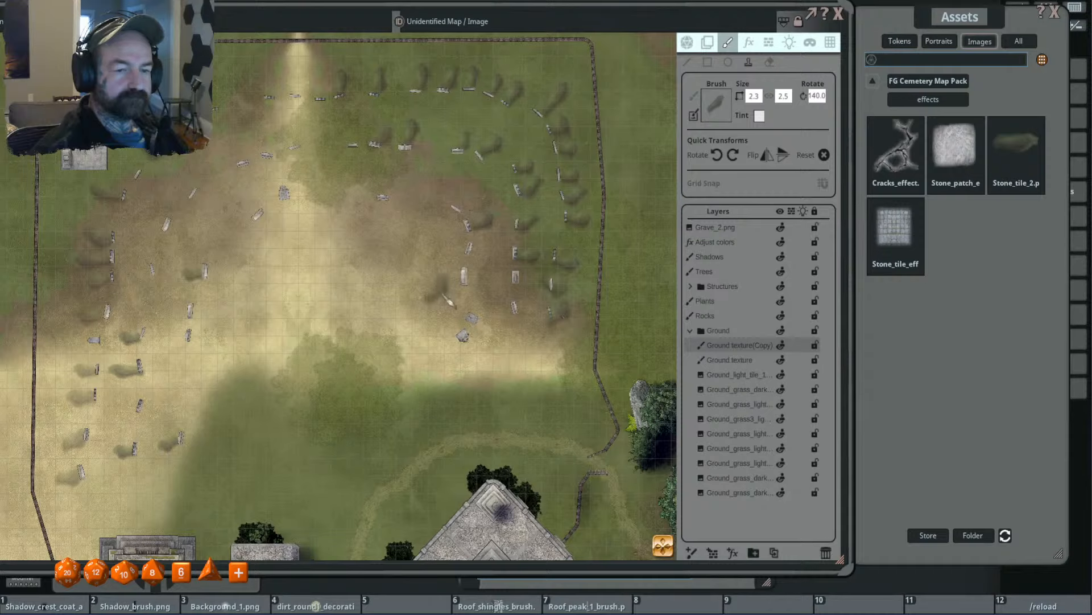
{"action": "scroll", "coordinate": [546, 319], "scroll_direction": "down", "scroll_amount": 4}
{"action": "scroll", "coordinate": [540, 317], "scroll_direction": "down", "scroll_amount": 4}
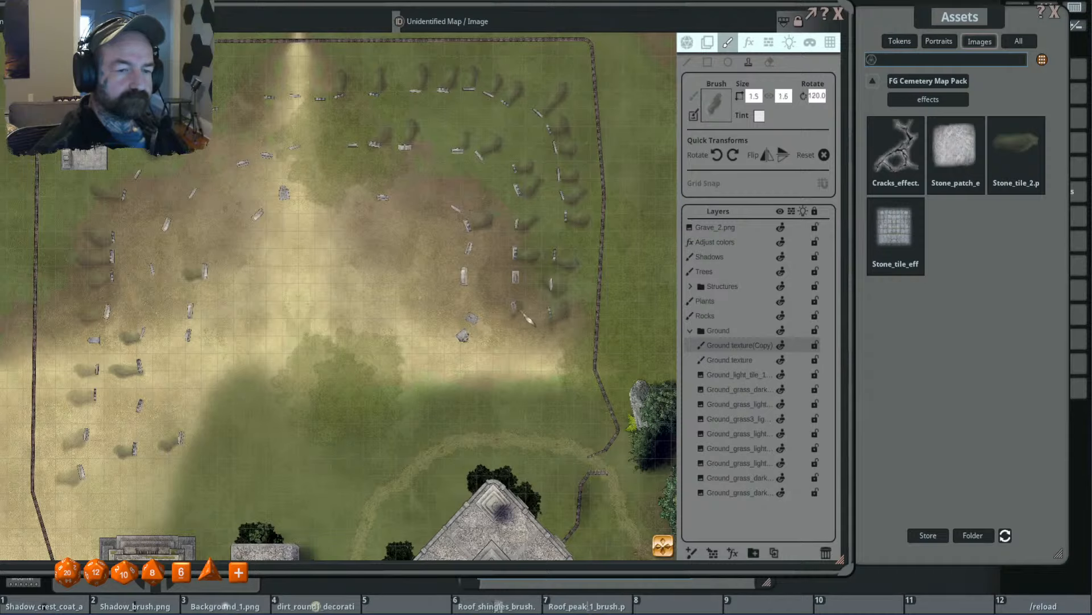
{"action": "scroll", "coordinate": [538, 316], "scroll_direction": "up", "scroll_amount": 5}
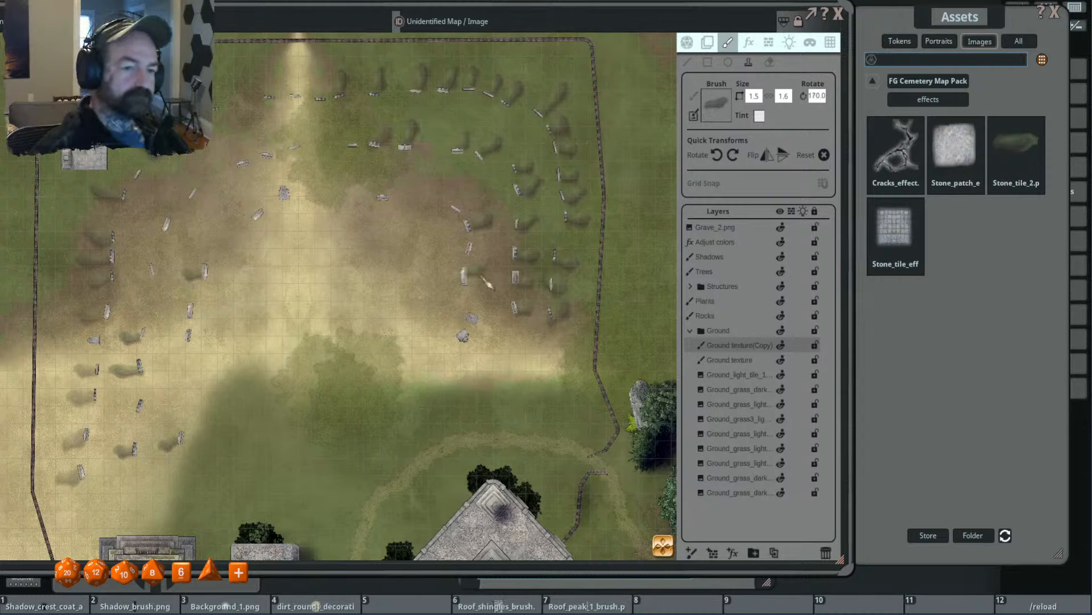
- Enlarge the brush to 2.9 × 3.1, rotate it to 200°, and stamp a patch beside the eastern inner row's wide gravestone
{"action": "scroll", "coordinate": [493, 297], "scroll_direction": "up", "scroll_amount": 4, "text": "ctrl"}
{"action": "scroll", "coordinate": [493, 296], "scroll_direction": "up", "scroll_amount": 3, "text": "ctrl"}
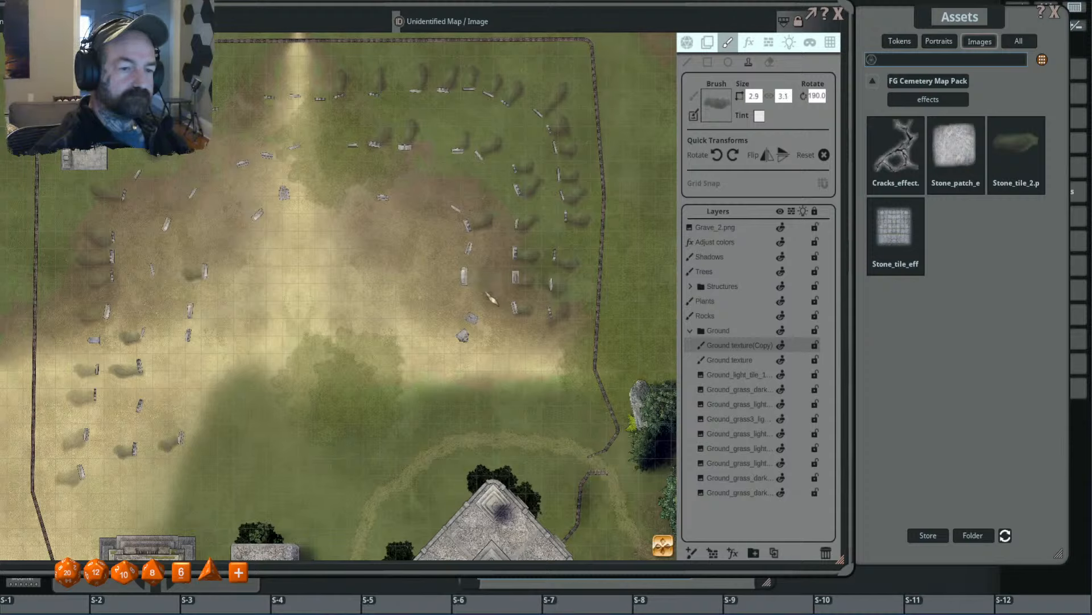
{"action": "scroll", "coordinate": [493, 296], "scroll_direction": "up", "scroll_amount": 3, "text": "shift"}
{"action": "left_click", "coordinate": [493, 296]}
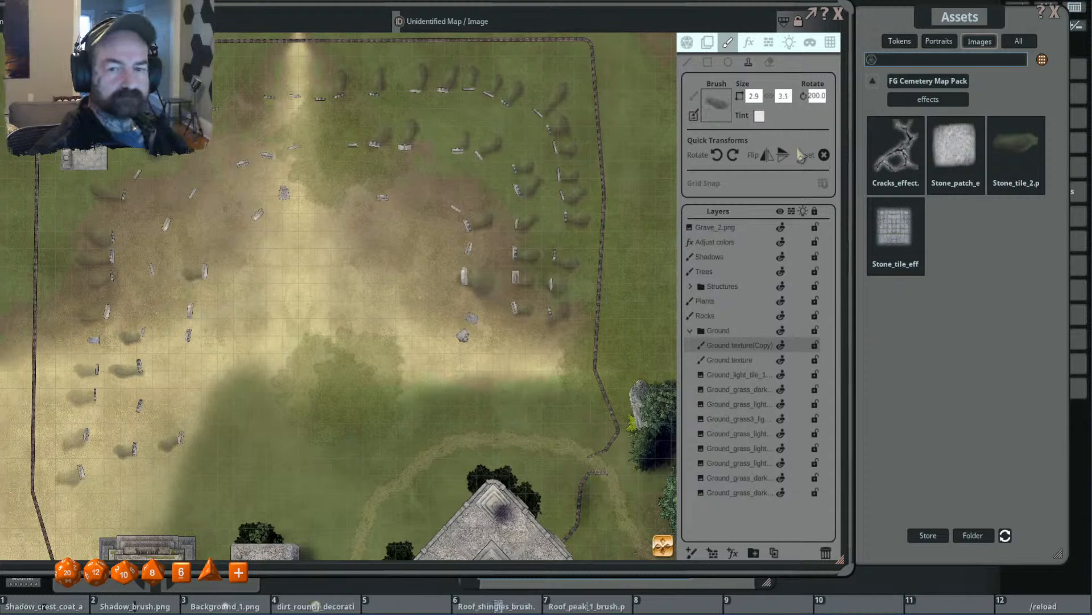
- Reset the rotation to 0°, reduce the brush to 2.3 × 2.5, and stamp patches at the eastern inner row's southern gravestones
{"action": "scroll", "coordinate": [482, 263], "scroll_direction": "down", "scroll_amount": 20, "text": "shift"}
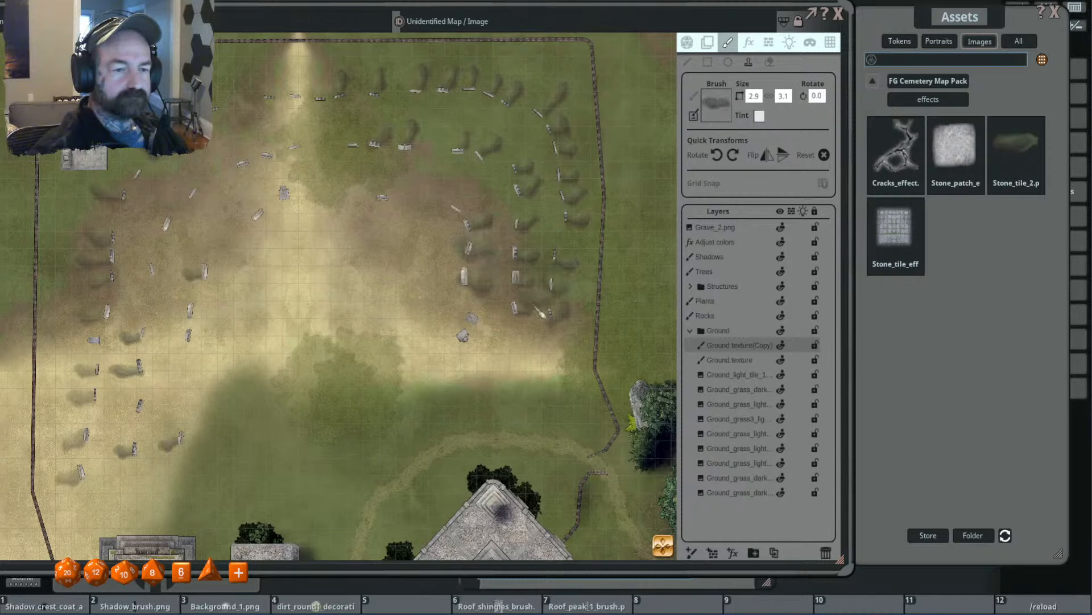
{"action": "scroll", "coordinate": [514, 349], "scroll_direction": "down", "scroll_amount": 6, "text": "ctrl"}
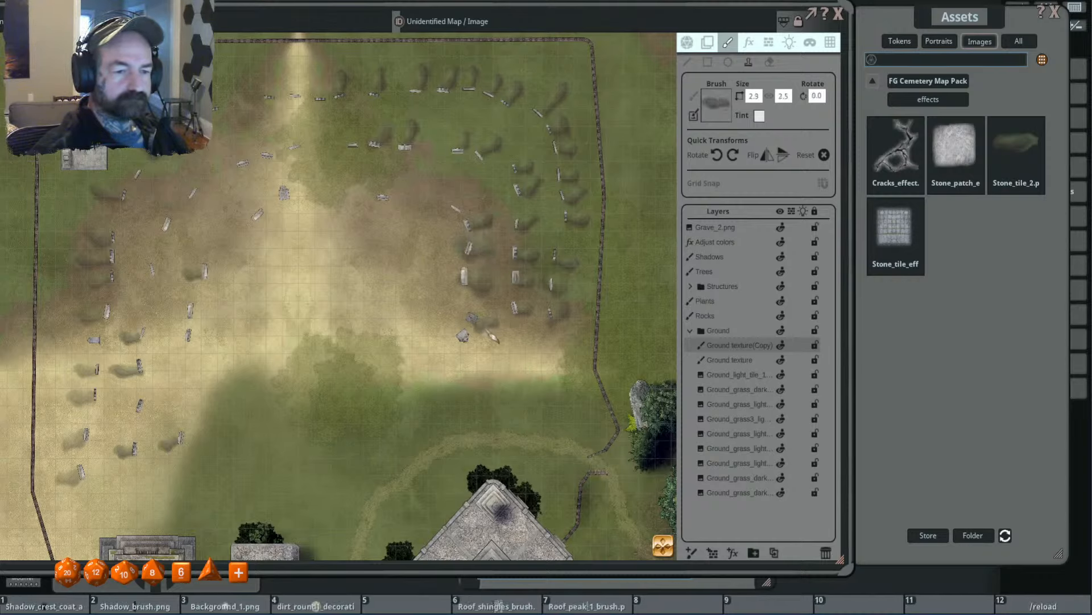
{"action": "scroll", "coordinate": [600, 352], "scroll_direction": "down", "scroll_amount": 3}
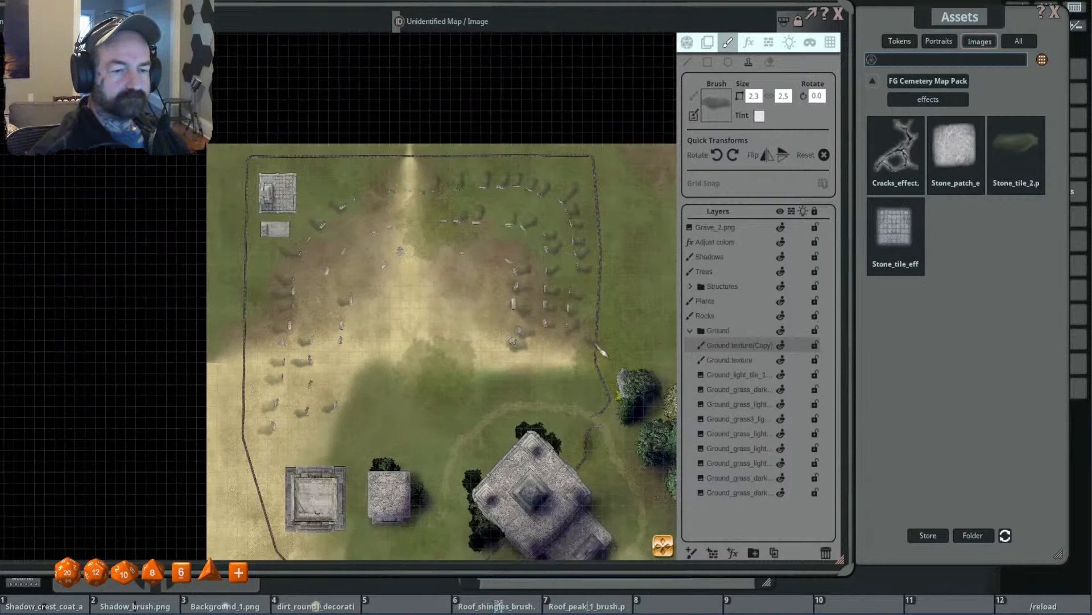
- Rotate the brush to -35° and stamp a patch at the lone inner gravestone northeast of the clearing's centre
{"action": "left_click_drag", "start_coordinate": [510, 254], "coordinate": [512, 302]}
{"action": "scroll", "coordinate": [479, 288], "scroll_direction": "up", "scroll_amount": 3}
{"action": "scroll", "coordinate": [475, 307], "scroll_direction": "down", "scroll_amount": 13, "text": "shift"}
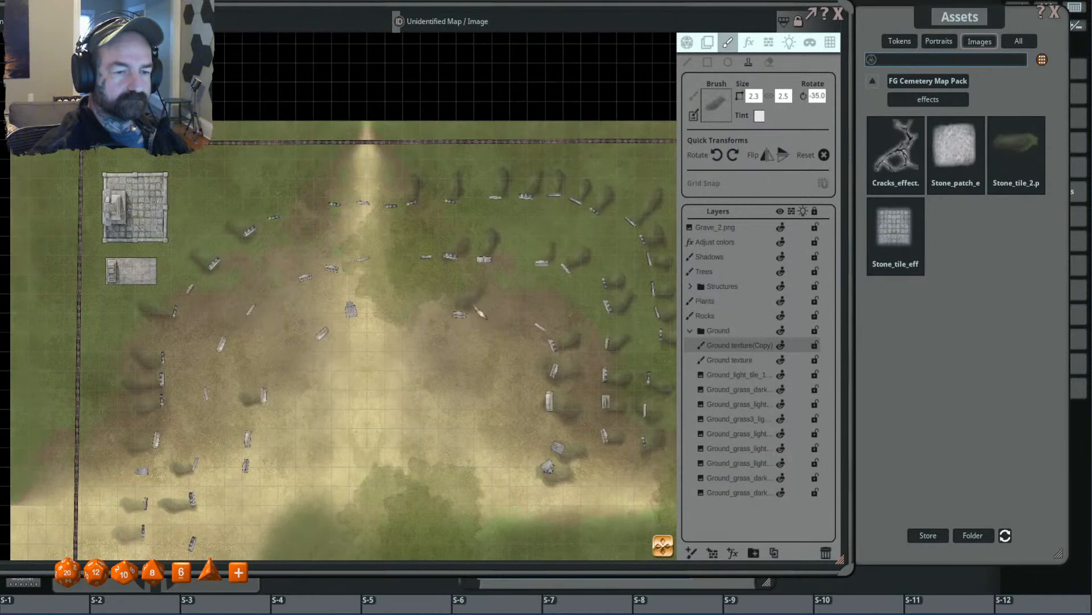
{"action": "left_click", "coordinate": [475, 308]}
- Rotate the brush to -85° and stamp a patch beside the northern outer-row gravestone just east of the path
{"action": "scroll", "coordinate": [519, 305], "scroll_direction": "down", "scroll_amount": 2}
{"action": "scroll", "coordinate": [429, 214], "scroll_direction": "down", "scroll_amount": 4, "text": "shift"}
{"action": "left_click", "coordinate": [428, 220]}
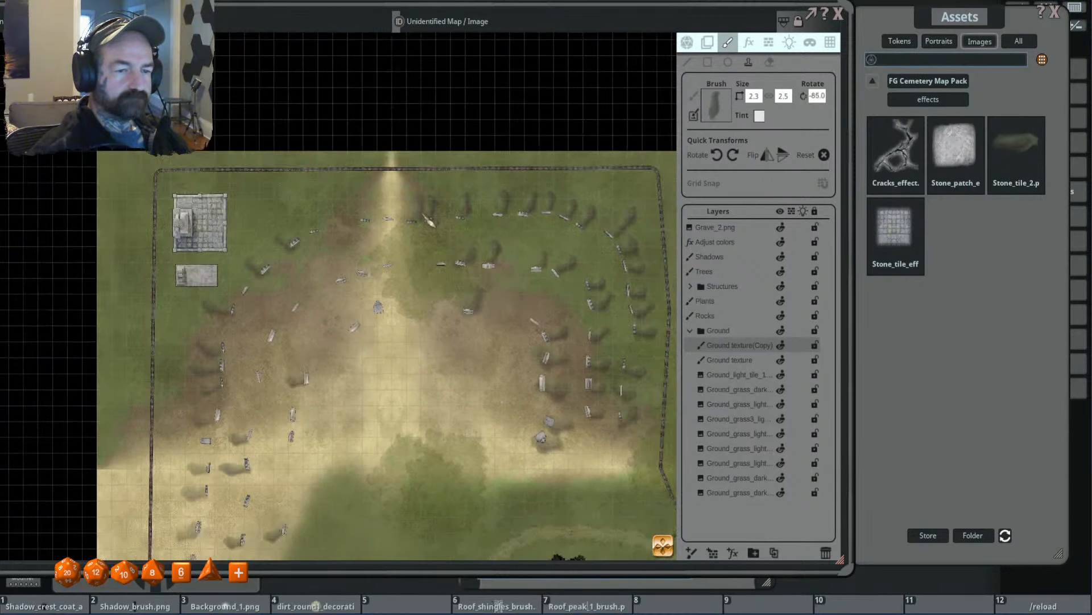
- Stamp 2.3 × 2.5 patches beside the northern gravestones on the path and, at -80°, at the central monument
{"action": "scroll", "coordinate": [426, 281], "scroll_direction": "down", "scroll_amount": 3}
{"action": "scroll", "coordinate": [431, 301], "scroll_direction": "down", "scroll_amount": 3}
{"action": "scroll", "coordinate": [430, 301], "scroll_direction": "up", "scroll_amount": 6}
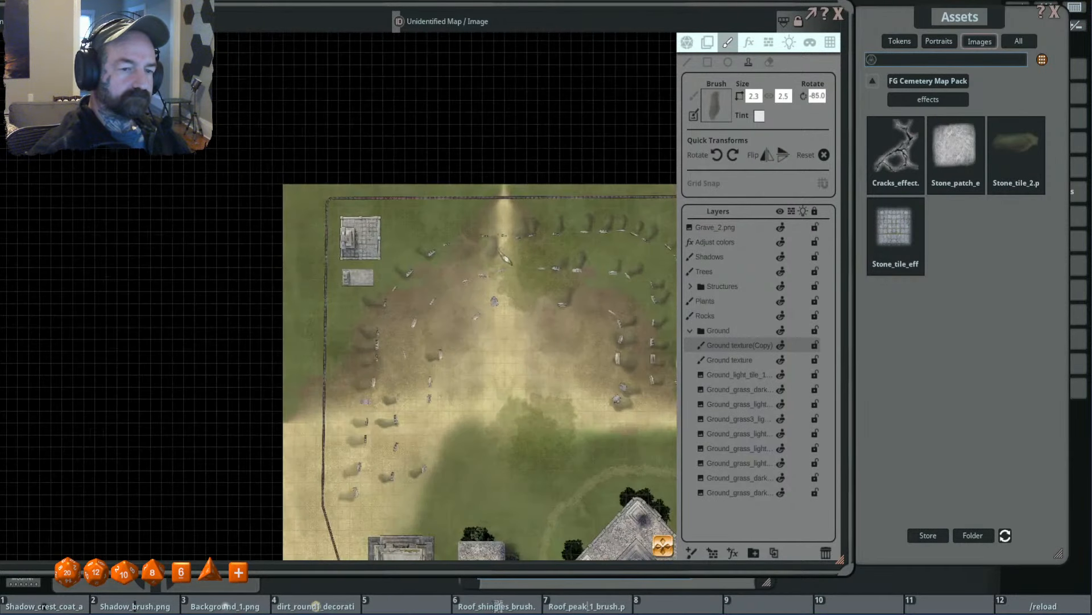
{"action": "scroll", "coordinate": [457, 248], "scroll_direction": "up", "scroll_amount": 20, "text": "shift"}
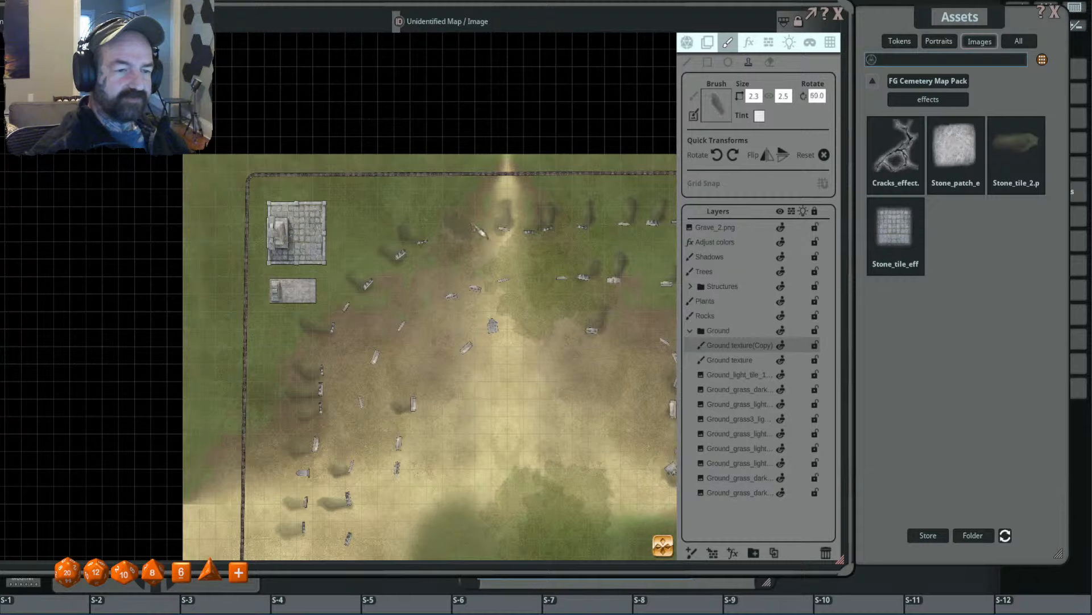
{"action": "scroll", "coordinate": [481, 232], "scroll_direction": "down", "scroll_amount": 20, "text": "shift"}
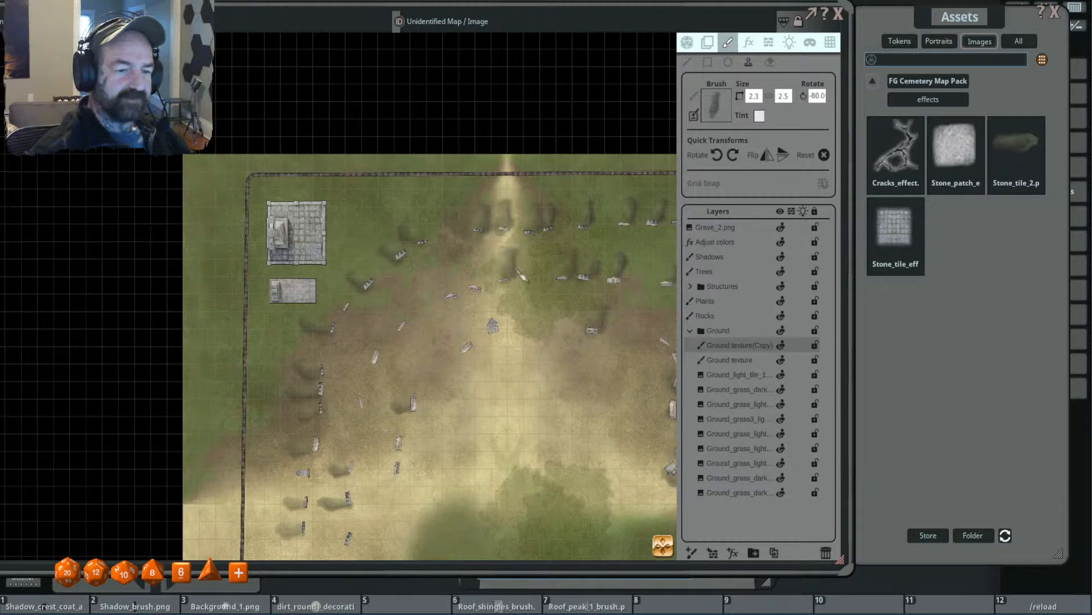
{"action": "left_click", "coordinate": [497, 314]}
- Reduce the brush to 1.9 × 2.0, rotate it to -95°, and stamp the two second-row gravestones just west of the path
{"action": "scroll", "coordinate": [483, 282], "scroll_direction": "down", "scroll_amount": 3, "text": "ctrl"}
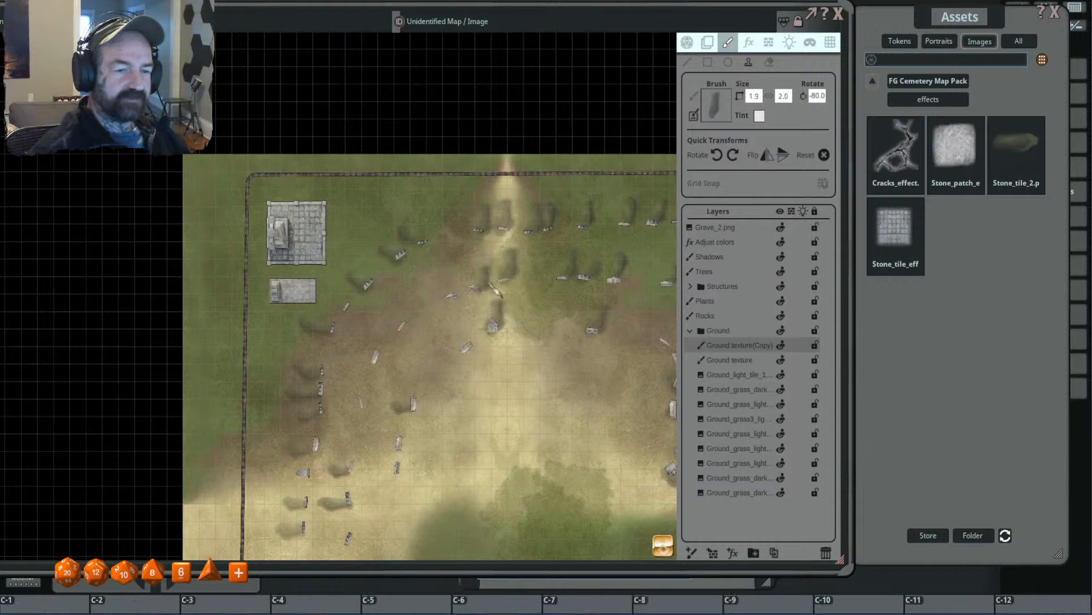
{"action": "scroll", "coordinate": [484, 282], "scroll_direction": "down", "scroll_amount": 3, "text": "shift"}
{"action": "left_click", "coordinate": [485, 281]}
{"action": "left_click", "coordinate": [459, 288]}
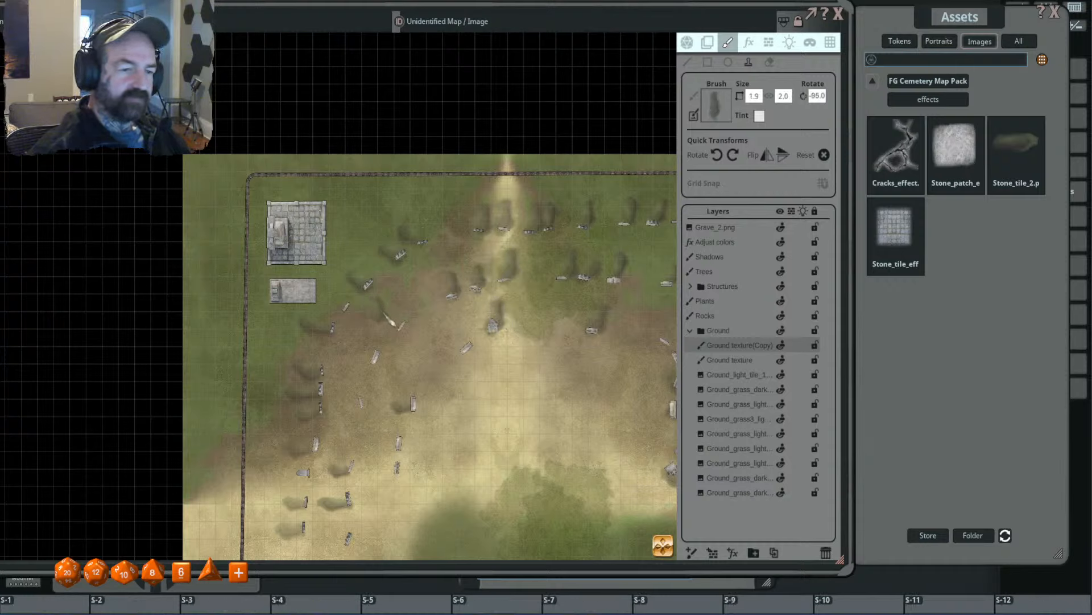
- Stamp 1.9 × 2.0 patches beside the four northwestern inner gravestones, adjusting the brush rotation to suit each one
{"action": "scroll", "coordinate": [397, 328], "scroll_direction": "up", "scroll_amount": 13, "text": "shift"}
{"action": "left_click", "coordinate": [394, 329]}
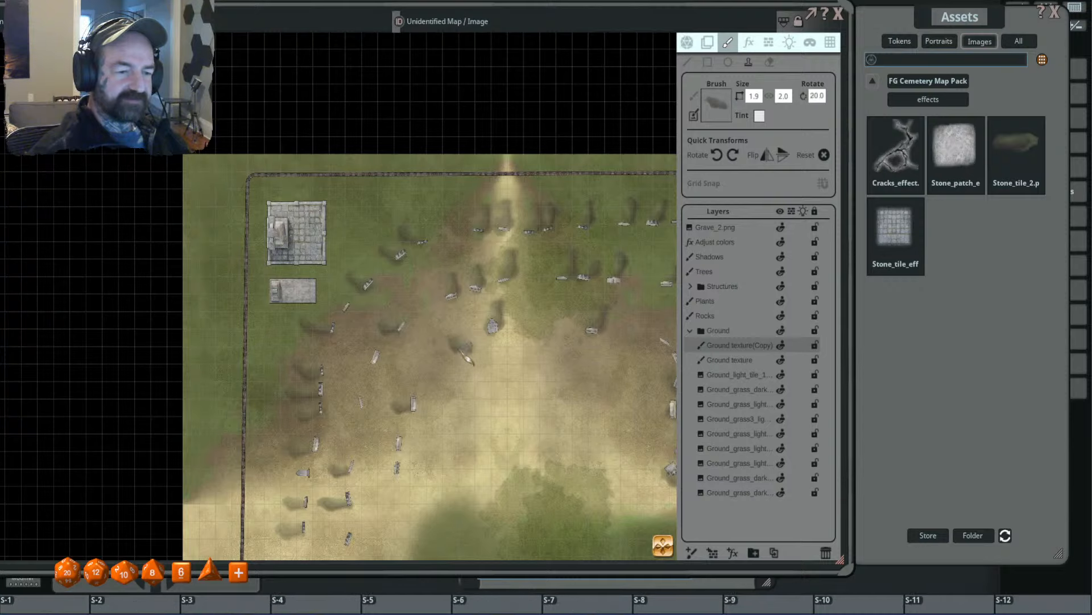
{"action": "scroll", "coordinate": [458, 349], "scroll_direction": "up", "scroll_amount": 3, "text": "shift"}
{"action": "left_click", "coordinate": [457, 349]}
{"action": "scroll", "coordinate": [377, 383], "scroll_direction": "down", "scroll_amount": 3, "text": "shift"}
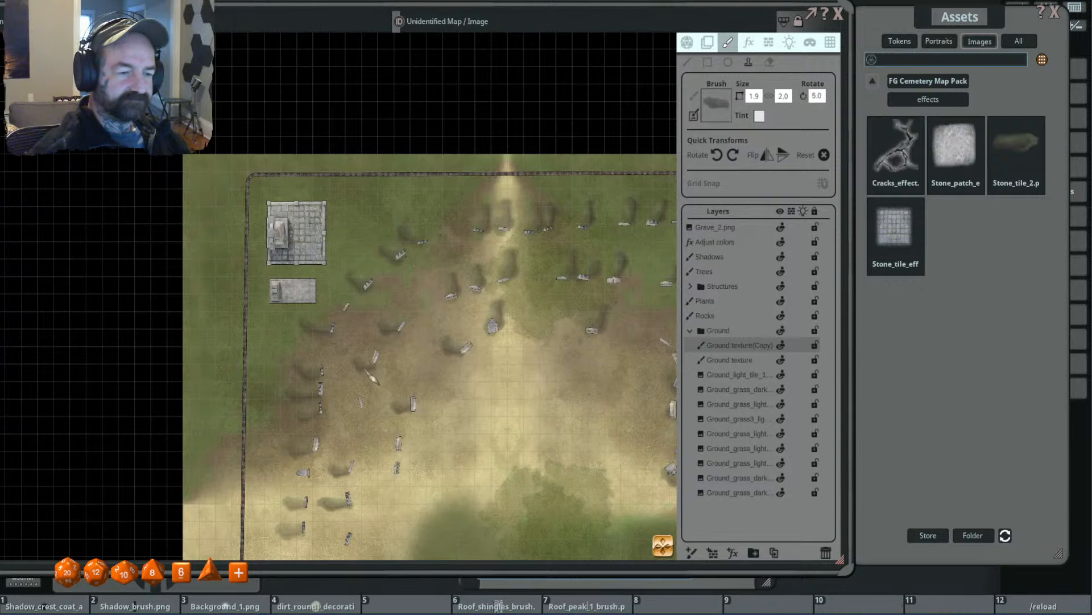
{"action": "left_click", "coordinate": [355, 404]}
- Rotate the brush to -10° and stamp patches beside the two southern gravestones of the western inner row
{"action": "left_click_drag", "start_coordinate": [393, 458], "coordinate": [417, 300]}
{"action": "scroll", "coordinate": [416, 301], "scroll_direction": "down", "scroll_amount": 3, "text": "shift"}
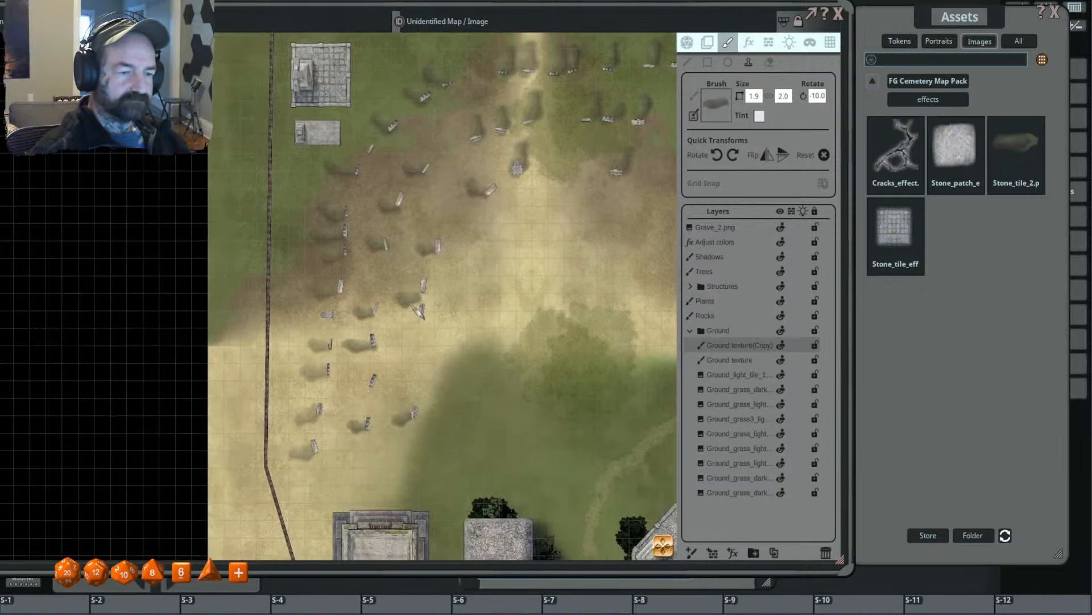
{"action": "left_click", "coordinate": [417, 301]}
{"action": "scroll", "coordinate": [424, 310], "scroll_direction": "down", "scroll_amount": 4}
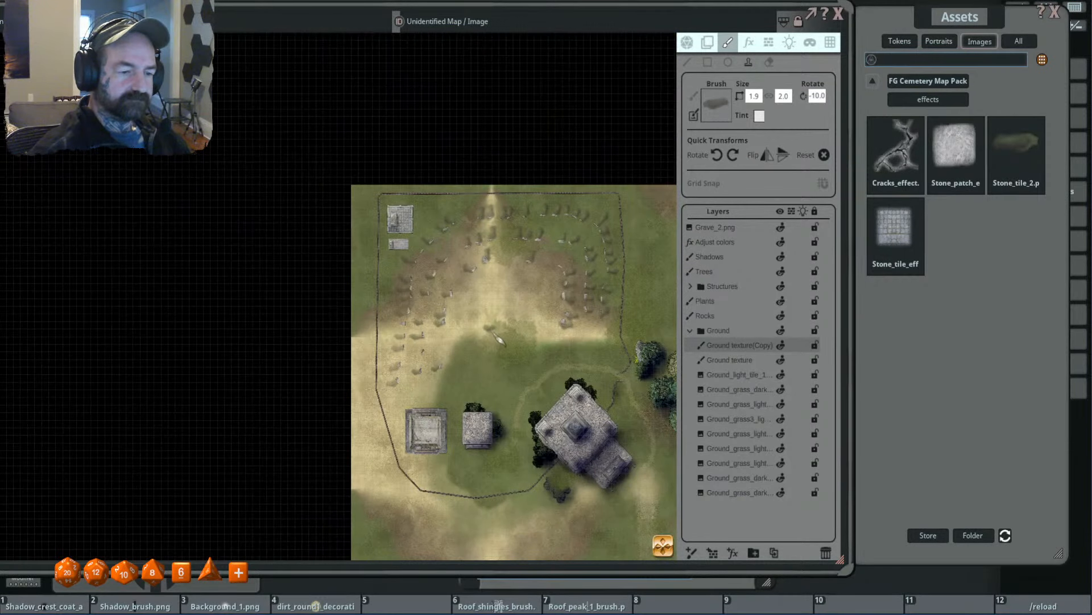
{"action": "scroll", "coordinate": [432, 277], "scroll_direction": "up", "scroll_amount": 5}
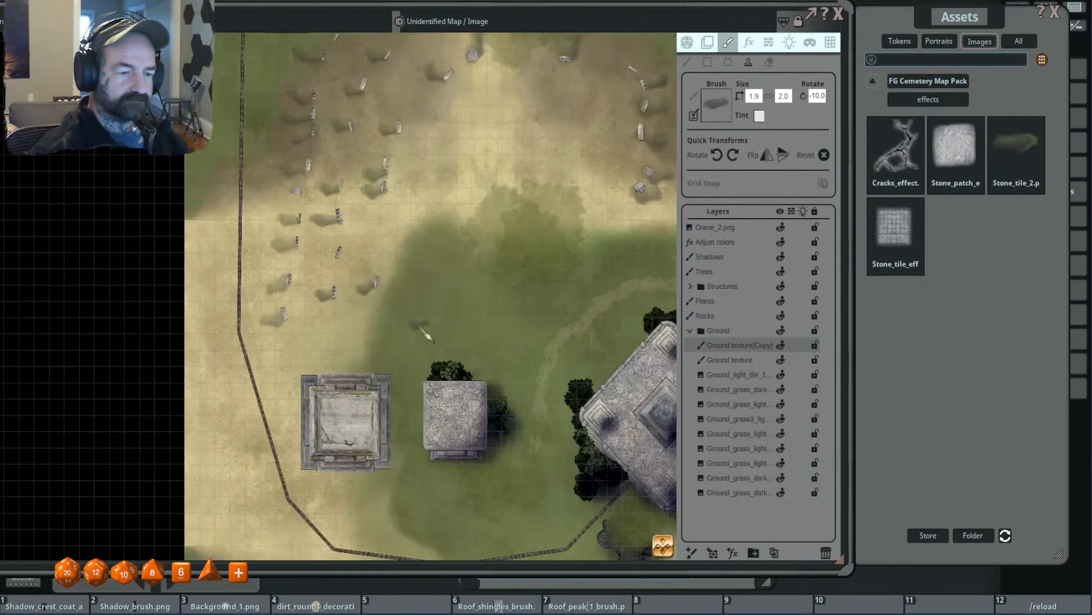
{"action": "scroll", "coordinate": [416, 335], "scroll_direction": "down", "scroll_amount": 4}
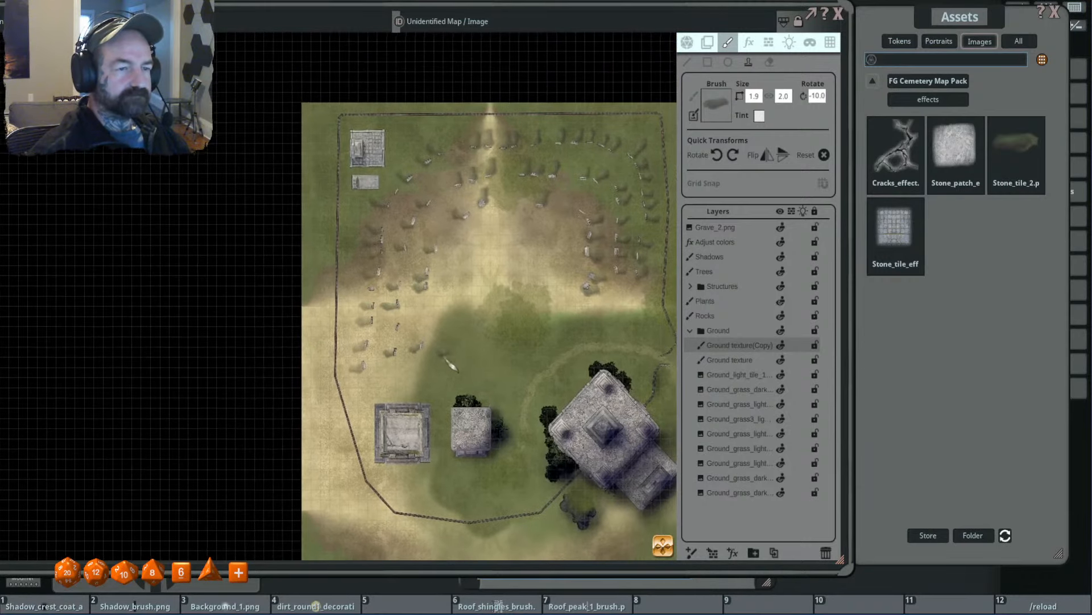
{"action": "left_click_drag", "start_coordinate": [483, 311], "coordinate": [460, 318]}
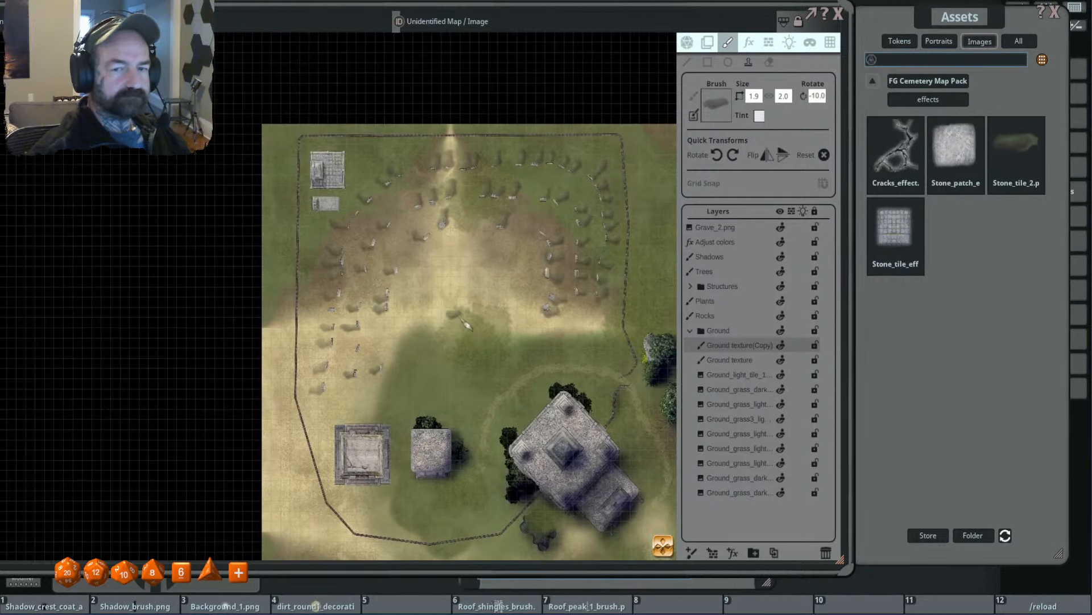
- Browse the FG Cemetery Map Pack's decorations and load the broken sarcophagus with the dark opening as the brush
{"action": "left_click", "coordinate": [921, 82]}
{"action": "left_click", "coordinate": [961, 136]}
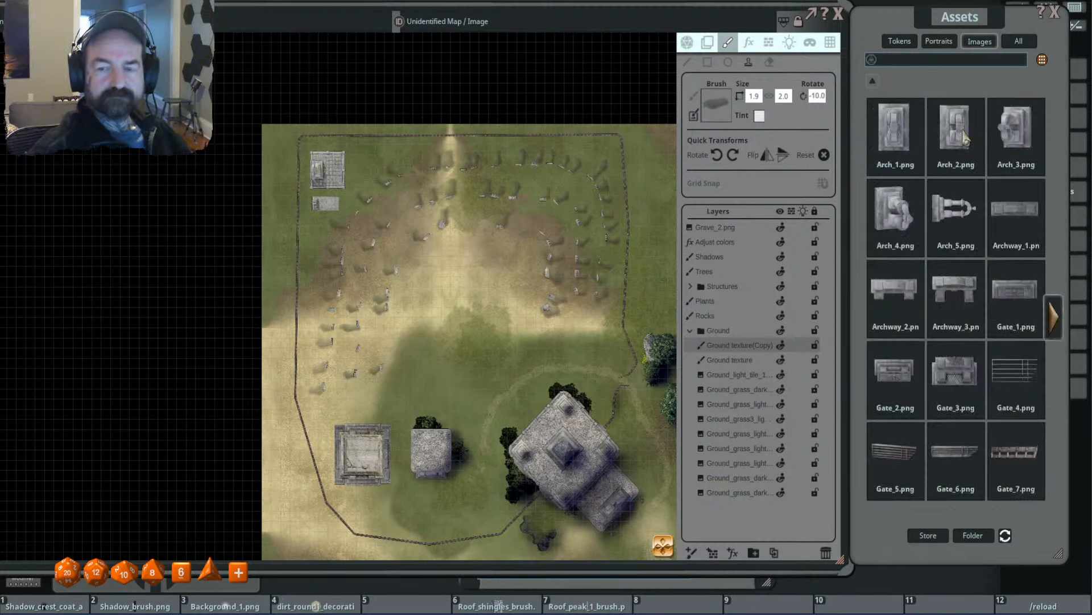
{"action": "left_click", "coordinate": [965, 138]}
{"action": "left_click", "coordinate": [672, 147]}
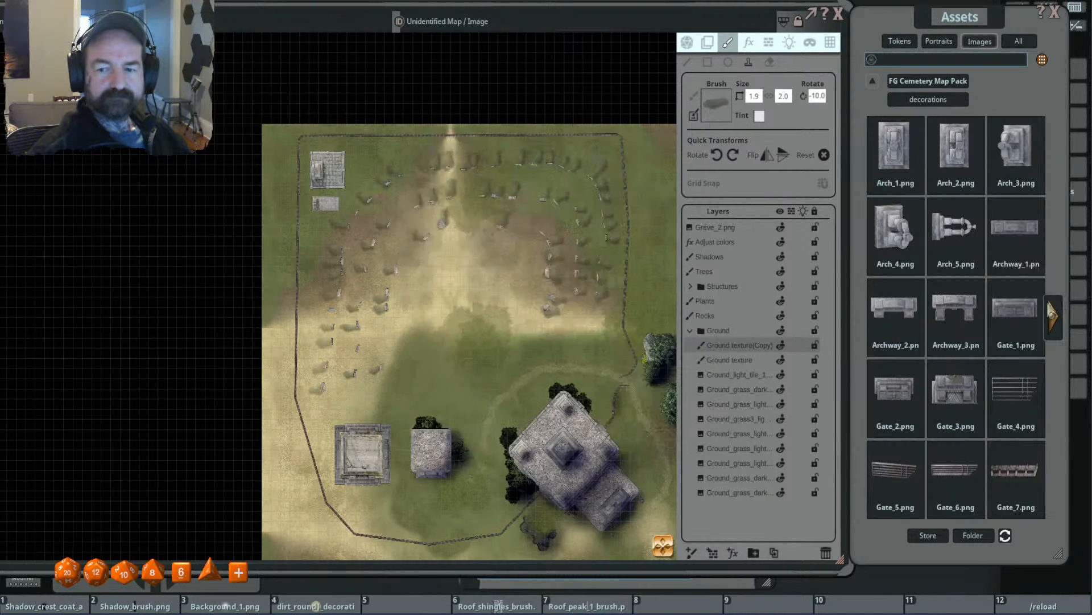
{"action": "left_click", "coordinate": [1054, 316]}
{"action": "left_click", "coordinate": [1057, 321]}
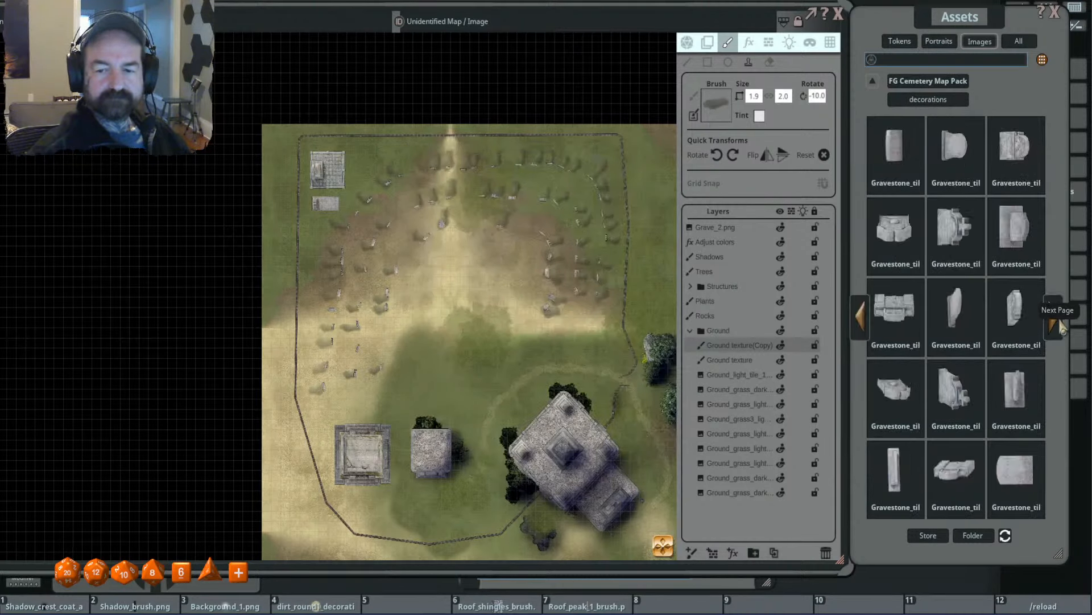
{"action": "left_click", "coordinate": [1057, 326]}
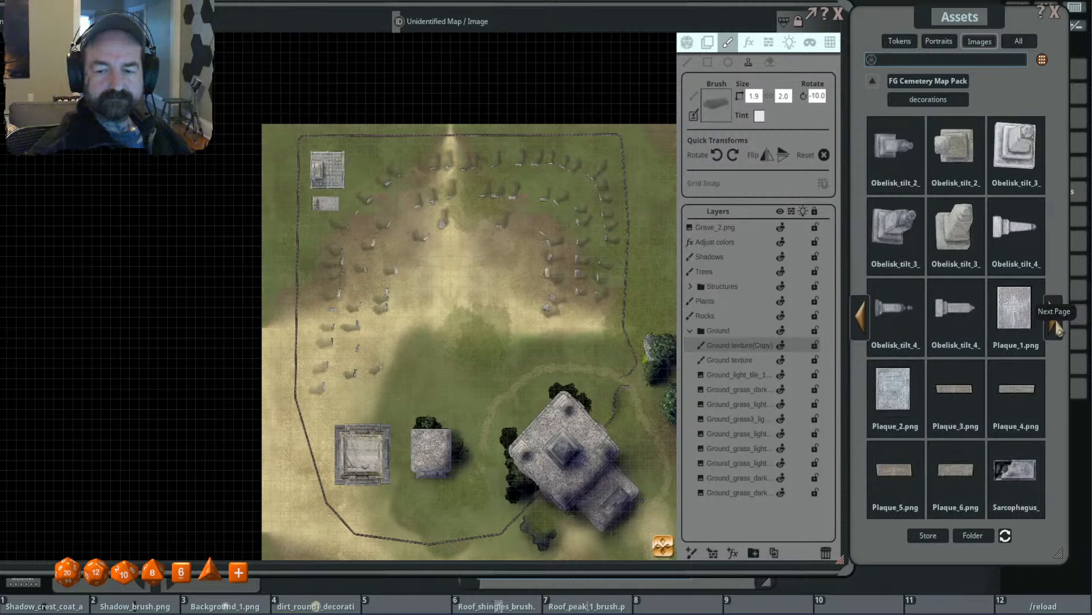
{"action": "left_click", "coordinate": [1058, 321]}
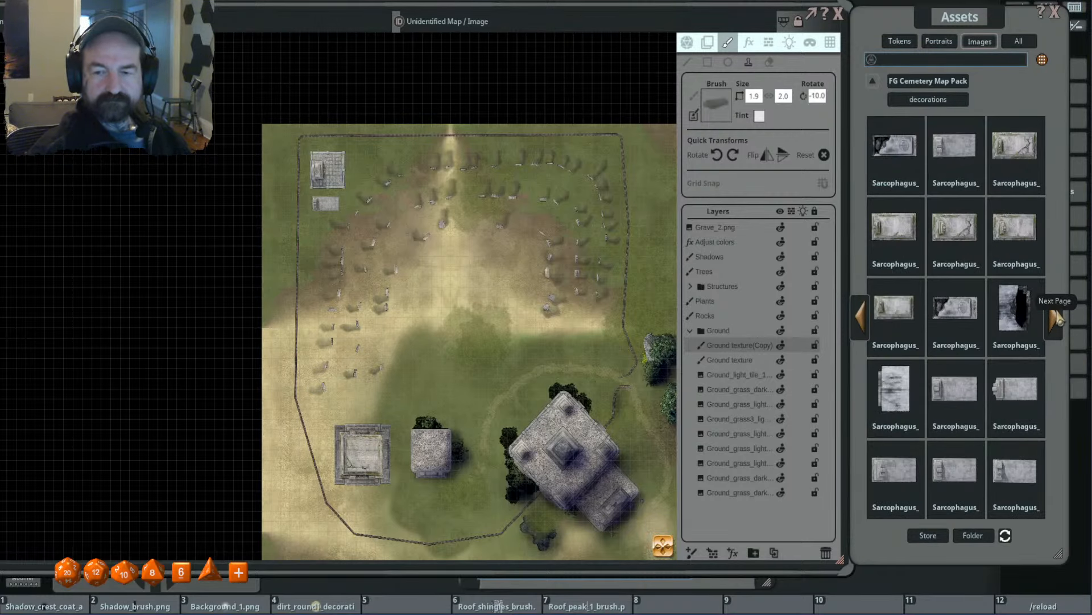
{"action": "left_click", "coordinate": [894, 145]}
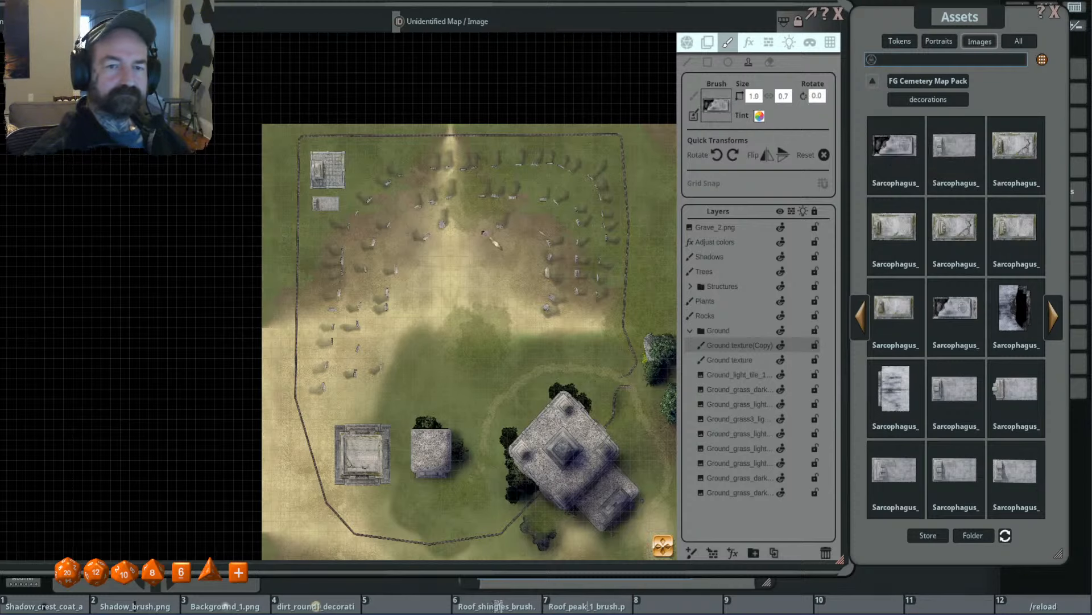
- Scale the broken sarcophagus brush to 2.4 × 1.6 and rotate it to 175° to try it beside the northwestern tomb
{"action": "scroll", "coordinate": [320, 238], "scroll_direction": "up", "scroll_amount": 5}
{"action": "scroll", "coordinate": [320, 238], "scroll_direction": "down", "scroll_amount": 8}
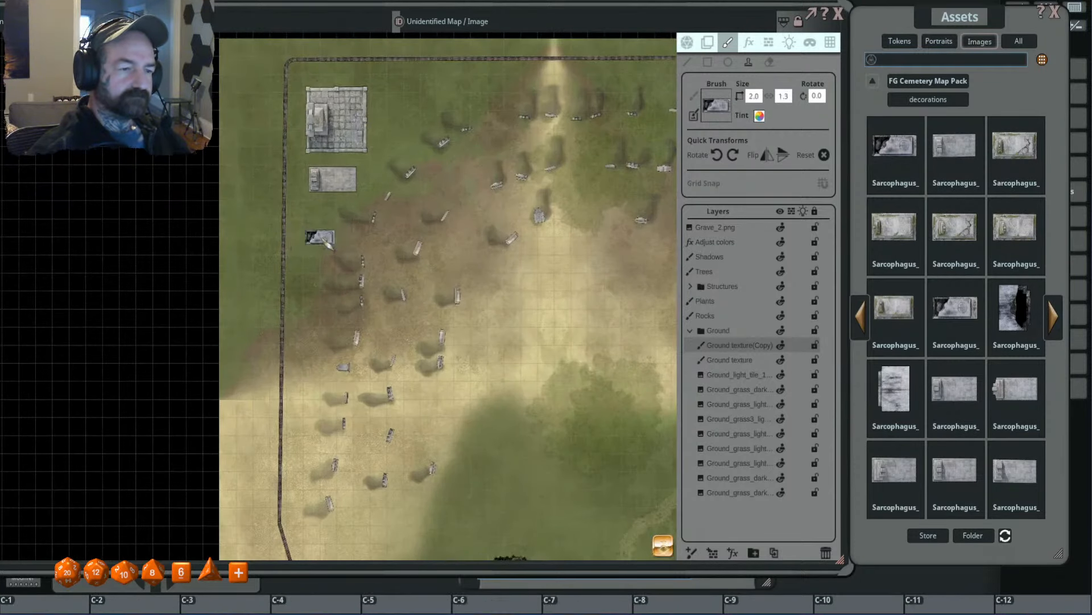
{"action": "scroll", "coordinate": [320, 235], "scroll_direction": "down", "scroll_amount": 12}
{"action": "scroll", "coordinate": [320, 235], "scroll_direction": "down", "scroll_amount": 11}
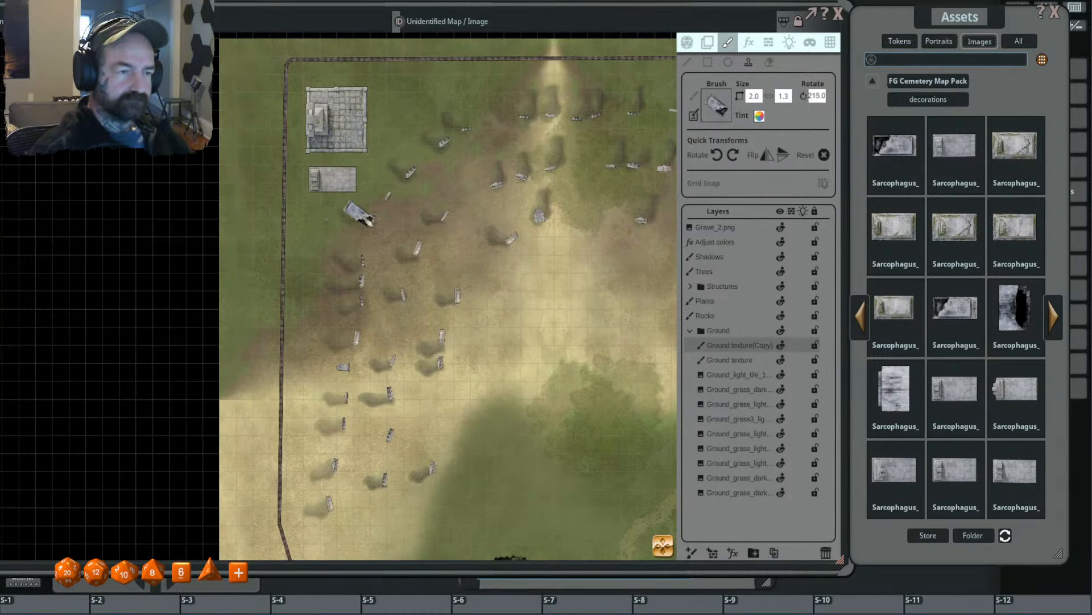
{"action": "scroll", "coordinate": [354, 137], "scroll_direction": "up", "scroll_amount": 4}
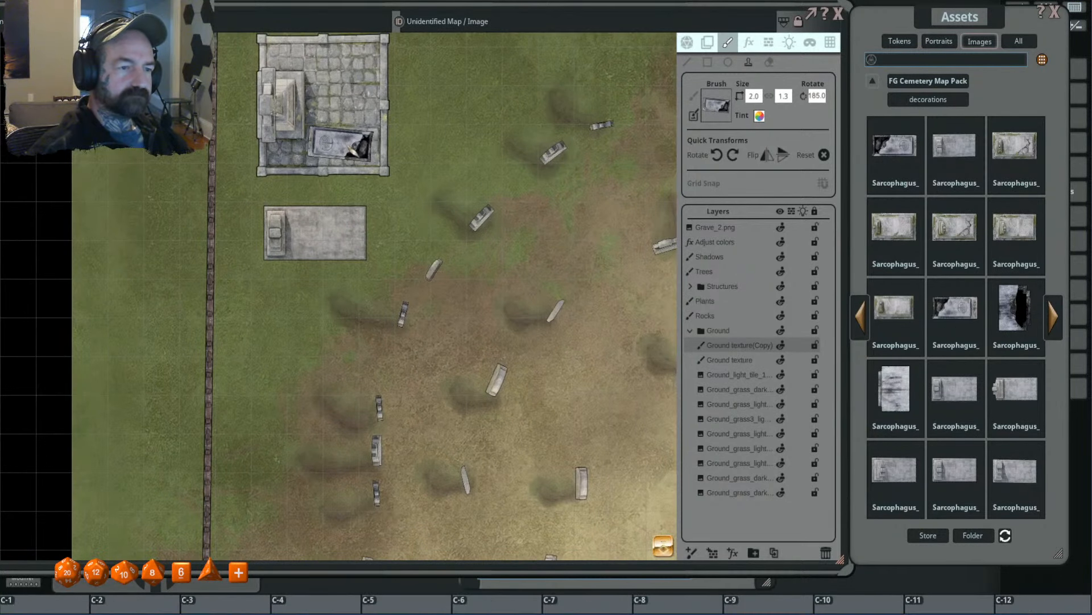
{"action": "scroll", "coordinate": [398, 148], "scroll_direction": "up", "scroll_amount": 4}
{"action": "scroll", "coordinate": [430, 153], "scroll_direction": "down", "scroll_amount": 3}
{"action": "mouse_move", "coordinate": [447, 143]}
{"action": "left_mouse_down"}
{"action": "mouse_move", "coordinate": [428, 225]}
{"action": "mouse_move", "coordinate": [347, 222]}
{"action": "mouse_move", "coordinate": [361, 200]}
{"action": "left_mouse_up"}
{"action": "scroll", "coordinate": [430, 223], "scroll_direction": "down", "scroll_amount": 2}
{"action": "scroll", "coordinate": [348, 219], "scroll_direction": "down", "scroll_amount": 4}
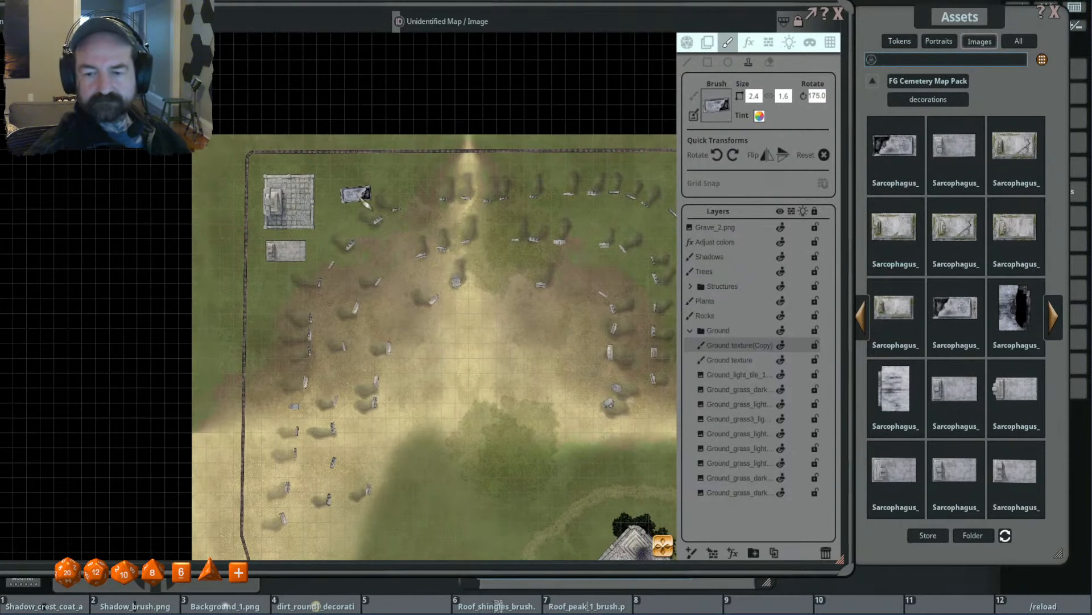
- Make the Fences layer in the Structures group active and rotate the broken sarcophagus brush to 270°
{"action": "left_click", "coordinate": [691, 331]}
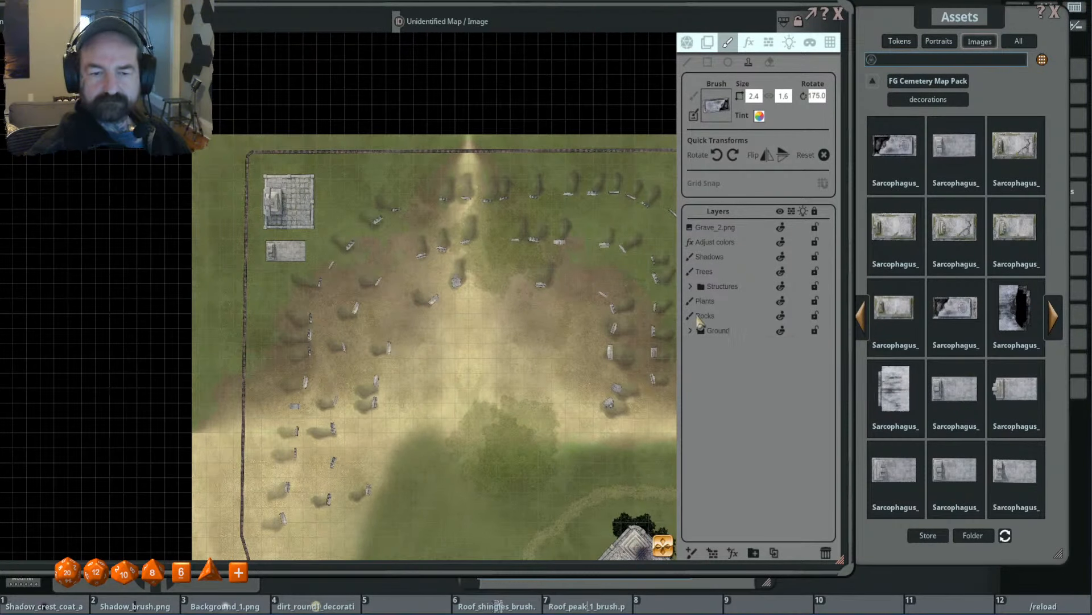
{"action": "left_click", "coordinate": [691, 286]}
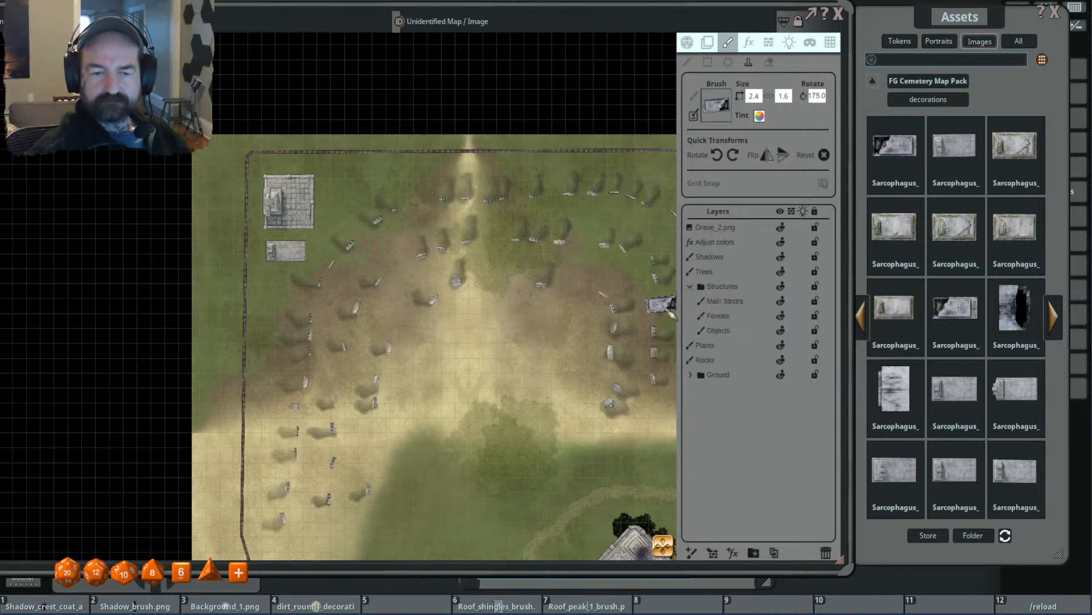
{"action": "left_click", "coordinate": [747, 321]}
{"action": "scroll", "coordinate": [361, 176], "scroll_direction": "up", "scroll_amount": 2}
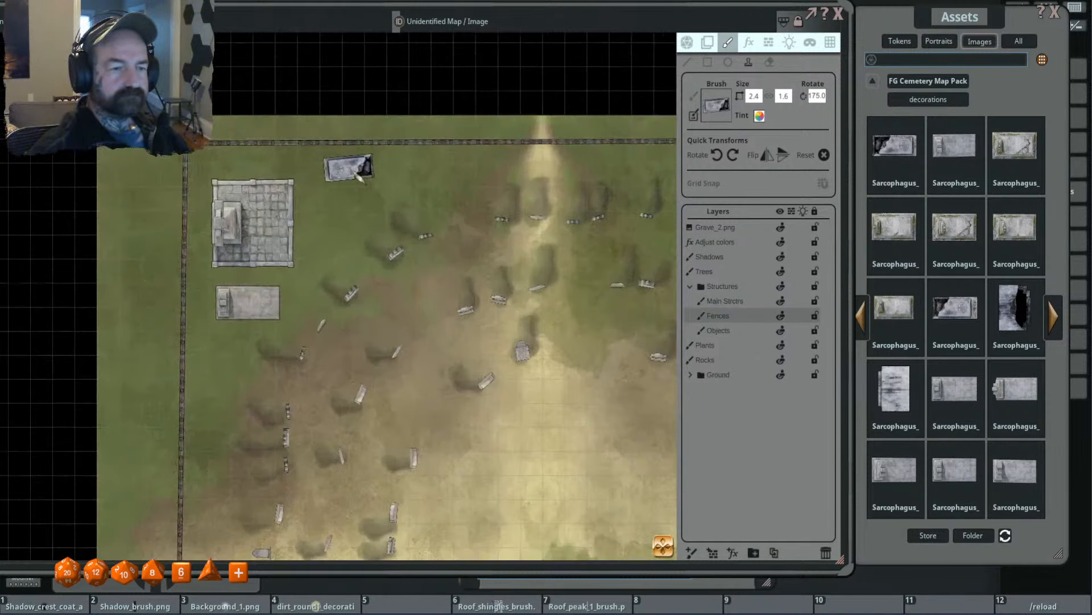
{"action": "scroll", "coordinate": [353, 176], "scroll_direction": "up", "scroll_amount": 2}
{"action": "scroll", "coordinate": [351, 202], "scroll_direction": "up", "scroll_amount": 10, "text": "shift"}
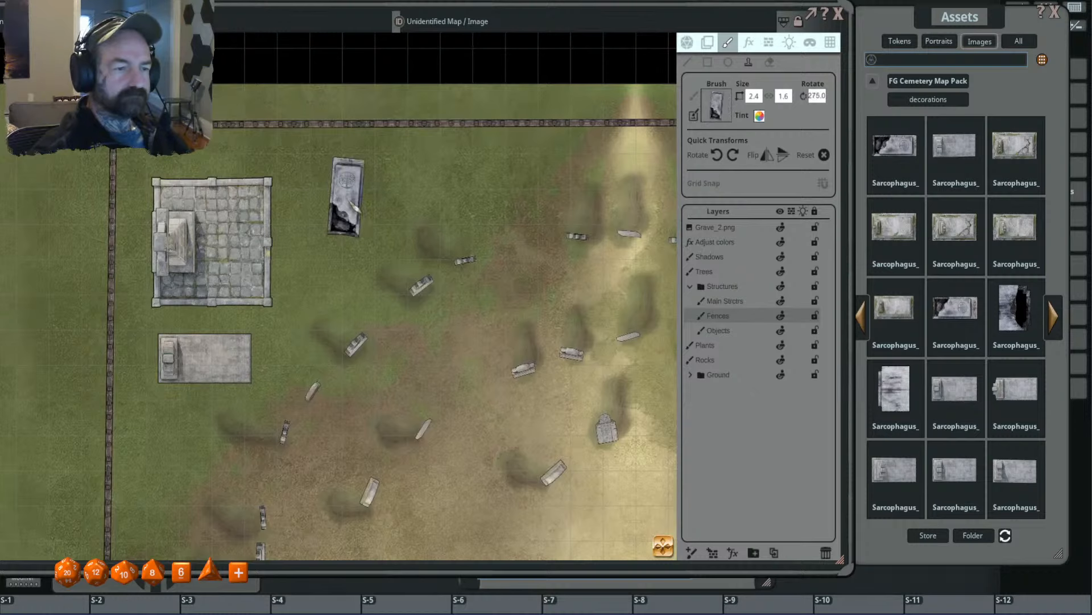
{"action": "scroll", "coordinate": [354, 206], "scroll_direction": "down", "scroll_amount": 1, "text": "shift"}
{"action": "scroll", "coordinate": [353, 204], "scroll_direction": "down", "scroll_amount": 3}
{"action": "left_click_drag", "start_coordinate": [369, 367], "coordinate": [436, 78]}
{"action": "scroll", "coordinate": [437, 321], "scroll_direction": "down", "scroll_amount": 1}
{"action": "left_click_drag", "start_coordinate": [562, 296], "coordinate": [400, 422]}
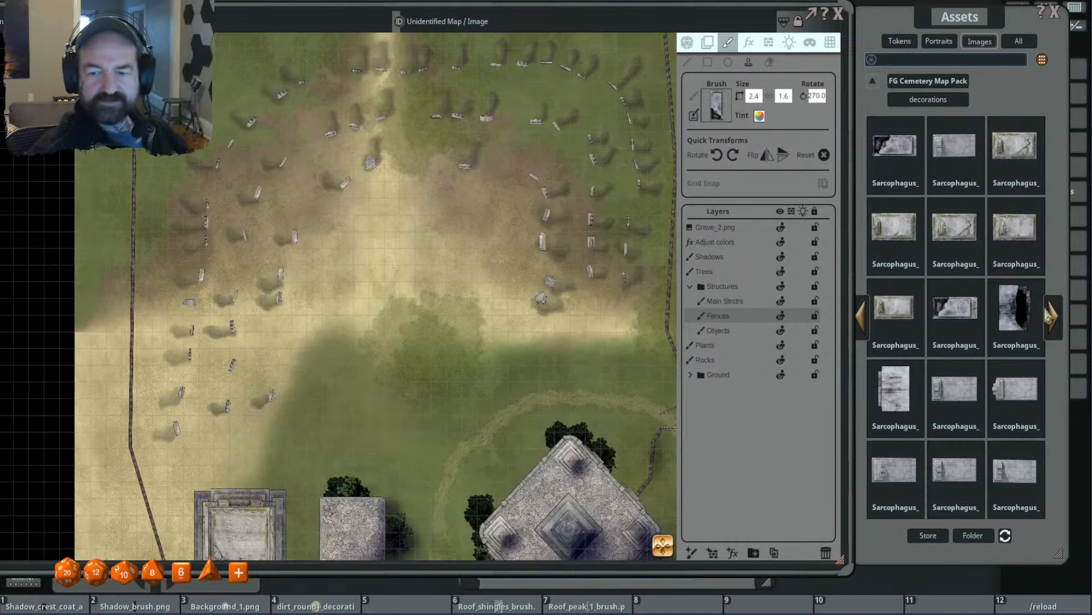
- Load the stone patch from the FG Cemetery Map Pack's effects as the brush and scale it to 1.3 × 1.3
{"action": "left_click", "coordinate": [1052, 316]}
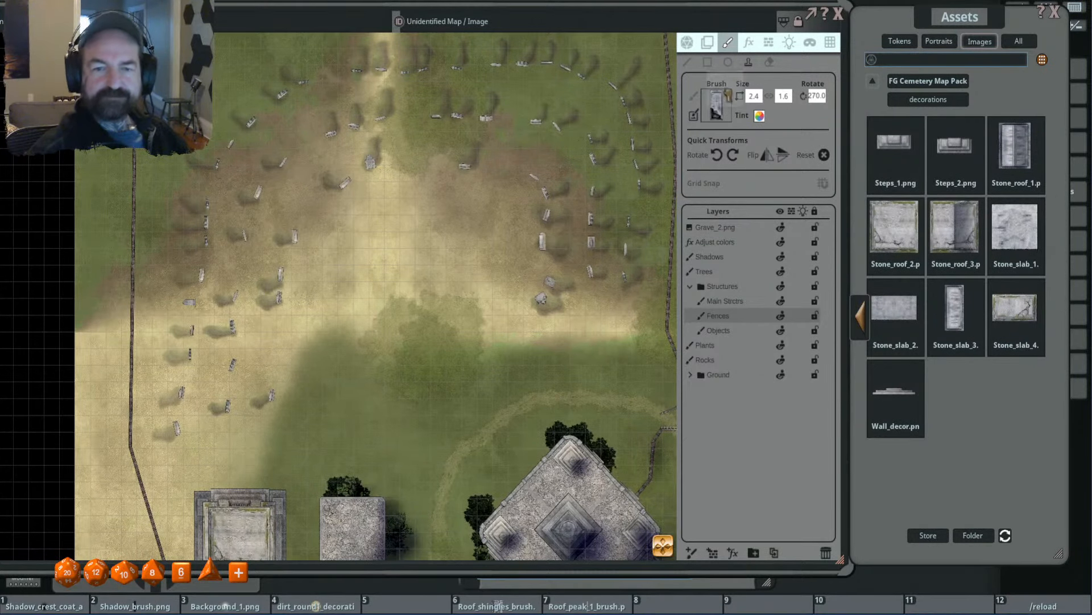
{"action": "left_click_drag", "start_coordinate": [727, 94], "coordinate": [720, 102]}
{"action": "left_click_drag", "start_coordinate": [504, 230], "coordinate": [453, 170]}
{"action": "left_click", "coordinate": [873, 81]}
{"action": "left_click", "coordinate": [1016, 155]}
{"action": "left_click_drag", "start_coordinate": [955, 149], "coordinate": [717, 106]}
{"action": "scroll", "coordinate": [566, 269], "scroll_direction": "up", "scroll_amount": 4}
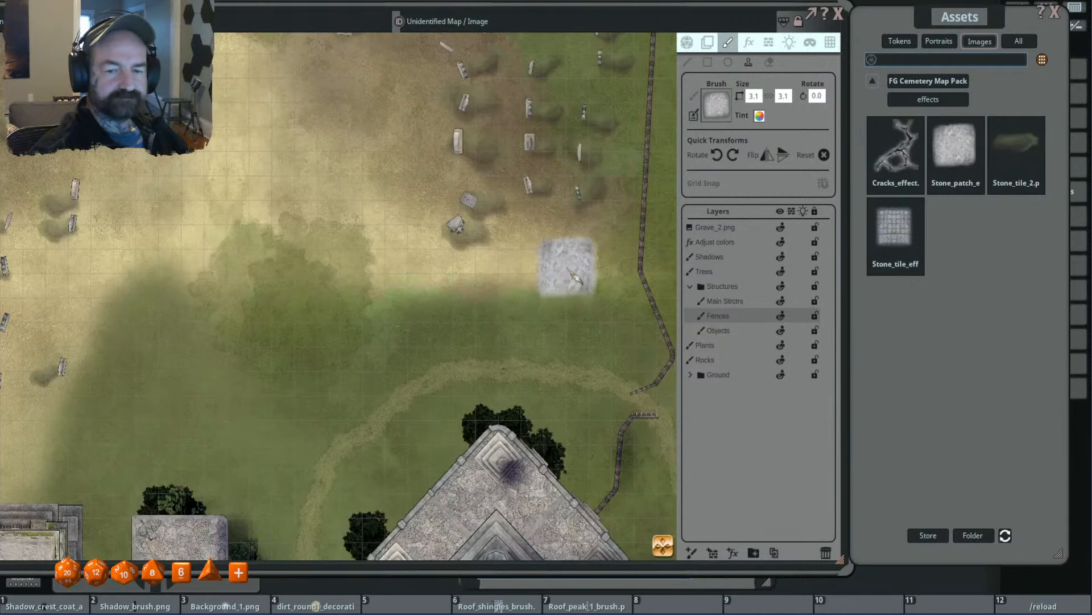
{"action": "scroll", "coordinate": [537, 291], "scroll_direction": "up", "scroll_amount": 2}
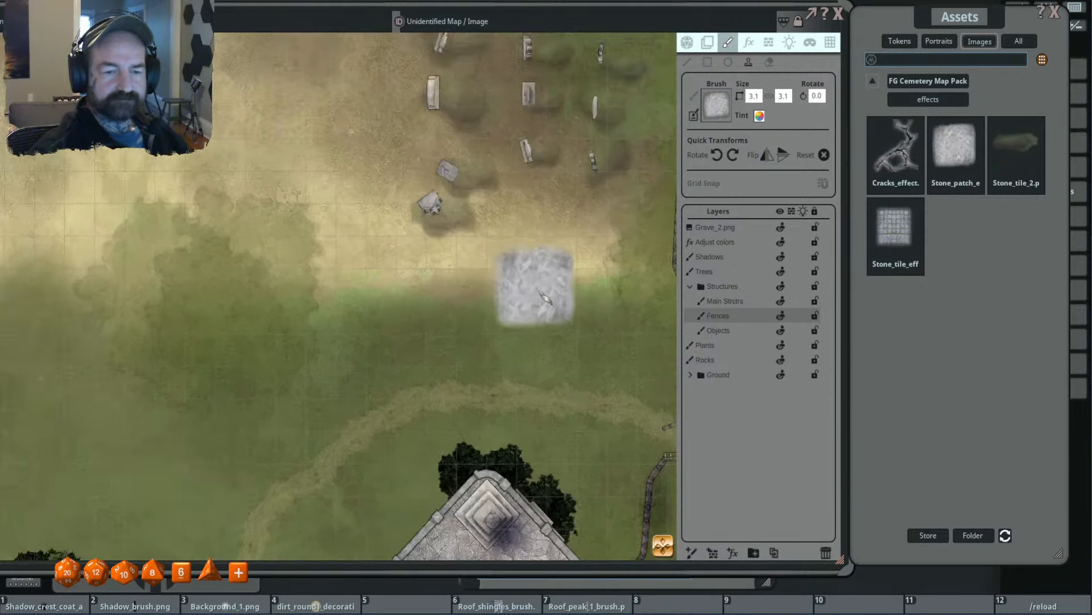
{"action": "scroll", "coordinate": [545, 298], "scroll_direction": "up", "scroll_amount": 2}
{"action": "scroll", "coordinate": [549, 295], "scroll_direction": "down", "scroll_amount": 6}
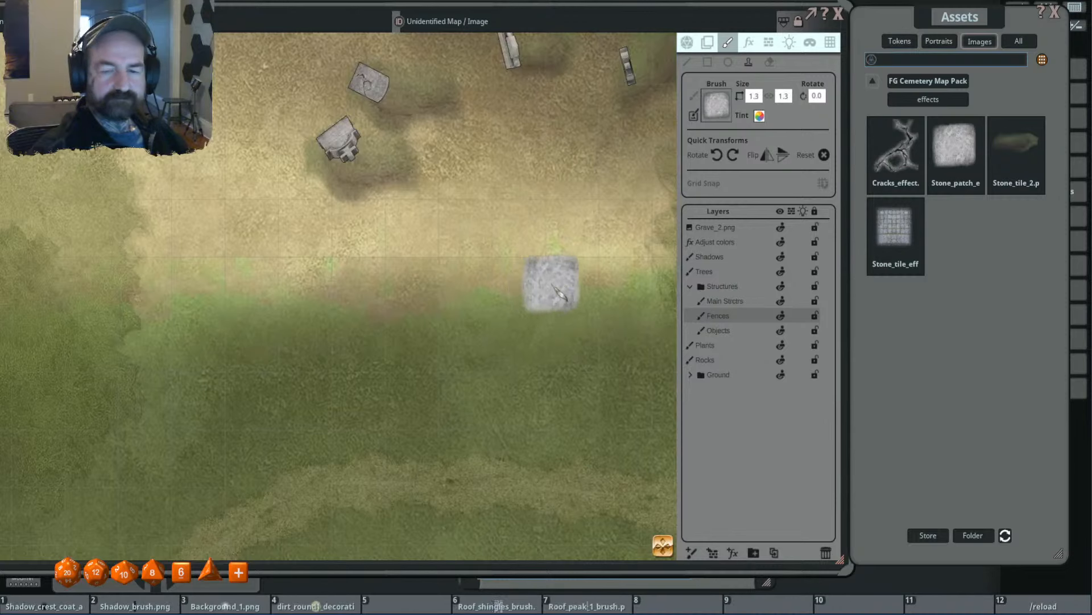
{"action": "scroll", "coordinate": [555, 286], "scroll_direction": "down", "scroll_amount": 4}
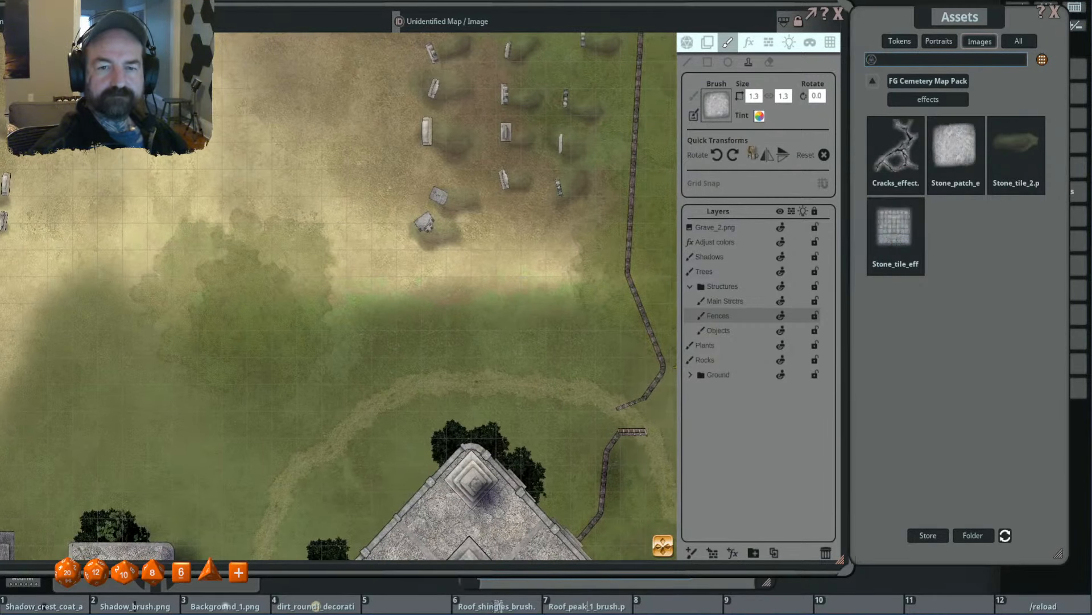
- Load the stone tile effect as the brush at 3.1 × 3.1 and rotate it to 180°
{"action": "left_click_drag", "start_coordinate": [752, 153], "coordinate": [716, 109]}
{"action": "scroll", "coordinate": [553, 261], "scroll_direction": "up", "scroll_amount": 6}
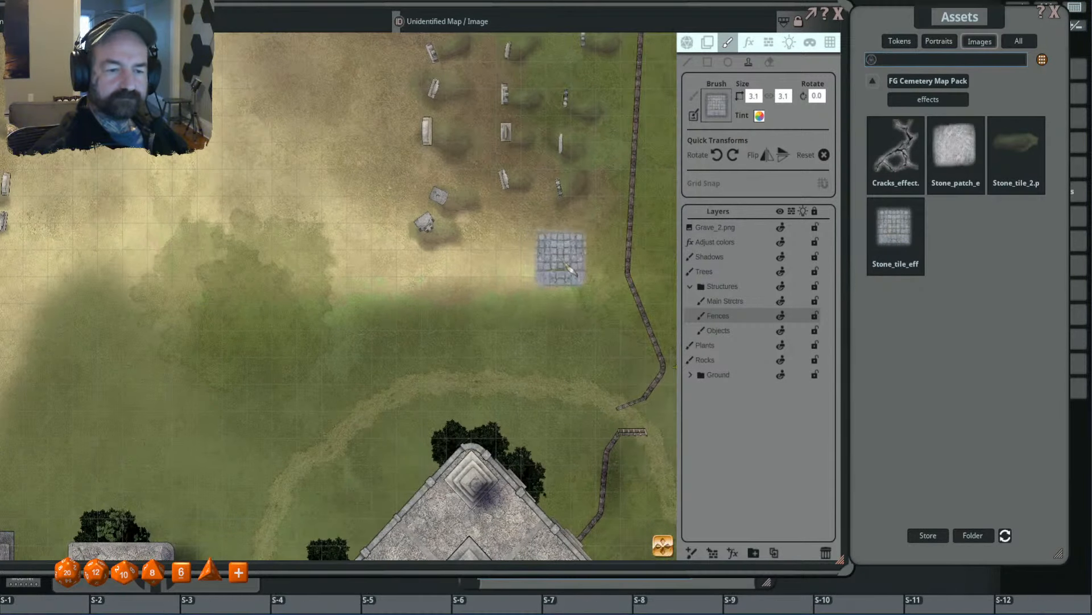
{"action": "scroll", "coordinate": [576, 269], "scroll_direction": "down", "scroll_amount": 20}
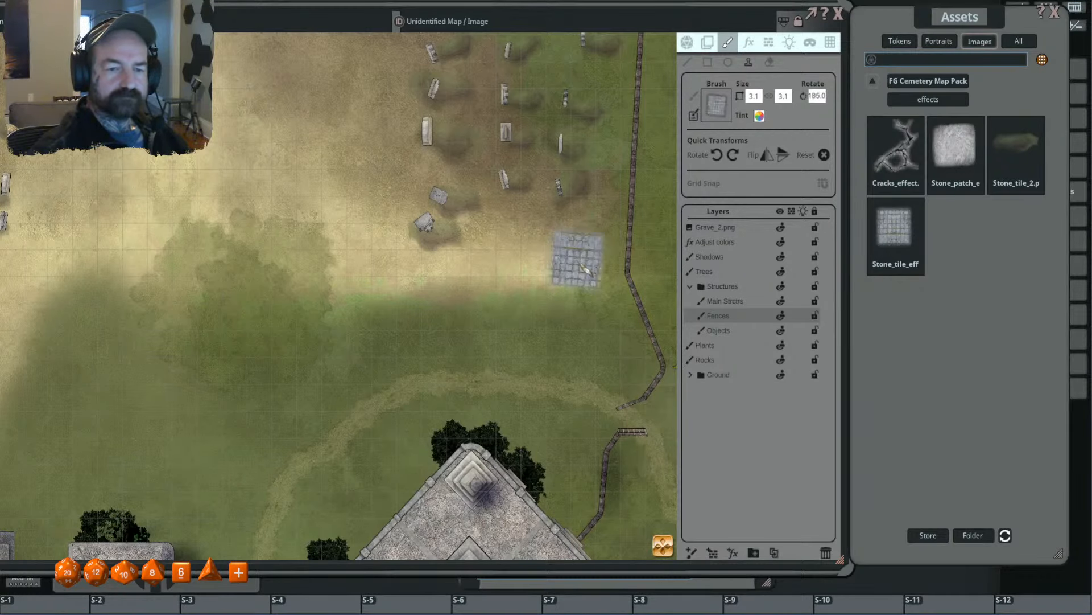
{"action": "scroll", "coordinate": [587, 270], "scroll_direction": "down", "scroll_amount": 5}
{"action": "scroll", "coordinate": [555, 247], "scroll_direction": "up", "scroll_amount": 3}
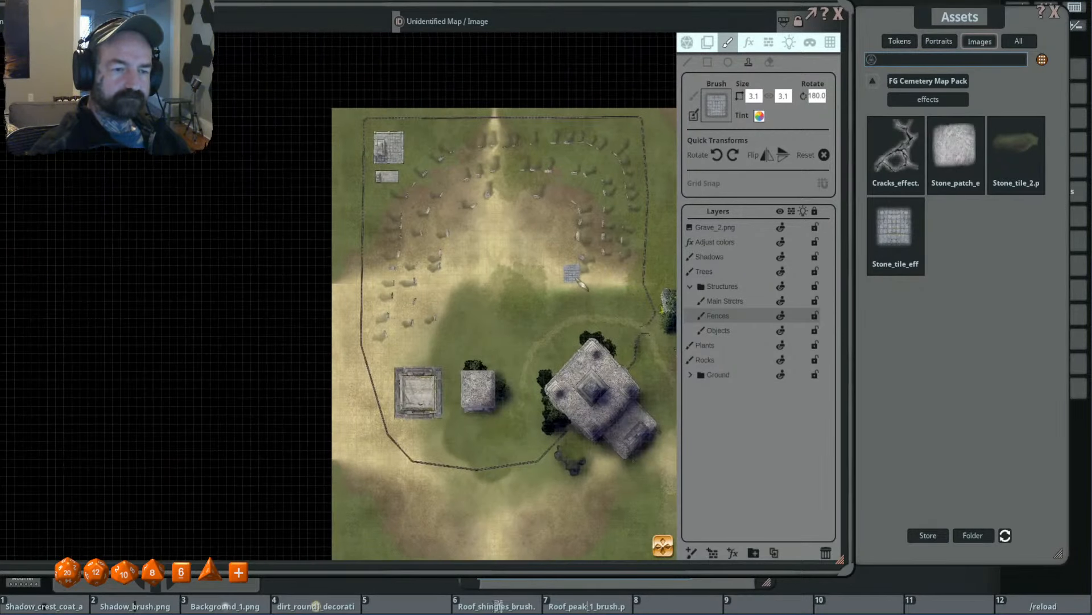
{"action": "scroll", "coordinate": [553, 247], "scroll_direction": "up", "scroll_amount": 2}
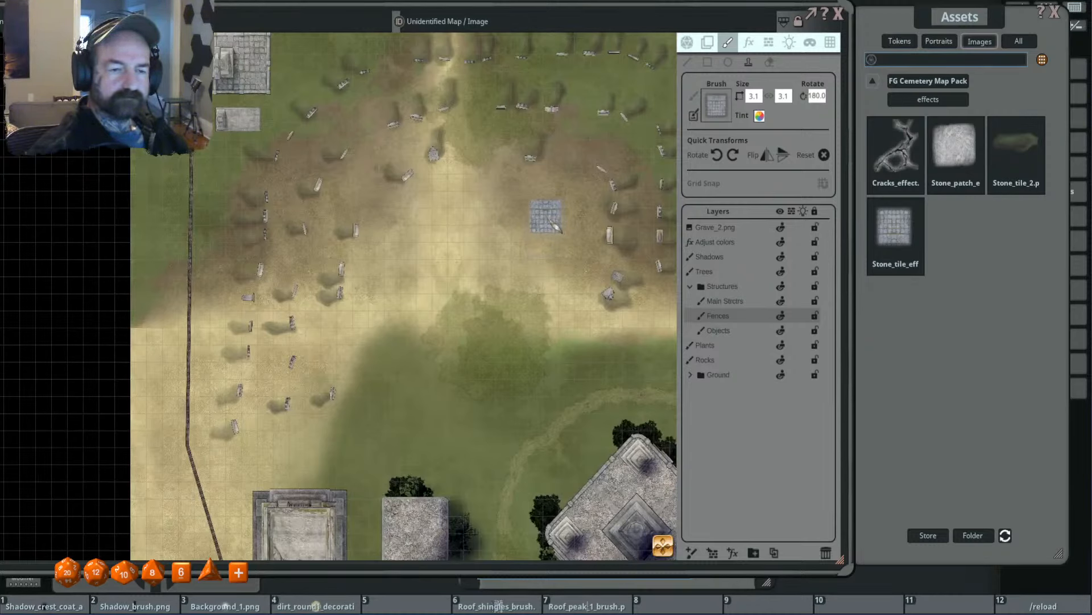
- Try stamping stacked stone tiles in the dirt east of the central path, and remove them again by undoing and erasing
{"action": "left_click", "coordinate": [556, 257]}
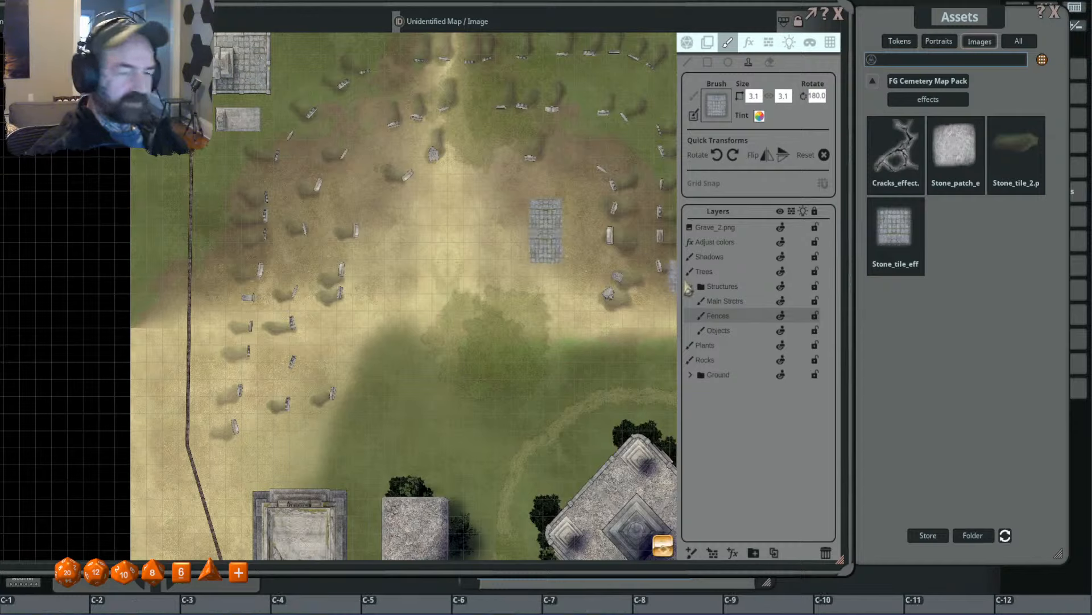
{"action": "key", "text": "ctrl+z"}
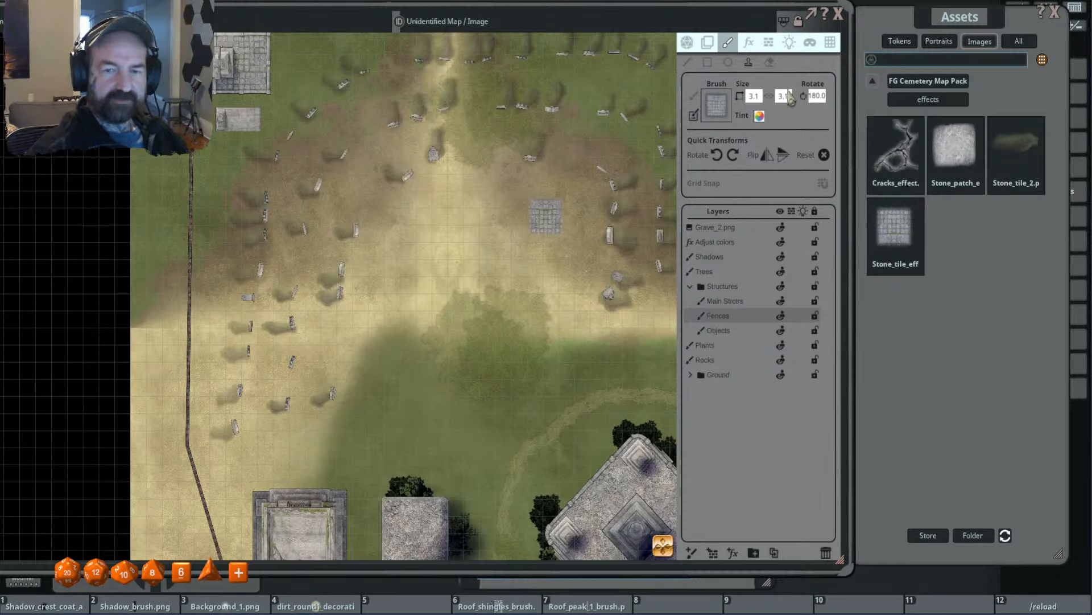
{"action": "left_click", "coordinate": [770, 62]}
{"action": "left_click_drag", "start_coordinate": [547, 220], "coordinate": [561, 232]}
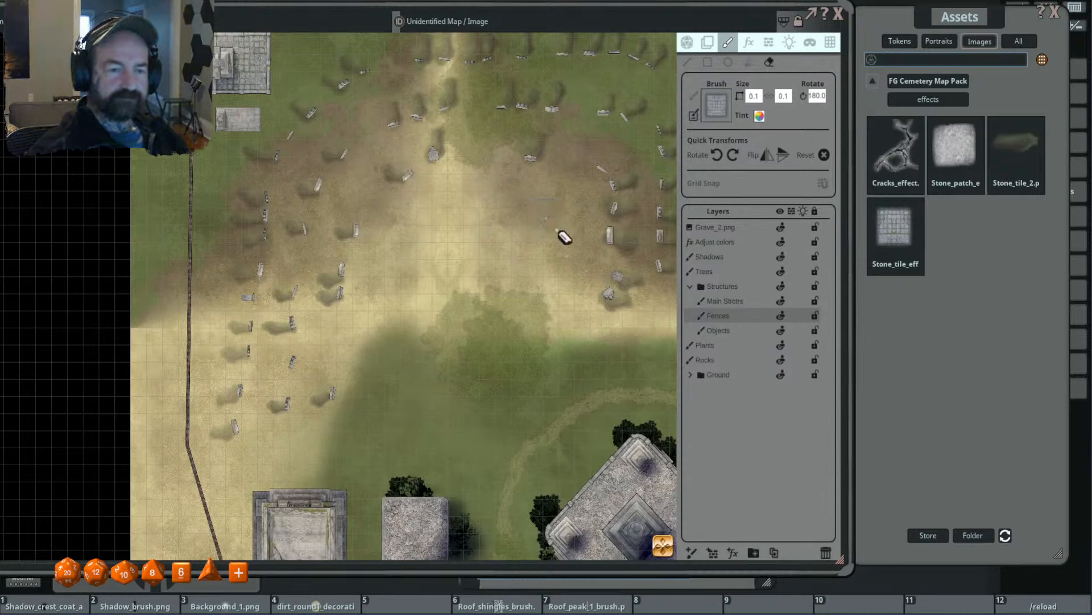
- Make the Ground texture(Copy) layer in the Ground group active and switch from erasing back to stamping with the tile brush
{"action": "left_click", "coordinate": [692, 375]}
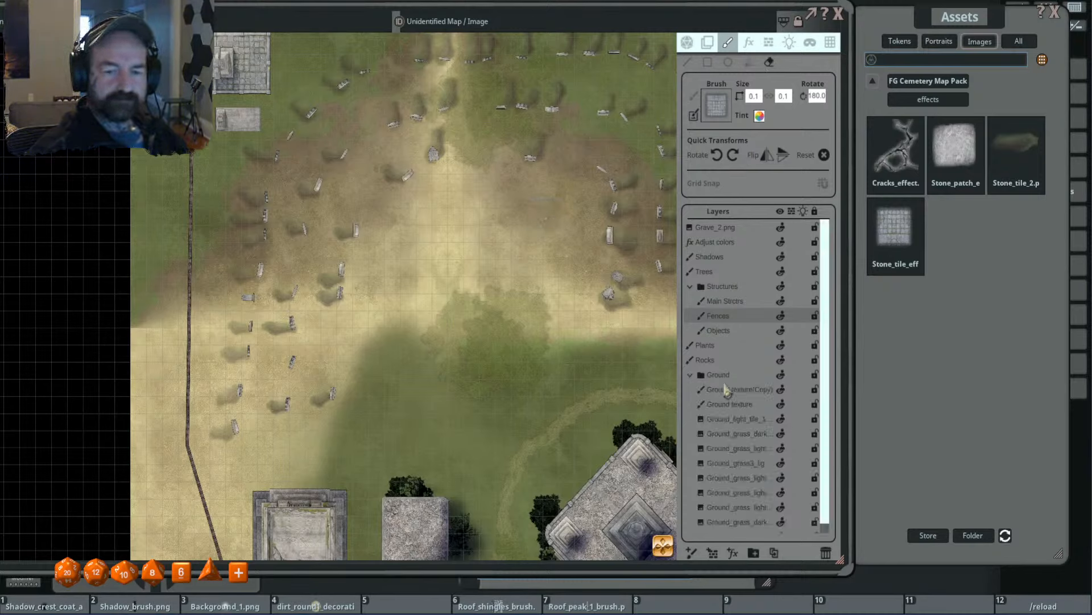
{"action": "left_click", "coordinate": [740, 391]}
{"action": "left_click", "coordinate": [728, 43]}
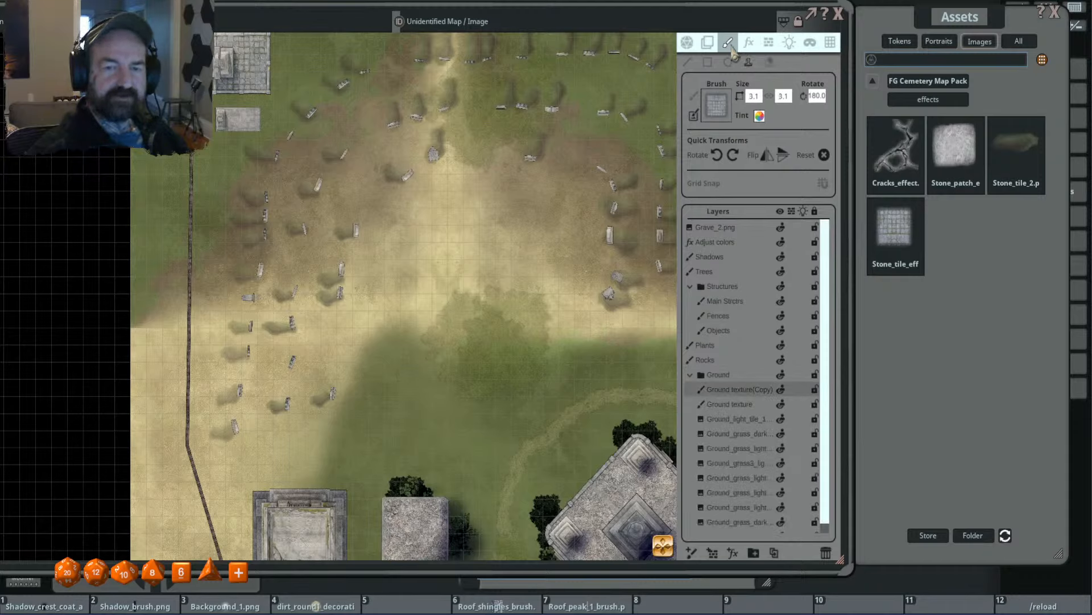
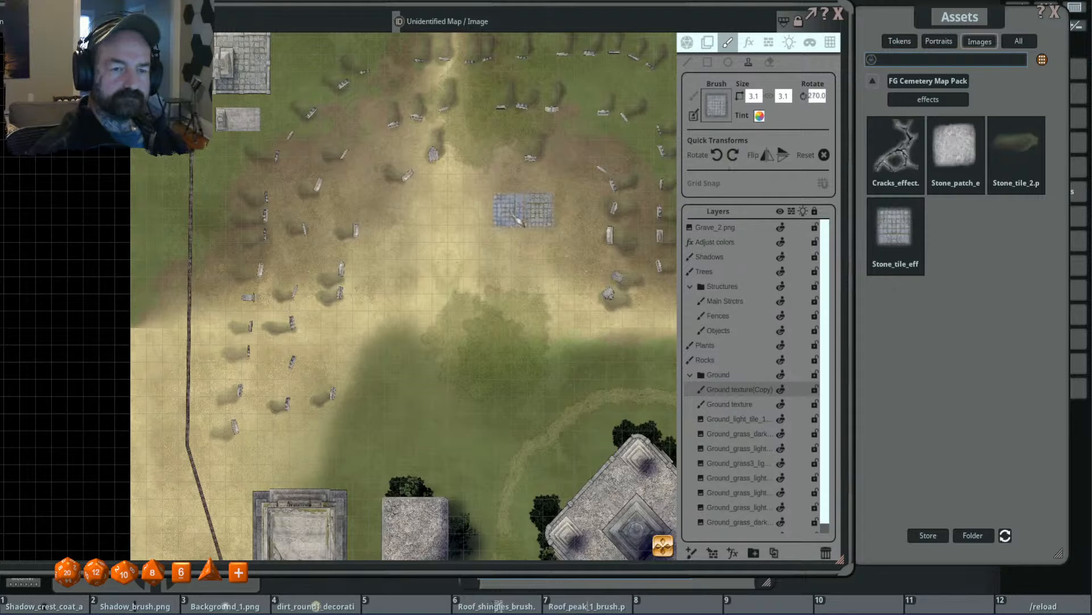
- Stamp rotated stone tiles side by side to form a square pad in the dirt east of the central path
{"action": "left_click", "coordinate": [512, 215]}
{"action": "left_click", "coordinate": [511, 249]}
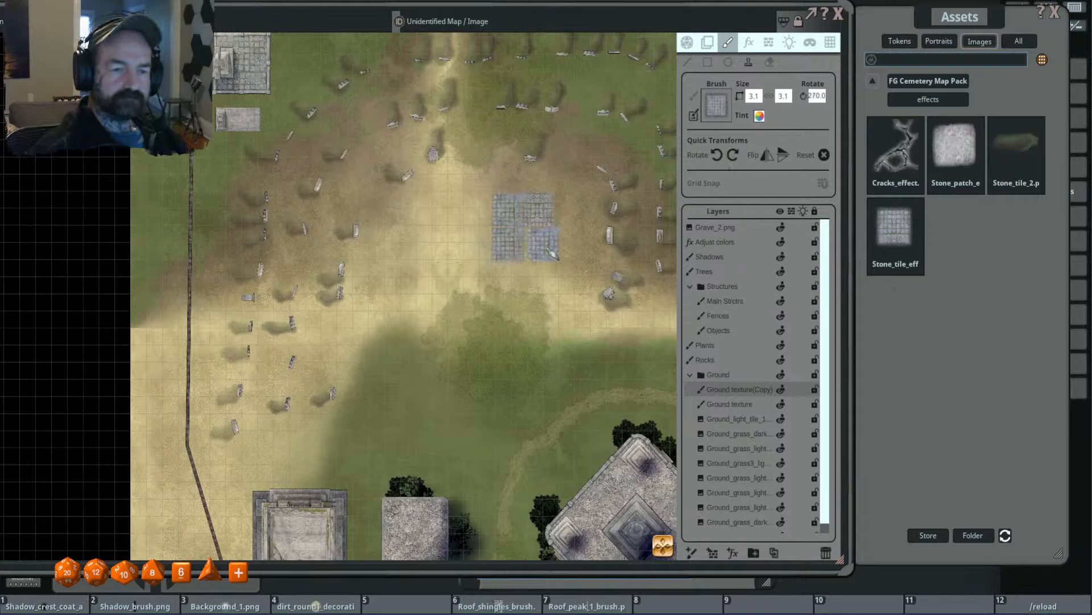
{"action": "left_click", "coordinate": [733, 155]}
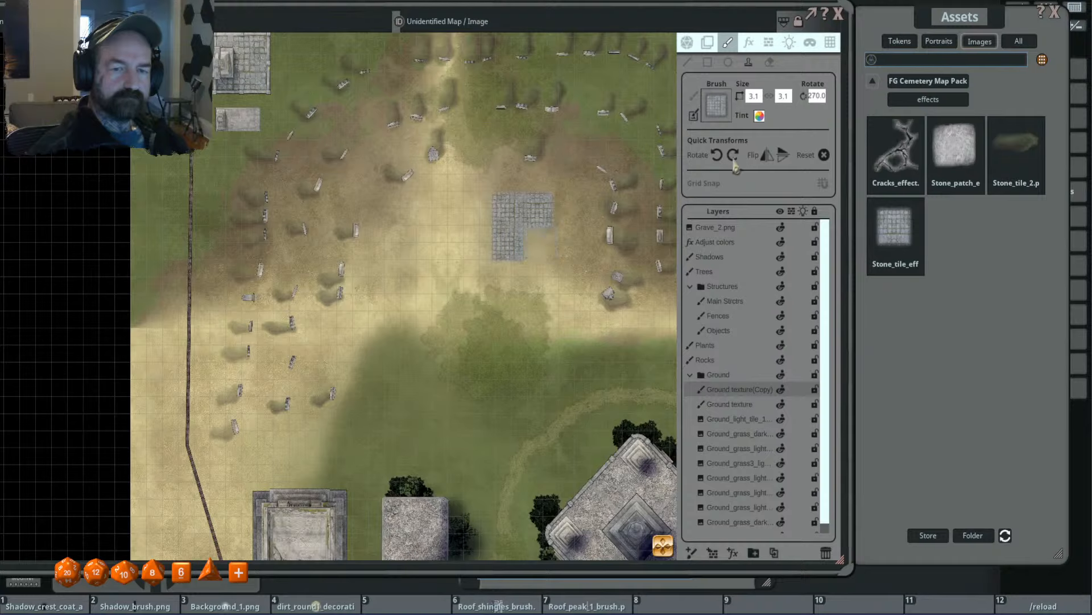
- Load the cracks effect from the Cemetery Map Pack as the brush and stamp it on the tile pad's southeast corner
{"action": "left_click", "coordinate": [942, 99]}
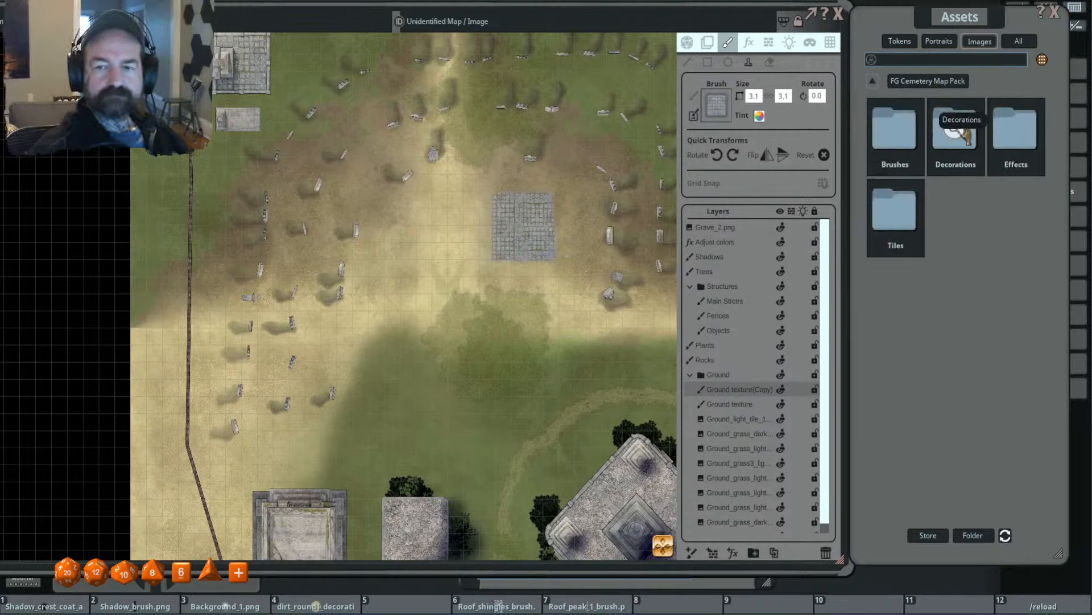
{"action": "left_click", "coordinate": [1016, 137]}
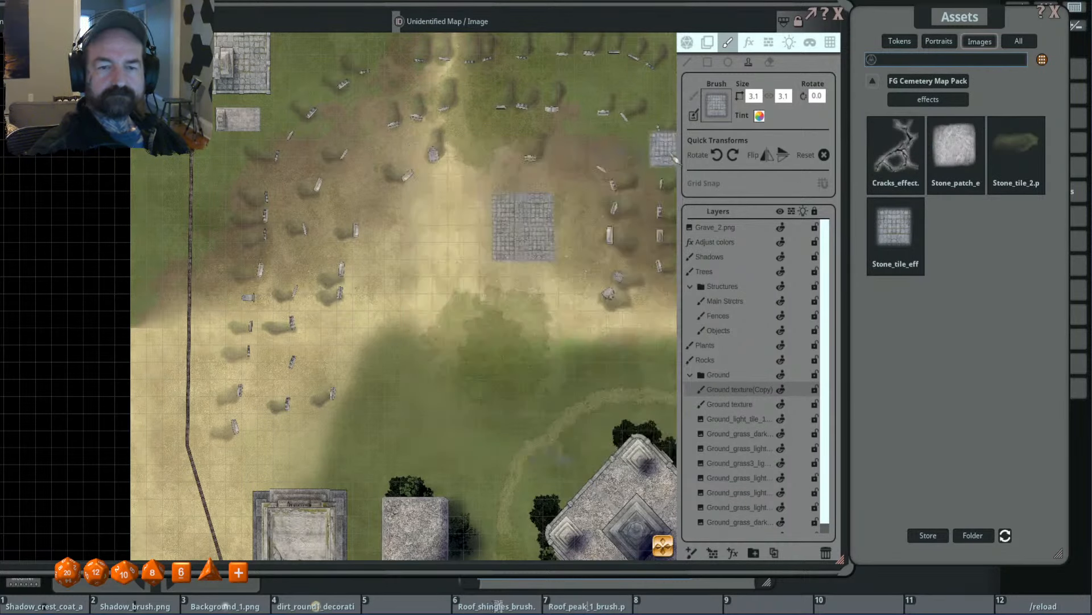
{"action": "left_click", "coordinate": [896, 149]}
{"action": "scroll", "coordinate": [566, 210], "scroll_direction": "up", "scroll_amount": 3}
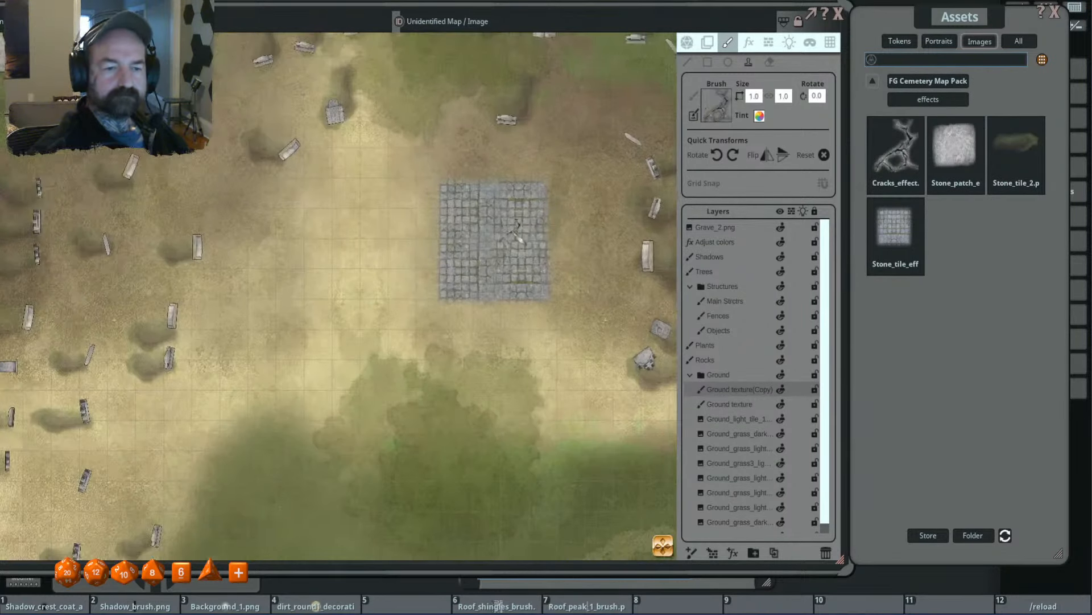
{"action": "scroll", "coordinate": [517, 231], "scroll_direction": "up", "scroll_amount": 1}
{"action": "scroll", "coordinate": [518, 256], "scroll_direction": "up", "scroll_amount": 6, "text": "ctrl"}
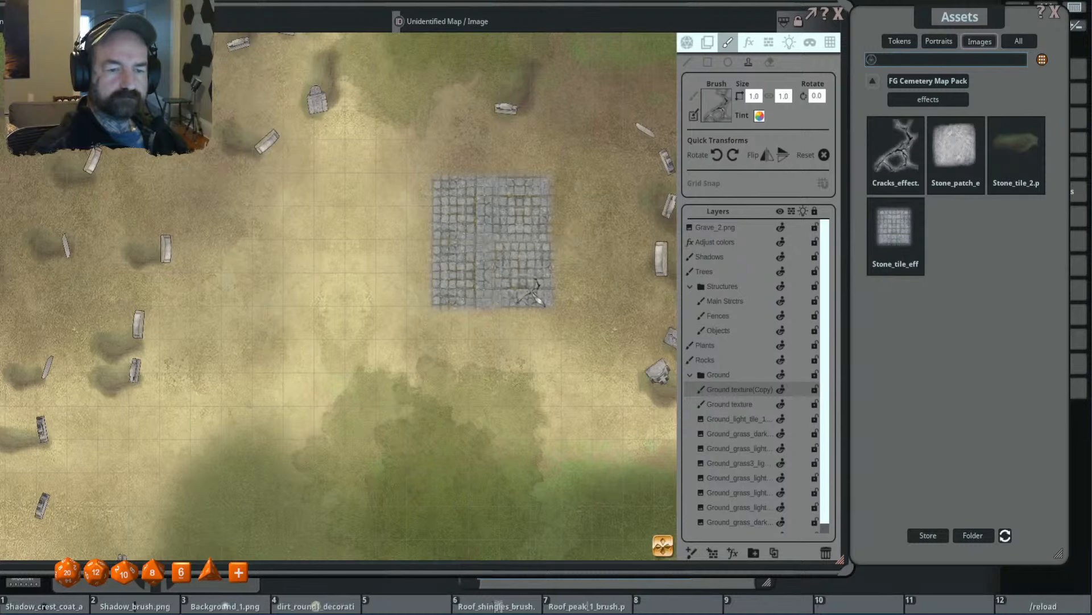
- Add more cracks to the tile pad, including one at 1.6 × 1.6 rotated to 220° on its west side
{"action": "scroll", "coordinate": [494, 262], "scroll_direction": "down", "scroll_amount": 5, "text": "shift"}
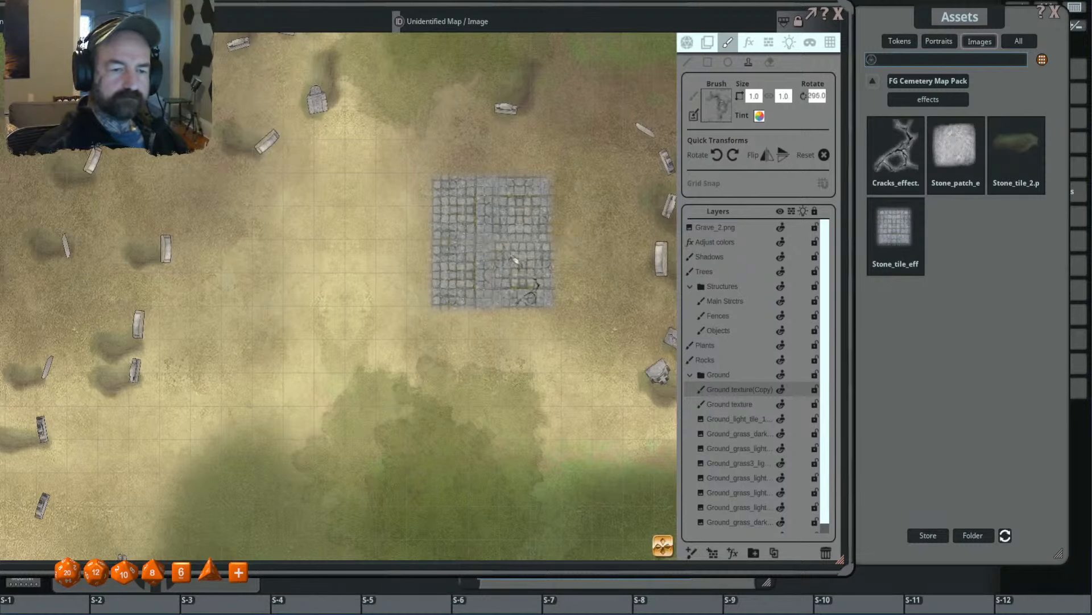
{"action": "scroll", "coordinate": [515, 260], "scroll_direction": "down", "scroll_amount": 1, "text": "shift"}
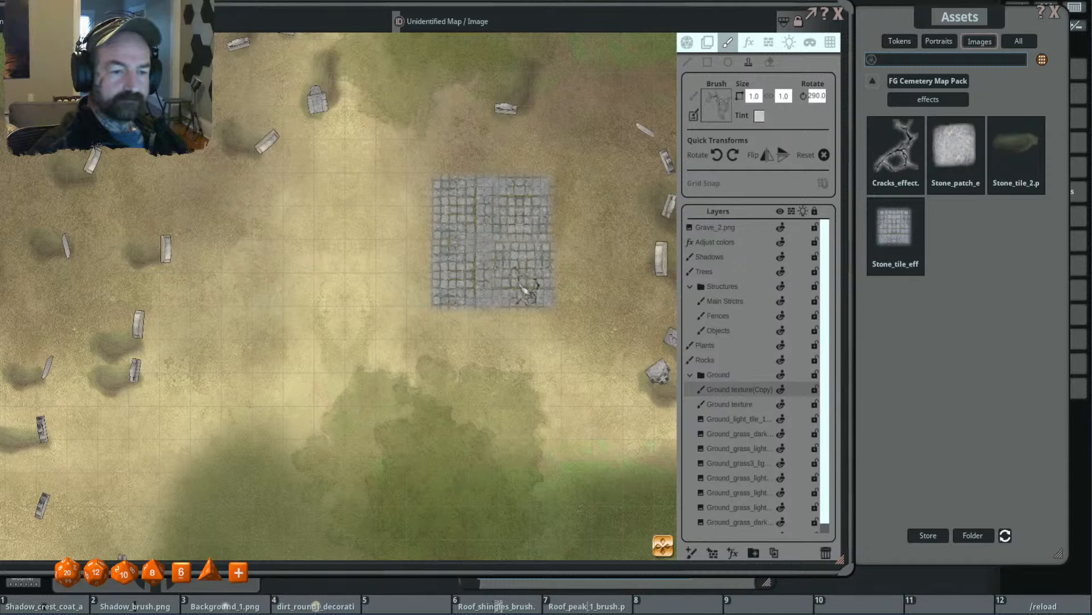
{"action": "scroll", "coordinate": [478, 265], "scroll_direction": "down", "scroll_amount": 5, "text": "shift"}
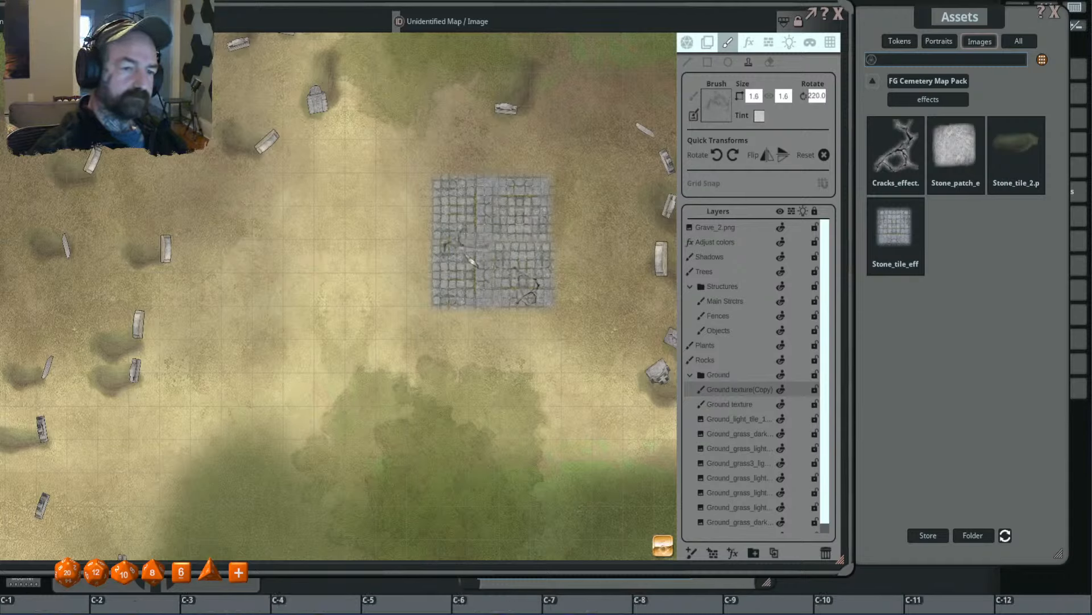
{"action": "scroll", "coordinate": [471, 262], "scroll_direction": "up", "scroll_amount": 6, "text": "ctrl"}
{"action": "scroll", "coordinate": [470, 261], "scroll_direction": "down", "scroll_amount": 5}
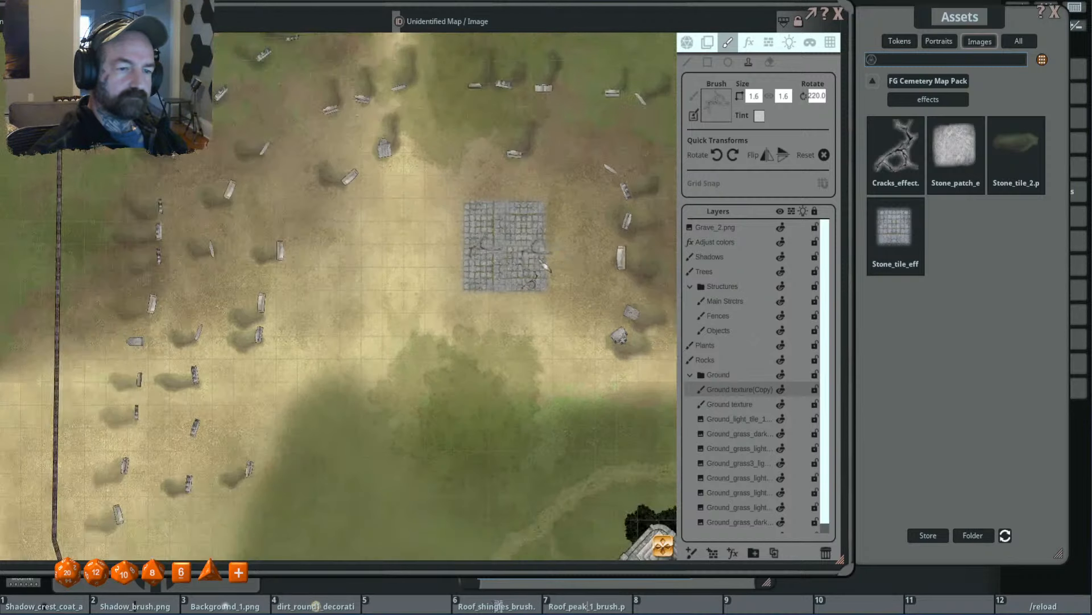
- Browse the Cemetery Map Pack's decorations and filter them for "sarc"
{"action": "left_click", "coordinate": [935, 85]}
{"action": "double_click", "coordinate": [965, 131]}
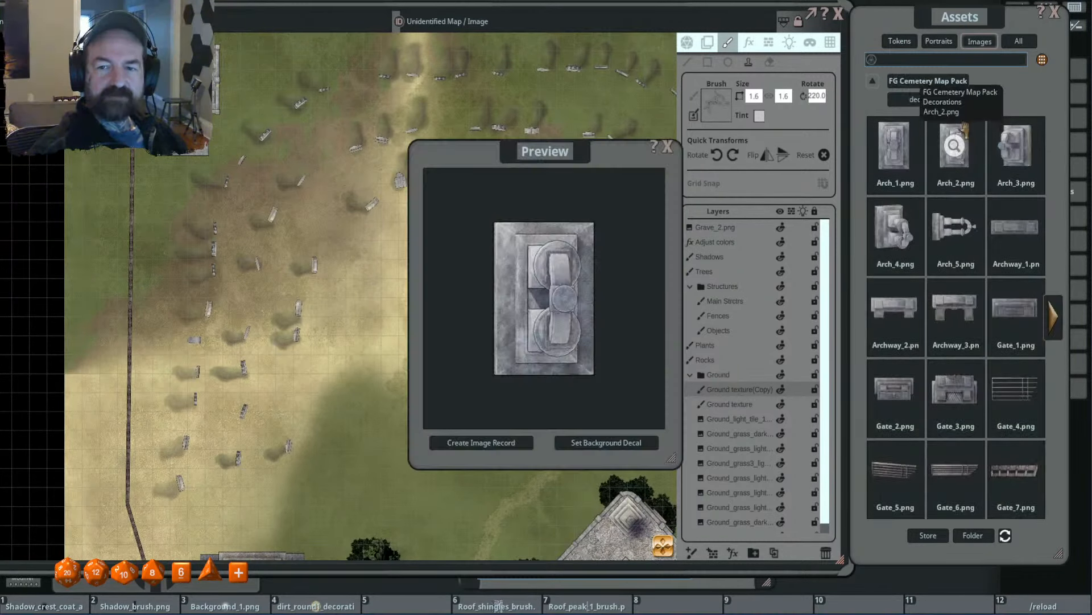
{"action": "left_click", "coordinate": [667, 146]}
{"action": "left_click", "coordinate": [1054, 318]}
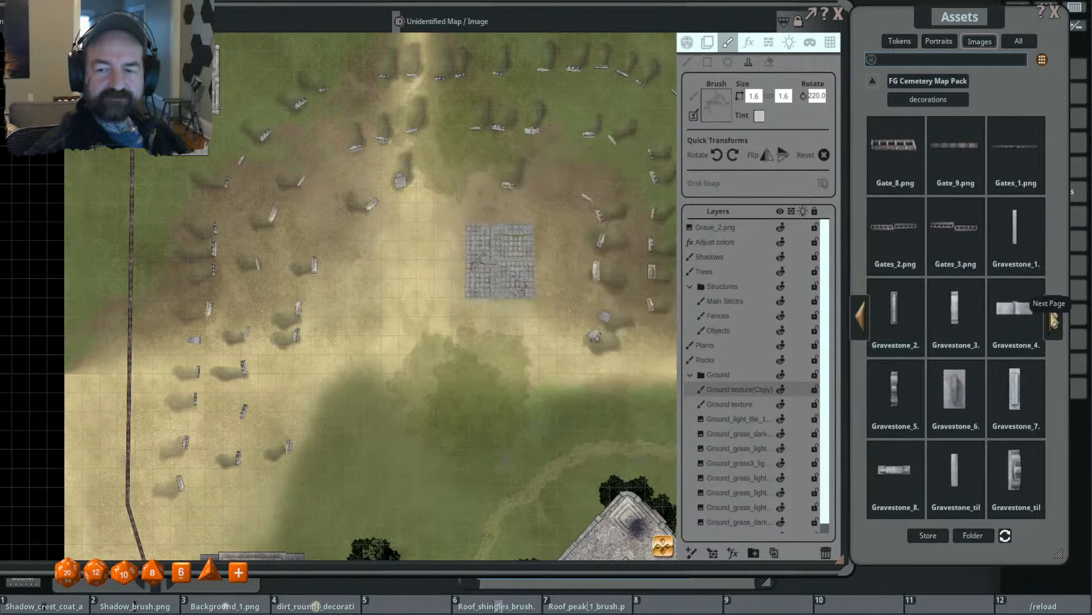
{"action": "left_click", "coordinate": [1055, 320]}
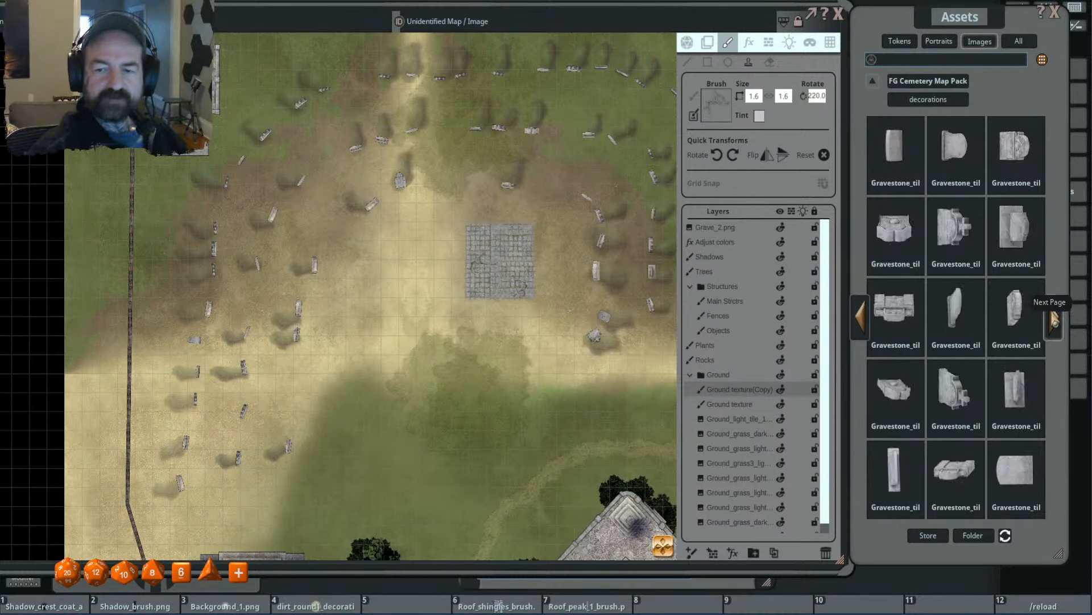
{"action": "left_click", "coordinate": [1054, 320]}
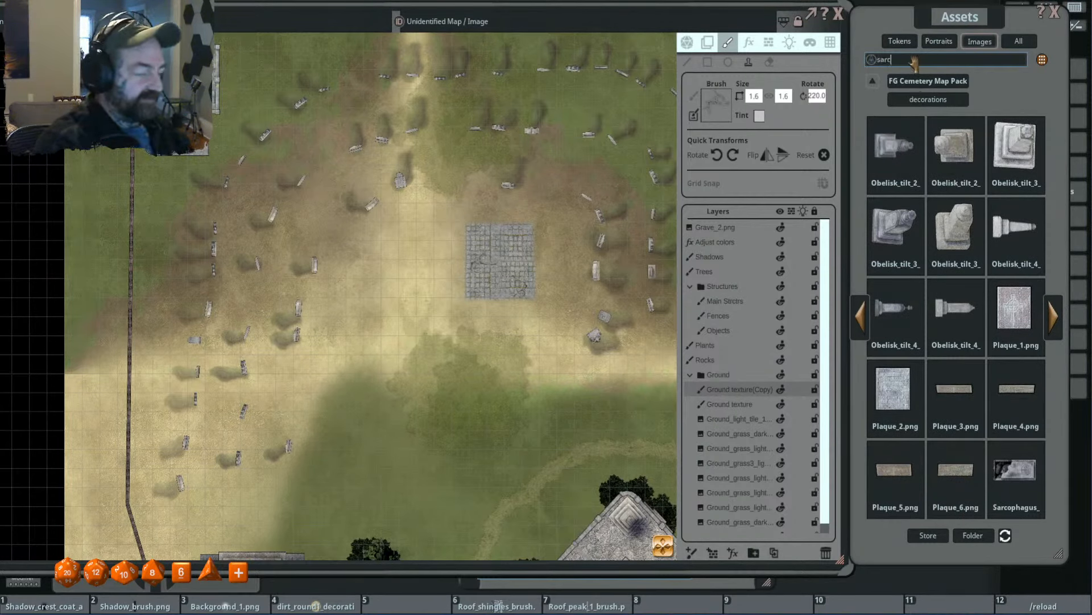
{"action": "key", "text": "Return"}
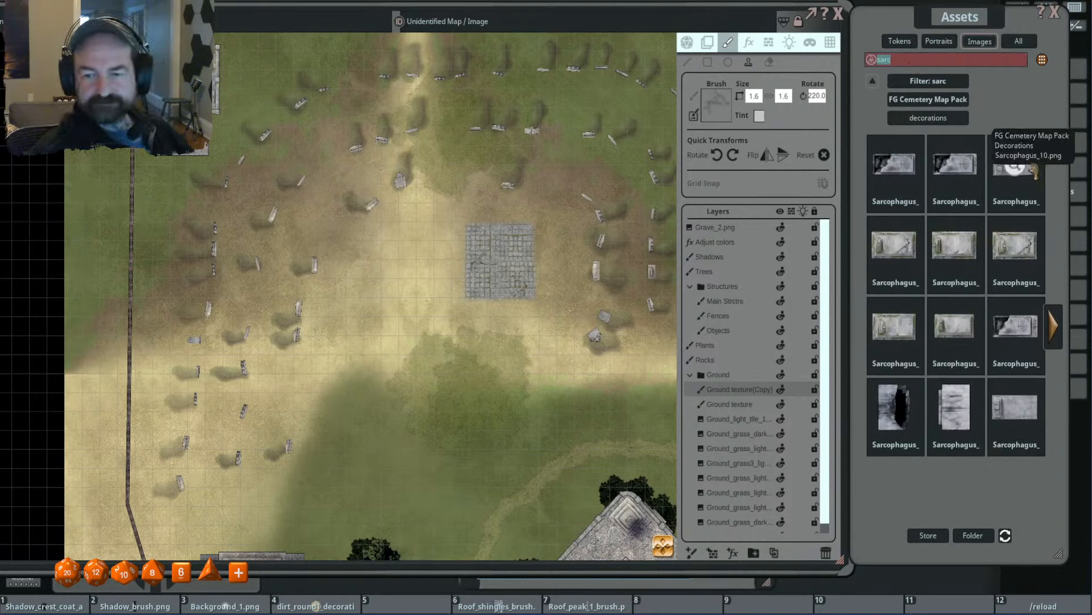
- Load a mossy, cracked sarcophagus as the brush, scaled to 2.0 × 1.3 and rotated to 90°
{"action": "left_click", "coordinate": [911, 205]}
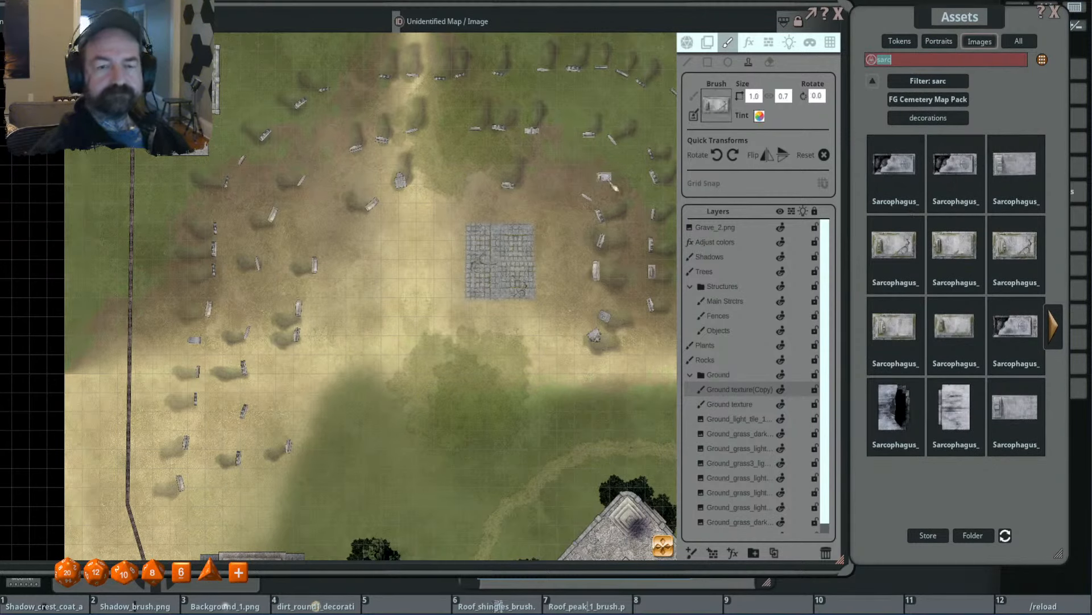
{"action": "scroll", "coordinate": [509, 243], "scroll_direction": "up", "scroll_amount": 6}
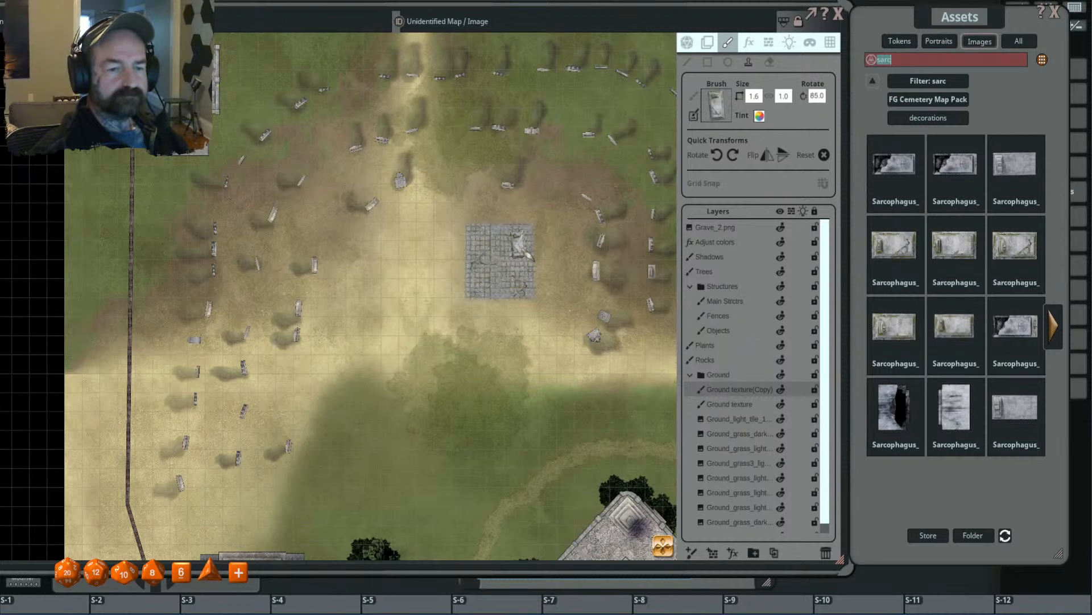
{"action": "scroll", "coordinate": [518, 244], "scroll_direction": "up", "scroll_amount": 5}
{"action": "scroll", "coordinate": [519, 244], "scroll_direction": "up", "scroll_amount": 4, "text": "shift"}
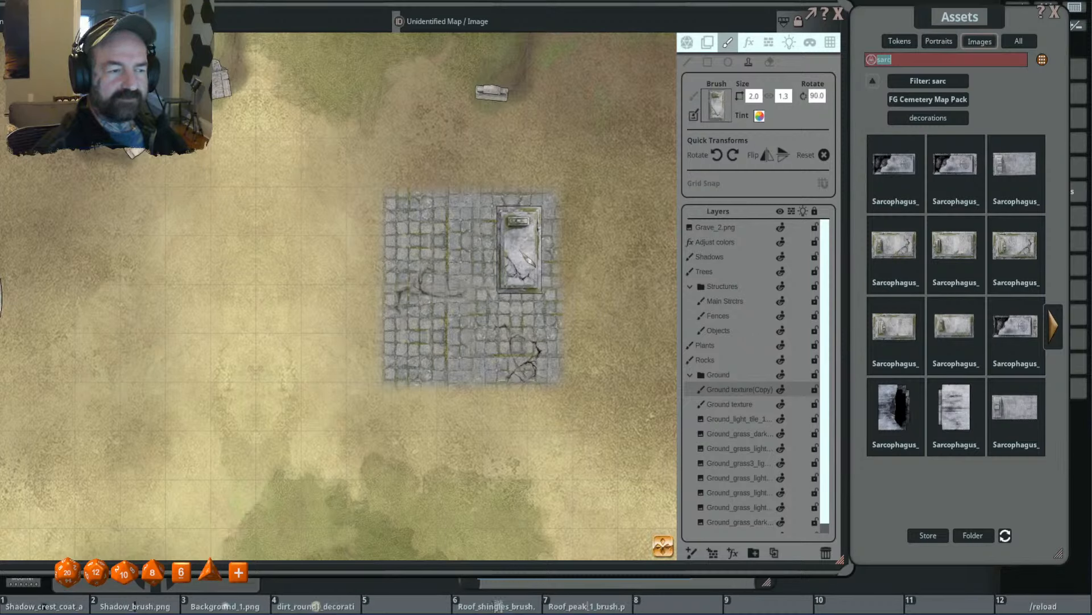
{"action": "key", "text": "shift"}
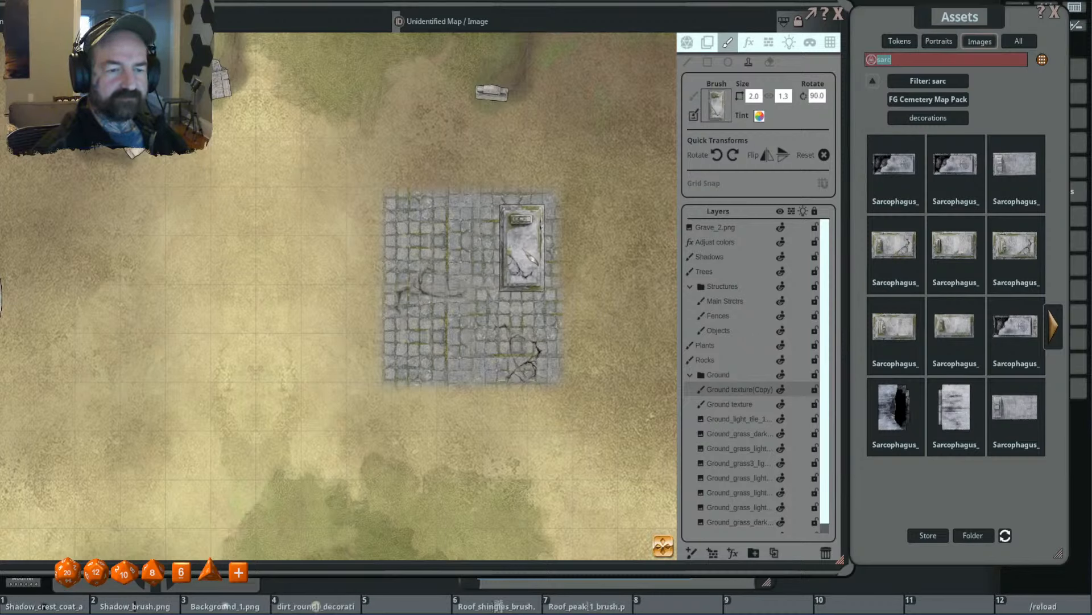
- Stamp the sarcophagus in the tile pad's northeast corner on the Fences layer, undoing the stamp made on Ground texture(Copy)
{"action": "left_click", "coordinate": [526, 250]}
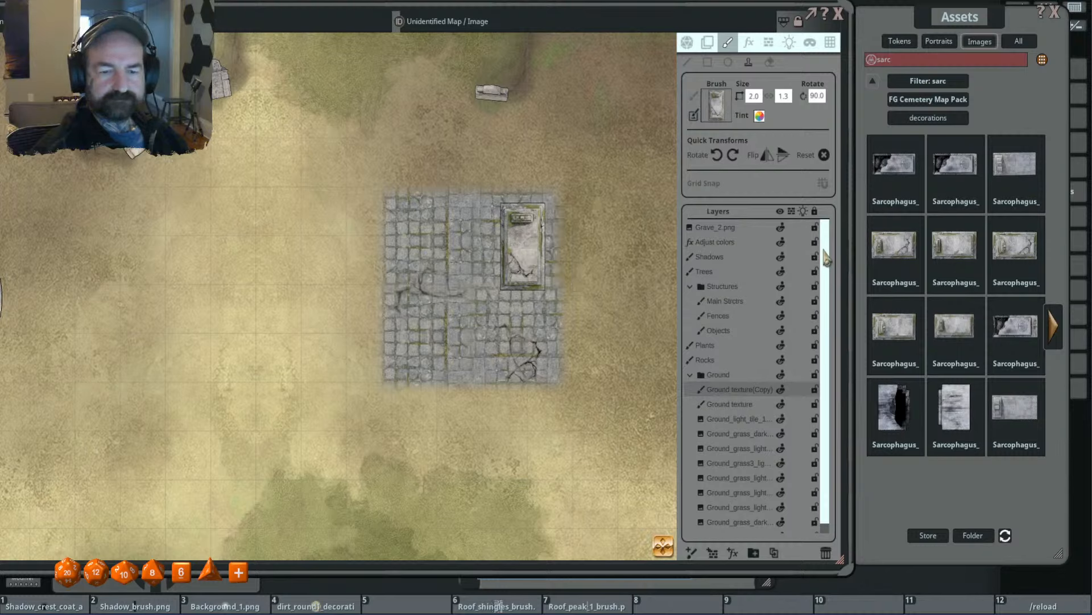
{"action": "key", "text": "ctrl+z"}
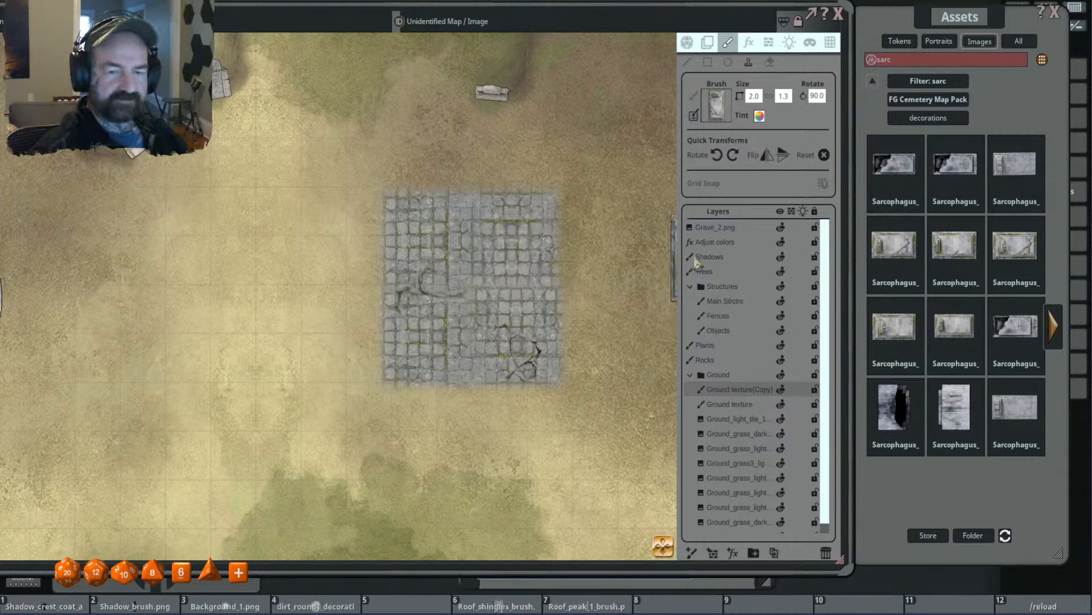
{"action": "left_click", "coordinate": [720, 315]}
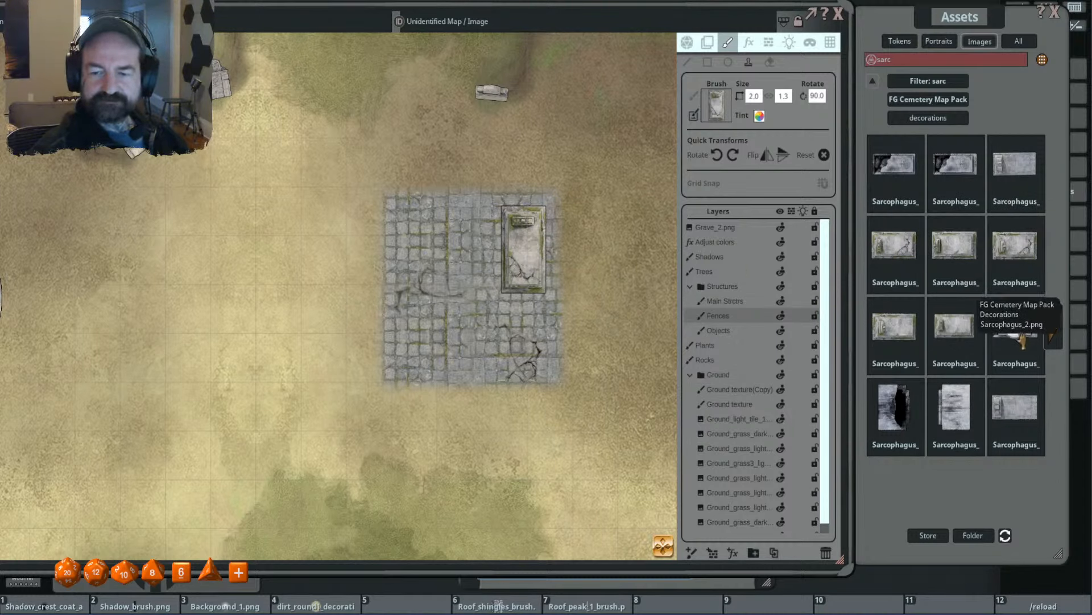
- Load the broken Sarcophagus_2.png as the brush and stamp it horizontally at 2.0 × 1.3 in the tile pad's northwest corner
{"action": "left_click_drag", "start_coordinate": [778, 134], "coordinate": [711, 107]}
{"action": "scroll", "coordinate": [489, 251], "scroll_direction": "up", "scroll_amount": 6}
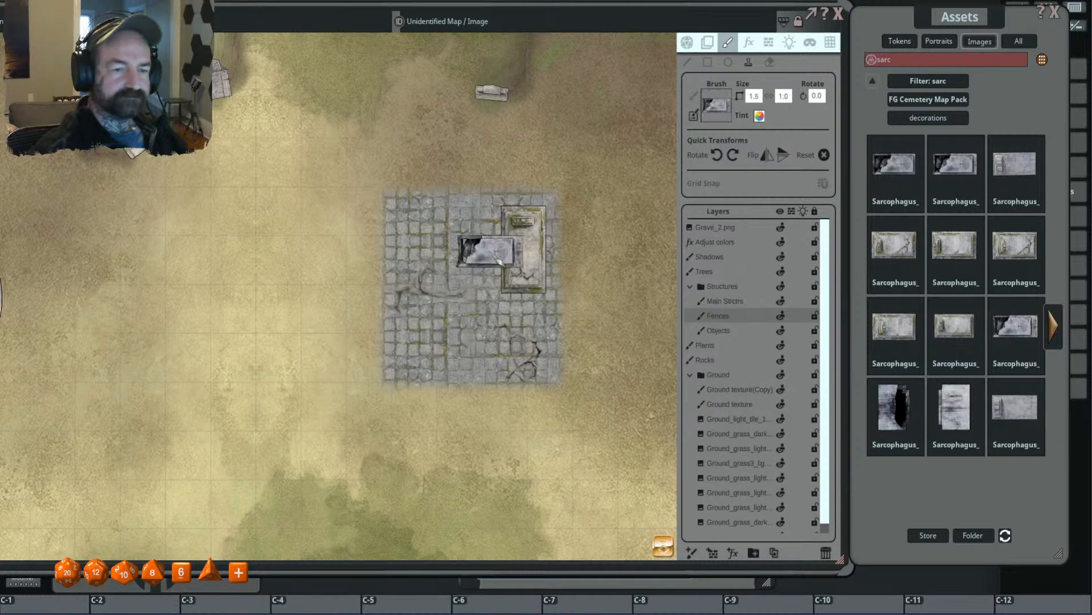
{"action": "scroll", "coordinate": [451, 252], "scroll_direction": "down", "scroll_amount": 5}
{"action": "scroll", "coordinate": [456, 257], "scroll_direction": "down", "scroll_amount": 12}
{"action": "scroll", "coordinate": [448, 239], "scroll_direction": "up", "scroll_amount": 10}
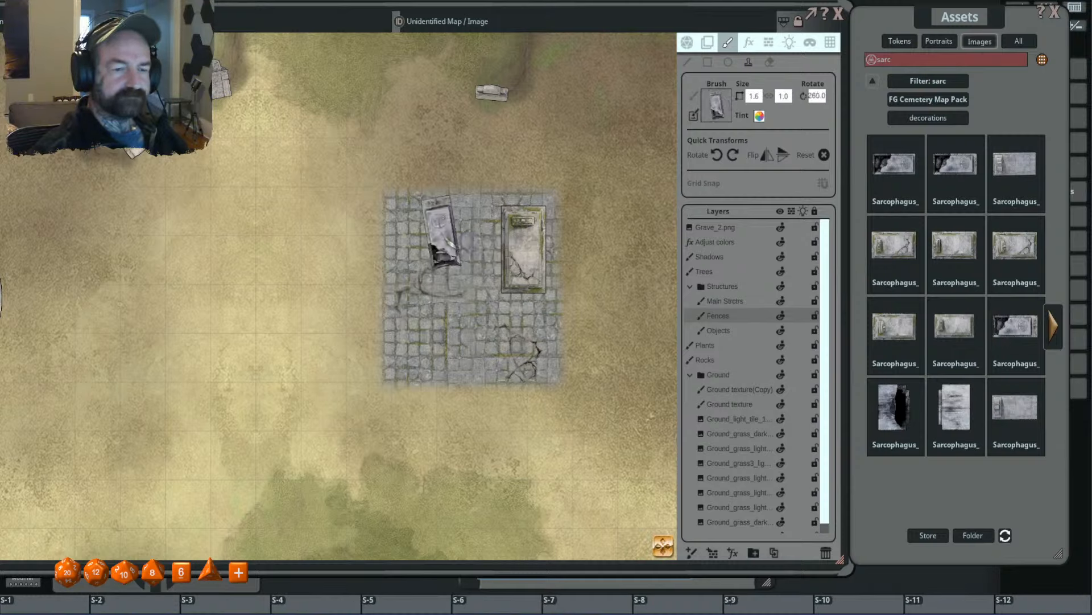
{"action": "scroll", "coordinate": [449, 242], "scroll_direction": "up", "scroll_amount": 7}
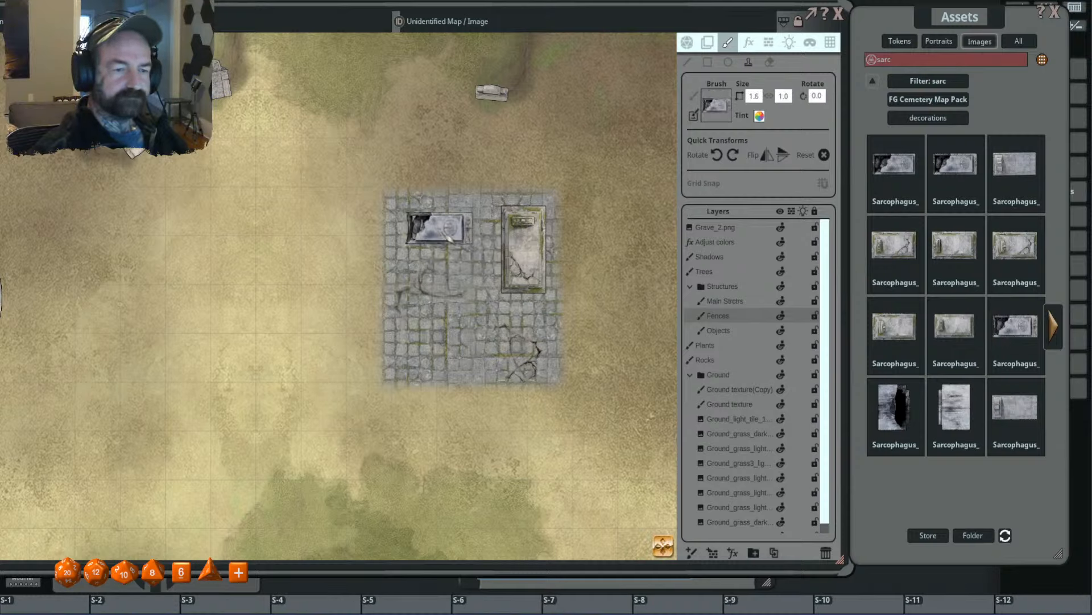
{"action": "scroll", "coordinate": [446, 235], "scroll_direction": "up", "scroll_amount": 4}
{"action": "left_click", "coordinate": [443, 231]}
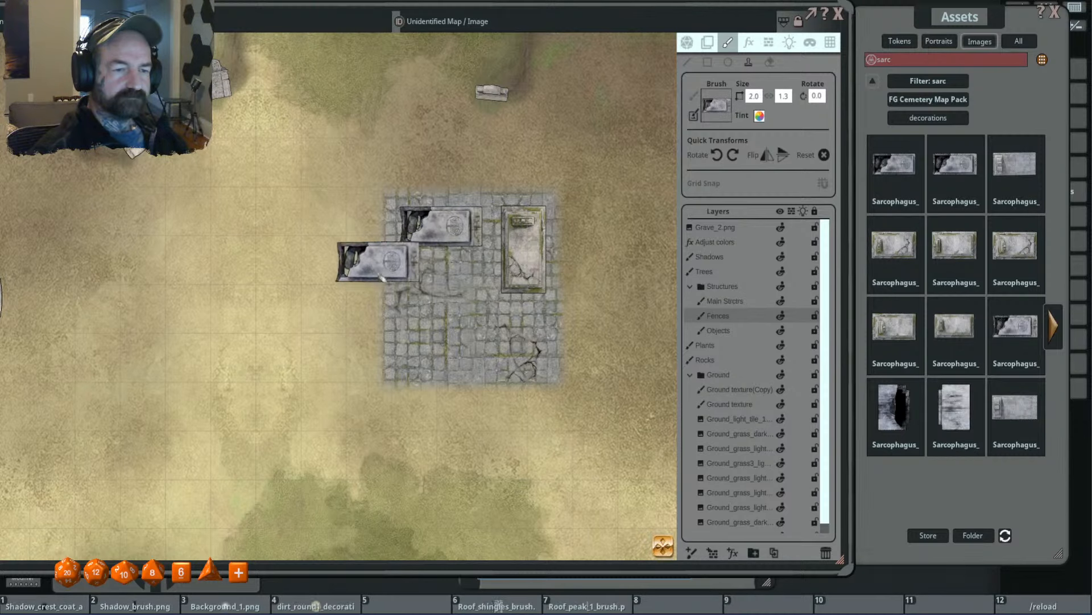
{"action": "scroll", "coordinate": [436, 285], "scroll_direction": "down", "scroll_amount": 3}
{"action": "scroll", "coordinate": [489, 310], "scroll_direction": "up", "scroll_amount": 2}
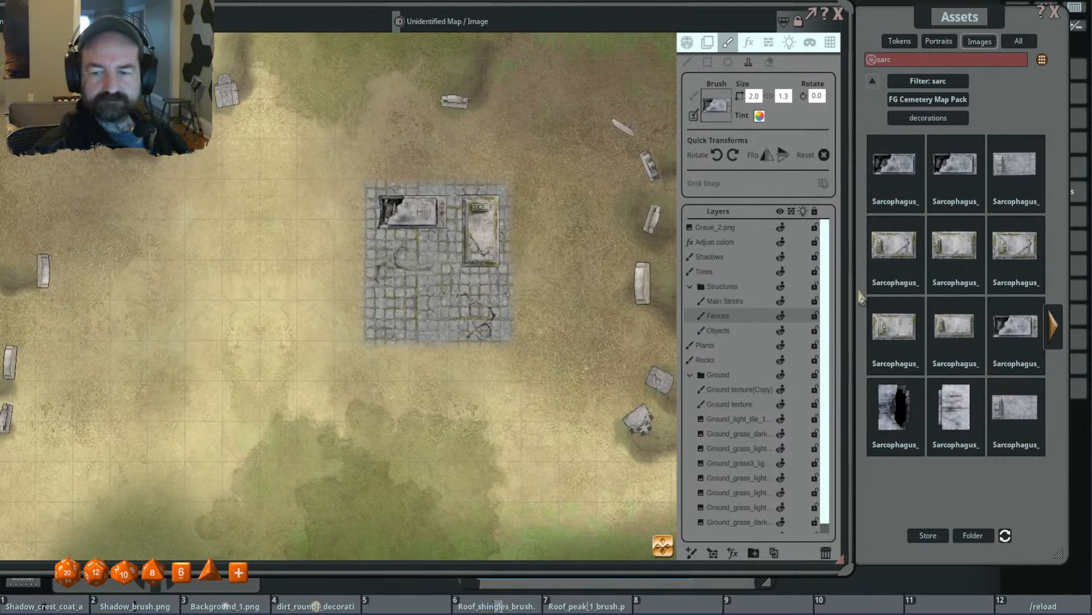
- Load an intact stone sarcophagus from the filtered decorations as the brush, rotated to 180° and flipped horizontally
{"action": "left_click", "coordinate": [1054, 326]}
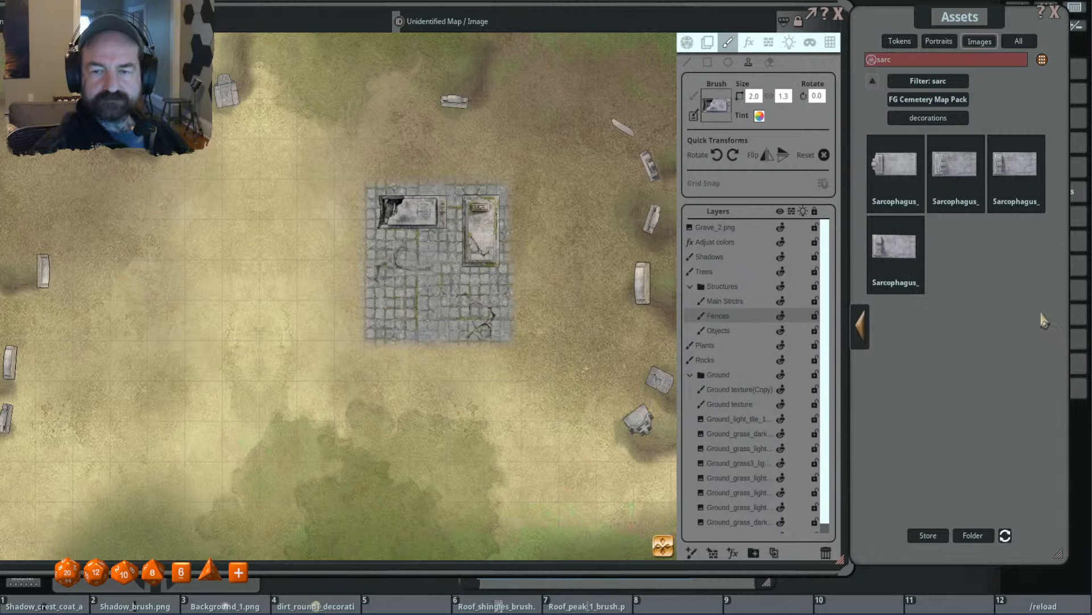
{"action": "left_click", "coordinate": [1016, 165]}
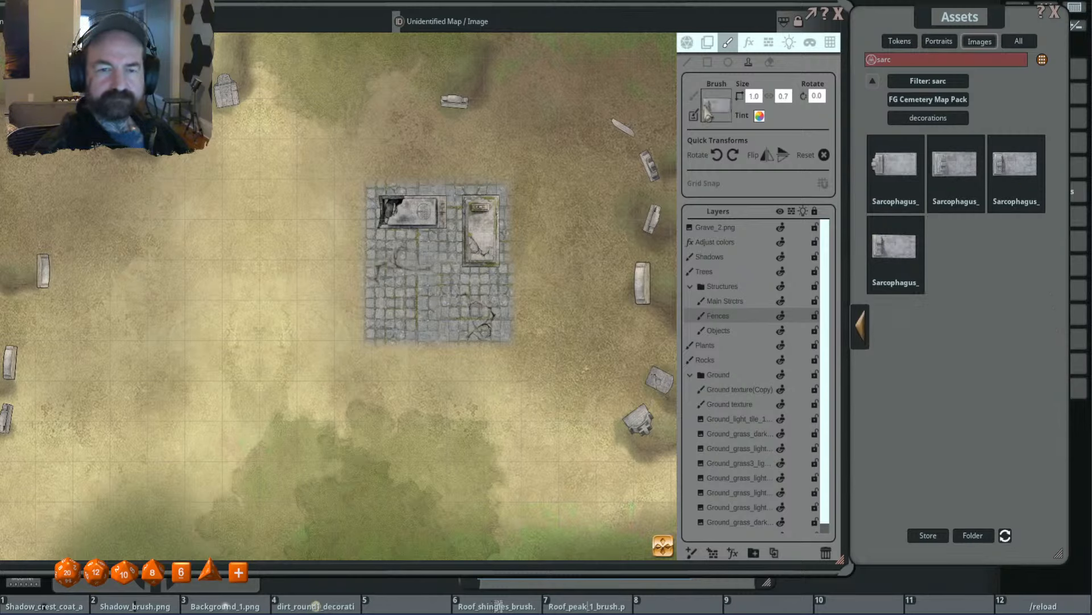
{"action": "scroll", "coordinate": [429, 279], "scroll_direction": "up", "scroll_amount": 4}
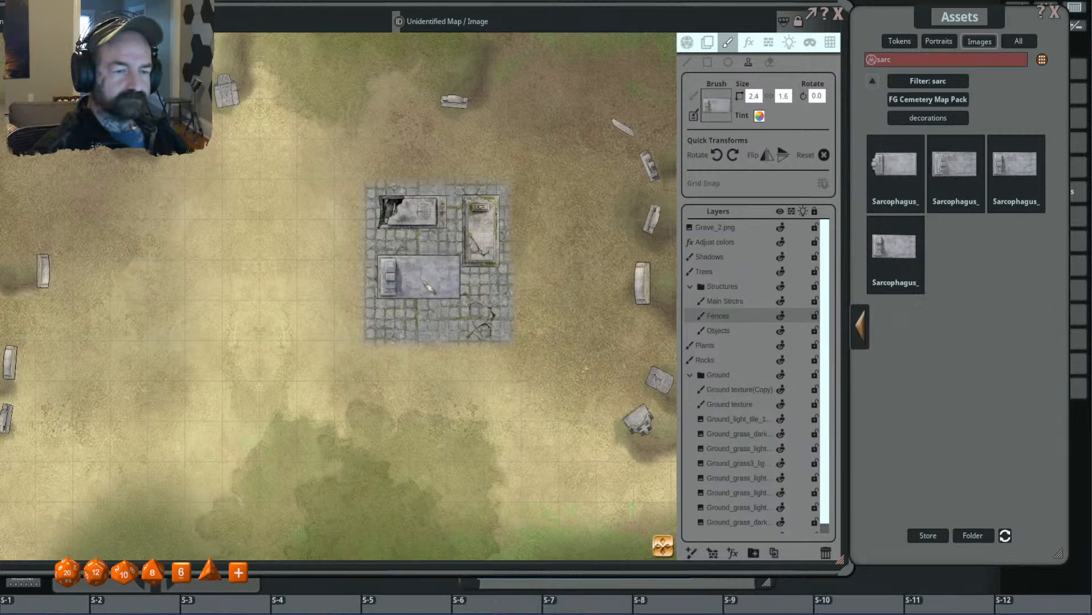
{"action": "scroll", "coordinate": [421, 296], "scroll_direction": "up", "scroll_amount": 12, "text": "ctrl"}
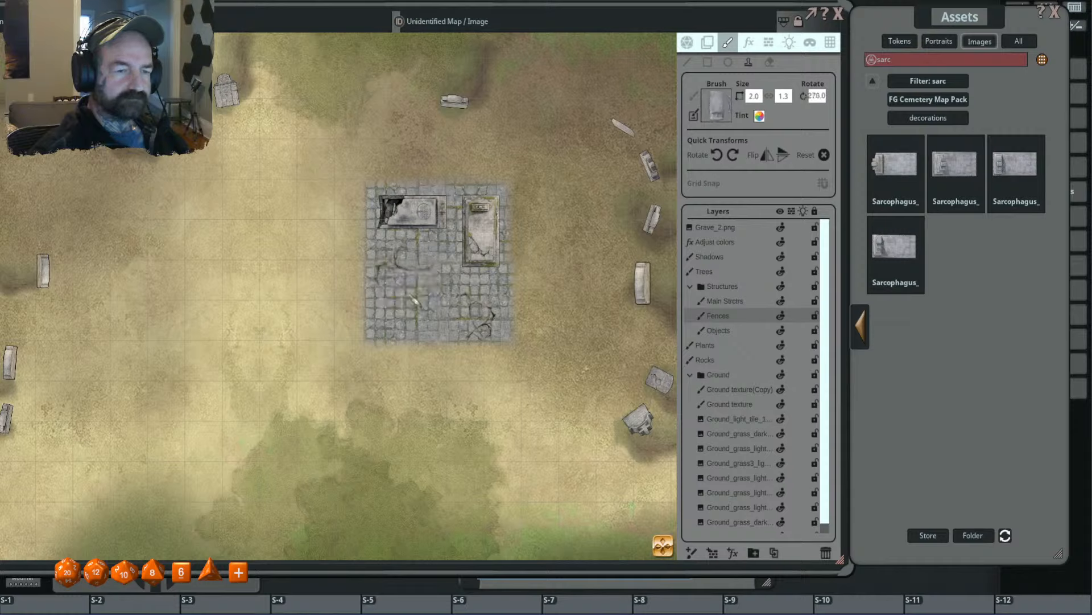
{"action": "scroll", "coordinate": [417, 270], "scroll_direction": "down", "scroll_amount": 1, "text": "shift"}
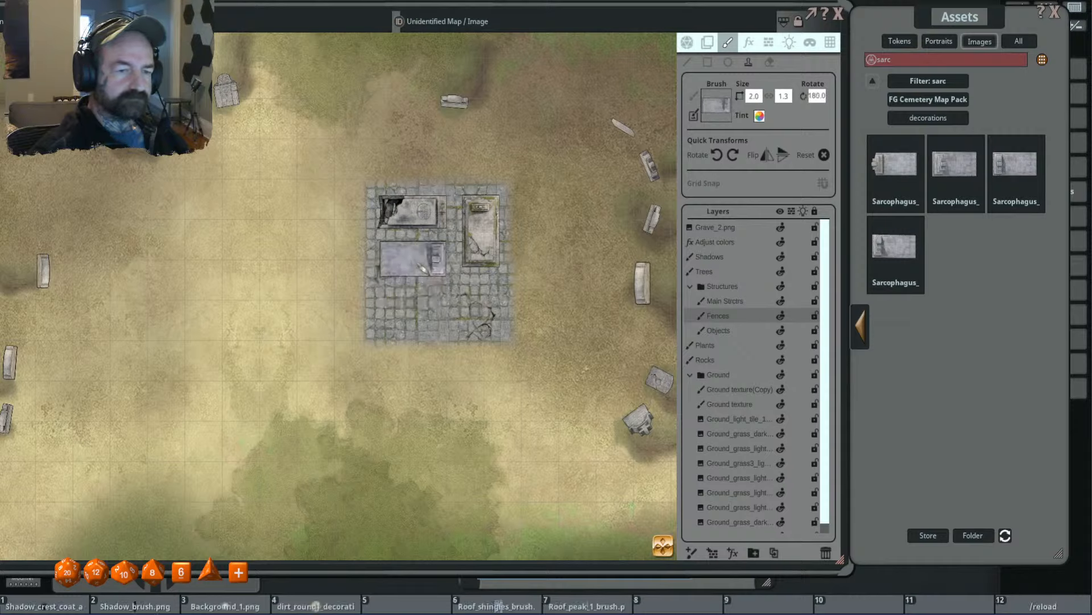
{"action": "scroll", "coordinate": [417, 270], "scroll_direction": "down", "scroll_amount": 4}
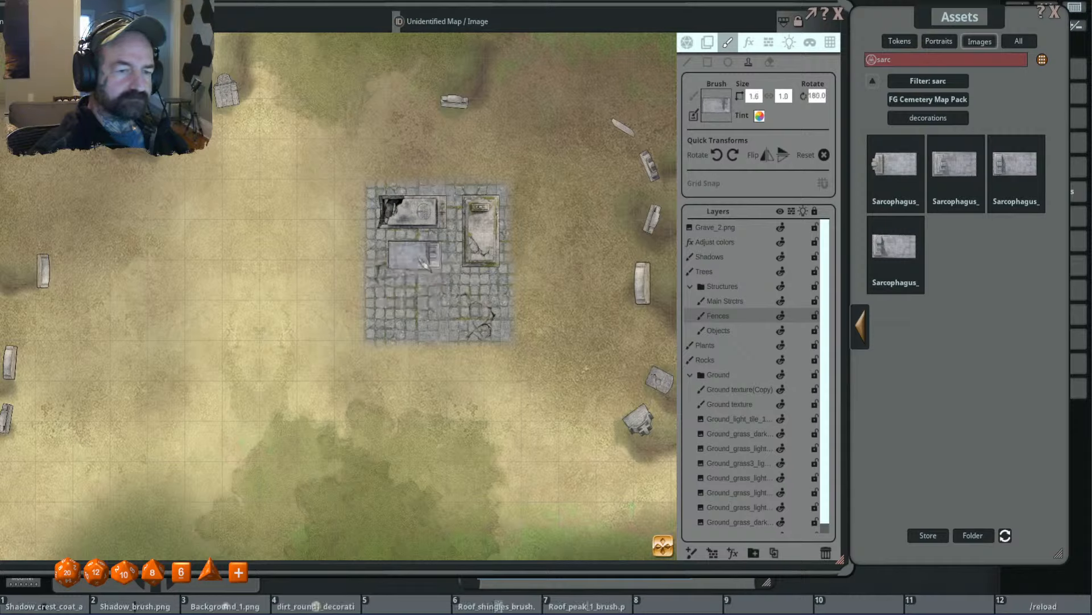
{"action": "left_click", "coordinate": [767, 156]}
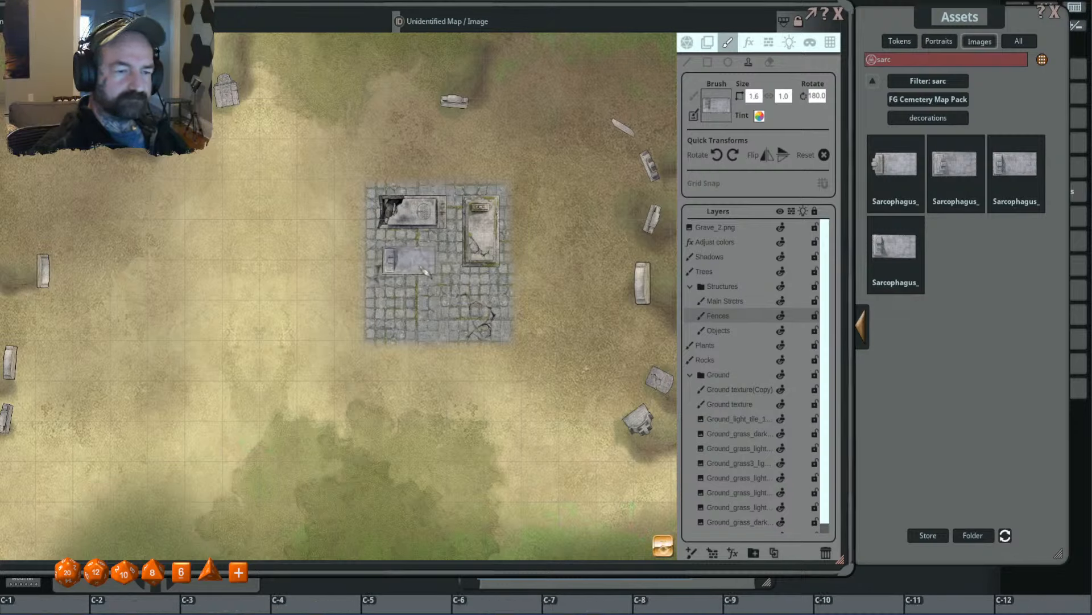
- Enlarge the sarcophagus brush to 2.4 × 1.6 and stamp it horizontally in the tile pad's southwest corner
{"action": "scroll", "coordinate": [424, 272], "scroll_direction": "up", "scroll_amount": 4, "text": "ctrl"}
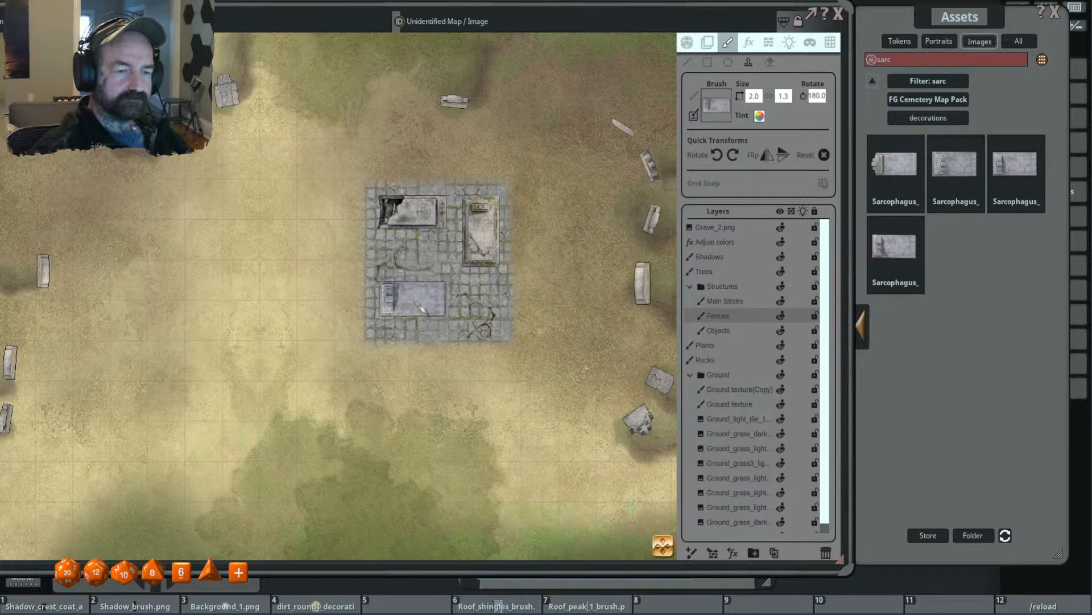
{"action": "scroll", "coordinate": [413, 298], "scroll_direction": "down", "scroll_amount": 4, "text": "ctrl"}
{"action": "scroll", "coordinate": [409, 301], "scroll_direction": "up", "scroll_amount": 4, "text": "ctrl"}
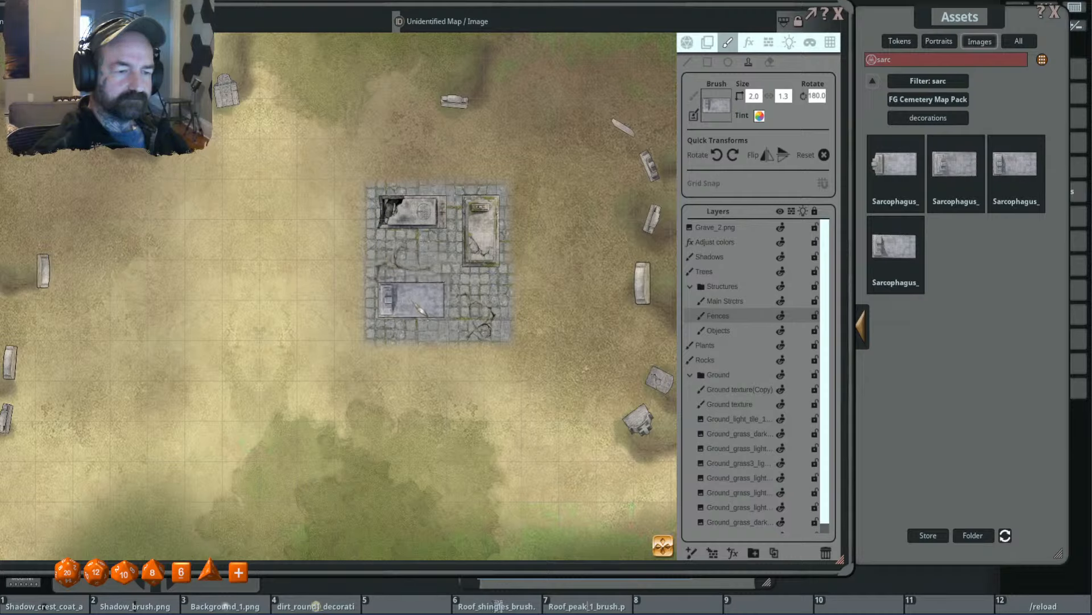
{"action": "scroll", "coordinate": [421, 310], "scroll_direction": "up", "scroll_amount": 4, "text": "ctrl"}
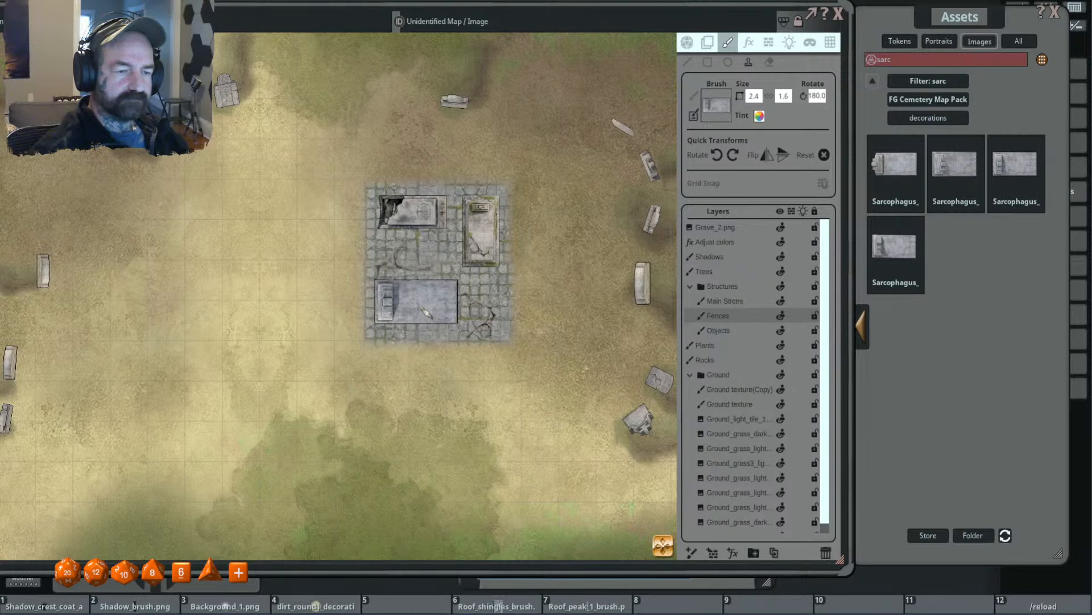
{"action": "scroll", "coordinate": [418, 302], "scroll_direction": "down", "scroll_amount": 5}
{"action": "scroll", "coordinate": [526, 315], "scroll_direction": "up", "scroll_amount": 3}
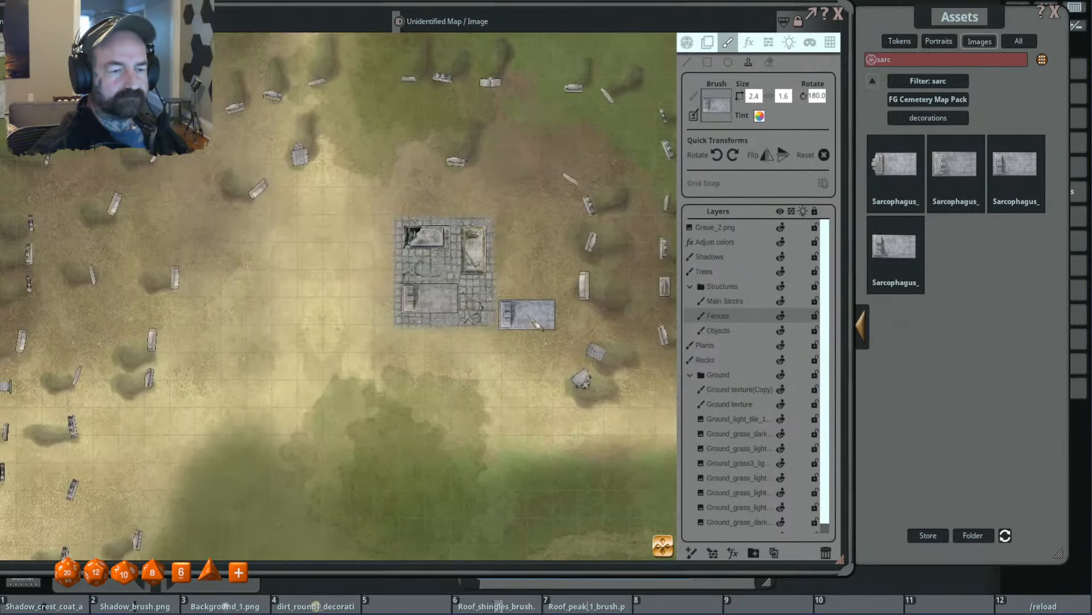
{"action": "scroll", "coordinate": [524, 315], "scroll_direction": "down", "scroll_amount": 4}
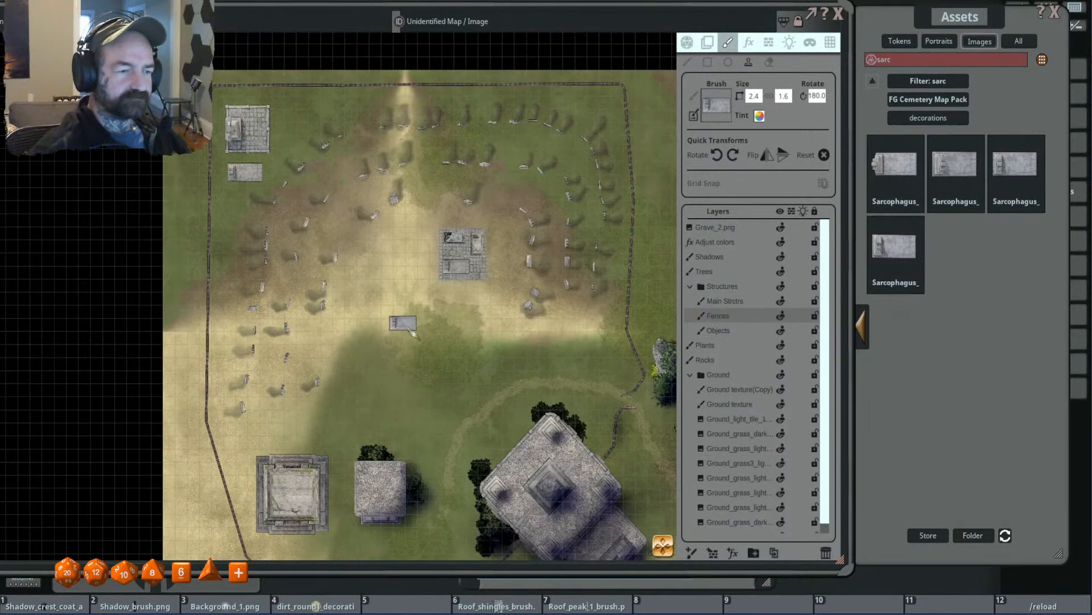
{"action": "scroll", "coordinate": [455, 307], "scroll_direction": "up", "scroll_amount": 2}
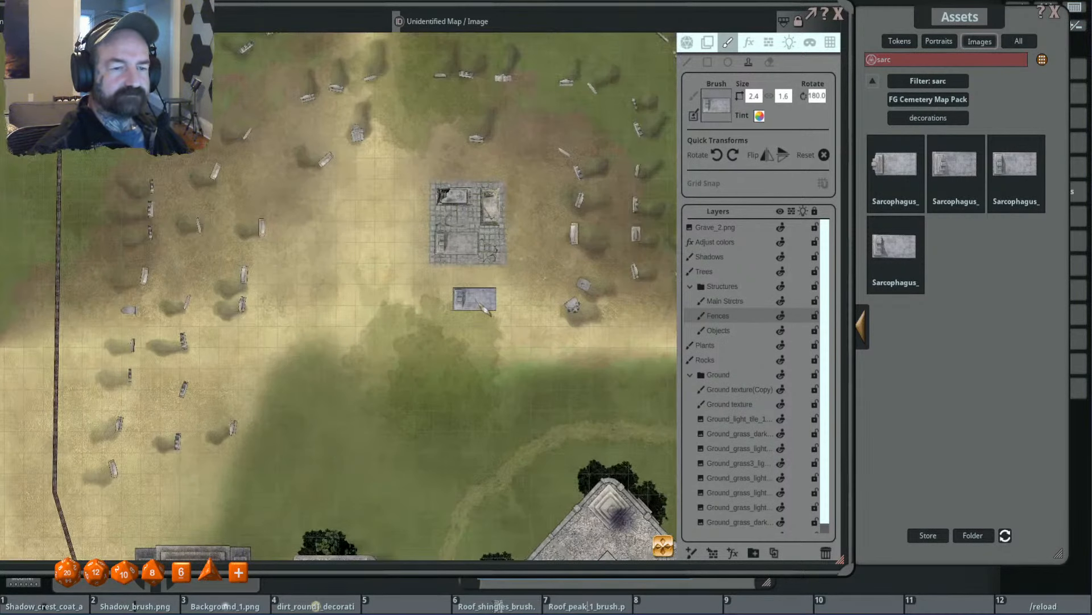
{"action": "scroll", "coordinate": [484, 307], "scroll_direction": "up", "scroll_amount": 2}
- Load Fence_metal_brush.png from the Cemetery Map Pack's brushes and draw a rectangular fence around the tile pad at 0.5 × 1.0
{"action": "left_click", "coordinate": [919, 83]}
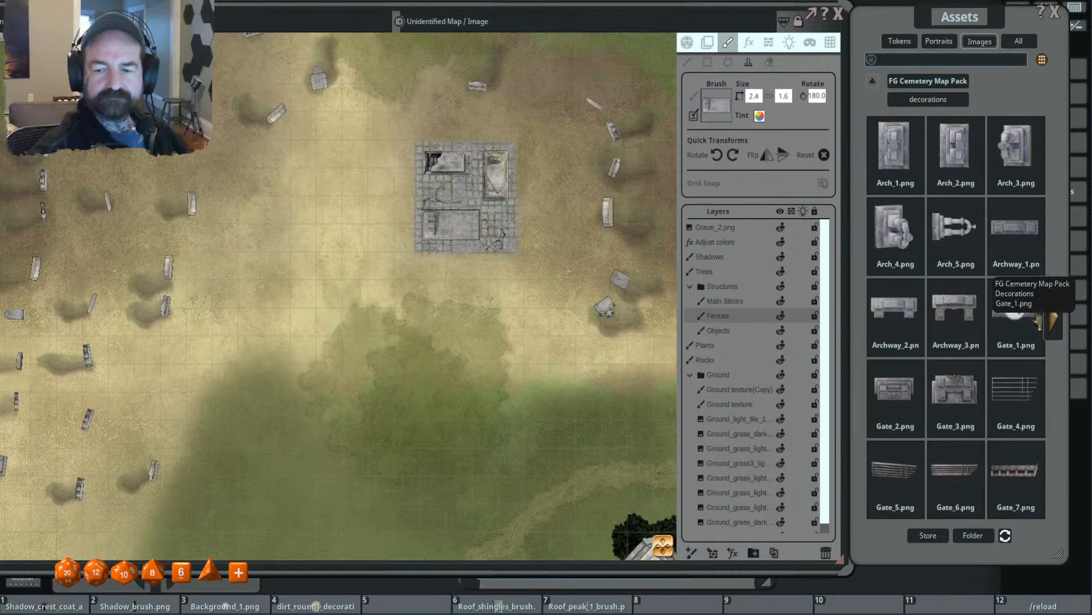
{"action": "left_click", "coordinate": [1058, 322]}
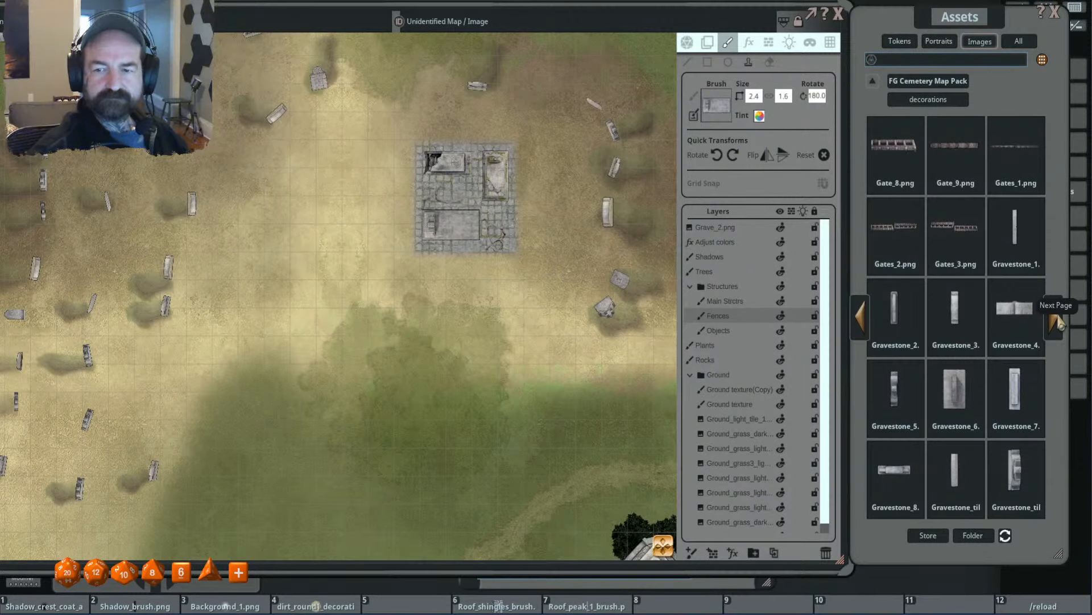
{"action": "left_click", "coordinate": [935, 98]}
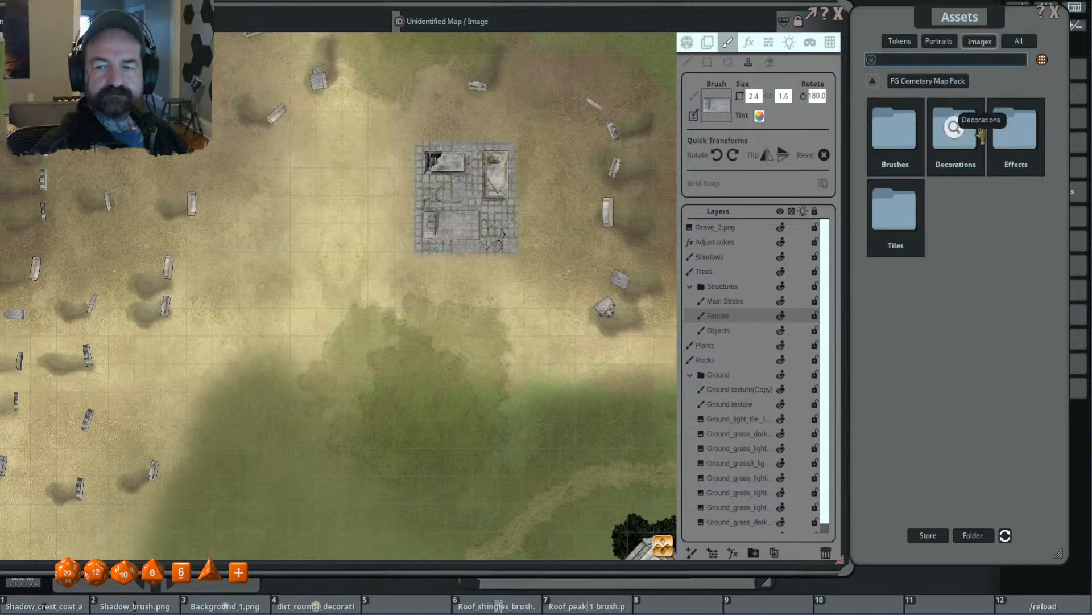
{"action": "left_click", "coordinate": [899, 128]}
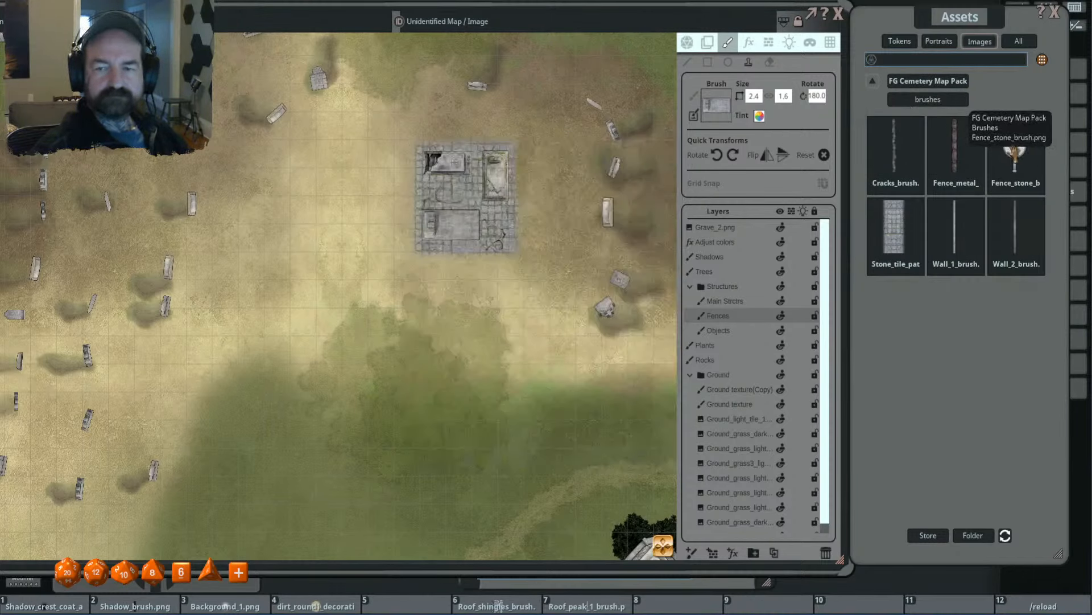
{"action": "left_click", "coordinate": [955, 149]}
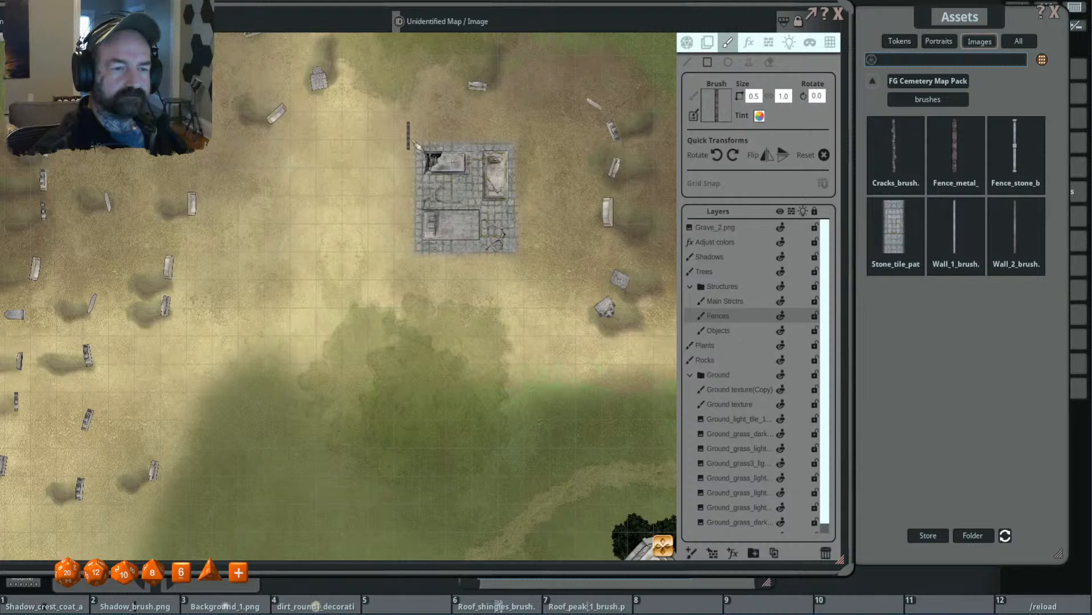
{"action": "left_click_drag", "start_coordinate": [419, 144], "coordinate": [531, 269]}
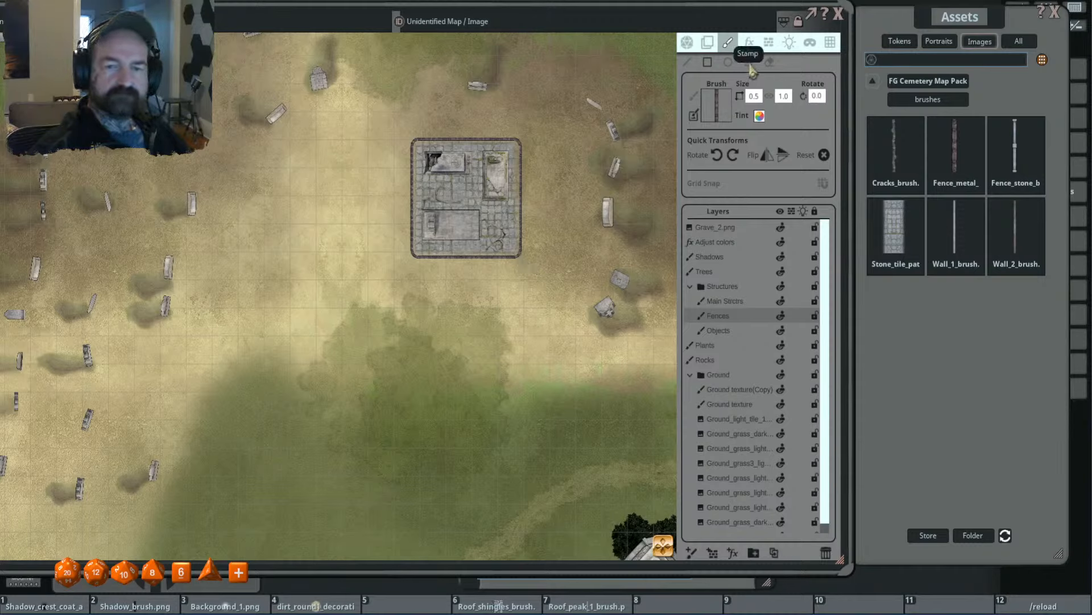
- Erase an entrance gap in the middle of the tile pad's south fence with a 0.7 eraser
{"action": "key", "text": "ctrl"}
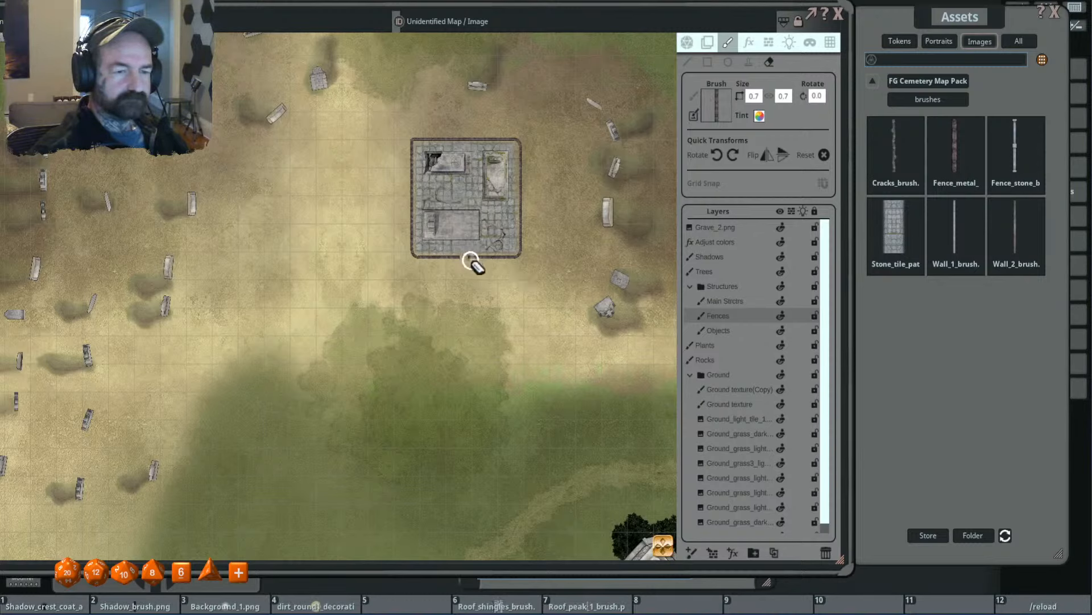
{"action": "key", "text": "ctrl"}
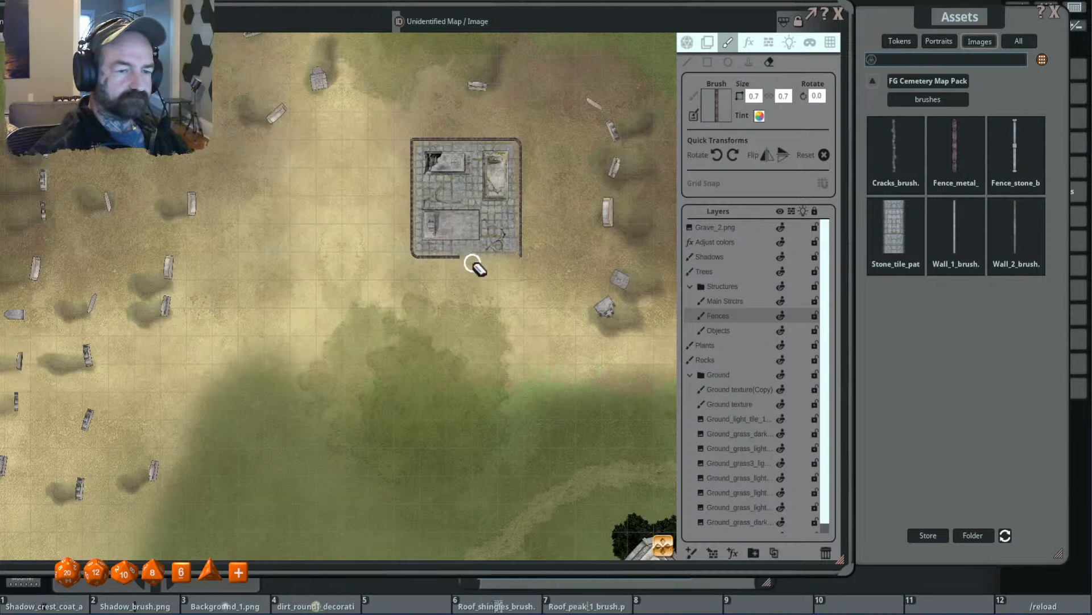
{"action": "left_click_drag", "start_coordinate": [455, 262], "coordinate": [475, 269]}
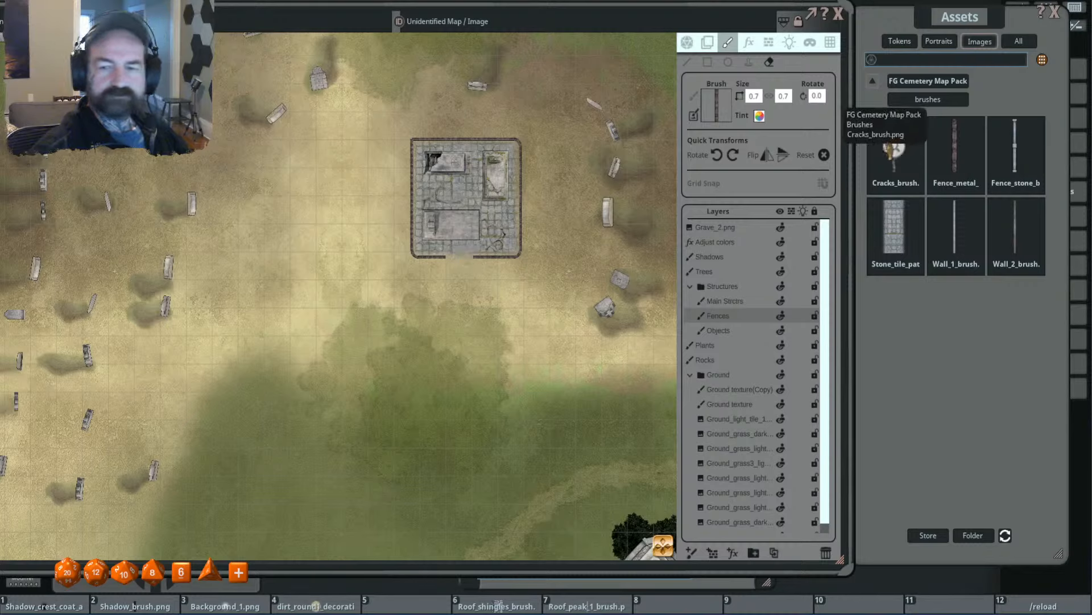
- Filter the Cemetery Map Pack for "gate" and stamp Gate_6.png at 1.6 × 0.5, rotated 40°, at the fence gap's east end
{"action": "left_click", "coordinate": [934, 83]}
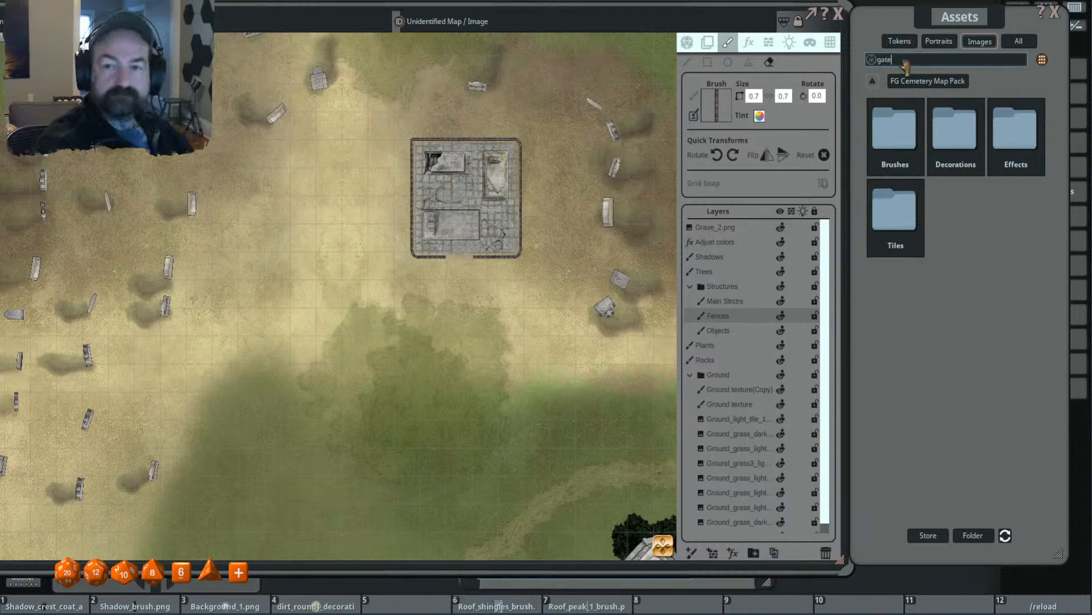
{"action": "key", "text": "Return"}
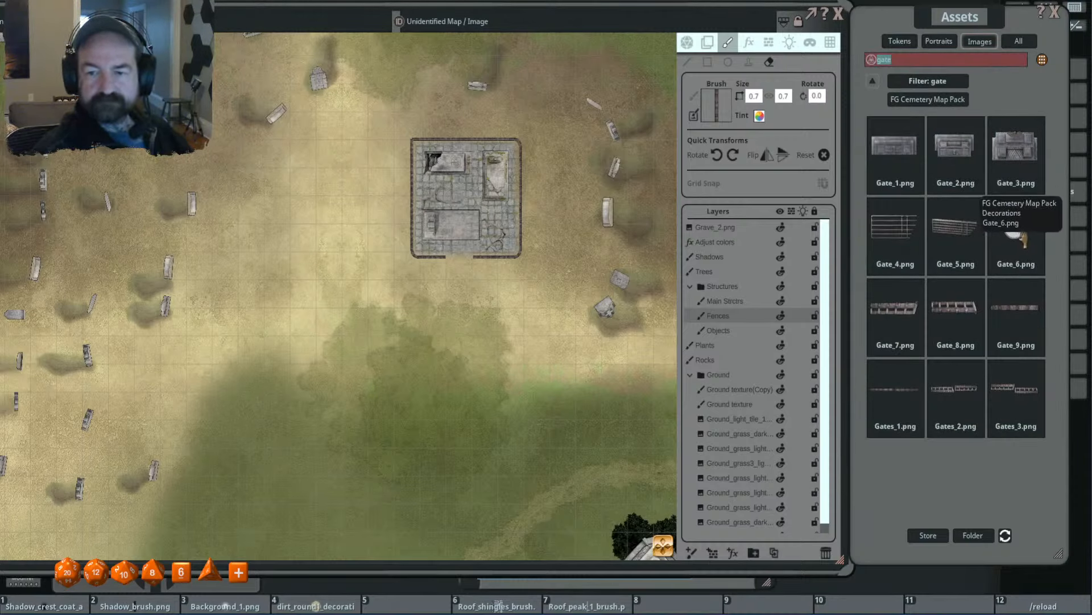
{"action": "left_click_drag", "start_coordinate": [1025, 235], "coordinate": [717, 108]}
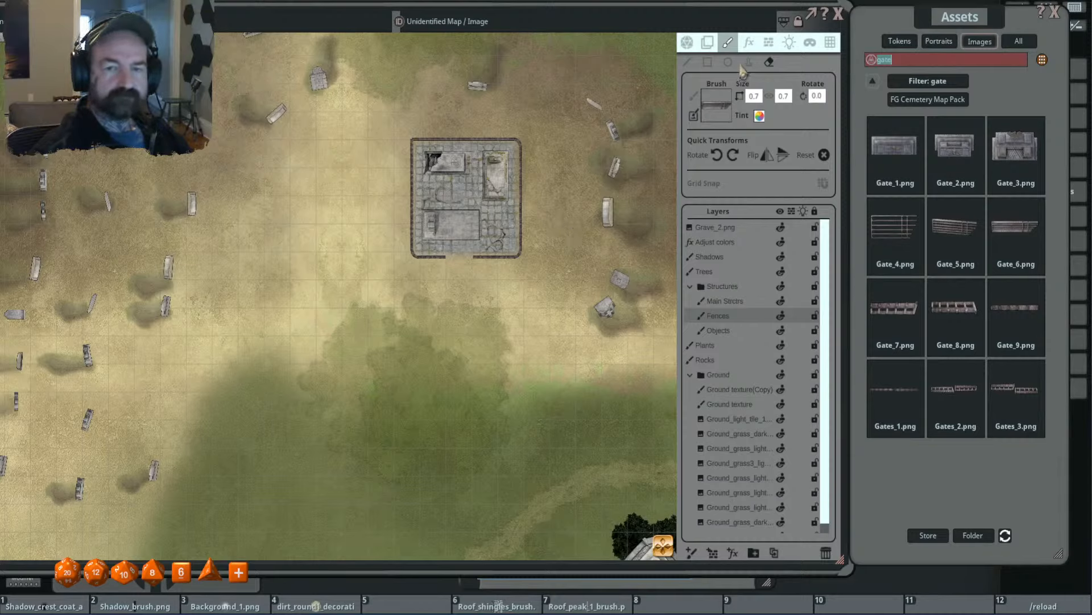
{"action": "left_click", "coordinate": [748, 63]}
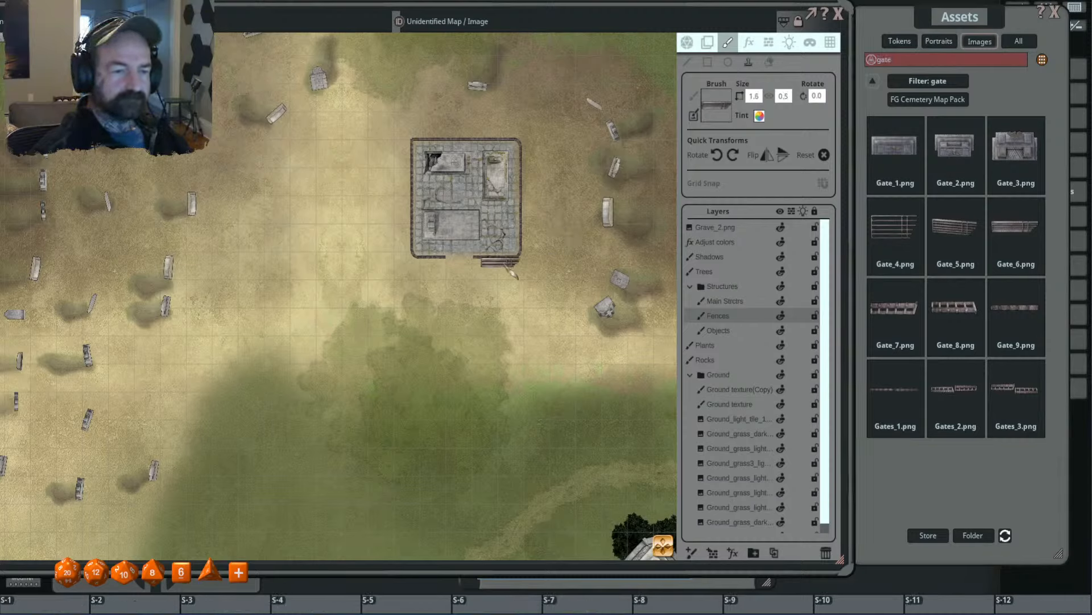
{"action": "scroll", "coordinate": [501, 263], "scroll_direction": "up", "scroll_amount": 8}
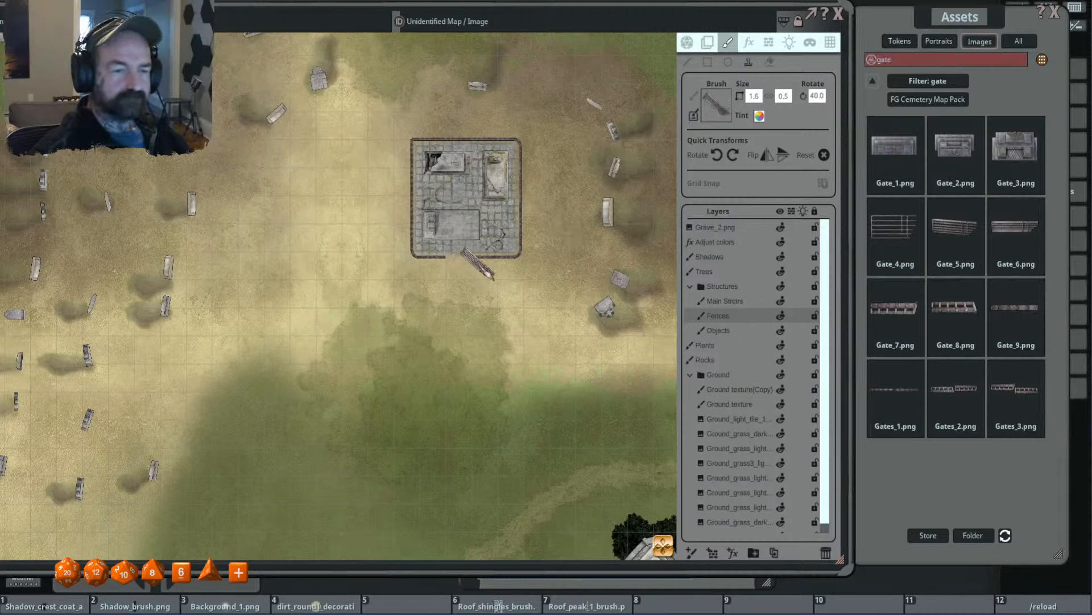
{"action": "left_click", "coordinate": [479, 263]}
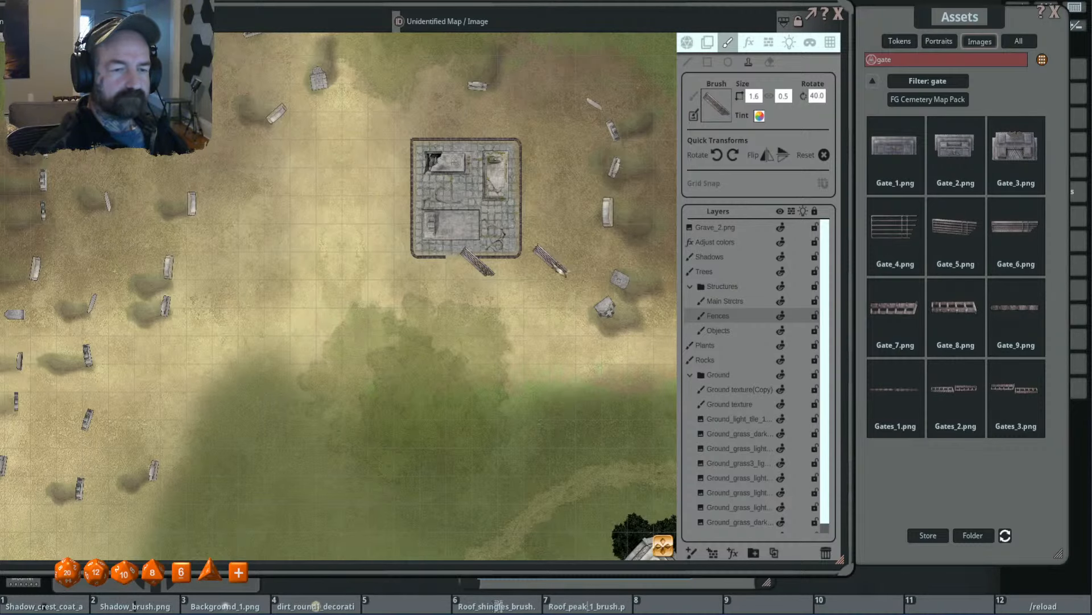
- Collapse the Structures and Ground layer folders and open the Adjust colors layer's effect settings
{"action": "scroll", "coordinate": [557, 259], "scroll_direction": "up", "scroll_amount": 3}
{"action": "scroll", "coordinate": [558, 259], "scroll_direction": "down", "scroll_amount": 3}
{"action": "scroll", "coordinate": [557, 259], "scroll_direction": "down", "scroll_amount": 4}
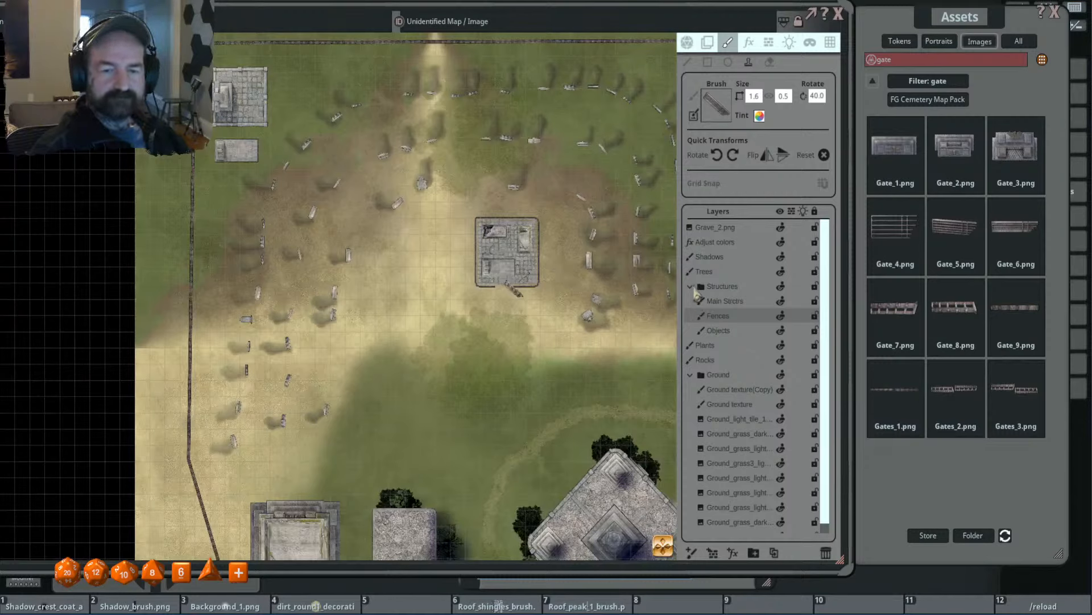
{"action": "left_click", "coordinate": [692, 287]}
{"action": "left_click", "coordinate": [692, 330]}
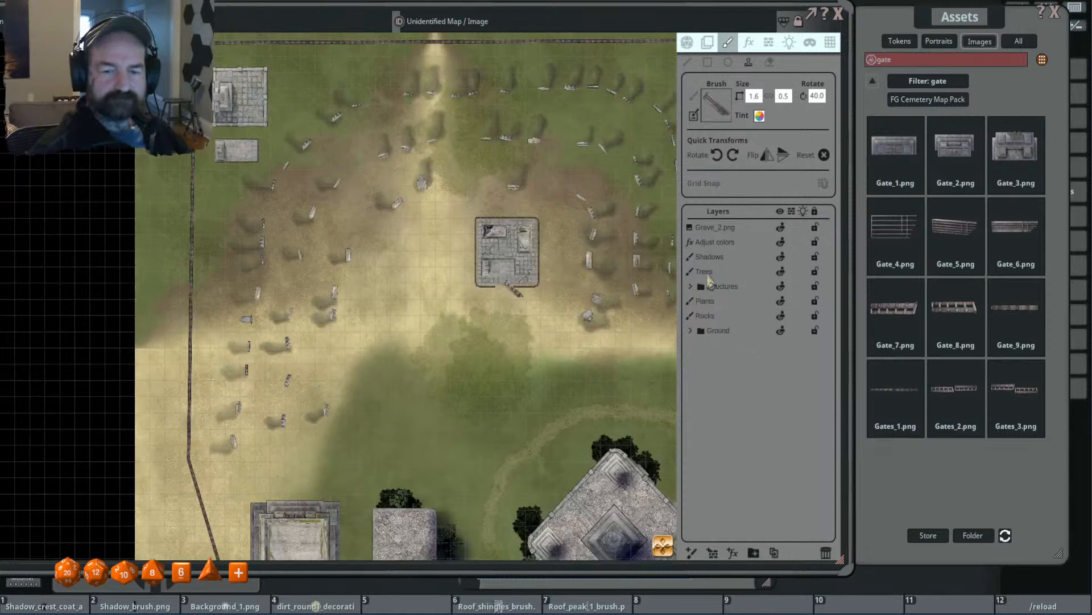
{"action": "left_click", "coordinate": [726, 242]}
{"action": "left_click", "coordinate": [749, 44]}
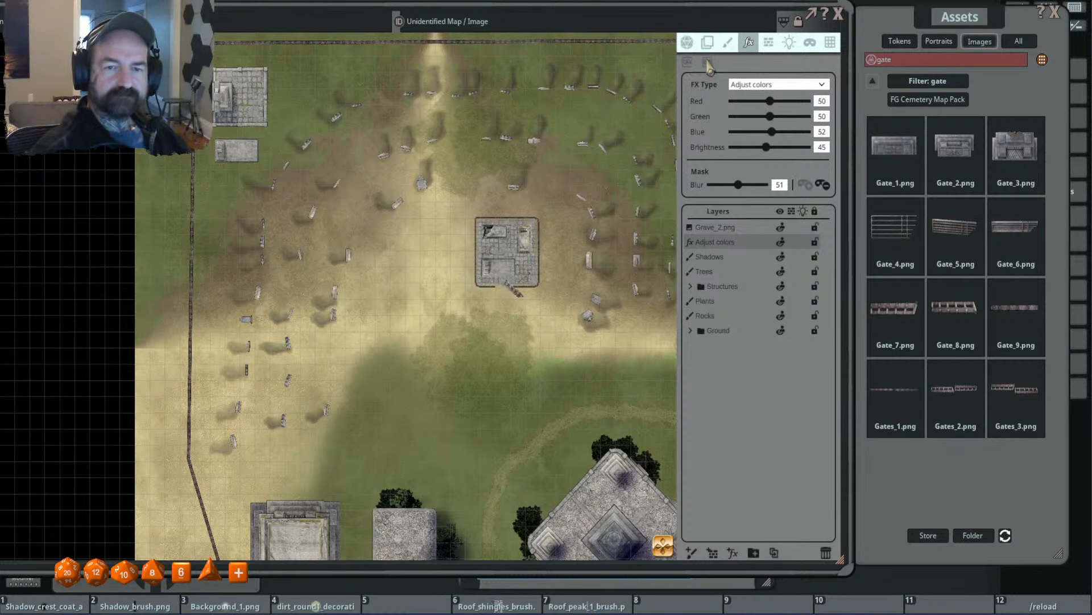
{"action": "scroll", "coordinate": [518, 279], "scroll_direction": "up", "scroll_amount": 5}
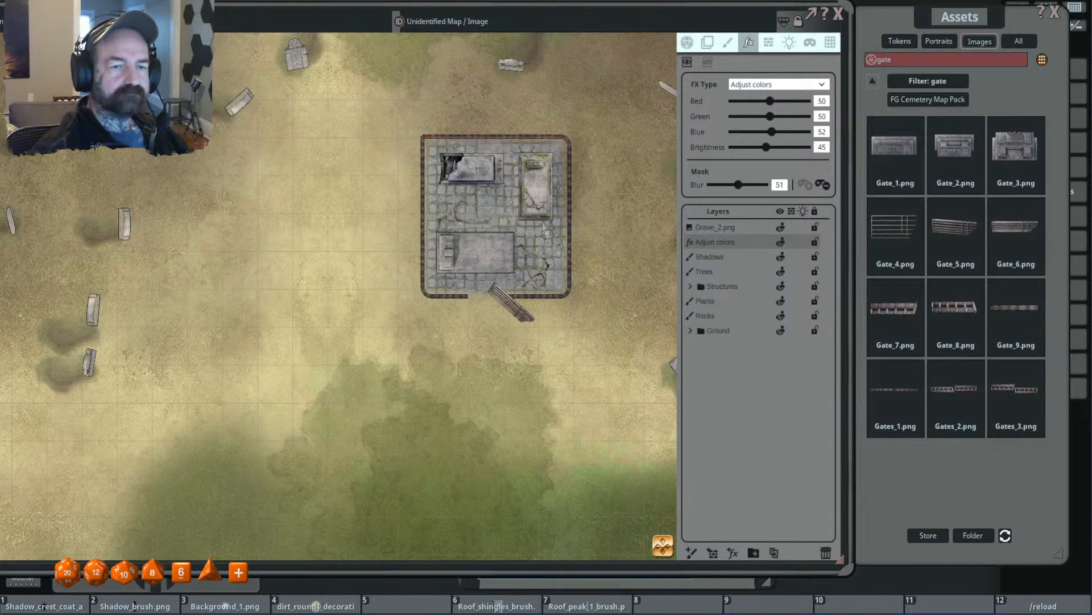
{"action": "scroll", "coordinate": [557, 272], "scroll_direction": "down", "scroll_amount": 3}
{"action": "scroll", "coordinate": [457, 178], "scroll_direction": "up", "scroll_amount": 4}
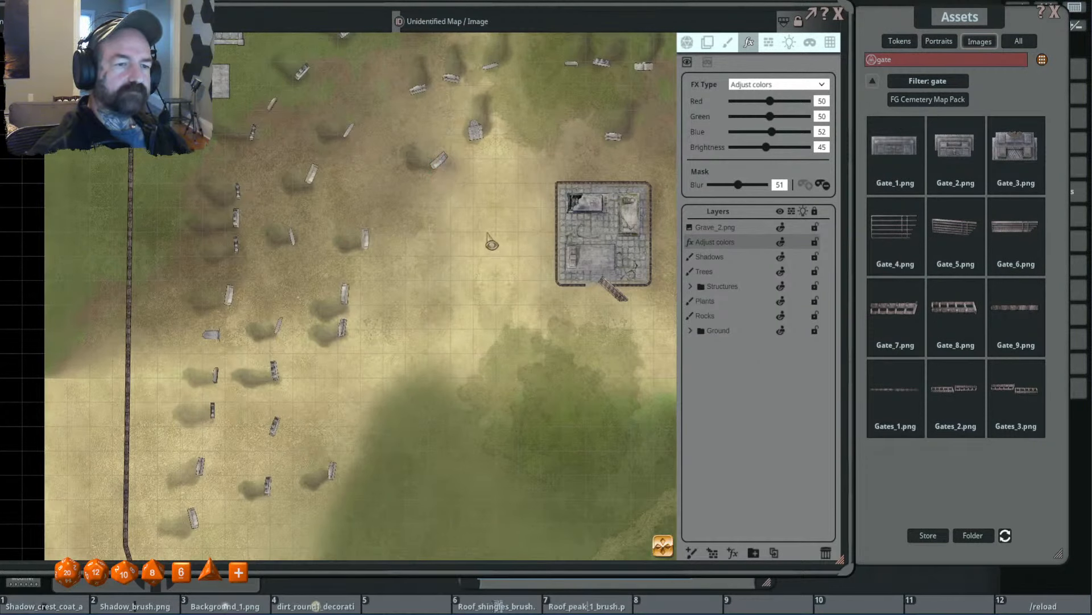
{"action": "scroll", "coordinate": [502, 230], "scroll_direction": "down", "scroll_amount": 2}
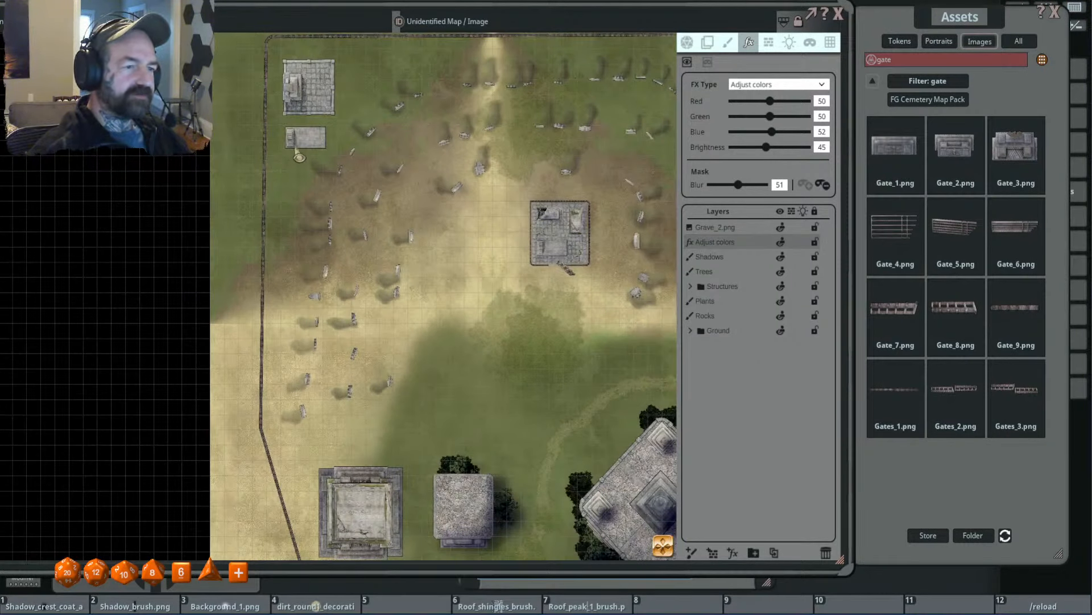
{"action": "left_click_drag", "start_coordinate": [427, 273], "coordinate": [436, 86]}
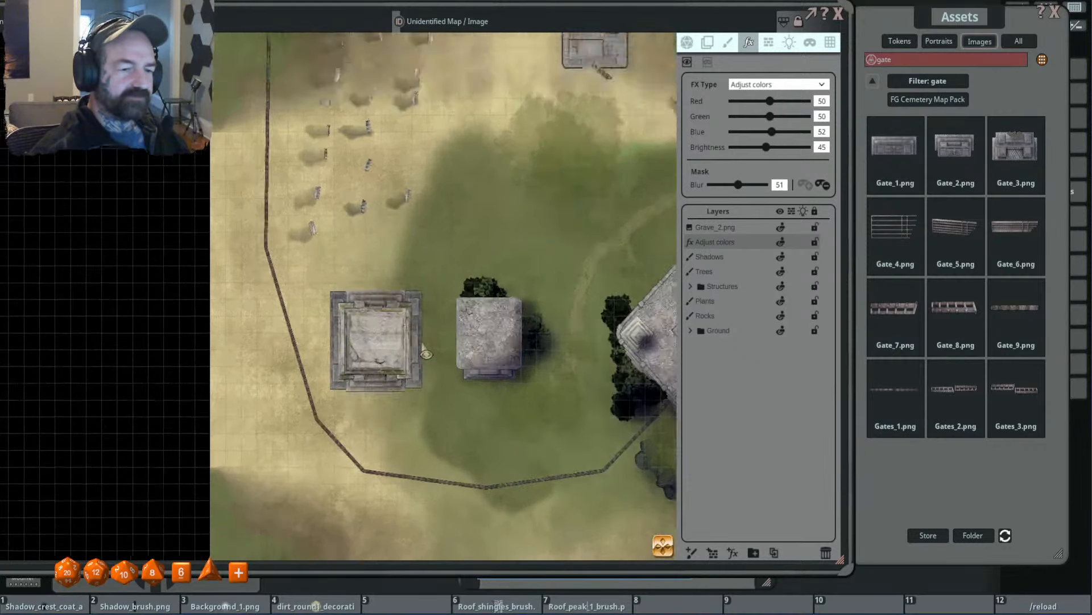
- Paint the Adjust colors effect's mask over the outer stone edges of the westernmost square structure
{"action": "scroll", "coordinate": [389, 281], "scroll_direction": "up", "scroll_amount": 2}
{"action": "left_click_drag", "start_coordinate": [387, 281], "coordinate": [423, 413]}
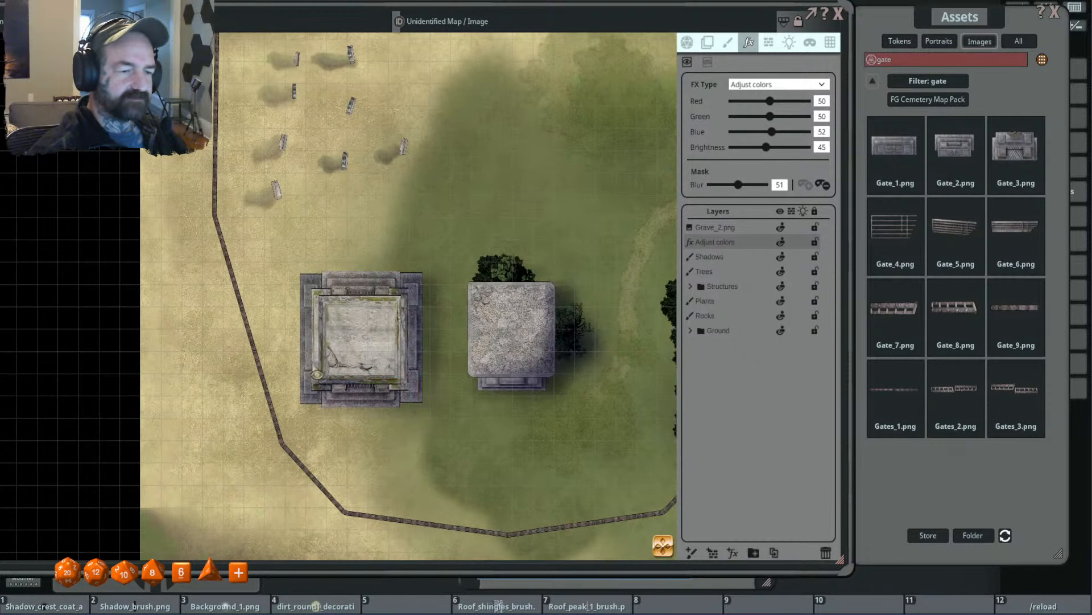
{"action": "left_click_drag", "start_coordinate": [317, 374], "coordinate": [437, 394]}
{"action": "scroll", "coordinate": [404, 305], "scroll_direction": "down", "scroll_amount": 4}
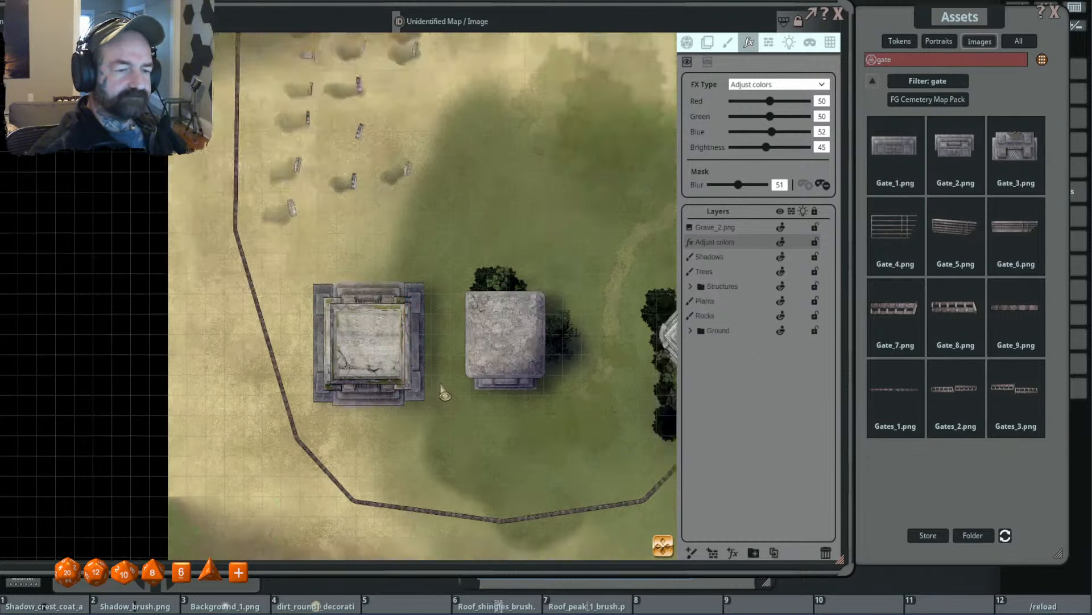
- On the Shadows layer, load the soft round shadow brush for stamping and enlarge it to 3.1 × 3.1
{"action": "left_click", "coordinate": [728, 44]}
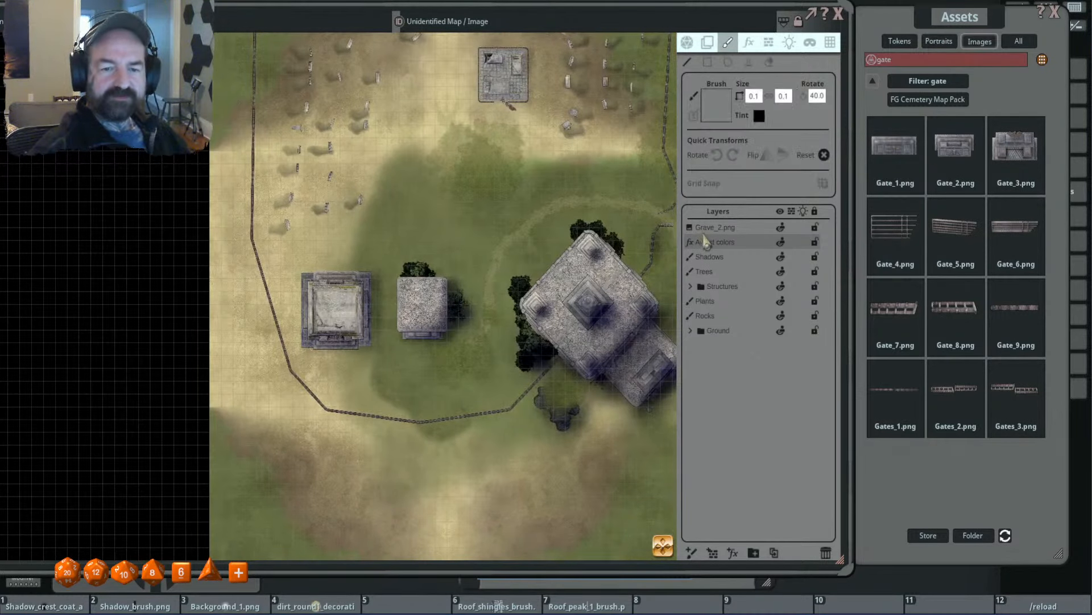
{"action": "left_click", "coordinate": [708, 257]}
{"action": "scroll", "coordinate": [549, 173], "scroll_direction": "down", "scroll_amount": 2}
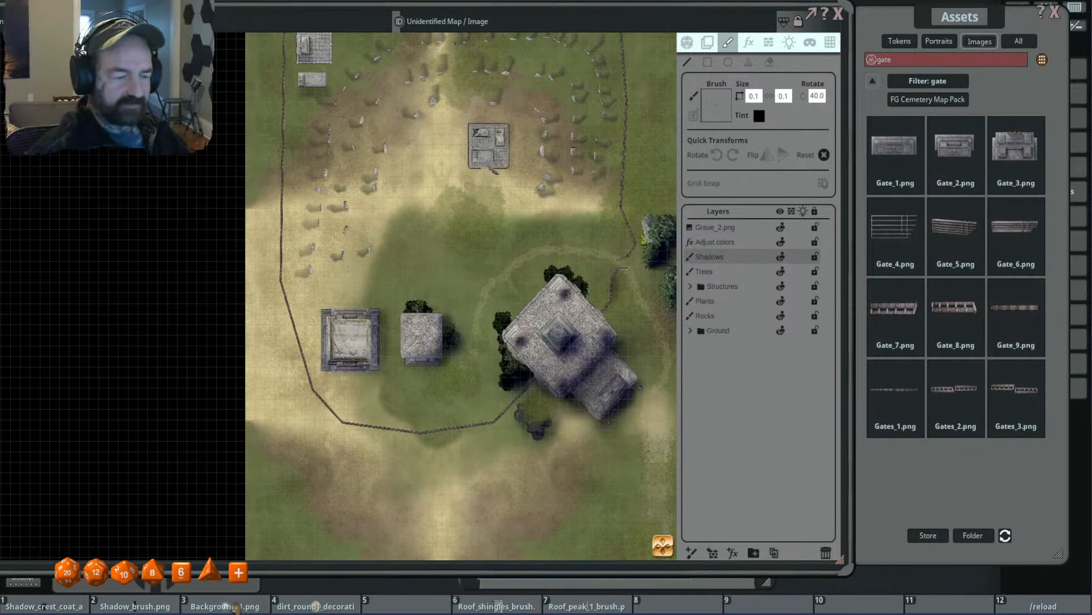
{"action": "mouse_move", "coordinate": [234, 604]}
{"action": "left_mouse_down"}
{"action": "mouse_move", "coordinate": [639, 365]}
{"action": "mouse_move", "coordinate": [737, 94]}
{"action": "mouse_move", "coordinate": [718, 105]}
{"action": "left_mouse_up"}
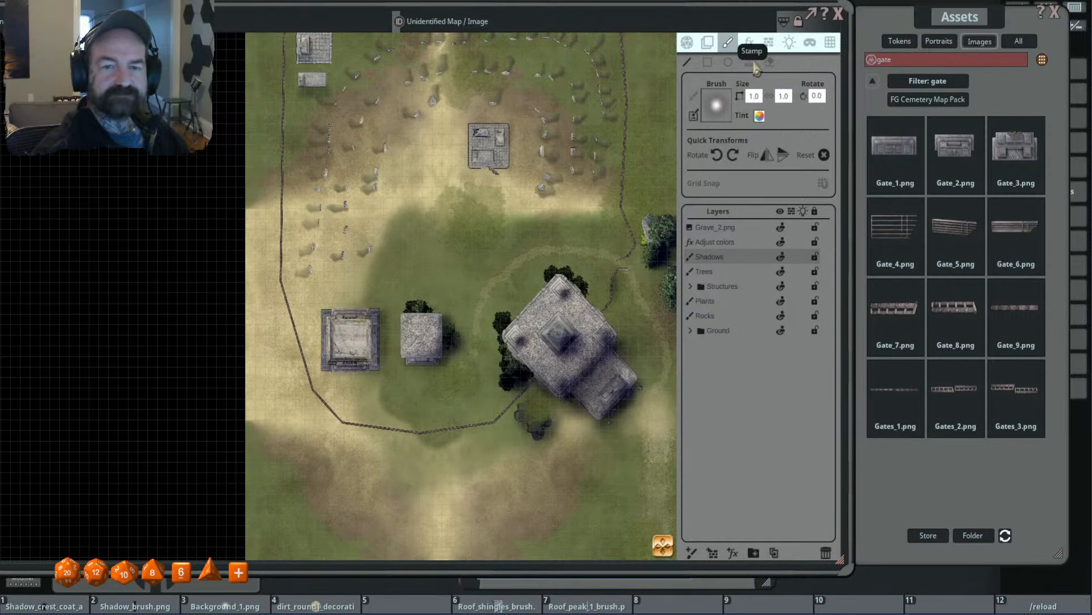
{"action": "scroll", "coordinate": [523, 182], "scroll_direction": "up", "scroll_amount": 3}
{"action": "scroll", "coordinate": [520, 176], "scroll_direction": "up", "scroll_amount": 1, "text": "ctrl"}
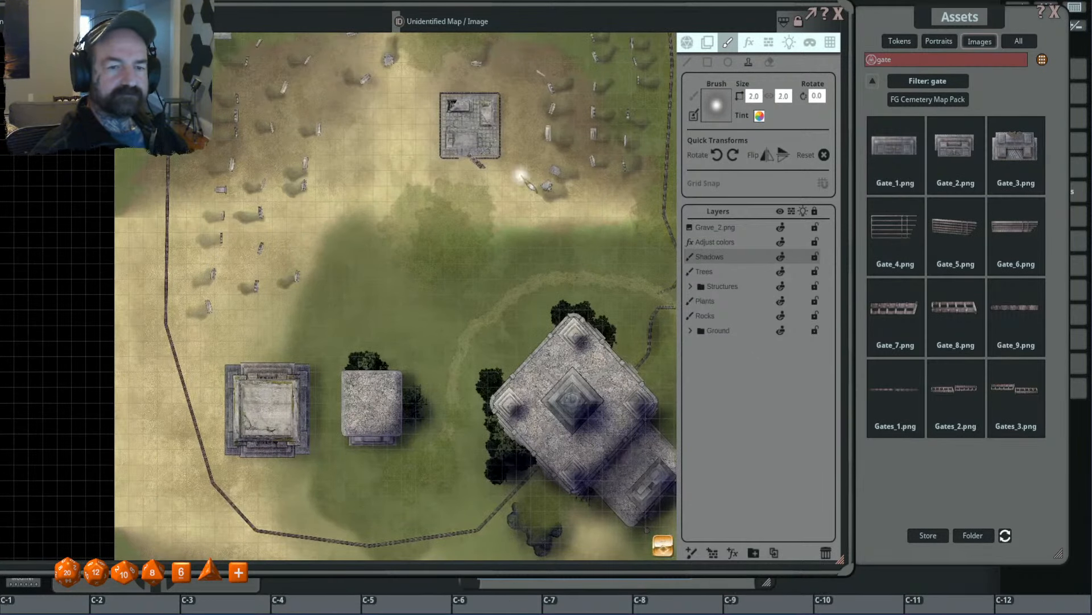
{"action": "scroll", "coordinate": [523, 179], "scroll_direction": "up", "scroll_amount": 1, "text": "ctrl"}
- Tint the shadow brush dark blue with RGB 0, 0, 45 and an alpha of 150
{"action": "left_click", "coordinate": [760, 116]}
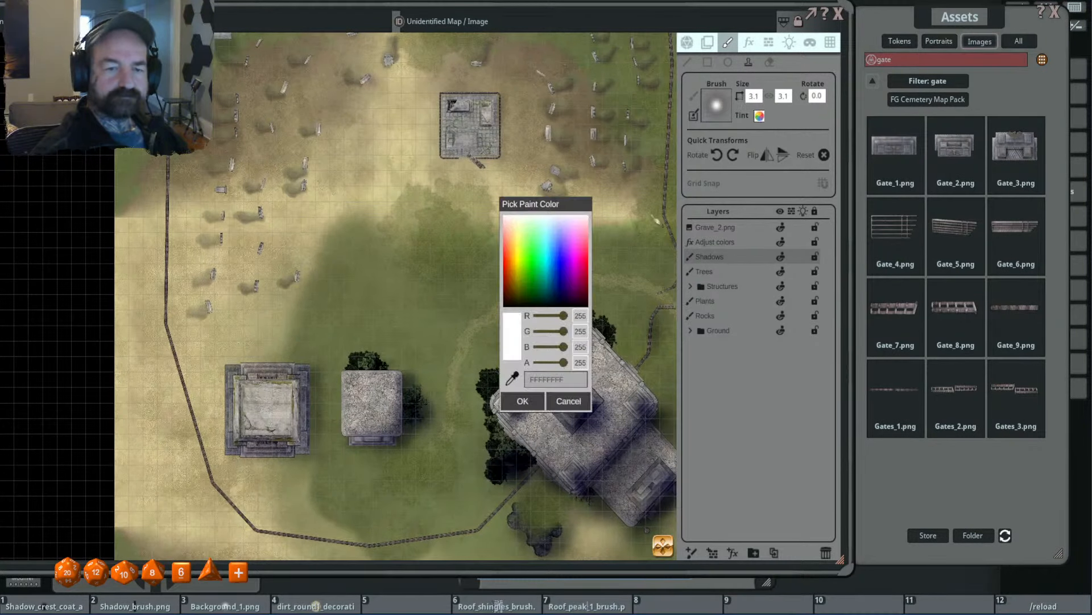
{"action": "left_click_drag", "start_coordinate": [565, 317], "coordinate": [476, 325]}
{"action": "left_click_drag", "start_coordinate": [564, 331], "coordinate": [495, 333]}
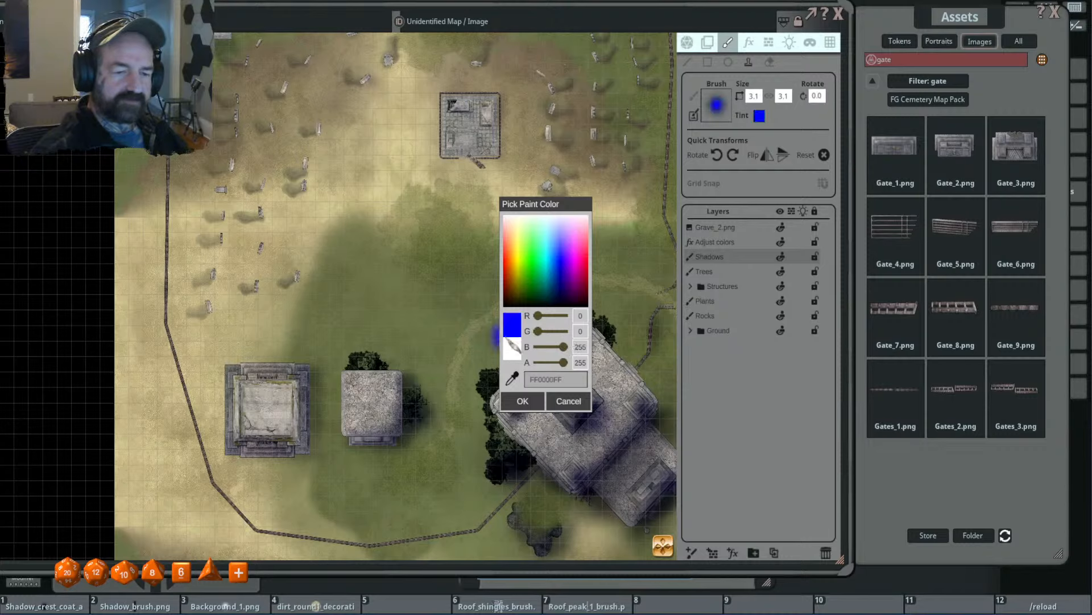
{"action": "left_click_drag", "start_coordinate": [564, 347], "coordinate": [543, 347]}
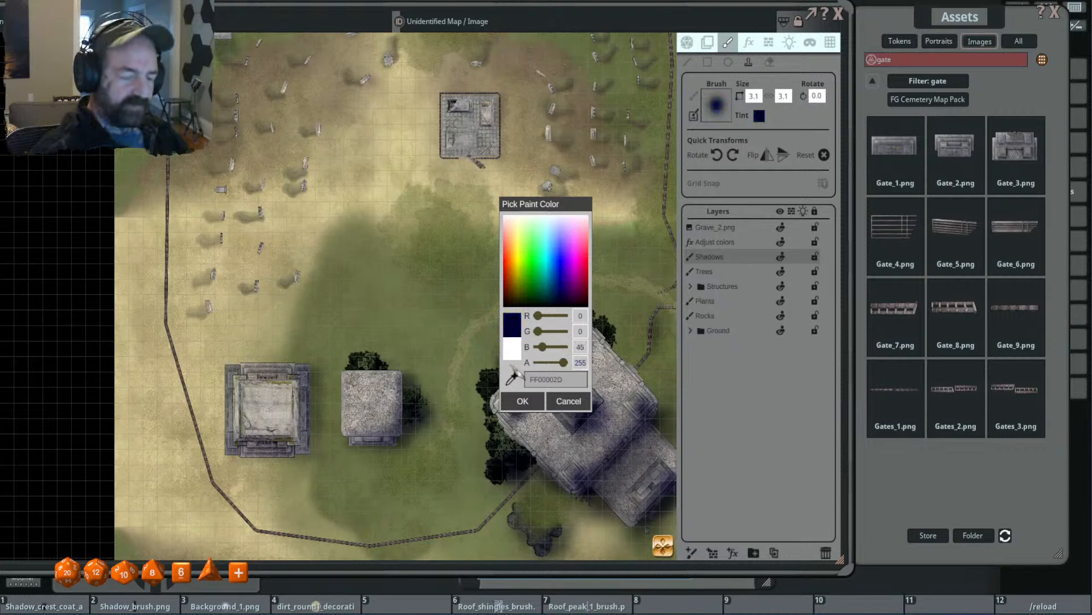
{"action": "left_click", "coordinate": [522, 401]}
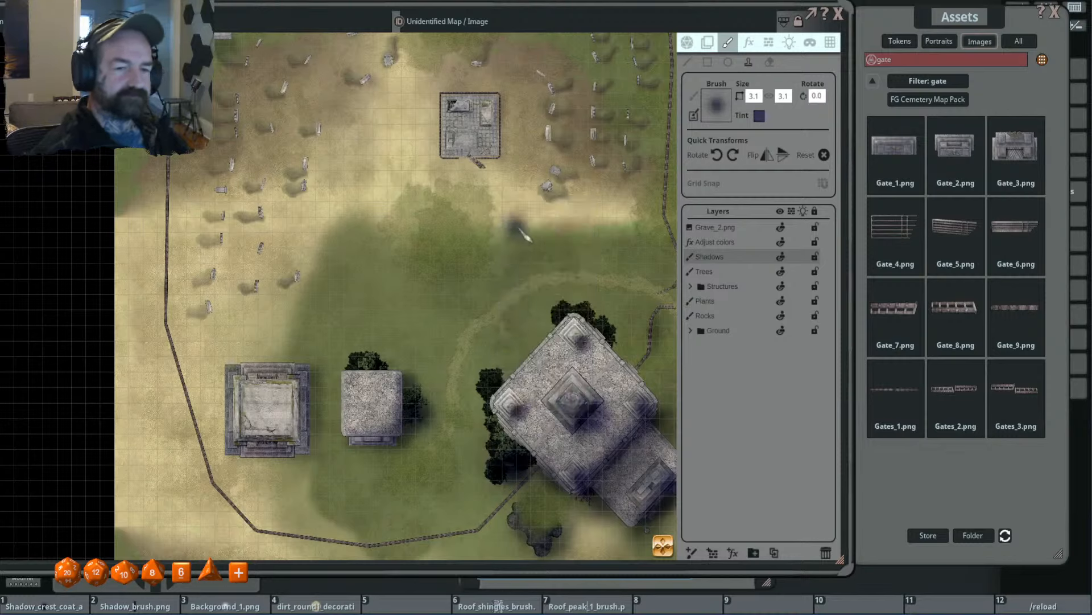
- Set the shadow stamp's width to 5, rotate it 40°, and scale it down to 2.0 × 1.0
{"action": "left_click", "coordinate": [756, 97]}
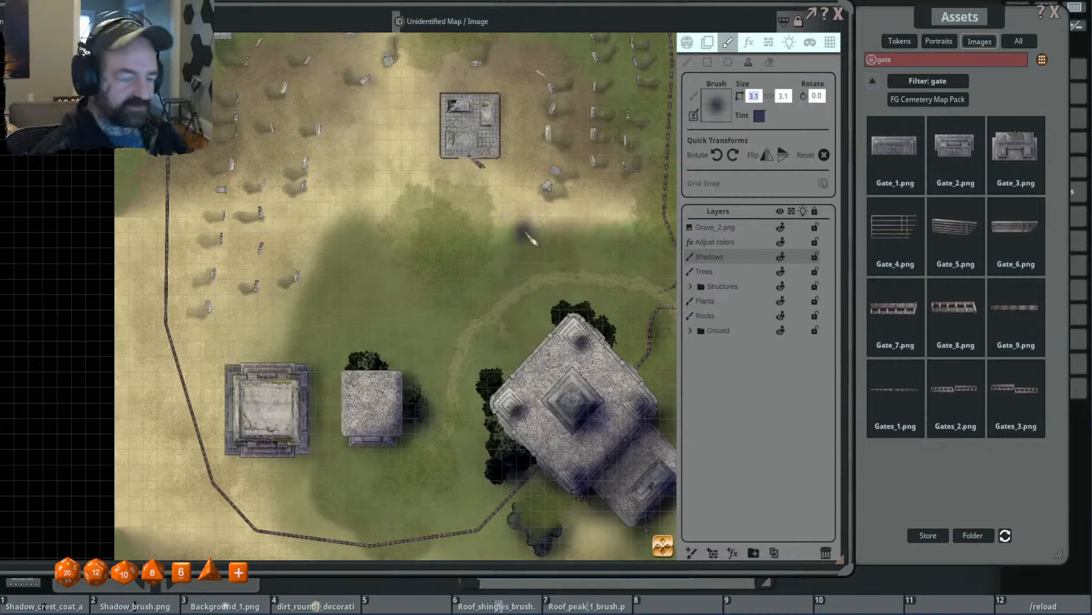
{"action": "type", "text": "5"}
{"action": "key", "text": "Return"}
{"action": "scroll", "coordinate": [529, 227], "scroll_direction": "up", "scroll_amount": 4}
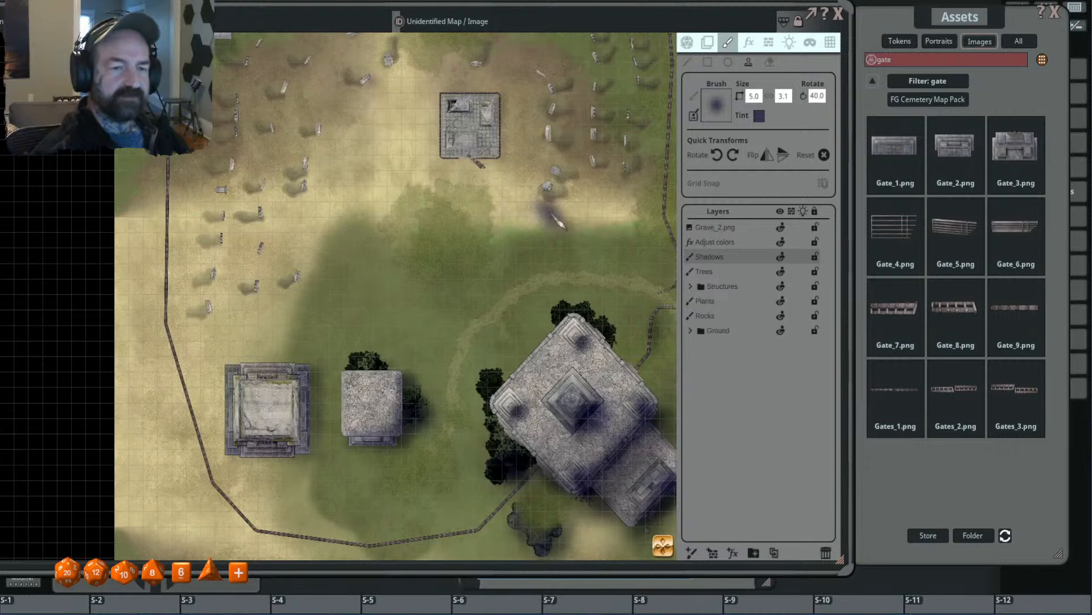
{"action": "scroll", "coordinate": [551, 201], "scroll_direction": "down", "scroll_amount": 4}
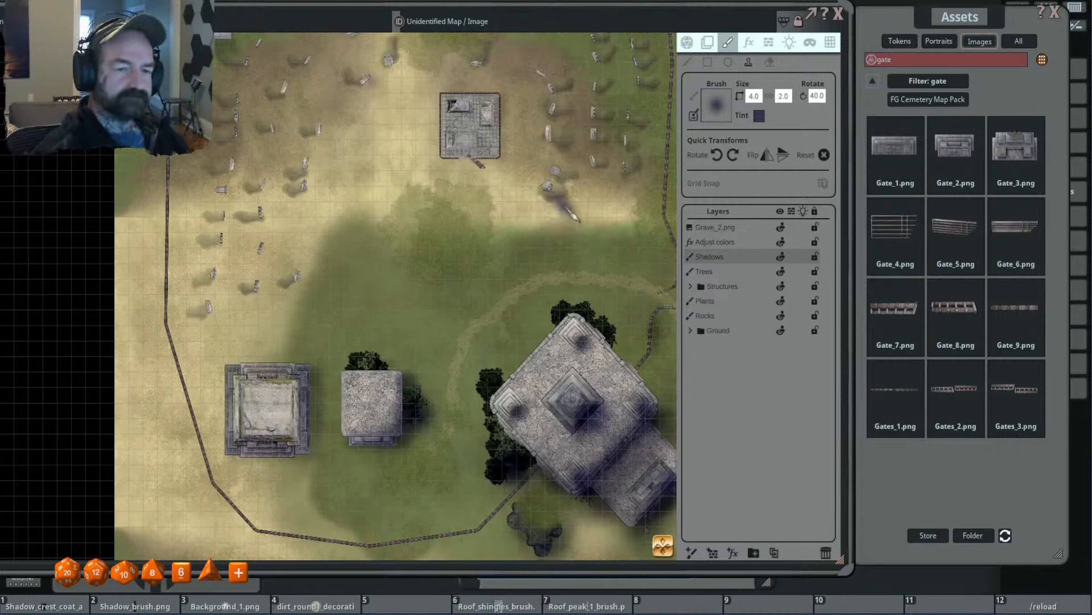
{"action": "scroll", "coordinate": [565, 201], "scroll_direction": "down", "scroll_amount": 4}
{"action": "scroll", "coordinate": [585, 180], "scroll_direction": "up", "scroll_amount": 6}
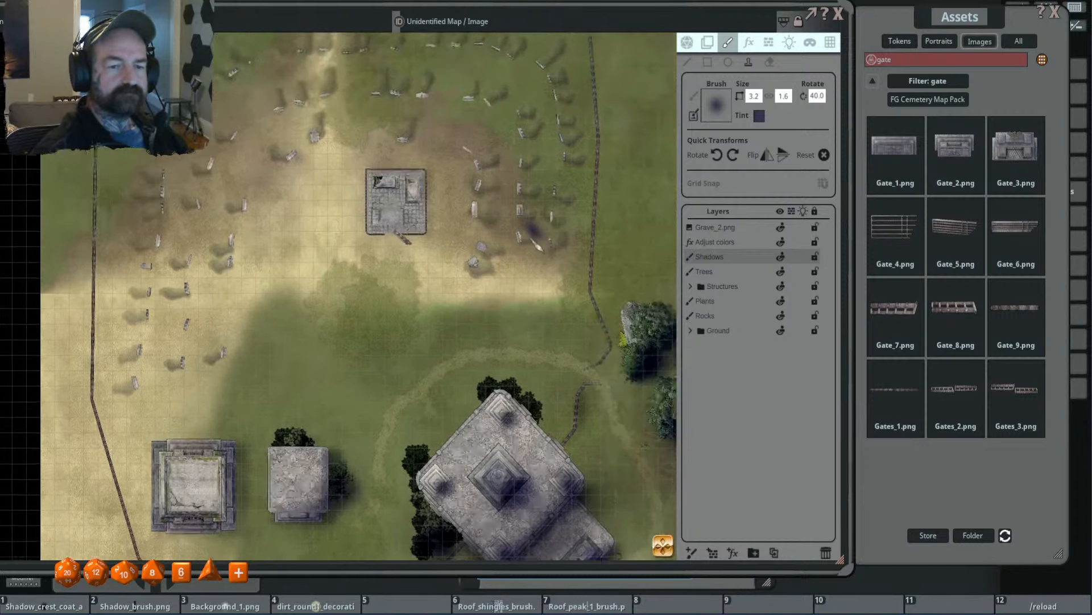
{"action": "scroll", "coordinate": [501, 277], "scroll_direction": "down", "scroll_amount": 6}
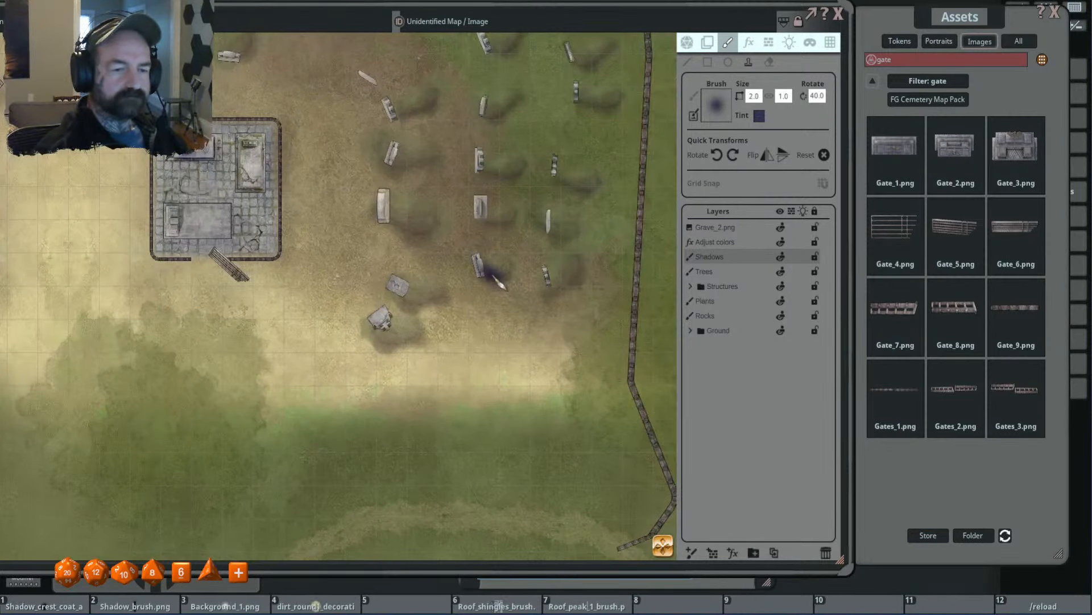
- Set the shadow stamp's height to 1.5 and stamp a shadow at the southeasternmost gravestone near the east fence
{"action": "left_click", "coordinate": [754, 96]}
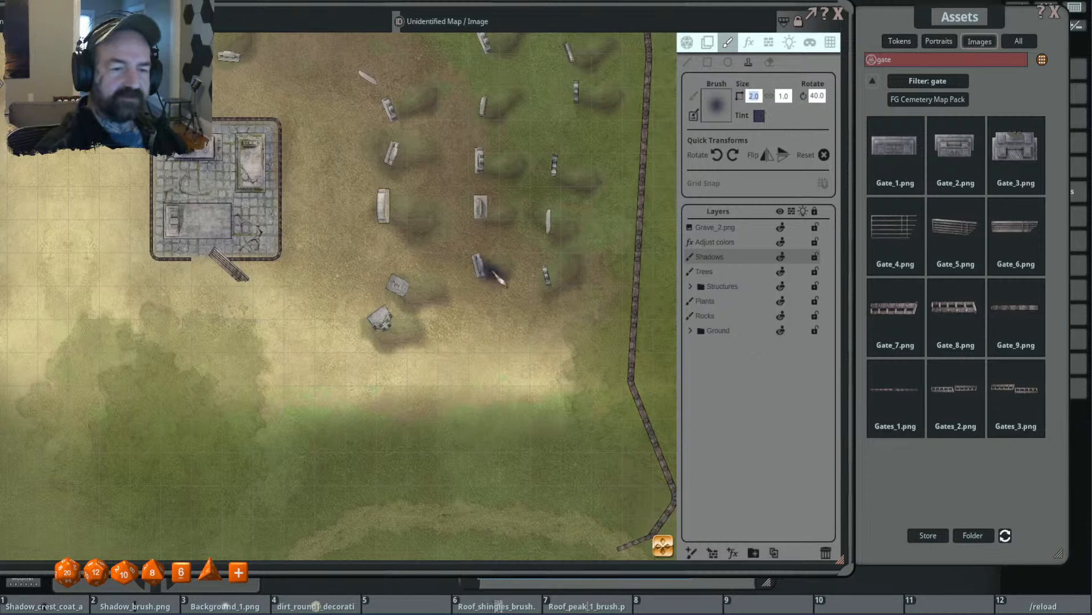
{"action": "left_click", "coordinate": [784, 96]}
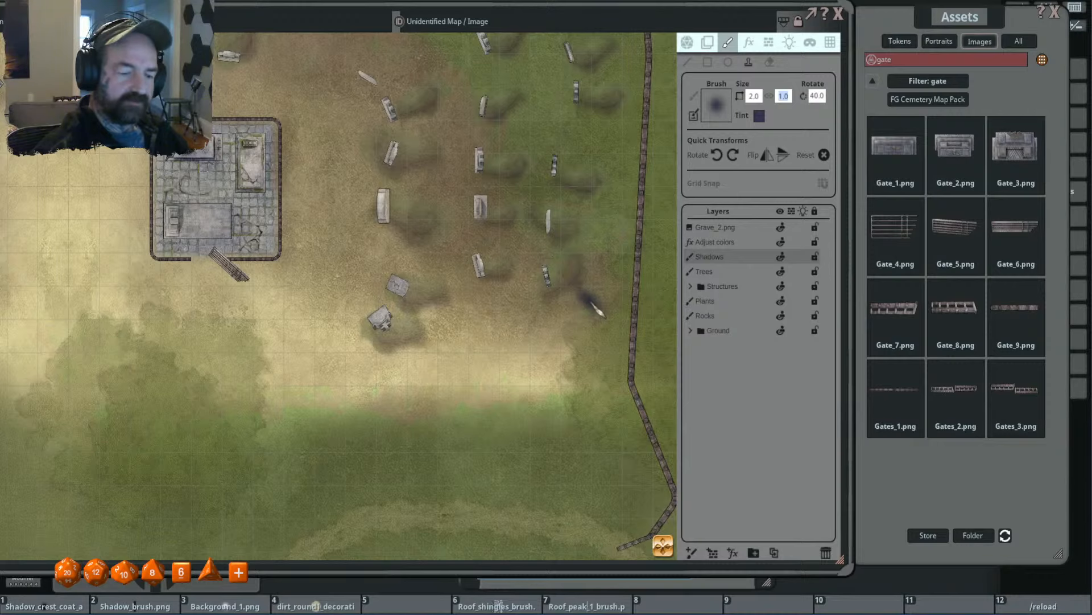
{"action": "type", "text": "1.5"}
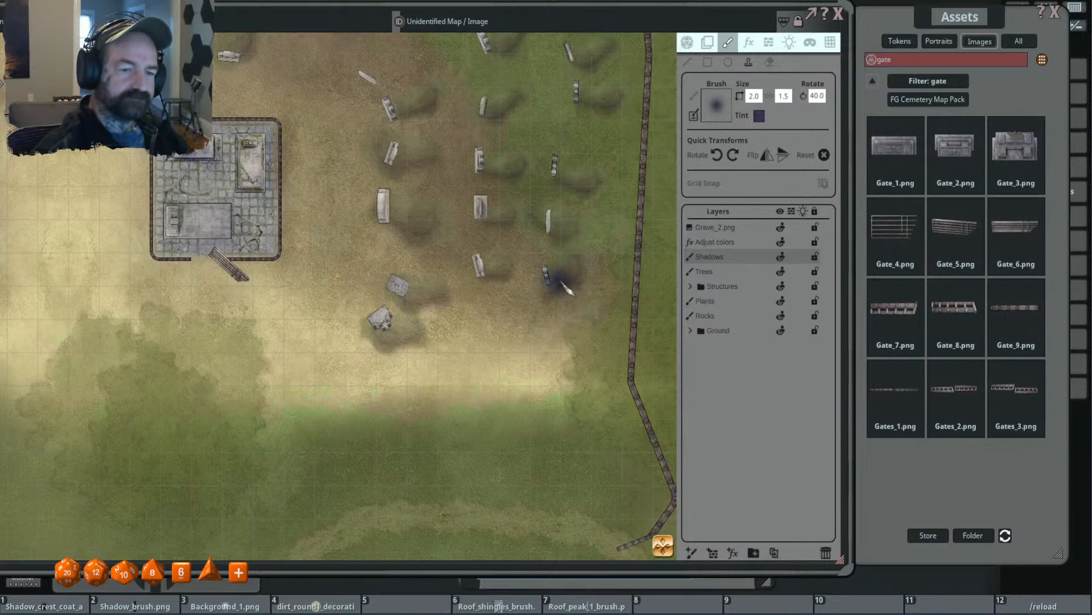
{"action": "scroll", "coordinate": [564, 289], "scroll_direction": "down", "scroll_amount": 1}
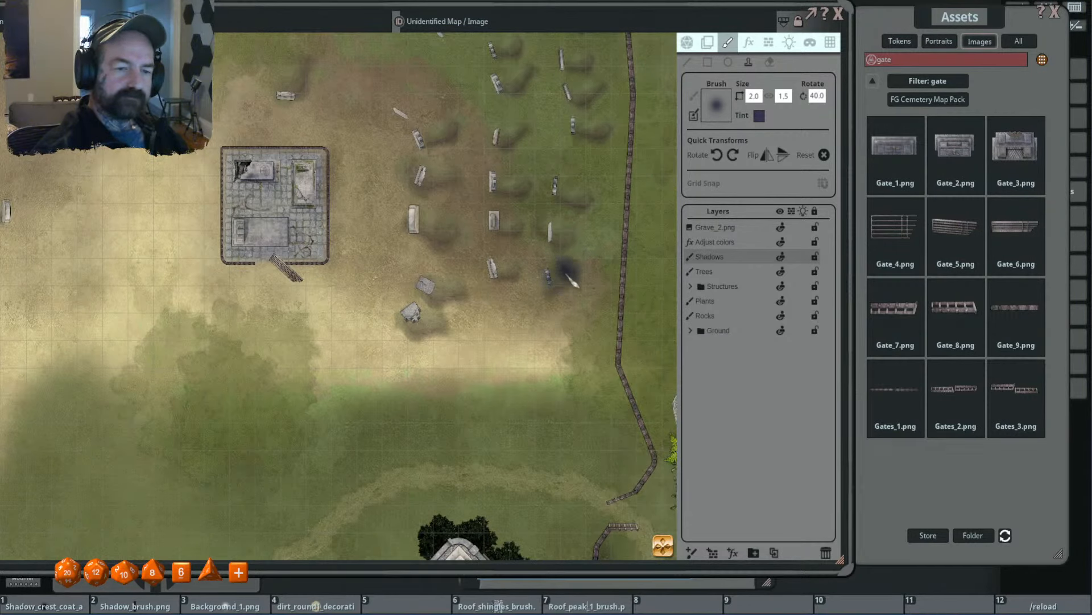
{"action": "left_click_drag", "start_coordinate": [566, 272], "coordinate": [568, 293]}
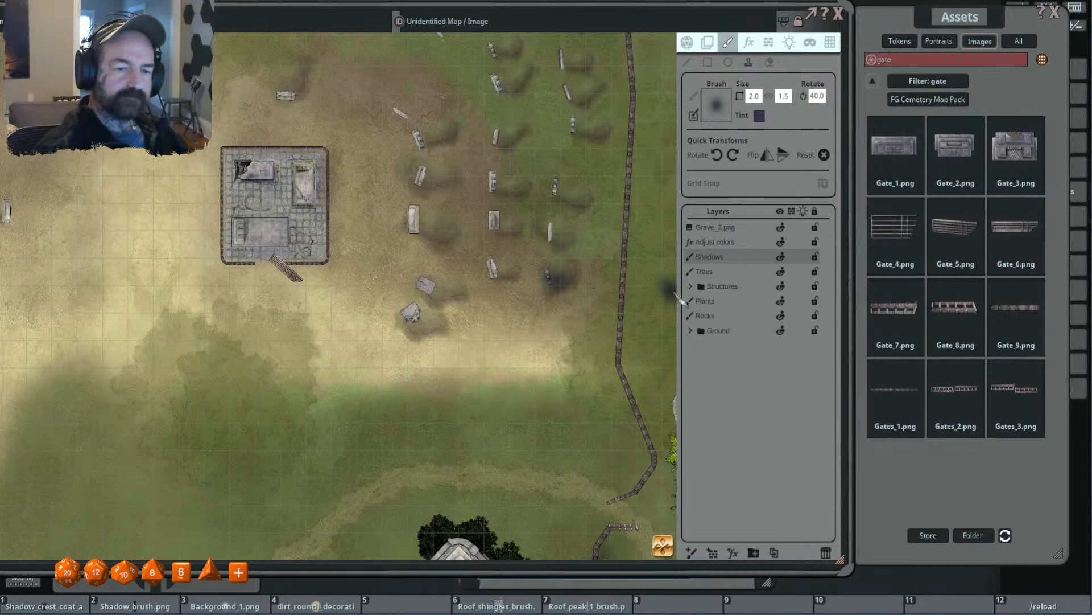
- Set the tint's alpha to 216 and stamp darker shadows at three more gravestones in the graveyard's southeast corner
{"action": "left_click", "coordinate": [761, 116]}
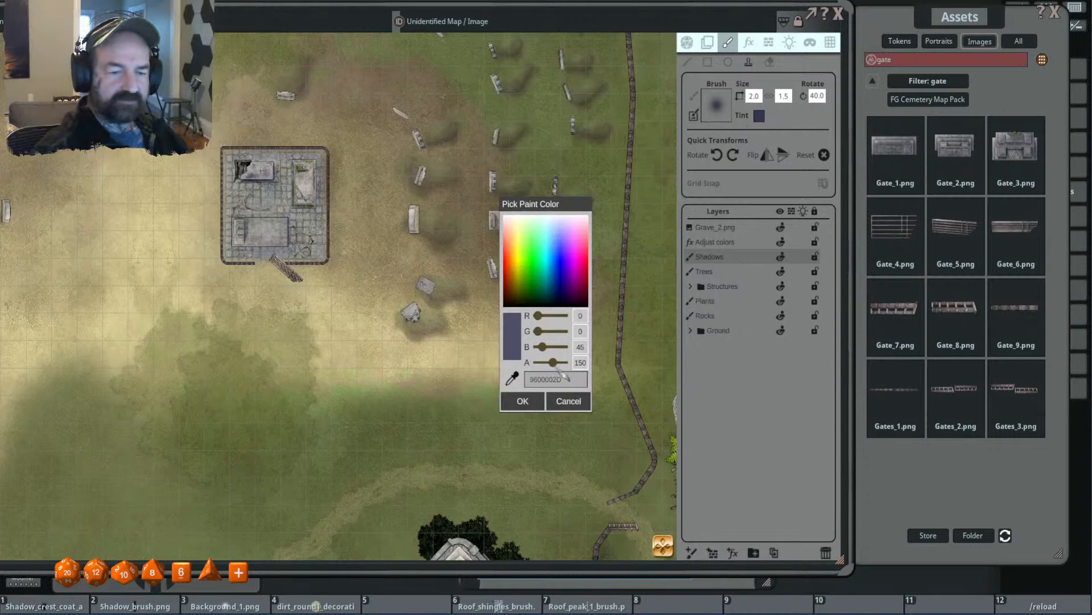
{"action": "left_click_drag", "start_coordinate": [561, 370], "coordinate": [568, 372]}
{"action": "left_click", "coordinate": [523, 400]}
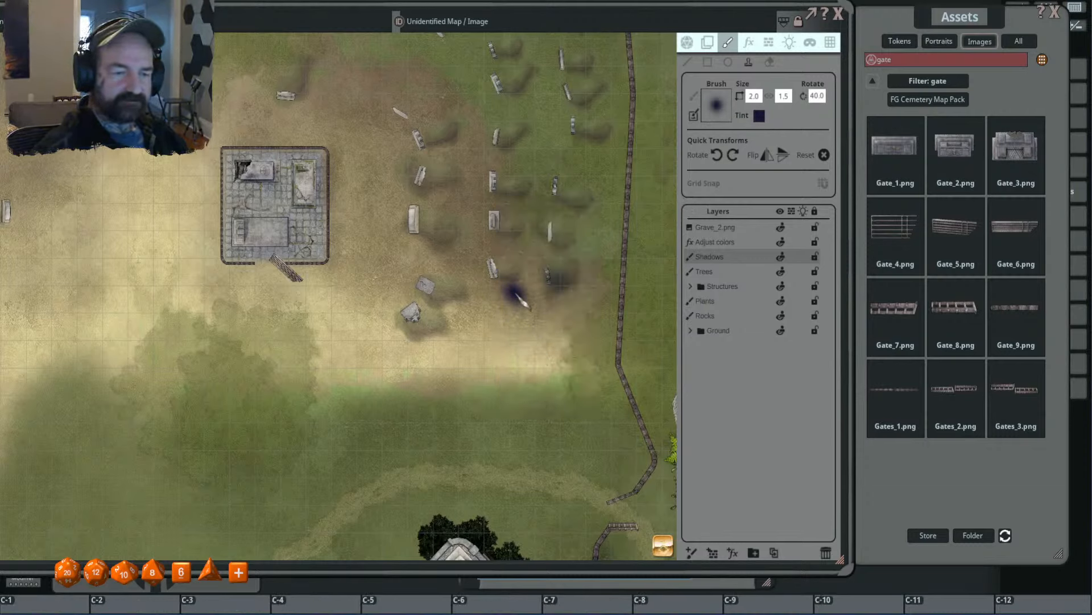
{"action": "left_click", "coordinate": [502, 276]}
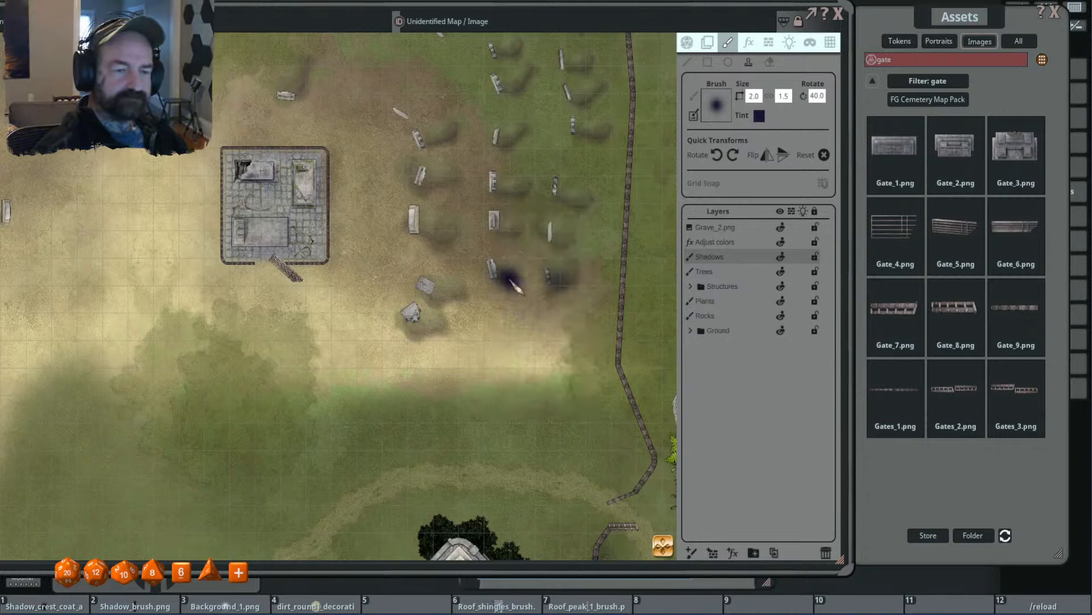
{"action": "left_click", "coordinate": [504, 275]}
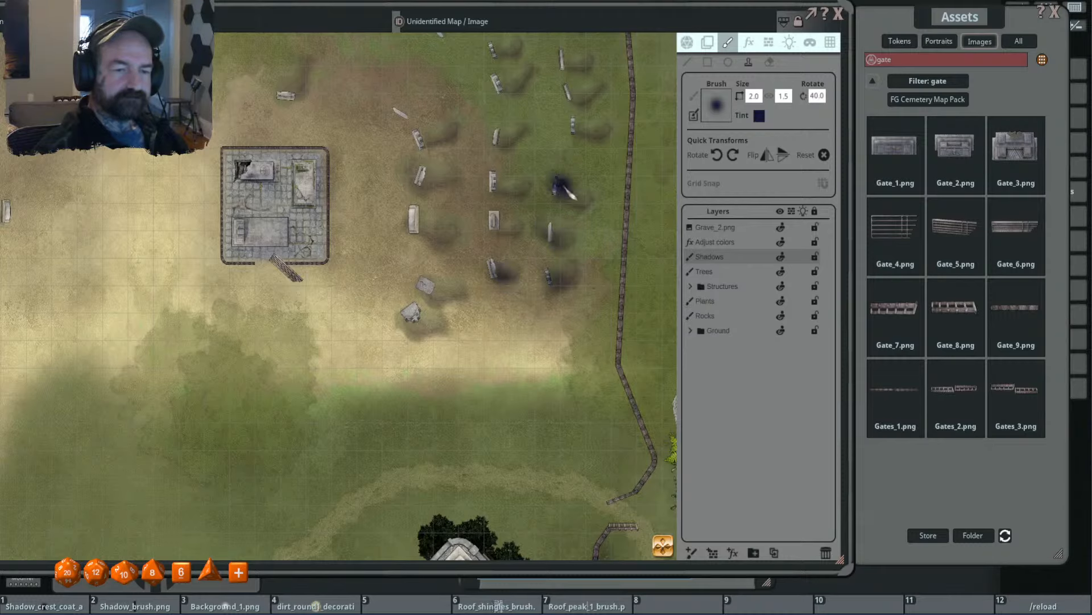
{"action": "left_click", "coordinate": [558, 235]}
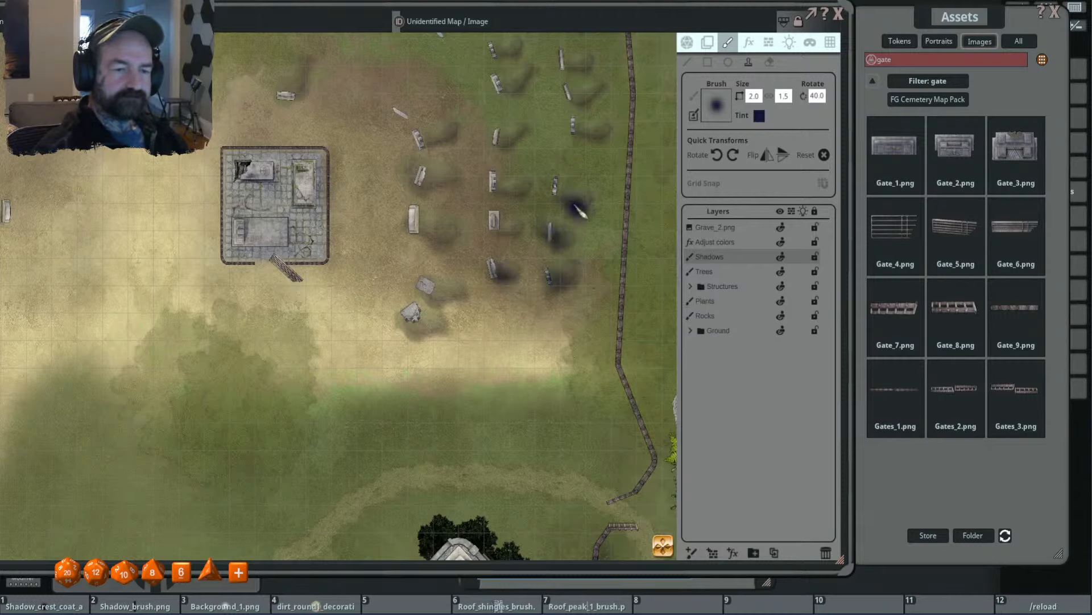
{"action": "left_click", "coordinate": [562, 189]}
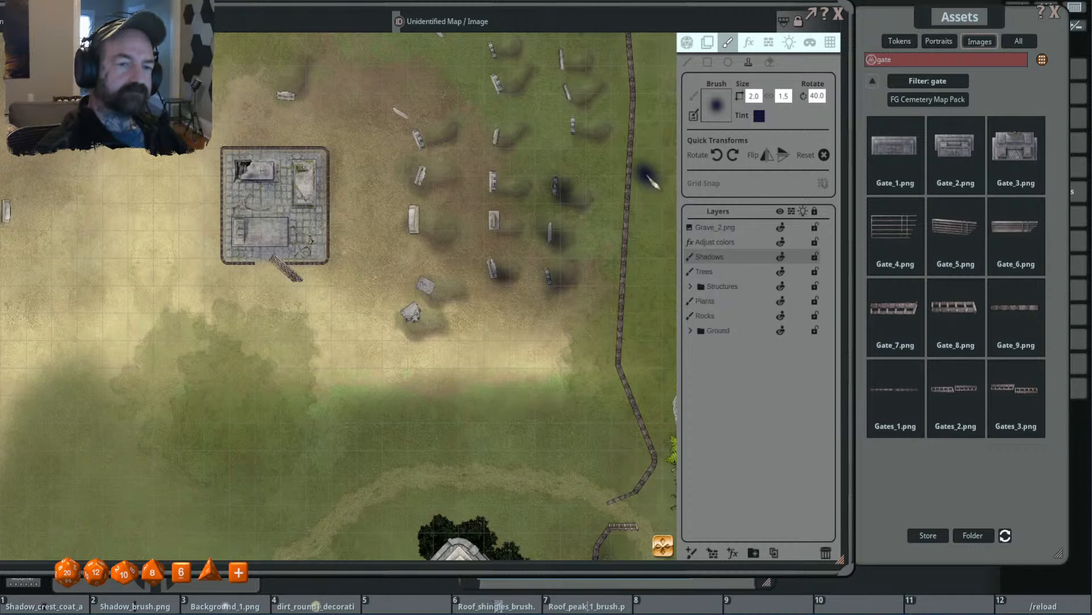
- Set the shadow brush tint's alpha to 100
{"action": "scroll", "coordinate": [646, 175], "scroll_direction": "down", "scroll_amount": 5}
{"action": "scroll", "coordinate": [579, 329], "scroll_direction": "up", "scroll_amount": 5}
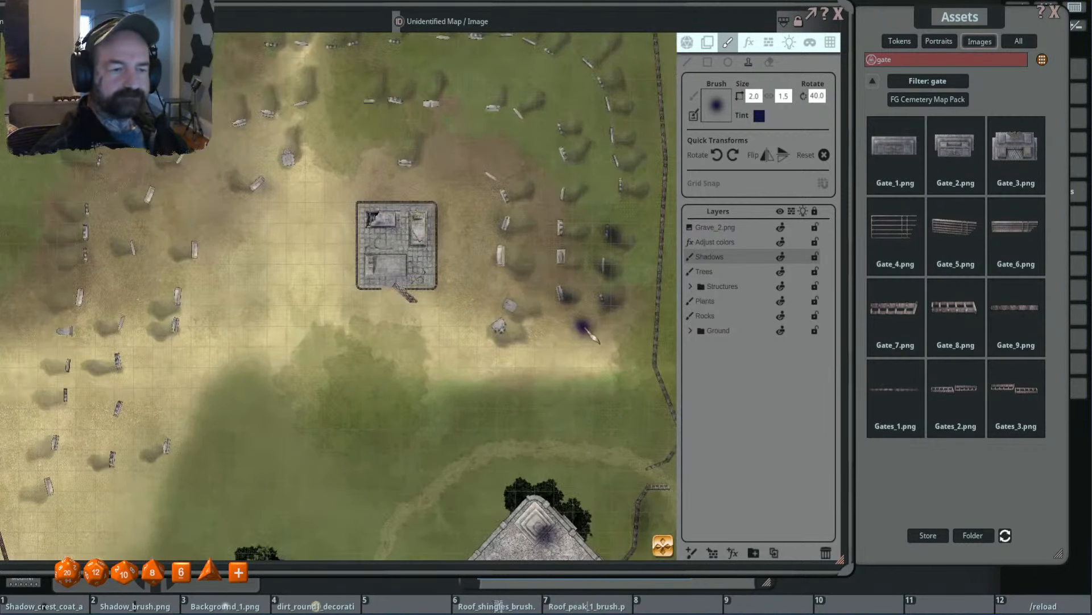
{"action": "left_click", "coordinate": [762, 117]}
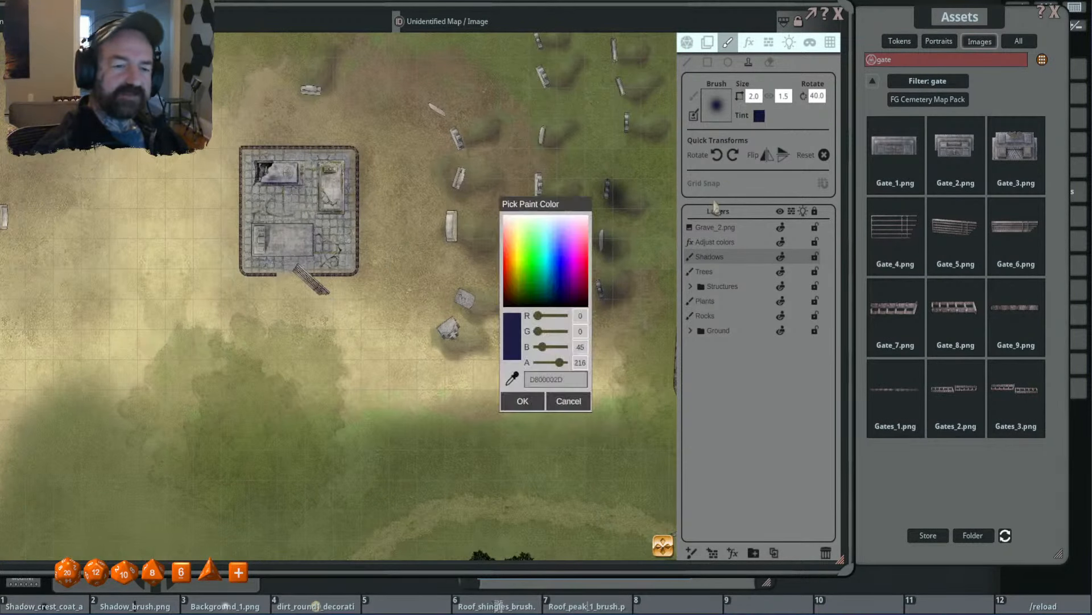
{"action": "double_click", "coordinate": [580, 363]}
{"action": "type", "text": "100"}
{"action": "left_click", "coordinate": [523, 401]}
- Stamp lighter shadows at the flat grave southeast of the tile pad and at two gravestones in the middle column
{"action": "left_click", "coordinate": [466, 302]}
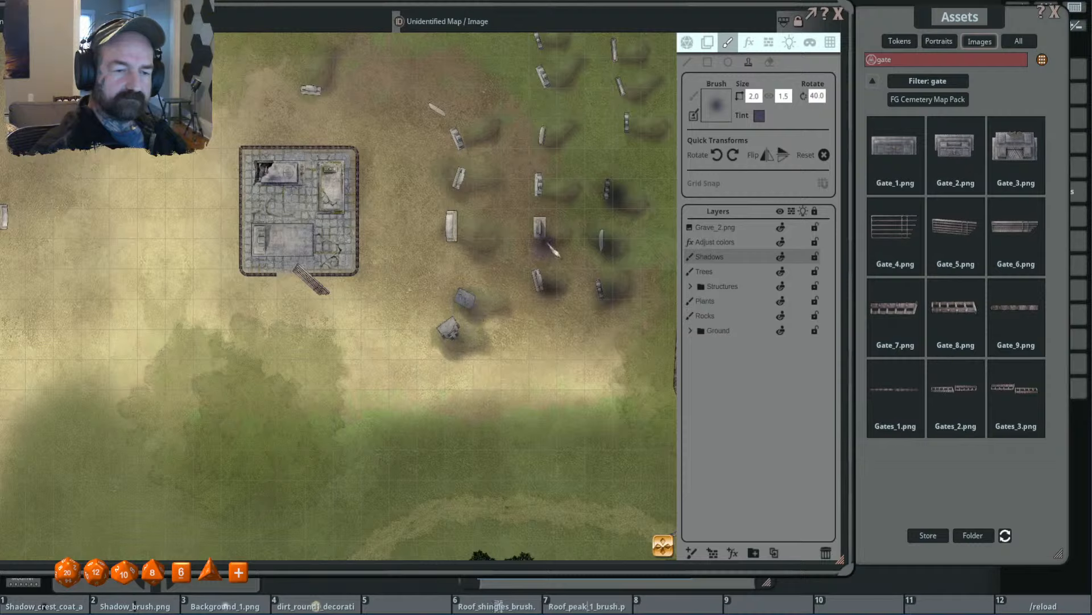
{"action": "left_click", "coordinate": [541, 226]}
{"action": "left_click", "coordinate": [545, 192]}
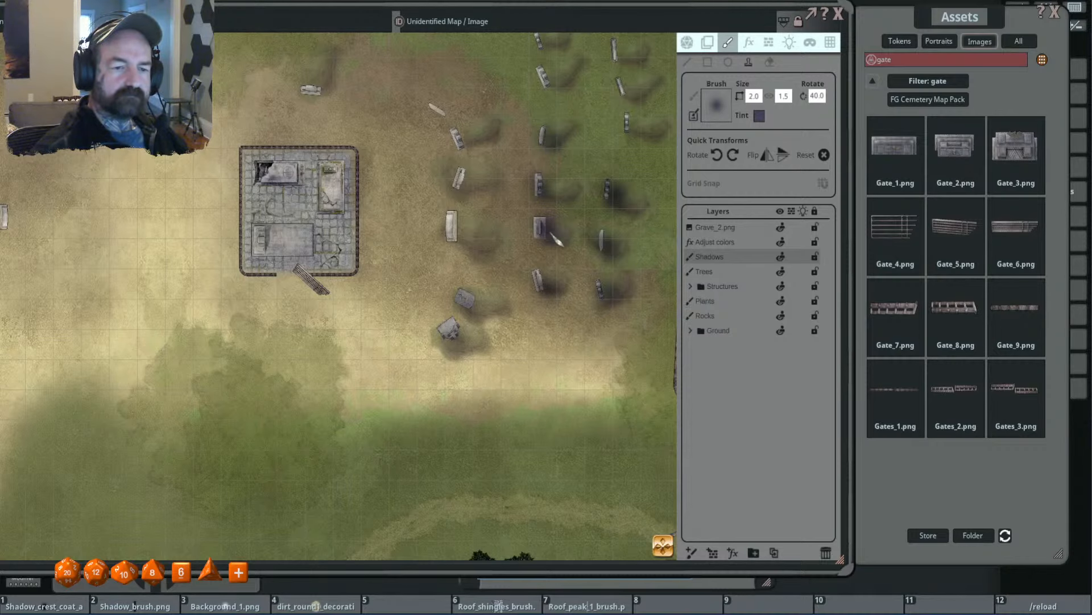
- Erase the overly dark shadows at the three southeastern gravestones by the fence and the southernmost middle-column gravestone
{"action": "scroll", "coordinate": [553, 320], "scroll_direction": "down", "scroll_amount": 6}
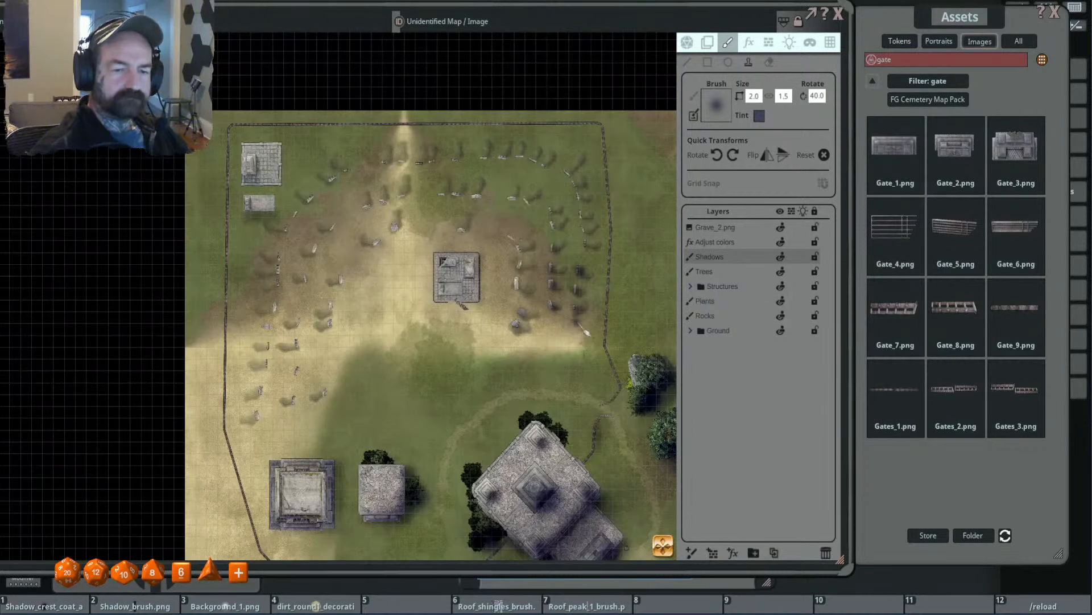
{"action": "scroll", "coordinate": [586, 332], "scroll_direction": "up", "scroll_amount": 4}
{"action": "left_click", "coordinate": [769, 62]}
{"action": "left_click", "coordinate": [574, 229]}
{"action": "left_click", "coordinate": [571, 268]}
{"action": "left_click", "coordinate": [570, 304]}
{"action": "left_click", "coordinate": [528, 302]}
- Stamp lighter shadows at the southeastern gravestones by the fence and along the gravestone column just east of the tile pad
{"action": "left_click", "coordinate": [748, 62]}
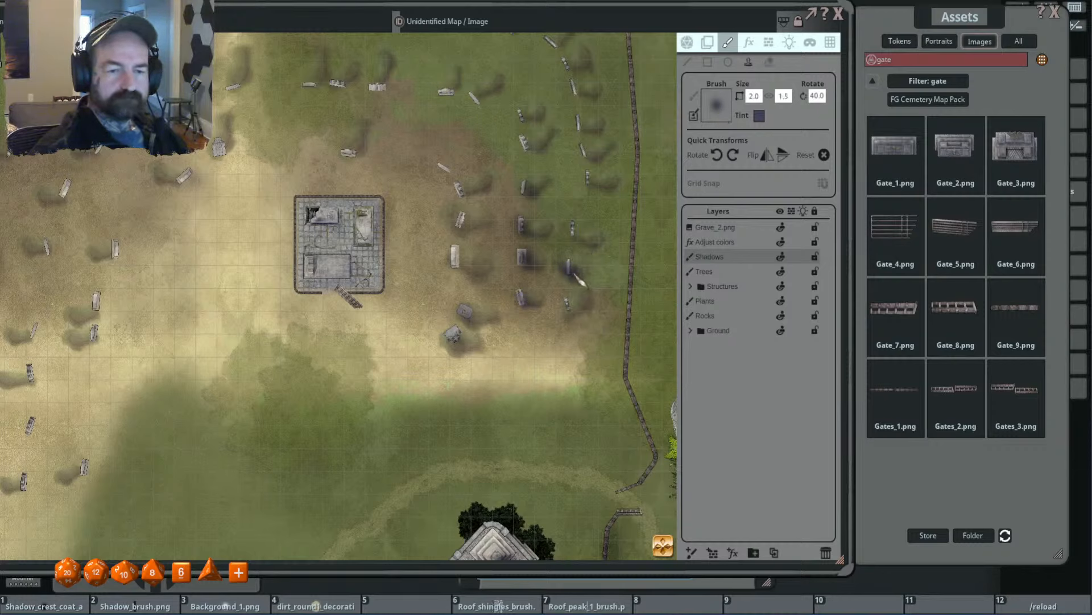
{"action": "left_click", "coordinate": [574, 306]}
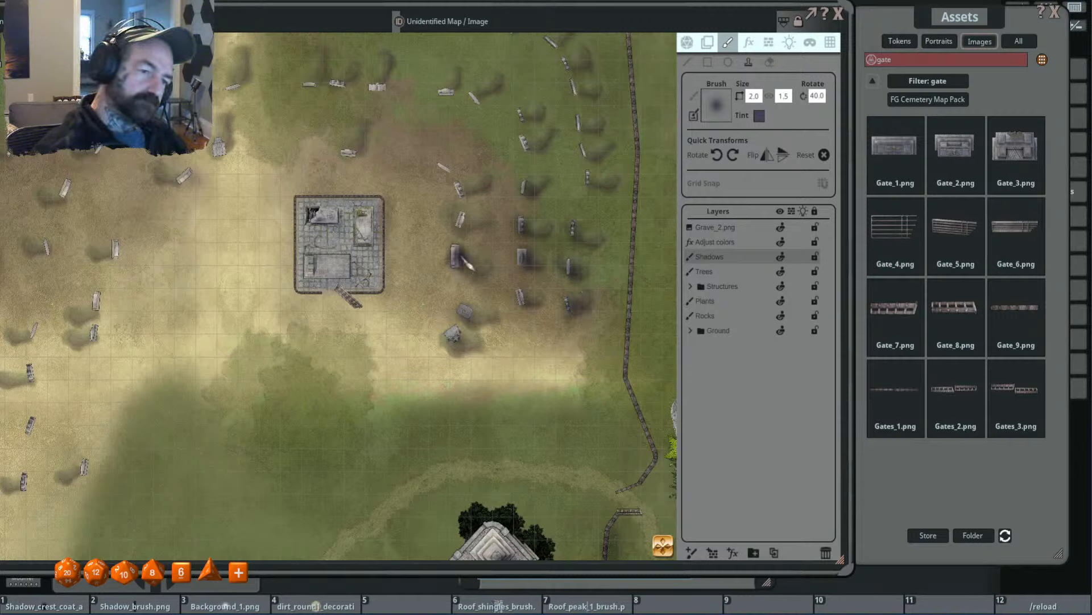
{"action": "left_click", "coordinate": [465, 261]}
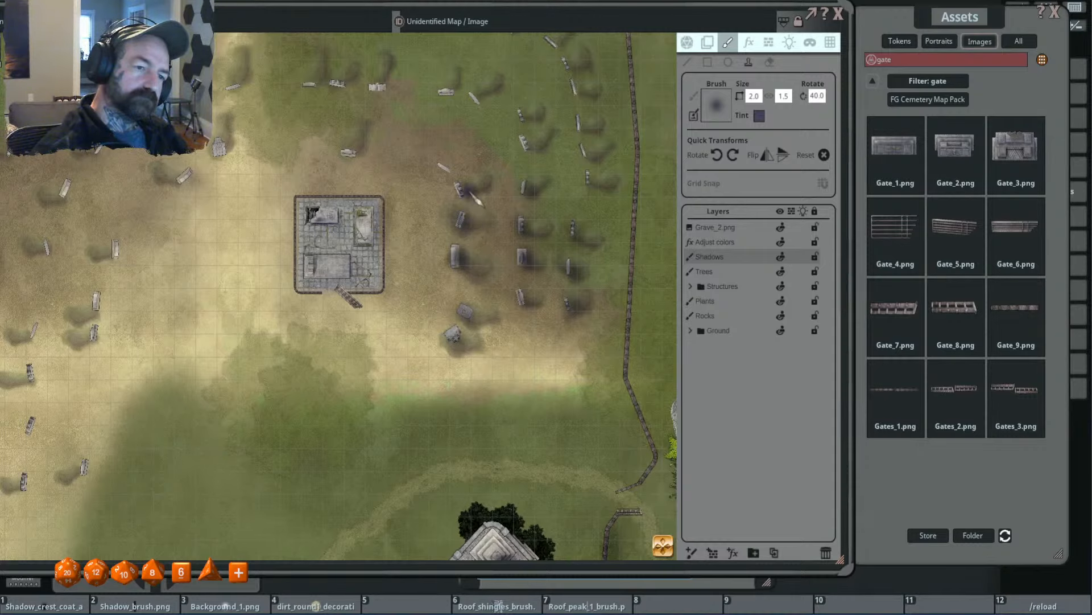
{"action": "left_click", "coordinate": [464, 192]}
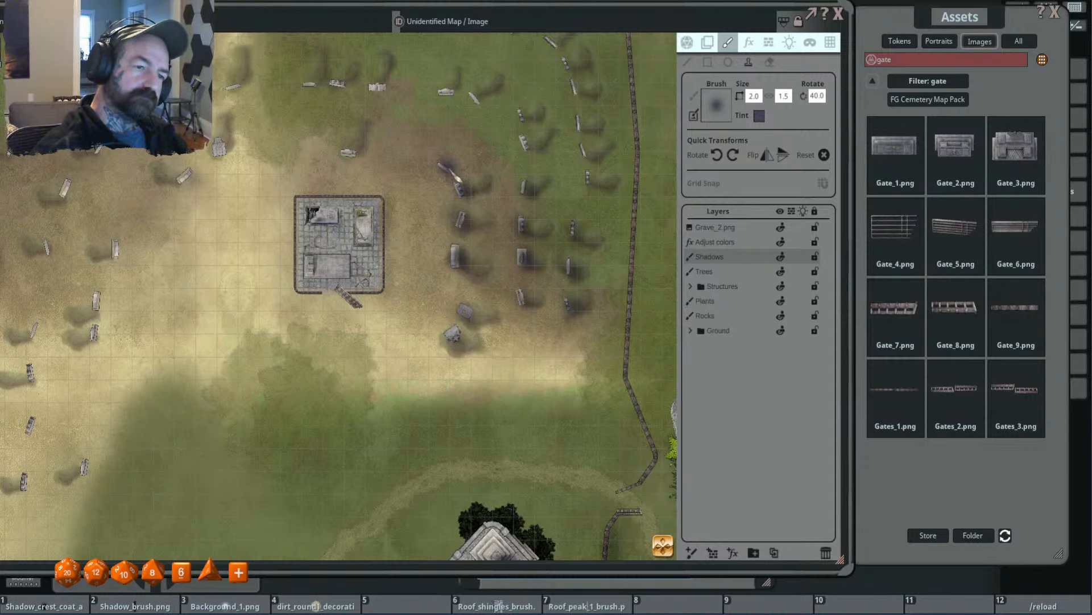
{"action": "left_click", "coordinate": [449, 170]}
- Add shadows along the edges of the three graves on the tile pad, reducing the brush to 0.8 by 0.6 for the smaller ones
{"action": "scroll", "coordinate": [362, 241], "scroll_direction": "up", "scroll_amount": 3}
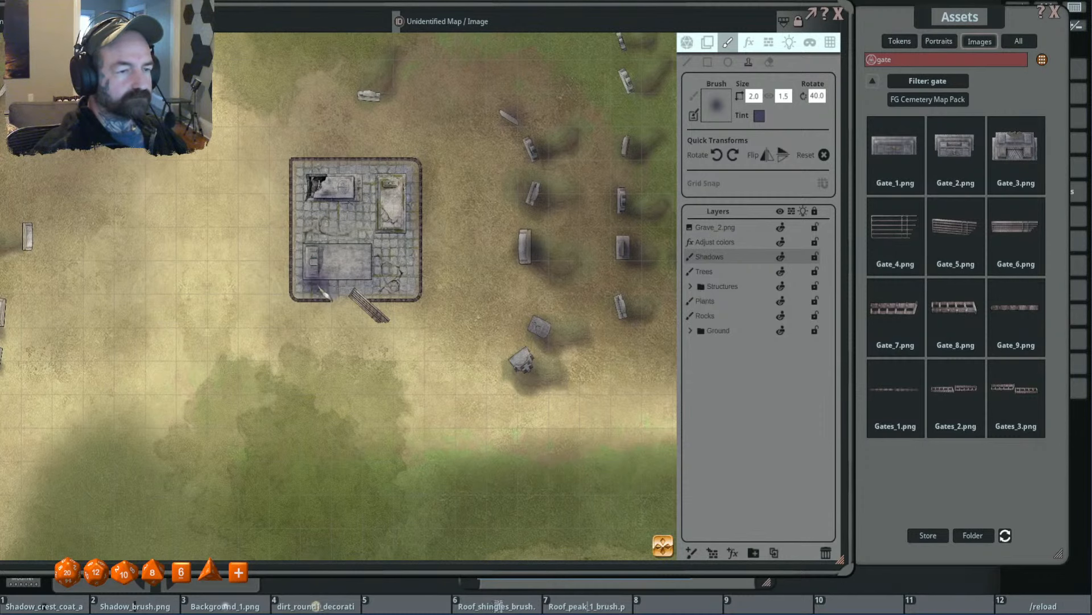
{"action": "left_click_drag", "start_coordinate": [337, 294], "coordinate": [413, 281]}
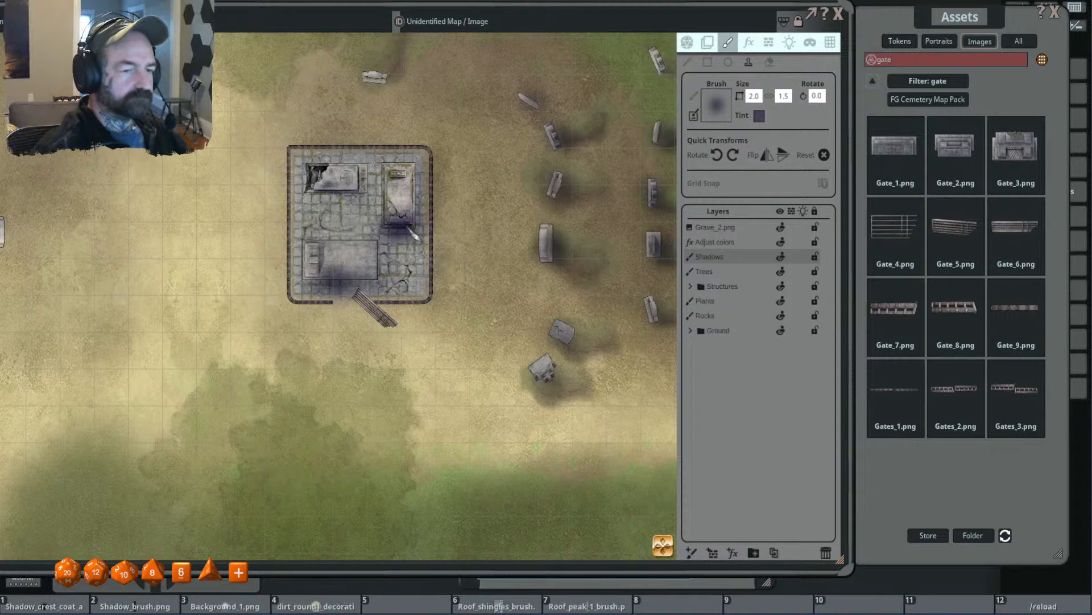
{"action": "scroll", "coordinate": [438, 228], "scroll_direction": "down", "scroll_amount": 6}
{"action": "scroll", "coordinate": [432, 229], "scroll_direction": "up", "scroll_amount": 5}
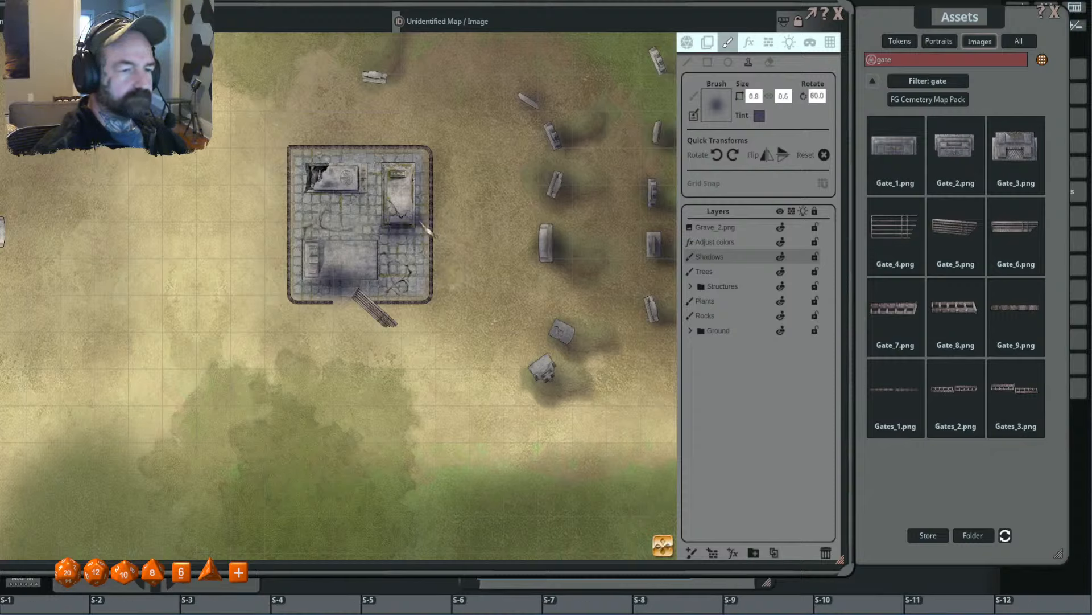
{"action": "mouse_move", "coordinate": [428, 232]}
{"action": "left_mouse_down"}
{"action": "mouse_move", "coordinate": [426, 203]}
{"action": "mouse_move", "coordinate": [371, 191]}
{"action": "mouse_move", "coordinate": [372, 176]}
{"action": "mouse_move", "coordinate": [374, 198]}
{"action": "mouse_move", "coordinate": [313, 198]}
{"action": "mouse_move", "coordinate": [345, 215]}
{"action": "mouse_move", "coordinate": [318, 196]}
{"action": "mouse_move", "coordinate": [346, 196]}
{"action": "left_mouse_up"}
{"action": "scroll", "coordinate": [342, 209], "scroll_direction": "down", "scroll_amount": 2}
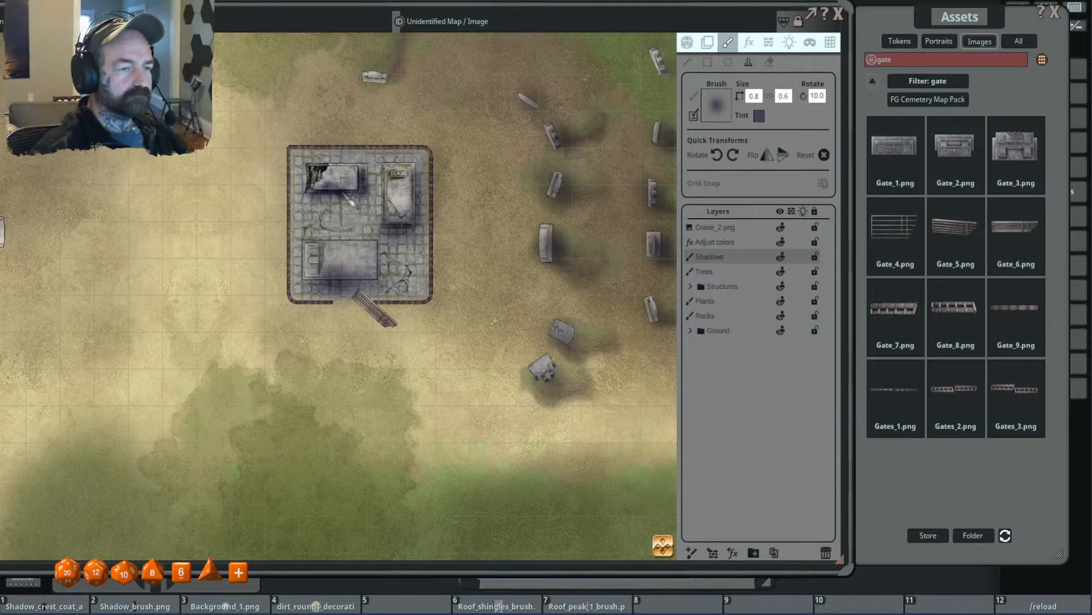
- Enlarge the shadow brush to 1.3 by 1.0 and shade along the fence around the tile pad
{"action": "scroll", "coordinate": [401, 316], "scroll_direction": "up", "scroll_amount": 5}
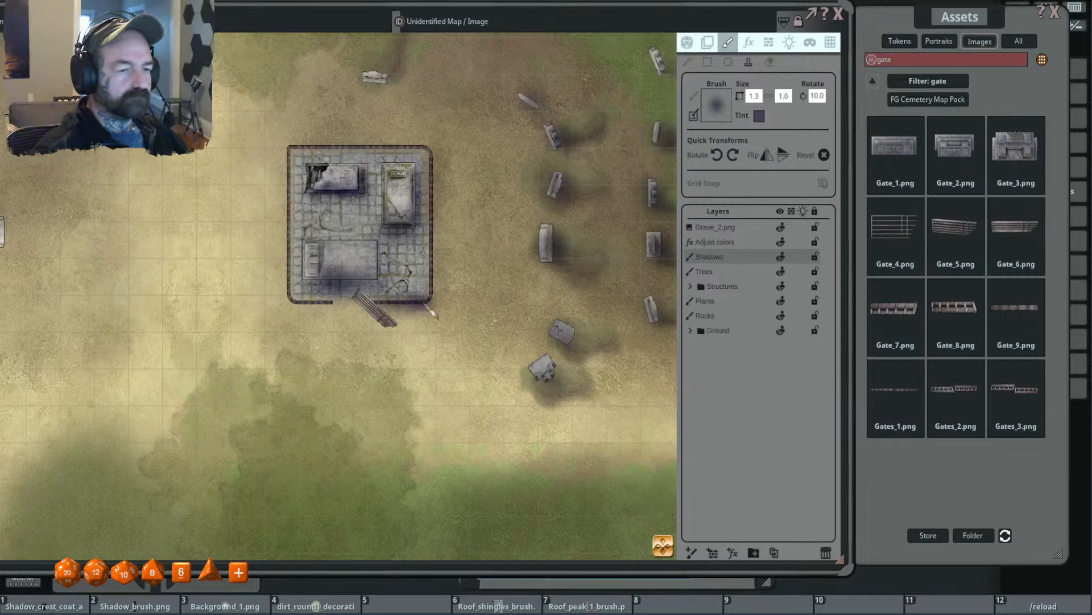
{"action": "scroll", "coordinate": [446, 208], "scroll_direction": "up", "scroll_amount": 15}
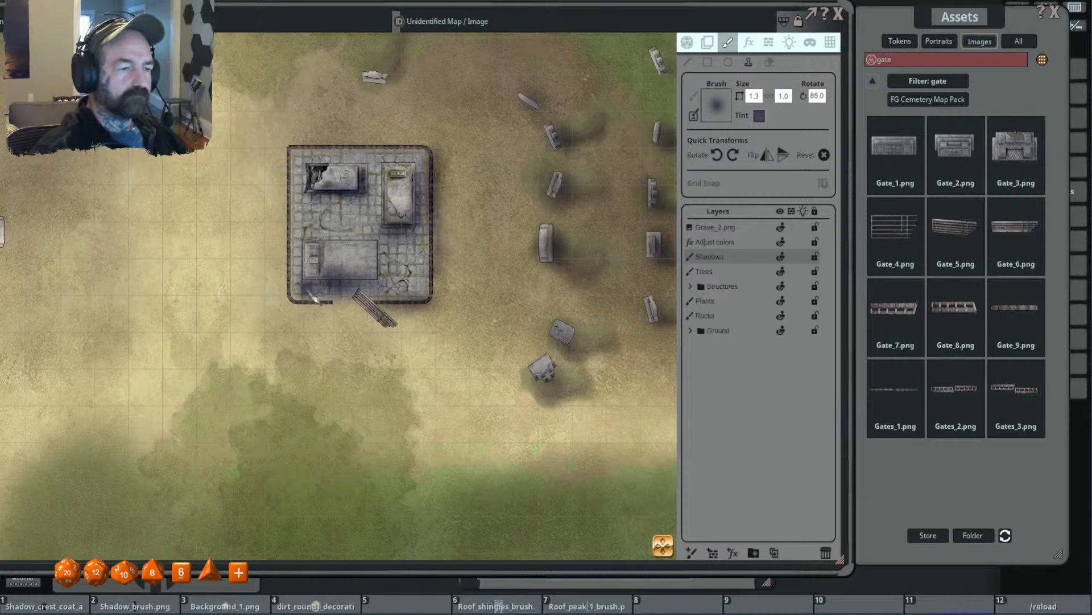
{"action": "mouse_move", "coordinate": [308, 290]}
{"action": "left_mouse_down"}
{"action": "mouse_move", "coordinate": [293, 276]}
{"action": "mouse_move", "coordinate": [294, 152]}
{"action": "left_mouse_up"}
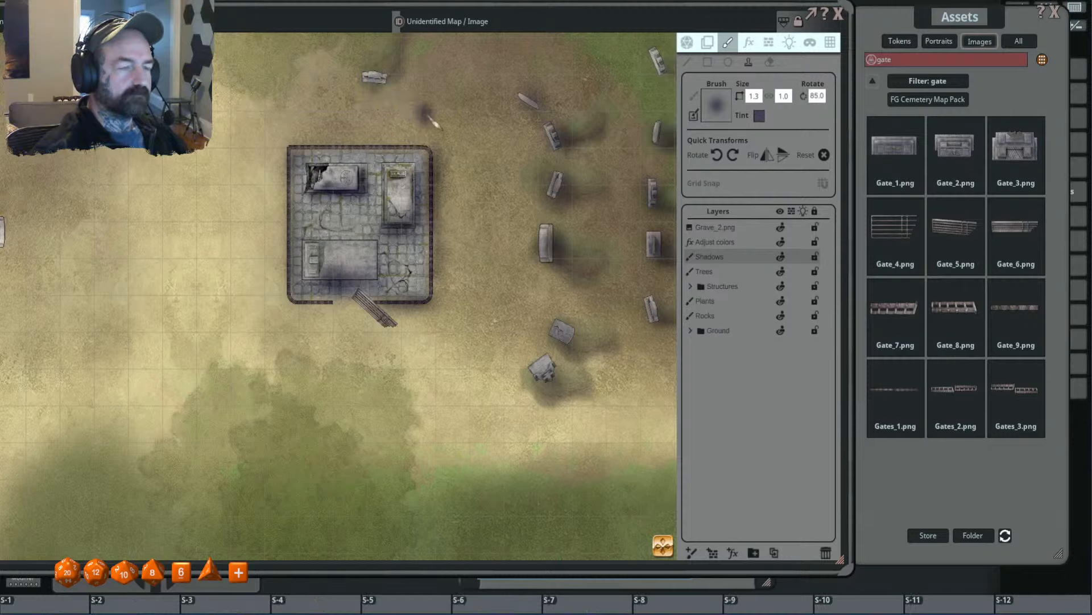
- Stamp shadows at the gravestone north of the tile pad and down the nearest eastern column, with the brush rotated to 35
{"action": "scroll", "coordinate": [428, 116], "scroll_direction": "down", "scroll_amount": 5}
{"action": "left_click_drag", "start_coordinate": [370, 84], "coordinate": [389, 87]}
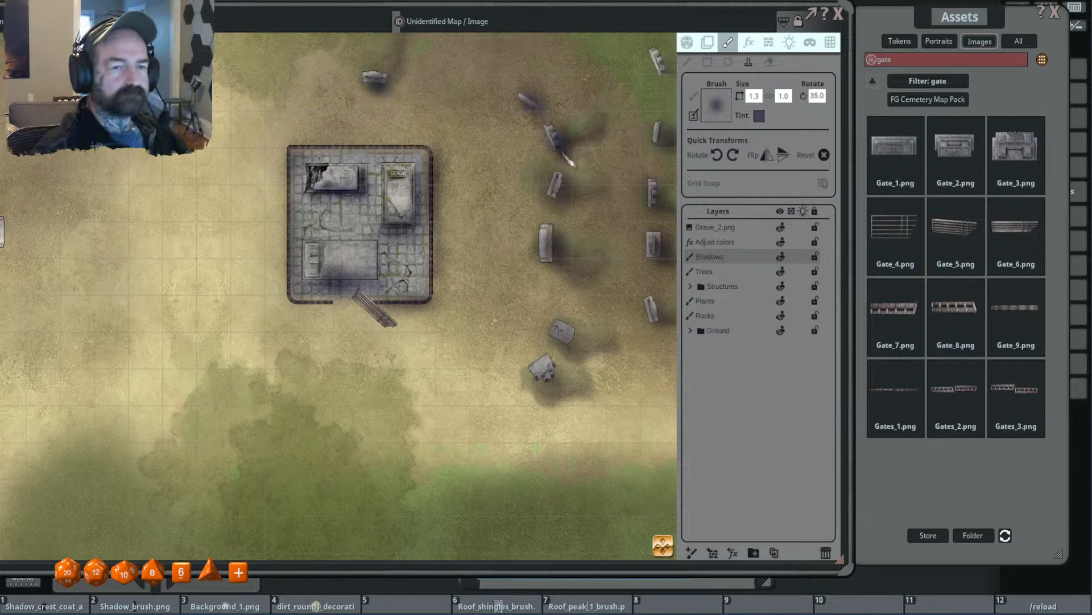
{"action": "scroll", "coordinate": [475, 169], "scroll_direction": "down", "scroll_amount": 6}
{"action": "left_click_drag", "start_coordinate": [569, 142], "coordinate": [568, 267]}
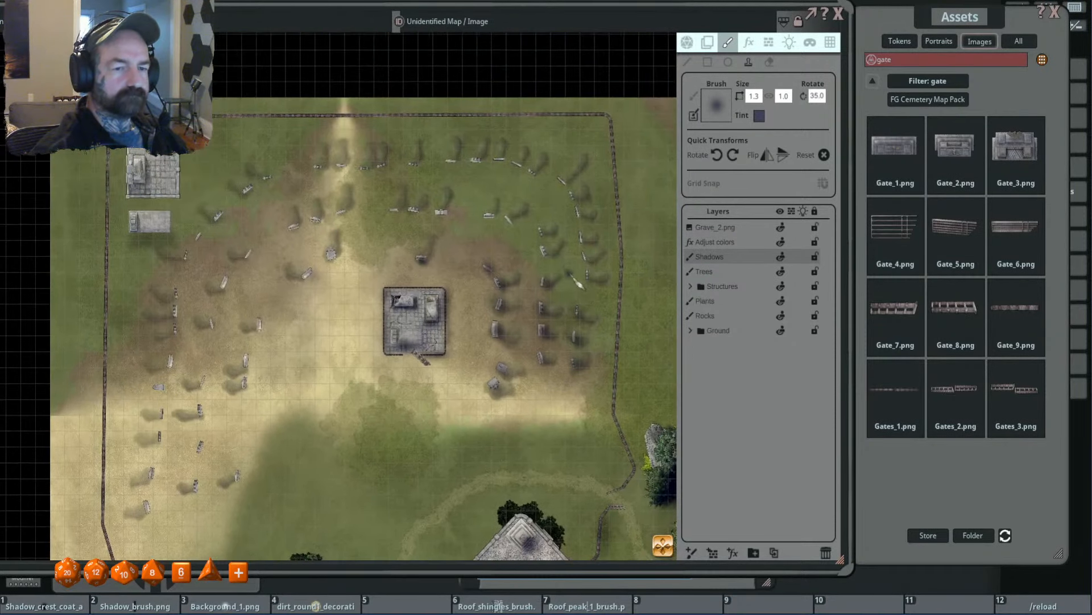
- Enlarge the shadow brush to 2.0 by 1.5 and stamp shadows at the gravestones northwest and west of the tile pad
{"action": "scroll", "coordinate": [565, 265], "scroll_direction": "up", "scroll_amount": 5}
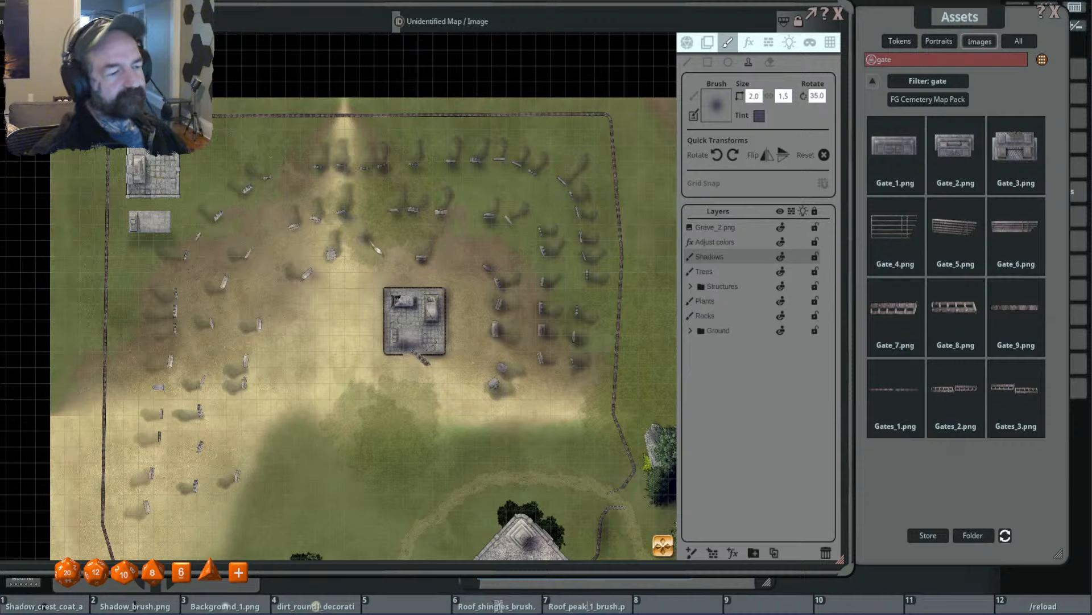
{"action": "left_click_drag", "start_coordinate": [345, 271], "coordinate": [318, 284]}
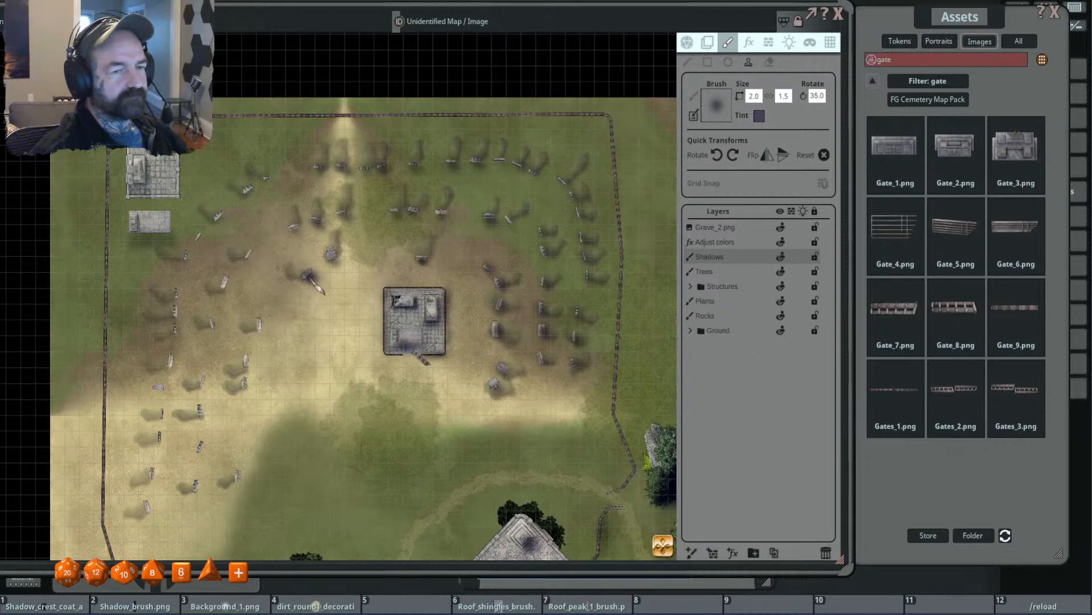
{"action": "left_click", "coordinate": [312, 277]}
{"action": "scroll", "coordinate": [343, 317], "scroll_direction": "down", "scroll_amount": 5}
{"action": "left_click_drag", "start_coordinate": [343, 319], "coordinate": [456, 256]}
{"action": "scroll", "coordinate": [419, 276], "scroll_direction": "up", "scroll_amount": 3}
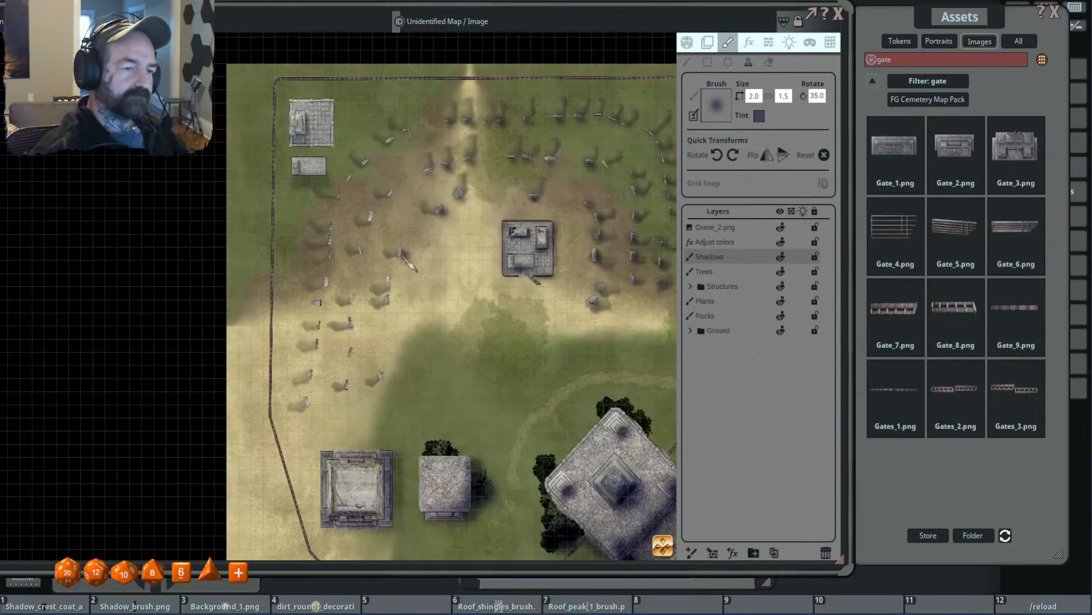
{"action": "left_click", "coordinate": [396, 253]}
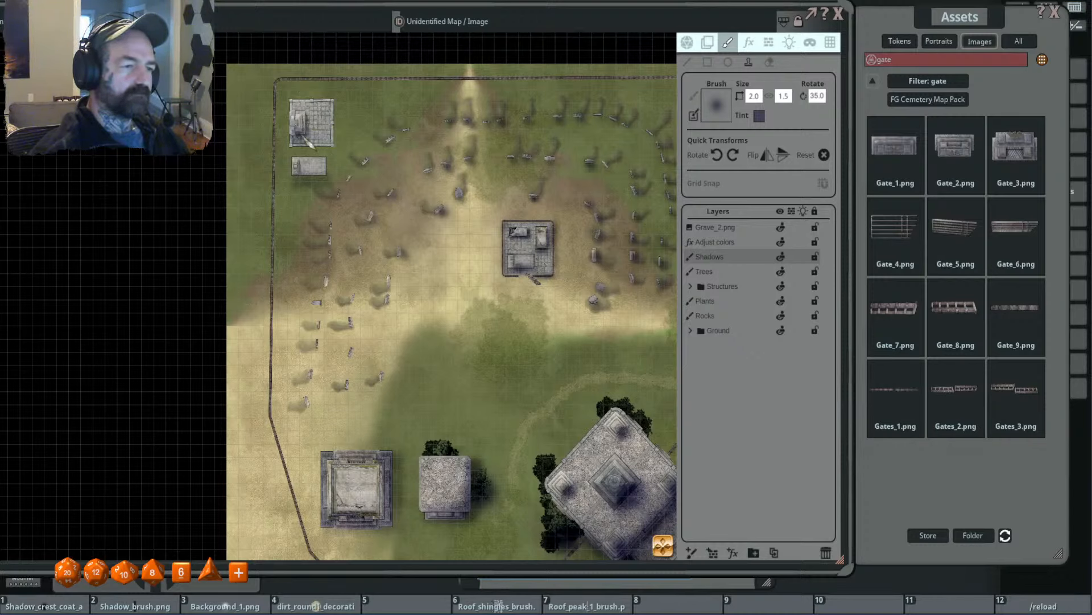
- Enlarge the shadow brush to 3.1 by 2.3 and move the Grave_2.png layer beneath the Shadows layer
{"action": "scroll", "coordinate": [303, 137], "scroll_direction": "up", "scroll_amount": 5}
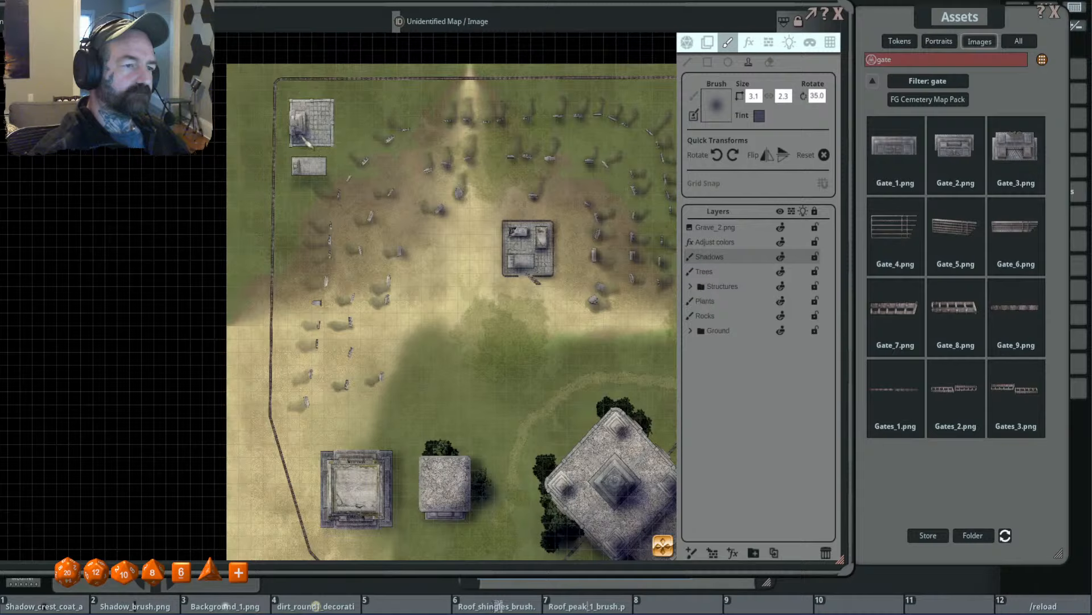
{"action": "left_click_drag", "start_coordinate": [709, 232], "coordinate": [711, 258]}
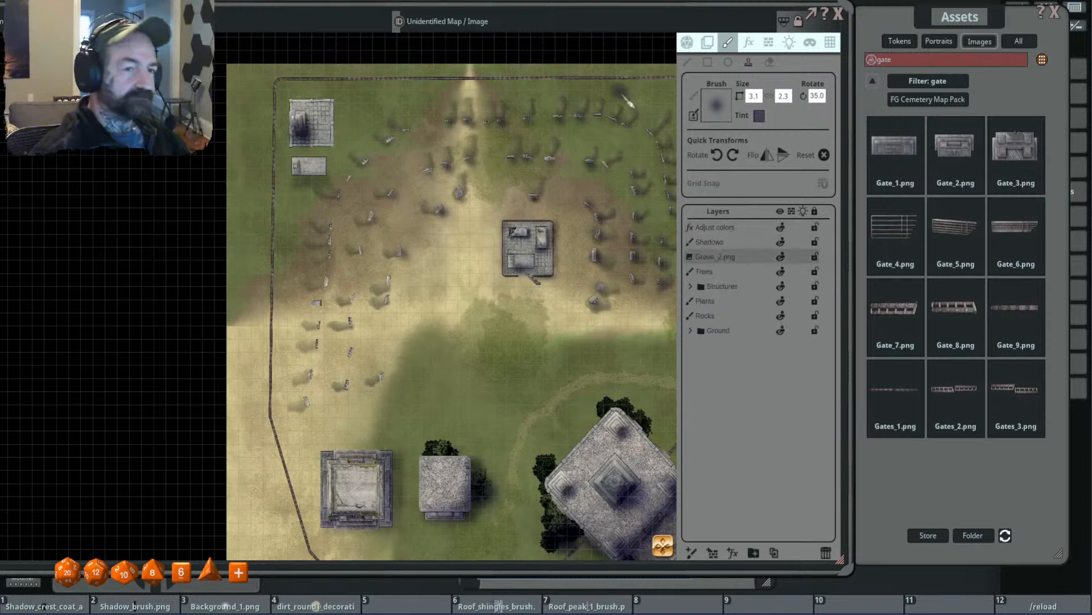
{"action": "key", "text": "ctrl+z"}
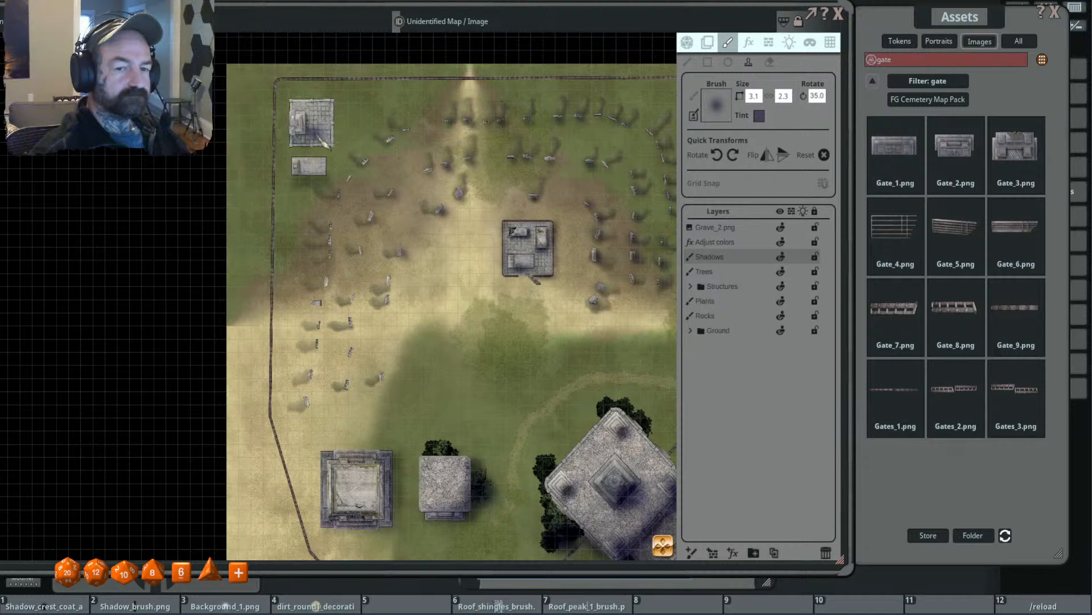
{"action": "left_click_drag", "start_coordinate": [736, 230], "coordinate": [740, 254]}
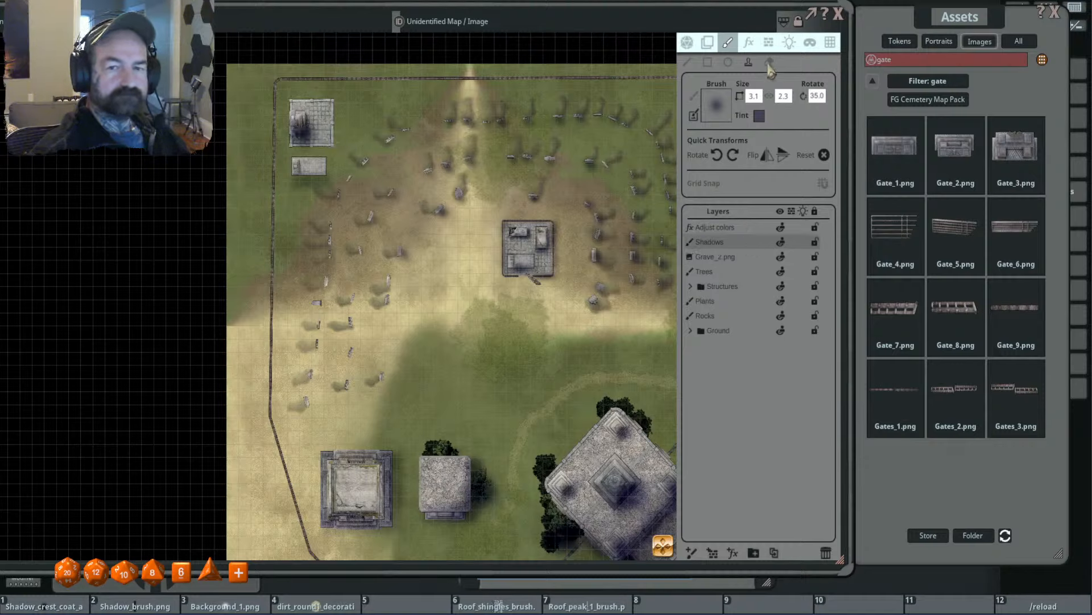
- Erase the dark shadow on the northwest corner tomb, and restamp softer shadows at that tomb and the flat grave south of it
{"action": "left_click", "coordinate": [769, 66]}
{"action": "left_click", "coordinate": [305, 134]}
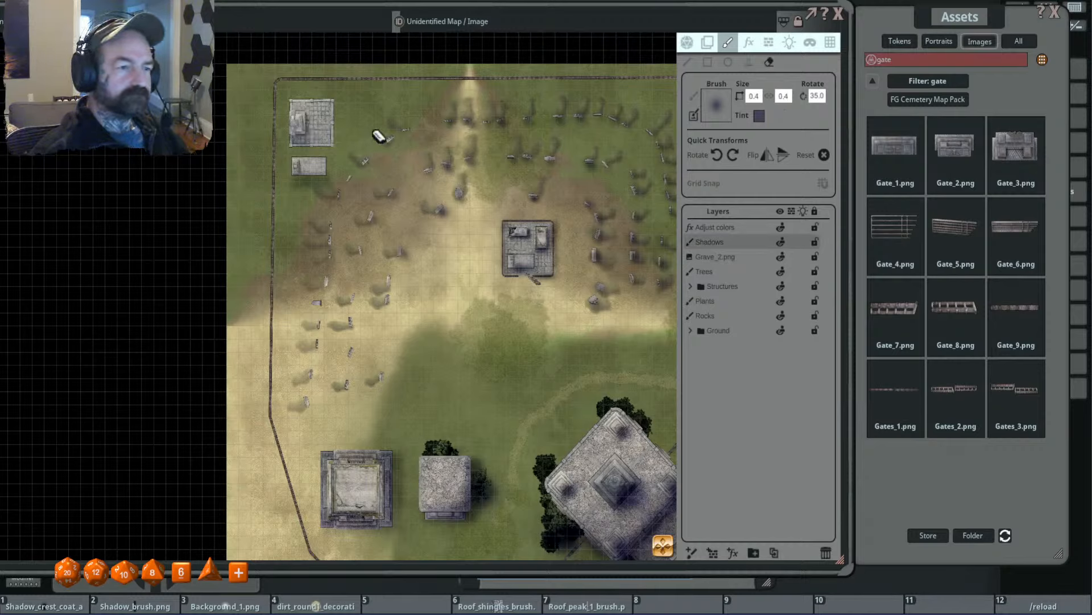
{"action": "left_click", "coordinate": [749, 61]}
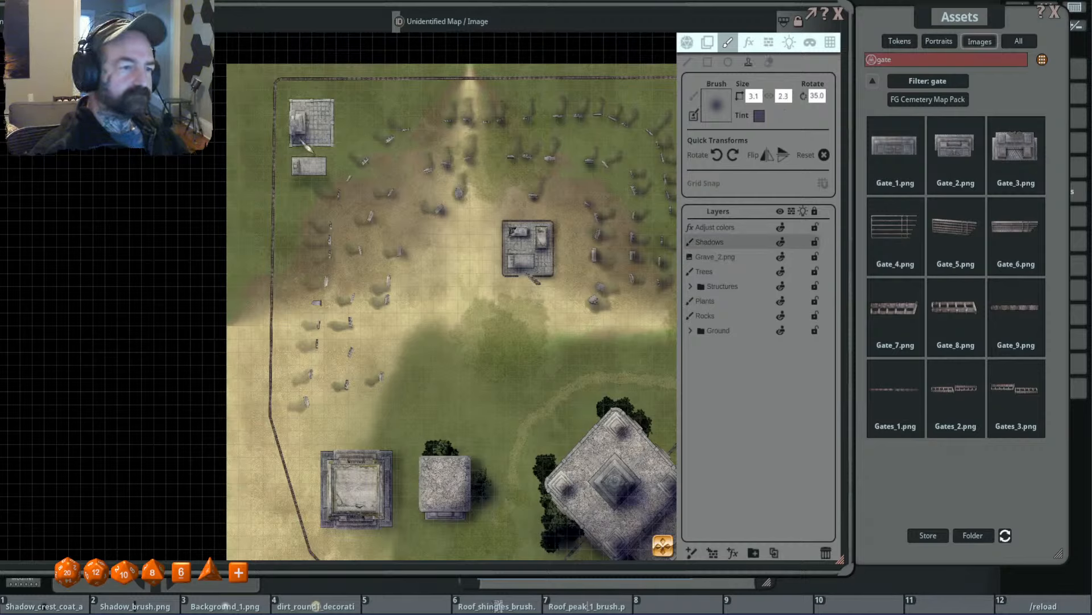
{"action": "mouse_move", "coordinate": [304, 143]}
{"action": "left_mouse_down"}
{"action": "mouse_move", "coordinate": [305, 126]}
{"action": "mouse_move", "coordinate": [305, 175]}
{"action": "left_mouse_up"}
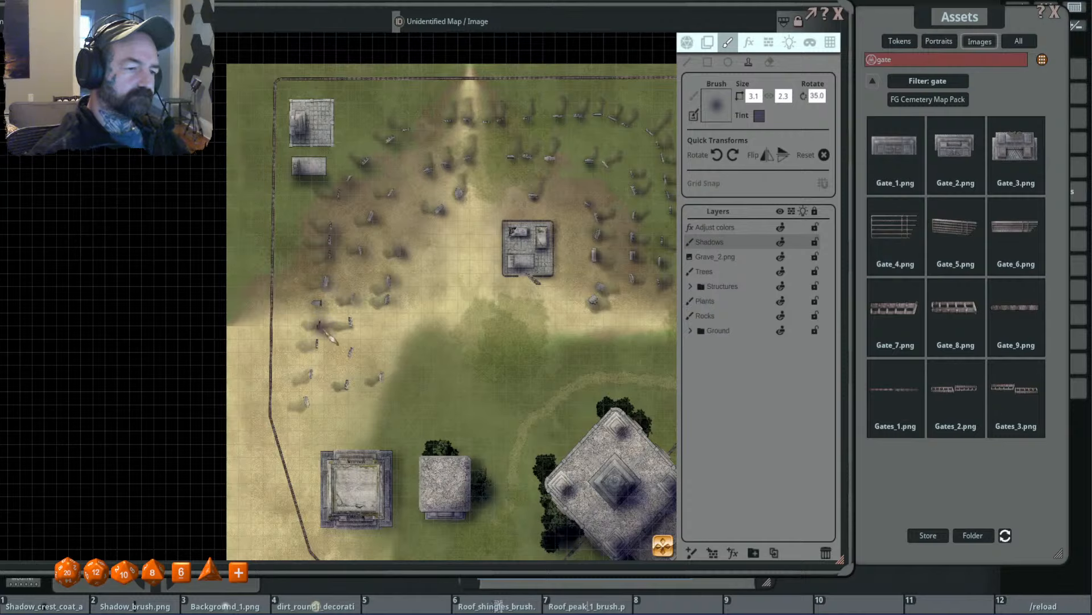
- Stamp shadows at the southernmost gravestones in the graveyard's southwest section
{"action": "left_click", "coordinate": [313, 375]}
{"action": "left_click", "coordinate": [312, 404]}
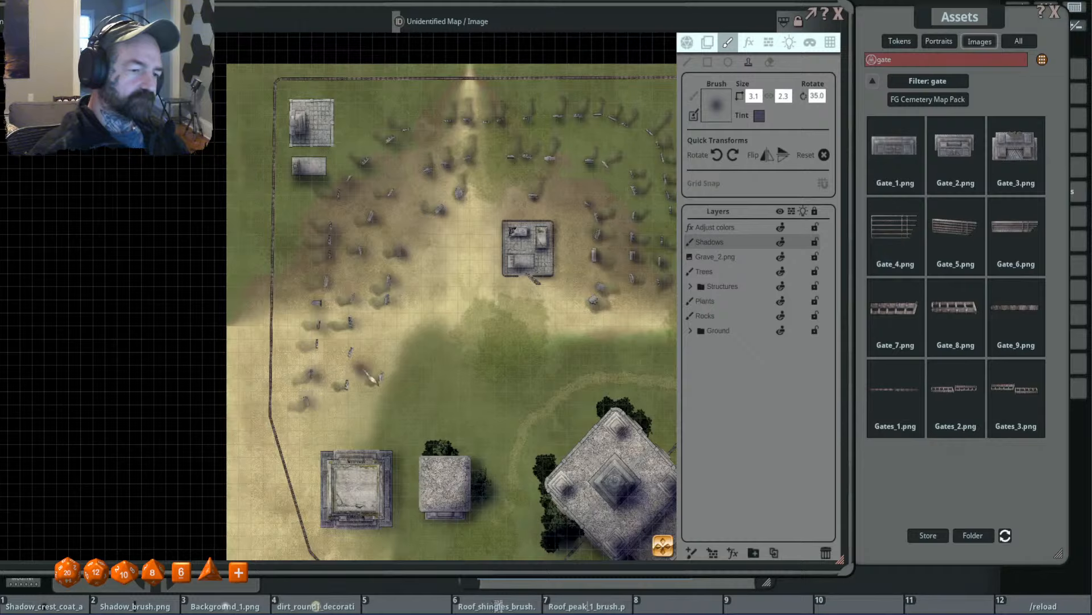
{"action": "left_click", "coordinate": [350, 385]}
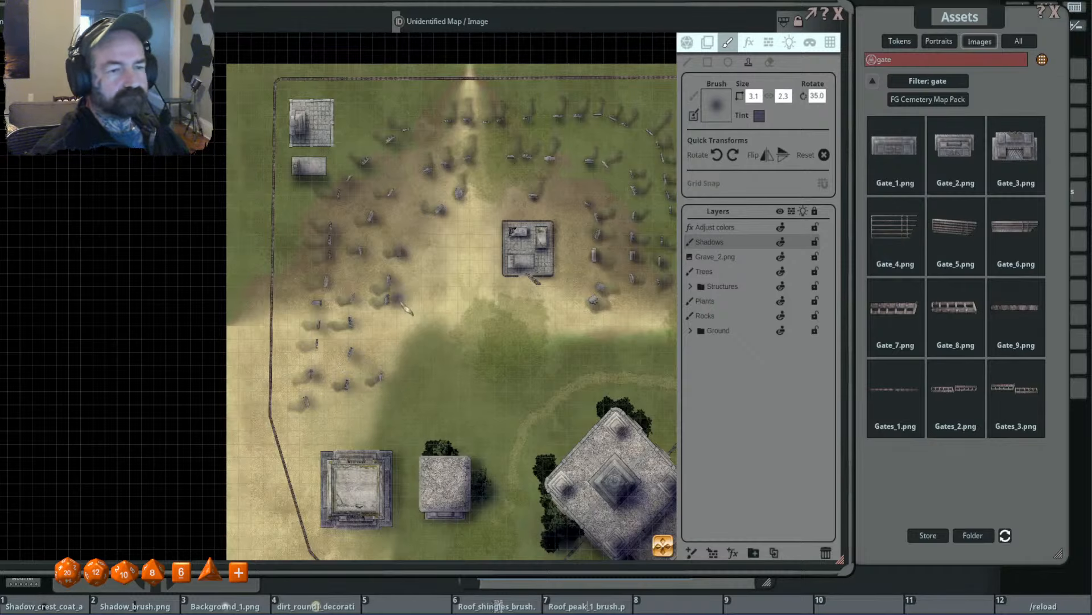
- Apply the Moonlight preset to the map's ambient light
{"action": "scroll", "coordinate": [398, 353], "scroll_direction": "down", "scroll_amount": 2}
{"action": "scroll", "coordinate": [412, 315], "scroll_direction": "up", "scroll_amount": 1}
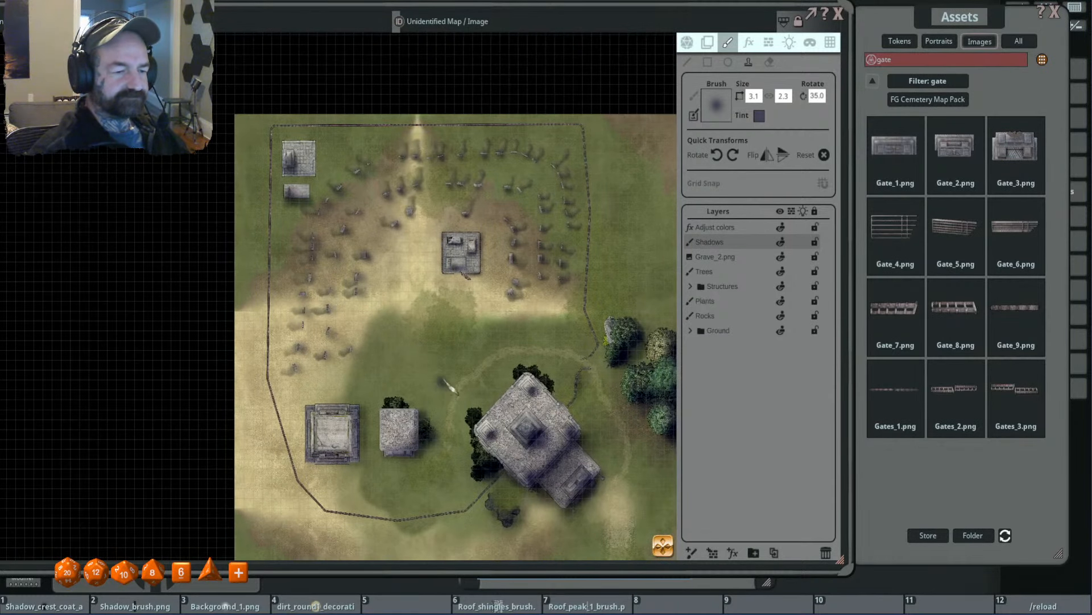
{"action": "left_click_drag", "start_coordinate": [441, 379], "coordinate": [444, 330]}
{"action": "scroll", "coordinate": [537, 201], "scroll_direction": "down", "scroll_amount": 2}
{"action": "scroll", "coordinate": [543, 209], "scroll_direction": "up", "scroll_amount": 2}
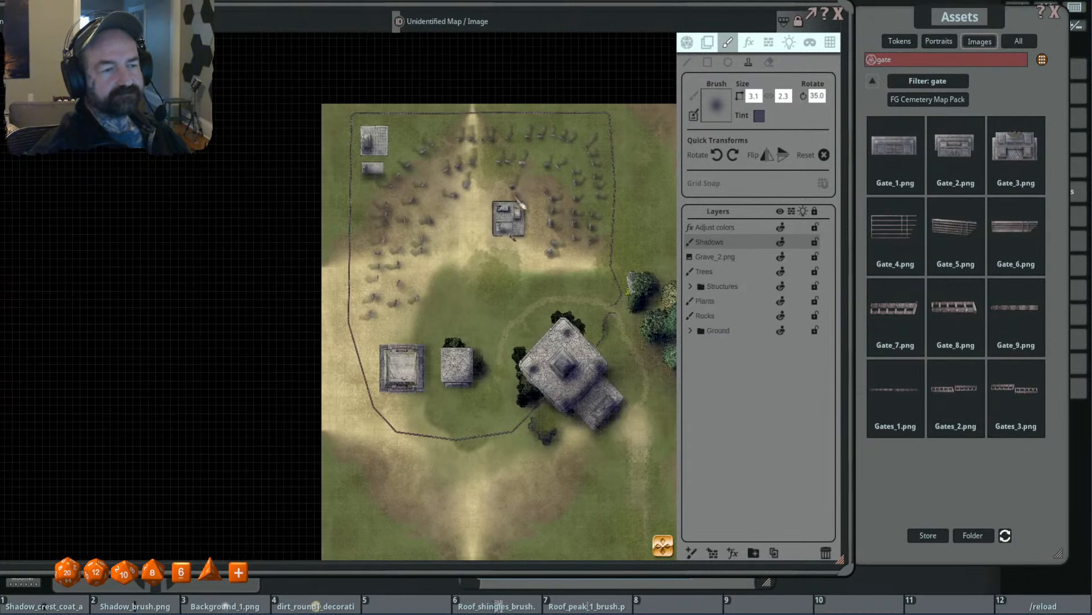
{"action": "left_click", "coordinate": [790, 46]}
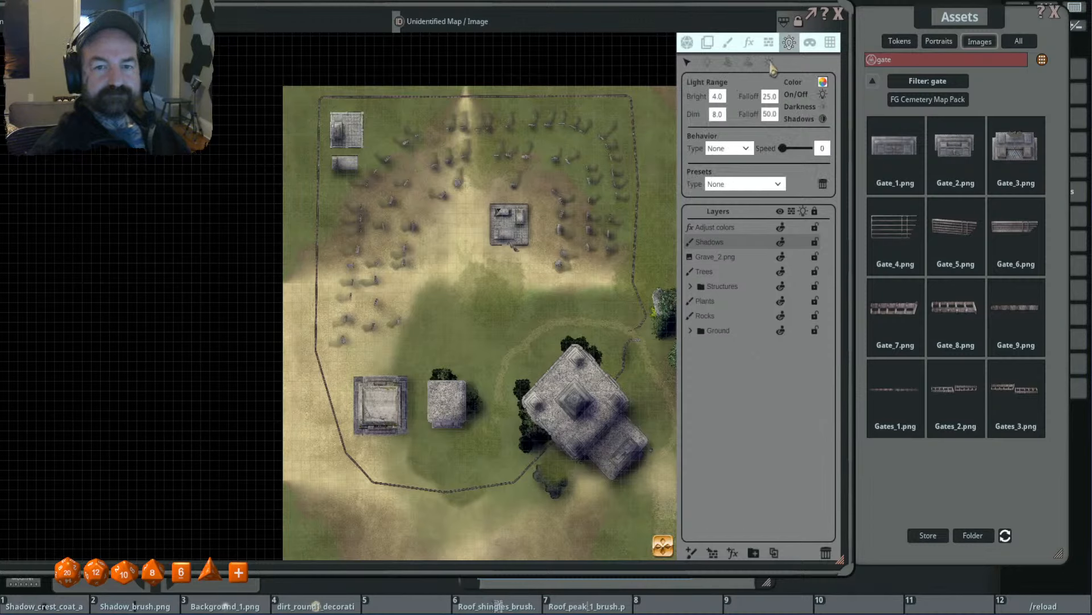
{"action": "left_click", "coordinate": [739, 178]}
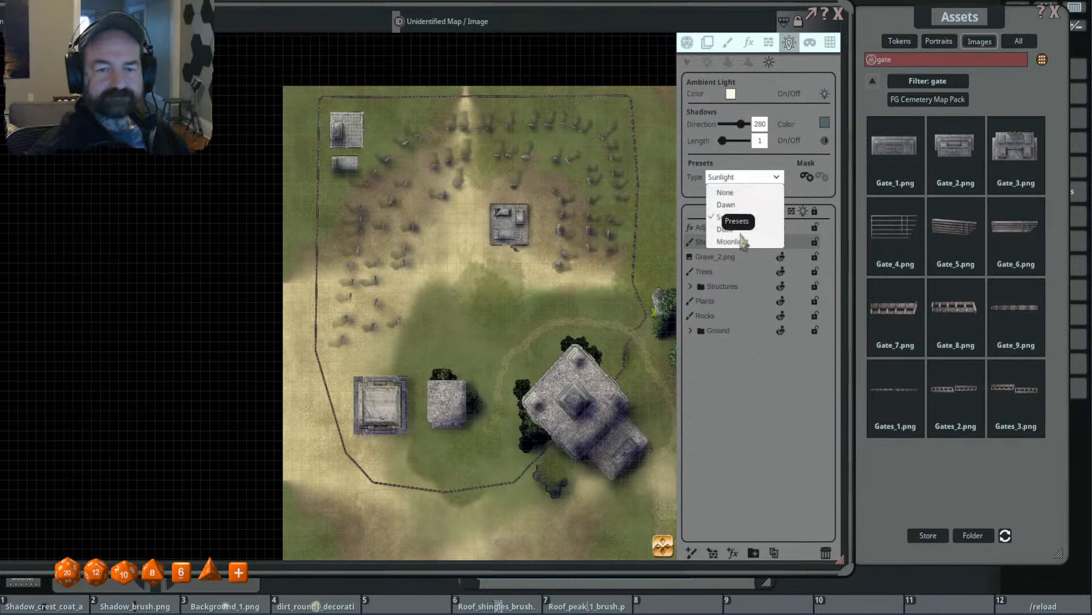
{"action": "left_click", "coordinate": [734, 228]}
{"action": "scroll", "coordinate": [566, 206], "scroll_direction": "up", "scroll_amount": 2}
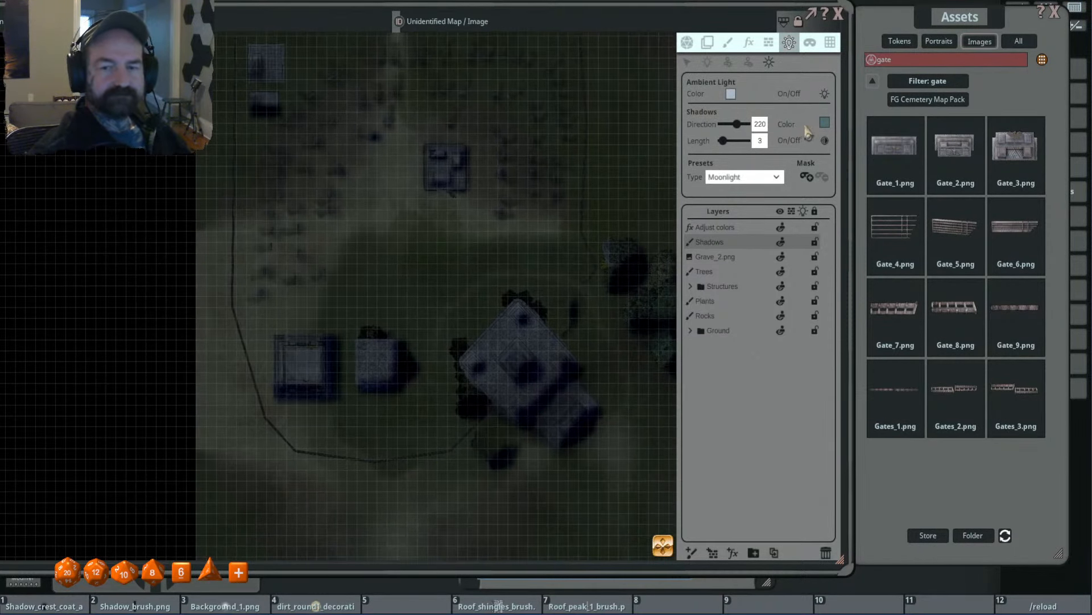
- Recolor the ambient shadows to a blue with red 73, green 102, blue 170 and alpha 216
{"action": "left_click", "coordinate": [824, 122]}
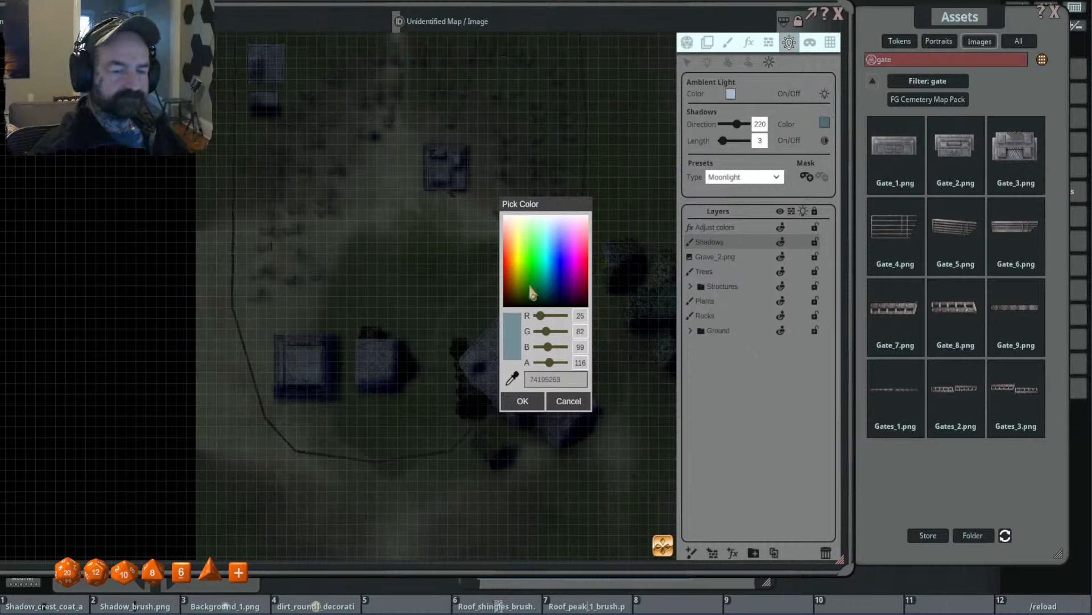
{"action": "left_click_drag", "start_coordinate": [551, 365], "coordinate": [583, 370]}
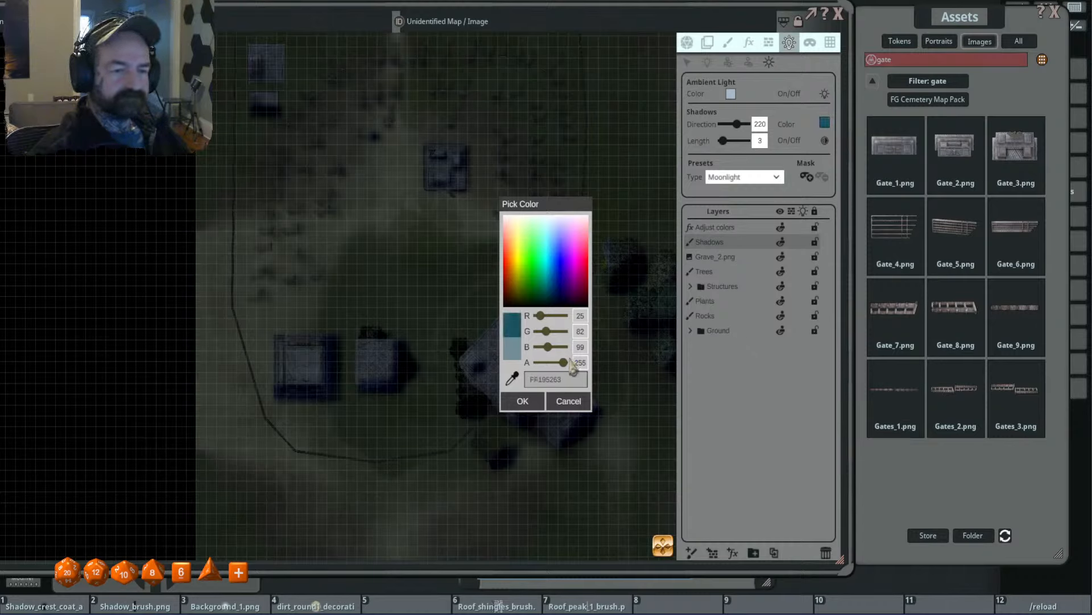
{"action": "left_click_drag", "start_coordinate": [564, 367], "coordinate": [561, 367]}
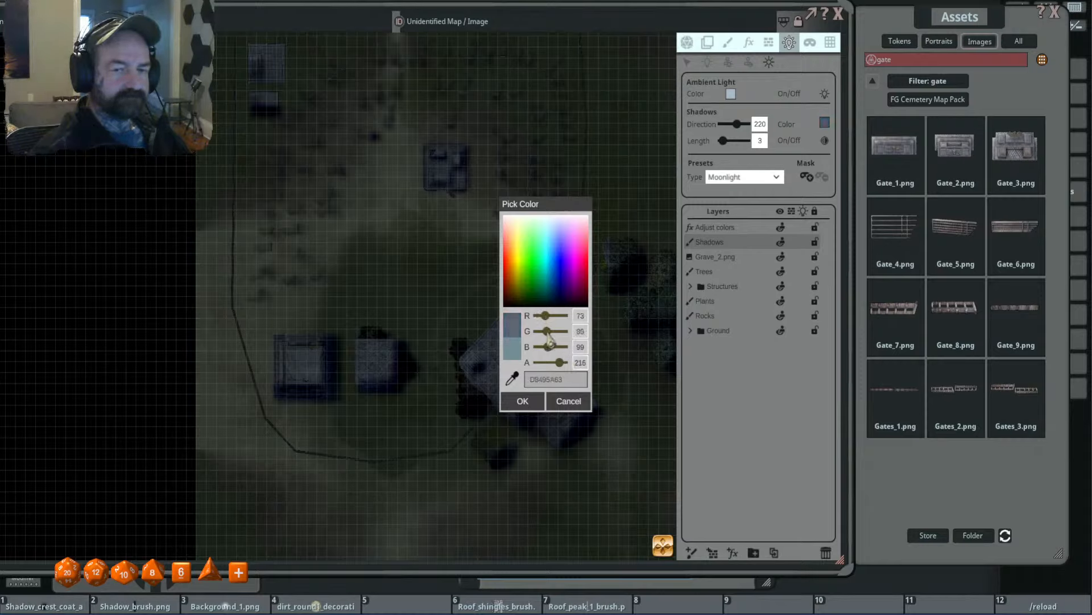
{"action": "left_click_drag", "start_coordinate": [548, 340], "coordinate": [558, 356]}
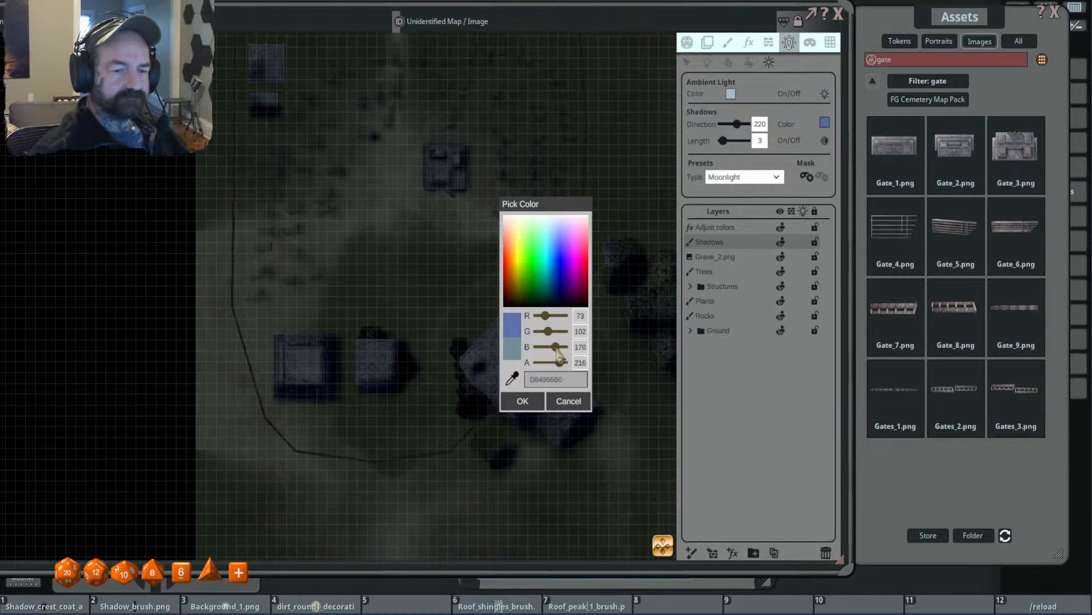
{"action": "left_click", "coordinate": [522, 401]}
{"action": "scroll", "coordinate": [456, 307], "scroll_direction": "down", "scroll_amount": 3}
{"action": "scroll", "coordinate": [530, 309], "scroll_direction": "up", "scroll_amount": 1}
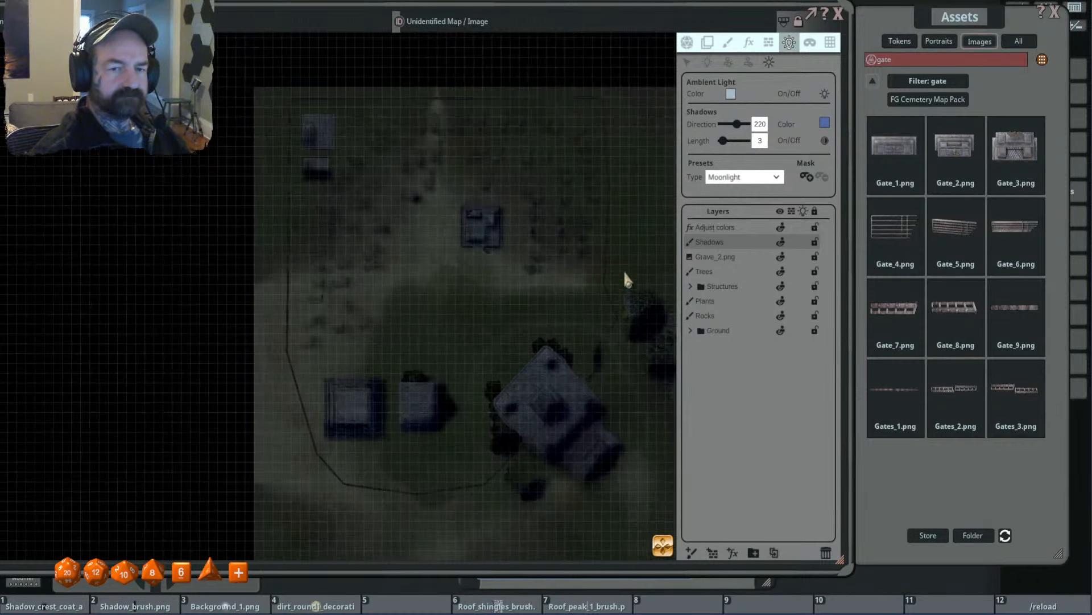
{"action": "left_click", "coordinate": [731, 94]}
{"action": "left_click", "coordinate": [527, 401]}
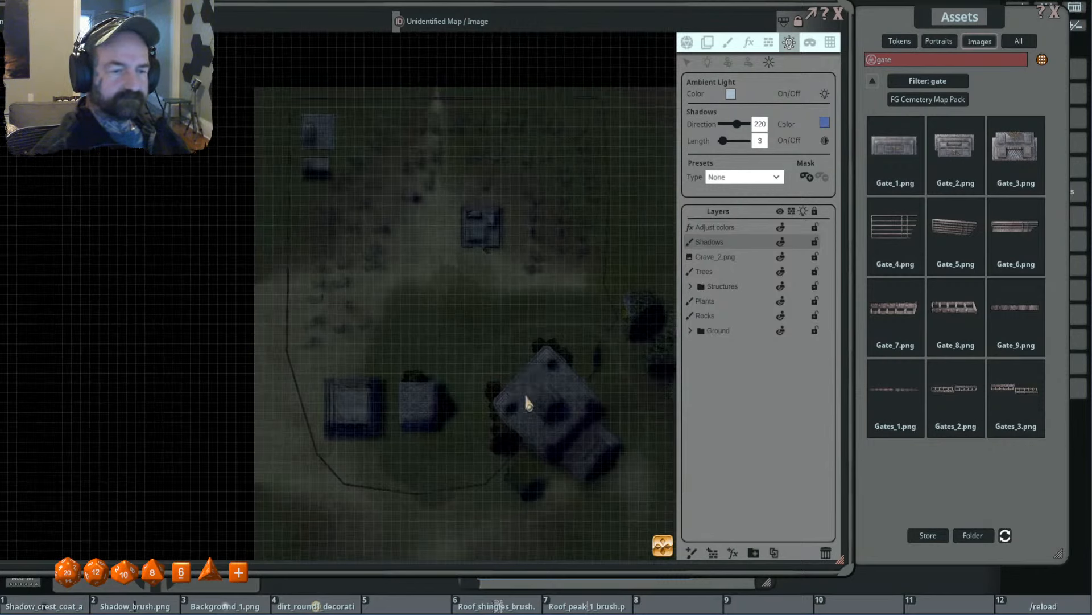
{"action": "left_click", "coordinate": [825, 94]}
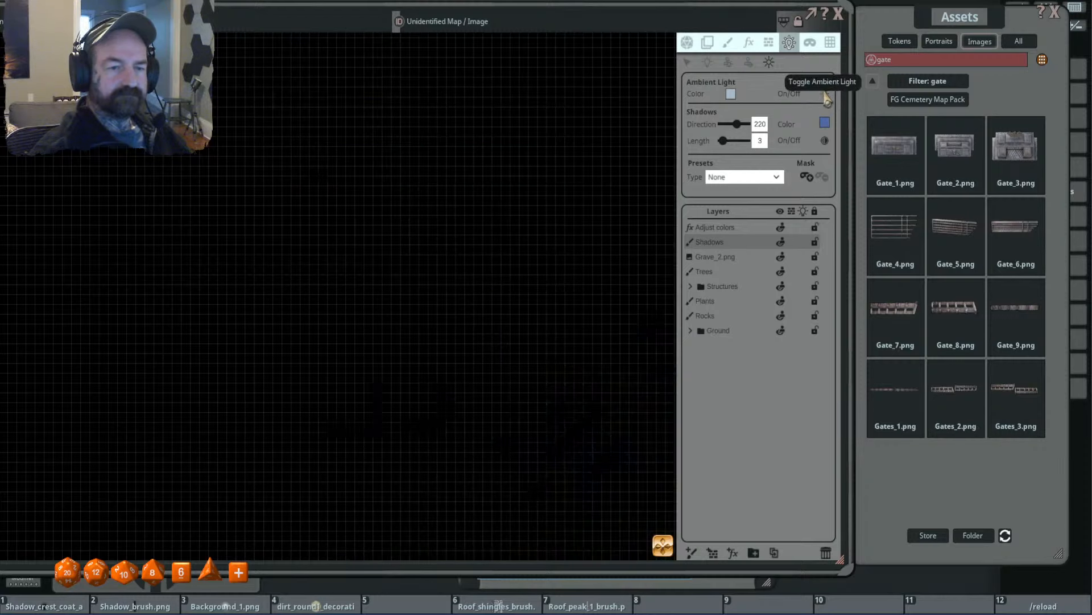
{"action": "left_click", "coordinate": [825, 94]}
- Brighten the ambient light by setting its color's alpha to 210
{"action": "left_click", "coordinate": [731, 94]}
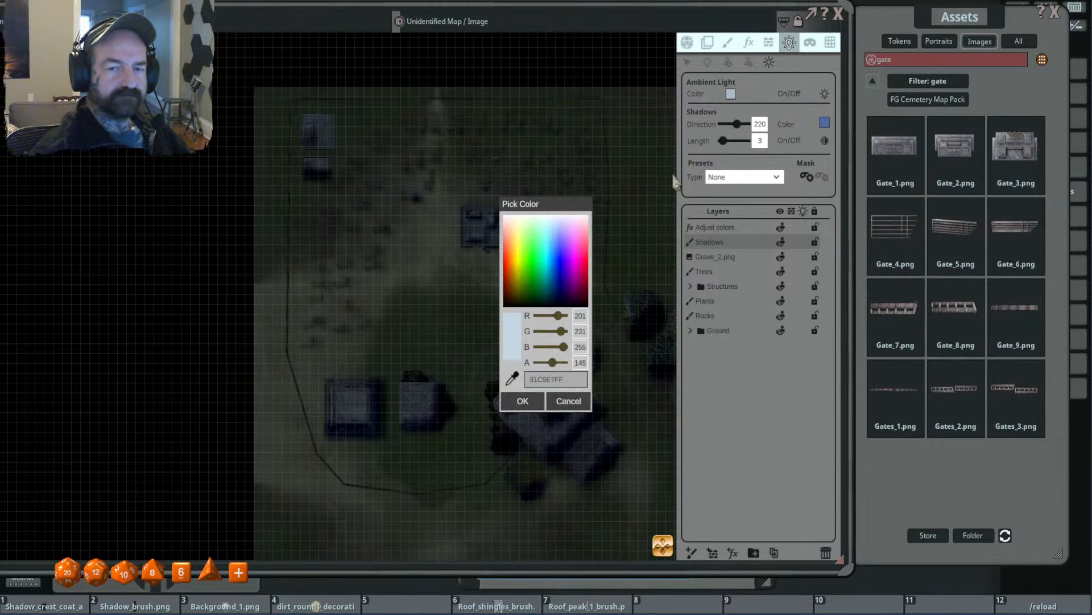
{"action": "left_click_drag", "start_coordinate": [555, 366], "coordinate": [561, 367]}
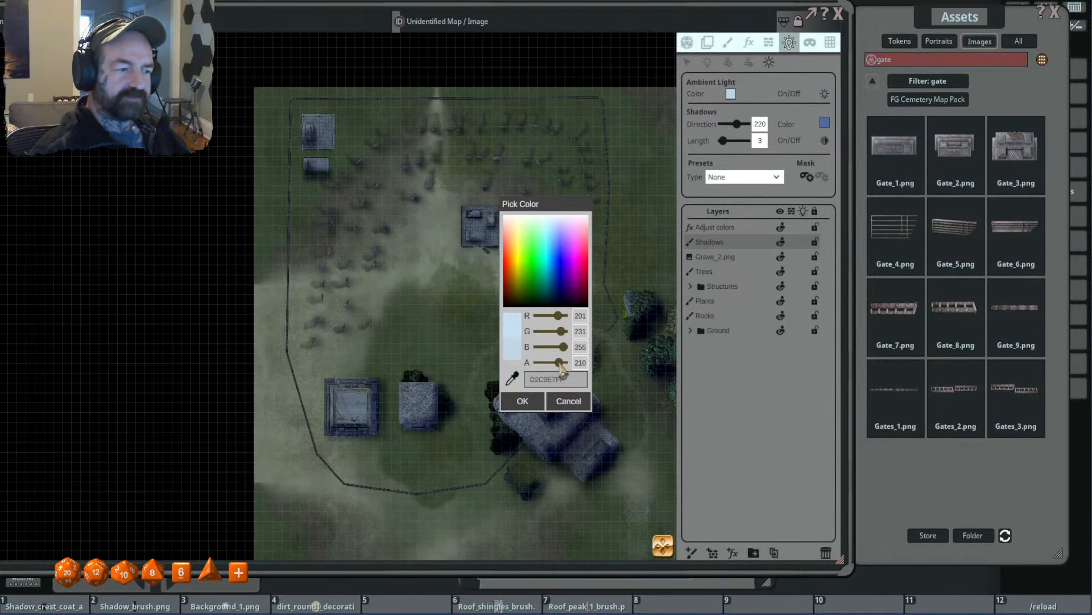
{"action": "left_click", "coordinate": [523, 401]}
- Examine the graveyard, temple and trees up close and from afar under the current ambient lighting
{"action": "scroll", "coordinate": [449, 256], "scroll_direction": "up", "scroll_amount": 2}
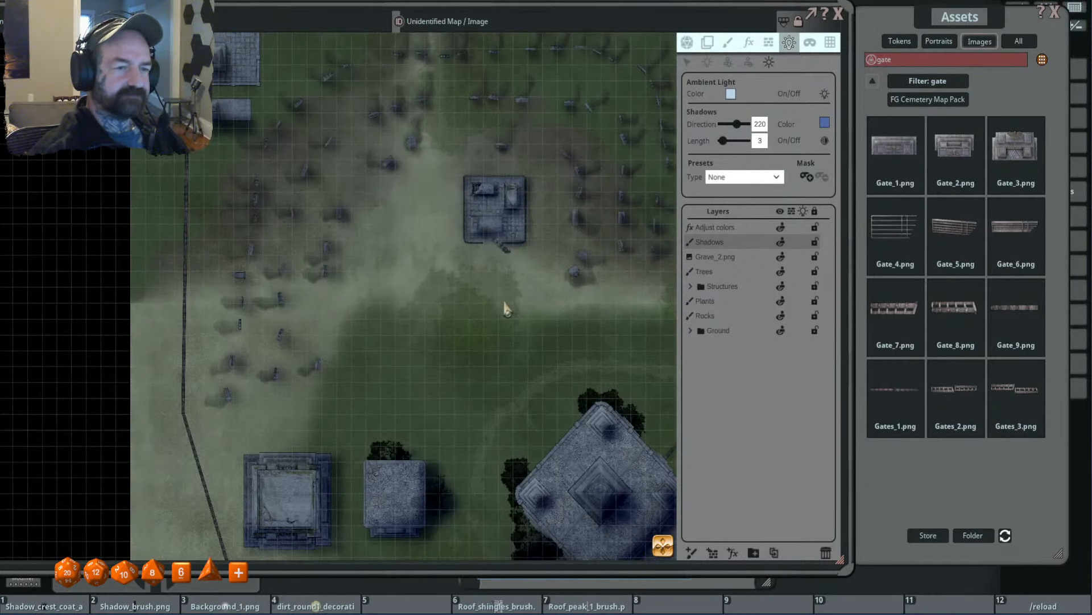
{"action": "scroll", "coordinate": [512, 313], "scroll_direction": "down", "scroll_amount": 4}
{"action": "scroll", "coordinate": [513, 254], "scroll_direction": "up", "scroll_amount": 2}
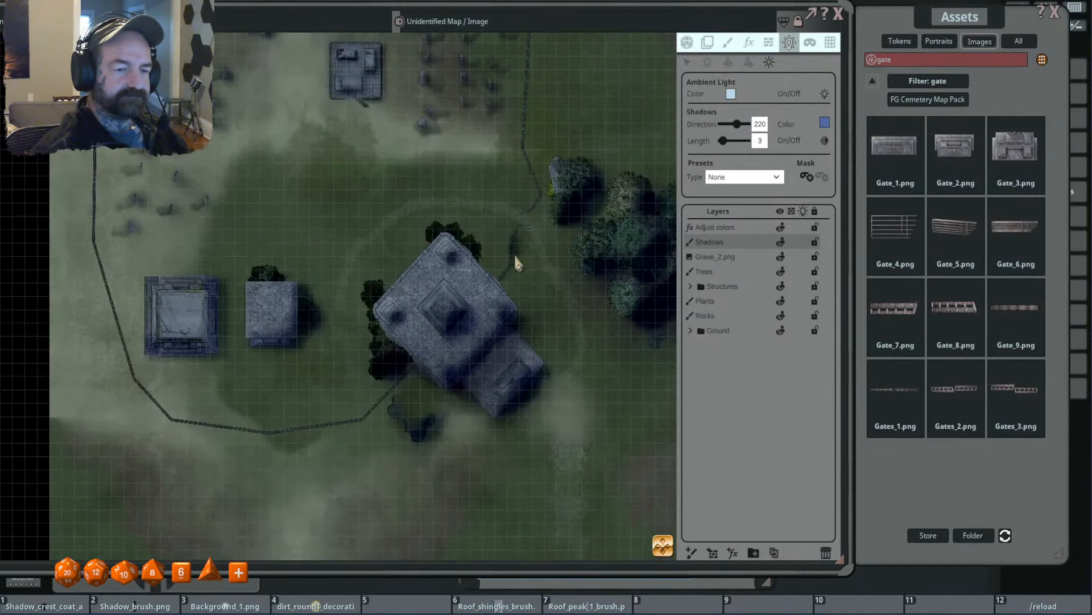
{"action": "scroll", "coordinate": [475, 250], "scroll_direction": "up", "scroll_amount": 1}
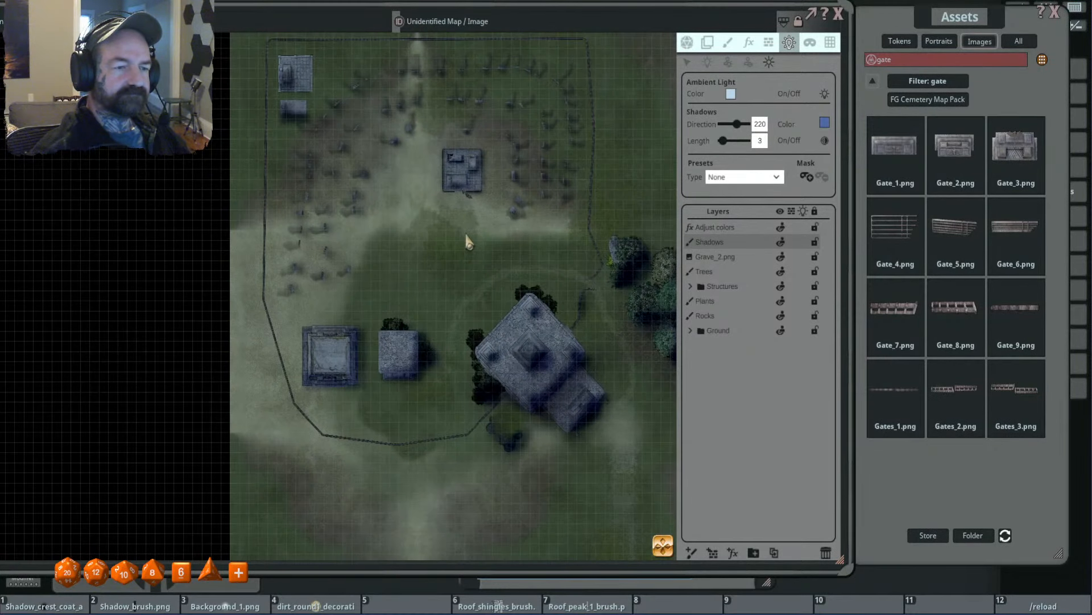
{"action": "scroll", "coordinate": [450, 241], "scroll_direction": "up", "scroll_amount": 1}
{"action": "scroll", "coordinate": [426, 239], "scroll_direction": "down", "scroll_amount": 2}
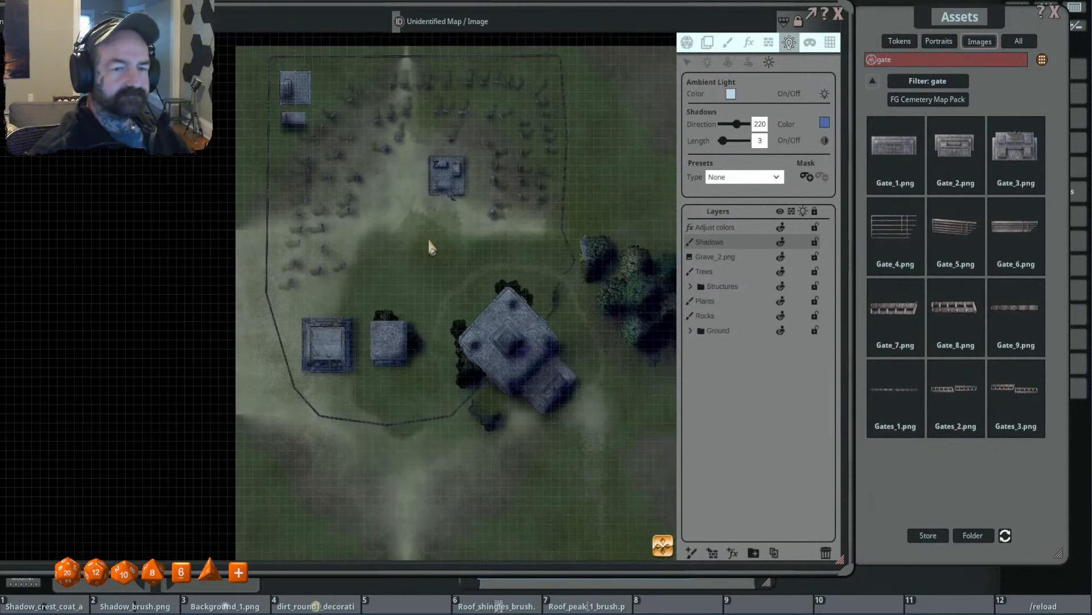
{"action": "scroll", "coordinate": [482, 254], "scroll_direction": "down", "scroll_amount": 1}
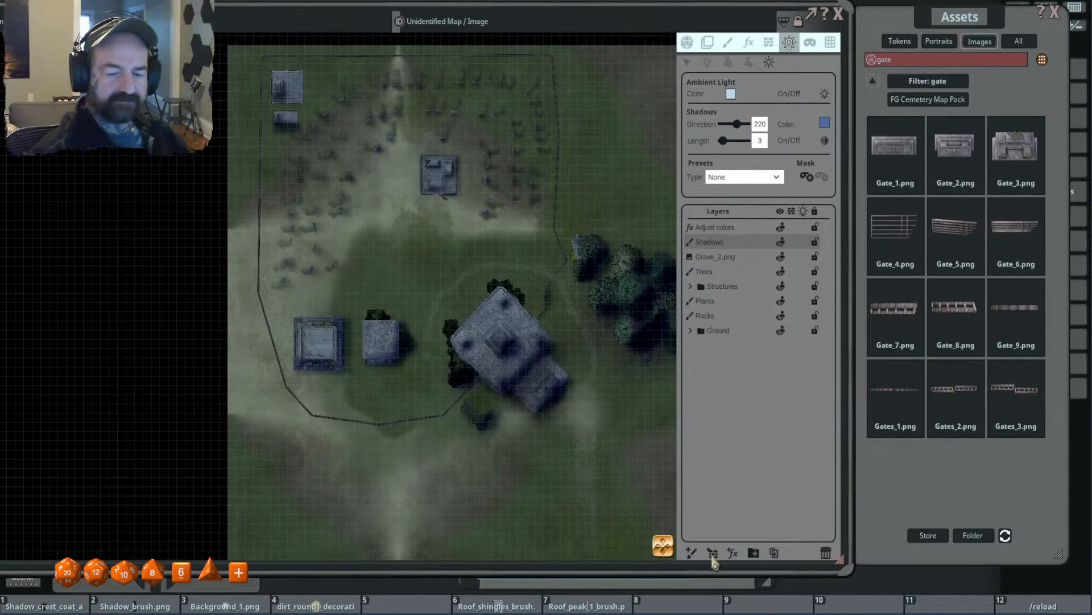
- Add an FX layer of type Clouds and set its speed to 52
{"action": "left_click", "coordinate": [733, 553]}
{"action": "left_click", "coordinate": [749, 43]}
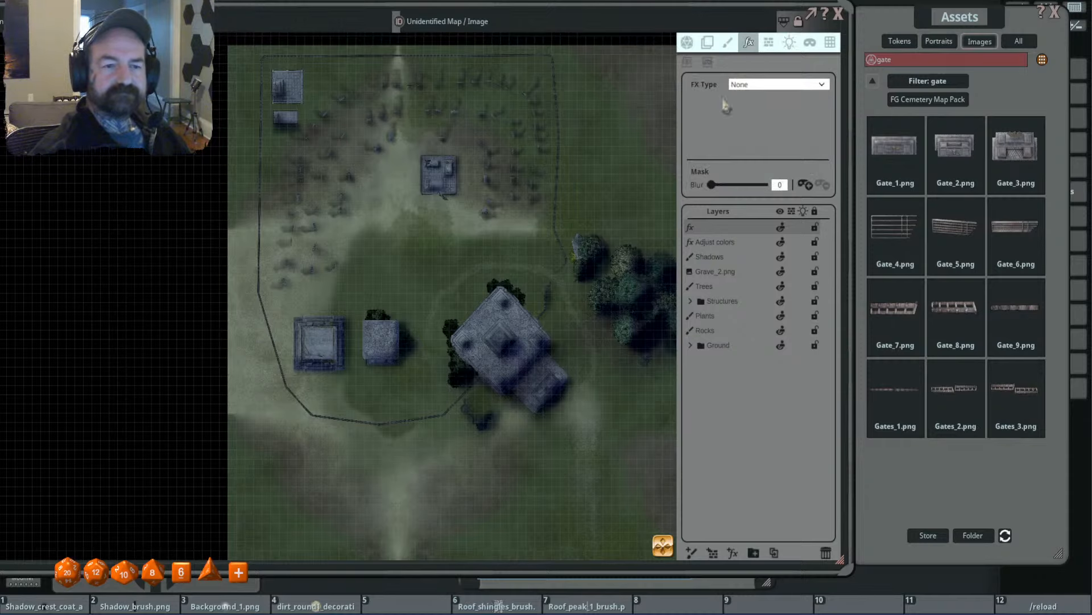
{"action": "left_click", "coordinate": [762, 85]}
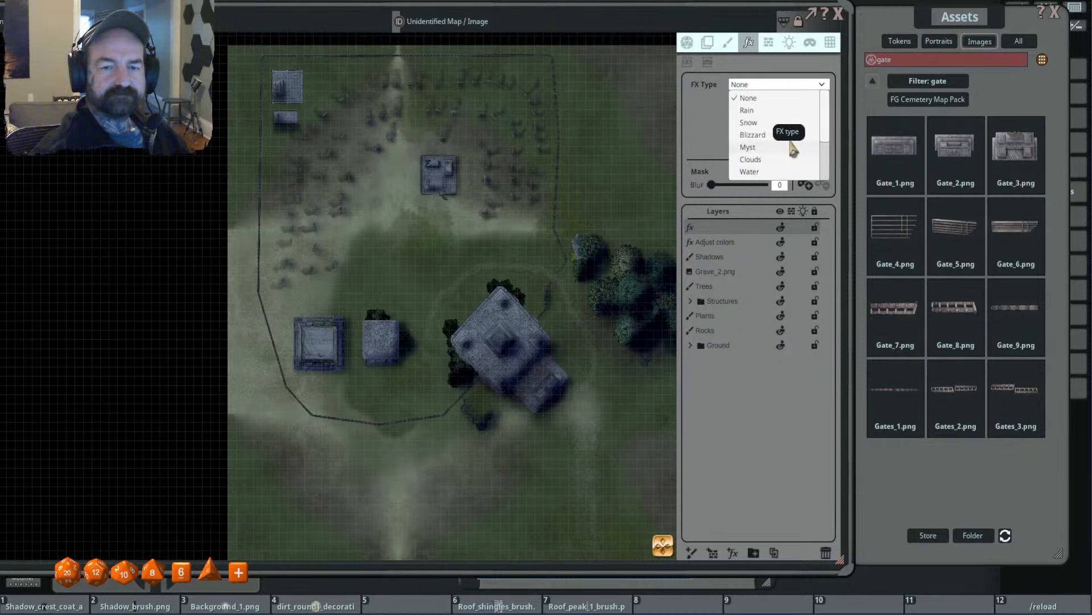
{"action": "left_click", "coordinate": [791, 159]}
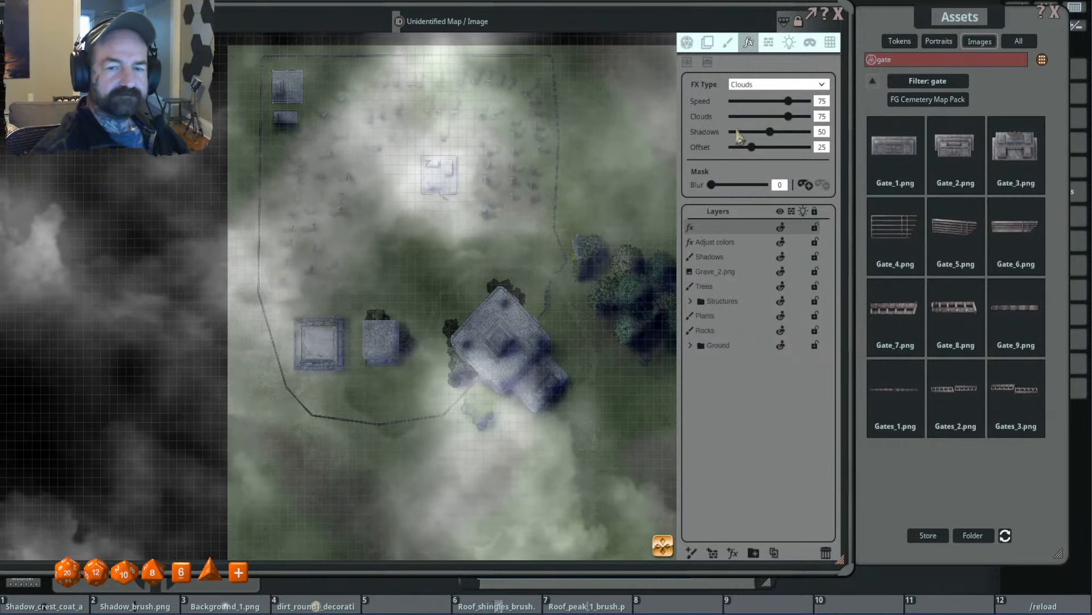
{"action": "left_click", "coordinate": [820, 100]}
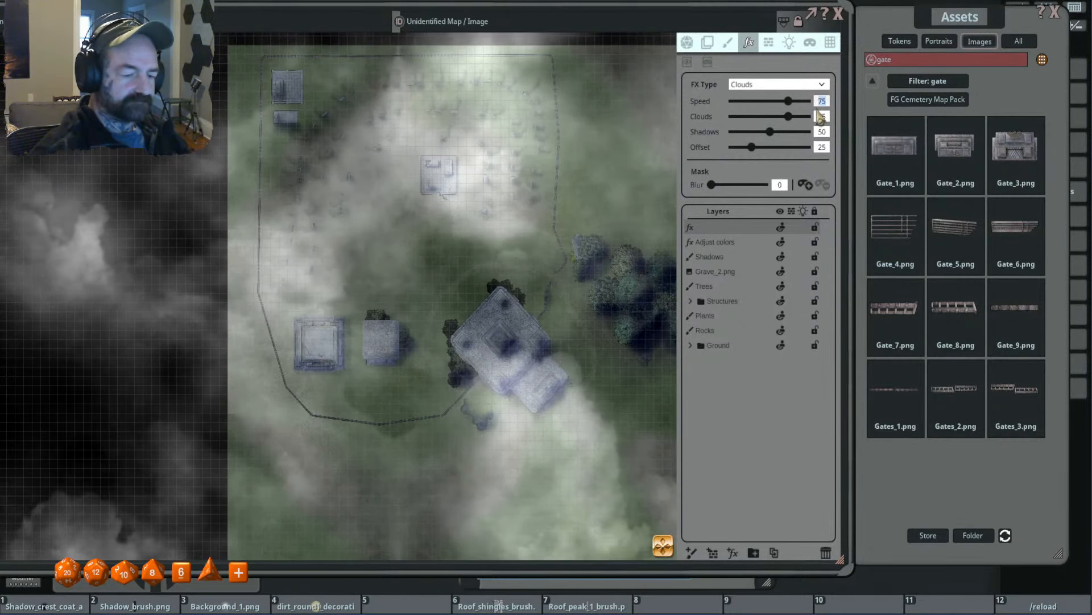
{"action": "type", "text": "52"}
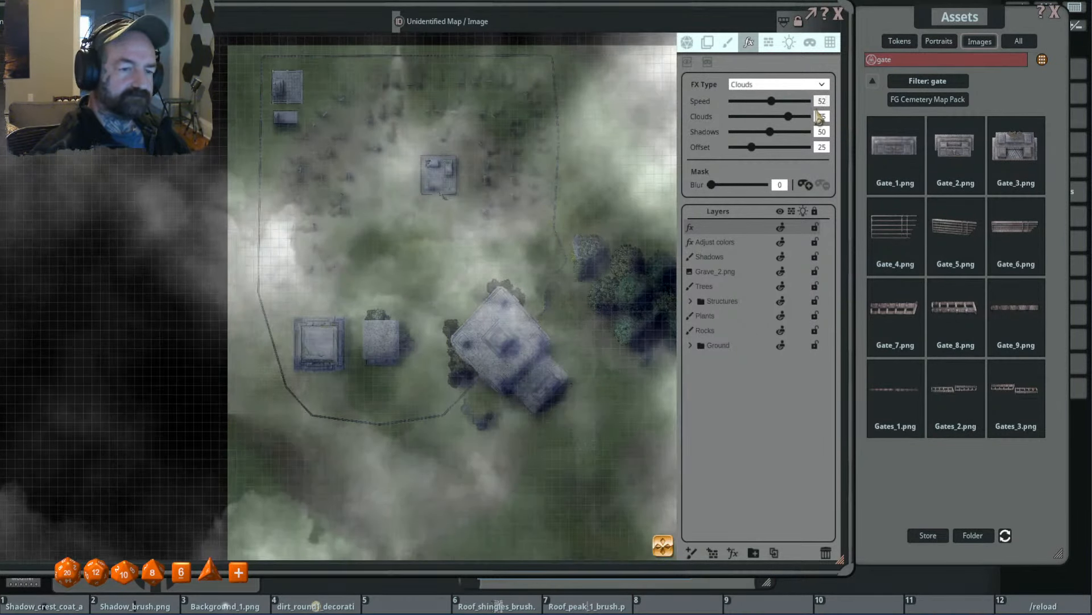
- Move the Clouds layer directly beneath the Structures folder and reduce its cloud amount to 56
{"action": "left_click_drag", "start_coordinate": [740, 229], "coordinate": [748, 296]}
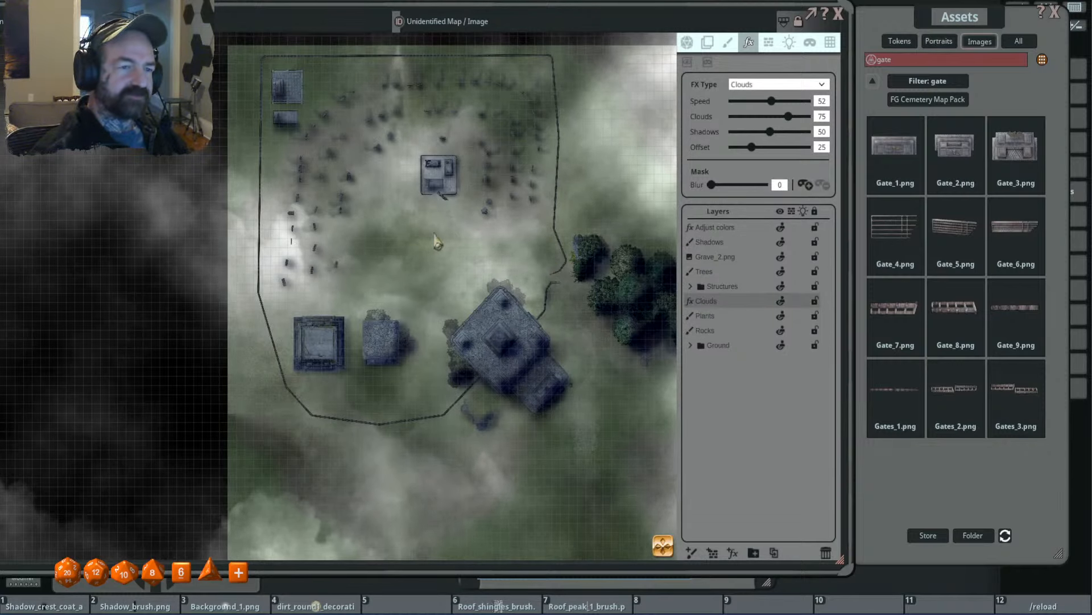
{"action": "scroll", "coordinate": [435, 241], "scroll_direction": "down", "scroll_amount": 2}
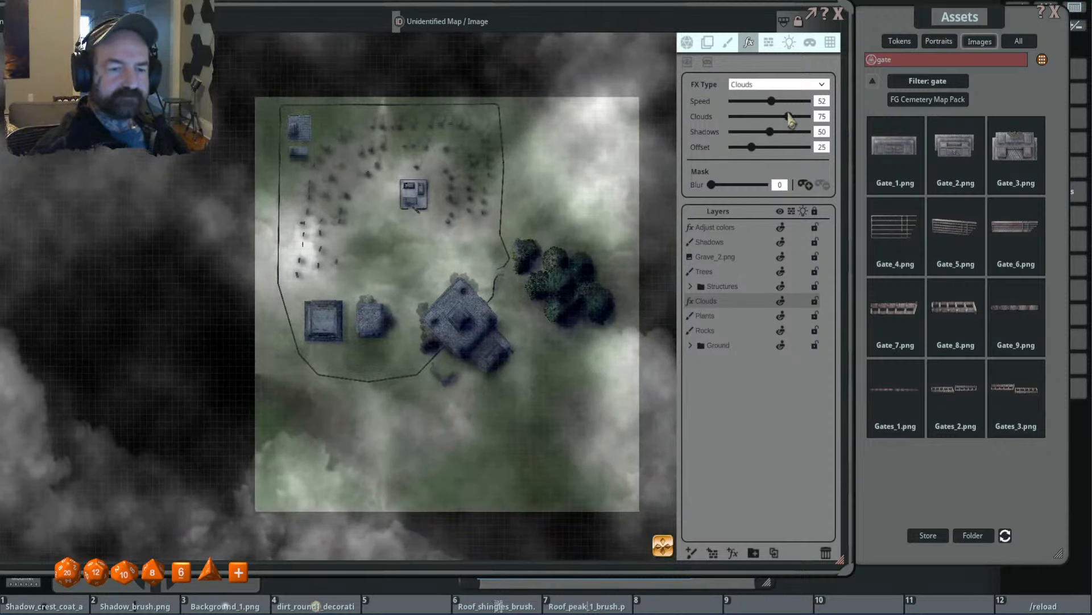
{"action": "left_click_drag", "start_coordinate": [789, 118], "coordinate": [775, 125]}
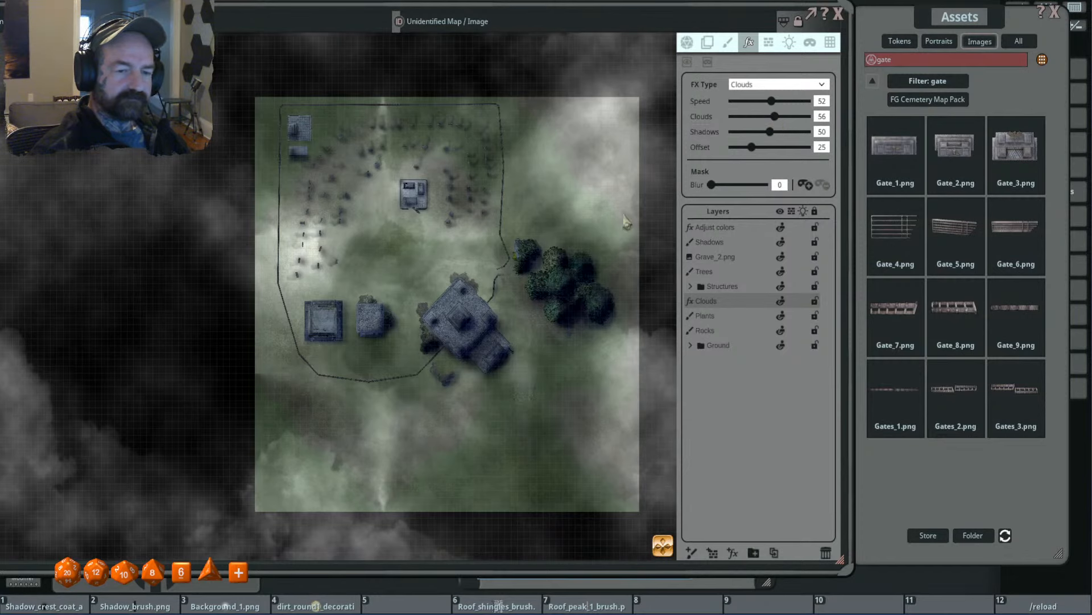
- Add a mask to the Clouds effect, draw fog patches across the graveyard, and set the mask blur to 54
{"action": "left_click", "coordinate": [805, 186]}
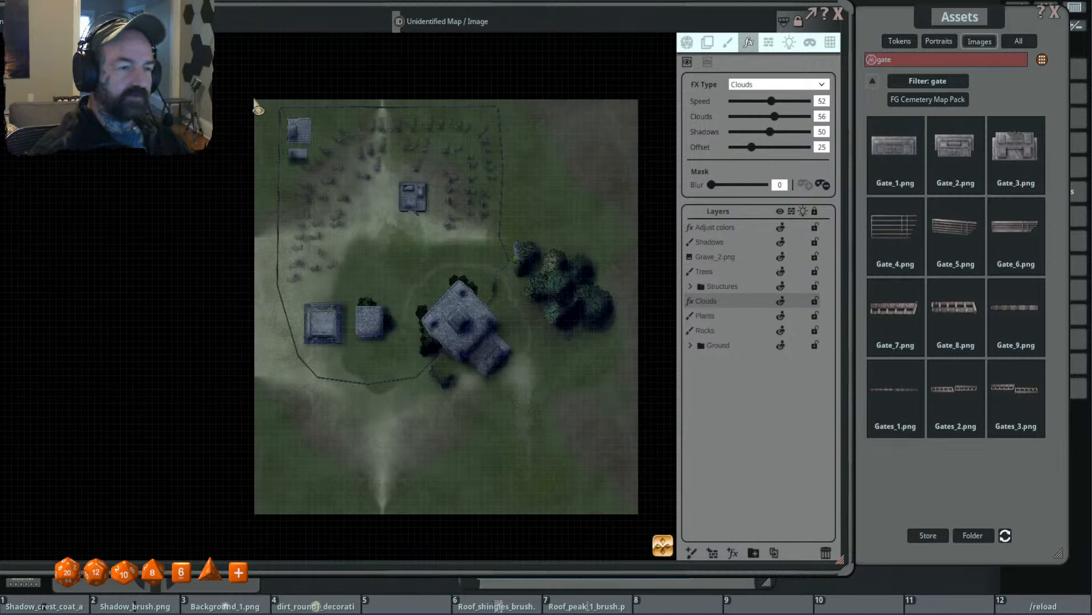
{"action": "left_click_drag", "start_coordinate": [253, 100], "coordinate": [525, 269]}
{"action": "mouse_move", "coordinate": [442, 218]}
{"action": "left_mouse_down"}
{"action": "mouse_move", "coordinate": [373, 263]}
{"action": "mouse_move", "coordinate": [445, 217]}
{"action": "left_mouse_up"}
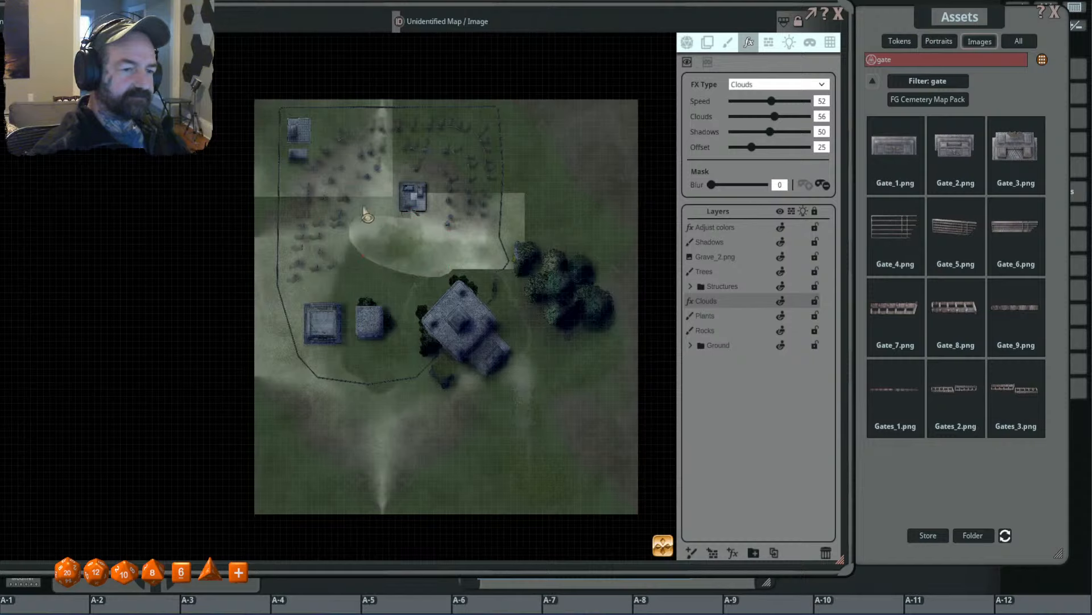
{"action": "left_click_drag", "start_coordinate": [365, 211], "coordinate": [375, 262]}
{"action": "left_click_drag", "start_coordinate": [711, 186], "coordinate": [740, 185]}
- Draw more fog patches in the Clouds mask over the northeast field, the graveyard's northeast section, and around the southern buildings
{"action": "left_click_drag", "start_coordinate": [543, 150], "coordinate": [470, 204]}
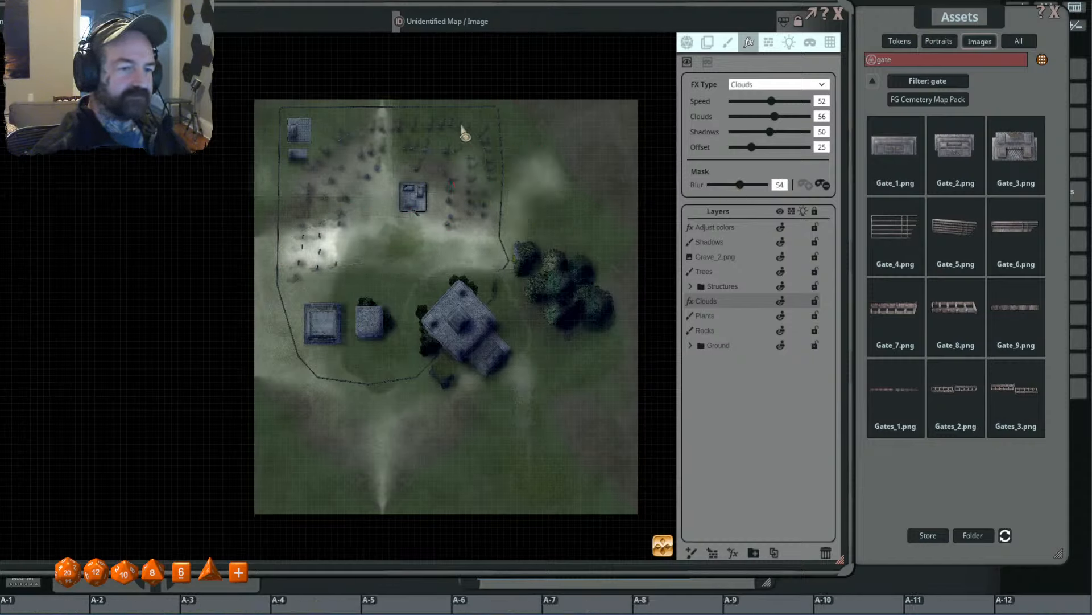
{"action": "left_click_drag", "start_coordinate": [446, 147], "coordinate": [443, 151]}
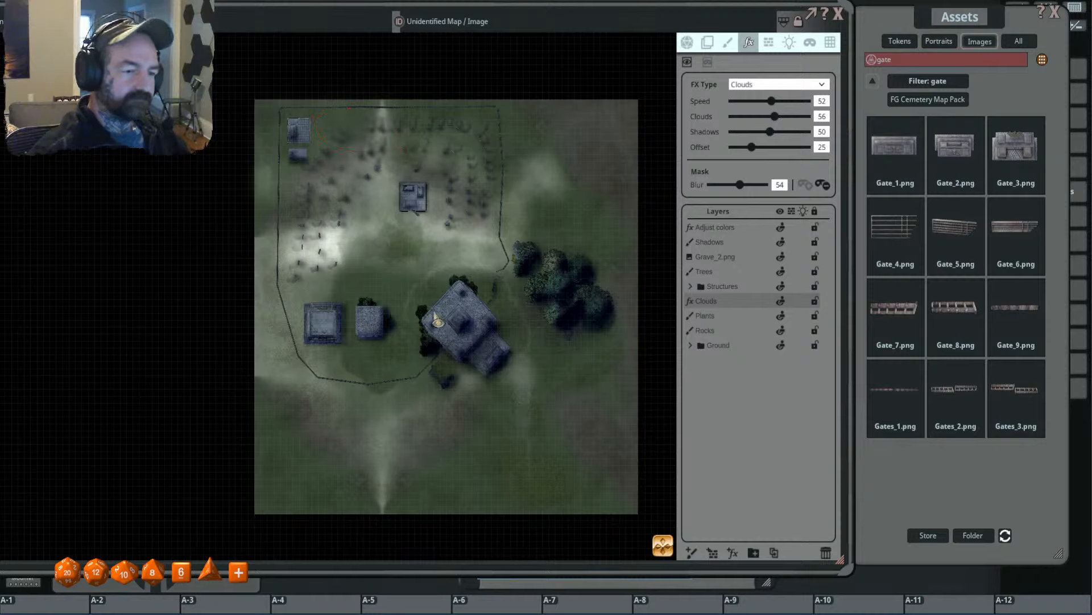
{"action": "left_click_drag", "start_coordinate": [310, 314], "coordinate": [400, 275]}
{"action": "mouse_move", "coordinate": [503, 275]}
{"action": "left_mouse_down"}
{"action": "mouse_move", "coordinate": [496, 329]}
{"action": "mouse_move", "coordinate": [503, 277]}
{"action": "left_mouse_up"}
{"action": "mouse_move", "coordinate": [560, 230]}
{"action": "left_mouse_down"}
{"action": "mouse_move", "coordinate": [523, 242]}
{"action": "mouse_move", "coordinate": [559, 233]}
{"action": "left_mouse_up"}
{"action": "mouse_move", "coordinate": [577, 185]}
{"action": "left_mouse_down"}
{"action": "mouse_move", "coordinate": [648, 134]}
{"action": "mouse_move", "coordinate": [626, 143]}
{"action": "left_mouse_up"}
{"action": "mouse_move", "coordinate": [592, 117]}
{"action": "left_mouse_down"}
{"action": "mouse_move", "coordinate": [521, 125]}
{"action": "mouse_move", "coordinate": [604, 124]}
{"action": "left_mouse_up"}
{"action": "left_click_drag", "start_coordinate": [458, 123], "coordinate": [473, 140]}
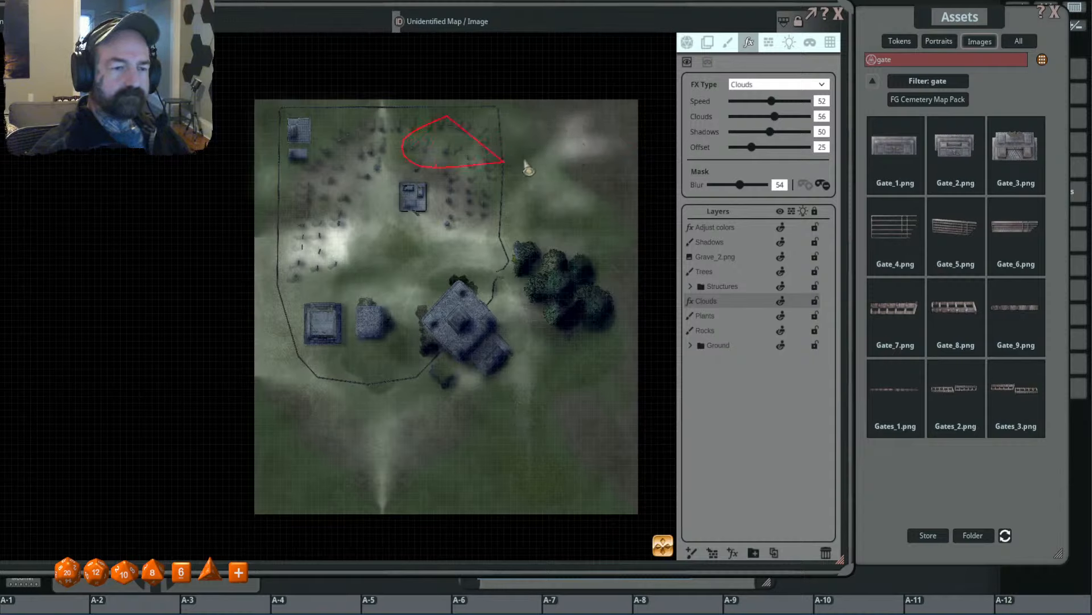
- Draw fog patches in the Clouds mask across the map's southern ground and around the eastern trees
{"action": "mouse_move", "coordinate": [351, 372]}
{"action": "left_mouse_down"}
{"action": "mouse_move", "coordinate": [319, 443]}
{"action": "mouse_move", "coordinate": [339, 415]}
{"action": "left_mouse_up"}
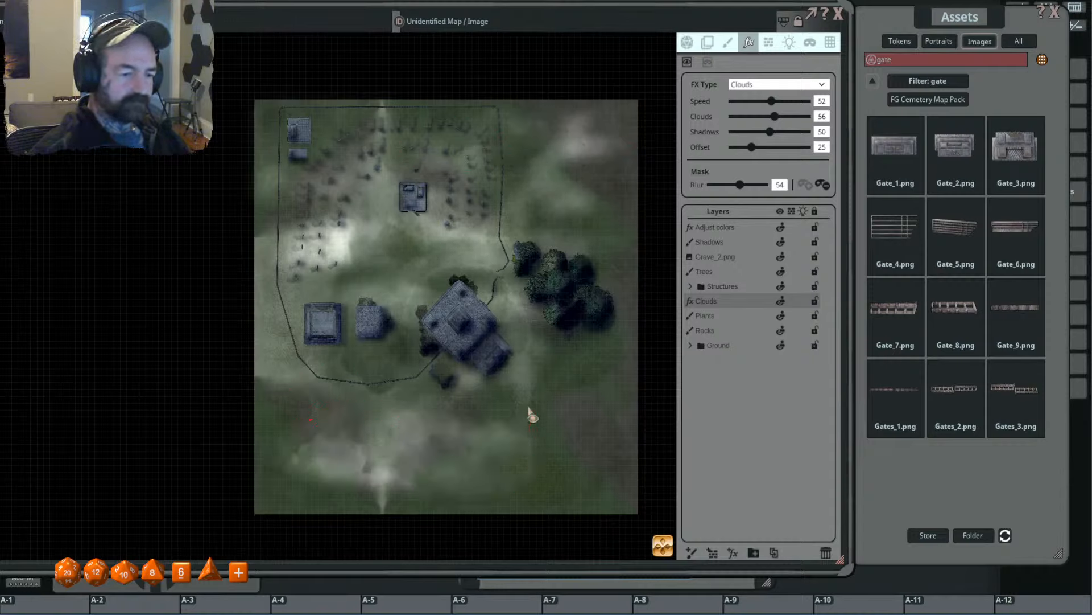
{"action": "left_click_drag", "start_coordinate": [598, 400], "coordinate": [591, 390]}
{"action": "mouse_move", "coordinate": [580, 334]}
{"action": "left_mouse_down"}
{"action": "mouse_move", "coordinate": [527, 358]}
{"action": "mouse_move", "coordinate": [626, 327]}
{"action": "left_mouse_up"}
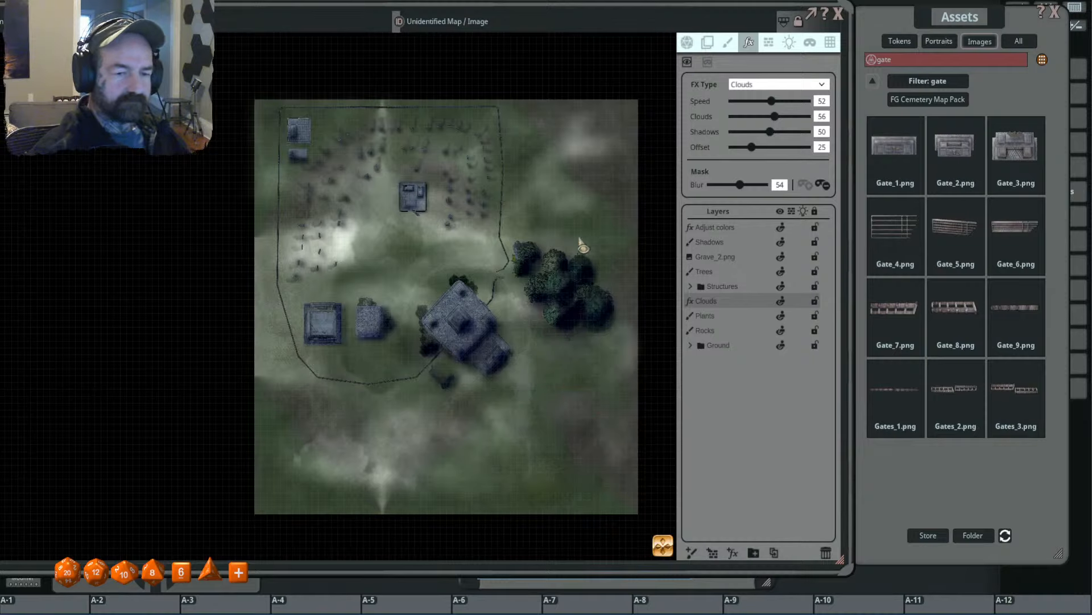
{"action": "mouse_move", "coordinate": [579, 211]}
{"action": "left_mouse_down"}
{"action": "mouse_move", "coordinate": [652, 317]}
{"action": "mouse_move", "coordinate": [606, 234]}
{"action": "left_mouse_up"}
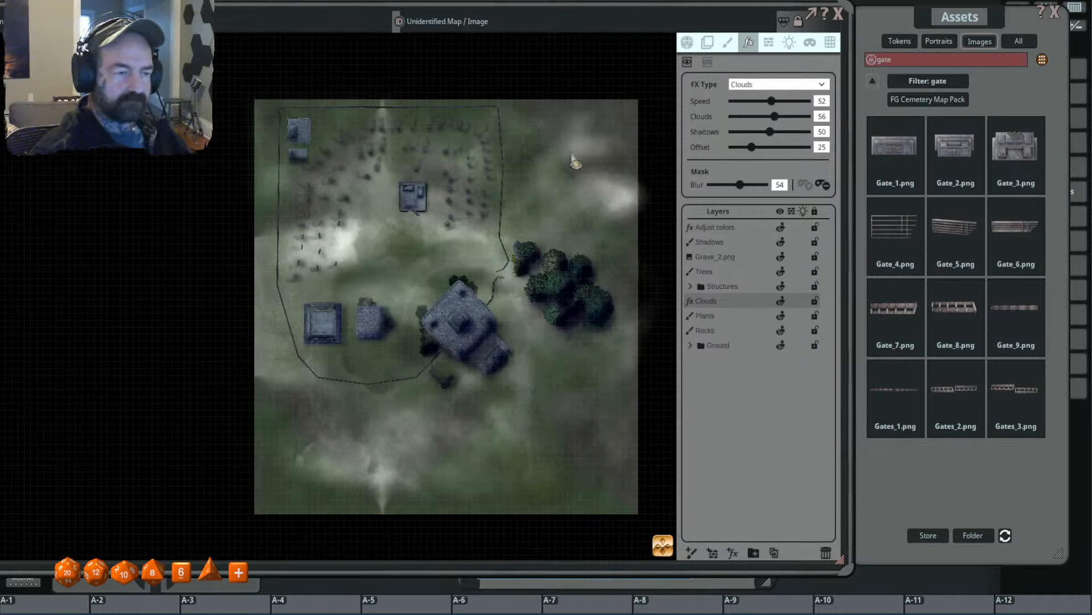
{"action": "mouse_move", "coordinate": [286, 403]}
{"action": "left_mouse_down"}
{"action": "mouse_move", "coordinate": [290, 439]}
{"action": "mouse_move", "coordinate": [326, 386]}
{"action": "left_mouse_up"}
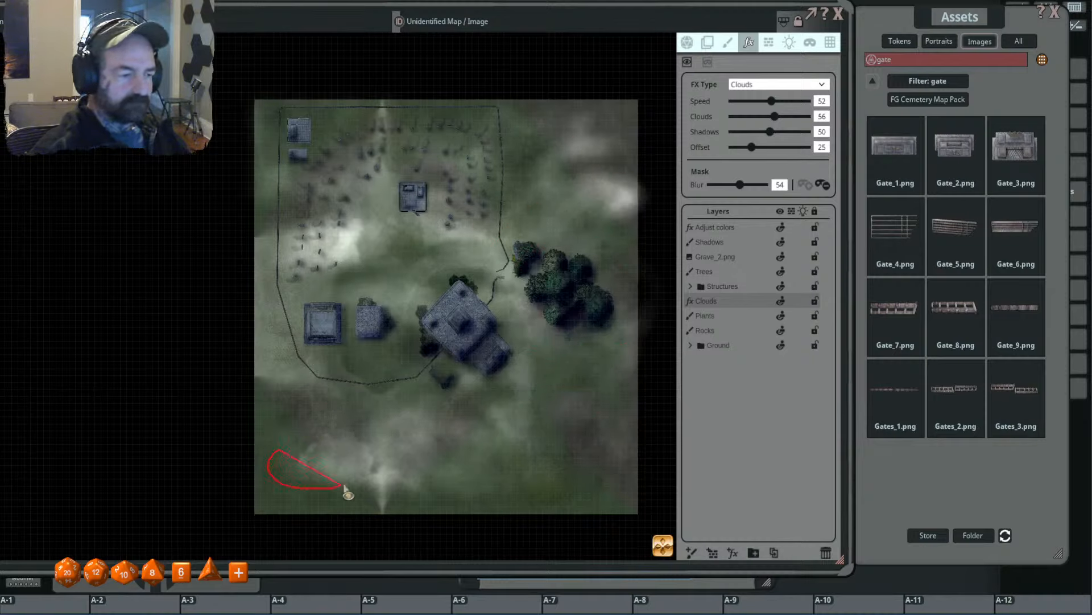
{"action": "left_click_drag", "start_coordinate": [344, 489], "coordinate": [343, 488]}
- Soften the edges of the fog patches by raising the Clouds mask blur to 100
{"action": "scroll", "coordinate": [364, 253], "scroll_direction": "up", "scroll_amount": 3}
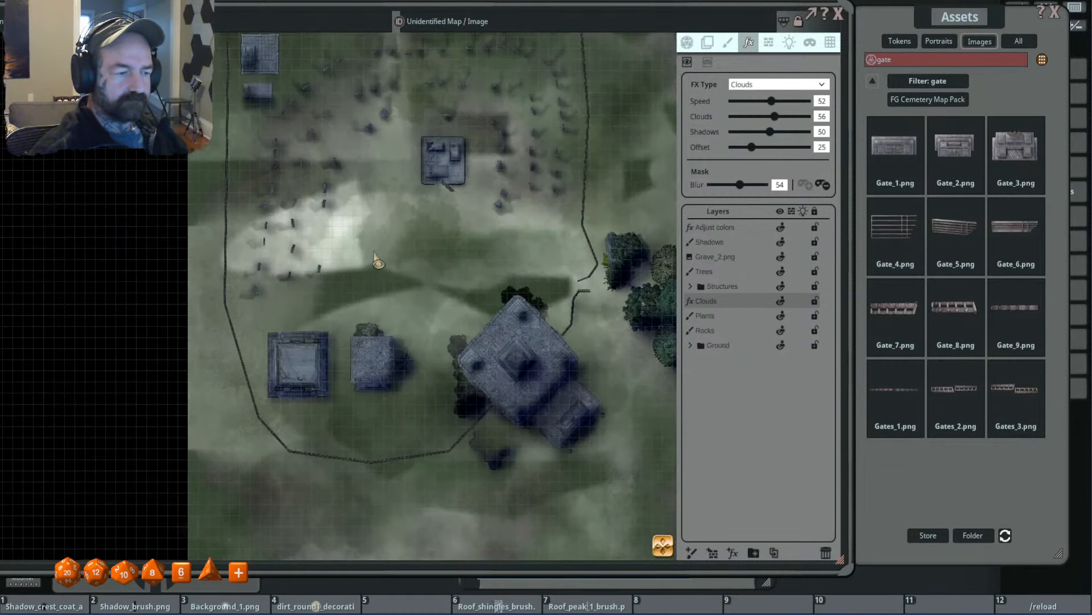
{"action": "scroll", "coordinate": [364, 268], "scroll_direction": "up", "scroll_amount": 2}
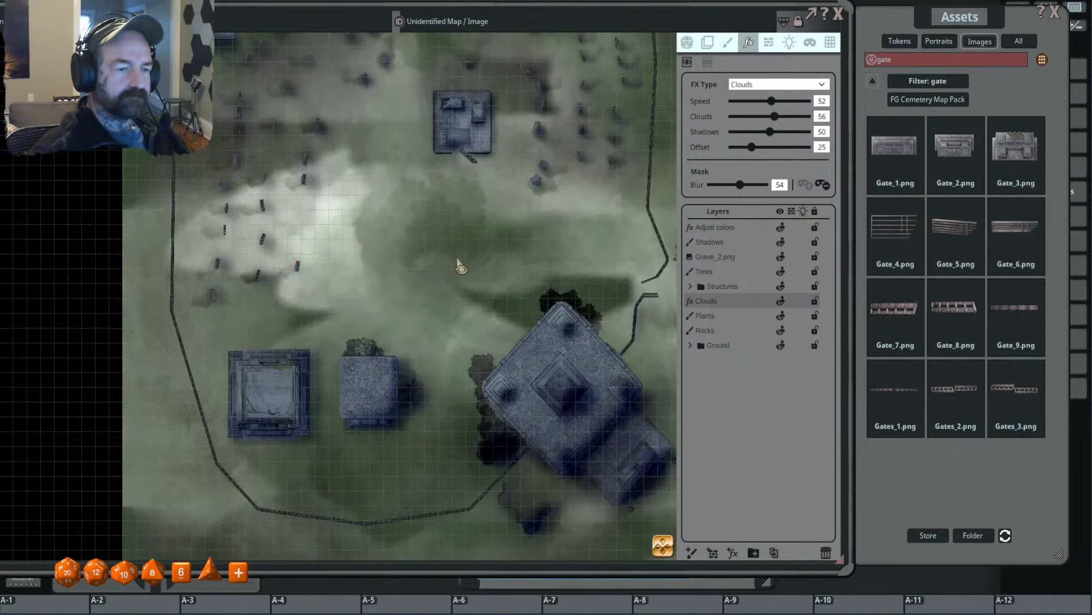
{"action": "left_click_drag", "start_coordinate": [740, 185], "coordinate": [764, 185]}
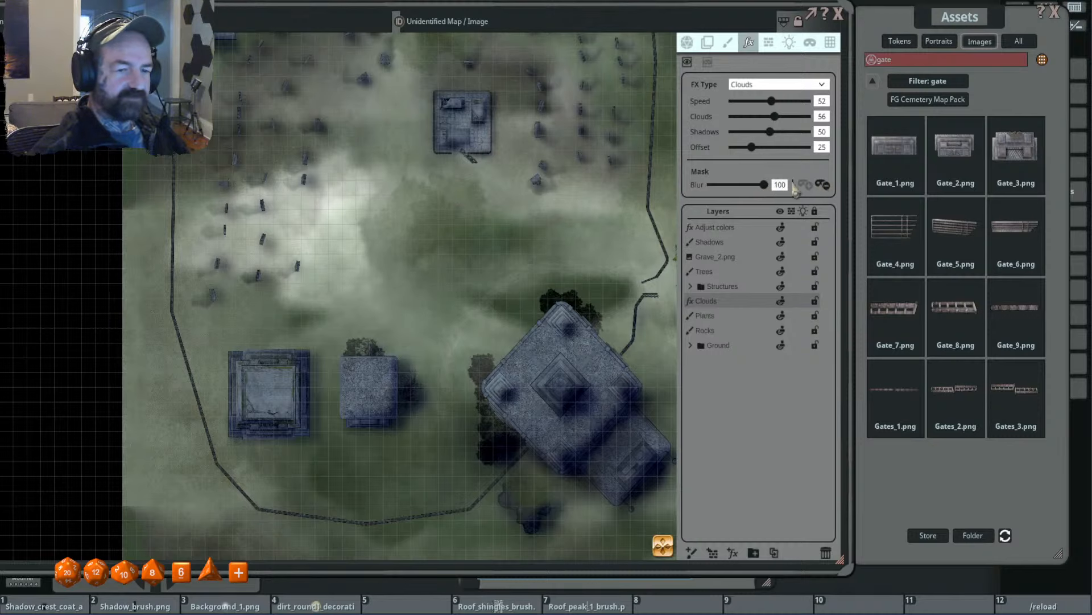
{"action": "scroll", "coordinate": [532, 245], "scroll_direction": "down", "scroll_amount": 2}
{"action": "scroll", "coordinate": [478, 253], "scroll_direction": "up", "scroll_amount": 1}
{"action": "scroll", "coordinate": [479, 250], "scroll_direction": "down", "scroll_amount": 3}
{"action": "scroll", "coordinate": [490, 242], "scroll_direction": "down", "scroll_amount": 1}
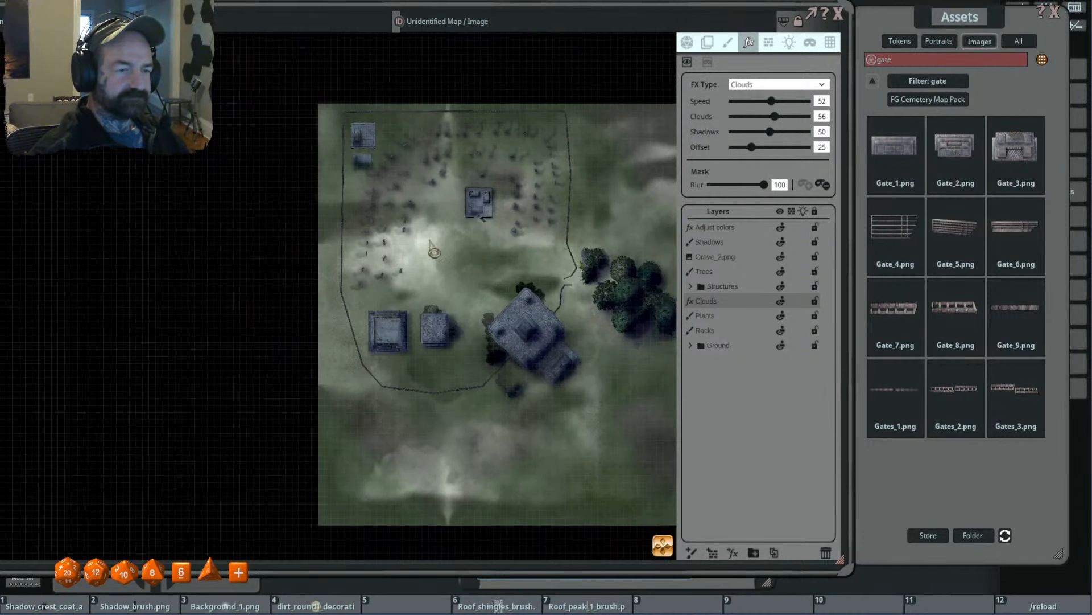
- Set the Clouds effect's Shadows to 100 and its Clouds value to 45
{"action": "scroll", "coordinate": [431, 245], "scroll_direction": "up", "scroll_amount": 2}
{"action": "left_click_drag", "start_coordinate": [358, 192], "coordinate": [402, 218]}
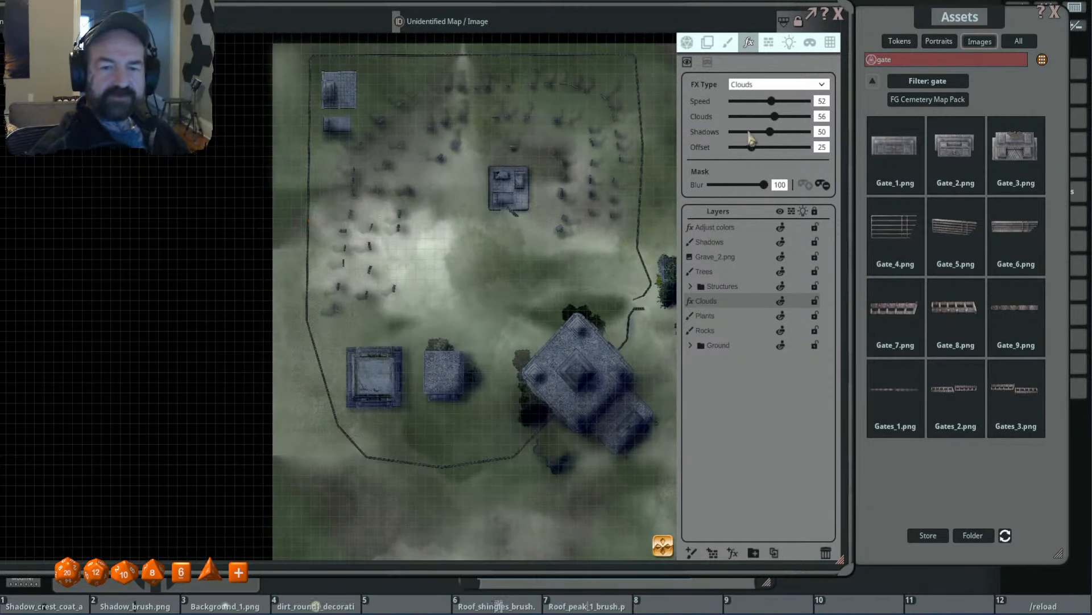
{"action": "left_click_drag", "start_coordinate": [771, 133], "coordinate": [837, 143]}
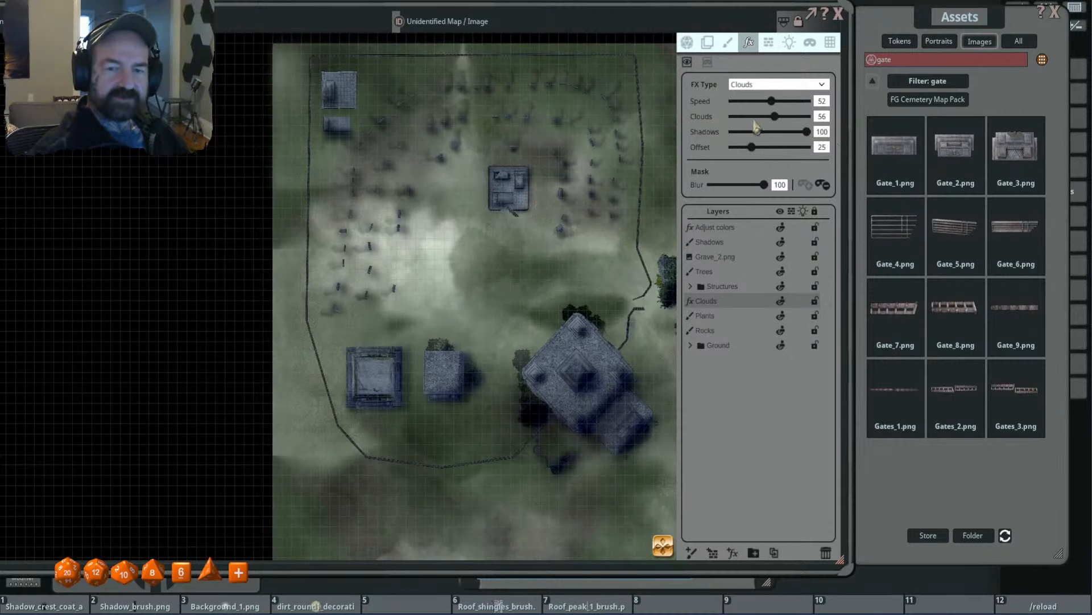
{"action": "left_click_drag", "start_coordinate": [777, 119], "coordinate": [767, 119]}
{"action": "scroll", "coordinate": [447, 250], "scroll_direction": "up", "scroll_amount": 1}
{"action": "scroll", "coordinate": [447, 253], "scroll_direction": "up", "scroll_amount": 3}
{"action": "scroll", "coordinate": [449, 272], "scroll_direction": "down", "scroll_amount": 5}
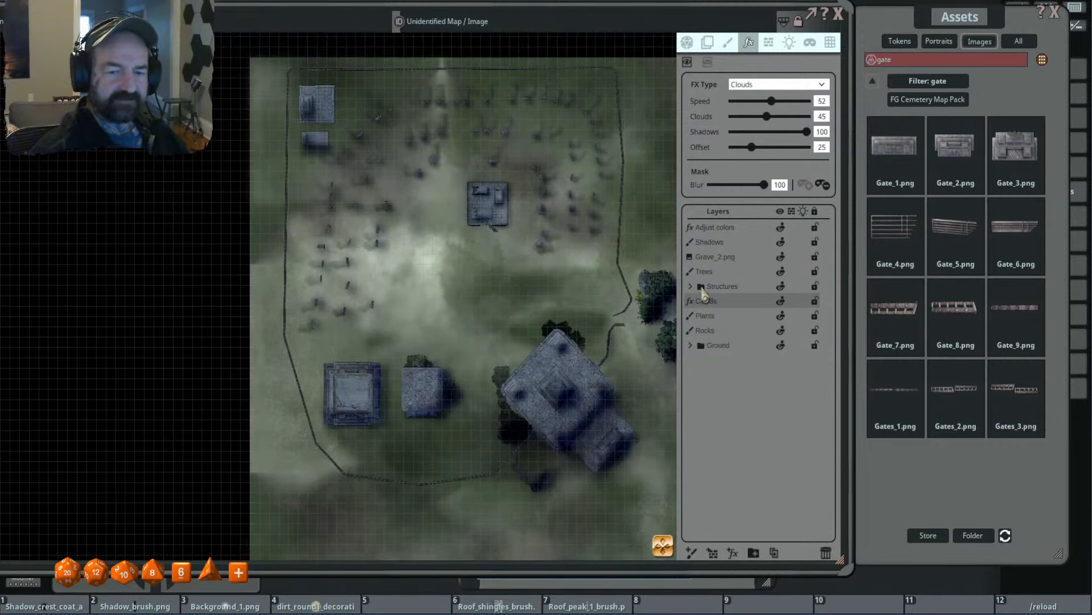
{"action": "left_click_drag", "start_coordinate": [568, 303], "coordinate": [580, 250]}
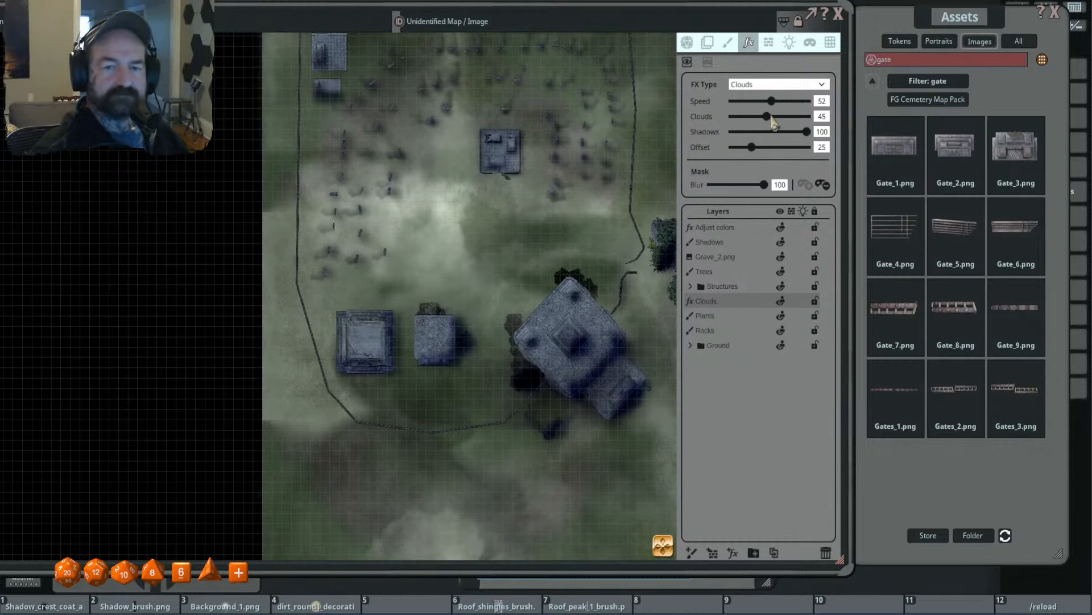
- Raise the effect's Clouds value to 100 and set its Speed to 51
{"action": "left_click_drag", "start_coordinate": [773, 117], "coordinate": [809, 117]}
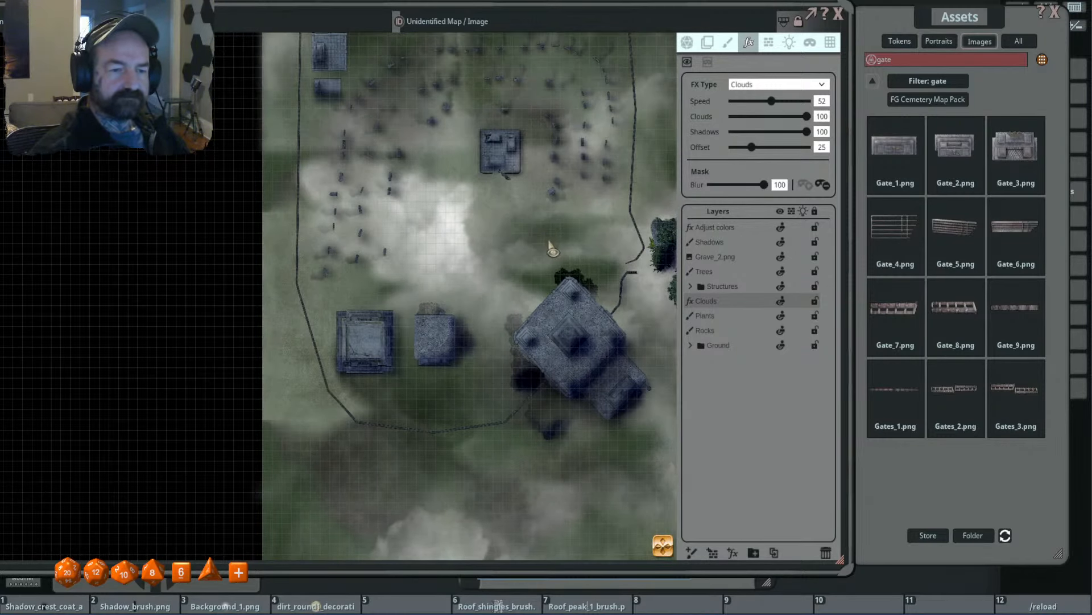
{"action": "scroll", "coordinate": [552, 249], "scroll_direction": "up", "scroll_amount": 3}
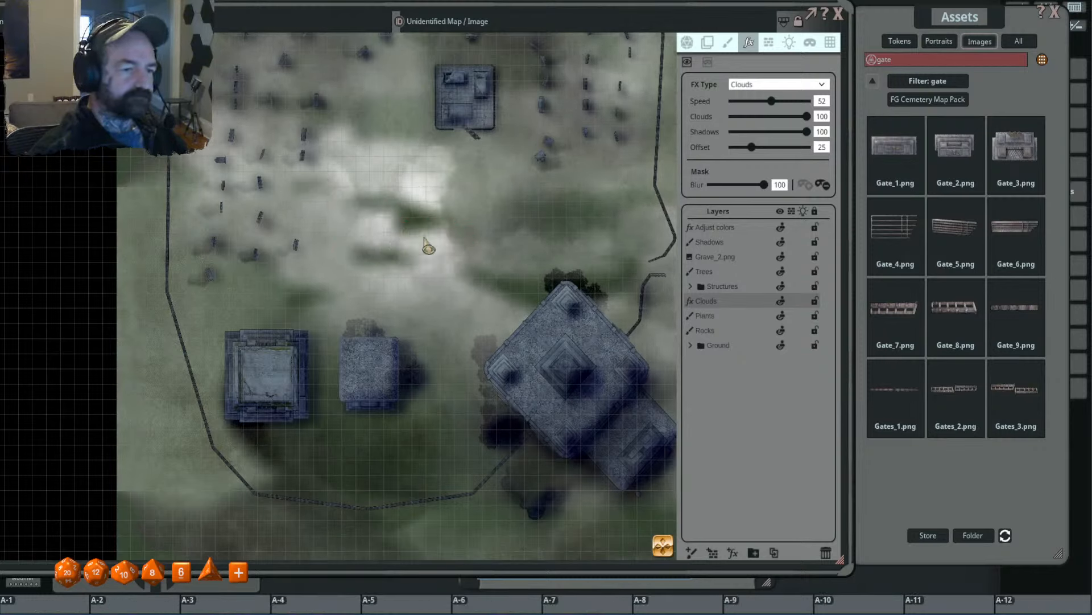
{"action": "left_click", "coordinate": [821, 100]}
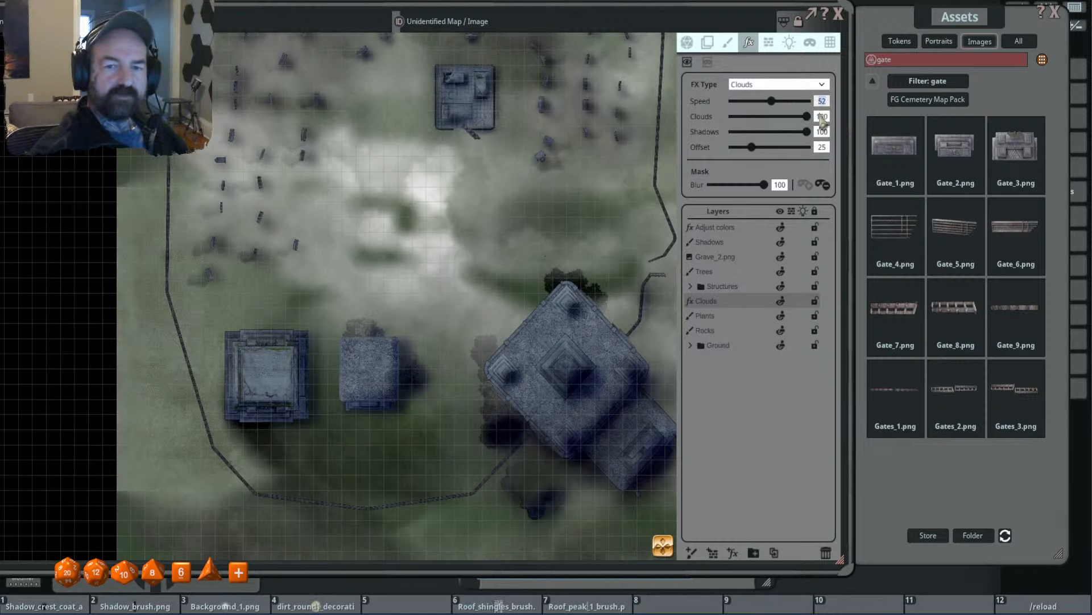
{"action": "type", "text": "51"}
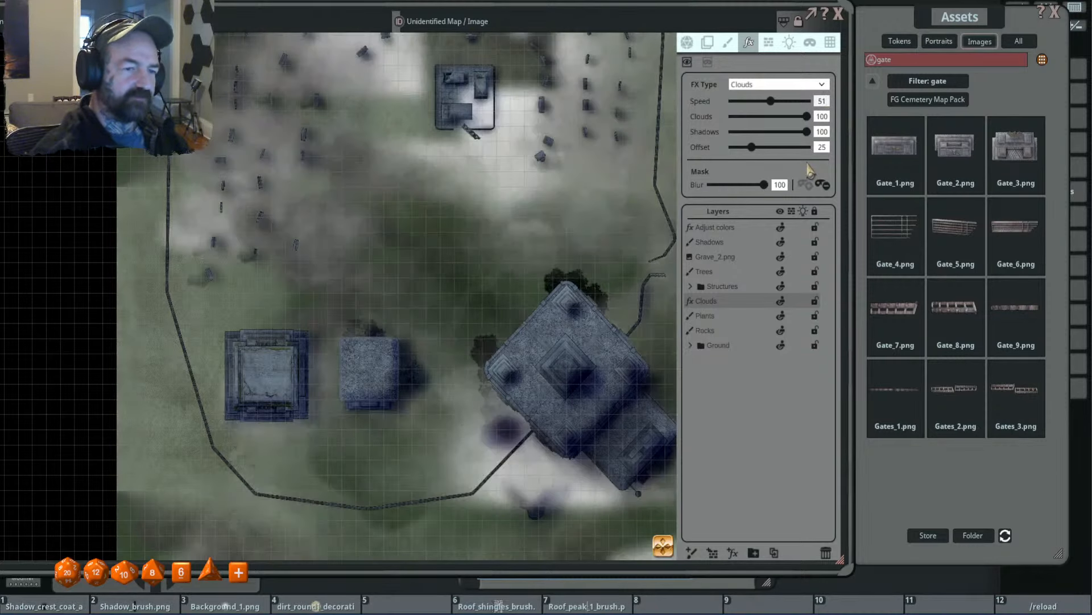
{"action": "left_click_drag", "start_coordinate": [553, 231], "coordinate": [585, 341]}
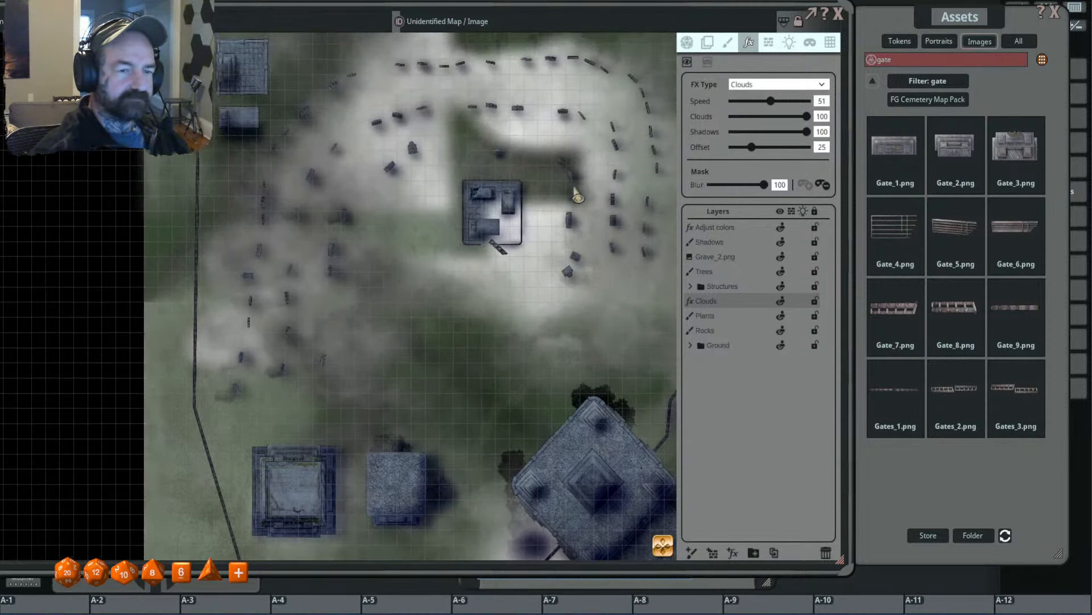
{"action": "scroll", "coordinate": [538, 228], "scroll_direction": "up", "scroll_amount": 3}
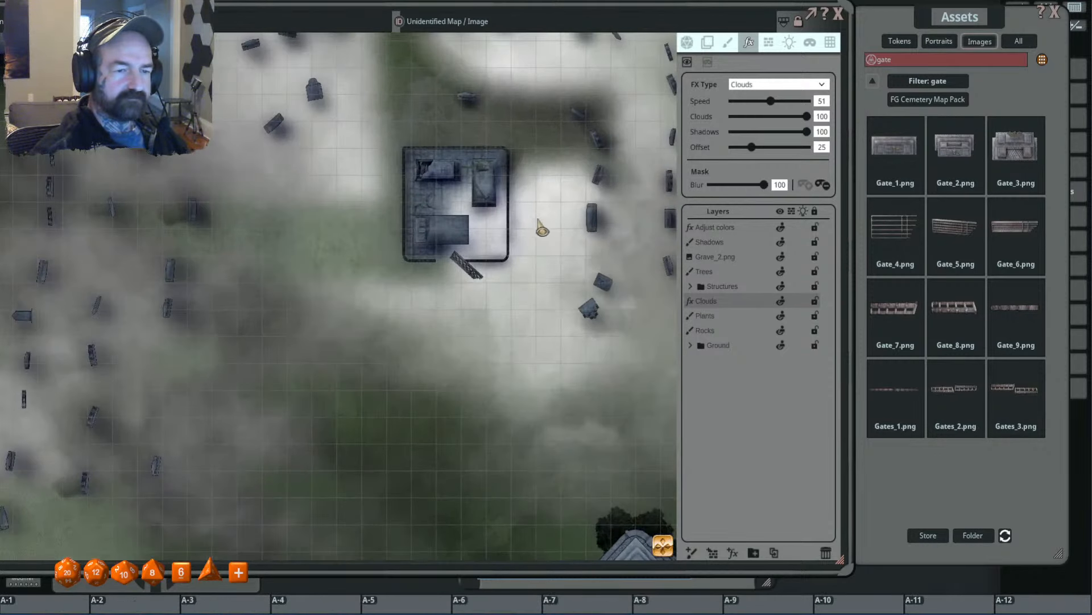
- Thin the fog by lowering the effect's Clouds value to 42
{"action": "left_click_drag", "start_coordinate": [806, 116], "coordinate": [764, 122]}
{"action": "scroll", "coordinate": [488, 272], "scroll_direction": "down", "scroll_amount": 2}
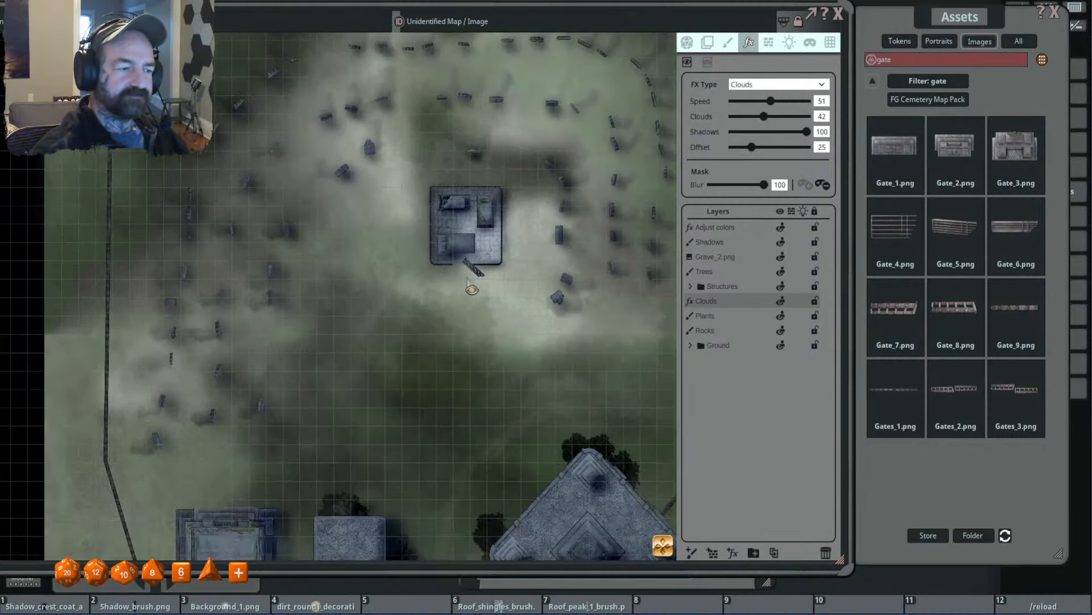
{"action": "left_click_drag", "start_coordinate": [464, 277], "coordinate": [530, 273]}
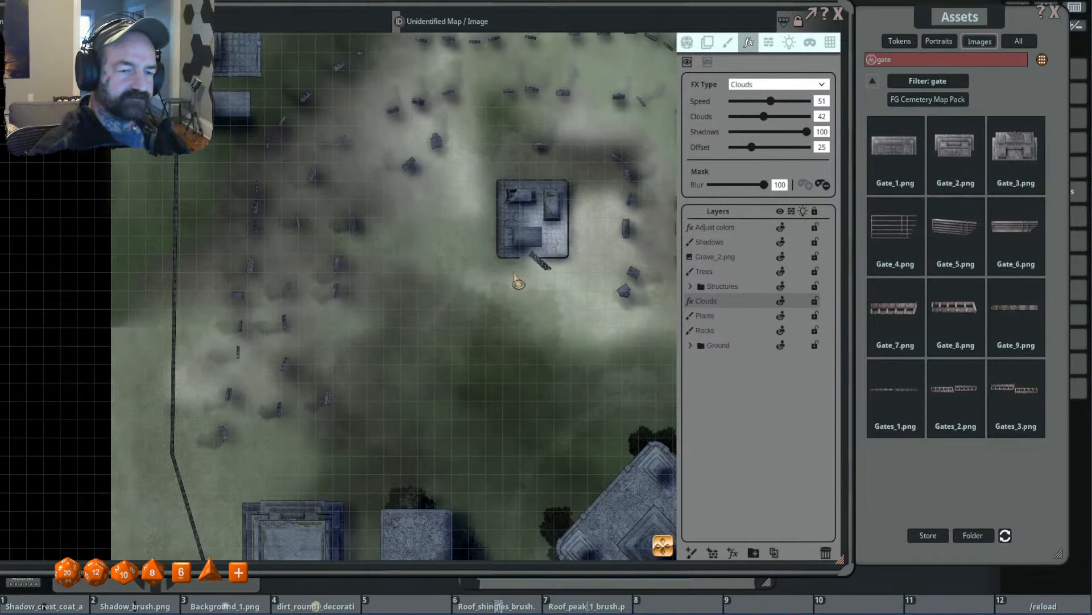
{"action": "scroll", "coordinate": [578, 279], "scroll_direction": "down", "scroll_amount": 3}
{"action": "left_click_drag", "start_coordinate": [577, 279], "coordinate": [487, 268]}
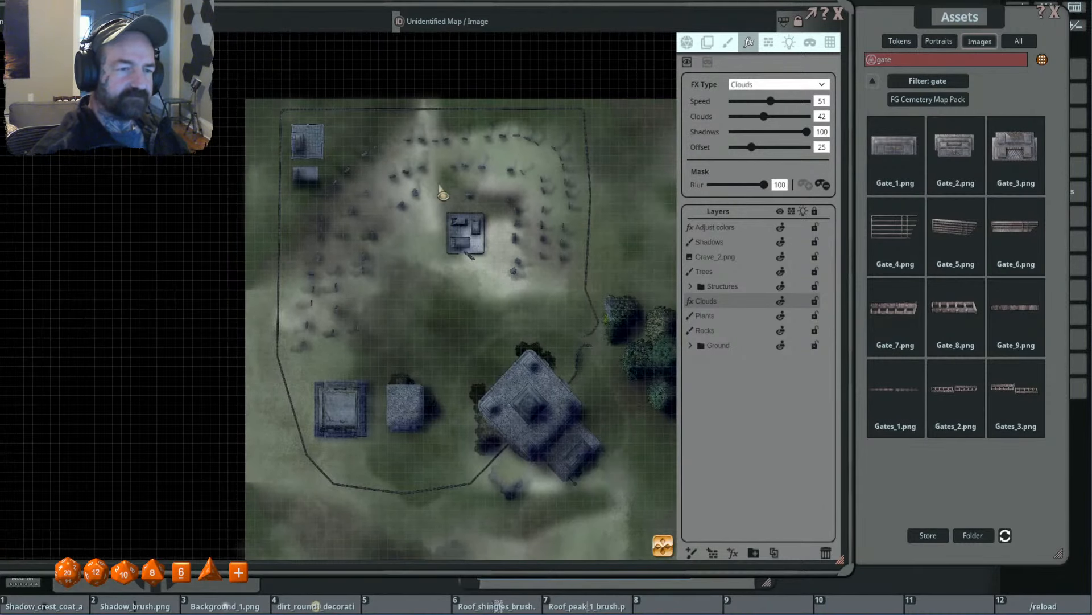
{"action": "scroll", "coordinate": [439, 188], "scroll_direction": "down", "scroll_amount": 3}
{"action": "left_click_drag", "start_coordinate": [569, 280], "coordinate": [463, 237]}
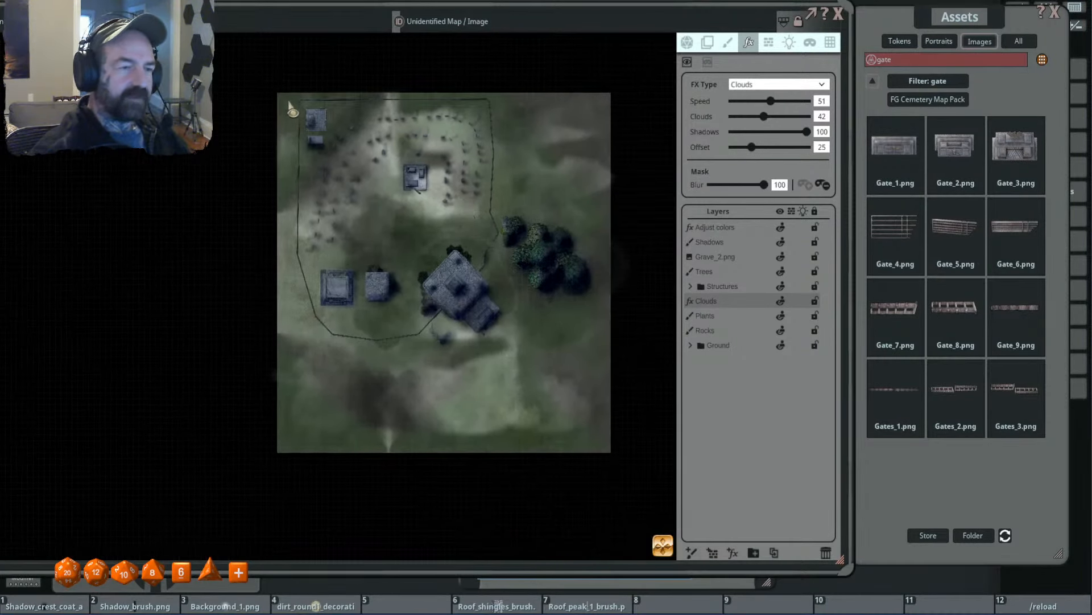
- Extend the Clouds mask with one rectangle covering the entire map from corner to corner
{"action": "left_click_drag", "start_coordinate": [278, 92], "coordinate": [611, 452]}
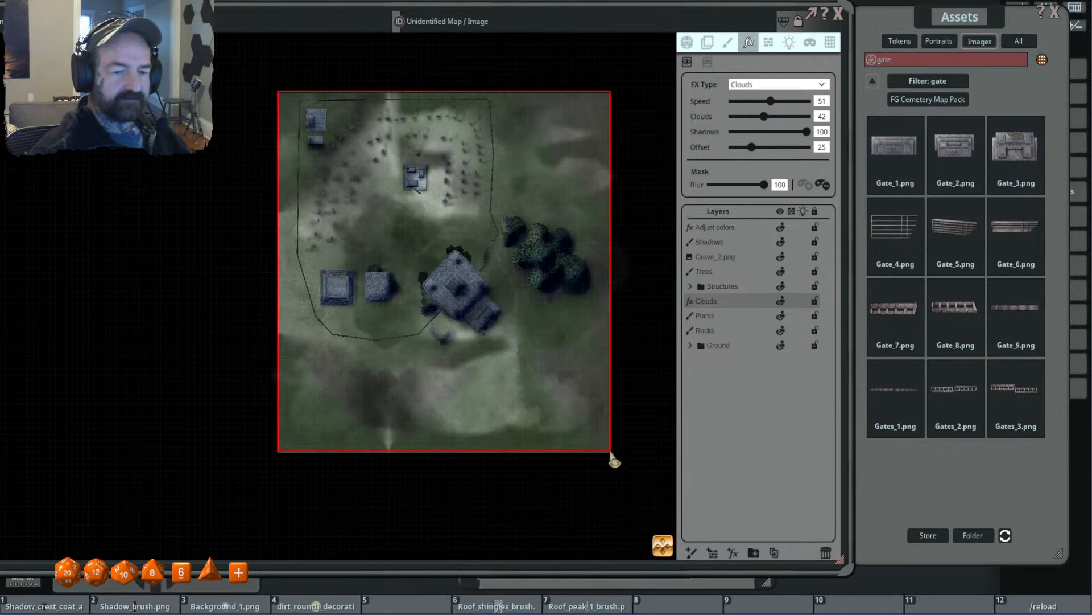
{"action": "scroll", "coordinate": [386, 282], "scroll_direction": "up", "scroll_amount": 2}
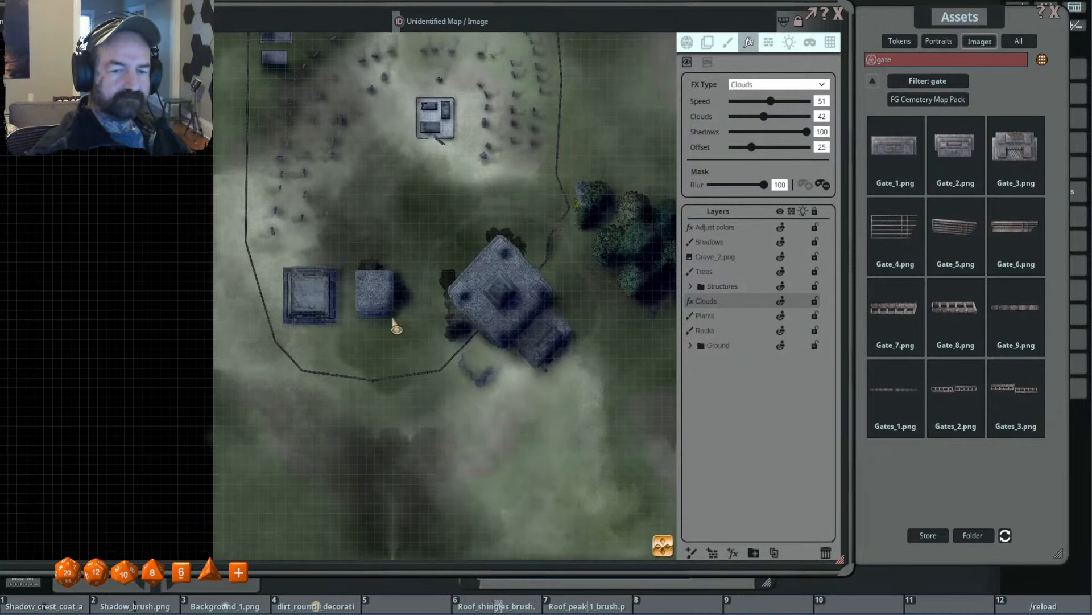
{"action": "scroll", "coordinate": [392, 320], "scroll_direction": "up", "scroll_amount": 2}
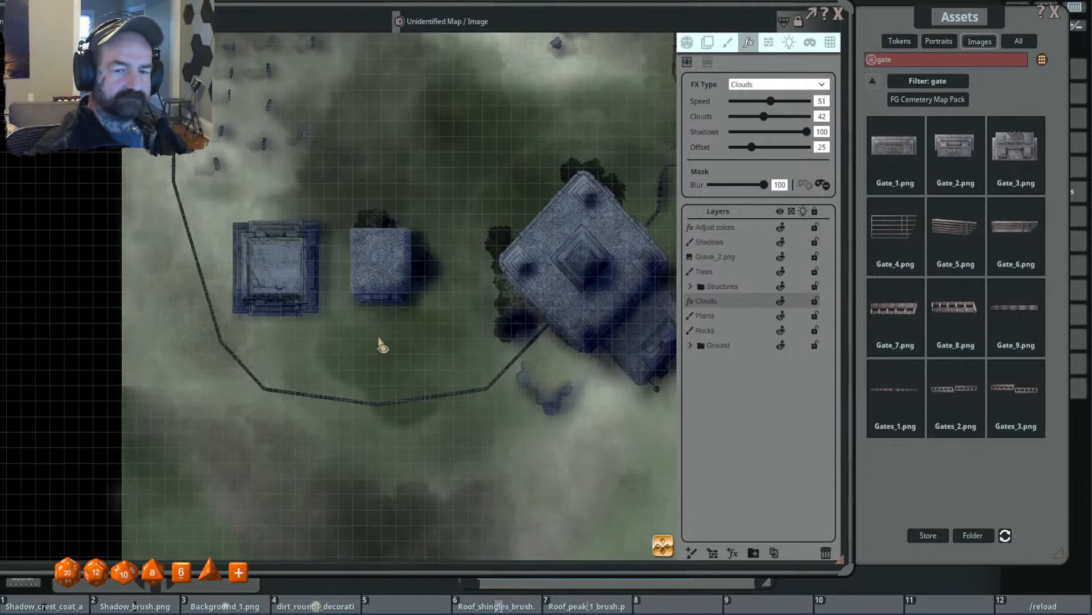
{"action": "scroll", "coordinate": [378, 336], "scroll_direction": "down", "scroll_amount": 1}
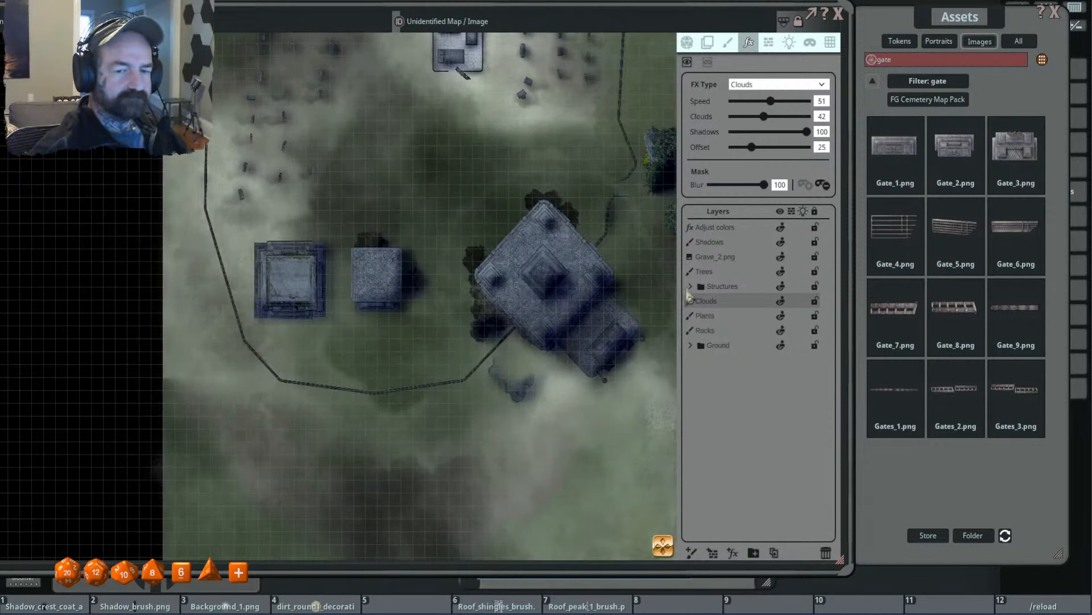
- Expand the Structures folder and move the Clouds layer into it, above Main Strctrs
{"action": "left_click", "coordinate": [690, 287]}
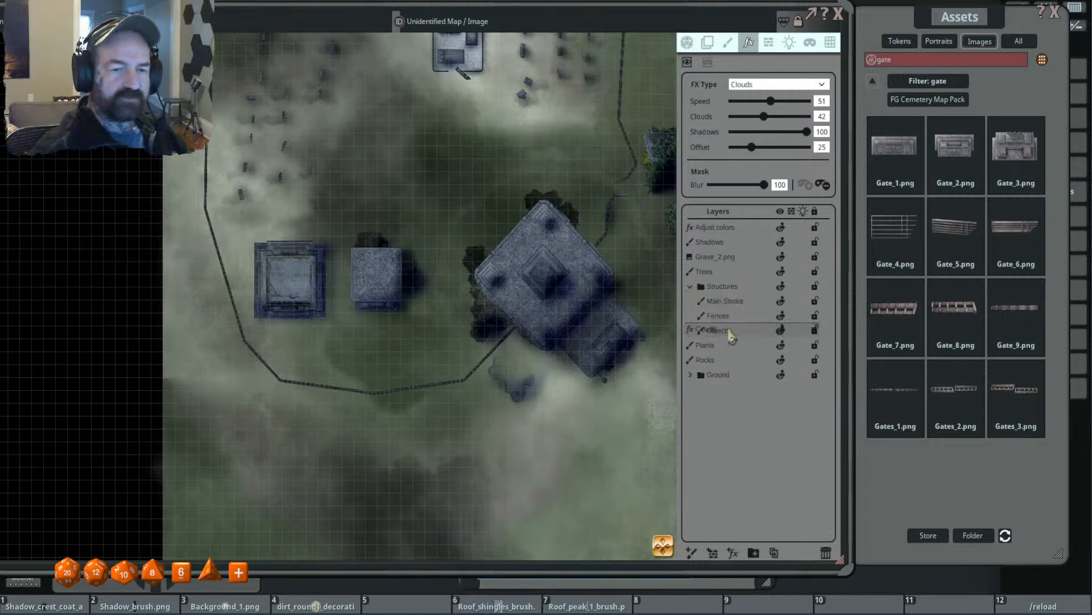
{"action": "left_click_drag", "start_coordinate": [732, 336], "coordinate": [717, 301]}
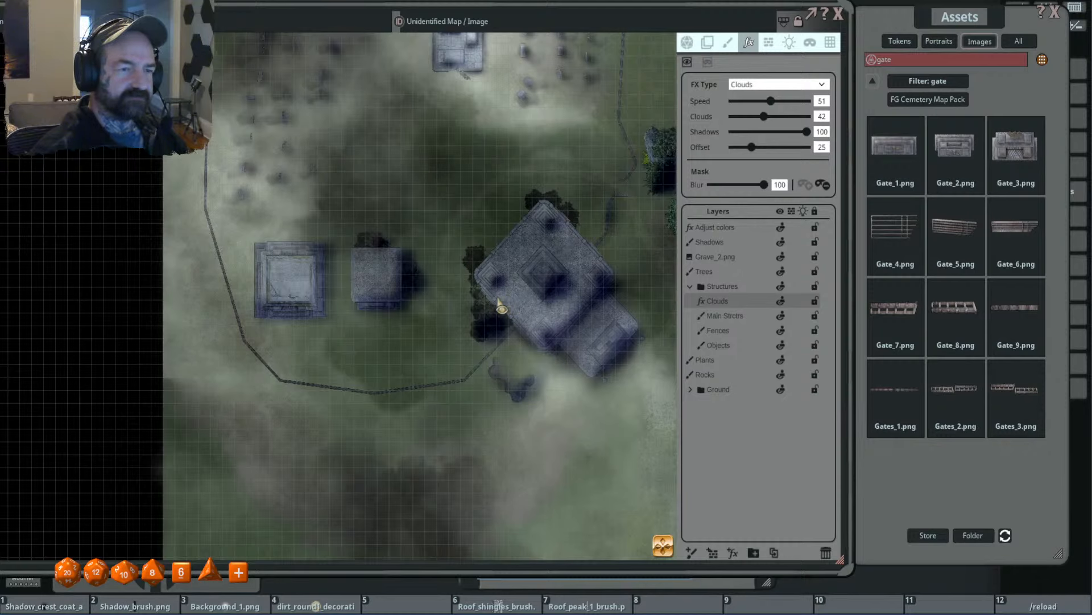
{"action": "scroll", "coordinate": [498, 301], "scroll_direction": "down", "scroll_amount": 1}
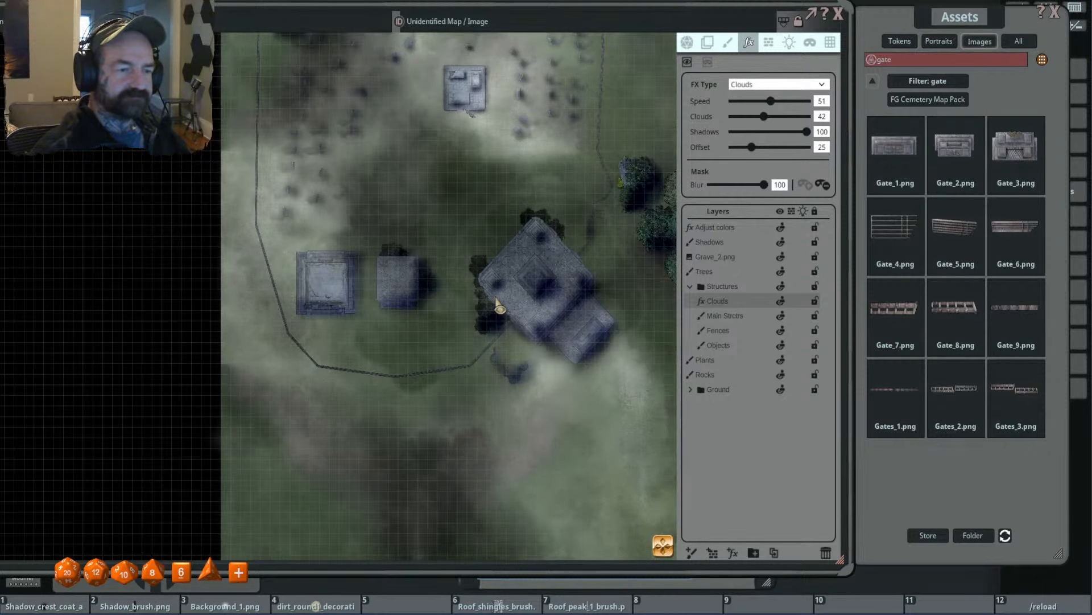
- Move the Clouds layer below Main Strctrs and above Fences, and check the fog around the southwestern buildings
{"action": "left_click_drag", "start_coordinate": [744, 310], "coordinate": [746, 308]}
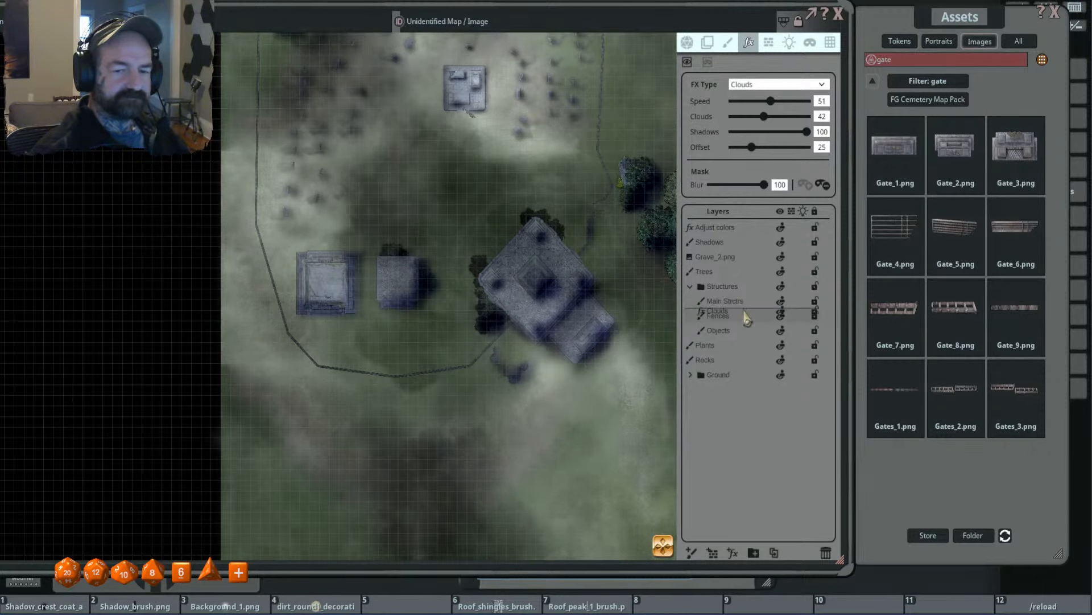
{"action": "scroll", "coordinate": [385, 300], "scroll_direction": "up", "scroll_amount": 1}
{"action": "scroll", "coordinate": [382, 294], "scroll_direction": "up", "scroll_amount": 1}
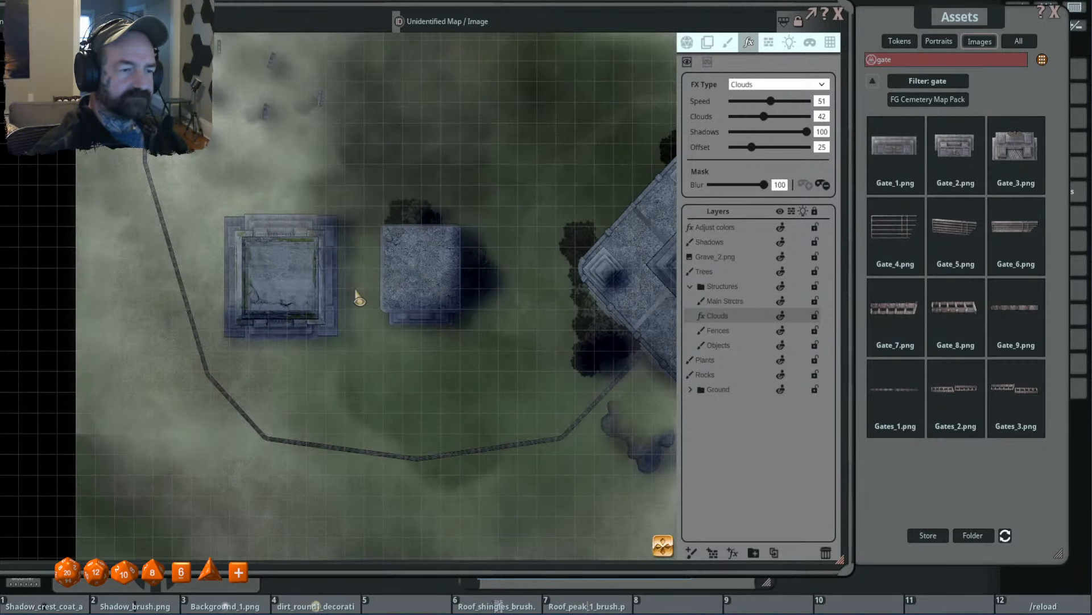
{"action": "scroll", "coordinate": [357, 291], "scroll_direction": "down", "scroll_amount": 3}
{"action": "left_click_drag", "start_coordinate": [360, 293], "coordinate": [415, 338]}
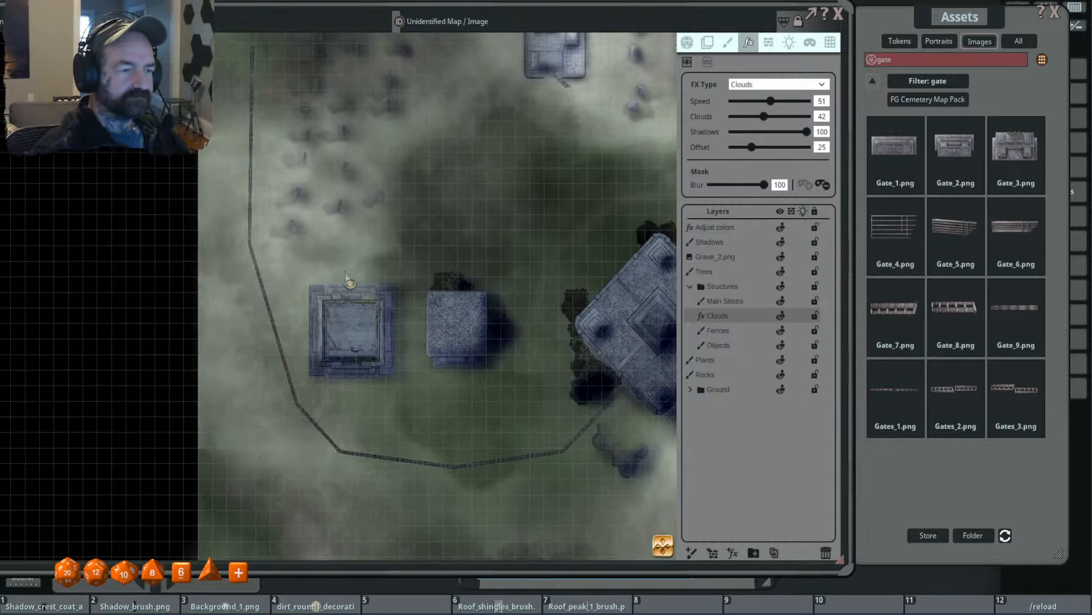
{"action": "scroll", "coordinate": [320, 230], "scroll_direction": "up", "scroll_amount": 4}
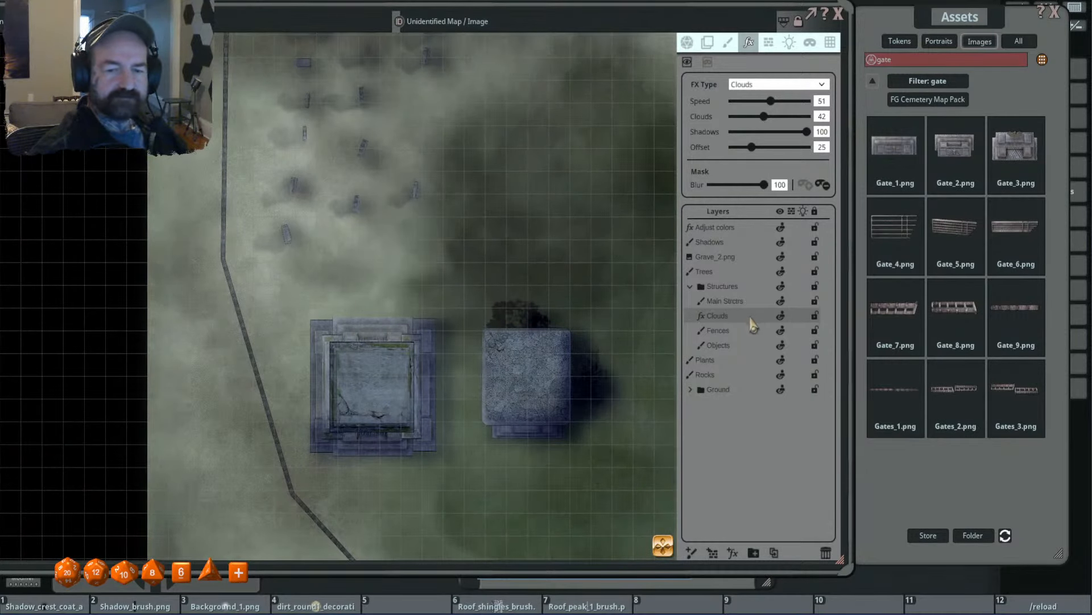
- Move the Clouds layer below Fences and above Objects in the Structures folder
{"action": "left_click_drag", "start_coordinate": [753, 324], "coordinate": [751, 332]}
{"action": "scroll", "coordinate": [575, 297], "scroll_direction": "down", "scroll_amount": 2}
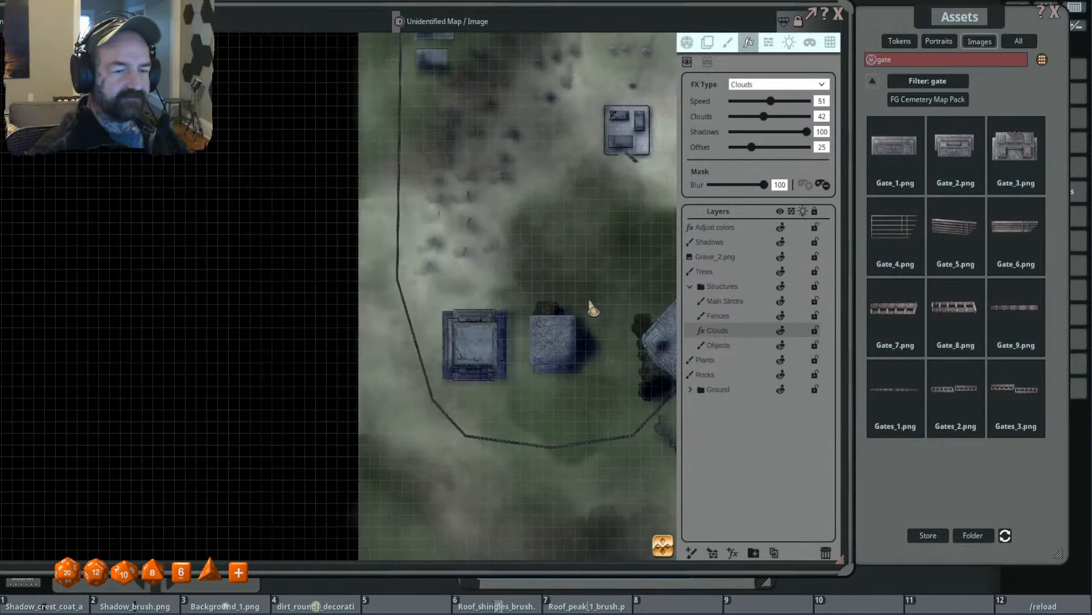
{"action": "left_click_drag", "start_coordinate": [617, 295], "coordinate": [571, 304]}
- Move the Clouds layer back above Main Strctrs and check the fog over the graveyard and buildings
{"action": "left_click_drag", "start_coordinate": [747, 334], "coordinate": [746, 305]}
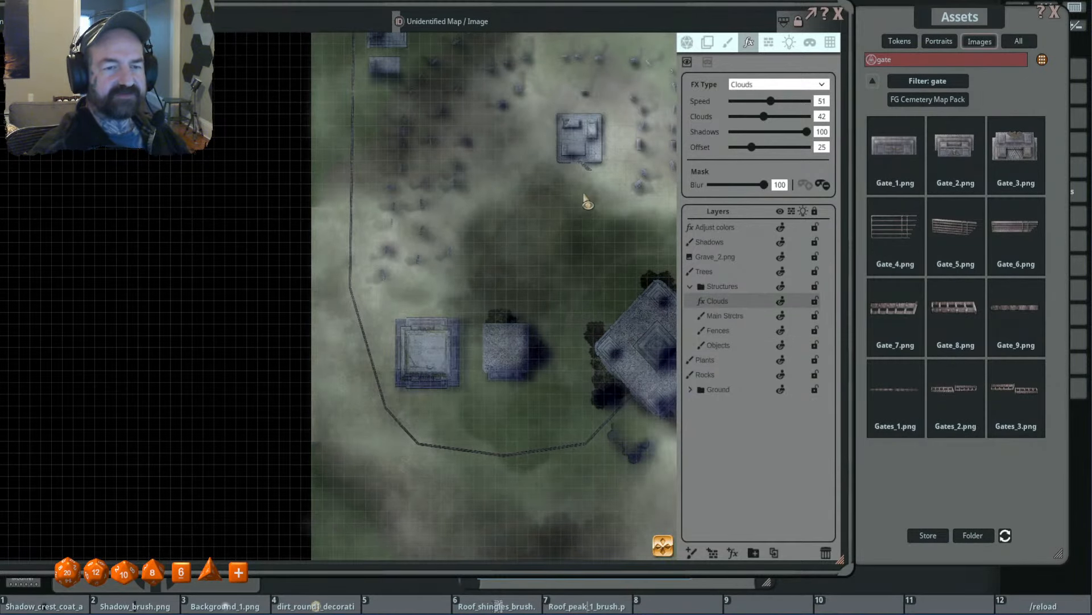
{"action": "left_click_drag", "start_coordinate": [584, 195], "coordinate": [530, 294]}
{"action": "scroll", "coordinate": [546, 210], "scroll_direction": "up", "scroll_amount": 4}
{"action": "scroll", "coordinate": [522, 264], "scroll_direction": "down", "scroll_amount": 4}
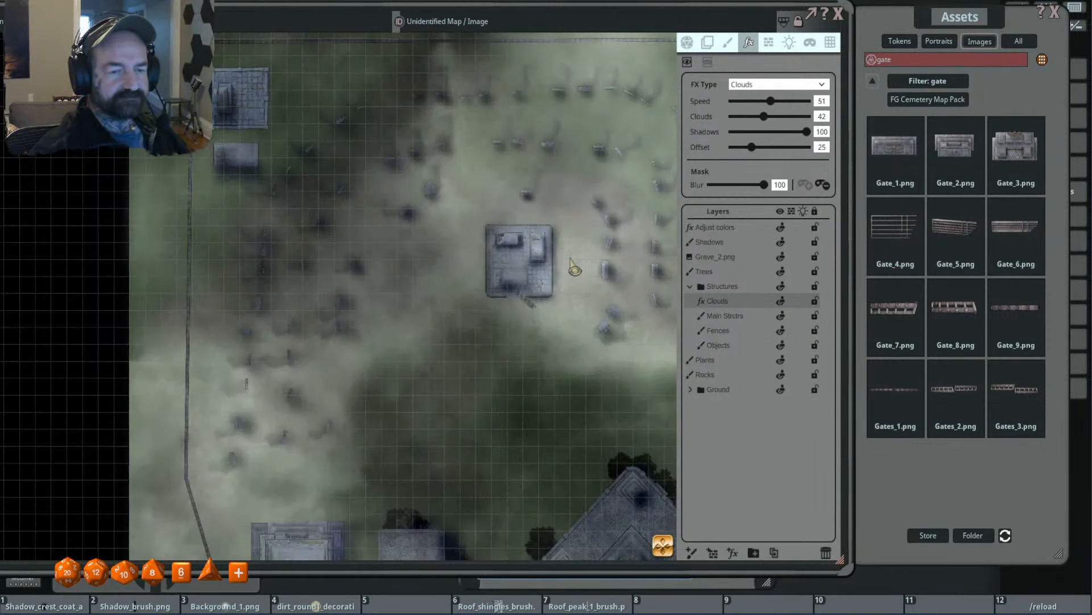
{"action": "scroll", "coordinate": [593, 265], "scroll_direction": "down", "scroll_amount": 2}
{"action": "left_click_drag", "start_coordinate": [599, 268], "coordinate": [535, 183]}
{"action": "left_click_drag", "start_coordinate": [560, 236], "coordinate": [606, 302]}
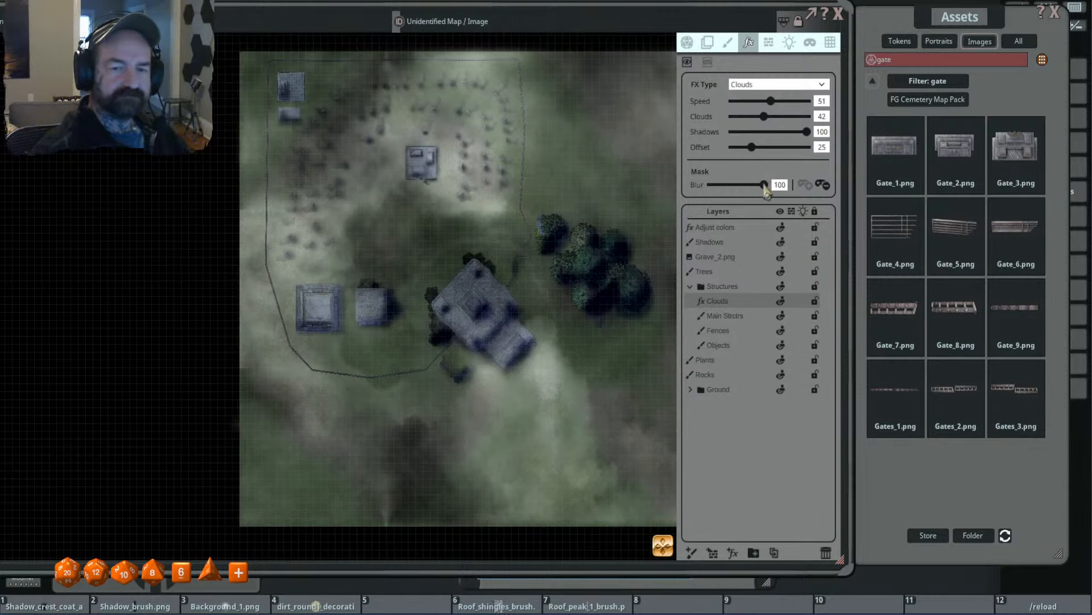
- Set the Clouds mask blur to 0, remove the existing mask, and enable a fresh one
{"action": "left_click_drag", "start_coordinate": [764, 184], "coordinate": [600, 201]}
{"action": "scroll", "coordinate": [514, 262], "scroll_direction": "down", "scroll_amount": 3}
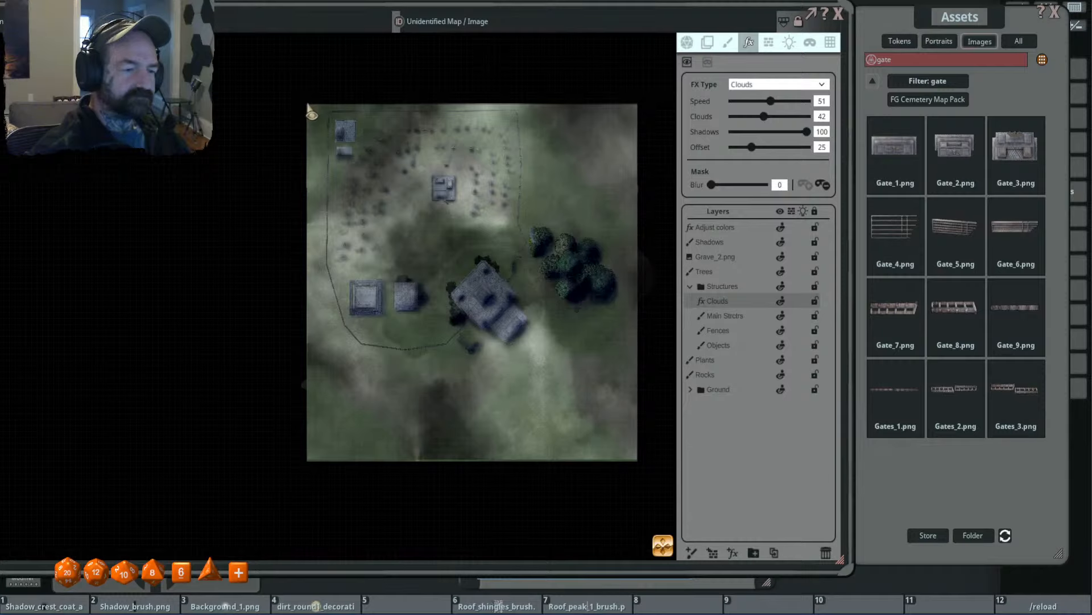
{"action": "left_click", "coordinate": [823, 184]}
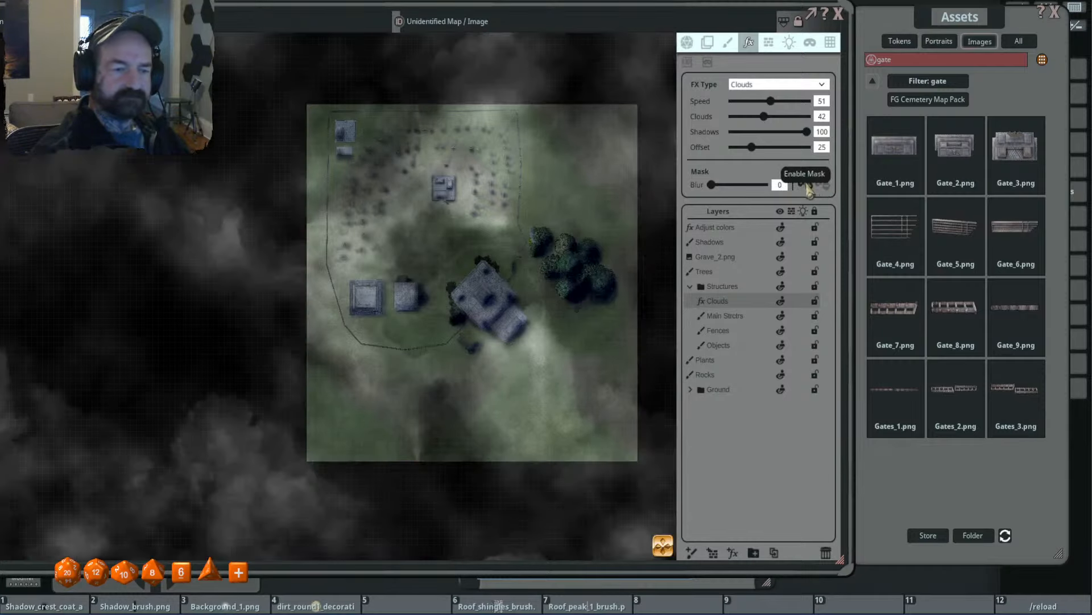
{"action": "left_click", "coordinate": [805, 184]}
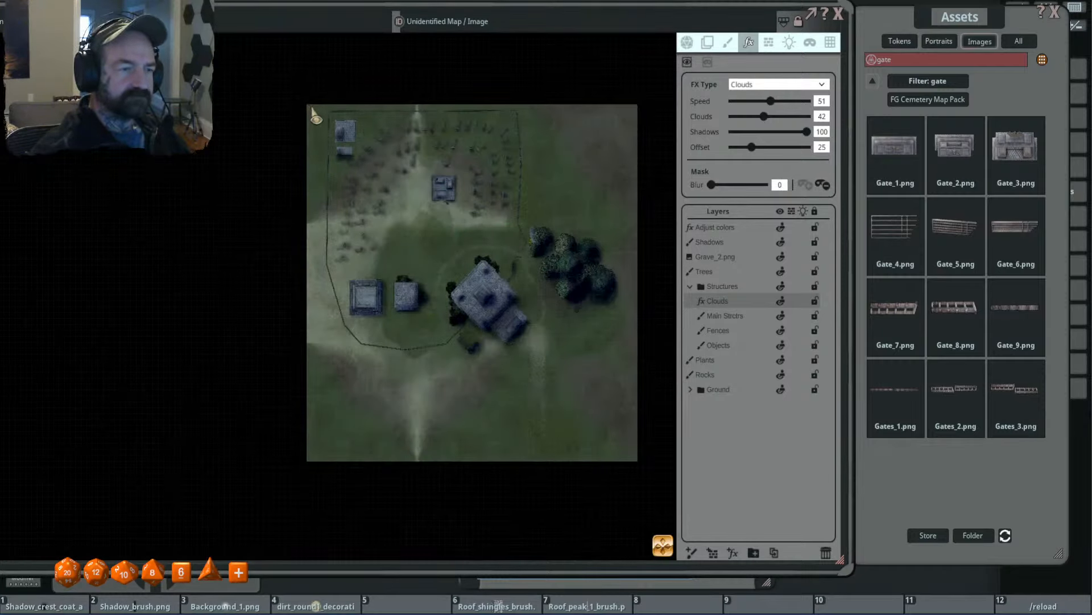
- Draw a rectangular Clouds mask just inside the map's borders and set its blur to 100
{"action": "left_click_drag", "start_coordinate": [315, 113], "coordinate": [629, 452]}
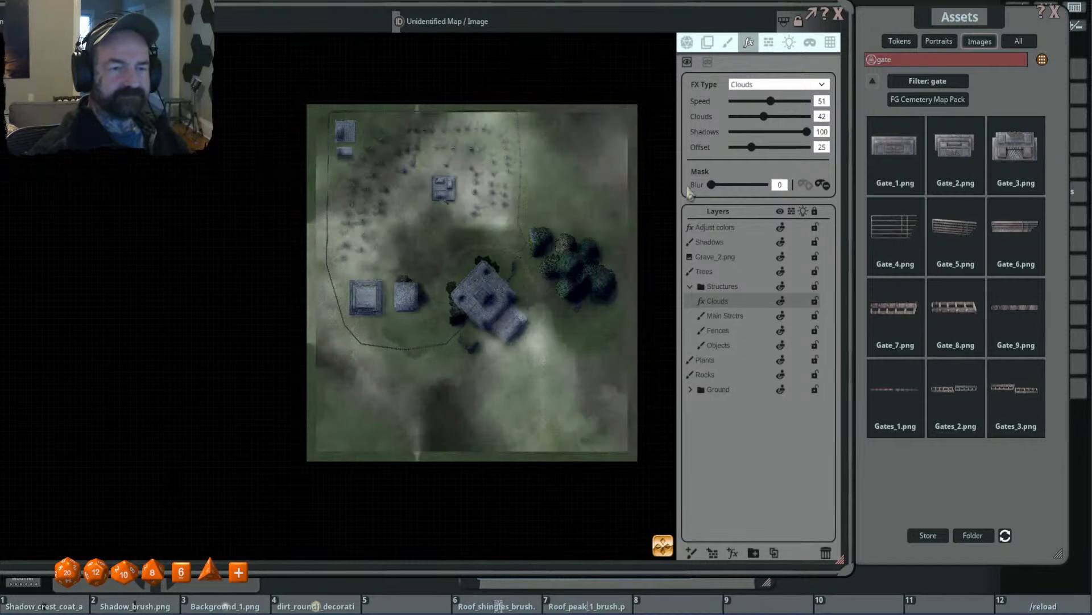
{"action": "left_click_drag", "start_coordinate": [712, 184], "coordinate": [797, 196]}
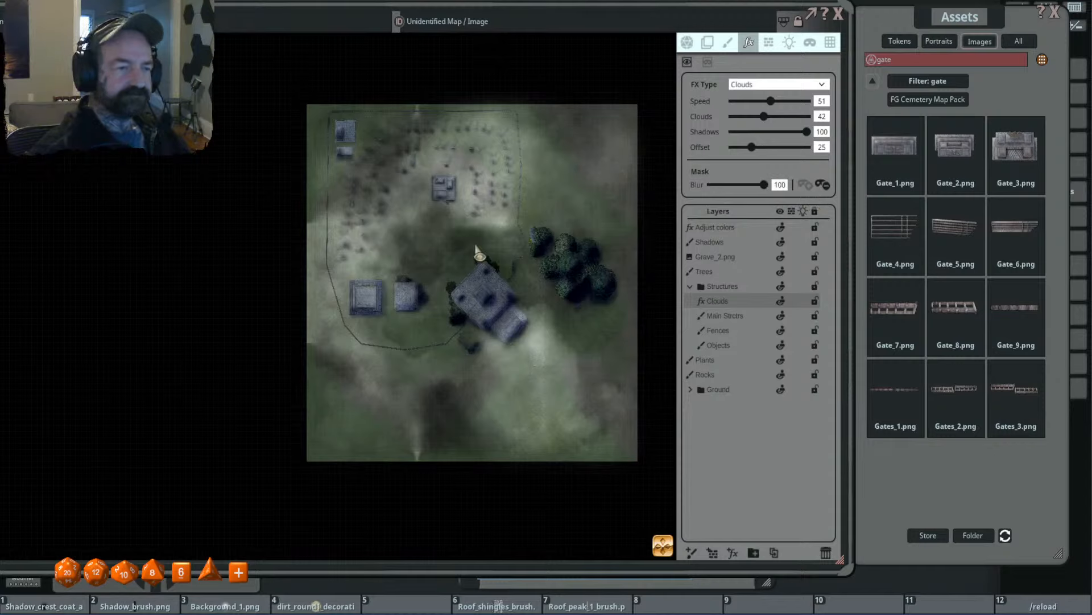
{"action": "scroll", "coordinate": [490, 273], "scroll_direction": "up", "scroll_amount": 2}
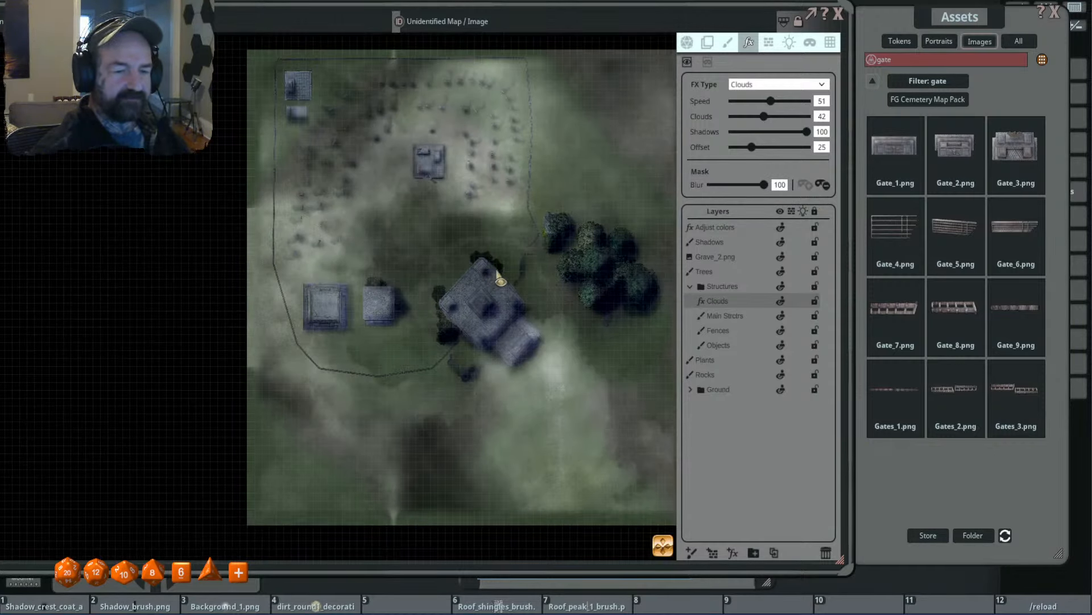
- Compare the Clouds mask at blur 0 and 100, checking how the fog fades along the map's borders
{"action": "scroll", "coordinate": [499, 279], "scroll_direction": "down", "scroll_amount": 2}
{"action": "left_click_drag", "start_coordinate": [765, 187], "coordinate": [637, 191]}
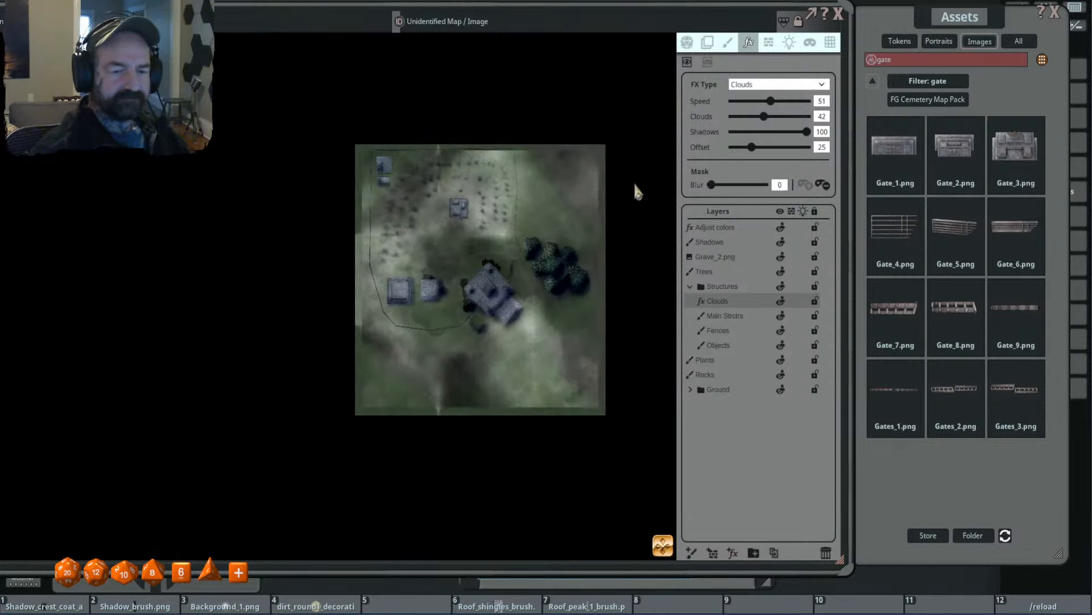
{"action": "scroll", "coordinate": [470, 340], "scroll_direction": "up", "scroll_amount": 4}
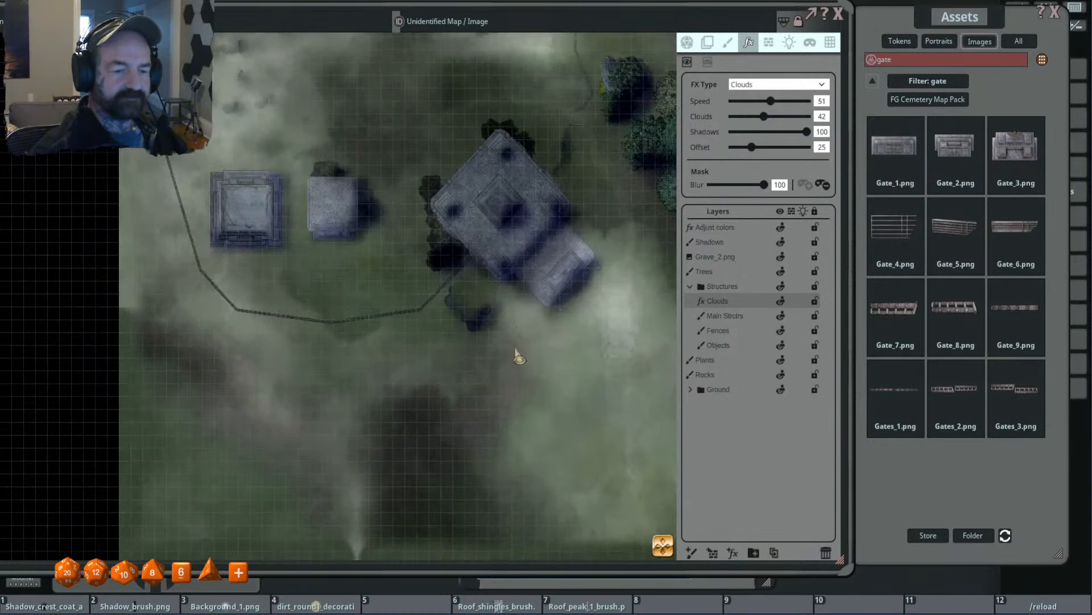
{"action": "scroll", "coordinate": [519, 357], "scroll_direction": "down", "scroll_amount": 3}
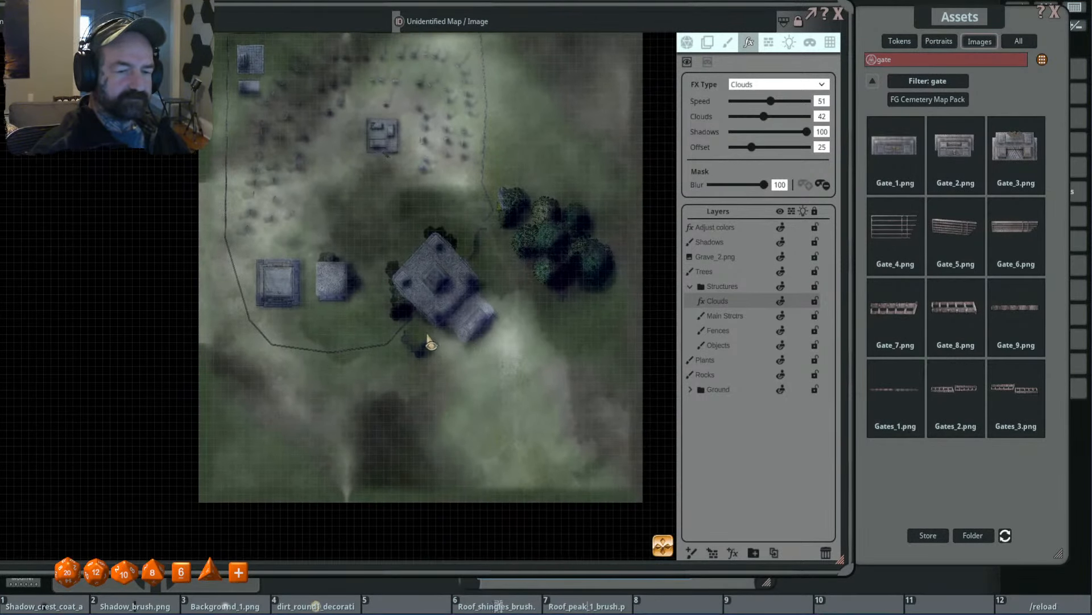
{"action": "scroll", "coordinate": [431, 337], "scroll_direction": "down", "scroll_amount": 1}
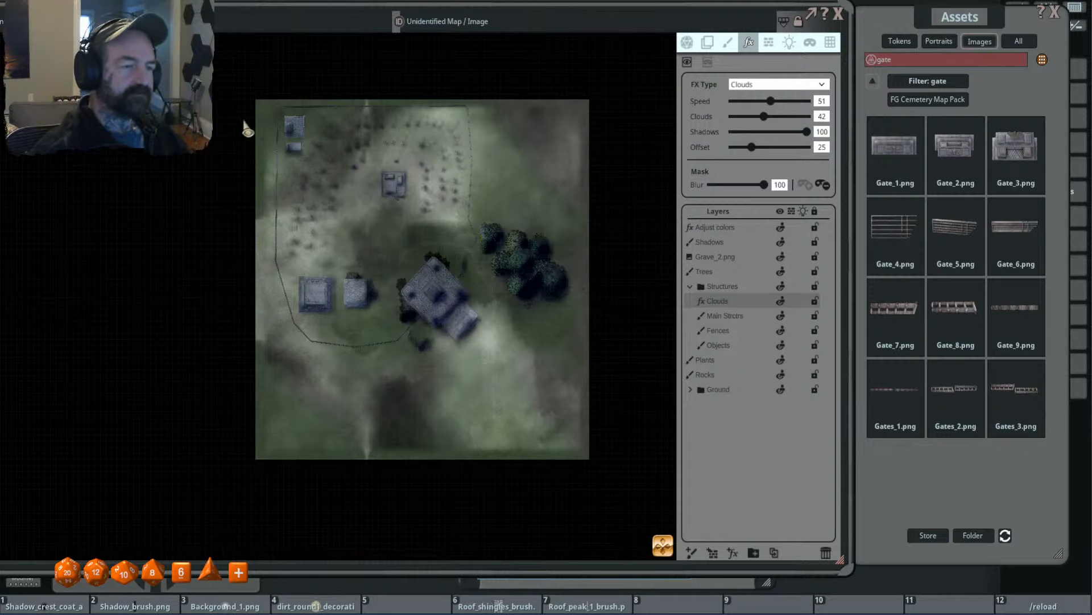
{"action": "left_click_drag", "start_coordinate": [259, 102], "coordinate": [588, 457]}
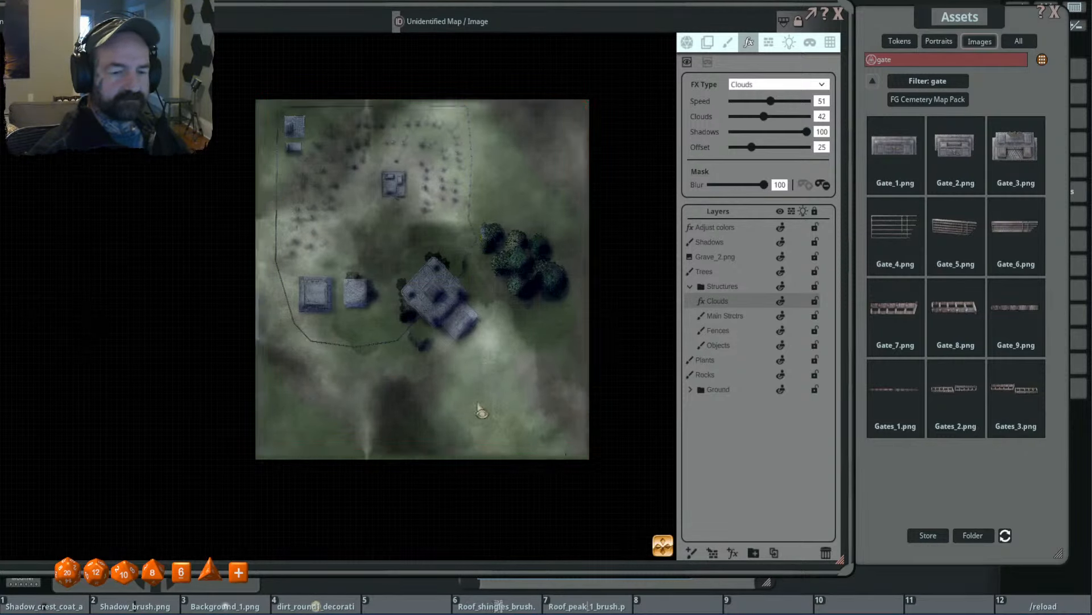
{"action": "scroll", "coordinate": [389, 193], "scroll_direction": "up", "scroll_amount": 2}
{"action": "scroll", "coordinate": [392, 194], "scroll_direction": "down", "scroll_amount": 2}
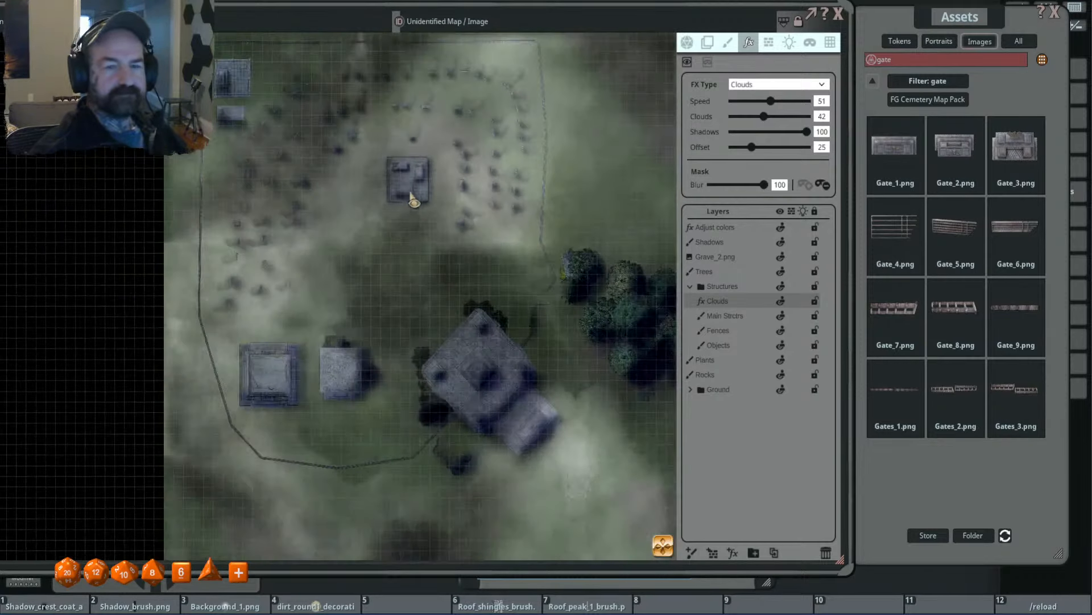
- Add an FX layer of type Time of day above all other layers and set its time to 48
{"action": "scroll", "coordinate": [467, 199], "scroll_direction": "up", "scroll_amount": 1}
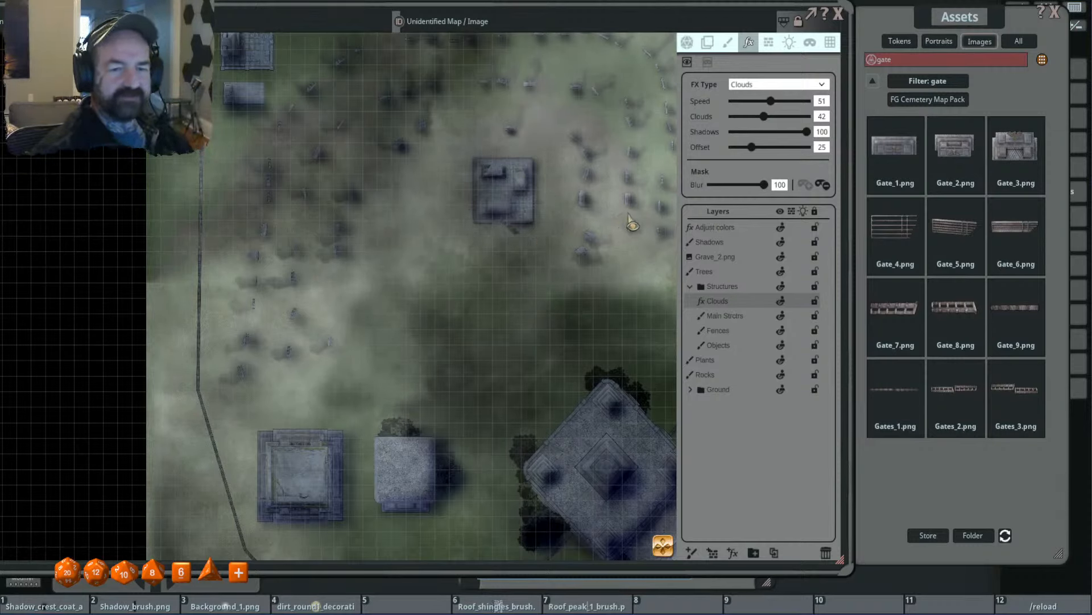
{"action": "left_click", "coordinate": [733, 553]}
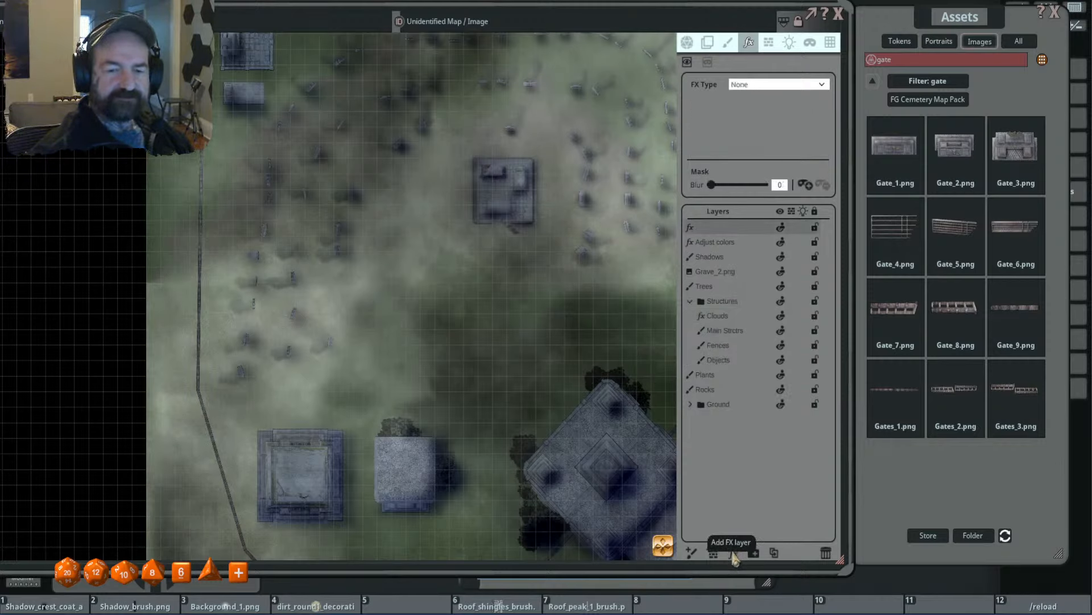
{"action": "left_click", "coordinate": [775, 85]}
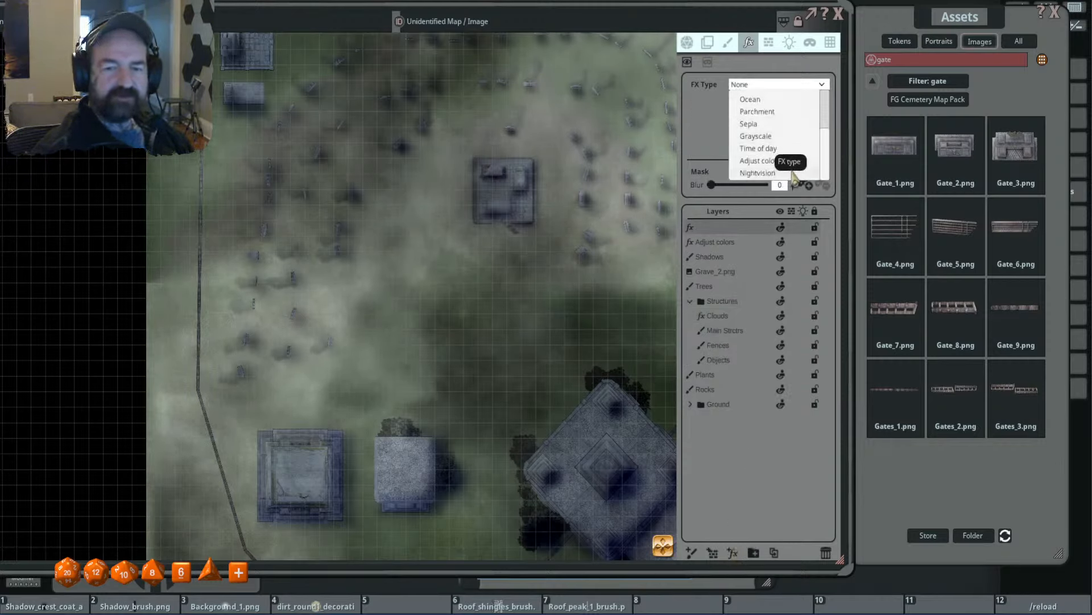
{"action": "left_click", "coordinate": [784, 148]}
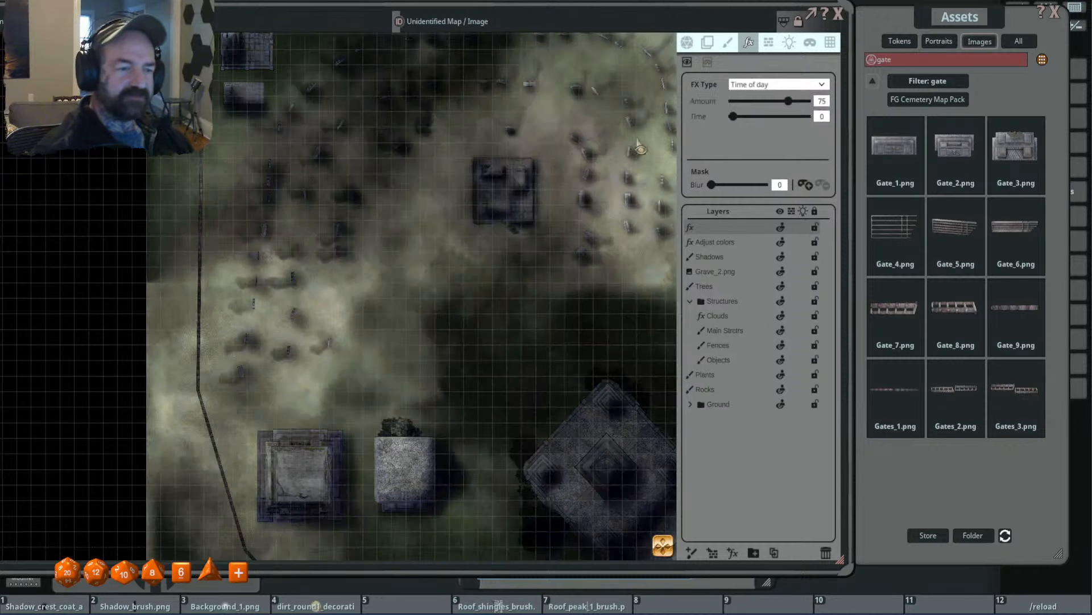
{"action": "scroll", "coordinate": [639, 147], "scroll_direction": "down", "scroll_amount": 3}
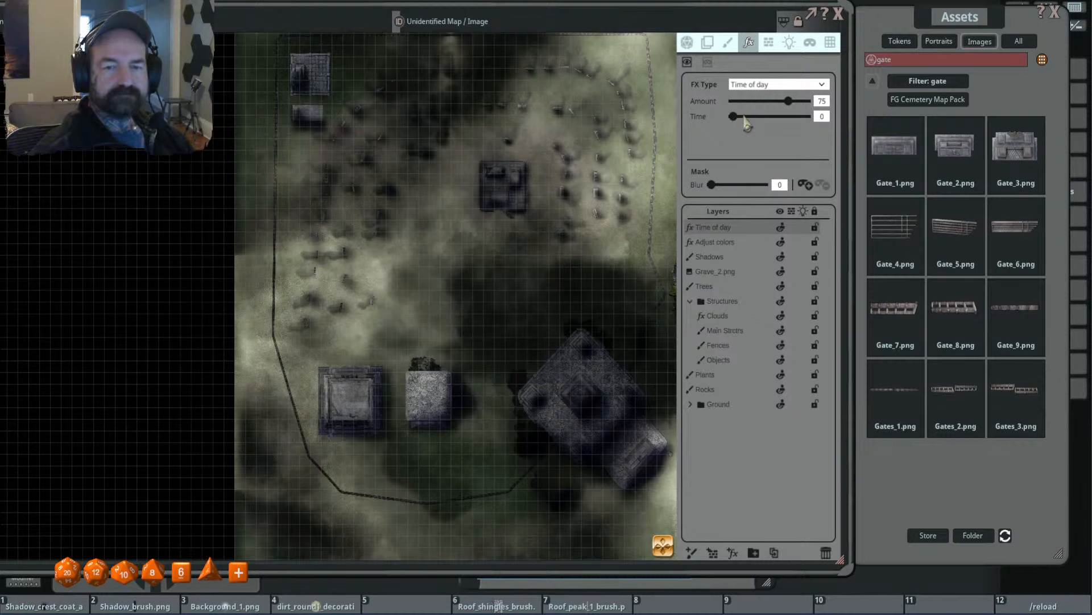
{"action": "left_click_drag", "start_coordinate": [744, 120], "coordinate": [769, 122]}
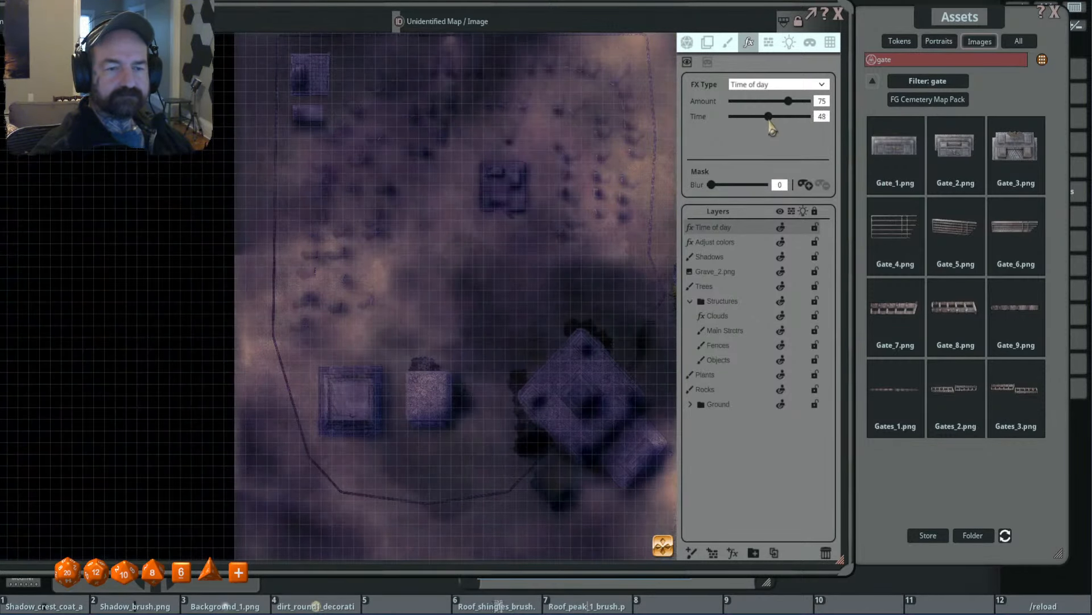
{"action": "scroll", "coordinate": [544, 210], "scroll_direction": "down", "scroll_amount": 2}
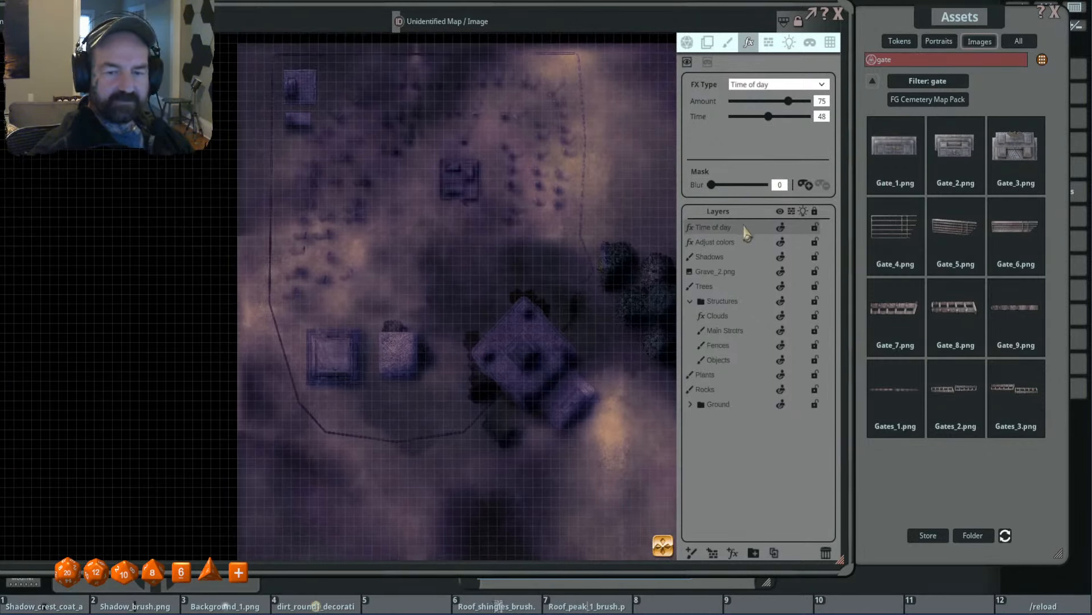
- Move the Time of day layer into Structures above Clouds, and the Grave_2.png layer directly below Main Strctrs
{"action": "left_click_drag", "start_coordinate": [745, 230], "coordinate": [750, 302]}
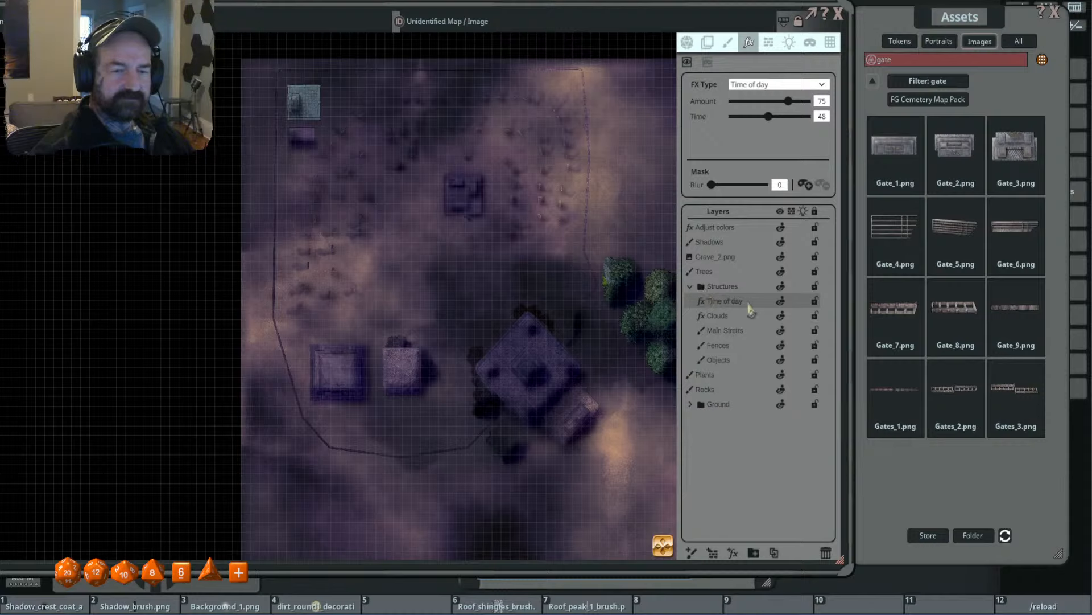
{"action": "left_click_drag", "start_coordinate": [745, 256], "coordinate": [732, 321]}
{"action": "left_click_drag", "start_coordinate": [551, 242], "coordinate": [458, 228]}
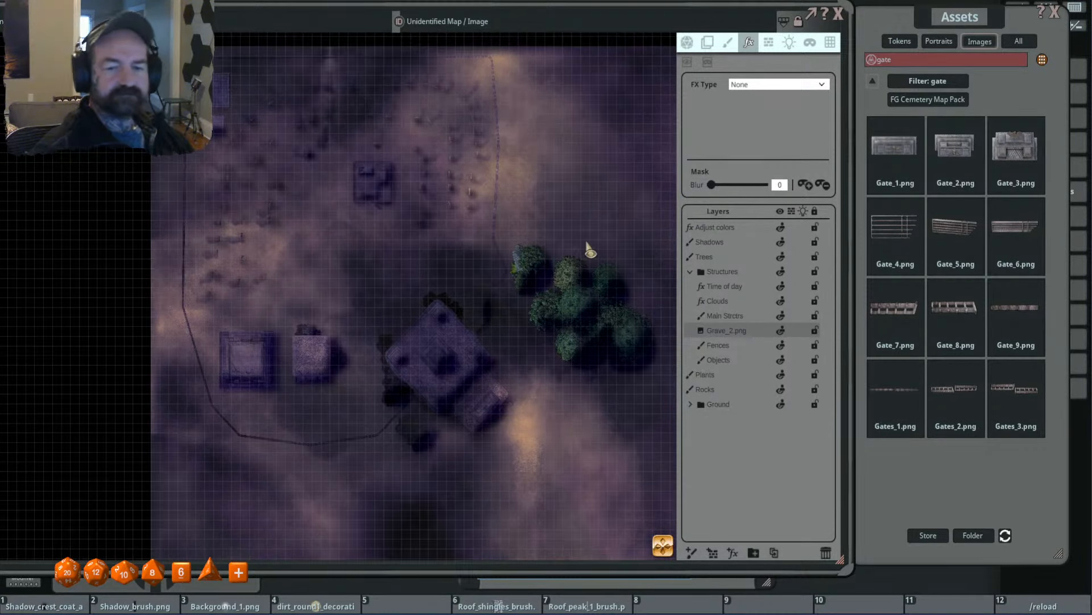
- Move Clouds and Time of day below Grave_2.png in Structures, and return Time of day to the top of the layer list
{"action": "left_click", "coordinate": [750, 302]}
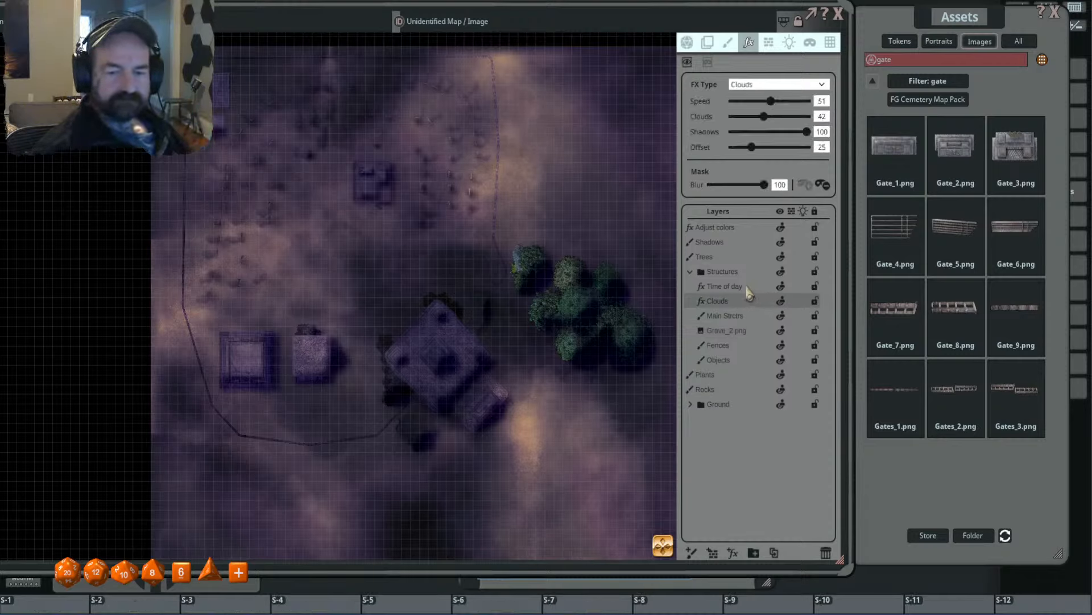
{"action": "left_click", "coordinate": [746, 288], "text": "ctrl"}
{"action": "mouse_move", "coordinate": [746, 302]}
{"action": "left_mouse_down"}
{"action": "mouse_move", "coordinate": [746, 334]}
{"action": "mouse_move", "coordinate": [743, 315]}
{"action": "left_mouse_up"}
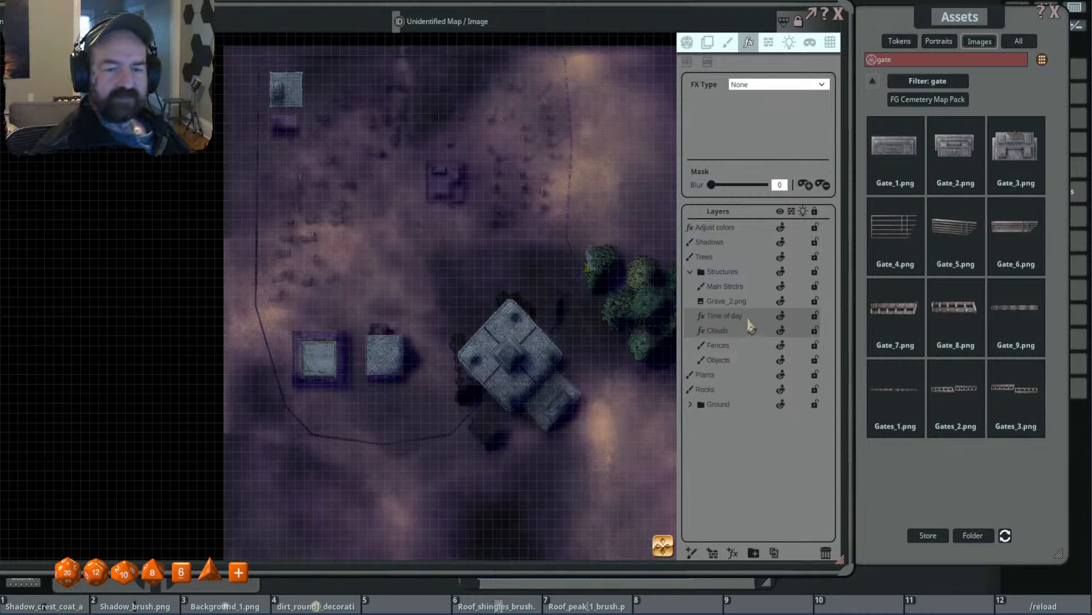
{"action": "left_click_drag", "start_coordinate": [747, 319], "coordinate": [738, 232]}
{"action": "left_click_drag", "start_coordinate": [559, 259], "coordinate": [518, 257]}
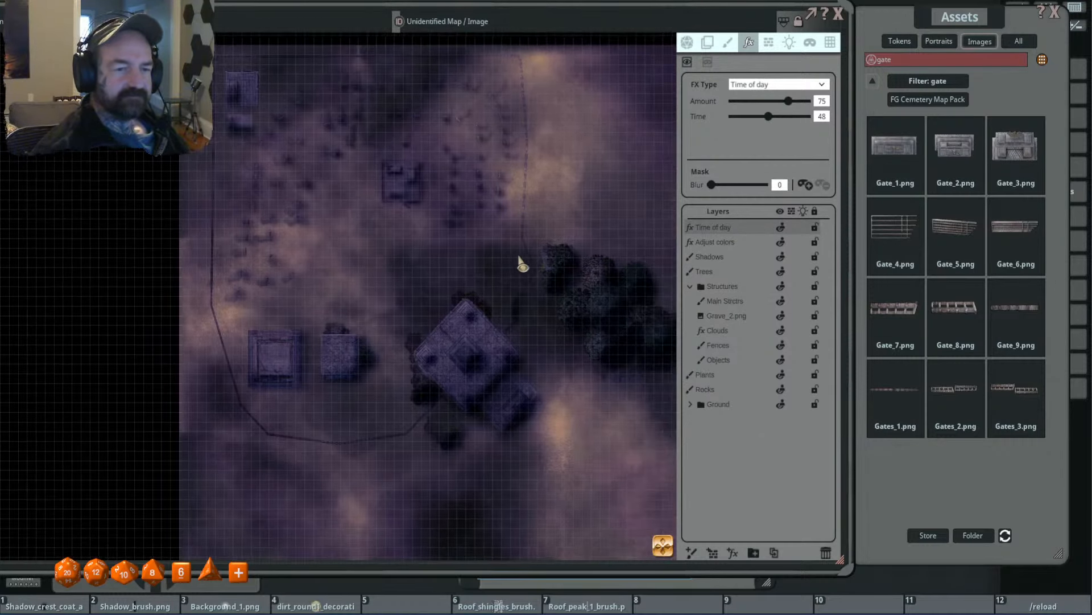
- Set the Time of day effect's time to 46 and its amount to 49
{"action": "scroll", "coordinate": [541, 274], "scroll_direction": "down", "scroll_amount": 2}
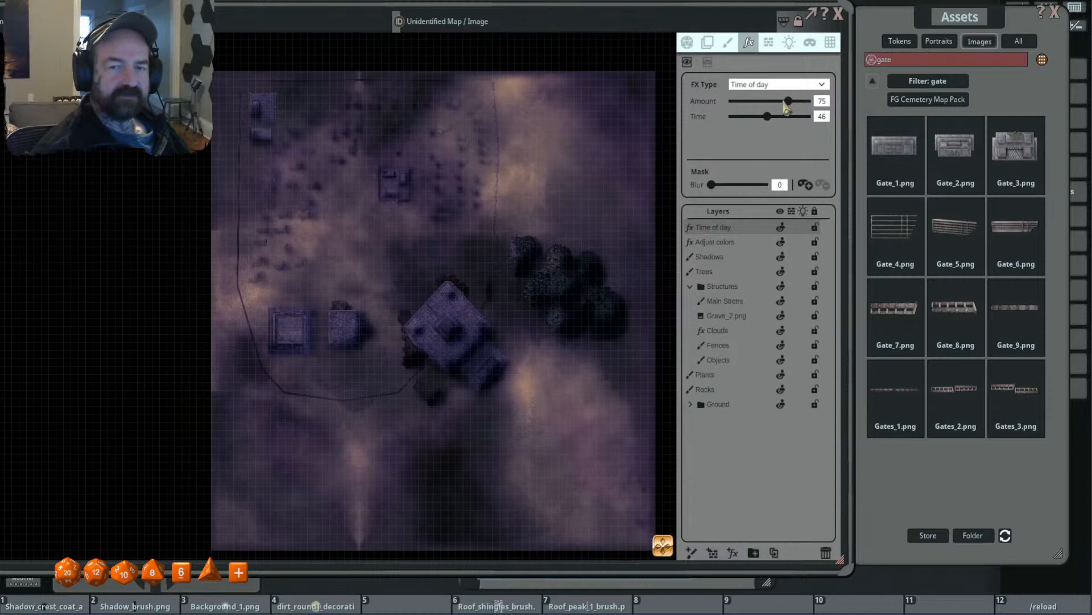
{"action": "left_click_drag", "start_coordinate": [789, 109], "coordinate": [773, 112]}
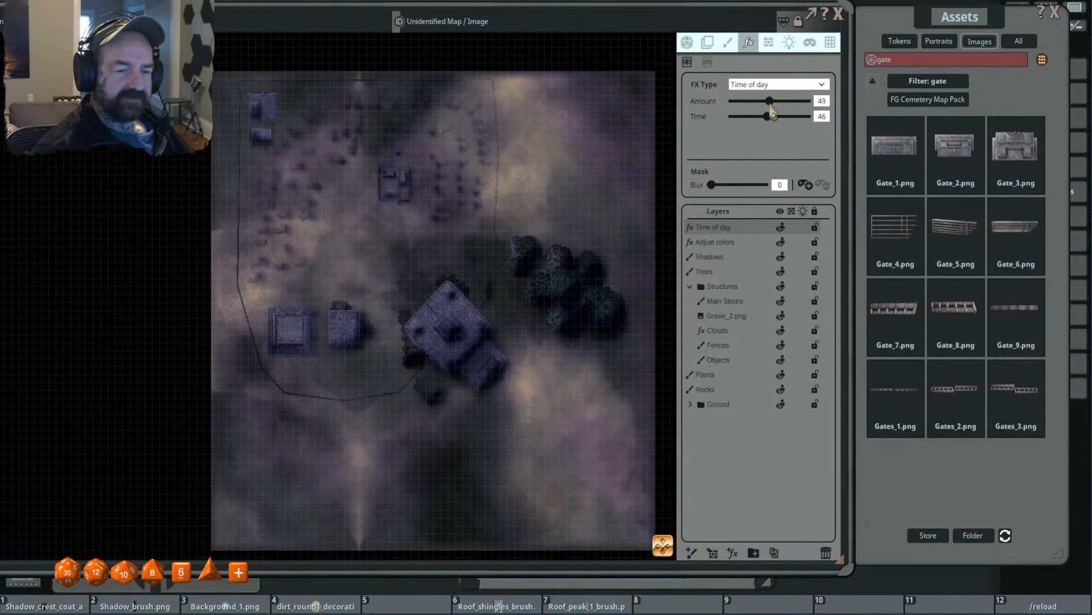
{"action": "scroll", "coordinate": [407, 238], "scroll_direction": "up", "scroll_amount": 3}
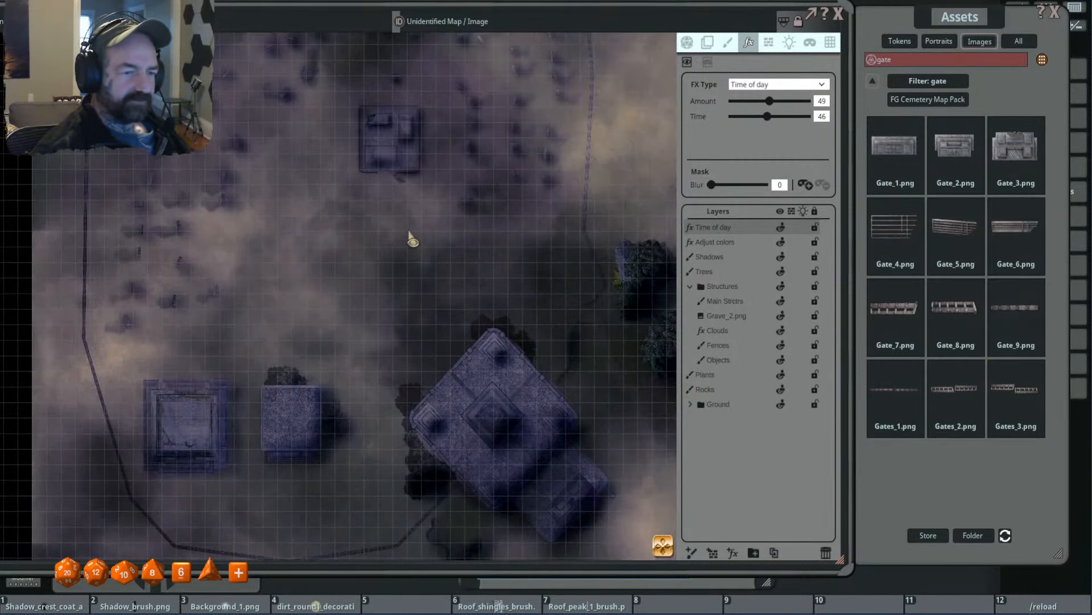
{"action": "scroll", "coordinate": [410, 239], "scroll_direction": "down", "scroll_amount": 2}
- Adjust the grid tint so the grid lines are fainter over the map
{"action": "left_click", "coordinate": [830, 42]}
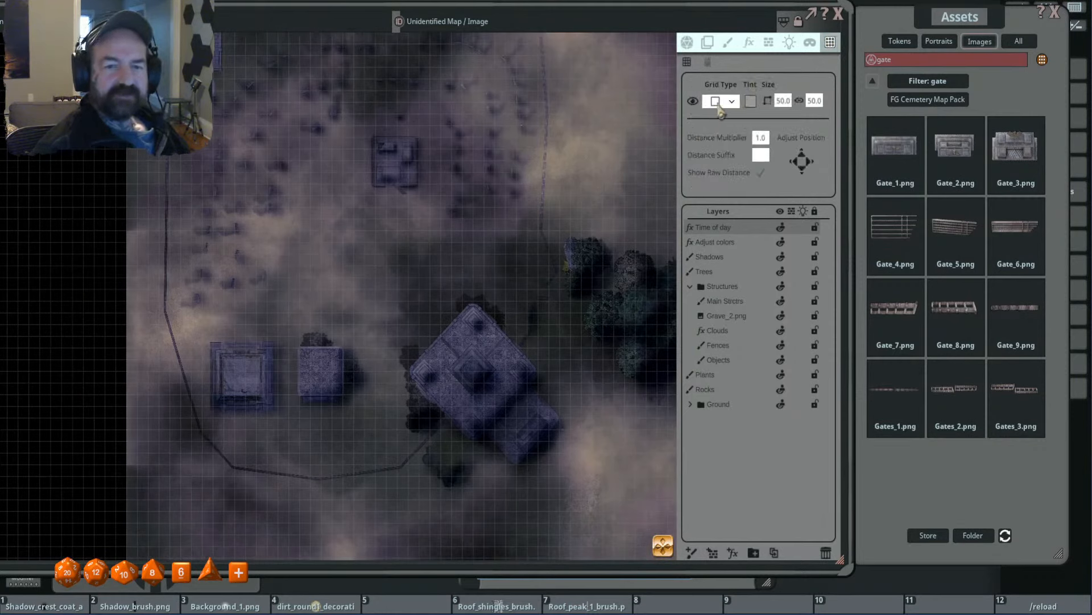
{"action": "left_click", "coordinate": [752, 101]}
{"action": "left_click_drag", "start_coordinate": [544, 370], "coordinate": [541, 368]}
{"action": "left_click", "coordinate": [524, 402]}
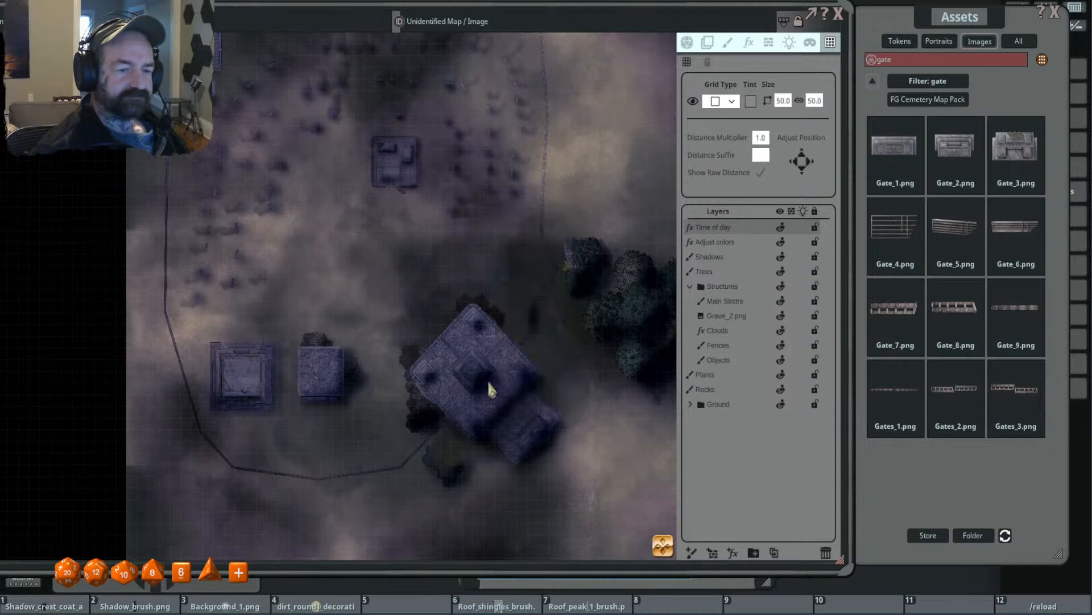
- Examine the fog and night lighting over the gravestones, the temple, the trees and the map as a whole
{"action": "scroll", "coordinate": [443, 364], "scroll_direction": "down", "scroll_amount": 2}
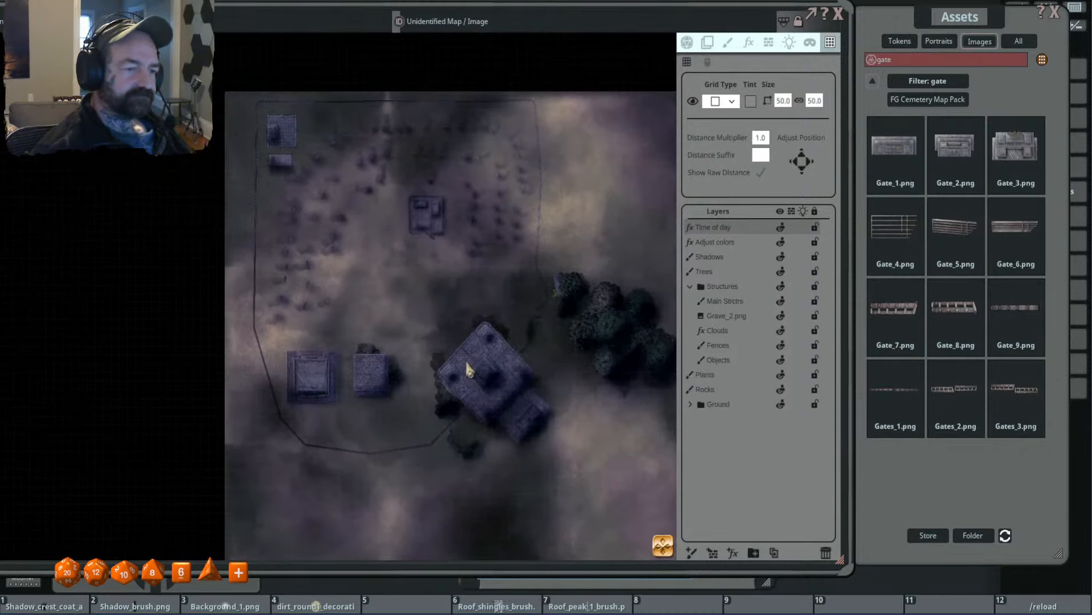
{"action": "left_click_drag", "start_coordinate": [540, 385], "coordinate": [514, 346]}
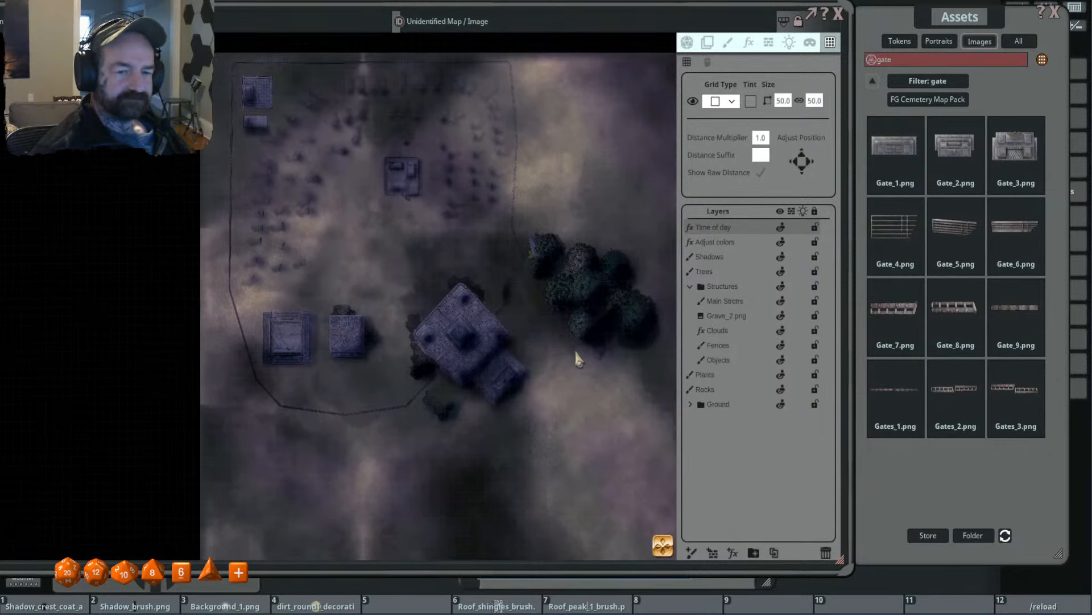
{"action": "scroll", "coordinate": [361, 237], "scroll_direction": "up", "scroll_amount": 3}
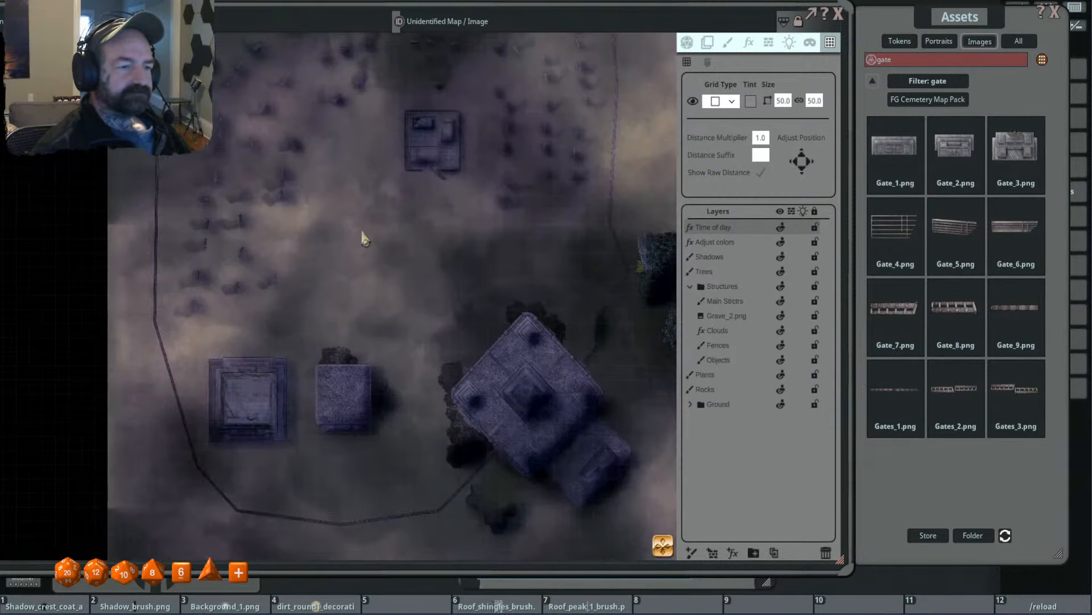
{"action": "scroll", "coordinate": [361, 236], "scroll_direction": "down", "scroll_amount": 1}
{"action": "left_click_drag", "start_coordinate": [360, 232], "coordinate": [385, 268]}
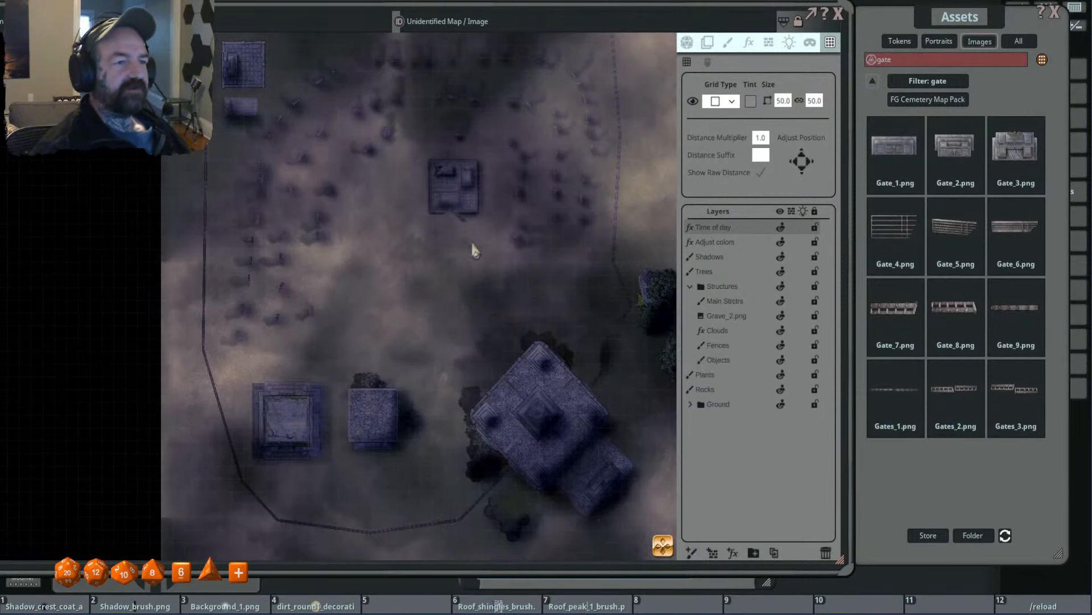
{"action": "left_click", "coordinate": [691, 286]}
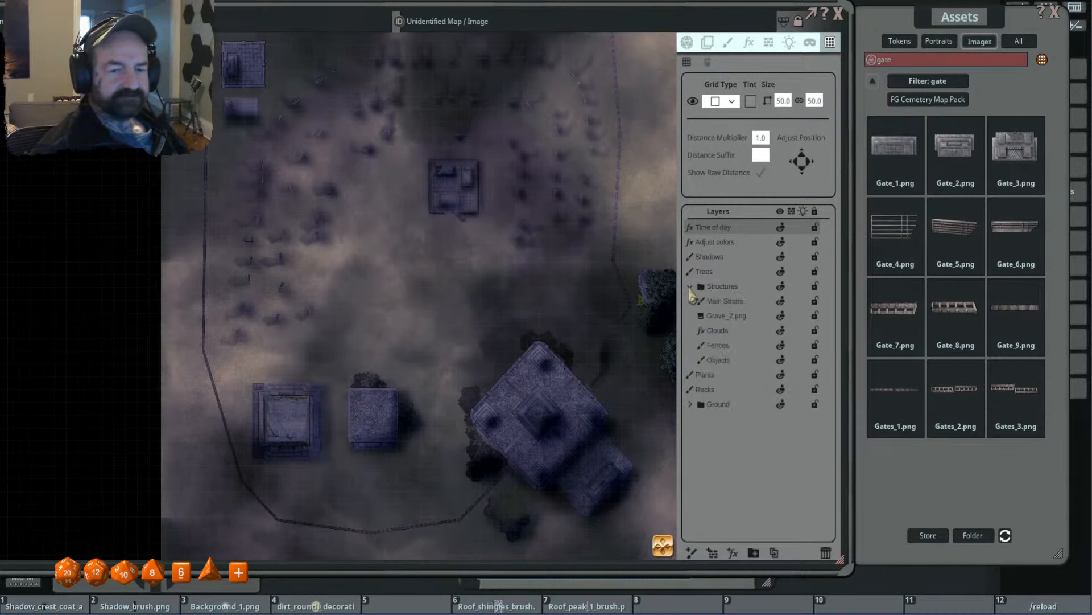
{"action": "scroll", "coordinate": [449, 279], "scroll_direction": "down", "scroll_amount": 2}
{"action": "scroll", "coordinate": [433, 277], "scroll_direction": "up", "scroll_amount": 4}
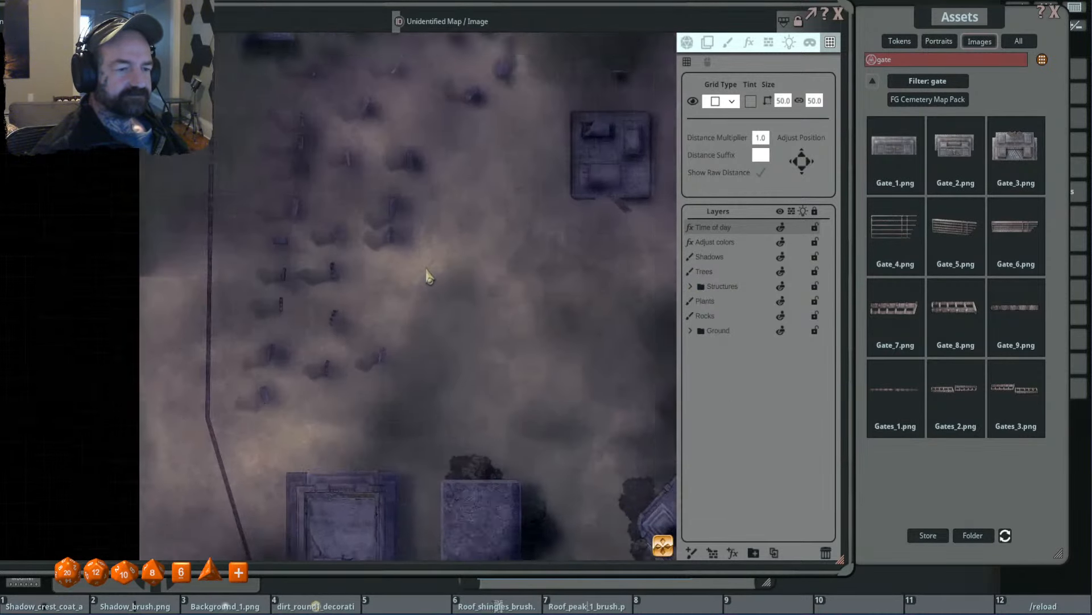
{"action": "scroll", "coordinate": [340, 269], "scroll_direction": "down", "scroll_amount": 4}
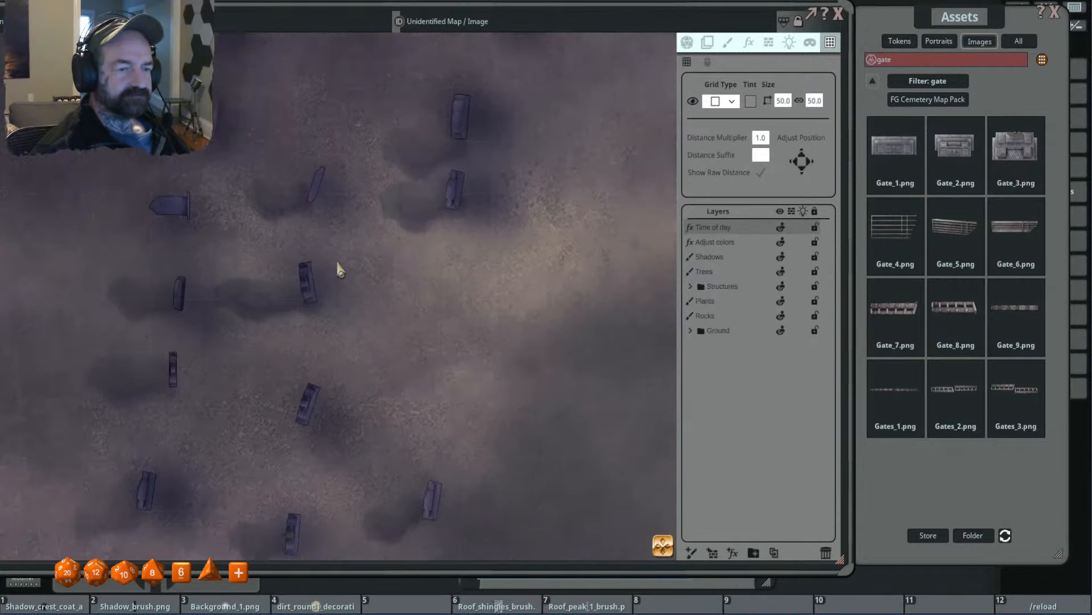
{"action": "scroll", "coordinate": [481, 254], "scroll_direction": "up", "scroll_amount": 4}
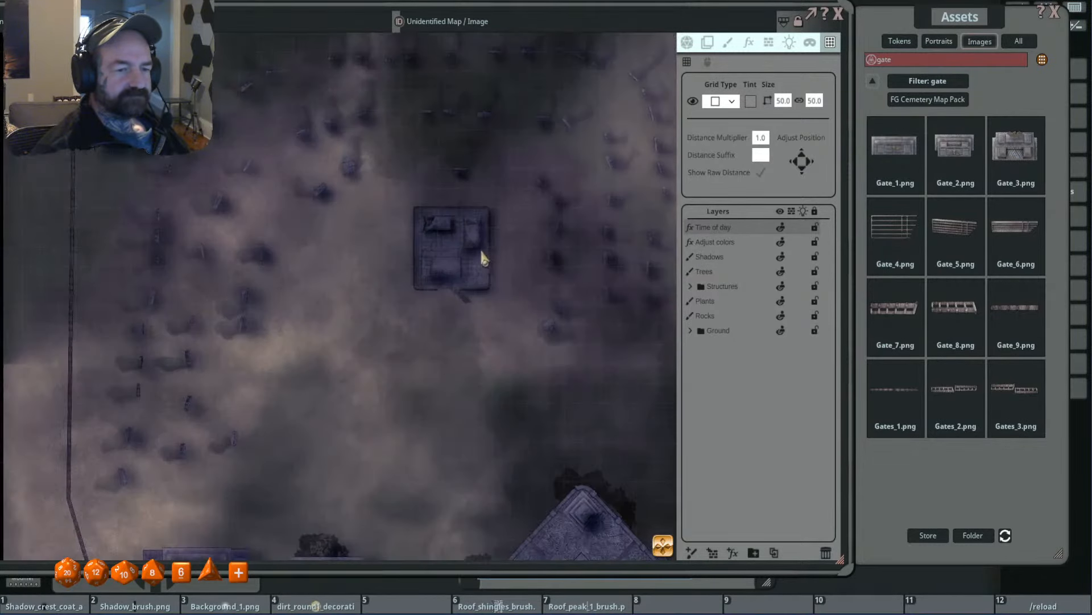
{"action": "scroll", "coordinate": [482, 257], "scroll_direction": "down", "scroll_amount": 5}
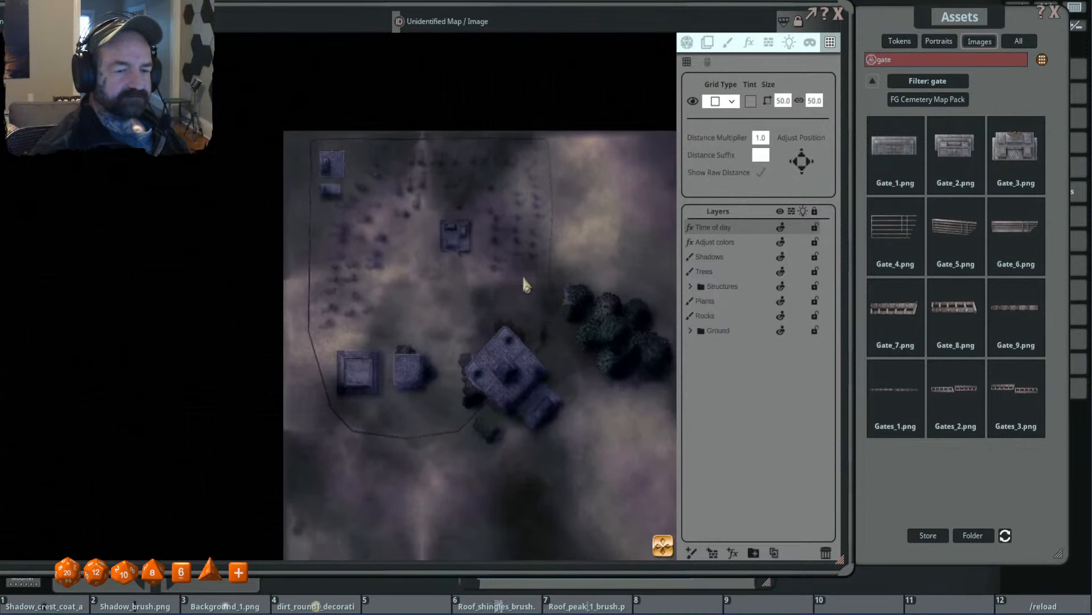
{"action": "left_click_drag", "start_coordinate": [573, 356], "coordinate": [601, 328]}
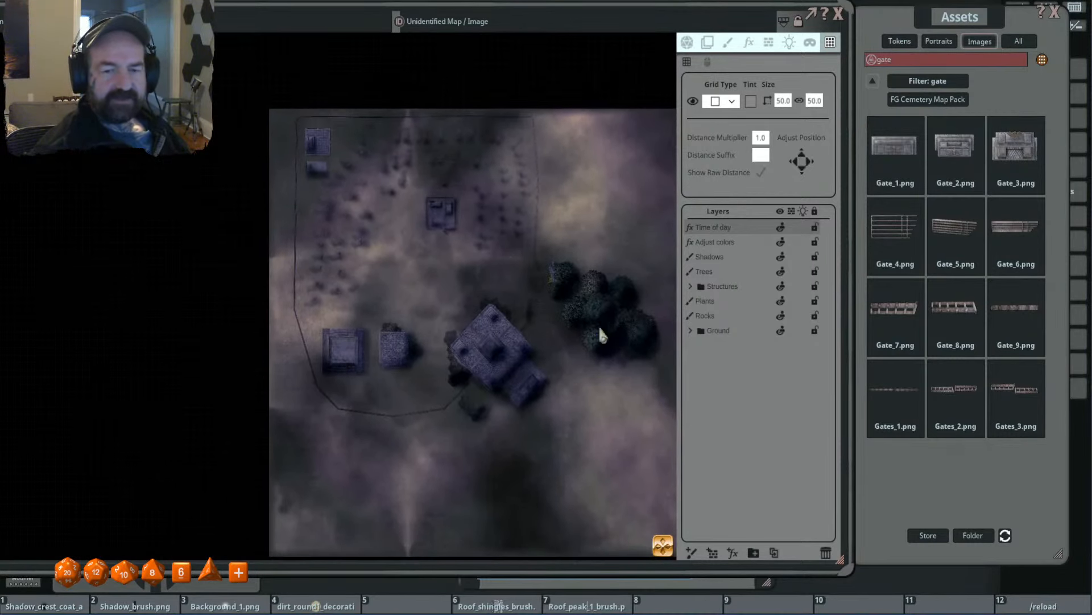
- Select the main structures layer inside Structures and set up a new light with the Torch preset
{"action": "left_click", "coordinate": [691, 287]}
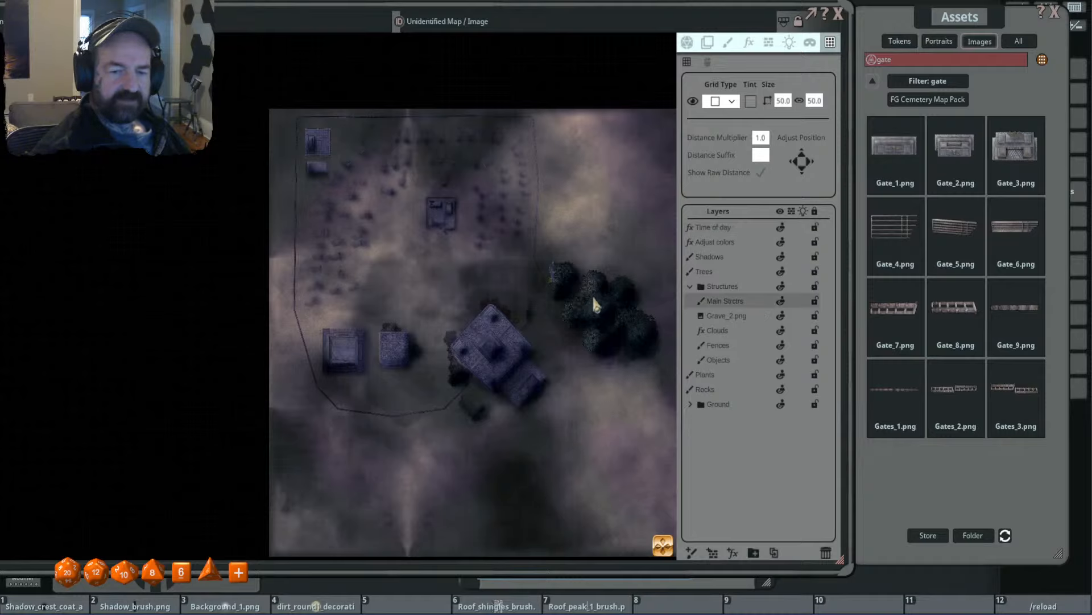
{"action": "scroll", "coordinate": [586, 296], "scroll_direction": "down", "scroll_amount": 3}
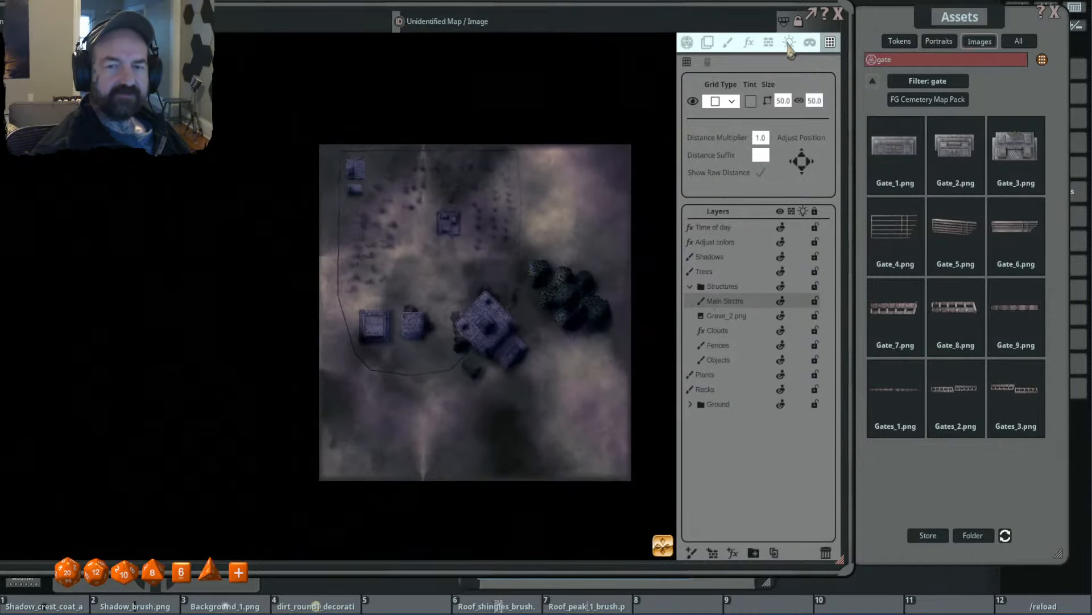
{"action": "left_click", "coordinate": [789, 42]}
{"action": "scroll", "coordinate": [501, 279], "scroll_direction": "up", "scroll_amount": 8}
{"action": "scroll", "coordinate": [529, 259], "scroll_direction": "up", "scroll_amount": 3}
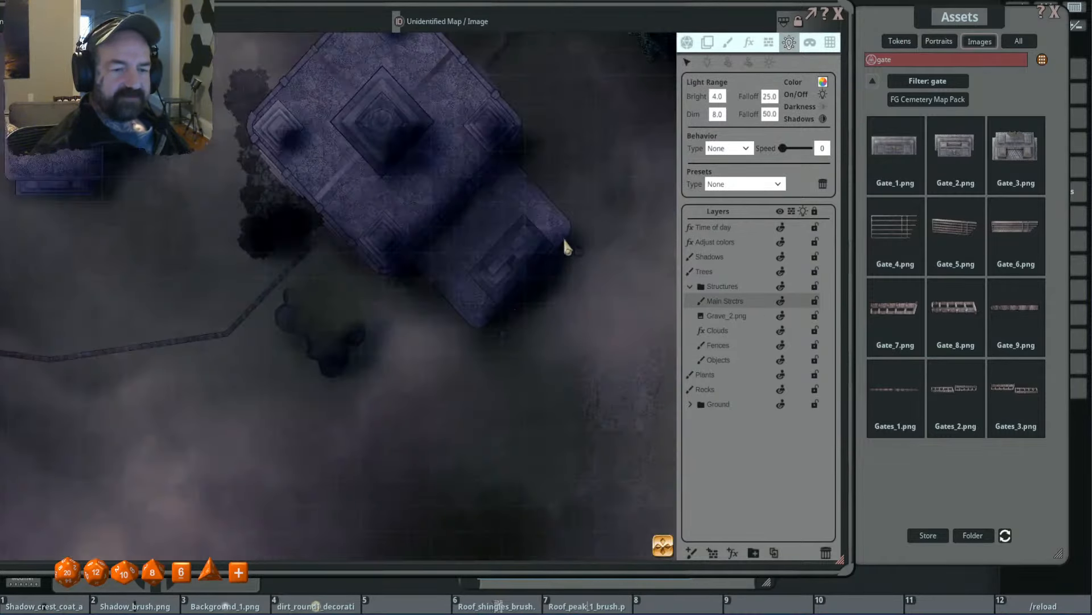
{"action": "left_click", "coordinate": [711, 64]}
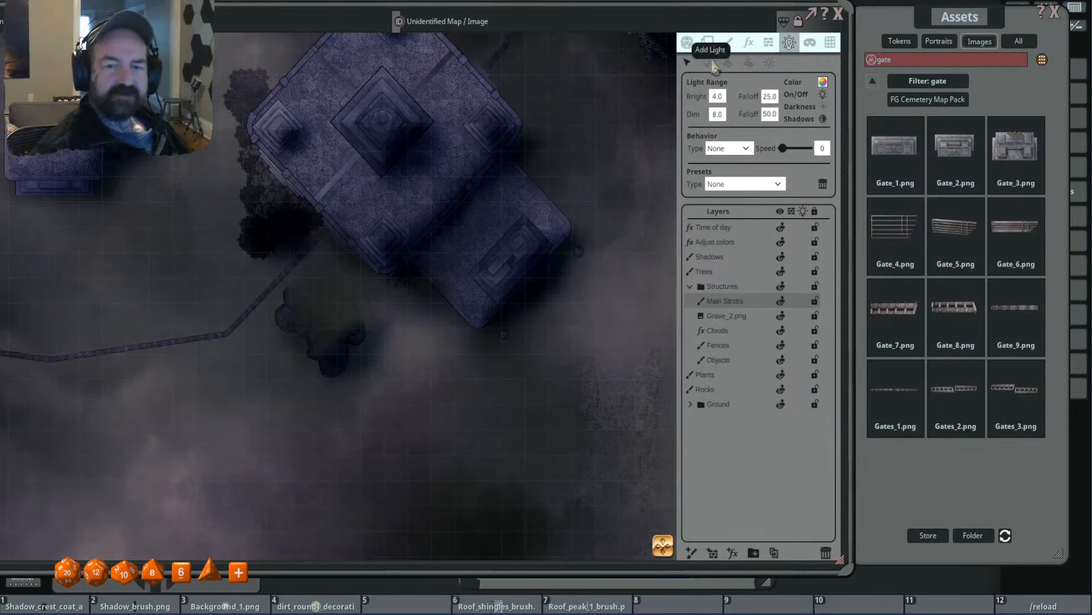
{"action": "left_click", "coordinate": [738, 185]}
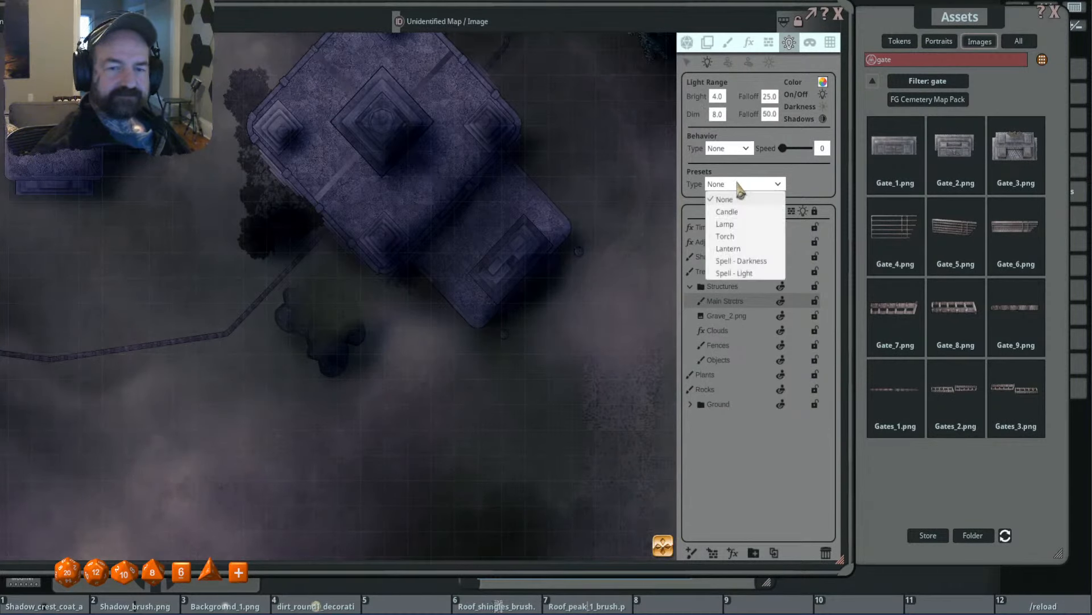
{"action": "left_click", "coordinate": [758, 236]}
- Place one torch light beside each outer corner of the temple's entrance
{"action": "left_click_drag", "start_coordinate": [600, 232], "coordinate": [567, 231]}
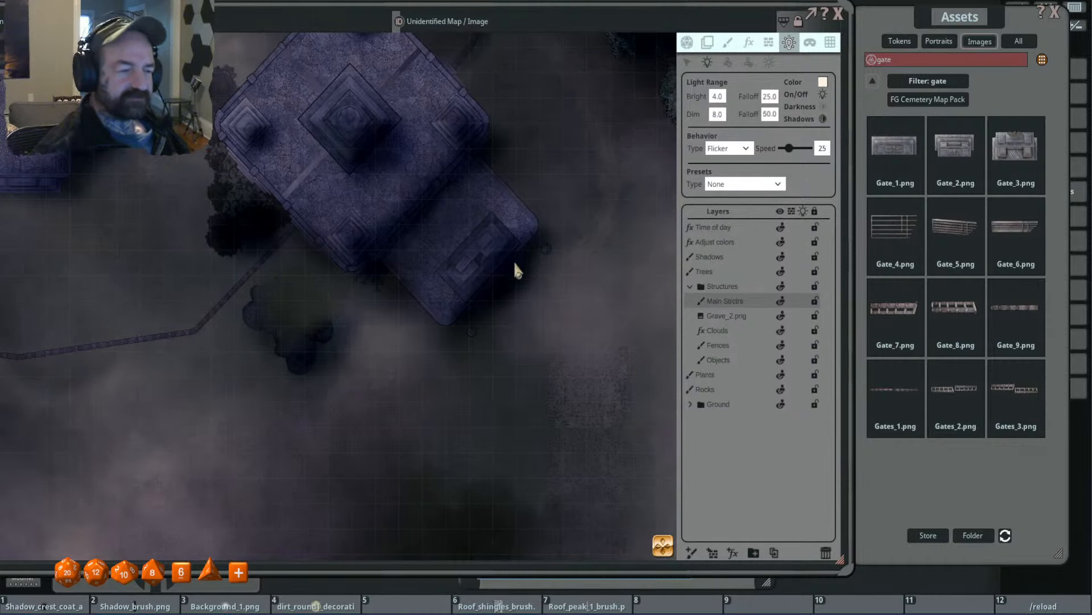
{"action": "left_click_drag", "start_coordinate": [503, 347], "coordinate": [513, 305]}
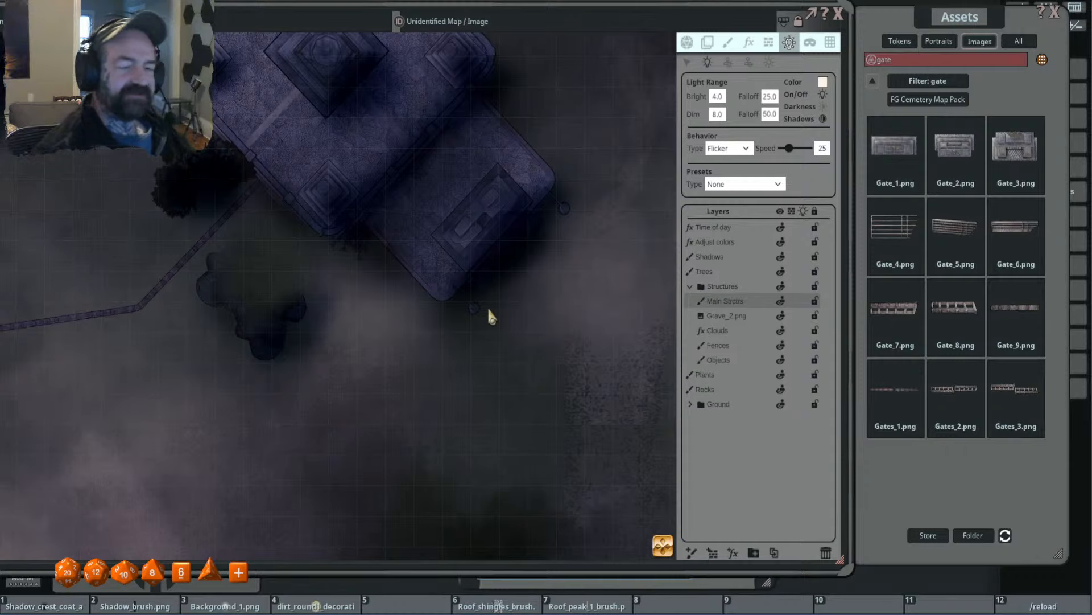
{"action": "left_click", "coordinate": [472, 310]}
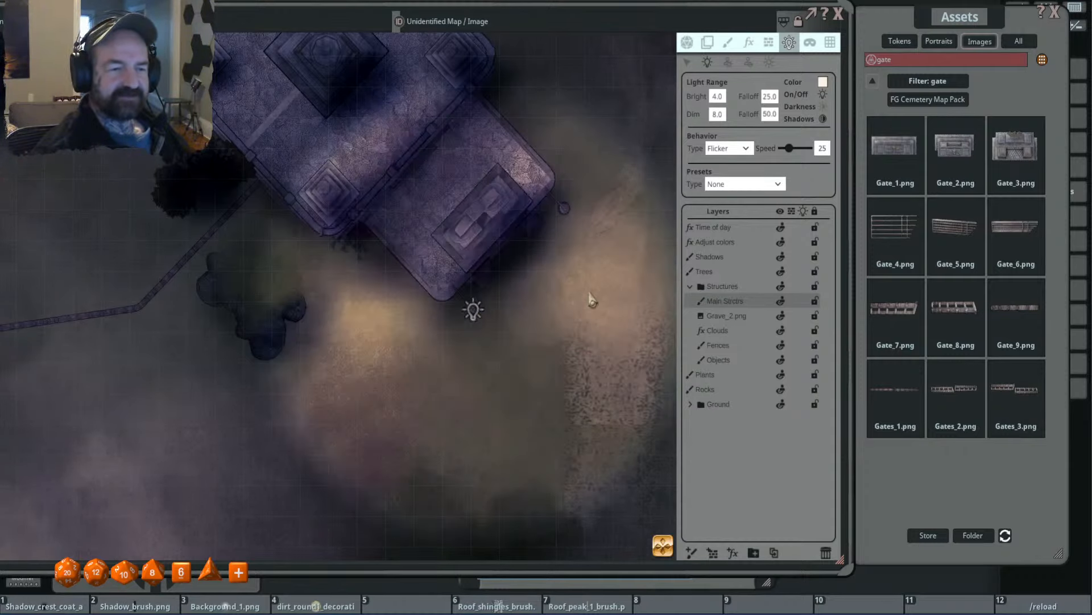
{"action": "scroll", "coordinate": [591, 300], "scroll_direction": "down", "scroll_amount": 3}
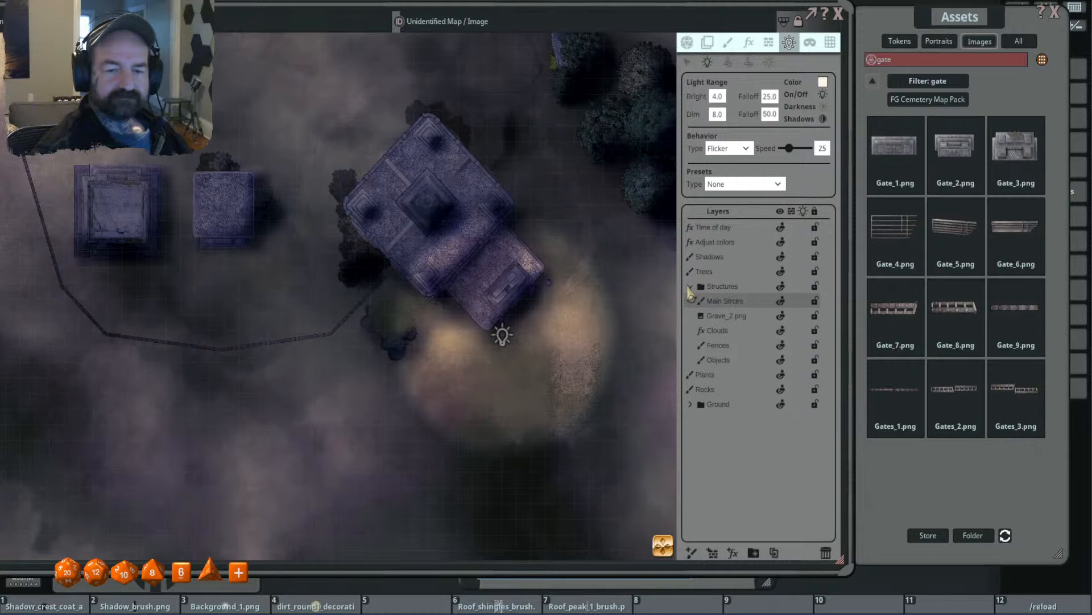
{"action": "left_click", "coordinate": [555, 288]}
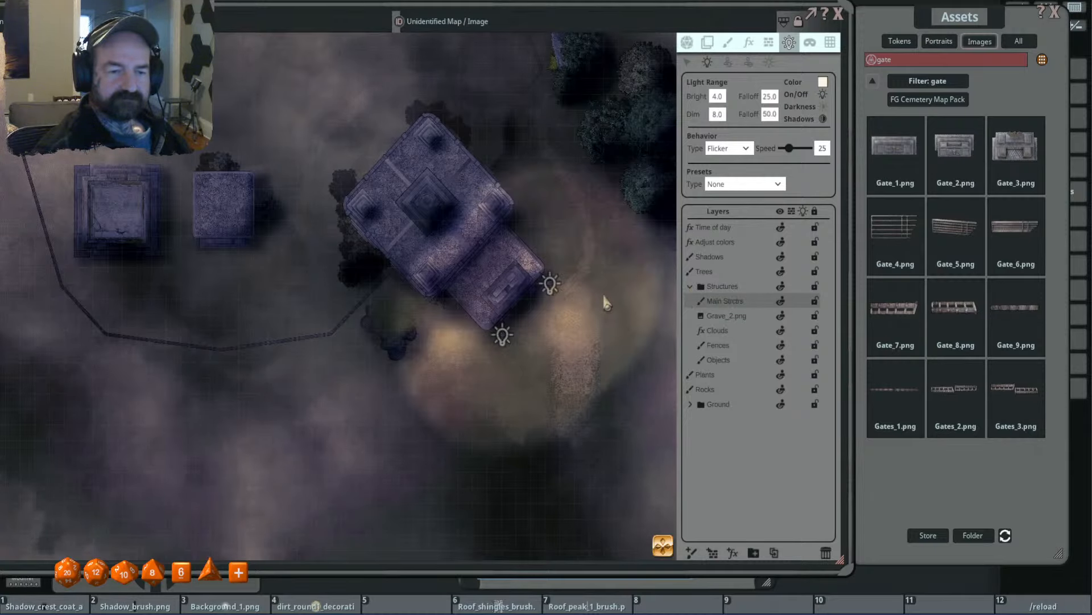
- Select both temple entrance lights and set their bright range to 1 and dim range to 5
{"action": "scroll", "coordinate": [563, 285], "scroll_direction": "up", "scroll_amount": 3}
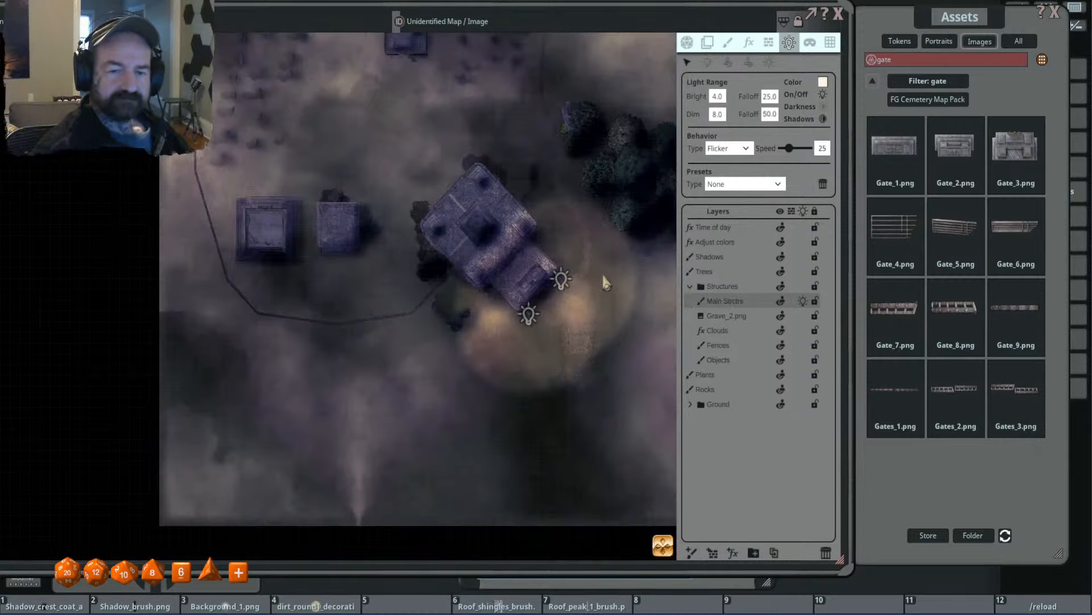
{"action": "left_click", "coordinate": [527, 243]}
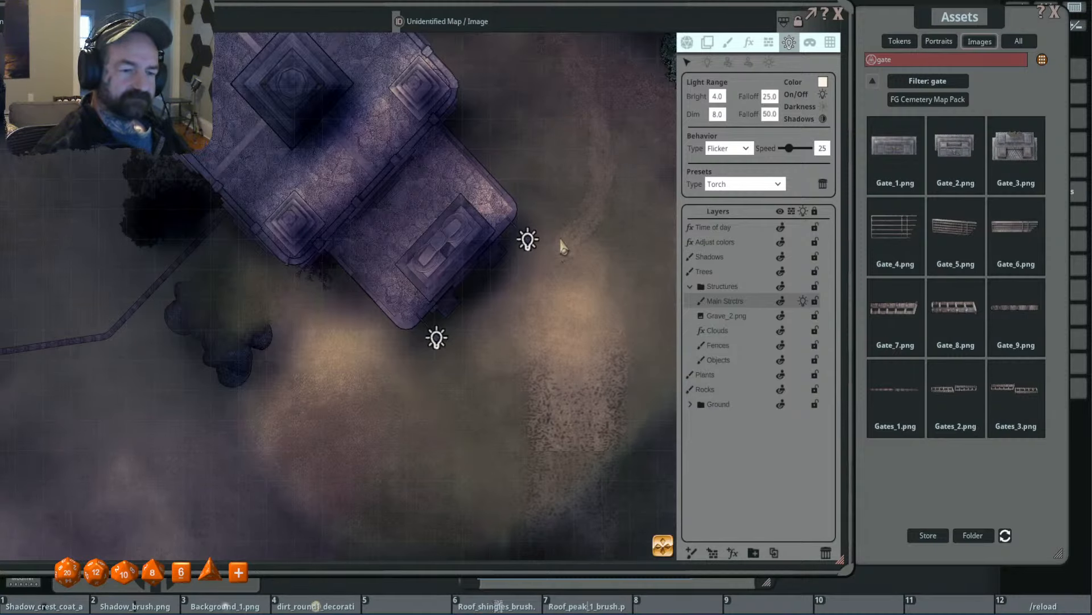
{"action": "scroll", "coordinate": [568, 250], "scroll_direction": "down", "scroll_amount": 4}
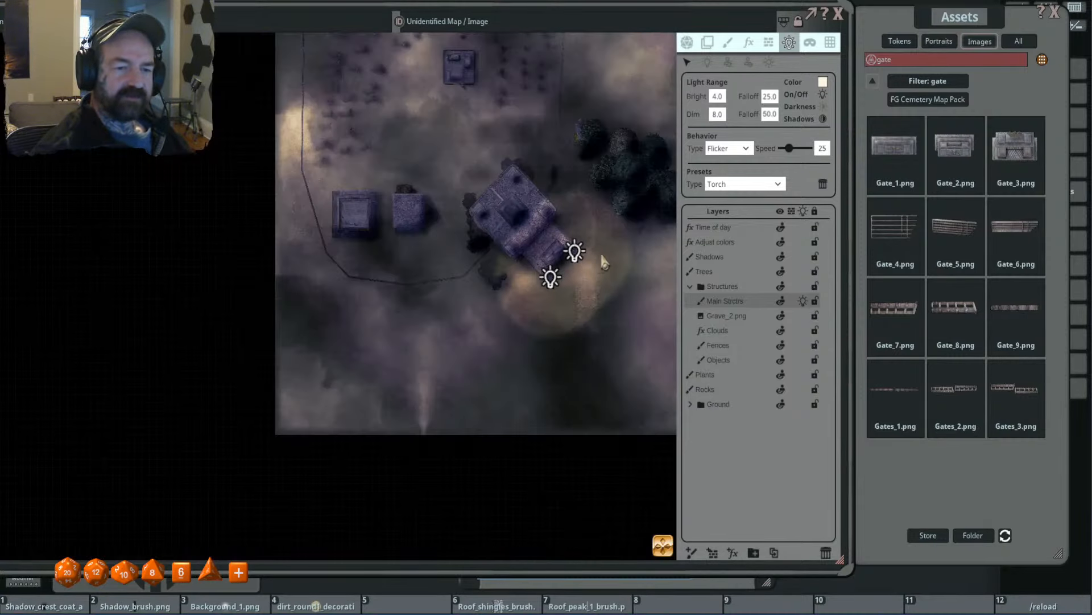
{"action": "scroll", "coordinate": [604, 262], "scroll_direction": "up", "scroll_amount": 3}
{"action": "left_click", "coordinate": [718, 96]}
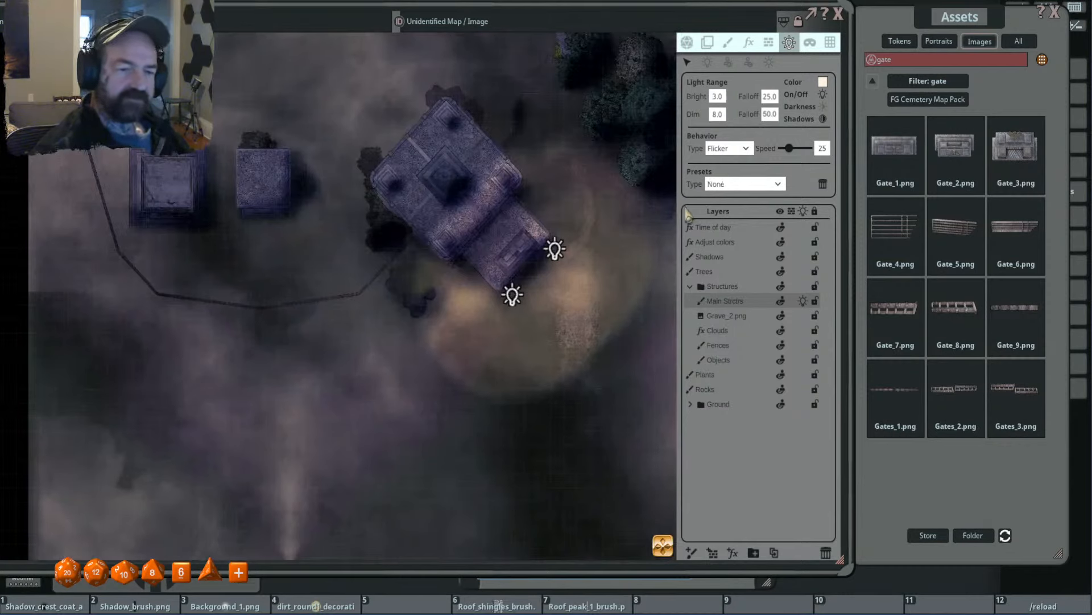
{"action": "left_click", "coordinate": [717, 96]}
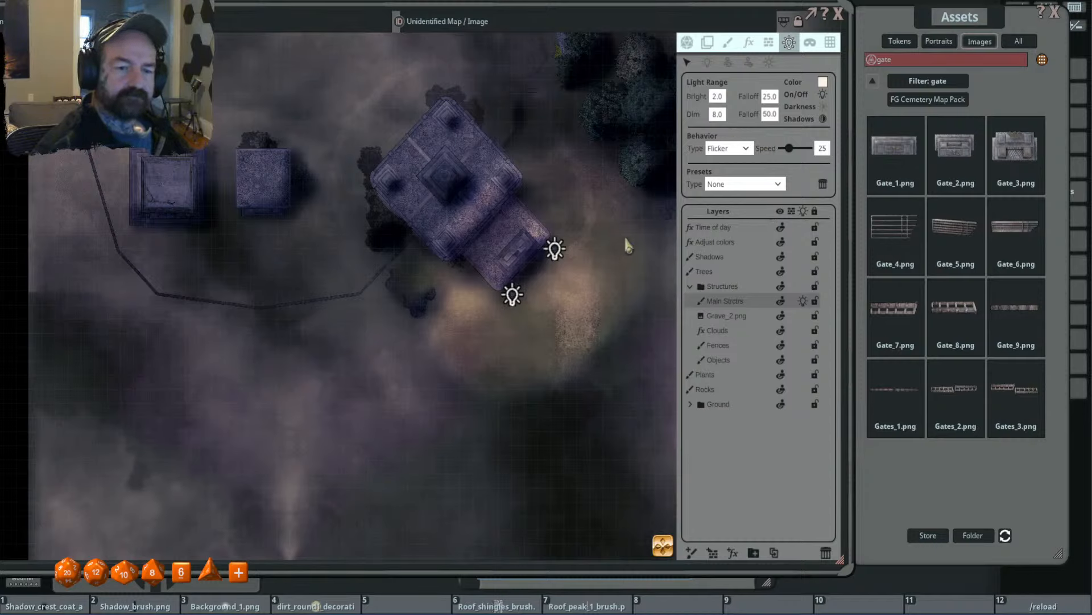
{"action": "double_click", "coordinate": [716, 114]}
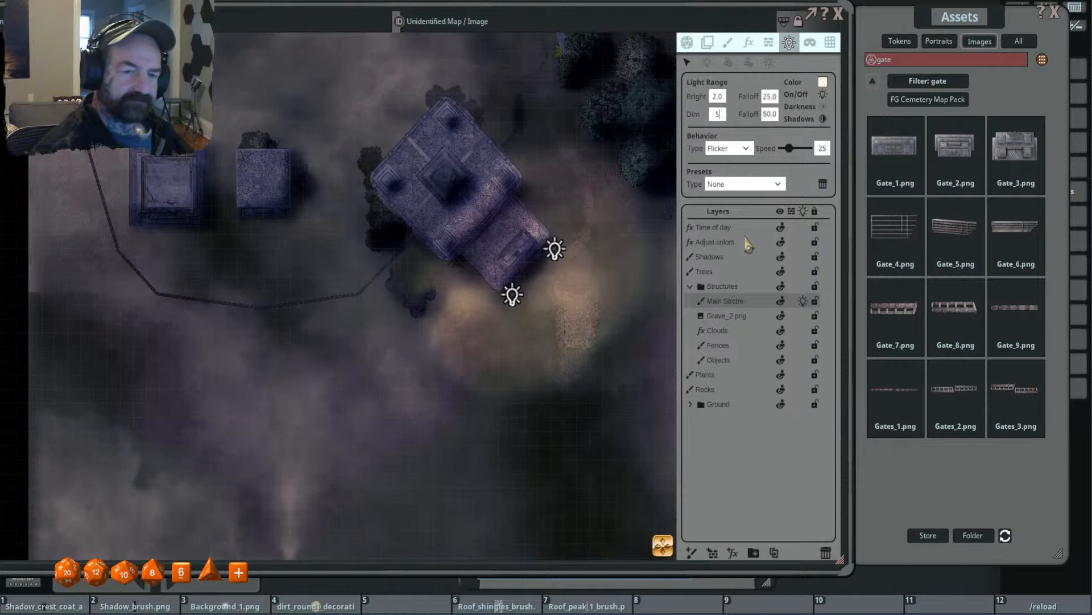
{"action": "key", "text": "Return"}
{"action": "double_click", "coordinate": [717, 96]}
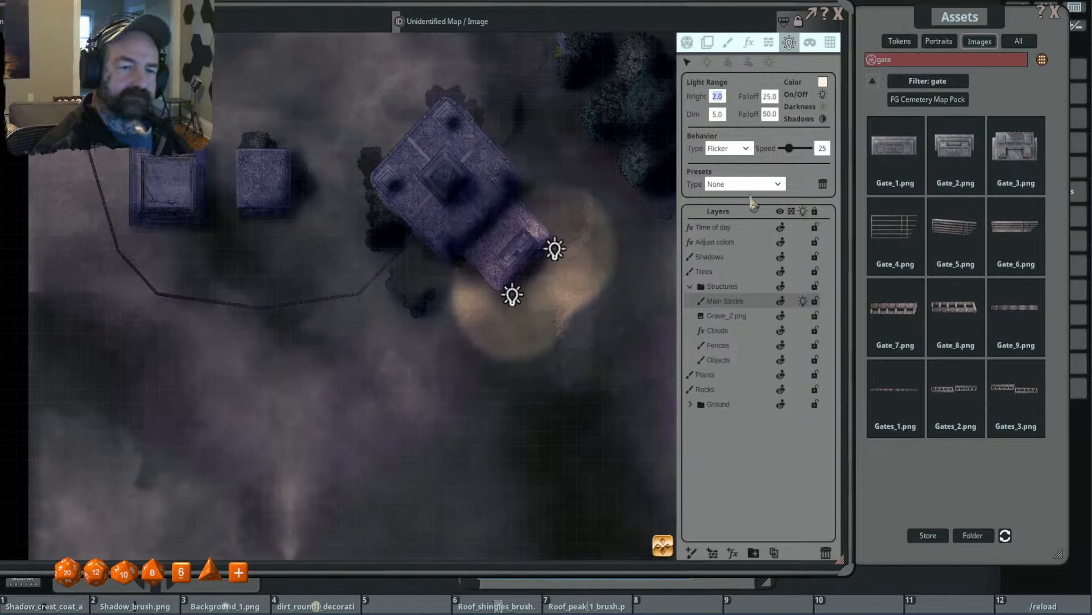
{"action": "key", "text": "Return"}
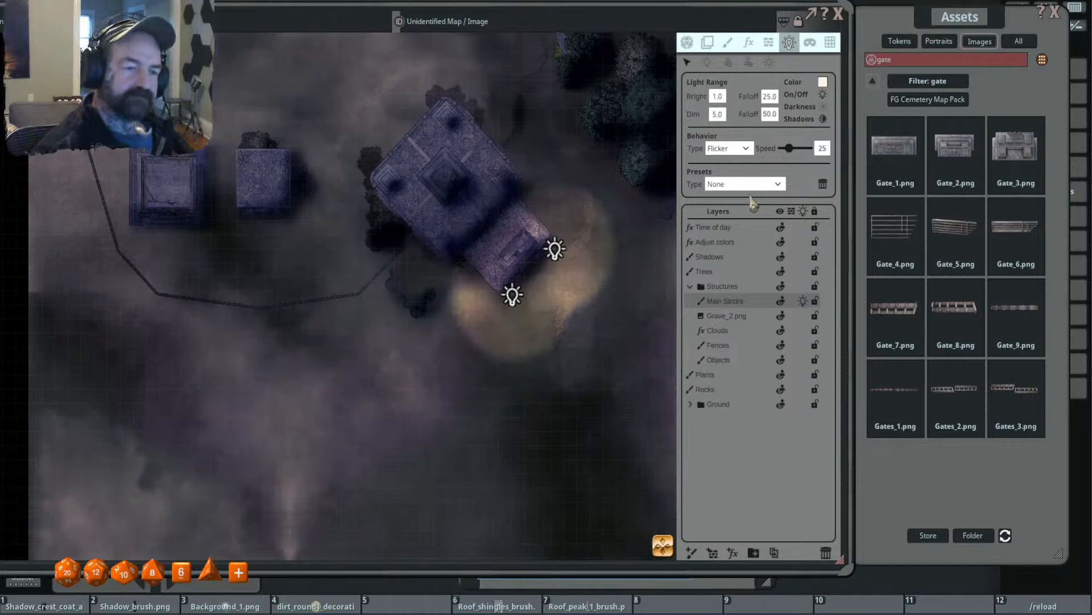
- Set the near falloff to 50 and the far falloff to 100 on both temple entrance lights
{"action": "mouse_move", "coordinate": [556, 256]}
{"action": "left_mouse_down"}
{"action": "mouse_move", "coordinate": [589, 245]}
{"action": "mouse_move", "coordinate": [558, 256]}
{"action": "left_mouse_up"}
{"action": "left_click", "coordinate": [633, 237]}
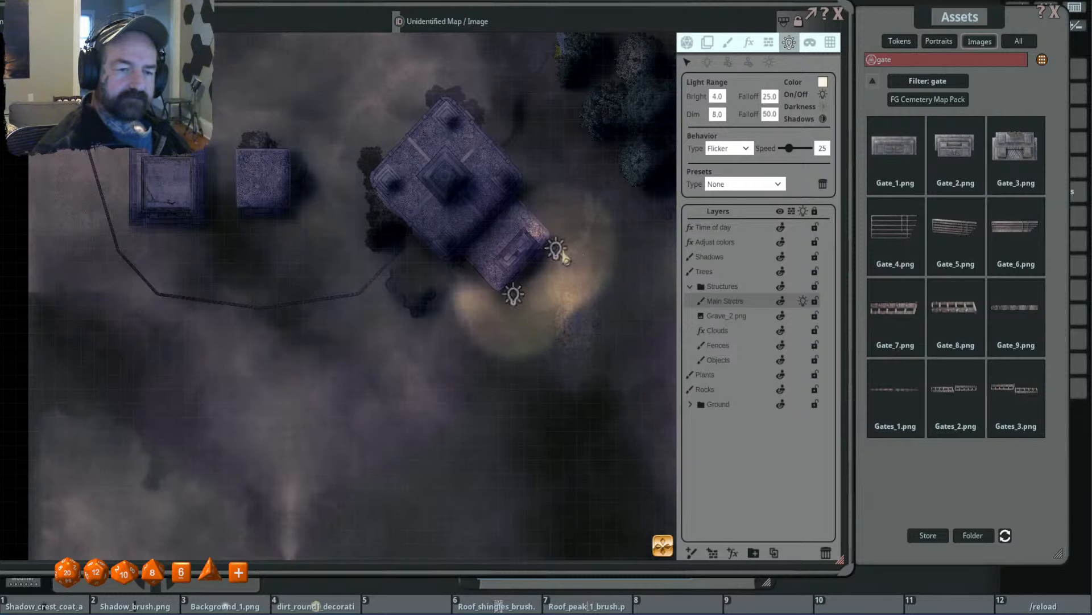
{"action": "left_click", "coordinate": [561, 256]}
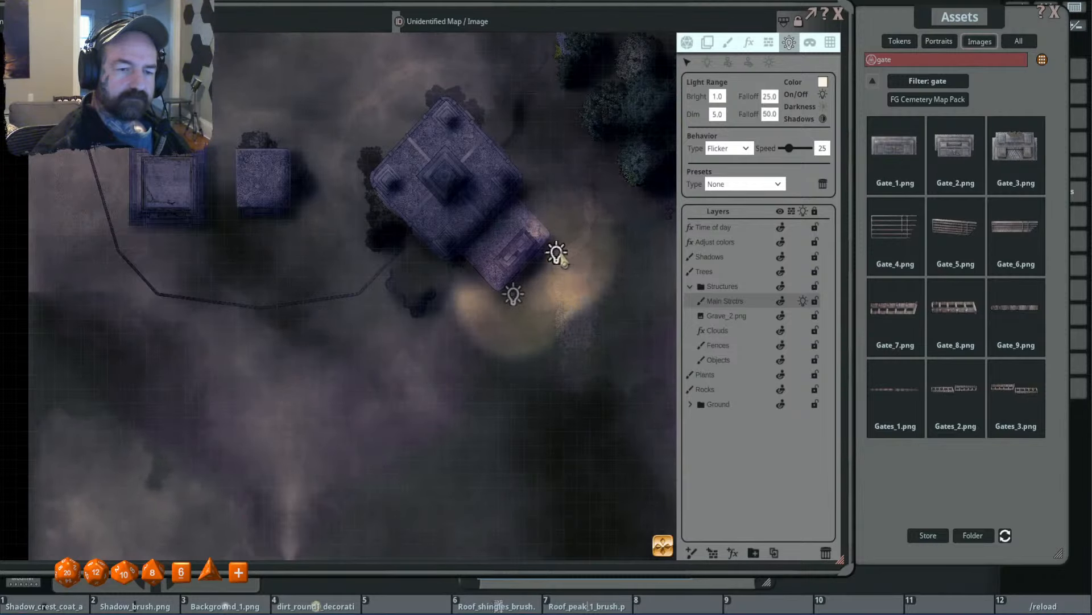
{"action": "scroll", "coordinate": [558, 246], "scroll_direction": "up", "scroll_amount": 2}
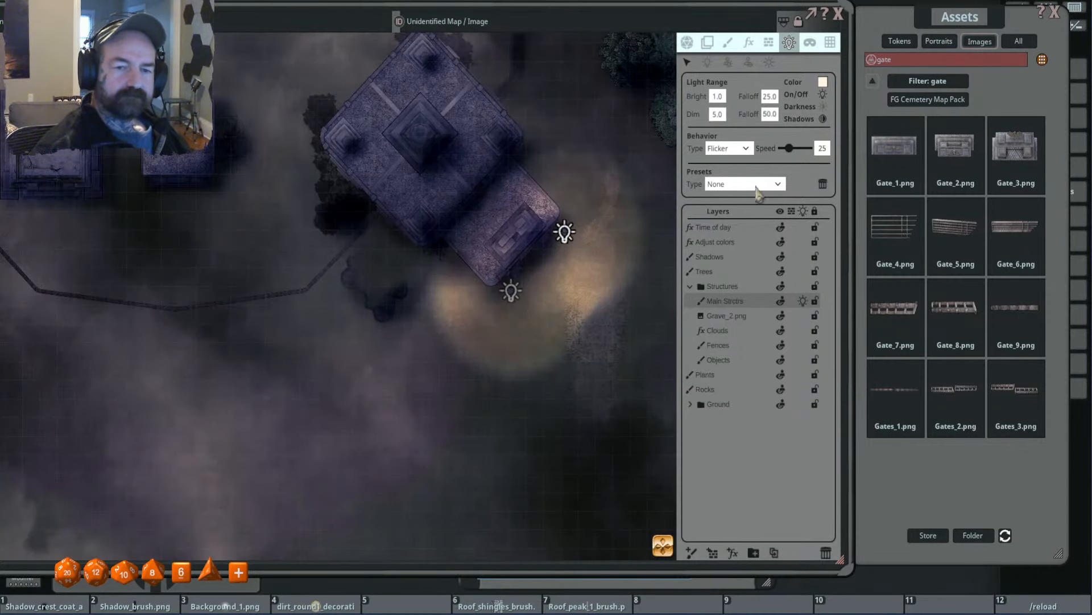
{"action": "left_click", "coordinate": [769, 96]}
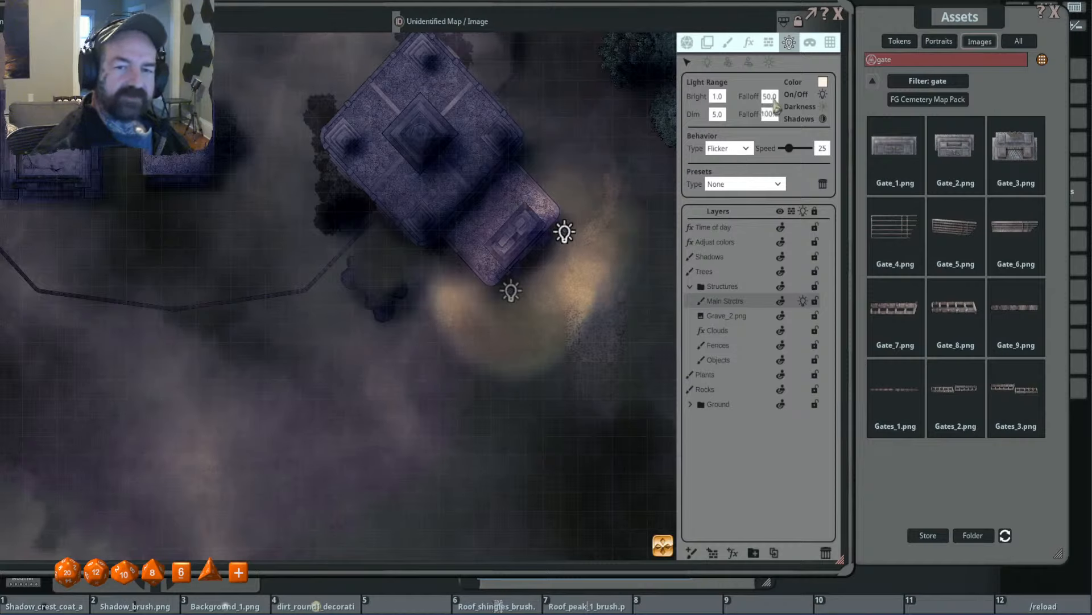
{"action": "left_click", "coordinate": [510, 299]}
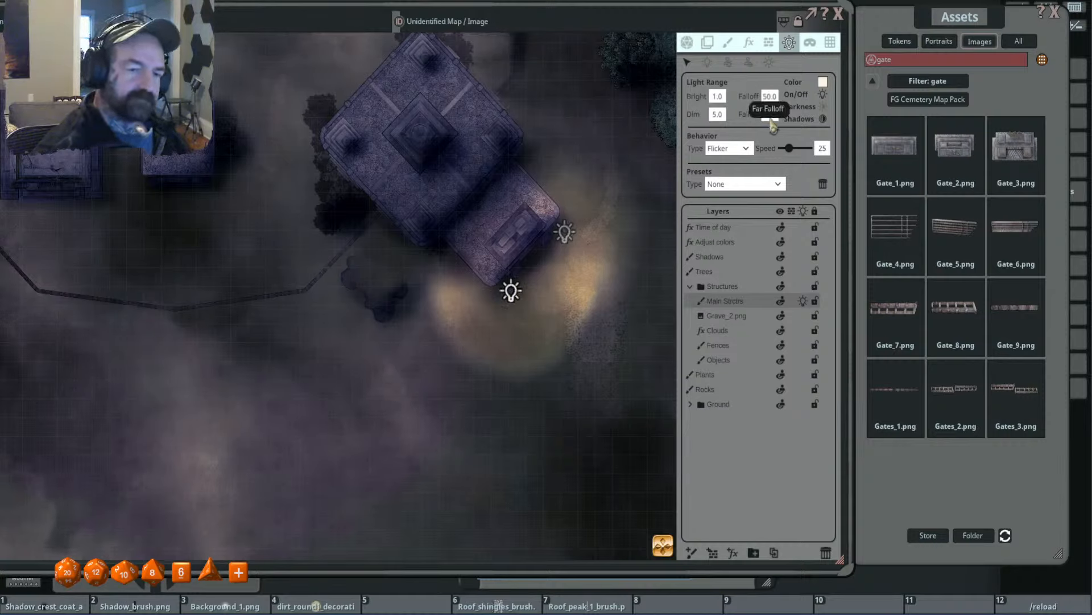
- Examine the torchlight around the temple entrance, both close up and against the whole map
{"action": "scroll", "coordinate": [615, 266], "scroll_direction": "down", "scroll_amount": 3}
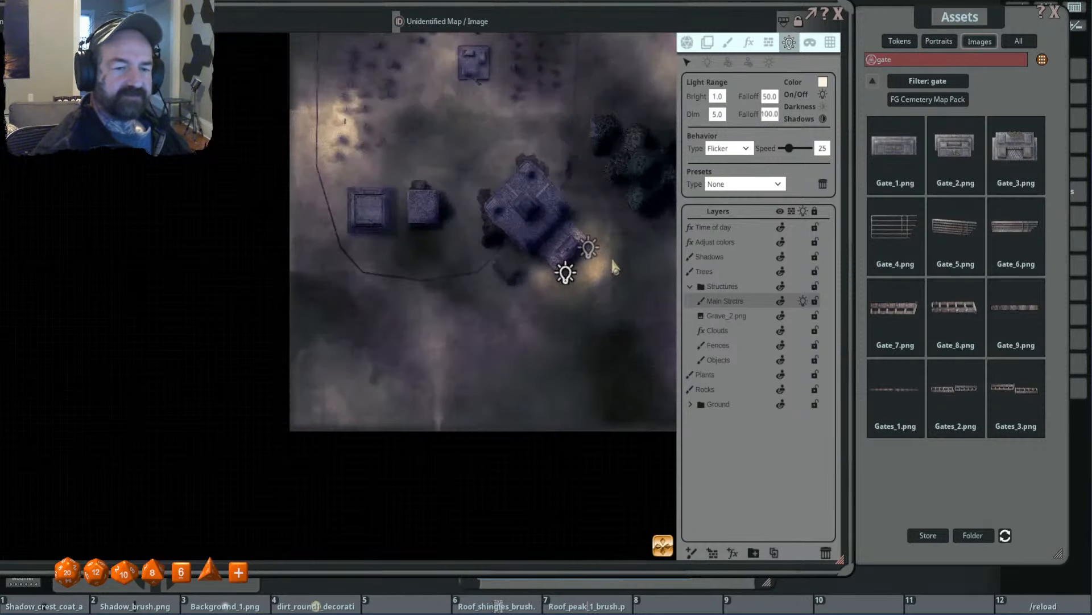
{"action": "scroll", "coordinate": [614, 266], "scroll_direction": "up", "scroll_amount": 3}
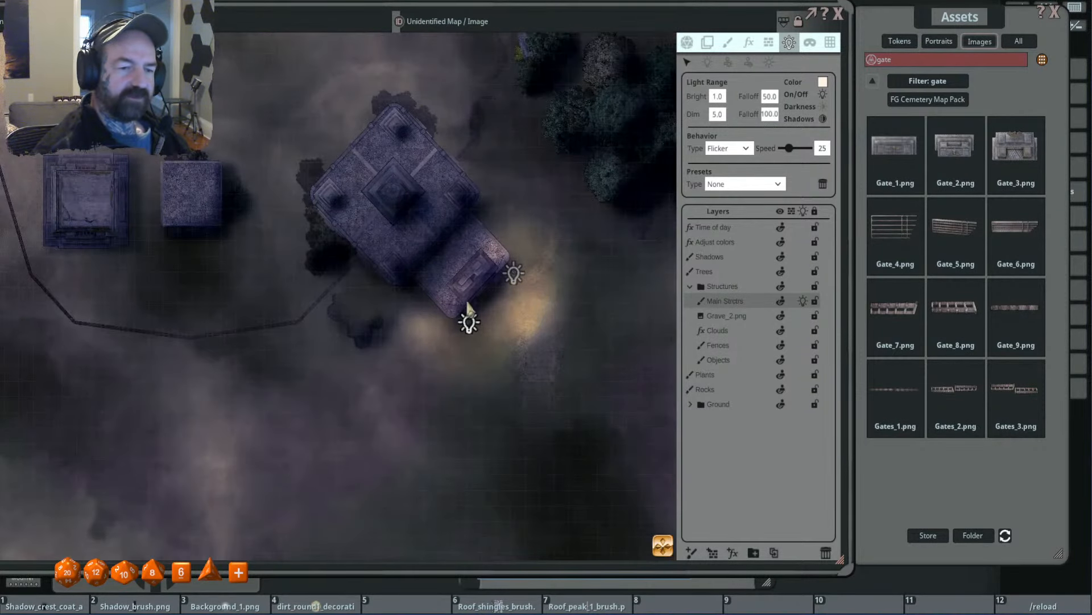
{"action": "scroll", "coordinate": [511, 217], "scroll_direction": "down", "scroll_amount": 4}
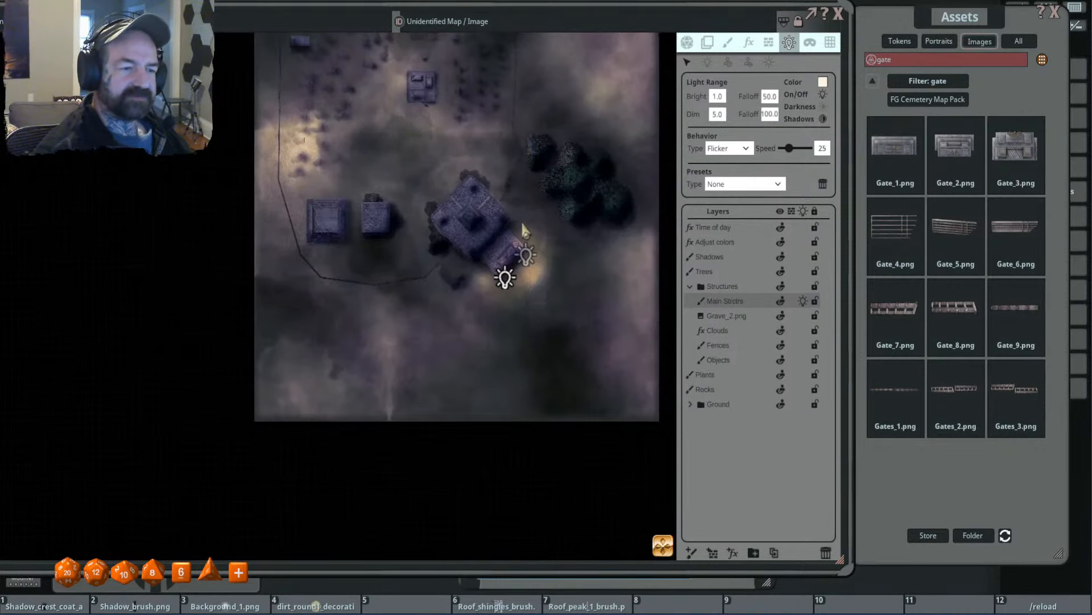
{"action": "scroll", "coordinate": [522, 225], "scroll_direction": "up", "scroll_amount": 4}
{"action": "scroll", "coordinate": [446, 237], "scroll_direction": "down", "scroll_amount": 3}
{"action": "left_click_drag", "start_coordinate": [467, 255], "coordinate": [489, 301]}
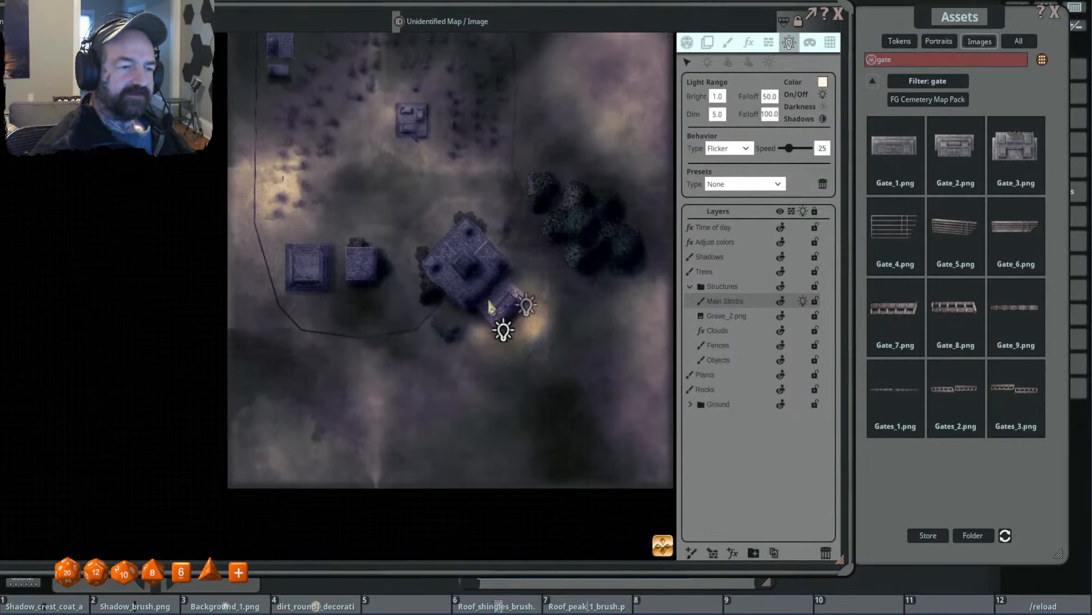
{"action": "scroll", "coordinate": [548, 290], "scroll_direction": "up", "scroll_amount": 5}
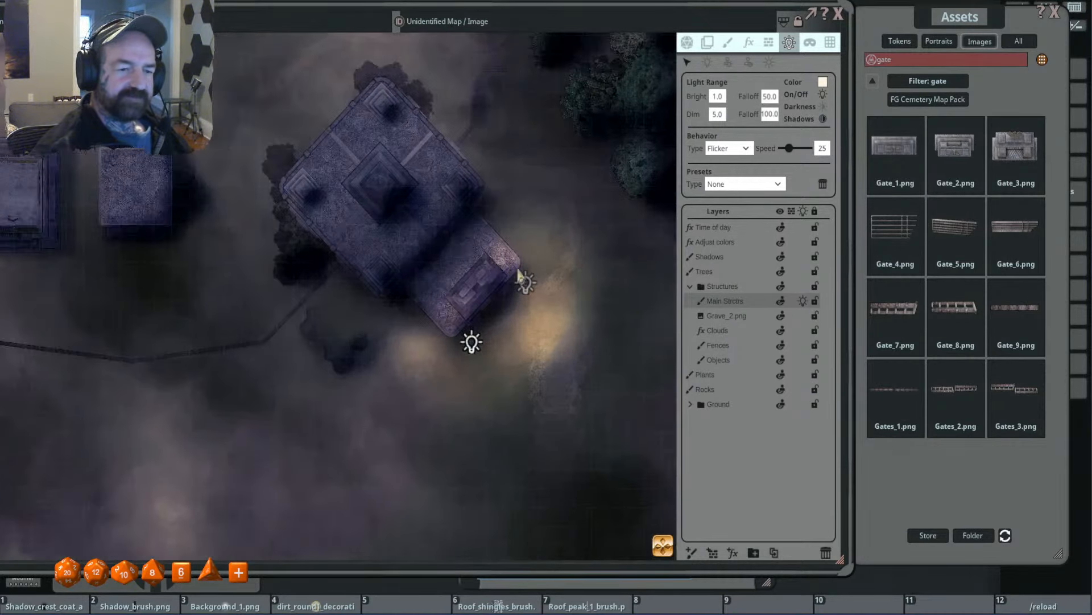
{"action": "scroll", "coordinate": [484, 307], "scroll_direction": "up", "scroll_amount": 5}
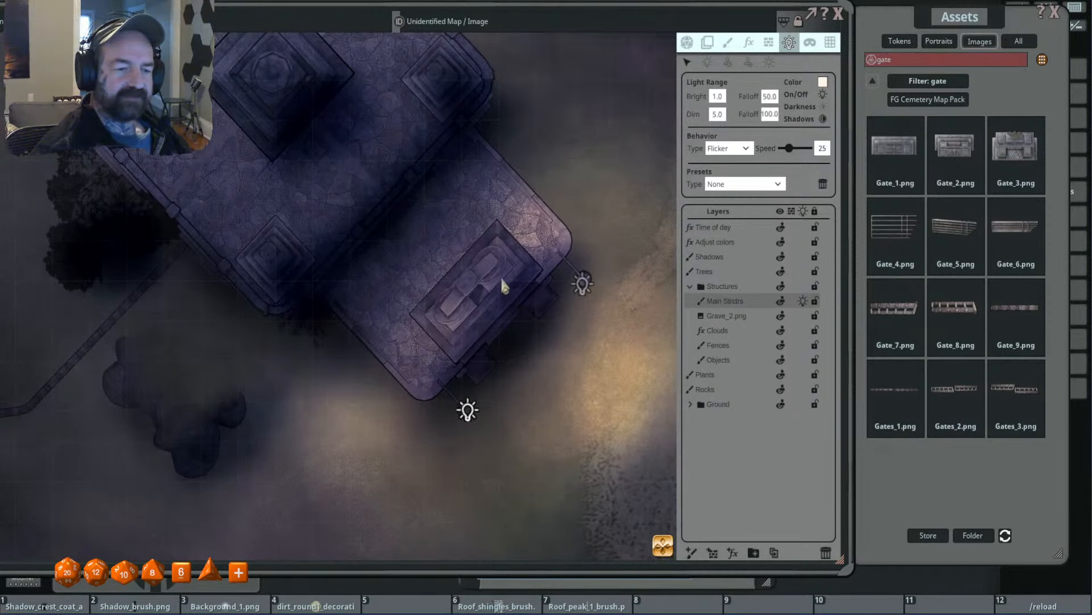
{"action": "scroll", "coordinate": [444, 338], "scroll_direction": "down", "scroll_amount": 5}
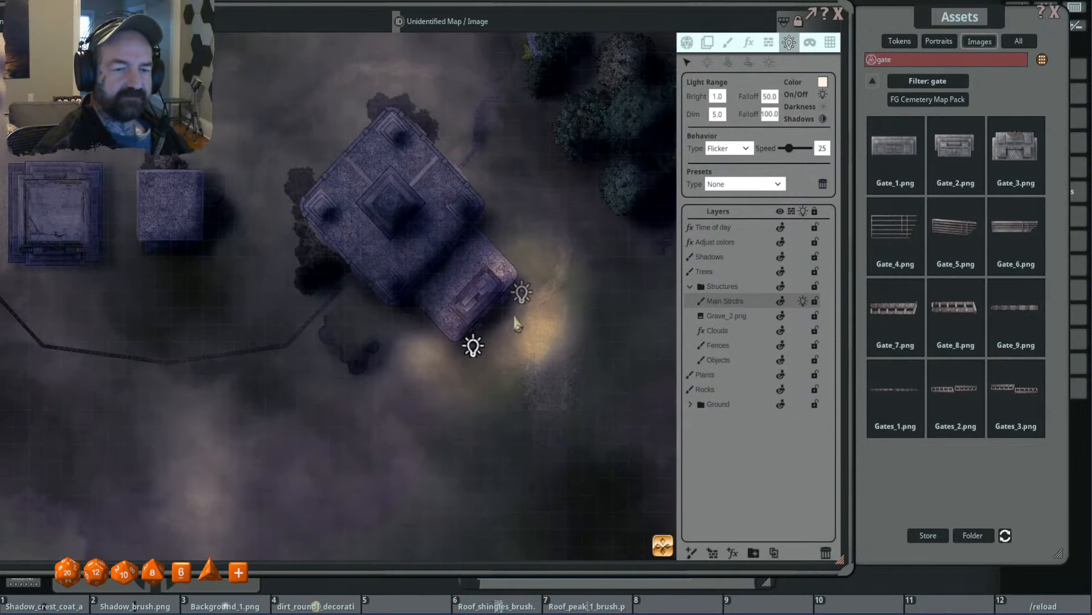
- Leave light editing and examine the lit temple, the graveyard and the drifting fog without light markers
{"action": "left_click", "coordinate": [688, 43]}
{"action": "scroll", "coordinate": [567, 293], "scroll_direction": "down", "scroll_amount": 2}
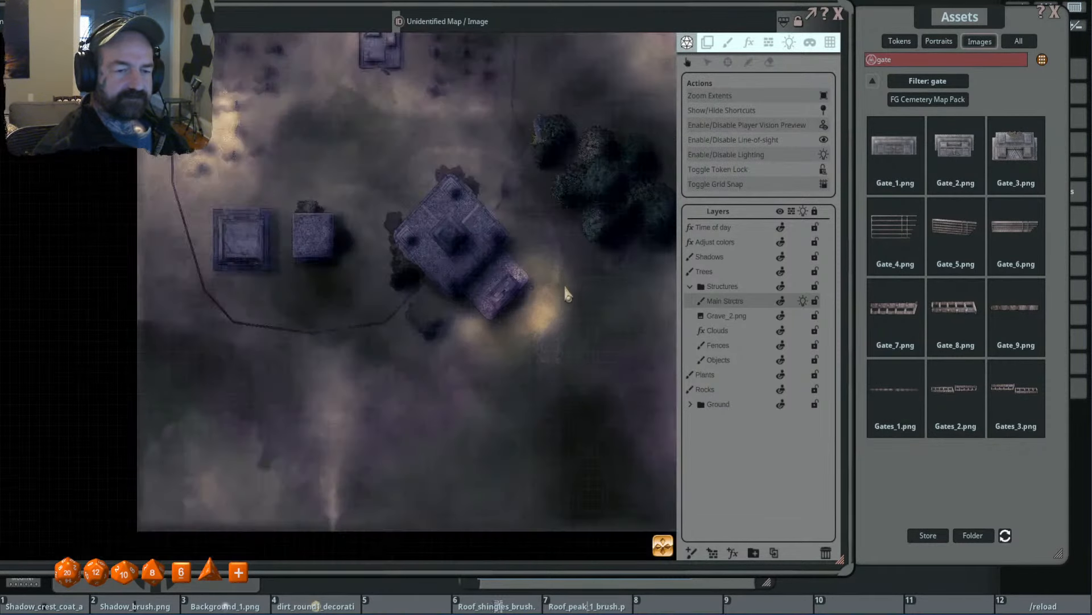
{"action": "left_click_drag", "start_coordinate": [532, 329], "coordinate": [577, 322]}
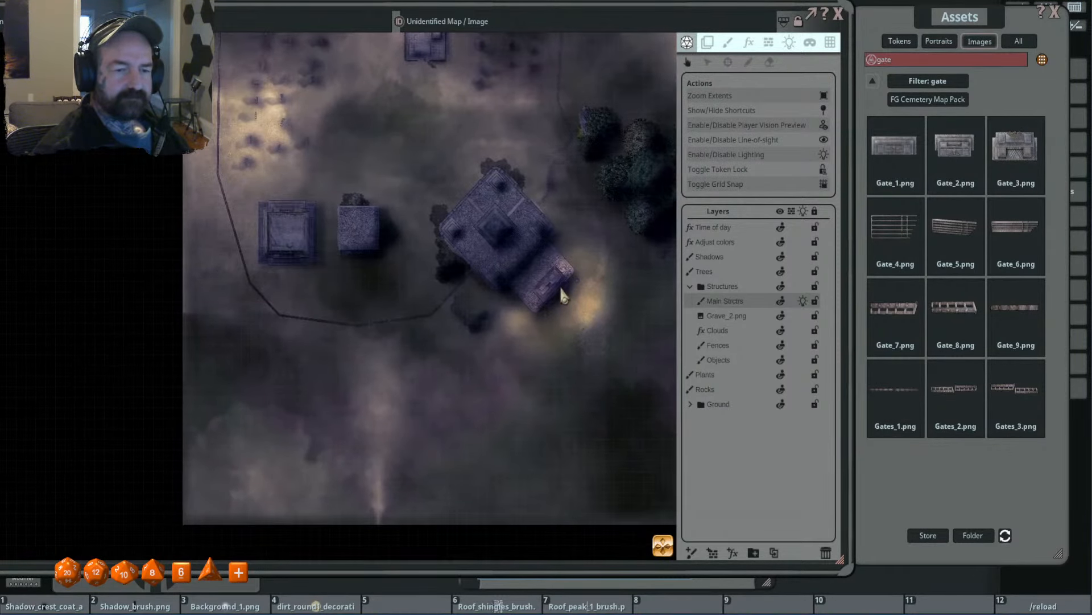
{"action": "scroll", "coordinate": [560, 286], "scroll_direction": "up", "scroll_amount": 2}
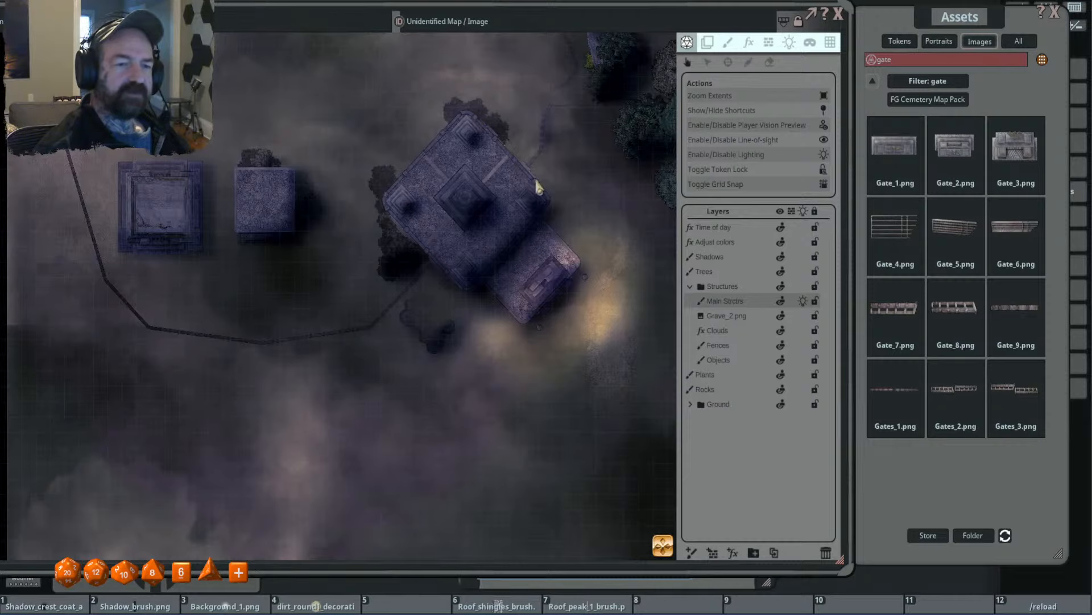
{"action": "scroll", "coordinate": [578, 287], "scroll_direction": "down", "scroll_amount": 4}
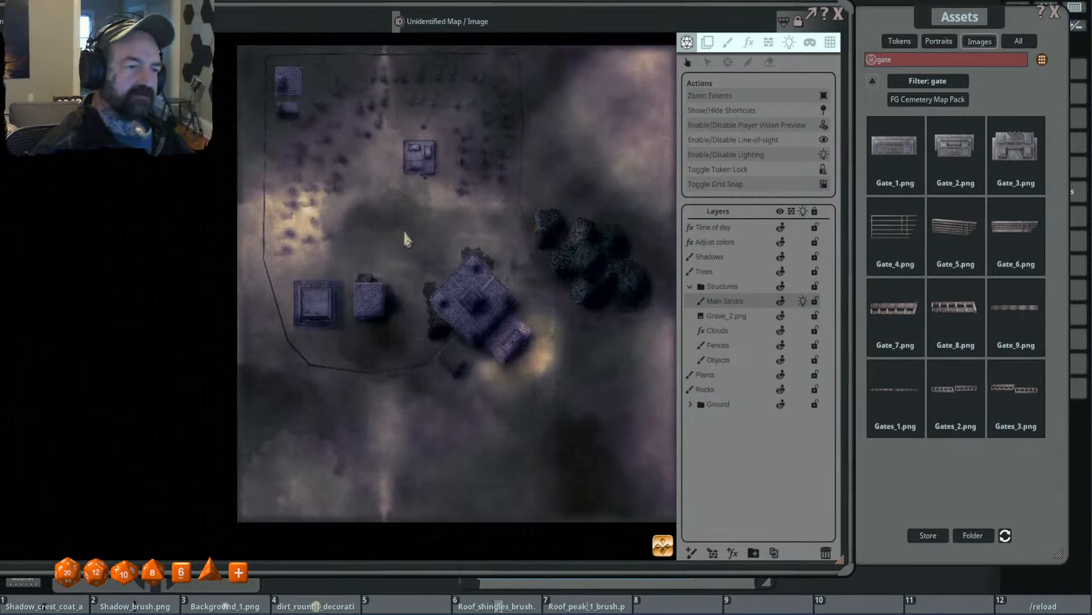
{"action": "scroll", "coordinate": [371, 219], "scroll_direction": "up", "scroll_amount": 2}
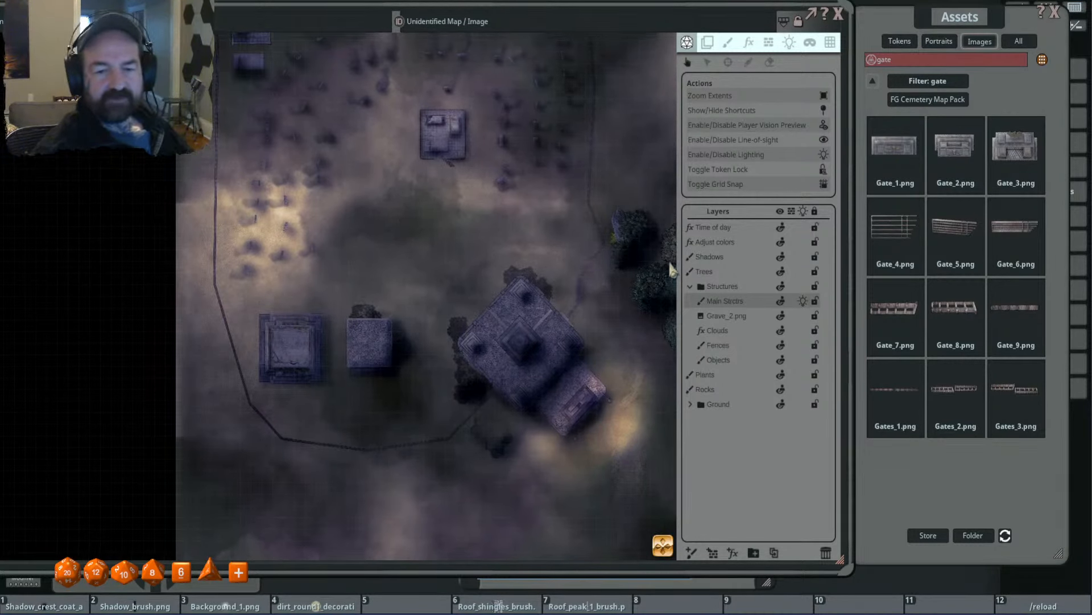
- Select the Plants layer and examine the graveyard, stone structures and temple under the drifting fog, both close up and across the map
{"action": "left_click", "coordinate": [738, 376]}
{"action": "left_click_drag", "start_coordinate": [453, 84], "coordinate": [511, 220]}
{"action": "scroll", "coordinate": [360, 189], "scroll_direction": "up", "scroll_amount": 5}
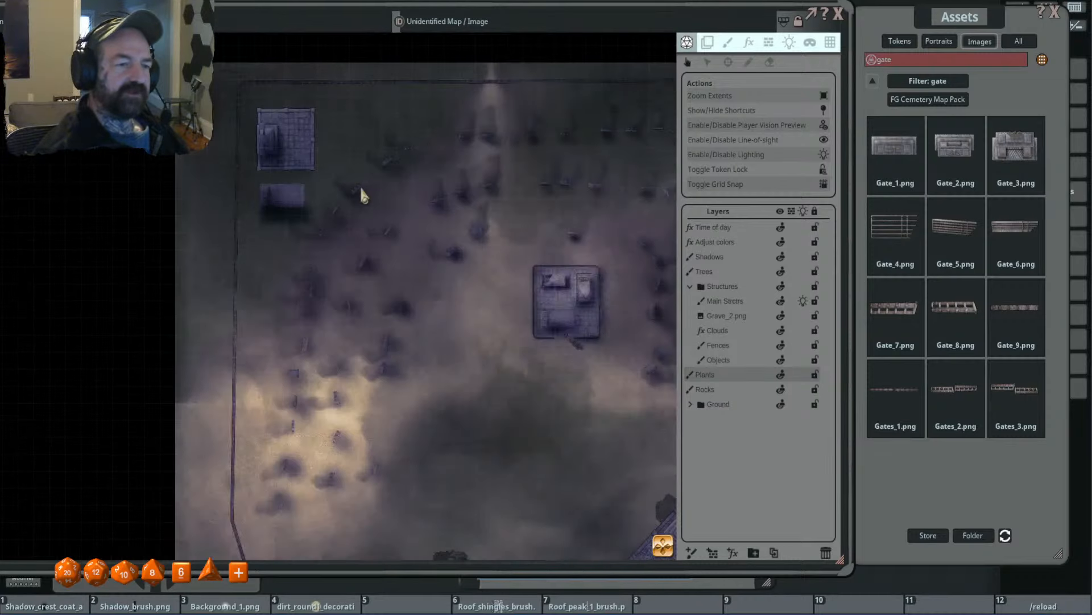
{"action": "scroll", "coordinate": [370, 270], "scroll_direction": "down", "scroll_amount": 5}
{"action": "left_click_drag", "start_coordinate": [517, 332], "coordinate": [447, 273]}
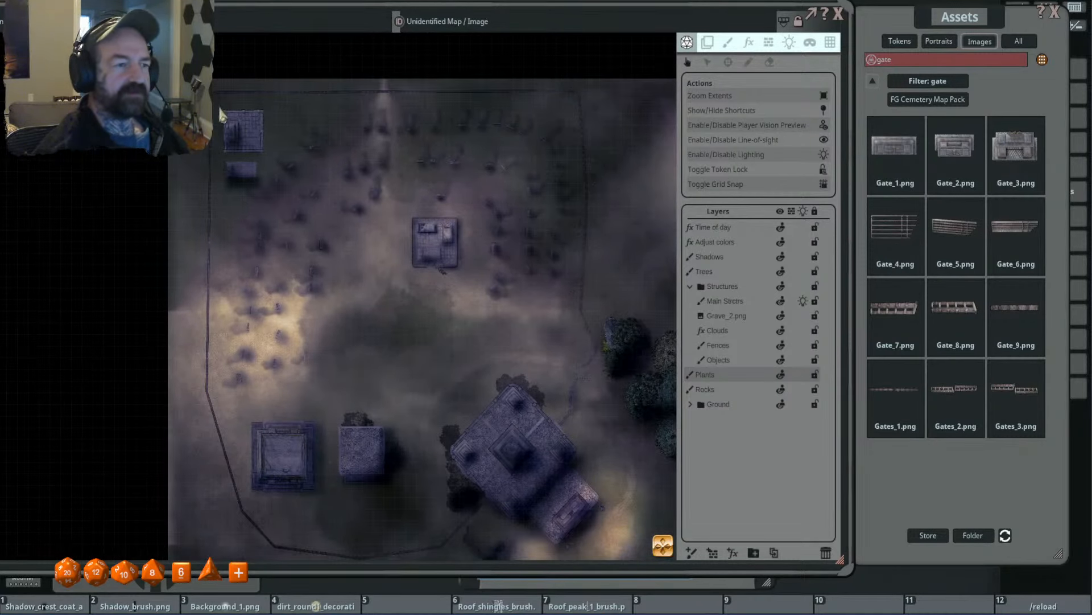
{"action": "left_click_drag", "start_coordinate": [443, 330], "coordinate": [473, 331]}
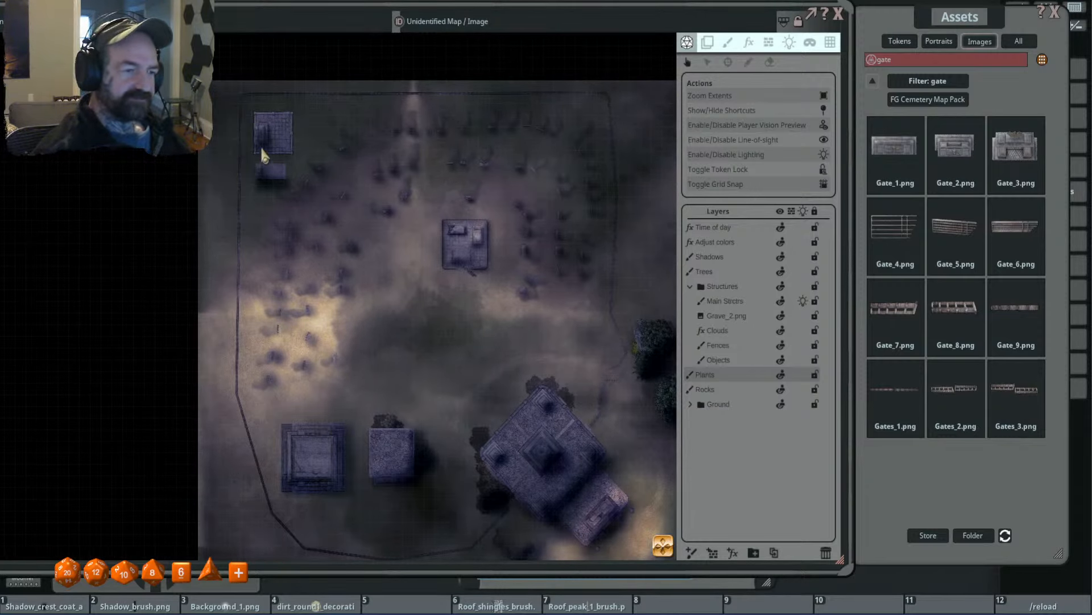
{"action": "left_click_drag", "start_coordinate": [420, 292], "coordinate": [393, 251]}
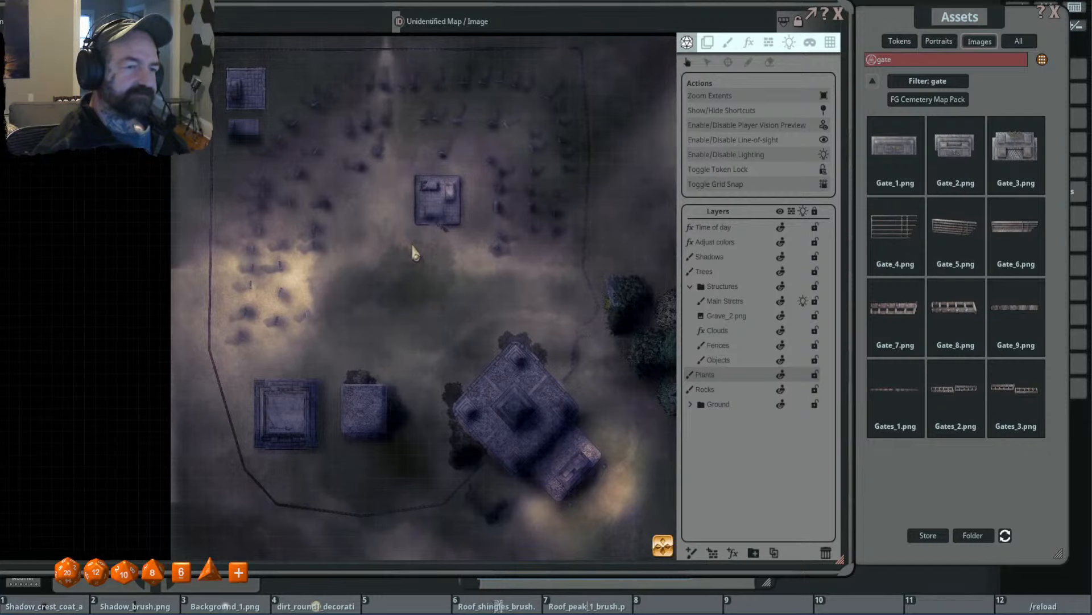
{"action": "scroll", "coordinate": [353, 228], "scroll_direction": "up", "scroll_amount": 2}
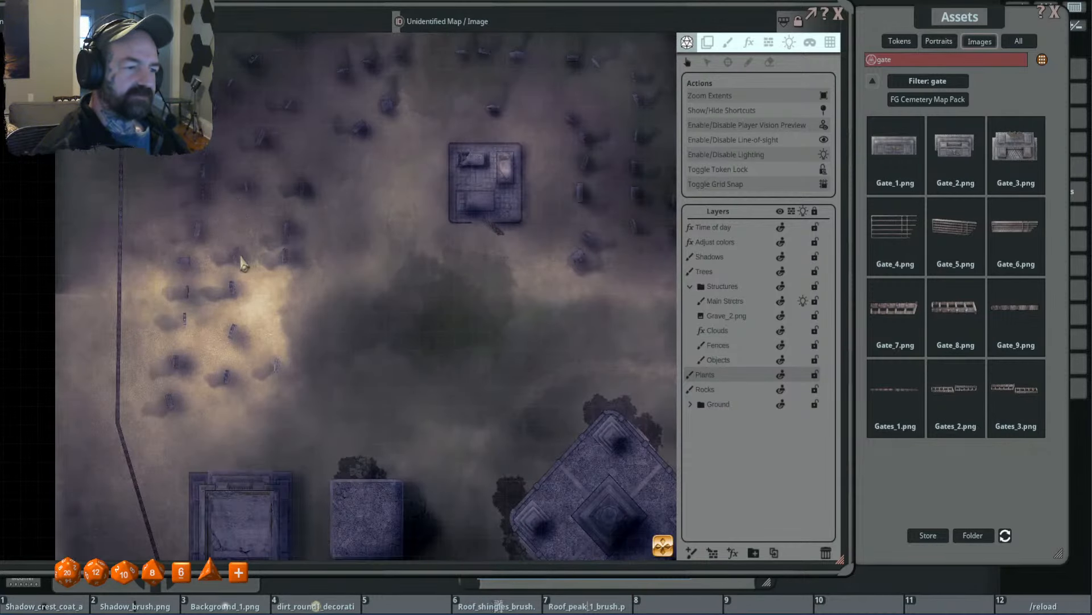
{"action": "scroll", "coordinate": [239, 257], "scroll_direction": "down", "scroll_amount": 2}
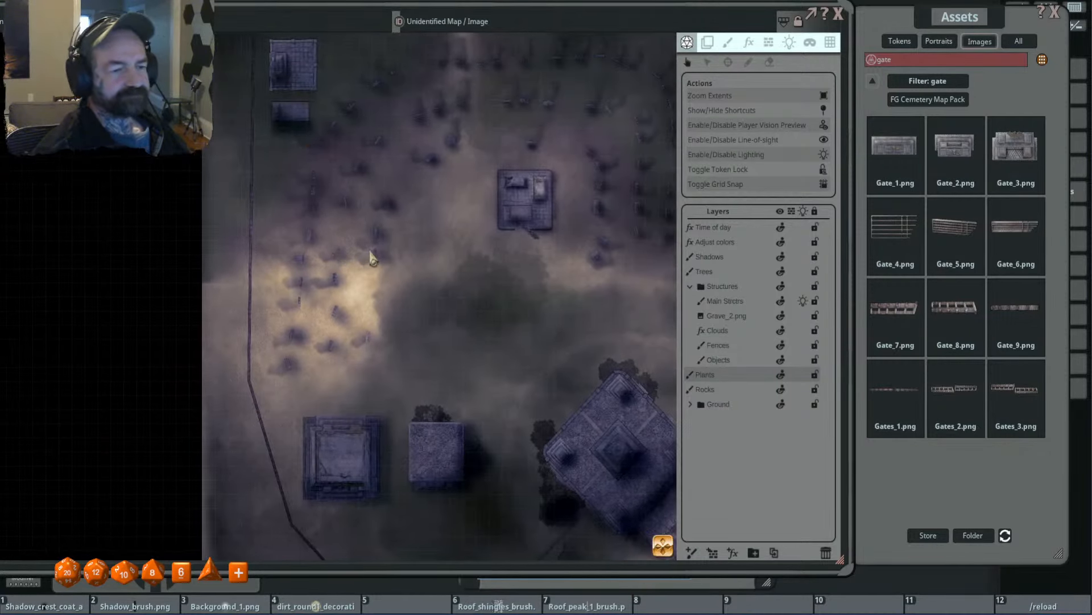
{"action": "scroll", "coordinate": [433, 256], "scroll_direction": "down", "scroll_amount": 1}
{"action": "scroll", "coordinate": [450, 258], "scroll_direction": "up", "scroll_amount": 2}
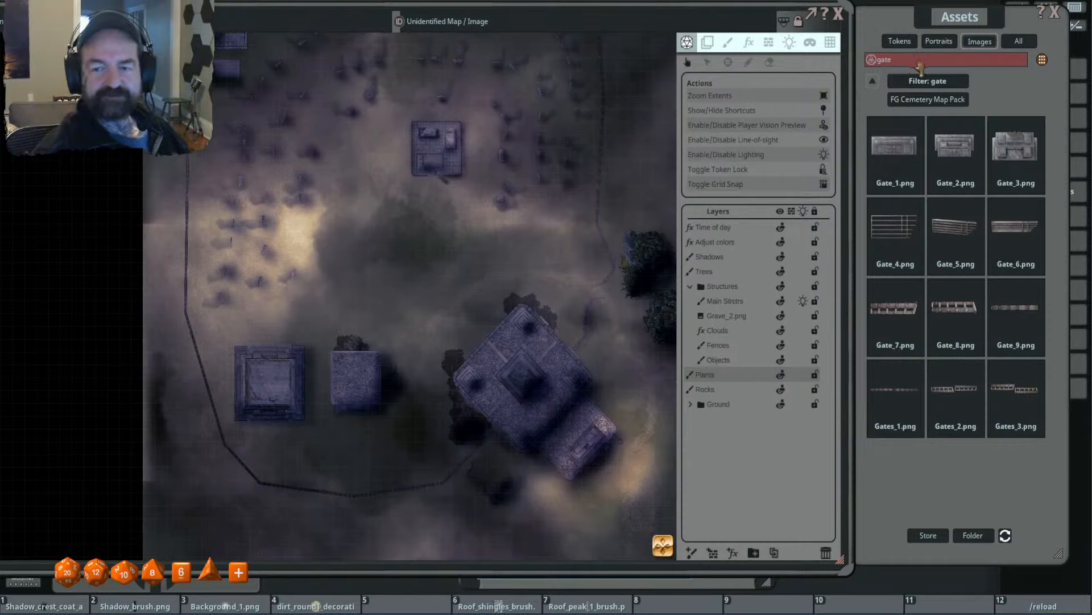
- Return the image assets to the full index, browse the installed map packs, and look inside the first FG Abandoned Places pack
{"action": "left_click", "coordinate": [873, 80]}
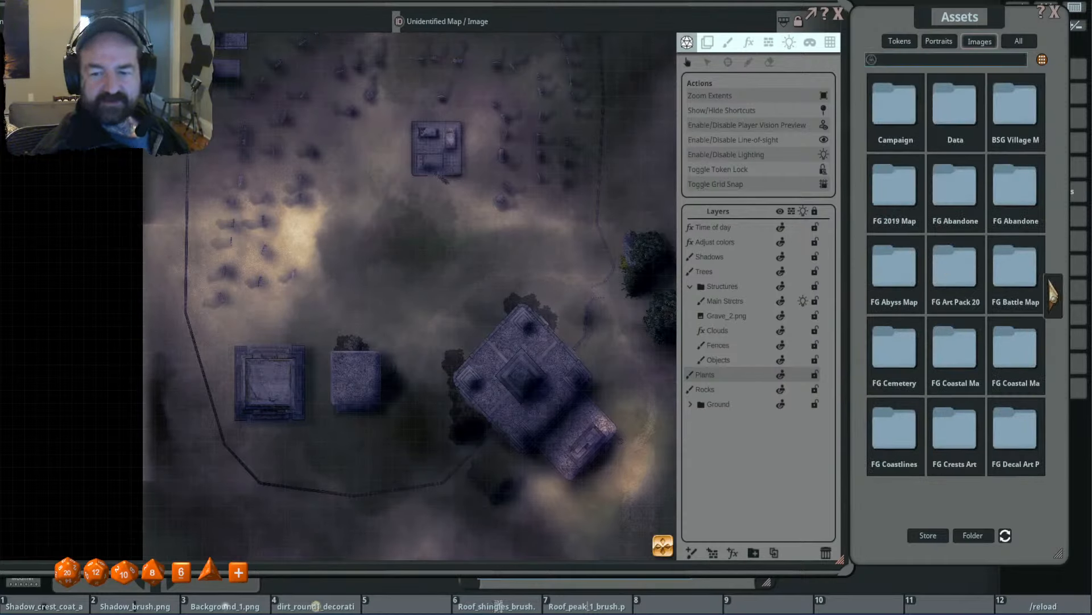
{"action": "left_click", "coordinate": [1056, 305]}
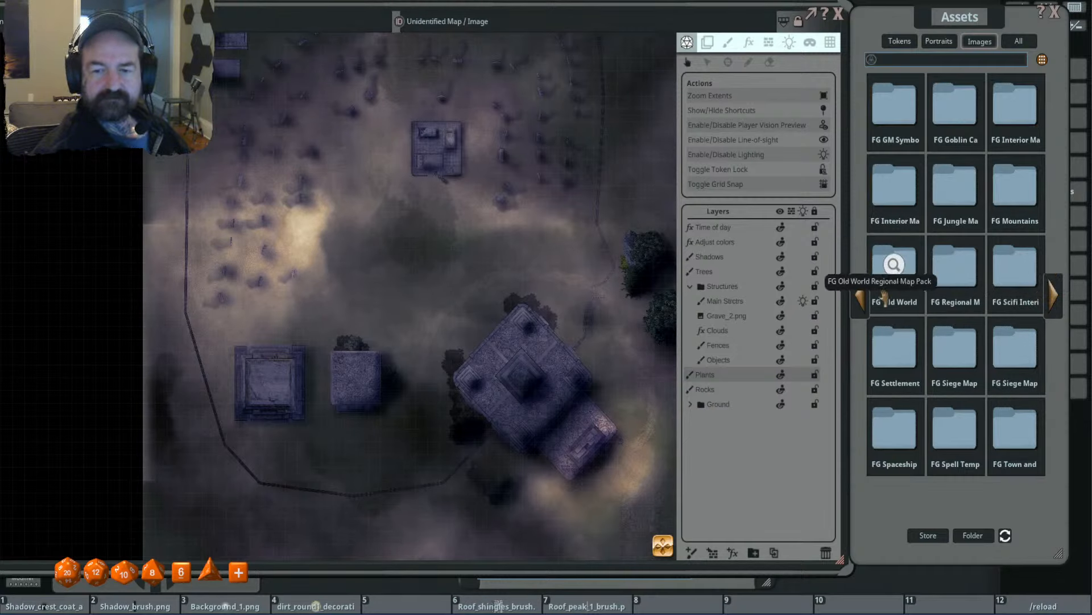
{"action": "left_click", "coordinate": [865, 303]}
{"action": "left_click", "coordinate": [941, 191]}
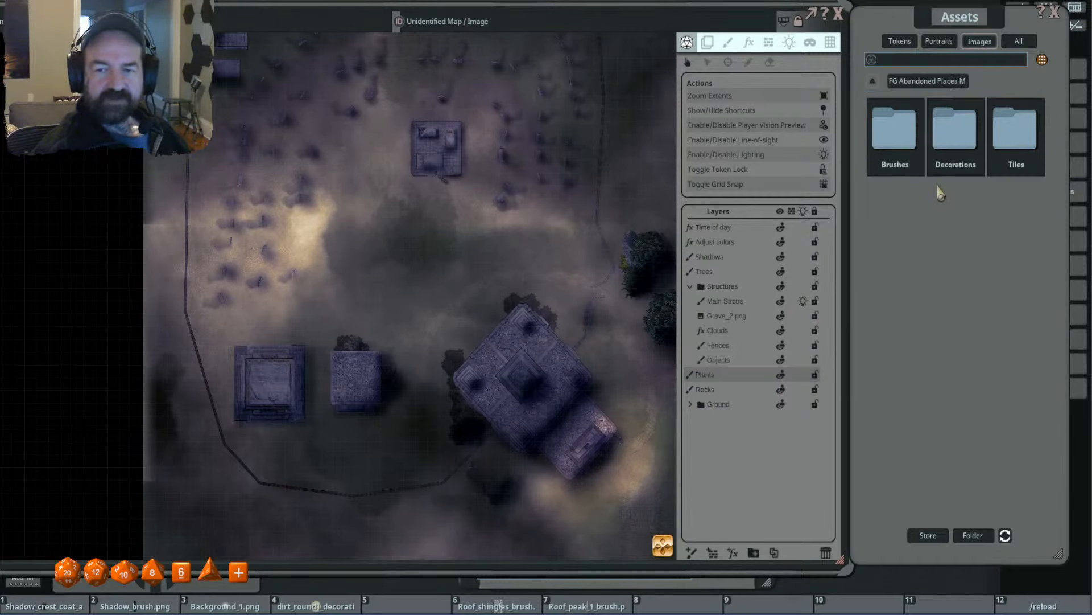
{"action": "left_click", "coordinate": [873, 81]}
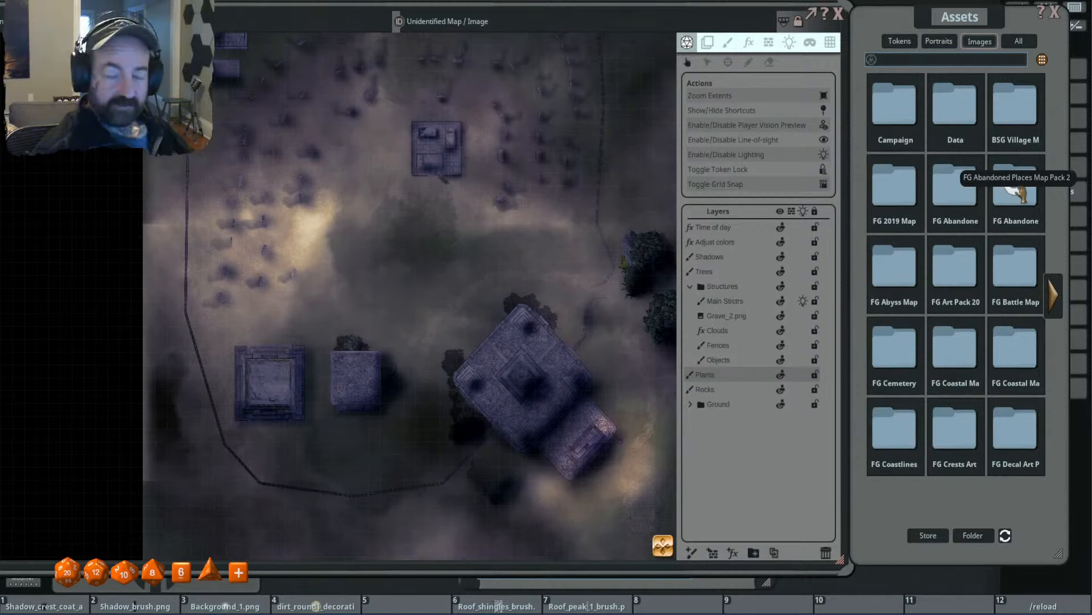
- Move the Assets window over the map so the campaign and library sidebar is uncovered
{"action": "left_click_drag", "start_coordinate": [965, 29], "coordinate": [869, 50]}
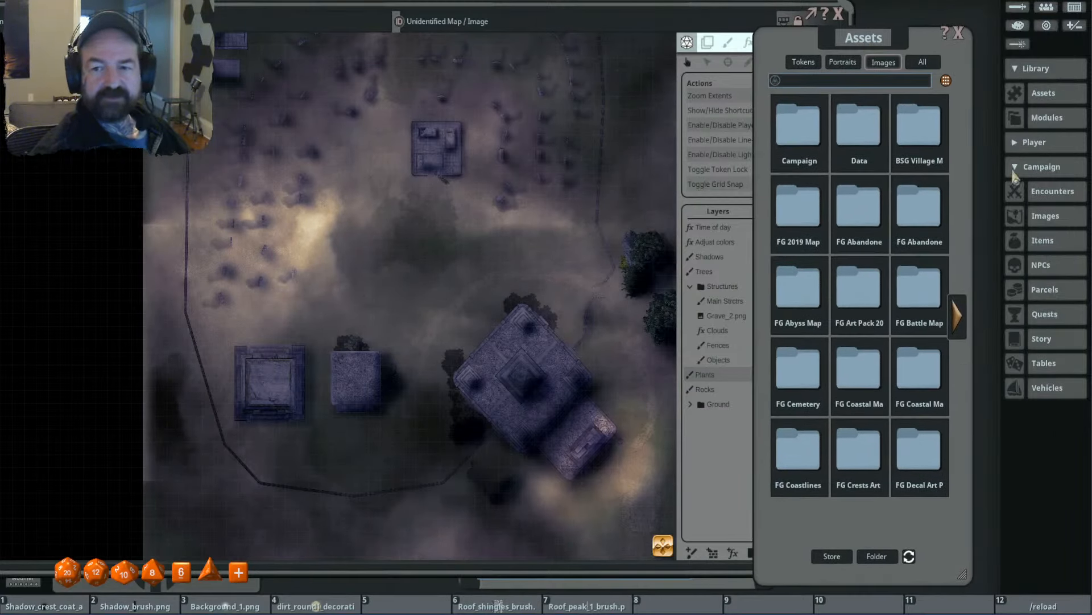
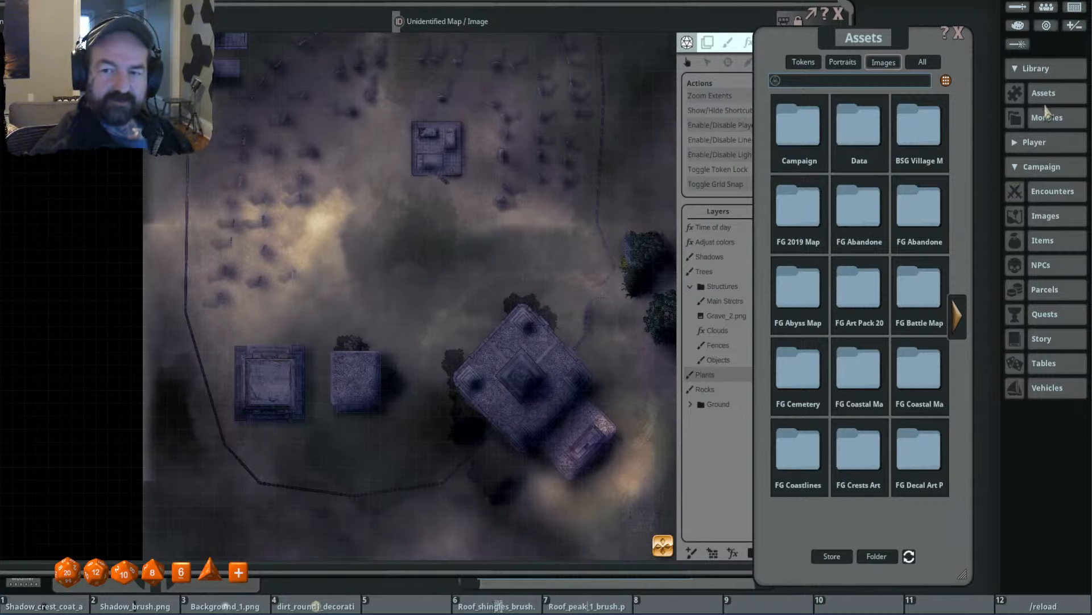
- Open the campaign image list and show the maps from all groups
{"action": "left_click", "coordinate": [1058, 219]}
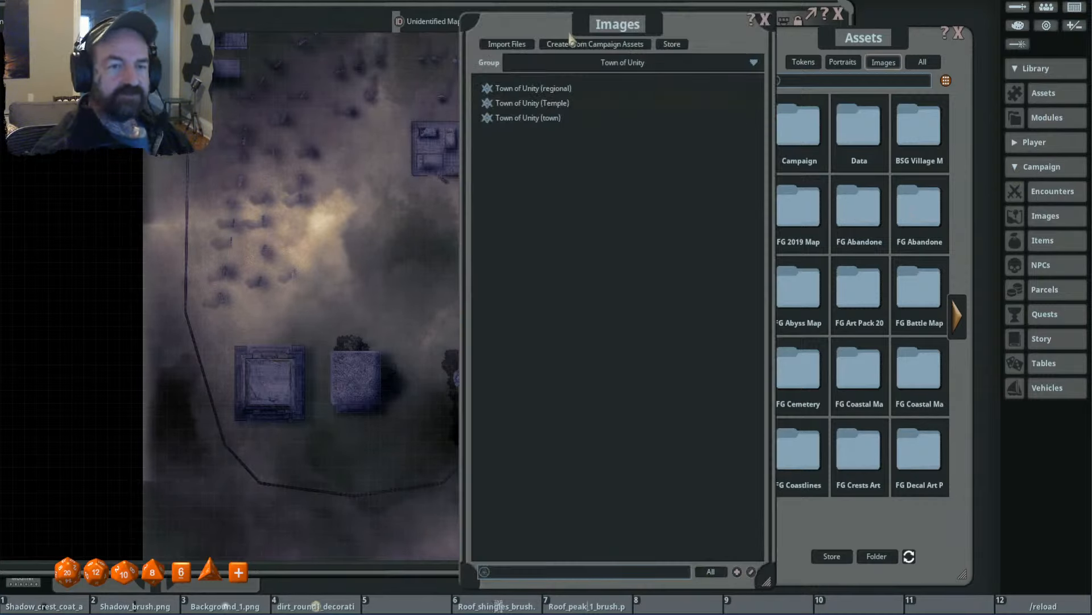
{"action": "left_click_drag", "start_coordinate": [569, 35], "coordinate": [712, 60]}
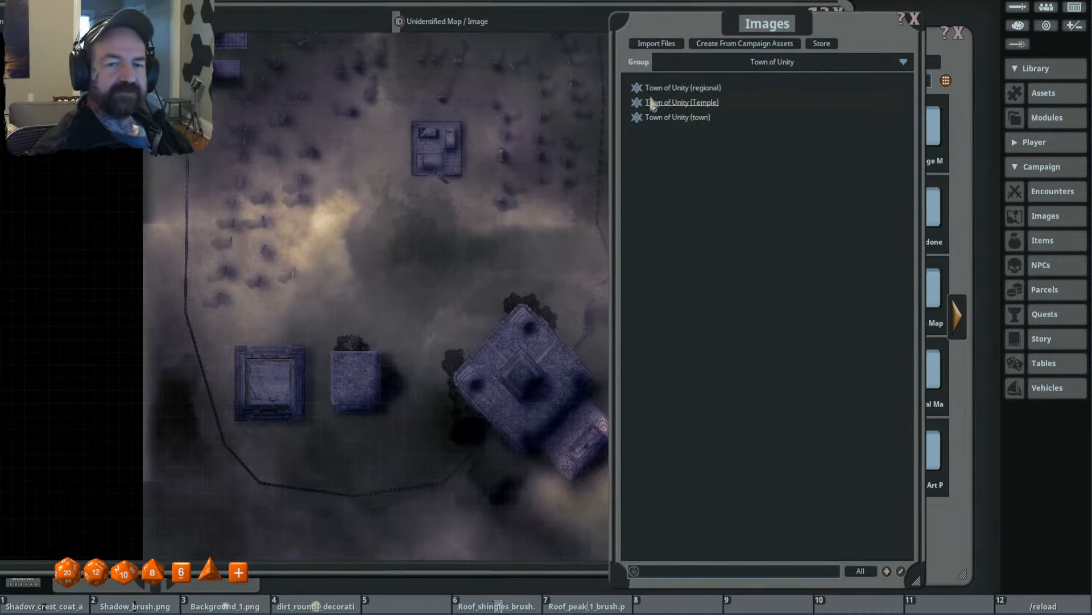
{"action": "left_click", "coordinate": [750, 63]}
{"action": "left_click", "coordinate": [688, 62]}
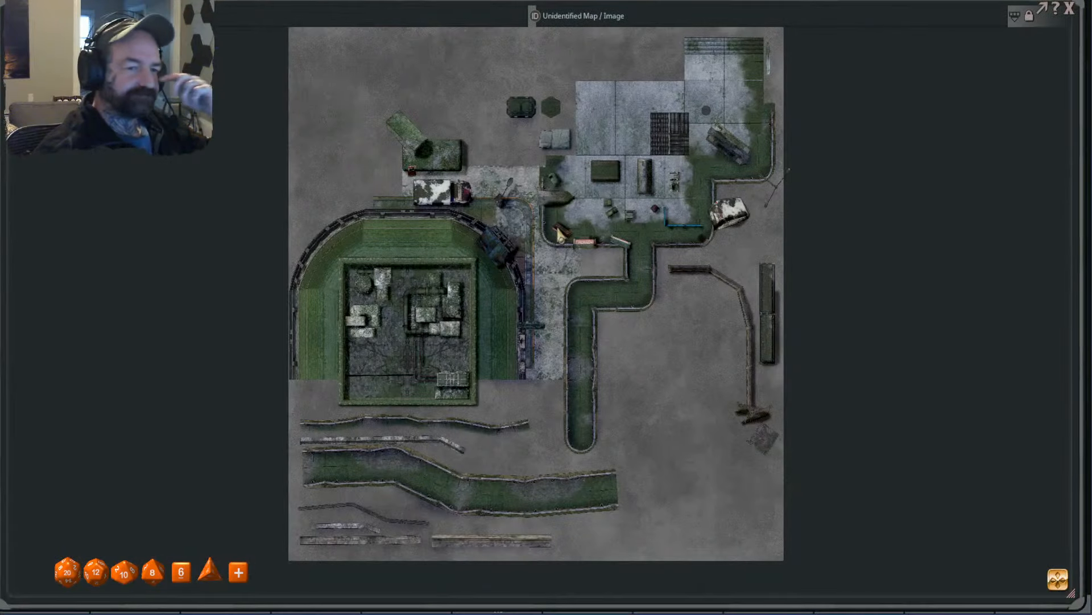
- Examine the opened ruined-town map, including its vehicles, rooftop building, street tiles and loose wall pieces, and close it
{"action": "scroll", "coordinate": [669, 214], "scroll_direction": "up", "scroll_amount": 5}
{"action": "scroll", "coordinate": [478, 220], "scroll_direction": "down", "scroll_amount": 3}
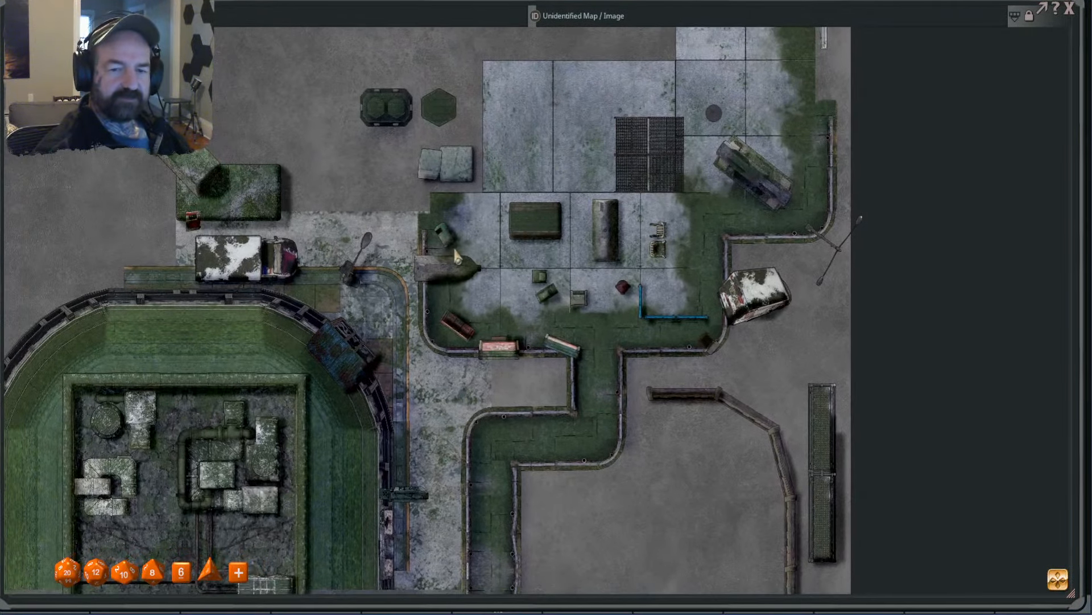
{"action": "left_click_drag", "start_coordinate": [457, 257], "coordinate": [488, 215]}
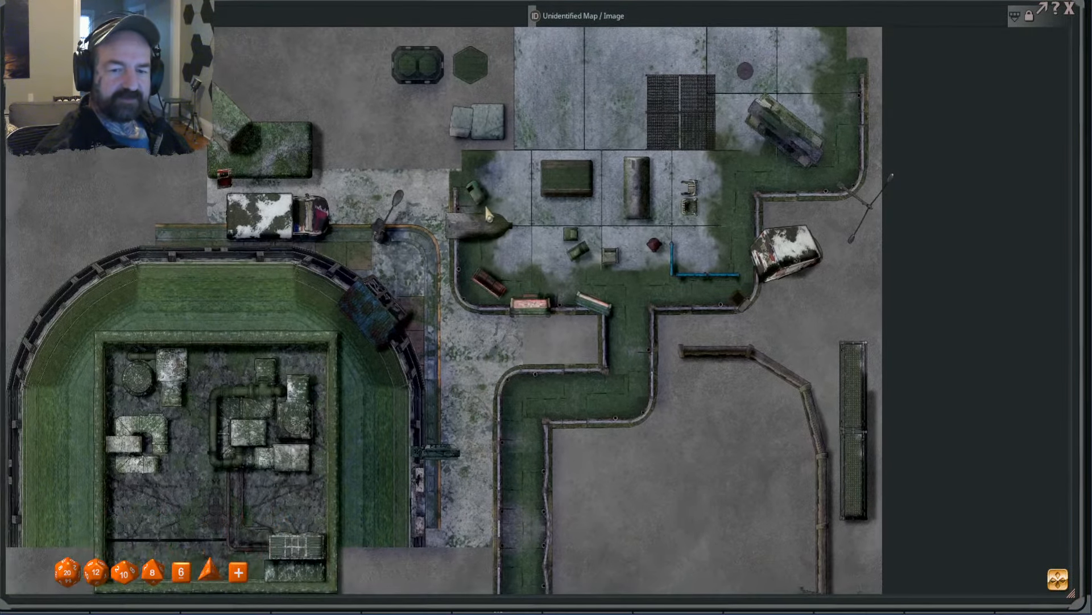
{"action": "left_click_drag", "start_coordinate": [363, 253], "coordinate": [507, 259]}
{"action": "scroll", "coordinate": [425, 246], "scroll_direction": "up", "scroll_amount": 5}
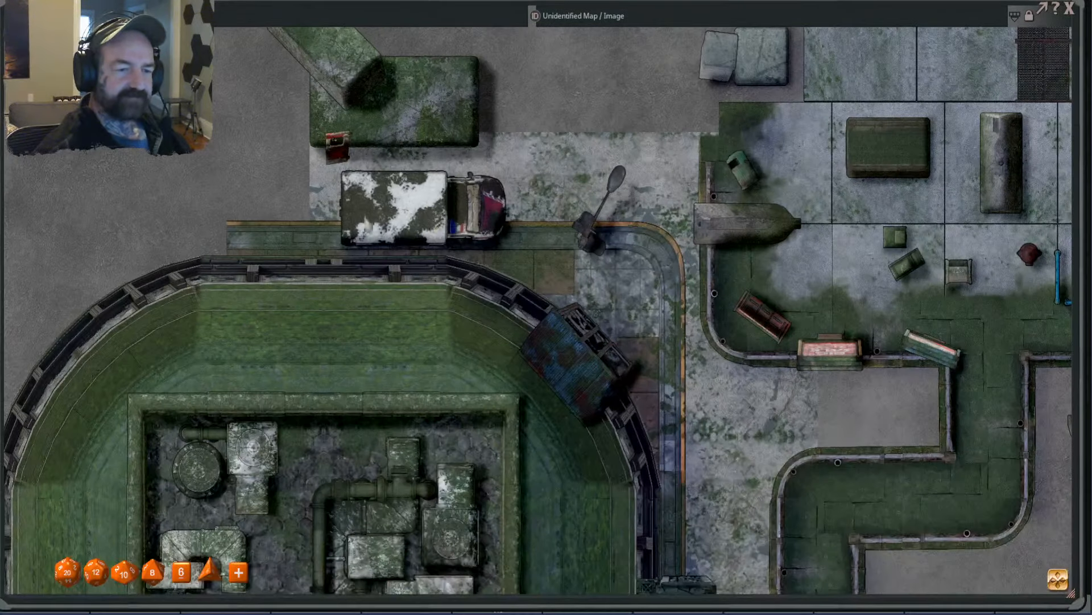
{"action": "scroll", "coordinate": [413, 245], "scroll_direction": "down", "scroll_amount": 4}
{"action": "left_click_drag", "start_coordinate": [419, 317], "coordinate": [448, 273]}
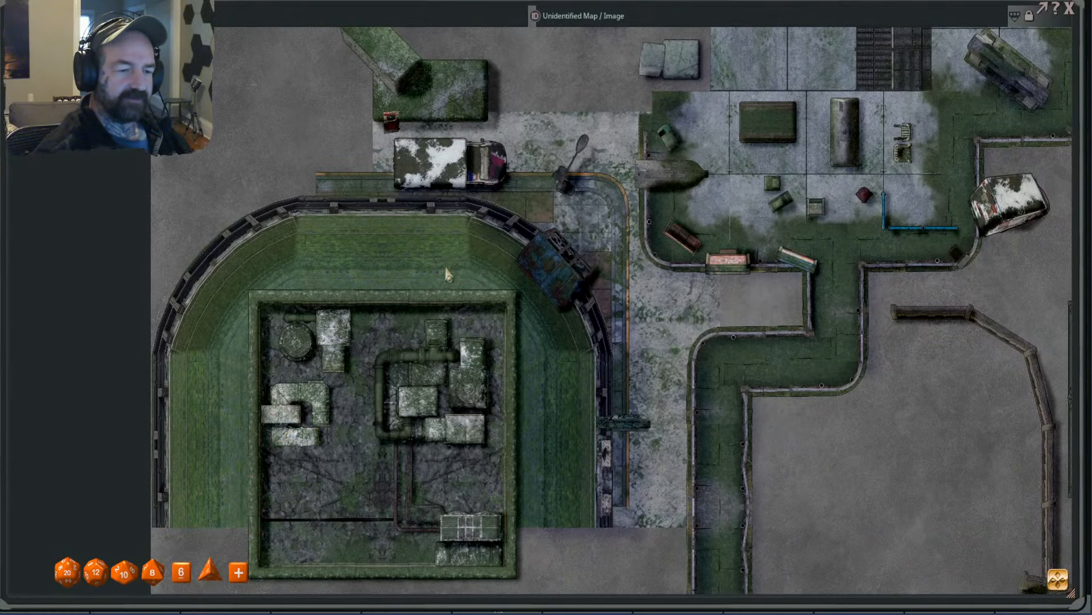
{"action": "scroll", "coordinate": [428, 397], "scroll_direction": "up", "scroll_amount": 3}
{"action": "scroll", "coordinate": [447, 390], "scroll_direction": "down", "scroll_amount": 4}
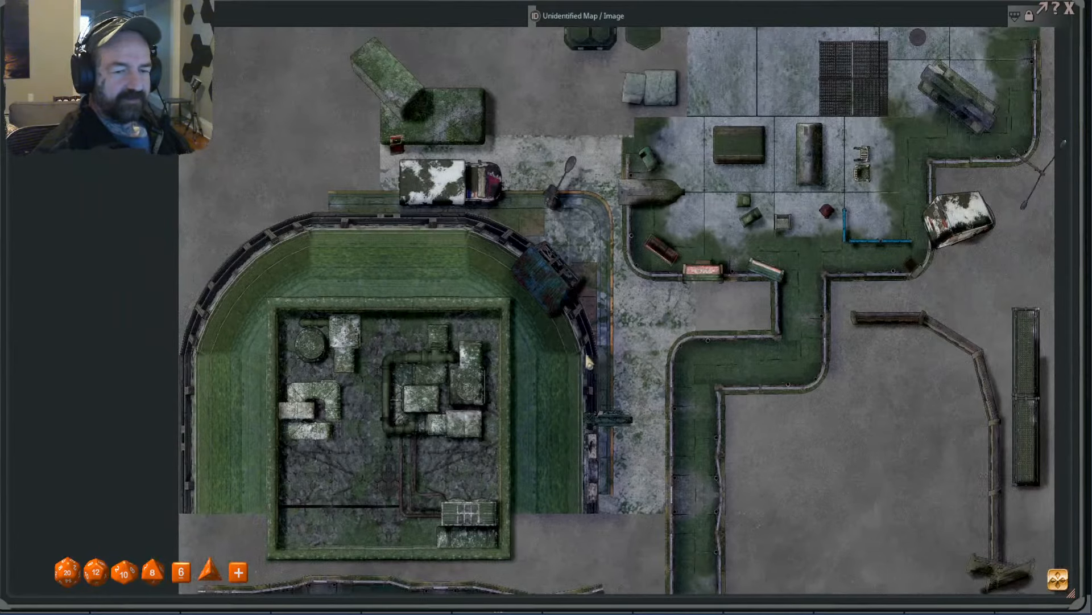
{"action": "left_click_drag", "start_coordinate": [687, 321], "coordinate": [578, 340]}
{"action": "scroll", "coordinate": [651, 312], "scroll_direction": "down", "scroll_amount": 2}
{"action": "left_click_drag", "start_coordinate": [666, 319], "coordinate": [704, 194]}
{"action": "scroll", "coordinate": [424, 512], "scroll_direction": "up", "scroll_amount": 3}
{"action": "scroll", "coordinate": [679, 252], "scroll_direction": "down", "scroll_amount": 3}
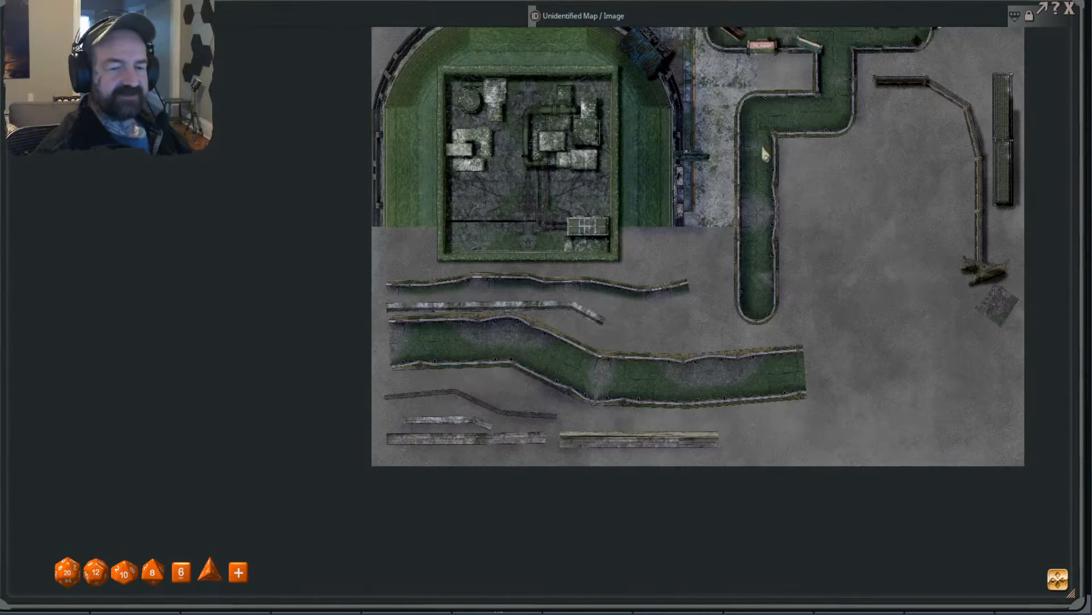
{"action": "left_click_drag", "start_coordinate": [779, 116], "coordinate": [585, 341]}
{"action": "left_click", "coordinate": [1071, 10]}
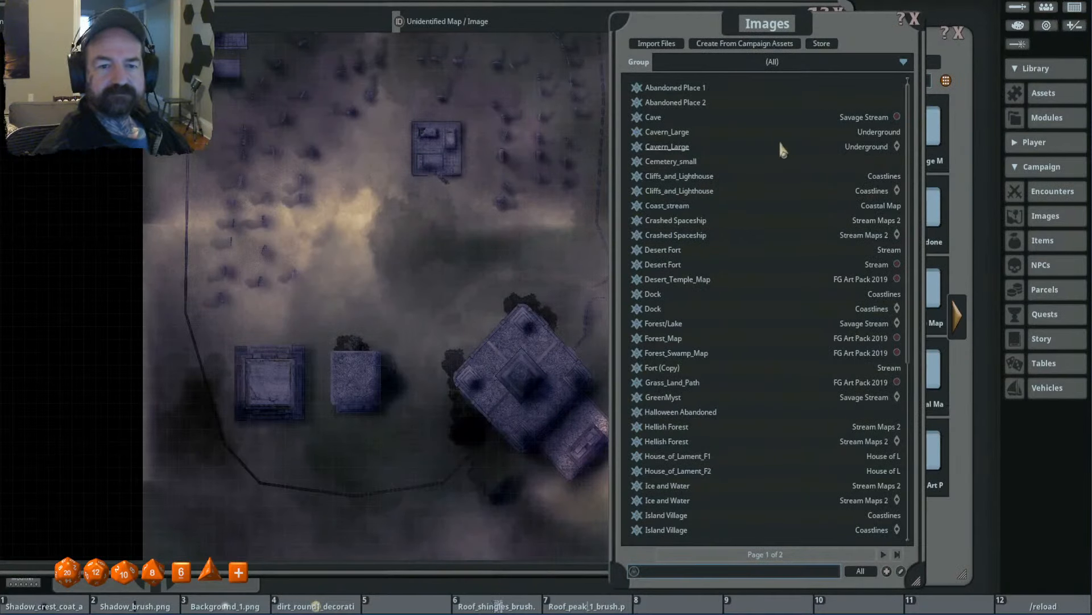
- View the Abandoned Place 1 sample map, and close both it and the image list
{"action": "left_click_drag", "start_coordinate": [703, 23], "coordinate": [746, 21]}
{"action": "left_click", "coordinate": [679, 87]}
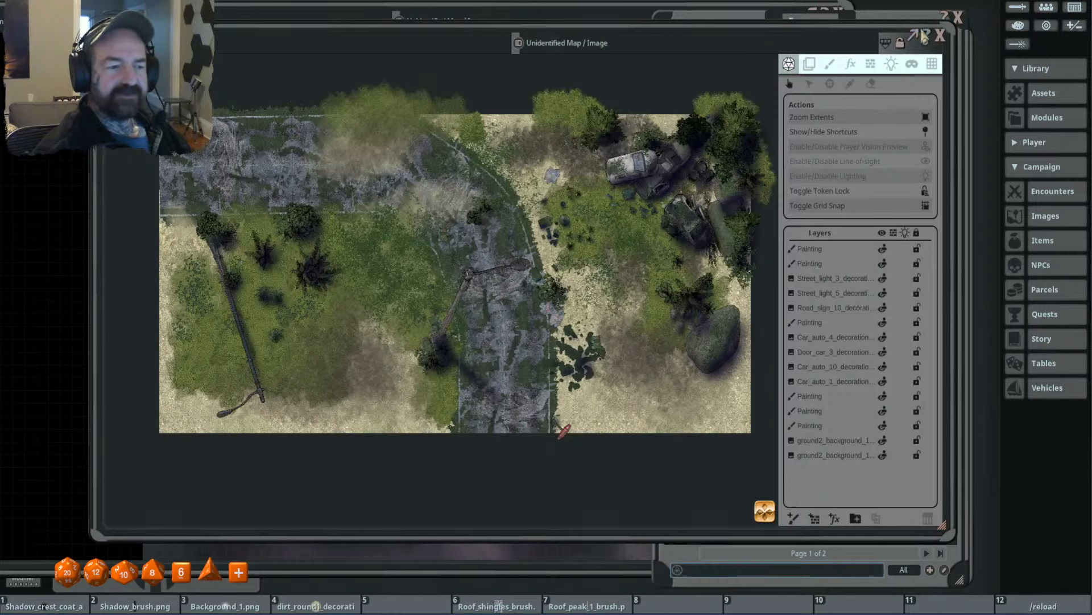
{"action": "left_click", "coordinate": [941, 35]}
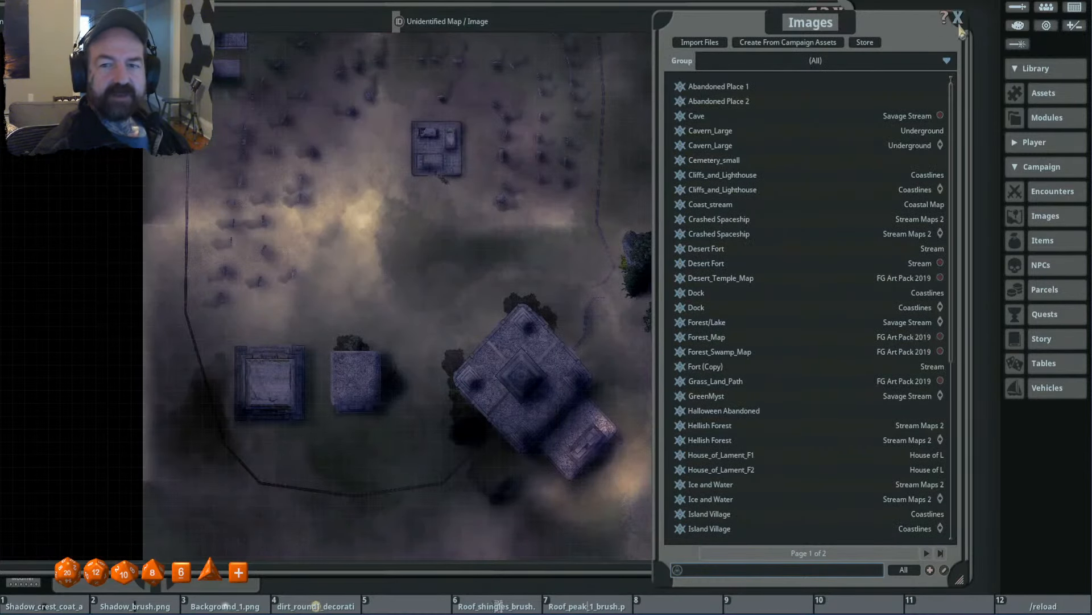
{"action": "left_click", "coordinate": [959, 19]}
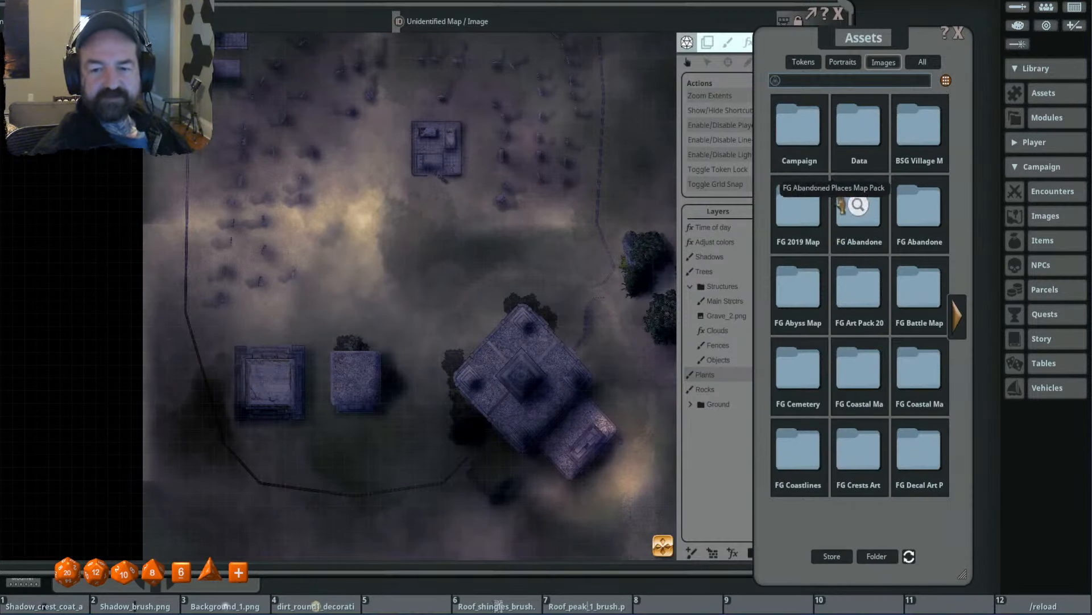
- Browse the assets to the Nature decorations of the FG Abandoned Places Map Pack
{"action": "double_click", "coordinate": [858, 211]}
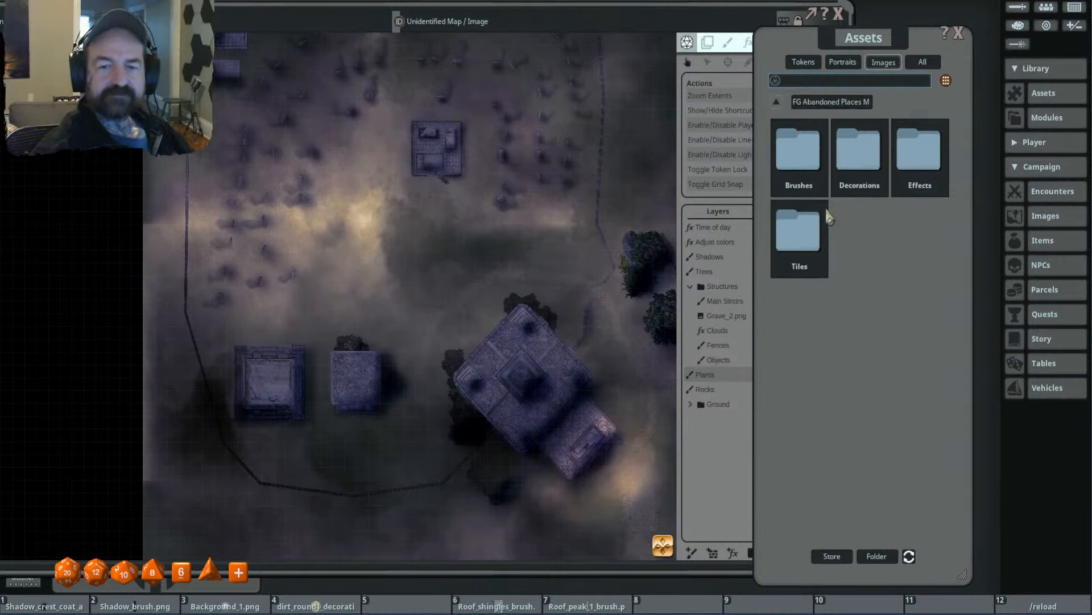
{"action": "double_click", "coordinate": [858, 150]}
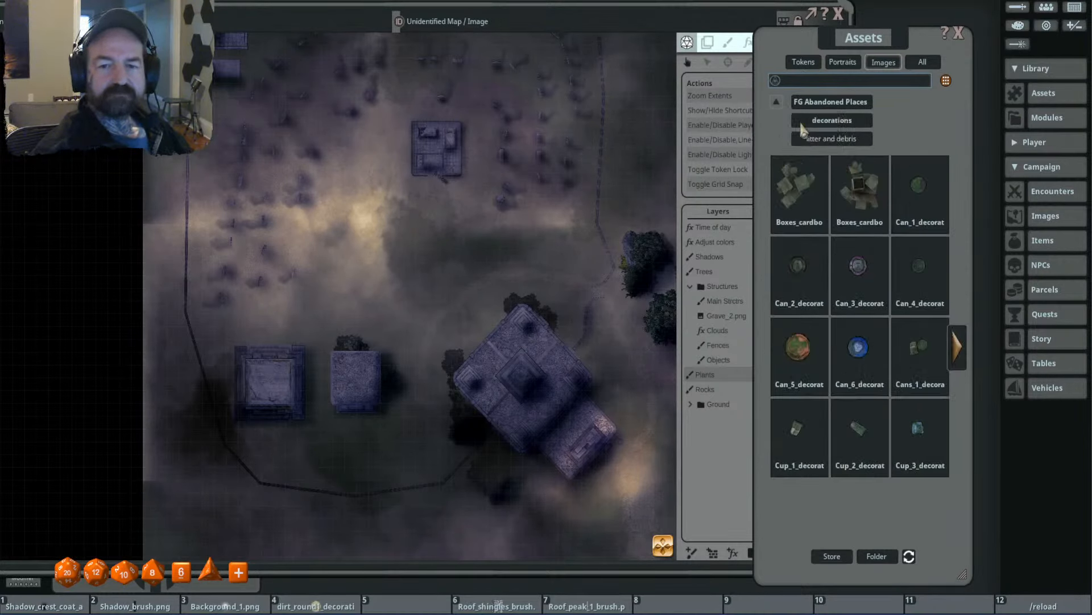
{"action": "left_click", "coordinate": [833, 104]}
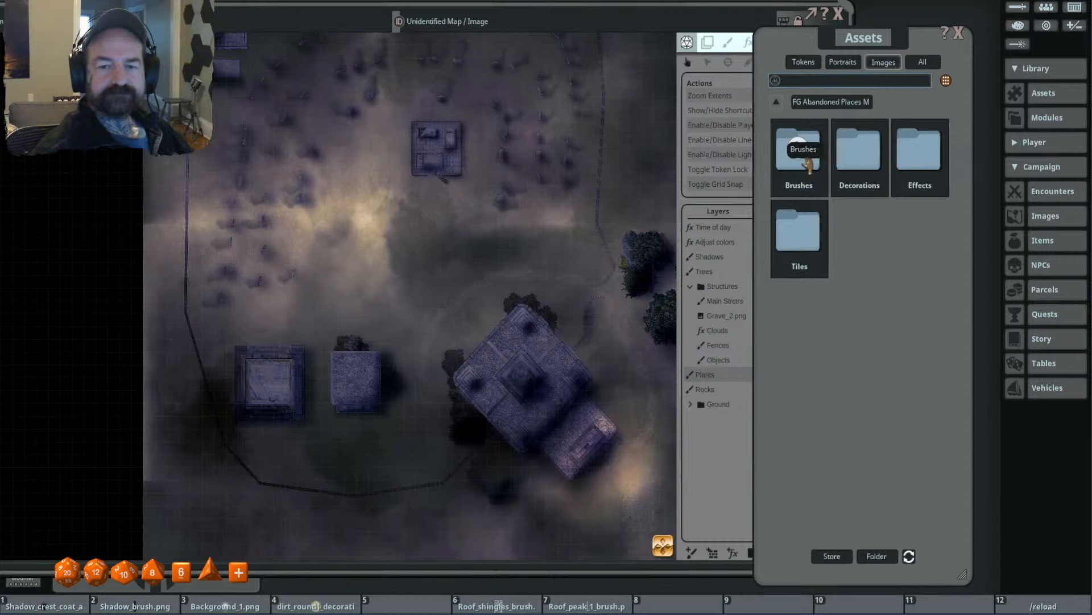
{"action": "double_click", "coordinate": [858, 152]}
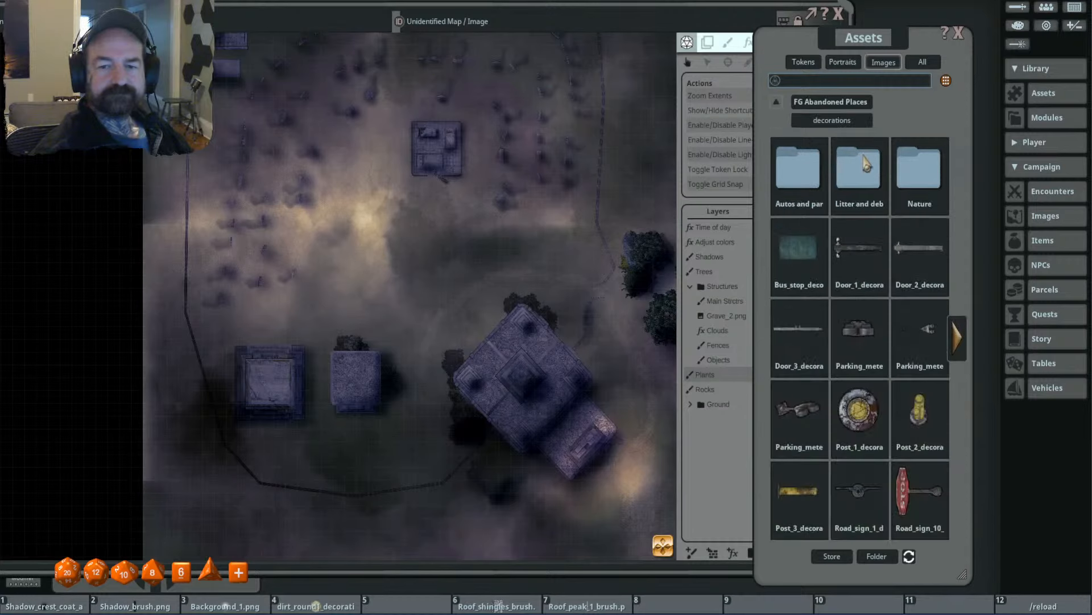
{"action": "double_click", "coordinate": [896, 181]}
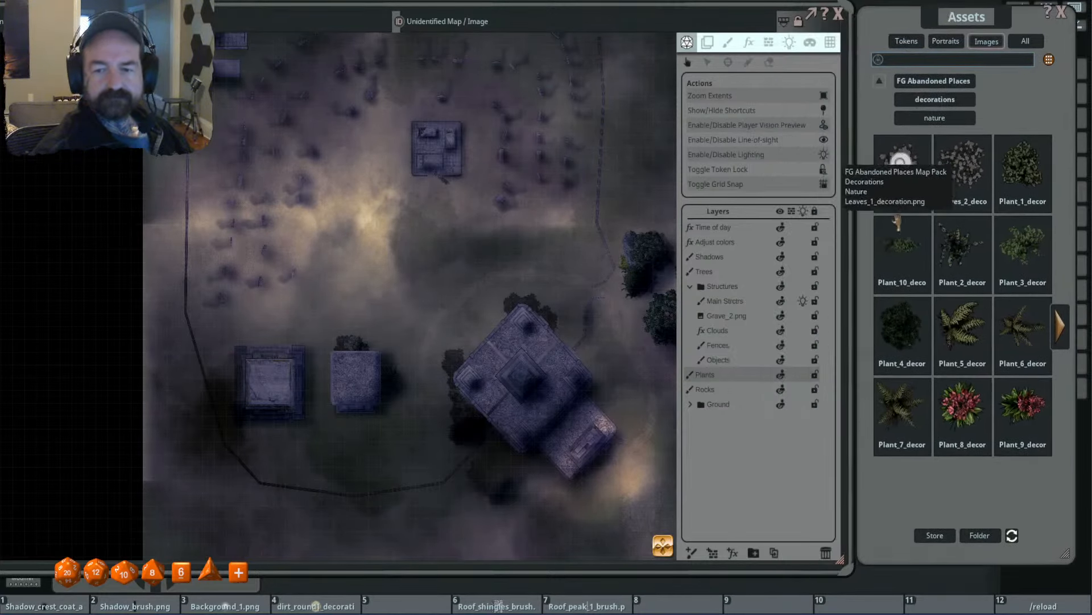
- Stamp Plant_4 bushes at varied rotations and sizes of 1.3 to 1.0 along the upper-left corner and left wall of the small square building
{"action": "scroll", "coordinate": [533, 253], "scroll_direction": "down", "scroll_amount": 4}
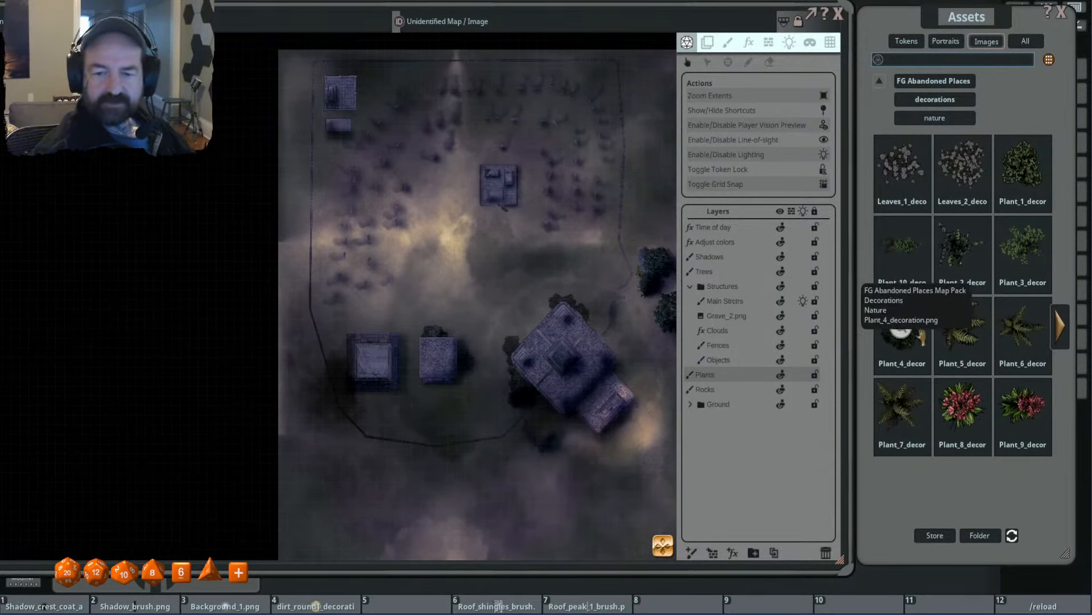
{"action": "left_click", "coordinate": [729, 43]}
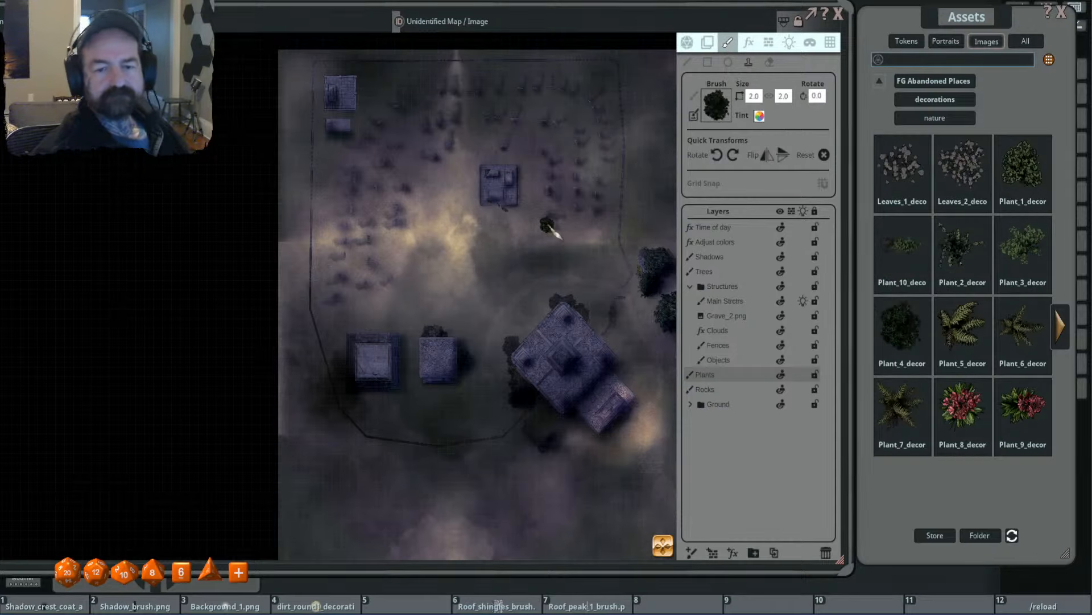
{"action": "scroll", "coordinate": [387, 226], "scroll_direction": "up", "scroll_amount": 3}
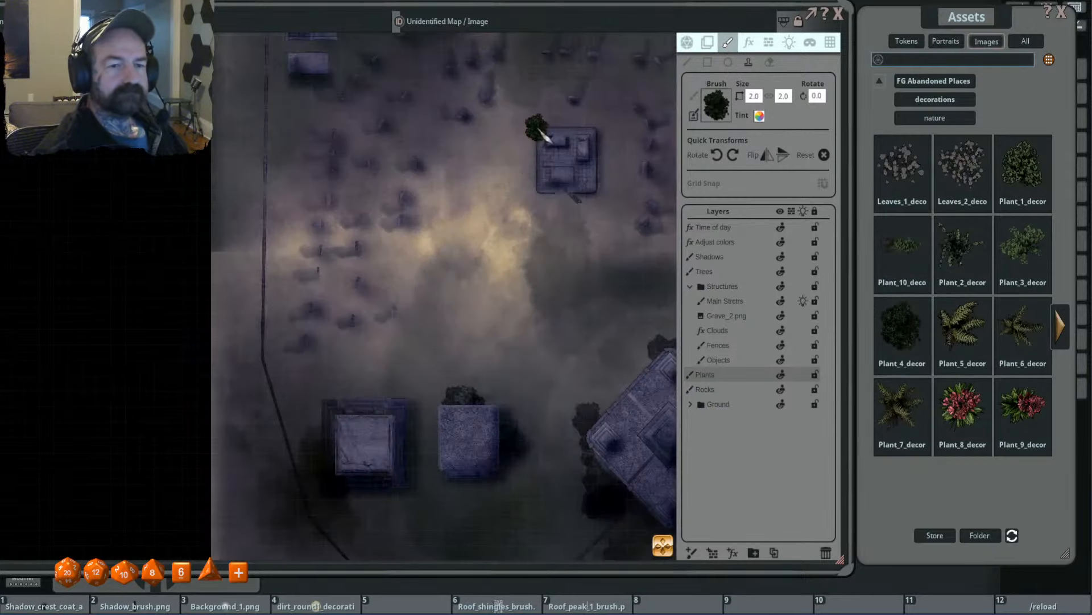
{"action": "left_click_drag", "start_coordinate": [518, 221], "coordinate": [517, 180]}
{"action": "left_click_drag", "start_coordinate": [451, 326], "coordinate": [447, 225]}
{"action": "scroll", "coordinate": [430, 287], "scroll_direction": "up", "scroll_amount": 3}
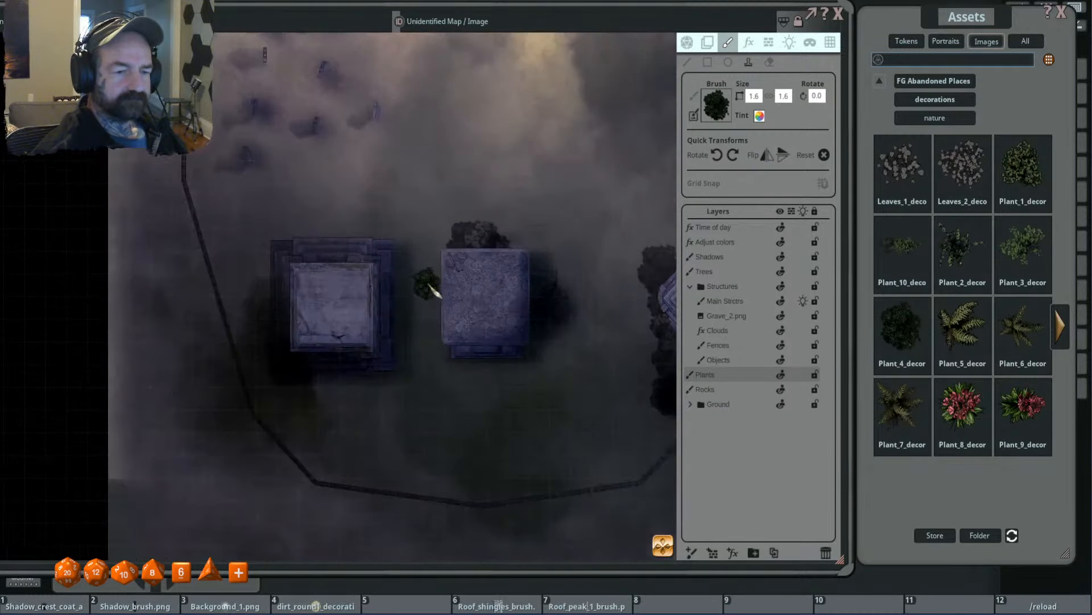
{"action": "scroll", "coordinate": [441, 253], "scroll_direction": "down", "scroll_amount": 4}
{"action": "left_click", "coordinate": [440, 247]}
{"action": "scroll", "coordinate": [415, 280], "scroll_direction": "up", "scroll_amount": 5}
{"action": "scroll", "coordinate": [424, 278], "scroll_direction": "down", "scroll_amount": 6}
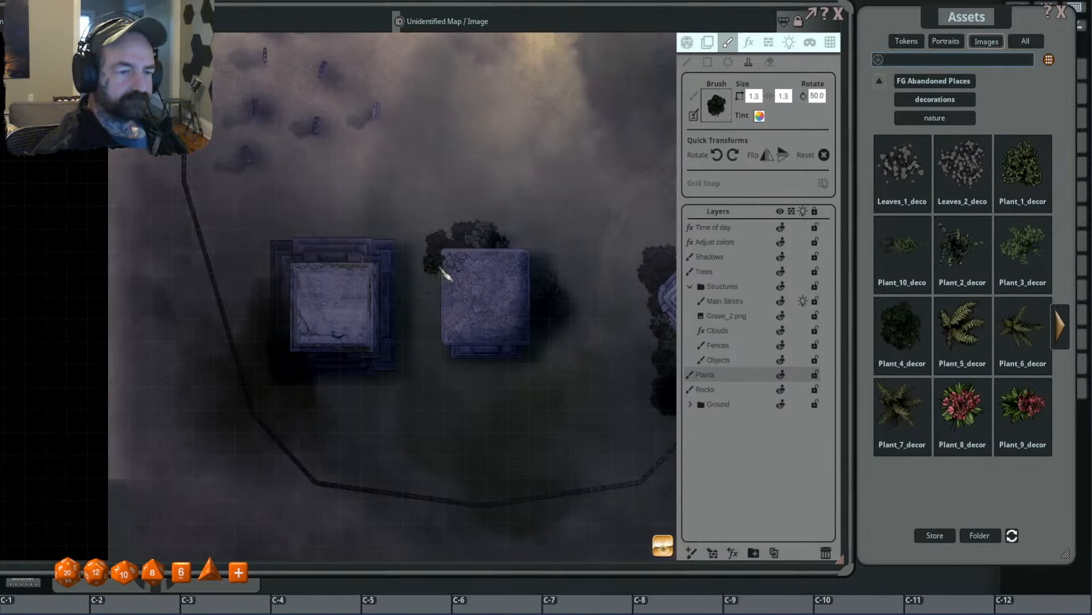
{"action": "scroll", "coordinate": [446, 249], "scroll_direction": "up", "scroll_amount": 2}
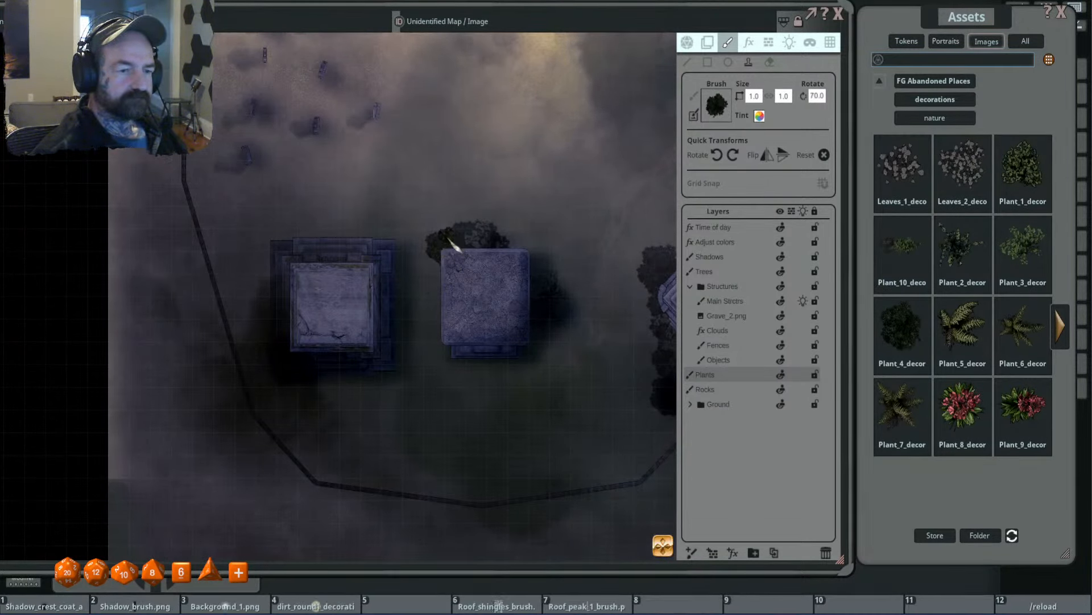
{"action": "scroll", "coordinate": [449, 297], "scroll_direction": "down", "scroll_amount": 5}
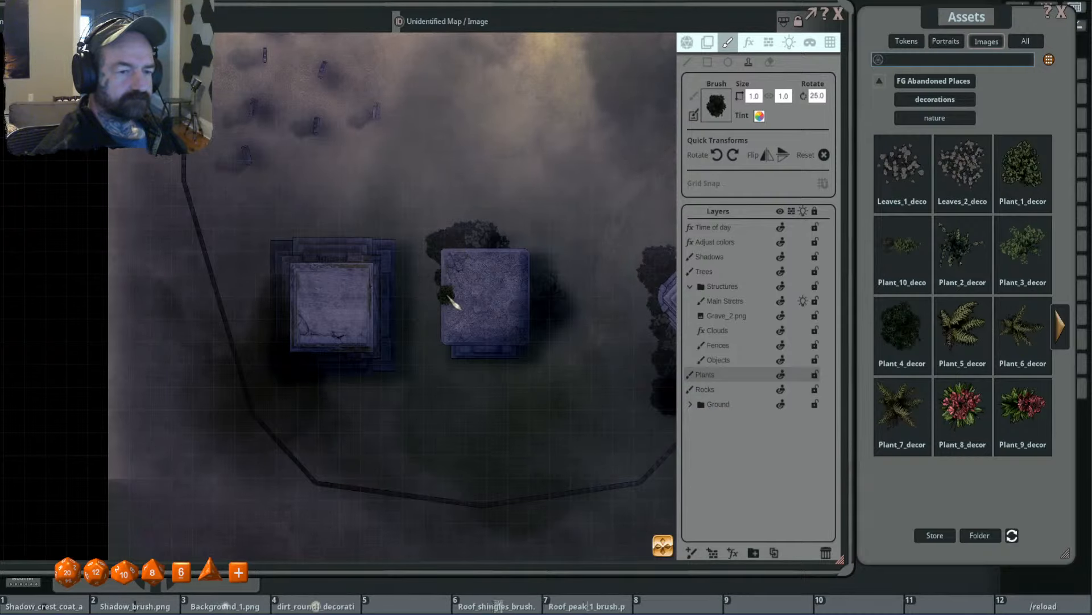
- Stamp a column of rotated bushes on the Plants layer along the left side of the stepped-base building, at sizes up to 2.0
{"action": "left_click_drag", "start_coordinate": [356, 252], "coordinate": [458, 260]}
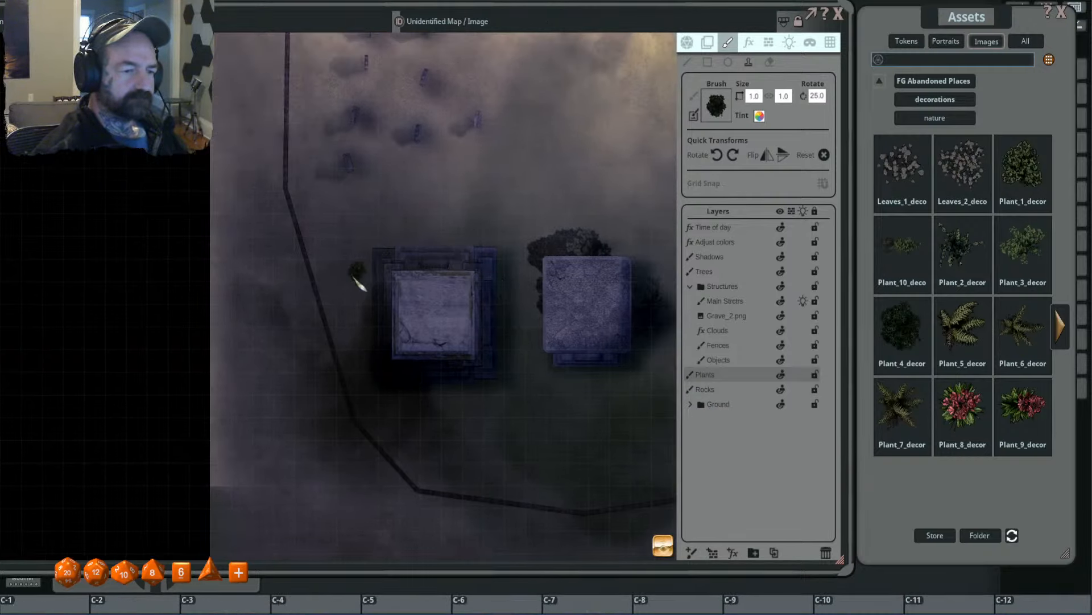
{"action": "scroll", "coordinate": [354, 278], "scroll_direction": "up", "scroll_amount": 4, "text": "ctrl"}
{"action": "scroll", "coordinate": [364, 276], "scroll_direction": "down", "scroll_amount": 3, "text": "shift"}
{"action": "left_click", "coordinate": [368, 269]}
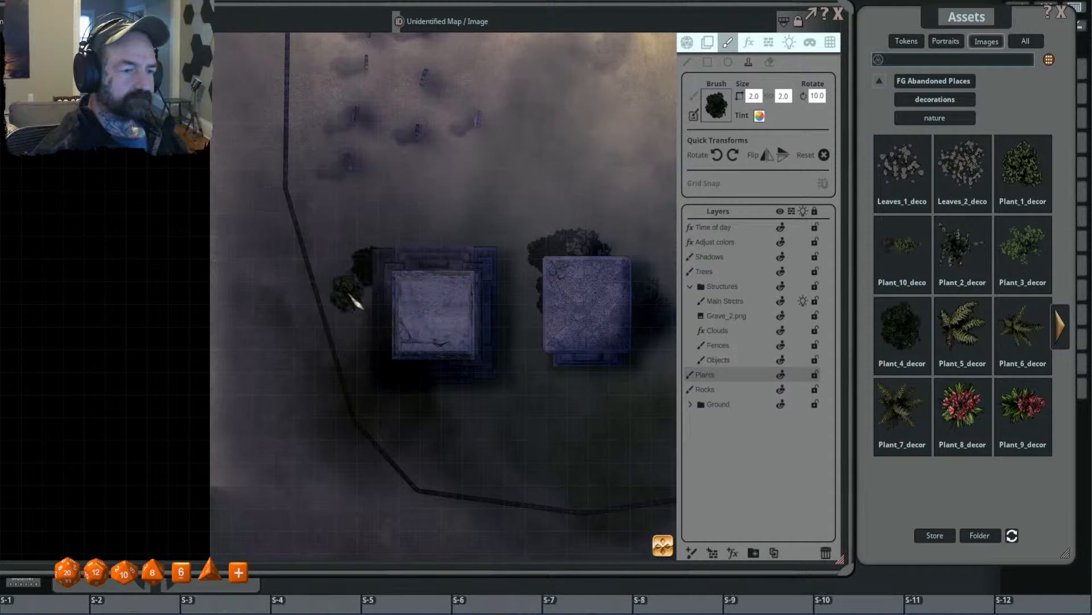
{"action": "scroll", "coordinate": [364, 294], "scroll_direction": "down", "scroll_amount": 3, "text": "shift"}
{"action": "scroll", "coordinate": [366, 294], "scroll_direction": "down", "scroll_amount": 2, "text": "ctrl"}
{"action": "left_click", "coordinate": [366, 292]}
{"action": "left_click", "coordinate": [363, 320]}
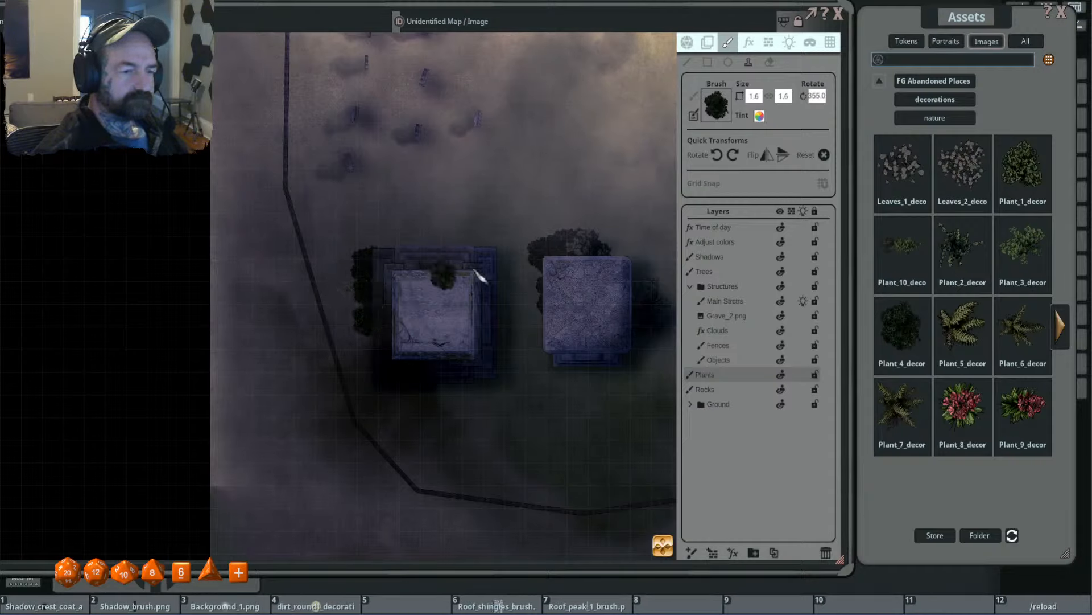
{"action": "scroll", "coordinate": [367, 288], "scroll_direction": "up", "scroll_amount": 12, "text": "shift"}
{"action": "left_click", "coordinate": [352, 267]}
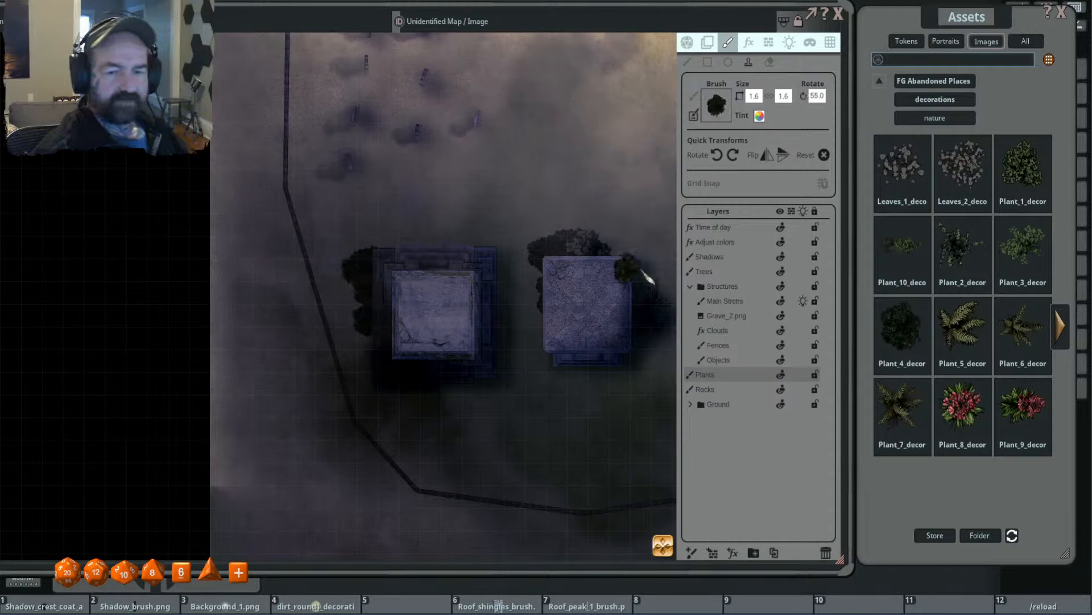
- Add a paint layer named Plants2 and move it to the top of the Structures folder
{"action": "left_click", "coordinate": [691, 552]}
{"action": "type", "text": "Plants2"}
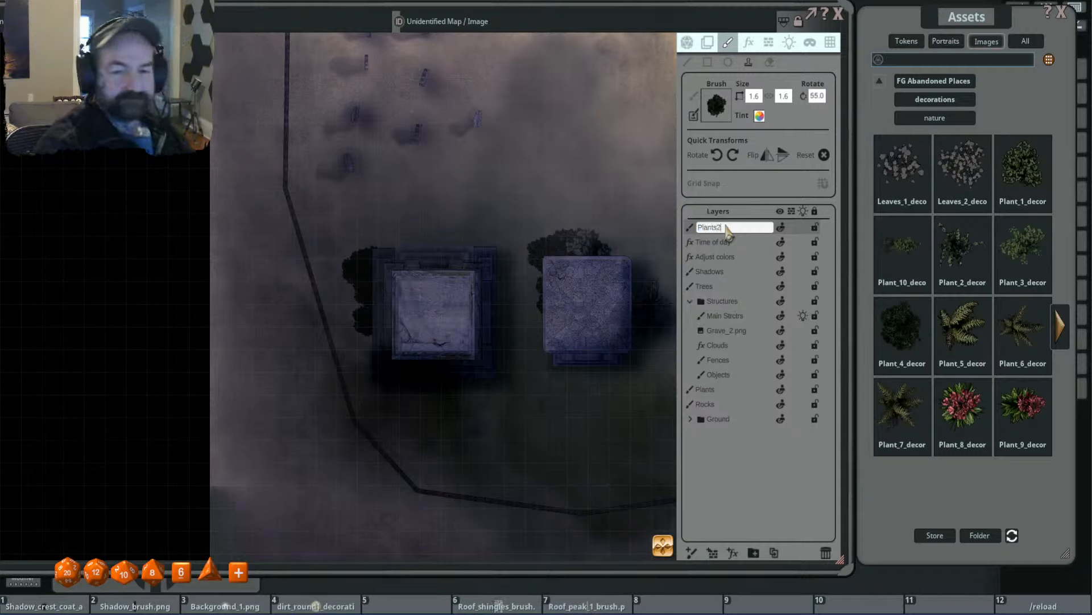
{"action": "key", "text": "Return"}
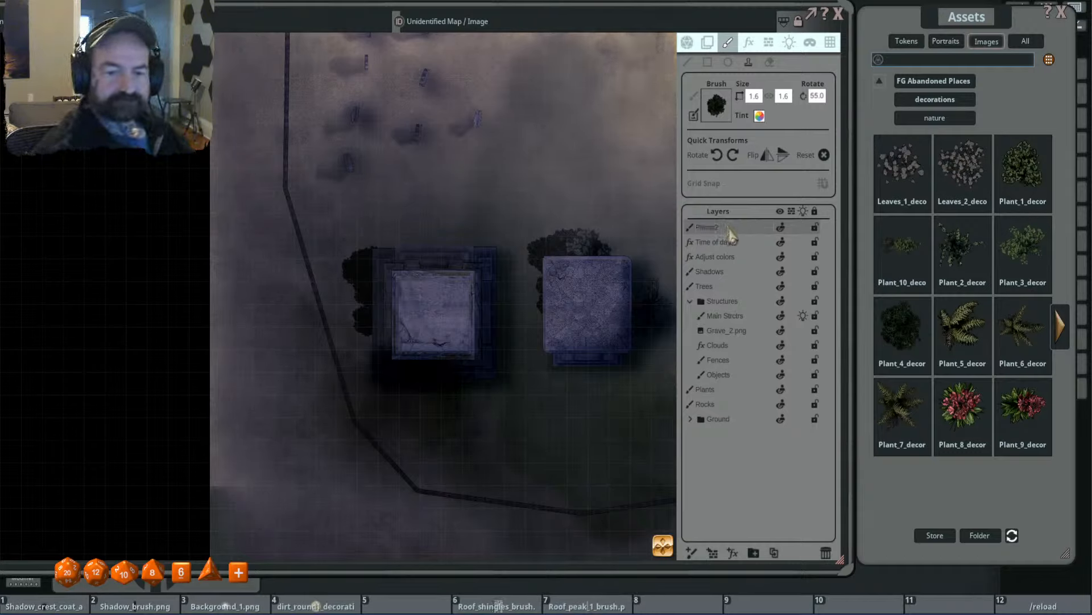
{"action": "left_click_drag", "start_coordinate": [730, 234], "coordinate": [739, 301]}
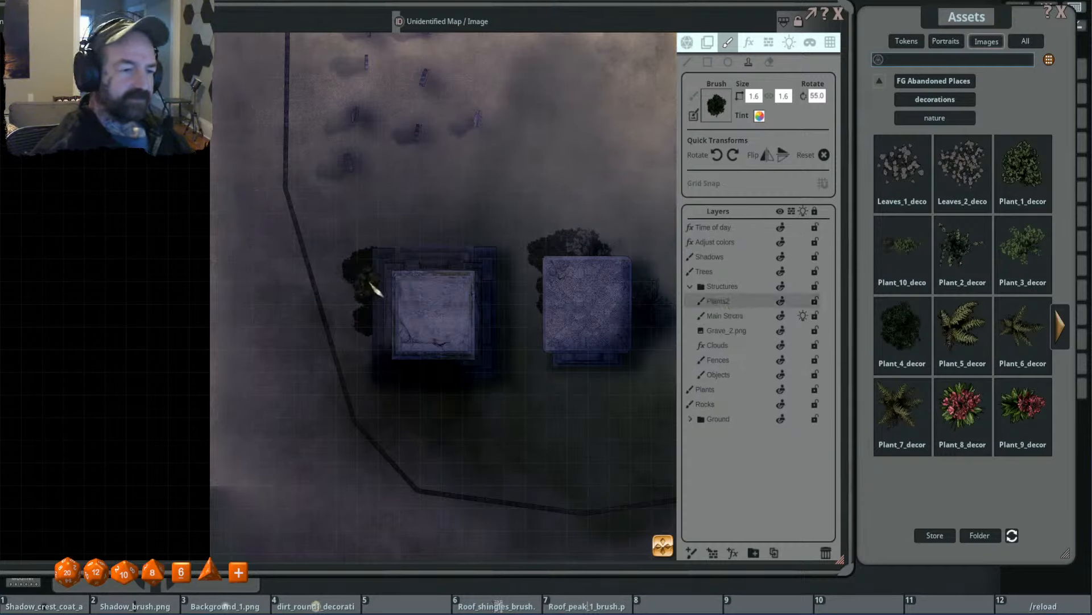
- Stamp Plant_4 bushes at size 1.3 with varied rotations on the Plants2 layer along the stepped-base building's left edge and lower-left corner
{"action": "scroll", "coordinate": [368, 286], "scroll_direction": "down", "scroll_amount": 3}
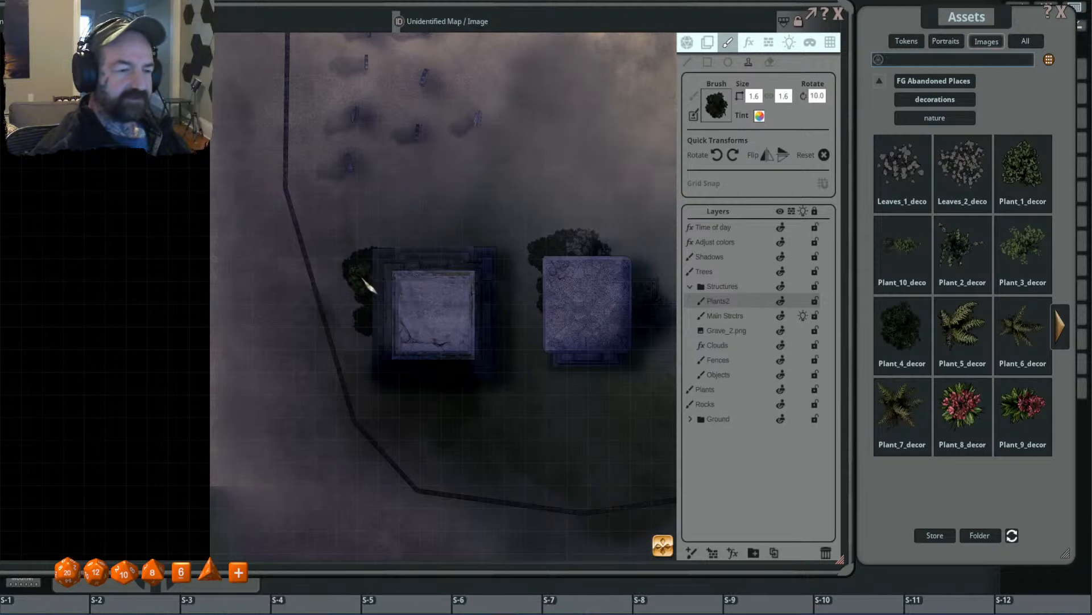
{"action": "scroll", "coordinate": [376, 315], "scroll_direction": "down", "scroll_amount": 3}
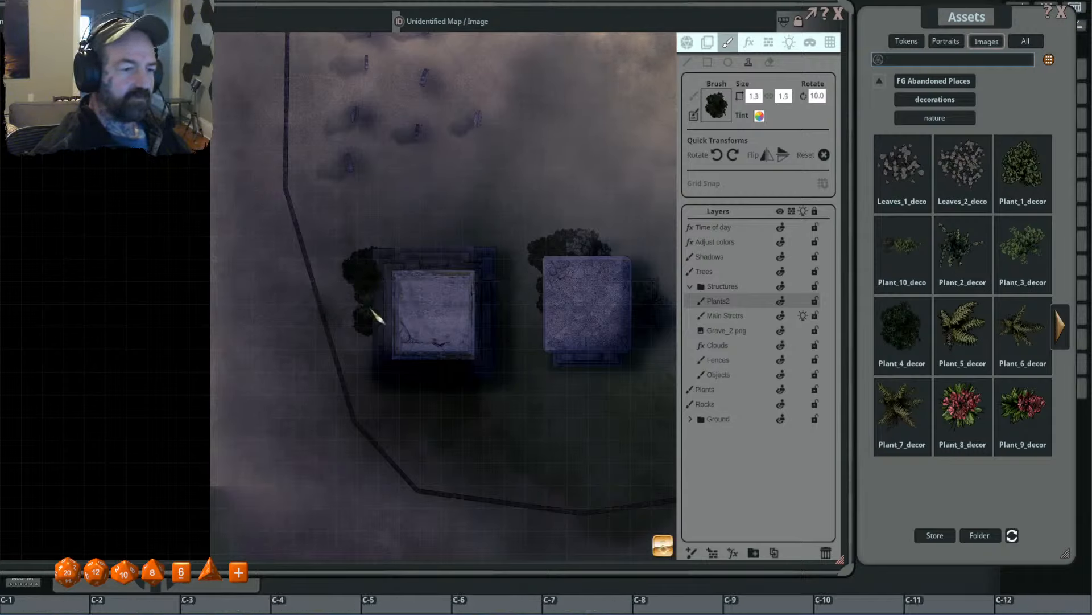
{"action": "left_click", "coordinate": [371, 310]}
{"action": "scroll", "coordinate": [364, 297], "scroll_direction": "down", "scroll_amount": 3}
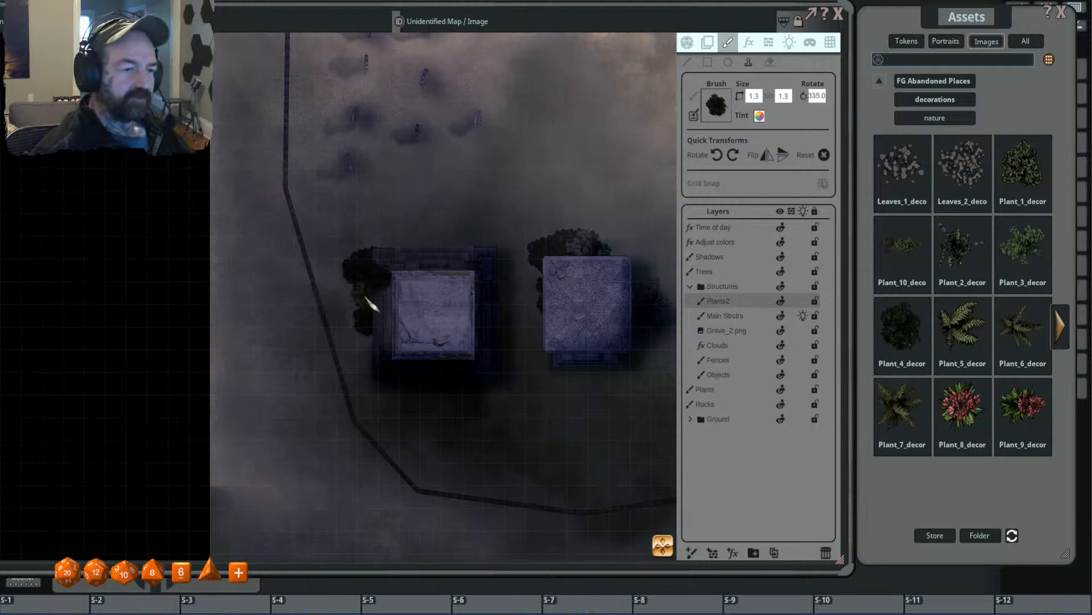
{"action": "left_click_drag", "start_coordinate": [402, 360], "coordinate": [382, 302]}
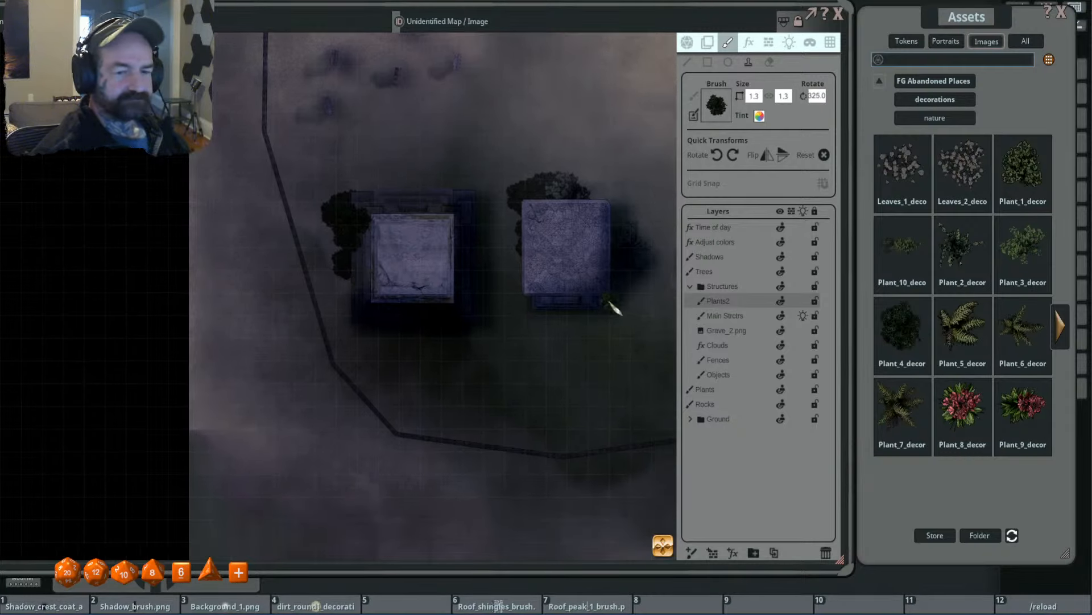
{"action": "scroll", "coordinate": [355, 312], "scroll_direction": "up", "scroll_amount": 2}
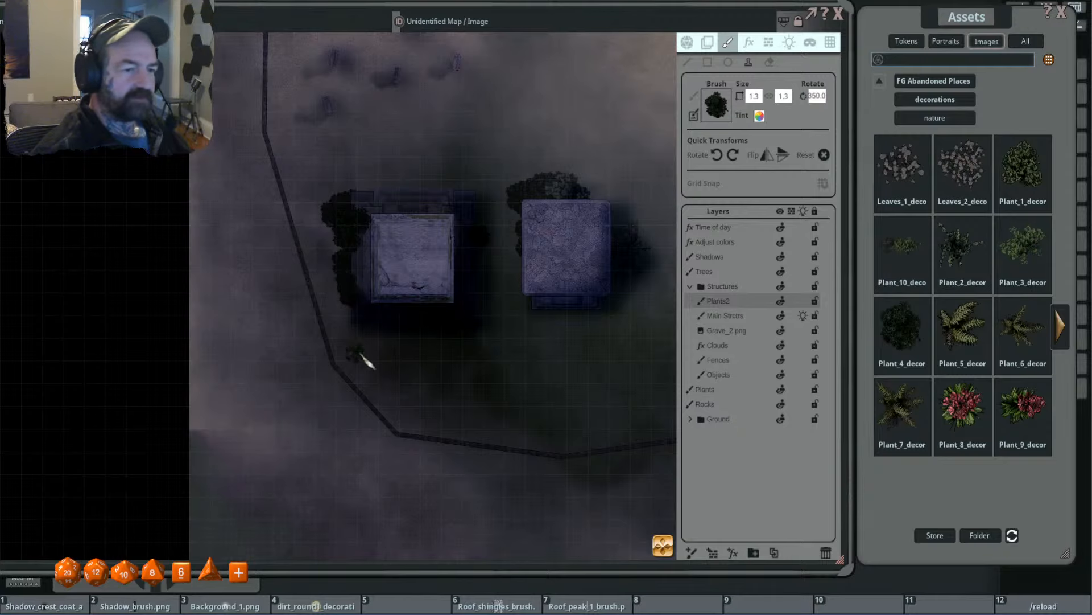
{"action": "left_click", "coordinate": [349, 326]}
{"action": "scroll", "coordinate": [450, 270], "scroll_direction": "down", "scroll_amount": 3}
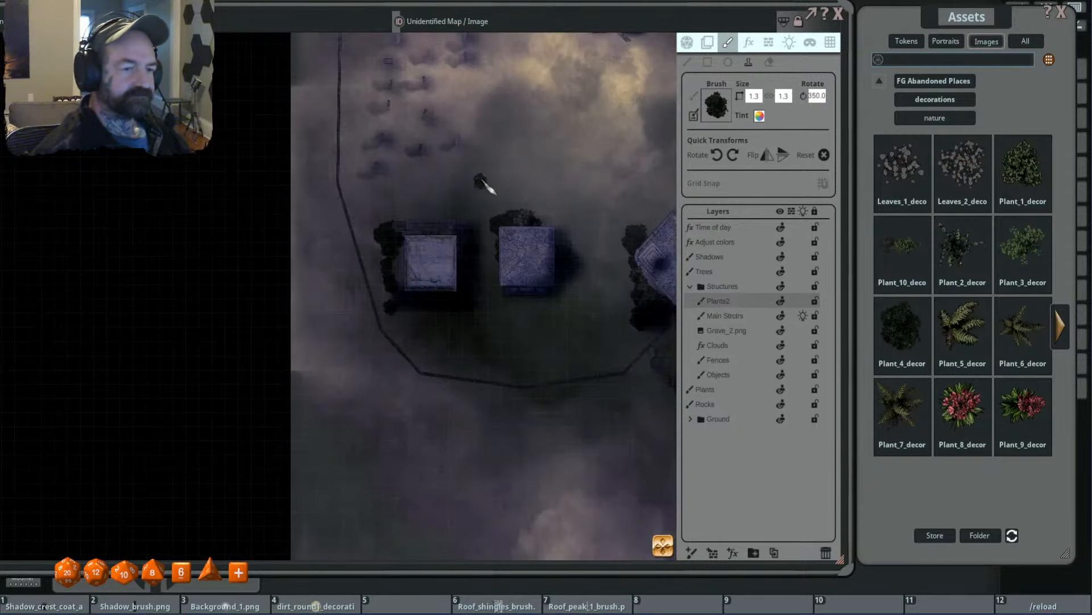
- Move the Plants2 layer out of the Structures folder to sit directly above it, and make the Plants layer active
{"action": "left_click_drag", "start_coordinate": [484, 176], "coordinate": [481, 215]}
{"action": "scroll", "coordinate": [458, 222], "scroll_direction": "up", "scroll_amount": 1}
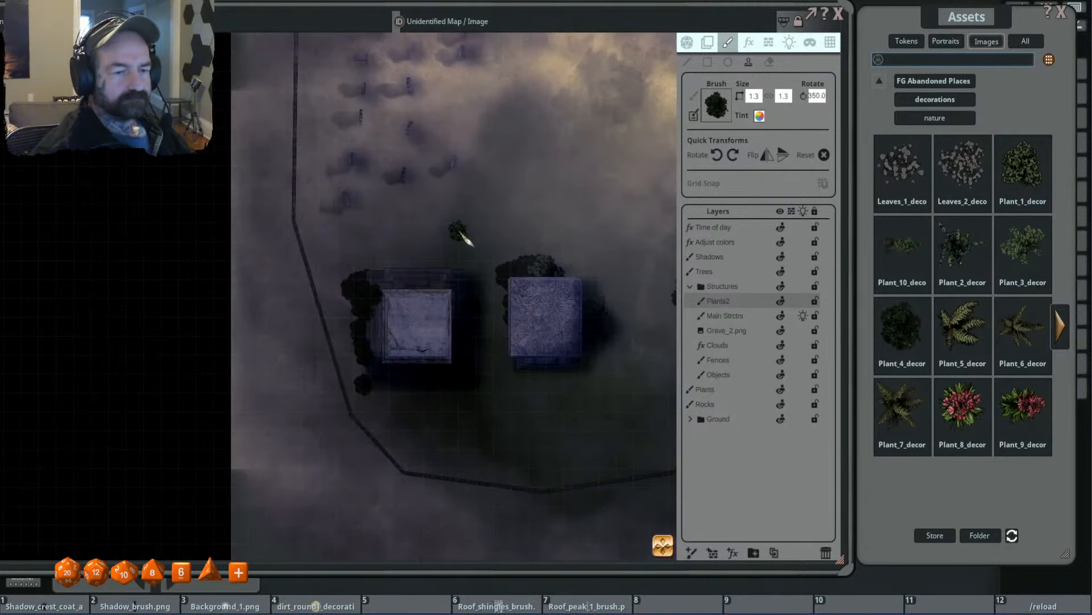
{"action": "left_click_drag", "start_coordinate": [484, 253], "coordinate": [504, 372]}
{"action": "left_click", "coordinate": [734, 391]}
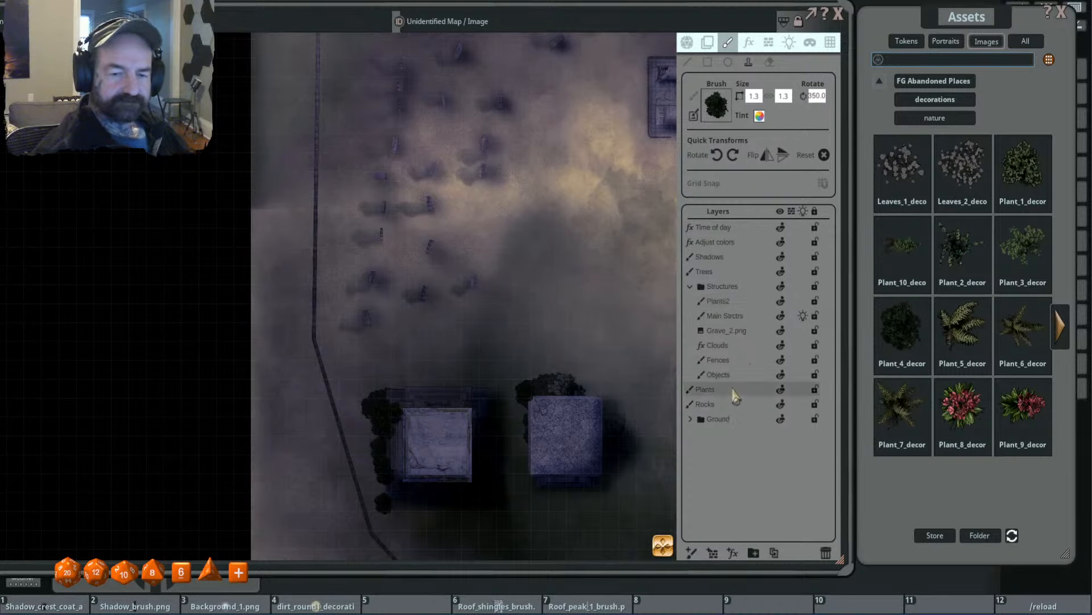
{"action": "left_click", "coordinate": [718, 302]}
{"action": "left_click_drag", "start_coordinate": [743, 303], "coordinate": [734, 285]}
{"action": "left_click_drag", "start_coordinate": [497, 225], "coordinate": [517, 300]}
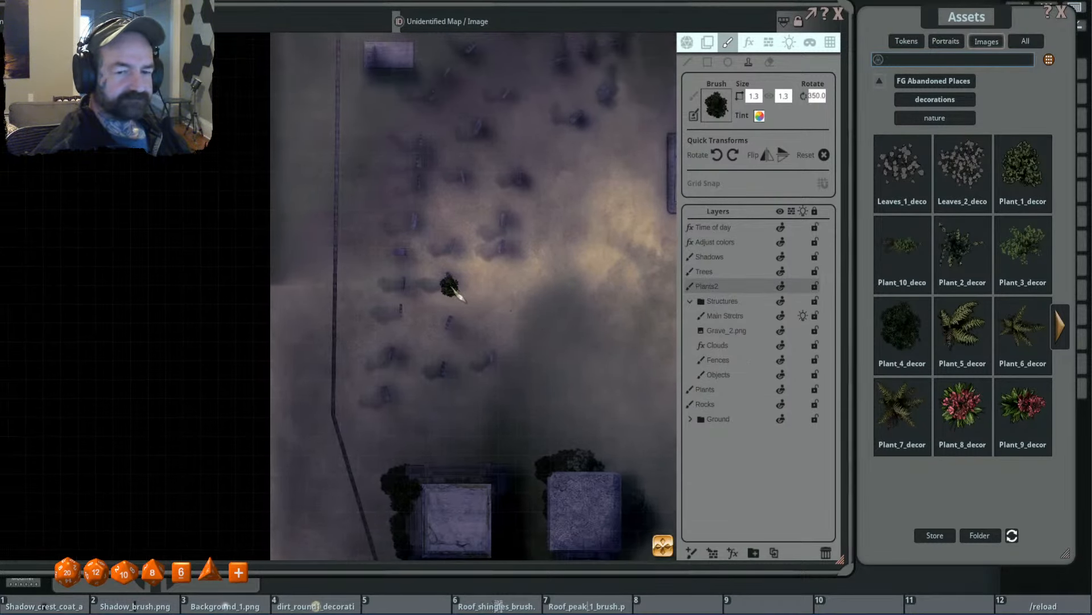
{"action": "left_click", "coordinate": [740, 390]}
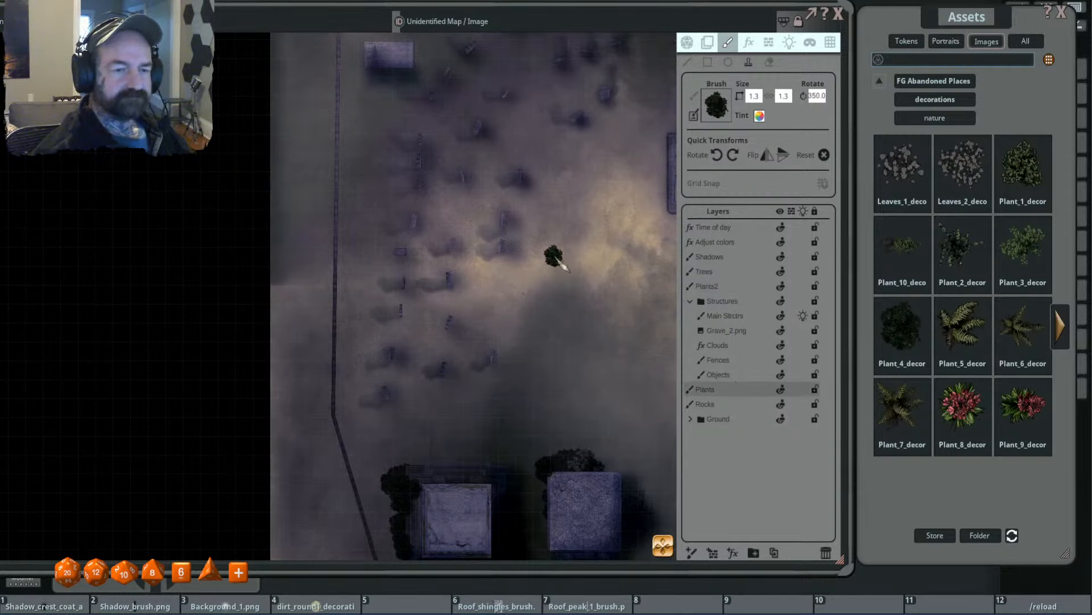
{"action": "left_click_drag", "start_coordinate": [556, 259], "coordinate": [428, 329]}
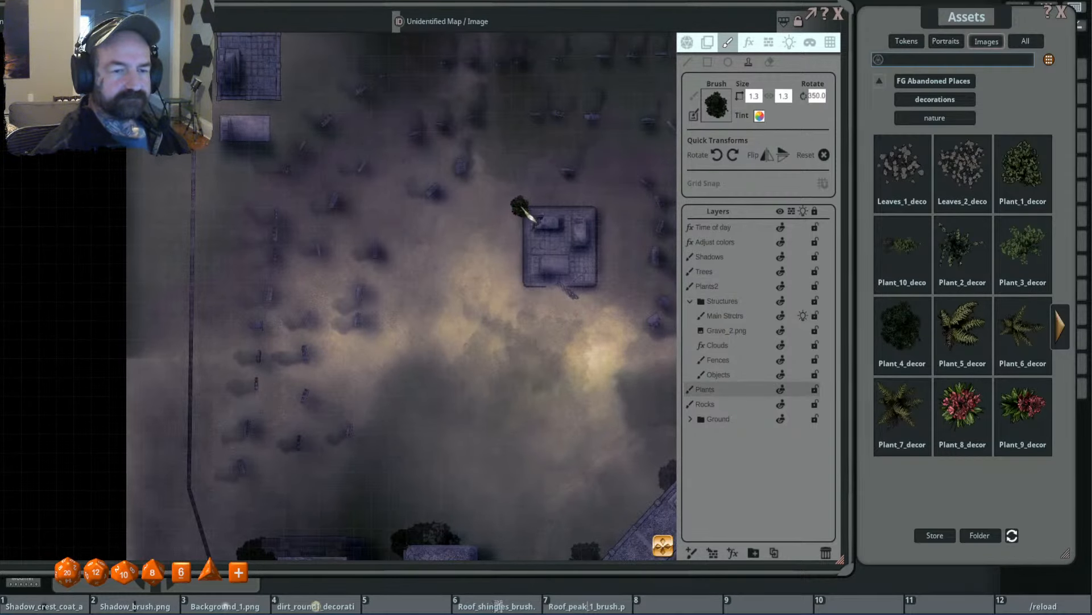
{"action": "left_click", "coordinate": [523, 208]}
{"action": "scroll", "coordinate": [544, 185], "scroll_direction": "up", "scroll_amount": 2}
{"action": "scroll", "coordinate": [546, 207], "scroll_direction": "up", "scroll_amount": 3}
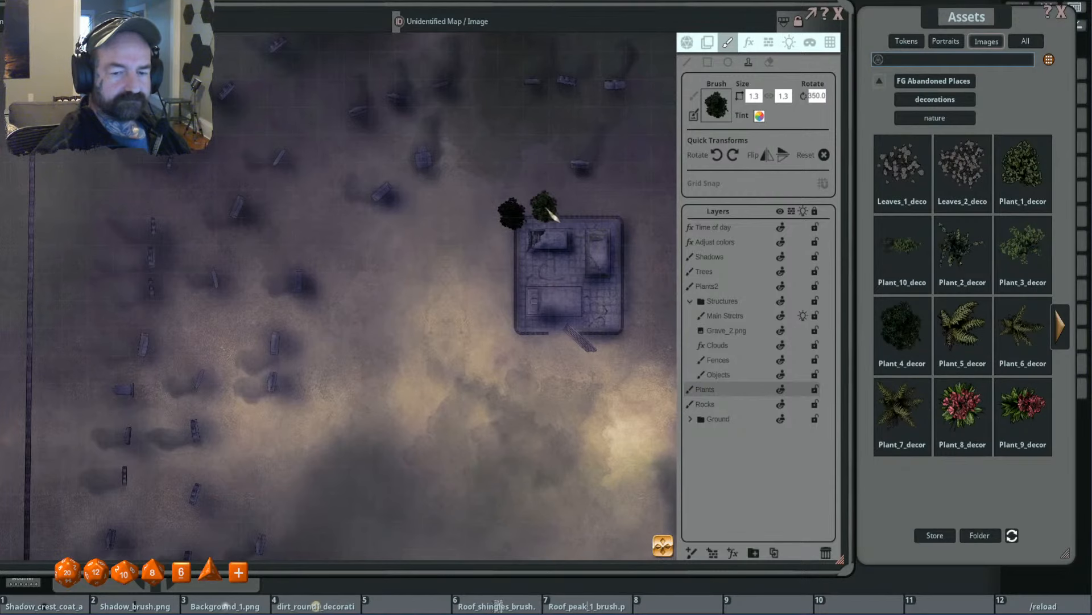
{"action": "scroll", "coordinate": [550, 214], "scroll_direction": "up", "scroll_amount": 5}
{"action": "scroll", "coordinate": [595, 215], "scroll_direction": "up", "scroll_amount": 4}
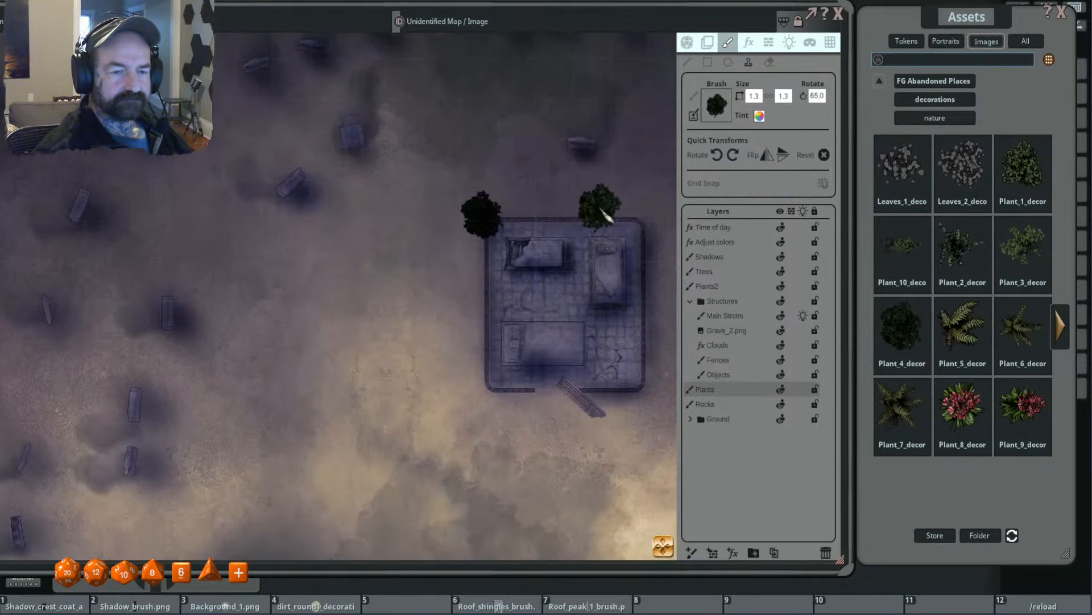
{"action": "key", "text": "ctrl"}
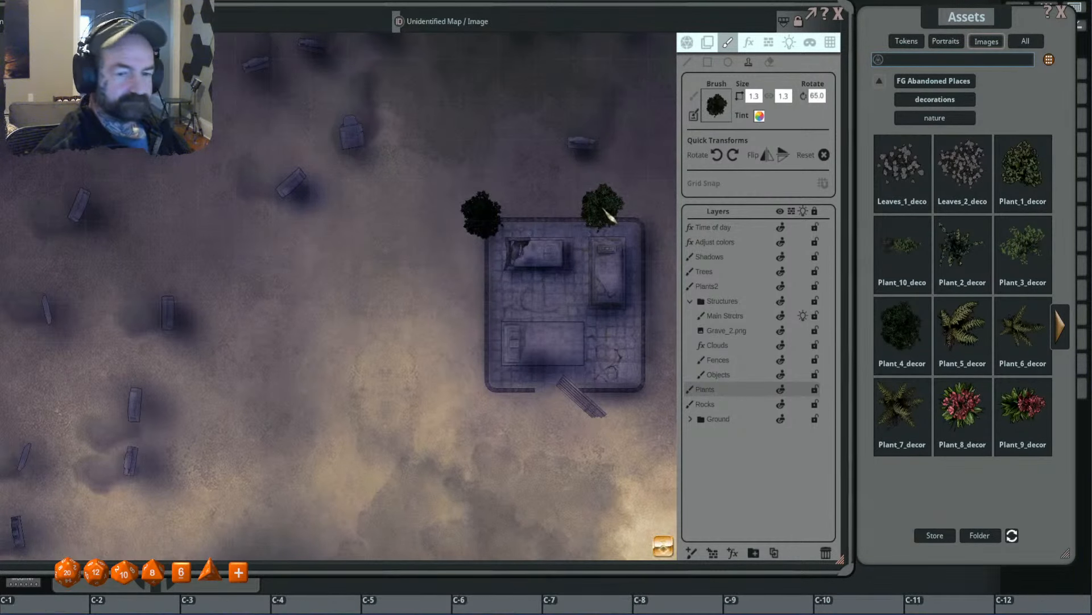
{"action": "key", "text": "ctrl+z"}
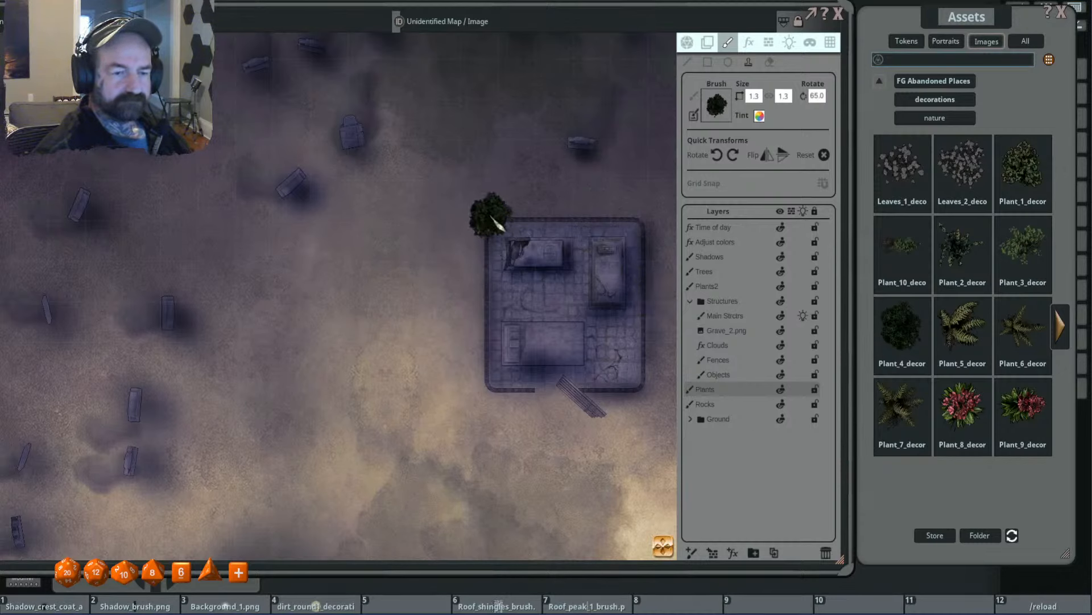
- Stamp a cluster of rotated Plant_4 bushes at sizes 1.3 and 0.8 around the upper-left corner of the central walled tomb enclosure
{"action": "left_click", "coordinate": [490, 213]}
{"action": "scroll", "coordinate": [536, 202], "scroll_direction": "down", "scroll_amount": 5}
{"action": "scroll", "coordinate": [508, 205], "scroll_direction": "up", "scroll_amount": 3}
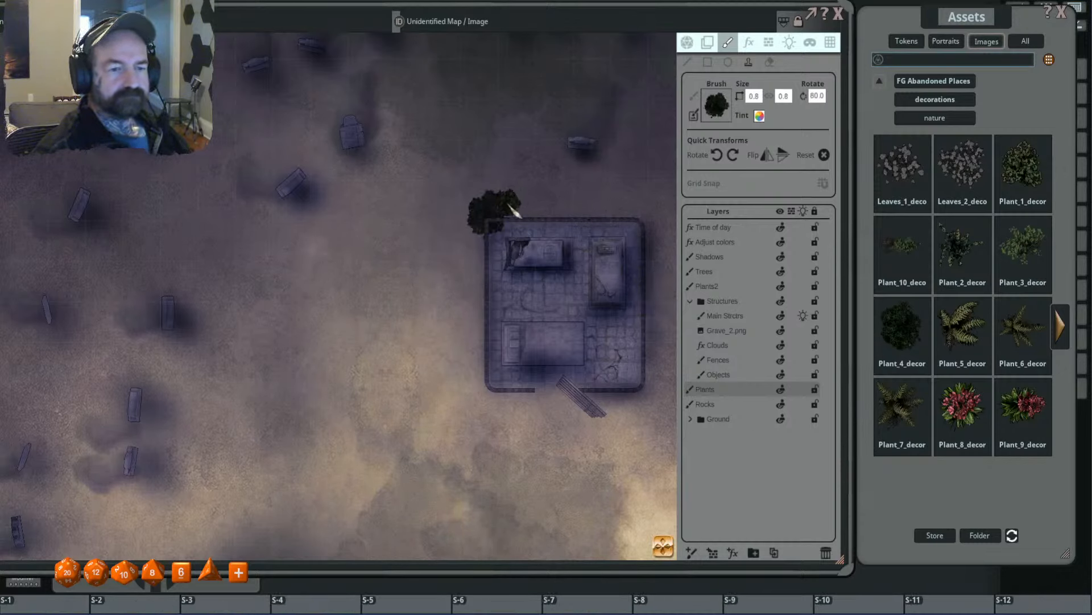
{"action": "scroll", "coordinate": [453, 250], "scroll_direction": "down", "scroll_amount": 12}
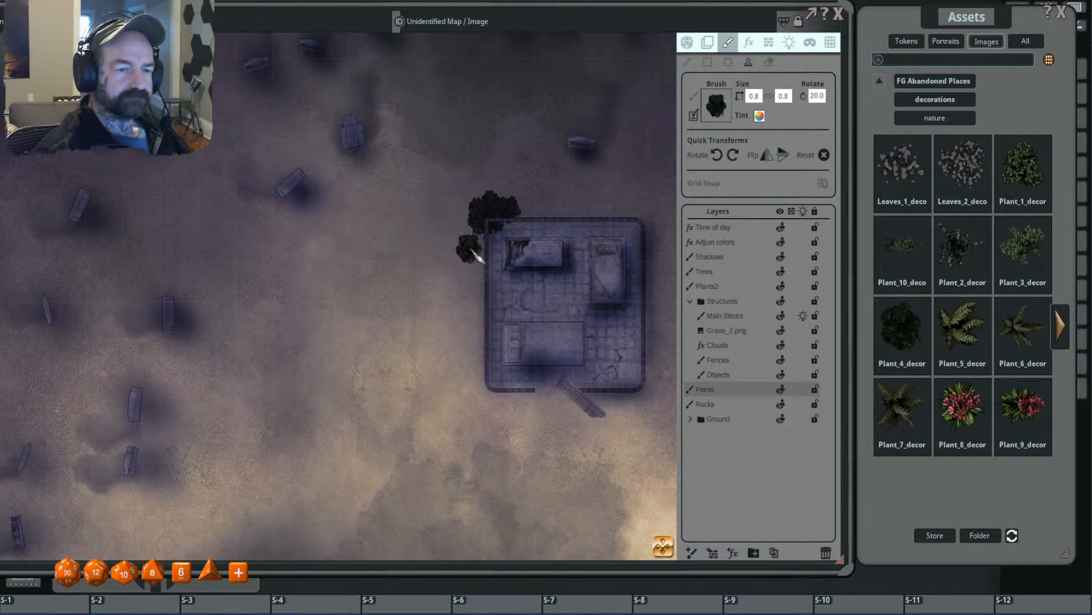
{"action": "scroll", "coordinate": [479, 259], "scroll_direction": "down", "scroll_amount": 4}
{"action": "left_click", "coordinate": [491, 246]}
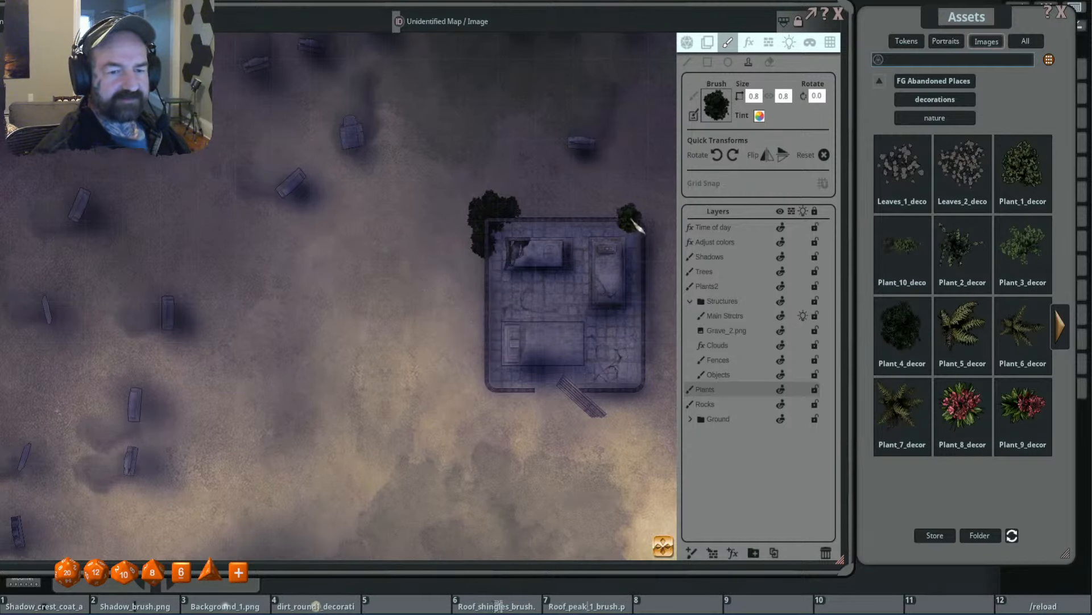
- Stamp bushes at size 0.8 on the upper-right and lower-right corners of the central tomb enclosure
{"action": "left_click", "coordinate": [640, 222]}
{"action": "left_click_drag", "start_coordinate": [624, 308], "coordinate": [521, 299]}
{"action": "left_click", "coordinate": [529, 201]}
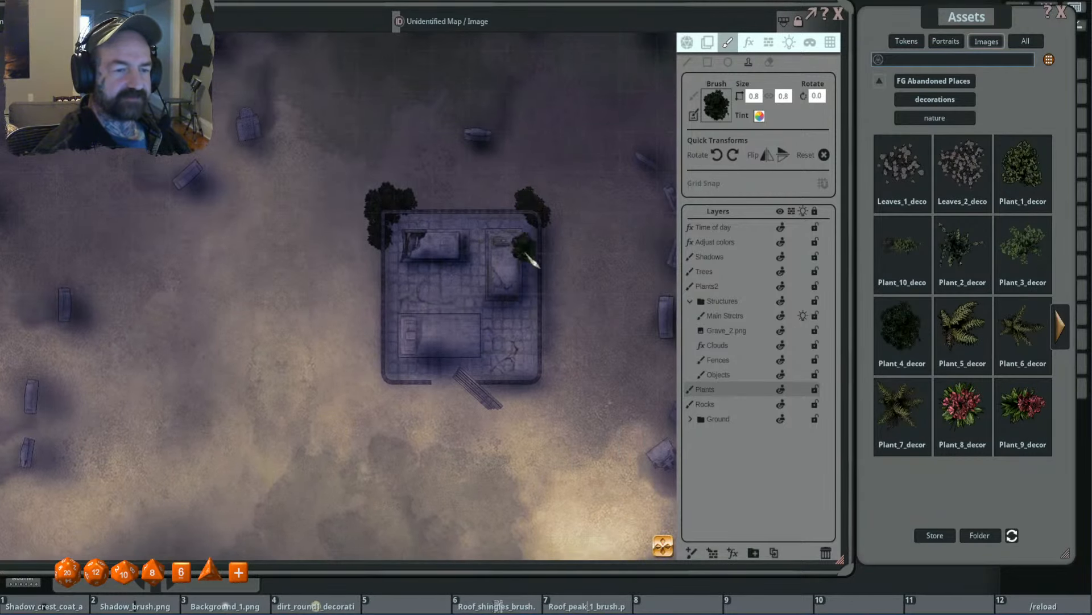
{"action": "left_click", "coordinate": [546, 370]}
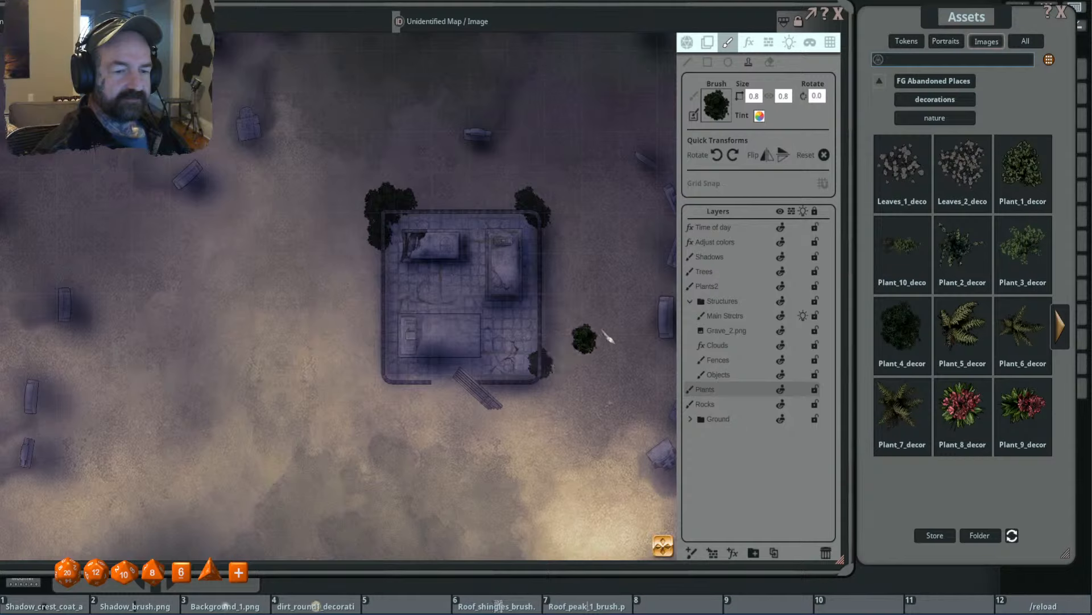
- Make the Plants2 layer active and reduce the bush brush size to 0.5
{"action": "left_click", "coordinate": [732, 287]}
{"action": "scroll", "coordinate": [539, 216], "scroll_direction": "down", "scroll_amount": 1}
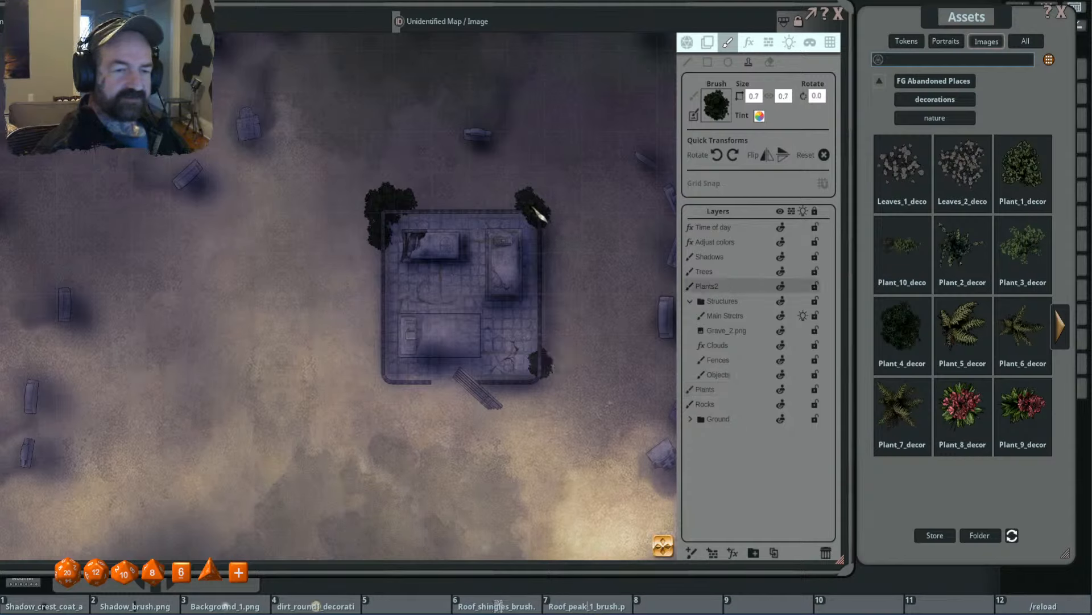
{"action": "scroll", "coordinate": [539, 216], "scroll_direction": "down", "scroll_amount": 3}
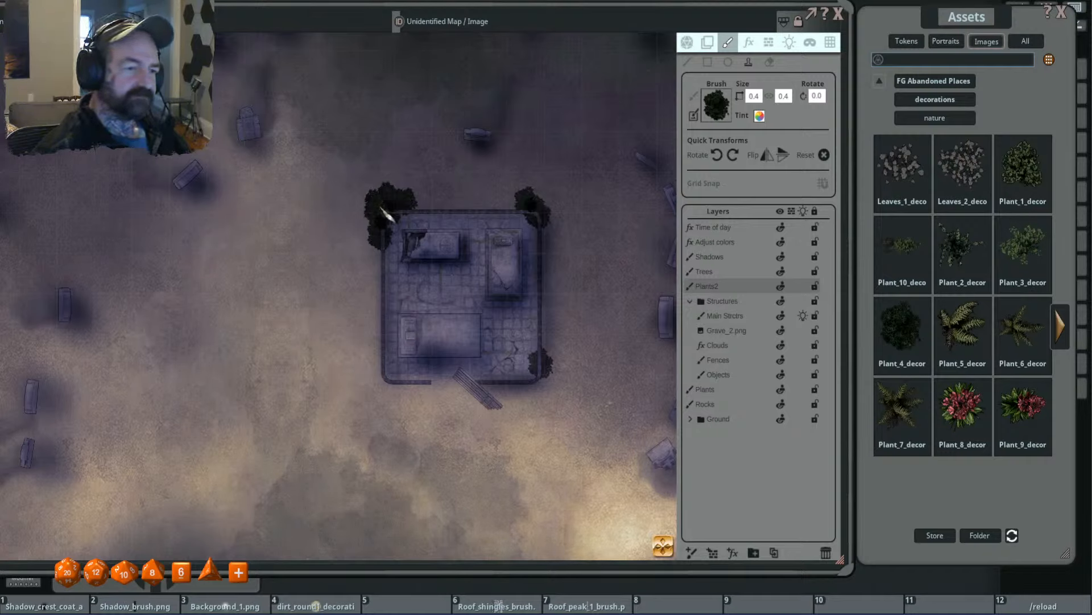
{"action": "scroll", "coordinate": [380, 213], "scroll_direction": "up", "scroll_amount": 1}
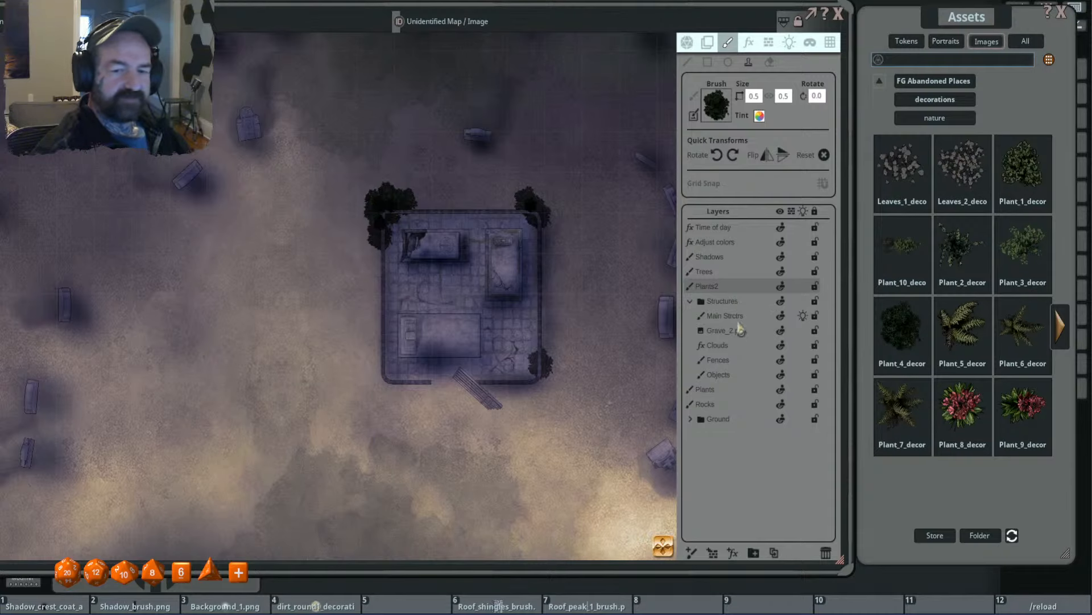
- Examine the bush placement around the central tomb enclosure and the surrounding graves and buildings
{"action": "left_click_drag", "start_coordinate": [350, 277], "coordinate": [472, 188]}
{"action": "scroll", "coordinate": [473, 284], "scroll_direction": "down", "scroll_amount": 6}
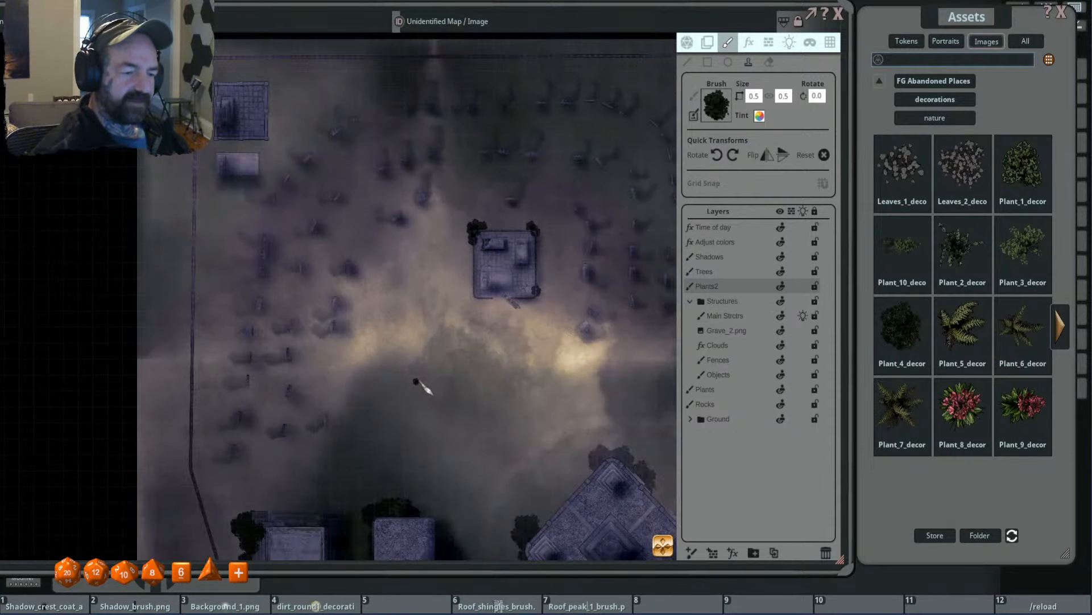
{"action": "left_click_drag", "start_coordinate": [304, 484], "coordinate": [414, 312]}
{"action": "scroll", "coordinate": [414, 312], "scroll_direction": "up", "scroll_amount": 2}
{"action": "left_click_drag", "start_coordinate": [560, 165], "coordinate": [500, 285]}
{"action": "left_click_drag", "start_coordinate": [556, 244], "coordinate": [563, 305]}
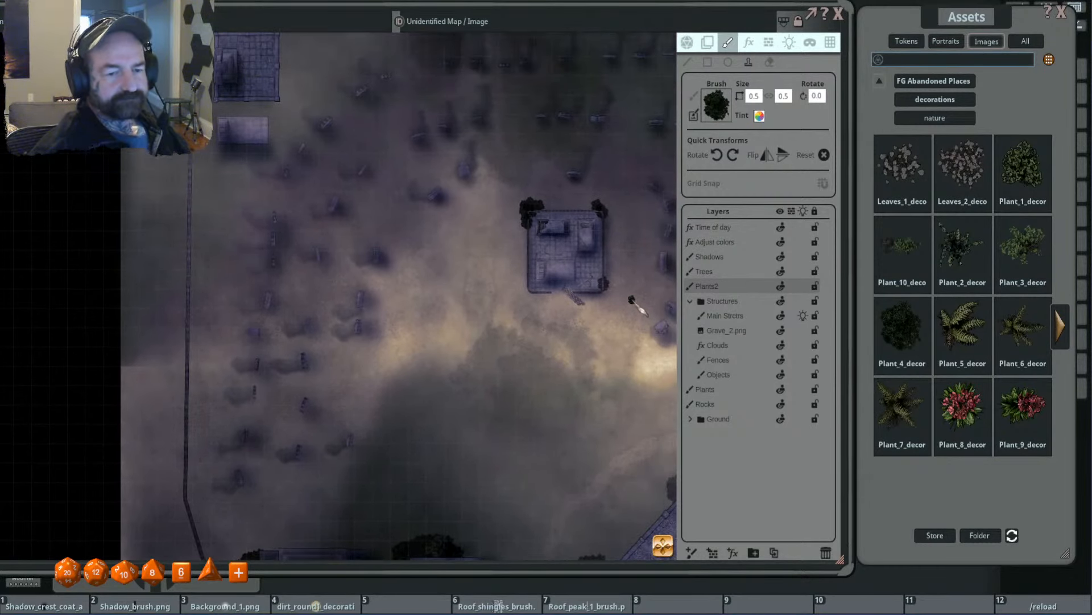
{"action": "scroll", "coordinate": [625, 288], "scroll_direction": "up", "scroll_amount": 2}
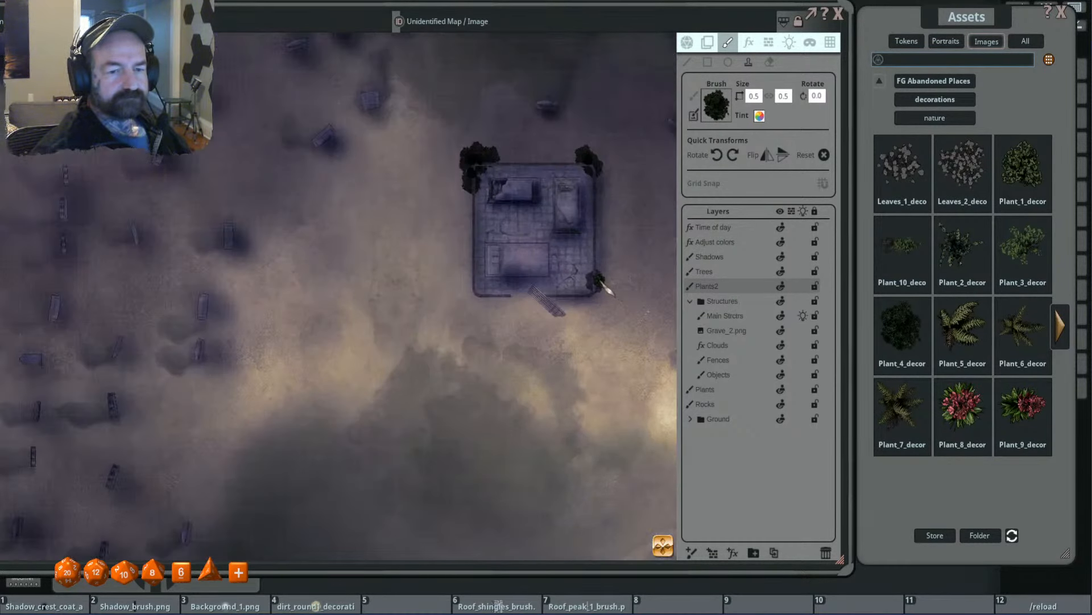
{"action": "scroll", "coordinate": [626, 288], "scroll_direction": "down", "scroll_amount": 2}
{"action": "left_click_drag", "start_coordinate": [639, 264], "coordinate": [555, 324]}
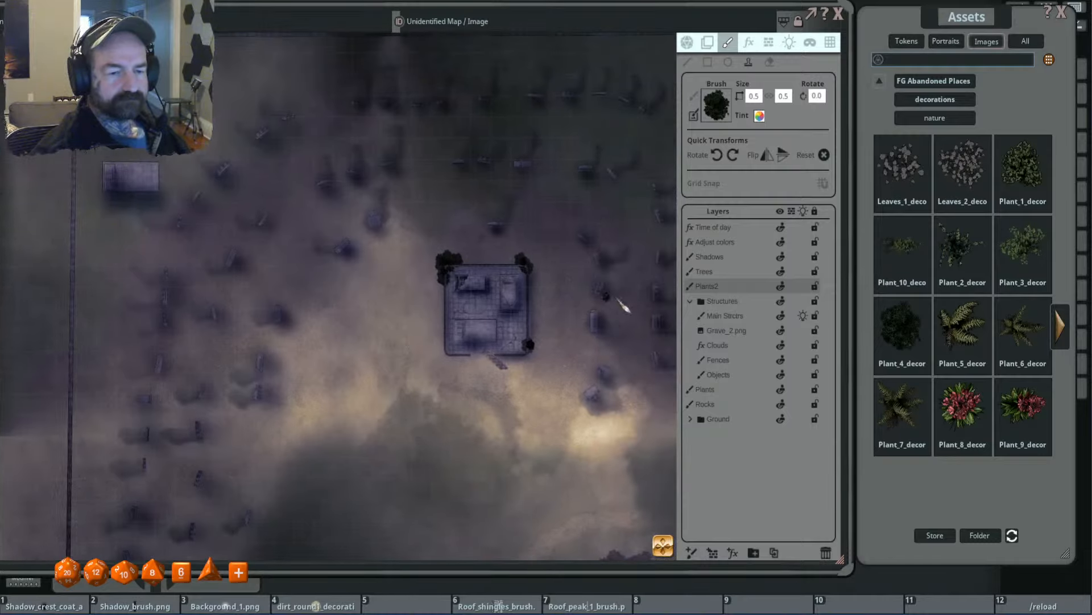
- Stamp bushes at size 1.0 on the Plants layer at the upper-left corner of the small rectangular structure in the cemetery's northwest corner
{"action": "left_click", "coordinate": [730, 391]}
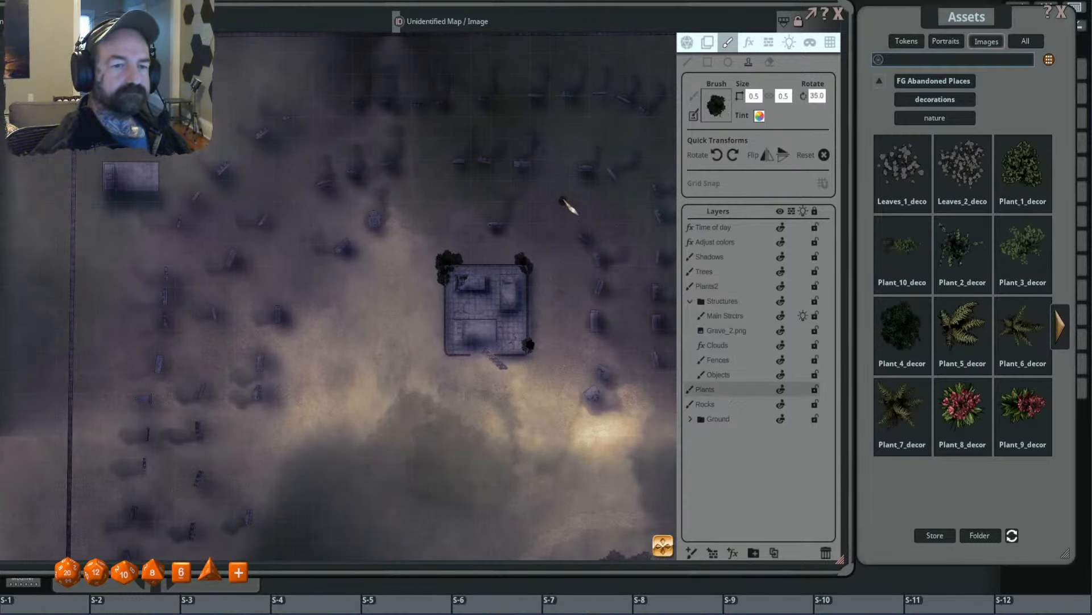
{"action": "left_click_drag", "start_coordinate": [152, 170], "coordinate": [403, 197]}
{"action": "scroll", "coordinate": [402, 188], "scroll_direction": "up", "scroll_amount": 5}
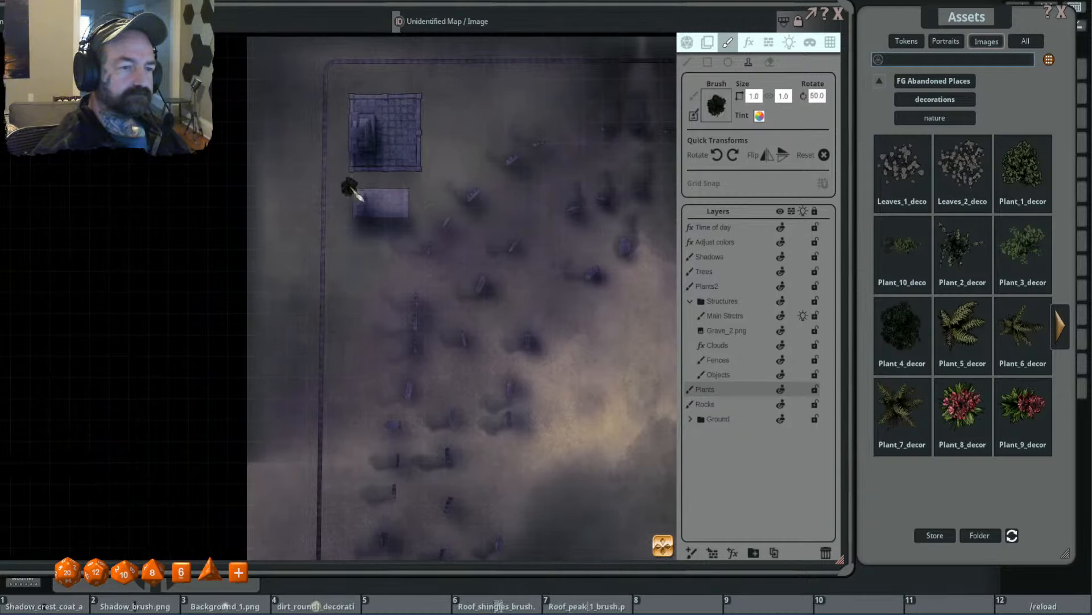
{"action": "left_click", "coordinate": [350, 187]}
{"action": "scroll", "coordinate": [361, 182], "scroll_direction": "up", "scroll_amount": 4}
{"action": "scroll", "coordinate": [360, 184], "scroll_direction": "down", "scroll_amount": 2}
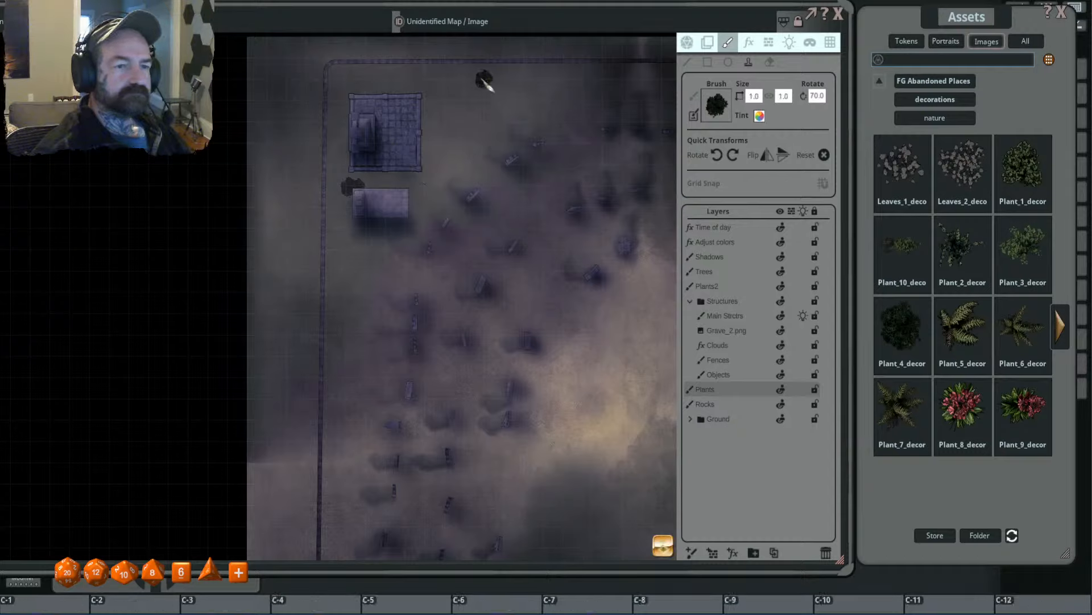
- Stamp a cluster of overlapping bushes at varied rotations and sizes up to 1.6 along the north fence, east of the tiled corner building
{"action": "scroll", "coordinate": [484, 83], "scroll_direction": "up", "scroll_amount": 8}
{"action": "left_click", "coordinate": [485, 83]}
{"action": "scroll", "coordinate": [507, 96], "scroll_direction": "down", "scroll_amount": 5}
{"action": "scroll", "coordinate": [508, 96], "scroll_direction": "down", "scroll_amount": 10}
{"action": "left_click", "coordinate": [501, 86]}
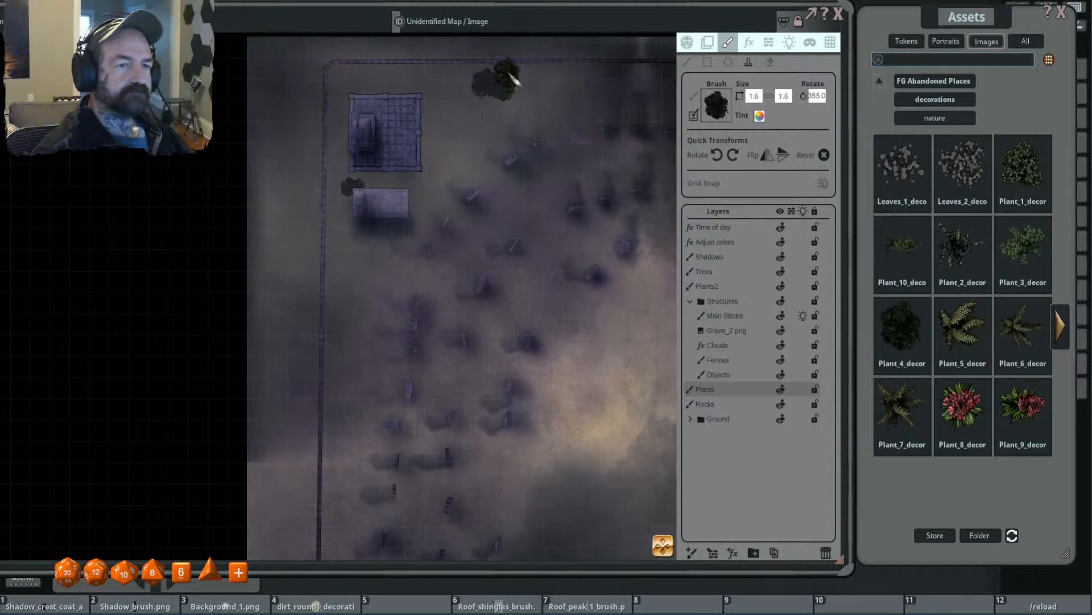
{"action": "left_click", "coordinate": [504, 64]}
{"action": "scroll", "coordinate": [525, 92], "scroll_direction": "up", "scroll_amount": 9}
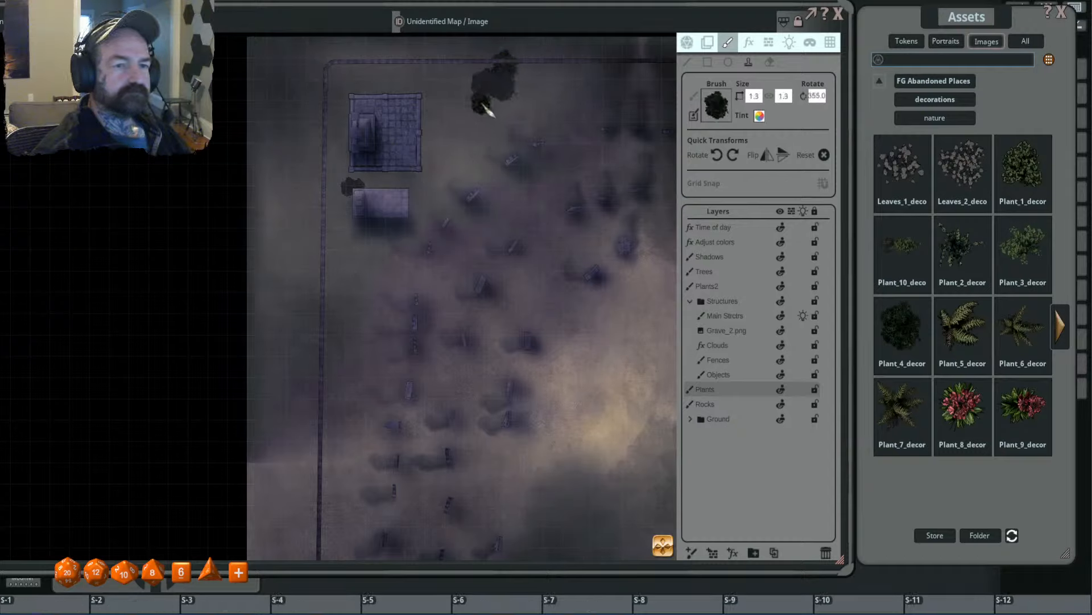
{"action": "scroll", "coordinate": [485, 103], "scroll_direction": "down", "scroll_amount": 3}
{"action": "scroll", "coordinate": [468, 86], "scroll_direction": "up", "scroll_amount": 9}
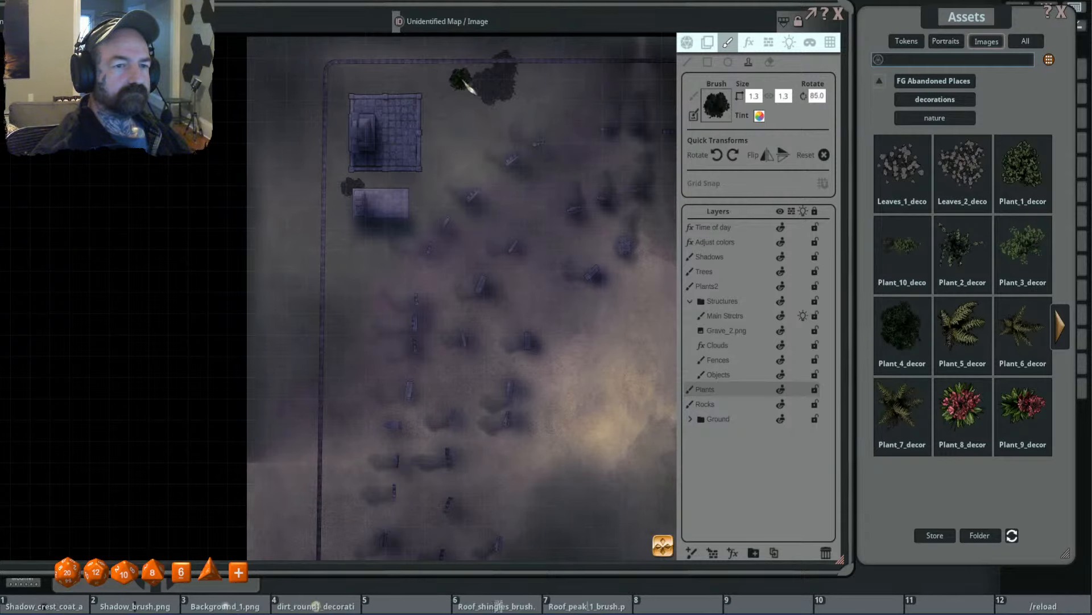
{"action": "left_click", "coordinate": [467, 83]}
{"action": "scroll", "coordinate": [476, 146], "scroll_direction": "down", "scroll_amount": 5}
{"action": "left_click_drag", "start_coordinate": [596, 160], "coordinate": [452, 159]}
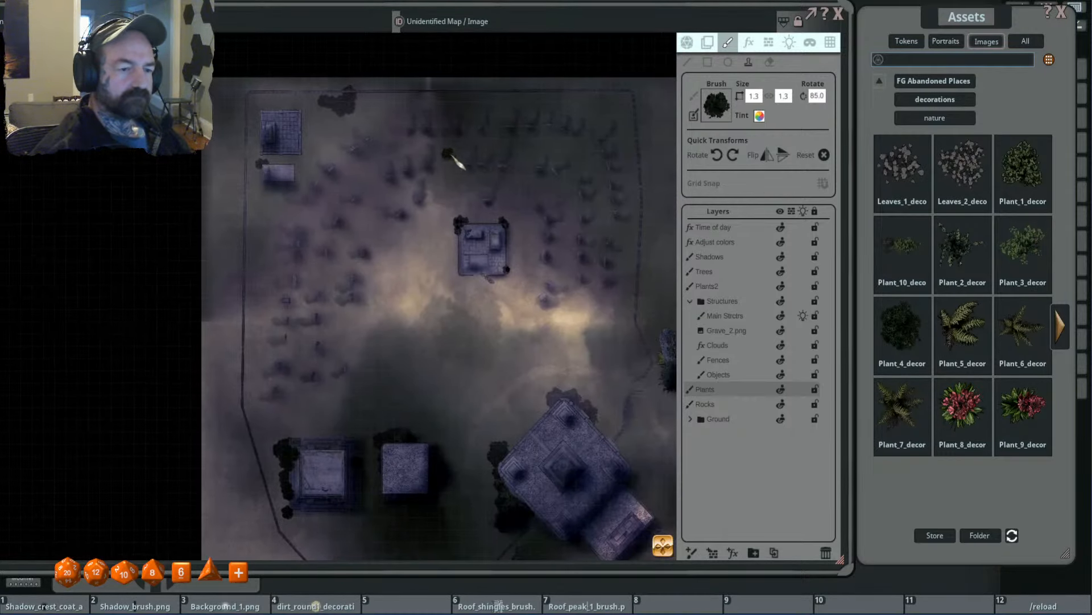
{"action": "scroll", "coordinate": [453, 159], "scroll_direction": "down", "scroll_amount": 2}
{"action": "left_click_drag", "start_coordinate": [527, 173], "coordinate": [498, 167]}
{"action": "scroll", "coordinate": [497, 168], "scroll_direction": "down", "scroll_amount": 2}
{"action": "scroll", "coordinate": [560, 165], "scroll_direction": "up", "scroll_amount": 3}
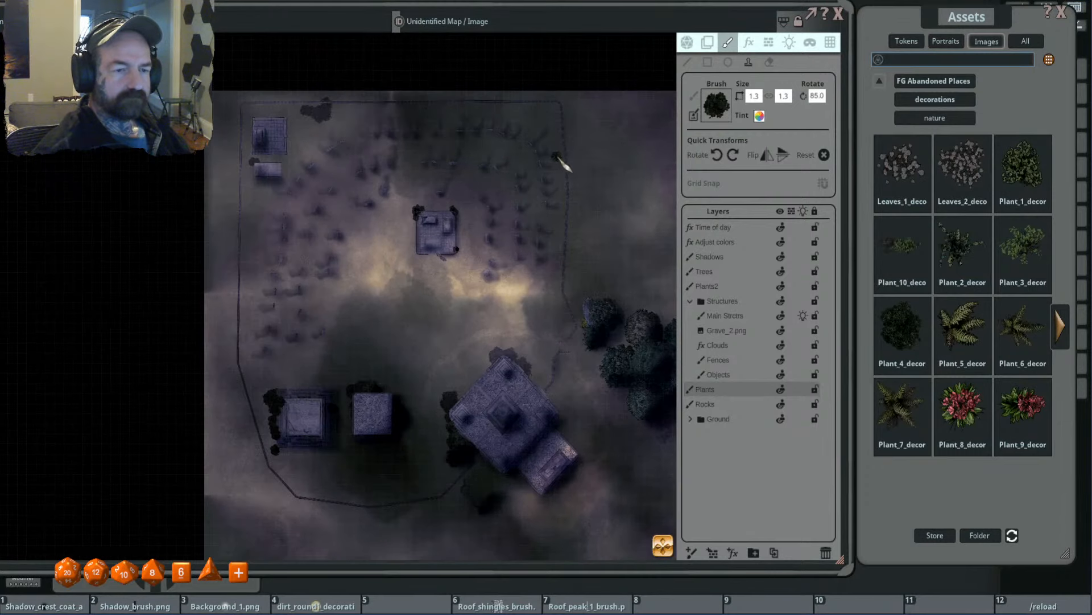
- Stamp bushes at sizes 2.5 and 2.0 inside the fence's northeast corner and just outside the east fence on the Plants layer
{"action": "left_click", "coordinate": [545, 113]}
{"action": "scroll", "coordinate": [575, 122], "scroll_direction": "down", "scroll_amount": 14}
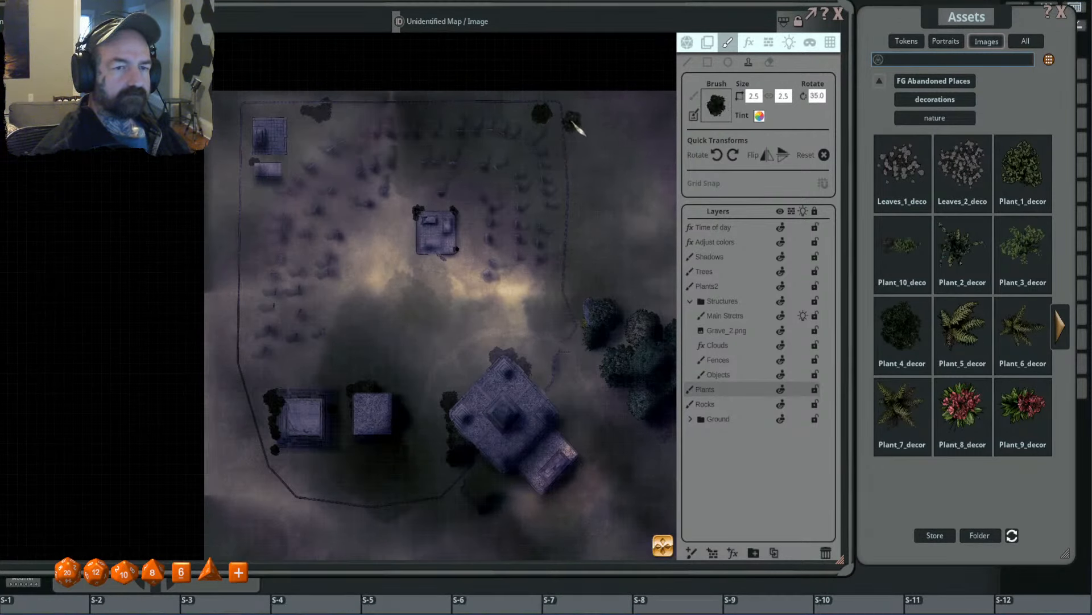
{"action": "left_click", "coordinate": [557, 108]}
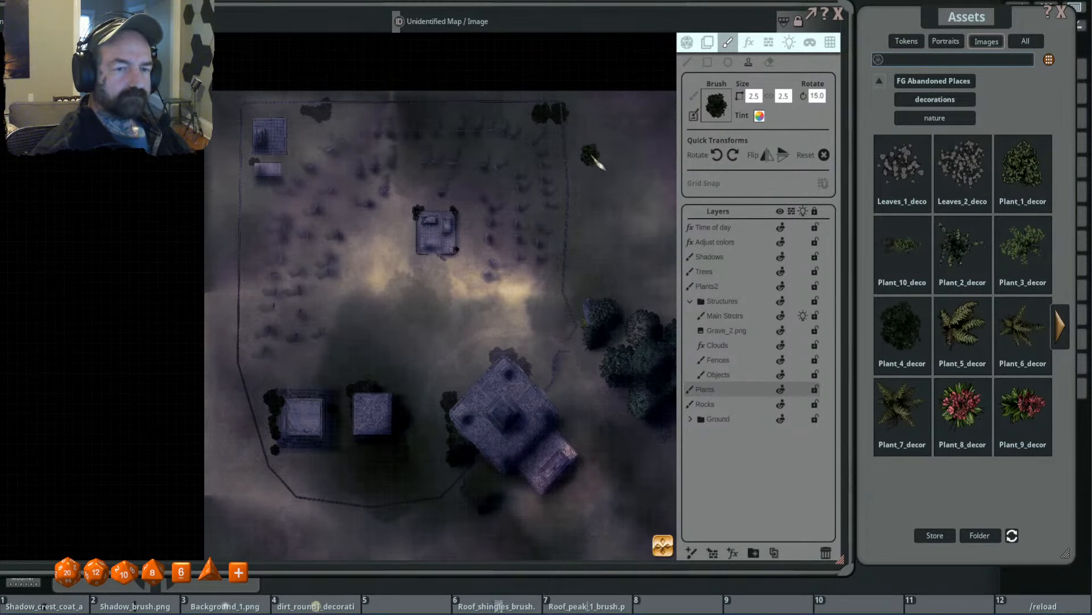
{"action": "left_click", "coordinate": [591, 156]}
{"action": "scroll", "coordinate": [582, 164], "scroll_direction": "down", "scroll_amount": 5}
{"action": "left_click", "coordinate": [583, 163]}
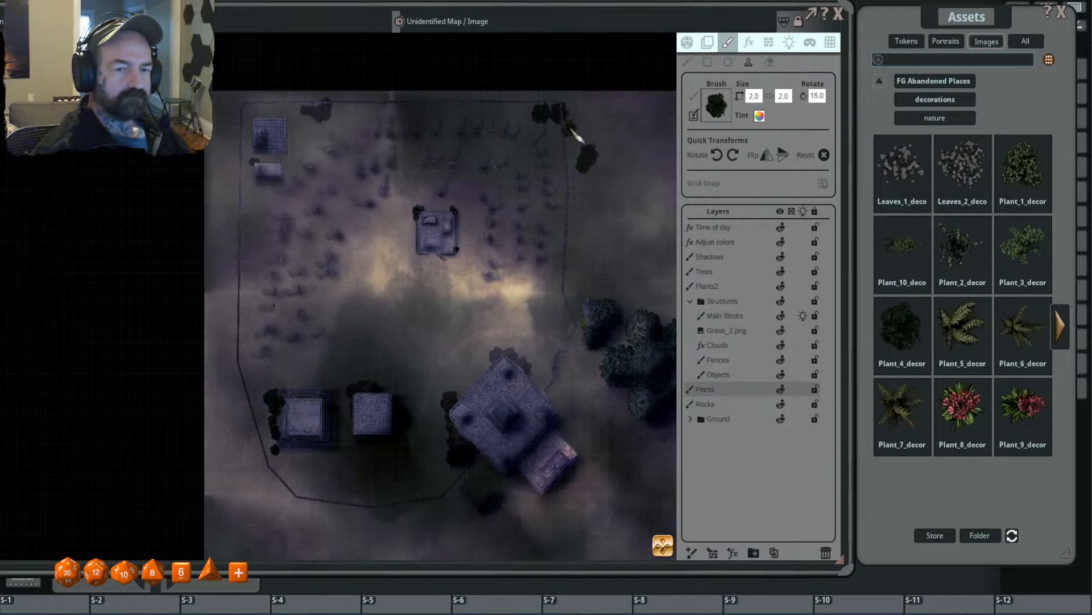
- Stamp large overlapping bushes up to size 3.9 at varied rotations just outside the fence's northeast corner
{"action": "scroll", "coordinate": [583, 133], "scroll_direction": "down", "scroll_amount": 8}
{"action": "scroll", "coordinate": [586, 137], "scroll_direction": "up", "scroll_amount": 19}
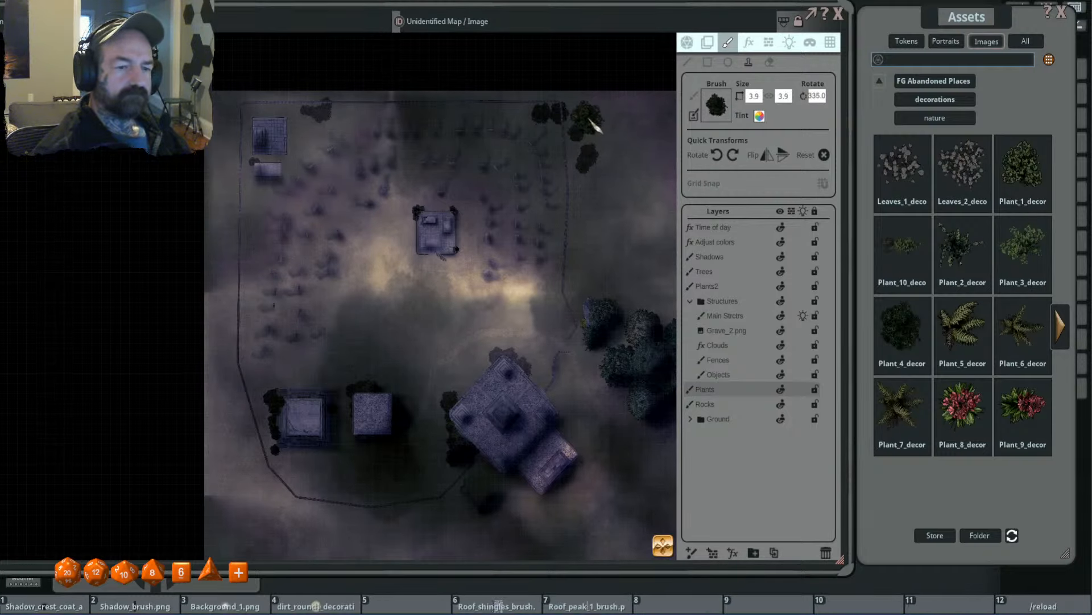
{"action": "scroll", "coordinate": [493, 198], "scroll_direction": "down", "scroll_amount": 2}
{"action": "scroll", "coordinate": [490, 197], "scroll_direction": "up", "scroll_amount": 3}
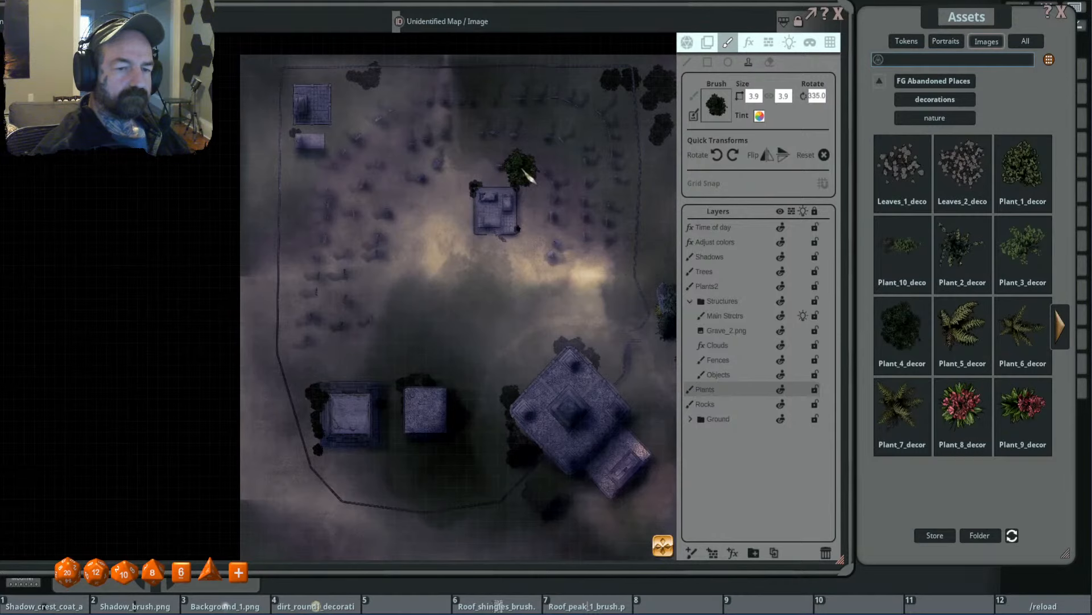
- Stamp small overlapping bushes at sizes 0.8 and 0.7 between the headstones in the cemetery's northeast curve
{"action": "left_click_drag", "start_coordinate": [505, 181], "coordinate": [456, 183]}
{"action": "left_click_drag", "start_coordinate": [340, 193], "coordinate": [337, 179]}
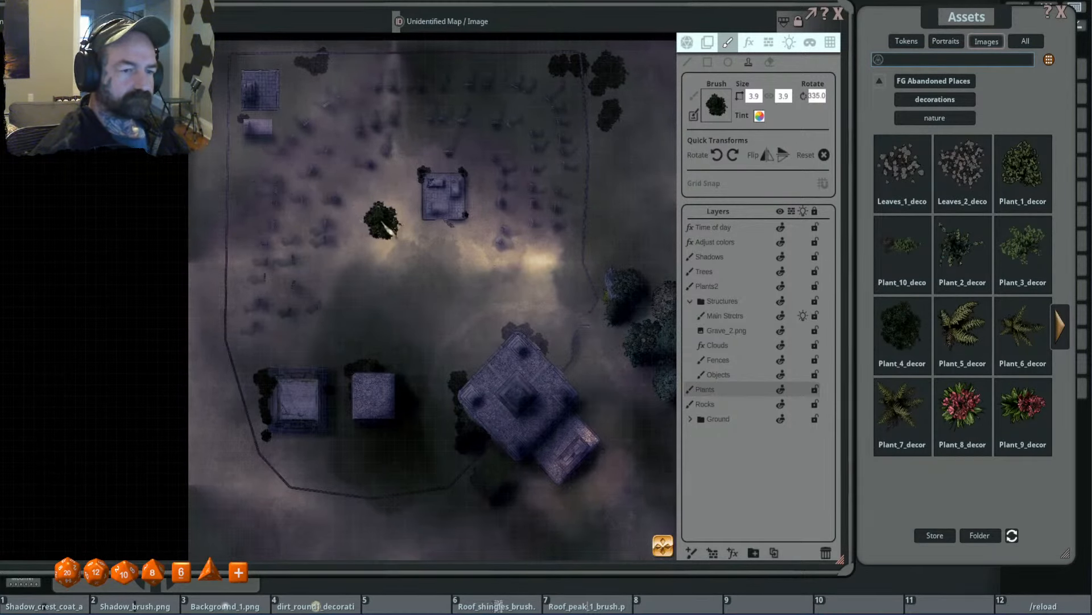
{"action": "scroll", "coordinate": [379, 222], "scroll_direction": "down", "scroll_amount": 5}
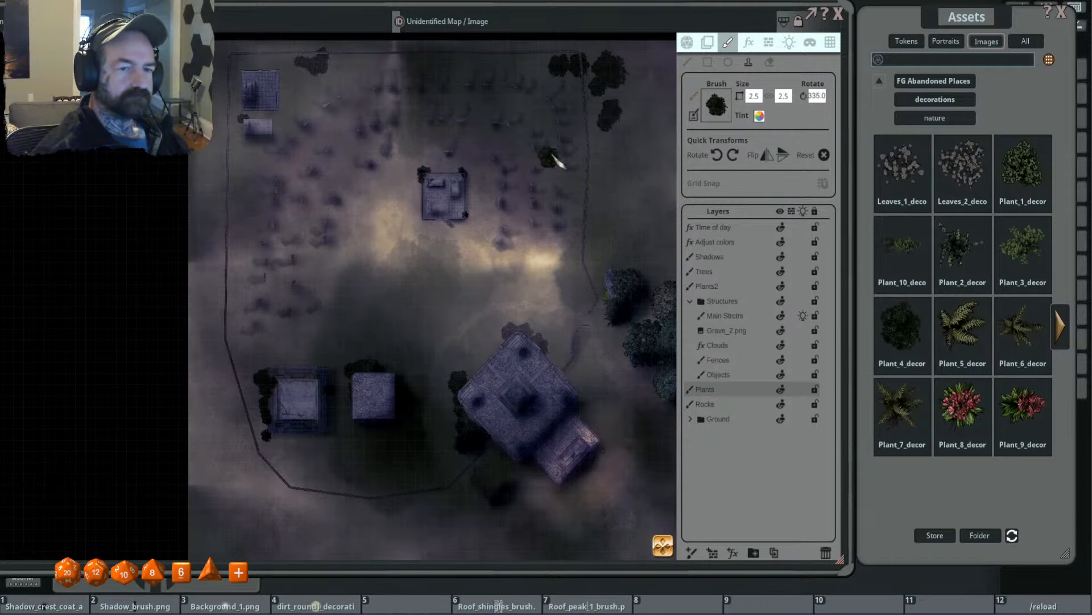
{"action": "scroll", "coordinate": [555, 165], "scroll_direction": "up", "scroll_amount": 3}
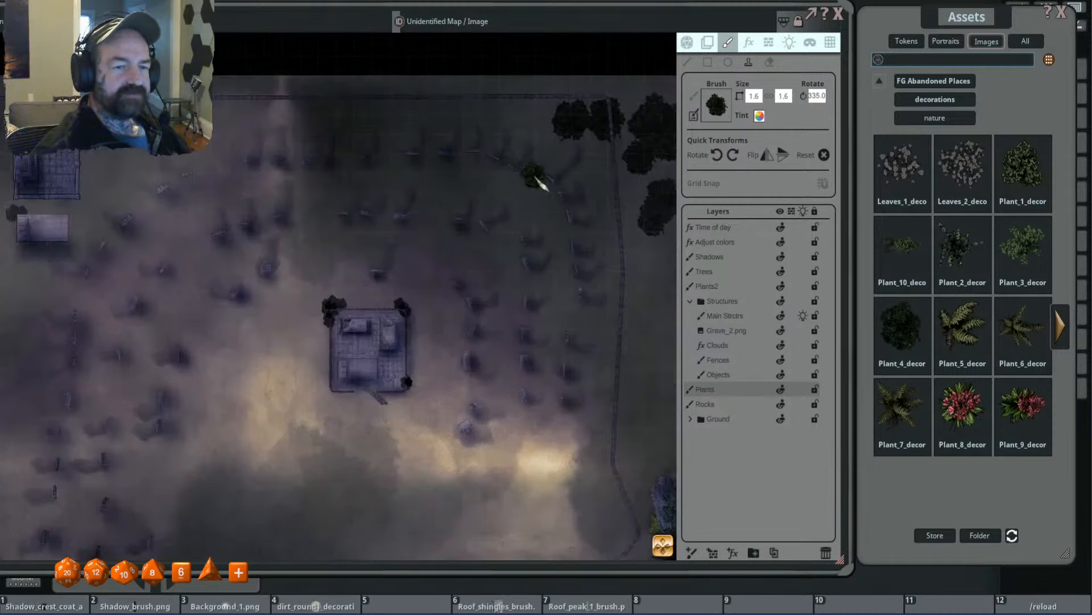
{"action": "scroll", "coordinate": [530, 180], "scroll_direction": "down", "scroll_amount": 3}
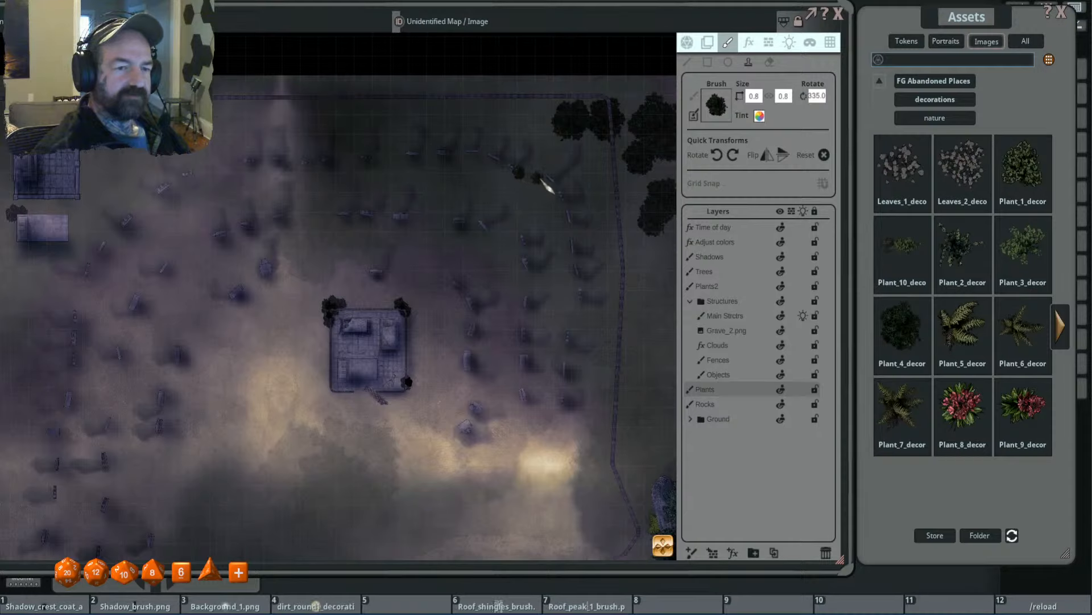
{"action": "scroll", "coordinate": [543, 181], "scroll_direction": "down", "scroll_amount": 7}
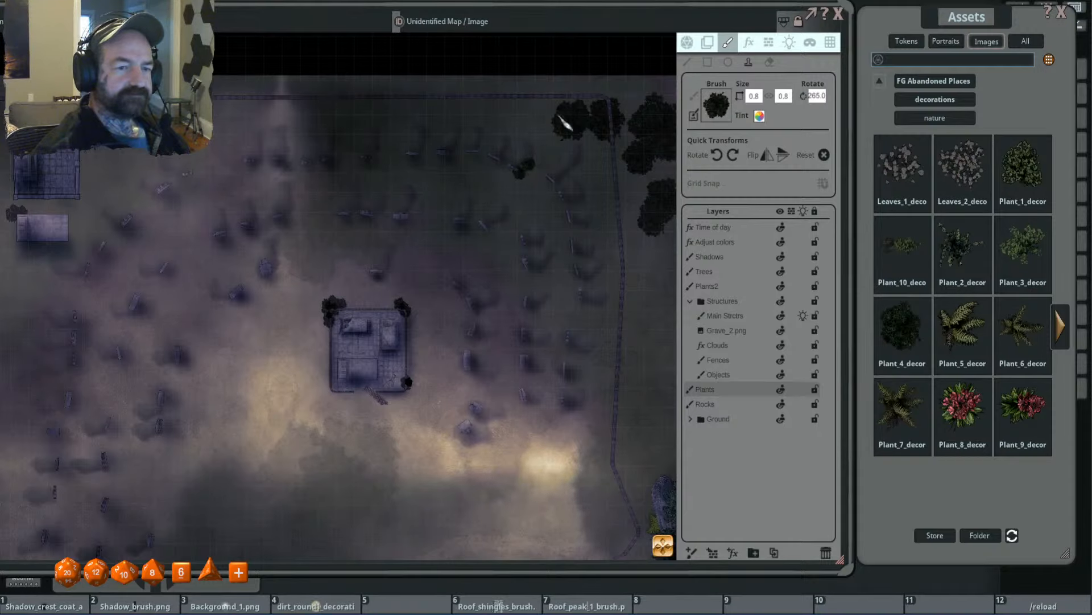
{"action": "scroll", "coordinate": [540, 162], "scroll_direction": "down", "scroll_amount": 1}
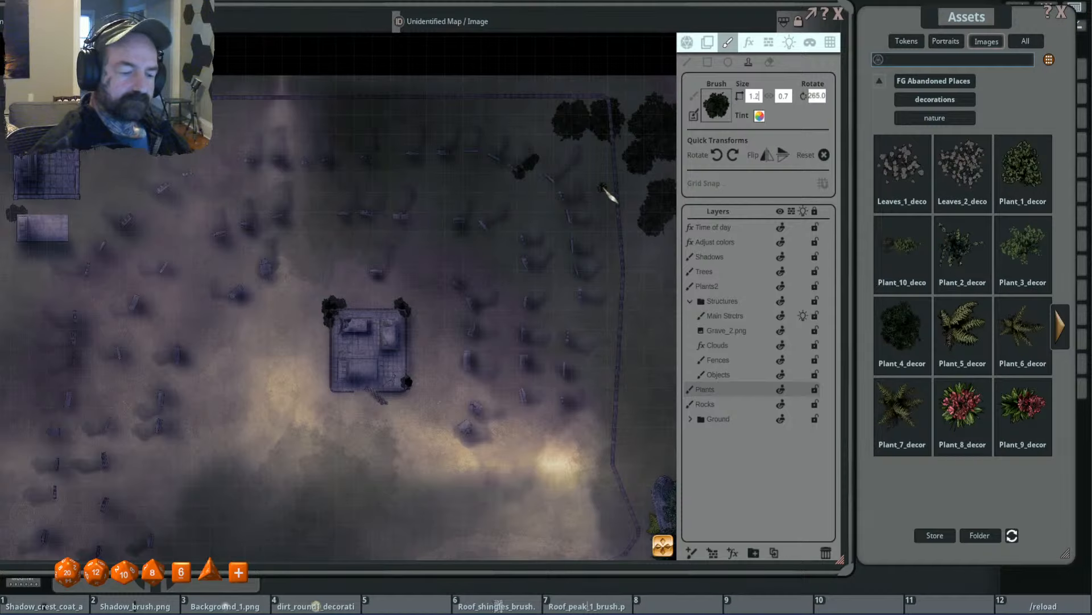
- Stretch the bush brush to 1.3 by 0.7 and stamp rotated bushes around the headstones in the northeast curve
{"action": "scroll", "coordinate": [548, 179], "scroll_direction": "down", "scroll_amount": 4}
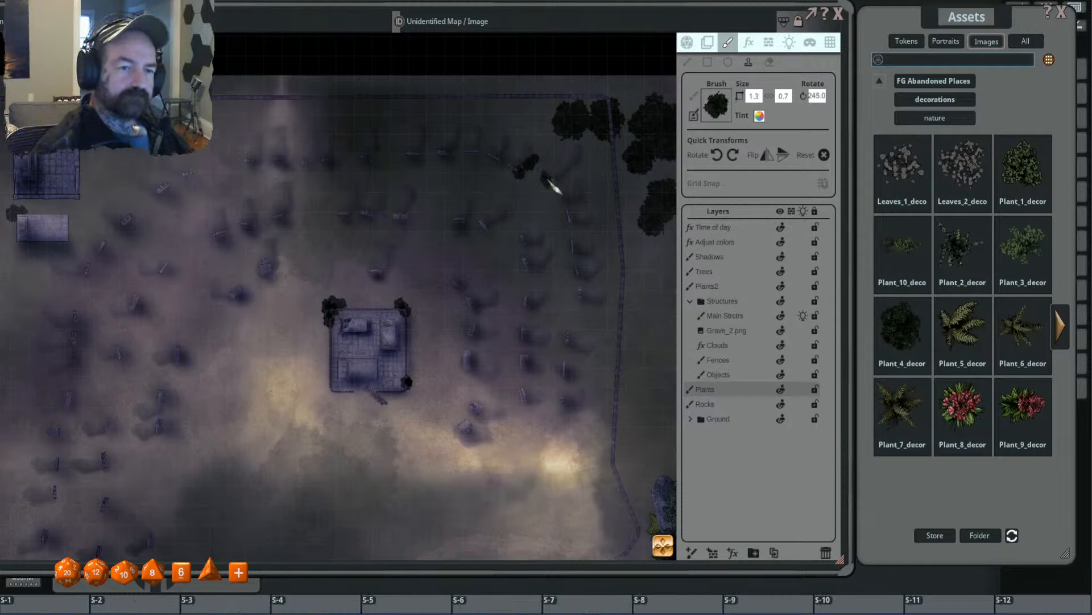
{"action": "scroll", "coordinate": [552, 185], "scroll_direction": "down", "scroll_amount": 6}
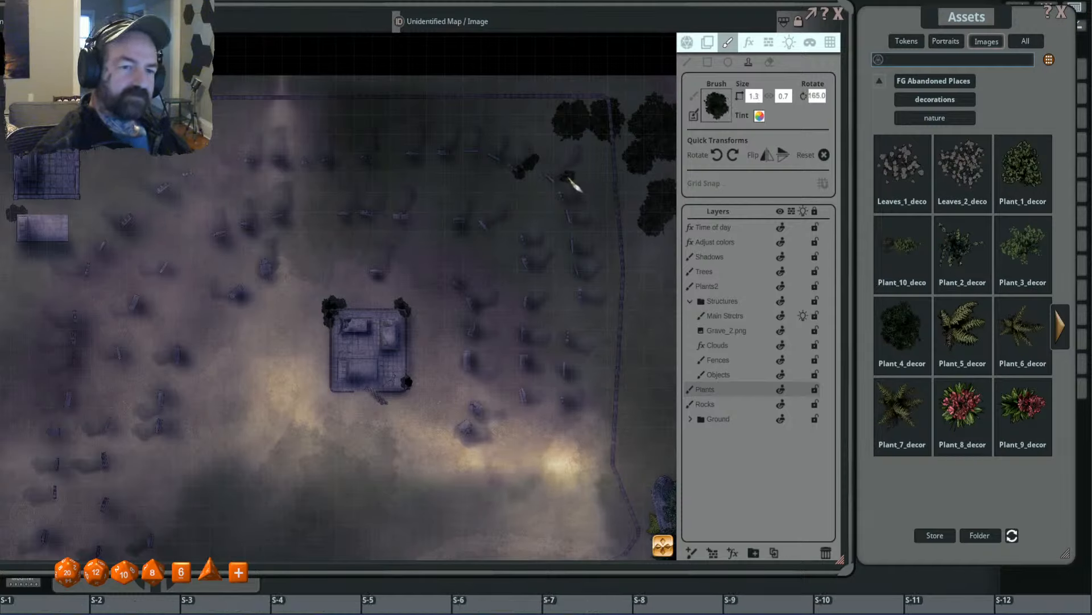
{"action": "scroll", "coordinate": [572, 187], "scroll_direction": "down", "scroll_amount": 2}
{"action": "scroll", "coordinate": [597, 167], "scroll_direction": "down", "scroll_amount": 20}
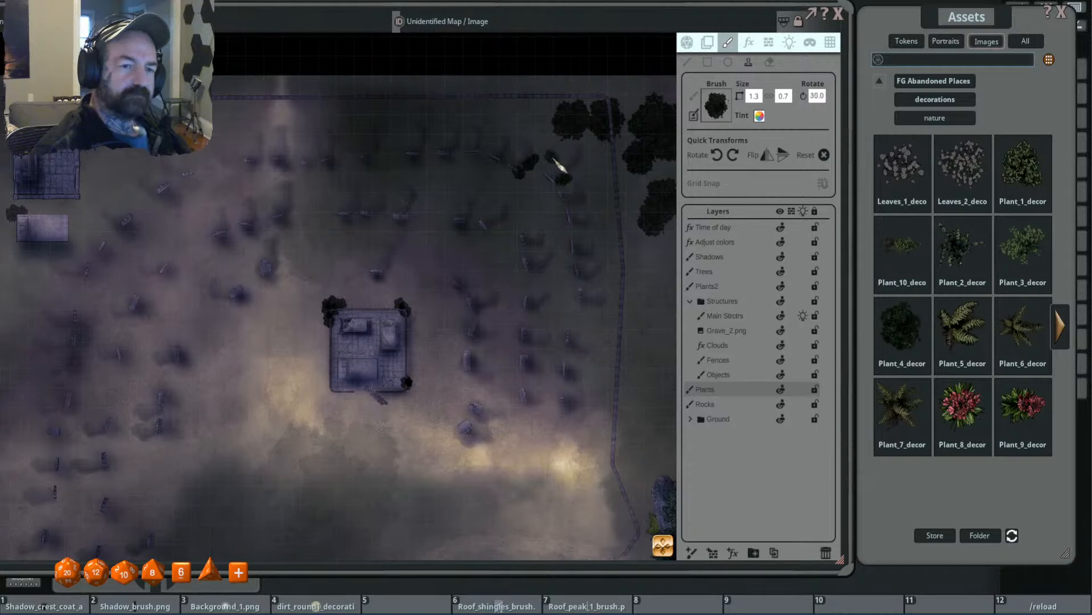
{"action": "scroll", "coordinate": [546, 168], "scroll_direction": "down", "scroll_amount": 9}
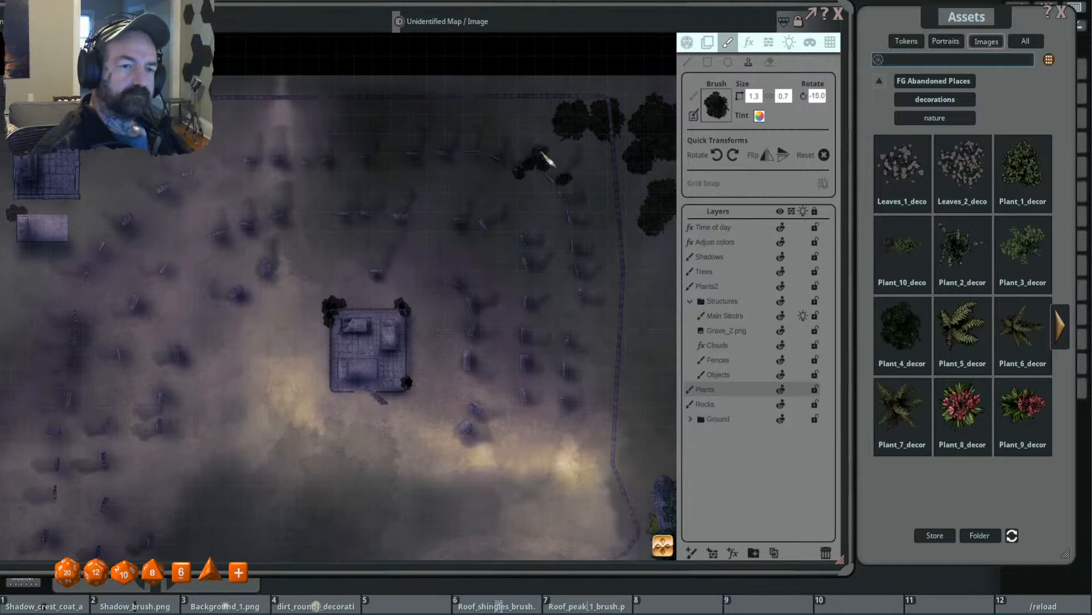
- Stamp stretched bushes at 1.0 by 0.6 beside the headstones at the east end of the north grave row
{"action": "scroll", "coordinate": [506, 120], "scroll_direction": "down", "scroll_amount": 3}
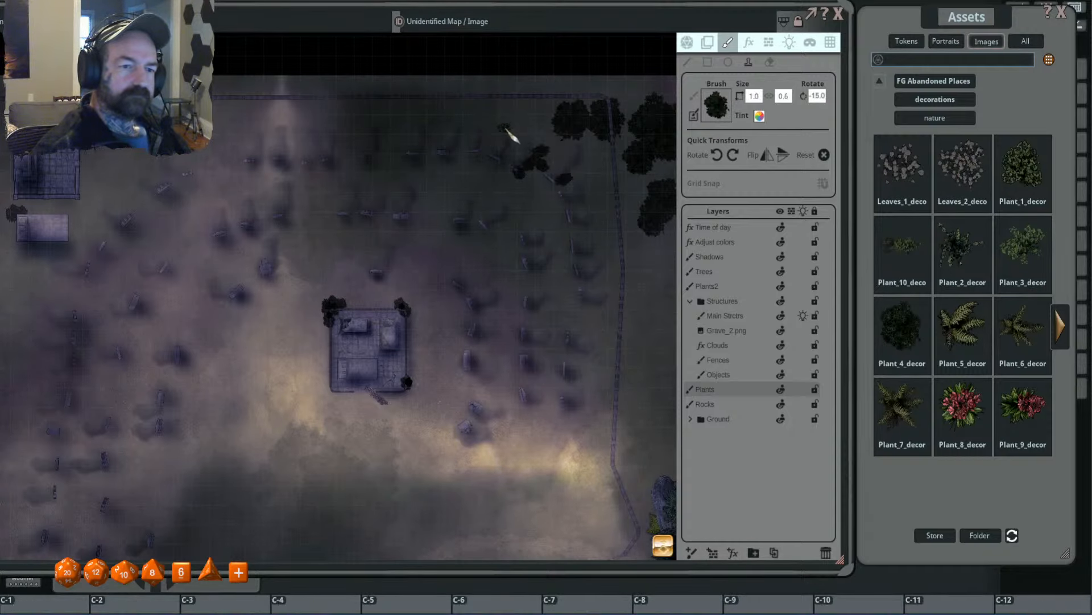
{"action": "left_click_drag", "start_coordinate": [505, 252], "coordinate": [475, 237]}
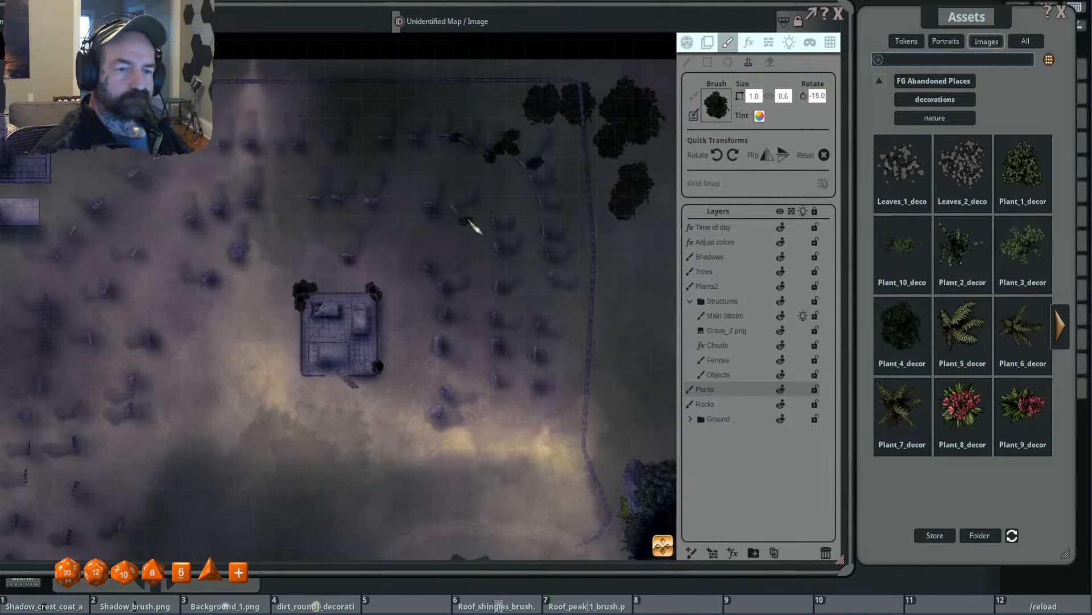
{"action": "scroll", "coordinate": [467, 148], "scroll_direction": "up", "scroll_amount": 10}
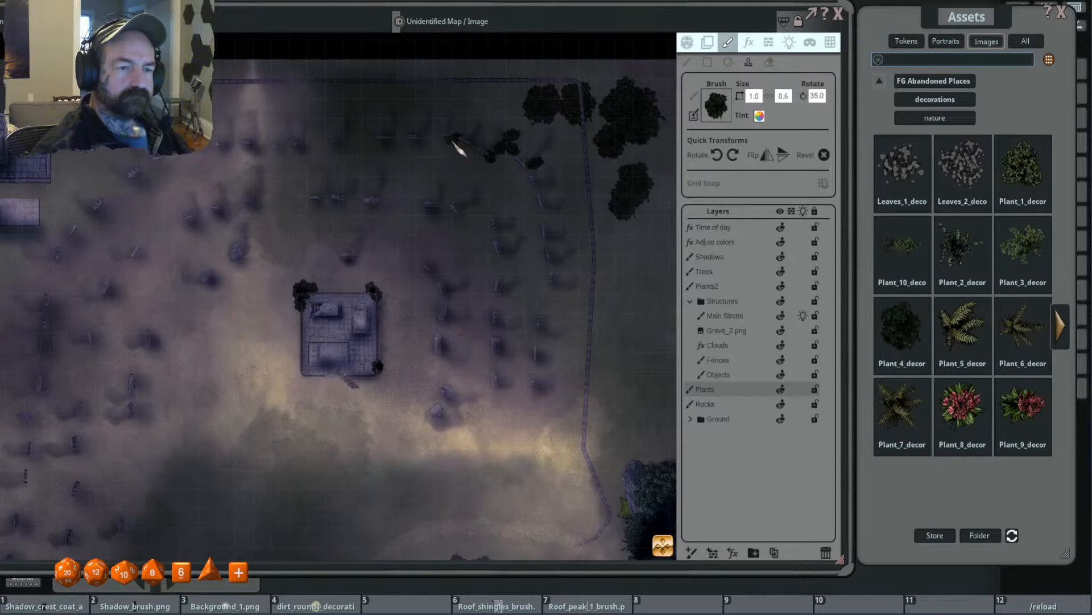
{"action": "left_click_drag", "start_coordinate": [438, 200], "coordinate": [500, 220]}
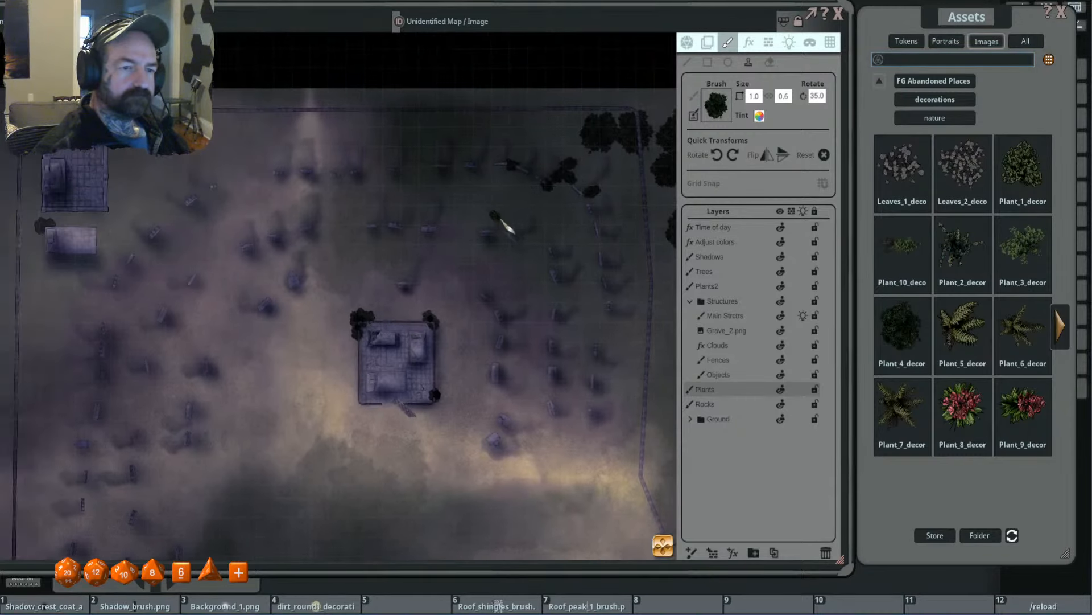
{"action": "scroll", "coordinate": [532, 171], "scroll_direction": "up", "scroll_amount": 11}
{"action": "left_click", "coordinate": [529, 167]}
- Fill in around the northeast headstones with smaller stretched bushes at 0.8 by 0.4 and 0.5 by 0.3, rotated 90 and 115 degrees
{"action": "scroll", "coordinate": [528, 168], "scroll_direction": "down", "scroll_amount": 2}
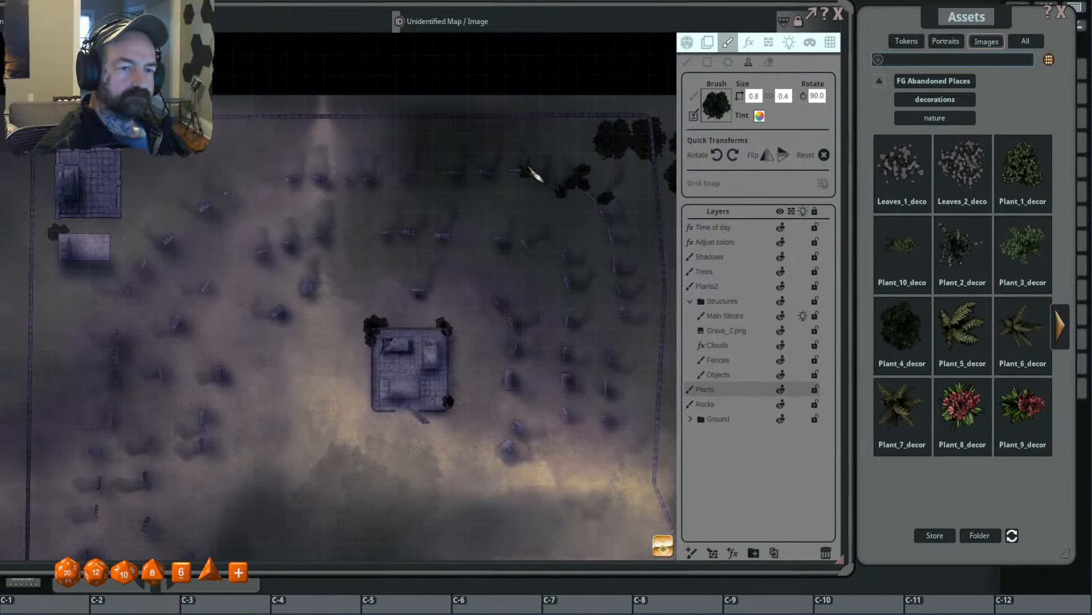
{"action": "scroll", "coordinate": [547, 152], "scroll_direction": "up", "scroll_amount": 6}
{"action": "scroll", "coordinate": [529, 188], "scroll_direction": "down", "scroll_amount": 3}
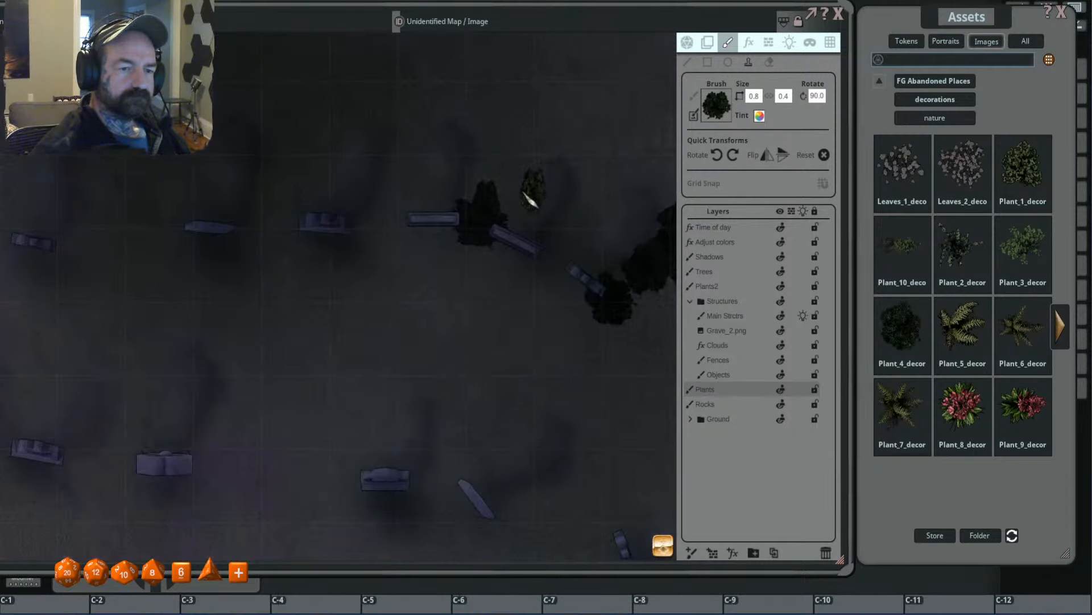
{"action": "scroll", "coordinate": [512, 216], "scroll_direction": "up", "scroll_amount": 5}
{"action": "scroll", "coordinate": [403, 211], "scroll_direction": "down", "scroll_amount": 5}
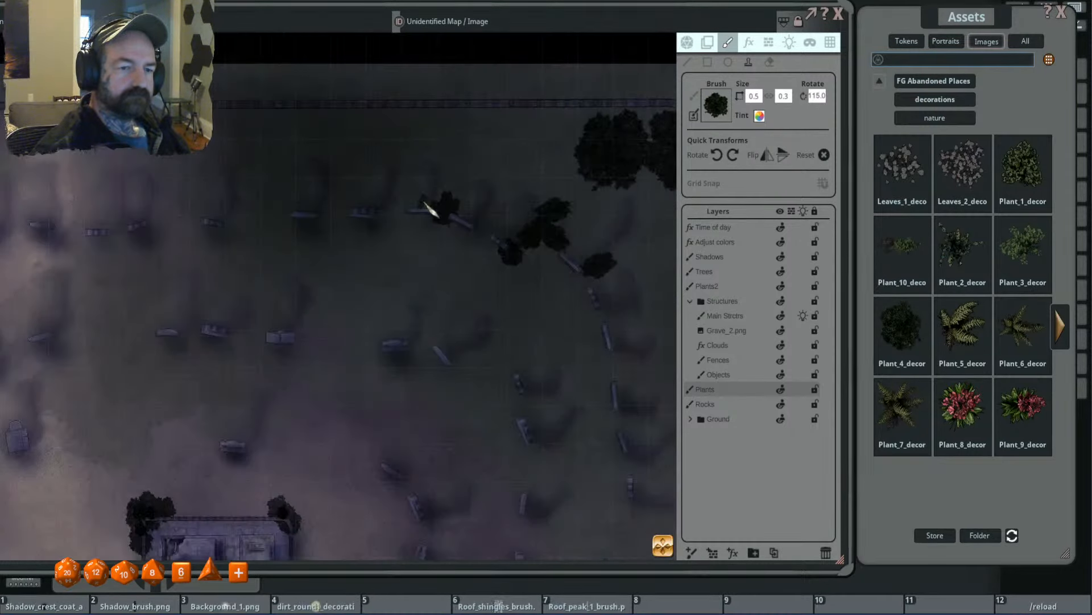
- Reset the brush transforms and stamp a bush at size 0.8 beside a headstone just east of the tomb enclosure
{"action": "left_click", "coordinate": [825, 156]}
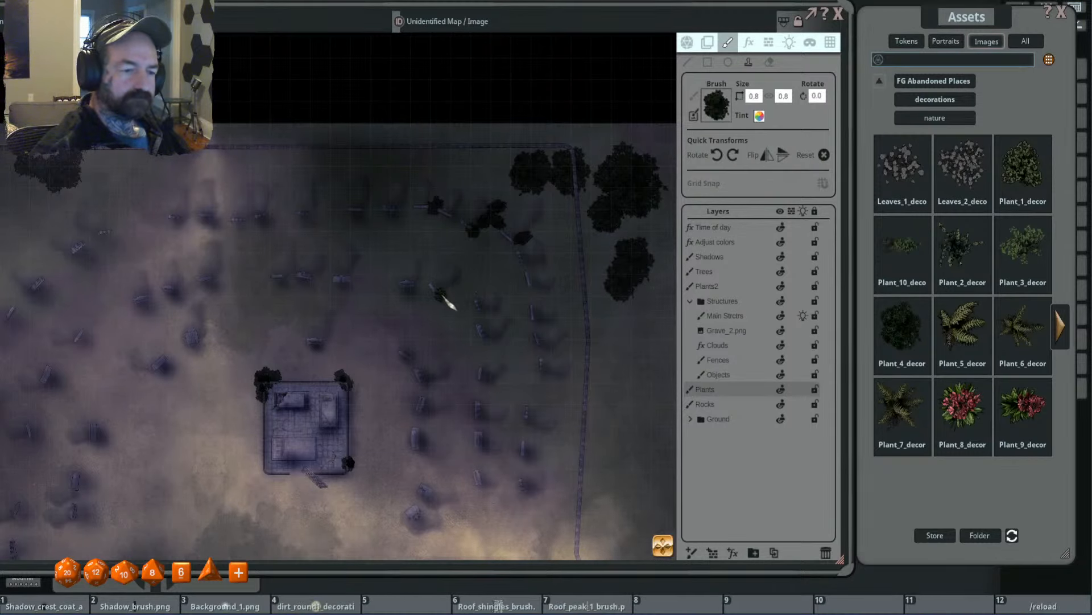
{"action": "left_click_drag", "start_coordinate": [443, 299], "coordinate": [457, 166]}
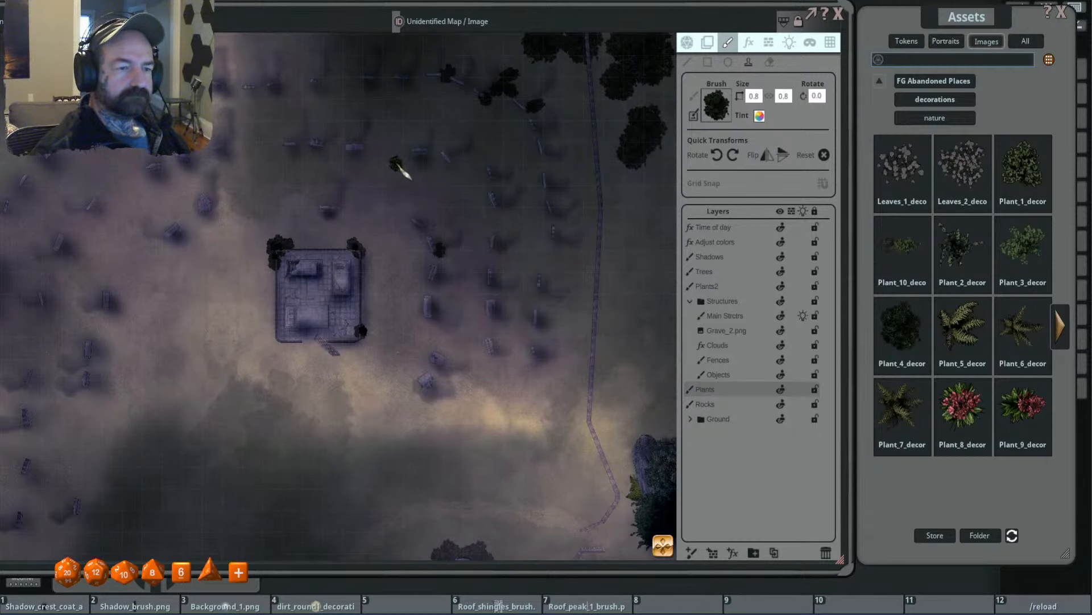
{"action": "scroll", "coordinate": [364, 219], "scroll_direction": "down", "scroll_amount": 4}
- Stamp overlapping bushes at size 0.8, rotated 50 degrees, on the Plants2 layer over the small northwest structure's upper-left corner
{"action": "left_click_drag", "start_coordinate": [308, 219], "coordinate": [431, 163]}
{"action": "scroll", "coordinate": [332, 230], "scroll_direction": "up", "scroll_amount": 2}
{"action": "scroll", "coordinate": [431, 164], "scroll_direction": "up", "scroll_amount": 1}
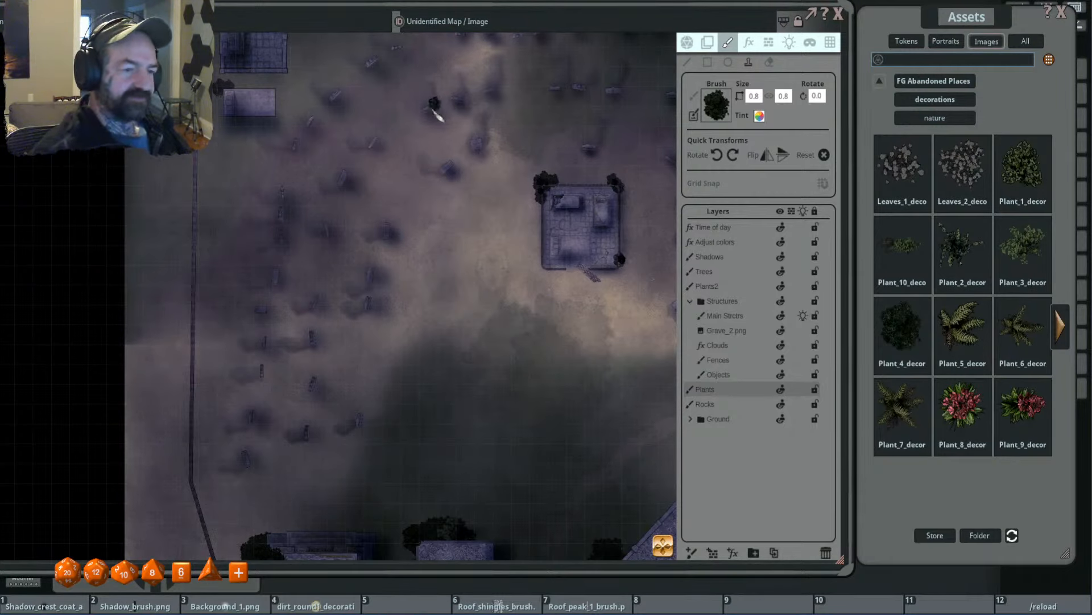
{"action": "left_click_drag", "start_coordinate": [424, 267], "coordinate": [508, 273]}
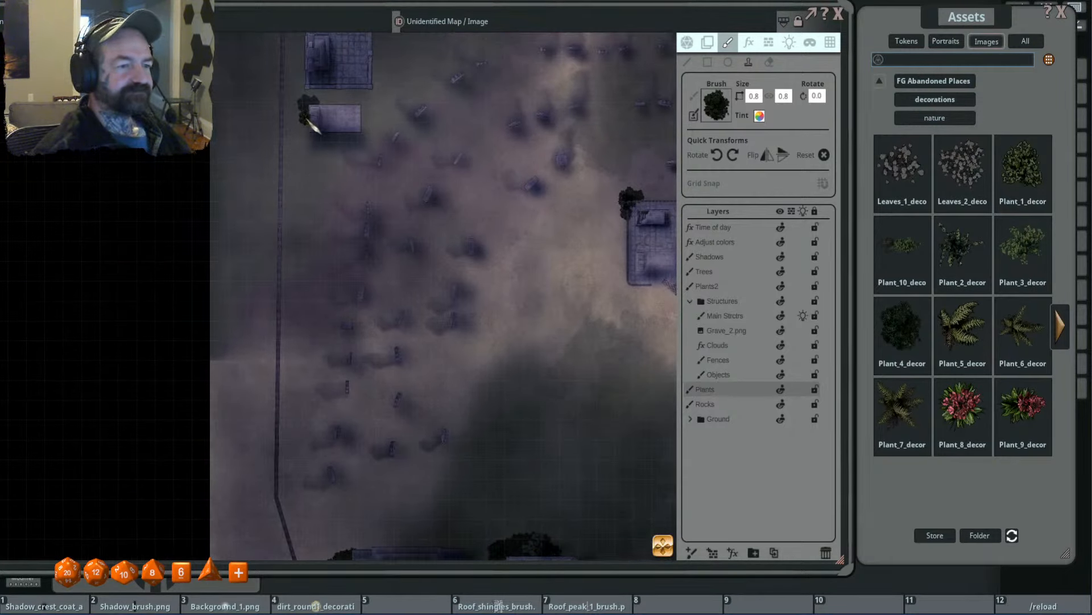
{"action": "left_click", "coordinate": [312, 126]}
{"action": "left_click", "coordinate": [738, 287]}
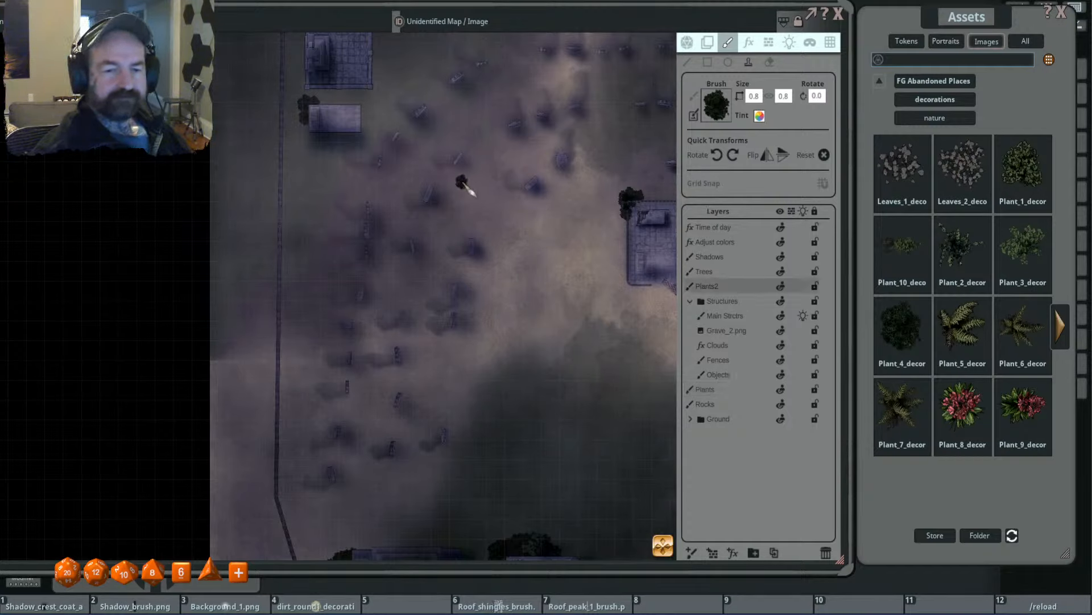
{"action": "scroll", "coordinate": [309, 104], "scroll_direction": "up", "scroll_amount": 5}
{"action": "left_click", "coordinate": [309, 104]}
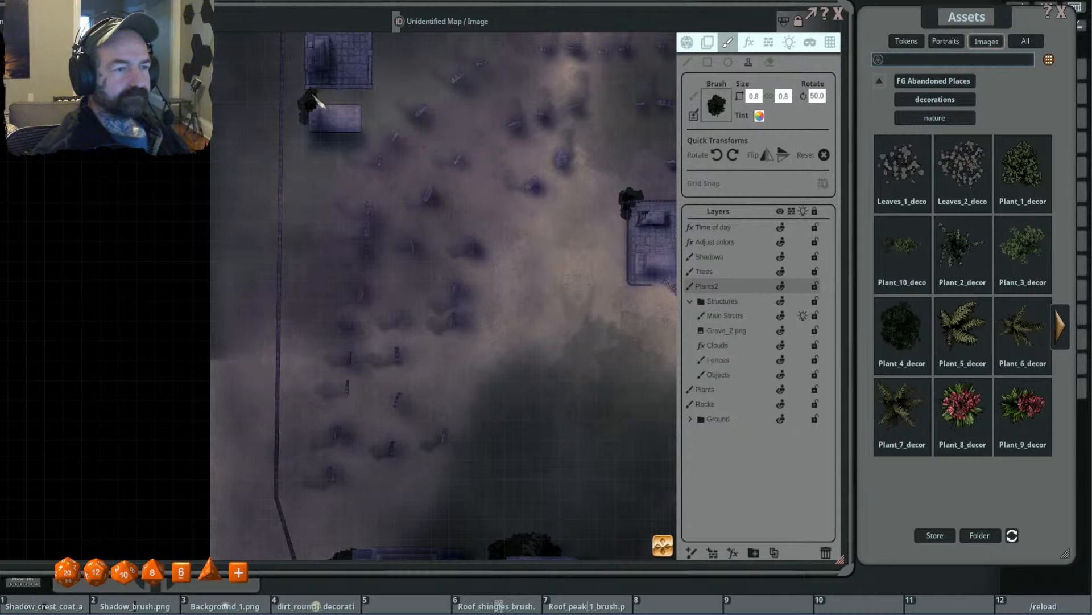
{"action": "scroll", "coordinate": [325, 101], "scroll_direction": "up", "scroll_amount": 2}
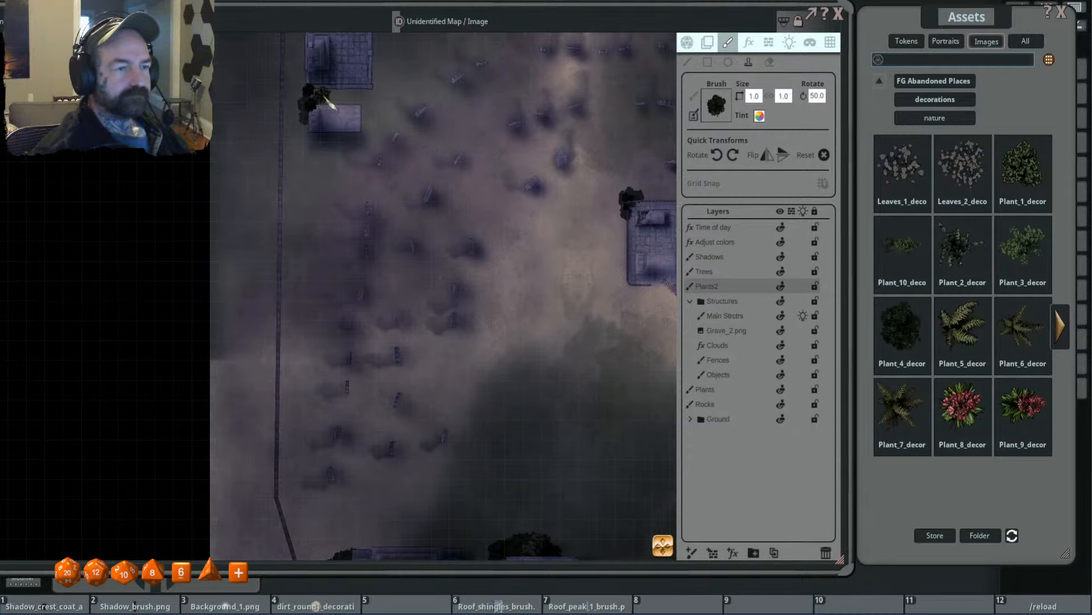
- Stamp size 1.0 bushes at the tiled building's northwest corner and on the north fence, and a size 2.5 bush at the fence's northwest corner
{"action": "scroll", "coordinate": [375, 125], "scroll_direction": "up", "scroll_amount": 2}
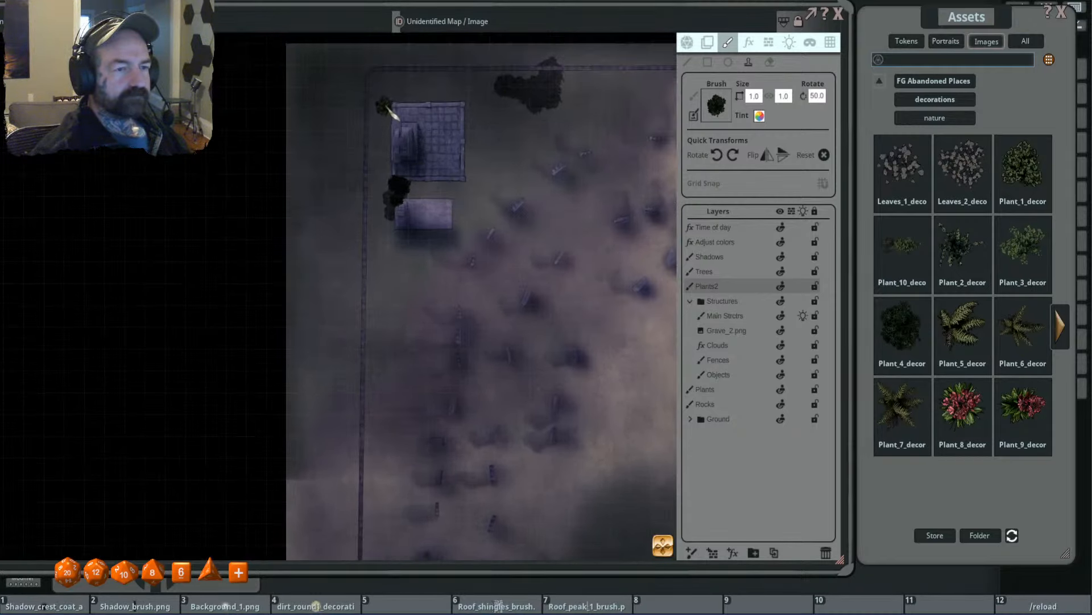
{"action": "scroll", "coordinate": [407, 86], "scroll_direction": "up", "scroll_amount": 5}
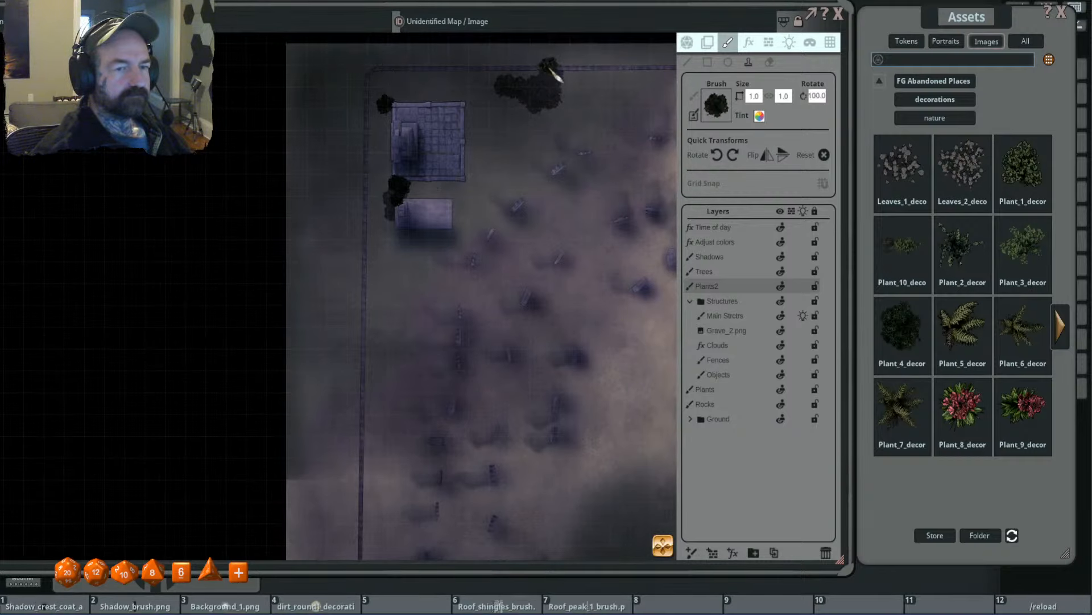
{"action": "scroll", "coordinate": [419, 85], "scroll_direction": "up", "scroll_amount": 15}
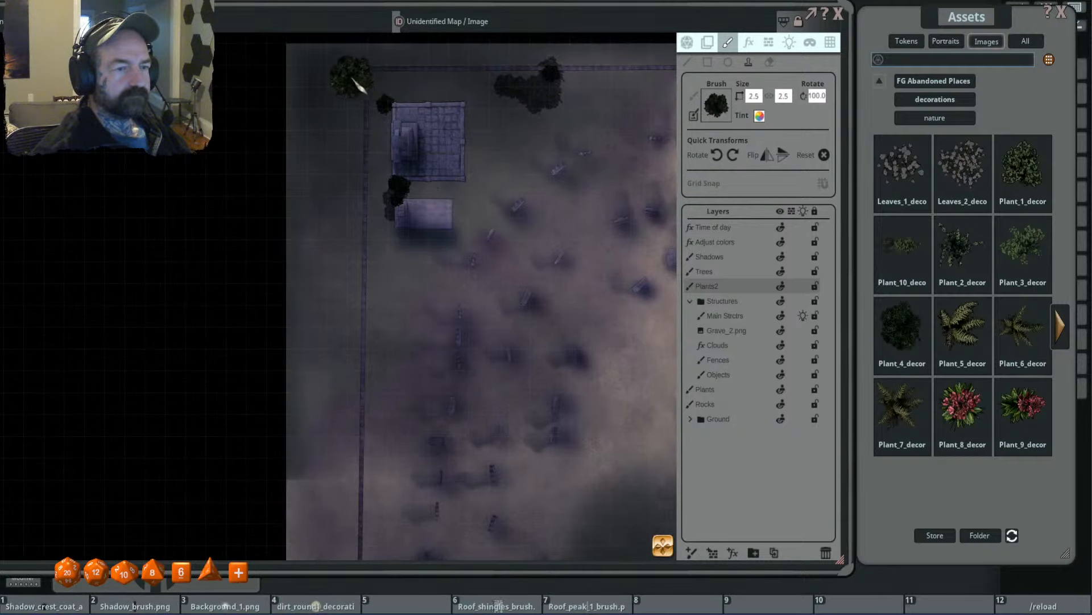
{"action": "scroll", "coordinate": [479, 152], "scroll_direction": "down", "scroll_amount": 5}
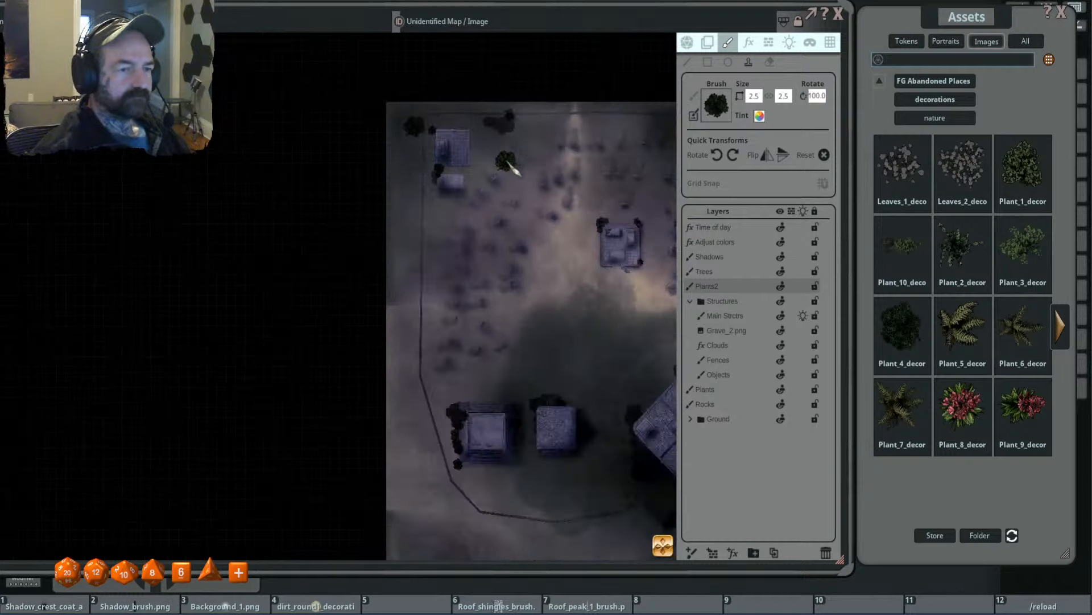
{"action": "left_click_drag", "start_coordinate": [570, 191], "coordinate": [439, 164]}
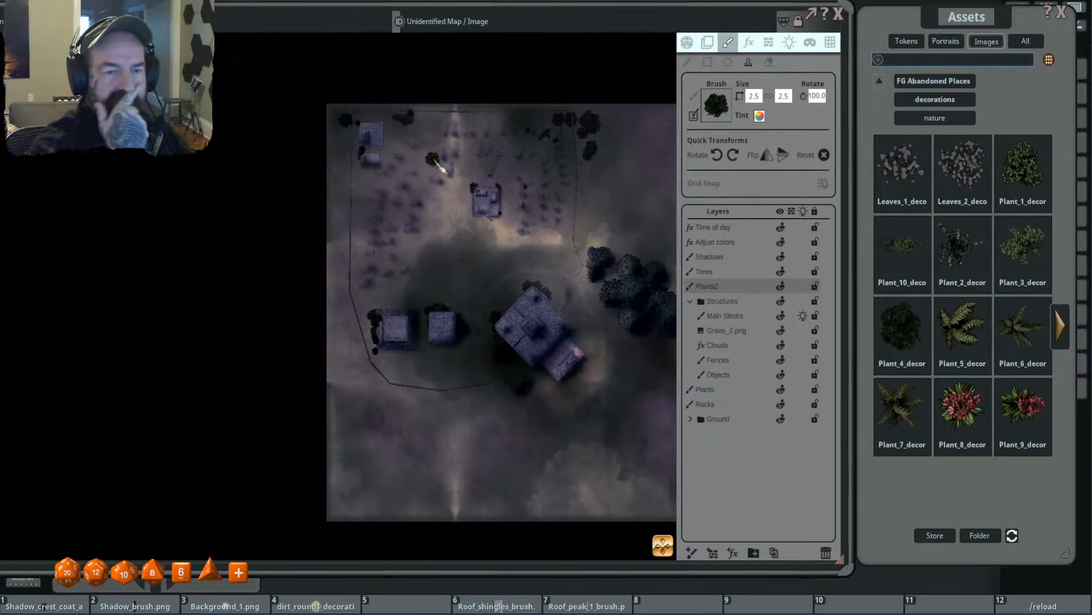
{"action": "scroll", "coordinate": [597, 152], "scroll_direction": "up", "scroll_amount": 3}
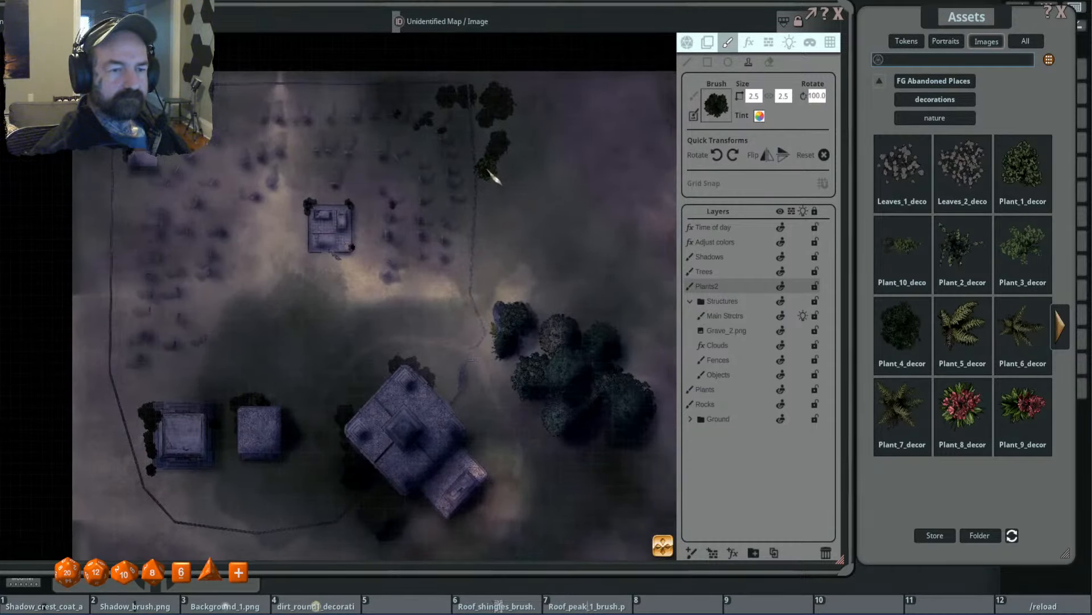
- Stamp a bush among the western headstones and overlapping bushes at sizes 1.3 and 1.6 on the east fence
{"action": "scroll", "coordinate": [500, 185], "scroll_direction": "up", "scroll_amount": 4}
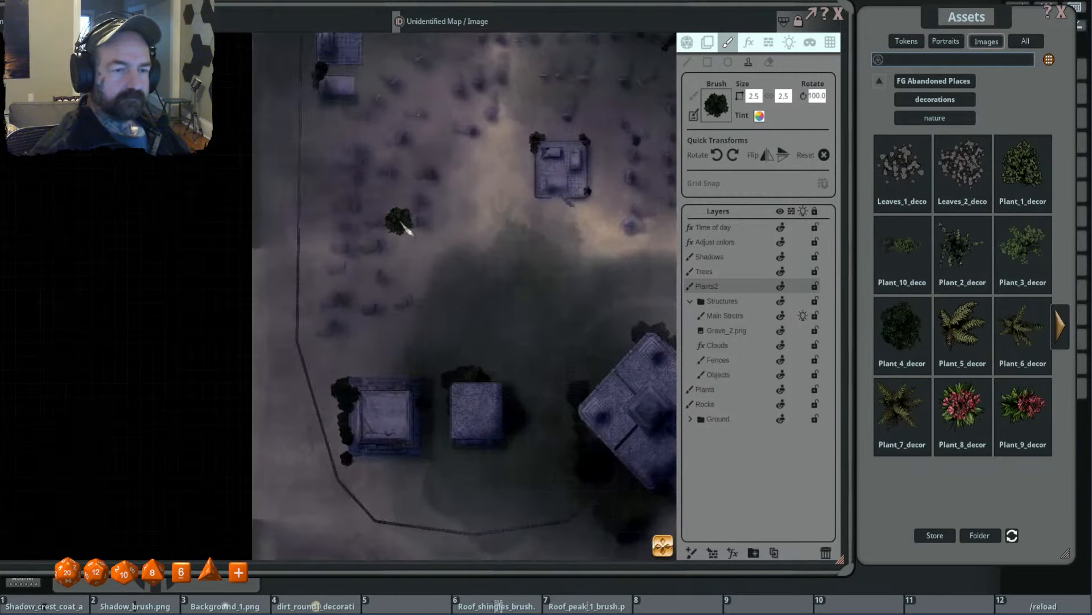
{"action": "left_click", "coordinate": [355, 216]}
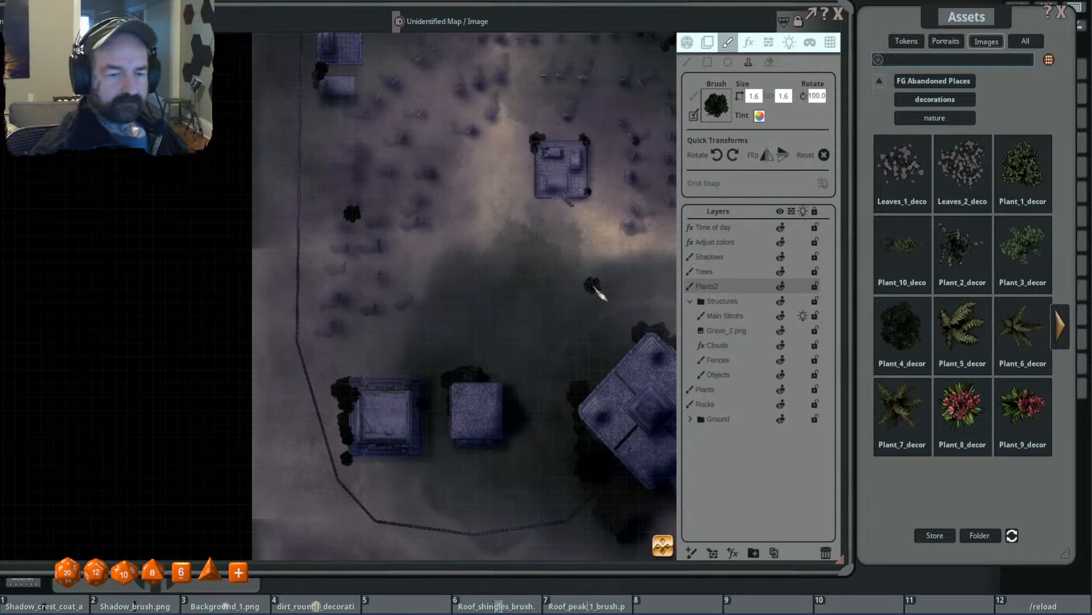
{"action": "scroll", "coordinate": [501, 262], "scroll_direction": "down", "scroll_amount": 2}
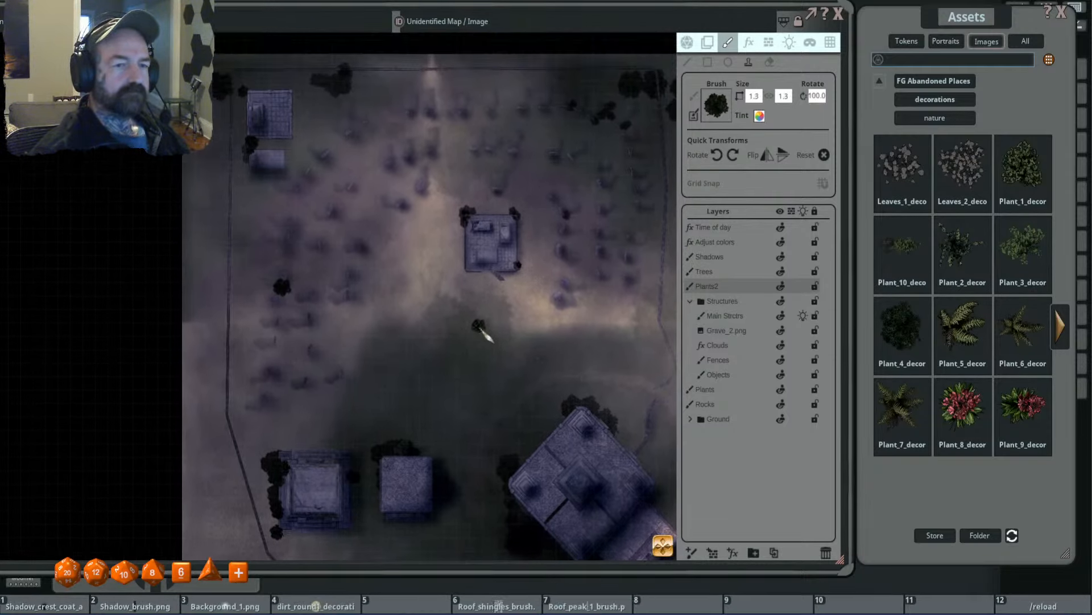
{"action": "mouse_move", "coordinate": [604, 302]}
{"action": "left_mouse_down"}
{"action": "mouse_move", "coordinate": [507, 301]}
{"action": "mouse_move", "coordinate": [522, 293]}
{"action": "mouse_move", "coordinate": [501, 289]}
{"action": "mouse_move", "coordinate": [547, 279]}
{"action": "left_mouse_up"}
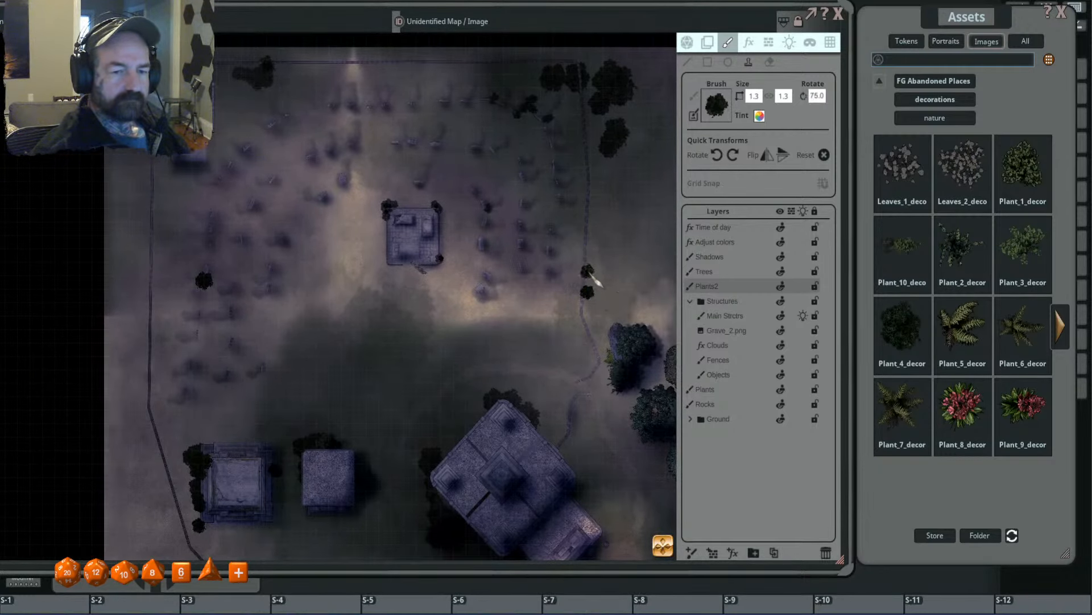
{"action": "scroll", "coordinate": [593, 280], "scroll_direction": "down", "scroll_amount": 11}
{"action": "scroll", "coordinate": [595, 270], "scroll_direction": "up", "scroll_amount": 12}
{"action": "scroll", "coordinate": [594, 269], "scroll_direction": "up", "scroll_amount": 3}
{"action": "left_click", "coordinate": [594, 269]}
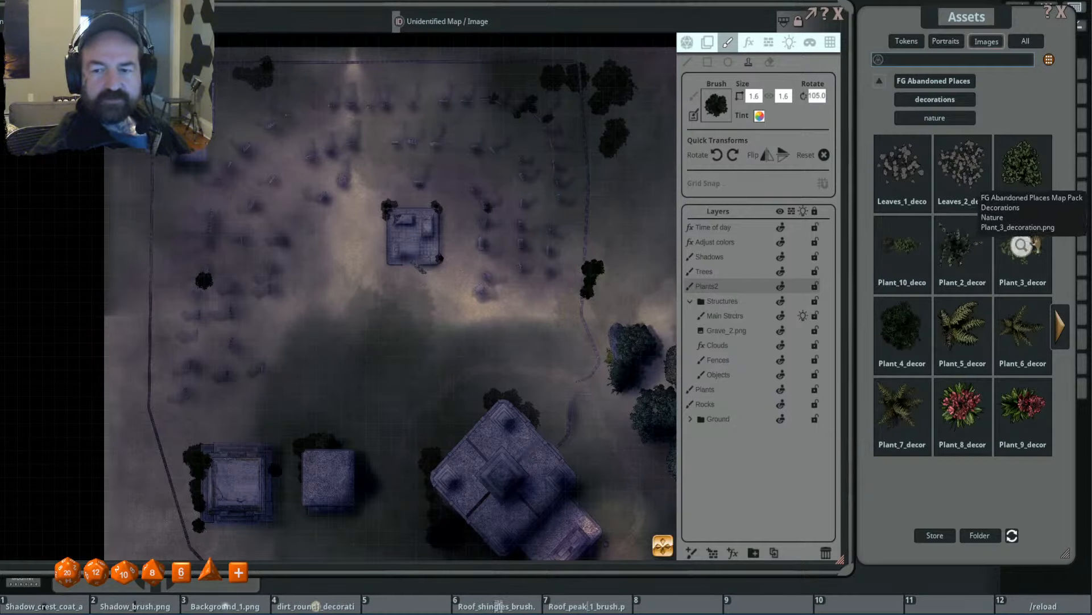
- Load the Plant_3 decoration as the brush and stamp it at size 2.6 over the bushes on the east fence and at its northeast corner
{"action": "left_click", "coordinate": [1019, 242]}
{"action": "scroll", "coordinate": [583, 289], "scroll_direction": "down", "scroll_amount": 8}
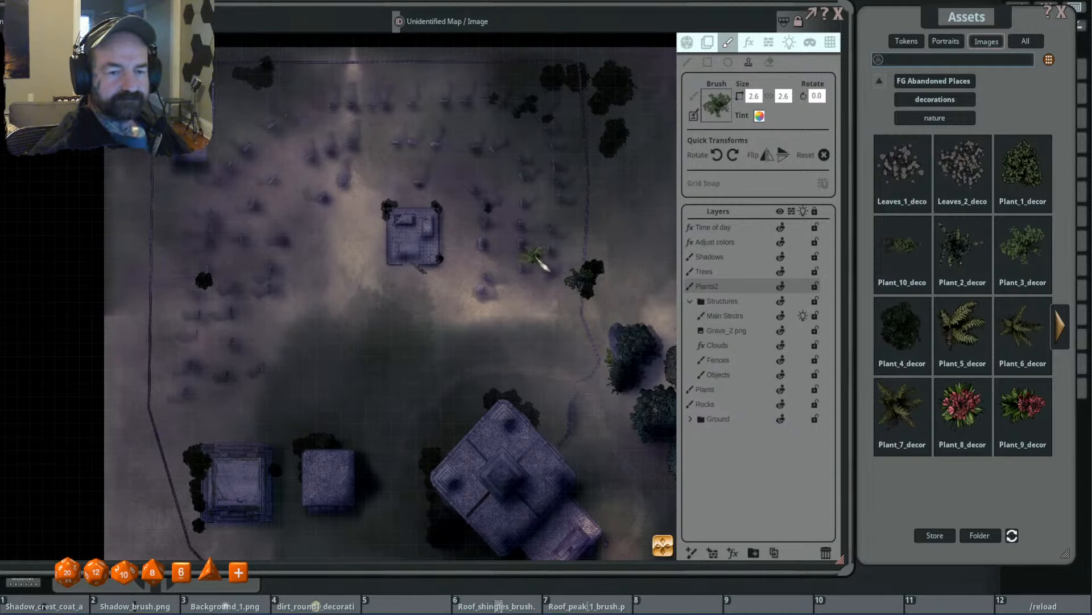
{"action": "scroll", "coordinate": [602, 190], "scroll_direction": "up", "scroll_amount": 6}
{"action": "scroll", "coordinate": [603, 108], "scroll_direction": "up", "scroll_amount": 5}
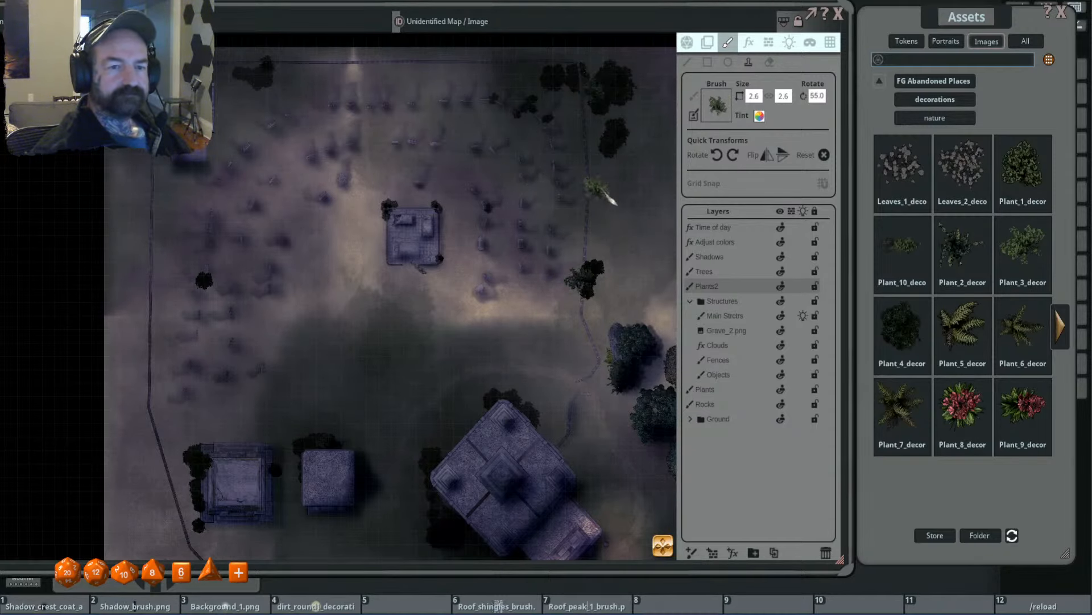
{"action": "left_click_drag", "start_coordinate": [638, 205], "coordinate": [624, 320]}
{"action": "scroll", "coordinate": [582, 213], "scroll_direction": "down", "scroll_amount": 11}
{"action": "left_click", "coordinate": [570, 206]}
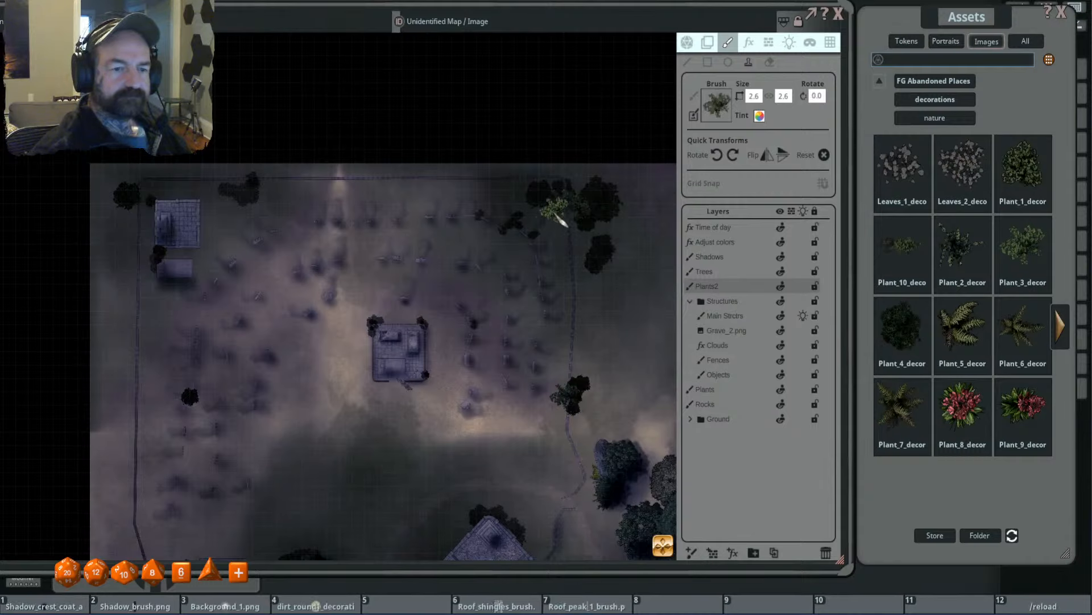
- Stamp a size 1.0 Plant_3 shrub on the Plants layer behind the tomb enclosure's northwest corner
{"action": "left_click", "coordinate": [705, 389]}
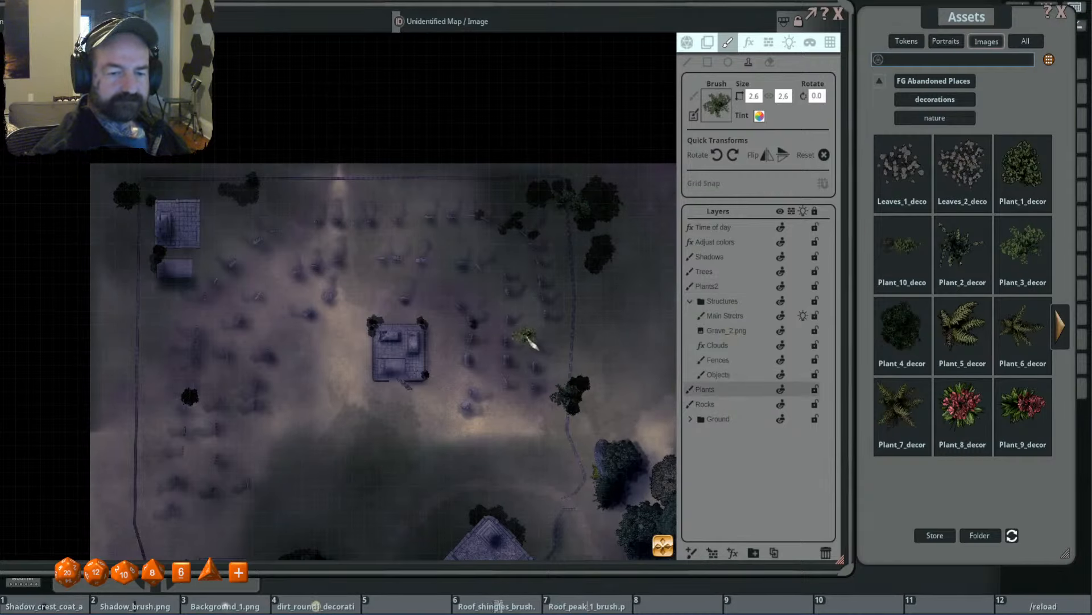
{"action": "scroll", "coordinate": [438, 342], "scroll_direction": "down", "scroll_amount": 10}
{"action": "left_click", "coordinate": [398, 331]}
{"action": "scroll", "coordinate": [390, 334], "scroll_direction": "up", "scroll_amount": 4}
{"action": "scroll", "coordinate": [395, 324], "scroll_direction": "down", "scroll_amount": 6}
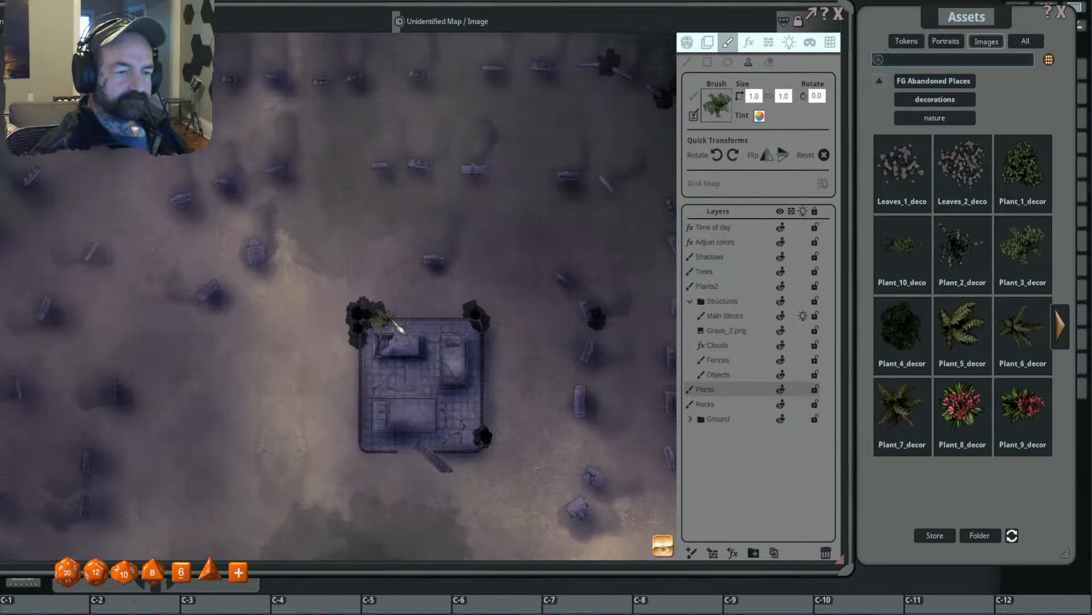
{"action": "scroll", "coordinate": [387, 313], "scroll_direction": "up", "scroll_amount": 13}
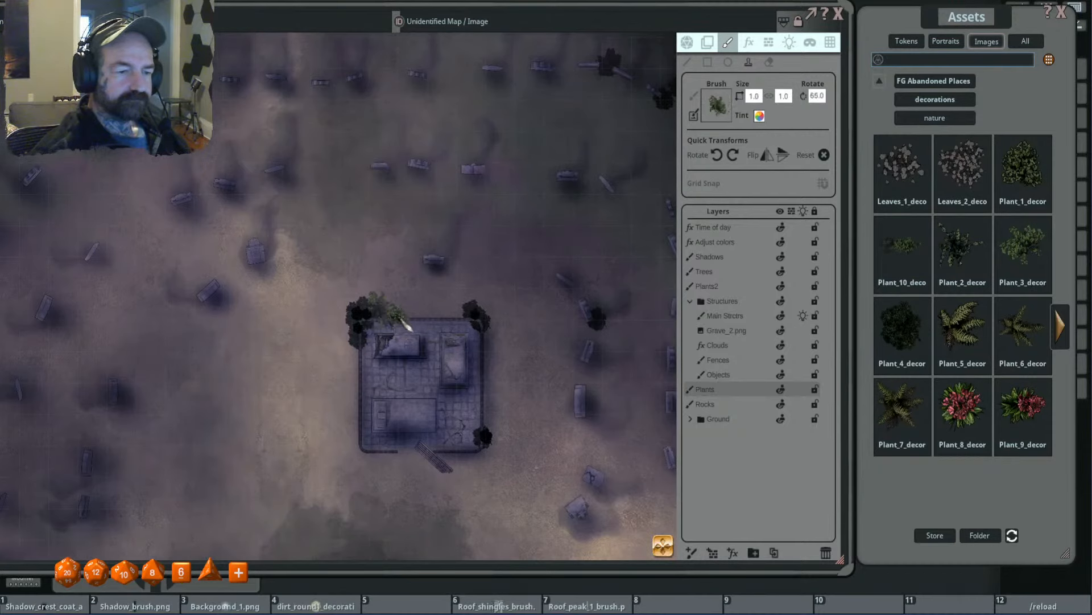
- Stamp size 0.8 Plant_3 shrubs at varied rotations on the Plants2 layer over the tomb enclosure's northwest corner
{"action": "left_click", "coordinate": [726, 287]}
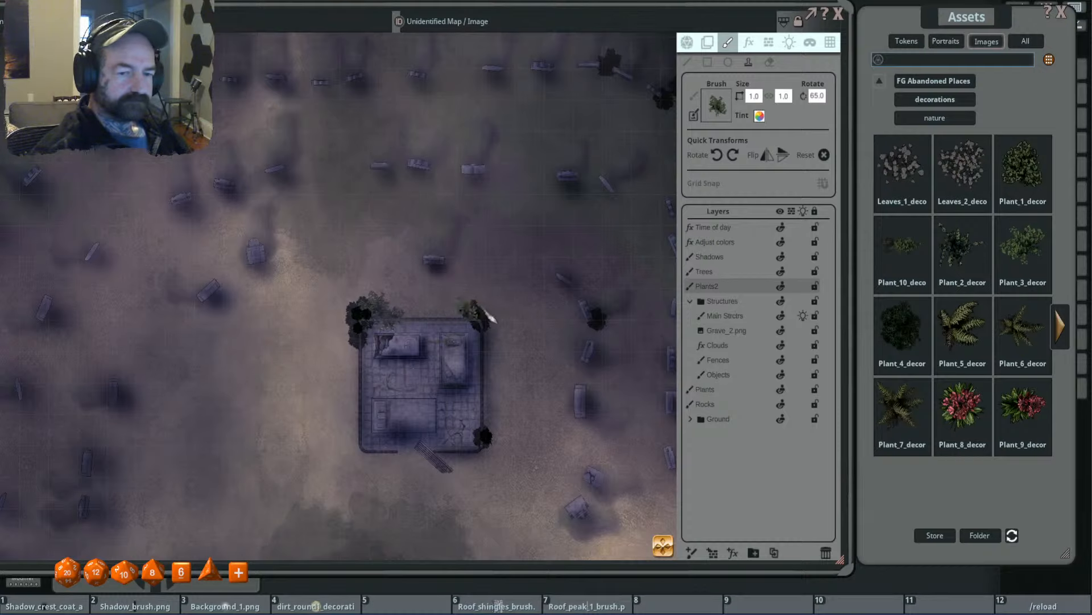
{"action": "scroll", "coordinate": [382, 320], "scroll_direction": "down", "scroll_amount": 12}
{"action": "scroll", "coordinate": [372, 318], "scroll_direction": "down", "scroll_amount": 2}
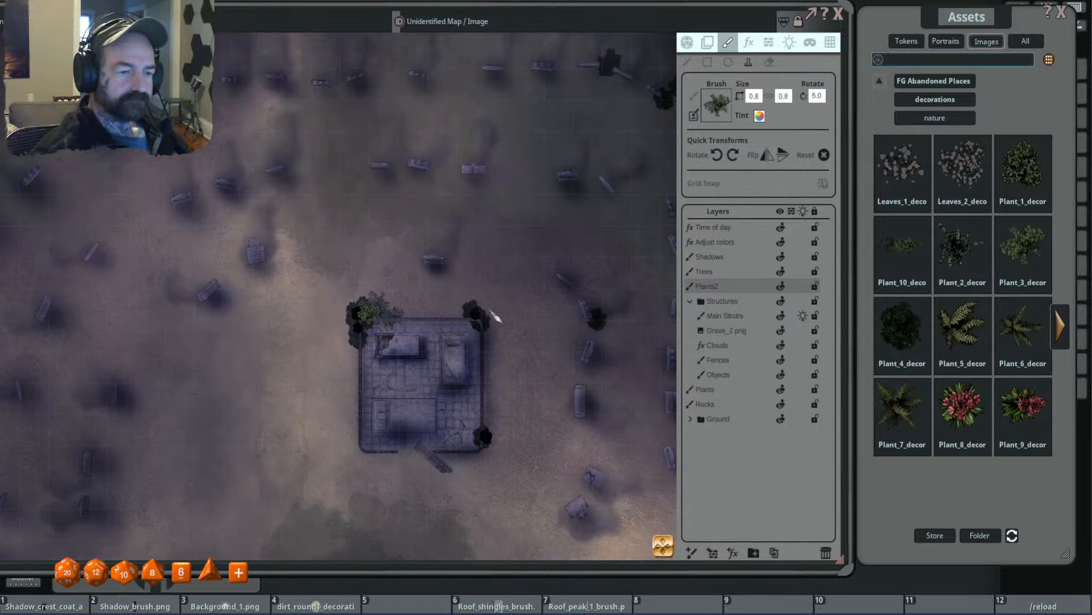
{"action": "scroll", "coordinate": [520, 313], "scroll_direction": "down", "scroll_amount": 2}
{"action": "scroll", "coordinate": [418, 316], "scroll_direction": "down", "scroll_amount": 6}
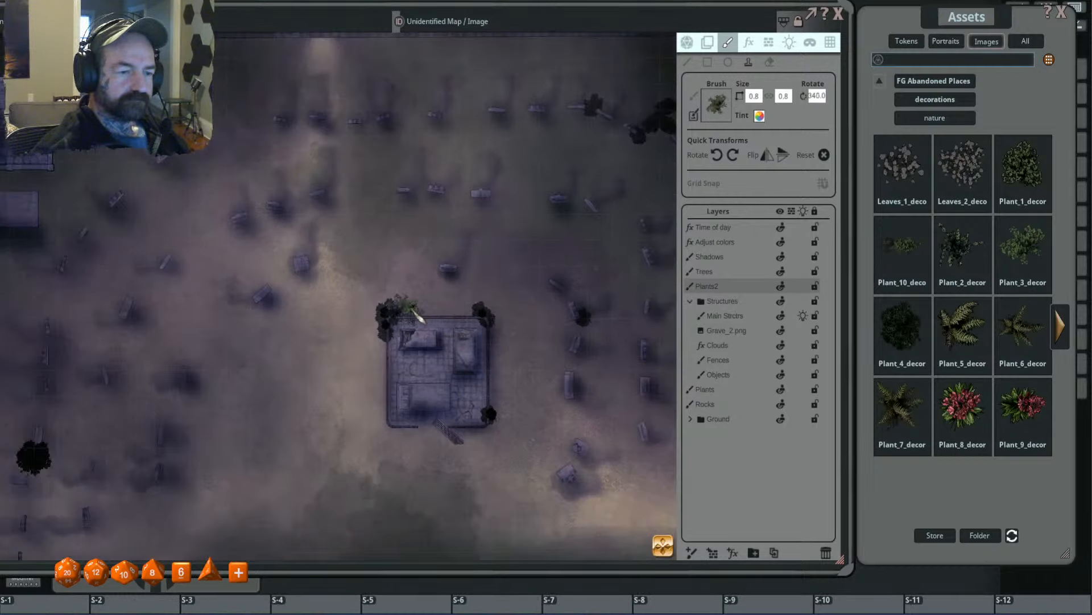
{"action": "scroll", "coordinate": [398, 322], "scroll_direction": "up", "scroll_amount": 4}
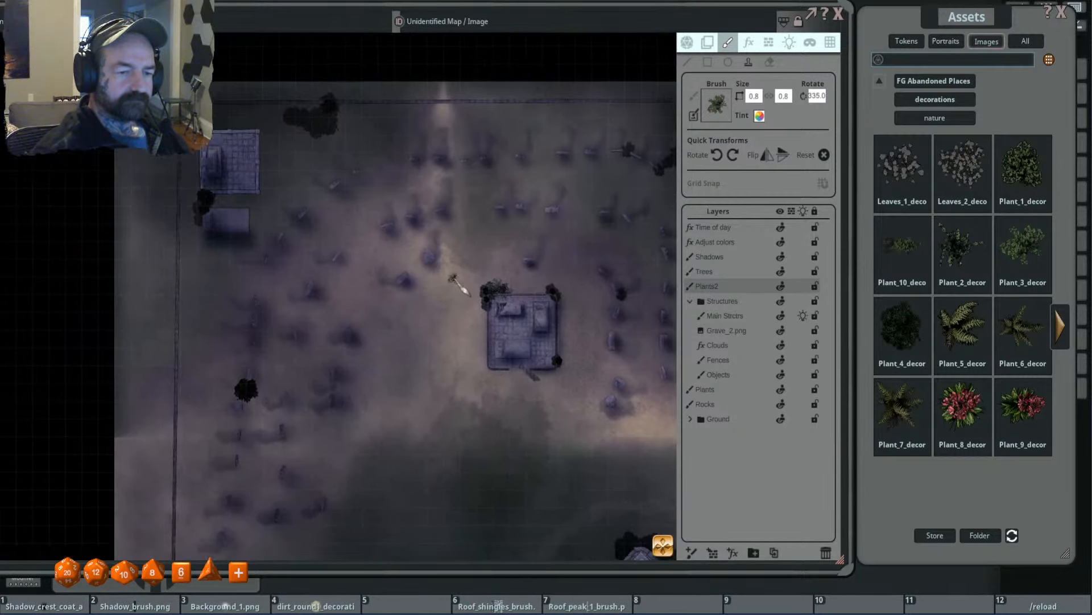
{"action": "scroll", "coordinate": [503, 324], "scroll_direction": "down", "scroll_amount": 5}
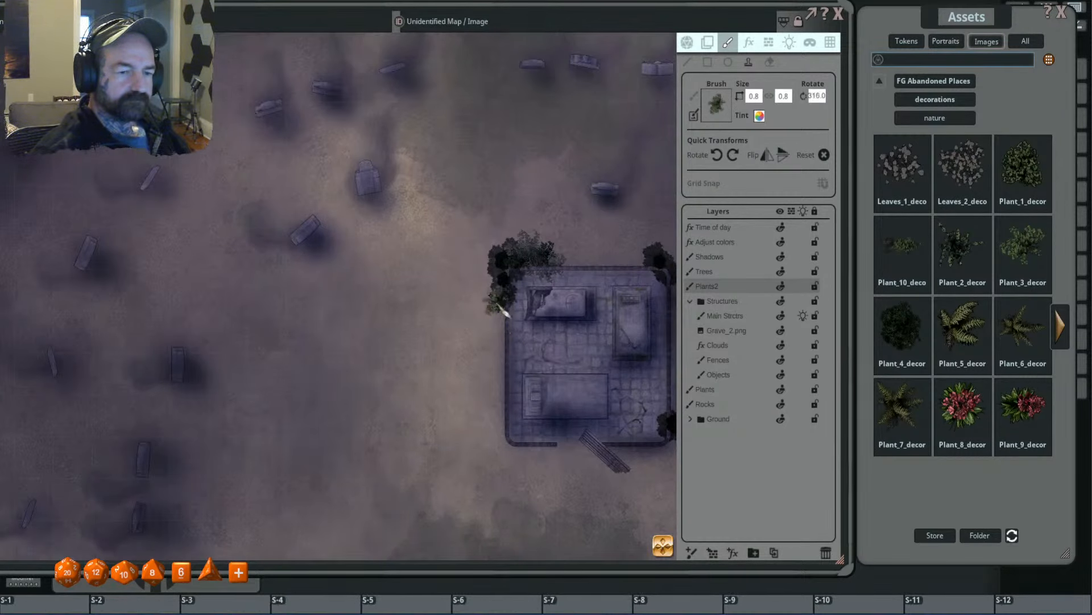
{"action": "scroll", "coordinate": [438, 327], "scroll_direction": "down", "scroll_amount": 4}
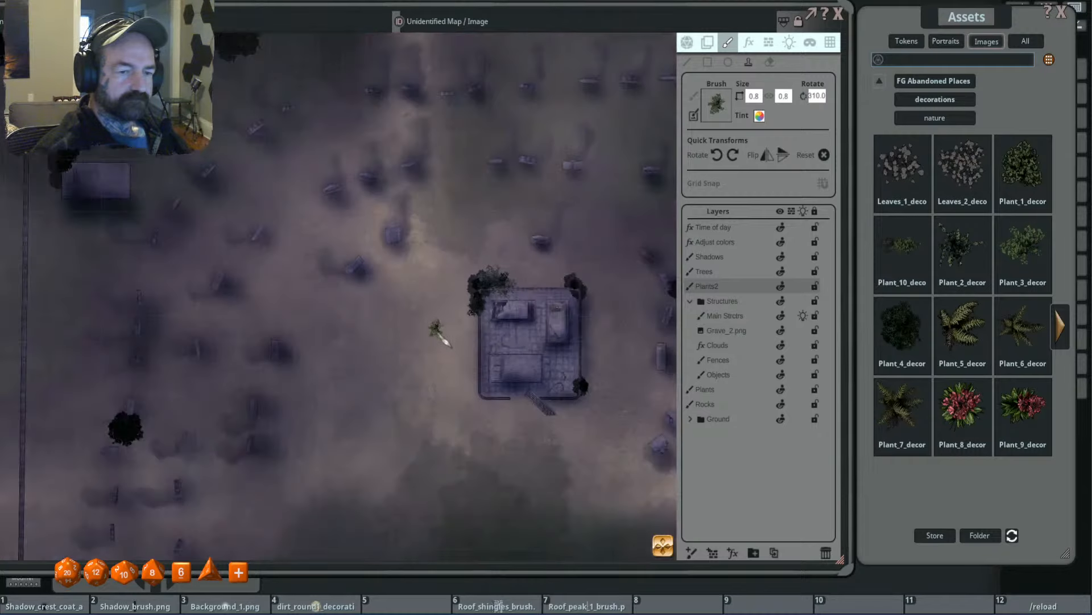
- Stamp a size 0.8 Plant_3 shrub over the bush at the tomb enclosure's northeast corner
{"action": "left_click_drag", "start_coordinate": [439, 349], "coordinate": [390, 302]}
{"action": "scroll", "coordinate": [543, 278], "scroll_direction": "up", "scroll_amount": 2}
{"action": "scroll", "coordinate": [541, 277], "scroll_direction": "down", "scroll_amount": 1}
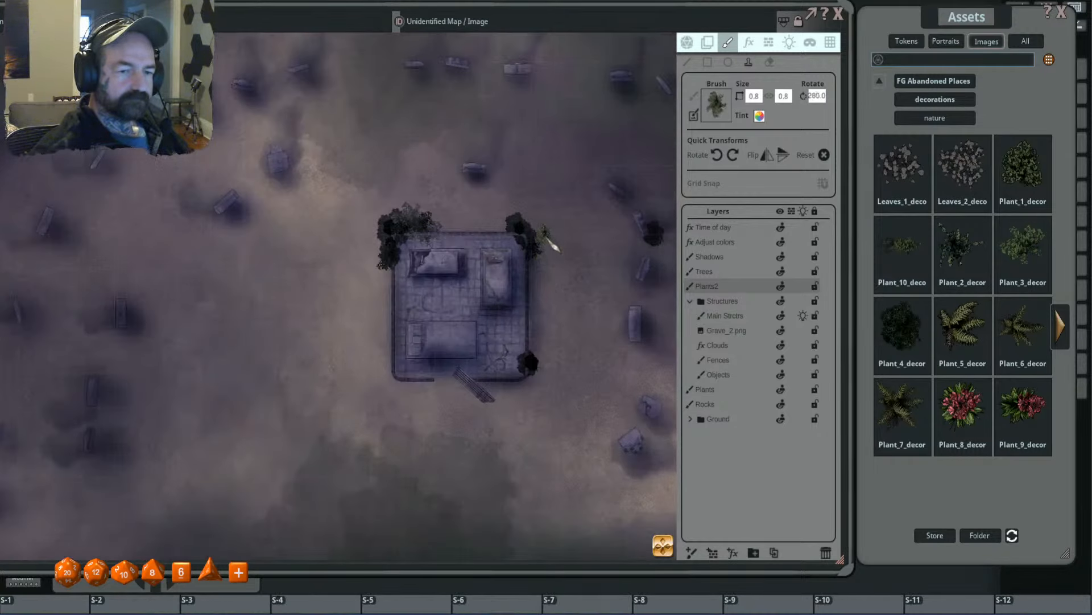
{"action": "scroll", "coordinate": [543, 239], "scroll_direction": "down", "scroll_amount": 7}
{"action": "left_click", "coordinate": [538, 240]}
- Stamp a size 1.3 Plant_3 shrub, rotated 315 degrees, on the open ground just northeast of the tomb enclosure
{"action": "scroll", "coordinate": [561, 222], "scroll_direction": "up", "scroll_amount": 5}
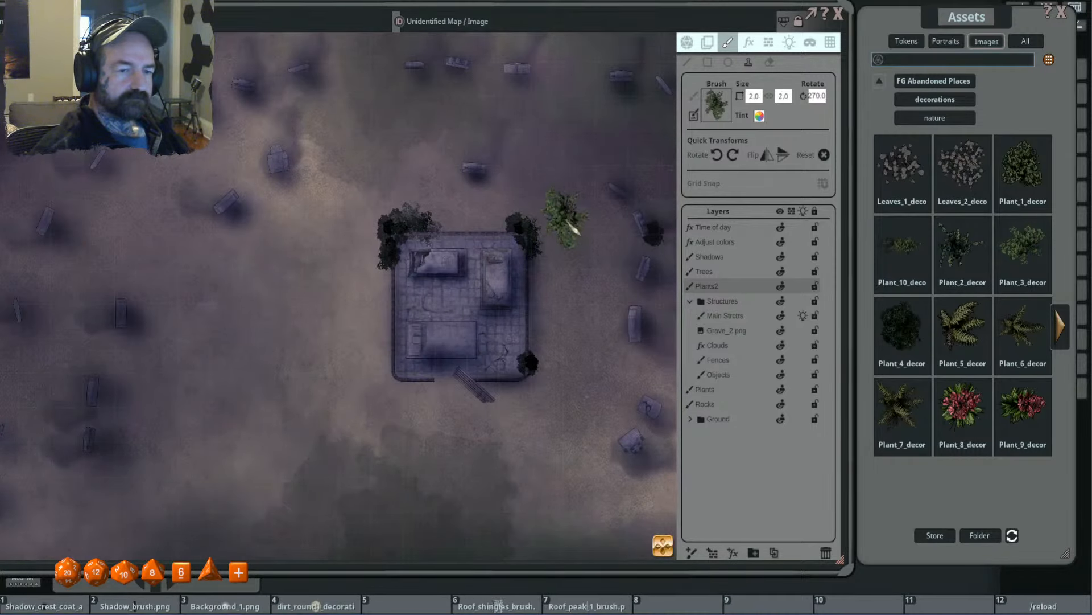
{"action": "left_click", "coordinate": [580, 202]}
{"action": "scroll", "coordinate": [569, 211], "scroll_direction": "up", "scroll_amount": 9}
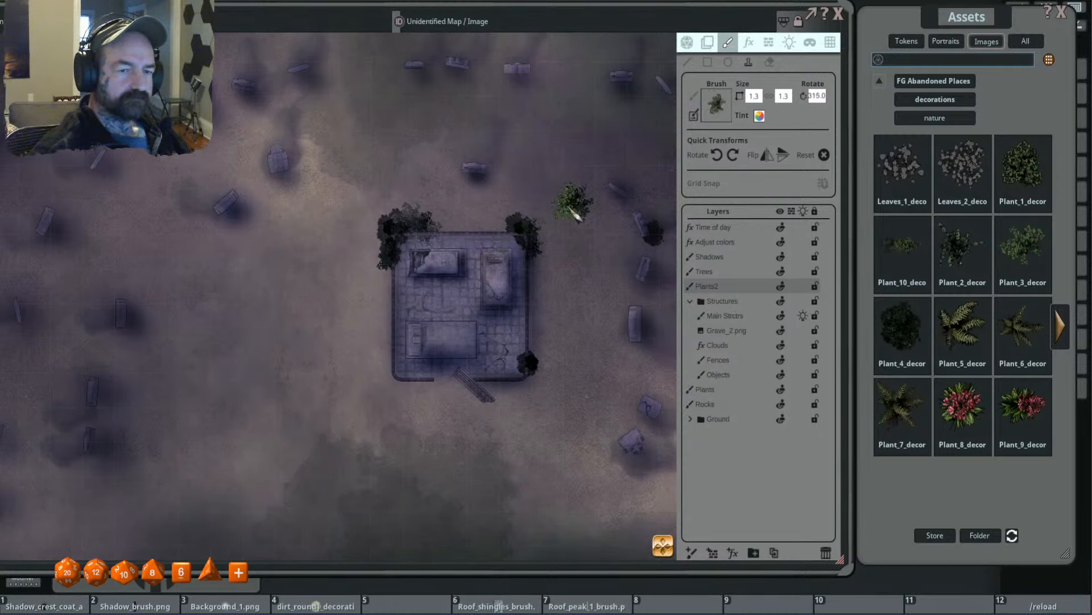
{"action": "scroll", "coordinate": [569, 267], "scroll_direction": "down", "scroll_amount": 5}
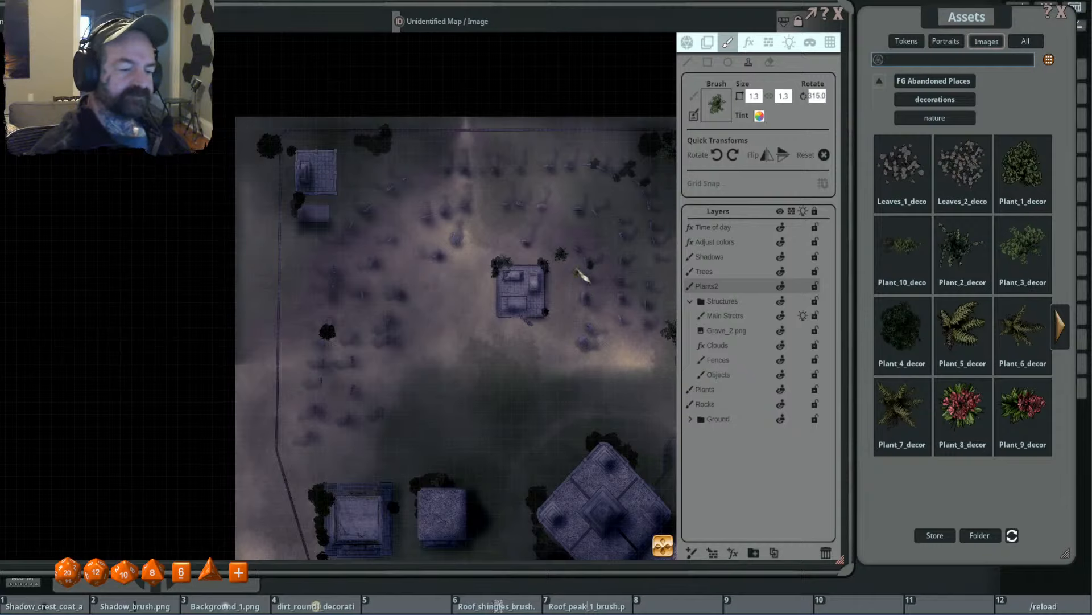
- Stamp the size 1.3 Plant_3 shrub over the existing bush beside the nearest headstones east of the tomb enclosure
{"action": "left_click_drag", "start_coordinate": [574, 223], "coordinate": [523, 233]}
{"action": "scroll", "coordinate": [522, 237], "scroll_direction": "up", "scroll_amount": 3}
{"action": "scroll", "coordinate": [523, 239], "scroll_direction": "up", "scroll_amount": 3}
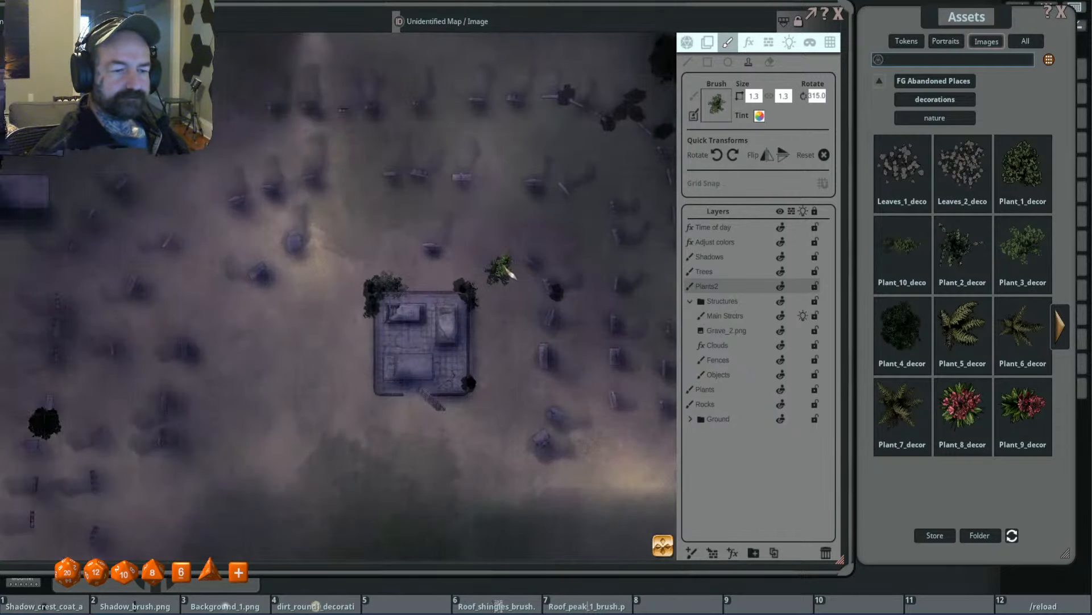
{"action": "left_click", "coordinate": [507, 271]}
{"action": "left_click_drag", "start_coordinate": [507, 271], "coordinate": [477, 268]}
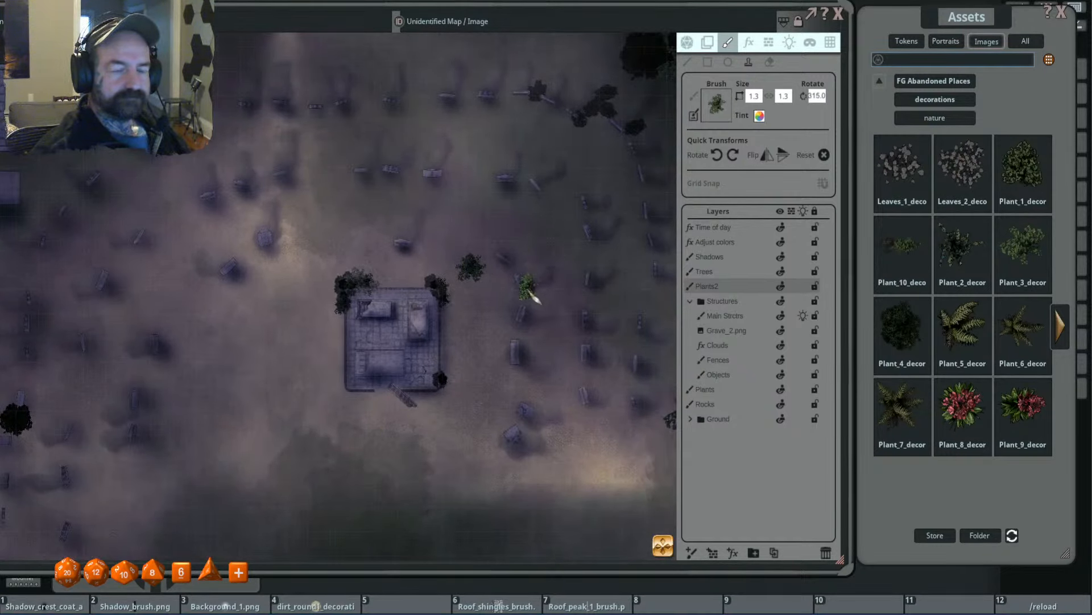
- Stamp a Plant_3 shrub at size 1.0, rotated 15 degrees, beside a headstone in the next row farther east
{"action": "scroll", "coordinate": [527, 289], "scroll_direction": "down", "scroll_amount": 3}
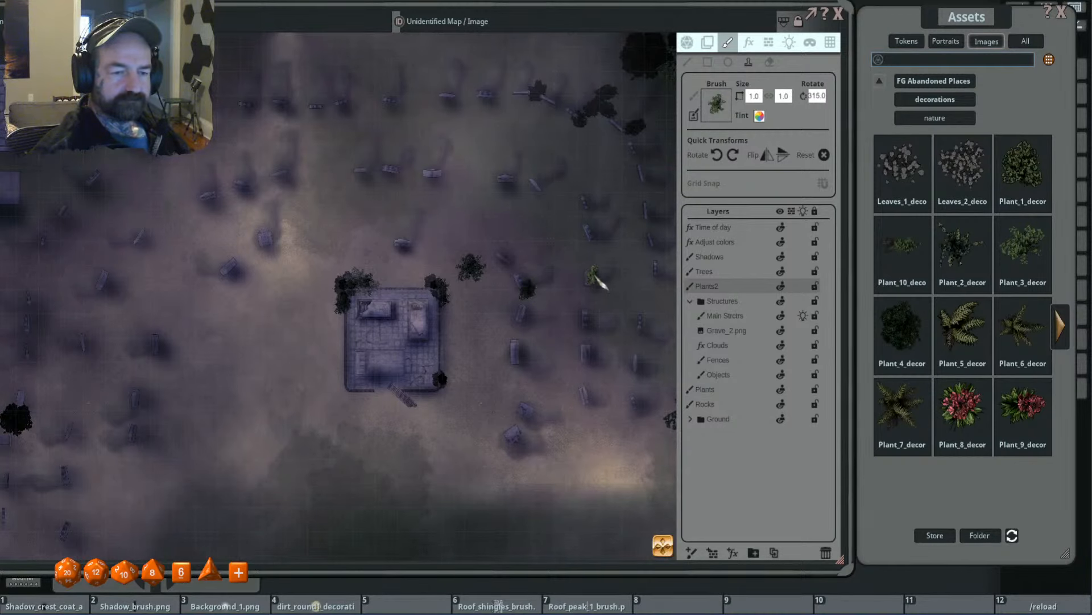
{"action": "left_click_drag", "start_coordinate": [581, 249], "coordinate": [512, 249]}
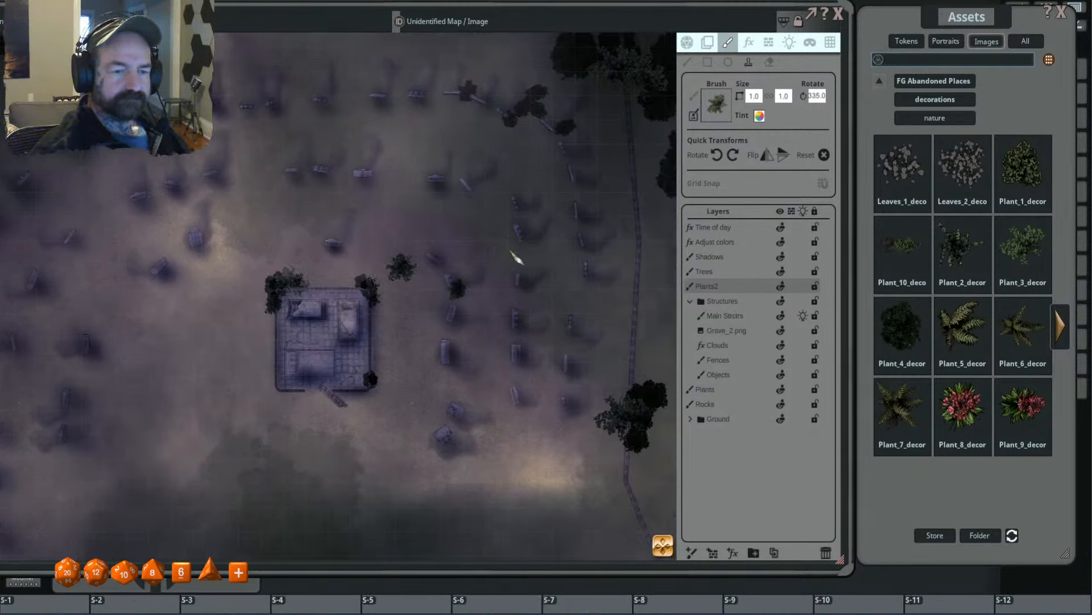
{"action": "scroll", "coordinate": [514, 245], "scroll_direction": "up", "scroll_amount": 4}
{"action": "left_click", "coordinate": [519, 251]}
{"action": "scroll", "coordinate": [577, 271], "scroll_direction": "down", "scroll_amount": 7}
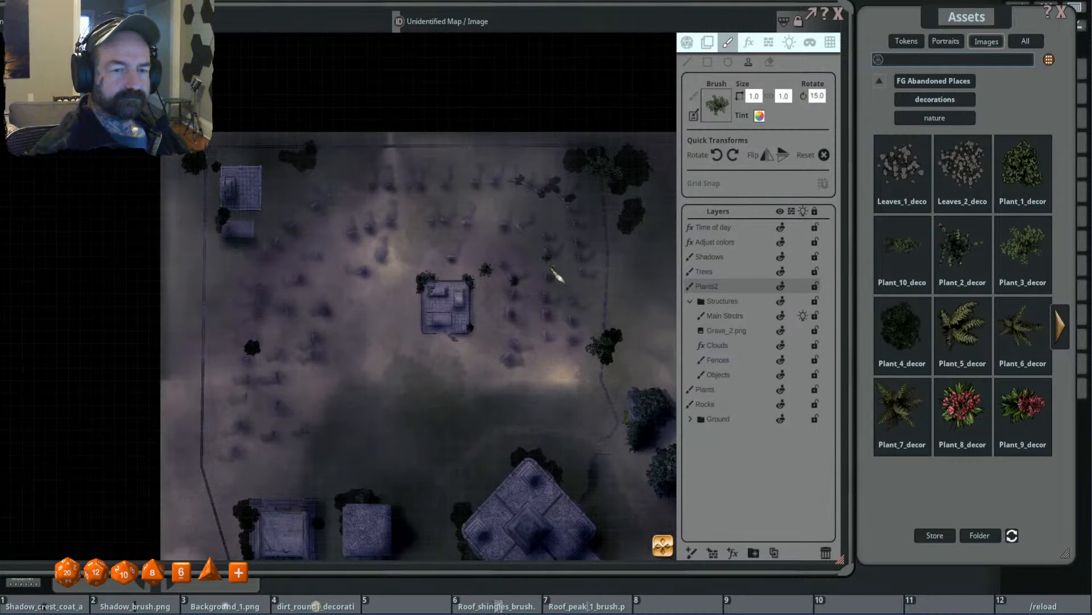
- Stamp overlapping size 1.3 Plant_3 shrubs, rotated 200 and 270 degrees, along the west side of the northeast fence corner's bushes
{"action": "left_click_drag", "start_coordinate": [551, 267], "coordinate": [511, 268]}
{"action": "scroll", "coordinate": [512, 186], "scroll_direction": "up", "scroll_amount": 5}
{"action": "scroll", "coordinate": [538, 181], "scroll_direction": "up", "scroll_amount": 16}
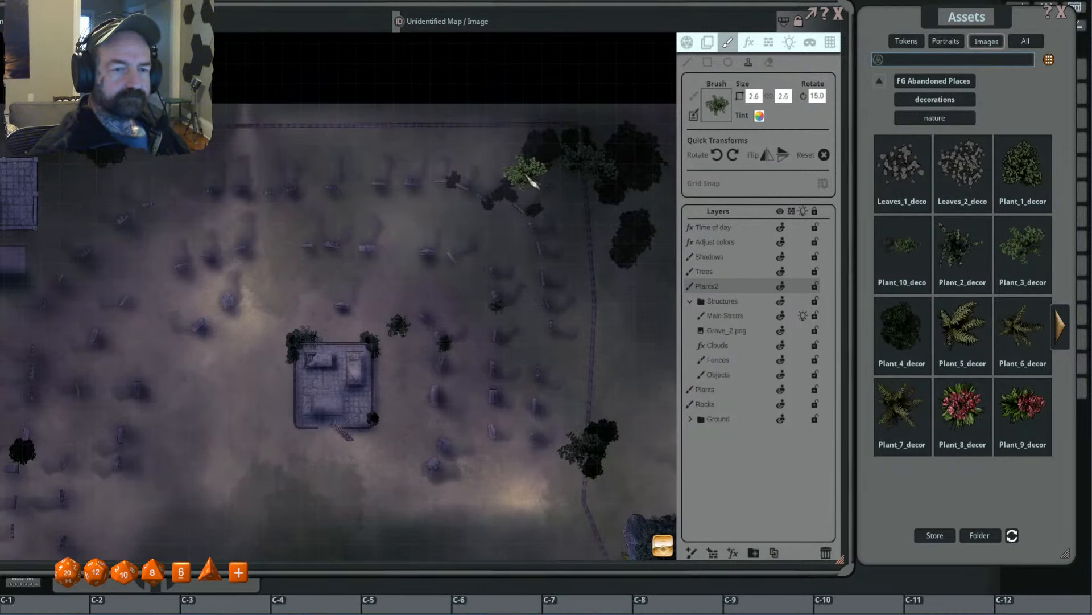
{"action": "scroll", "coordinate": [532, 178], "scroll_direction": "down", "scroll_amount": 3}
{"action": "scroll", "coordinate": [507, 163], "scroll_direction": "down", "scroll_amount": 5}
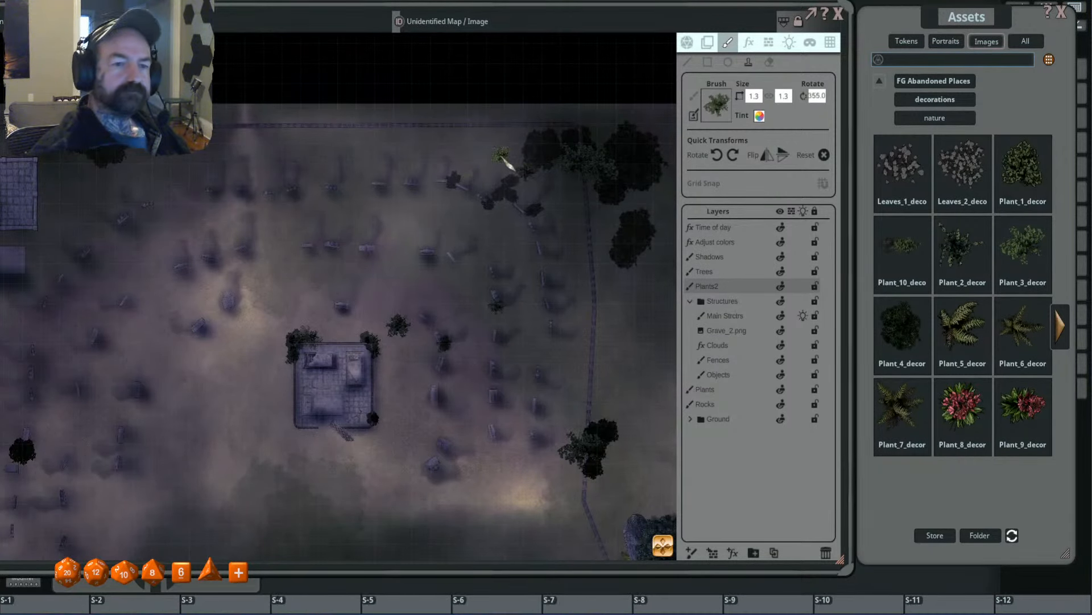
{"action": "scroll", "coordinate": [515, 158], "scroll_direction": "down", "scroll_amount": 6}
{"action": "scroll", "coordinate": [516, 153], "scroll_direction": "up", "scroll_amount": 2}
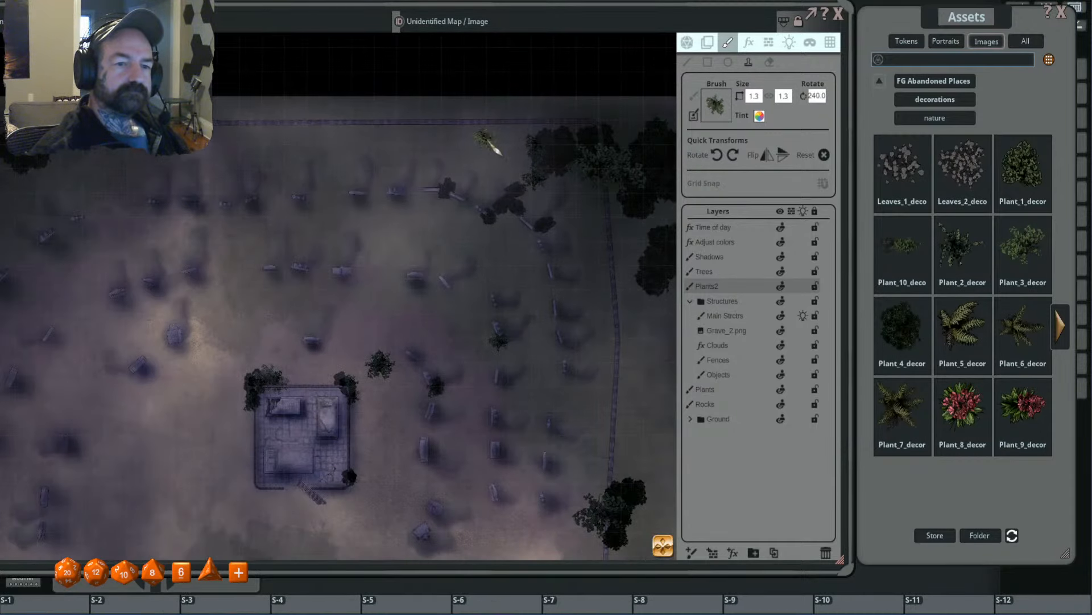
{"action": "scroll", "coordinate": [516, 151], "scroll_direction": "up", "scroll_amount": 2}
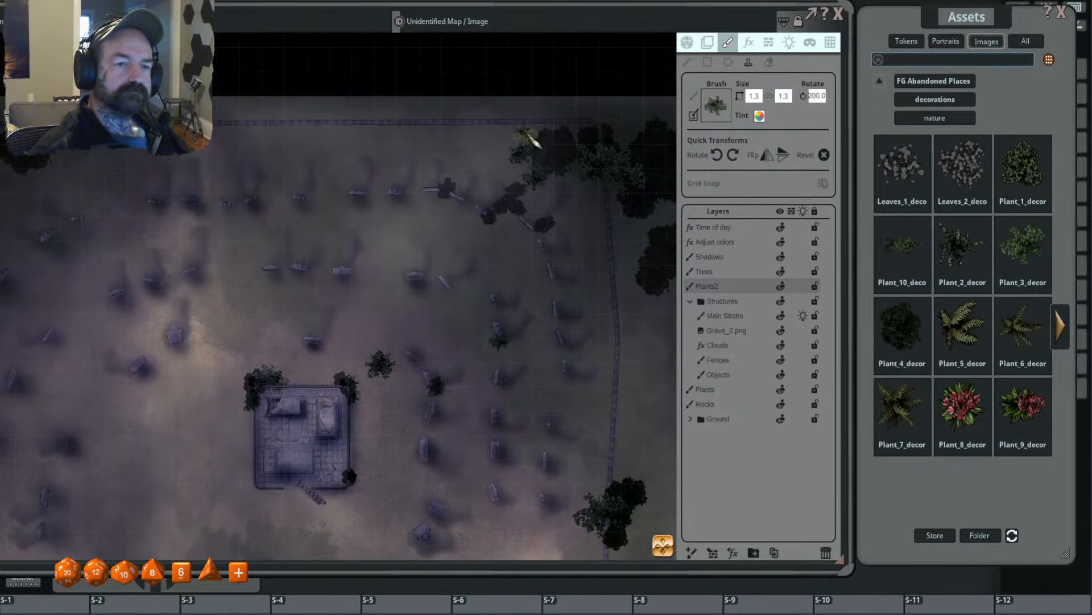
{"action": "left_click", "coordinate": [529, 130]}
{"action": "scroll", "coordinate": [526, 137], "scroll_direction": "up", "scroll_amount": 4}
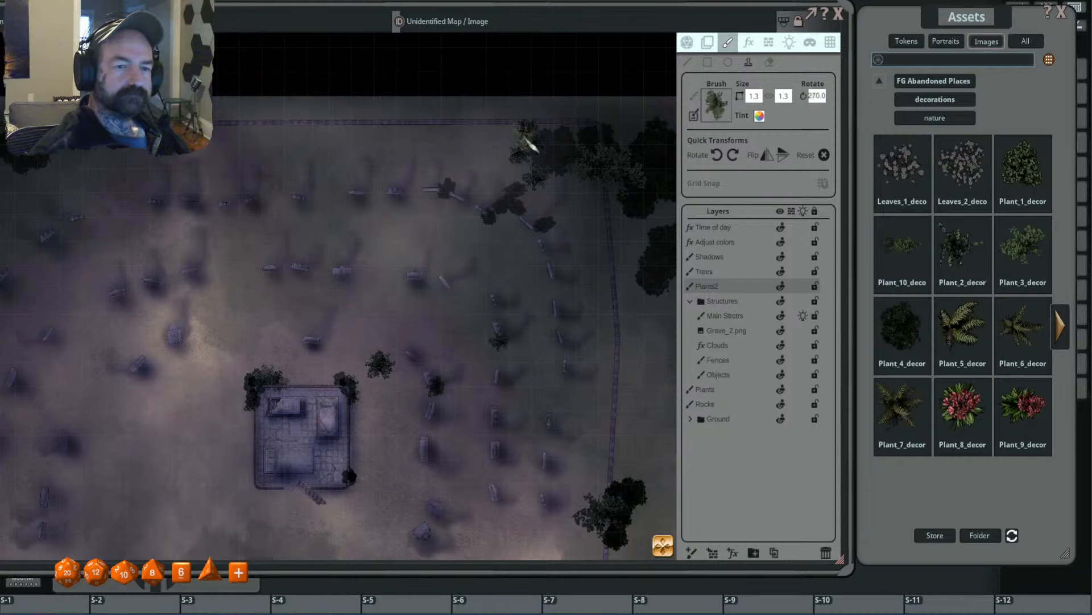
{"action": "left_click", "coordinate": [526, 136]}
{"action": "scroll", "coordinate": [521, 147], "scroll_direction": "up", "scroll_amount": 4}
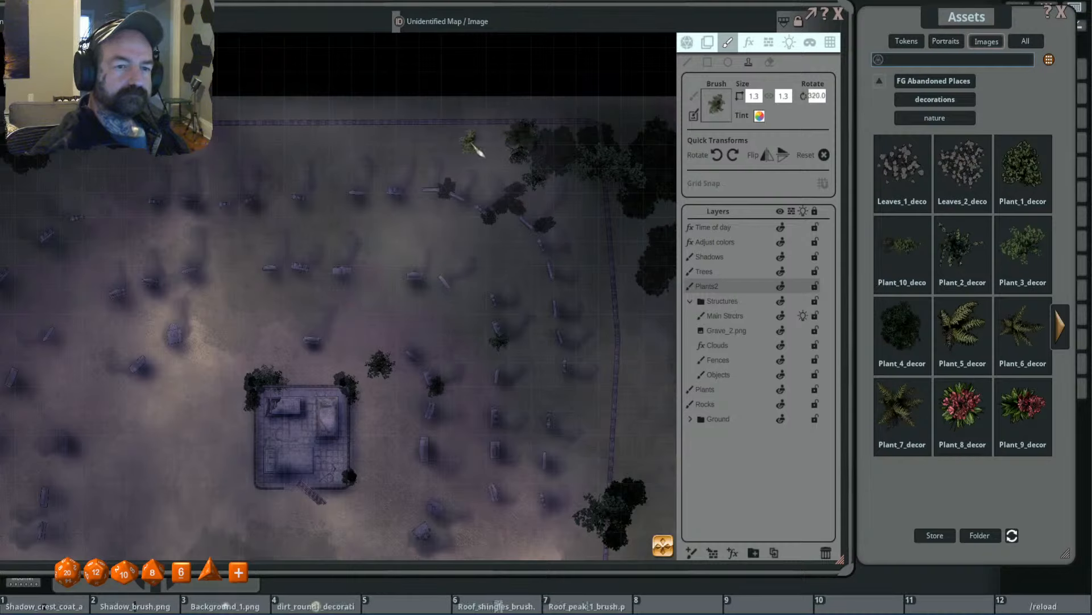
- Extend the northeast corner growth westward with a size 0.8 Plant_3 shrub rotated 290 degrees
{"action": "scroll", "coordinate": [513, 144], "scroll_direction": "down", "scroll_amount": 5}
{"action": "scroll", "coordinate": [500, 140], "scroll_direction": "up", "scroll_amount": 2}
{"action": "scroll", "coordinate": [486, 151], "scroll_direction": "down", "scroll_amount": 5}
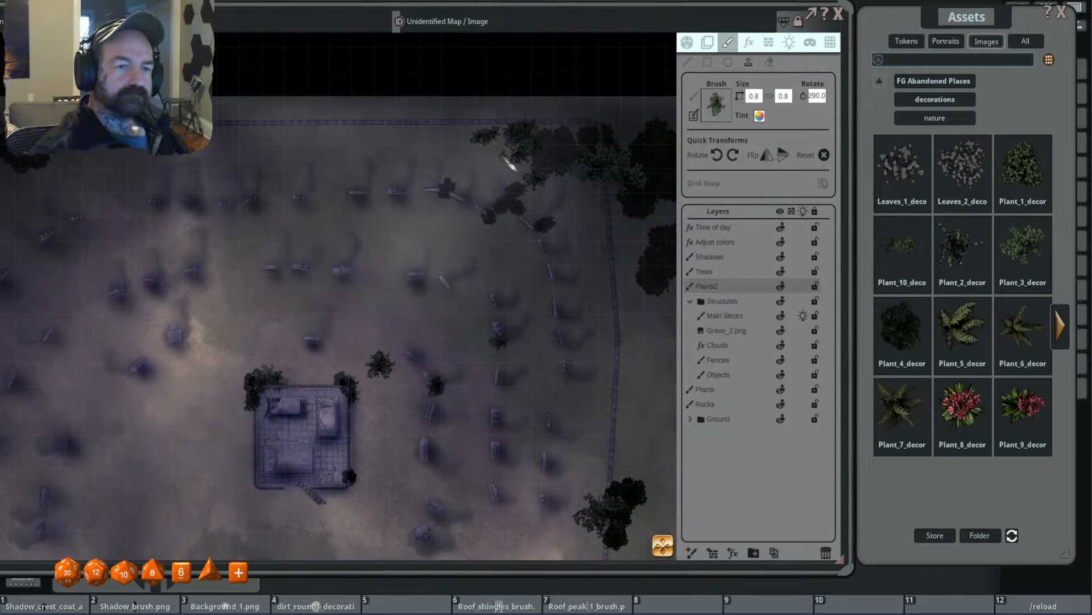
- Stamp the Plant_3 shrub at size 1.0 over the bushes among the headstones just inside the northeast fence corner
{"action": "scroll", "coordinate": [509, 162], "scroll_direction": "down", "scroll_amount": 1}
{"action": "scroll", "coordinate": [520, 142], "scroll_direction": "down", "scroll_amount": 5}
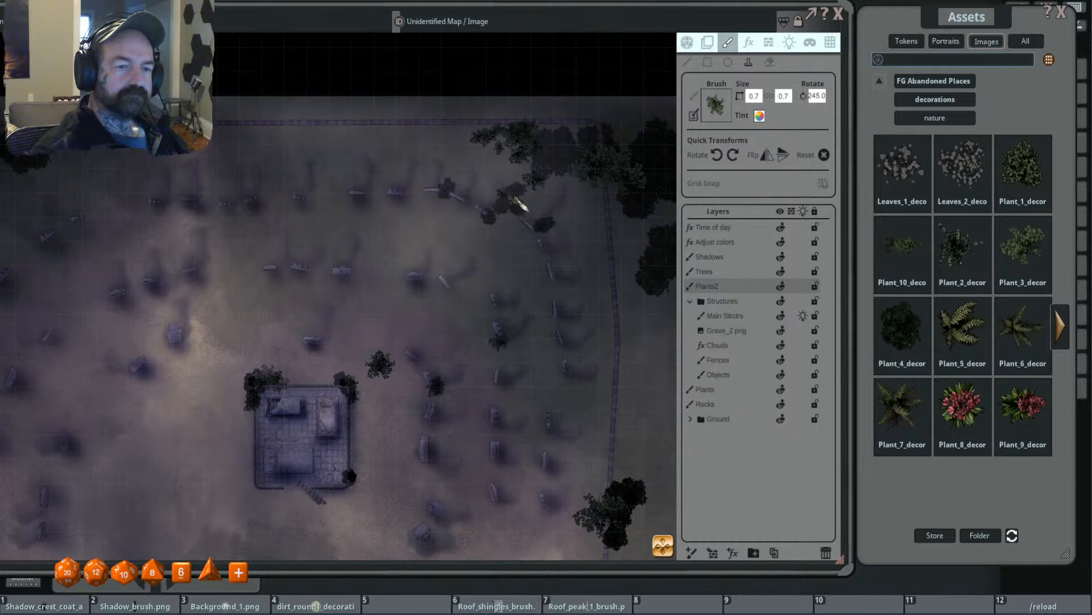
{"action": "scroll", "coordinate": [520, 189], "scroll_direction": "down", "scroll_amount": 3}
{"action": "scroll", "coordinate": [519, 198], "scroll_direction": "up", "scroll_amount": 3}
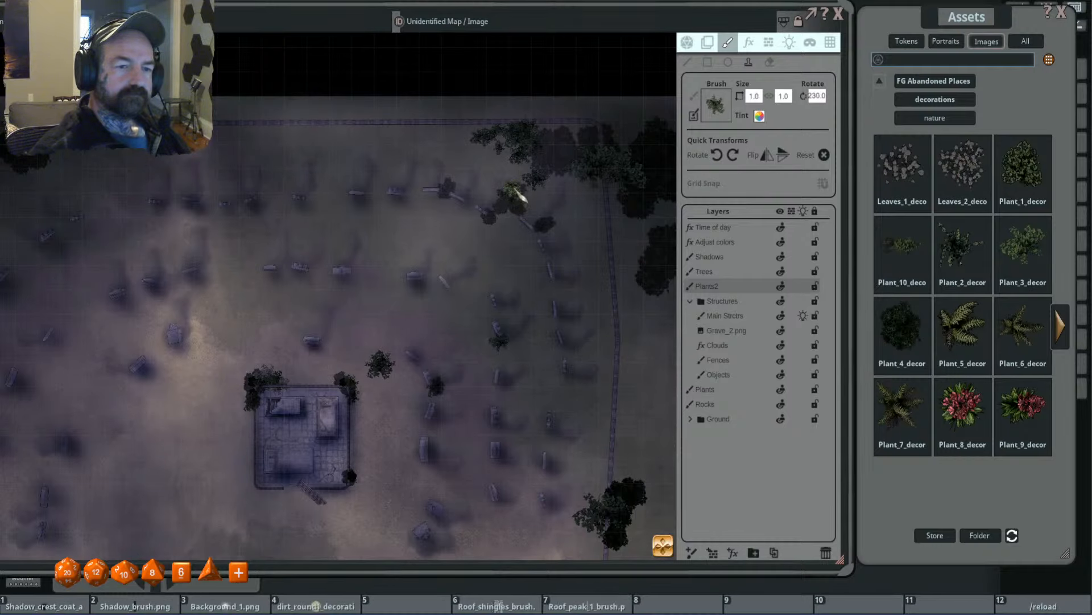
{"action": "scroll", "coordinate": [531, 175], "scroll_direction": "down", "scroll_amount": 5}
{"action": "scroll", "coordinate": [512, 190], "scroll_direction": "down", "scroll_amount": 2}
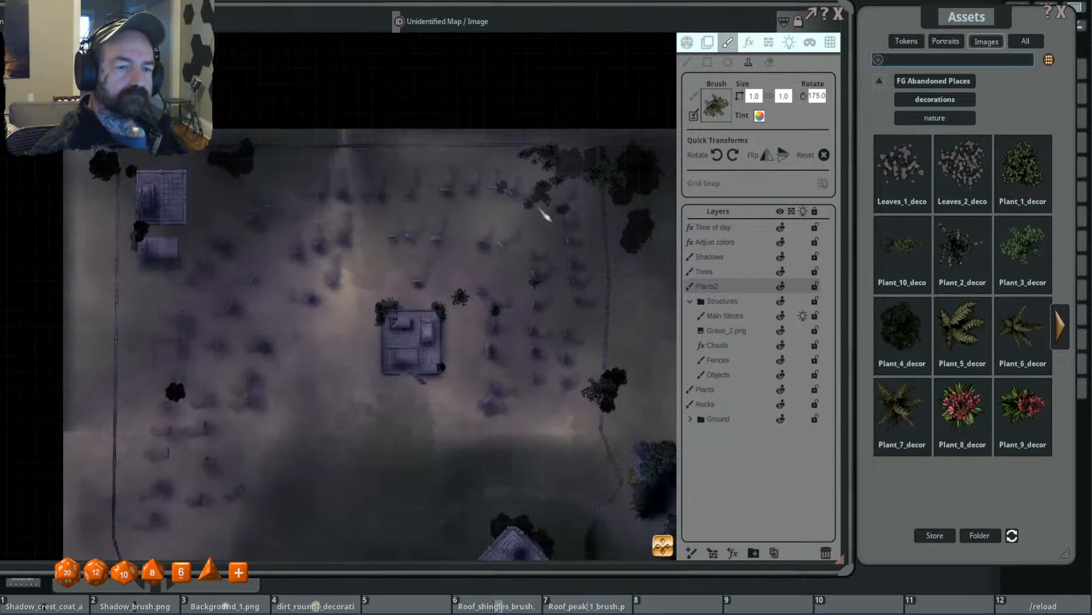
- Stamp a size 1.0 Plant_3 shrub, rotated 240 degrees, over the bush among the western headstones
{"action": "scroll", "coordinate": [545, 216], "scroll_direction": "down", "scroll_amount": 2}
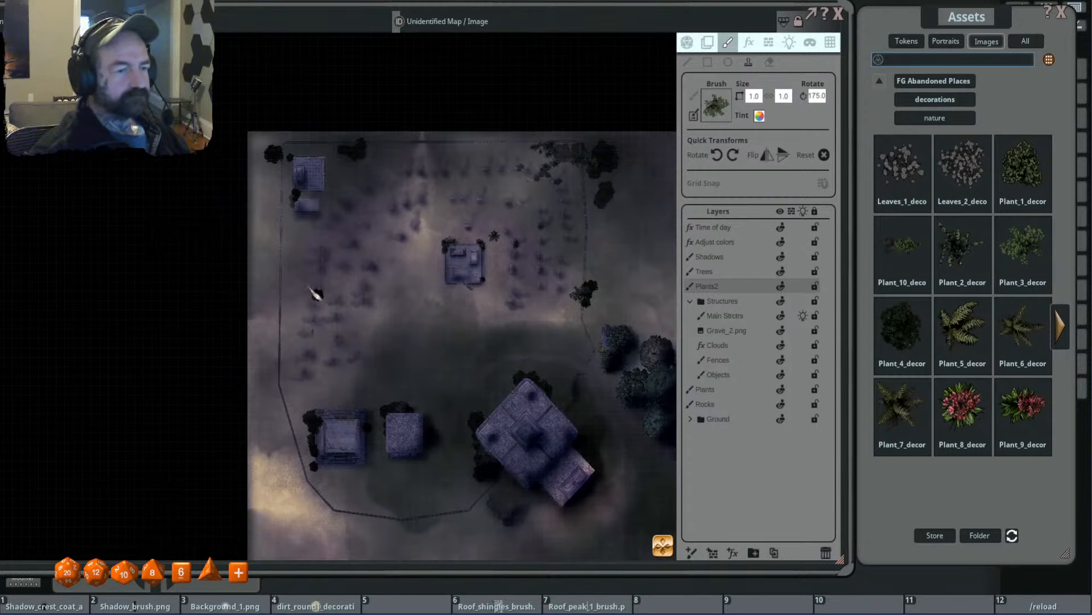
{"action": "scroll", "coordinate": [315, 292], "scroll_direction": "up", "scroll_amount": 4}
{"action": "scroll", "coordinate": [340, 296], "scroll_direction": "up", "scroll_amount": 13}
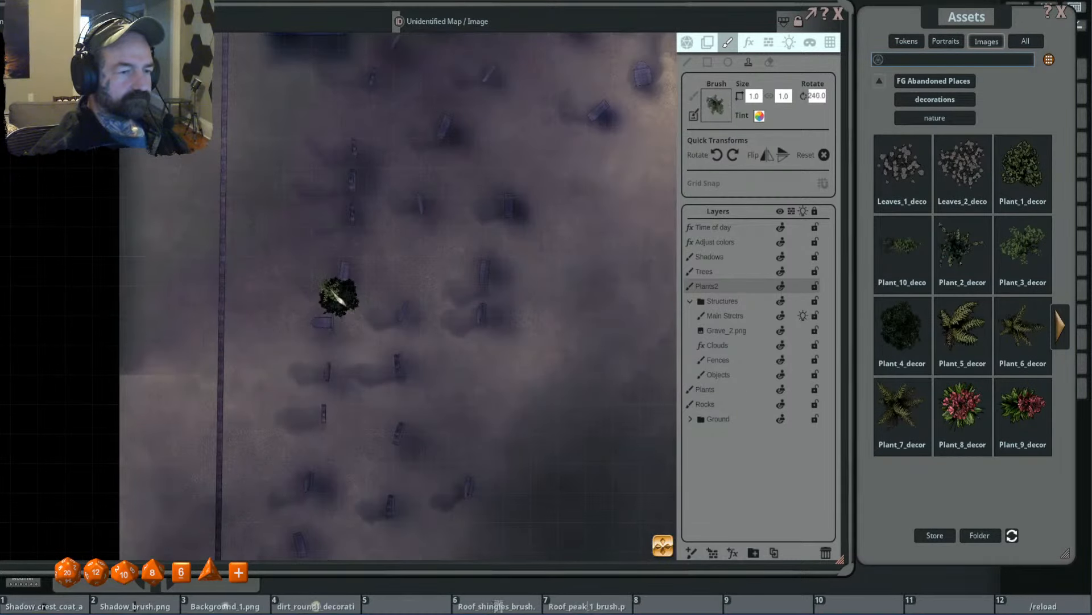
{"action": "left_click", "coordinate": [340, 296]}
{"action": "scroll", "coordinate": [421, 302], "scroll_direction": "down", "scroll_amount": 3}
{"action": "scroll", "coordinate": [393, 252], "scroll_direction": "down", "scroll_amount": 2}
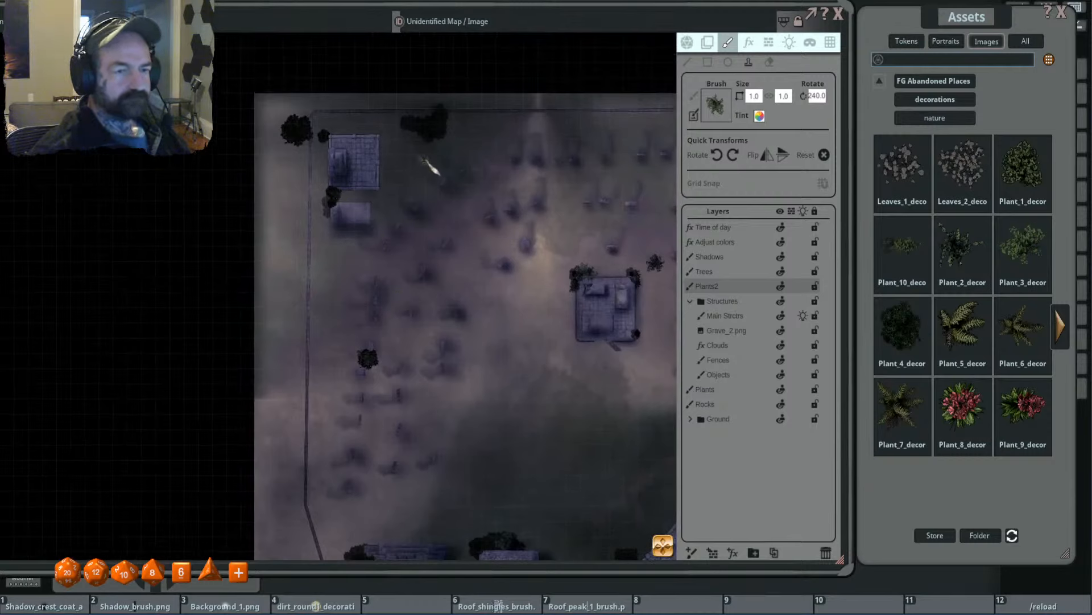
- Stamp size 2.0 Plant_3 shrubs over the north fence bush, the northwest corner bush and the bush south of the northwest building
{"action": "scroll", "coordinate": [425, 160], "scroll_direction": "up", "scroll_amount": 5}
{"action": "left_click", "coordinate": [432, 135]}
{"action": "scroll", "coordinate": [306, 140], "scroll_direction": "up", "scroll_amount": 8}
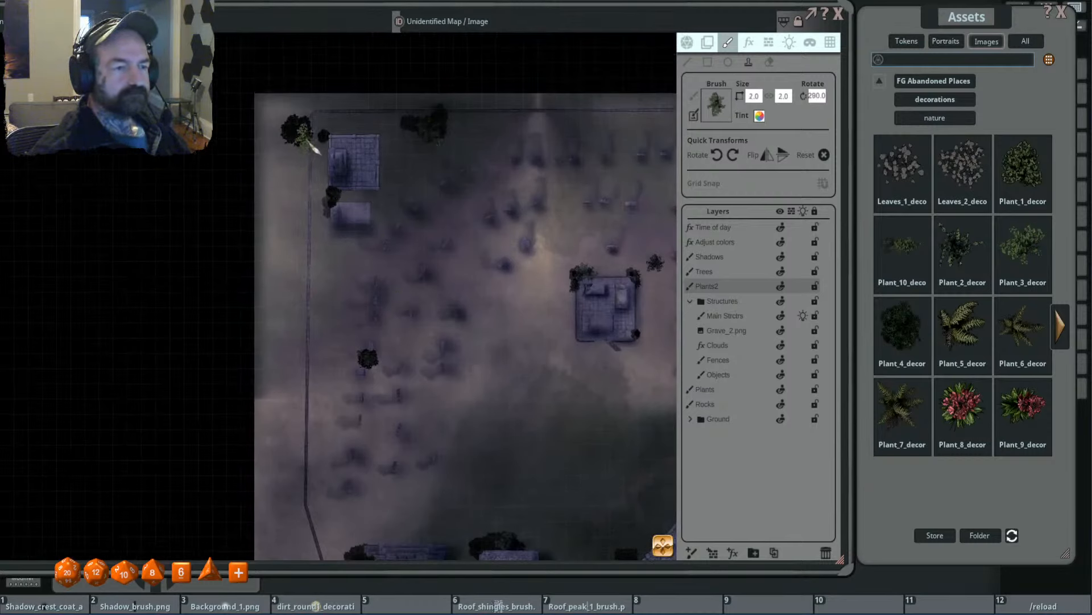
{"action": "scroll", "coordinate": [327, 210], "scroll_direction": "down", "scroll_amount": 8}
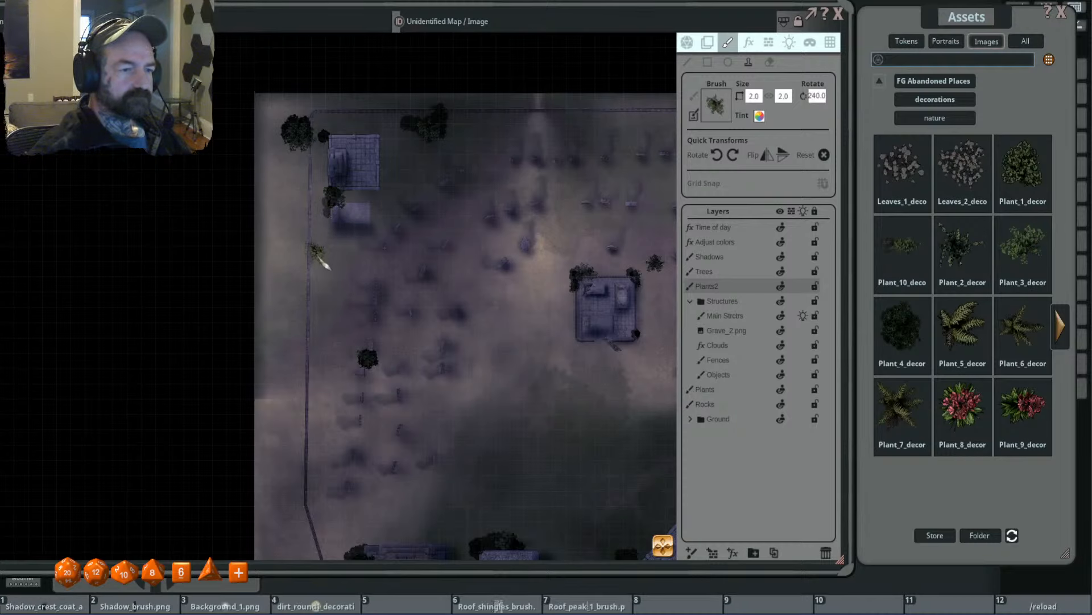
- Stamp overlapping size 2.0 Plant_3 shrubs, rotated 240 and 185 degrees, at the bend in the west fence
{"action": "scroll", "coordinate": [432, 302], "scroll_direction": "down", "scroll_amount": 5}
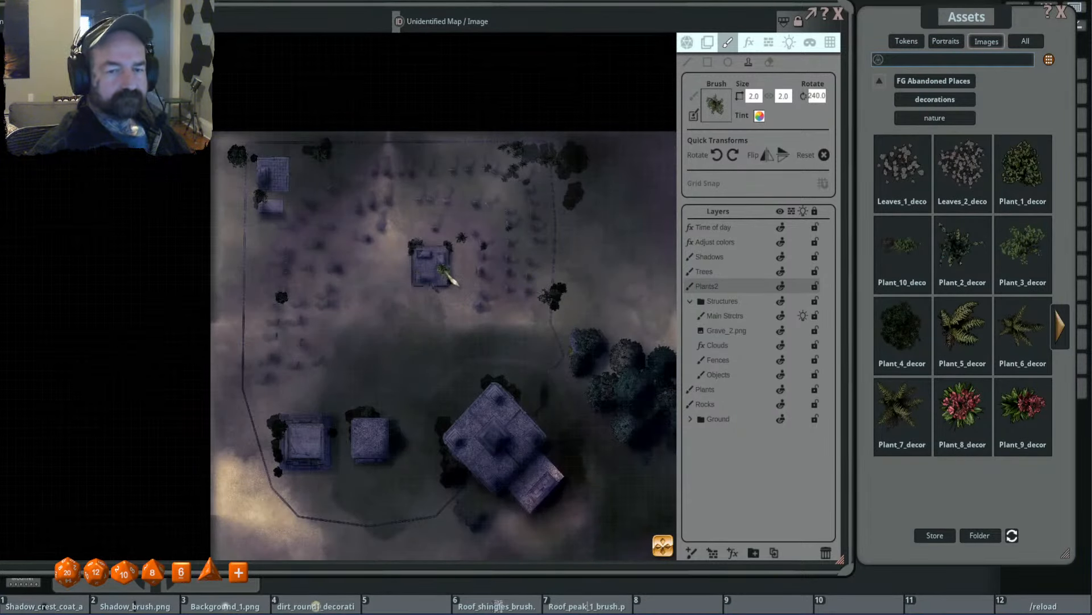
{"action": "scroll", "coordinate": [509, 302], "scroll_direction": "up", "scroll_amount": 4}
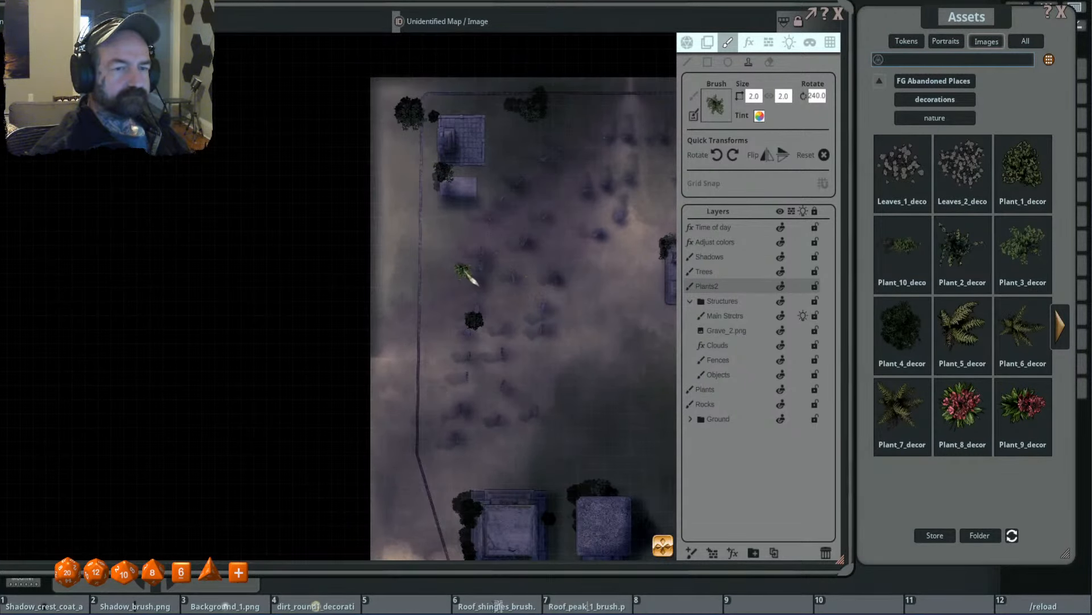
{"action": "left_click_drag", "start_coordinate": [476, 282], "coordinate": [354, 246]}
{"action": "left_click_drag", "start_coordinate": [346, 348], "coordinate": [342, 290]}
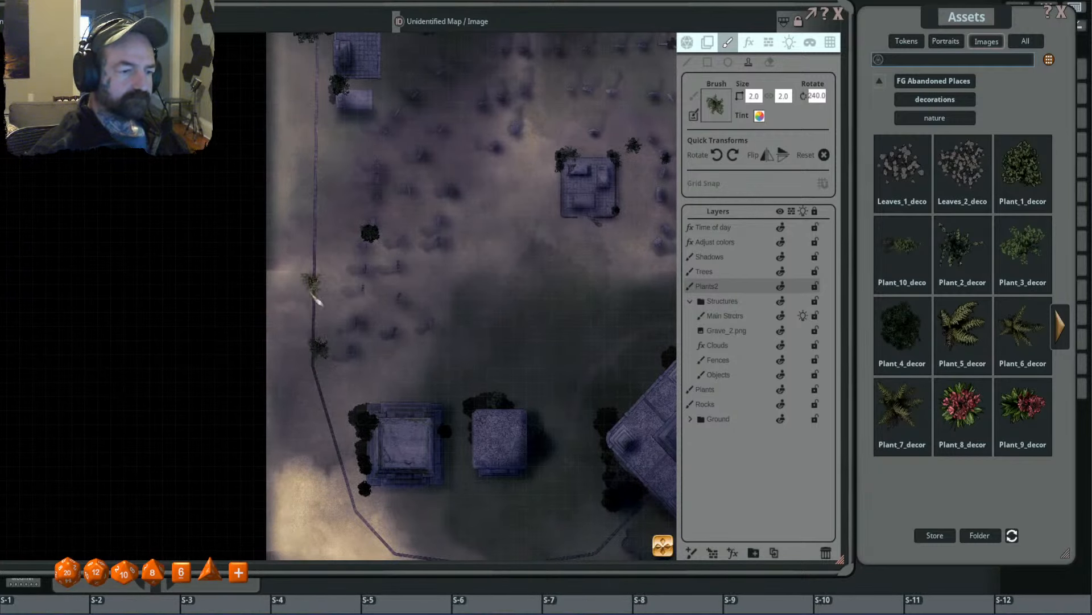
{"action": "left_click", "coordinate": [329, 350]}
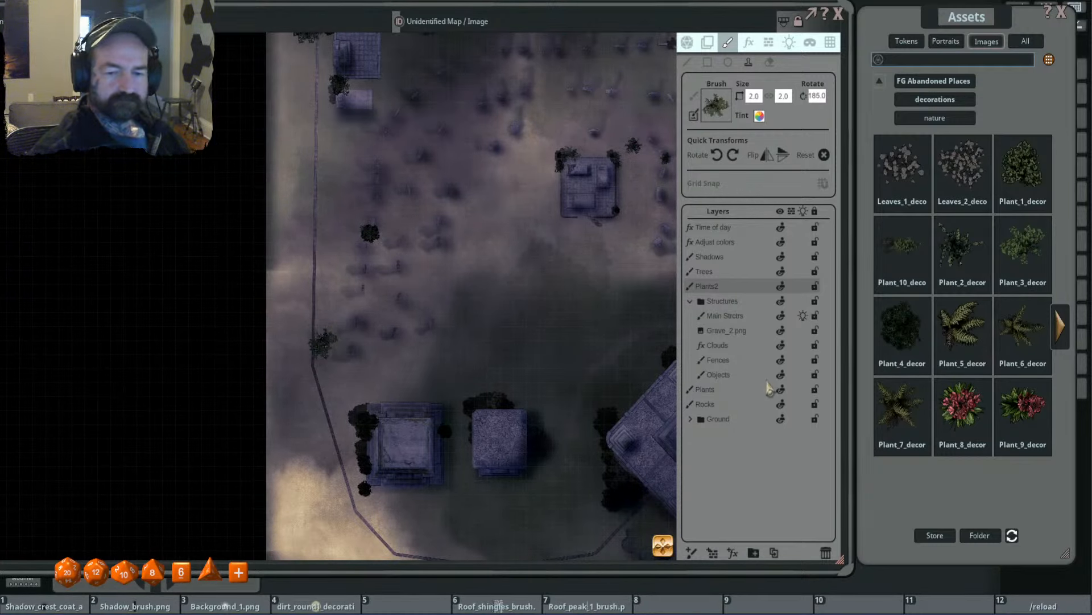
- On the Plants layer, stamp a size 1.6 Plant_3 shrub over the growth at the west fence bend
{"action": "left_click", "coordinate": [718, 390]}
{"action": "scroll", "coordinate": [337, 298], "scroll_direction": "up", "scroll_amount": 5}
{"action": "scroll", "coordinate": [336, 301], "scroll_direction": "down", "scroll_amount": 6}
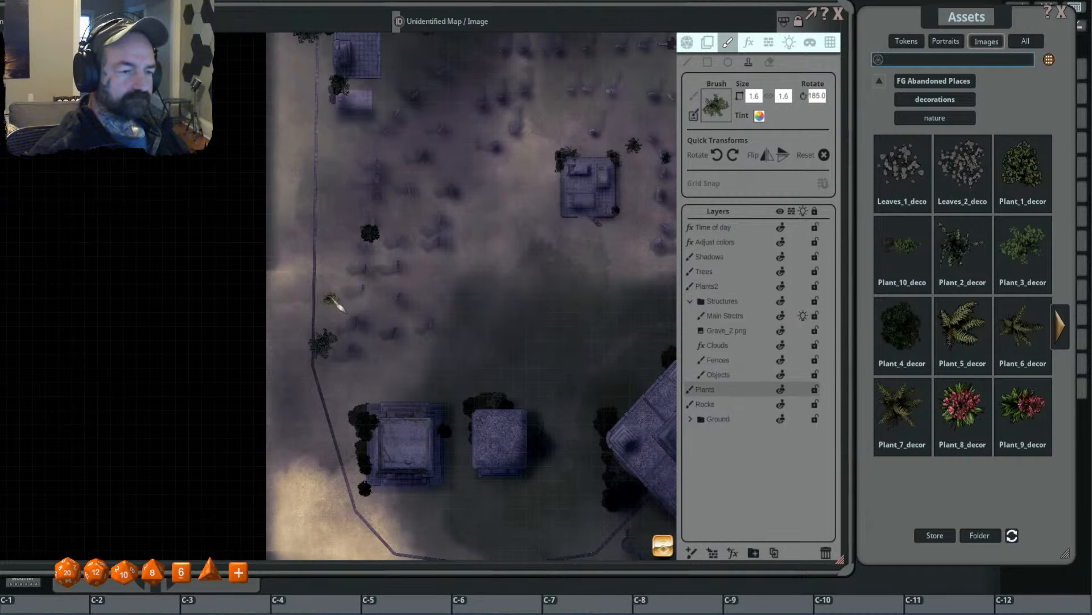
{"action": "left_click", "coordinate": [320, 341]}
{"action": "scroll", "coordinate": [340, 303], "scroll_direction": "down", "scroll_amount": 1}
{"action": "scroll", "coordinate": [341, 307], "scroll_direction": "down", "scroll_amount": 11}
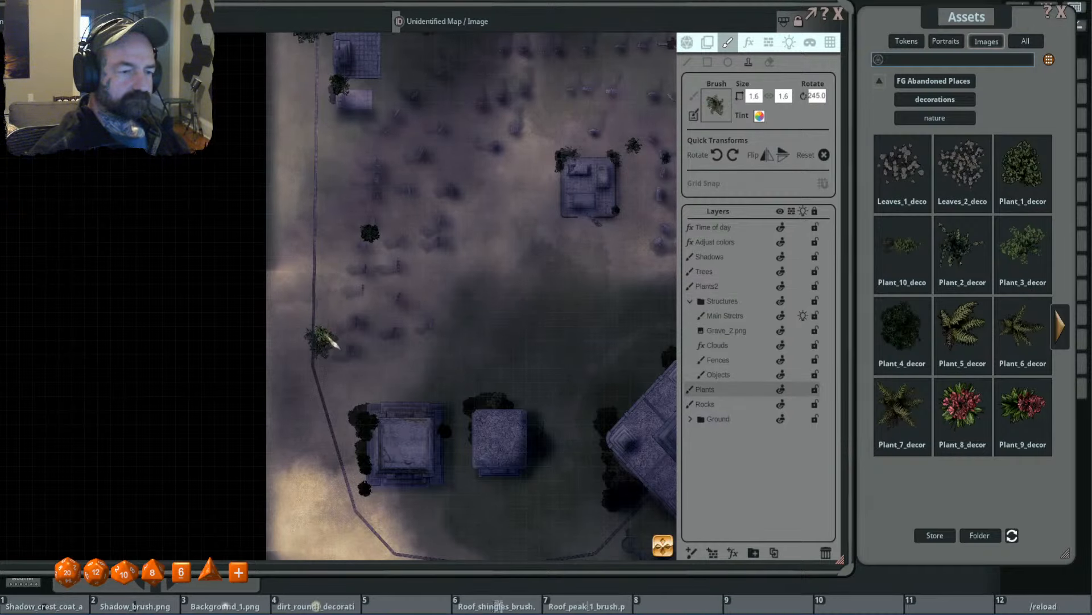
- Stamp another size 1.6 Plant_3 shrub just northeast of the west fence bend's cluster
{"action": "scroll", "coordinate": [450, 275], "scroll_direction": "down", "scroll_amount": 3}
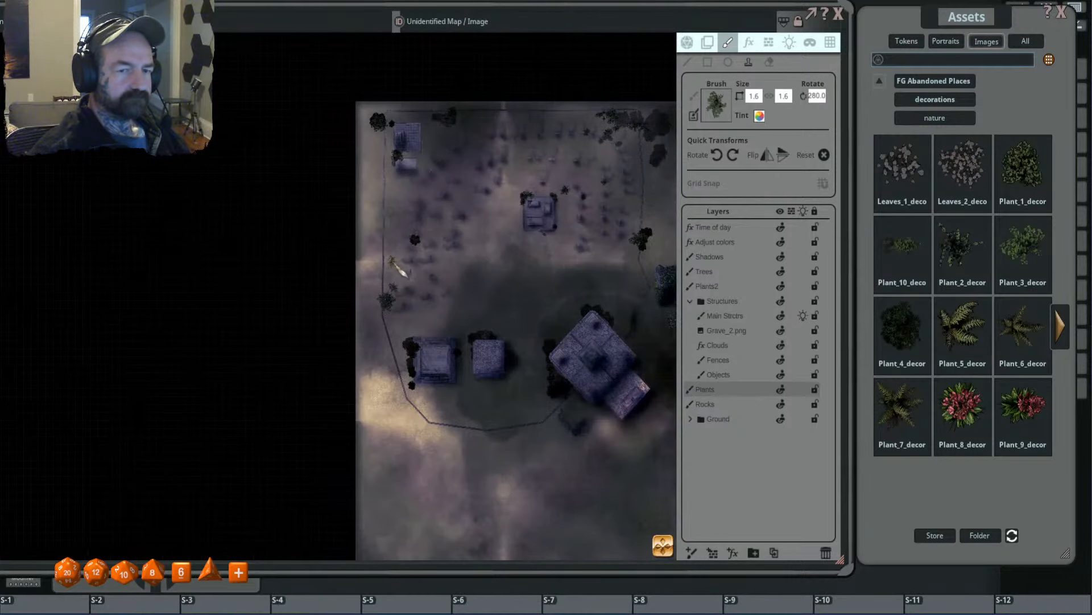
{"action": "scroll", "coordinate": [401, 268], "scroll_direction": "down", "scroll_amount": 4}
{"action": "scroll", "coordinate": [401, 293], "scroll_direction": "up", "scroll_amount": 3}
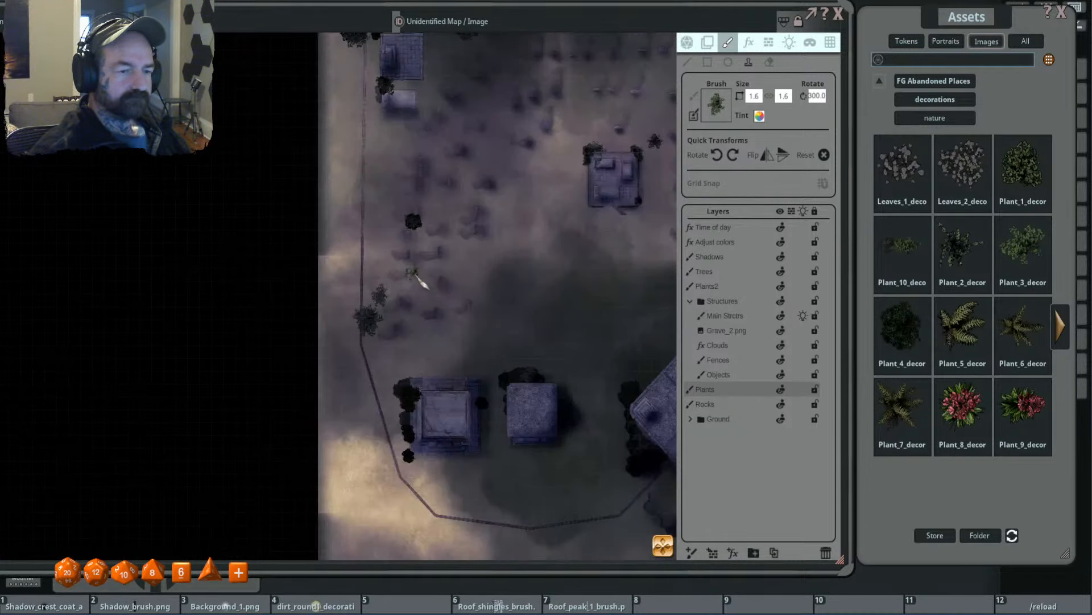
{"action": "scroll", "coordinate": [392, 299], "scroll_direction": "up", "scroll_amount": 9}
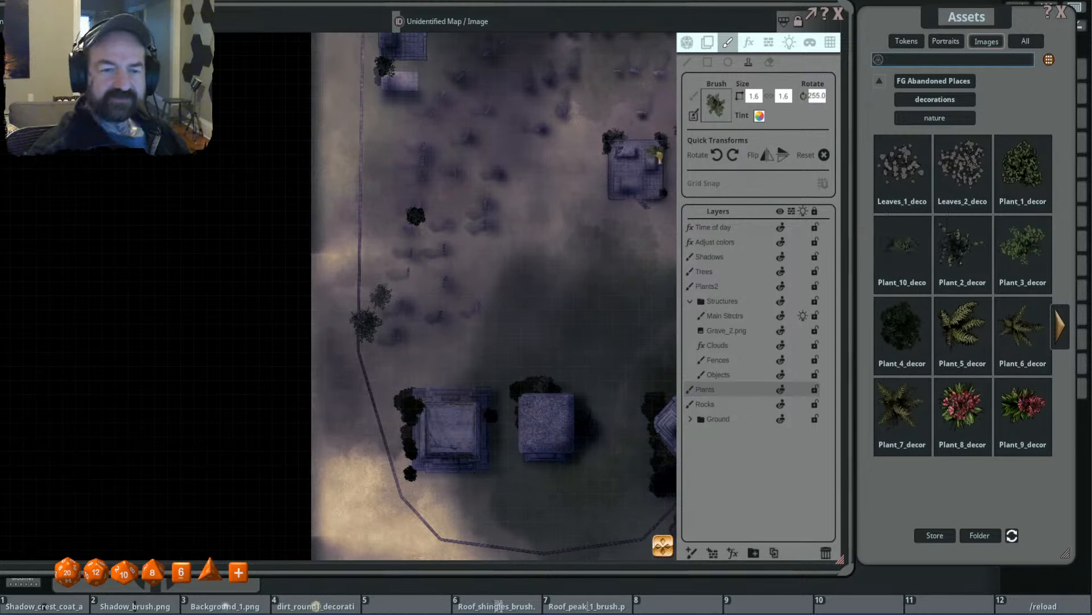
- Switch the brush to Plant_10 at size 4.0 by 1.6 and stamp it, rotated 115 degrees, along the southwestern tomb's east side
{"action": "left_click_drag", "start_coordinate": [699, 175], "coordinate": [713, 116]}
{"action": "scroll", "coordinate": [464, 373], "scroll_direction": "up", "scroll_amount": 3}
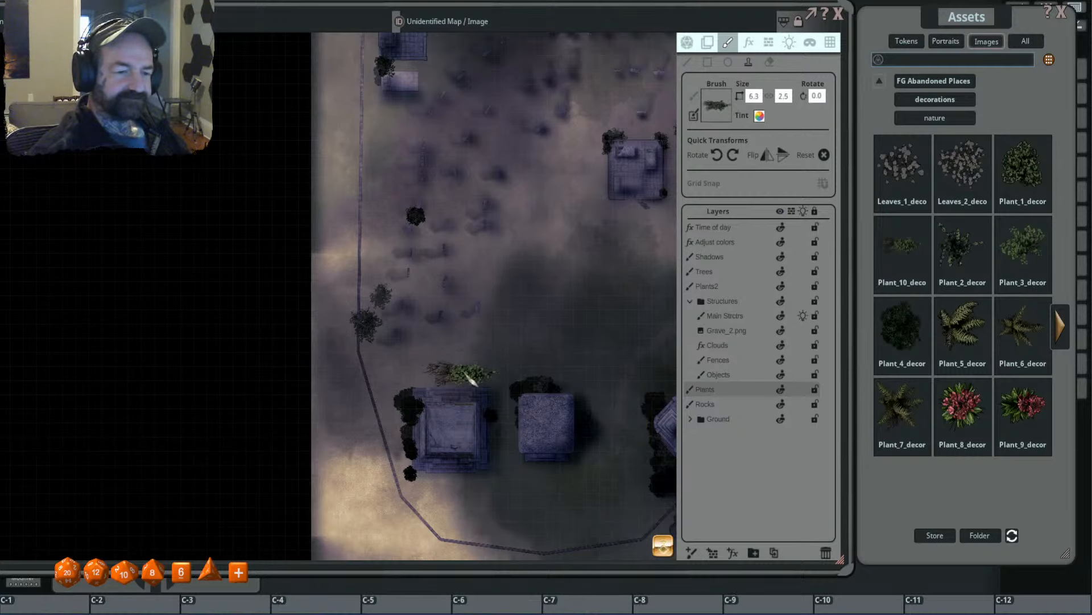
{"action": "scroll", "coordinate": [466, 374], "scroll_direction": "down", "scroll_amount": 3}
{"action": "scroll", "coordinate": [466, 374], "scroll_direction": "up", "scroll_amount": 5}
{"action": "scroll", "coordinate": [471, 377], "scroll_direction": "down", "scroll_amount": 4}
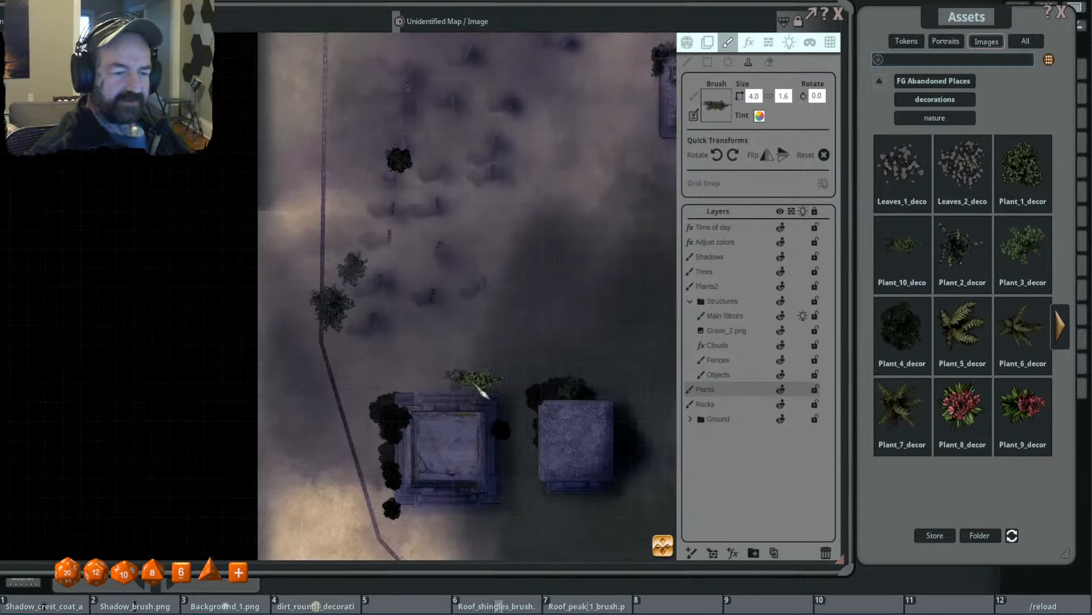
{"action": "left_click_drag", "start_coordinate": [476, 356], "coordinate": [468, 280]}
{"action": "scroll", "coordinate": [491, 393], "scroll_direction": "down", "scroll_amount": 8}
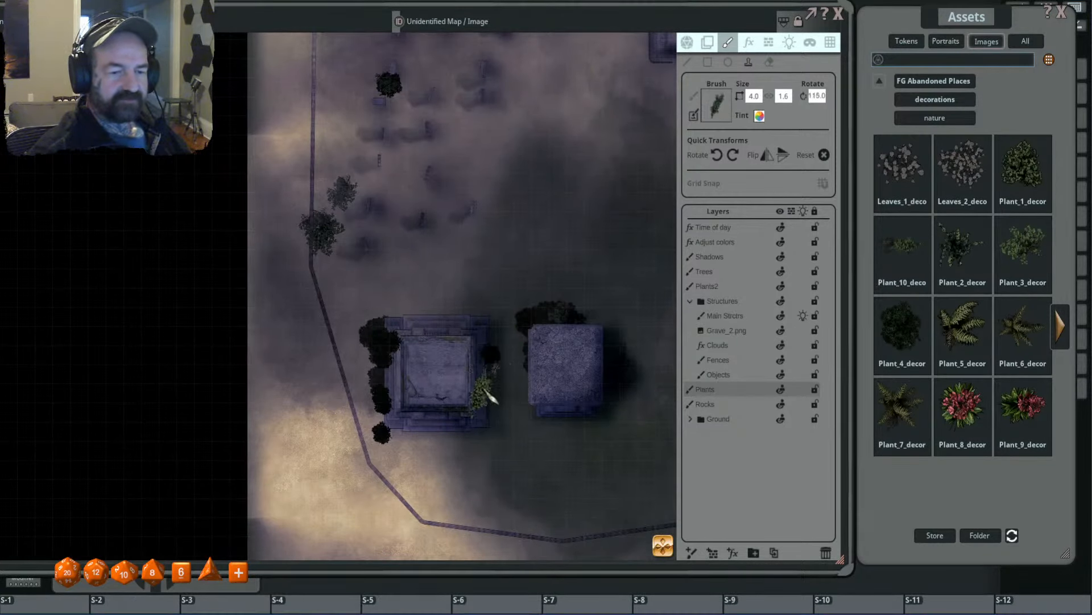
{"action": "scroll", "coordinate": [487, 398], "scroll_direction": "up", "scroll_amount": 2}
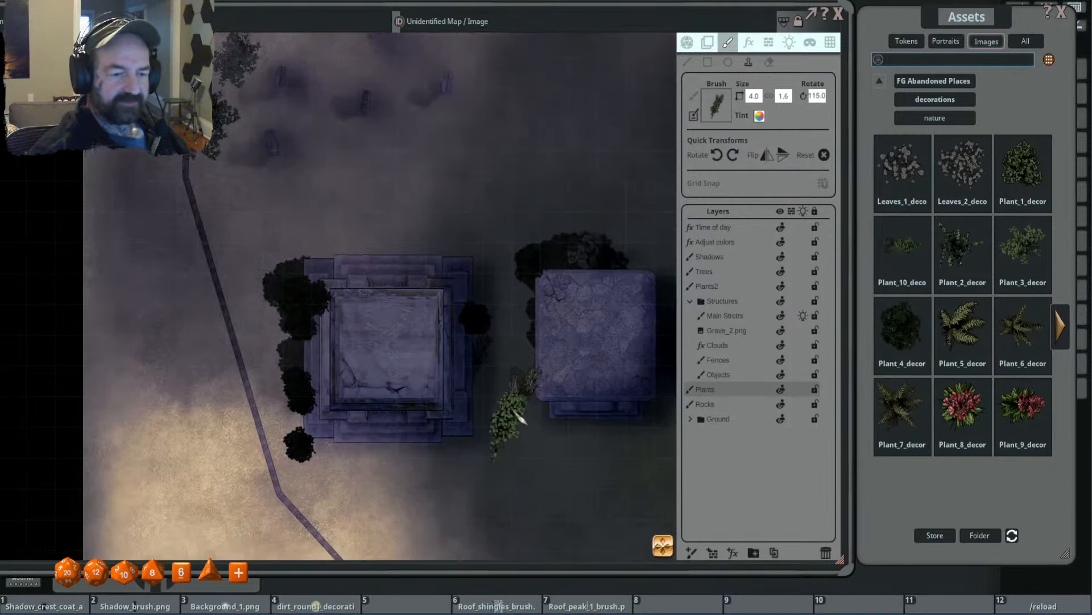
{"action": "scroll", "coordinate": [469, 384], "scroll_direction": "up", "scroll_amount": 2}
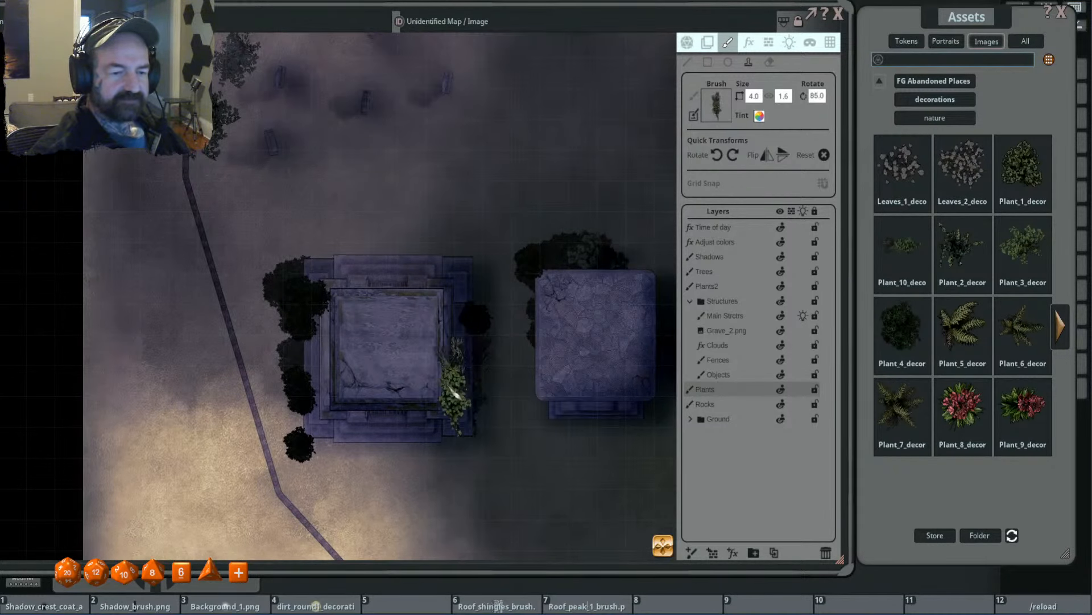
{"action": "scroll", "coordinate": [401, 390], "scroll_direction": "up", "scroll_amount": 2}
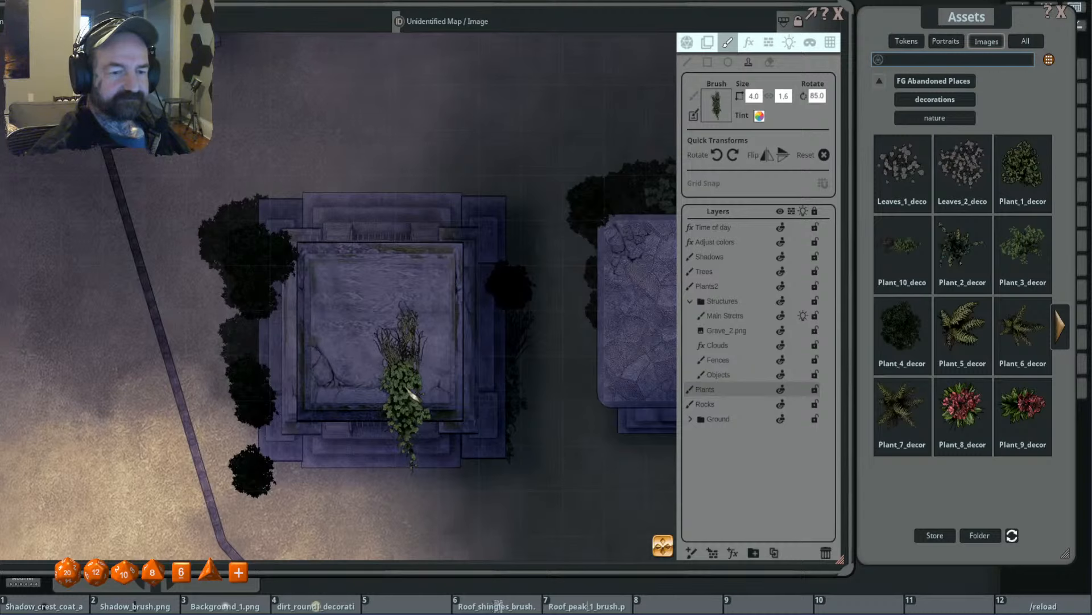
- Stamp Plant_10 at size 4.0 by 1.6, rotated 10 degrees, behind the bushes on the southwestern tomb's west side
{"action": "scroll", "coordinate": [409, 395], "scroll_direction": "down", "scroll_amount": 3}
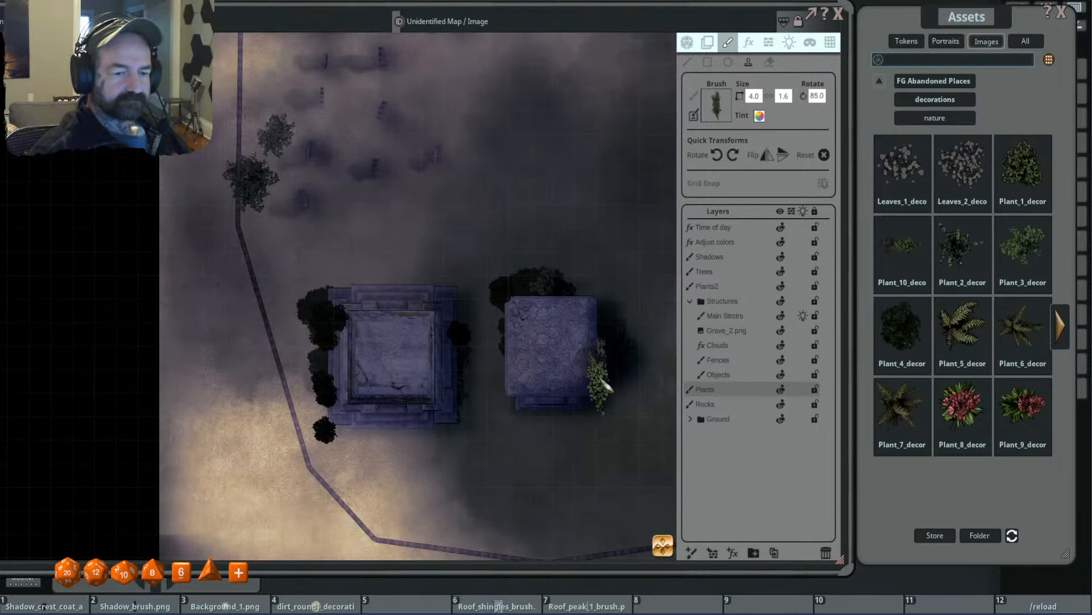
{"action": "scroll", "coordinate": [524, 375], "scroll_direction": "down", "scroll_amount": 3}
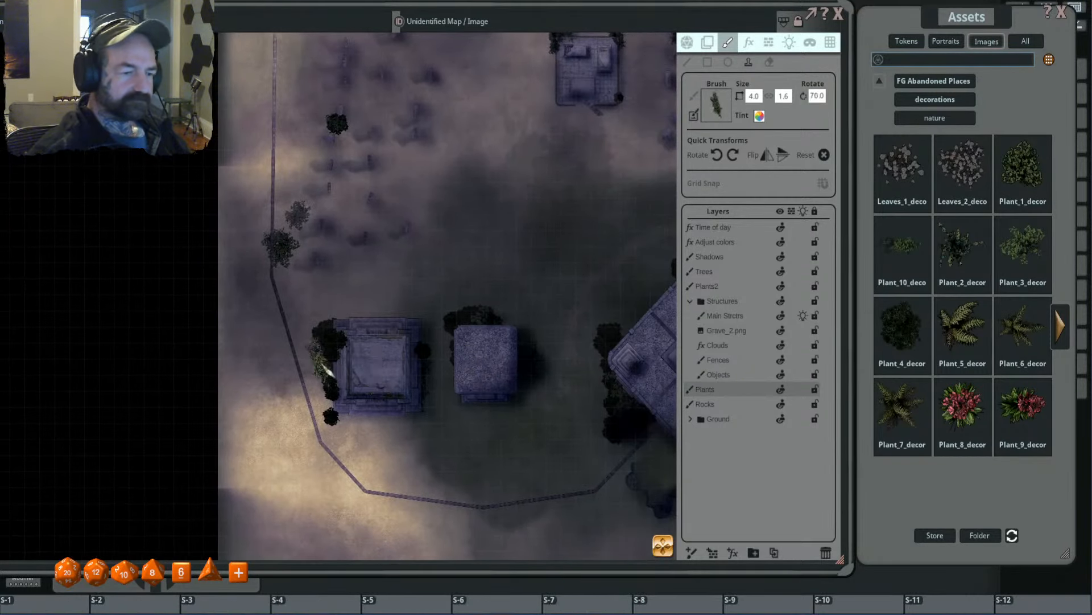
{"action": "scroll", "coordinate": [331, 367], "scroll_direction": "up", "scroll_amount": 4}
{"action": "left_click", "coordinate": [326, 352]}
{"action": "scroll", "coordinate": [326, 351], "scroll_direction": "up", "scroll_amount": 10}
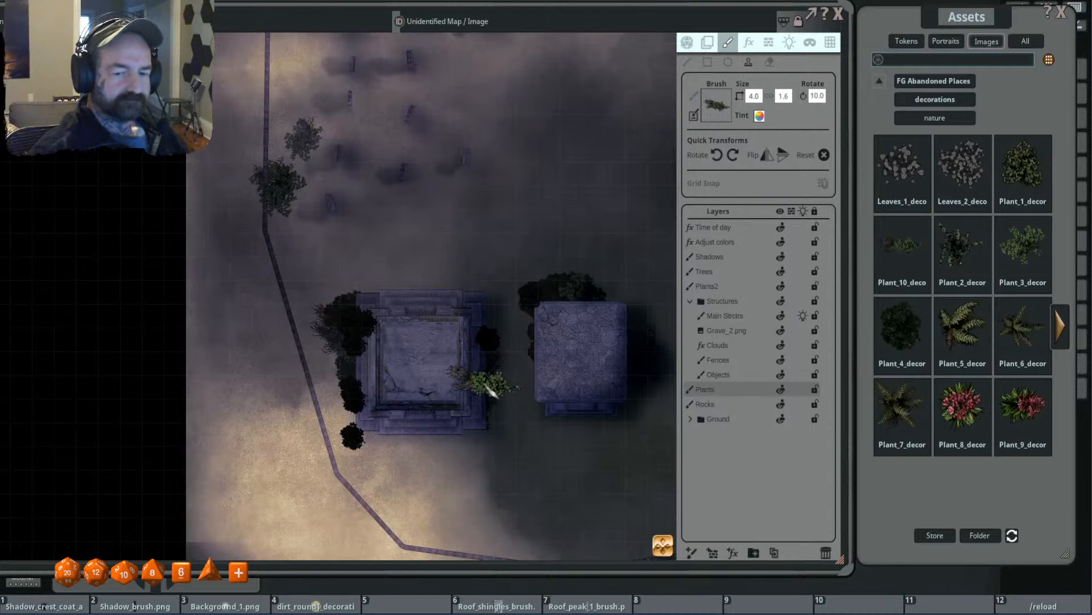
{"action": "scroll", "coordinate": [355, 364], "scroll_direction": "up", "scroll_amount": 5}
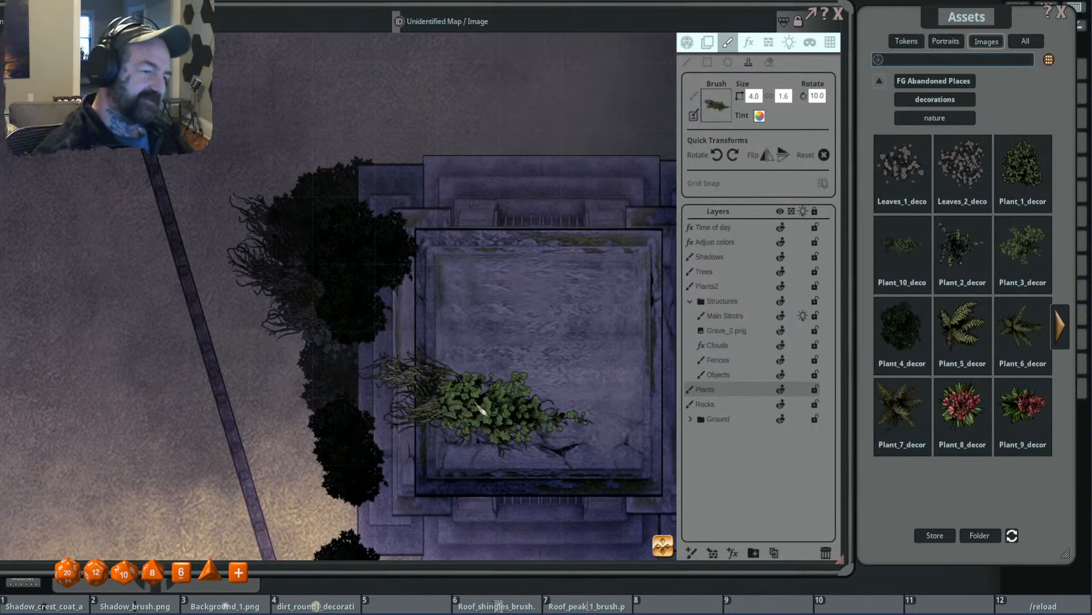
- Stamp two Plant_10 plants at size 2.0 by 0.8, unrotated and rotated 320 degrees, around the headstone north of the southwestern tomb
{"action": "scroll", "coordinate": [481, 407], "scroll_direction": "down", "scroll_amount": 10}
{"action": "left_click_drag", "start_coordinate": [498, 291], "coordinate": [396, 340]}
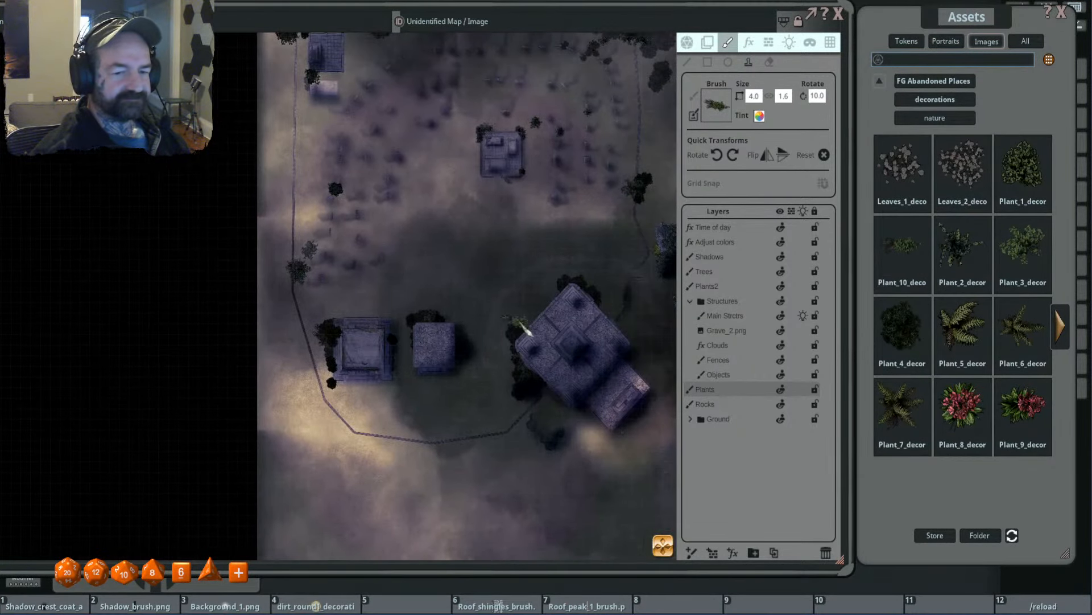
{"action": "left_click_drag", "start_coordinate": [553, 248], "coordinate": [570, 303]}
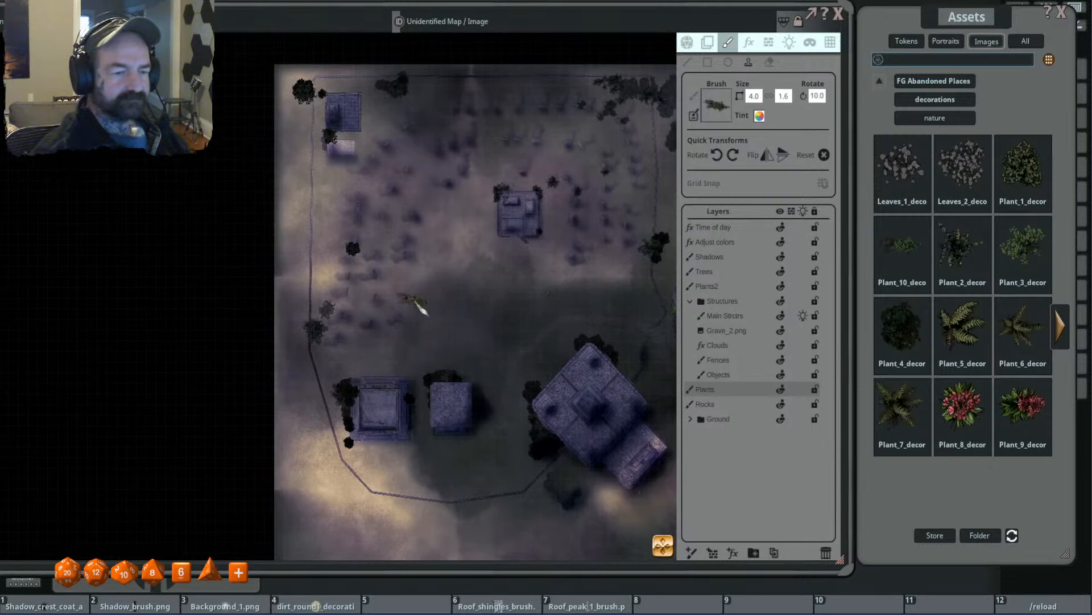
{"action": "scroll", "coordinate": [393, 346], "scroll_direction": "up", "scroll_amount": 5}
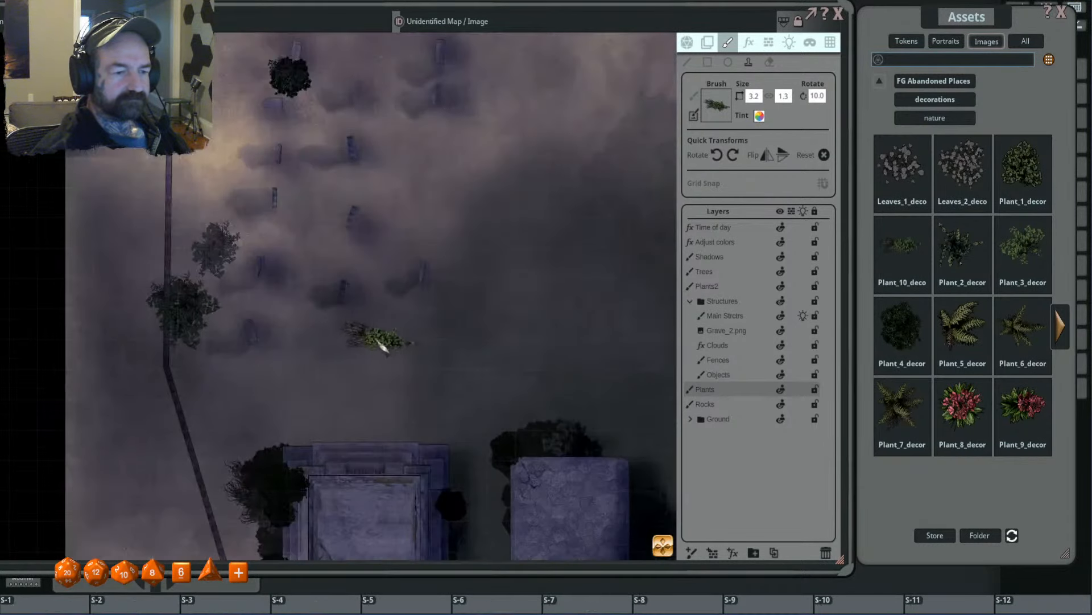
{"action": "scroll", "coordinate": [348, 312], "scroll_direction": "up", "scroll_amount": 1}
{"action": "scroll", "coordinate": [349, 315], "scroll_direction": "down", "scroll_amount": 4}
{"action": "left_click", "coordinate": [341, 311]}
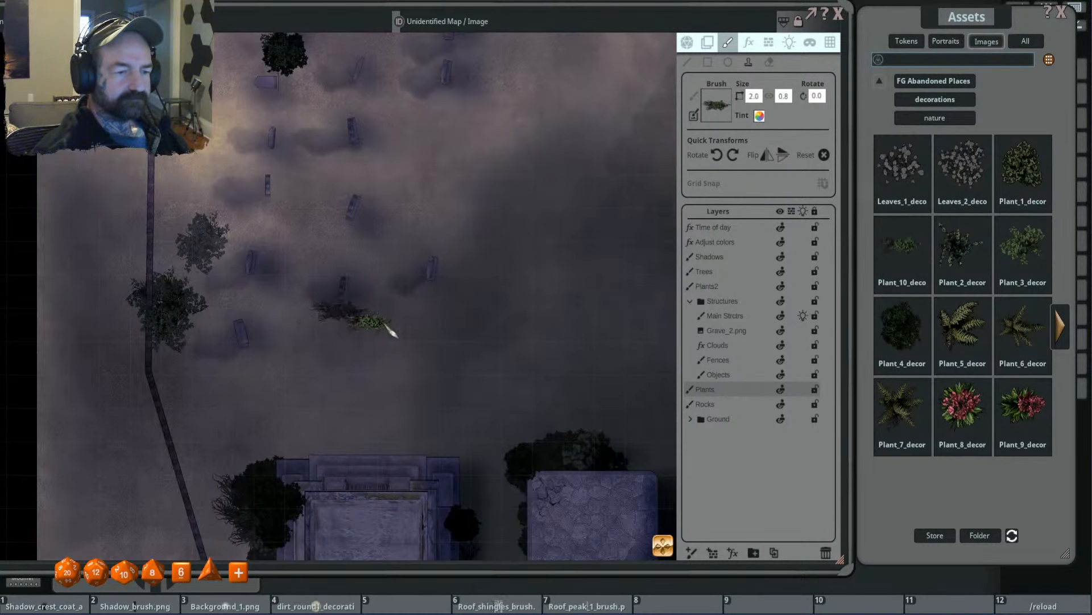
{"action": "scroll", "coordinate": [373, 311], "scroll_direction": "down", "scroll_amount": 5}
{"action": "left_click", "coordinate": [348, 299]}
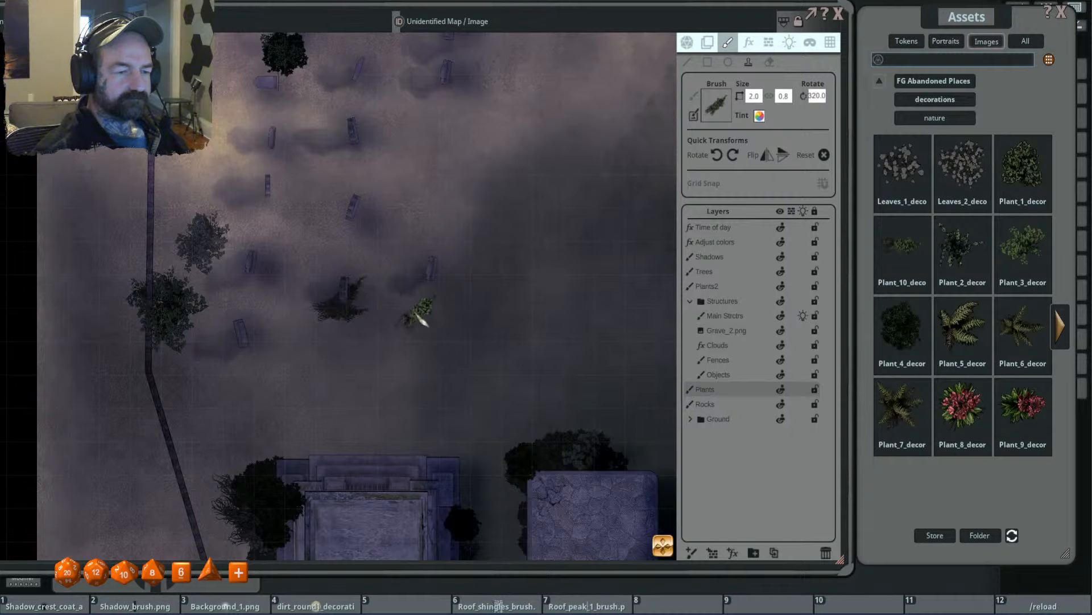
- Stamp Plant_10 at size 2.0 by 0.8, rotated 235 degrees, just south of the headstone north of the southwestern tomb
{"action": "scroll", "coordinate": [392, 315], "scroll_direction": "down", "scroll_amount": 3}
{"action": "scroll", "coordinate": [364, 302], "scroll_direction": "down", "scroll_amount": 3}
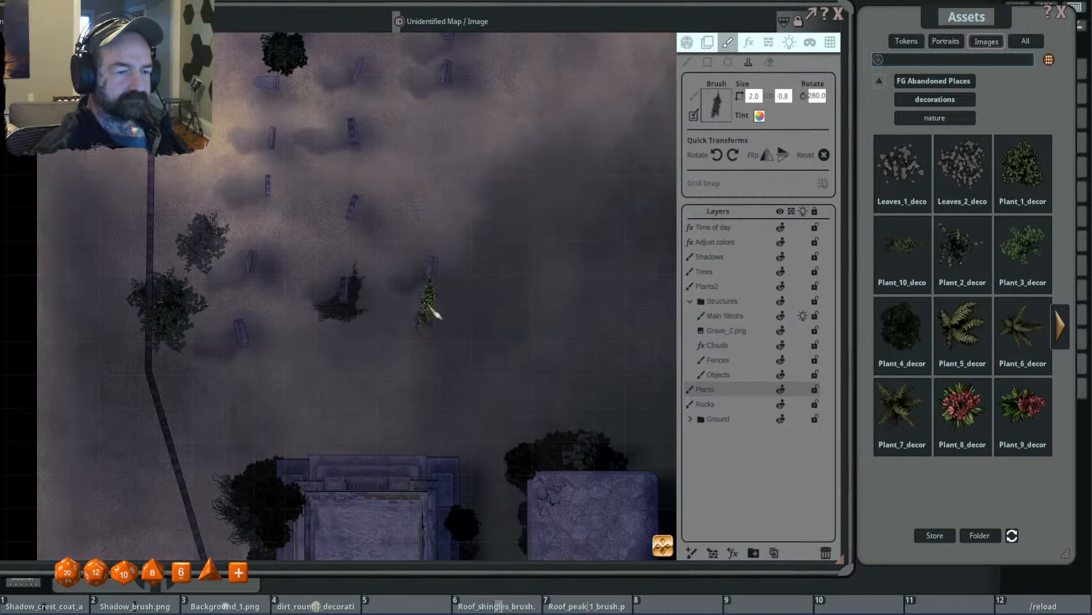
{"action": "scroll", "coordinate": [410, 305], "scroll_direction": "down", "scroll_amount": 2}
{"action": "key", "text": "shift"}
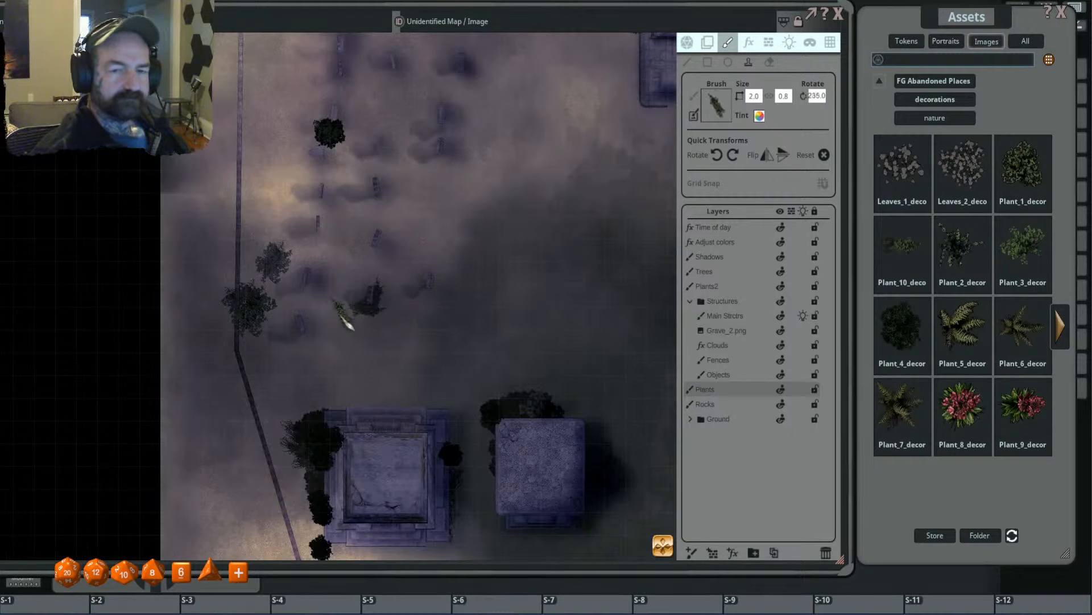
{"action": "key", "text": "ctrl"}
{"action": "scroll", "coordinate": [364, 330], "scroll_direction": "down", "scroll_amount": 3}
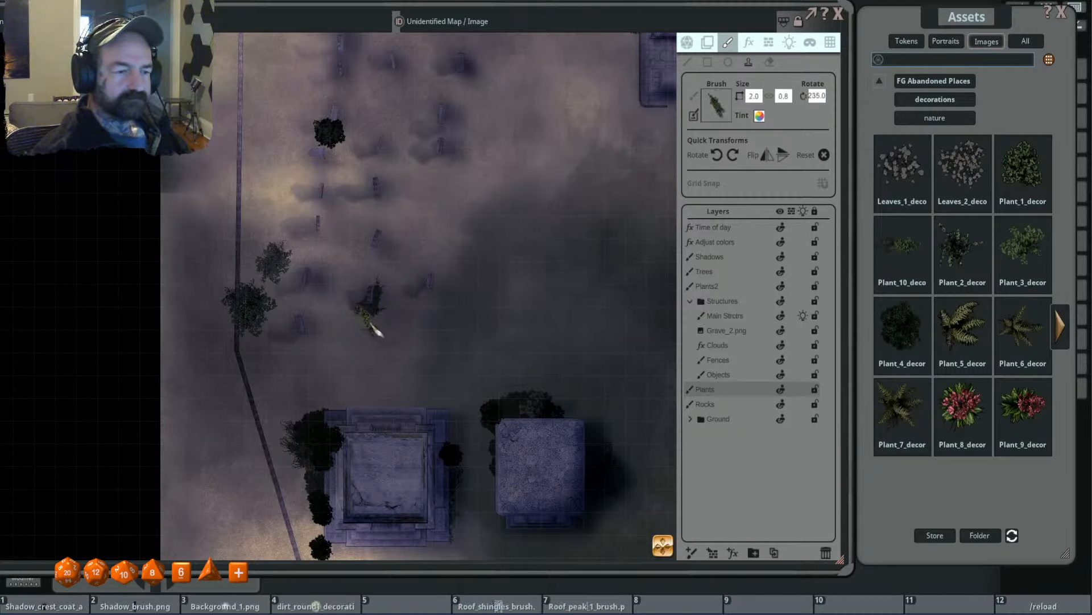
{"action": "left_click", "coordinate": [378, 332]}
- Switch to the spiky fern brush at size 1.0 and stamp it, rotated 60 degrees, over the Plant_10 growth south of that headstone
{"action": "key", "text": "shift"}
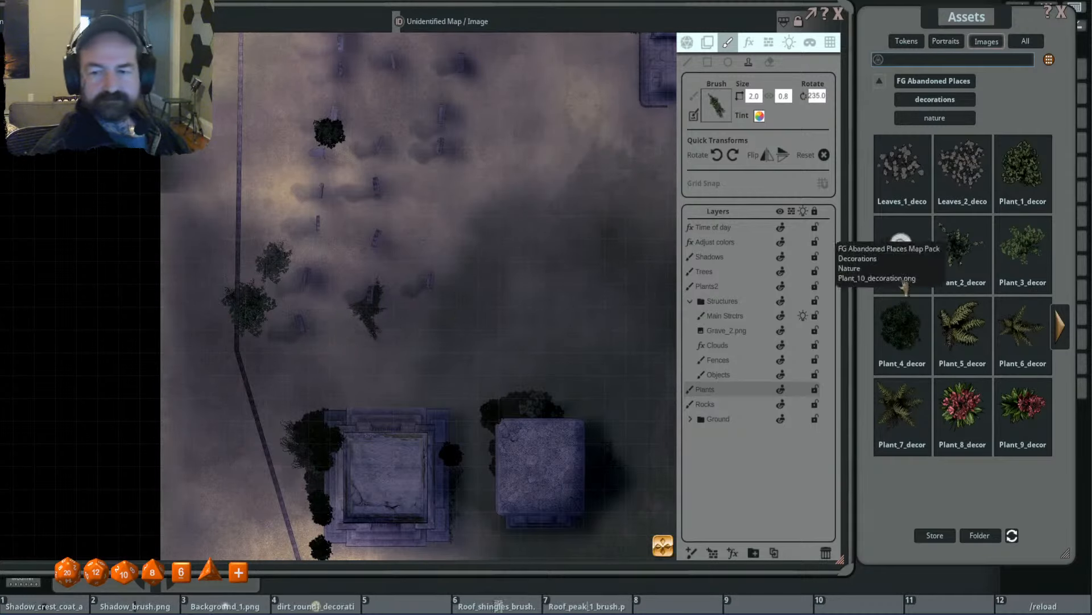
{"action": "left_click_drag", "start_coordinate": [764, 108], "coordinate": [718, 106]}
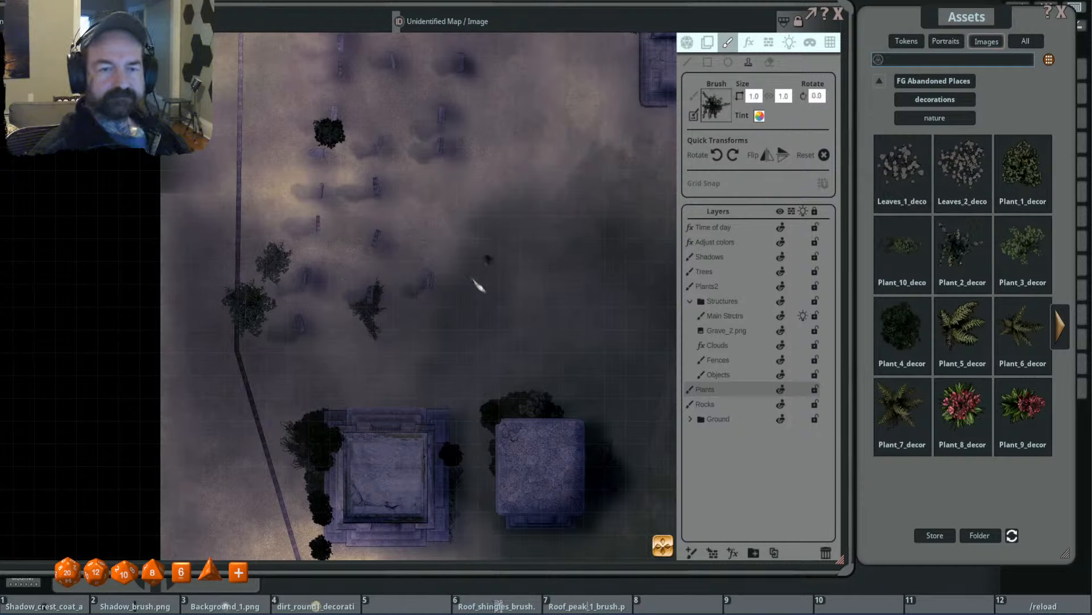
{"action": "scroll", "coordinate": [409, 311], "scroll_direction": "up", "scroll_amount": 7}
{"action": "scroll", "coordinate": [409, 311], "scroll_direction": "up", "scroll_amount": 5}
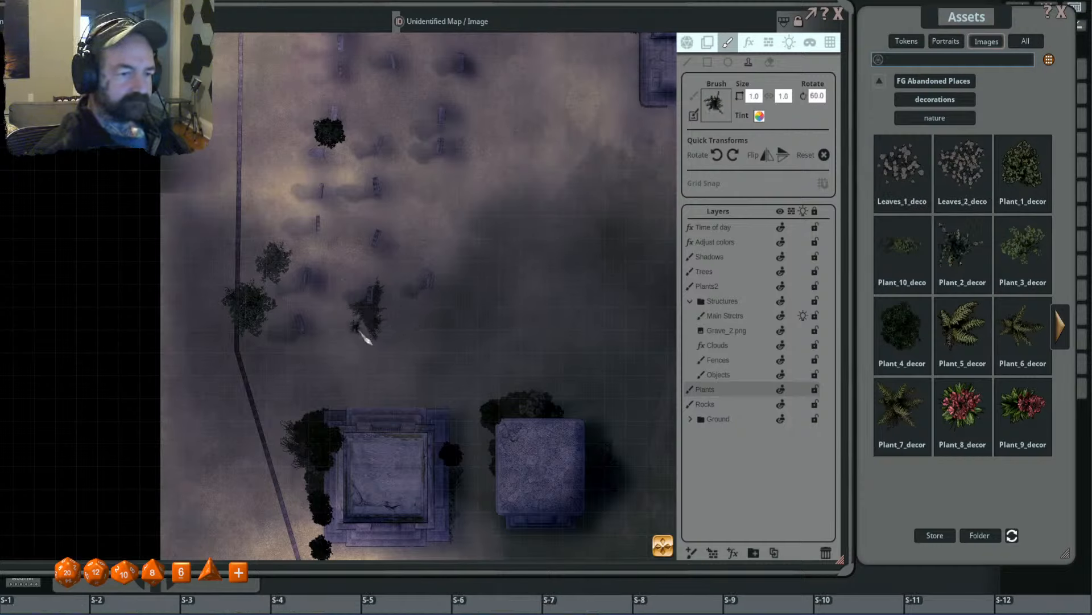
- On the Plants2 layer, stamp the spiky fern at size 1.0, rotated 90 degrees, and at size 1.3 around the same Plant_10 growth
{"action": "left_click", "coordinate": [734, 286]}
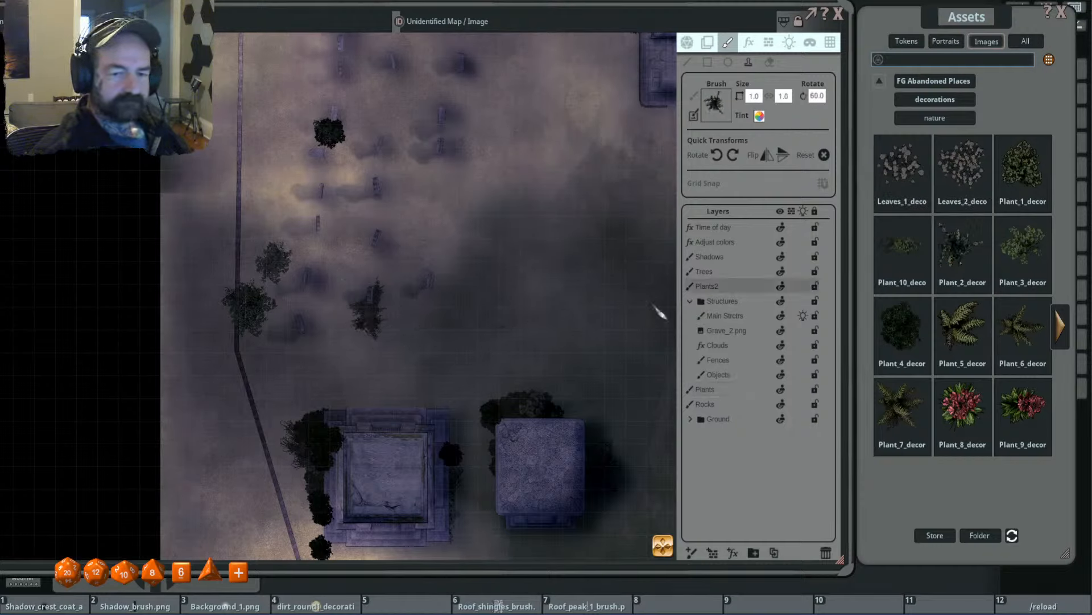
{"action": "scroll", "coordinate": [376, 327], "scroll_direction": "up", "scroll_amount": 6}
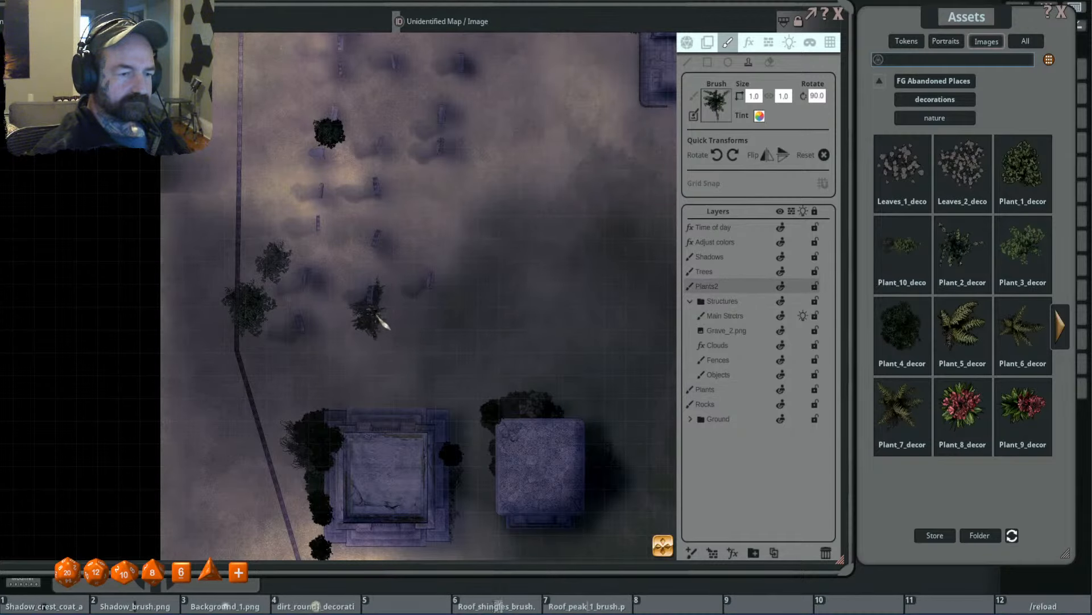
{"action": "scroll", "coordinate": [363, 343], "scroll_direction": "down", "scroll_amount": 12}
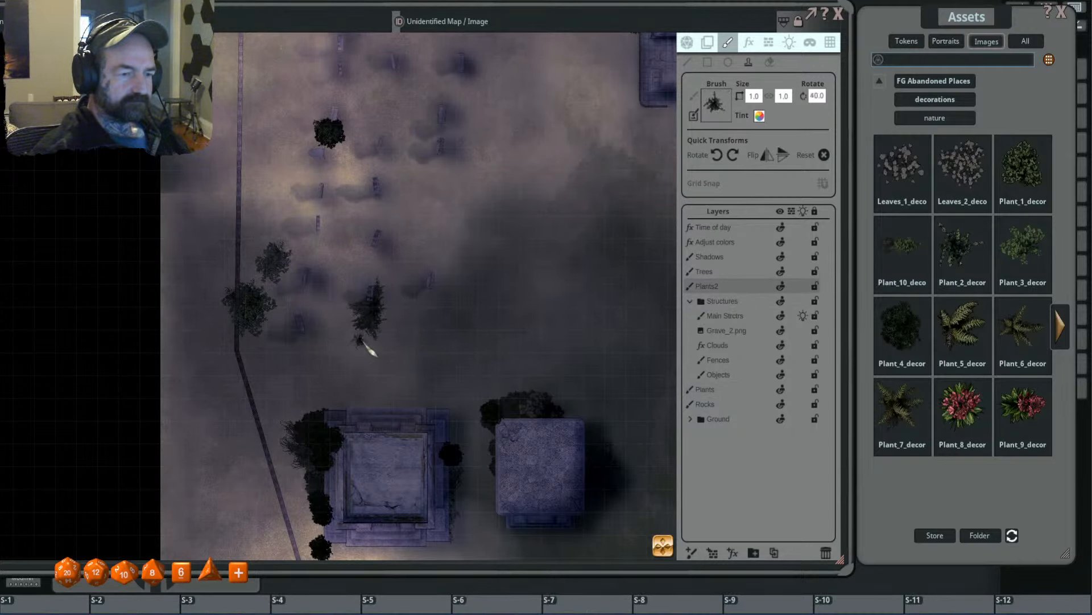
{"action": "scroll", "coordinate": [363, 342], "scroll_direction": "up", "scroll_amount": 4}
{"action": "scroll", "coordinate": [347, 329], "scroll_direction": "up", "scroll_amount": 3}
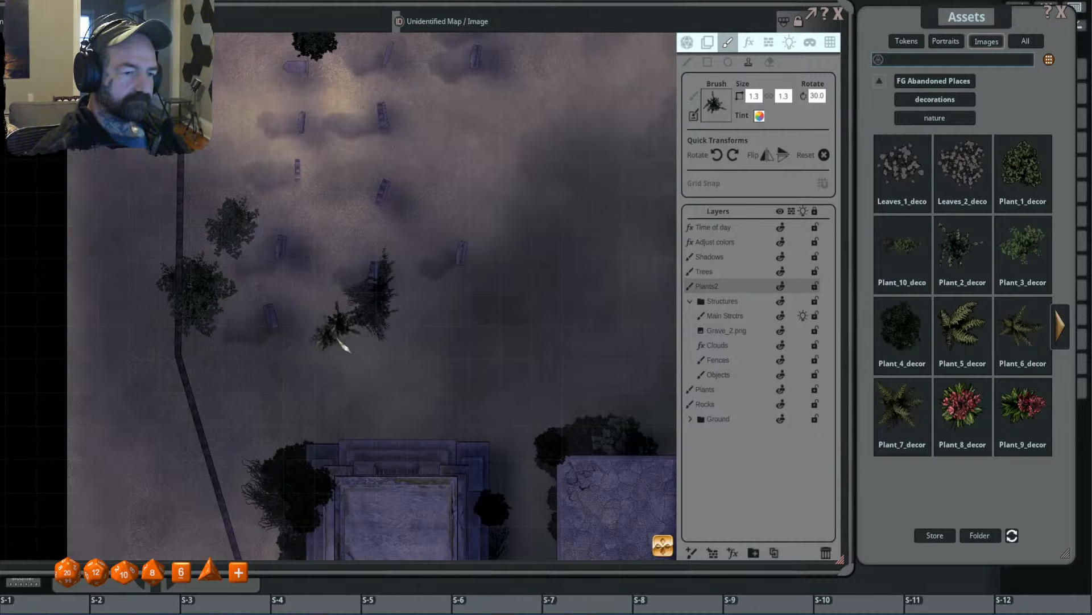
{"action": "scroll", "coordinate": [364, 343], "scroll_direction": "up", "scroll_amount": 6}
{"action": "scroll", "coordinate": [362, 349], "scroll_direction": "down", "scroll_amount": 8}
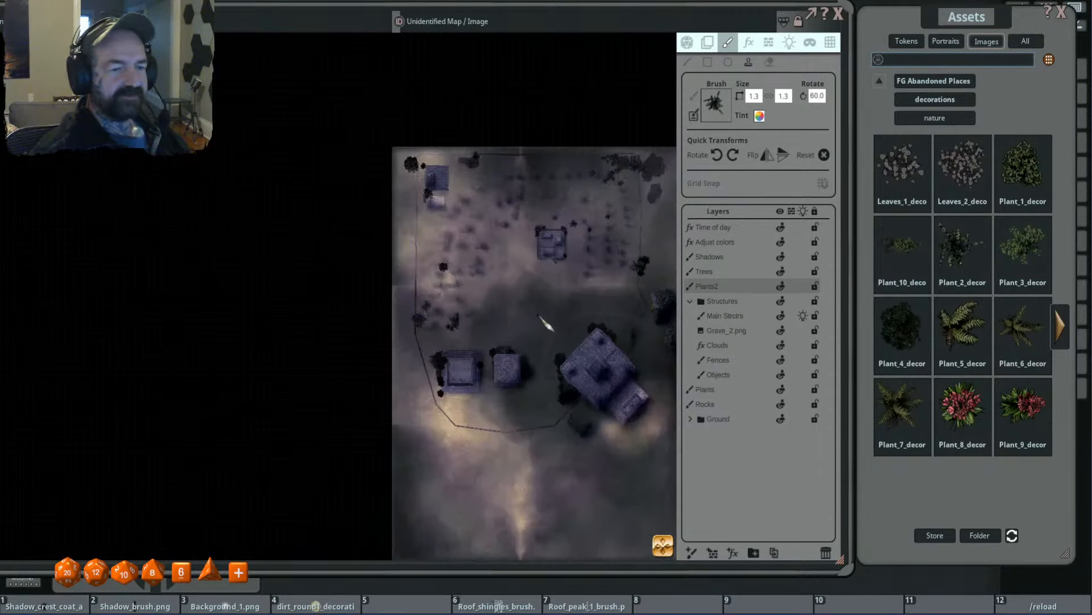
- Stamp the spiky fern at size 1.3, rotated 110 degrees, on the bush cluster along the east fence
{"action": "scroll", "coordinate": [578, 277], "scroll_direction": "up", "scroll_amount": 8}
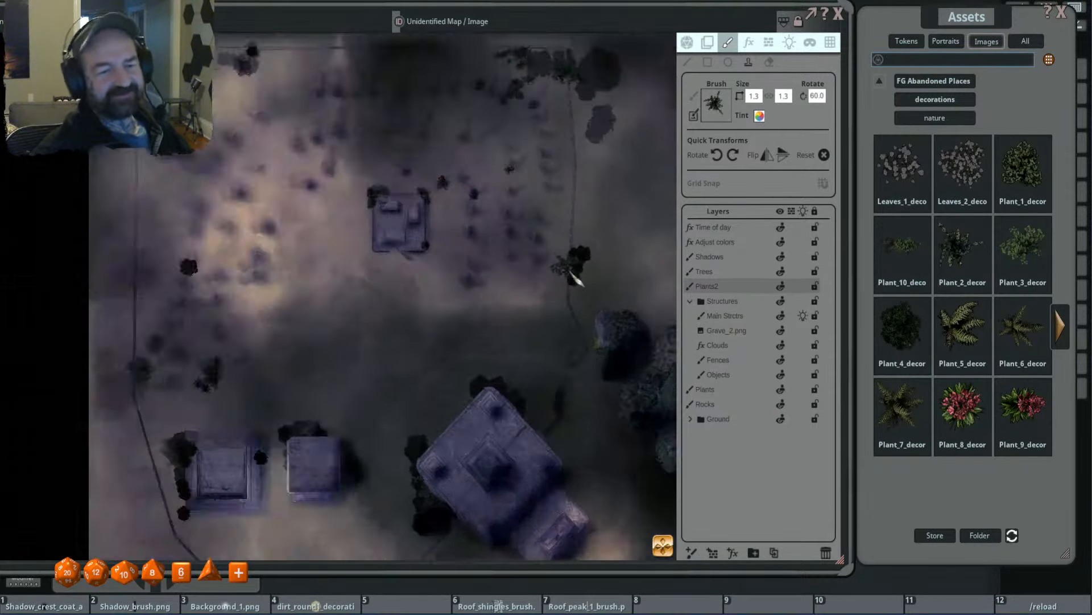
{"action": "scroll", "coordinate": [580, 277], "scroll_direction": "up", "scroll_amount": 10}
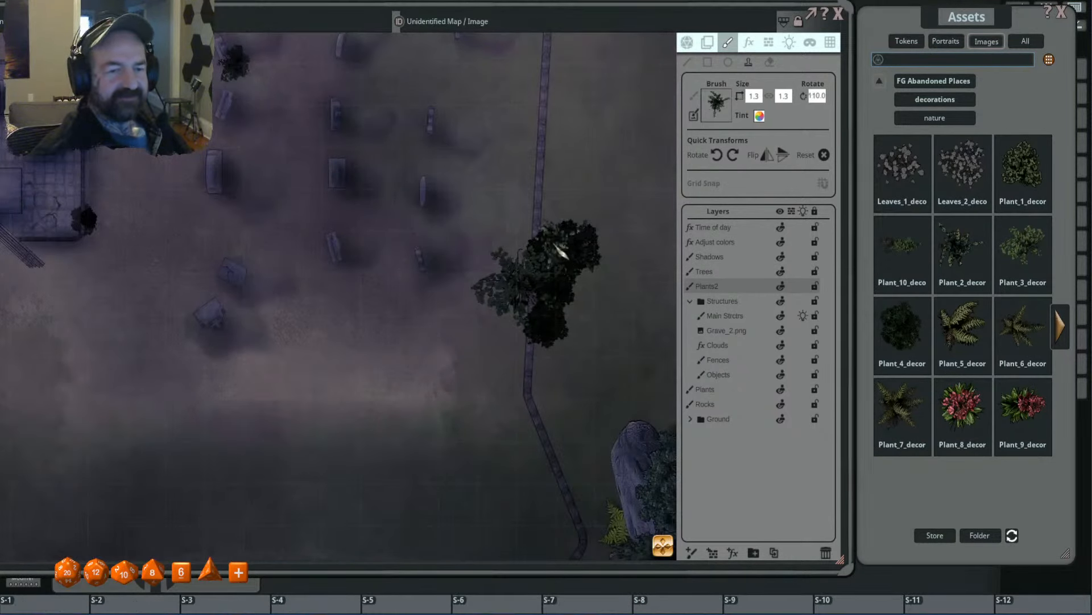
{"action": "scroll", "coordinate": [626, 285], "scroll_direction": "down", "scroll_amount": 6}
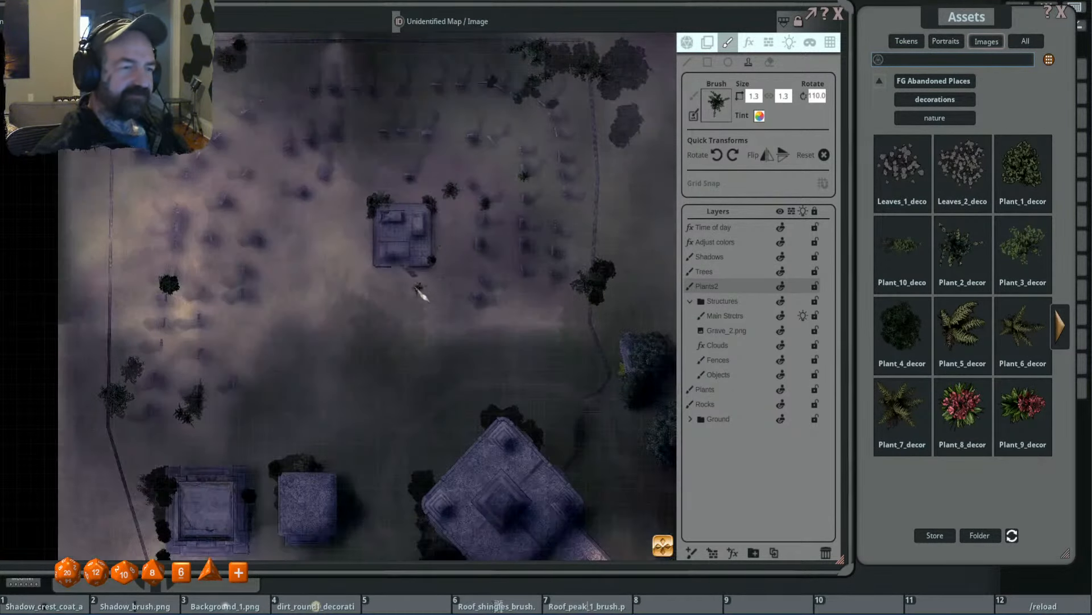
- Switch to the red-flowered Plant_8 at size 0.6 and stamp it rotated 60 and 130 degrees by the headstones northeast of the central tomb
{"action": "scroll", "coordinate": [429, 293], "scroll_direction": "down", "scroll_amount": 4}
{"action": "left_click_drag", "start_coordinate": [453, 285], "coordinate": [462, 283]}
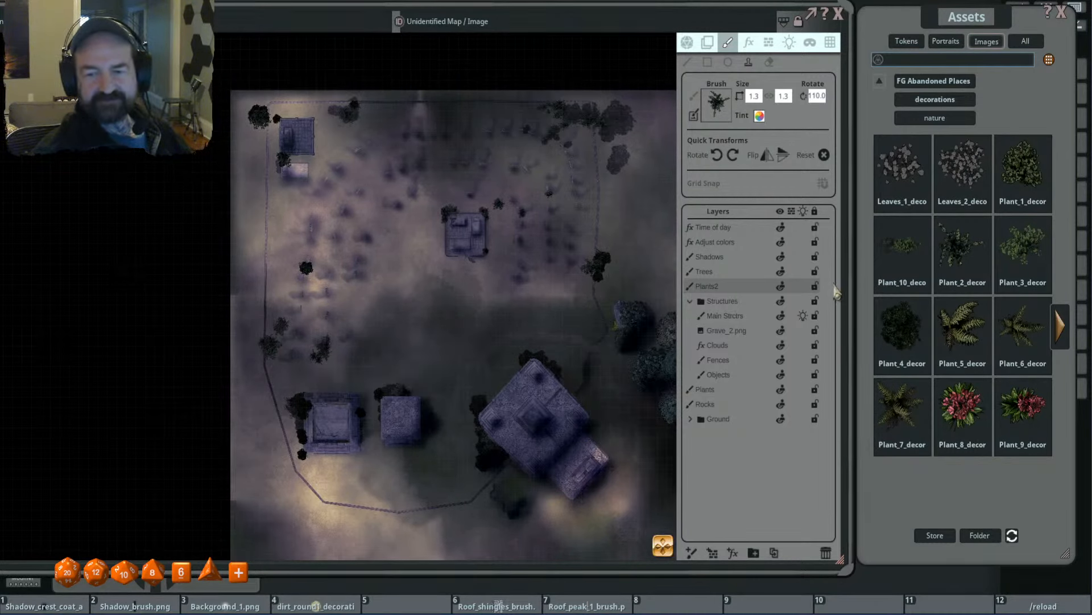
{"action": "left_click", "coordinate": [967, 404]}
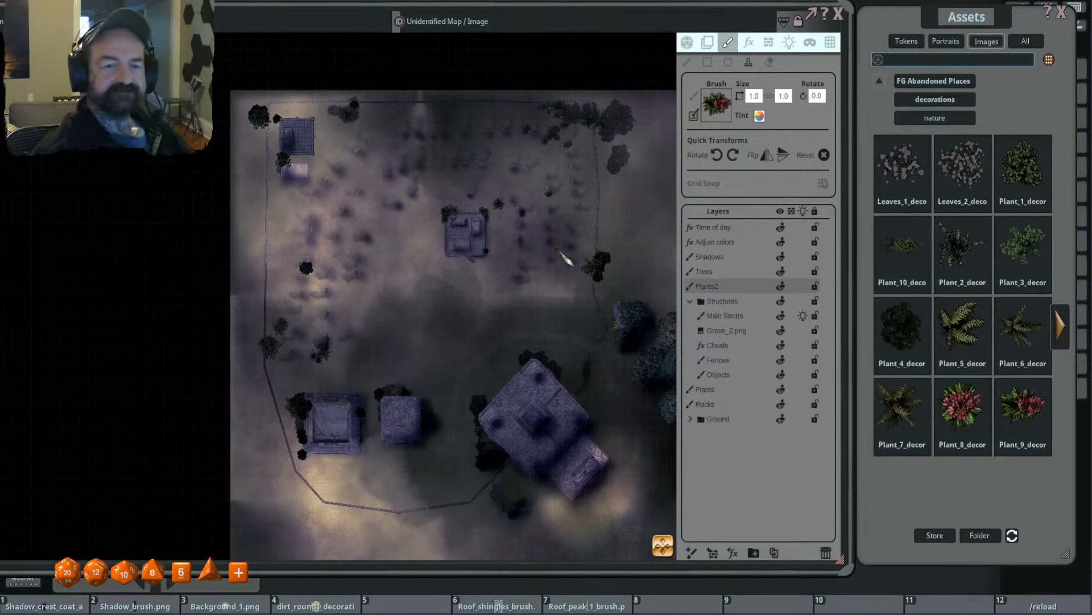
{"action": "scroll", "coordinate": [566, 259], "scroll_direction": "up", "scroll_amount": 3}
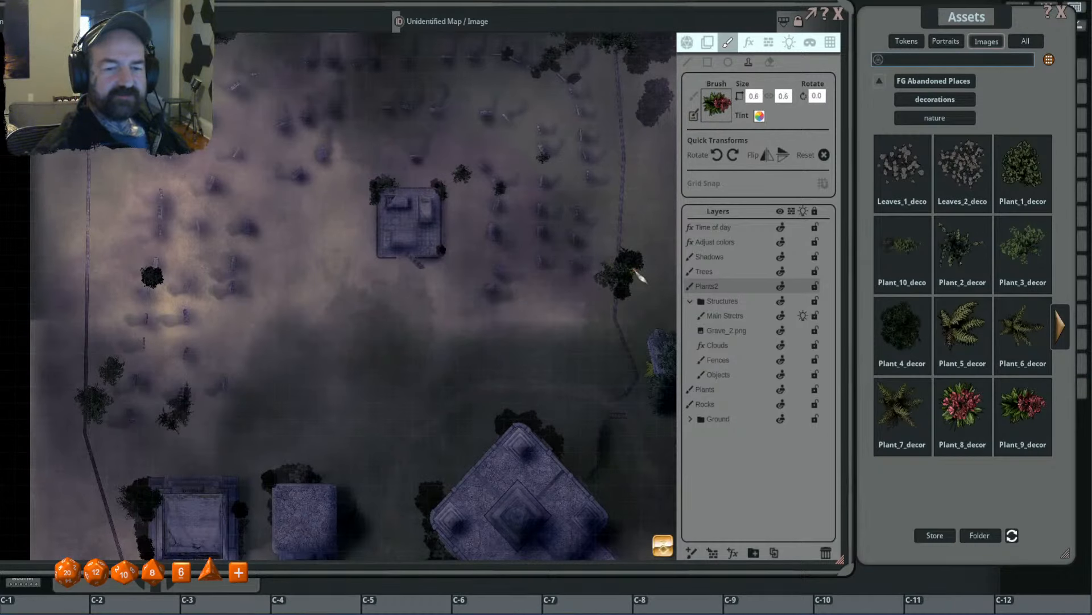
{"action": "scroll", "coordinate": [548, 300], "scroll_direction": "down", "scroll_amount": 5}
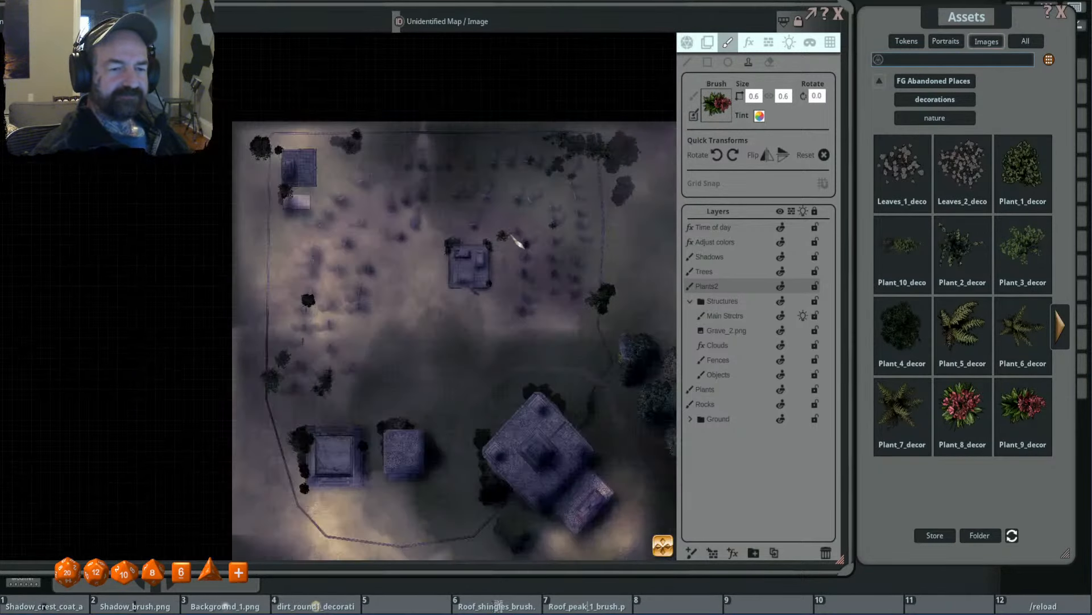
{"action": "scroll", "coordinate": [518, 241], "scroll_direction": "up", "scroll_amount": 5}
{"action": "scroll", "coordinate": [576, 287], "scroll_direction": "up", "scroll_amount": 4, "text": "ctrl"}
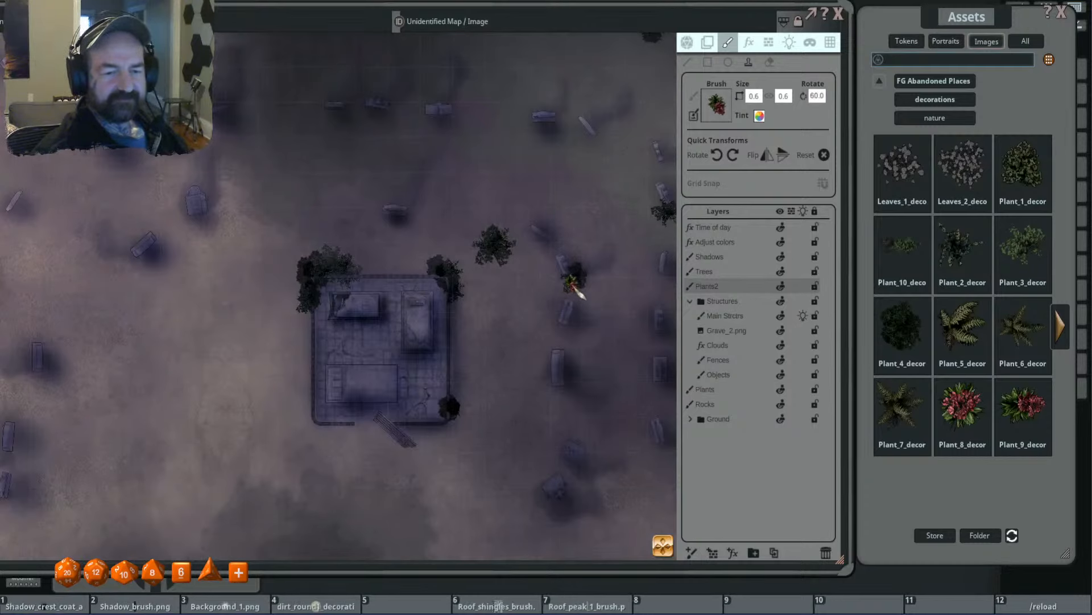
{"action": "scroll", "coordinate": [569, 275], "scroll_direction": "up", "scroll_amount": 7, "text": "ctrl"}
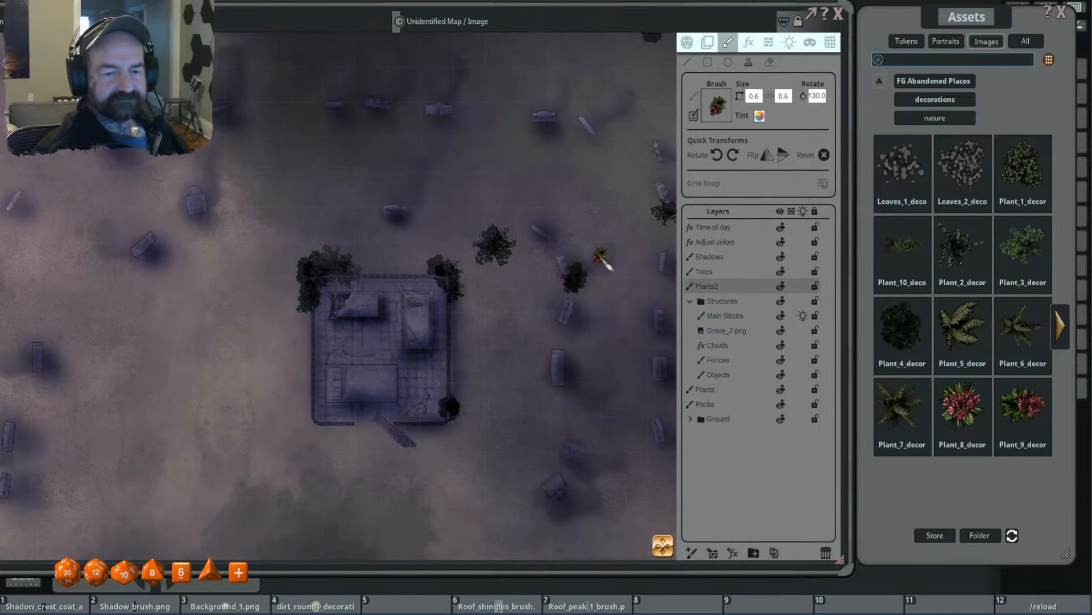
{"action": "scroll", "coordinate": [604, 259], "scroll_direction": "up", "scroll_amount": 3}
{"action": "left_click", "coordinate": [493, 227]}
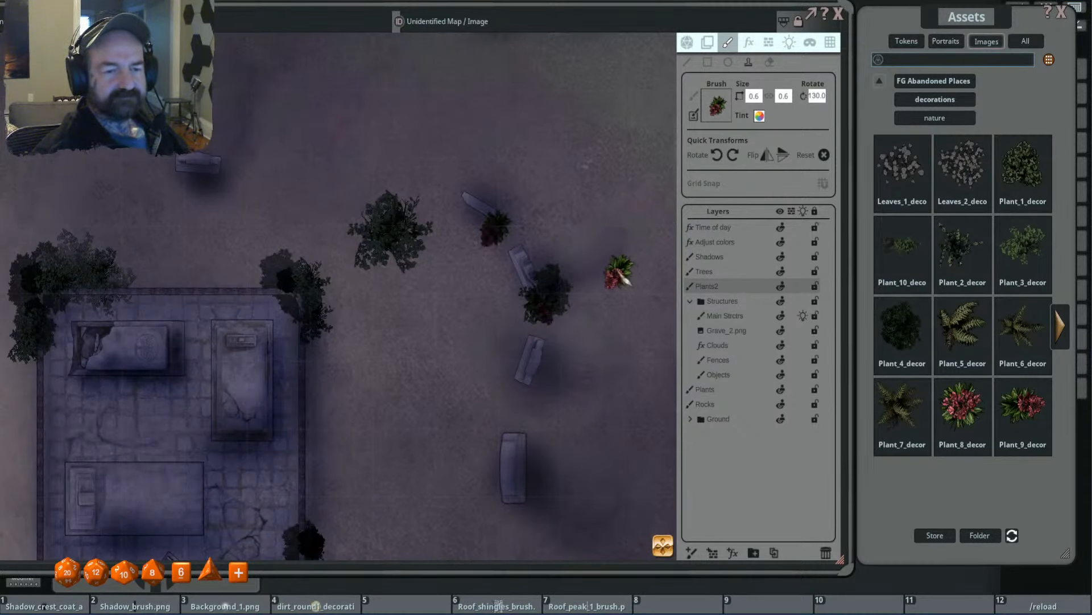
- On the Plants layer, stamp the red-flowered plant, rotated 175 degrees, between the two headstones farther northeast of the central tomb
{"action": "scroll", "coordinate": [619, 272], "scroll_direction": "down", "scroll_amount": 3}
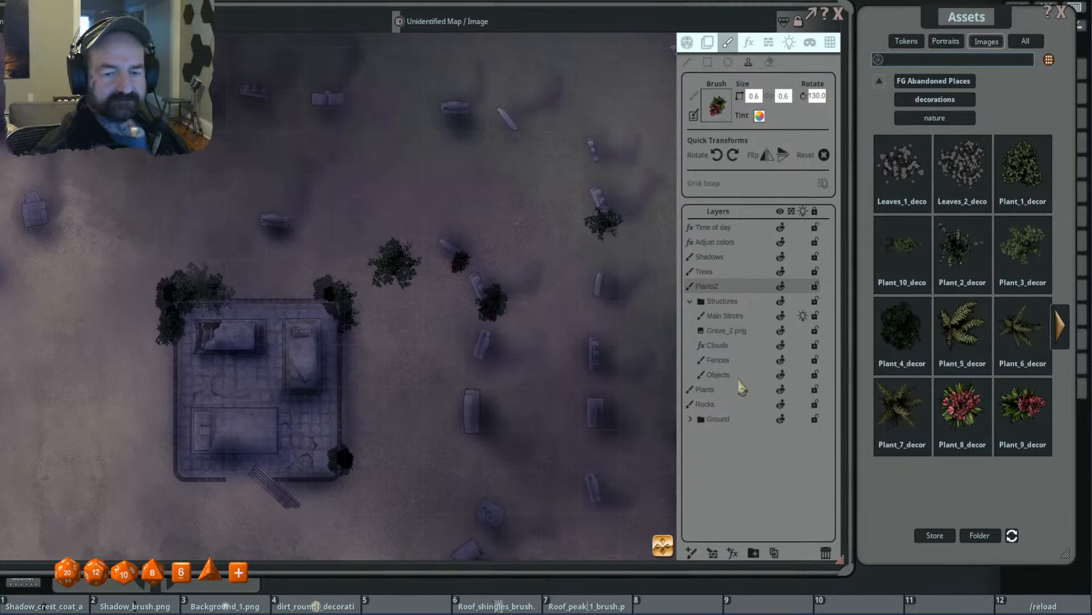
{"action": "left_click", "coordinate": [706, 390]}
{"action": "scroll", "coordinate": [602, 177], "scroll_direction": "up", "scroll_amount": 5, "text": "shift"}
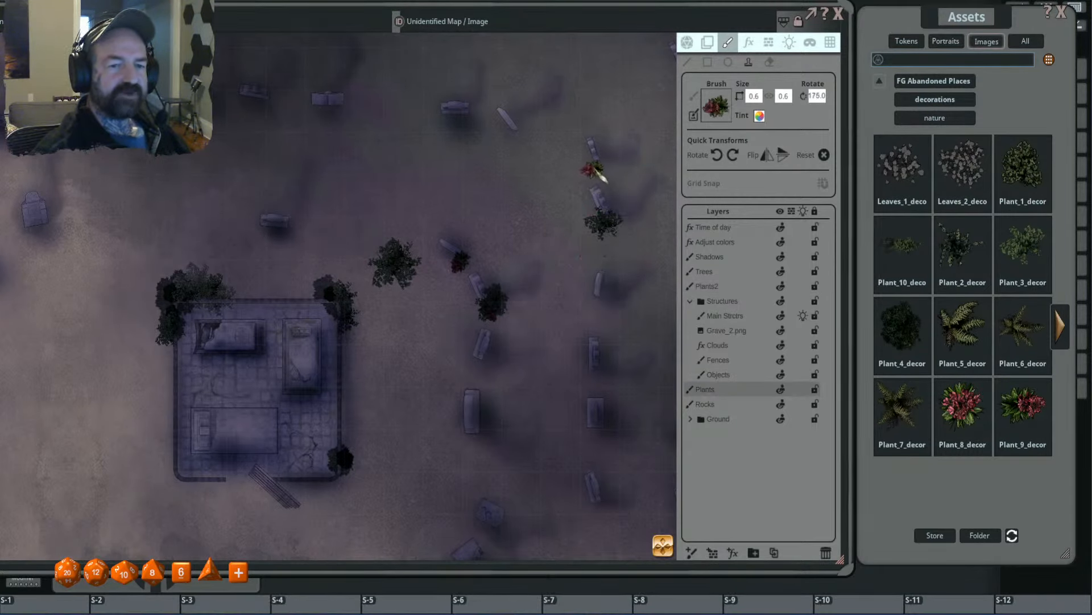
{"action": "scroll", "coordinate": [594, 171], "scroll_direction": "down", "scroll_amount": 1, "text": "ctrl"}
{"action": "scroll", "coordinate": [555, 257], "scroll_direction": "down", "scroll_amount": 3}
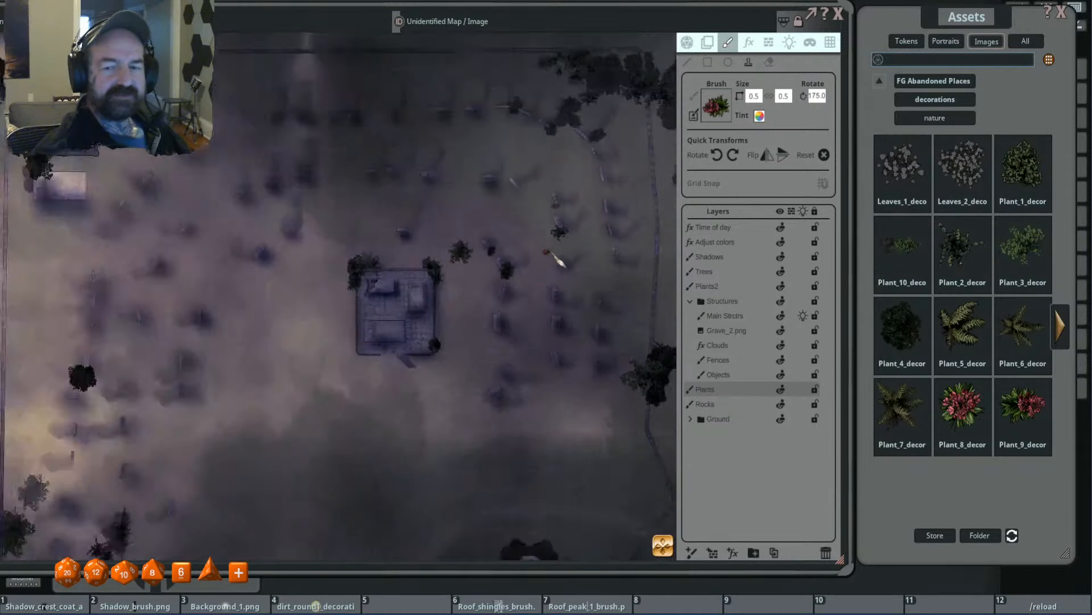
{"action": "scroll", "coordinate": [555, 257], "scroll_direction": "down", "scroll_amount": 2}
{"action": "left_click_drag", "start_coordinate": [576, 273], "coordinate": [591, 211]}
- Switch the brush to Plants_1, set its size to 1.6 and give it a pale grey tint
{"action": "left_click", "coordinate": [1067, 339]}
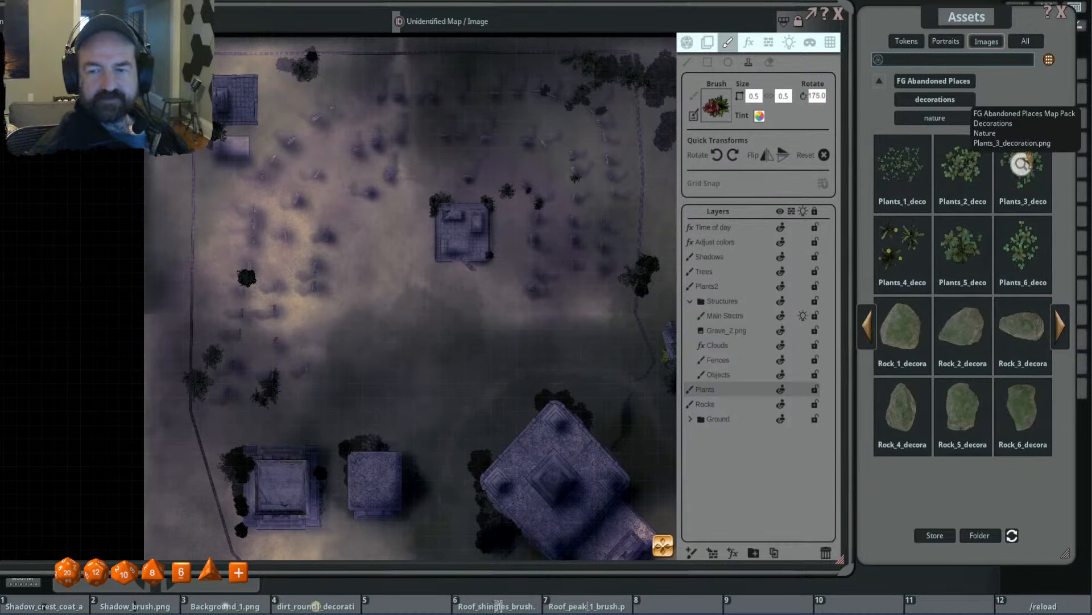
{"action": "left_click", "coordinate": [902, 170]}
{"action": "scroll", "coordinate": [503, 315], "scroll_direction": "up", "scroll_amount": 5}
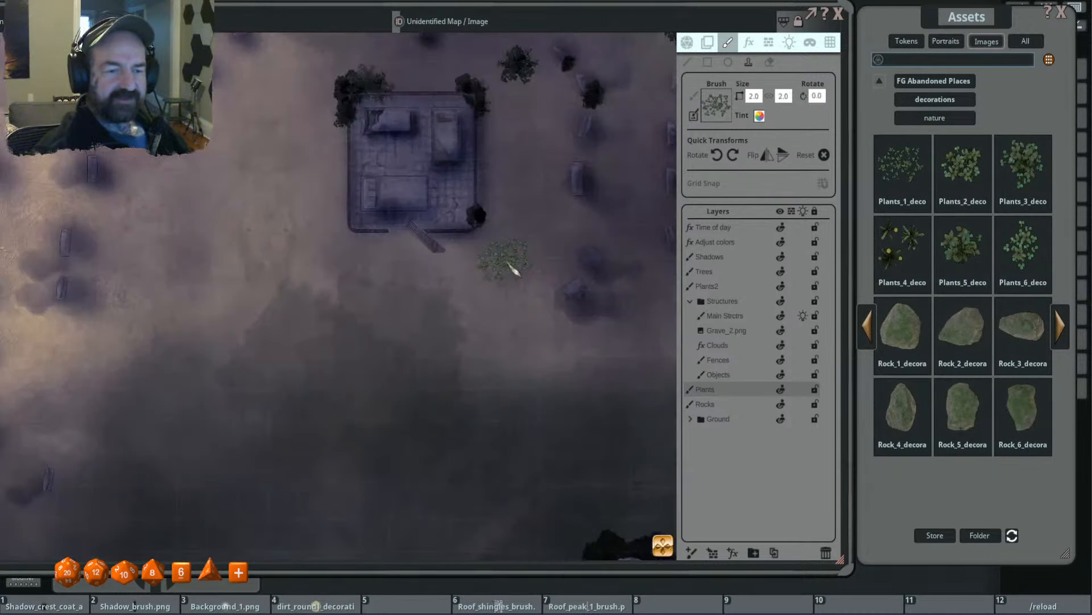
{"action": "key", "text": "ctrl"}
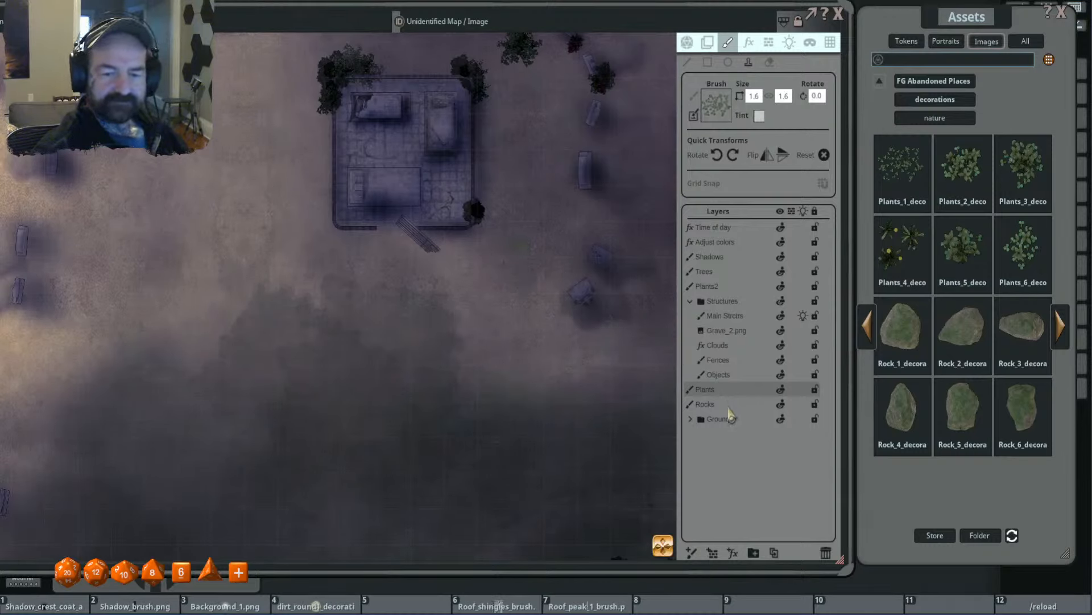
- On the Ground texture(Copy) layer, stamp two overlapping size 1.6 Plants_1 patches just west of the east fence, south of the bush cluster
{"action": "left_click", "coordinate": [690, 419]}
{"action": "left_click", "coordinate": [739, 434]}
{"action": "scroll", "coordinate": [557, 364], "scroll_direction": "down", "scroll_amount": 3}
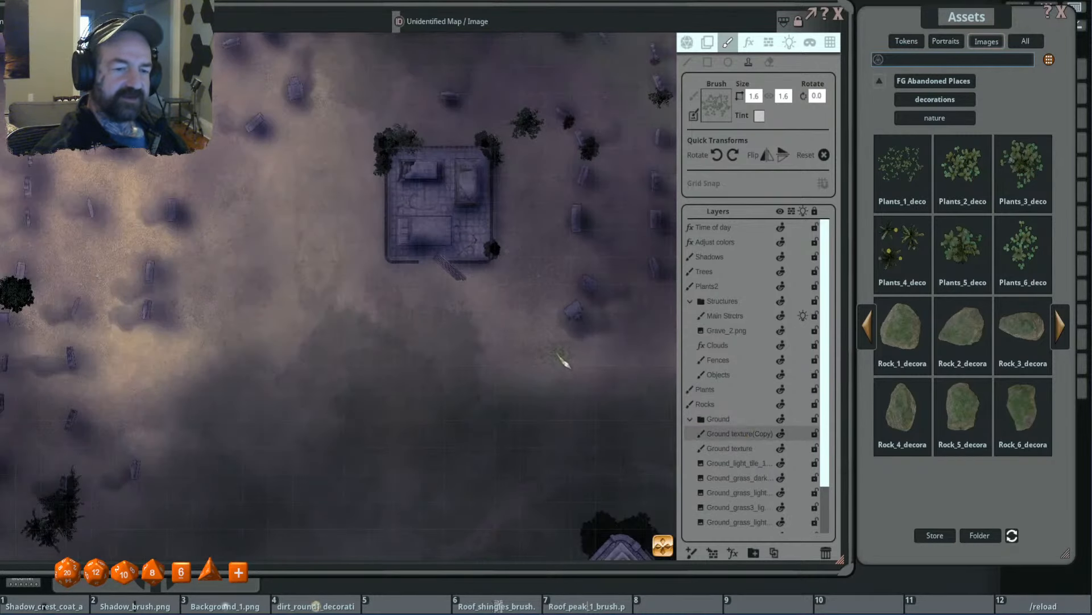
{"action": "left_click_drag", "start_coordinate": [564, 360], "coordinate": [499, 281]}
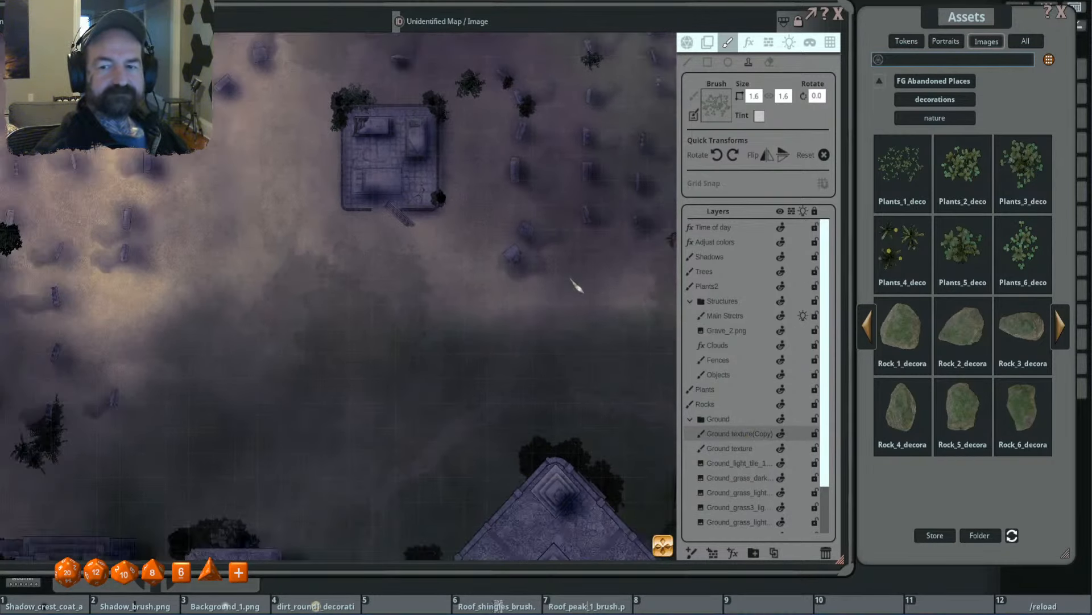
{"action": "left_click_drag", "start_coordinate": [577, 286], "coordinate": [441, 312]}
{"action": "scroll", "coordinate": [505, 322], "scroll_direction": "up", "scroll_amount": 1}
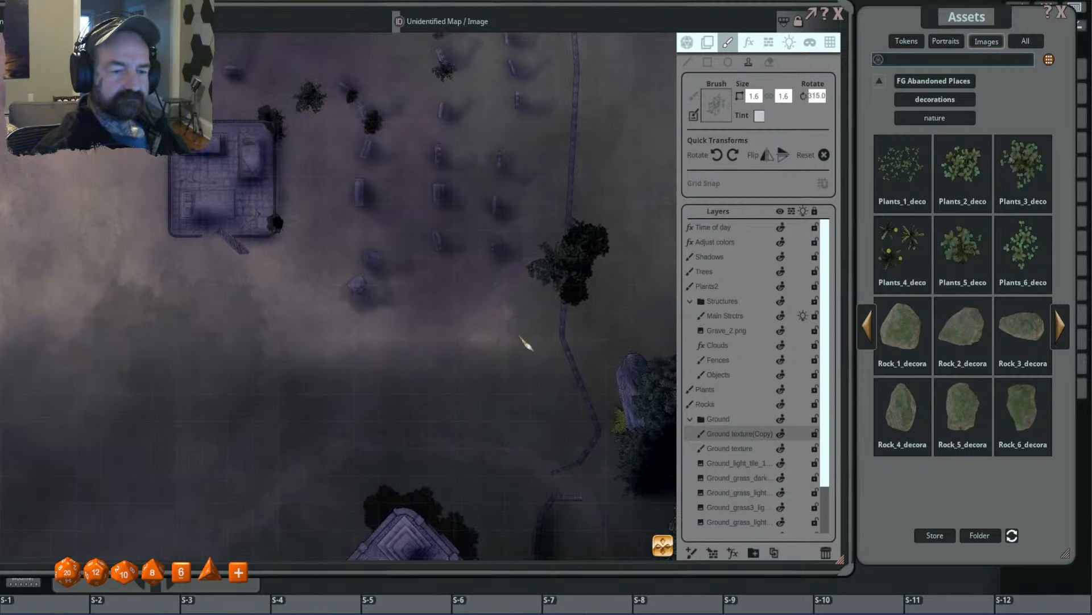
{"action": "left_click", "coordinate": [509, 330]}
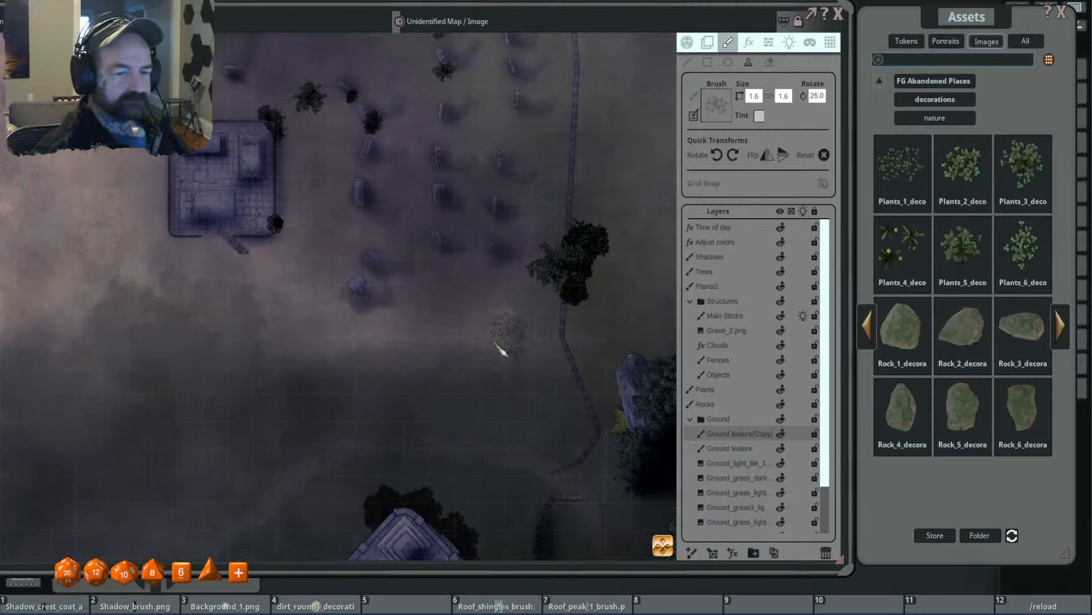
{"action": "left_click", "coordinate": [495, 343]}
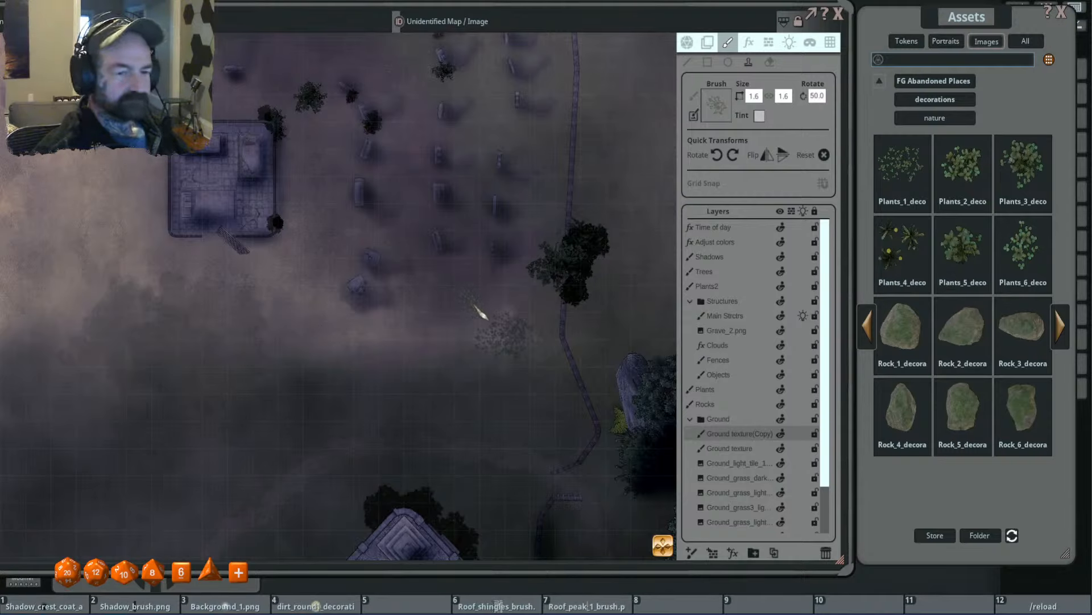
- Undo the latest Plants_1 stamps just west of the east fence
{"action": "key", "text": "ctrl+z"}
{"action": "key", "text": "ctrl+z"}
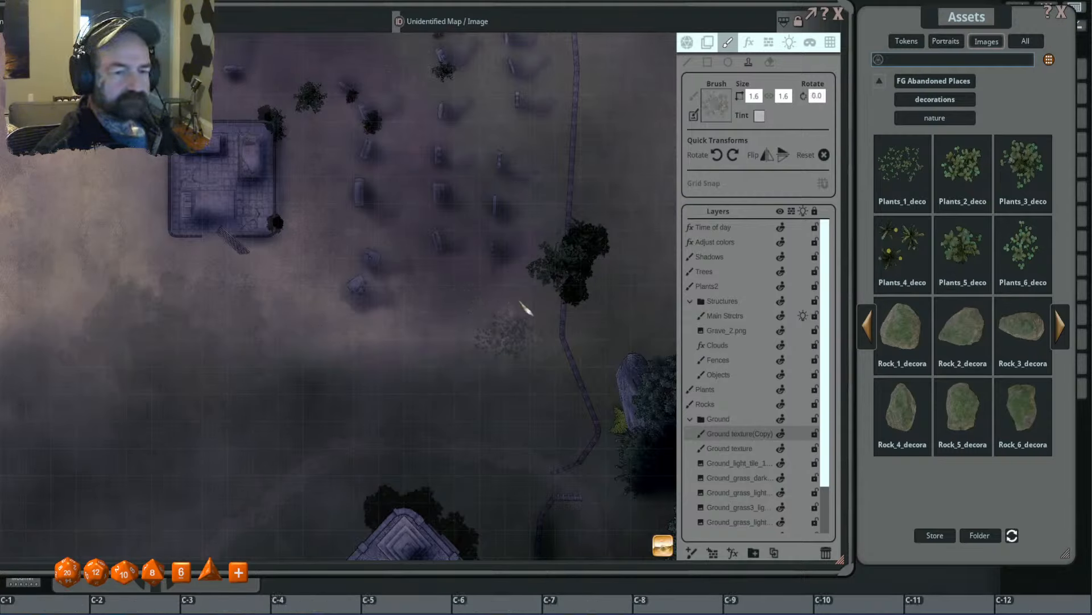
{"action": "key", "text": "ctrl+z"}
- Stamp smaller rotated Plants_1 patches, at sizes 1.0 and 0.7, around and west of the pale ground patch near the east fence
{"action": "key", "text": "shift"}
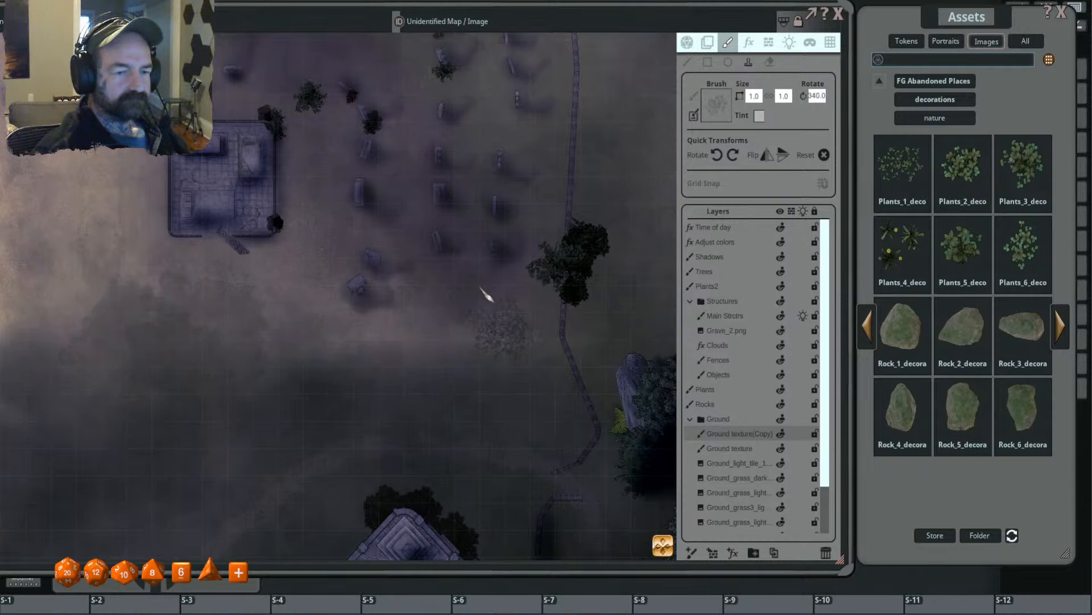
{"action": "scroll", "coordinate": [488, 299], "scroll_direction": "up", "scroll_amount": 4}
{"action": "scroll", "coordinate": [535, 322], "scroll_direction": "down", "scroll_amount": 5}
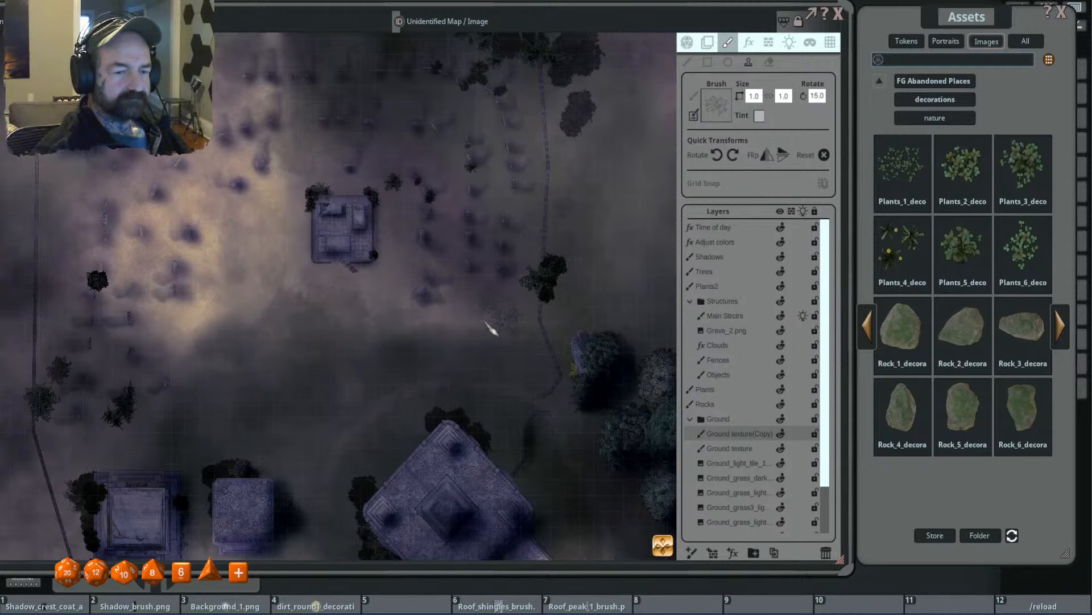
{"action": "scroll", "coordinate": [466, 327], "scroll_direction": "up", "scroll_amount": 3}
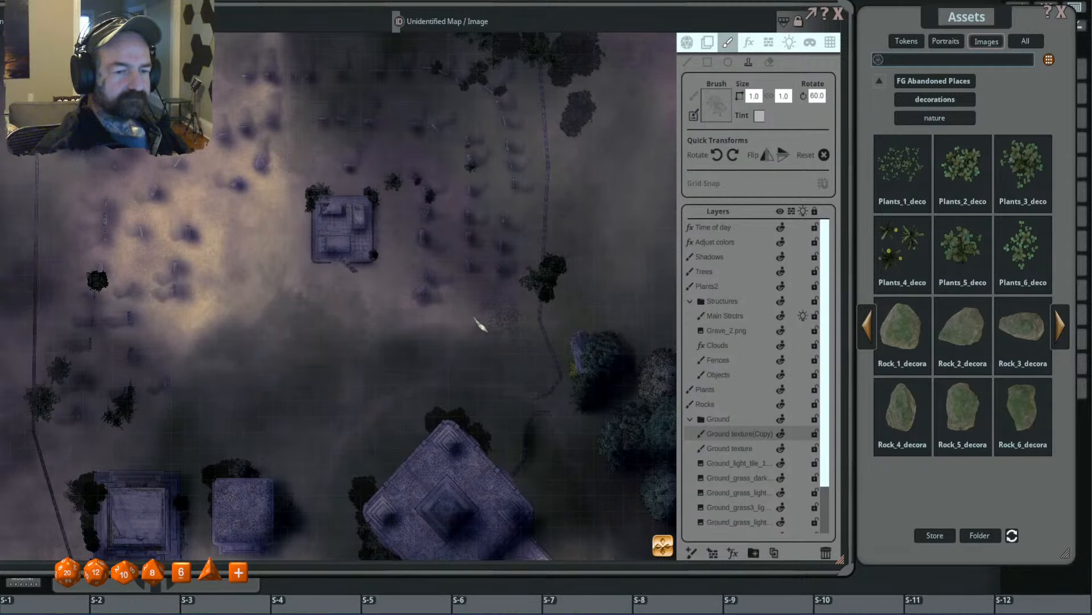
{"action": "scroll", "coordinate": [532, 307], "scroll_direction": "up", "scroll_amount": 3}
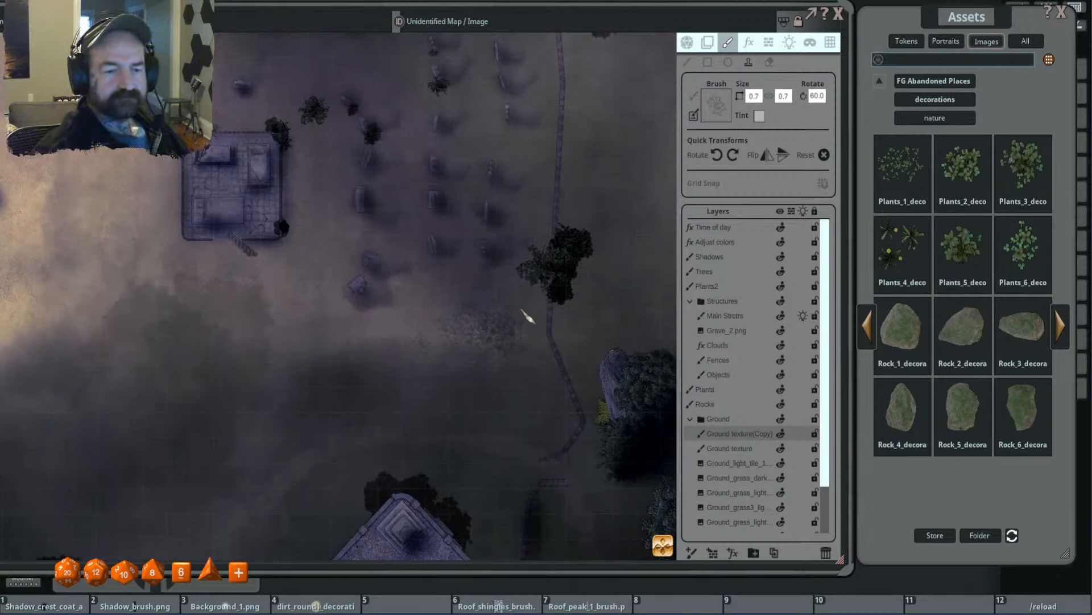
- Switch the brush to Plants_4 at size 0.6 and stamp overlapping, differently rotated clusters in the middle of the Plants_1 ground patch
{"action": "left_click_drag", "start_coordinate": [900, 242], "coordinate": [712, 113]}
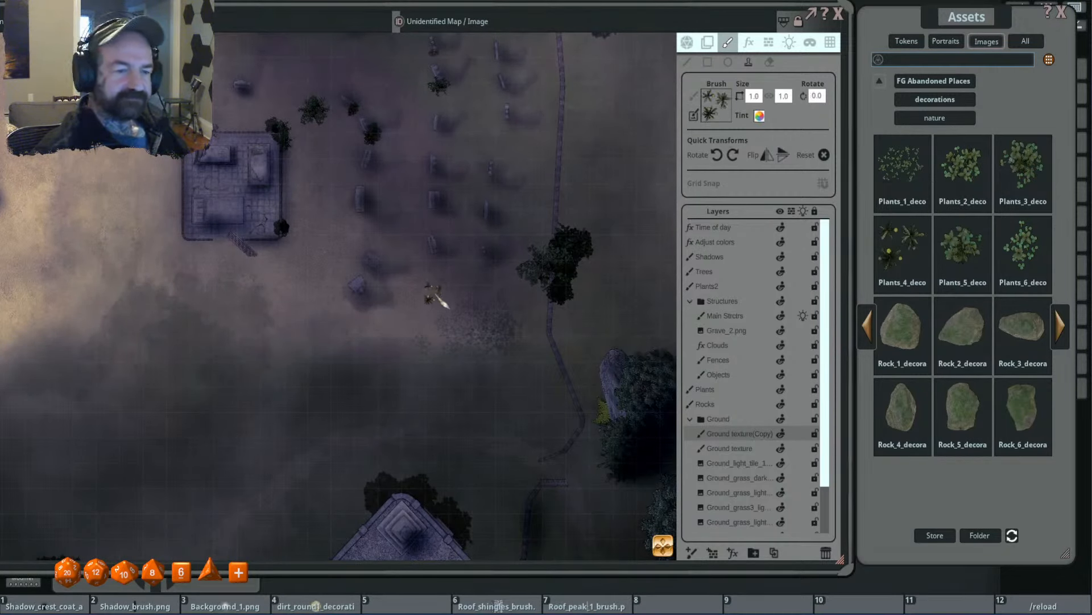
{"action": "scroll", "coordinate": [436, 293], "scroll_direction": "down", "scroll_amount": 2}
{"action": "scroll", "coordinate": [495, 324], "scroll_direction": "up", "scroll_amount": 3}
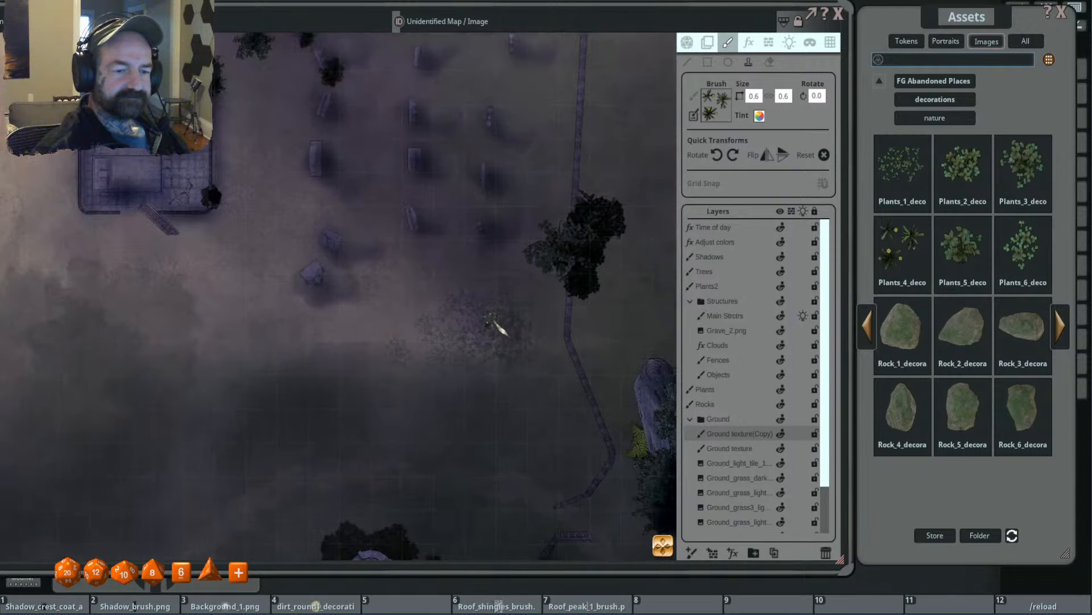
{"action": "scroll", "coordinate": [490, 325], "scroll_direction": "down", "scroll_amount": 7}
{"action": "scroll", "coordinate": [489, 325], "scroll_direction": "down", "scroll_amount": 1}
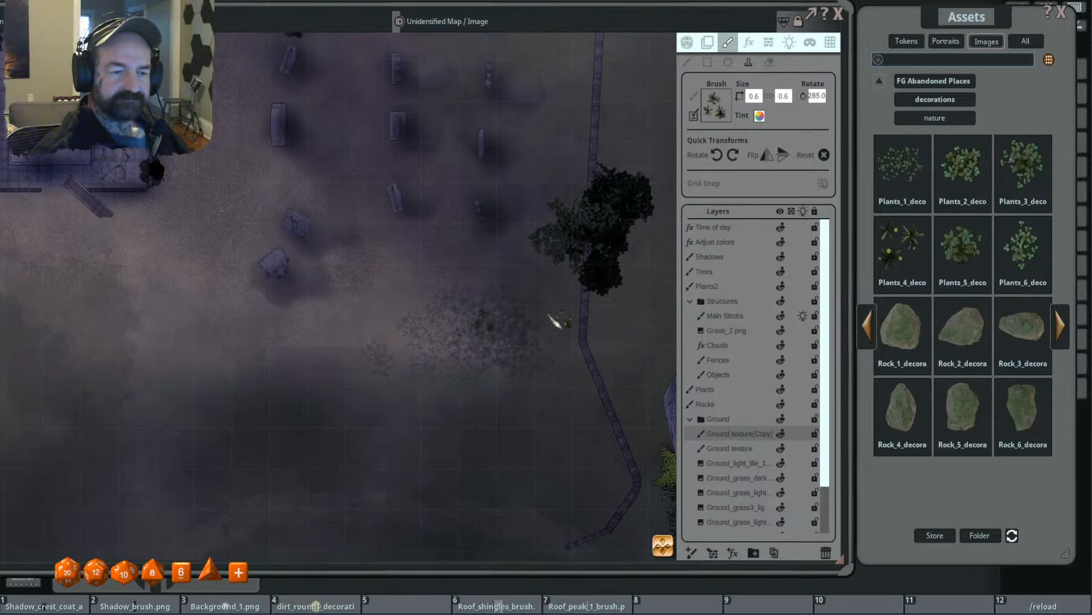
{"action": "scroll", "coordinate": [503, 326], "scroll_direction": "down", "scroll_amount": 10}
{"action": "left_click", "coordinate": [494, 327]}
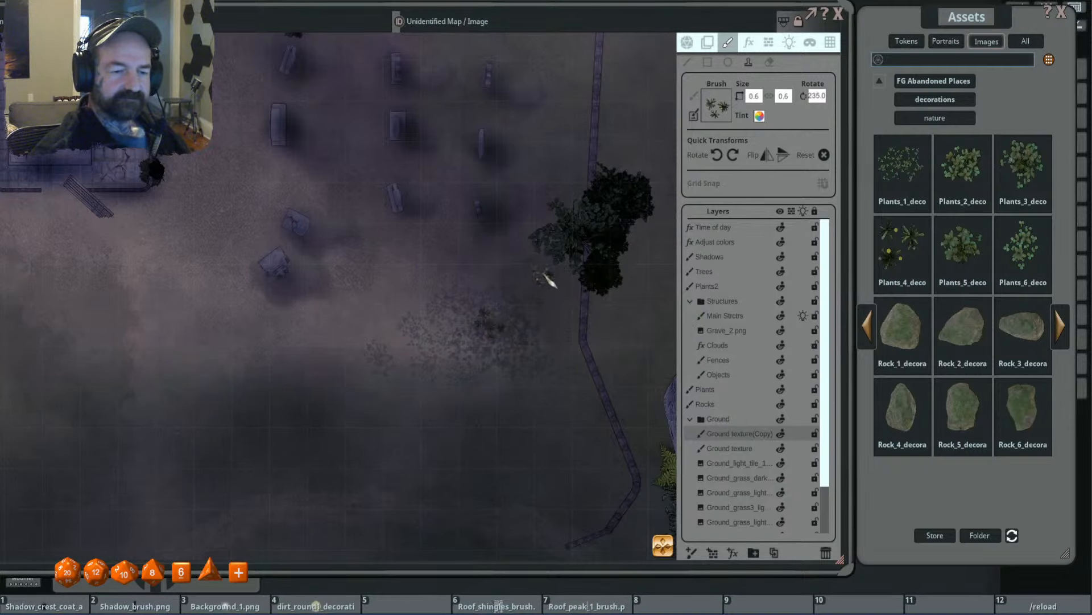
{"action": "scroll", "coordinate": [542, 301], "scroll_direction": "up", "scroll_amount": 4}
{"action": "scroll", "coordinate": [489, 284], "scroll_direction": "down", "scroll_amount": 10}
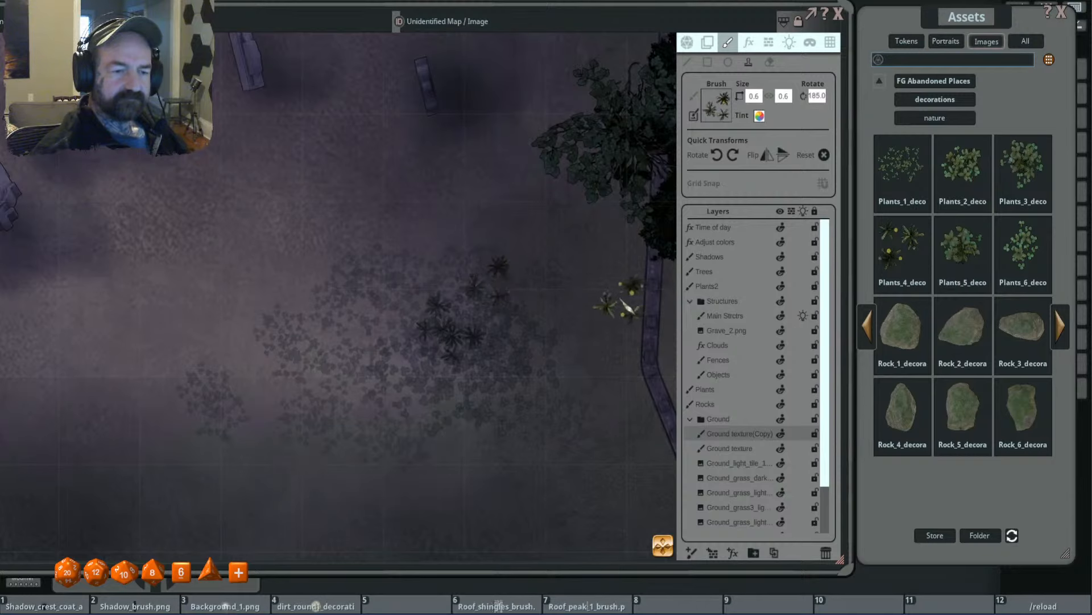
{"action": "scroll", "coordinate": [629, 297], "scroll_direction": "down", "scroll_amount": 6}
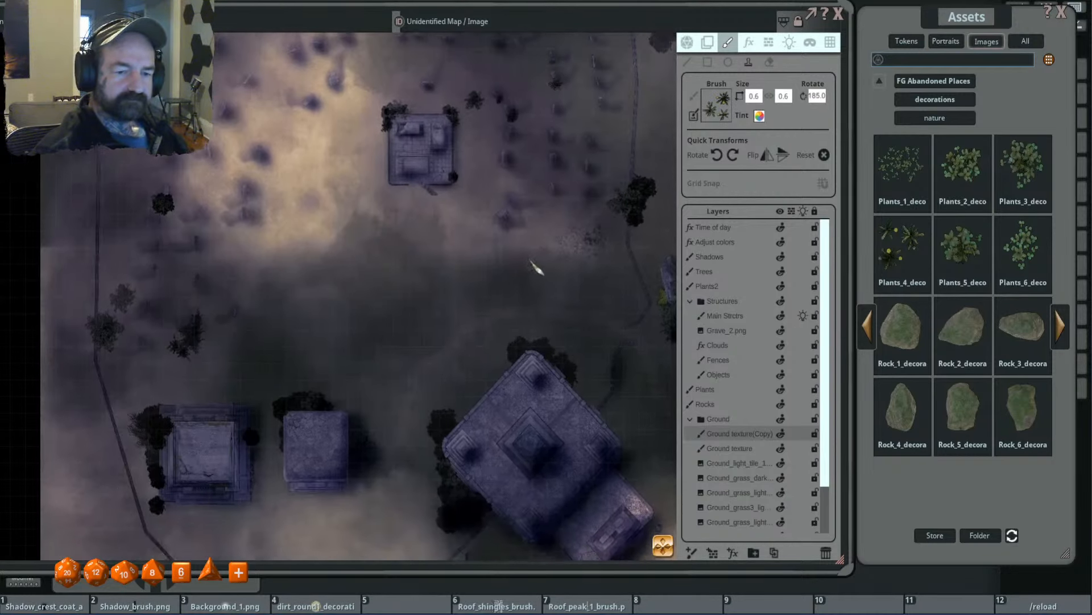
{"action": "left_click_drag", "start_coordinate": [530, 261], "coordinate": [528, 245]}
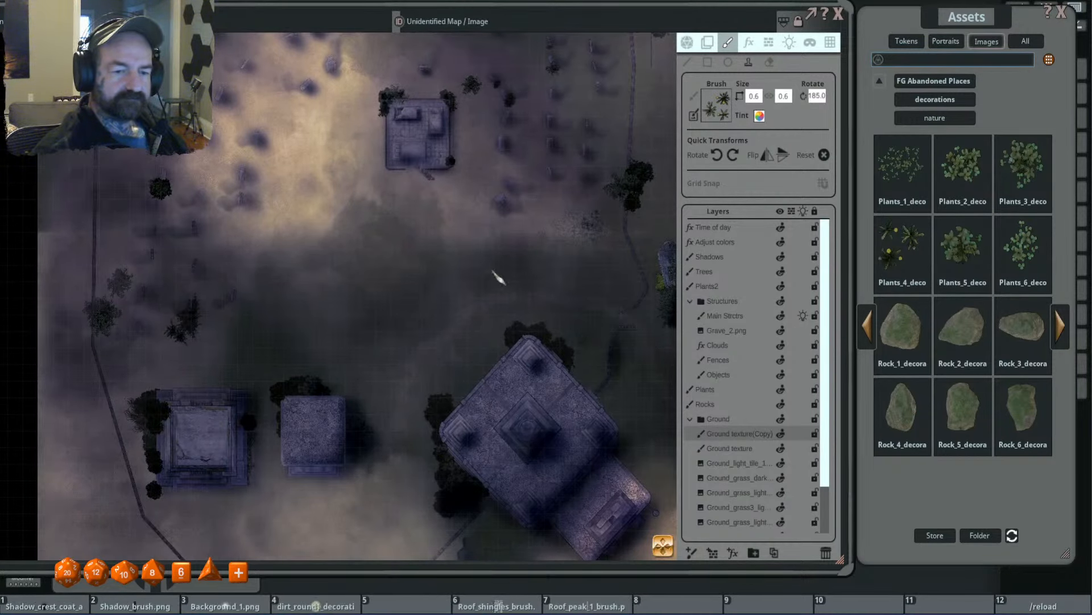
- Stamp another rotated size 0.6 Plants_4 cluster just west of the east fence, north of the bush cluster
{"action": "key", "text": "shift"}
{"action": "scroll", "coordinate": [569, 305], "scroll_direction": "up", "scroll_amount": 10}
{"action": "scroll", "coordinate": [574, 330], "scroll_direction": "down", "scroll_amount": 2}
{"action": "scroll", "coordinate": [604, 270], "scroll_direction": "up", "scroll_amount": 3}
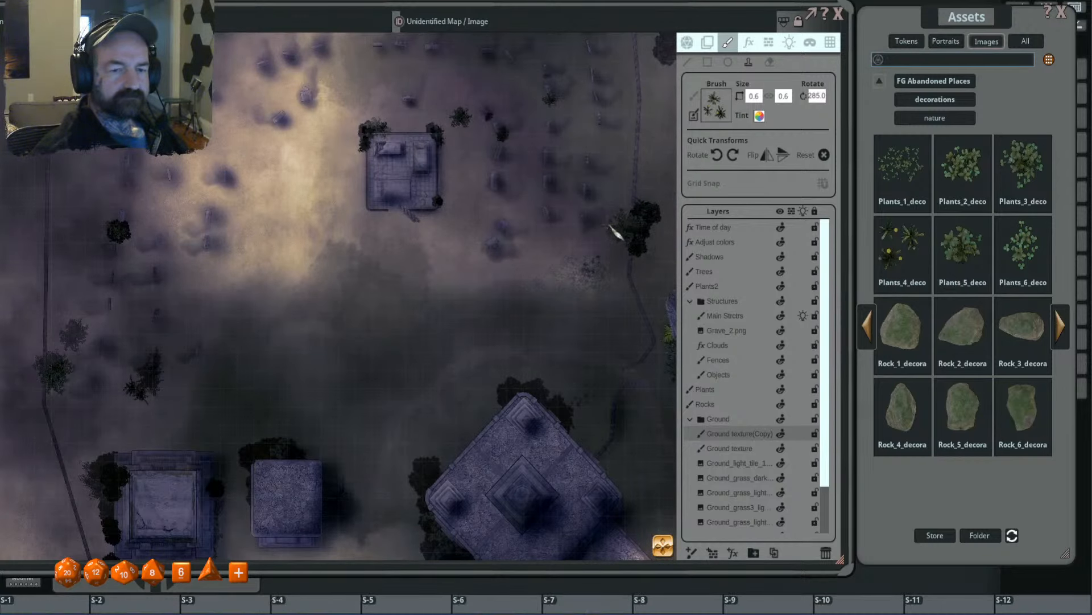
{"action": "scroll", "coordinate": [626, 225], "scroll_direction": "up", "scroll_amount": 5}
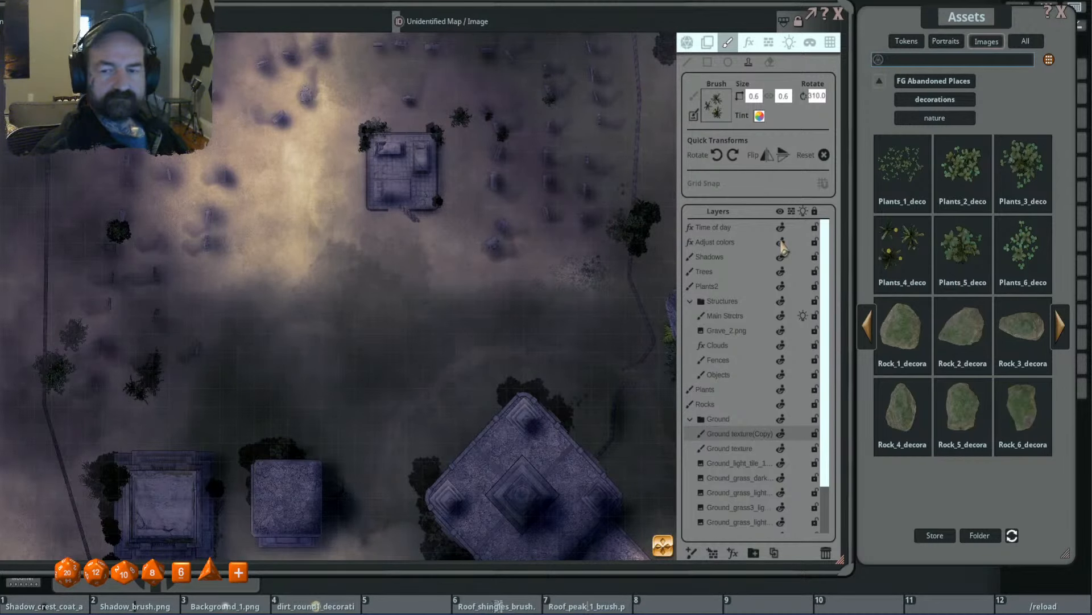
- Switch to Plants_5 at size 0.8 and stamp it rotated on the Ground texture layer, along the west side of the east fence's bush cluster
{"action": "left_click", "coordinate": [963, 250]}
{"action": "scroll", "coordinate": [618, 257], "scroll_direction": "up", "scroll_amount": 8}
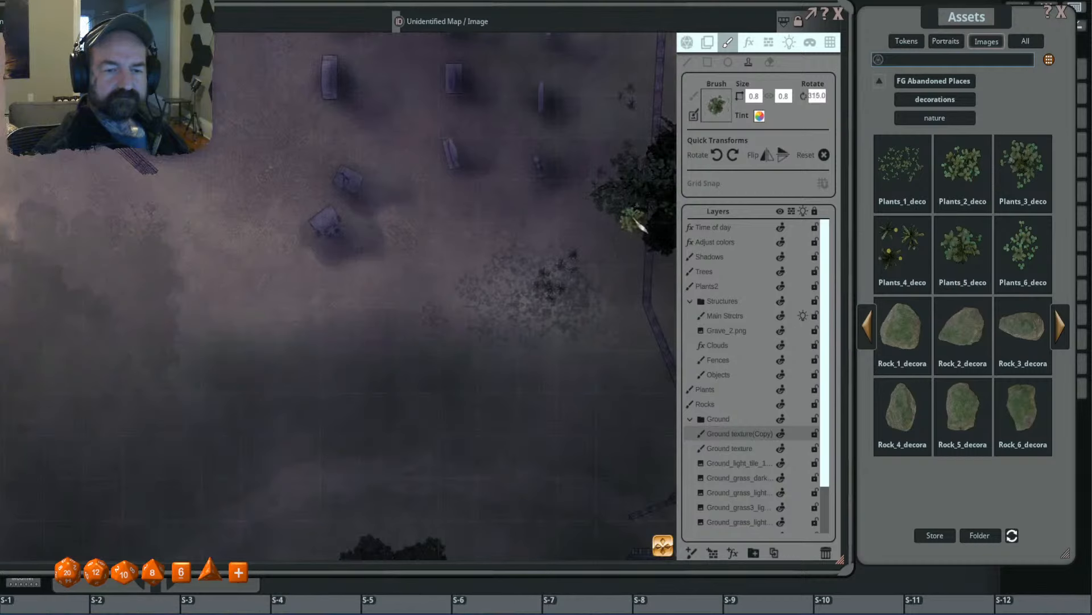
{"action": "left_click", "coordinate": [739, 446]}
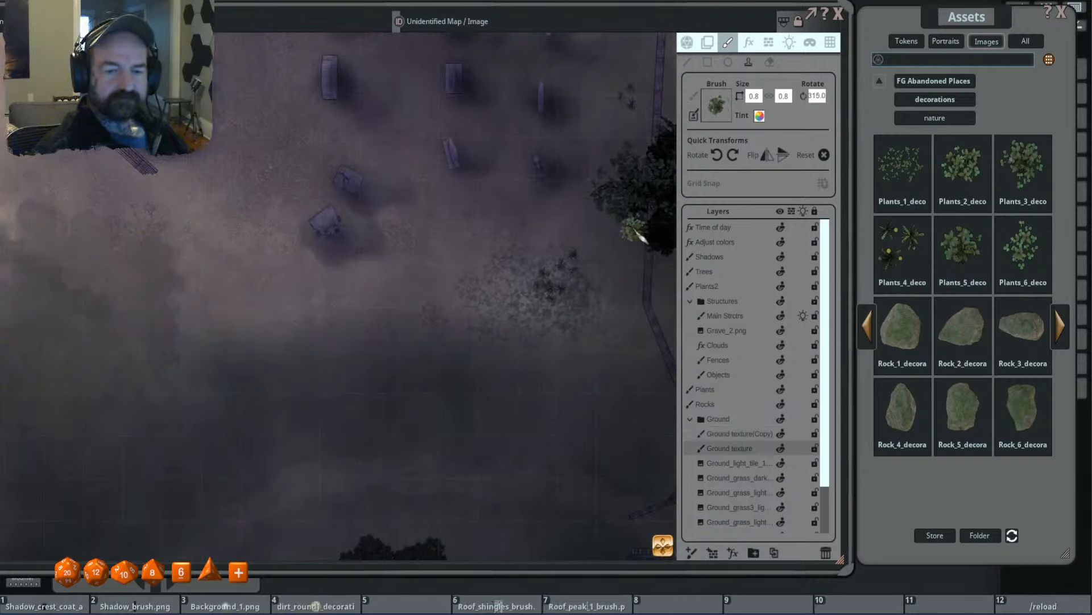
{"action": "scroll", "coordinate": [614, 231], "scroll_direction": "down", "scroll_amount": 9}
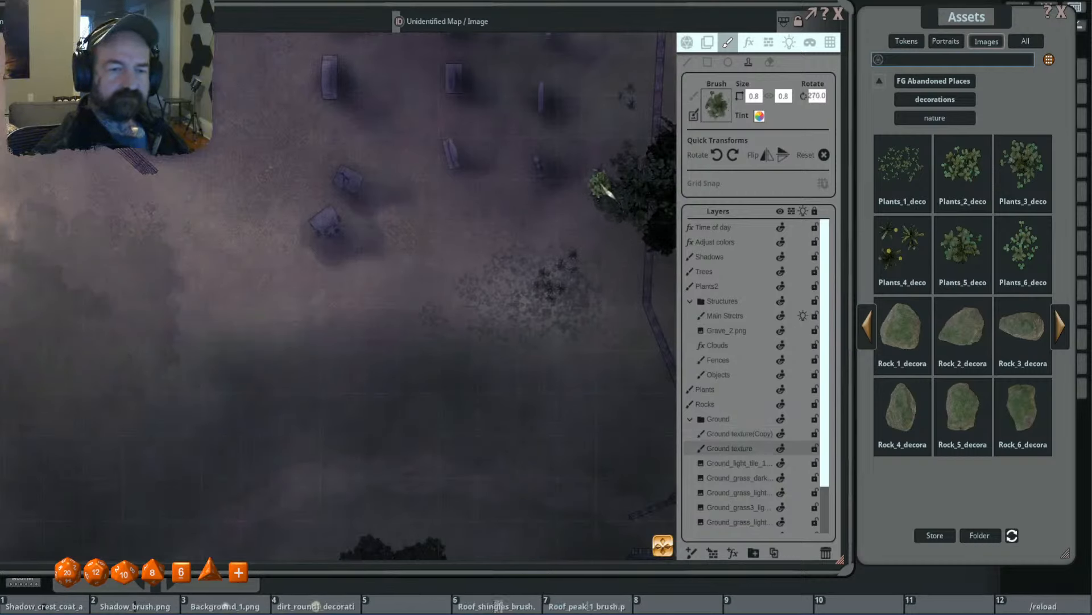
{"action": "scroll", "coordinate": [644, 167], "scroll_direction": "down", "scroll_amount": 4}
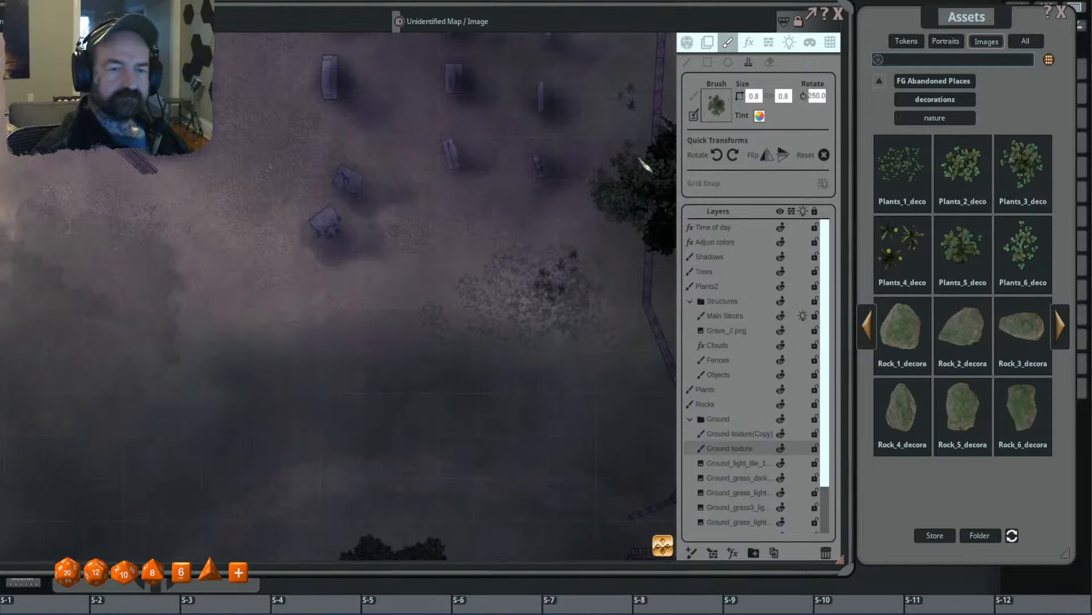
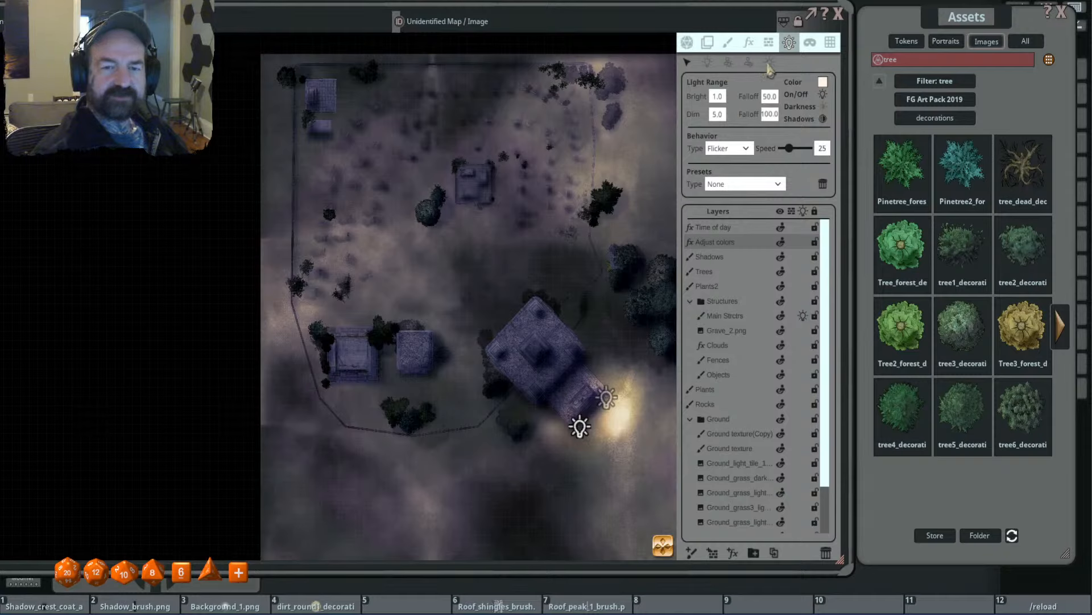
- Change the map's ambient light to a pale violet-blue colour with alpha 204
{"action": "left_click", "coordinate": [768, 61]}
{"action": "left_click", "coordinate": [730, 94]}
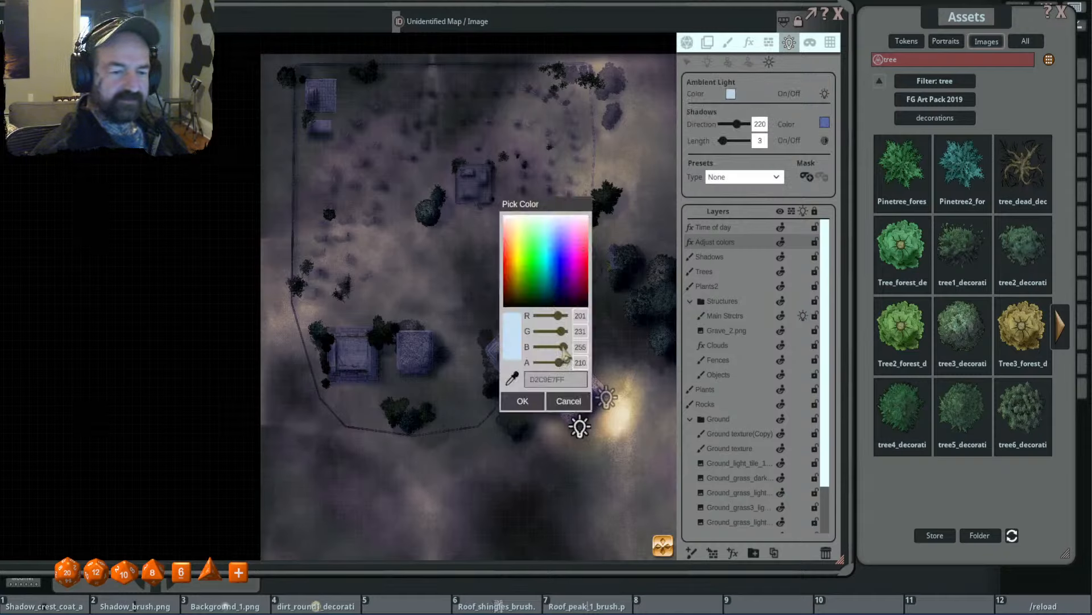
{"action": "left_click_drag", "start_coordinate": [560, 363], "coordinate": [559, 362]}
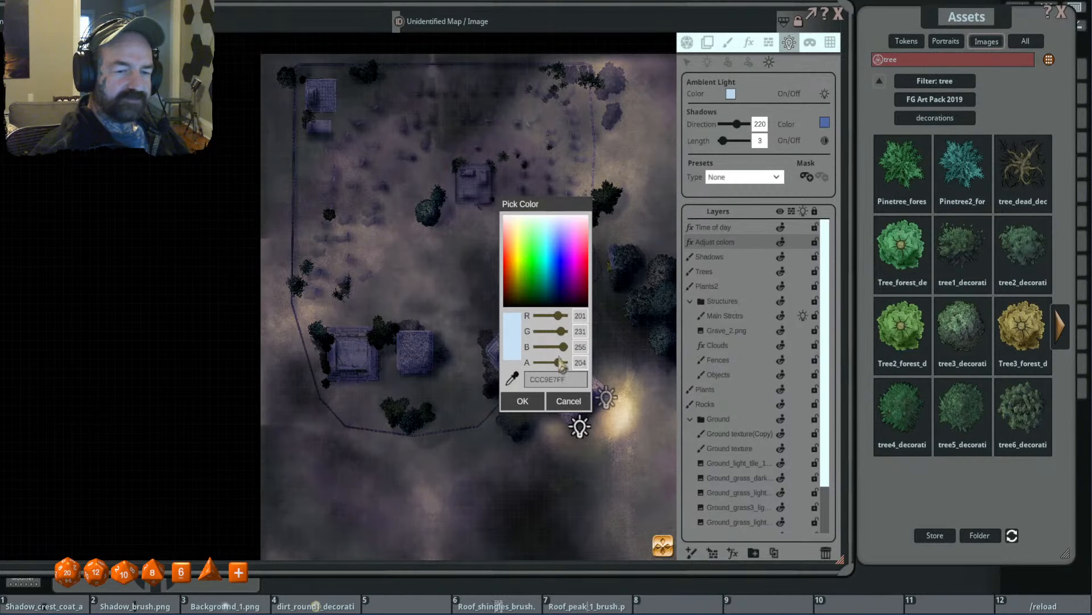
{"action": "left_click", "coordinate": [558, 229]}
{"action": "left_click_drag", "start_coordinate": [558, 227], "coordinate": [556, 239]}
{"action": "left_click", "coordinate": [523, 401]}
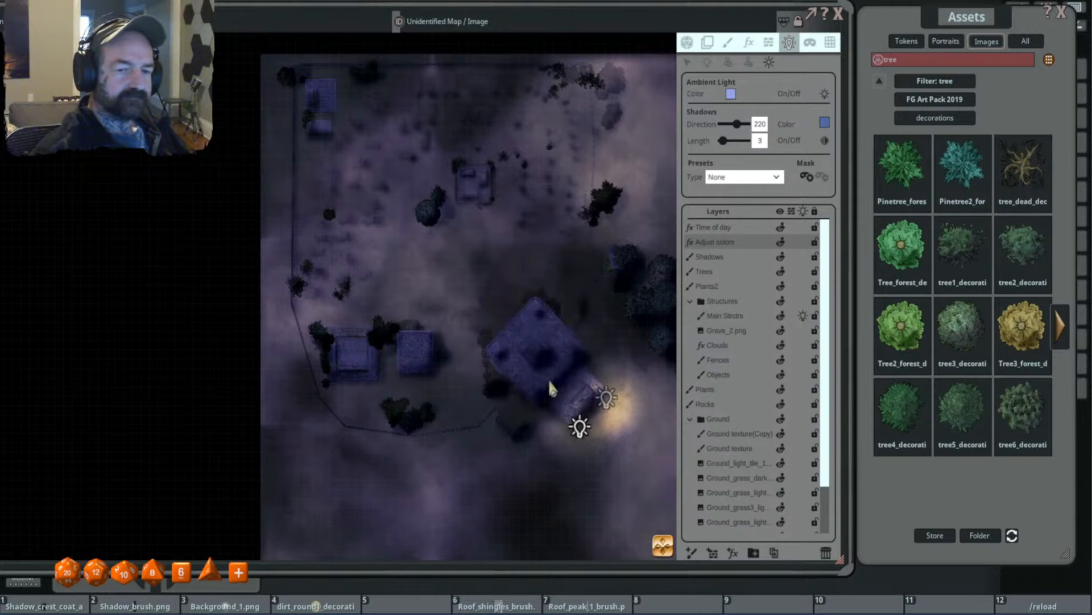
- Compare the map under the new ambient light with the Time of day layer hidden and shown
{"action": "left_click", "coordinate": [781, 227]}
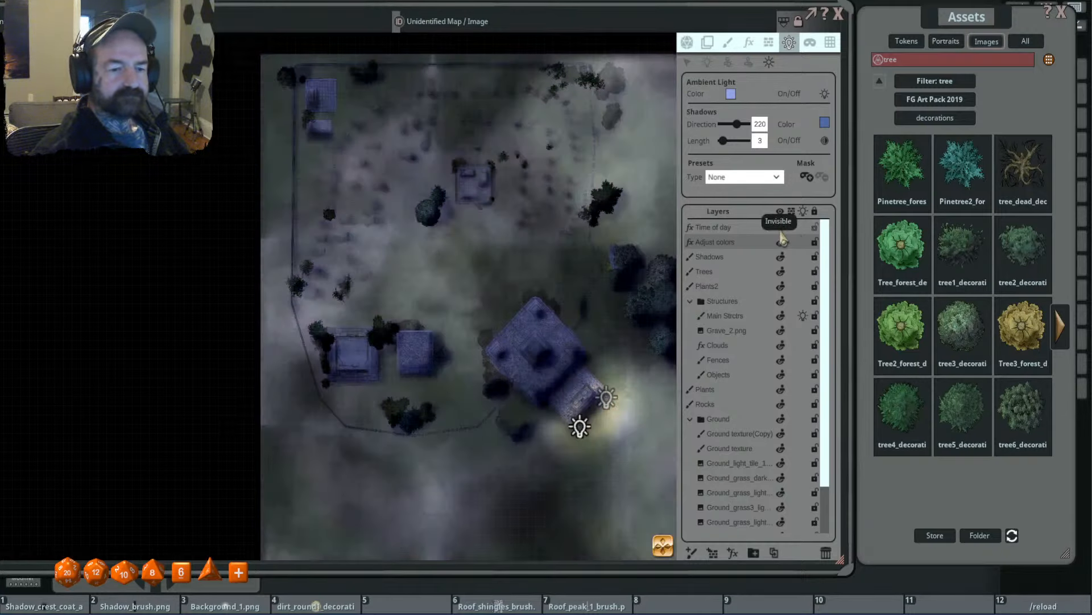
{"action": "left_click", "coordinate": [781, 228]}
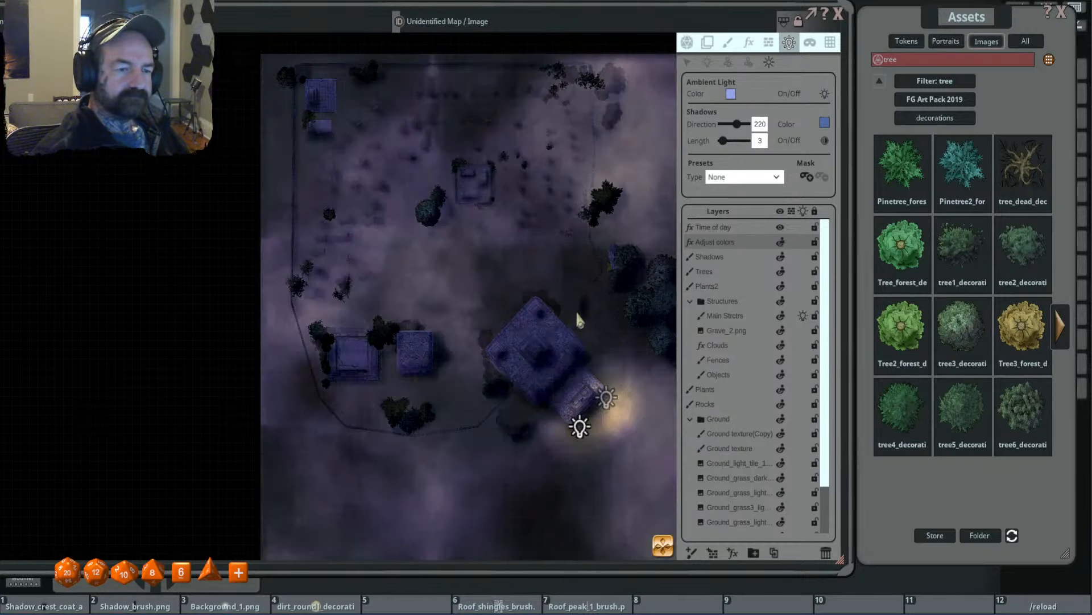
{"action": "scroll", "coordinate": [586, 311], "scroll_direction": "down", "scroll_amount": 2}
{"action": "left_click_drag", "start_coordinate": [590, 311], "coordinate": [490, 304]}
{"action": "scroll", "coordinate": [398, 342], "scroll_direction": "up", "scroll_amount": 4}
- Examine the new lighting across the graves, tombs, trees and glowing entrance, with and without the light markers
{"action": "left_click", "coordinate": [687, 43]}
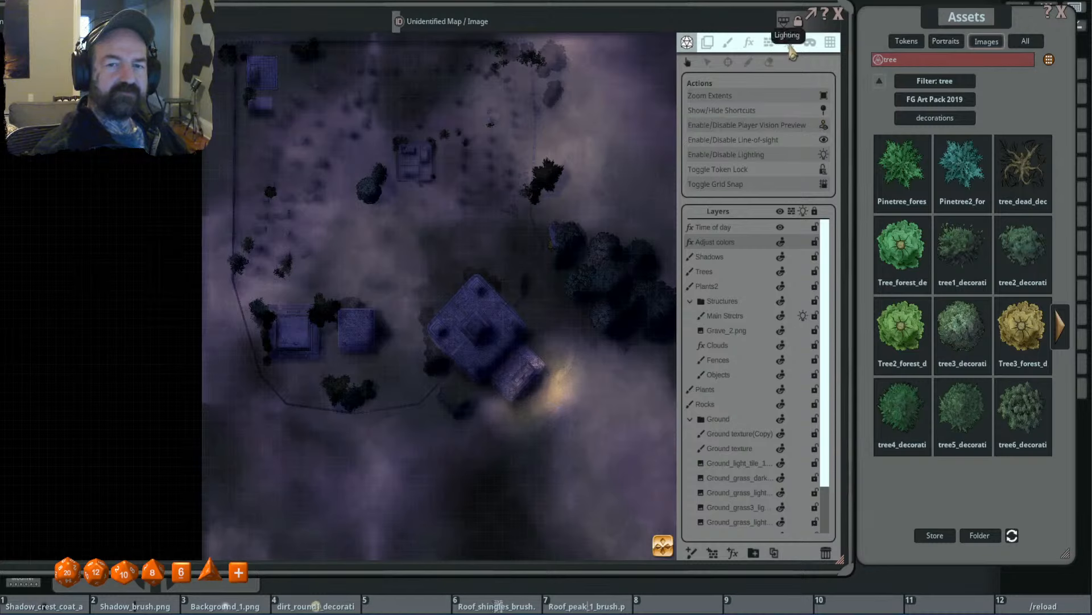
{"action": "left_click", "coordinate": [789, 43]}
{"action": "scroll", "coordinate": [497, 244], "scroll_direction": "down", "scroll_amount": 4}
{"action": "left_click_drag", "start_coordinate": [510, 260], "coordinate": [505, 234]}
{"action": "scroll", "coordinate": [505, 235], "scroll_direction": "up", "scroll_amount": 2}
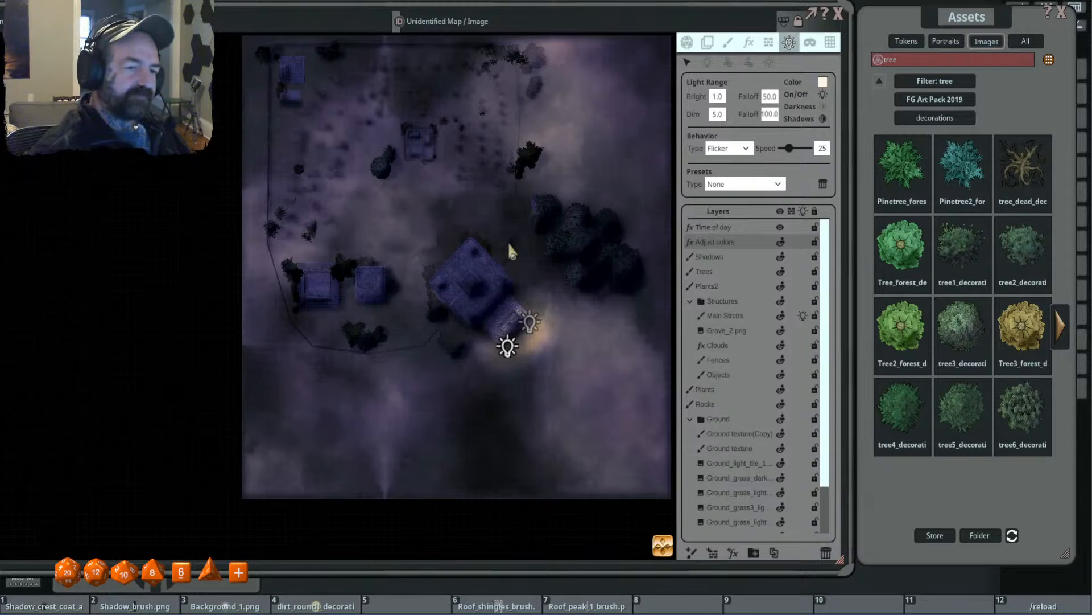
{"action": "scroll", "coordinate": [455, 242], "scroll_direction": "up", "scroll_amount": 3}
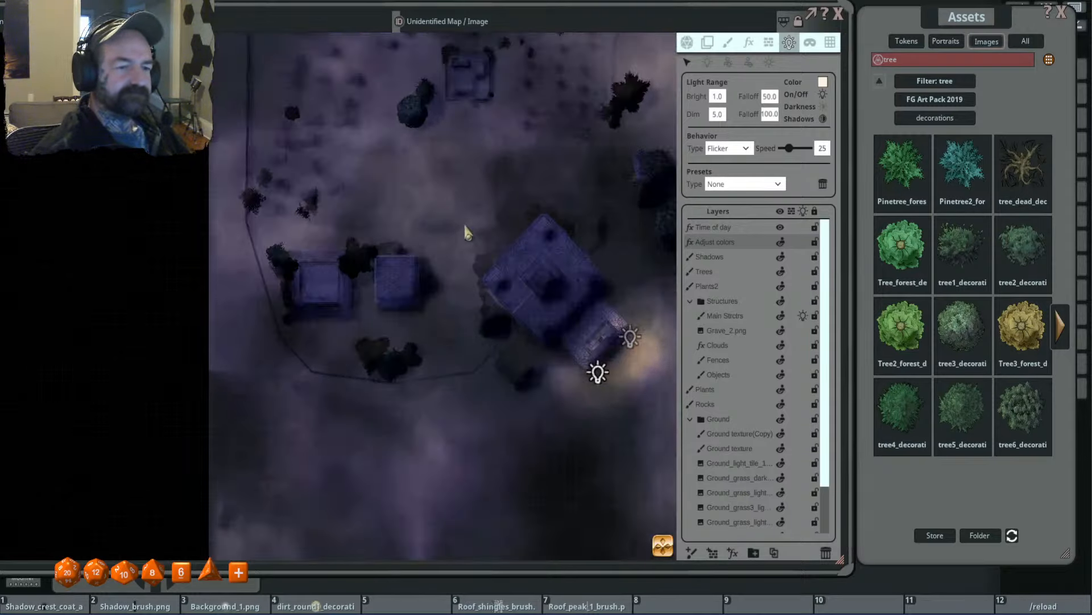
{"action": "scroll", "coordinate": [510, 159], "scroll_direction": "down", "scroll_amount": 2}
{"action": "left_click_drag", "start_coordinate": [512, 156], "coordinate": [487, 244]}
{"action": "scroll", "coordinate": [385, 225], "scroll_direction": "up", "scroll_amount": 3}
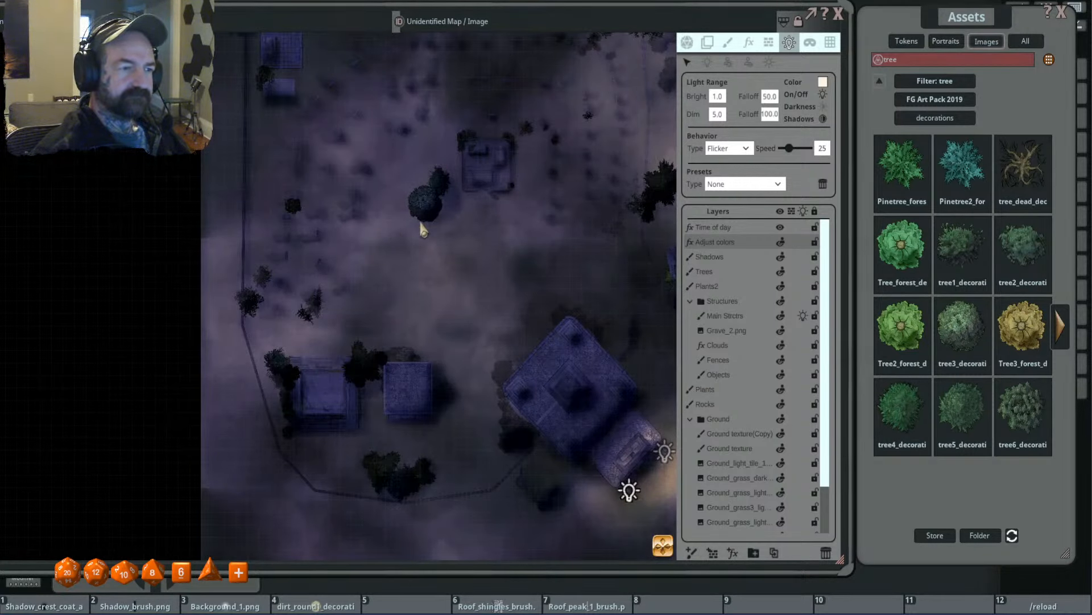
{"action": "scroll", "coordinate": [511, 239], "scroll_direction": "down", "scroll_amount": 2}
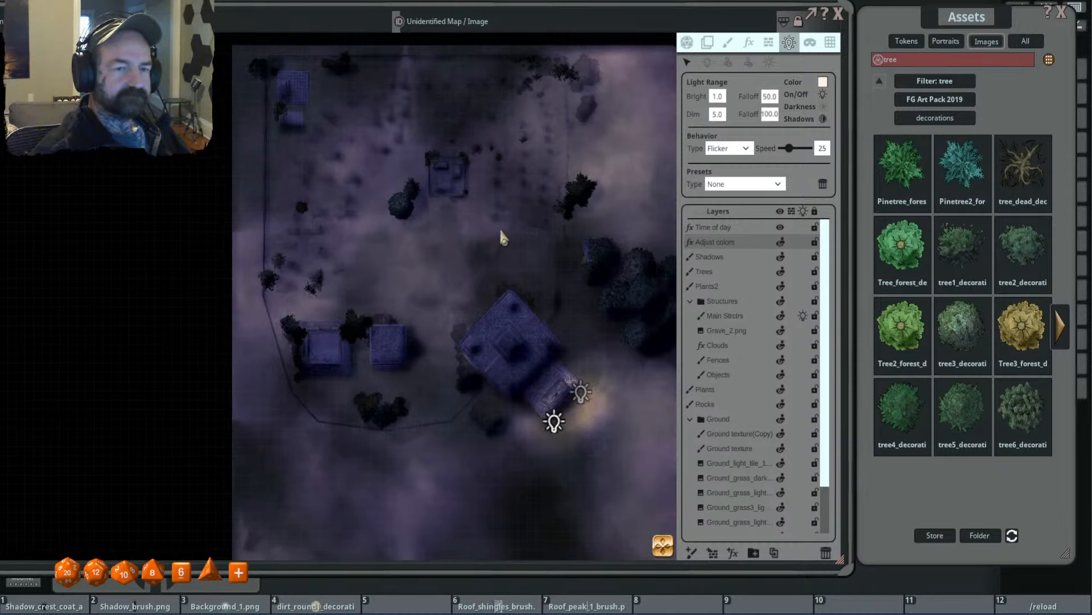
{"action": "scroll", "coordinate": [515, 243], "scroll_direction": "up", "scroll_amount": 2}
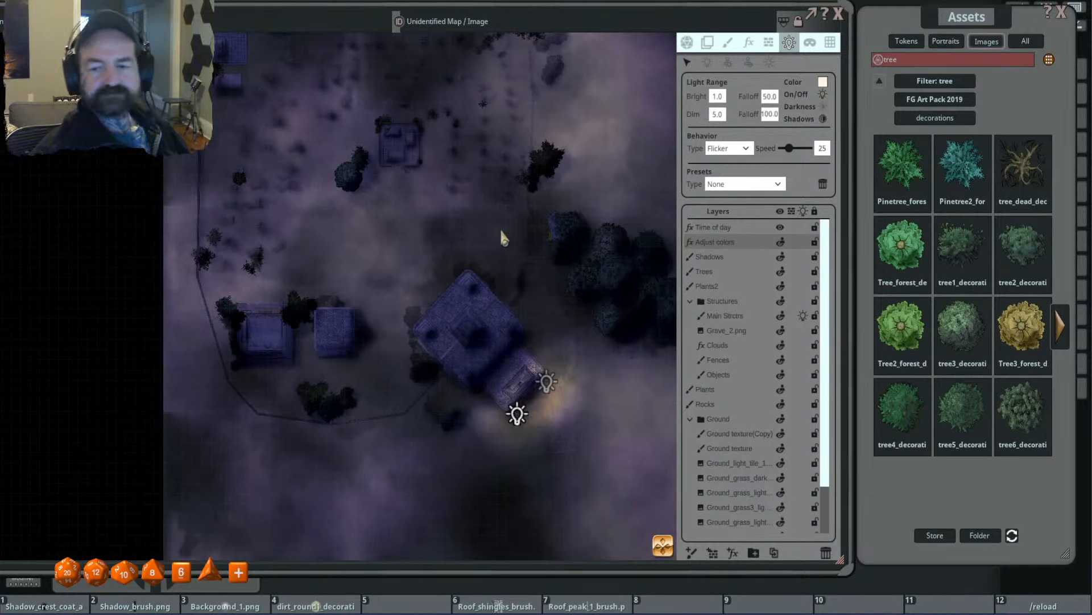
- Clear the tree filter and browse to the Decorations folder of the FG Goblin Camp Map Pack
{"action": "left_click", "coordinate": [947, 83]}
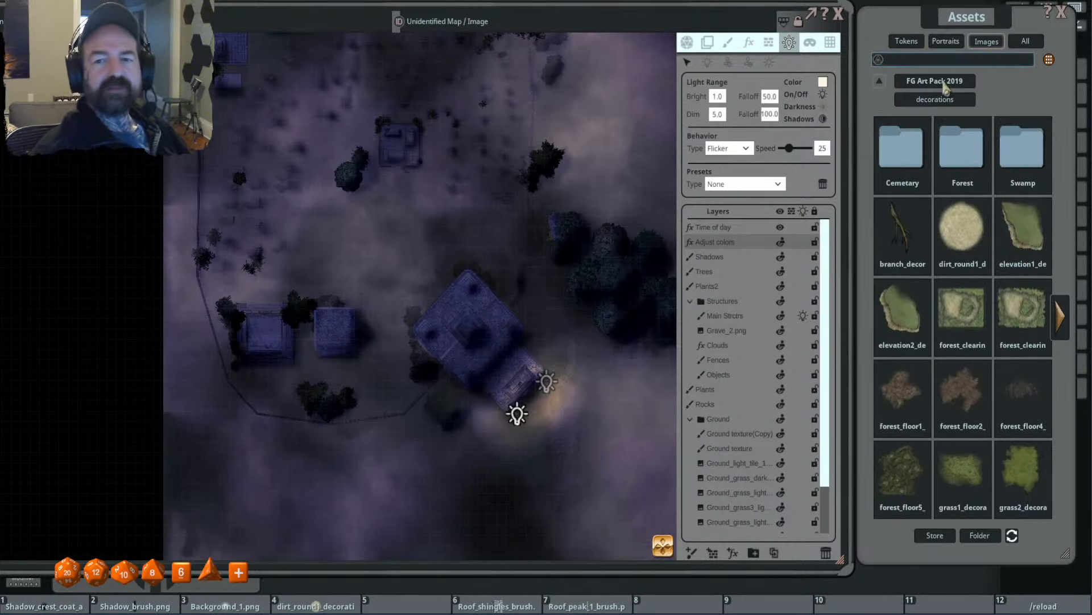
{"action": "left_click", "coordinate": [882, 81]}
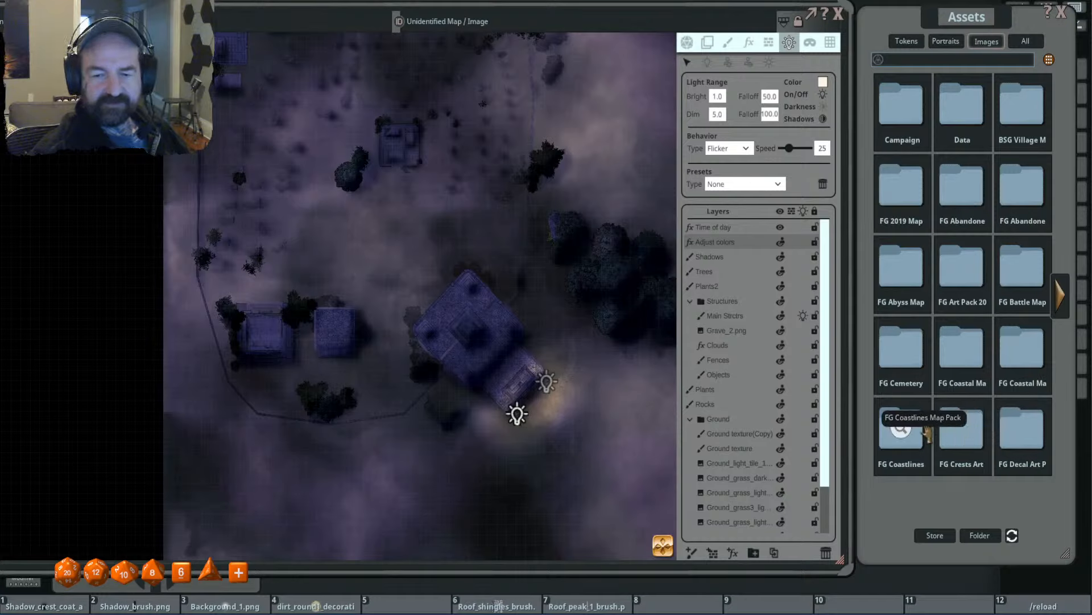
{"action": "left_click", "coordinate": [1063, 303]}
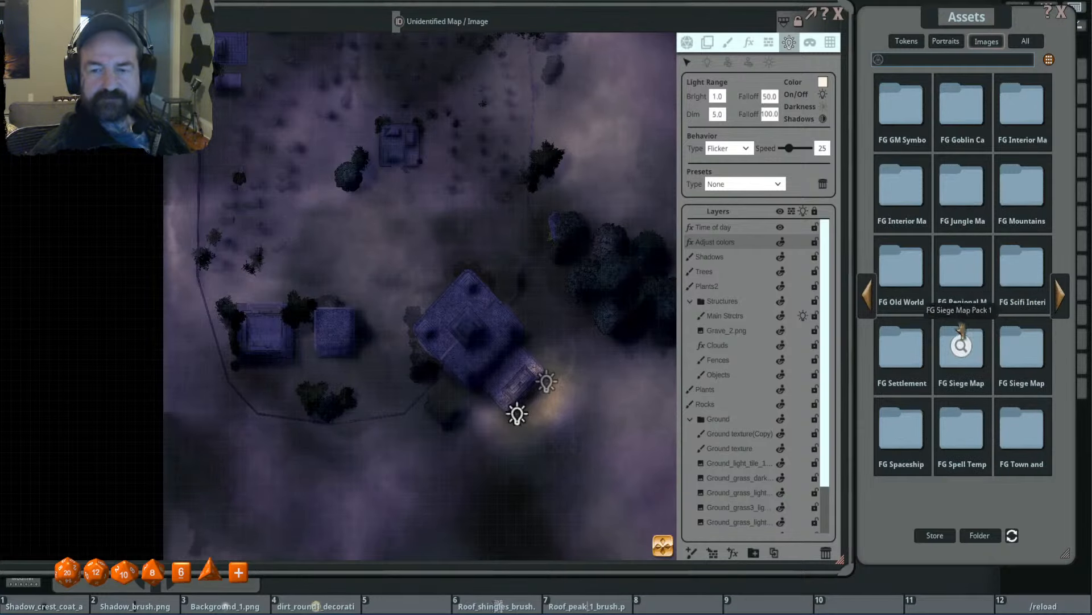
{"action": "left_click", "coordinate": [962, 106]}
{"action": "left_click", "coordinate": [940, 99]}
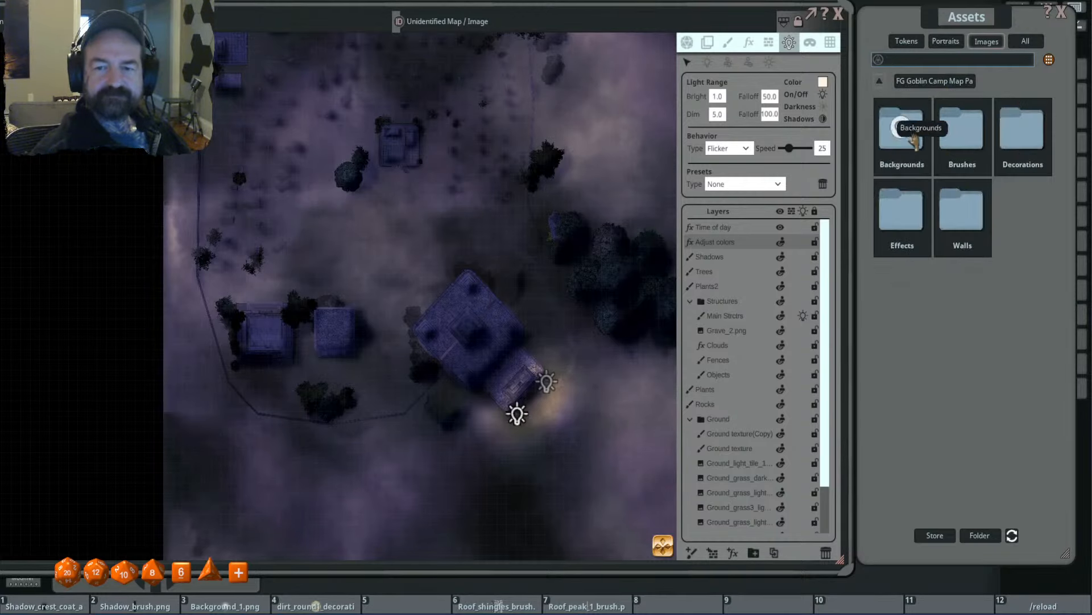
{"action": "left_click", "coordinate": [1030, 139]}
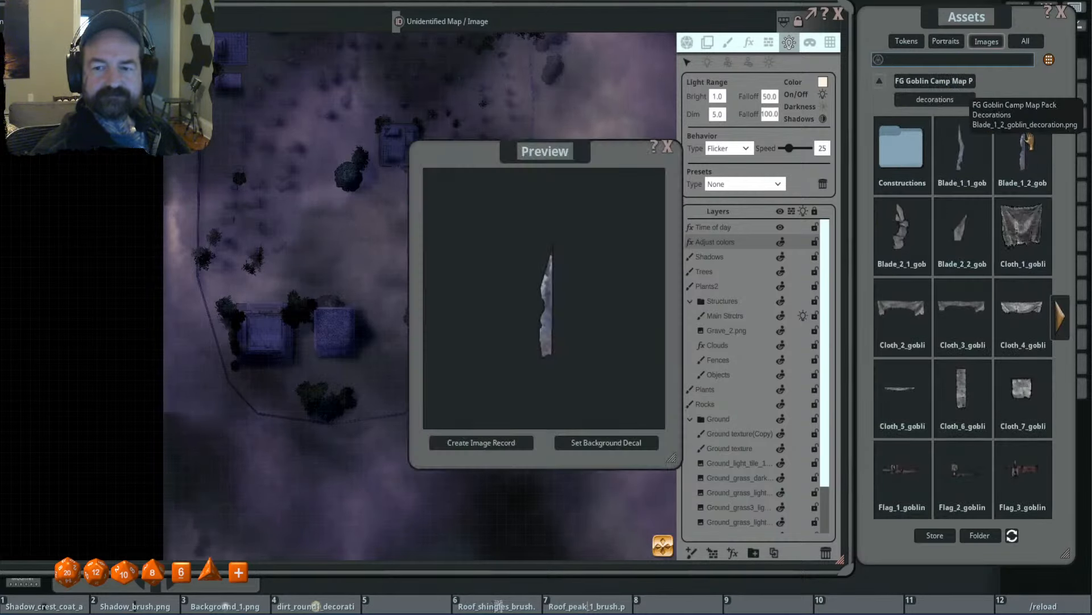
- Search the Goblin Camp decorations for "post", widen the search to all asset packs and look through the images
{"action": "left_click", "coordinate": [934, 81]}
{"action": "left_click", "coordinate": [916, 59]}
{"action": "type", "text": "post"}
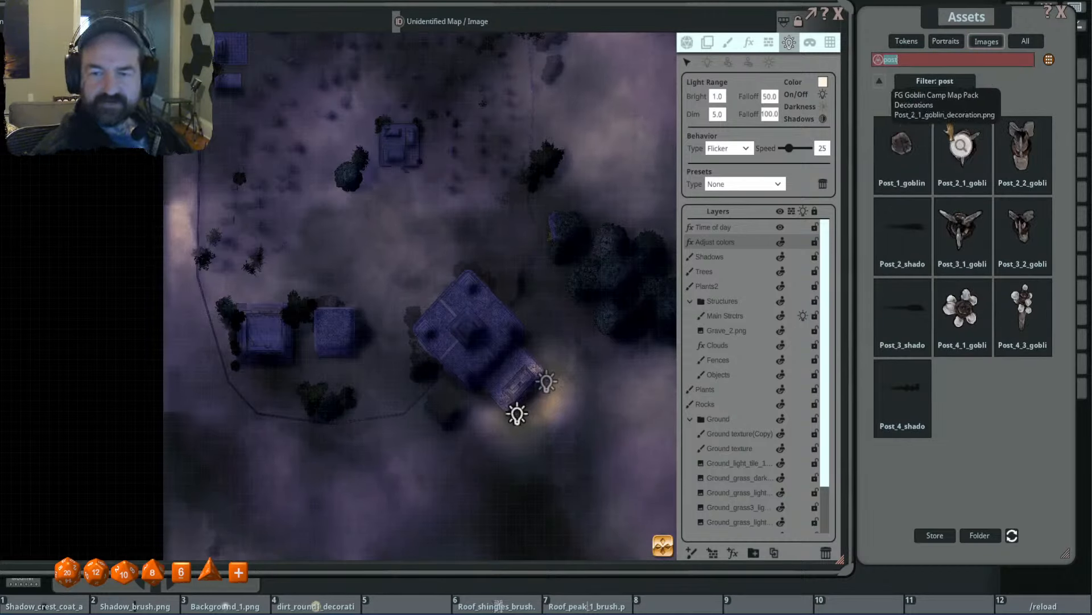
{"action": "left_click", "coordinate": [935, 81]}
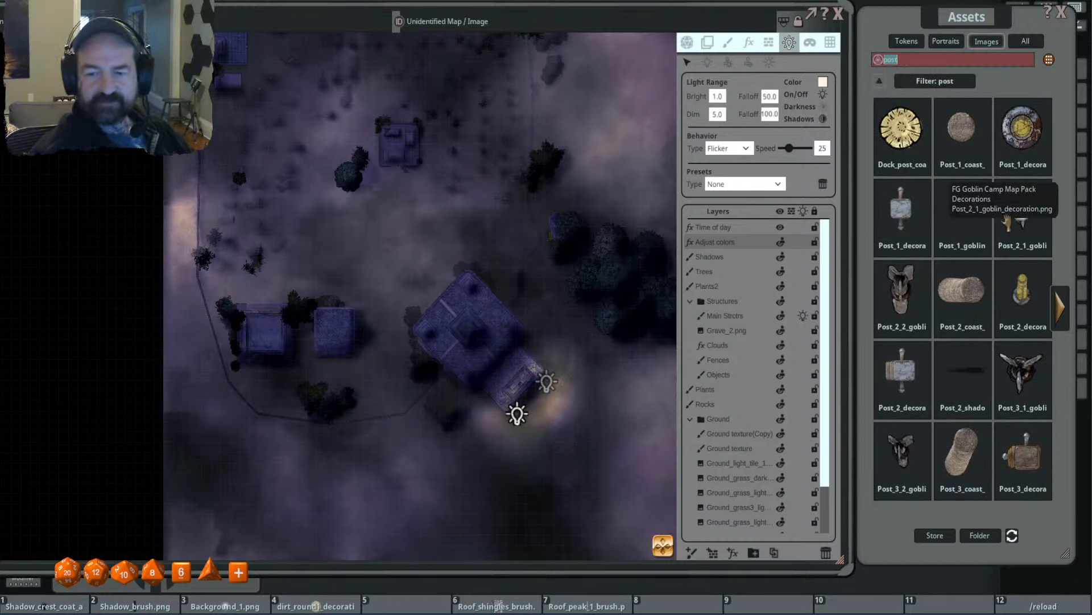
{"action": "left_click", "coordinate": [1062, 308]}
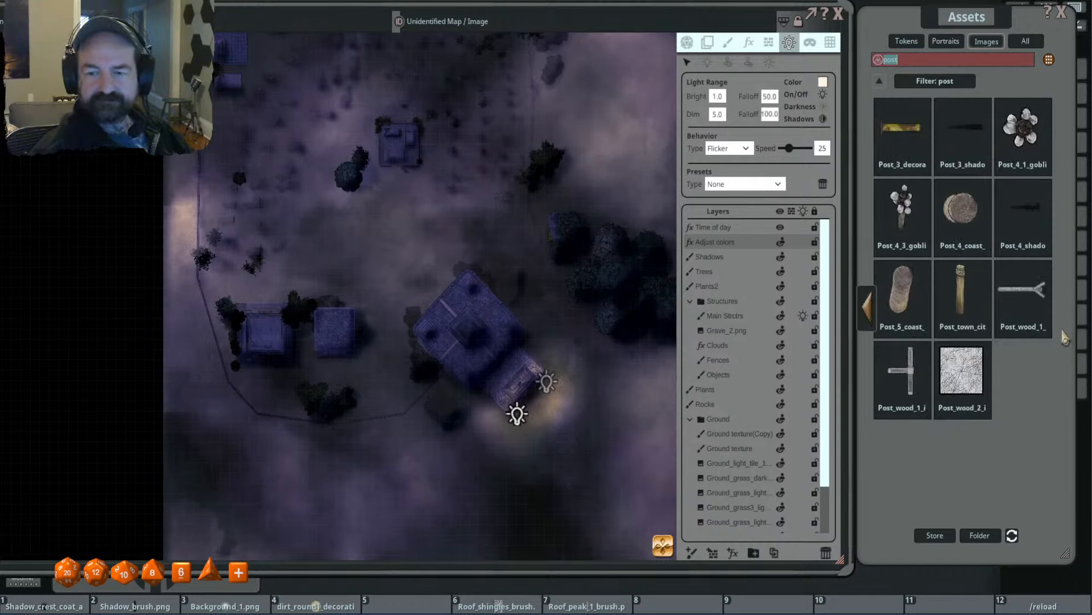
{"action": "left_click", "coordinate": [867, 310]}
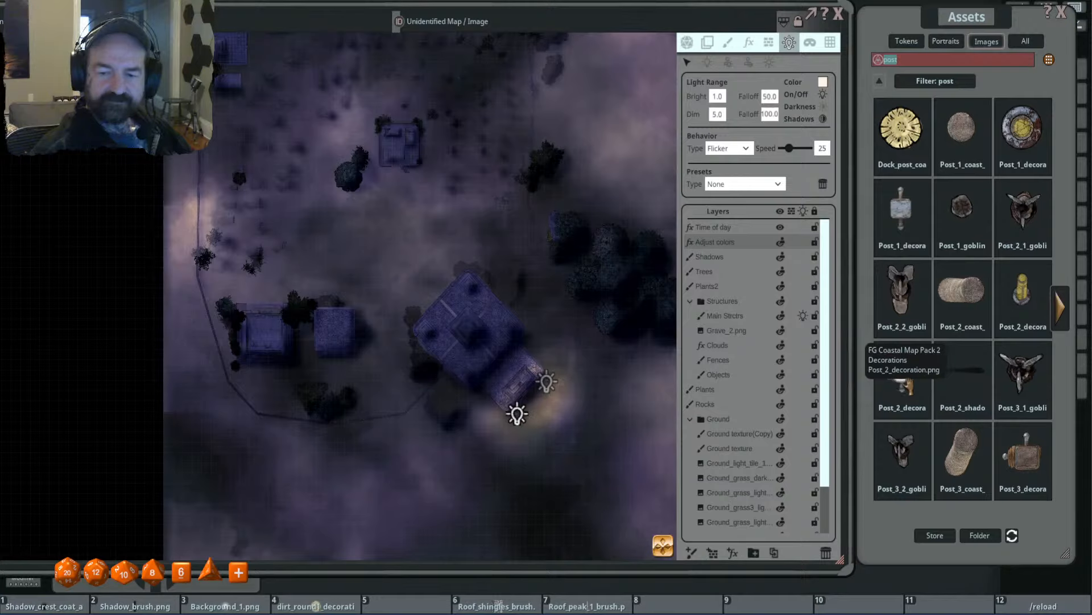
- Load the Post_1 sign decoration as the paint brush and make Fences the active layer
{"action": "left_click", "coordinate": [728, 42]}
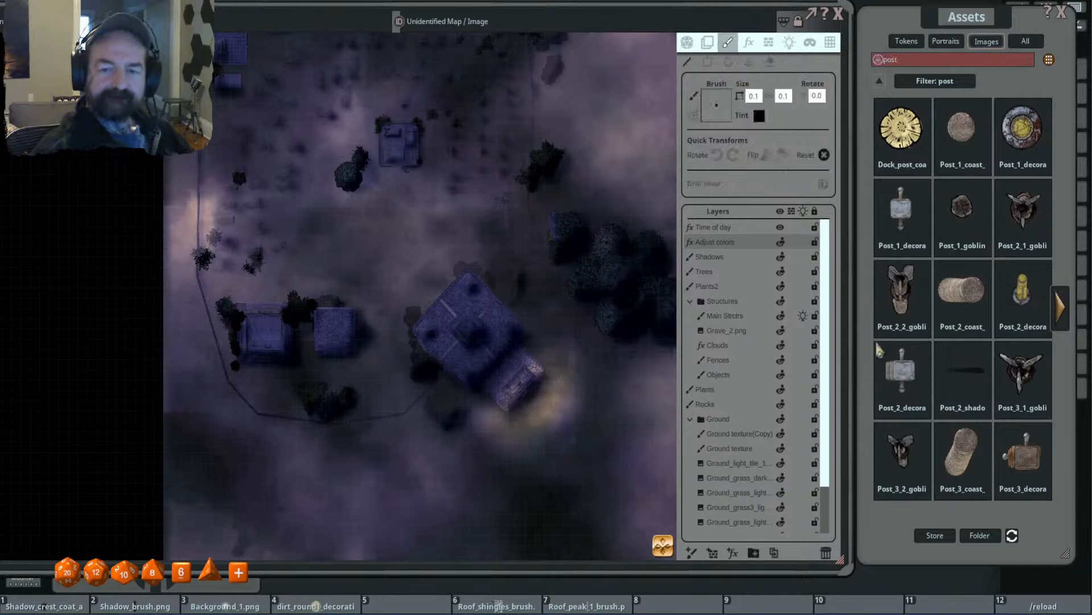
{"action": "left_click", "coordinate": [734, 362]}
{"action": "scroll", "coordinate": [447, 219], "scroll_direction": "up", "scroll_amount": 2}
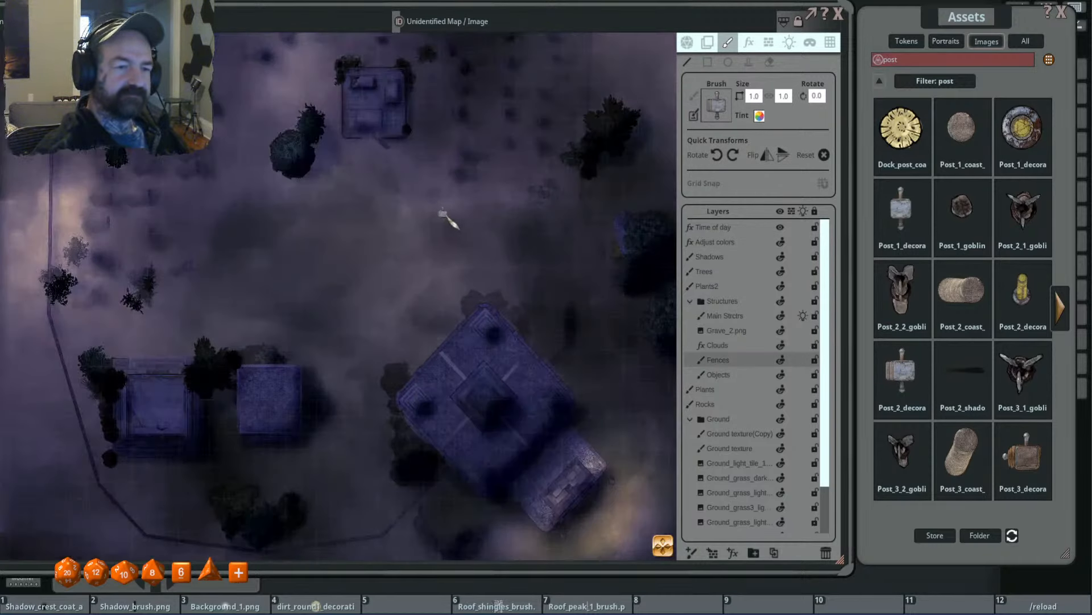
{"action": "left_click", "coordinate": [737, 316]}
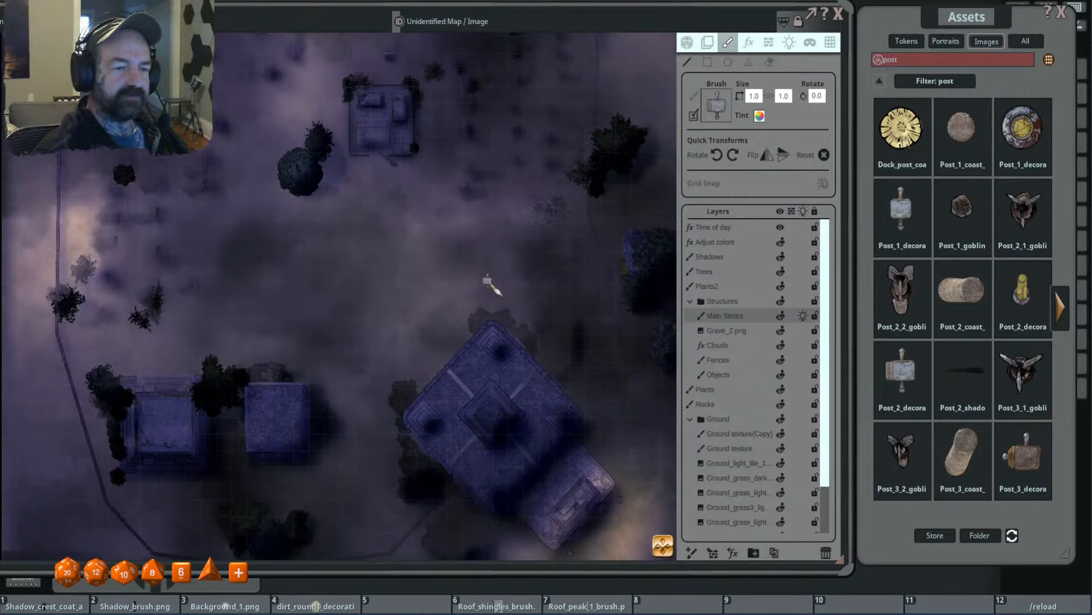
{"action": "left_click_drag", "start_coordinate": [486, 281], "coordinate": [539, 302]}
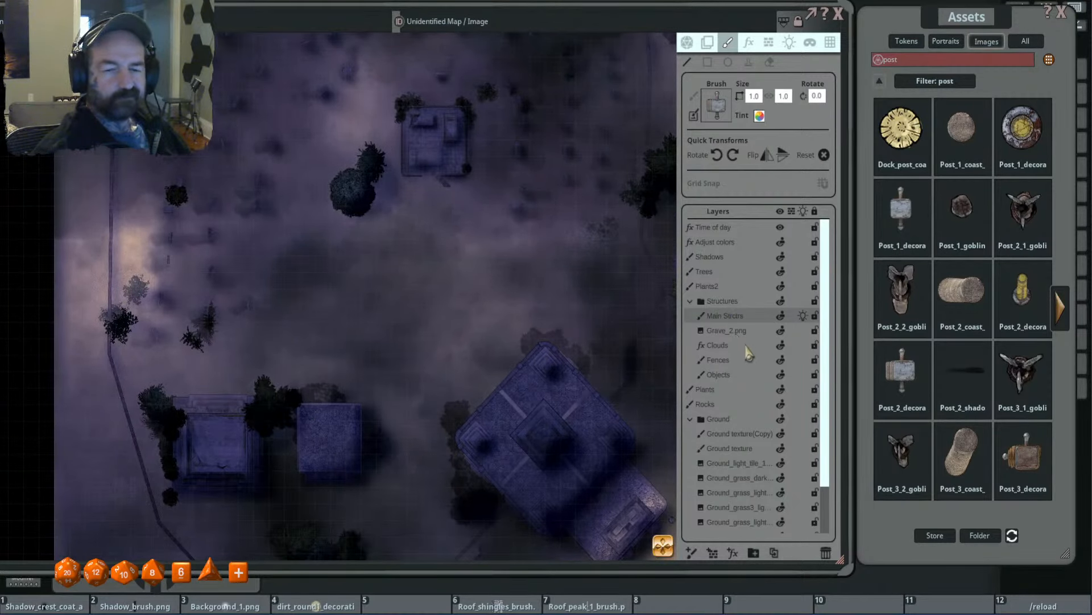
{"action": "left_click", "coordinate": [742, 362]}
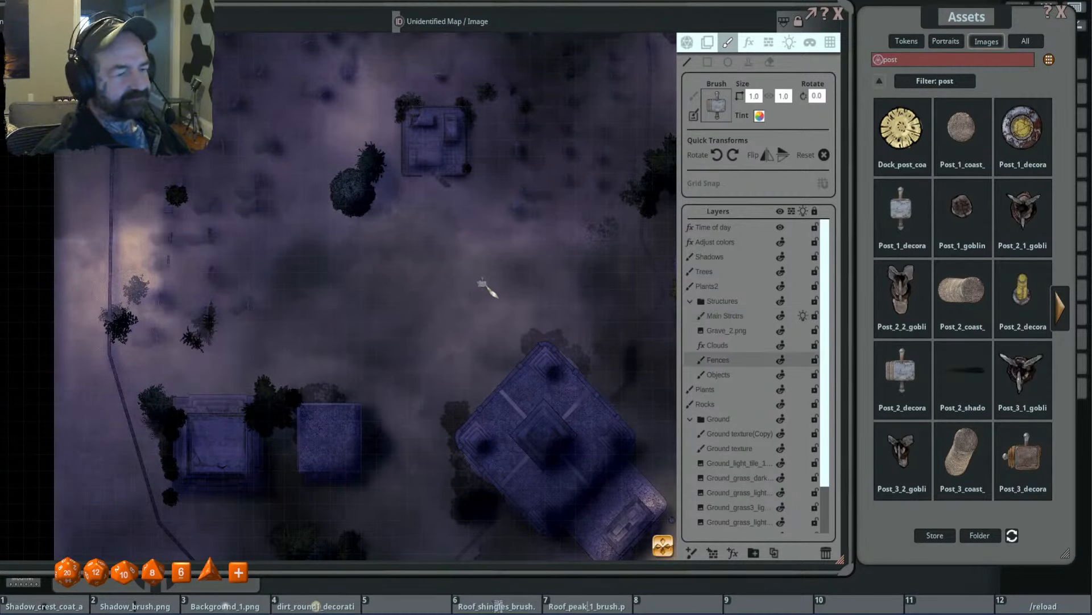
{"action": "left_click_drag", "start_coordinate": [551, 315], "coordinate": [524, 296]}
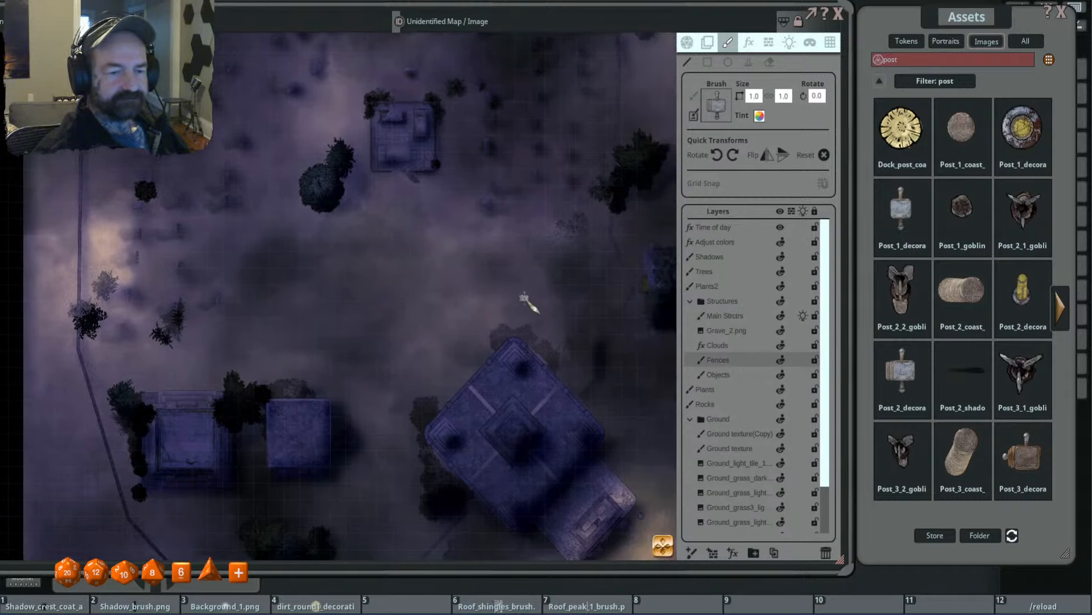
- Scale the sign brush down to 0.6 and rotate it to 40 degrees
{"action": "scroll", "coordinate": [540, 296], "scroll_direction": "up", "scroll_amount": 4, "text": "shift"}
{"action": "scroll", "coordinate": [630, 316], "scroll_direction": "up", "scroll_amount": 5}
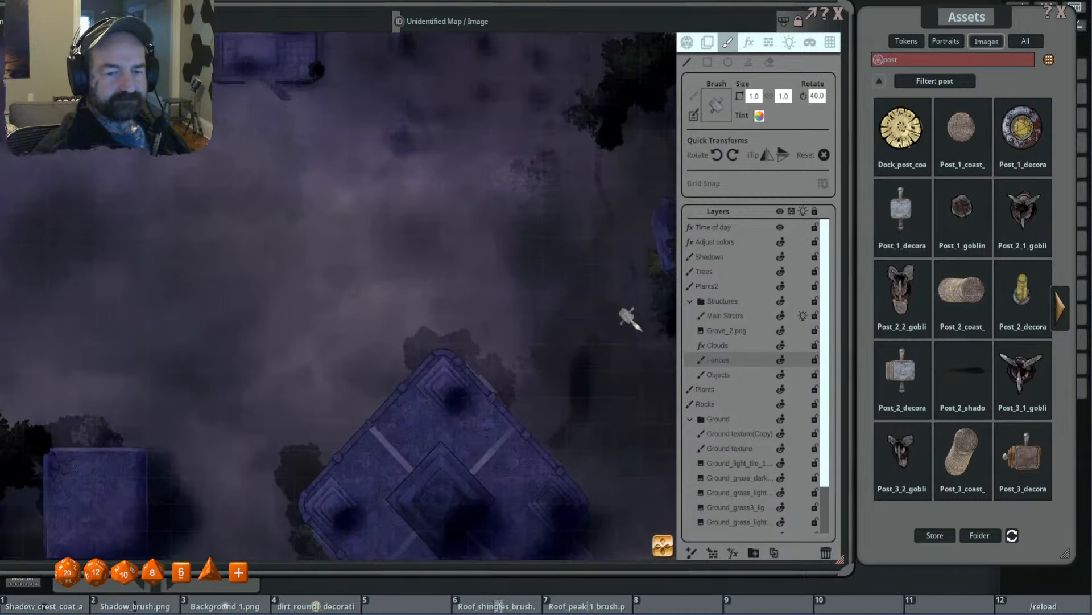
{"action": "scroll", "coordinate": [629, 317], "scroll_direction": "down", "scroll_amount": 4, "text": "ctrl"}
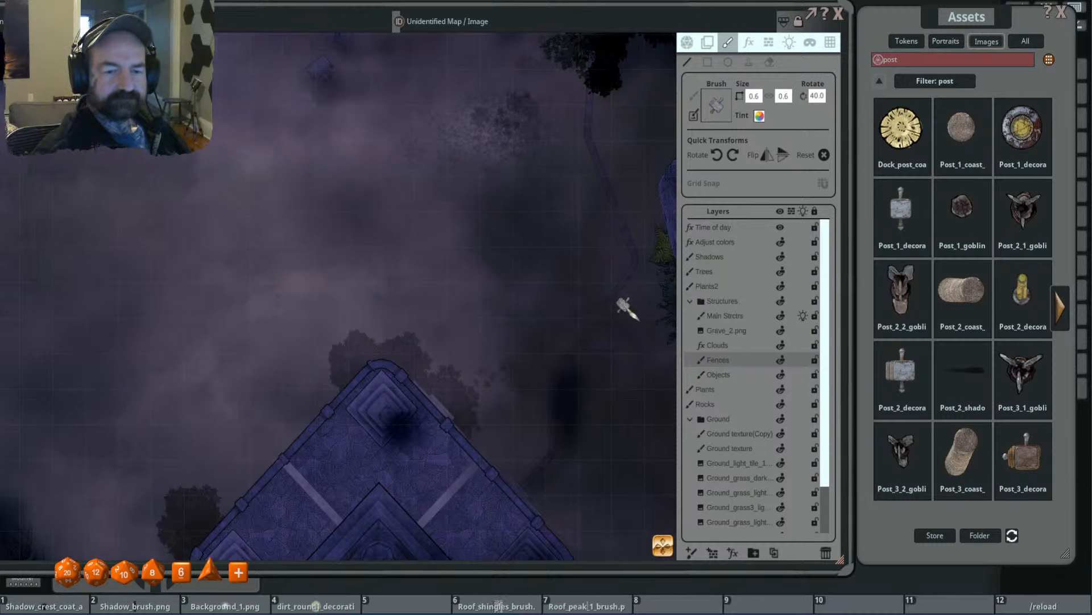
{"action": "scroll", "coordinate": [630, 317], "scroll_direction": "down", "scroll_amount": 2}
{"action": "scroll", "coordinate": [629, 316], "scroll_direction": "up", "scroll_amount": 2}
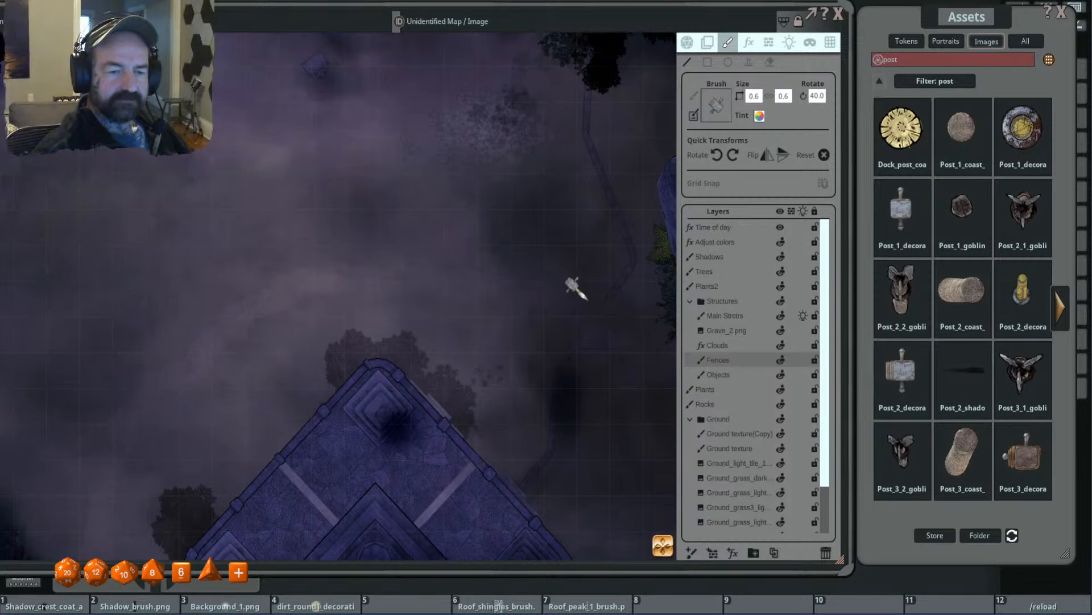
- Try painting the sign at 195 degrees northeast of the diamond-shaped tomb, and undo the stroke
{"action": "scroll", "coordinate": [578, 289], "scroll_direction": "up", "scroll_amount": 4}
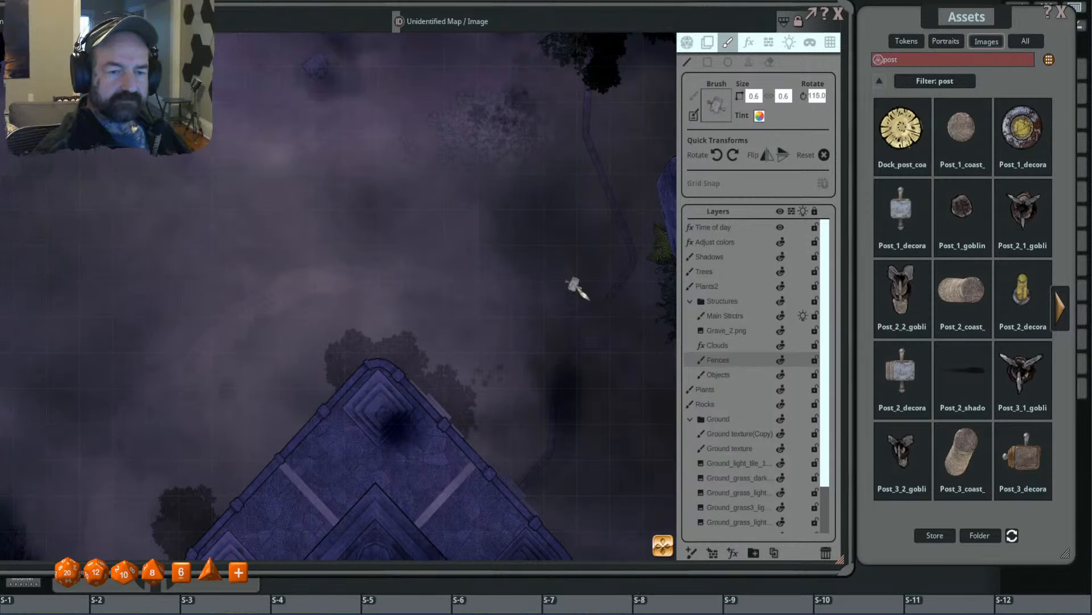
{"action": "scroll", "coordinate": [577, 289], "scroll_direction": "up", "scroll_amount": 4}
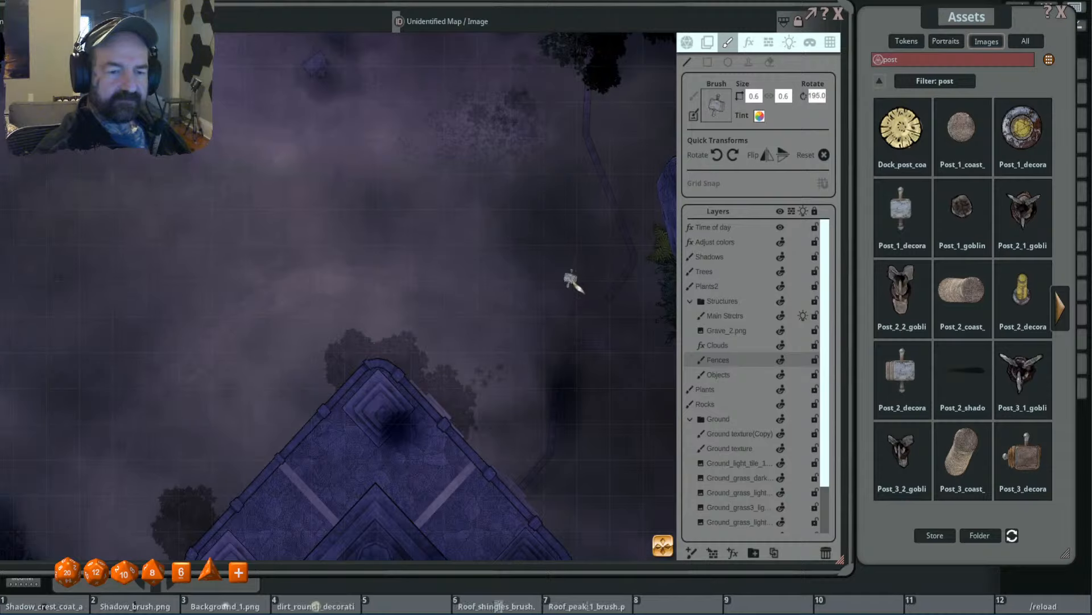
{"action": "left_click_drag", "start_coordinate": [572, 282], "coordinate": [475, 284]}
{"action": "key", "text": "ctrl+z"}
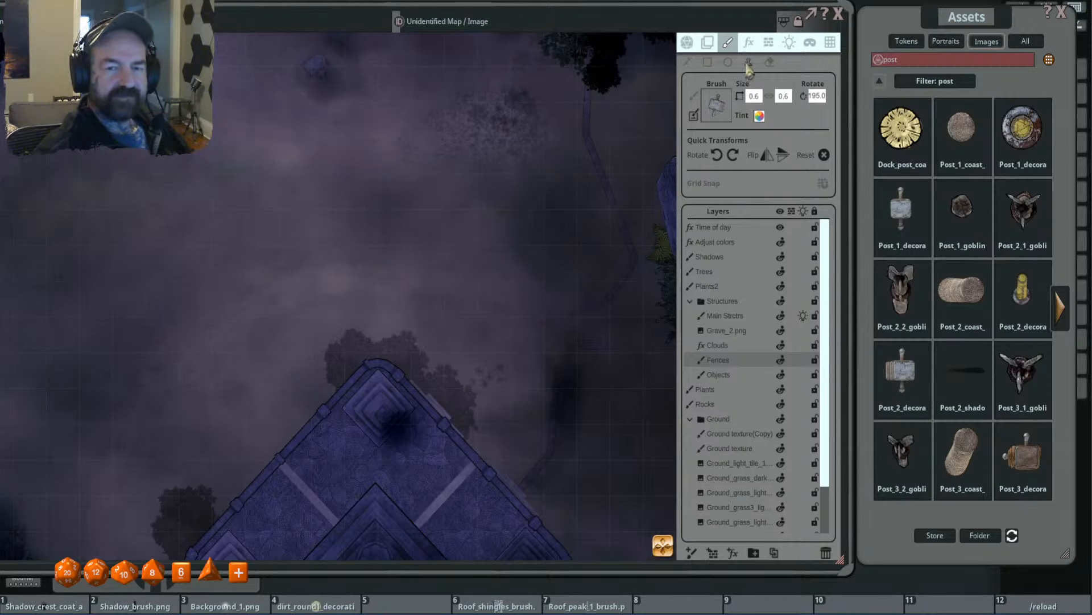
- Switch to the Stamp tool and place the size 0.6 sign, rotated to 215 degrees, beside the east fence's gap
{"action": "left_click", "coordinate": [749, 63]}
{"action": "scroll", "coordinate": [577, 282], "scroll_direction": "up", "scroll_amount": 2}
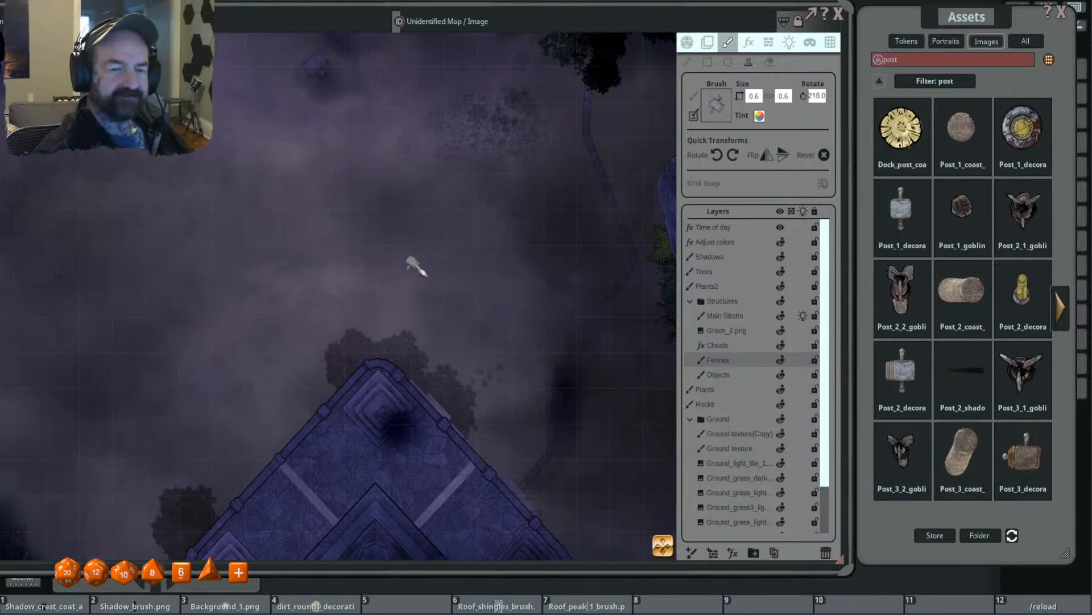
{"action": "scroll", "coordinate": [569, 276], "scroll_direction": "up", "scroll_amount": 5}
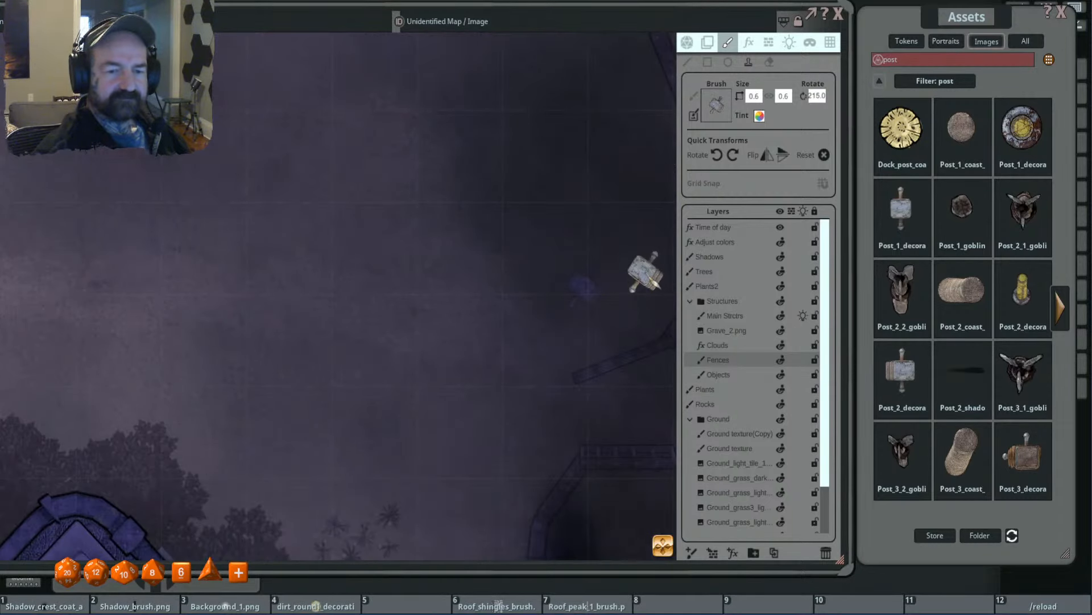
{"action": "scroll", "coordinate": [646, 272], "scroll_direction": "down", "scroll_amount": 5}
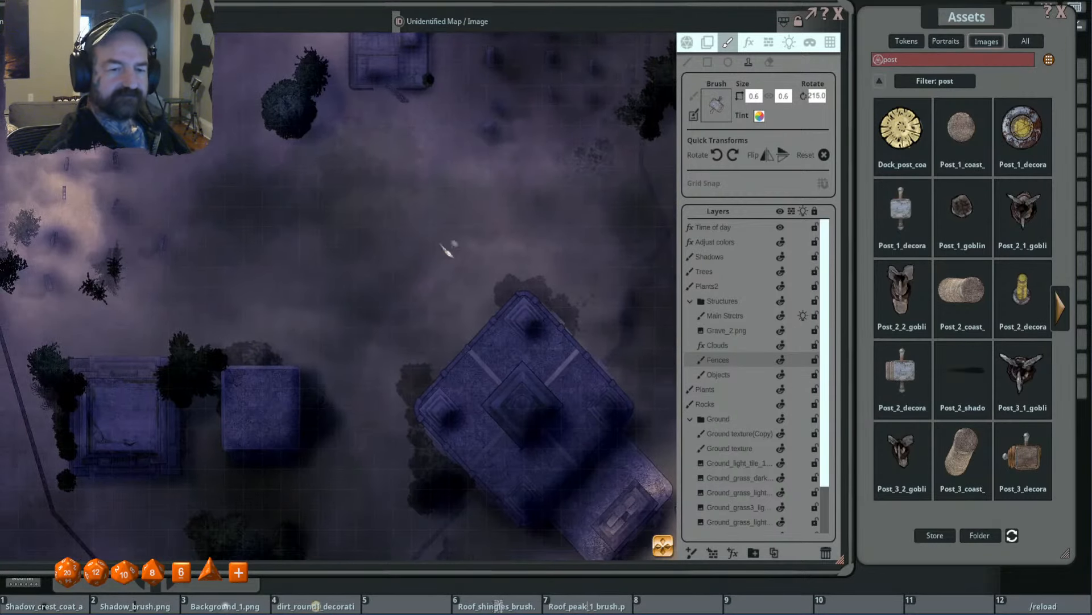
- Stamp two more size 0.6 signs at differing angles, north and northwest of the diamond-shaped tomb
{"action": "scroll", "coordinate": [478, 239], "scroll_direction": "up", "scroll_amount": 5}
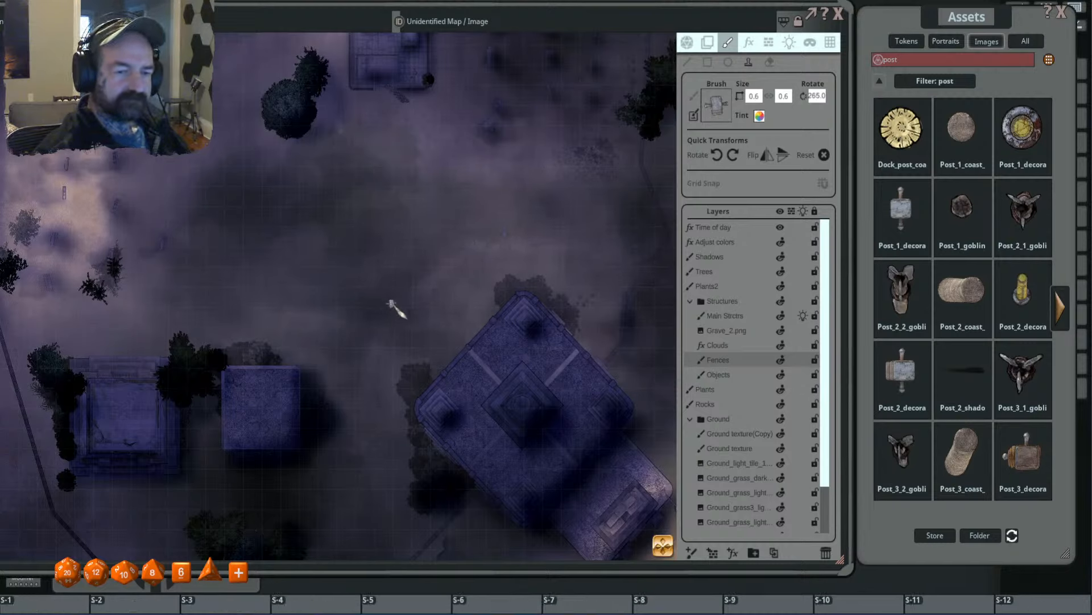
{"action": "scroll", "coordinate": [410, 307], "scroll_direction": "up", "scroll_amount": 7}
{"action": "scroll", "coordinate": [426, 311], "scroll_direction": "up", "scroll_amount": 8}
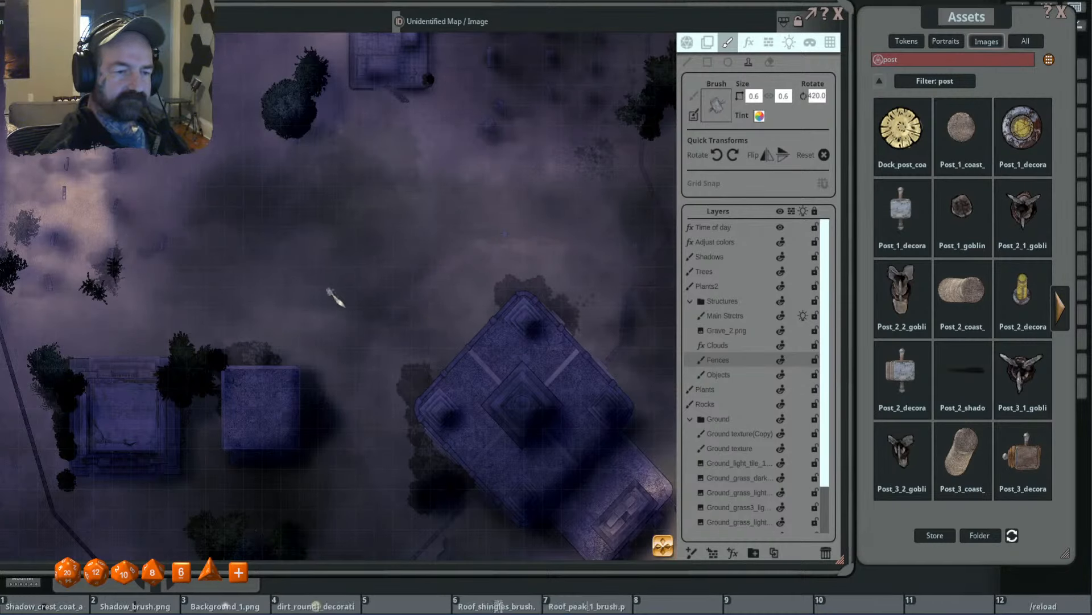
{"action": "scroll", "coordinate": [333, 296], "scroll_direction": "up", "scroll_amount": 3}
{"action": "scroll", "coordinate": [455, 248], "scroll_direction": "down", "scroll_amount": 3}
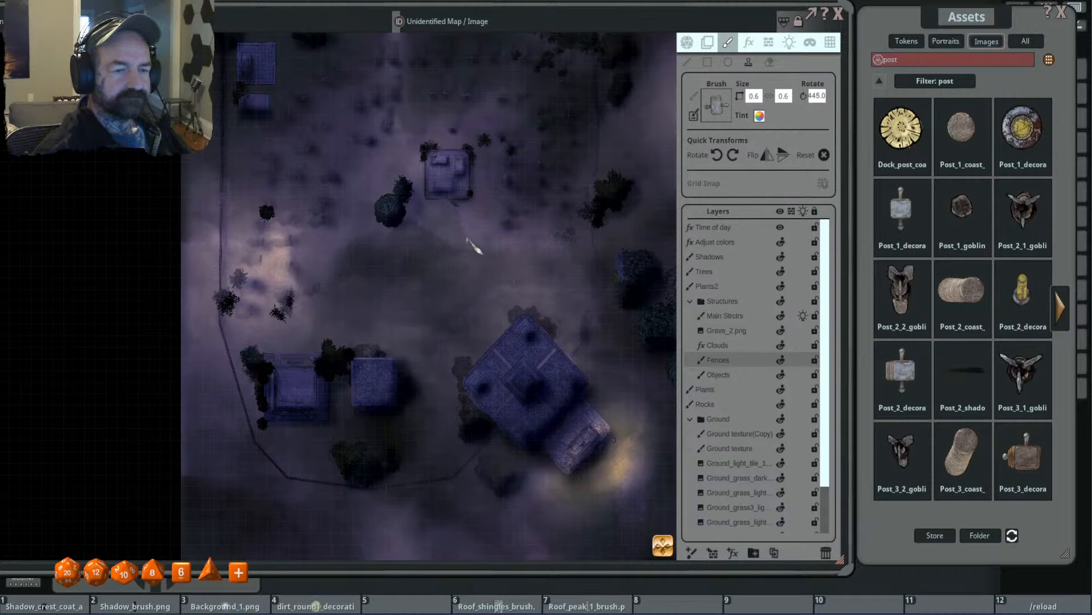
- Stamp another size 0.6 sign, rotated to 435 degrees, among the graves northwest of the paired trees
{"action": "scroll", "coordinate": [364, 268], "scroll_direction": "up", "scroll_amount": 3}
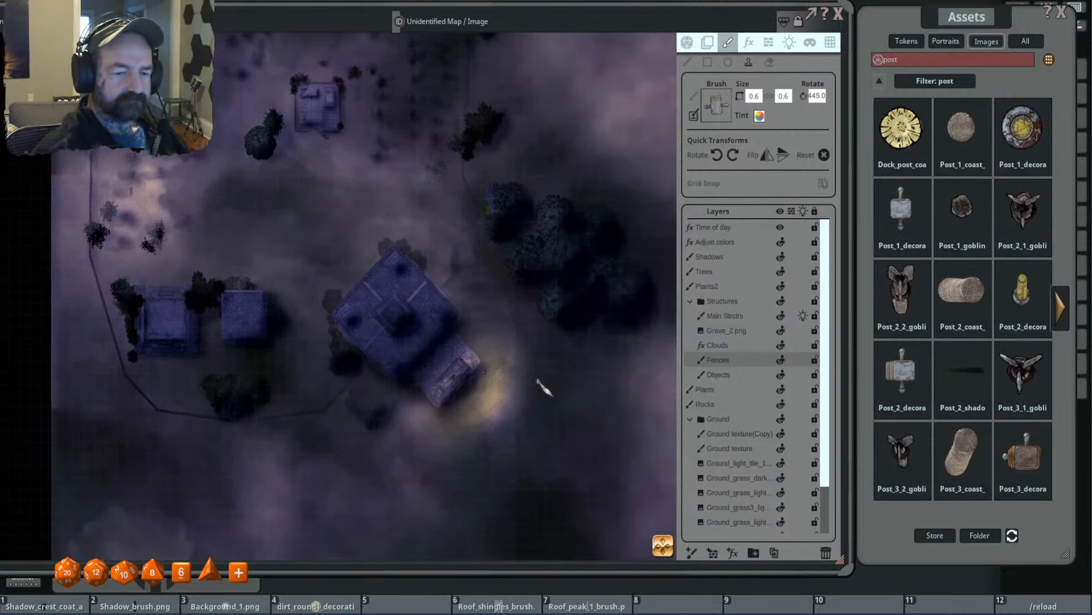
{"action": "left_click_drag", "start_coordinate": [568, 389], "coordinate": [663, 403]}
{"action": "left_click_drag", "start_coordinate": [385, 297], "coordinate": [450, 334]}
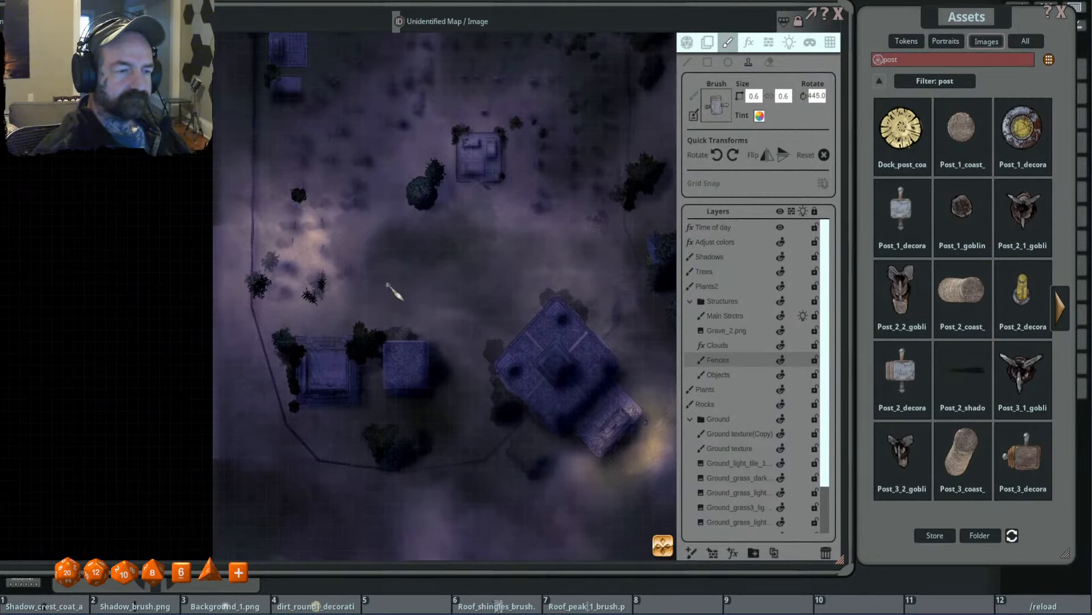
{"action": "scroll", "coordinate": [413, 275], "scroll_direction": "up", "scroll_amount": 19}
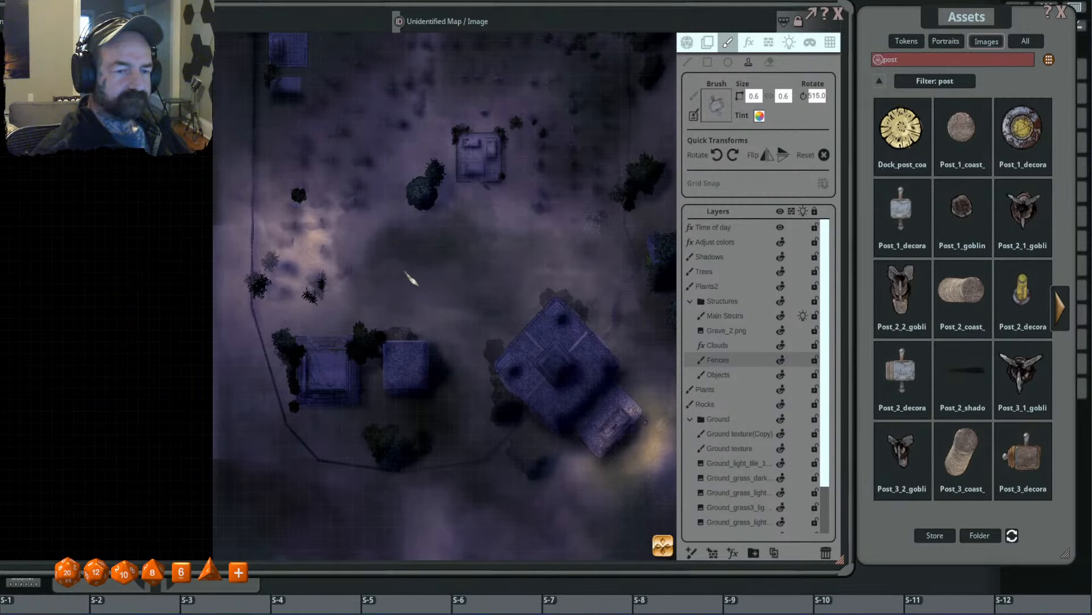
{"action": "scroll", "coordinate": [405, 276], "scroll_direction": "up", "scroll_amount": 4}
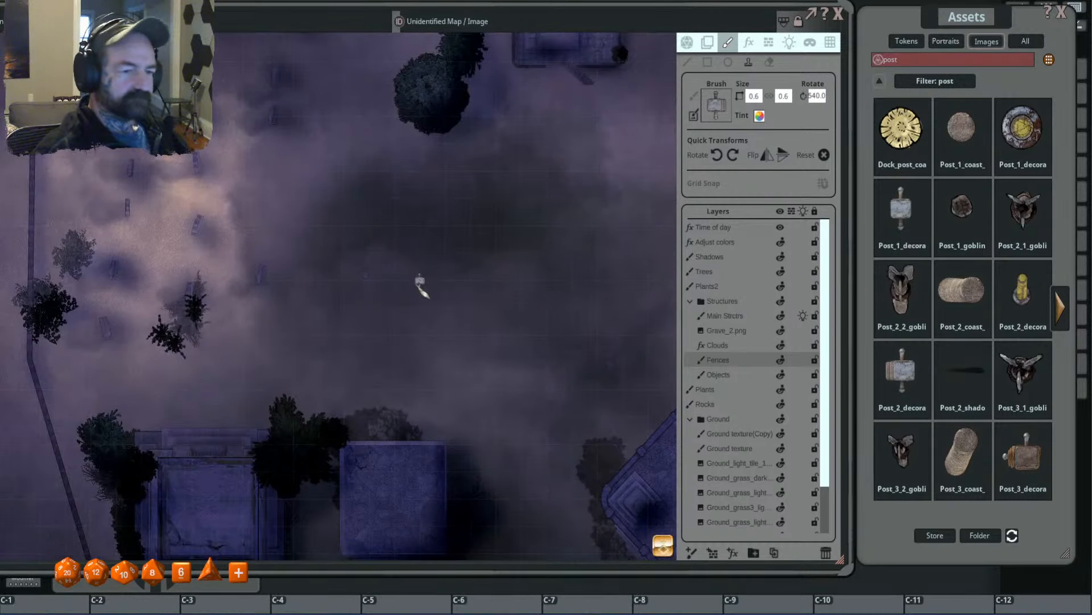
{"action": "scroll", "coordinate": [455, 250], "scroll_direction": "down", "scroll_amount": 4}
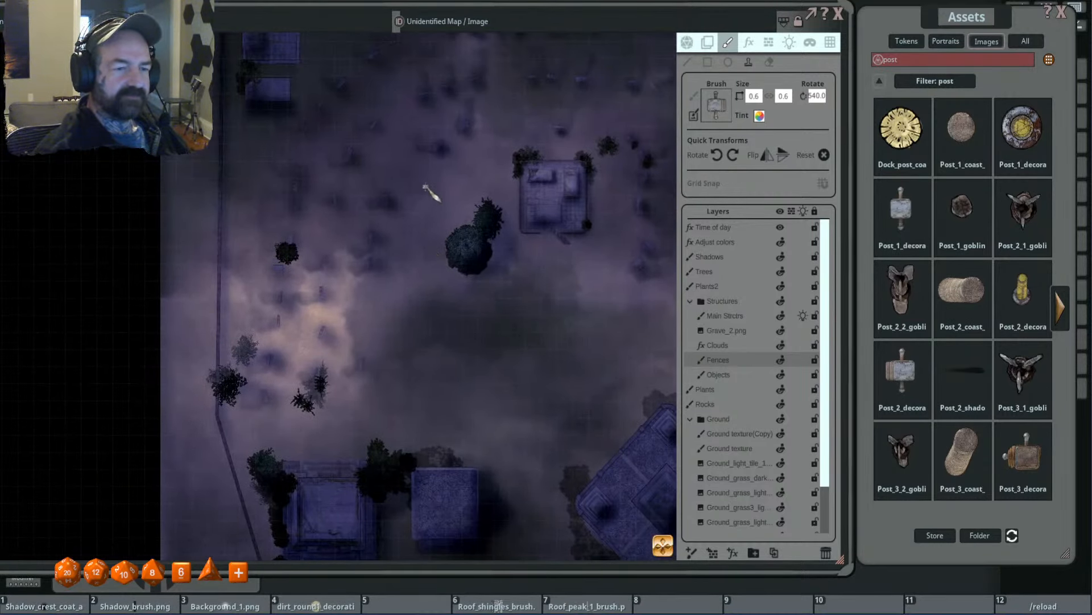
{"action": "scroll", "coordinate": [431, 192], "scroll_direction": "down", "scroll_amount": 1, "text": "shift"}
{"action": "scroll", "coordinate": [431, 192], "scroll_direction": "down", "scroll_amount": 4, "text": "shift"}
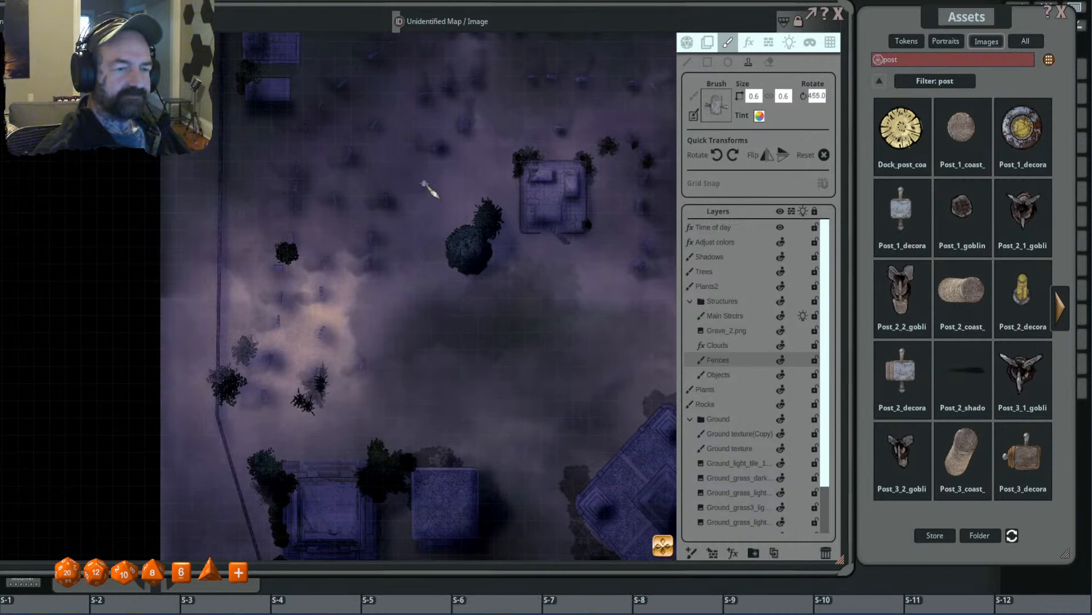
- Search the image assets for "lantern" and load Lantern_1_decoration as the brush
{"action": "double_click", "coordinate": [908, 60]}
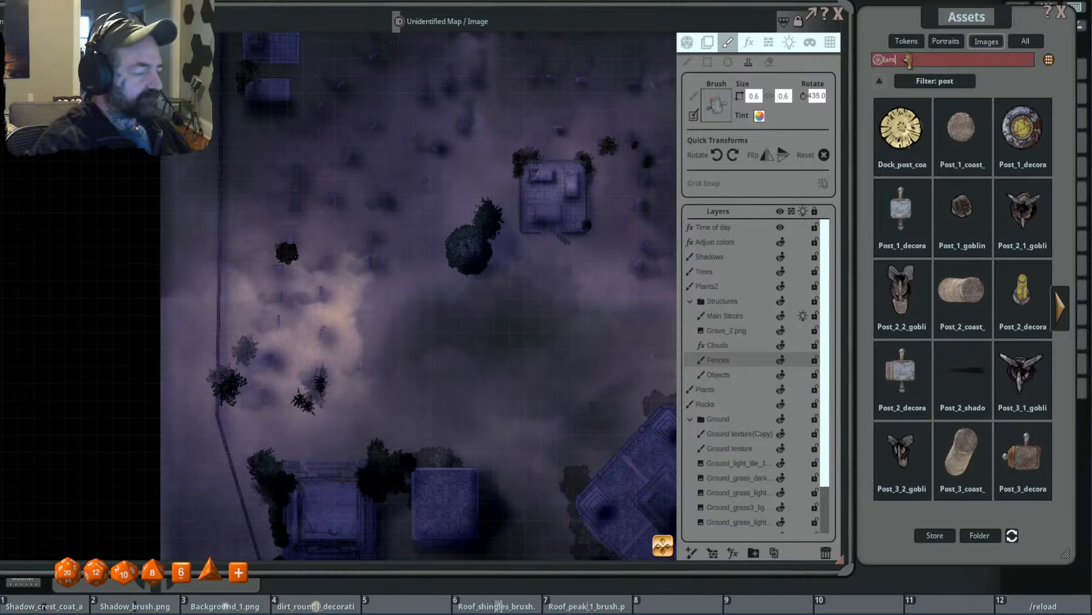
{"action": "type", "text": "lantern"}
{"action": "key", "text": "Return"}
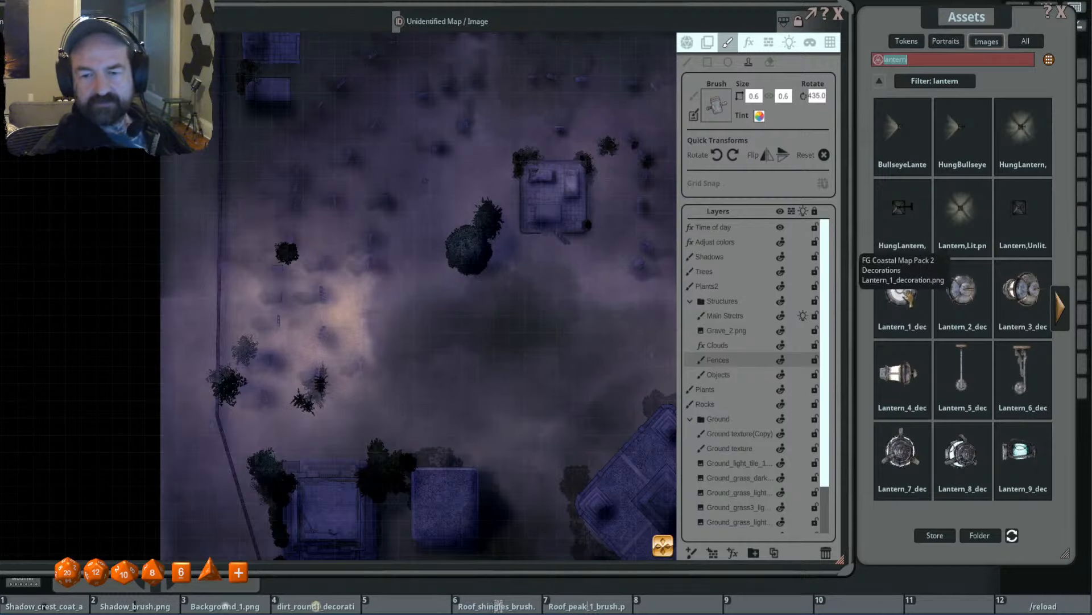
{"action": "left_click", "coordinate": [902, 290]}
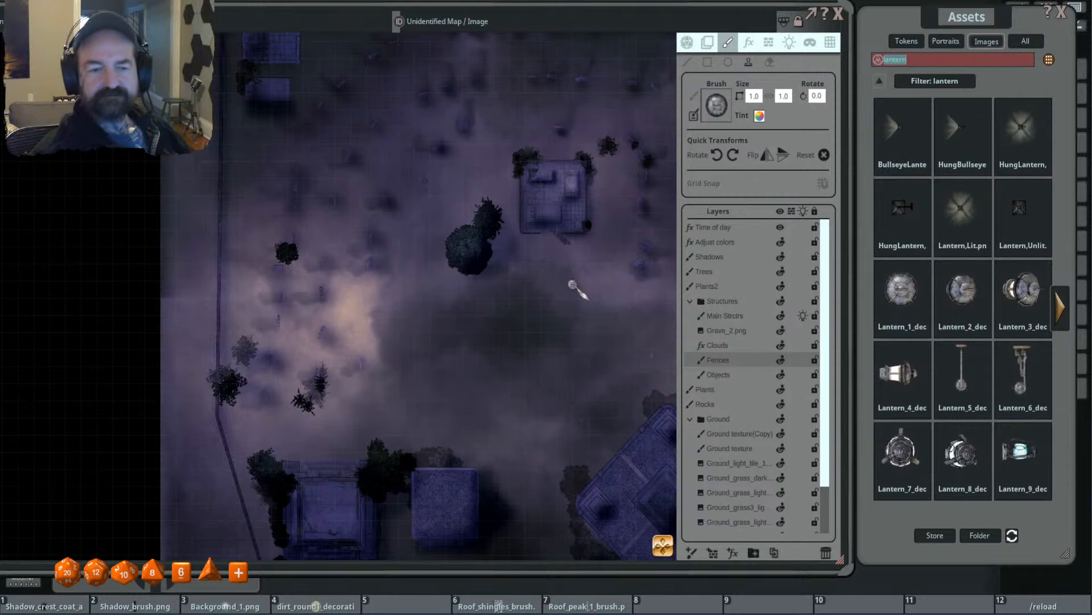
- Scale the lantern brush down to 0.4 and rotate it to 80 degrees near the east fence's gap
{"action": "scroll", "coordinate": [572, 279], "scroll_direction": "up", "scroll_amount": 5}
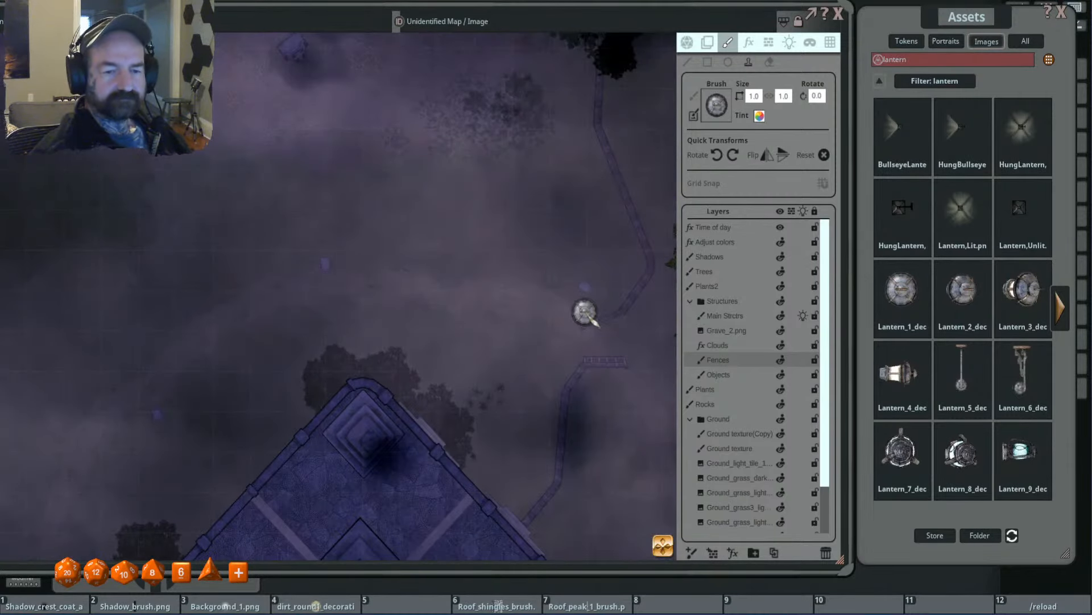
{"action": "scroll", "coordinate": [579, 304], "scroll_direction": "down", "scroll_amount": 6, "text": "ctrl"}
{"action": "scroll", "coordinate": [579, 304], "scroll_direction": "down", "scroll_amount": 3}
{"action": "scroll", "coordinate": [579, 303], "scroll_direction": "up", "scroll_amount": 5, "text": "shift"}
{"action": "scroll", "coordinate": [579, 304], "scroll_direction": "up", "scroll_amount": 3, "text": "shift"}
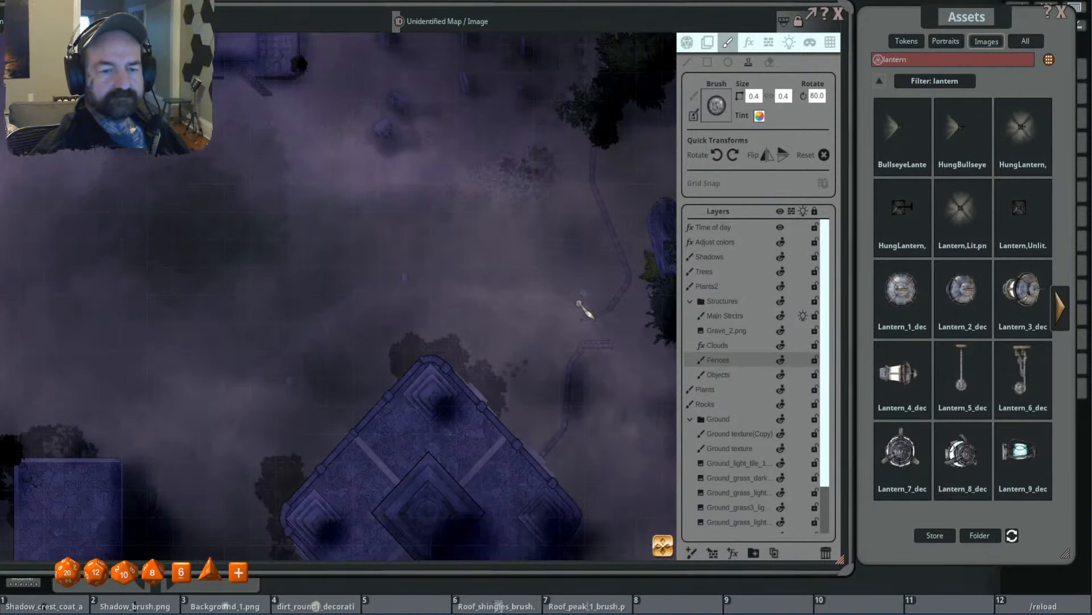
{"action": "scroll", "coordinate": [577, 298], "scroll_direction": "up", "scroll_amount": 3}
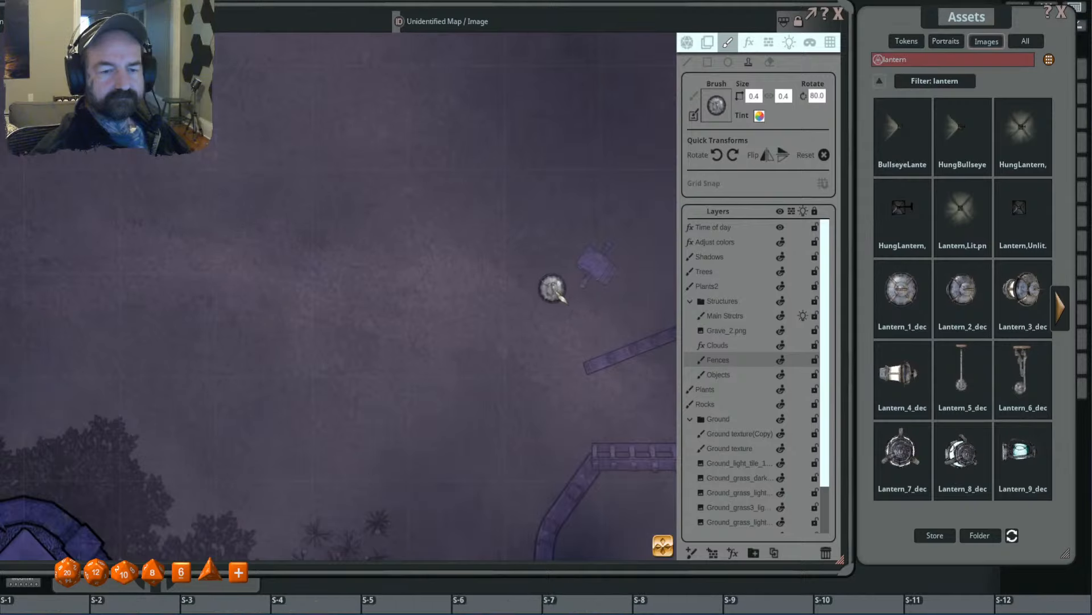
- Make Objects the active layer and stamp the lantern at size 0.3 and 20 degrees beside the sign at the east fence's gap
{"action": "scroll", "coordinate": [577, 296], "scroll_direction": "down", "scroll_amount": 5, "text": "shift"}
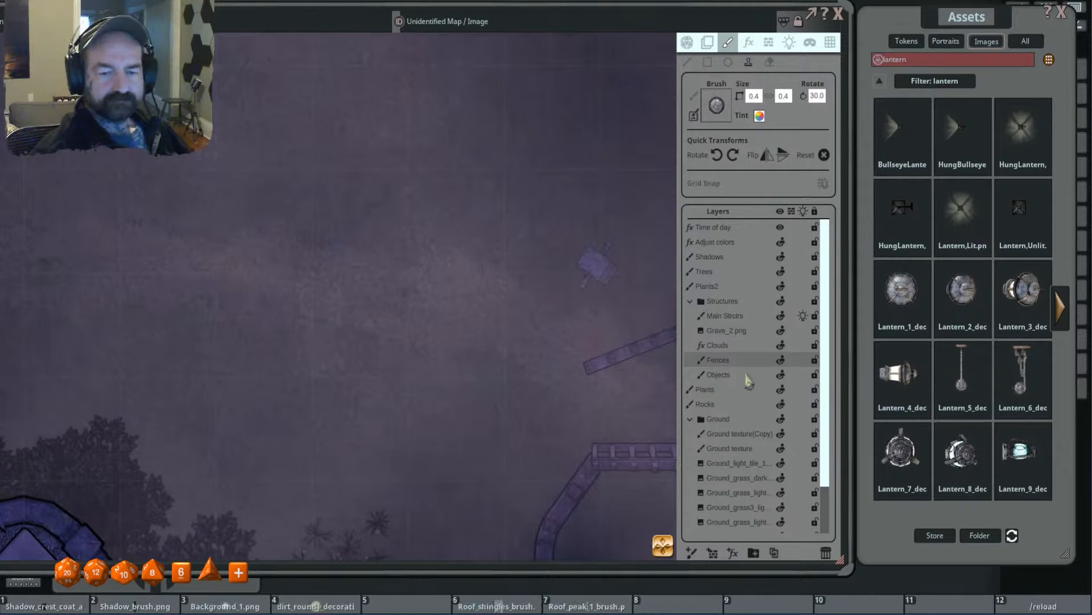
{"action": "left_click", "coordinate": [739, 374]}
{"action": "scroll", "coordinate": [582, 290], "scroll_direction": "down", "scroll_amount": 1, "text": "shift"}
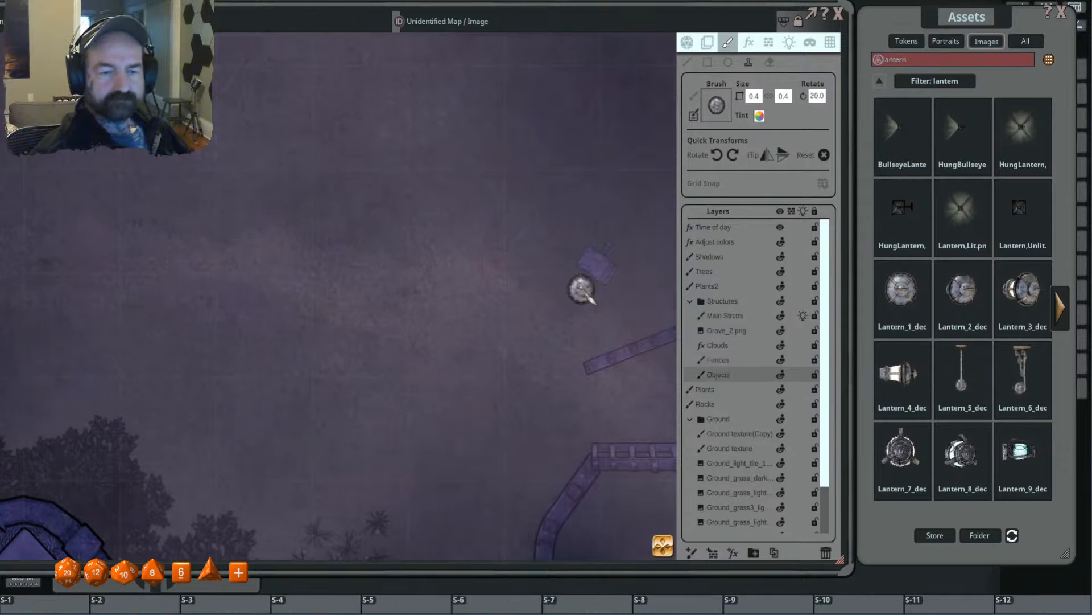
{"action": "scroll", "coordinate": [582, 290], "scroll_direction": "down", "scroll_amount": 1, "text": "ctrl"}
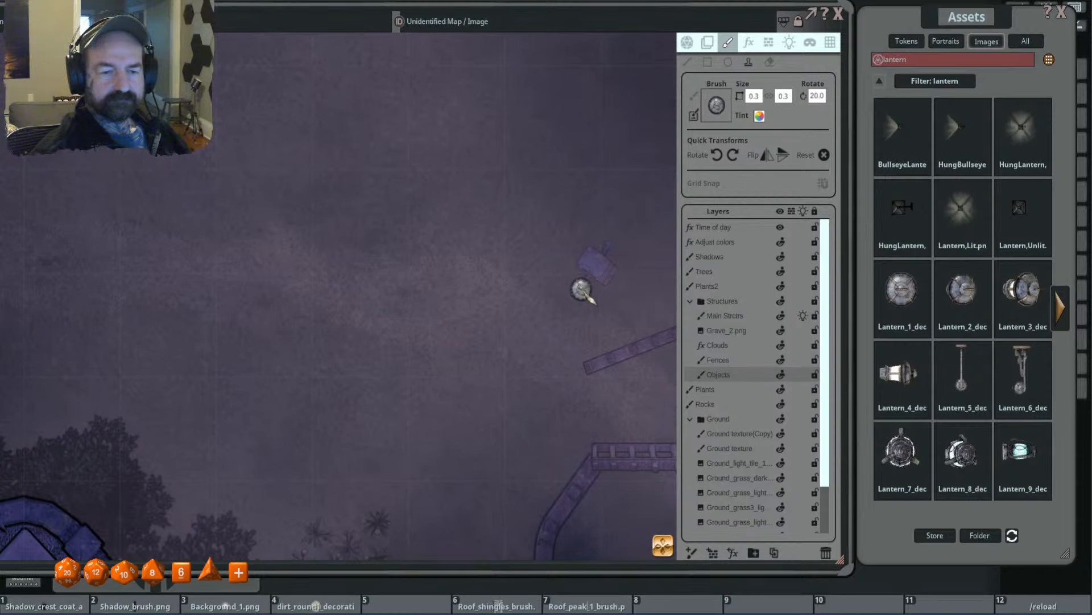
{"action": "scroll", "coordinate": [512, 312], "scroll_direction": "down", "scroll_amount": 5}
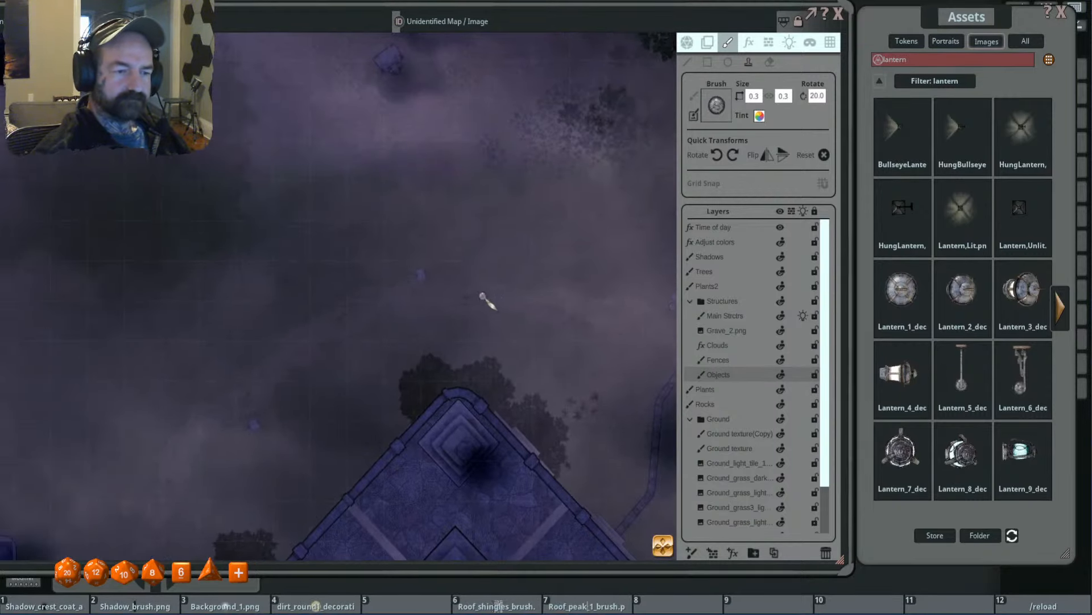
- Stamp size 0.3 lanterns beside the sign north of the diamond-shaped tomb at 110 degrees and the northwest sign at 60 degrees
{"action": "scroll", "coordinate": [434, 277], "scroll_direction": "up", "scroll_amount": 9, "text": "shift"}
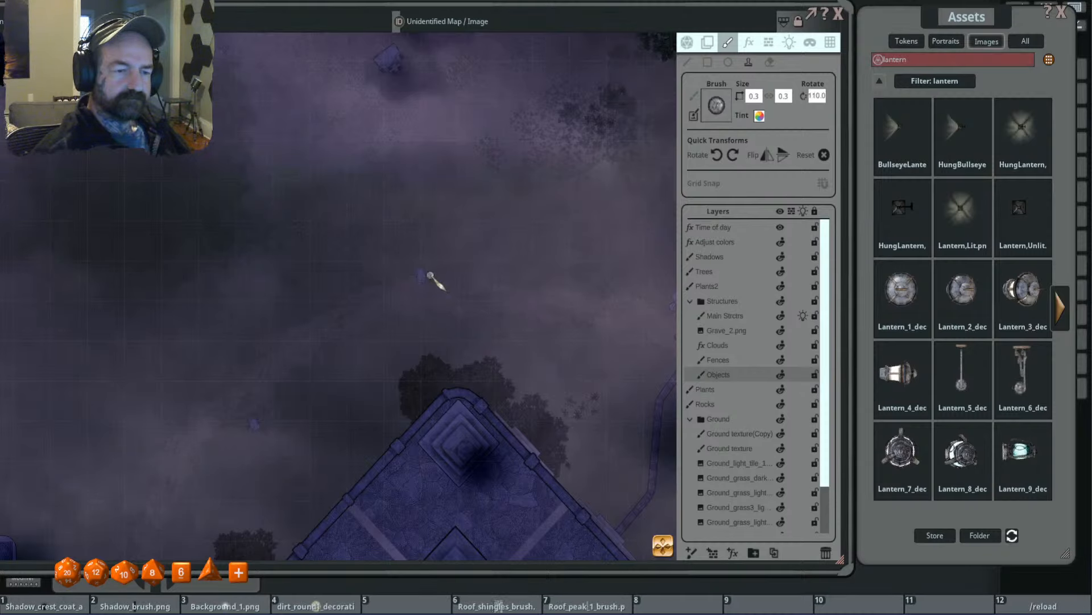
{"action": "left_click_drag", "start_coordinate": [314, 365], "coordinate": [391, 298]}
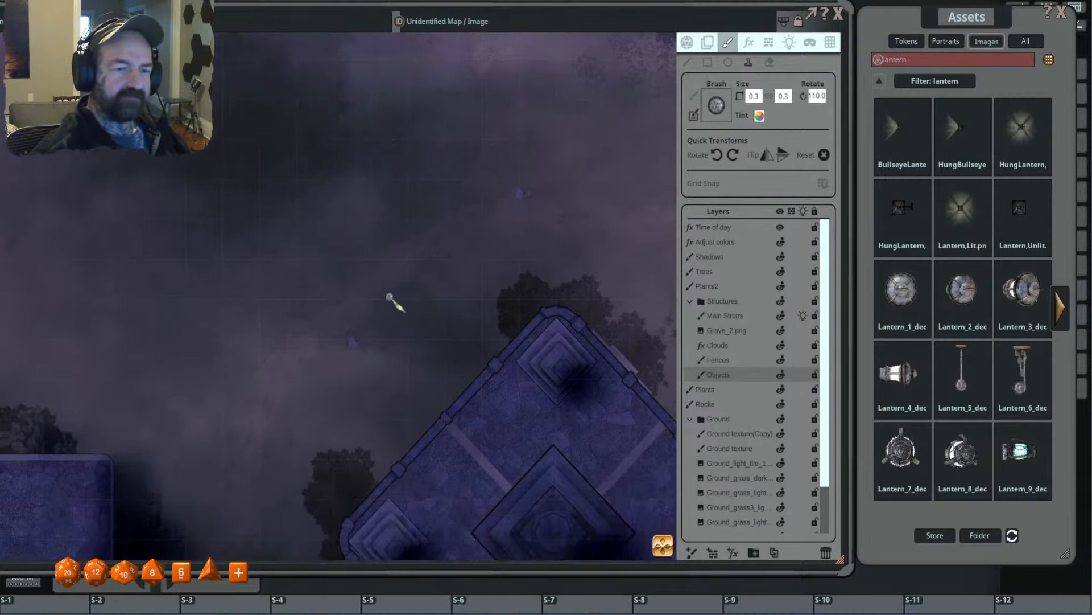
{"action": "scroll", "coordinate": [358, 332], "scroll_direction": "down", "scroll_amount": 5}
{"action": "scroll", "coordinate": [471, 285], "scroll_direction": "down", "scroll_amount": 4}
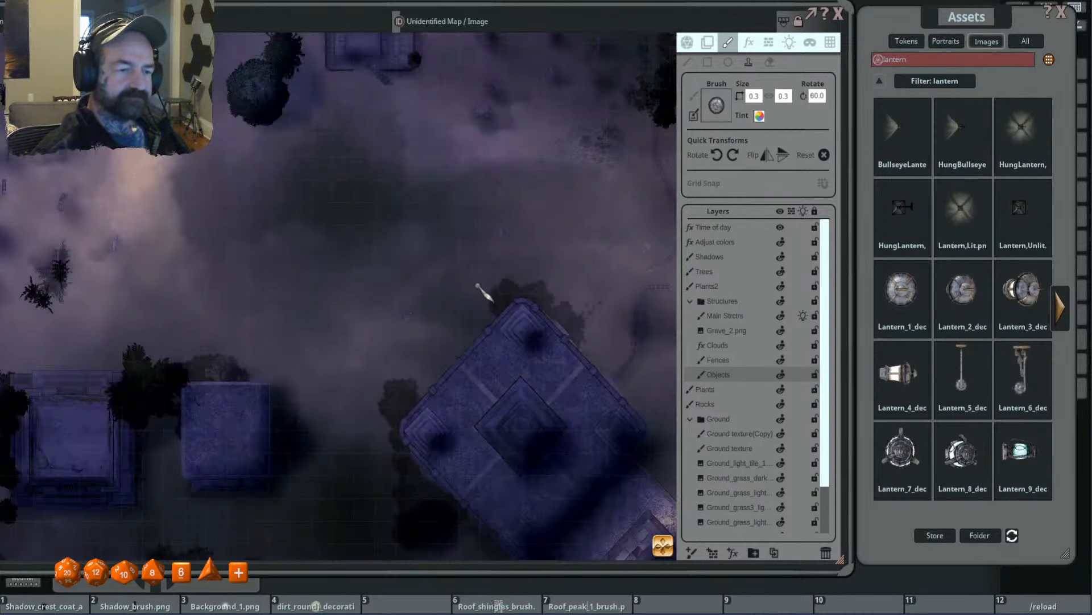
- Stamp a size 0.3 lantern, rotated to 60 degrees, beside the sign among the graves northwest of the paired trees
{"action": "left_click_drag", "start_coordinate": [444, 206], "coordinate": [609, 383]}
{"action": "scroll", "coordinate": [338, 174], "scroll_direction": "up", "scroll_amount": 3}
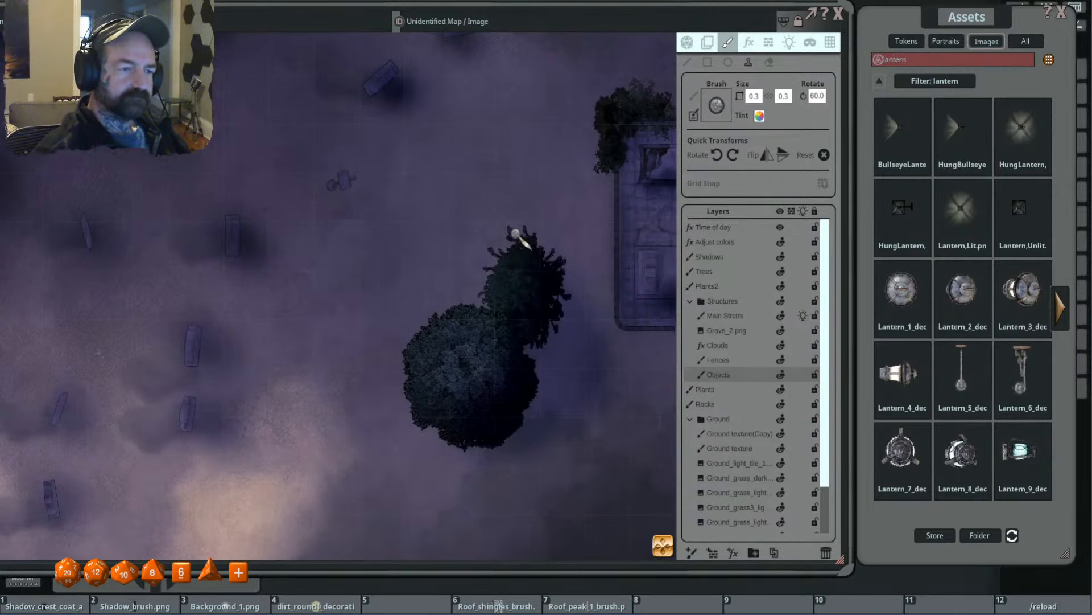
{"action": "scroll", "coordinate": [519, 238], "scroll_direction": "down", "scroll_amount": 4}
- Switch to the lighting tools and choose the Candle preset for new lights
{"action": "left_click_drag", "start_coordinate": [595, 307], "coordinate": [463, 230]}
{"action": "left_click", "coordinate": [790, 42]}
{"action": "left_click", "coordinate": [743, 184]}
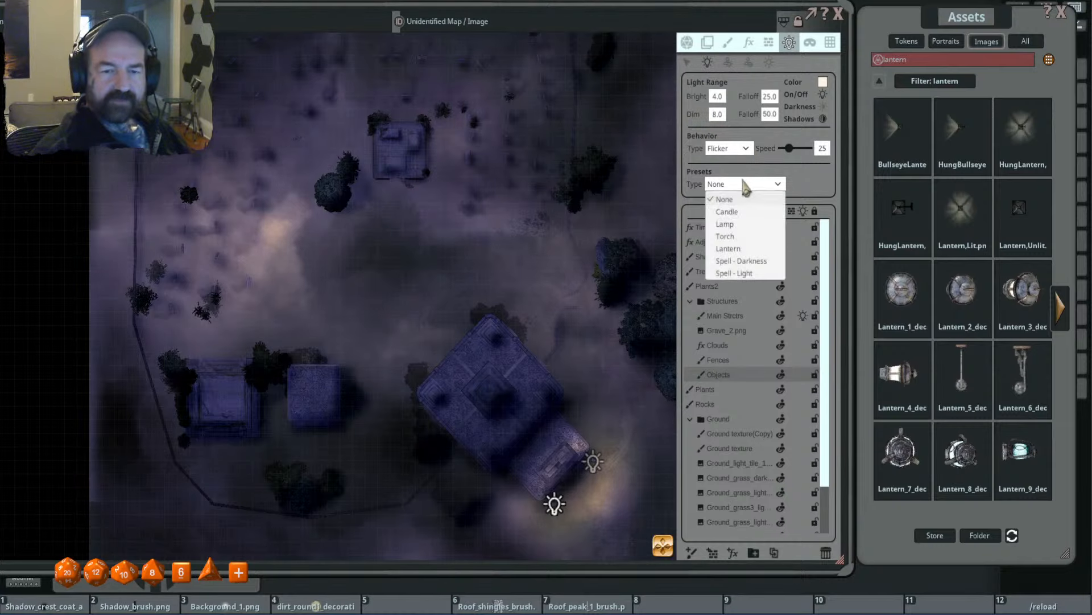
{"action": "left_click", "coordinate": [751, 212]}
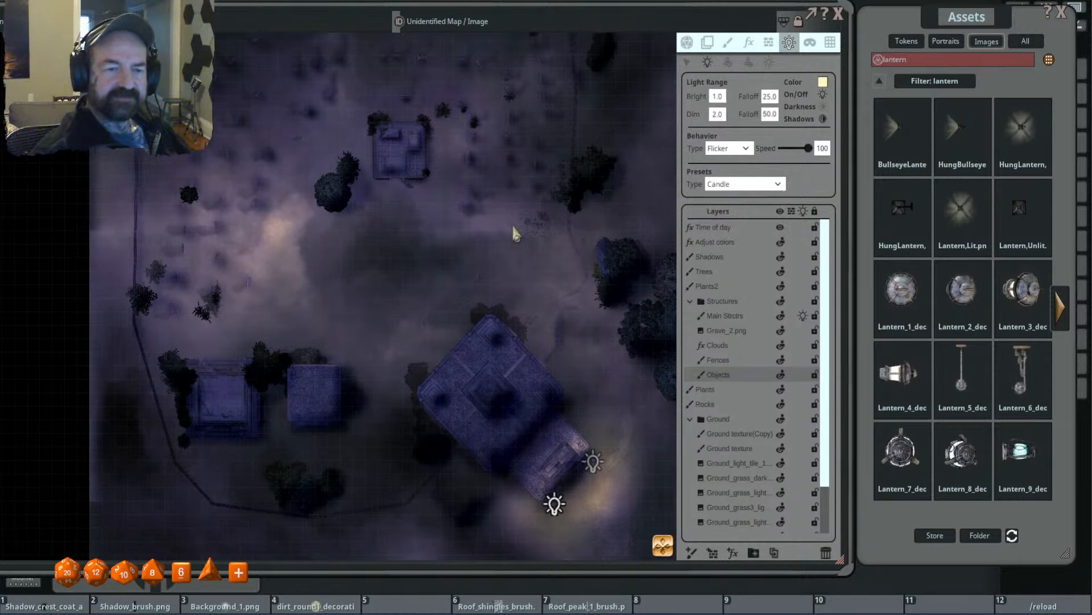
- Place candle lights on the lanterns at the east fence's gap and north and northwest of the diamond-shaped tomb
{"action": "scroll", "coordinate": [419, 219], "scroll_direction": "up", "scroll_amount": 4}
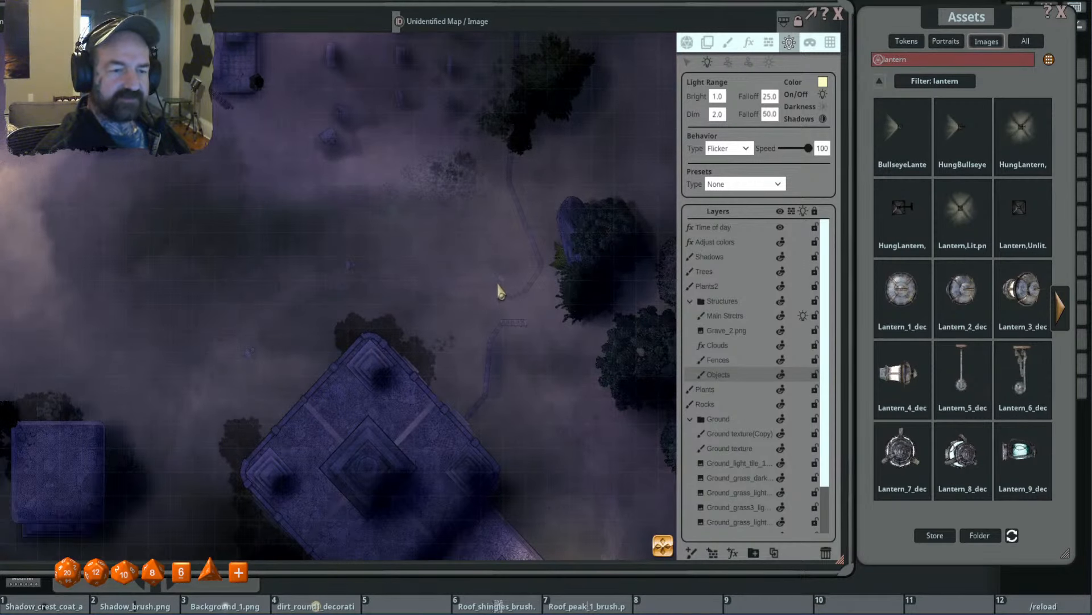
{"action": "left_click", "coordinate": [497, 284]}
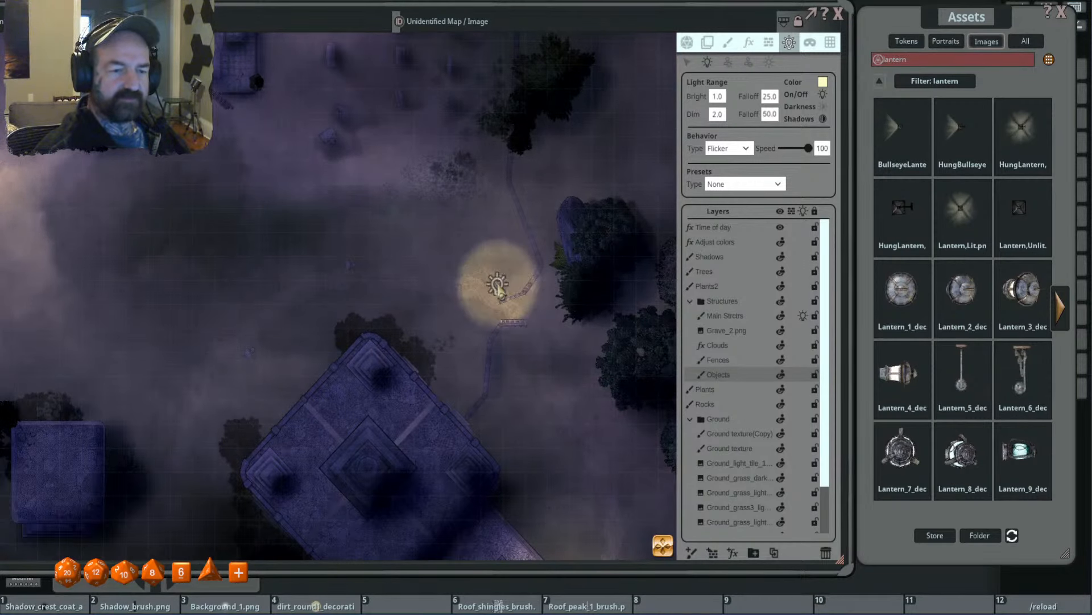
{"action": "left_click", "coordinate": [354, 266]}
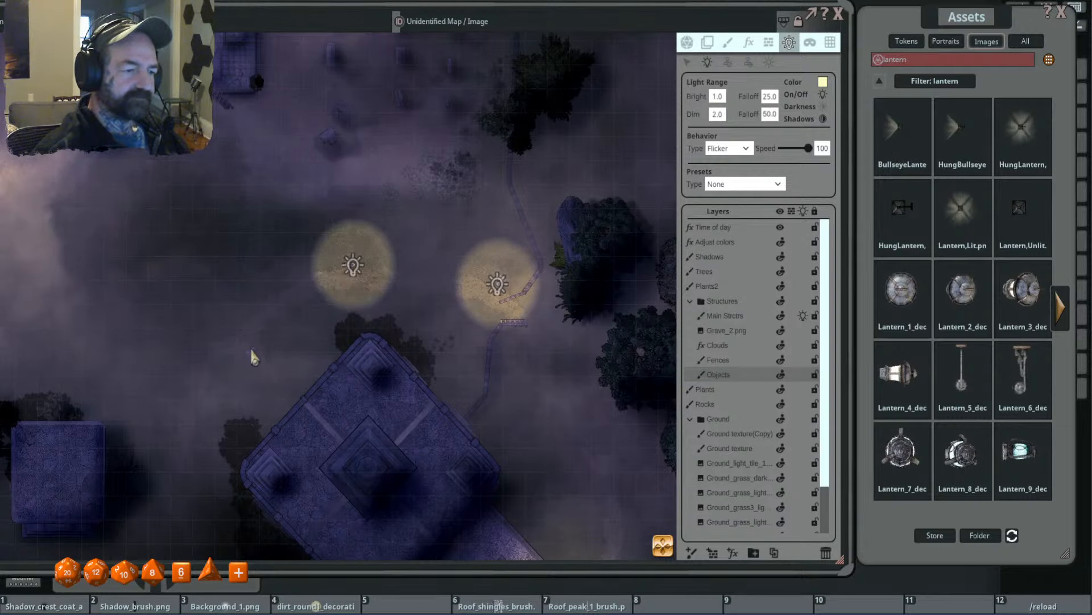
{"action": "left_click", "coordinate": [251, 351]}
- Place a candle light on the lantern among the graves northwest of the paired trees
{"action": "left_click_drag", "start_coordinate": [244, 256], "coordinate": [569, 272]}
{"action": "left_click_drag", "start_coordinate": [342, 247], "coordinate": [410, 405]}
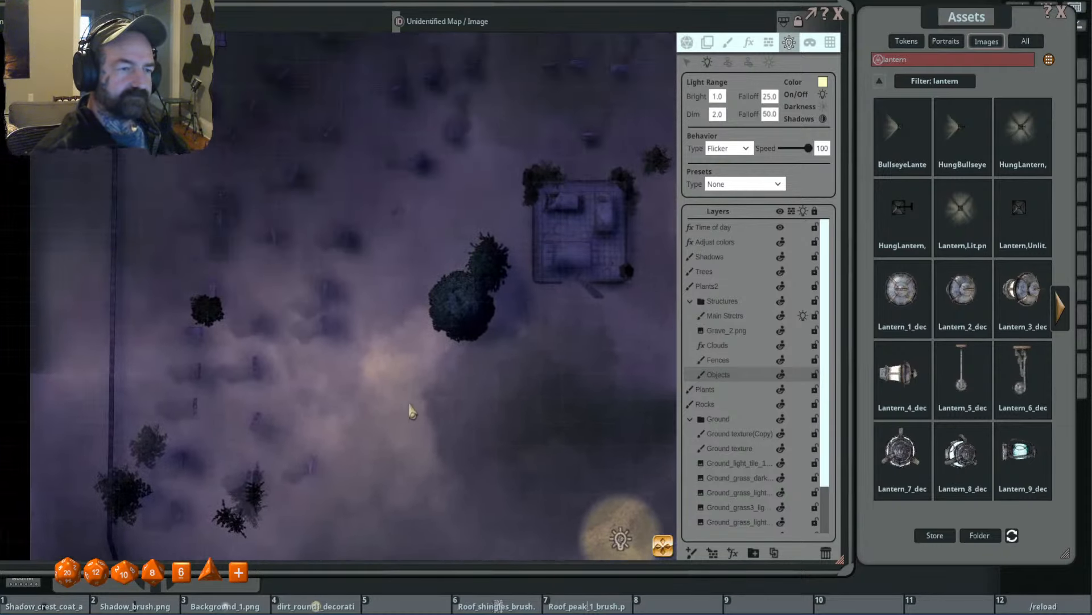
{"action": "left_click", "coordinate": [393, 217]}
{"action": "scroll", "coordinate": [381, 331], "scroll_direction": "down", "scroll_amount": 5}
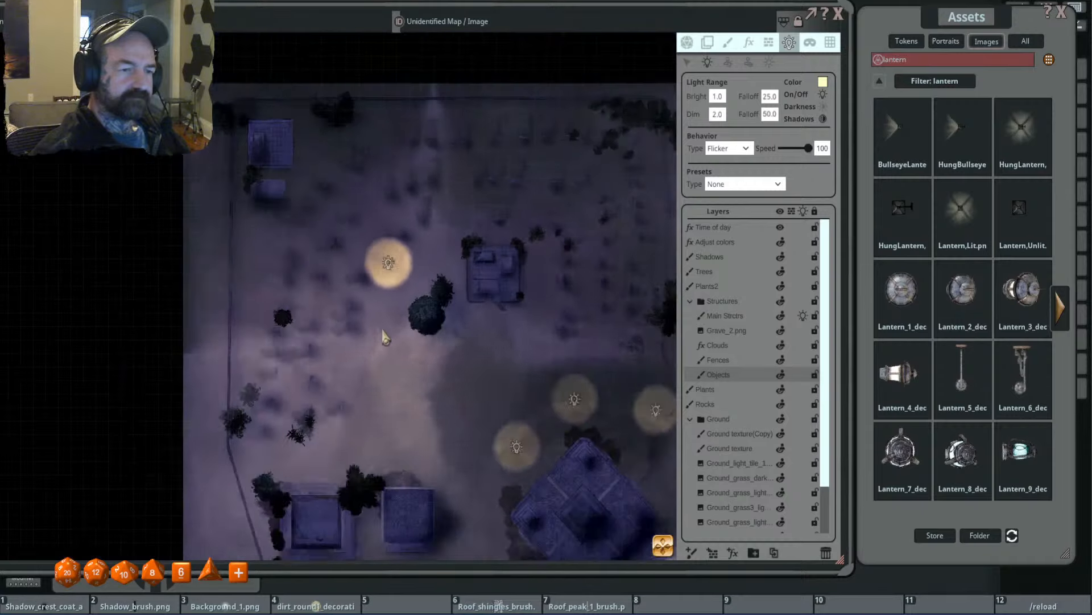
- Select the four candle lights placed on the lanterns together
{"action": "left_click_drag", "start_coordinate": [444, 370], "coordinate": [414, 308]}
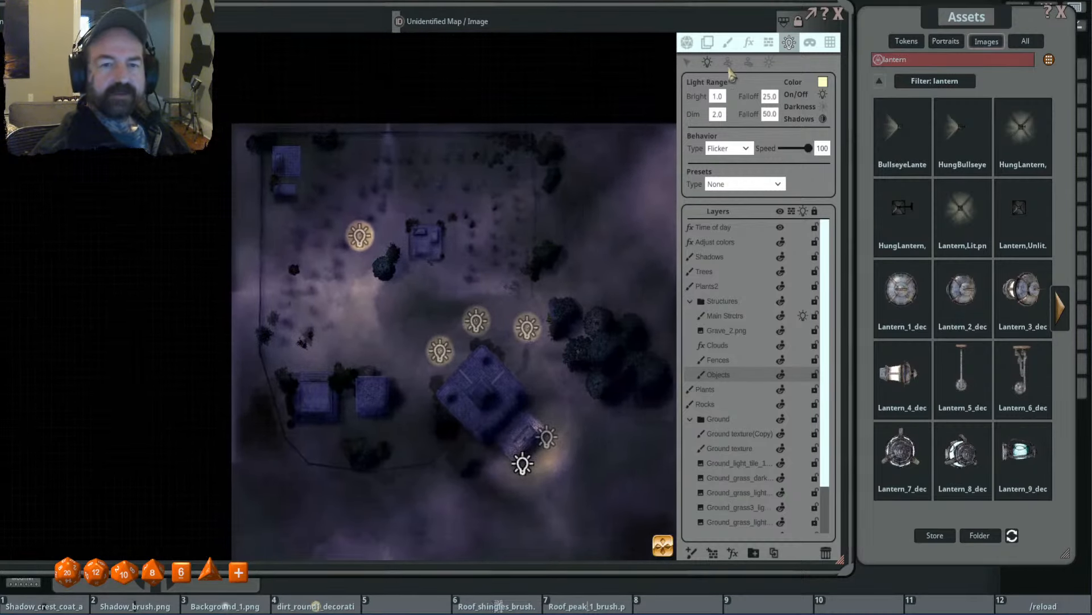
{"action": "left_click", "coordinate": [687, 63]}
{"action": "left_click", "coordinate": [343, 242]}
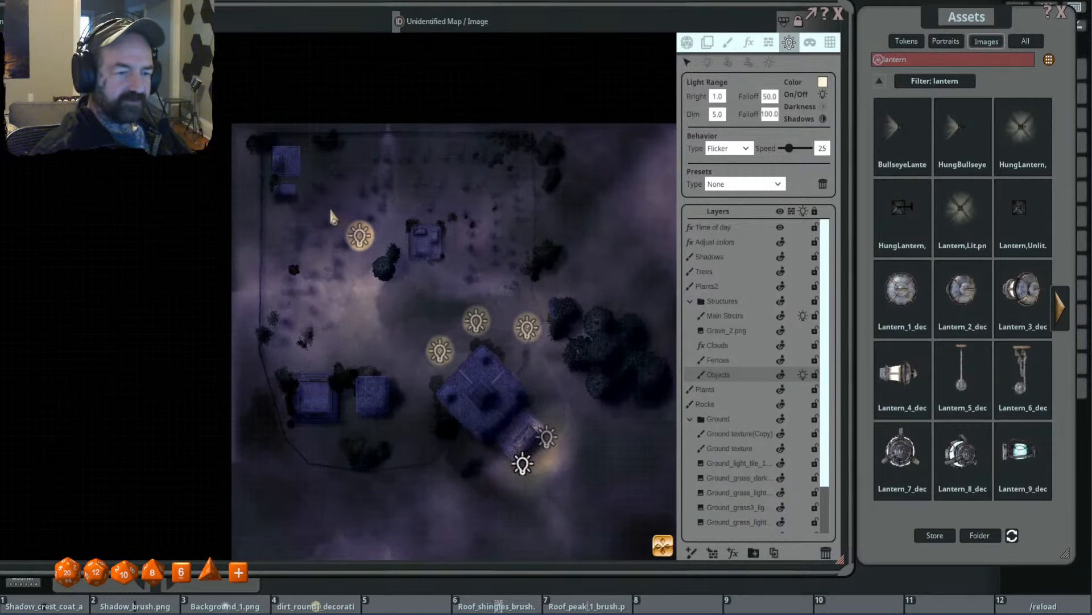
{"action": "left_click_drag", "start_coordinate": [330, 213], "coordinate": [592, 383]}
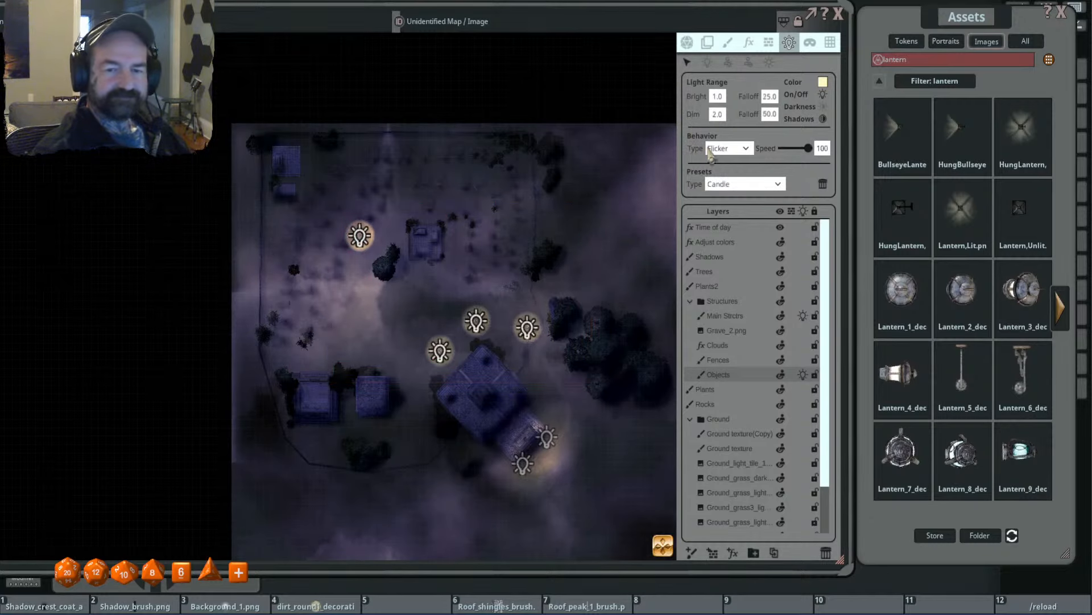
- Set the selected candle lights' near falloff to 50 and far falloff to 100
{"action": "scroll", "coordinate": [516, 246], "scroll_direction": "up", "scroll_amount": 1}
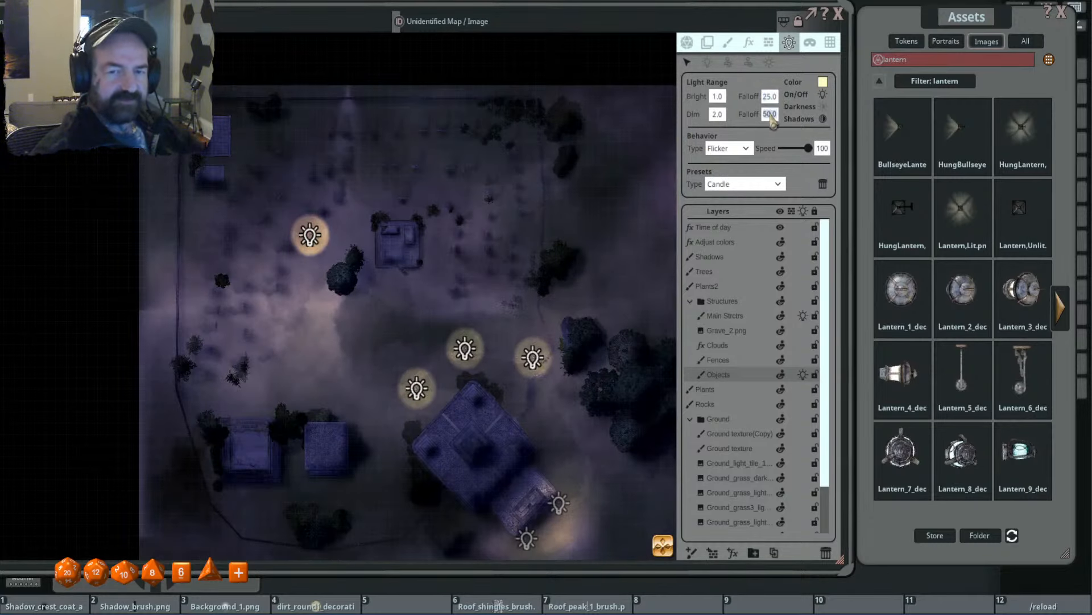
{"action": "left_click", "coordinate": [769, 97]}
{"action": "type", "text": "50"}
{"action": "key", "text": "Return"}
{"action": "scroll", "coordinate": [446, 264], "scroll_direction": "up", "scroll_amount": 3}
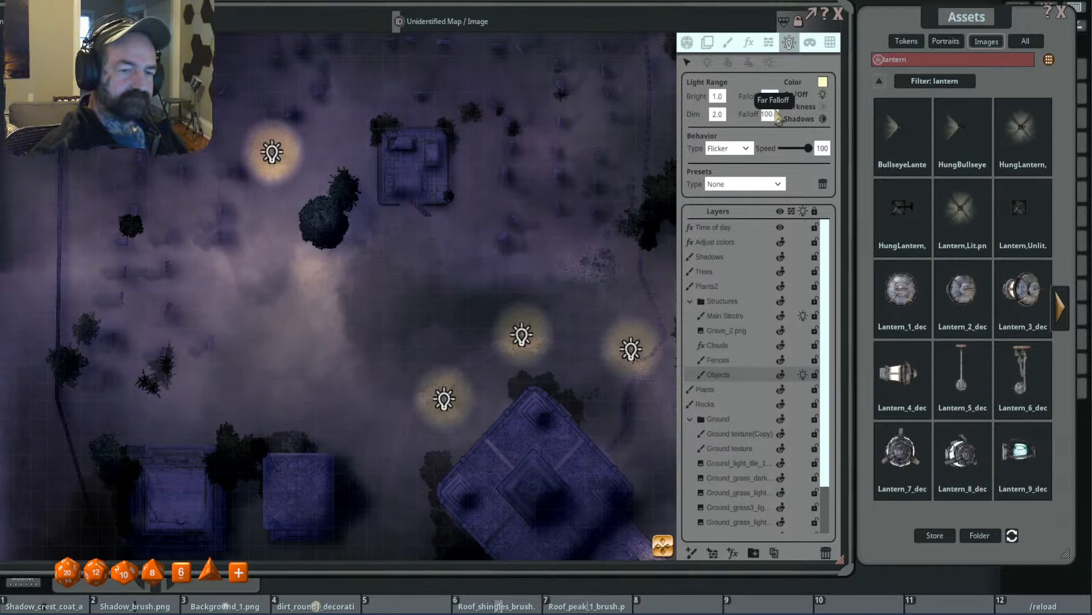
- Set the selected candle lights' dim range to 3 and bright range to 0.5
{"action": "scroll", "coordinate": [496, 209], "scroll_direction": "down", "scroll_amount": 2}
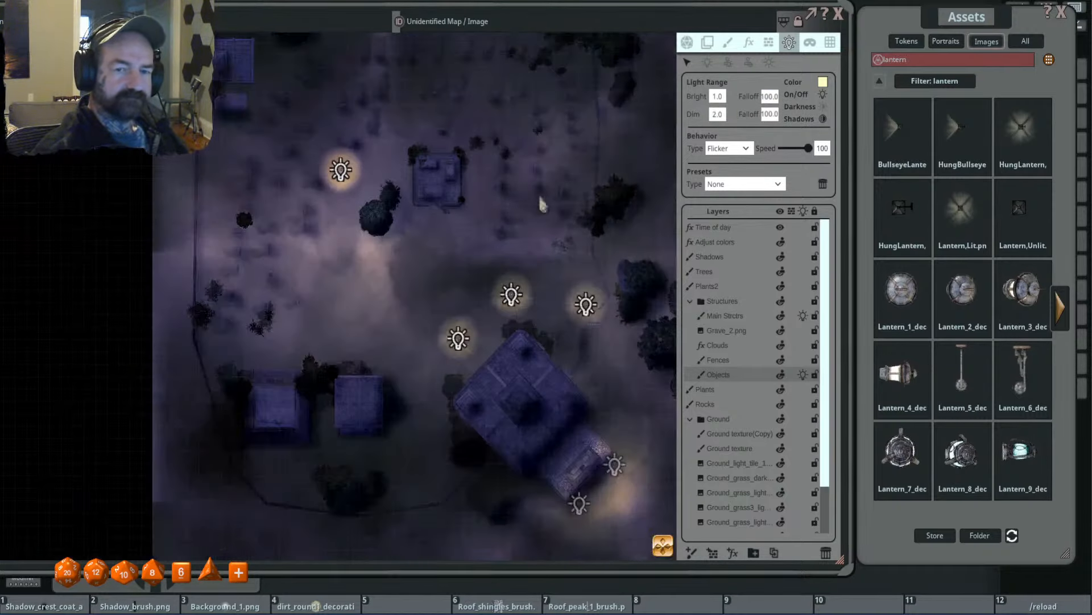
{"action": "left_click", "coordinate": [717, 117]}
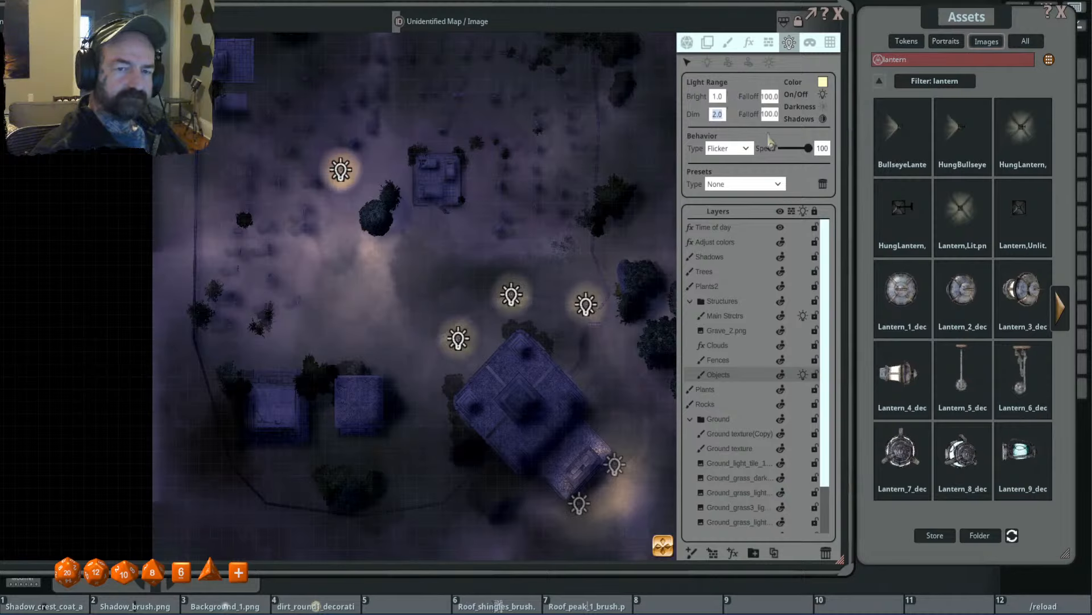
{"action": "type", "text": "3"}
{"action": "key", "text": "Return"}
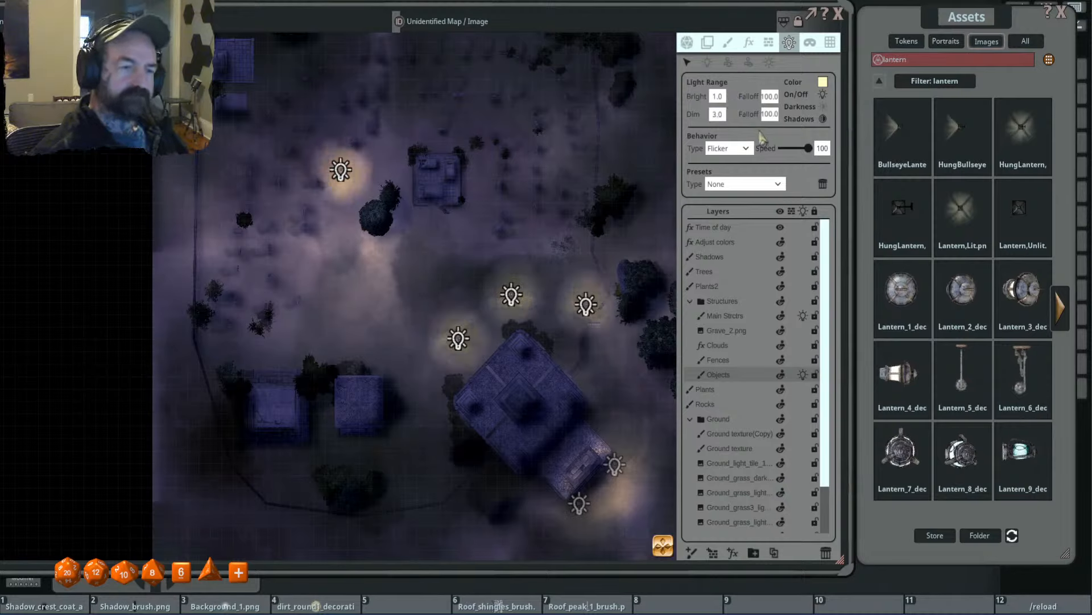
{"action": "left_click", "coordinate": [722, 99]}
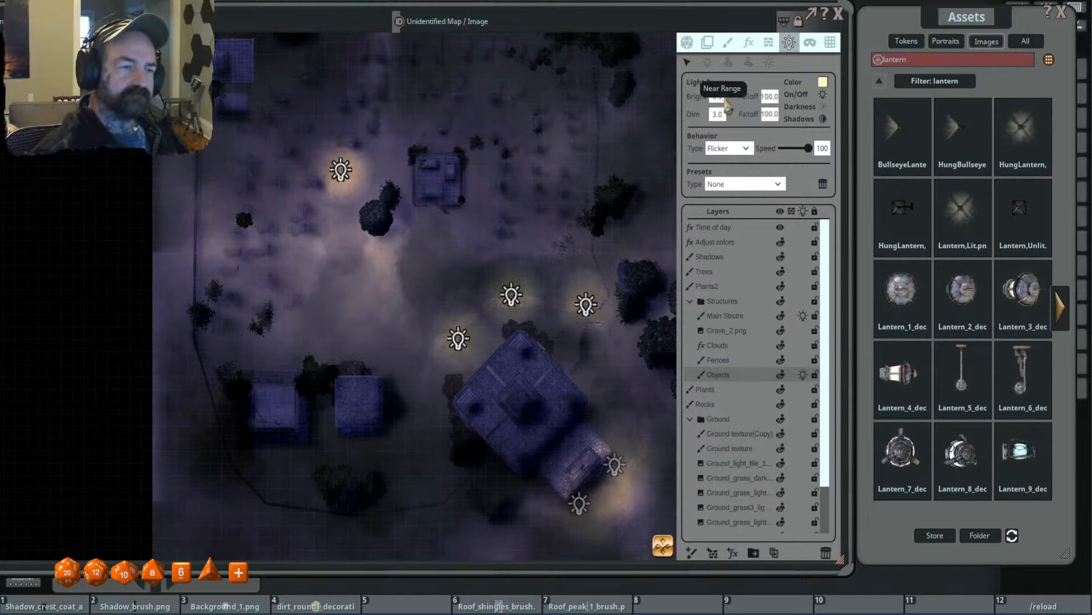
- Leave light editing and examine the lantern glows around the diamond-shaped tomb, the east fence and the northwest graves
{"action": "scroll", "coordinate": [533, 208], "scroll_direction": "up", "scroll_amount": 2}
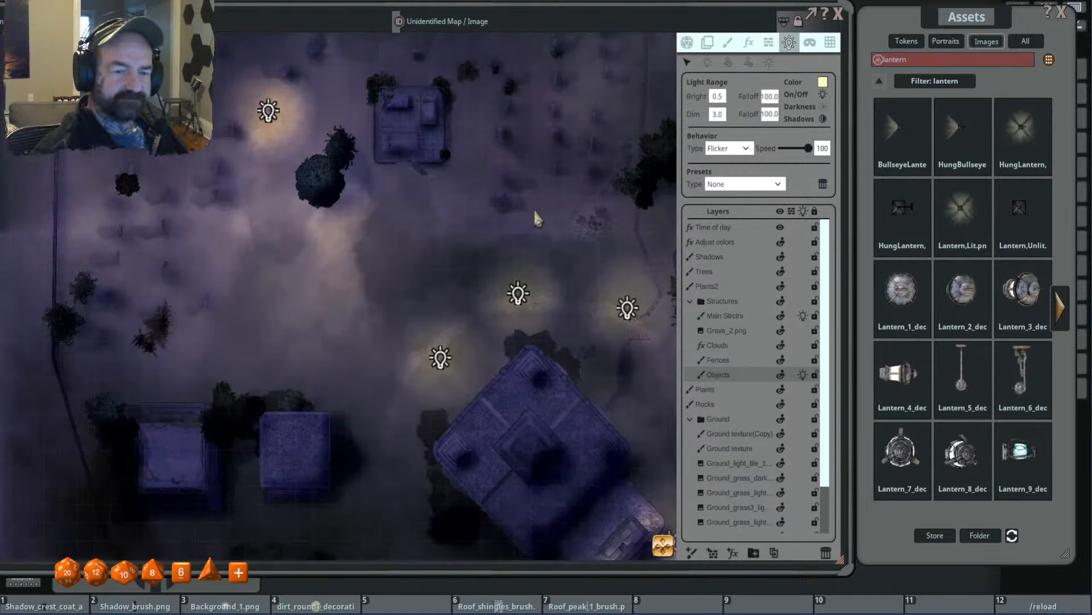
{"action": "left_click", "coordinate": [688, 43]}
{"action": "scroll", "coordinate": [529, 250], "scroll_direction": "down", "scroll_amount": 3}
{"action": "left_click_drag", "start_coordinate": [594, 249], "coordinate": [543, 238]}
{"action": "scroll", "coordinate": [551, 245], "scroll_direction": "up", "scroll_amount": 1}
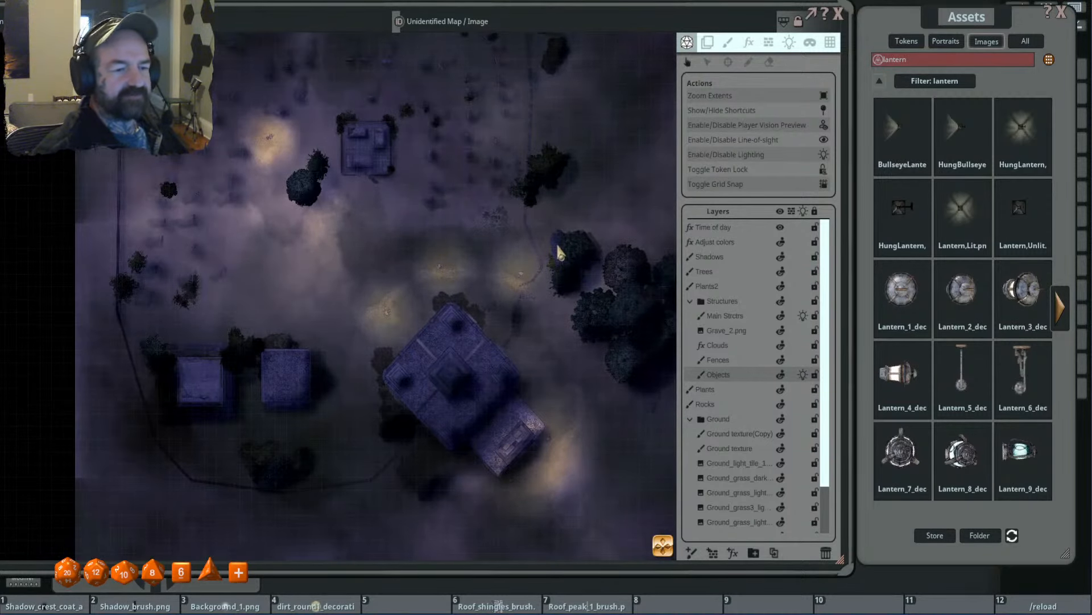
{"action": "scroll", "coordinate": [556, 254], "scroll_direction": "up", "scroll_amount": 2}
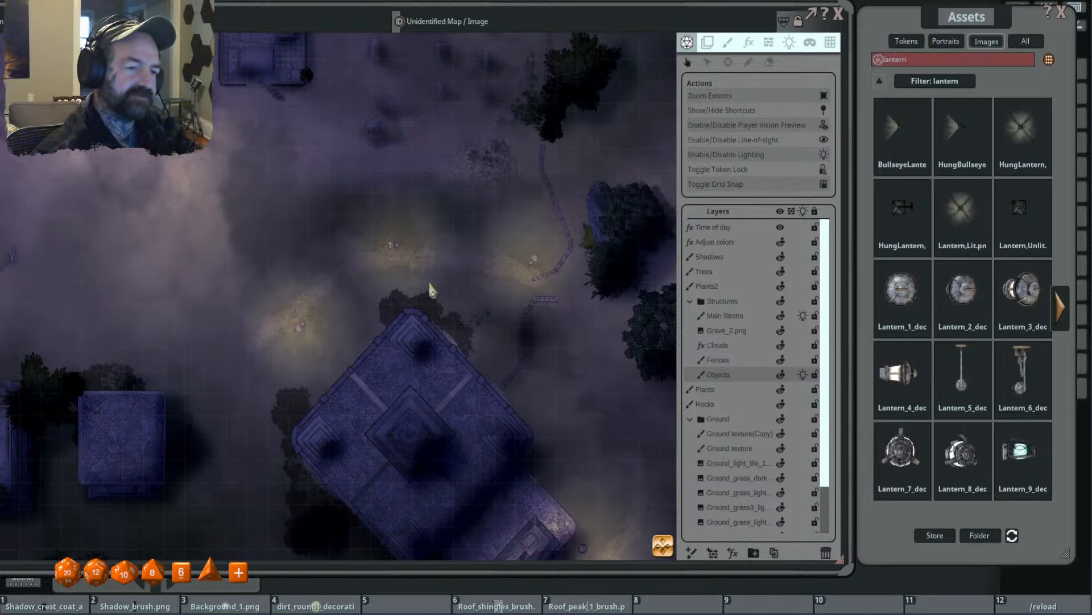
{"action": "scroll", "coordinate": [392, 251], "scroll_direction": "up", "scroll_amount": 1}
{"action": "scroll", "coordinate": [410, 262], "scroll_direction": "down", "scroll_amount": 2}
{"action": "scroll", "coordinate": [409, 260], "scroll_direction": "down", "scroll_amount": 2}
{"action": "left_click_drag", "start_coordinate": [323, 258], "coordinate": [538, 309]}
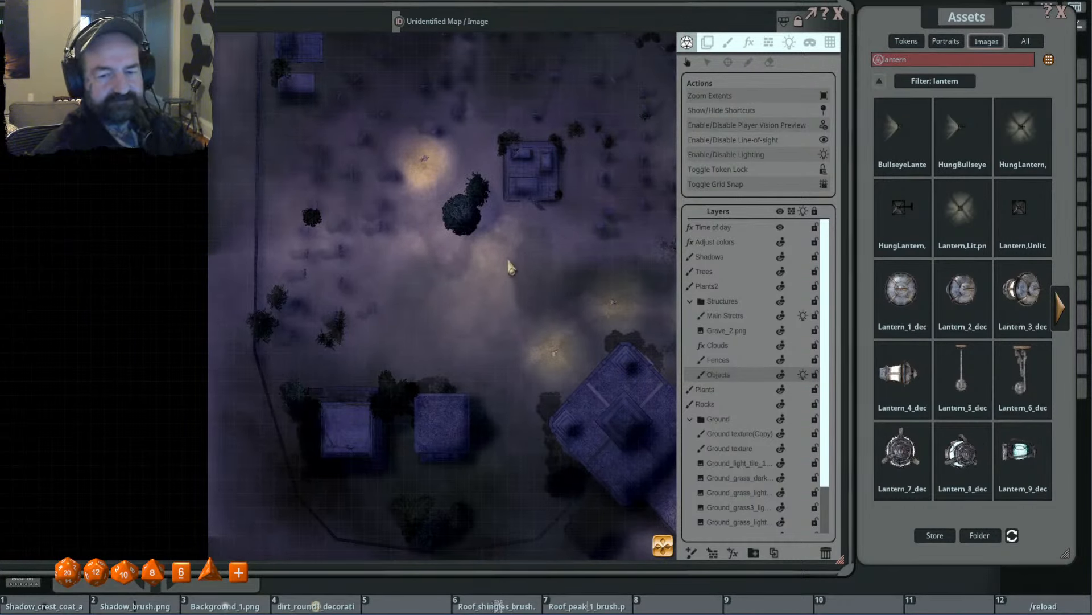
{"action": "scroll", "coordinate": [421, 245], "scroll_direction": "up", "scroll_amount": 2}
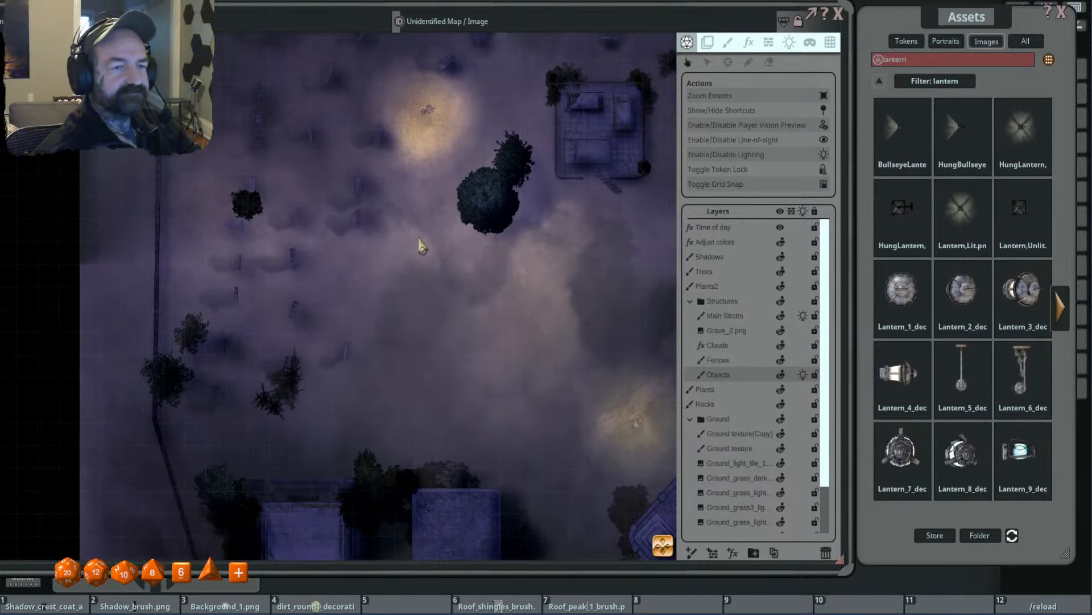
{"action": "scroll", "coordinate": [421, 244], "scroll_direction": "down", "scroll_amount": 4}
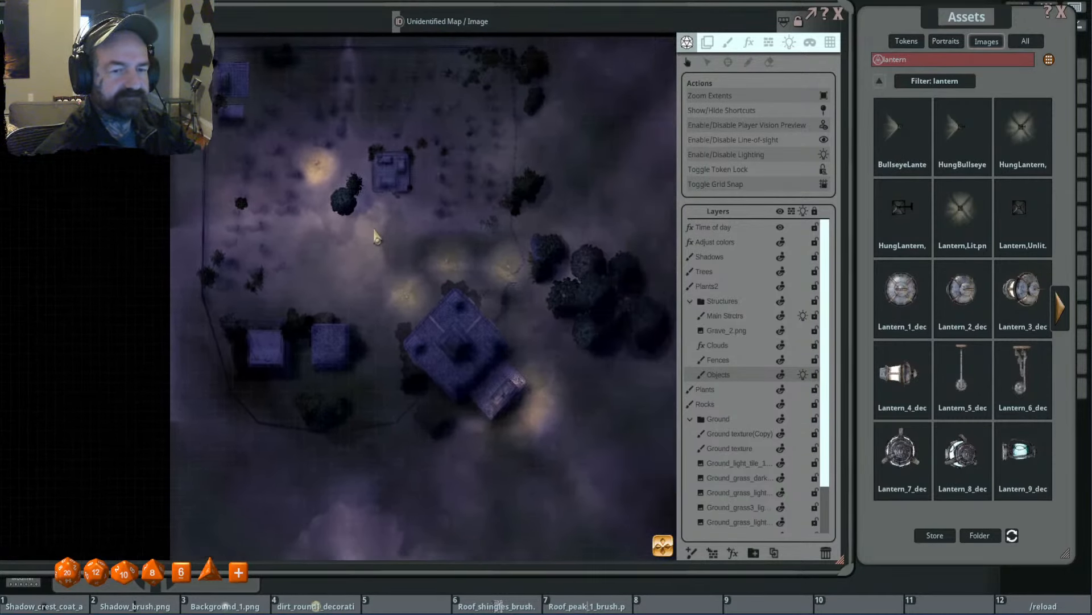
{"action": "scroll", "coordinate": [415, 245], "scroll_direction": "down", "scroll_amount": 2}
{"action": "scroll", "coordinate": [415, 245], "scroll_direction": "up", "scroll_amount": 2}
- Check the remaining lantern images and clear the lantern filter from the image assets
{"action": "left_click", "coordinate": [1061, 308]}
{"action": "double_click", "coordinate": [933, 60]}
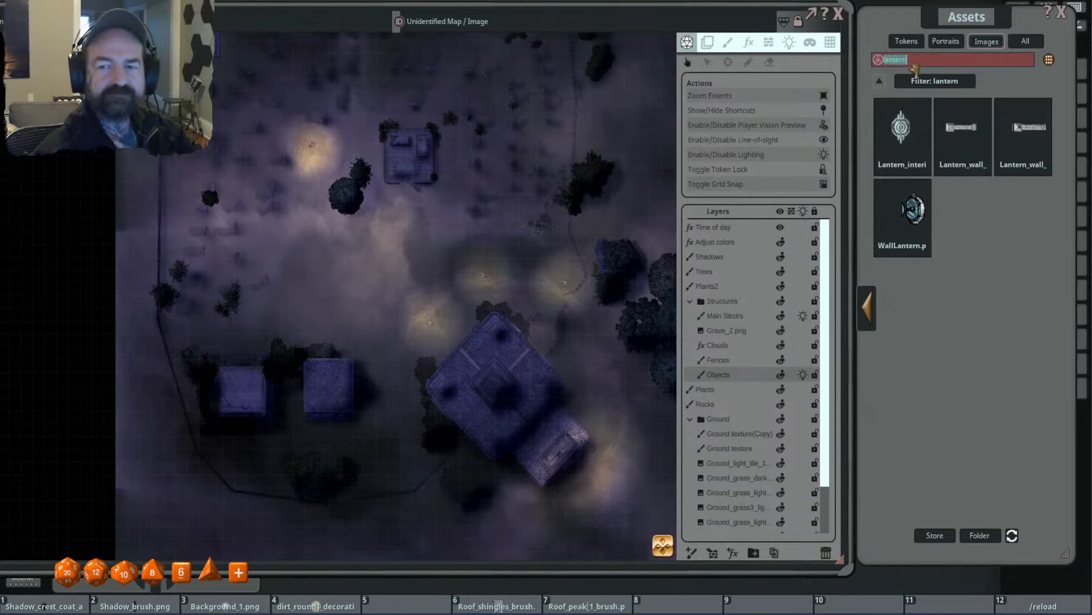
{"action": "left_click", "coordinate": [881, 83]}
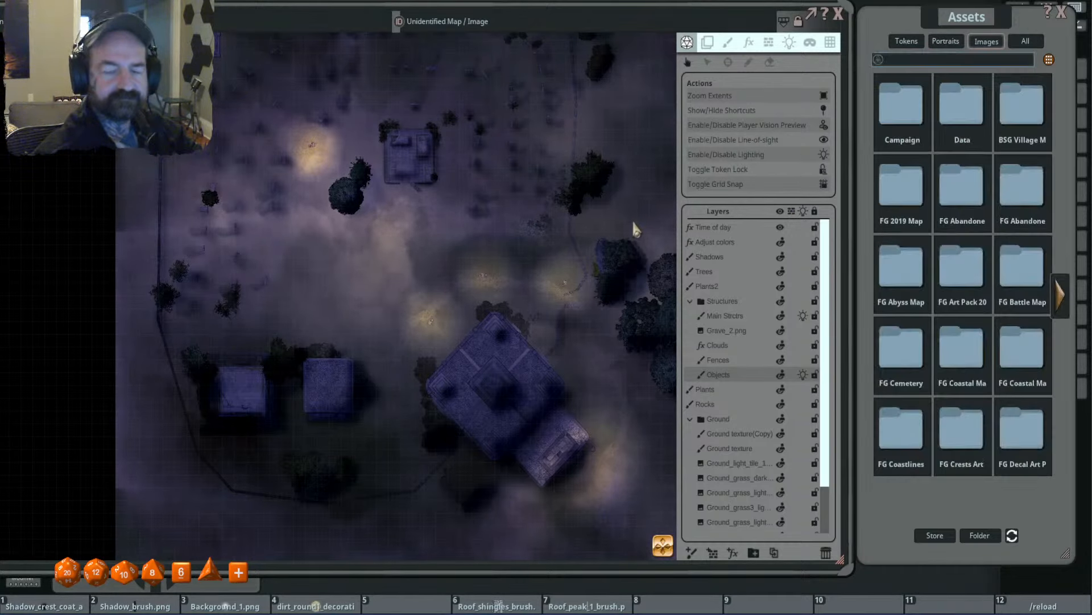
- Inspect a signpost with its lantern up close and review the lighting and darkness across the whole cemetery
{"action": "scroll", "coordinate": [455, 272], "scroll_direction": "up", "scroll_amount": 1}
{"action": "scroll", "coordinate": [456, 276], "scroll_direction": "up", "scroll_amount": 4}
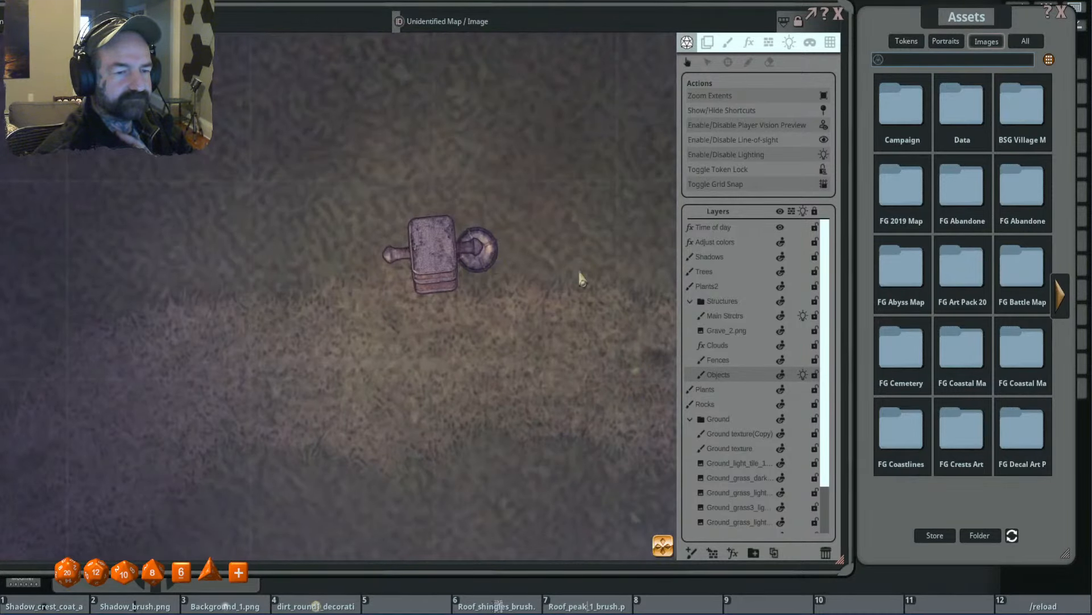
{"action": "scroll", "coordinate": [578, 280], "scroll_direction": "down", "scroll_amount": 4}
{"action": "scroll", "coordinate": [577, 282], "scroll_direction": "down", "scroll_amount": 2}
{"action": "scroll", "coordinate": [578, 284], "scroll_direction": "down", "scroll_amount": 2}
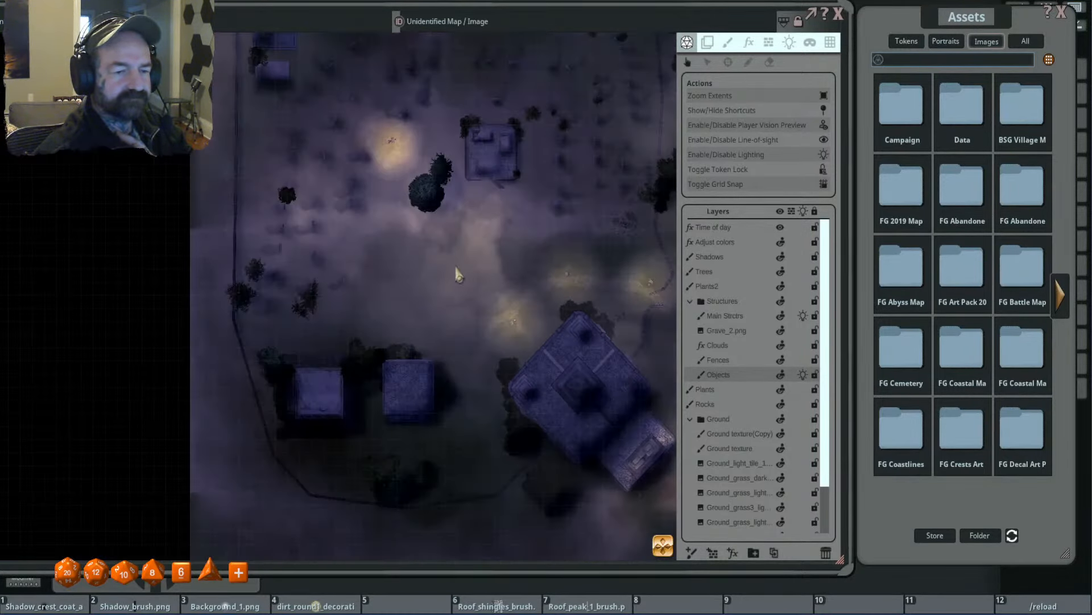
{"action": "scroll", "coordinate": [430, 268], "scroll_direction": "down", "scroll_amount": 2}
{"action": "scroll", "coordinate": [488, 247], "scroll_direction": "up", "scroll_amount": 1}
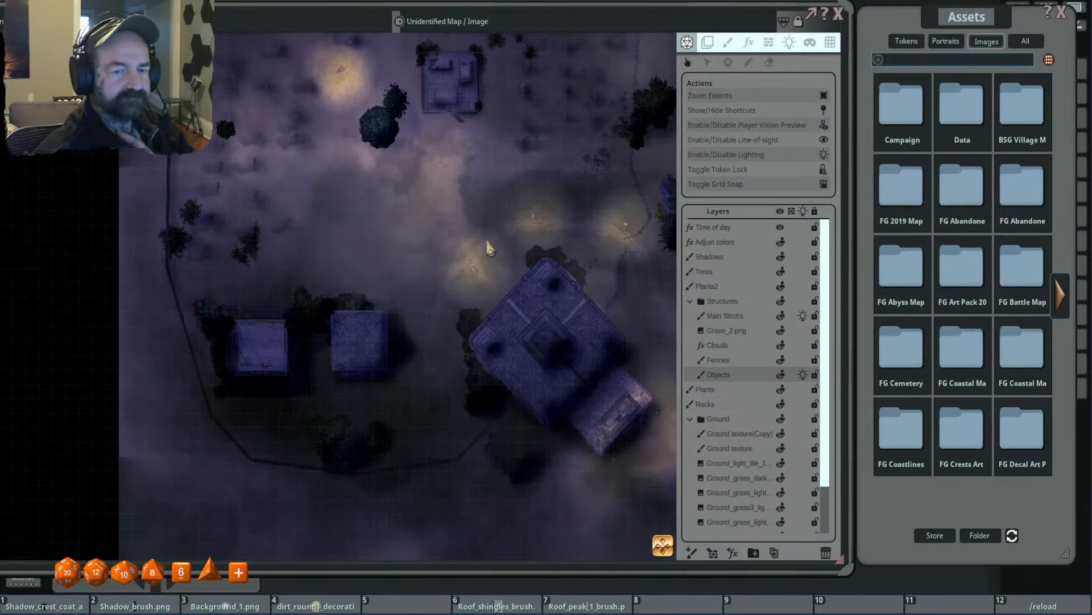
{"action": "scroll", "coordinate": [487, 245], "scroll_direction": "down", "scroll_amount": 2}
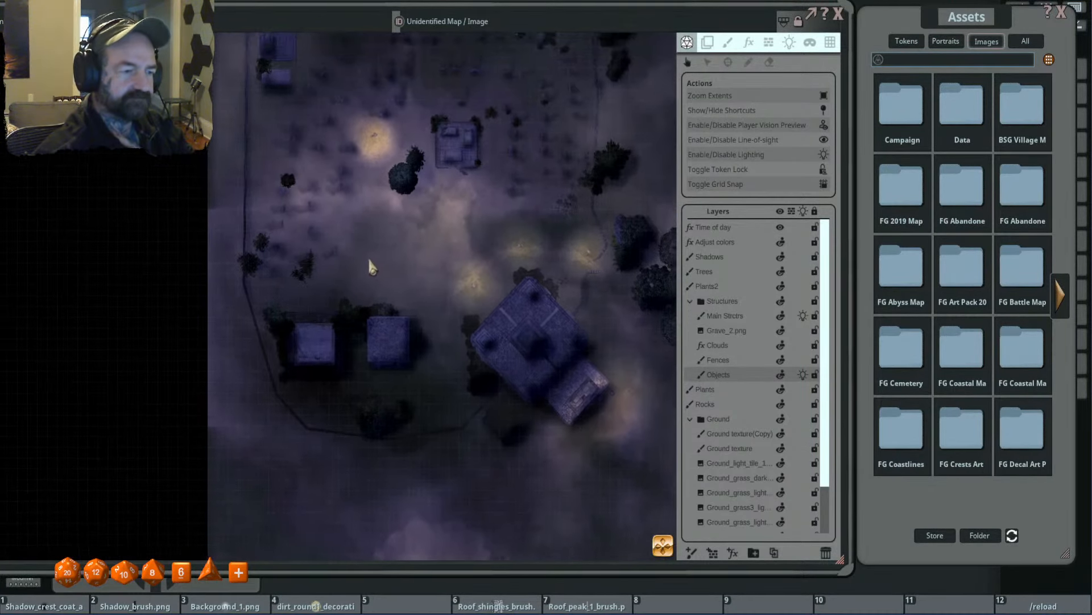
{"action": "left_click_drag", "start_coordinate": [370, 265], "coordinate": [383, 314]}
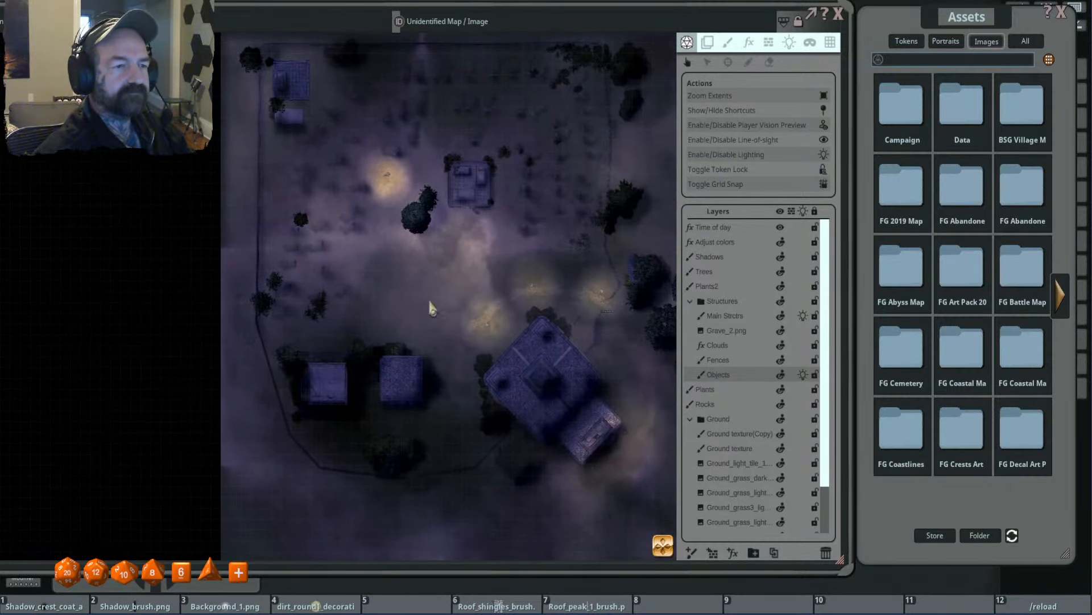
{"action": "left_click_drag", "start_coordinate": [469, 294], "coordinate": [438, 293]}
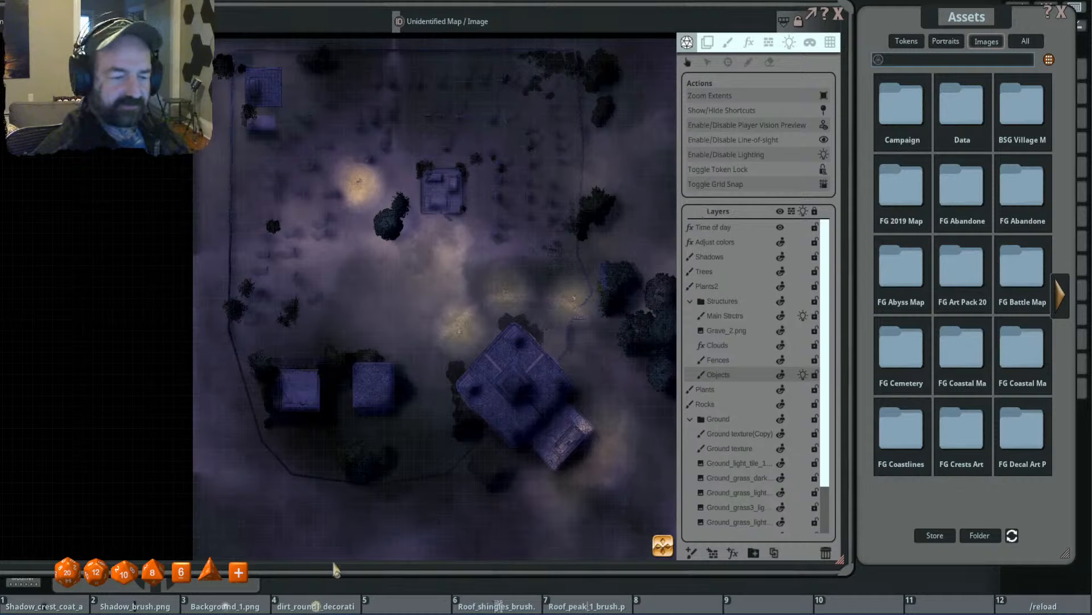
- Make the Shadows layer active for painting and load Background_1.png as the brush
{"action": "left_click", "coordinate": [730, 258]}
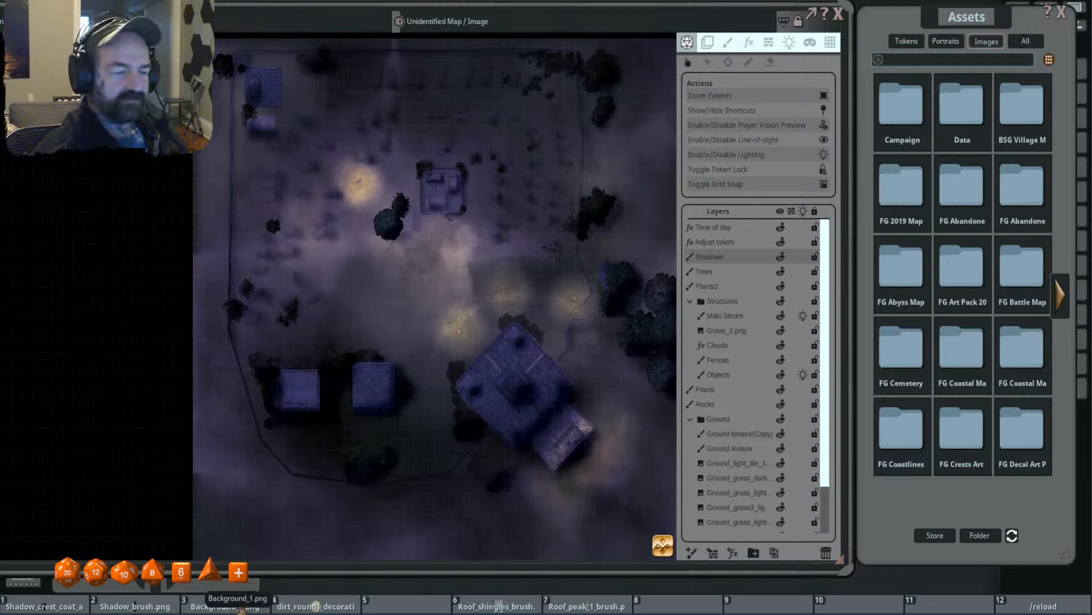
{"action": "left_click", "coordinate": [731, 43]}
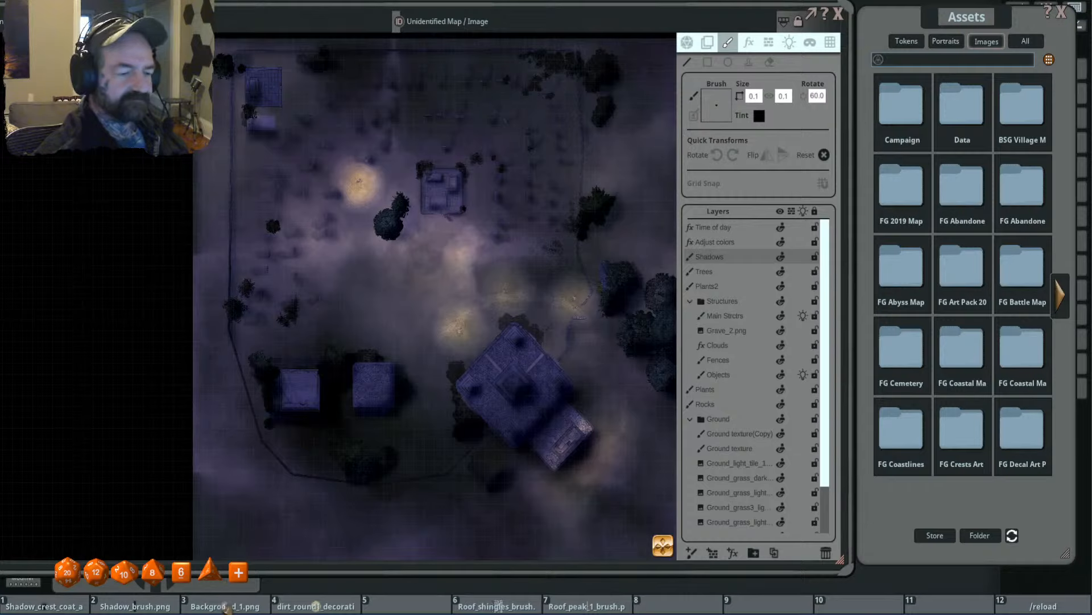
{"action": "mouse_move", "coordinate": [225, 605]}
{"action": "left_mouse_down"}
{"action": "mouse_move", "coordinate": [652, 244]}
{"action": "mouse_move", "coordinate": [715, 111]}
{"action": "left_mouse_up"}
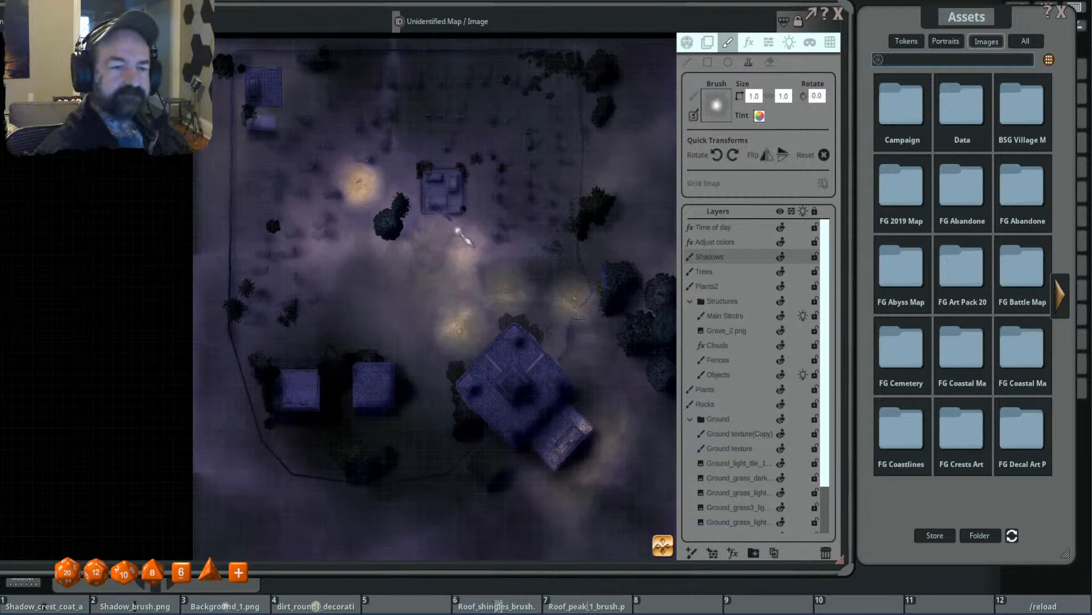
- Tint the soft round brush dark blue with red 0, green 0 and blue 39
{"action": "left_click", "coordinate": [760, 116]}
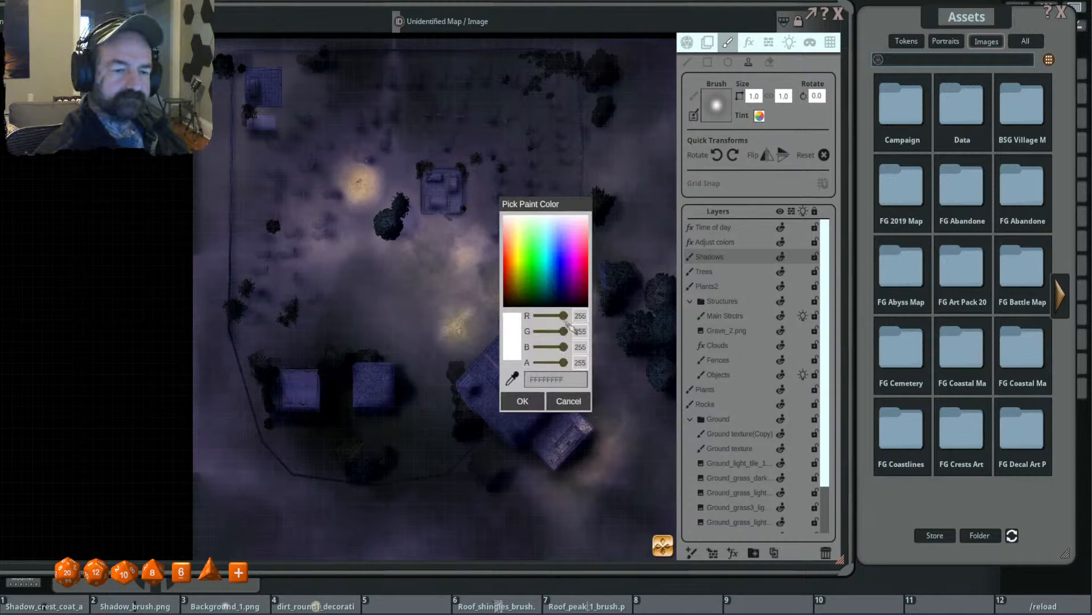
{"action": "left_click_drag", "start_coordinate": [564, 316], "coordinate": [485, 329]}
{"action": "mouse_move", "coordinate": [564, 332]}
{"action": "left_mouse_down"}
{"action": "mouse_move", "coordinate": [537, 332]}
{"action": "mouse_move", "coordinate": [561, 348]}
{"action": "mouse_move", "coordinate": [548, 354]}
{"action": "left_mouse_up"}
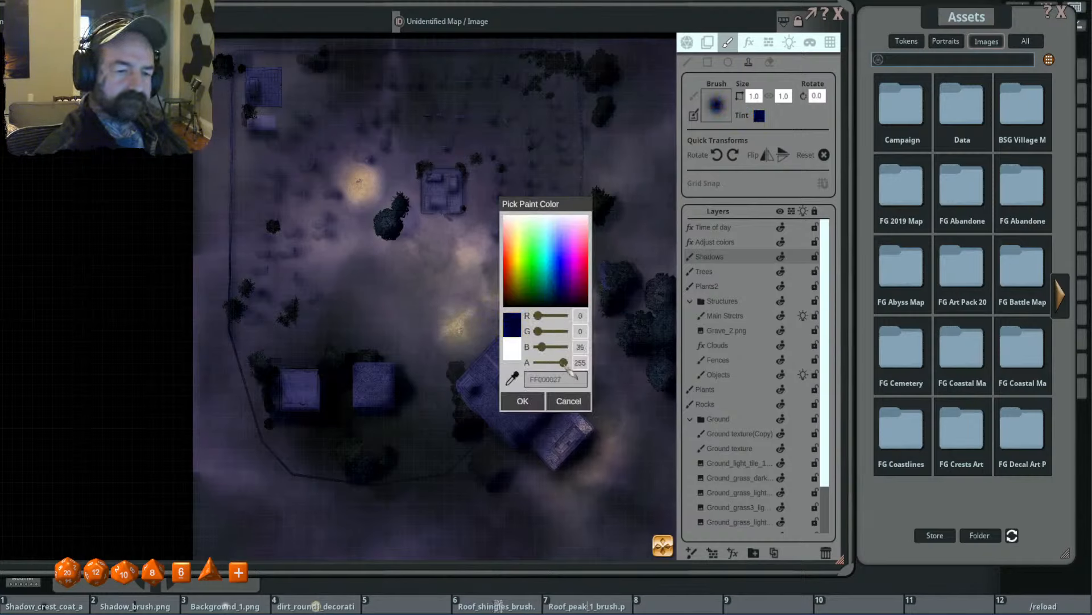
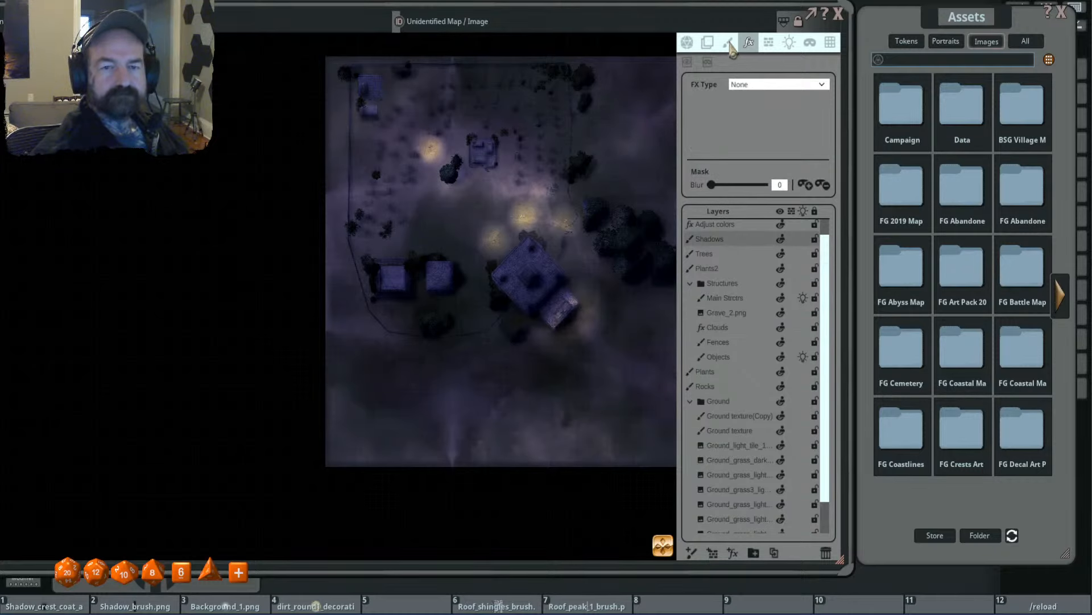
- Stamp soft dark blue shading over the central cemetery, reducing the brush size to 11.6 and 4.8
{"action": "left_click", "coordinate": [728, 43]}
{"action": "scroll", "coordinate": [451, 220], "scroll_direction": "up", "scroll_amount": 2}
{"action": "left_click", "coordinate": [748, 62]}
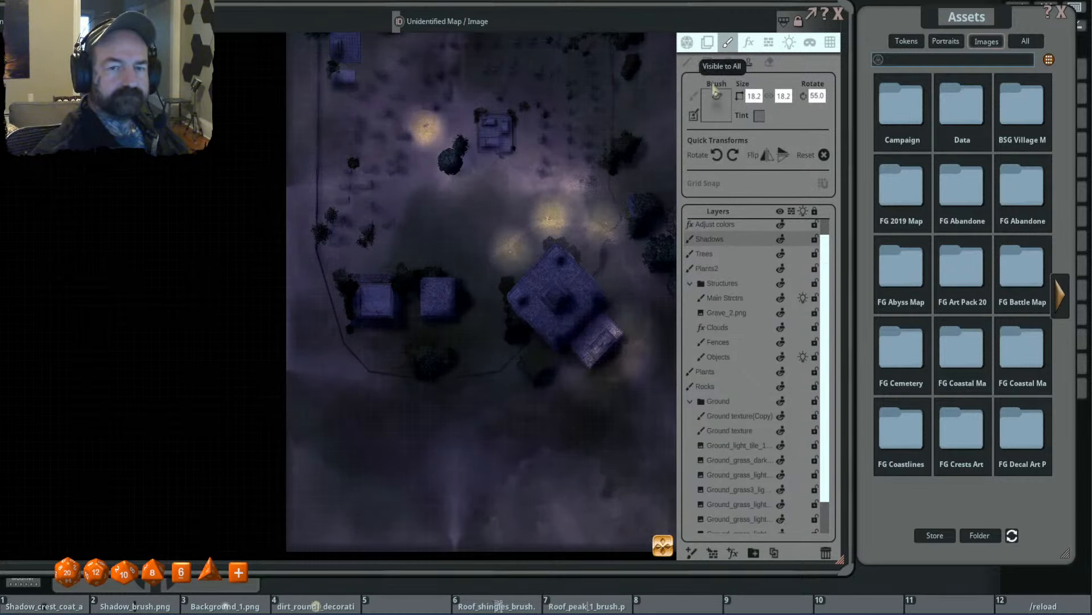
{"action": "key", "text": "ctrl"}
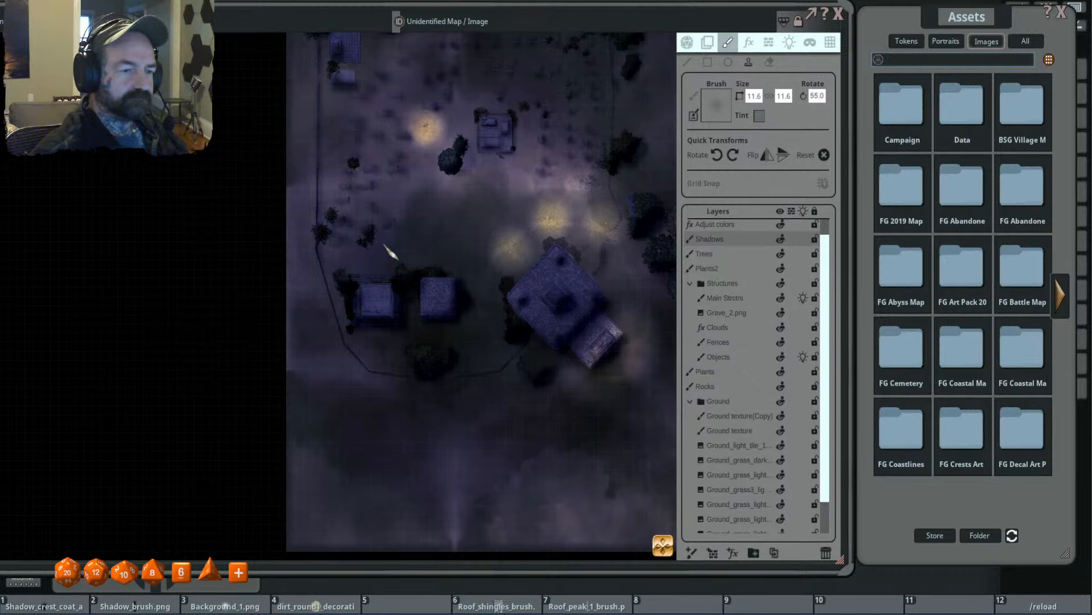
{"action": "key", "text": "ctrl"}
{"action": "scroll", "coordinate": [466, 184], "scroll_direction": "up", "scroll_amount": 2}
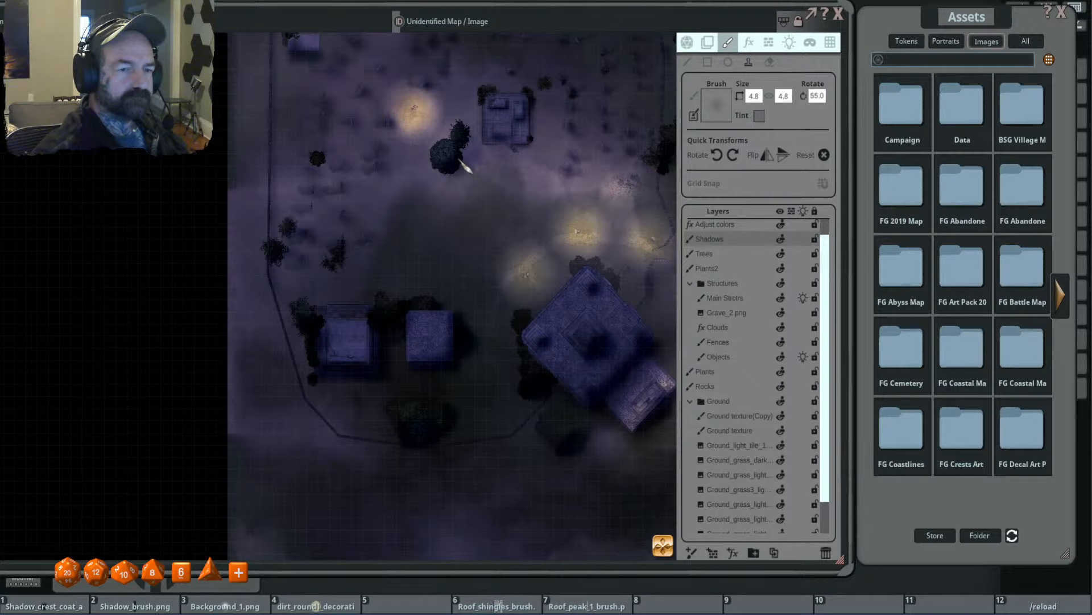
{"action": "left_click_drag", "start_coordinate": [506, 202], "coordinate": [461, 273]}
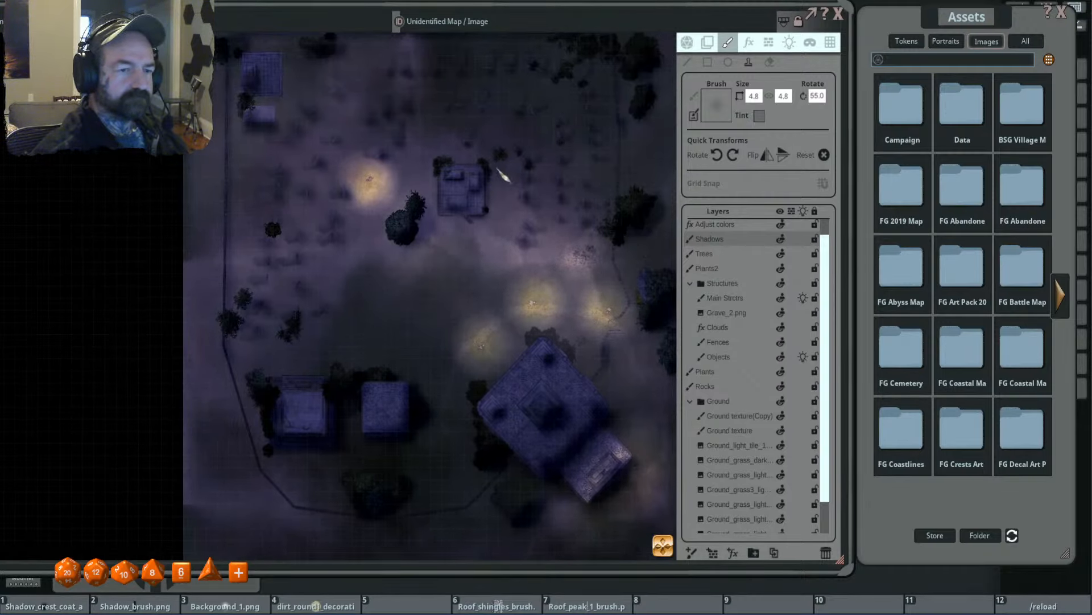
{"action": "left_click_drag", "start_coordinate": [293, 209], "coordinate": [329, 225]}
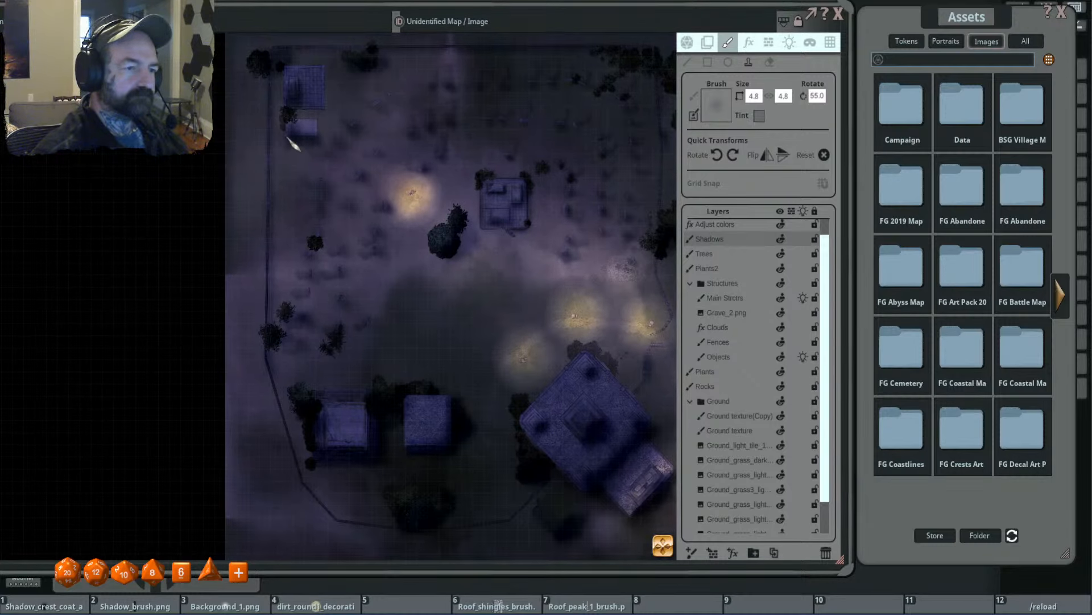
- Shade the northwest building and nearby corner trees with brush sizes 2.4 and 3.8, and enlarge the brush to 11.6
{"action": "scroll", "coordinate": [294, 126], "scroll_direction": "down", "scroll_amount": 4}
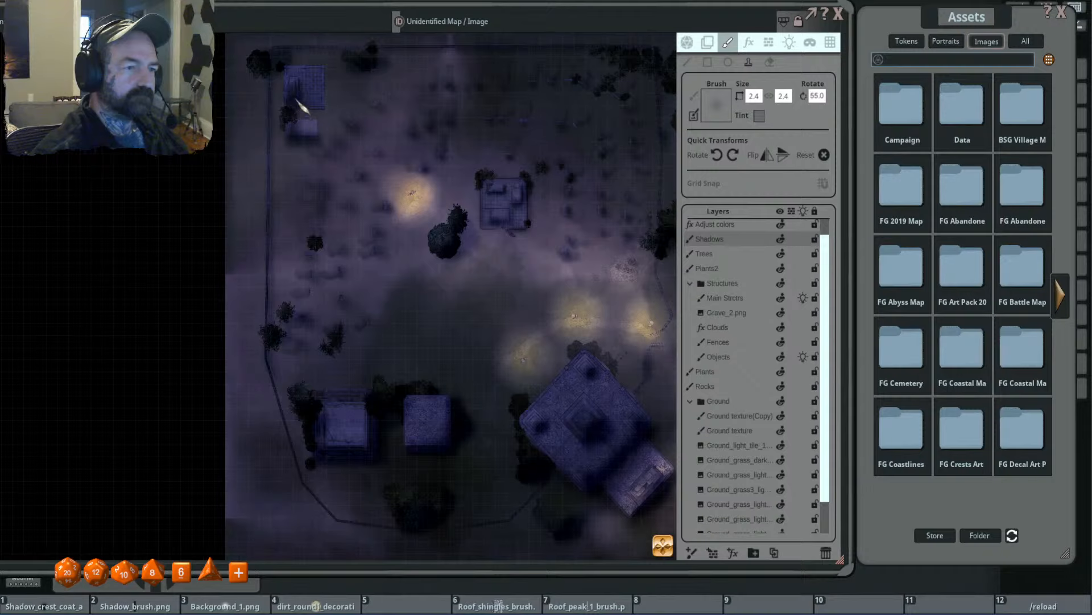
{"action": "scroll", "coordinate": [272, 81], "scroll_direction": "up", "scroll_amount": 3}
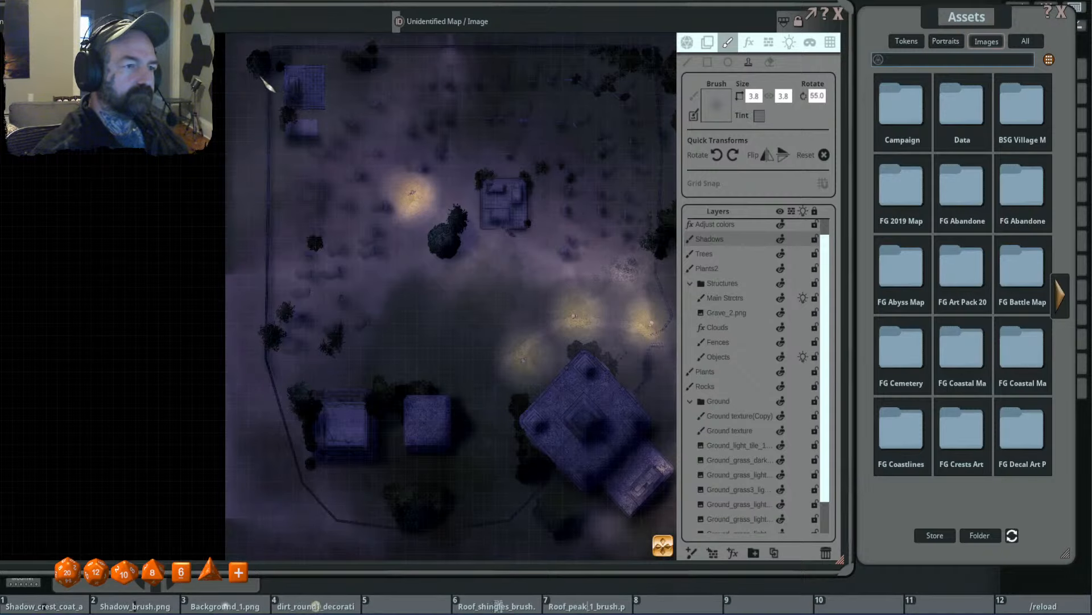
{"action": "scroll", "coordinate": [451, 299], "scroll_direction": "up", "scroll_amount": 1}
{"action": "scroll", "coordinate": [575, 171], "scroll_direction": "up", "scroll_amount": 8}
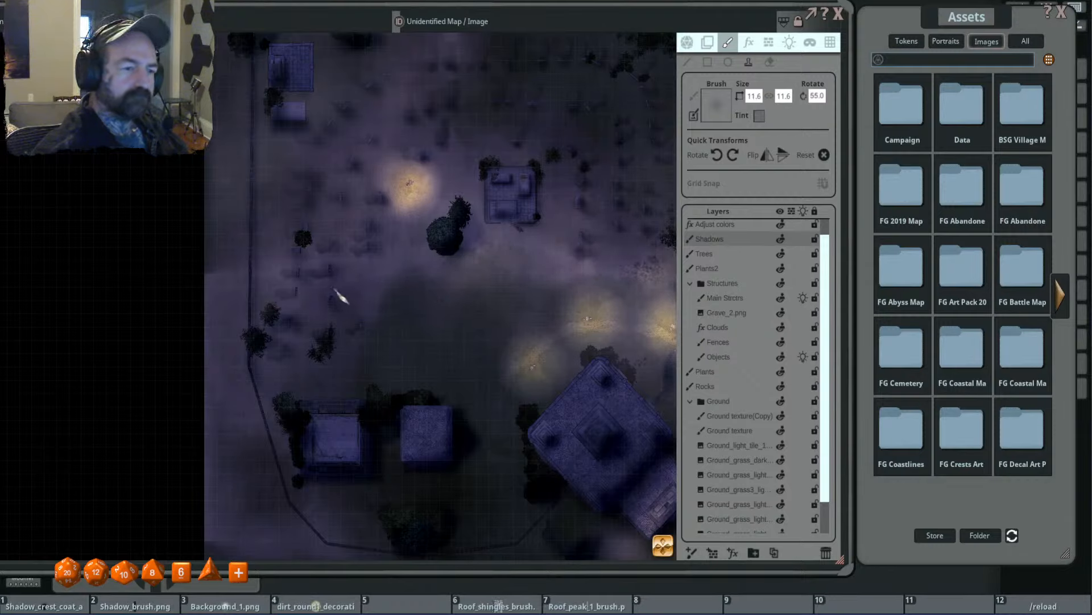
- Darken the western and southern cemetery grounds with the soft shadow brush at sizes 3.8 and 11.6
{"action": "scroll", "coordinate": [328, 290], "scroll_direction": "down", "scroll_amount": 4}
{"action": "scroll", "coordinate": [253, 307], "scroll_direction": "down", "scroll_amount": 4}
{"action": "scroll", "coordinate": [259, 298], "scroll_direction": "down", "scroll_amount": 4}
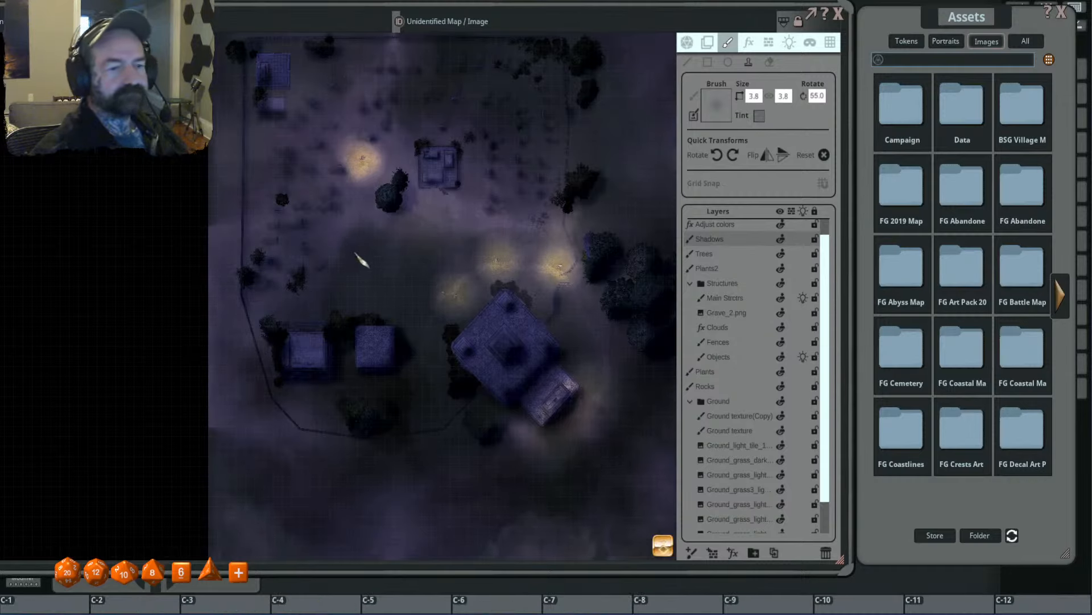
{"action": "scroll", "coordinate": [359, 257], "scroll_direction": "up", "scroll_amount": 4}
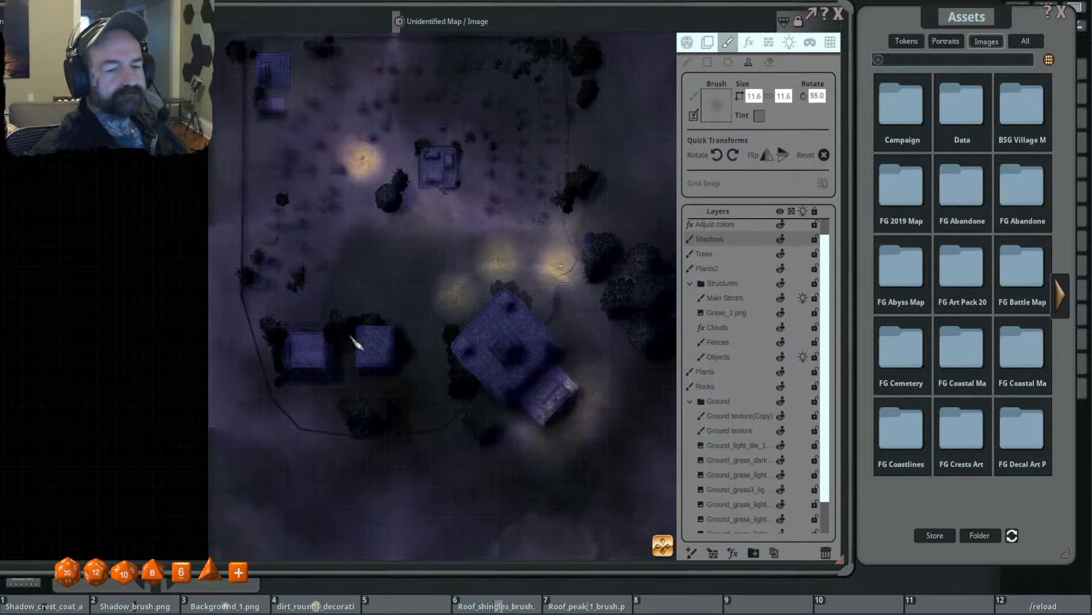
{"action": "scroll", "coordinate": [351, 340], "scroll_direction": "down", "scroll_amount": 4}
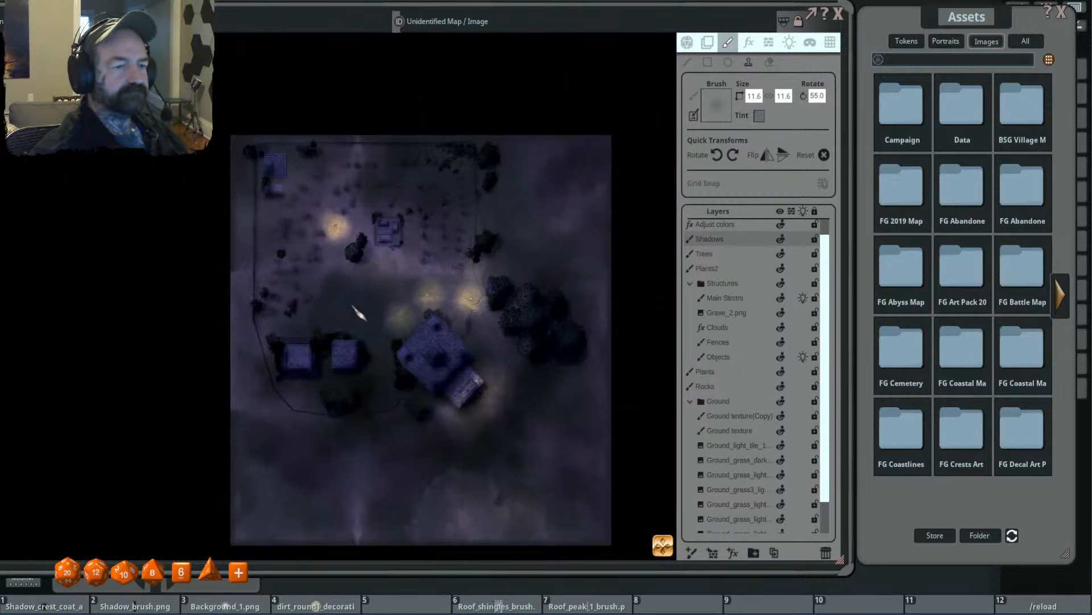
{"action": "scroll", "coordinate": [319, 296], "scroll_direction": "down", "scroll_amount": 2}
{"action": "left_click_drag", "start_coordinate": [314, 319], "coordinate": [357, 305]}
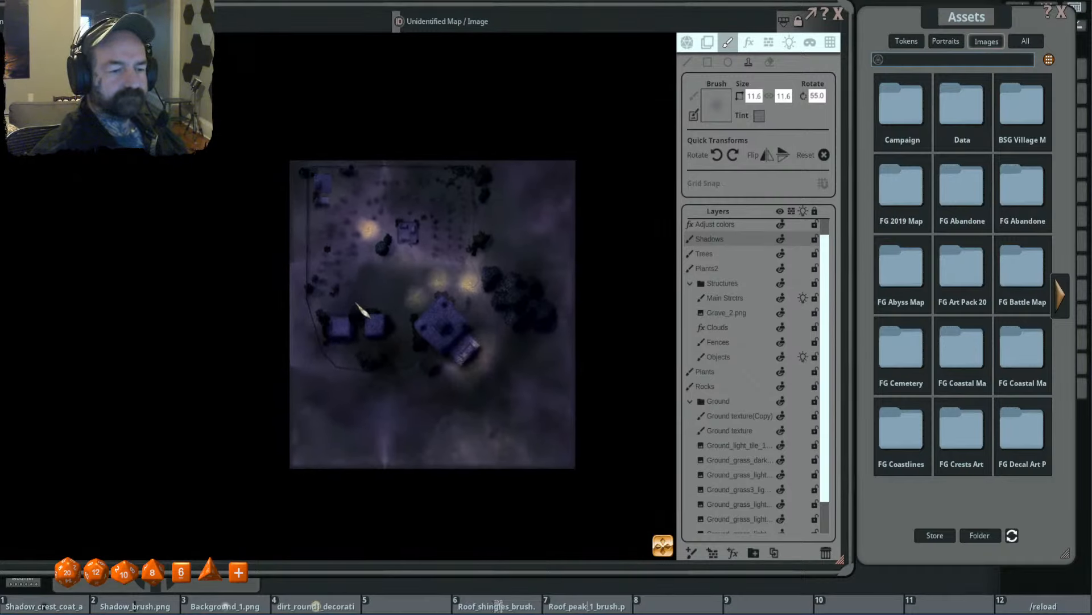
{"action": "scroll", "coordinate": [384, 461], "scroll_direction": "up", "scroll_amount": 2}
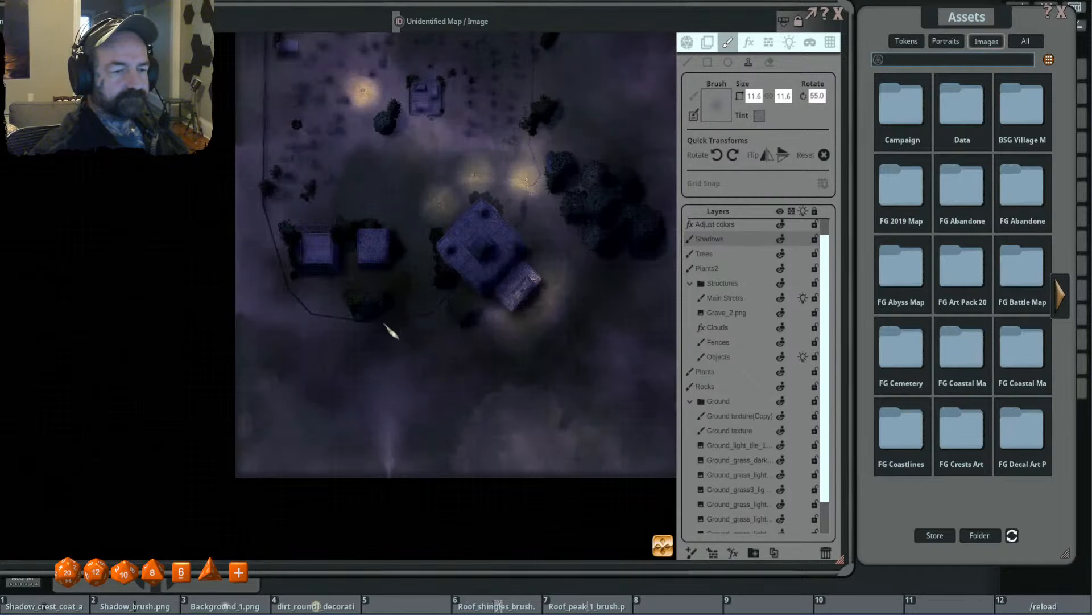
- Shade the trees and small tombs in the southwest with brush size 6.0, refining the details at size 1.3
{"action": "scroll", "coordinate": [385, 321], "scroll_direction": "down", "scroll_amount": 5}
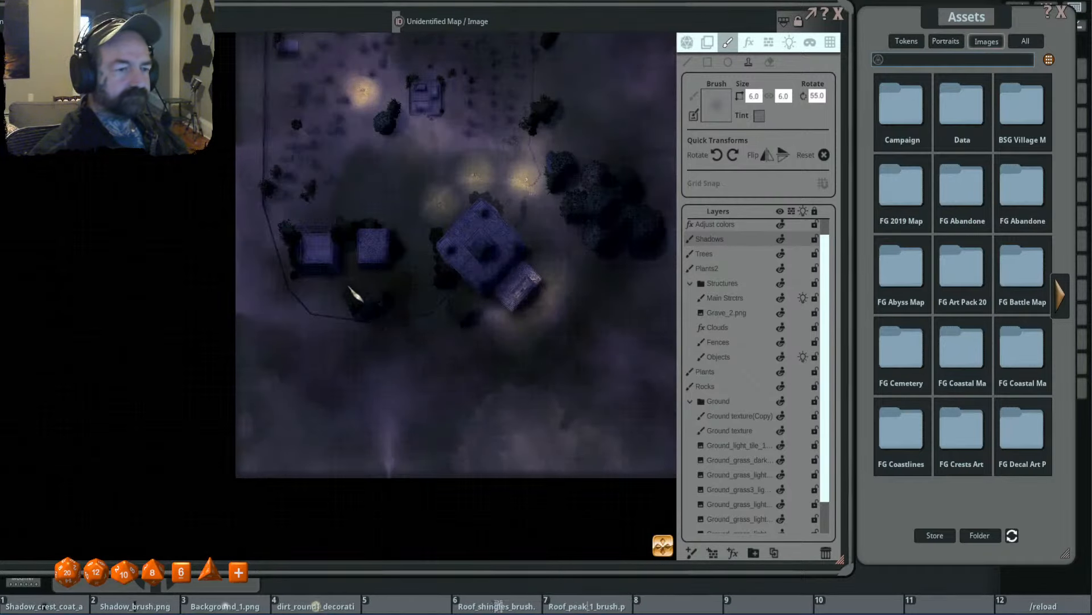
{"action": "scroll", "coordinate": [349, 288], "scroll_direction": "up", "scroll_amount": 3}
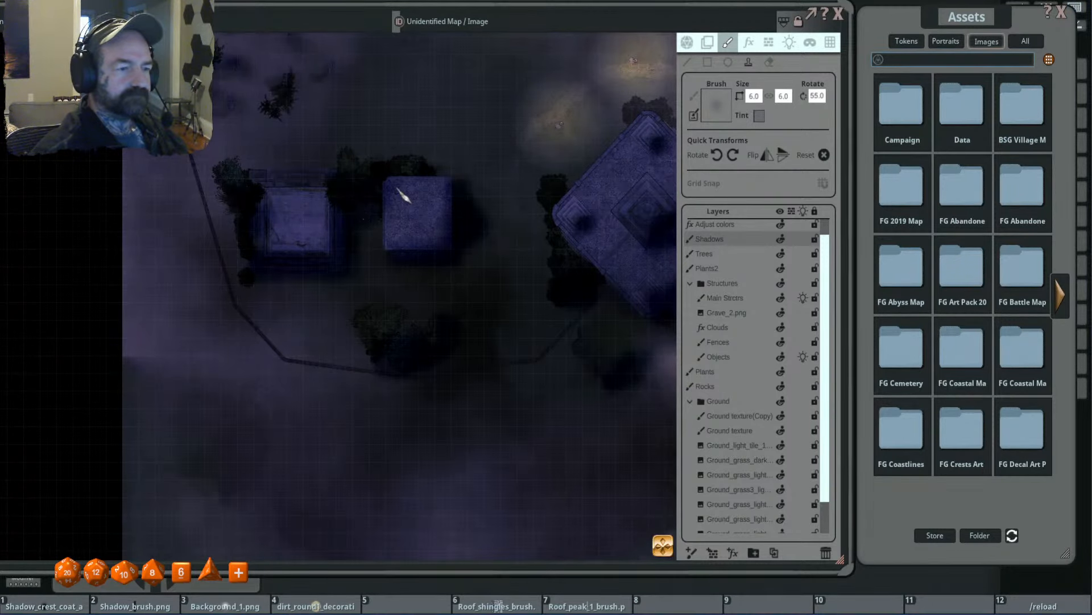
{"action": "scroll", "coordinate": [319, 295], "scroll_direction": "up", "scroll_amount": 3}
{"action": "scroll", "coordinate": [324, 287], "scroll_direction": "up", "scroll_amount": 3}
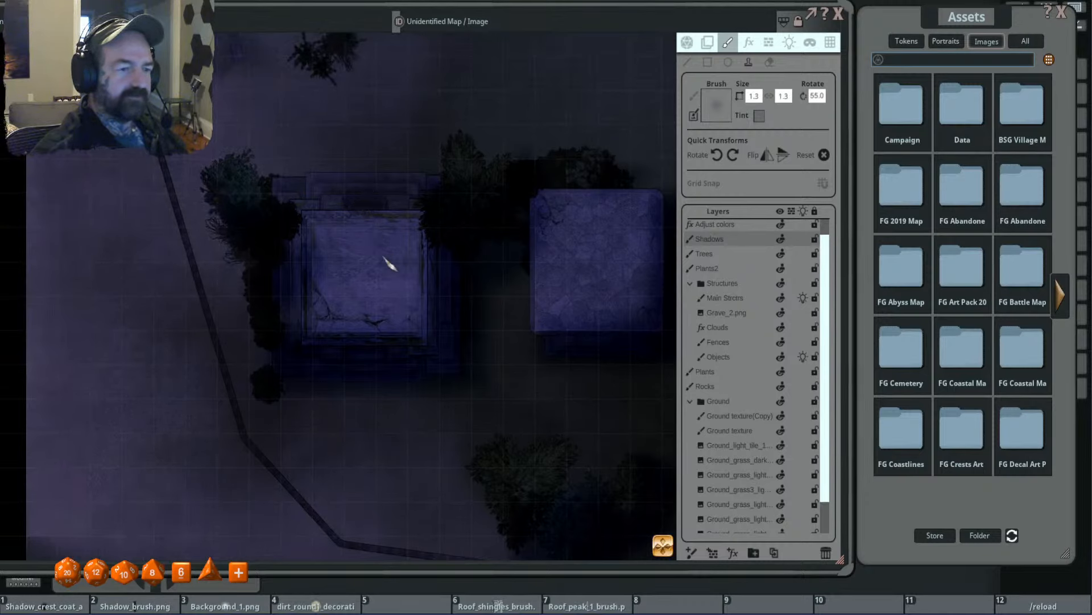
{"action": "scroll", "coordinate": [368, 402], "scroll_direction": "down", "scroll_amount": 4}
{"action": "scroll", "coordinate": [482, 353], "scroll_direction": "up", "scroll_amount": 4}
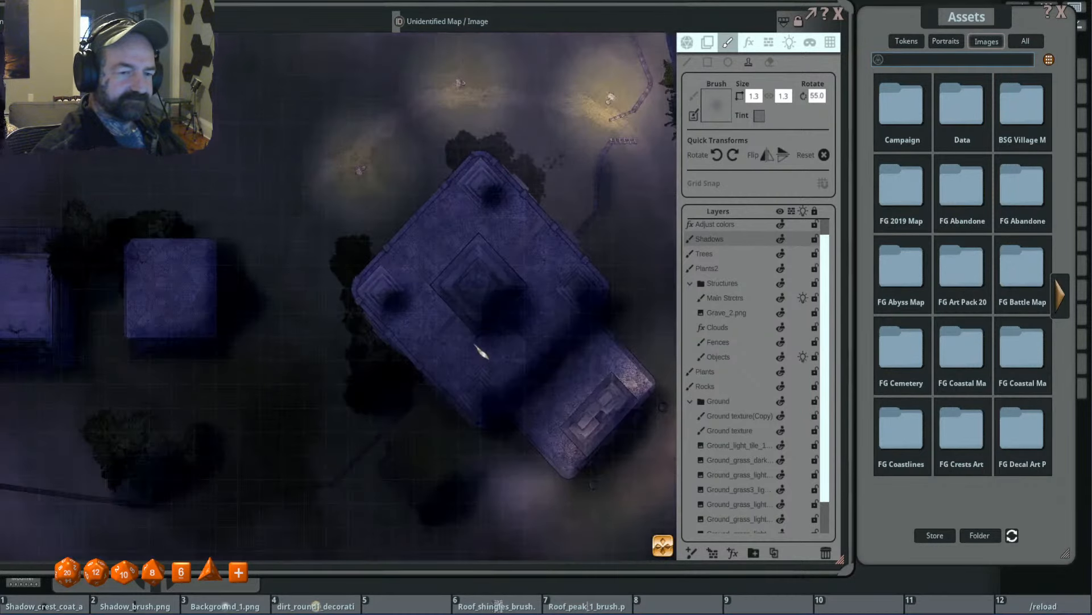
- Examine the painted shading around the main building, the tombs and the western graves
{"action": "scroll", "coordinate": [502, 366], "scroll_direction": "down", "scroll_amount": 5}
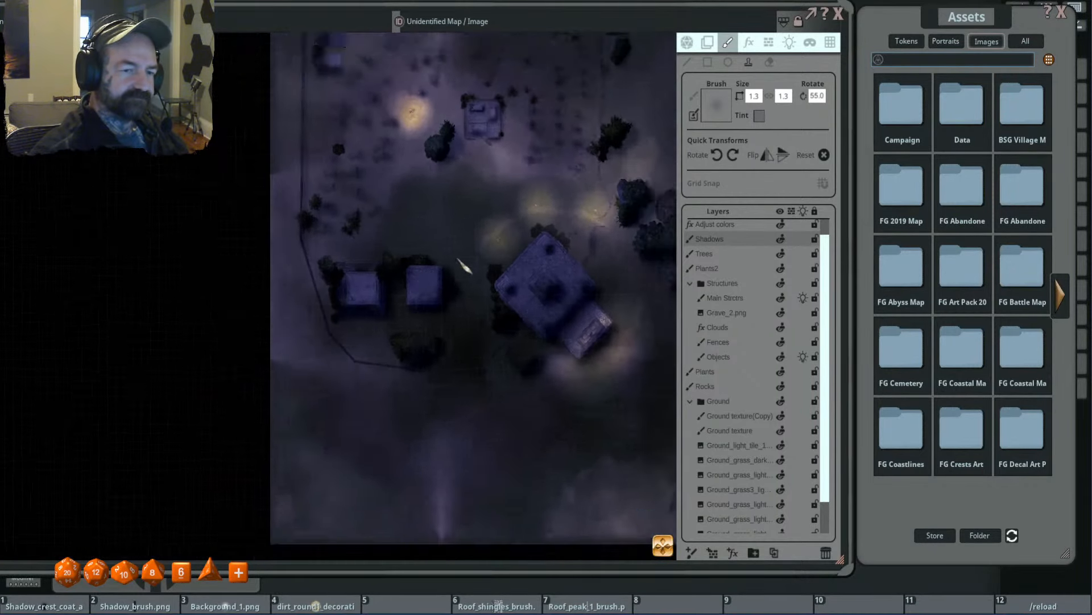
{"action": "scroll", "coordinate": [459, 260], "scroll_direction": "down", "scroll_amount": 1}
{"action": "left_click_drag", "start_coordinate": [464, 204], "coordinate": [392, 251]}
{"action": "scroll", "coordinate": [448, 262], "scroll_direction": "up", "scroll_amount": 3}
{"action": "scroll", "coordinate": [415, 282], "scroll_direction": "down", "scroll_amount": 2}
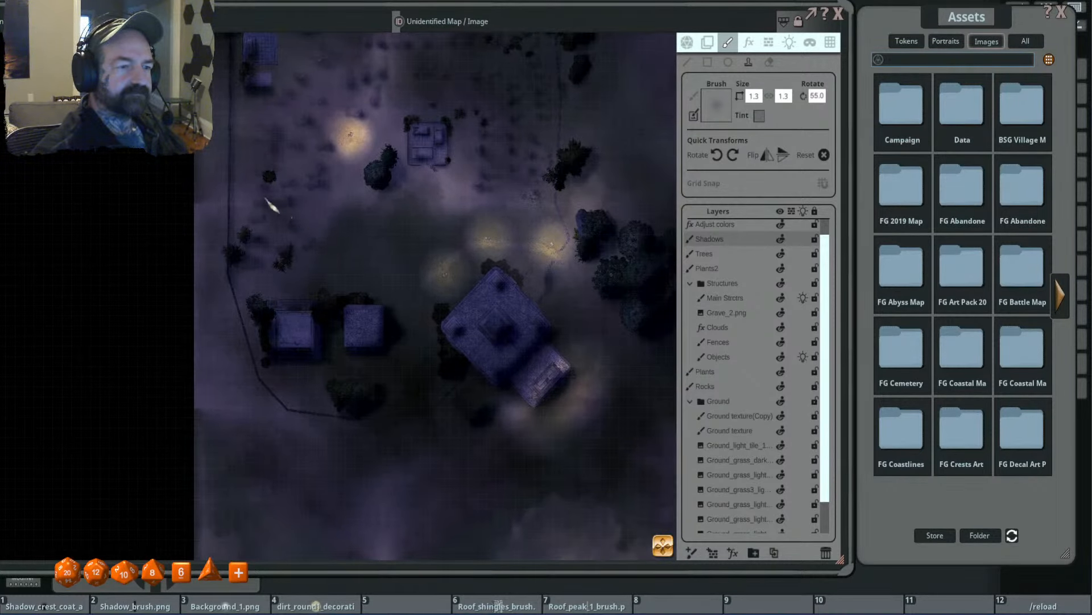
{"action": "left_click_drag", "start_coordinate": [524, 115], "coordinate": [622, 143]}
{"action": "scroll", "coordinate": [394, 193], "scroll_direction": "up", "scroll_amount": 4}
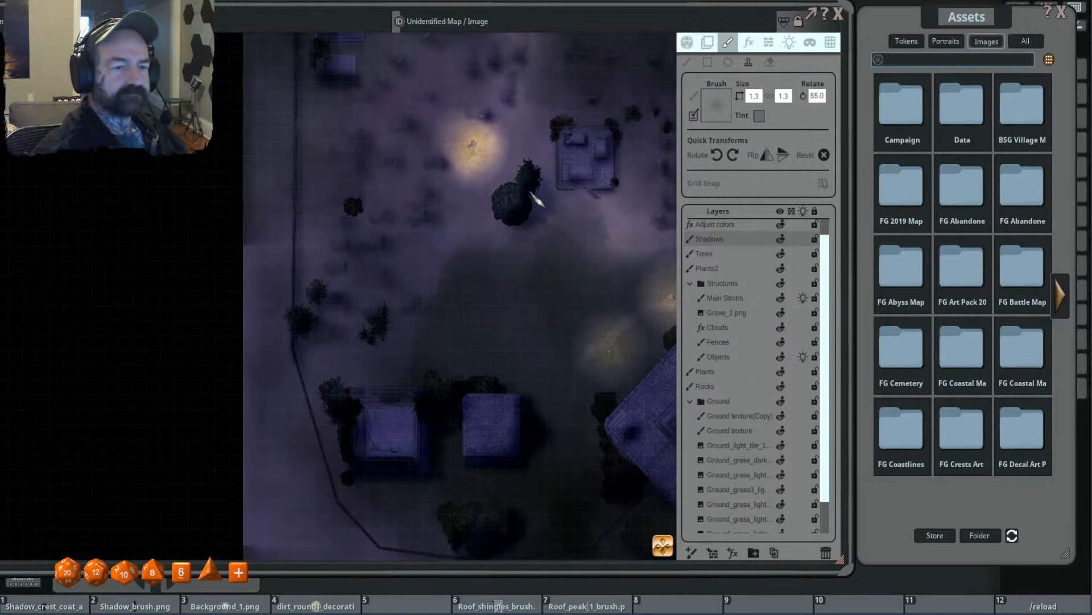
- Make the Ground texture layer active and load the grass3 decoration from FG Art Pack 2019 as the brush
{"action": "left_click", "coordinate": [740, 435]}
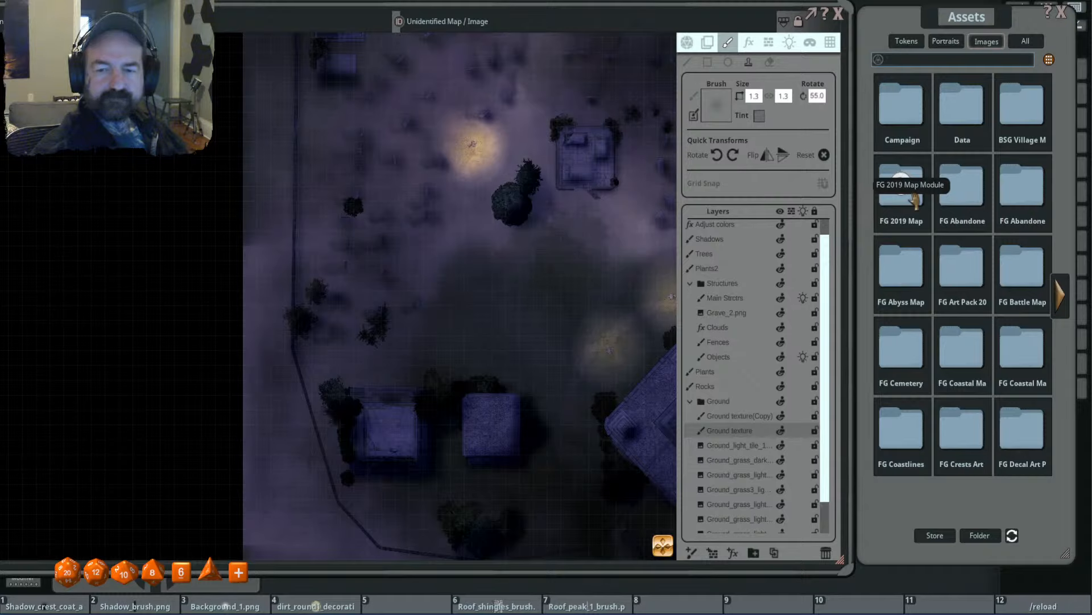
{"action": "left_click", "coordinate": [962, 265]}
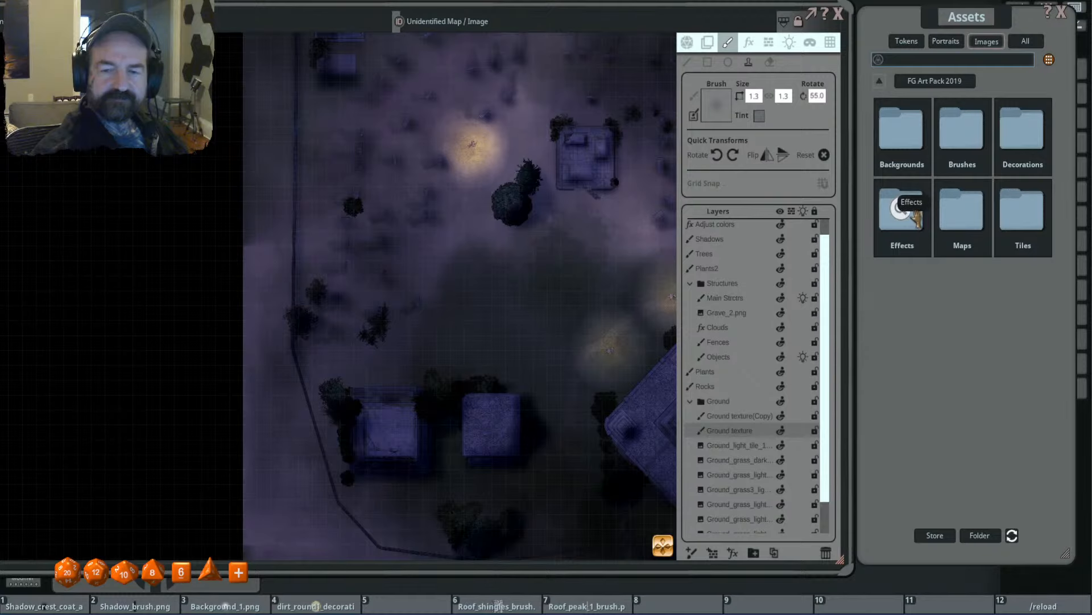
{"action": "left_click", "coordinate": [1015, 123]}
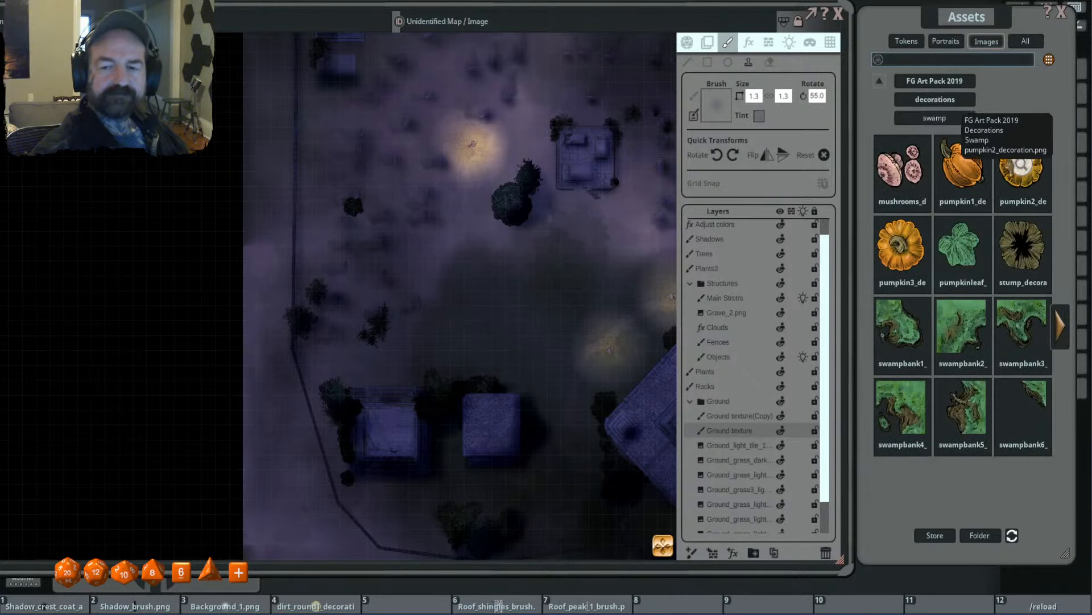
{"action": "left_click", "coordinate": [953, 102]}
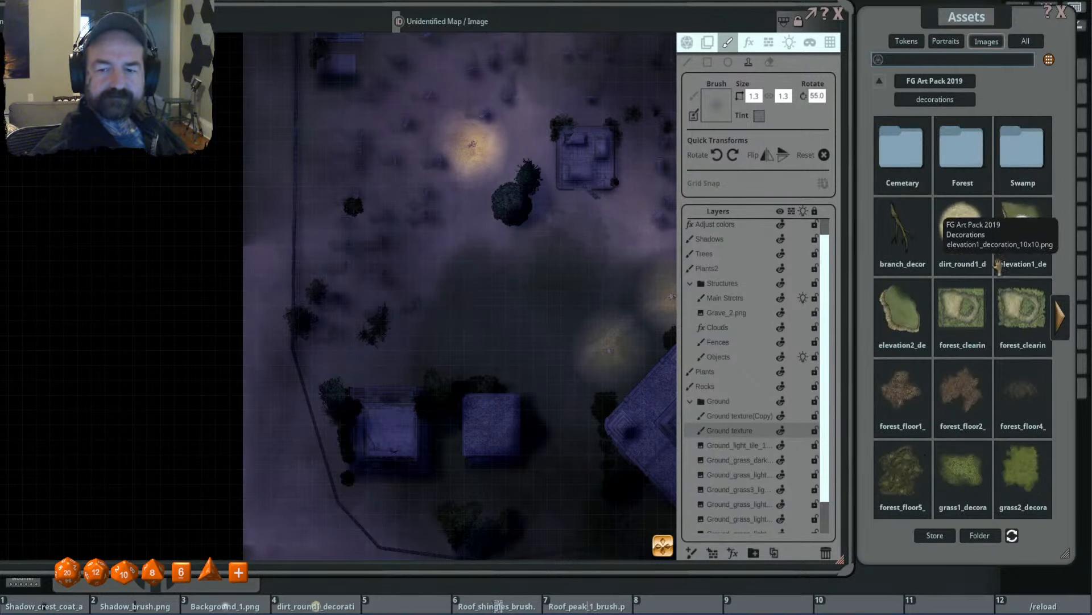
{"action": "left_click", "coordinate": [1061, 322]}
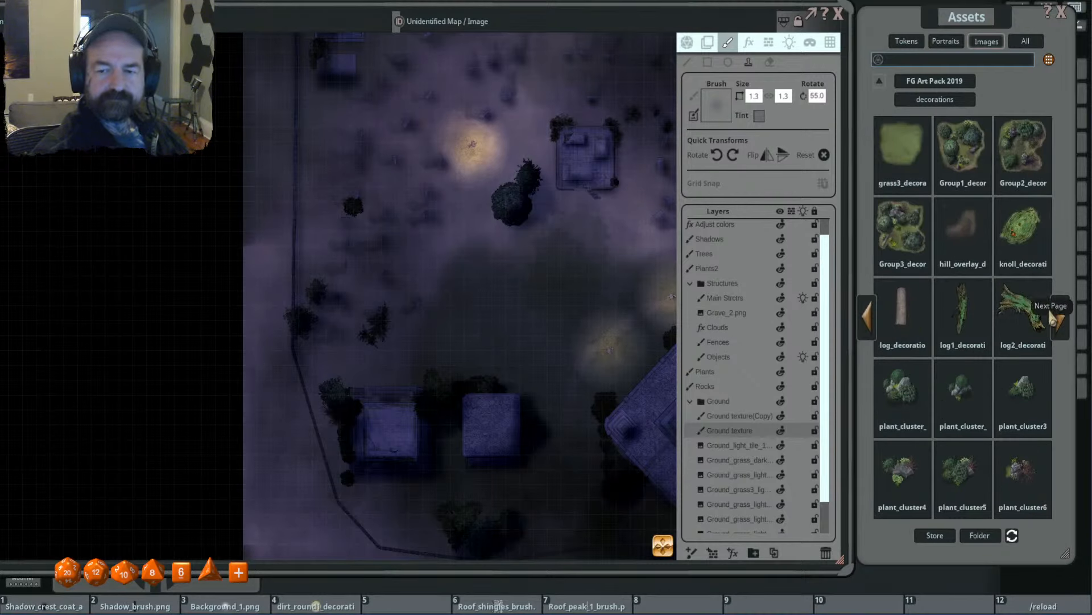
{"action": "left_click_drag", "start_coordinate": [902, 151], "coordinate": [715, 105]}
- Stamp faint tinted grass patches over the western graves, varying the brush size from 3.8 to 9.3 and the rotation up to 110 degrees
{"action": "scroll", "coordinate": [488, 274], "scroll_direction": "up", "scroll_amount": 5}
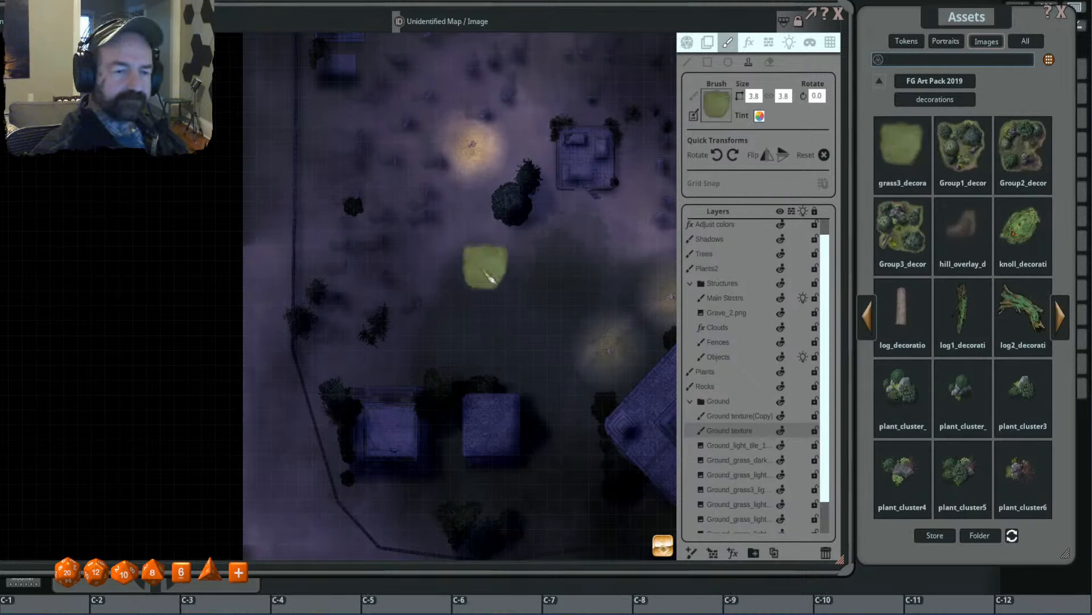
{"action": "scroll", "coordinate": [489, 278], "scroll_direction": "down", "scroll_amount": 8}
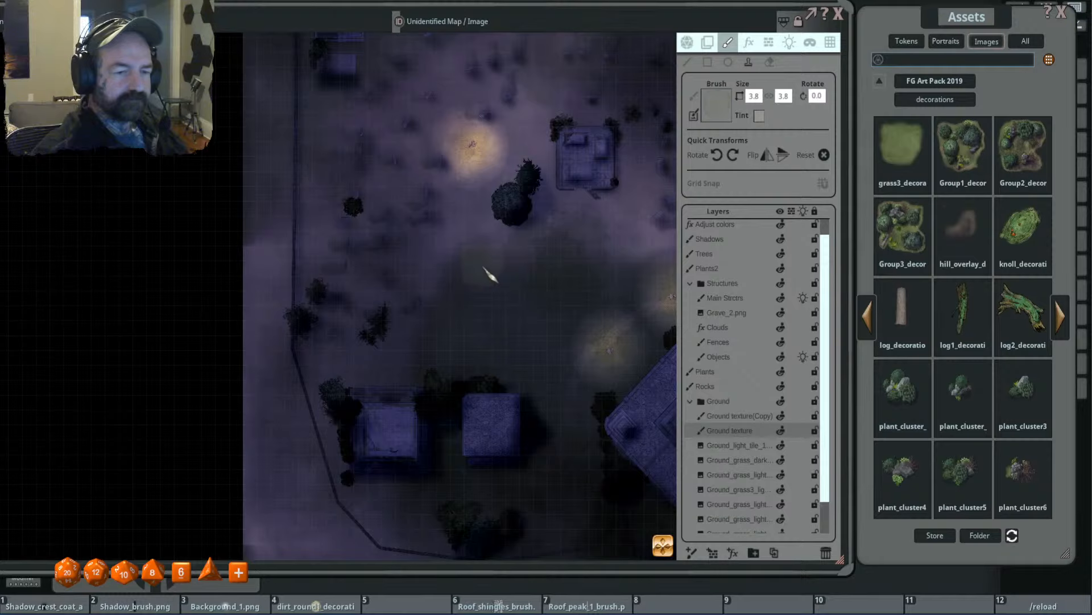
{"action": "scroll", "coordinate": [433, 291], "scroll_direction": "up", "scroll_amount": 11}
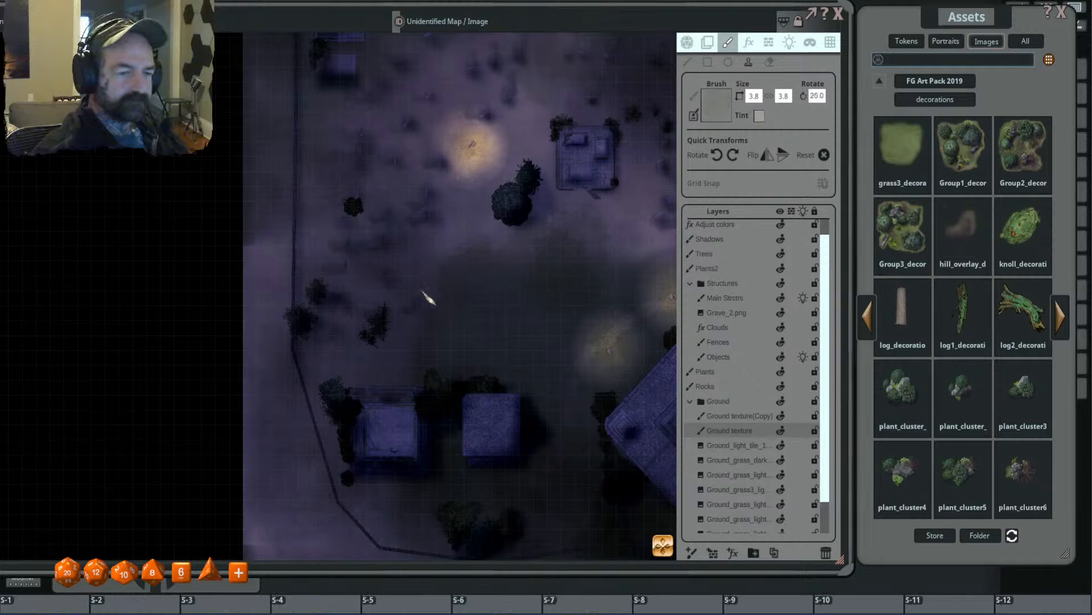
{"action": "scroll", "coordinate": [402, 290], "scroll_direction": "up", "scroll_amount": 6}
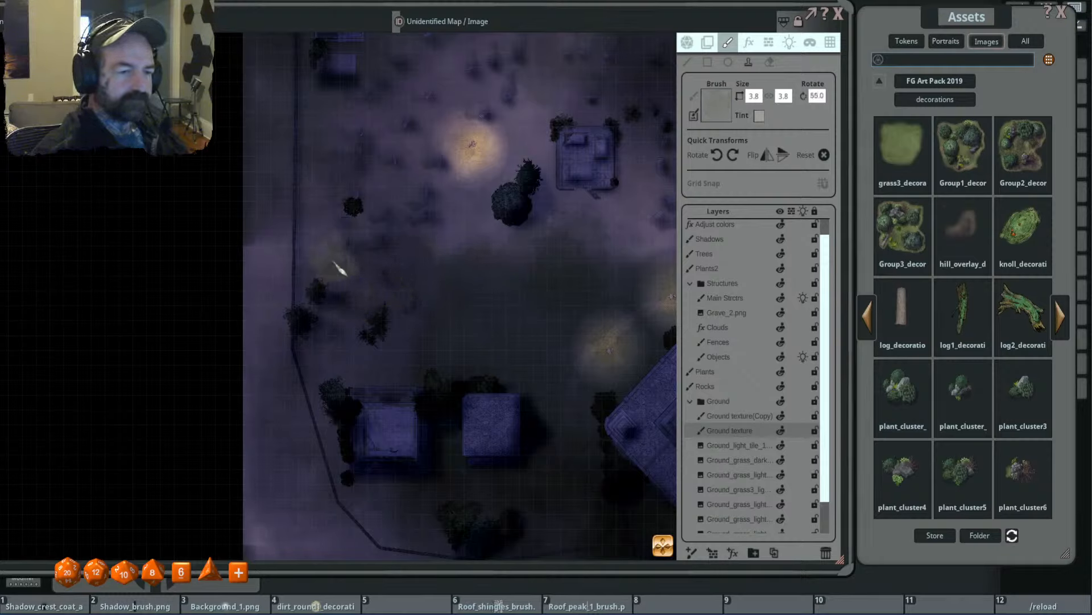
{"action": "scroll", "coordinate": [396, 251], "scroll_direction": "up", "scroll_amount": 5}
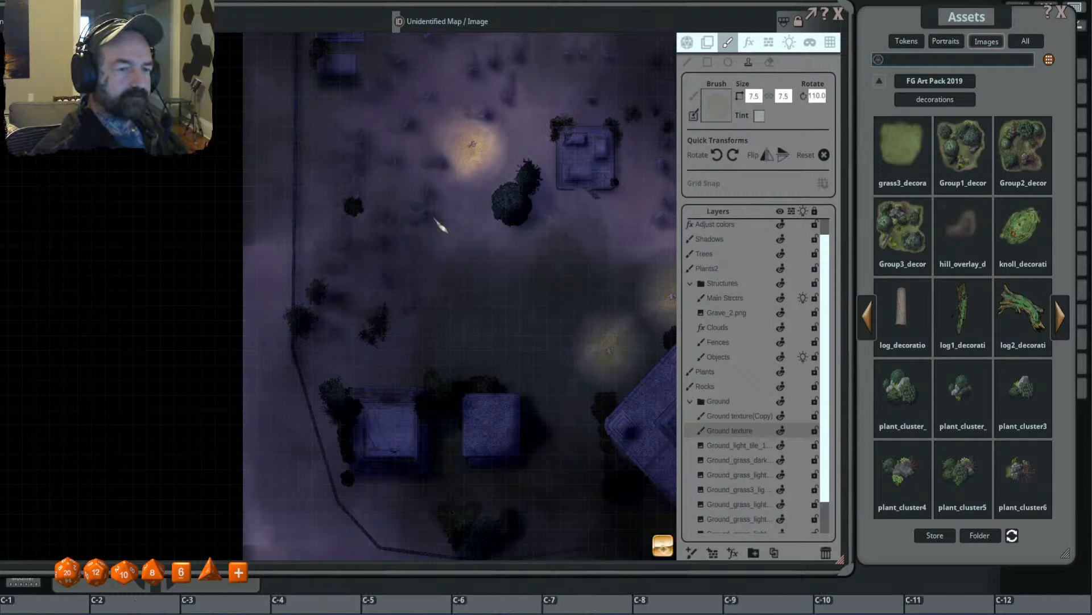
{"action": "scroll", "coordinate": [449, 228], "scroll_direction": "up", "scroll_amount": 11}
{"action": "scroll", "coordinate": [460, 283], "scroll_direction": "down", "scroll_amount": 10}
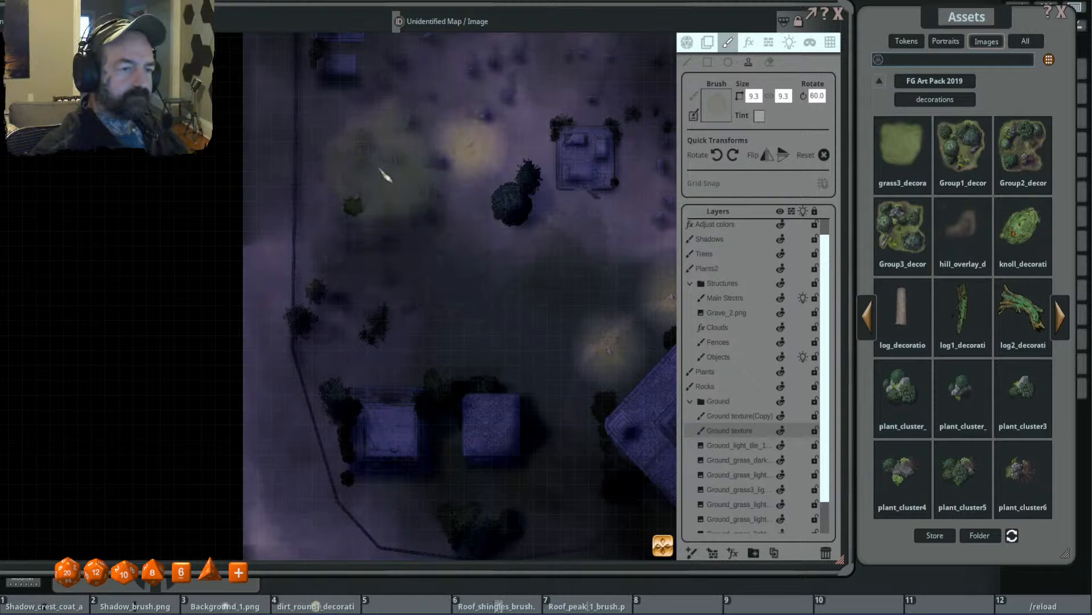
- Stamp faint grass patches over the northwestern graves, using brush sizes 6.0 and 14.6 with rotations of 90 and 120 degrees
{"action": "scroll", "coordinate": [312, 252], "scroll_direction": "down", "scroll_amount": 8}
{"action": "left_click_drag", "start_coordinate": [595, 223], "coordinate": [607, 348]}
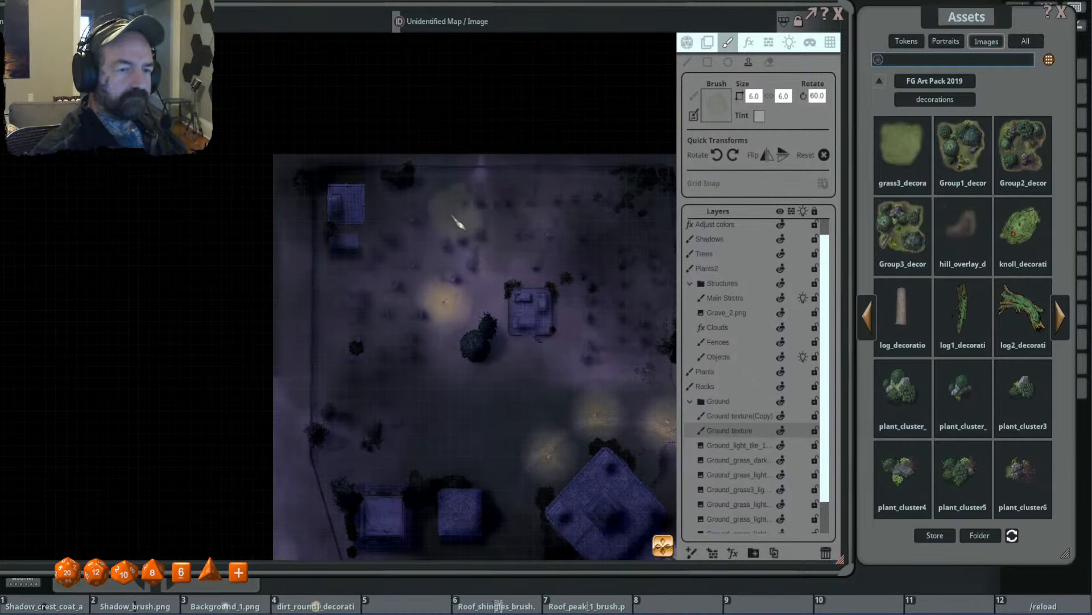
{"action": "scroll", "coordinate": [397, 232], "scroll_direction": "up", "scroll_amount": 2}
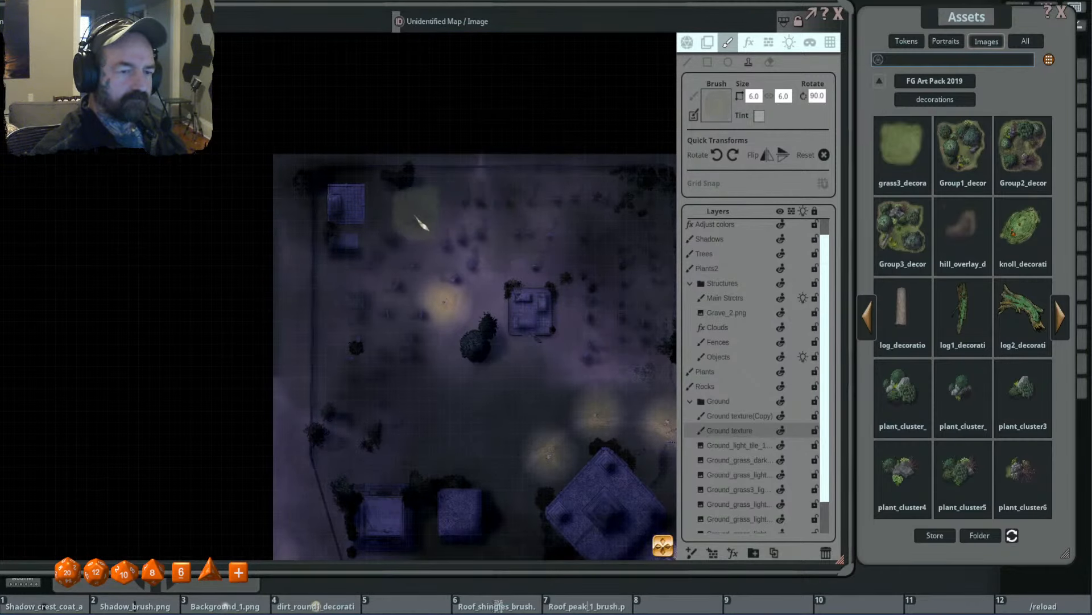
{"action": "scroll", "coordinate": [415, 255], "scroll_direction": "up", "scroll_amount": 4}
{"action": "scroll", "coordinate": [379, 296], "scroll_direction": "up", "scroll_amount": 2}
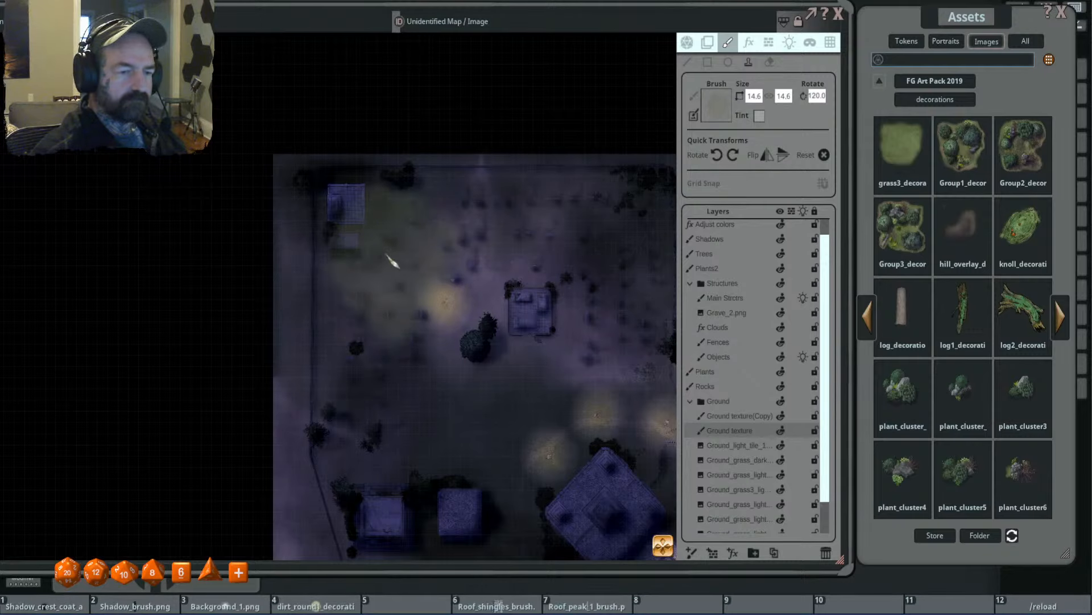
{"action": "scroll", "coordinate": [392, 264], "scroll_direction": "down", "scroll_amount": 4}
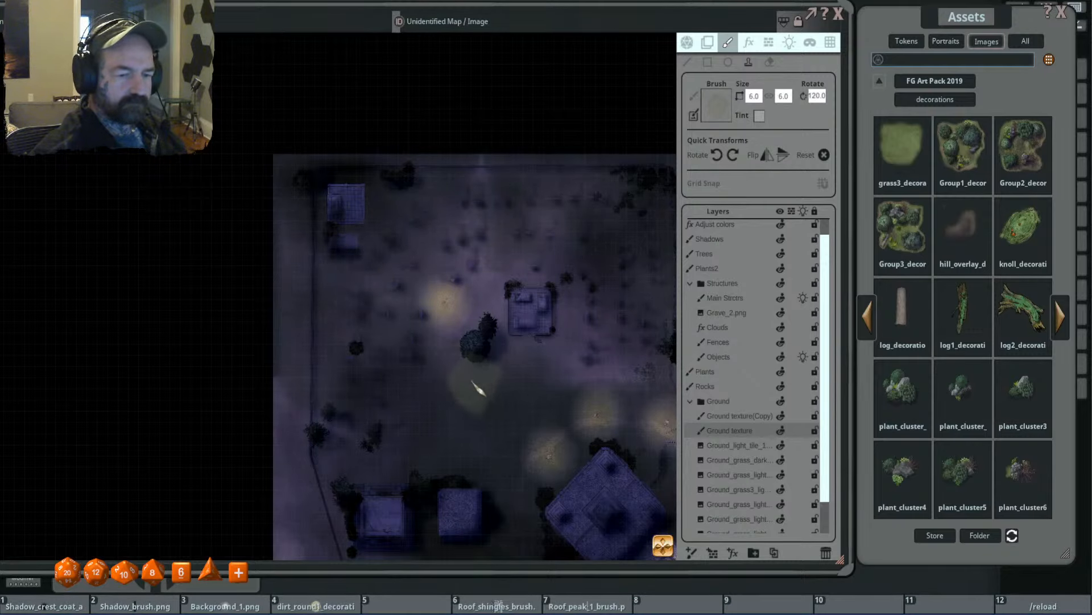
- Blend faint grass near the eastern graves at brush size 2.4 and across the southern ground at sizes 9.3 and 3.1
{"action": "left_click_drag", "start_coordinate": [525, 362], "coordinate": [450, 265]}
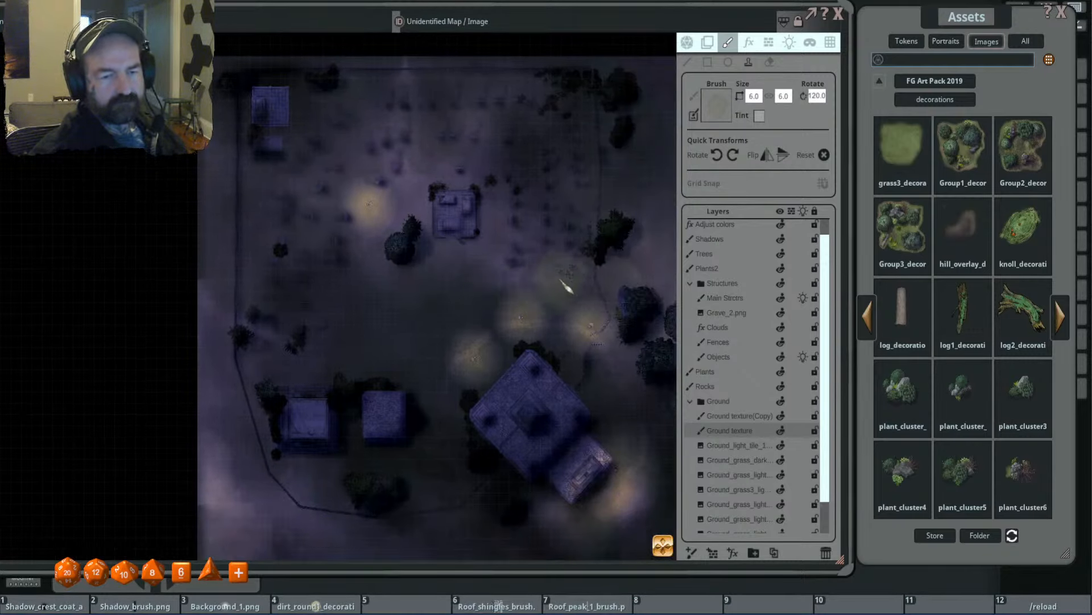
{"action": "scroll", "coordinate": [566, 287], "scroll_direction": "down", "scroll_amount": 4}
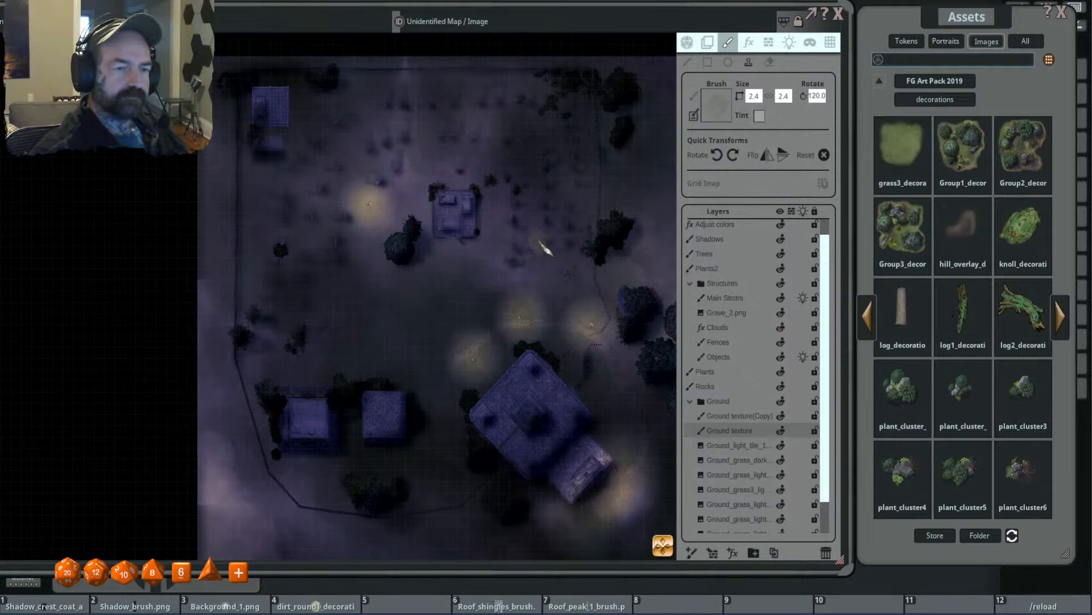
{"action": "scroll", "coordinate": [385, 324], "scroll_direction": "down", "scroll_amount": 3}
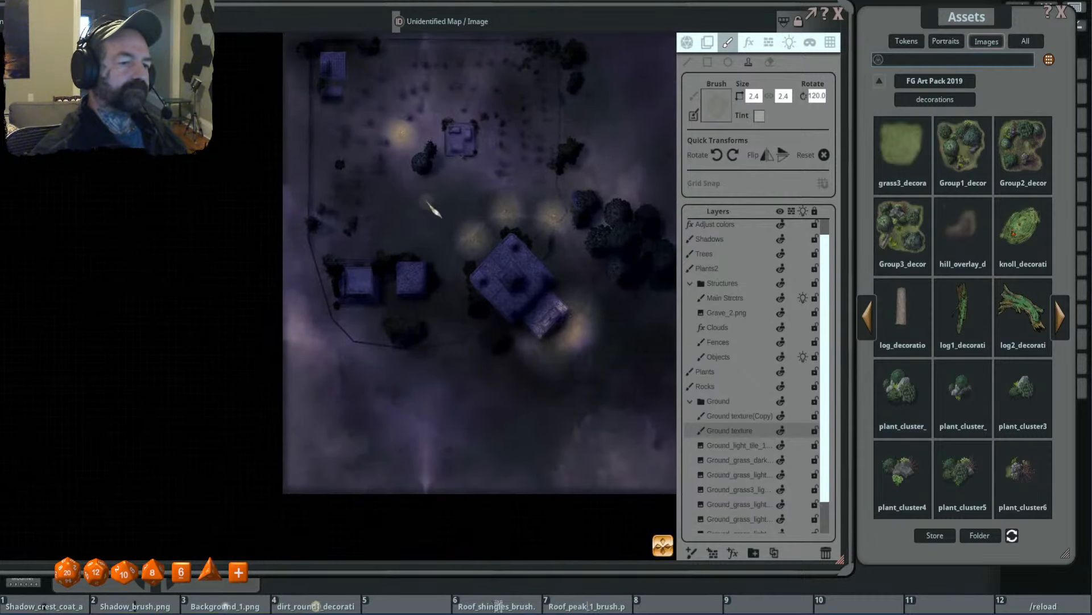
{"action": "scroll", "coordinate": [443, 398], "scroll_direction": "up", "scroll_amount": 6}
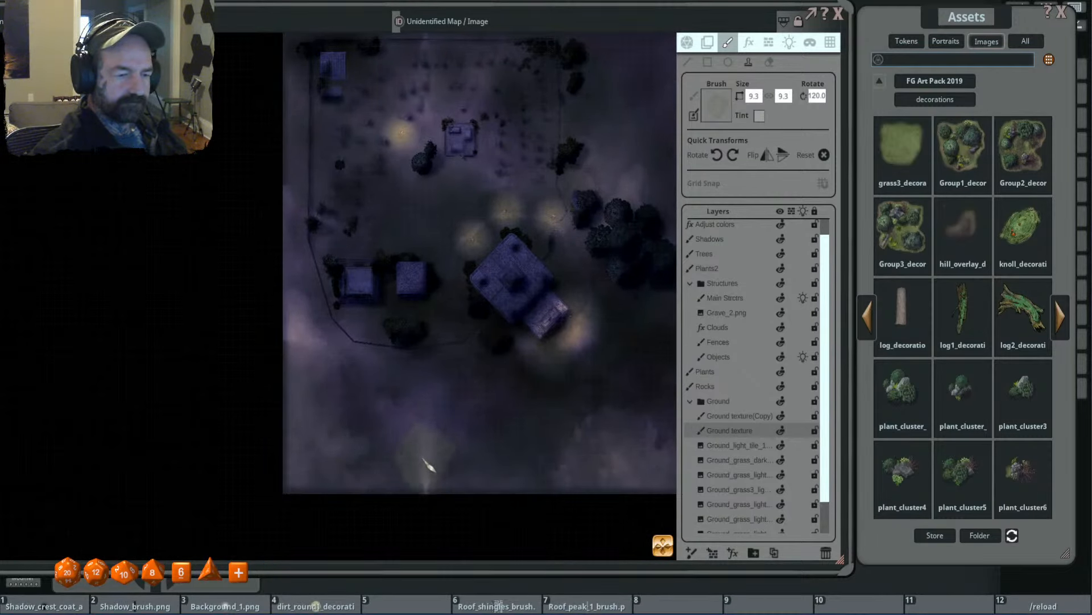
{"action": "scroll", "coordinate": [317, 348], "scroll_direction": "down", "scroll_amount": 5}
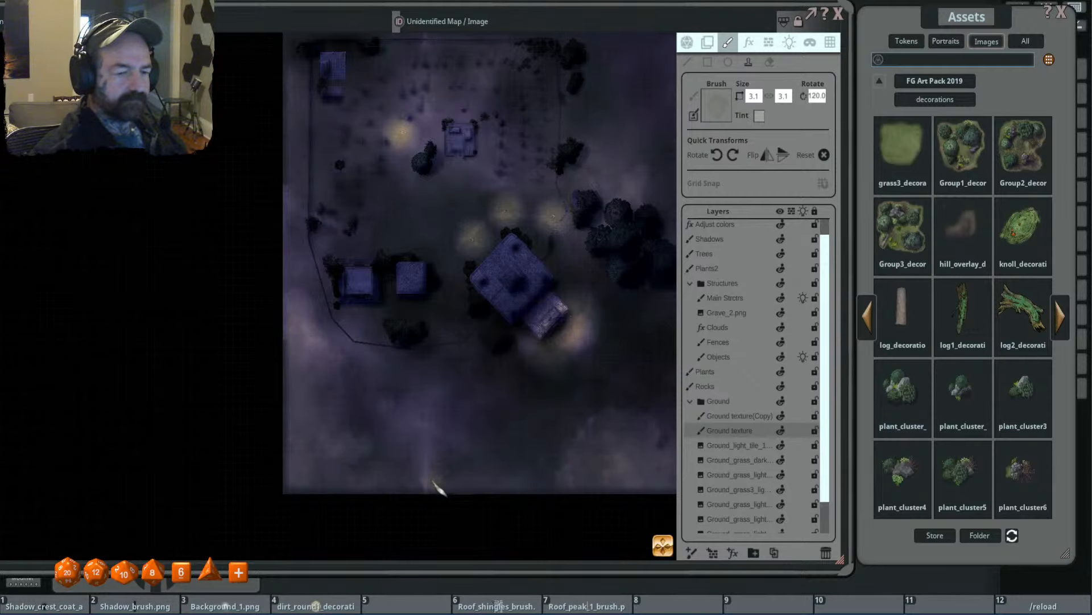
- Stamp grass patches at brush size 7.5 over the open ground between the central tomb and the southwestern buildings
{"action": "left_click_drag", "start_coordinate": [522, 363], "coordinate": [476, 452]}
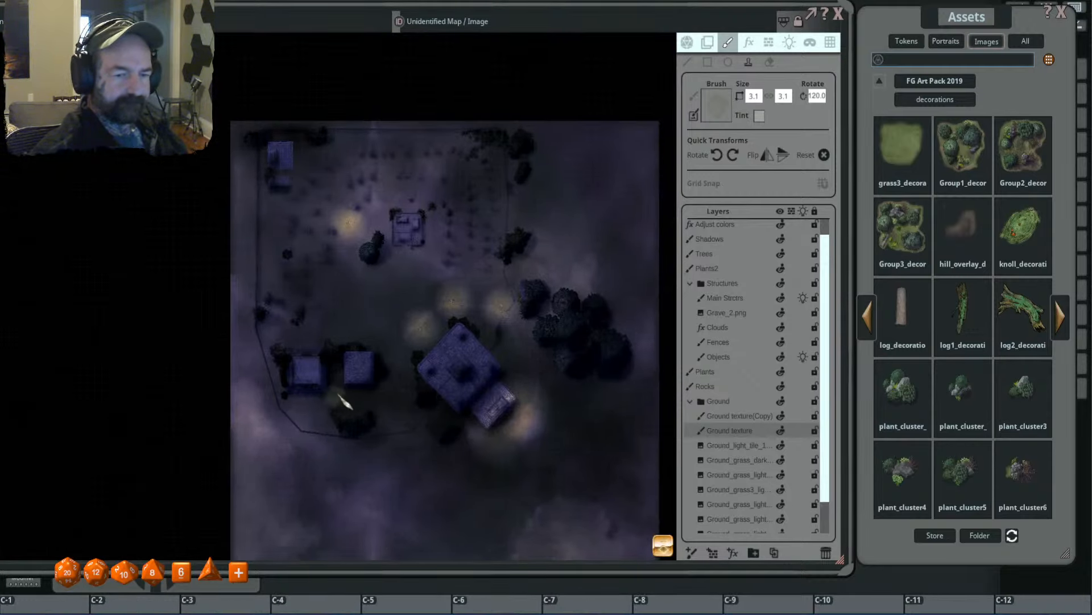
{"action": "scroll", "coordinate": [419, 263], "scroll_direction": "up", "scroll_amount": 4}
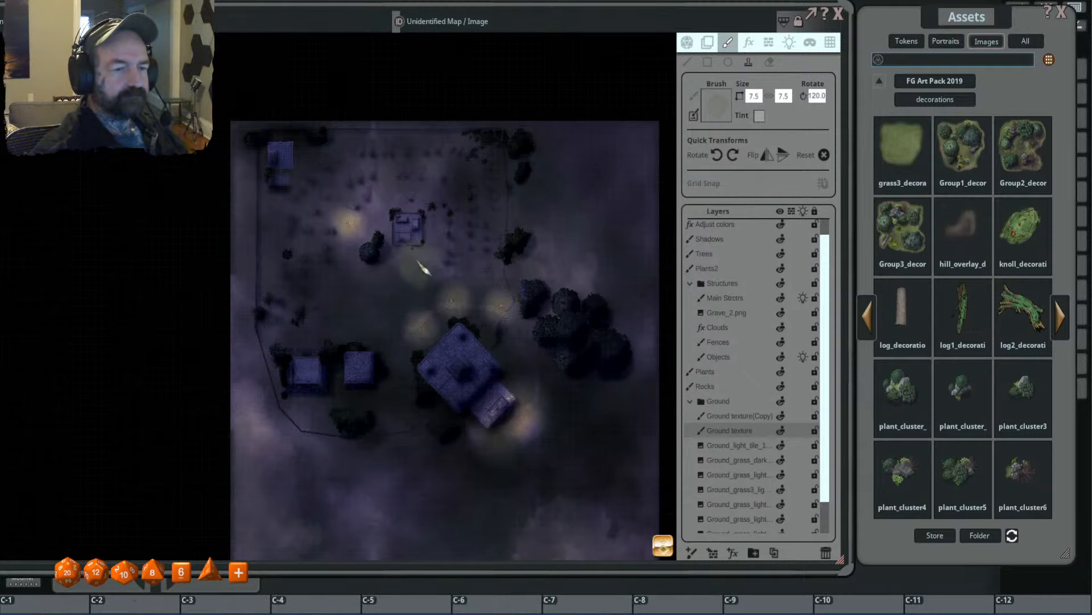
{"action": "scroll", "coordinate": [393, 278], "scroll_direction": "up", "scroll_amount": 5}
{"action": "scroll", "coordinate": [286, 305], "scroll_direction": "down", "scroll_amount": 4}
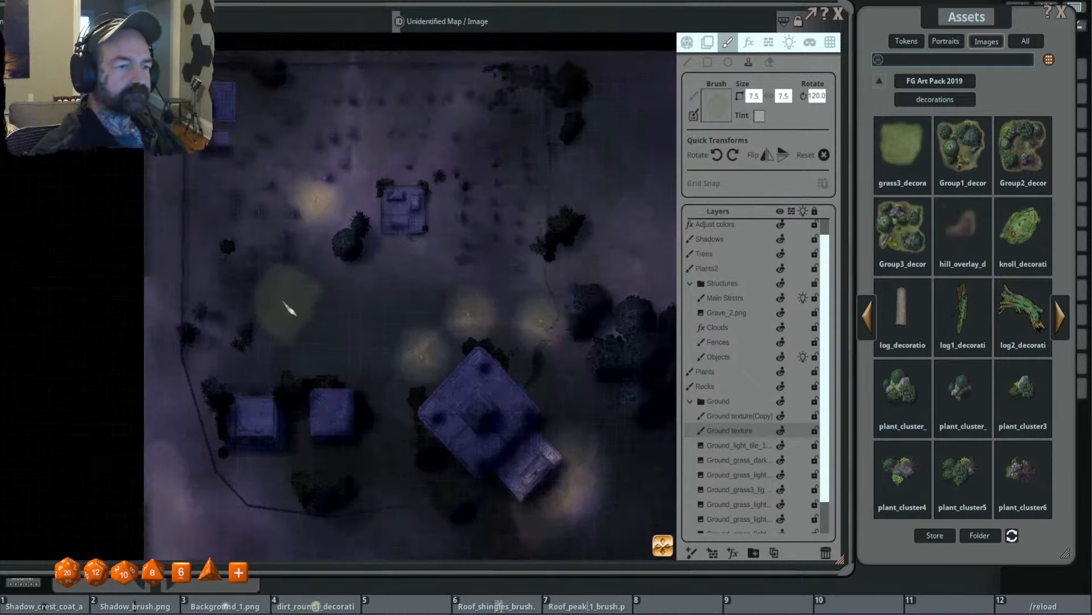
{"action": "left_click_drag", "start_coordinate": [289, 309], "coordinate": [392, 319]}
{"action": "left_click_drag", "start_coordinate": [464, 319], "coordinate": [454, 285]}
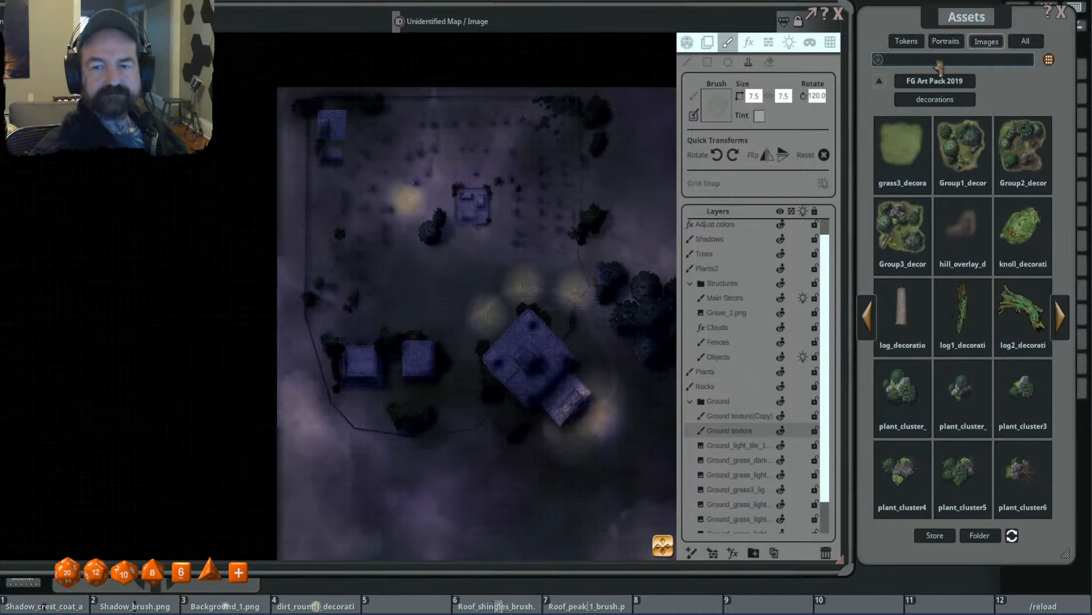
- Load the Grime_1 effect from FG Abandoned Places as a size 3.2 brush and make the Main Strctrs layer active
{"action": "left_click", "coordinate": [935, 83]}
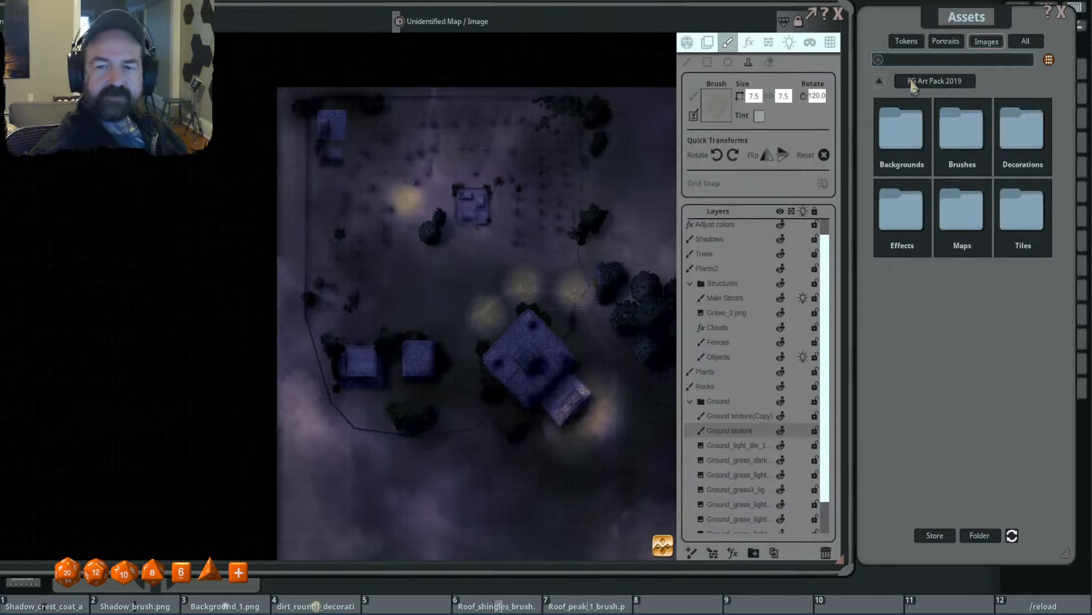
{"action": "left_click", "coordinate": [879, 81]}
{"action": "left_click", "coordinate": [967, 191]}
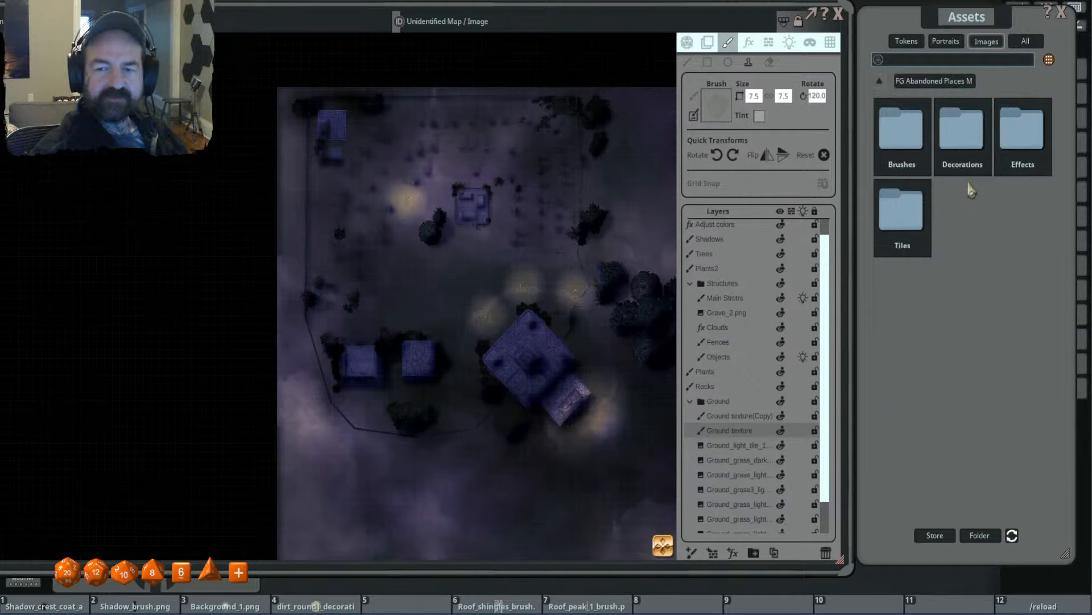
{"action": "left_click", "coordinate": [1020, 127]}
{"action": "left_click", "coordinate": [904, 153]}
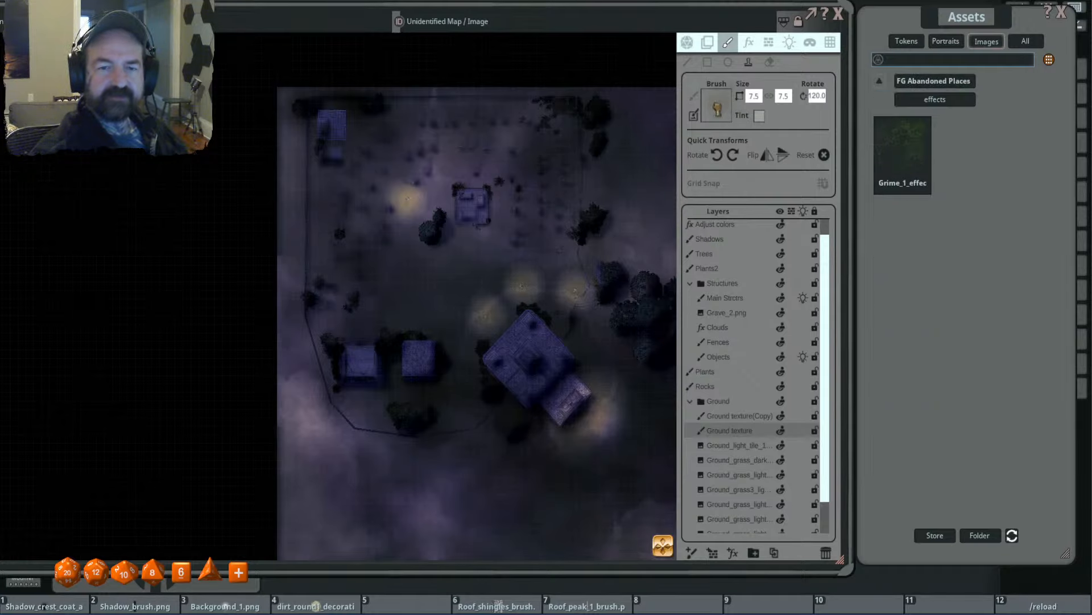
{"action": "scroll", "coordinate": [487, 310], "scroll_direction": "up", "scroll_amount": 2}
{"action": "scroll", "coordinate": [480, 263], "scroll_direction": "up", "scroll_amount": 2}
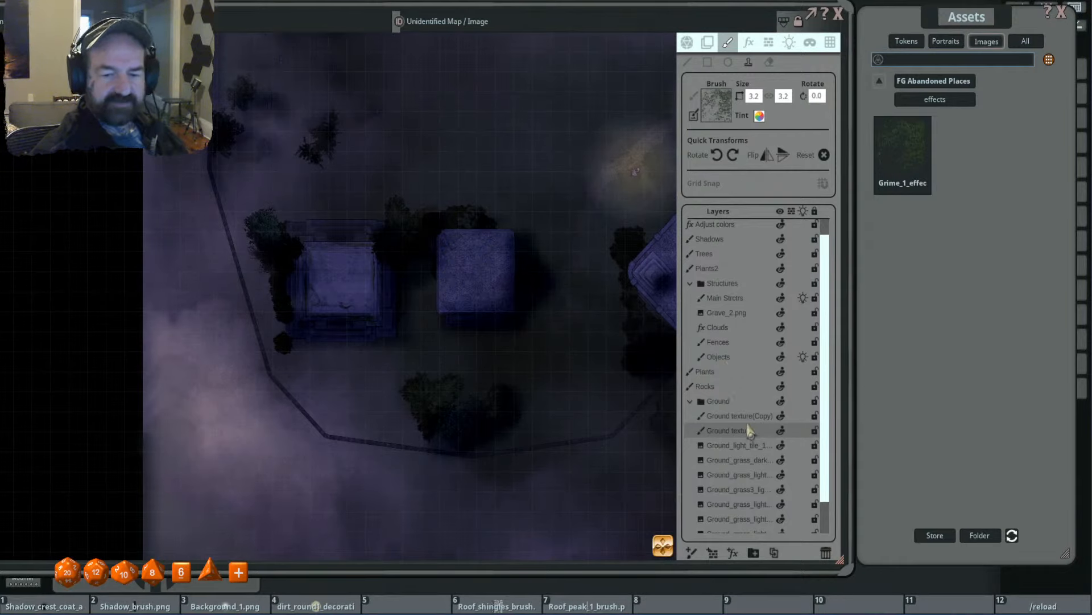
{"action": "left_click", "coordinate": [729, 298]}
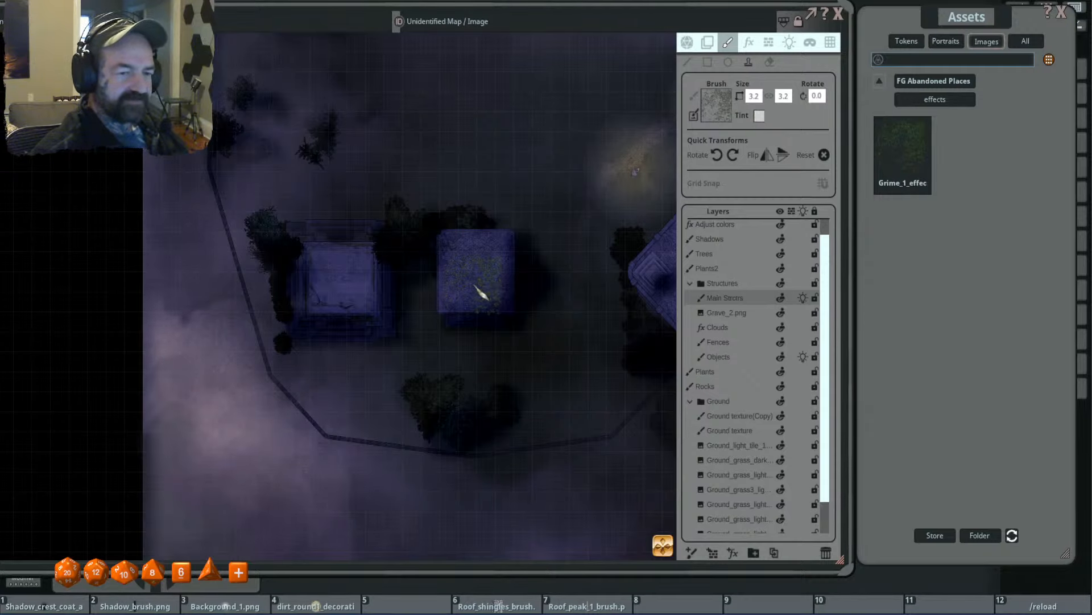
- Stamp faint grime over the two southwestern building roofs at size 3.2, varying the rotation up to 85 degrees
{"action": "scroll", "coordinate": [480, 293], "scroll_direction": "up", "scroll_amount": 1}
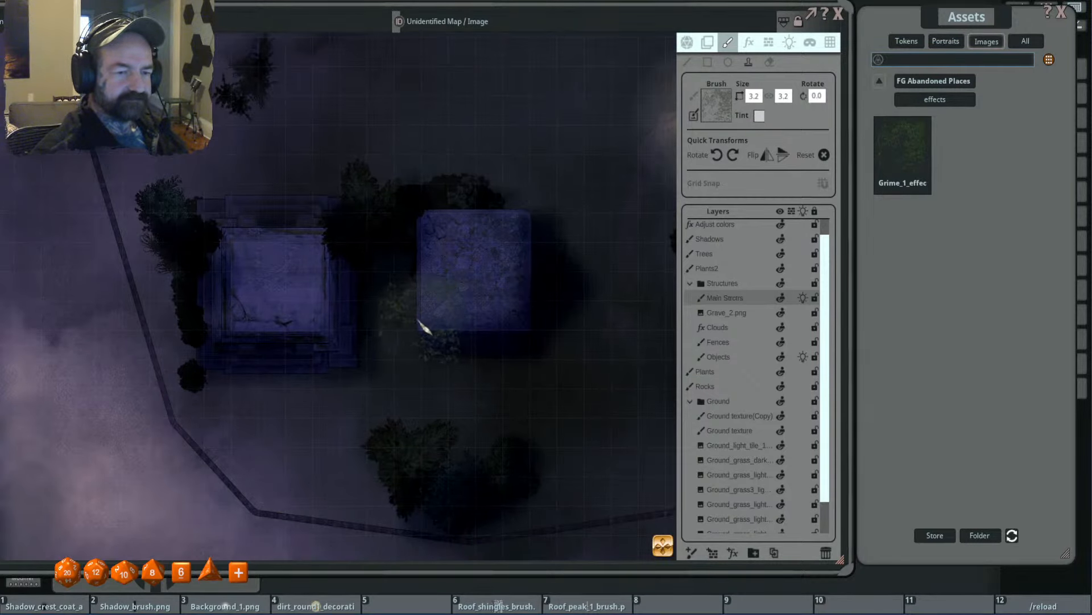
{"action": "scroll", "coordinate": [346, 312], "scroll_direction": "up", "scroll_amount": 3}
{"action": "scroll", "coordinate": [343, 311], "scroll_direction": "up", "scroll_amount": 7}
{"action": "scroll", "coordinate": [342, 311], "scroll_direction": "up", "scroll_amount": 13}
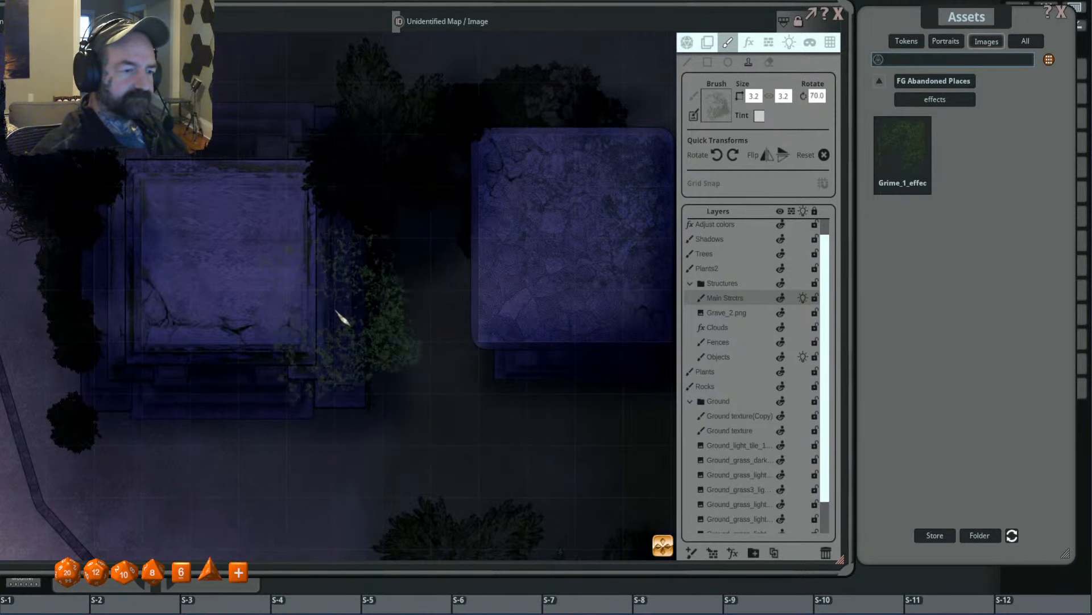
{"action": "left_click_drag", "start_coordinate": [228, 276], "coordinate": [422, 298]}
{"action": "scroll", "coordinate": [426, 301], "scroll_direction": "down", "scroll_amount": 3}
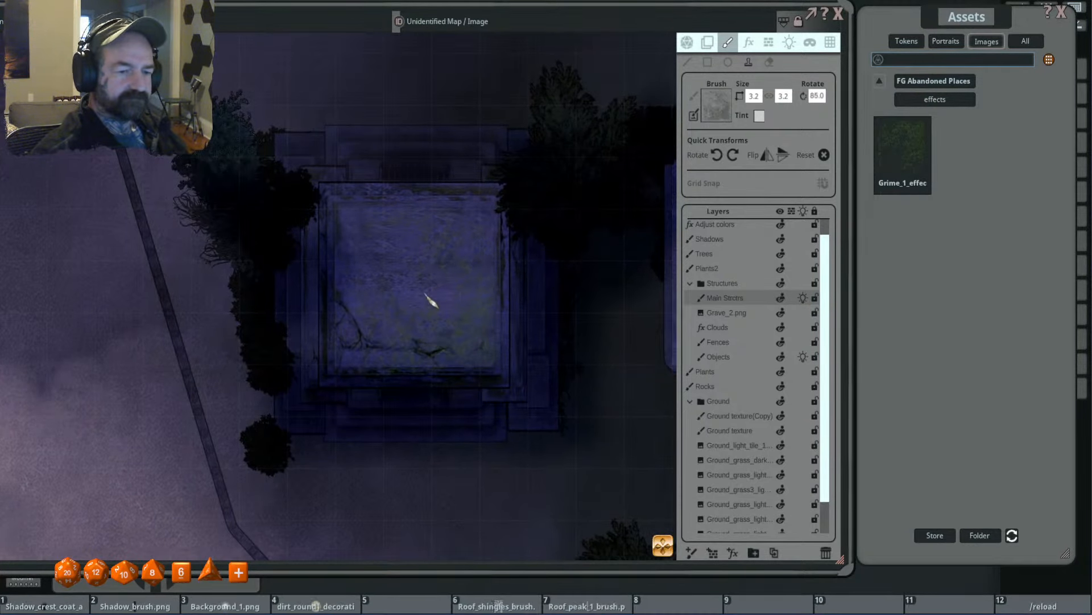
{"action": "scroll", "coordinate": [322, 325], "scroll_direction": "down", "scroll_amount": 2}
{"action": "scroll", "coordinate": [547, 348], "scroll_direction": "down", "scroll_amount": 1}
{"action": "scroll", "coordinate": [548, 347], "scroll_direction": "down", "scroll_amount": 4}
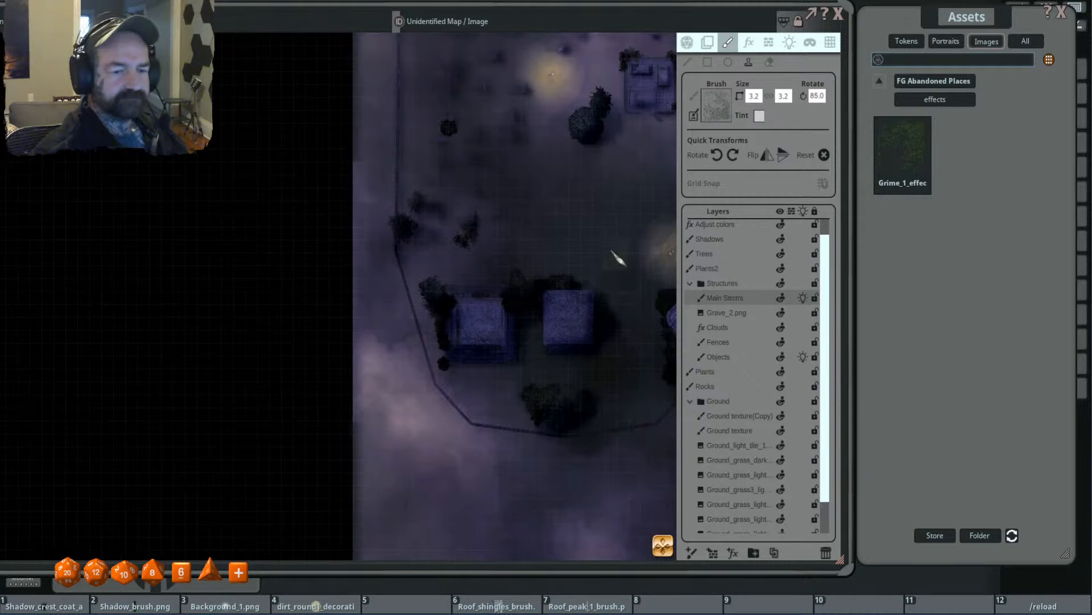
- Stamp faint grime across the main building's roof at size 3.2, varying the rotation between 45 and 160 degrees
{"action": "left_click_drag", "start_coordinate": [540, 374], "coordinate": [417, 290]}
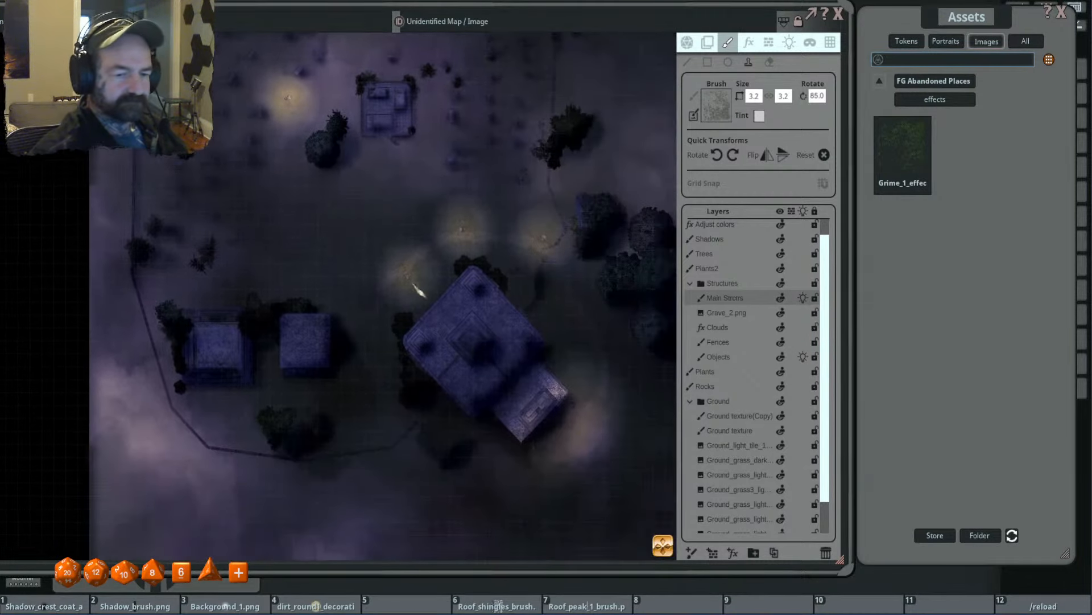
{"action": "scroll", "coordinate": [418, 292], "scroll_direction": "up", "scroll_amount": 1}
{"action": "scroll", "coordinate": [514, 342], "scroll_direction": "down", "scroll_amount": 8}
{"action": "scroll", "coordinate": [514, 342], "scroll_direction": "up", "scroll_amount": 3}
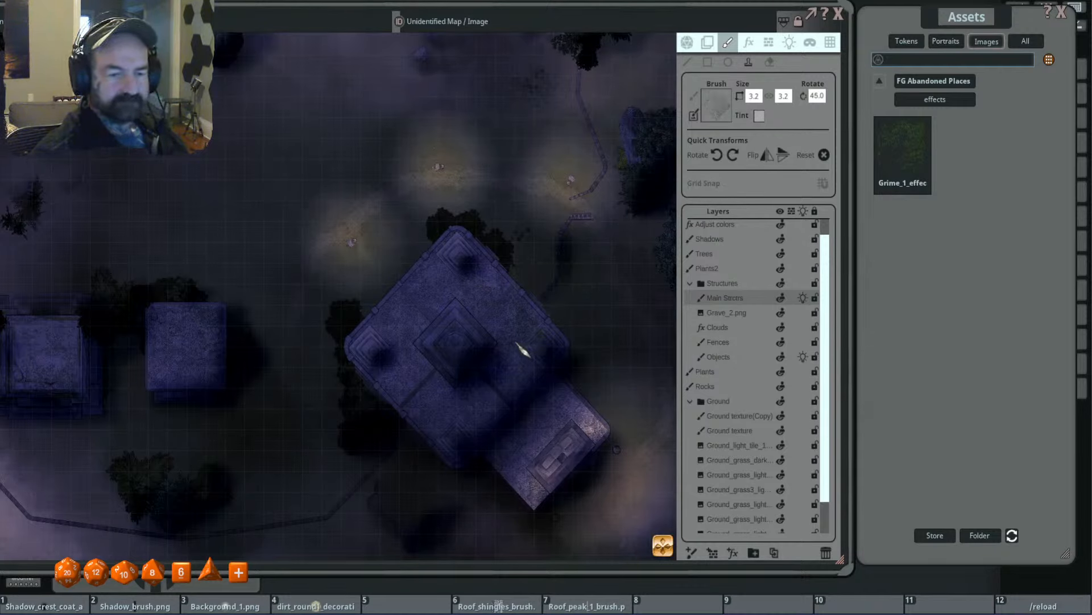
{"action": "scroll", "coordinate": [395, 343], "scroll_direction": "up", "scroll_amount": 20}
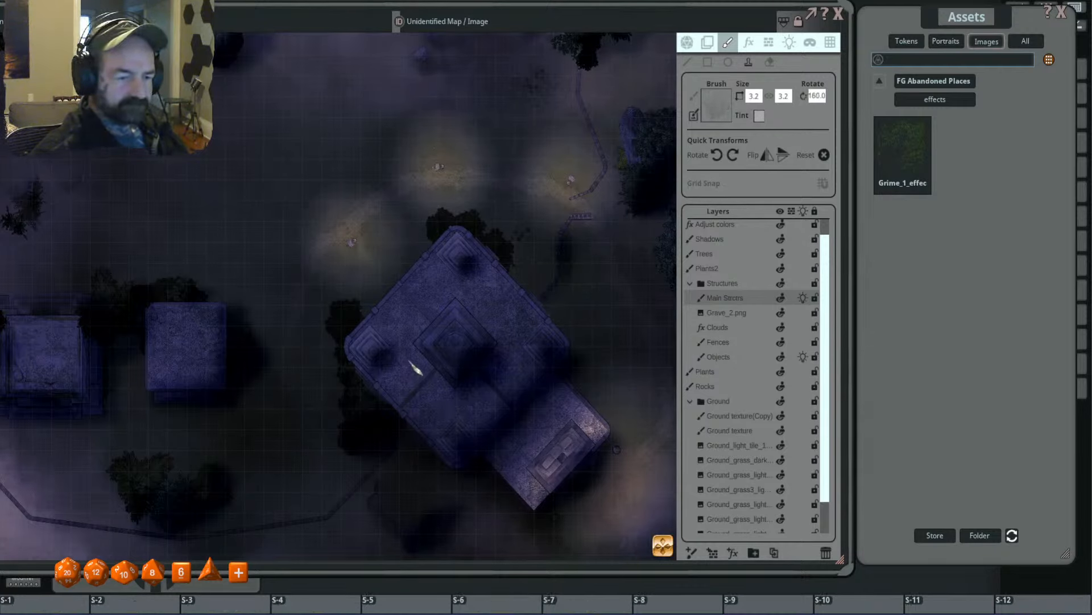
{"action": "scroll", "coordinate": [522, 288], "scroll_direction": "down", "scroll_amount": 4}
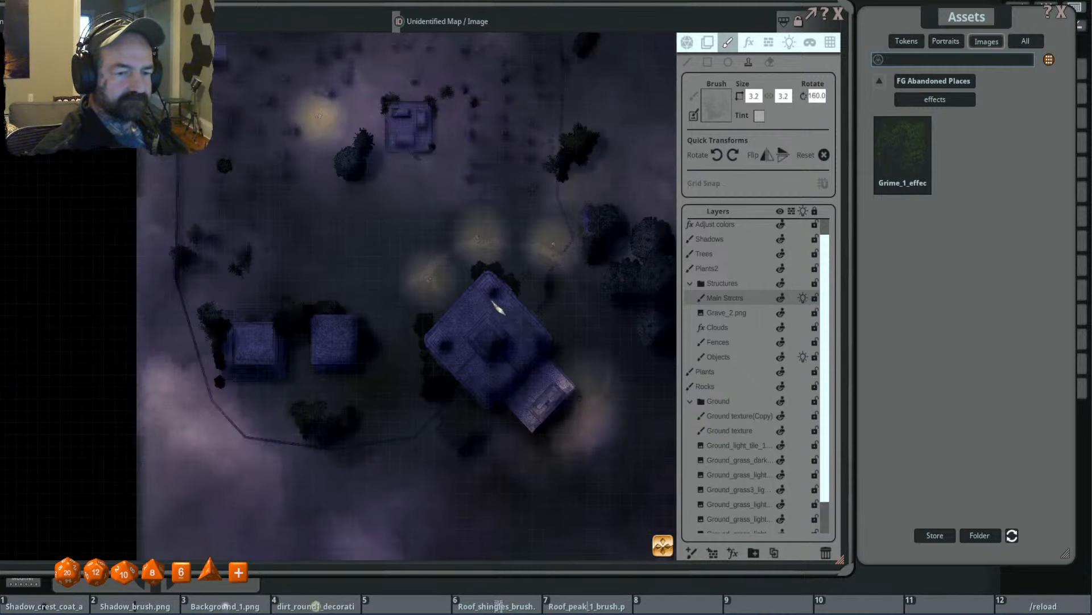
{"action": "scroll", "coordinate": [376, 293], "scroll_direction": "up", "scroll_amount": 3}
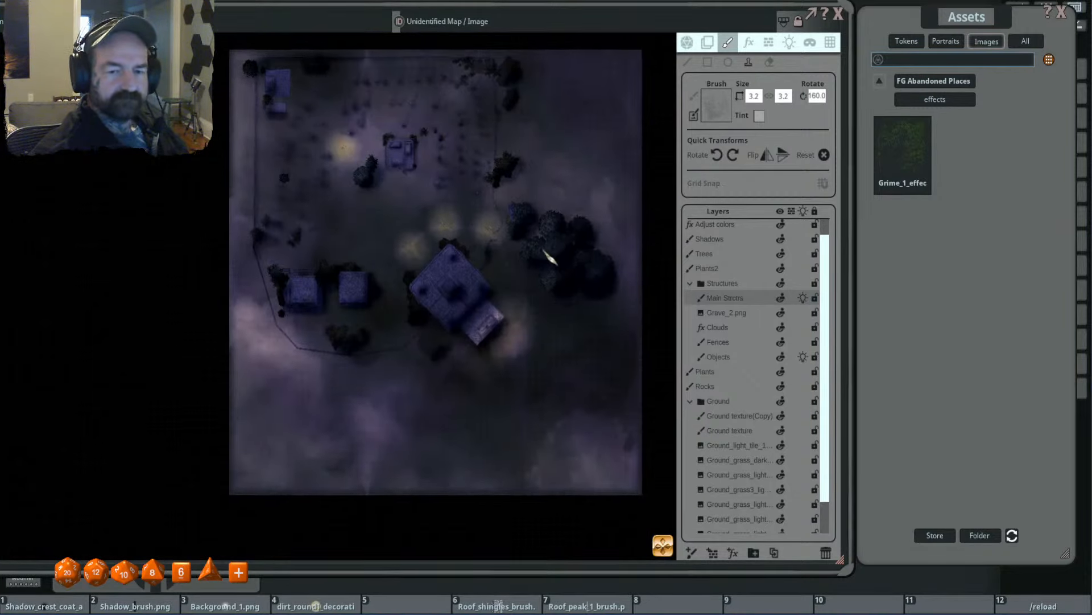
{"action": "scroll", "coordinate": [464, 268], "scroll_direction": "up", "scroll_amount": 1}
- Compare the map's appearance with lighting disabled and enabled
{"action": "left_click", "coordinate": [687, 42]}
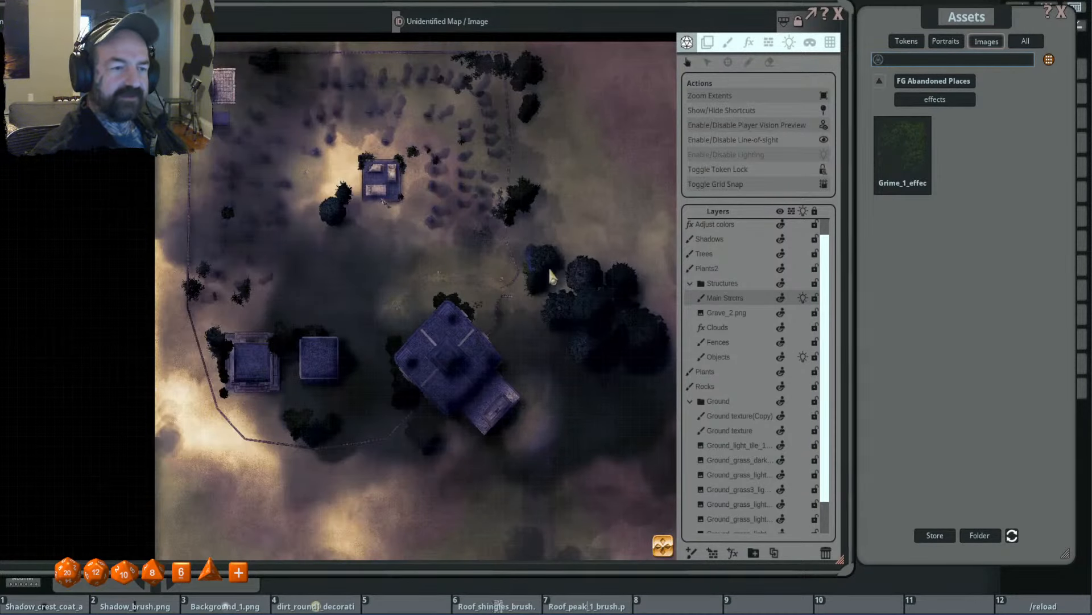
{"action": "scroll", "coordinate": [549, 267], "scroll_direction": "down", "scroll_amount": 3}
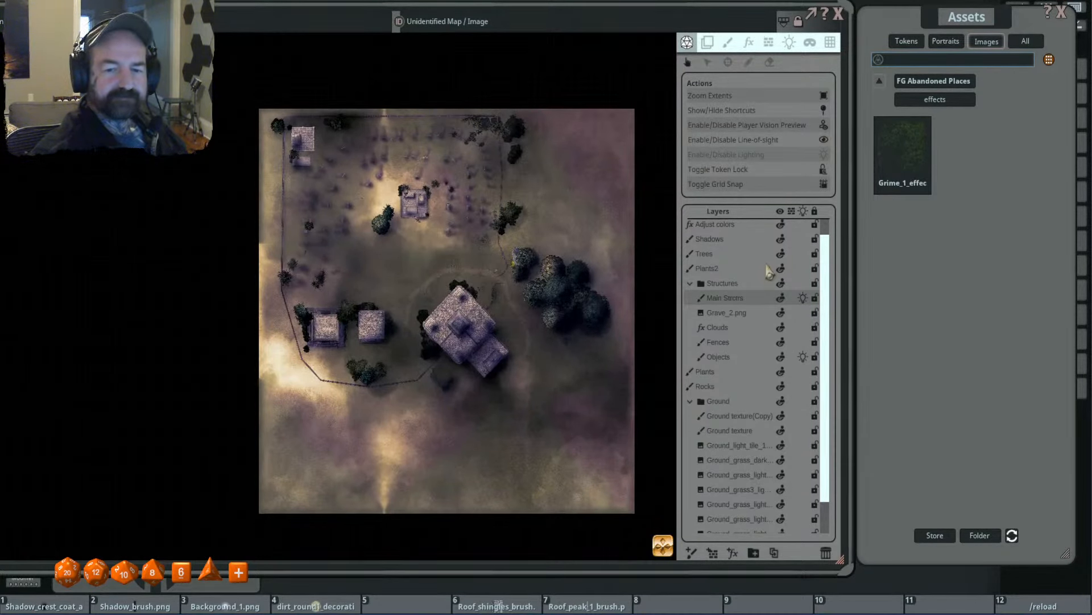
{"action": "scroll", "coordinate": [383, 239], "scroll_direction": "up", "scroll_amount": 5}
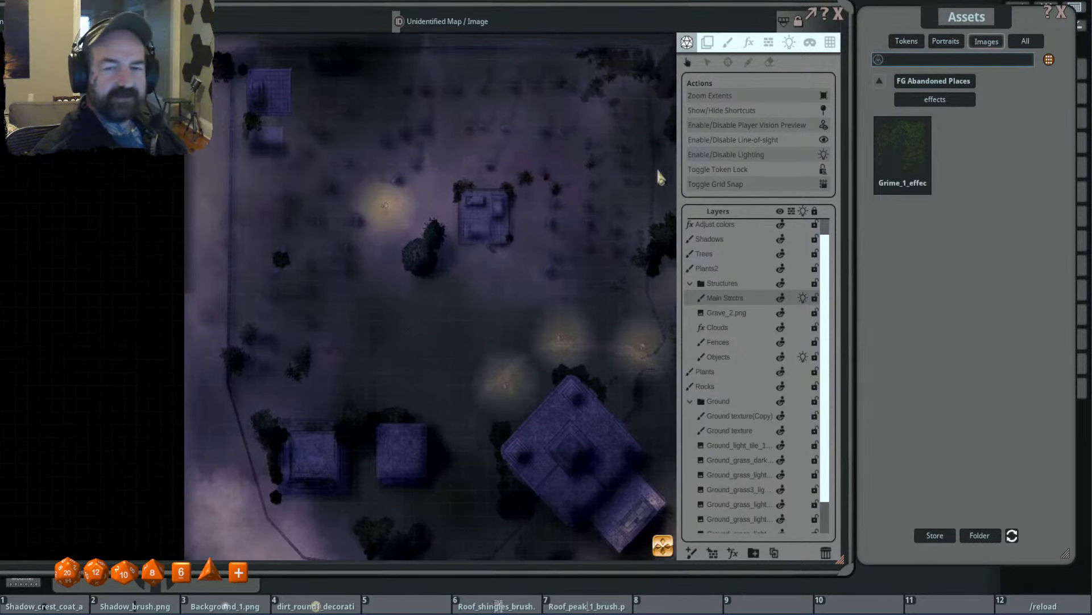
- Reactivate the grime stamp and apply it to the central tomb at size 3.2, with rotations of 150 and 170 degrees
{"action": "left_click", "coordinate": [729, 45]}
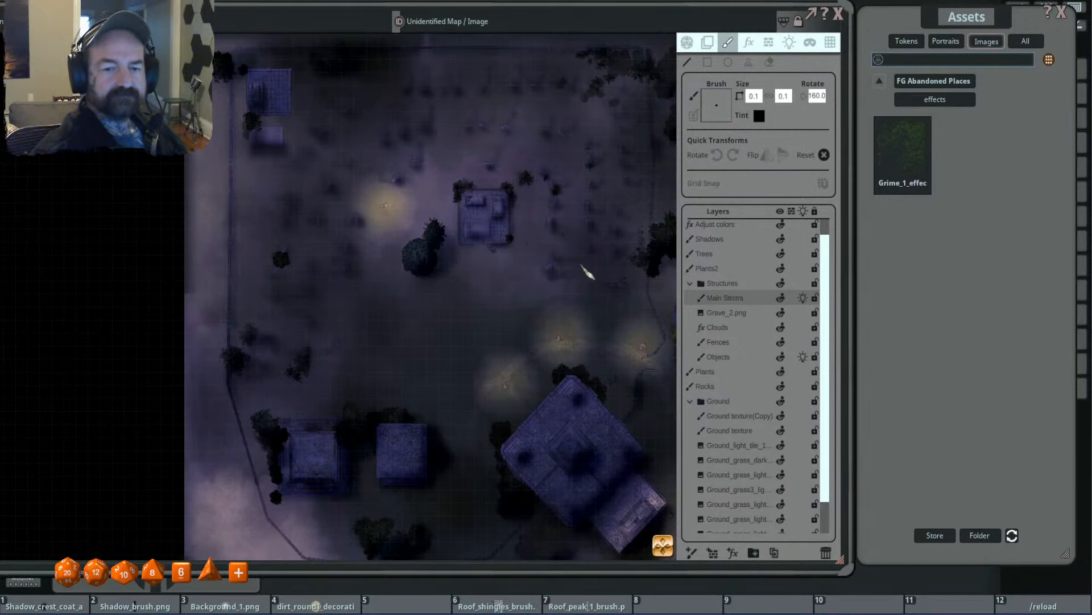
{"action": "left_click", "coordinate": [748, 61]}
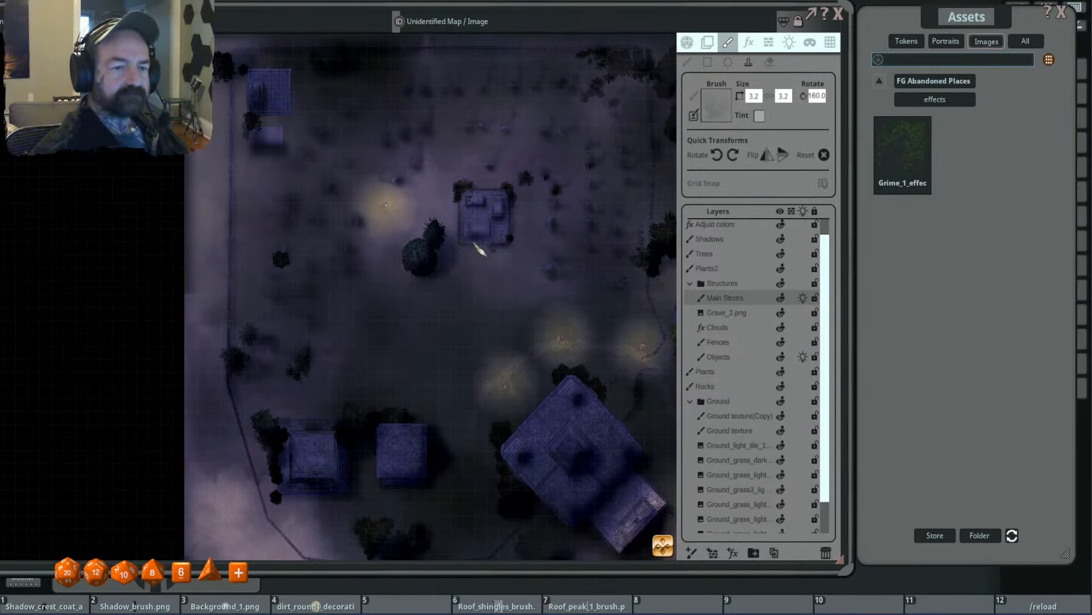
{"action": "scroll", "coordinate": [480, 249], "scroll_direction": "up", "scroll_amount": 4}
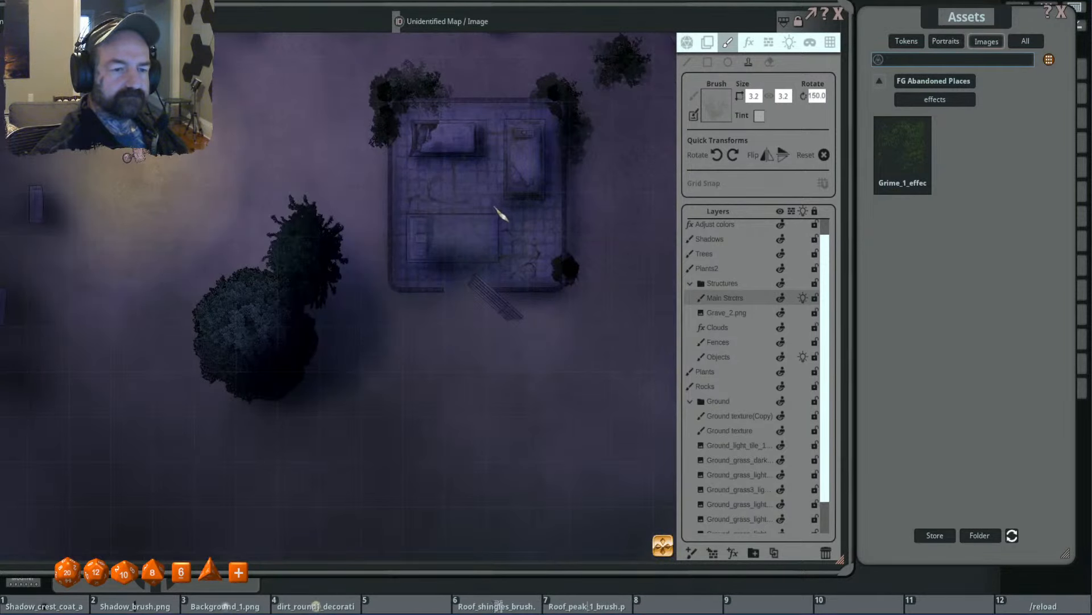
{"action": "key", "text": "shift"}
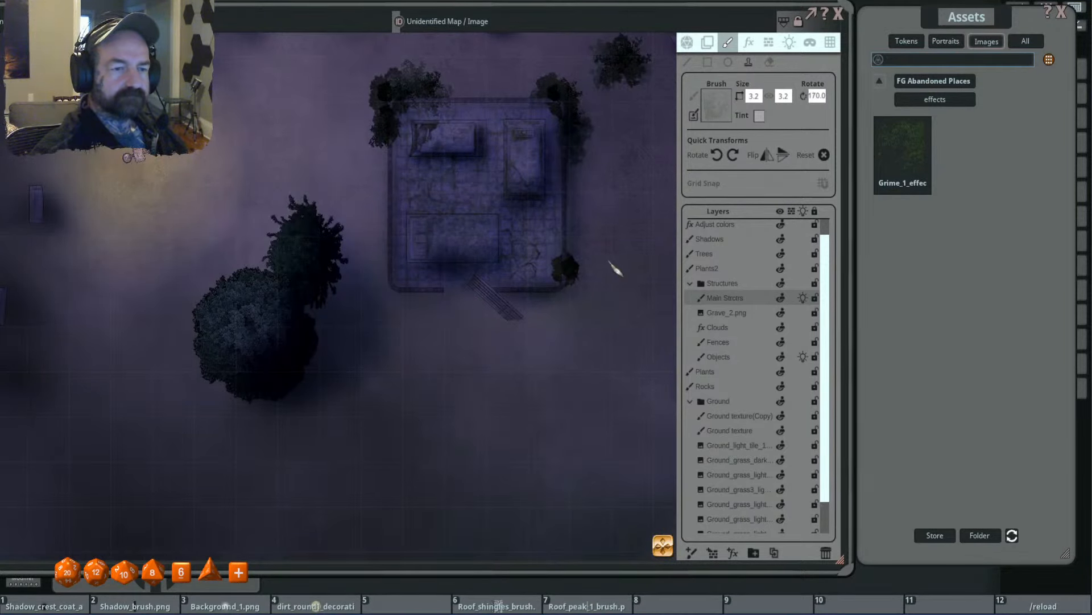
{"action": "scroll", "coordinate": [616, 264], "scroll_direction": "down", "scroll_amount": 3}
{"action": "left_click_drag", "start_coordinate": [330, 260], "coordinate": [614, 275]}
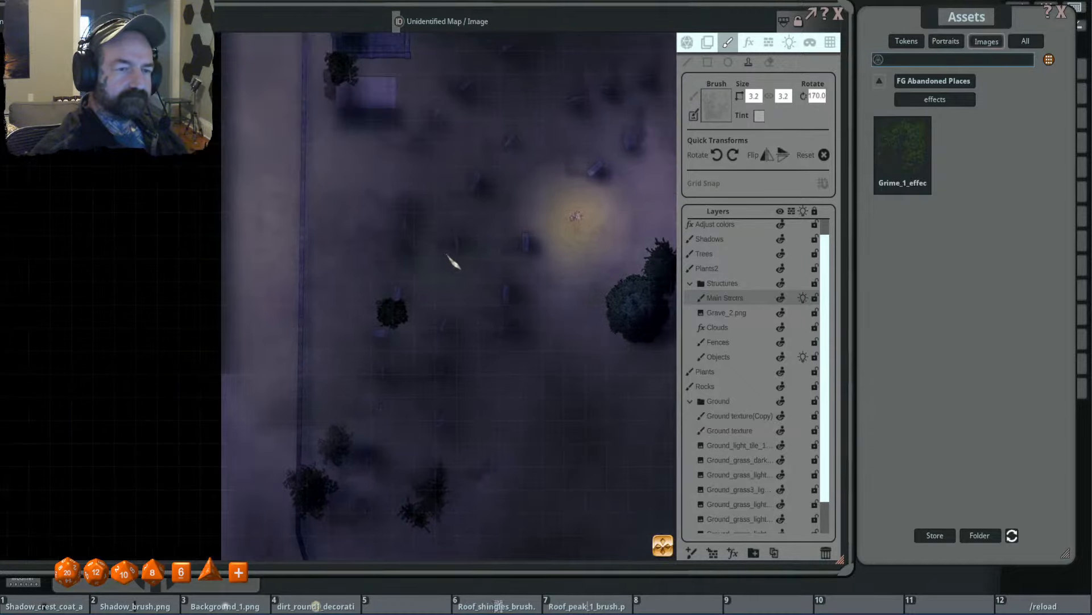
- Stamp grime on the northwestern tomb and the slab below it, using sizes 1.3 and 2.0 and rotations from 125 to 65 degrees
{"action": "left_click_drag", "start_coordinate": [382, 91], "coordinate": [398, 286]}
{"action": "scroll", "coordinate": [404, 294], "scroll_direction": "up", "scroll_amount": 3}
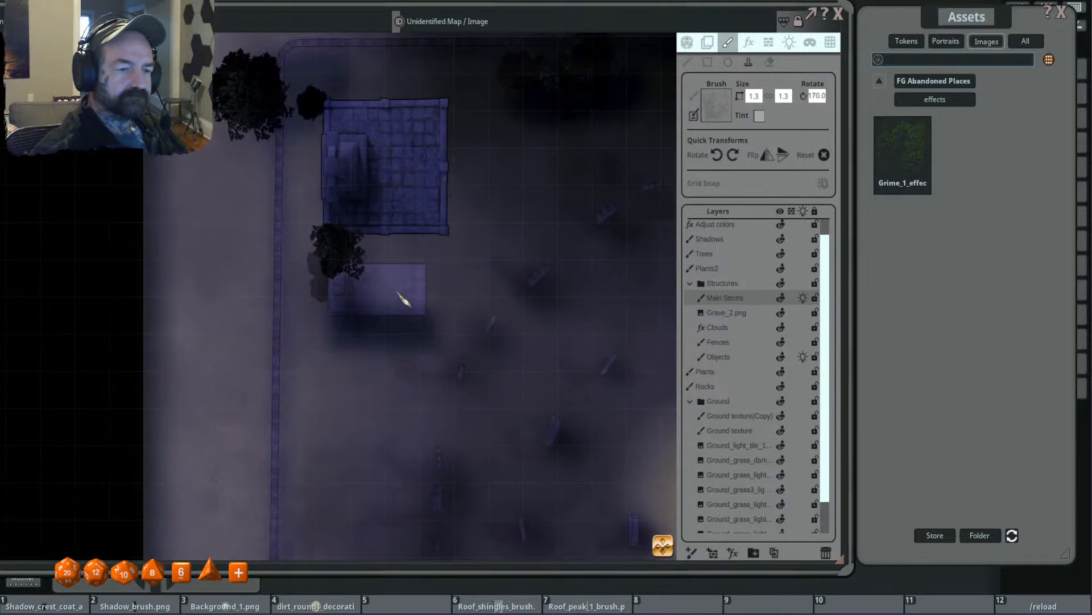
{"action": "scroll", "coordinate": [362, 295], "scroll_direction": "up", "scroll_amount": 2}
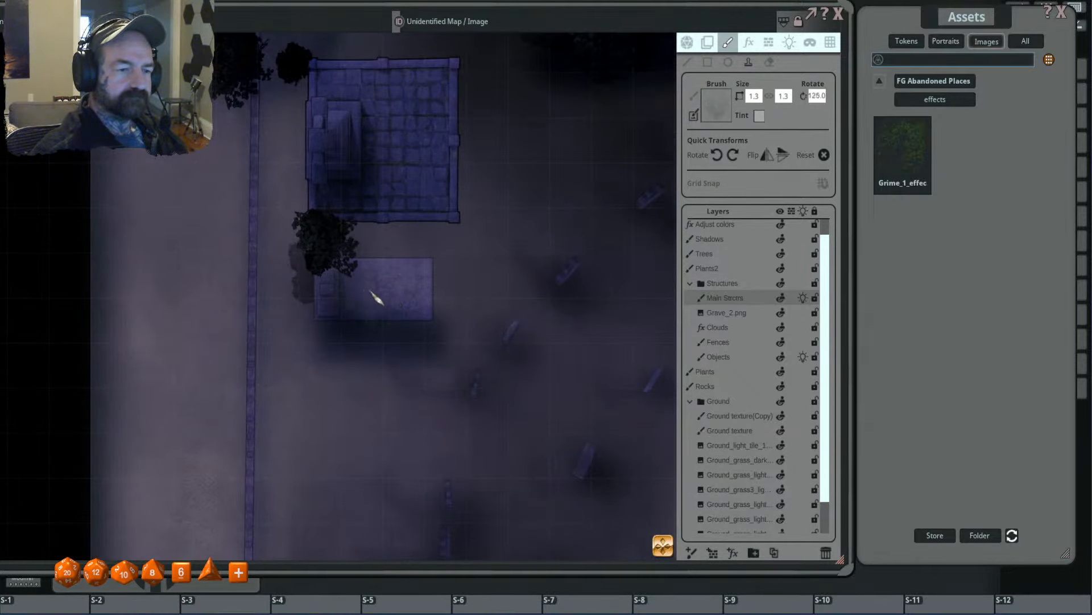
{"action": "scroll", "coordinate": [375, 296], "scroll_direction": "up", "scroll_amount": 2}
{"action": "scroll", "coordinate": [420, 226], "scroll_direction": "up", "scroll_amount": 2}
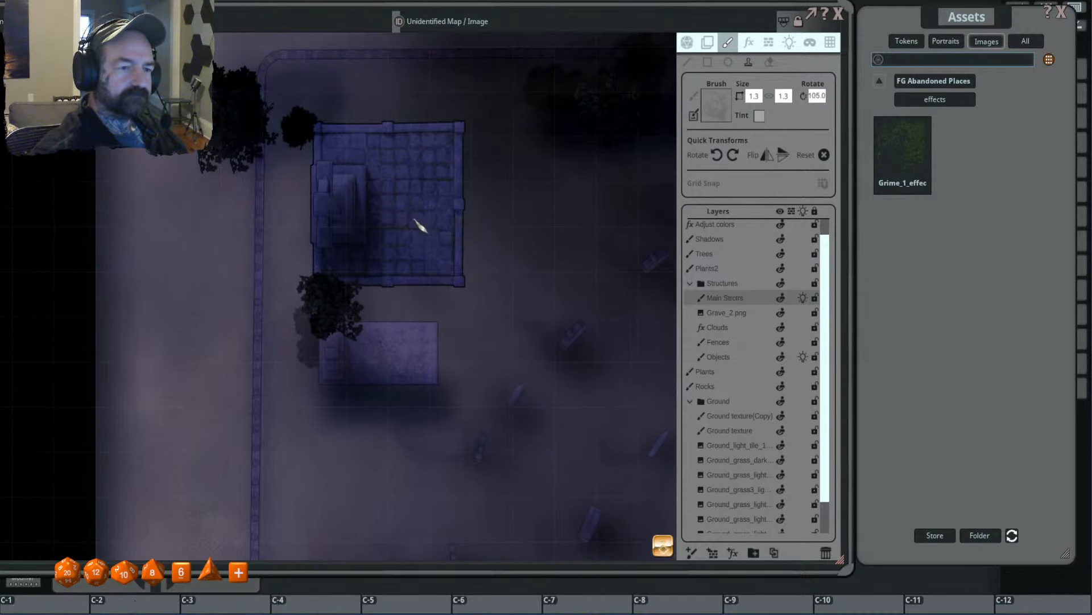
{"action": "scroll", "coordinate": [418, 189], "scroll_direction": "up", "scroll_amount": 4}
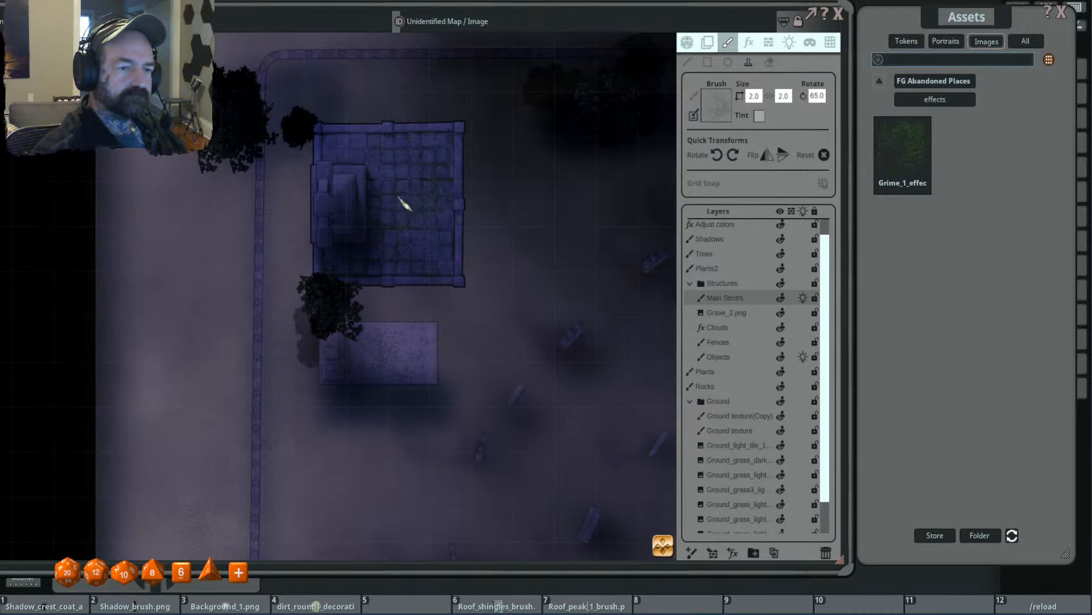
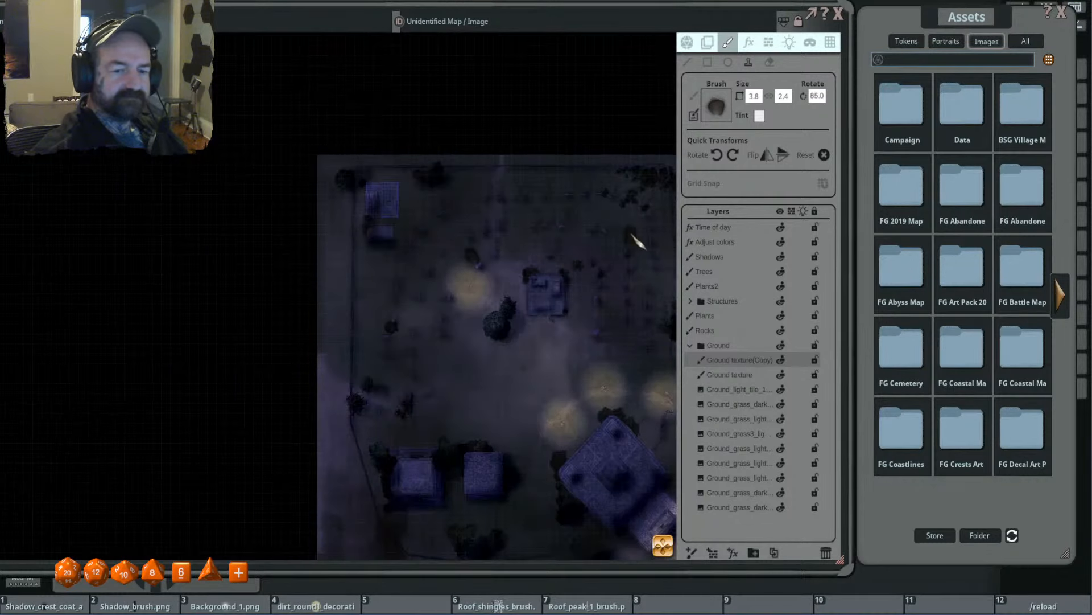
{"action": "scroll", "coordinate": [547, 234], "scroll_direction": "up", "scroll_amount": 10}
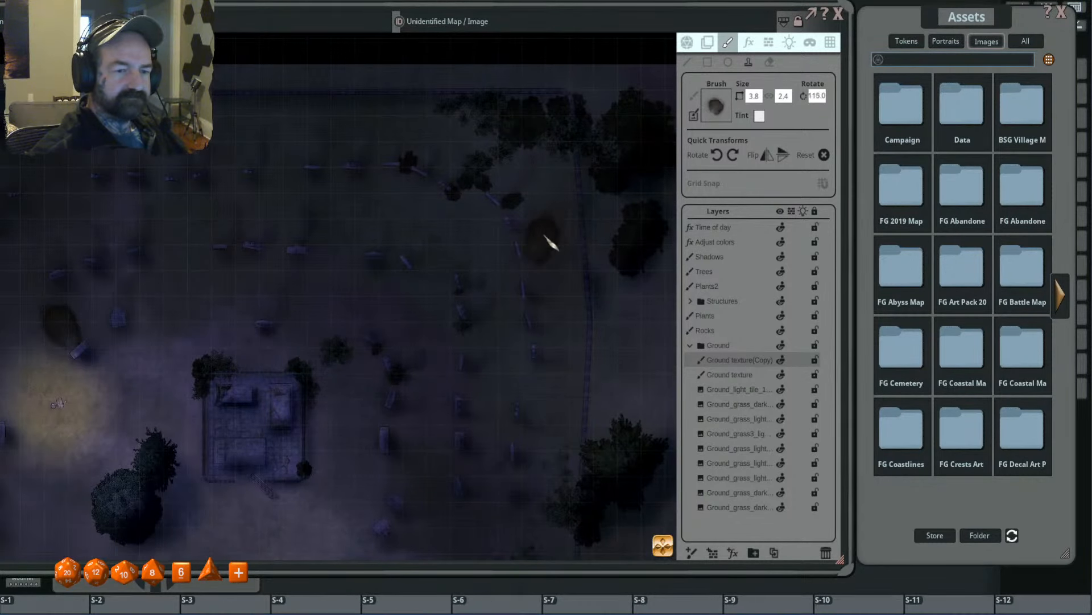
- Stamp a dark dirt patch beside the northeastern curve of gravestones at size 3.0 by 1.3, rotated 160 degrees
{"action": "scroll", "coordinate": [550, 240], "scroll_direction": "down", "scroll_amount": 5}
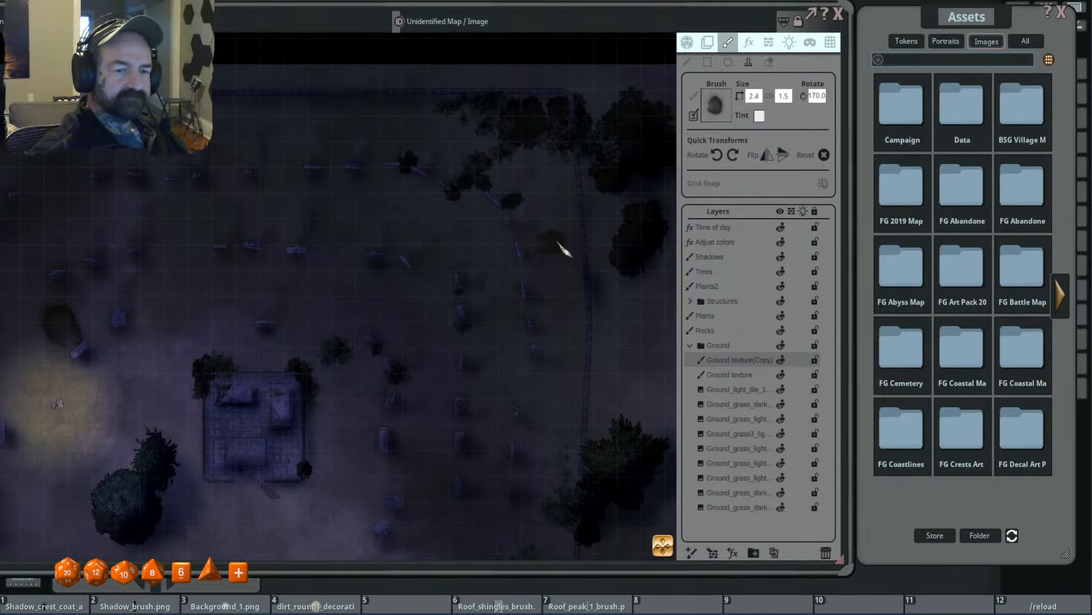
{"action": "left_click", "coordinate": [755, 97]}
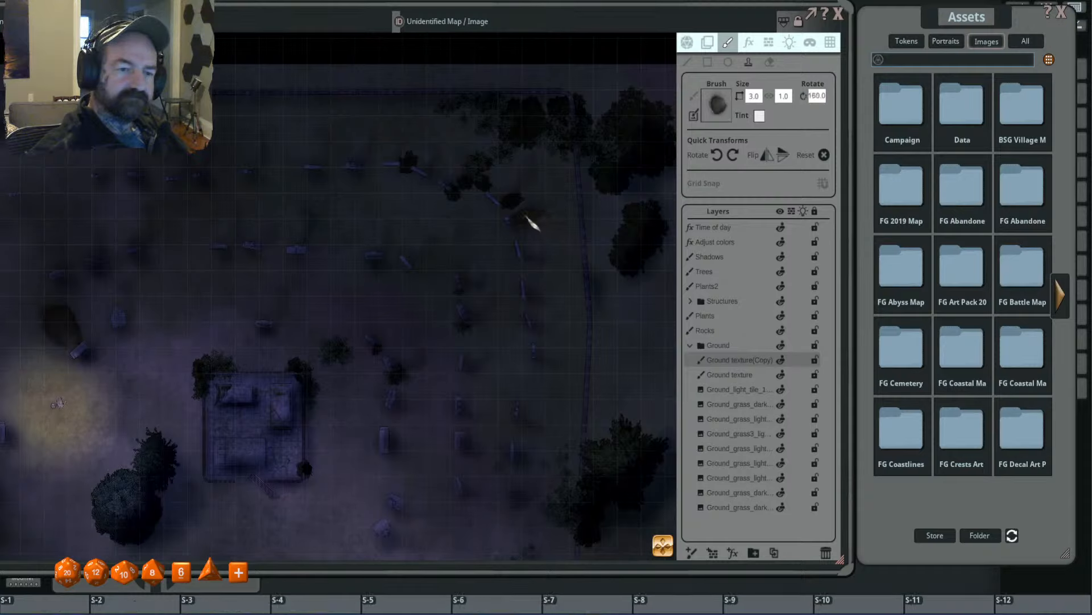
{"action": "scroll", "coordinate": [526, 216], "scroll_direction": "down", "scroll_amount": 1}
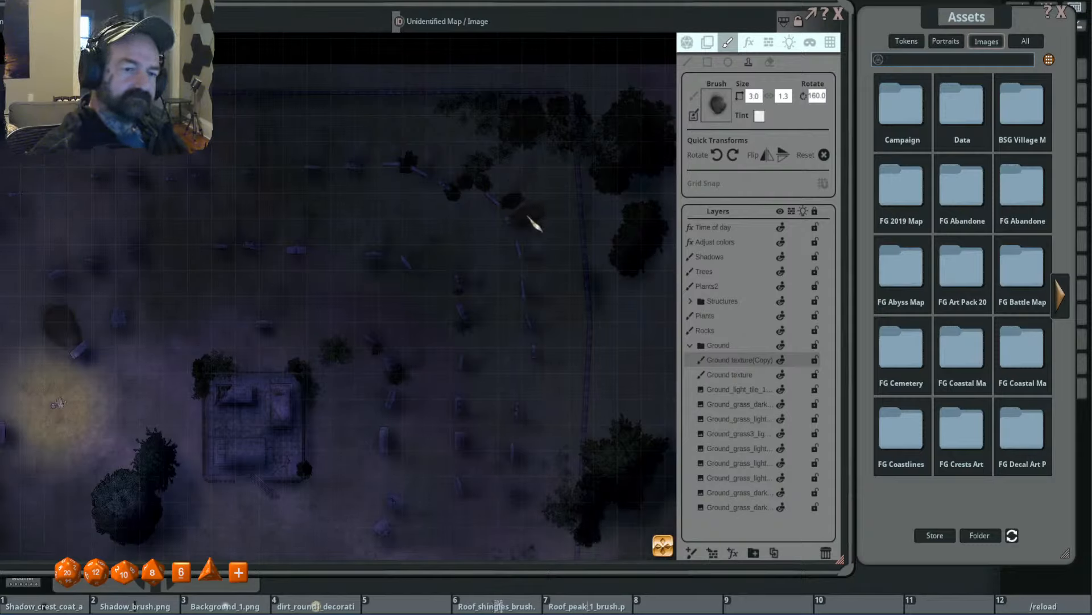
{"action": "scroll", "coordinate": [653, 248], "scroll_direction": "up", "scroll_amount": 3}
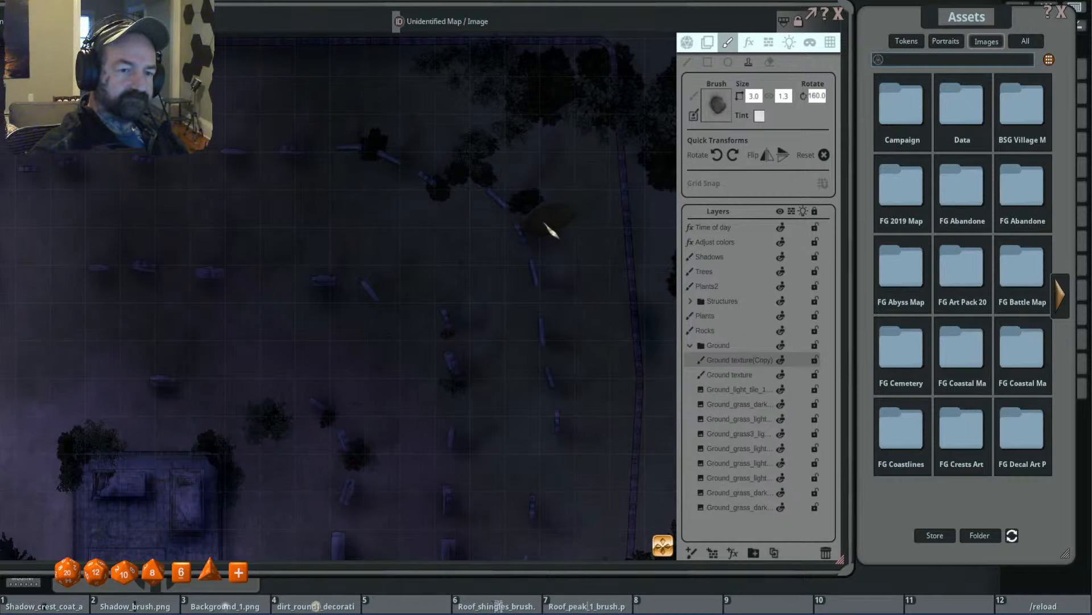
{"action": "scroll", "coordinate": [626, 262], "scroll_direction": "down", "scroll_amount": 5}
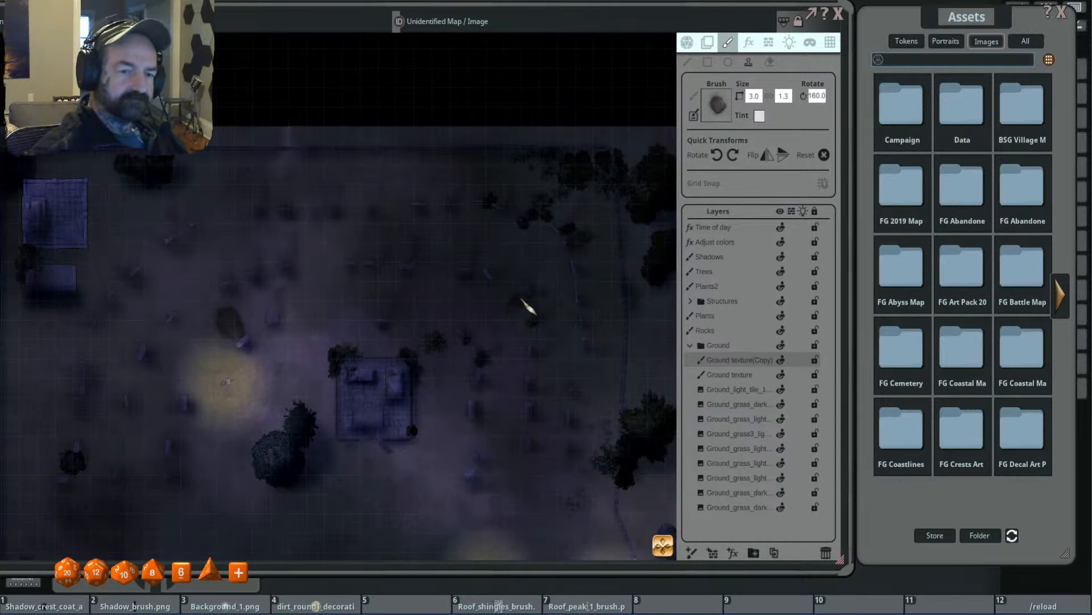
- Select the Adjust colors effect layer and reveal its mask over the dark dirt patch north of the upper glowing light
{"action": "scroll", "coordinate": [439, 256], "scroll_direction": "up", "scroll_amount": 5}
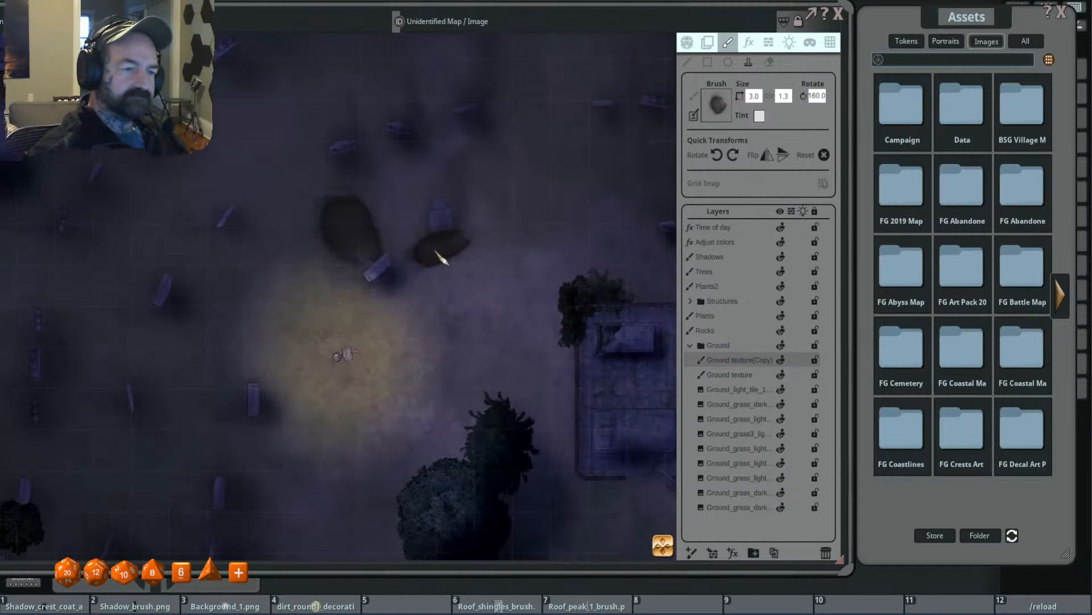
{"action": "left_click", "coordinate": [724, 258]}
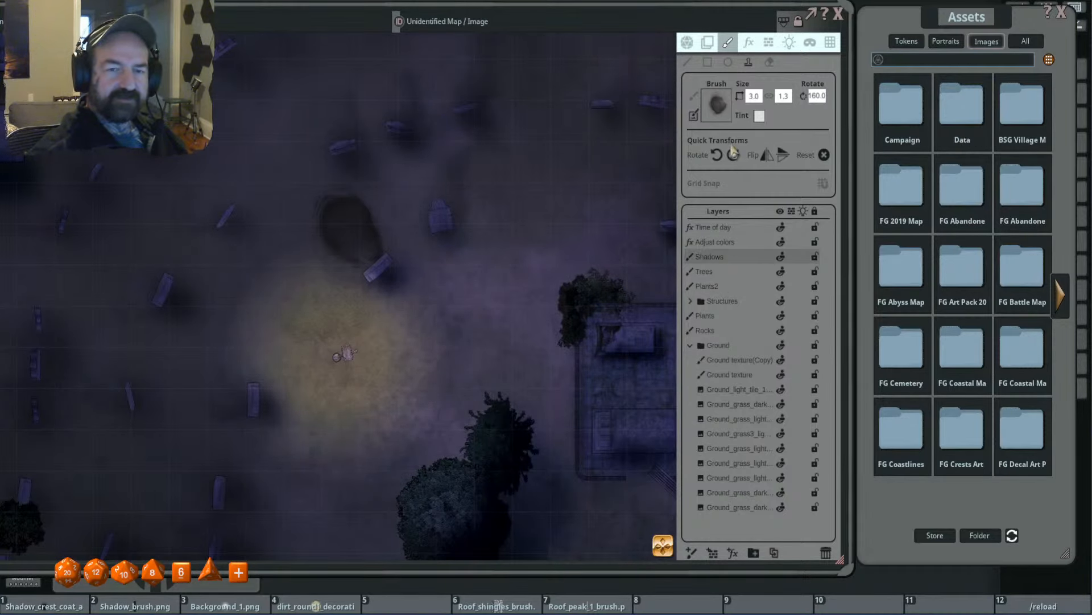
{"action": "left_click", "coordinate": [733, 243]}
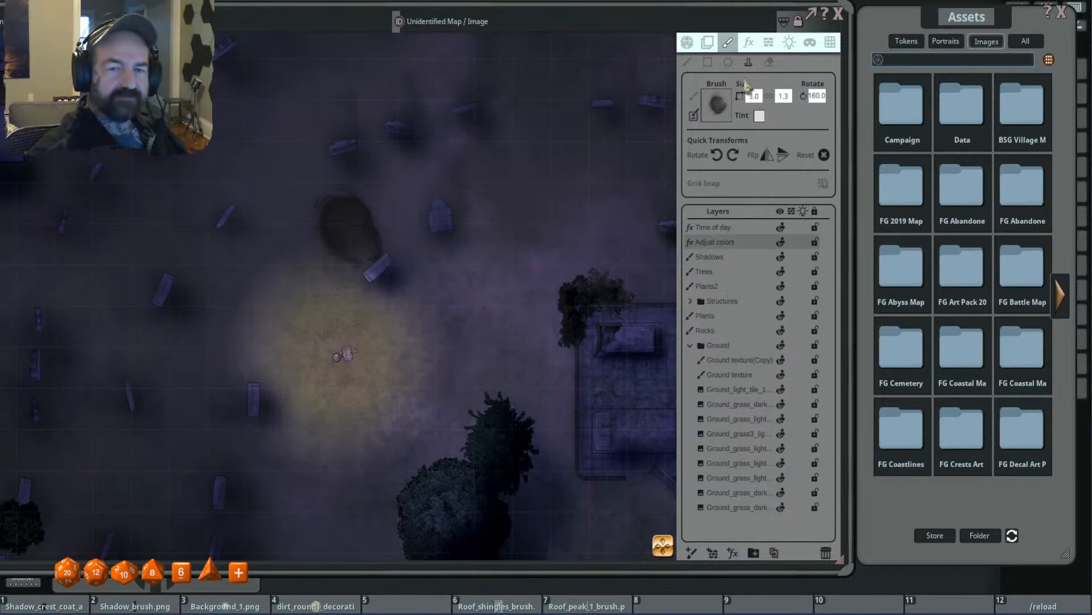
{"action": "left_click", "coordinate": [750, 45]}
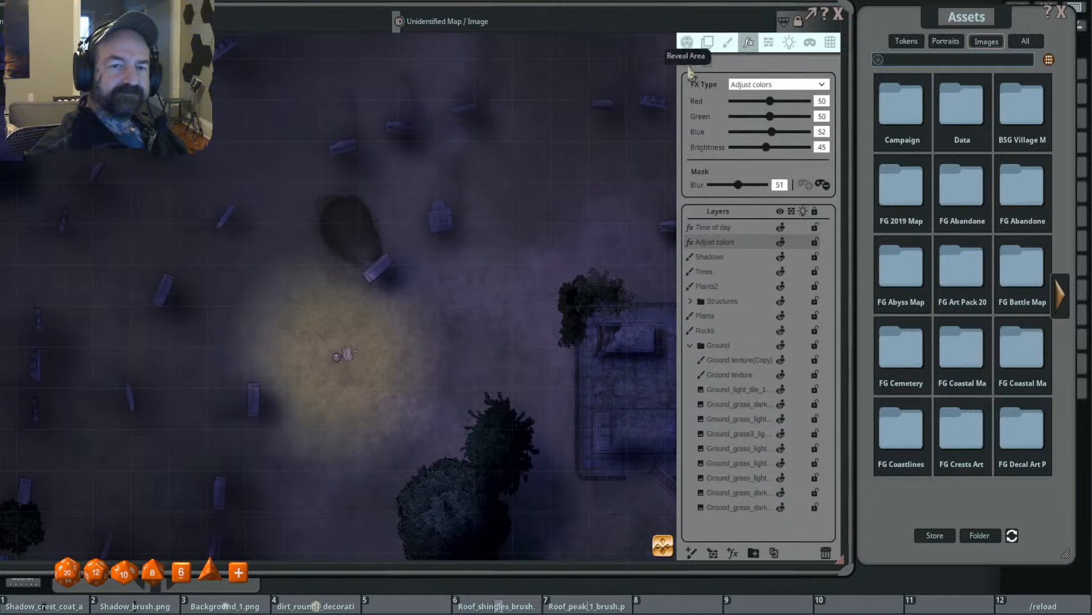
{"action": "left_click", "coordinate": [688, 63]}
{"action": "mouse_move", "coordinate": [333, 202]}
{"action": "left_mouse_down"}
{"action": "mouse_move", "coordinate": [322, 233]}
{"action": "mouse_move", "coordinate": [343, 252]}
{"action": "mouse_move", "coordinate": [357, 254]}
{"action": "mouse_move", "coordinate": [371, 214]}
{"action": "left_mouse_up"}
- Reveal the Adjust colors mask over the dirt patch beside the northeastern curve of gravestones
{"action": "scroll", "coordinate": [491, 220], "scroll_direction": "down", "scroll_amount": 3}
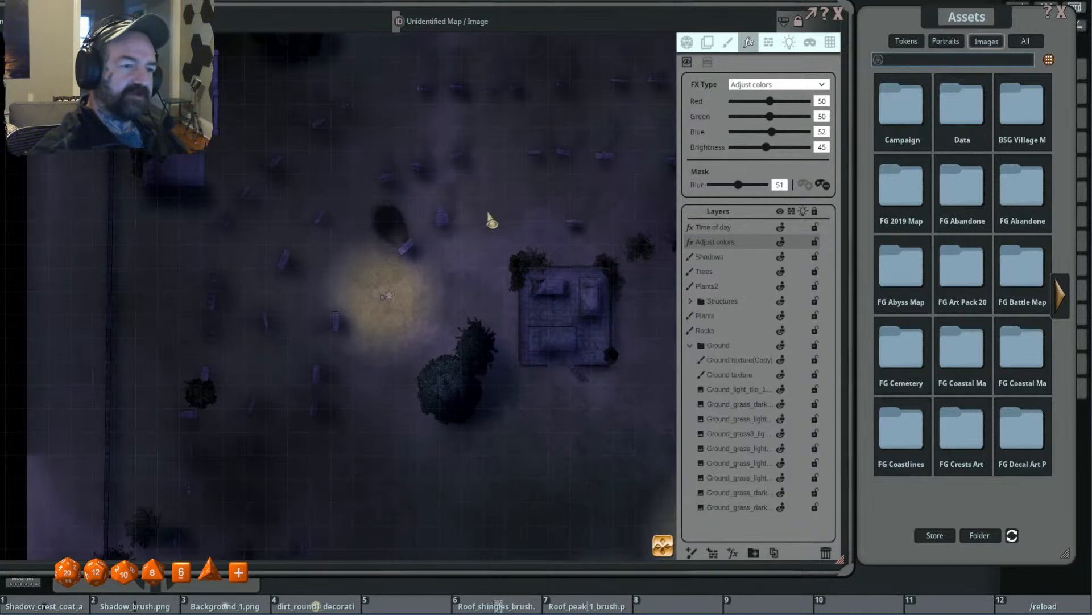
{"action": "scroll", "coordinate": [492, 220], "scroll_direction": "down", "scroll_amount": 2}
{"action": "left_click_drag", "start_coordinate": [537, 206], "coordinate": [331, 249]}
{"action": "scroll", "coordinate": [485, 227], "scroll_direction": "up", "scroll_amount": 5}
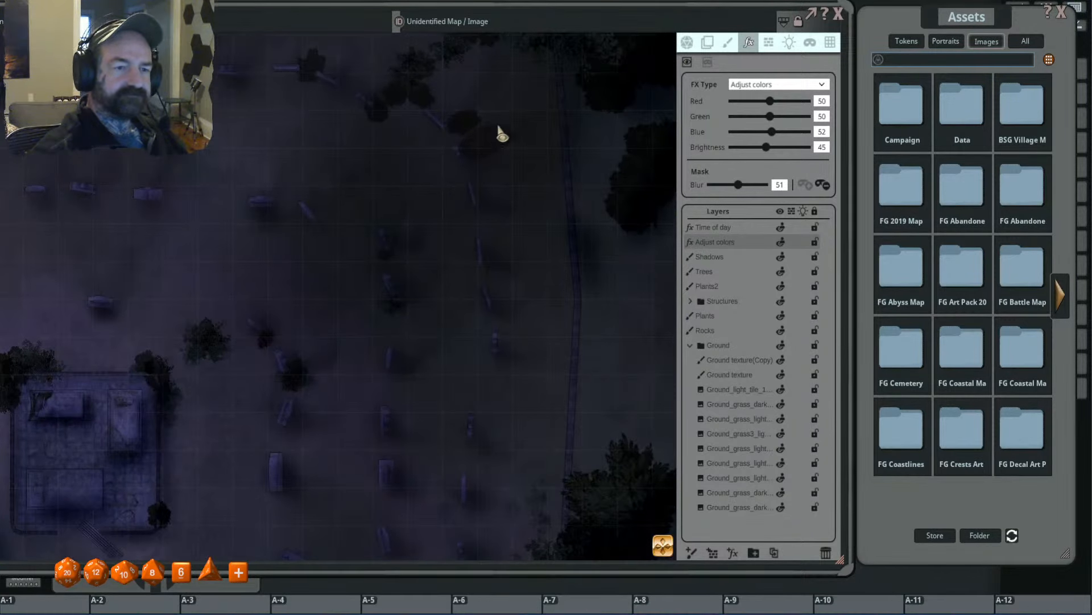
{"action": "mouse_move", "coordinate": [499, 133]}
{"action": "left_mouse_down"}
{"action": "mouse_move", "coordinate": [469, 146]}
{"action": "mouse_move", "coordinate": [515, 134]}
{"action": "left_mouse_up"}
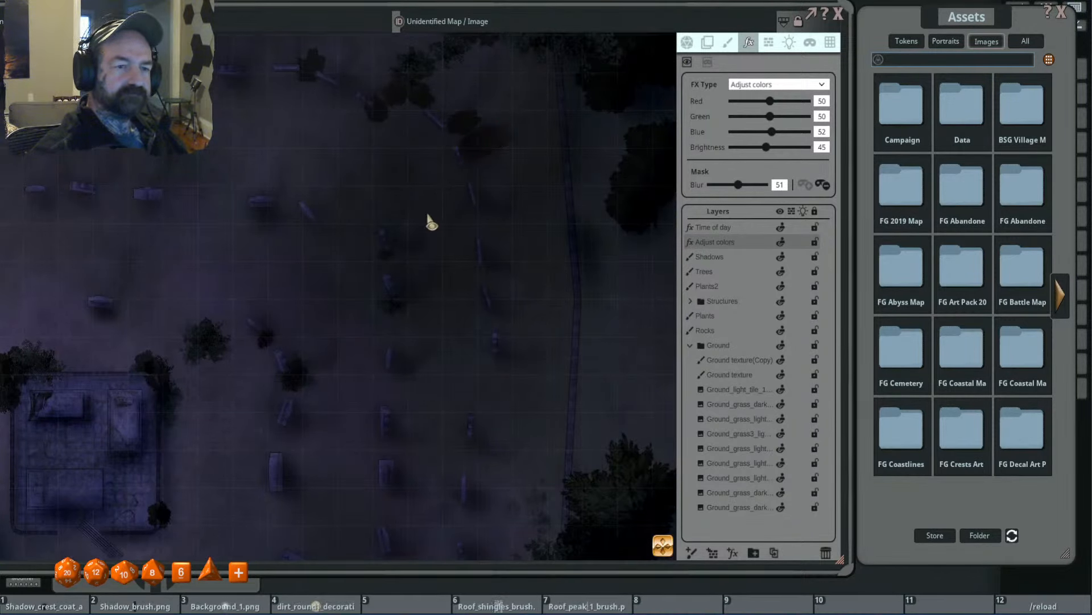
- Review the dirt patches and the overall look of the cemetery map
{"action": "scroll", "coordinate": [502, 209], "scroll_direction": "down", "scroll_amount": 5}
{"action": "left_click_drag", "start_coordinate": [292, 227], "coordinate": [358, 189]}
{"action": "scroll", "coordinate": [325, 196], "scroll_direction": "up", "scroll_amount": 2}
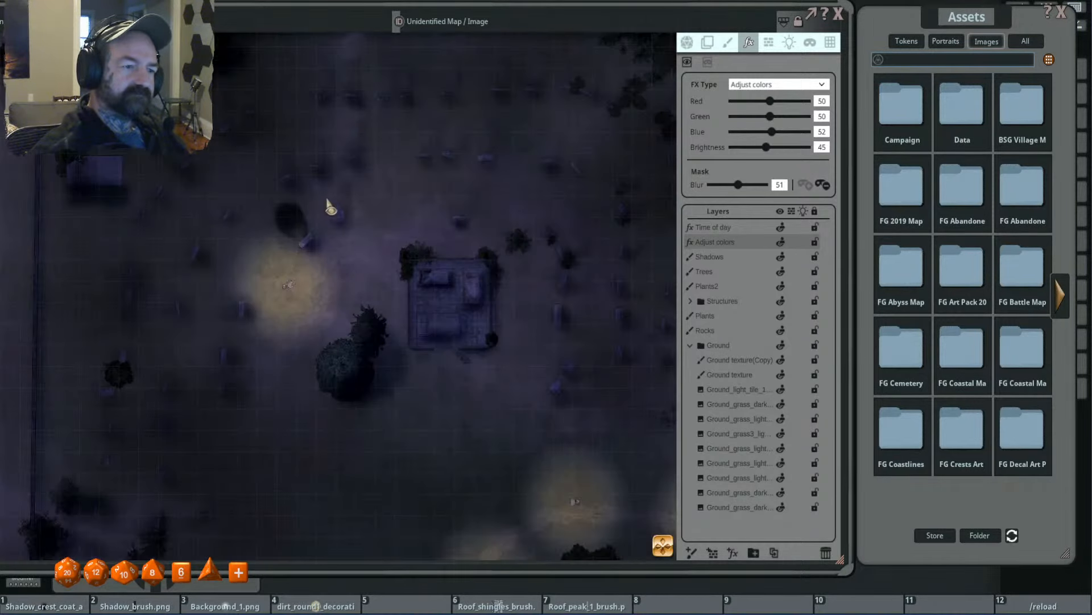
{"action": "scroll", "coordinate": [250, 210], "scroll_direction": "up", "scroll_amount": 5}
{"action": "left_click_drag", "start_coordinate": [241, 211], "coordinate": [383, 163]}
{"action": "scroll", "coordinate": [368, 194], "scroll_direction": "down", "scroll_amount": 2}
{"action": "scroll", "coordinate": [369, 194], "scroll_direction": "down", "scroll_amount": 5}
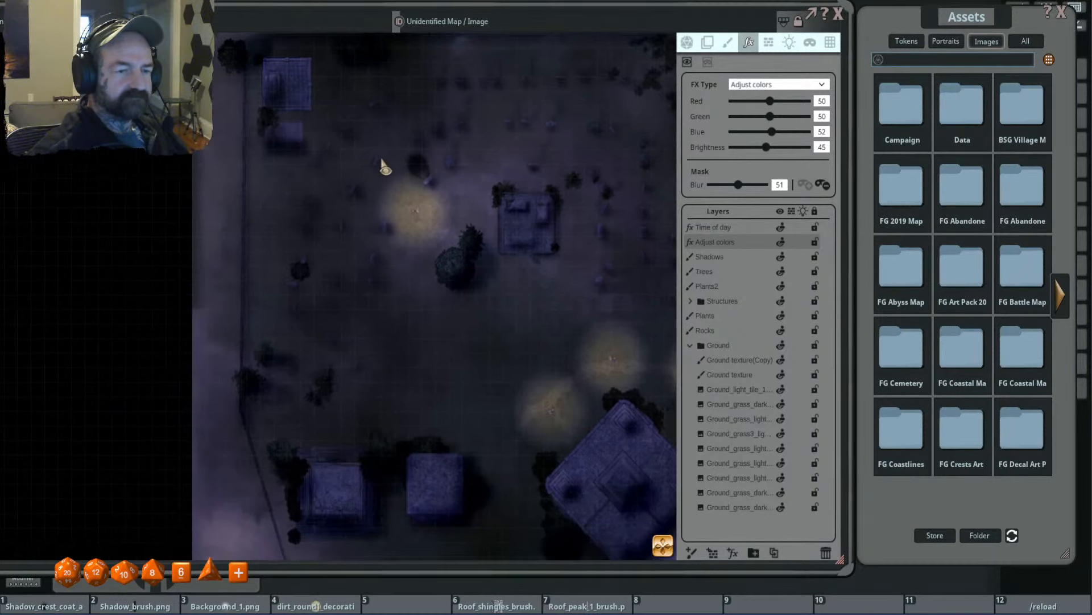
- Open the FG Abyss Map Pack image assets and filter them for "tree"
{"action": "left_click", "coordinate": [910, 60]}
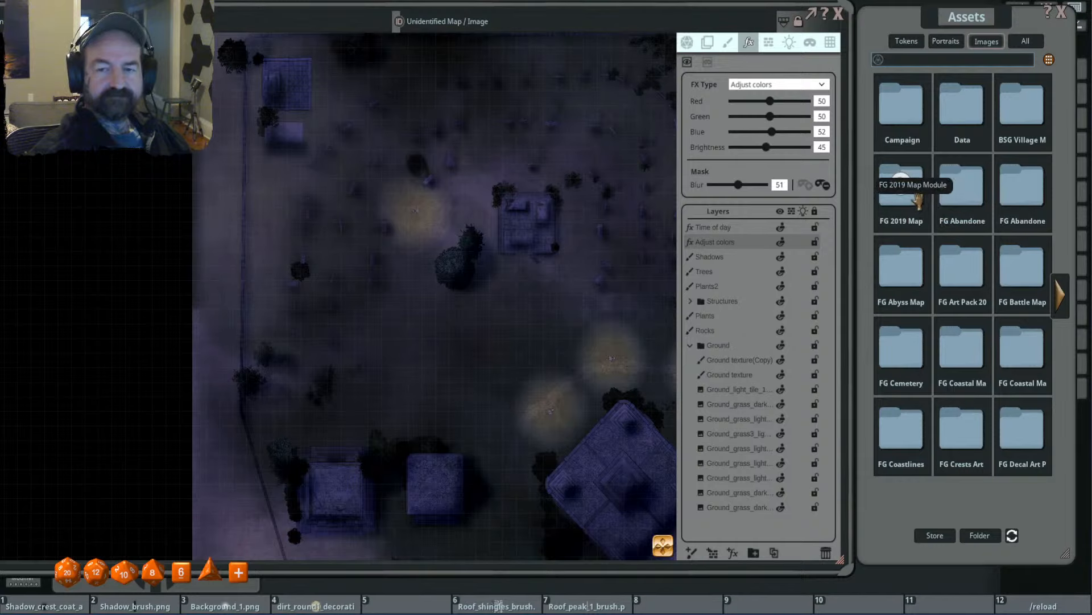
{"action": "left_click", "coordinate": [907, 266]}
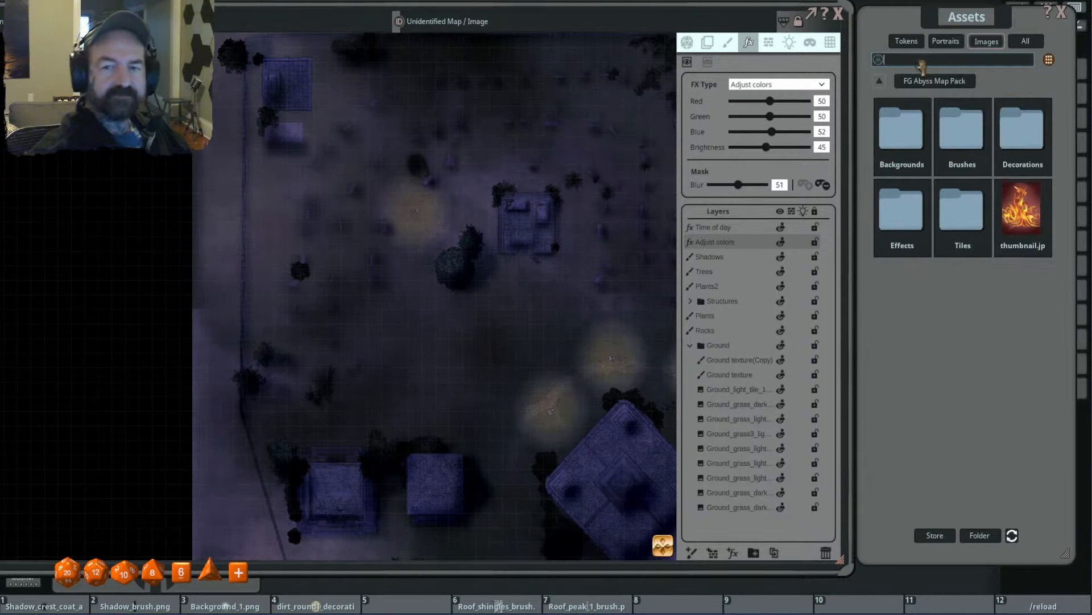
{"action": "key", "text": "Return"}
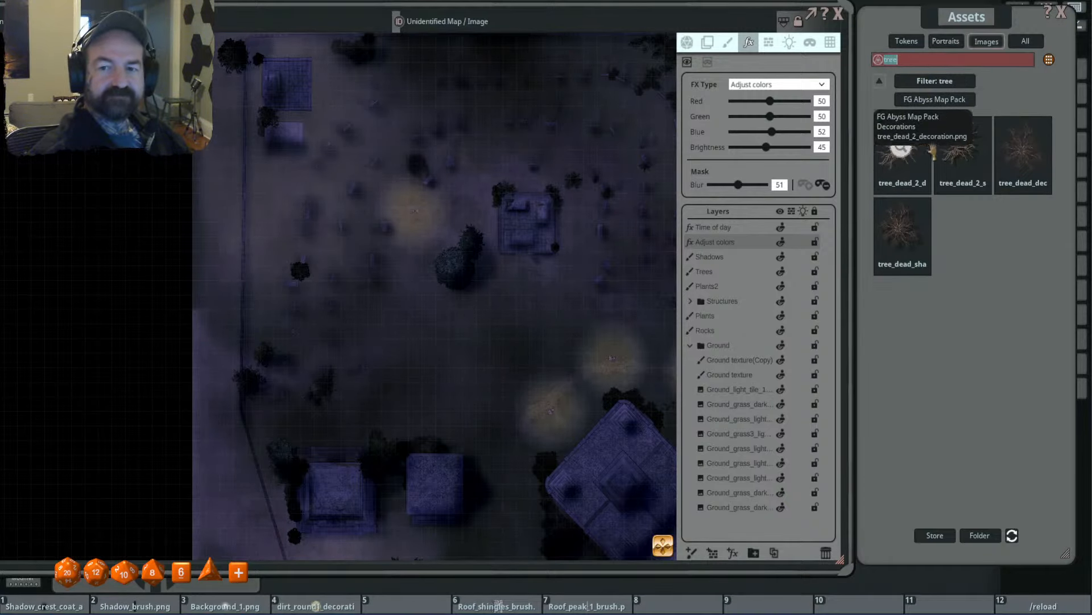
- Activate painting on the Trees layer and load tree_dead_2_decoration as the stamp at size 3.1, rotated 40 degrees
{"action": "left_click", "coordinate": [727, 42]}
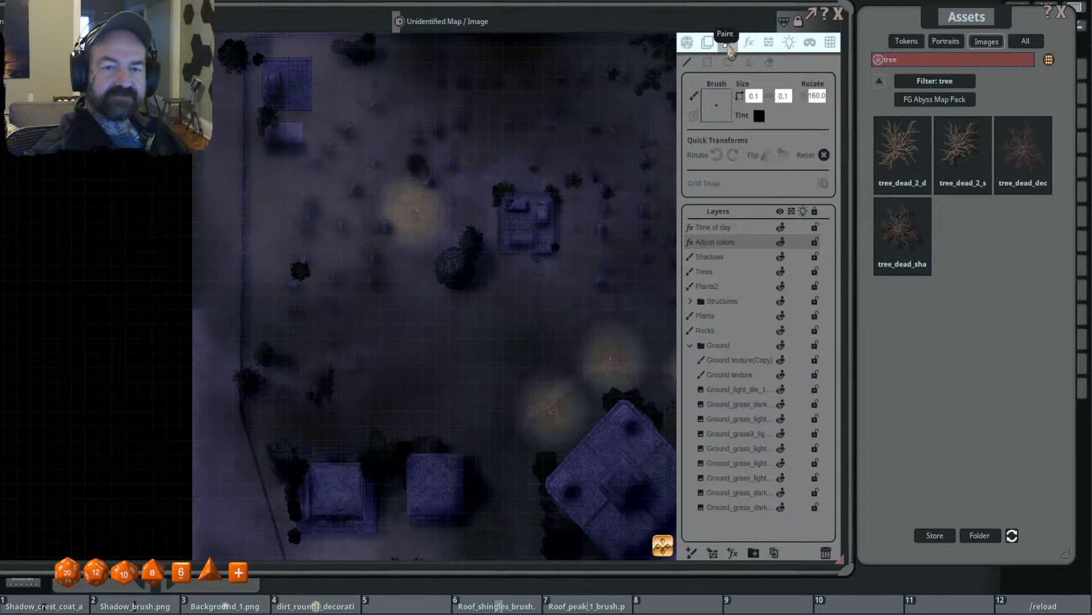
{"action": "left_click", "coordinate": [727, 273]}
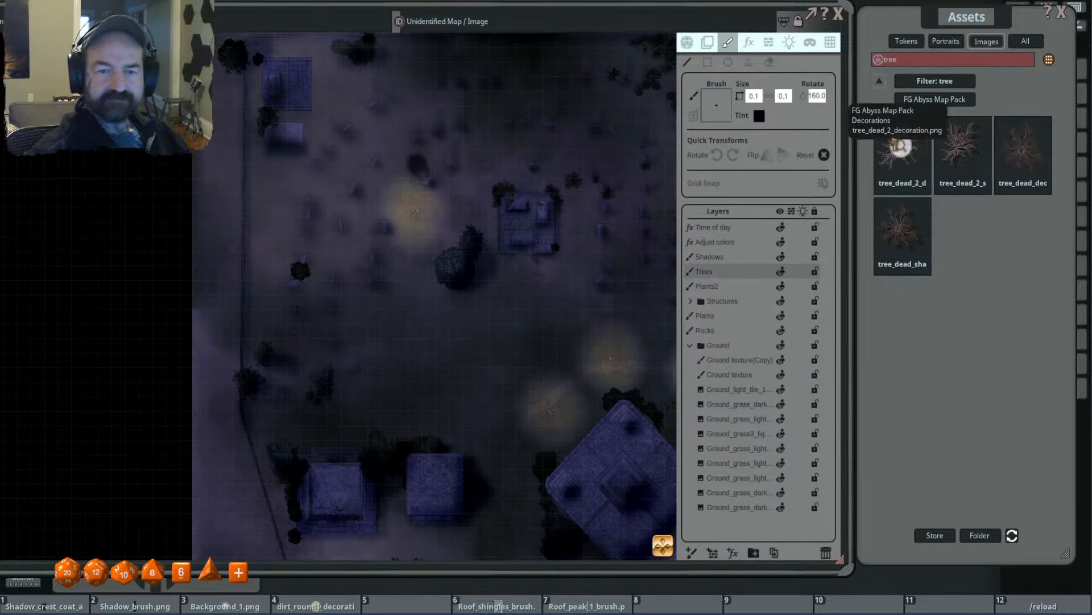
{"action": "left_click", "coordinate": [887, 142]}
{"action": "key", "text": "ctrl"}
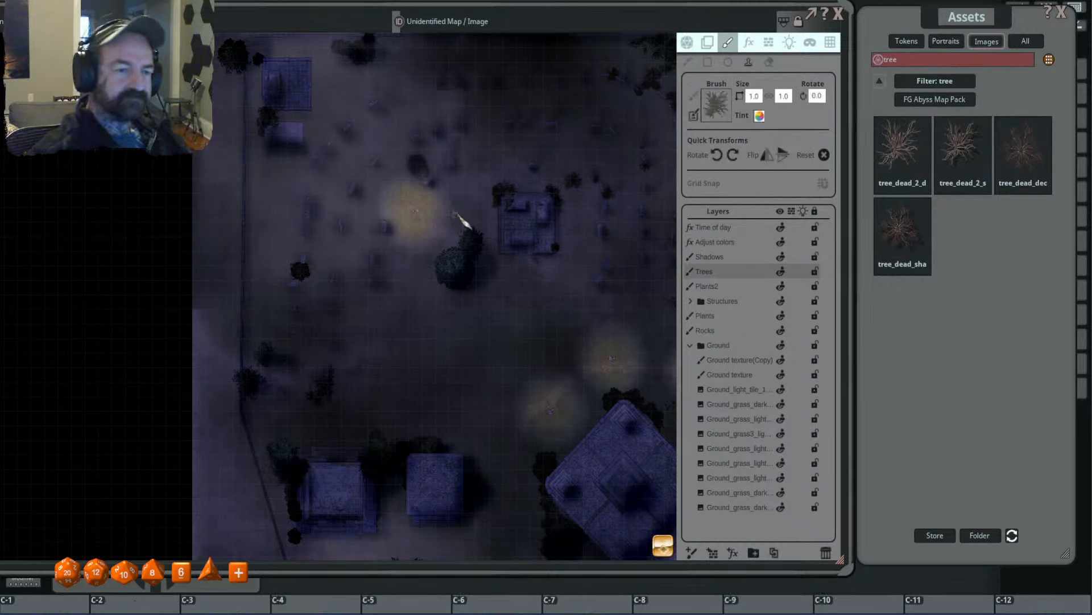
{"action": "scroll", "coordinate": [456, 214], "scroll_direction": "up", "scroll_amount": 3}
{"action": "scroll", "coordinate": [457, 173], "scroll_direction": "up", "scroll_amount": 1}
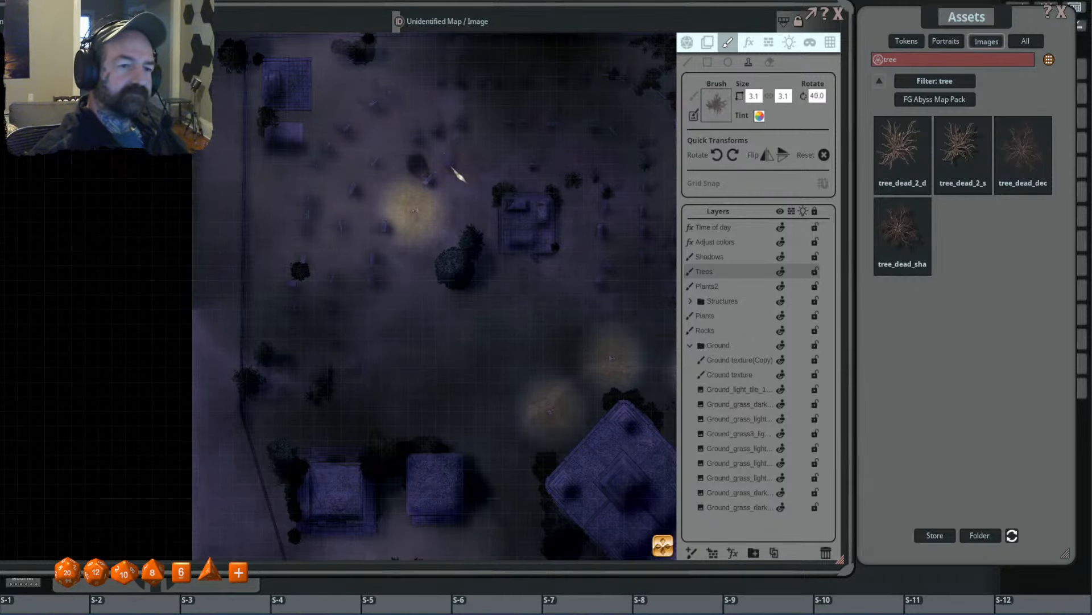
- Try a dead tree stamp northwest of the dark dirt patch at size 2.4, rotated 45 degrees, and undo it
{"action": "left_click_drag", "start_coordinate": [453, 177], "coordinate": [495, 225]}
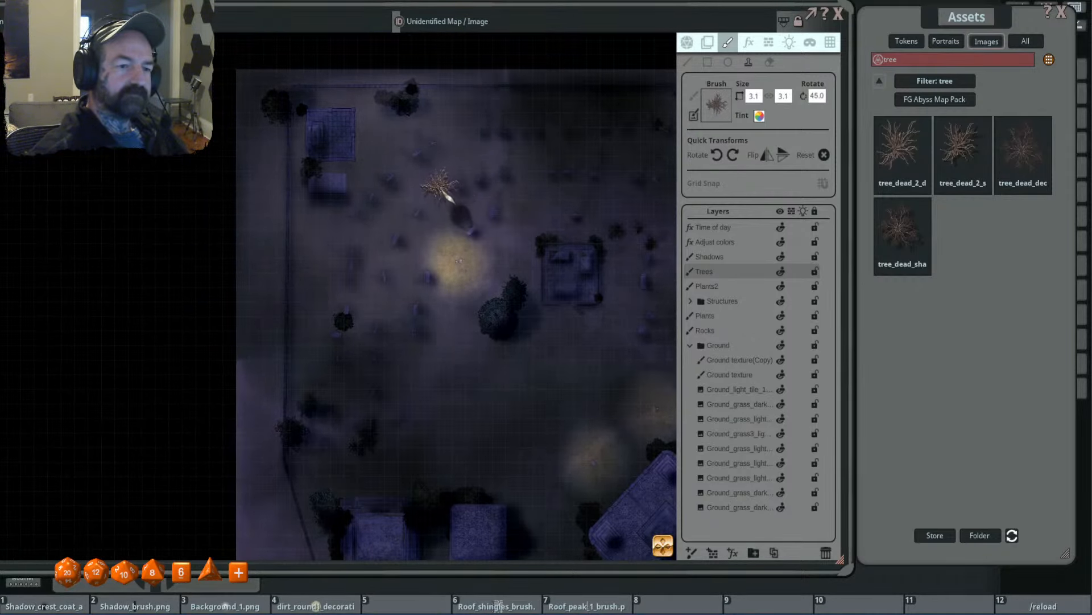
{"action": "scroll", "coordinate": [441, 185], "scroll_direction": "up", "scroll_amount": 1}
{"action": "scroll", "coordinate": [441, 184], "scroll_direction": "up", "scroll_amount": 3}
{"action": "scroll", "coordinate": [441, 185], "scroll_direction": "down", "scroll_amount": 3}
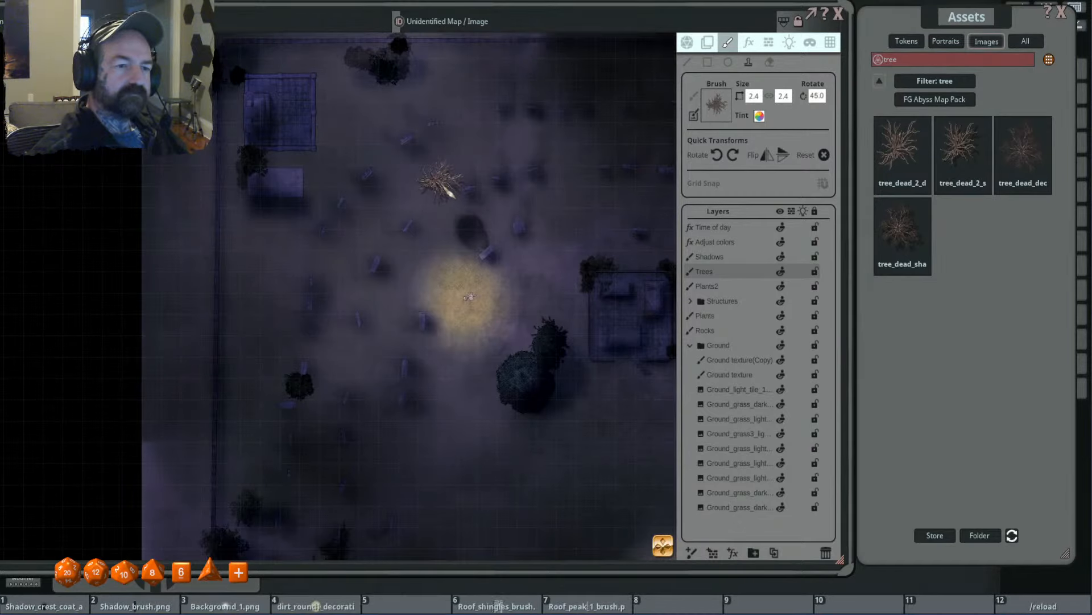
{"action": "left_click", "coordinate": [441, 183]}
{"action": "scroll", "coordinate": [512, 165], "scroll_direction": "up", "scroll_amount": 4}
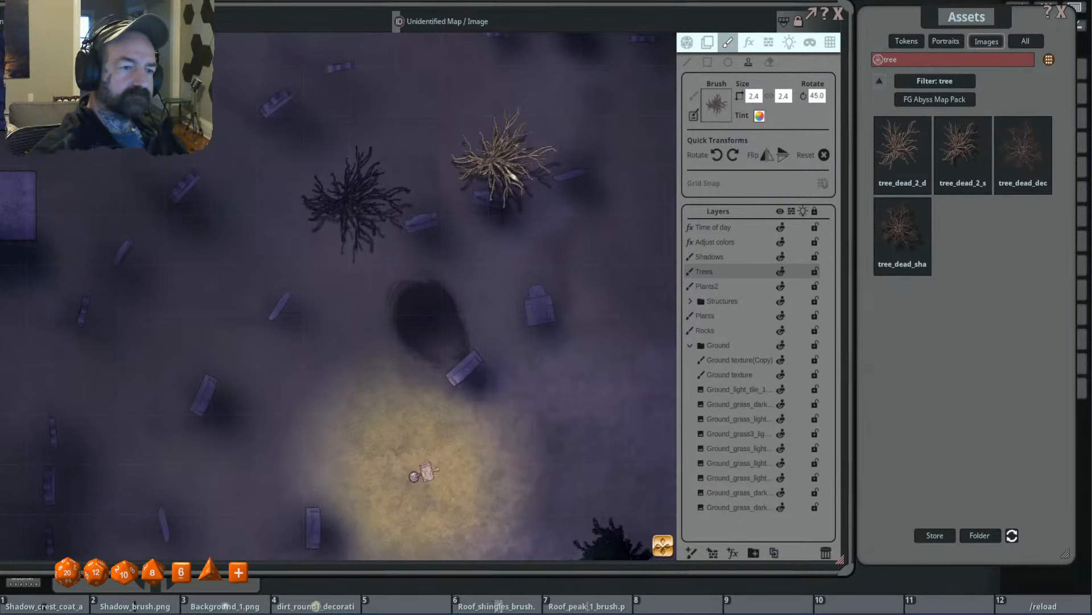
{"action": "scroll", "coordinate": [504, 162], "scroll_direction": "down", "scroll_amount": 3}
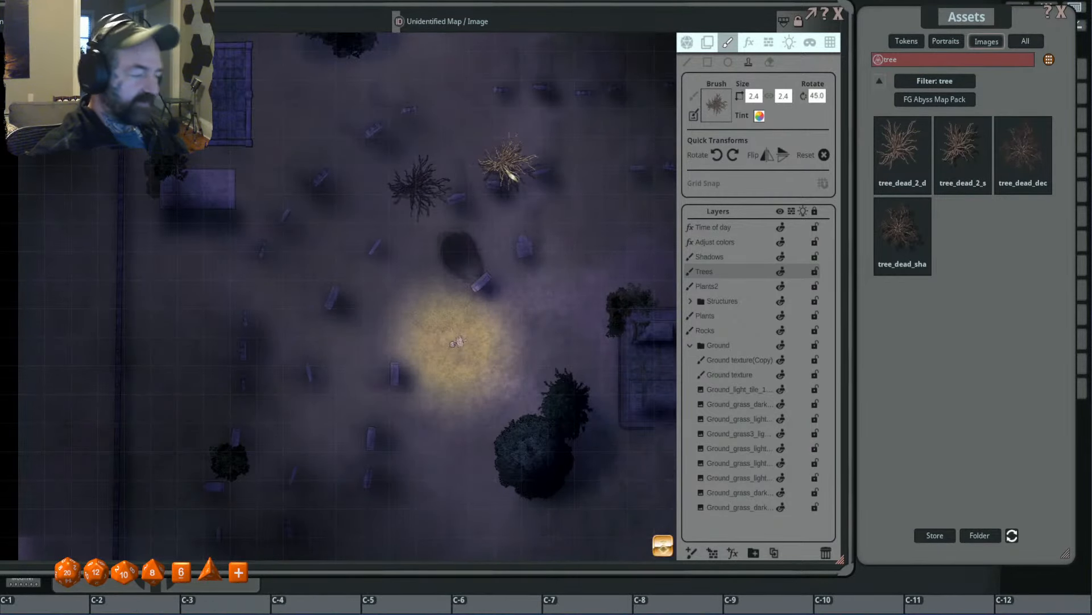
{"action": "scroll", "coordinate": [597, 182], "scroll_direction": "down", "scroll_amount": 1}
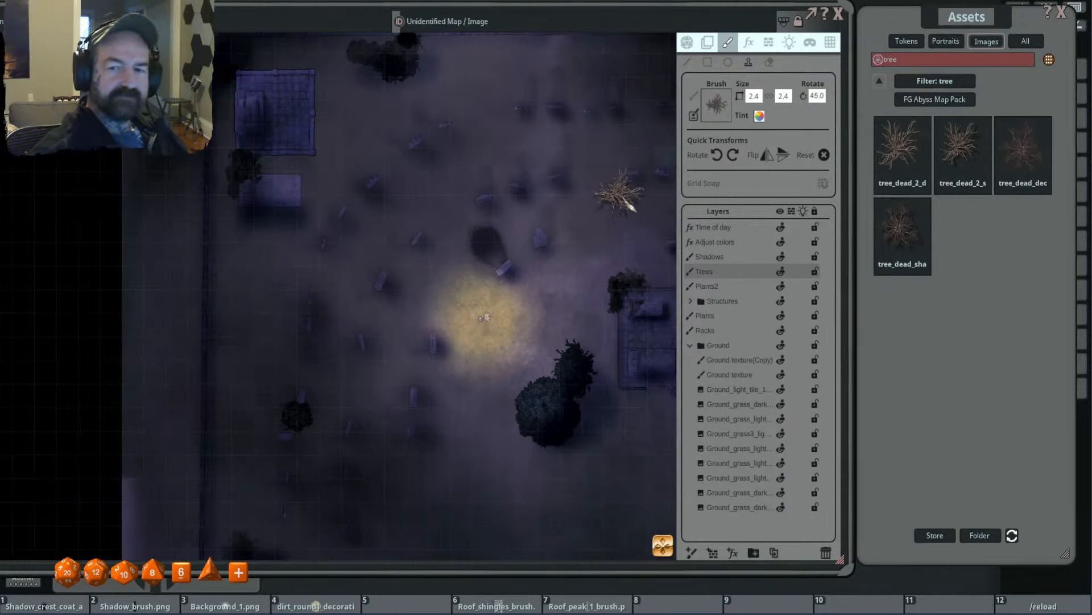
- Try the shaded tree_dead stamp in the same northwestern spot at size 3.1 by 3.0, unrotated, and undo it
{"action": "left_click_drag", "start_coordinate": [903, 233], "coordinate": [717, 106]}
{"action": "scroll", "coordinate": [456, 196], "scroll_direction": "up", "scroll_amount": 3}
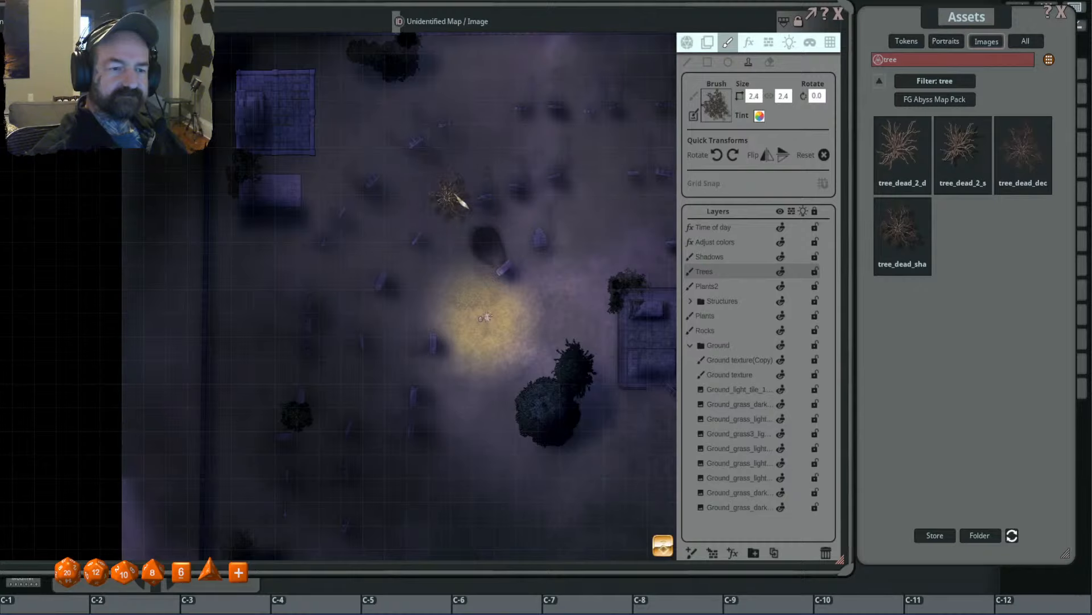
{"action": "left_click", "coordinate": [452, 194]}
{"action": "scroll", "coordinate": [549, 190], "scroll_direction": "up", "scroll_amount": 2}
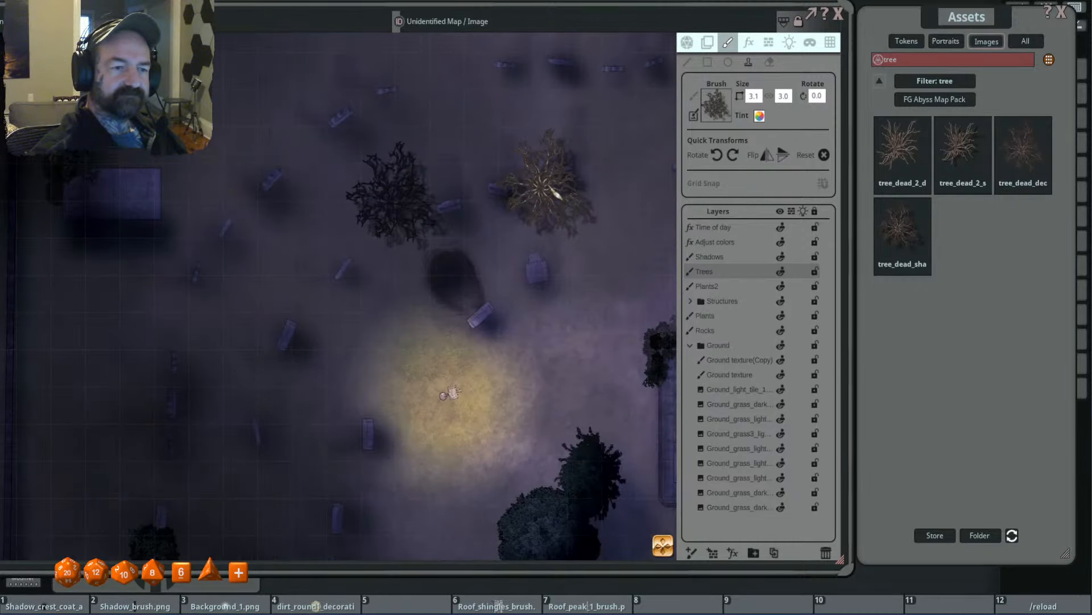
{"action": "key", "text": "ctrl+z"}
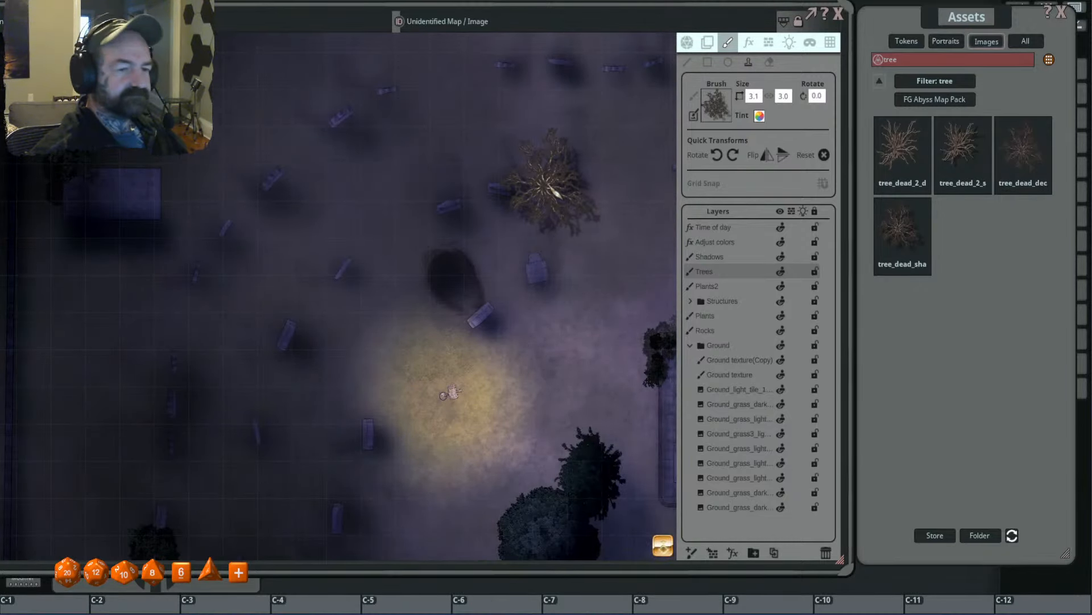
- Clear the tree filter, leave the FG Abyss Map Pack and search all image assets for "pumpkin"
{"action": "scroll", "coordinate": [551, 187], "scroll_direction": "down", "scroll_amount": 4}
{"action": "left_click", "coordinate": [960, 90]}
{"action": "scroll", "coordinate": [561, 202], "scroll_direction": "down", "scroll_amount": 4}
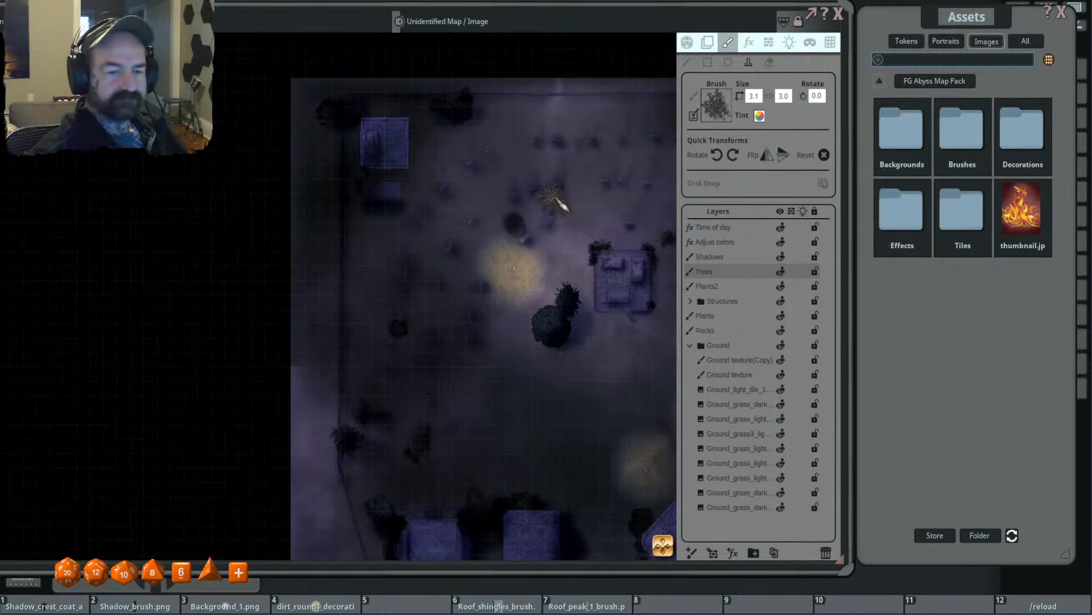
{"action": "left_click", "coordinate": [879, 81]}
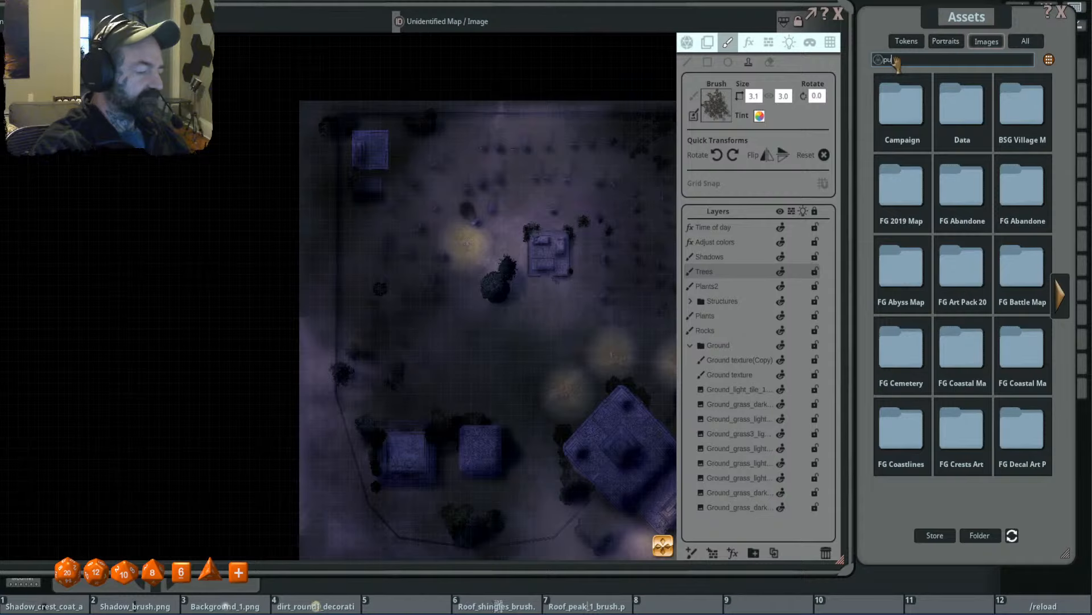
{"action": "left_click", "coordinate": [896, 60]}
{"action": "type", "text": "pumpkin"}
{"action": "key", "text": "Return"}
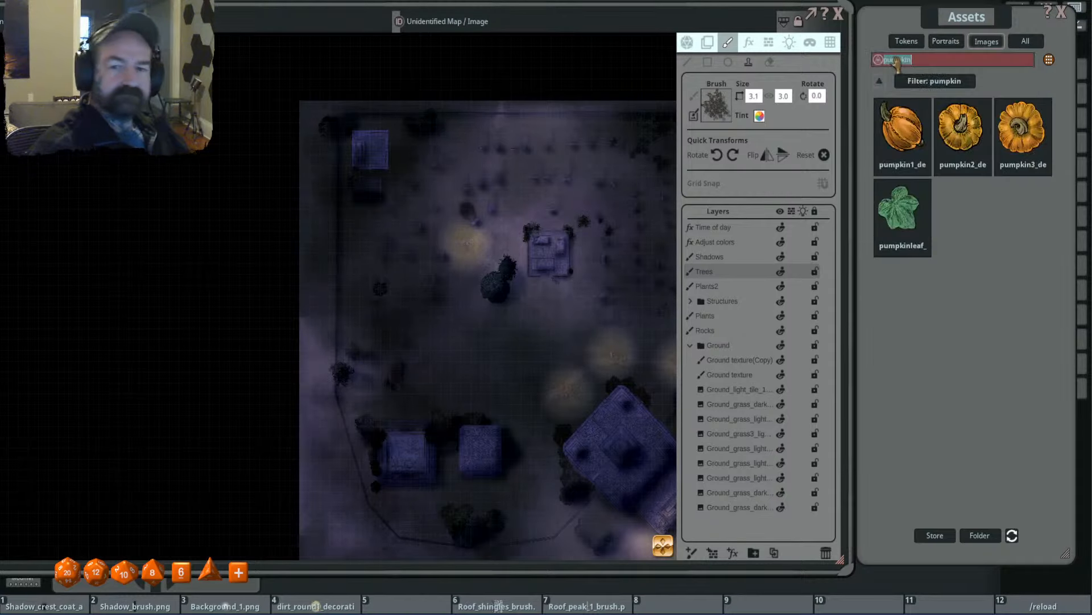
- Load a pumpkin decoration as the stamp at size 0.6, rotated 325 degrees, and clear the pumpkin search
{"action": "left_click", "coordinate": [962, 128]}
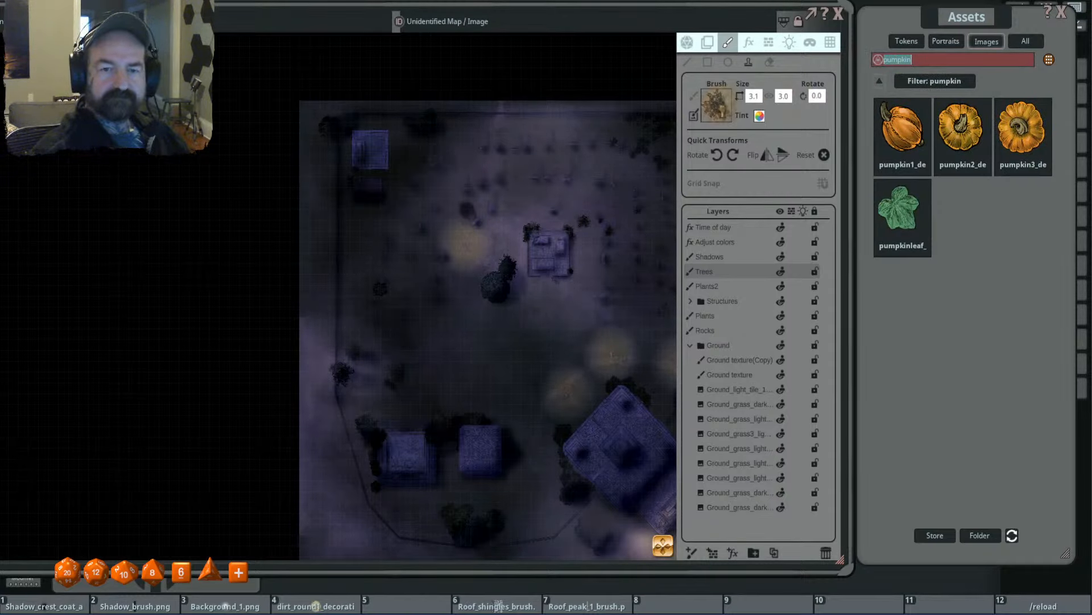
{"action": "scroll", "coordinate": [512, 209], "scroll_direction": "down", "scroll_amount": 4, "text": "ctrl"}
{"action": "scroll", "coordinate": [500, 235], "scroll_direction": "up", "scroll_amount": 10}
{"action": "scroll", "coordinate": [454, 178], "scroll_direction": "down", "scroll_amount": 7, "text": "shift"}
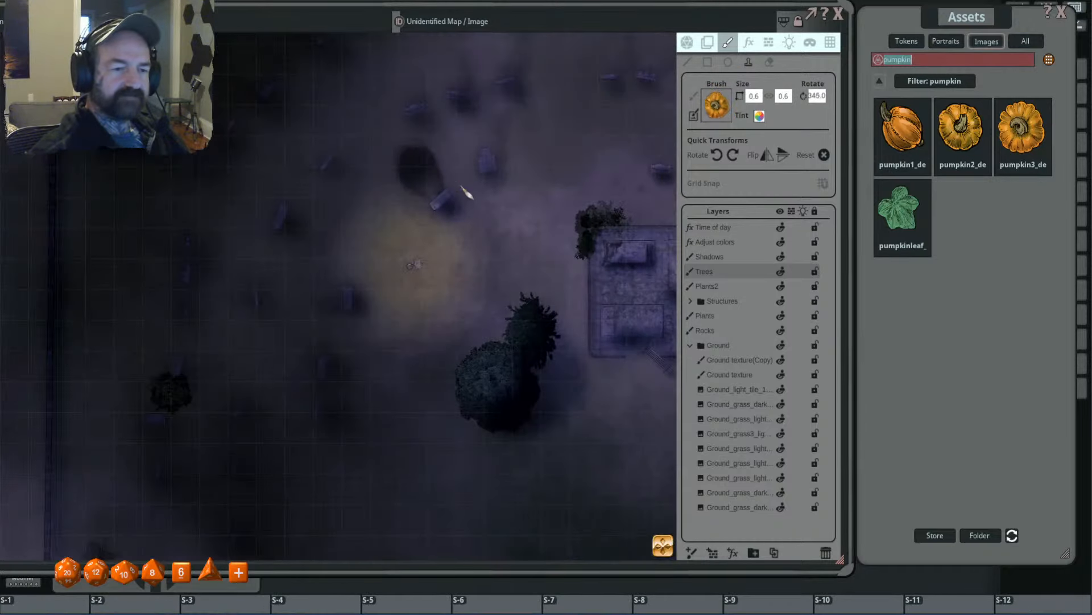
{"action": "scroll", "coordinate": [453, 179], "scroll_direction": "up", "scroll_amount": 1}
{"action": "left_click", "coordinate": [881, 82]}
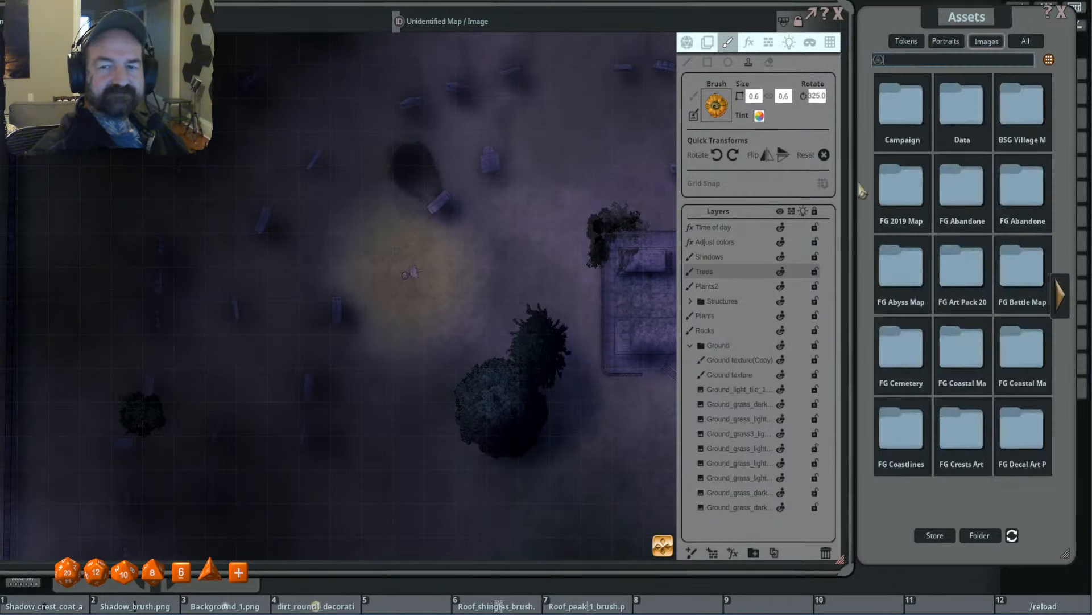
- Examine the lighting, fog and shadows across the whole night cemetery map, from the campfires to the buildings and outer fence
{"action": "scroll", "coordinate": [390, 244], "scroll_direction": "down", "scroll_amount": 2}
{"action": "scroll", "coordinate": [419, 259], "scroll_direction": "down", "scroll_amount": 2}
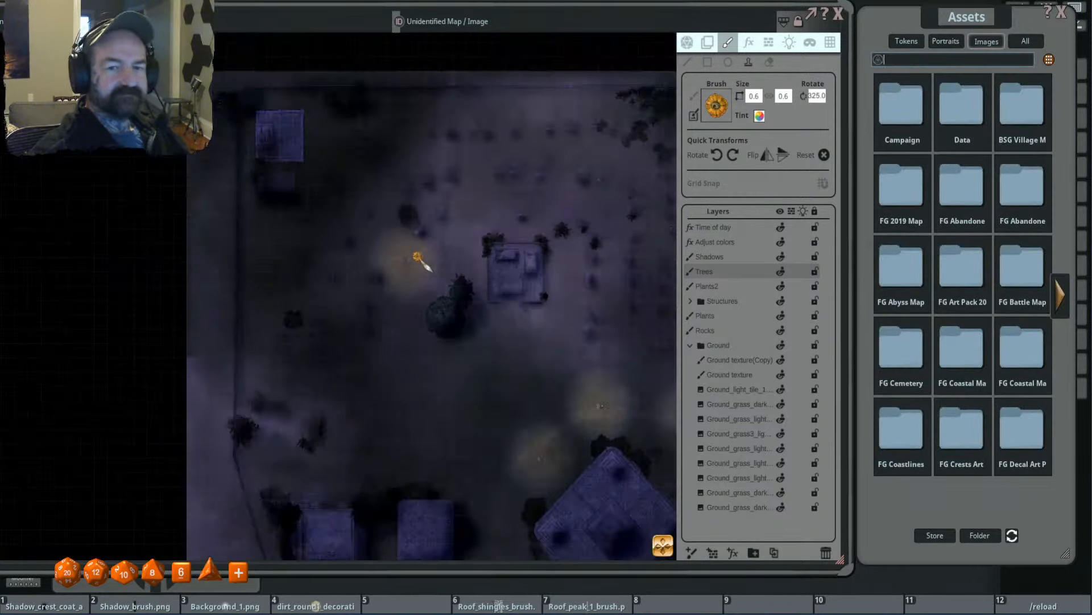
{"action": "scroll", "coordinate": [360, 263], "scroll_direction": "down", "scroll_amount": 1}
{"action": "scroll", "coordinate": [434, 239], "scroll_direction": "down", "scroll_amount": 1}
{"action": "scroll", "coordinate": [527, 264], "scroll_direction": "down", "scroll_amount": 1}
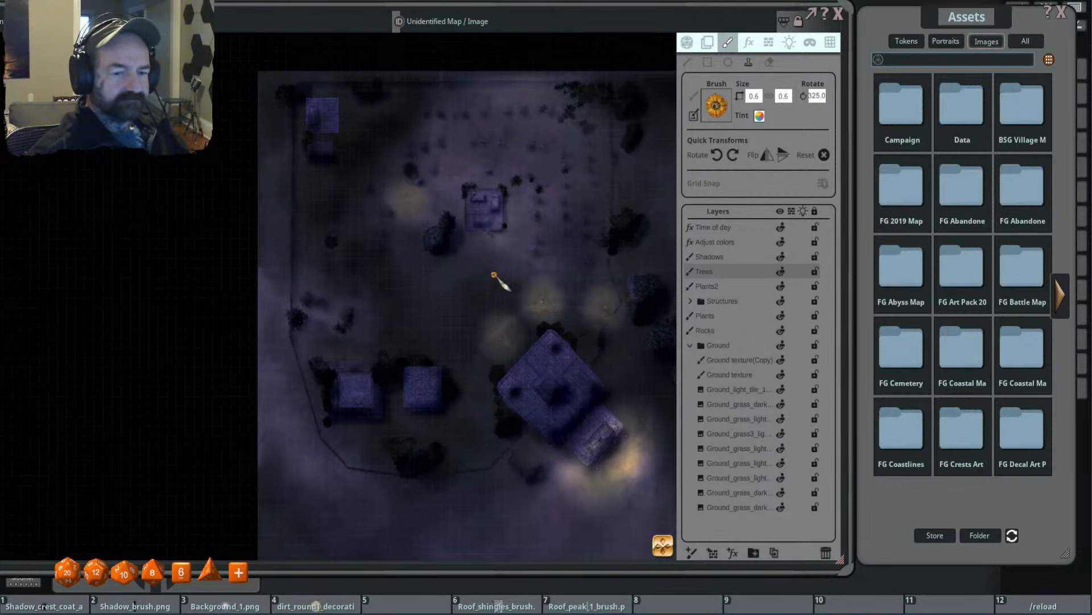
{"action": "scroll", "coordinate": [396, 346], "scroll_direction": "up", "scroll_amount": 1}
{"action": "scroll", "coordinate": [453, 309], "scroll_direction": "up", "scroll_amount": 1}
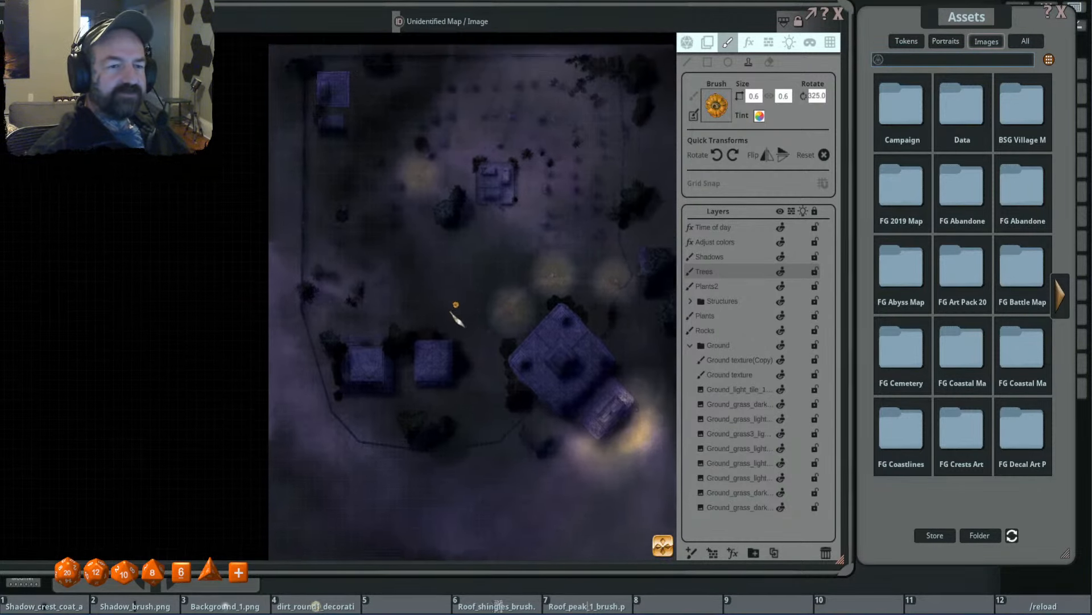
{"action": "scroll", "coordinate": [373, 312], "scroll_direction": "up", "scroll_amount": 2}
{"action": "scroll", "coordinate": [470, 289], "scroll_direction": "up", "scroll_amount": 1}
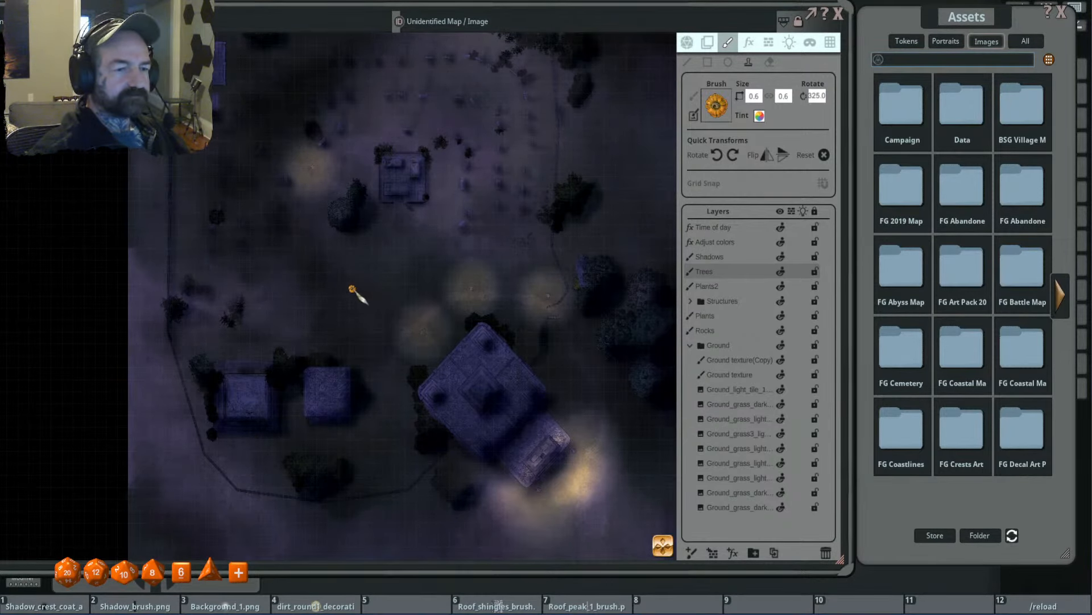
{"action": "scroll", "coordinate": [356, 289], "scroll_direction": "up", "scroll_amount": 1}
{"action": "scroll", "coordinate": [415, 297], "scroll_direction": "up", "scroll_amount": 1}
{"action": "scroll", "coordinate": [319, 317], "scroll_direction": "up", "scroll_amount": 1}
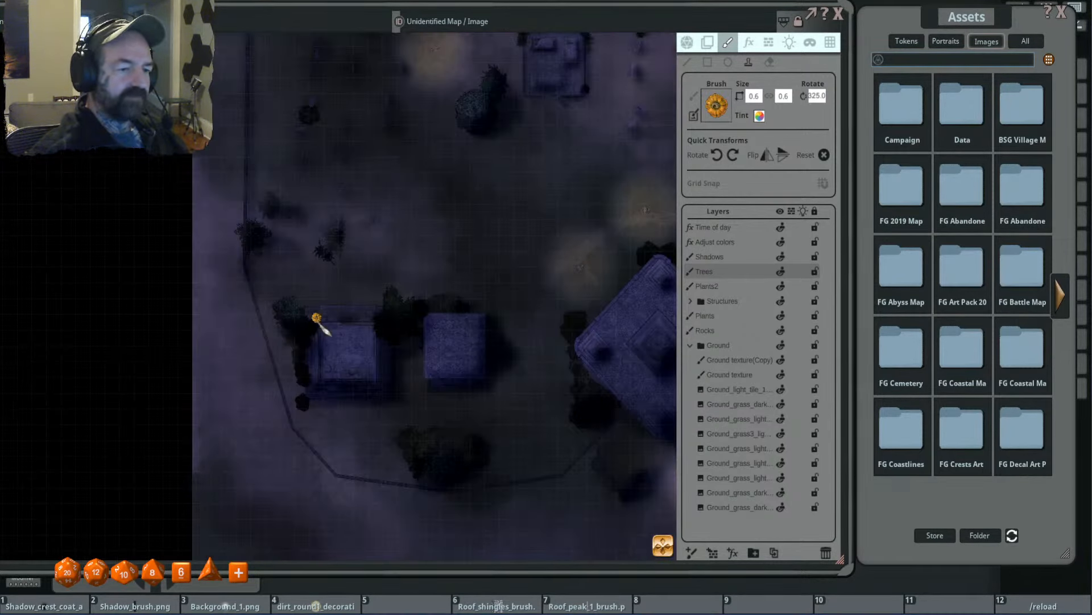
{"action": "scroll", "coordinate": [347, 342], "scroll_direction": "down", "scroll_amount": 3}
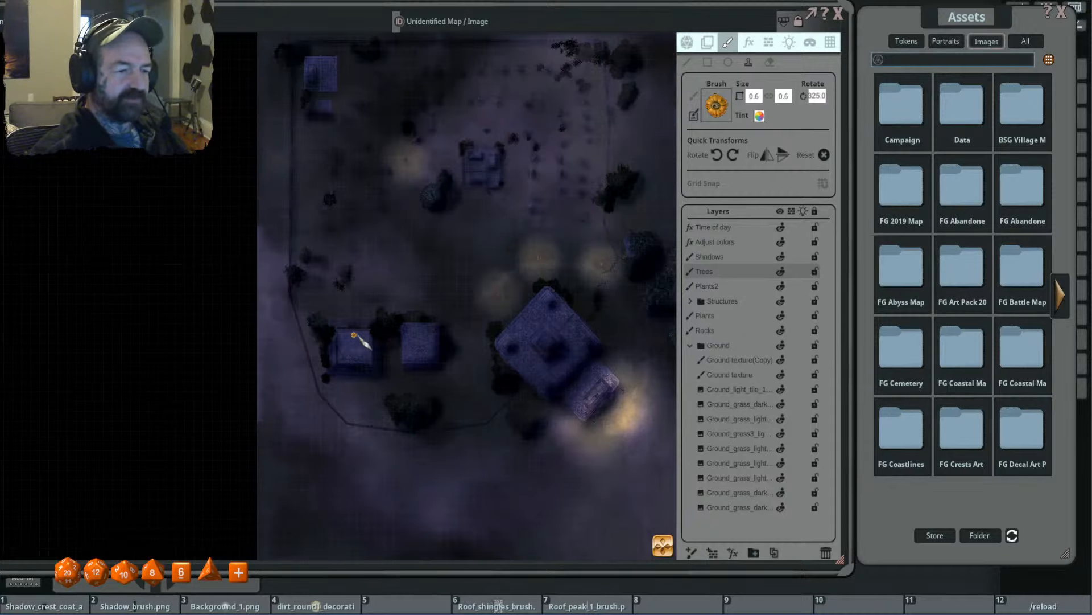
{"action": "scroll", "coordinate": [401, 308], "scroll_direction": "down", "scroll_amount": 2}
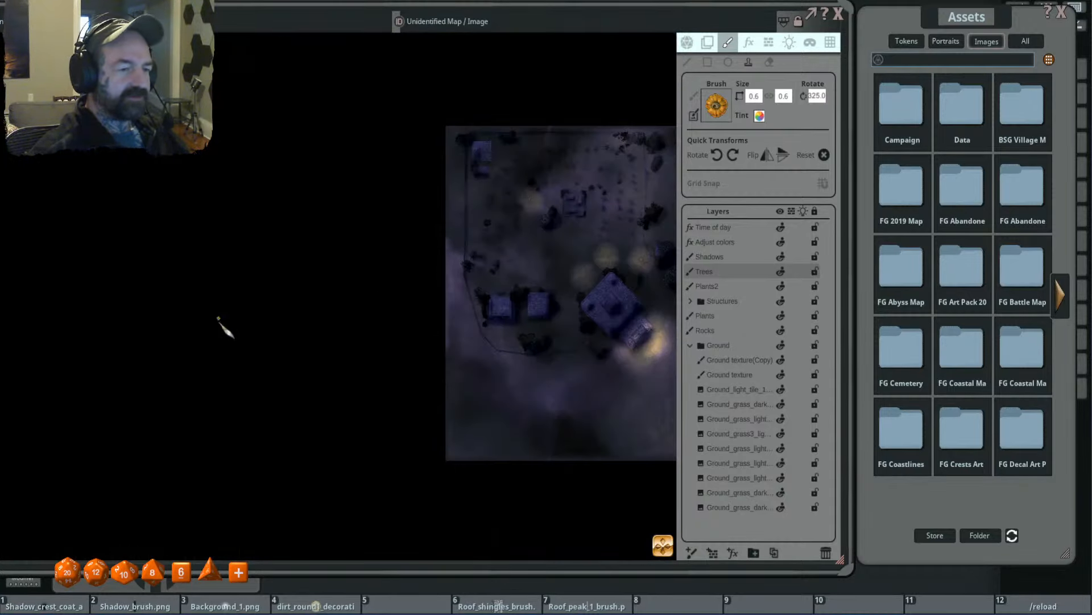
{"action": "scroll", "coordinate": [470, 276], "scroll_direction": "down", "scroll_amount": 2}
{"action": "scroll", "coordinate": [415, 260], "scroll_direction": "up", "scroll_amount": 2}
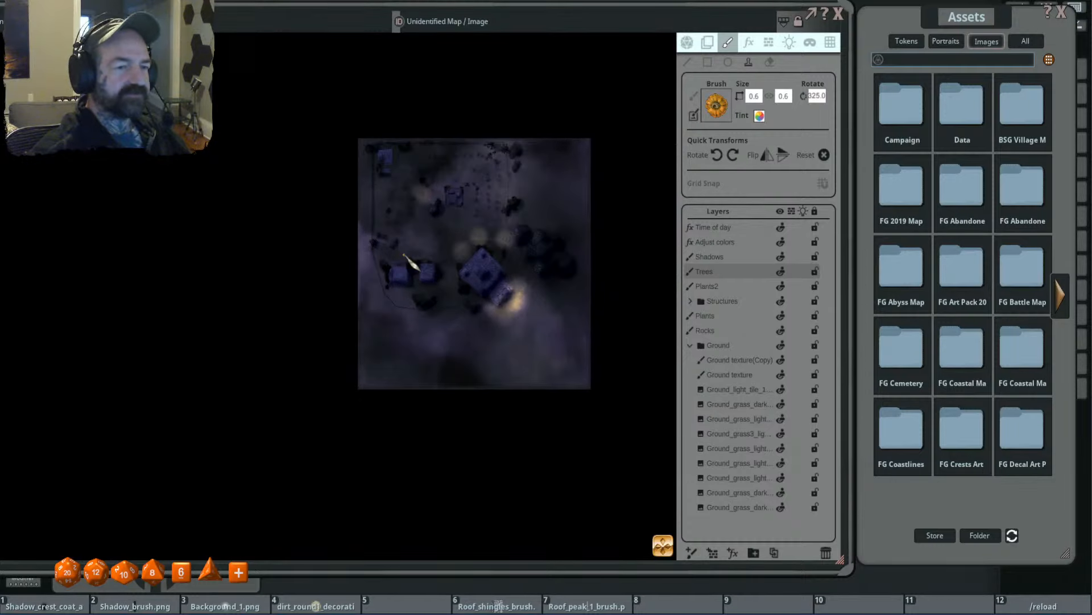
{"action": "scroll", "coordinate": [403, 255], "scroll_direction": "up", "scroll_amount": 1}
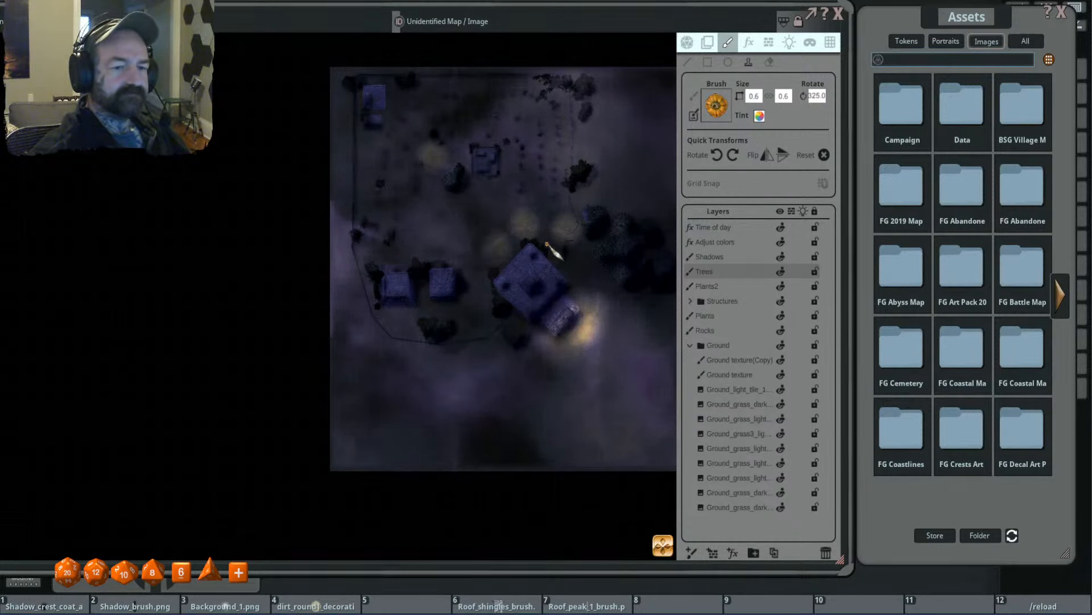
{"action": "scroll", "coordinate": [414, 149], "scroll_direction": "up", "scroll_amount": 2}
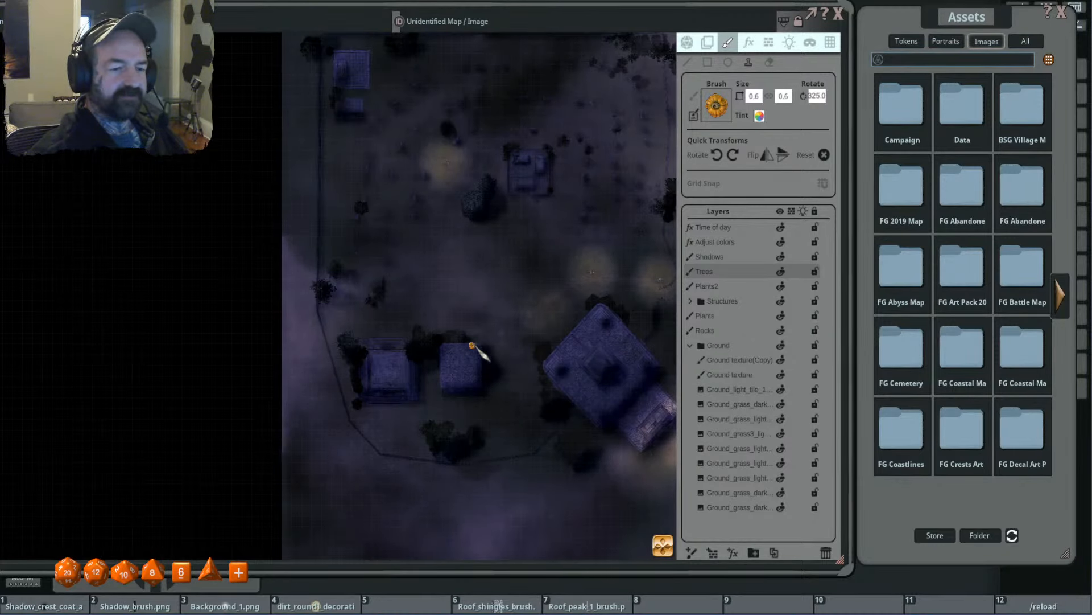
{"action": "scroll", "coordinate": [605, 310], "scroll_direction": "down", "scroll_amount": 2}
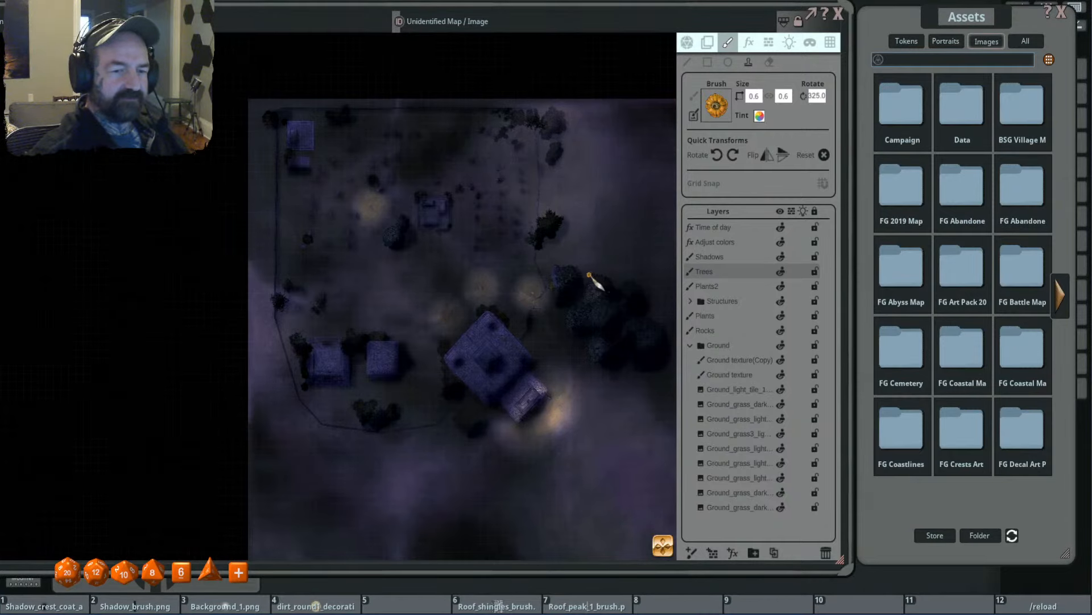
{"action": "scroll", "coordinate": [495, 270], "scroll_direction": "up", "scroll_amount": 1}
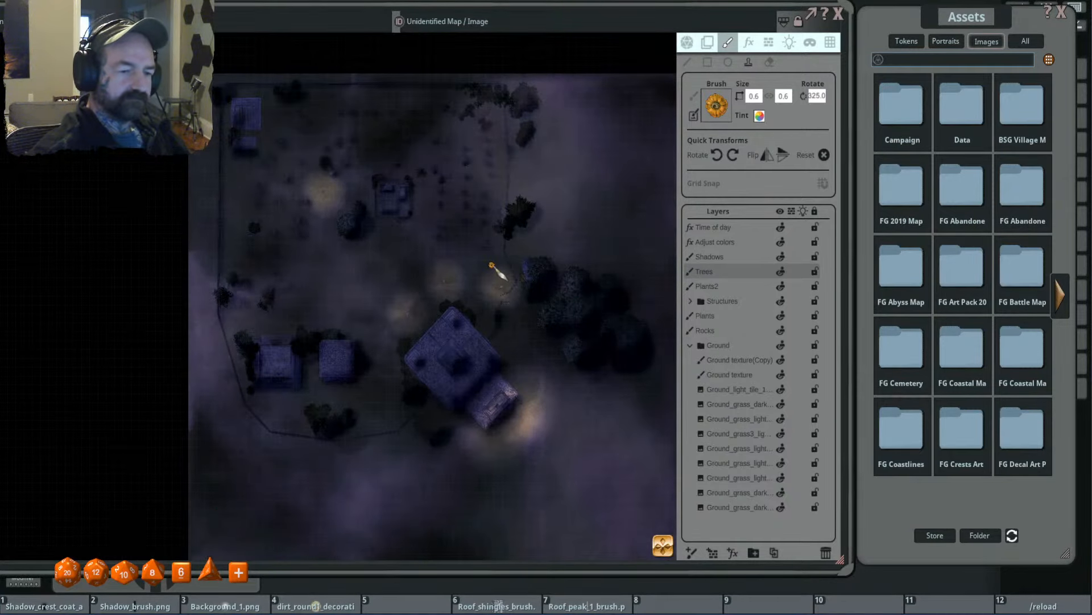
{"action": "scroll", "coordinate": [356, 293], "scroll_direction": "up", "scroll_amount": 2}
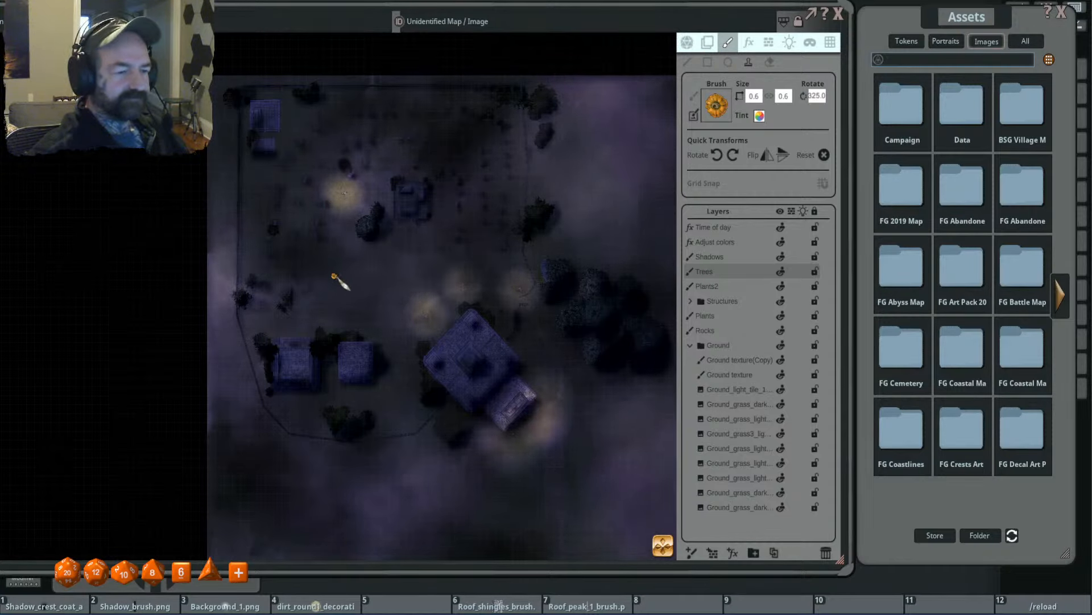
- Inspect the graveyard campfire area and the two southwestern buildings with their surrounding trees up close
{"action": "left_click_drag", "start_coordinate": [341, 285], "coordinate": [409, 220]}
{"action": "left_click_drag", "start_coordinate": [395, 292], "coordinate": [398, 267]}
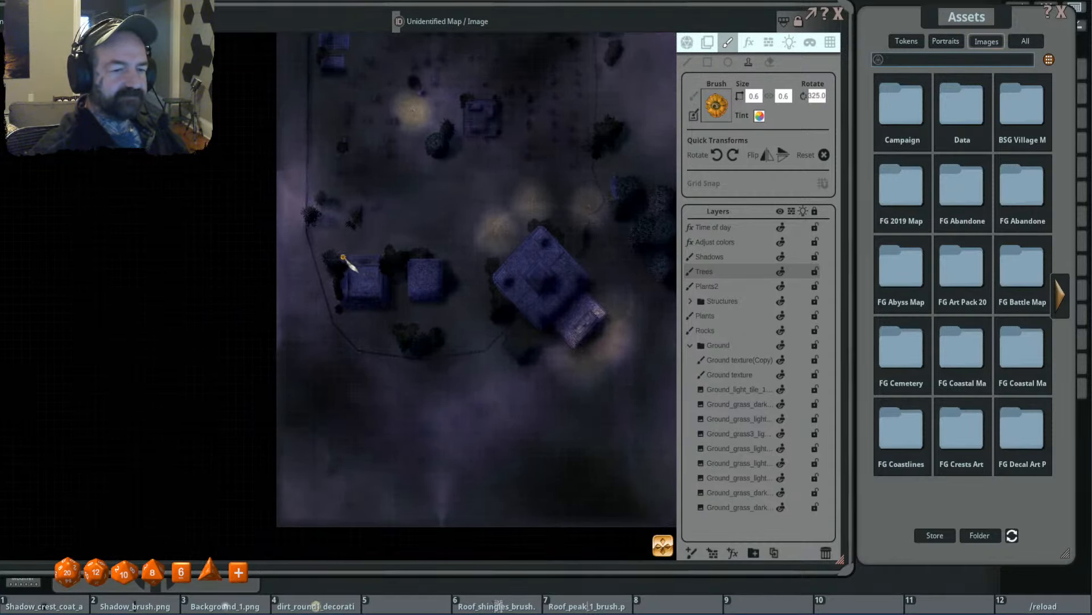
{"action": "left_click_drag", "start_coordinate": [342, 241], "coordinate": [347, 299]}
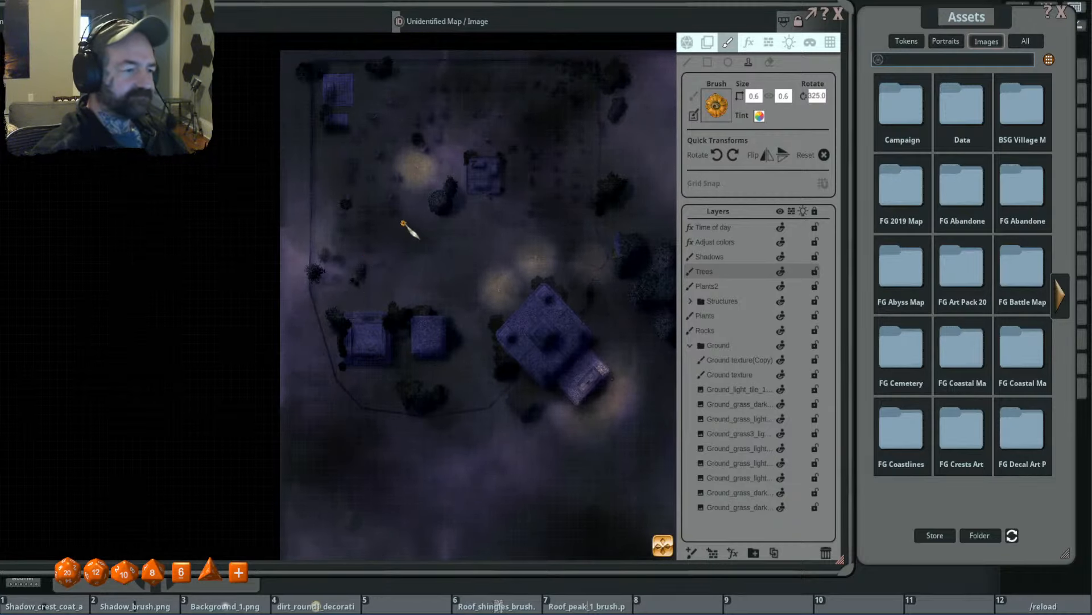
{"action": "scroll", "coordinate": [415, 139], "scroll_direction": "up", "scroll_amount": 3}
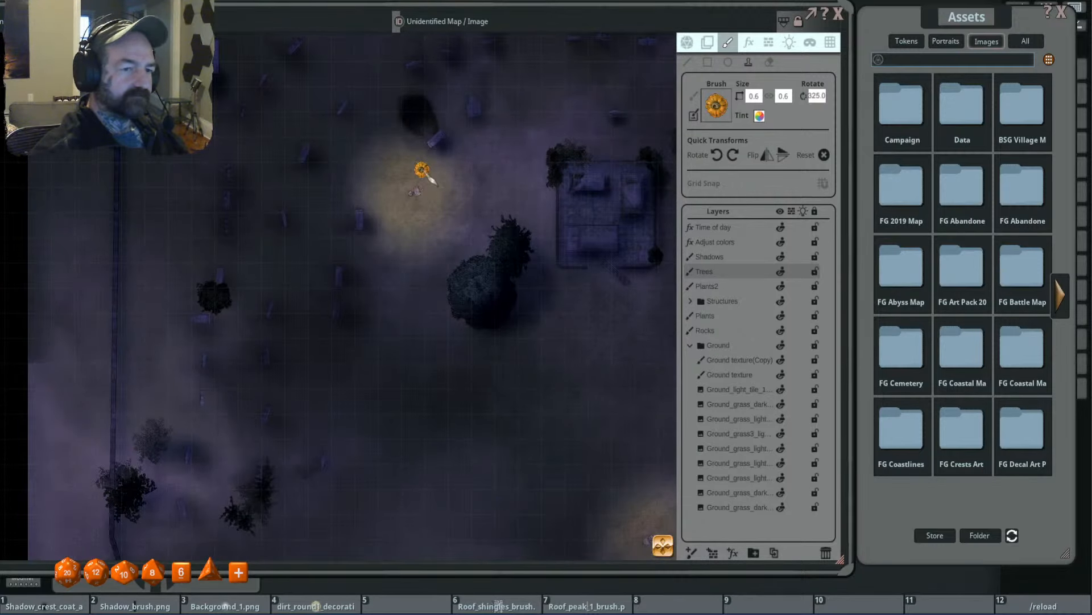
{"action": "scroll", "coordinate": [421, 171], "scroll_direction": "down", "scroll_amount": 2}
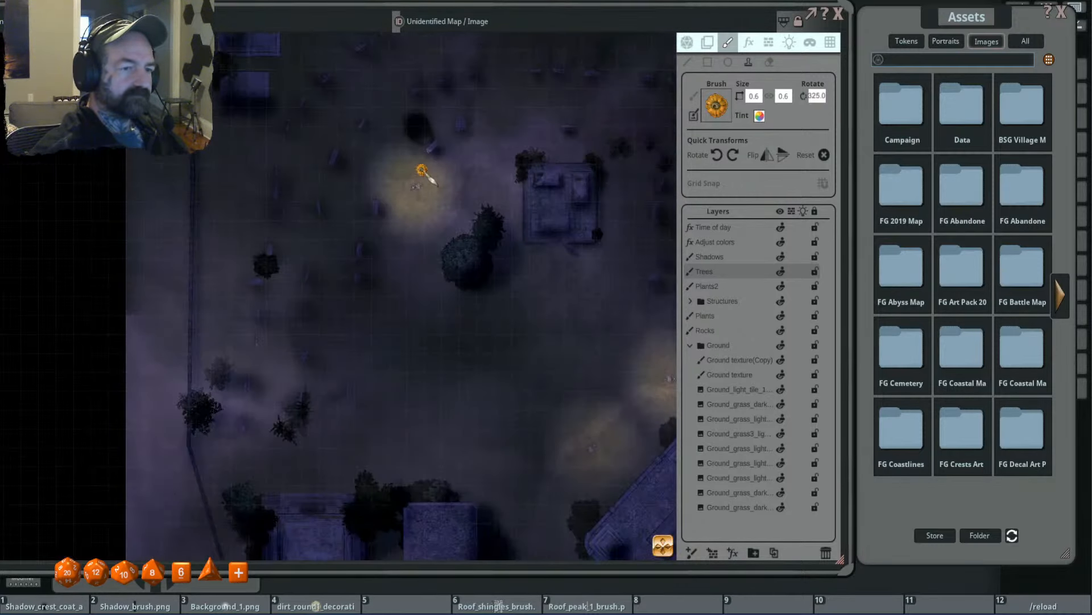
{"action": "scroll", "coordinate": [429, 176], "scroll_direction": "down", "scroll_amount": 2}
{"action": "left_click_drag", "start_coordinate": [421, 314], "coordinate": [442, 227]}
{"action": "scroll", "coordinate": [351, 314], "scroll_direction": "up", "scroll_amount": 3}
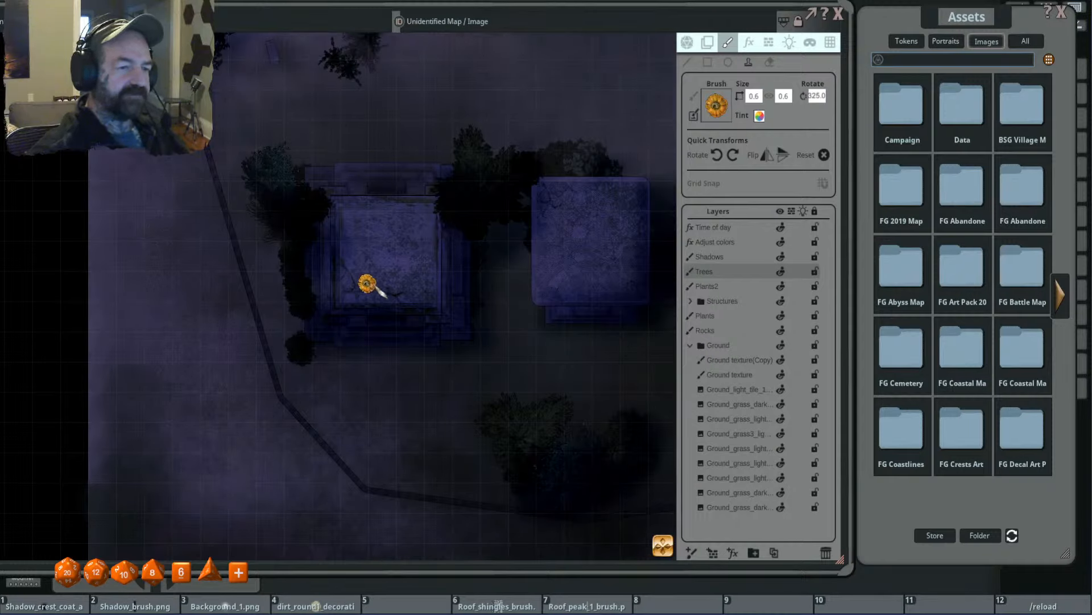
{"action": "scroll", "coordinate": [358, 271], "scroll_direction": "down", "scroll_amount": 3}
{"action": "left_click_drag", "start_coordinate": [326, 271], "coordinate": [502, 247]}
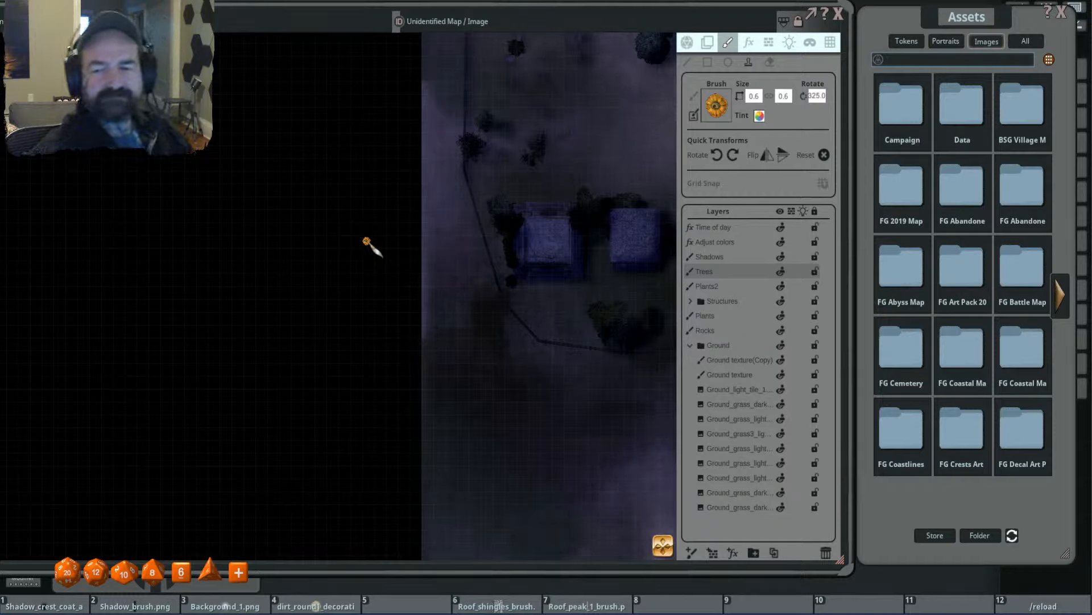
- Preview the ground1 background from the FG Art Pack 2019 backgrounds and place it as a tile west of the map
{"action": "mouse_move", "coordinate": [935, 17]}
{"action": "left_mouse_down"}
{"action": "mouse_move", "coordinate": [922, 13]}
{"action": "mouse_move", "coordinate": [936, 19]}
{"action": "left_mouse_up"}
{"action": "scroll", "coordinate": [615, 142], "scroll_direction": "down", "scroll_amount": 2}
{"action": "scroll", "coordinate": [512, 175], "scroll_direction": "down", "scroll_amount": 4}
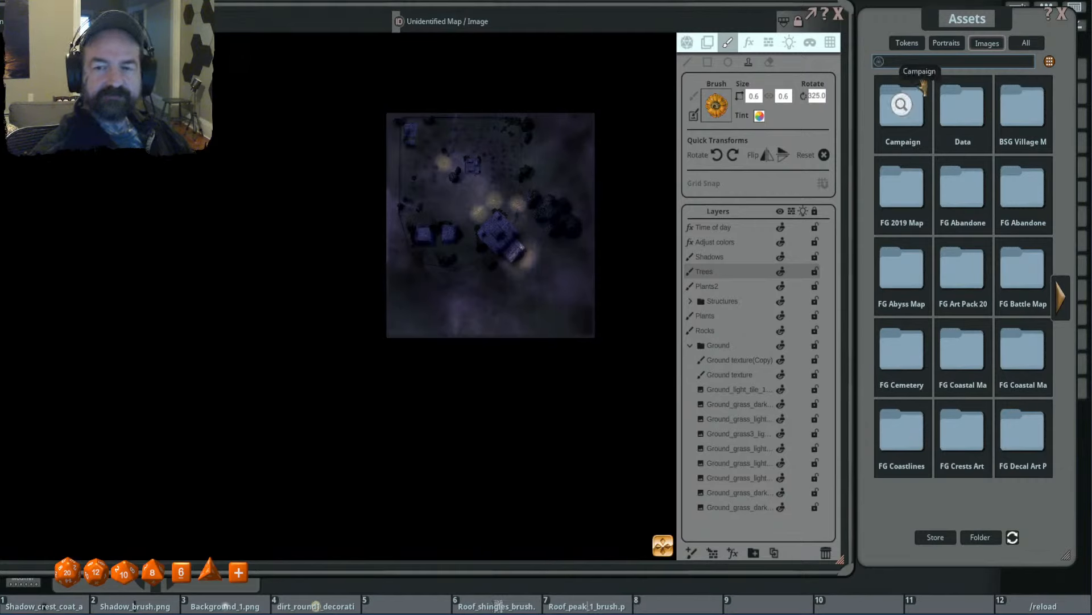
{"action": "left_click", "coordinate": [987, 46]}
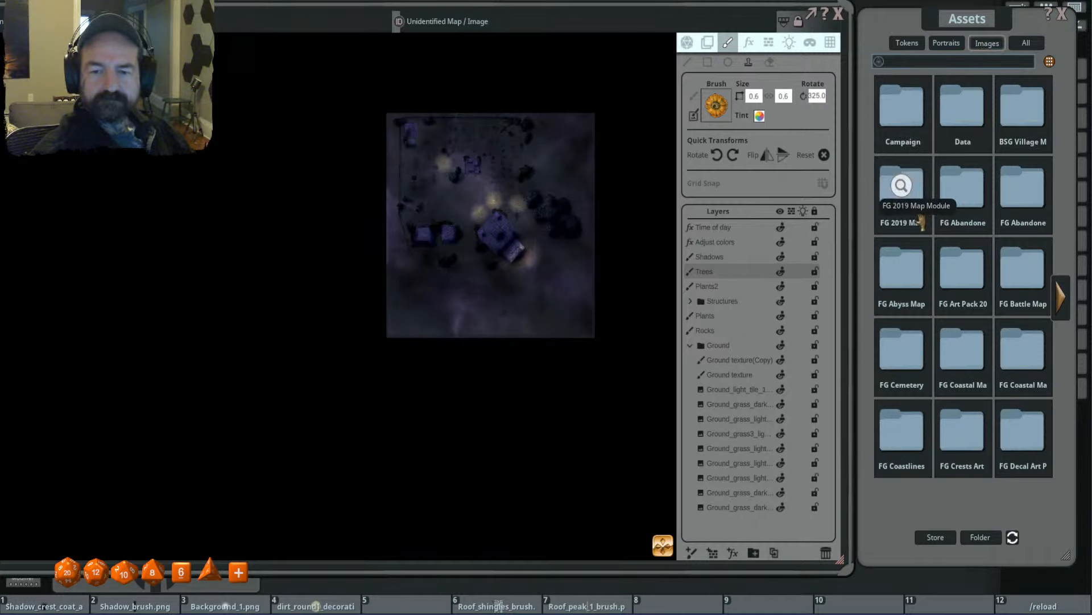
{"action": "left_click", "coordinate": [960, 276]}
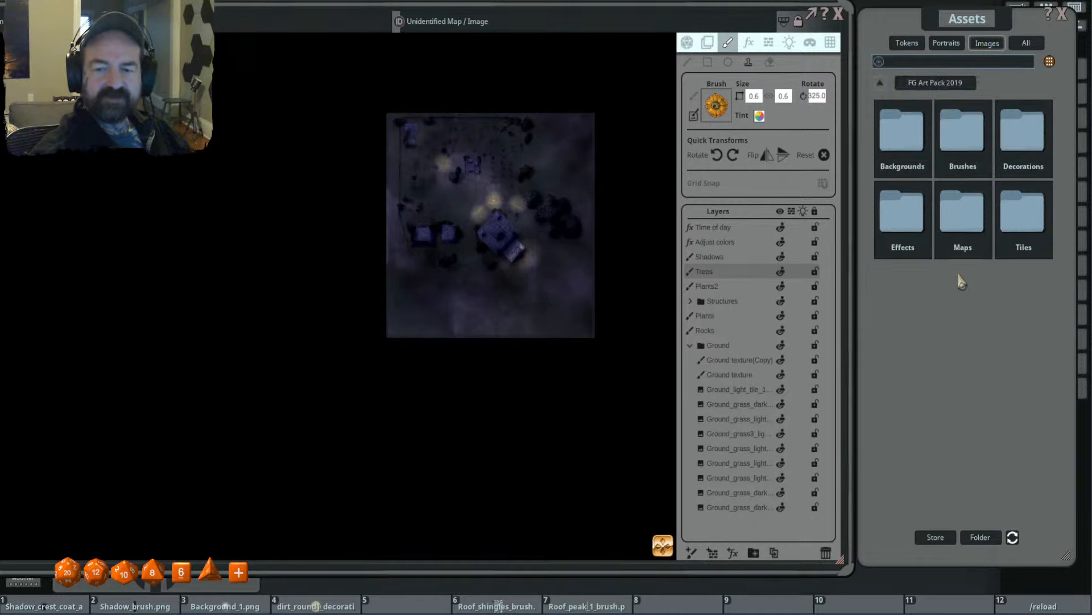
{"action": "left_click", "coordinate": [904, 142]}
{"action": "left_click", "coordinate": [888, 362]}
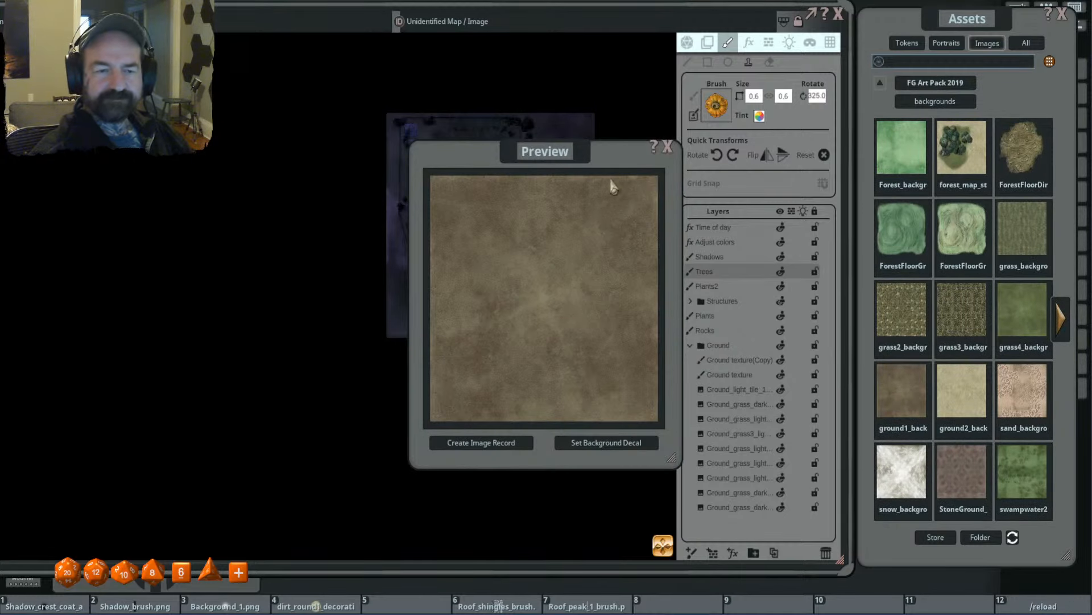
{"action": "left_click", "coordinate": [668, 147]}
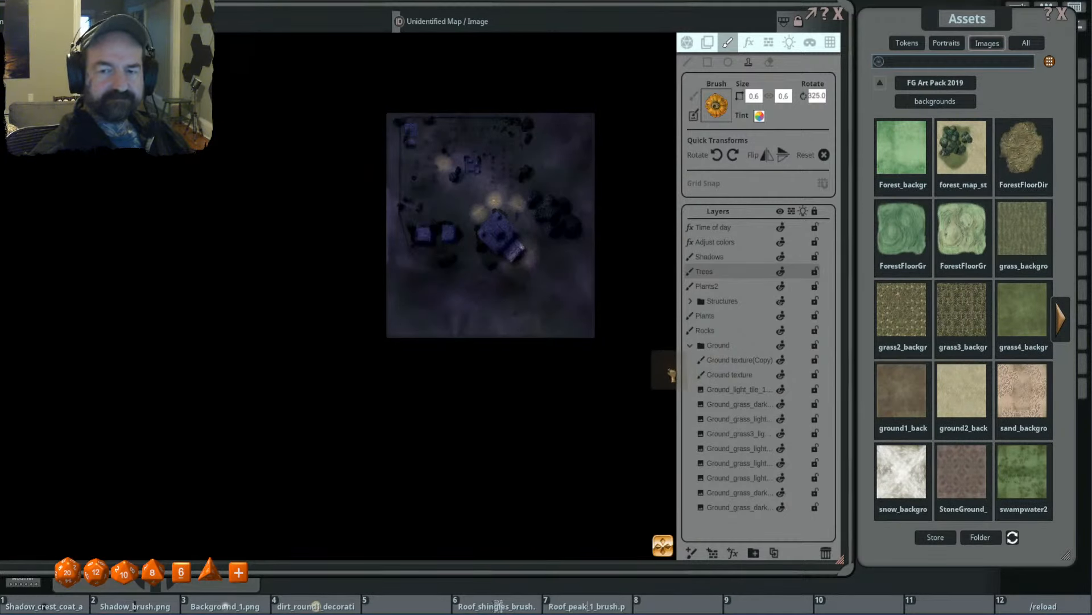
{"action": "left_click_drag", "start_coordinate": [672, 373], "coordinate": [297, 246]}
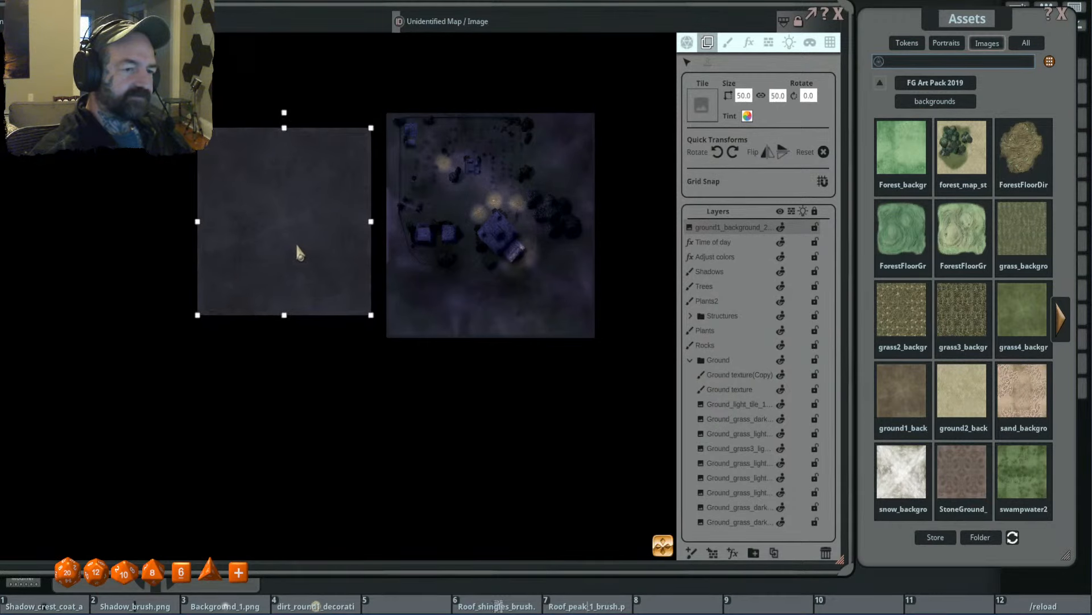
- Delete the ground1 background tile beside the map
{"action": "scroll", "coordinate": [405, 256], "scroll_direction": "up", "scroll_amount": 3}
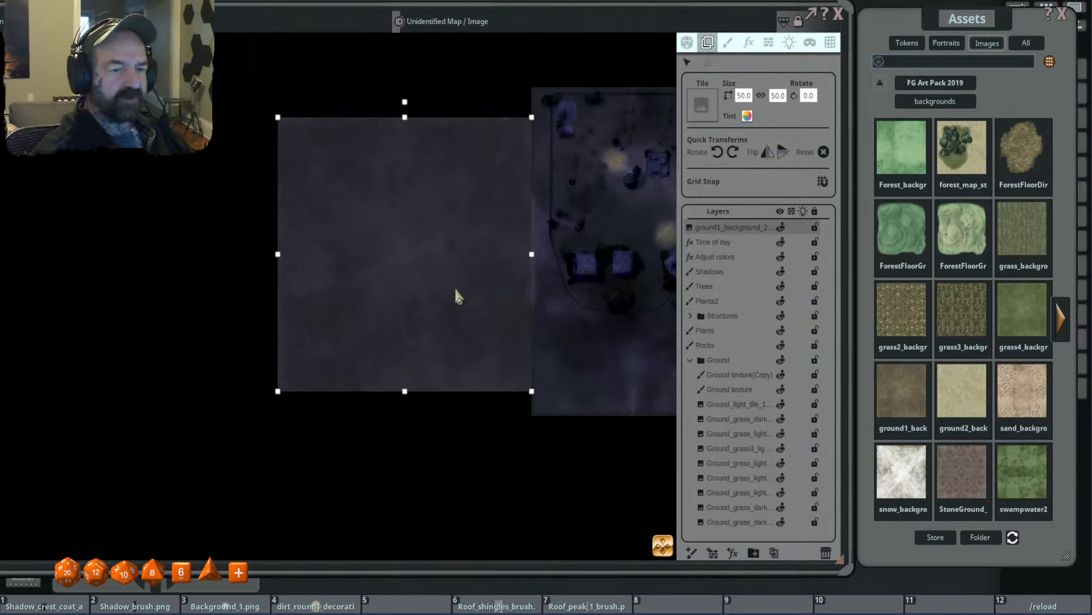
{"action": "left_click_drag", "start_coordinate": [455, 286], "coordinate": [446, 284]}
{"action": "left_click", "coordinate": [826, 551]}
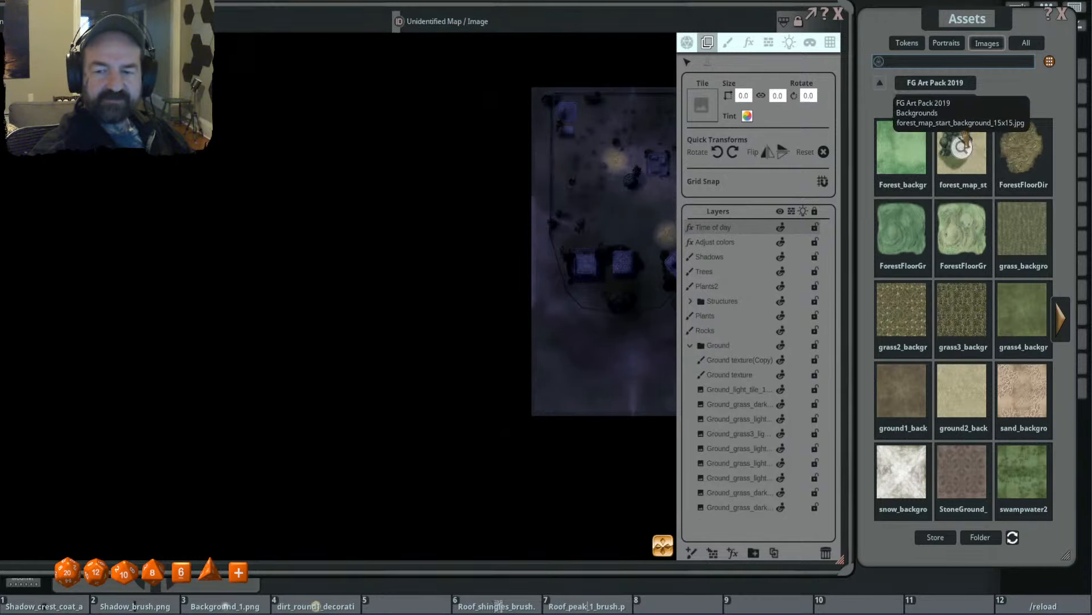
- Leave the FG Art Pack 2019 backgrounds and open the backgrounds folder of the FG Underground 2 Map Pack
{"action": "left_click", "coordinate": [942, 87]}
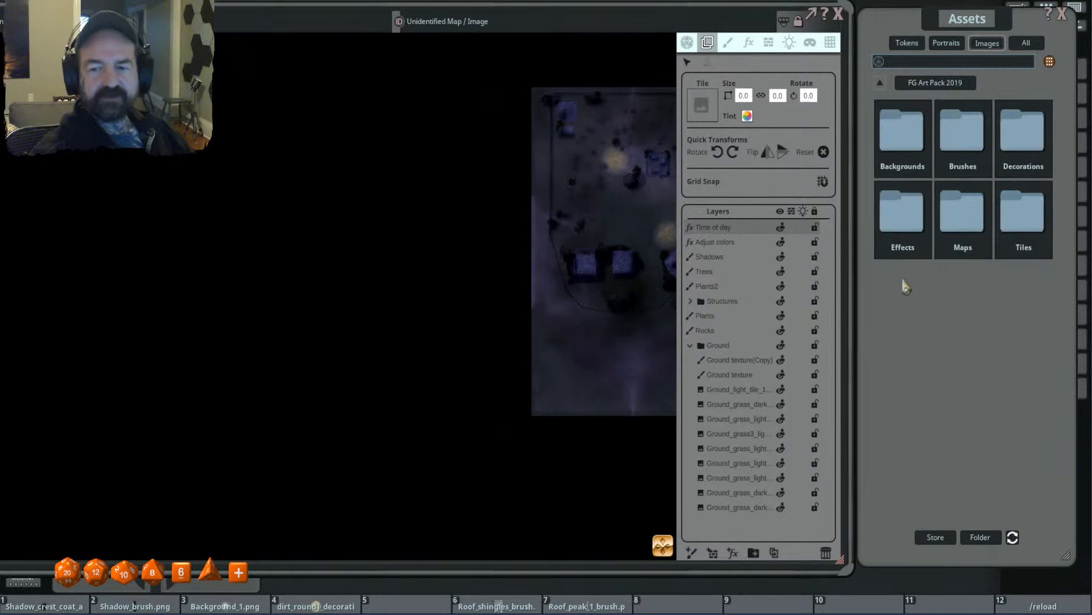
{"action": "left_click", "coordinate": [880, 82]}
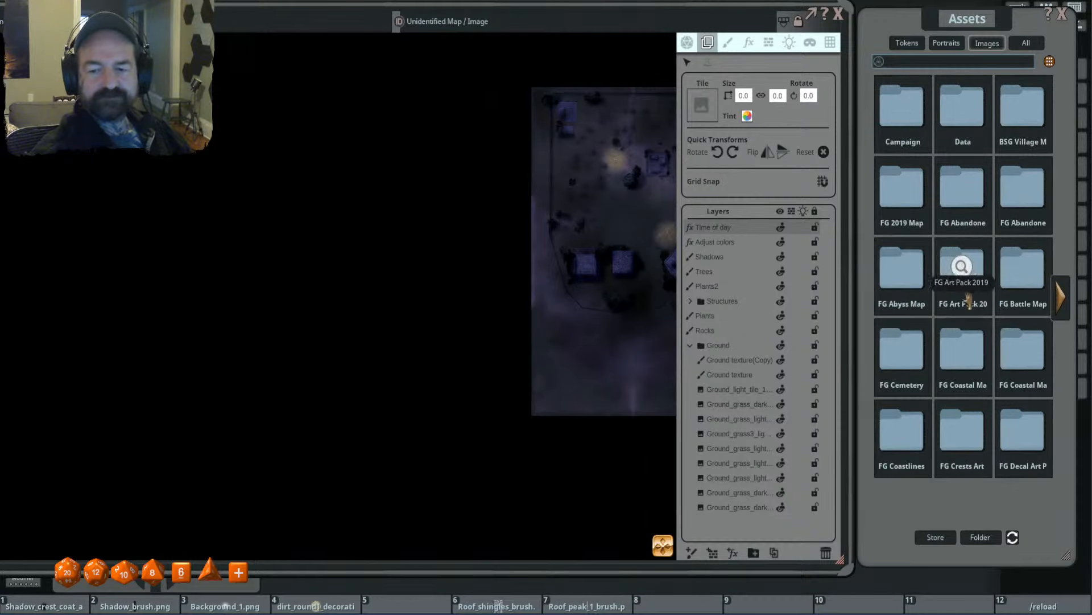
{"action": "left_click", "coordinate": [1062, 299]}
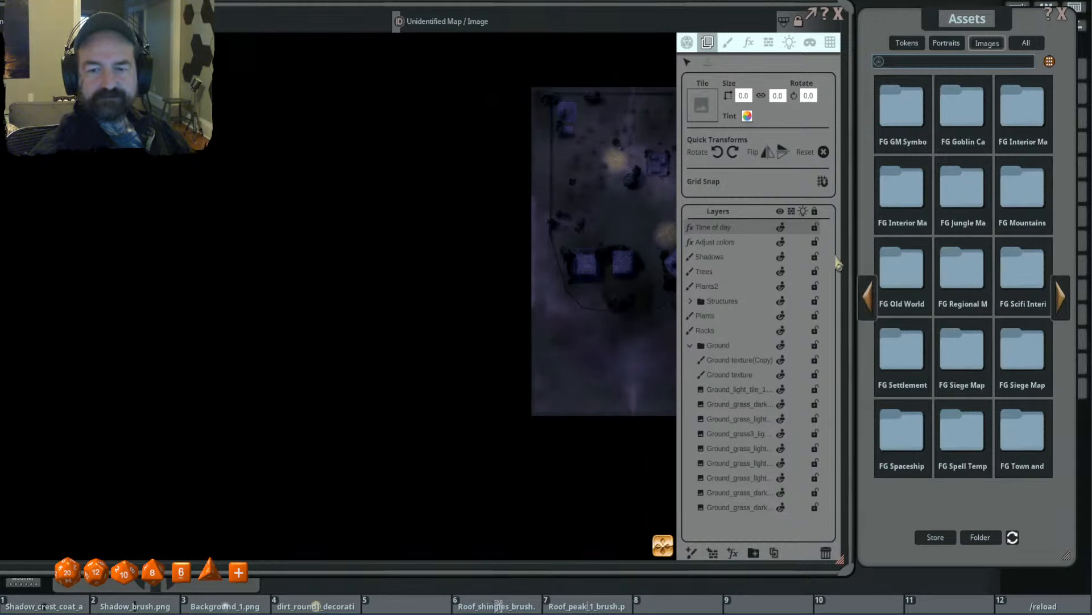
{"action": "left_click", "coordinate": [1064, 297]}
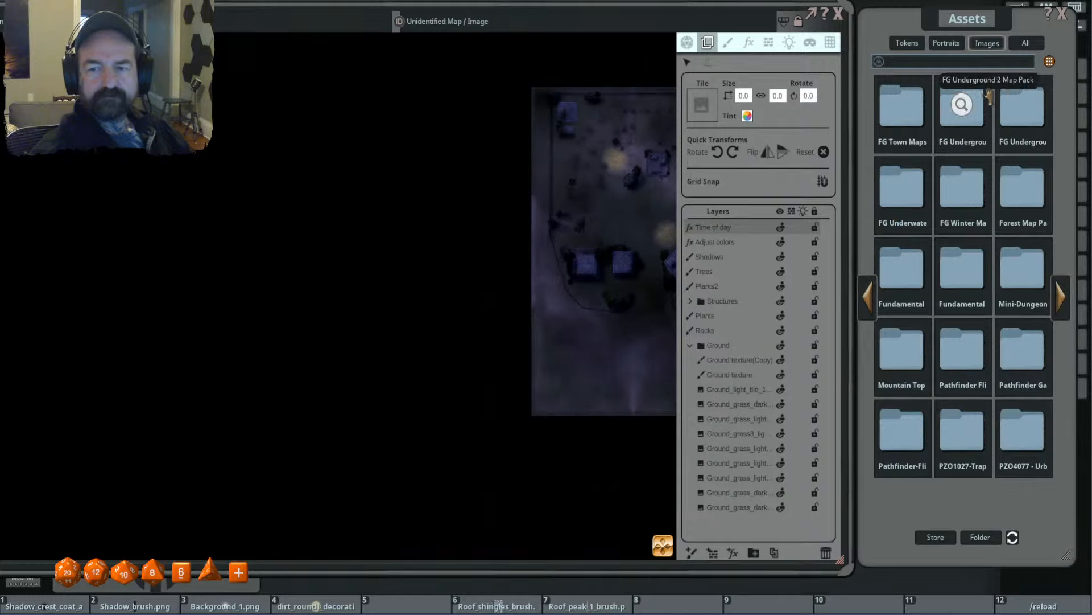
{"action": "left_click", "coordinate": [961, 106]}
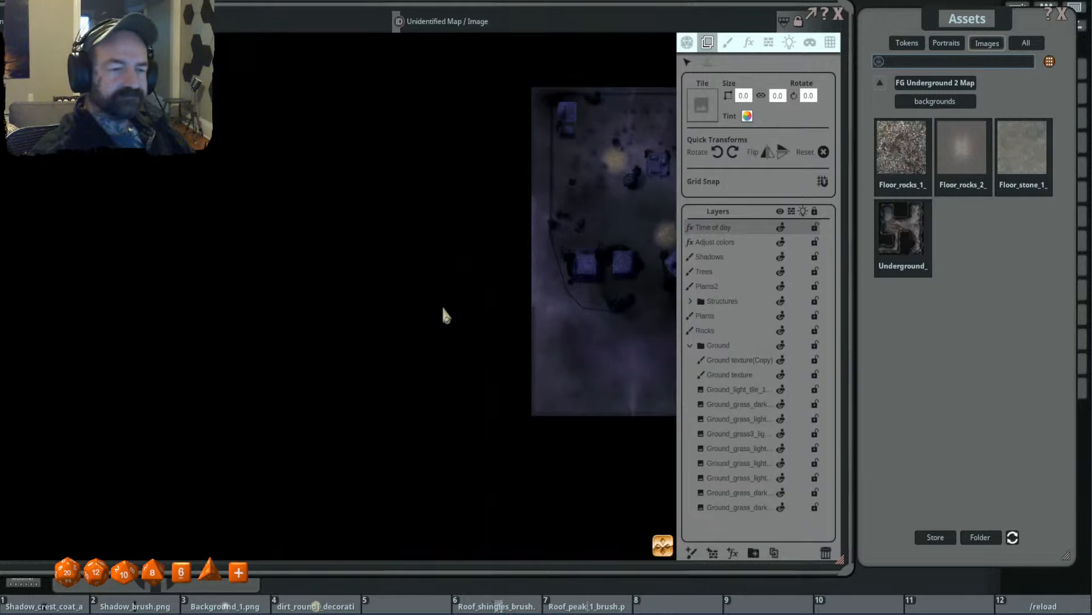
- Place the Floor_stone_1 background from the FG Underground 2 Map Pack as a tile west of the map
{"action": "left_click_drag", "start_coordinate": [962, 151], "coordinate": [455, 275]}
{"action": "scroll", "coordinate": [484, 273], "scroll_direction": "up", "scroll_amount": 8}
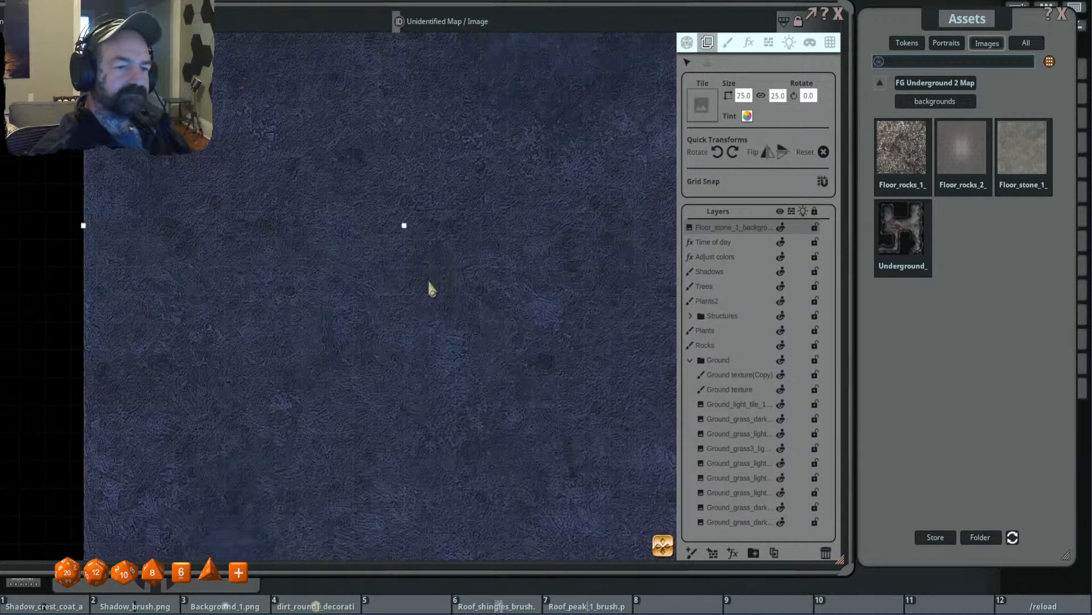
{"action": "scroll", "coordinate": [613, 300], "scroll_direction": "down", "scroll_amount": 8}
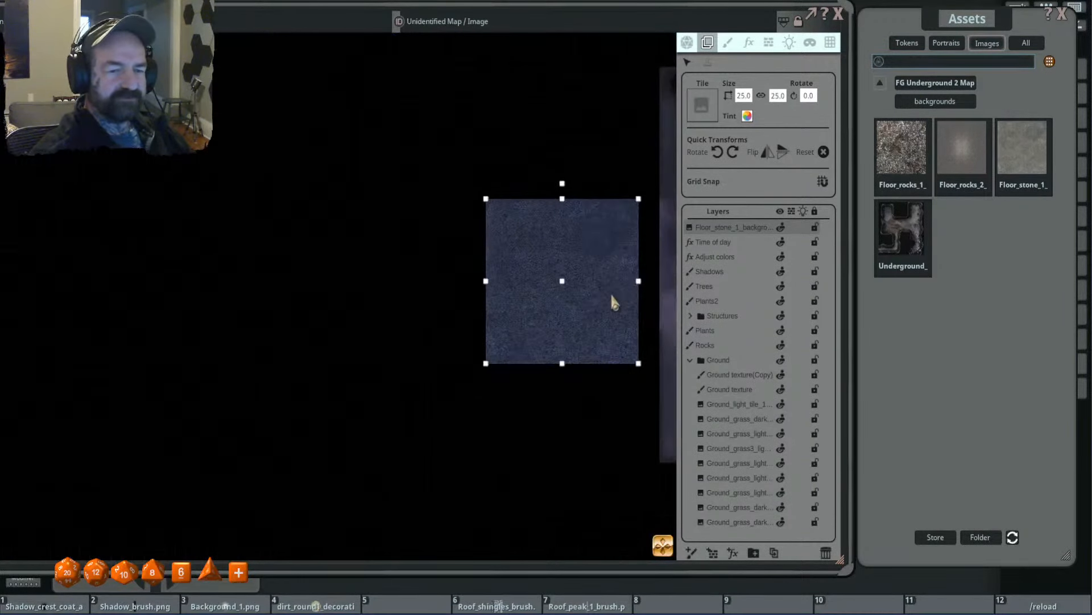
{"action": "left_click_drag", "start_coordinate": [605, 288], "coordinate": [430, 330]}
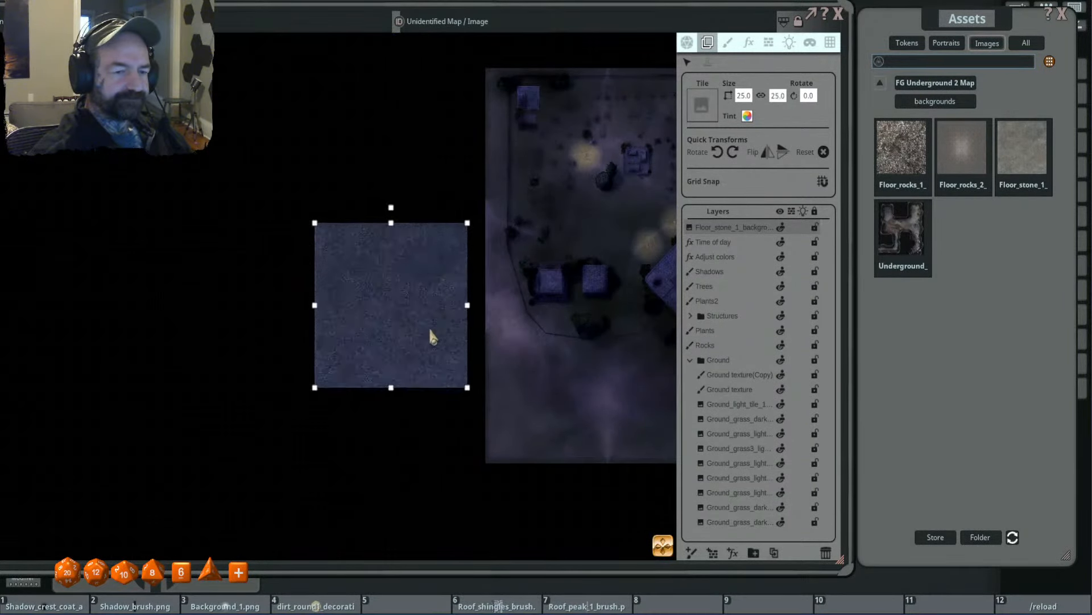
{"action": "scroll", "coordinate": [395, 329], "scroll_direction": "up", "scroll_amount": 3}
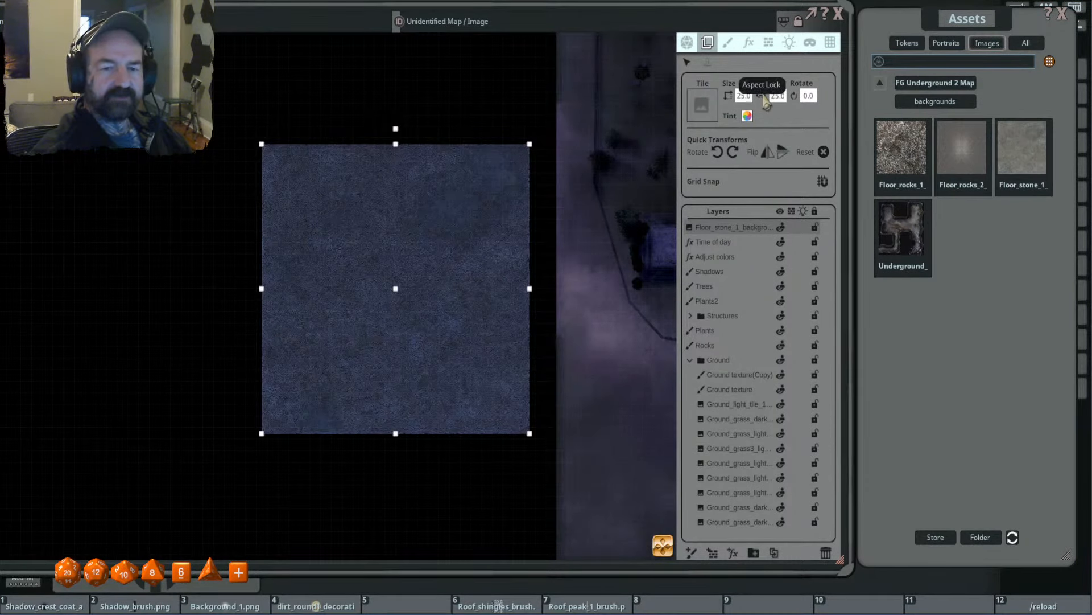
- Set the stone tile's size to 30 by 30 and shift it slightly west, clear of the map's edge
{"action": "left_click", "coordinate": [743, 95]}
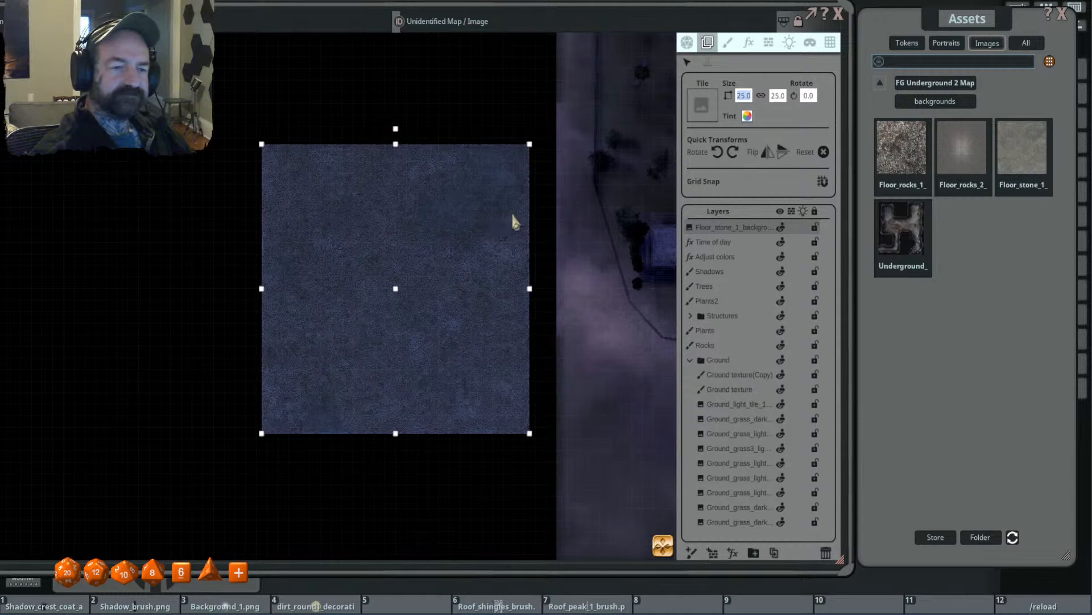
{"action": "type", "text": "3"}
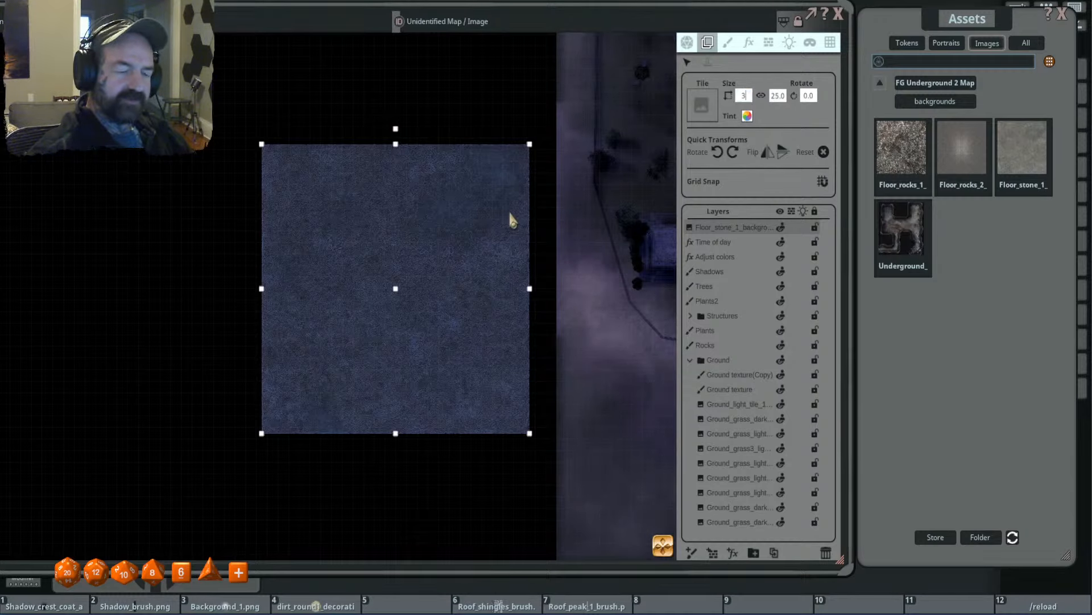
{"action": "type", "text": "0"}
{"action": "key", "text": "Return"}
{"action": "scroll", "coordinate": [519, 142], "scroll_direction": "down", "scroll_amount": 2}
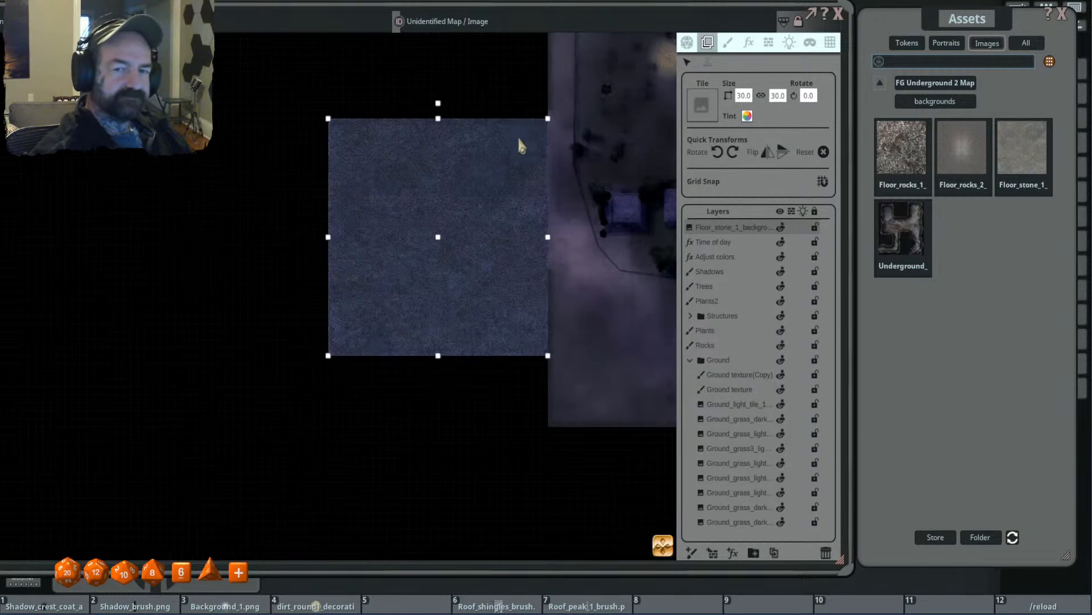
{"action": "left_click_drag", "start_coordinate": [518, 138], "coordinate": [487, 182]}
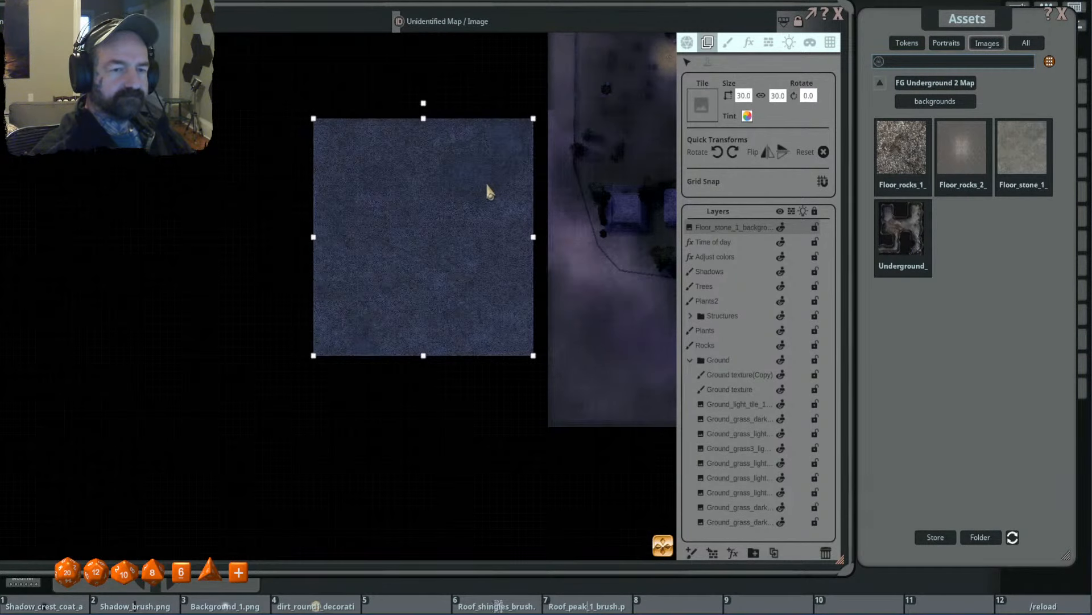
{"action": "scroll", "coordinate": [437, 197], "scroll_direction": "up", "scroll_amount": 2}
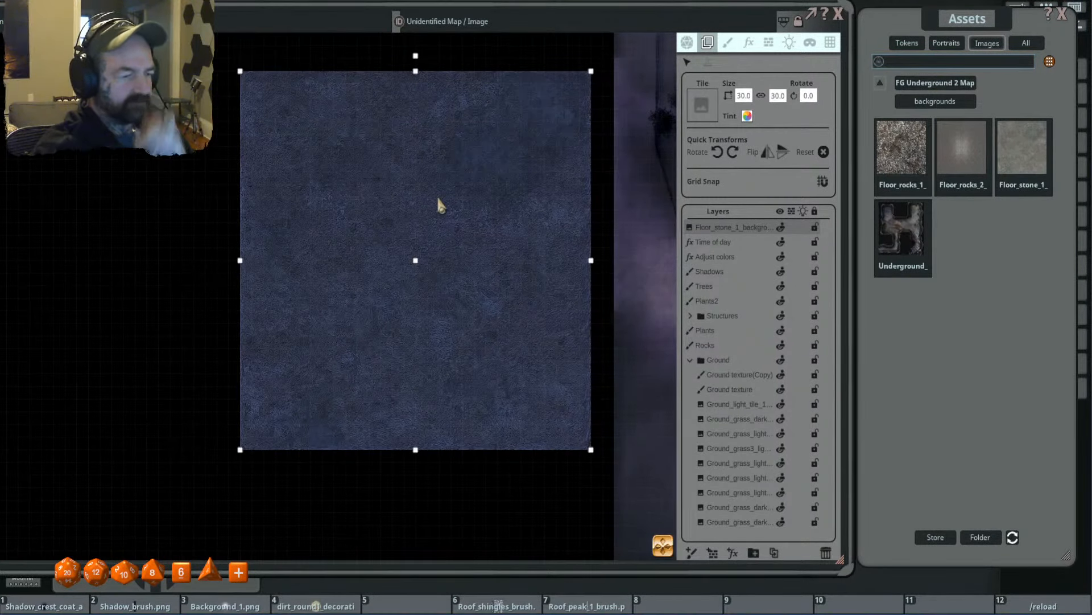
- Move the stone tile flush against the western edge of the cemetery map
{"action": "scroll", "coordinate": [501, 136], "scroll_direction": "down", "scroll_amount": 2}
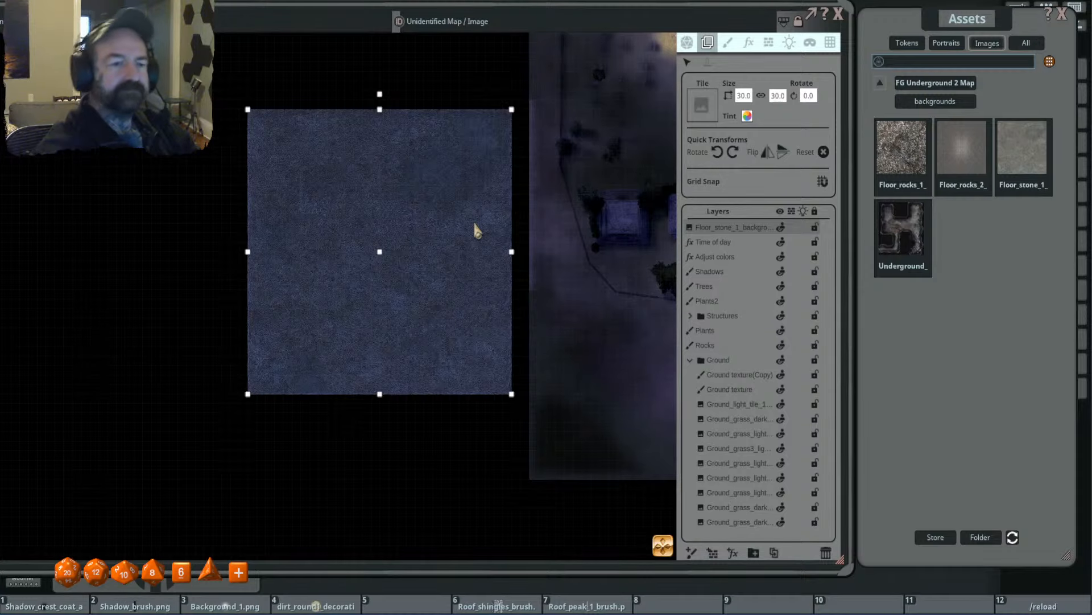
{"action": "scroll", "coordinate": [439, 199], "scroll_direction": "down", "scroll_amount": 2}
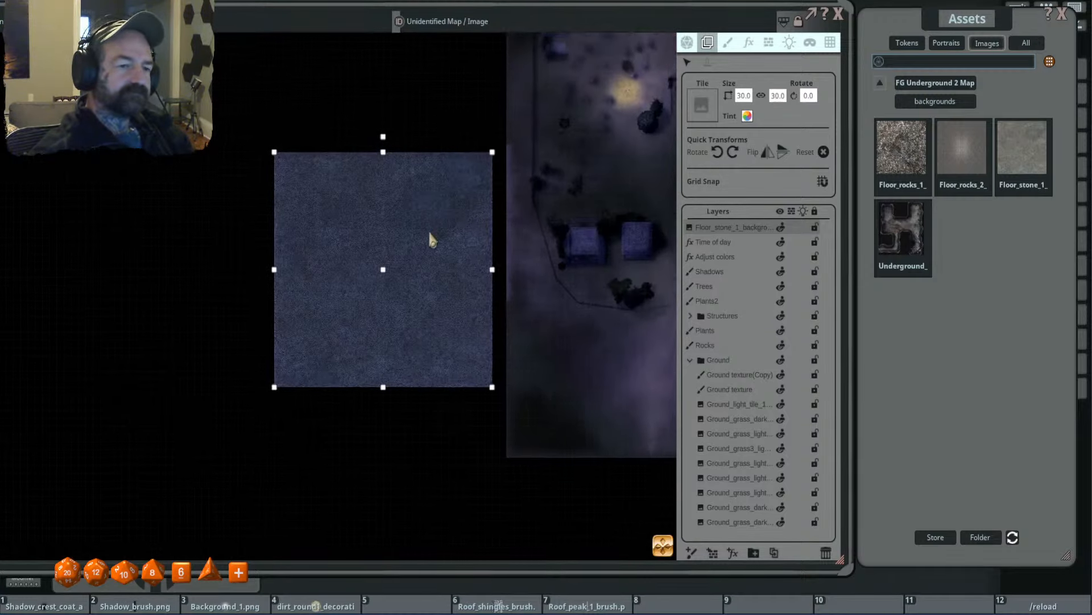
{"action": "mouse_move", "coordinate": [430, 232]}
{"action": "left_mouse_down"}
{"action": "mouse_move", "coordinate": [431, 243]}
{"action": "mouse_move", "coordinate": [410, 229]}
{"action": "mouse_move", "coordinate": [440, 227]}
{"action": "left_mouse_up"}
{"action": "left_click_drag", "start_coordinate": [606, 106], "coordinate": [592, 108]}
- Open the Clouds effect layer in the Structures folder and add a mask area covering the stone tile
{"action": "left_click", "coordinate": [748, 42]}
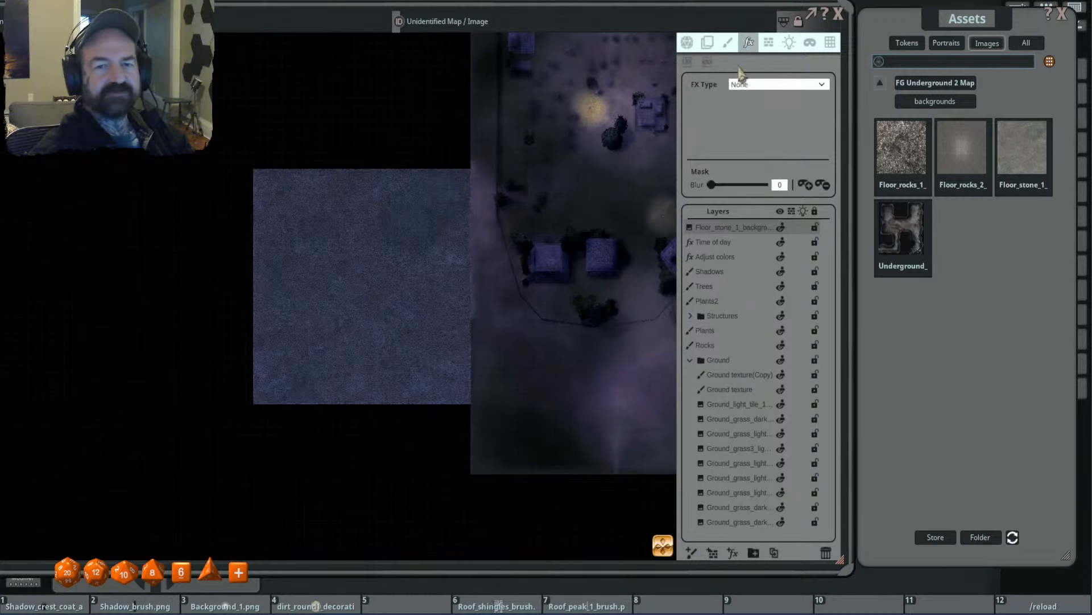
{"action": "left_click", "coordinate": [691, 361]}
{"action": "left_click", "coordinate": [691, 316]}
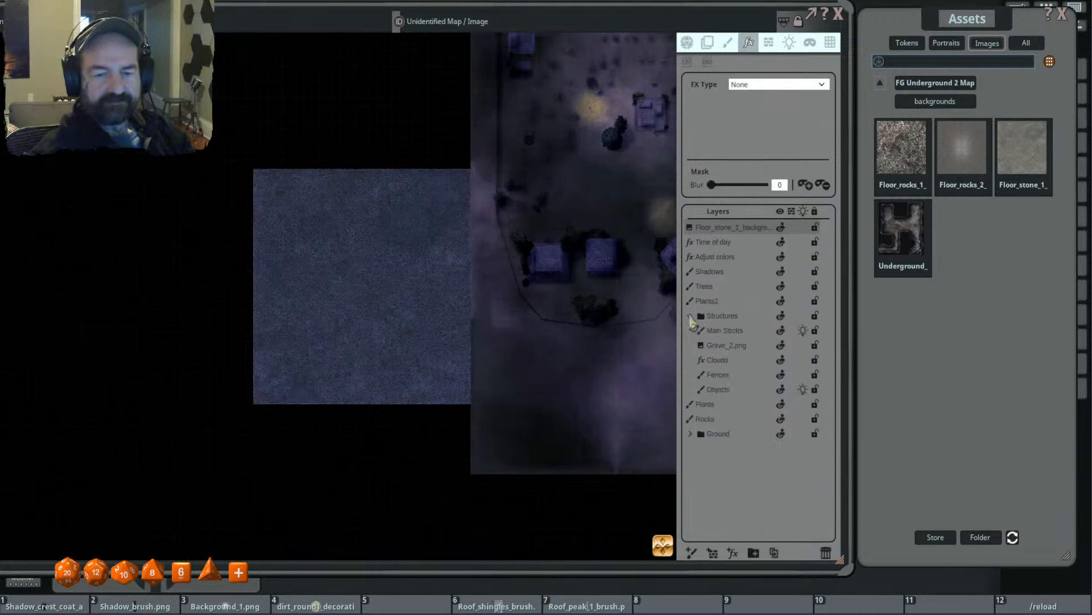
{"action": "left_click", "coordinate": [744, 360]}
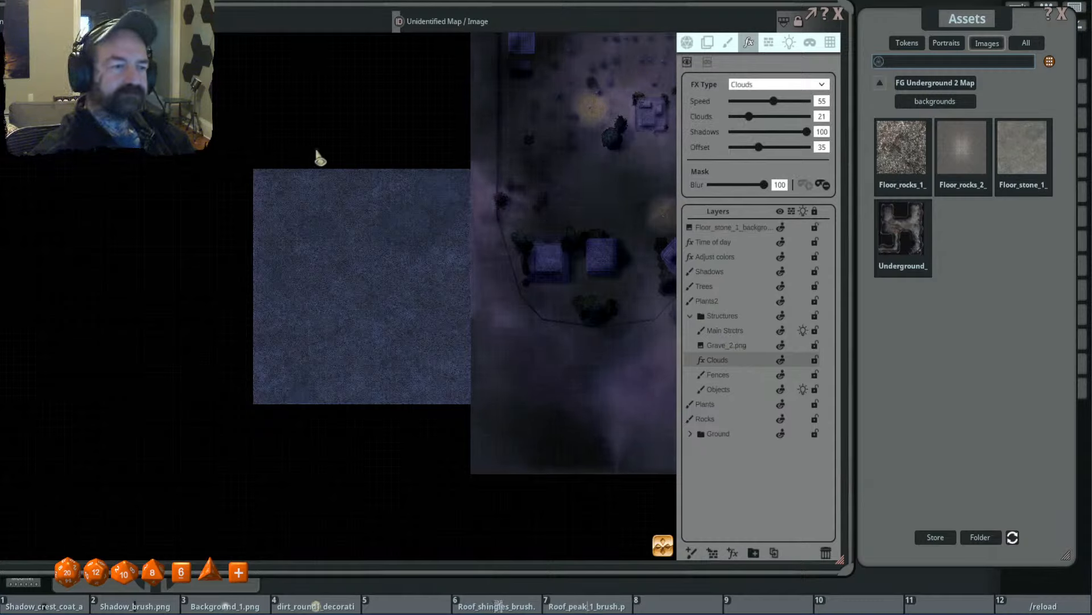
{"action": "left_click_drag", "start_coordinate": [255, 171], "coordinate": [470, 398]}
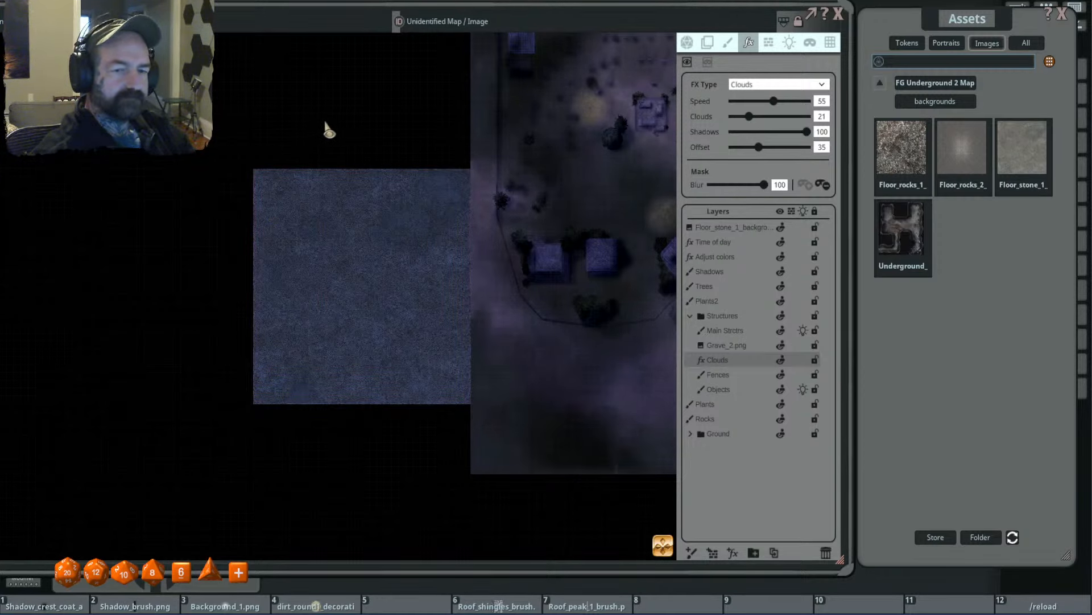
{"action": "scroll", "coordinate": [405, 239], "scroll_direction": "up", "scroll_amount": 4}
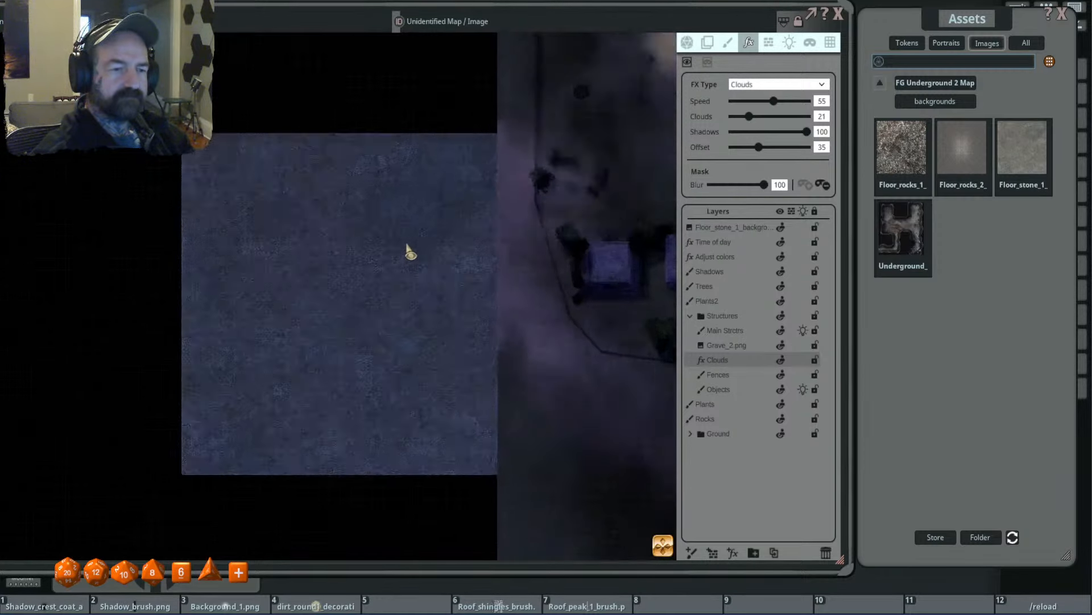
{"action": "scroll", "coordinate": [405, 228], "scroll_direction": "down", "scroll_amount": 4}
{"action": "scroll", "coordinate": [444, 215], "scroll_direction": "up", "scroll_amount": 2}
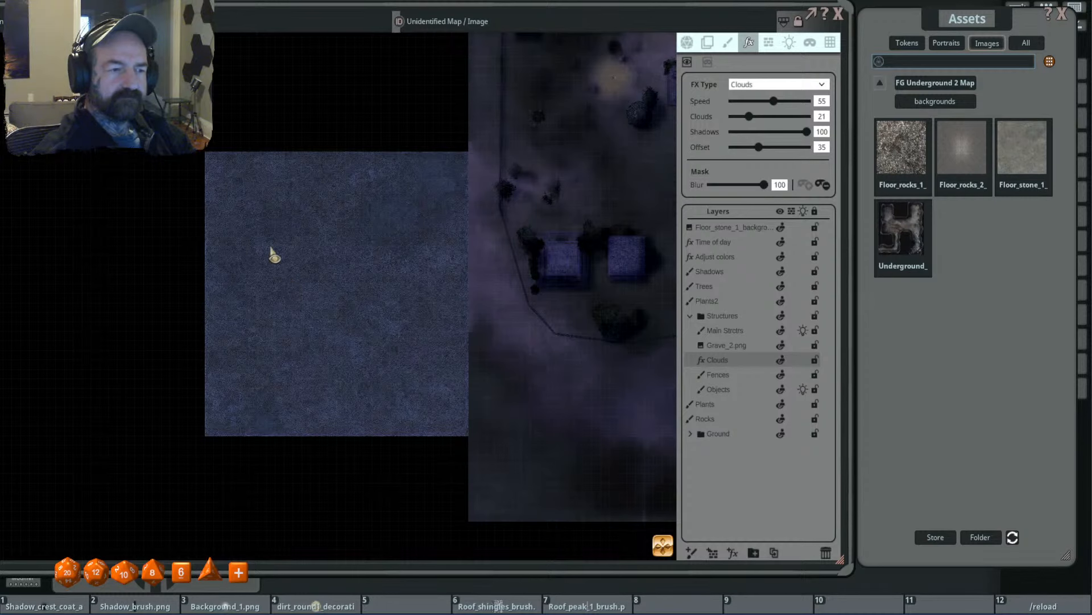
- Add further Clouds mask areas on the stone tile and across its seam with the map
{"action": "left_click_drag", "start_coordinate": [249, 184], "coordinate": [468, 390]}
{"action": "scroll", "coordinate": [400, 287], "scroll_direction": "up", "scroll_amount": 2}
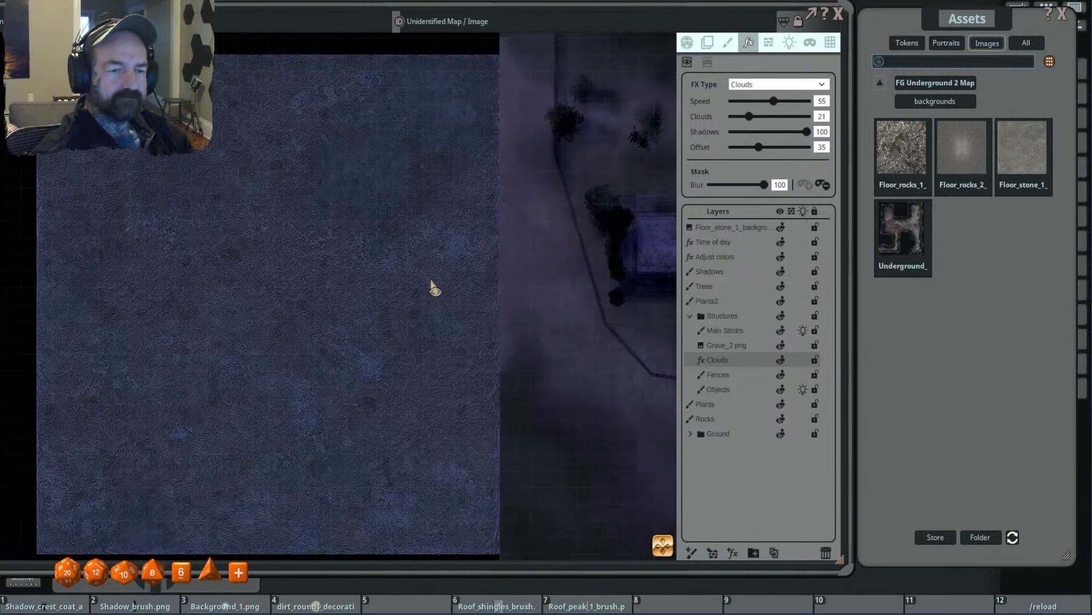
{"action": "left_click_drag", "start_coordinate": [420, 142], "coordinate": [535, 338]}
{"action": "left_click_drag", "start_coordinate": [425, 153], "coordinate": [614, 372]}
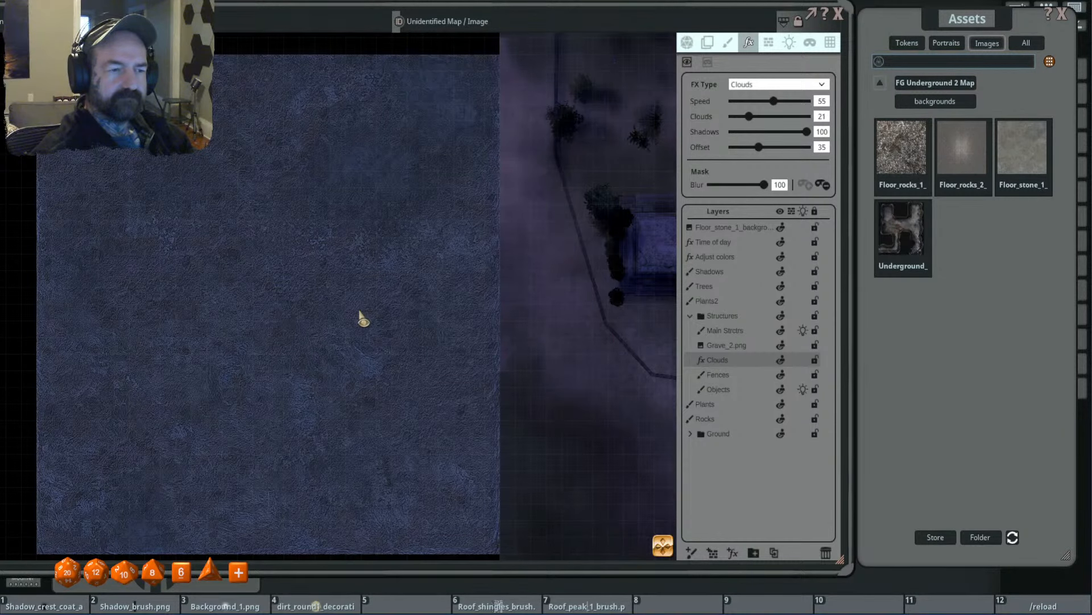
{"action": "scroll", "coordinate": [358, 310], "scroll_direction": "up", "scroll_amount": 2}
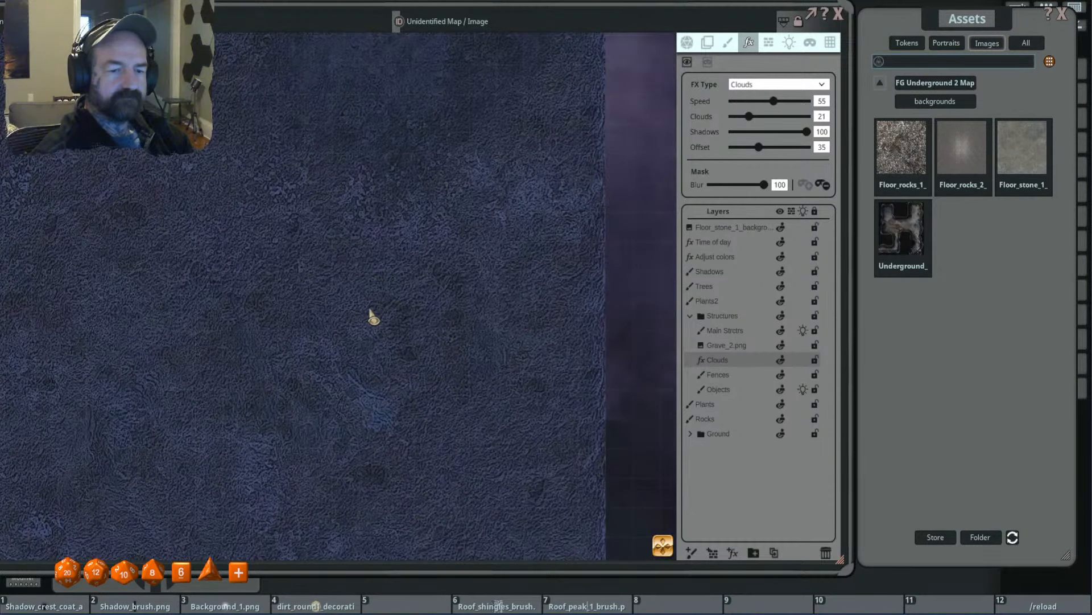
{"action": "scroll", "coordinate": [369, 309], "scroll_direction": "down", "scroll_amount": 3}
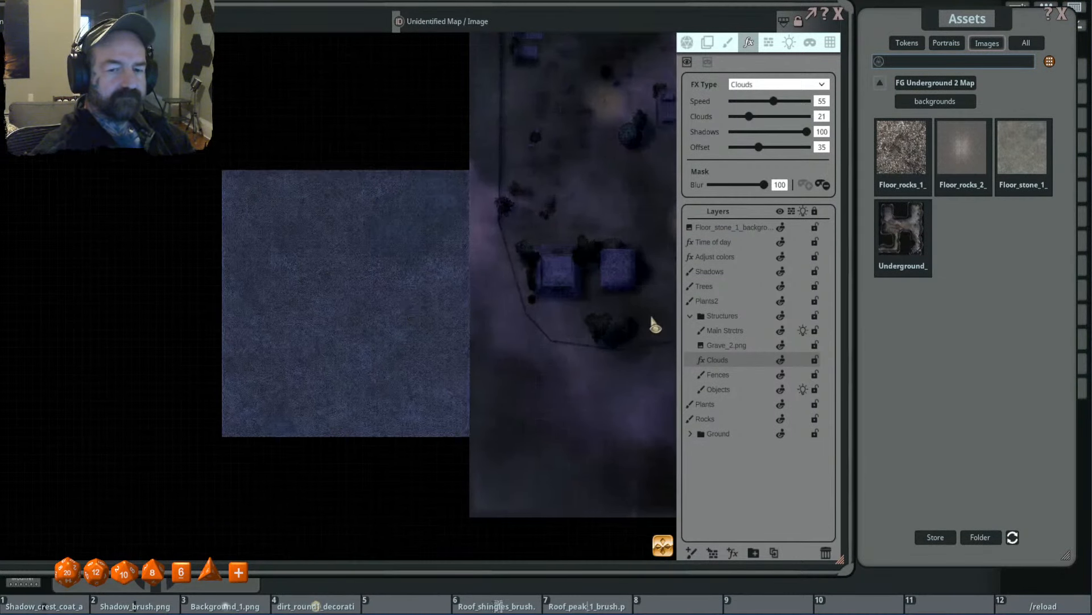
- Toggle the Clouds layer's visibility setting and move the Floor_stone_1 background layer into the Ground folder, directly below Ground texture
{"action": "left_click", "coordinate": [780, 360]}
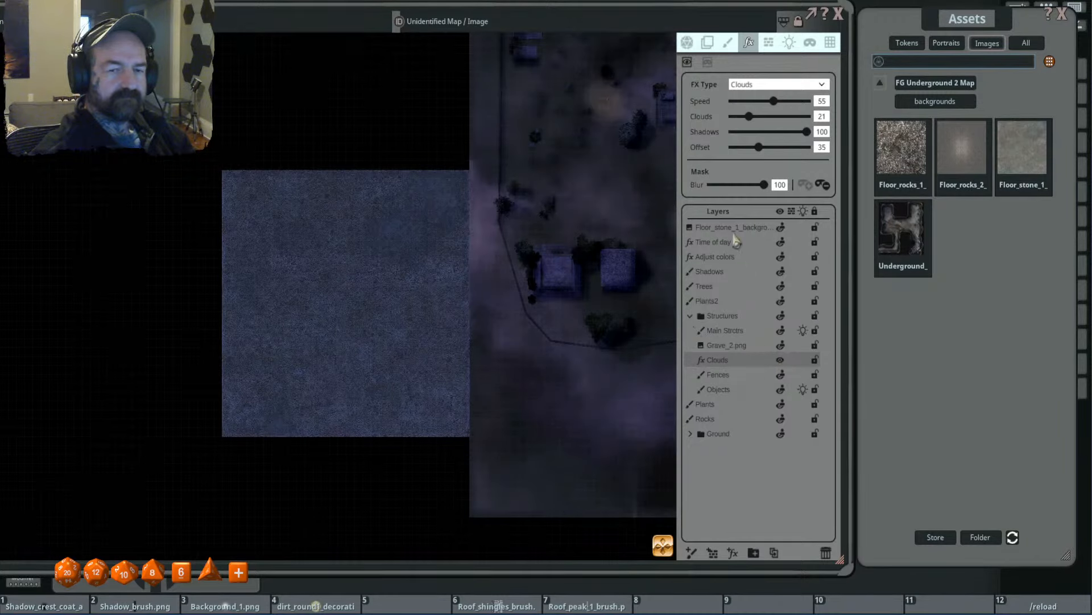
{"action": "left_click_drag", "start_coordinate": [735, 229], "coordinate": [743, 422]}
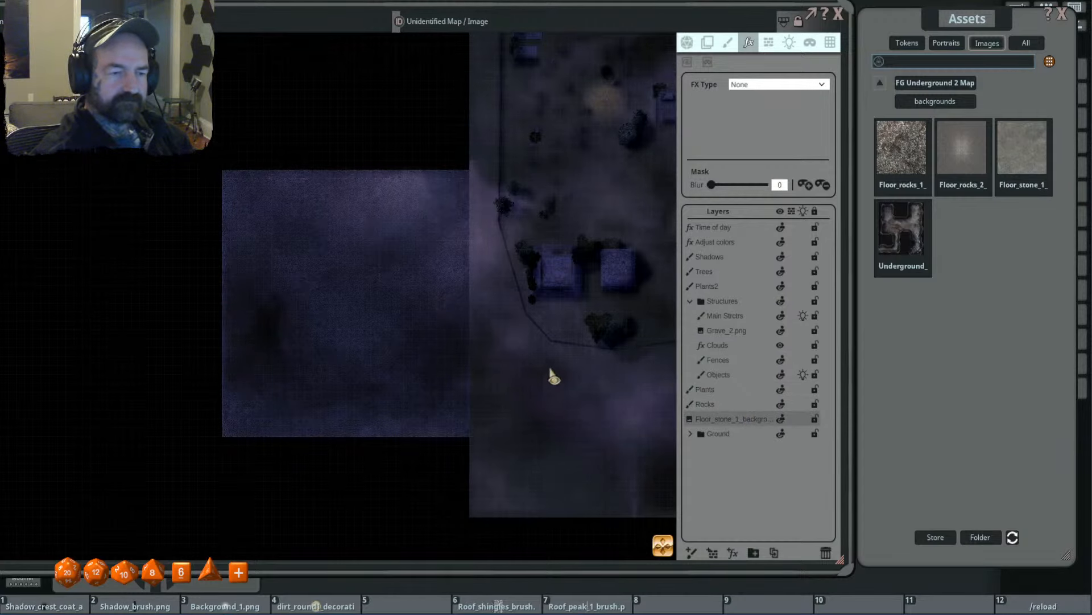
{"action": "left_click_drag", "start_coordinate": [551, 374], "coordinate": [544, 349]}
{"action": "left_click", "coordinate": [691, 434]}
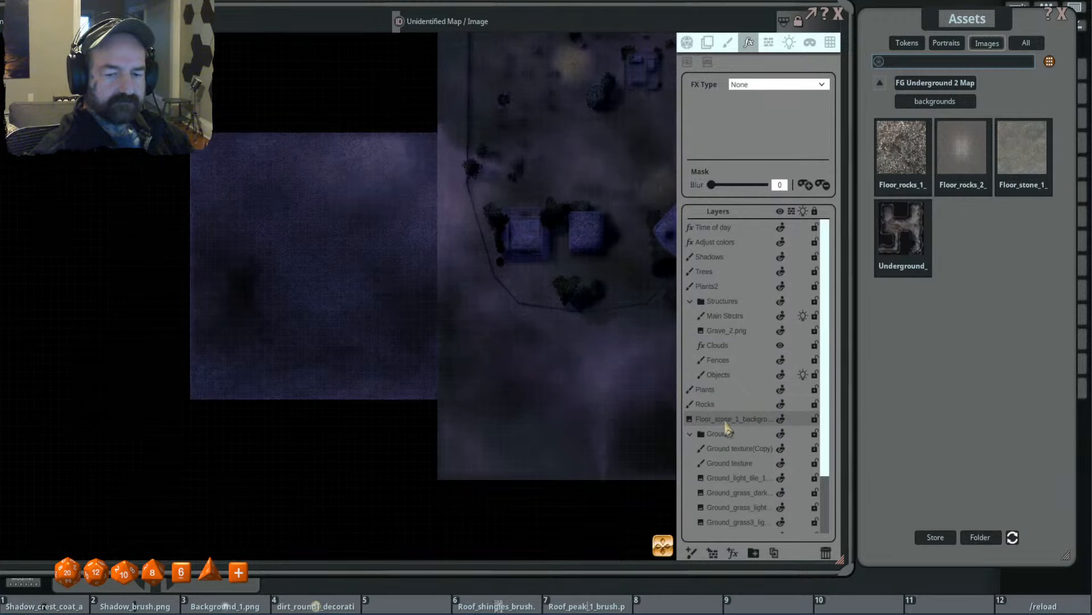
{"action": "left_click_drag", "start_coordinate": [730, 421], "coordinate": [738, 456]}
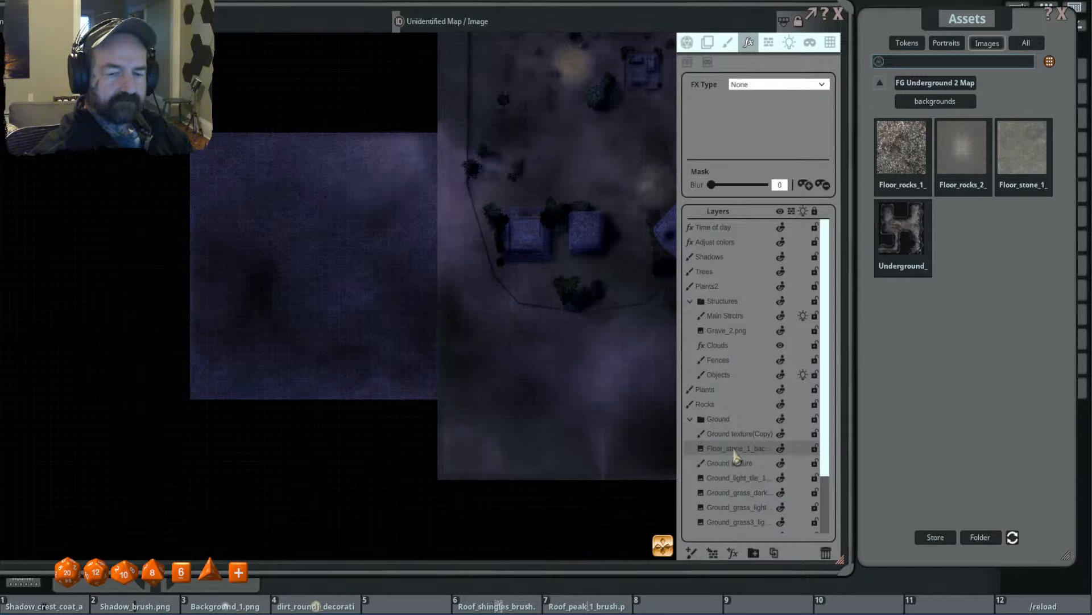
{"action": "left_click", "coordinate": [691, 418]}
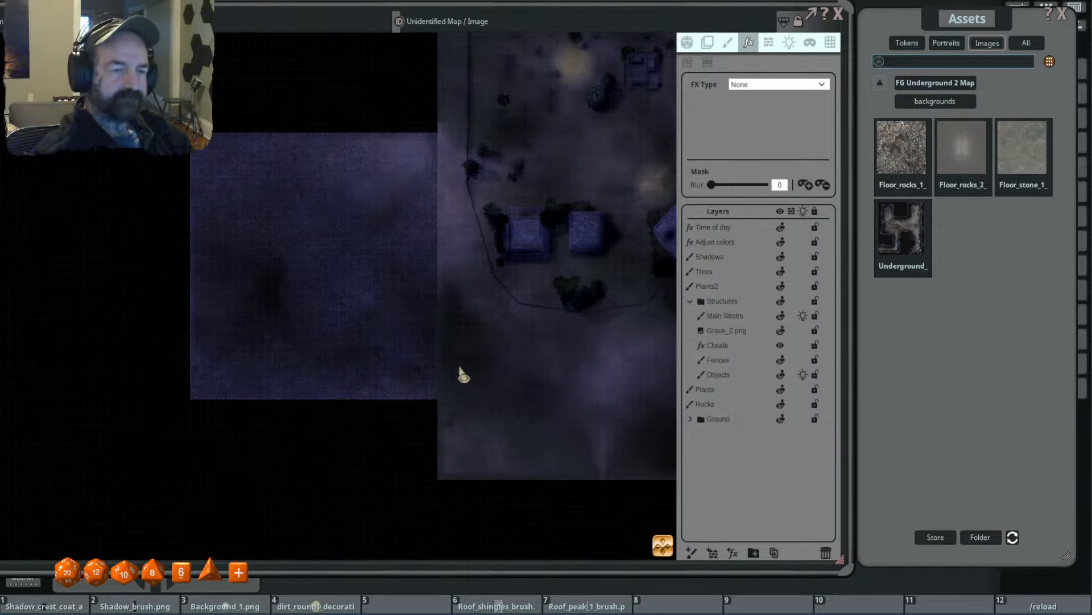
- Choose the Stone_1 underground effect from the FG Underground 2 Map pack's Effects folder as the stamp and make Ground texture the active layer
{"action": "left_click_drag", "start_coordinate": [374, 301], "coordinate": [471, 344]}
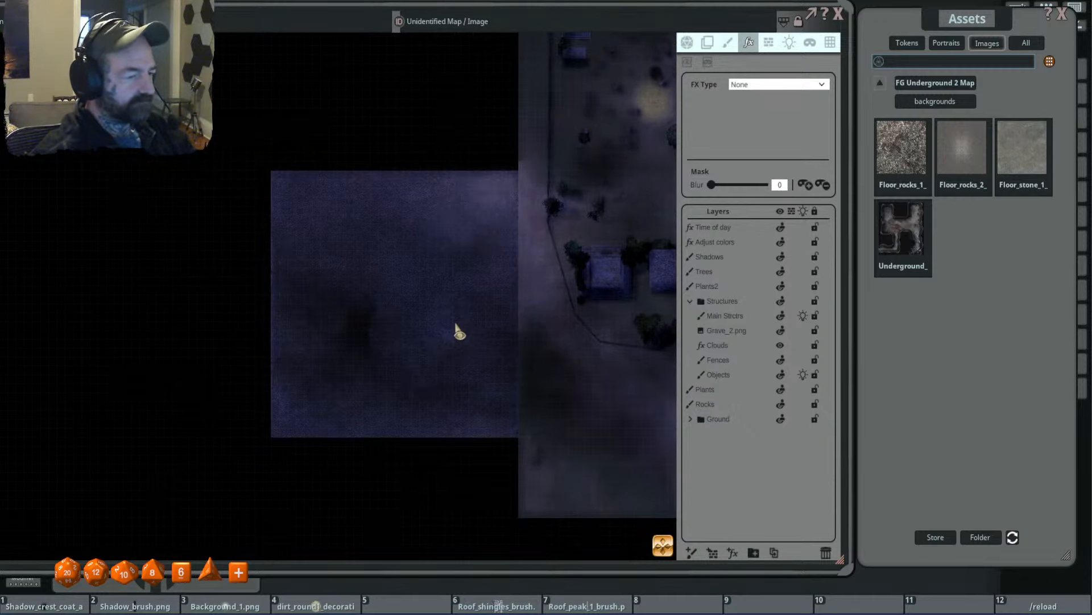
{"action": "scroll", "coordinate": [455, 325], "scroll_direction": "up", "scroll_amount": 1}
{"action": "left_click_drag", "start_coordinate": [453, 322], "coordinate": [423, 313]}
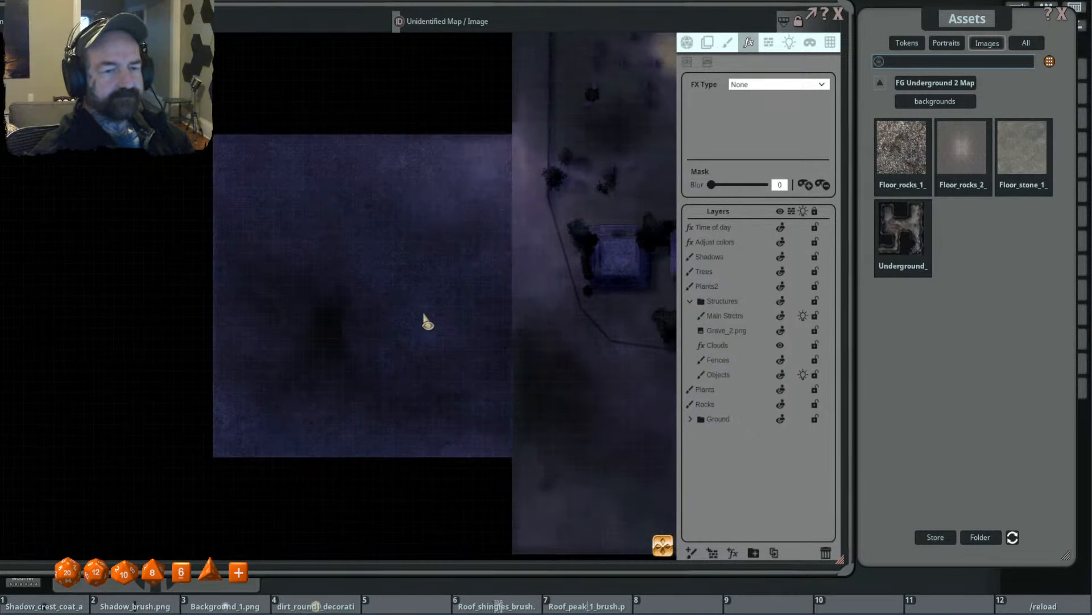
{"action": "left_click", "coordinate": [728, 42]}
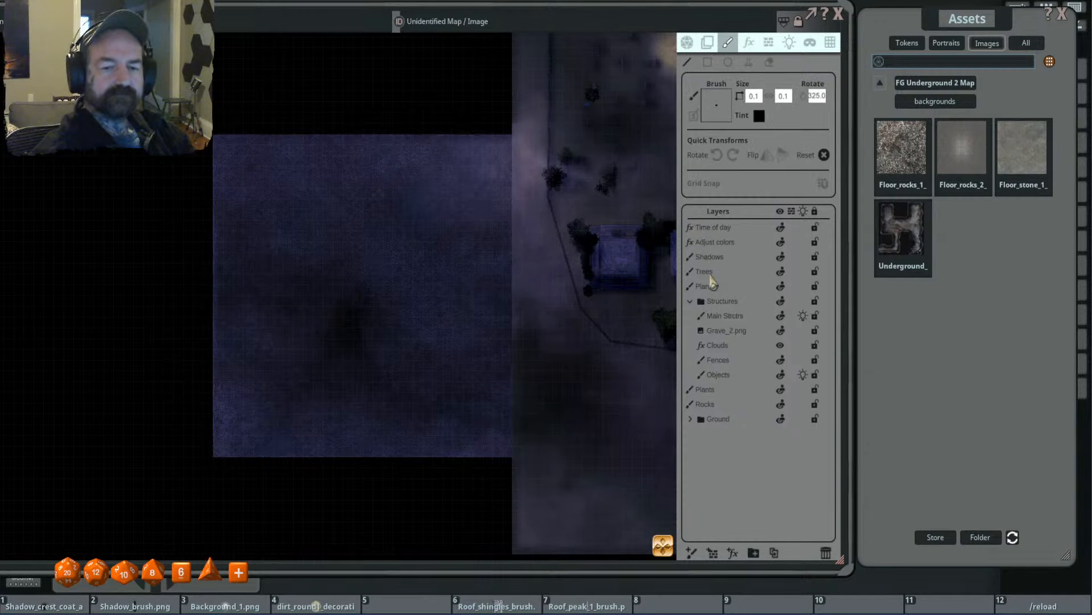
{"action": "scroll", "coordinate": [463, 249], "scroll_direction": "down", "scroll_amount": 2}
{"action": "left_click_drag", "start_coordinate": [463, 248], "coordinate": [427, 246]}
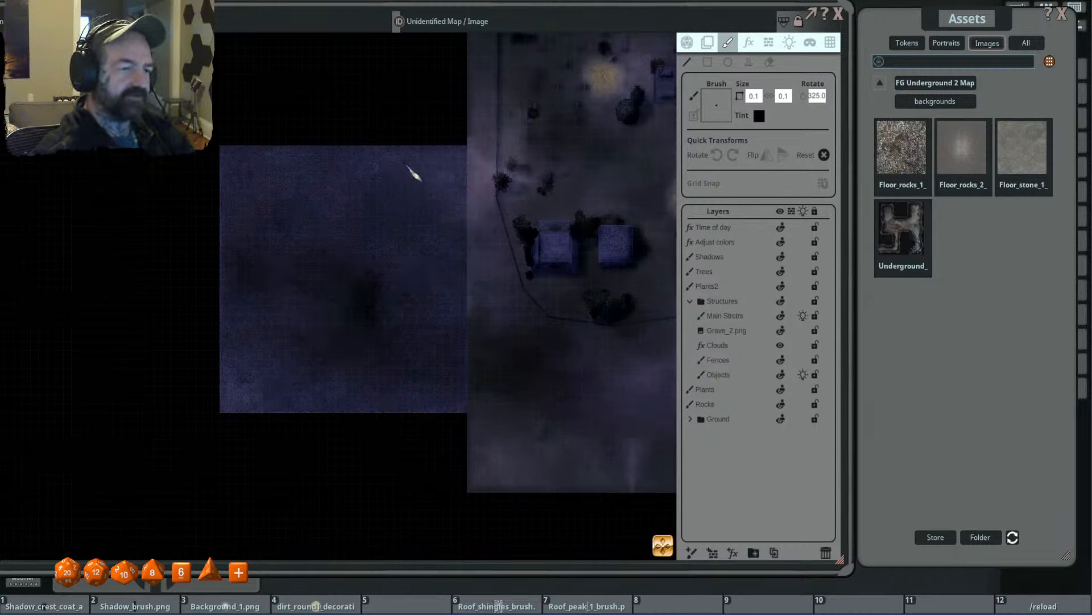
{"action": "left_click_drag", "start_coordinate": [368, 279], "coordinate": [368, 285]}
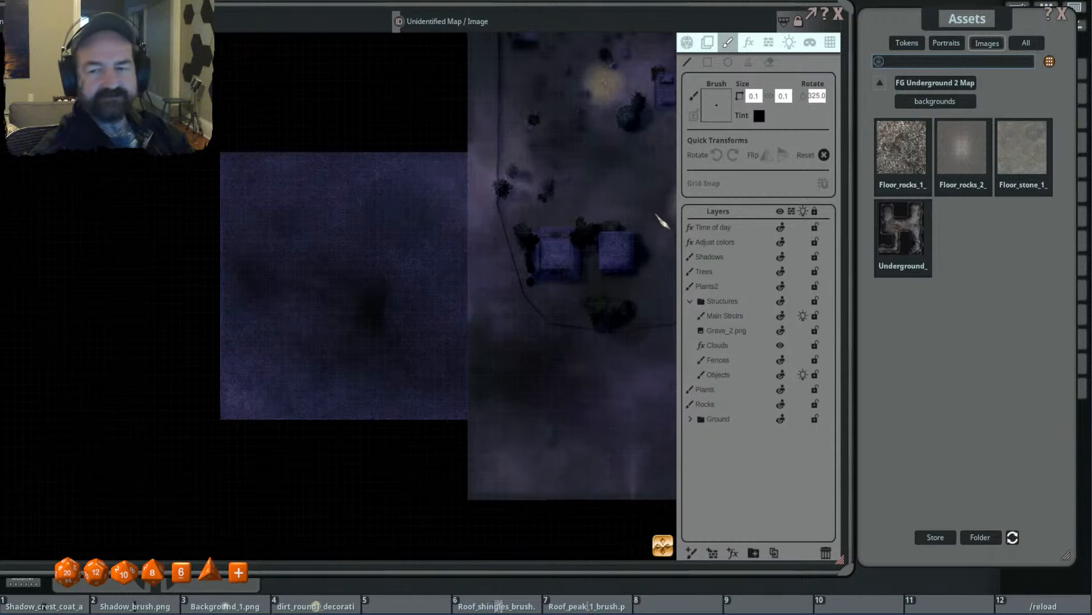
{"action": "left_click", "coordinate": [920, 82]}
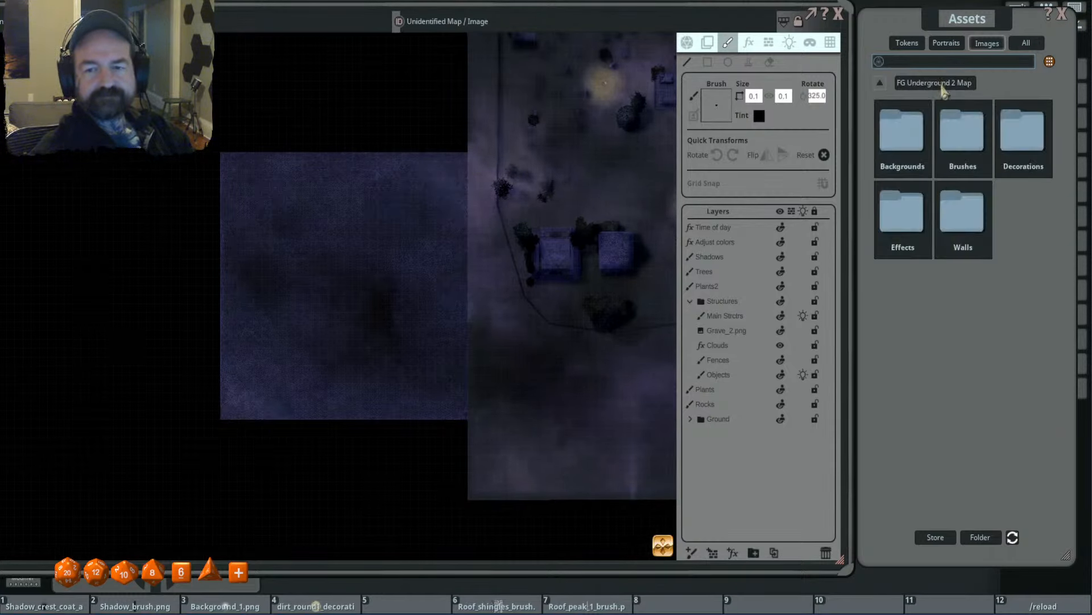
{"action": "left_click", "coordinate": [910, 222]}
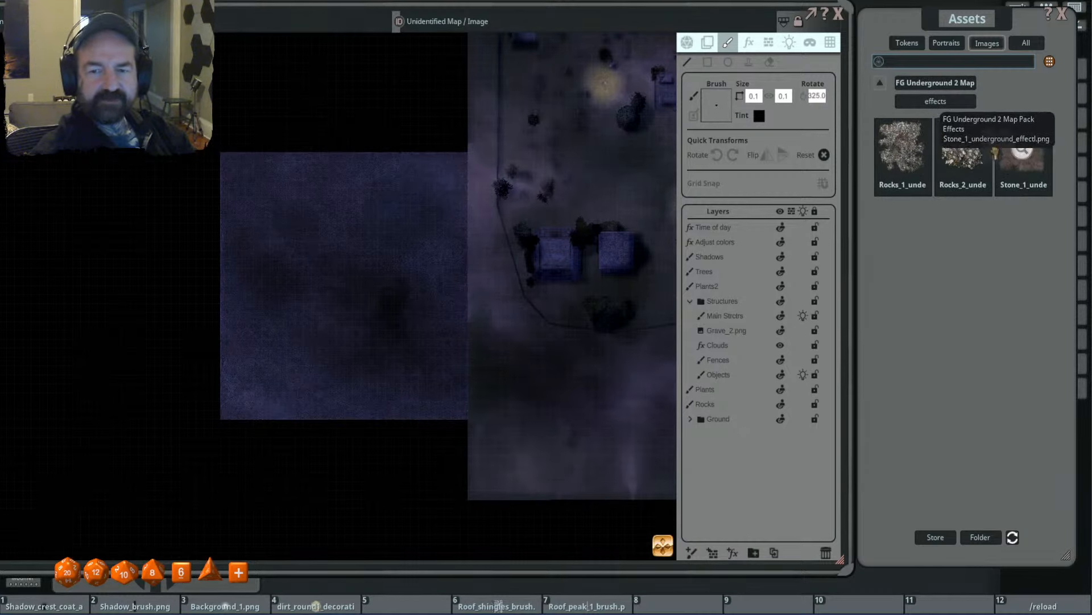
{"action": "left_click", "coordinate": [997, 151]}
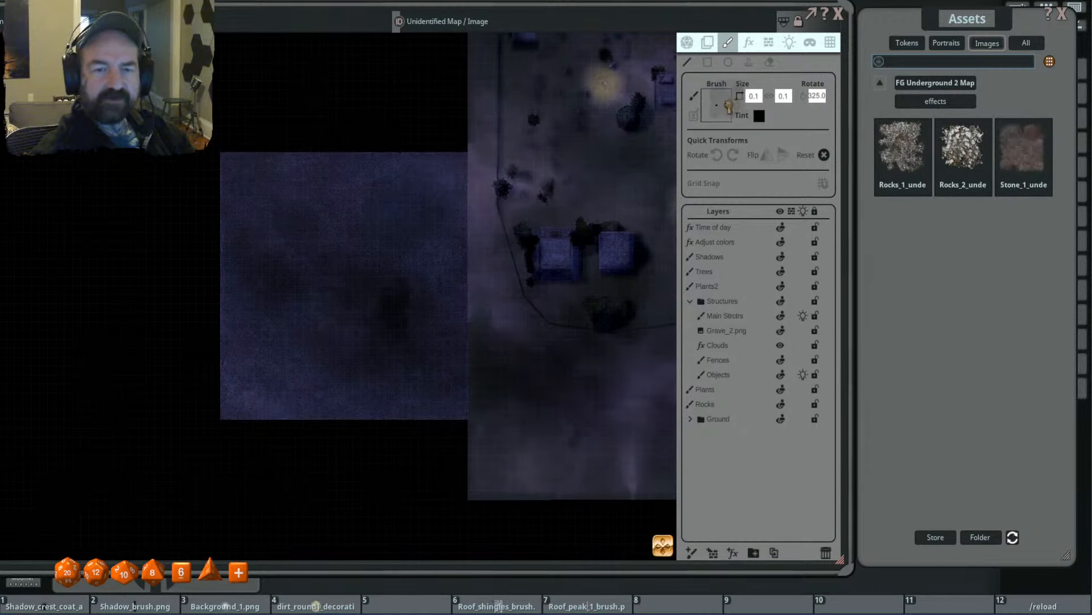
{"action": "left_click", "coordinate": [690, 419]}
{"action": "left_click", "coordinate": [734, 448]}
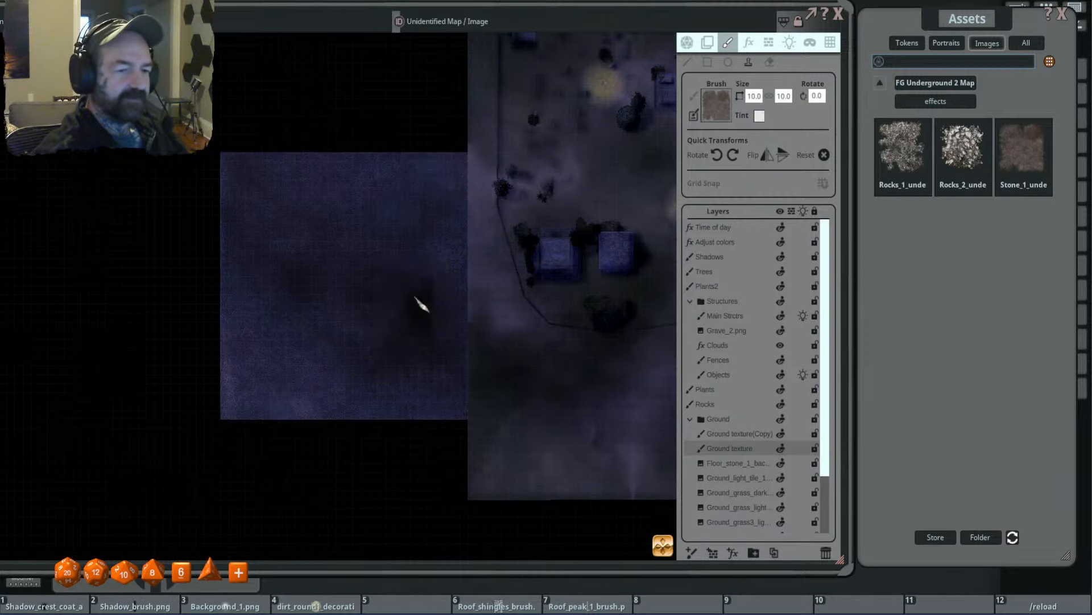
- Stamp rotated stone effect patches at size 10 on the eastern part of the stone tile
{"action": "scroll", "coordinate": [424, 309], "scroll_direction": "up", "scroll_amount": 2}
{"action": "scroll", "coordinate": [427, 312], "scroll_direction": "down", "scroll_amount": 10}
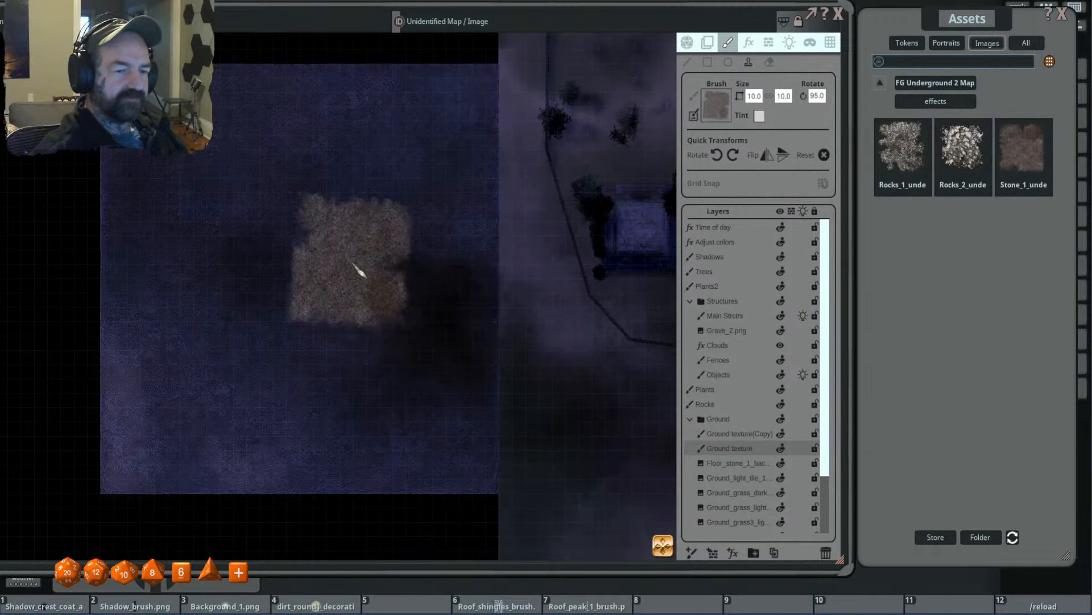
{"action": "scroll", "coordinate": [395, 220], "scroll_direction": "up", "scroll_amount": 6}
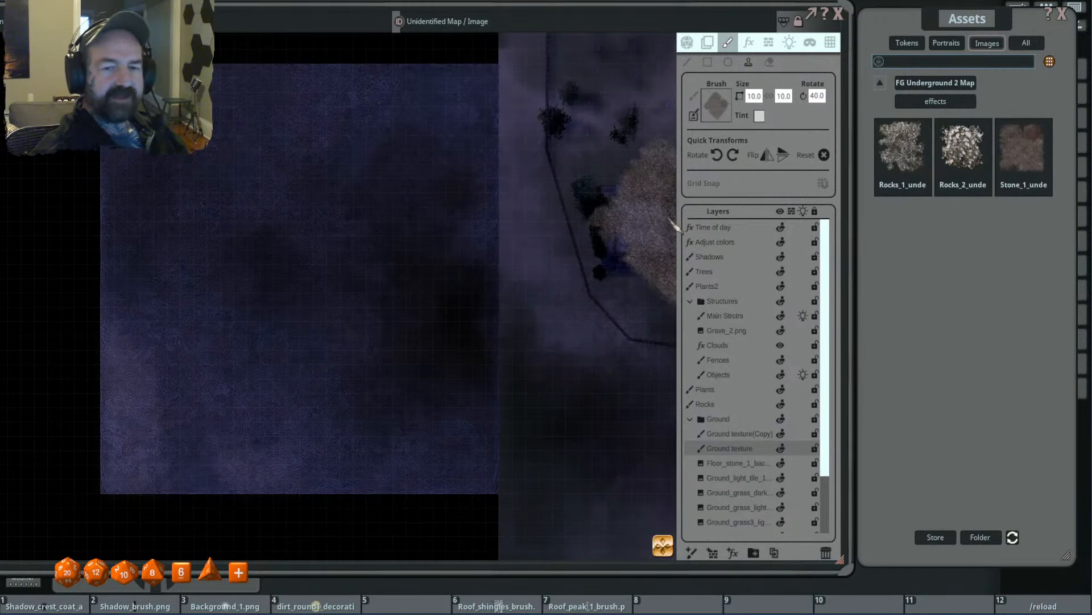
- Hide the Time of day layer and disable lighting on the map
{"action": "left_click", "coordinate": [780, 228]}
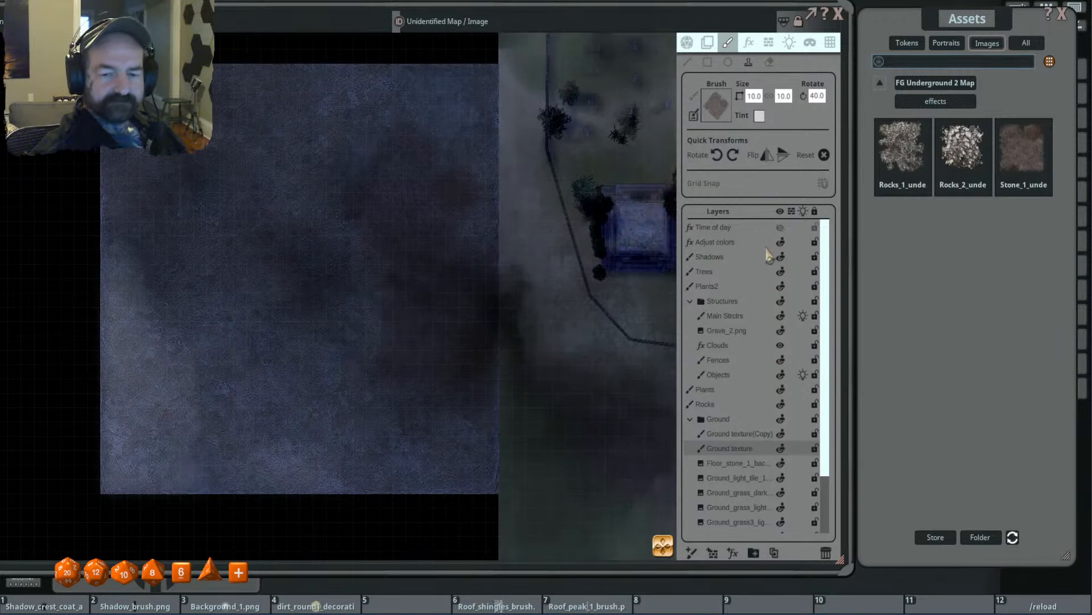
{"action": "left_click", "coordinate": [690, 44]}
{"action": "left_click", "coordinate": [823, 154]}
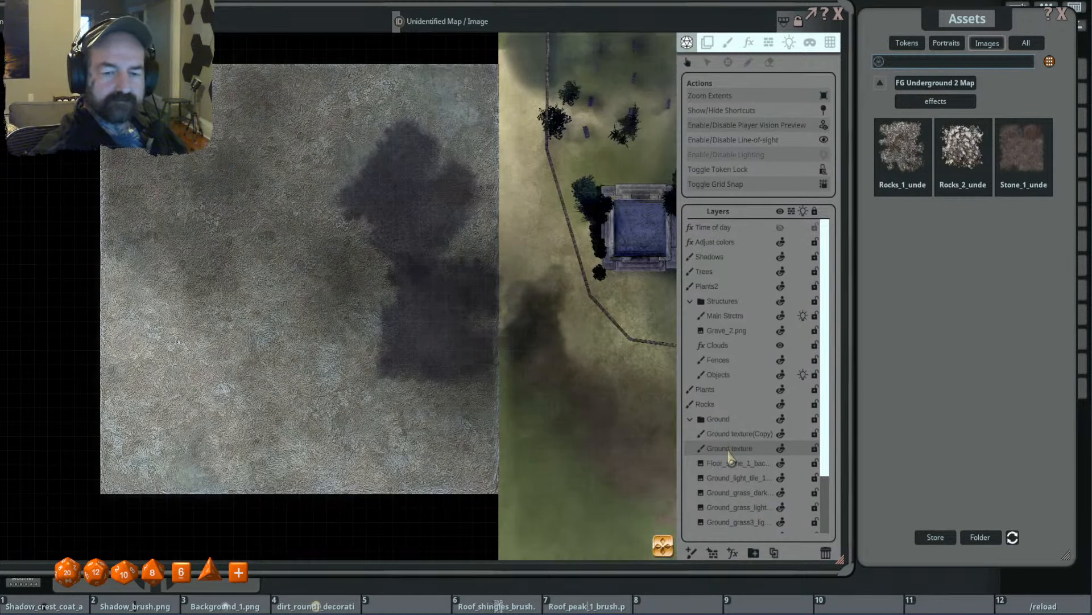
- Reactivate the Stamp tool on the Ground texture layer and place more rotated stone effect patches around the tile's centre and south
{"action": "left_click", "coordinate": [749, 43]}
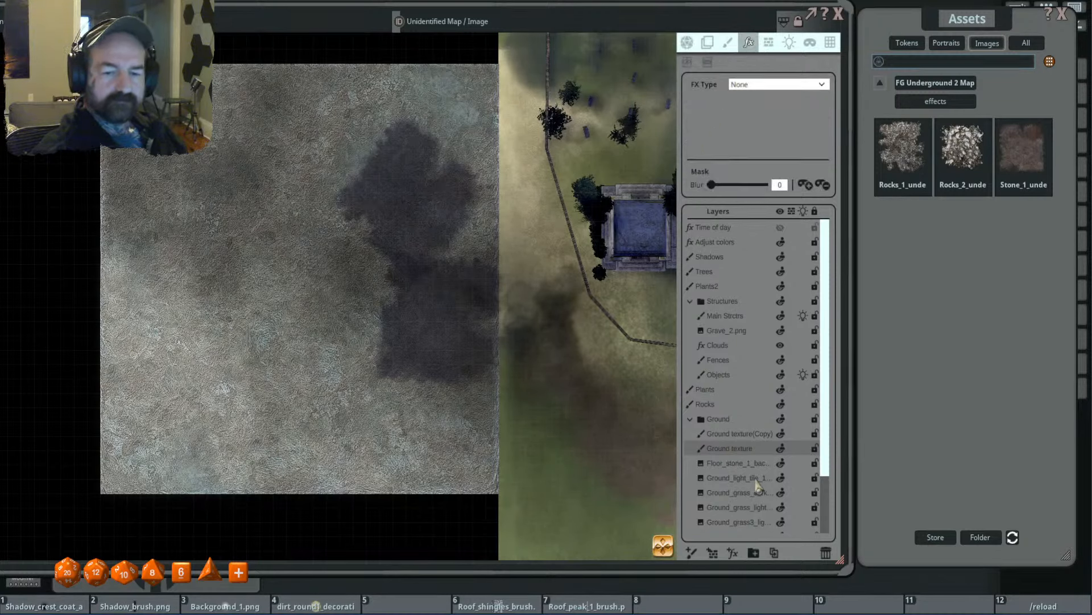
{"action": "left_click", "coordinate": [728, 42]}
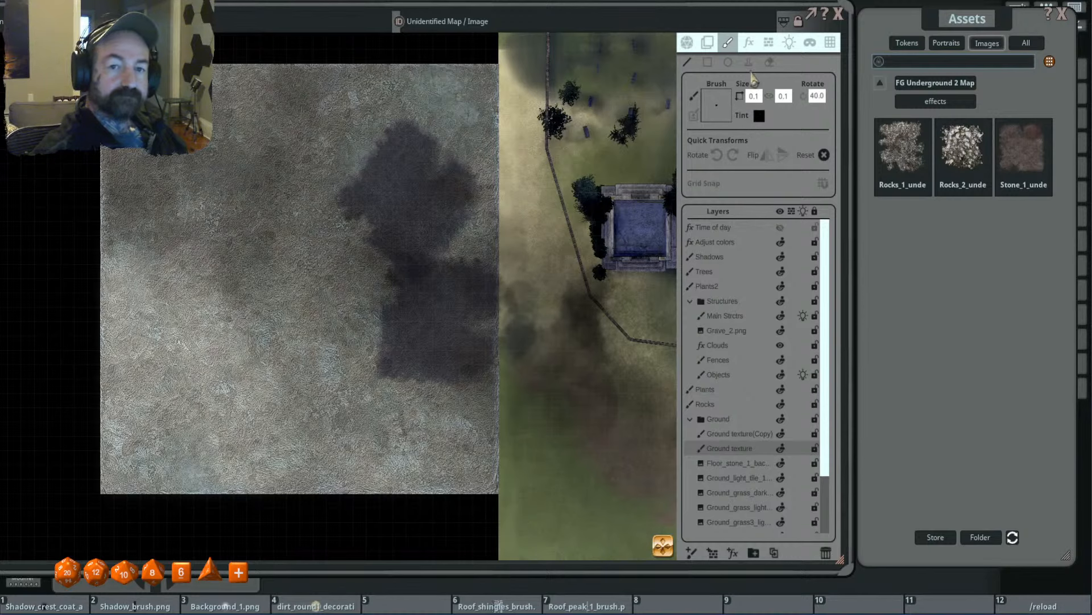
{"action": "left_click", "coordinate": [748, 62]}
{"action": "scroll", "coordinate": [330, 324], "scroll_direction": "up", "scroll_amount": 5}
{"action": "left_click", "coordinate": [322, 368]}
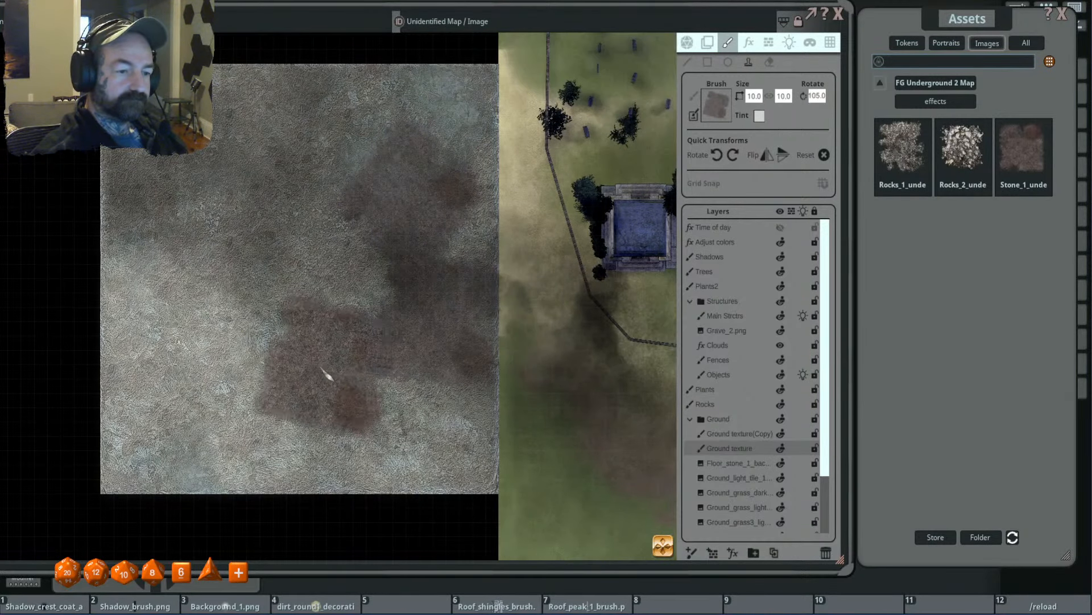
{"action": "left_click_drag", "start_coordinate": [290, 267], "coordinate": [345, 321]}
{"action": "scroll", "coordinate": [384, 287], "scroll_direction": "down", "scroll_amount": 3, "text": "shift"}
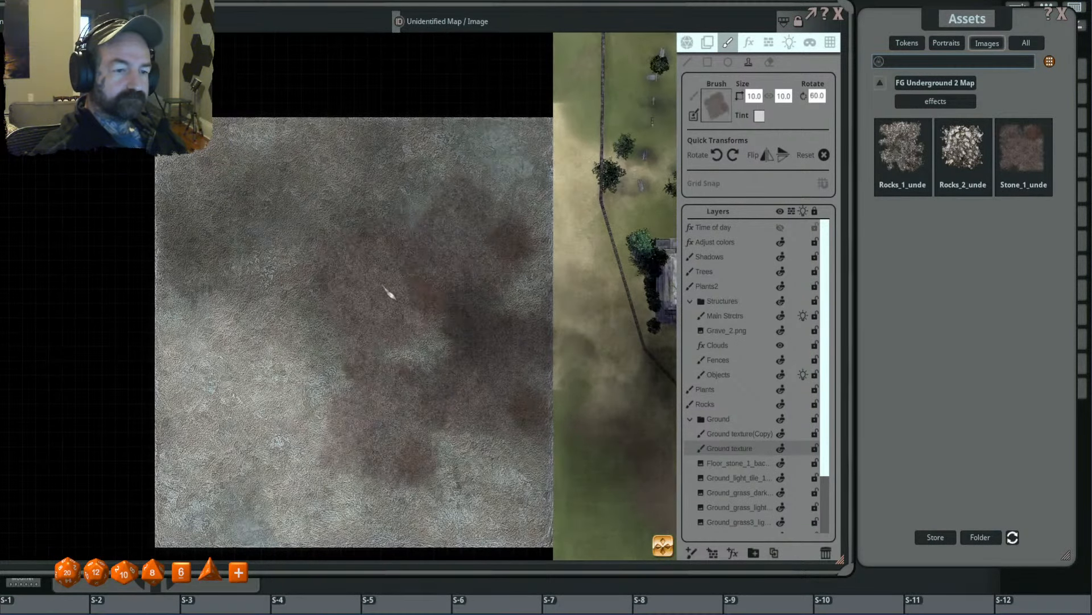
- Stamp stone effect patches at size 6.4 and then 12.5, extending the discoloration toward the tile's western side
{"action": "scroll", "coordinate": [389, 293], "scroll_direction": "down", "scroll_amount": 2, "text": "ctrl"}
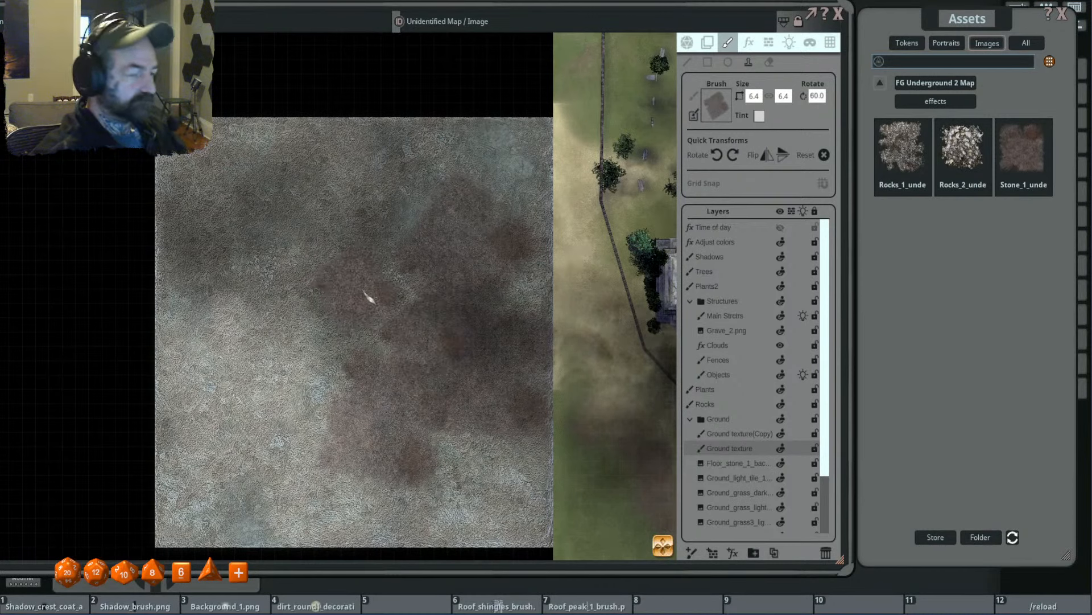
{"action": "key", "text": "shift"}
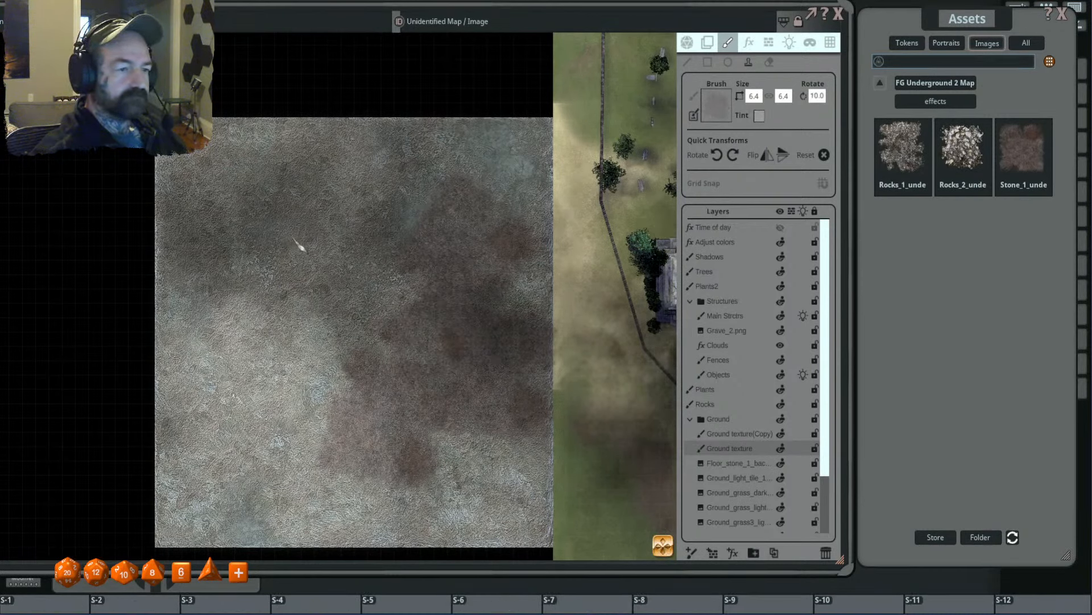
{"action": "scroll", "coordinate": [298, 247], "scroll_direction": "up", "scroll_amount": 4, "text": "ctrl"}
{"action": "scroll", "coordinate": [267, 317], "scroll_direction": "down", "scroll_amount": 7, "text": "shift"}
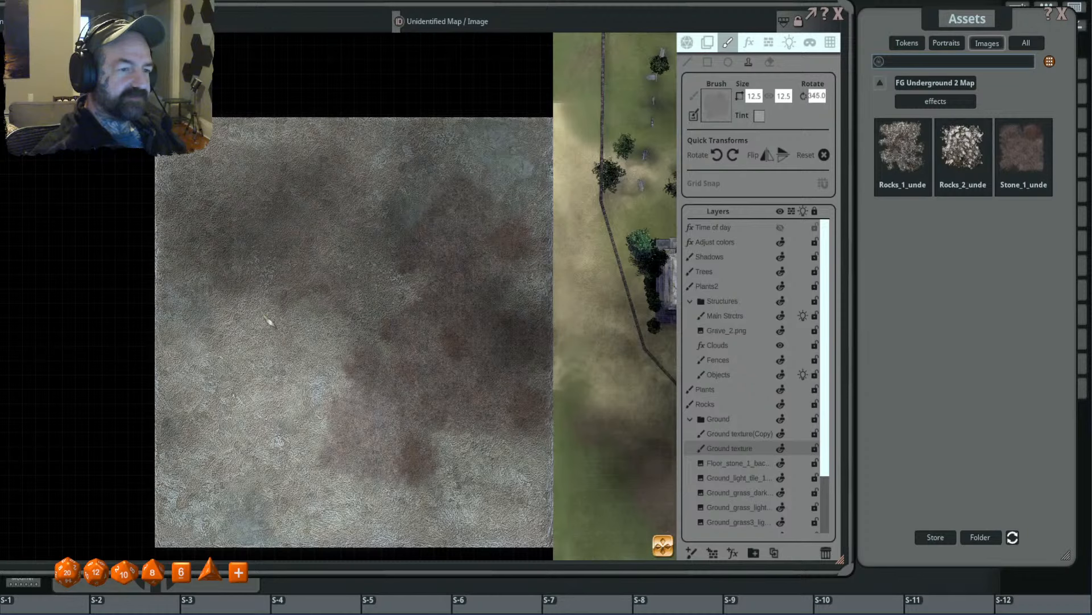
{"action": "left_click", "coordinate": [268, 318]}
- Set the stamp size to 10 and place rotated stone effect patches over the tile's southwestern area
{"action": "scroll", "coordinate": [296, 330], "scroll_direction": "down", "scroll_amount": 1, "text": "ctrl"}
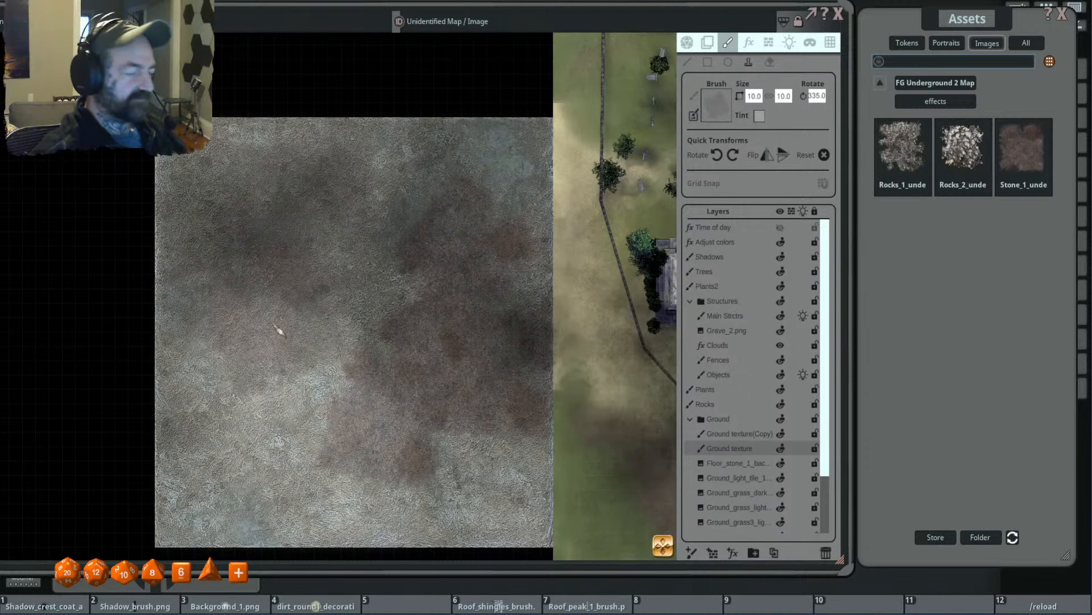
{"action": "scroll", "coordinate": [268, 336], "scroll_direction": "down", "scroll_amount": 8, "text": "shift"}
{"action": "scroll", "coordinate": [385, 453], "scroll_direction": "up", "scroll_amount": 1}
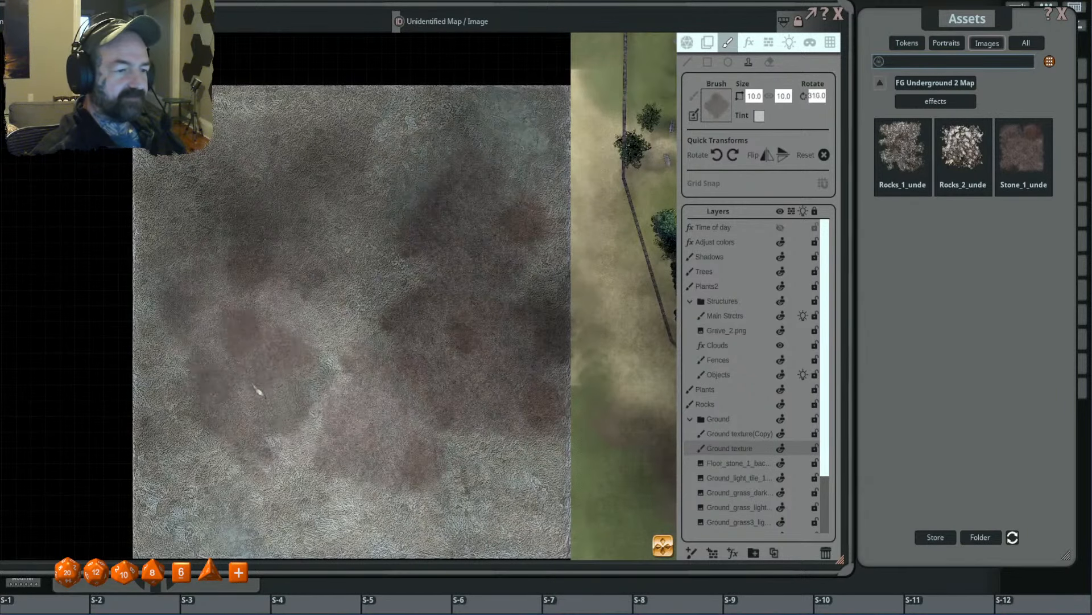
{"action": "scroll", "coordinate": [261, 417], "scroll_direction": "down", "scroll_amount": 3}
{"action": "scroll", "coordinate": [402, 439], "scroll_direction": "up", "scroll_amount": 5}
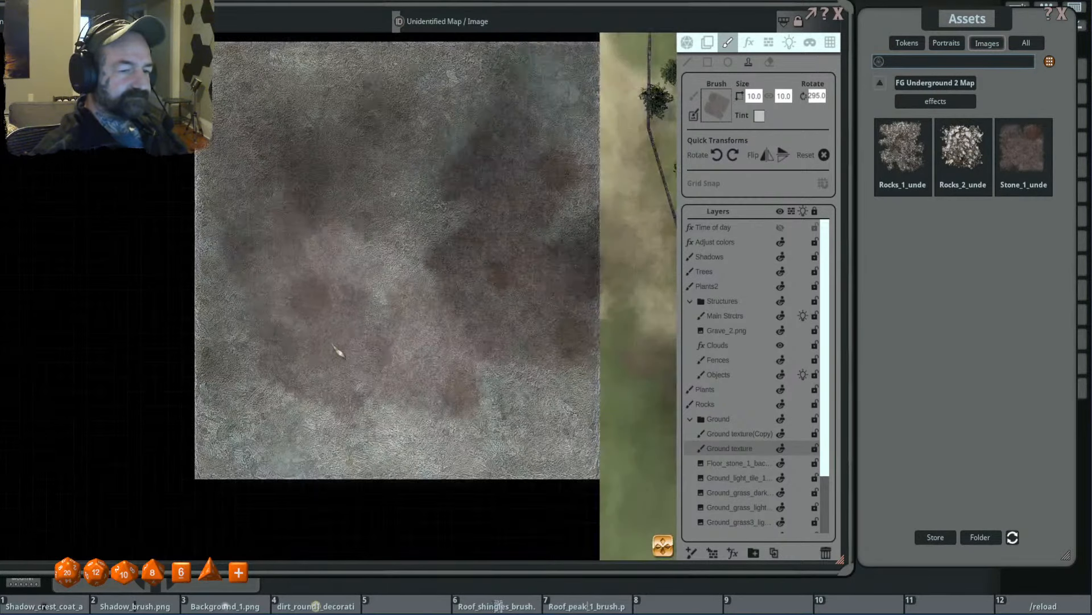
{"action": "scroll", "coordinate": [339, 353], "scroll_direction": "down", "scroll_amount": 3}
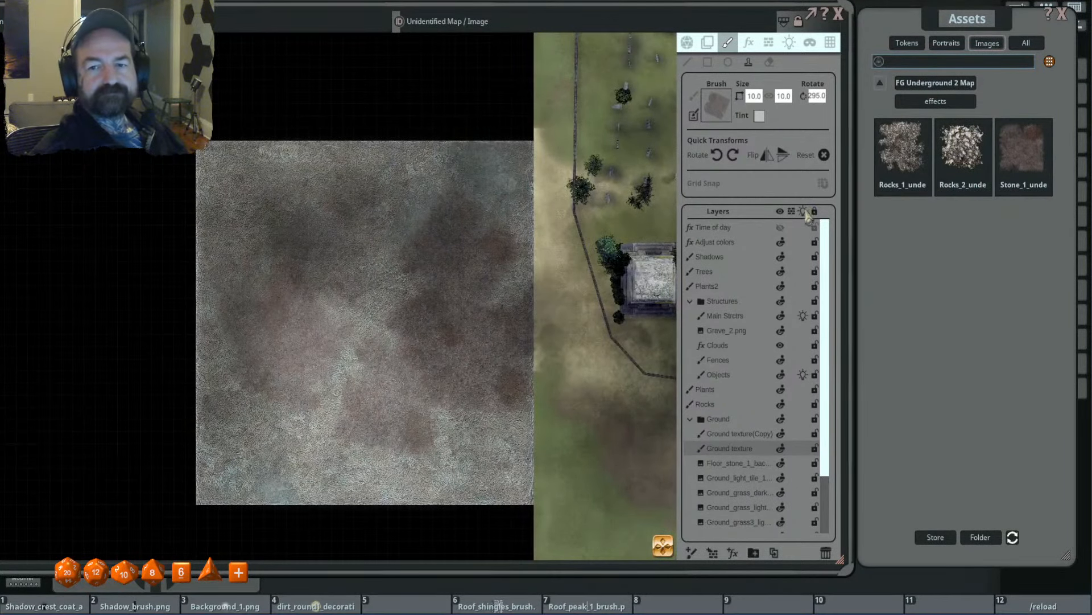
- Look through the cave and stone filler pieces in the FG Underground 2 Map pack's Walls folder
{"action": "left_click", "coordinate": [917, 85]}
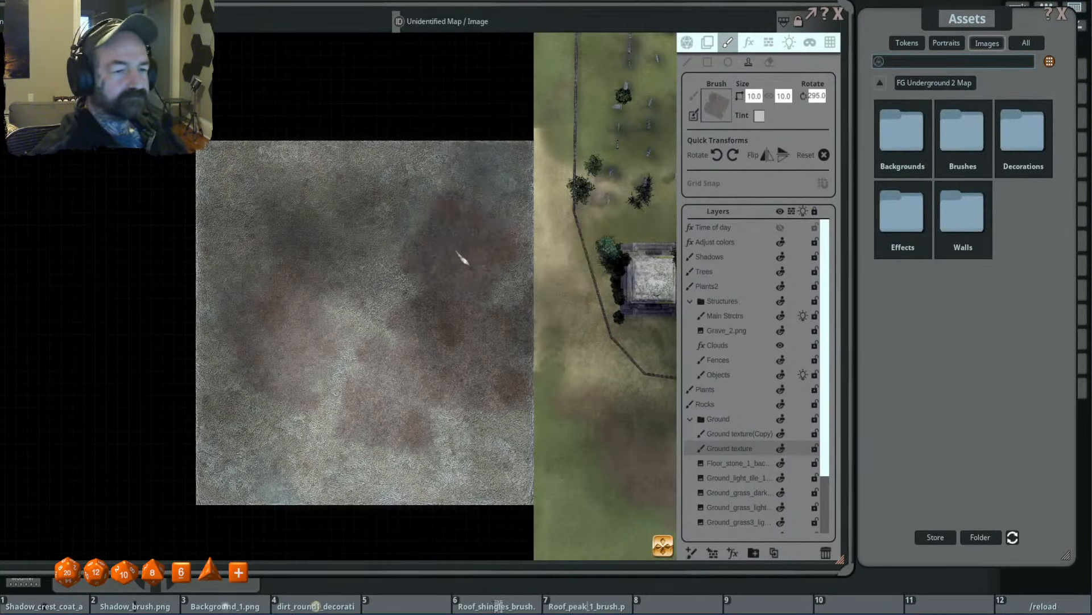
{"action": "left_click_drag", "start_coordinate": [447, 253], "coordinate": [380, 243]}
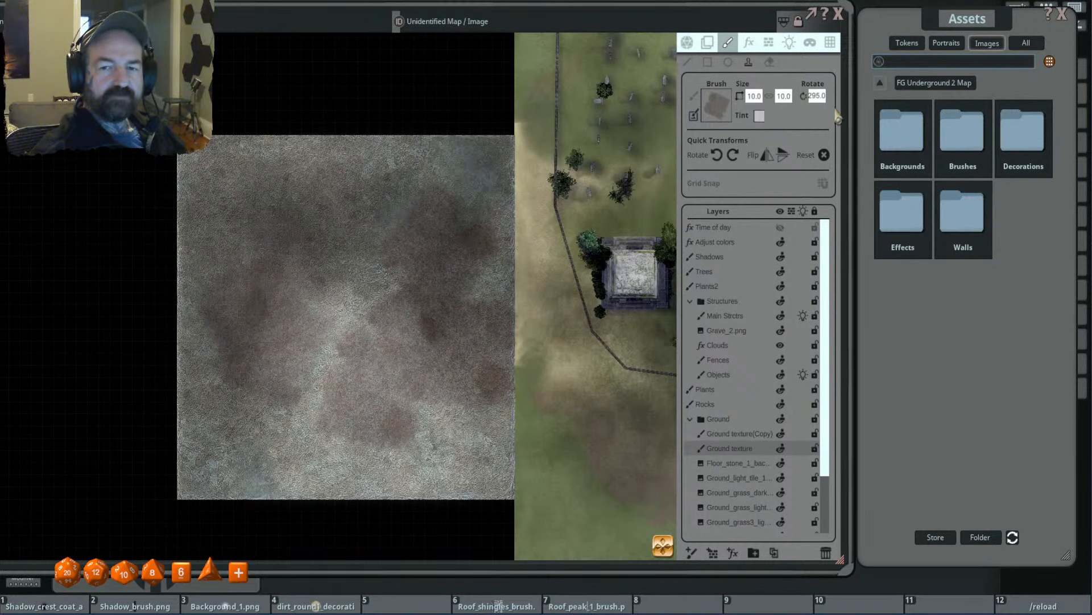
{"action": "left_click", "coordinate": [963, 219]}
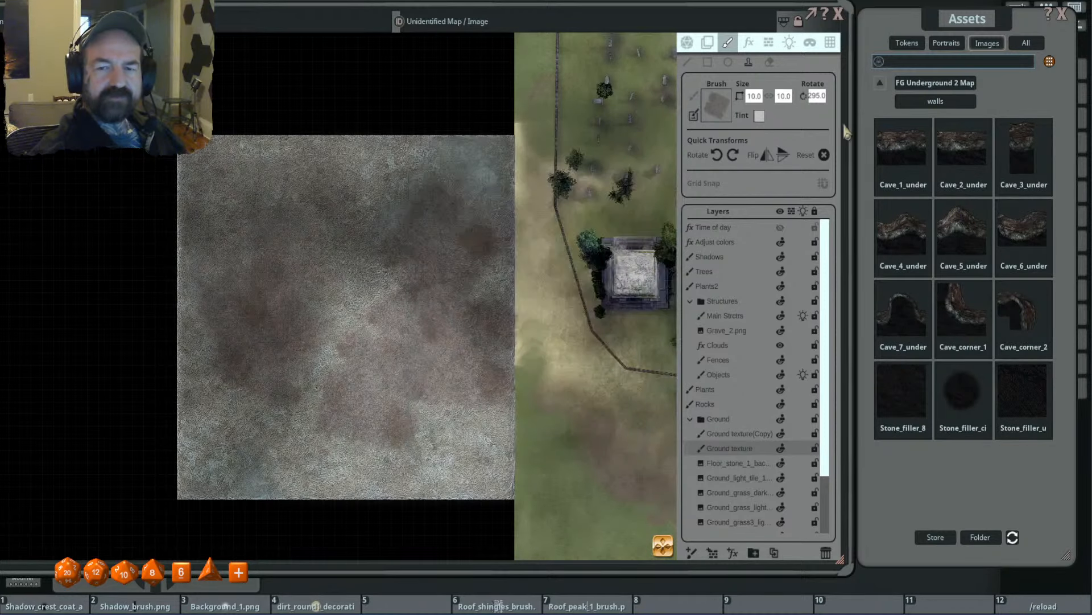
- Search all image assets for "stone wall" and look through the result pages for a suitable wall piece
{"action": "left_click", "coordinate": [940, 83]}
{"action": "left_click", "coordinate": [880, 82]}
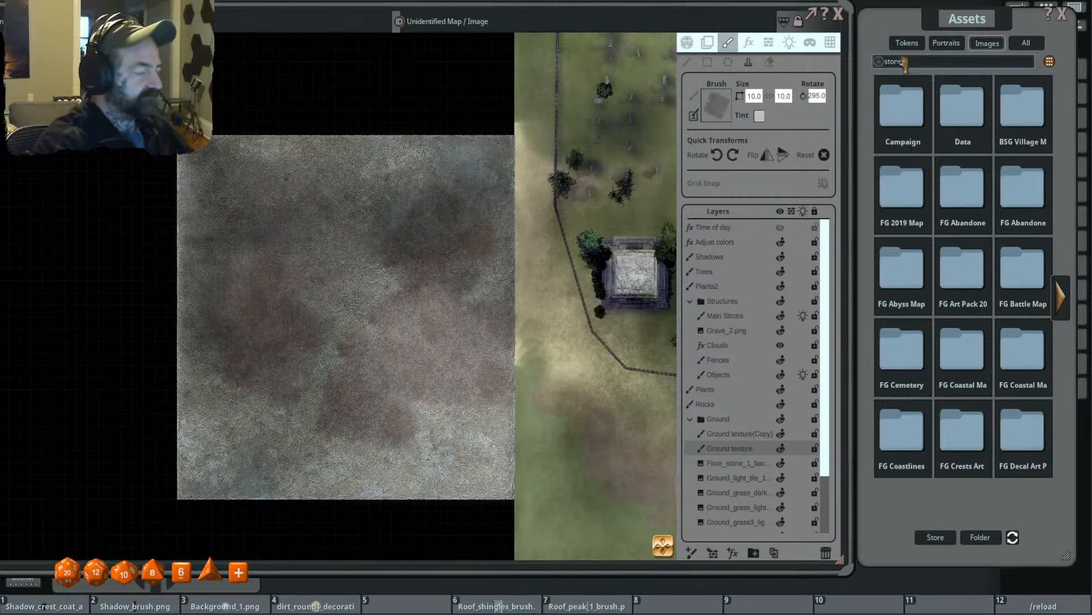
{"action": "key", "text": "Return"}
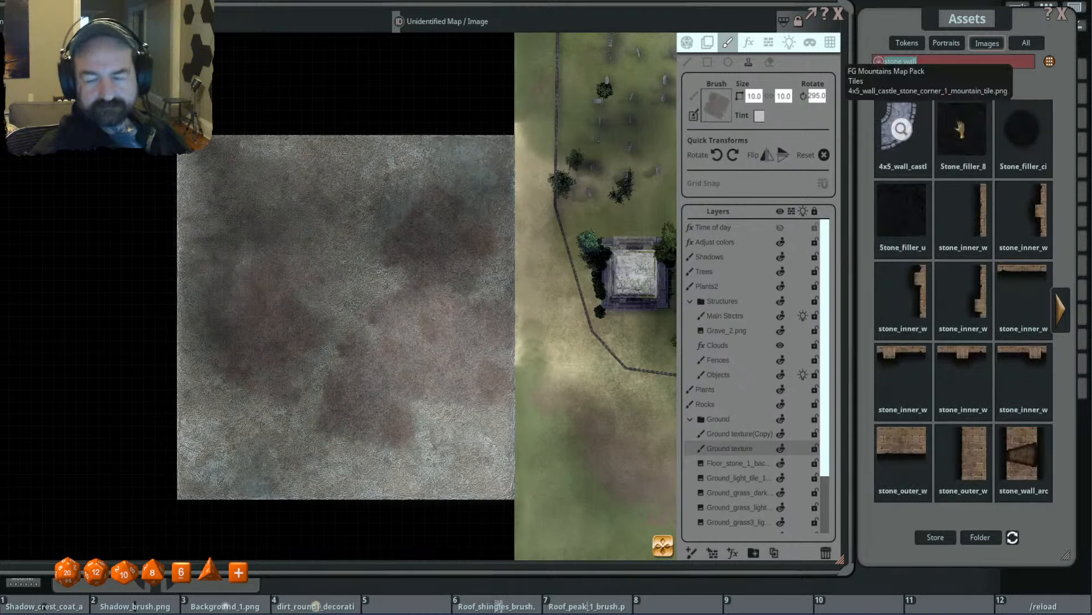
{"action": "left_click", "coordinate": [1066, 317]}
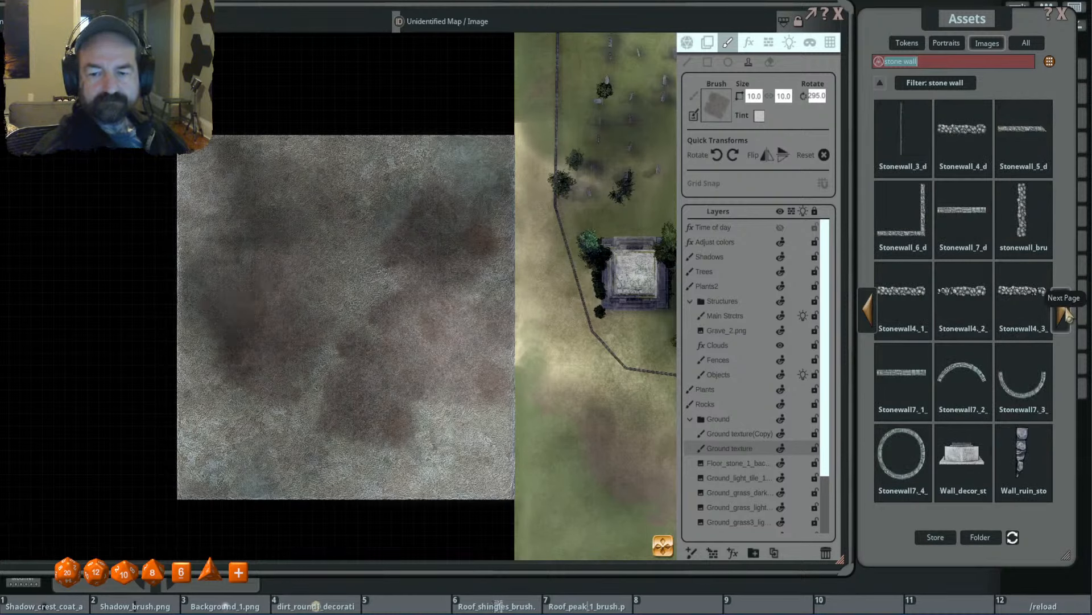
{"action": "left_click", "coordinate": [1067, 317]}
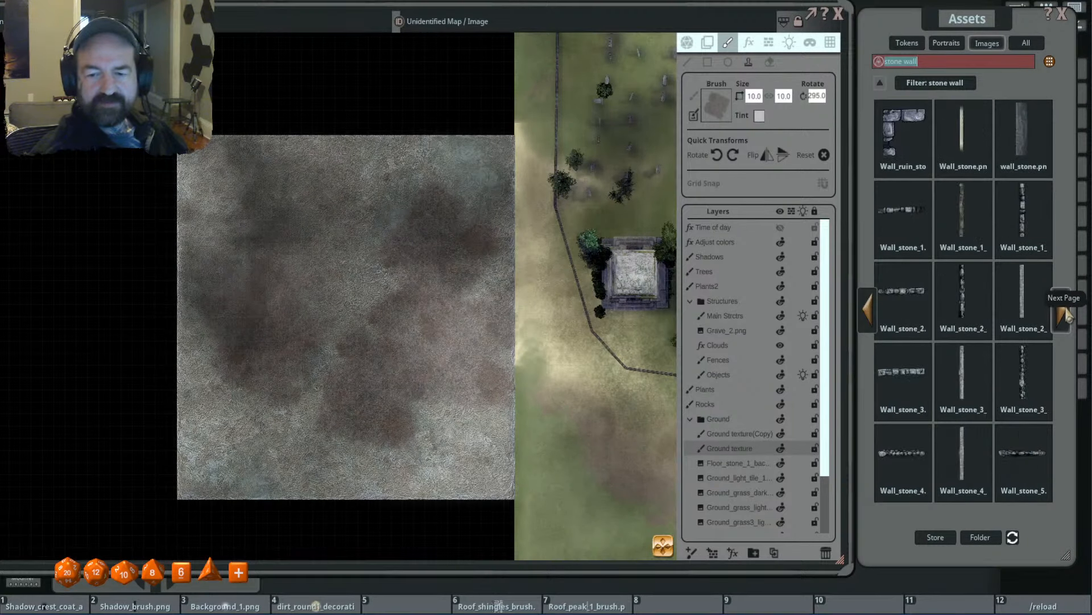
{"action": "left_click", "coordinate": [1067, 316]}
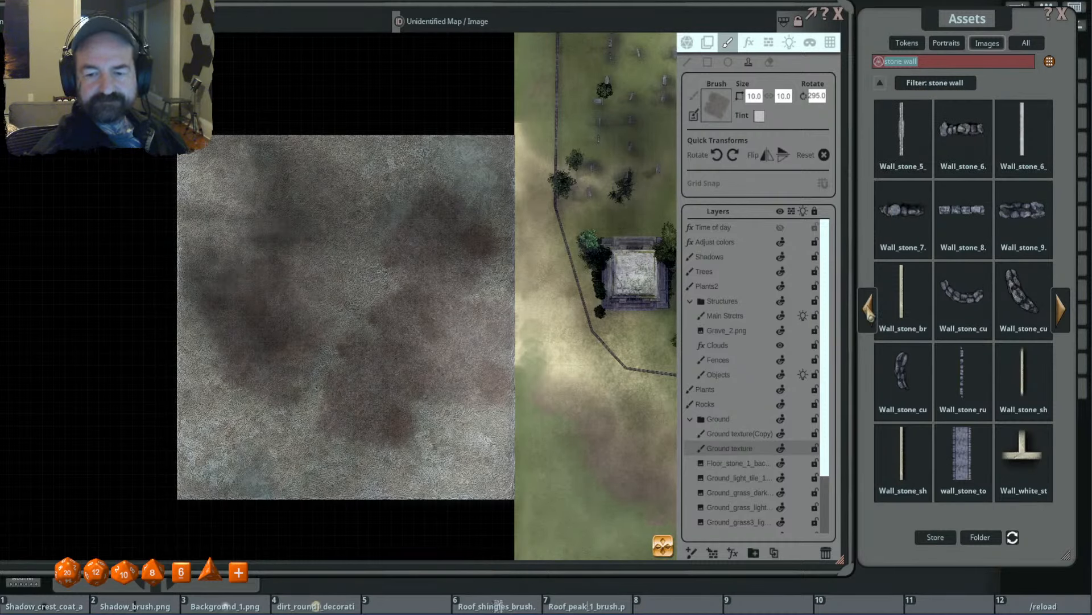
{"action": "left_click", "coordinate": [869, 312]}
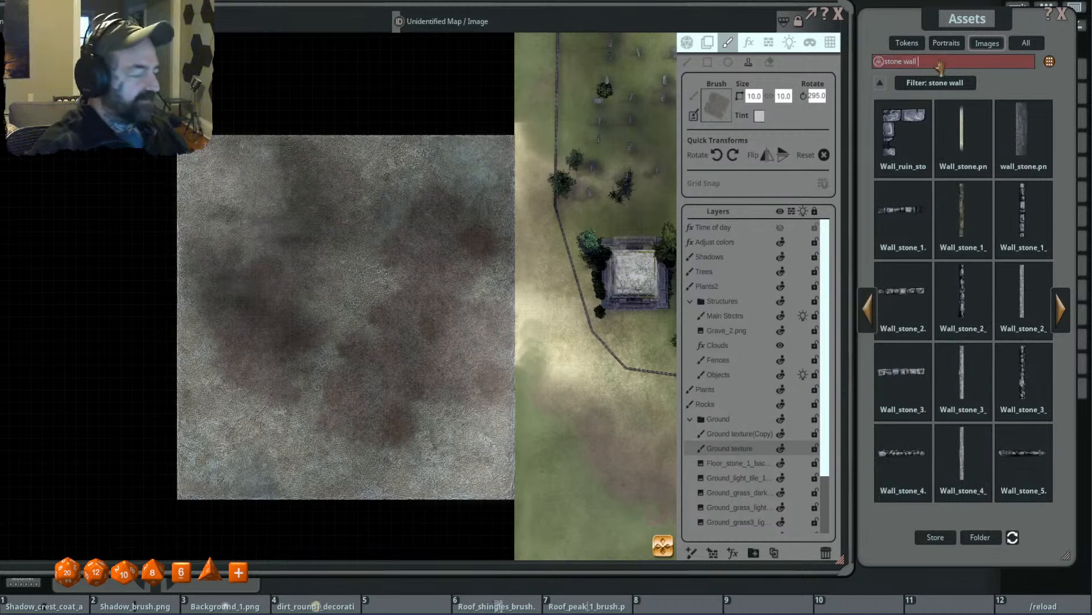
- Narrow the asset search to "stone wall brush" and preview Wall_stone_3_brush.png from the FG Goblin Camp Map Pack
{"action": "key", "text": "Return"}
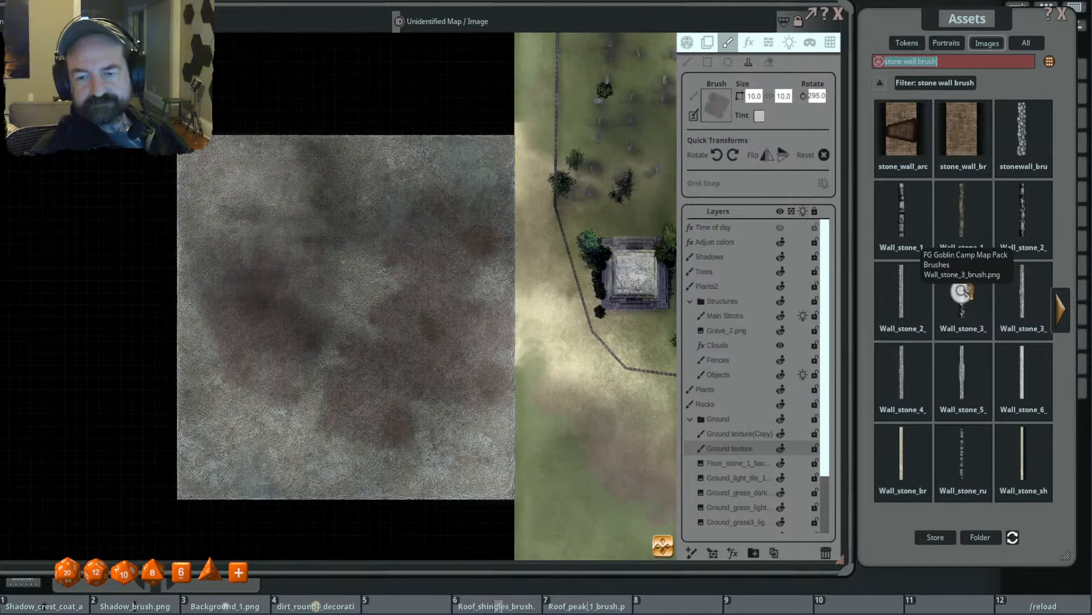
{"action": "left_click", "coordinate": [951, 324]}
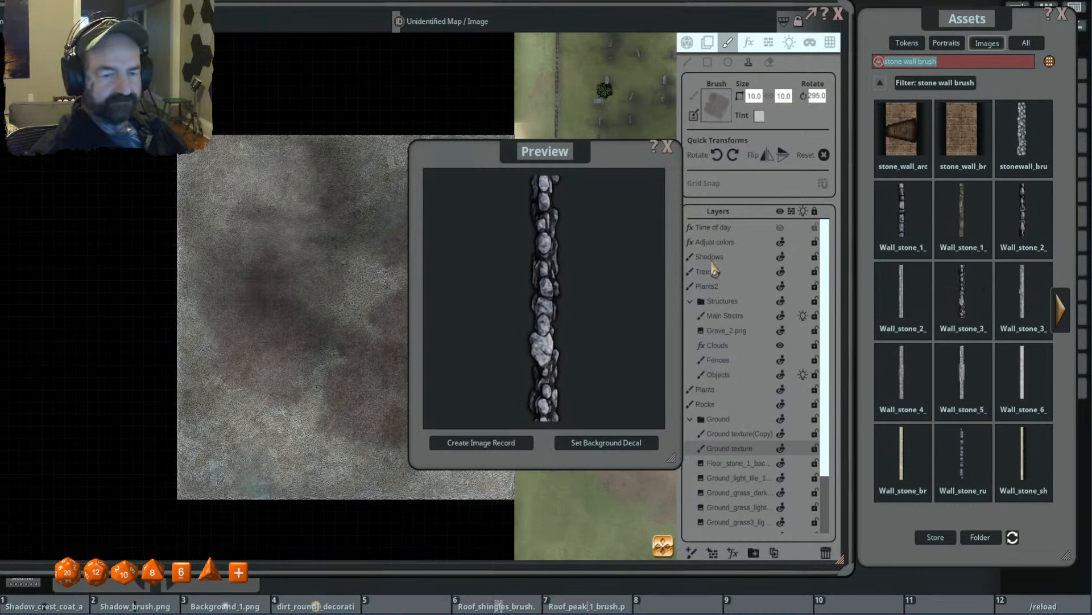
- Compare previews of the dark stone wall brushes in the search results, including Wall_stone_3_brush.png
{"action": "left_click", "coordinate": [669, 148]}
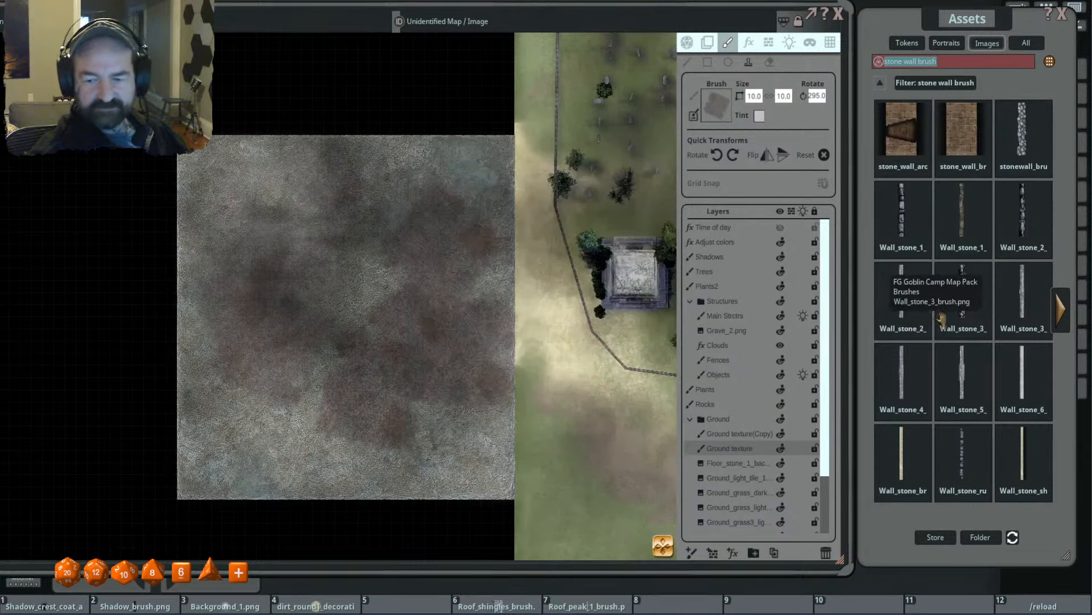
{"action": "left_click", "coordinate": [1072, 313]}
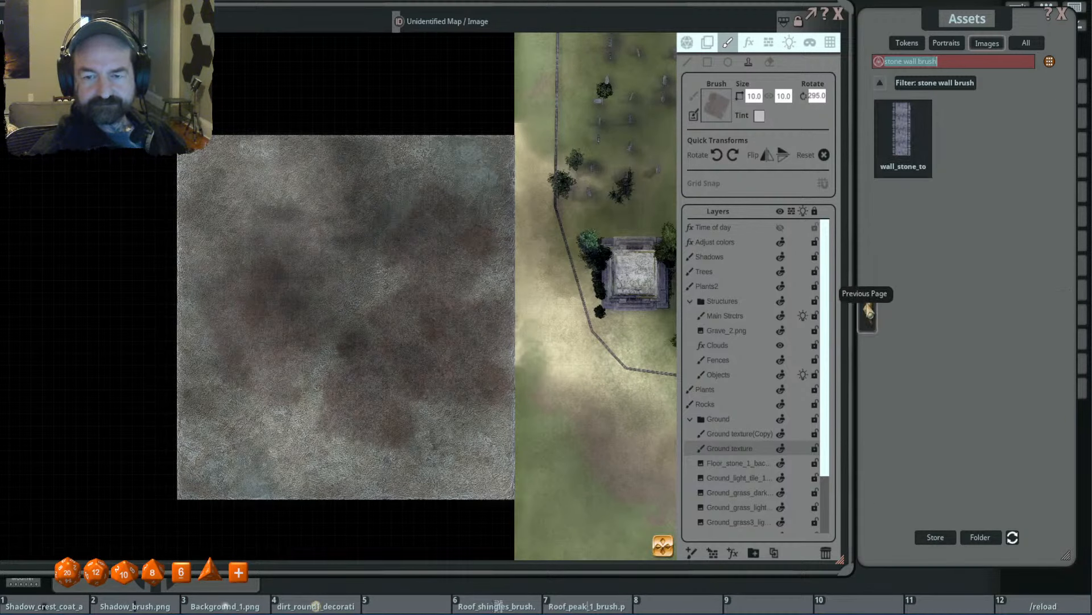
{"action": "left_click", "coordinate": [869, 312]}
{"action": "left_click", "coordinate": [1022, 222]}
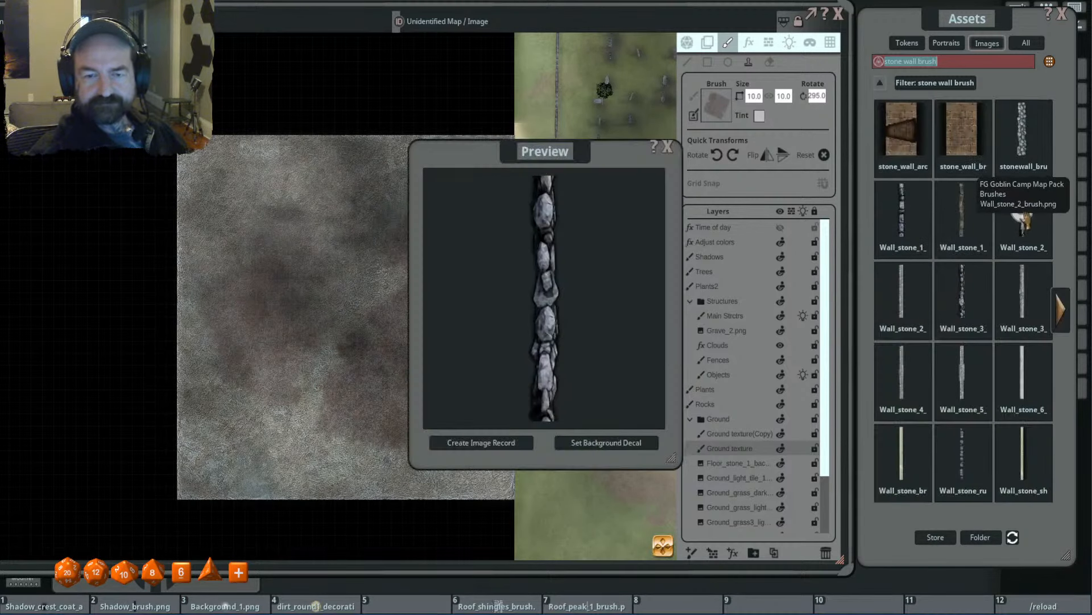
{"action": "left_click", "coordinate": [670, 149]}
{"action": "left_click", "coordinate": [961, 290]}
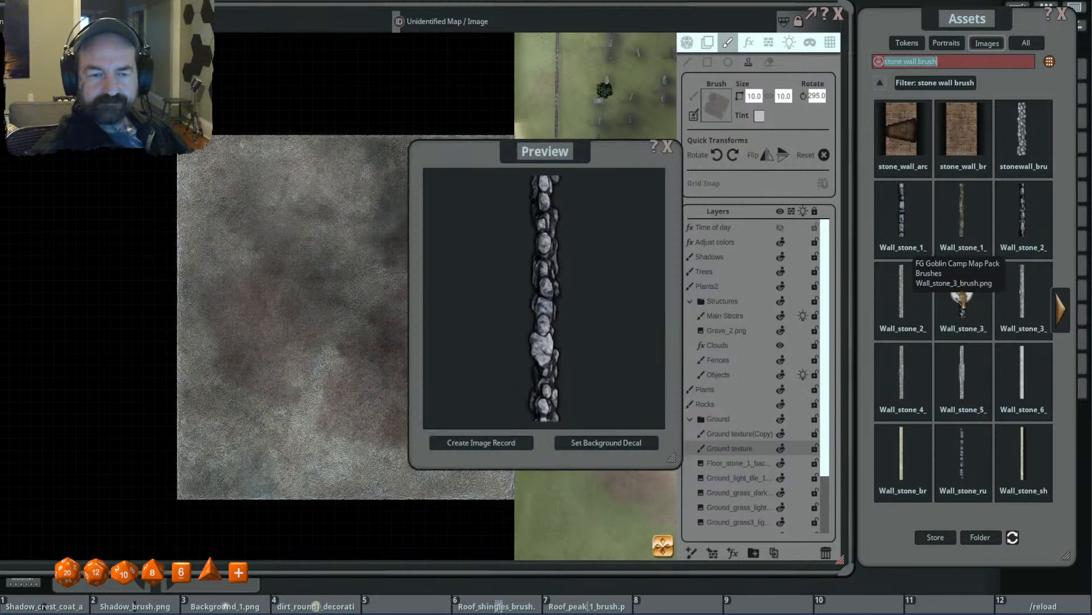
{"action": "left_click", "coordinate": [672, 147]}
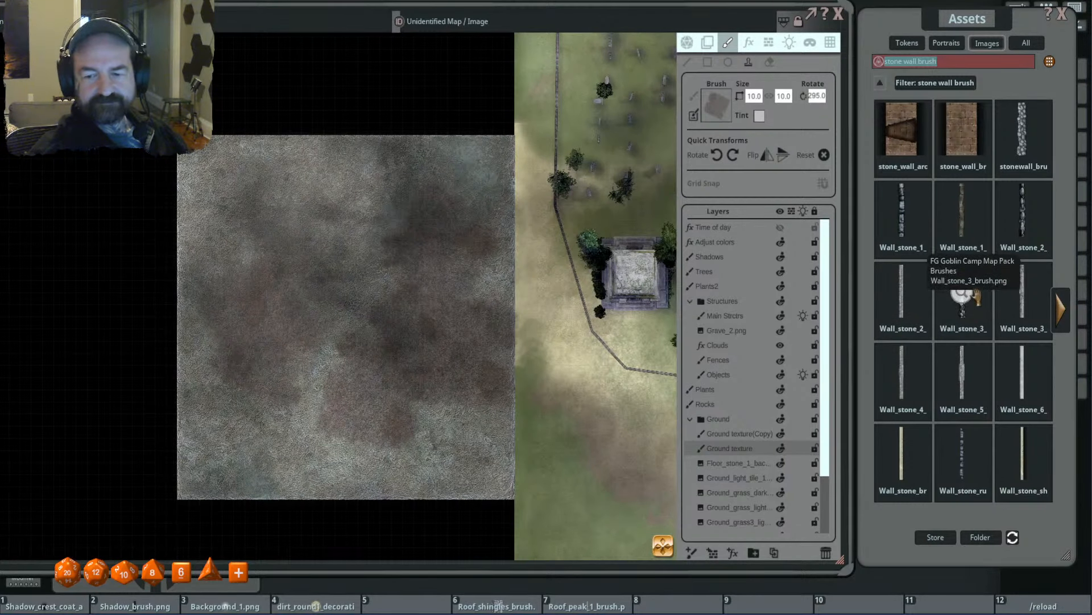
- Preview Wall_stone_1_brush.png from the FG Goblin Camp Map Pack and load it as the active brush
{"action": "left_click_drag", "start_coordinate": [963, 305], "coordinate": [722, 117]}
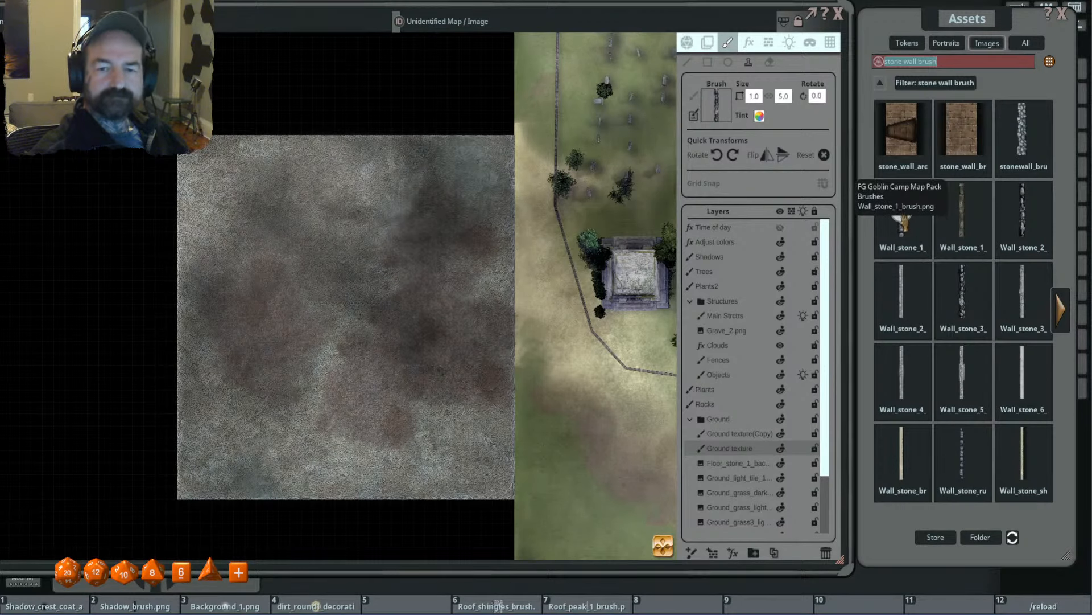
{"action": "left_click", "coordinate": [900, 220]}
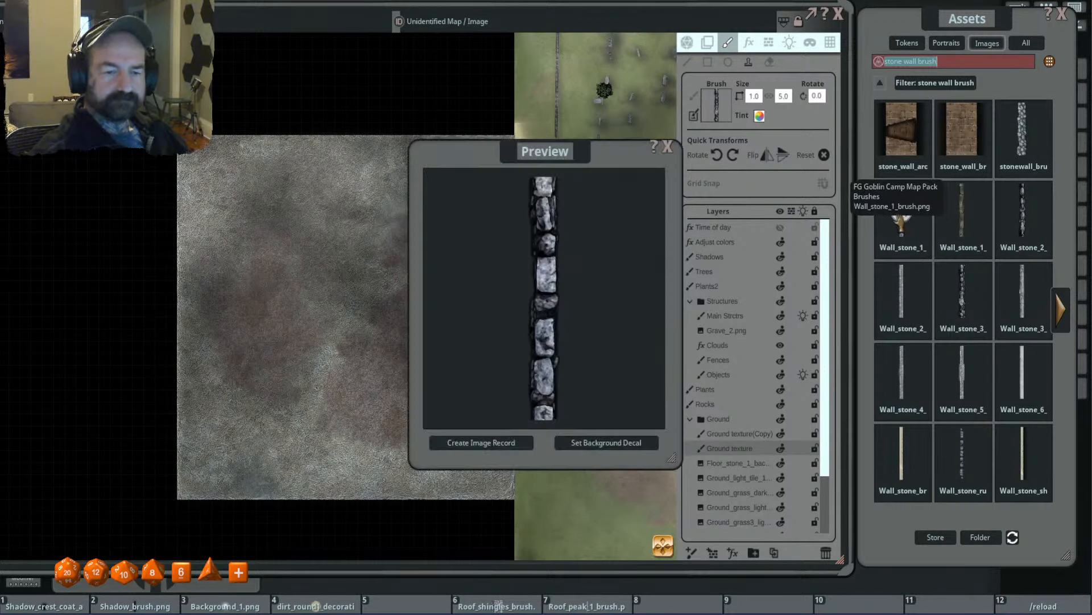
{"action": "left_click", "coordinate": [669, 147]}
{"action": "left_click_drag", "start_coordinate": [902, 217], "coordinate": [717, 105]}
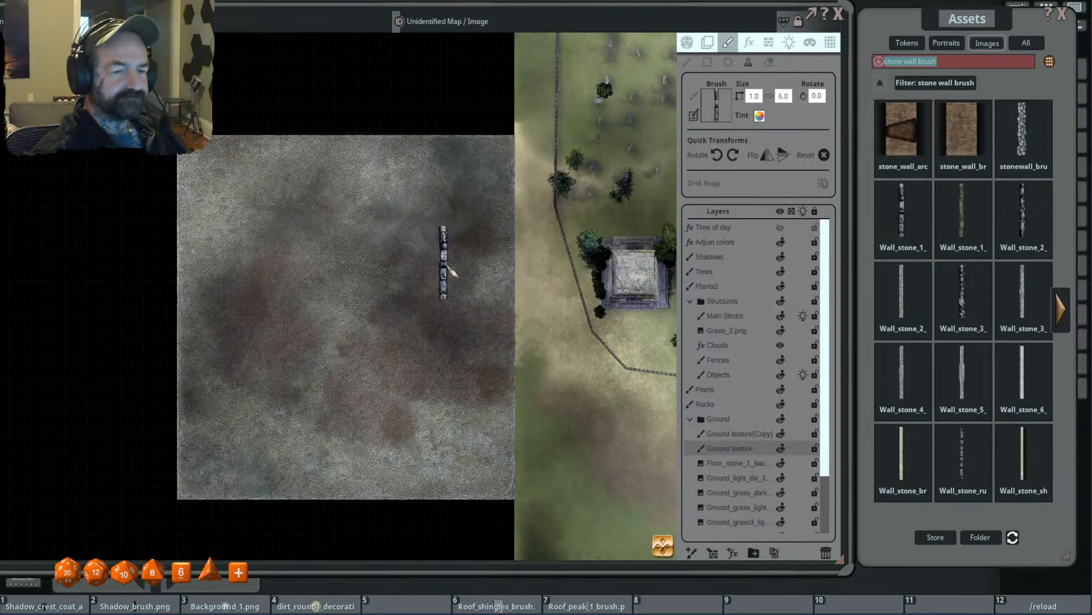
- Raise the alpha of the map's white grid color so the grid lines show more strongly
{"action": "left_click_drag", "start_coordinate": [439, 298], "coordinate": [435, 276]}
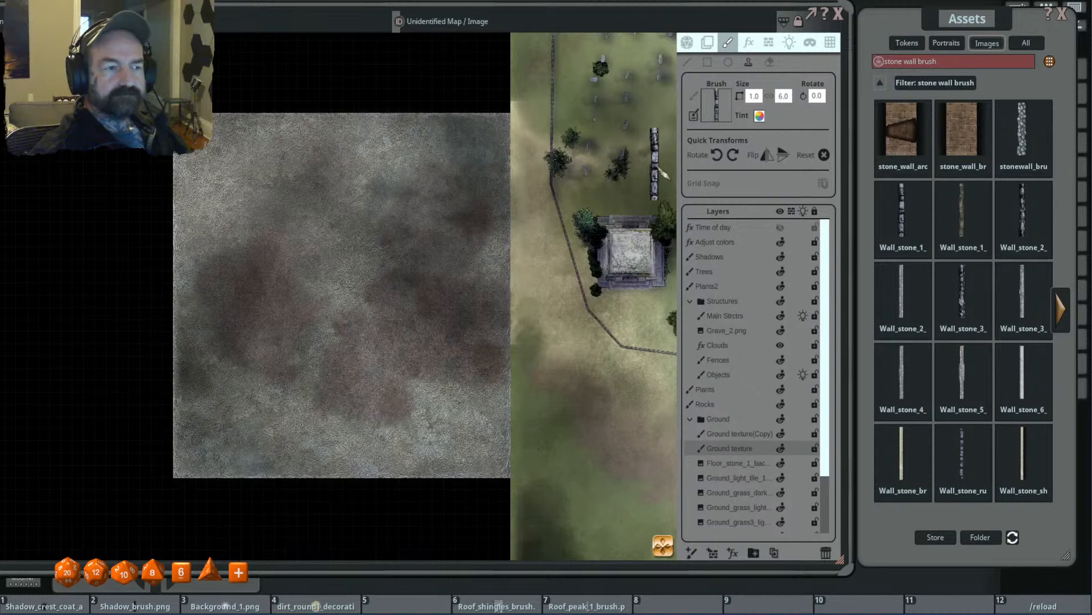
{"action": "left_click", "coordinate": [830, 43]}
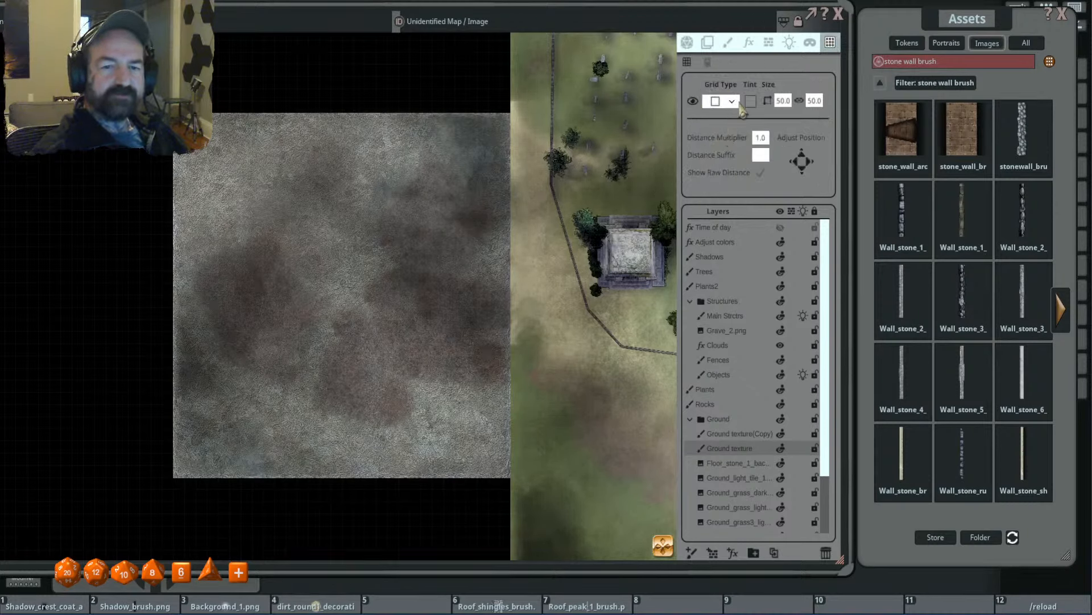
{"action": "left_click", "coordinate": [751, 101]}
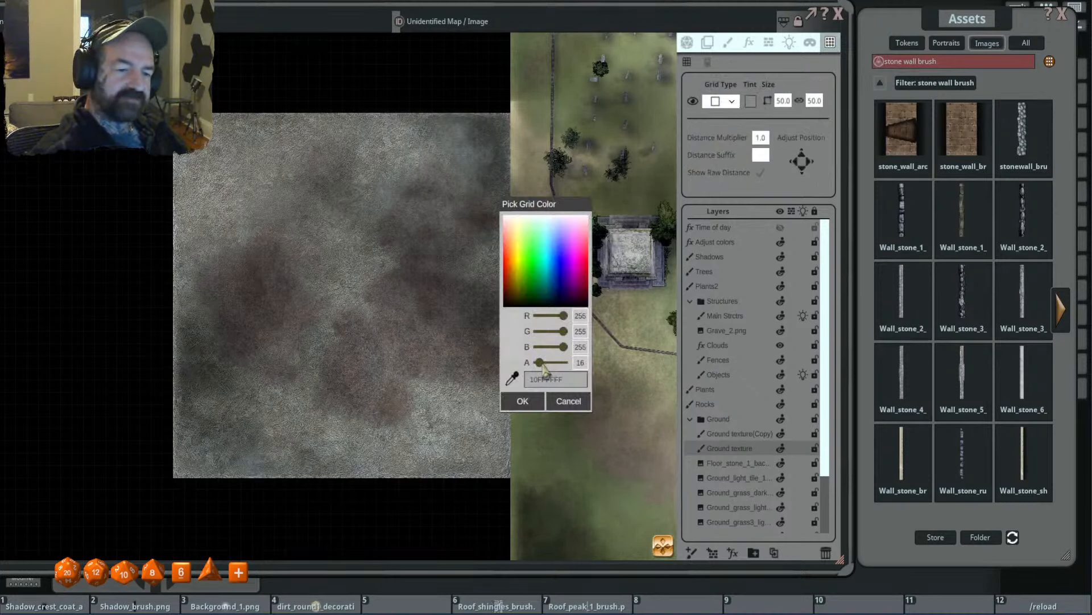
{"action": "left_click_drag", "start_coordinate": [543, 368], "coordinate": [547, 369]}
{"action": "left_click", "coordinate": [526, 400]}
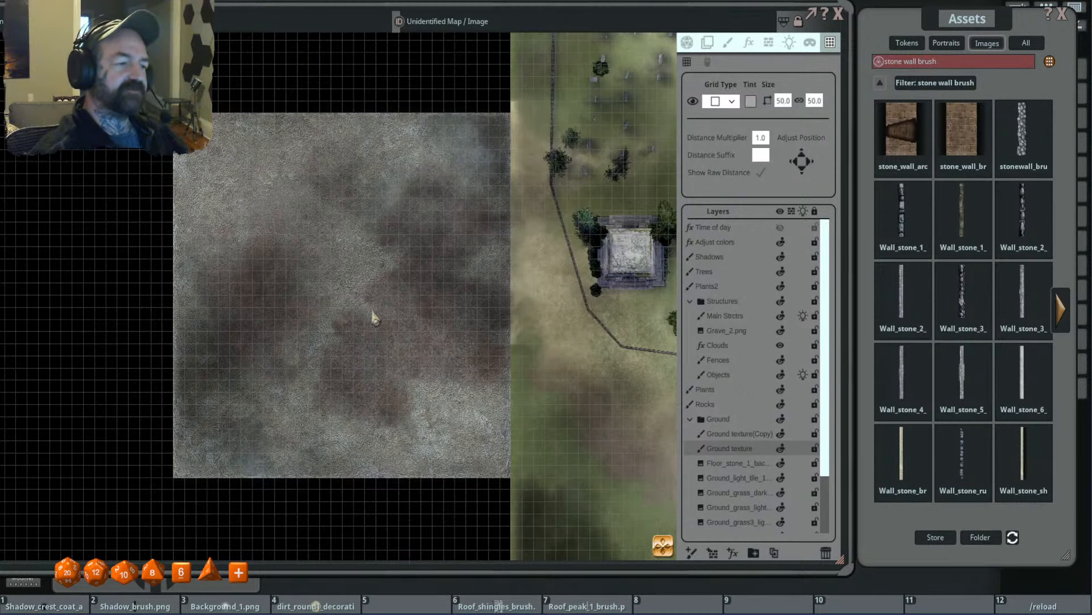
{"action": "left_click_drag", "start_coordinate": [374, 310], "coordinate": [414, 313]}
- Return to line drawing with the 1.0 by 6.0 stone wall brush over the tile's eastern side
{"action": "left_click", "coordinate": [727, 44]}
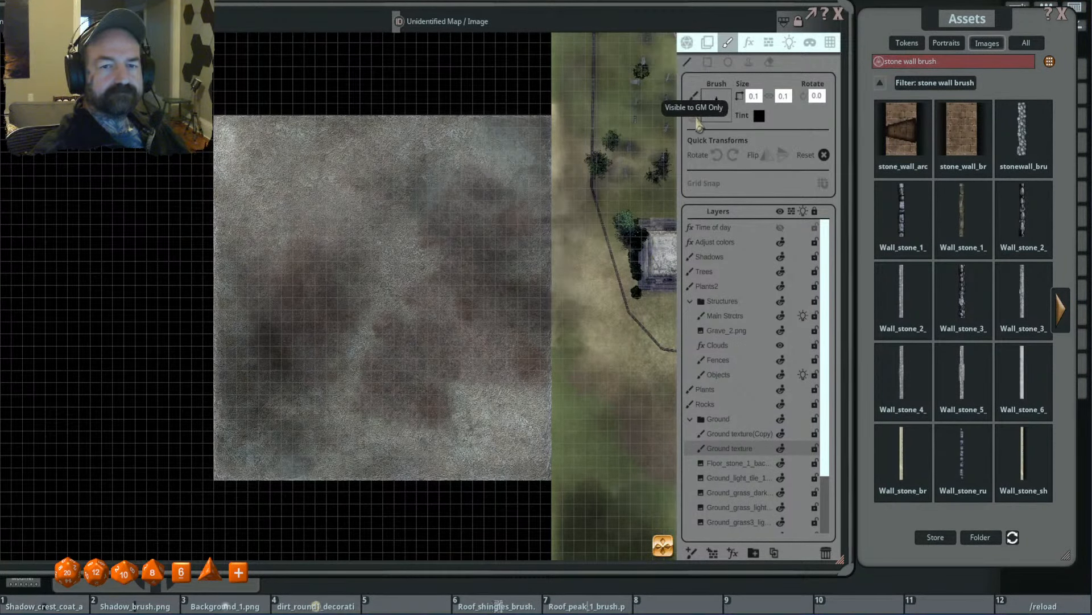
{"action": "left_click", "coordinate": [694, 116]}
{"action": "left_click_drag", "start_coordinate": [516, 243], "coordinate": [472, 208]}
{"action": "scroll", "coordinate": [475, 228], "scroll_direction": "up", "scroll_amount": 2}
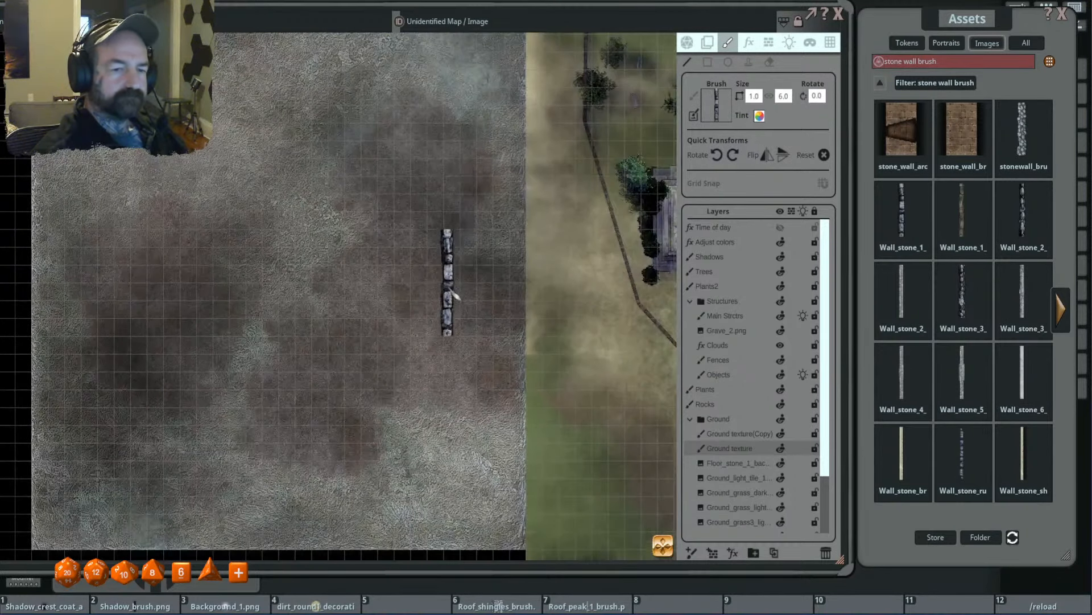
{"action": "key", "text": "ctrl"}
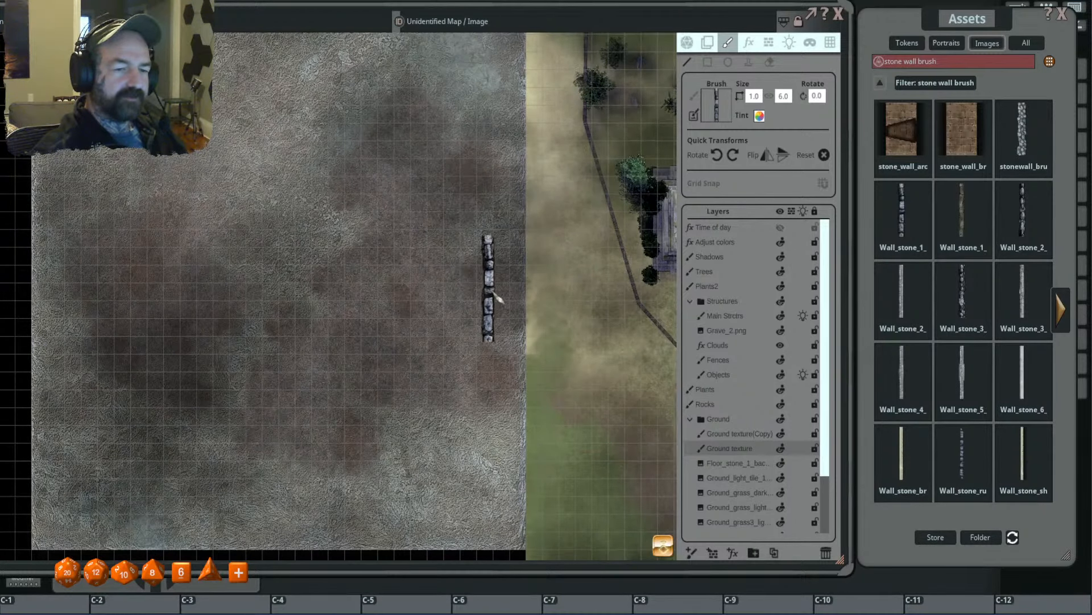
{"action": "left_click_drag", "start_coordinate": [456, 233], "coordinate": [483, 253]}
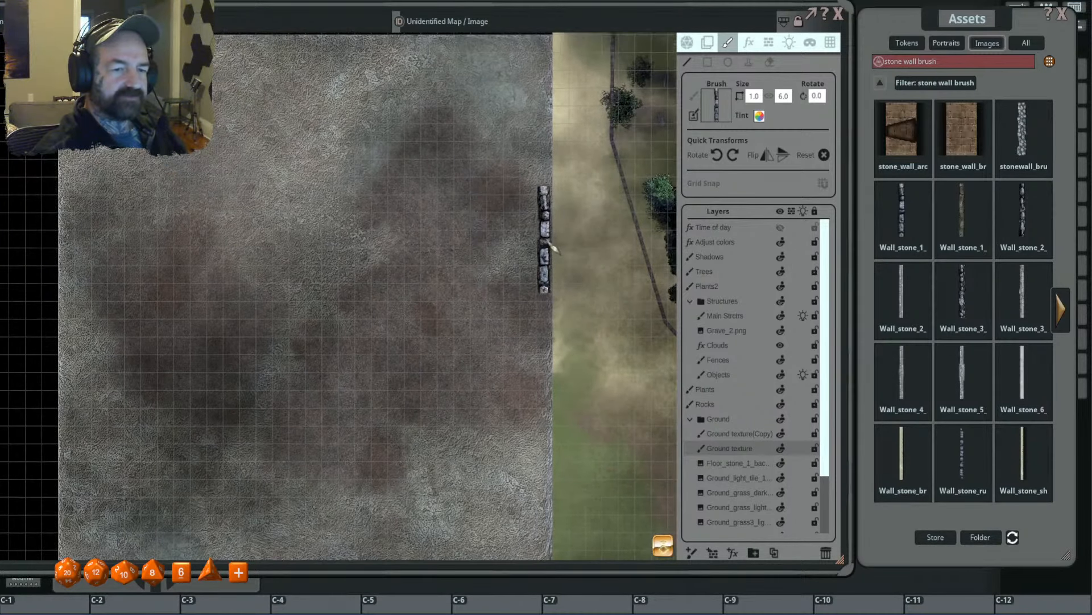
{"action": "left_click_drag", "start_coordinate": [535, 228], "coordinate": [391, 234]}
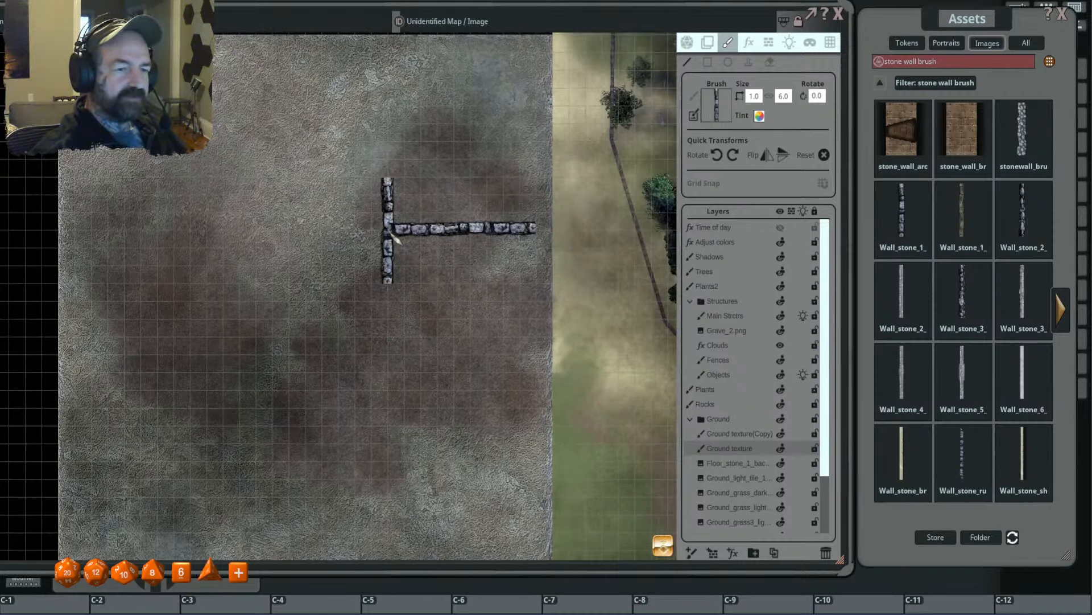
{"action": "left_click", "coordinate": [391, 233]}
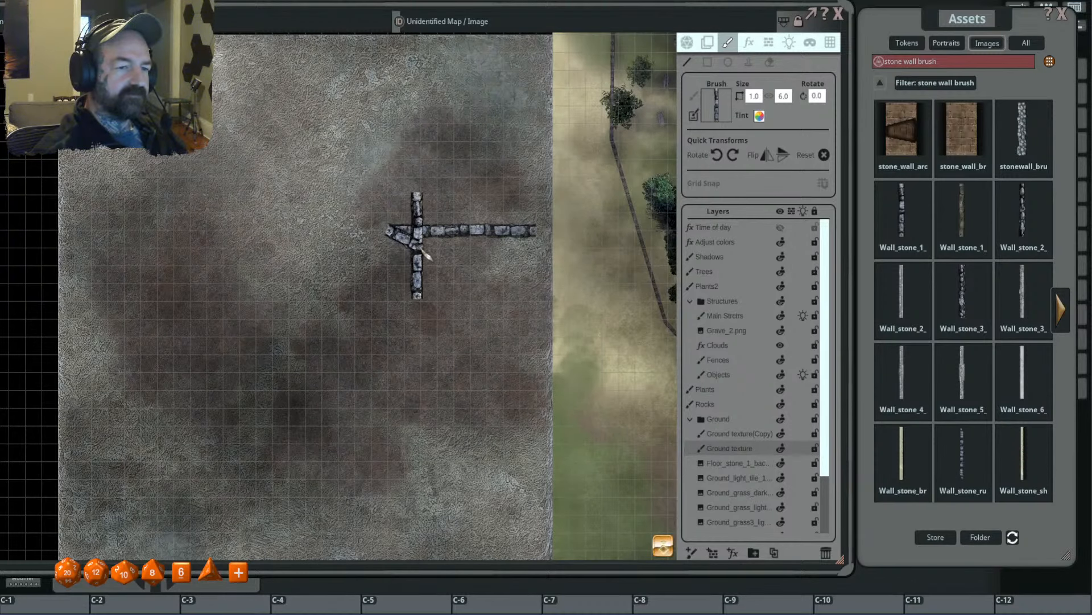
{"action": "mouse_move", "coordinate": [420, 249]}
{"action": "left_mouse_down"}
{"action": "mouse_move", "coordinate": [460, 288]}
{"action": "mouse_move", "coordinate": [505, 281]}
{"action": "left_mouse_up"}
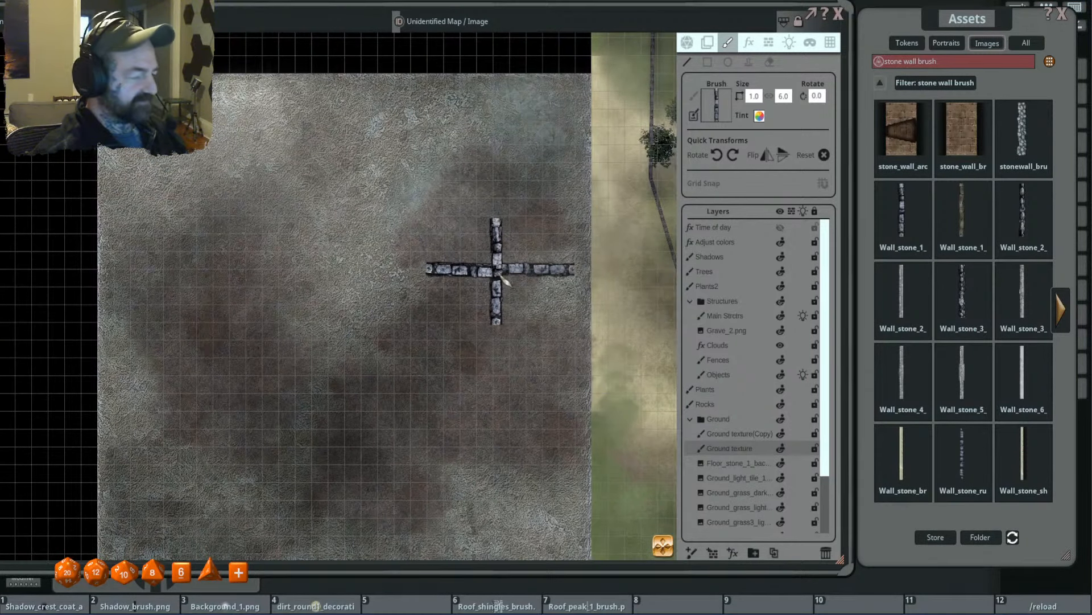
{"action": "key", "text": "ctrl+z"}
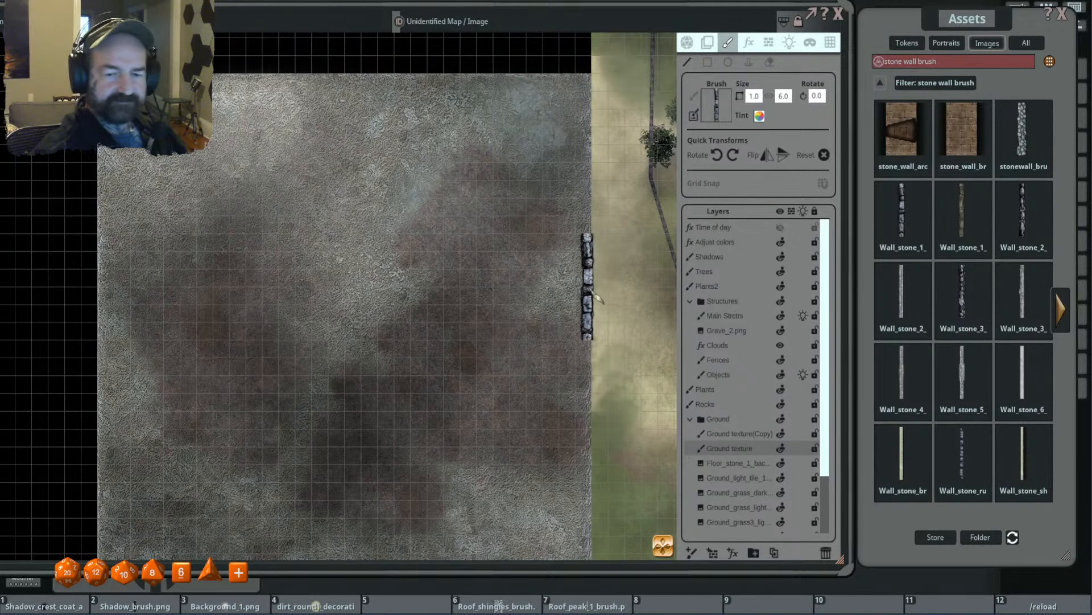
- Make the Main Strcts layer in the Structures group the active drawing layer
{"action": "left_click", "coordinate": [760, 317]}
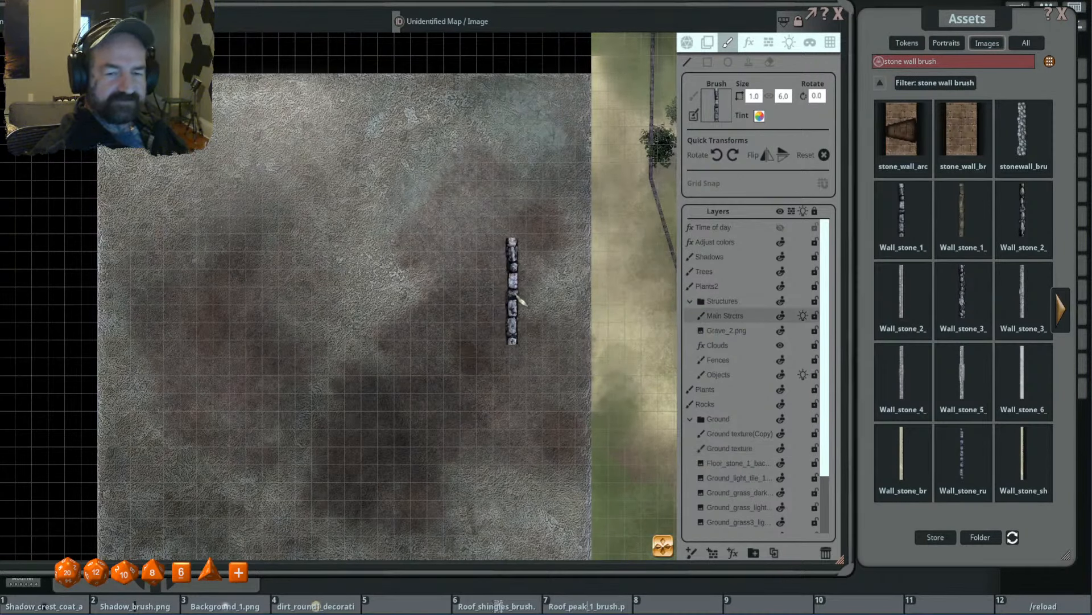
{"action": "key", "text": "ctrl"}
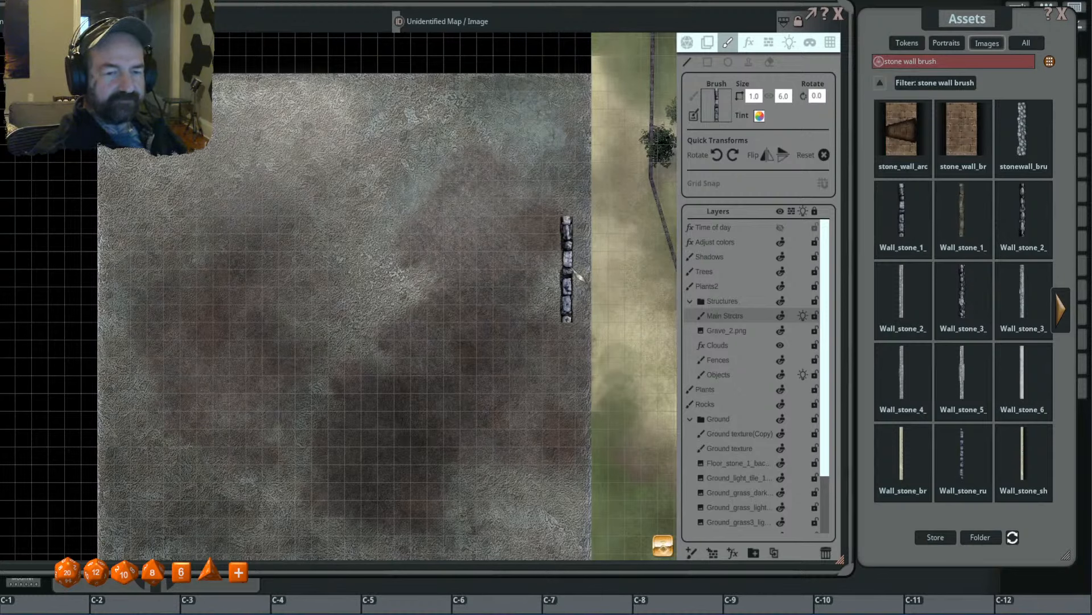
{"action": "mouse_move", "coordinate": [581, 275]}
{"action": "left_mouse_down"}
{"action": "mouse_move", "coordinate": [434, 277]}
{"action": "mouse_move", "coordinate": [377, 212]}
{"action": "mouse_move", "coordinate": [403, 236]}
{"action": "mouse_move", "coordinate": [394, 224]}
{"action": "left_mouse_up"}
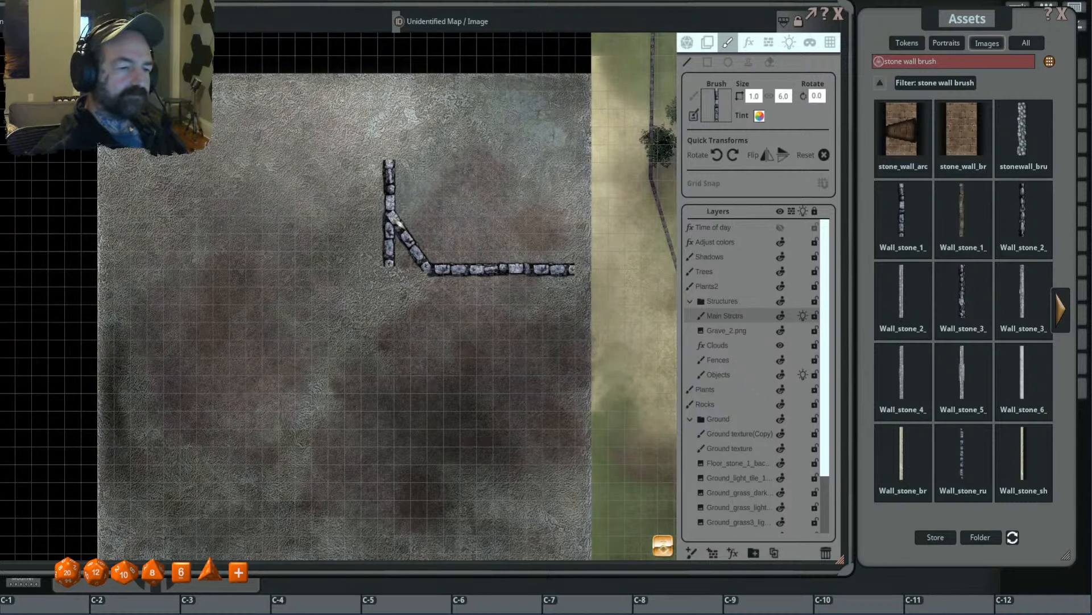
{"action": "mouse_move", "coordinate": [400, 224]}
{"action": "left_mouse_down"}
{"action": "mouse_move", "coordinate": [379, 202]}
{"action": "mouse_move", "coordinate": [326, 183]}
{"action": "mouse_move", "coordinate": [275, 182]}
{"action": "mouse_move", "coordinate": [380, 187]}
{"action": "left_mouse_up"}
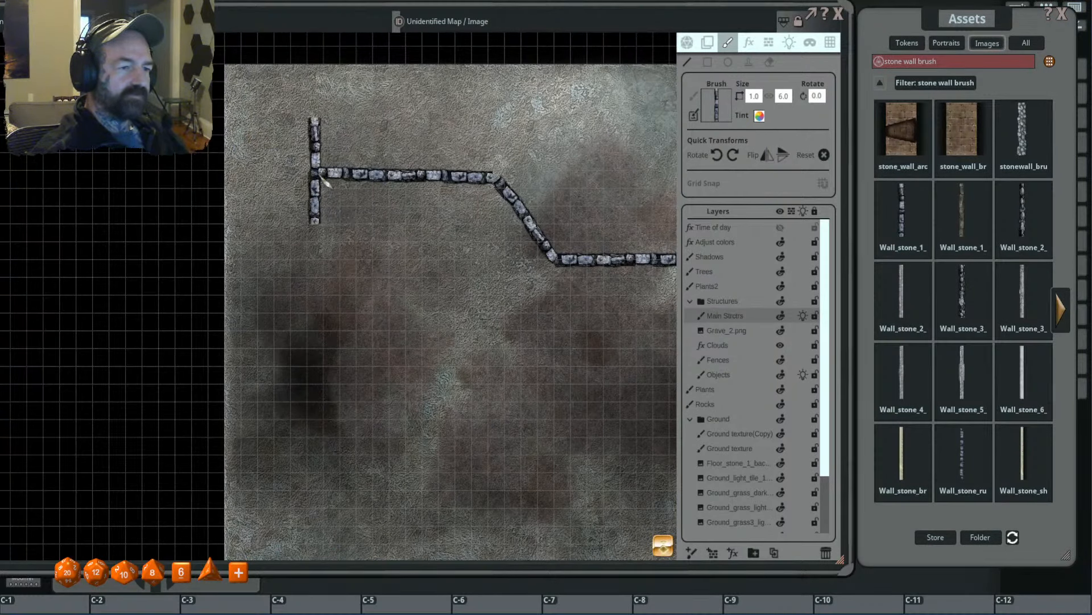
{"action": "left_click", "coordinate": [320, 174]}
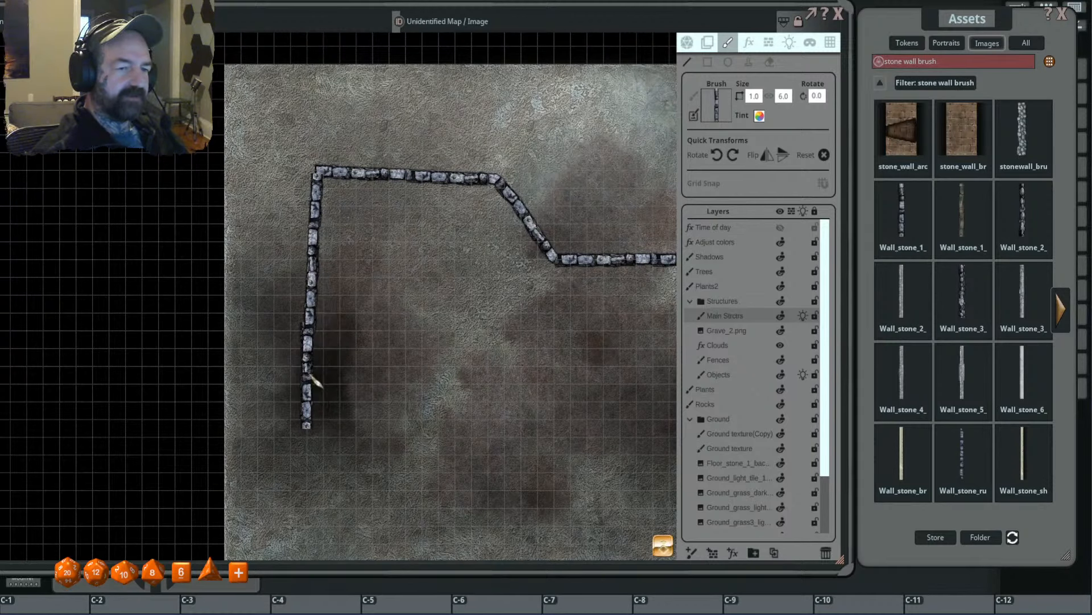
{"action": "key", "text": "ctrl+z"}
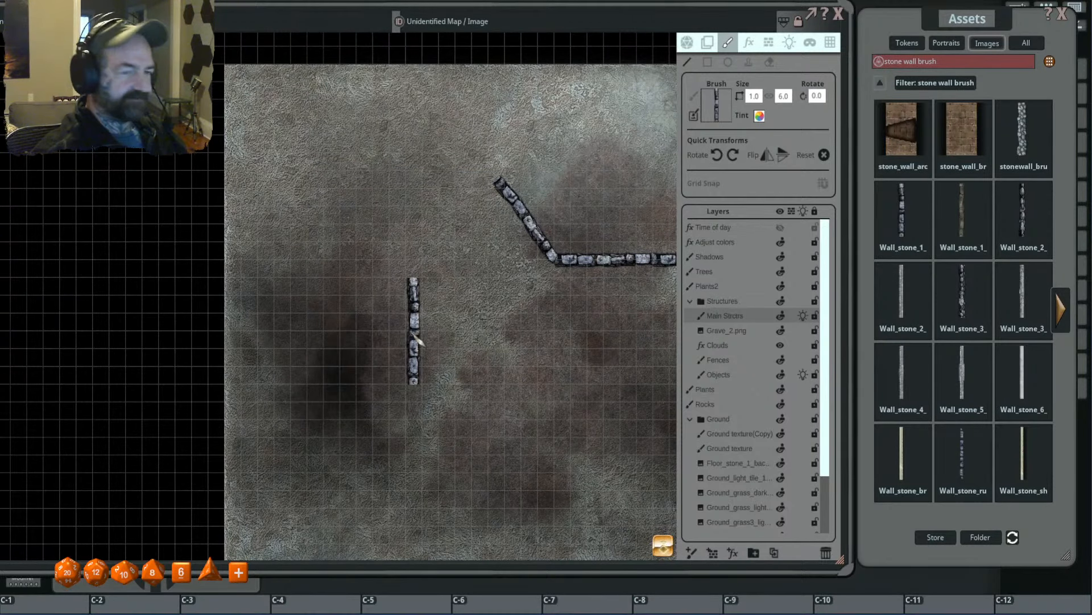
{"action": "left_click_drag", "start_coordinate": [616, 396], "coordinate": [482, 366]}
{"action": "key", "text": "ctrl+z"}
{"action": "key", "text": "ctrl+z"}
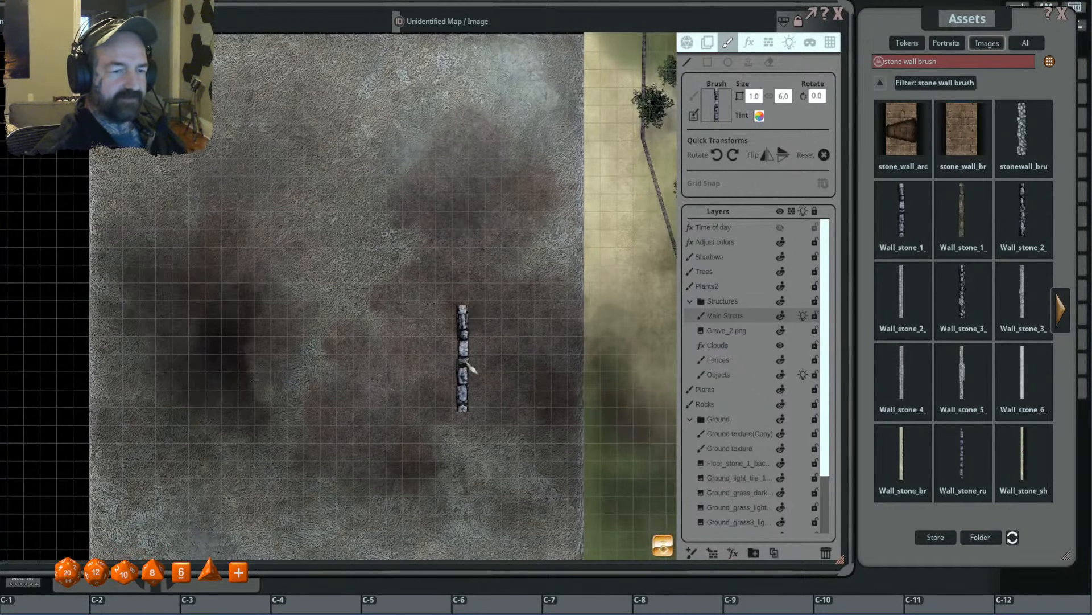
- Draw one continuous stone wall outlining a room in the tile's western half and a corridor that opens near its eastern edge
{"action": "left_click", "coordinate": [551, 229]}
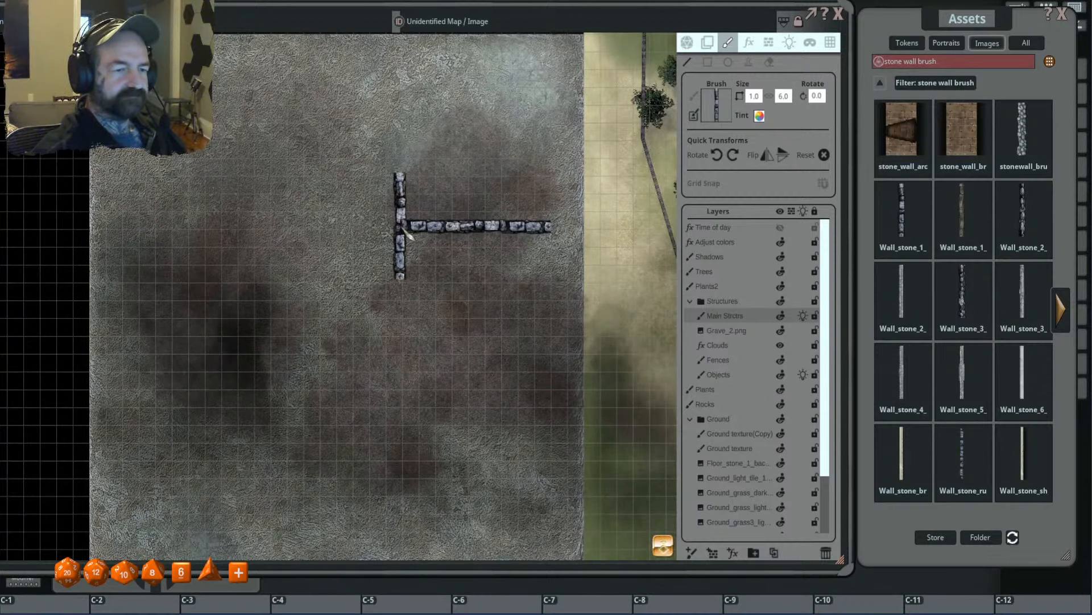
{"action": "left_click", "coordinate": [404, 229]}
{"action": "left_click", "coordinate": [340, 134]}
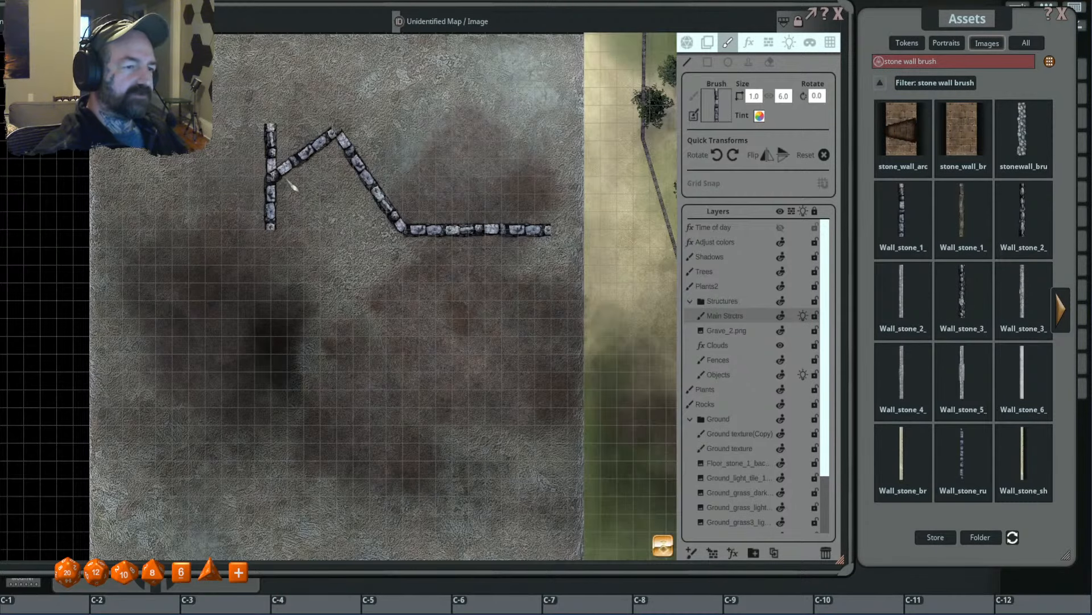
{"action": "left_click_drag", "start_coordinate": [198, 138], "coordinate": [312, 140]}
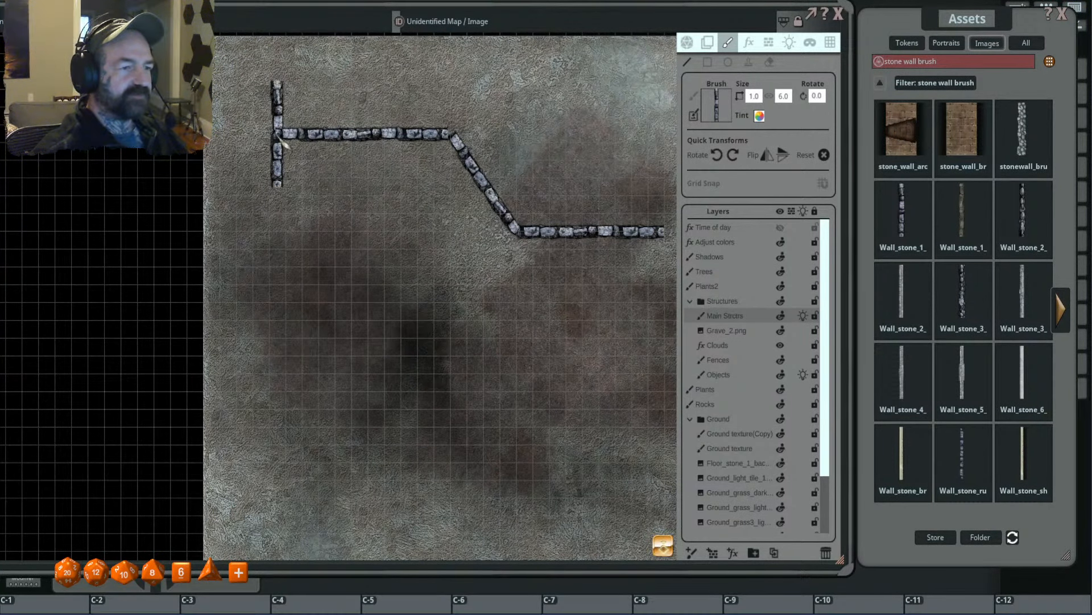
{"action": "left_click", "coordinate": [278, 134]}
{"action": "left_click", "coordinate": [270, 428]}
{"action": "left_click", "coordinate": [418, 428]}
{"action": "left_click", "coordinate": [421, 336]}
{"action": "left_click", "coordinate": [519, 286]}
{"action": "double_click", "coordinate": [663, 286]}
- Erase a gap in the middle of the room's southern stone wall with the eraser at size 1.0
{"action": "scroll", "coordinate": [382, 353], "scroll_direction": "down", "scroll_amount": 7}
{"action": "scroll", "coordinate": [436, 316], "scroll_direction": "up", "scroll_amount": 3}
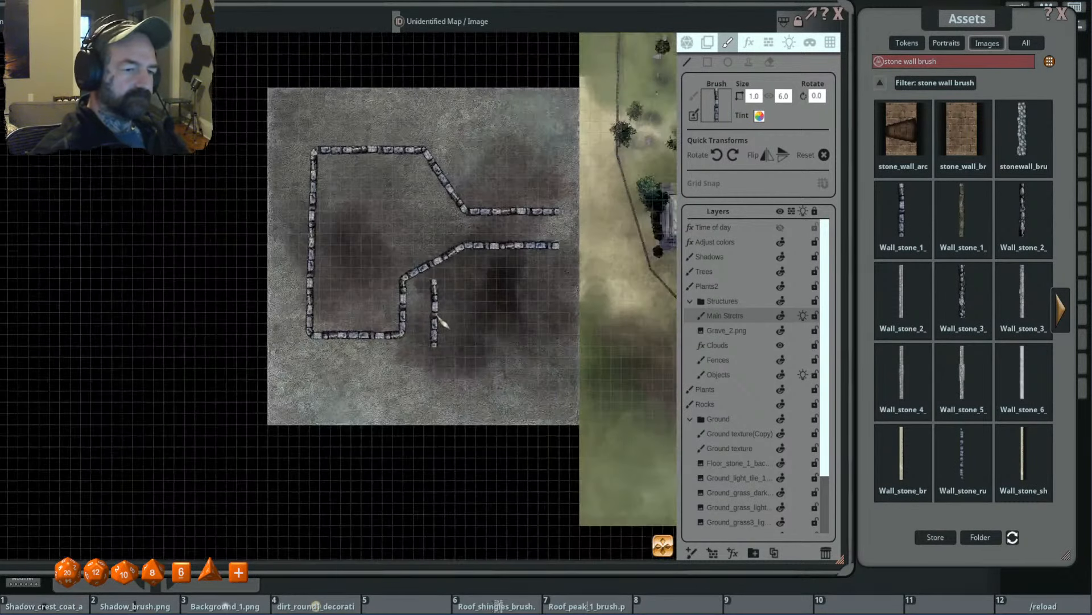
{"action": "scroll", "coordinate": [439, 321], "scroll_direction": "up", "scroll_amount": 2}
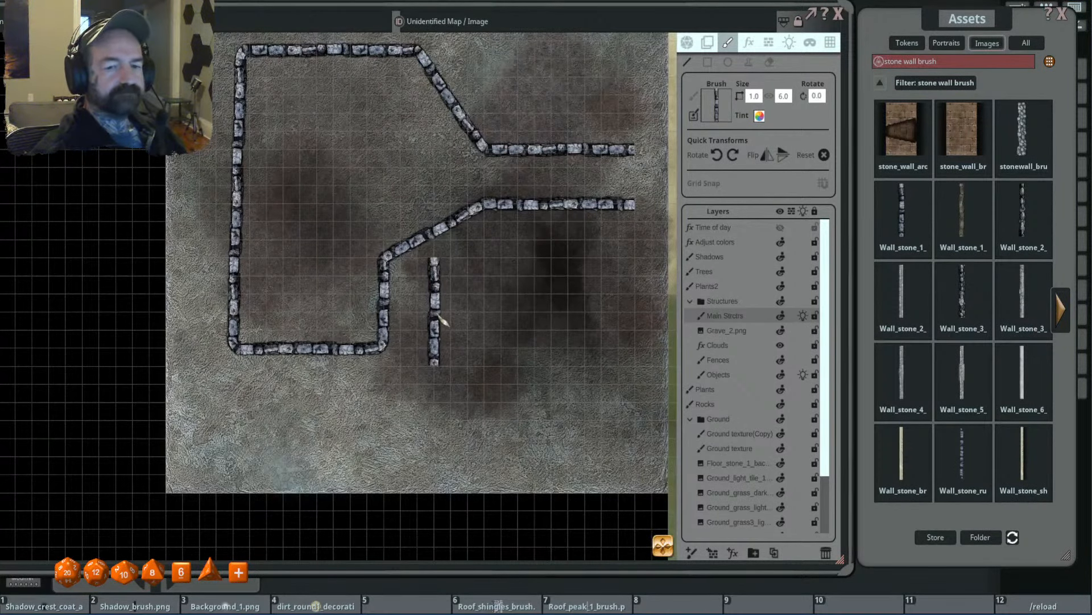
{"action": "scroll", "coordinate": [441, 321], "scroll_direction": "down", "scroll_amount": 2}
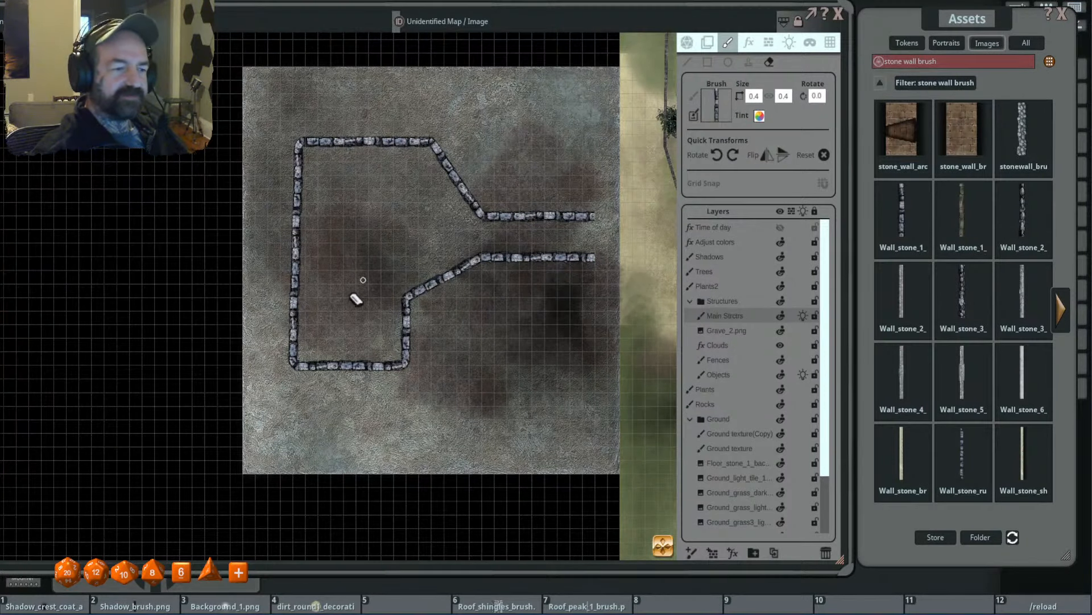
{"action": "scroll", "coordinate": [334, 336], "scroll_direction": "up", "scroll_amount": 1, "text": "ctrl"}
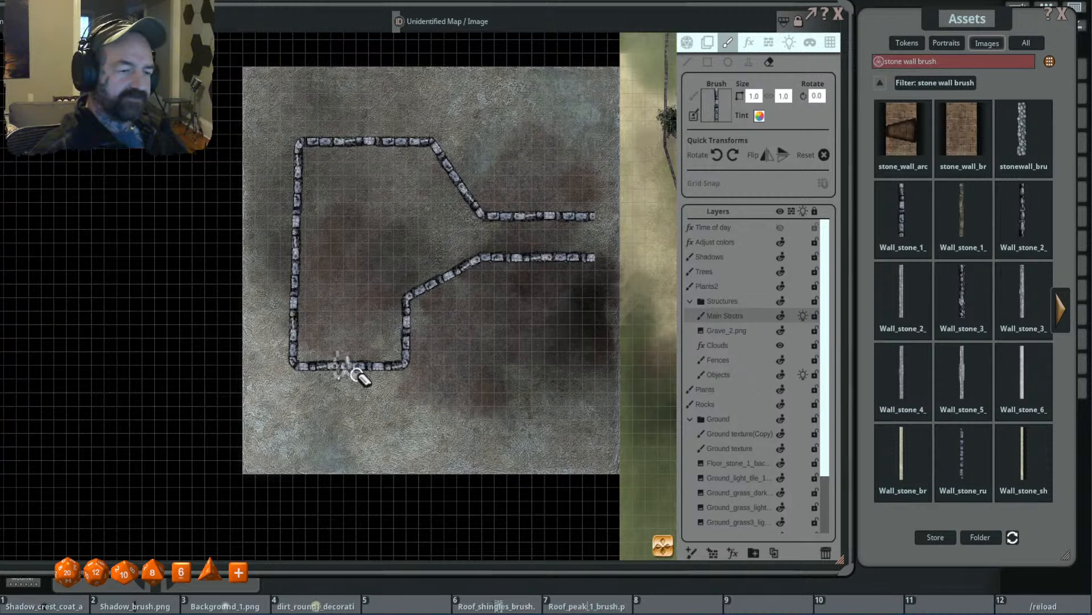
{"action": "left_click", "coordinate": [353, 370]}
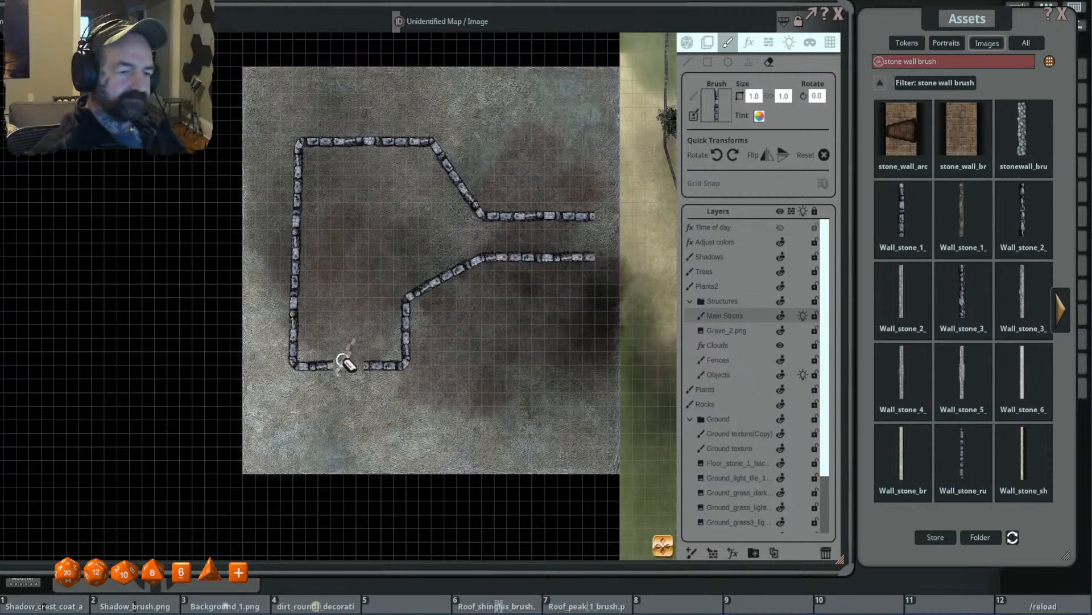
- Erase a gap in the middle of the room's northern stone wall and another in the diagonal wall southwest of the corridor
{"action": "scroll", "coordinate": [369, 212], "scroll_direction": "up", "scroll_amount": 2}
{"action": "left_click", "coordinate": [390, 172]}
{"action": "left_click_drag", "start_coordinate": [383, 314], "coordinate": [394, 228]}
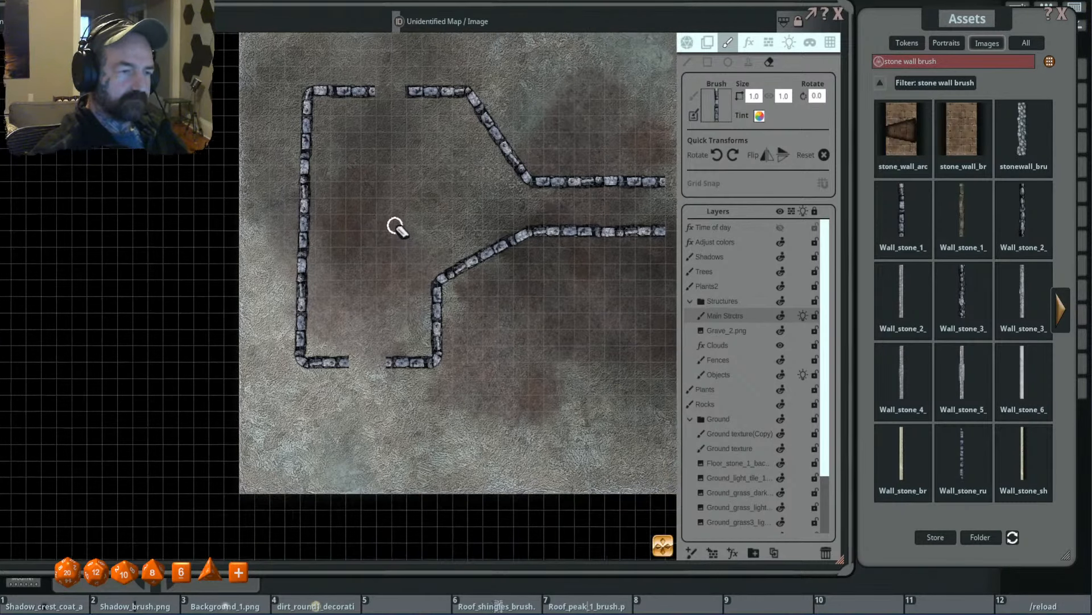
{"action": "scroll", "coordinate": [385, 320], "scroll_direction": "down", "scroll_amount": 3}
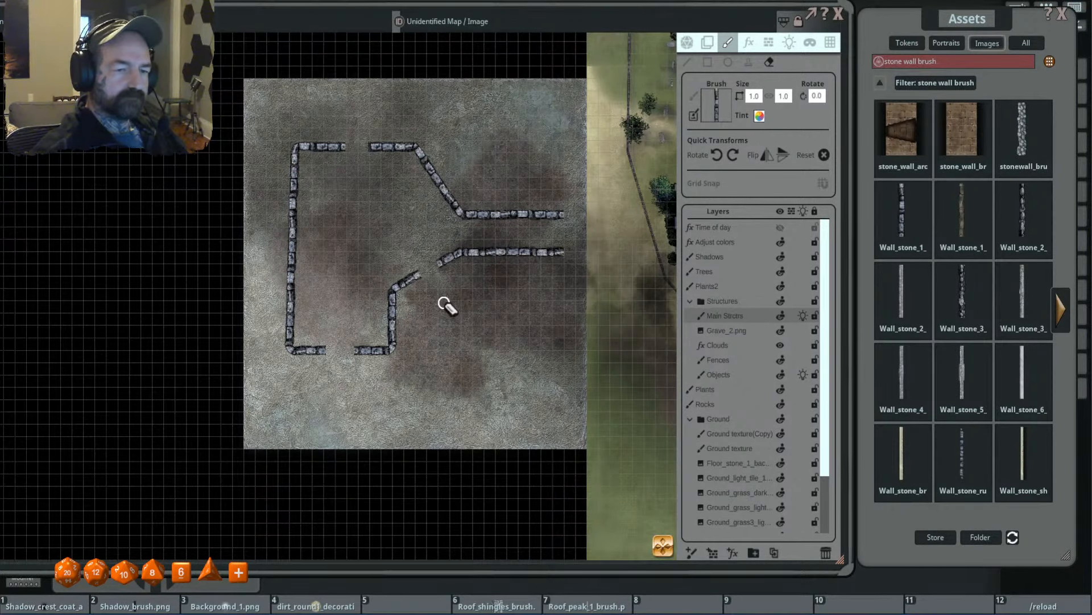
{"action": "scroll", "coordinate": [447, 306], "scroll_direction": "up", "scroll_amount": 1}
{"action": "scroll", "coordinate": [450, 304], "scroll_direction": "down", "scroll_amount": 2}
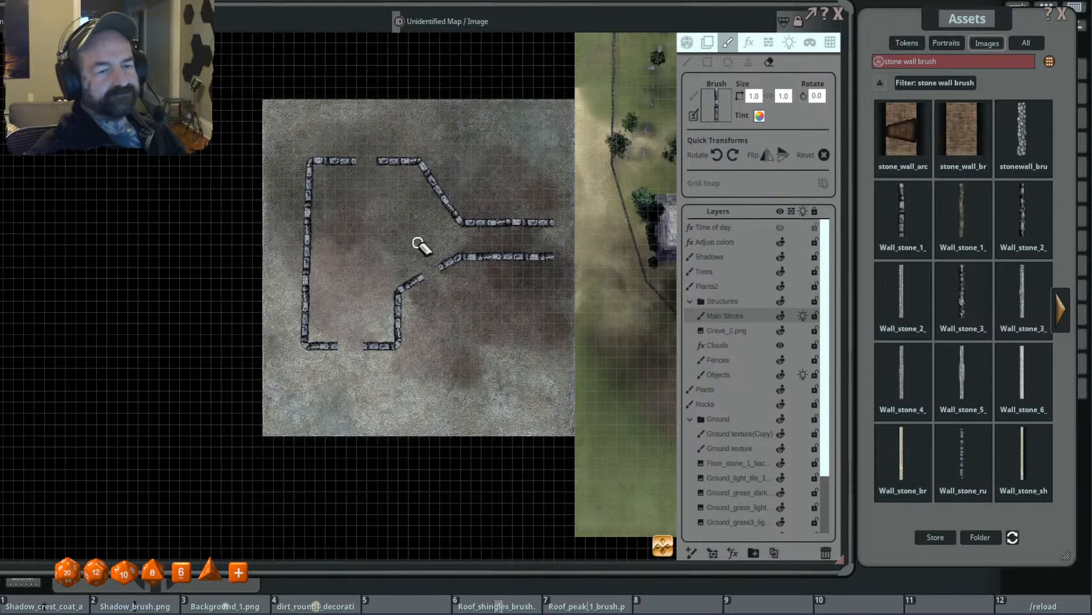
{"action": "scroll", "coordinate": [421, 246], "scroll_direction": "up", "scroll_amount": 5}
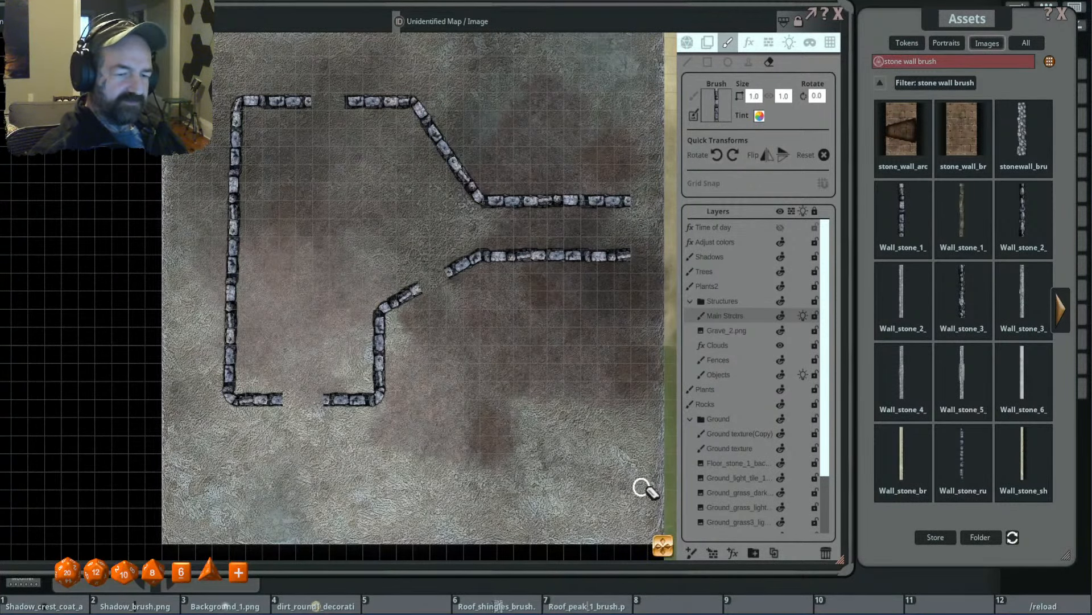
{"action": "scroll", "coordinate": [455, 313], "scroll_direction": "up", "scroll_amount": 1}
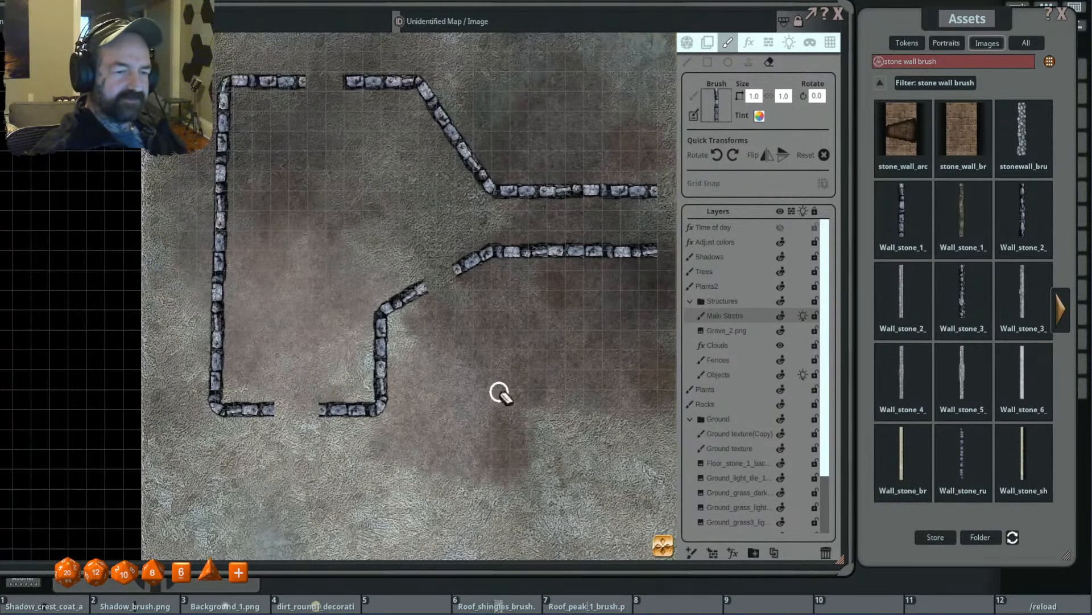
{"action": "scroll", "coordinate": [501, 392], "scroll_direction": "down", "scroll_amount": 5}
{"action": "scroll", "coordinate": [449, 342], "scroll_direction": "up", "scroll_amount": 2}
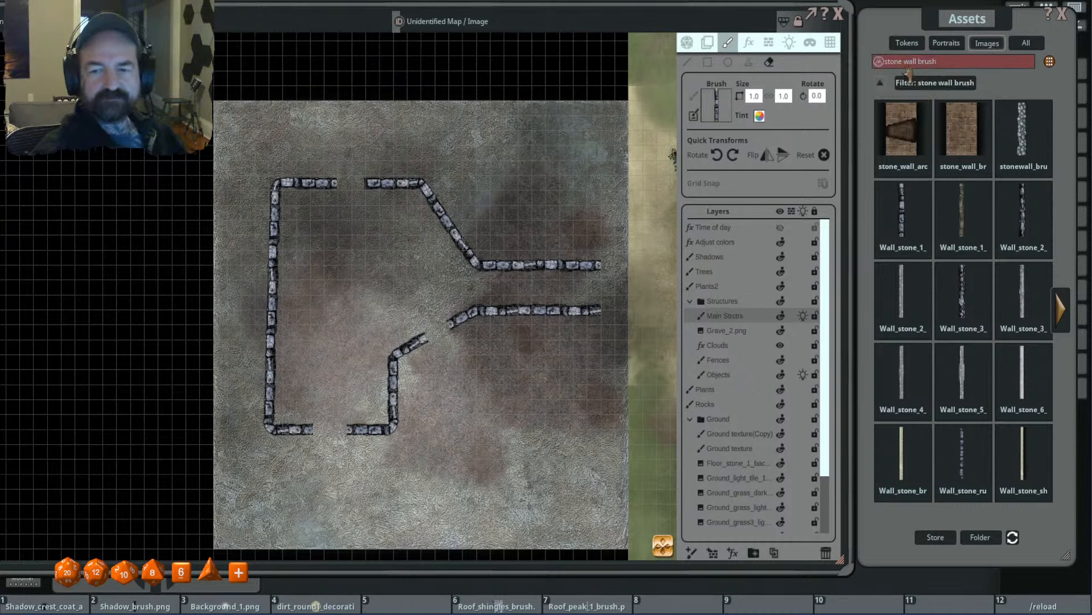
- Clear the asset filter and load the cave wall brush from the FG Underground 2 Map Pack's brushes folder as the drawing brush
{"action": "left_click", "coordinate": [921, 84]}
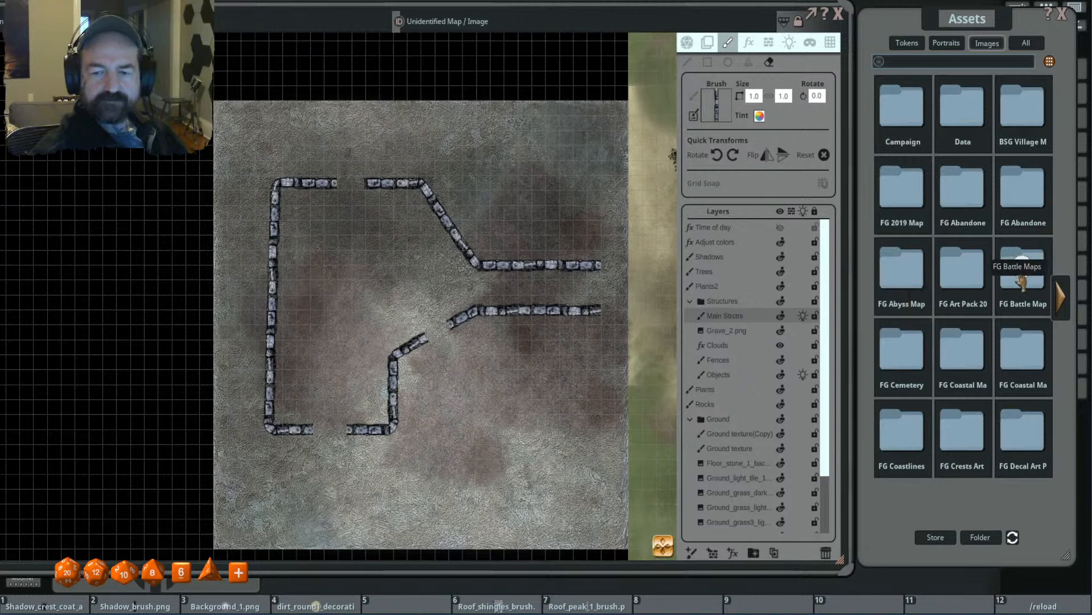
{"action": "left_click", "coordinate": [1059, 297]}
{"action": "left_click", "coordinate": [1061, 298]}
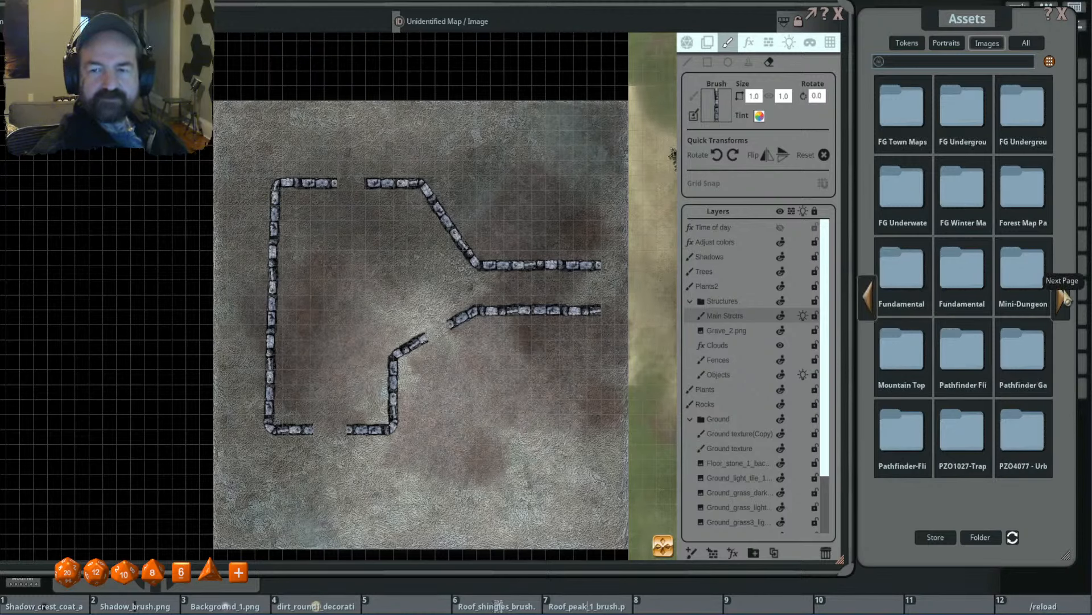
{"action": "left_click", "coordinate": [960, 111]}
{"action": "left_click", "coordinate": [963, 136]}
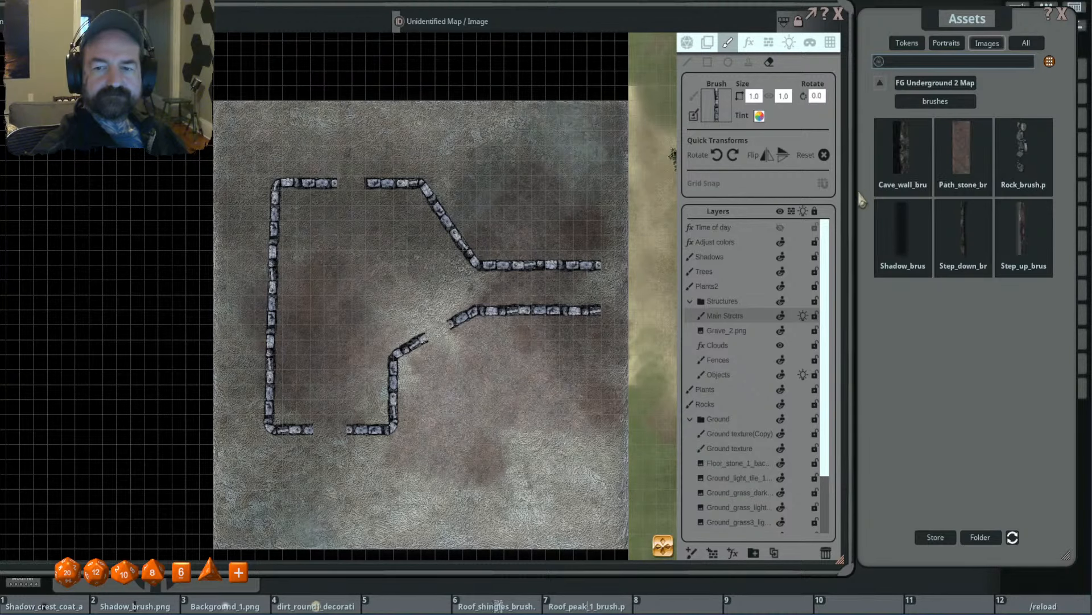
{"action": "left_click_drag", "start_coordinate": [892, 126], "coordinate": [724, 120]}
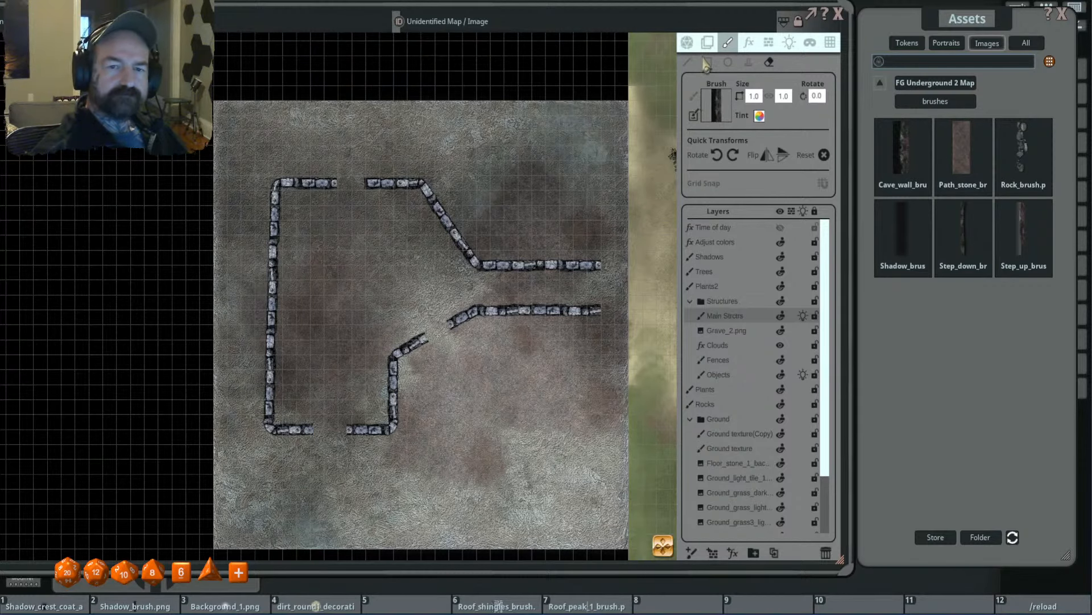
- Switch from erasing to line drawing and scale the cave wall brush to 1.3 by 3.9 near the diagonal wall's gap
{"action": "left_click", "coordinate": [686, 62]}
{"action": "scroll", "coordinate": [460, 344], "scroll_direction": "down", "scroll_amount": 5}
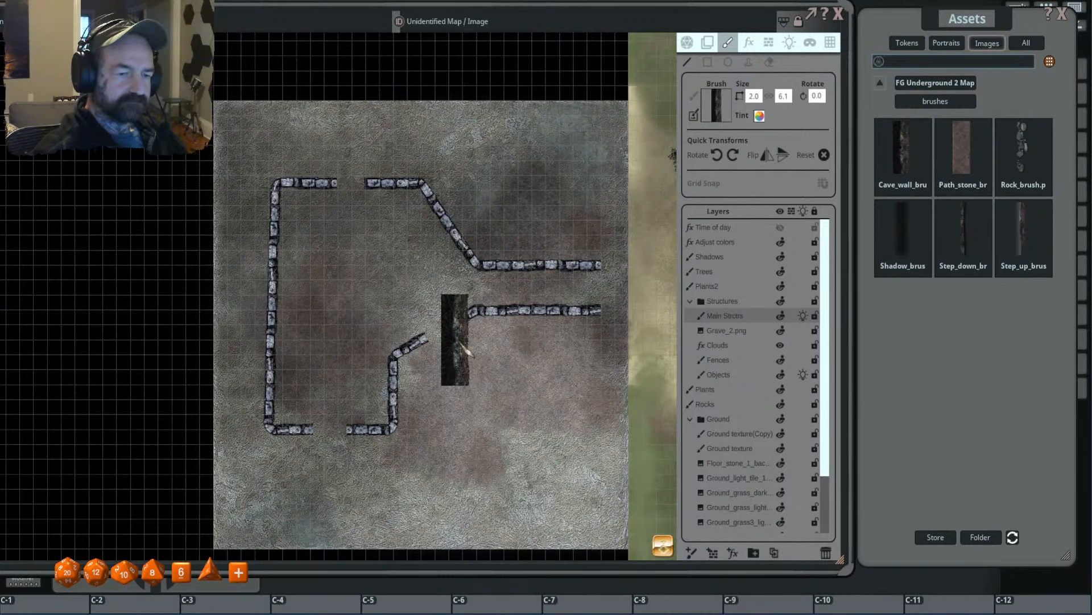
{"action": "scroll", "coordinate": [458, 344], "scroll_direction": "down", "scroll_amount": 4}
{"action": "scroll", "coordinate": [421, 353], "scroll_direction": "up", "scroll_amount": 2}
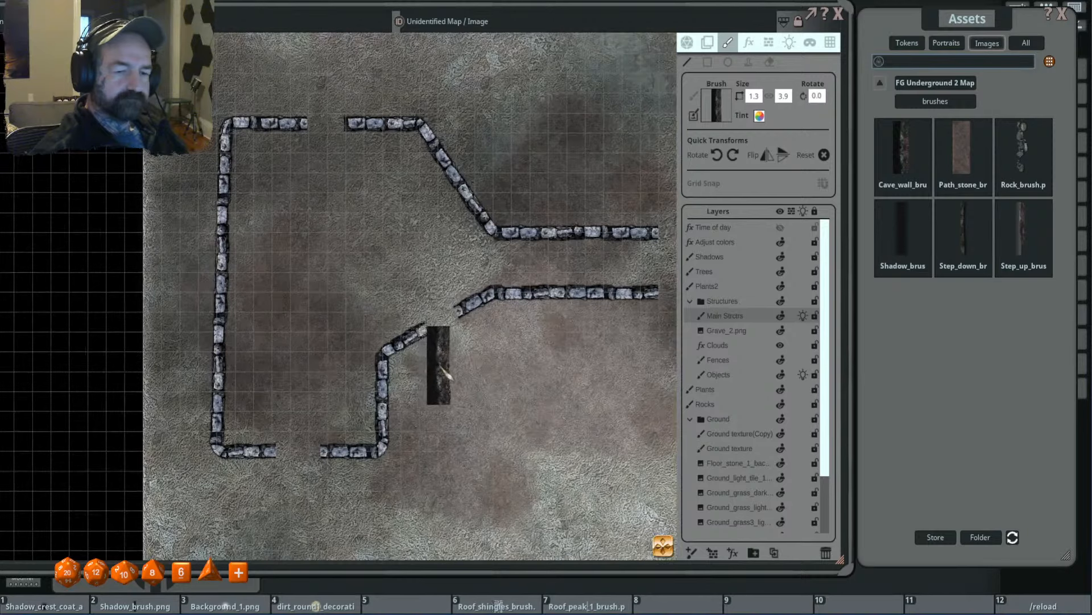
{"action": "left_click_drag", "start_coordinate": [441, 365], "coordinate": [454, 314]}
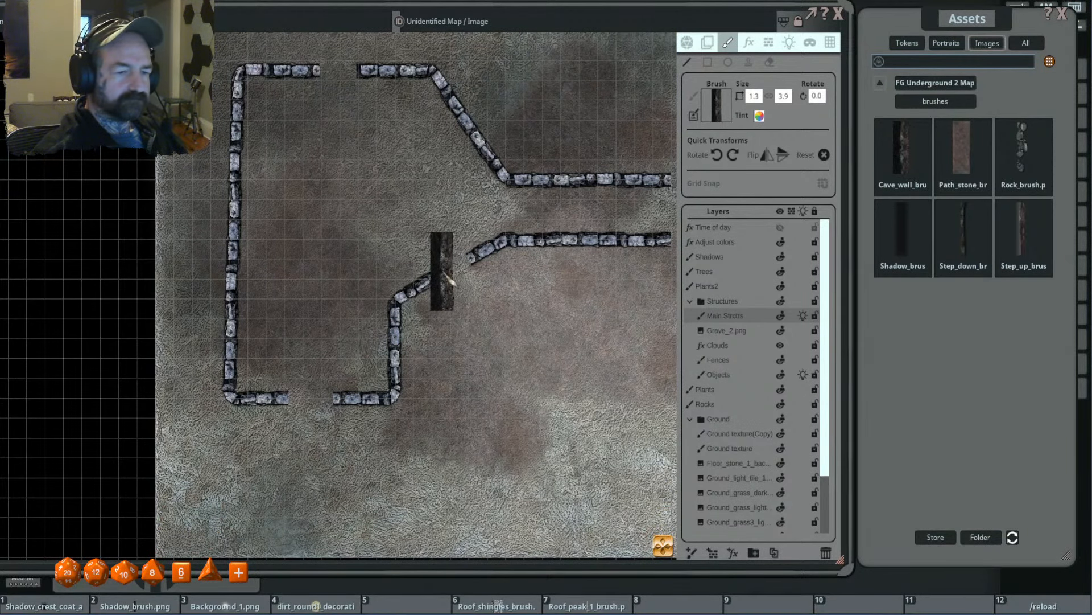
{"action": "left_click", "coordinate": [442, 271]}
{"action": "key", "text": "Escape"}
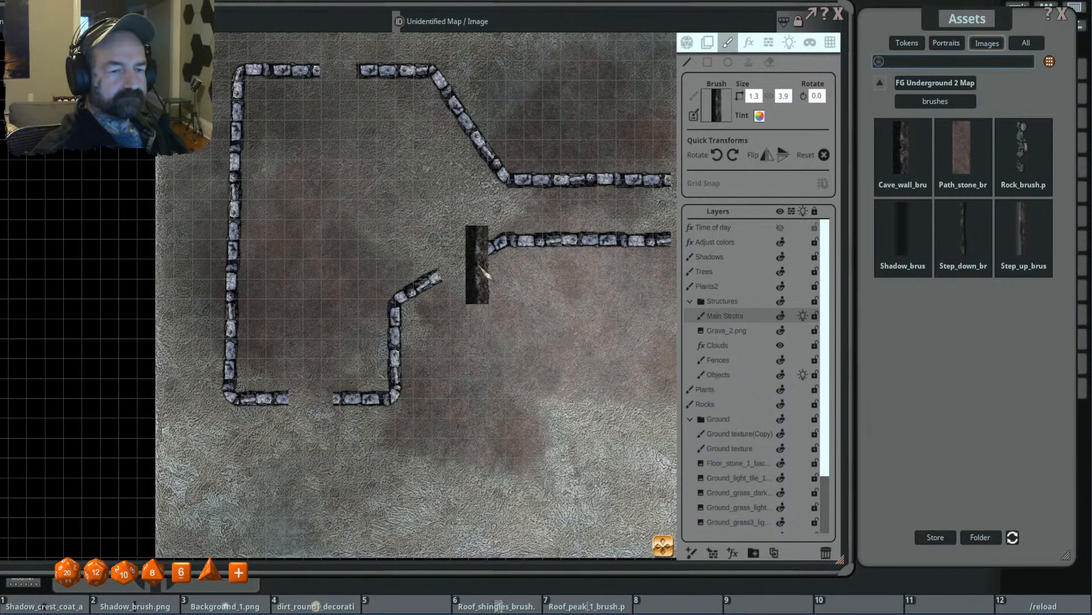
{"action": "left_click", "coordinate": [477, 260]}
{"action": "key", "text": "Escape"}
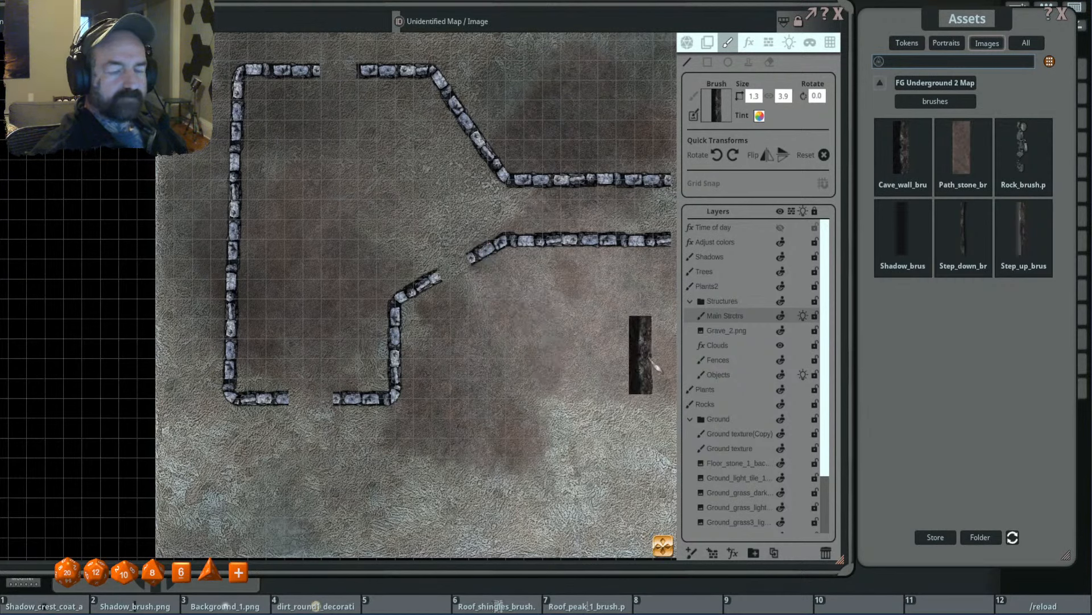
- On the Fences layer, draw a cave wall from the diagonal gap's eastern end, looping around the tile's southeast and back to the gap's western end
{"action": "left_click", "coordinate": [739, 360]}
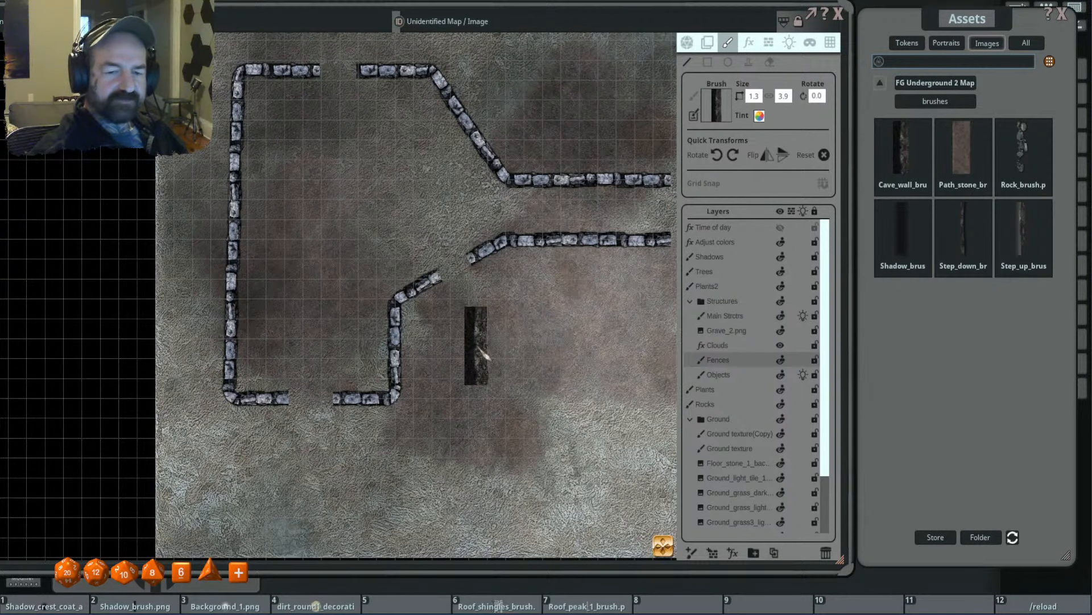
{"action": "left_click", "coordinate": [478, 260]}
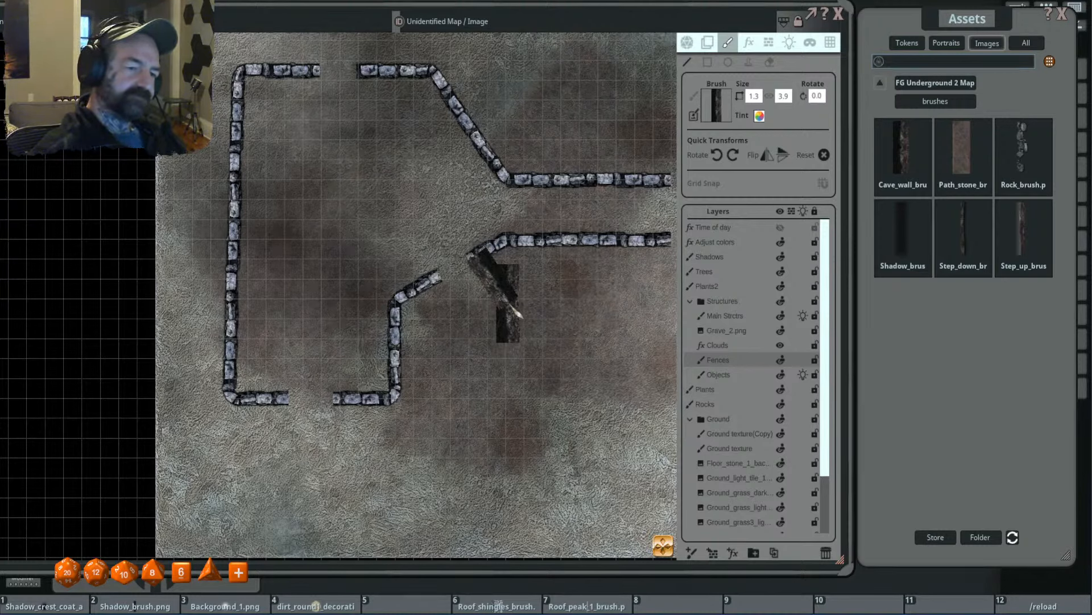
{"action": "left_click", "coordinate": [515, 304]}
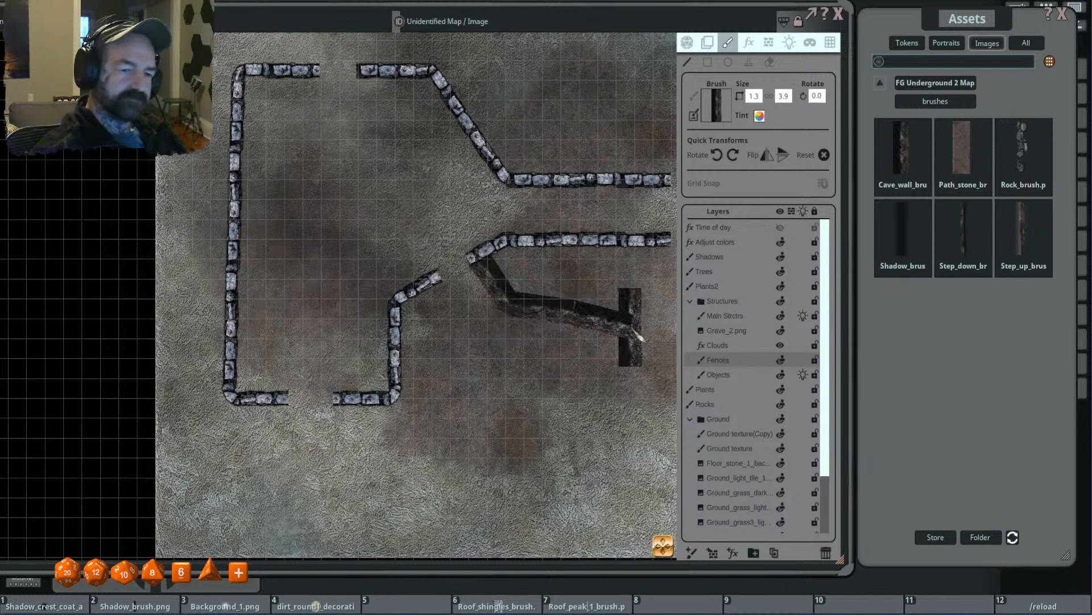
{"action": "left_click", "coordinate": [631, 327]}
{"action": "left_click_drag", "start_coordinate": [632, 407], "coordinate": [551, 335]}
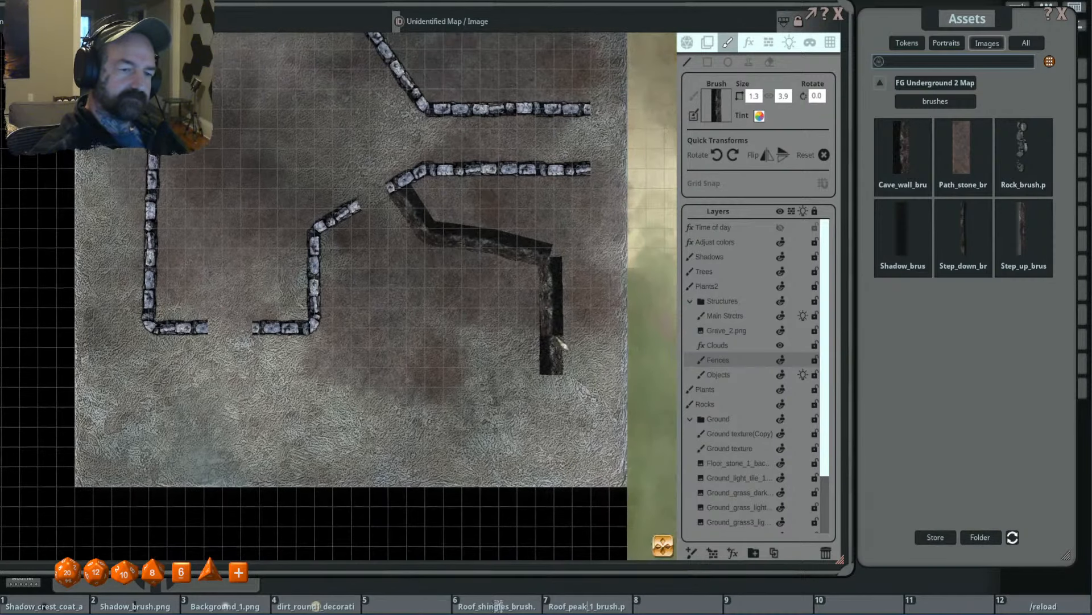
{"action": "left_click", "coordinate": [595, 348]}
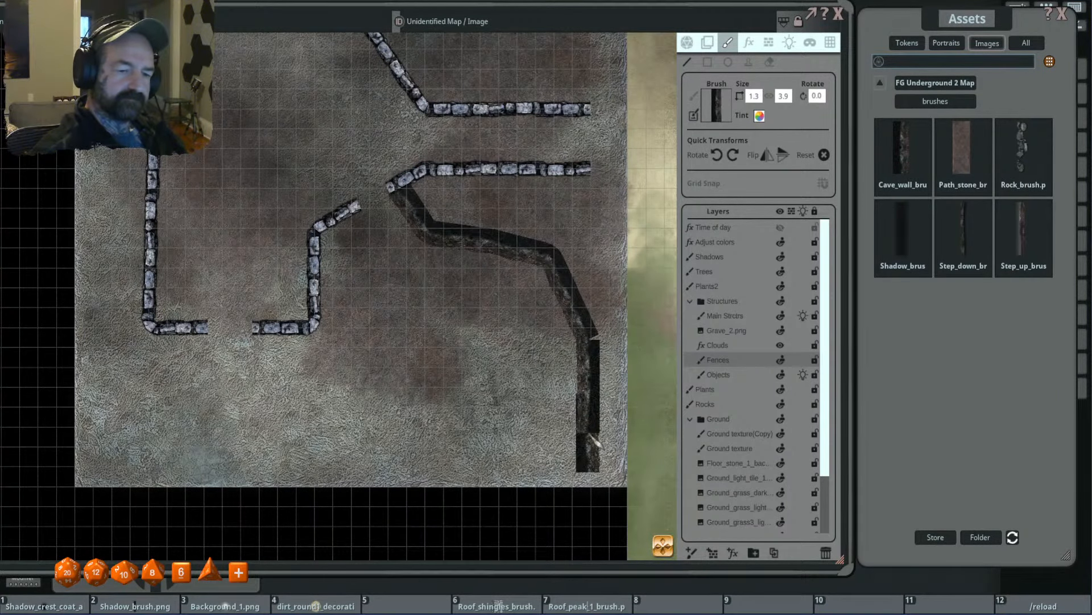
{"action": "left_click", "coordinate": [591, 429]}
{"action": "left_click", "coordinate": [547, 472]}
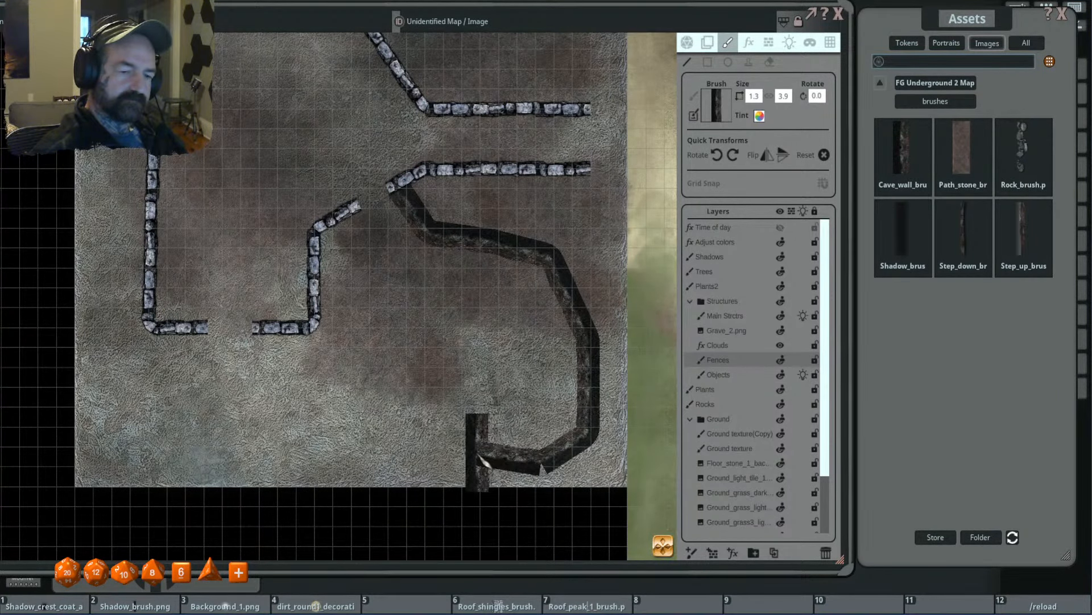
{"action": "left_click", "coordinate": [478, 458]}
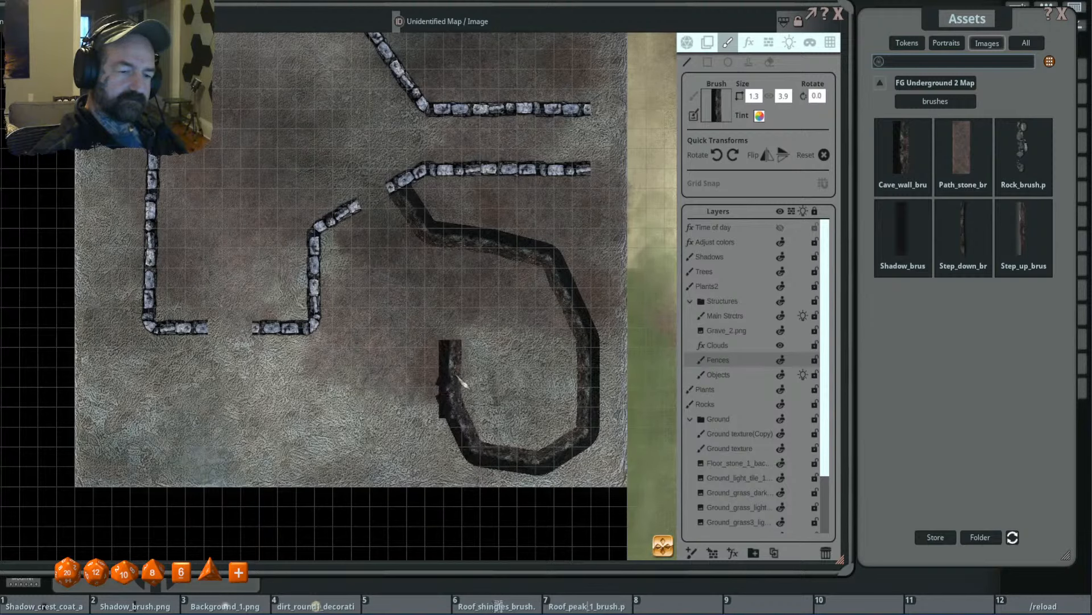
{"action": "left_click", "coordinate": [448, 393]}
{"action": "left_click", "coordinate": [506, 354]}
{"action": "left_click", "coordinate": [511, 315]}
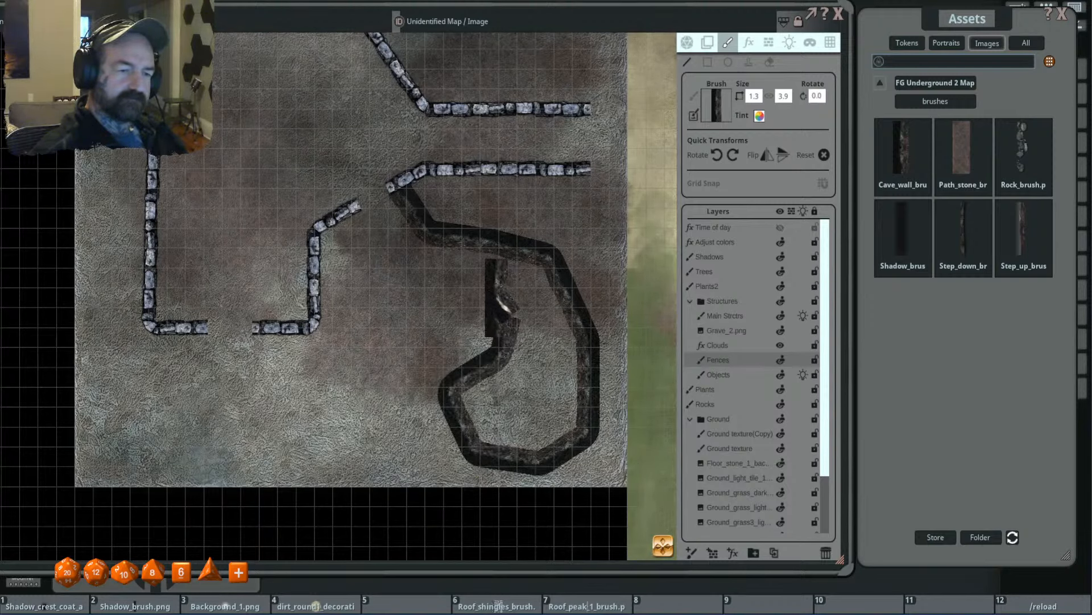
{"action": "left_click", "coordinate": [486, 290]}
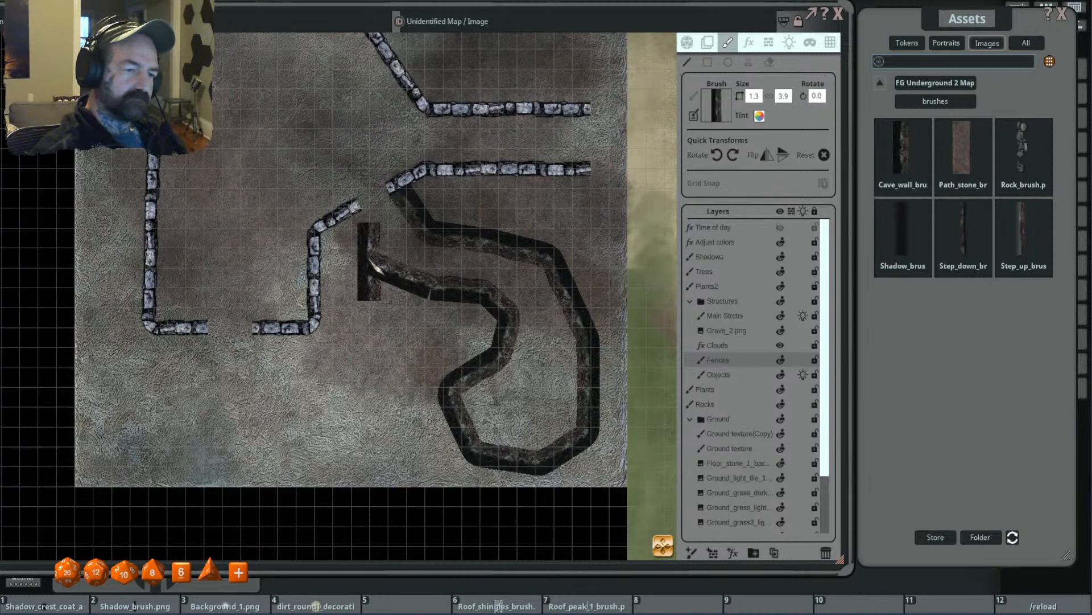
{"action": "left_click", "coordinate": [366, 259]}
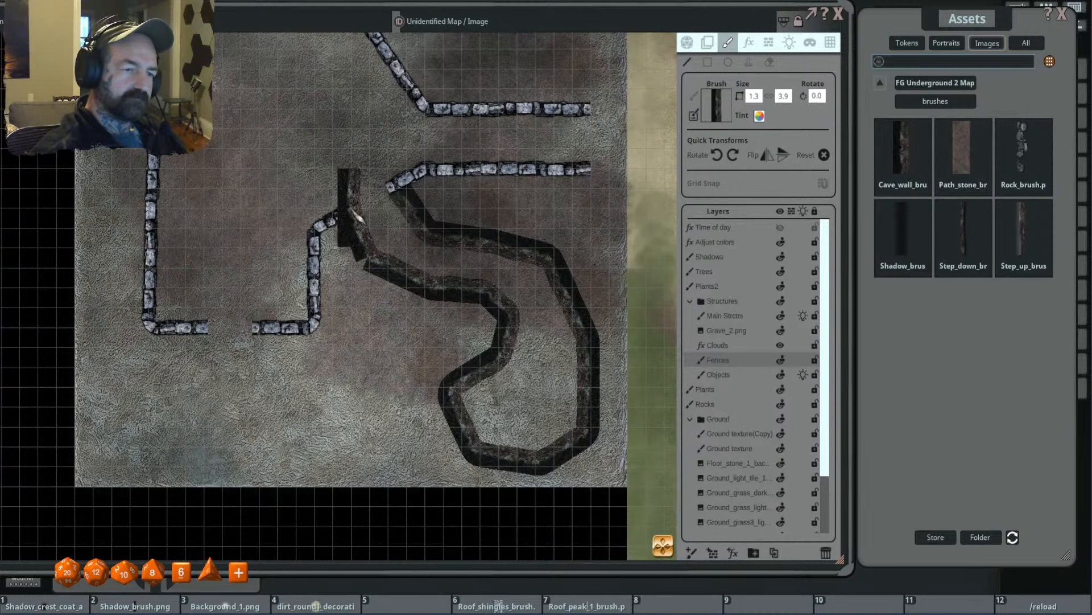
- Draw a second cave wall from the eastern end of the room's southern gap, winding east to meet the first cave's western wall
{"action": "scroll", "coordinate": [363, 362], "scroll_direction": "down", "scroll_amount": 4}
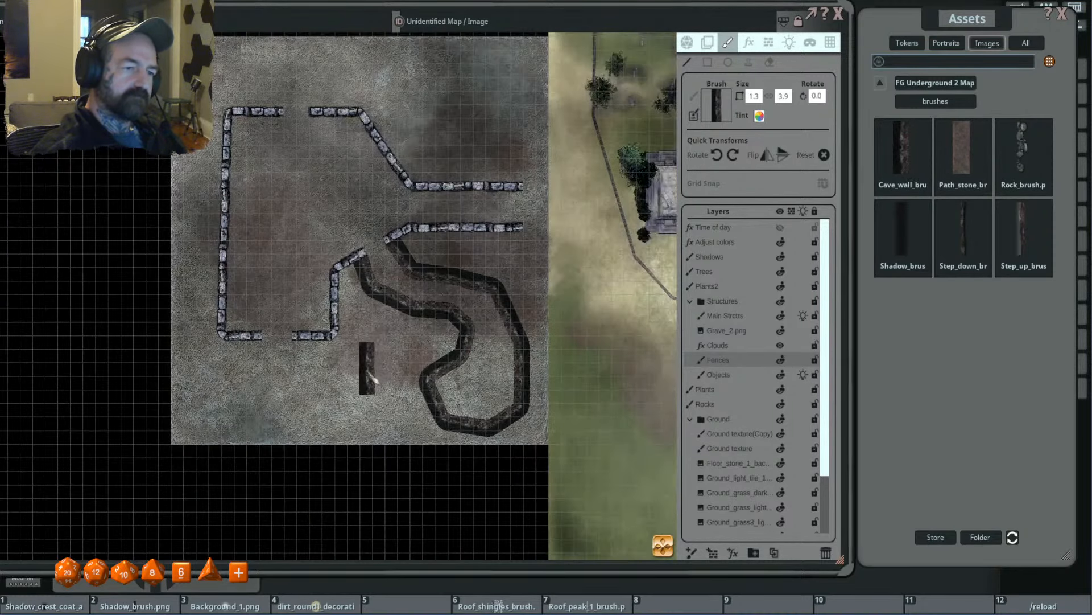
{"action": "left_click_drag", "start_coordinate": [369, 370], "coordinate": [471, 308]}
{"action": "scroll", "coordinate": [426, 320], "scroll_direction": "up", "scroll_amount": 2}
{"action": "scroll", "coordinate": [434, 328], "scroll_direction": "up", "scroll_amount": 1}
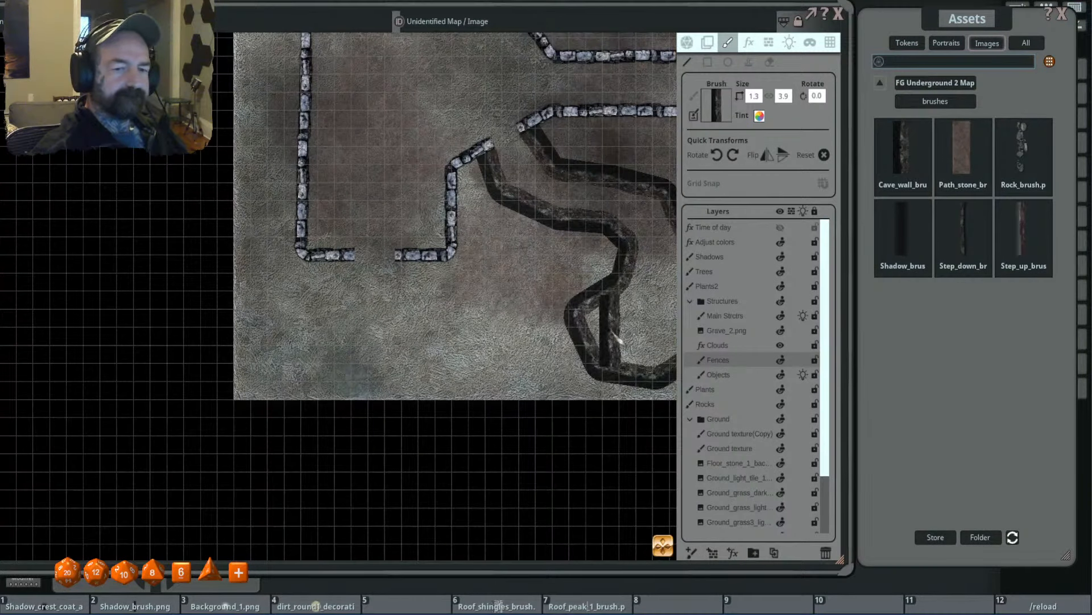
{"action": "left_click", "coordinate": [406, 253]}
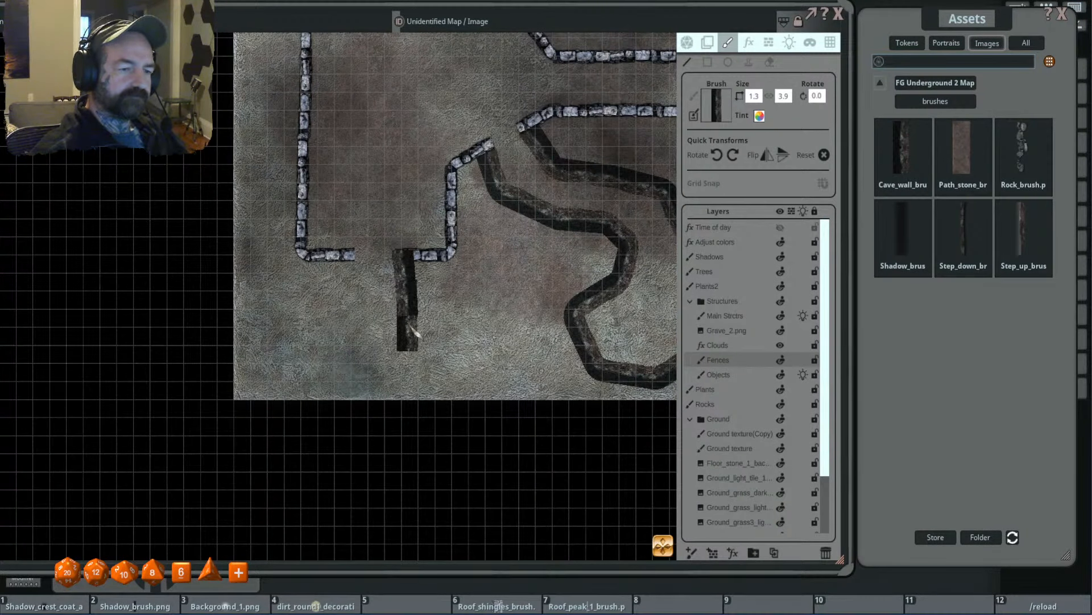
{"action": "left_click", "coordinate": [406, 340]}
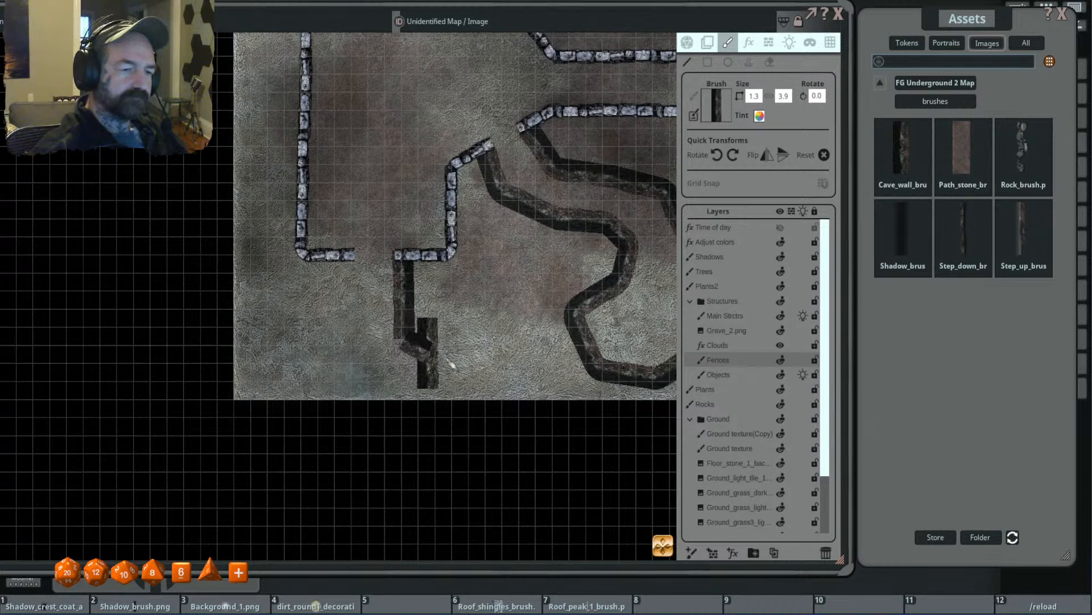
{"action": "left_click", "coordinate": [472, 368]}
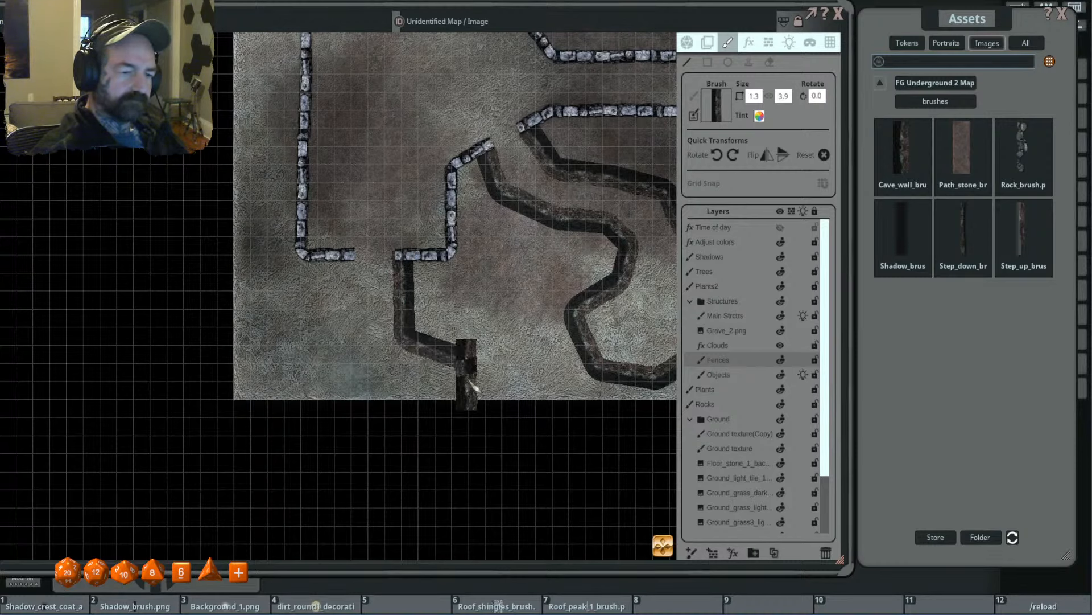
{"action": "left_click", "coordinate": [522, 302]}
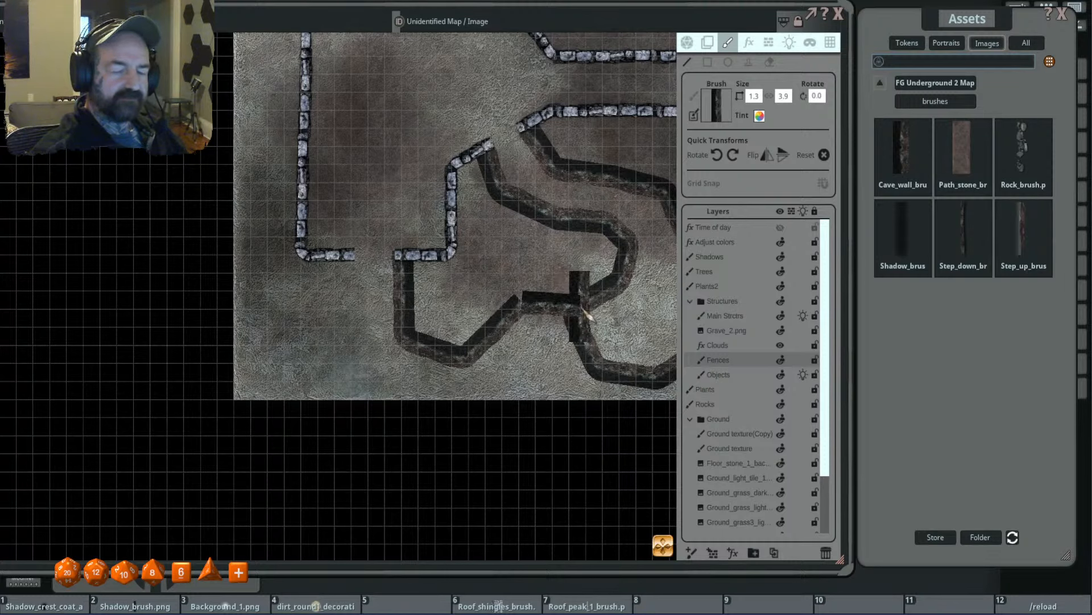
{"action": "left_click", "coordinate": [581, 312]}
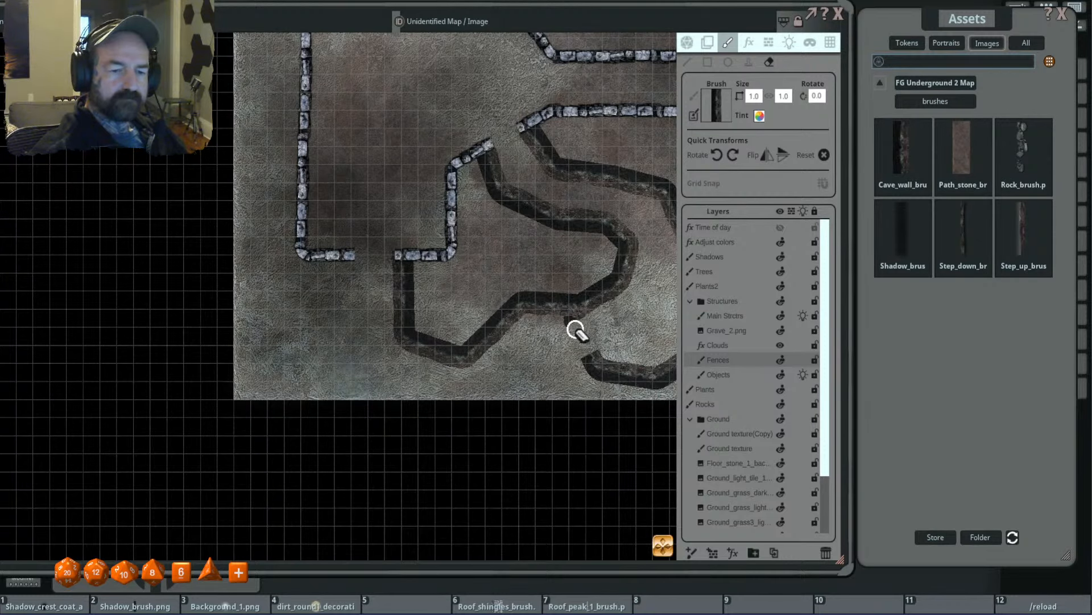
- Erase the overlapping cave wall junction with a 0.4 eraser, and bridge the two cut ends with a curved cave wall section
{"action": "scroll", "coordinate": [575, 330], "scroll_direction": "up", "scroll_amount": 5}
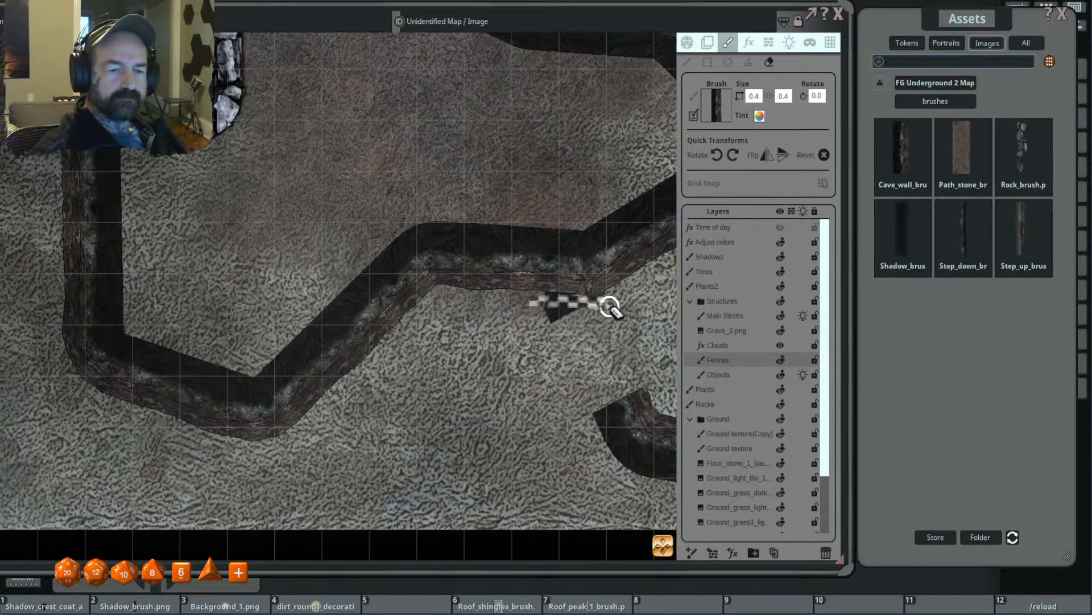
{"action": "scroll", "coordinate": [597, 324], "scroll_direction": "up", "scroll_amount": 1}
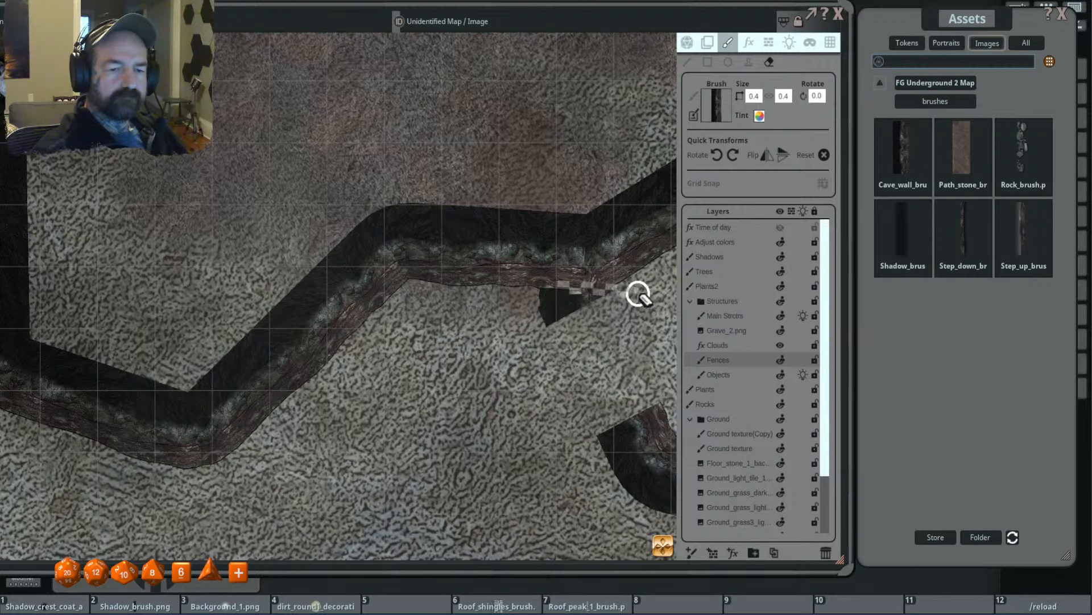
{"action": "left_click", "coordinate": [557, 317]}
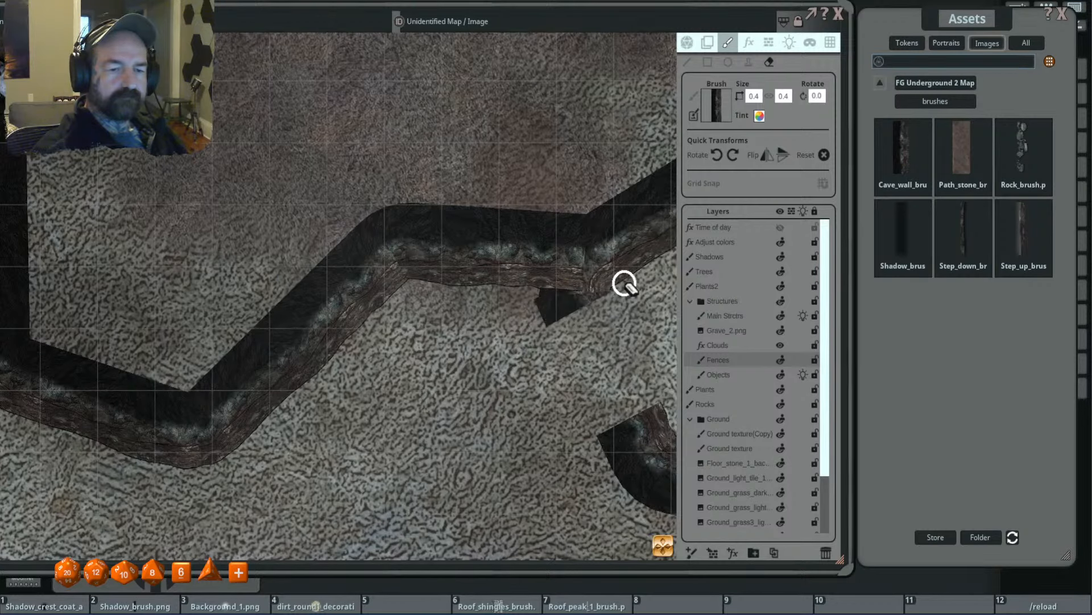
{"action": "left_click_drag", "start_coordinate": [603, 289], "coordinate": [606, 299]}
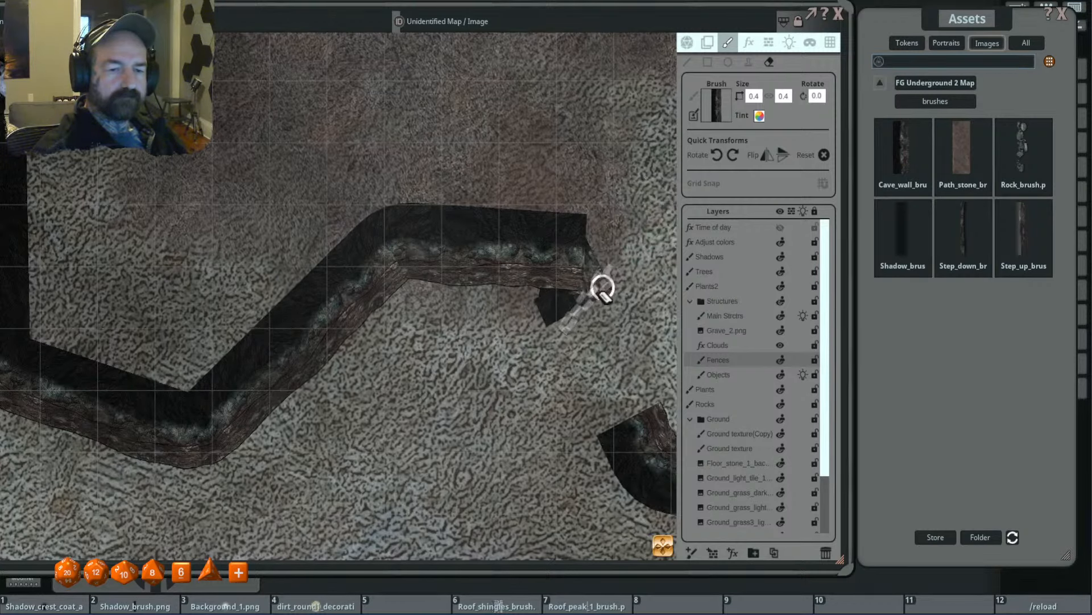
{"action": "scroll", "coordinate": [591, 284], "scroll_direction": "up", "scroll_amount": 2}
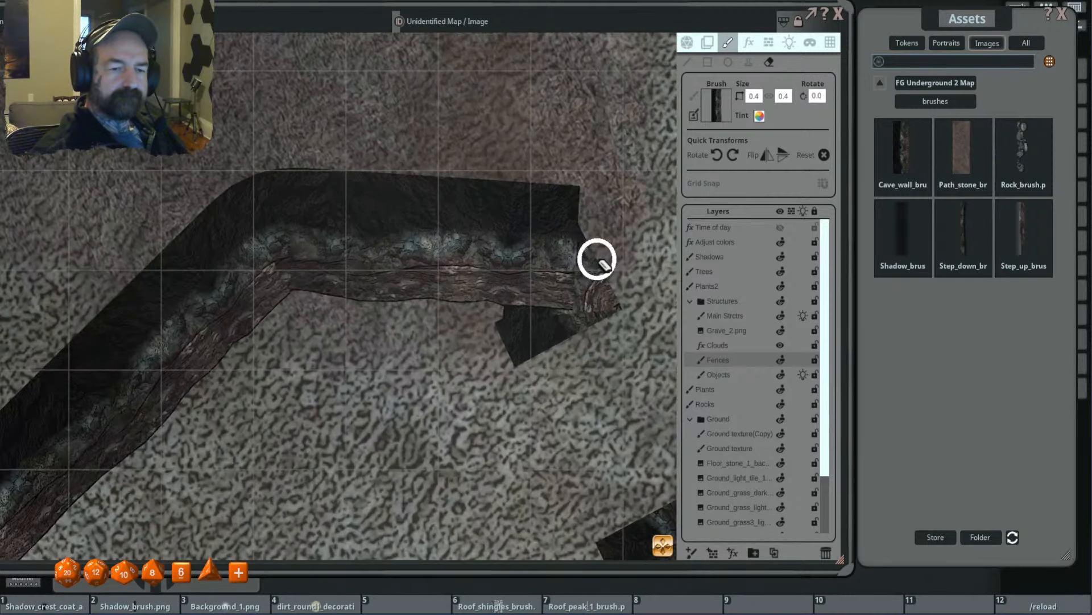
{"action": "left_click_drag", "start_coordinate": [503, 343], "coordinate": [498, 339]}
{"action": "mouse_move", "coordinate": [594, 257]}
{"action": "left_mouse_down"}
{"action": "mouse_move", "coordinate": [490, 343]}
{"action": "mouse_move", "coordinate": [619, 283]}
{"action": "mouse_move", "coordinate": [490, 345]}
{"action": "left_mouse_up"}
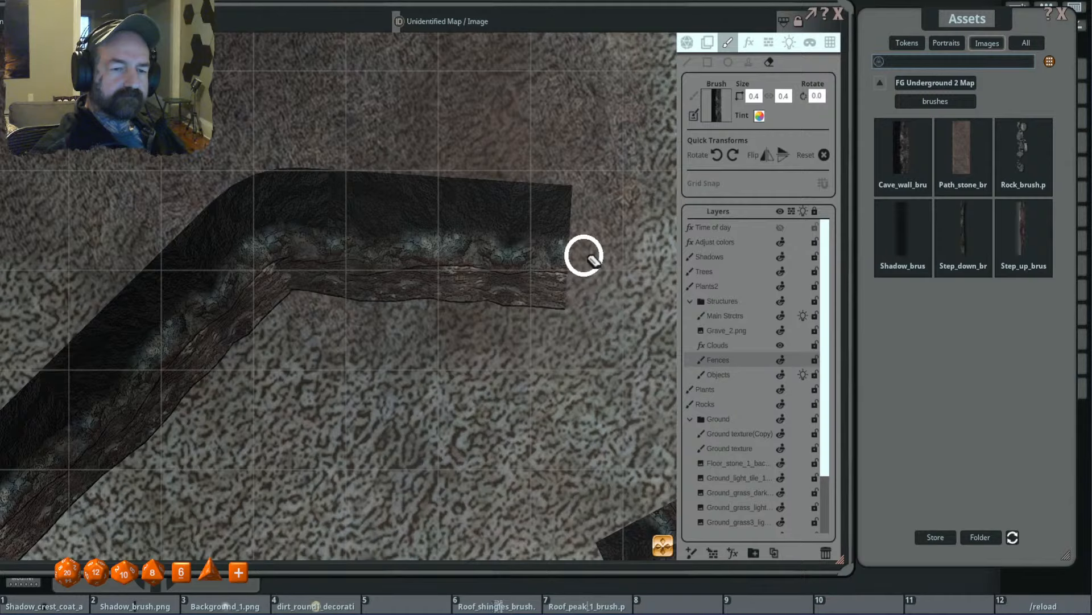
{"action": "scroll", "coordinate": [585, 254], "scroll_direction": "down", "scroll_amount": 5}
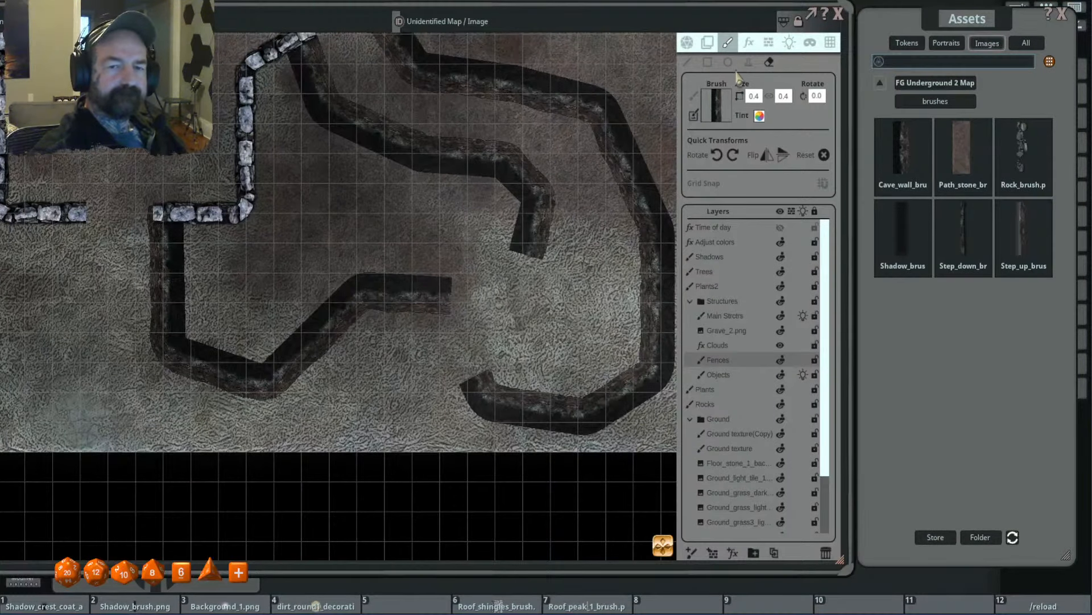
{"action": "left_click", "coordinate": [689, 62]}
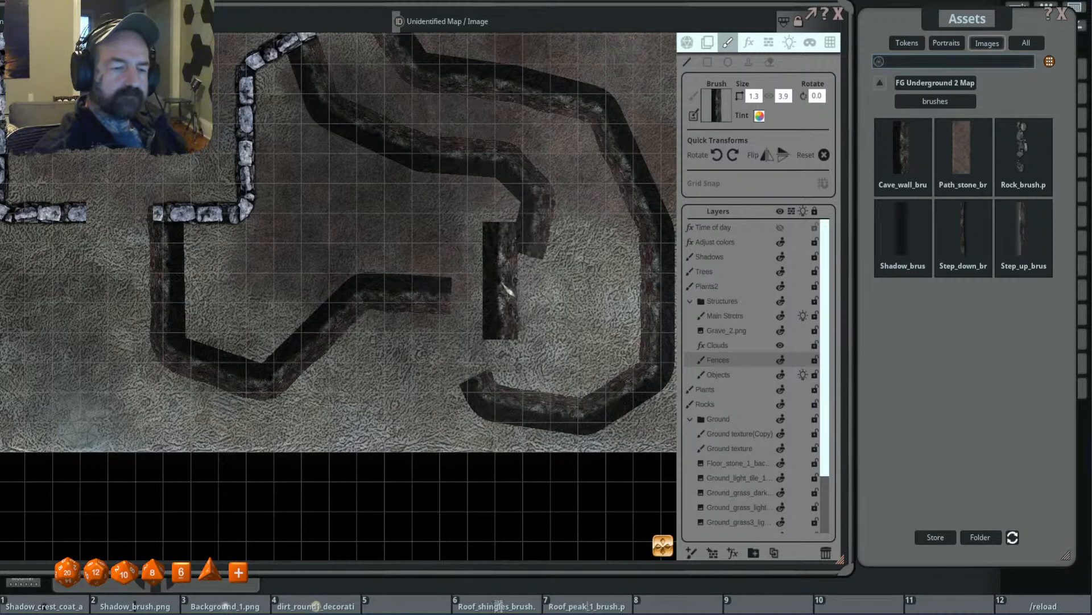
{"action": "mouse_move", "coordinate": [439, 306]}
{"action": "left_mouse_down"}
{"action": "mouse_move", "coordinate": [520, 288]}
{"action": "mouse_move", "coordinate": [545, 246]}
{"action": "left_mouse_up"}
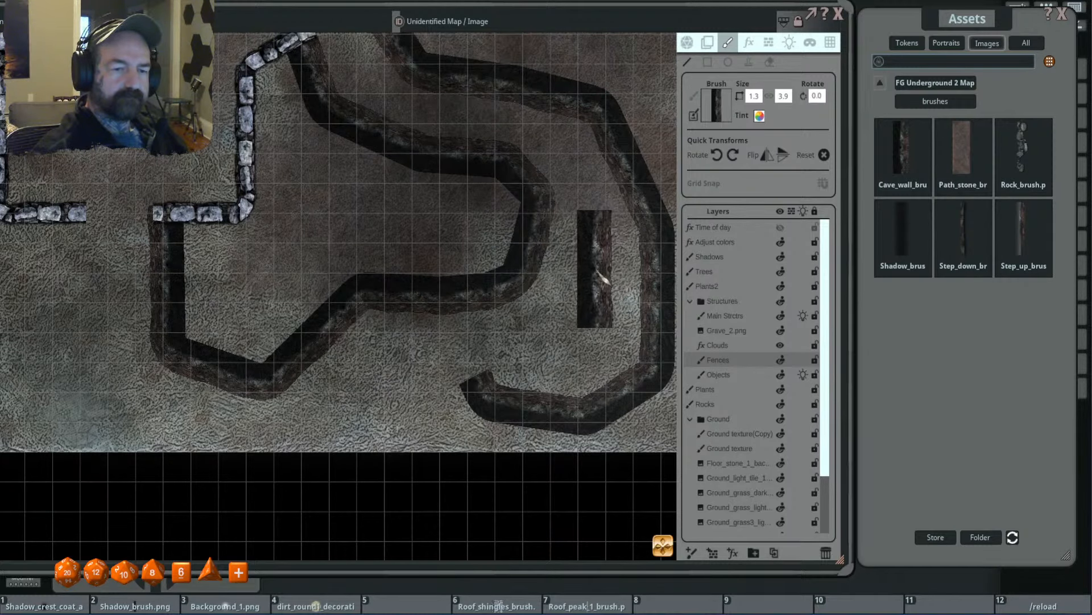
- Draw the outer cave wall from the loop's open southern end, west along the tile's south edge and up to the southern gap's western end
{"action": "scroll", "coordinate": [598, 262], "scroll_direction": "down", "scroll_amount": 2}
{"action": "left_click_drag", "start_coordinate": [551, 283], "coordinate": [600, 253]}
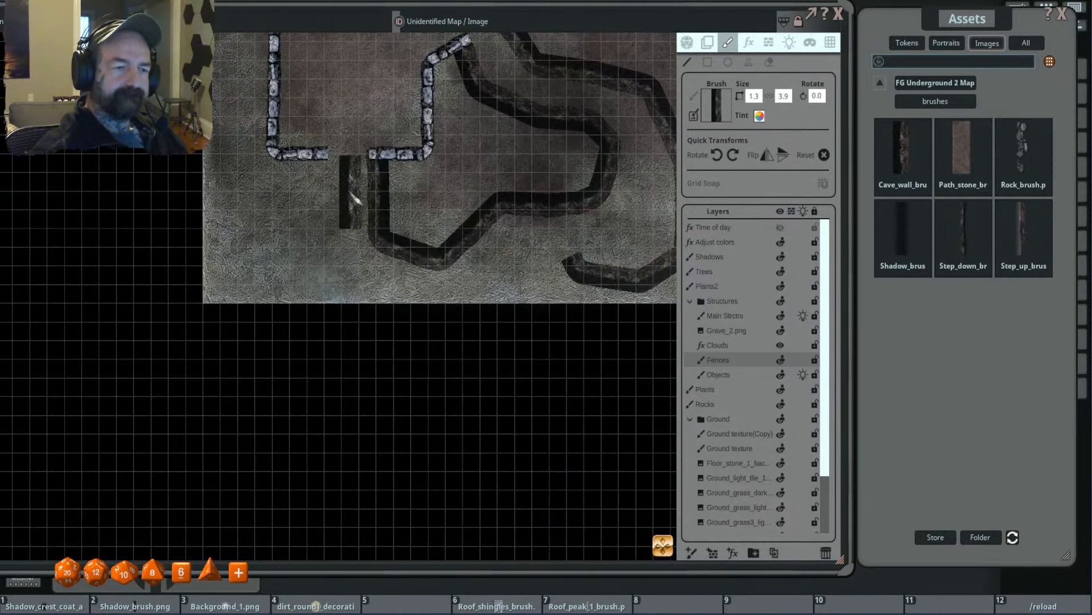
{"action": "left_click_drag", "start_coordinate": [323, 152], "coordinate": [321, 243]}
{"action": "key", "text": "ctrl+z"}
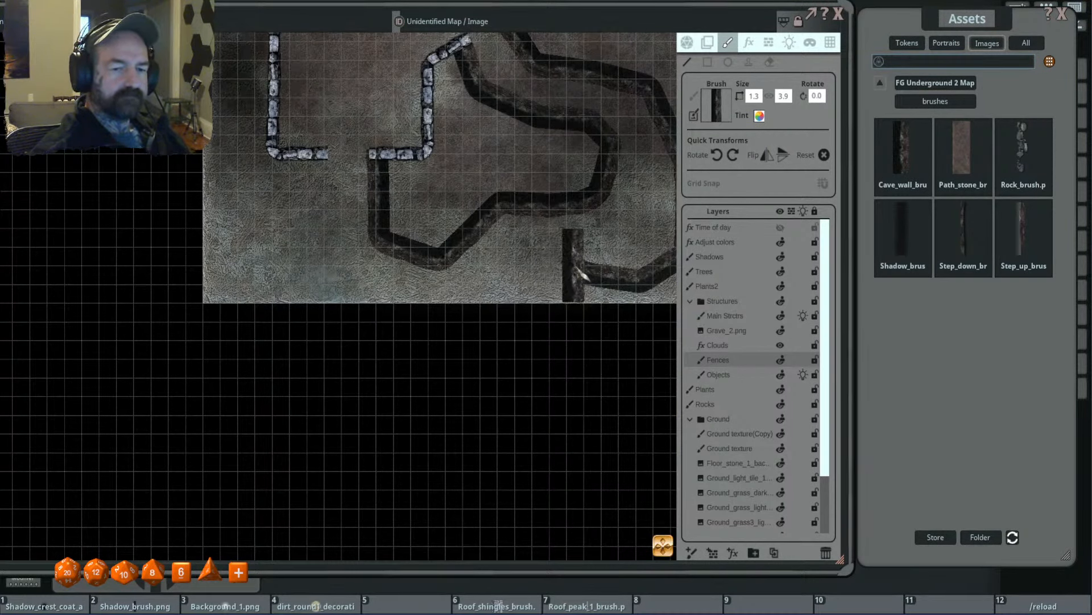
{"action": "scroll", "coordinate": [569, 257], "scroll_direction": "up", "scroll_amount": 3}
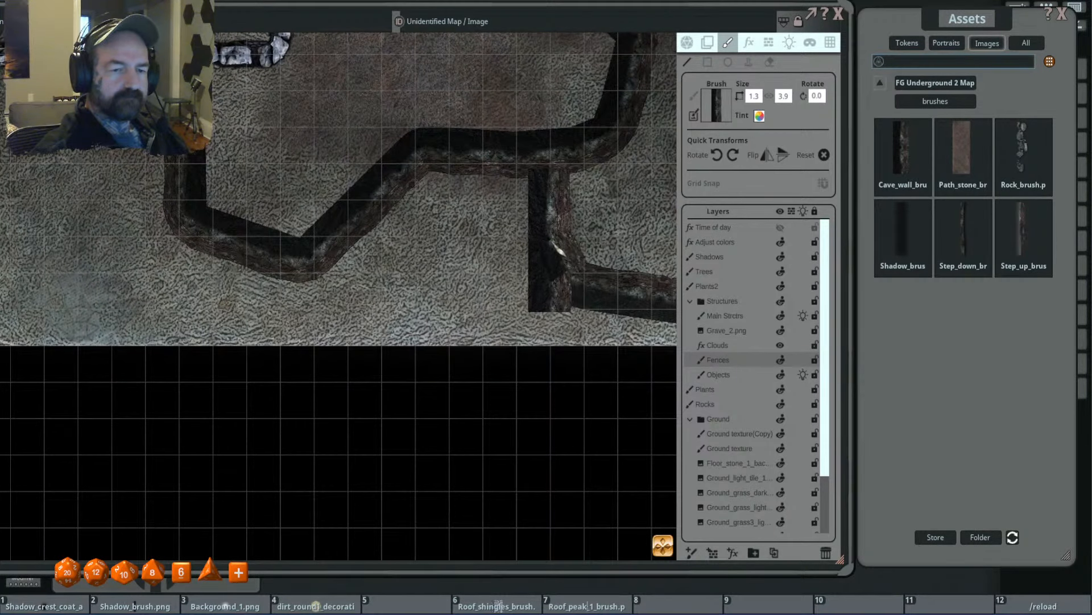
{"action": "mouse_move", "coordinate": [551, 248]}
{"action": "left_mouse_down"}
{"action": "mouse_move", "coordinate": [495, 244]}
{"action": "mouse_move", "coordinate": [398, 310]}
{"action": "left_mouse_up"}
{"action": "left_click", "coordinate": [392, 305]}
{"action": "left_click_drag", "start_coordinate": [279, 300], "coordinate": [487, 240]}
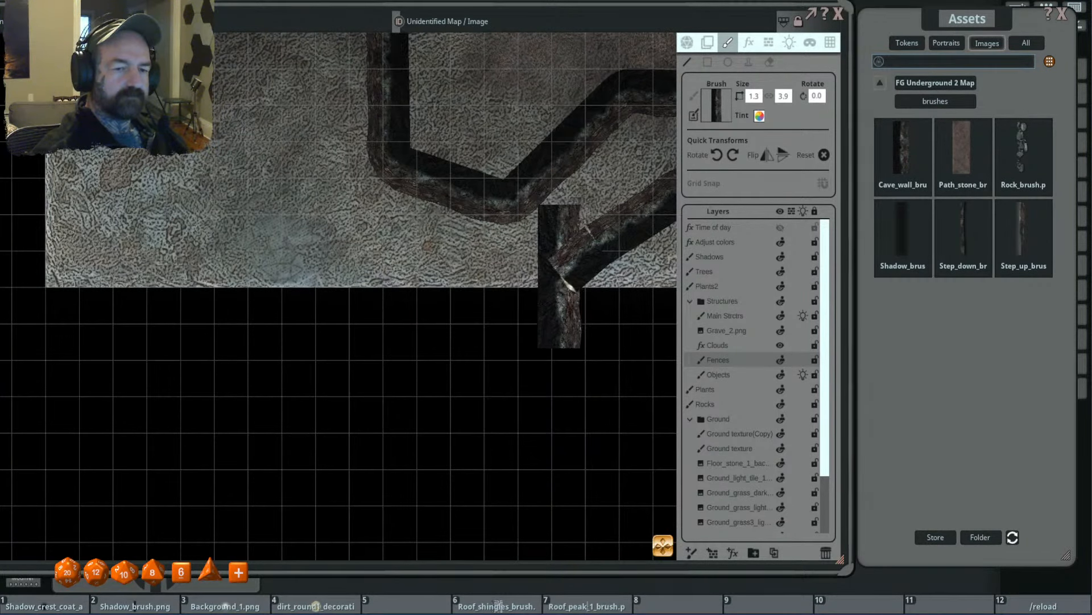
{"action": "left_click", "coordinate": [563, 293]}
{"action": "left_click", "coordinate": [382, 298]}
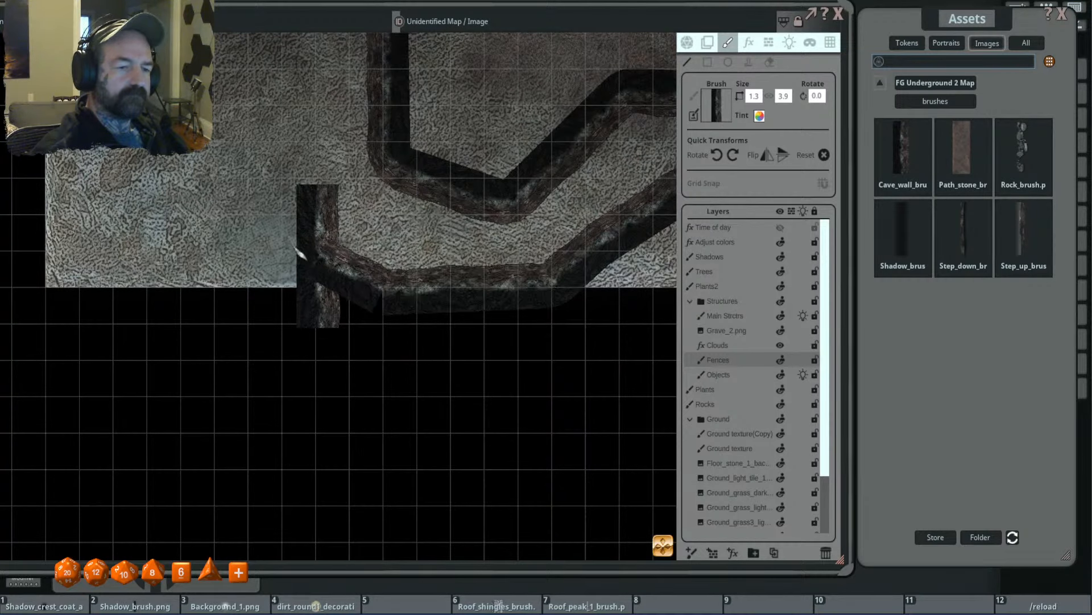
{"action": "left_click", "coordinate": [280, 224]}
{"action": "left_click_drag", "start_coordinate": [400, 161], "coordinate": [577, 391]}
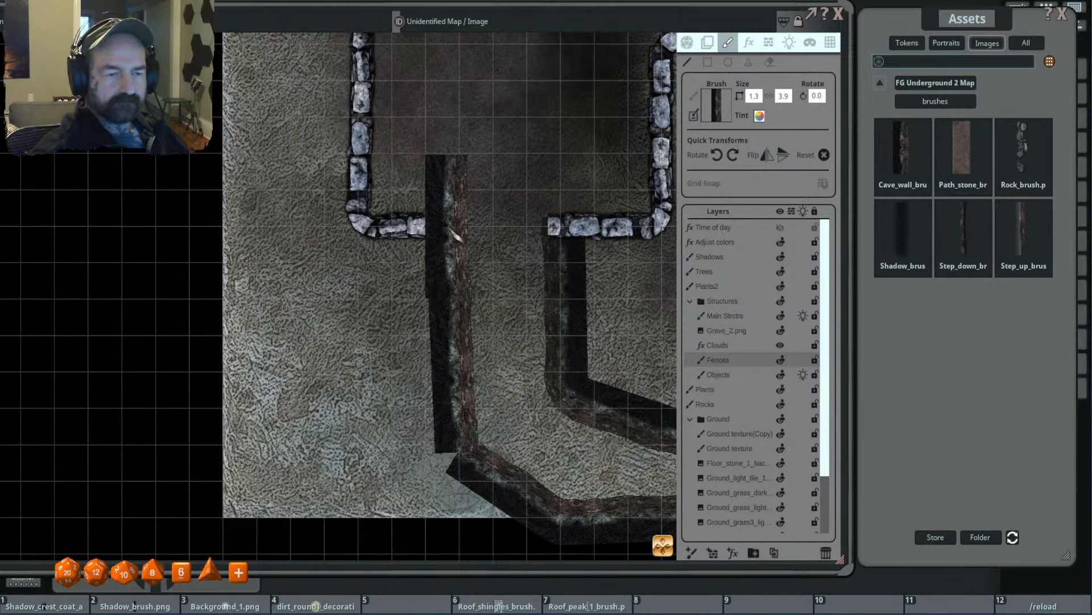
{"action": "scroll", "coordinate": [373, 317], "scroll_direction": "down", "scroll_amount": 3}
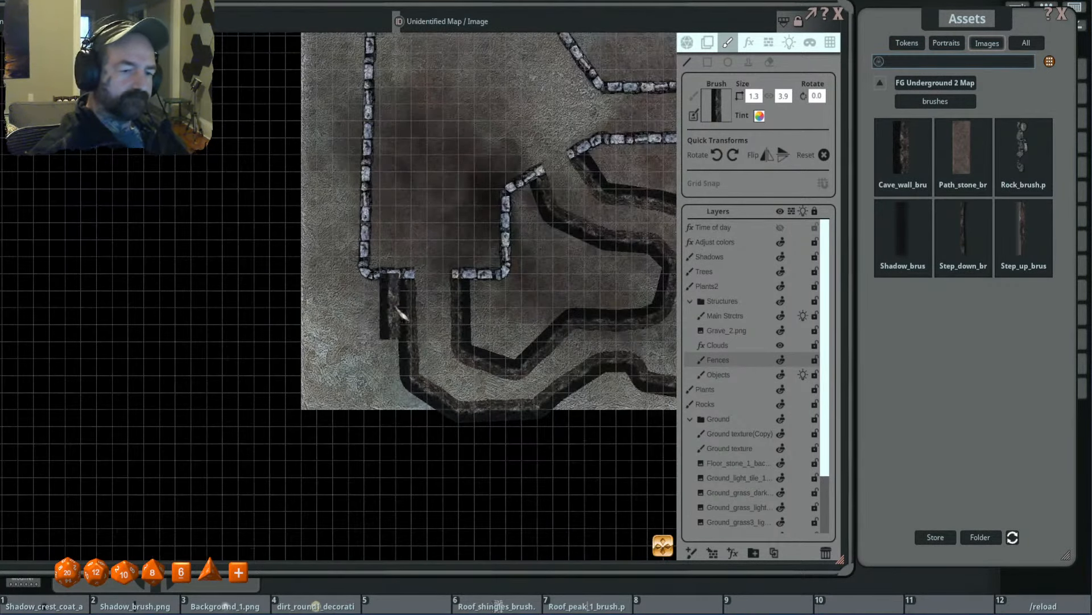
- Draw a cave wall from the northern gap's western end, looping around the tile's northeast and back to the gap's eastern end
{"action": "scroll", "coordinate": [564, 258], "scroll_direction": "down", "scroll_amount": 4}
{"action": "left_click_drag", "start_coordinate": [613, 243], "coordinate": [535, 331]}
{"action": "scroll", "coordinate": [428, 160], "scroll_direction": "up", "scroll_amount": 3}
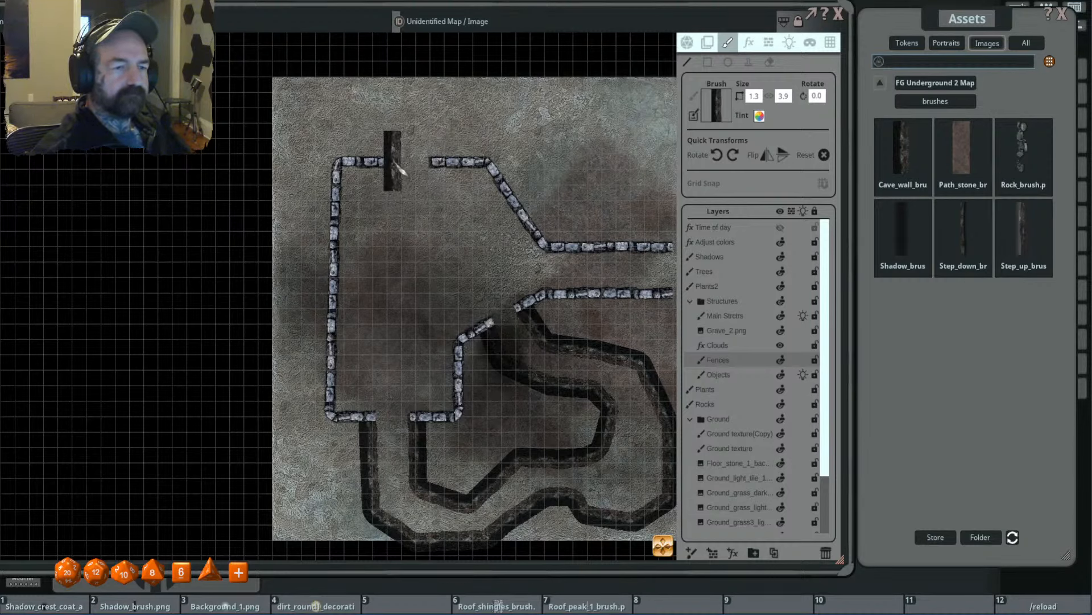
{"action": "mouse_move", "coordinate": [397, 121]}
{"action": "left_mouse_down"}
{"action": "mouse_move", "coordinate": [418, 85]}
{"action": "mouse_move", "coordinate": [543, 103]}
{"action": "left_mouse_up"}
{"action": "left_click", "coordinate": [536, 91]}
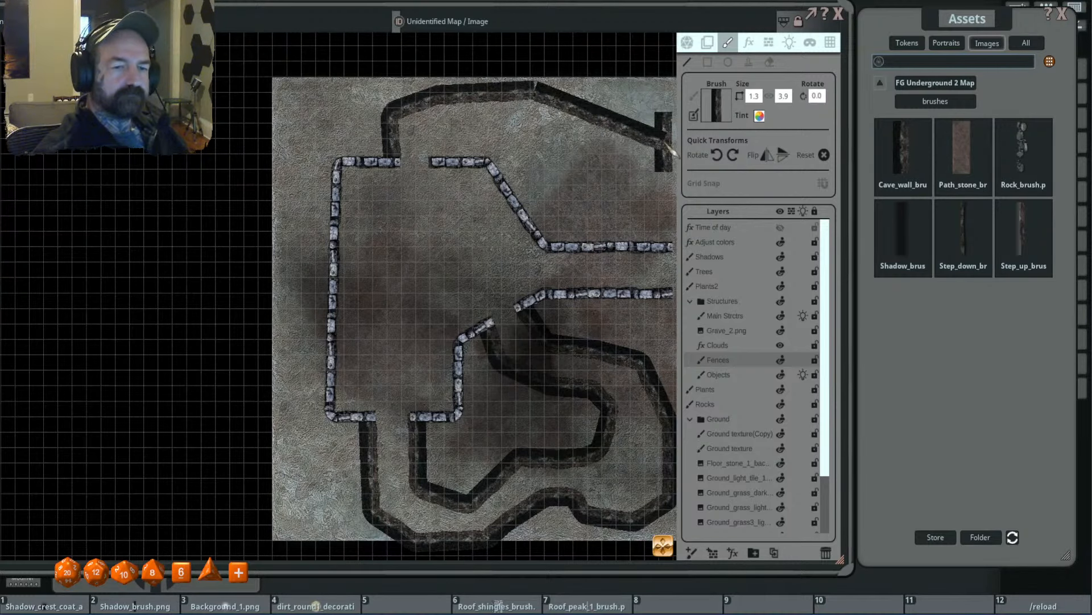
{"action": "left_click_drag", "start_coordinate": [663, 141], "coordinate": [529, 165]}
{"action": "left_click", "coordinate": [545, 119]}
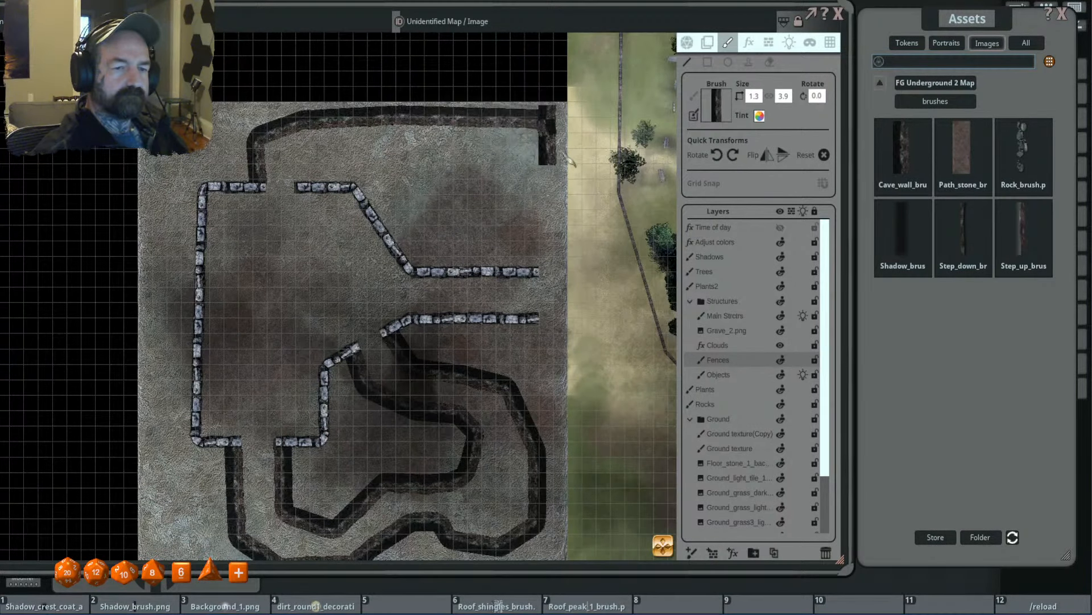
{"action": "left_click", "coordinate": [552, 170]}
{"action": "left_click", "coordinate": [546, 227]}
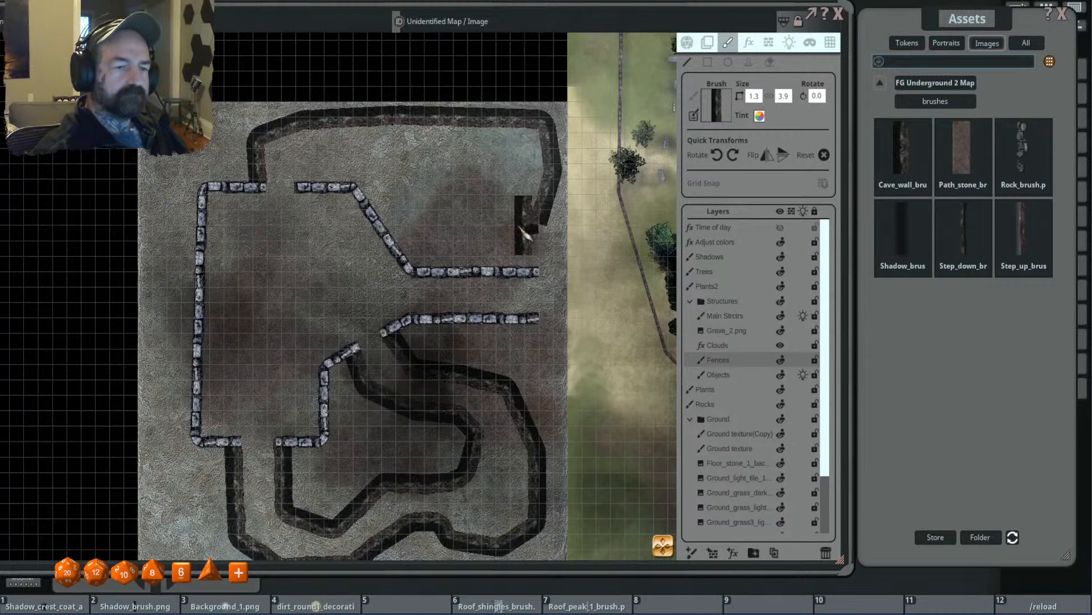
{"action": "left_click", "coordinate": [497, 232]}
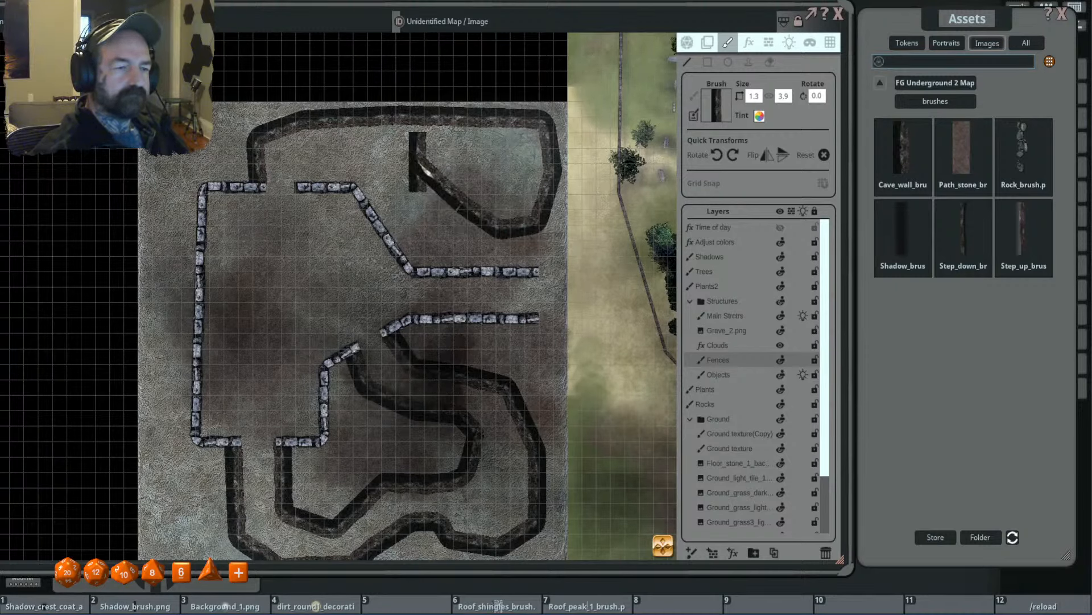
{"action": "left_click", "coordinate": [427, 166]}
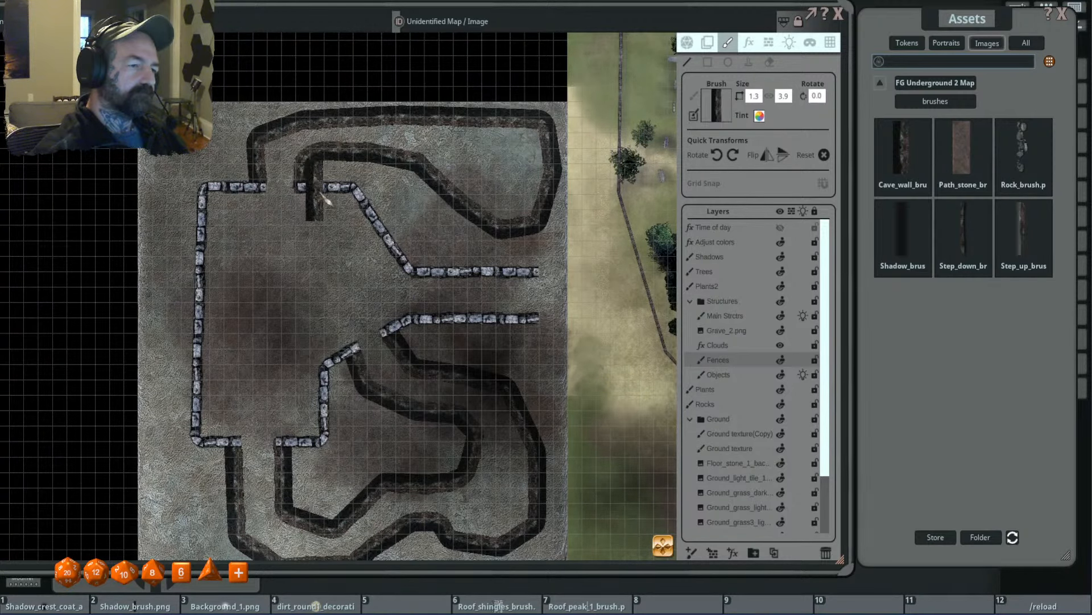
{"action": "scroll", "coordinate": [367, 196], "scroll_direction": "down", "scroll_amount": 3}
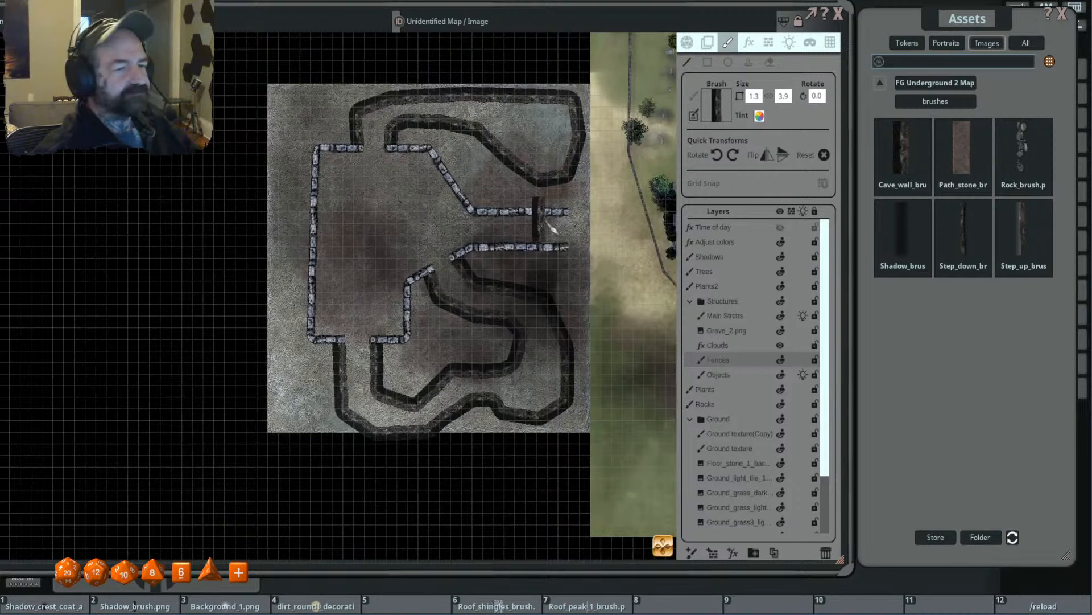
- Load the circular stone filler from the FG Underground 2 Map Pack's walls folder as the stamp brush
{"action": "left_click", "coordinate": [947, 84]}
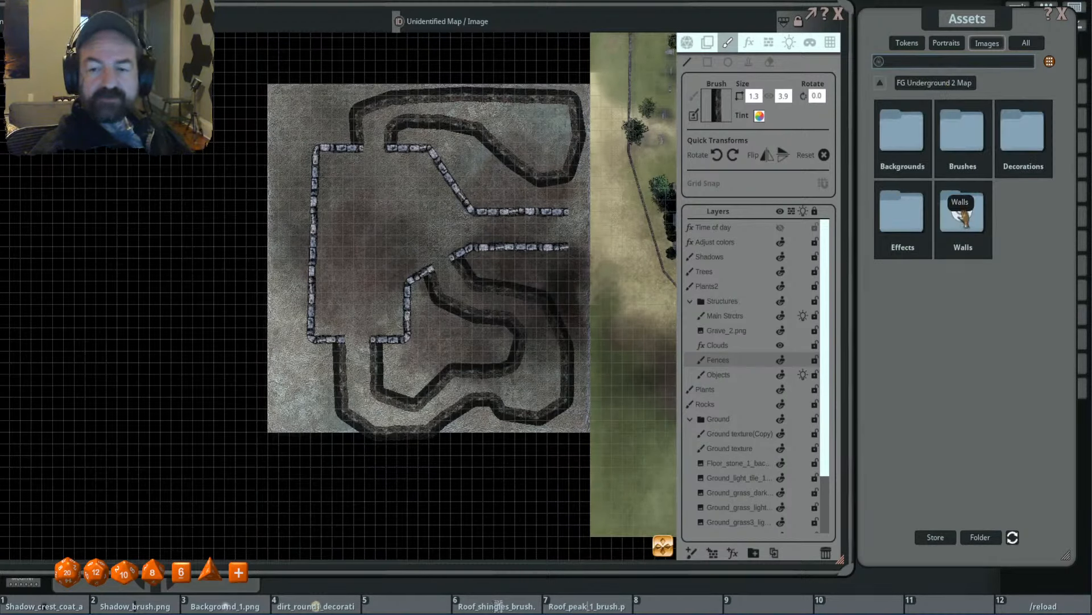
{"action": "left_click", "coordinate": [909, 213]}
{"action": "left_click", "coordinate": [940, 84]}
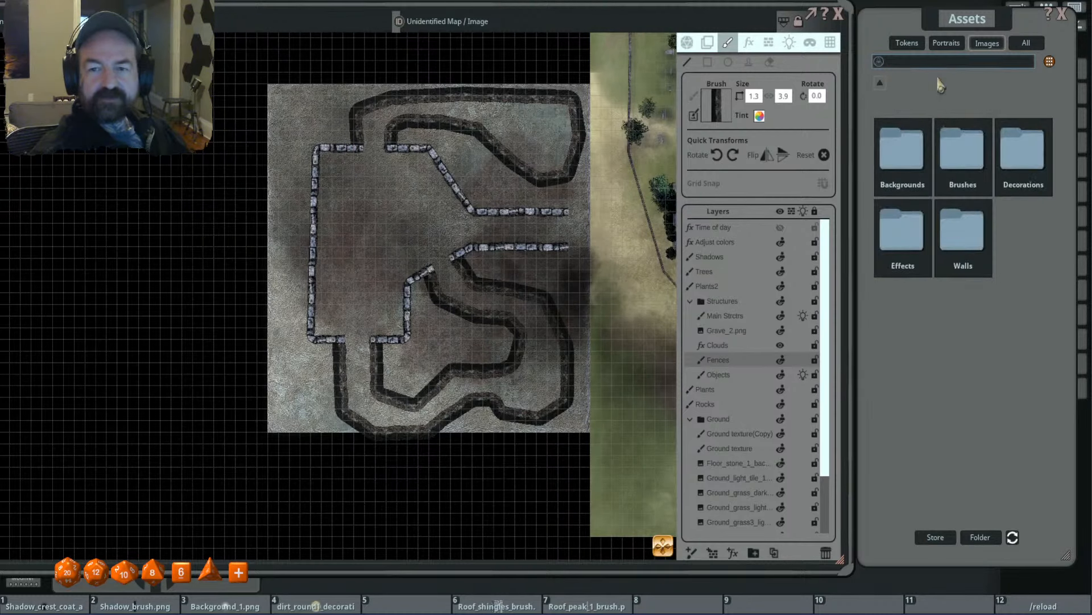
{"action": "left_click", "coordinate": [964, 227]}
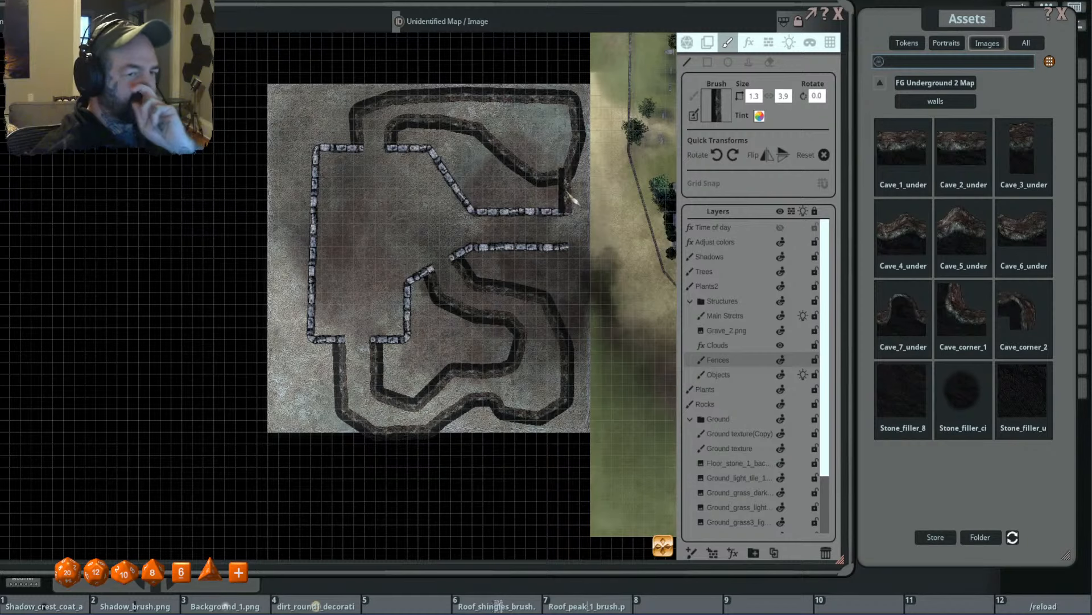
{"action": "left_click", "coordinate": [961, 393]}
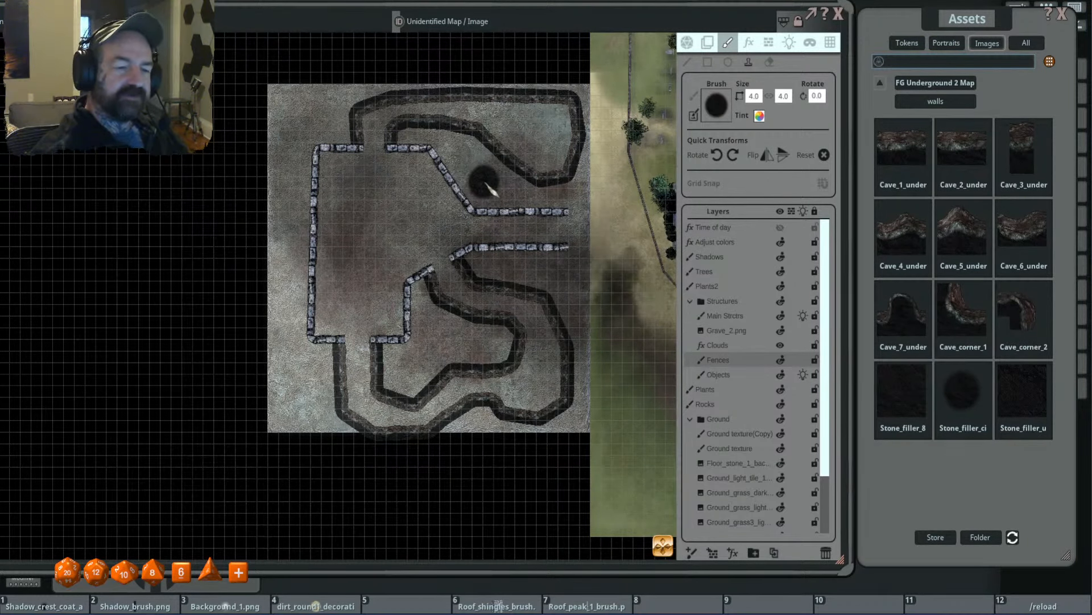
- On the Main Strctrs layer, fill the area between the northern cave, the room and the corridor with stone filler stamps at size 3.2
{"action": "scroll", "coordinate": [489, 193], "scroll_direction": "up", "scroll_amount": 2}
{"action": "left_click_drag", "start_coordinate": [488, 208], "coordinate": [469, 233]}
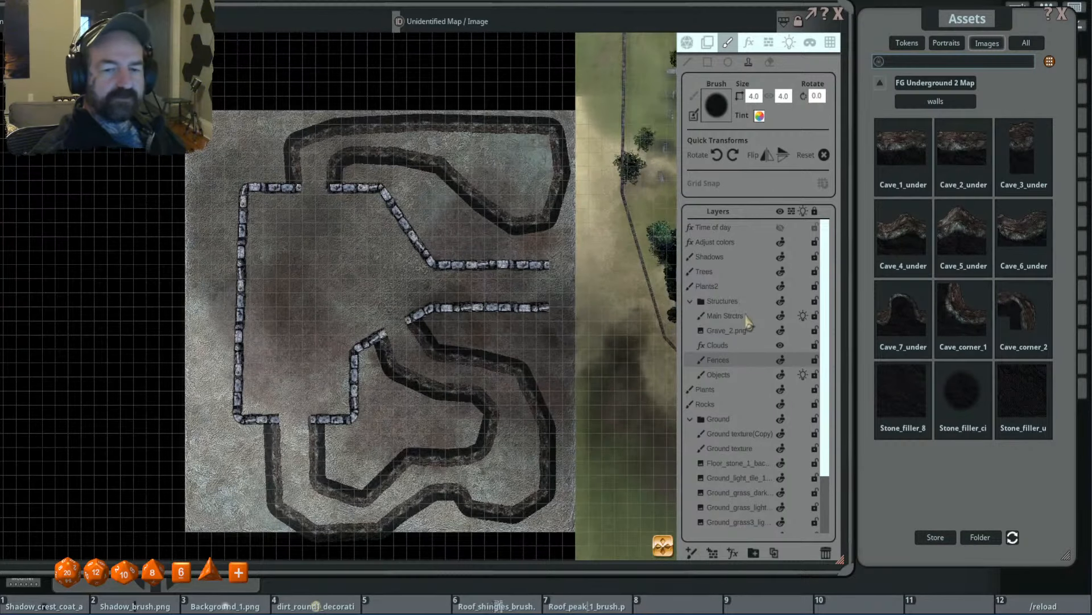
{"action": "left_click", "coordinate": [734, 315]}
{"action": "scroll", "coordinate": [445, 244], "scroll_direction": "down", "scroll_amount": 1}
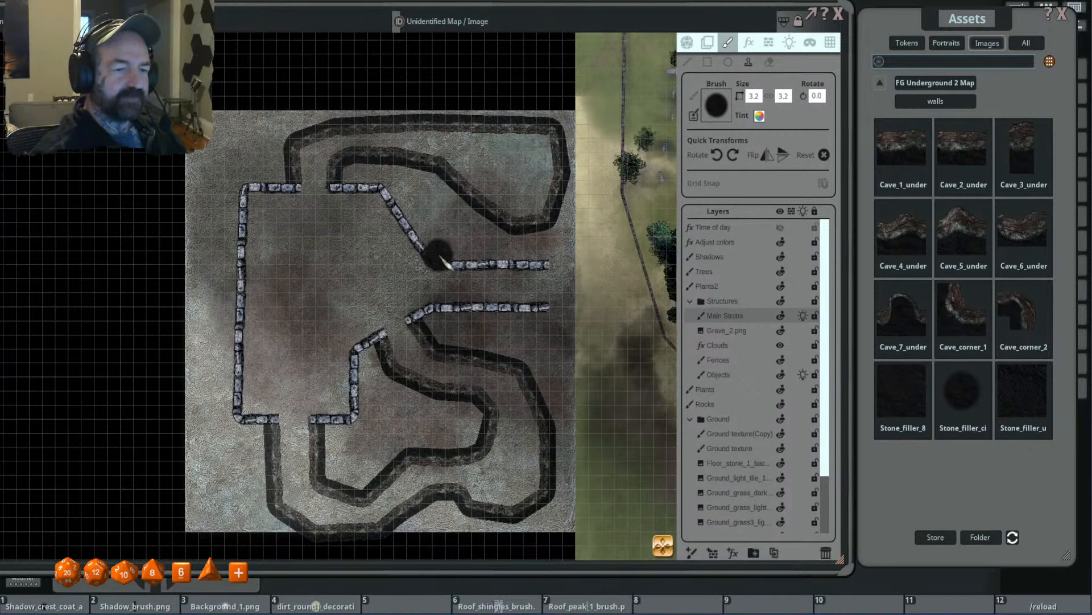
{"action": "mouse_move", "coordinate": [449, 256]}
{"action": "left_mouse_down"}
{"action": "mouse_move", "coordinate": [375, 170]}
{"action": "mouse_move", "coordinate": [565, 273]}
{"action": "mouse_move", "coordinate": [512, 295]}
{"action": "mouse_move", "coordinate": [513, 309]}
{"action": "mouse_move", "coordinate": [592, 300]}
{"action": "left_mouse_up"}
{"action": "scroll", "coordinate": [398, 169], "scroll_direction": "down", "scroll_amount": 3}
{"action": "scroll", "coordinate": [367, 166], "scroll_direction": "up", "scroll_amount": 5}
{"action": "scroll", "coordinate": [510, 271], "scroll_direction": "up", "scroll_amount": 1}
{"action": "scroll", "coordinate": [592, 304], "scroll_direction": "down", "scroll_amount": 3}
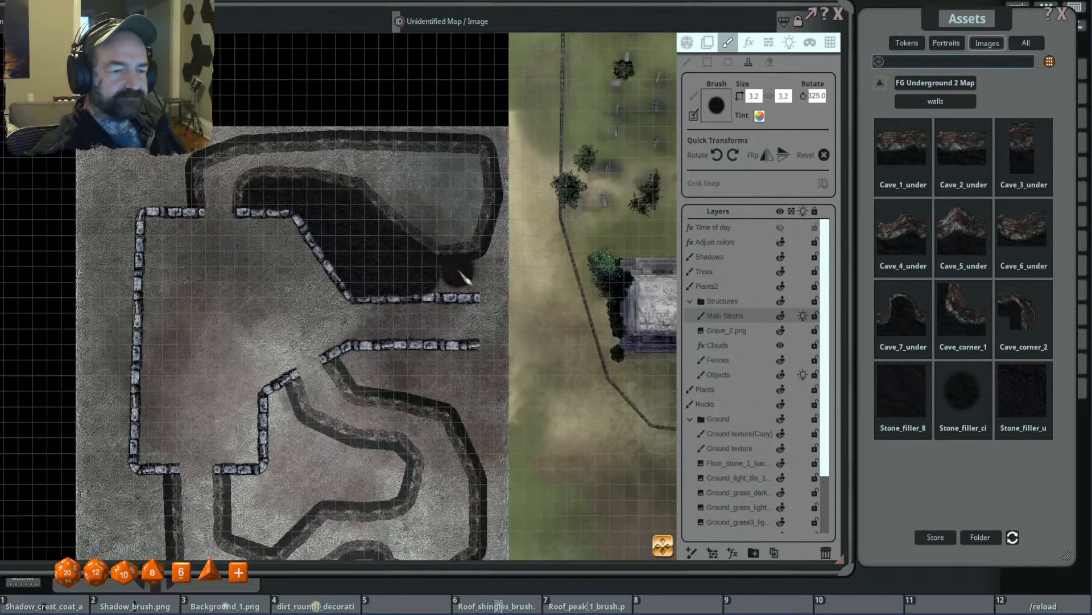
- Fill the rock south of the corridor and along the southern cave's outer east and south sides, reducing the stone filler to 2.6
{"action": "mouse_move", "coordinate": [465, 279]}
{"action": "left_mouse_down"}
{"action": "mouse_move", "coordinate": [447, 287]}
{"action": "mouse_move", "coordinate": [494, 287]}
{"action": "mouse_move", "coordinate": [504, 263]}
{"action": "mouse_move", "coordinate": [509, 140]}
{"action": "left_mouse_up"}
{"action": "scroll", "coordinate": [501, 261], "scroll_direction": "down", "scroll_amount": 5}
{"action": "scroll", "coordinate": [509, 139], "scroll_direction": "up", "scroll_amount": 5}
{"action": "mouse_move", "coordinate": [413, 288]}
{"action": "left_mouse_down"}
{"action": "mouse_move", "coordinate": [526, 290]}
{"action": "mouse_move", "coordinate": [550, 332]}
{"action": "mouse_move", "coordinate": [528, 336]}
{"action": "mouse_move", "coordinate": [512, 311]}
{"action": "mouse_move", "coordinate": [543, 378]}
{"action": "mouse_move", "coordinate": [536, 351]}
{"action": "mouse_move", "coordinate": [555, 353]}
{"action": "mouse_move", "coordinate": [552, 367]}
{"action": "left_mouse_up"}
{"action": "scroll", "coordinate": [550, 374], "scroll_direction": "up", "scroll_amount": 5}
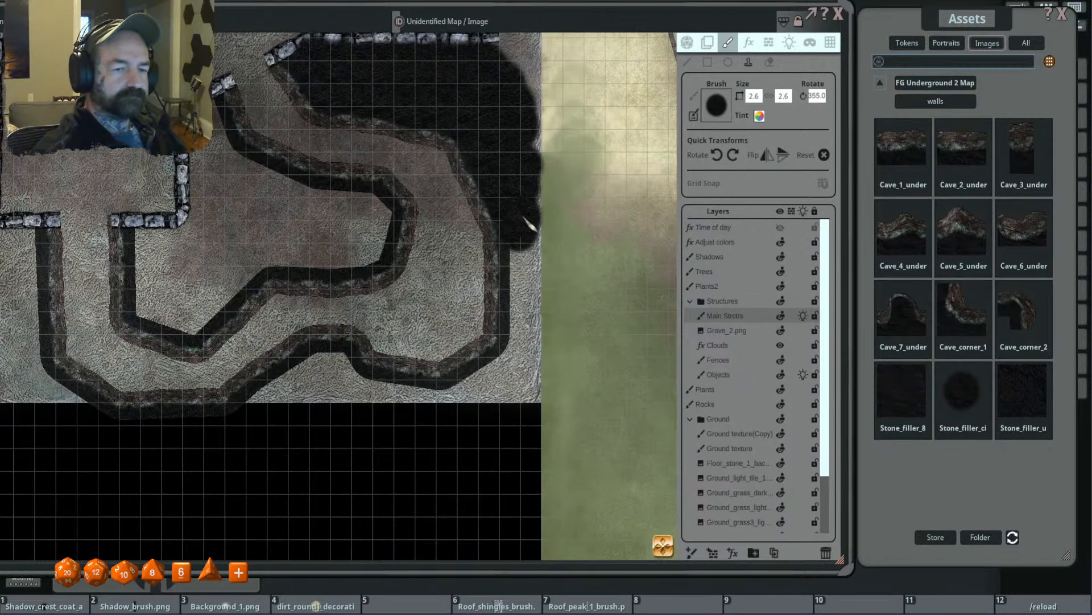
{"action": "mouse_move", "coordinate": [530, 224]}
{"action": "left_mouse_down"}
{"action": "mouse_move", "coordinate": [520, 386]}
{"action": "mouse_move", "coordinate": [410, 402]}
{"action": "mouse_move", "coordinate": [338, 376]}
{"action": "mouse_move", "coordinate": [264, 401]}
{"action": "mouse_move", "coordinate": [333, 405]}
{"action": "left_mouse_up"}
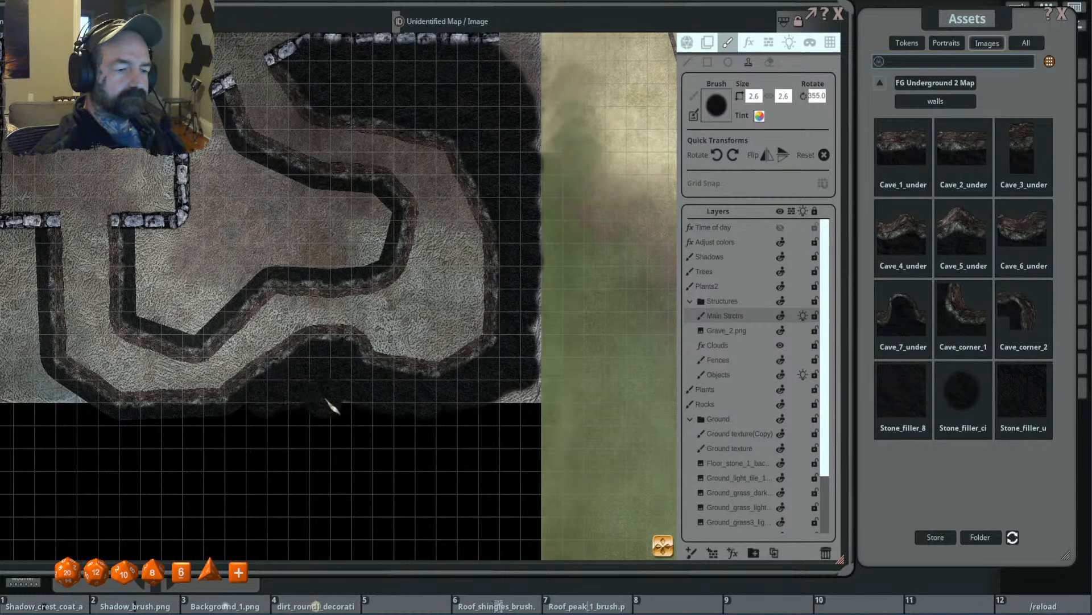
- Fill the rock enclosed by the southern cave loop with stone filler stamps at size 3.2
{"action": "scroll", "coordinate": [324, 349], "scroll_direction": "down", "scroll_amount": 3}
{"action": "scroll", "coordinate": [487, 273], "scroll_direction": "up", "scroll_amount": 4}
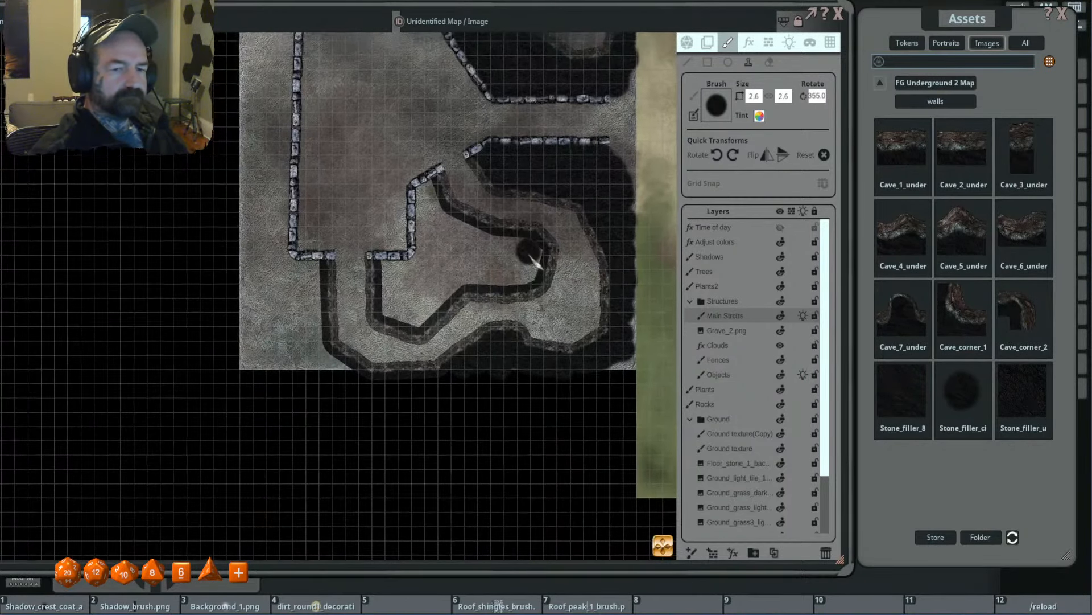
{"action": "left_click_drag", "start_coordinate": [530, 253], "coordinate": [516, 338]}
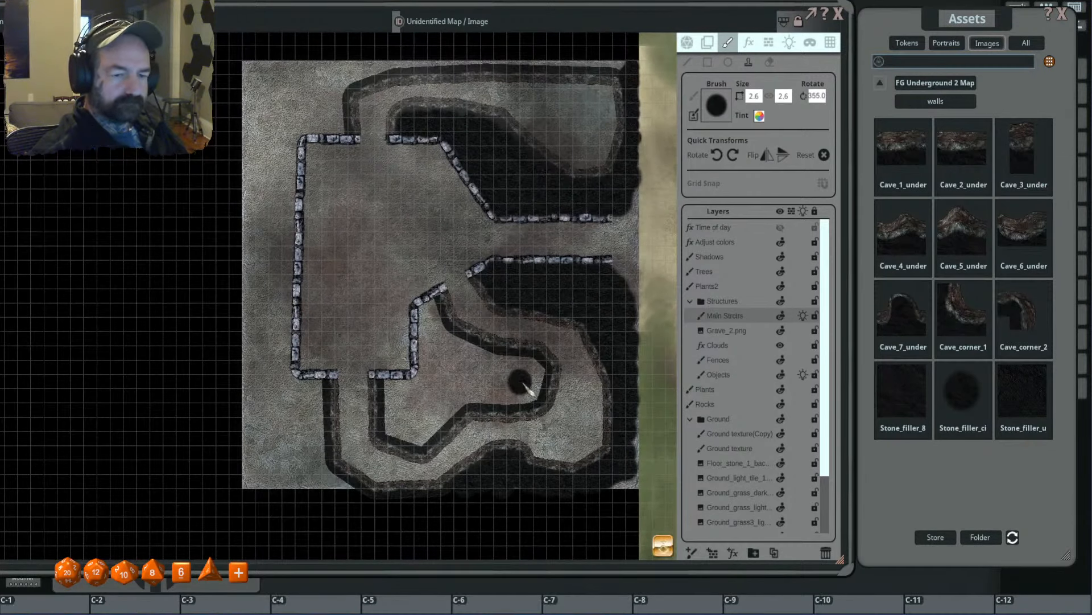
{"action": "scroll", "coordinate": [523, 384], "scroll_direction": "up", "scroll_amount": 3}
{"action": "left_click", "coordinate": [532, 370]}
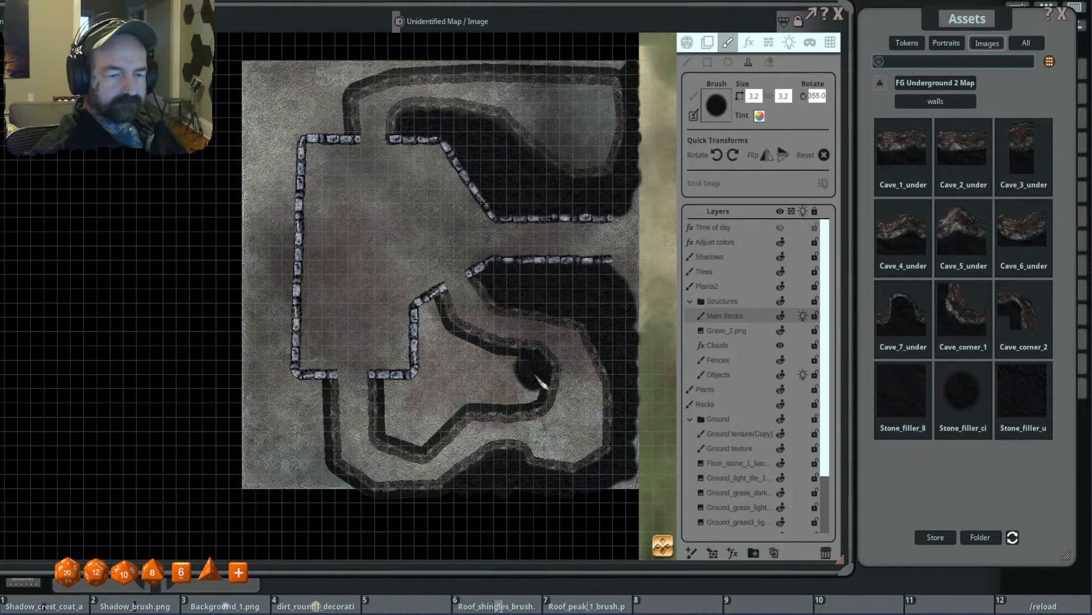
{"action": "mouse_move", "coordinate": [541, 382]}
{"action": "left_mouse_down"}
{"action": "mouse_move", "coordinate": [488, 404]}
{"action": "mouse_move", "coordinate": [492, 378]}
{"action": "mouse_move", "coordinate": [522, 374]}
{"action": "mouse_move", "coordinate": [455, 346]}
{"action": "mouse_move", "coordinate": [506, 367]}
{"action": "mouse_move", "coordinate": [447, 409]}
{"action": "mouse_move", "coordinate": [432, 437]}
{"action": "mouse_move", "coordinate": [416, 438]}
{"action": "mouse_move", "coordinate": [392, 391]}
{"action": "mouse_move", "coordinate": [415, 409]}
{"action": "mouse_move", "coordinate": [452, 391]}
{"action": "mouse_move", "coordinate": [432, 379]}
{"action": "mouse_move", "coordinate": [419, 392]}
{"action": "mouse_move", "coordinate": [442, 358]}
{"action": "mouse_move", "coordinate": [432, 354]}
{"action": "mouse_move", "coordinate": [451, 348]}
{"action": "mouse_move", "coordinate": [428, 320]}
{"action": "left_mouse_up"}
- Fill the tile's southwest corner, outside the southern cave, with stone filler stamps, enlarging the brush to 4.0
{"action": "left_click_drag", "start_coordinate": [341, 424], "coordinate": [425, 272]}
{"action": "scroll", "coordinate": [401, 250], "scroll_direction": "up", "scroll_amount": 4}
{"action": "mouse_move", "coordinate": [400, 250]}
{"action": "left_mouse_down"}
{"action": "mouse_move", "coordinate": [396, 320]}
{"action": "mouse_move", "coordinate": [409, 328]}
{"action": "mouse_move", "coordinate": [354, 325]}
{"action": "mouse_move", "coordinate": [390, 310]}
{"action": "mouse_move", "coordinate": [338, 316]}
{"action": "mouse_move", "coordinate": [361, 287]}
{"action": "mouse_move", "coordinate": [349, 273]}
{"action": "mouse_move", "coordinate": [377, 244]}
{"action": "mouse_move", "coordinate": [349, 251]}
{"action": "left_mouse_up"}
{"action": "left_click_drag", "start_coordinate": [450, 109], "coordinate": [520, 298]}
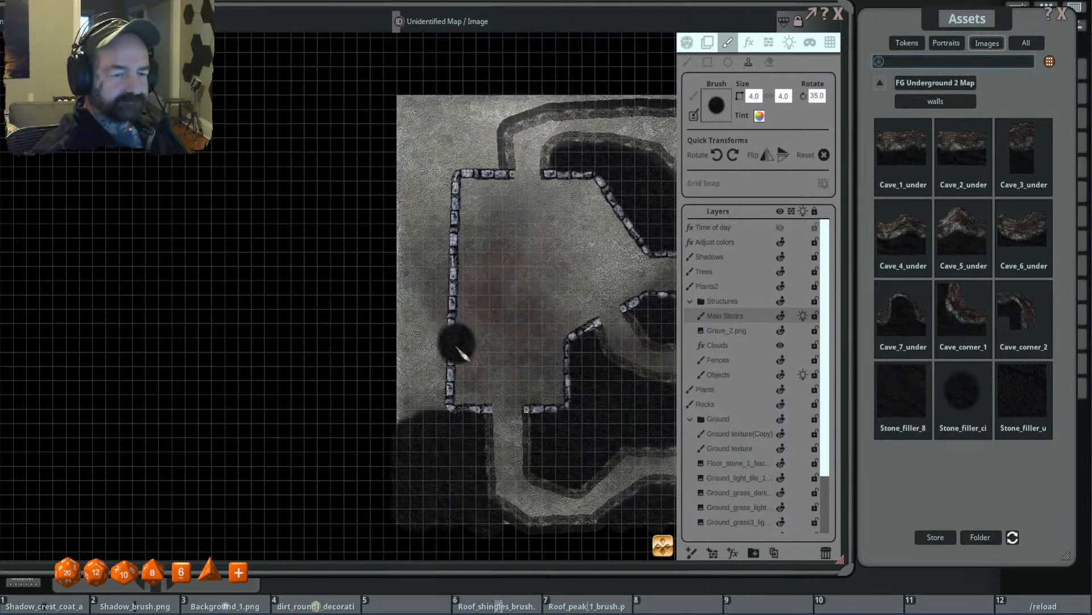
- Cover the strip along the room's west wall with stone filler, increasing the brush size to 6.3
{"action": "mouse_move", "coordinate": [461, 350]}
{"action": "left_mouse_down"}
{"action": "mouse_move", "coordinate": [419, 420]}
{"action": "mouse_move", "coordinate": [435, 369]}
{"action": "mouse_move", "coordinate": [421, 341]}
{"action": "mouse_move", "coordinate": [419, 362]}
{"action": "mouse_move", "coordinate": [427, 239]}
{"action": "mouse_move", "coordinate": [433, 252]}
{"action": "left_mouse_up"}
{"action": "scroll", "coordinate": [412, 355], "scroll_direction": "up", "scroll_amount": 4}
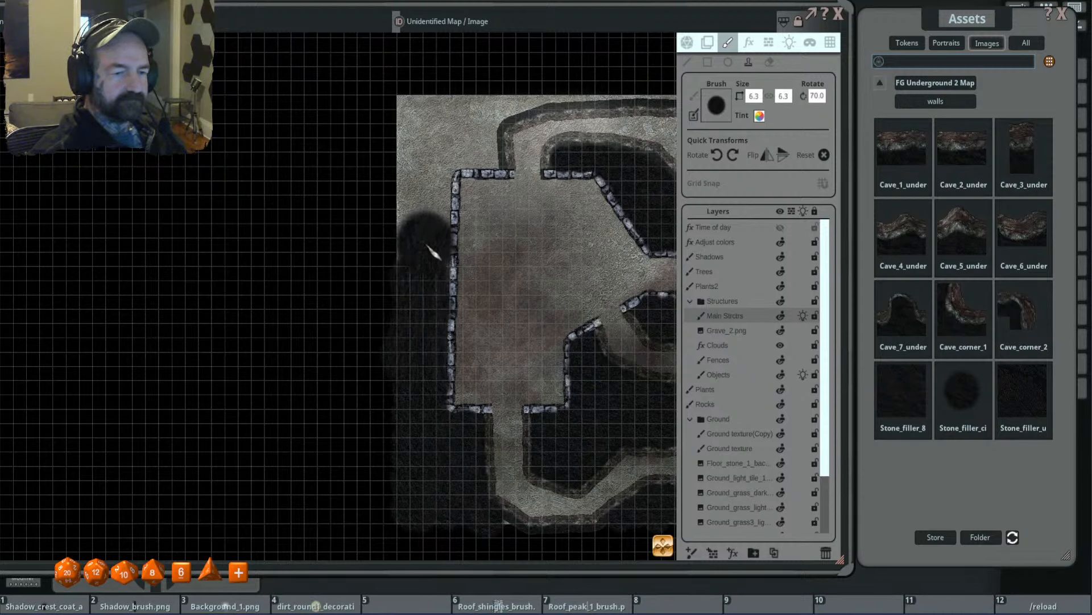
{"action": "left_click", "coordinate": [427, 245]}
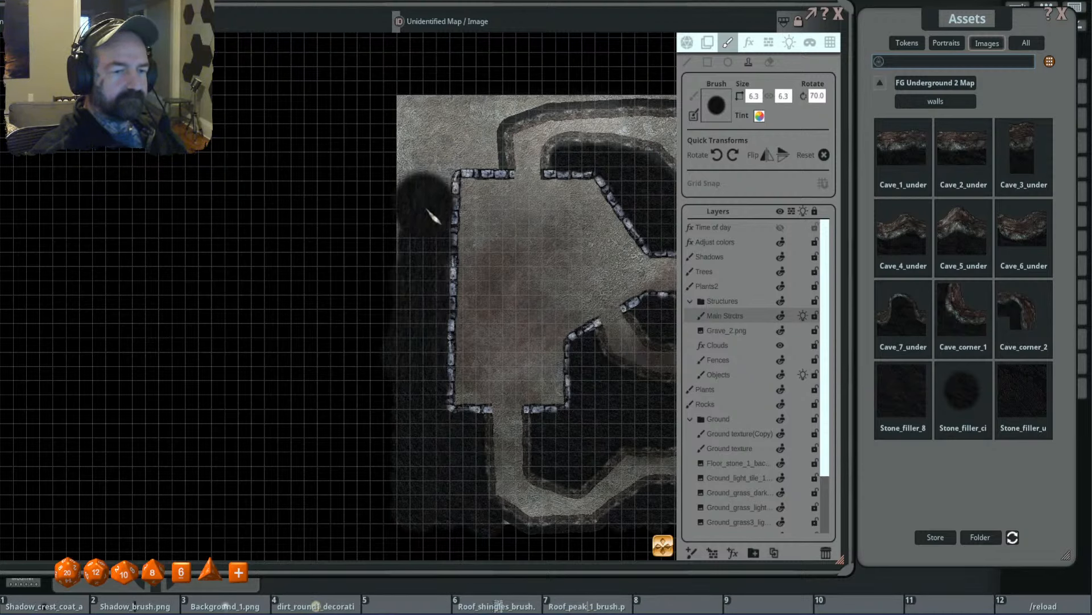
- Fill the northwest corner and the strip north of the northern cave, reducing the stone filler to 3.2 toward the east edge
{"action": "mouse_move", "coordinate": [427, 210]}
{"action": "left_mouse_down"}
{"action": "mouse_move", "coordinate": [422, 124]}
{"action": "mouse_move", "coordinate": [492, 160]}
{"action": "mouse_move", "coordinate": [484, 123]}
{"action": "mouse_move", "coordinate": [455, 111]}
{"action": "mouse_move", "coordinate": [418, 128]}
{"action": "left_mouse_up"}
{"action": "scroll", "coordinate": [477, 135], "scroll_direction": "down", "scroll_amount": 4}
{"action": "scroll", "coordinate": [538, 182], "scroll_direction": "down", "scroll_amount": 3}
{"action": "mouse_move", "coordinate": [485, 143]}
{"action": "left_mouse_down"}
{"action": "mouse_move", "coordinate": [411, 193]}
{"action": "mouse_move", "coordinate": [626, 183]}
{"action": "left_mouse_up"}
{"action": "scroll", "coordinate": [411, 192], "scroll_direction": "up", "scroll_amount": 3}
{"action": "scroll", "coordinate": [410, 192], "scroll_direction": "down", "scroll_amount": 1}
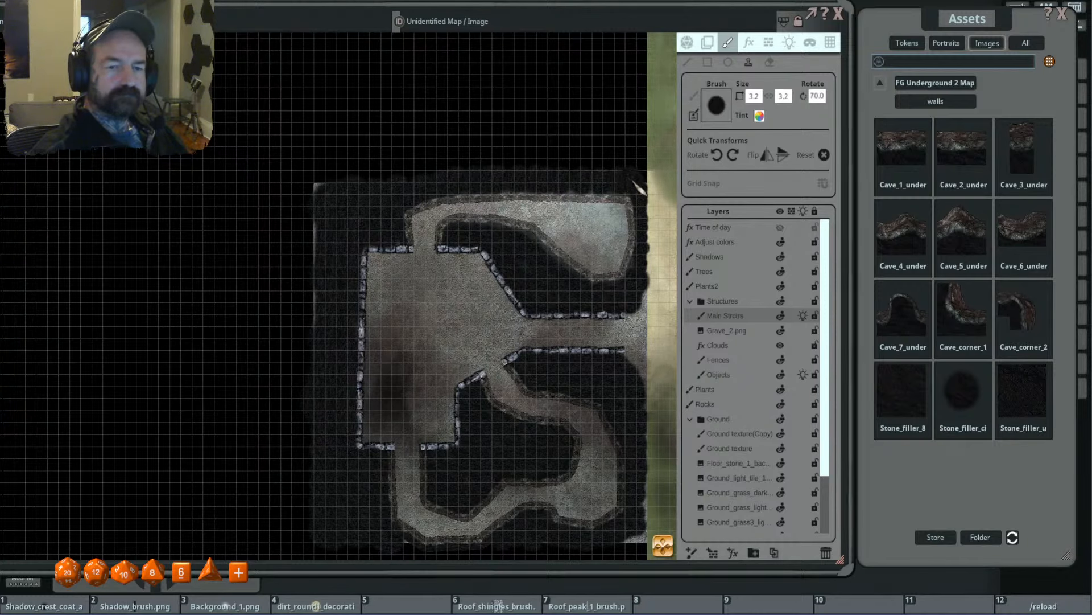
{"action": "scroll", "coordinate": [523, 206], "scroll_direction": "down", "scroll_amount": 4}
{"action": "left_click_drag", "start_coordinate": [574, 236], "coordinate": [542, 179]}
{"action": "scroll", "coordinate": [539, 179], "scroll_direction": "up", "scroll_amount": 3}
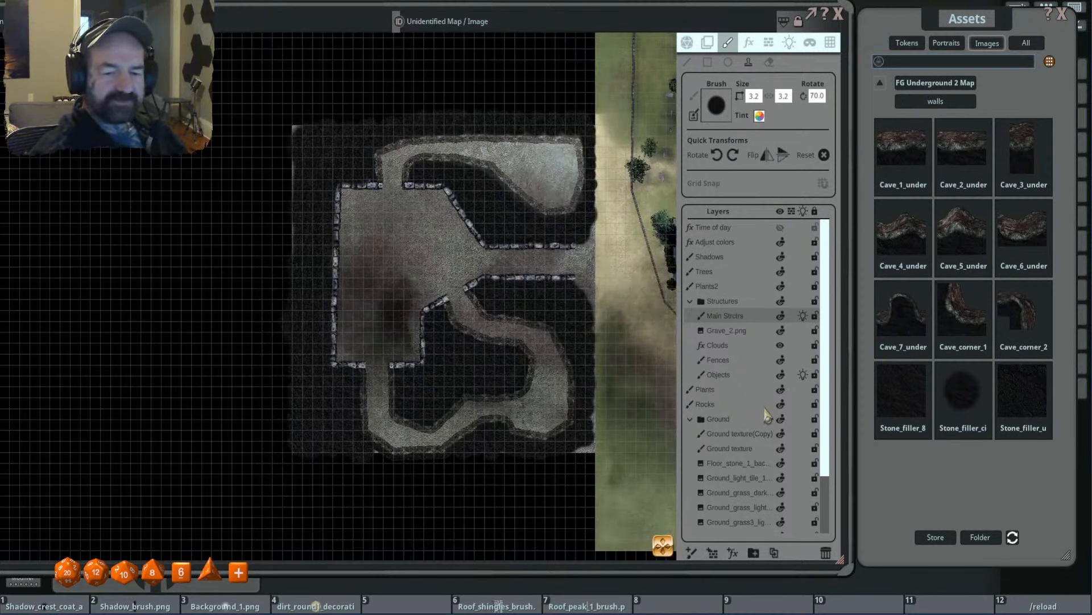
- On the Clouds effect layer, draw a mask over the outer rock west of the room and north of the northern cave
{"action": "left_click", "coordinate": [743, 345]}
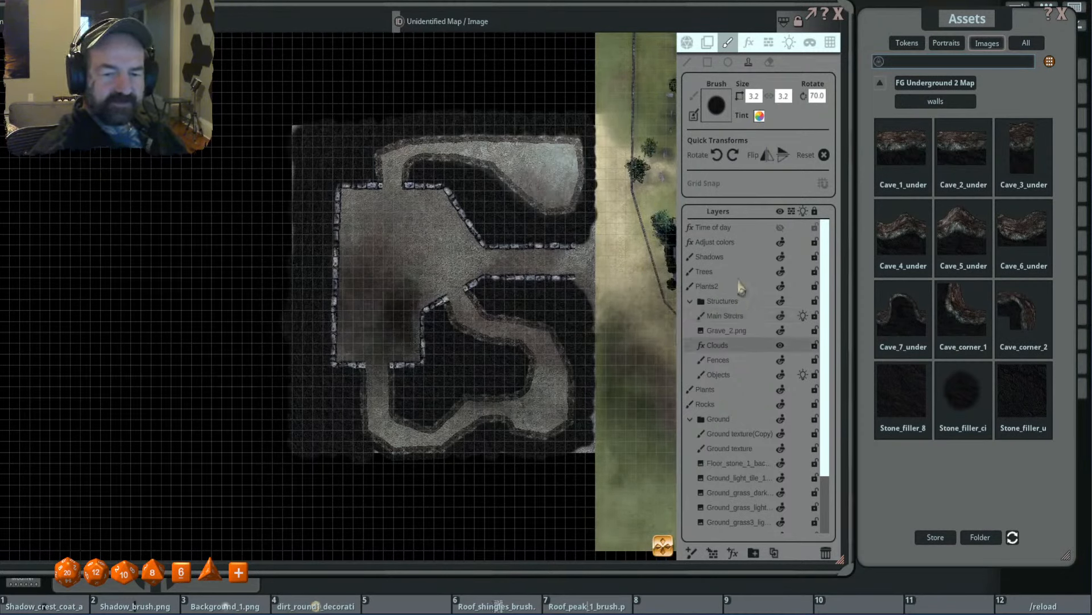
{"action": "left_click", "coordinate": [749, 44]}
{"action": "left_click", "coordinate": [707, 63]}
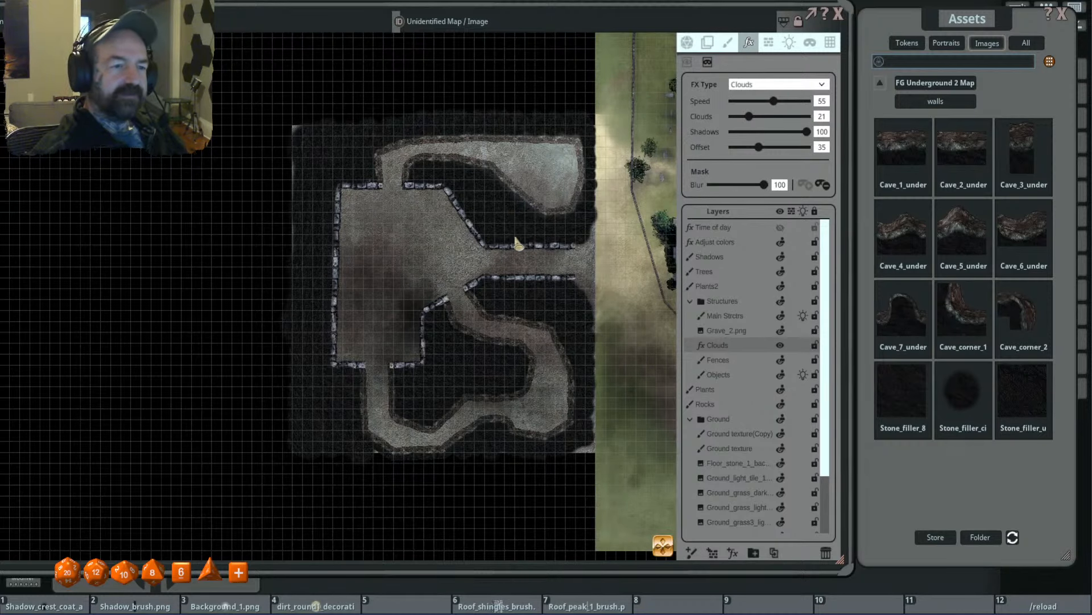
{"action": "left_click_drag", "start_coordinate": [528, 235], "coordinate": [506, 245]}
{"action": "left_click_drag", "start_coordinate": [254, 120], "coordinate": [354, 183]}
{"action": "left_click_drag", "start_coordinate": [368, 131], "coordinate": [575, 153]}
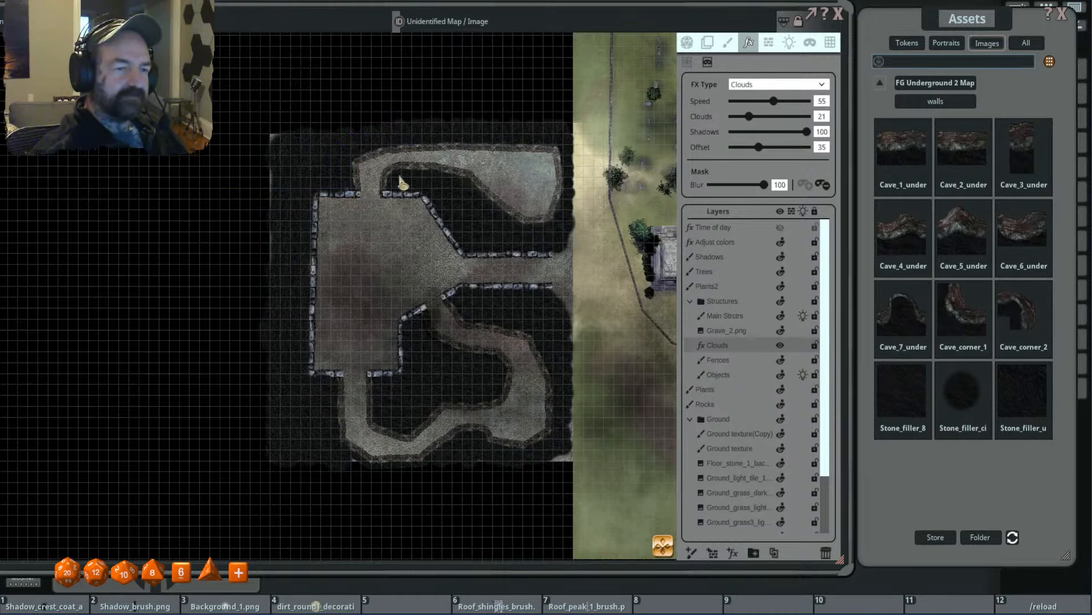
- Mask the Clouds effect over the rock between the northern cave and the corridor, and along the northern cave's east side
{"action": "key", "text": "alt"}
{"action": "left_click_drag", "start_coordinate": [439, 210], "coordinate": [458, 245]}
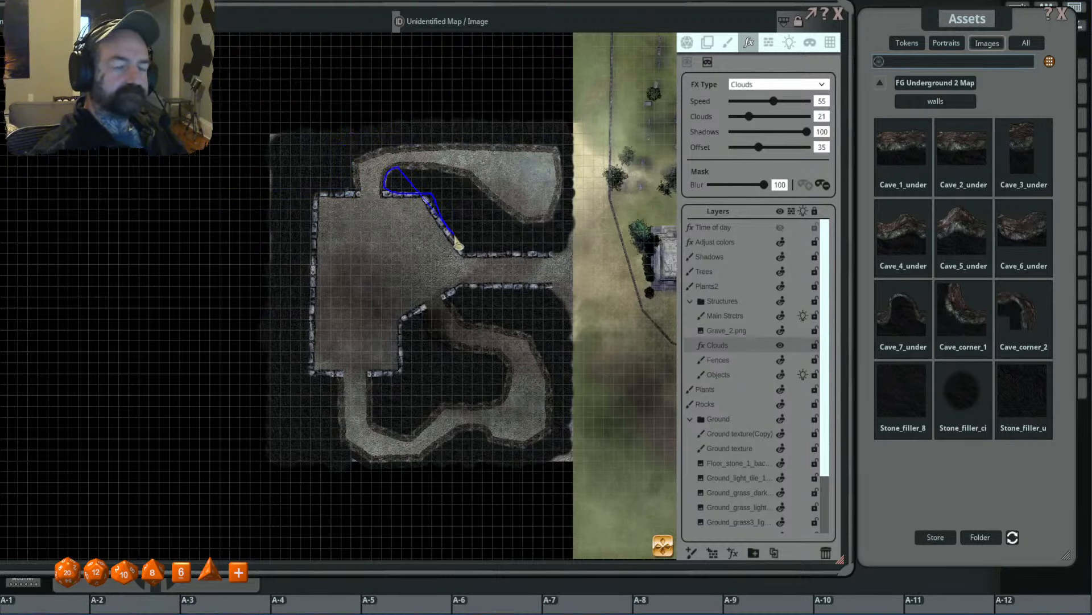
{"action": "left_click_drag", "start_coordinate": [551, 234], "coordinate": [488, 199]}
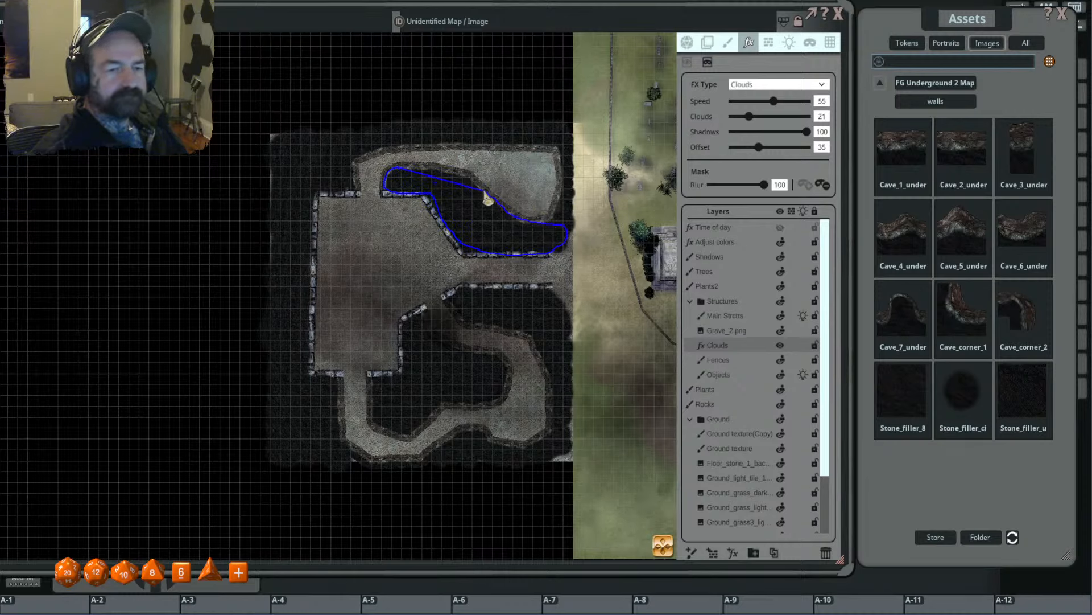
{"action": "left_click_drag", "start_coordinate": [437, 171], "coordinate": [397, 170]}
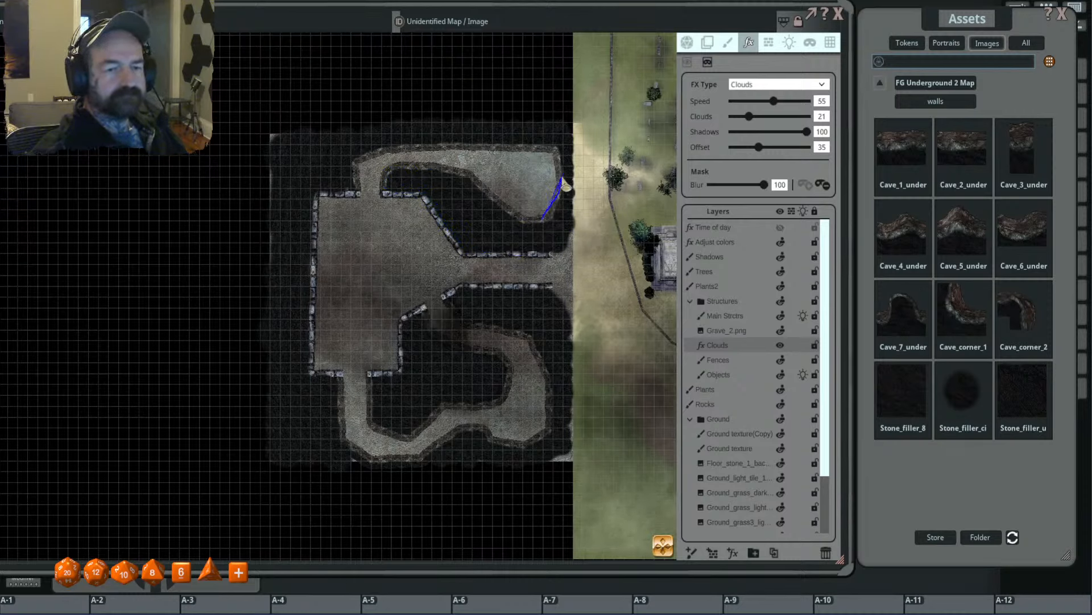
{"action": "mouse_move", "coordinate": [566, 186]}
{"action": "left_mouse_down"}
{"action": "mouse_move", "coordinate": [565, 152]}
{"action": "mouse_move", "coordinate": [575, 237]}
{"action": "mouse_move", "coordinate": [512, 249]}
{"action": "left_mouse_up"}
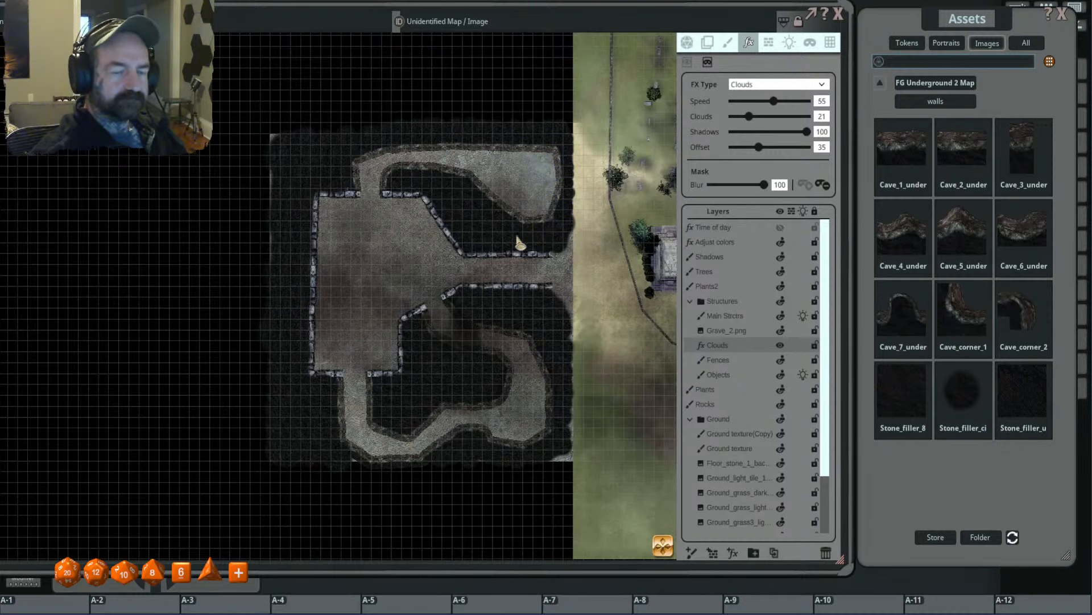
- Mask the Clouds effect over the rock inside and around the southern cave, including the area south of the corridor
{"action": "scroll", "coordinate": [556, 213], "scroll_direction": "up", "scroll_amount": 2}
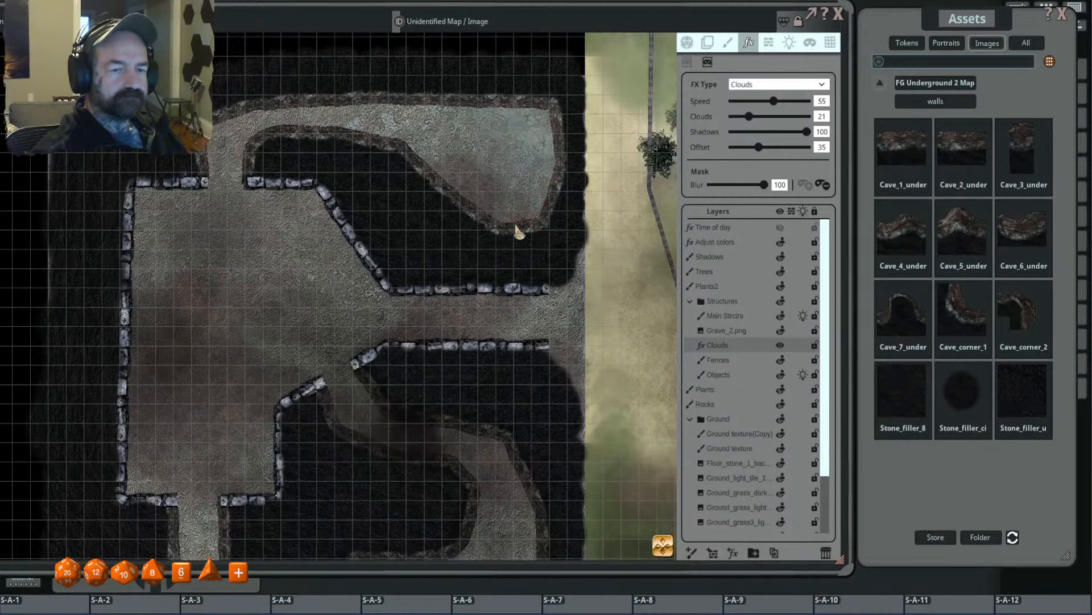
{"action": "scroll", "coordinate": [481, 305], "scroll_direction": "down", "scroll_amount": 3}
{"action": "scroll", "coordinate": [449, 291], "scroll_direction": "up", "scroll_amount": 3}
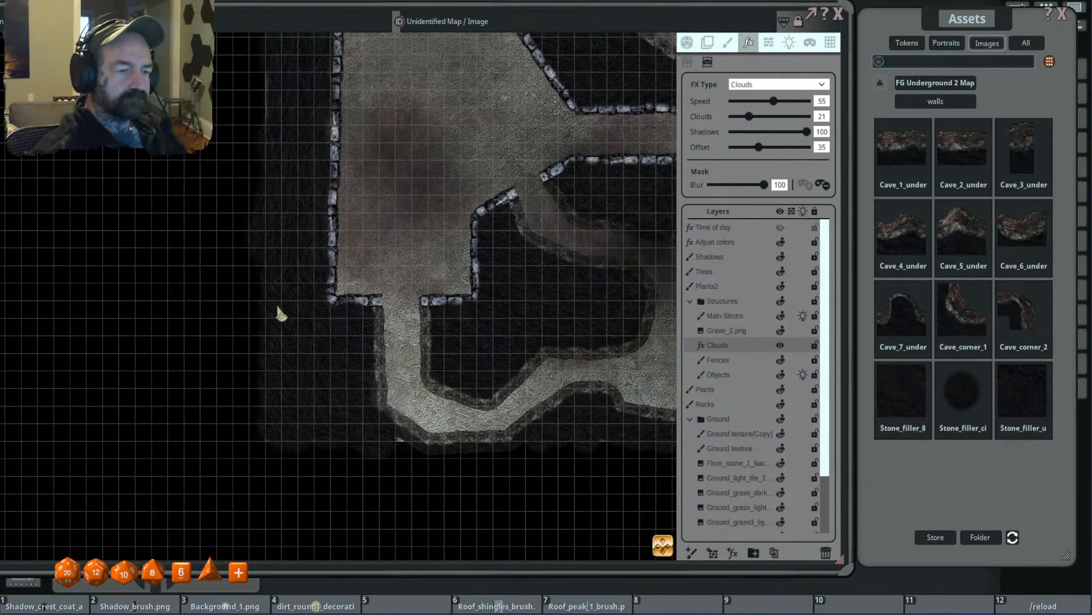
{"action": "left_click_drag", "start_coordinate": [241, 289], "coordinate": [381, 446]}
{"action": "left_click_drag", "start_coordinate": [334, 263], "coordinate": [379, 302]}
{"action": "scroll", "coordinate": [370, 308], "scroll_direction": "down", "scroll_amount": 5}
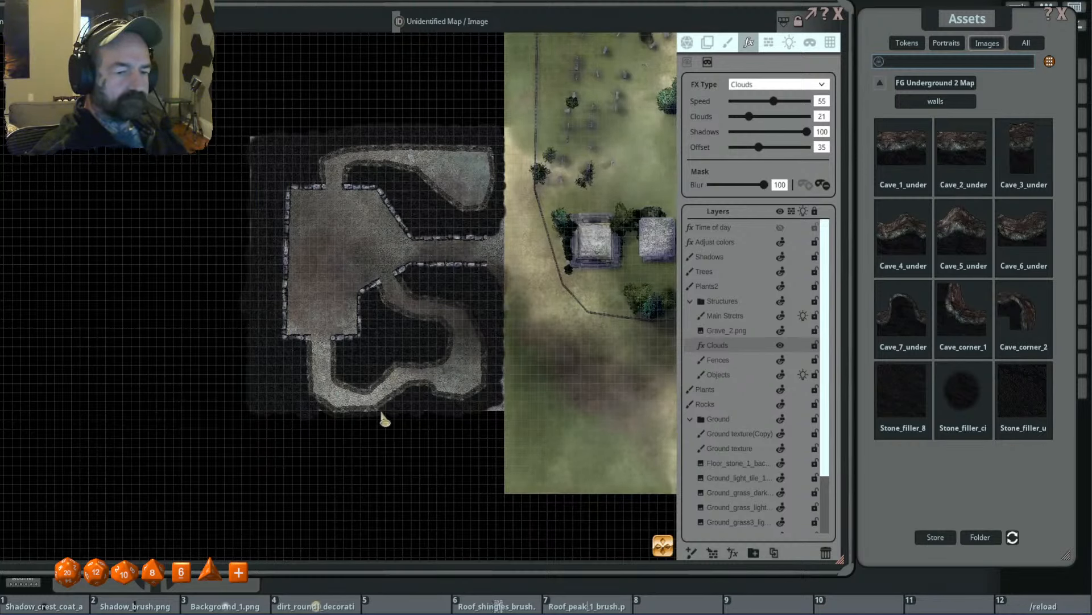
{"action": "left_click_drag", "start_coordinate": [419, 396], "coordinate": [453, 415]}
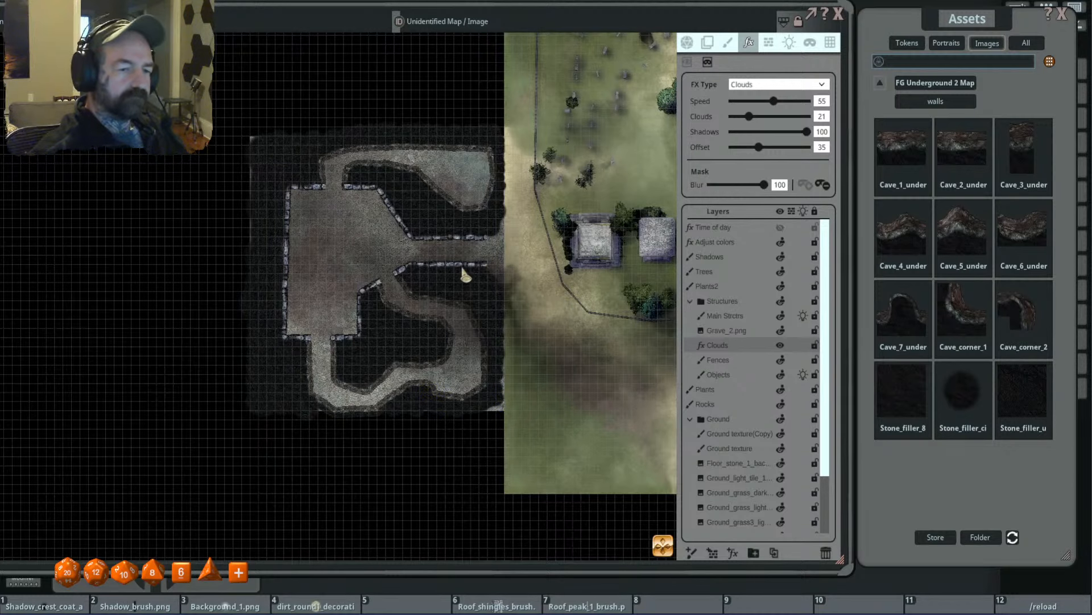
{"action": "left_click_drag", "start_coordinate": [408, 267], "coordinate": [491, 295]}
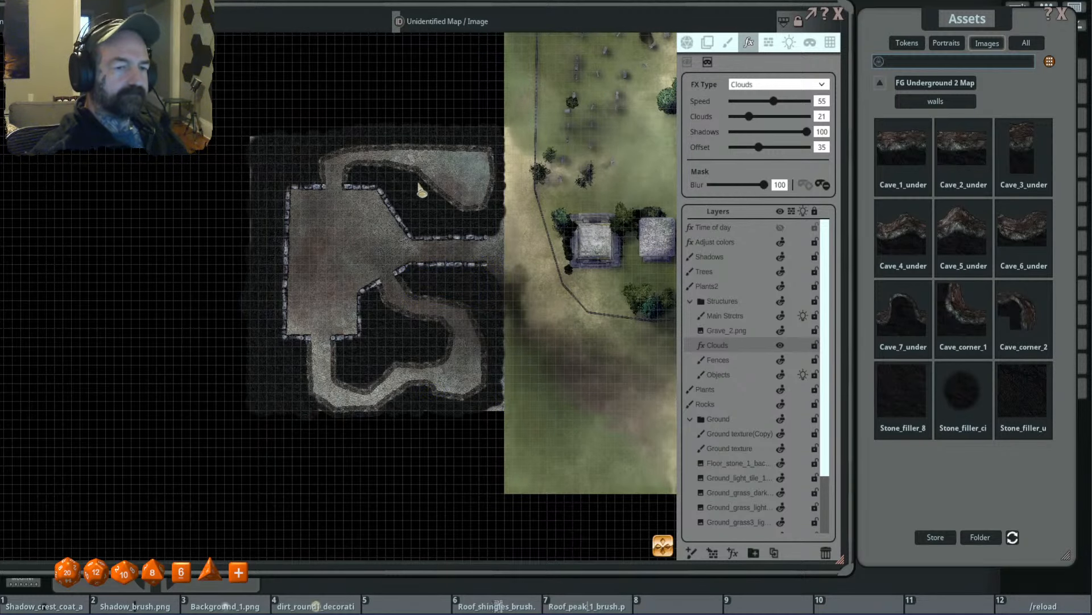
- Examine how the cloud shadows drift across the underground rooms, the filled rock and the neighbouring cemetery grounds
{"action": "scroll", "coordinate": [405, 251], "scroll_direction": "up", "scroll_amount": 1}
{"action": "scroll", "coordinate": [412, 242], "scroll_direction": "down", "scroll_amount": 2}
{"action": "left_click_drag", "start_coordinate": [412, 242], "coordinate": [376, 231]}
{"action": "scroll", "coordinate": [410, 204], "scroll_direction": "up", "scroll_amount": 1}
{"action": "scroll", "coordinate": [394, 224], "scroll_direction": "up", "scroll_amount": 2}
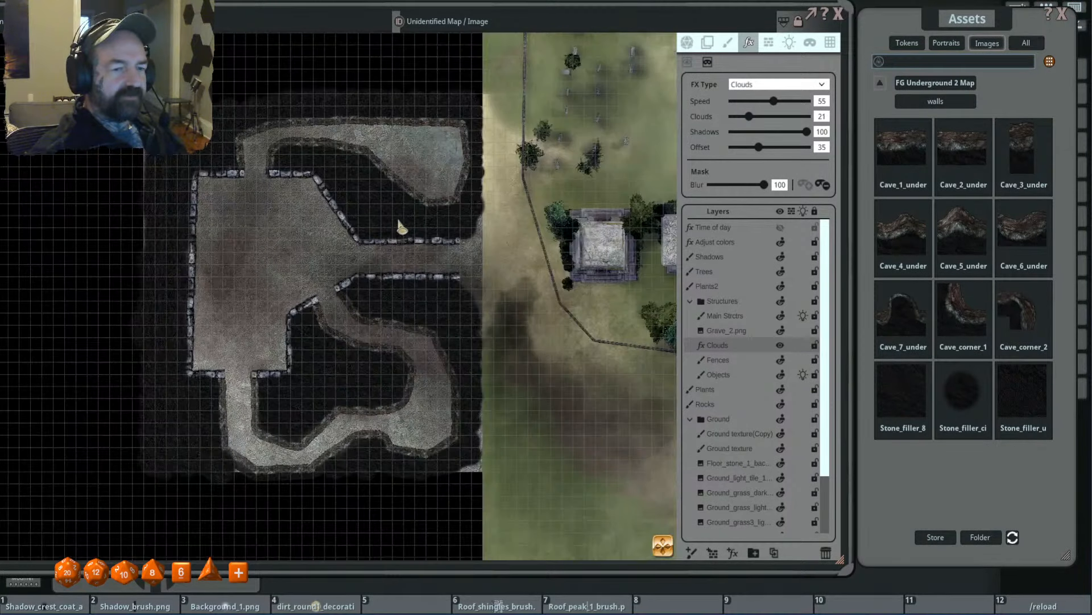
{"action": "scroll", "coordinate": [405, 222], "scroll_direction": "down", "scroll_amount": 2}
{"action": "scroll", "coordinate": [536, 195], "scroll_direction": "down", "scroll_amount": 2}
{"action": "left_click_drag", "start_coordinate": [547, 218], "coordinate": [445, 251]}
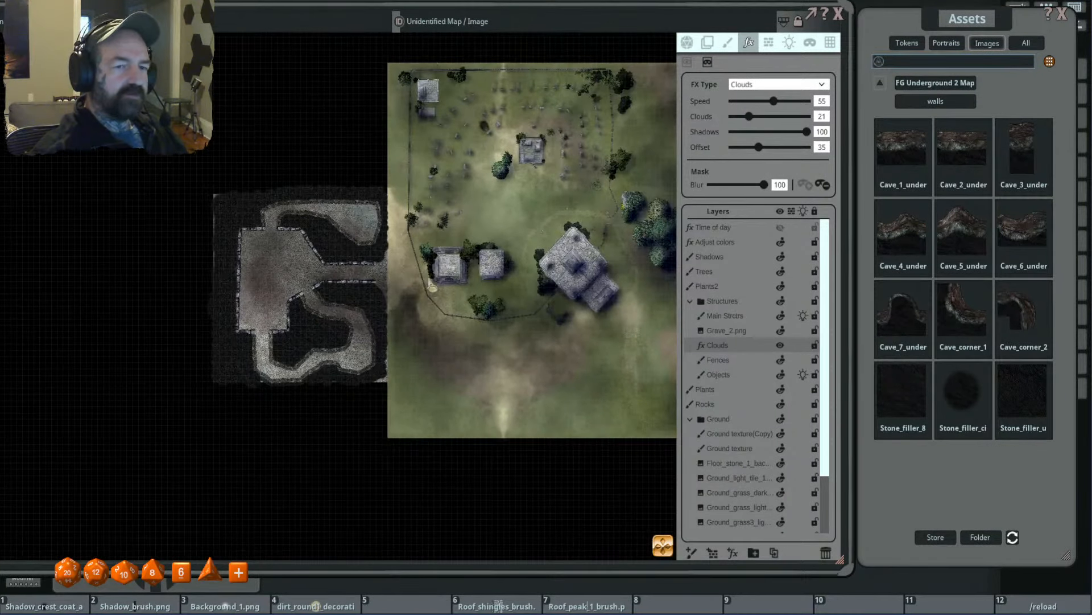
{"action": "scroll", "coordinate": [258, 286], "scroll_direction": "up", "scroll_amount": 2}
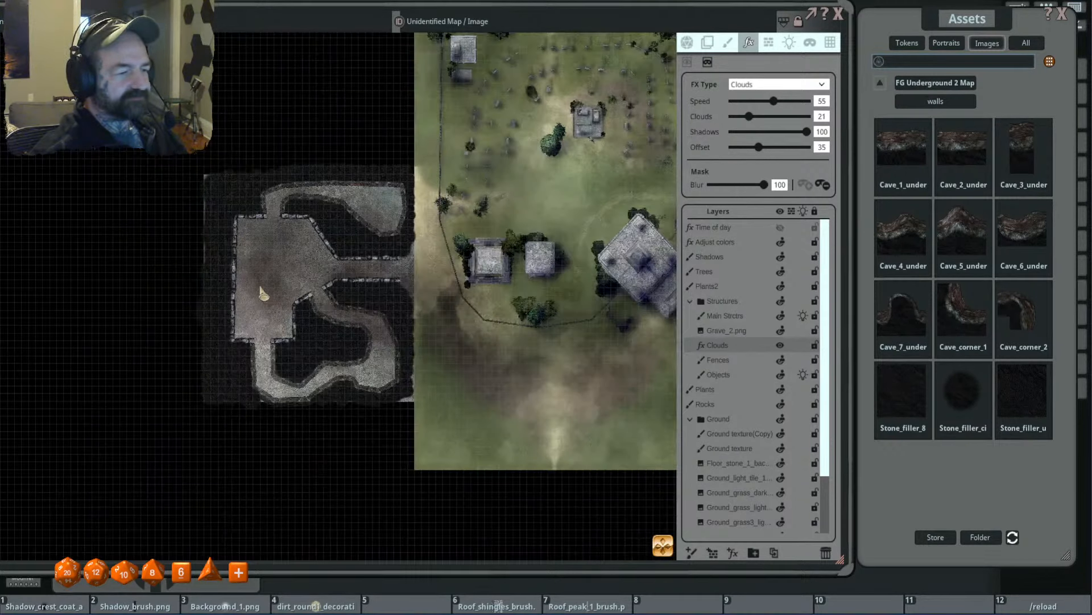
{"action": "left_click_drag", "start_coordinate": [299, 274], "coordinate": [301, 270]}
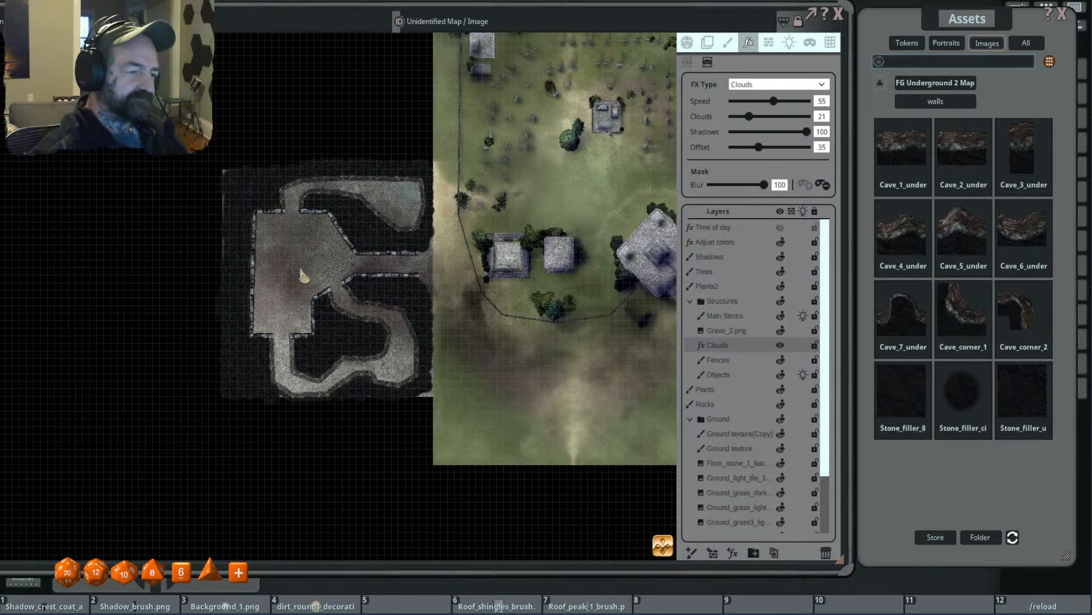
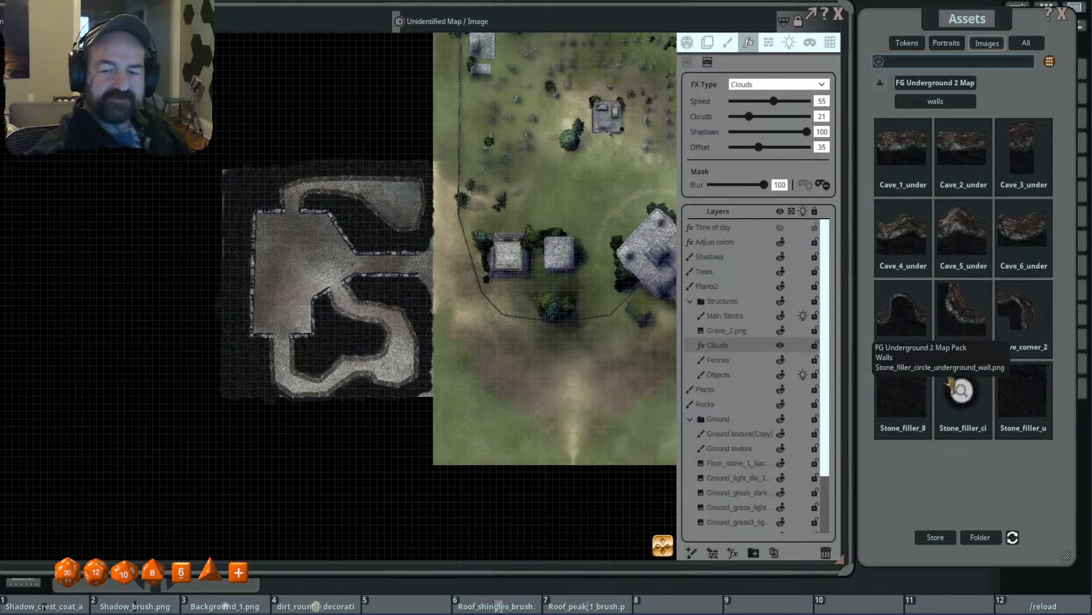
- Preview the circular stone filler image from the FG Underground 2 walls assets and close the preview
{"action": "left_click", "coordinate": [963, 398]}
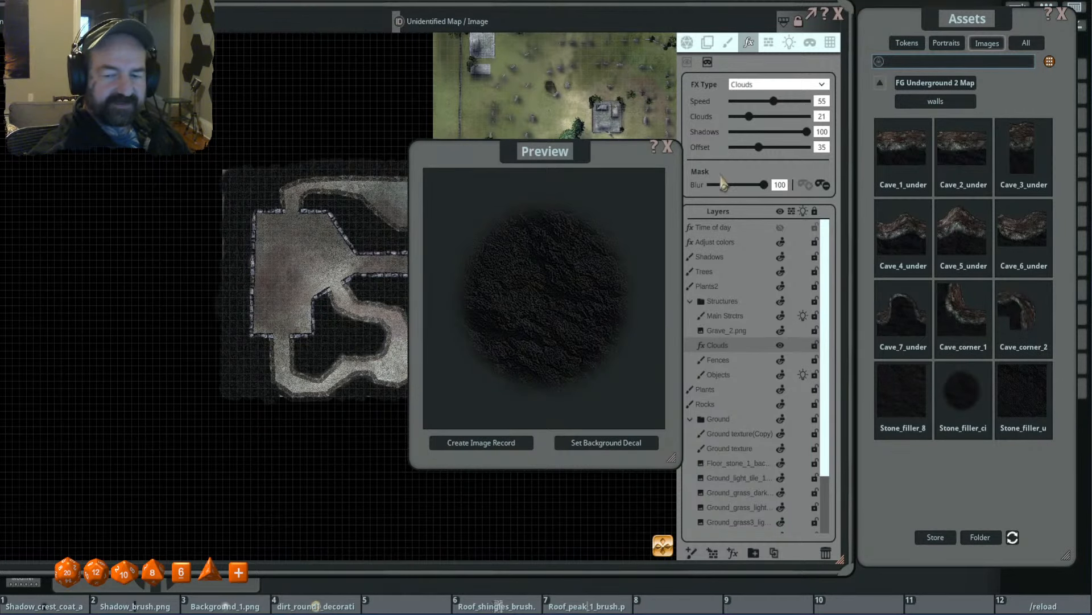
{"action": "left_click", "coordinate": [668, 146]}
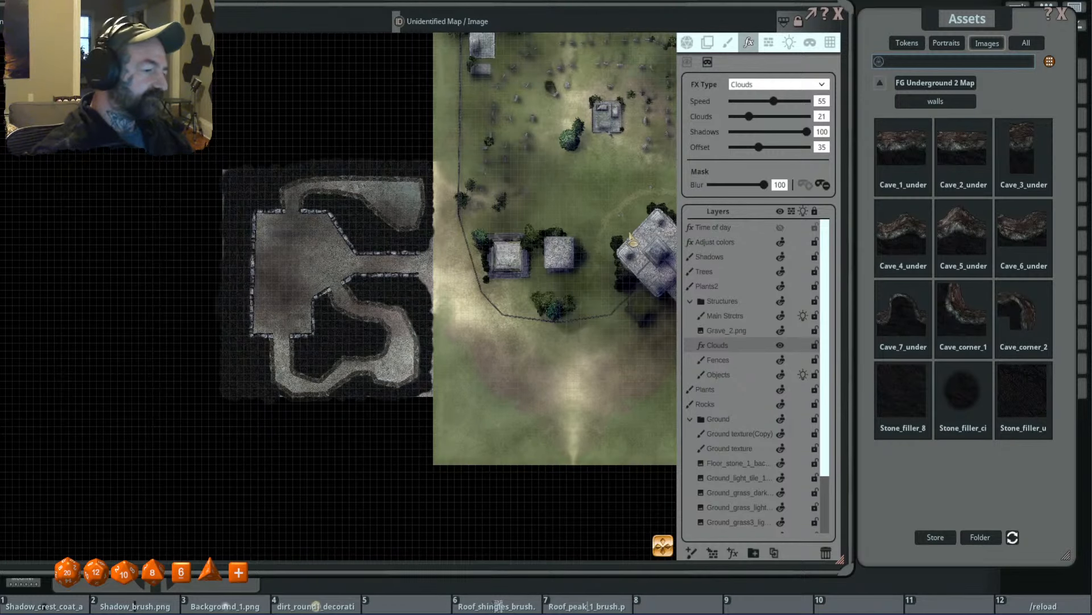
{"action": "scroll", "coordinate": [325, 225], "scroll_direction": "up", "scroll_amount": 2}
{"action": "left_click_drag", "start_coordinate": [296, 297], "coordinate": [317, 235]}
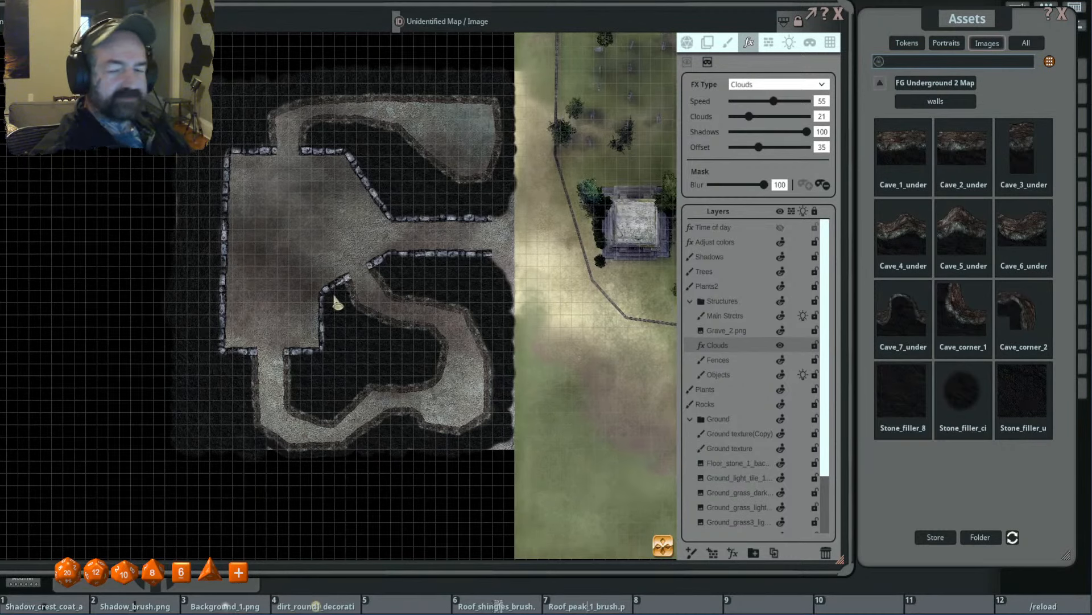
- Open the effects assets of the FG Cemetery Map Pack
{"action": "left_click", "coordinate": [880, 86]}
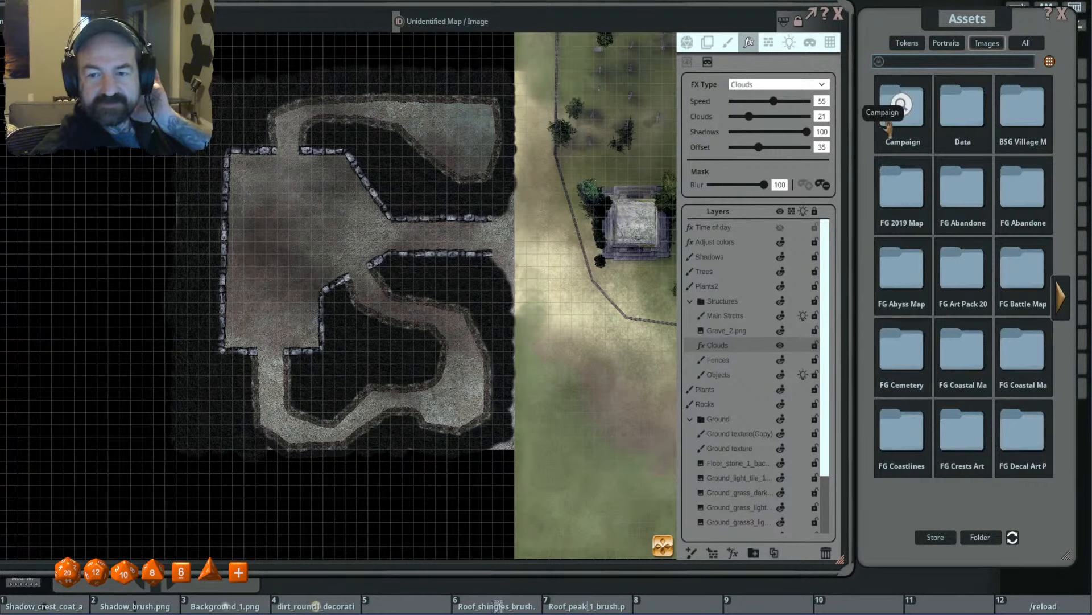
{"action": "left_click", "coordinate": [917, 344]}
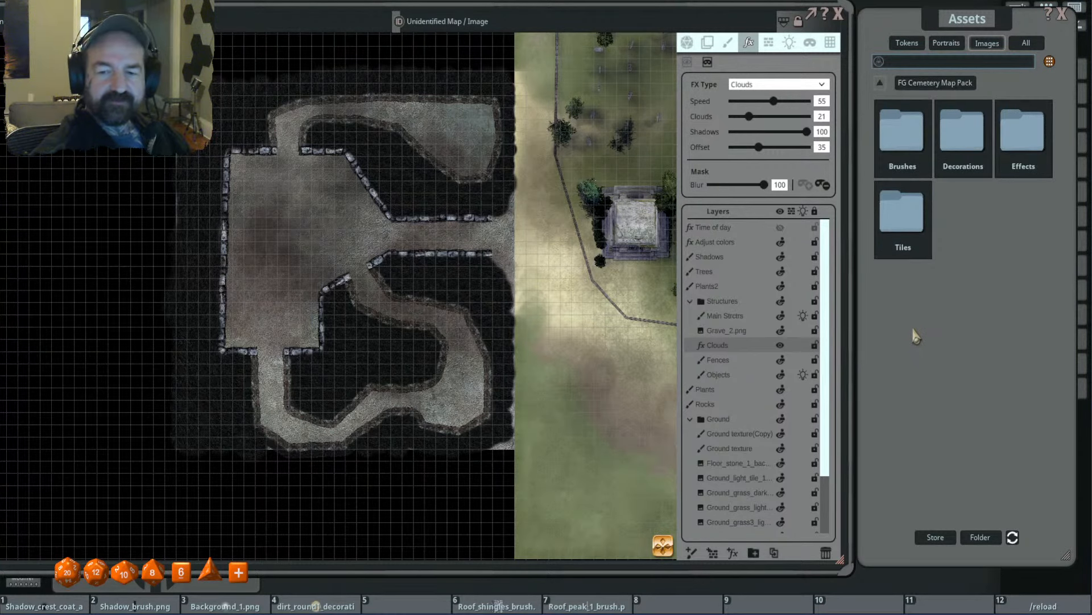
{"action": "scroll", "coordinate": [341, 256], "scroll_direction": "up", "scroll_amount": 2}
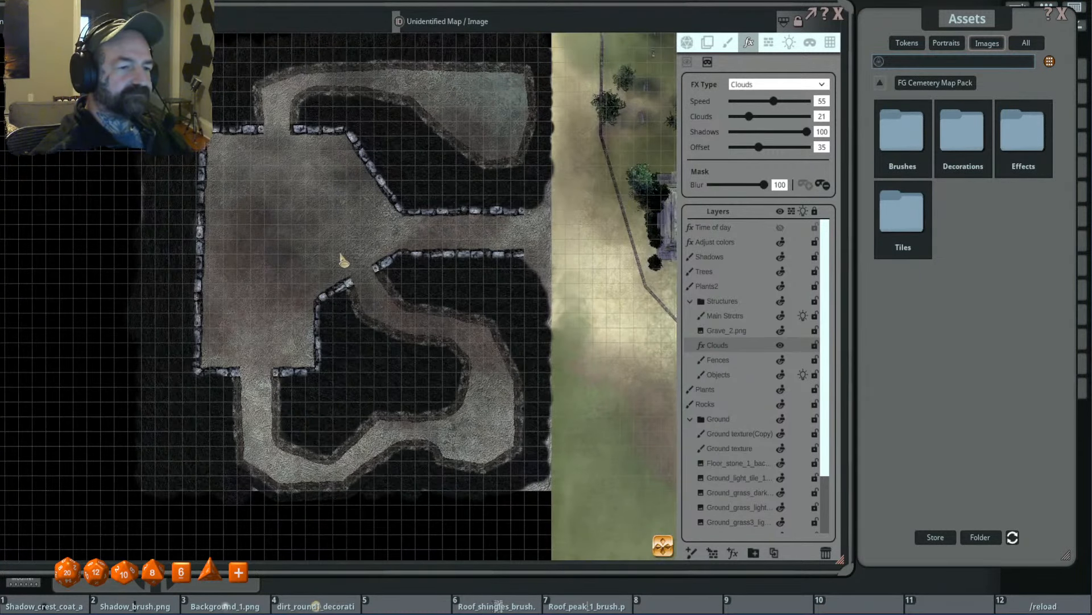
{"action": "left_click_drag", "start_coordinate": [338, 252], "coordinate": [355, 262]}
{"action": "scroll", "coordinate": [500, 242], "scroll_direction": "up", "scroll_amount": 3}
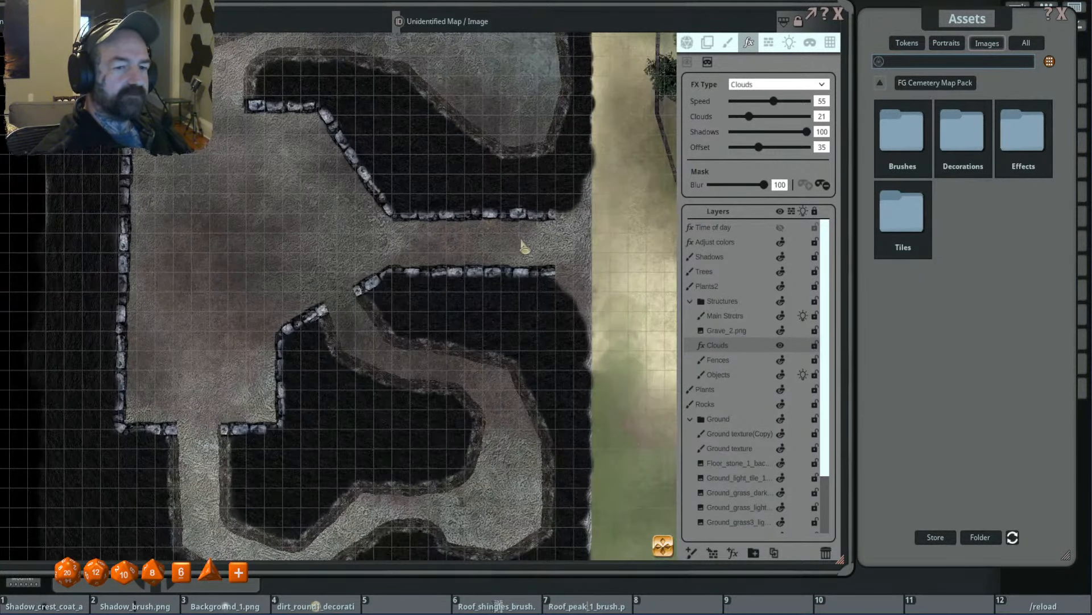
{"action": "scroll", "coordinate": [521, 240], "scroll_direction": "down", "scroll_amount": 4}
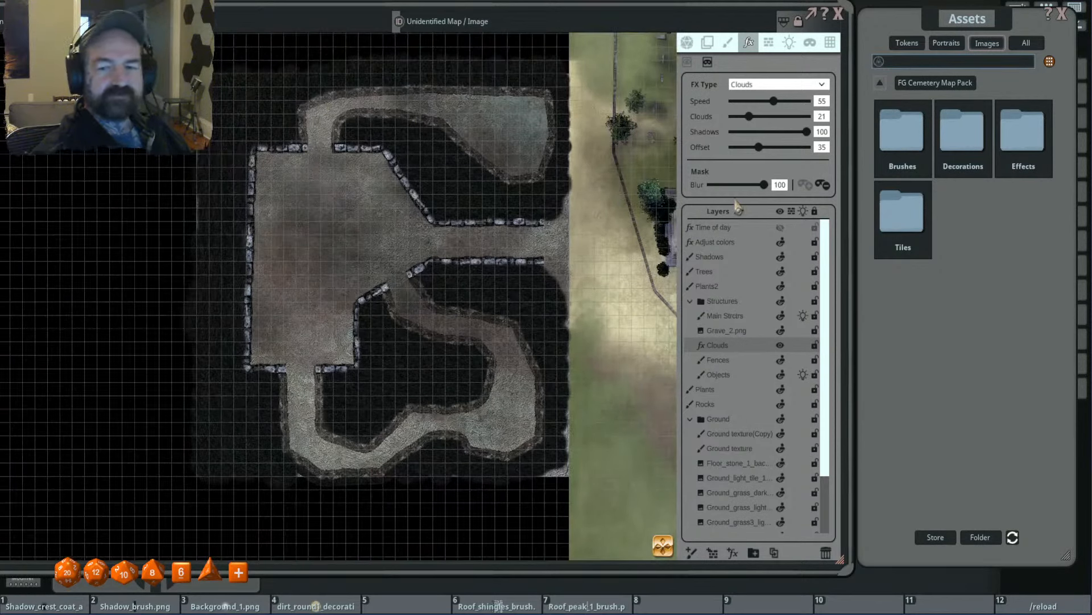
{"action": "left_click", "coordinate": [1022, 140]}
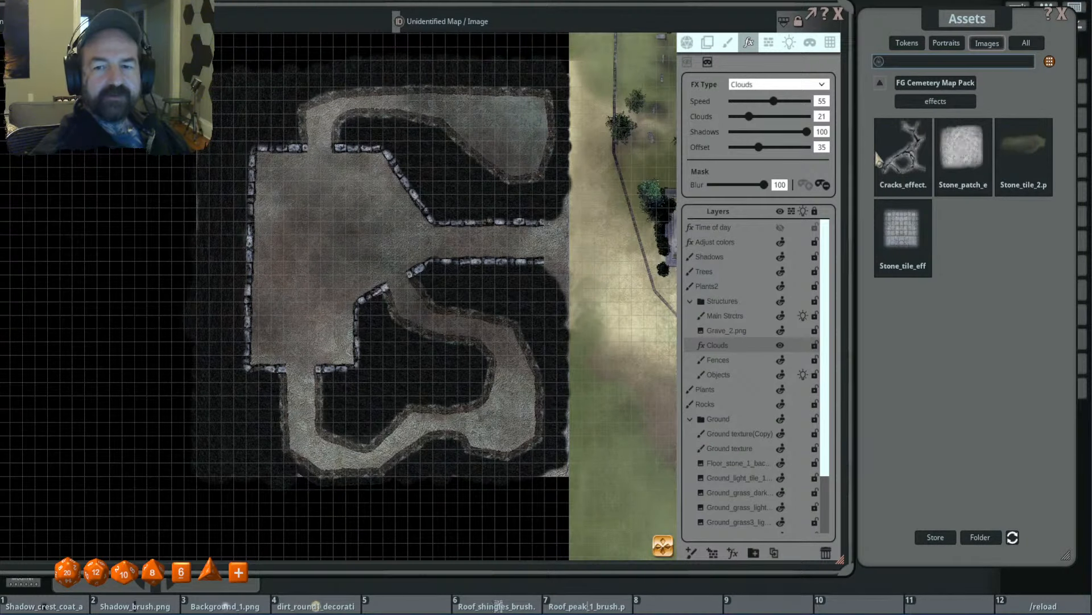
- Ready the stone tile effect as a stamp on the Ground texture(Copy) layer, sized 4.8
{"action": "left_click", "coordinate": [727, 44]}
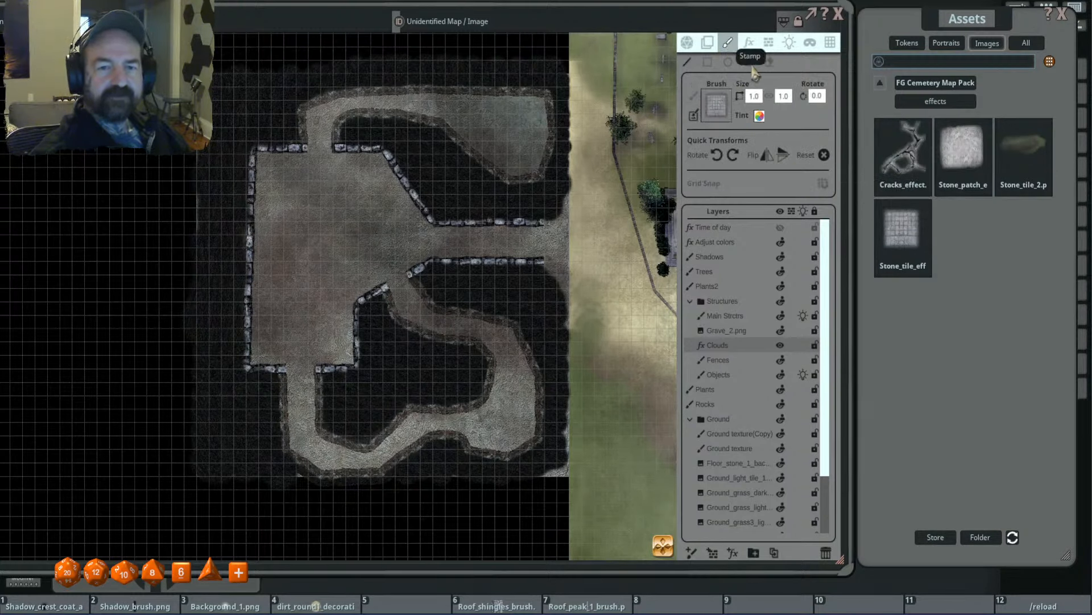
{"action": "left_click", "coordinate": [734, 438]}
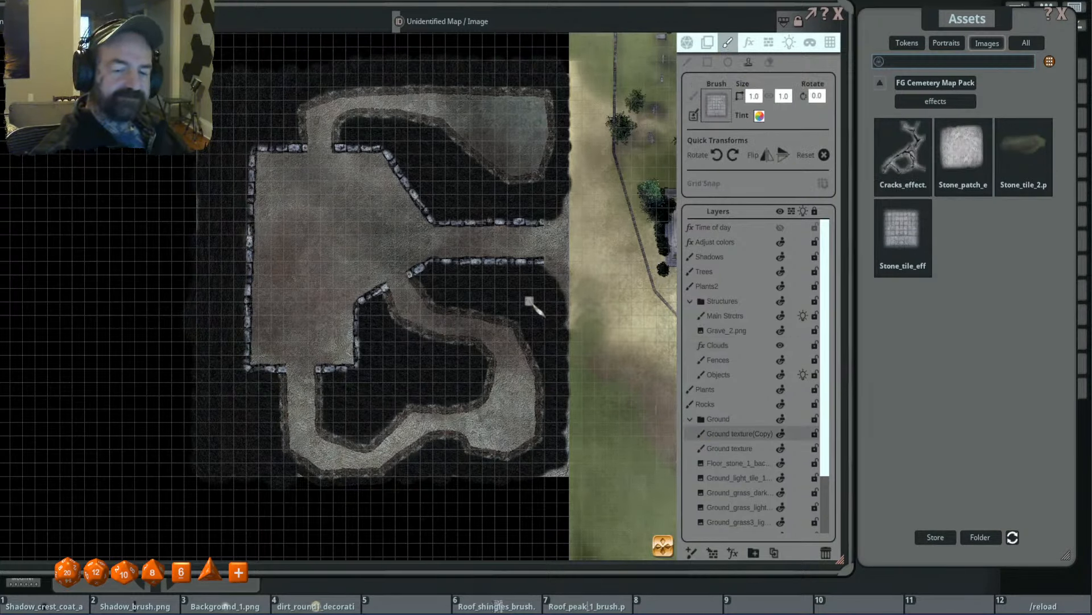
{"action": "scroll", "coordinate": [332, 247], "scroll_direction": "up", "scroll_amount": 10}
{"action": "left_click_drag", "start_coordinate": [283, 194], "coordinate": [326, 220]}
{"action": "left_click", "coordinate": [370, 239]}
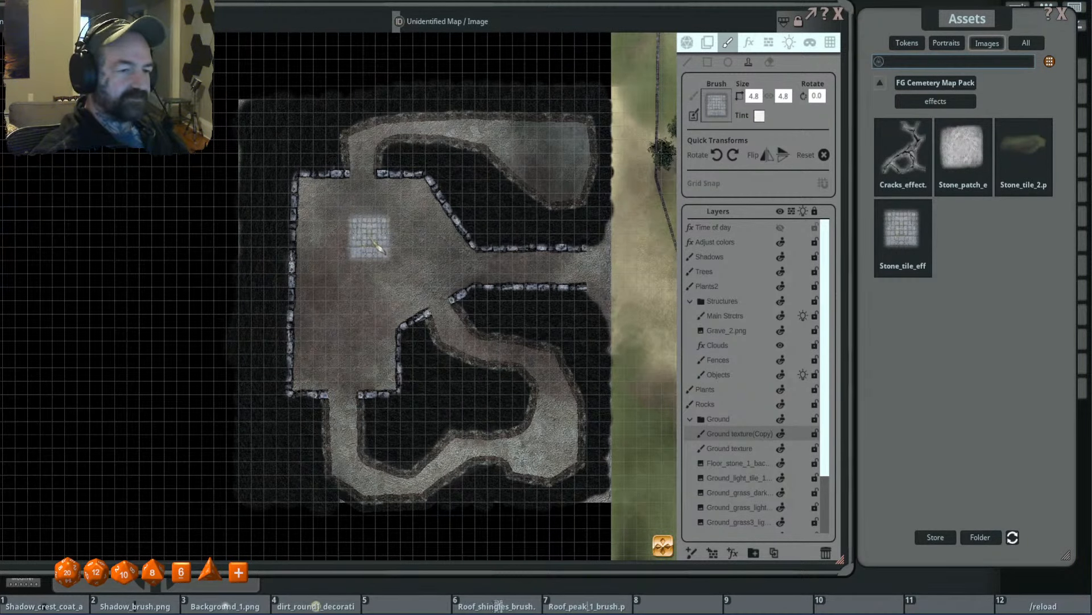
- Stamp two size 4.8 stone tile patches down the room's northwest corner, the first rotated 90 degrees and the second at 0
{"action": "scroll", "coordinate": [319, 211], "scroll_direction": "up", "scroll_amount": 4}
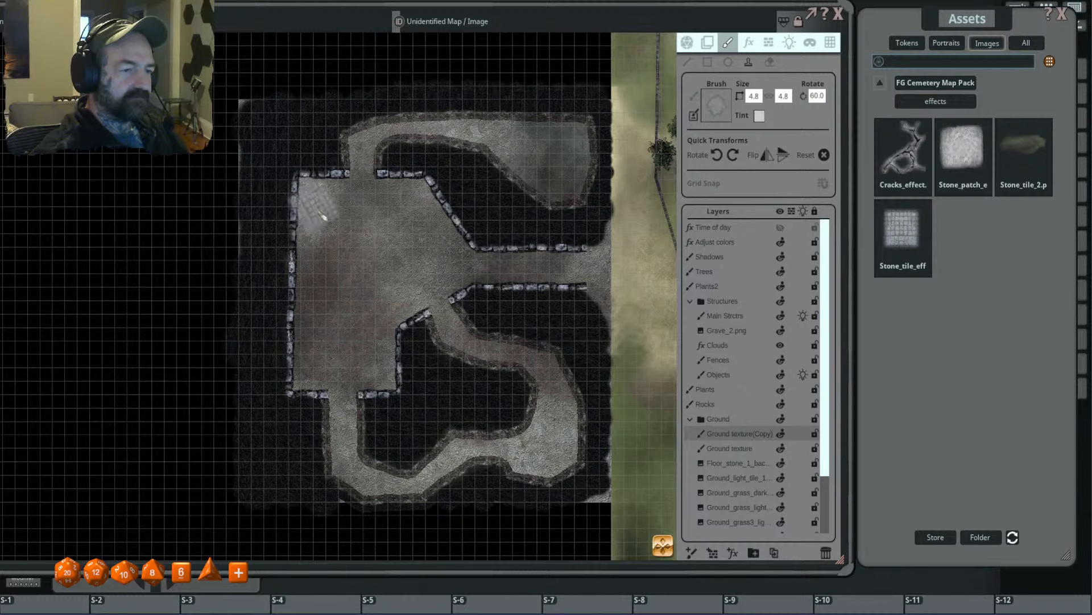
{"action": "scroll", "coordinate": [320, 211], "scroll_direction": "up", "scroll_amount": 1}
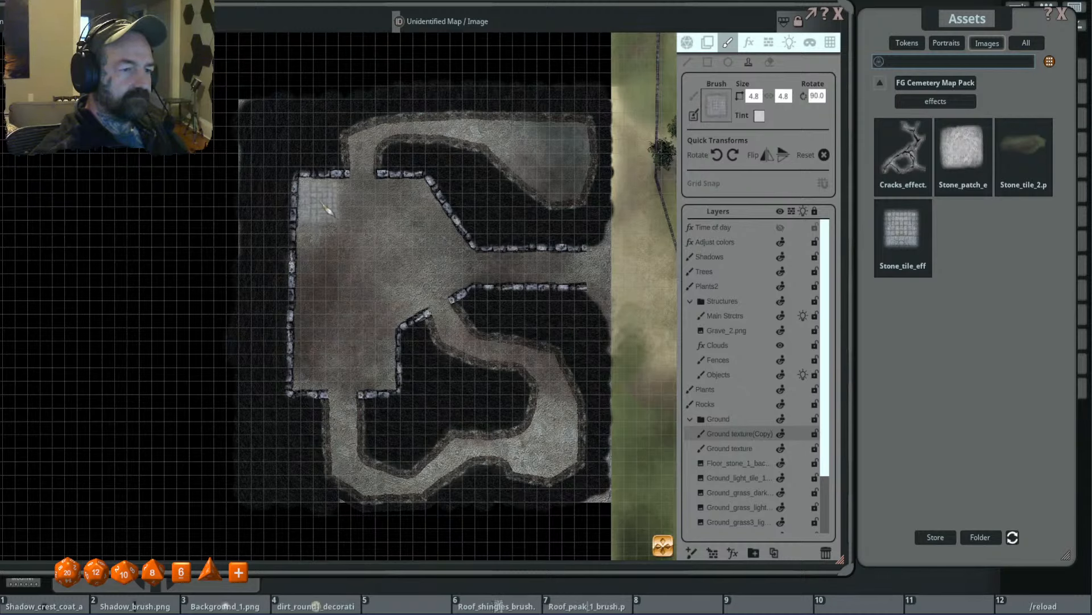
{"action": "left_click", "coordinate": [324, 207]}
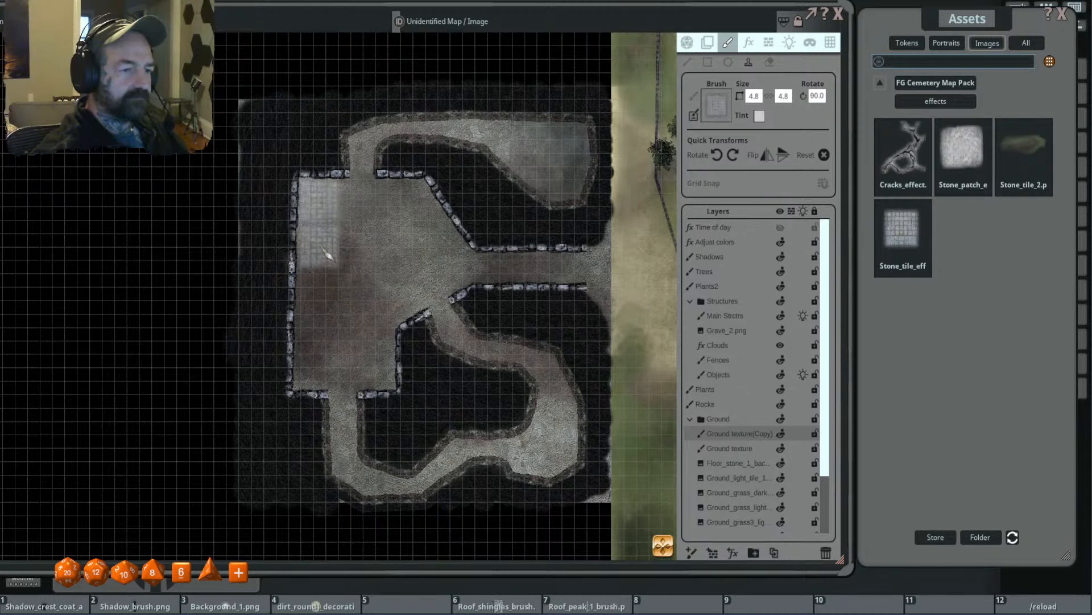
{"action": "scroll", "coordinate": [328, 253], "scroll_direction": "down", "scroll_amount": 4}
{"action": "scroll", "coordinate": [328, 253], "scroll_direction": "down", "scroll_amount": 2}
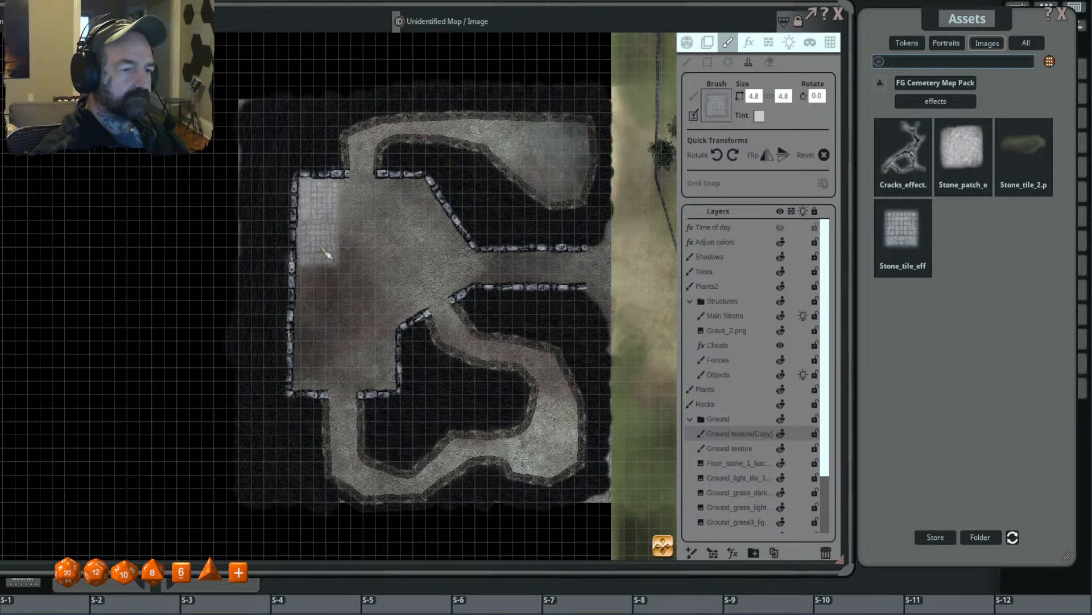
{"action": "scroll", "coordinate": [358, 236], "scroll_direction": "up", "scroll_amount": 4}
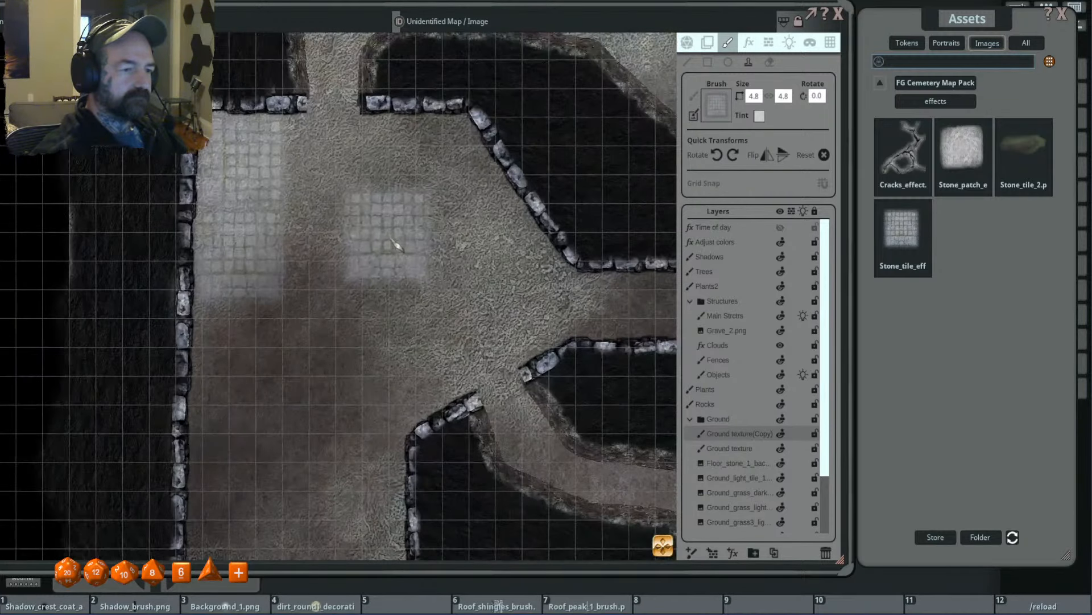
{"action": "scroll", "coordinate": [398, 242], "scroll_direction": "down", "scroll_amount": 6}
- Enlarge the stone tile stamp to 9.3 and tile the room's west side, rotating the patch below the first by 90 degrees
{"action": "scroll", "coordinate": [393, 238], "scroll_direction": "up", "scroll_amount": 4}
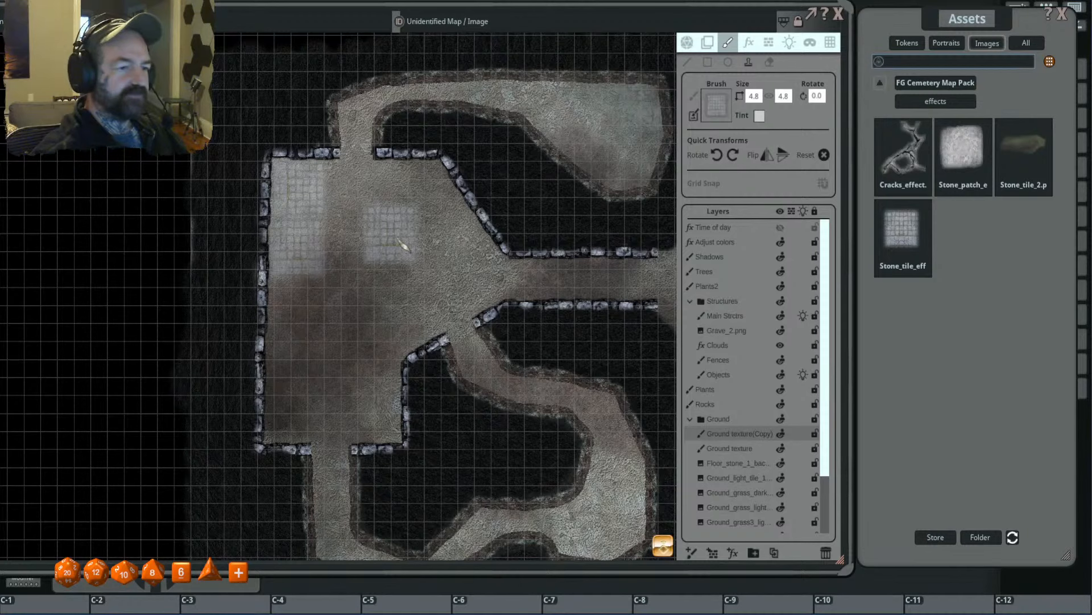
{"action": "scroll", "coordinate": [335, 236], "scroll_direction": "up", "scroll_amount": 4}
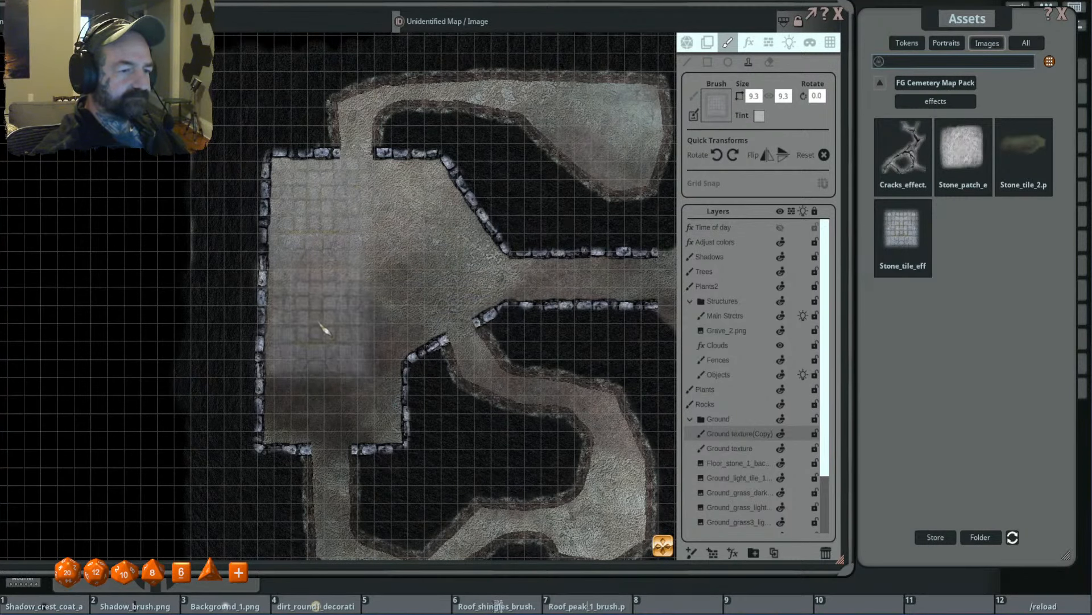
{"action": "scroll", "coordinate": [337, 344], "scroll_direction": "up", "scroll_amount": 6}
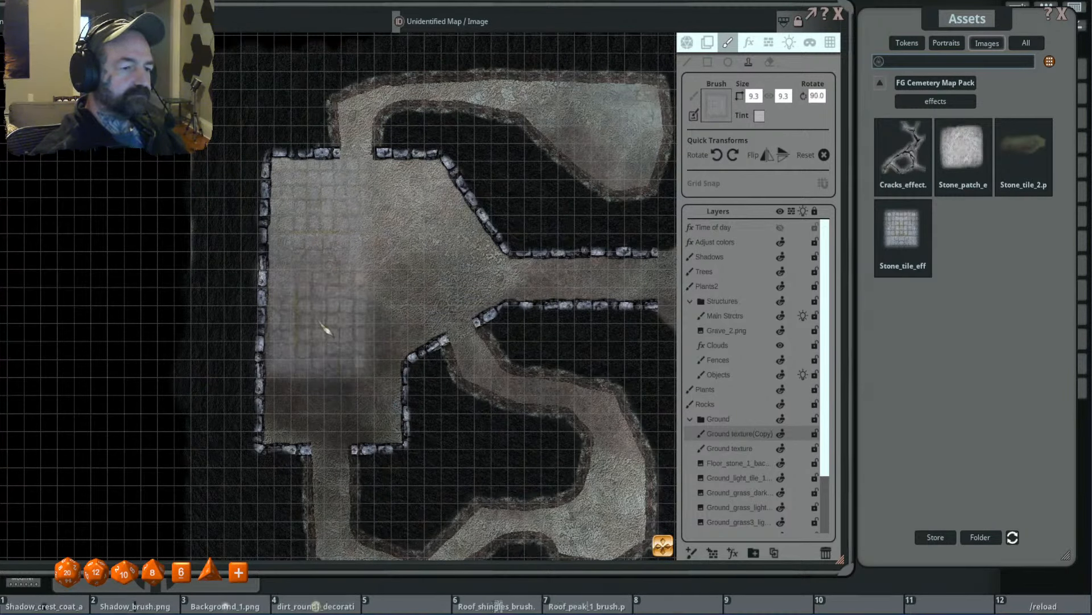
{"action": "left_click", "coordinate": [324, 327]}
{"action": "scroll", "coordinate": [291, 438], "scroll_direction": "down", "scroll_amount": 19}
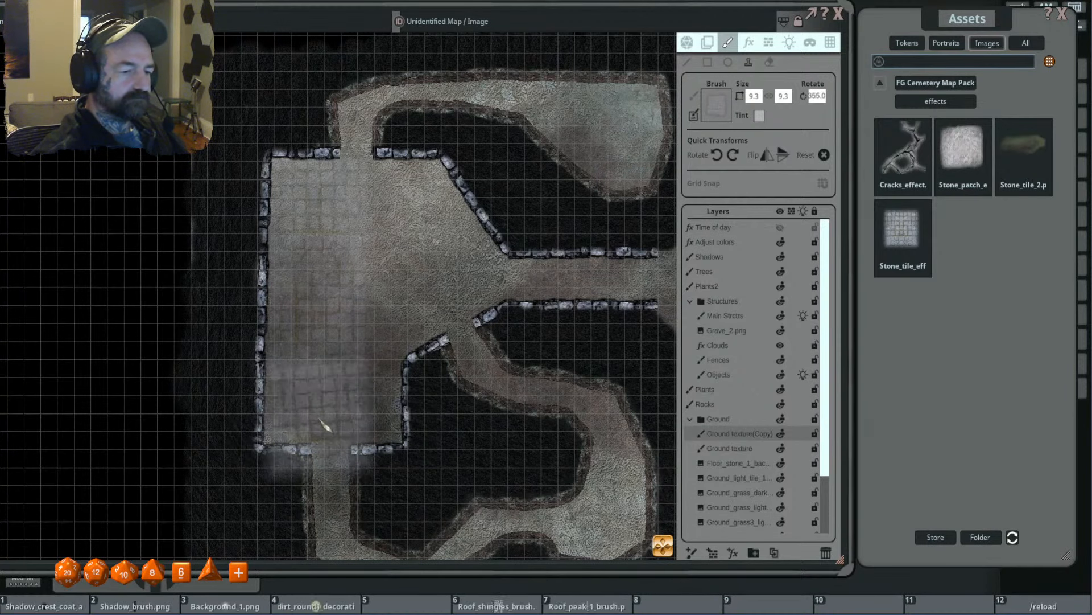
{"action": "scroll", "coordinate": [325, 426], "scroll_direction": "down", "scroll_amount": 2}
- Stamp stone tiles over the room's remaining eastern and southern floor, using sizes 7.5 and 9.3
{"action": "scroll", "coordinate": [312, 420], "scroll_direction": "up", "scroll_amount": 1}
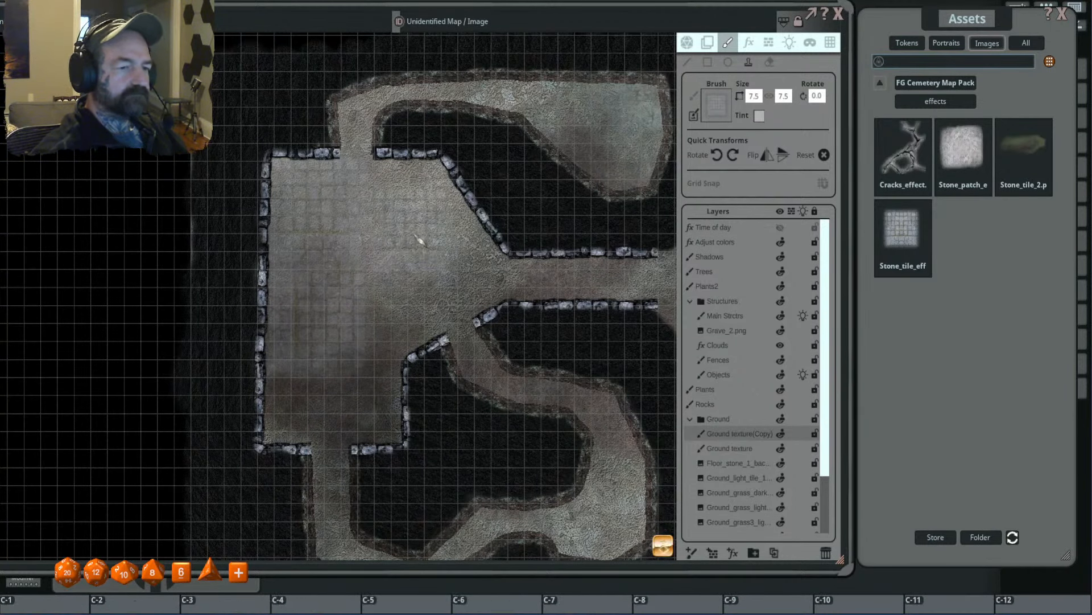
{"action": "scroll", "coordinate": [424, 240], "scroll_direction": "up", "scroll_amount": 2}
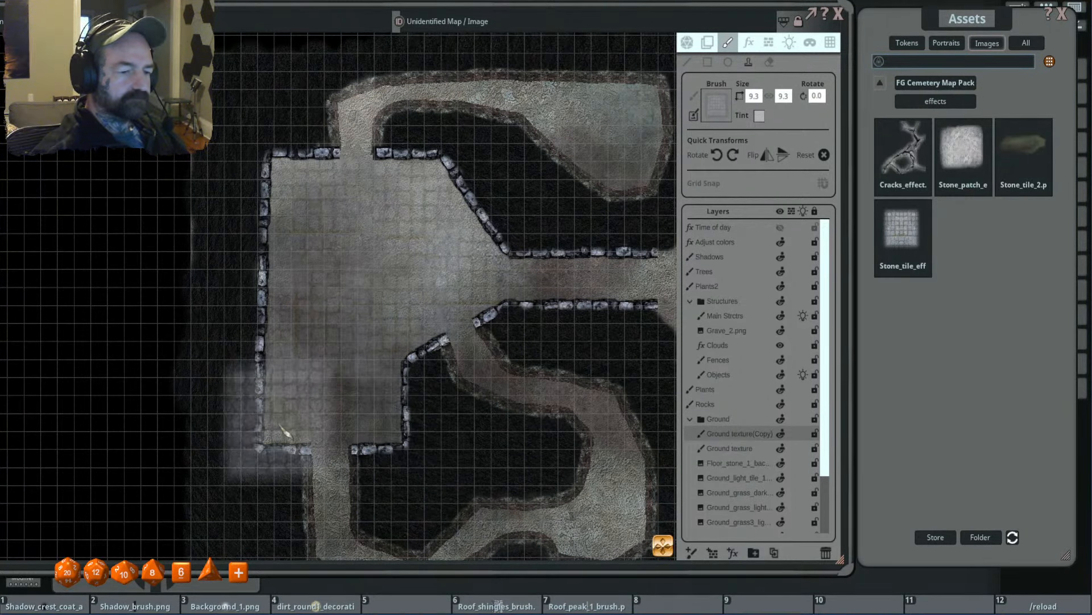
{"action": "scroll", "coordinate": [475, 370], "scroll_direction": "down", "scroll_amount": 5}
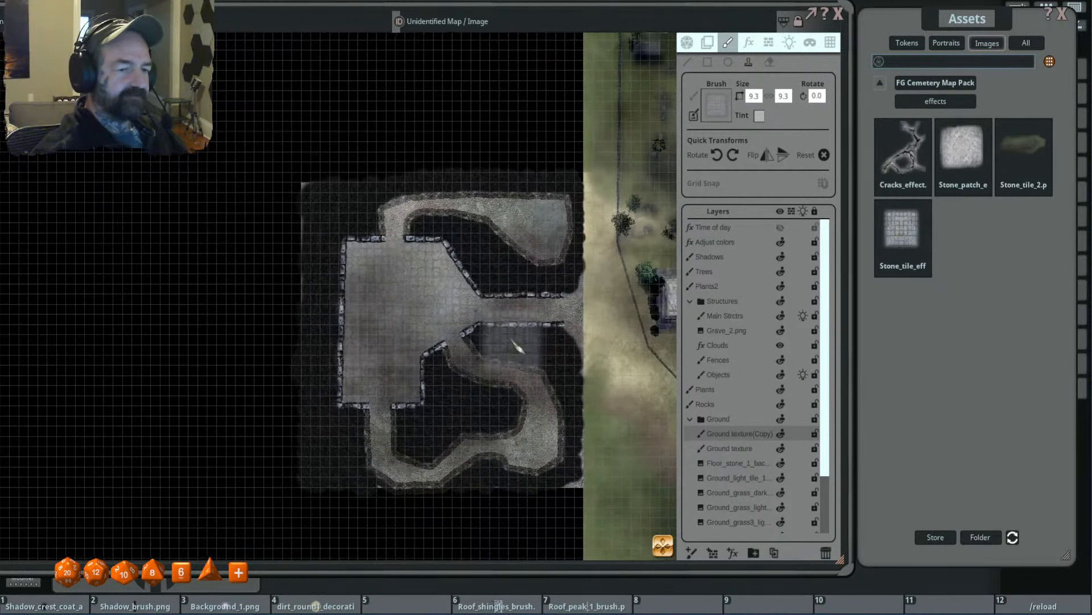
{"action": "scroll", "coordinate": [517, 346], "scroll_direction": "up", "scroll_amount": 2}
{"action": "scroll", "coordinate": [541, 319], "scroll_direction": "down", "scroll_amount": 2}
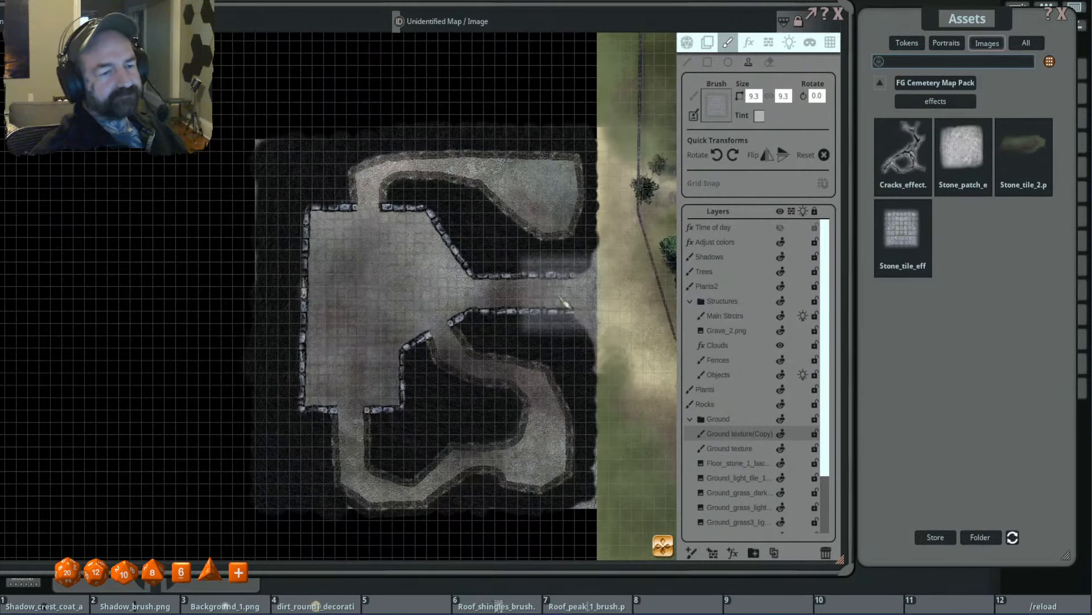
- Show the Time of day effect layer and enable the player vision preview for the map
{"action": "left_click_drag", "start_coordinate": [563, 299], "coordinate": [486, 302]}
{"action": "scroll", "coordinate": [493, 302], "scroll_direction": "down", "scroll_amount": 3}
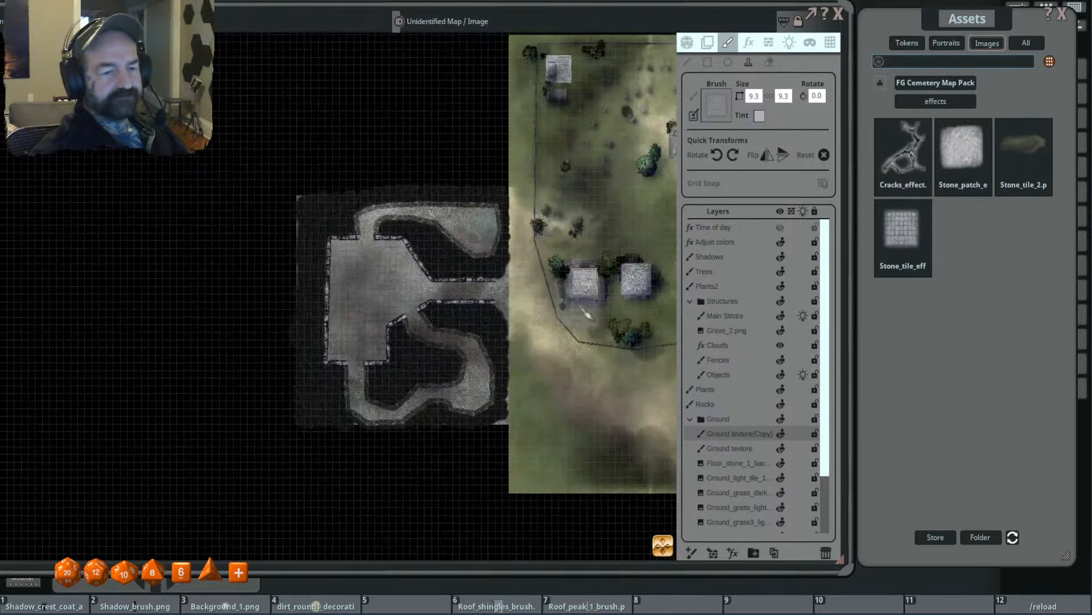
{"action": "left_click_drag", "start_coordinate": [565, 313], "coordinate": [492, 298]}
{"action": "left_click_drag", "start_coordinate": [581, 296], "coordinate": [481, 307]}
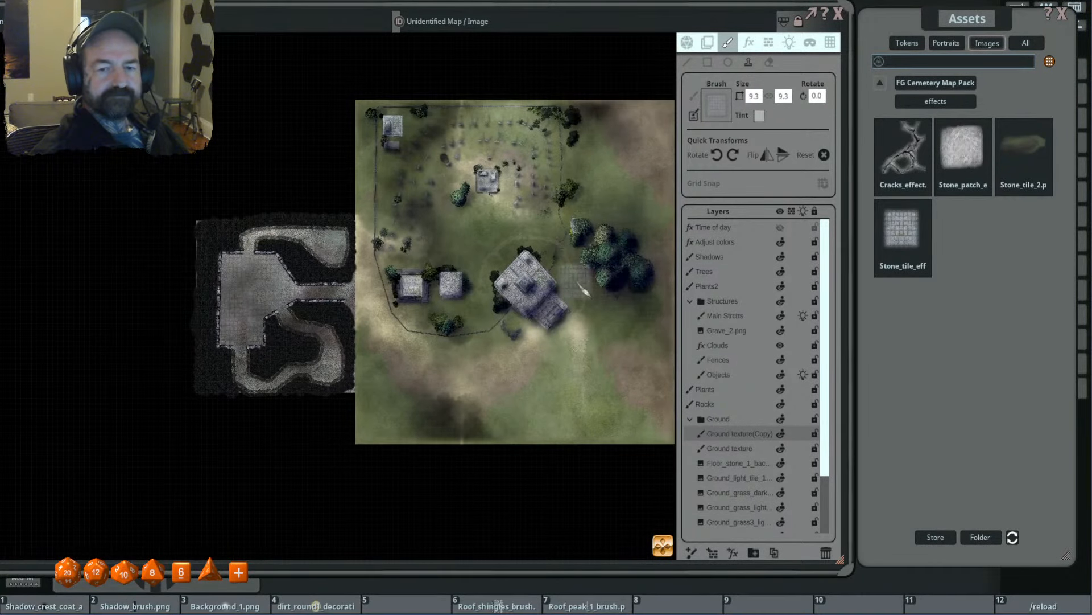
{"action": "left_click", "coordinate": [780, 227]}
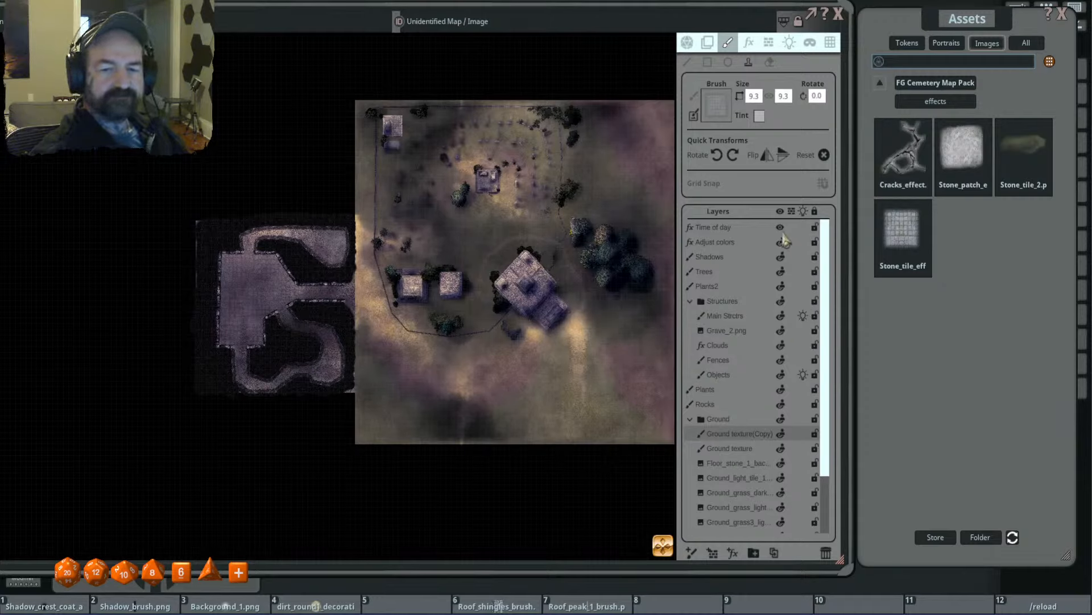
{"action": "left_click", "coordinate": [687, 42]}
{"action": "left_click", "coordinate": [795, 127]}
{"action": "scroll", "coordinate": [317, 310], "scroll_direction": "up", "scroll_amount": 3}
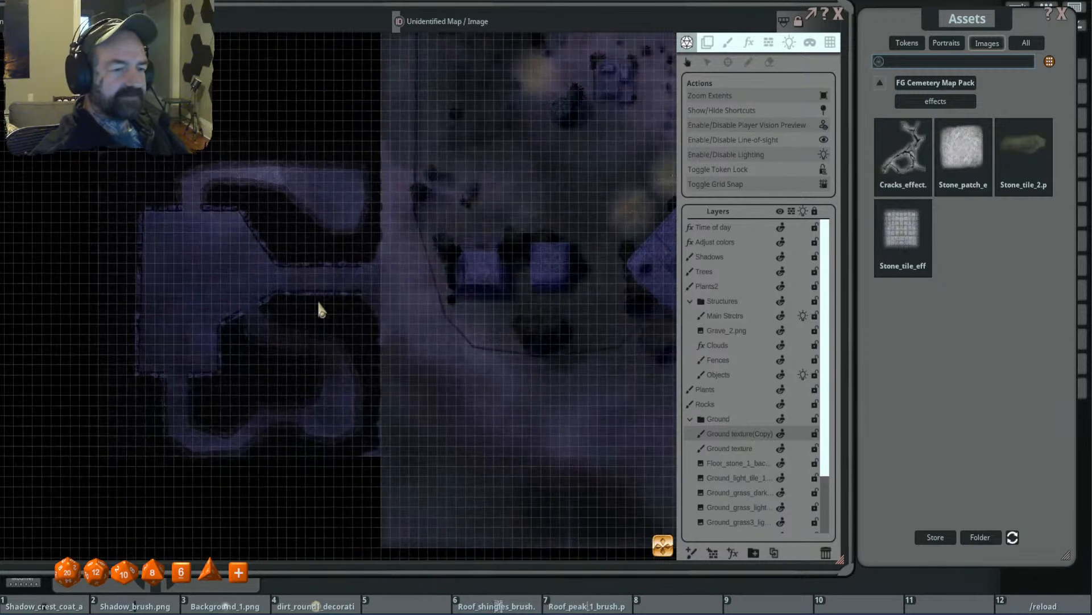
- Make the map grid fainter by setting its color's alpha to 28
{"action": "left_click", "coordinate": [832, 44]}
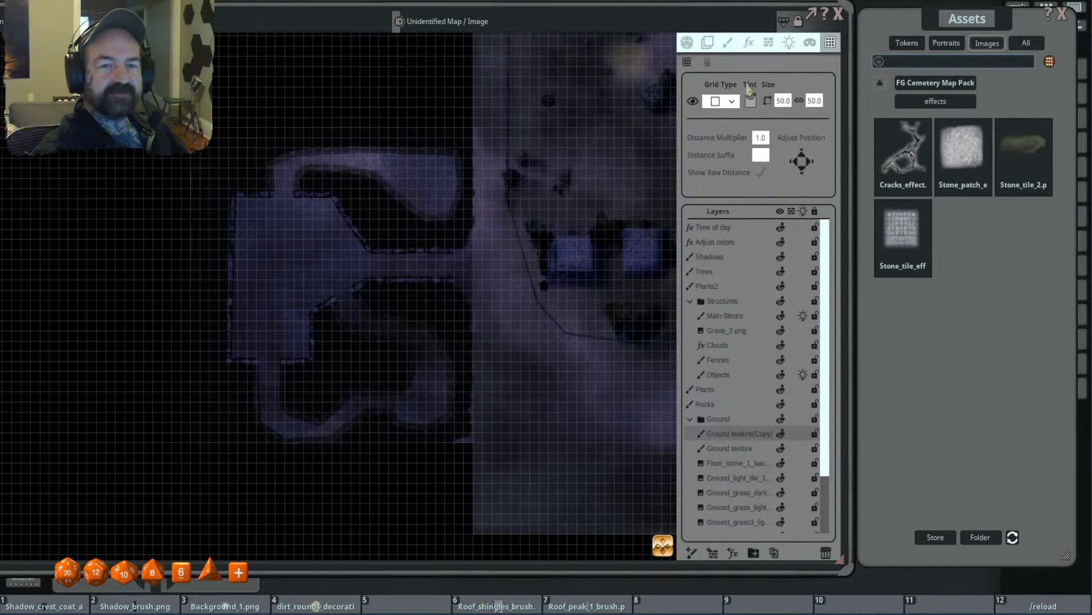
{"action": "left_click", "coordinate": [751, 100]}
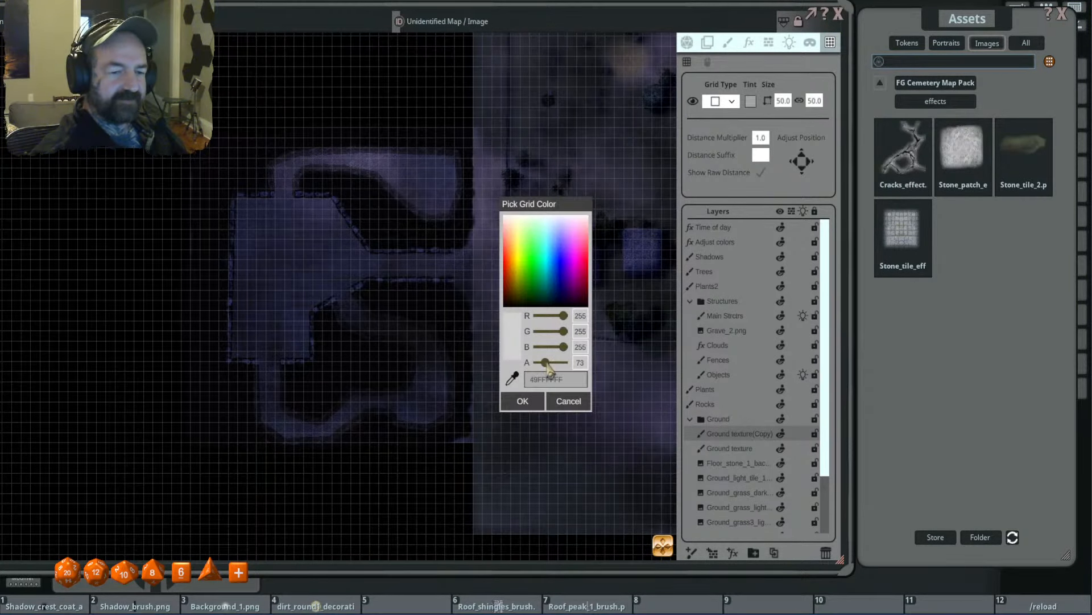
{"action": "left_click_drag", "start_coordinate": [545, 363], "coordinate": [542, 364]}
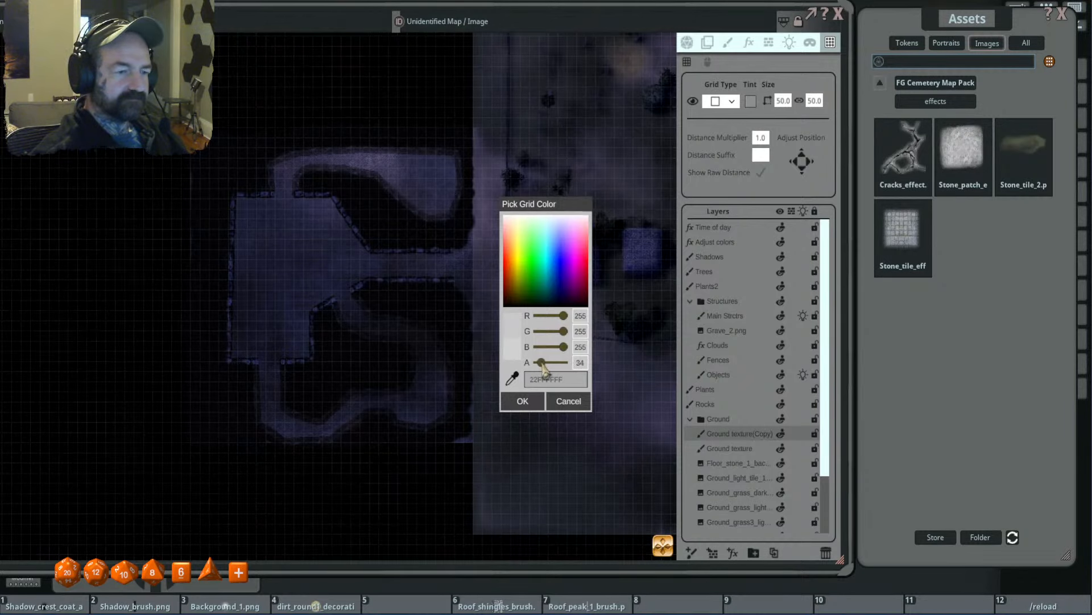
{"action": "left_click", "coordinate": [521, 400]}
{"action": "scroll", "coordinate": [473, 366], "scroll_direction": "down", "scroll_amount": 5}
{"action": "left_click_drag", "start_coordinate": [446, 338], "coordinate": [434, 336]}
{"action": "scroll", "coordinate": [556, 219], "scroll_direction": "up", "scroll_amount": 3}
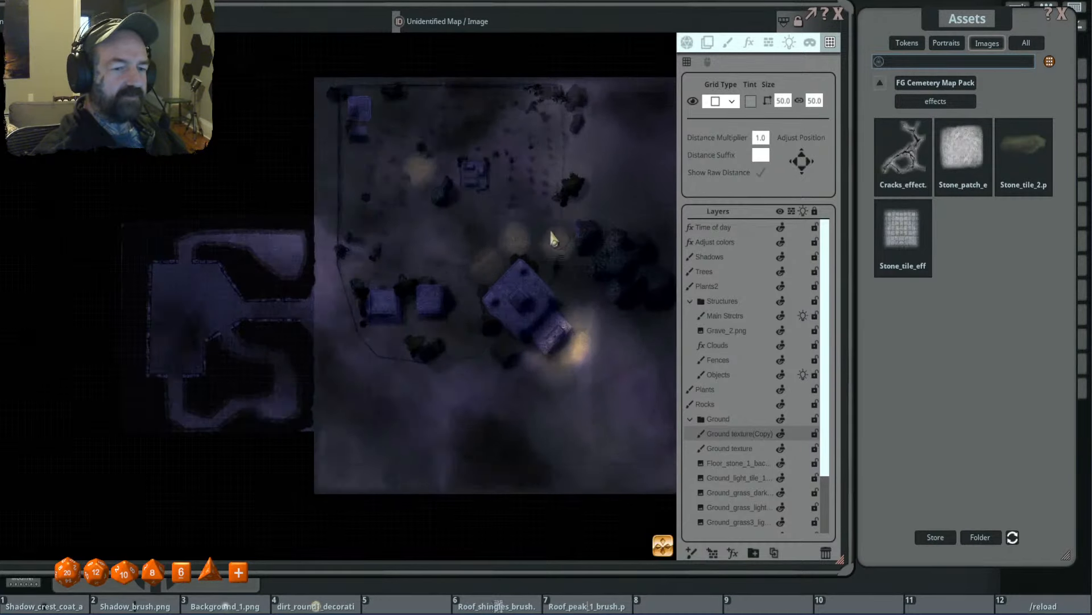
{"action": "left_click_drag", "start_coordinate": [320, 312], "coordinate": [508, 254]}
{"action": "scroll", "coordinate": [399, 248], "scroll_direction": "up", "scroll_amount": 9}
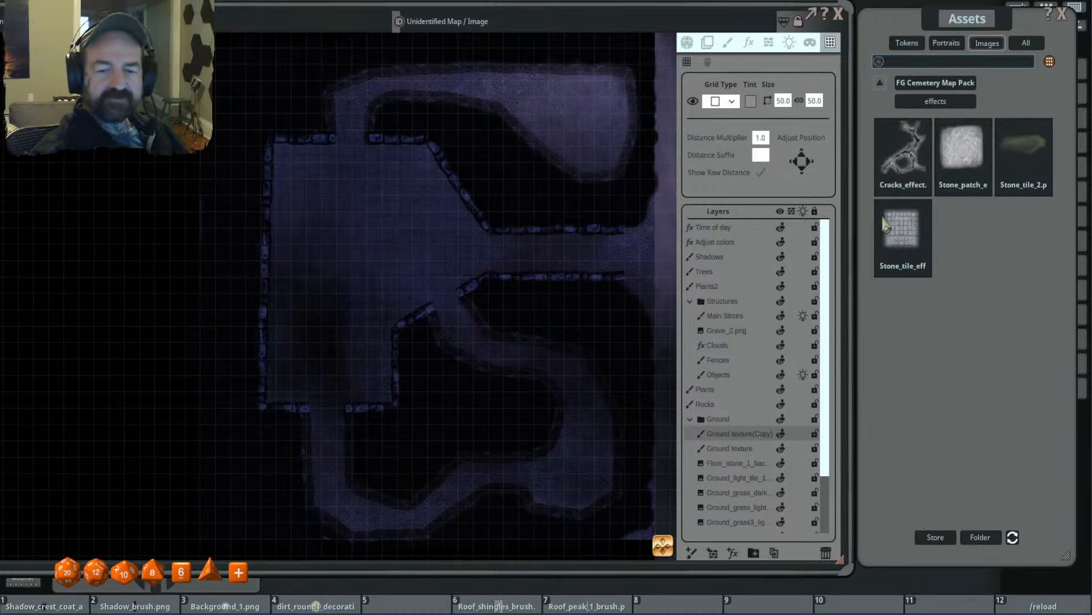
- Draw a crack across the northern part of the room's floor with the Cemetery Map Pack's Cracks brush at 1.6 by 4.8
{"action": "left_click", "coordinate": [727, 43]}
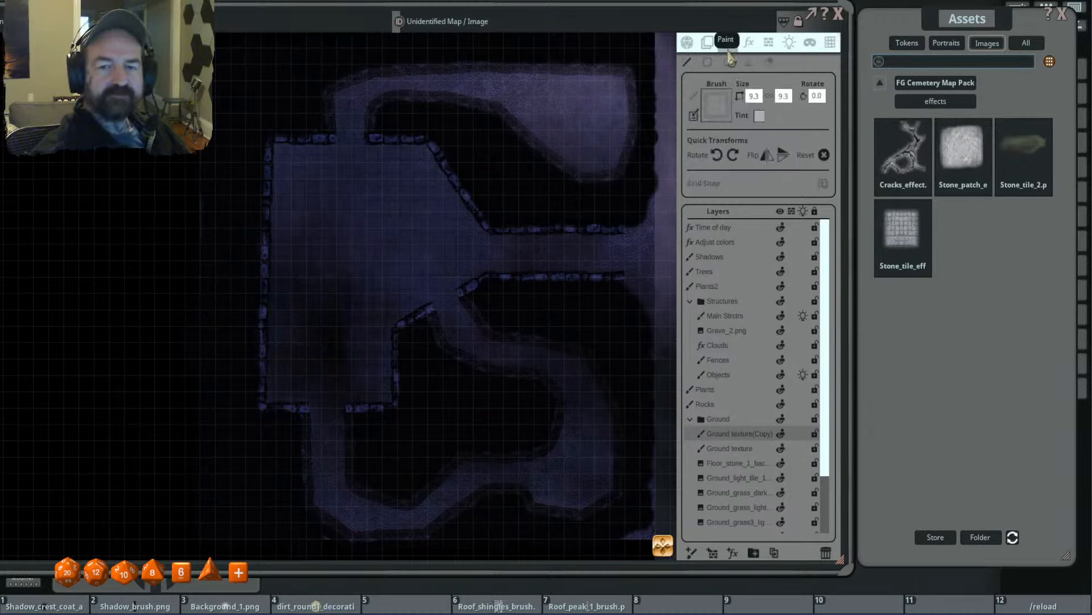
{"action": "left_click", "coordinate": [935, 84]}
{"action": "left_click", "coordinate": [903, 131]}
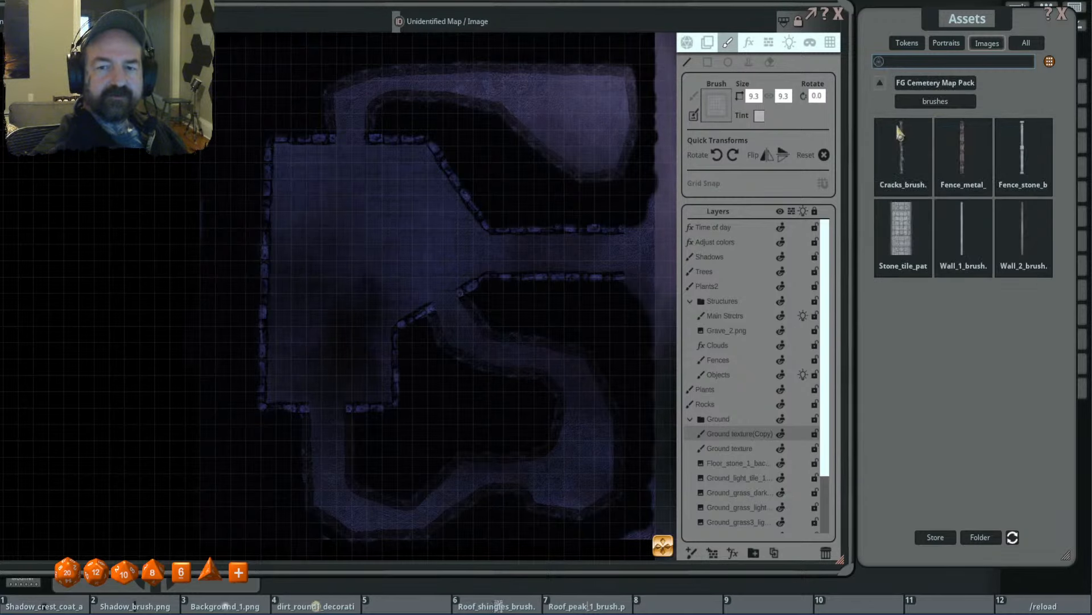
{"action": "left_click", "coordinate": [903, 162]}
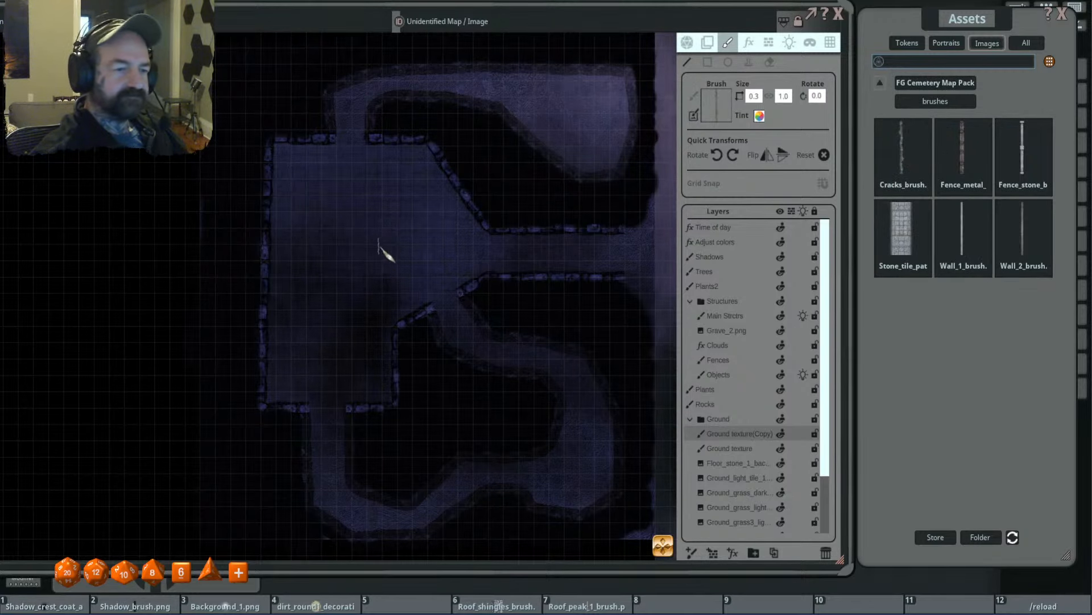
{"action": "scroll", "coordinate": [385, 251], "scroll_direction": "up", "scroll_amount": 3}
{"action": "scroll", "coordinate": [392, 259], "scroll_direction": "up", "scroll_amount": 5}
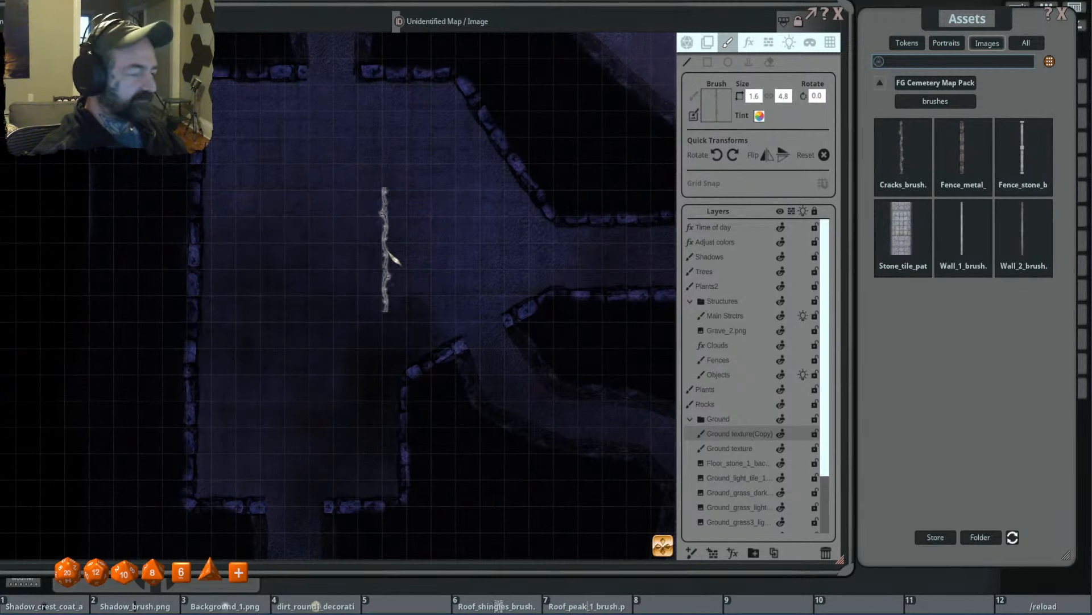
{"action": "scroll", "coordinate": [389, 252], "scroll_direction": "down", "scroll_amount": 4}
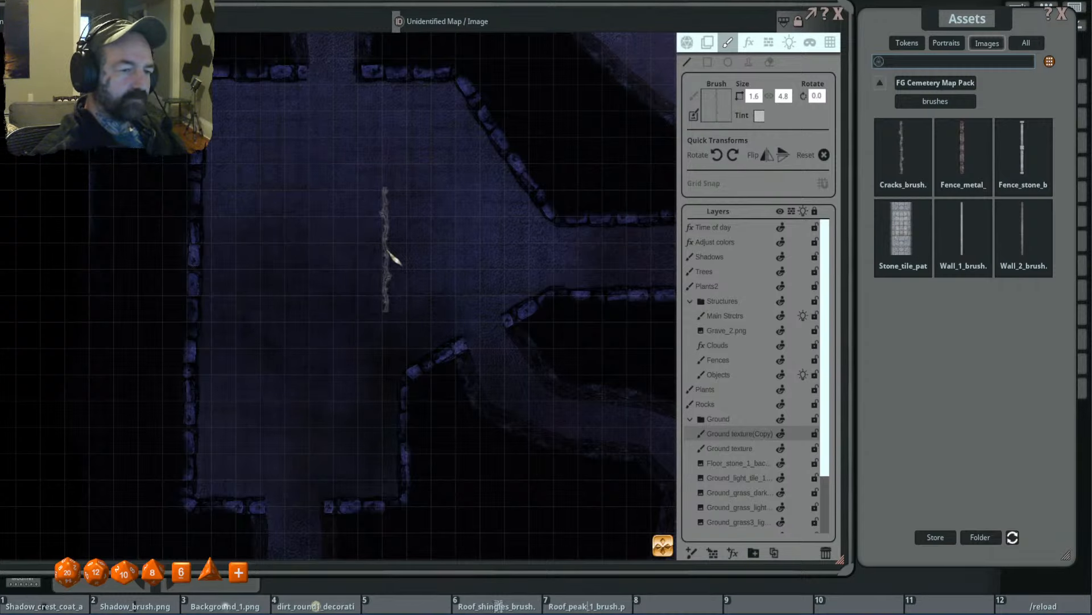
{"action": "left_click_drag", "start_coordinate": [232, 152], "coordinate": [334, 202]}
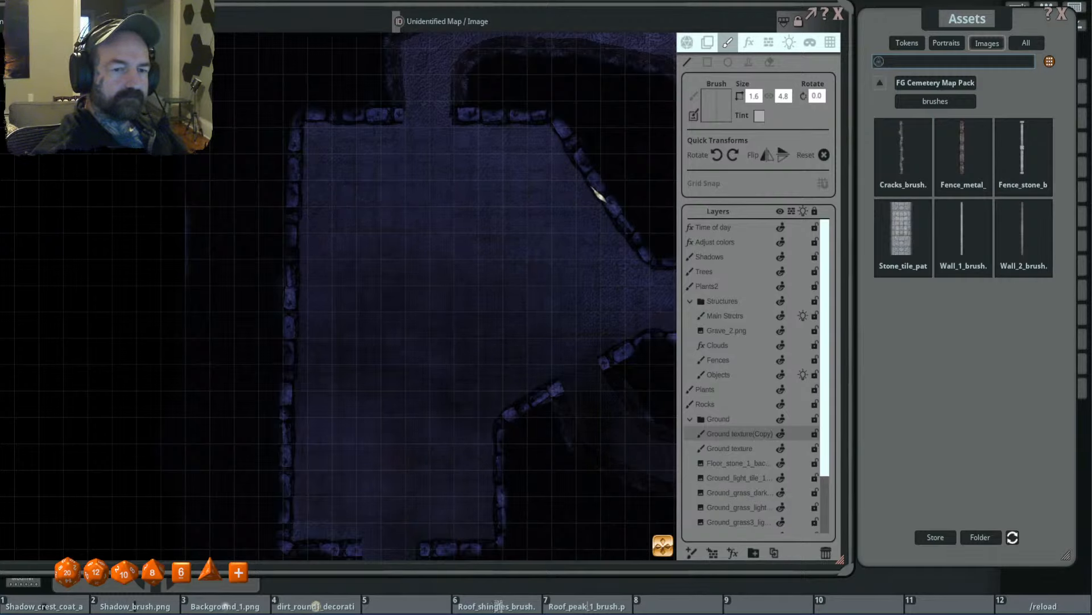
{"action": "scroll", "coordinate": [435, 222], "scroll_direction": "up", "scroll_amount": 3}
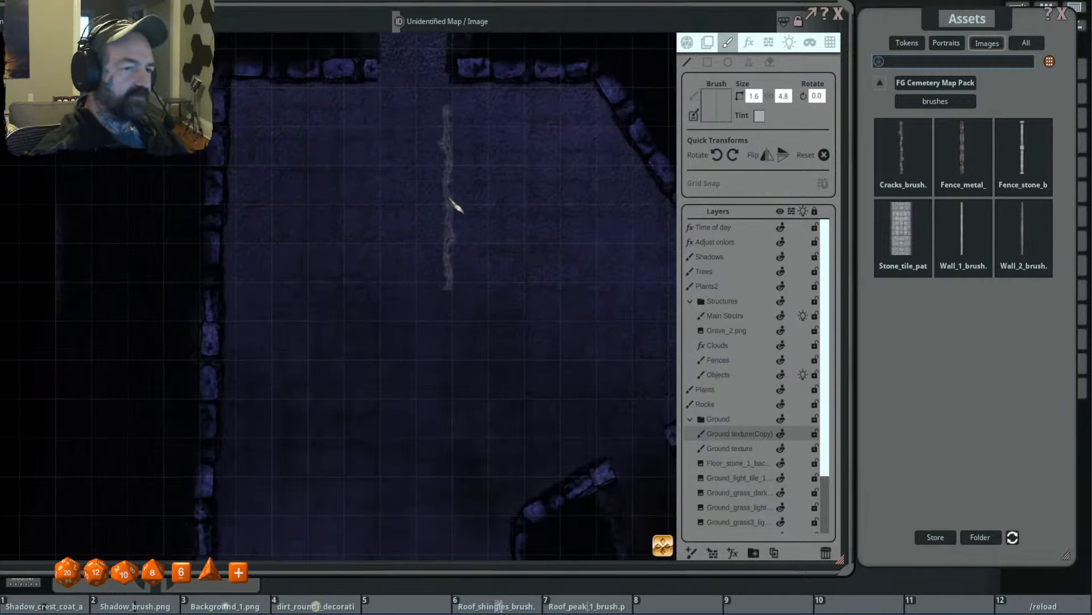
{"action": "scroll", "coordinate": [456, 205], "scroll_direction": "down", "scroll_amount": 1}
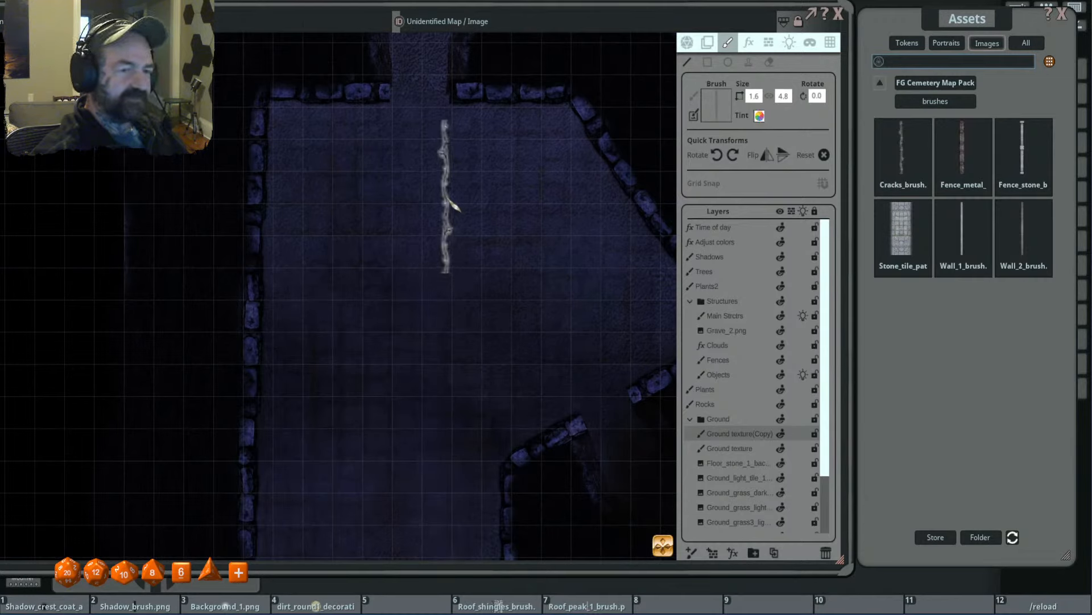
{"action": "left_click", "coordinate": [265, 146]}
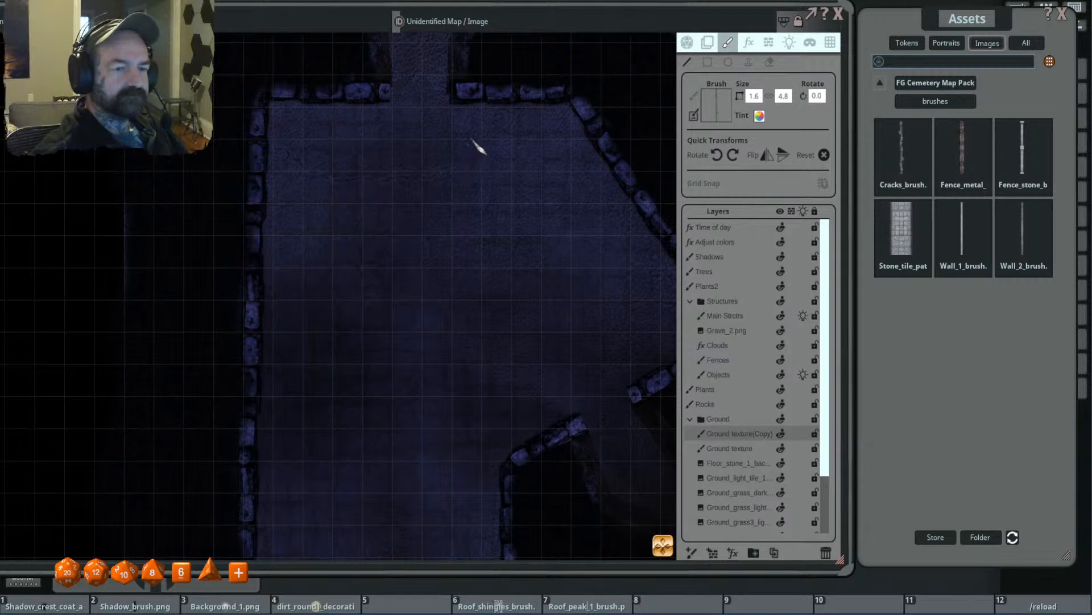
- Shrink the Cracks brush to 0.7 by 2.0 and add short branch cracks near the room's north wall
{"action": "scroll", "coordinate": [374, 168], "scroll_direction": "down", "scroll_amount": 8}
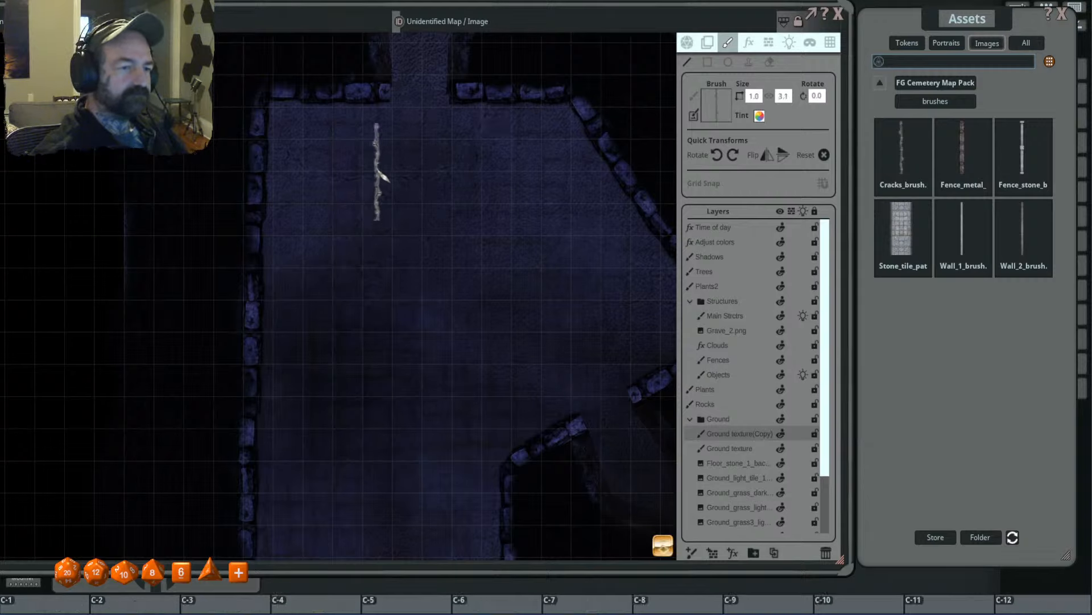
{"action": "left_click_drag", "start_coordinate": [371, 178], "coordinate": [369, 149]}
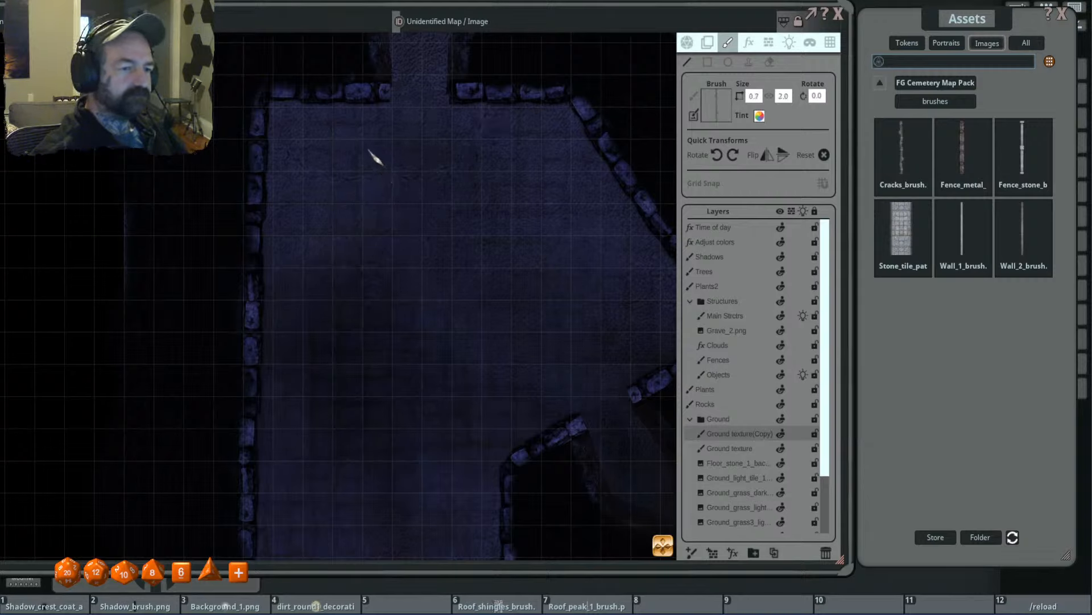
{"action": "left_click_drag", "start_coordinate": [368, 106], "coordinate": [369, 109]}
{"action": "scroll", "coordinate": [368, 154], "scroll_direction": "up", "scroll_amount": 2}
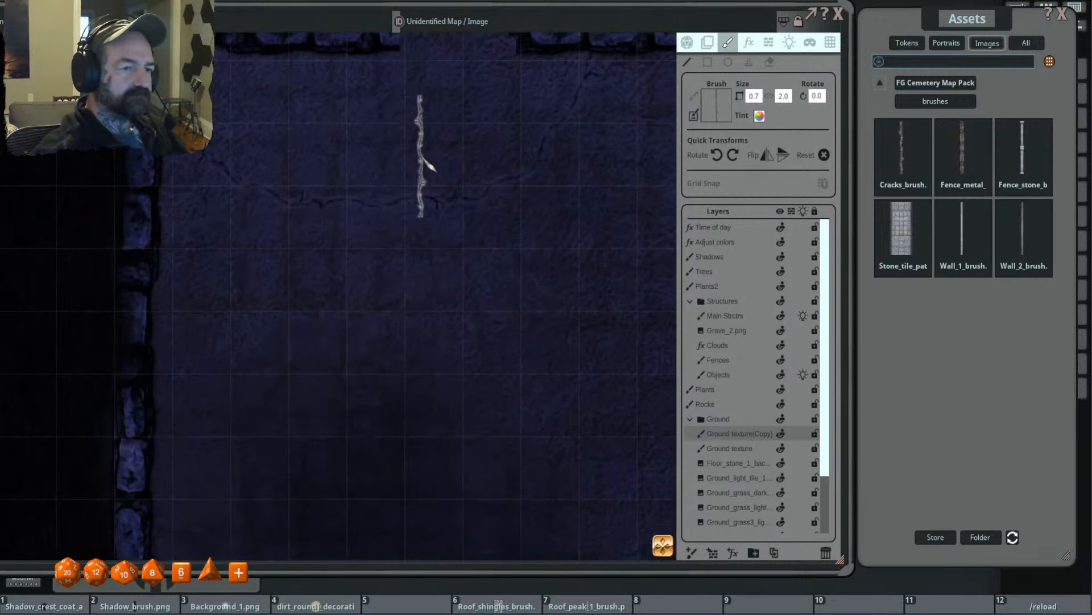
- Enlarge the Cracks brush to 1.0 by 3.1 and draw more cracks in the room's northwest corner
{"action": "scroll", "coordinate": [420, 157], "scroll_direction": "up", "scroll_amount": 3}
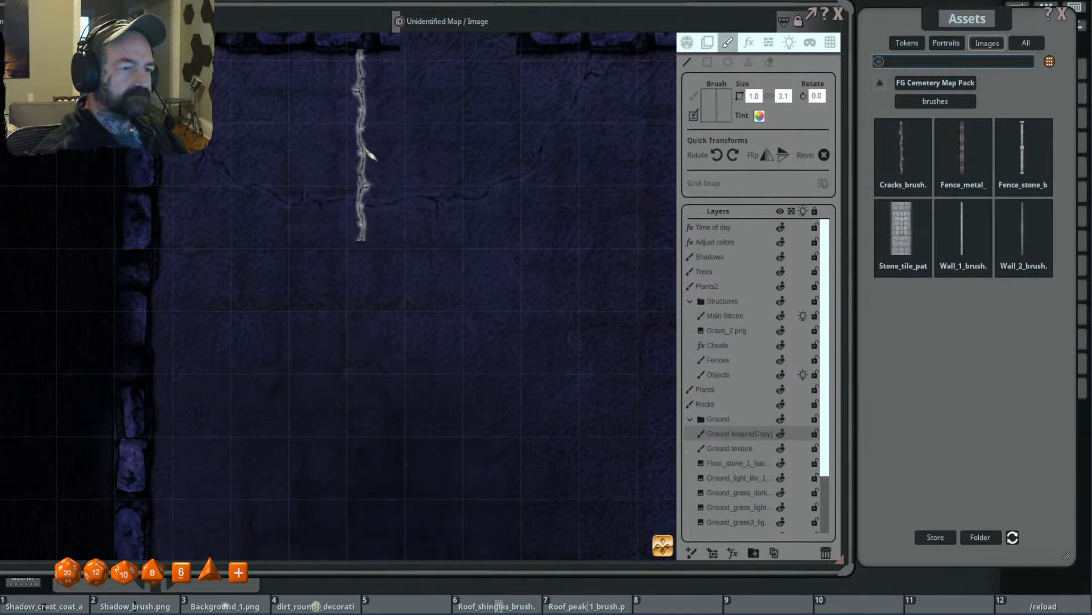
{"action": "mouse_move", "coordinate": [362, 150]}
{"action": "left_mouse_down"}
{"action": "mouse_move", "coordinate": [330, 166]}
{"action": "mouse_move", "coordinate": [316, 202]}
{"action": "left_mouse_up"}
{"action": "mouse_move", "coordinate": [259, 149]}
{"action": "left_mouse_down"}
{"action": "mouse_move", "coordinate": [355, 248]}
{"action": "mouse_move", "coordinate": [323, 248]}
{"action": "left_mouse_up"}
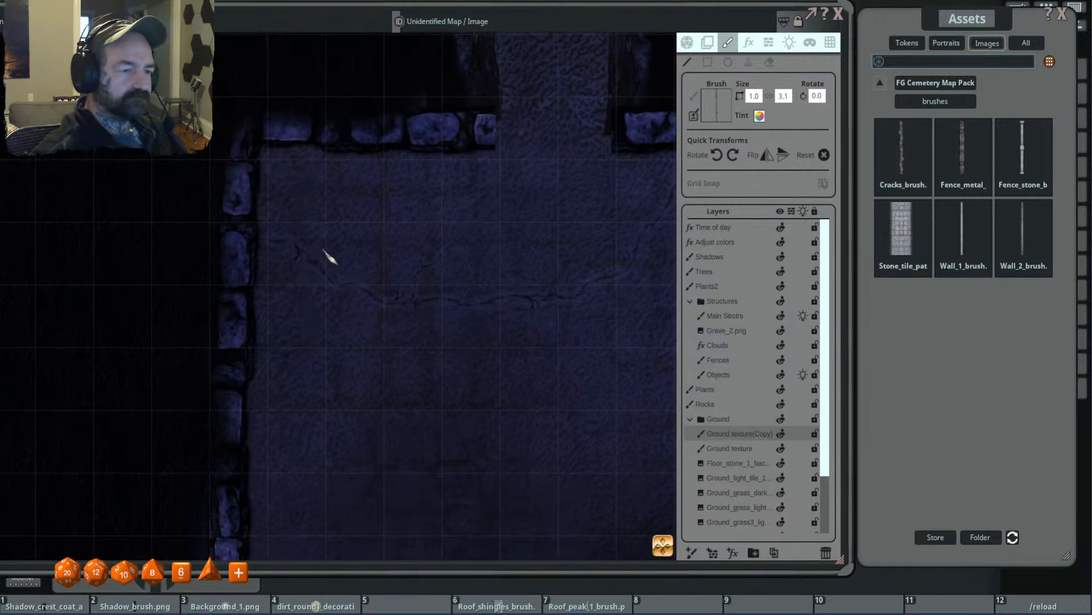
{"action": "left_click_drag", "start_coordinate": [363, 156], "coordinate": [361, 148]}
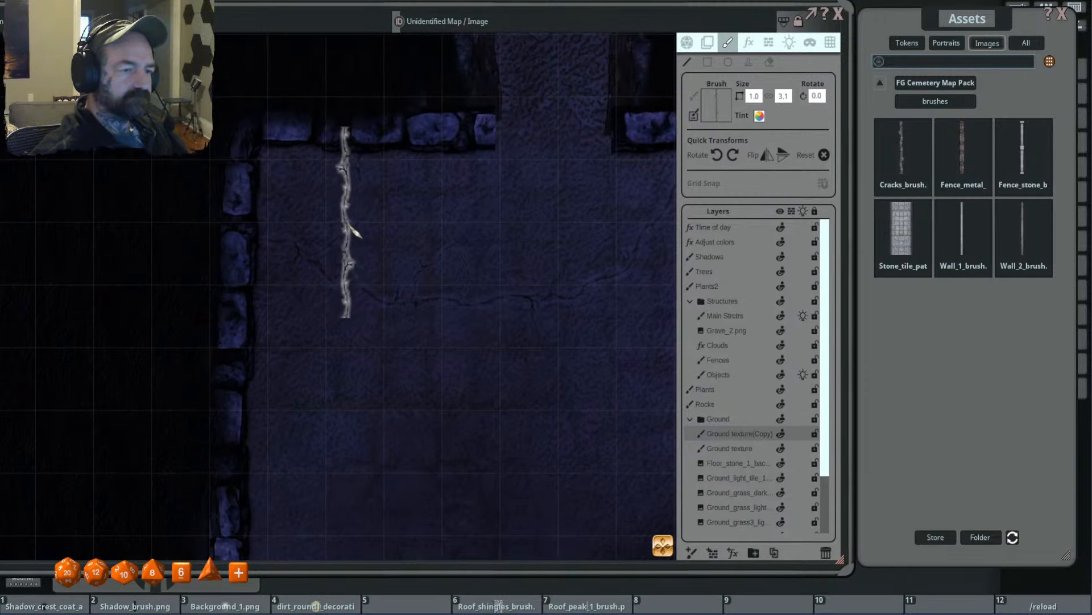
{"action": "left_click_drag", "start_coordinate": [353, 217], "coordinate": [307, 166]}
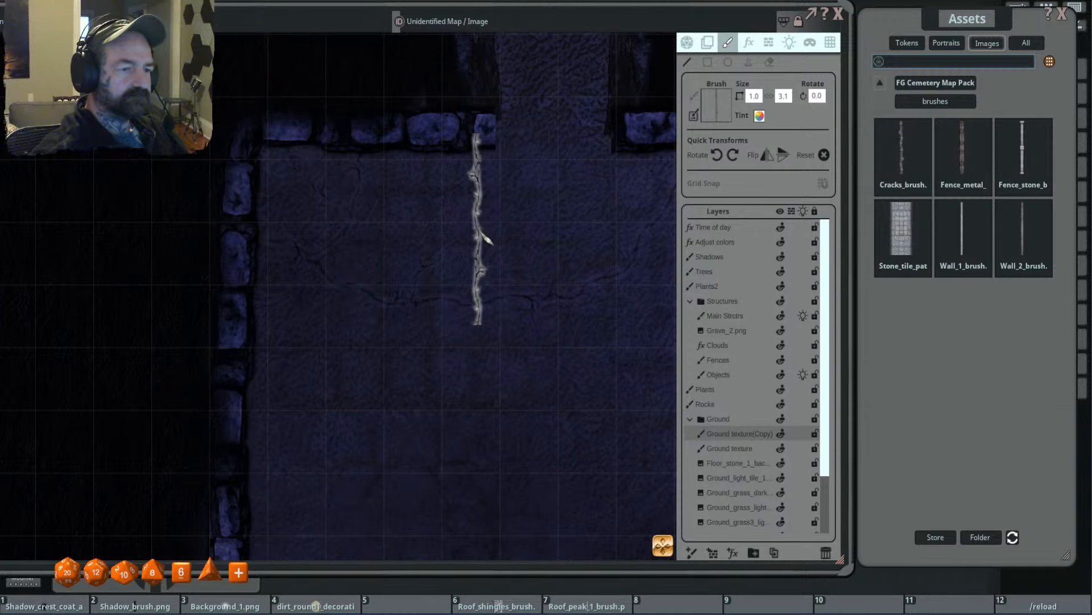
- Search the FG Cemetery Map Pack's decorations for "sarc"
{"action": "scroll", "coordinate": [576, 244], "scroll_direction": "down", "scroll_amount": 3}
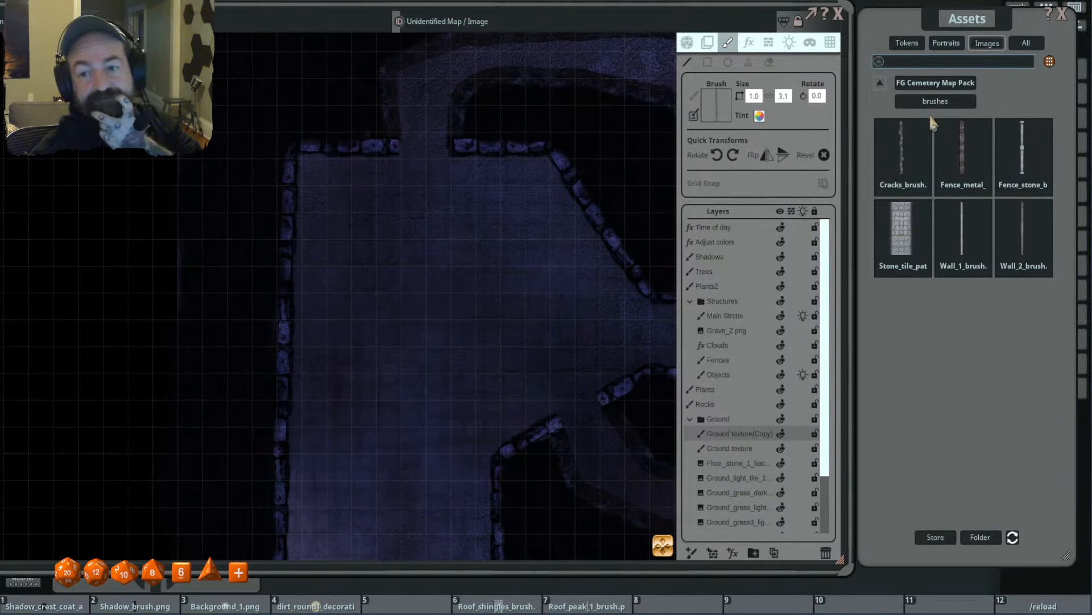
{"action": "left_click_drag", "start_coordinate": [592, 237], "coordinate": [437, 221]}
{"action": "scroll", "coordinate": [597, 232], "scroll_direction": "down", "scroll_amount": 1}
{"action": "left_click_drag", "start_coordinate": [572, 229], "coordinate": [484, 210]}
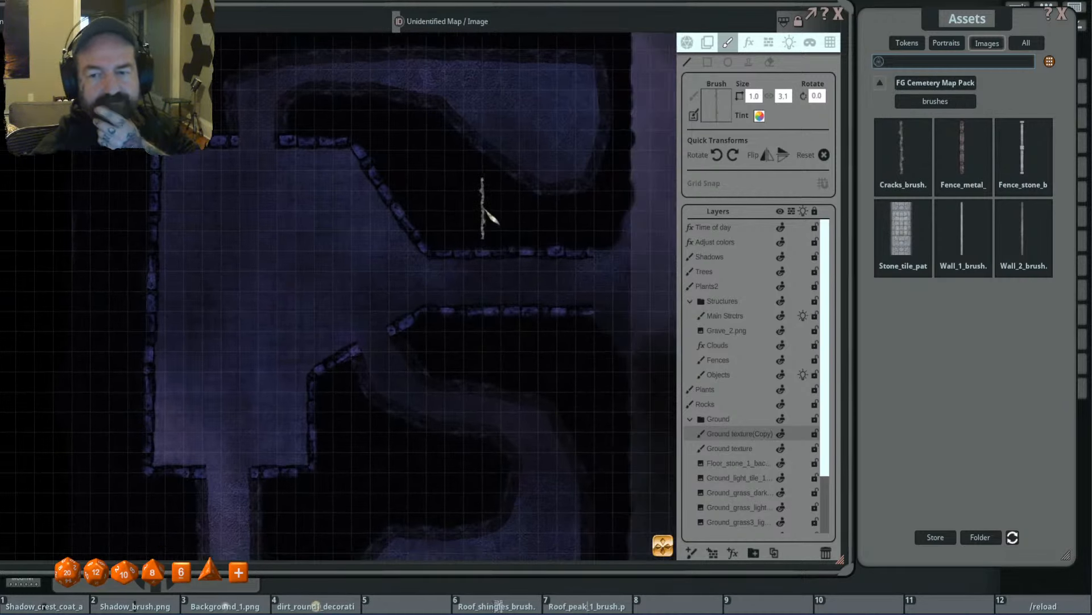
{"action": "left_click", "coordinate": [938, 83]}
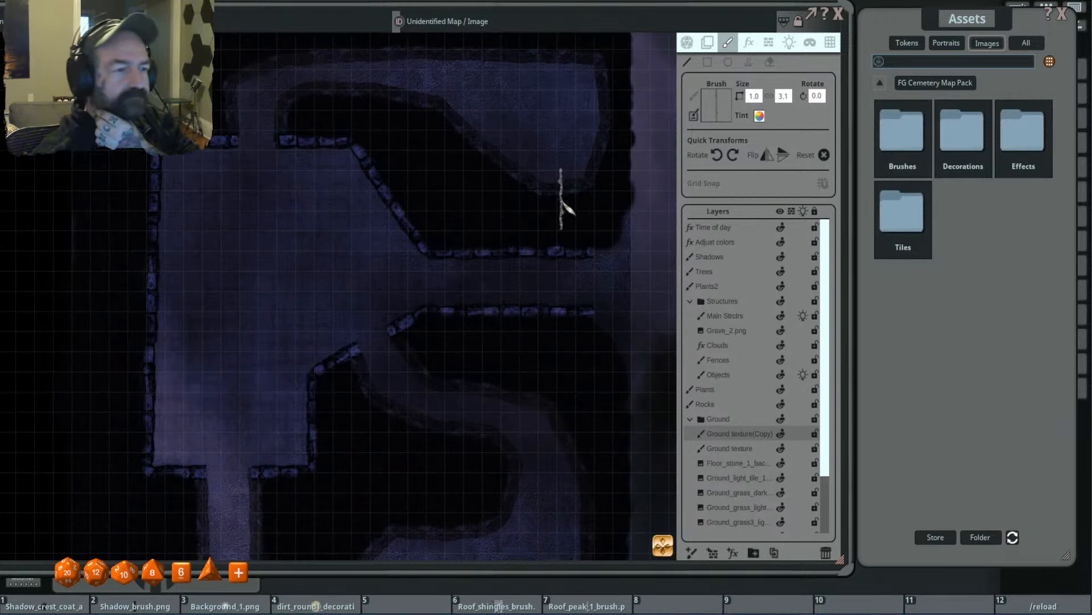
{"action": "scroll", "coordinate": [562, 200], "scroll_direction": "down", "scroll_amount": 3}
{"action": "left_click_drag", "start_coordinate": [484, 208], "coordinate": [518, 195]}
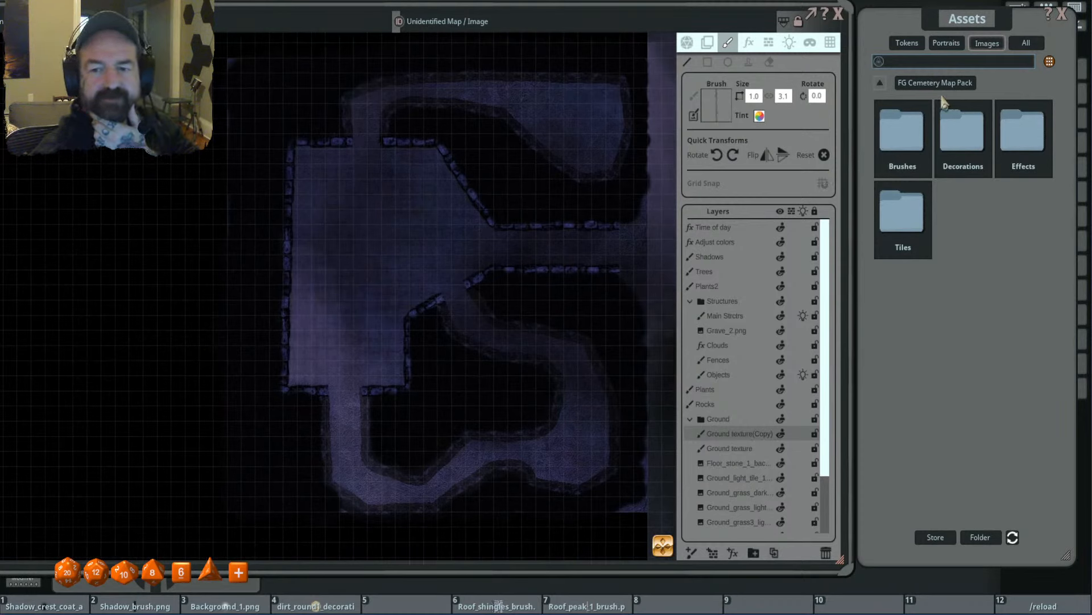
{"action": "left_click", "coordinate": [961, 133]}
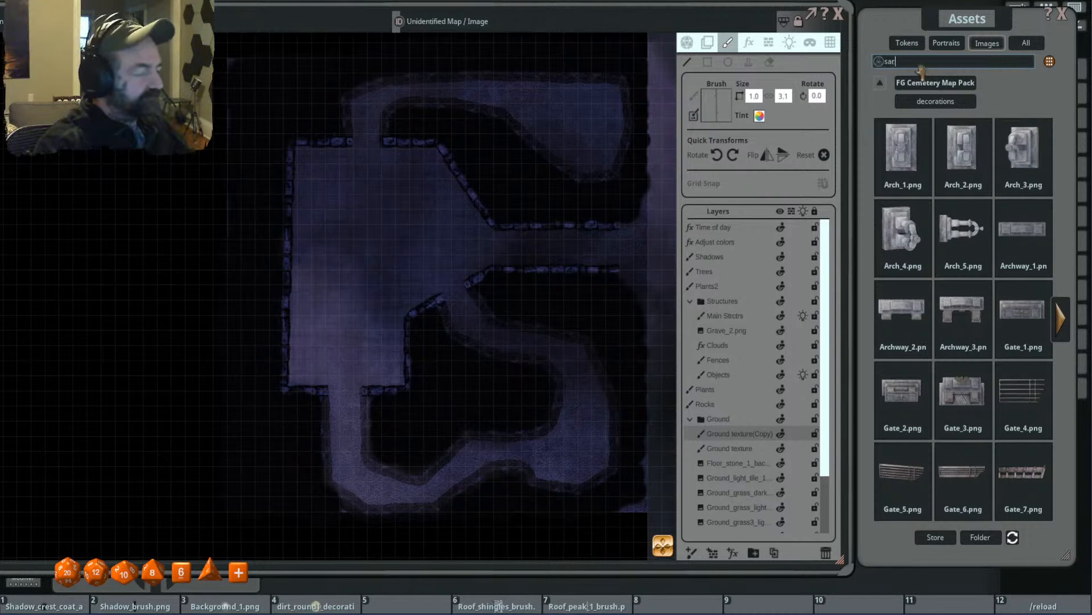
{"action": "key", "text": "Return"}
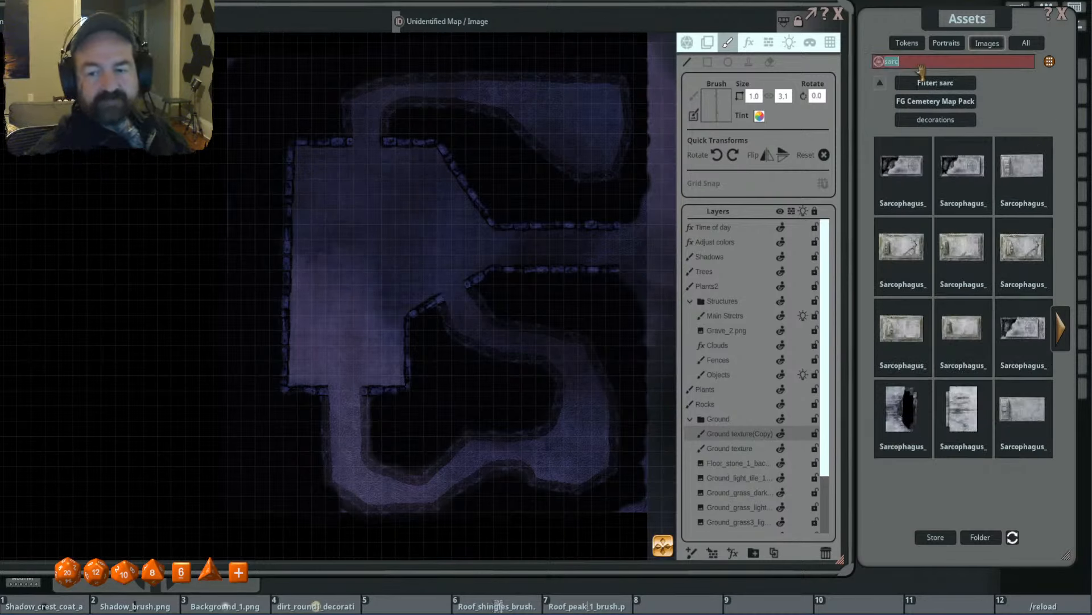
- Stamp the broken-open stone sarcophagus at size 2.0 in the room's northwest corner, on the Fences layer
{"action": "left_click", "coordinate": [902, 409]}
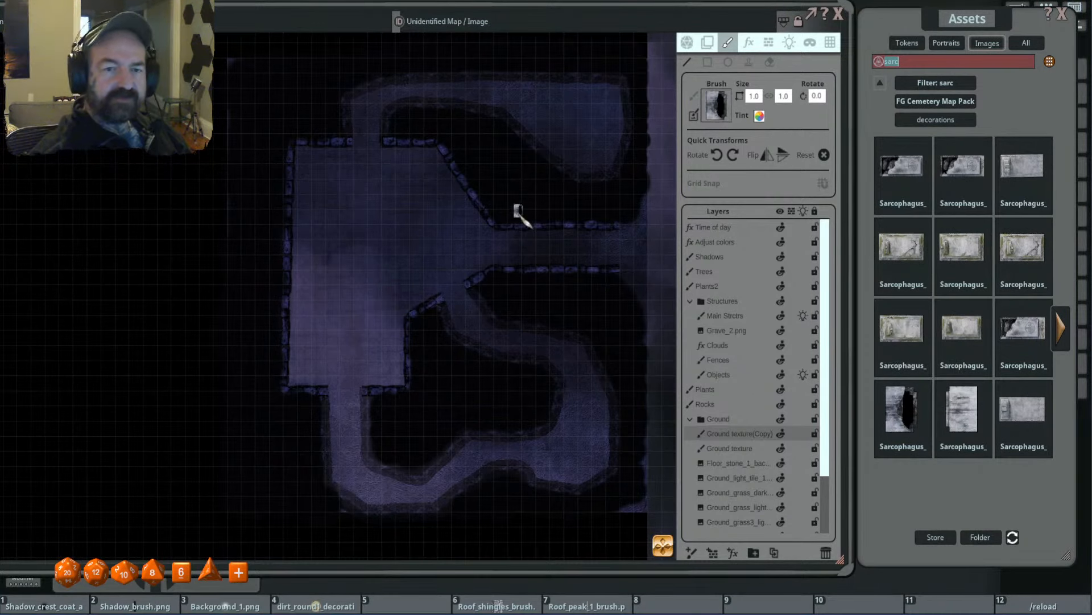
{"action": "scroll", "coordinate": [312, 213], "scroll_direction": "up", "scroll_amount": 2, "text": "ctrl"}
{"action": "scroll", "coordinate": [403, 244], "scroll_direction": "up", "scroll_amount": 5}
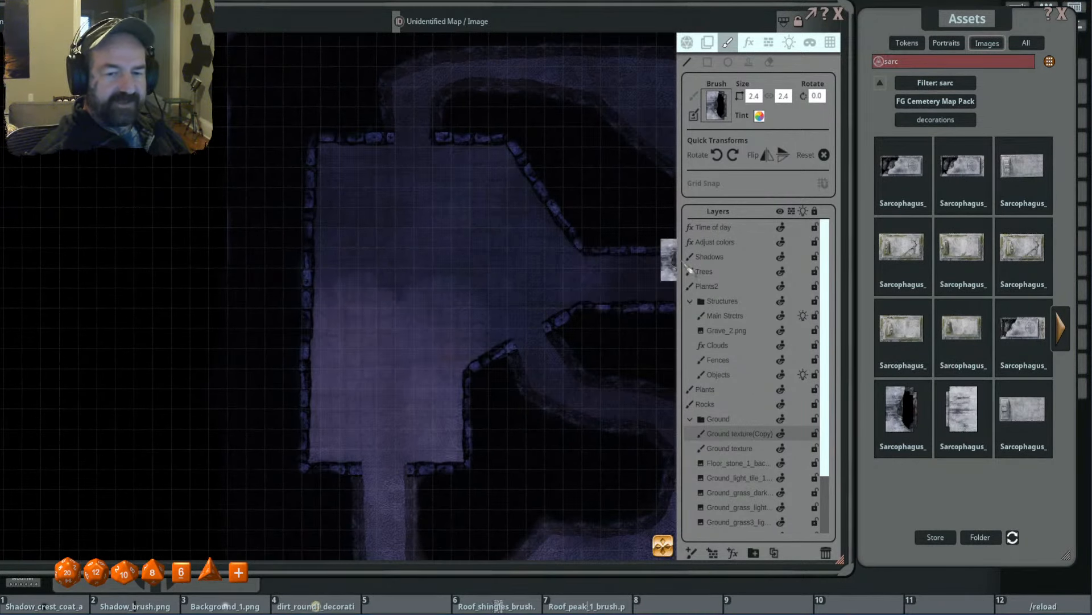
{"action": "left_click", "coordinate": [749, 360]}
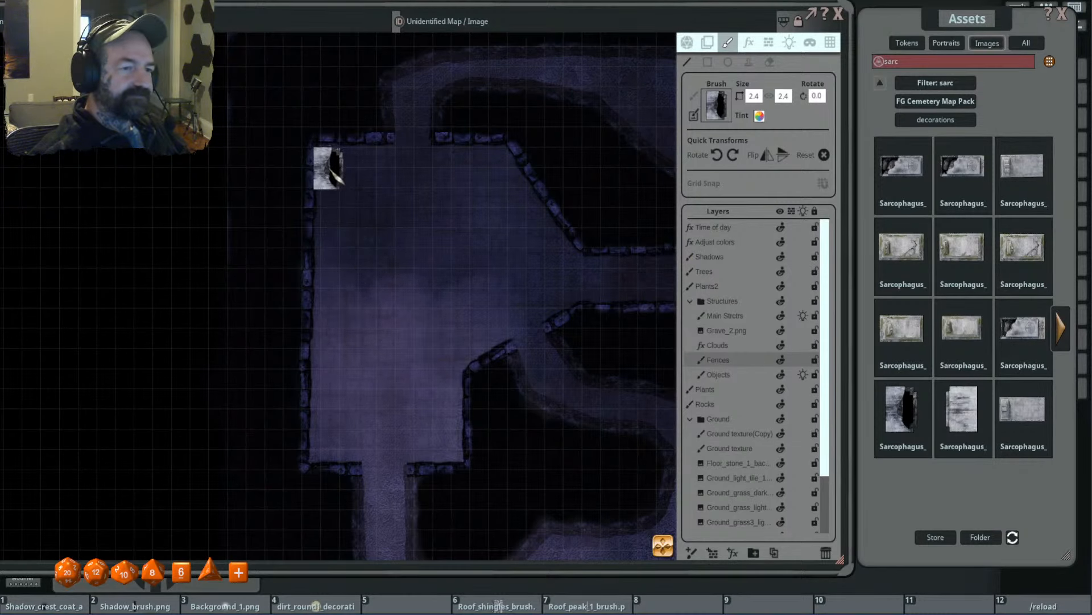
{"action": "left_click_drag", "start_coordinate": [329, 174], "coordinate": [354, 198]}
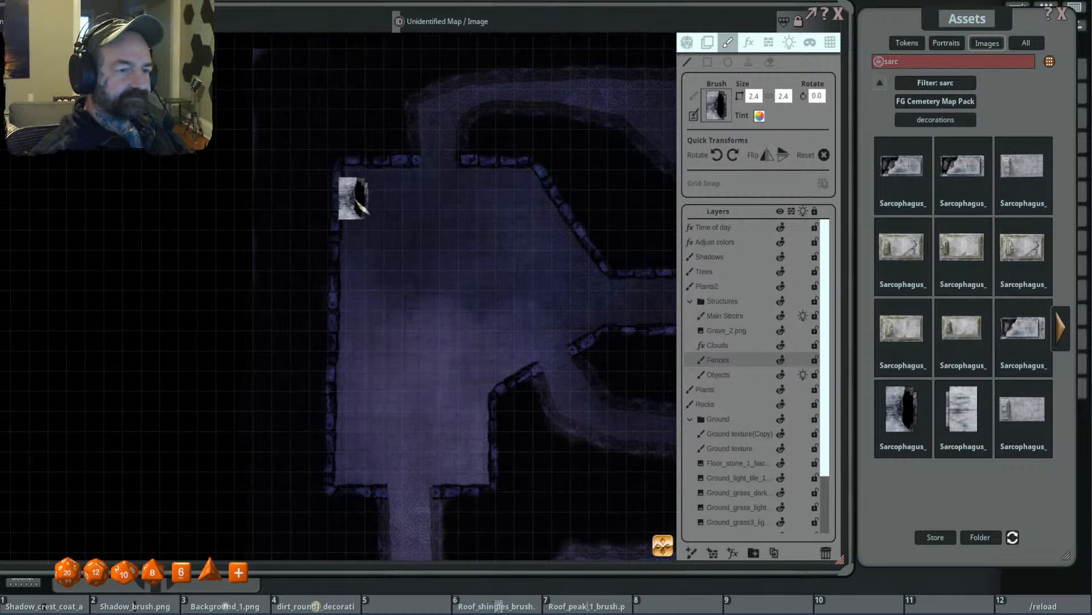
{"action": "key", "text": "ctrl"}
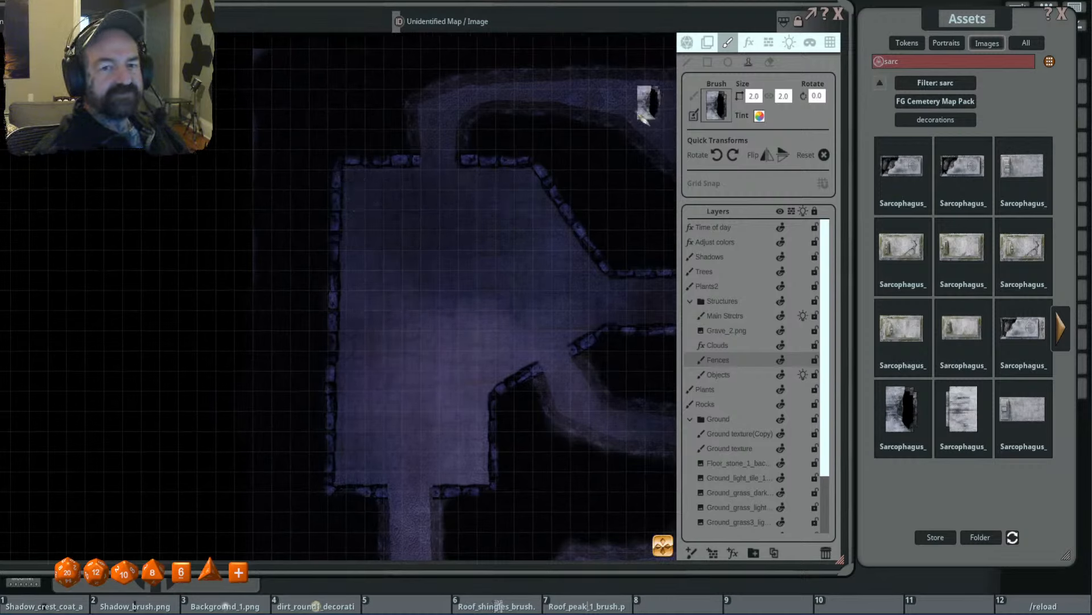
{"action": "left_click", "coordinate": [352, 202]}
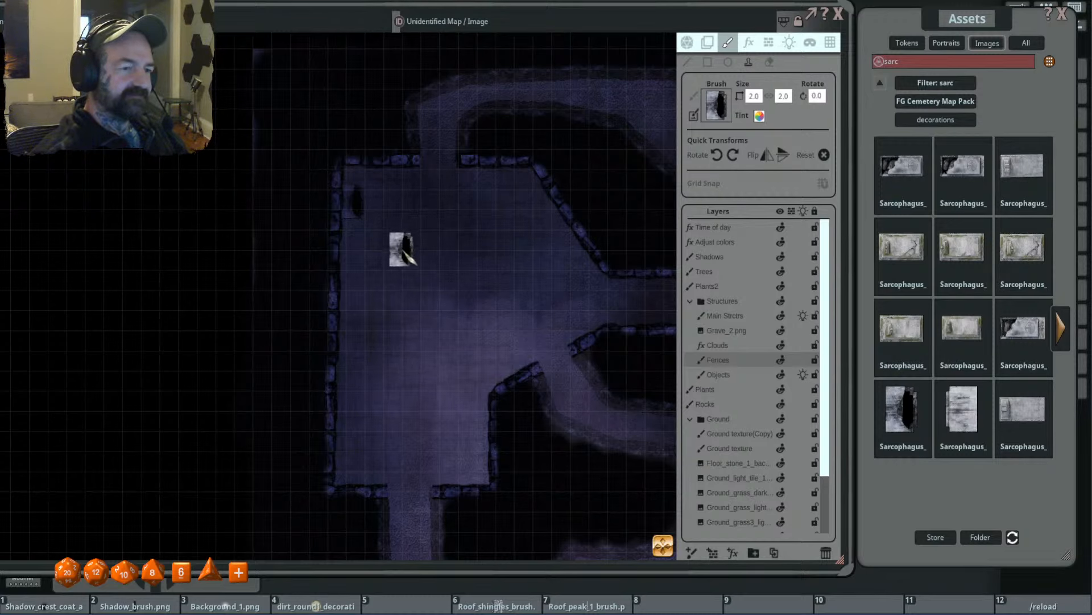
- Stamp a second broken-open sarcophagus, rotated to 145 degrees, against the upper end of the room's diagonal northeast wall
{"action": "left_click_drag", "start_coordinate": [401, 249], "coordinate": [414, 217]}
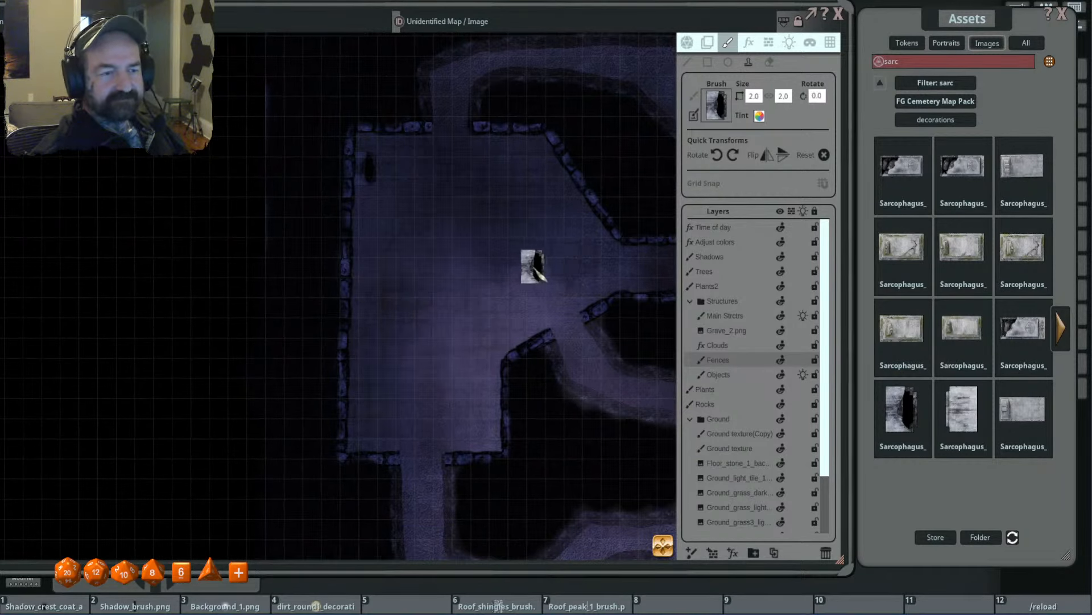
{"action": "scroll", "coordinate": [571, 194], "scroll_direction": "up", "scroll_amount": 20}
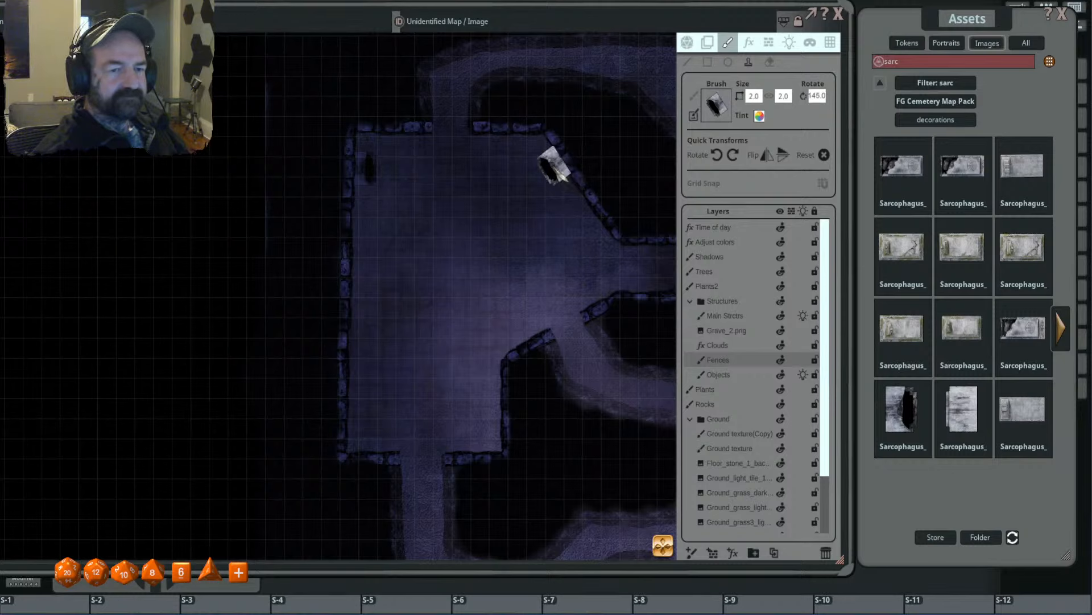
{"action": "left_click", "coordinate": [554, 165]}
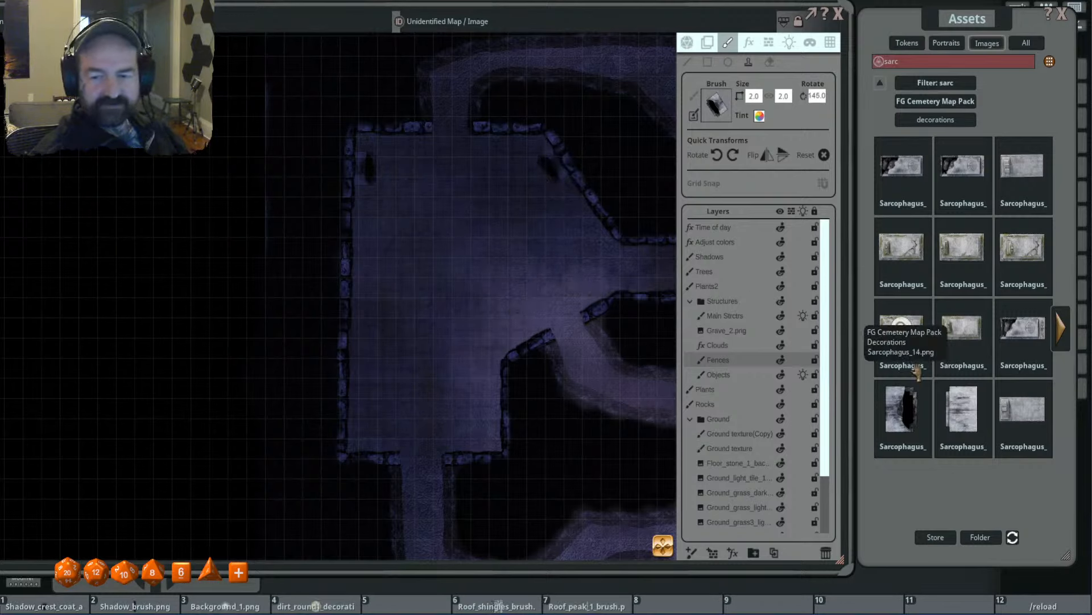
- Stamp the loose upright stone sarcophagus slab at size 1.6, rotated to 325 degrees, against the room's diagonal northeast wall below the broken-open sarcophagus
{"action": "left_click", "coordinate": [932, 374]}
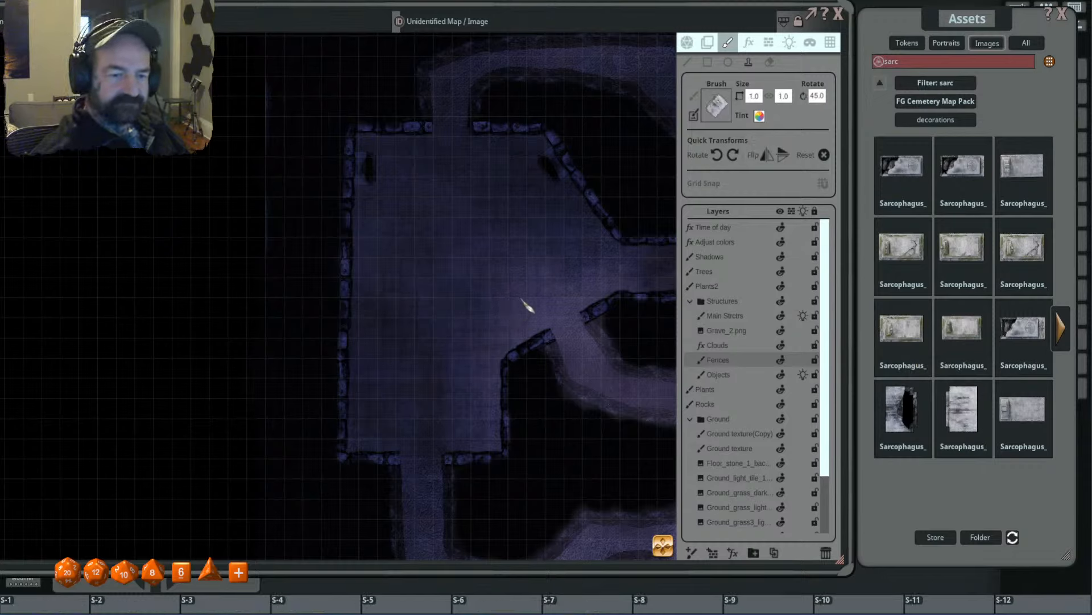
{"action": "scroll", "coordinate": [539, 228], "scroll_direction": "up", "scroll_amount": 6}
{"action": "scroll", "coordinate": [579, 209], "scroll_direction": "down", "scroll_amount": 10}
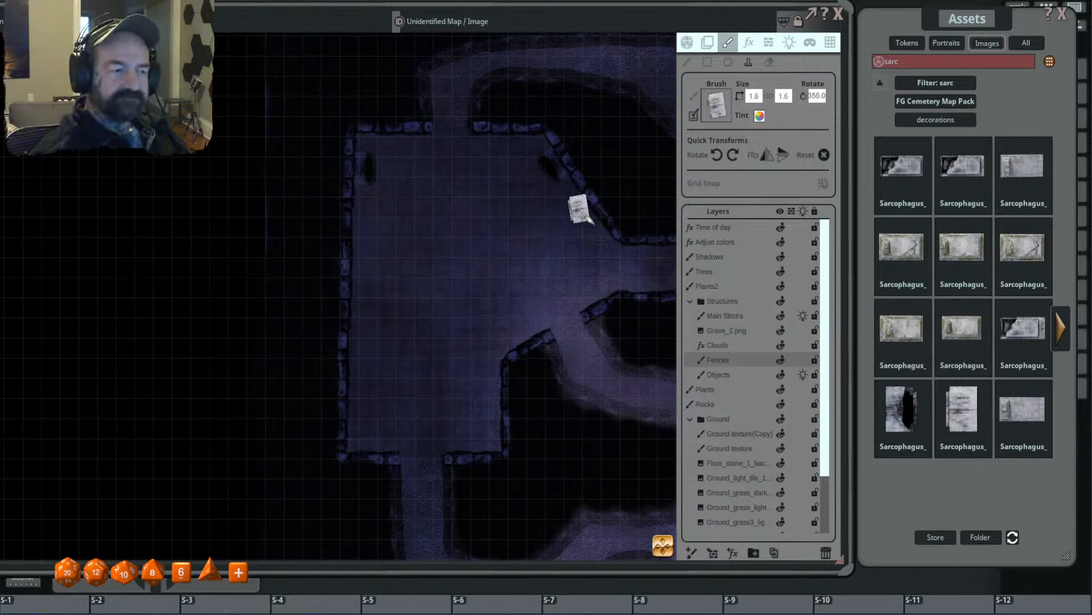
{"action": "scroll", "coordinate": [591, 222], "scroll_direction": "down", "scroll_amount": 2}
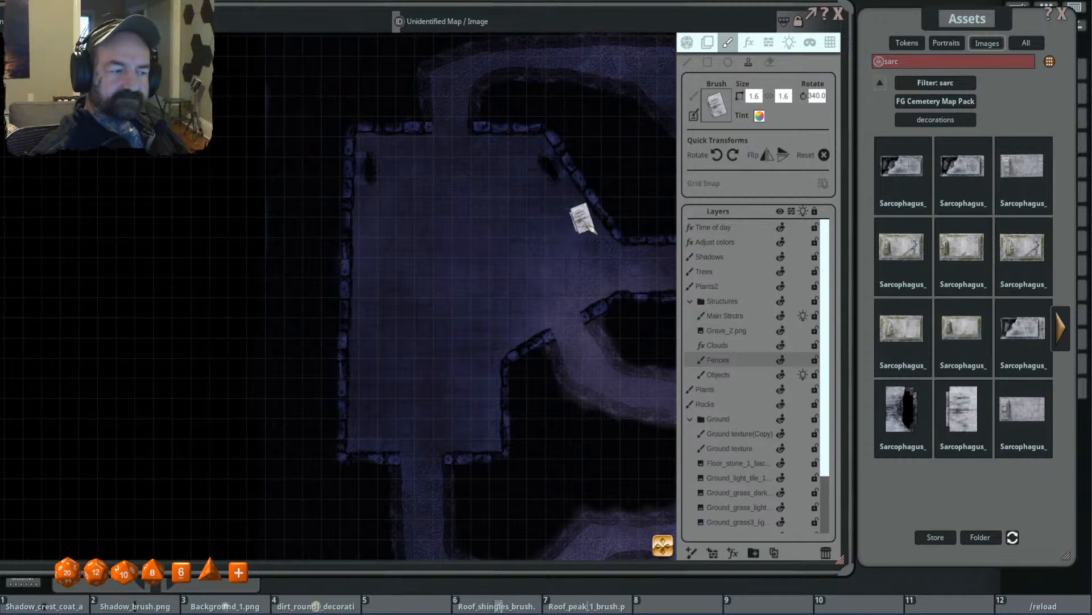
{"action": "scroll", "coordinate": [586, 213], "scroll_direction": "down", "scroll_amount": 1}
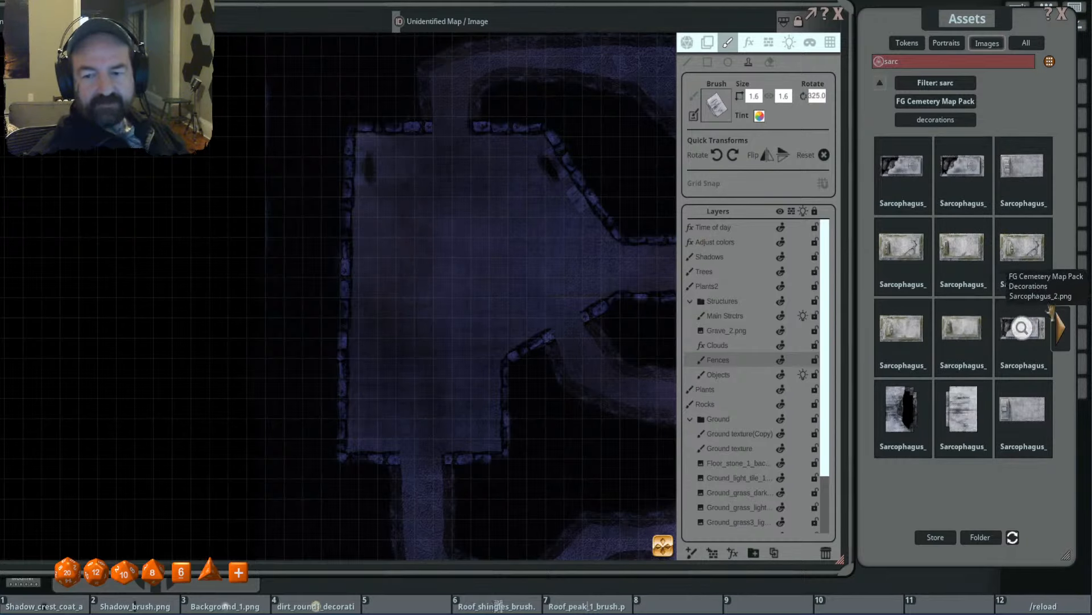
- Stamp the broken-lid stone sarcophagus at size 3.8 by 2.5, rotated to 270 degrees, along the upper half of the room's west wall
{"action": "left_click", "coordinate": [1062, 342]}
{"action": "left_click", "coordinate": [868, 341]}
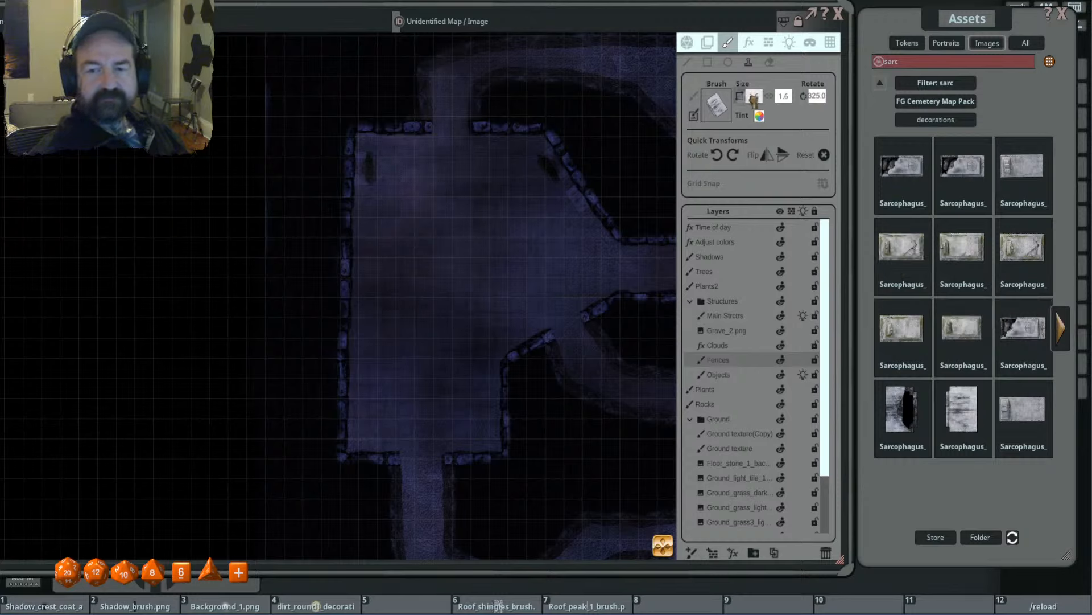
{"action": "scroll", "coordinate": [419, 234], "scroll_direction": "up", "scroll_amount": 5}
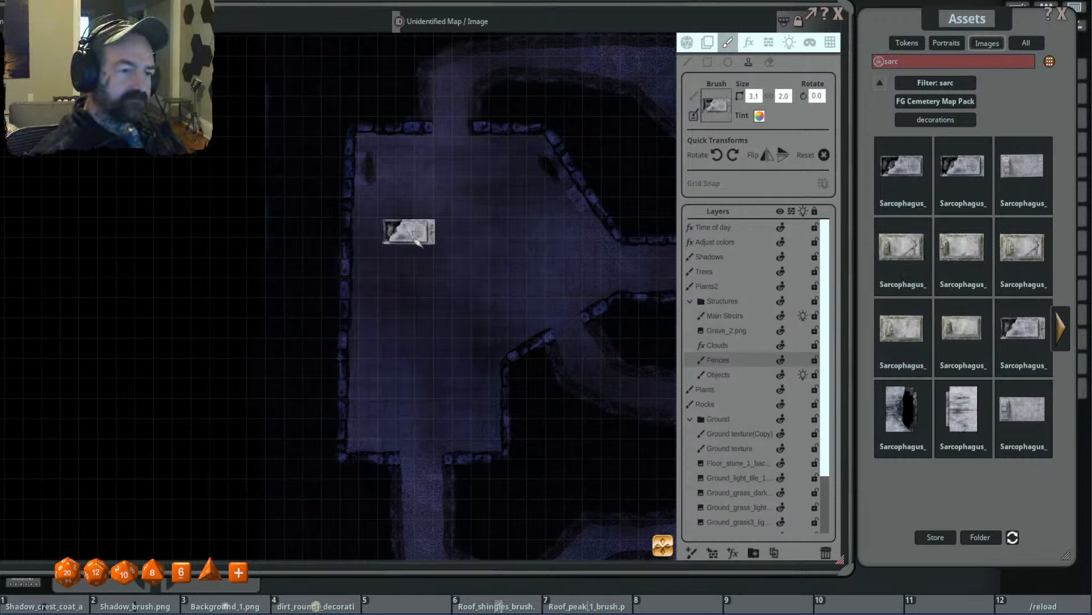
{"action": "scroll", "coordinate": [382, 237], "scroll_direction": "down", "scroll_amount": 3}
{"action": "scroll", "coordinate": [387, 245], "scroll_direction": "down", "scroll_amount": 3}
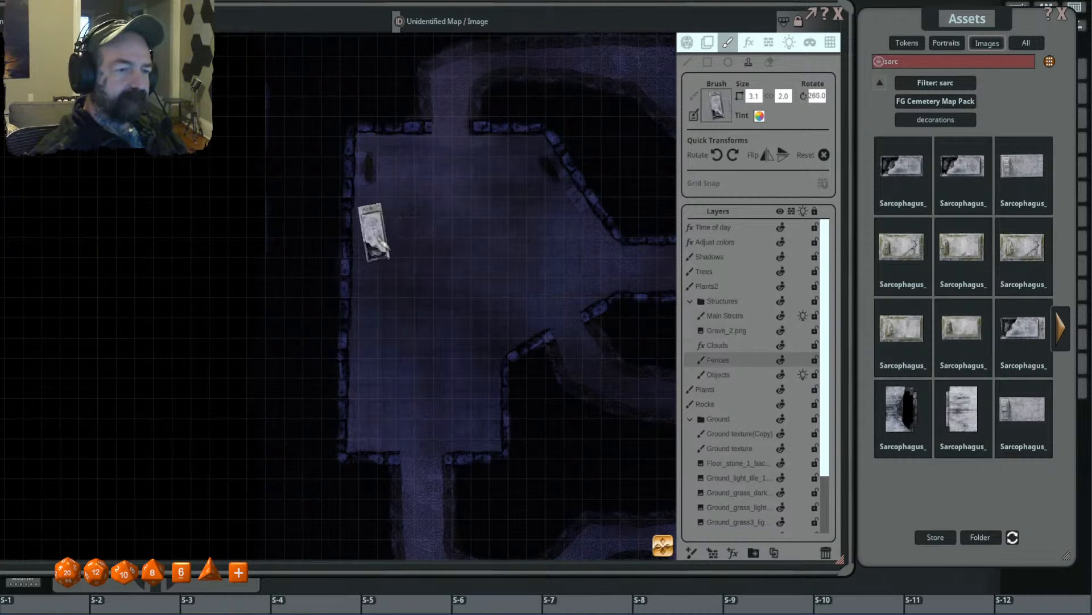
{"action": "key", "text": "ctrl"}
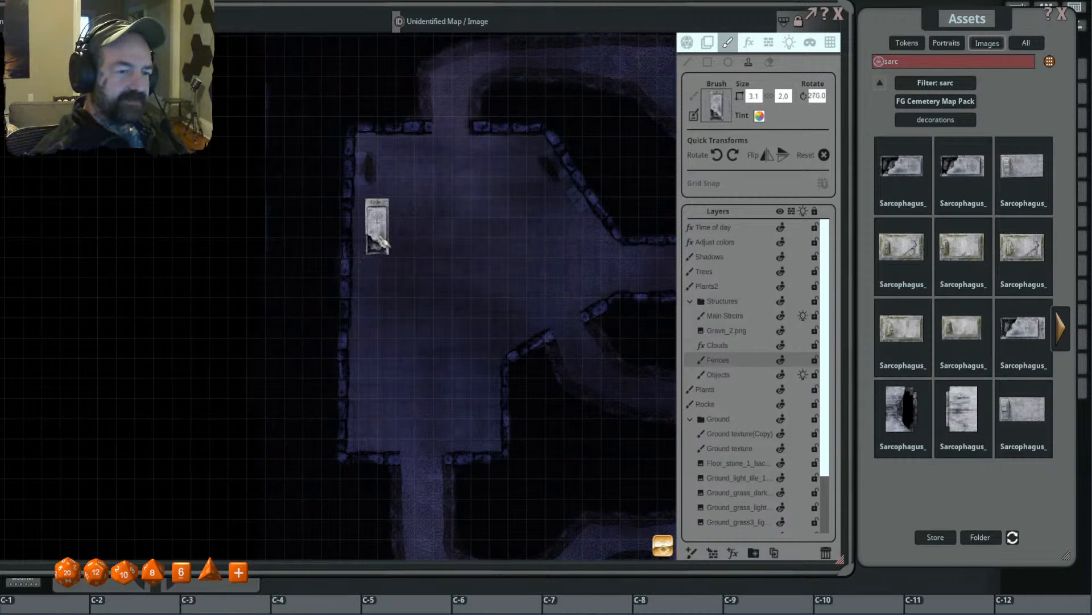
{"action": "scroll", "coordinate": [385, 245], "scroll_direction": "up", "scroll_amount": 1}
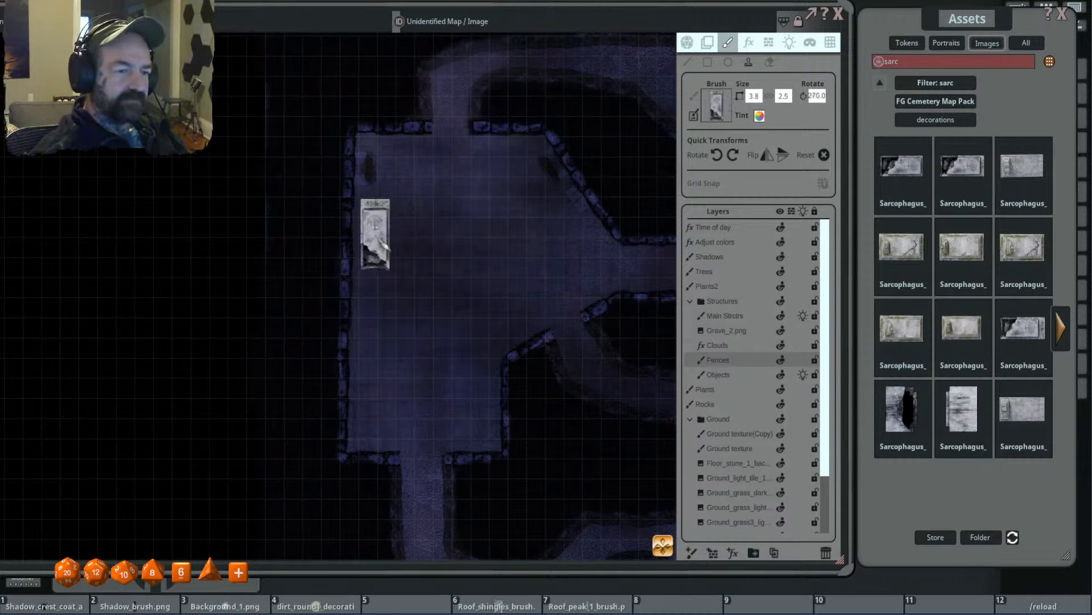
{"action": "left_click", "coordinate": [380, 237]}
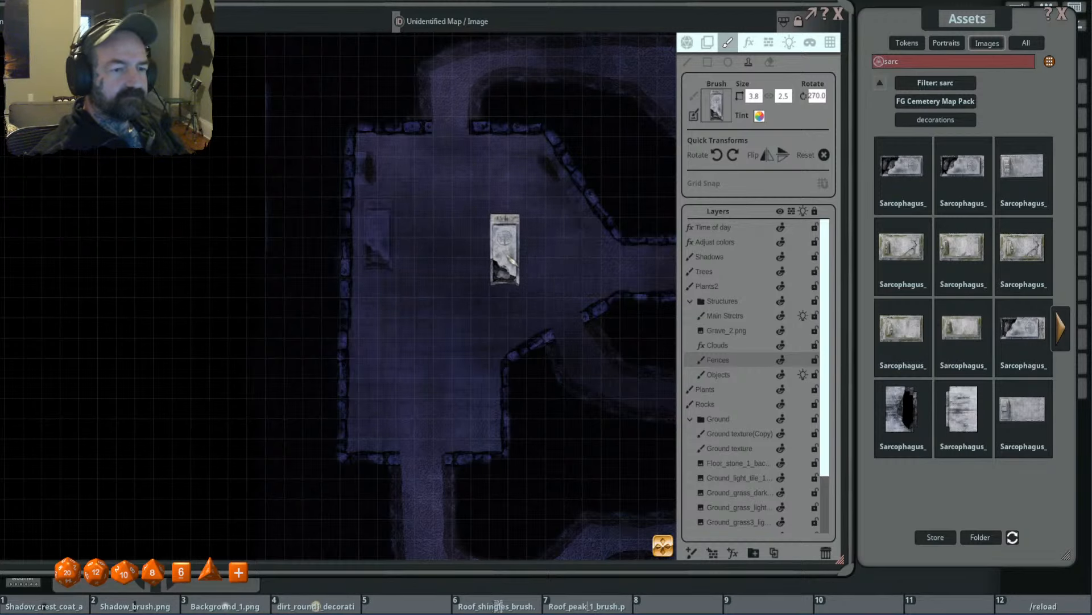
- Stamp the closed grey stone sarcophagus horizontally at size 3.1 by 2.0 beside the west wall, south of the previous one
{"action": "left_click_drag", "start_coordinate": [492, 250], "coordinate": [483, 210]}
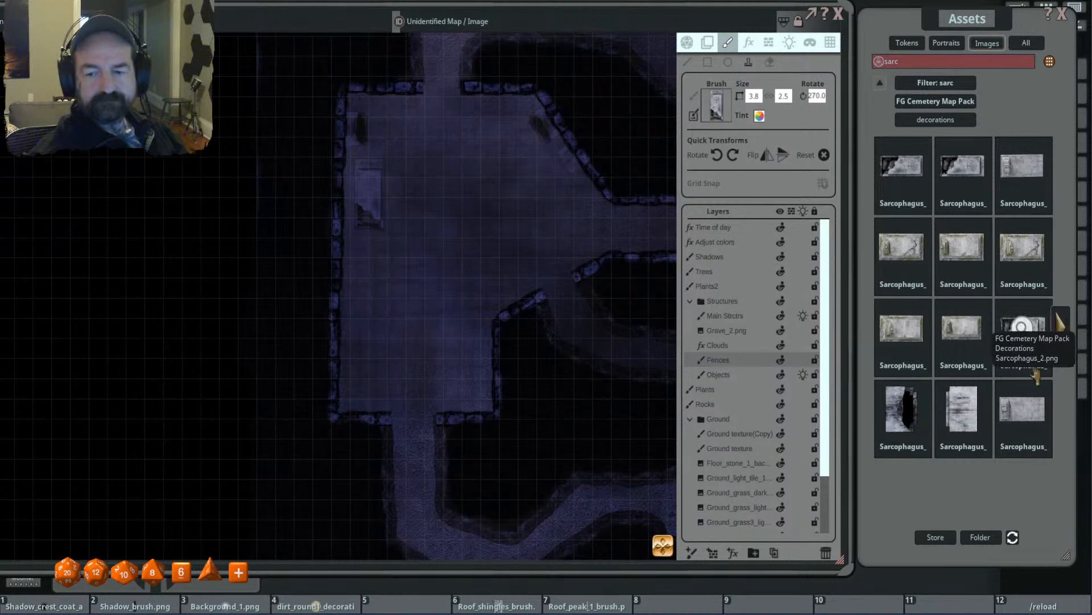
{"action": "scroll", "coordinate": [409, 274], "scroll_direction": "up", "scroll_amount": 5, "text": "ctrl"}
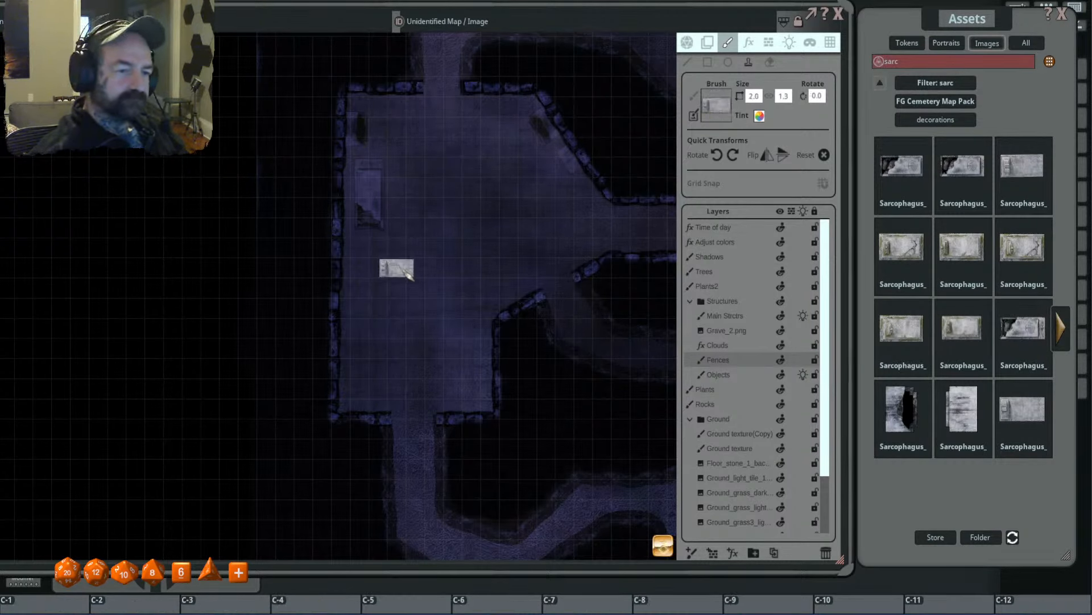
{"action": "scroll", "coordinate": [388, 269], "scroll_direction": "up", "scroll_amount": 1, "text": "ctrl"}
{"action": "scroll", "coordinate": [385, 274], "scroll_direction": "down", "scroll_amount": 1, "text": "ctrl"}
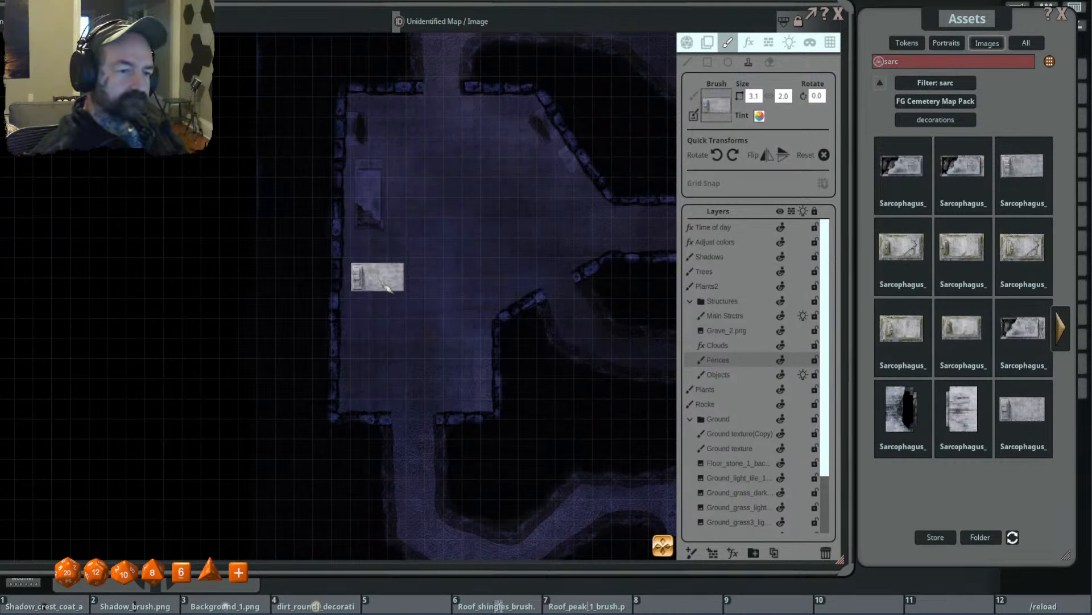
{"action": "left_click", "coordinate": [382, 285]}
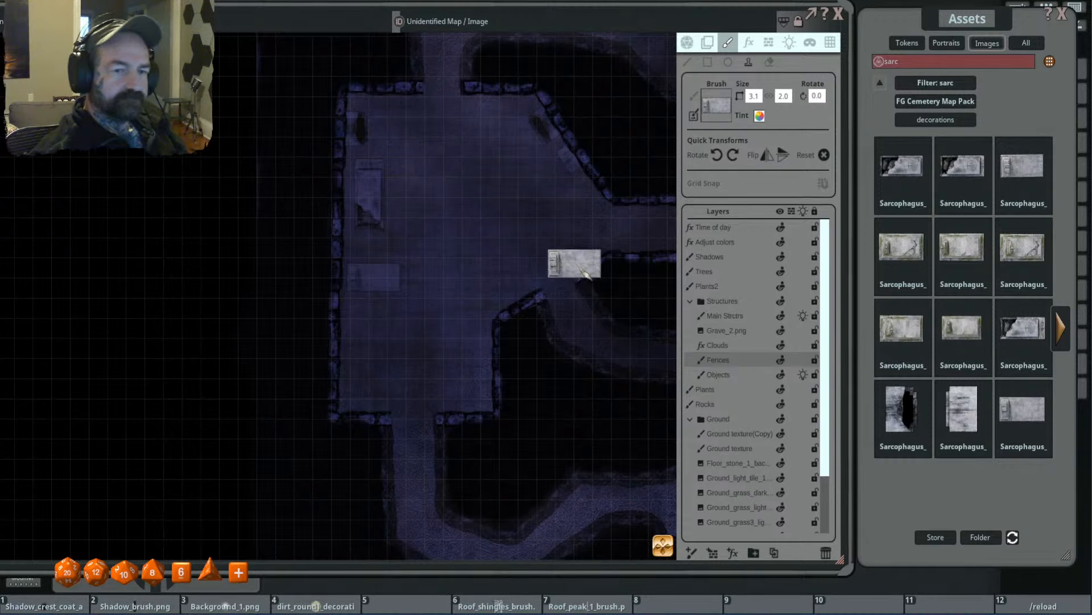
- Clear the sarcophagus filter and search all image assets for "coffin"
{"action": "left_click_drag", "start_coordinate": [533, 276], "coordinate": [506, 252]}
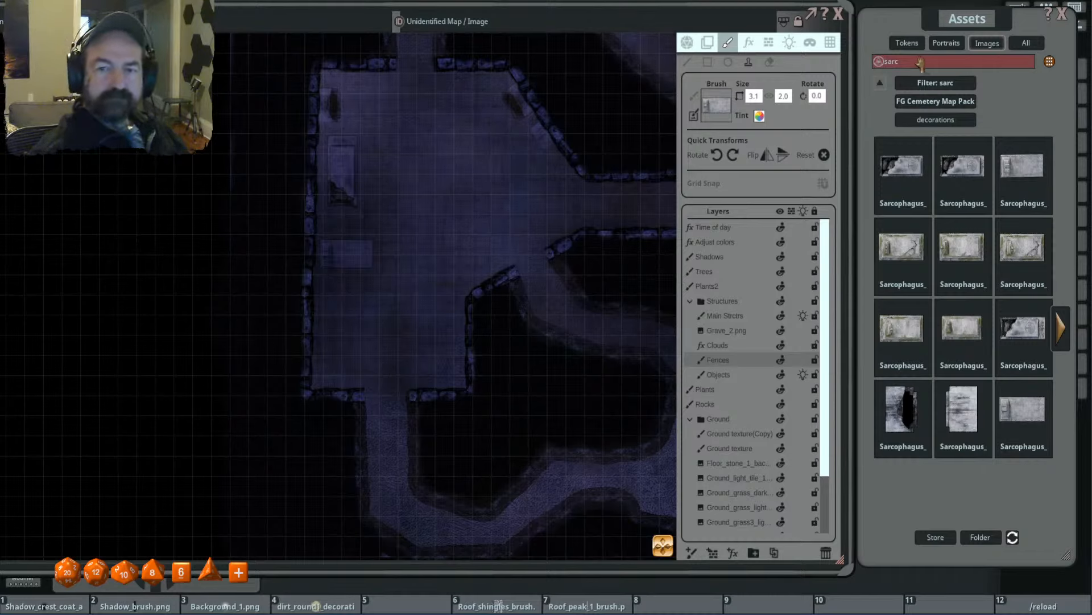
{"action": "left_click", "coordinate": [882, 83]}
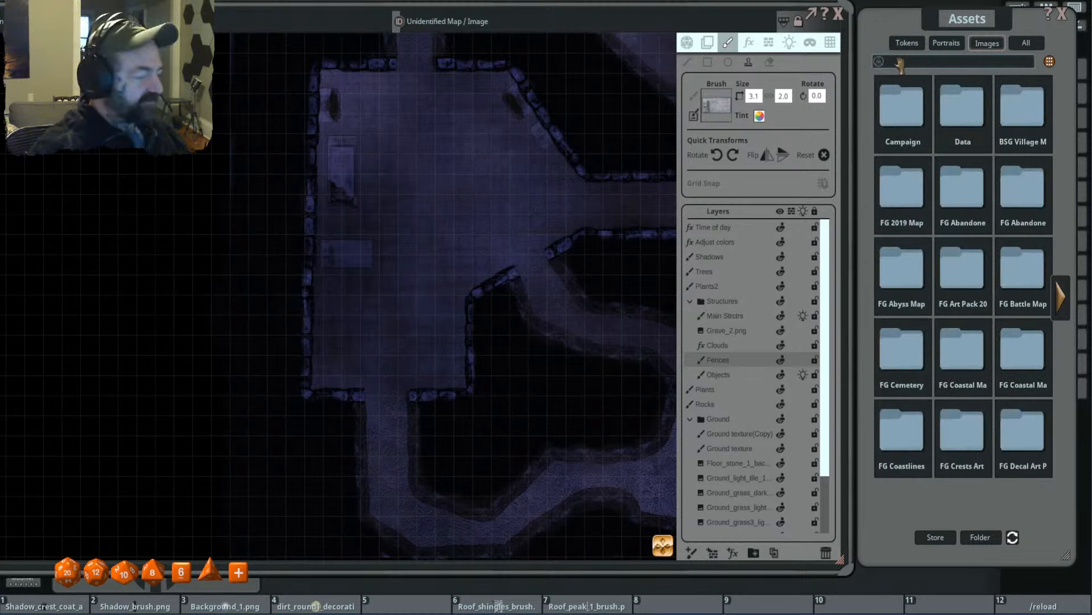
{"action": "key", "text": "Return"}
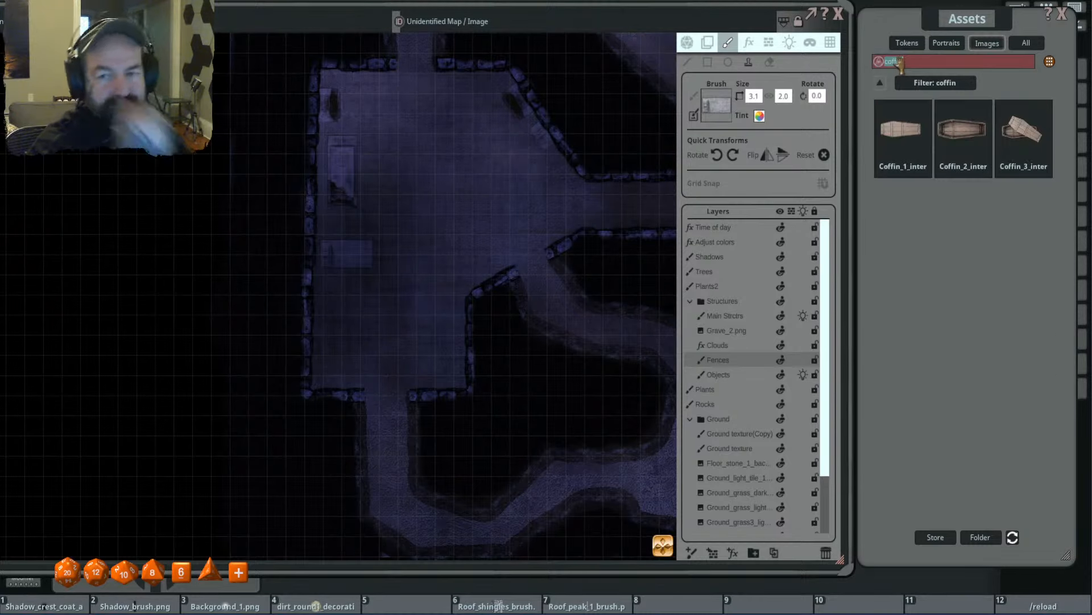
{"action": "left_click", "coordinate": [962, 130]}
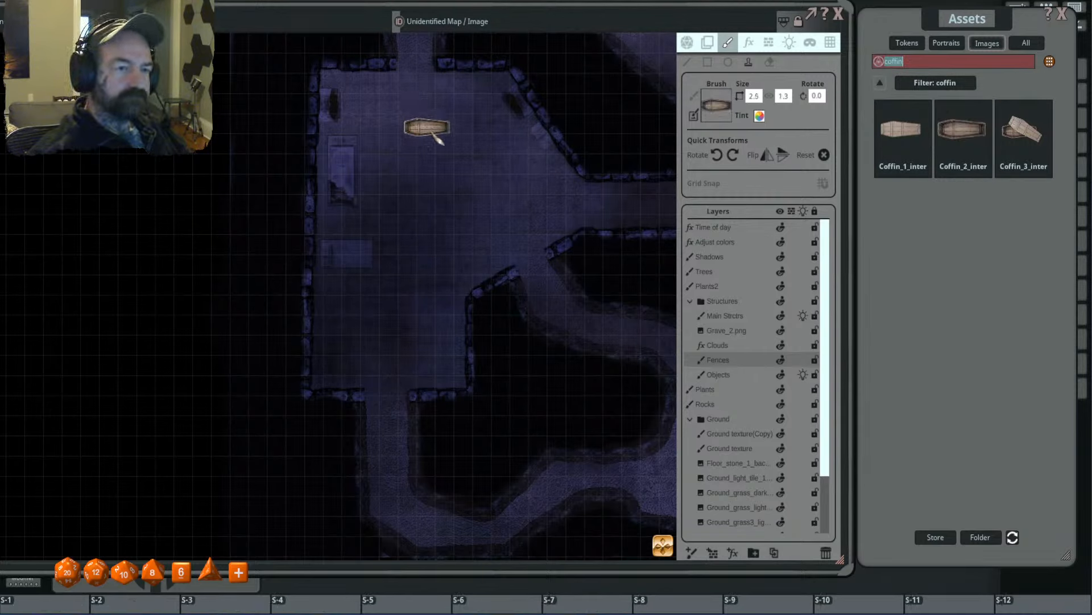
{"action": "scroll", "coordinate": [492, 170], "scroll_direction": "up", "scroll_amount": 6}
{"action": "scroll", "coordinate": [475, 224], "scroll_direction": "down", "scroll_amount": 2}
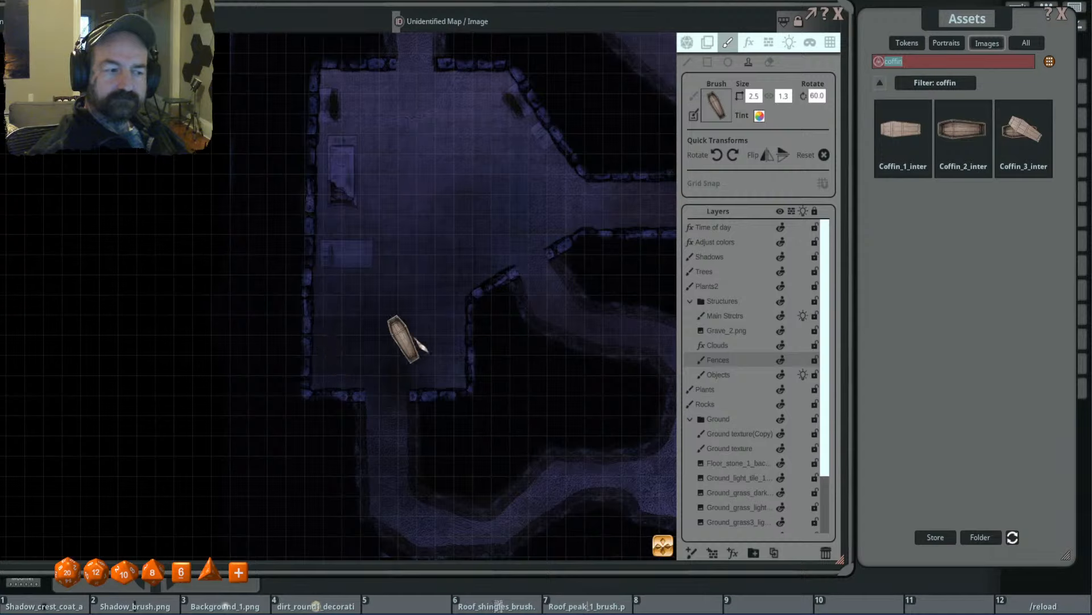
- Stamp two closed wooden coffins at size 3.0 by 1.0 in the room's southwest corner, one rotated to 40 and one to 345 degrees
{"action": "left_click", "coordinate": [901, 130]}
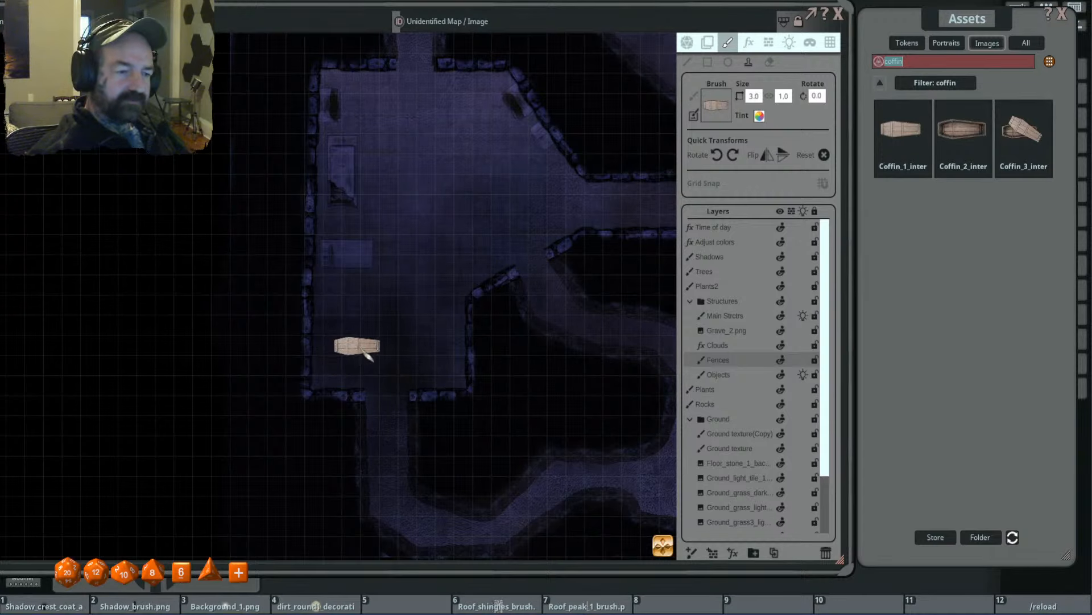
{"action": "scroll", "coordinate": [342, 365], "scroll_direction": "up", "scroll_amount": 4}
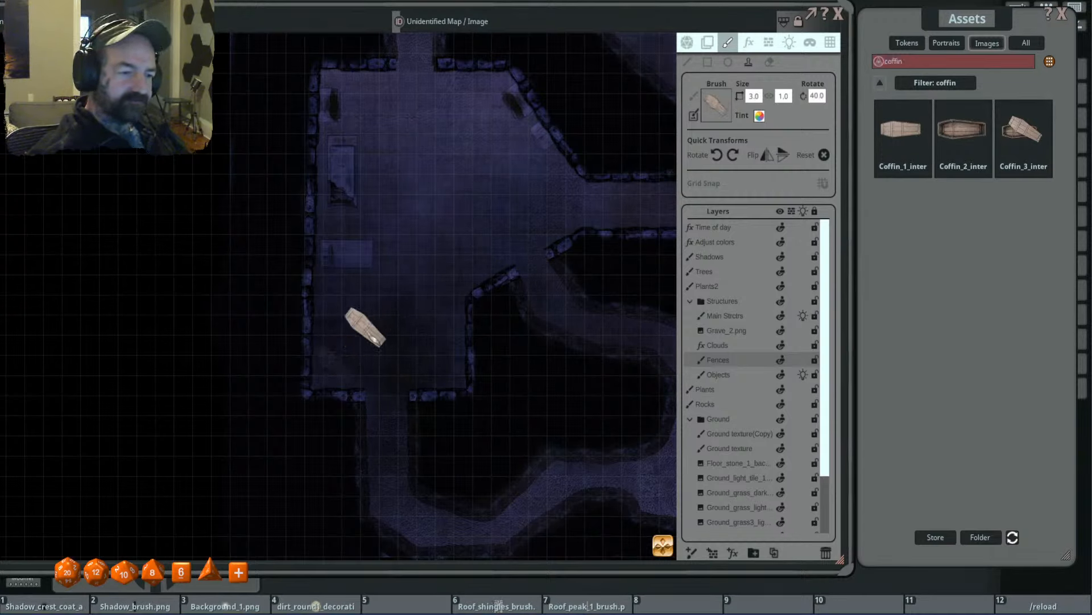
{"action": "scroll", "coordinate": [356, 333], "scroll_direction": "down", "scroll_amount": 4}
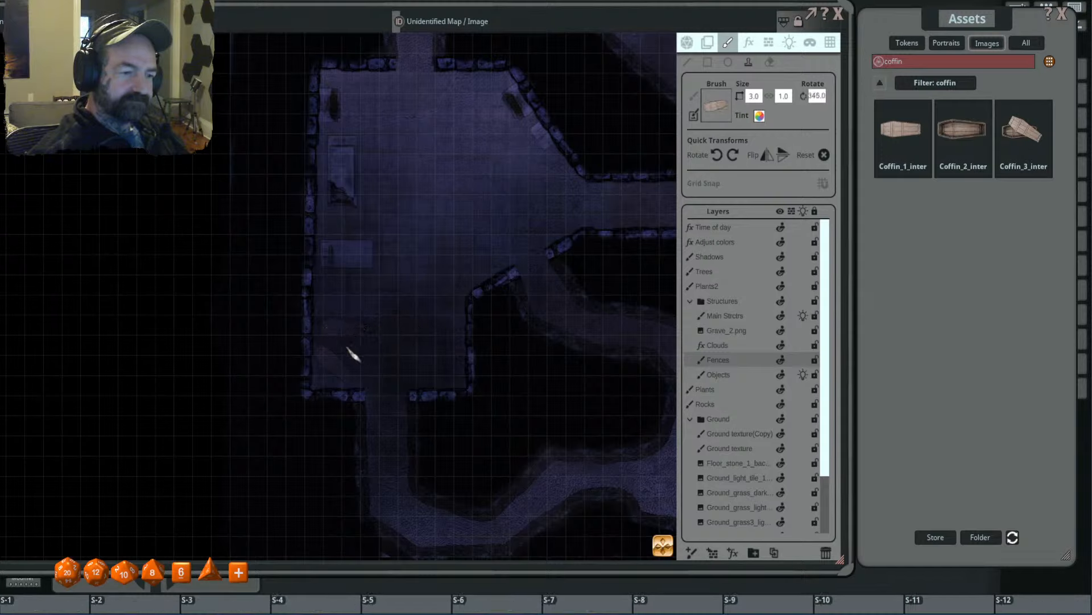
{"action": "scroll", "coordinate": [341, 341], "scroll_direction": "down", "scroll_amount": 3}
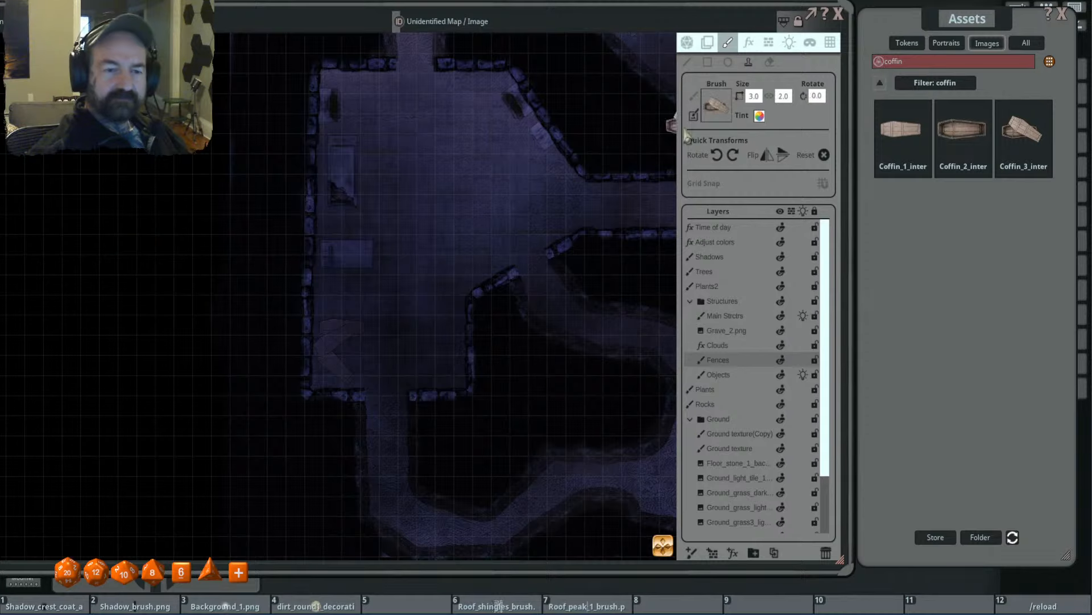
{"action": "scroll", "coordinate": [472, 263], "scroll_direction": "down", "scroll_amount": 1}
{"action": "scroll", "coordinate": [472, 263], "scroll_direction": "up", "scroll_amount": 2}
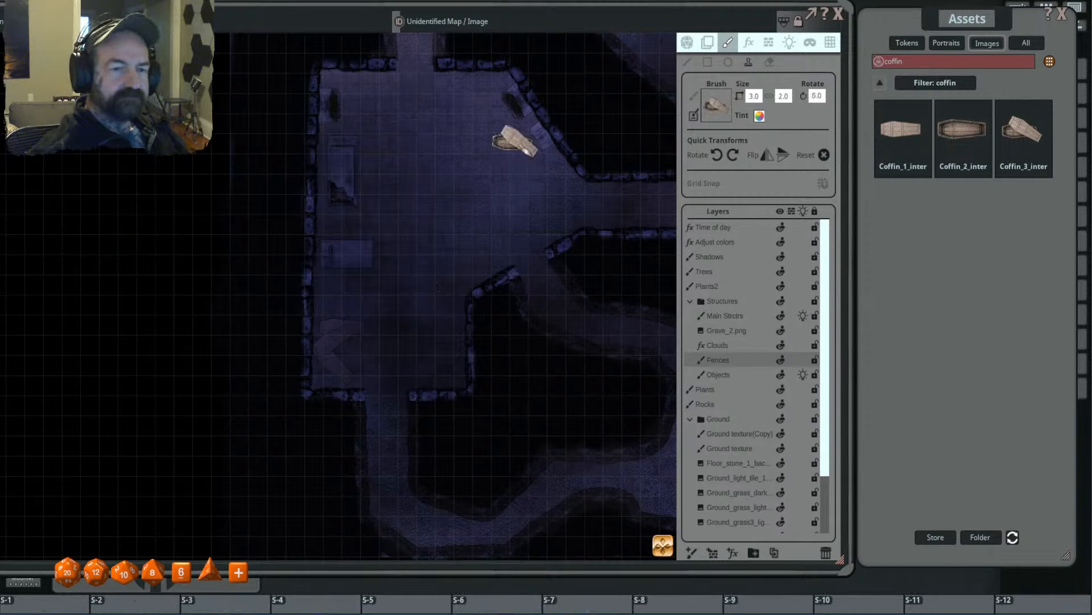
{"action": "left_click_drag", "start_coordinate": [742, 97], "coordinate": [718, 106]}
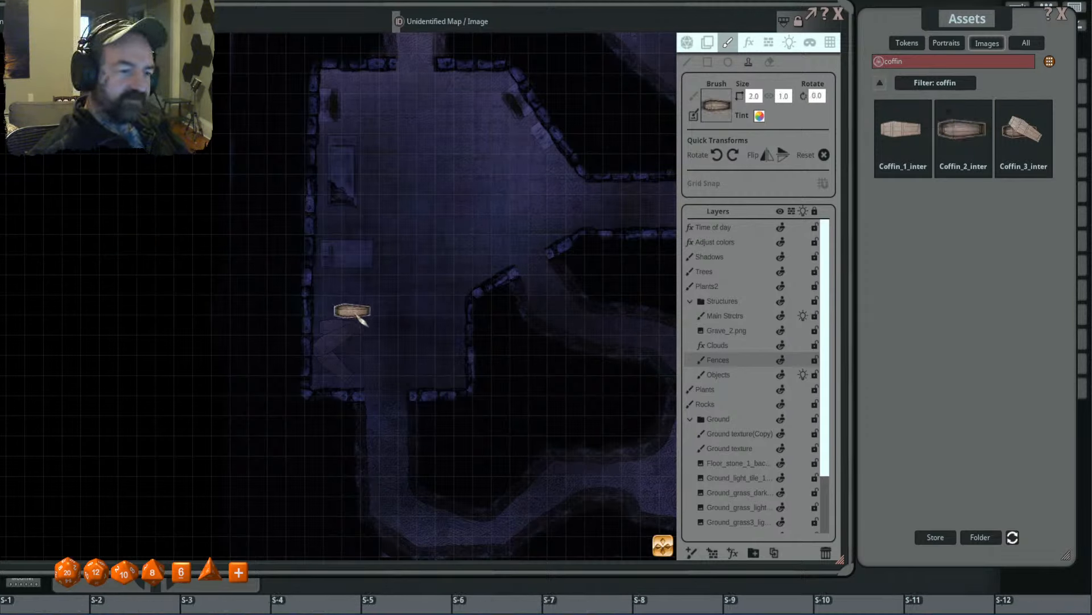
{"action": "scroll", "coordinate": [345, 339], "scroll_direction": "up", "scroll_amount": 8}
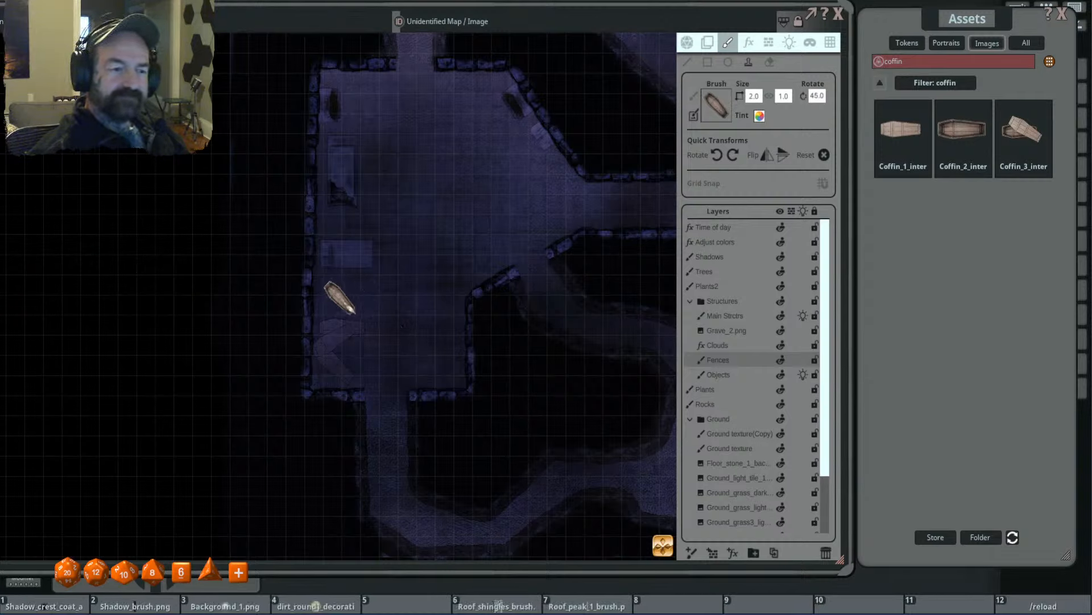
{"action": "scroll", "coordinate": [352, 309], "scroll_direction": "up", "scroll_amount": 5}
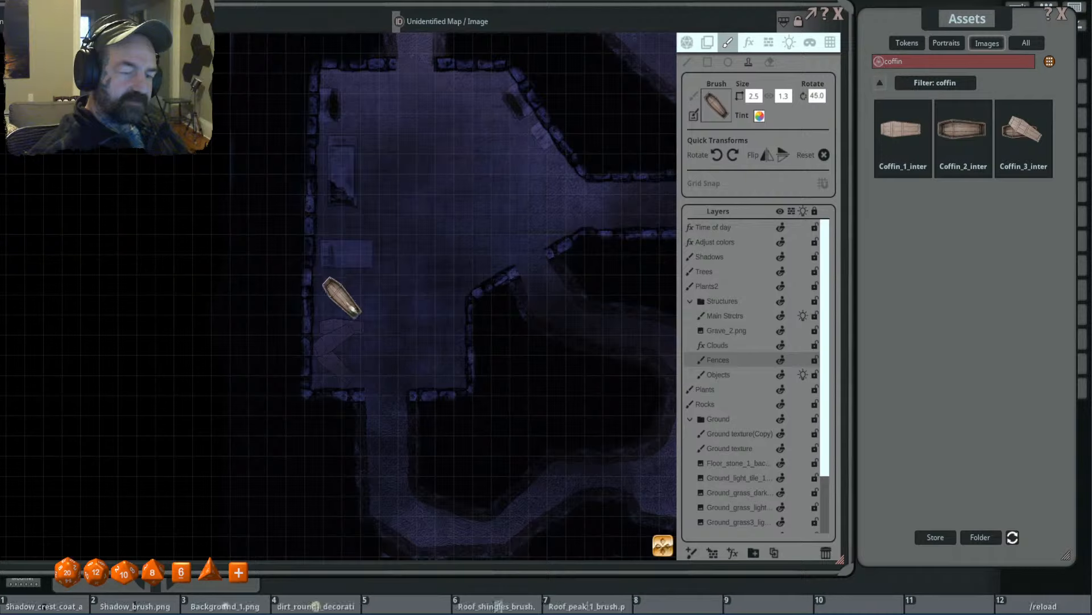
{"action": "scroll", "coordinate": [342, 297], "scroll_direction": "down", "scroll_amount": 1}
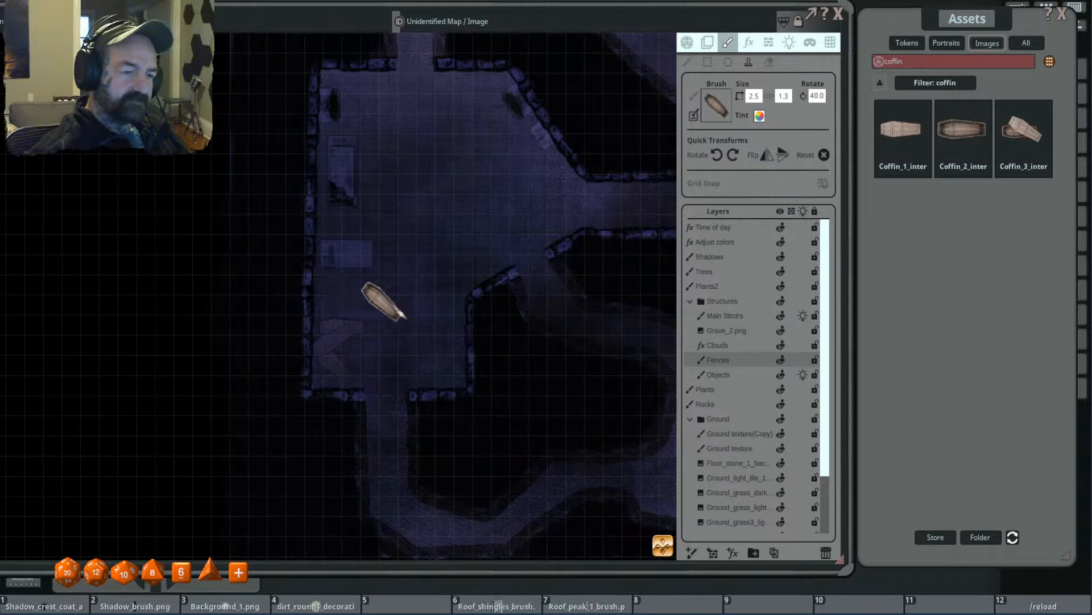
{"action": "scroll", "coordinate": [446, 341], "scroll_direction": "up", "scroll_amount": 9}
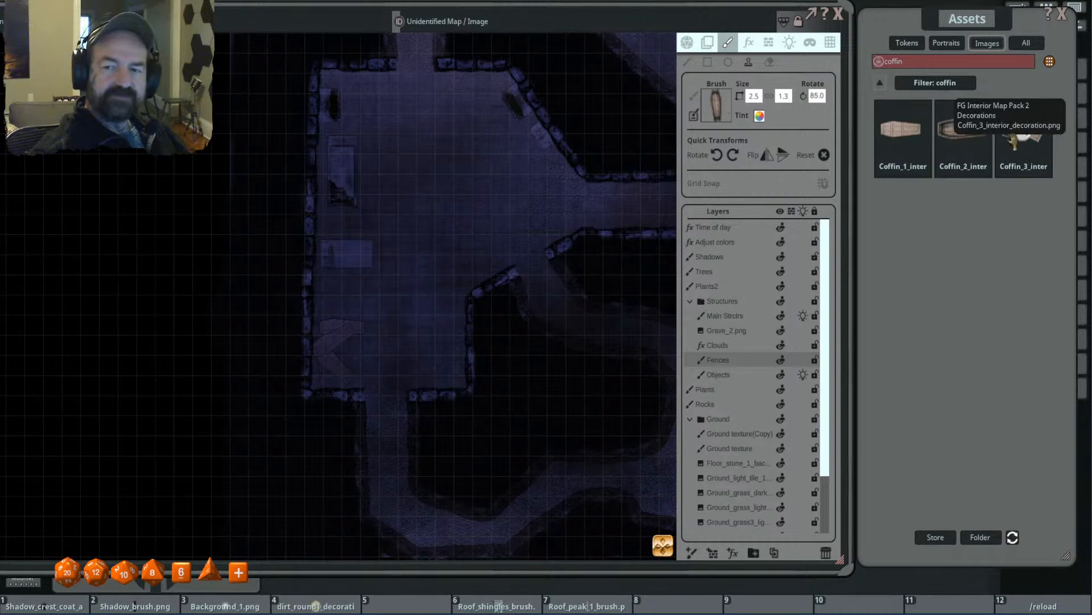
- Stamp the coffin with the displaced lid at size 3.8 by 2.5, rotated to 75 degrees, in the room's southeast corner
{"action": "left_click", "coordinate": [1023, 134]}
{"action": "scroll", "coordinate": [443, 336], "scroll_direction": "up", "scroll_amount": 15}
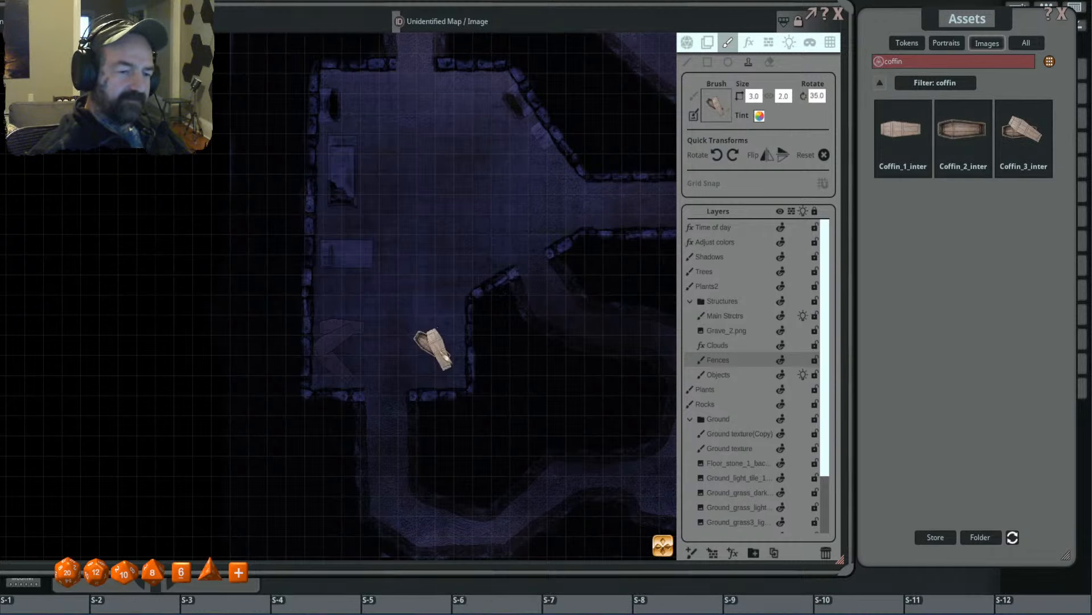
{"action": "scroll", "coordinate": [450, 347], "scroll_direction": "up", "scroll_amount": 8, "text": "shift"}
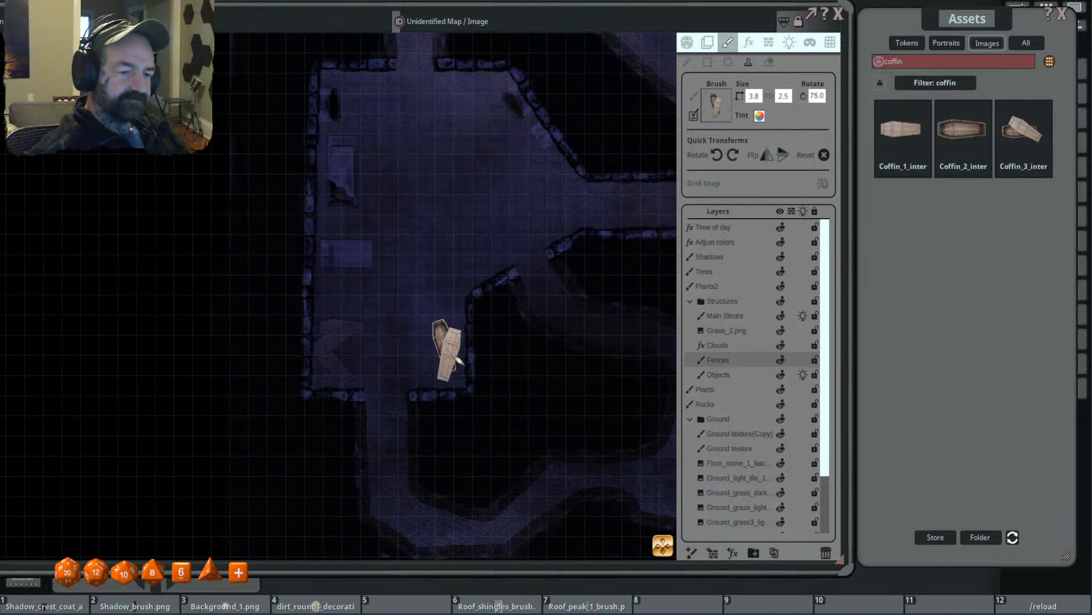
{"action": "scroll", "coordinate": [483, 273], "scroll_direction": "up", "scroll_amount": 2}
{"action": "scroll", "coordinate": [501, 280], "scroll_direction": "down", "scroll_amount": 2}
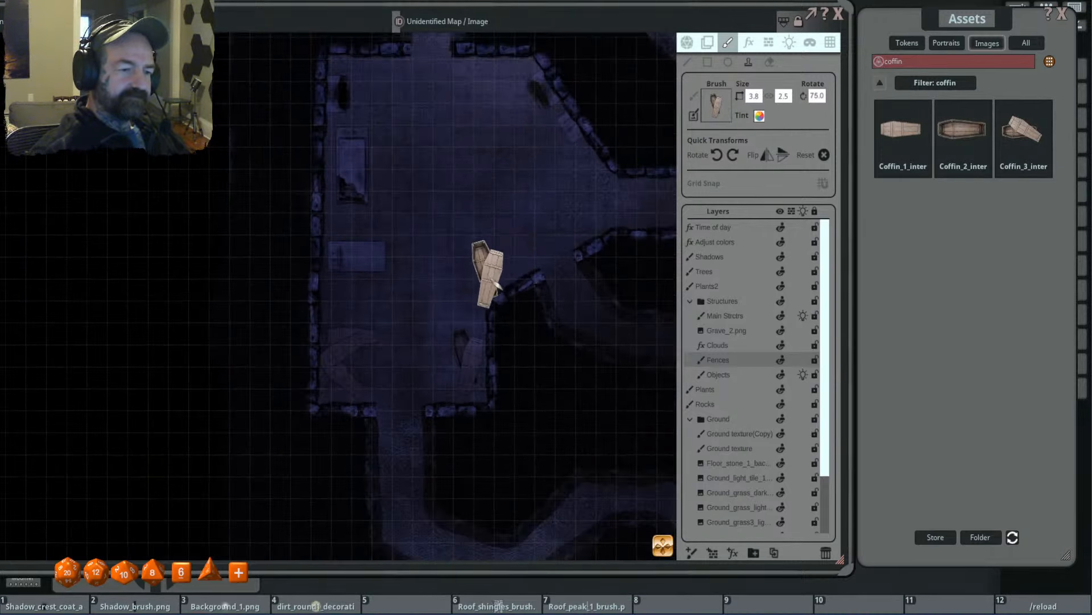
{"action": "left_click", "coordinate": [961, 131]}
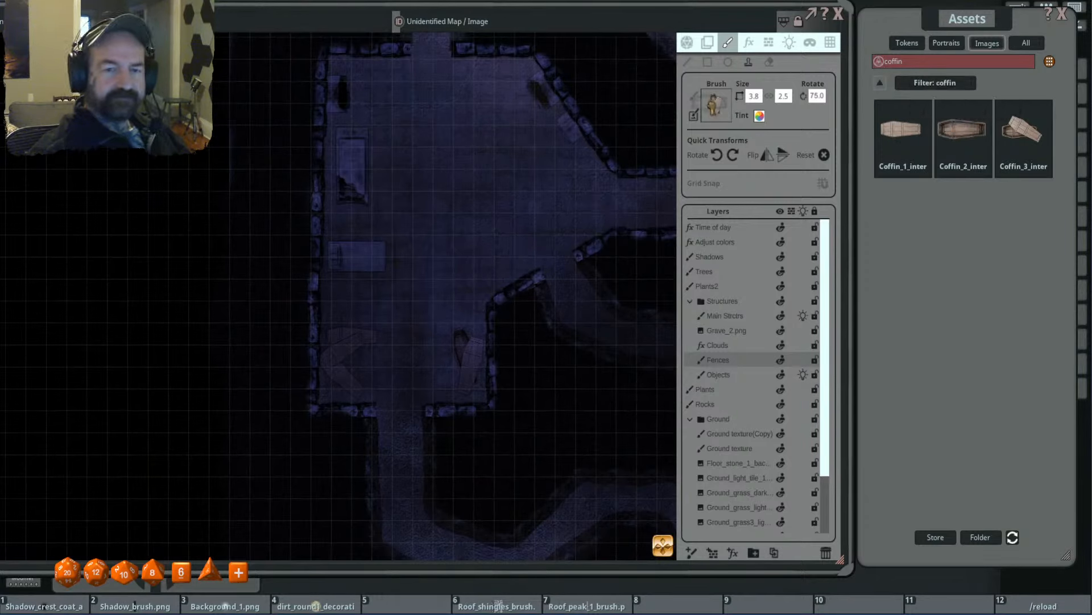
{"action": "scroll", "coordinate": [369, 362], "scroll_direction": "up", "scroll_amount": 14, "text": "shift"}
{"action": "scroll", "coordinate": [345, 355], "scroll_direction": "up", "scroll_amount": 2, "text": "ctrl"}
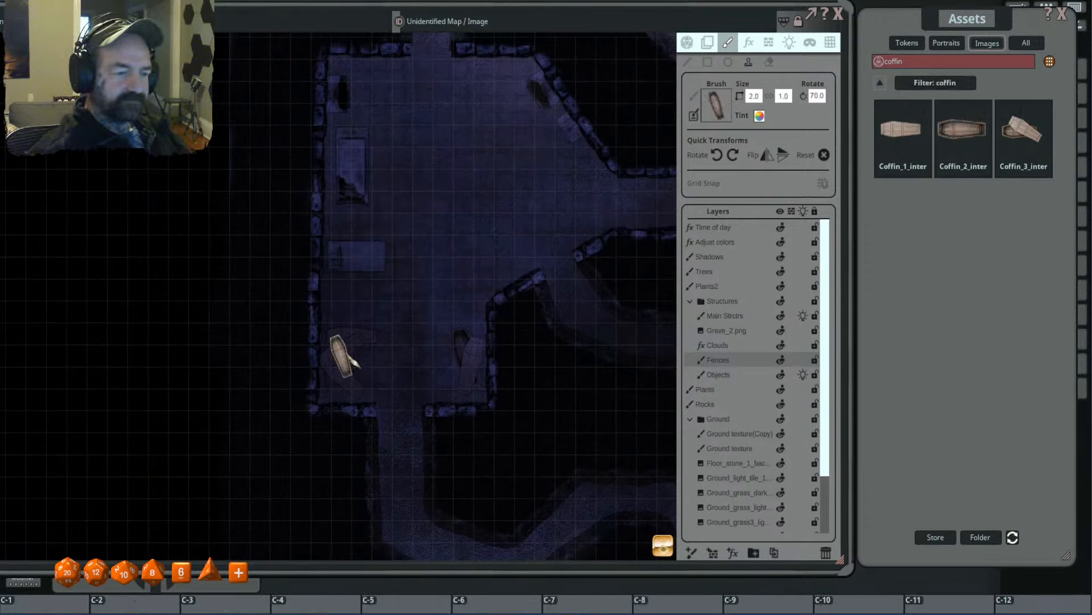
{"action": "scroll", "coordinate": [338, 355], "scroll_direction": "up", "scroll_amount": 3, "text": "shift"}
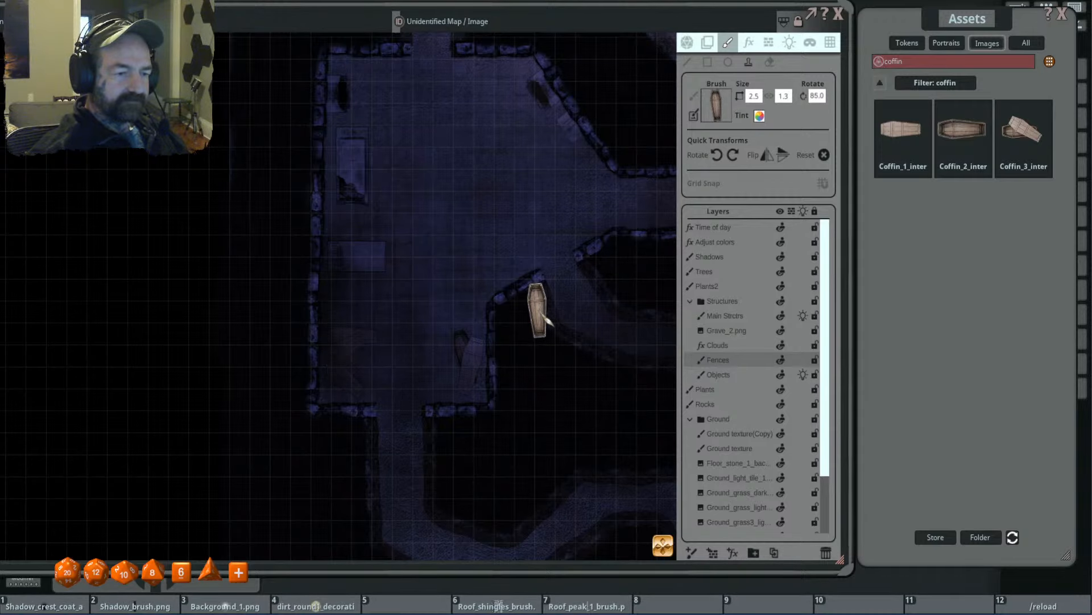
{"action": "scroll", "coordinate": [500, 125], "scroll_direction": "down", "scroll_amount": 4}
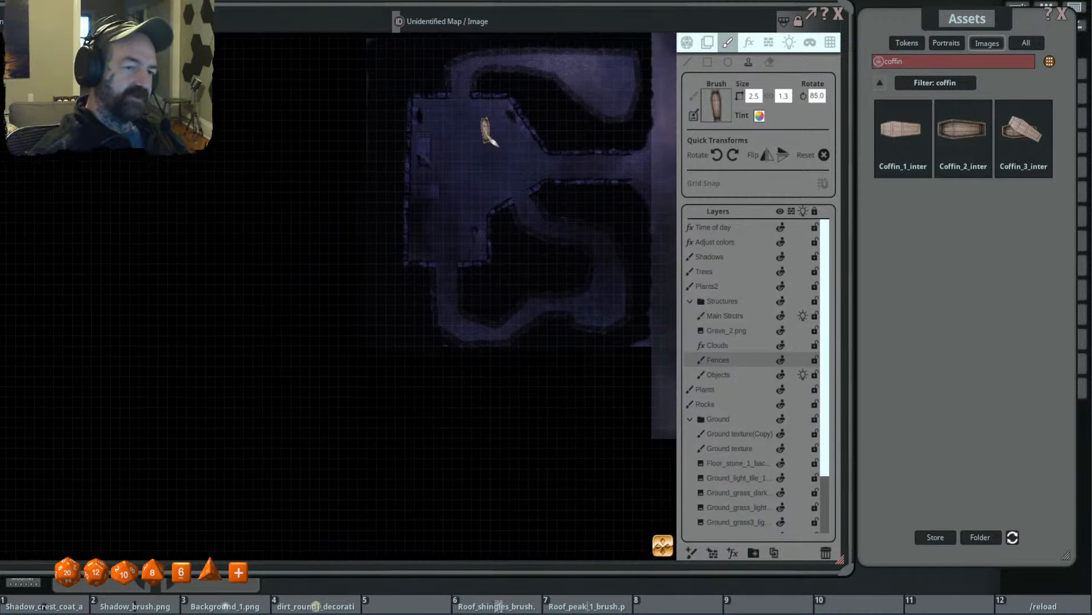
{"action": "scroll", "coordinate": [466, 204], "scroll_direction": "up", "scroll_amount": 3}
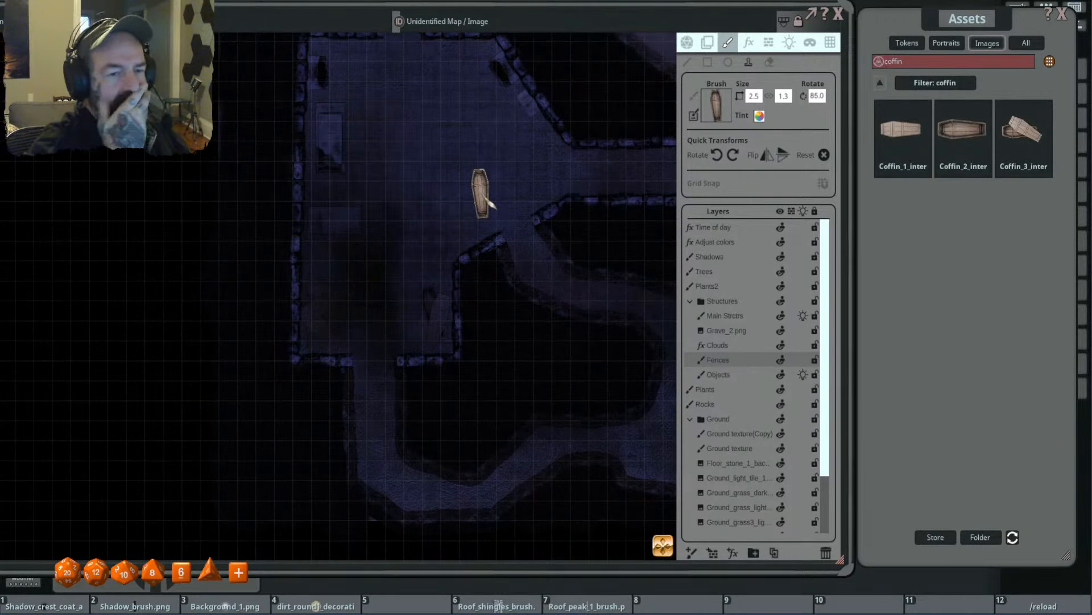
{"action": "scroll", "coordinate": [520, 131], "scroll_direction": "down", "scroll_amount": 4}
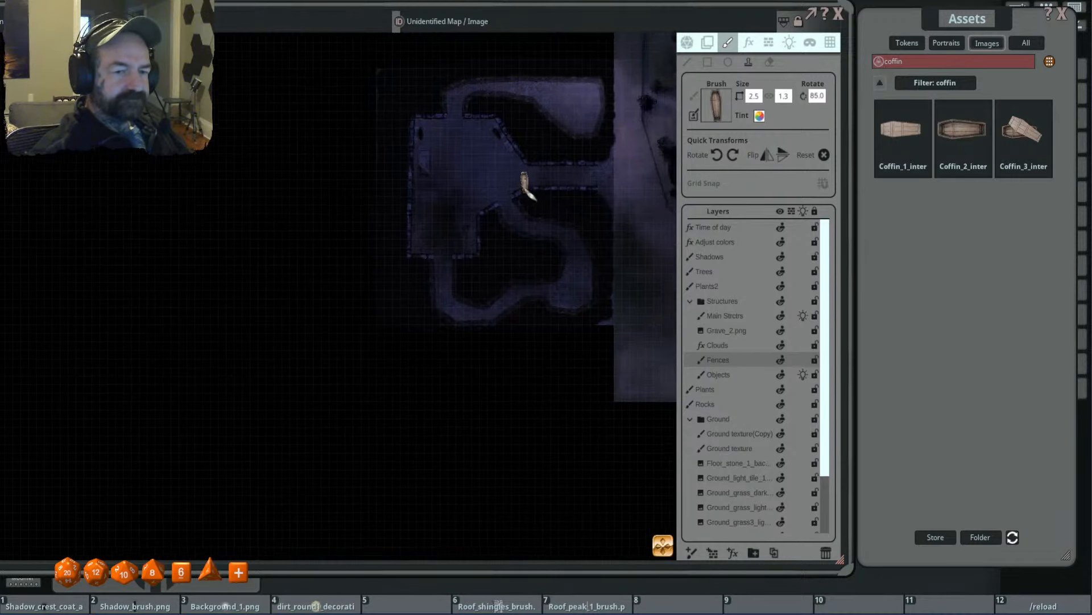
{"action": "scroll", "coordinate": [466, 202], "scroll_direction": "up", "scroll_amount": 3}
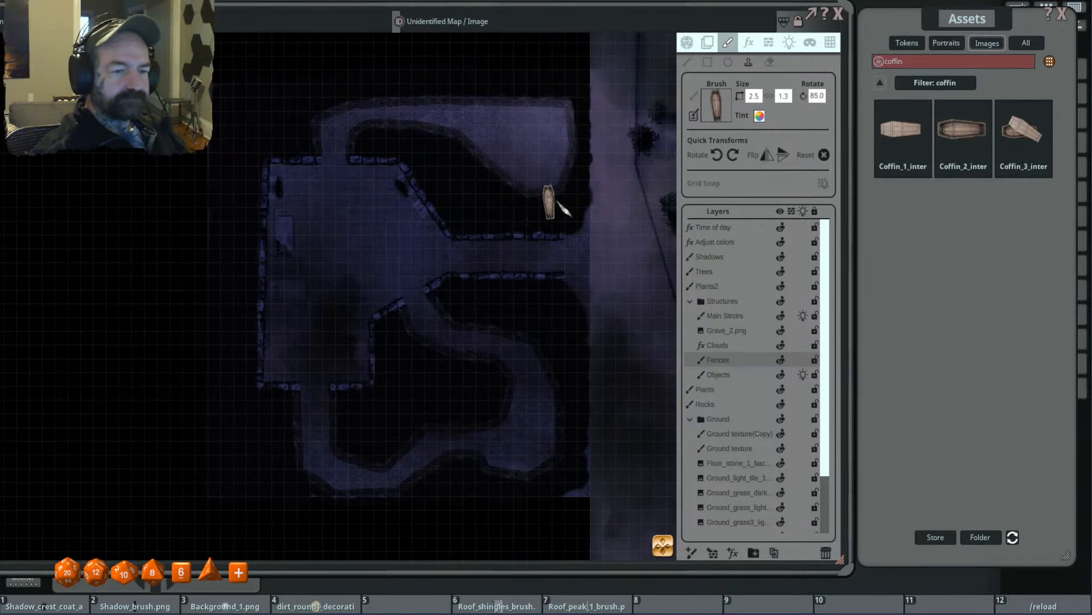
- Clear the coffin filter, open the FG Goblin Camp Map Pack and search its images for "rock"
{"action": "left_click", "coordinate": [882, 85]}
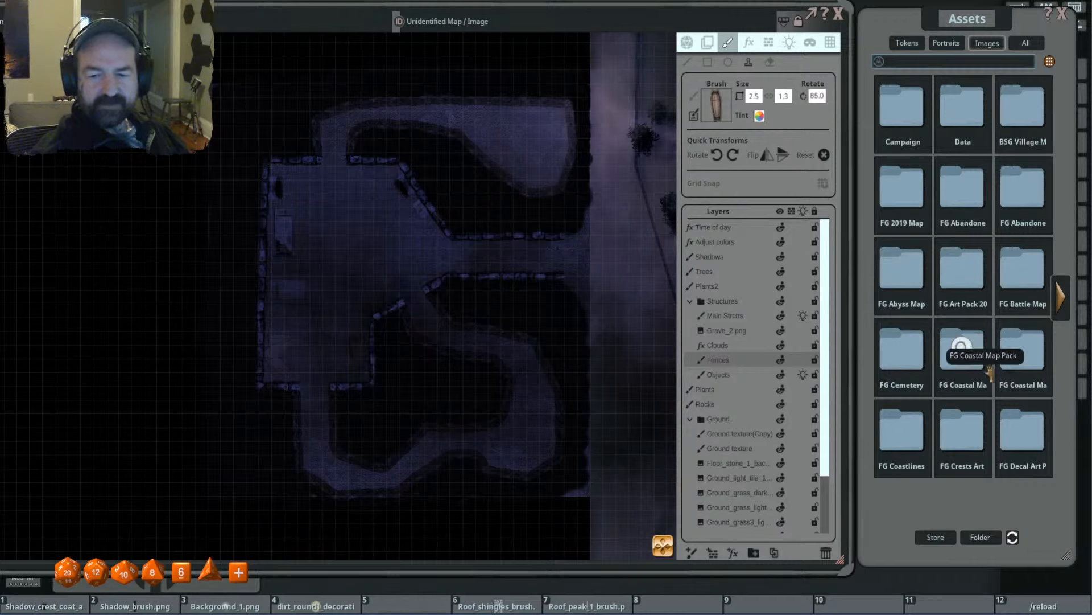
{"action": "left_click", "coordinate": [1066, 299]}
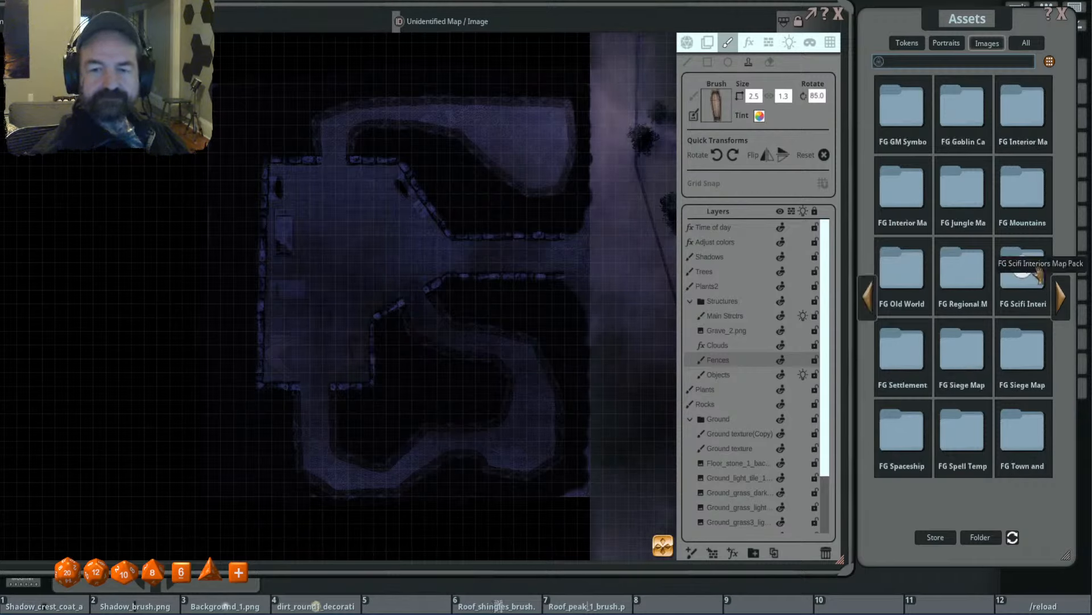
{"action": "left_click", "coordinate": [968, 111]}
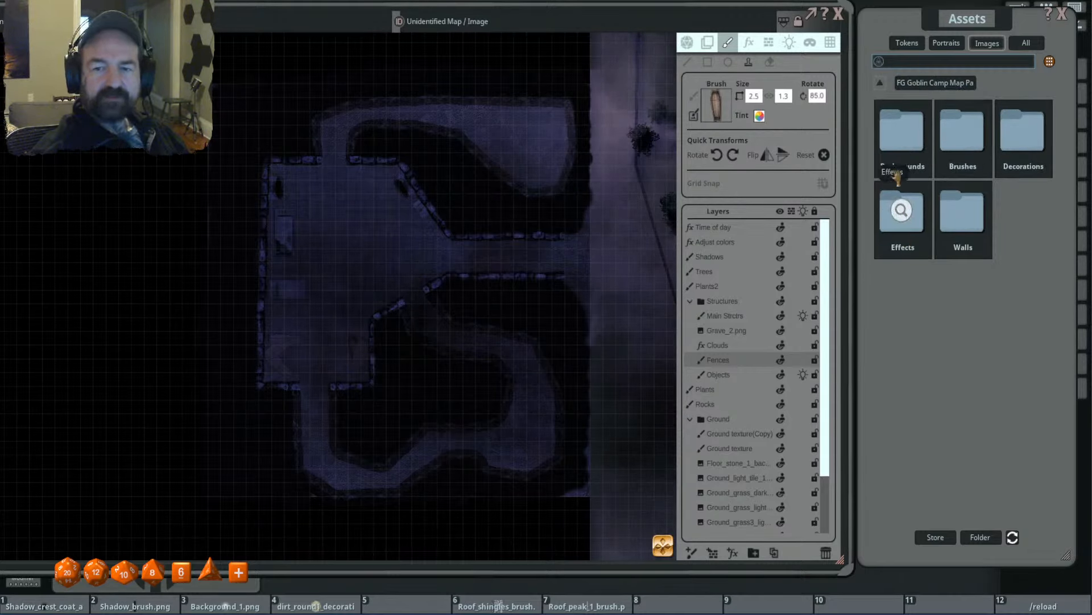
{"action": "left_click", "coordinate": [963, 133]}
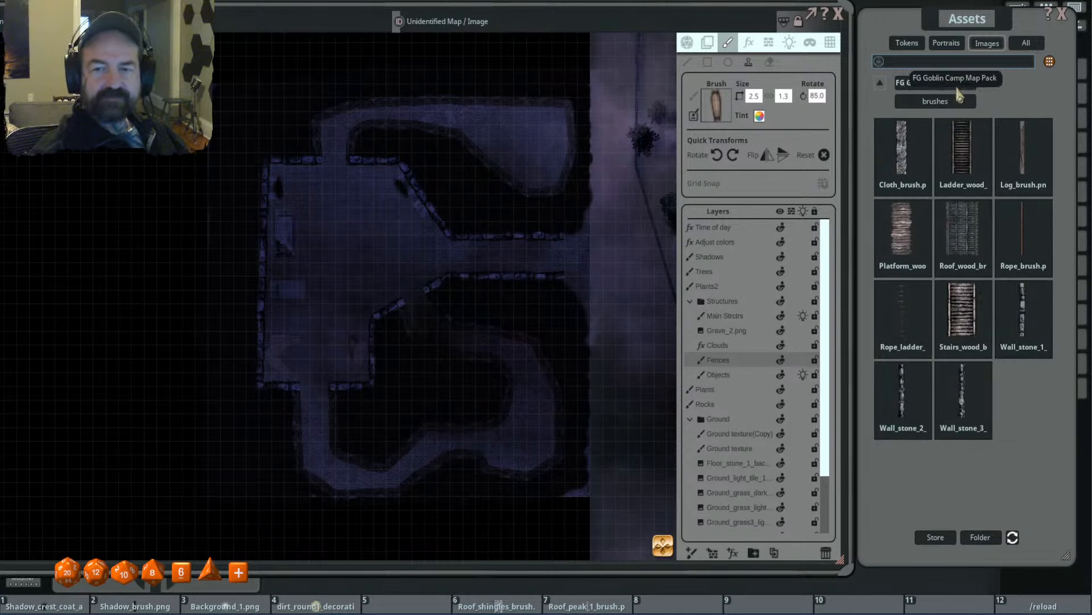
{"action": "left_click", "coordinate": [933, 83]}
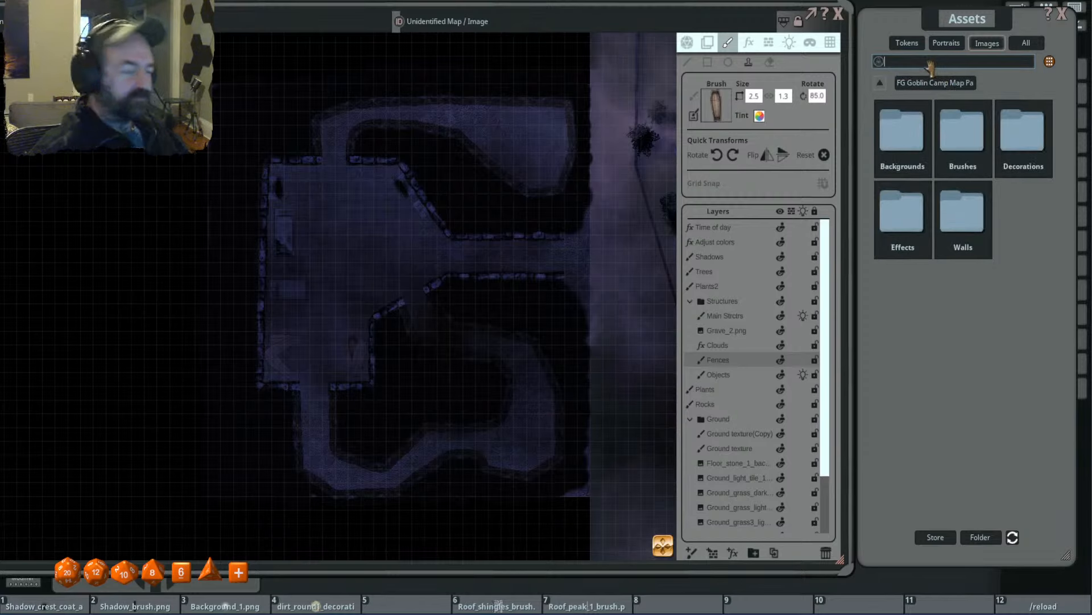
{"action": "key", "text": "Return"}
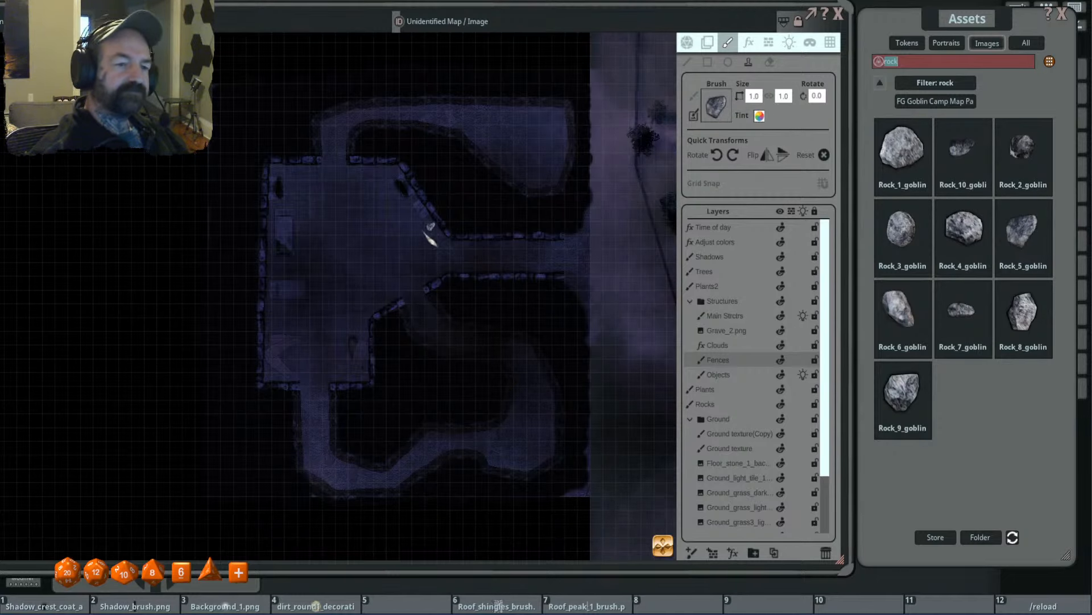
- Stamp a grey rock at size 1.3 by 1.3 on the Main Strctrs layer, over the wall end west of the room's north opening
{"action": "scroll", "coordinate": [430, 235], "scroll_direction": "up", "scroll_amount": 3}
{"action": "left_click", "coordinate": [752, 316]}
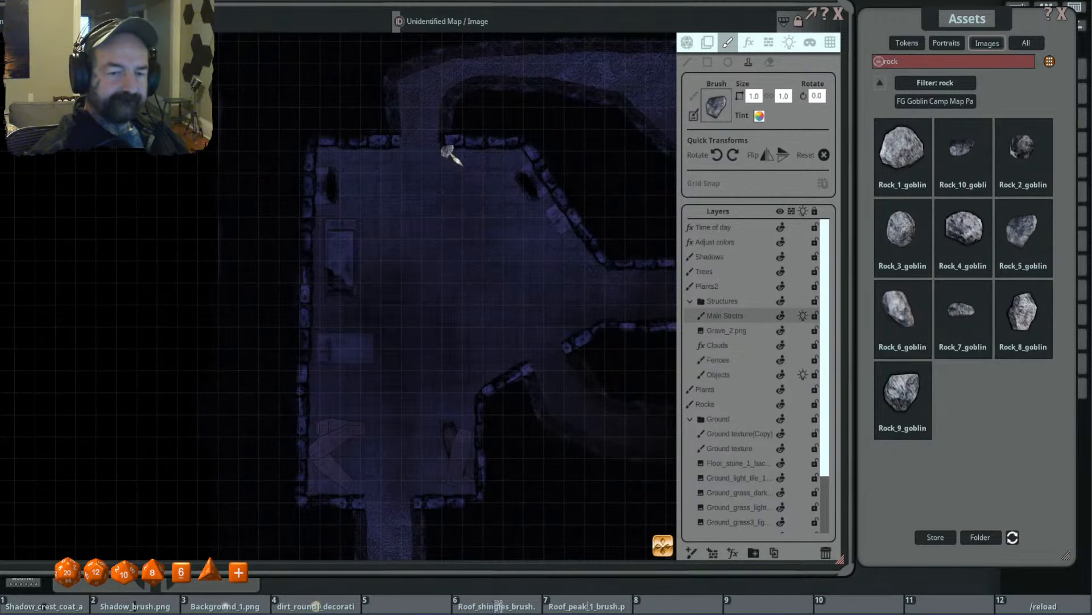
{"action": "scroll", "coordinate": [406, 164], "scroll_direction": "up", "scroll_amount": 2}
{"action": "scroll", "coordinate": [404, 136], "scroll_direction": "up", "scroll_amount": 3}
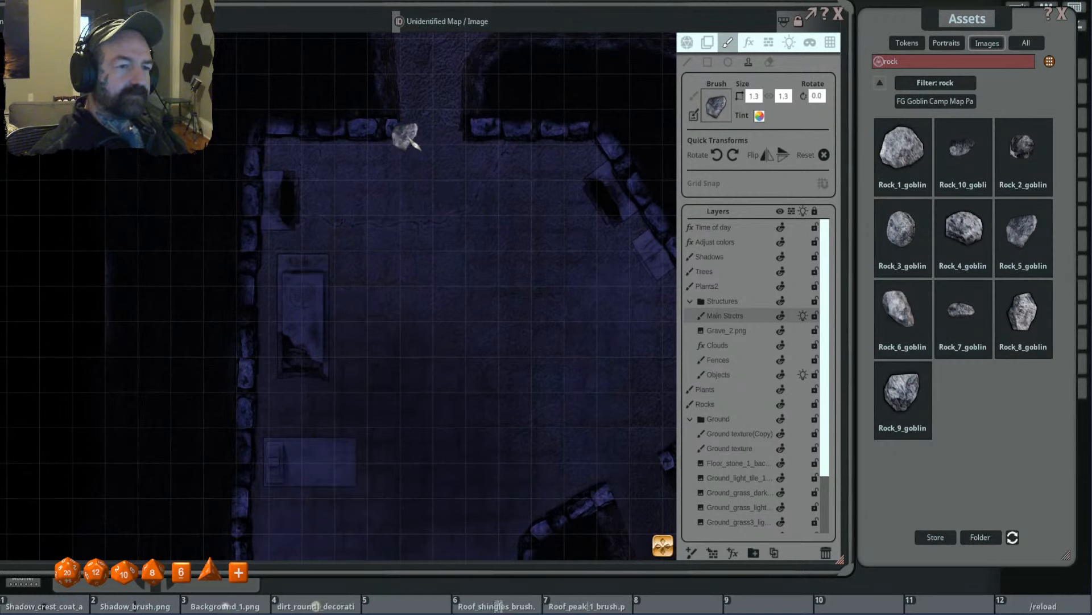
{"action": "scroll", "coordinate": [403, 133], "scroll_direction": "down", "scroll_amount": 5}
{"action": "scroll", "coordinate": [397, 159], "scroll_direction": "up", "scroll_amount": 11}
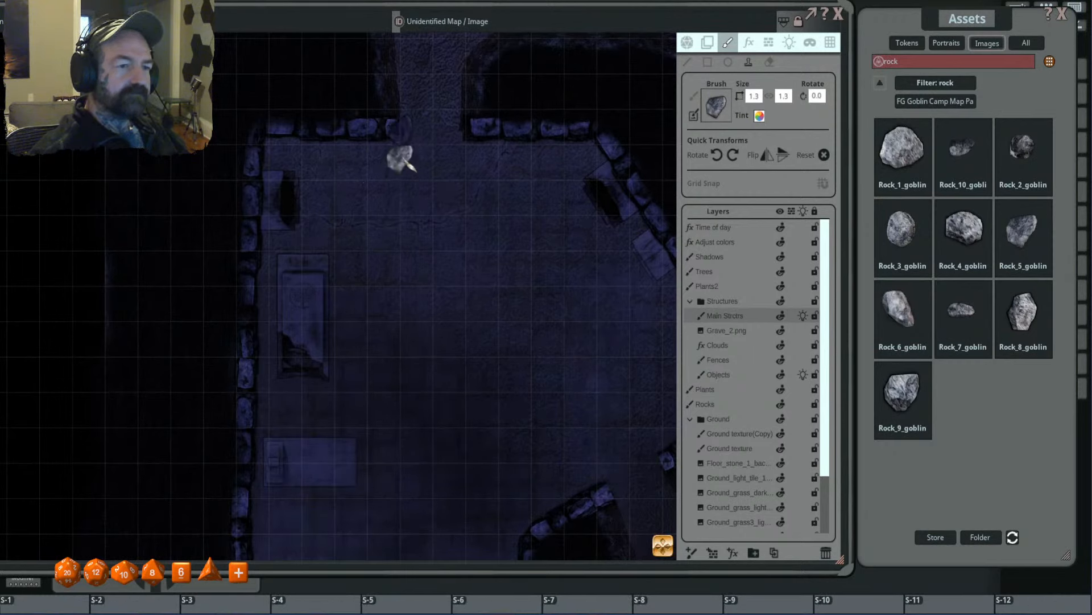
- On the Fences layer, stamp rotated rocks of reduced size on the floor beside the wall end west of the north opening
{"action": "left_click", "coordinate": [747, 361]}
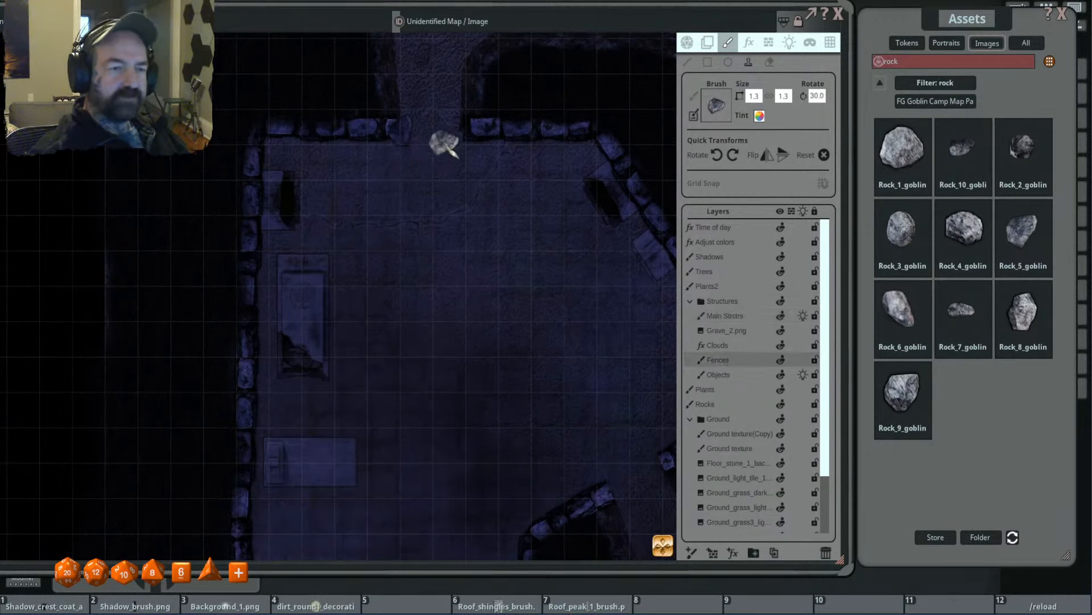
{"action": "scroll", "coordinate": [435, 171], "scroll_direction": "up", "scroll_amount": 4}
{"action": "scroll", "coordinate": [438, 170], "scroll_direction": "down", "scroll_amount": 5}
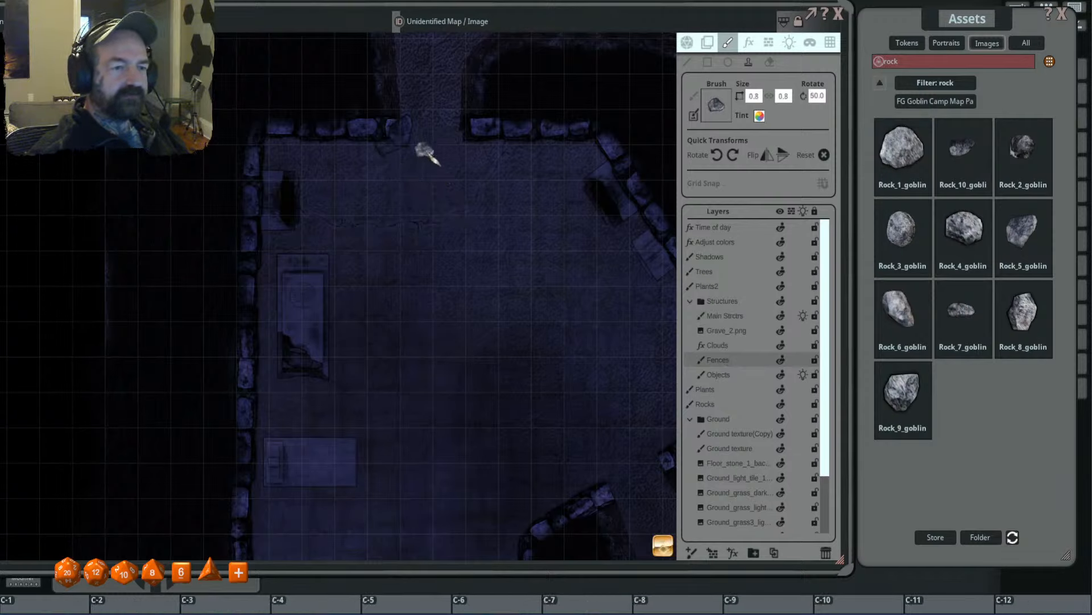
{"action": "scroll", "coordinate": [441, 111], "scroll_direction": "up", "scroll_amount": 3}
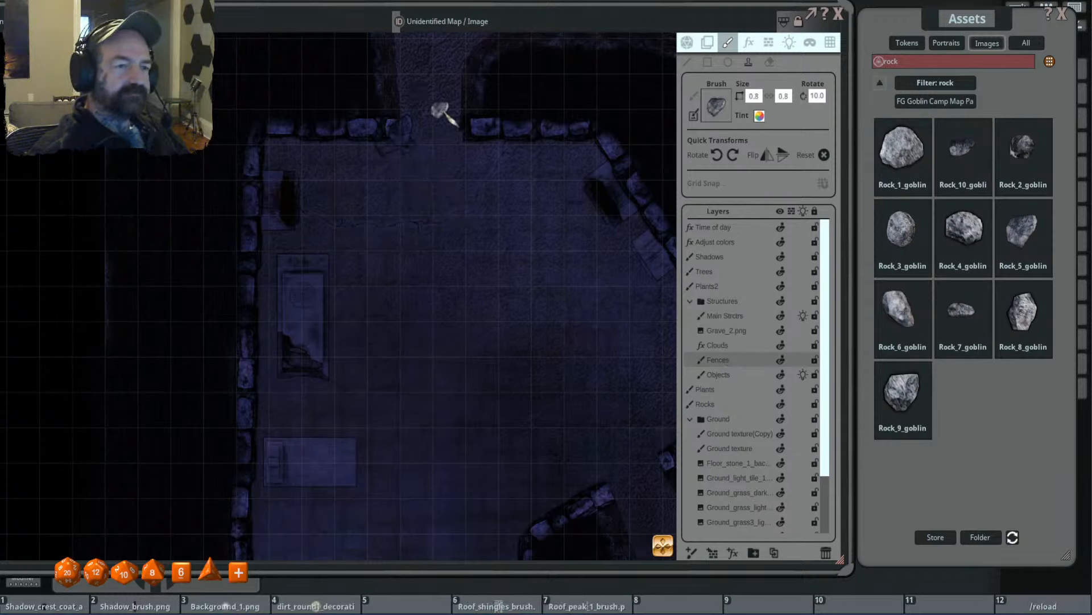
- Stamp rotated rocks on the wall end east of the north opening, using the Fences and Main Strctrs layers
{"action": "scroll", "coordinate": [485, 142], "scroll_direction": "up", "scroll_amount": 2}
{"action": "scroll", "coordinate": [467, 129], "scroll_direction": "up", "scroll_amount": 3}
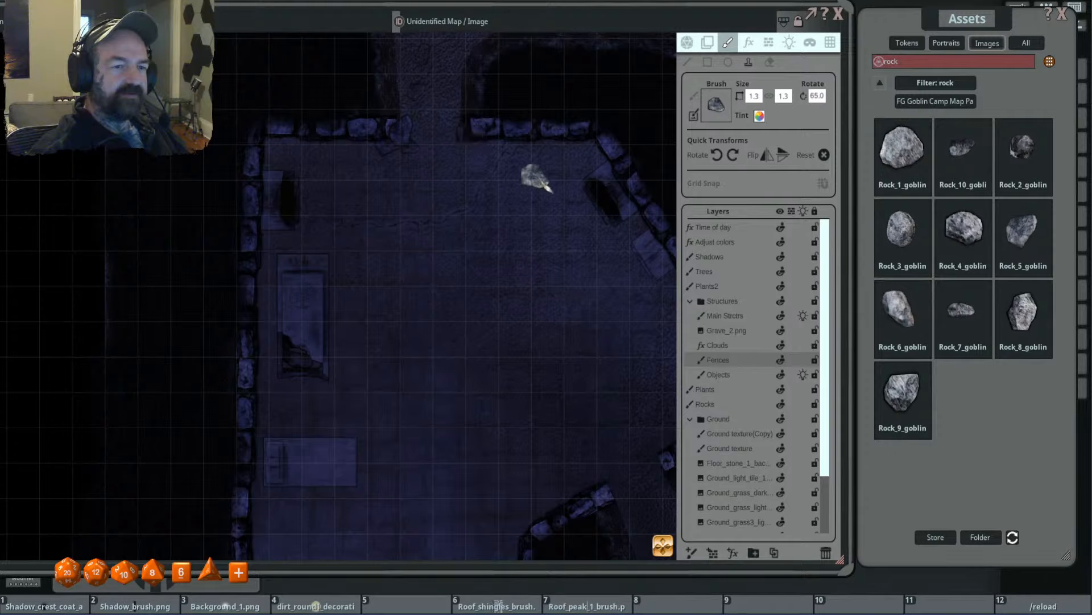
{"action": "scroll", "coordinate": [467, 134], "scroll_direction": "up", "scroll_amount": 4}
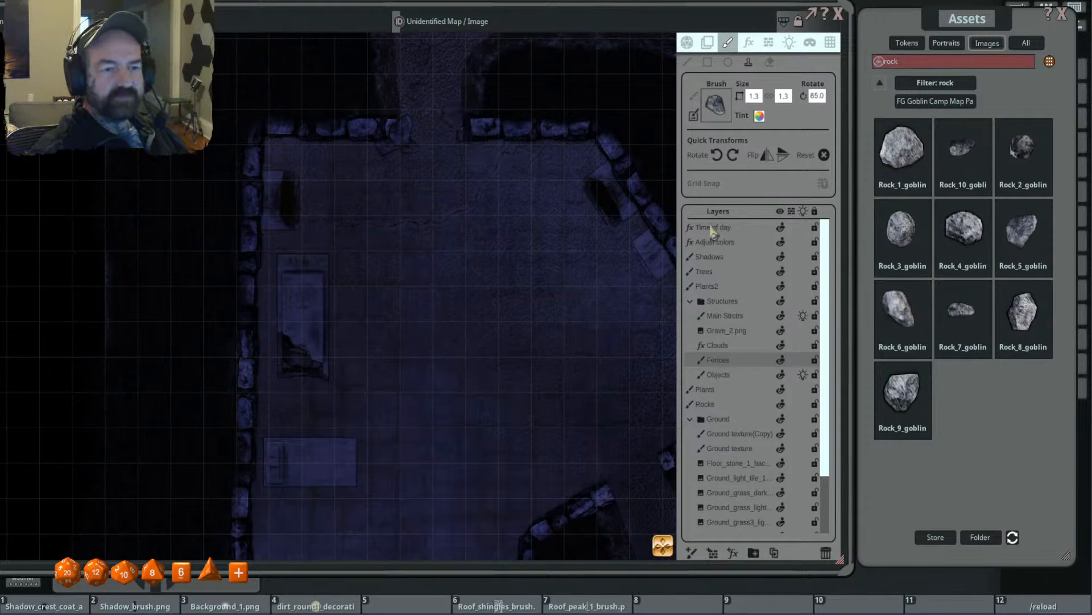
{"action": "left_click", "coordinate": [747, 318]}
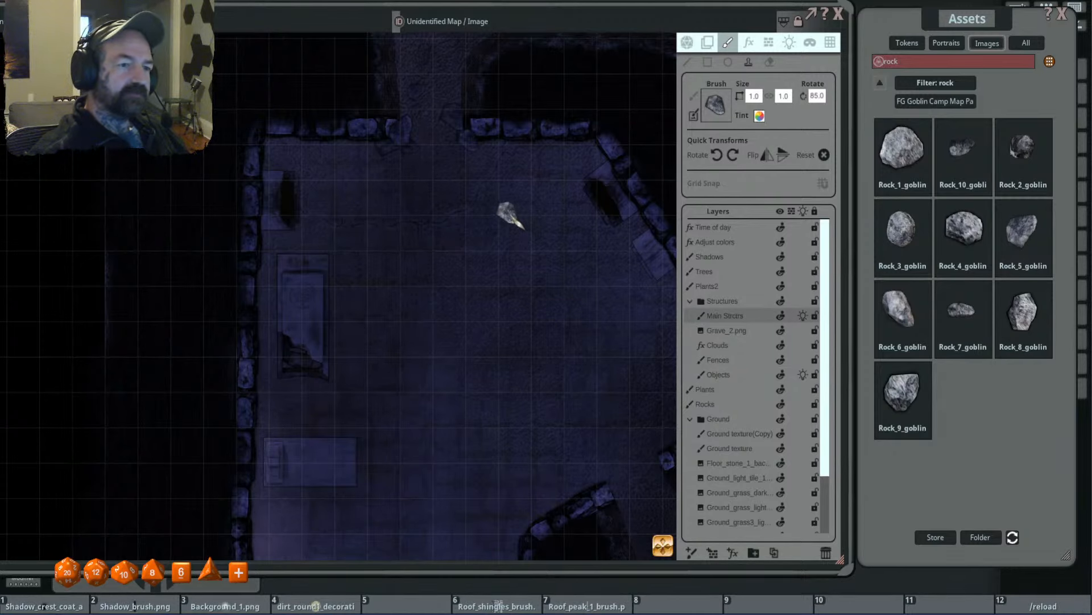
- Stamp a rock at size 1.6 by 1.6, rotated to 85 degrees, on the diagonal wall's end at the room's southeast opening
{"action": "scroll", "coordinate": [511, 186], "scroll_direction": "down", "scroll_amount": 1}
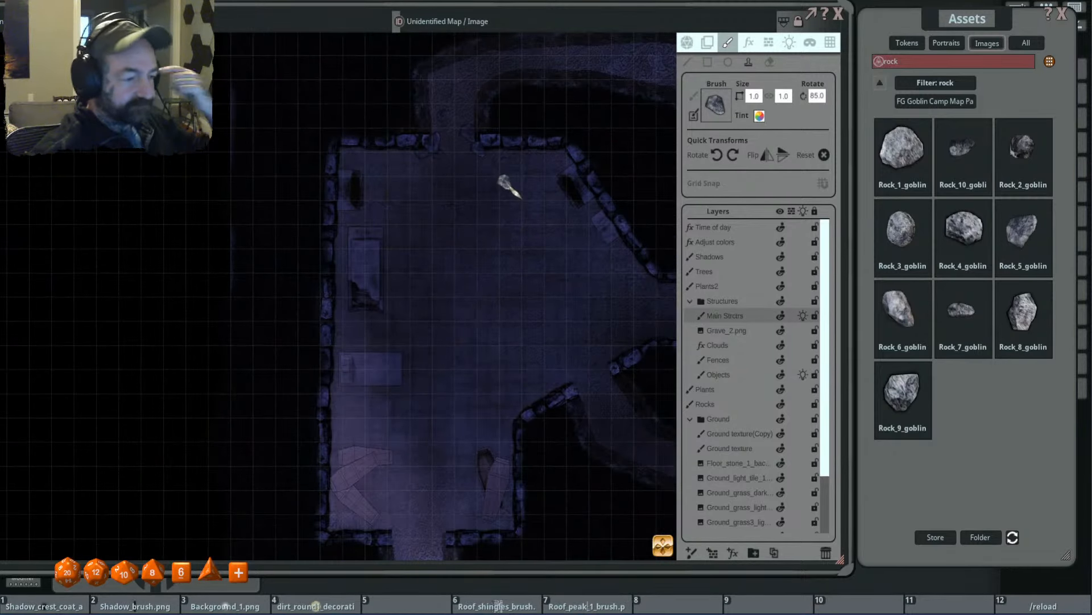
{"action": "left_click_drag", "start_coordinate": [539, 274], "coordinate": [538, 246]}
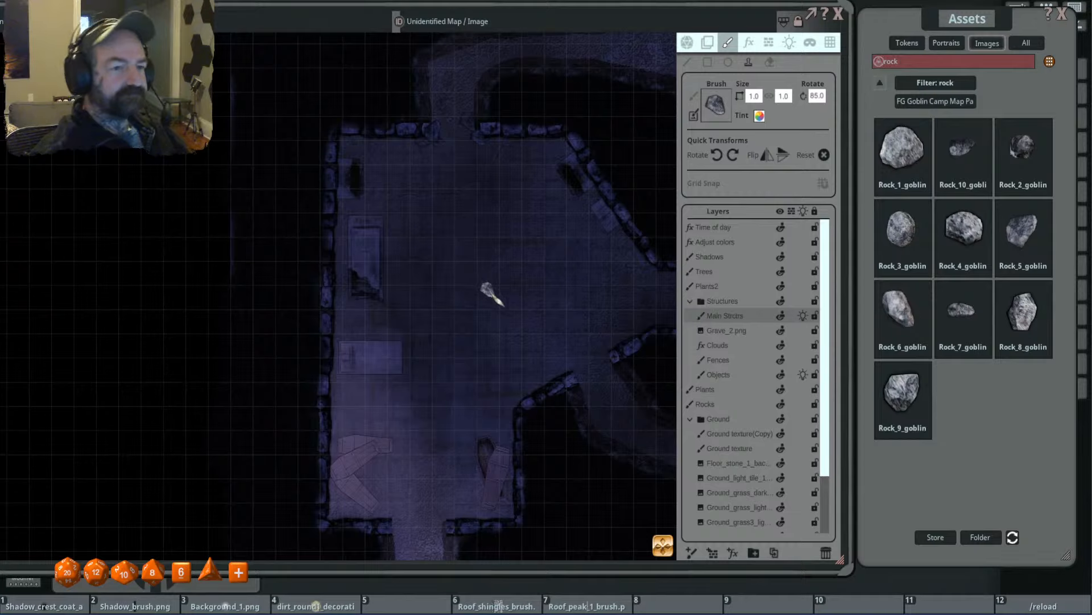
{"action": "left_click_drag", "start_coordinate": [488, 289], "coordinate": [453, 185]}
{"action": "scroll", "coordinate": [558, 293], "scroll_direction": "up", "scroll_amount": 2}
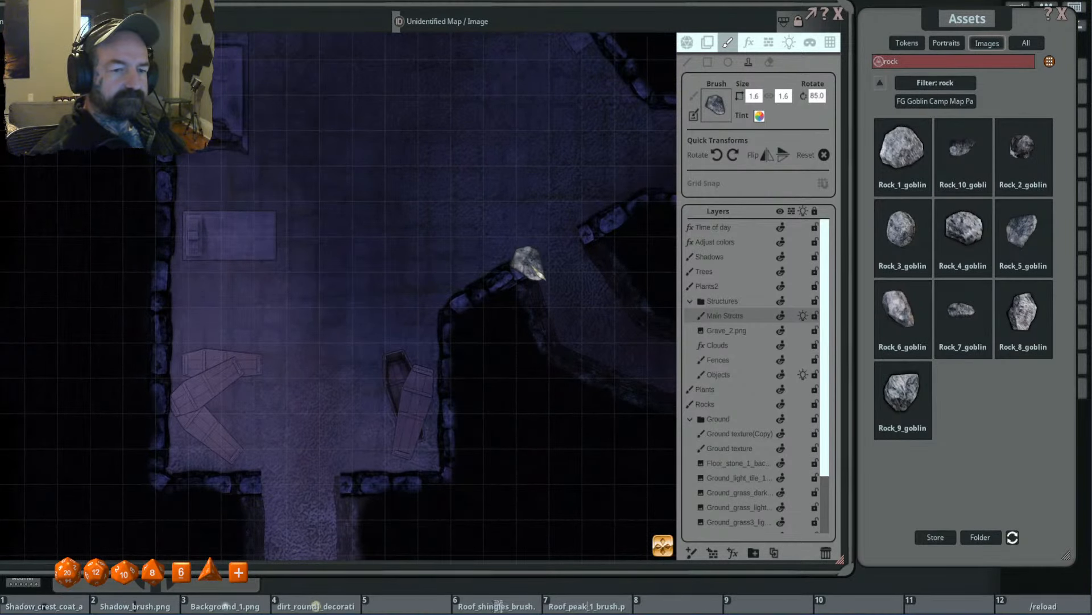
{"action": "left_click", "coordinate": [541, 274]}
- On the Fences layer, stamp a rock on the floor near the southeast opening and one of size 1.0, rotated to 320 degrees, on the opposite wall end
{"action": "scroll", "coordinate": [609, 250], "scroll_direction": "down", "scroll_amount": 4}
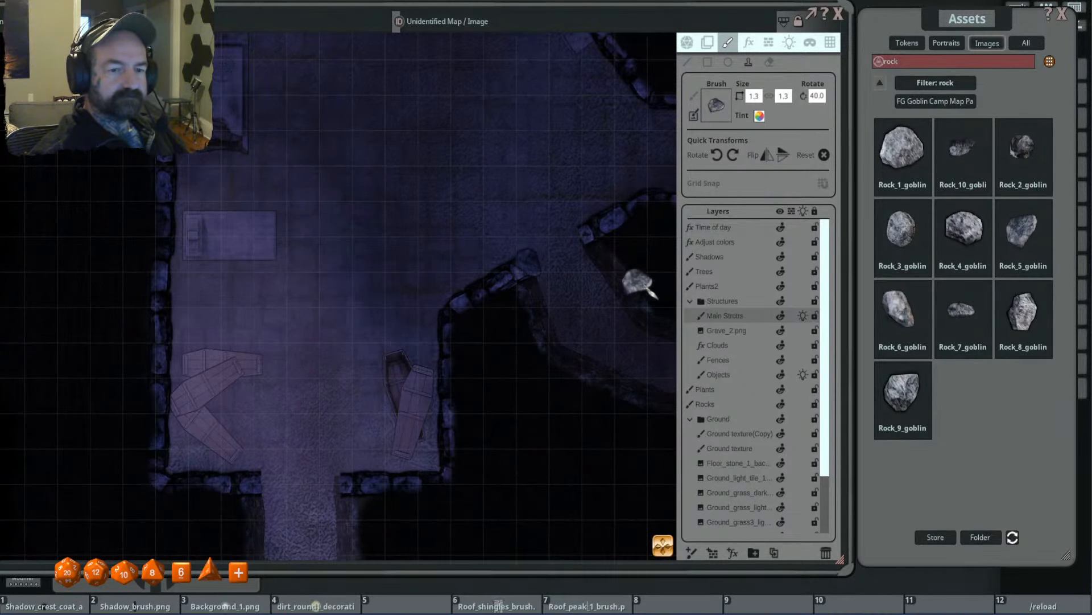
{"action": "left_click", "coordinate": [746, 360]}
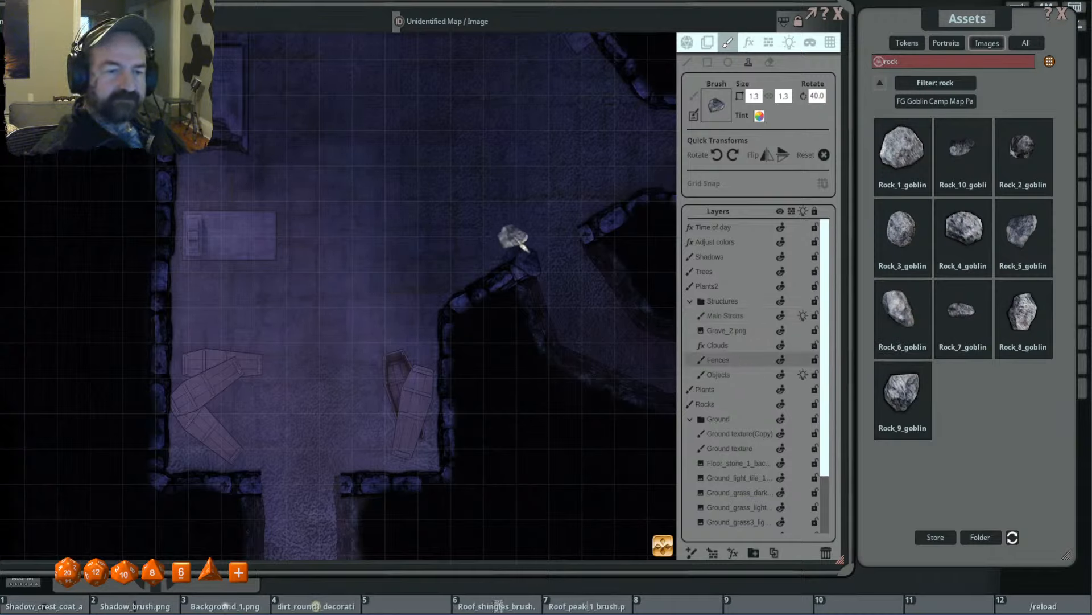
{"action": "left_click", "coordinate": [515, 228]}
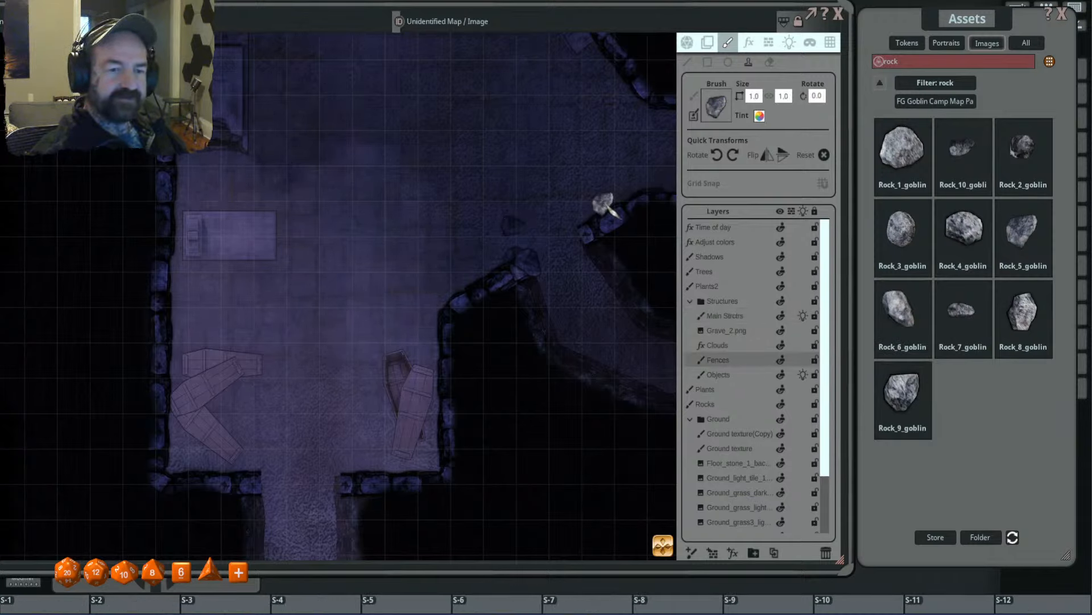
{"action": "scroll", "coordinate": [586, 239], "scroll_direction": "down", "scroll_amount": 7}
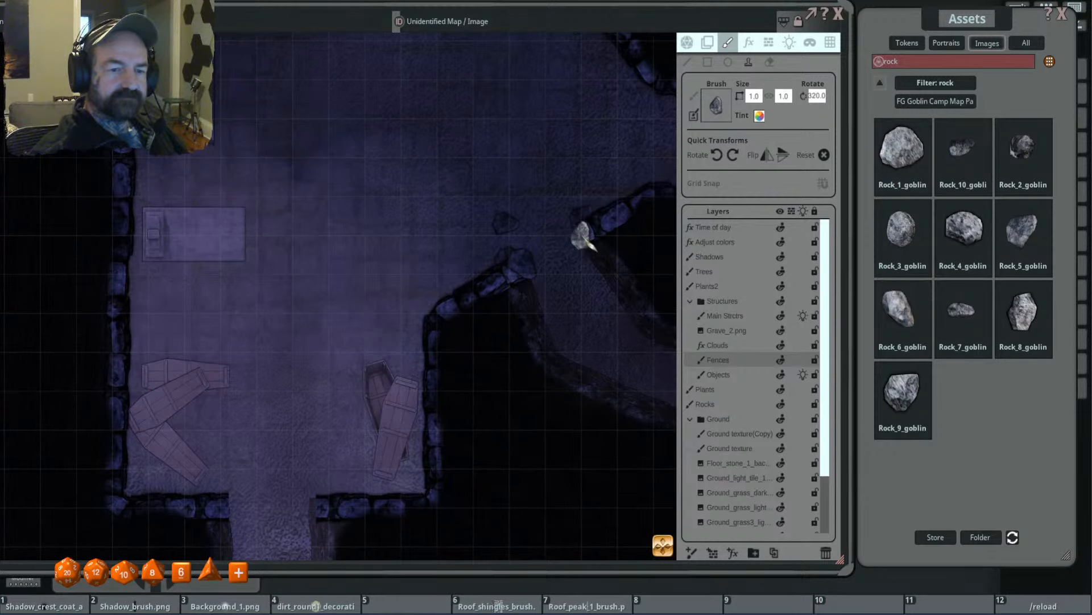
{"action": "scroll", "coordinate": [654, 305], "scroll_direction": "down", "scroll_amount": 2}
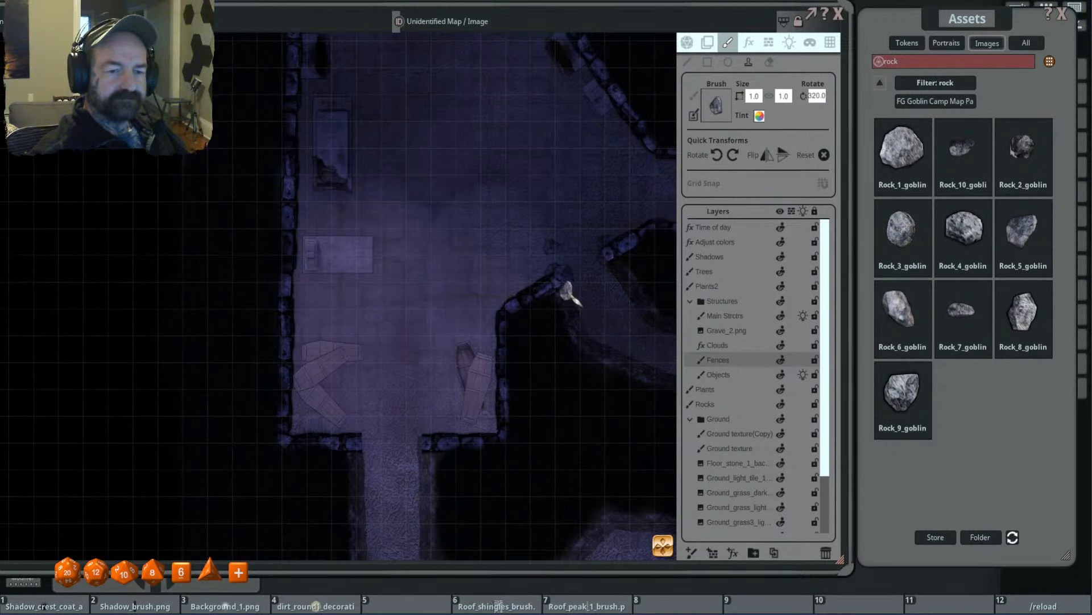
{"action": "scroll", "coordinate": [581, 287], "scroll_direction": "down", "scroll_amount": 2}
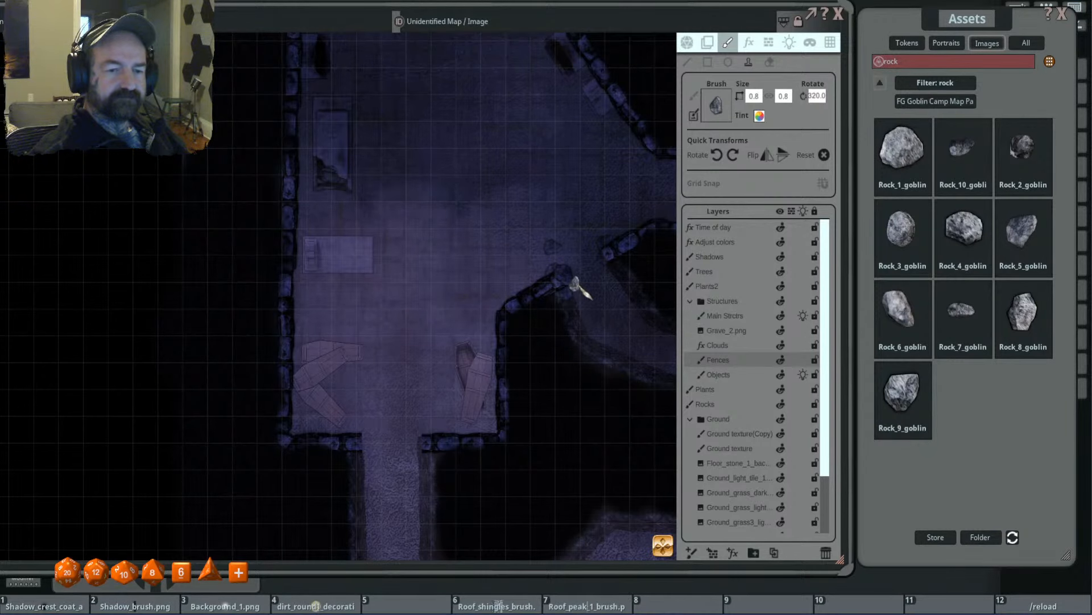
- Stamp rocks around the wall end east of the room's south opening on the Fences layer, one at size 1.3 by 1.3 rotated to 320 degrees
{"action": "left_click_drag", "start_coordinate": [609, 302], "coordinate": [542, 277]}
{"action": "scroll", "coordinate": [546, 281], "scroll_direction": "down", "scroll_amount": 3}
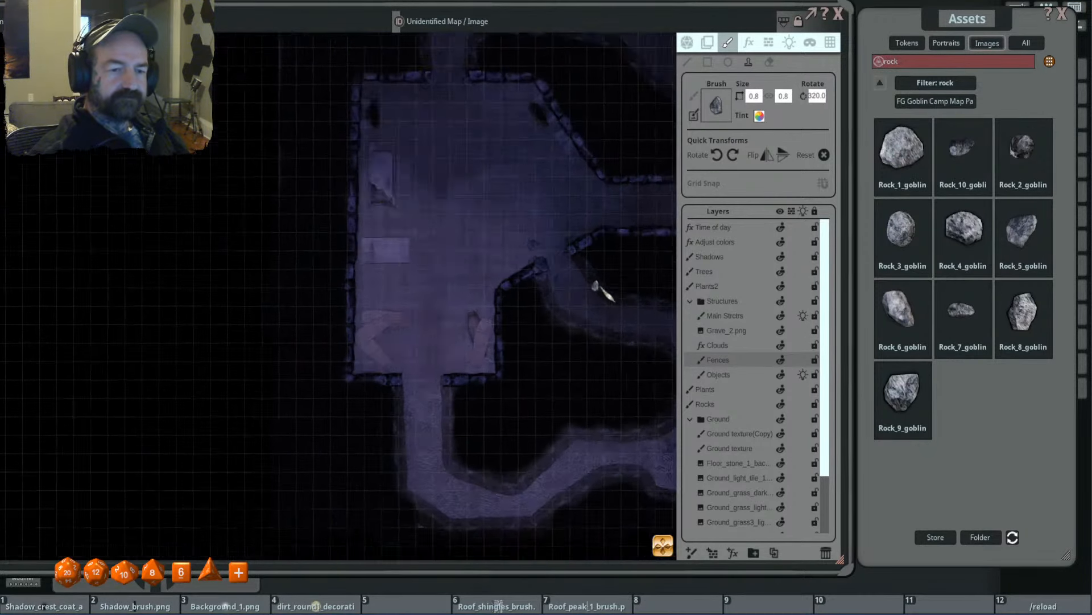
{"action": "scroll", "coordinate": [500, 322], "scroll_direction": "down", "scroll_amount": 1}
{"action": "scroll", "coordinate": [504, 396], "scroll_direction": "up", "scroll_amount": 3}
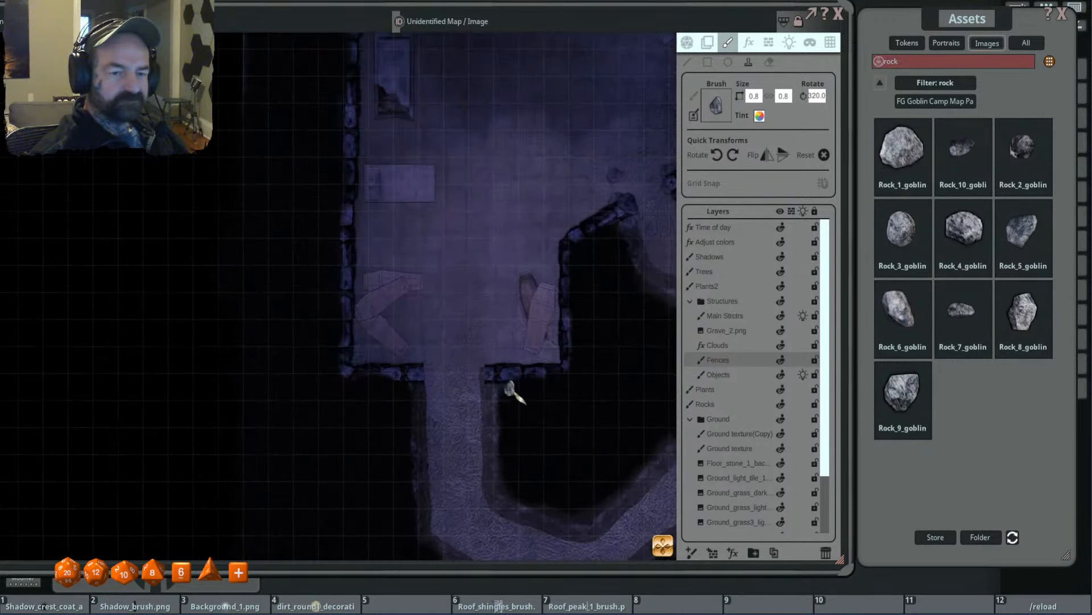
{"action": "scroll", "coordinate": [478, 370], "scroll_direction": "up", "scroll_amount": 5}
{"action": "left_click", "coordinate": [478, 368]}
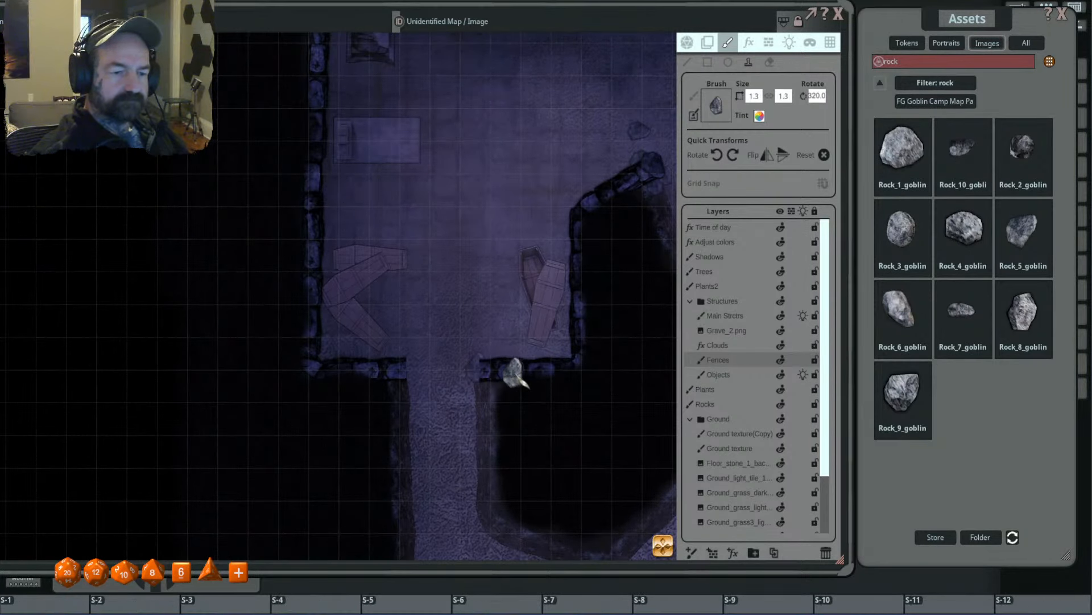
{"action": "scroll", "coordinate": [509, 371], "scroll_direction": "up", "scroll_amount": 4}
{"action": "left_click", "coordinate": [493, 363]}
{"action": "scroll", "coordinate": [492, 403], "scroll_direction": "down", "scroll_amount": 5}
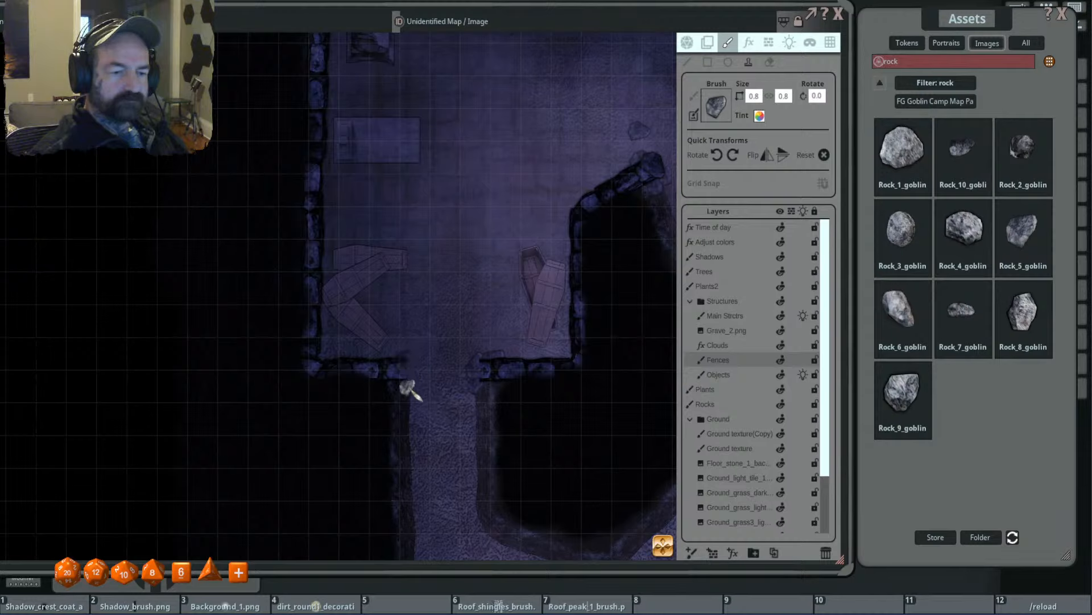
- On the Fences layer, stamp a size 1.3 rock rotated to 315 degrees west of the south opening, plus smaller rocks on the nearby floor
{"action": "scroll", "coordinate": [407, 386], "scroll_direction": "down", "scroll_amount": 4}
{"action": "scroll", "coordinate": [410, 391], "scroll_direction": "up", "scroll_amount": 2}
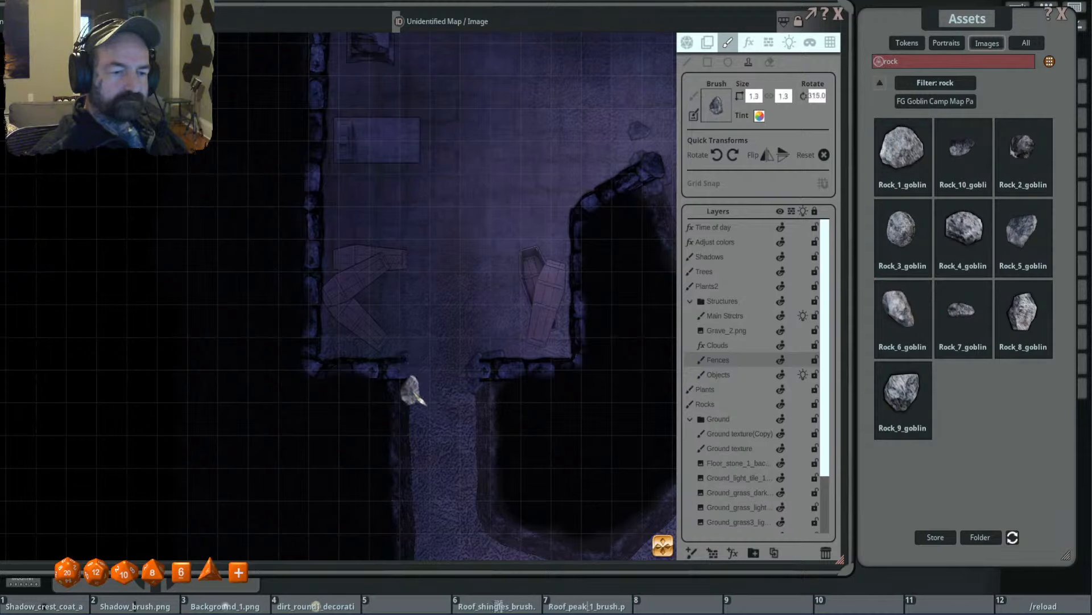
{"action": "left_click", "coordinate": [415, 301]}
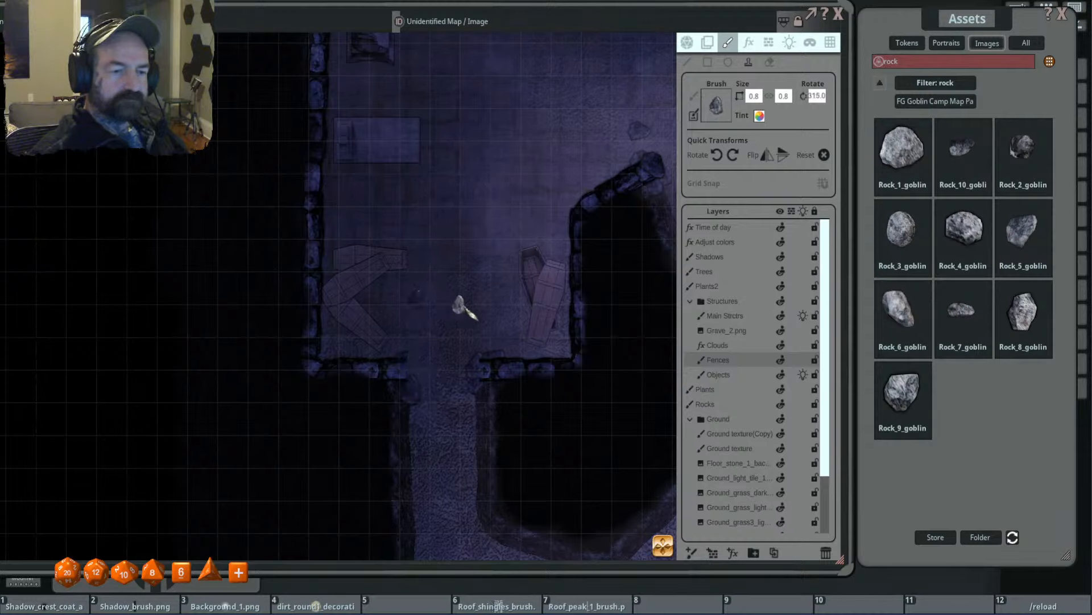
{"action": "scroll", "coordinate": [460, 334], "scroll_direction": "down", "scroll_amount": 2}
{"action": "scroll", "coordinate": [511, 309], "scroll_direction": "up", "scroll_amount": 8}
{"action": "scroll", "coordinate": [437, 323], "scroll_direction": "down", "scroll_amount": 2}
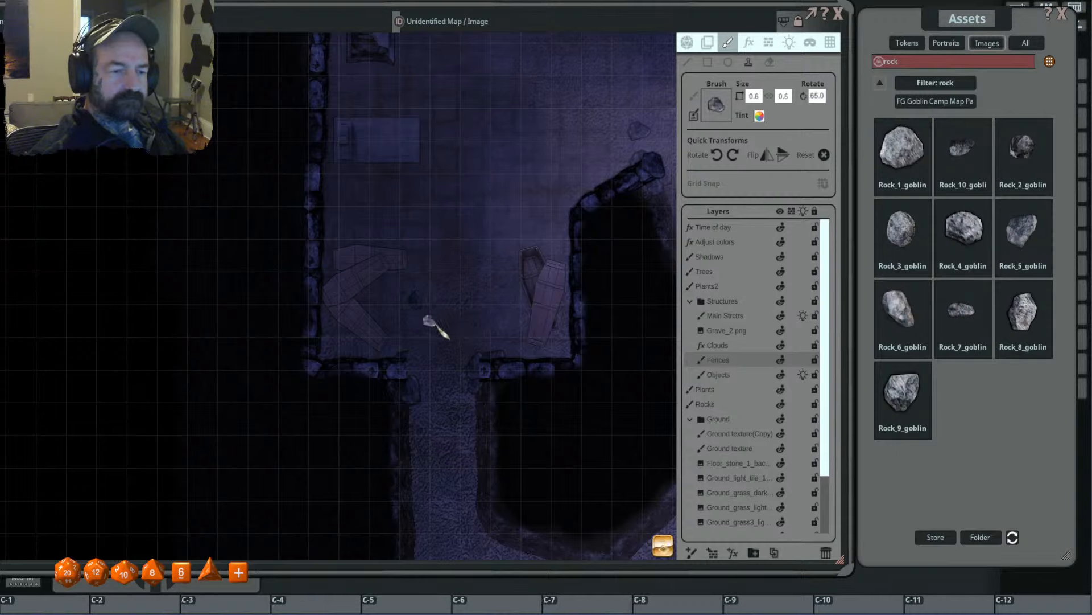
{"action": "scroll", "coordinate": [439, 302], "scroll_direction": "up", "scroll_amount": 3}
{"action": "scroll", "coordinate": [492, 410], "scroll_direction": "up", "scroll_amount": 2}
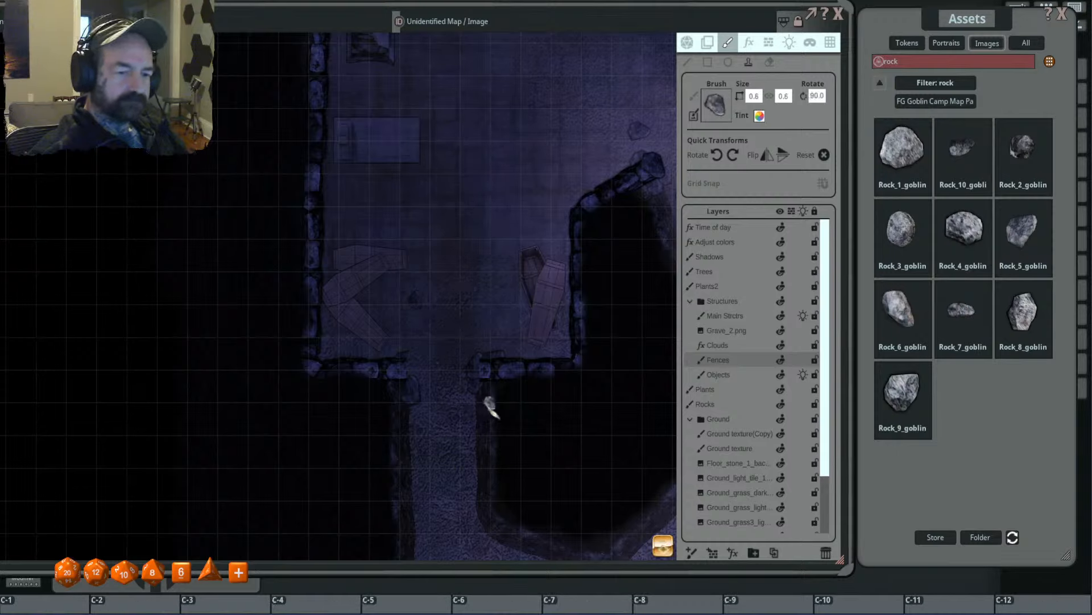
- On the Main Strctrs layer, stamp a rotated rock over the wall end west of the room's south opening
{"action": "left_click", "coordinate": [721, 317]}
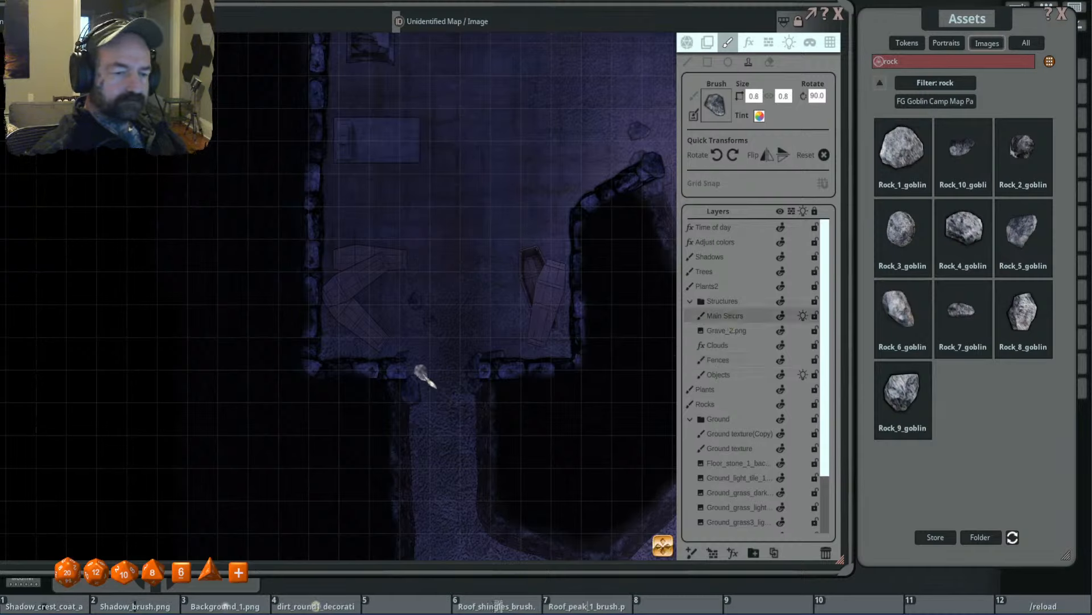
{"action": "scroll", "coordinate": [394, 371], "scroll_direction": "down", "scroll_amount": 13}
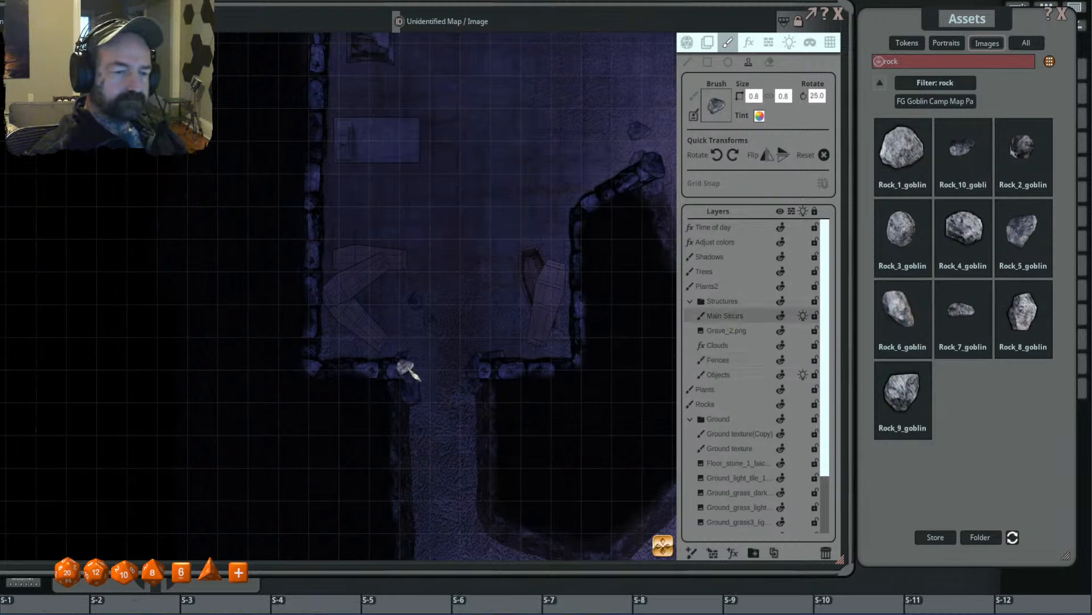
{"action": "scroll", "coordinate": [407, 366], "scroll_direction": "up", "scroll_amount": 2}
{"action": "scroll", "coordinate": [407, 365], "scroll_direction": "up", "scroll_amount": 3}
{"action": "left_click", "coordinate": [406, 366]}
{"action": "scroll", "coordinate": [571, 366], "scroll_direction": "down", "scroll_amount": 5}
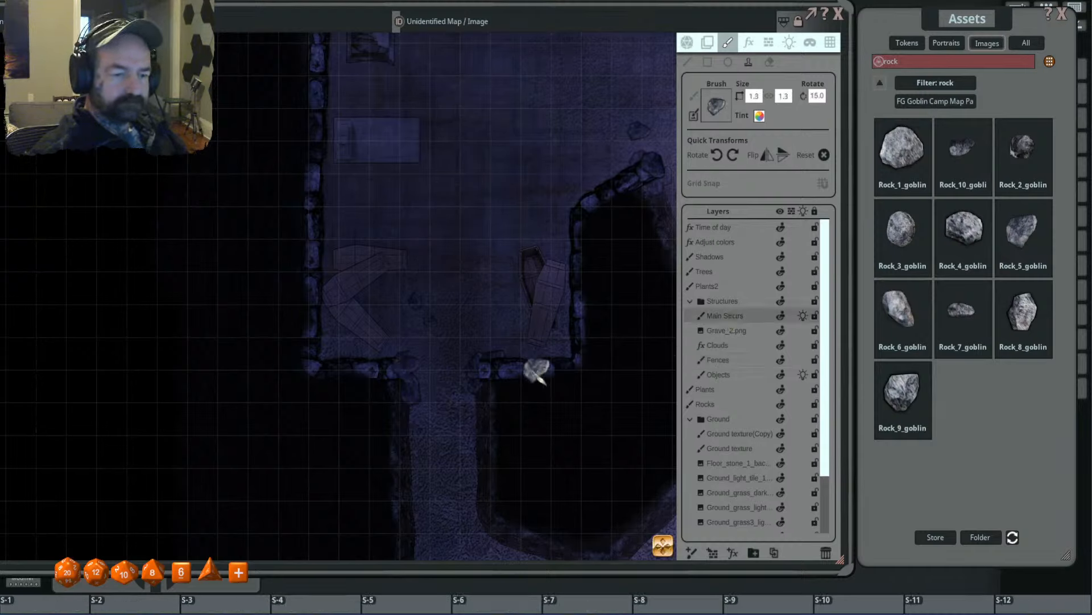
- Browse the image assets to the Effects folder of the FG Underground 2 Map Pack and choose the Rocks_1 effect as brush
{"action": "scroll", "coordinate": [618, 367], "scroll_direction": "down", "scroll_amount": 5}
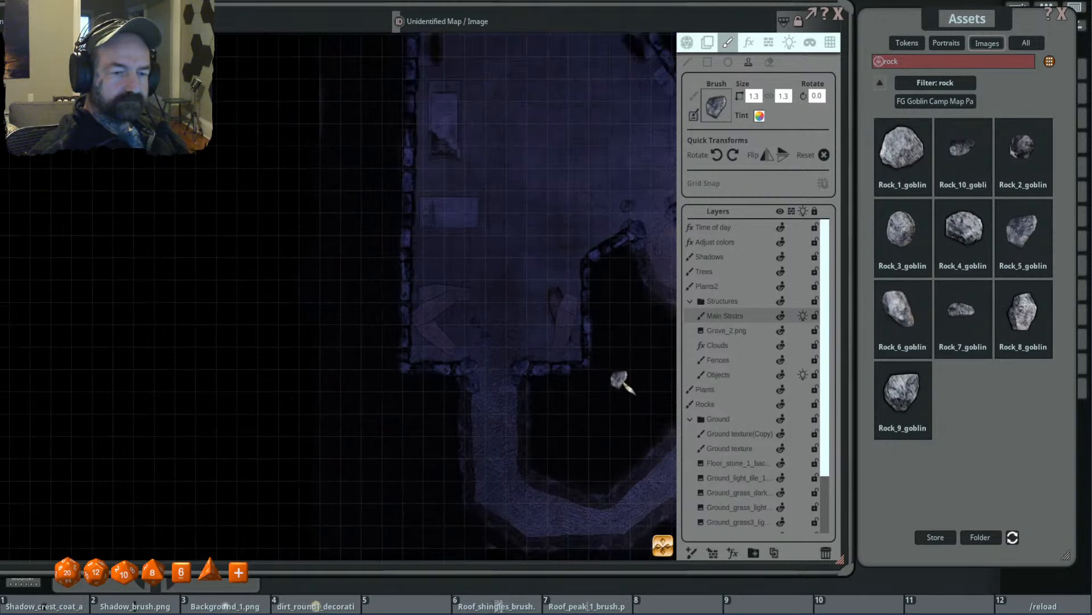
{"action": "left_click_drag", "start_coordinate": [628, 320], "coordinate": [484, 288]}
{"action": "left_click_drag", "start_coordinate": [538, 186], "coordinate": [494, 226]}
{"action": "scroll", "coordinate": [554, 212], "scroll_direction": "down", "scroll_amount": 2}
{"action": "scroll", "coordinate": [546, 210], "scroll_direction": "down", "scroll_amount": 1}
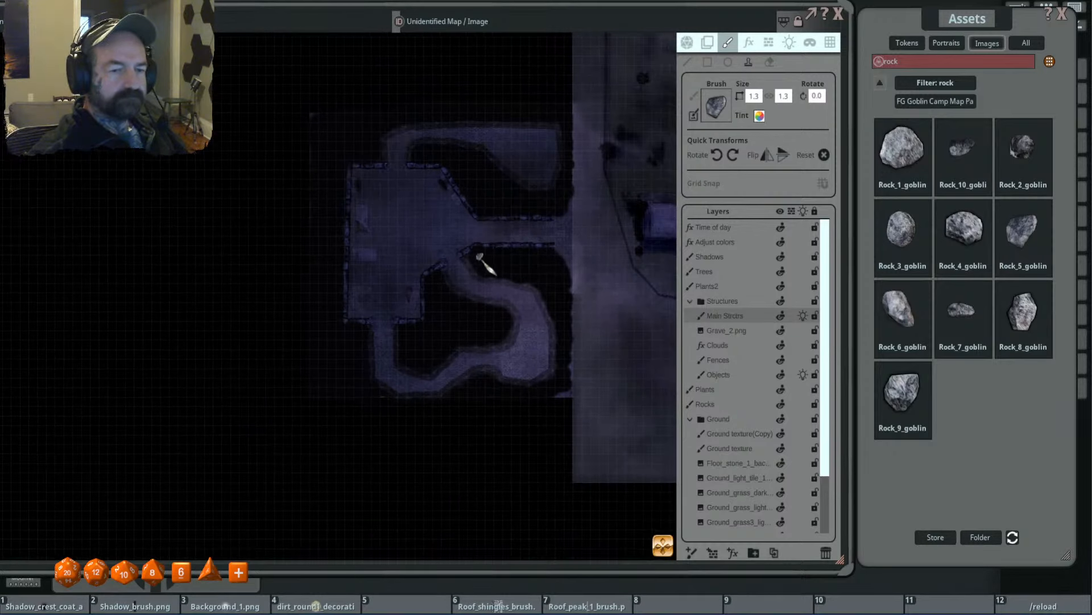
{"action": "scroll", "coordinate": [486, 270], "scroll_direction": "up", "scroll_amount": 4}
{"action": "left_click", "coordinate": [942, 100]}
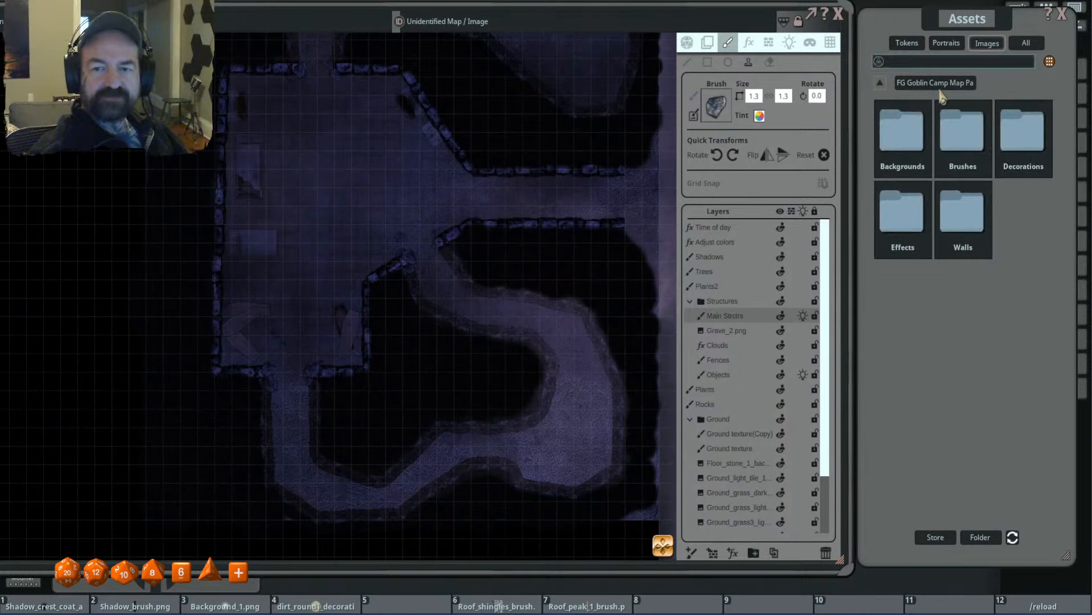
{"action": "left_click", "coordinate": [880, 87]}
{"action": "left_click", "coordinate": [1062, 296]}
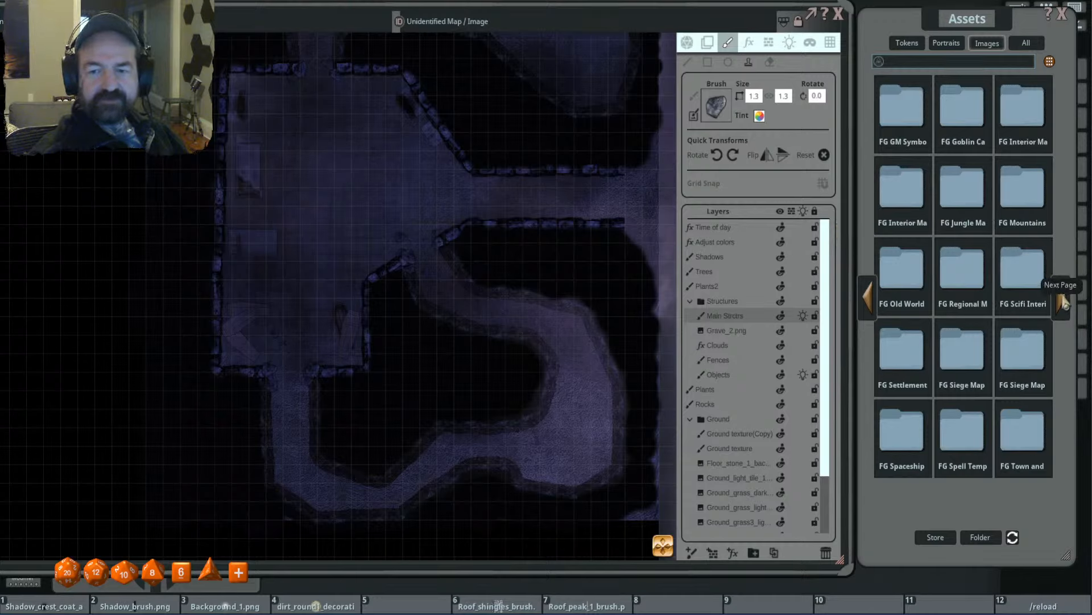
{"action": "left_click", "coordinate": [1061, 296]}
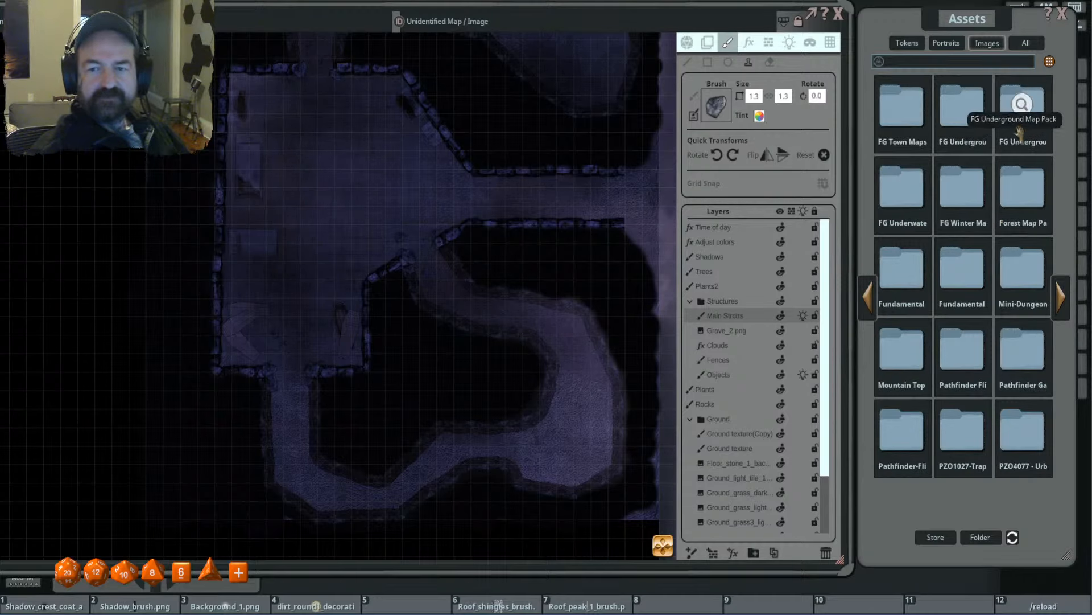
{"action": "left_click", "coordinate": [962, 111]}
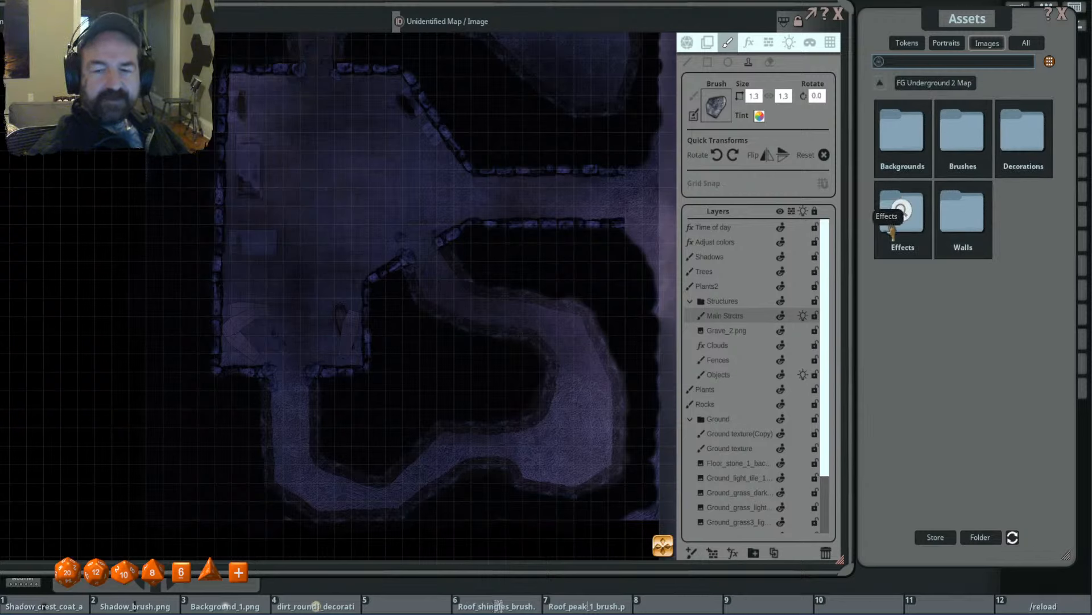
{"action": "left_click", "coordinate": [909, 240]}
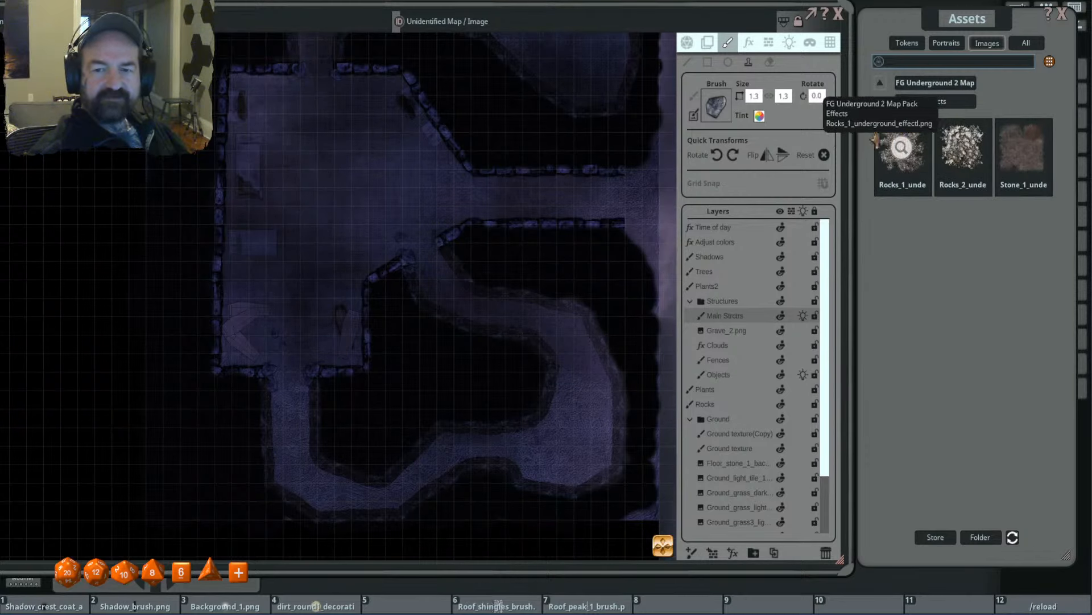
- On the Ground texture layer, stamp the Rocks_1 effect at size 4.6 with a semi-transparent tint along the southeast passage, rotated to 315 and 300 degrees
{"action": "scroll", "coordinate": [448, 290], "scroll_direction": "down", "scroll_amount": 9}
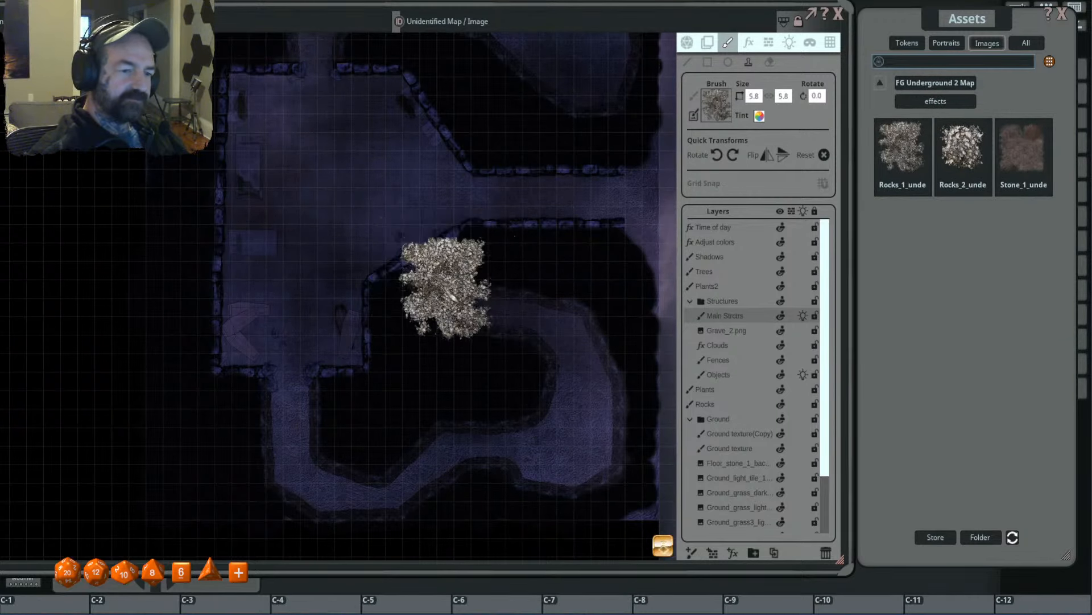
{"action": "left_click", "coordinate": [733, 451]}
{"action": "left_click", "coordinate": [718, 436]}
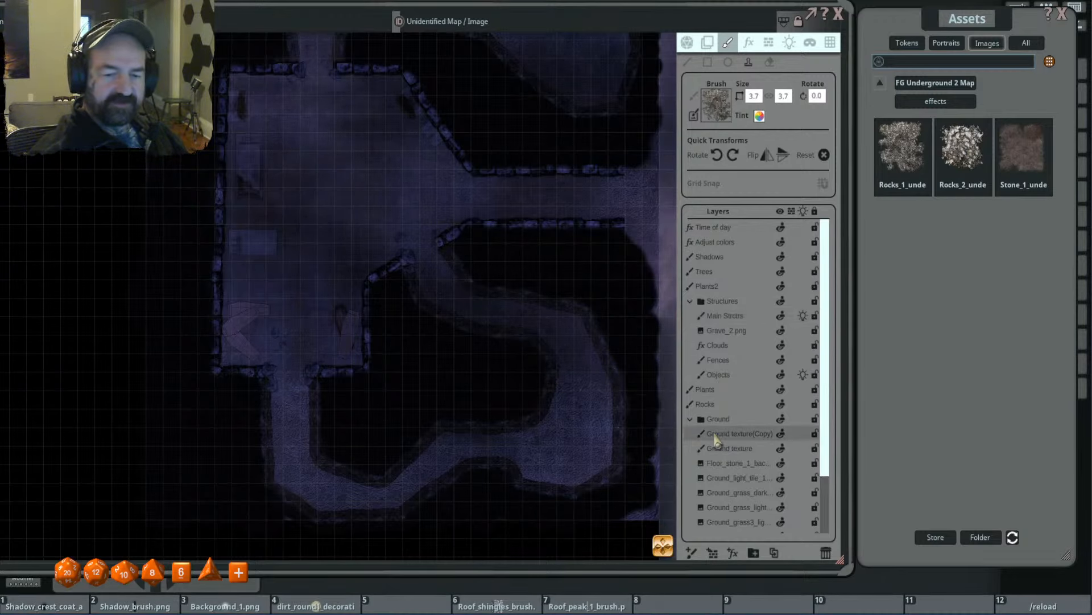
{"action": "left_click", "coordinate": [751, 449]}
{"action": "scroll", "coordinate": [514, 335], "scroll_direction": "down", "scroll_amount": 2}
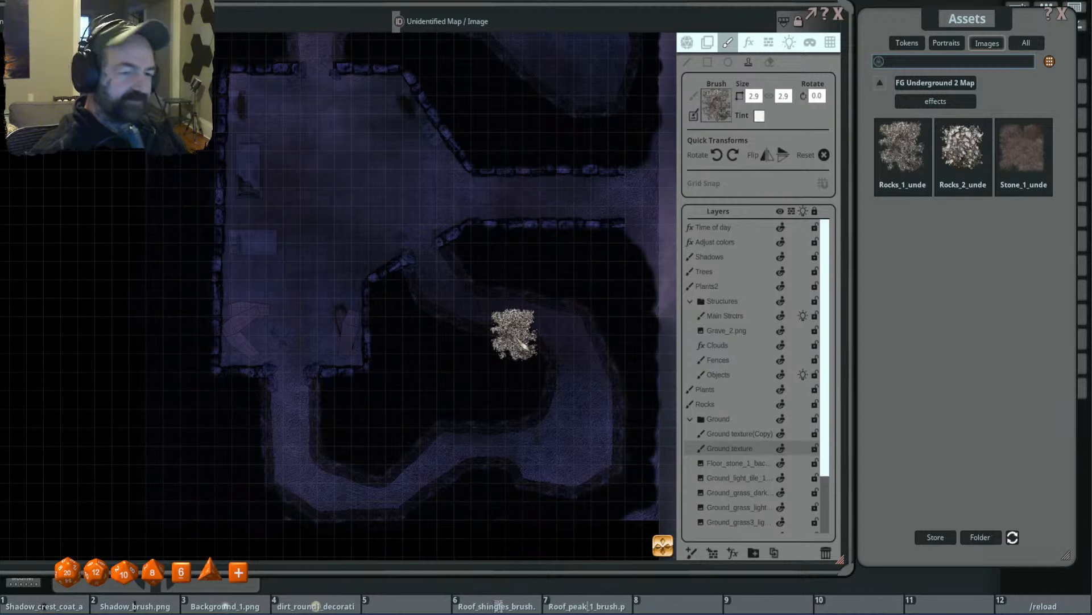
{"action": "scroll", "coordinate": [512, 333], "scroll_direction": "up", "scroll_amount": 3}
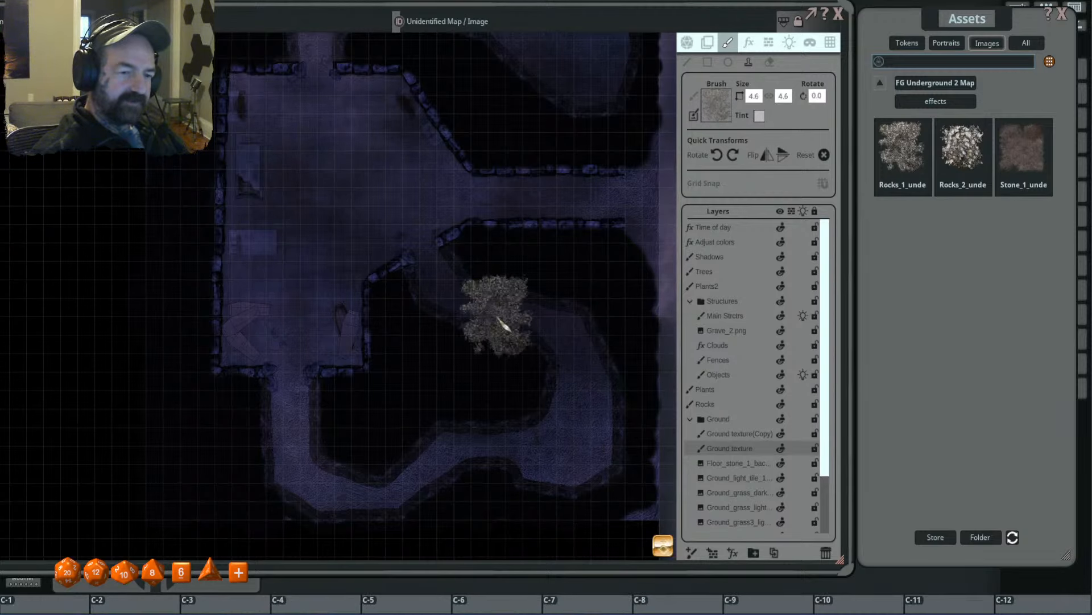
{"action": "scroll", "coordinate": [581, 345], "scroll_direction": "up", "scroll_amount": 1}
{"action": "scroll", "coordinate": [563, 340], "scroll_direction": "up", "scroll_amount": 3}
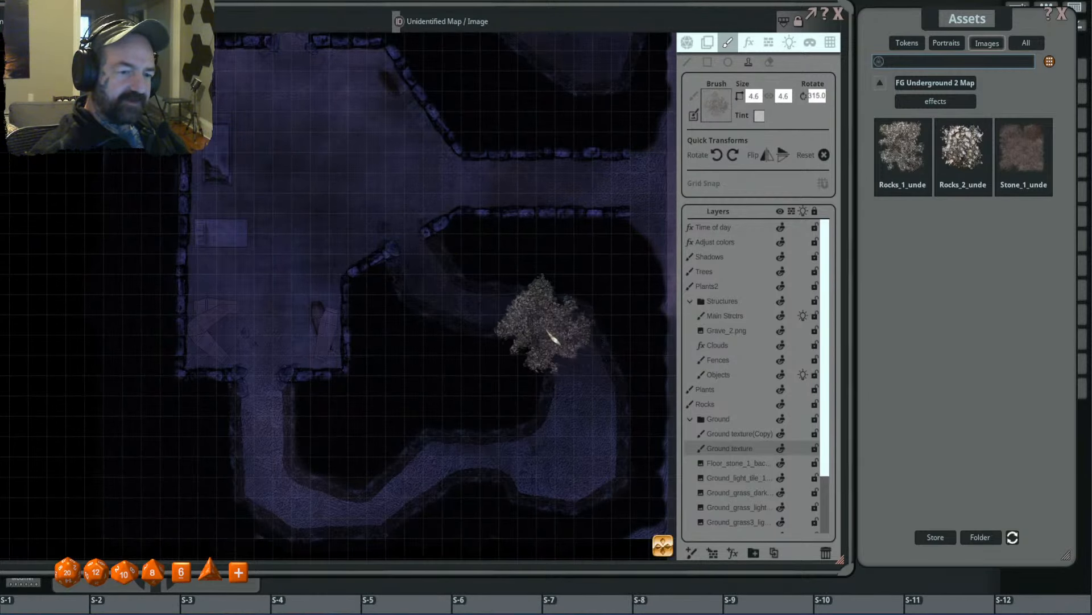
{"action": "scroll", "coordinate": [547, 330], "scroll_direction": "up", "scroll_amount": 1}
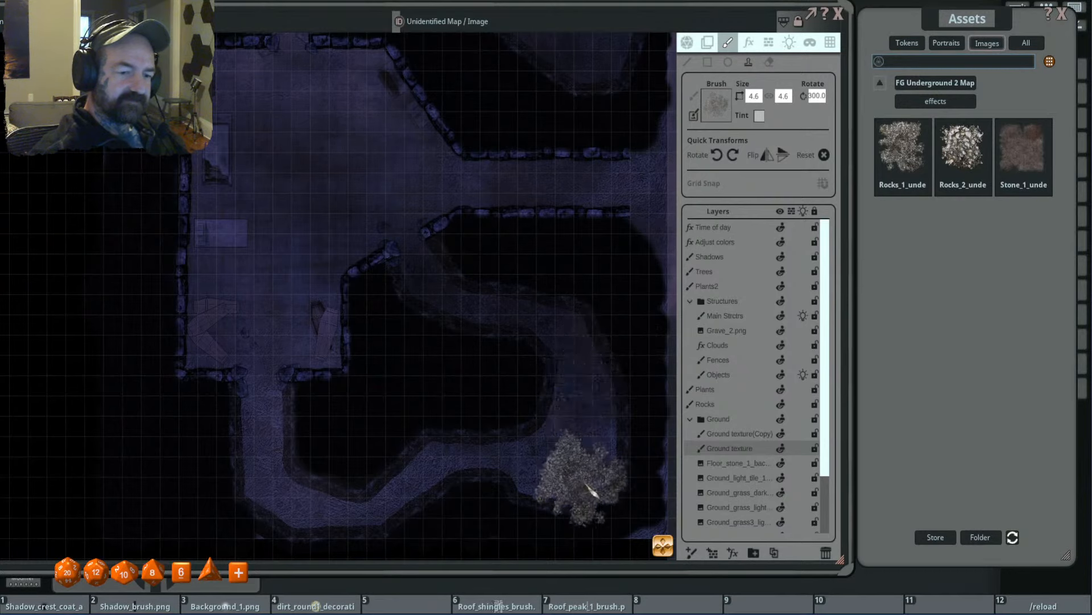
- Stamp the Rocks_1 effect at size 7.2 over the southeast cave and southern passage, varying its rotation between 275 and 300 degrees
{"action": "scroll", "coordinate": [573, 463], "scroll_direction": "up", "scroll_amount": 3}
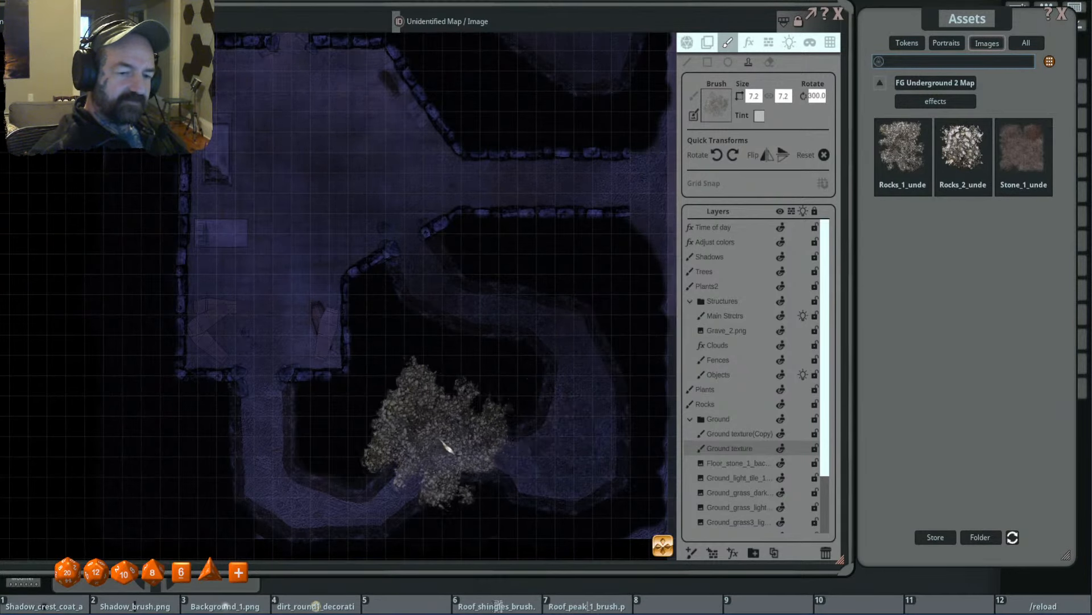
{"action": "scroll", "coordinate": [471, 451], "scroll_direction": "up", "scroll_amount": 2}
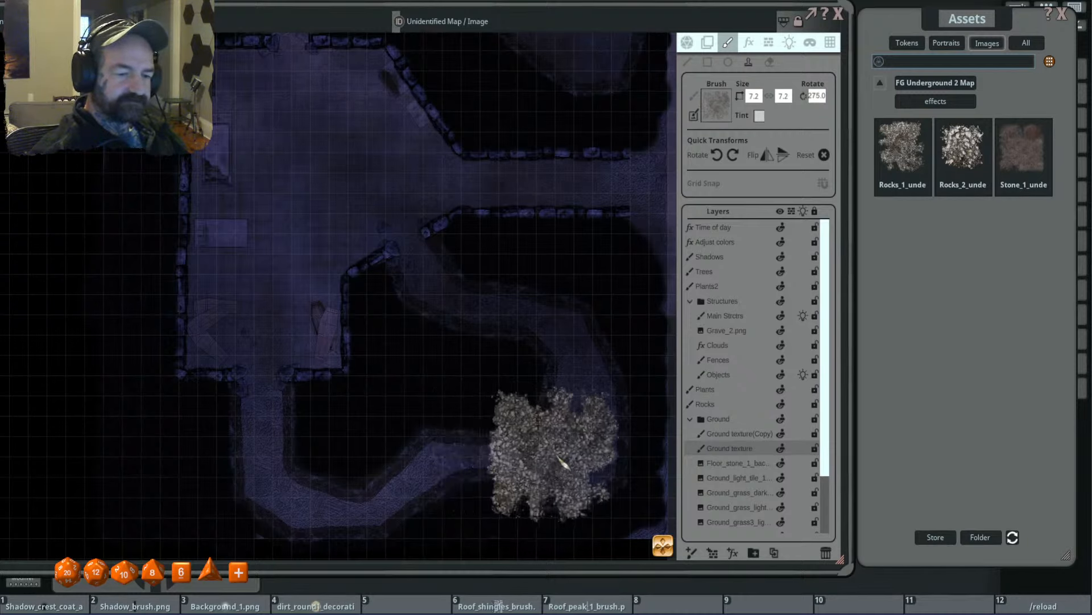
{"action": "scroll", "coordinate": [401, 444], "scroll_direction": "down", "scroll_amount": 2}
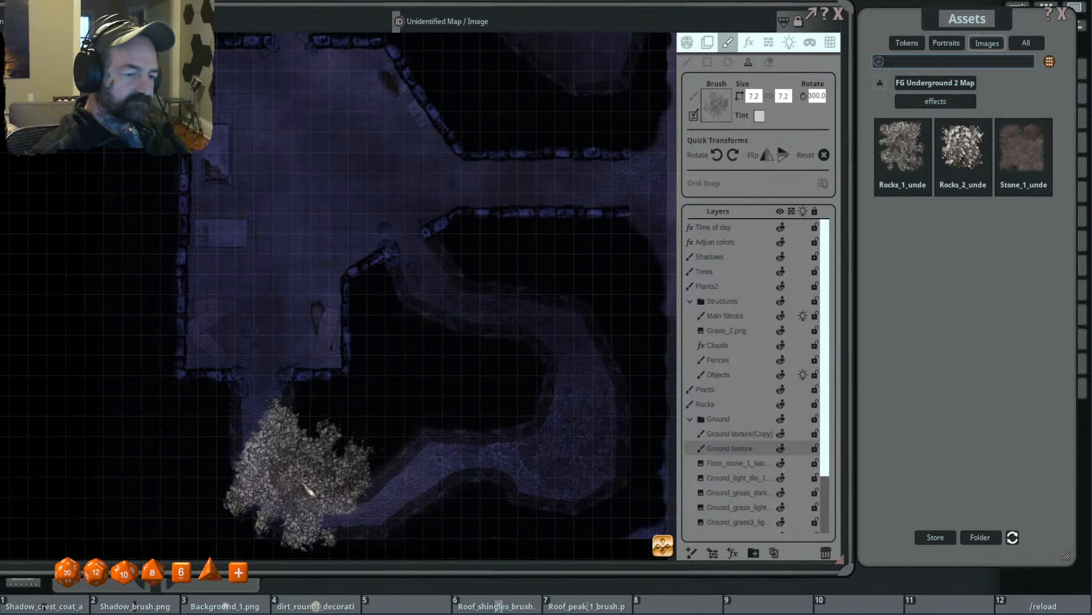
- Stamp the Rocks_1 effect over the north passage and cave, rotated to 325 degrees, at sizes 7.2 and 5.8
{"action": "scroll", "coordinate": [500, 456], "scroll_direction": "down", "scroll_amount": 1}
{"action": "scroll", "coordinate": [499, 452], "scroll_direction": "down", "scroll_amount": 2}
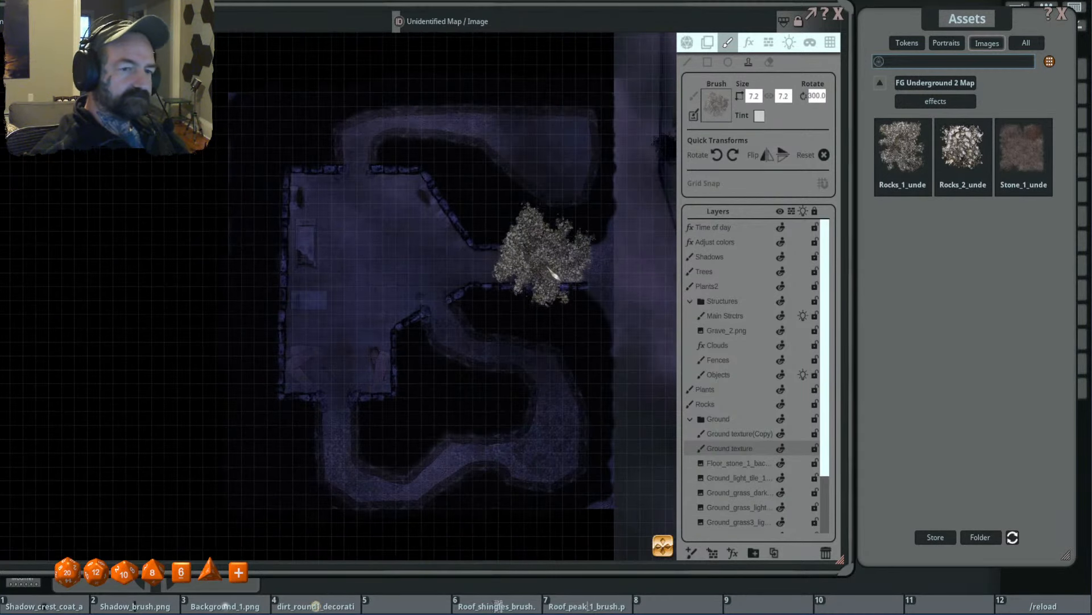
{"action": "left_click_drag", "start_coordinate": [551, 267], "coordinate": [547, 350]}
{"action": "scroll", "coordinate": [514, 276], "scroll_direction": "down", "scroll_amount": 1}
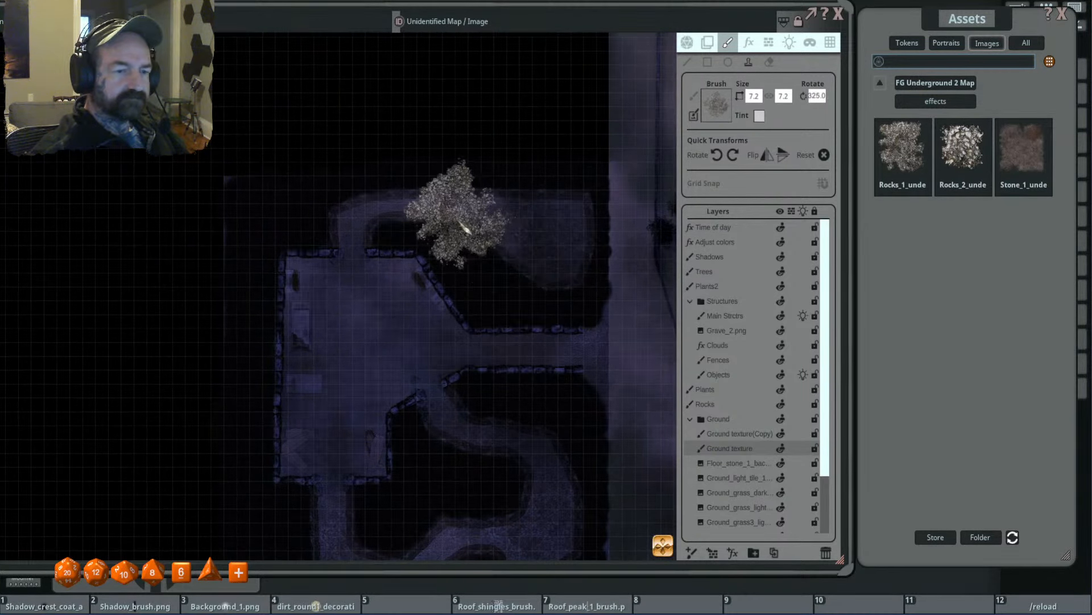
{"action": "scroll", "coordinate": [342, 224], "scroll_direction": "down", "scroll_amount": 2}
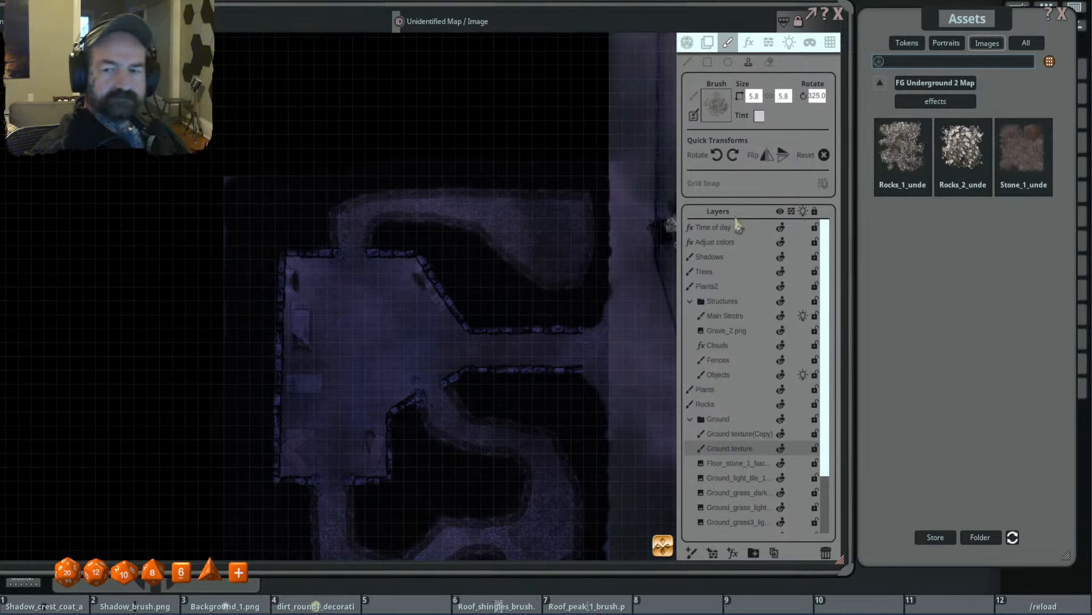
- Search the image assets for bones and for skull, and choose the Skull_5 goblin skull pile as brush
{"action": "left_click", "coordinate": [880, 83]}
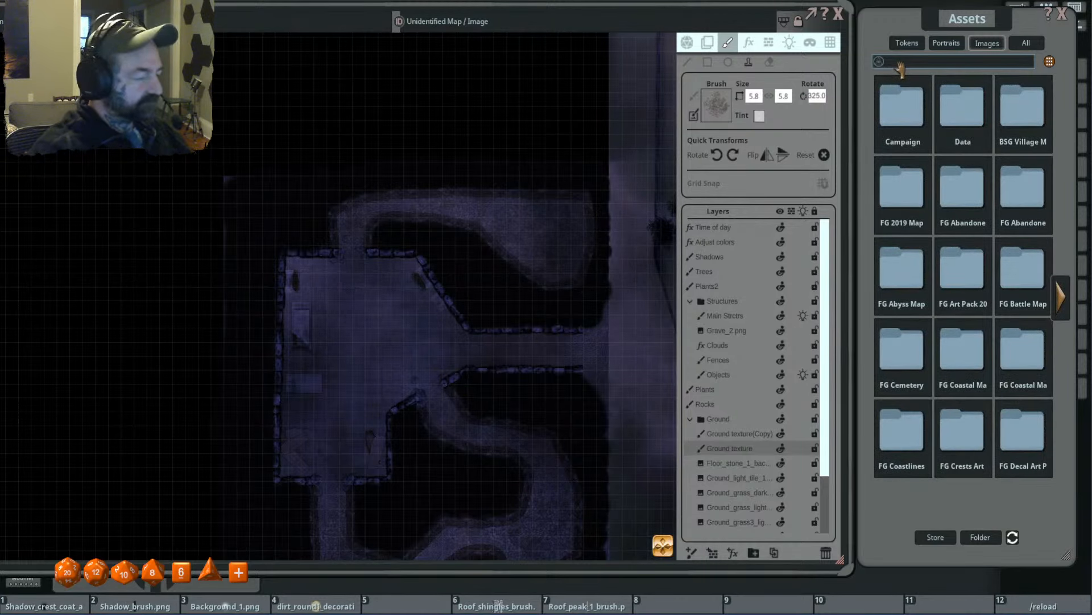
{"action": "left_click", "coordinate": [899, 63]}
{"action": "type", "text": "bones"}
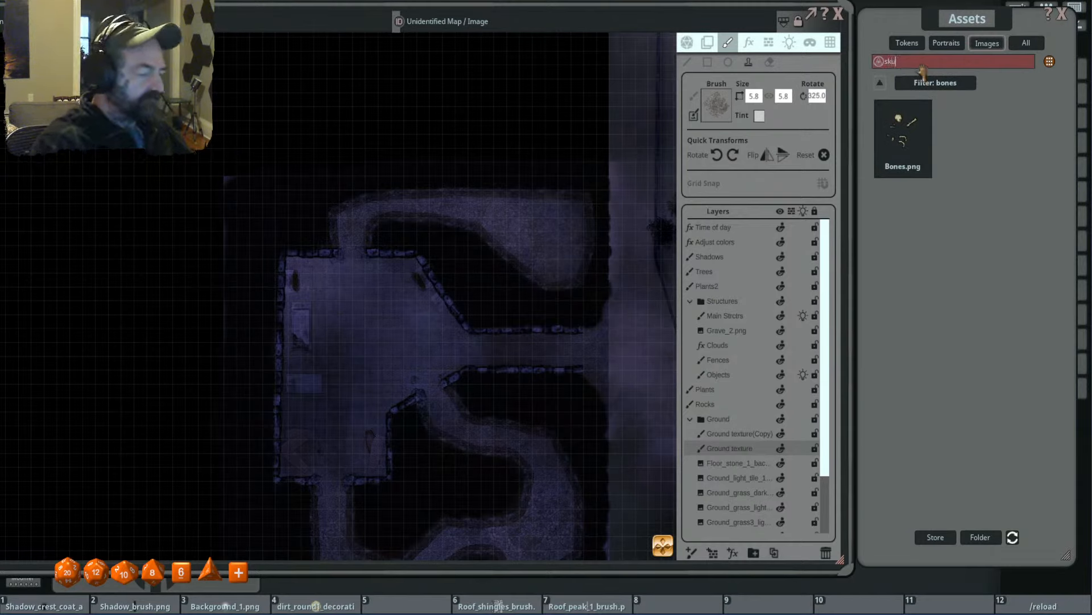
{"action": "type", "text": "skull"}
{"action": "key", "text": "Return"}
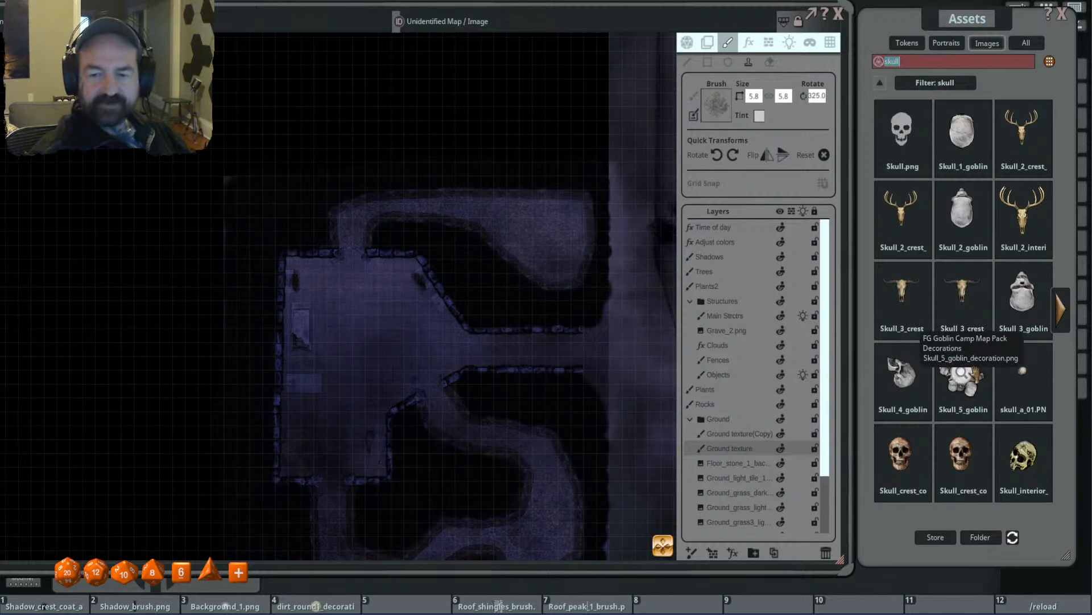
{"action": "left_click", "coordinate": [962, 373]}
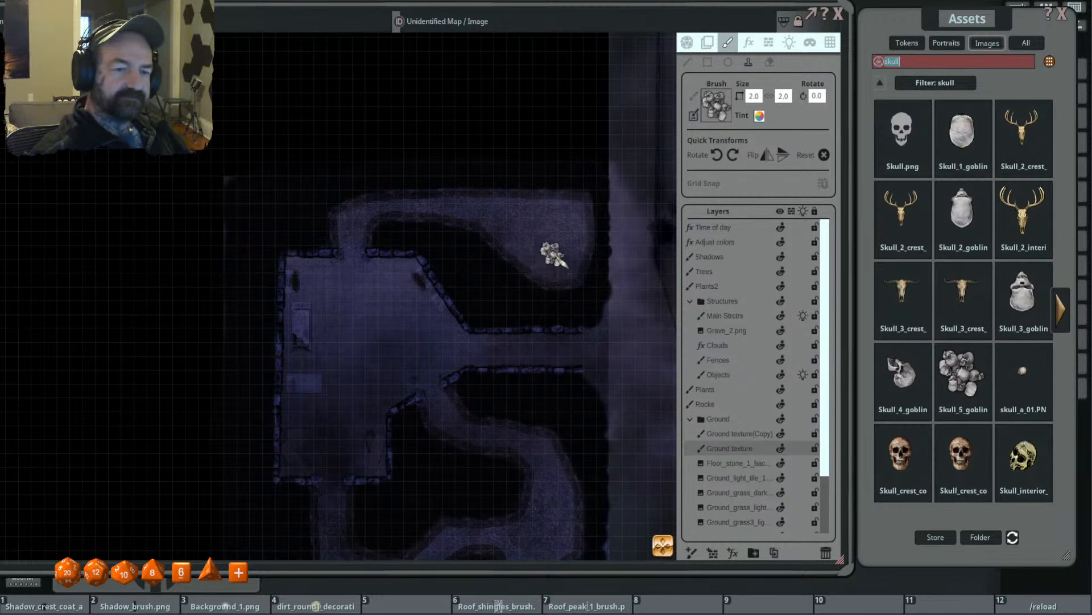
- On the Main Strctrs layer, stamp a size 2.0 skull pile rotated to 330 degrees in the north cave's southern corner, and rotate the brush to 220 degrees
{"action": "scroll", "coordinate": [569, 259], "scroll_direction": "up", "scroll_amount": 3}
{"action": "left_click", "coordinate": [734, 317]}
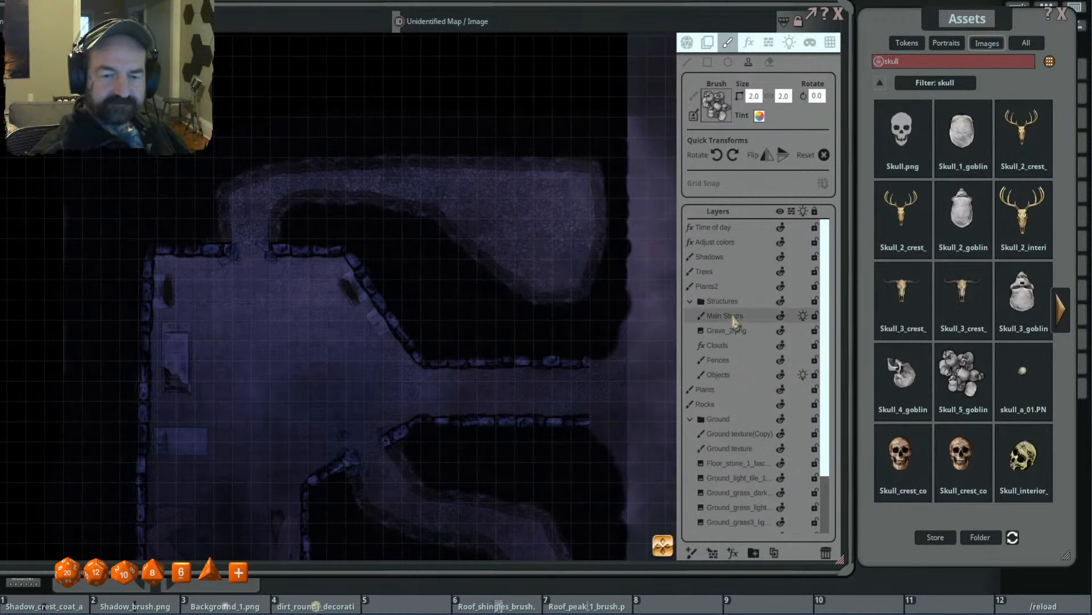
{"action": "scroll", "coordinate": [560, 281], "scroll_direction": "down", "scroll_amount": 5}
{"action": "scroll", "coordinate": [566, 289], "scroll_direction": "down", "scroll_amount": 3}
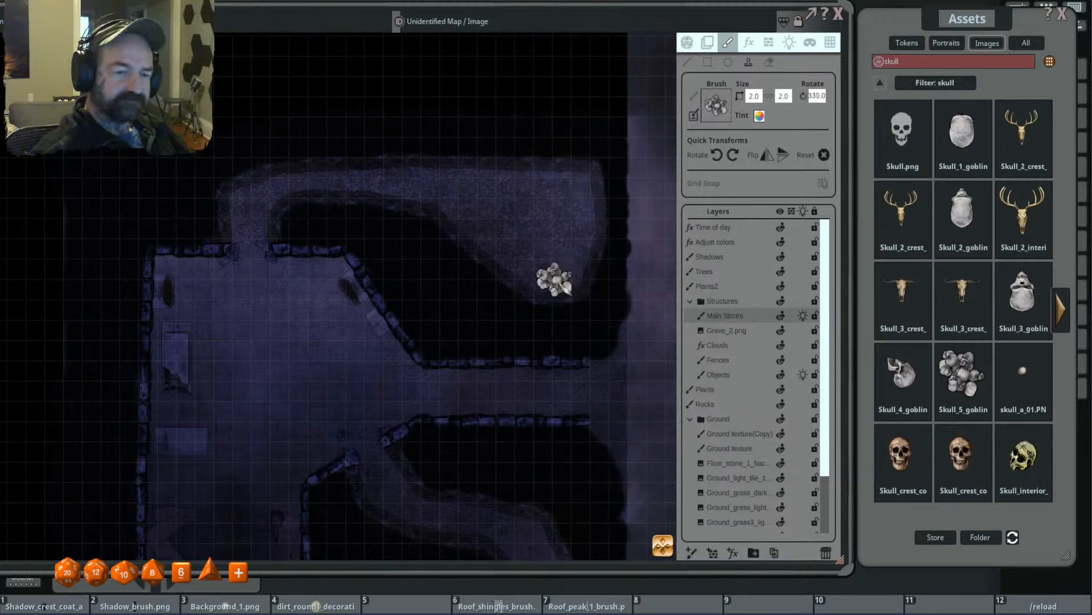
{"action": "scroll", "coordinate": [586, 250], "scroll_direction": "down", "scroll_amount": 4}
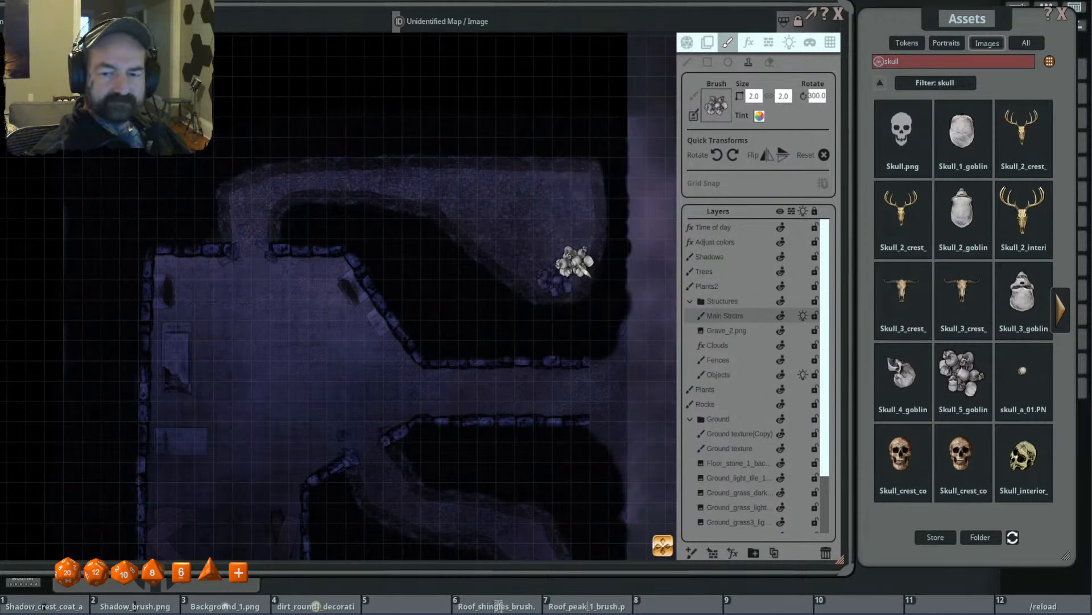
{"action": "scroll", "coordinate": [572, 251], "scroll_direction": "down", "scroll_amount": 6}
{"action": "scroll", "coordinate": [569, 251], "scroll_direction": "down", "scroll_amount": 2}
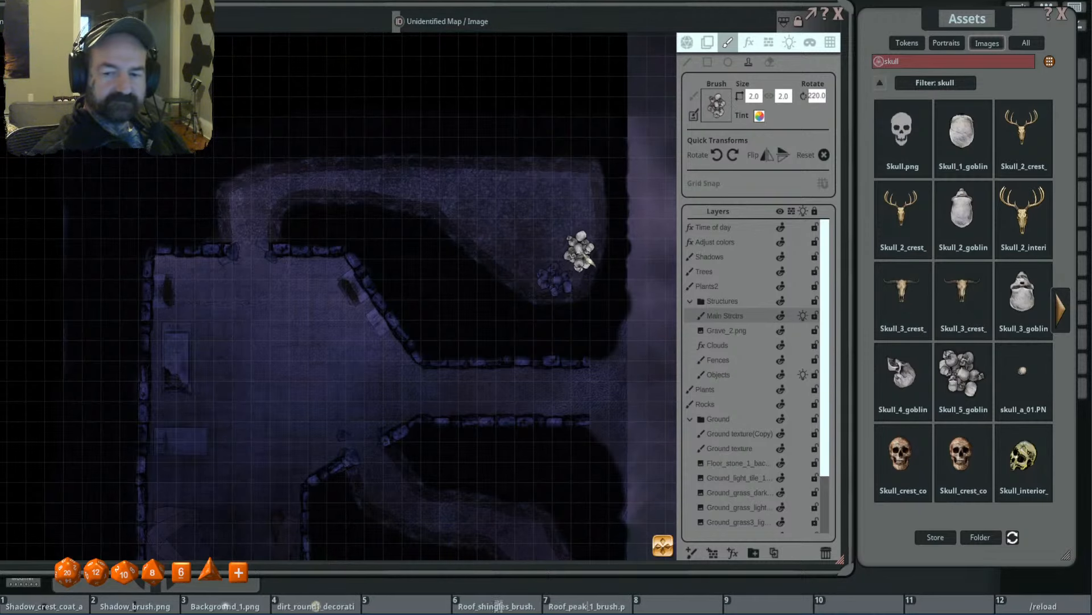
{"action": "scroll", "coordinate": [591, 242], "scroll_direction": "down", "scroll_amount": 2}
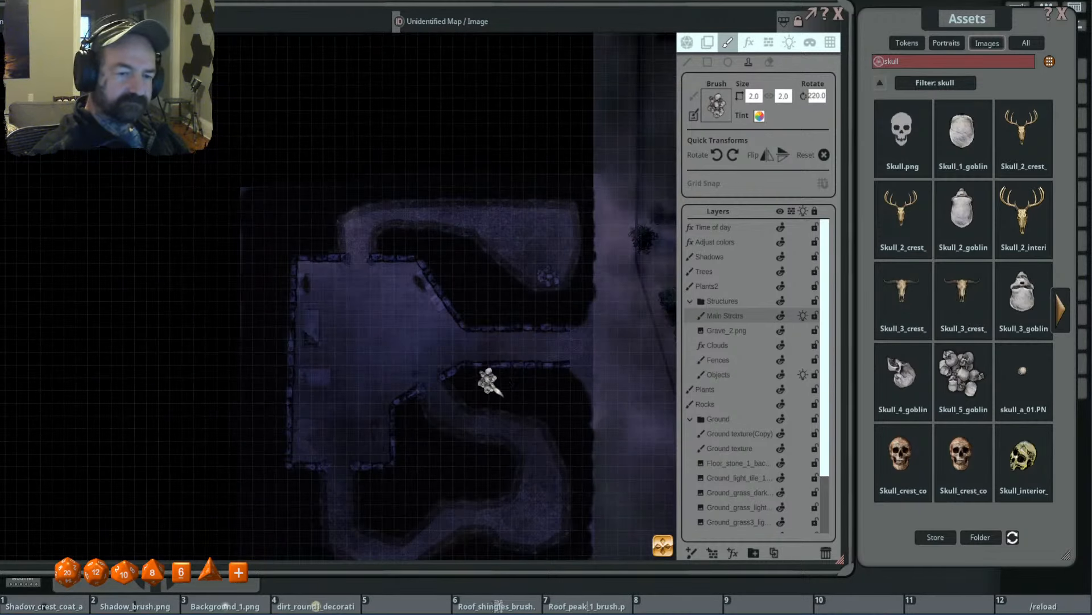
- Stamp a second skull pile at size 1.6, rotated to 220 degrees, beside the first one in the north cave
{"action": "scroll", "coordinate": [488, 353], "scroll_direction": "up", "scroll_amount": 5}
{"action": "scroll", "coordinate": [566, 290], "scroll_direction": "down", "scroll_amount": 4}
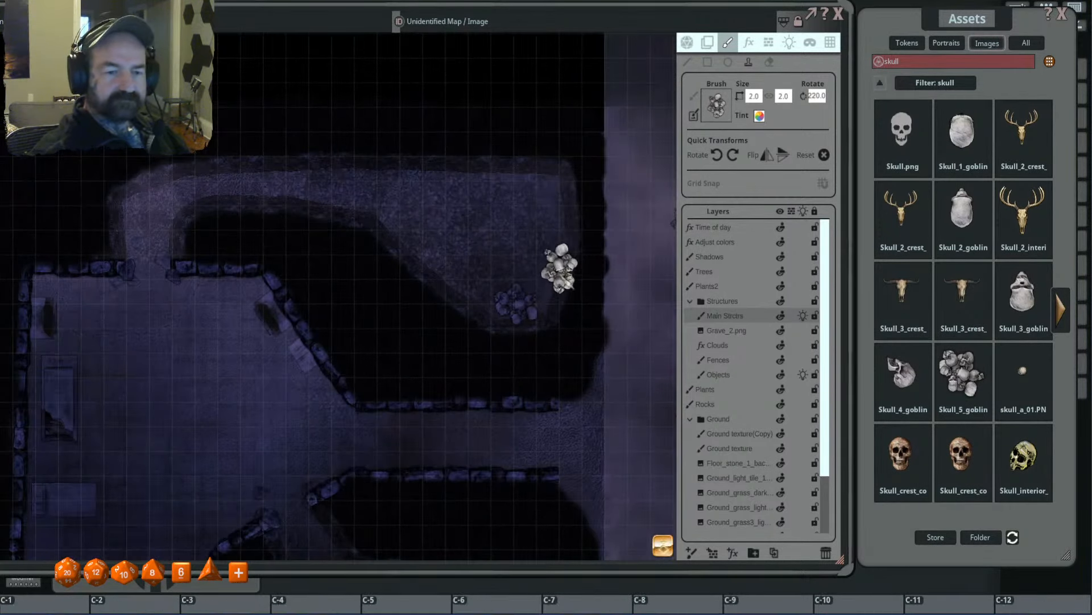
{"action": "left_click", "coordinate": [550, 283]}
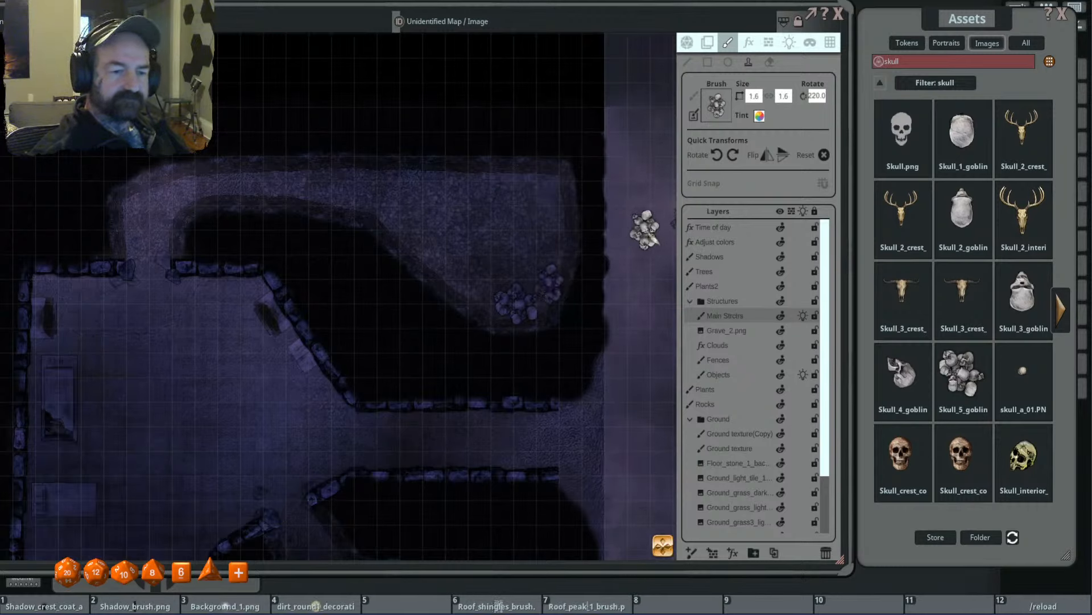
- Choose the Skull_4 goblin skull as brush and stamp size 0.8 skulls along the north cave's east side, varying rotation between 320 and 220 degrees
{"action": "left_click", "coordinate": [1062, 310]}
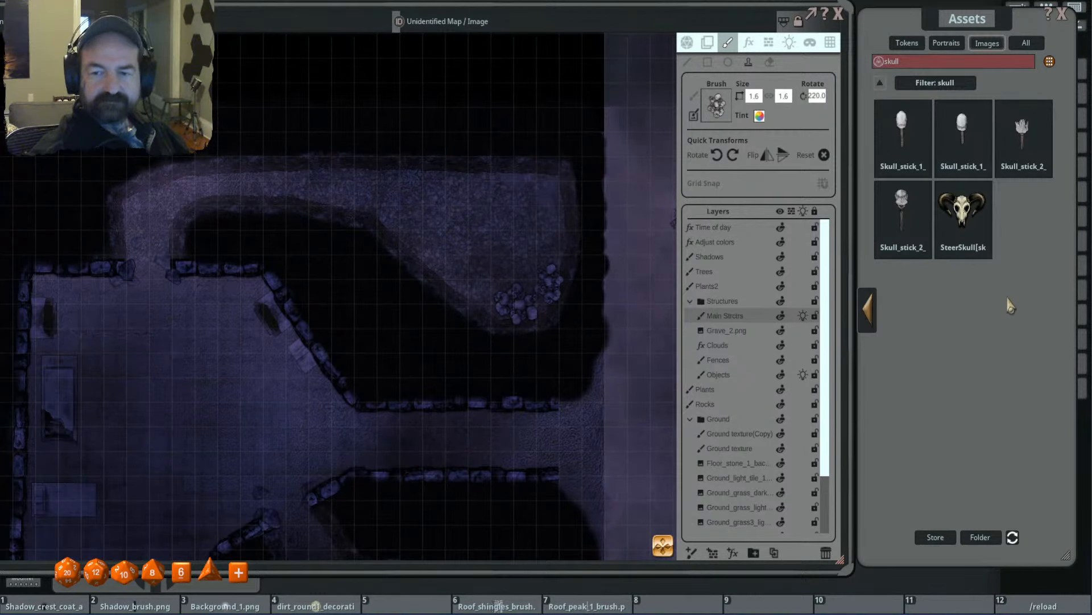
{"action": "left_click", "coordinate": [866, 308]}
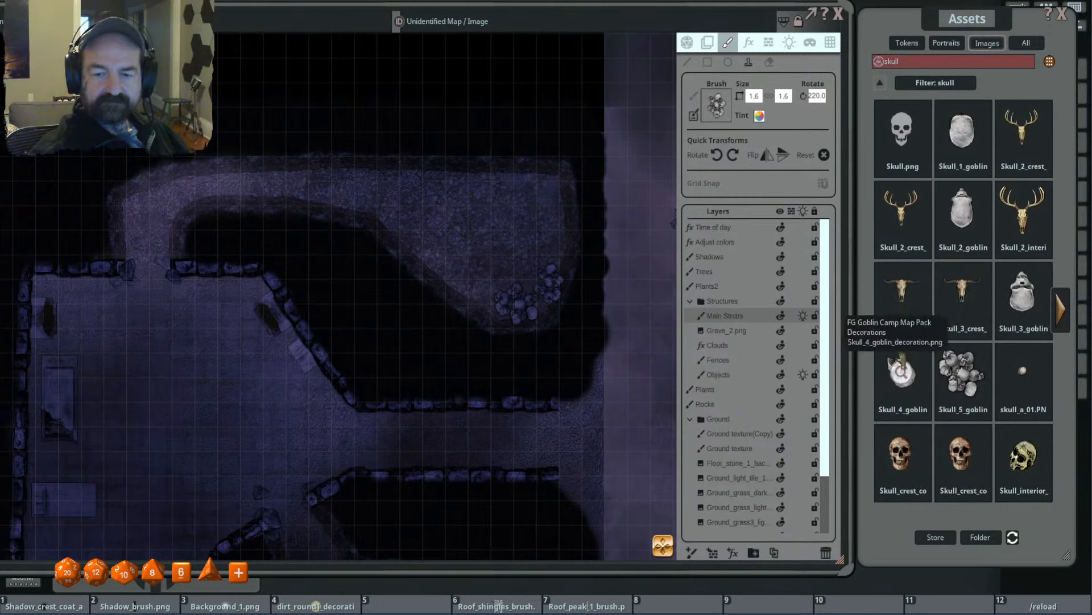
{"action": "left_click", "coordinate": [904, 375]}
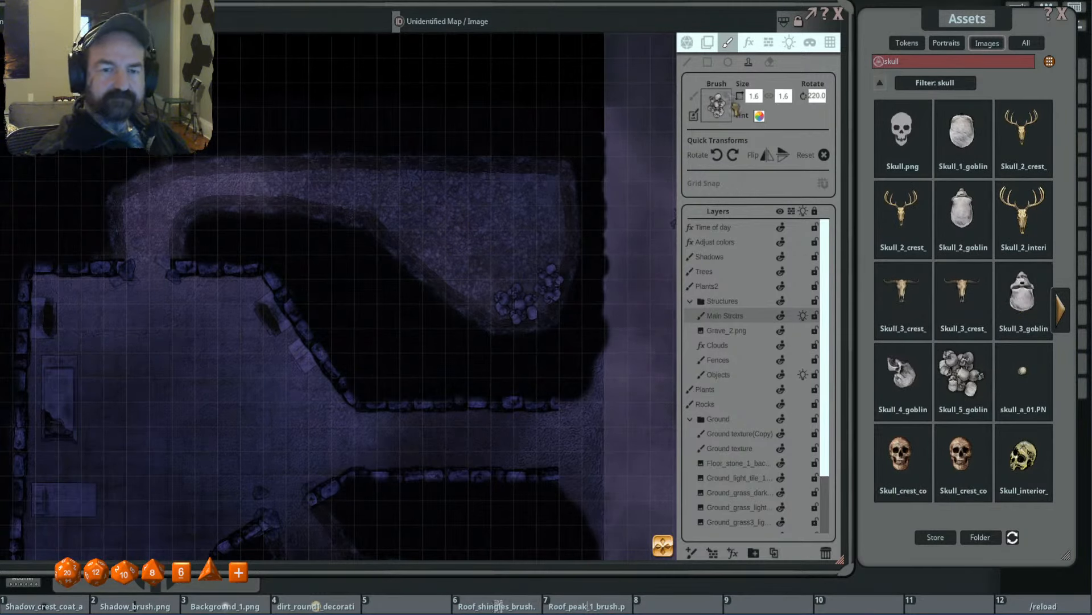
{"action": "scroll", "coordinate": [549, 245], "scroll_direction": "down", "scroll_amount": 1}
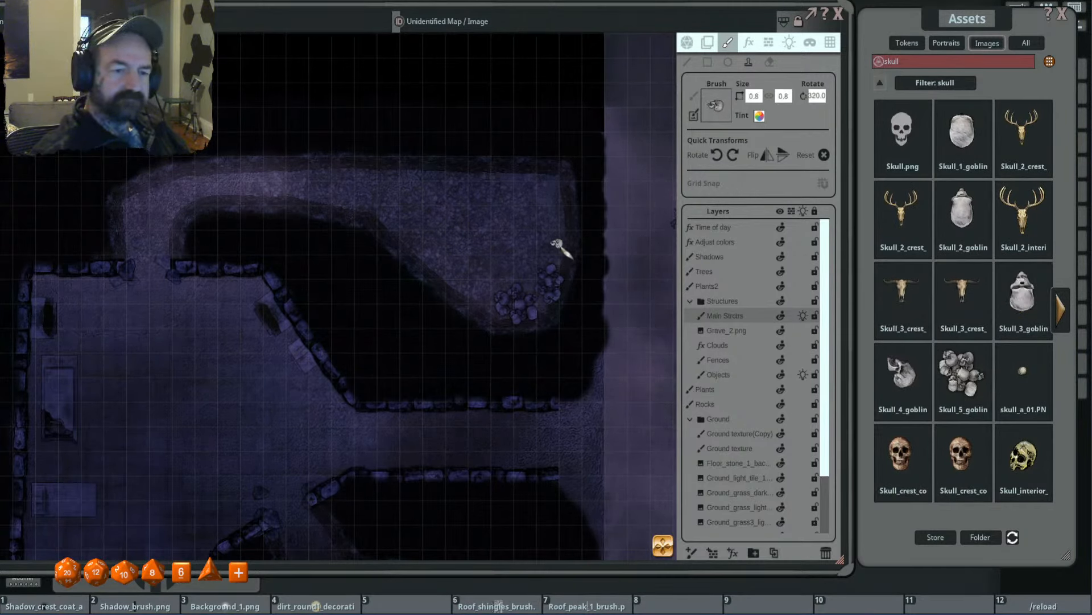
{"action": "scroll", "coordinate": [497, 308], "scroll_direction": "down", "scroll_amount": 3}
{"action": "left_click_drag", "start_coordinate": [517, 297], "coordinate": [623, 155]}
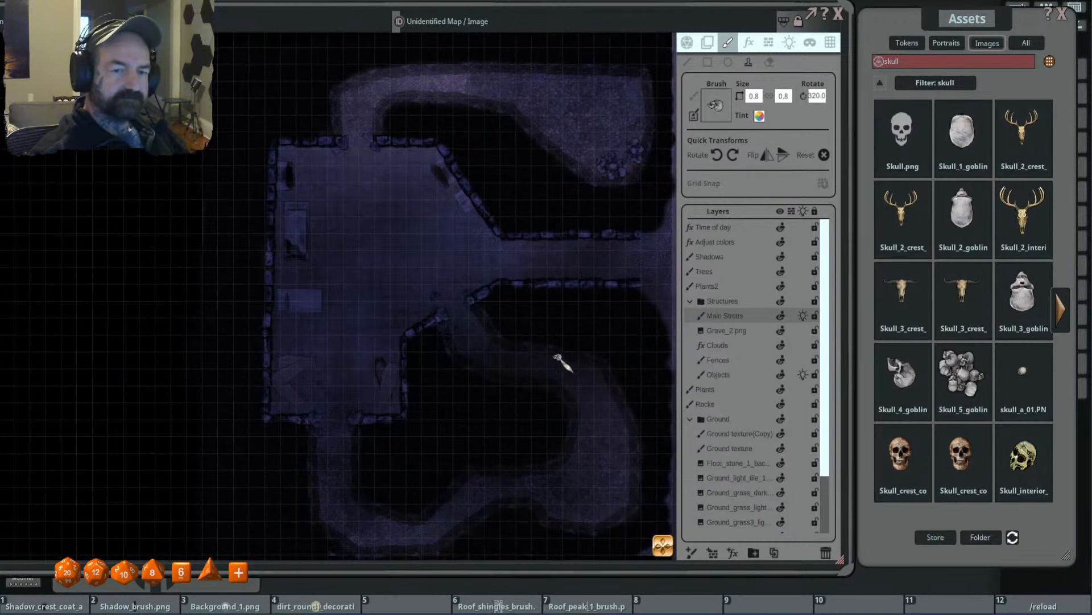
{"action": "left_click_drag", "start_coordinate": [558, 357], "coordinate": [543, 450]}
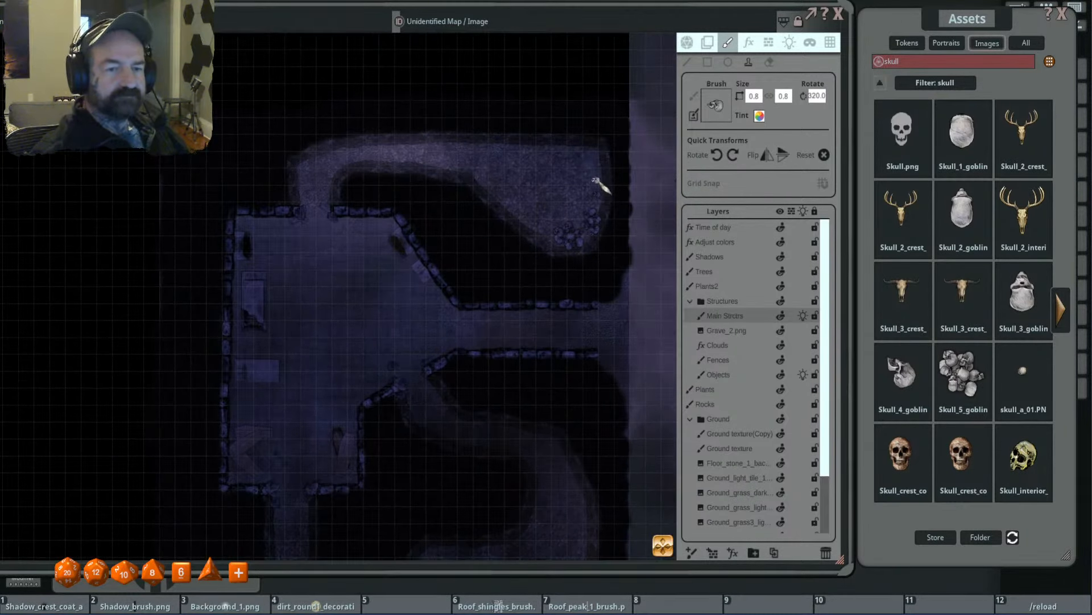
{"action": "scroll", "coordinate": [593, 153], "scroll_direction": "down", "scroll_amount": 2}
{"action": "scroll", "coordinate": [593, 153], "scroll_direction": "down", "scroll_amount": 1}
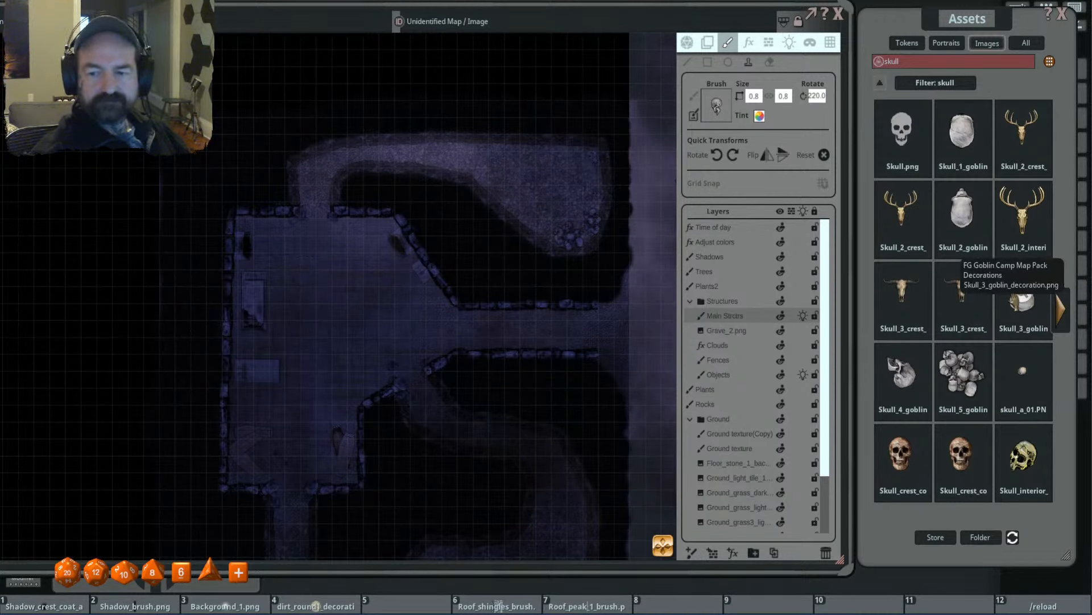
- Choose the Skull_3 goblin skull as brush and stamp it at size 0.6, rotated between 270 and 290 degrees, in the north cave's northeast corner
{"action": "scroll", "coordinate": [556, 176], "scroll_direction": "up", "scroll_amount": 5}
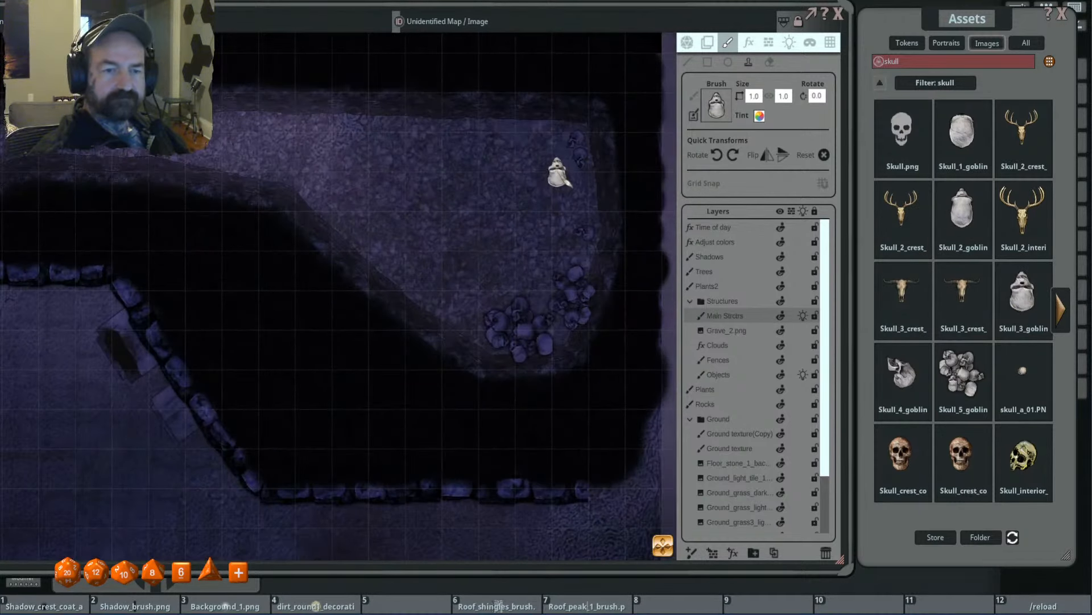
{"action": "scroll", "coordinate": [581, 165], "scroll_direction": "down", "scroll_amount": 3}
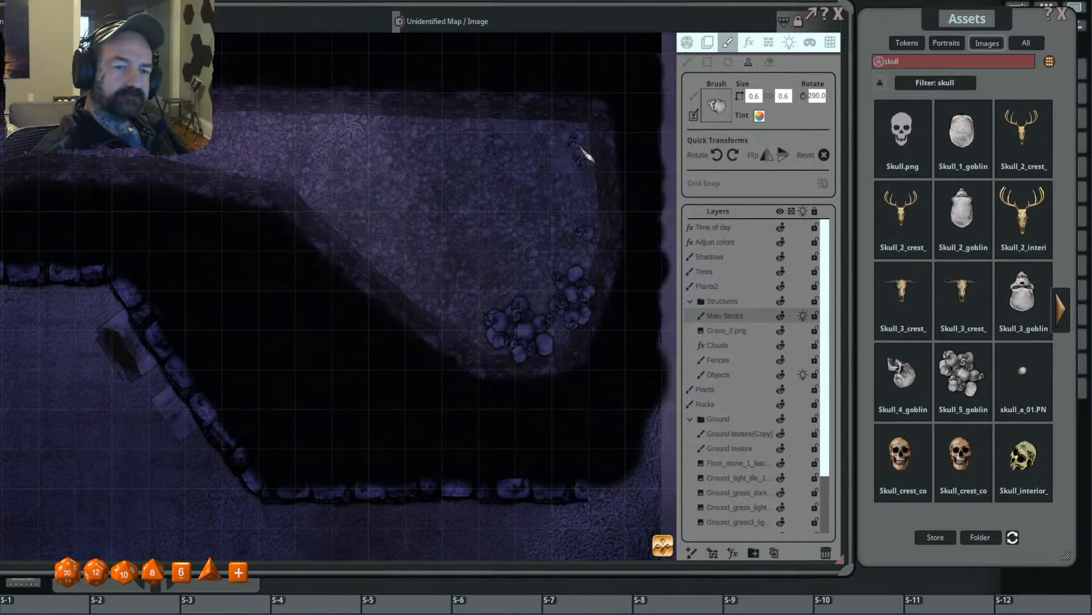
{"action": "scroll", "coordinate": [573, 141], "scroll_direction": "down", "scroll_amount": 3}
{"action": "left_click", "coordinate": [573, 141]}
{"action": "scroll", "coordinate": [540, 233], "scroll_direction": "down", "scroll_amount": 5}
{"action": "left_click_drag", "start_coordinate": [510, 297], "coordinate": [527, 229]}
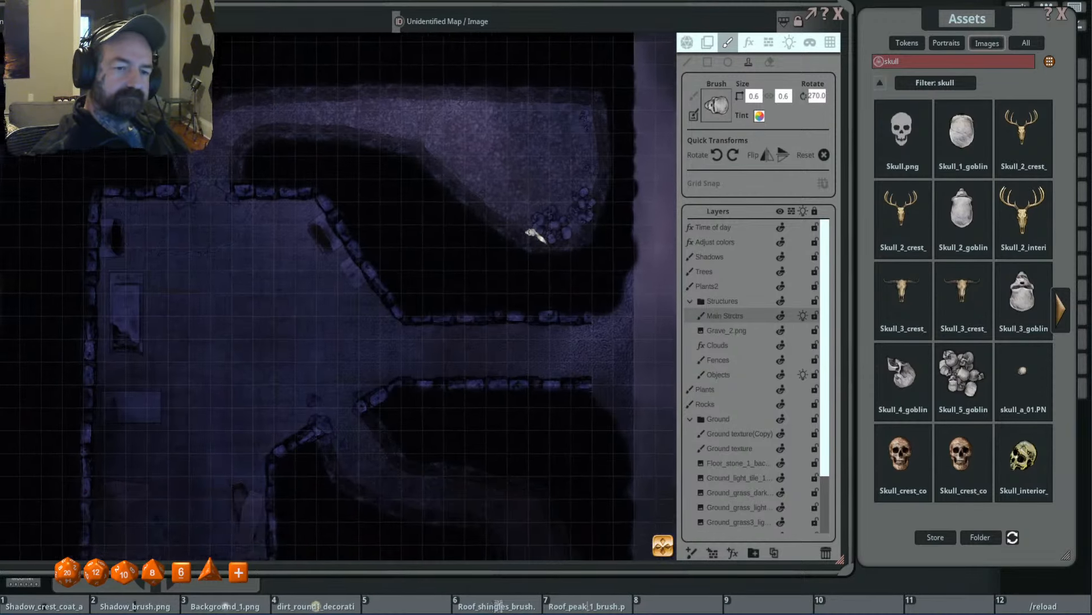
{"action": "scroll", "coordinate": [506, 206], "scroll_direction": "up", "scroll_amount": 2}
{"action": "scroll", "coordinate": [533, 230], "scroll_direction": "up", "scroll_amount": 1}
{"action": "scroll", "coordinate": [569, 256], "scroll_direction": "down", "scroll_amount": 5}
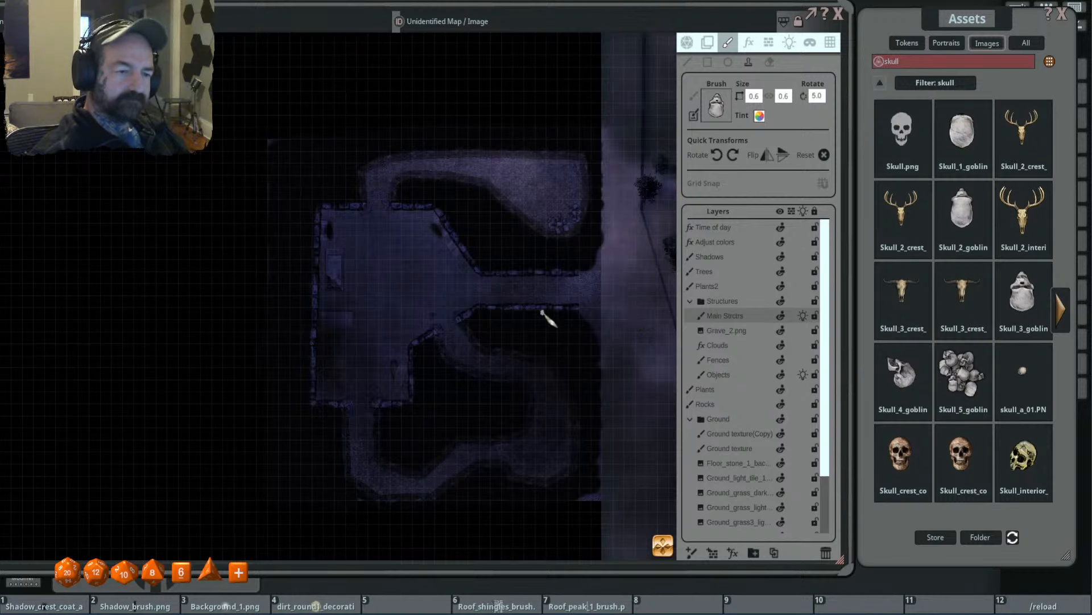
{"action": "scroll", "coordinate": [558, 291], "scroll_direction": "up", "scroll_amount": 2}
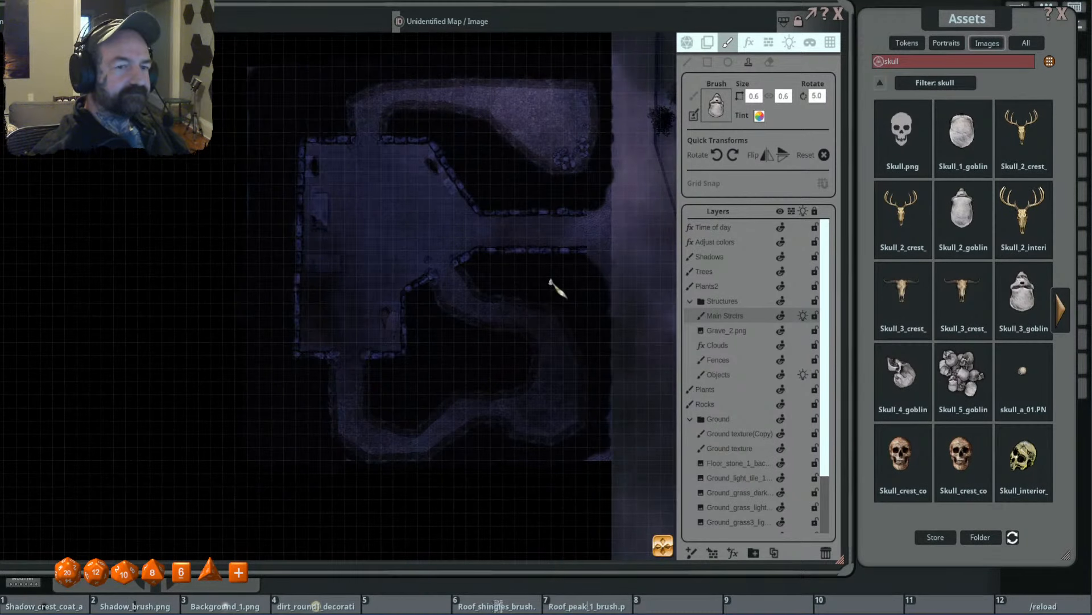
- Prepare a new light with colour FF53FFBB and behaviour type None
{"action": "left_click", "coordinate": [790, 46]}
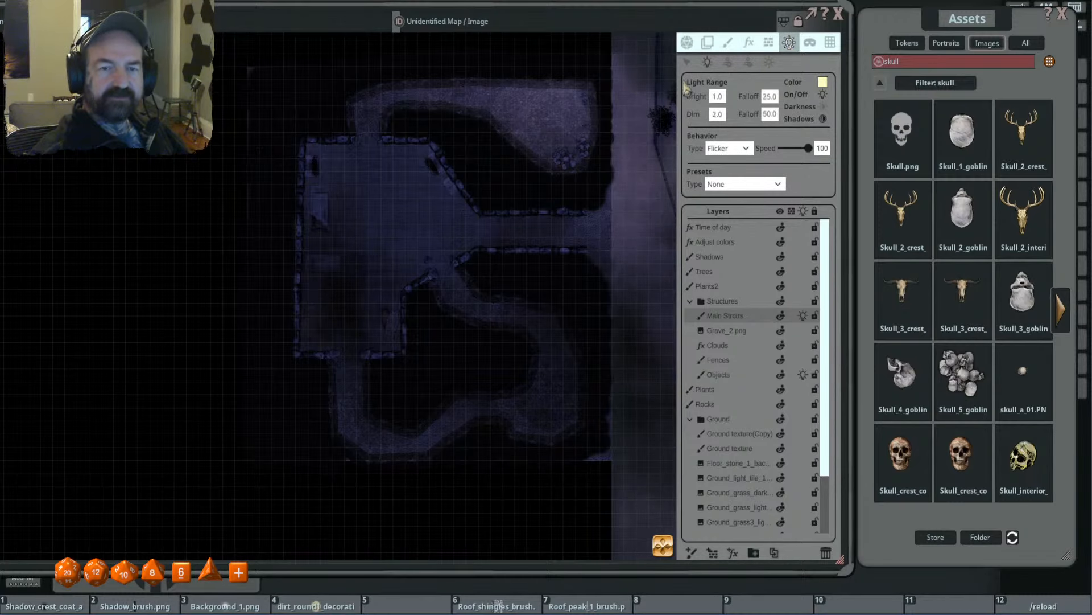
{"action": "scroll", "coordinate": [593, 171], "scroll_direction": "down", "scroll_amount": 4}
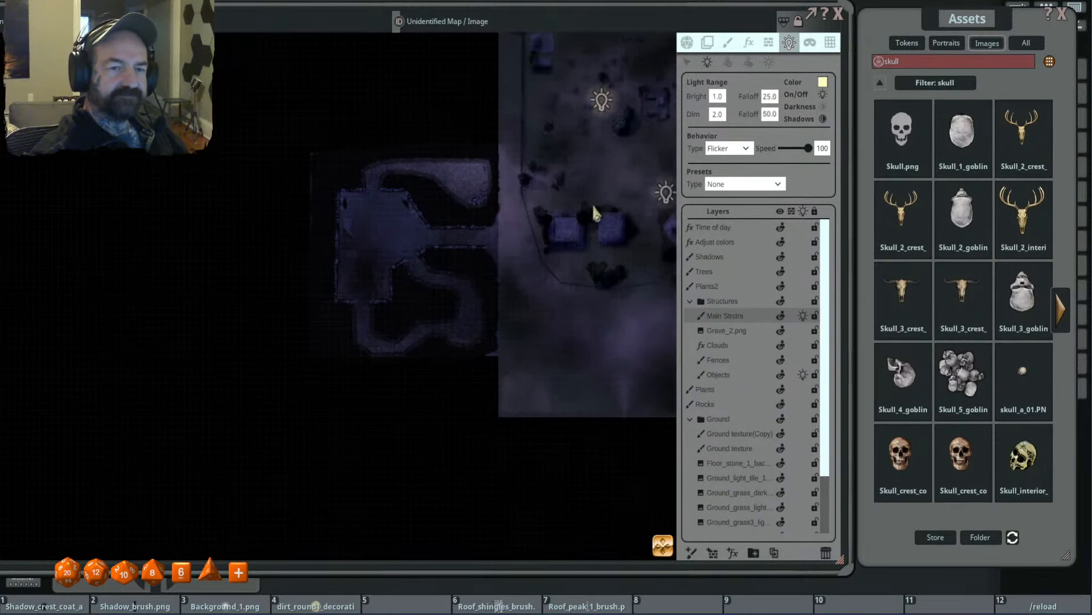
{"action": "scroll", "coordinate": [569, 214], "scroll_direction": "up", "scroll_amount": 1}
{"action": "scroll", "coordinate": [361, 233], "scroll_direction": "up", "scroll_amount": 1}
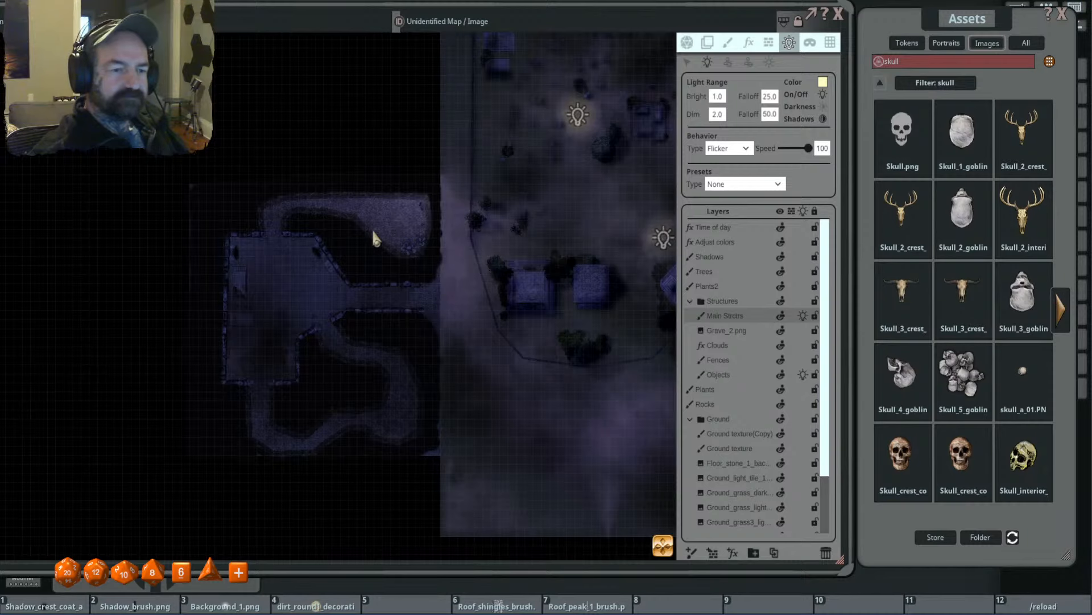
{"action": "scroll", "coordinate": [376, 238], "scroll_direction": "up", "scroll_amount": 1}
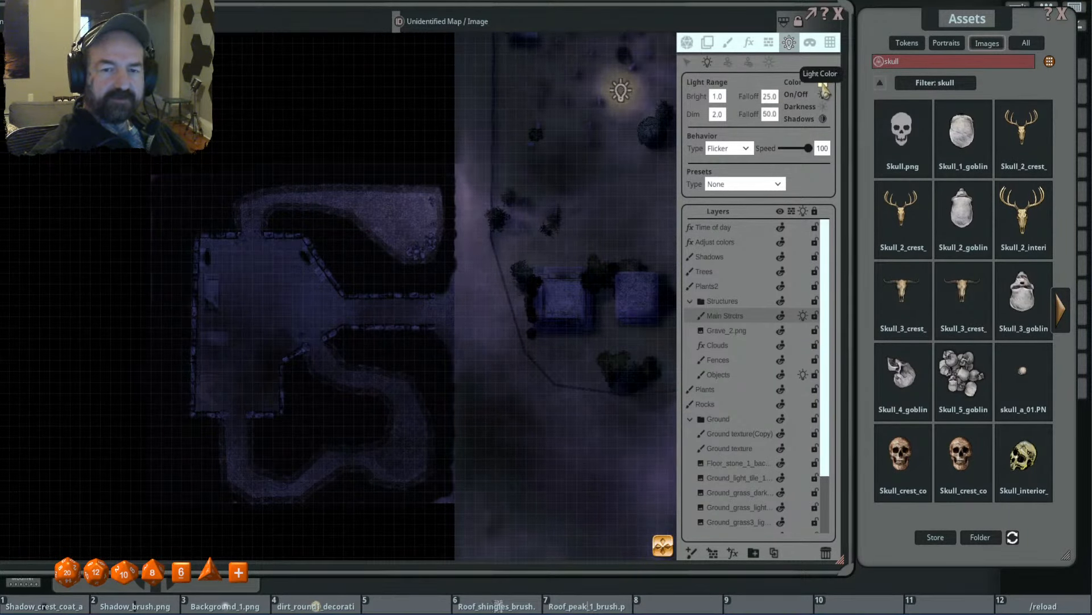
{"action": "left_click", "coordinate": [823, 81]}
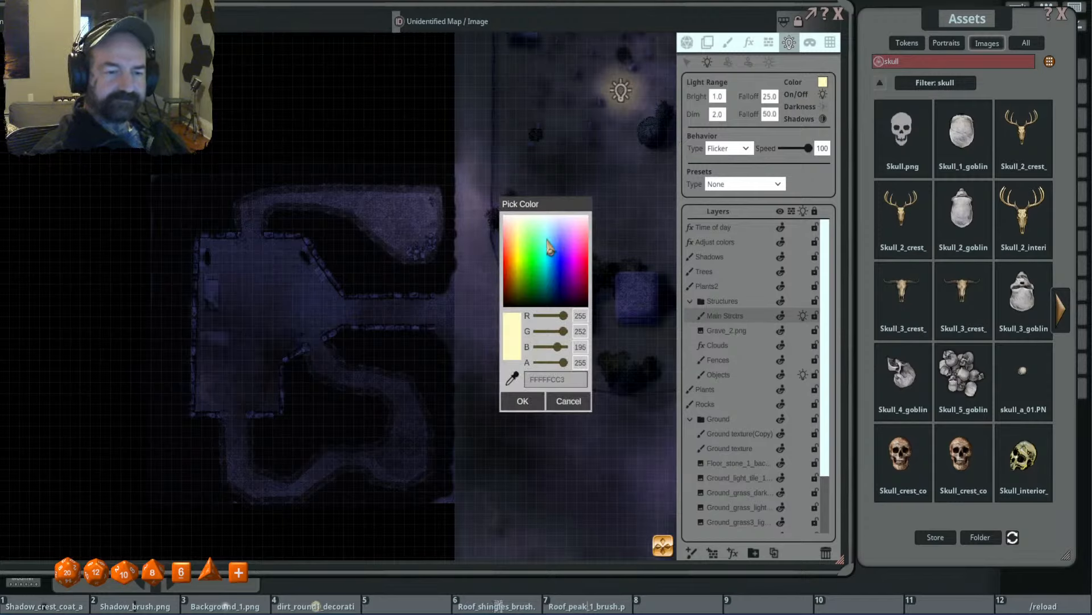
{"action": "left_click_drag", "start_coordinate": [546, 243], "coordinate": [545, 249]}
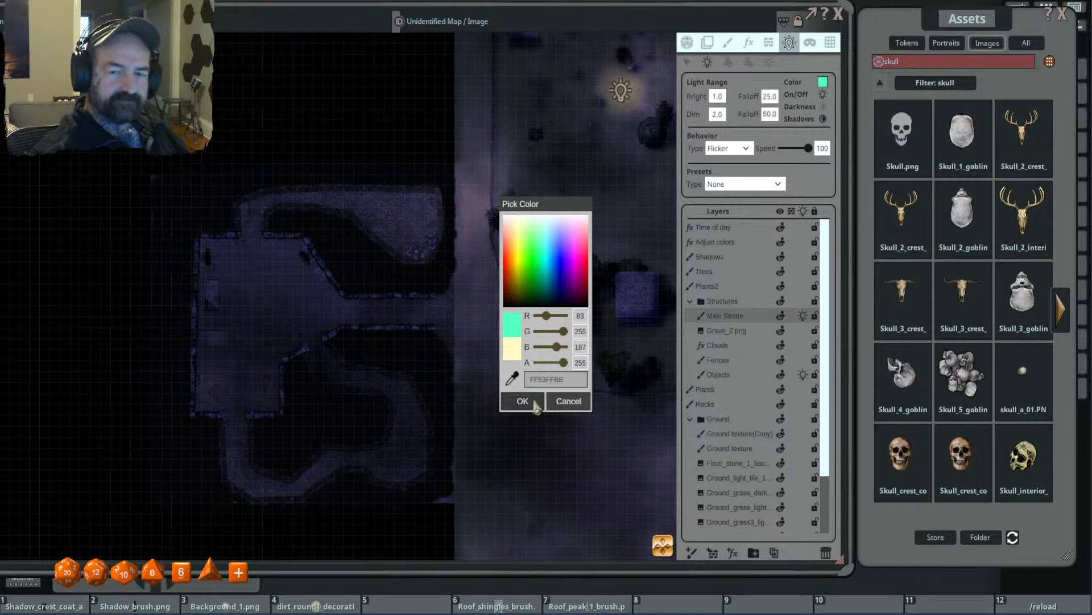
{"action": "left_click", "coordinate": [522, 400]}
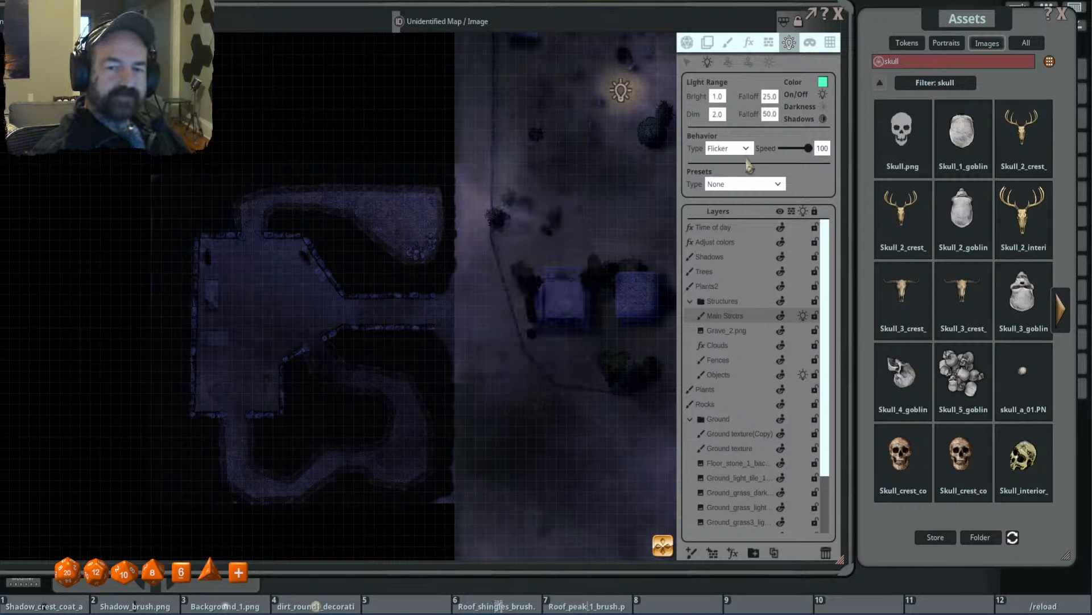
{"action": "left_click", "coordinate": [734, 148]}
{"action": "left_click", "coordinate": [731, 147]}
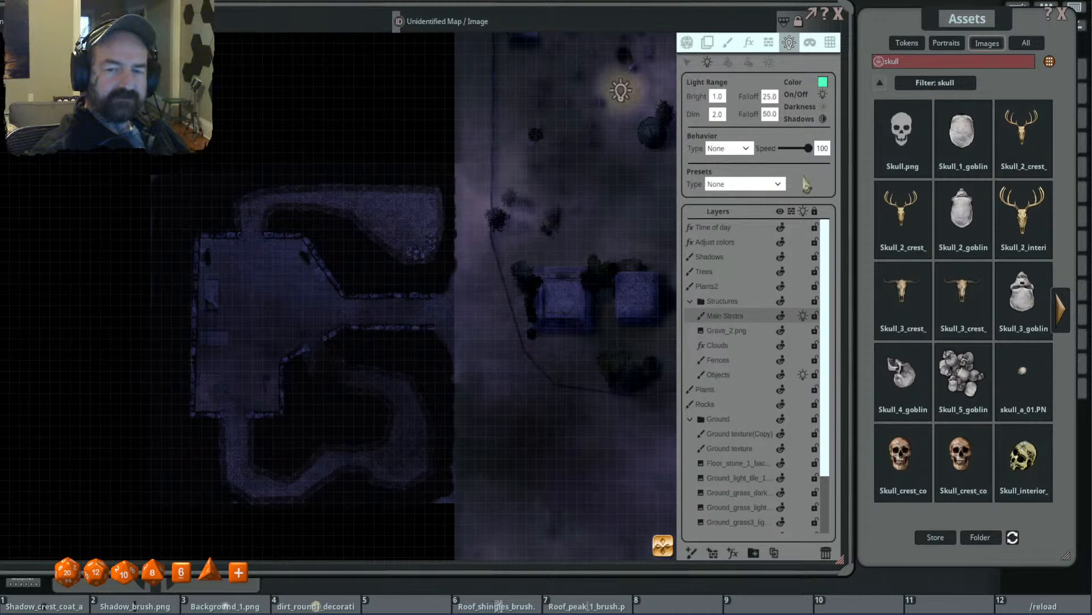
- Place the light in the north cave, move it close to the skull piles and set its dim range to 5
{"action": "left_click", "coordinate": [421, 214]}
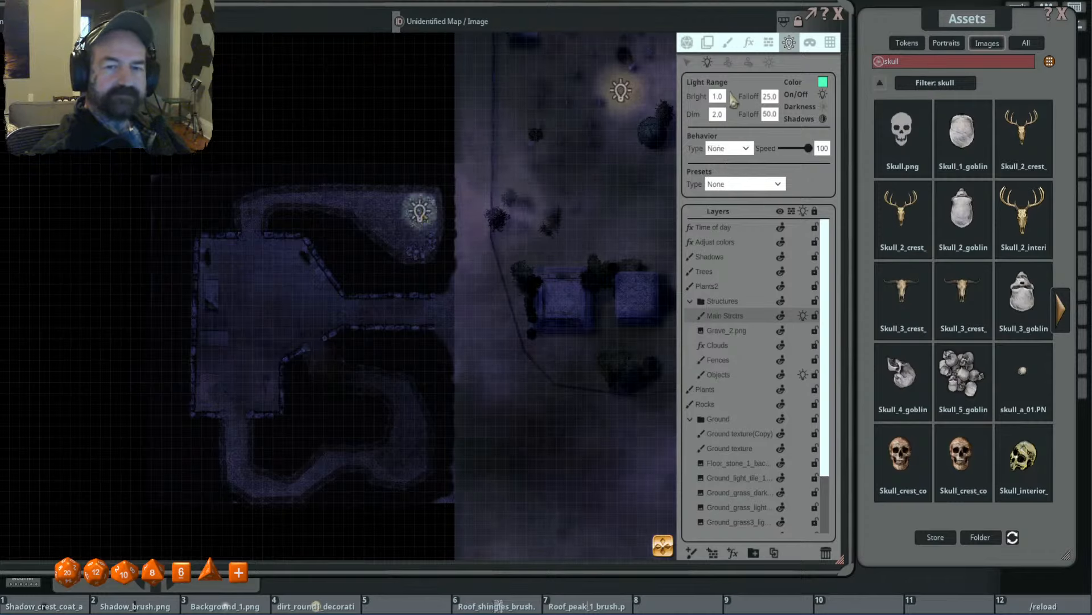
{"action": "left_click", "coordinate": [687, 63]}
{"action": "left_click_drag", "start_coordinate": [422, 217], "coordinate": [421, 236]}
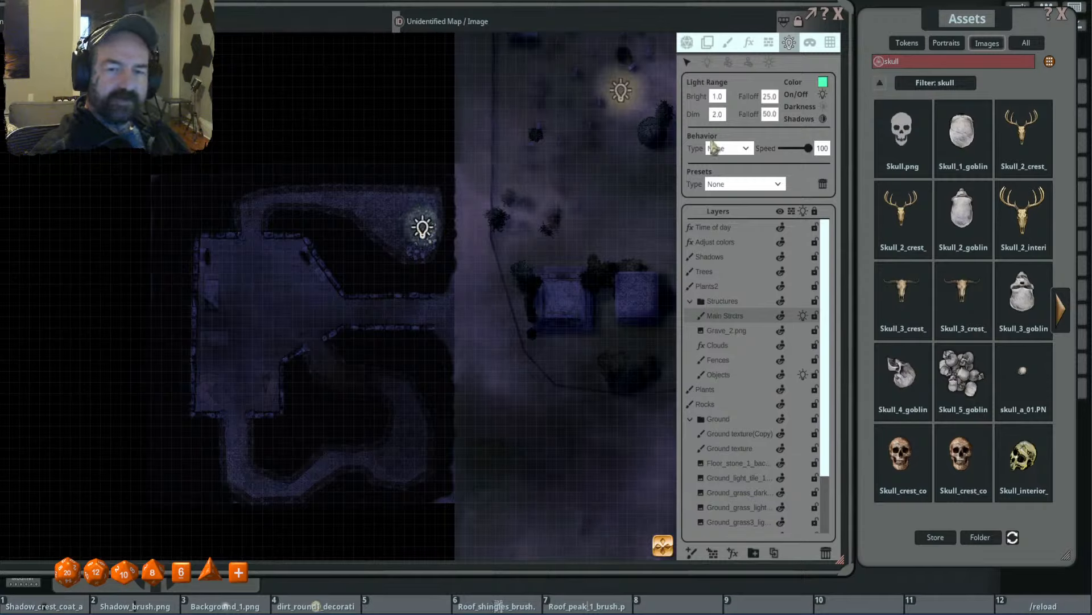
{"action": "left_click", "coordinate": [721, 111]}
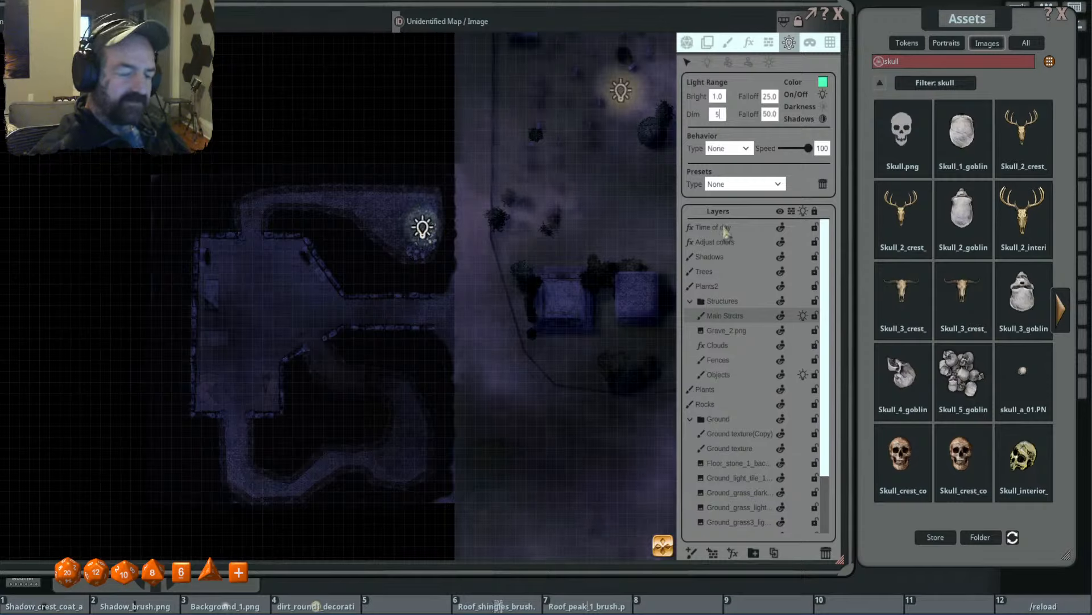
{"action": "type", "text": "5"}
{"action": "key", "text": "Return"}
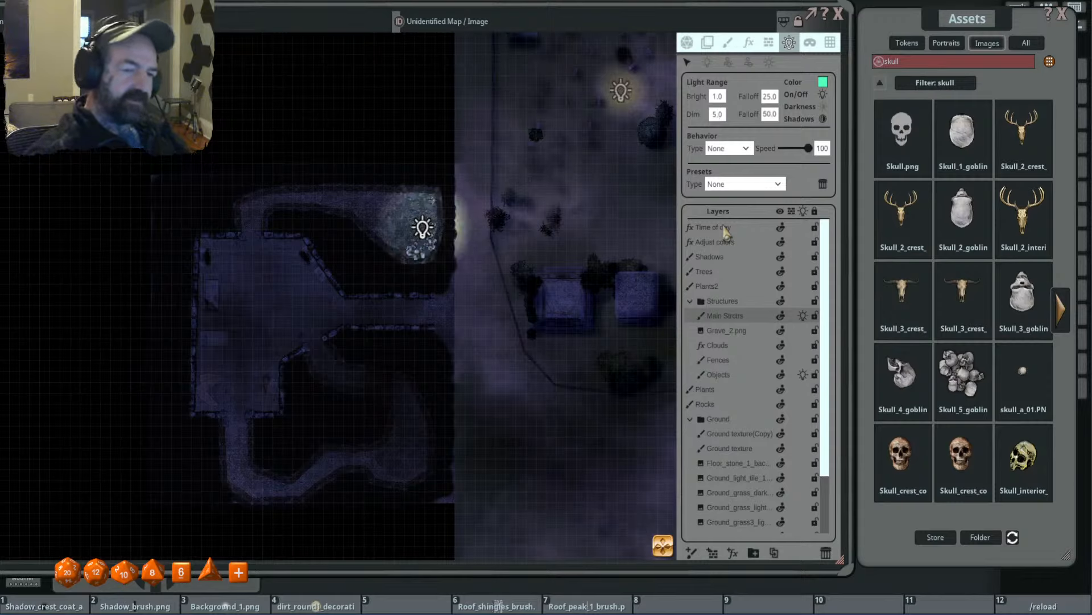
{"action": "mouse_move", "coordinate": [418, 233]}
{"action": "left_mouse_down"}
{"action": "mouse_move", "coordinate": [410, 235]}
{"action": "mouse_move", "coordinate": [419, 235]}
{"action": "left_mouse_up"}
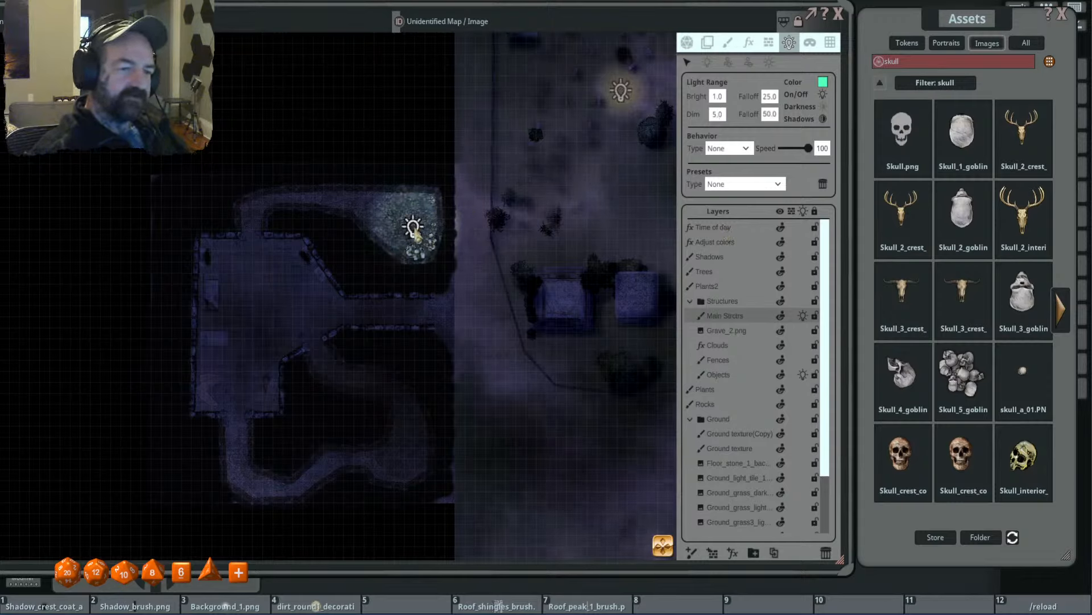
- Set the cave light's colour to 9F53FFBB, bright range to 0, dim range to 8 and dim falloff to 100, and shift it slightly west
{"action": "left_click", "coordinate": [822, 85]}
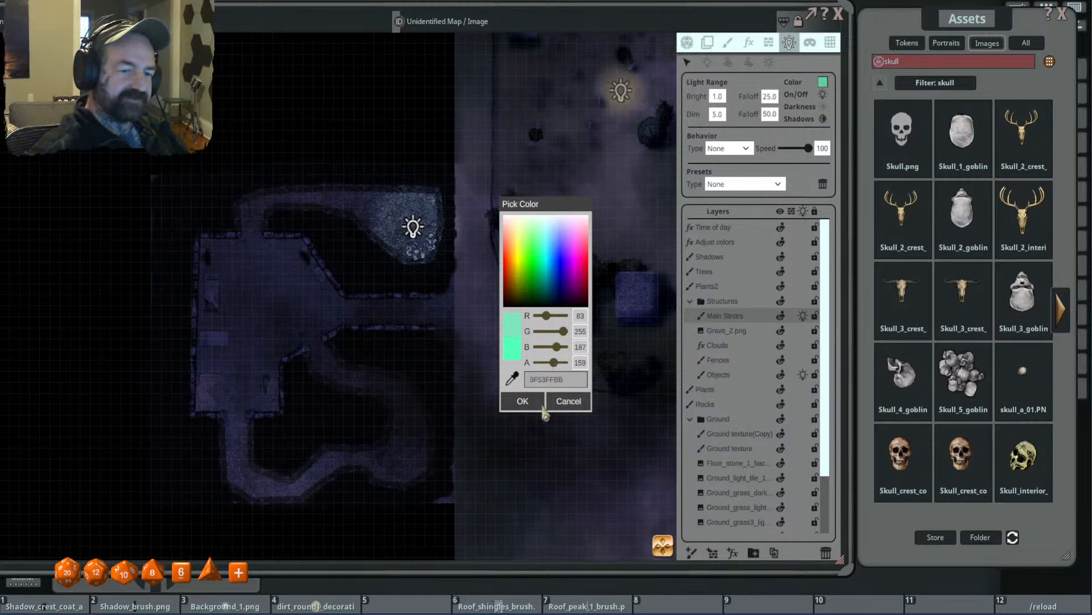
{"action": "left_click", "coordinate": [526, 399]}
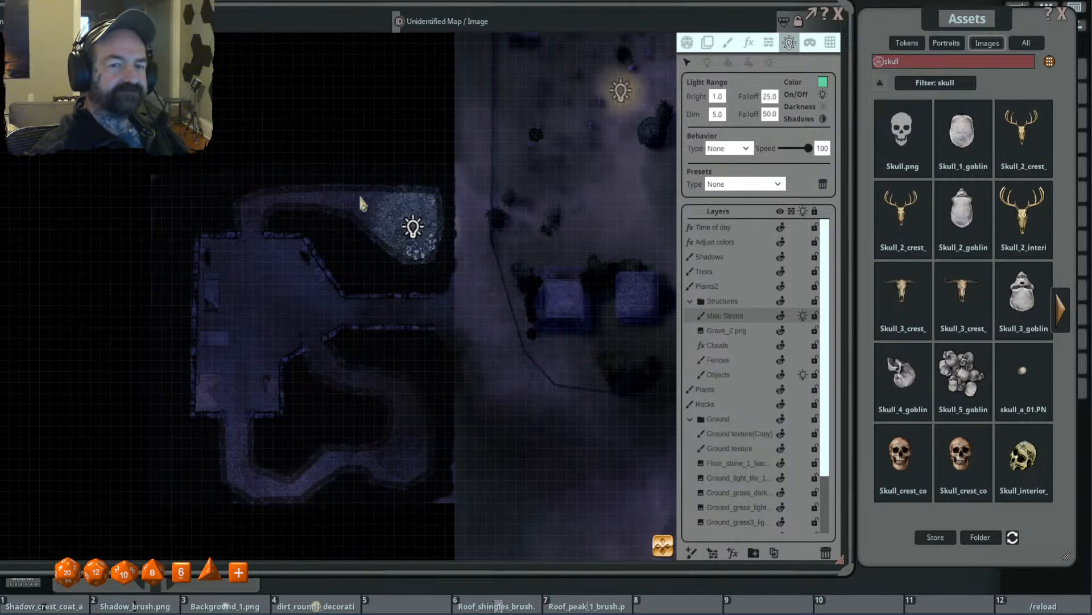
{"action": "scroll", "coordinate": [411, 213], "scroll_direction": "up", "scroll_amount": 3}
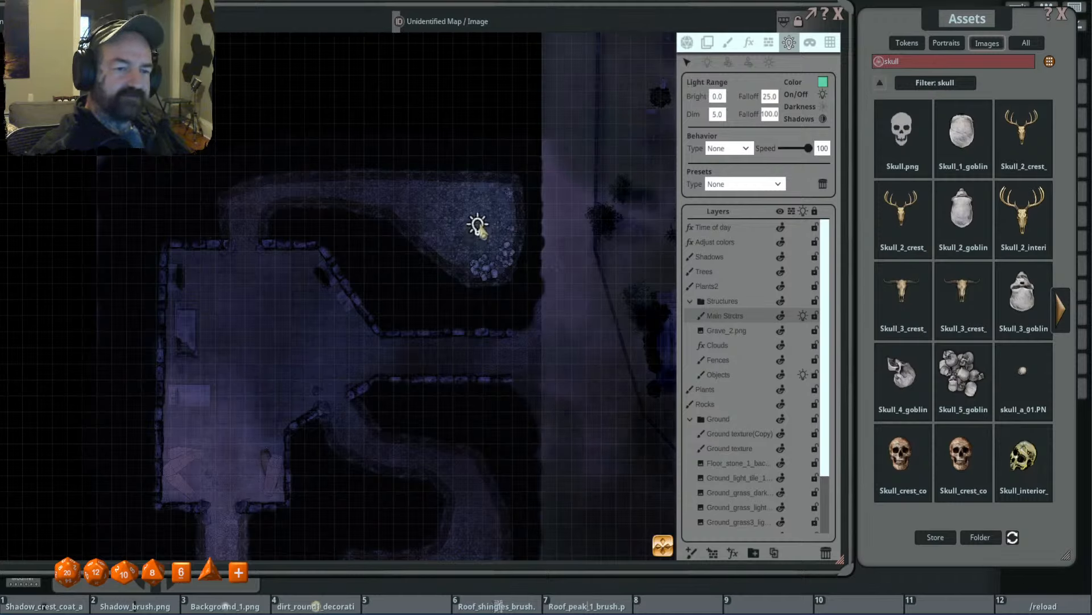
{"action": "left_click", "coordinate": [718, 116]}
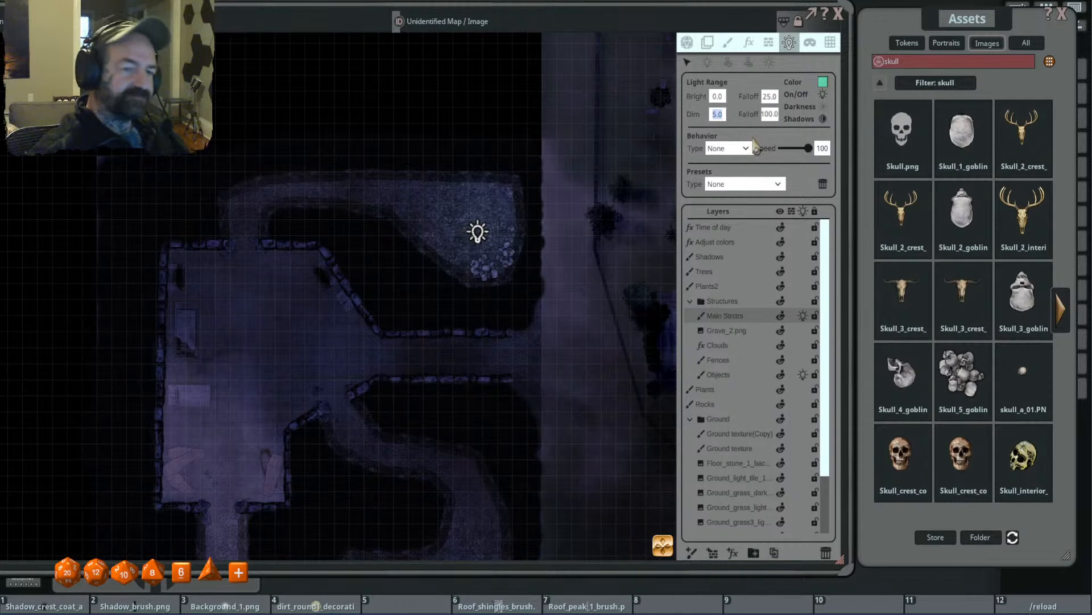
{"action": "type", "text": "8"}
{"action": "key", "text": "Return"}
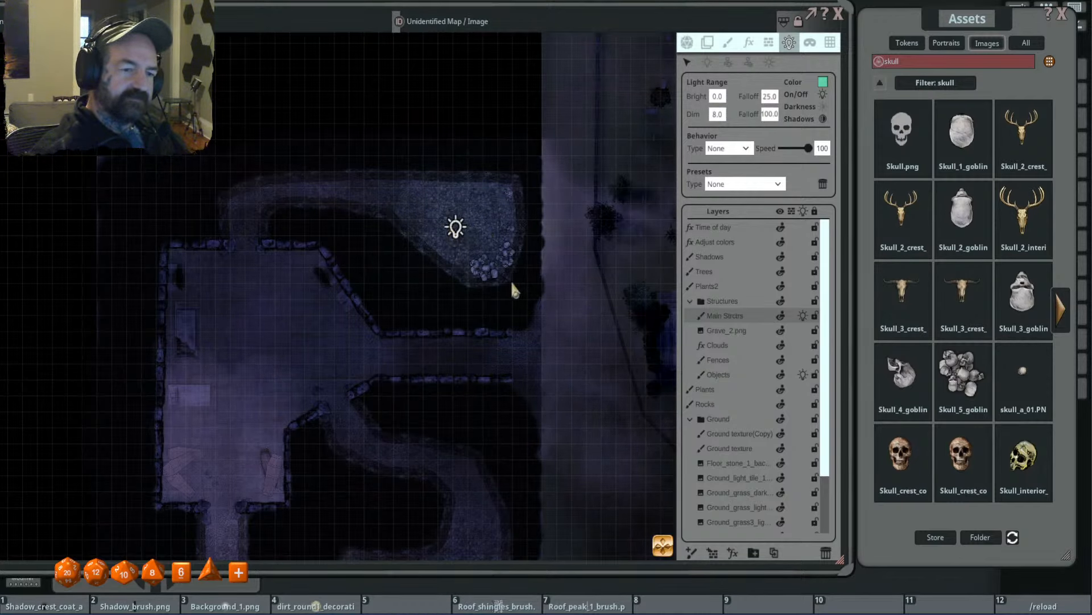
- Examine the lit north cave, the underground room and the southern passages against the rest of the cemetery map
{"action": "scroll", "coordinate": [509, 288], "scroll_direction": "down", "scroll_amount": 2}
{"action": "scroll", "coordinate": [490, 359], "scroll_direction": "down", "scroll_amount": 2}
{"action": "left_click_drag", "start_coordinate": [490, 369], "coordinate": [494, 306]}
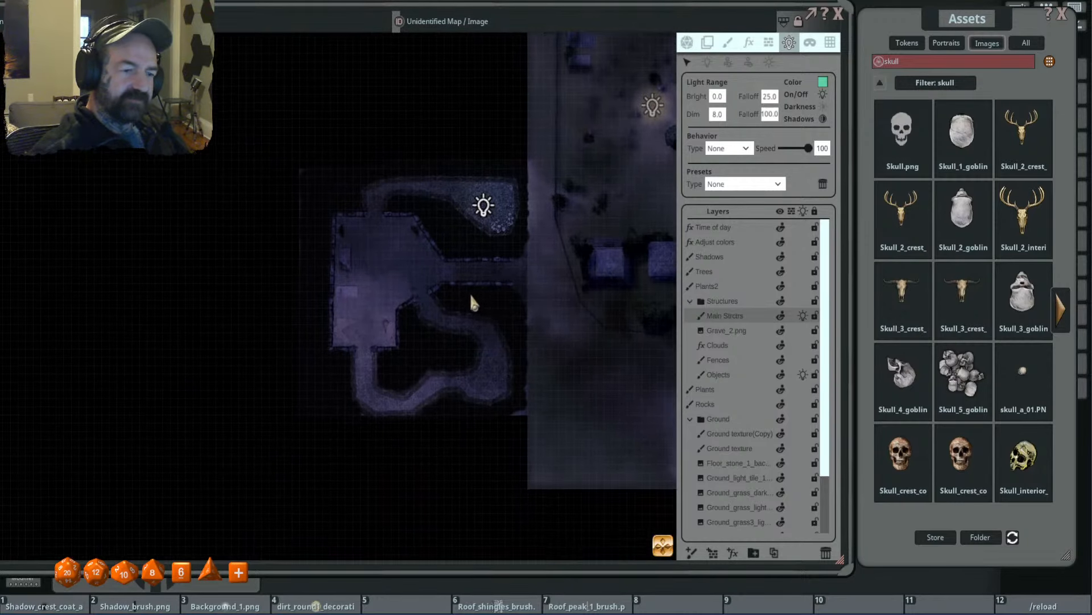
{"action": "scroll", "coordinate": [441, 288], "scroll_direction": "up", "scroll_amount": 2}
{"action": "left_click_drag", "start_coordinate": [394, 369], "coordinate": [396, 339]}
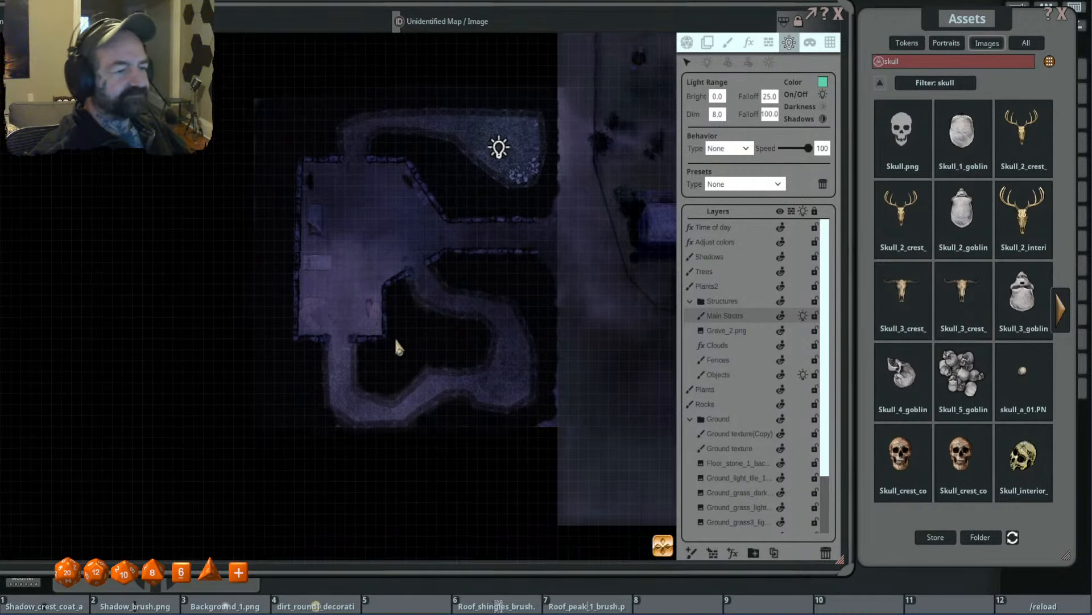
{"action": "scroll", "coordinate": [358, 341], "scroll_direction": "up", "scroll_amount": 3}
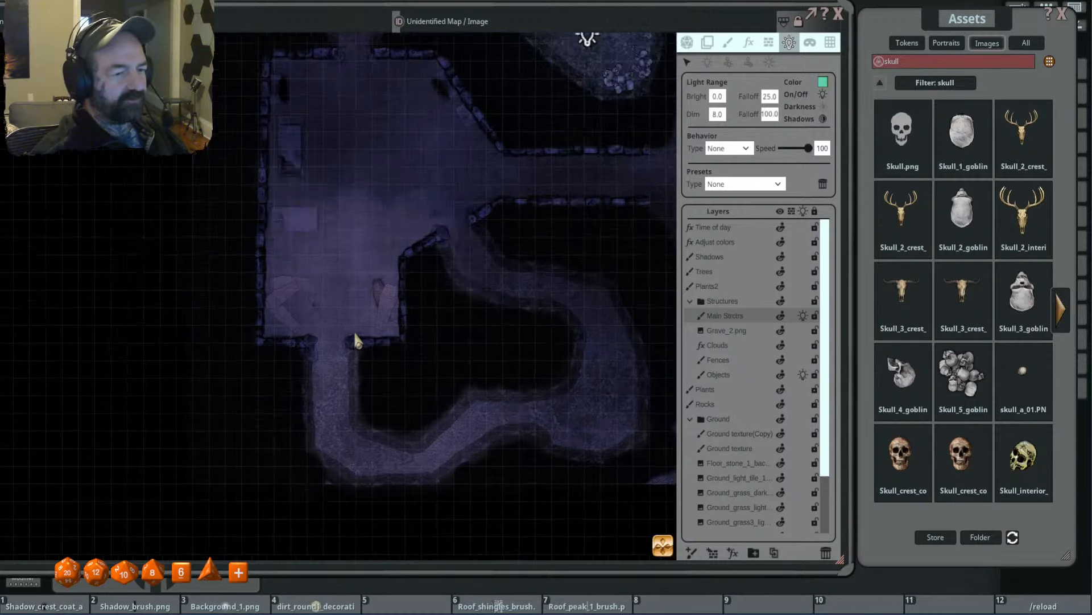
{"action": "scroll", "coordinate": [408, 339], "scroll_direction": "down", "scroll_amount": 4}
{"action": "scroll", "coordinate": [407, 335], "scroll_direction": "down", "scroll_amount": 3}
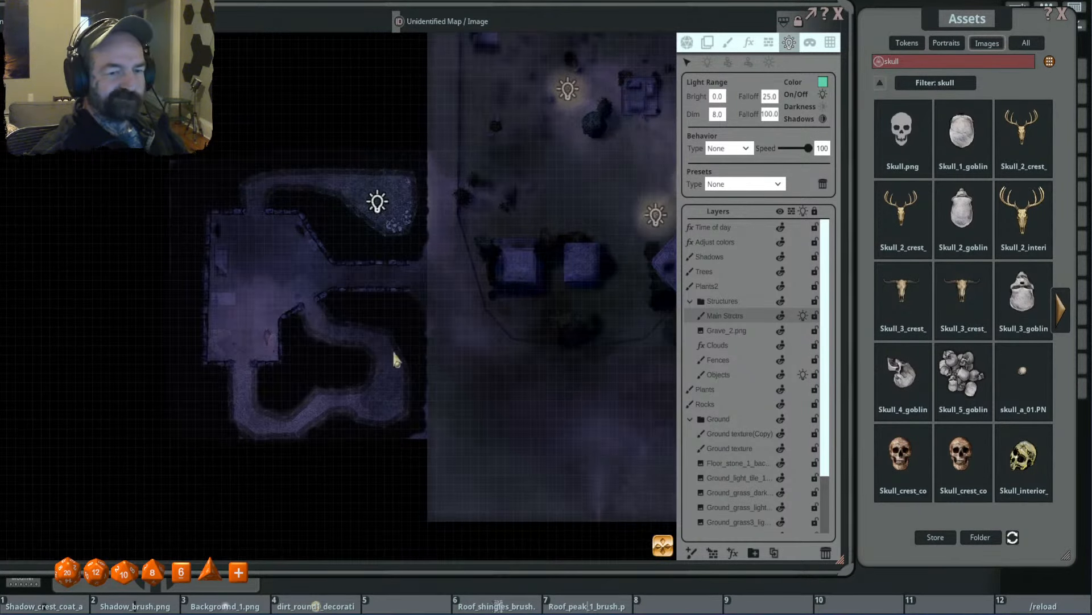
{"action": "scroll", "coordinate": [410, 343], "scroll_direction": "up", "scroll_amount": 1}
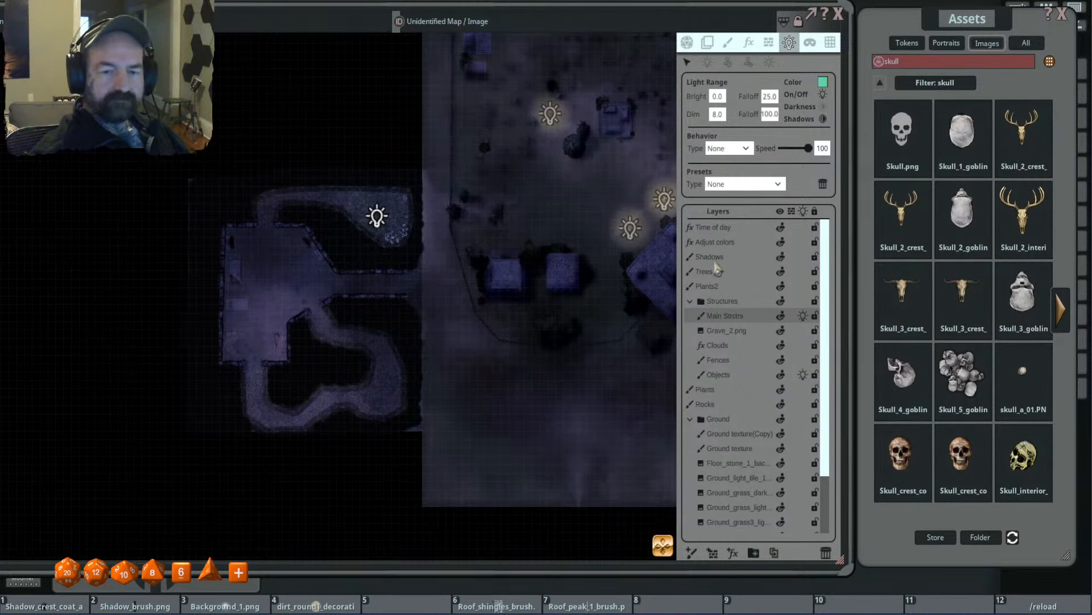
- Draw an effect mask over the underground room on the Adjust colors layer
{"action": "left_click", "coordinate": [748, 43]}
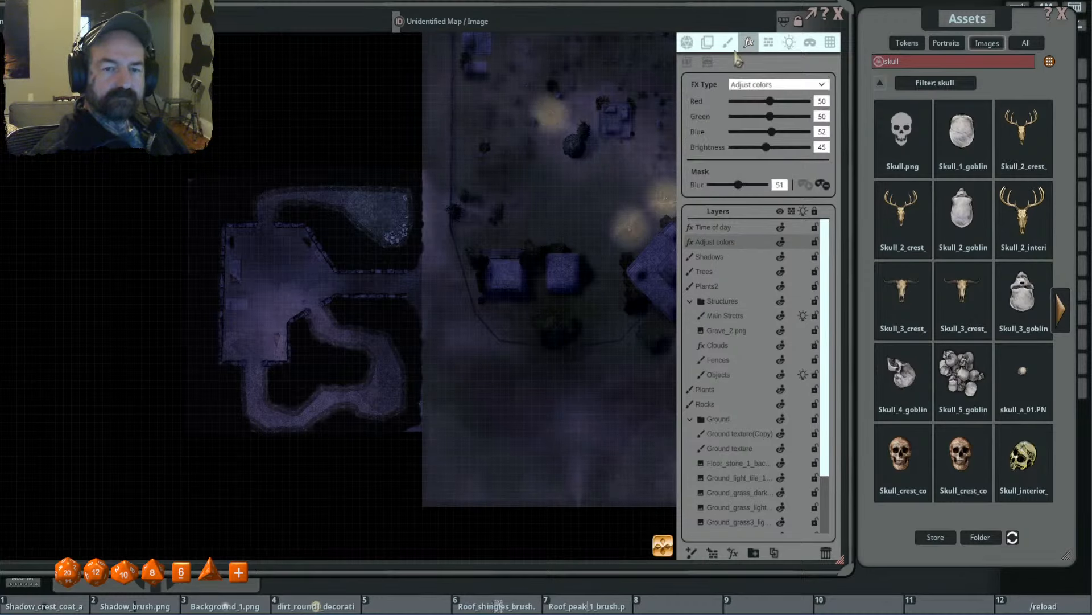
{"action": "left_click", "coordinate": [688, 64]}
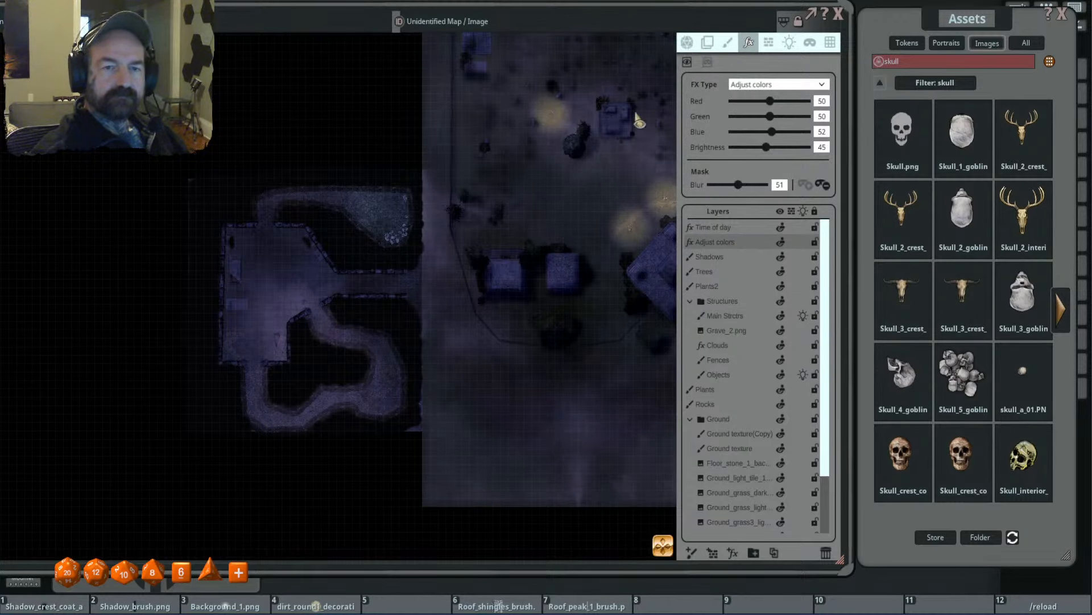
{"action": "left_click_drag", "start_coordinate": [258, 302], "coordinate": [420, 240]}
{"action": "scroll", "coordinate": [420, 240], "scroll_direction": "up", "scroll_amount": 4}
{"action": "scroll", "coordinate": [373, 147], "scroll_direction": "down", "scroll_amount": 2}
{"action": "left_click_drag", "start_coordinate": [341, 262], "coordinate": [339, 280]}
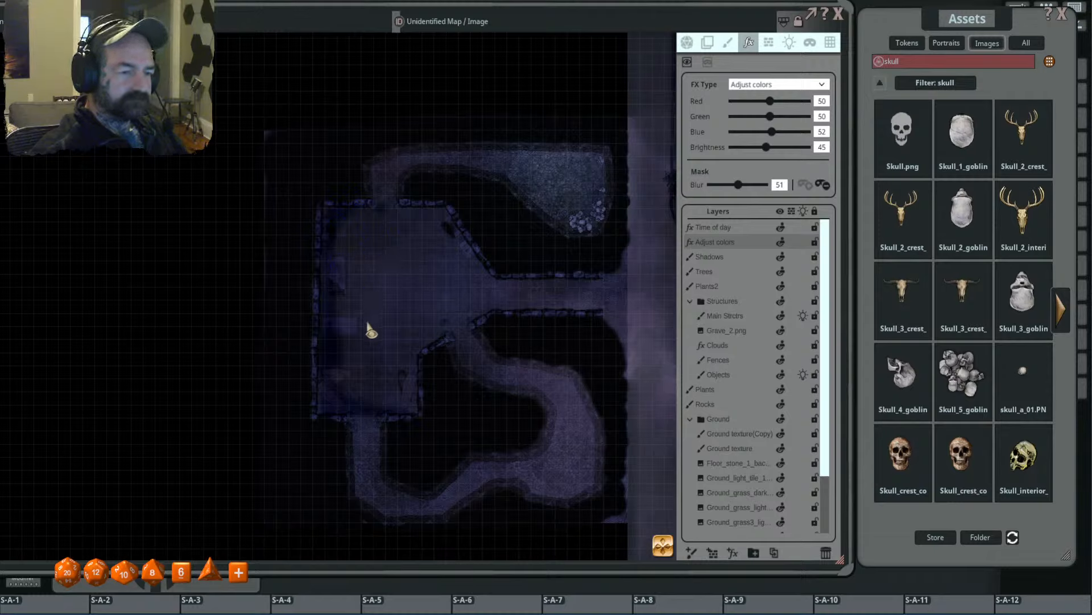
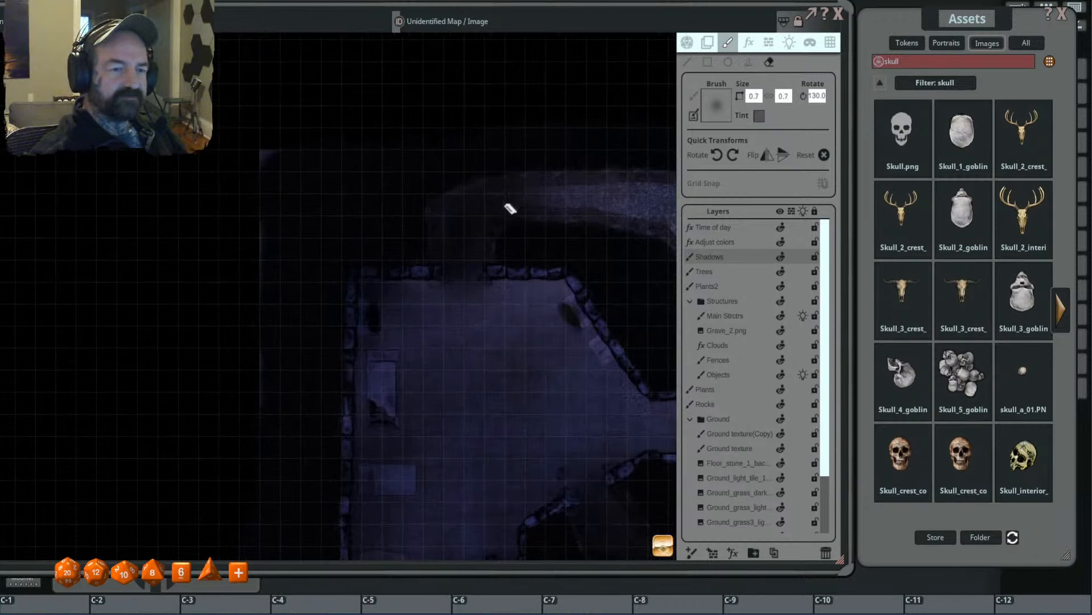
- Erase the shadow over the tunnel above the stone chamber and repaint it with the soft shadow brush
{"action": "left_click_drag", "start_coordinate": [511, 209], "coordinate": [462, 293]}
{"action": "left_click", "coordinate": [748, 61]}
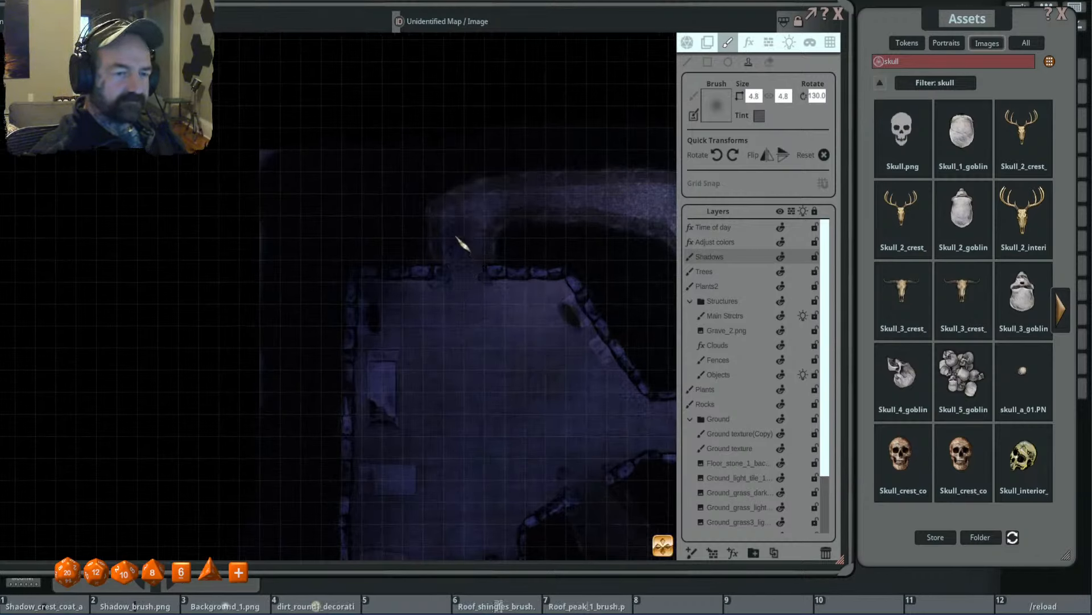
{"action": "mouse_move", "coordinate": [468, 216]}
{"action": "left_mouse_down"}
{"action": "mouse_move", "coordinate": [491, 201]}
{"action": "mouse_move", "coordinate": [619, 195]}
{"action": "left_mouse_up"}
{"action": "scroll", "coordinate": [464, 305], "scroll_direction": "down", "scroll_amount": 5}
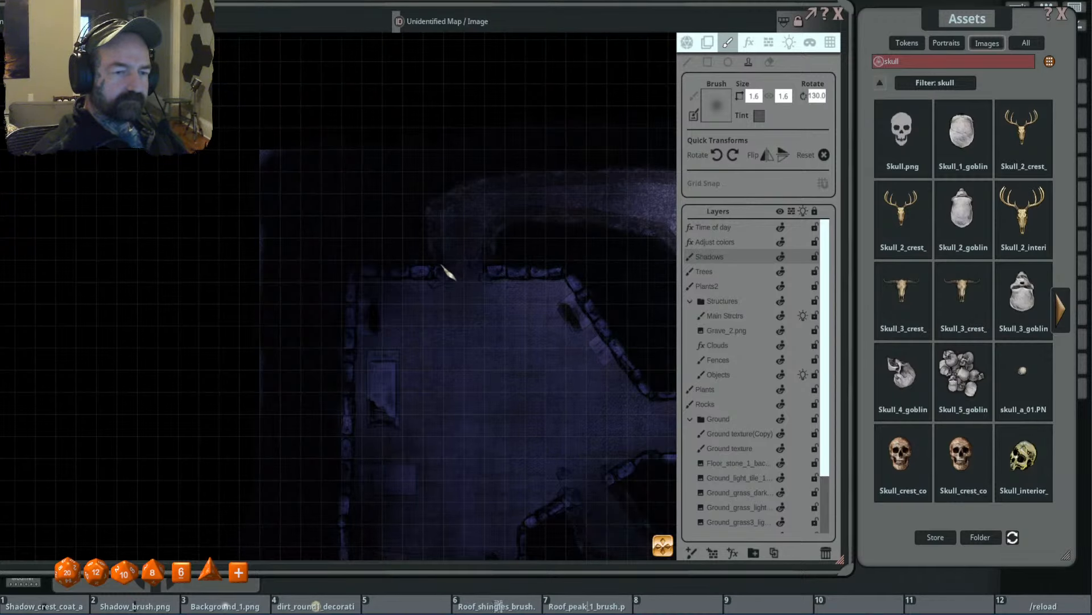
- Examine the shading across the stone chamber, the winding tunnels and the adjoining outdoor area
{"action": "scroll", "coordinate": [542, 303], "scroll_direction": "down", "scroll_amount": 3}
{"action": "left_click_drag", "start_coordinate": [541, 393], "coordinate": [505, 208]}
{"action": "scroll", "coordinate": [501, 228], "scroll_direction": "up", "scroll_amount": 2}
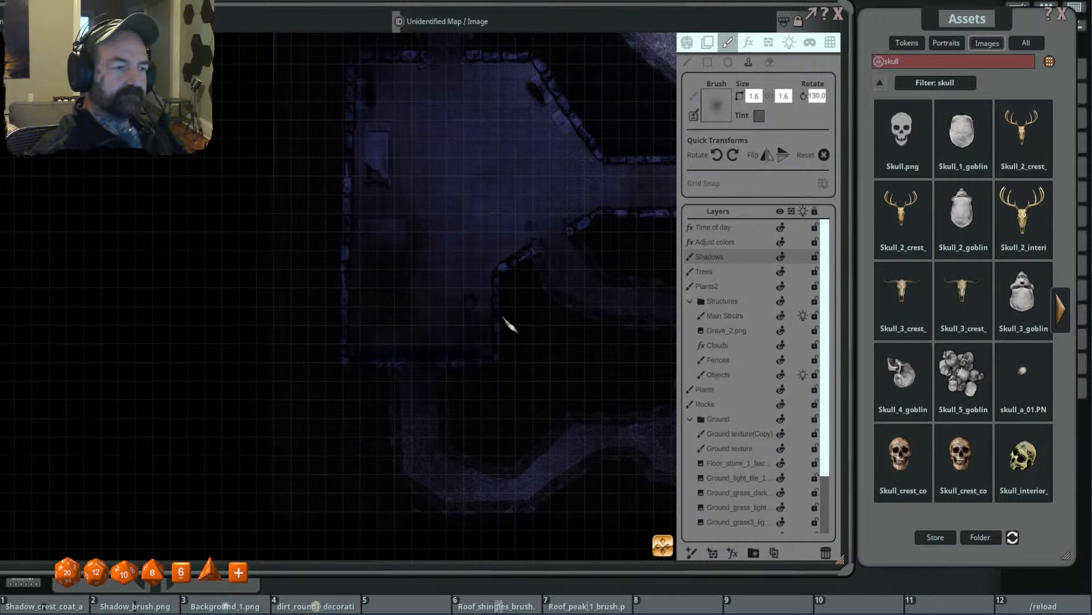
{"action": "scroll", "coordinate": [590, 237], "scroll_direction": "down", "scroll_amount": 3}
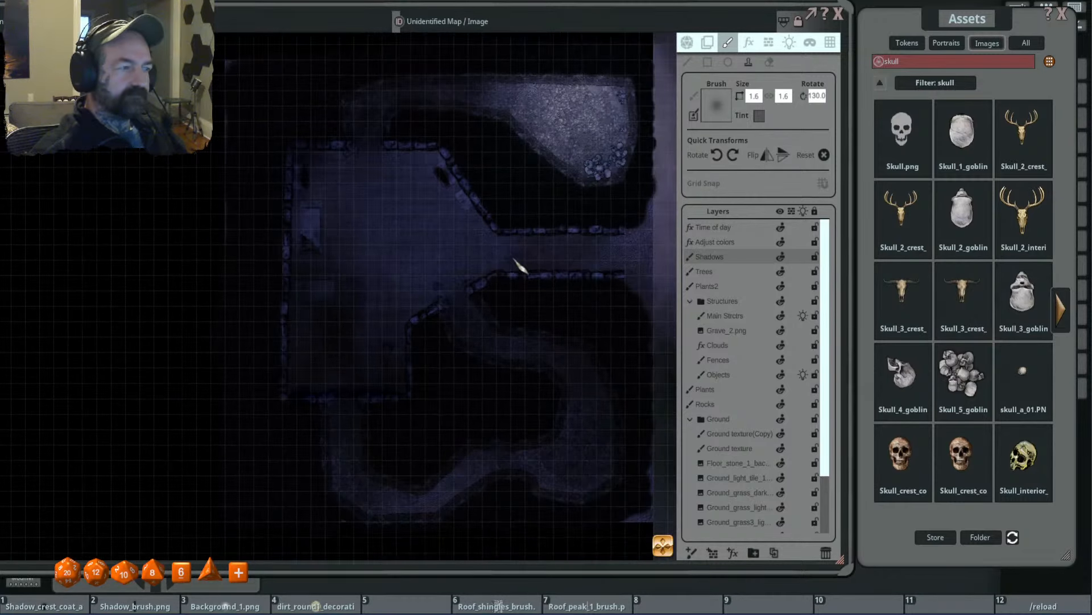
{"action": "scroll", "coordinate": [526, 257], "scroll_direction": "down", "scroll_amount": 2}
{"action": "left_click_drag", "start_coordinate": [550, 253], "coordinate": [456, 231]}
{"action": "scroll", "coordinate": [585, 274], "scroll_direction": "down", "scroll_amount": 2}
{"action": "left_click_drag", "start_coordinate": [600, 268], "coordinate": [505, 259]}
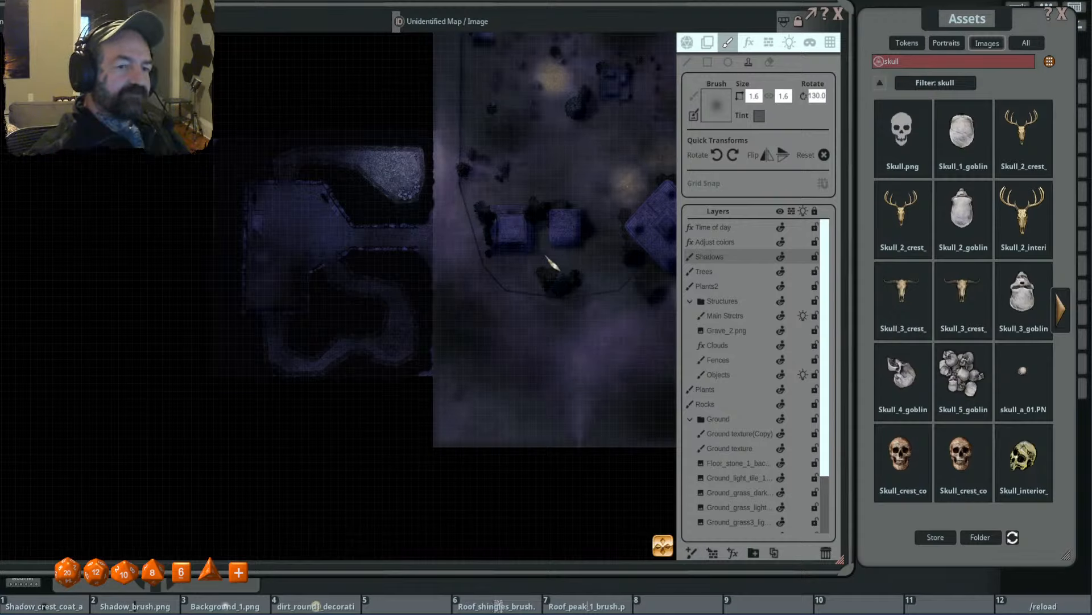
- Search the image assets for "stone step", followed by a replacement search for "stone stair"
{"action": "left_click", "coordinate": [878, 86]}
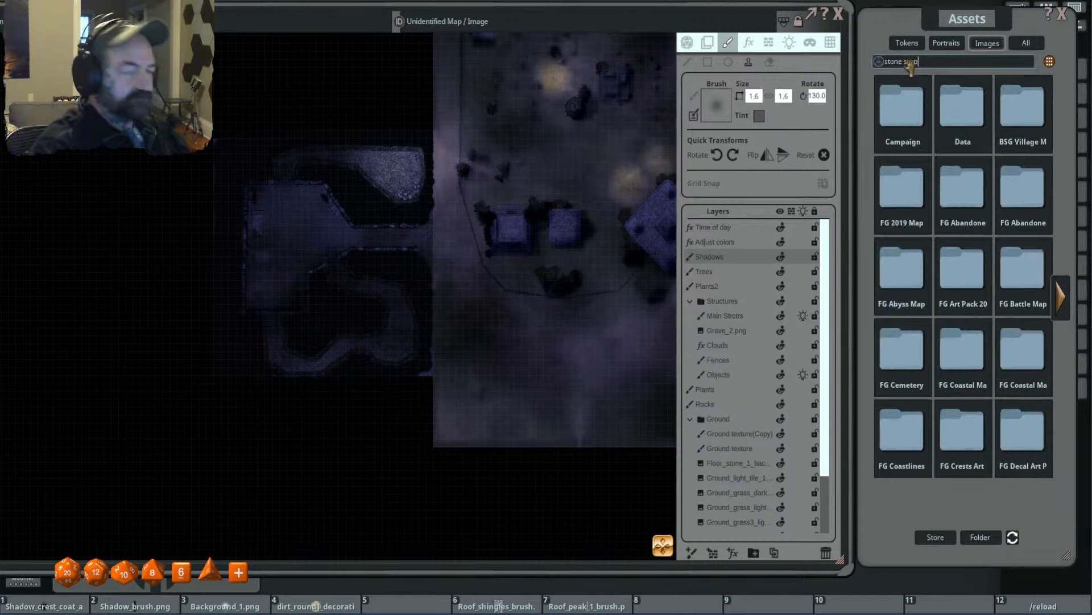
{"action": "key", "text": "Return"}
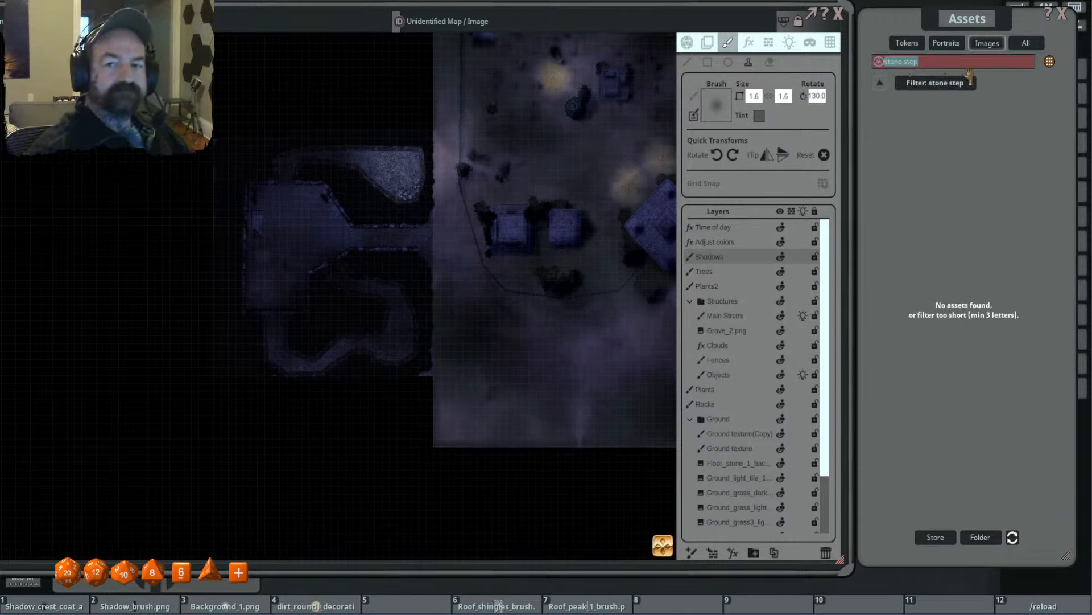
{"action": "key", "text": "BackSpace"}
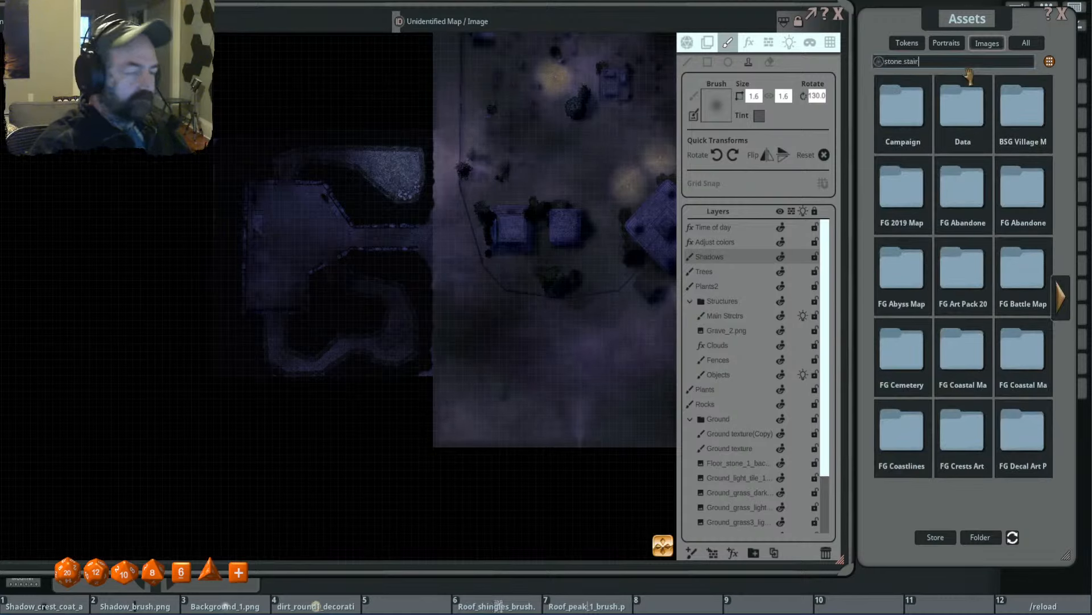
{"action": "key", "text": "Return"}
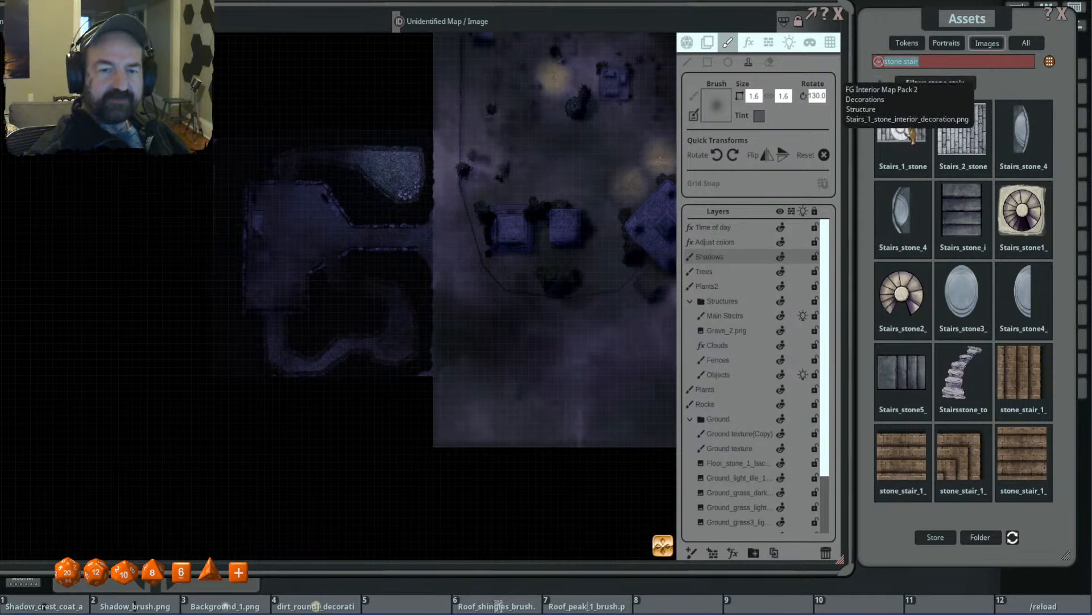
- Load the Stairs_1_stone_interior_decoration image as the brush and stamp it at size 5.0 by 3.8 in the chamber's entrance corridor on the Fences layer
{"action": "left_click_drag", "start_coordinate": [915, 130], "coordinate": [718, 106]}
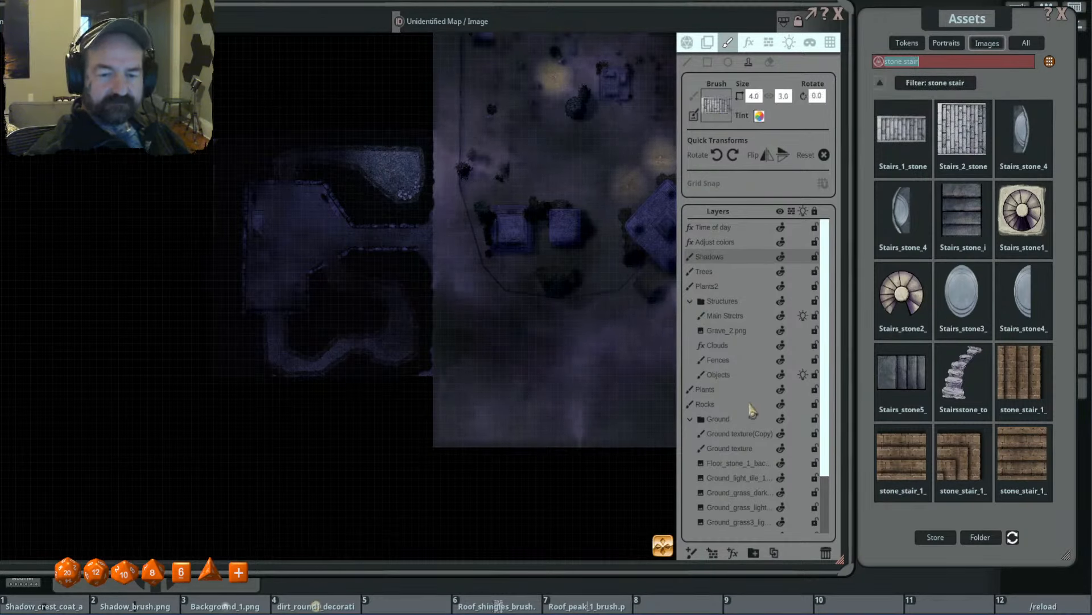
{"action": "left_click", "coordinate": [739, 359]}
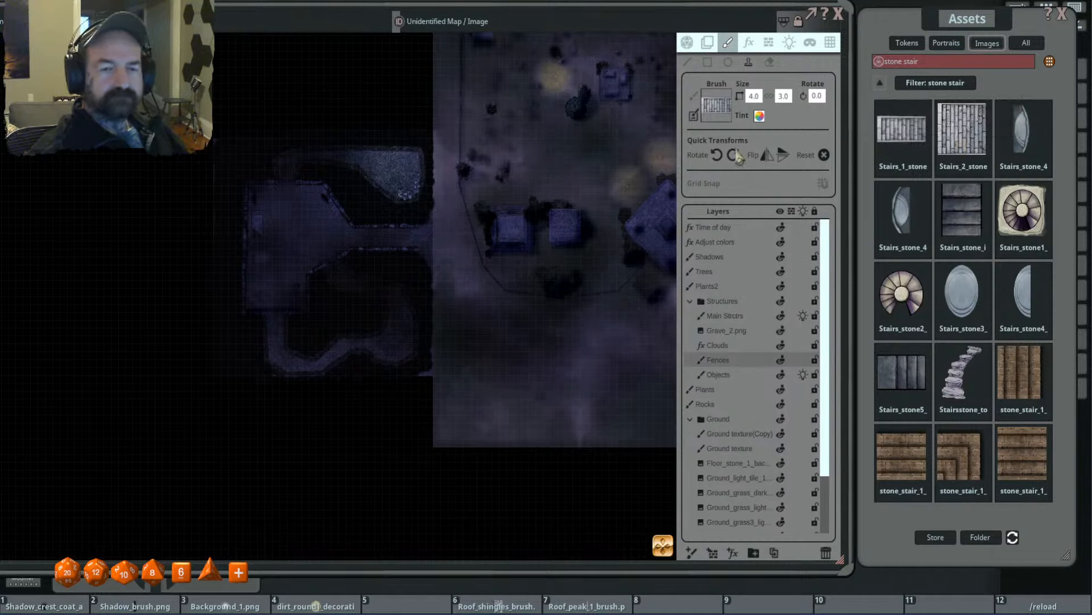
{"action": "key", "text": "shift"}
{"action": "left_click", "coordinate": [787, 154]}
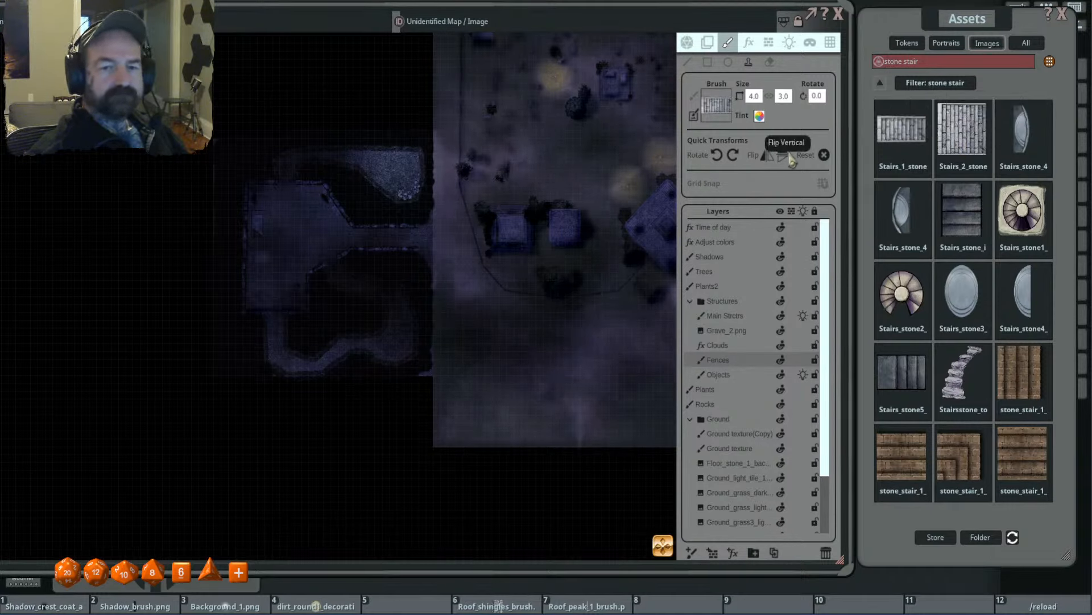
{"action": "scroll", "coordinate": [403, 208], "scroll_direction": "up", "scroll_amount": 3}
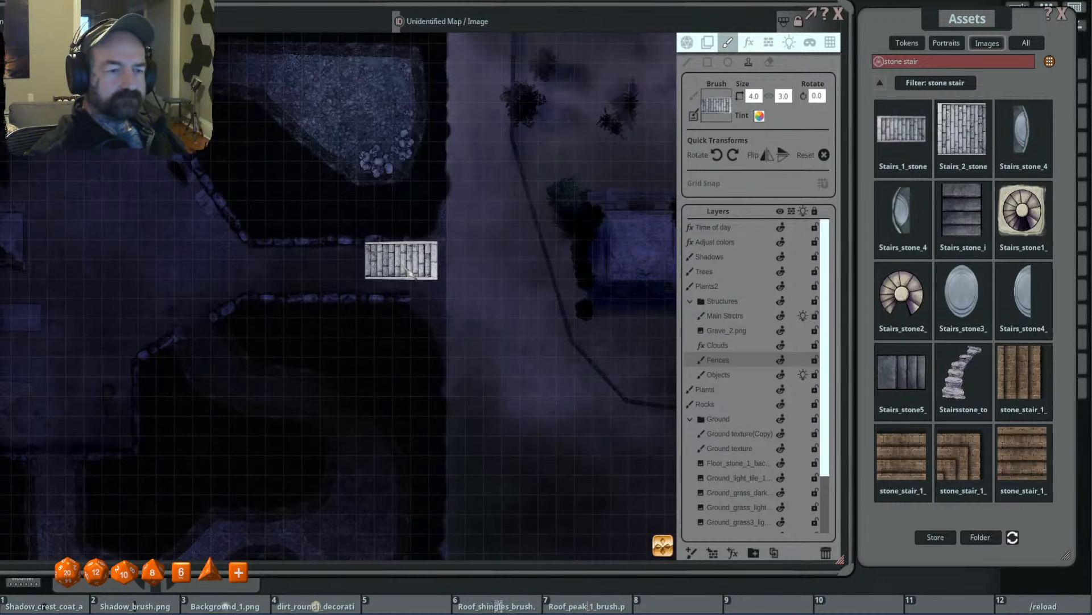
{"action": "scroll", "coordinate": [410, 280], "scroll_direction": "up", "scroll_amount": 1, "text": "ctrl"}
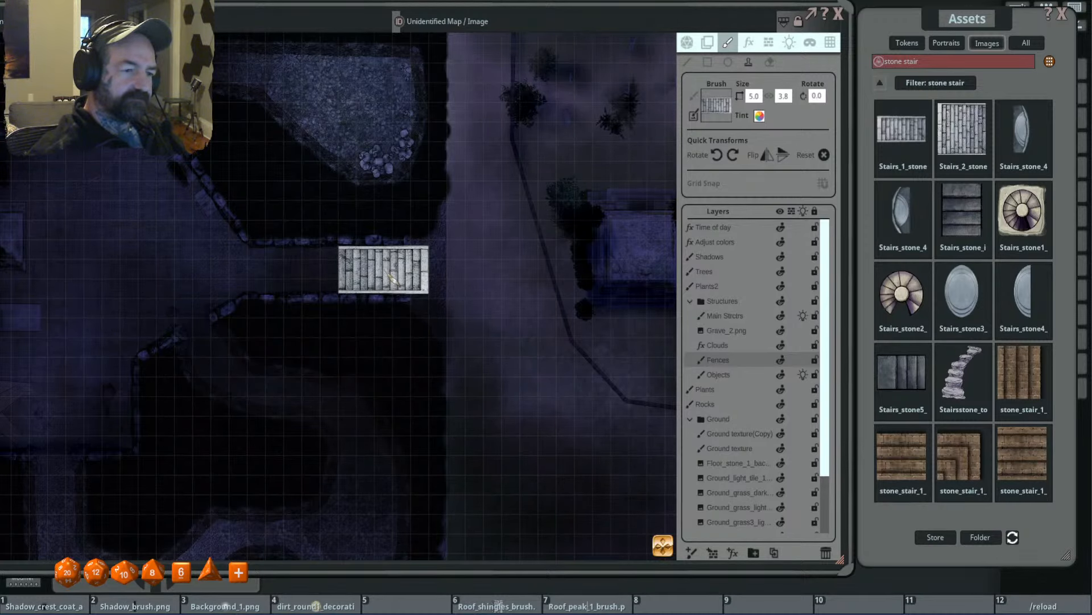
{"action": "left_click", "coordinate": [392, 277]}
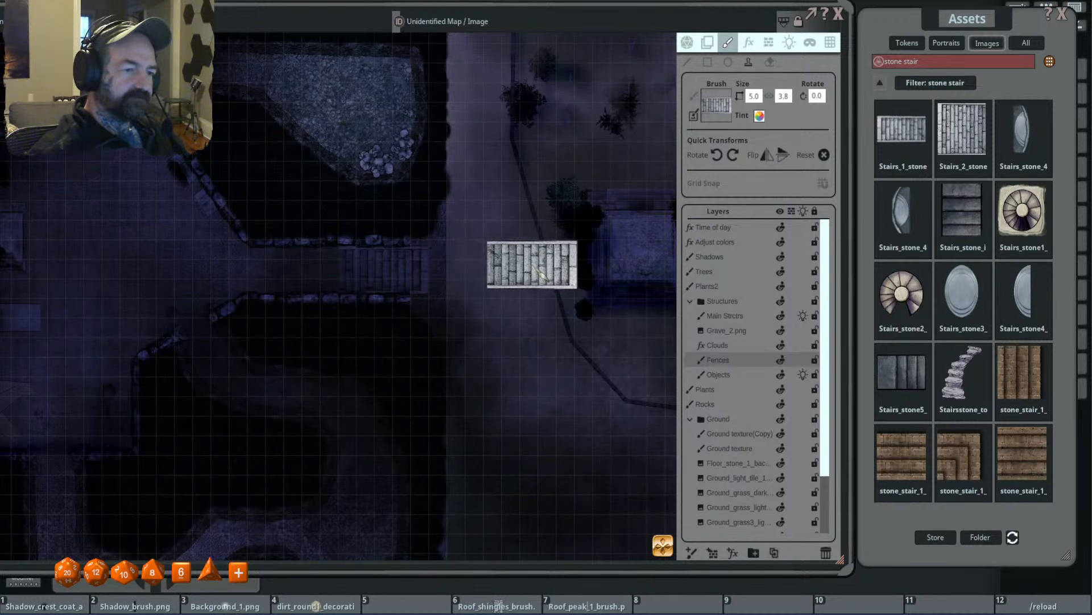
{"action": "scroll", "coordinate": [544, 275], "scroll_direction": "up", "scroll_amount": 2}
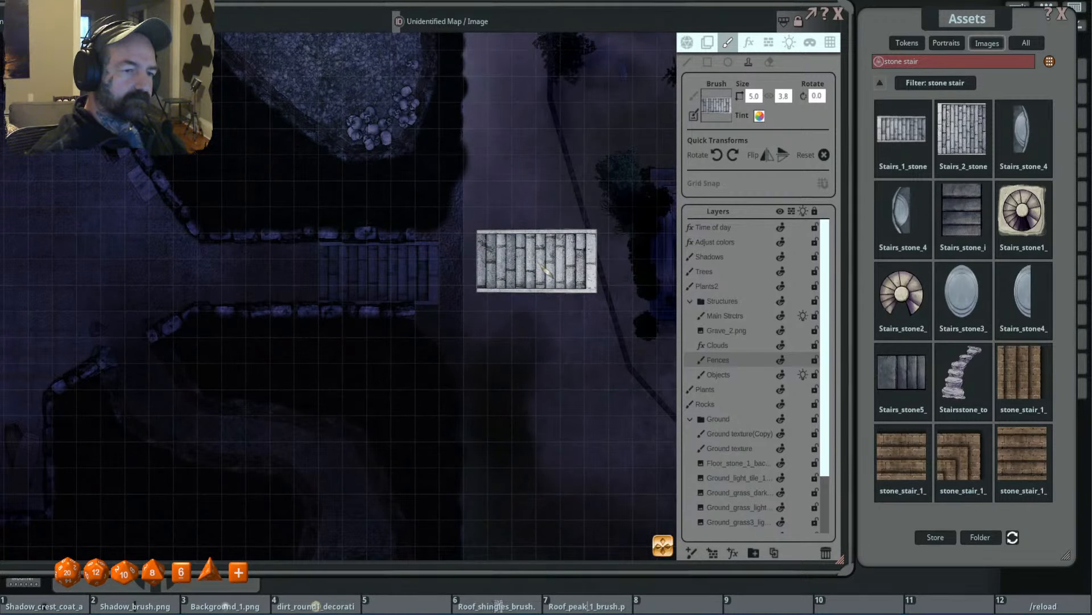
{"action": "scroll", "coordinate": [544, 274], "scroll_direction": "down", "scroll_amount": 2}
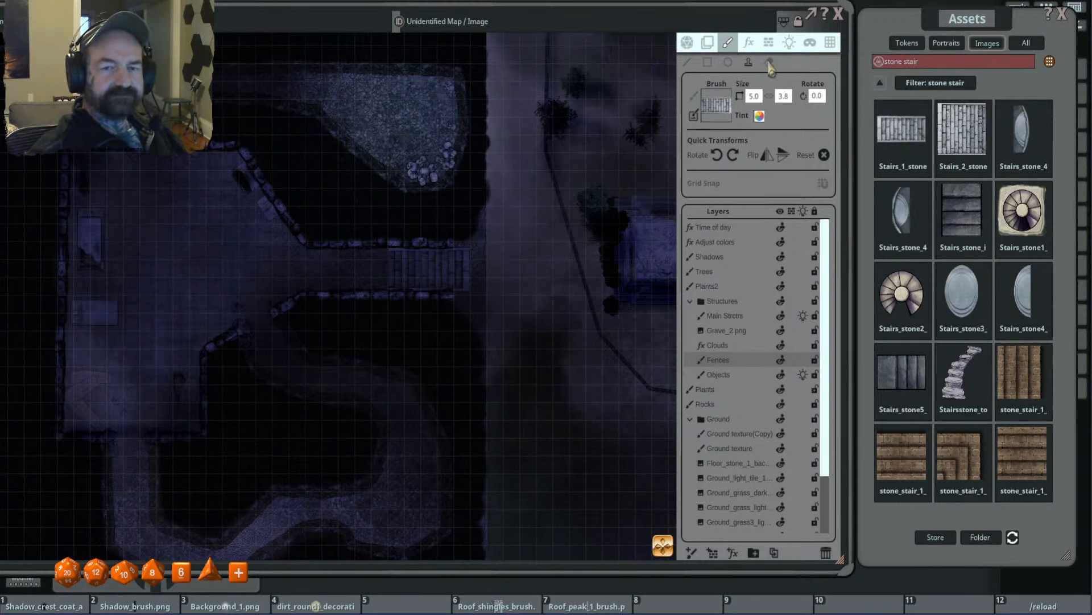
- Check the Shadows and Fences layers by toggling their visibility off and on, with the eraser ready for the stairs
{"action": "left_click", "coordinate": [769, 63]}
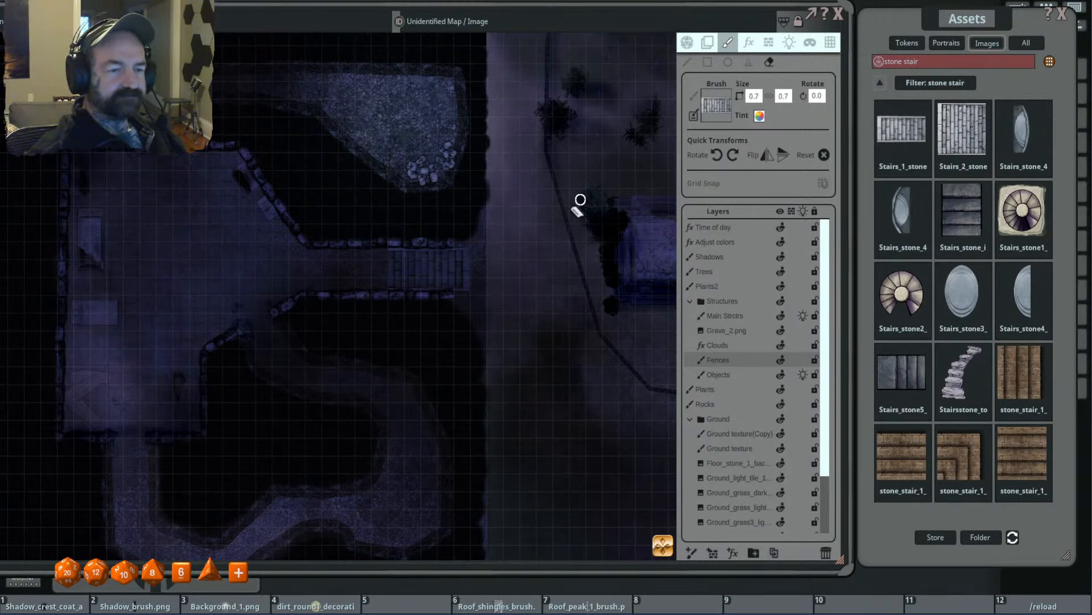
{"action": "scroll", "coordinate": [424, 276], "scroll_direction": "up", "scroll_amount": 2}
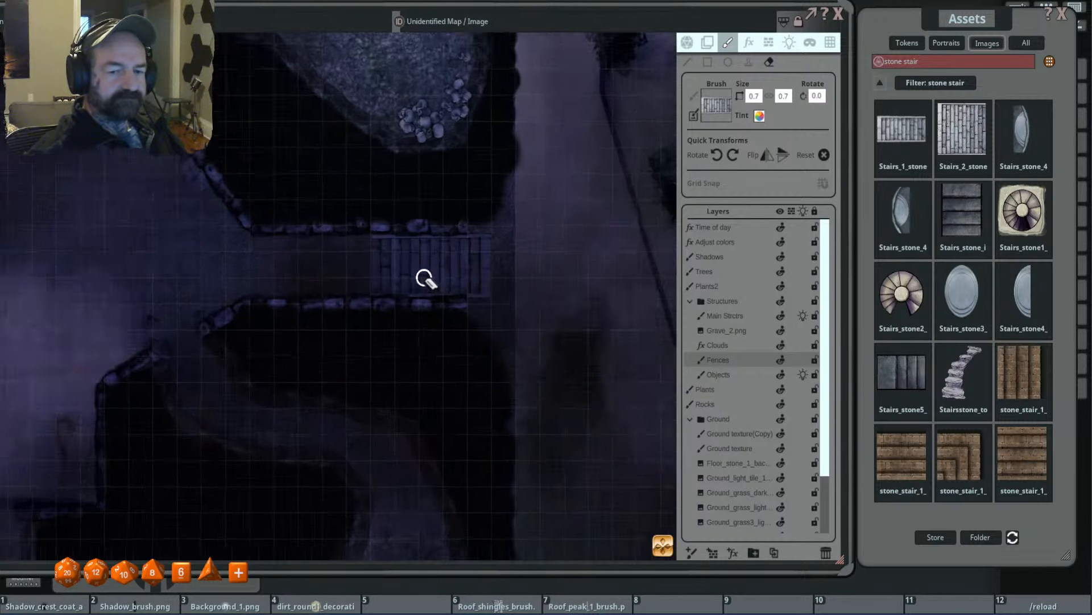
{"action": "left_click", "coordinate": [736, 257]}
{"action": "left_click", "coordinate": [780, 258]}
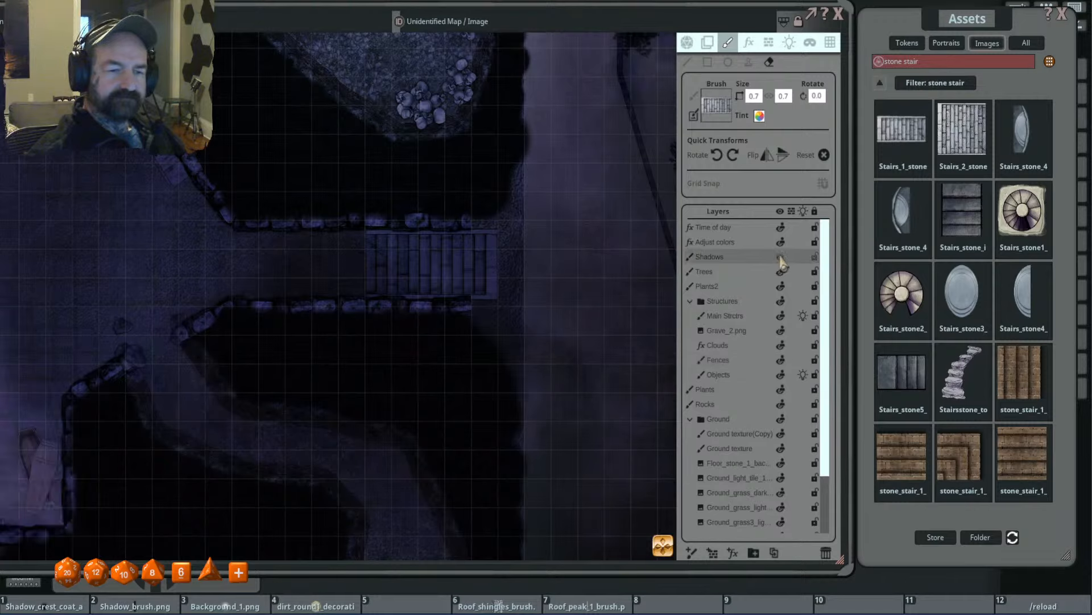
{"action": "left_click", "coordinate": [781, 258]}
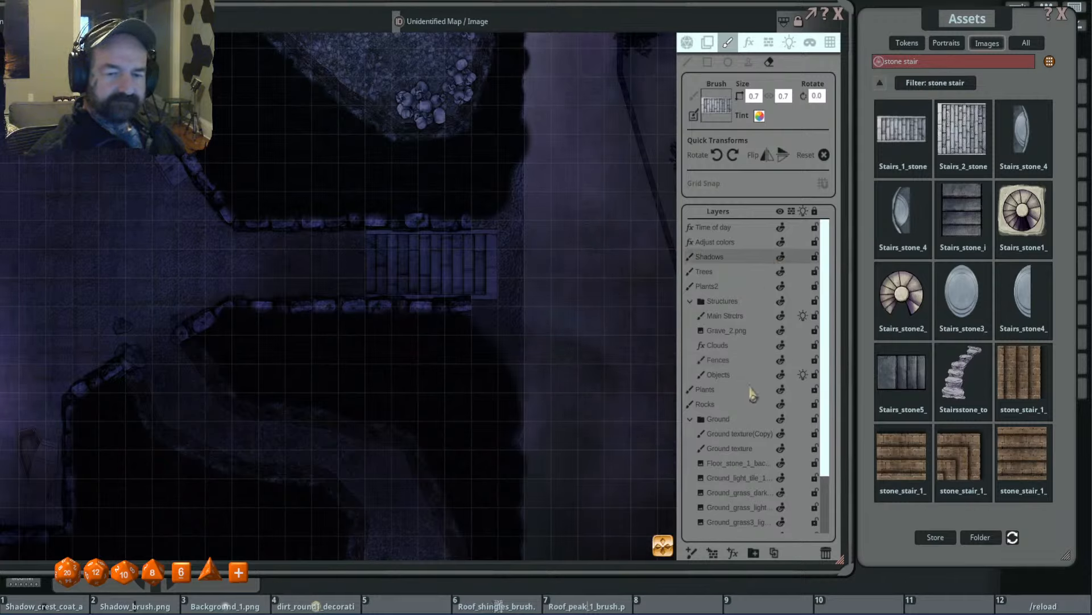
{"action": "left_click", "coordinate": [743, 362]}
{"action": "left_click", "coordinate": [780, 361]}
{"action": "left_click", "coordinate": [781, 360]}
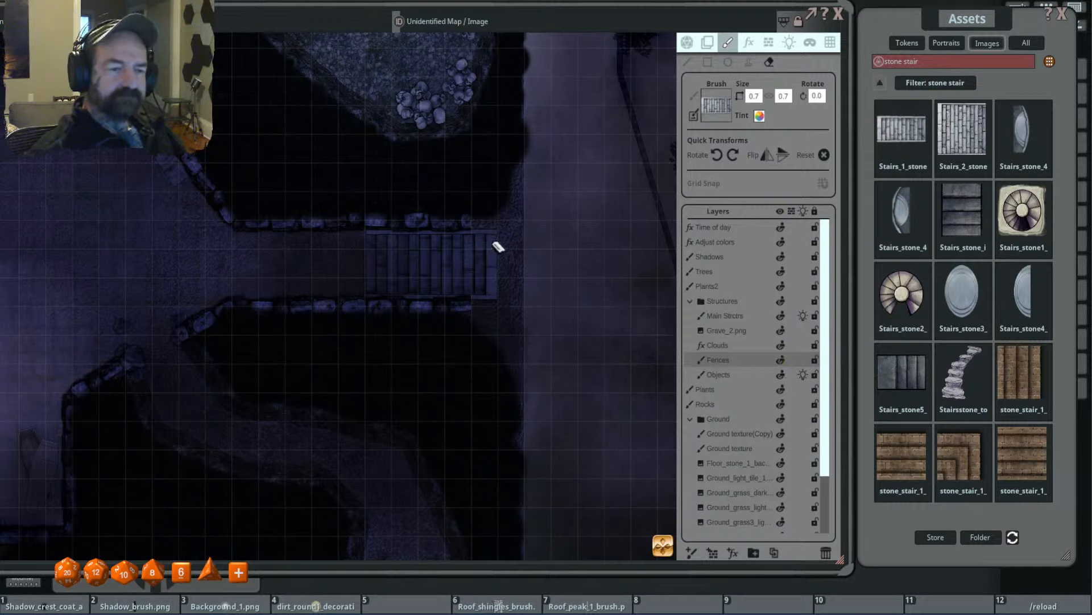
- Try to erase parts of the stamped stairs on the Fences layer, enlarging the eraser to 1.3
{"action": "mouse_move", "coordinate": [499, 248]}
{"action": "left_mouse_down"}
{"action": "mouse_move", "coordinate": [382, 254]}
{"action": "mouse_move", "coordinate": [398, 251]}
{"action": "left_mouse_up"}
{"action": "mouse_move", "coordinate": [500, 246]}
{"action": "left_mouse_down"}
{"action": "mouse_move", "coordinate": [378, 268]}
{"action": "mouse_move", "coordinate": [415, 244]}
{"action": "mouse_move", "coordinate": [424, 259]}
{"action": "mouse_move", "coordinate": [490, 262]}
{"action": "mouse_move", "coordinate": [480, 263]}
{"action": "left_mouse_up"}
{"action": "scroll", "coordinate": [435, 277], "scroll_direction": "up", "scroll_amount": 6}
{"action": "mouse_move", "coordinate": [429, 214]}
{"action": "left_mouse_down"}
{"action": "mouse_move", "coordinate": [447, 310]}
{"action": "mouse_move", "coordinate": [470, 295]}
{"action": "mouse_move", "coordinate": [485, 214]}
{"action": "mouse_move", "coordinate": [315, 254]}
{"action": "mouse_move", "coordinate": [479, 262]}
{"action": "left_mouse_up"}
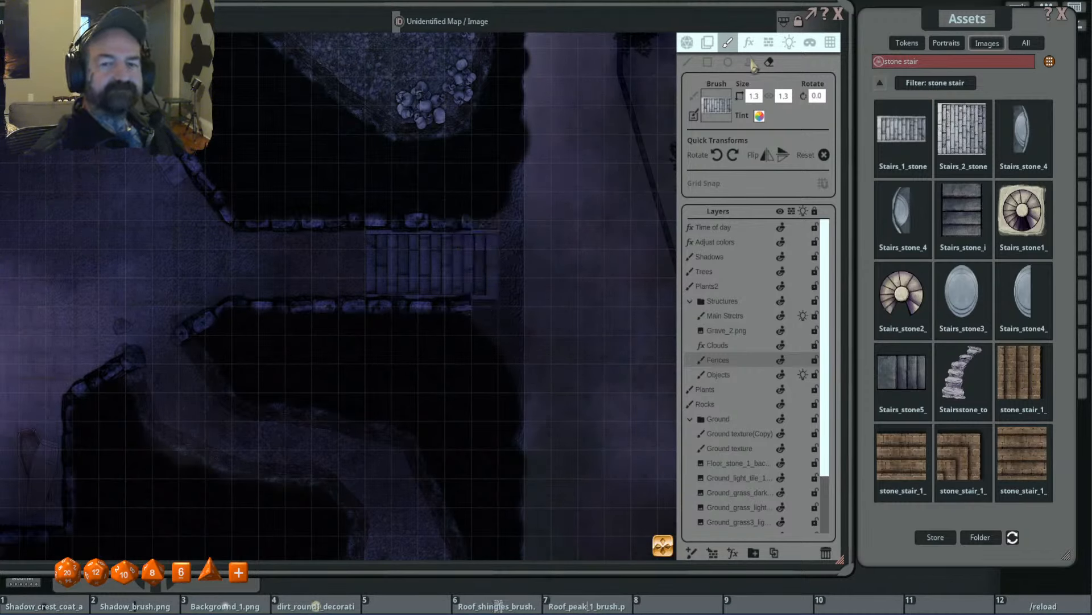
- Restamp the stone stairs over the same corridor spot with the brush size set to 5.0 by 5.0
{"action": "left_click", "coordinate": [749, 61]}
{"action": "left_click", "coordinate": [433, 263]}
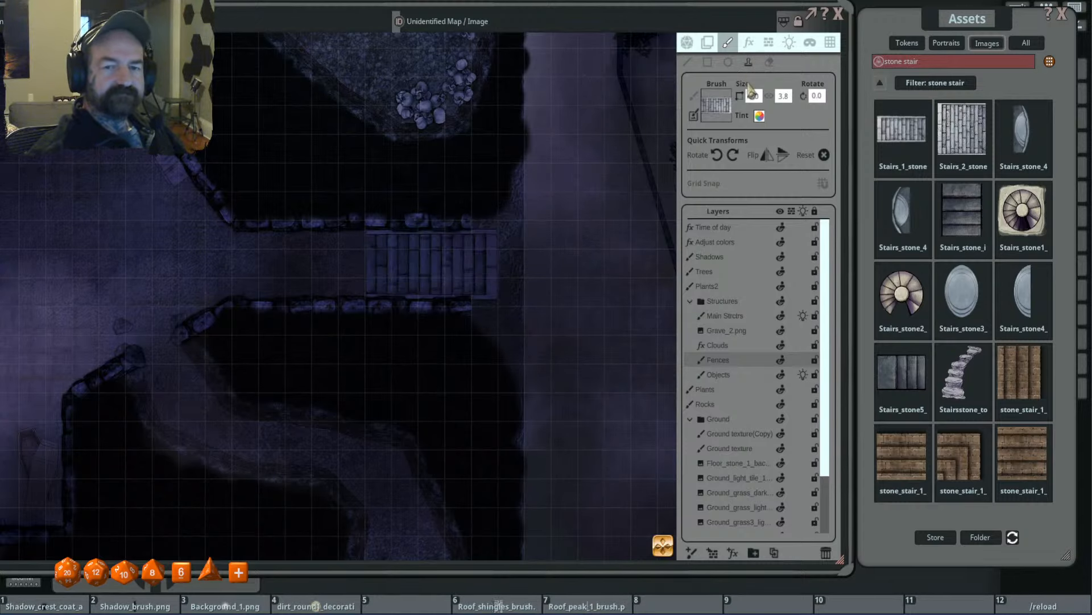
{"action": "left_click", "coordinate": [783, 98]}
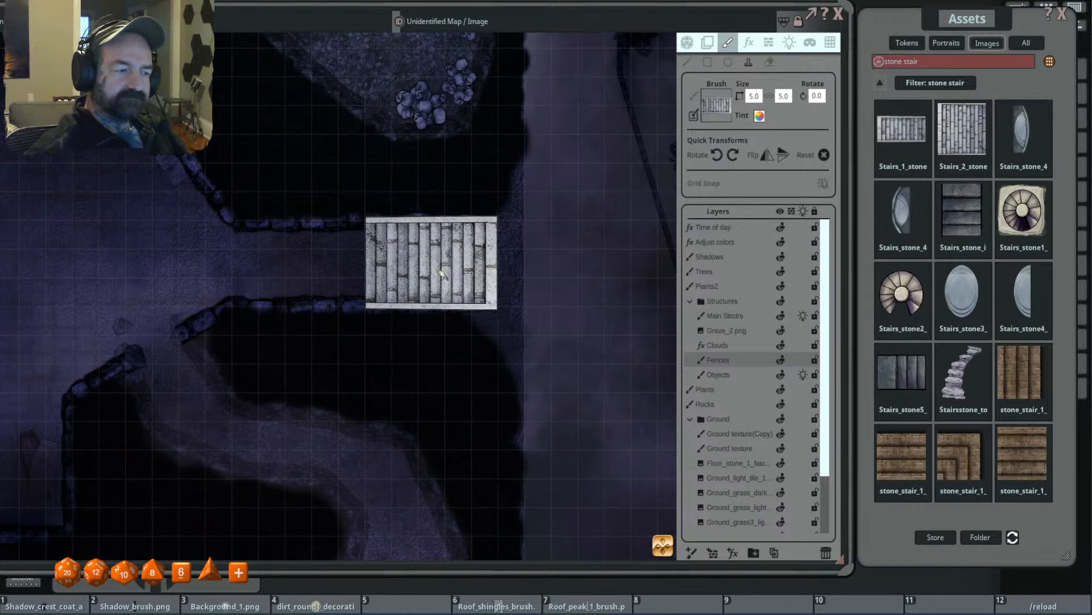
{"action": "left_click", "coordinate": [441, 272]}
{"action": "scroll", "coordinate": [626, 262], "scroll_direction": "down", "scroll_amount": 1}
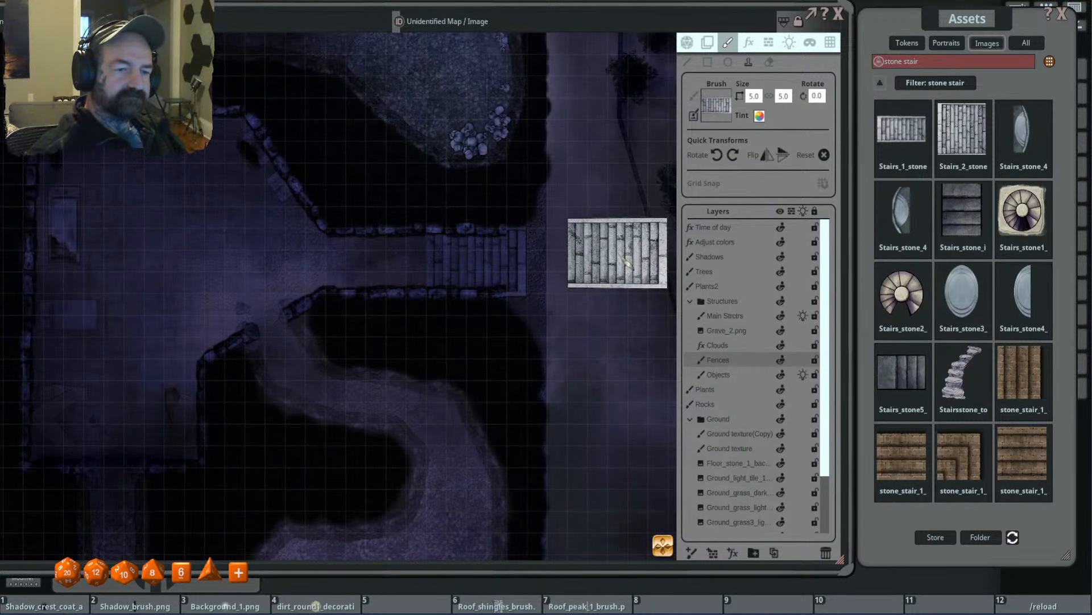
- Examine the restamped corridor stairs and how they fit with the chamber, tunnels and outdoor area
{"action": "scroll", "coordinate": [618, 253], "scroll_direction": "down", "scroll_amount": 1}
{"action": "scroll", "coordinate": [588, 298], "scroll_direction": "down", "scroll_amount": 1}
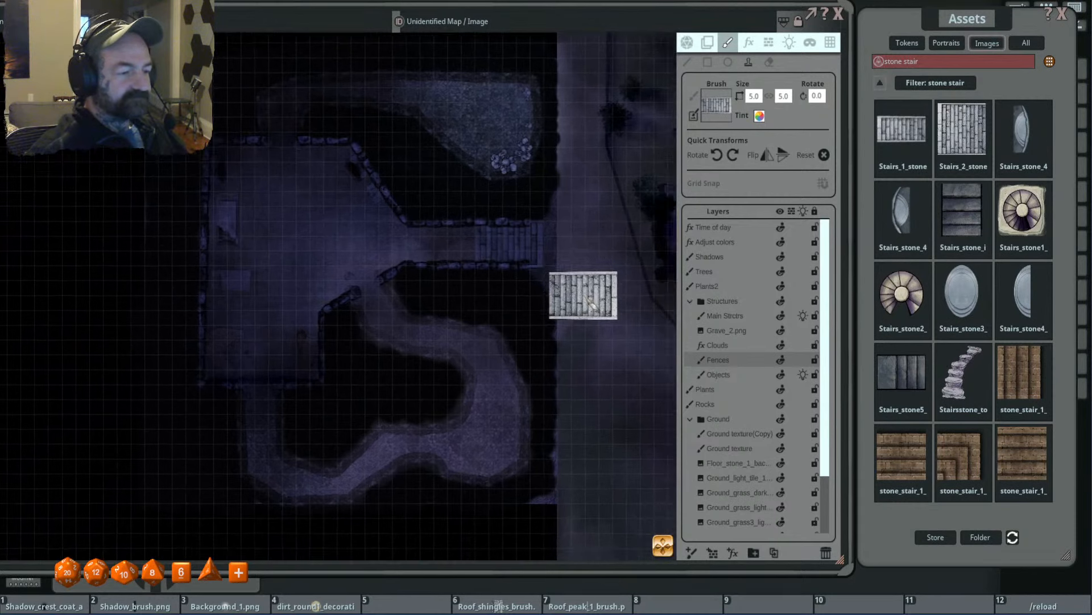
{"action": "scroll", "coordinate": [589, 291], "scroll_direction": "up", "scroll_amount": 1}
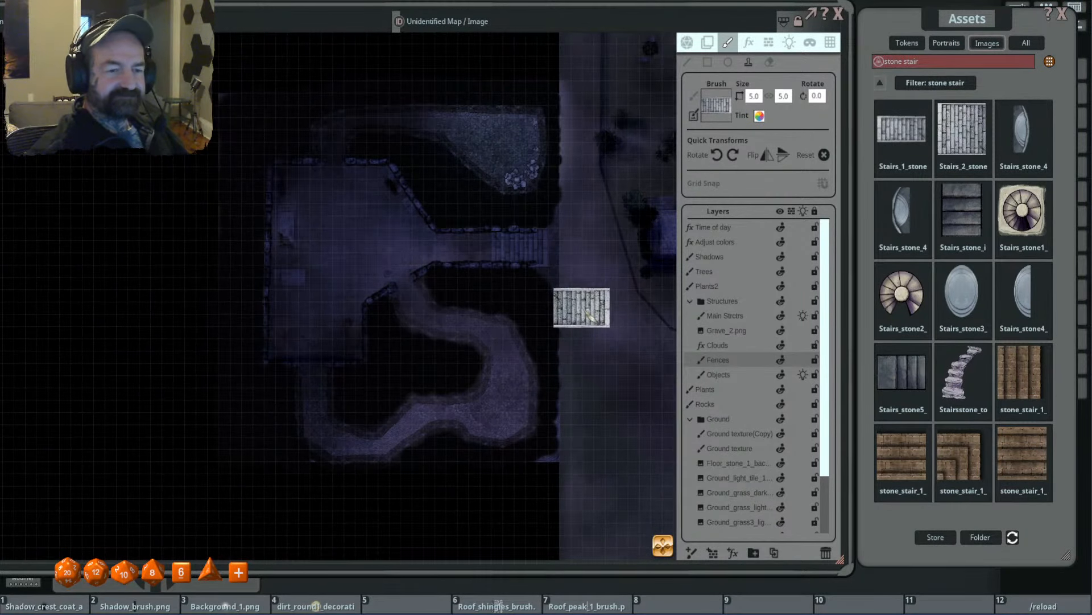
{"action": "scroll", "coordinate": [589, 315], "scroll_direction": "up", "scroll_amount": 1}
{"action": "scroll", "coordinate": [626, 310], "scroll_direction": "down", "scroll_amount": 2}
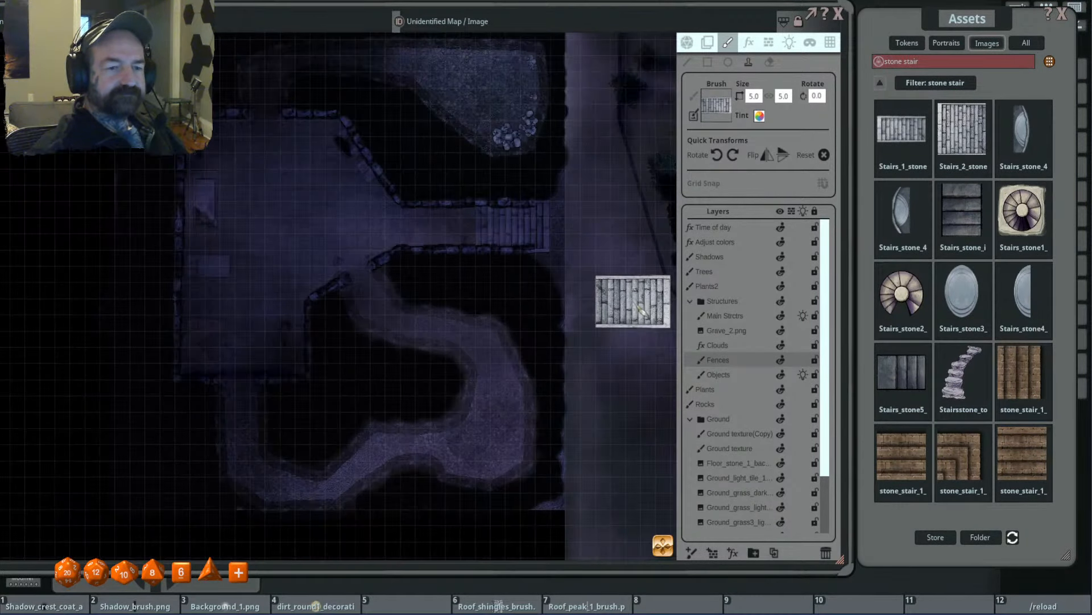
{"action": "scroll", "coordinate": [598, 319], "scroll_direction": "up", "scroll_amount": 1}
{"action": "left_click_drag", "start_coordinate": [591, 313], "coordinate": [589, 314]}
{"action": "scroll", "coordinate": [586, 301], "scroll_direction": "down", "scroll_amount": 2}
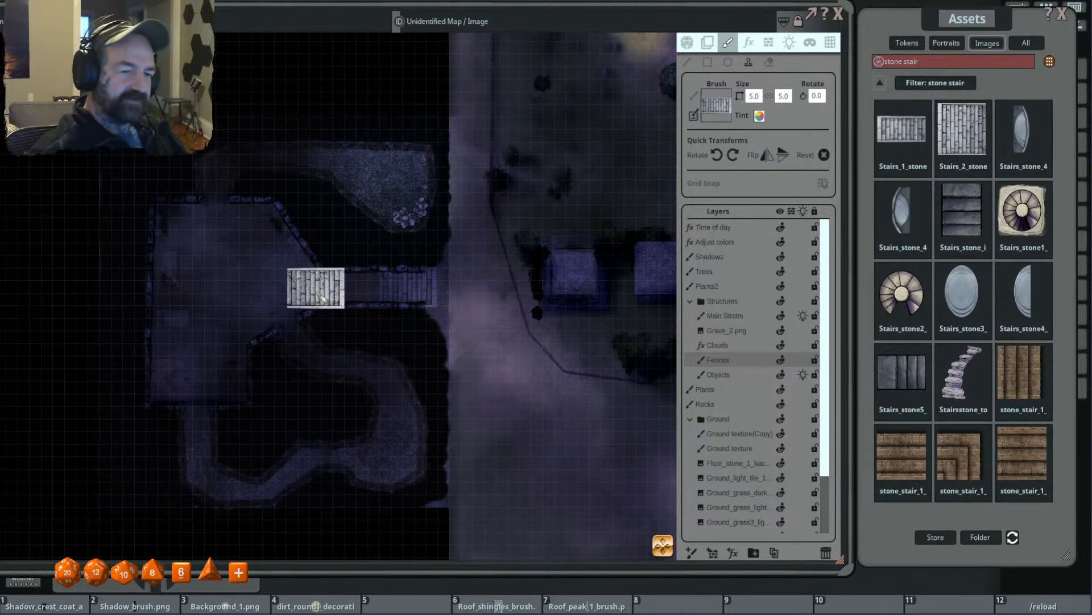
{"action": "left_click_drag", "start_coordinate": [290, 294], "coordinate": [330, 294]}
{"action": "scroll", "coordinate": [495, 293], "scroll_direction": "down", "scroll_amount": 2}
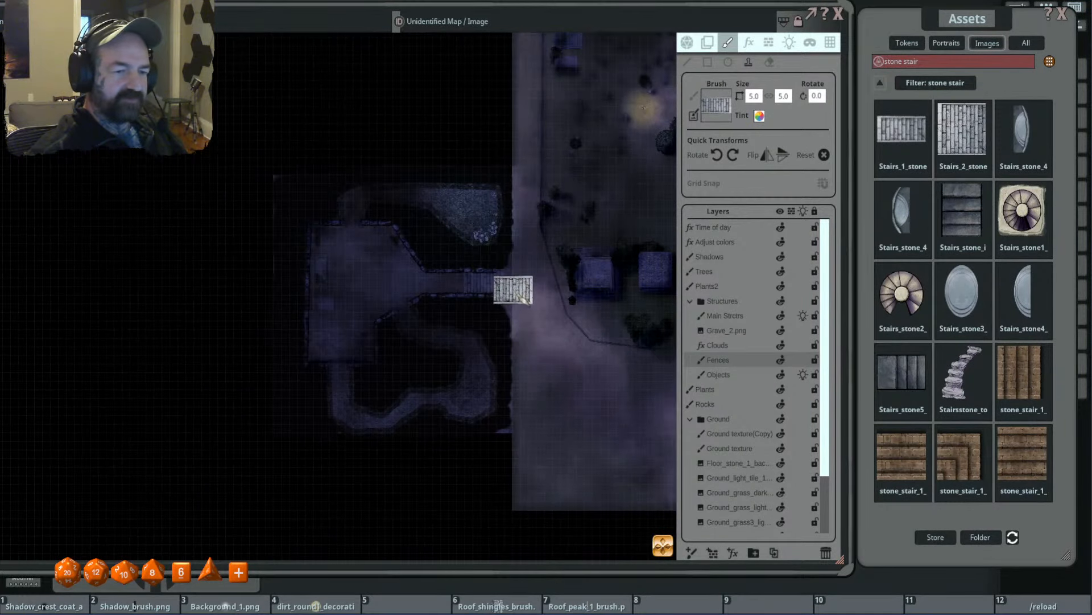
{"action": "scroll", "coordinate": [526, 299], "scroll_direction": "up", "scroll_amount": 2}
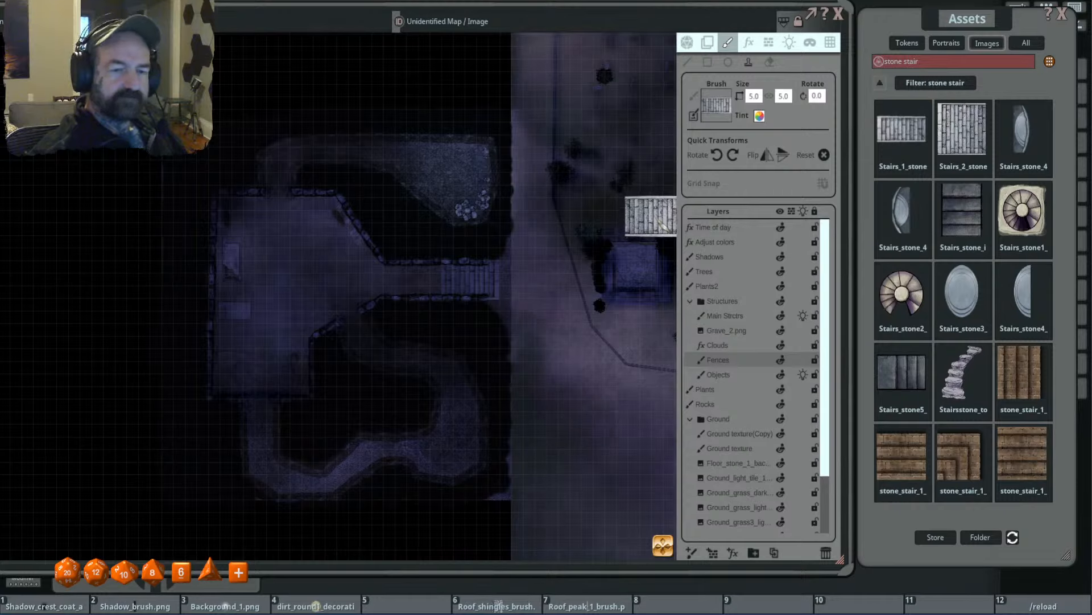
- Clear the asset search and browse to the next page of image folders
{"action": "left_click", "coordinate": [879, 61]}
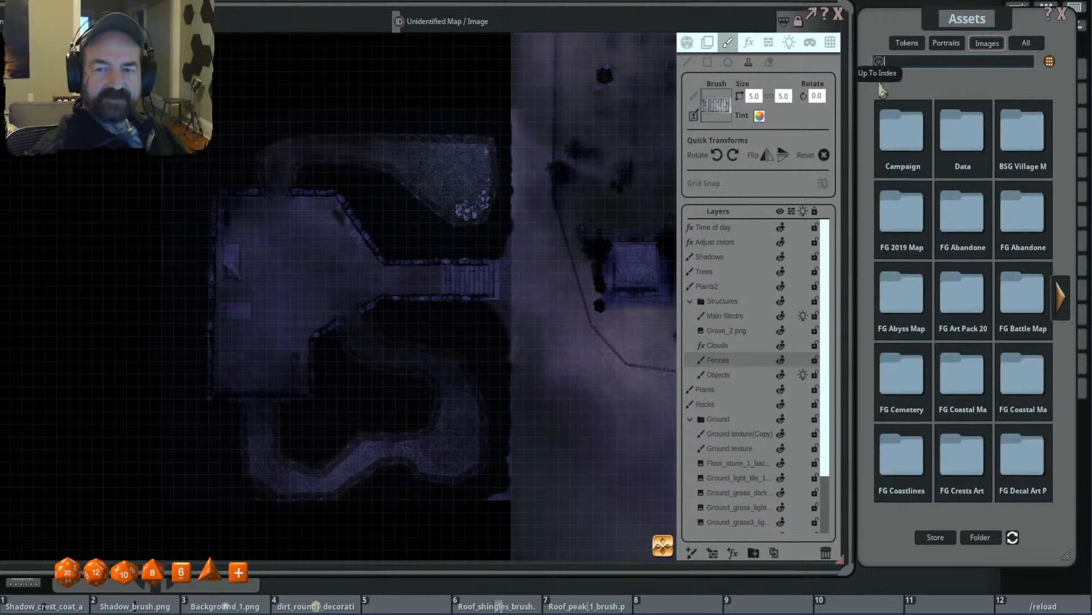
{"action": "left_click", "coordinate": [1059, 296]}
{"action": "scroll", "coordinate": [455, 313], "scroll_direction": "up", "scroll_amount": 5}
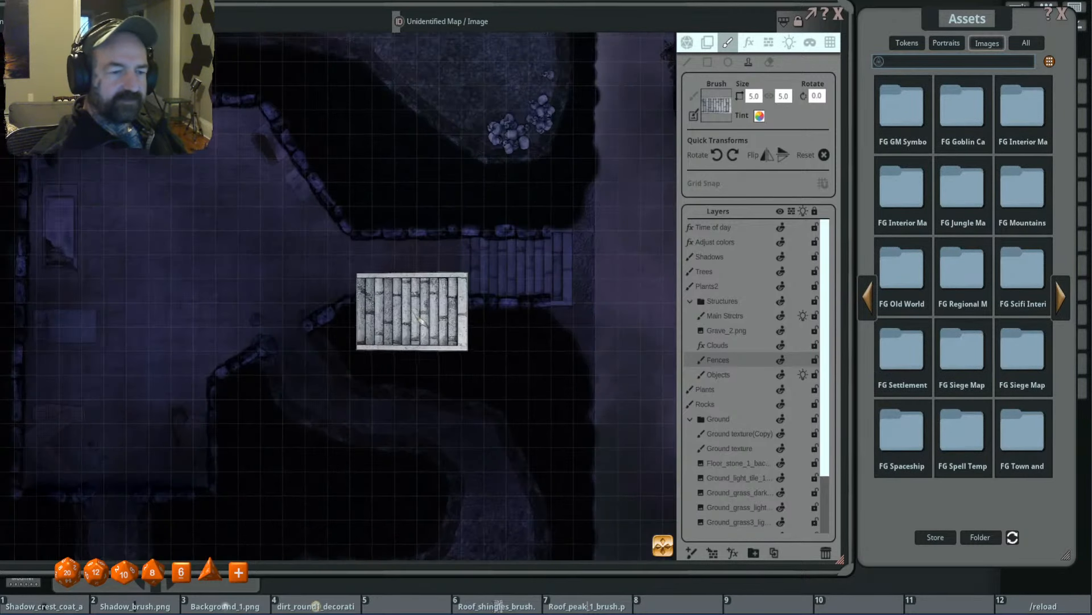
{"action": "scroll", "coordinate": [574, 329], "scroll_direction": "down", "scroll_amount": 5}
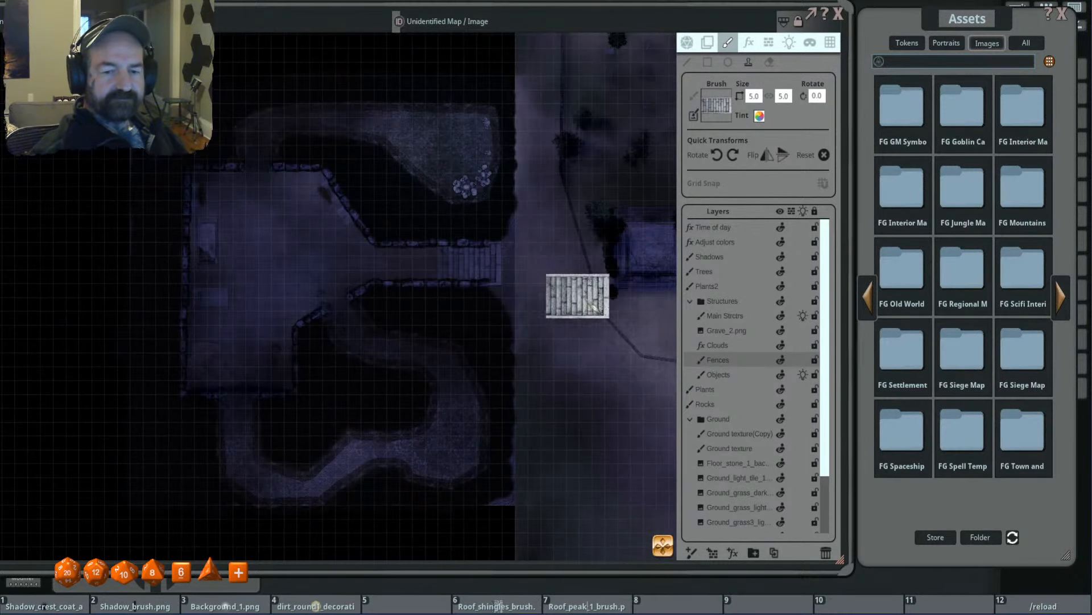
- Select the Objects layer and open the decorations folder of the FG Cemetery Map Pack in the image assets
{"action": "left_click", "coordinate": [736, 375]}
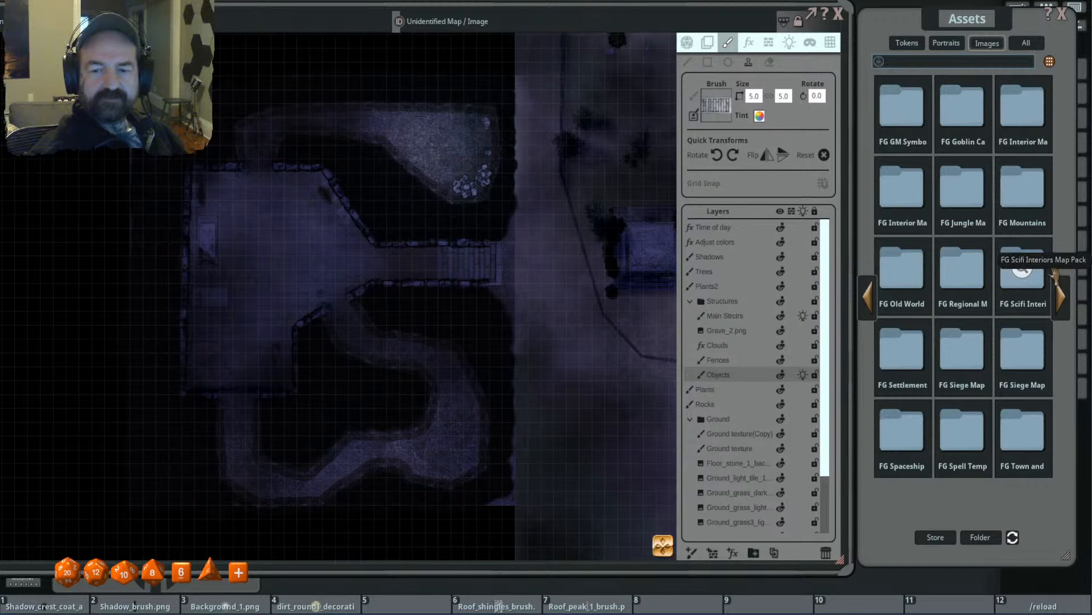
{"action": "left_click", "coordinate": [1062, 296]}
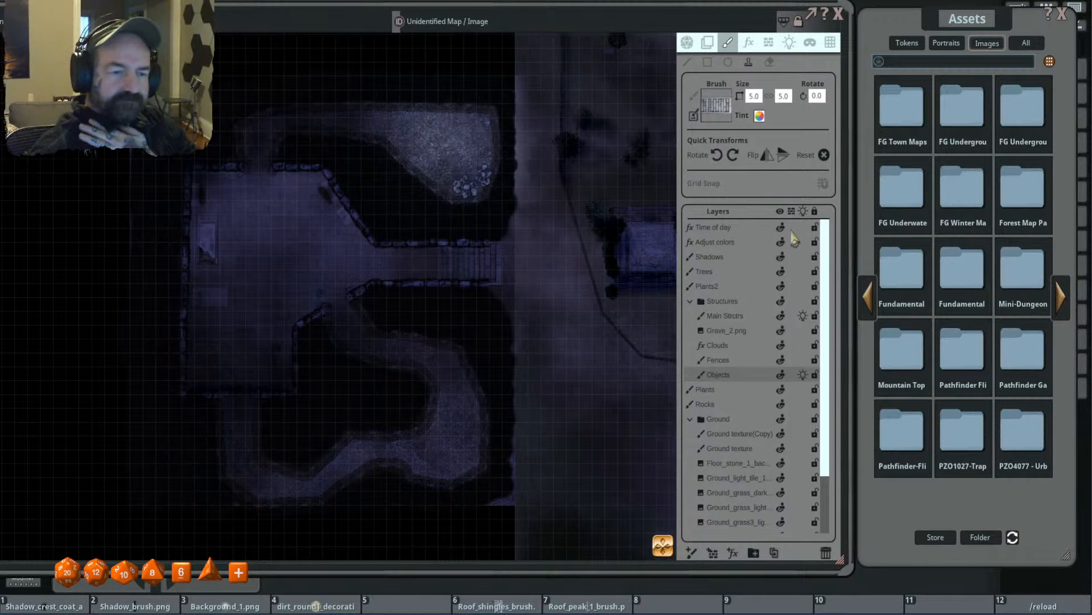
{"action": "left_click", "coordinate": [869, 298]}
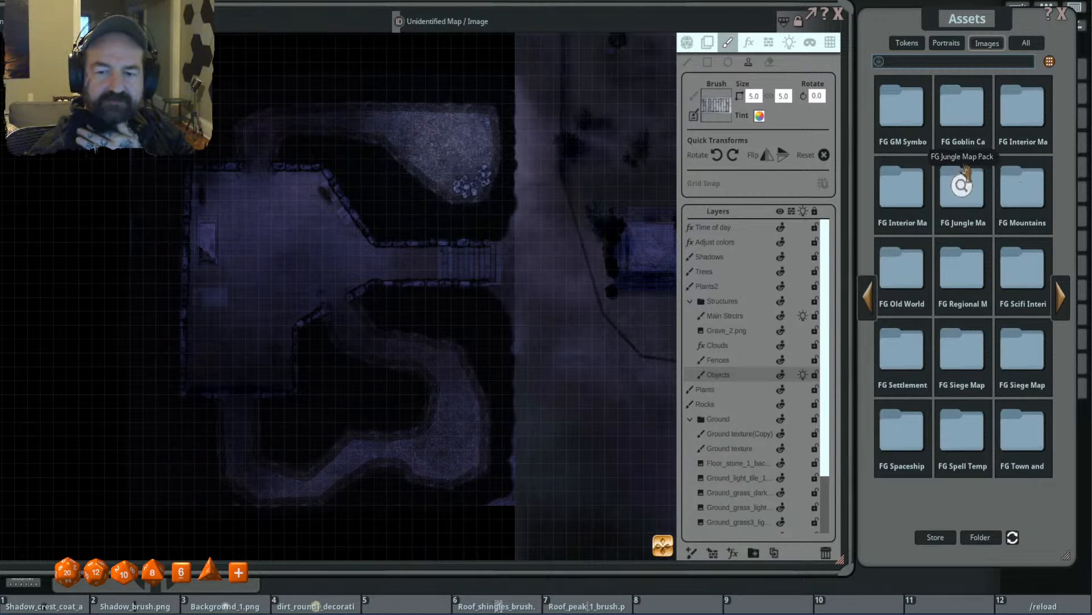
{"action": "left_click", "coordinate": [867, 298]}
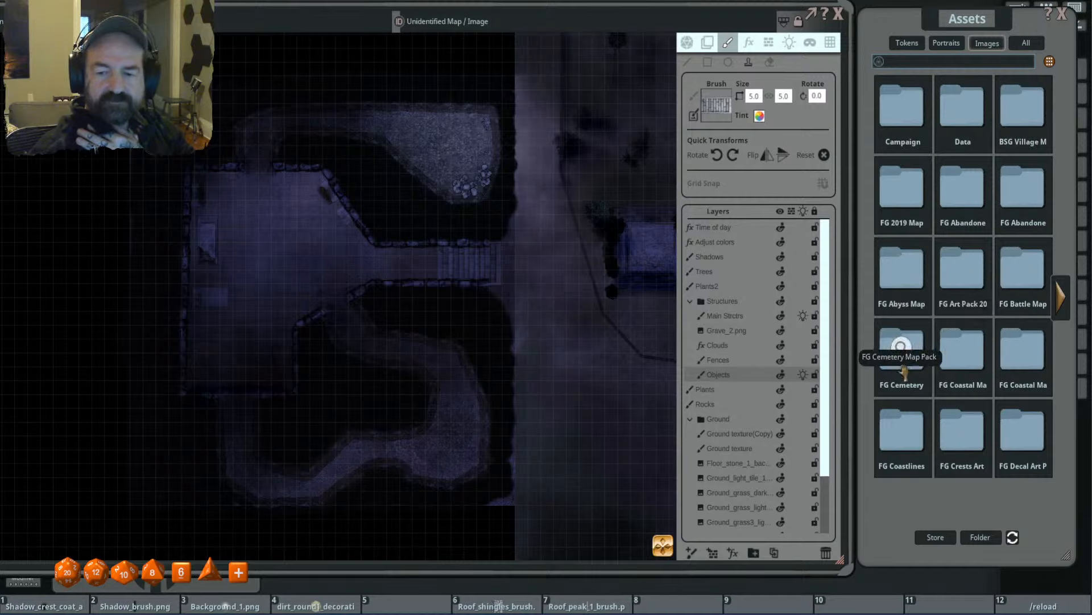
{"action": "left_click", "coordinate": [910, 345]}
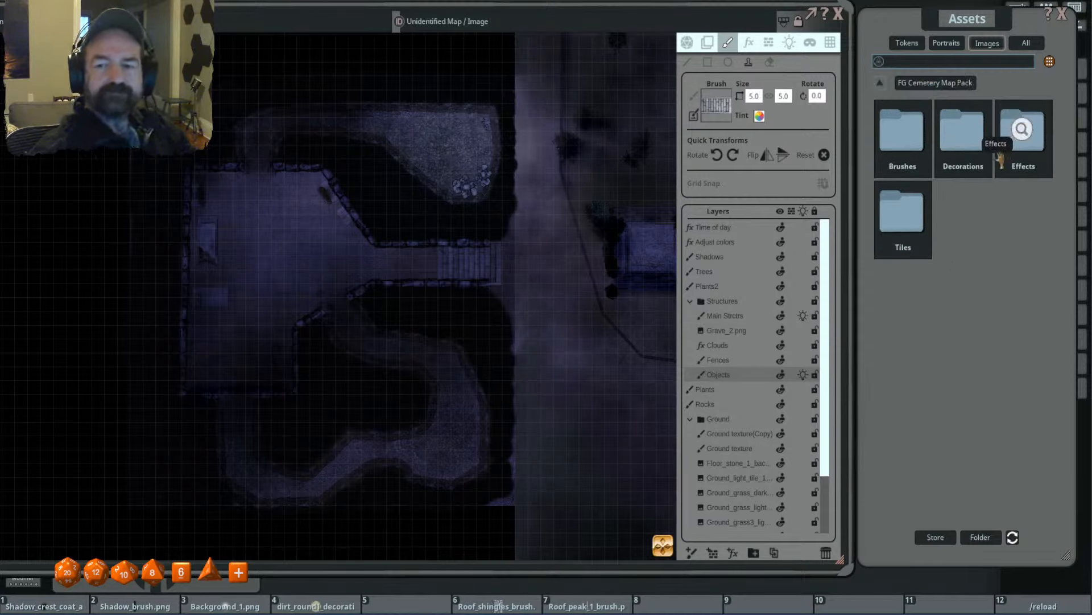
{"action": "left_click", "coordinate": [962, 131]}
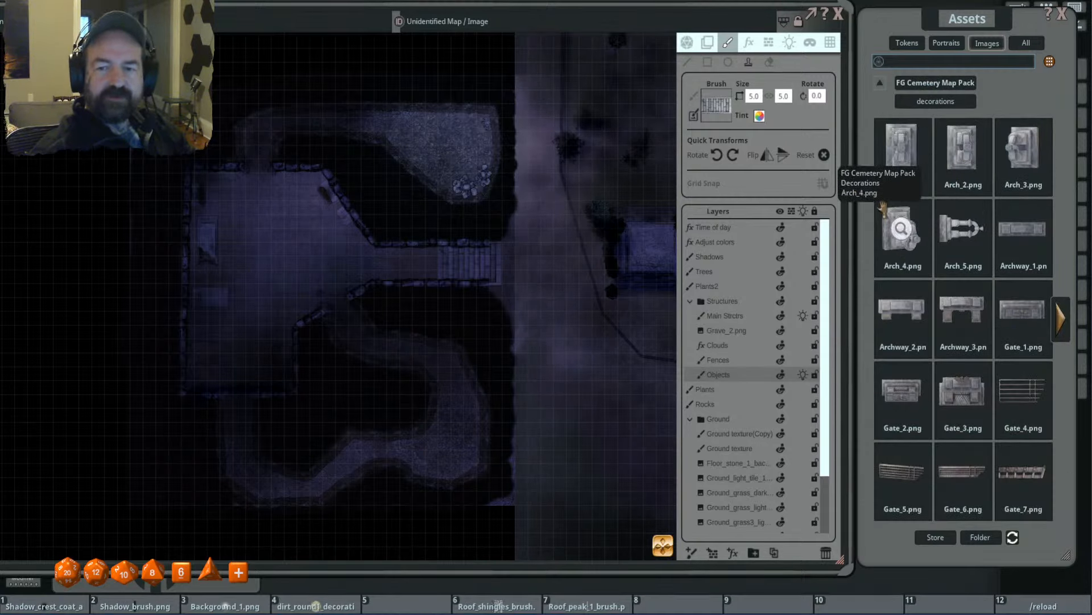
- Filter the cemetery decorations by "slab" and load the Stone_slab_2 image as the brush
{"action": "left_click", "coordinate": [1060, 320]}
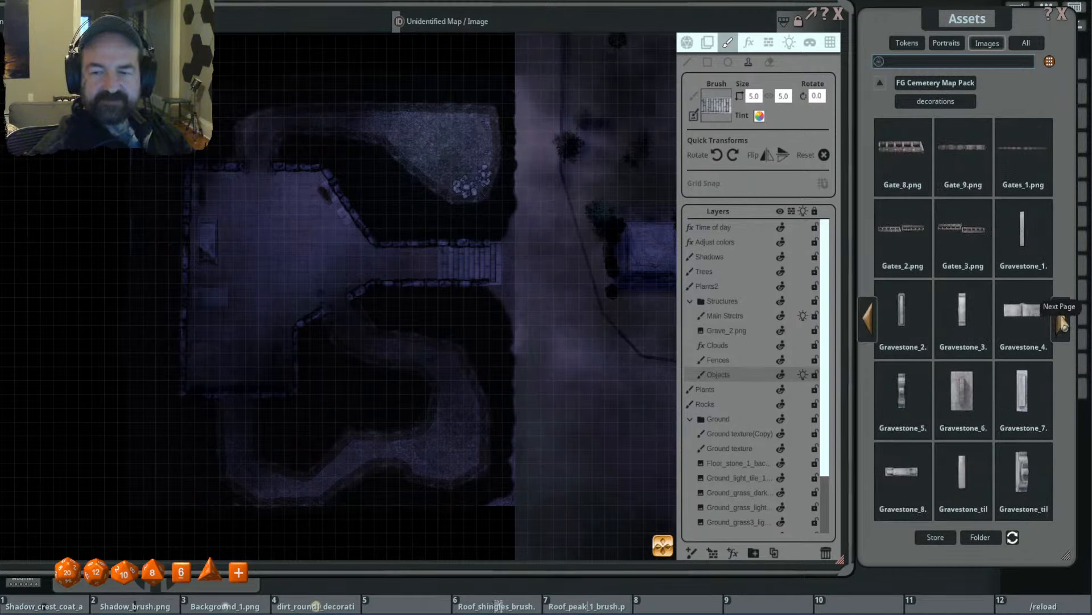
{"action": "left_click", "coordinate": [1062, 321]}
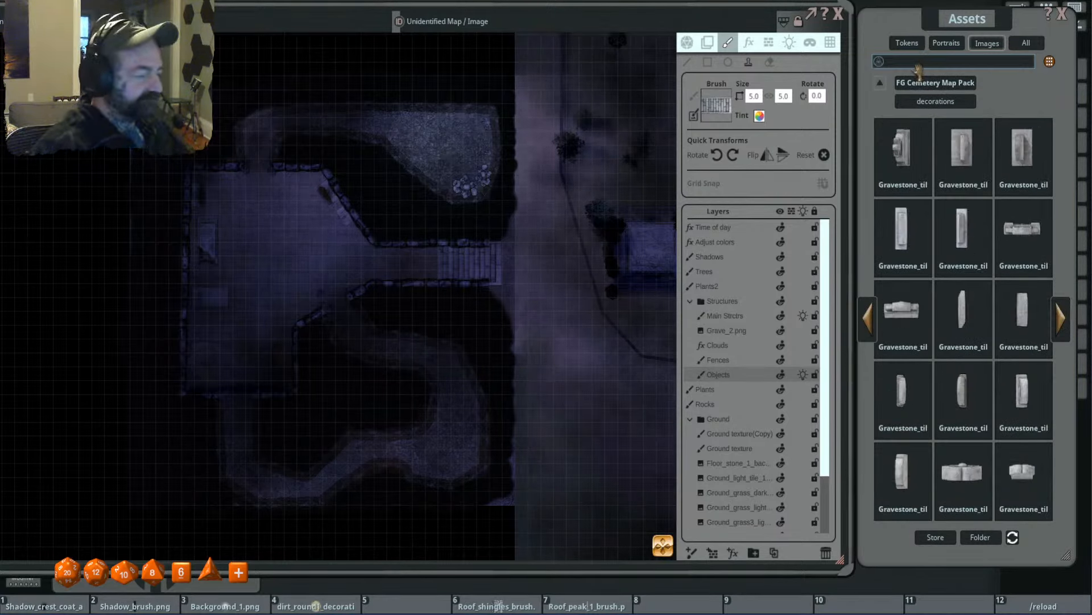
{"action": "type", "text": "b"}
{"action": "key", "text": "Return"}
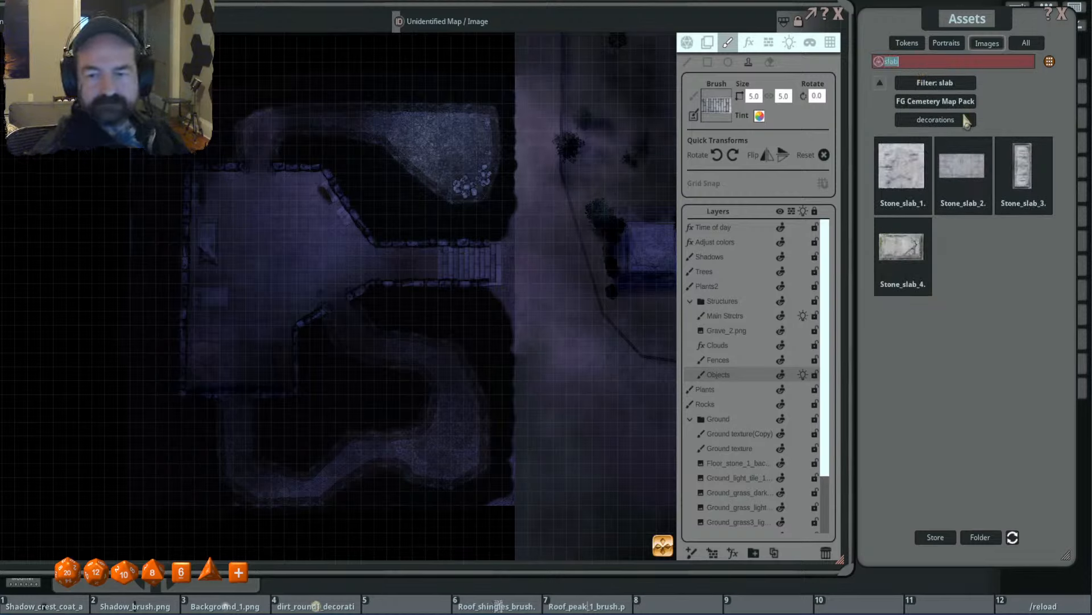
{"action": "left_click", "coordinate": [967, 181]}
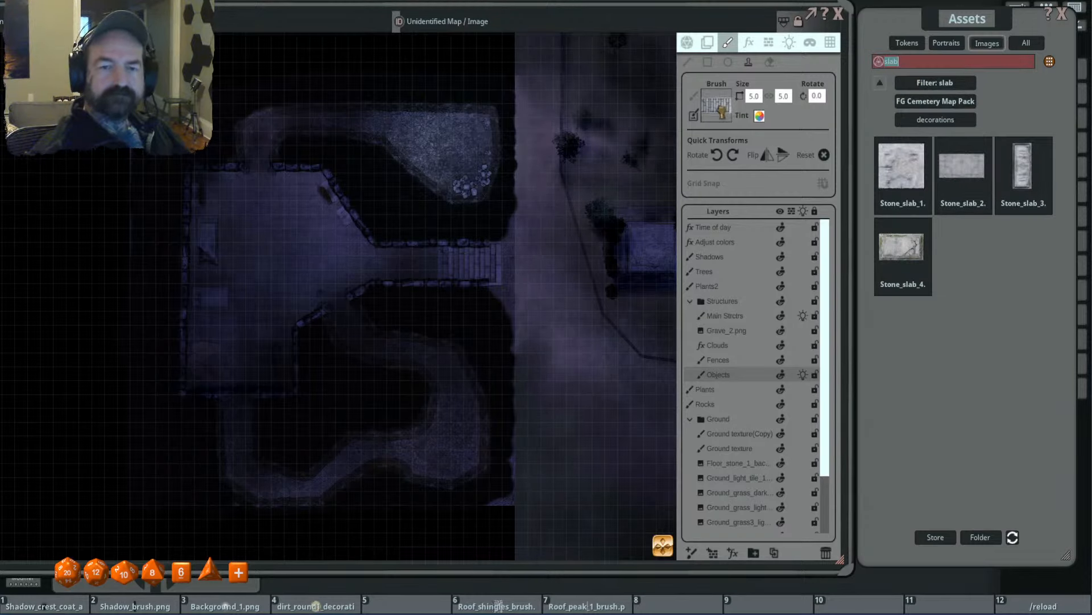
- Stamp the stone slab in the corridor at the foot of the stairs, unrotated, with the brush size set to 6.0 by 4.0
{"action": "key", "text": "ctrl"}
{"action": "scroll", "coordinate": [464, 264], "scroll_direction": "up", "scroll_amount": 5}
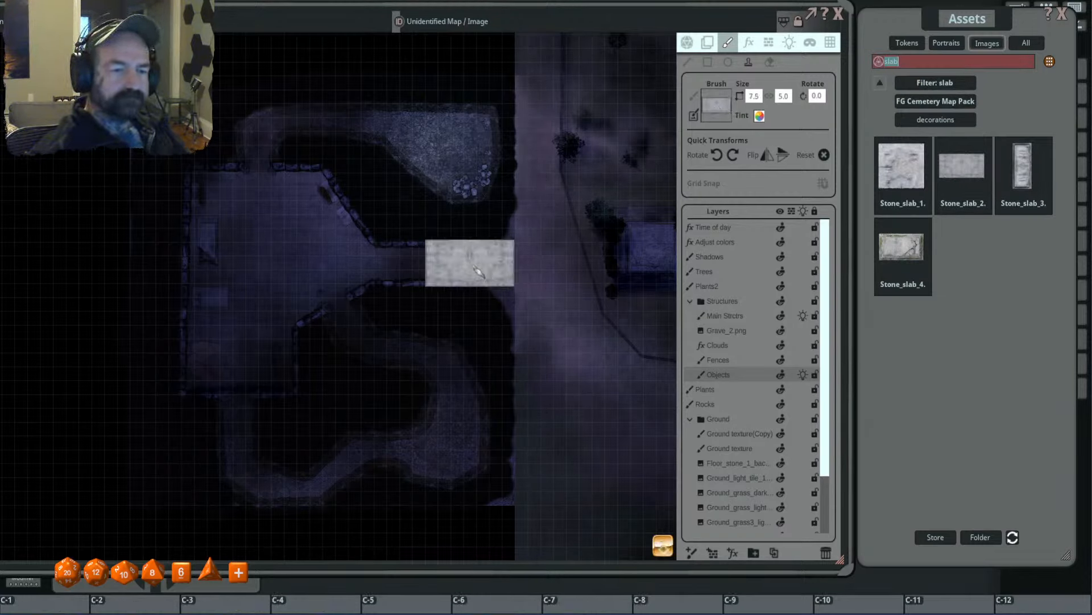
{"action": "scroll", "coordinate": [478, 264], "scroll_direction": "down", "scroll_amount": 6}
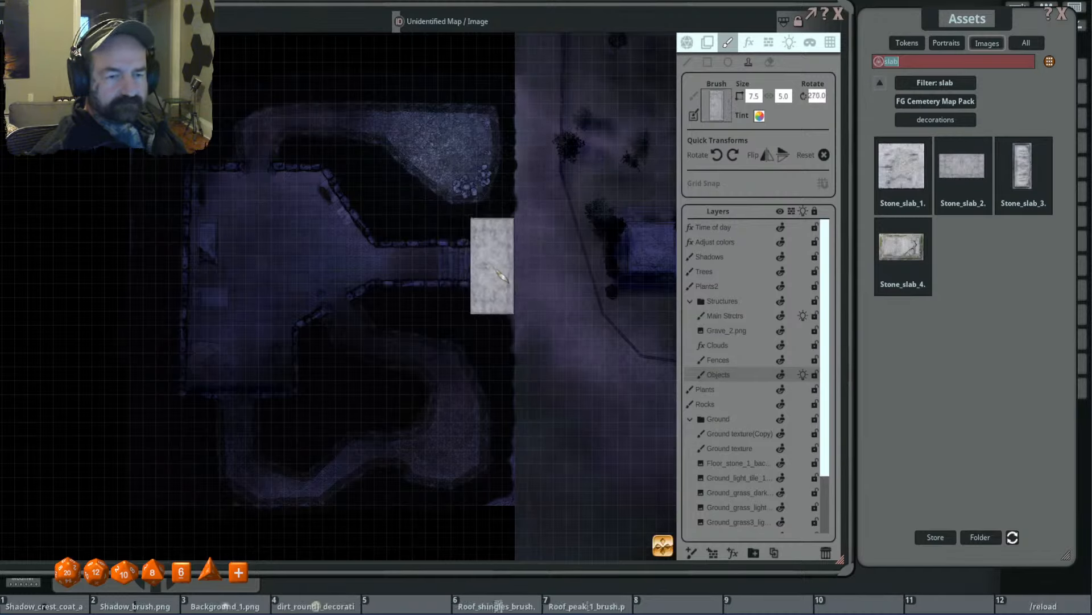
{"action": "scroll", "coordinate": [413, 256], "scroll_direction": "up", "scroll_amount": 2}
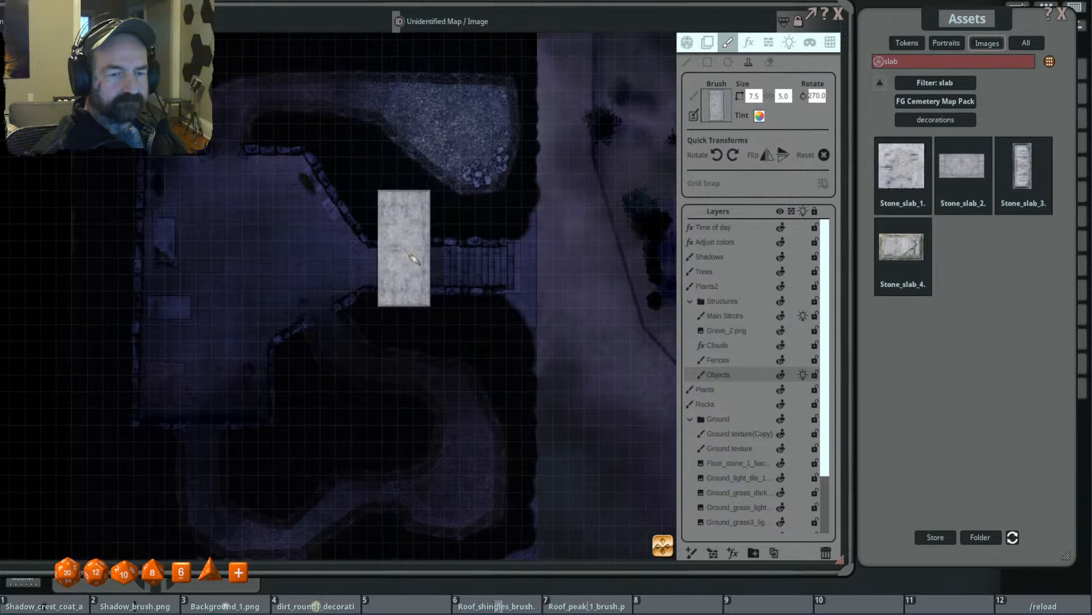
{"action": "scroll", "coordinate": [411, 256], "scroll_direction": "up", "scroll_amount": 1}
{"action": "scroll", "coordinate": [427, 258], "scroll_direction": "up", "scroll_amount": 5}
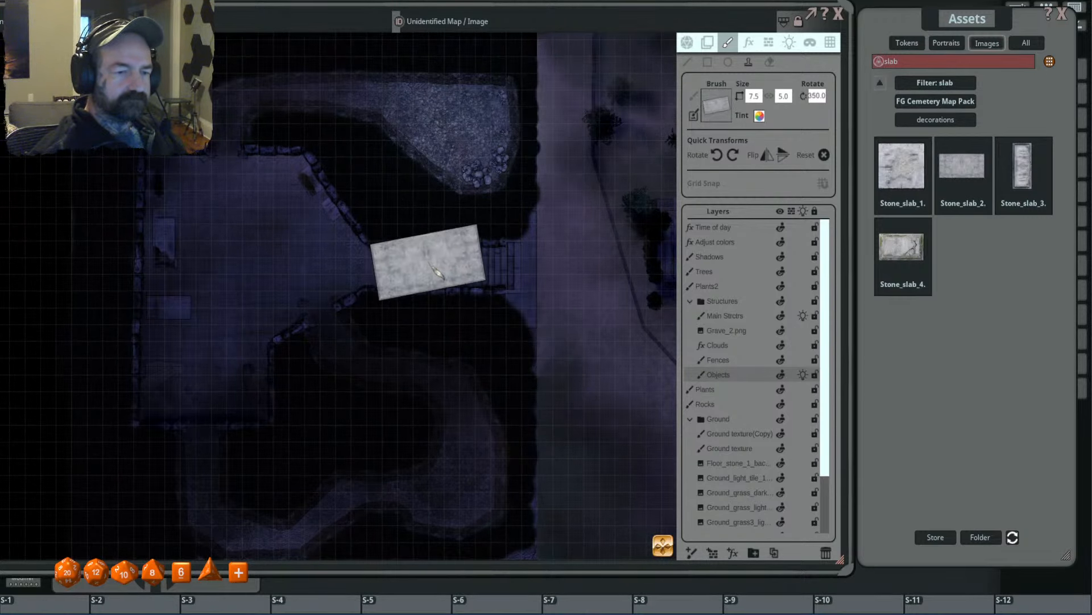
{"action": "scroll", "coordinate": [440, 266], "scroll_direction": "down", "scroll_amount": 1}
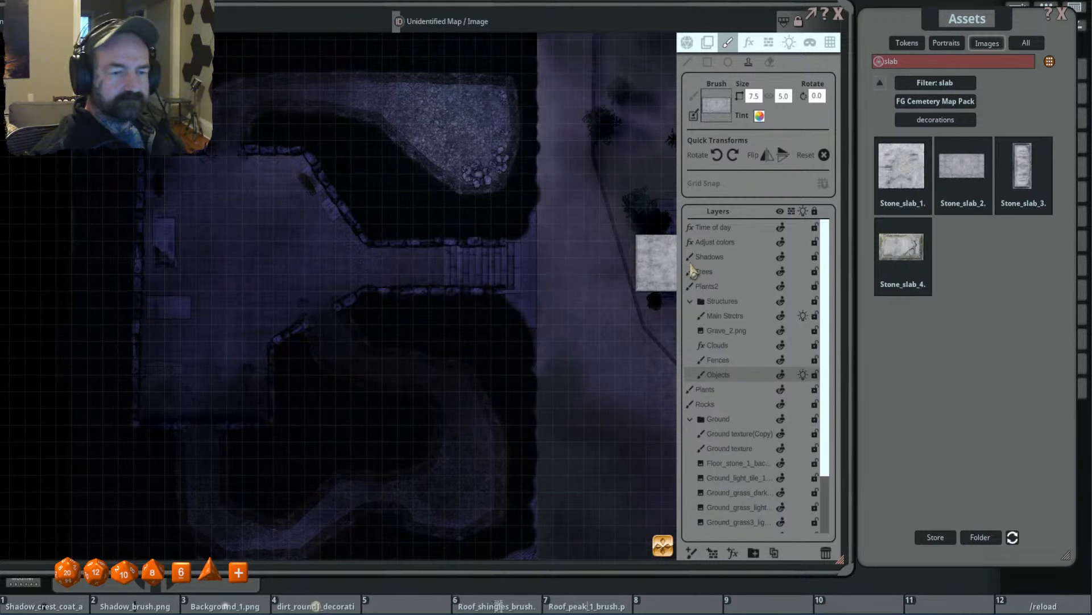
{"action": "scroll", "coordinate": [476, 276], "scroll_direction": "down", "scroll_amount": 3}
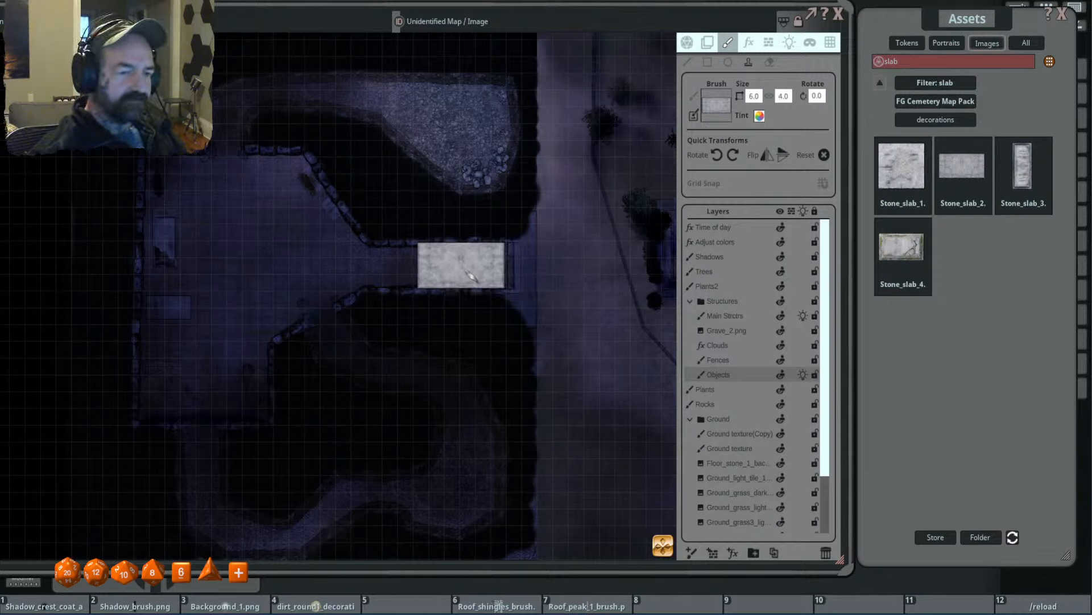
{"action": "scroll", "coordinate": [618, 270], "scroll_direction": "up", "scroll_amount": 1}
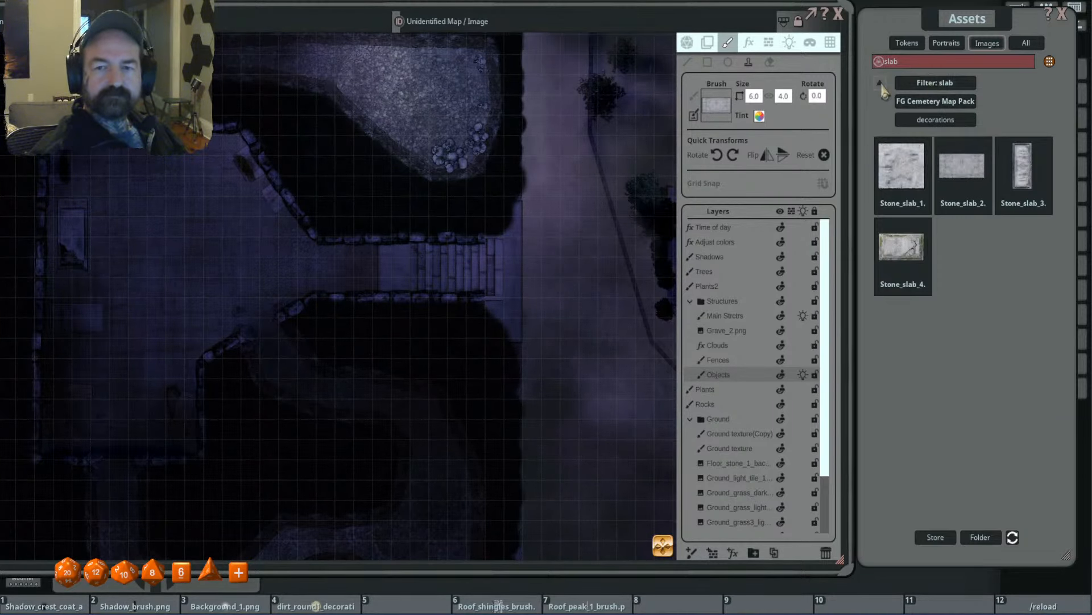
- Clear the slab filter and load the brown stone texture from the FG Underground 2 Map Pack effects as the brush
{"action": "left_click", "coordinate": [879, 61]}
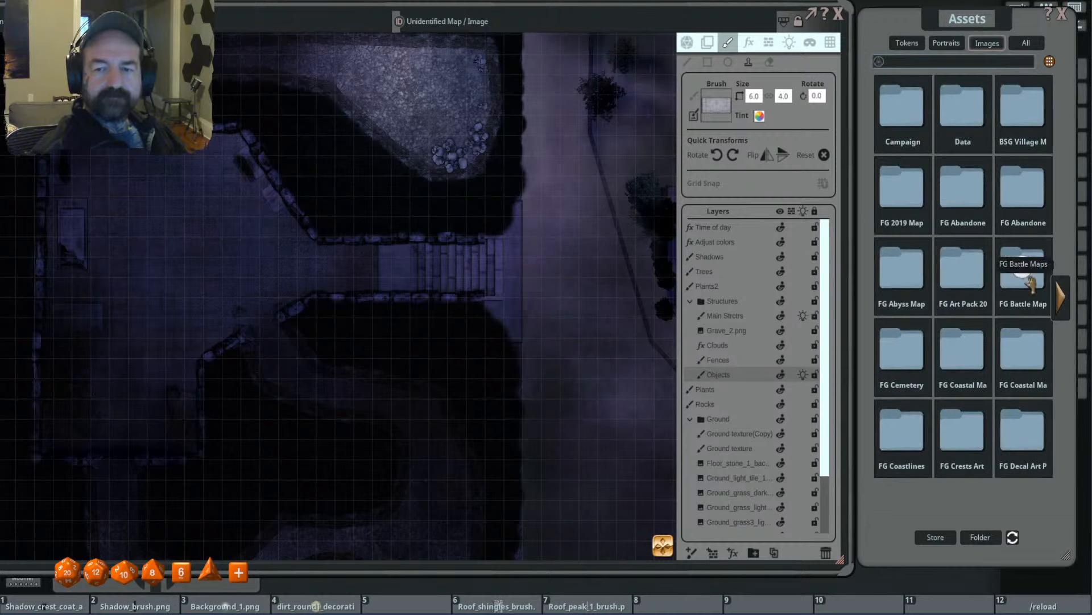
{"action": "left_click", "coordinate": [1060, 296]}
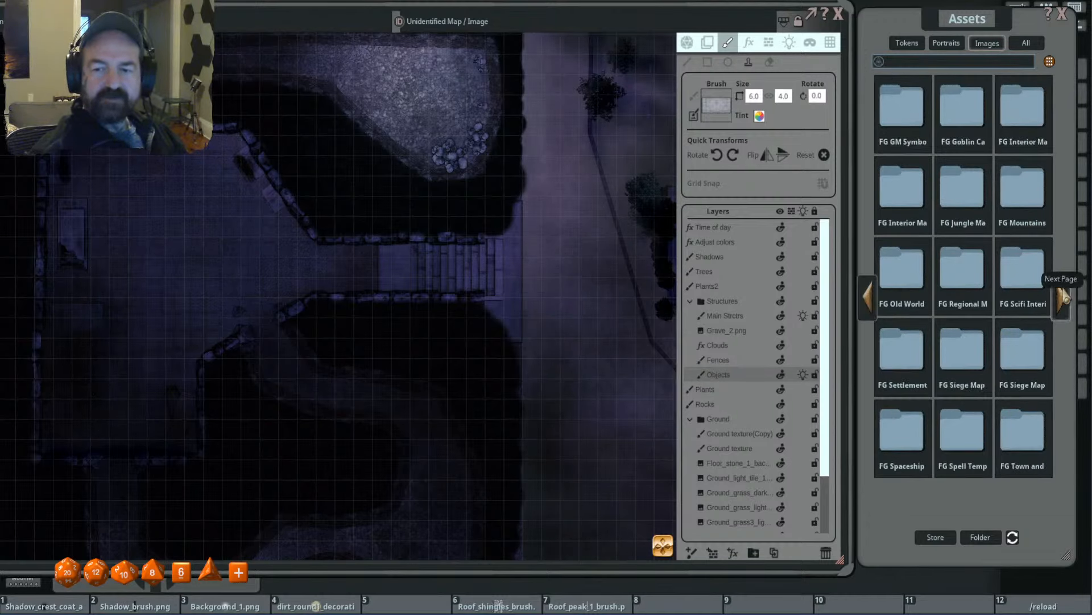
{"action": "left_click", "coordinate": [1060, 293]}
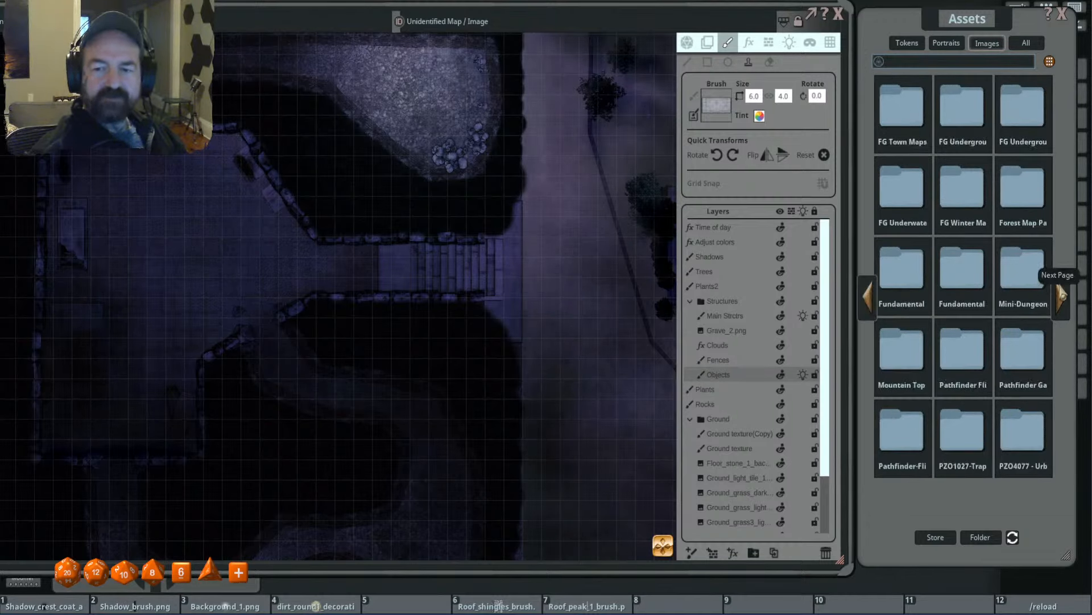
{"action": "left_click", "coordinate": [963, 109]}
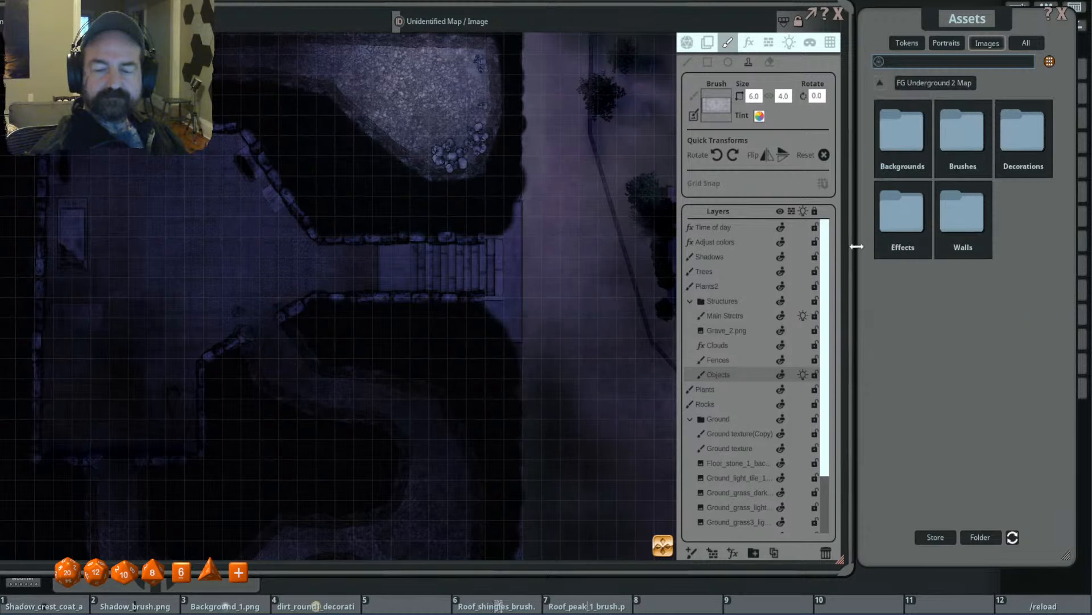
{"action": "left_click", "coordinate": [904, 219]}
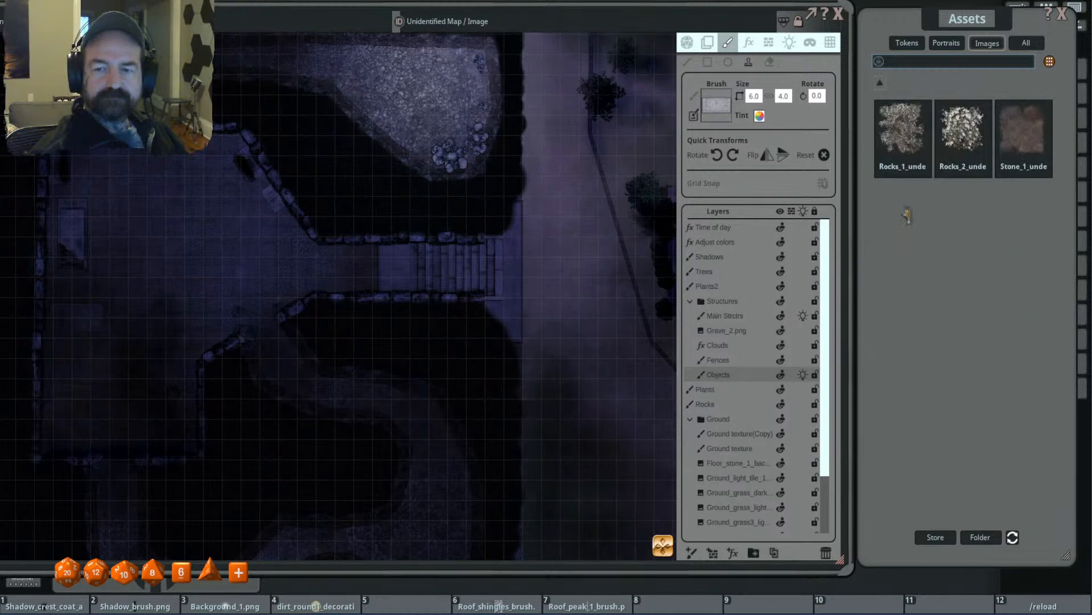
{"action": "left_click", "coordinate": [901, 149]}
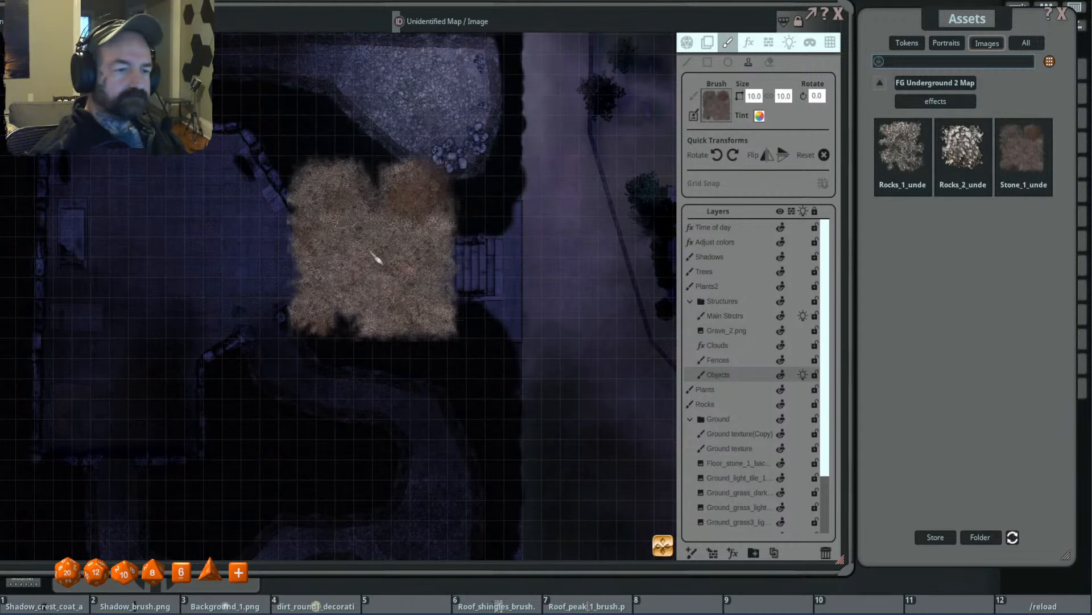
- Give the stone effect brush a translucent grey tint and stamp it over the corridor floor before the stairs, resizing it to 5.1 by 5.1
{"action": "scroll", "coordinate": [359, 254], "scroll_direction": "down", "scroll_amount": 4}
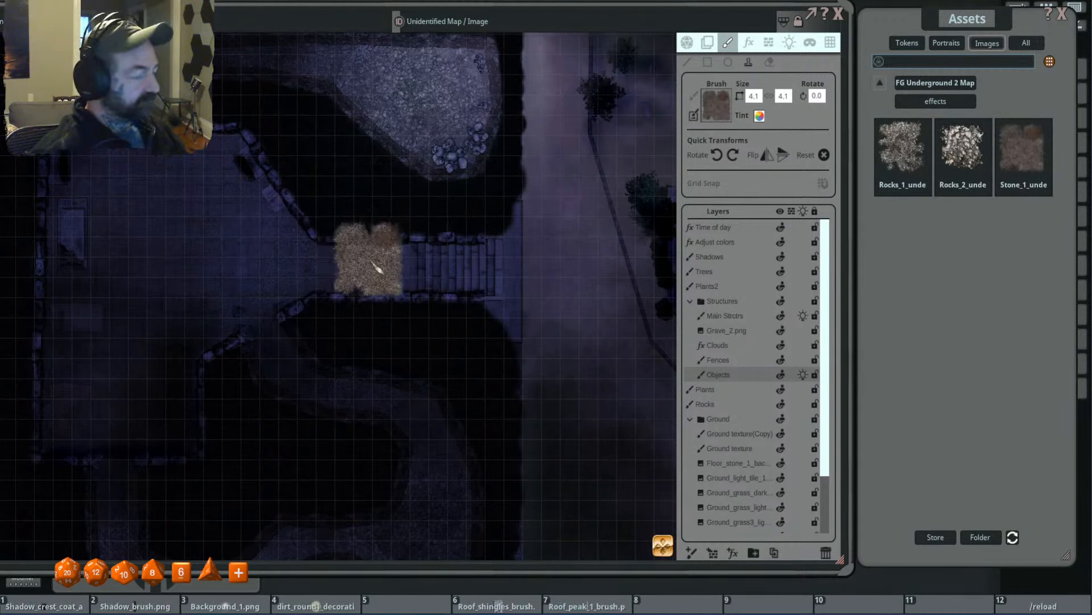
{"action": "scroll", "coordinate": [372, 262], "scroll_direction": "down", "scroll_amount": 6}
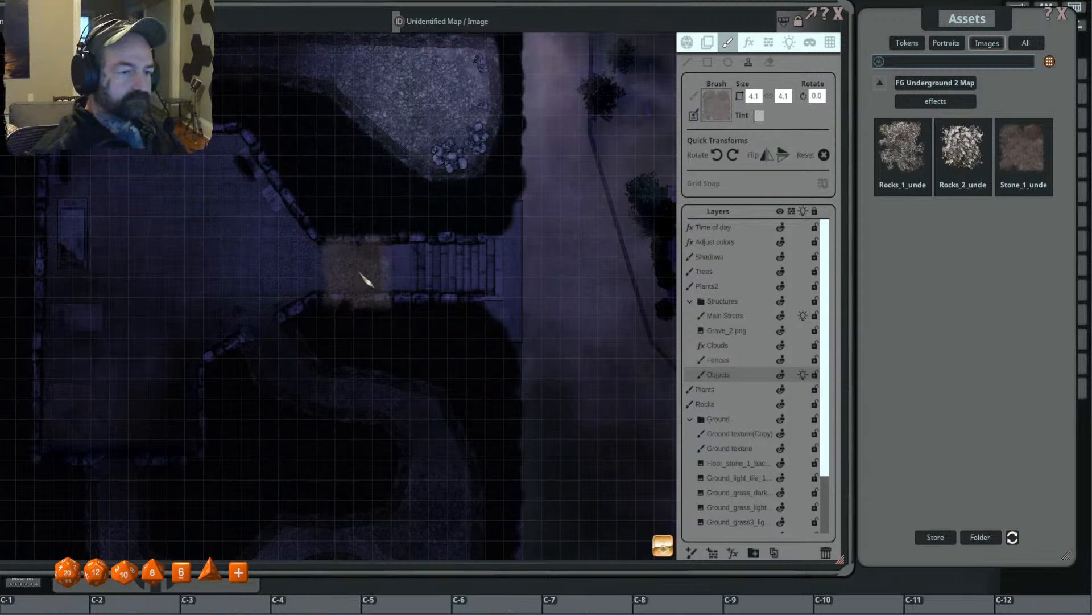
{"action": "scroll", "coordinate": [358, 271], "scroll_direction": "up", "scroll_amount": 2}
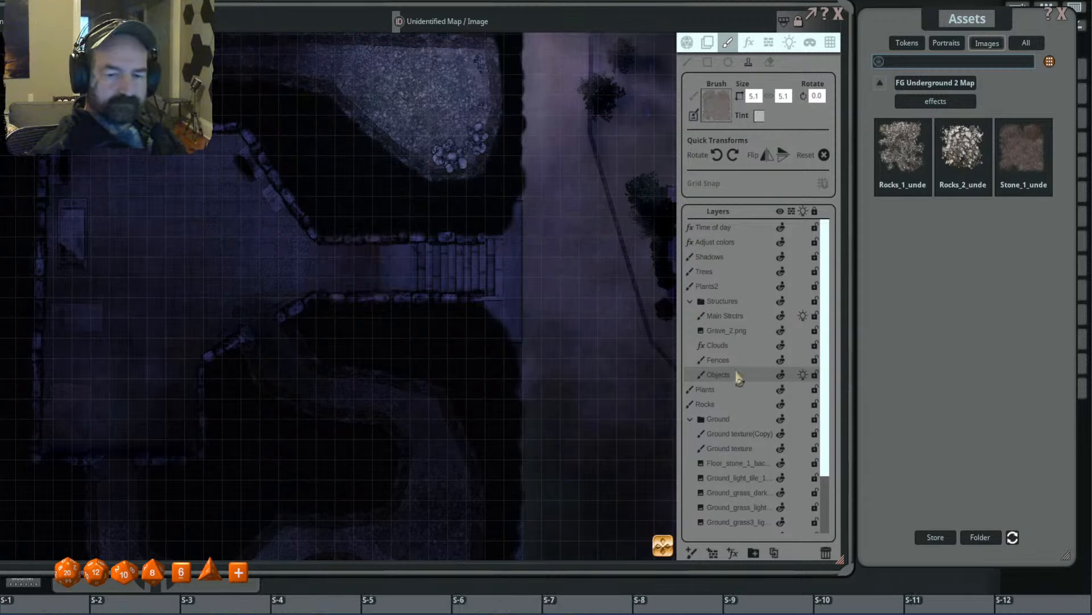
- Stamp the effect along the corridor floor and slab edge with the brush reduced to 3.3 and 2.1, rotated 55, 80 and 105 degrees
{"action": "scroll", "coordinate": [349, 285], "scroll_direction": "up", "scroll_amount": 11}
{"action": "scroll", "coordinate": [354, 282], "scroll_direction": "down", "scroll_amount": 4}
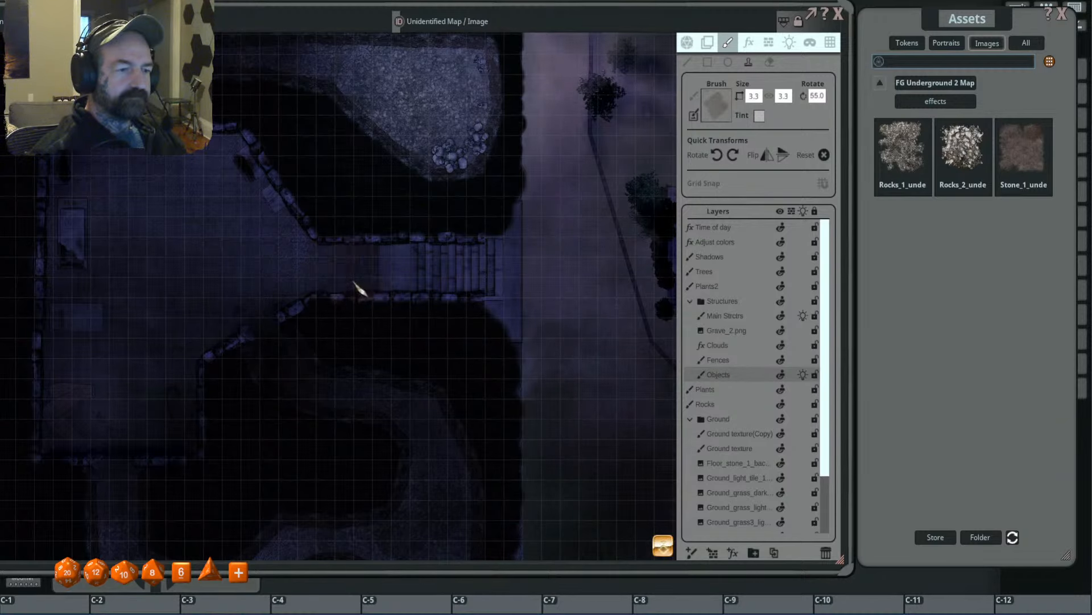
{"action": "scroll", "coordinate": [312, 243], "scroll_direction": "up", "scroll_amount": 3}
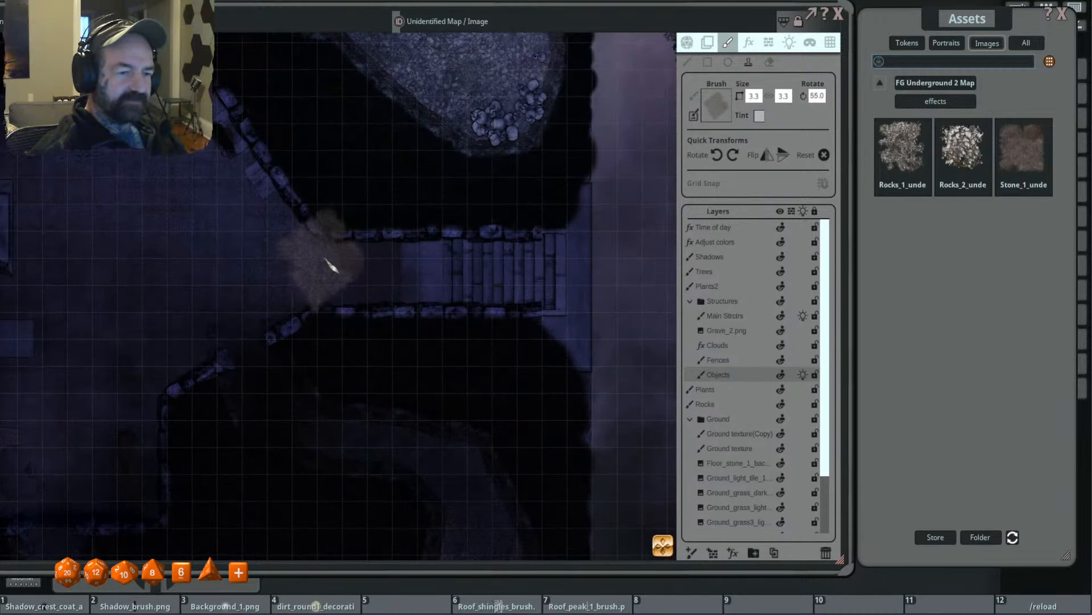
{"action": "scroll", "coordinate": [322, 260], "scroll_direction": "down", "scroll_amount": 4}
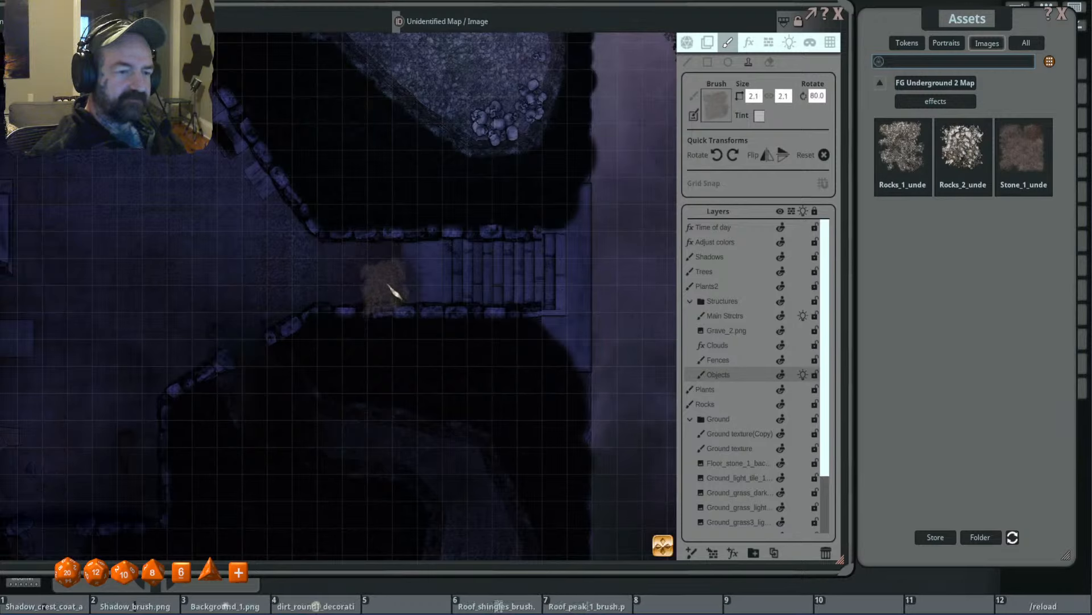
{"action": "scroll", "coordinate": [399, 273], "scroll_direction": "up", "scroll_amount": 5}
{"action": "scroll", "coordinate": [402, 307], "scroll_direction": "up", "scroll_amount": 5}
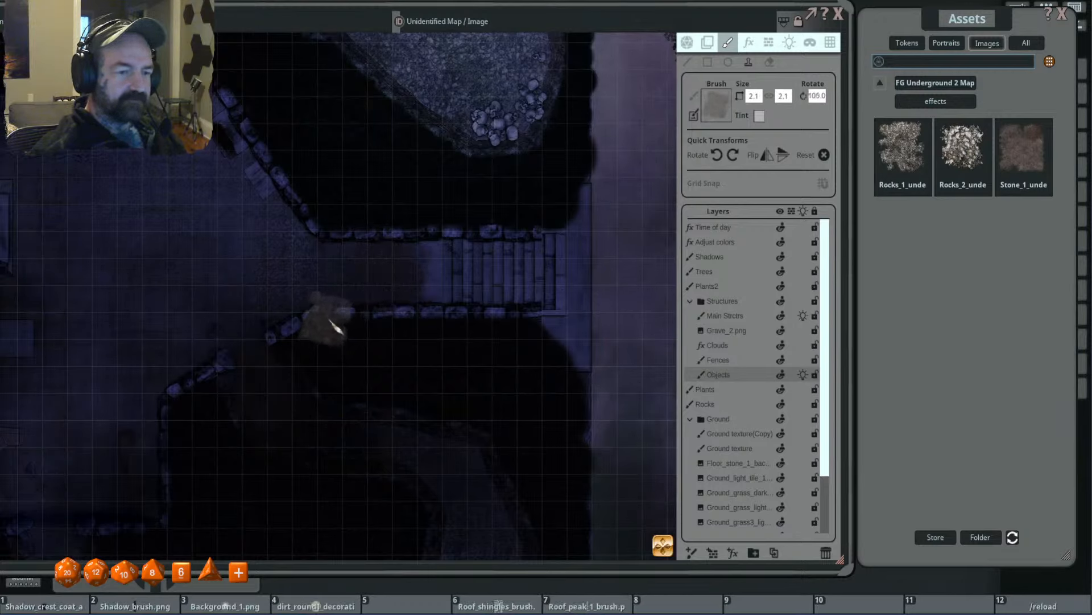
- Examine how the textured corridor floor and slab blend with the chamber, the stairs and the outdoor area
{"action": "scroll", "coordinate": [614, 334], "scroll_direction": "down", "scroll_amount": 5}
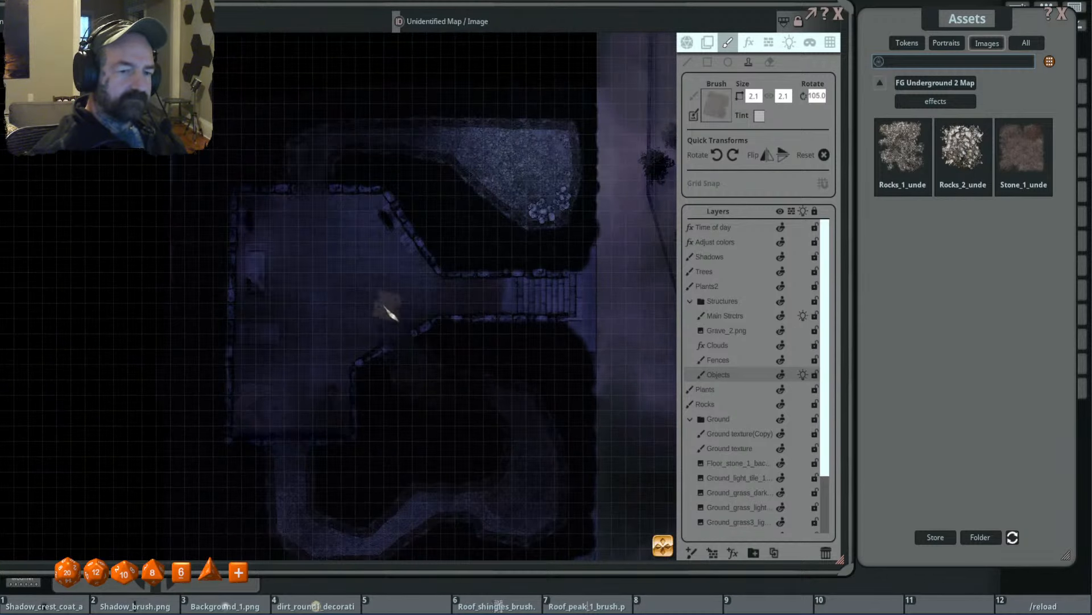
{"action": "scroll", "coordinate": [340, 311], "scroll_direction": "up", "scroll_amount": 1}
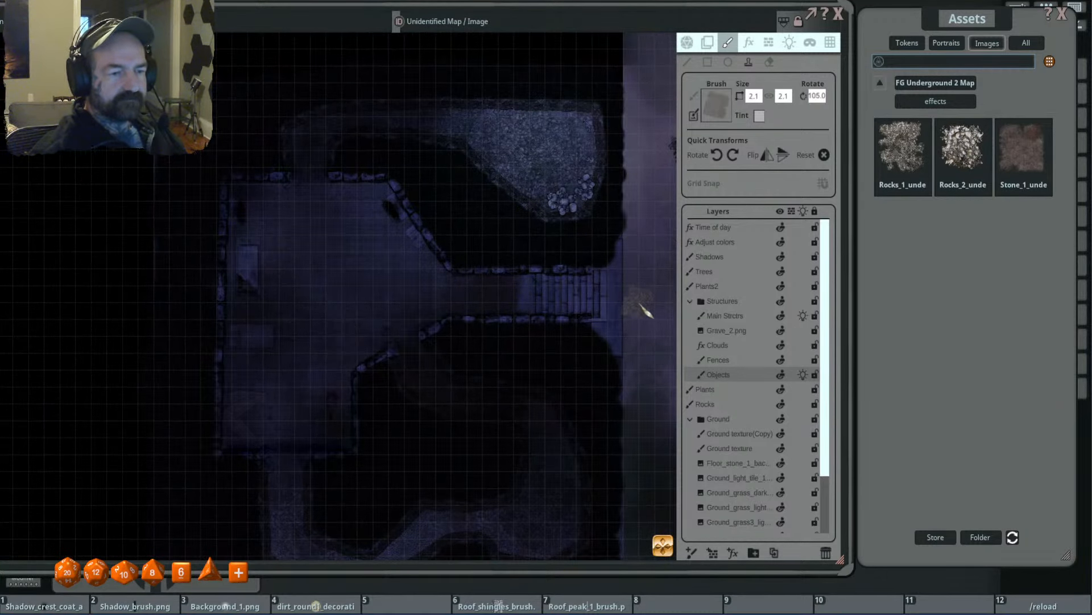
{"action": "scroll", "coordinate": [408, 292], "scroll_direction": "up", "scroll_amount": 2}
{"action": "scroll", "coordinate": [662, 296], "scroll_direction": "down", "scroll_amount": 4}
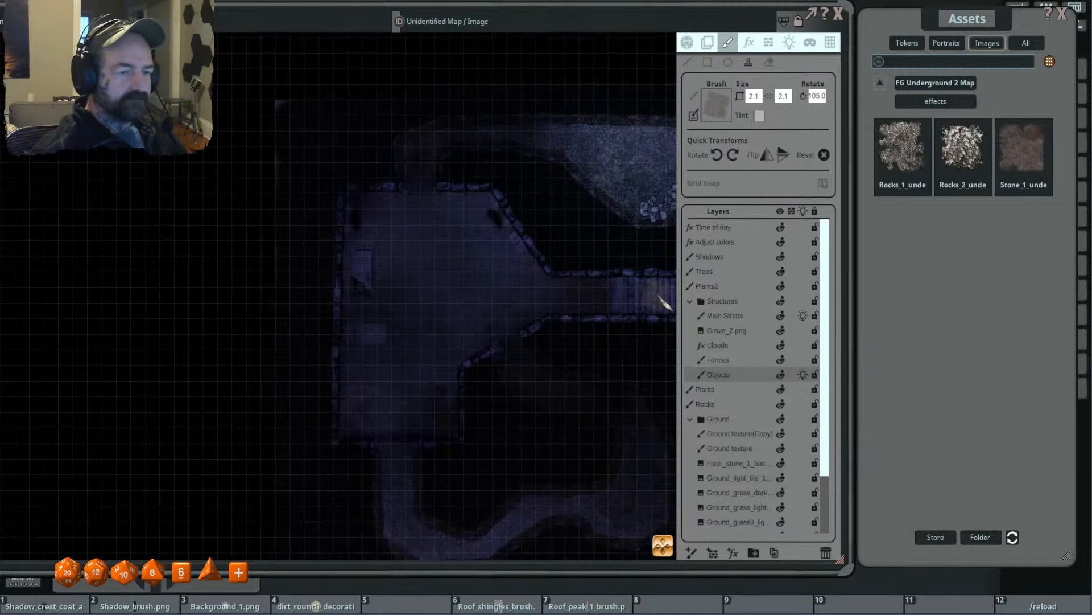
{"action": "scroll", "coordinate": [515, 253], "scroll_direction": "up", "scroll_amount": 1}
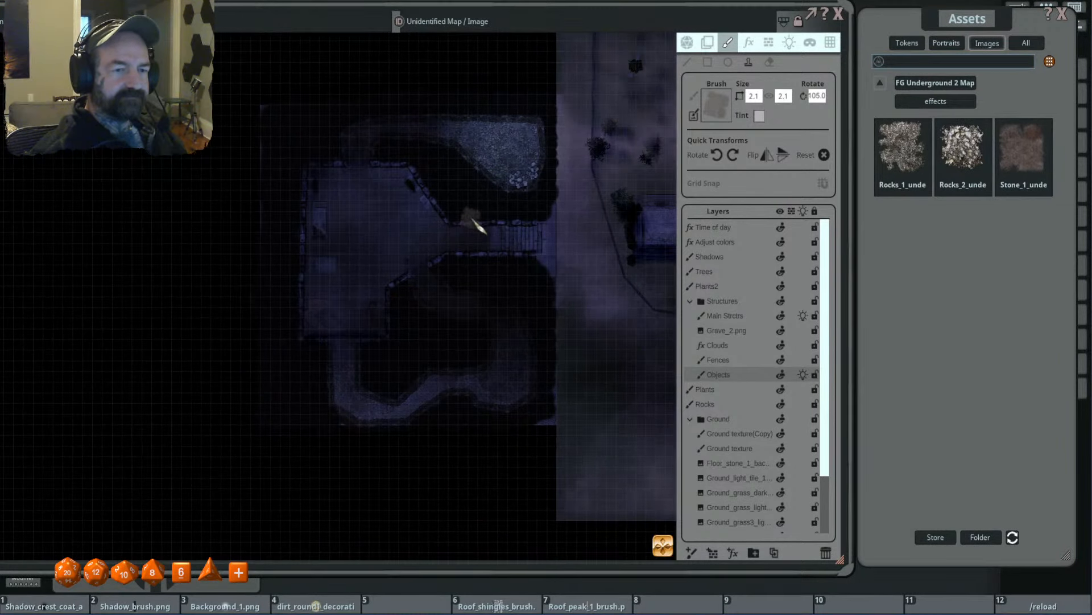
{"action": "scroll", "coordinate": [480, 228], "scroll_direction": "up", "scroll_amount": 1}
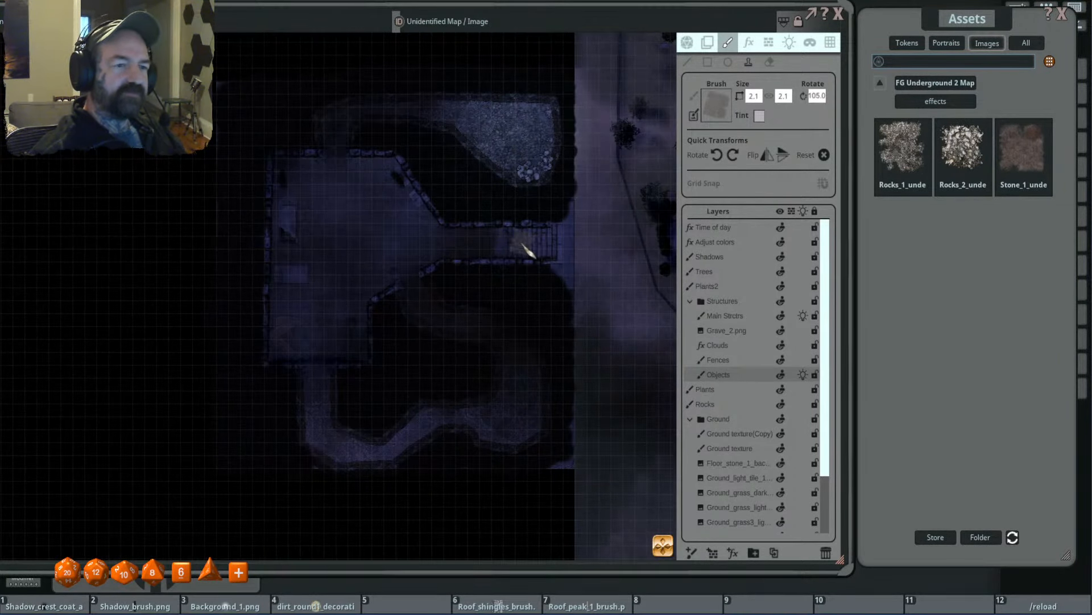
- Compare the underground chamber and tunnels with the buildings, fences and layout of the outdoor map beside them
{"action": "scroll", "coordinate": [512, 244], "scroll_direction": "down", "scroll_amount": 3}
{"action": "left_click_drag", "start_coordinate": [580, 260], "coordinate": [405, 246]}
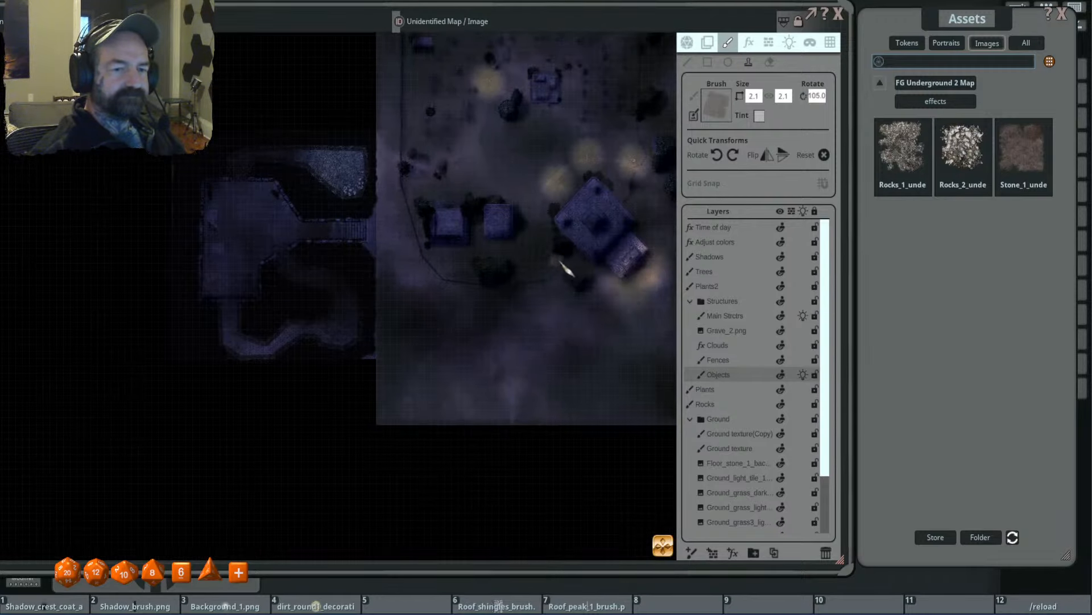
{"action": "scroll", "coordinate": [591, 259], "scroll_direction": "down", "scroll_amount": 2}
{"action": "scroll", "coordinate": [600, 266], "scroll_direction": "up", "scroll_amount": 3}
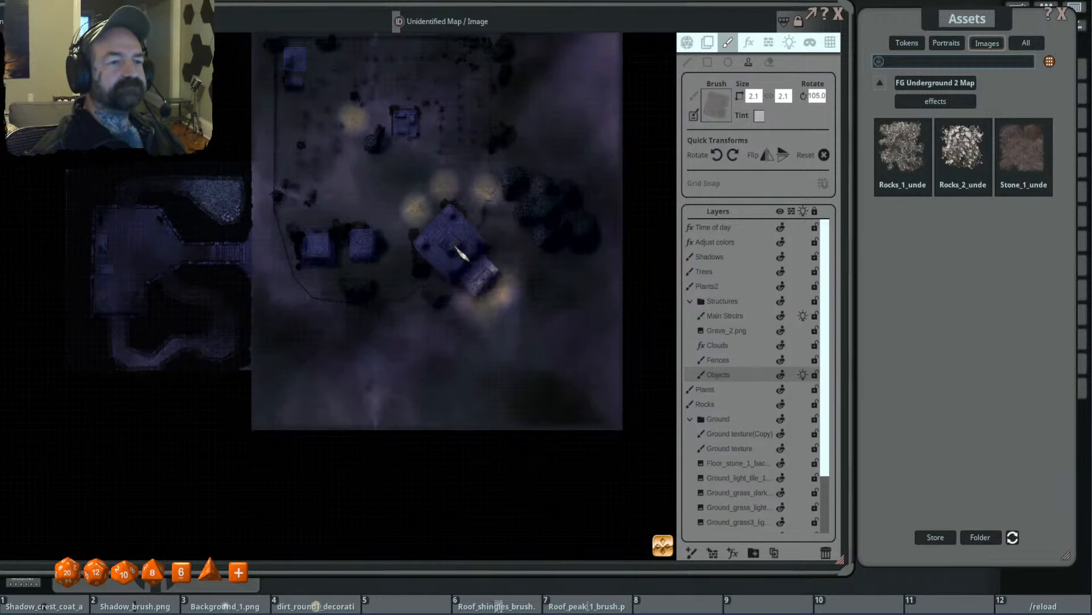
{"action": "left_click_drag", "start_coordinate": [380, 249], "coordinate": [526, 258]}
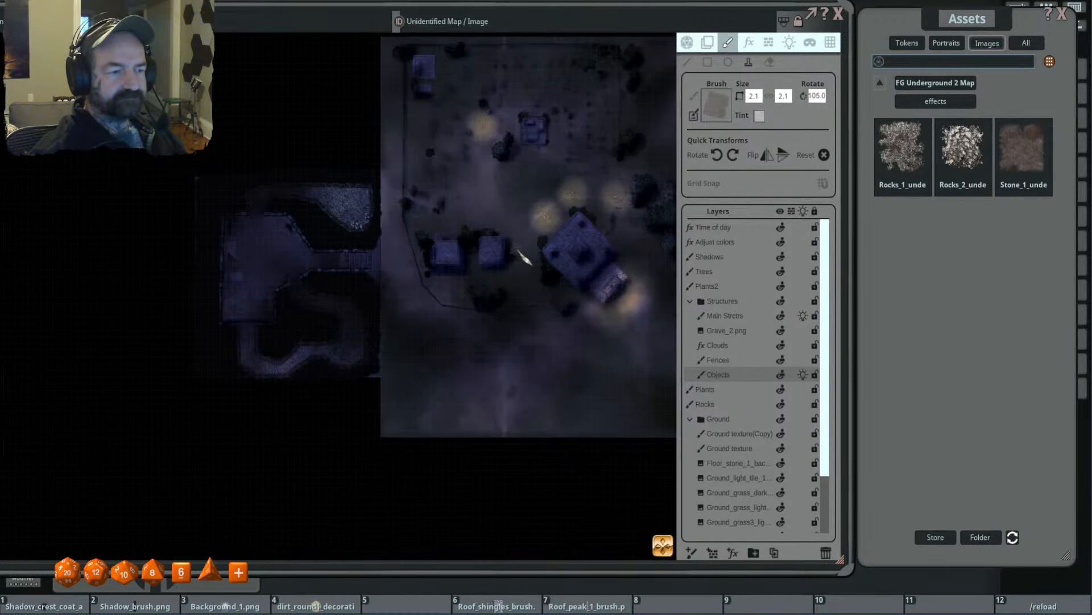
{"action": "scroll", "coordinate": [334, 236], "scroll_direction": "up", "scroll_amount": 4}
{"action": "left_click_drag", "start_coordinate": [311, 237], "coordinate": [463, 243]}
{"action": "scroll", "coordinate": [354, 242], "scroll_direction": "up", "scroll_amount": 4}
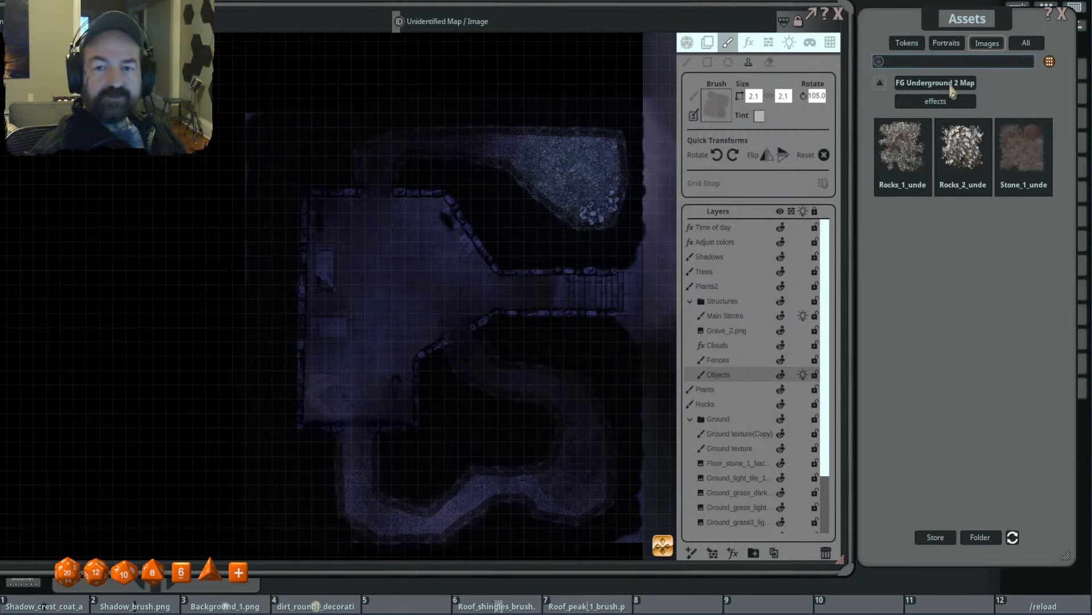
- Load Roots_2_underground_decoration.png from the FG Underground 2 Map Pack decorations as the brush
{"action": "left_click", "coordinate": [951, 84]}
{"action": "left_click", "coordinate": [1027, 142]}
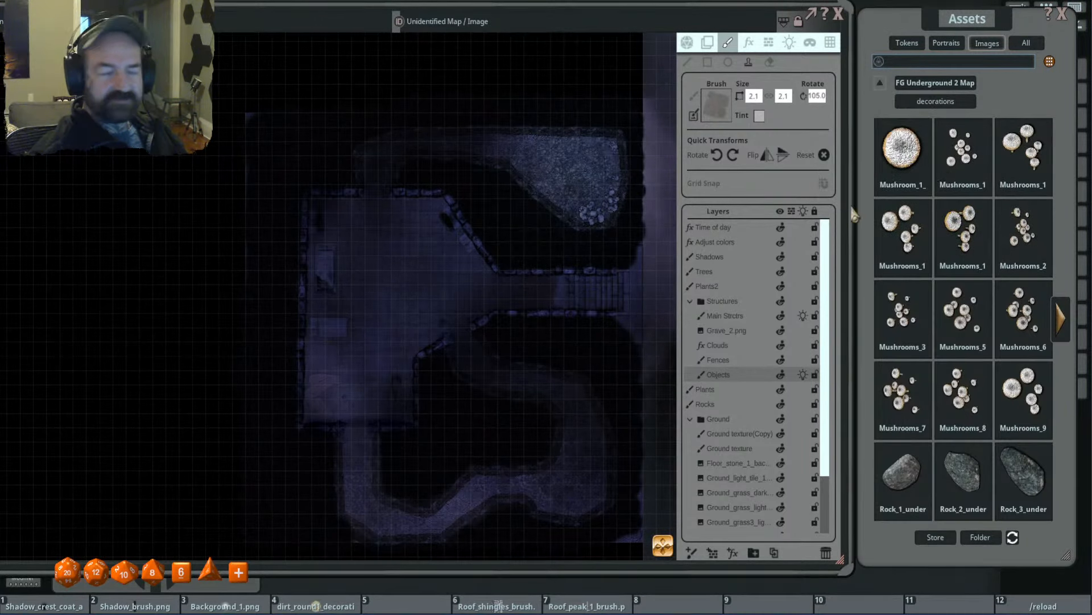
{"action": "left_click_drag", "start_coordinate": [506, 236], "coordinate": [493, 221]}
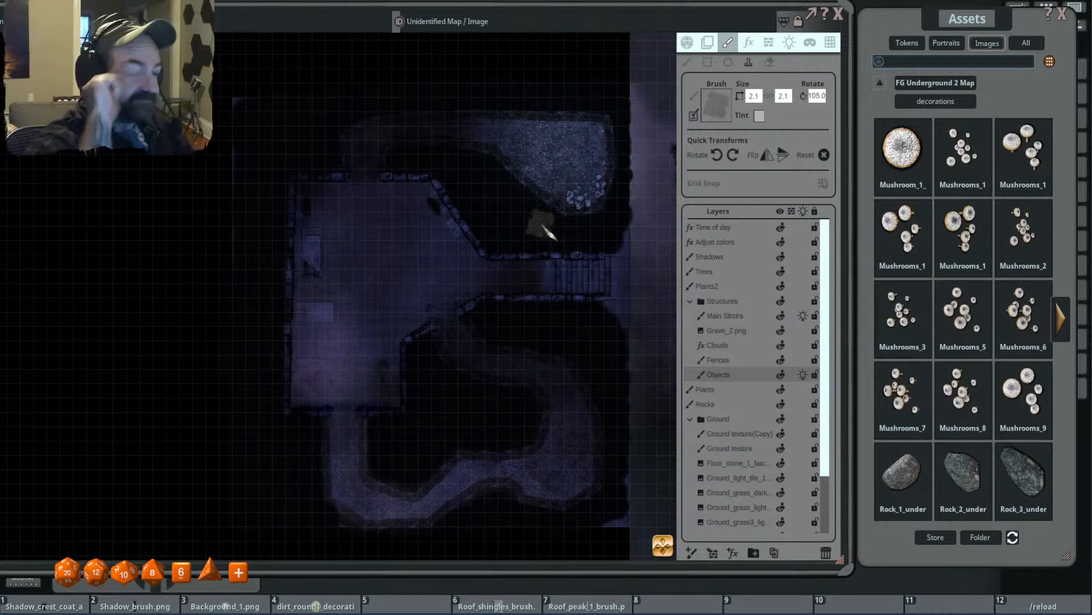
{"action": "left_click", "coordinate": [1061, 319]}
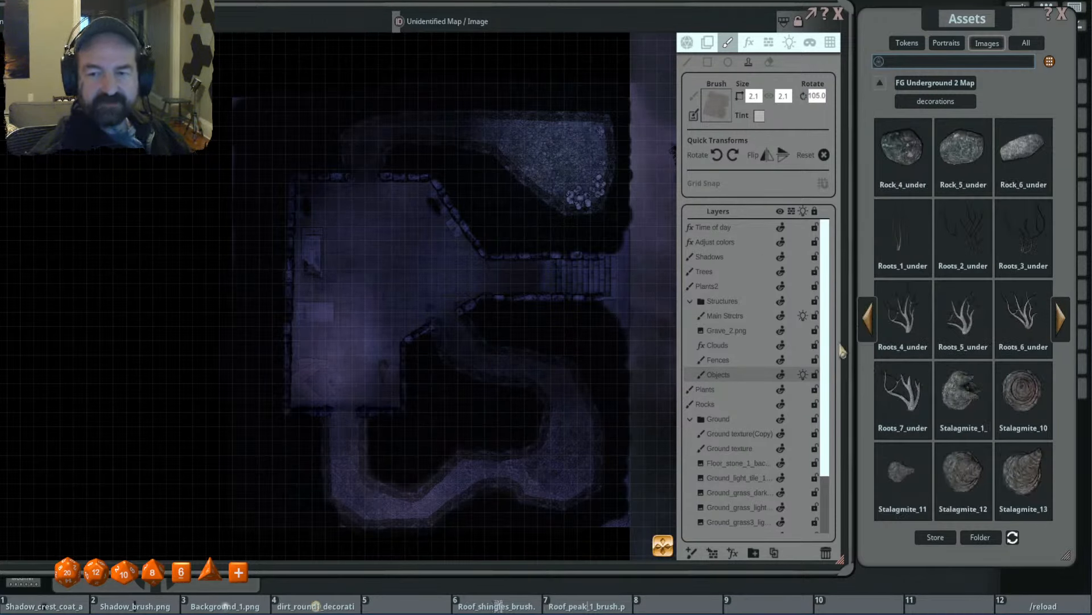
{"action": "left_click_drag", "start_coordinate": [527, 310], "coordinate": [515, 297]}
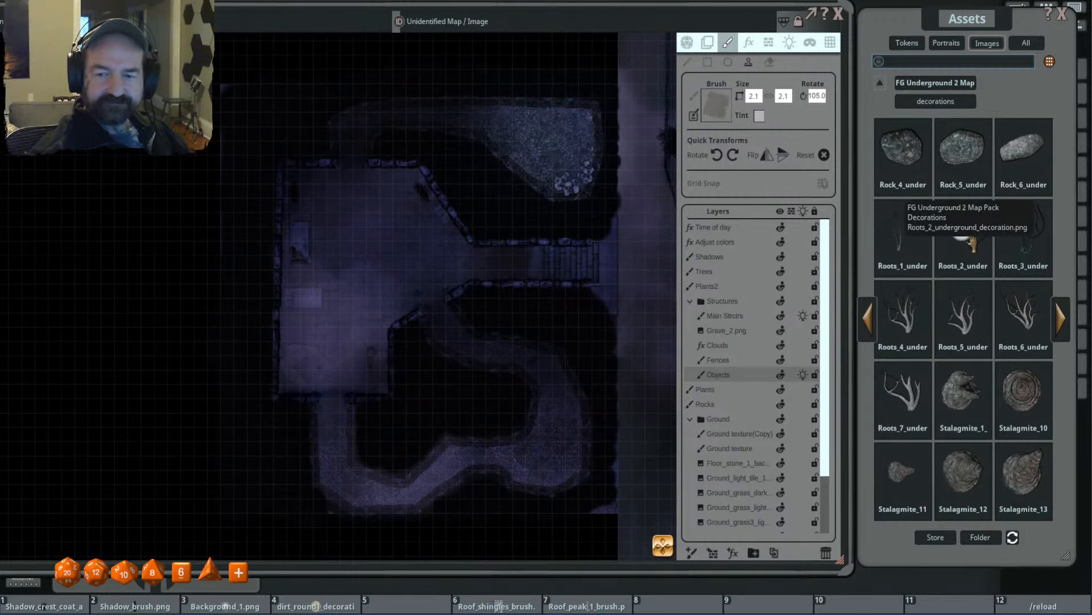
{"action": "left_click_drag", "start_coordinate": [741, 123], "coordinate": [719, 111]}
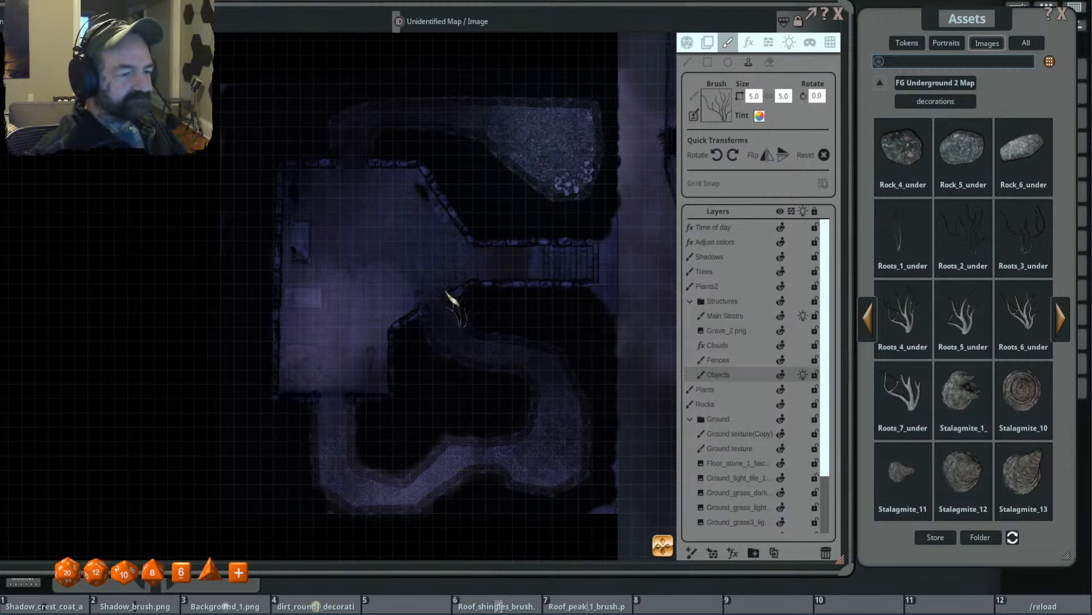
- Reduce the root brush to 3.2 by 3.2 and stamp it beside the skull pile in the northern cave
{"action": "scroll", "coordinate": [393, 290], "scroll_direction": "down", "scroll_amount": 2, "text": "ctrl"}
{"action": "left_click_drag", "start_coordinate": [495, 352], "coordinate": [459, 322]}
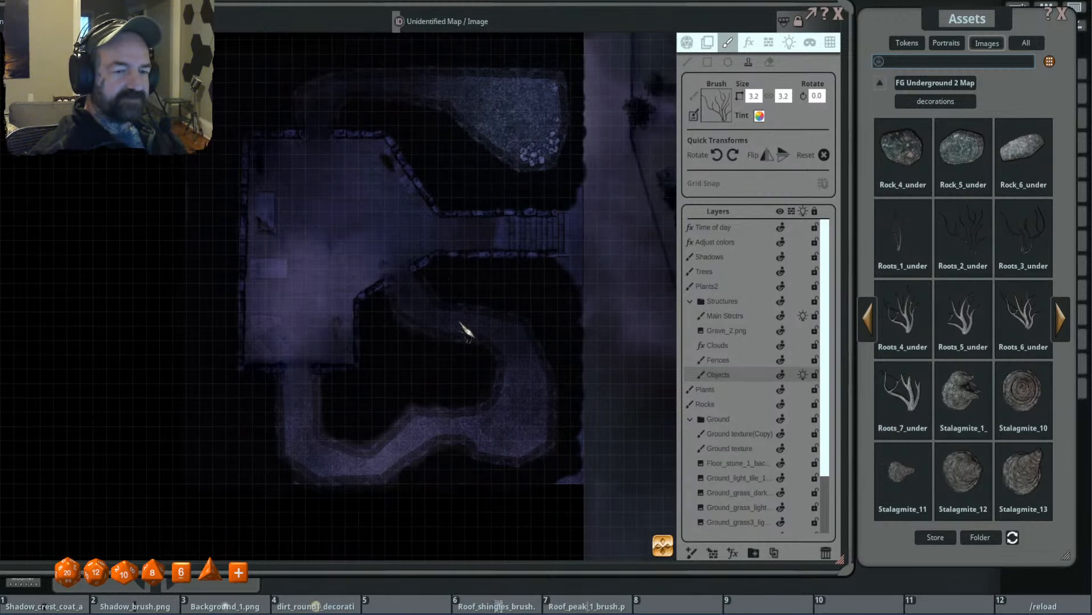
{"action": "left_click_drag", "start_coordinate": [515, 185], "coordinate": [529, 312]}
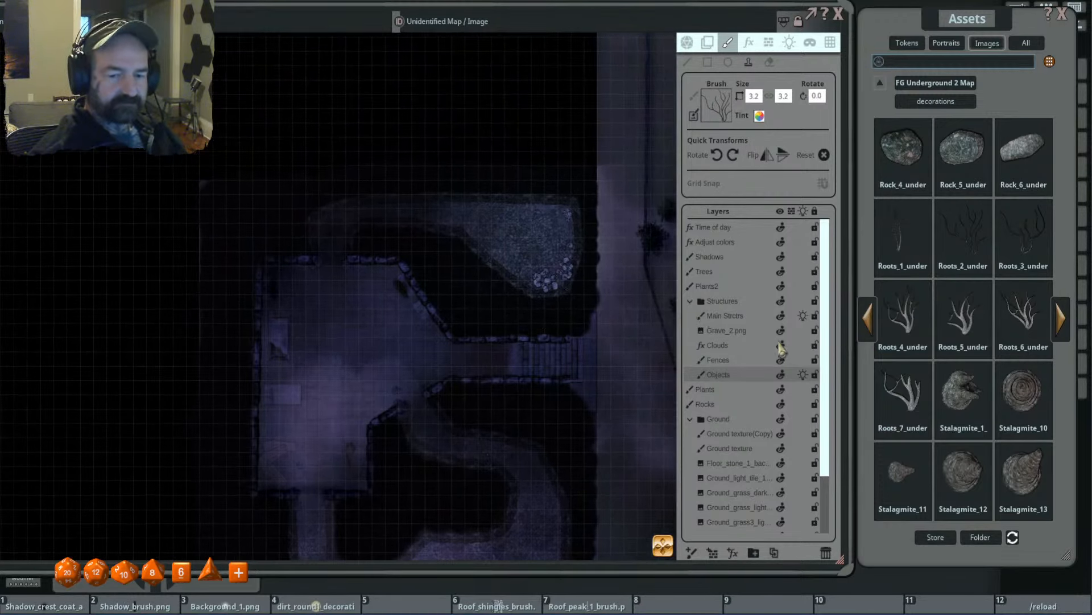
{"action": "scroll", "coordinate": [520, 275], "scroll_direction": "up", "scroll_amount": 3}
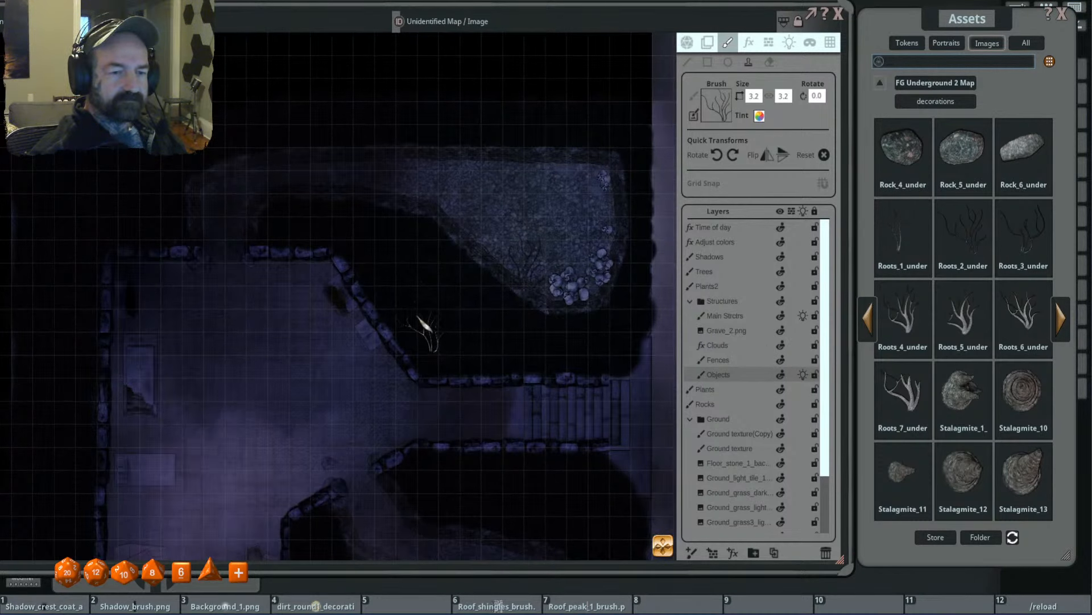
{"action": "scroll", "coordinate": [541, 307], "scroll_direction": "down", "scroll_amount": 2, "text": "shift"}
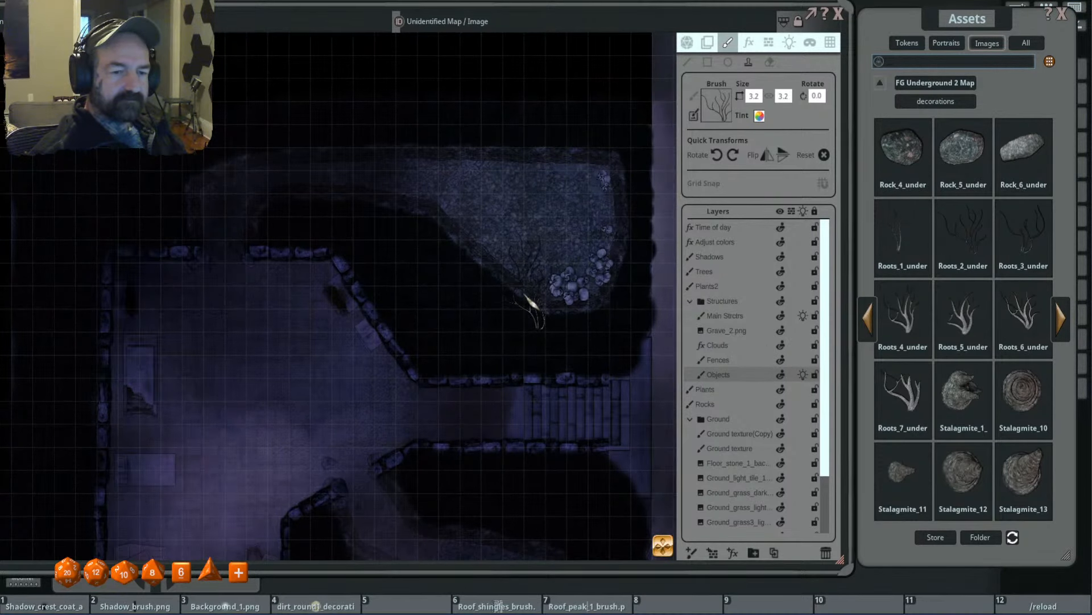
- Stamp more roots along the northern cave's north and east edges, rotating the brush to angles such as 275 and 215 degrees
{"action": "scroll", "coordinate": [535, 299], "scroll_direction": "down", "scroll_amount": 1, "text": "shift"}
{"action": "left_click_drag", "start_coordinate": [588, 229], "coordinate": [564, 277]}
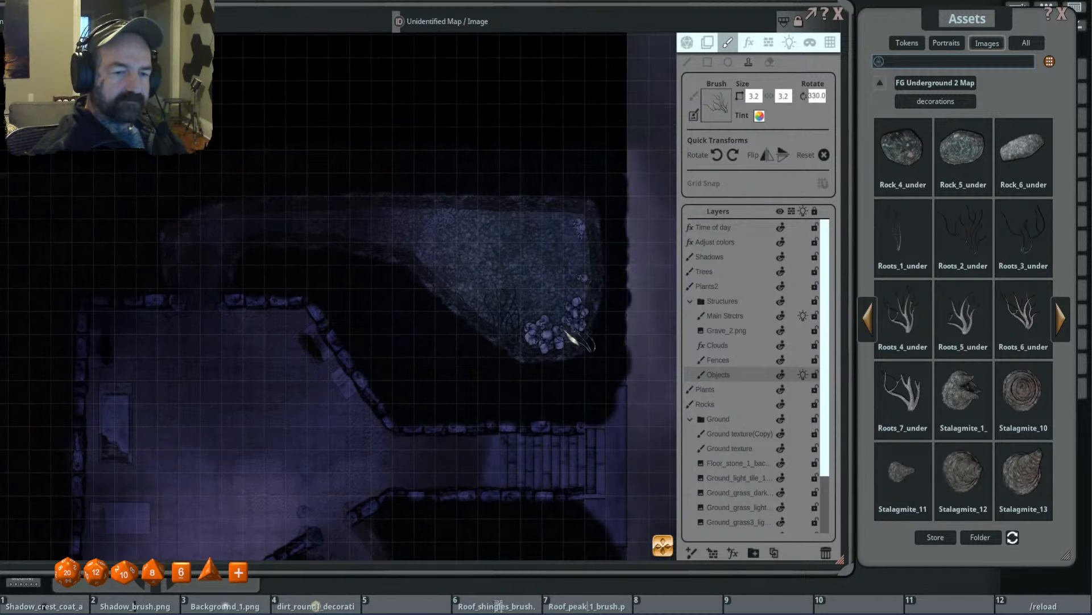
{"action": "scroll", "coordinate": [592, 219], "scroll_direction": "down", "scroll_amount": 5, "text": "shift"}
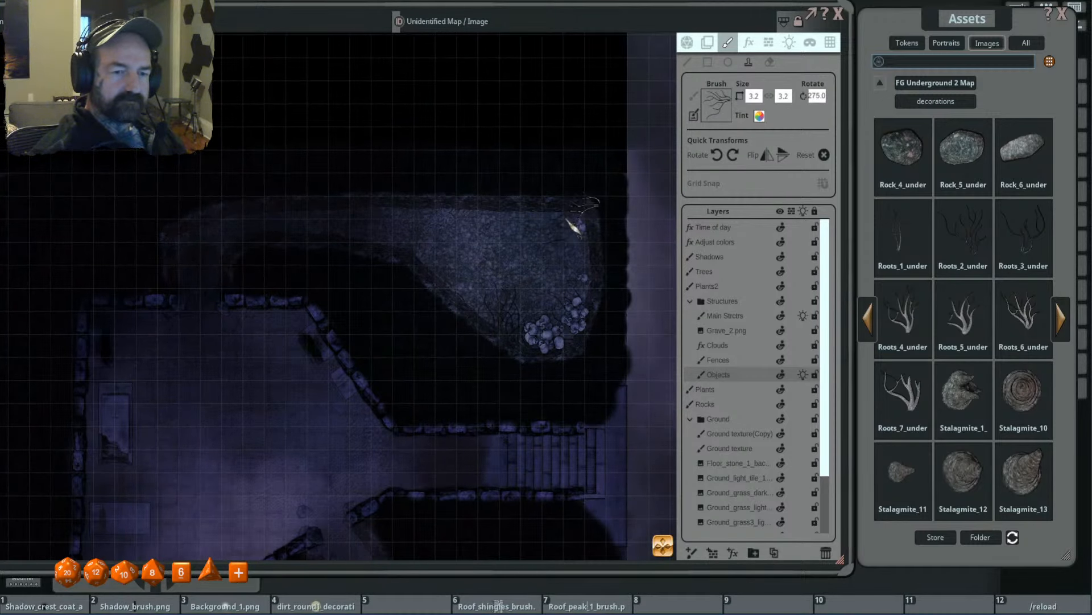
{"action": "scroll", "coordinate": [592, 219], "scroll_direction": "down", "scroll_amount": 4, "text": "shift"}
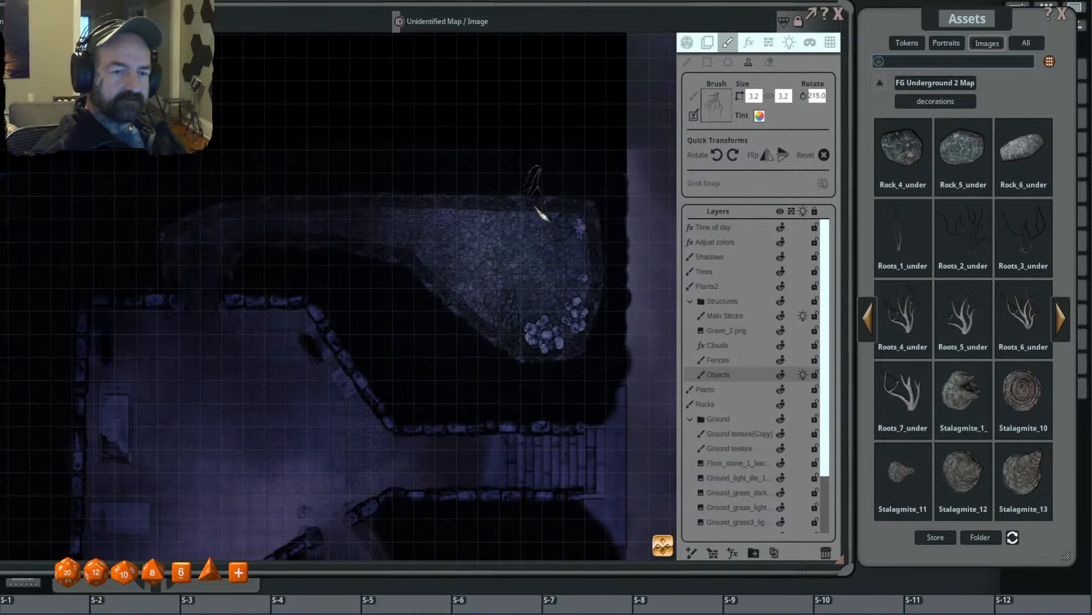
{"action": "scroll", "coordinate": [560, 202], "scroll_direction": "down", "scroll_amount": 2, "text": "shift"}
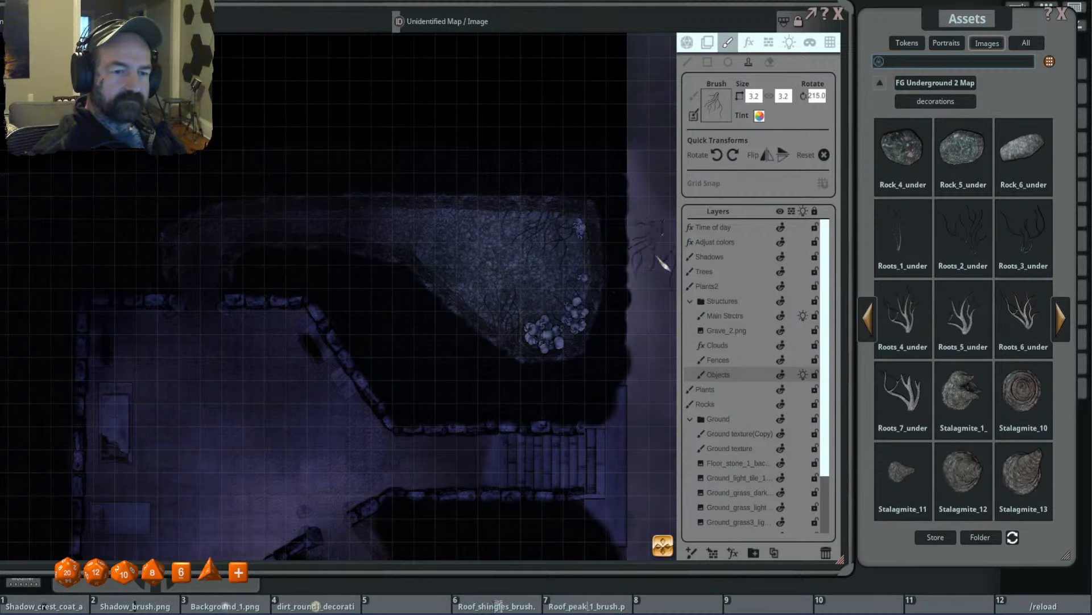
{"action": "scroll", "coordinate": [591, 276], "scroll_direction": "up", "scroll_amount": 5, "text": "shift"}
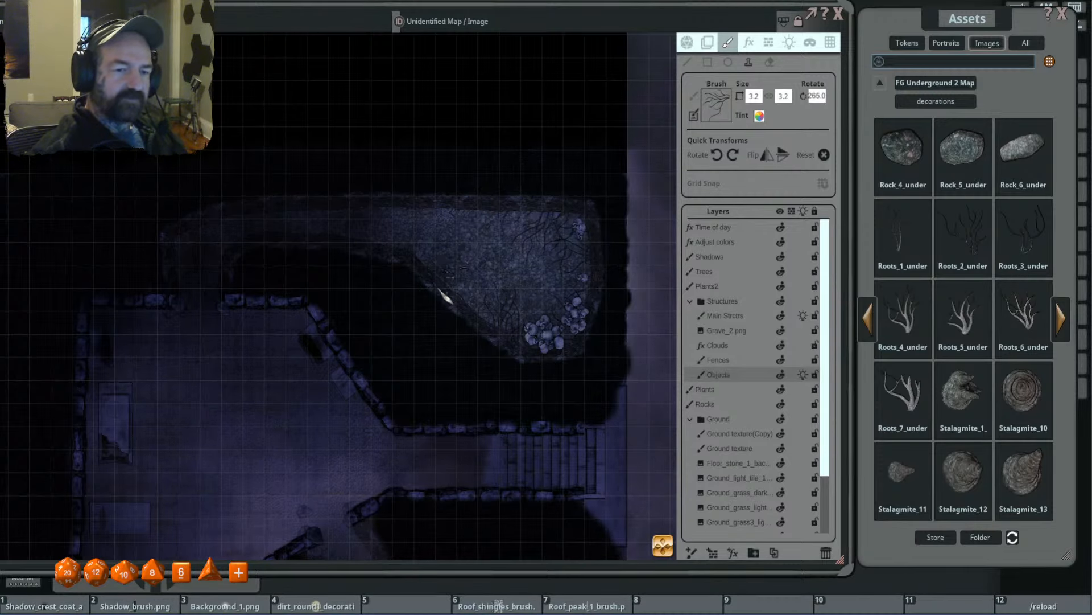
- Stamp roots in the southeast bend of the southern tunnel with the brush rotated 325 degrees and enlarged to 4.0 by 4.0
{"action": "scroll", "coordinate": [441, 291], "scroll_direction": "down", "scroll_amount": 4}
{"action": "left_click_drag", "start_coordinate": [456, 321], "coordinate": [513, 234]}
{"action": "scroll", "coordinate": [546, 251], "scroll_direction": "up", "scroll_amount": 6, "text": "shift"}
{"action": "left_click_drag", "start_coordinate": [563, 331], "coordinate": [547, 256]}
{"action": "left_click_drag", "start_coordinate": [514, 405], "coordinate": [505, 292]}
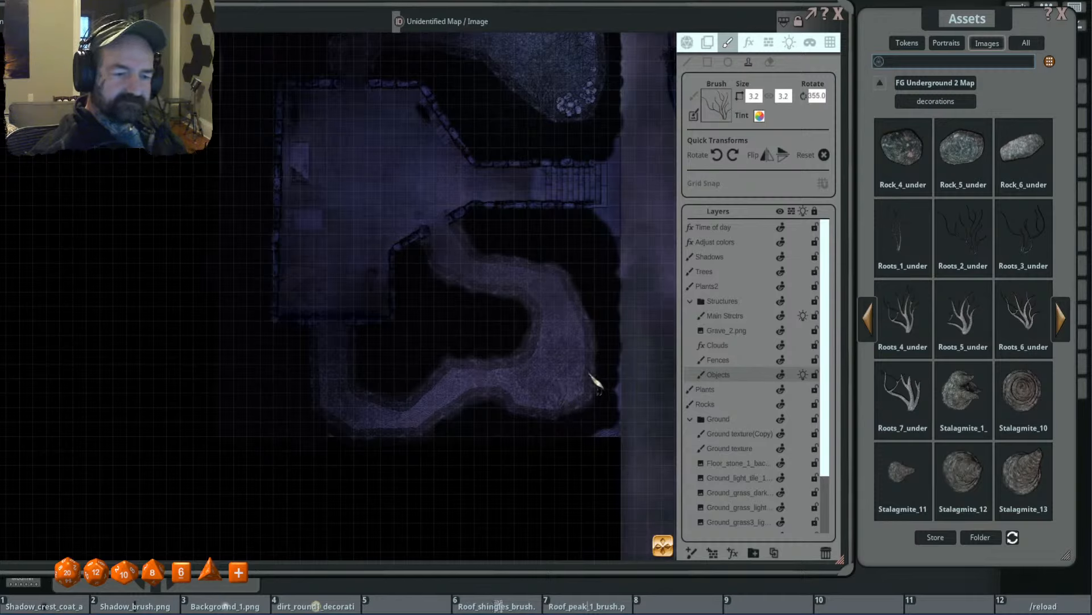
{"action": "scroll", "coordinate": [589, 399], "scroll_direction": "down", "scroll_amount": 3, "text": "shift"}
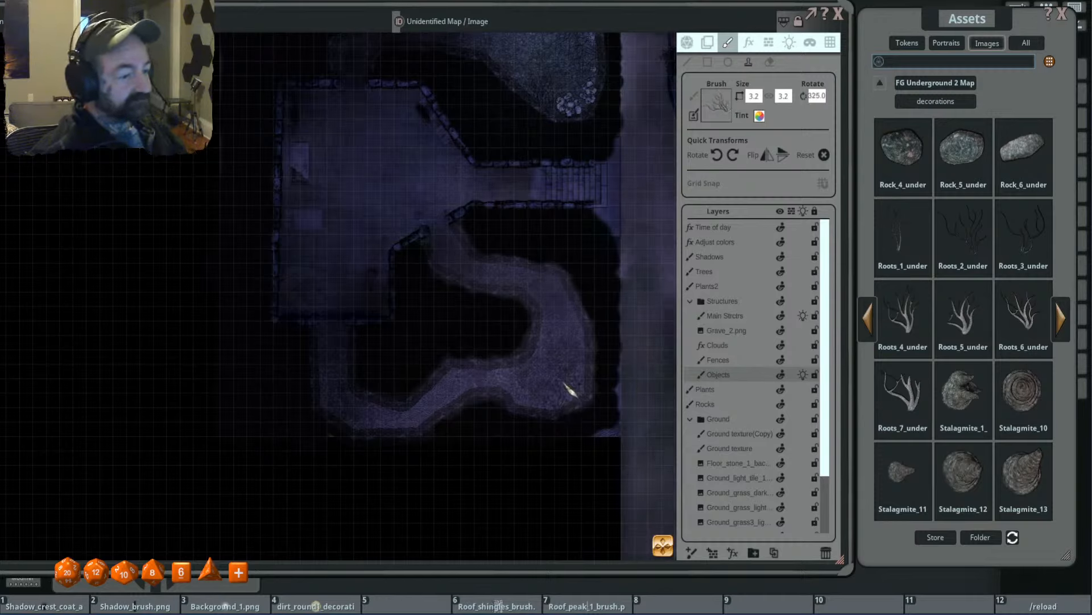
{"action": "key", "text": "ctrl"}
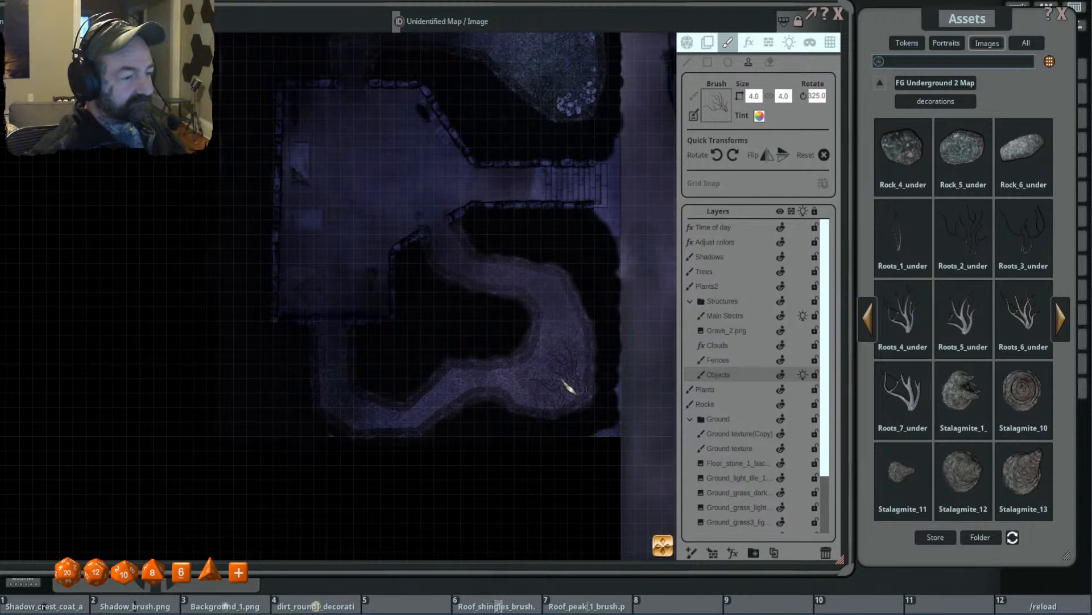
- Add more roots around the wide southeast part of the southern tunnel, turning the 4.0 brush through to 135 degrees
{"action": "scroll", "coordinate": [557, 386], "scroll_direction": "up", "scroll_amount": 2}
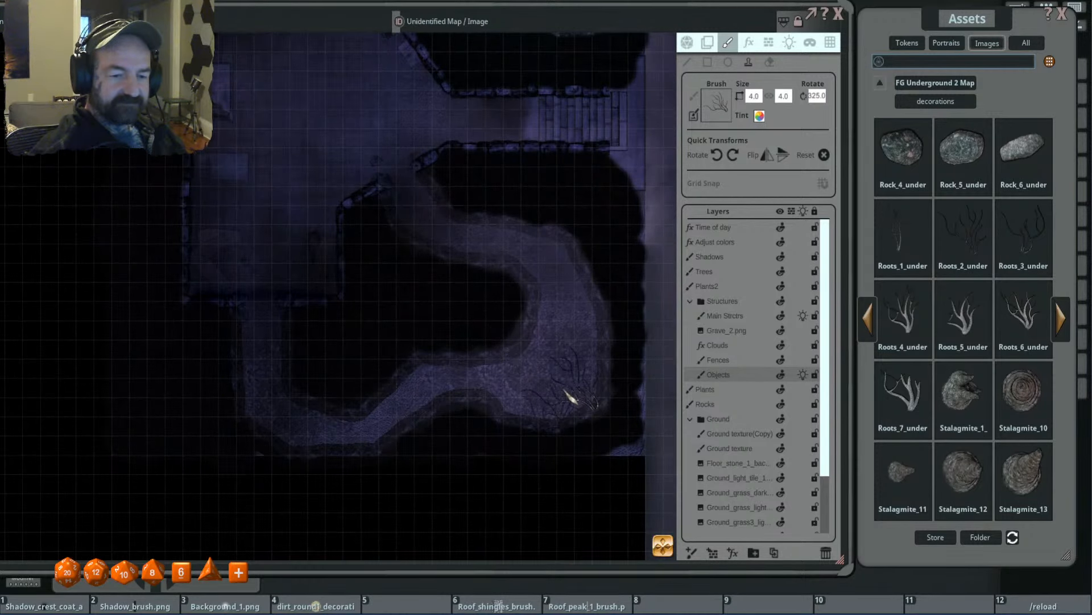
{"action": "key", "text": "shift"}
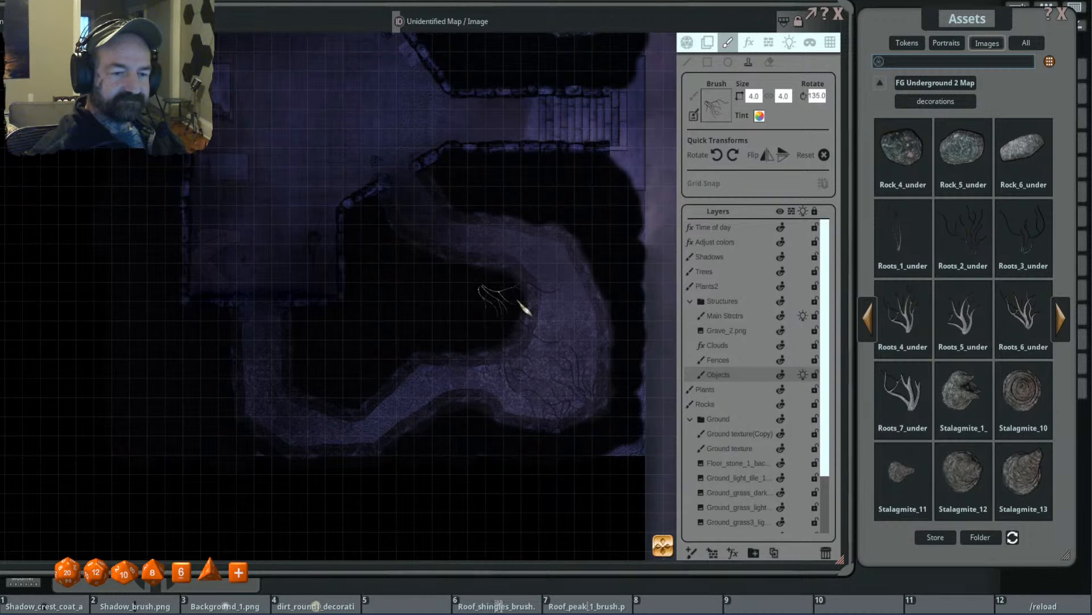
{"action": "scroll", "coordinate": [556, 359], "scroll_direction": "down", "scroll_amount": 2}
{"action": "left_click_drag", "start_coordinate": [556, 359], "coordinate": [514, 381]}
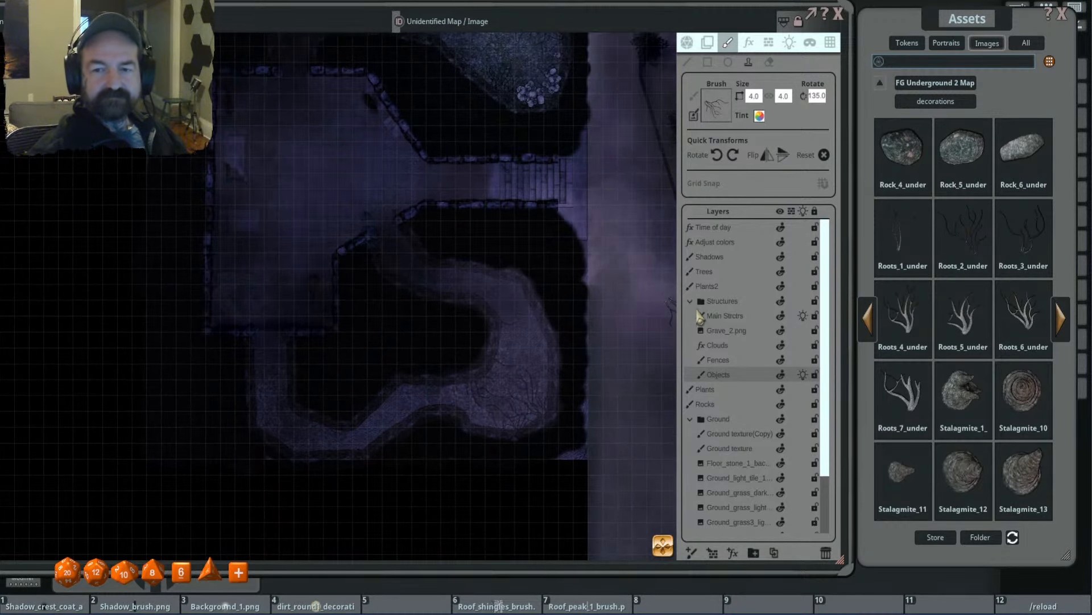
- Load the small Mushroom_1 cluster from the decorations as the brush and reduce it to 1.3 by 1.9
{"action": "left_click", "coordinate": [874, 320]}
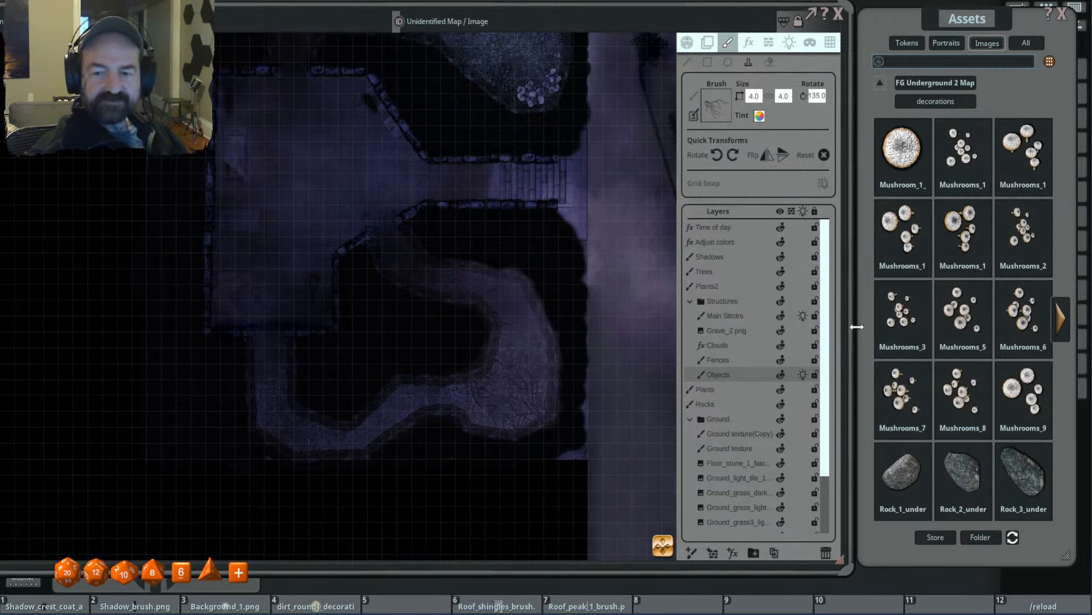
{"action": "left_click", "coordinate": [962, 149]}
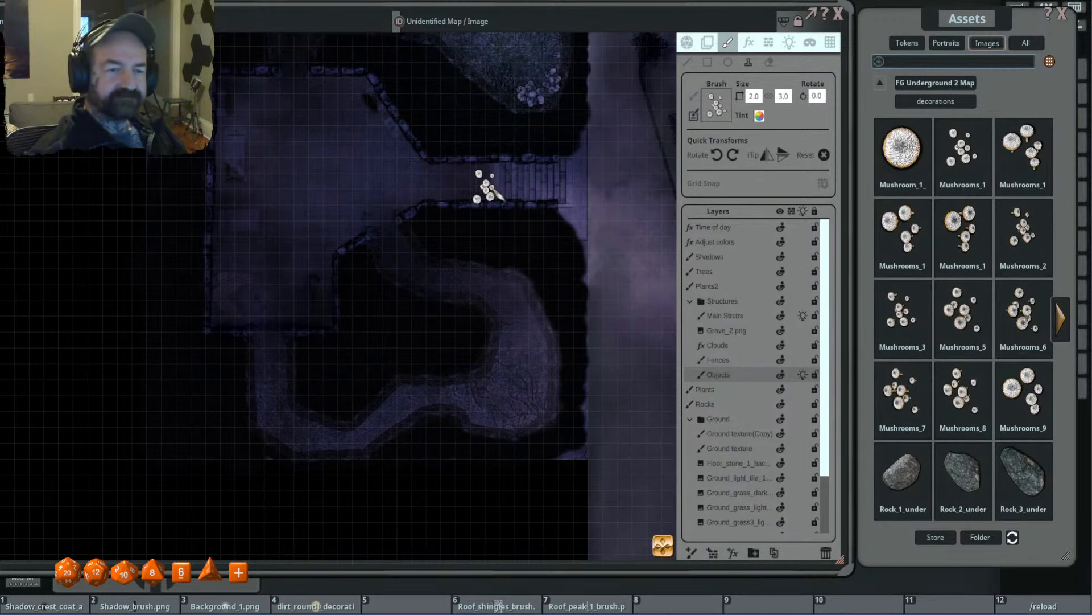
{"action": "left_click_drag", "start_coordinate": [508, 122], "coordinate": [517, 287]}
{"action": "scroll", "coordinate": [534, 237], "scroll_direction": "down", "scroll_amount": 4}
{"action": "scroll", "coordinate": [545, 239], "scroll_direction": "up", "scroll_amount": 1}
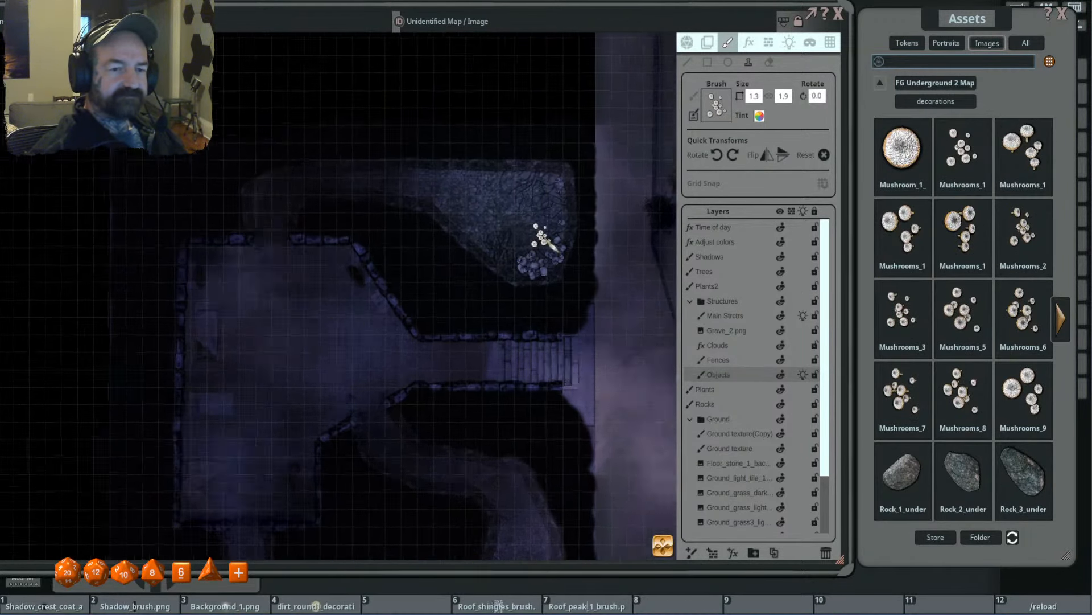
- Stamp the mushroom cluster west of the northern cave's skull pile on the Fences layer, sized 1.0 by 1.5 and rotated 135 degrees
{"action": "scroll", "coordinate": [546, 240], "scroll_direction": "up", "scroll_amount": 4}
{"action": "scroll", "coordinate": [560, 244], "scroll_direction": "down", "scroll_amount": 5}
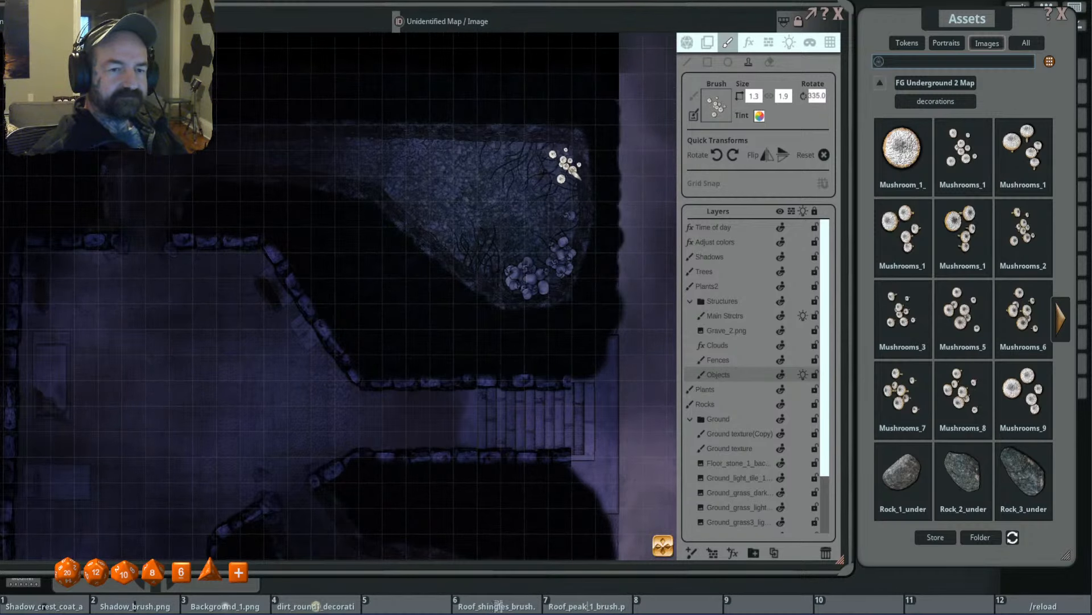
{"action": "scroll", "coordinate": [520, 243], "scroll_direction": "up", "scroll_amount": 4}
{"action": "scroll", "coordinate": [472, 266], "scroll_direction": "up", "scroll_amount": 20}
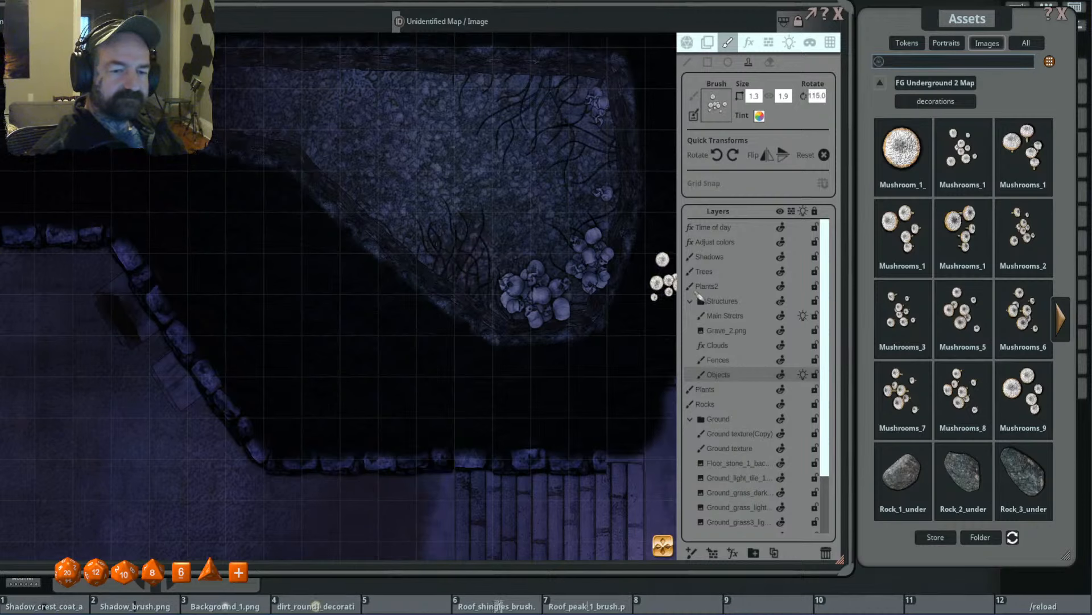
{"action": "left_click", "coordinate": [743, 357]}
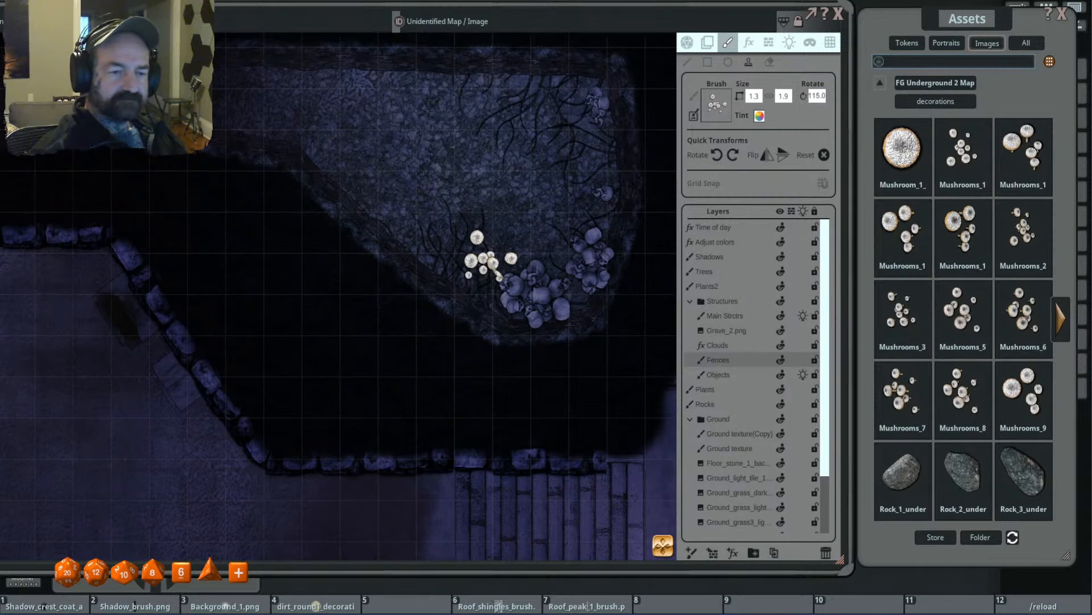
{"action": "scroll", "coordinate": [468, 287], "scroll_direction": "up", "scroll_amount": 4}
{"action": "scroll", "coordinate": [477, 295], "scroll_direction": "up", "scroll_amount": 2}
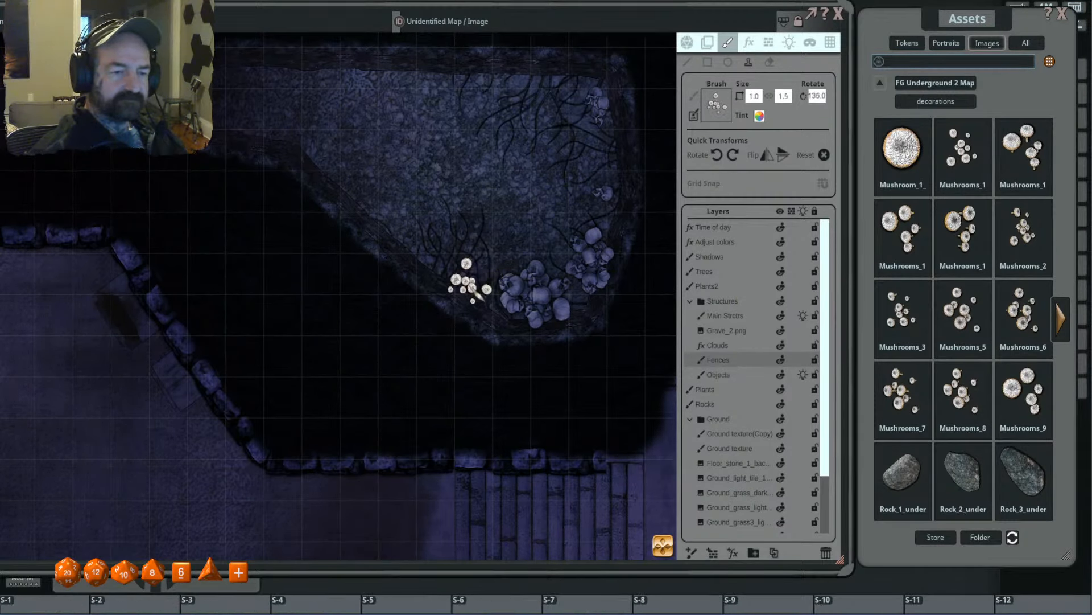
{"action": "left_click", "coordinate": [477, 295]}
- Stamp the mushroom cluster over the northern cave's skull pile on the Main Strctrs layer, sized 0.8 by 1.2 and rotated 105 degrees
{"action": "scroll", "coordinate": [489, 272], "scroll_direction": "down", "scroll_amount": 13}
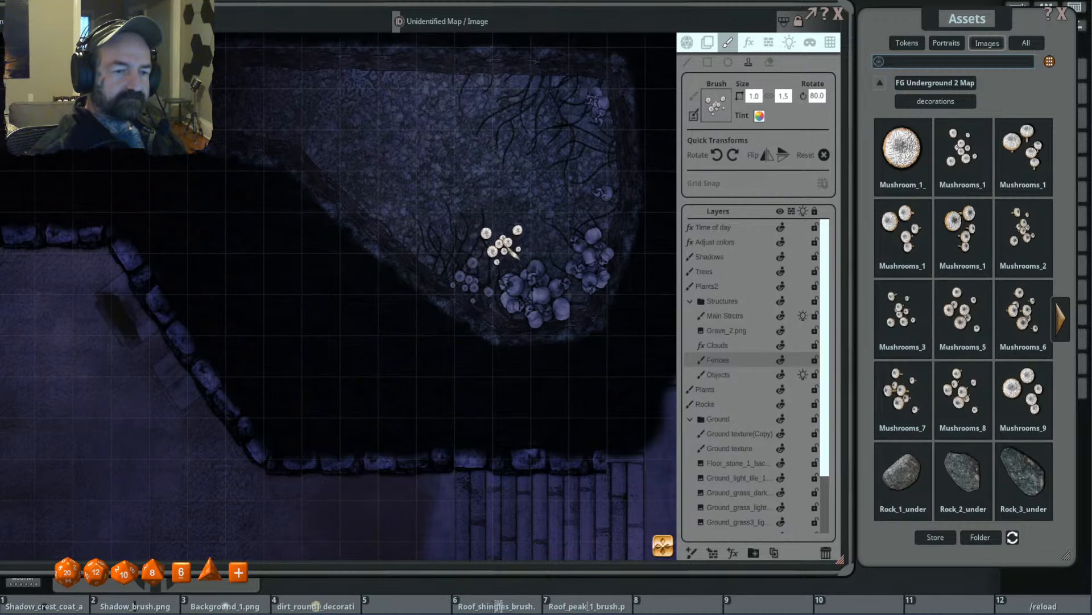
{"action": "scroll", "coordinate": [626, 250], "scroll_direction": "down", "scroll_amount": 5}
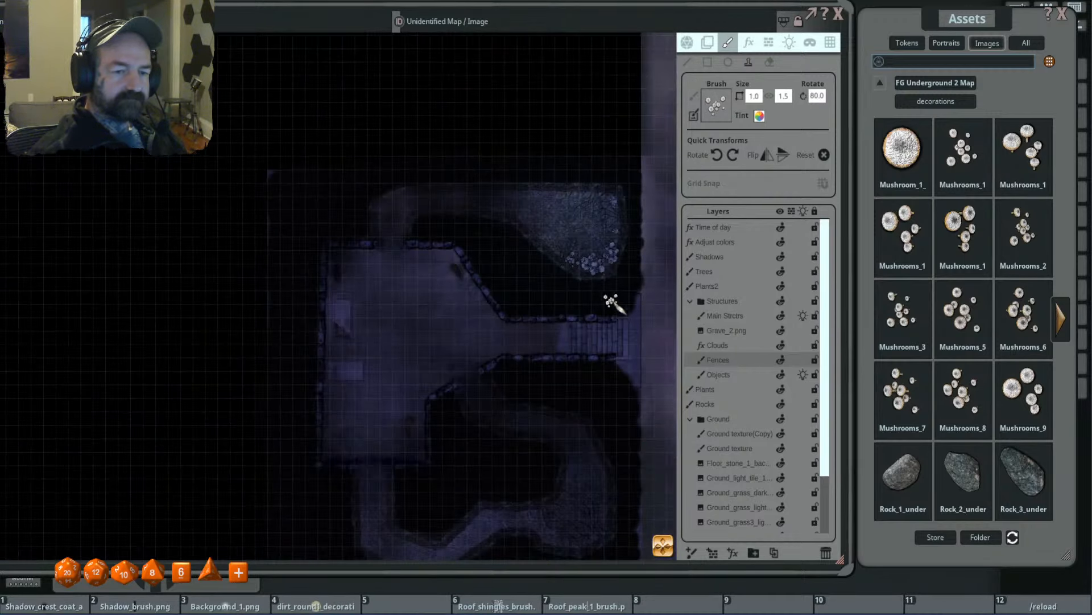
{"action": "scroll", "coordinate": [592, 273], "scroll_direction": "up", "scroll_amount": 3}
{"action": "scroll", "coordinate": [550, 247], "scroll_direction": "up", "scroll_amount": 3}
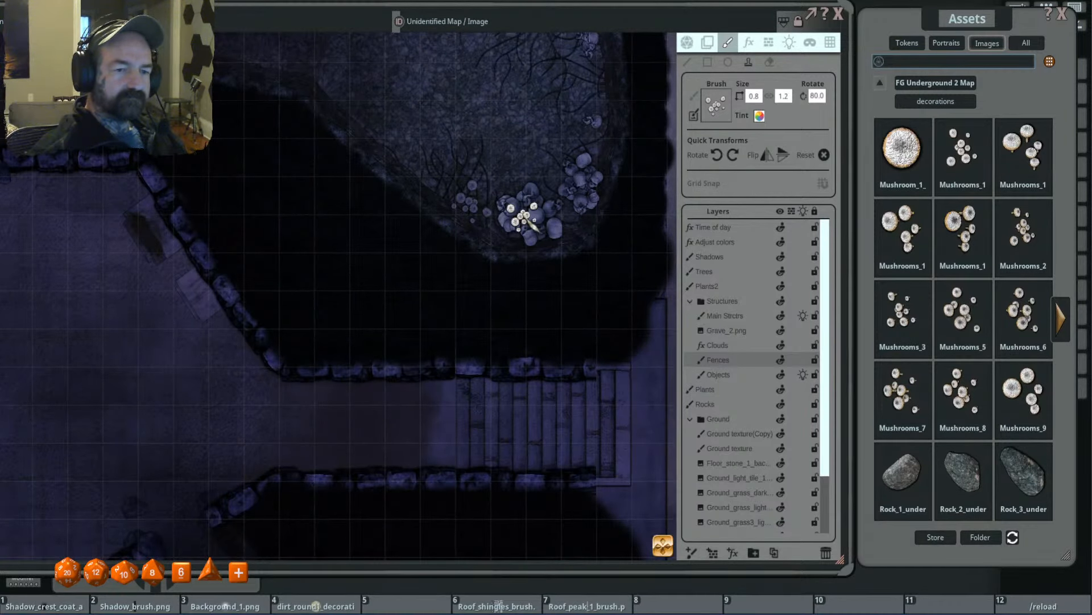
{"action": "scroll", "coordinate": [529, 217], "scroll_direction": "up", "scroll_amount": 5}
{"action": "left_click", "coordinate": [732, 316]}
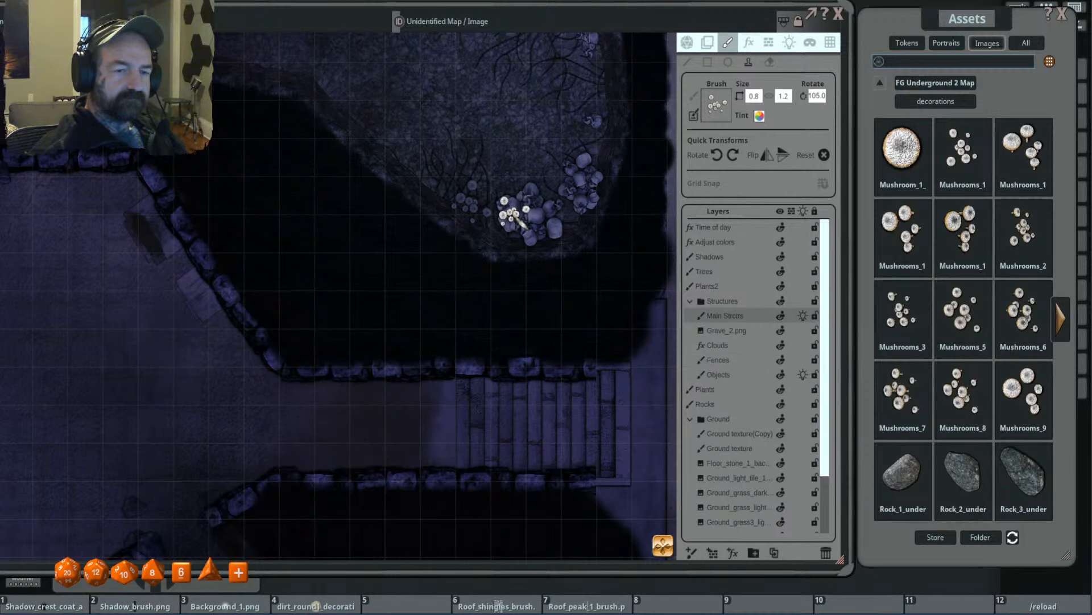
{"action": "scroll", "coordinate": [609, 200], "scroll_direction": "down", "scroll_amount": 3}
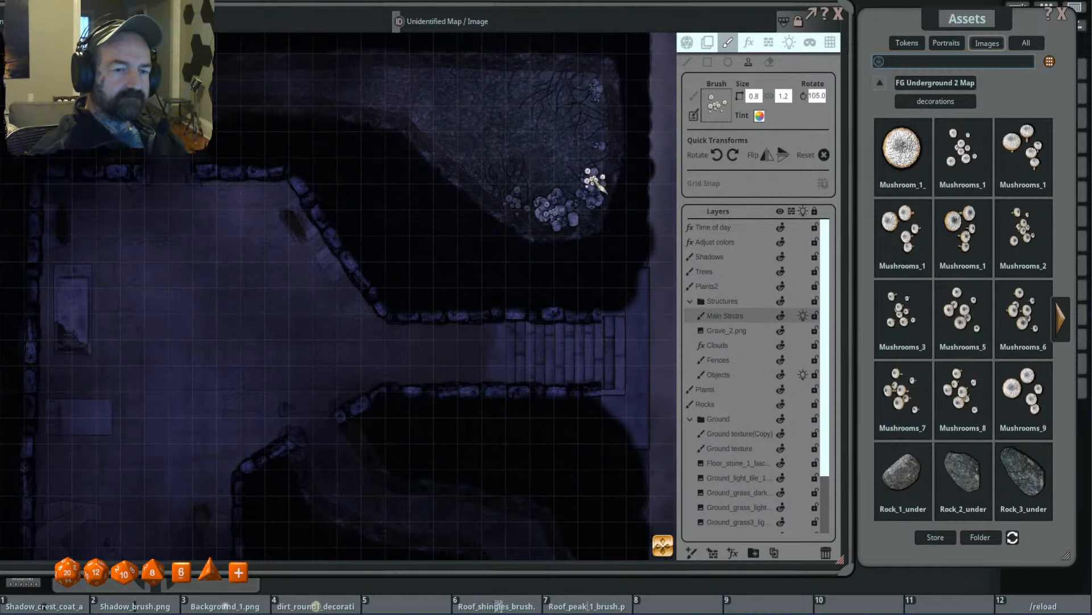
- Return to the Fences layer and load a mushroom cluster with larger caps from the decorations as the brush
{"action": "left_click", "coordinate": [742, 349]}
{"action": "left_click", "coordinate": [741, 360]}
{"action": "scroll", "coordinate": [546, 313], "scroll_direction": "down", "scroll_amount": 3}
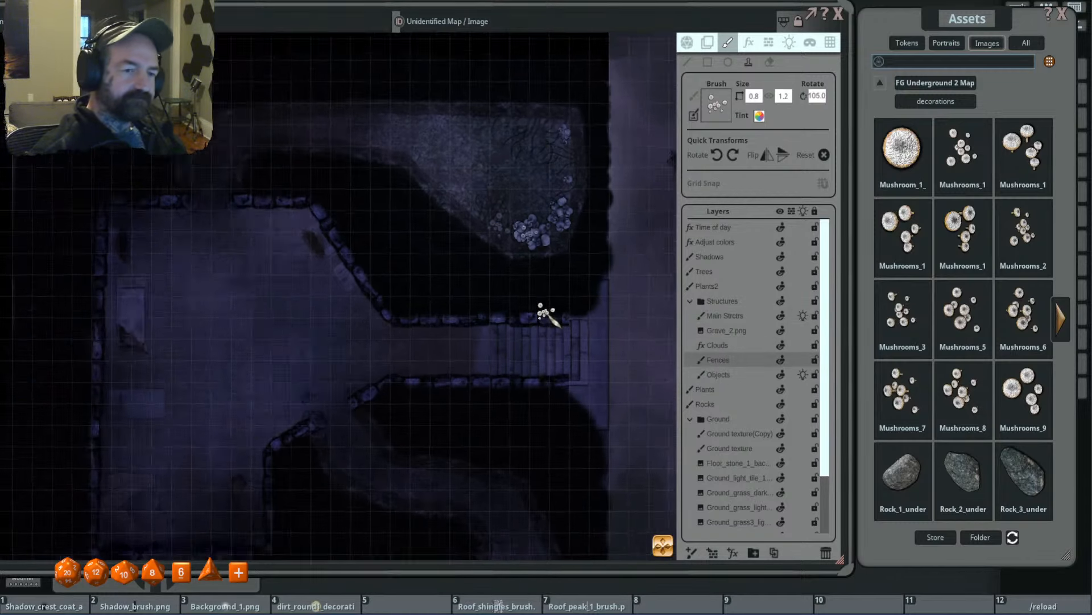
{"action": "left_click_drag", "start_coordinate": [540, 400], "coordinate": [573, 232]}
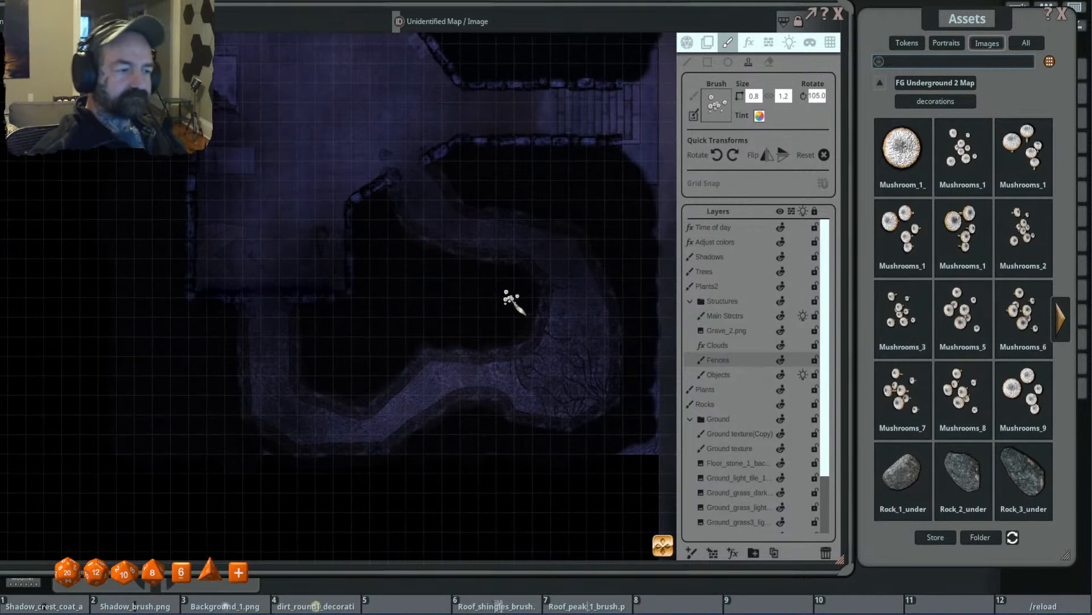
{"action": "left_click_drag", "start_coordinate": [496, 305], "coordinate": [436, 259]}
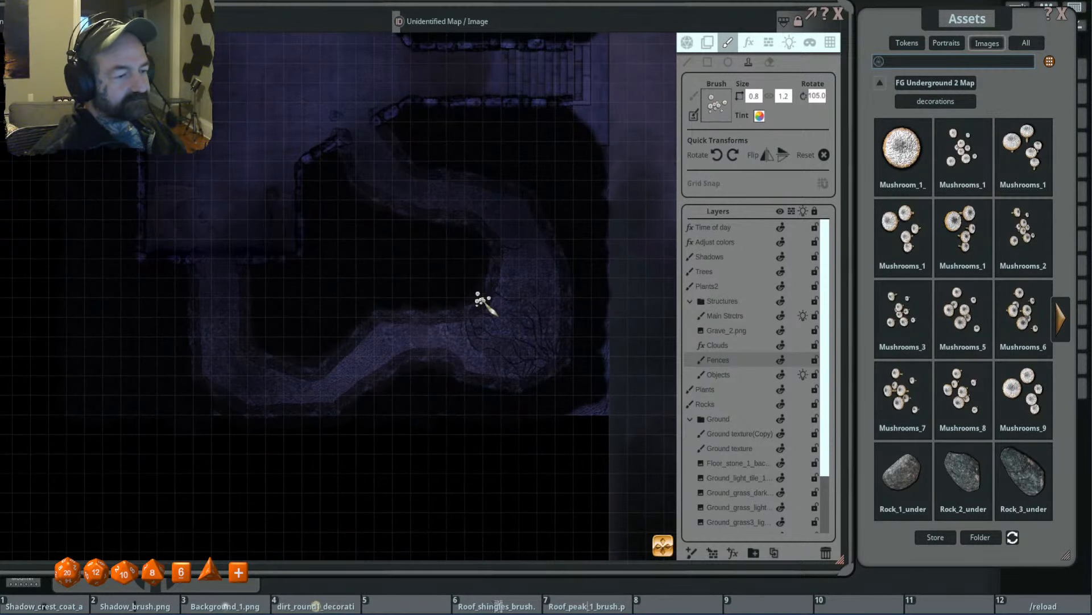
{"action": "left_click_drag", "start_coordinate": [494, 316], "coordinate": [507, 363]}
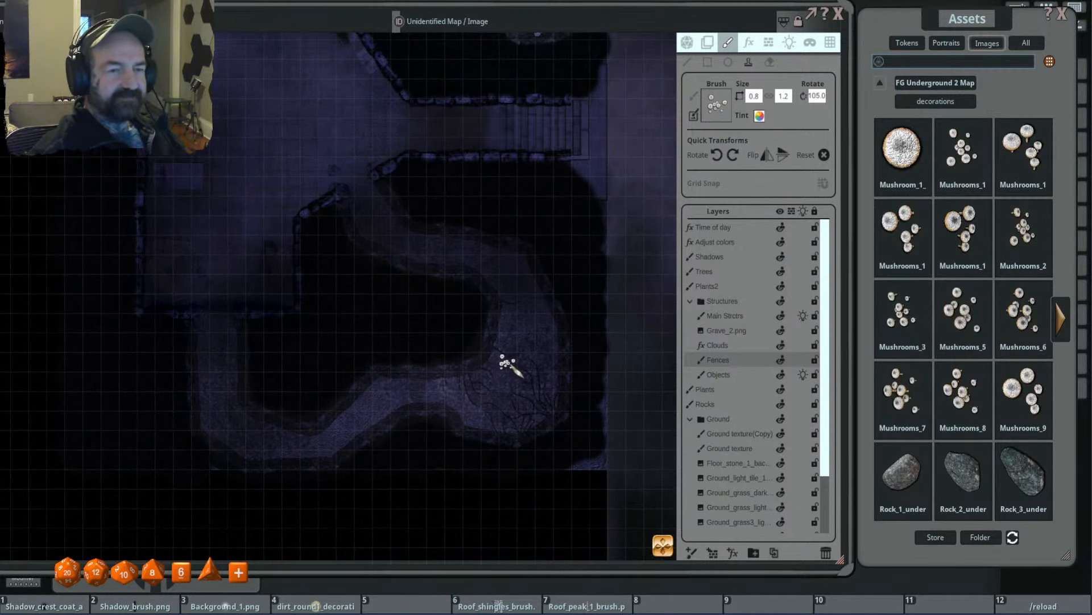
{"action": "scroll", "coordinate": [476, 353], "scroll_direction": "up", "scroll_amount": 4}
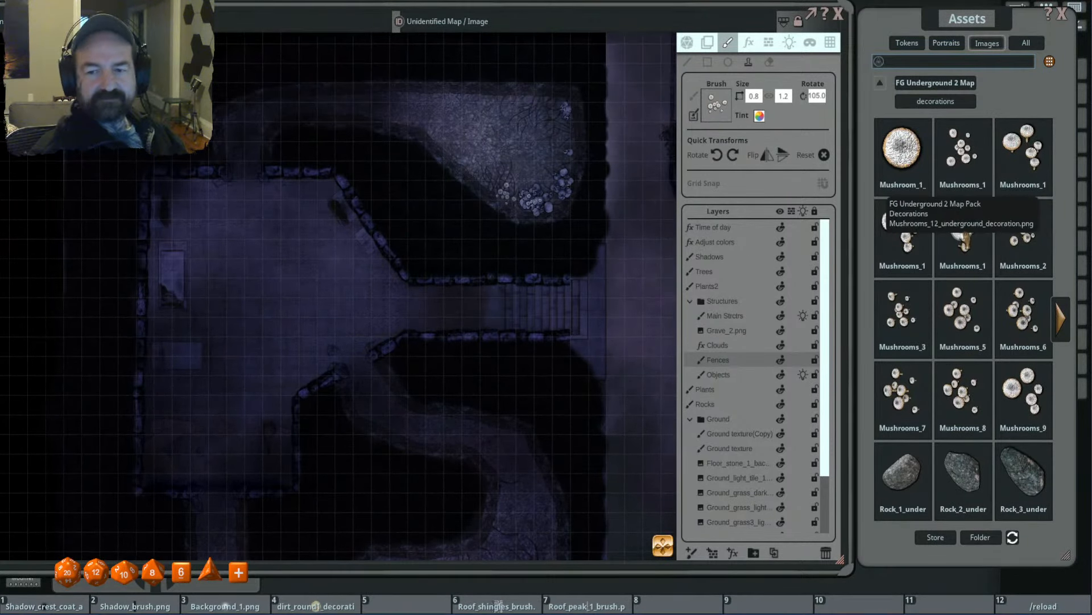
{"action": "left_click", "coordinate": [1022, 149]}
- Stamp the large-capped mushrooms near the northern cave's northeast corner, sized 1.3 by 1.3 and rotated 290 degrees
{"action": "scroll", "coordinate": [515, 188], "scroll_direction": "up", "scroll_amount": 3}
{"action": "scroll", "coordinate": [520, 190], "scroll_direction": "down", "scroll_amount": 5}
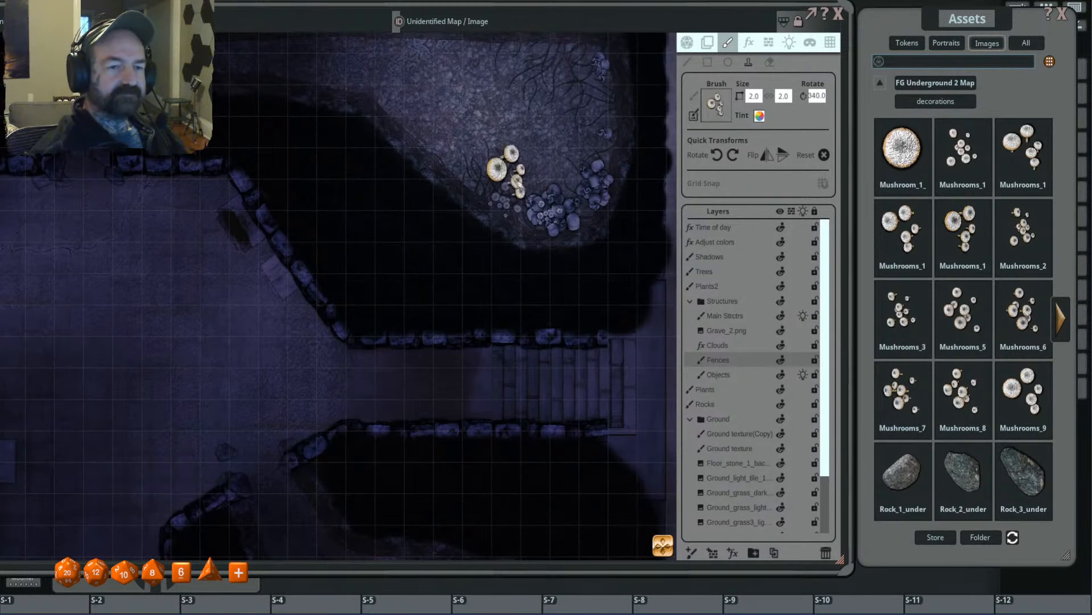
{"action": "left_click_drag", "start_coordinate": [570, 94], "coordinate": [551, 219]}
{"action": "scroll", "coordinate": [585, 192], "scroll_direction": "down", "scroll_amount": 7}
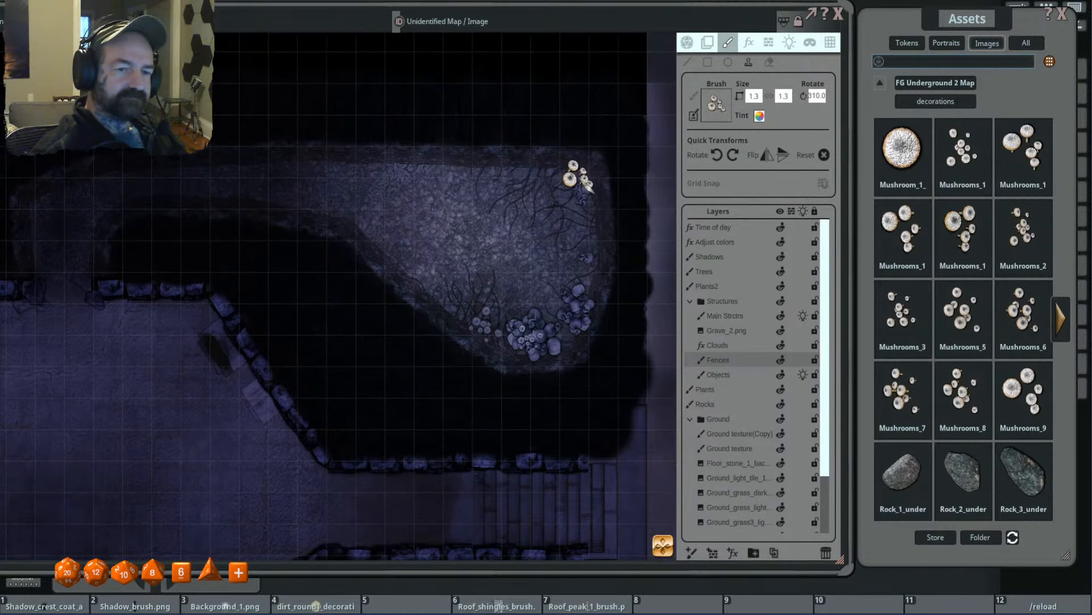
{"action": "scroll", "coordinate": [555, 191], "scroll_direction": "down", "scroll_amount": 2}
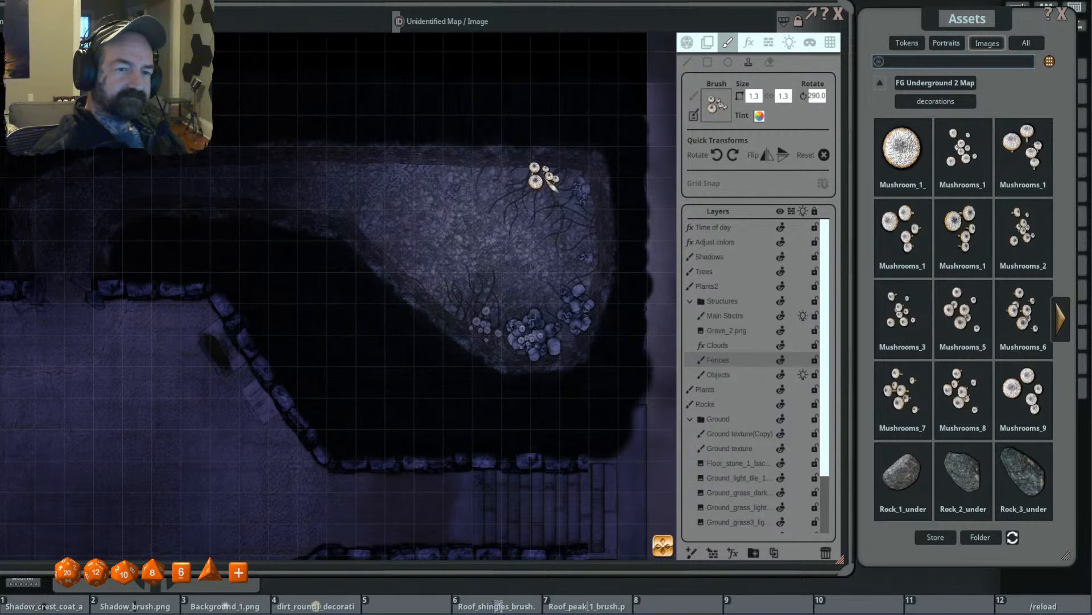
{"action": "left_click", "coordinate": [546, 177]}
- Stamp two large-capped mushroom clusters in the southern tunnel's southeast bend, sized 1.3 by 1.3 and rotated 20 and 80 degrees
{"action": "scroll", "coordinate": [552, 367], "scroll_direction": "down", "scroll_amount": 3}
{"action": "mouse_move", "coordinate": [539, 448]}
{"action": "left_mouse_down"}
{"action": "mouse_move", "coordinate": [588, 275]}
{"action": "mouse_move", "coordinate": [599, 366]}
{"action": "left_mouse_up"}
{"action": "scroll", "coordinate": [586, 307], "scroll_direction": "down", "scroll_amount": 3}
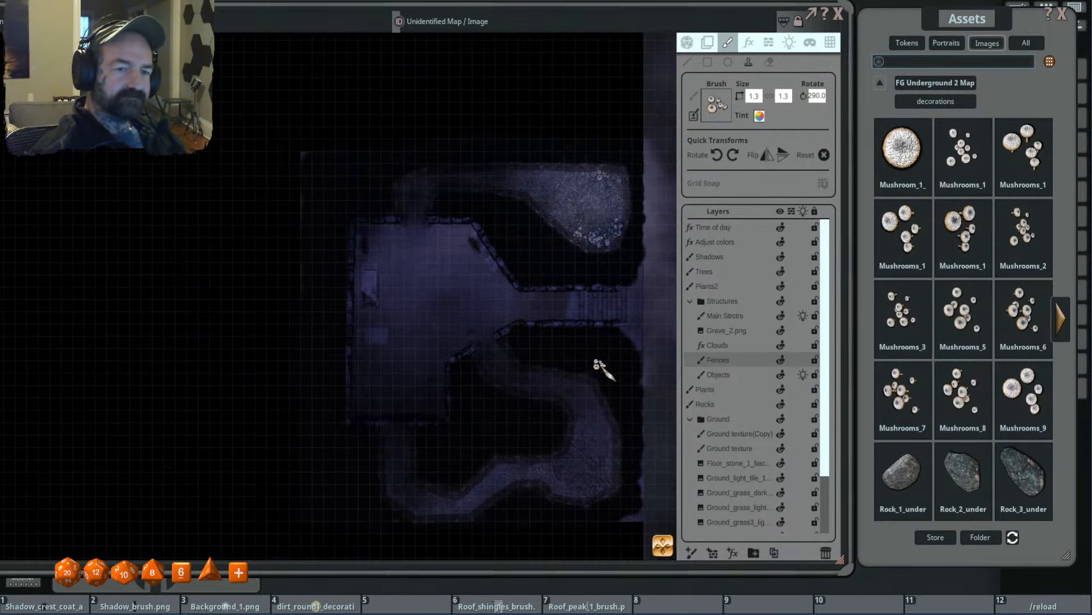
{"action": "left_click_drag", "start_coordinate": [574, 437], "coordinate": [563, 323]}
{"action": "scroll", "coordinate": [588, 354], "scroll_direction": "up", "scroll_amount": 3}
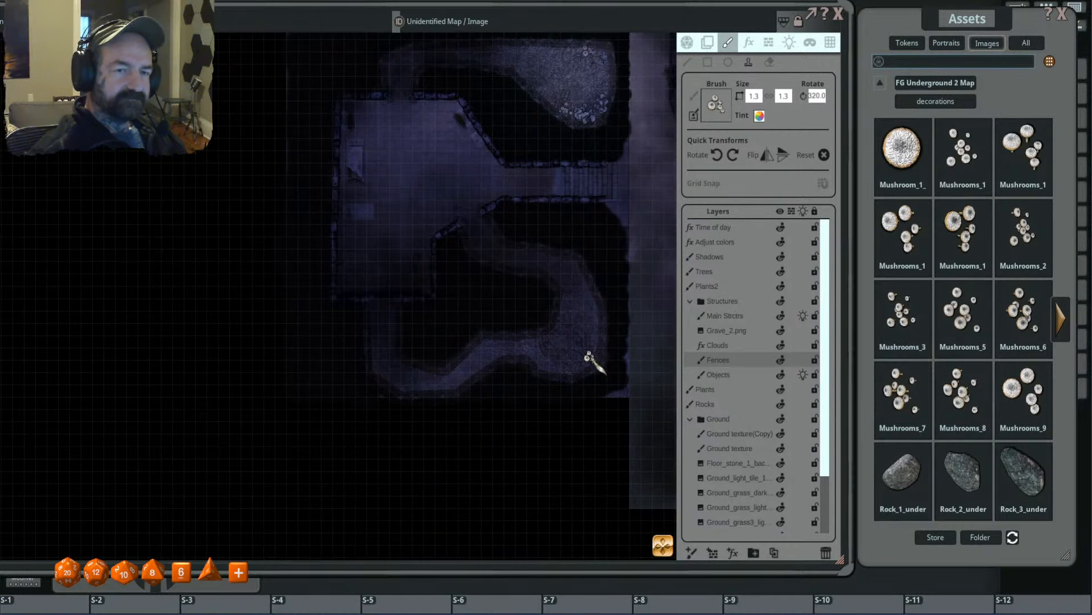
{"action": "scroll", "coordinate": [592, 367], "scroll_direction": "up", "scroll_amount": 2}
{"action": "scroll", "coordinate": [597, 359], "scroll_direction": "up", "scroll_amount": 3}
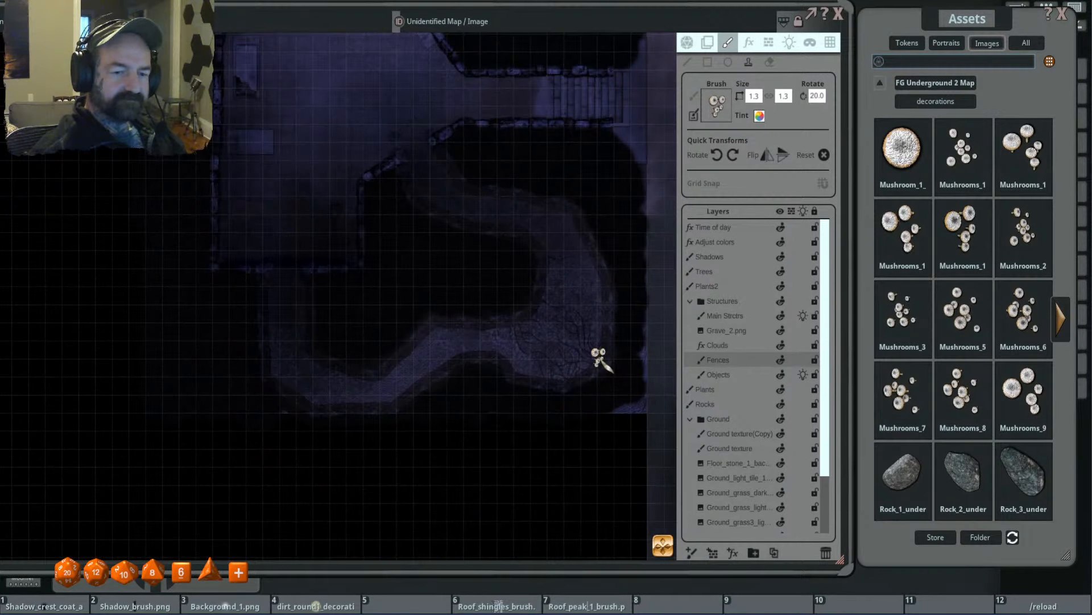
{"action": "scroll", "coordinate": [572, 378], "scroll_direction": "up", "scroll_amount": 6}
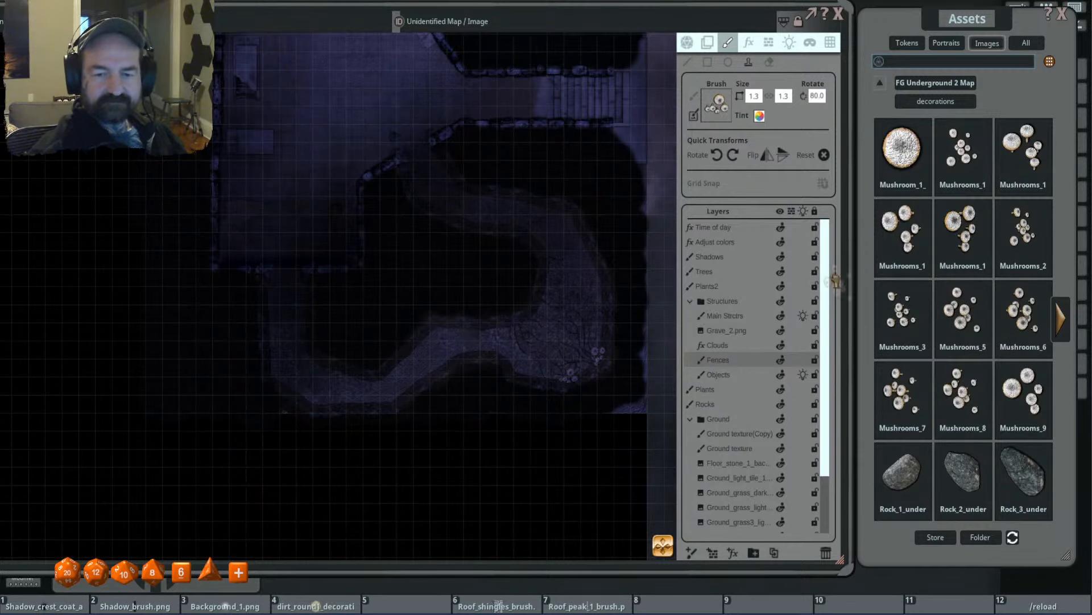
- Load another mushroom cluster and stamp it by the inner wall of the southern tunnel's wide part, sized 1.9 by 1.9 and rotated 60 degrees
{"action": "left_click_drag", "start_coordinate": [733, 141], "coordinate": [717, 108]}
{"action": "scroll", "coordinate": [590, 354], "scroll_direction": "down", "scroll_amount": 9}
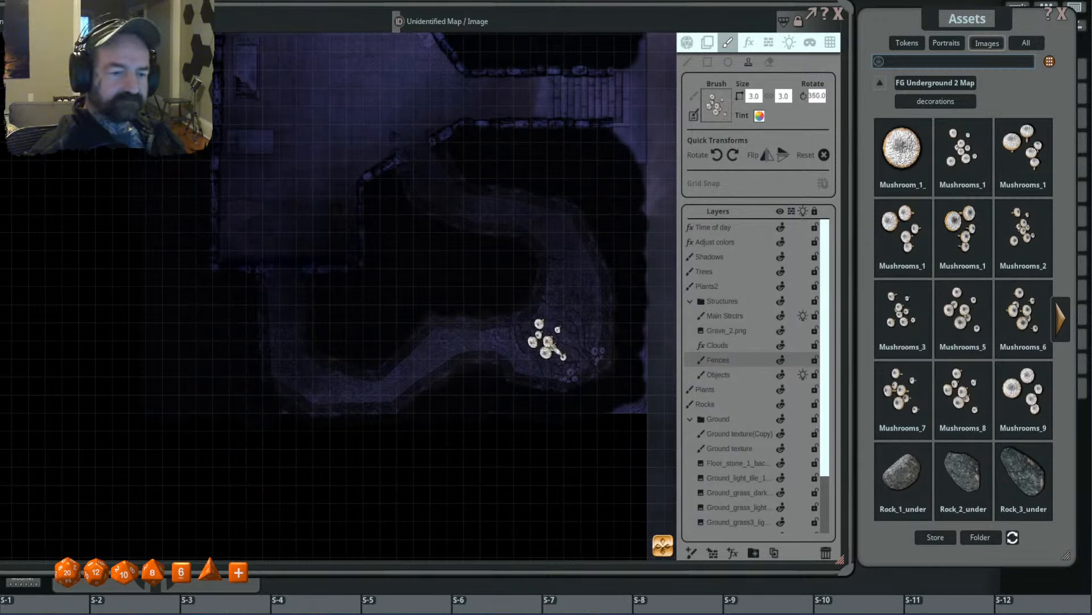
{"action": "scroll", "coordinate": [558, 350], "scroll_direction": "up", "scroll_amount": 3}
{"action": "scroll", "coordinate": [557, 348], "scroll_direction": "up", "scroll_amount": 7}
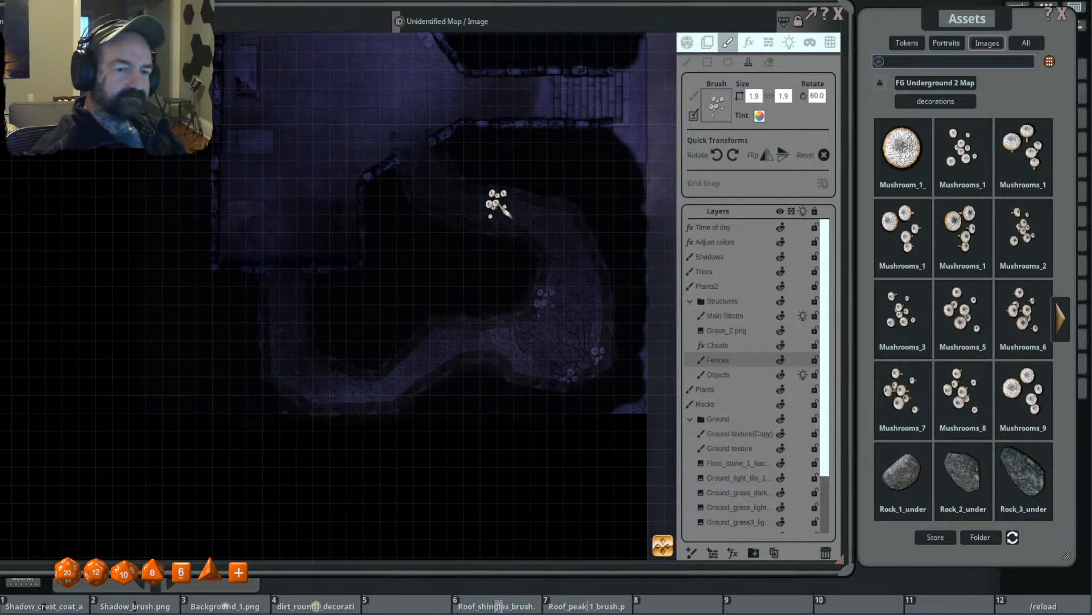
- Load the Mushrooms_5 cluster and stamp it inside the open grave on the chamber's west side, sized 1.0 by 1.0 without rotation
{"action": "scroll", "coordinate": [541, 256], "scroll_direction": "up", "scroll_amount": 5}
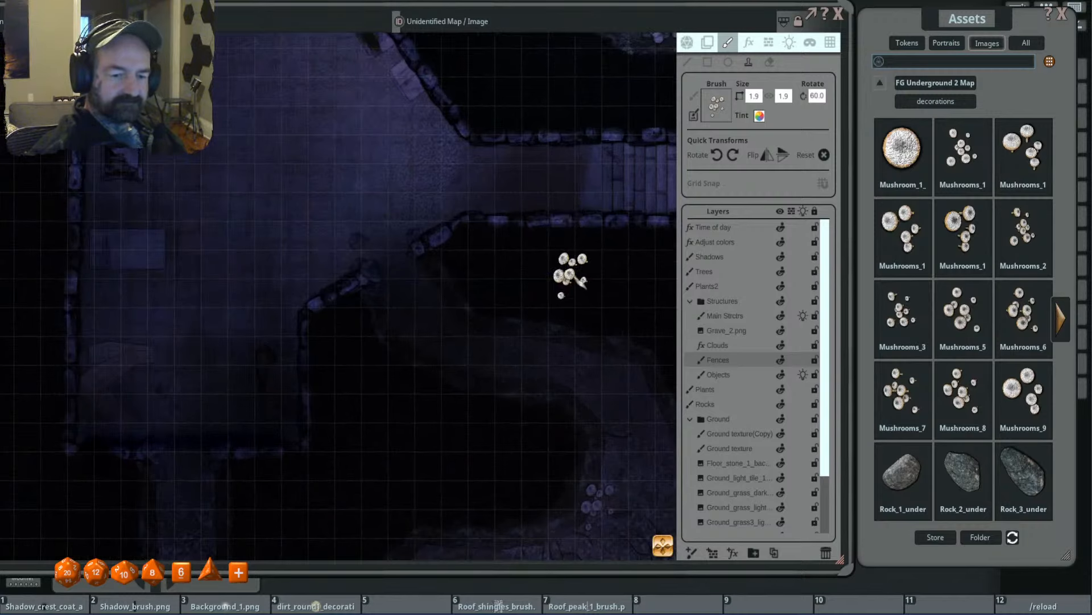
{"action": "left_click_drag", "start_coordinate": [570, 275], "coordinate": [543, 258]}
{"action": "left_click_drag", "start_coordinate": [452, 295], "coordinate": [454, 250]}
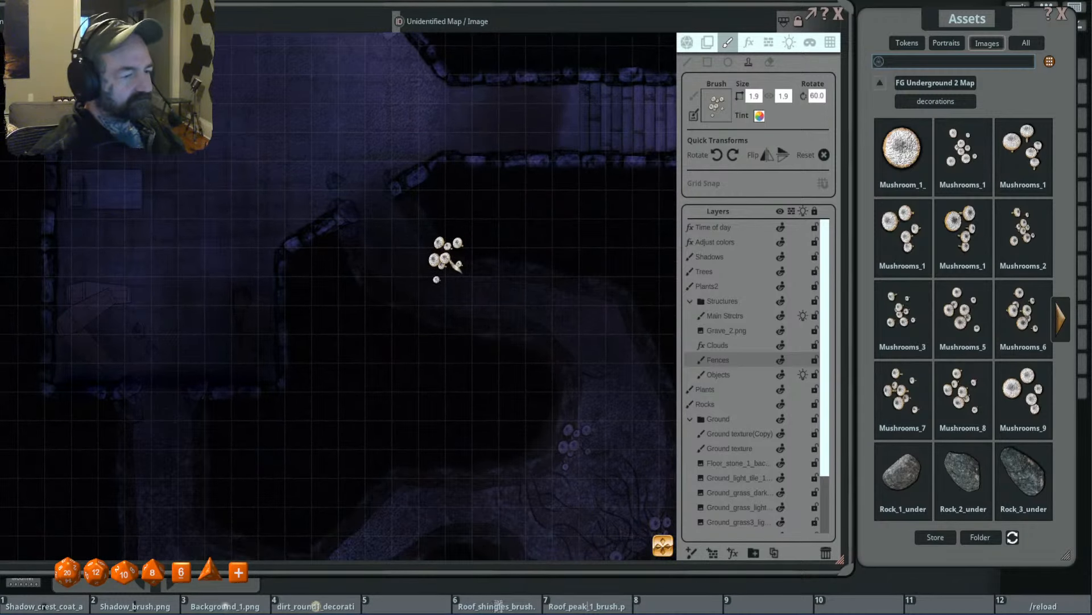
{"action": "scroll", "coordinate": [460, 266], "scroll_direction": "down", "scroll_amount": 3}
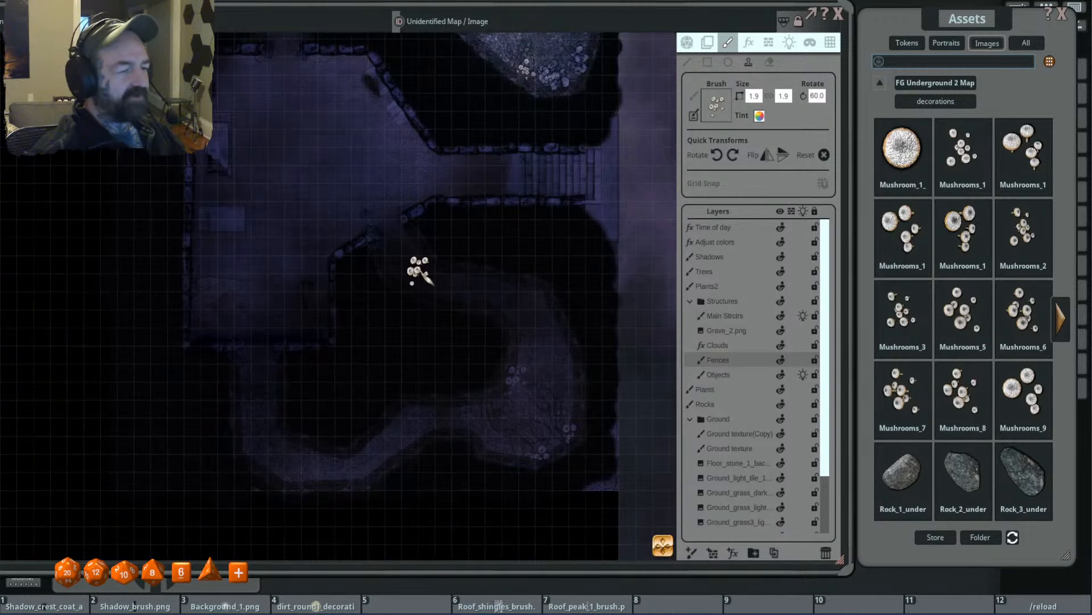
{"action": "scroll", "coordinate": [432, 279], "scroll_direction": "up", "scroll_amount": 2}
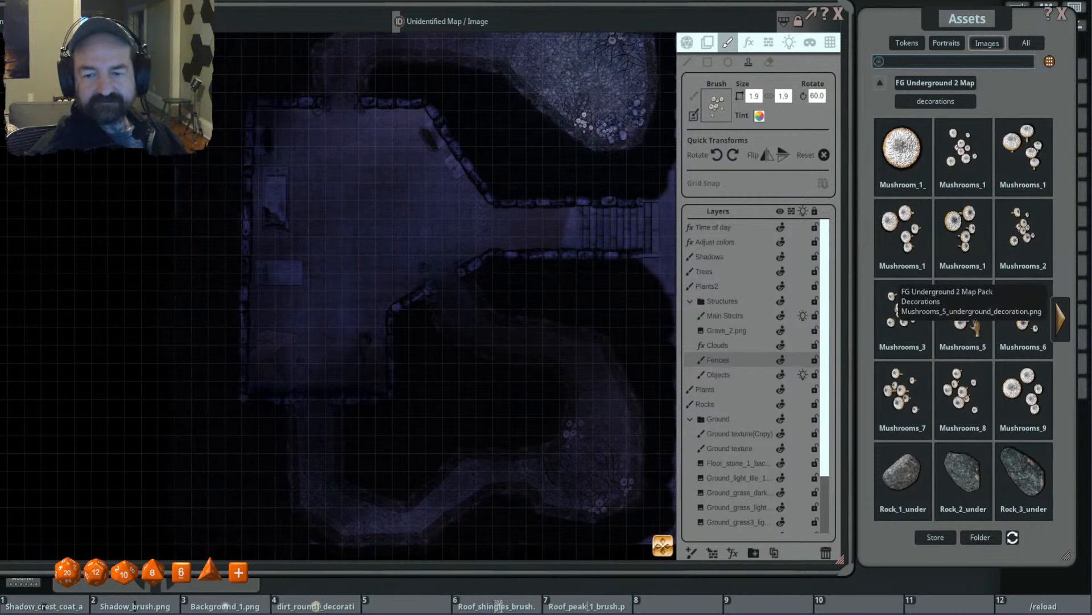
{"action": "left_click", "coordinate": [928, 273]}
{"action": "scroll", "coordinate": [438, 251], "scroll_direction": "up", "scroll_amount": 4}
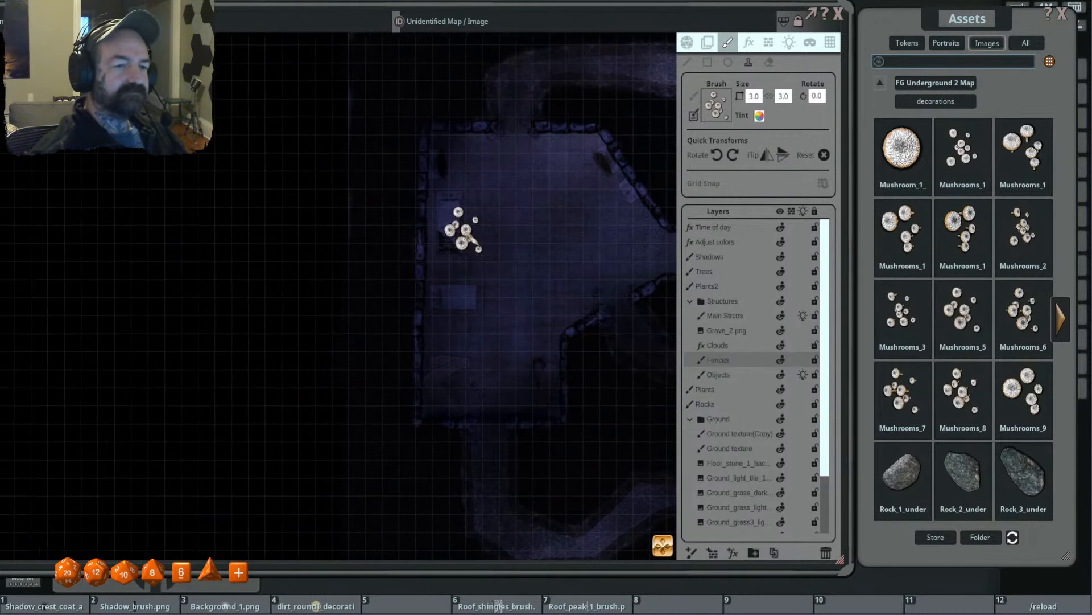
{"action": "scroll", "coordinate": [444, 211], "scroll_direction": "down", "scroll_amount": 2, "text": "ctrl"}
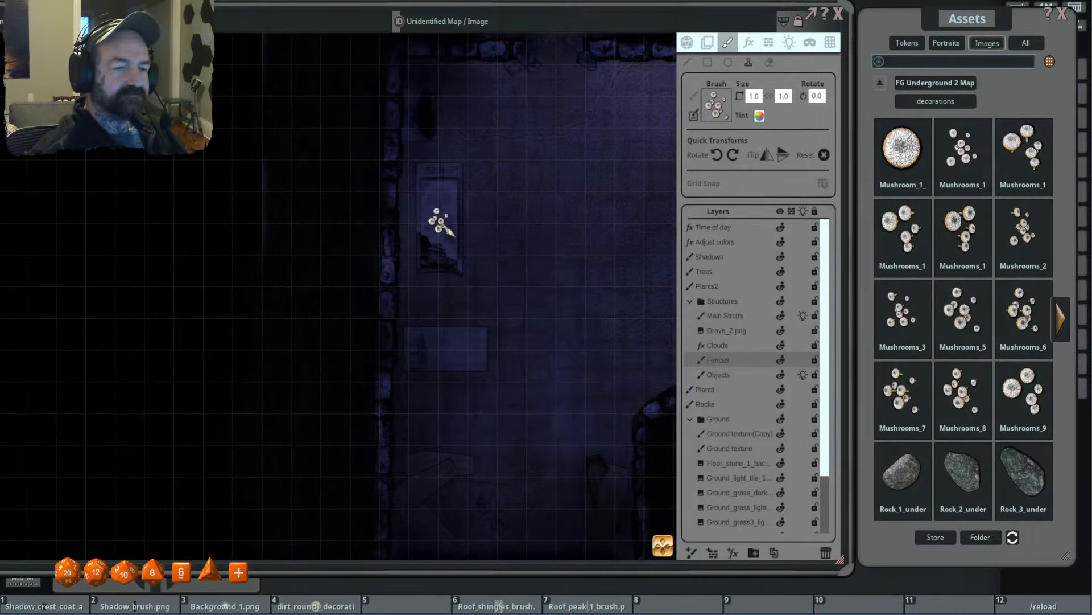
{"action": "left_click", "coordinate": [438, 229]}
- Stamp the 1.0 mushroom cluster beside the short diagonal wall at the chamber's southeast opening, rotated 280 degrees
{"action": "scroll", "coordinate": [455, 200], "scroll_direction": "down", "scroll_amount": 19, "text": "shift"}
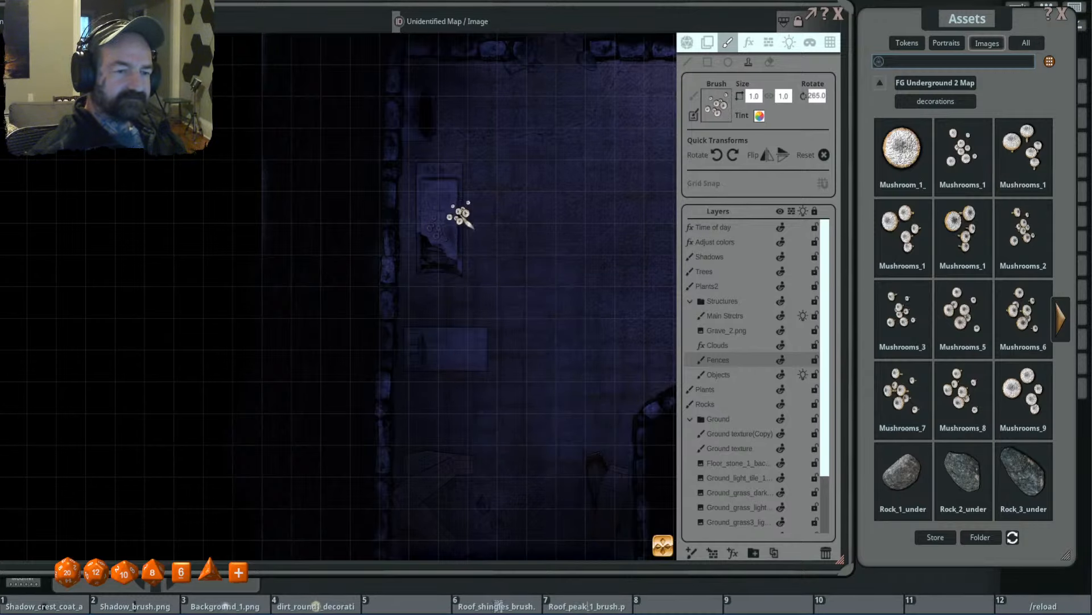
{"action": "left_click_drag", "start_coordinate": [502, 132], "coordinate": [498, 261]}
{"action": "scroll", "coordinate": [461, 206], "scroll_direction": "down", "scroll_amount": 1, "text": "shift"}
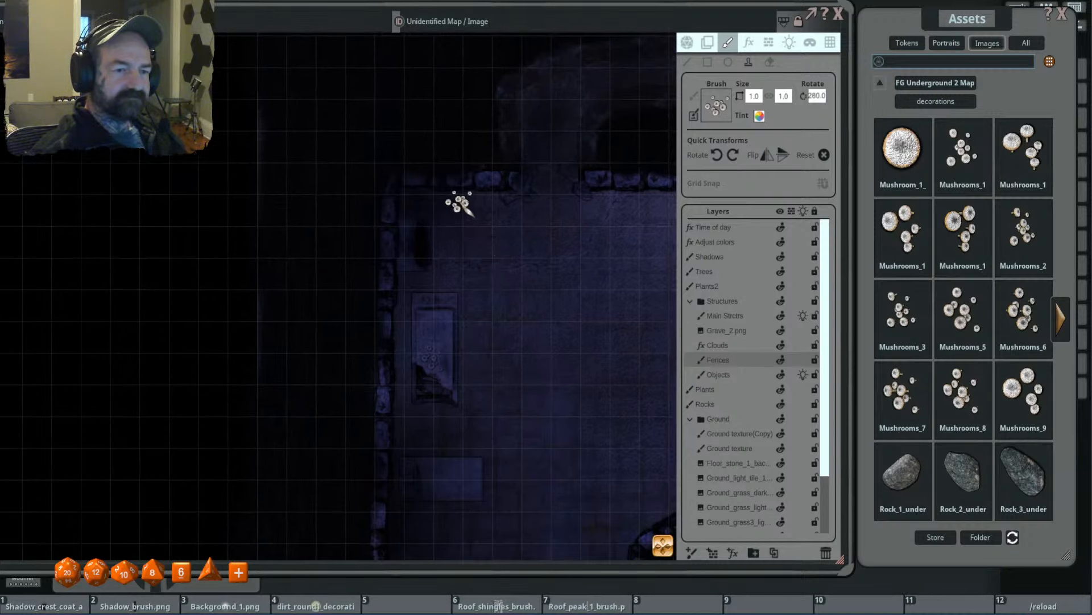
{"action": "scroll", "coordinate": [580, 259], "scroll_direction": "down", "scroll_amount": 2}
{"action": "scroll", "coordinate": [563, 261], "scroll_direction": "up", "scroll_amount": 3}
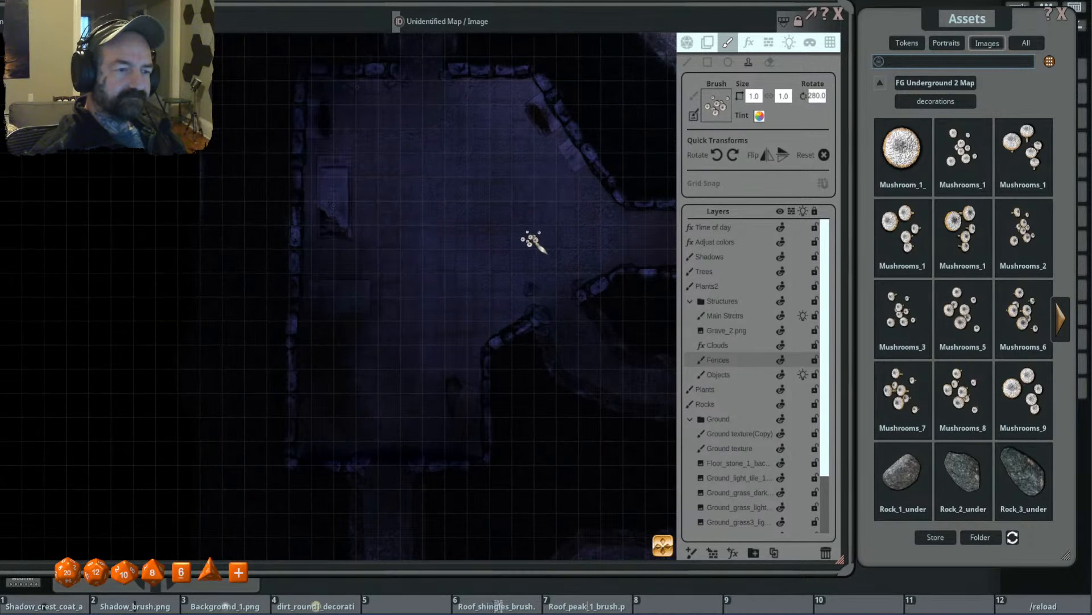
{"action": "left_click_drag", "start_coordinate": [531, 238], "coordinate": [614, 241]}
{"action": "left_click_drag", "start_coordinate": [475, 398], "coordinate": [389, 392]}
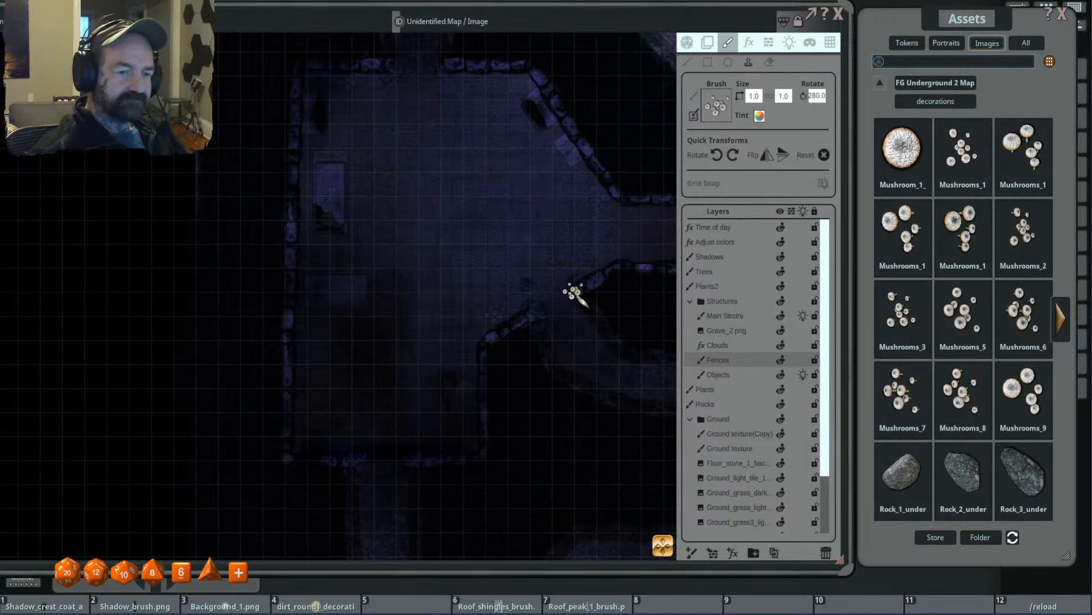
- Add more mushrooms along the same diagonal wall with the brush enlarged to 1.2 by 1.2 and rotated to 230 degrees
{"action": "scroll", "coordinate": [532, 309], "scroll_direction": "up", "scroll_amount": 5, "text": "ctrl"}
{"action": "scroll", "coordinate": [534, 310], "scroll_direction": "down", "scroll_amount": 3, "text": "ctrl"}
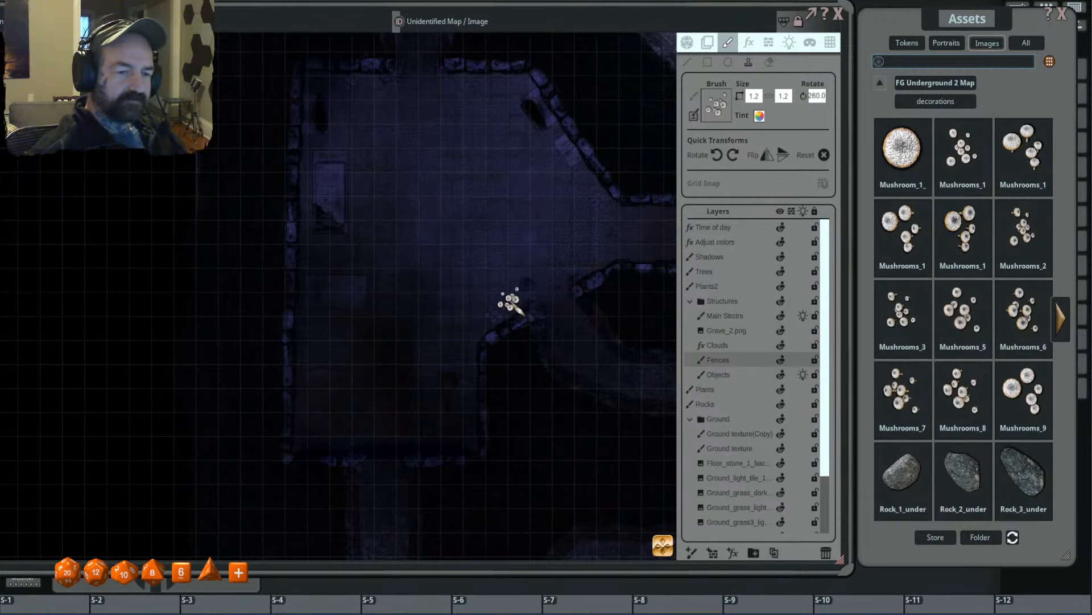
{"action": "scroll", "coordinate": [533, 310], "scroll_direction": "down", "scroll_amount": 5, "text": "alt"}
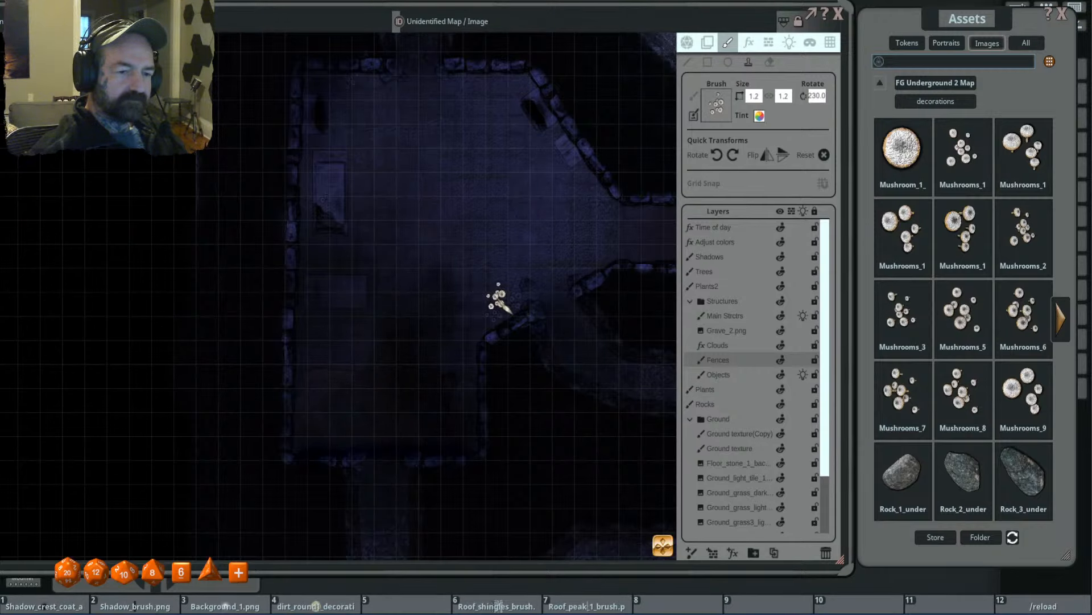
- Examine the decorated chamber and tunnels together with the adjoining outdoor map
{"action": "scroll", "coordinate": [611, 296], "scroll_direction": "down", "scroll_amount": 1}
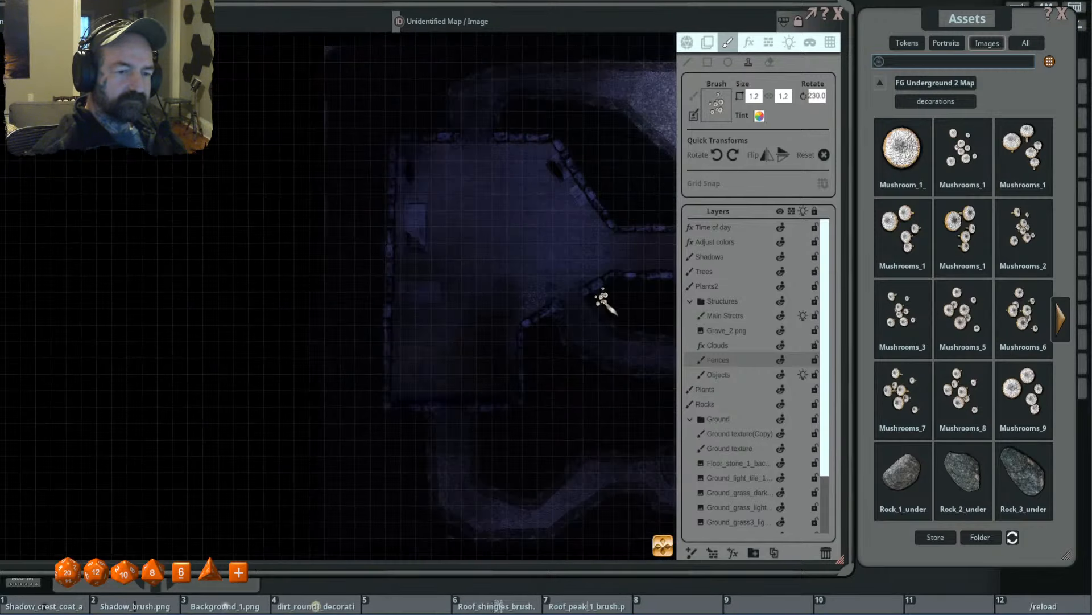
{"action": "scroll", "coordinate": [603, 317], "scroll_direction": "down", "scroll_amount": 1}
{"action": "scroll", "coordinate": [516, 319], "scroll_direction": "down", "scroll_amount": 2}
{"action": "left_click_drag", "start_coordinate": [572, 351], "coordinate": [519, 328]}
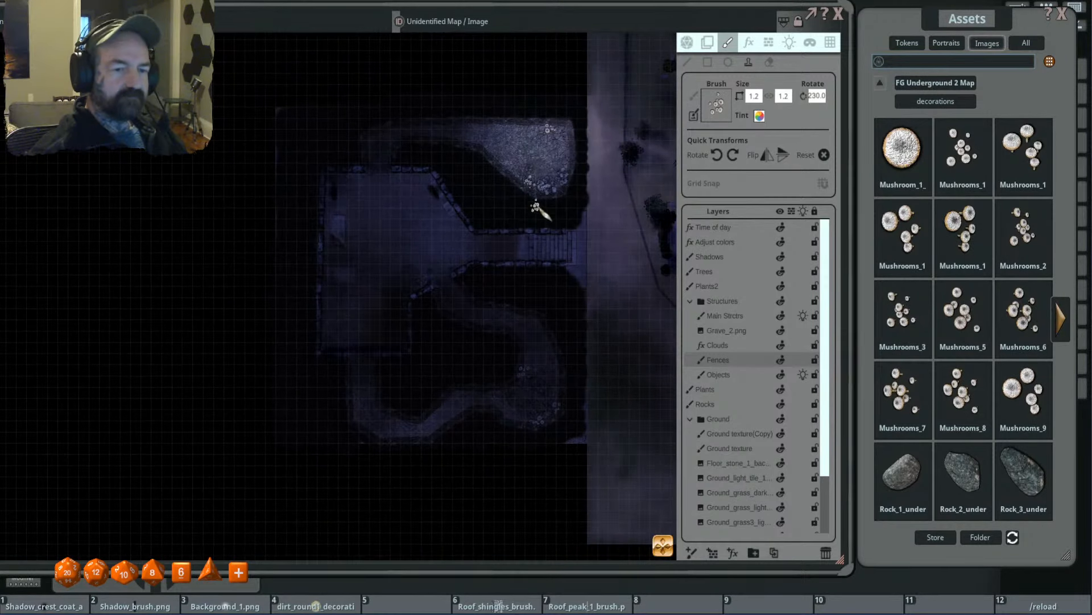
{"action": "left_click_drag", "start_coordinate": [549, 207], "coordinate": [538, 245]}
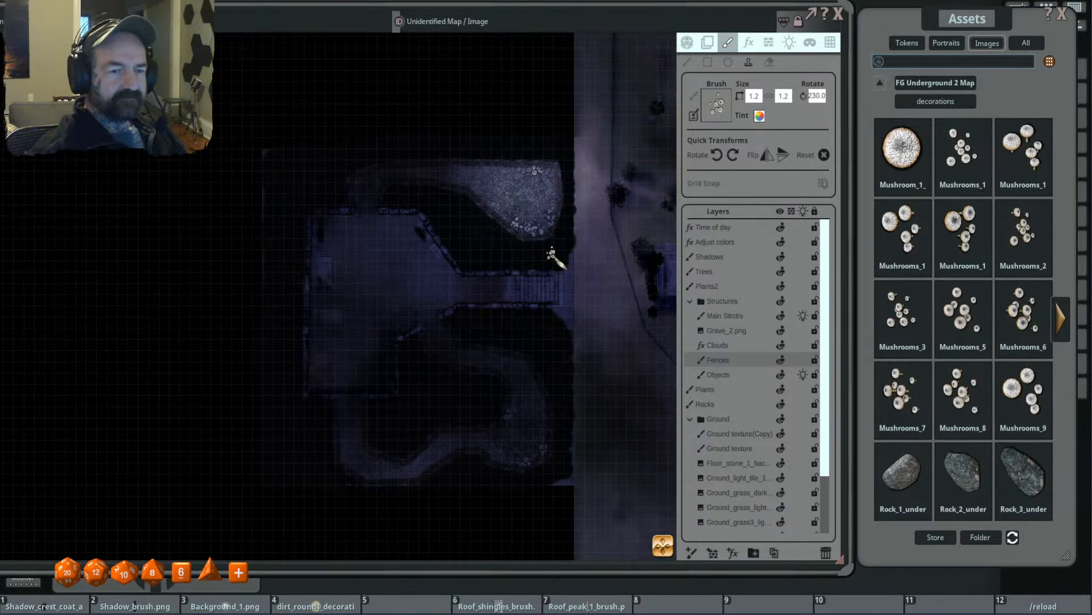
{"action": "scroll", "coordinate": [524, 239], "scroll_direction": "up", "scroll_amount": 1}
{"action": "scroll", "coordinate": [536, 251], "scroll_direction": "down", "scroll_amount": 2}
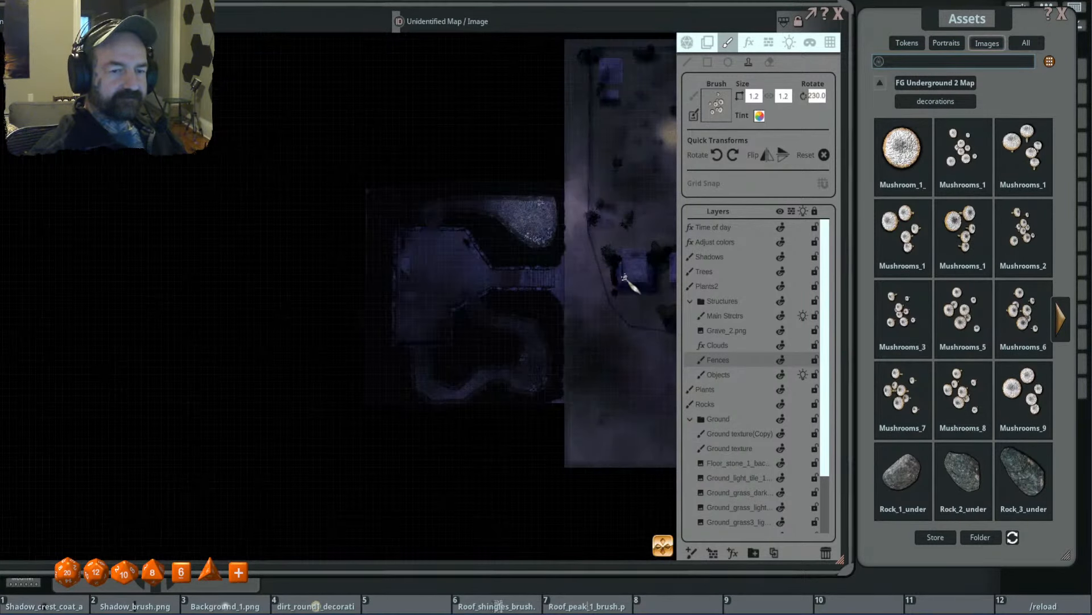
- Look through the remaining FG Underground 2 Map decorations and examine the underground chamber together with the outdoor map
{"action": "left_click_drag", "start_coordinate": [621, 275], "coordinate": [516, 268]}
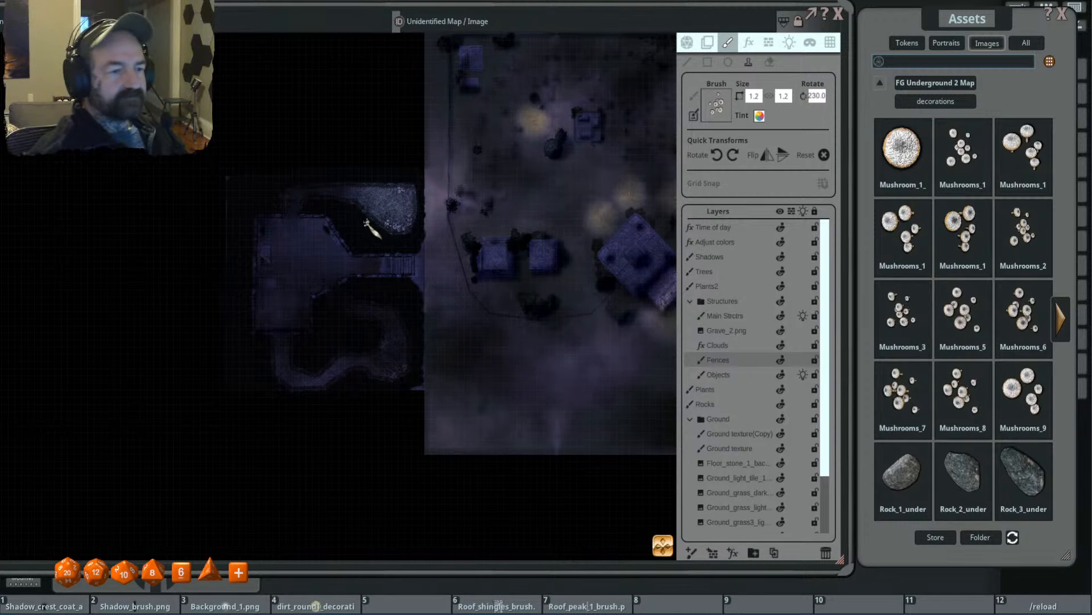
{"action": "left_click_drag", "start_coordinate": [334, 307], "coordinate": [390, 317]}
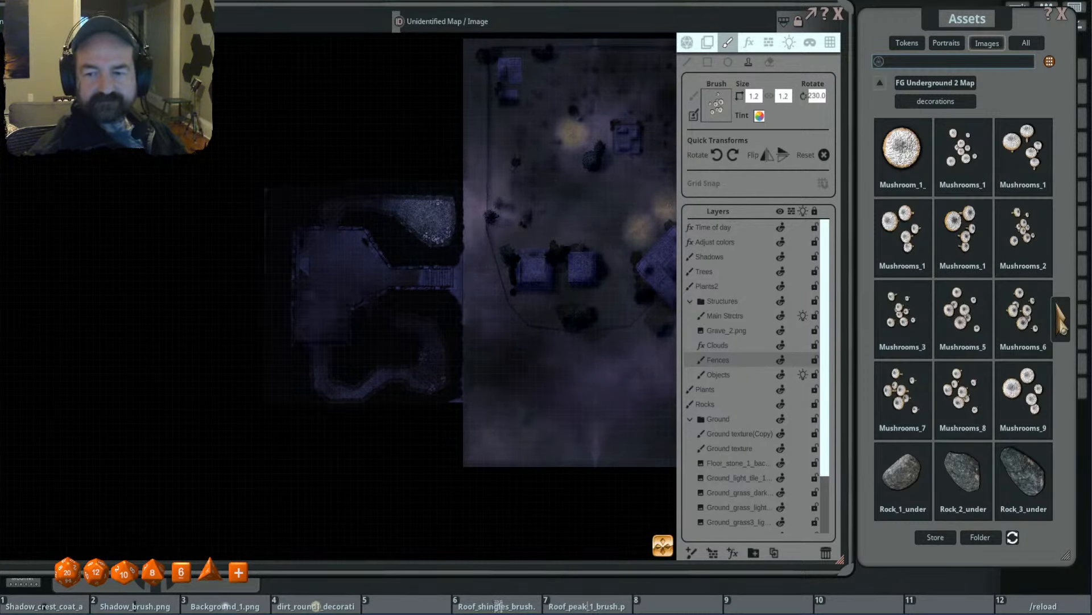
{"action": "left_click", "coordinate": [1062, 323]}
{"action": "left_click", "coordinate": [1062, 325]}
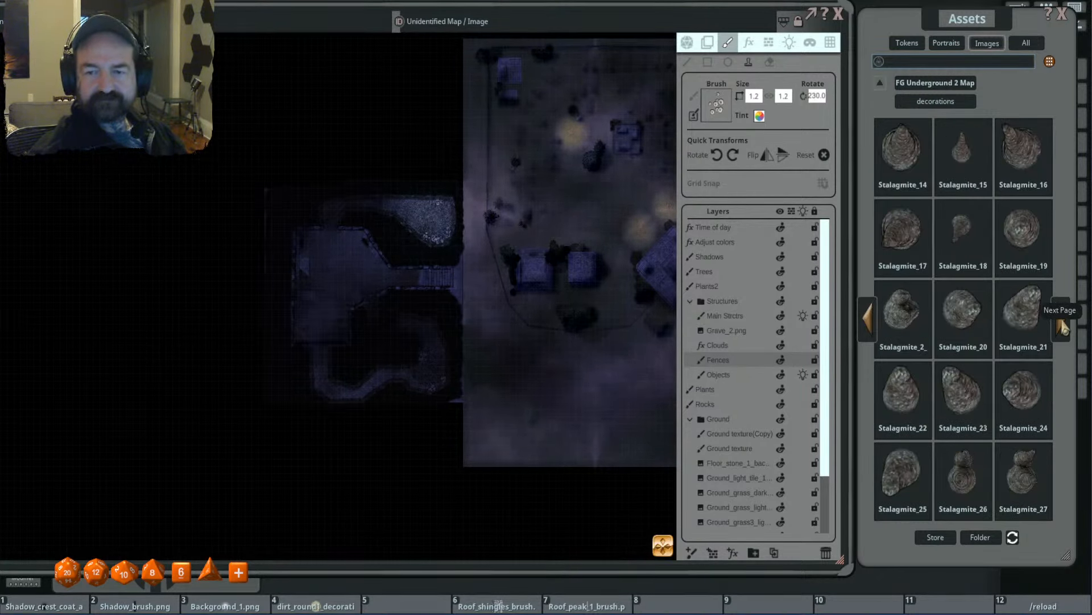
{"action": "left_click", "coordinate": [1062, 327]}
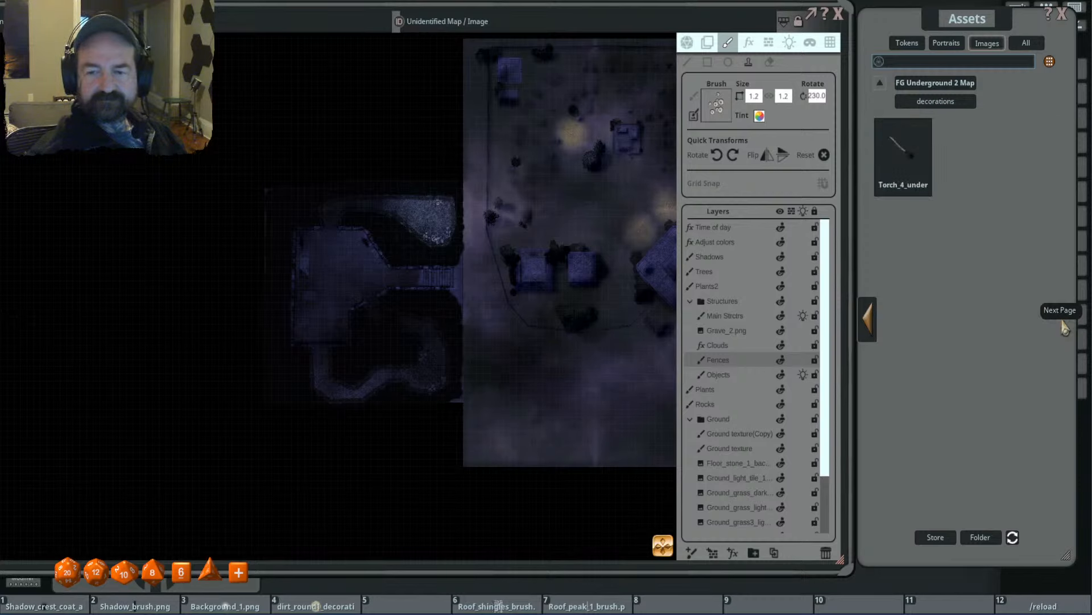
{"action": "left_click", "coordinate": [869, 324]}
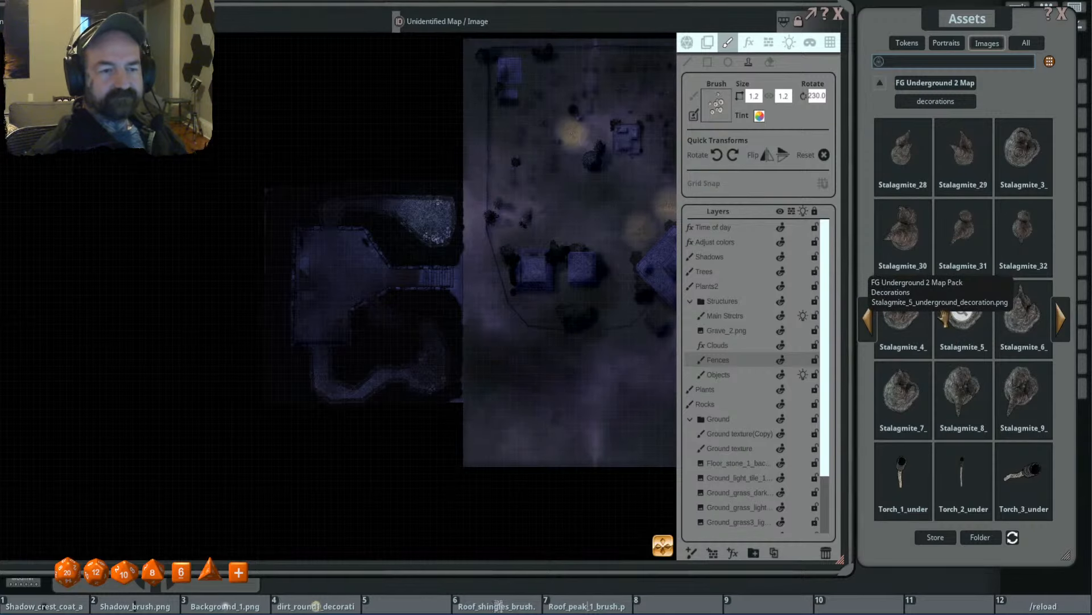
{"action": "left_click_drag", "start_coordinate": [949, 322], "coordinate": [597, 277]}
{"action": "left_click_drag", "start_coordinate": [456, 294], "coordinate": [356, 293]}
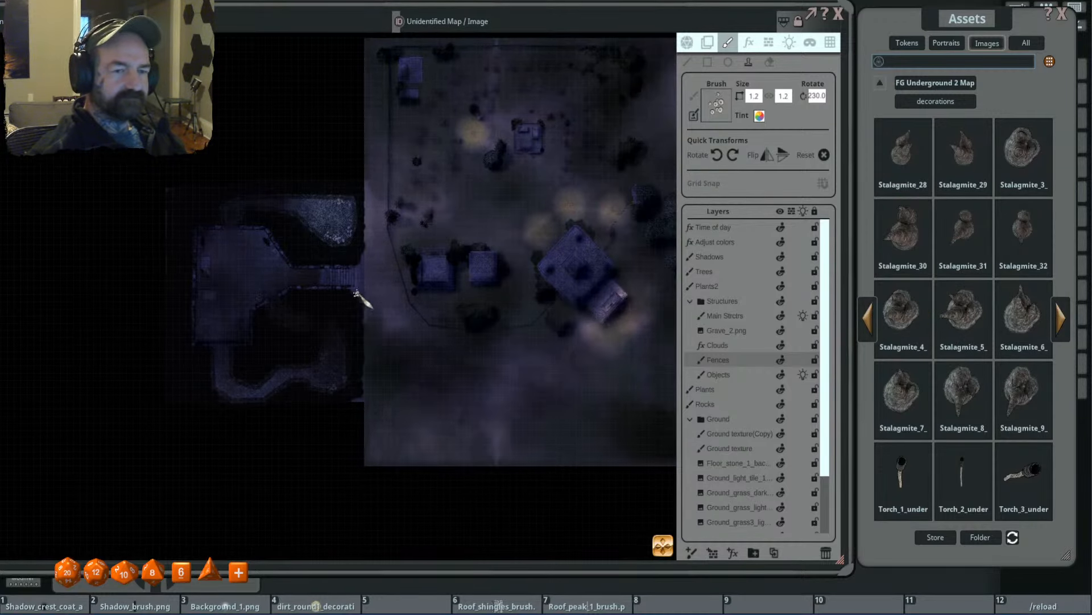
{"action": "left_click_drag", "start_coordinate": [589, 297], "coordinate": [520, 319]}
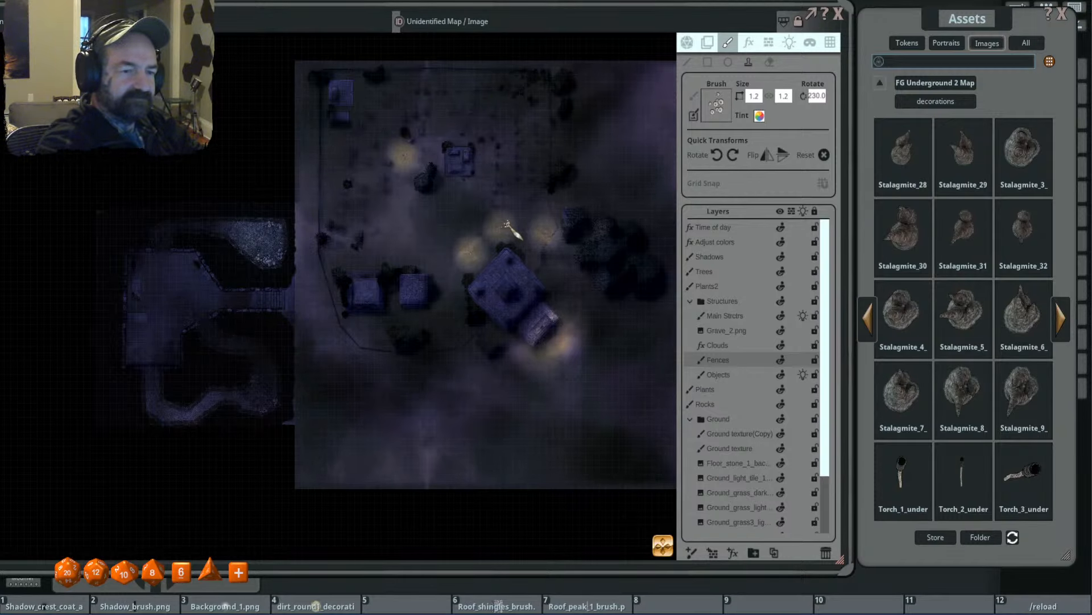
{"action": "scroll", "coordinate": [506, 225], "scroll_direction": "down", "scroll_amount": 2}
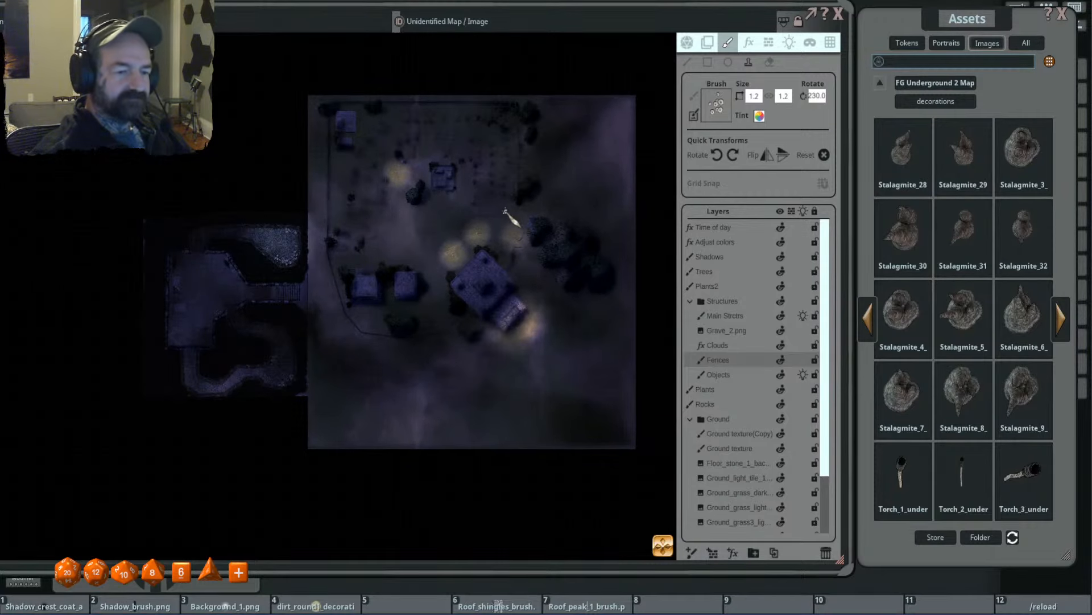
{"action": "scroll", "coordinate": [504, 211], "scroll_direction": "up", "scroll_amount": 1}
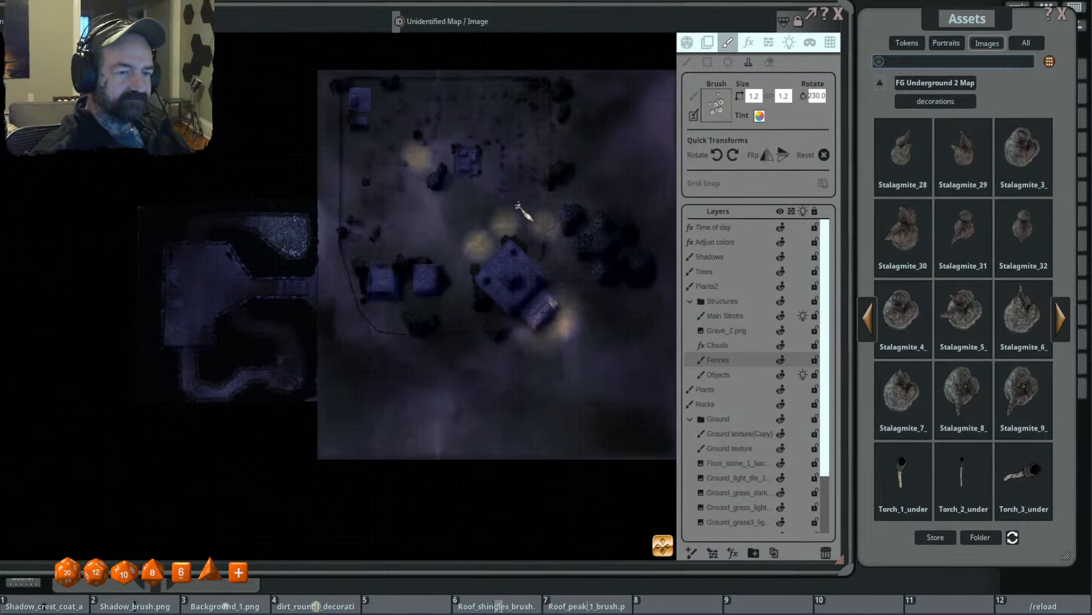
- Collapse the Structures and Ground folders and add a line-of-sight layer for walls at the top of the layer list
{"action": "left_click", "coordinate": [769, 44]}
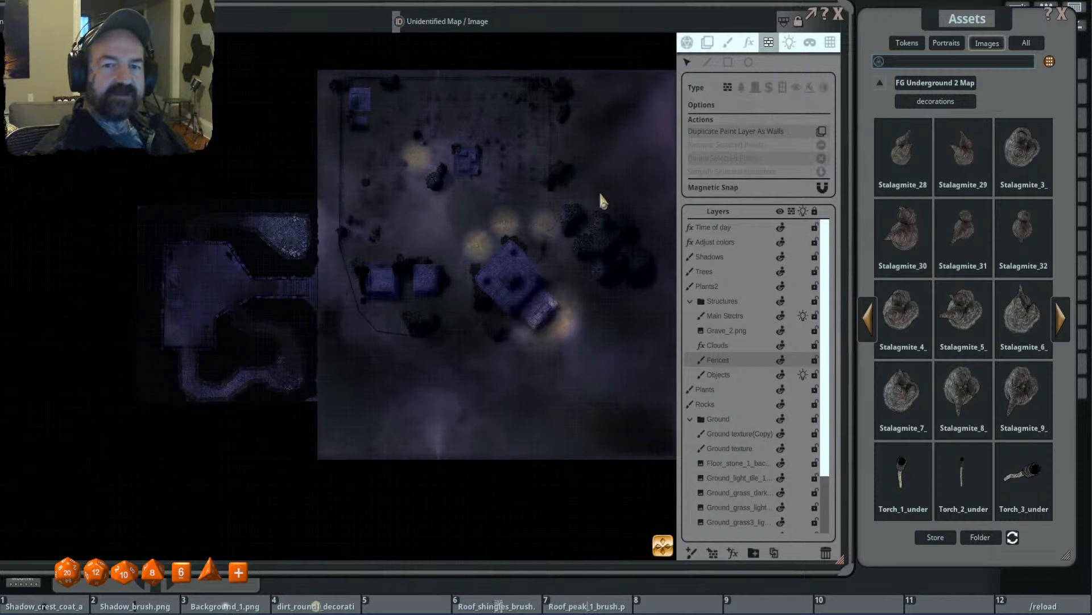
{"action": "left_click", "coordinate": [690, 301]}
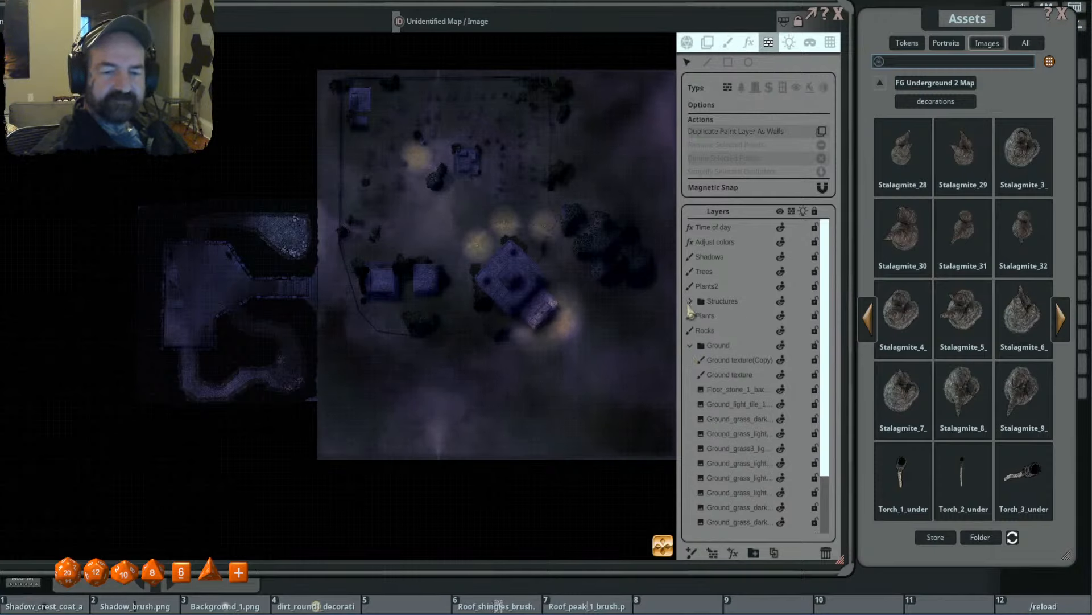
{"action": "left_click", "coordinate": [691, 345]}
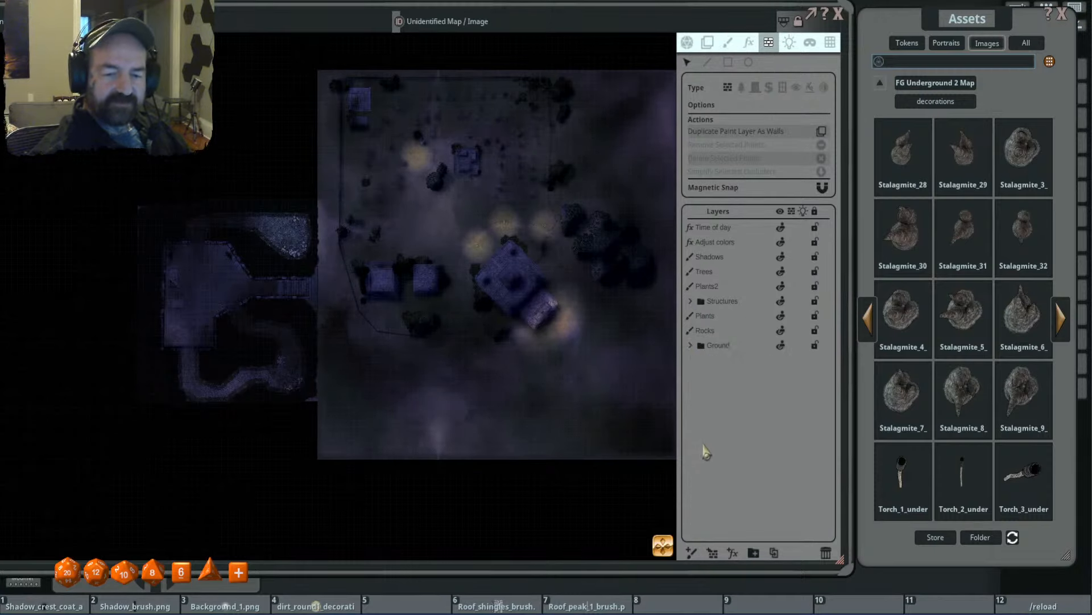
{"action": "left_click", "coordinate": [711, 556]}
- Examine the large diagonal building with its southeast annex and the two small buildings west of it
{"action": "left_click_drag", "start_coordinate": [520, 234], "coordinate": [522, 175]}
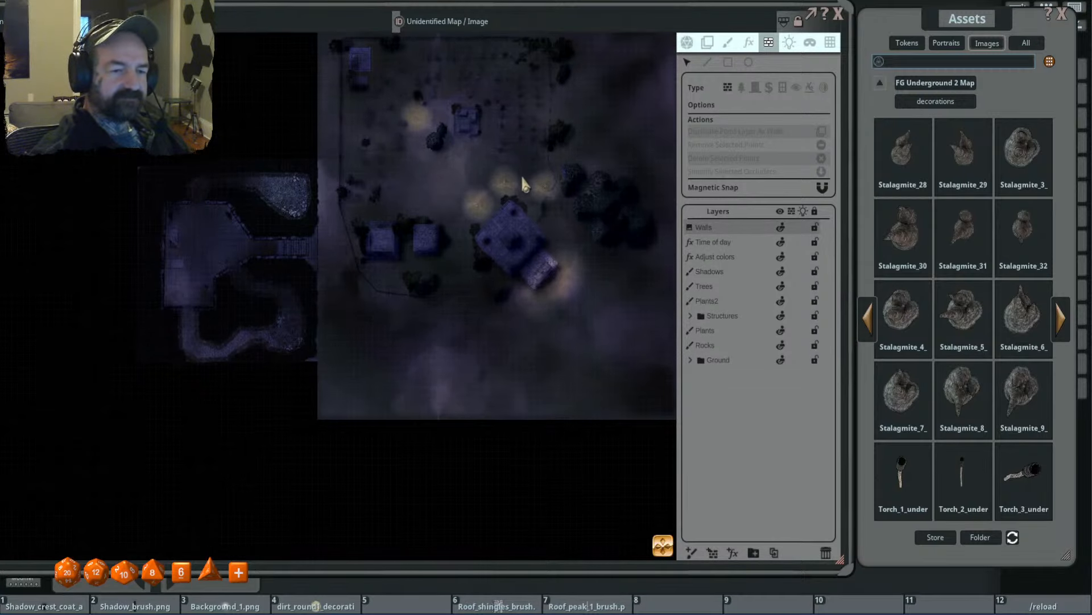
{"action": "scroll", "coordinate": [522, 238], "scroll_direction": "up", "scroll_amount": 5}
{"action": "scroll", "coordinate": [524, 235], "scroll_direction": "down", "scroll_amount": 2}
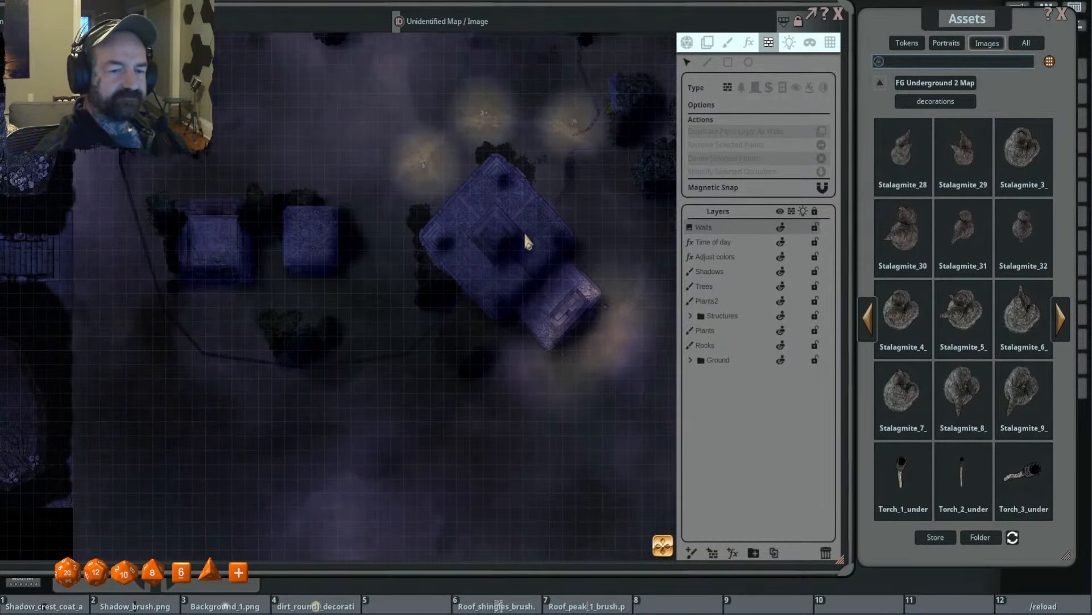
{"action": "left_click_drag", "start_coordinate": [525, 234], "coordinate": [546, 243]}
{"action": "scroll", "coordinate": [610, 336], "scroll_direction": "up", "scroll_amount": 4}
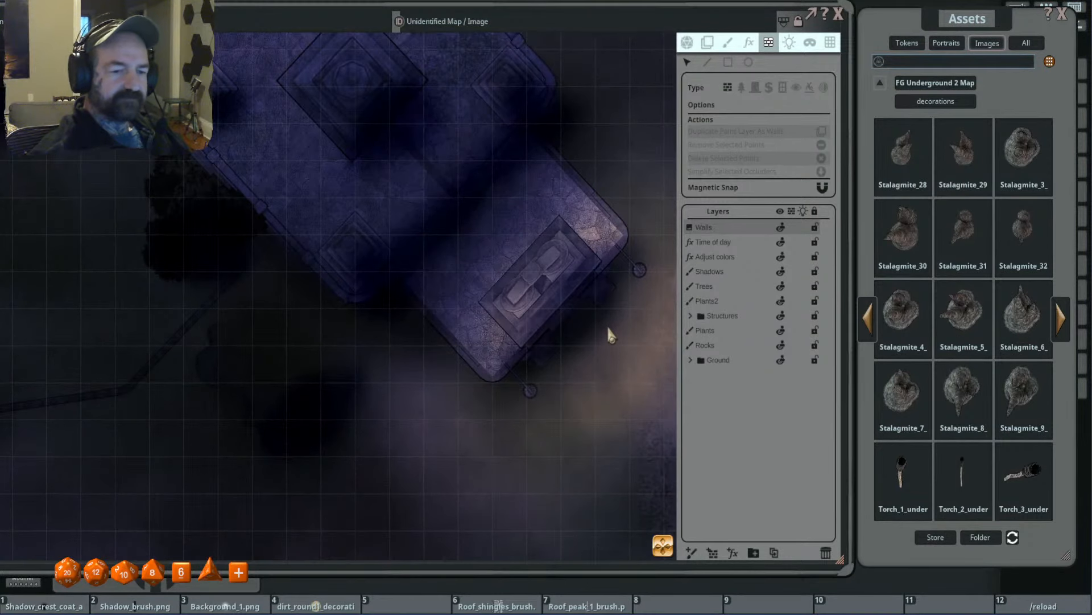
{"action": "scroll", "coordinate": [607, 325], "scroll_direction": "down", "scroll_amount": 2}
{"action": "left_click_drag", "start_coordinate": [483, 273], "coordinate": [539, 319]}
{"action": "scroll", "coordinate": [515, 310], "scroll_direction": "down", "scroll_amount": 2}
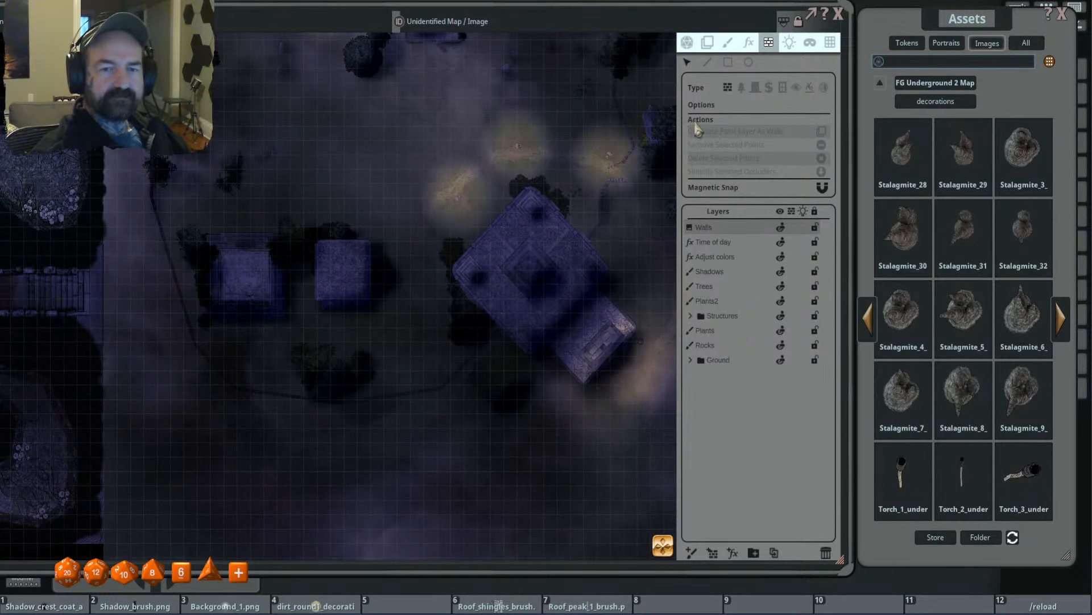
{"action": "left_click", "coordinate": [708, 62]}
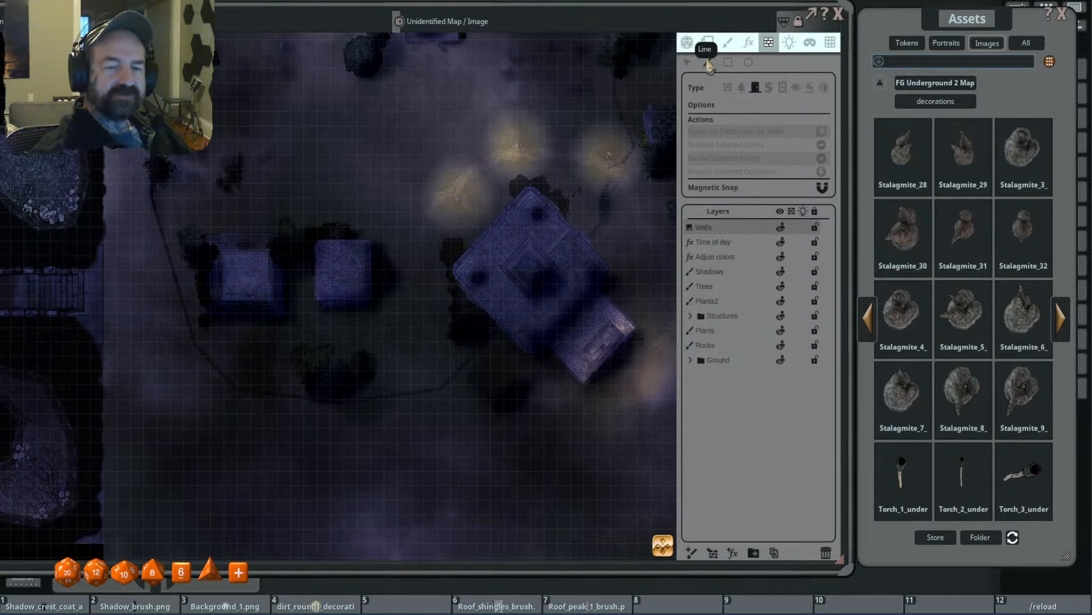
{"action": "scroll", "coordinate": [485, 302], "scroll_direction": "down", "scroll_amount": 5}
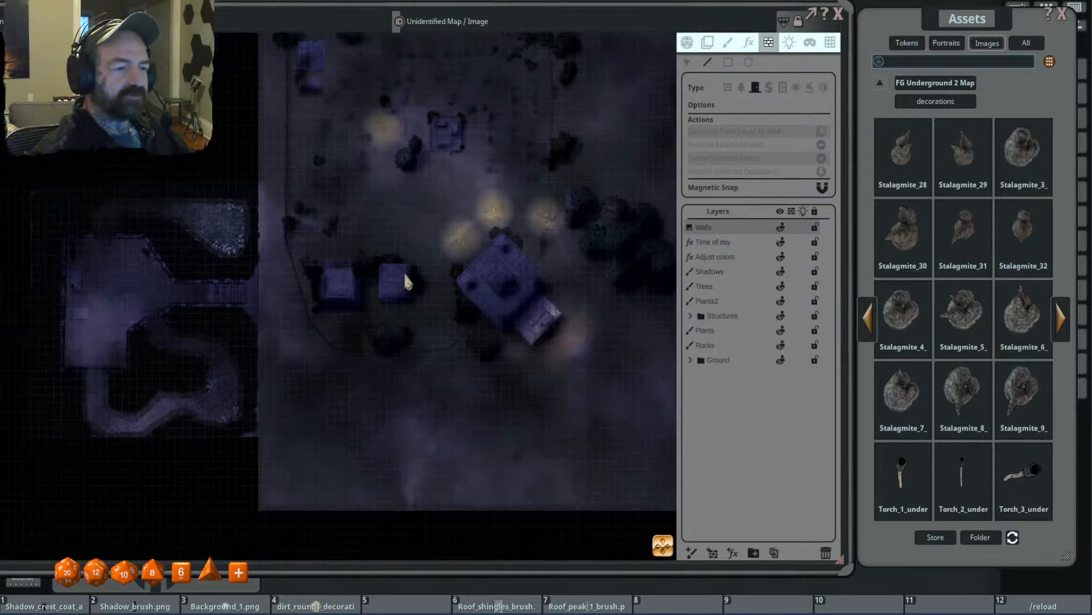
{"action": "left_click_drag", "start_coordinate": [380, 256], "coordinate": [519, 248]}
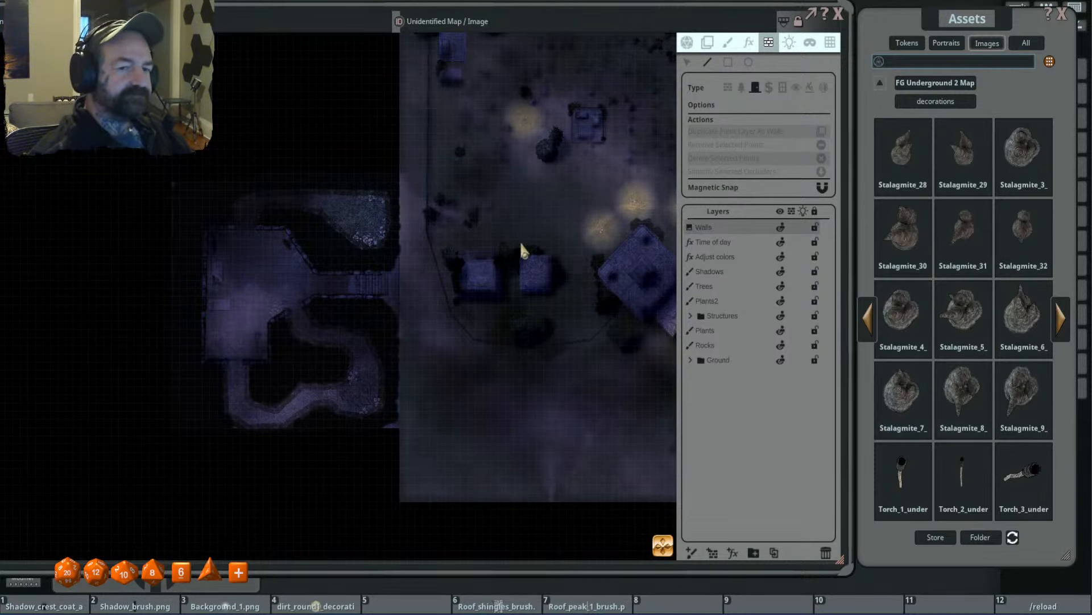
{"action": "scroll", "coordinate": [646, 236], "scroll_direction": "up", "scroll_amount": 4}
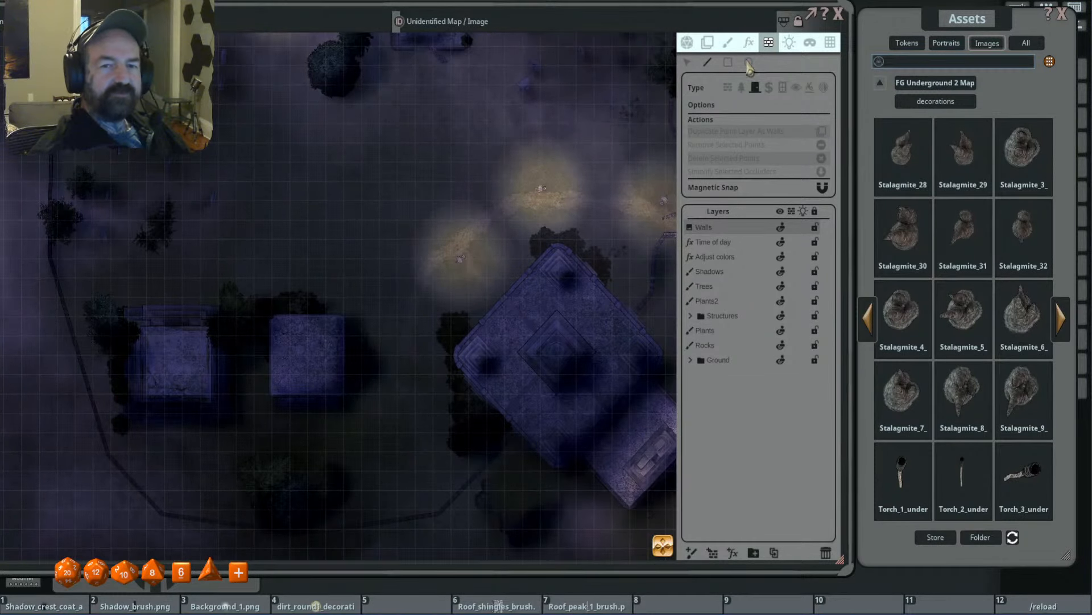
- Set the flicker speed to 39 for the middle of the three lights north of the large diagonal building
{"action": "left_click", "coordinate": [789, 42]}
{"action": "left_click_drag", "start_coordinate": [586, 209], "coordinate": [516, 199]}
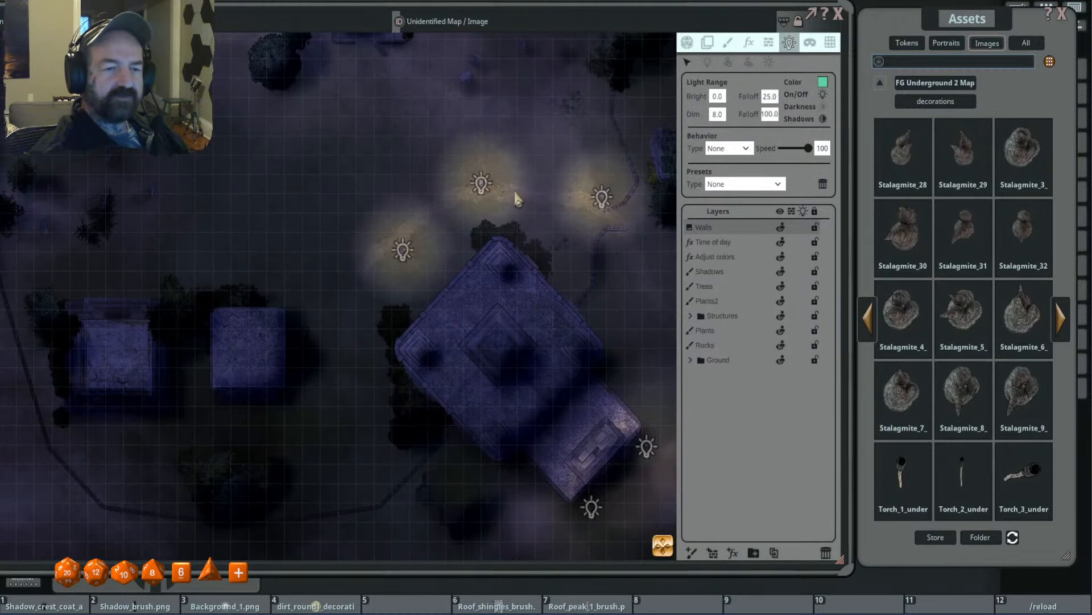
{"action": "left_click", "coordinate": [482, 187]}
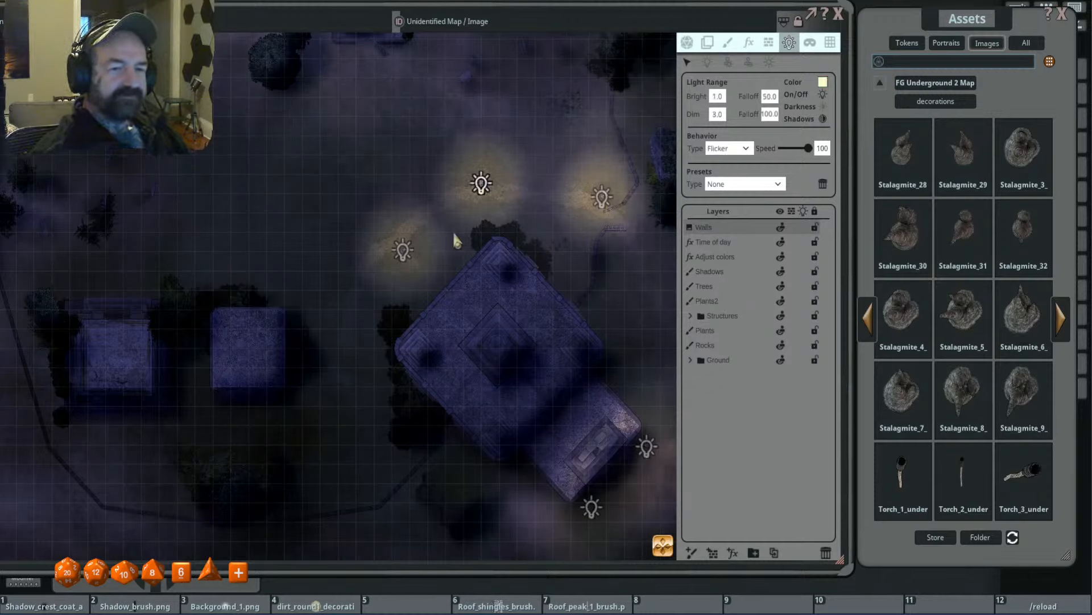
{"action": "scroll", "coordinate": [470, 219], "scroll_direction": "up", "scroll_amount": 3}
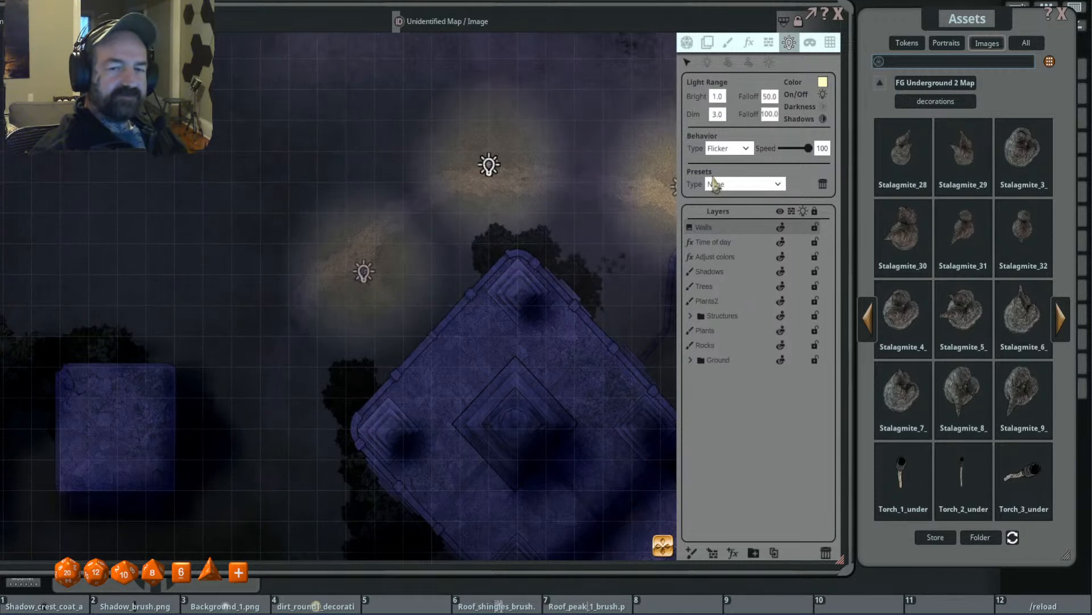
{"action": "left_click_drag", "start_coordinate": [808, 148], "coordinate": [794, 149]}
- Set the flicker speed to 66 for the easternmost of the three lights north of the large building
{"action": "scroll", "coordinate": [618, 209], "scroll_direction": "down", "scroll_amount": 3}
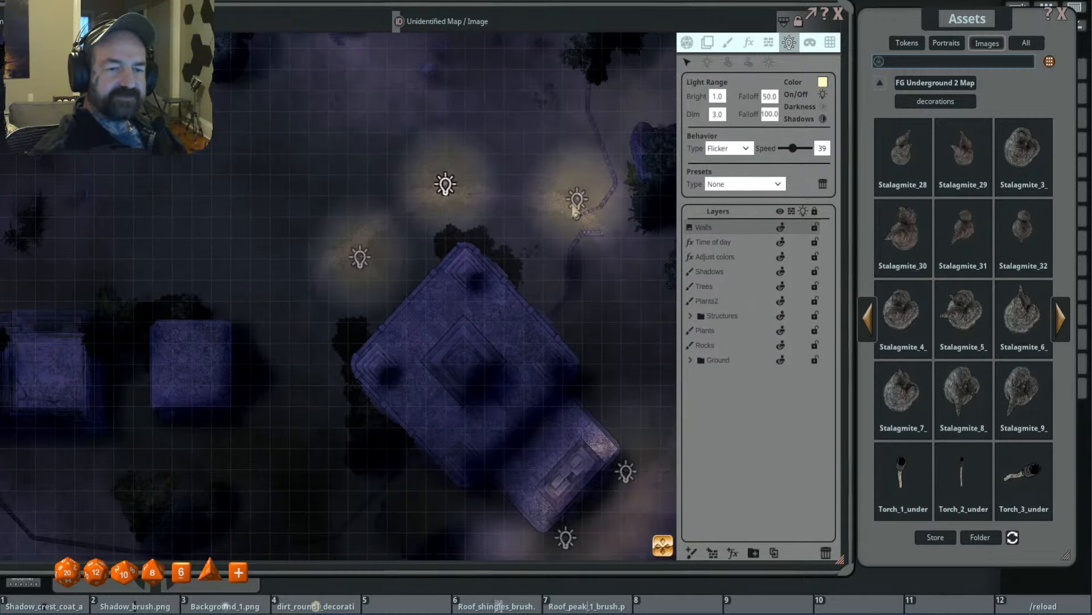
{"action": "left_click", "coordinate": [575, 202]}
{"action": "left_click_drag", "start_coordinate": [808, 149], "coordinate": [800, 149]}
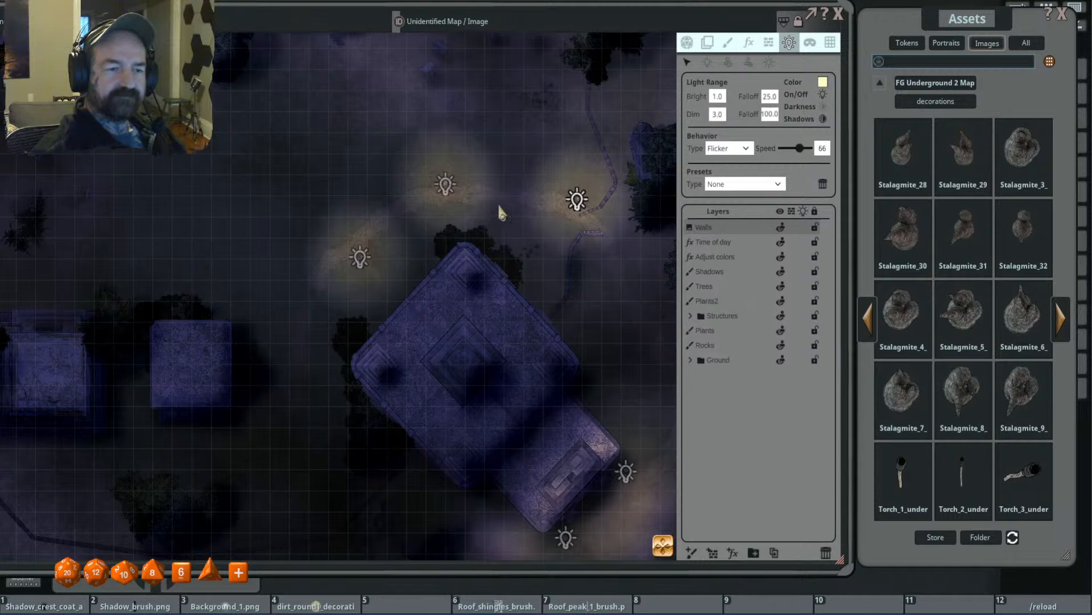
- Check the flicker settings of the lights north of the large building and the lone light farther northwest
{"action": "left_click", "coordinate": [360, 257]}
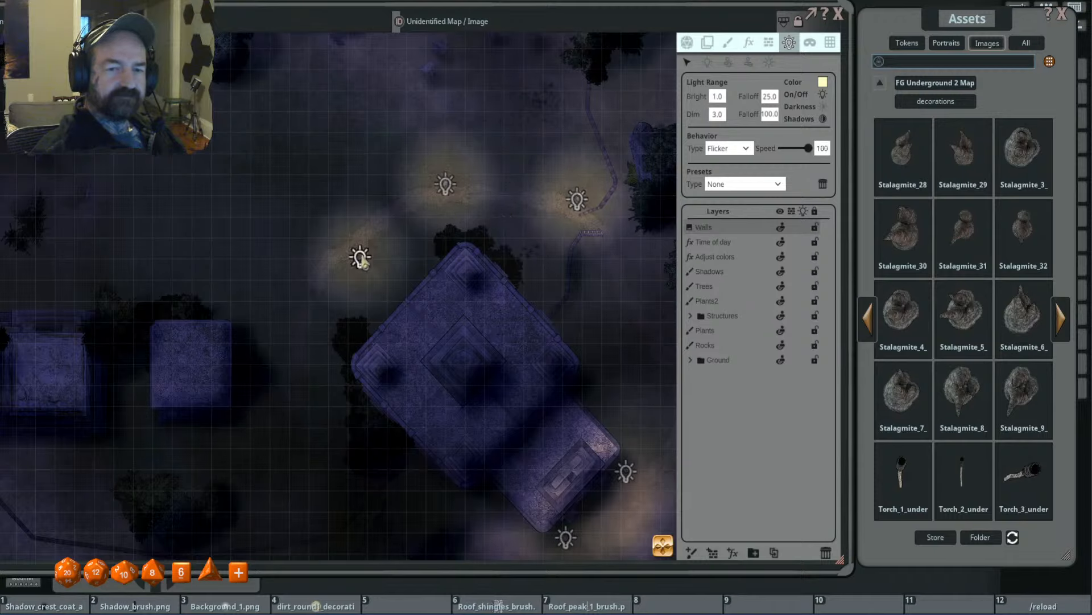
{"action": "left_click", "coordinate": [441, 191]}
{"action": "left_click", "coordinate": [577, 202]}
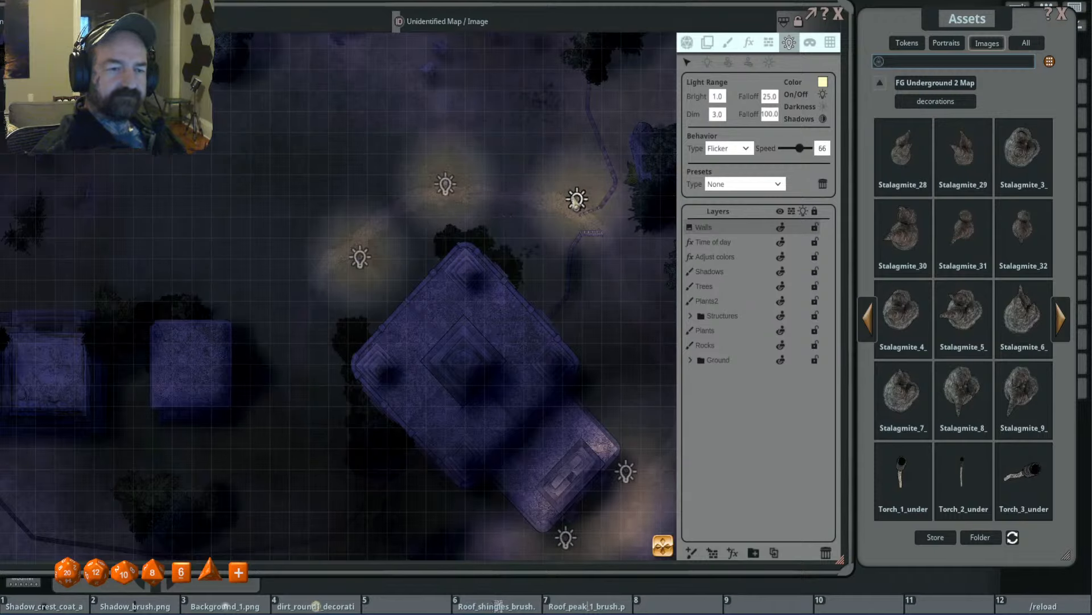
{"action": "scroll", "coordinate": [438, 206], "scroll_direction": "down", "scroll_amount": 3}
{"action": "left_click_drag", "start_coordinate": [360, 200], "coordinate": [552, 314]}
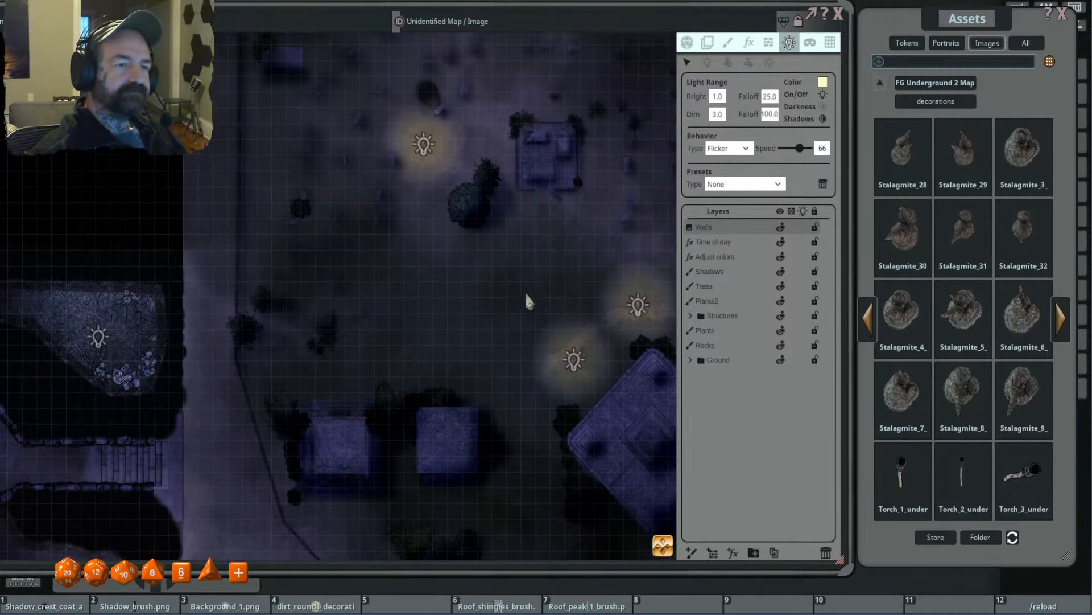
{"action": "left_click", "coordinate": [424, 144]}
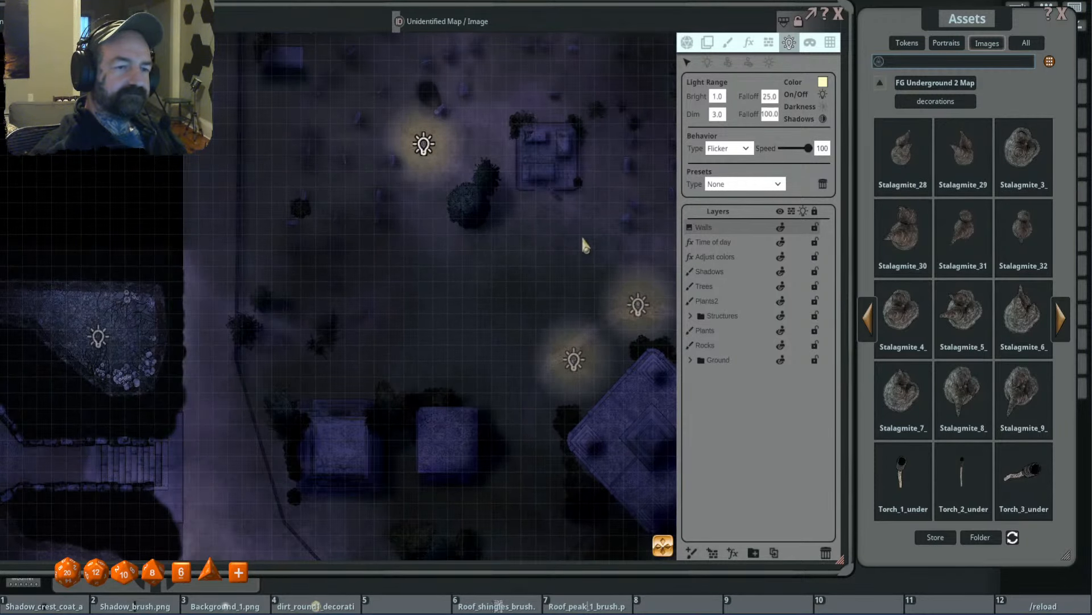
- Set the flicker speed to 66 for the light south of the large building's annex, and check the light on the annex's east corner
{"action": "scroll", "coordinate": [626, 245], "scroll_direction": "down", "scroll_amount": 2}
{"action": "left_click_drag", "start_coordinate": [631, 239], "coordinate": [571, 171]}
{"action": "left_click_drag", "start_coordinate": [588, 229], "coordinate": [498, 156]}
{"action": "scroll", "coordinate": [546, 344], "scroll_direction": "up", "scroll_amount": 1}
{"action": "scroll", "coordinate": [532, 326], "scroll_direction": "up", "scroll_amount": 3}
{"action": "left_click", "coordinate": [490, 267]}
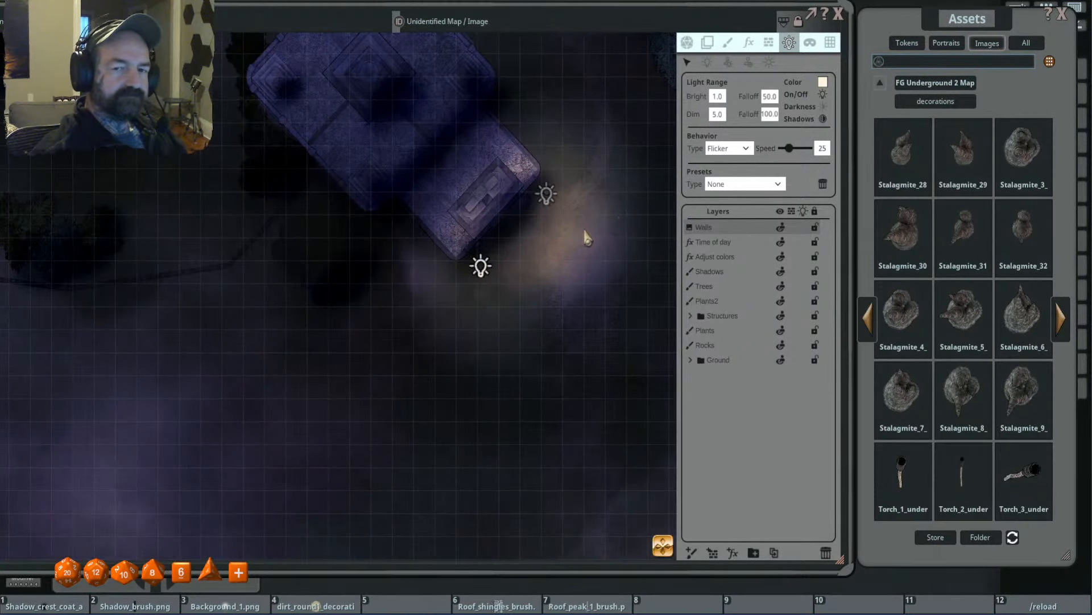
{"action": "mouse_move", "coordinate": [789, 148]}
{"action": "left_mouse_down"}
{"action": "mouse_move", "coordinate": [851, 158]}
{"action": "mouse_move", "coordinate": [801, 150]}
{"action": "left_mouse_up"}
{"action": "left_click", "coordinate": [546, 194]}
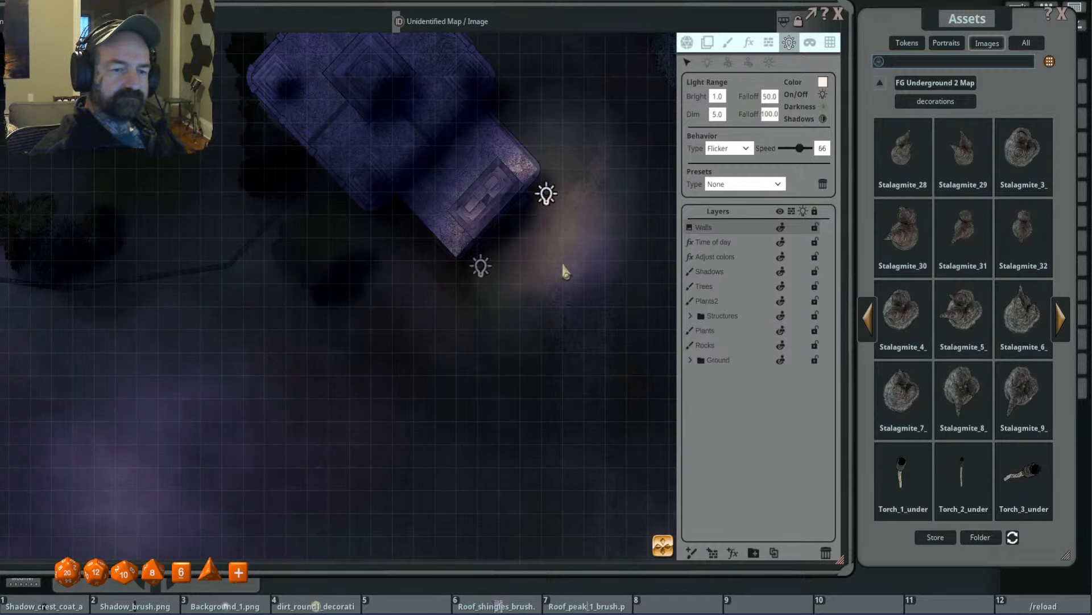
- Examine the lights across the outdoor map and the adjoining underground chamber and tunnels
{"action": "scroll", "coordinate": [565, 271], "scroll_direction": "down", "scroll_amount": 3}
{"action": "left_click_drag", "start_coordinate": [493, 268], "coordinate": [504, 276]}
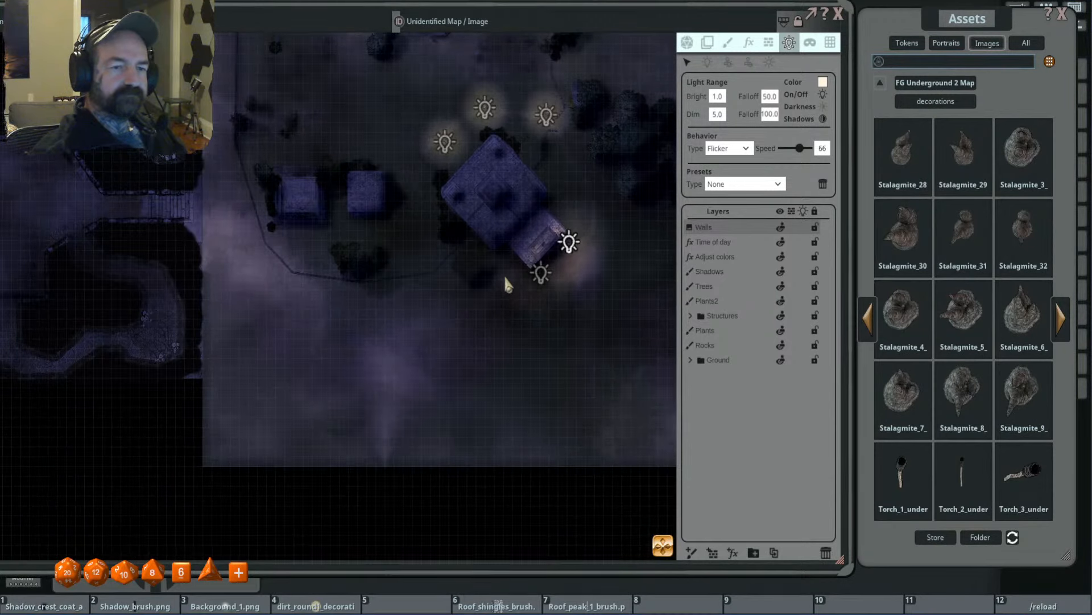
{"action": "left_click_drag", "start_coordinate": [495, 190], "coordinate": [589, 257]}
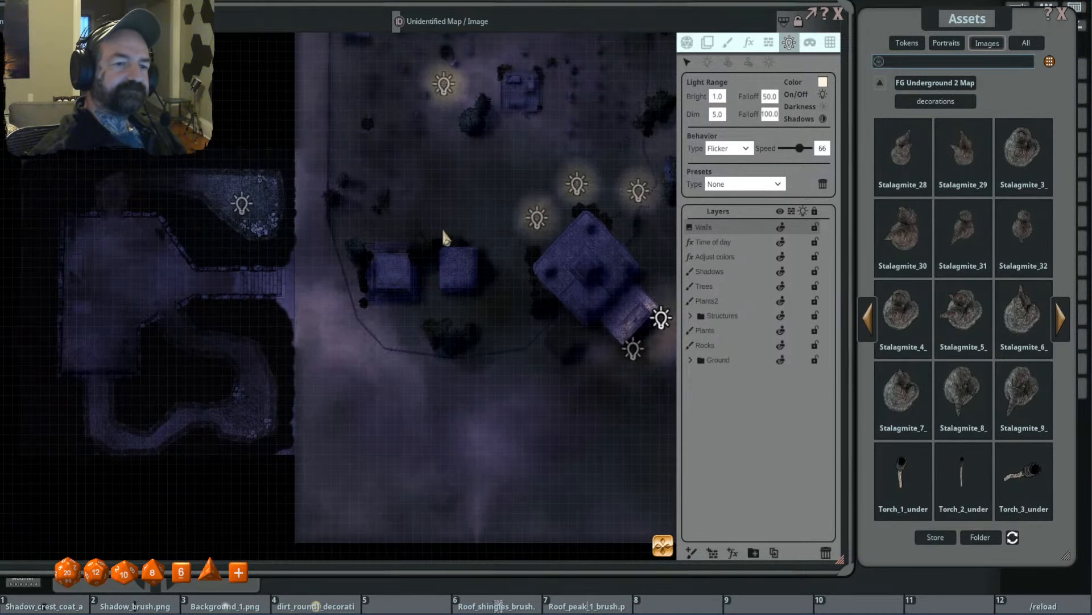
{"action": "scroll", "coordinate": [443, 229], "scroll_direction": "down", "scroll_amount": 3}
{"action": "left_click_drag", "start_coordinate": [445, 230], "coordinate": [493, 212]}
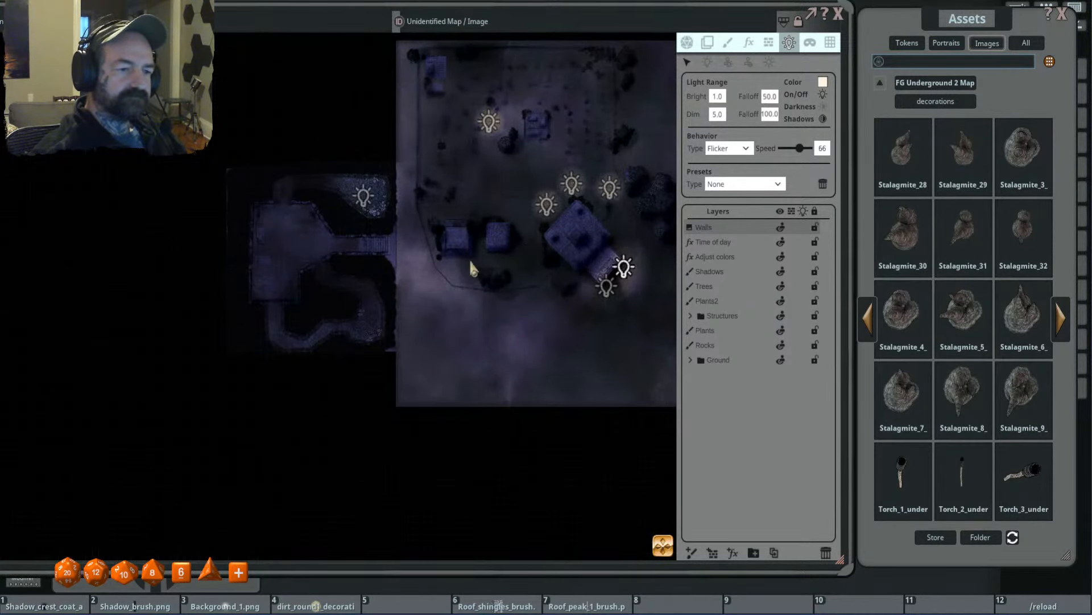
{"action": "left_click_drag", "start_coordinate": [471, 263], "coordinate": [471, 228]}
{"action": "scroll", "coordinate": [472, 227], "scroll_direction": "up", "scroll_amount": 2}
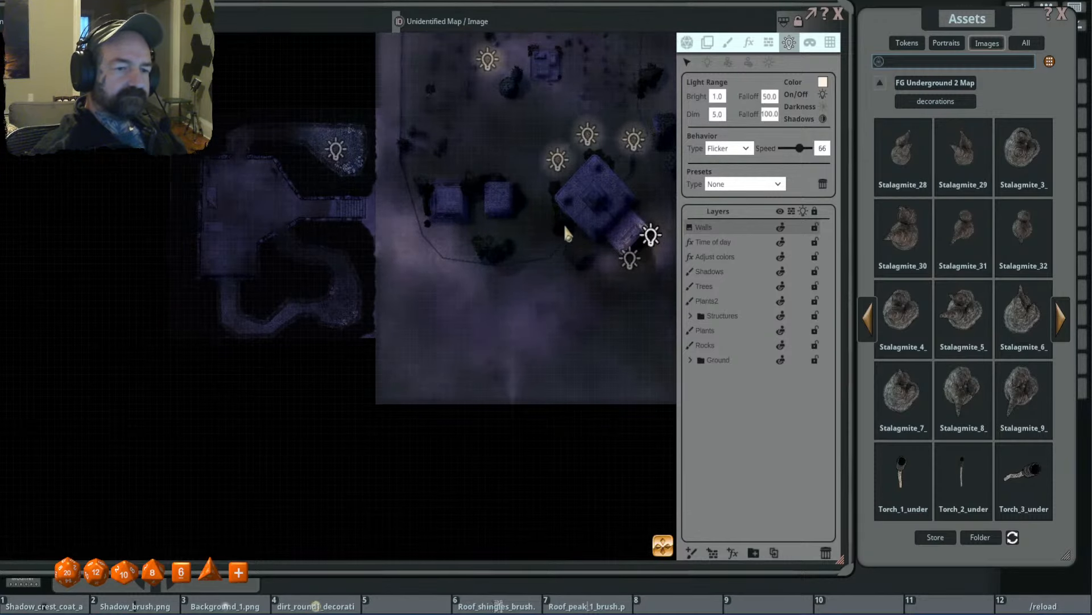
{"action": "left_click_drag", "start_coordinate": [562, 221], "coordinate": [500, 229]}
{"action": "scroll", "coordinate": [558, 216], "scroll_direction": "up", "scroll_amount": 3}
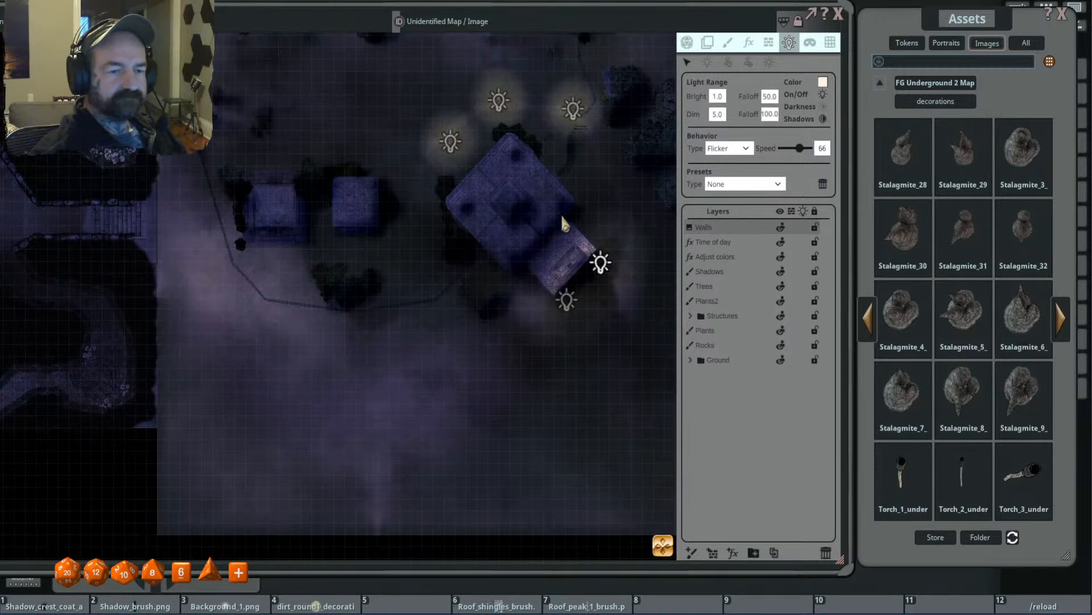
{"action": "scroll", "coordinate": [561, 214], "scroll_direction": "down", "scroll_amount": 4}
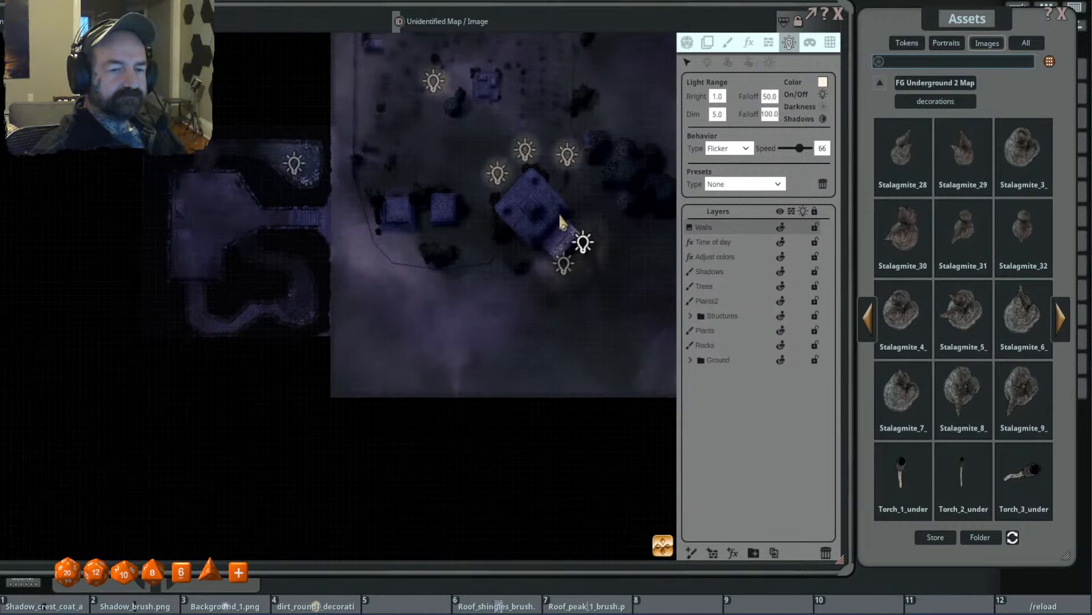
{"action": "left_click_drag", "start_coordinate": [558, 213], "coordinate": [512, 279]}
{"action": "scroll", "coordinate": [569, 265], "scroll_direction": "up", "scroll_amount": 1}
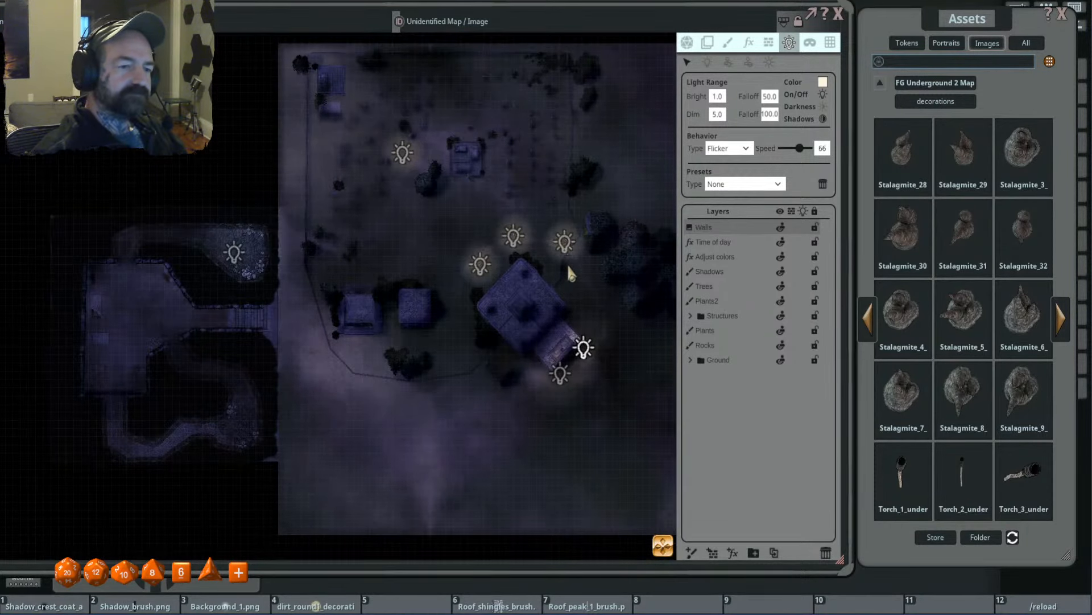
- Outline the roof of the eastern of the two small square buildings with a rectangular terrain-type line-of-sight occluder
{"action": "left_click", "coordinate": [767, 46]}
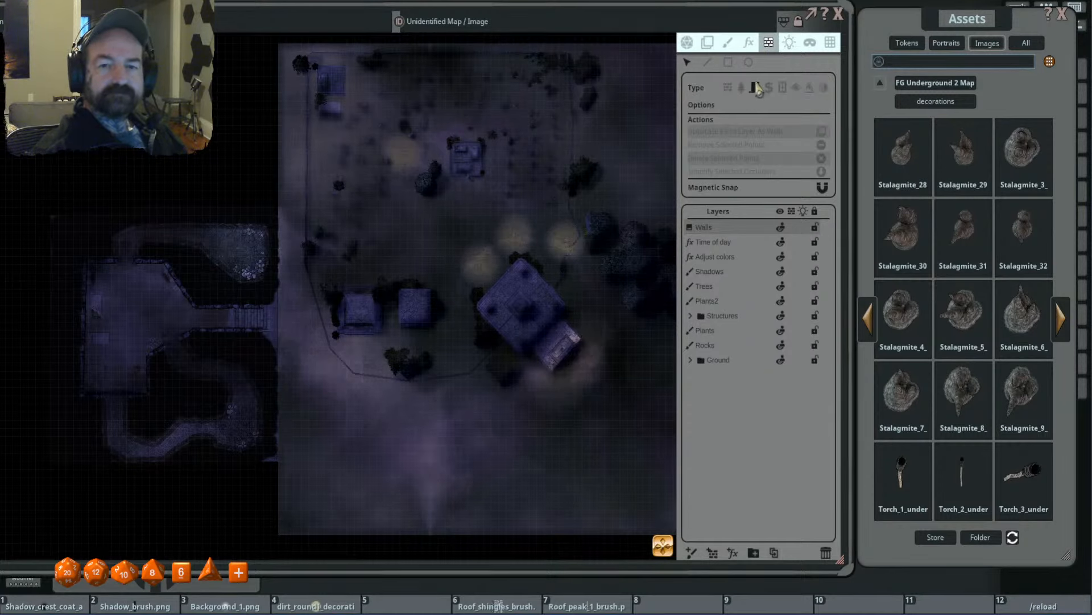
{"action": "left_click", "coordinate": [707, 64]}
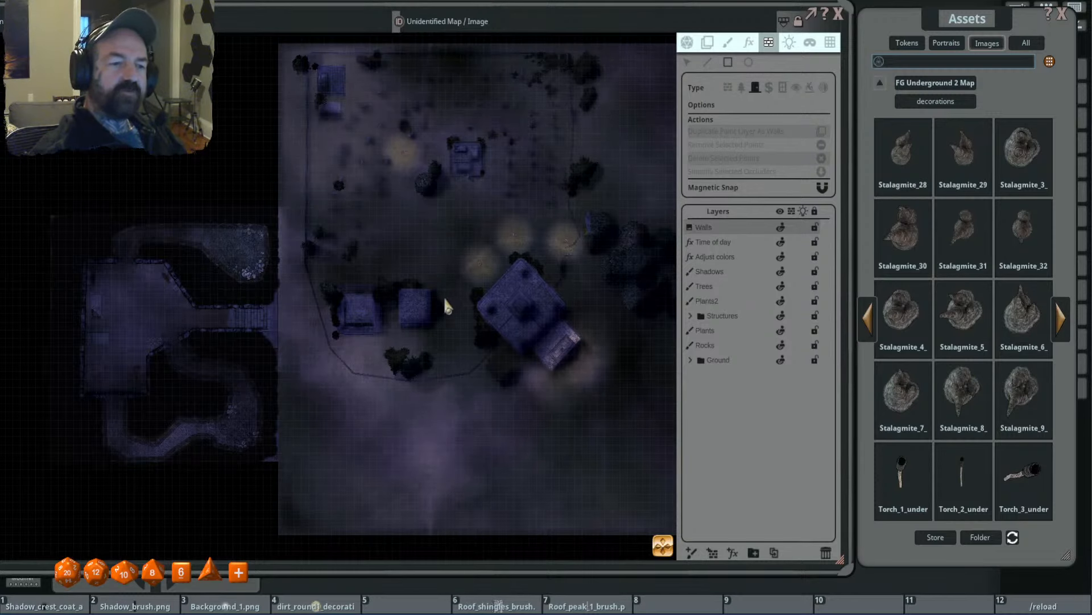
{"action": "scroll", "coordinate": [444, 297], "scroll_direction": "up", "scroll_amount": 5}
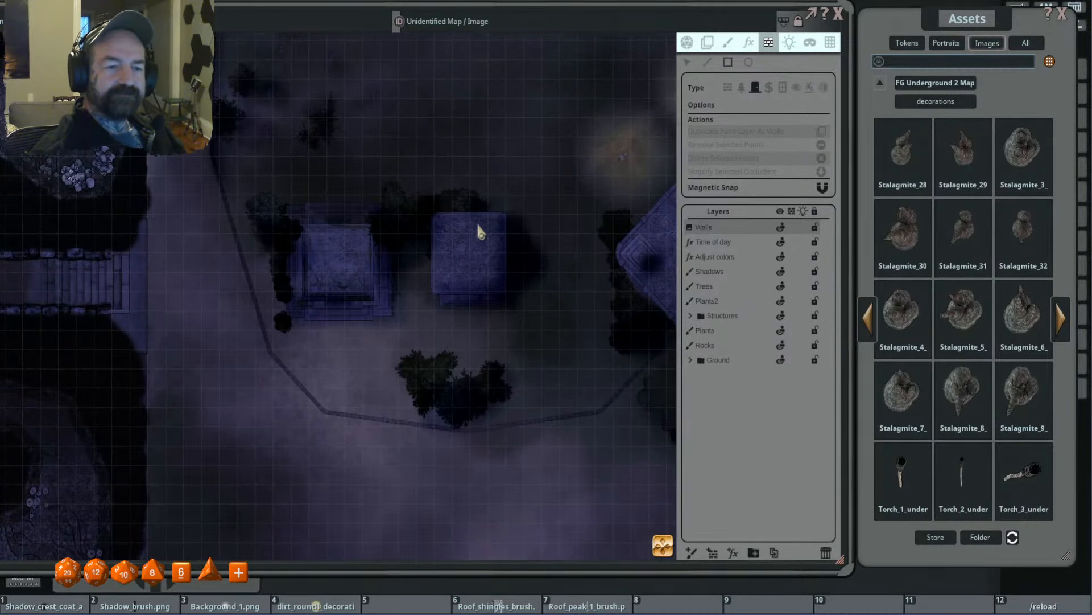
{"action": "scroll", "coordinate": [478, 239], "scroll_direction": "down", "scroll_amount": 2}
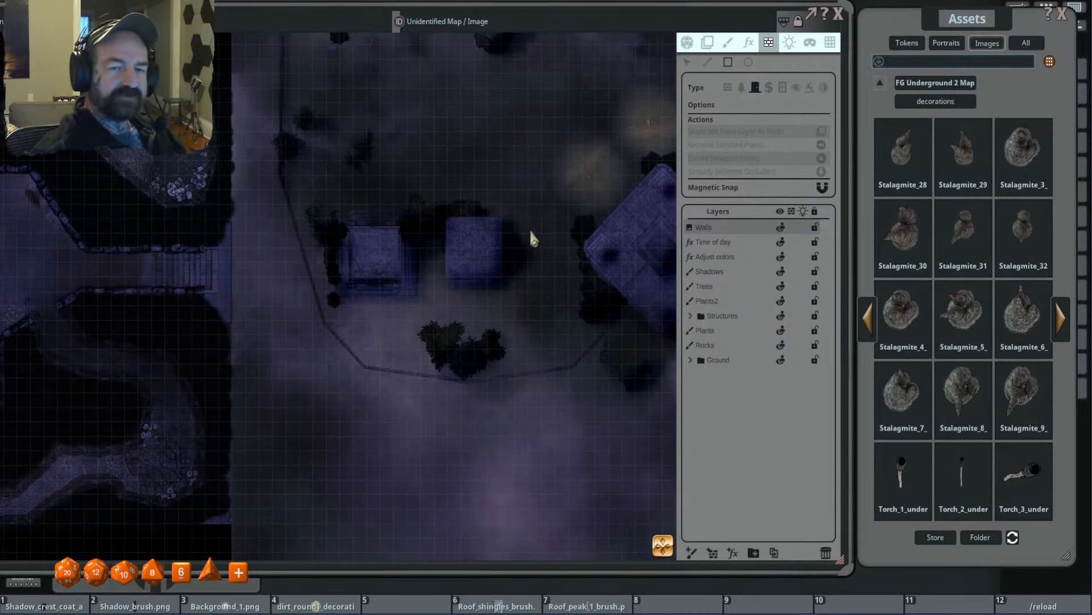
{"action": "left_click", "coordinate": [742, 87]}
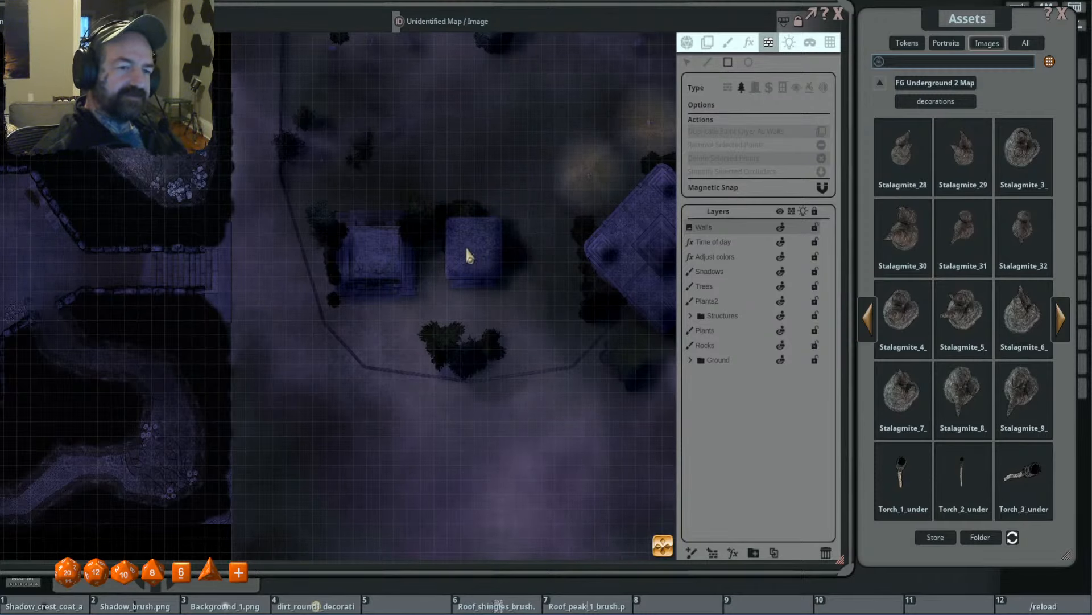
{"action": "scroll", "coordinate": [465, 255], "scroll_direction": "up", "scroll_amount": 2}
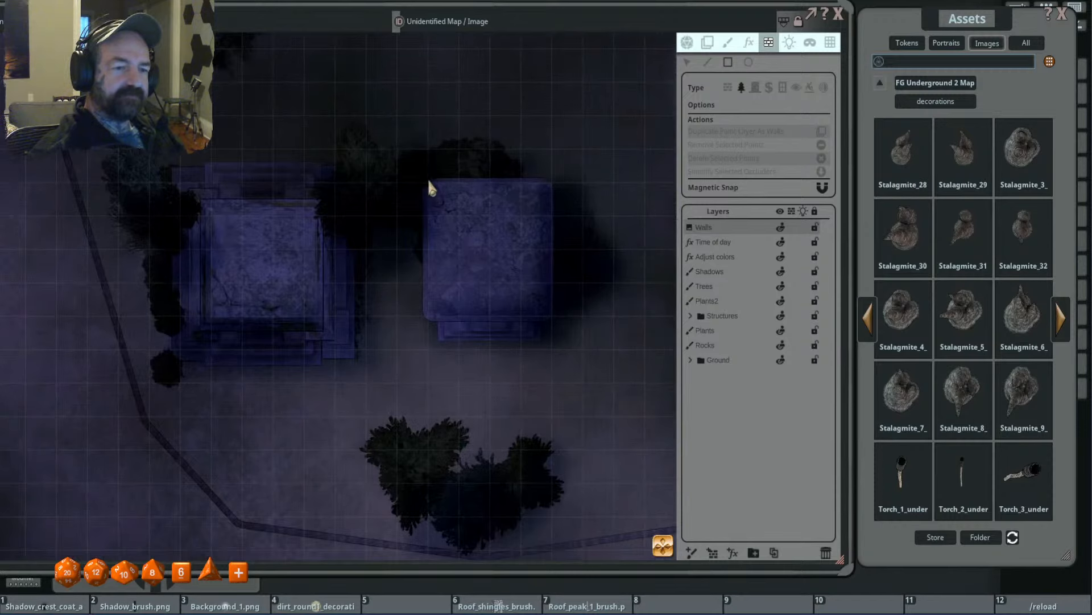
{"action": "left_click_drag", "start_coordinate": [428, 181], "coordinate": [550, 317]}
- Outline the roof of the western small square building with a rectangular terrain-type occluder
{"action": "scroll", "coordinate": [478, 285], "scroll_direction": "down", "scroll_amount": 2}
{"action": "left_click_drag", "start_coordinate": [392, 272], "coordinate": [533, 265]}
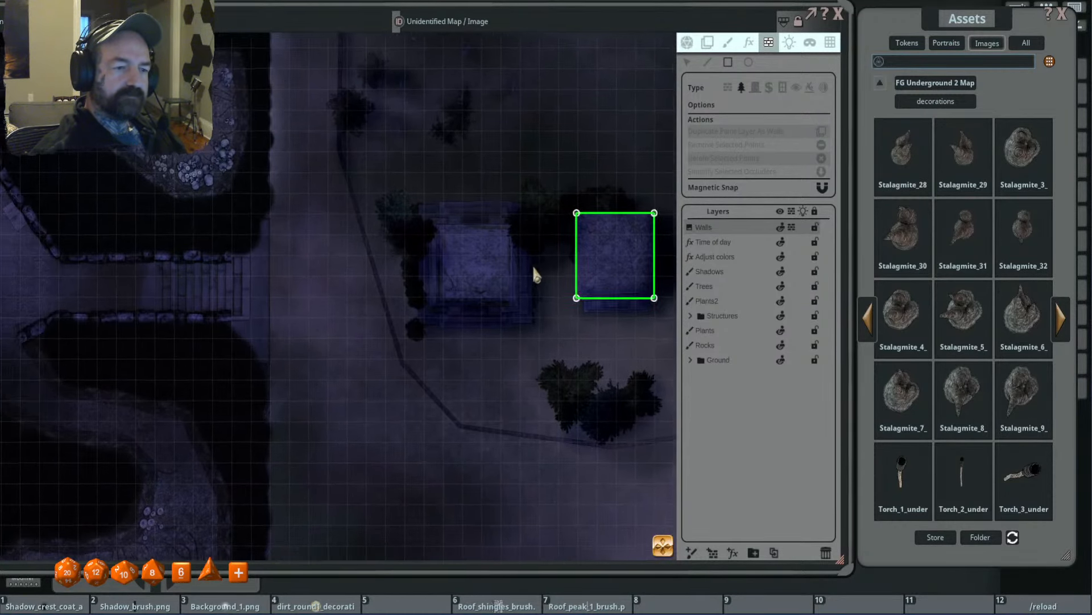
{"action": "scroll", "coordinate": [454, 251], "scroll_direction": "up", "scroll_amount": 2}
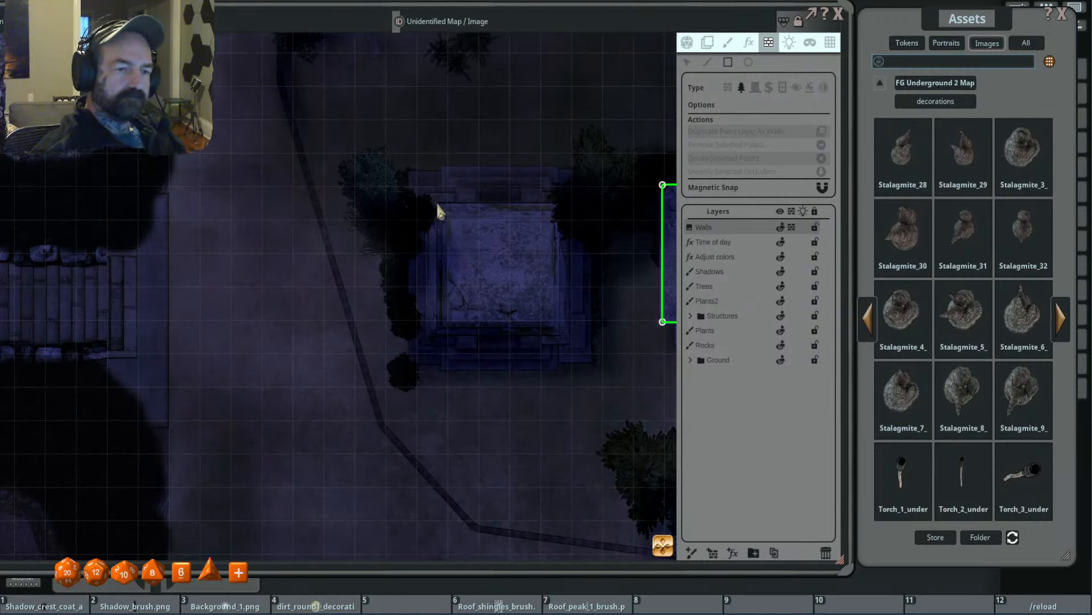
{"action": "left_click_drag", "start_coordinate": [437, 204], "coordinate": [560, 334]}
{"action": "scroll", "coordinate": [515, 296], "scroll_direction": "down", "scroll_amount": 2}
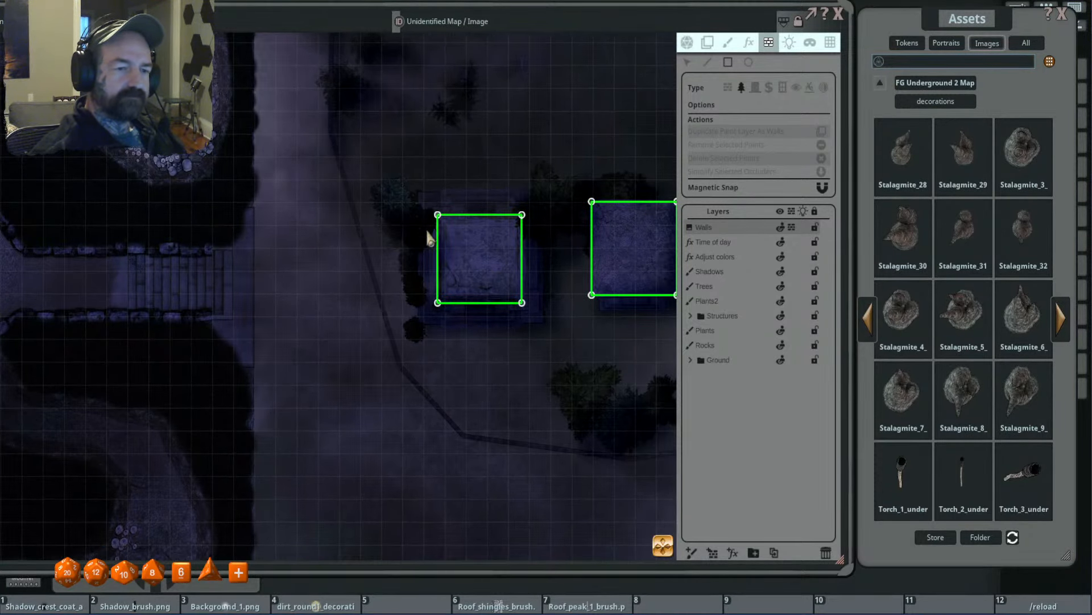
- Trace the roof outline of the large rotated building and its southeastern annex with a closed terrain-type occluder line
{"action": "scroll", "coordinate": [481, 250], "scroll_direction": "down", "scroll_amount": 2}
{"action": "left_click_drag", "start_coordinate": [567, 130], "coordinate": [526, 363]}
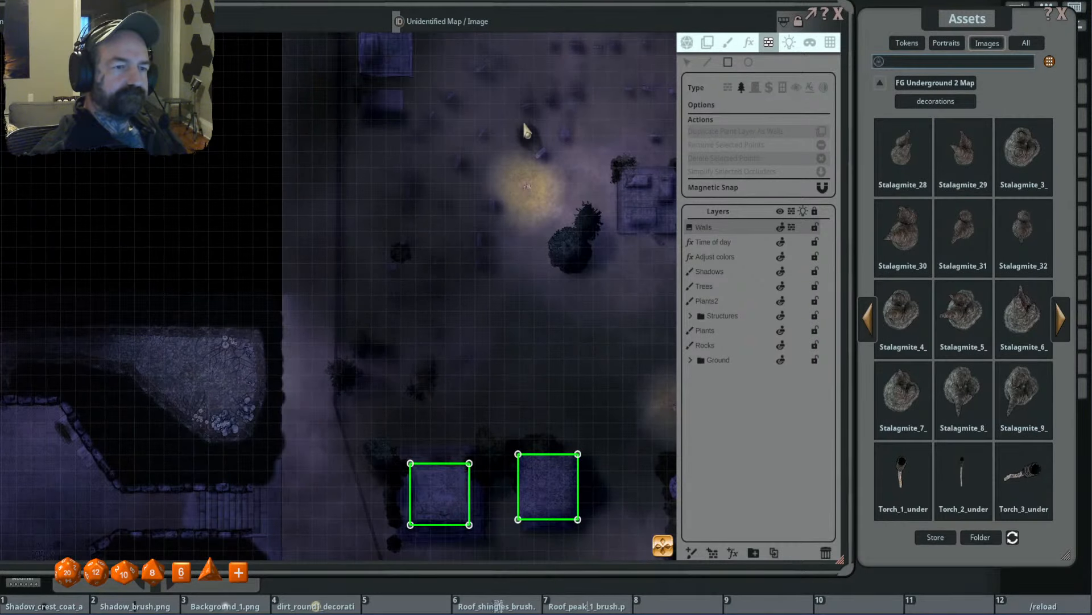
{"action": "left_click_drag", "start_coordinate": [523, 122], "coordinate": [363, 144]}
{"action": "left_click_drag", "start_coordinate": [565, 293], "coordinate": [450, 39]}
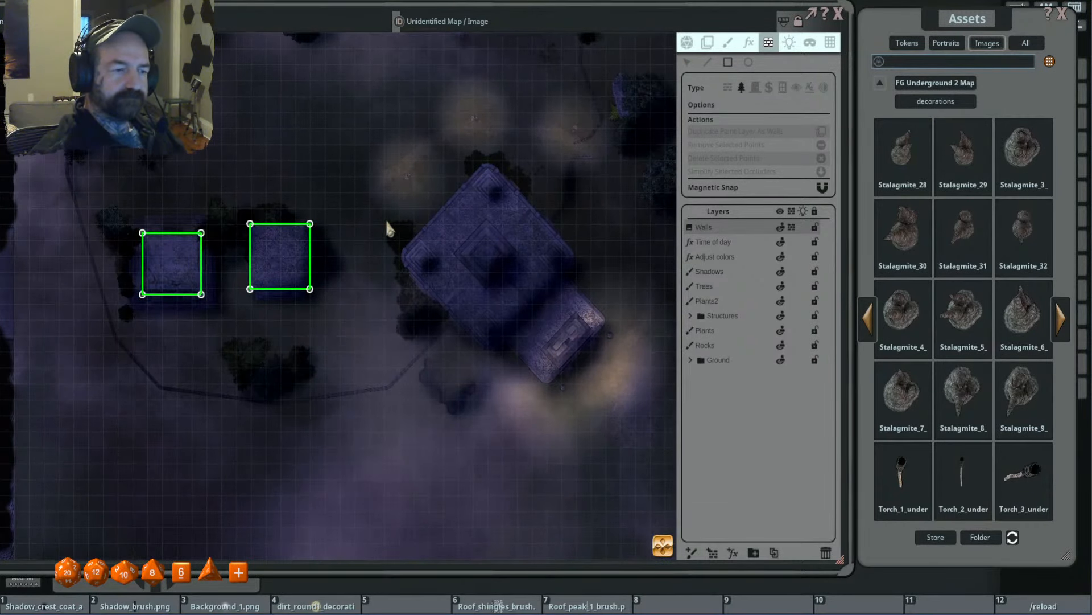
{"action": "scroll", "coordinate": [376, 224], "scroll_direction": "down", "scroll_amount": 2}
{"action": "scroll", "coordinate": [463, 279], "scroll_direction": "up", "scroll_amount": 4}
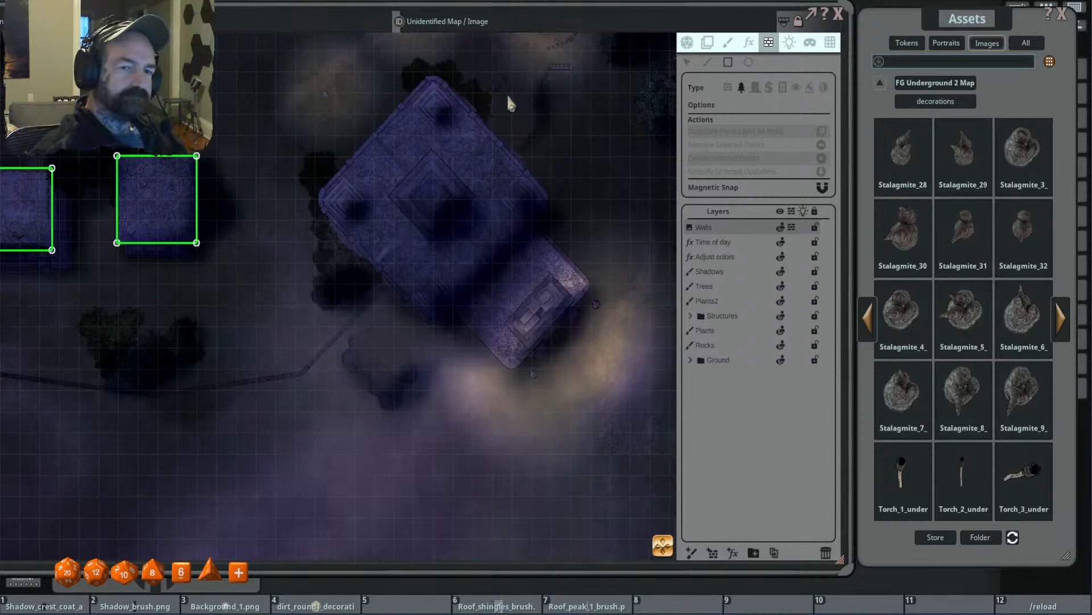
{"action": "left_click", "coordinate": [708, 62]}
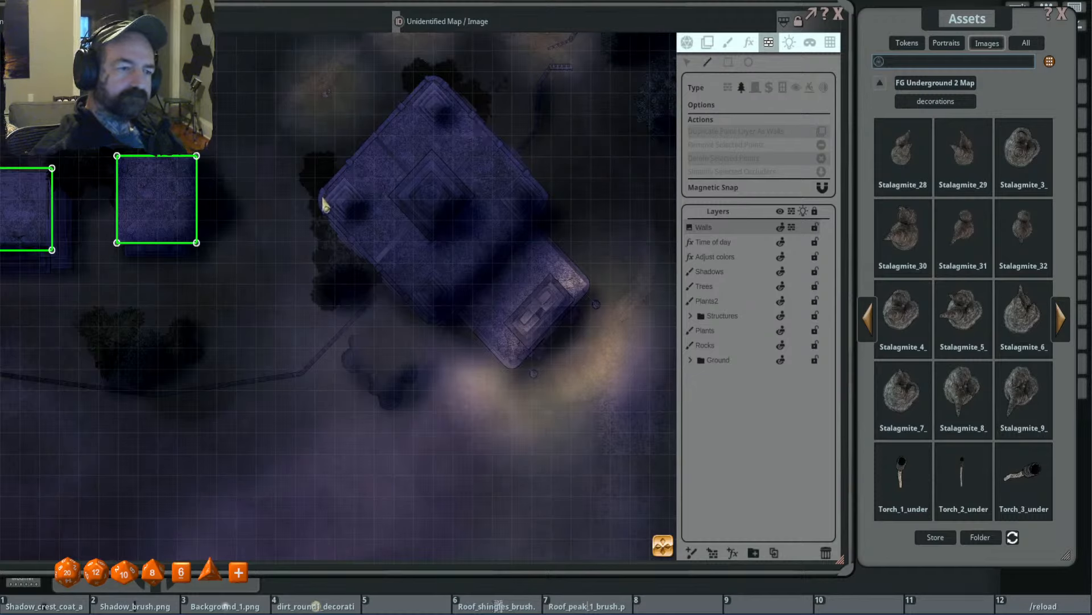
{"action": "left_click", "coordinate": [434, 78]}
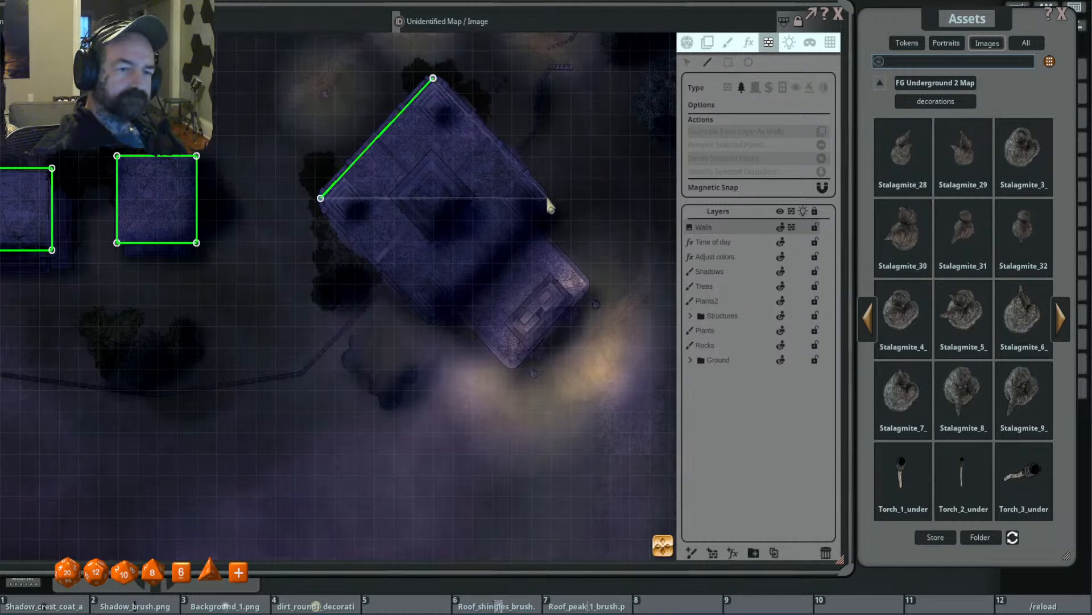
{"action": "left_click", "coordinate": [547, 198]}
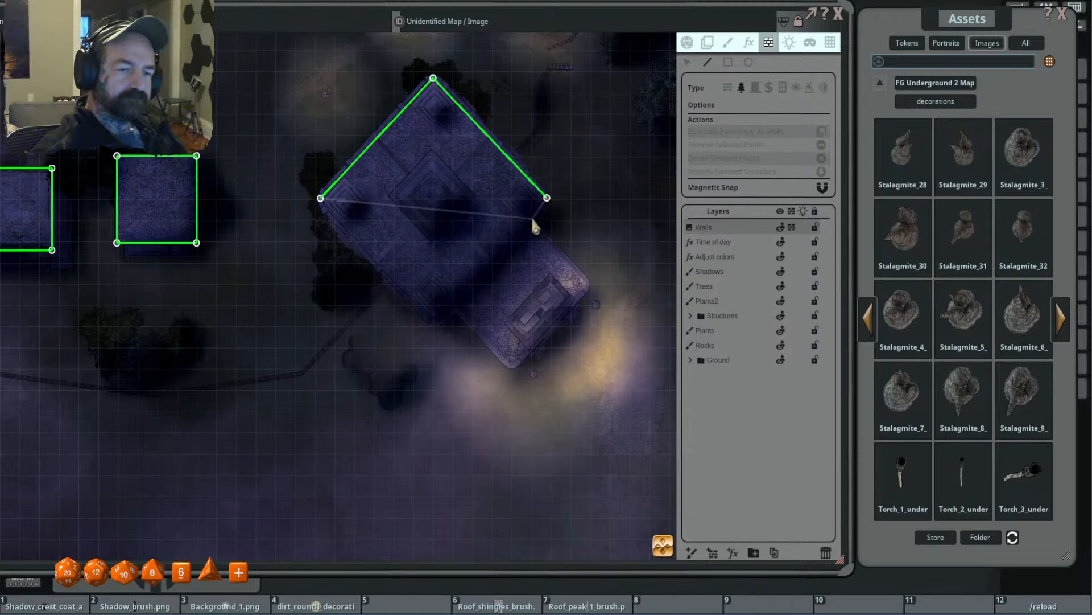
{"action": "left_click", "coordinate": [532, 218]}
{"action": "left_click", "coordinate": [589, 283]}
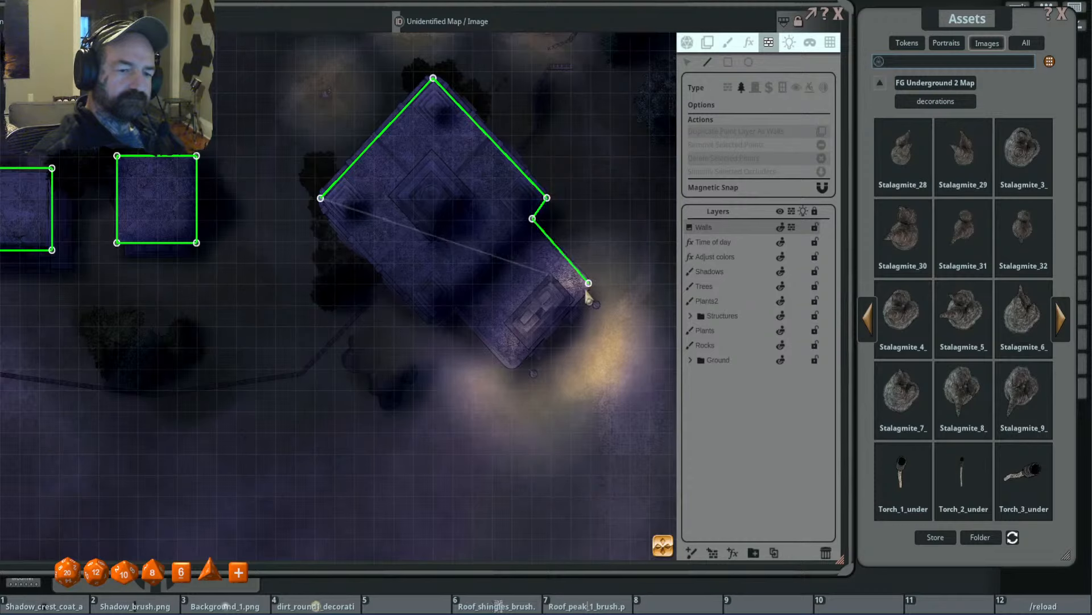
{"action": "left_click", "coordinate": [454, 307]}
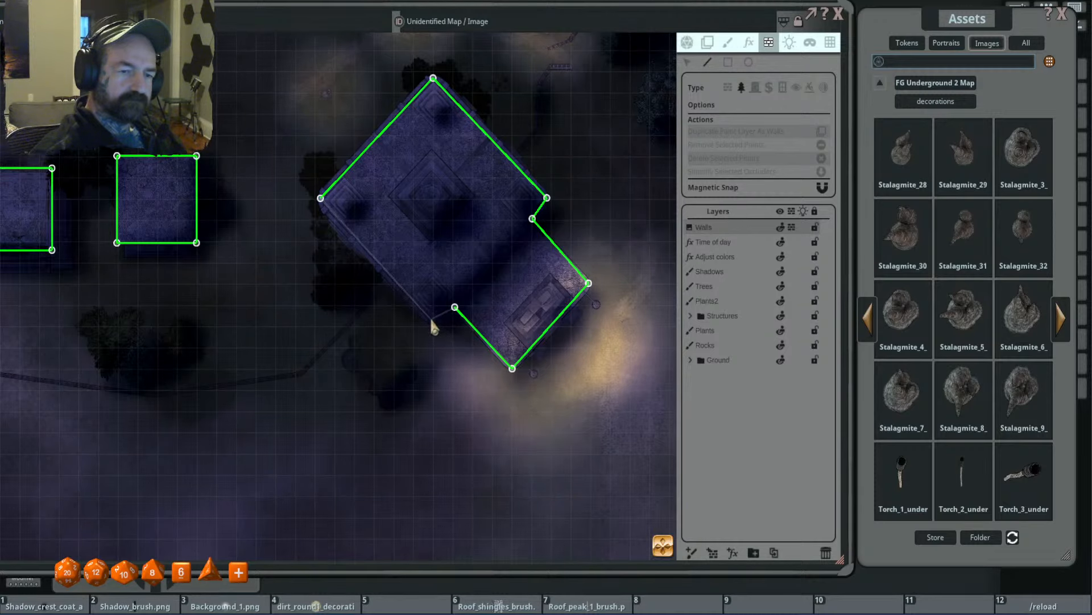
{"action": "double_click", "coordinate": [431, 319]}
- Add a terrain-type occluder line along the junction between the large building and its annex
{"action": "scroll", "coordinate": [492, 293], "scroll_direction": "down", "scroll_amount": 5}
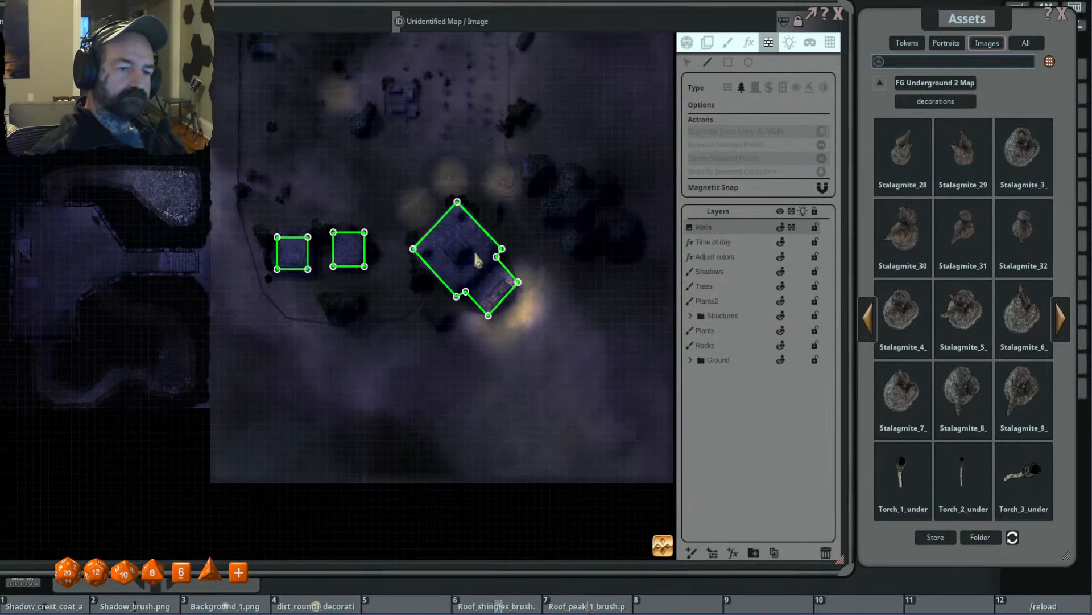
{"action": "scroll", "coordinate": [475, 256], "scroll_direction": "up", "scroll_amount": 5}
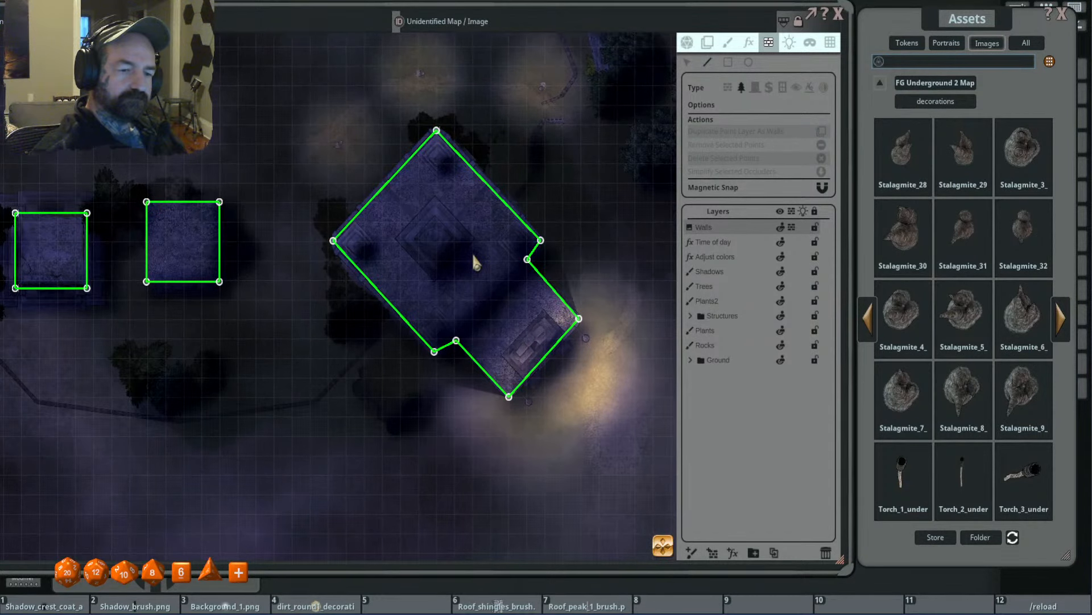
{"action": "scroll", "coordinate": [473, 255], "scroll_direction": "down", "scroll_amount": 2}
{"action": "scroll", "coordinate": [474, 247], "scroll_direction": "up", "scroll_amount": 1}
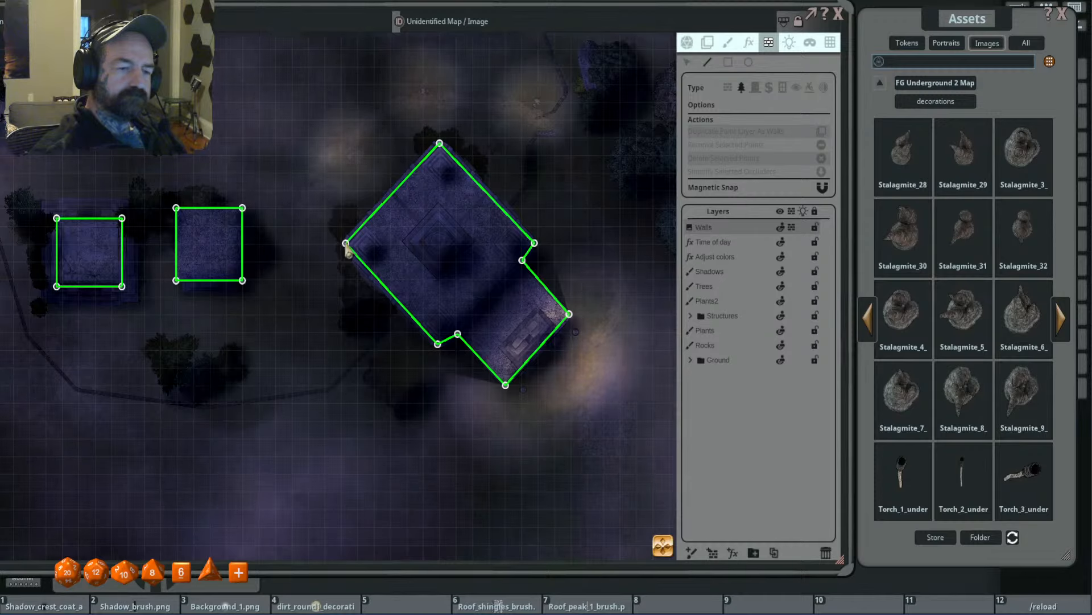
{"action": "left_click", "coordinate": [458, 335]}
{"action": "left_click", "coordinate": [522, 260]}
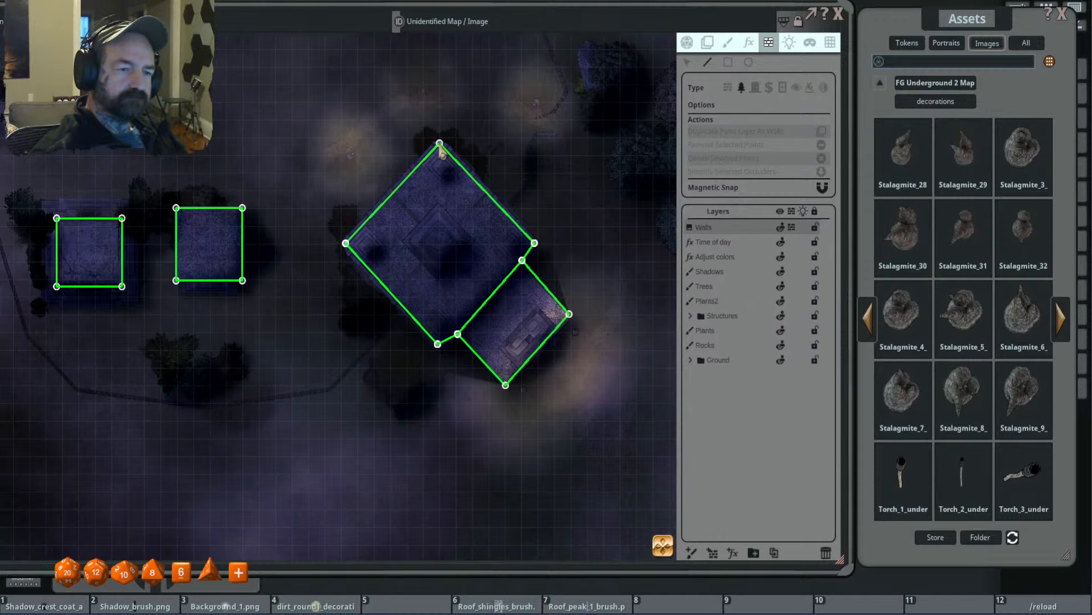
- Enclose the whole outdoor cemetery map with a rectangular wall-type occluder along its outer edges
{"action": "scroll", "coordinate": [575, 275], "scroll_direction": "down", "scroll_amount": 5}
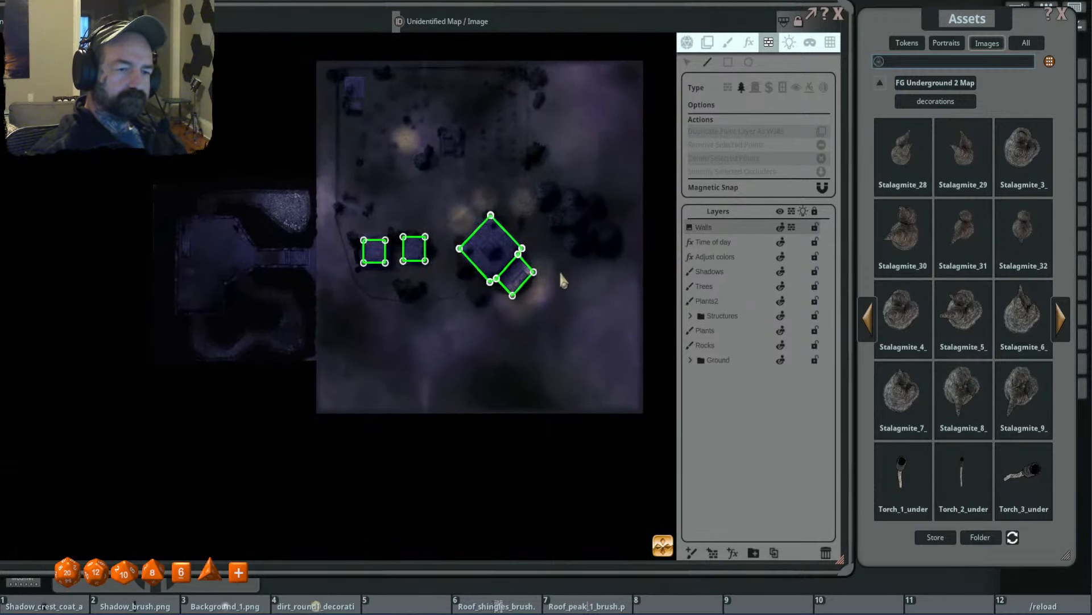
{"action": "left_click_drag", "start_coordinate": [555, 262], "coordinate": [639, 268]}
{"action": "scroll", "coordinate": [485, 257], "scroll_direction": "up", "scroll_amount": 1}
{"action": "scroll", "coordinate": [499, 293], "scroll_direction": "down", "scroll_amount": 1}
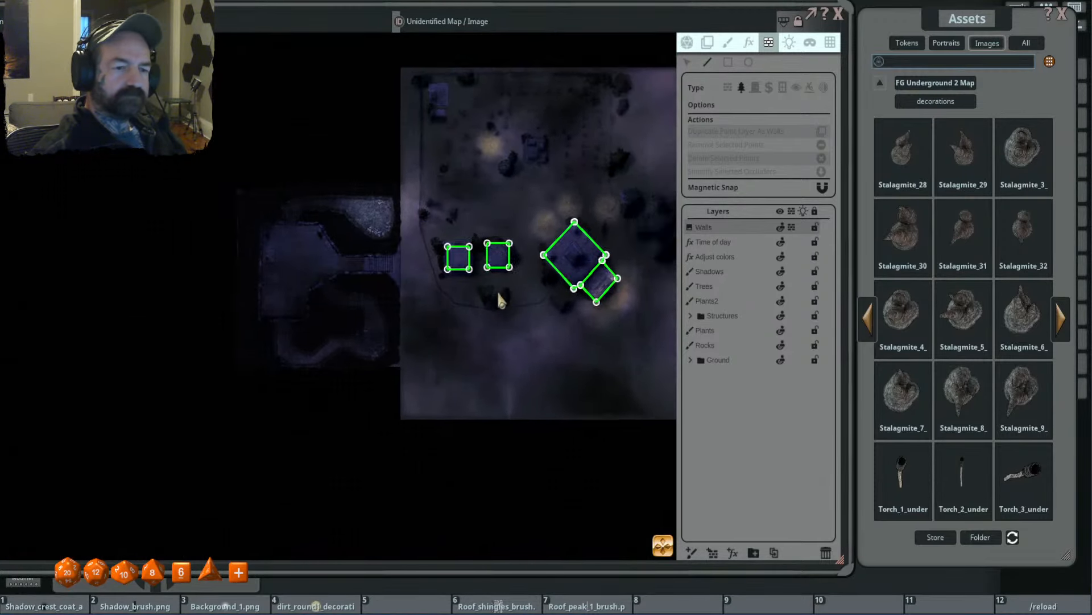
{"action": "scroll", "coordinate": [499, 300], "scroll_direction": "down", "scroll_amount": 1}
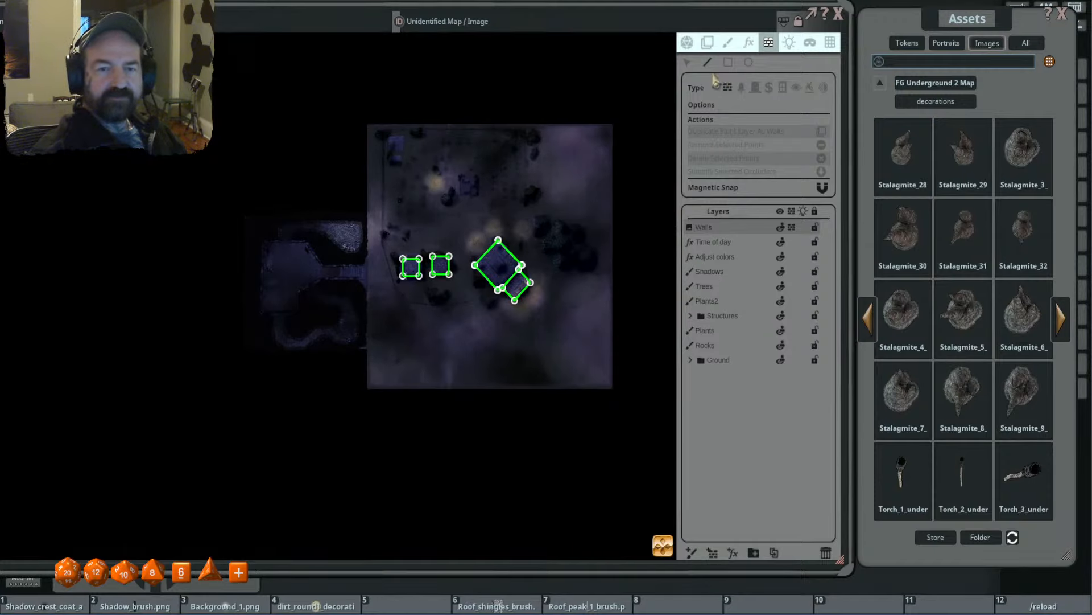
{"action": "left_click_drag", "start_coordinate": [561, 141], "coordinate": [548, 142]}
{"action": "left_click_drag", "start_coordinate": [439, 166], "coordinate": [450, 152]}
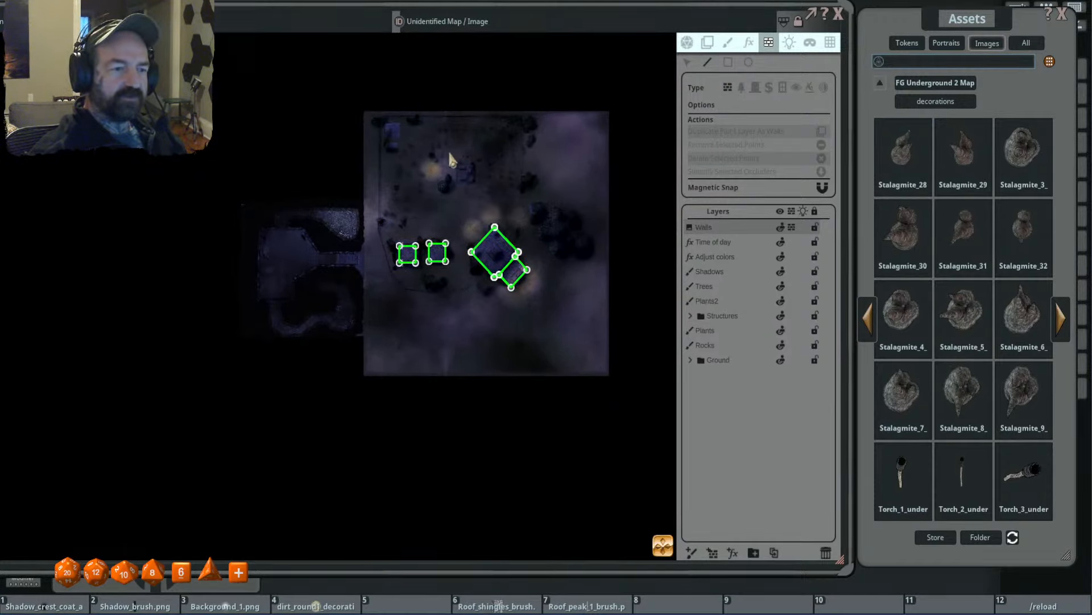
{"action": "left_click", "coordinate": [728, 62]}
{"action": "left_click_drag", "start_coordinate": [364, 114], "coordinate": [608, 376]}
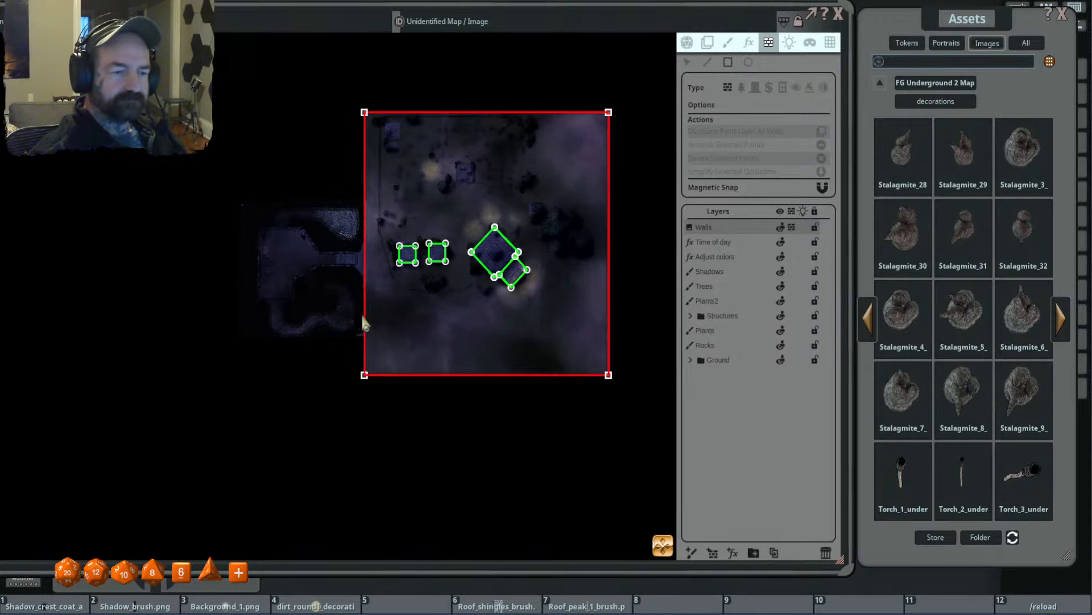
- Start a wall-type occluder line at the outdoor map's west edge, following the stairway's north wall and the chamber's northeast walls to the northern tunnel opening
{"action": "scroll", "coordinate": [371, 225], "scroll_direction": "up", "scroll_amount": 5}
{"action": "scroll", "coordinate": [398, 227], "scroll_direction": "down", "scroll_amount": 2}
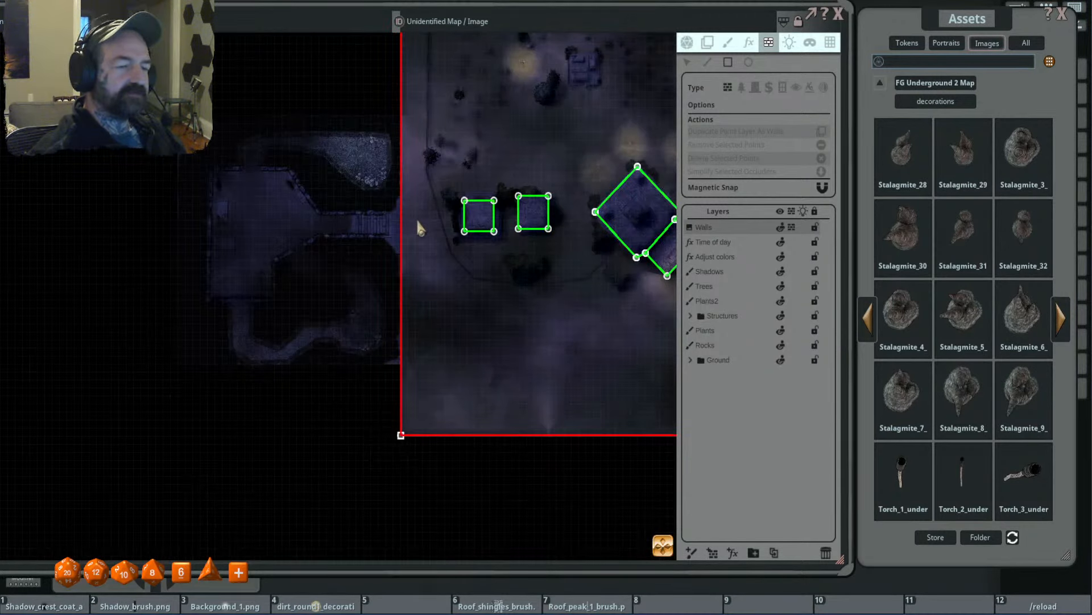
{"action": "left_click_drag", "start_coordinate": [420, 227], "coordinate": [483, 248]}
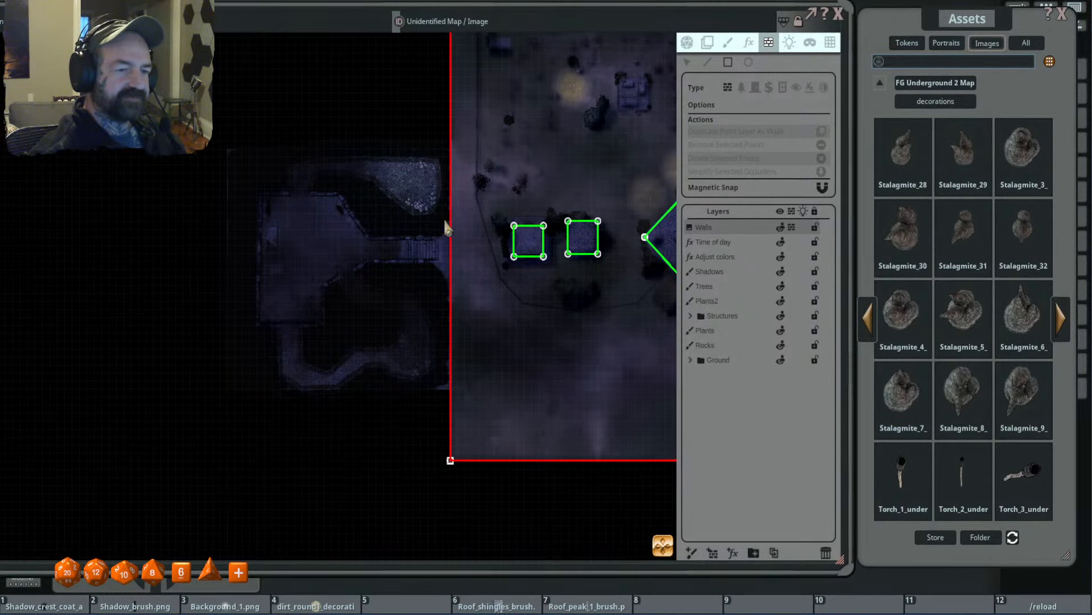
{"action": "scroll", "coordinate": [407, 238], "scroll_direction": "down", "scroll_amount": 2}
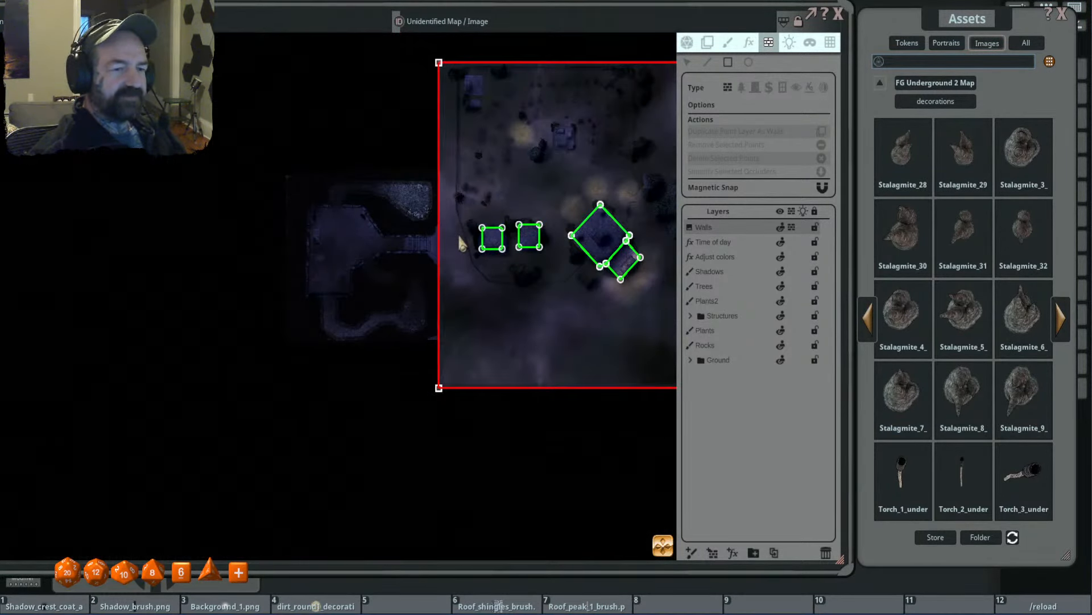
{"action": "scroll", "coordinate": [419, 213], "scroll_direction": "up", "scroll_amount": 3}
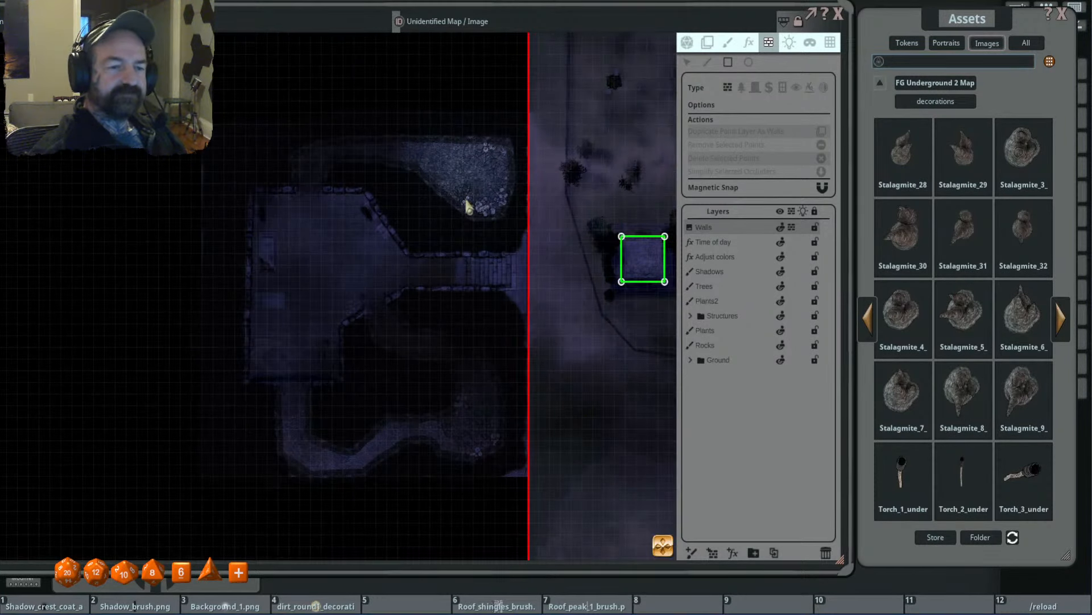
{"action": "left_click", "coordinate": [707, 62]}
{"action": "scroll", "coordinate": [511, 215], "scroll_direction": "up", "scroll_amount": 2}
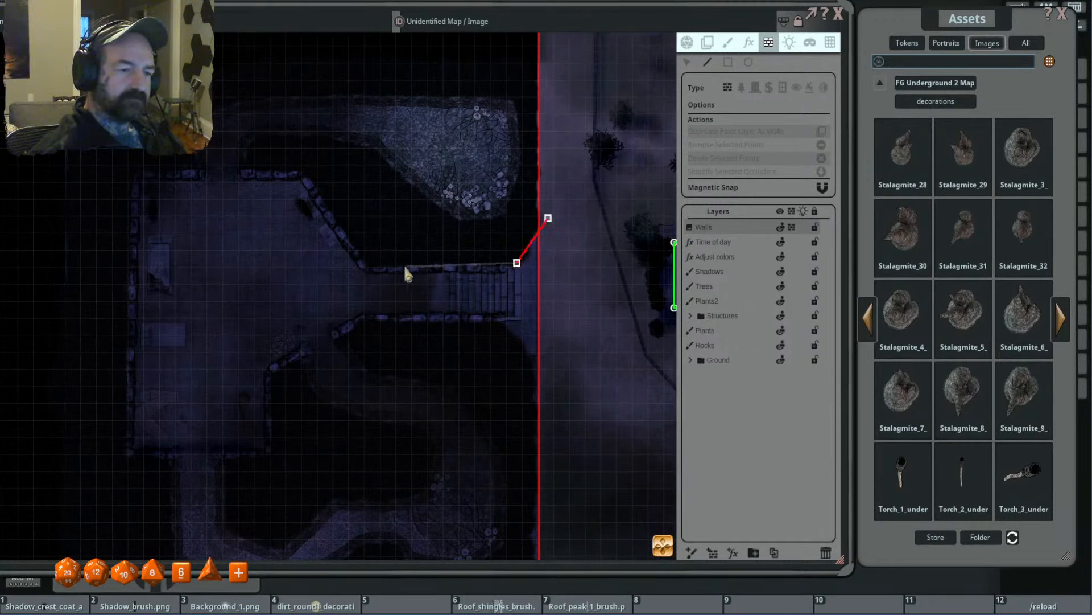
{"action": "left_click", "coordinate": [365, 268]}
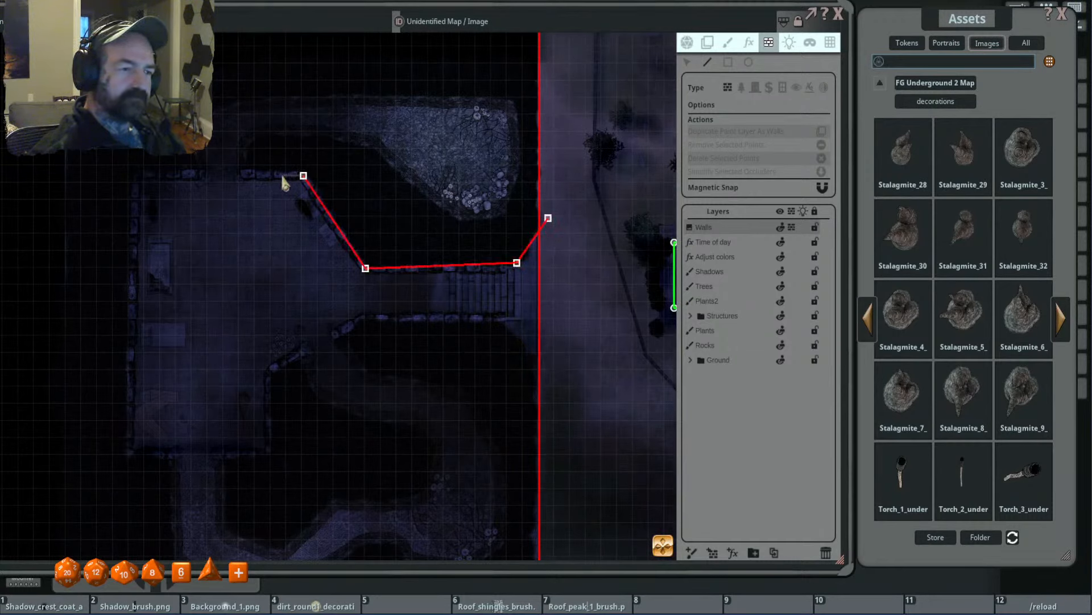
{"action": "left_click", "coordinate": [243, 173]}
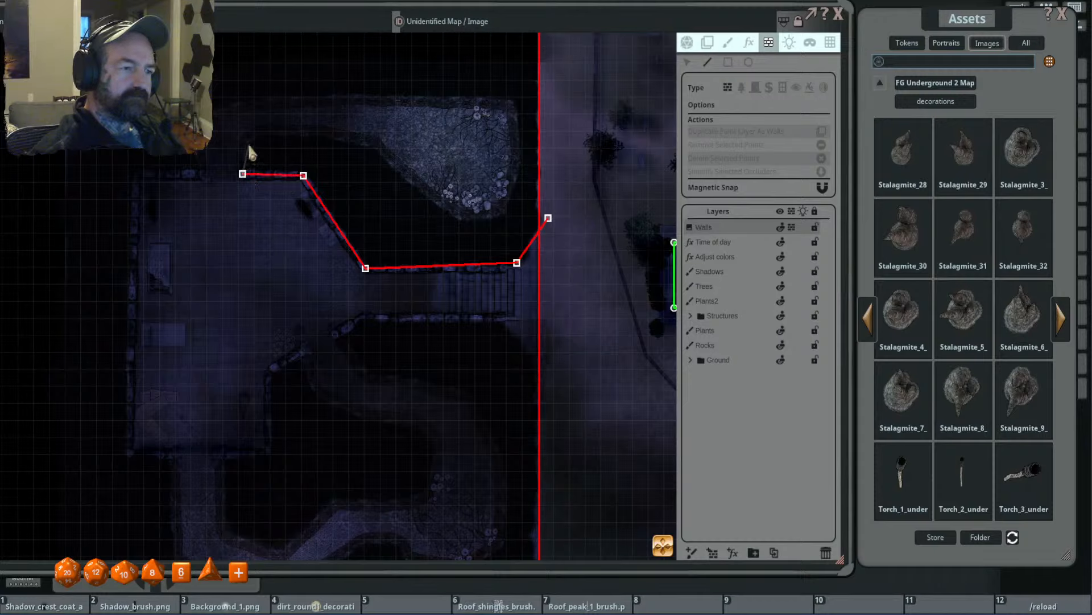
- Continue the wall occluder around the northern tunnel's inner side and the rubble-filled cave, returning along the tunnel's north edge
{"action": "left_click", "coordinate": [249, 145]}
{"action": "left_click", "coordinate": [373, 148]}
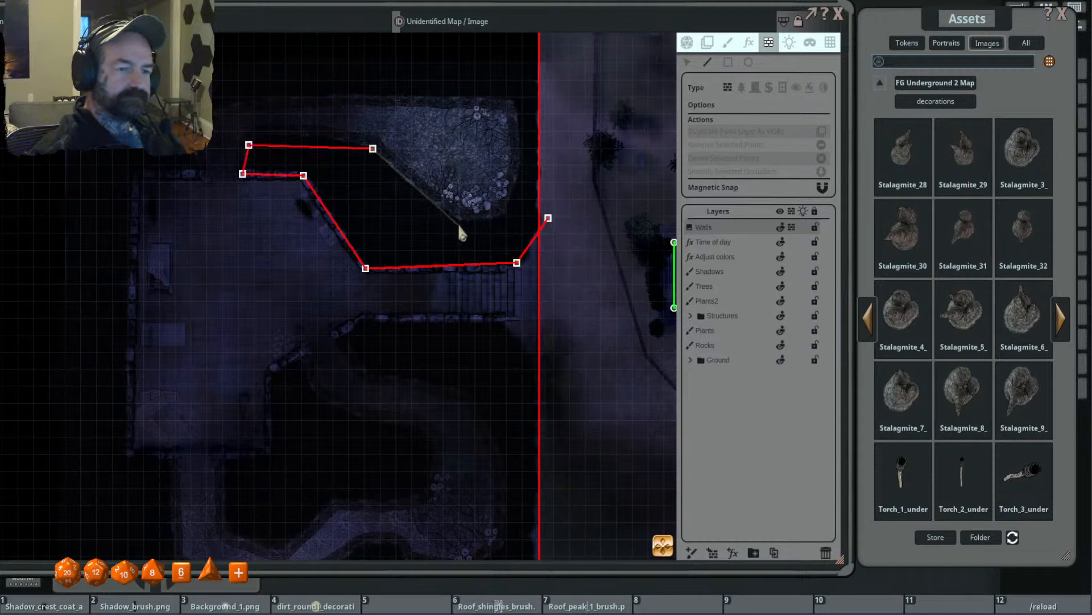
{"action": "left_click", "coordinate": [459, 223]}
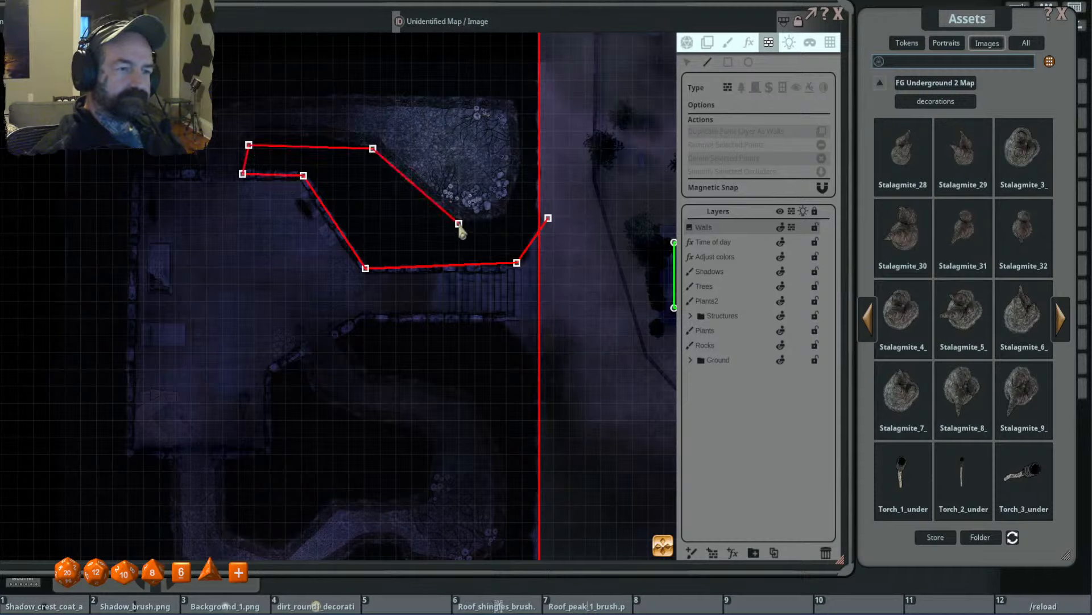
{"action": "left_click", "coordinate": [523, 161]}
{"action": "left_click", "coordinate": [513, 99]}
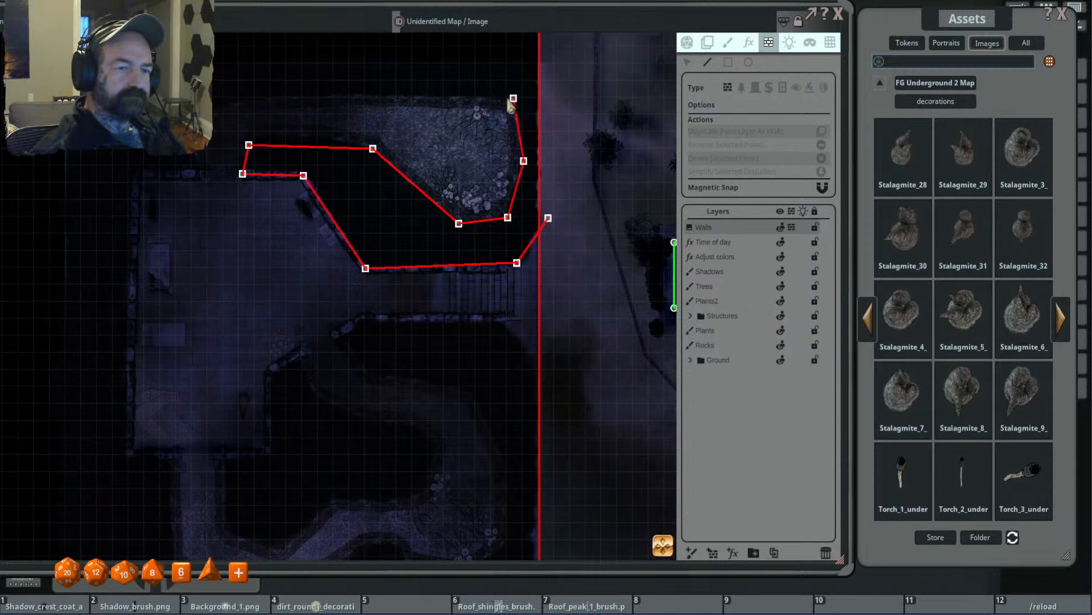
{"action": "left_click", "coordinate": [248, 95]}
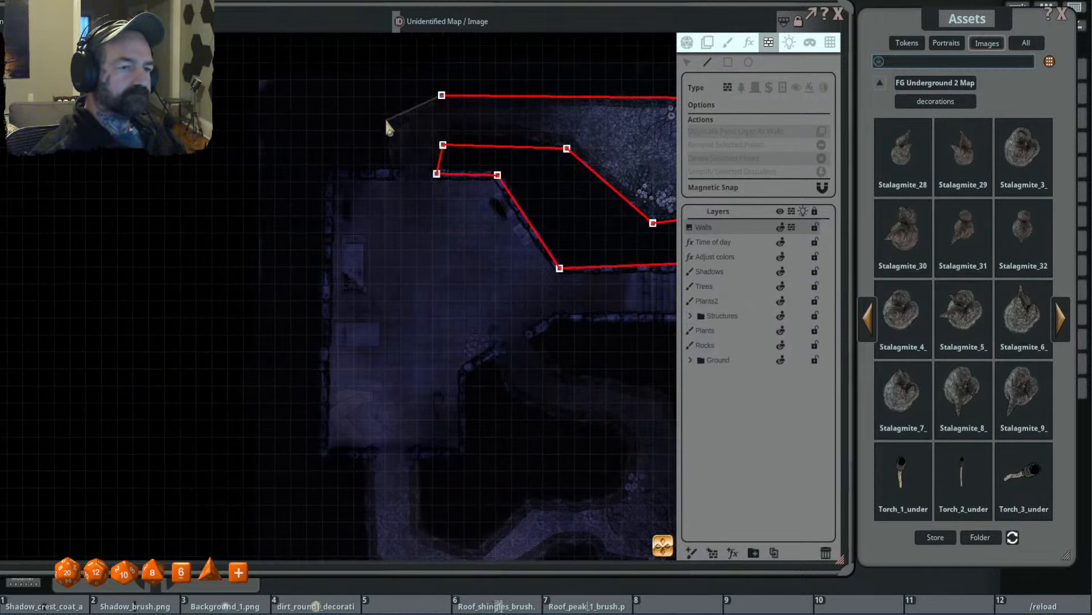
- Continue the wall occluder down the northern tunnel's west side and around the chamber's north, west and south walls to the southern tunnel opening
{"action": "left_click", "coordinate": [386, 120]}
{"action": "left_click", "coordinate": [390, 164]}
{"action": "left_click", "coordinate": [399, 175]}
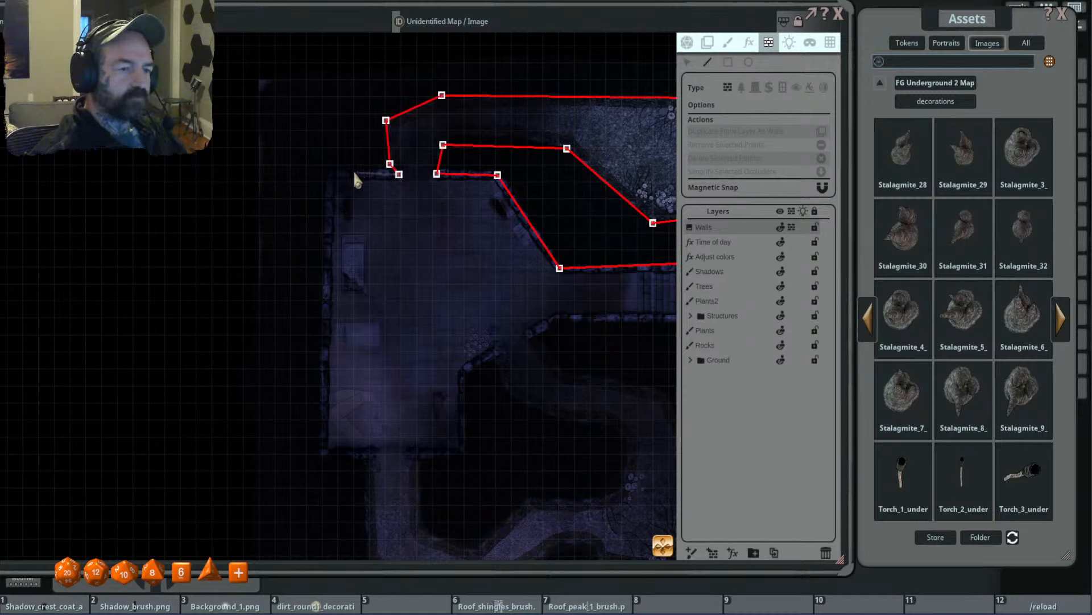
{"action": "left_click", "coordinate": [331, 174]}
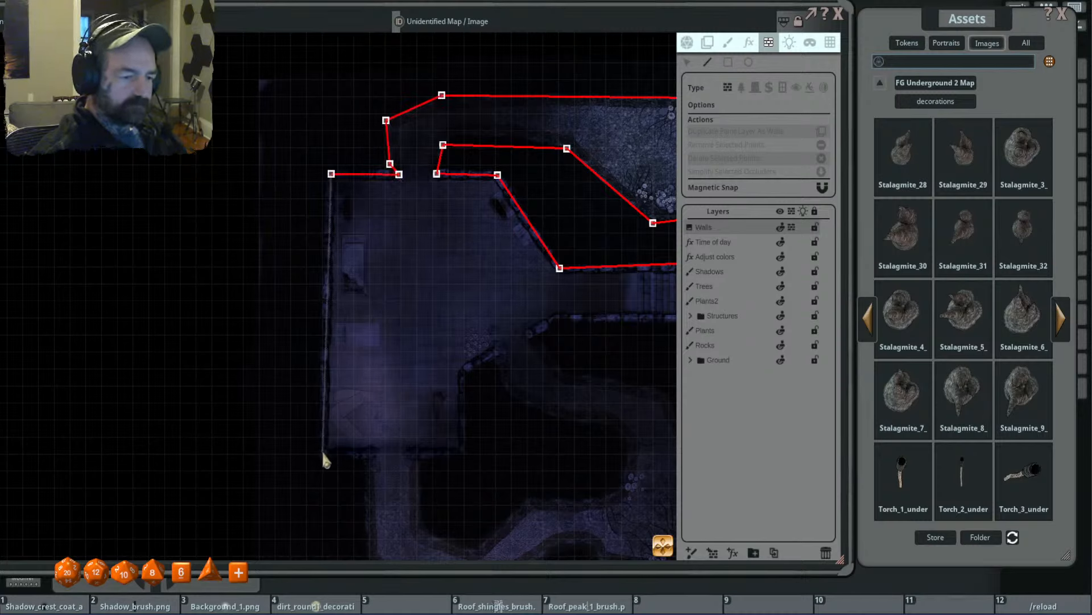
{"action": "left_click", "coordinate": [322, 454]}
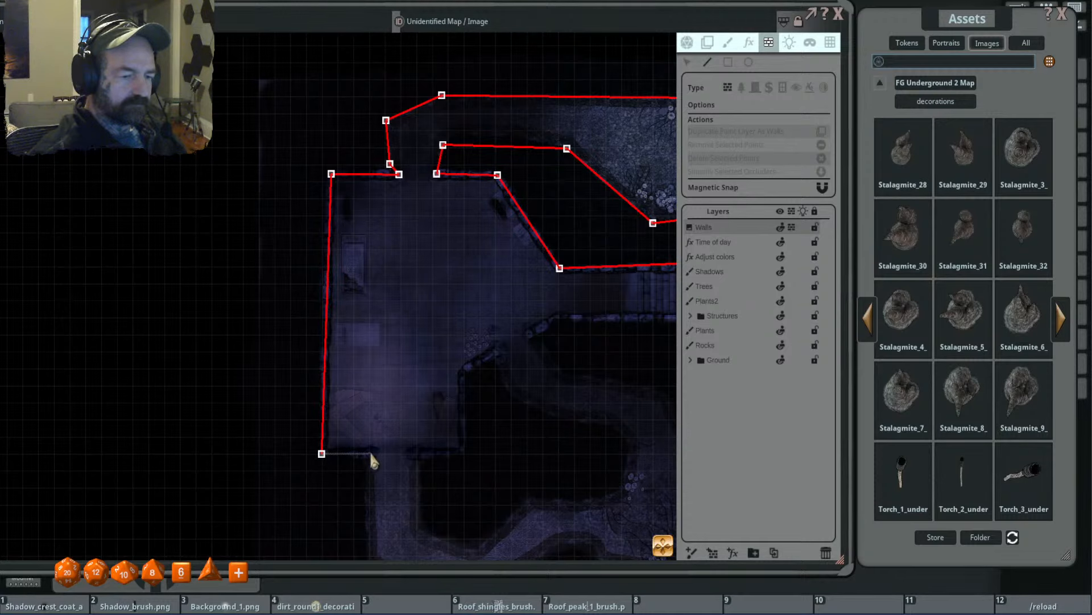
{"action": "left_click", "coordinate": [370, 453]}
- Extend the wall occluder along the southern tunnel's outer west and south edges to the bottom of its eastern cave
{"action": "left_click_drag", "start_coordinate": [421, 452], "coordinate": [415, 205]}
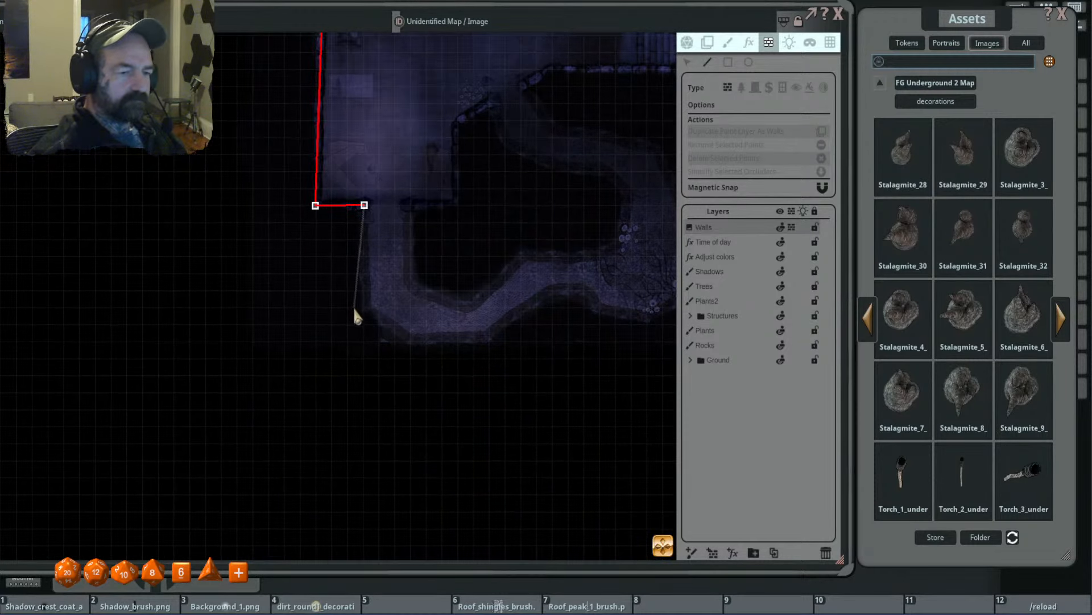
{"action": "left_click", "coordinate": [408, 351]}
{"action": "left_click", "coordinate": [496, 346]}
{"action": "left_click", "coordinate": [561, 297]}
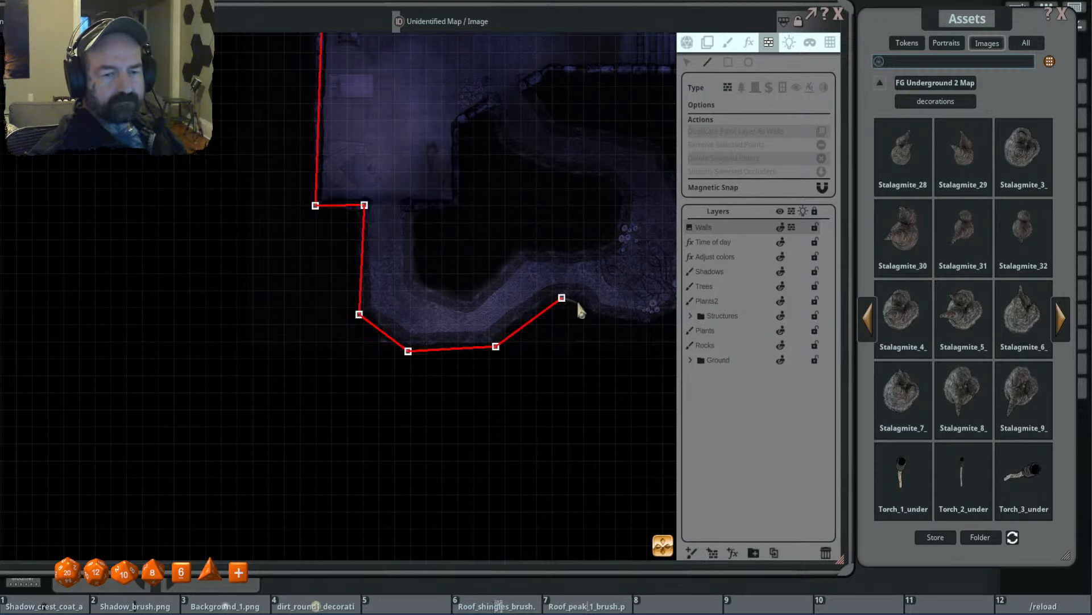
{"action": "left_click_drag", "start_coordinate": [644, 330], "coordinate": [455, 341]}
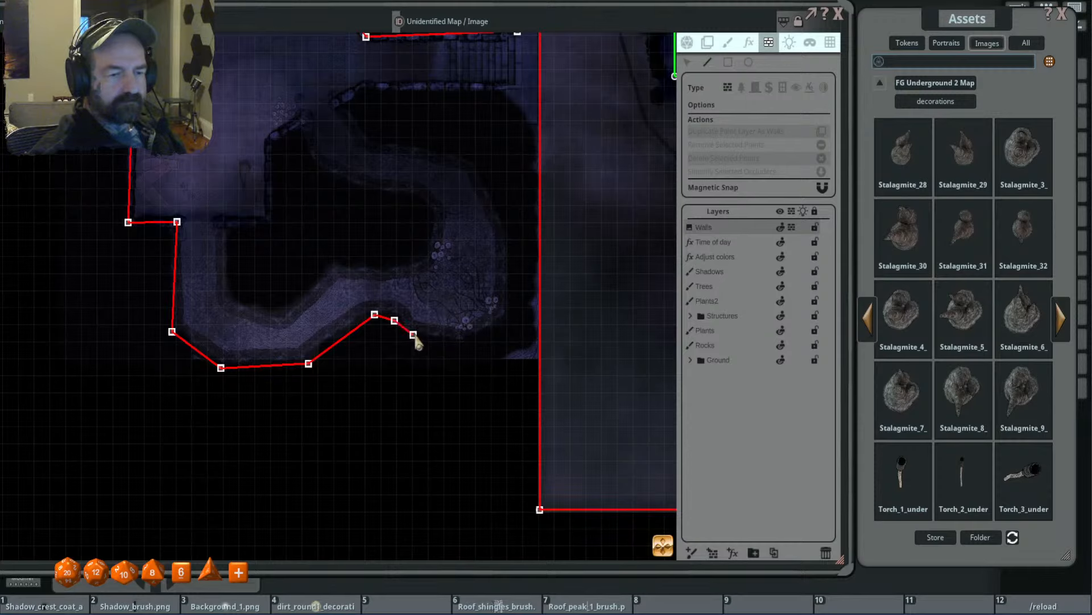
{"action": "left_click", "coordinate": [413, 335]}
{"action": "left_click", "coordinate": [460, 341]}
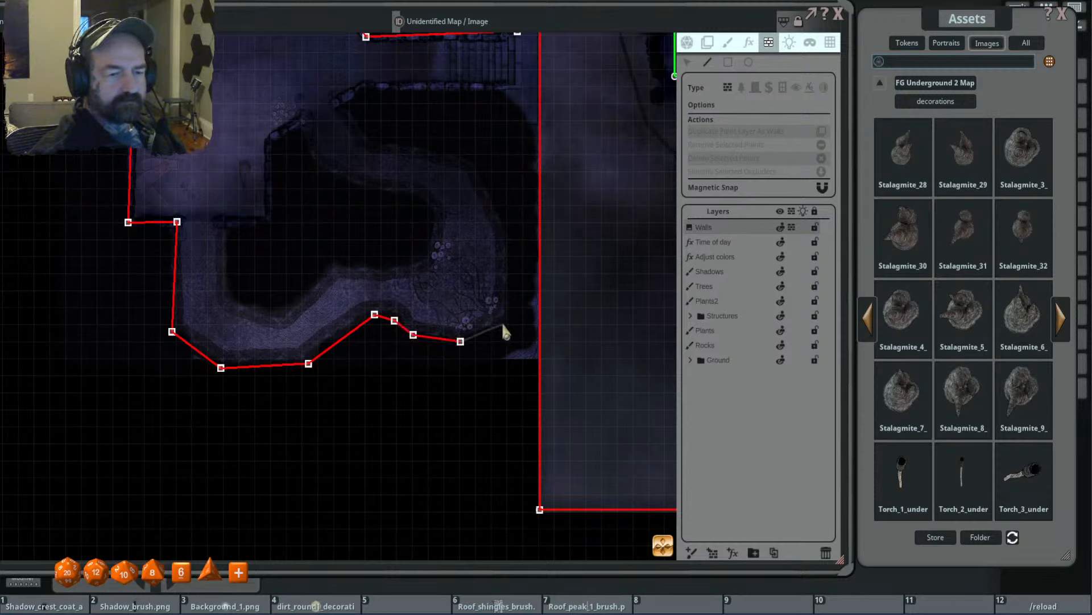
- Carry the wall occluder up the cave's east side and along the stairway's south wall, finishing past the outdoor map's west edge
{"action": "left_click", "coordinate": [509, 237]}
{"action": "left_click", "coordinate": [476, 161]}
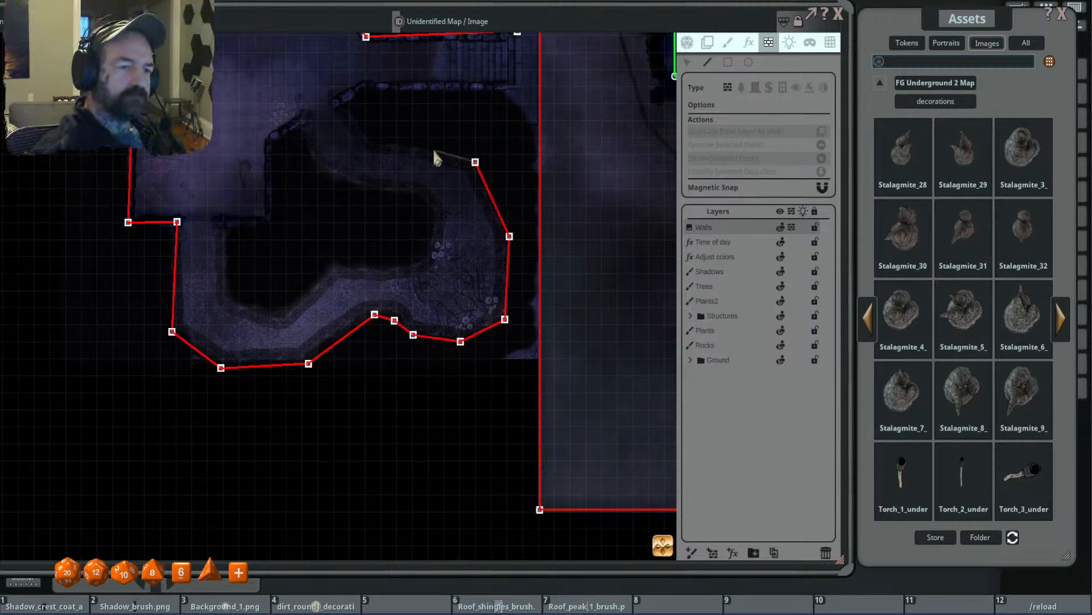
{"action": "left_click", "coordinate": [396, 143]}
{"action": "left_click", "coordinate": [374, 143]}
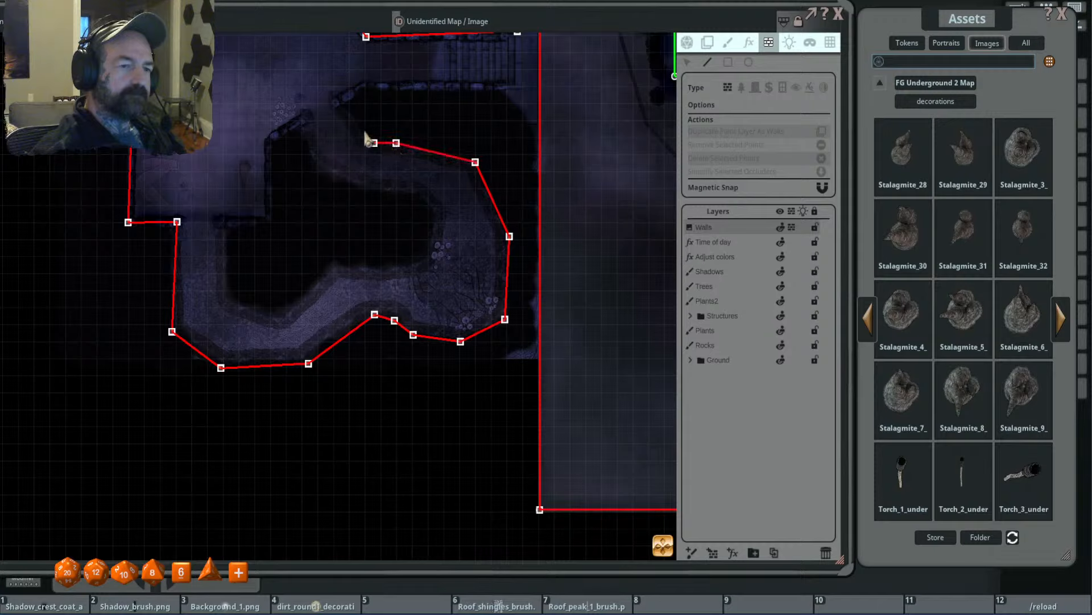
{"action": "left_click", "coordinate": [335, 102]}
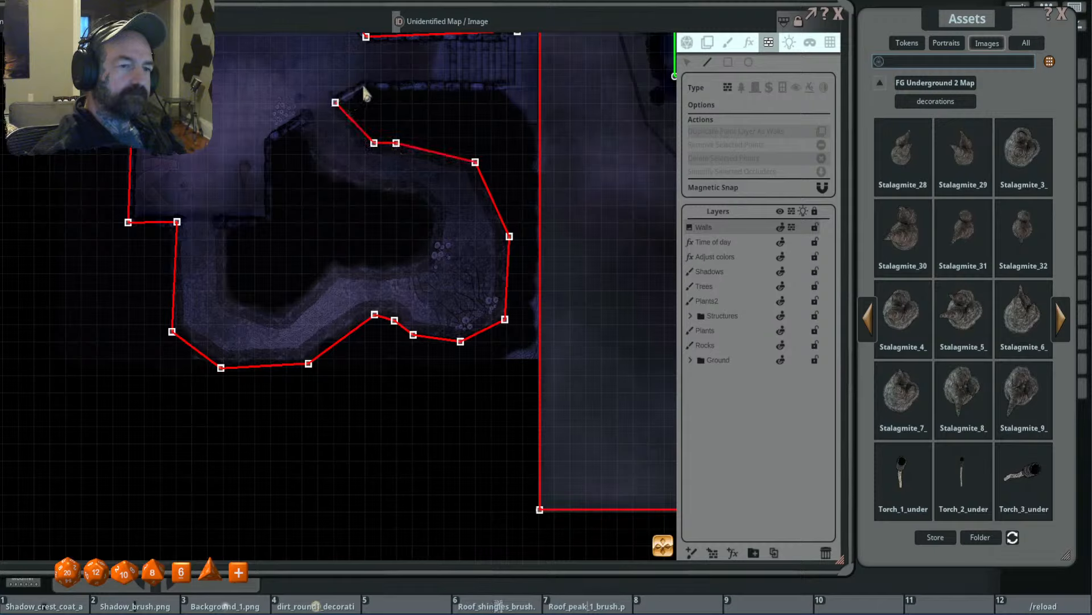
{"action": "left_click", "coordinate": [370, 86]}
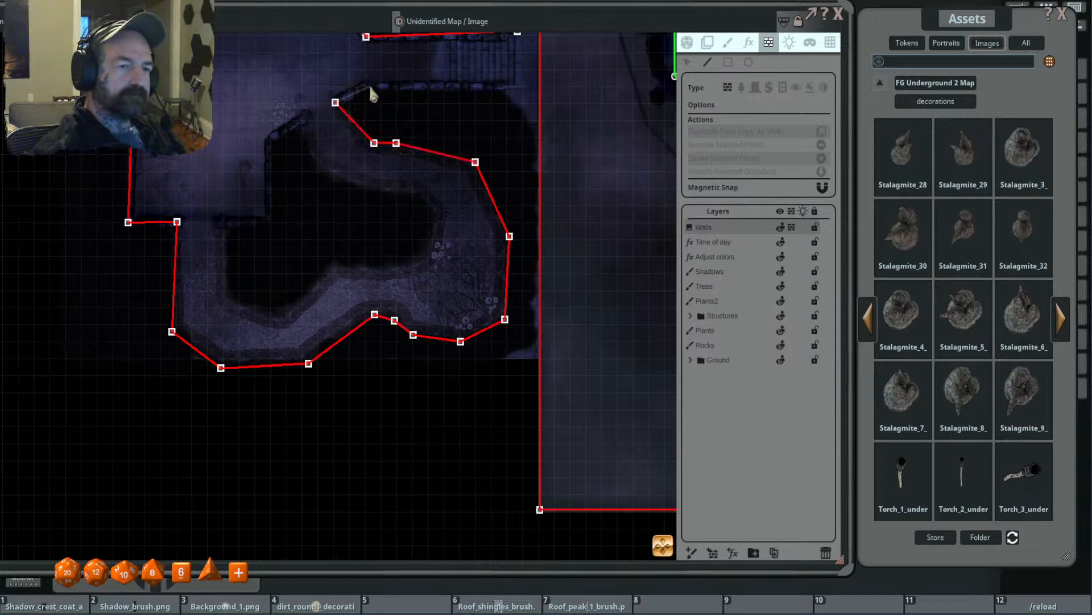
{"action": "left_click", "coordinate": [500, 88]}
{"action": "double_click", "coordinate": [550, 148]}
- Delete the stairway occluder endpoints that overshoot the outdoor map's west edge
{"action": "scroll", "coordinate": [602, 148], "scroll_direction": "down", "scroll_amount": 5}
{"action": "left_click_drag", "start_coordinate": [604, 132], "coordinate": [601, 305]}
{"action": "scroll", "coordinate": [565, 255], "scroll_direction": "up", "scroll_amount": 2}
{"action": "left_click", "coordinate": [687, 62]}
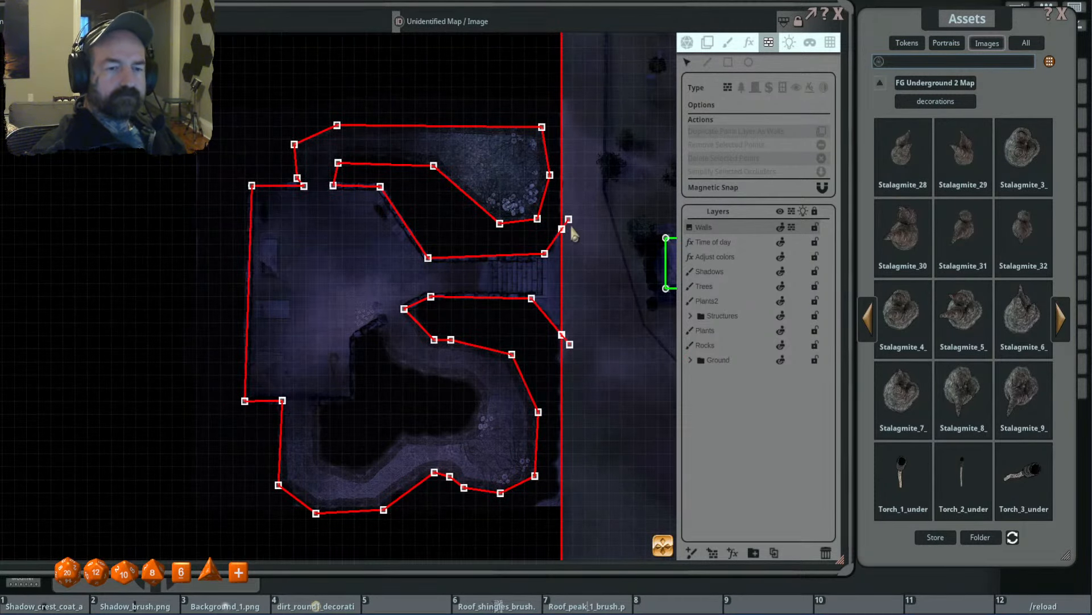
{"action": "left_click", "coordinate": [569, 219]}
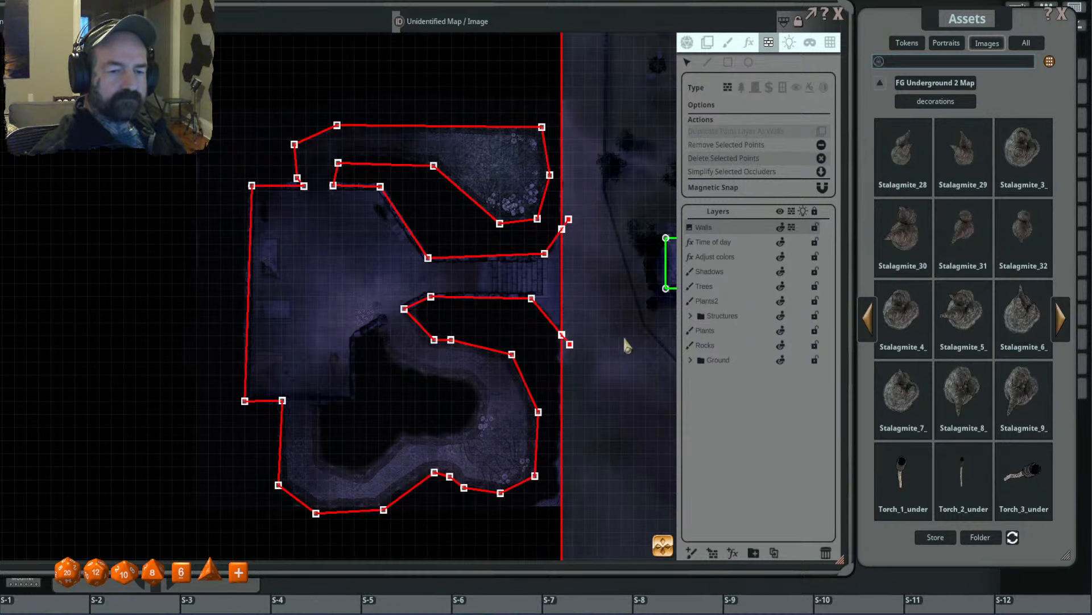
{"action": "key", "text": "Delete"}
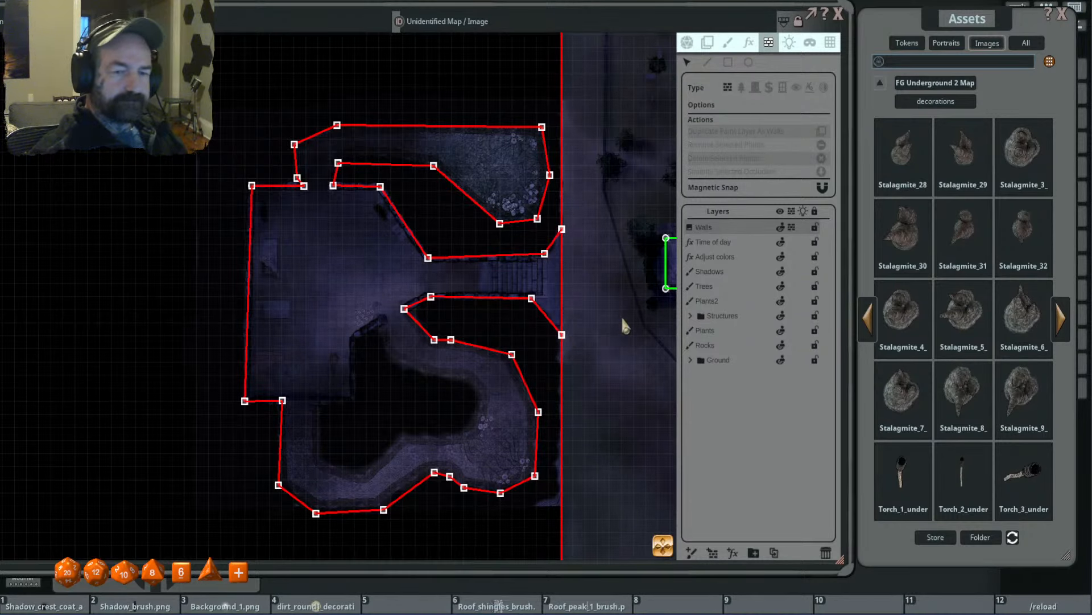
- Trace the solid rock between the chamber and the looping southern tunnel with a closed wall-type occluder line
{"action": "scroll", "coordinate": [579, 332], "scroll_direction": "down", "scroll_amount": 4}
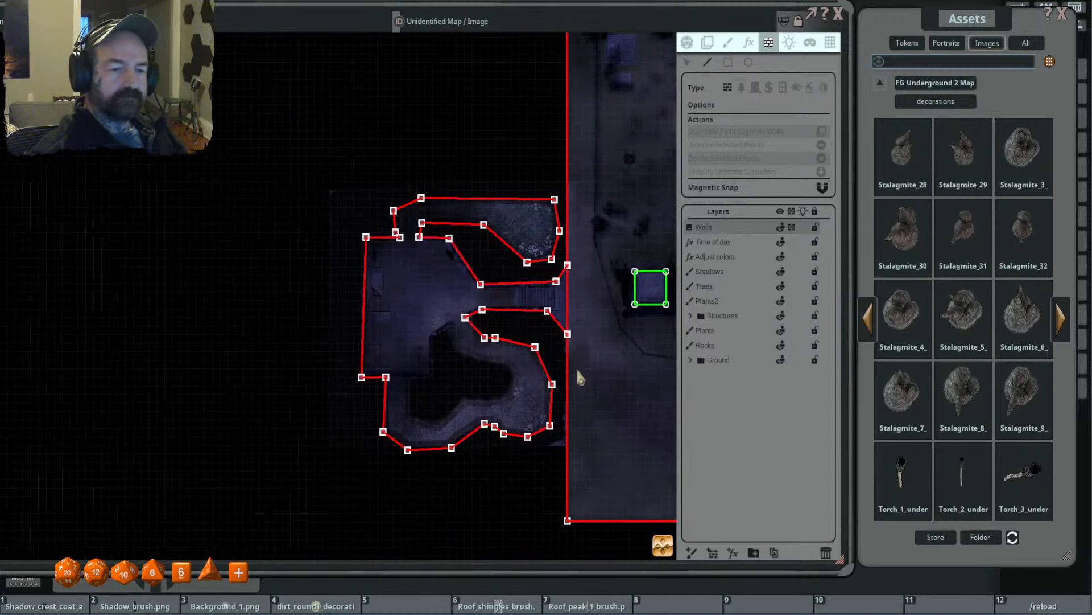
{"action": "left_click_drag", "start_coordinate": [577, 371], "coordinate": [601, 245]}
{"action": "scroll", "coordinate": [485, 236], "scroll_direction": "up", "scroll_amount": 5}
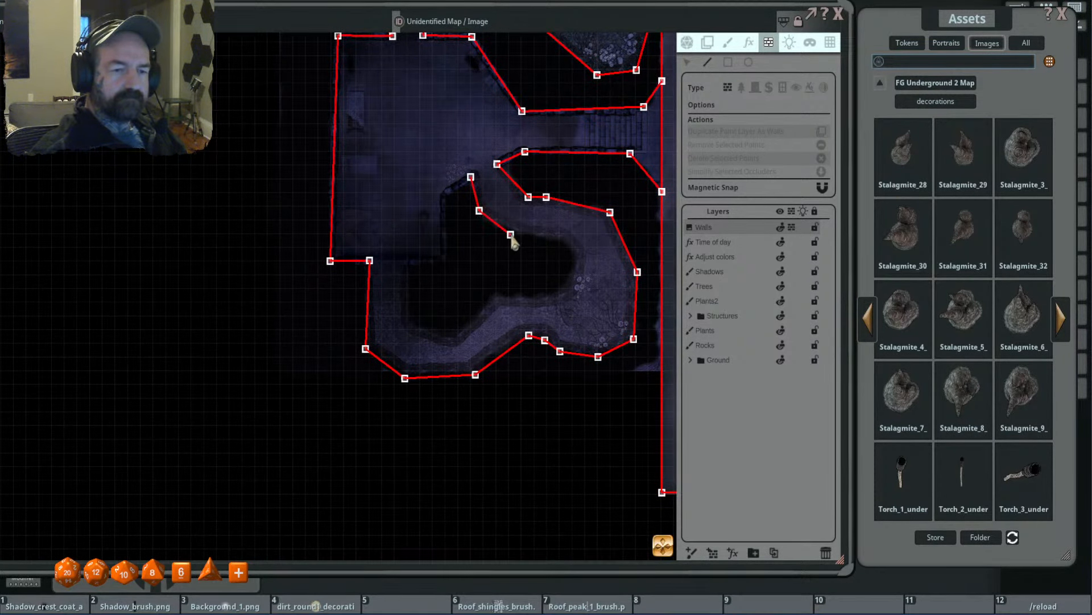
{"action": "left_click", "coordinate": [567, 286]}
{"action": "left_click", "coordinate": [537, 295]}
{"action": "left_click", "coordinate": [494, 294]}
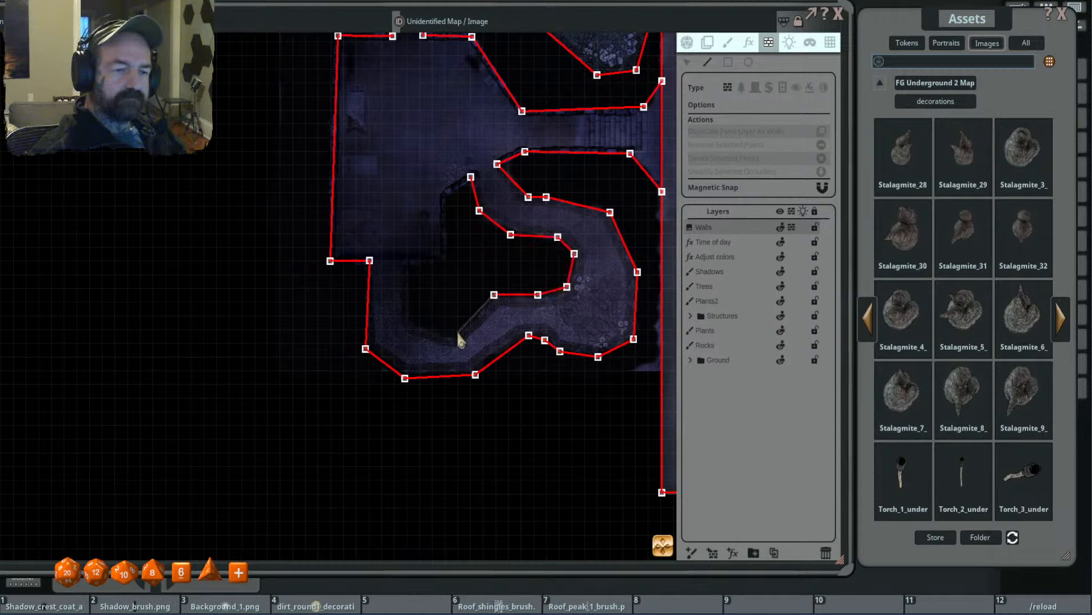
{"action": "left_click", "coordinate": [409, 320]}
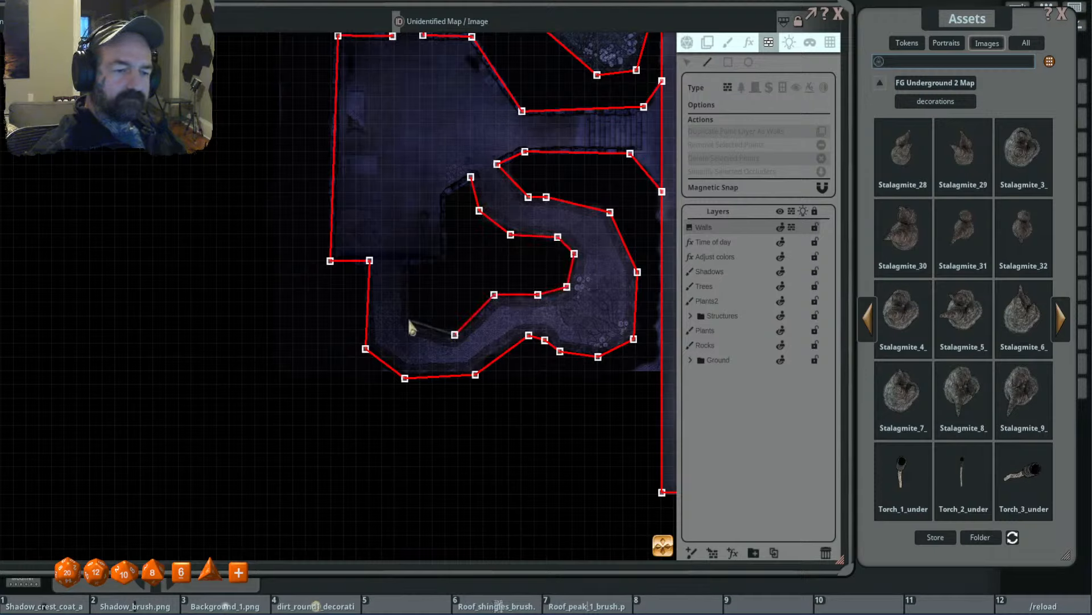
{"action": "left_click", "coordinate": [408, 268]}
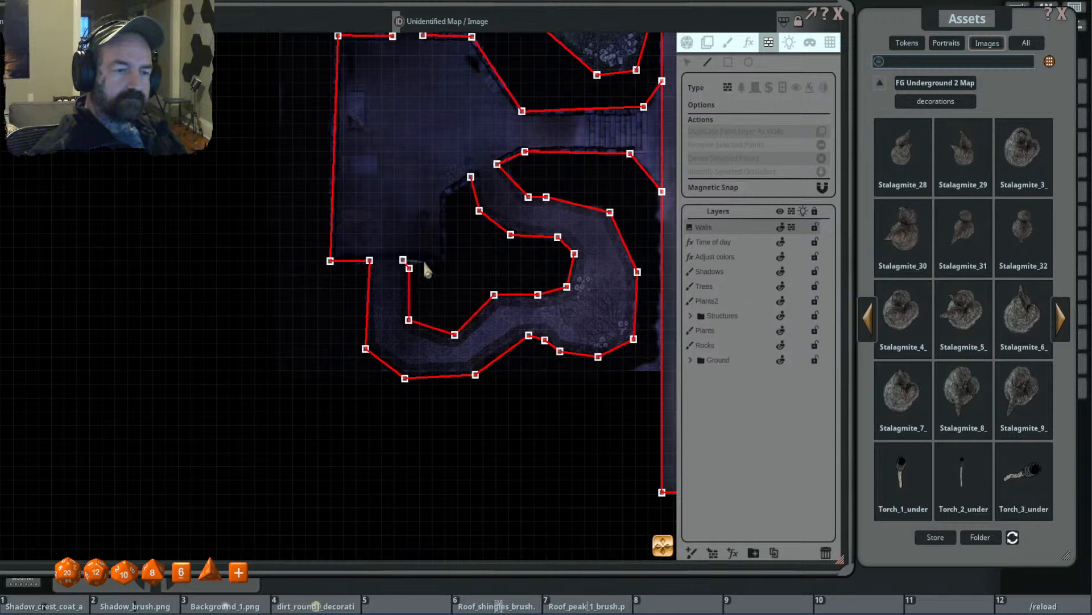
{"action": "left_click", "coordinate": [448, 258]}
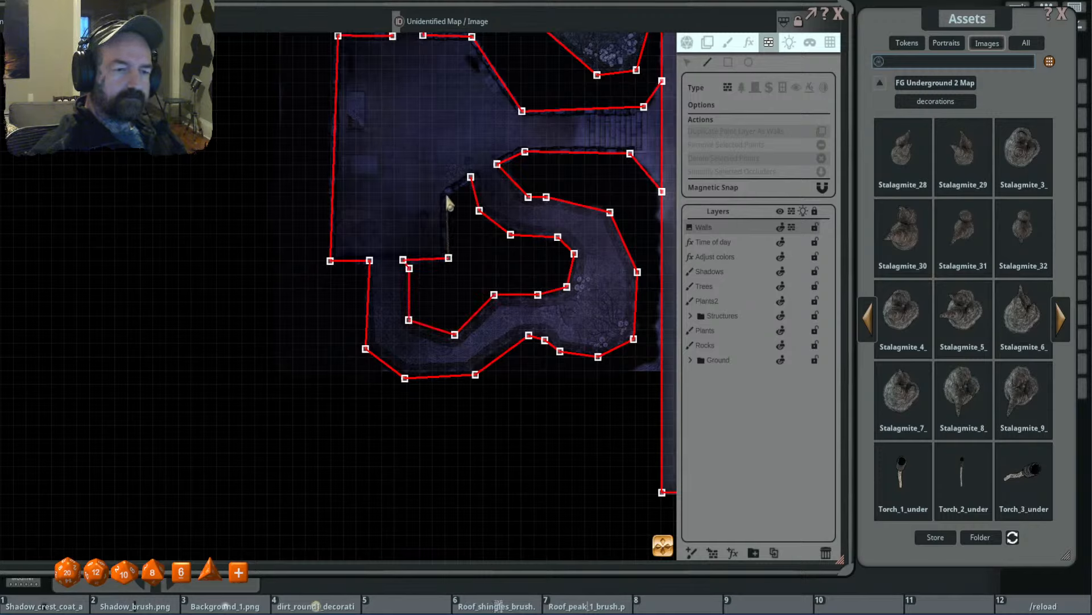
{"action": "left_click", "coordinate": [446, 195]}
{"action": "scroll", "coordinate": [500, 255], "scroll_direction": "down", "scroll_amount": 2}
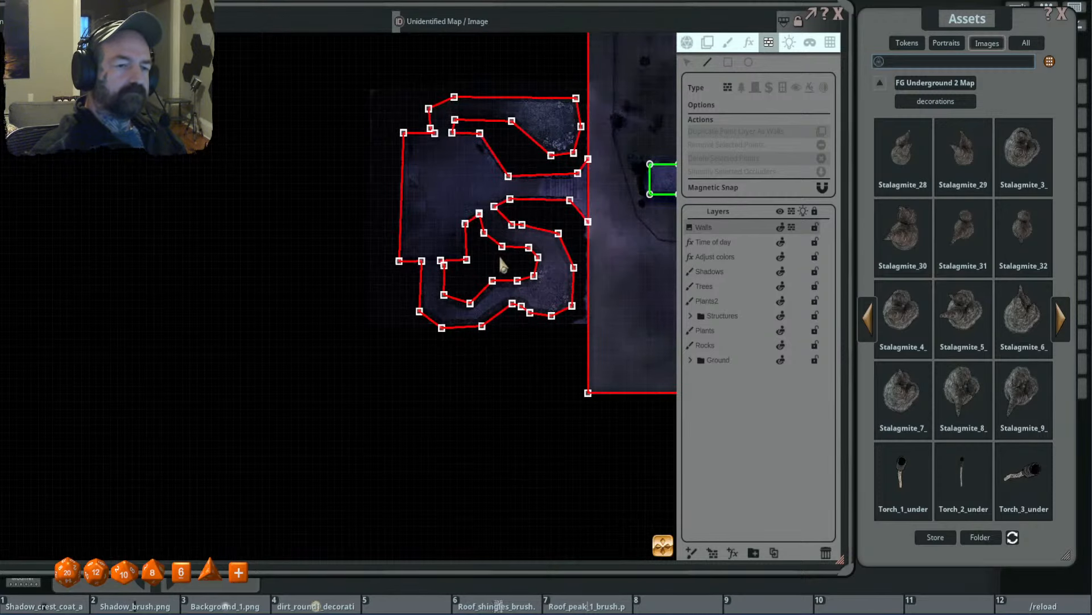
- Leave occluder editing and return the map to its general token mode
{"action": "scroll", "coordinate": [456, 213], "scroll_direction": "up", "scroll_amount": 2}
{"action": "left_click_drag", "start_coordinate": [603, 212], "coordinate": [288, 189]}
{"action": "scroll", "coordinate": [486, 201], "scroll_direction": "down", "scroll_amount": 4}
{"action": "left_click_drag", "start_coordinate": [579, 173], "coordinate": [573, 204]}
{"action": "left_click", "coordinate": [688, 43]}
{"action": "scroll", "coordinate": [517, 239], "scroll_direction": "up", "scroll_amount": 3}
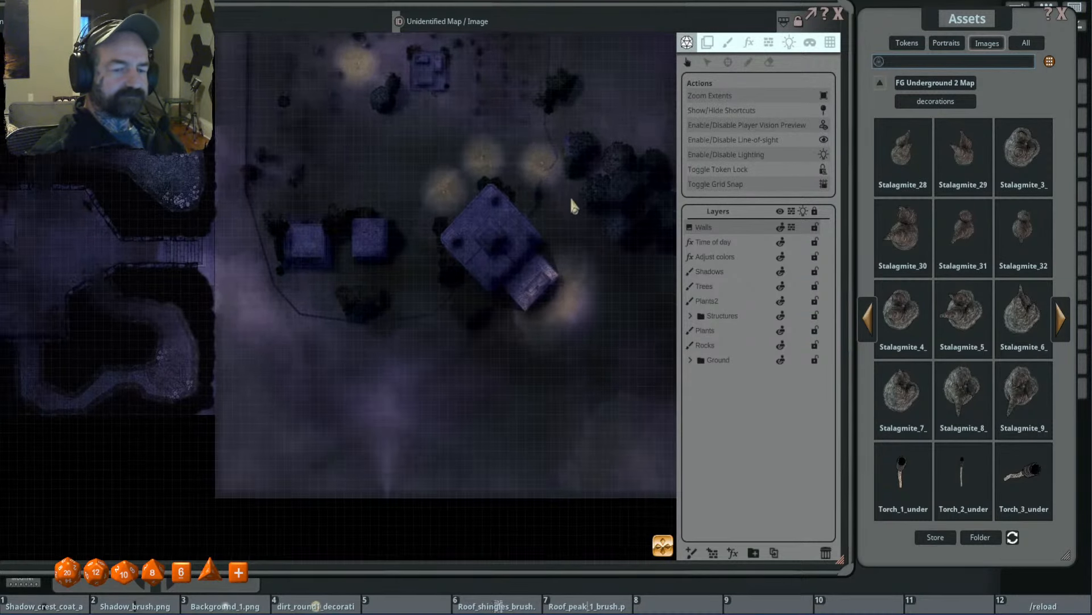
{"action": "scroll", "coordinate": [609, 156], "scroll_direction": "down", "scroll_amount": 2}
- Replace the Assets window with the Combat Tracker, placed beside the map
{"action": "left_click", "coordinate": [1062, 13]}
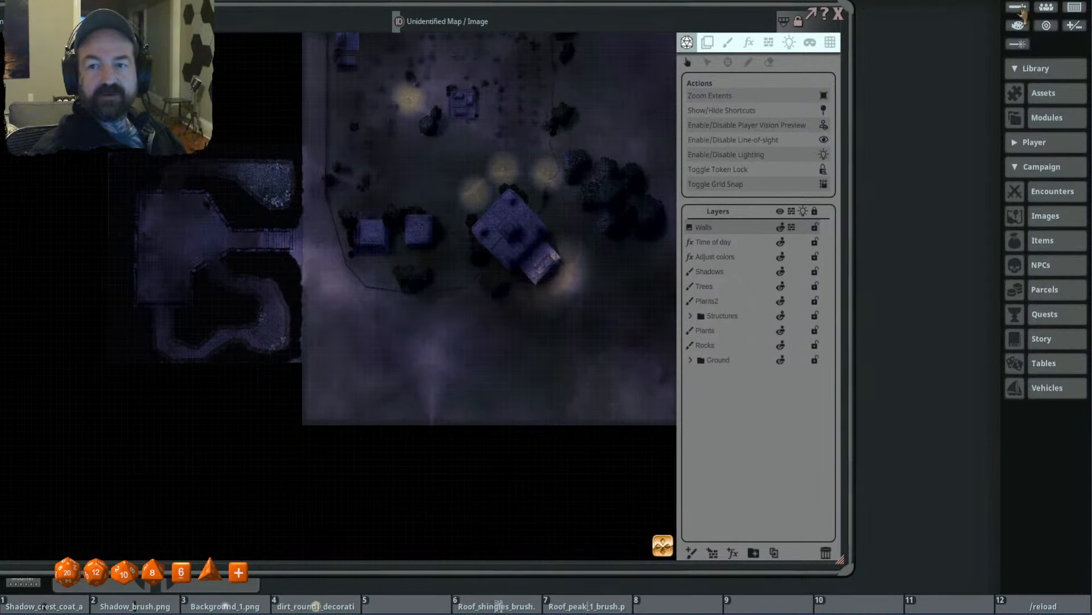
{"action": "left_click", "coordinate": [1018, 8]}
{"action": "left_click_drag", "start_coordinate": [902, 85], "coordinate": [953, 41]}
{"action": "scroll", "coordinate": [578, 268], "scroll_direction": "down", "scroll_amount": 1}
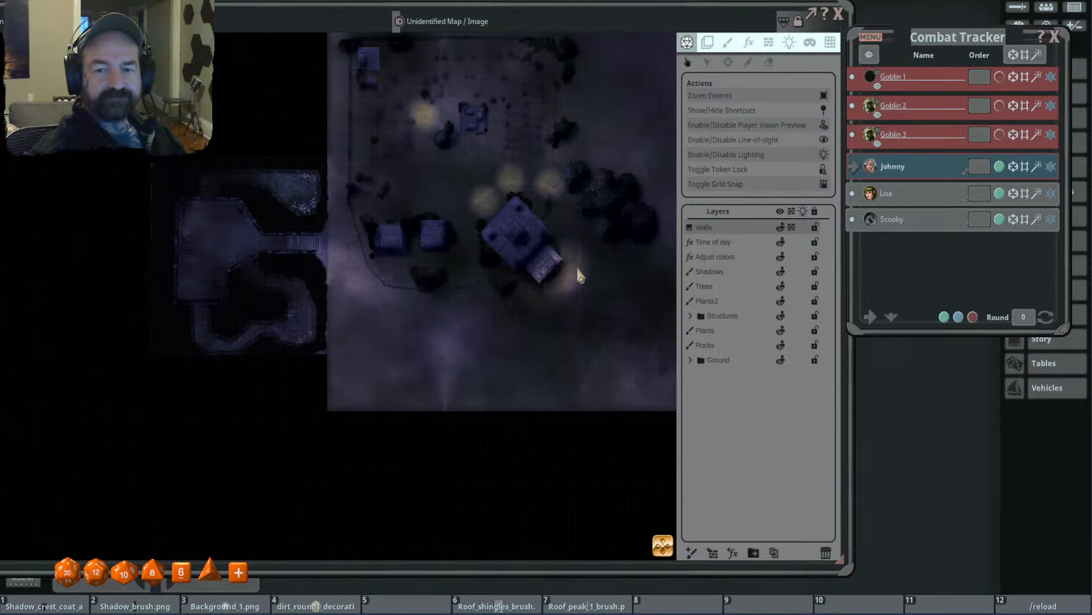
- Recenter the cemetery map and narrow its window so that it clears the Combat Tracker
{"action": "left_click_drag", "start_coordinate": [554, 262], "coordinate": [626, 231]}
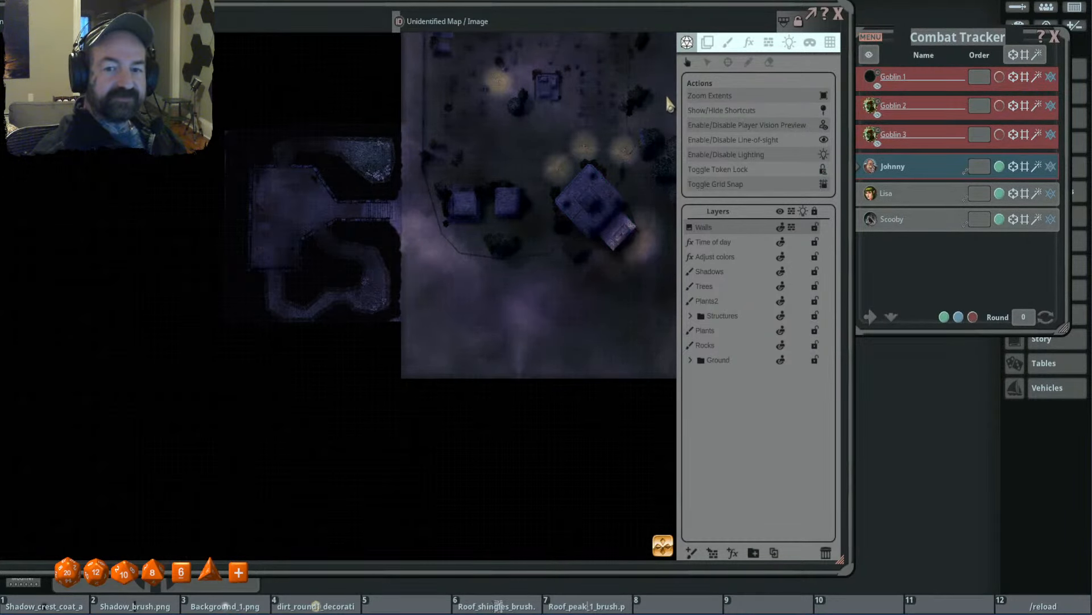
{"action": "left_click_drag", "start_coordinate": [671, 104], "coordinate": [493, 200]}
{"action": "left_click_drag", "start_coordinate": [856, 40], "coordinate": [809, 43]}
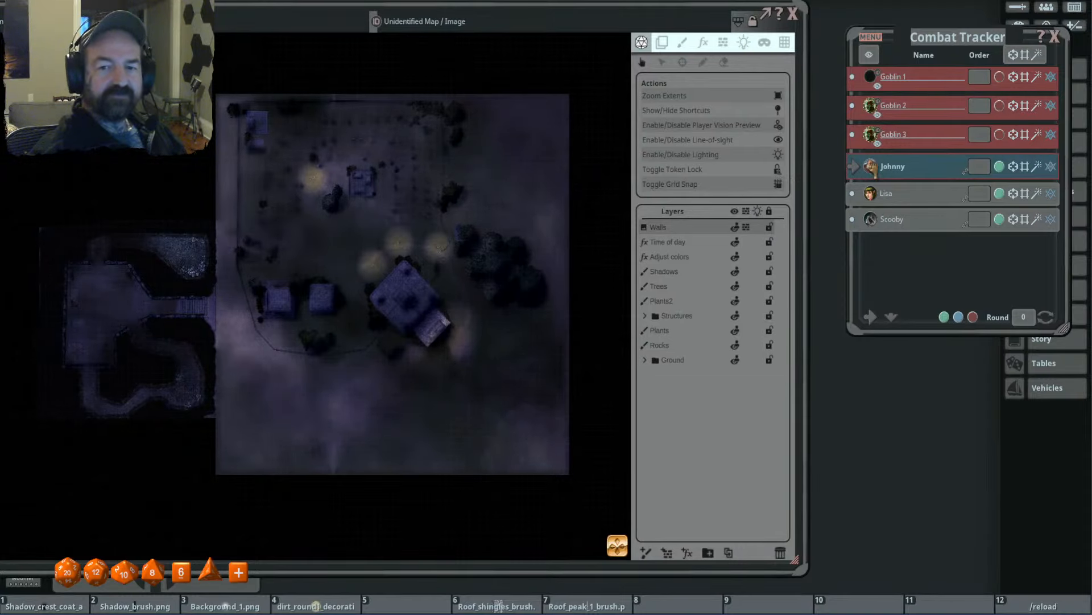
- Place the active player character's token from the Combat Tracker on the open ground southeast of the large building and select it
{"action": "scroll", "coordinate": [509, 370], "scroll_direction": "up", "scroll_amount": 2}
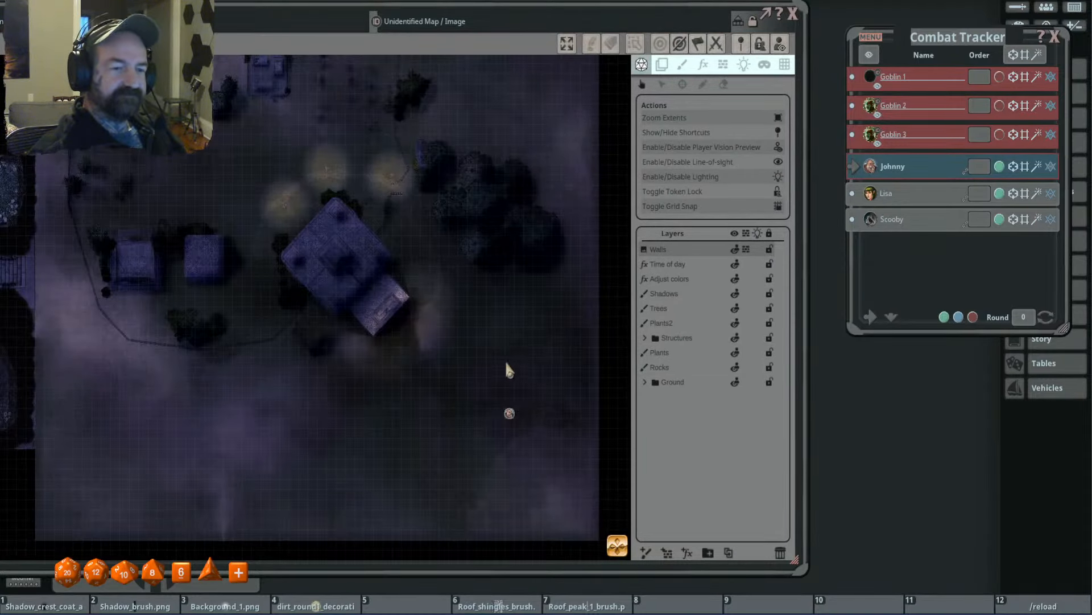
{"action": "scroll", "coordinate": [506, 364], "scroll_direction": "down", "scroll_amount": 2}
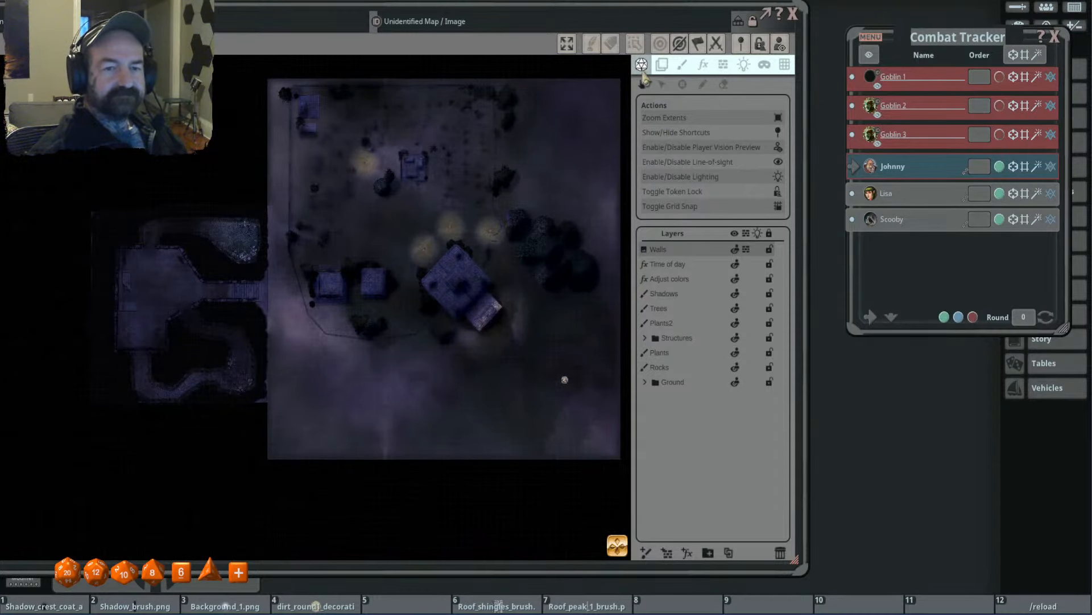
{"action": "left_click_drag", "start_coordinate": [565, 383], "coordinate": [566, 385]}
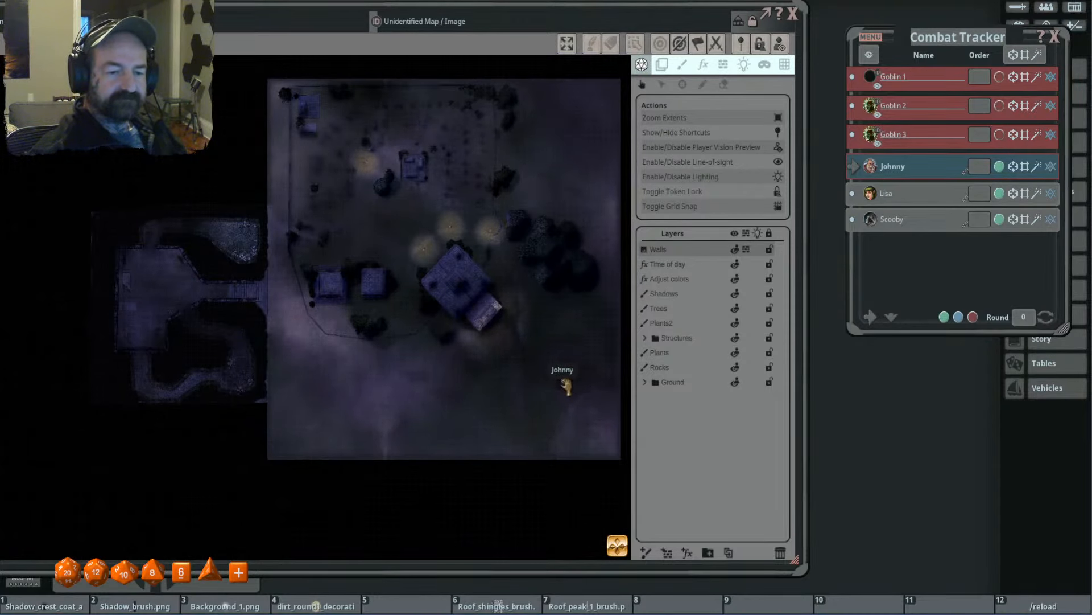
- Move the character's token west across the open ground south of the large building until it is below the two small buildings
{"action": "scroll", "coordinate": [565, 345], "scroll_direction": "up", "scroll_amount": 2}
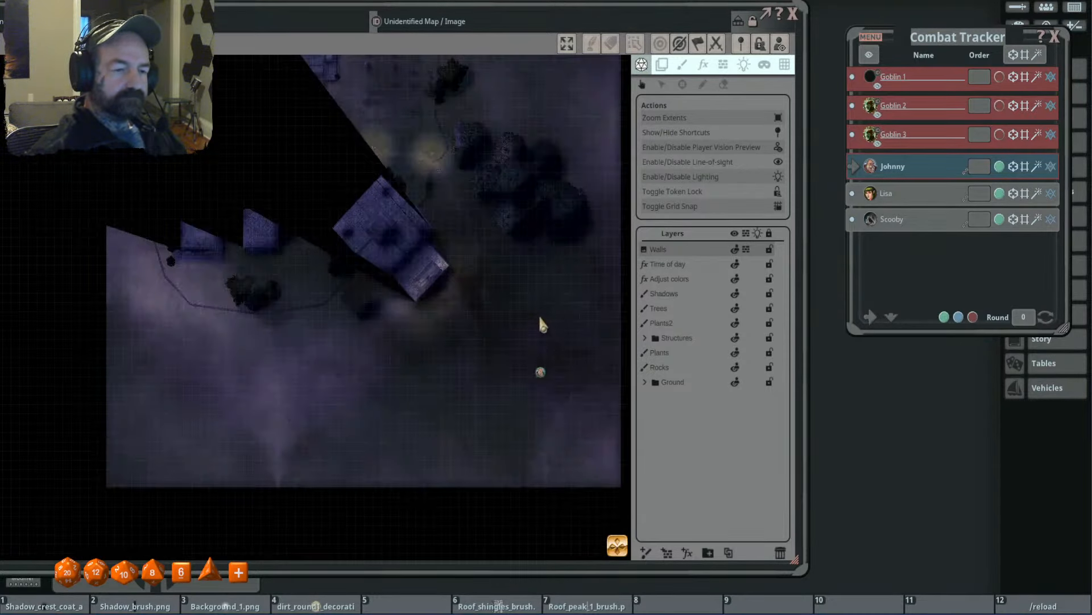
{"action": "key", "text": "Left"}
{"action": "key", "text": "Left"}
{"action": "key", "text": "Left"}
{"action": "key", "text": "Left"}
{"action": "key", "text": "Left"}
{"action": "key", "text": "Left"}
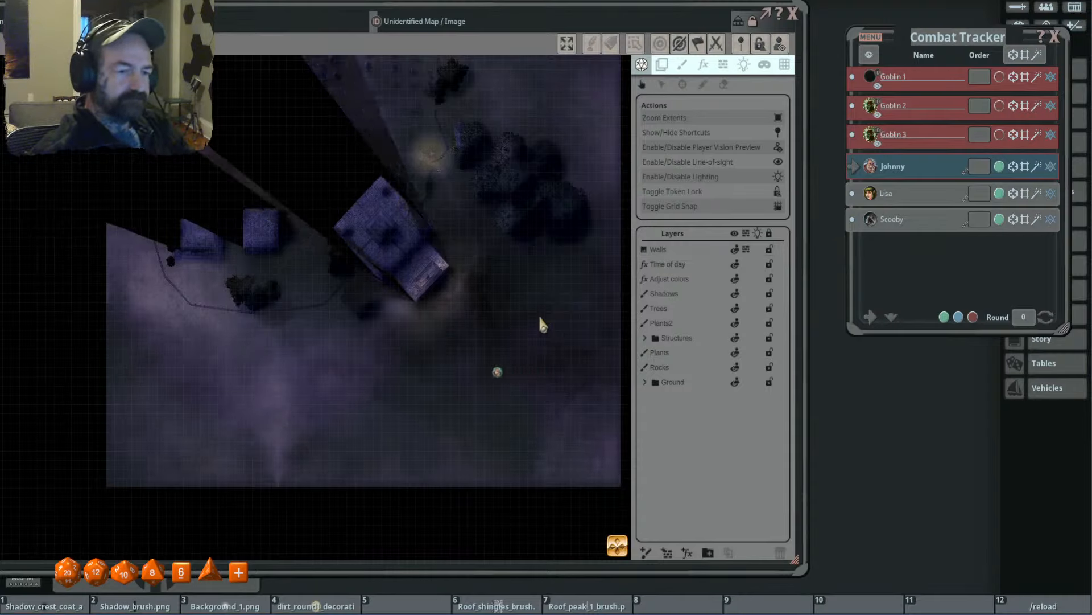
{"action": "key", "text": "Left"}
{"action": "key", "text": "Left"}
{"action": "key", "text": "Left"}
{"action": "key", "text": "Left"}
{"action": "key", "text": "Left"}
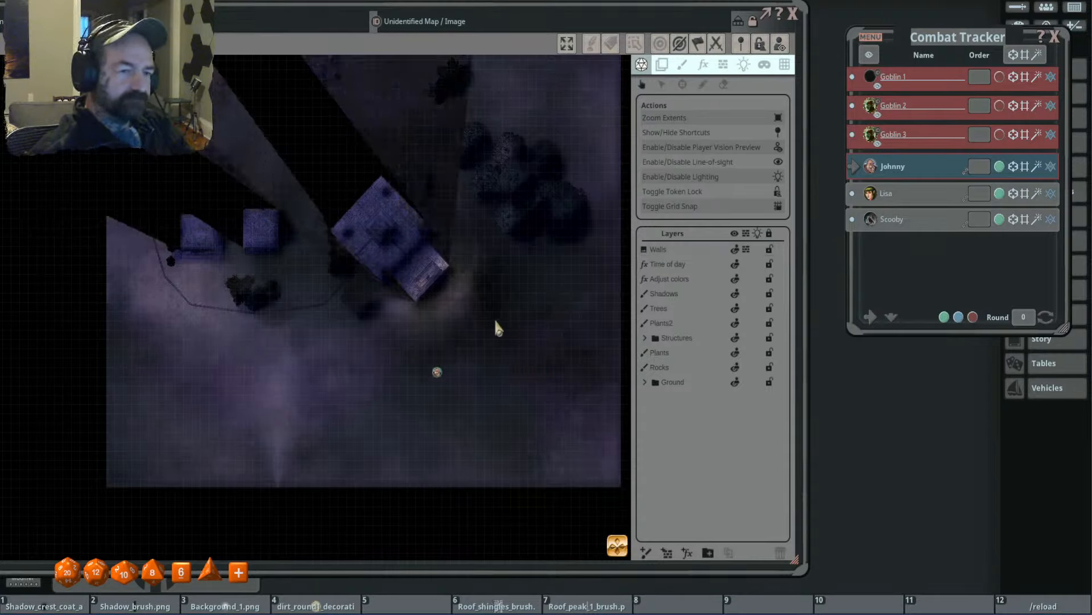
{"action": "key", "text": "Left"}
{"action": "key", "text": "Left"}
{"action": "key", "text": "Left"}
{"action": "key", "text": "Left"}
{"action": "key", "text": "Left"}
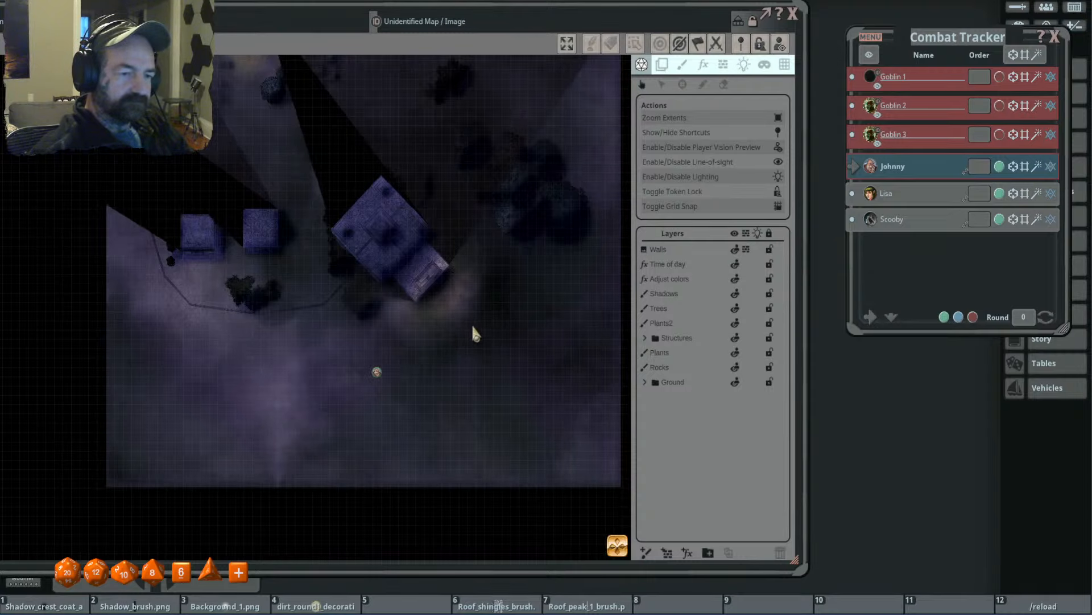
{"action": "key", "text": "Left"}
{"action": "key", "text": "Left"}
{"action": "key", "text": "Left"}
{"action": "key", "text": "Left"}
{"action": "key", "text": "Left"}
{"action": "key", "text": "Left"}
{"action": "key", "text": "Left"}
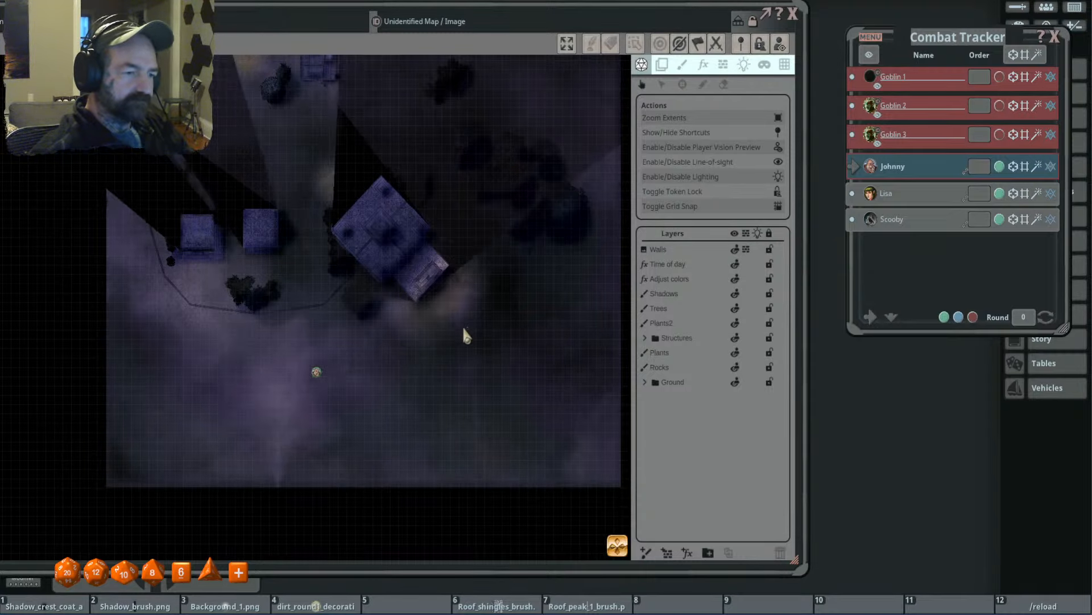
{"action": "left_click_drag", "start_coordinate": [356, 336], "coordinate": [540, 335]}
{"action": "key", "text": "Left"}
{"action": "key", "text": "Left"}
{"action": "key", "text": "Left"}
{"action": "key", "text": "Left"}
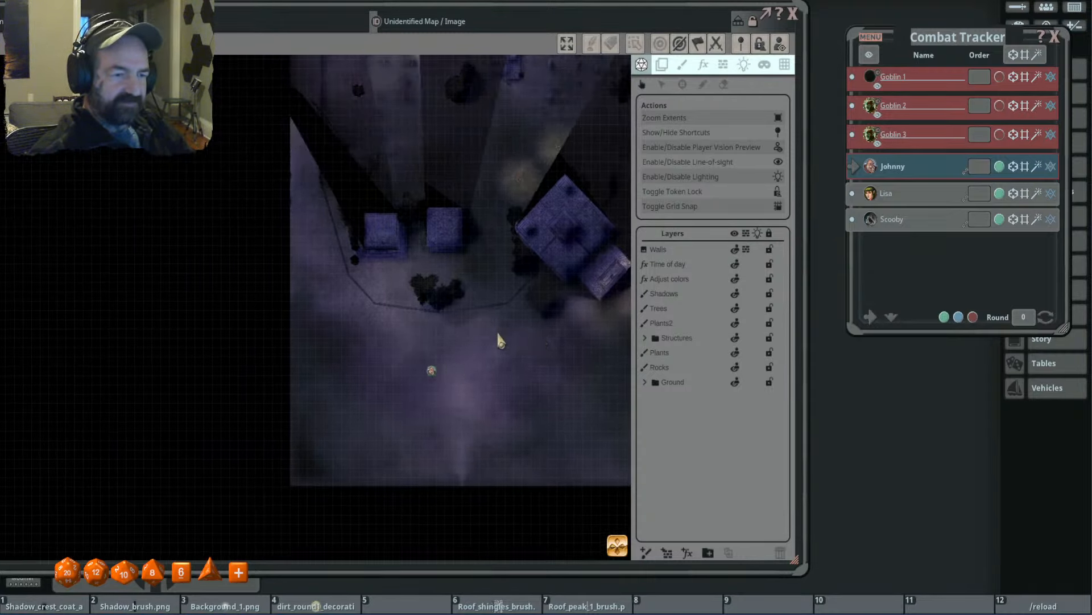
- Move the token north through the gap between the two small buildings to test their line-of-sight occluders
{"action": "key", "text": "Up"}
{"action": "key", "text": "Up"}
{"action": "key", "text": "Up"}
{"action": "key", "text": "Up"}
{"action": "key", "text": "Up"}
{"action": "key", "text": "Up"}
{"action": "key", "text": "Up"}
{"action": "key", "text": "Up"}
{"action": "key", "text": "Up"}
{"action": "key", "text": "Up"}
{"action": "key", "text": "Up"}
{"action": "key", "text": "Up"}
{"action": "key", "text": "Up"}
{"action": "key", "text": "Up"}
{"action": "key", "text": "Up"}
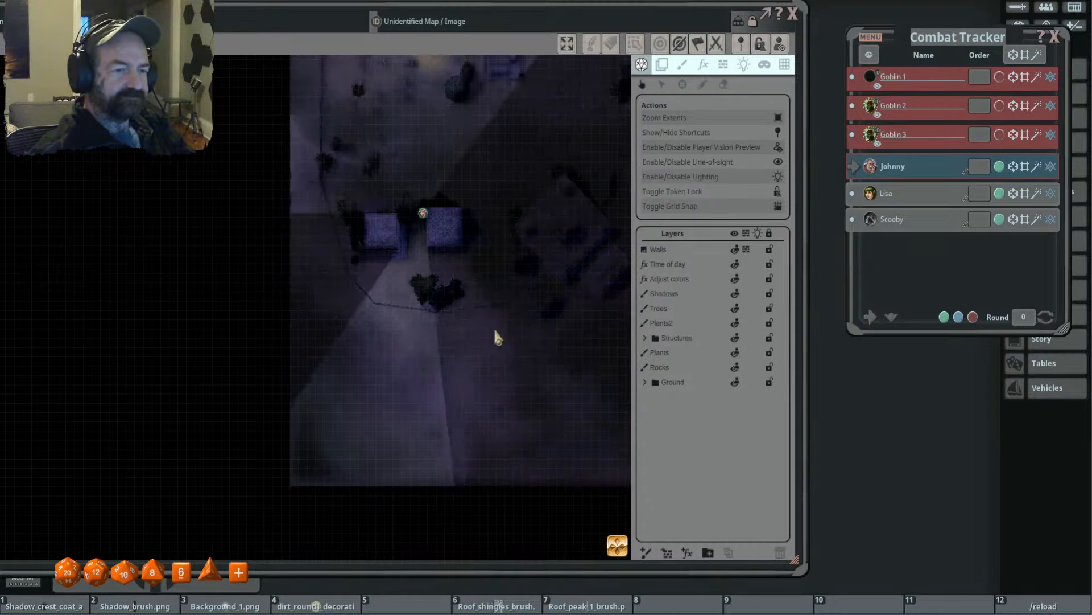
{"action": "key", "text": "Up"}
{"action": "key", "text": "Up"}
- Move the token east from the small buildings to the light at the large building's northwest side
{"action": "key", "text": "Right"}
{"action": "key", "text": "Right"}
{"action": "key", "text": "Right"}
{"action": "key", "text": "Right"}
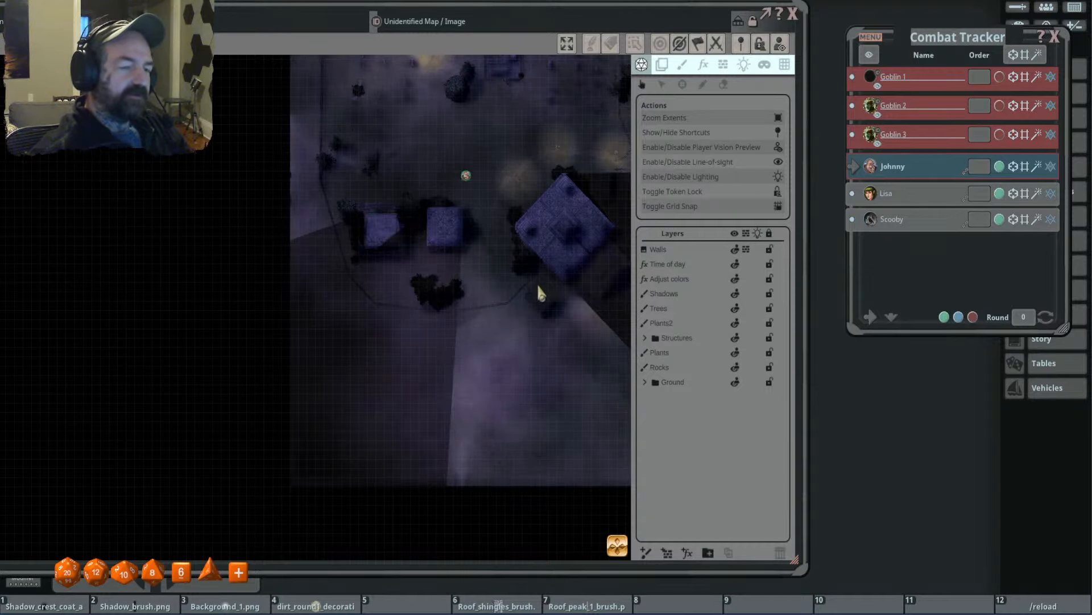
{"action": "key", "text": "Right"}
{"action": "key", "text": "Right"}
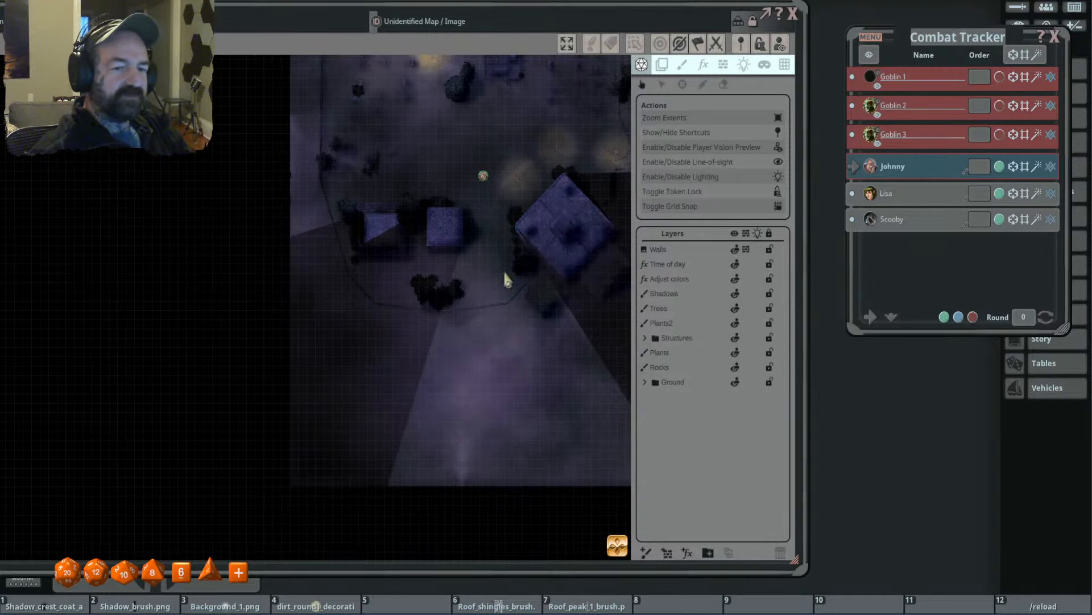
{"action": "left_click_drag", "start_coordinate": [499, 332], "coordinate": [422, 362]}
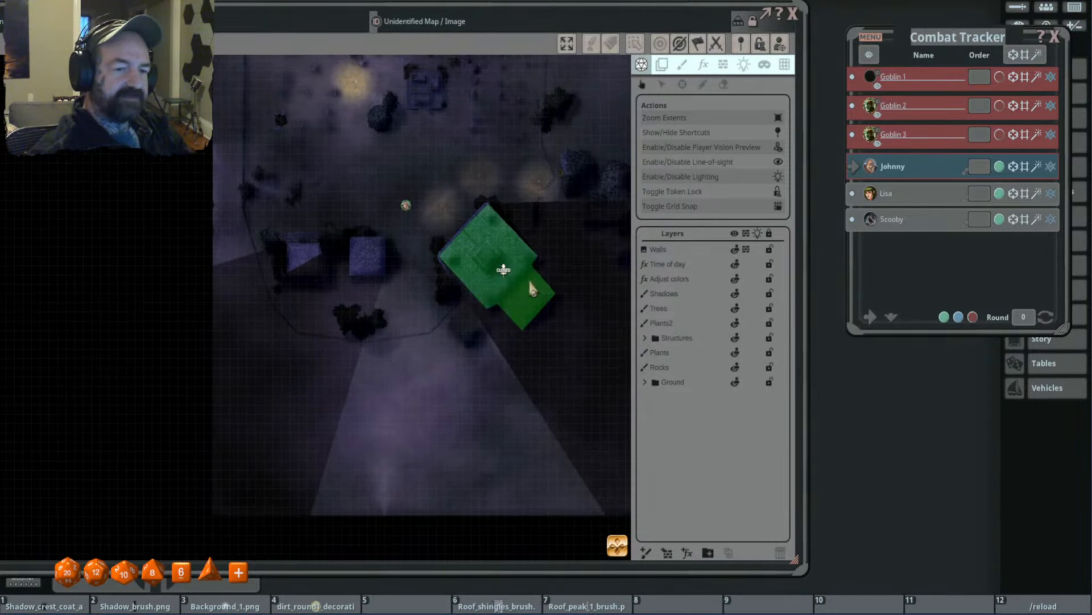
{"action": "key", "text": "Right"}
{"action": "key", "text": "Right"}
{"action": "key", "text": "Right"}
{"action": "key", "text": "Right"}
{"action": "key", "text": "Right"}
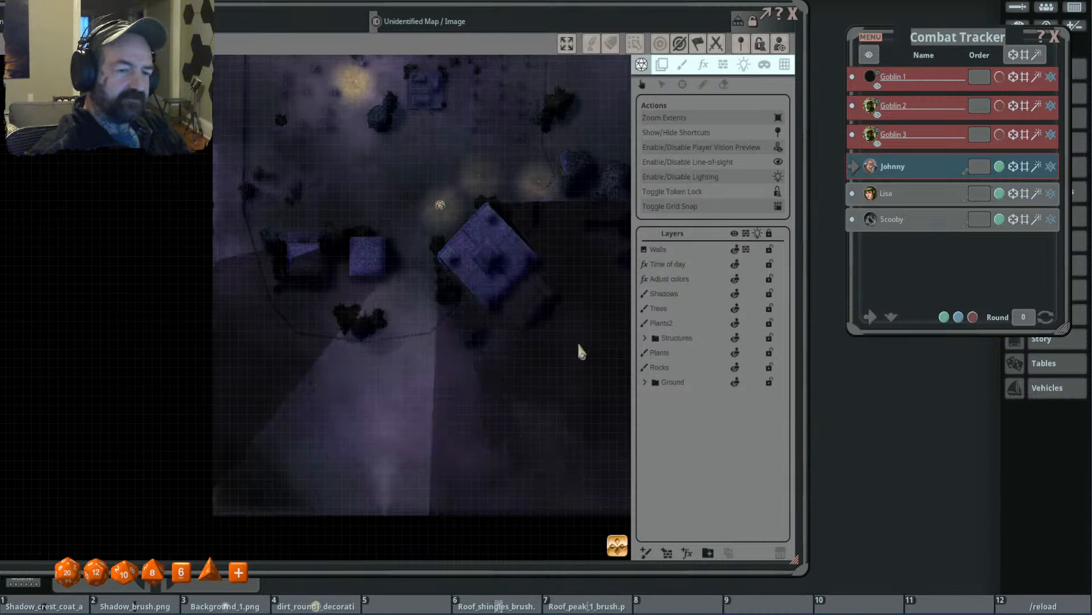
- Take the token northeast to the open ground north of the large building's upper corner
{"action": "key", "text": "Up"}
{"action": "key", "text": "Up"}
{"action": "key", "text": "Right"}
{"action": "key", "text": "Right"}
{"action": "key", "text": "Right"}
{"action": "key", "text": "Right"}
{"action": "key", "text": "Right"}
{"action": "key", "text": "Right"}
{"action": "key", "text": "Right"}
{"action": "key", "text": "Right"}
{"action": "key", "text": "Right"}
{"action": "key", "text": "Right"}
{"action": "key", "text": "Right"}
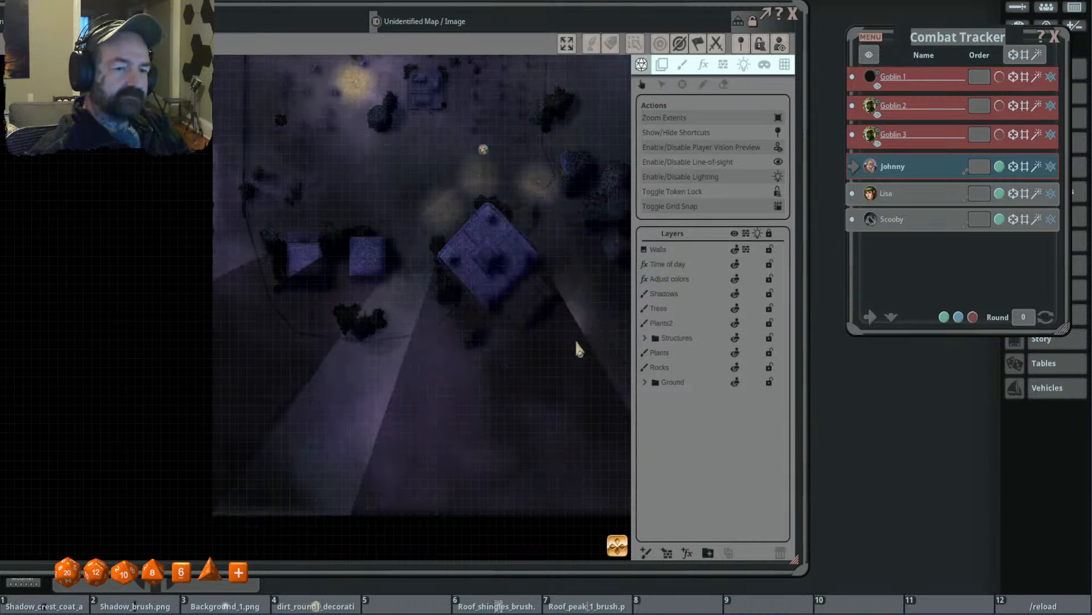
{"action": "key", "text": "Up"}
- Move the token around the large building's east side and south past its porch to check the line-of-sight
{"action": "key", "text": "Down"}
{"action": "key", "text": "Down"}
{"action": "key", "text": "Down"}
{"action": "key", "text": "Down"}
{"action": "key", "text": "Down"}
{"action": "key", "text": "Down"}
{"action": "key", "text": "Down"}
{"action": "key", "text": "Down"}
{"action": "key", "text": "Down"}
{"action": "key", "text": "Down"}
{"action": "key", "text": "Down"}
{"action": "key", "text": "Right"}
{"action": "key", "text": "Right"}
{"action": "key", "text": "Right"}
{"action": "key", "text": "Right"}
{"action": "key", "text": "Right"}
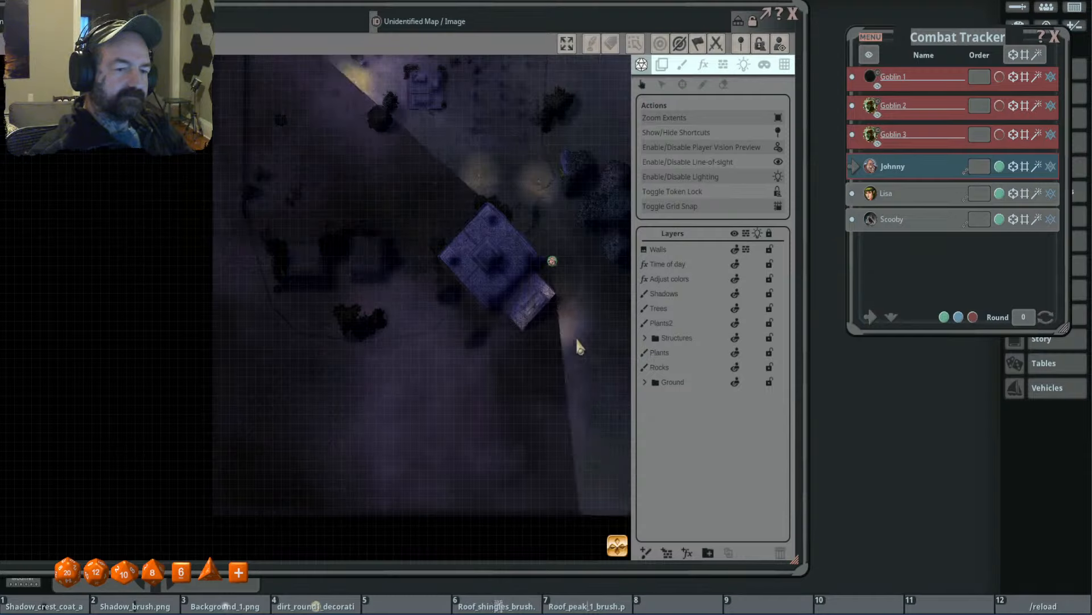
{"action": "key", "text": "Down"}
{"action": "key", "text": "Down"}
{"action": "key", "text": "Down"}
{"action": "key", "text": "Down"}
{"action": "key", "text": "Down"}
{"action": "key", "text": "Down"}
{"action": "key", "text": "Down"}
{"action": "key", "text": "Down"}
{"action": "key", "text": "Down"}
{"action": "key", "text": "Down"}
{"action": "key", "text": "Down"}
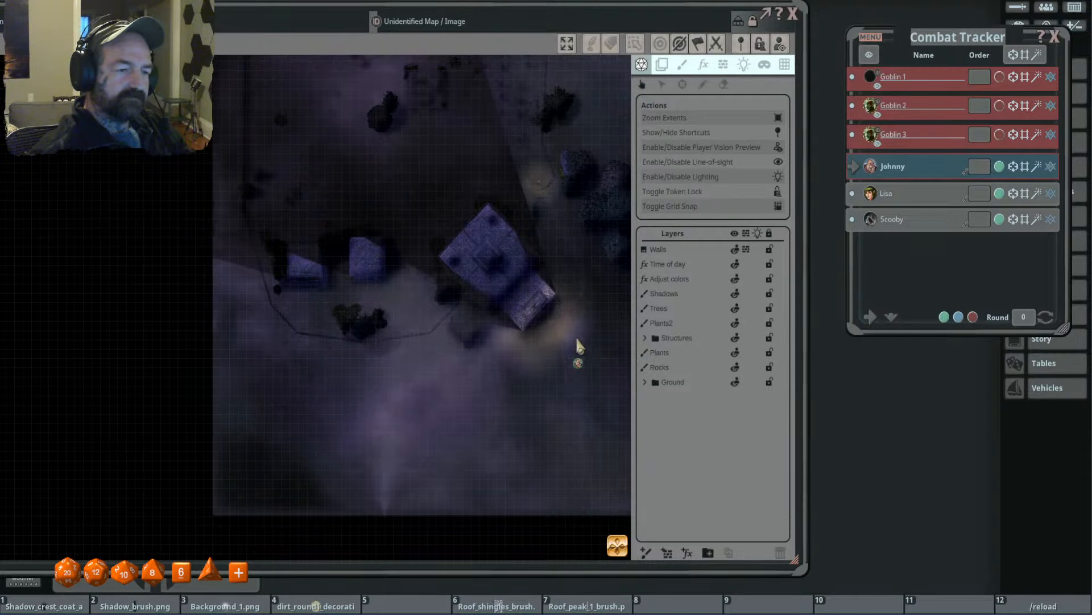
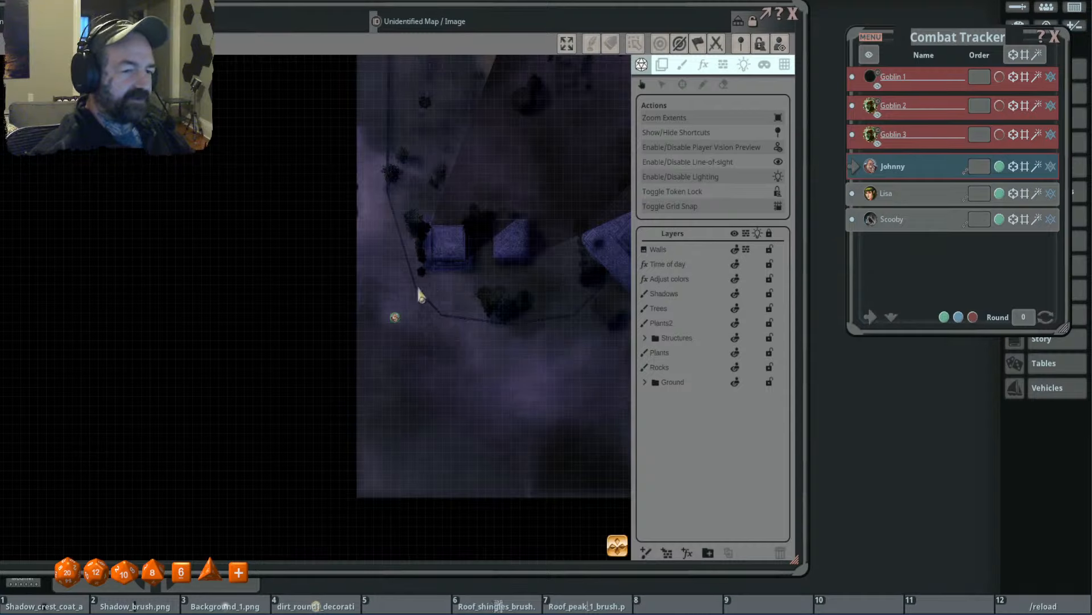
- Place the character token on the western small building's roof, and move it across to the eastern small building's roof
{"action": "left_click_drag", "start_coordinate": [394, 317], "coordinate": [448, 242]}
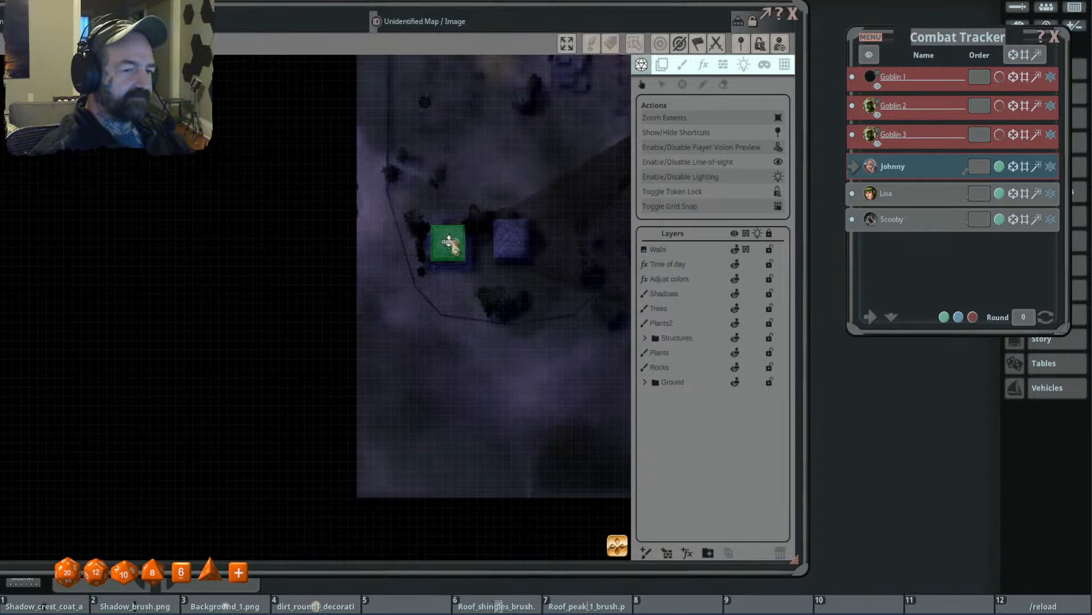
{"action": "left_click_drag", "start_coordinate": [521, 282], "coordinate": [471, 264]}
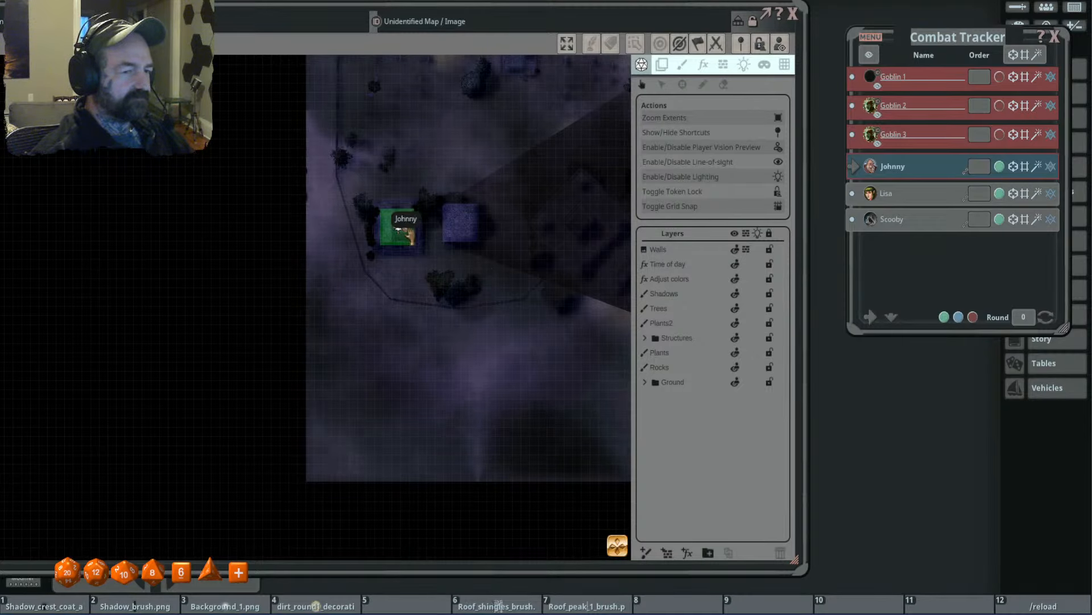
{"action": "scroll", "coordinate": [406, 234], "scroll_direction": "up", "scroll_amount": 3}
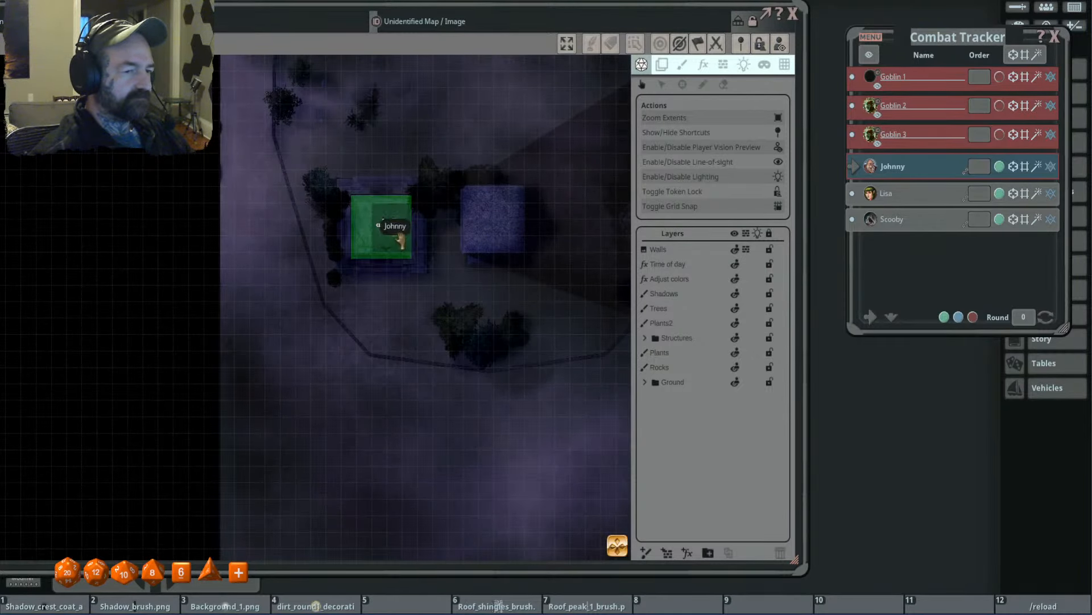
{"action": "left_click_drag", "start_coordinate": [387, 227], "coordinate": [493, 219]}
{"action": "left_click_drag", "start_coordinate": [577, 275], "coordinate": [437, 270]}
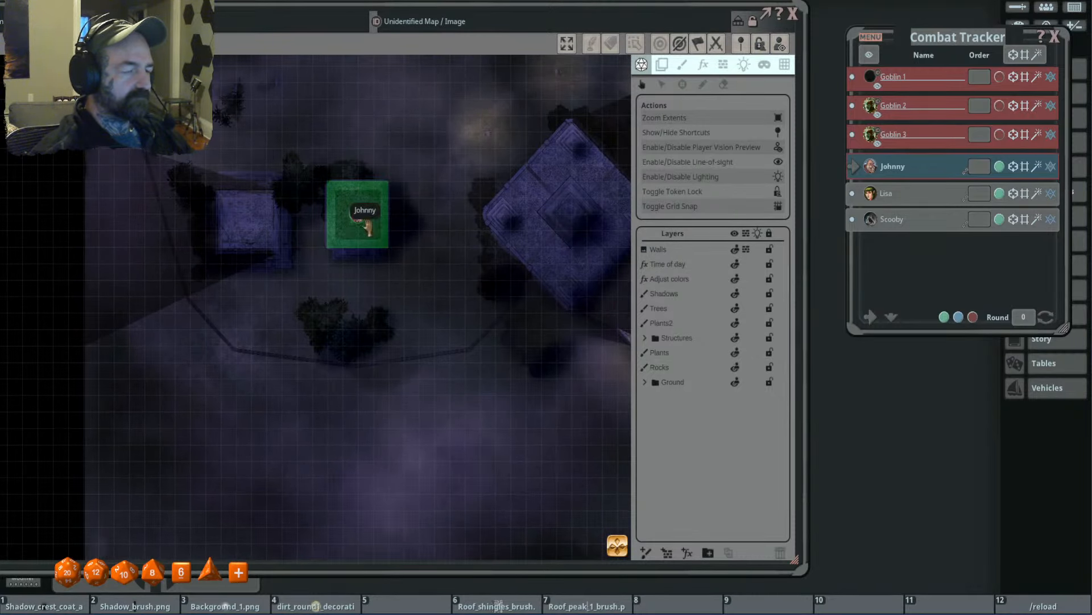
- Move the token east off the roof and south to the ground beside the bushes near the boundary wall
{"action": "scroll", "coordinate": [360, 228], "scroll_direction": "up", "scroll_amount": 3}
{"action": "key", "text": "Right"}
{"action": "key", "text": "Right"}
{"action": "key", "text": "Right"}
{"action": "key", "text": "Right"}
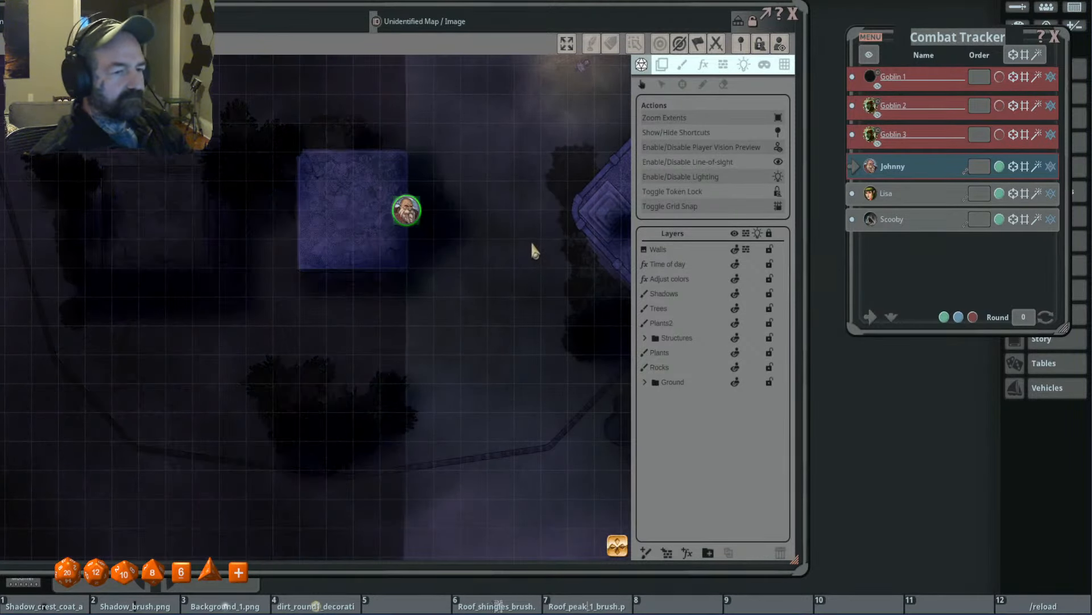
{"action": "scroll", "coordinate": [494, 271], "scroll_direction": "down", "scroll_amount": 3}
{"action": "key", "text": "Down"}
{"action": "key", "text": "Down"}
{"action": "key", "text": "Down"}
{"action": "key", "text": "Down"}
{"action": "key", "text": "Down"}
{"action": "key", "text": "Down"}
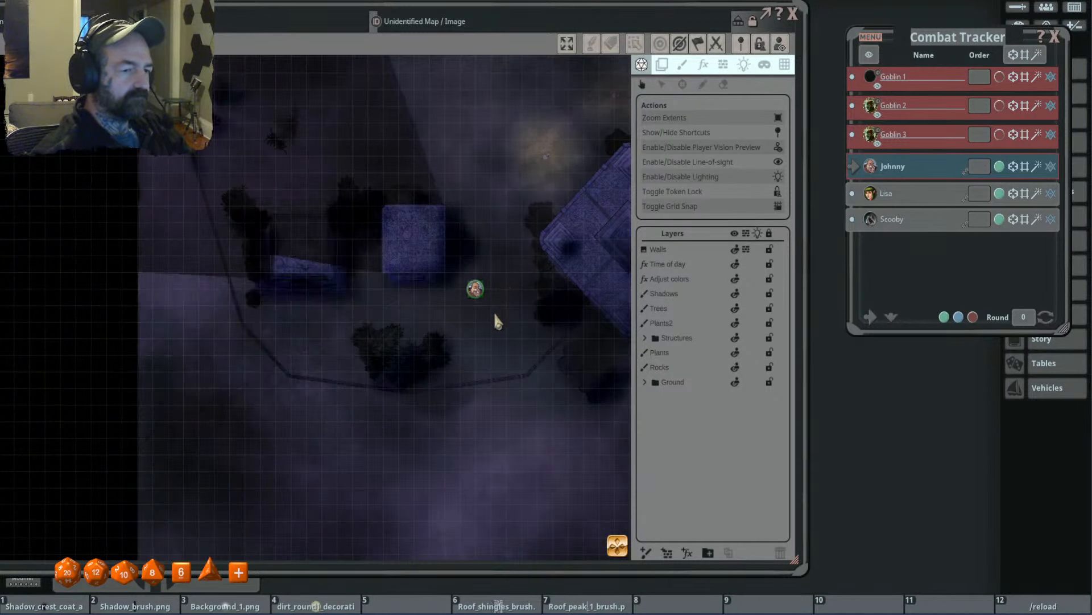
{"action": "left_click_drag", "start_coordinate": [508, 327], "coordinate": [517, 250]}
{"action": "key", "text": "Down"}
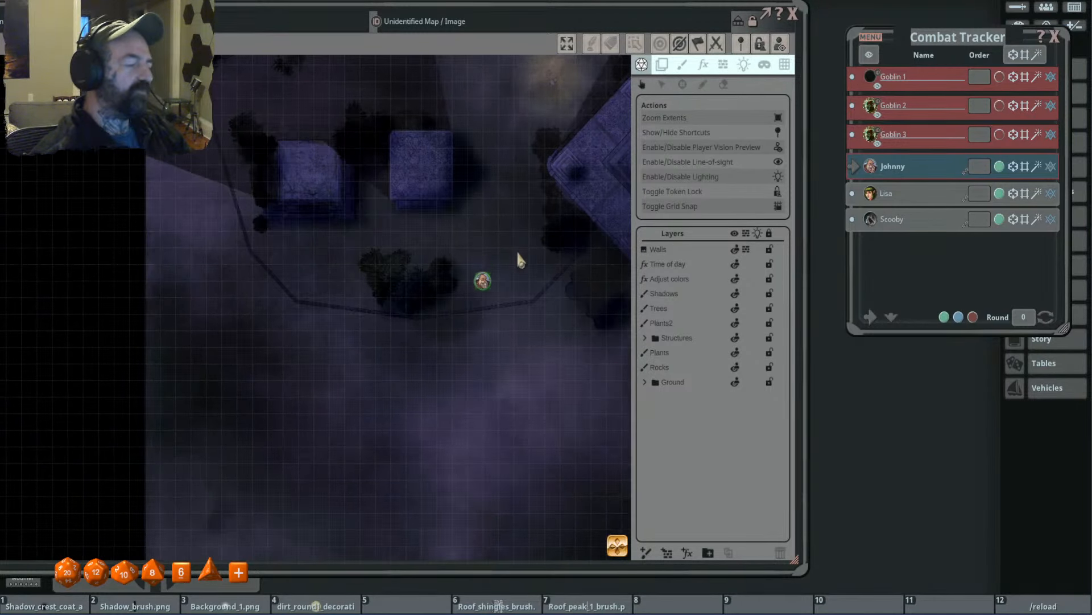
- Bring the token back north and west onto the southern part of the eastern small building's roof
{"action": "key", "text": "Up"}
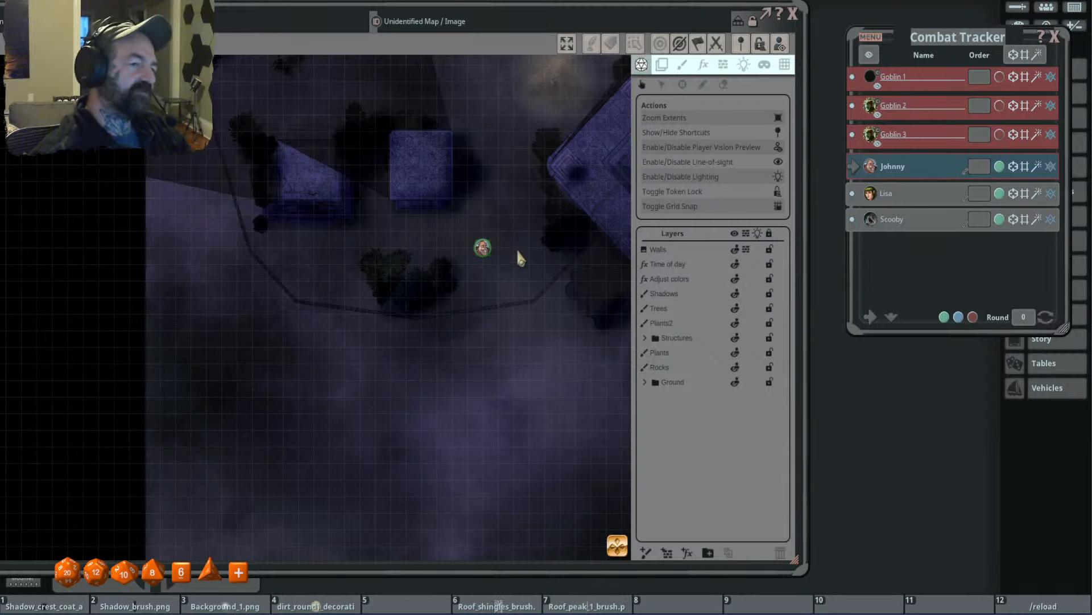
{"action": "scroll", "coordinate": [507, 173], "scroll_direction": "down", "scroll_amount": 1}
{"action": "scroll", "coordinate": [507, 176], "scroll_direction": "down", "scroll_amount": 1}
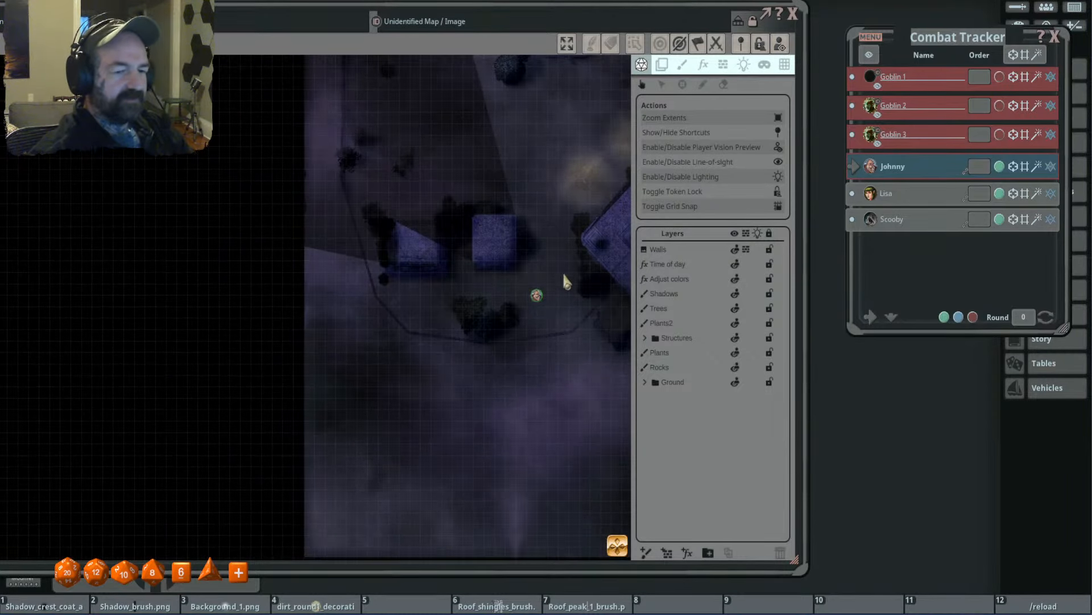
{"action": "key", "text": "Up"}
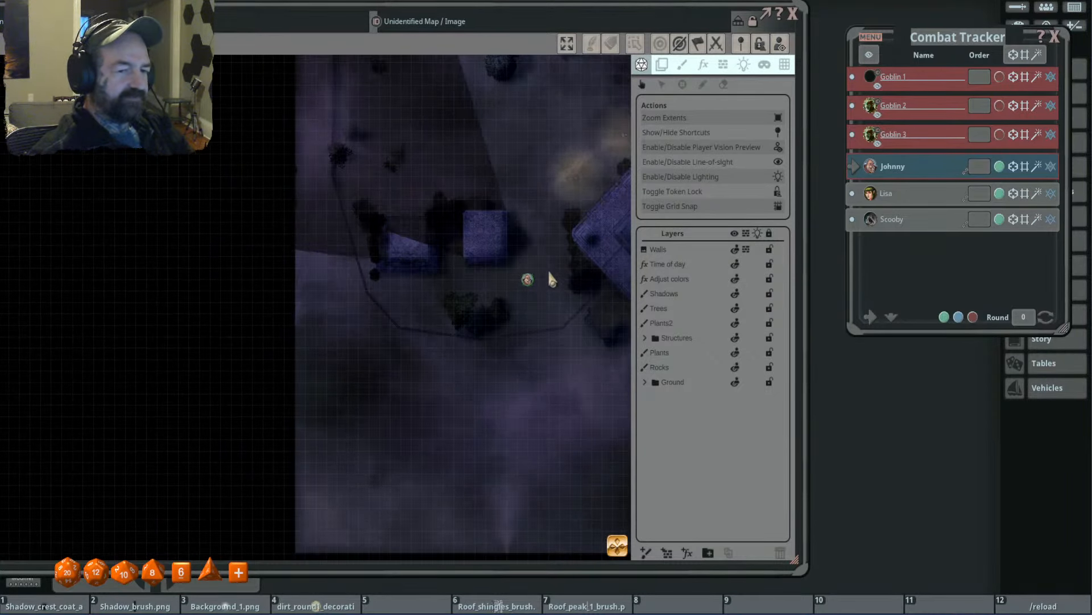
{"action": "key", "text": "Left"}
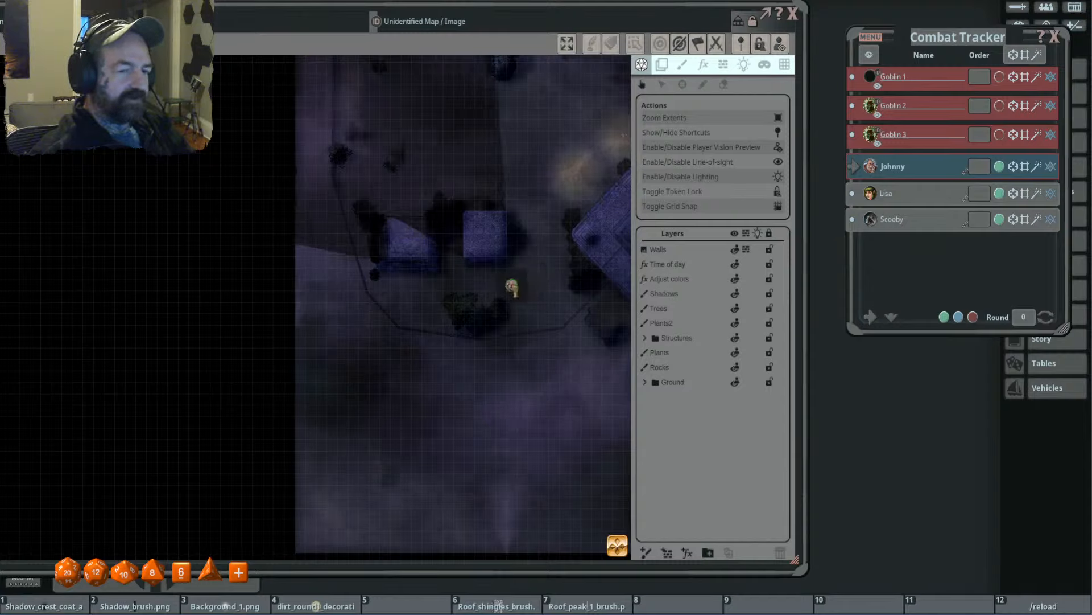
{"action": "key", "text": "Left"}
{"action": "key", "text": "Up"}
{"action": "key", "text": "Up"}
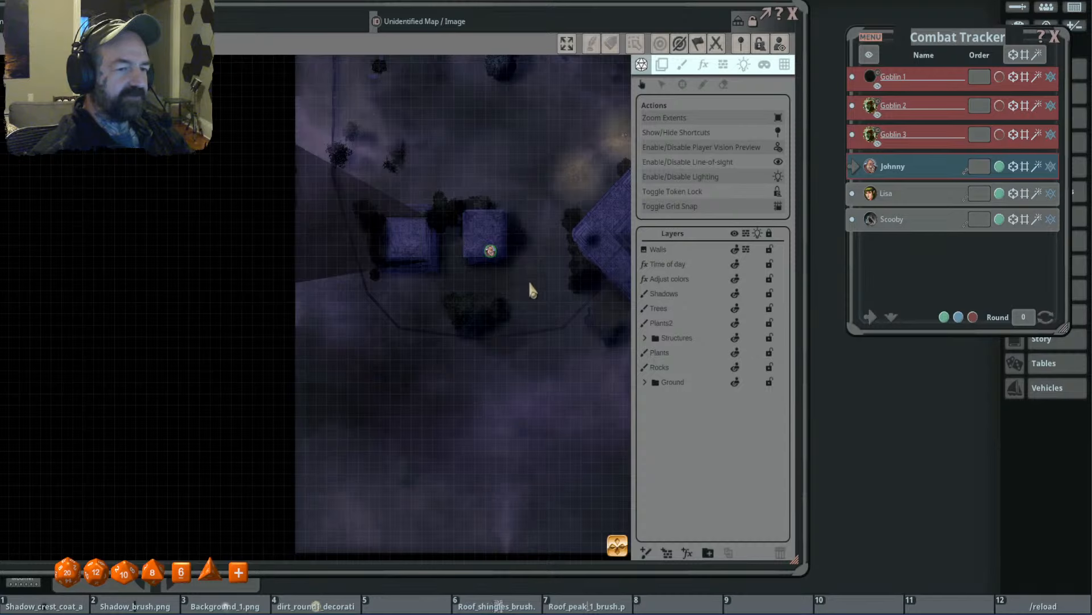
- Move the token to the roof's middle and shift it sideways to check line-of-sight from on top of the building
{"action": "scroll", "coordinate": [545, 283], "scroll_direction": "down", "scroll_amount": 3}
{"action": "left_click_drag", "start_coordinate": [546, 284], "coordinate": [510, 288]}
{"action": "key", "text": "Up"}
{"action": "key", "text": "Up"}
{"action": "key", "text": "Left"}
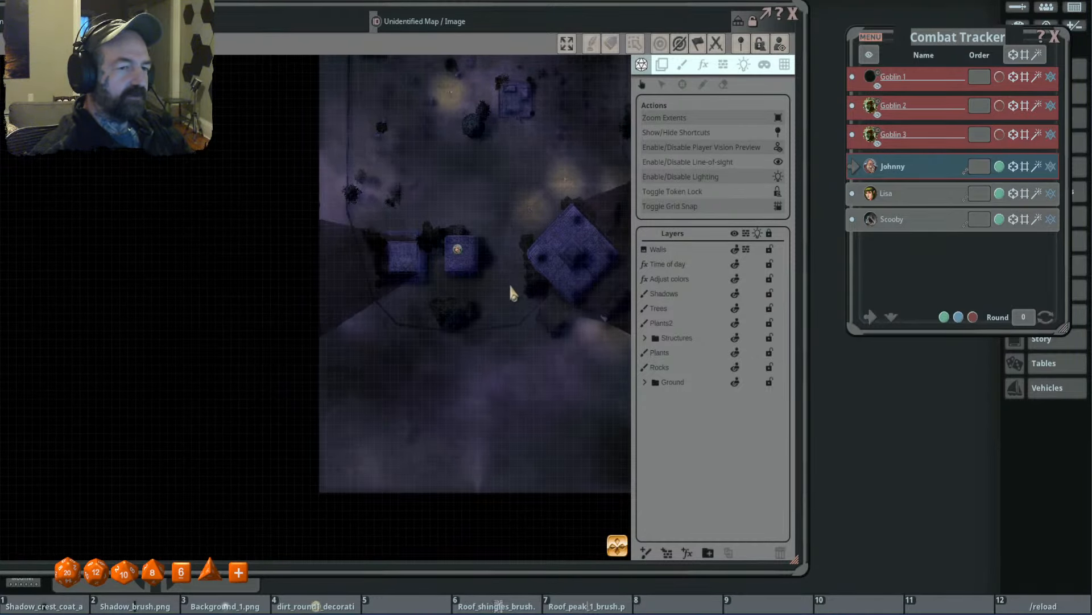
{"action": "key", "text": "Right"}
{"action": "key", "text": "Left"}
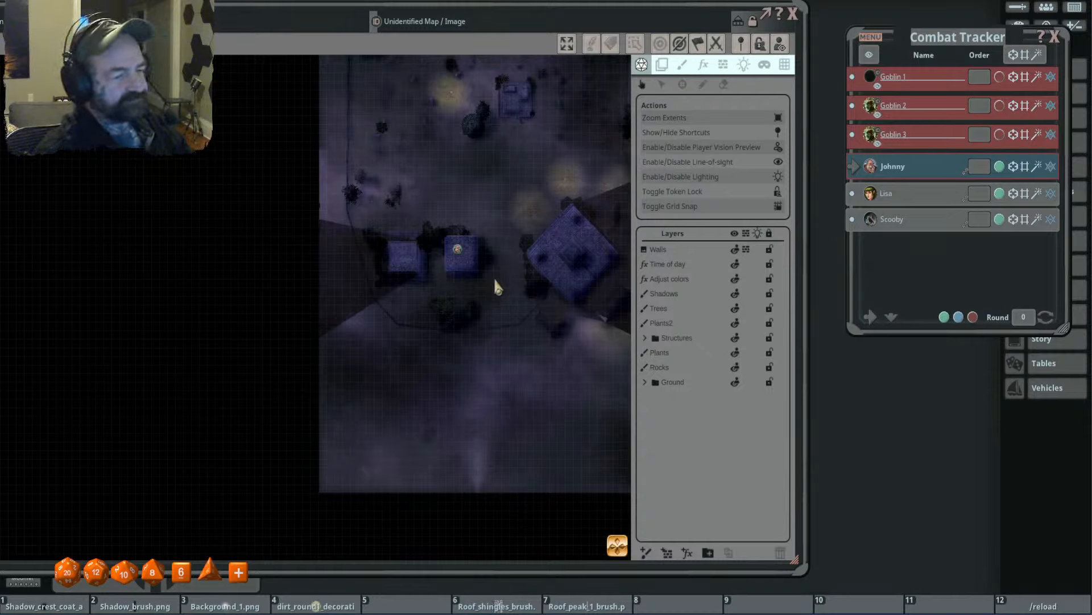
{"action": "key", "text": "Right"}
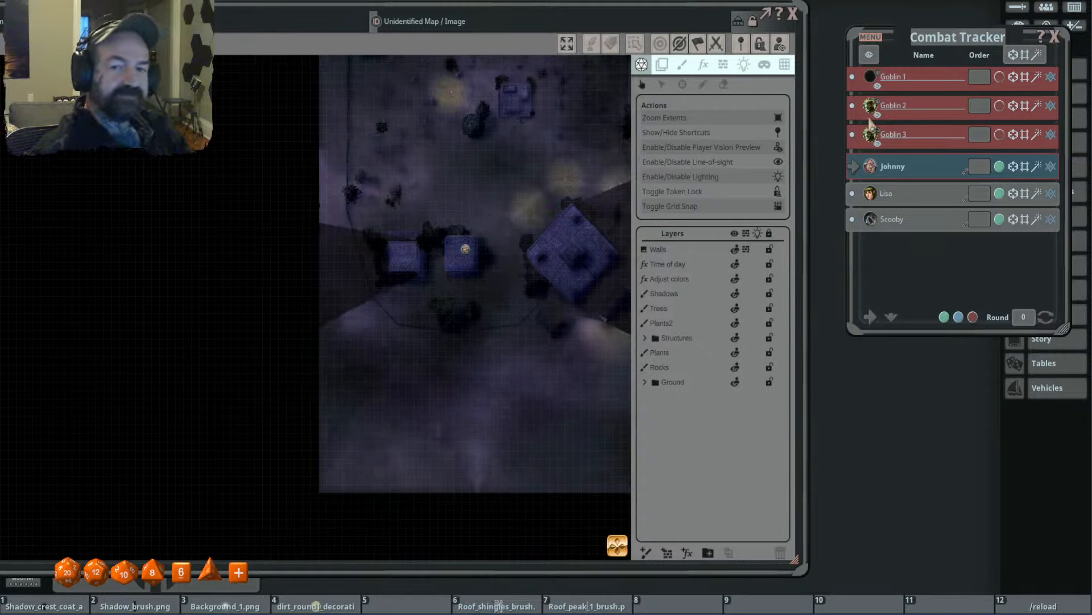
- Add the Goblin 2 token to the open ground southeast of the eastern small building and shift it west
{"action": "left_click_drag", "start_coordinate": [867, 106], "coordinate": [514, 292]}
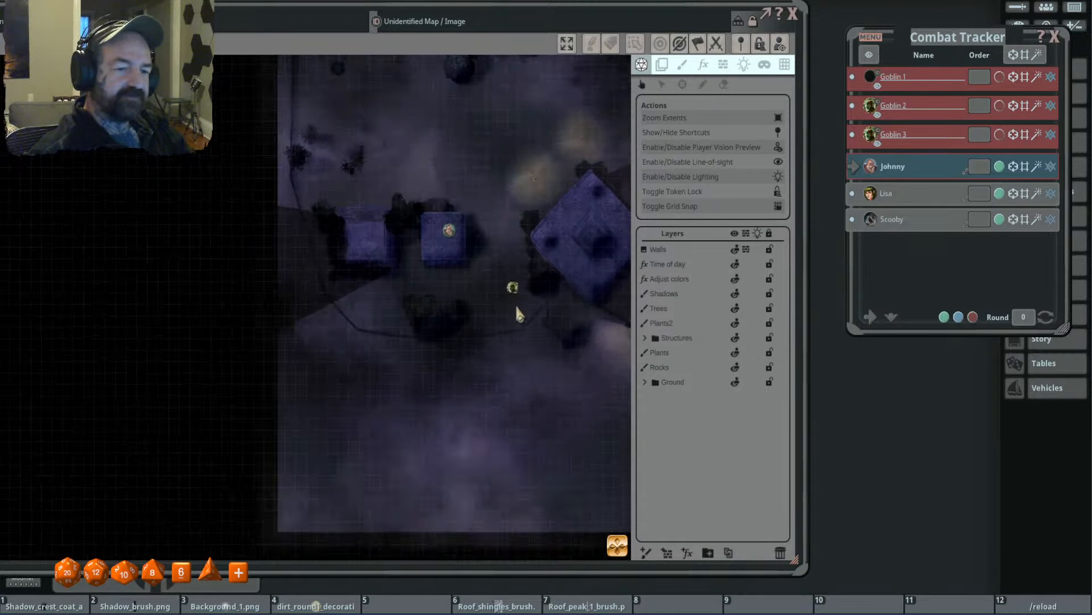
{"action": "scroll", "coordinate": [515, 305], "scroll_direction": "up", "scroll_amount": 3}
{"action": "key", "text": "Left"}
{"action": "key", "text": "Left"}
{"action": "key", "text": "Left"}
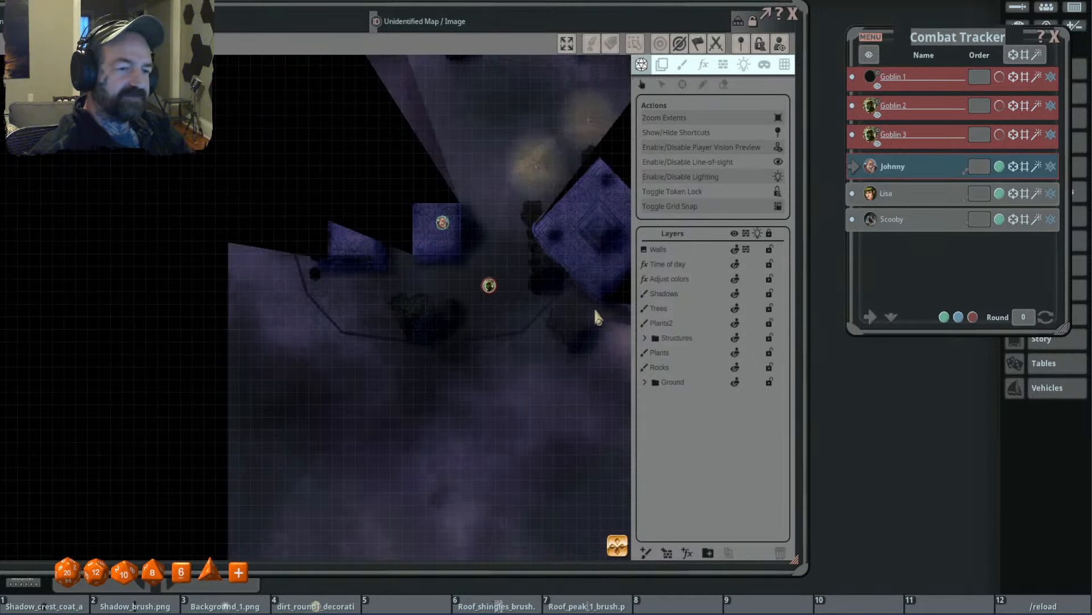
{"action": "left_click", "coordinate": [474, 284]}
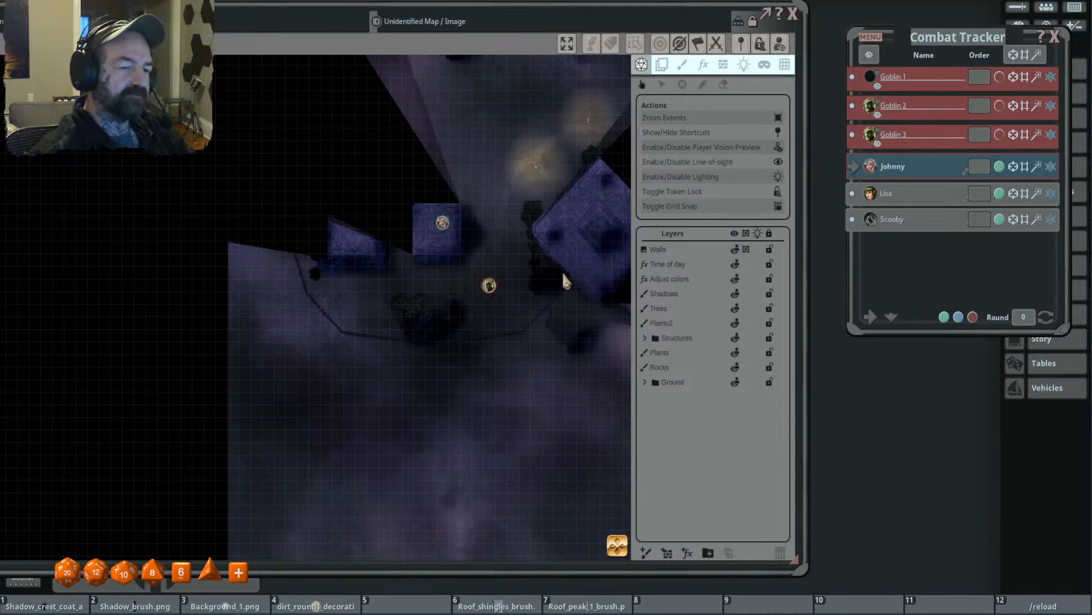
- Check from the character token on the roof whether the goblin on the ground can be seen
{"action": "left_click", "coordinate": [442, 224]}
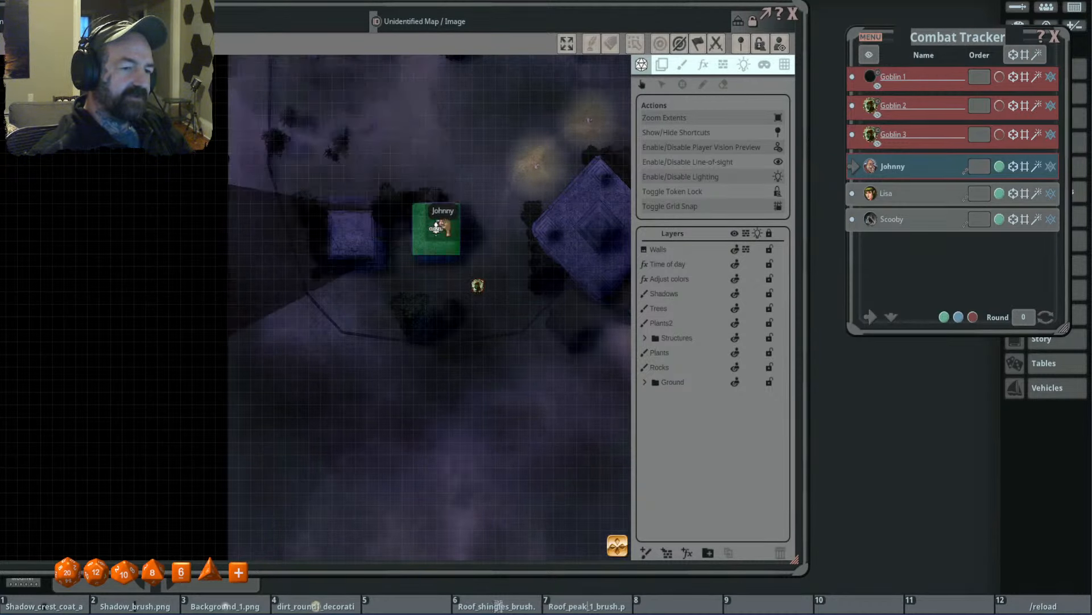
{"action": "scroll", "coordinate": [505, 308], "scroll_direction": "up", "scroll_amount": 1}
{"action": "scroll", "coordinate": [477, 295], "scroll_direction": "up", "scroll_amount": 3}
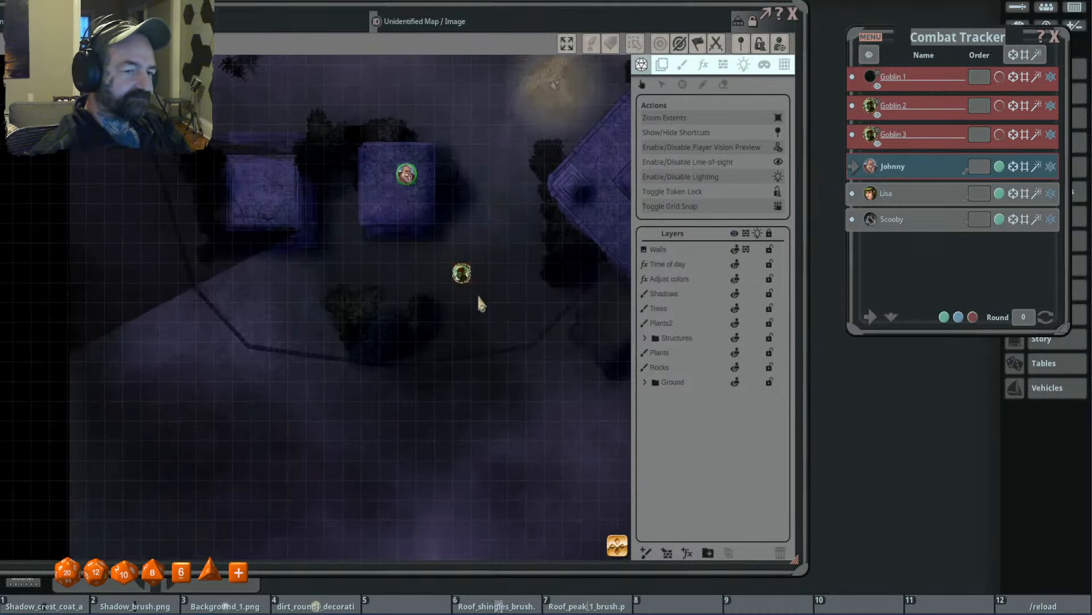
{"action": "scroll", "coordinate": [476, 295], "scroll_direction": "down", "scroll_amount": 2}
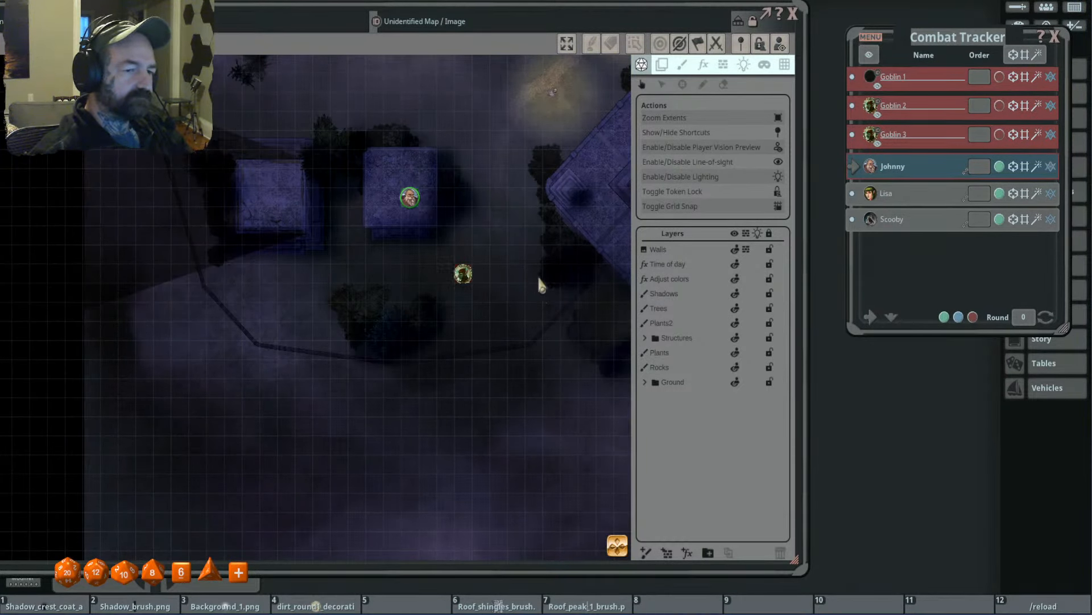
- Test the rooftop view with the goblin west of the western small building, and return the goblin southeast of the eastern one
{"action": "left_click_drag", "start_coordinate": [464, 275], "coordinate": [197, 216]}
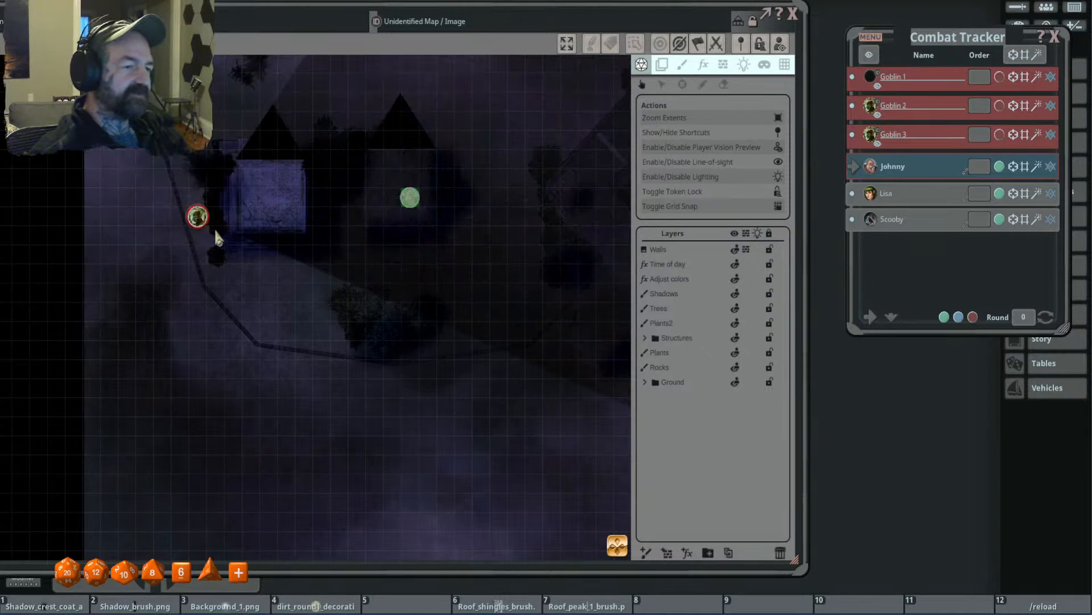
{"action": "left_click", "coordinate": [399, 187]}
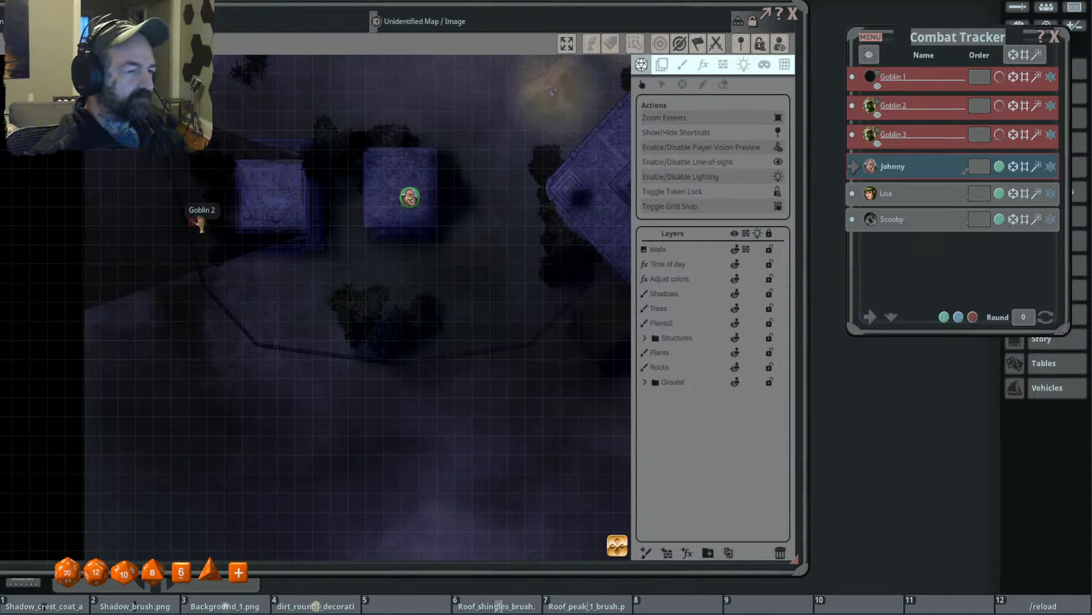
{"action": "left_click_drag", "start_coordinate": [198, 216], "coordinate": [453, 274]}
{"action": "scroll", "coordinate": [507, 290], "scroll_direction": "down", "scroll_amount": 2}
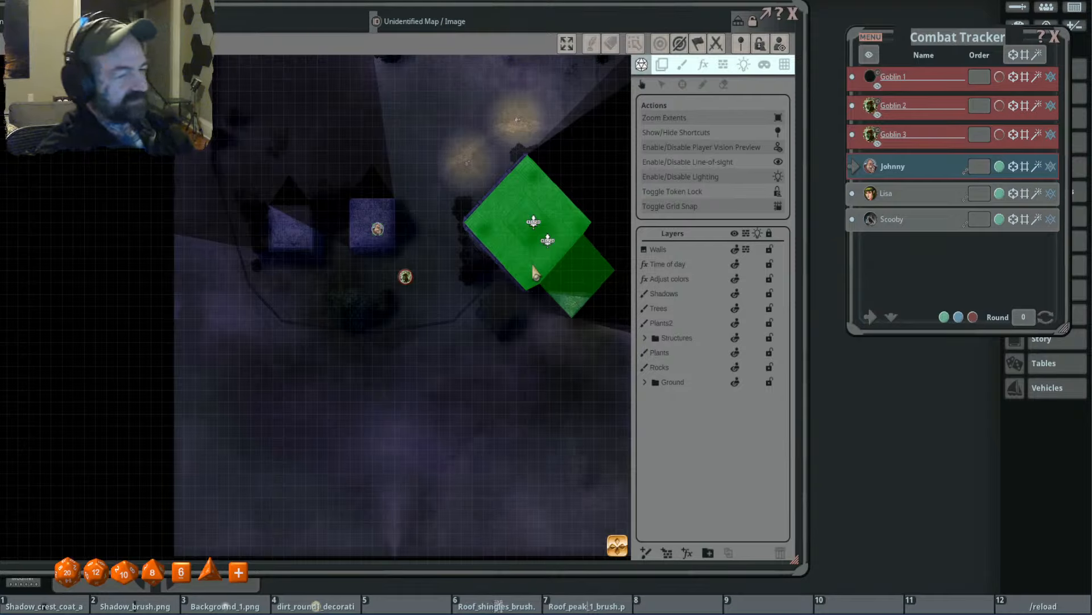
- Move the character token off the roof to the ground just northeast of the goblin
{"action": "left_click", "coordinate": [372, 225]}
{"action": "left_click", "coordinate": [372, 224]}
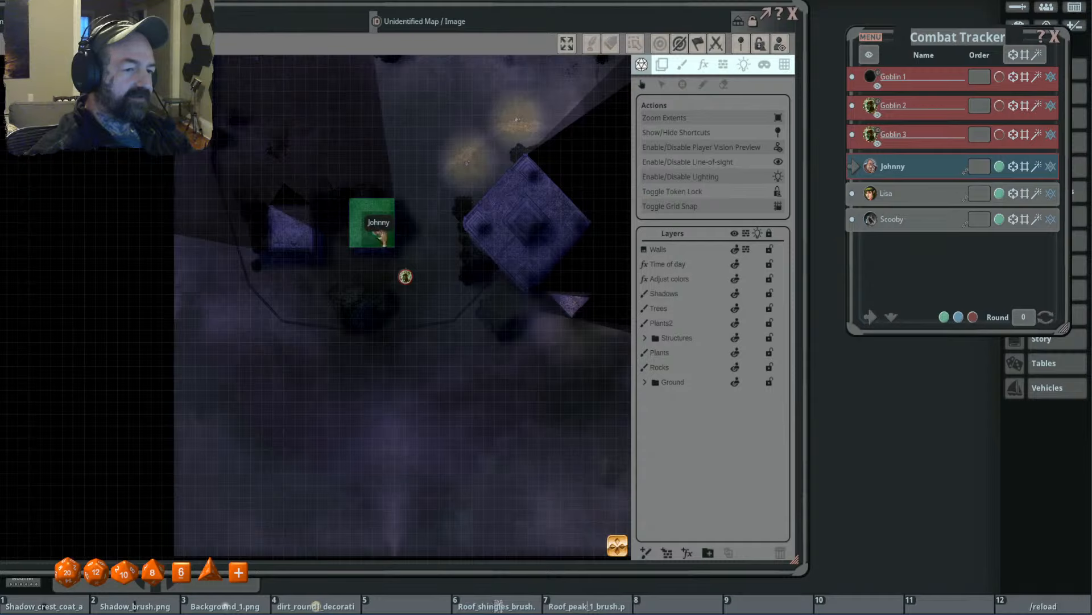
{"action": "left_click_drag", "start_coordinate": [374, 226], "coordinate": [422, 253]}
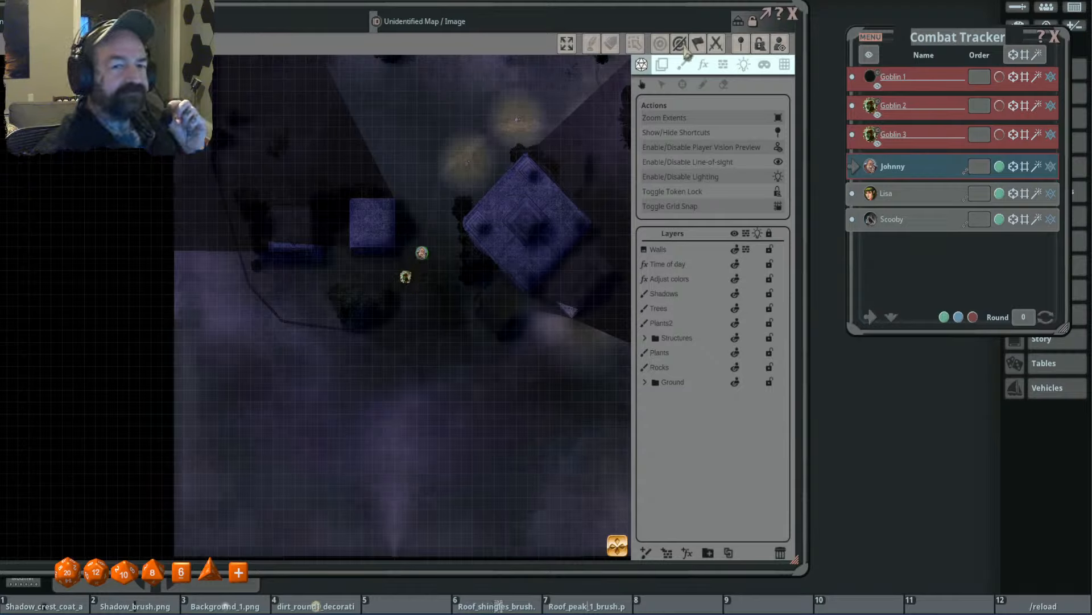
- Set up occluder drawing with window-type lines and delete the unnamed layer added above Walls
{"action": "left_click", "coordinate": [723, 64]}
{"action": "scroll", "coordinate": [349, 219], "scroll_direction": "up", "scroll_amount": 2}
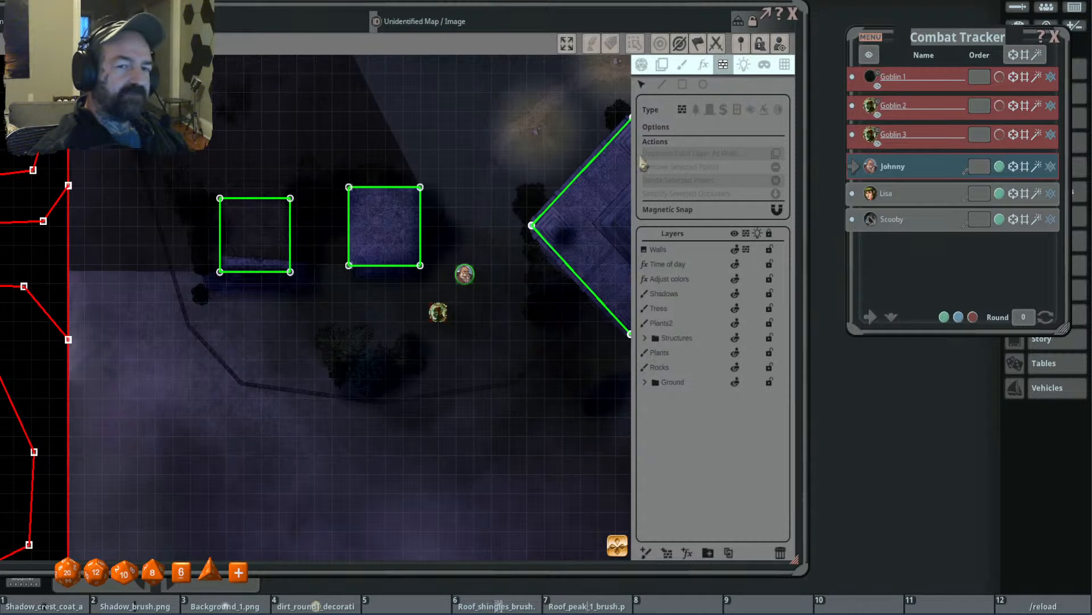
{"action": "left_click", "coordinate": [739, 111]}
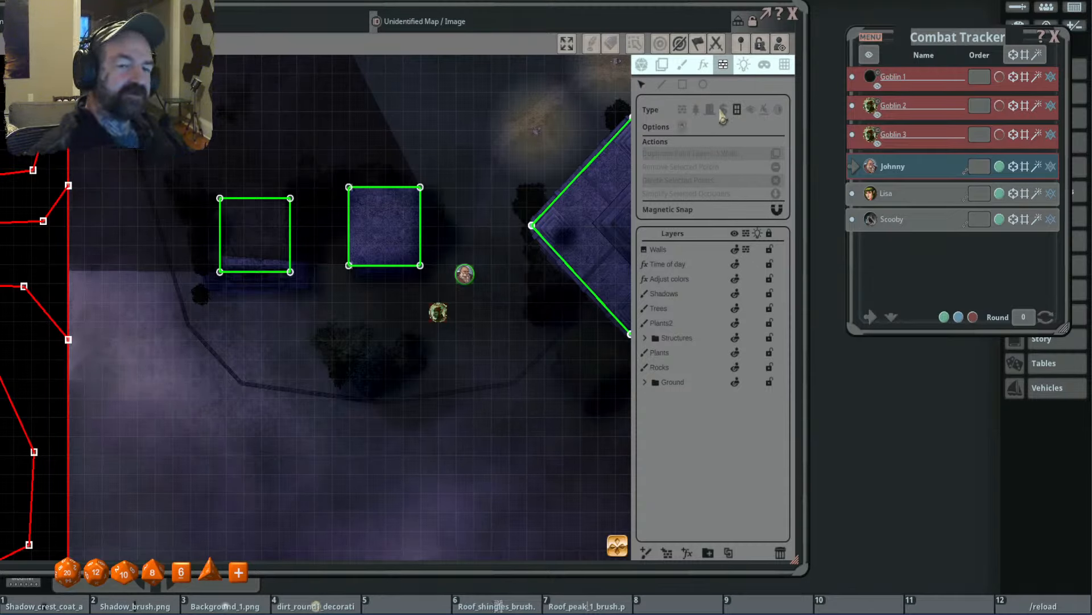
{"action": "left_click", "coordinate": [662, 85]}
{"action": "scroll", "coordinate": [396, 196], "scroll_direction": "up", "scroll_amount": 2}
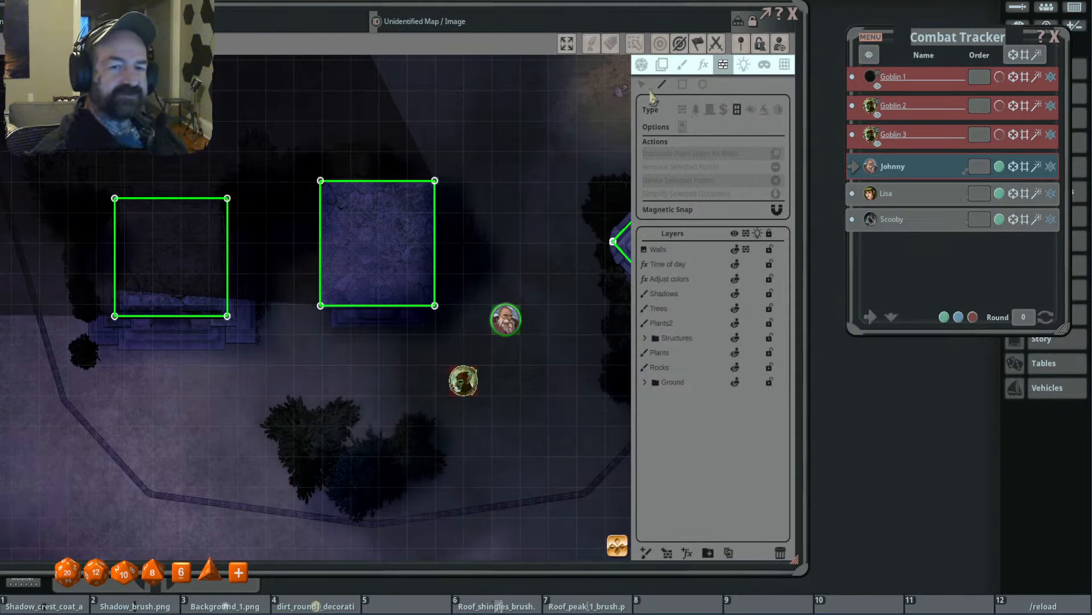
{"action": "left_click", "coordinate": [320, 181]}
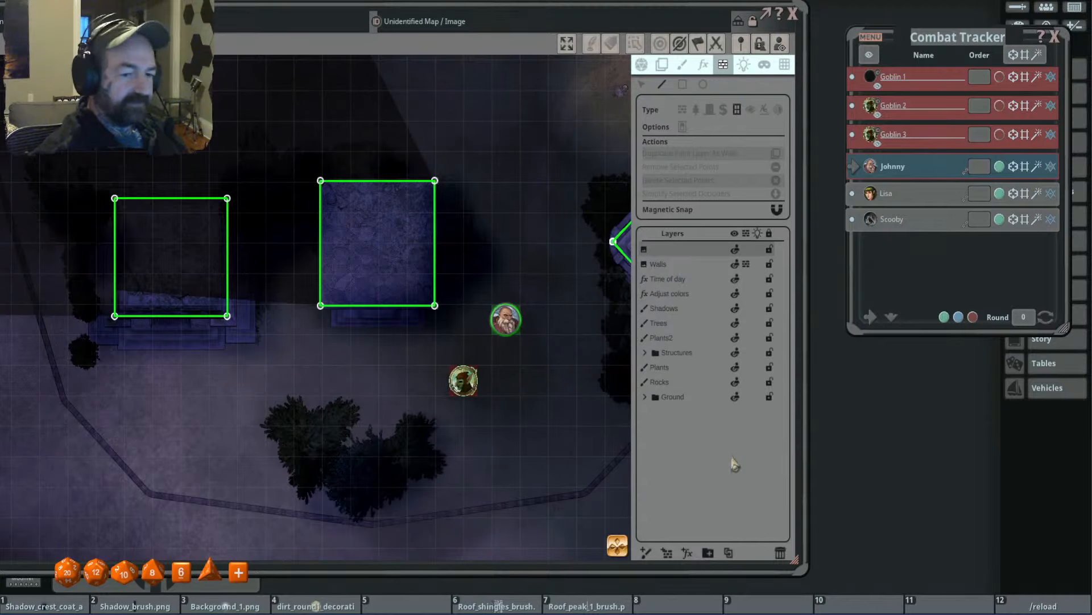
{"action": "left_click", "coordinate": [781, 553]}
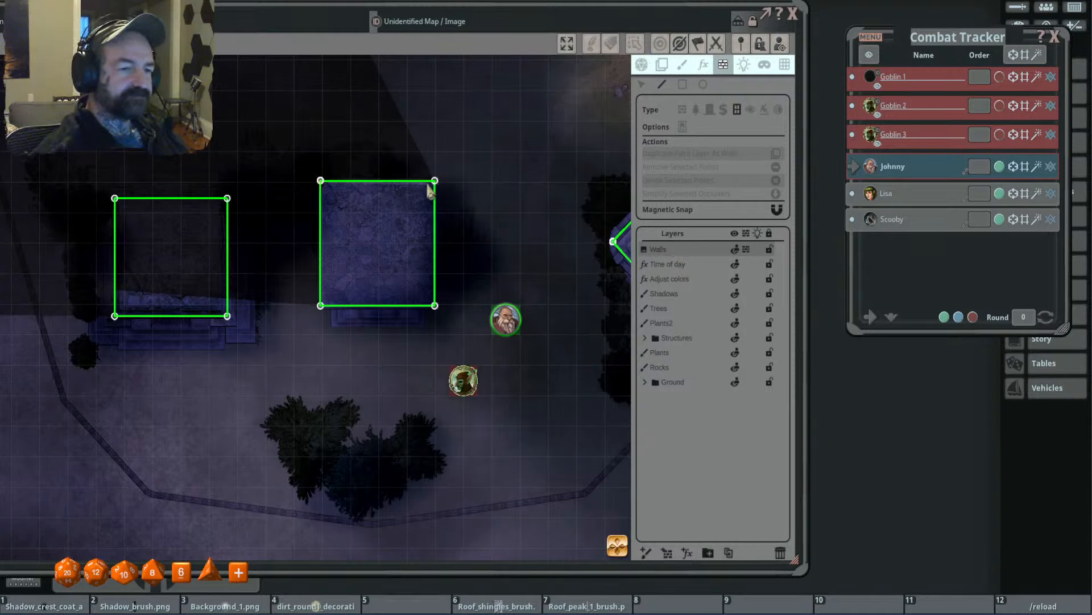
- Trace a window-type occluder around the eastern small building's four roof corners on the Walls layer
{"action": "left_click", "coordinate": [435, 181]}
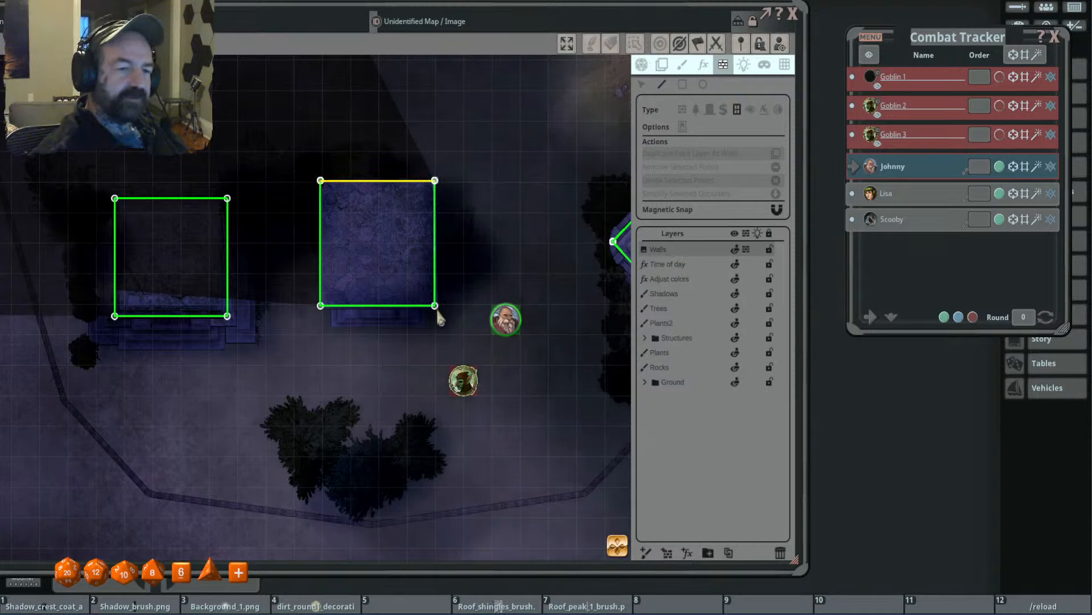
{"action": "left_click", "coordinate": [435, 306]}
{"action": "left_click", "coordinate": [321, 306]}
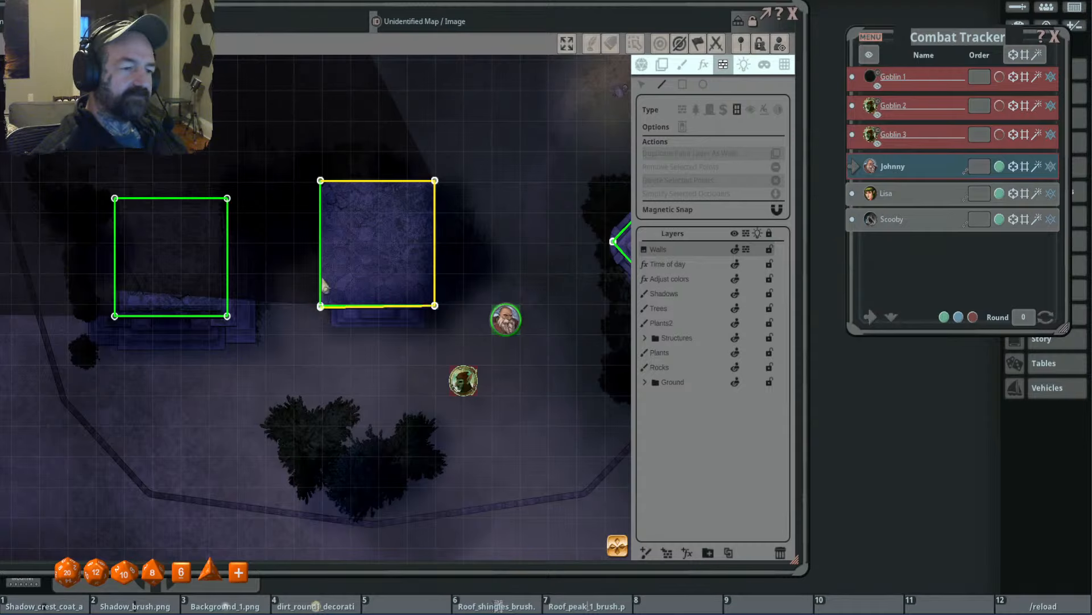
{"action": "left_click", "coordinate": [320, 181]}
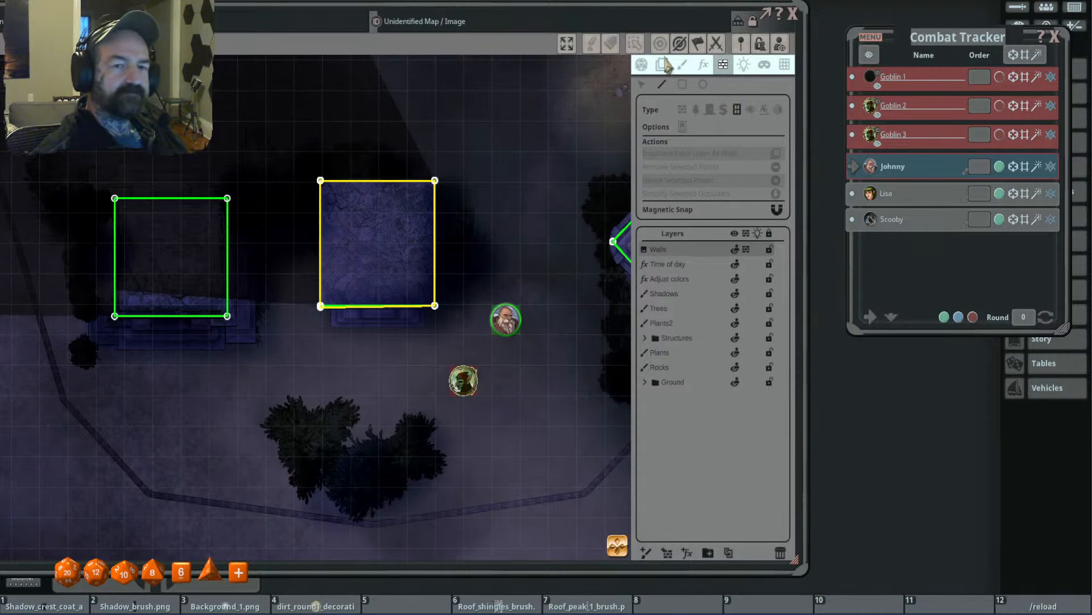
{"action": "scroll", "coordinate": [279, 285], "scroll_direction": "up", "scroll_amount": 3}
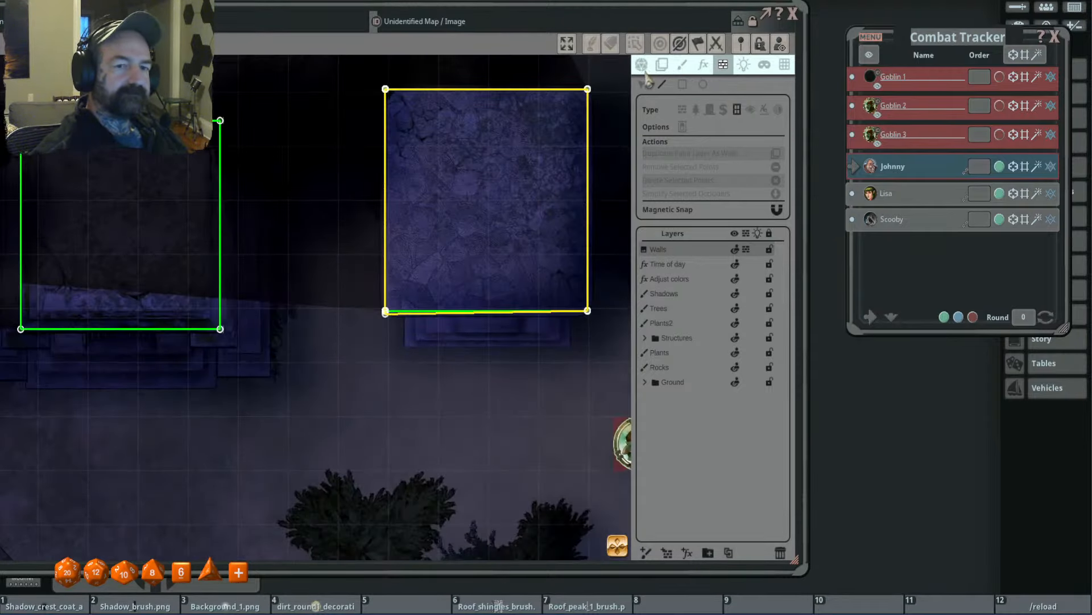
- Check the eastern small building's window-type occluder up close and test its line-of-sight with the character token around it
{"action": "left_click", "coordinate": [642, 84]}
{"action": "scroll", "coordinate": [393, 312], "scroll_direction": "up", "scroll_amount": 2}
{"action": "scroll", "coordinate": [392, 307], "scroll_direction": "up", "scroll_amount": 2}
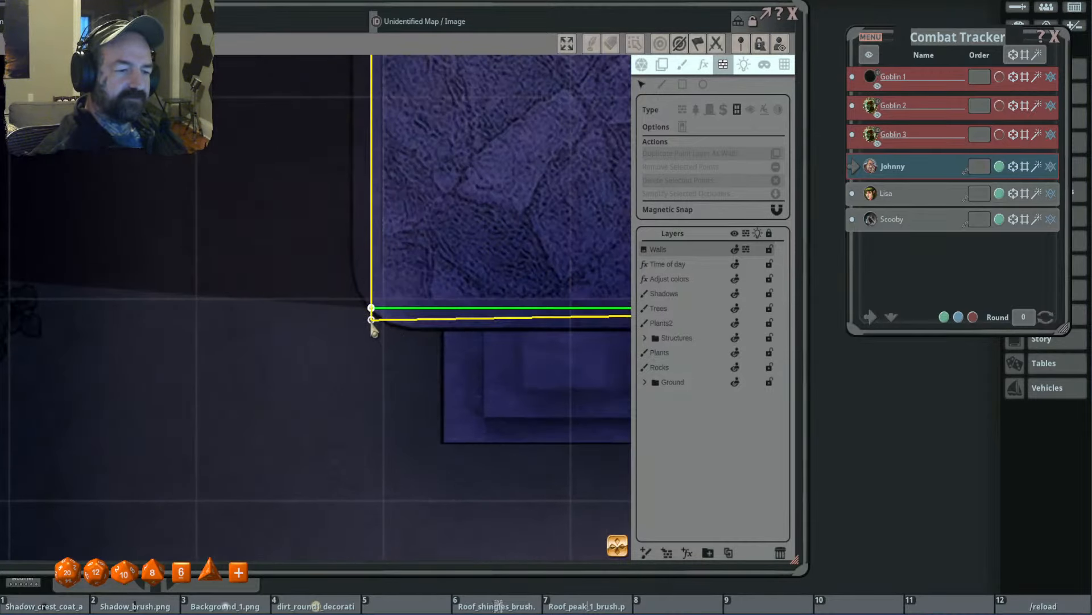
{"action": "scroll", "coordinate": [310, 305], "scroll_direction": "down", "scroll_amount": 2}
{"action": "scroll", "coordinate": [309, 304], "scroll_direction": "down", "scroll_amount": 4}
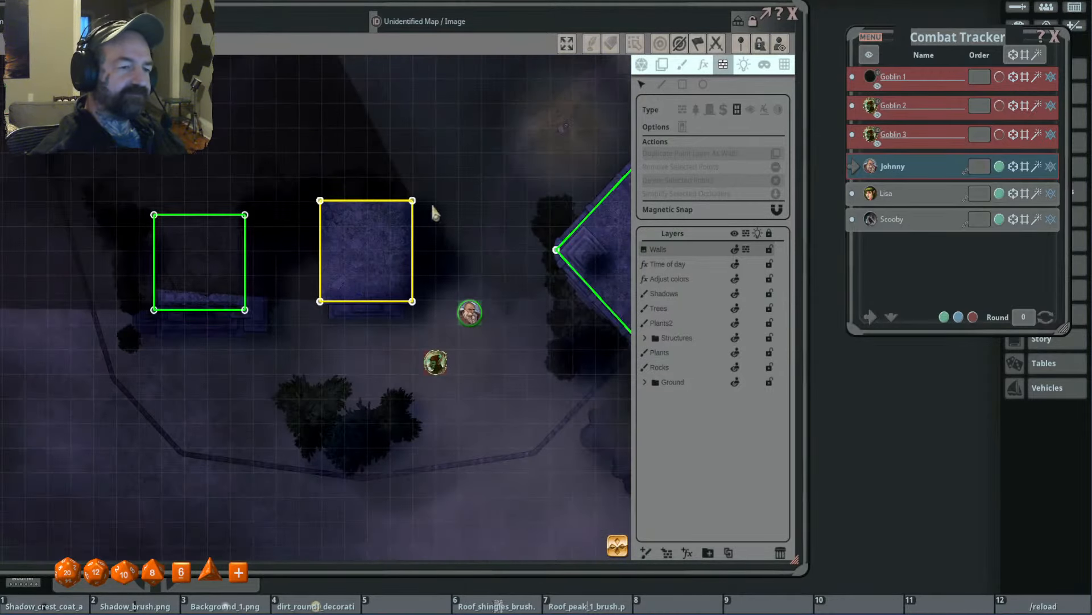
{"action": "left_click", "coordinate": [641, 64]}
{"action": "scroll", "coordinate": [481, 174], "scroll_direction": "down", "scroll_amount": 2}
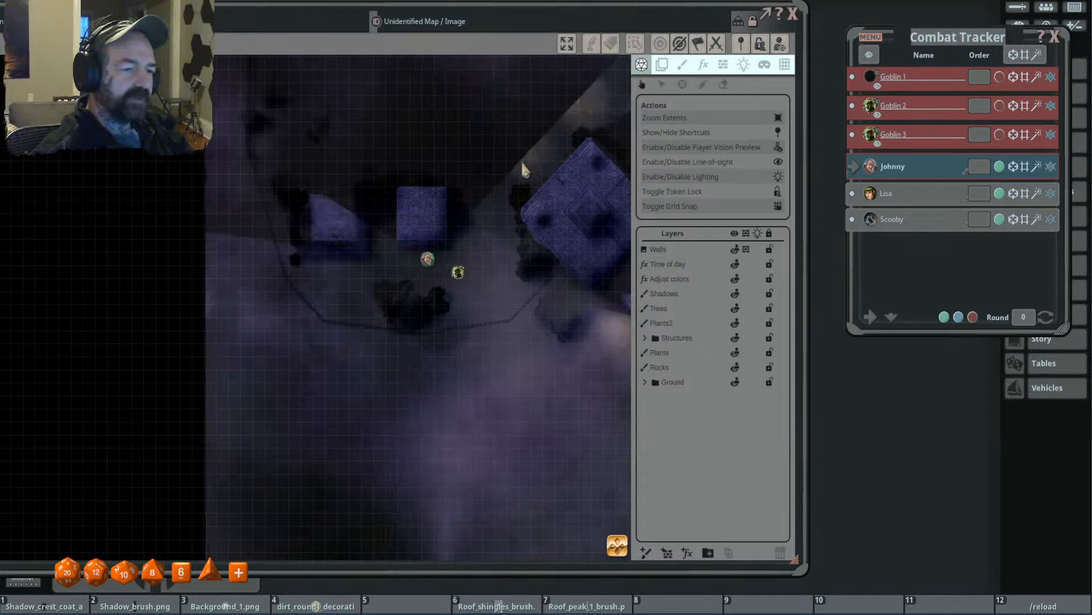
{"action": "mouse_move", "coordinate": [428, 277]}
{"action": "left_mouse_down"}
{"action": "mouse_move", "coordinate": [438, 259]}
{"action": "mouse_move", "coordinate": [434, 268]}
{"action": "mouse_move", "coordinate": [428, 220]}
{"action": "mouse_move", "coordinate": [397, 215]}
{"action": "mouse_move", "coordinate": [461, 239]}
{"action": "mouse_move", "coordinate": [459, 251]}
{"action": "mouse_move", "coordinate": [426, 227]}
{"action": "mouse_move", "coordinate": [487, 247]}
{"action": "left_mouse_up"}
{"action": "scroll", "coordinate": [470, 202], "scroll_direction": "up", "scroll_amount": 2}
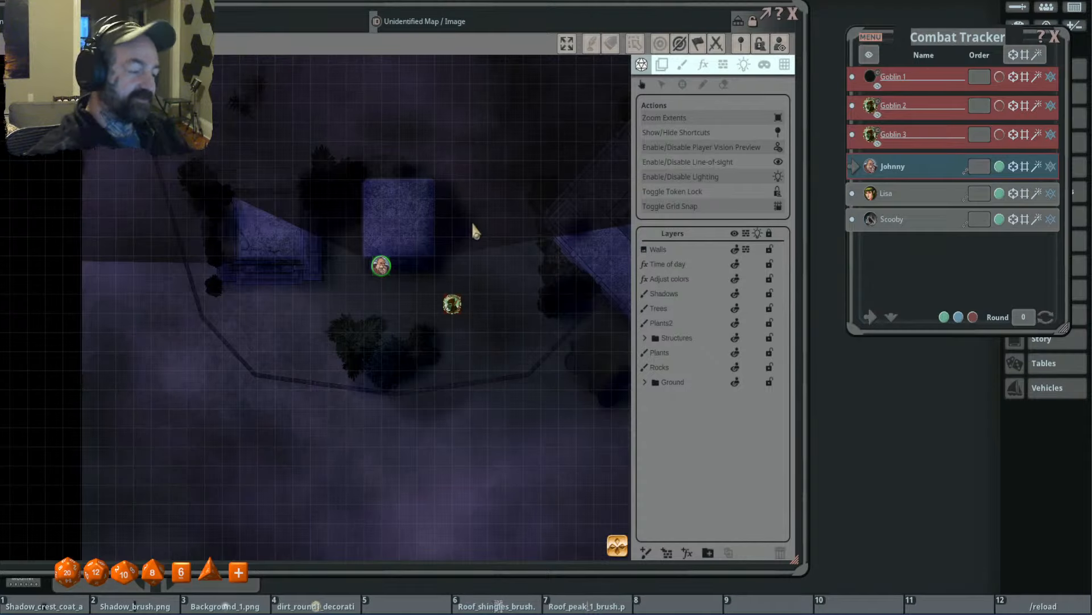
{"action": "left_click_drag", "start_coordinate": [382, 265], "coordinate": [500, 232]}
{"action": "left_click_drag", "start_coordinate": [556, 288], "coordinate": [346, 283]}
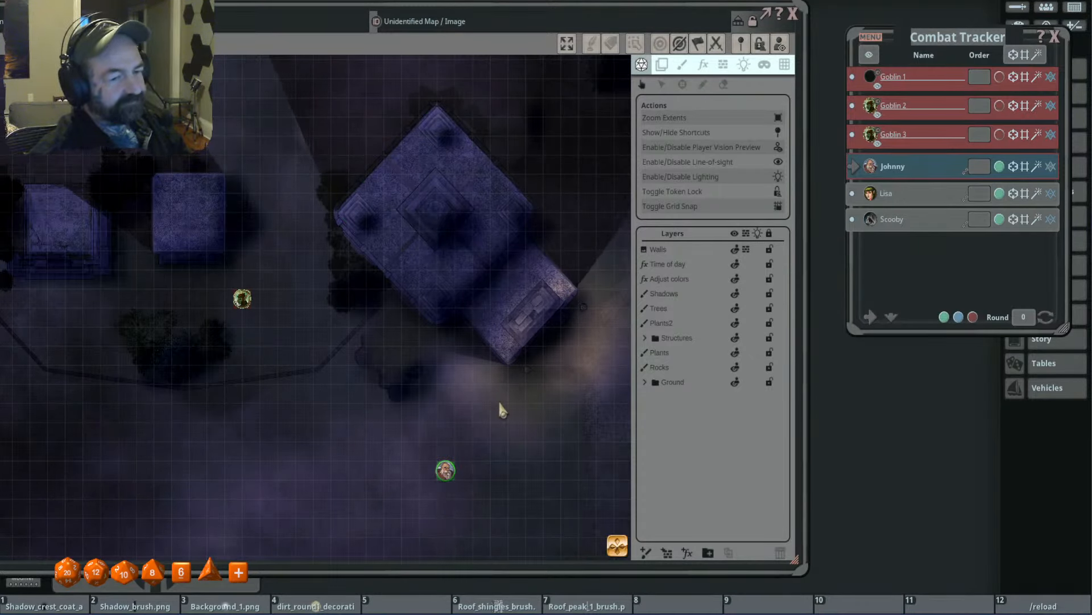
- Bring the character token west across the cemetery, disable the player vision preview, and place the token on the underground area's entrance stairs
{"action": "scroll", "coordinate": [410, 444], "scroll_direction": "down", "scroll_amount": 3}
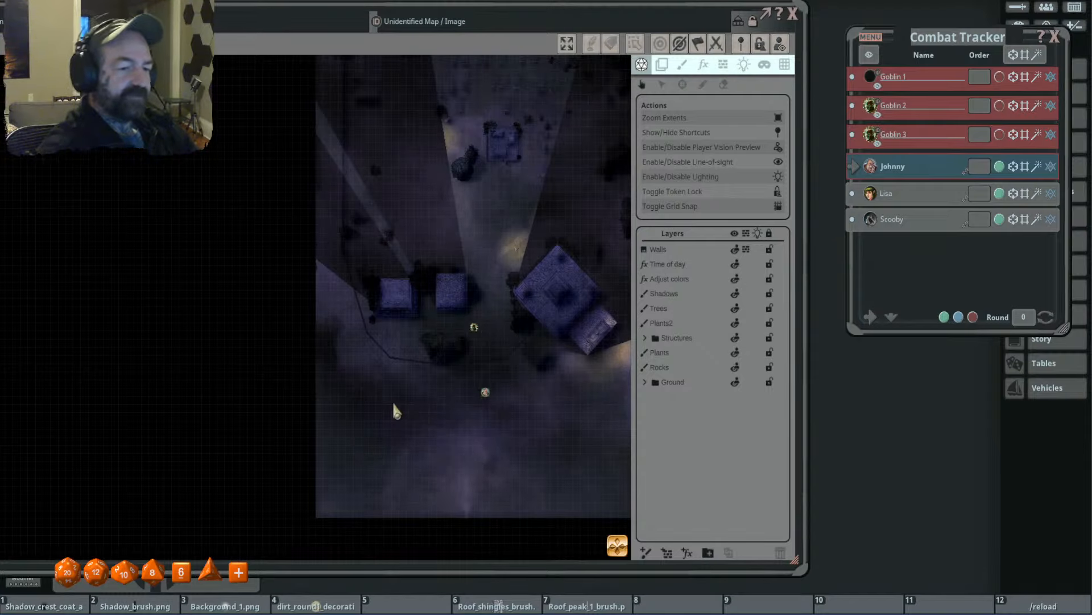
{"action": "left_click_drag", "start_coordinate": [476, 392], "coordinate": [482, 486]}
{"action": "scroll", "coordinate": [487, 378], "scroll_direction": "down", "scroll_amount": 2}
{"action": "scroll", "coordinate": [409, 320], "scroll_direction": "up", "scroll_amount": 1}
{"action": "scroll", "coordinate": [455, 435], "scroll_direction": "up", "scroll_amount": 1}
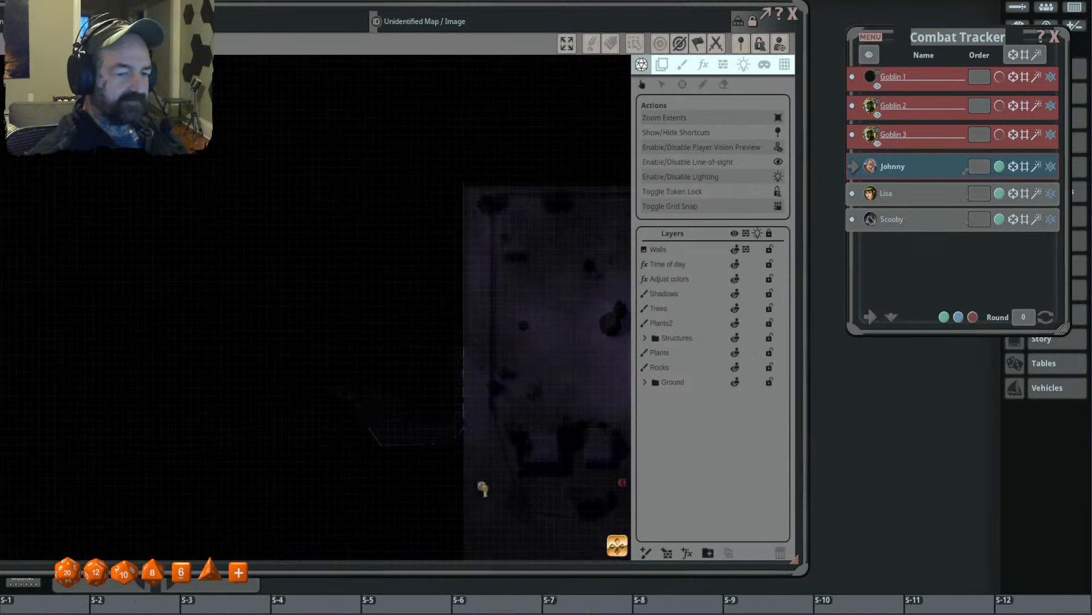
{"action": "left_click", "coordinate": [778, 148]}
{"action": "left_click_drag", "start_coordinate": [481, 486], "coordinate": [457, 340]}
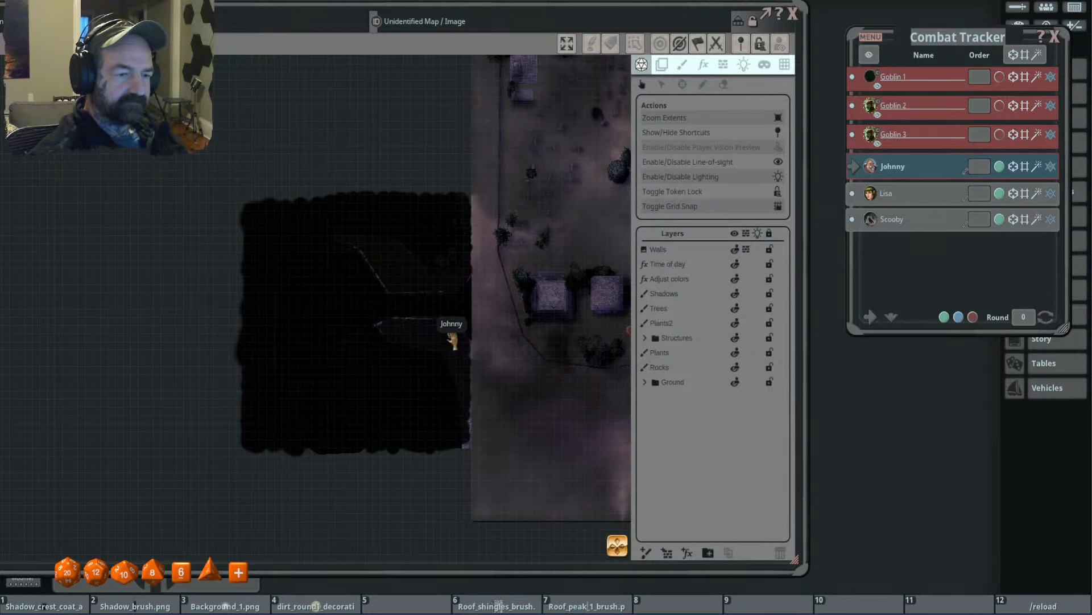
{"action": "left_click_drag", "start_coordinate": [453, 340], "coordinate": [509, 333]}
{"action": "scroll", "coordinate": [504, 317], "scroll_direction": "down", "scroll_amount": 3}
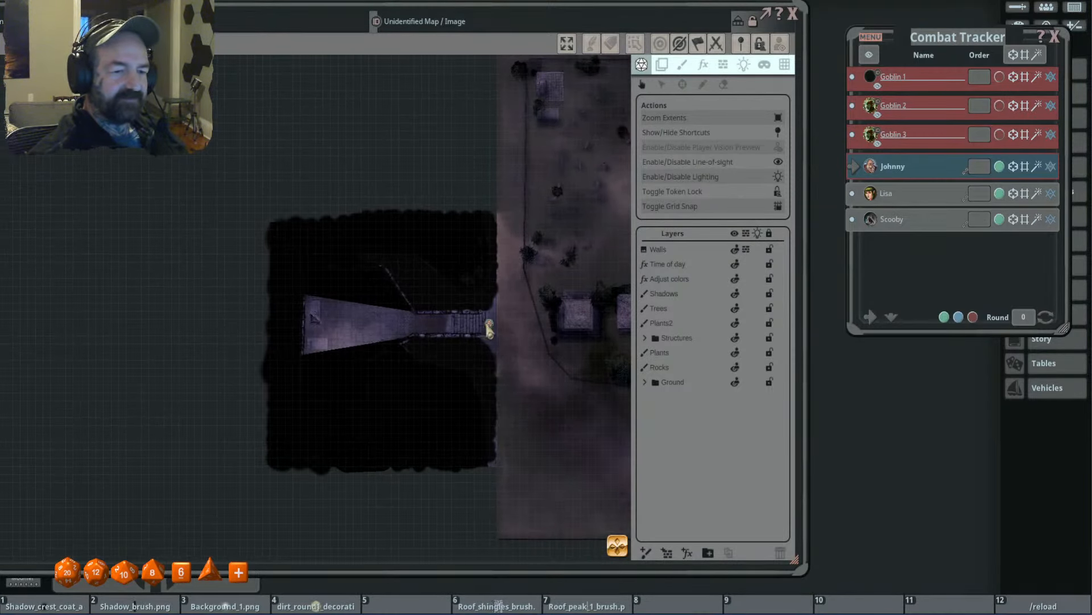
- Clear the character token's explored vision on the map using the token's own vision options
{"action": "right_click", "coordinate": [489, 328]}
{"action": "left_click", "coordinate": [453, 291]}
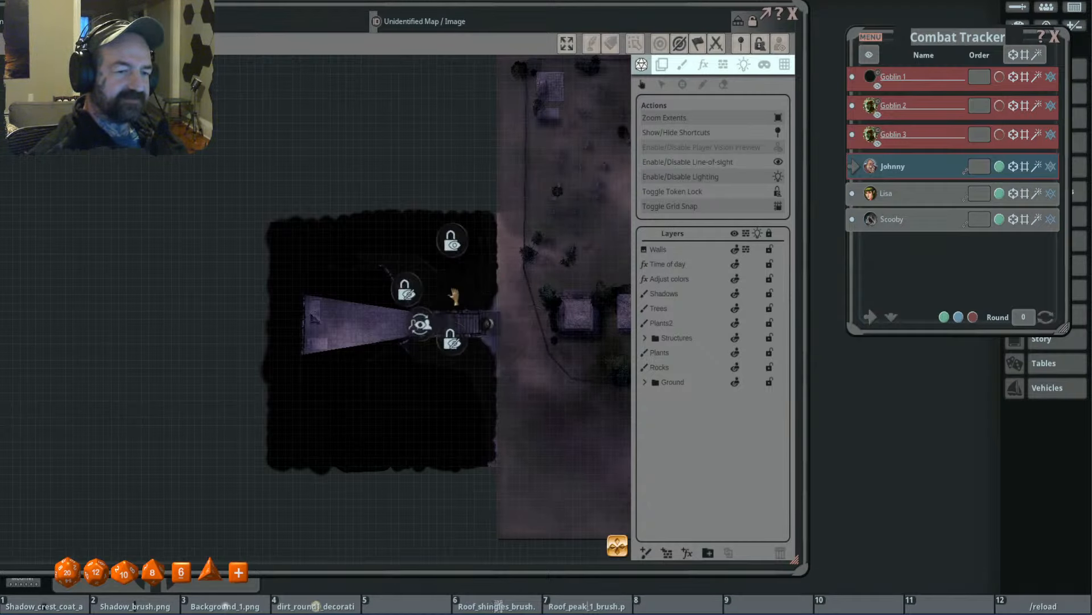
{"action": "left_click", "coordinate": [451, 342]}
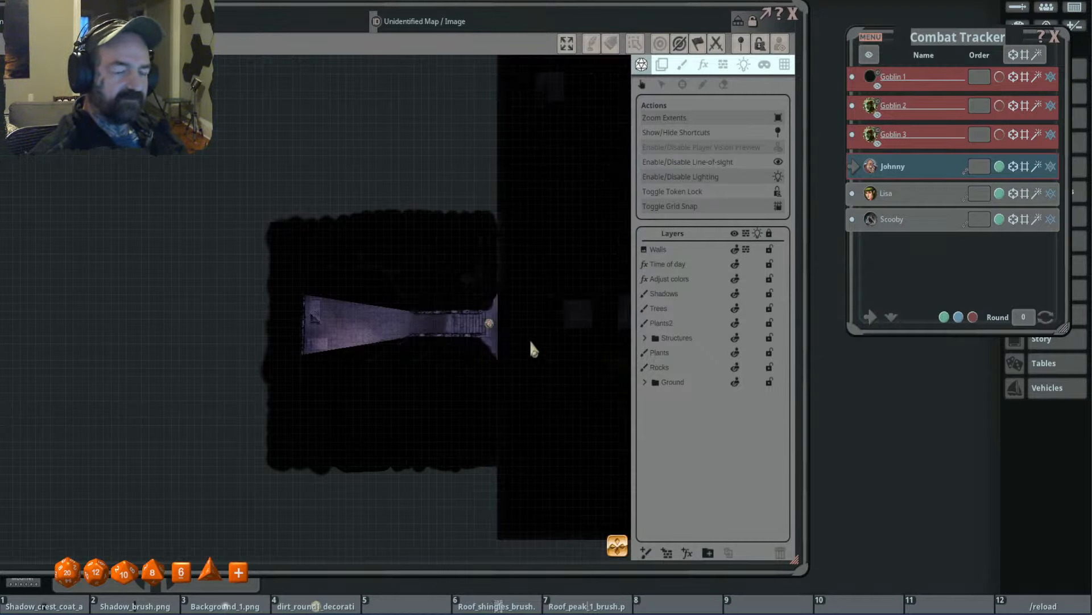
{"action": "left_click_drag", "start_coordinate": [530, 342], "coordinate": [366, 350]}
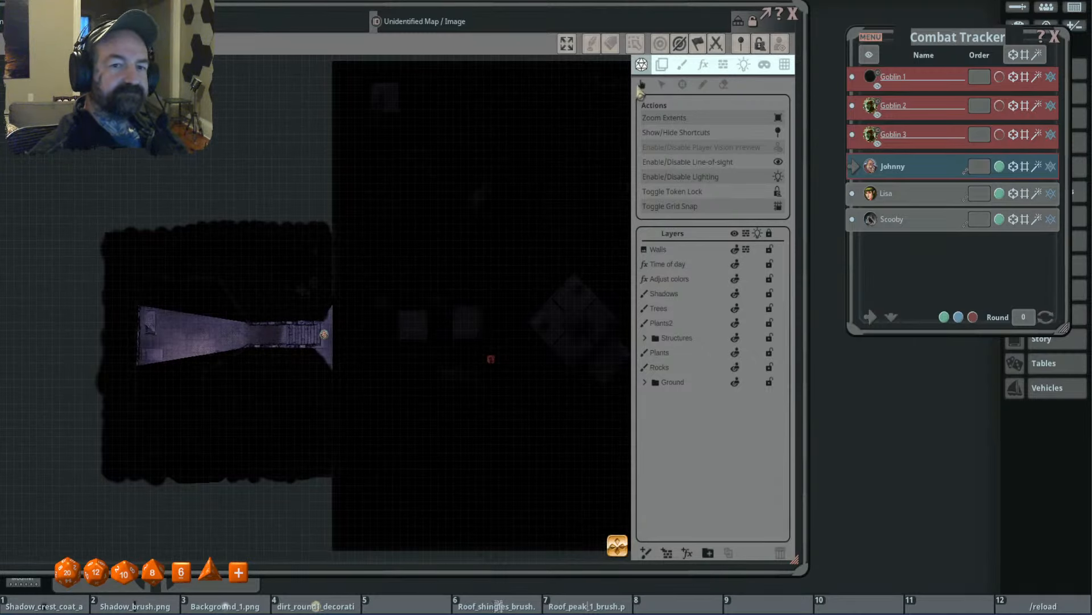
{"action": "left_click_drag", "start_coordinate": [405, 242], "coordinate": [597, 216]}
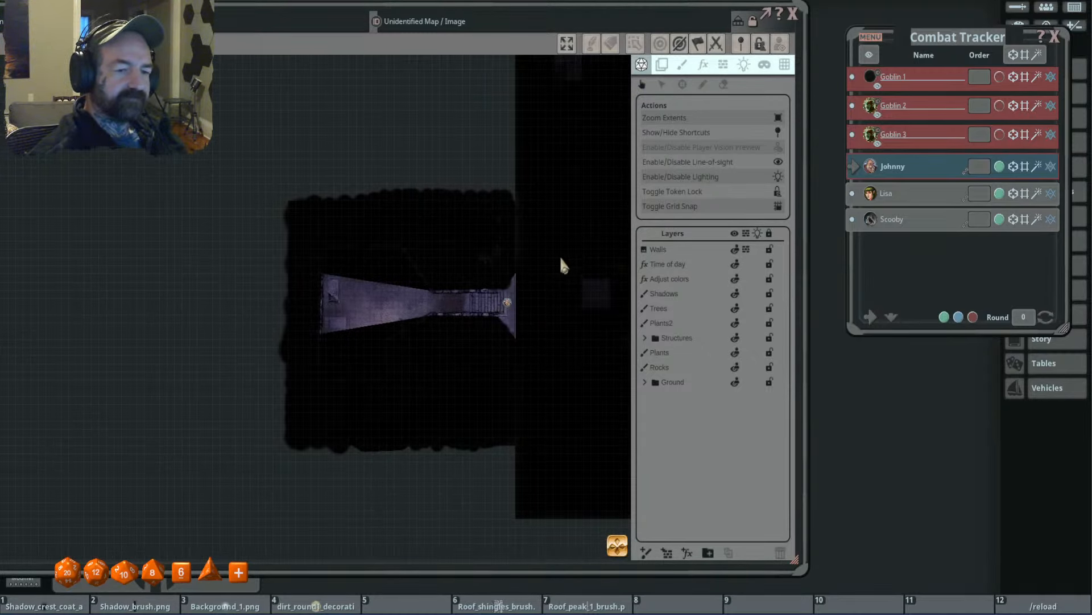
{"action": "scroll", "coordinate": [545, 265], "scroll_direction": "up", "scroll_amount": 2}
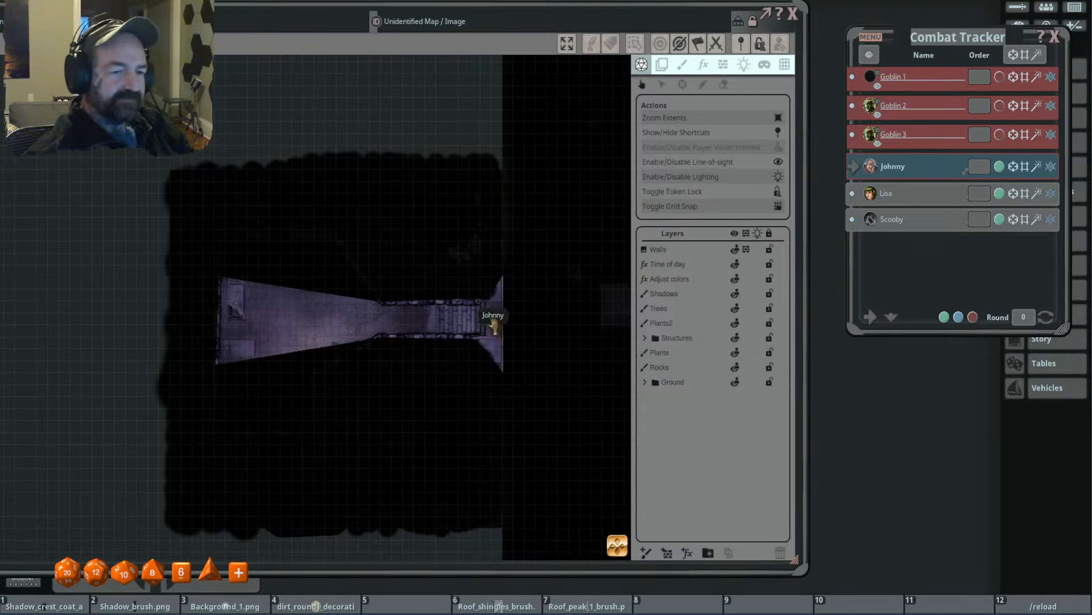
- Enable the player vision preview and walk the character token west from the stairs into the underground main chamber
{"action": "left_click", "coordinate": [778, 148]}
{"action": "left_click", "coordinate": [490, 321]}
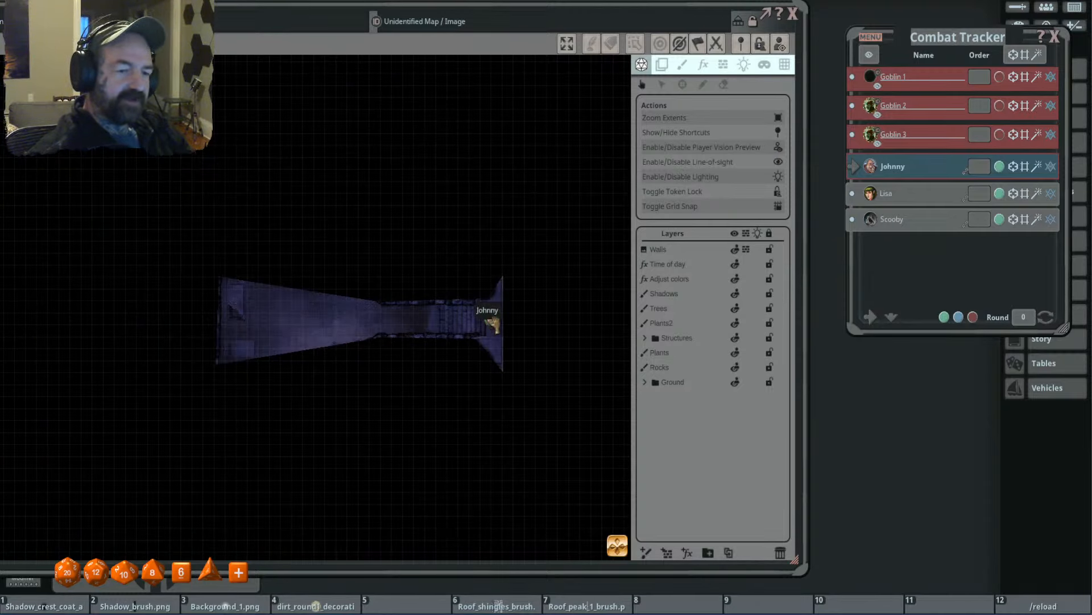
{"action": "key", "text": "Left"}
{"action": "key", "text": "Left"}
{"action": "key", "text": "Left"}
{"action": "key", "text": "Left"}
{"action": "key", "text": "Left"}
{"action": "key", "text": "Left"}
{"action": "key", "text": "Left"}
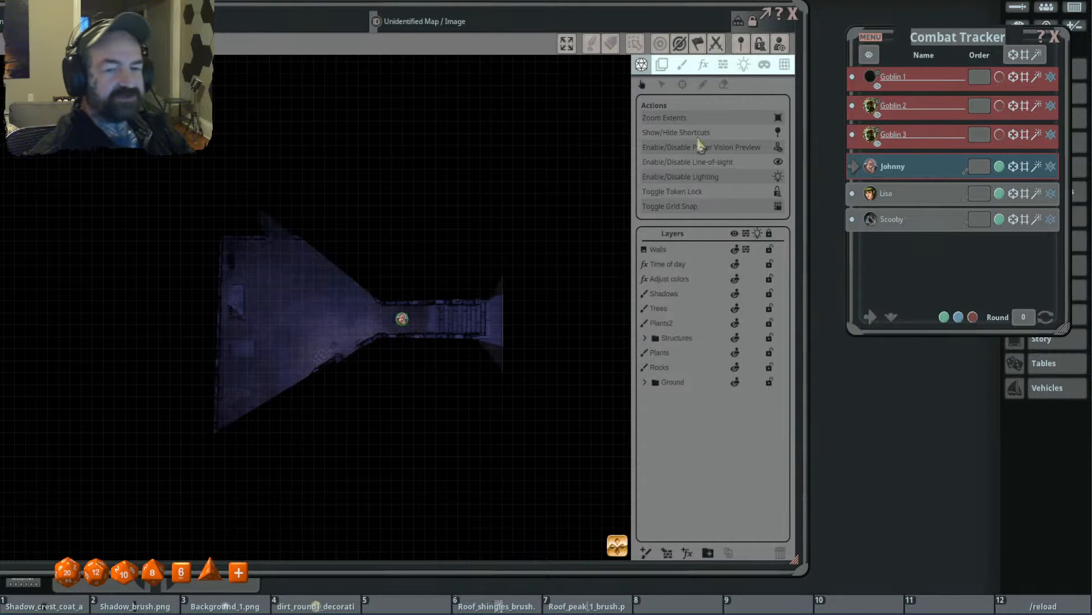
{"action": "scroll", "coordinate": [466, 227], "scroll_direction": "down", "scroll_amount": 2}
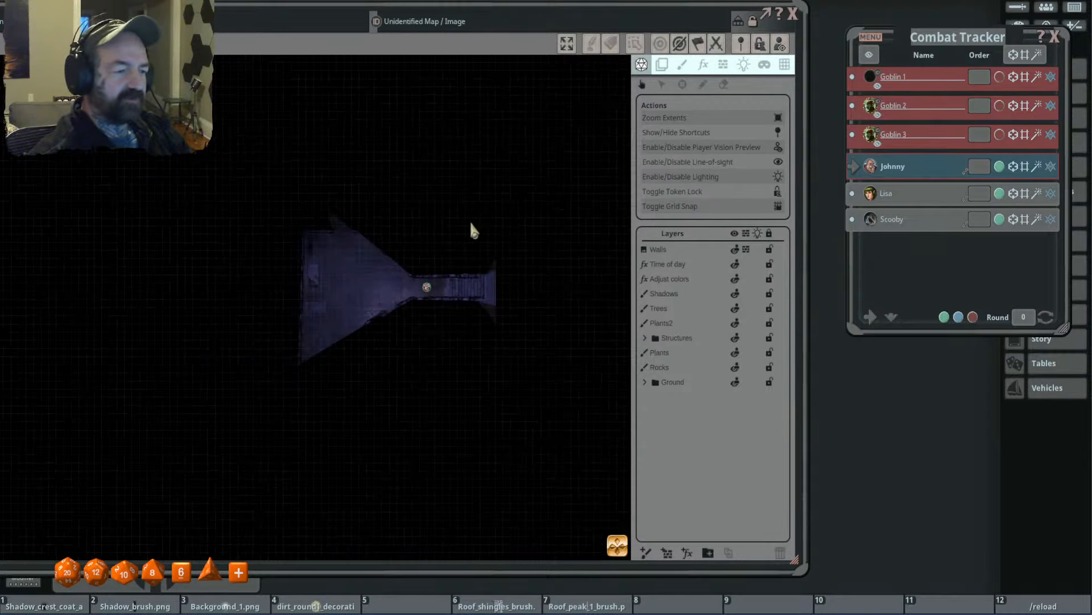
{"action": "key", "text": "Left"}
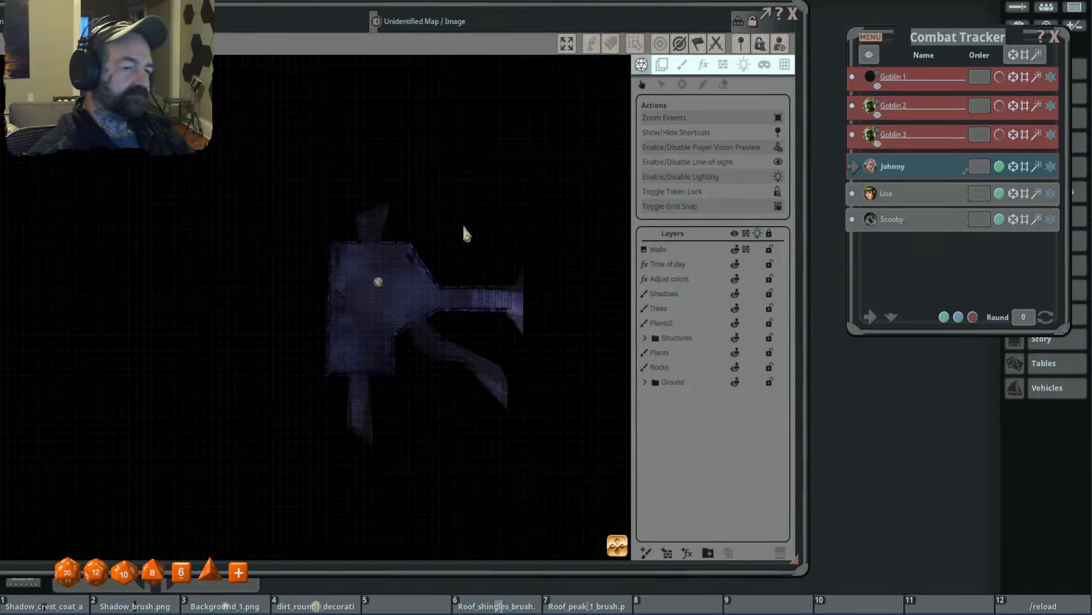
- Explore the southern looping tunnel and the northern dead-end tunnel with the character token, and return it to the entrance corridor
{"action": "scroll", "coordinate": [392, 306], "scroll_direction": "up", "scroll_amount": 3}
{"action": "scroll", "coordinate": [393, 301], "scroll_direction": "up", "scroll_amount": 2}
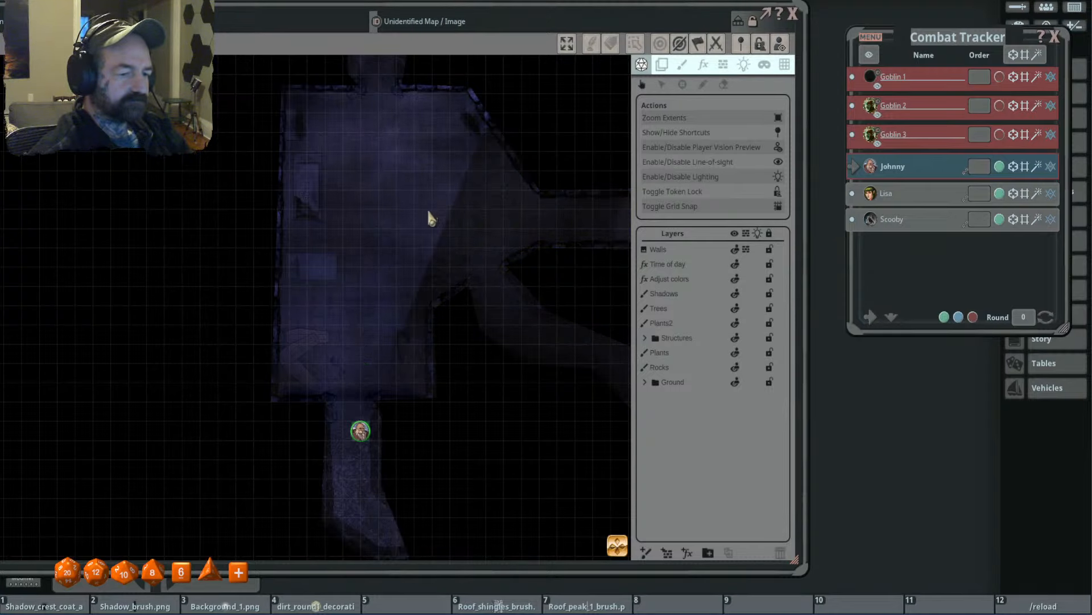
{"action": "left_click_drag", "start_coordinate": [407, 239], "coordinate": [357, 137]}
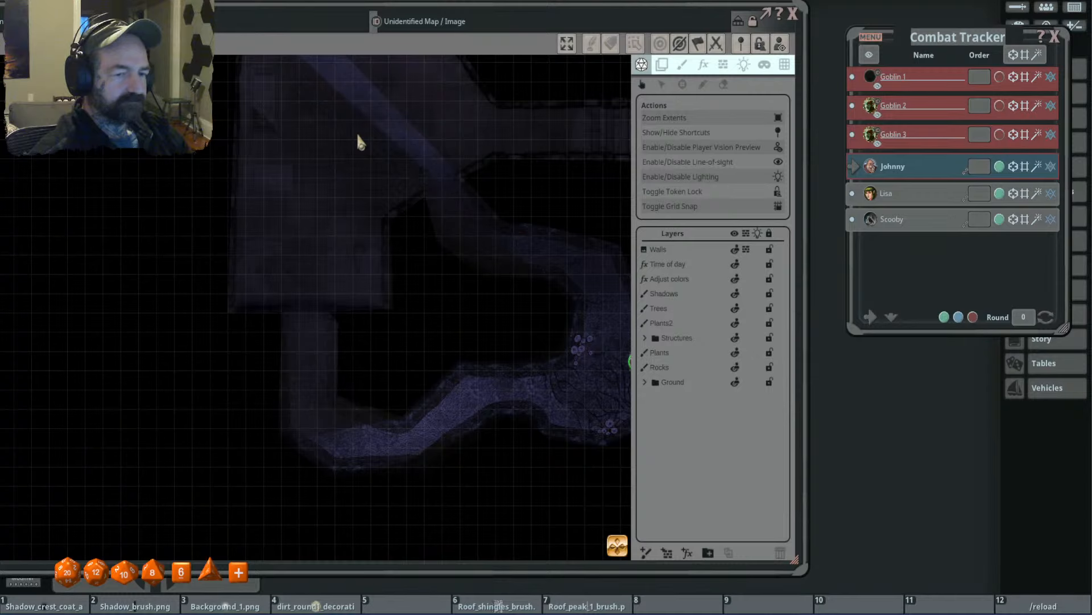
{"action": "left_click_drag", "start_coordinate": [564, 178], "coordinate": [419, 161]}
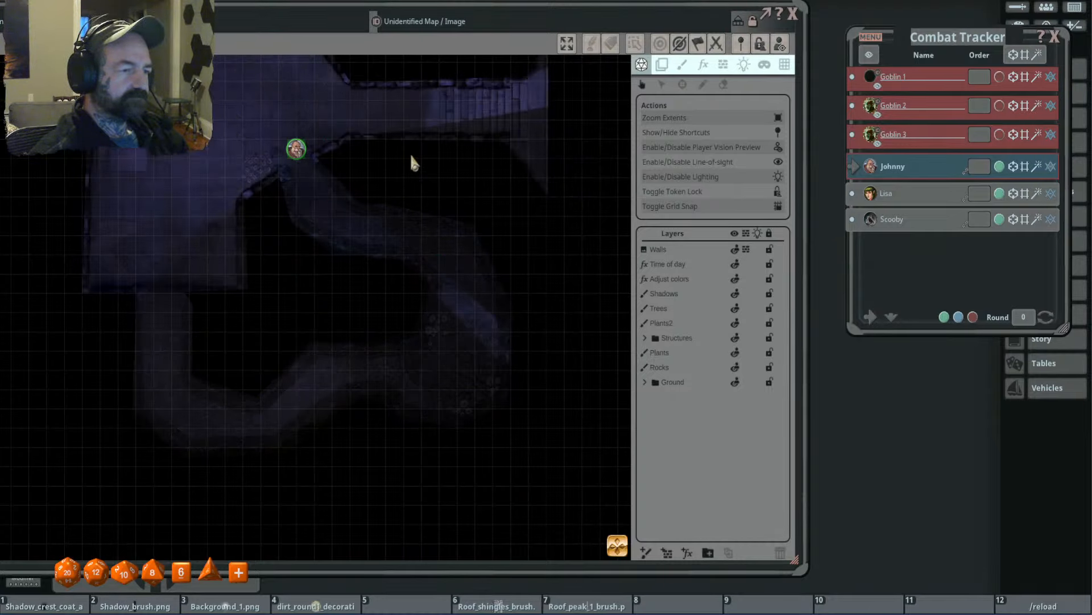
{"action": "left_click_drag", "start_coordinate": [409, 132], "coordinate": [463, 298]}
{"action": "scroll", "coordinate": [524, 220], "scroll_direction": "down", "scroll_amount": 3}
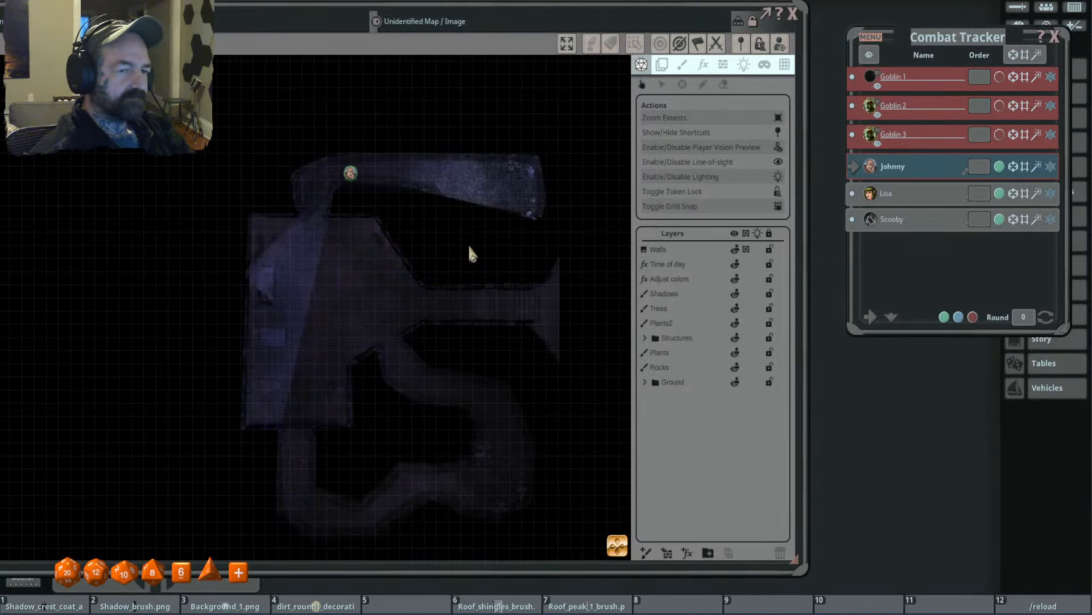
{"action": "scroll", "coordinate": [541, 228], "scroll_direction": "up", "scroll_amount": 4}
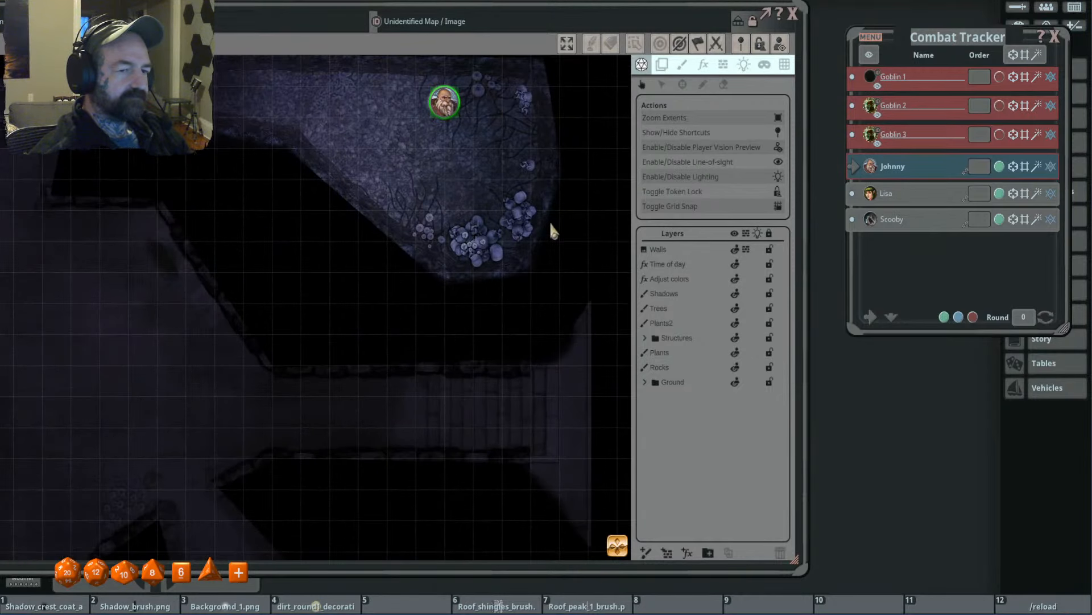
{"action": "scroll", "coordinate": [551, 225], "scroll_direction": "down", "scroll_amount": 4}
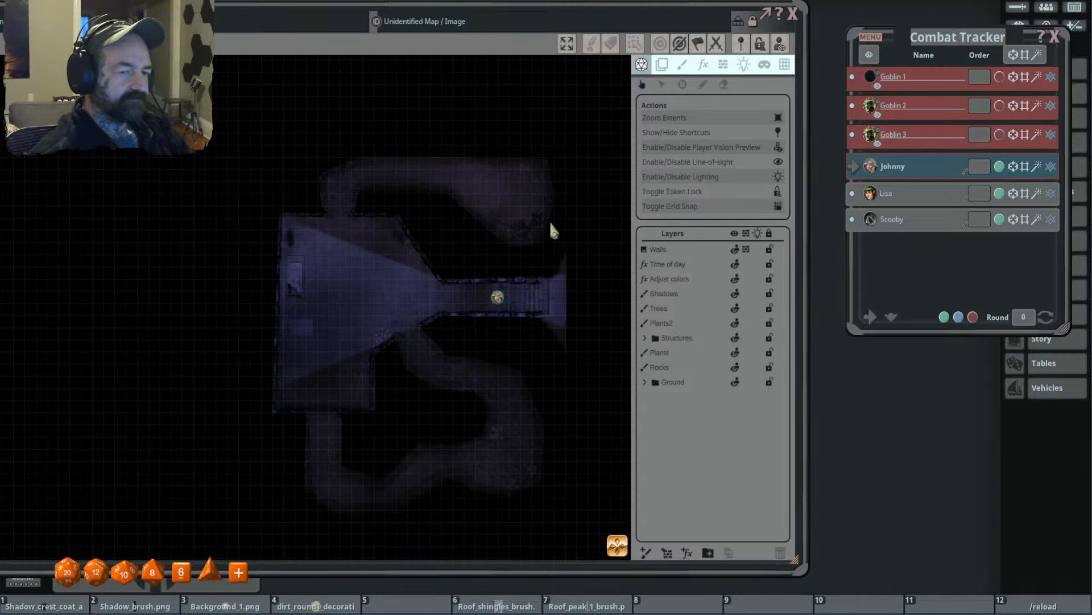
- Move the character token out of the underground area into the cemetery, inside the fence north of the western small building
{"action": "left_click_drag", "start_coordinate": [552, 227], "coordinate": [334, 203]}
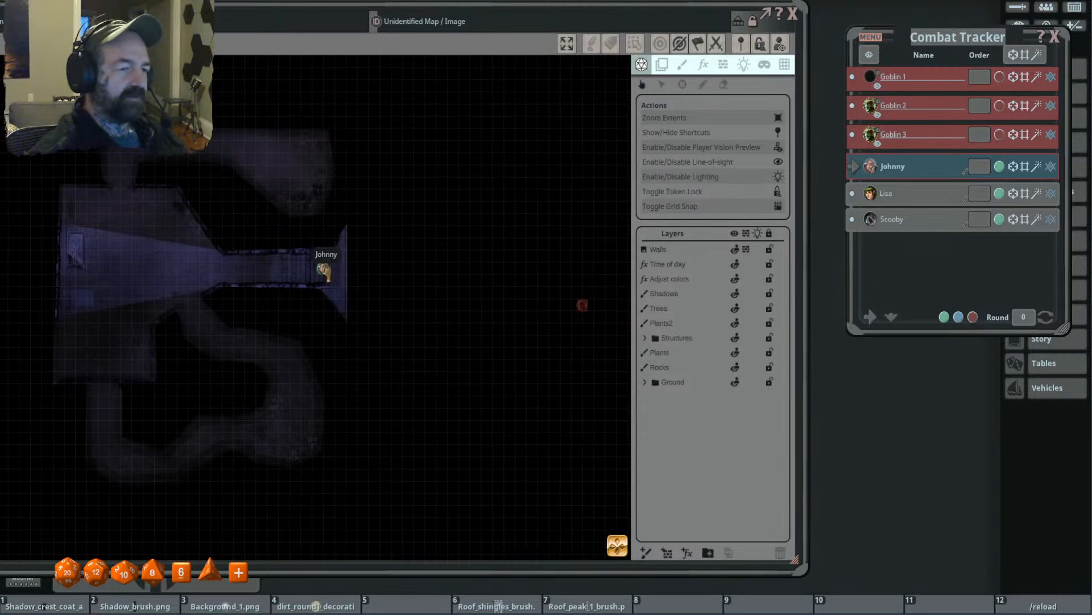
{"action": "key", "text": "shift"}
{"action": "mouse_move", "coordinate": [323, 272]}
{"action": "left_mouse_down"}
{"action": "mouse_move", "coordinate": [481, 281]}
{"action": "mouse_move", "coordinate": [471, 280]}
{"action": "mouse_move", "coordinate": [511, 303]}
{"action": "left_mouse_up"}
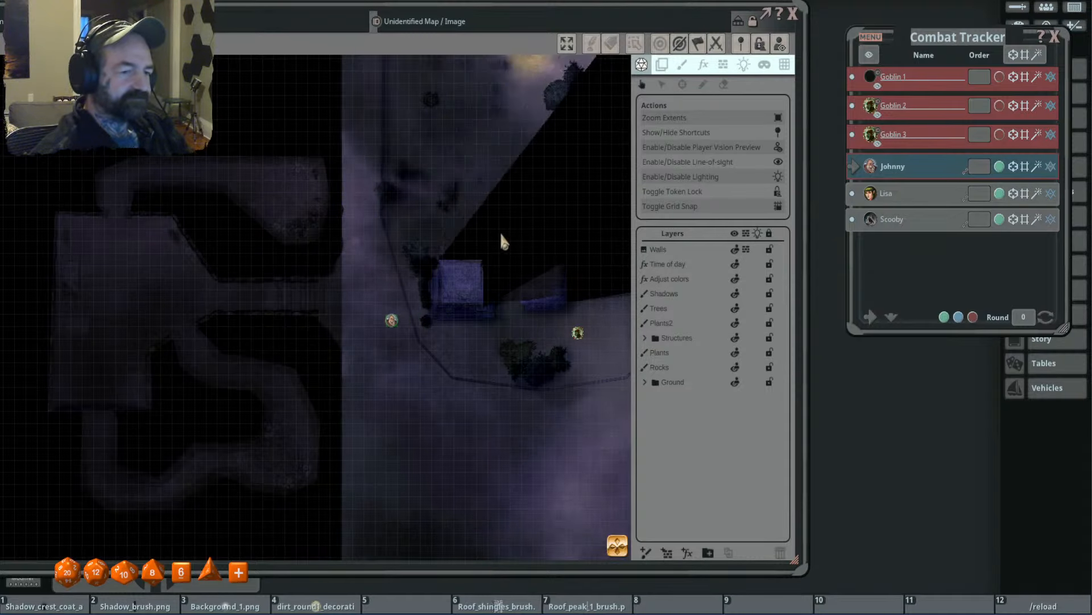
{"action": "left_click_drag", "start_coordinate": [419, 195], "coordinate": [425, 314]}
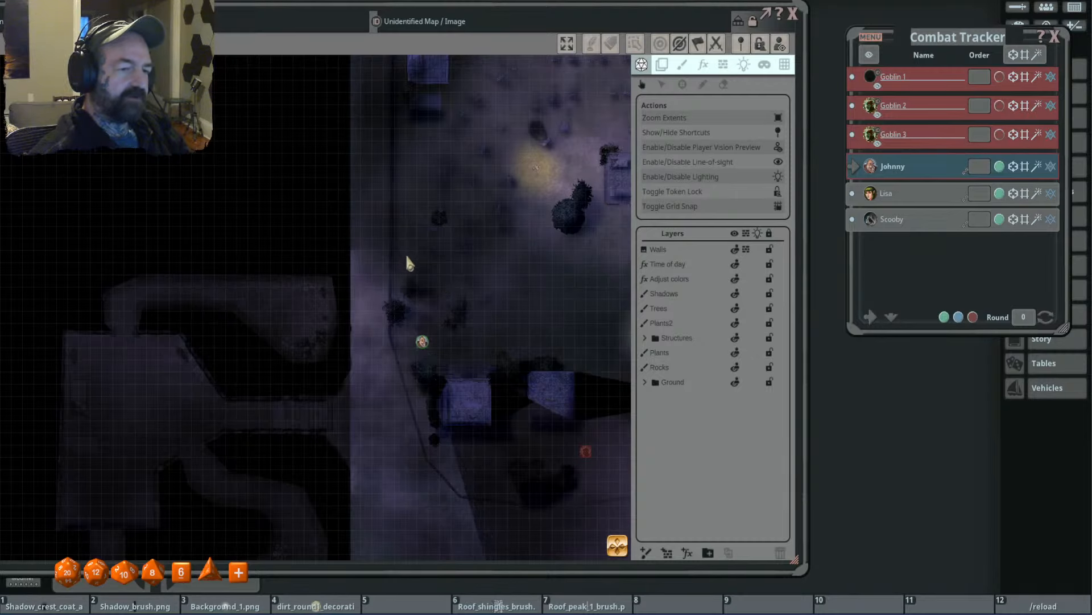
{"action": "scroll", "coordinate": [464, 257], "scroll_direction": "down", "scroll_amount": 3}
{"action": "left_click_drag", "start_coordinate": [464, 257], "coordinate": [404, 259]}
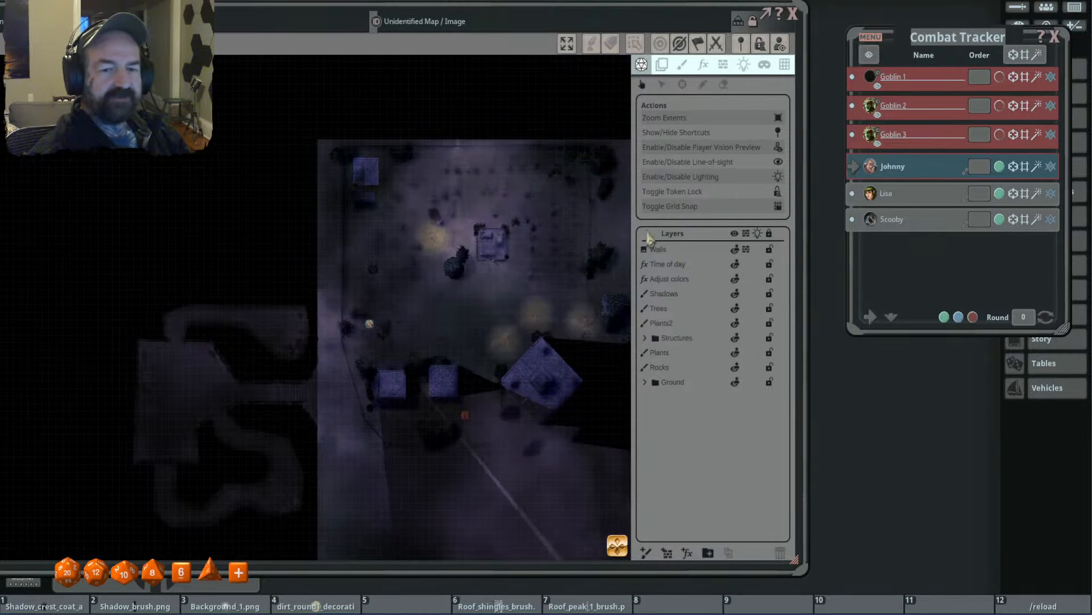
- Trace a window-type occluder on the Walls layer along the cemetery fence's north side and down its east side to the broken end
{"action": "left_click", "coordinate": [723, 64]}
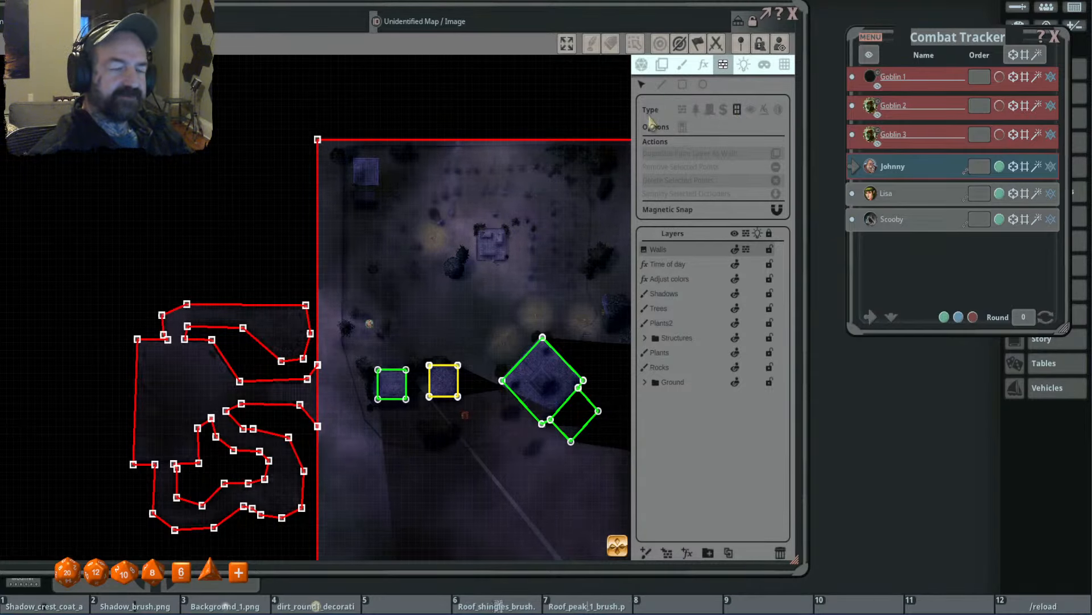
{"action": "left_click_drag", "start_coordinate": [453, 250], "coordinate": [357, 161]}
{"action": "scroll", "coordinate": [343, 154], "scroll_direction": "up", "scroll_amount": 2}
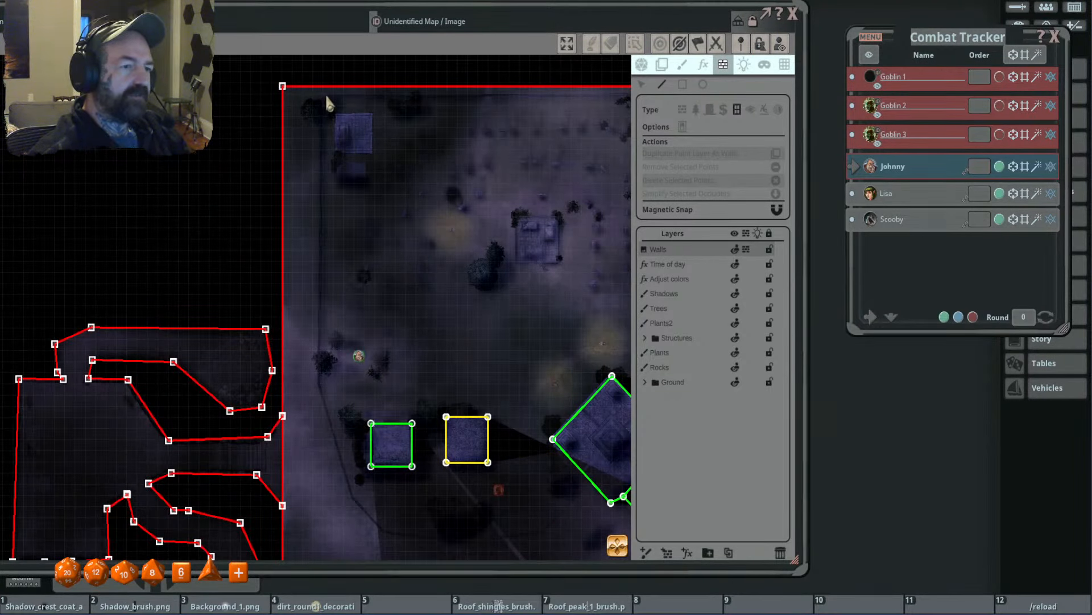
{"action": "left_click_drag", "start_coordinate": [548, 158], "coordinate": [349, 159]}
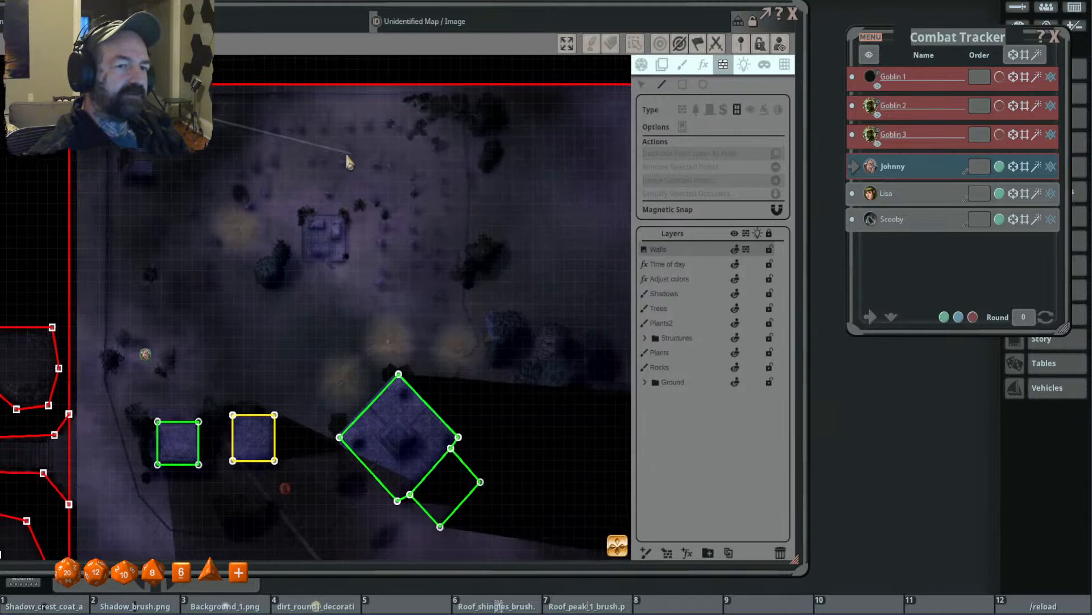
{"action": "left_click", "coordinate": [456, 94]}
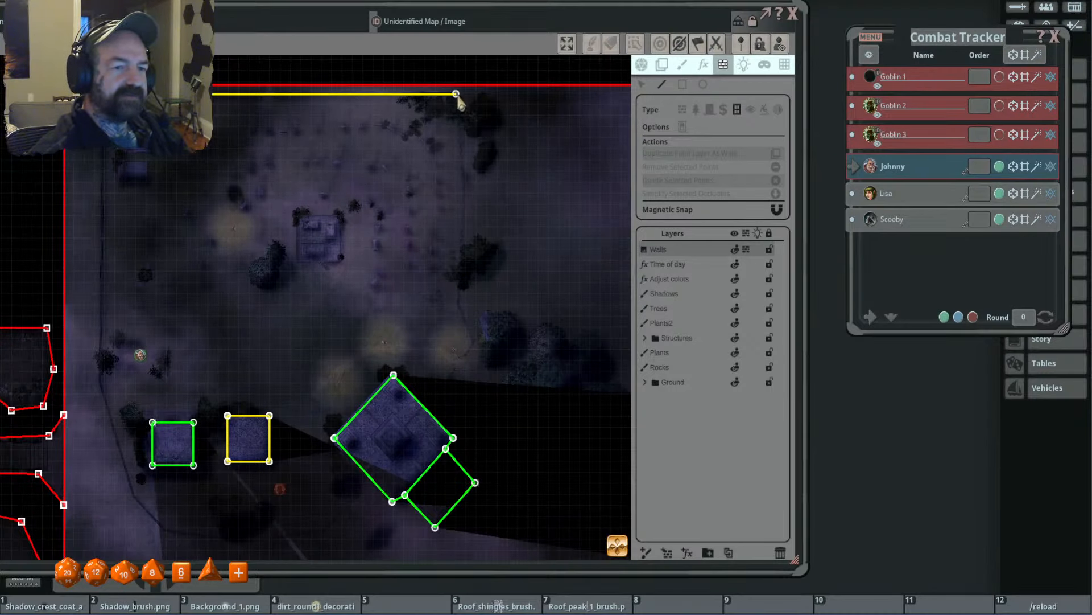
{"action": "left_click", "coordinate": [465, 182]}
{"action": "left_click", "coordinate": [457, 298]}
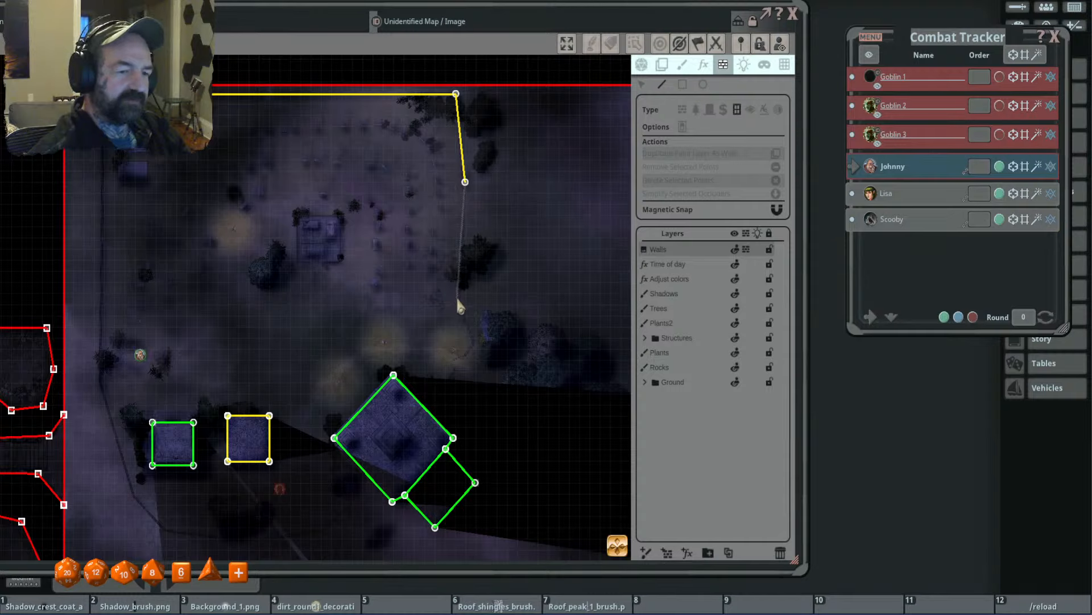
{"action": "left_click", "coordinate": [473, 340]}
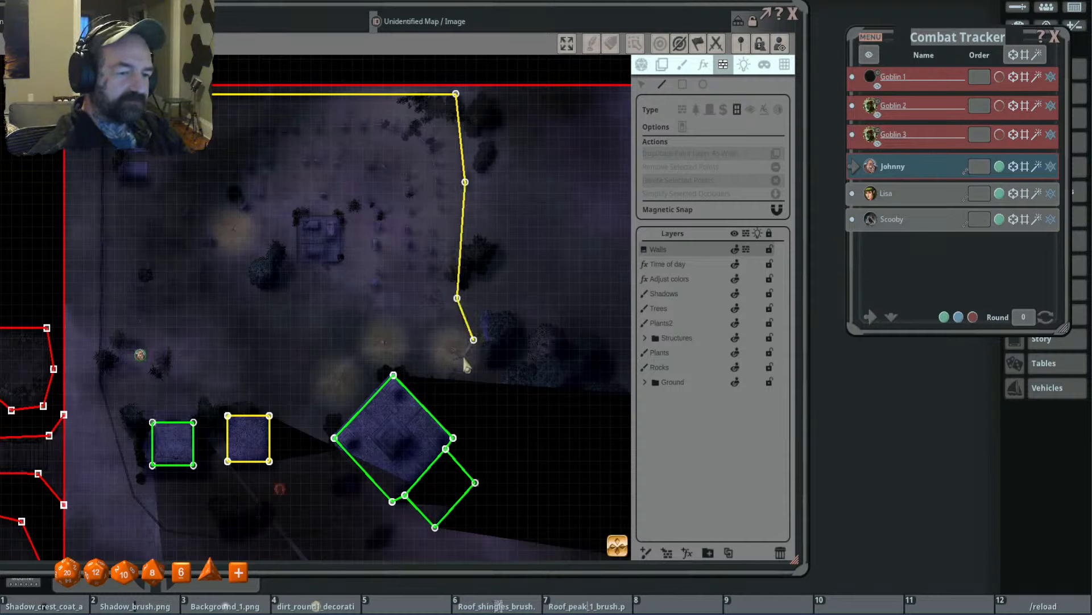
{"action": "left_click", "coordinate": [466, 354]}
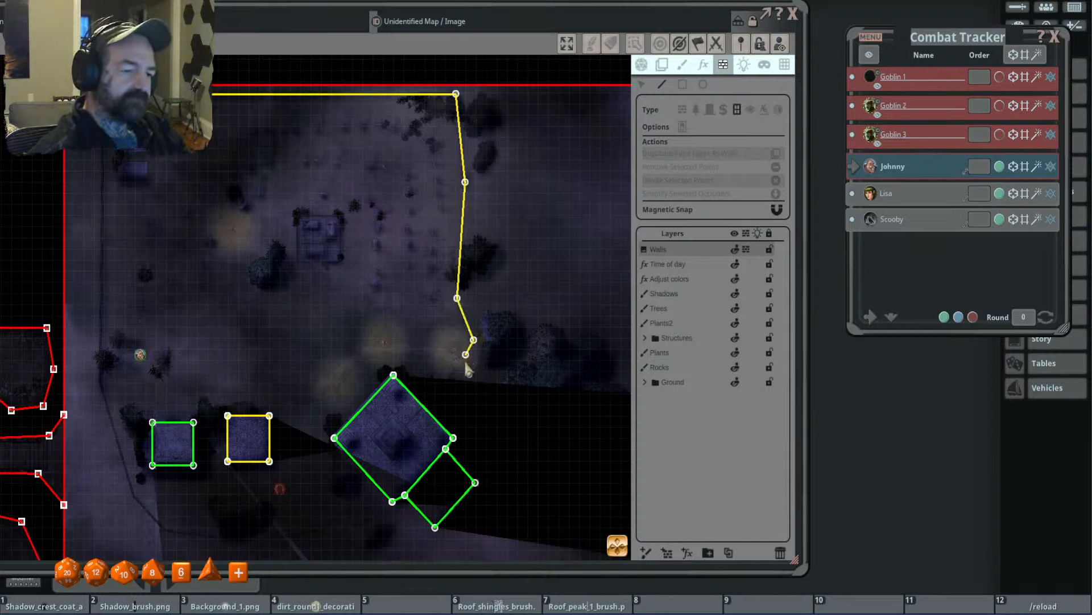
- Continue the window-type fence occluder from the broken end past the large building, then along the south and west sides to the northwest starting corner
{"action": "mouse_move", "coordinate": [420, 329]}
{"action": "left_mouse_down"}
{"action": "mouse_move", "coordinate": [512, 348]}
{"action": "mouse_move", "coordinate": [594, 295]}
{"action": "mouse_move", "coordinate": [527, 200]}
{"action": "left_mouse_up"}
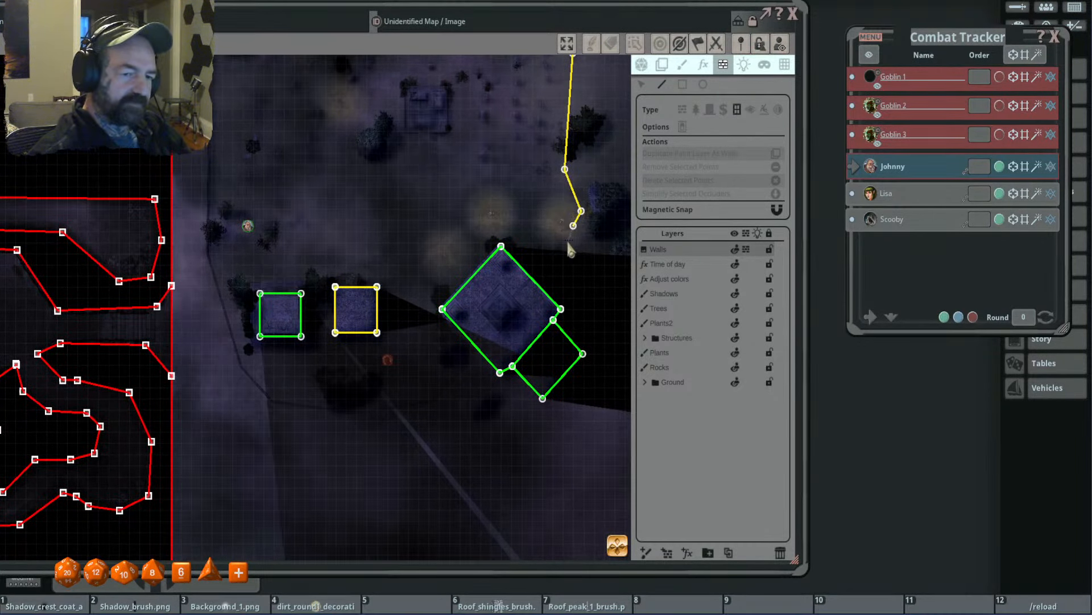
{"action": "left_click", "coordinate": [433, 402]}
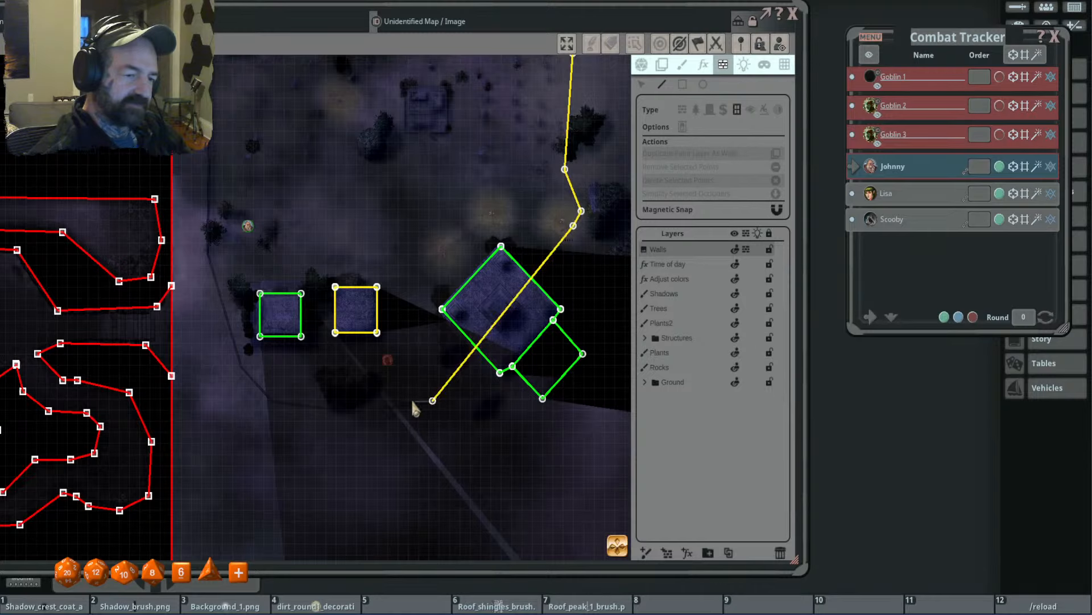
{"action": "left_click", "coordinate": [274, 402]}
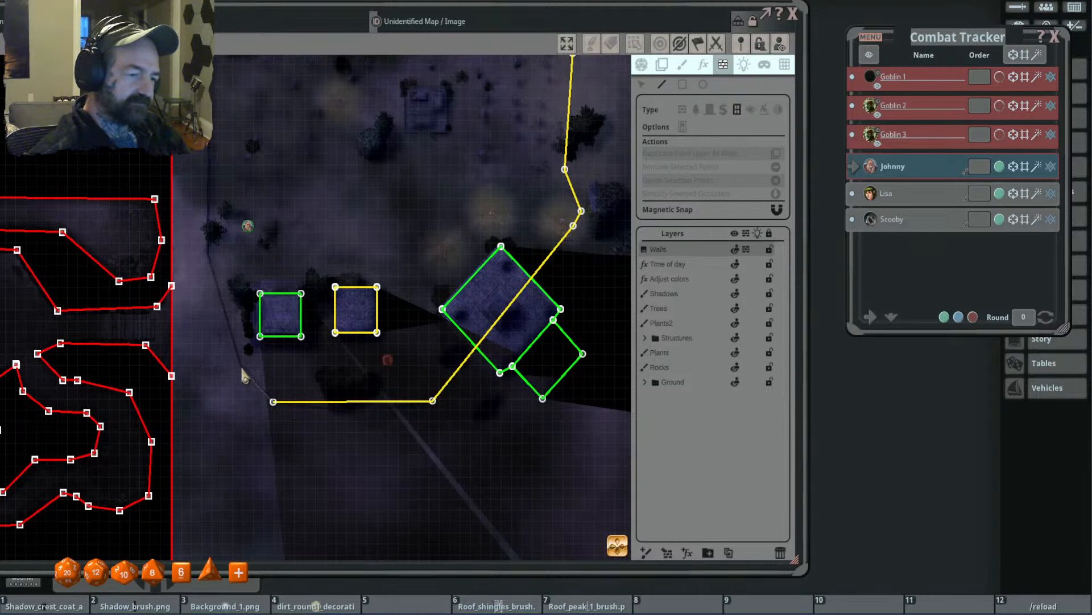
{"action": "left_click", "coordinate": [242, 367]}
{"action": "left_click", "coordinate": [207, 252]}
{"action": "left_click_drag", "start_coordinate": [321, 146], "coordinate": [472, 457]}
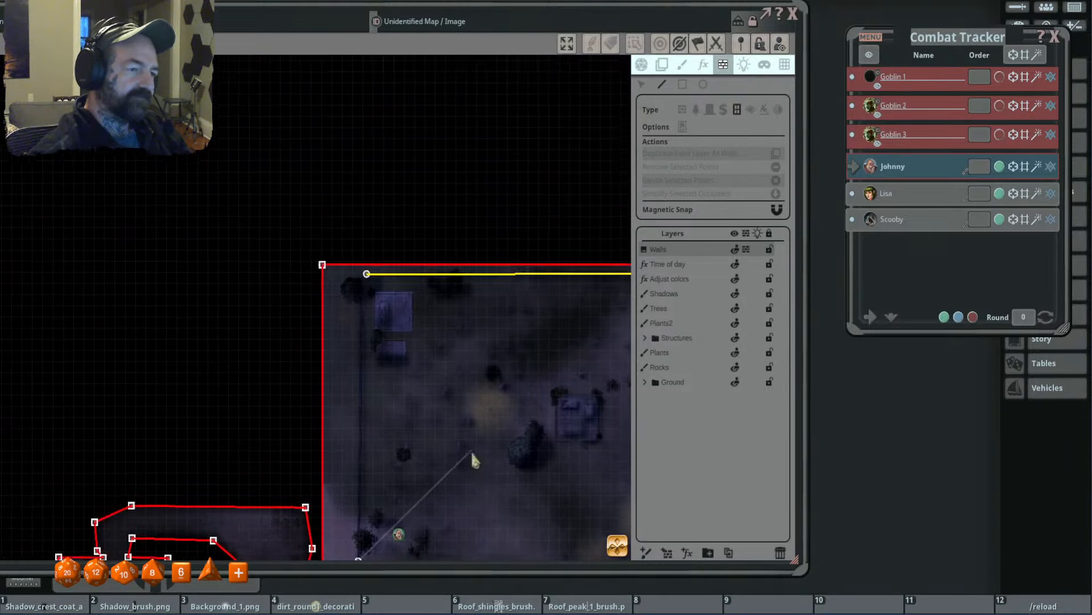
{"action": "left_click", "coordinate": [367, 277]}
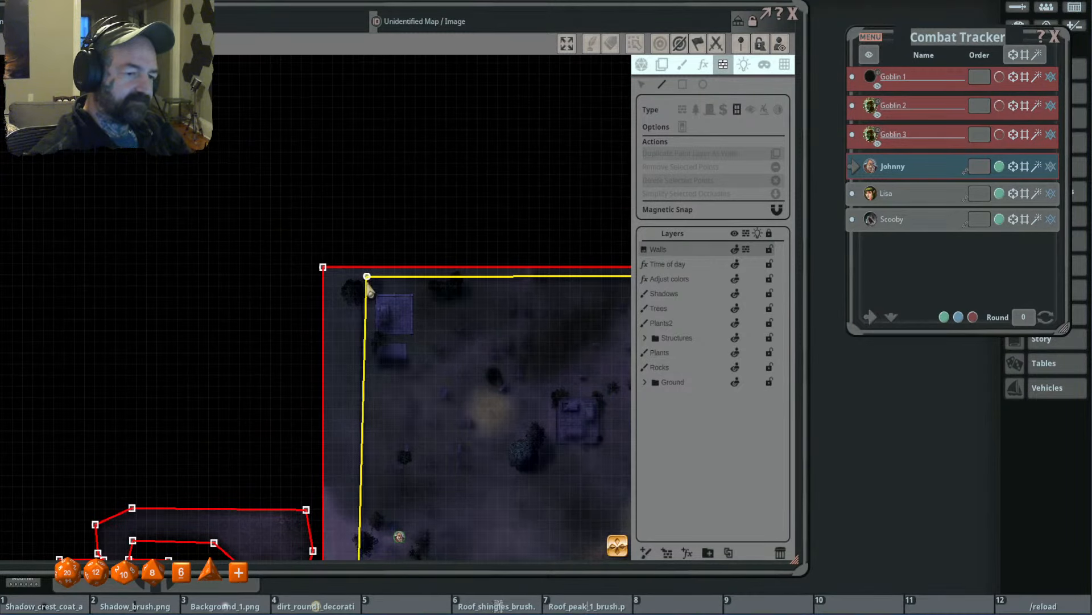
- Test the fence's line-of-sight by moving the character token to the northwest buildings, the north fence and the area southeast of the central ruin
{"action": "left_click", "coordinate": [641, 64]}
{"action": "left_click_drag", "start_coordinate": [444, 356], "coordinate": [395, 221]}
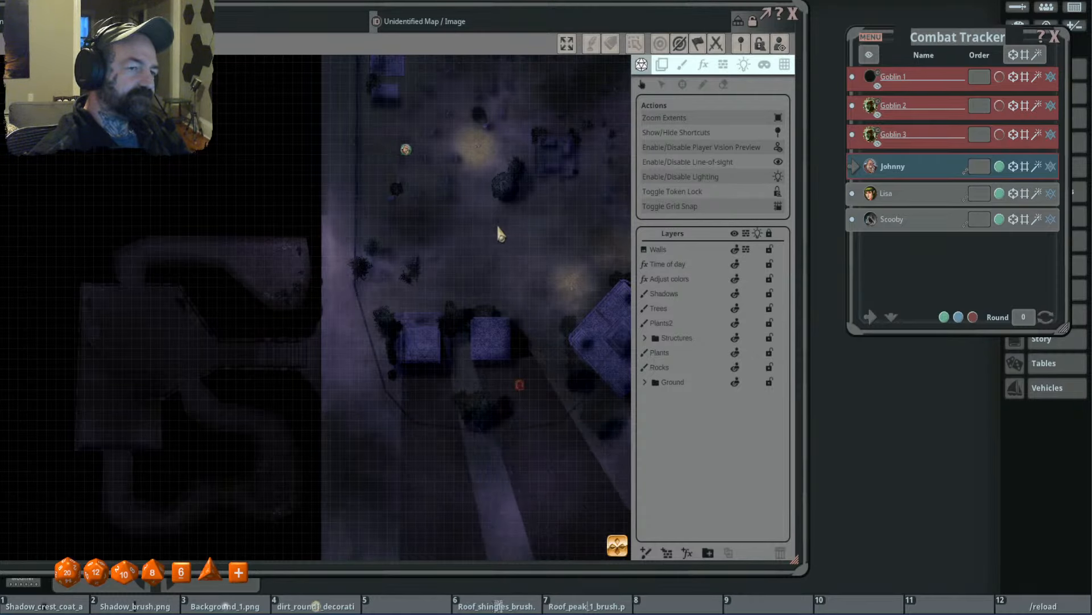
{"action": "left_click_drag", "start_coordinate": [428, 187], "coordinate": [496, 269]}
{"action": "scroll", "coordinate": [479, 191], "scroll_direction": "up", "scroll_amount": 5}
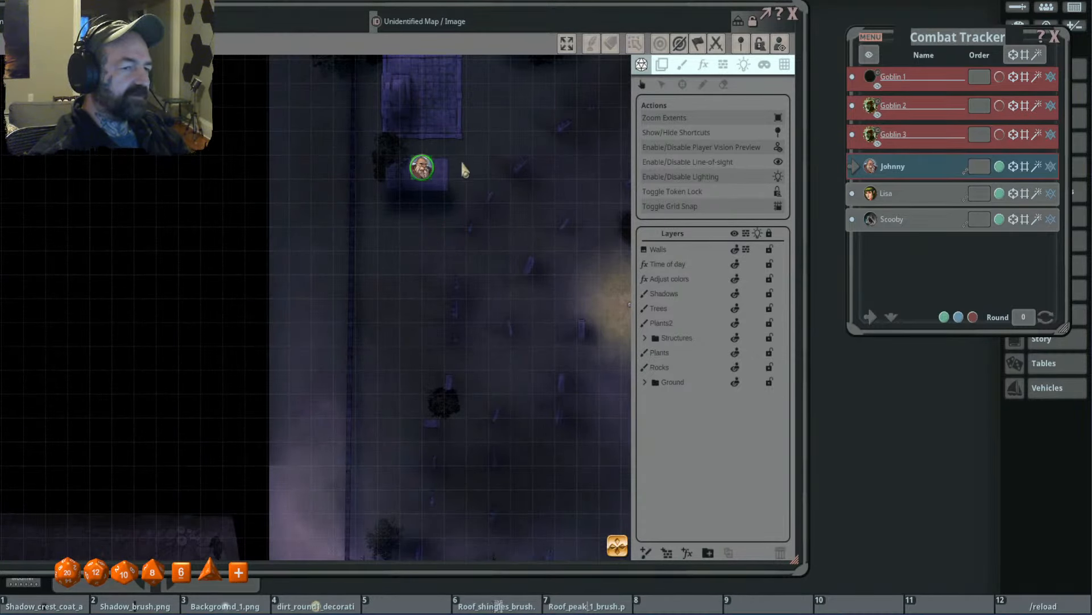
{"action": "scroll", "coordinate": [495, 183], "scroll_direction": "down", "scroll_amount": 4}
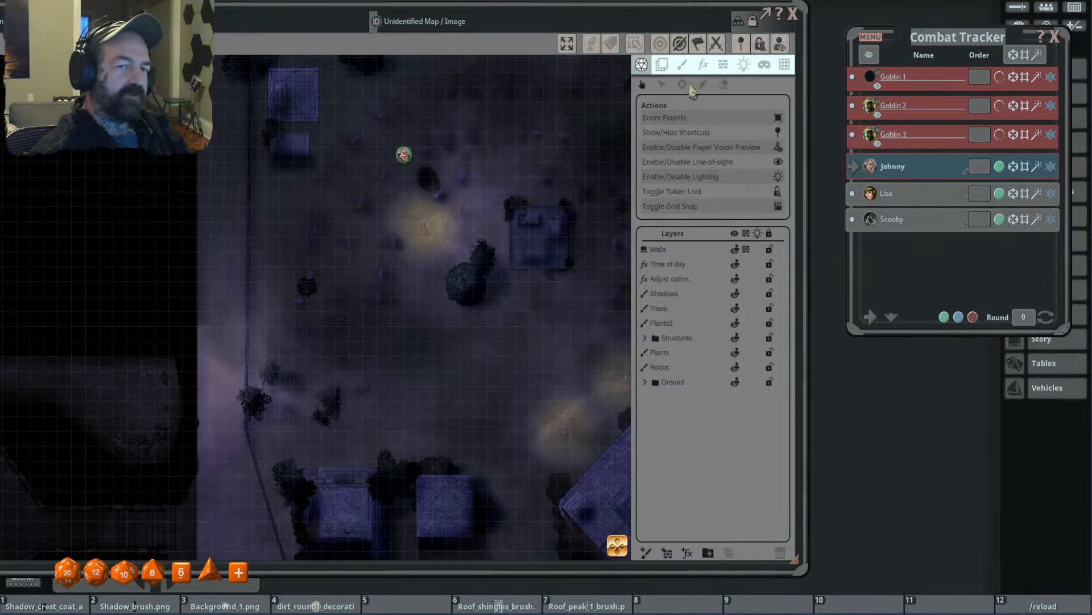
{"action": "left_click_drag", "start_coordinate": [501, 186], "coordinate": [480, 296]}
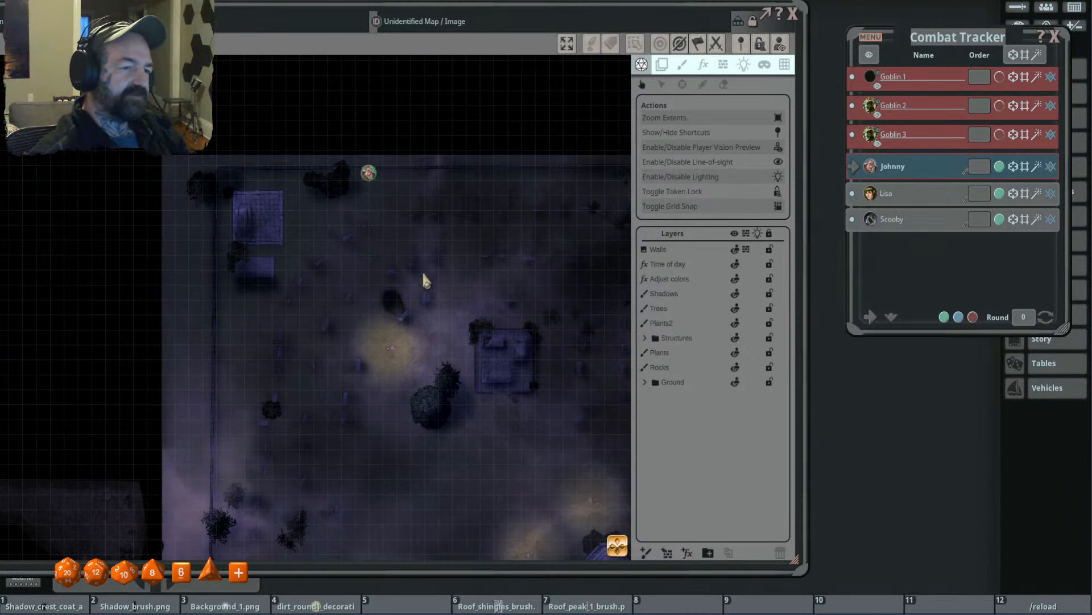
{"action": "scroll", "coordinate": [441, 353], "scroll_direction": "down", "scroll_amount": 4}
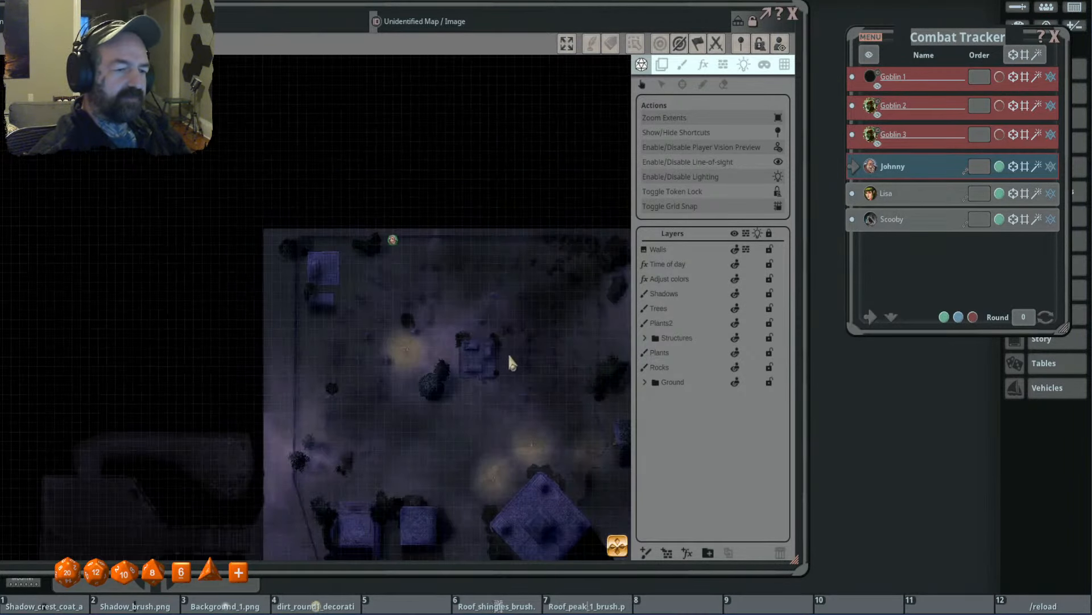
{"action": "left_click_drag", "start_coordinate": [509, 355], "coordinate": [360, 237]}
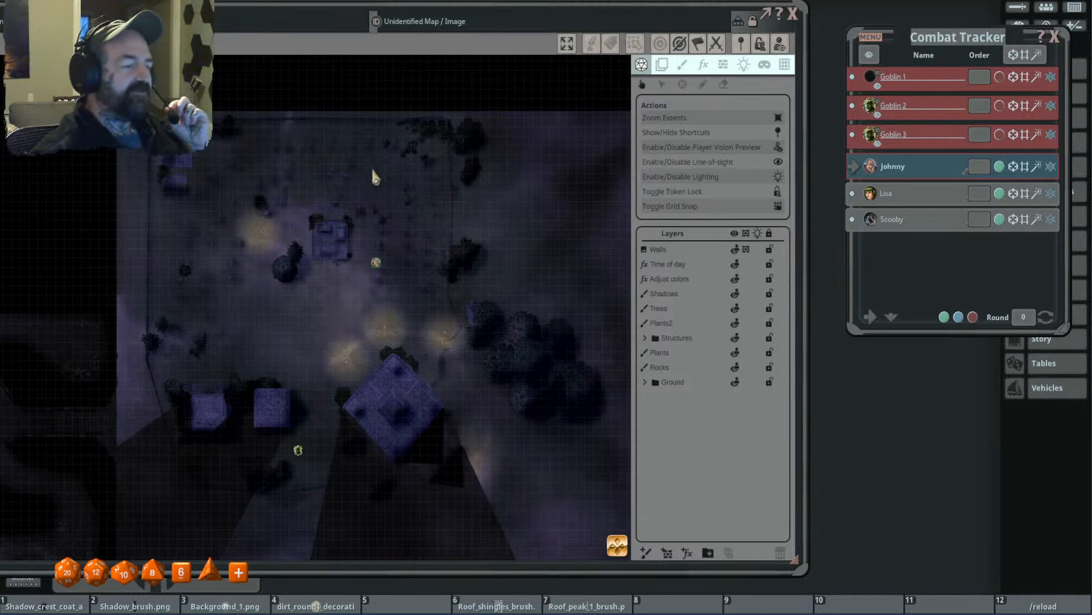
- Examine the token's visible and blocked areas across the whole cemetery and the underground rooms
{"action": "scroll", "coordinate": [424, 199], "scroll_direction": "down", "scroll_amount": 2}
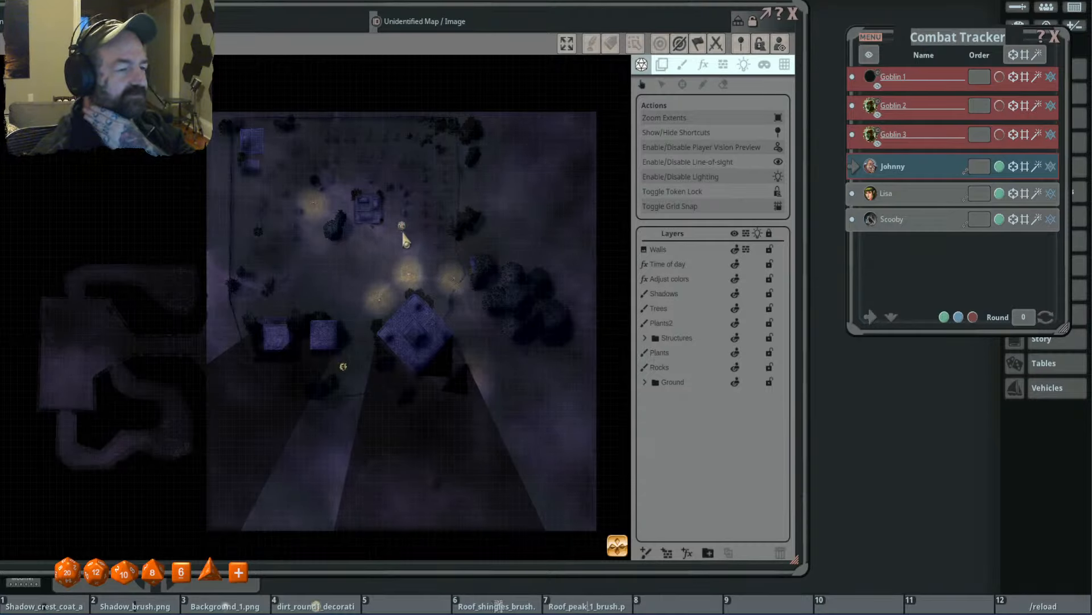
{"action": "scroll", "coordinate": [374, 244], "scroll_direction": "up", "scroll_amount": 1}
{"action": "scroll", "coordinate": [420, 239], "scroll_direction": "down", "scroll_amount": 2}
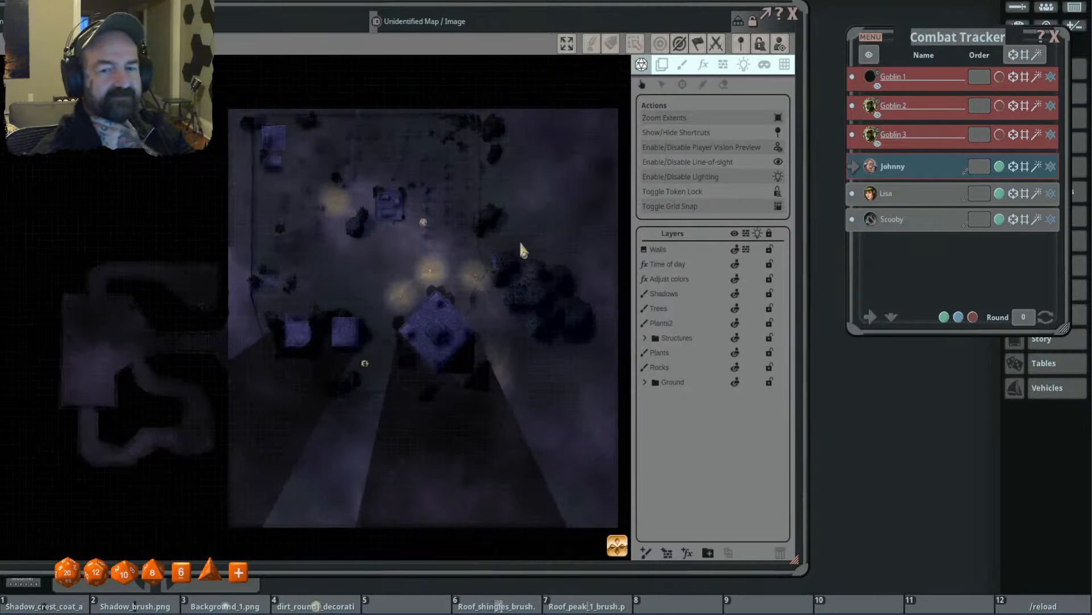
{"action": "left_click_drag", "start_coordinate": [519, 241], "coordinate": [328, 240]}
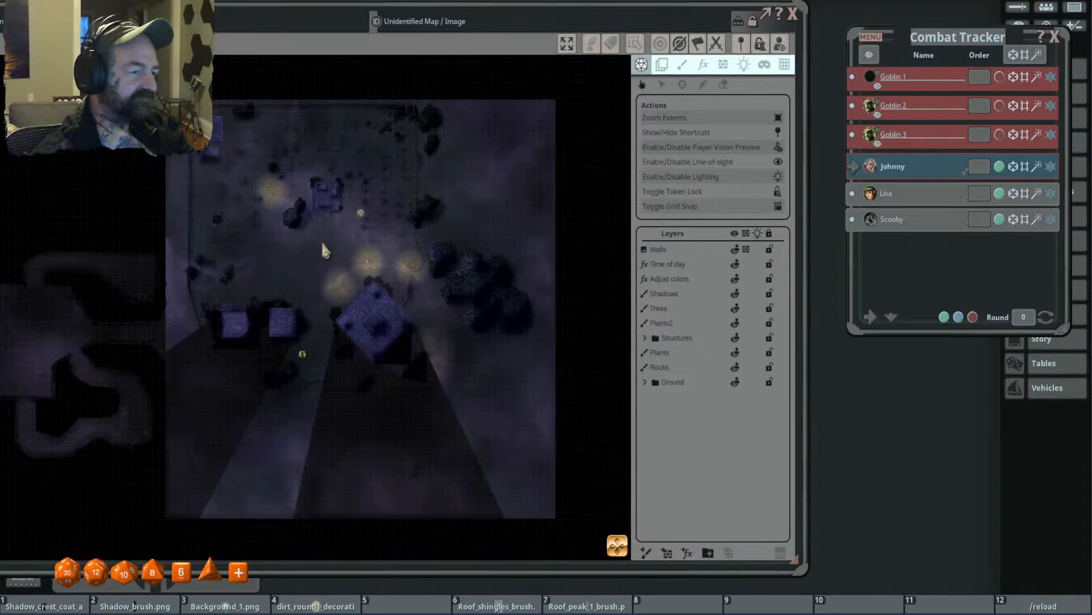
{"action": "scroll", "coordinate": [322, 240], "scroll_direction": "down", "scroll_amount": 1}
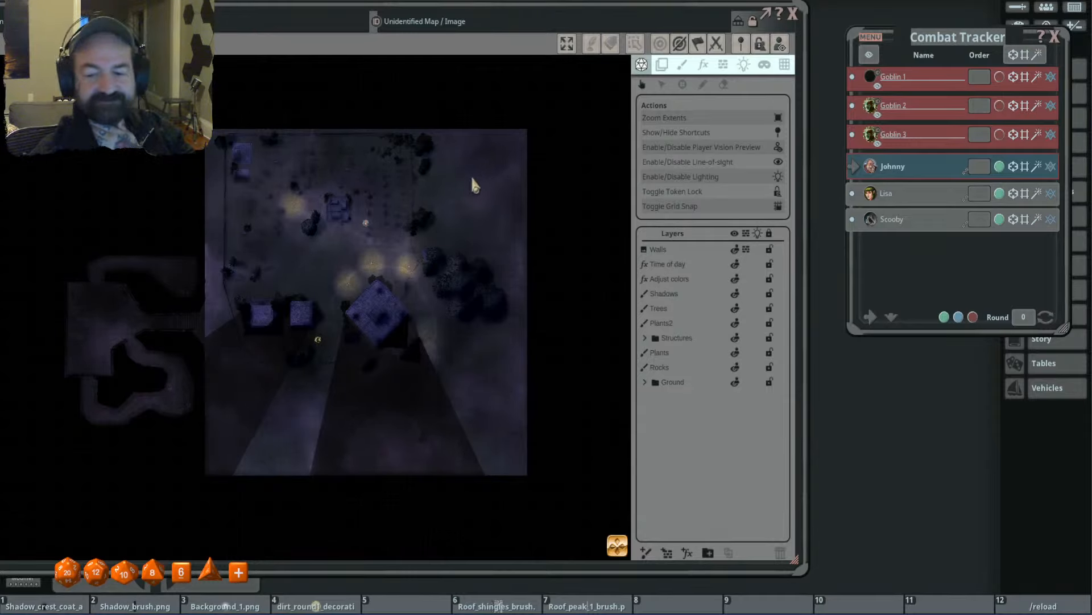
{"action": "left_click_drag", "start_coordinate": [262, 264], "coordinate": [432, 222]}
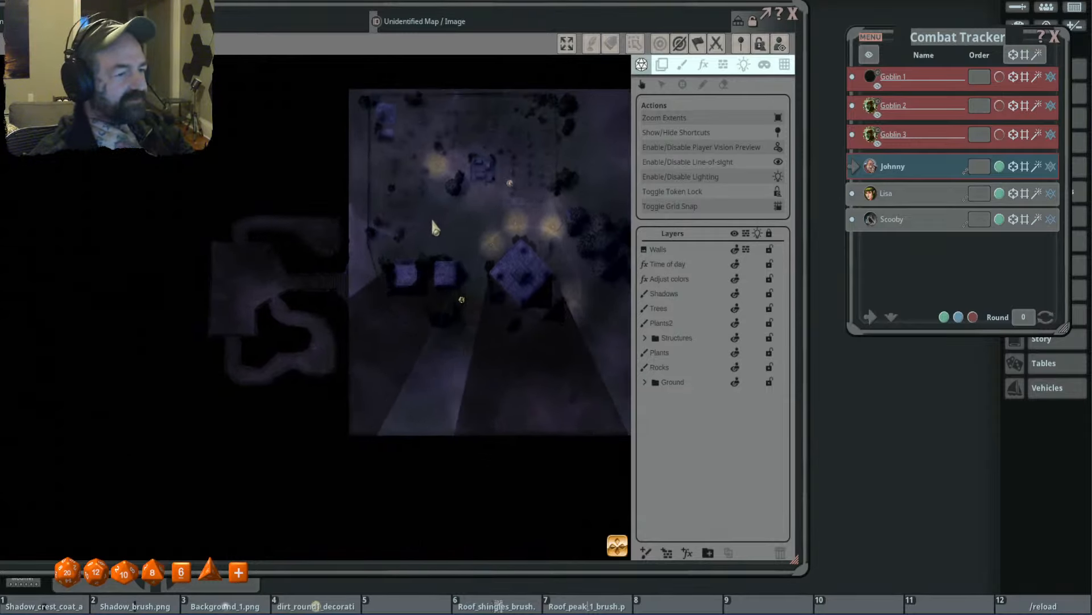
{"action": "scroll", "coordinate": [490, 217], "scroll_direction": "down", "scroll_amount": 2}
{"action": "left_click_drag", "start_coordinate": [505, 182], "coordinate": [481, 189]}
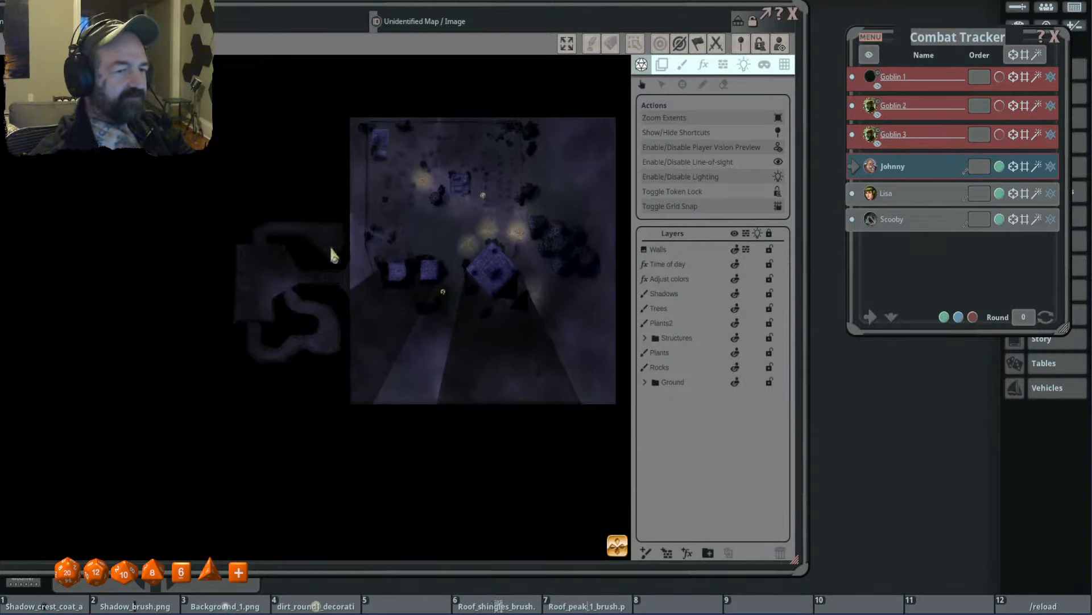
- Remove the tokens from the map and inspect the cemetery and underground area without them
{"action": "scroll", "coordinate": [468, 223], "scroll_direction": "up", "scroll_amount": 2}
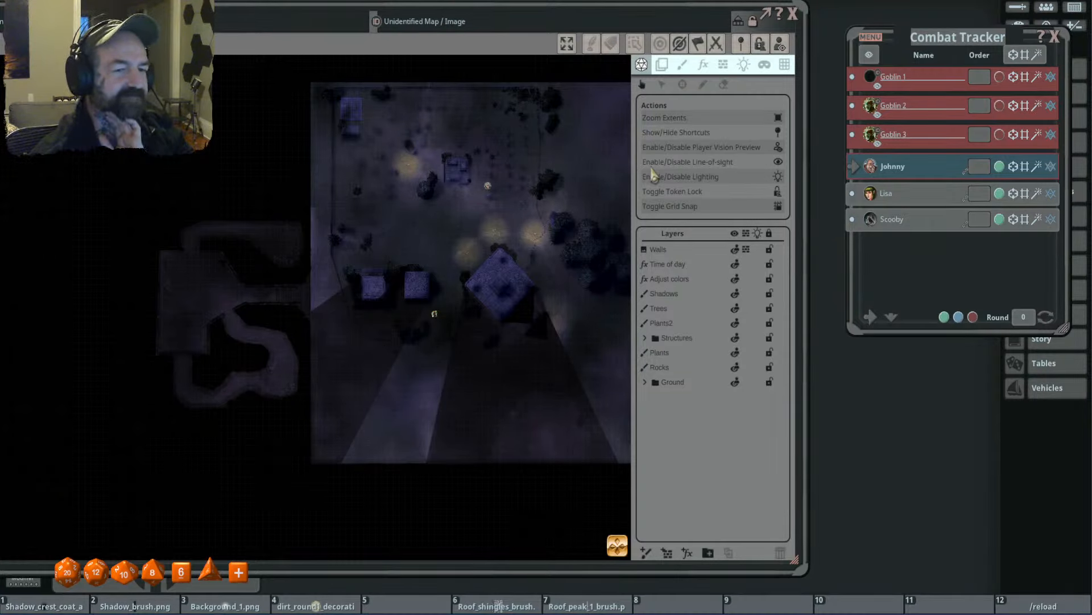
{"action": "left_click_drag", "start_coordinate": [487, 184], "coordinate": [539, 129]}
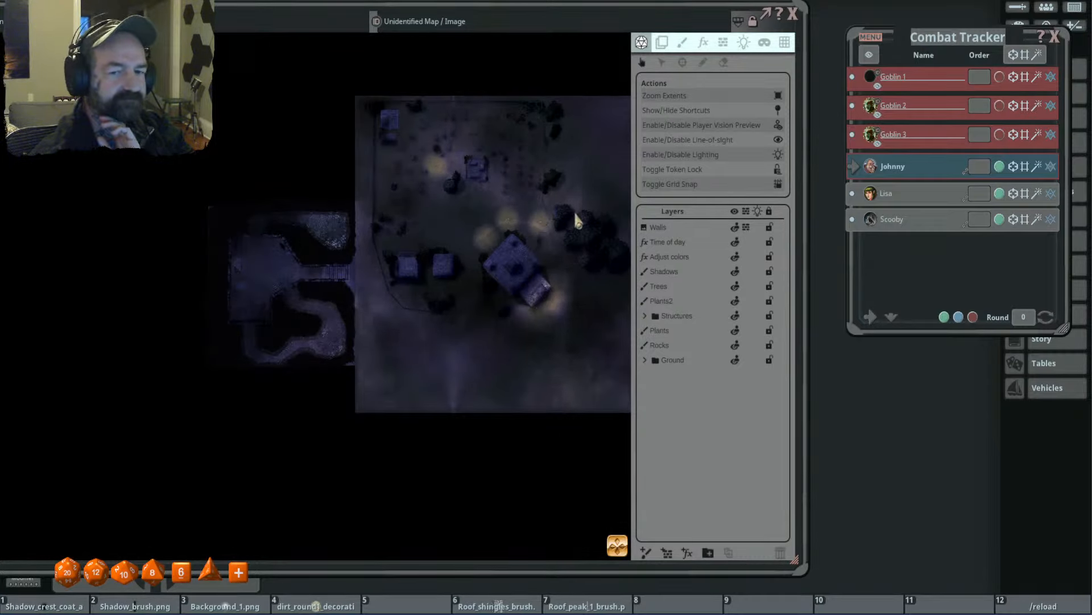
{"action": "scroll", "coordinate": [384, 254], "scroll_direction": "up", "scroll_amount": 4}
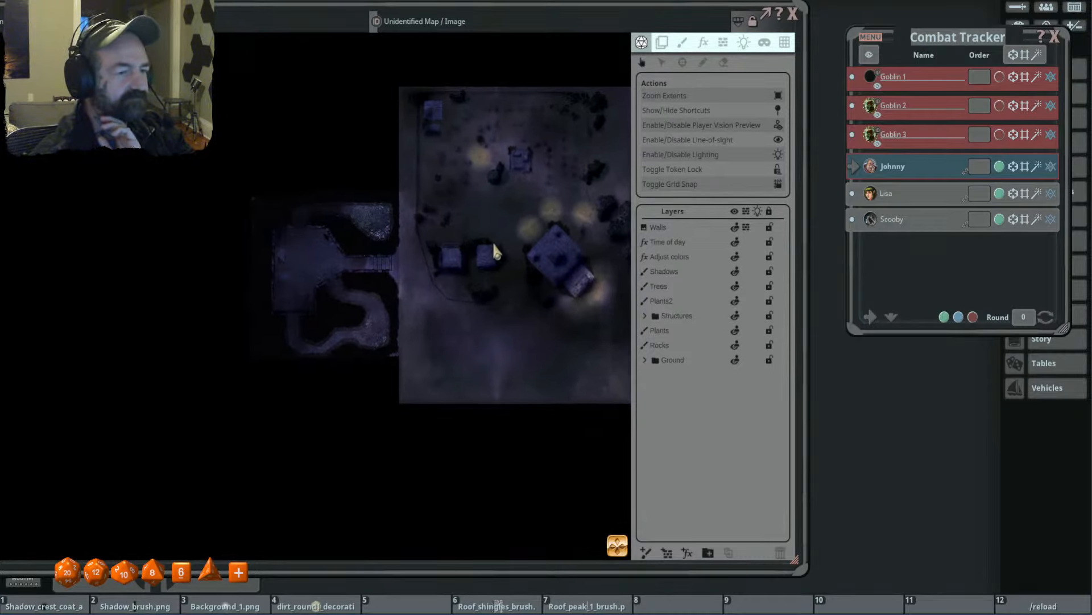
{"action": "scroll", "coordinate": [558, 255], "scroll_direction": "down", "scroll_amount": 3}
{"action": "scroll", "coordinate": [535, 245], "scroll_direction": "up", "scroll_amount": 3}
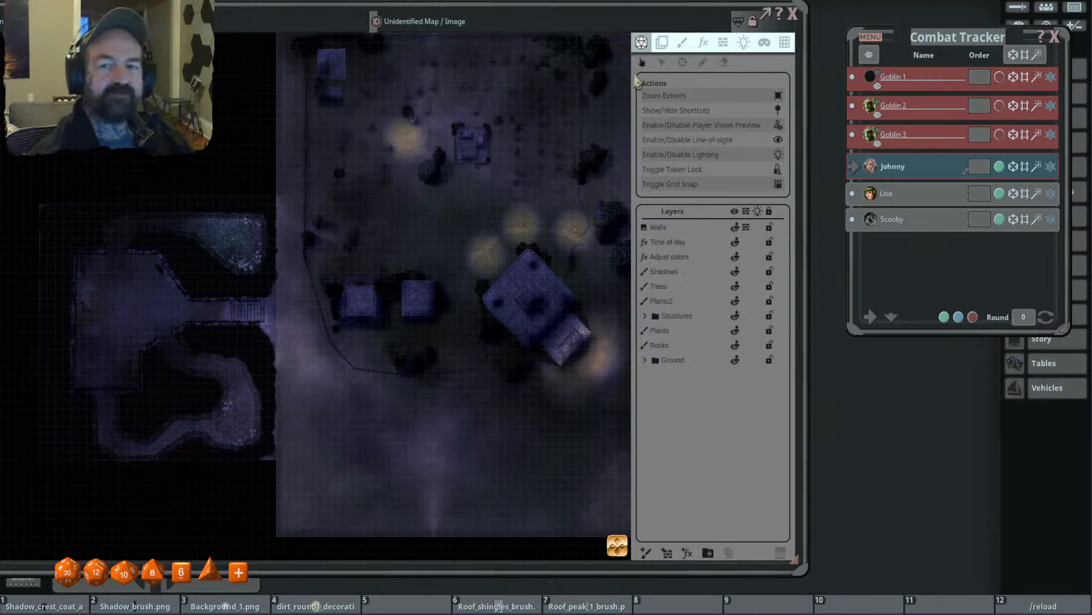
- Close the Combat Tracker and list the campaign images in the Town of Unity group
{"action": "left_click_drag", "start_coordinate": [938, 46], "coordinate": [831, 60]}
{"action": "left_click", "coordinate": [945, 52]}
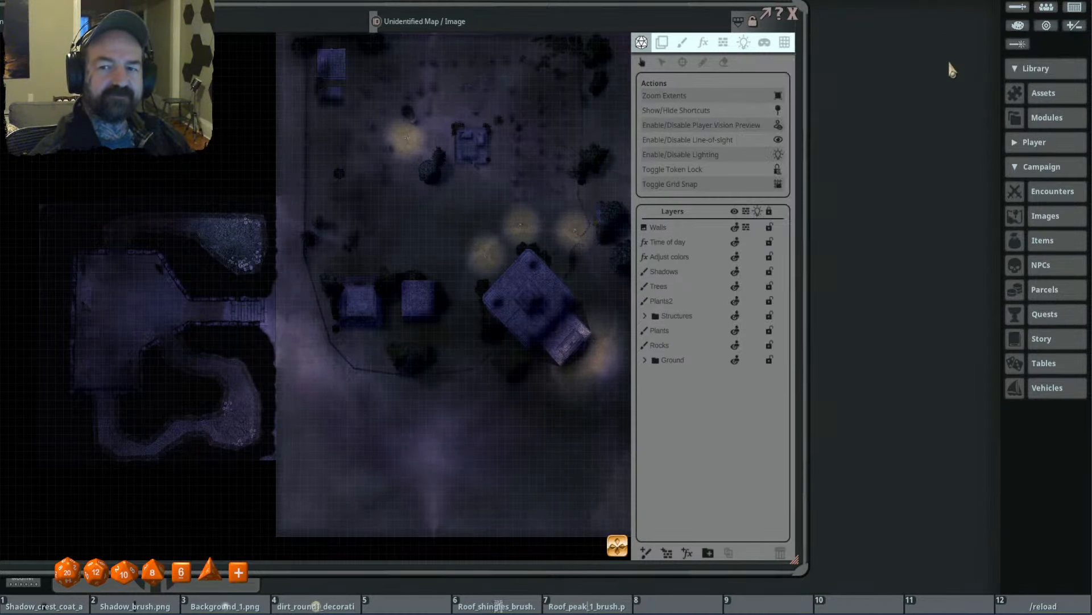
{"action": "left_click", "coordinate": [1036, 216]}
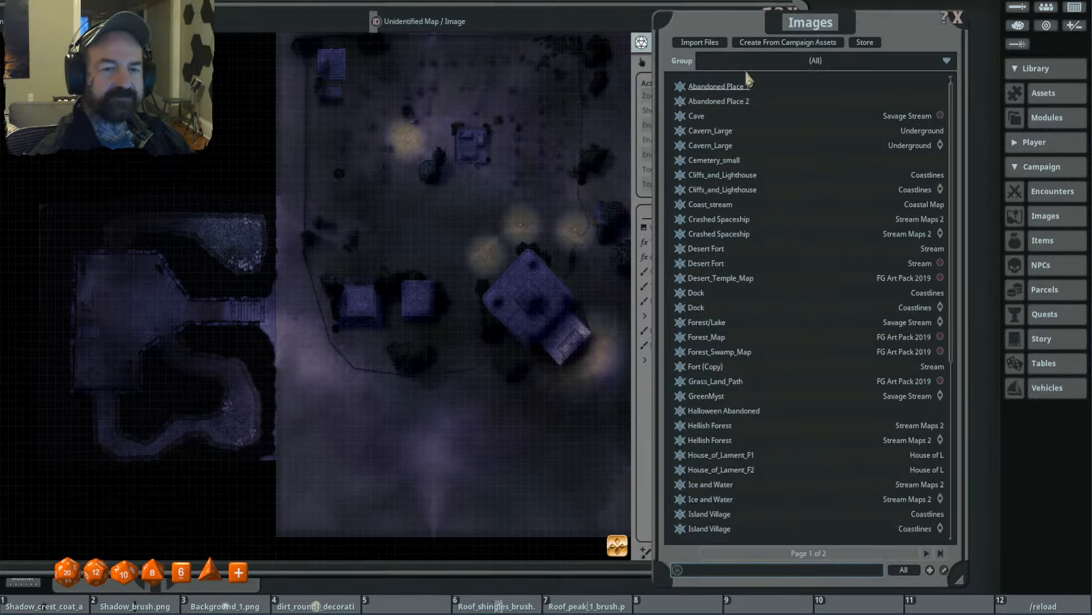
{"action": "left_click_drag", "start_coordinate": [765, 35], "coordinate": [697, 35]}
{"action": "left_click", "coordinate": [695, 61]}
{"action": "scroll", "coordinate": [693, 105], "scroll_direction": "down", "scroll_amount": 3}
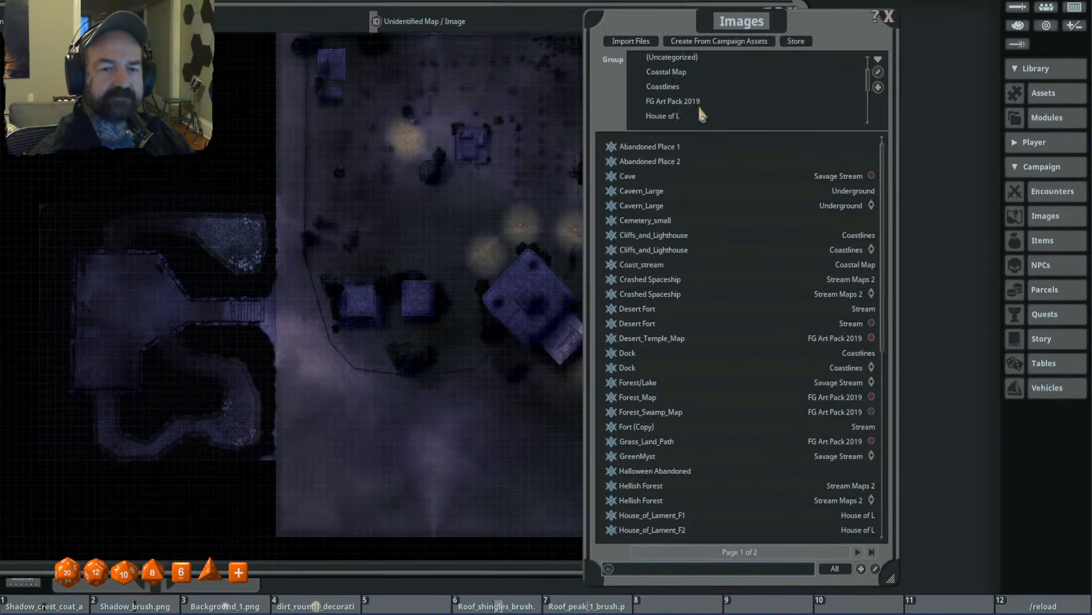
{"action": "left_click", "coordinate": [708, 105]}
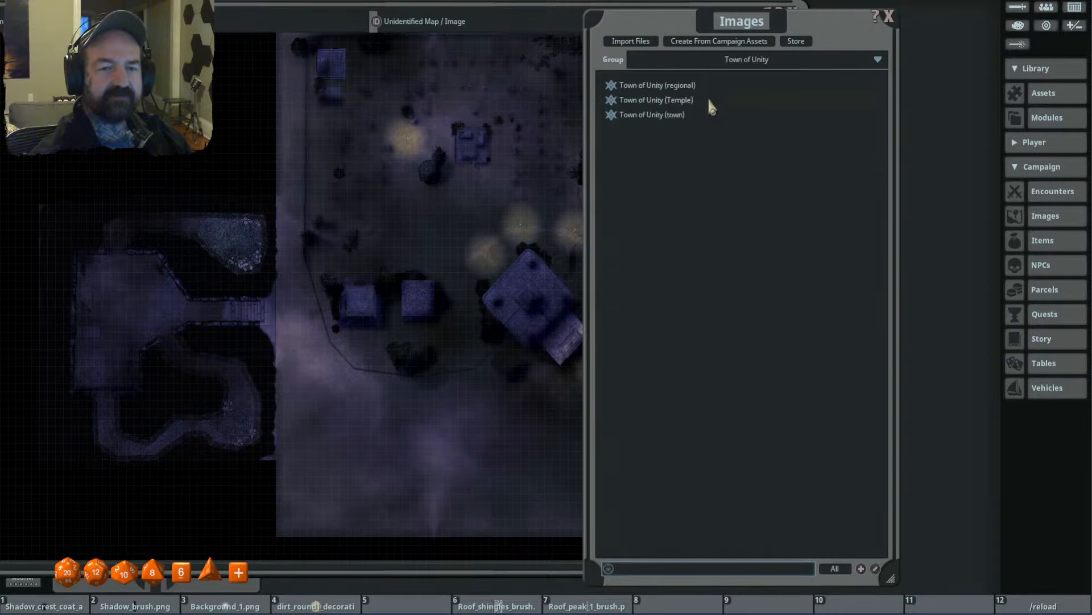
- Open the Town of Unity (regional) map and follow its pin to the Town of Unity (town) map
{"action": "left_click_drag", "start_coordinate": [677, 17], "coordinate": [606, 14]}
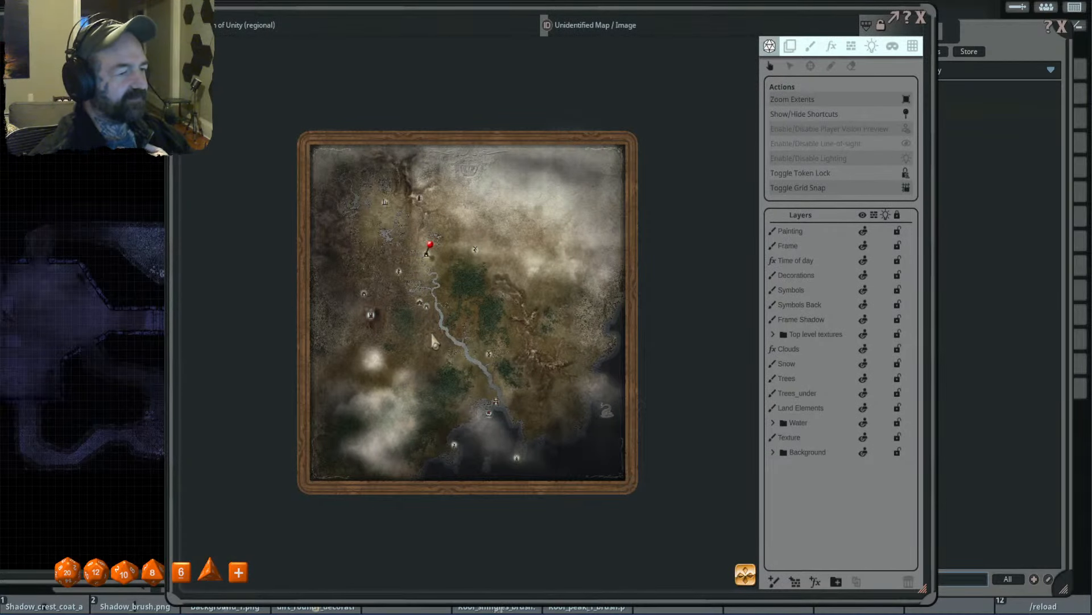
{"action": "scroll", "coordinate": [435, 335], "scroll_direction": "up", "scroll_amount": 2}
{"action": "scroll", "coordinate": [435, 324], "scroll_direction": "up", "scroll_amount": 4}
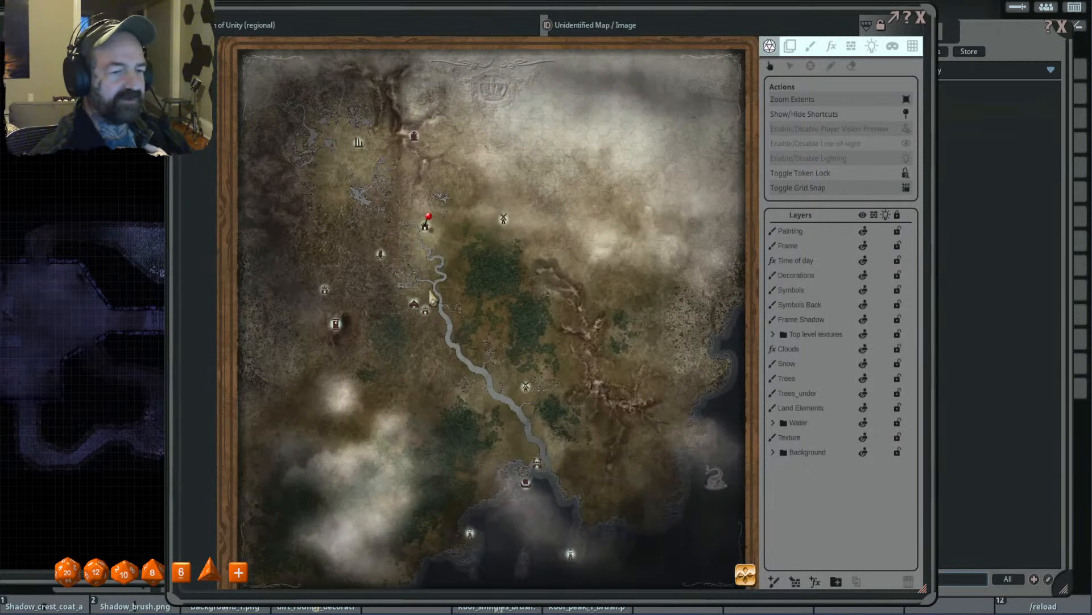
{"action": "scroll", "coordinate": [455, 296], "scroll_direction": "up", "scroll_amount": 2}
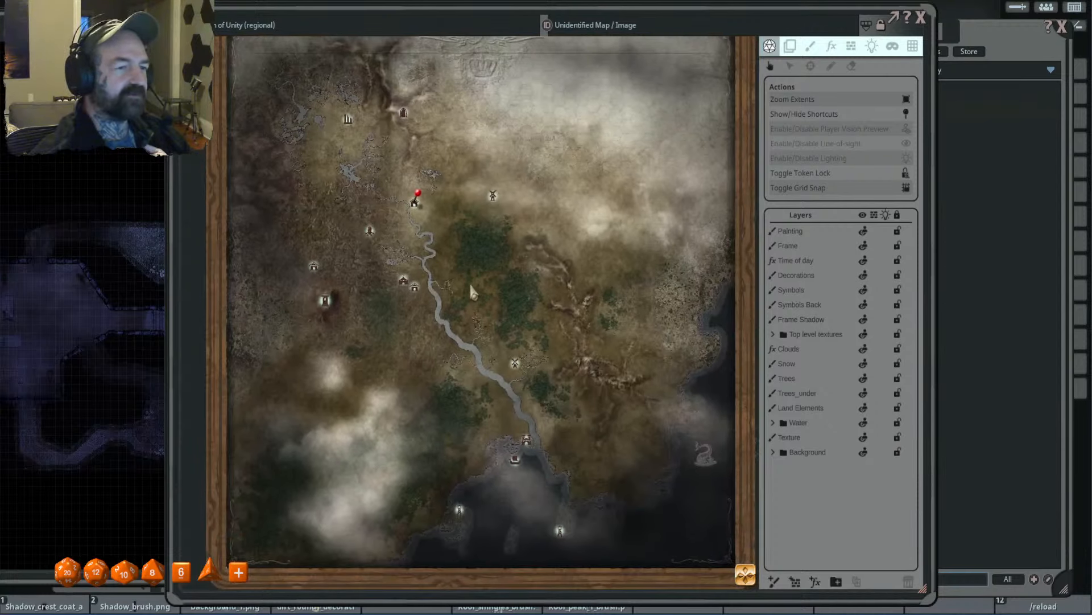
{"action": "scroll", "coordinate": [477, 279], "scroll_direction": "up", "scroll_amount": 1}
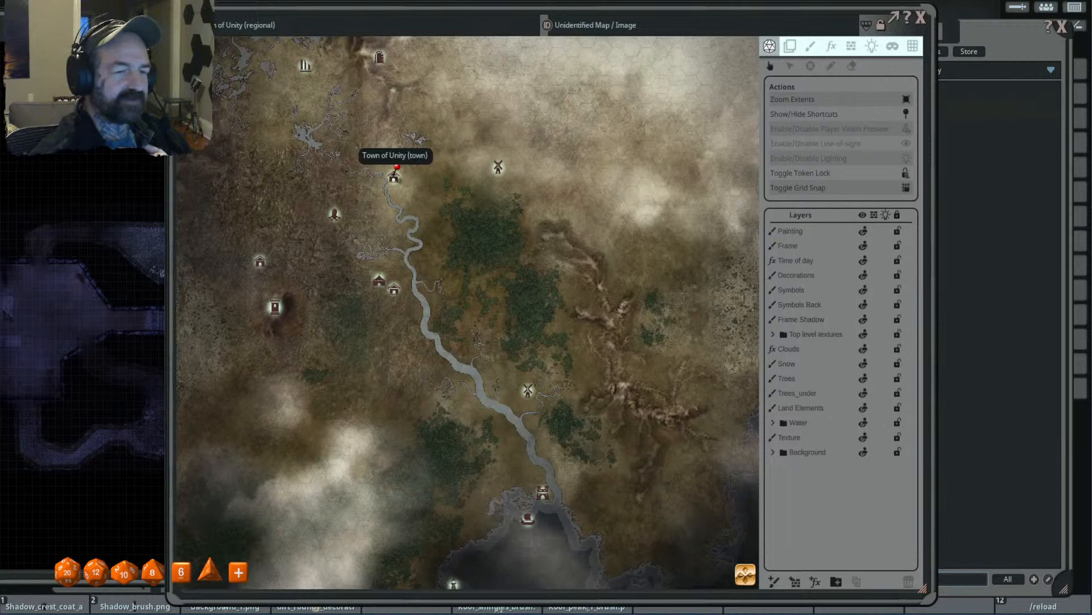
{"action": "left_click", "coordinate": [397, 168]}
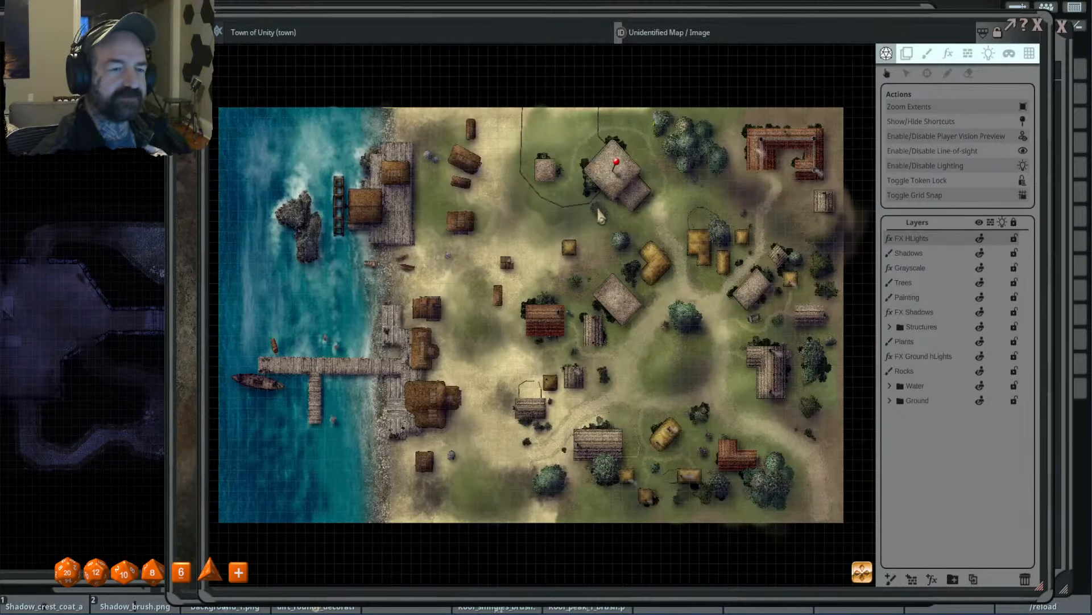
- Bring the open cemetery map in front of the town map and close it
{"action": "scroll", "coordinate": [627, 210], "scroll_direction": "up", "scroll_amount": 4}
{"action": "scroll", "coordinate": [627, 210], "scroll_direction": "down", "scroll_amount": 3}
{"action": "left_click", "coordinate": [139, 34]}
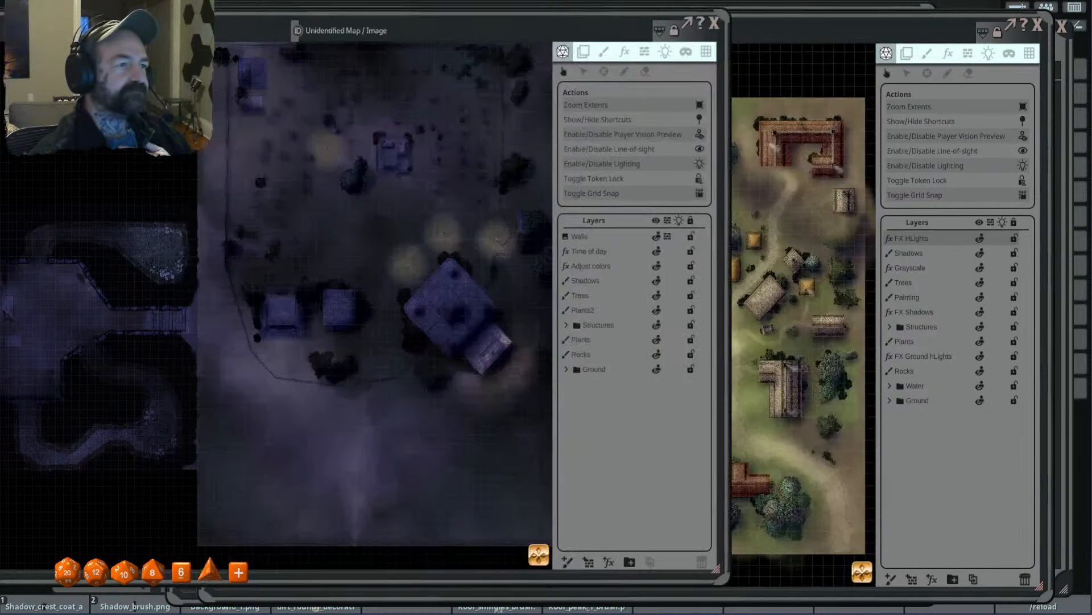
{"action": "left_click", "coordinate": [715, 23]}
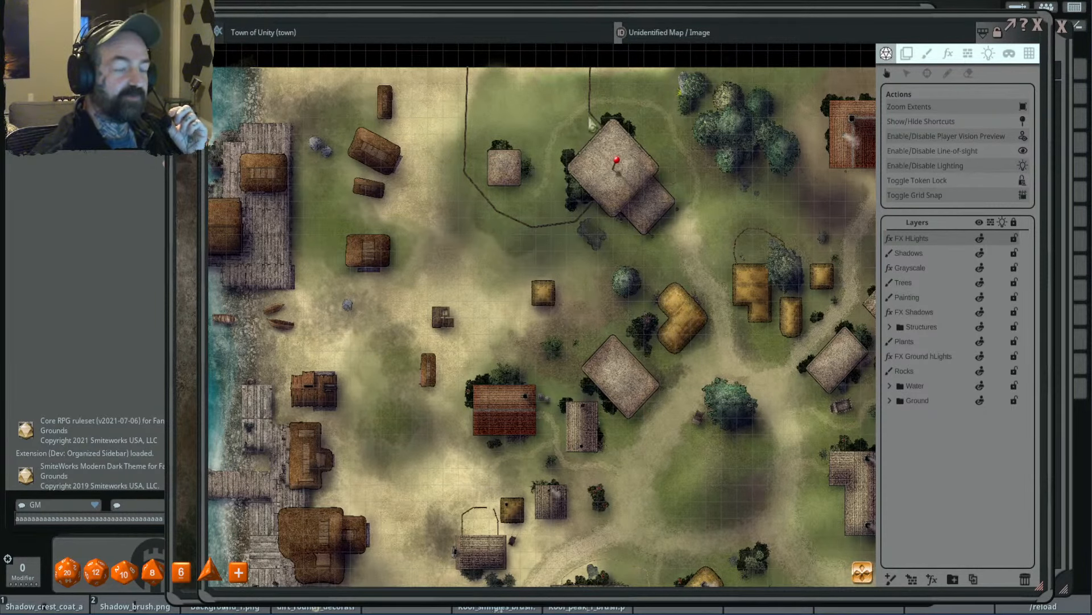
- Open the linked cemetery map from the pin on the large stone building and close the town map
{"action": "left_click_drag", "start_coordinate": [632, 12], "coordinate": [568, 30]}
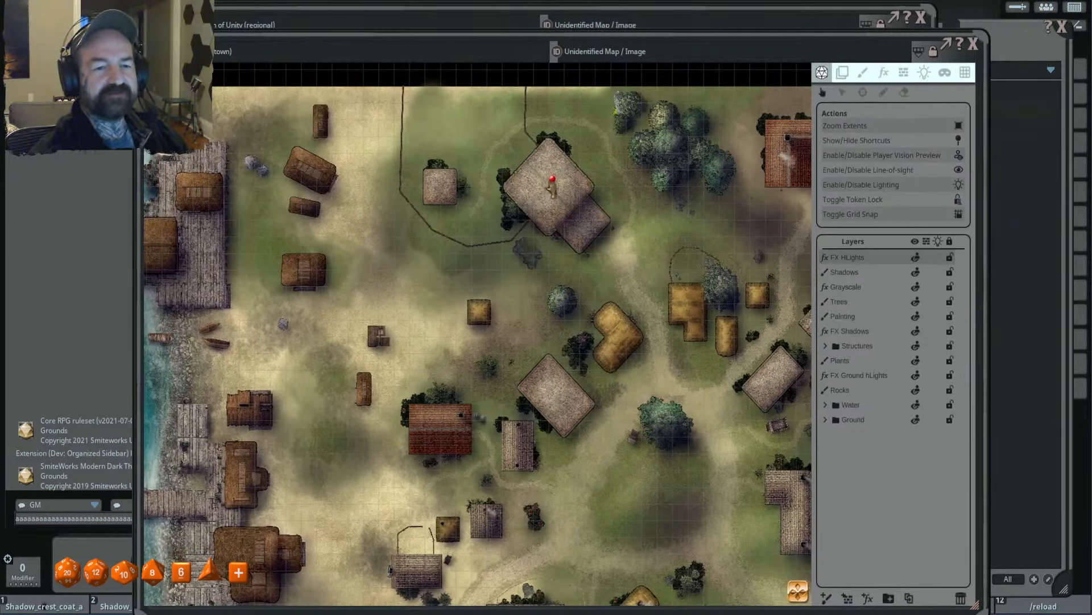
{"action": "left_click", "coordinate": [552, 182]}
{"action": "left_click", "coordinate": [974, 45]}
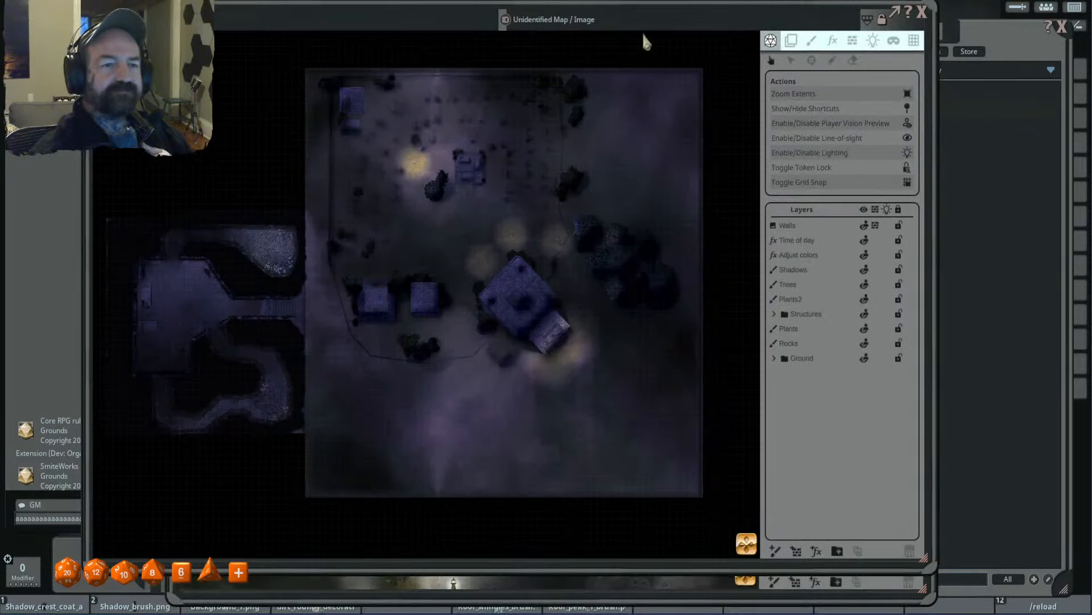
- Select the Walls layer and show its line-of-sight occluders around the cemetery fence and buildings
{"action": "left_click", "coordinate": [828, 227]}
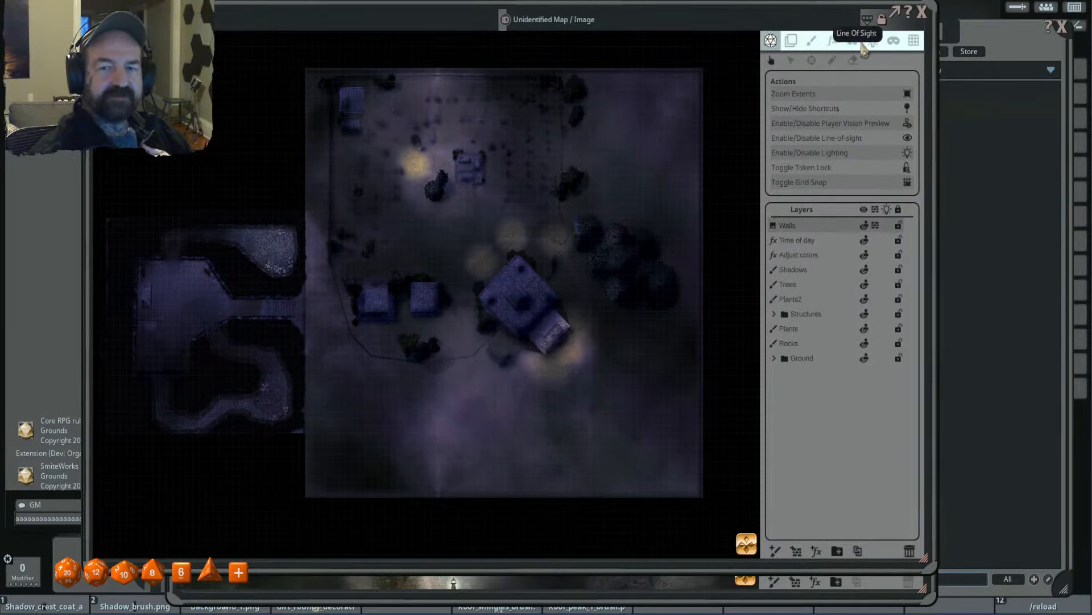
{"action": "left_click", "coordinate": [853, 41]}
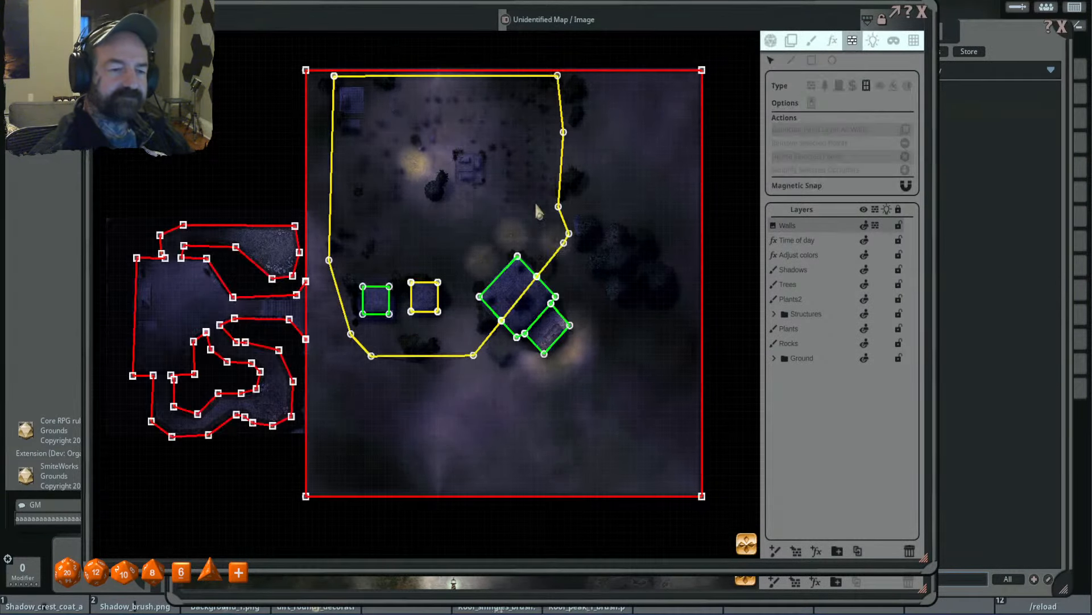
{"action": "scroll", "coordinate": [538, 212], "scroll_direction": "up", "scroll_amount": 2}
{"action": "left_click_drag", "start_coordinate": [279, 109], "coordinate": [383, 225]}
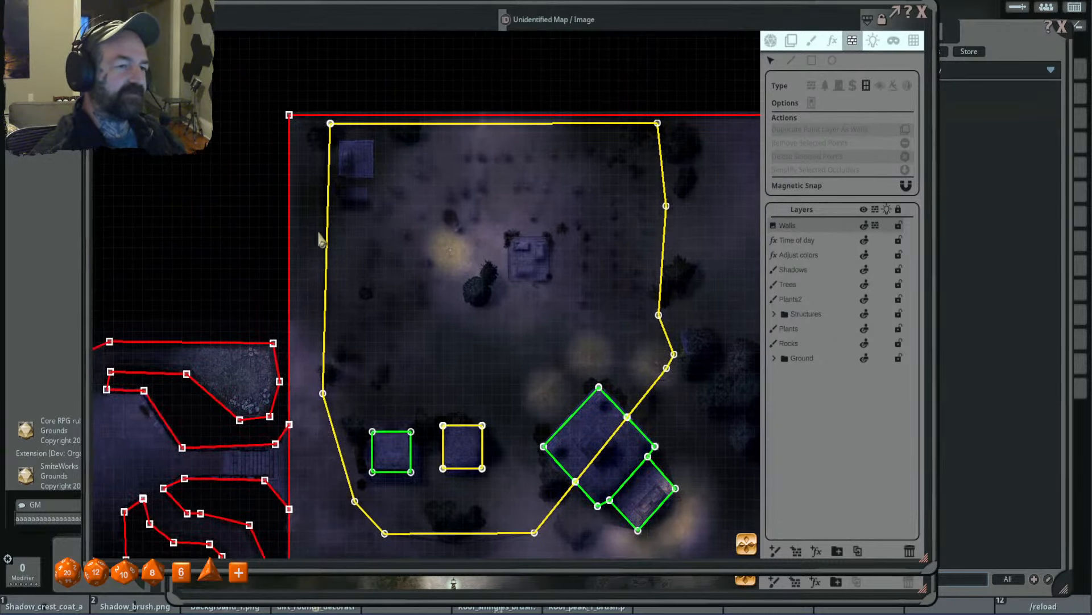
{"action": "scroll", "coordinate": [438, 225], "scroll_direction": "down", "scroll_amount": 1}
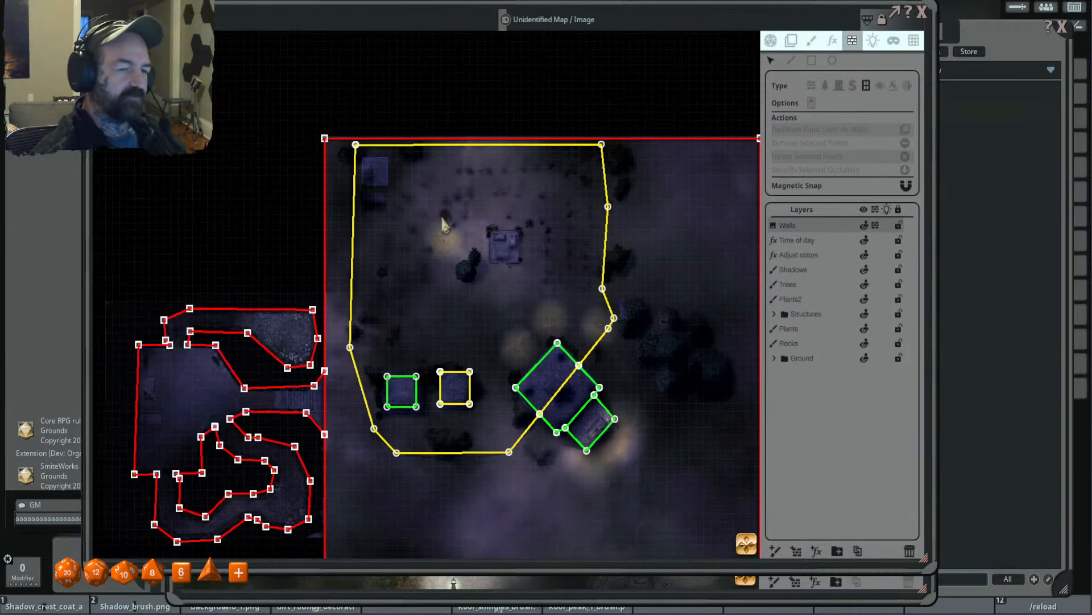
{"action": "left_click_drag", "start_coordinate": [446, 226], "coordinate": [452, 182]}
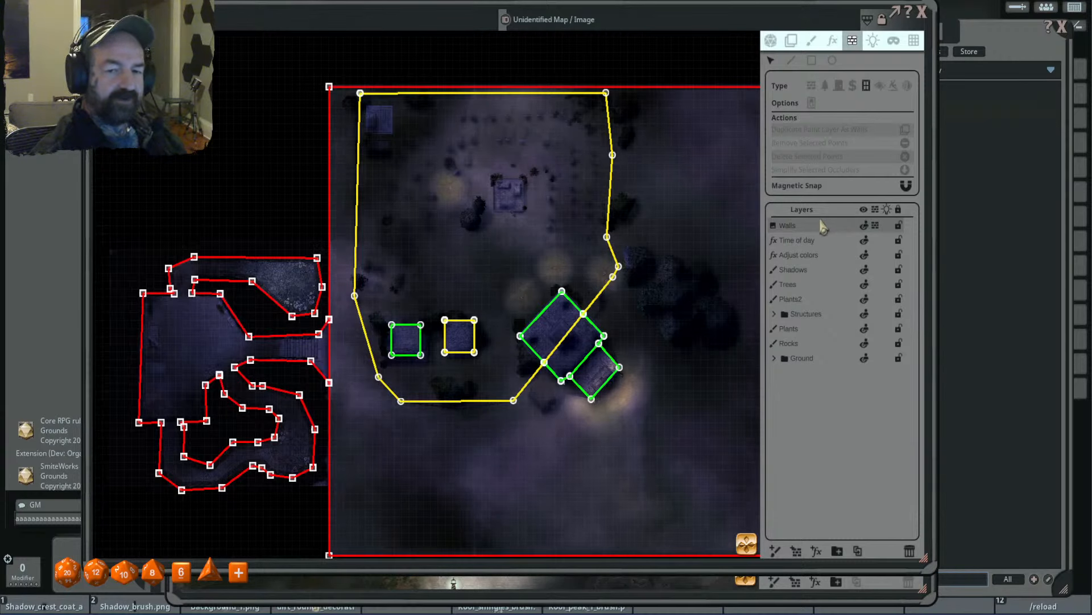
{"action": "left_click_drag", "start_coordinate": [602, 277], "coordinate": [559, 271]}
{"action": "left_click_drag", "start_coordinate": [658, 187], "coordinate": [628, 203]}
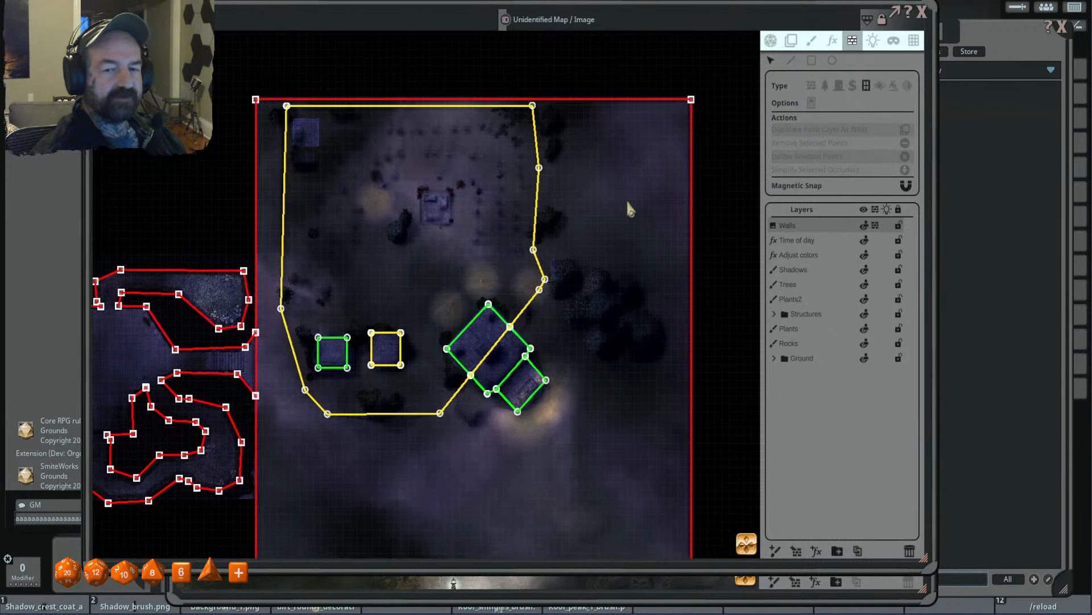
- Draw two test occluder lines in the open ground east of the fence, enabling the type's option for the second one
{"action": "left_click", "coordinate": [791, 60]}
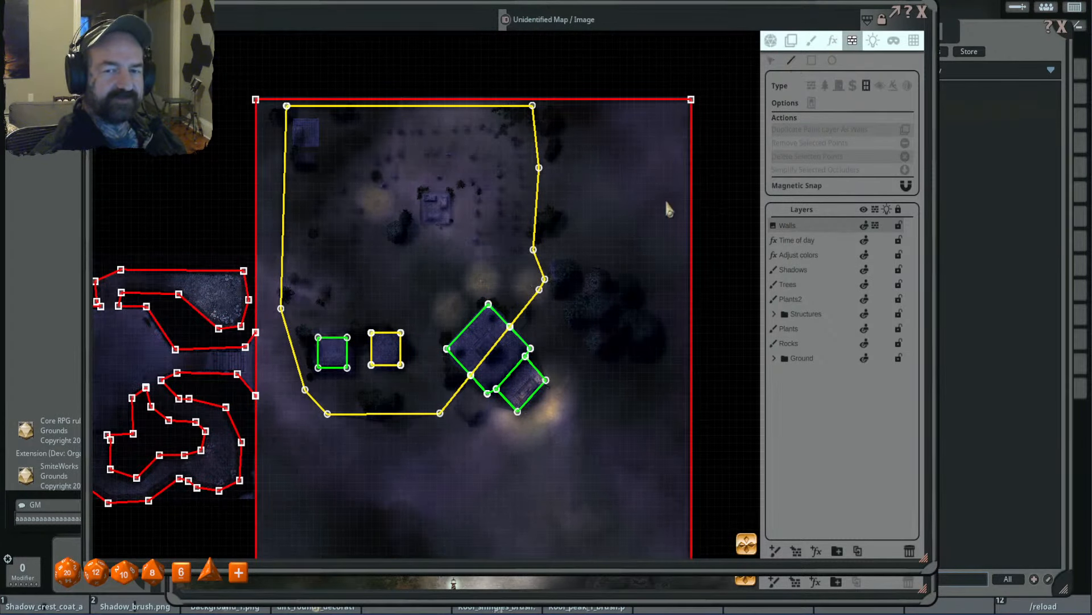
{"action": "left_click_drag", "start_coordinate": [617, 193], "coordinate": [572, 224]}
{"action": "left_click", "coordinate": [567, 166]}
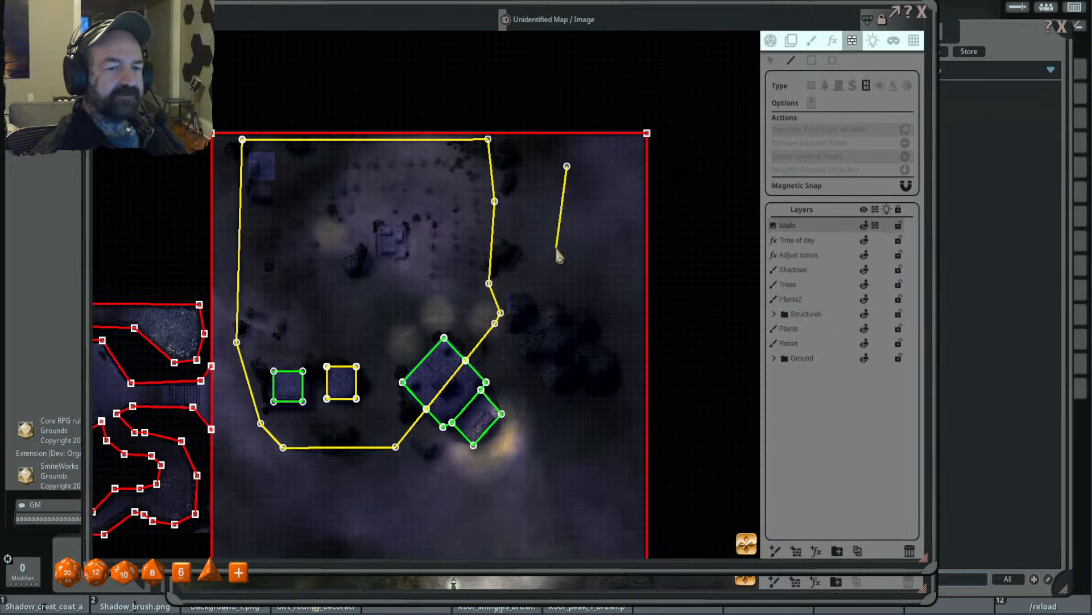
{"action": "double_click", "coordinate": [556, 247]}
{"action": "scroll", "coordinate": [566, 212], "scroll_direction": "up", "scroll_amount": 4}
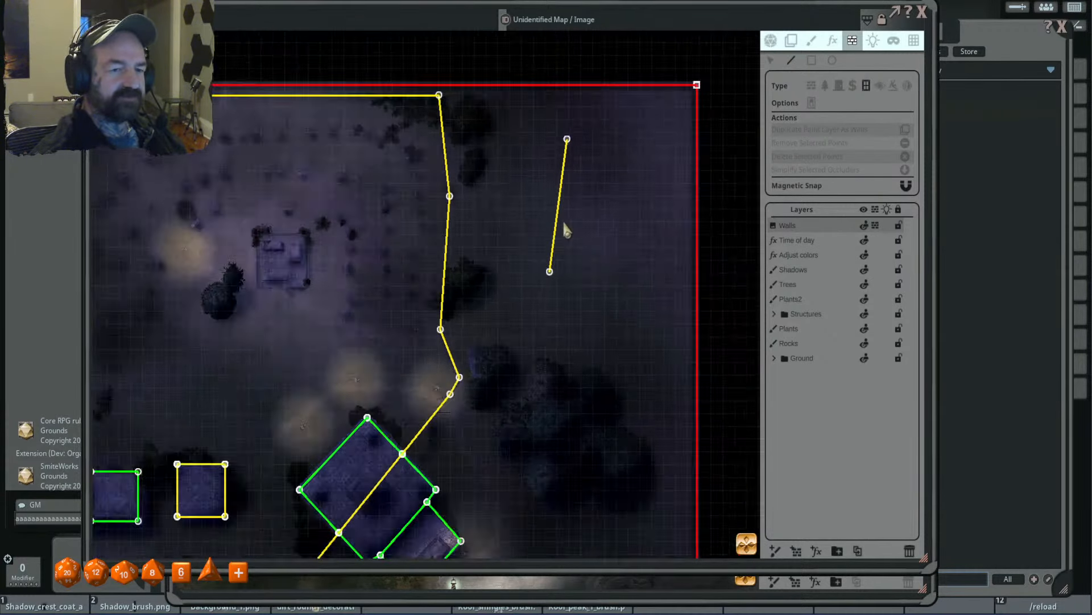
{"action": "scroll", "coordinate": [562, 221], "scroll_direction": "down", "scroll_amount": 2}
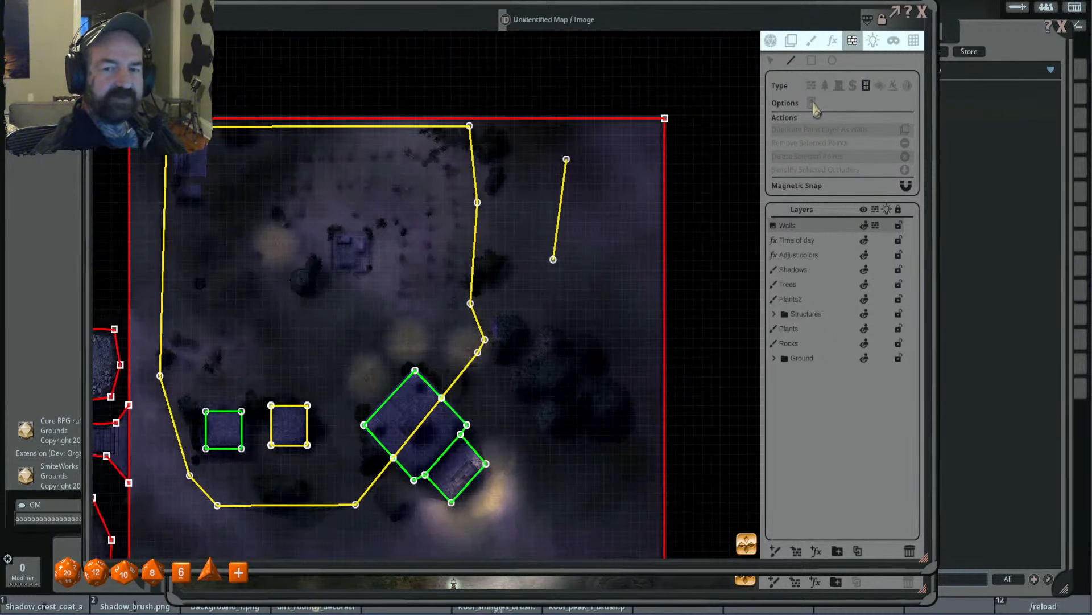
{"action": "left_click", "coordinate": [596, 161]}
{"action": "double_click", "coordinate": [572, 270]}
- Check the map without the occluder overlay and delete both test occluder lines east of the fence
{"action": "left_click", "coordinate": [771, 41]}
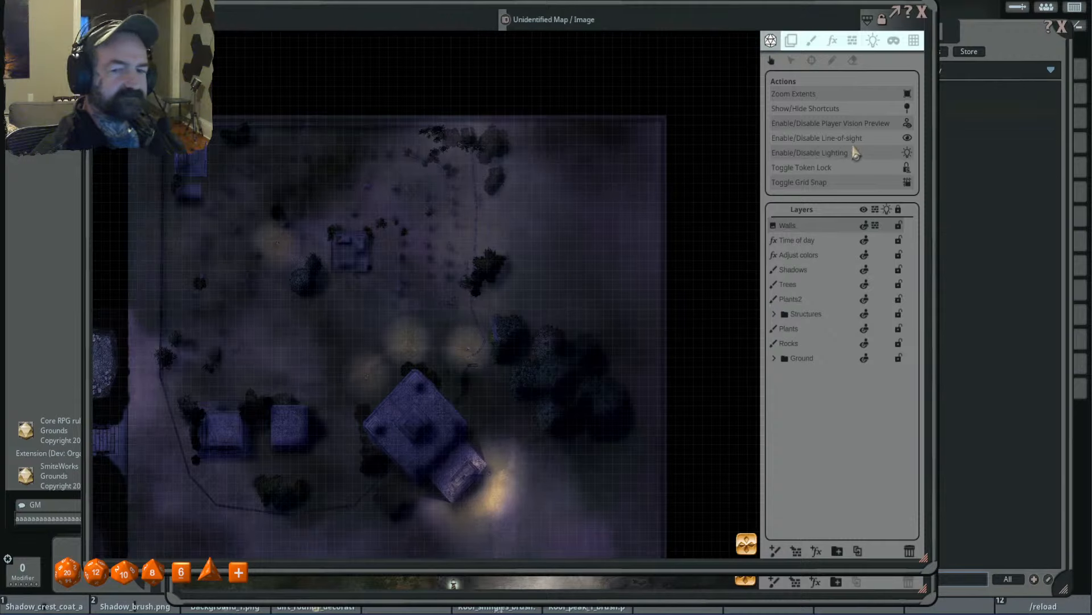
{"action": "left_click", "coordinate": [852, 41]}
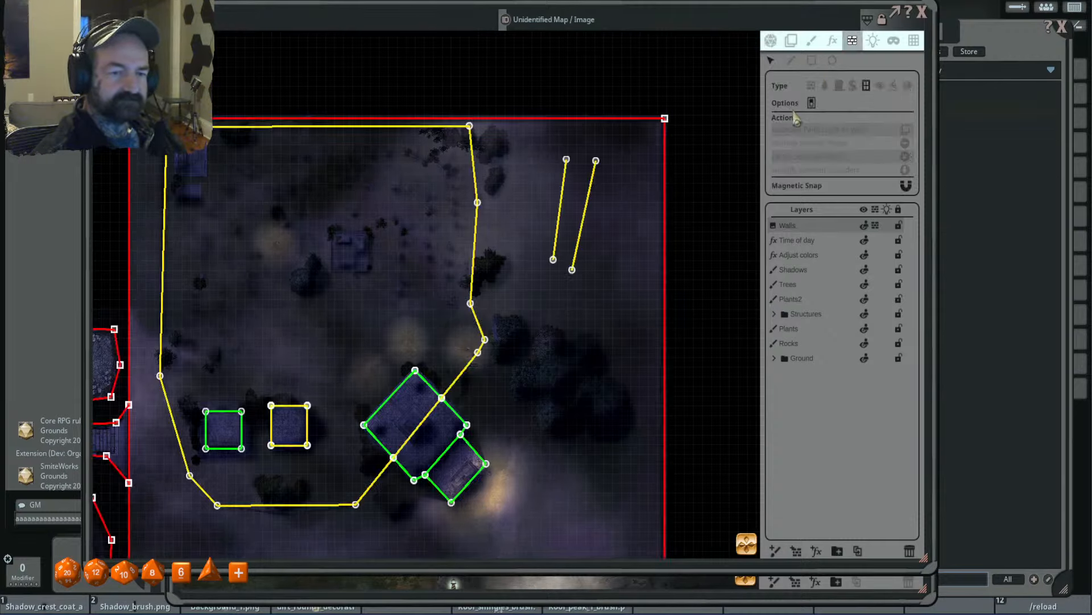
{"action": "left_click", "coordinate": [567, 161]}
{"action": "key", "text": "Delete"}
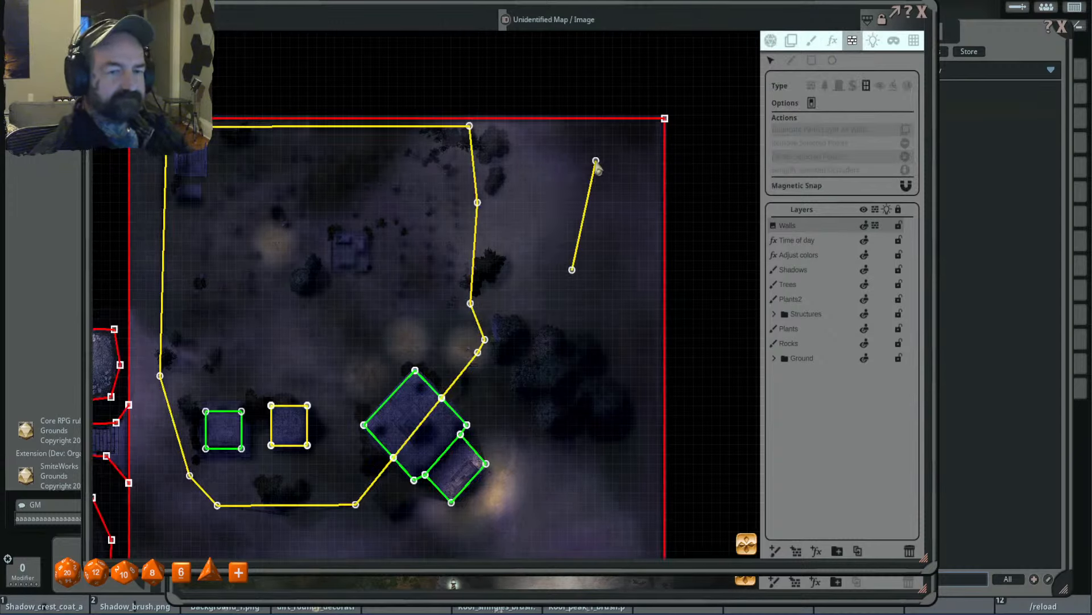
{"action": "key", "text": "Delete"}
- Delete the entire existing fence occluder that surrounds the cemetery and crosses the large stone building
{"action": "double_click", "coordinate": [471, 127]}
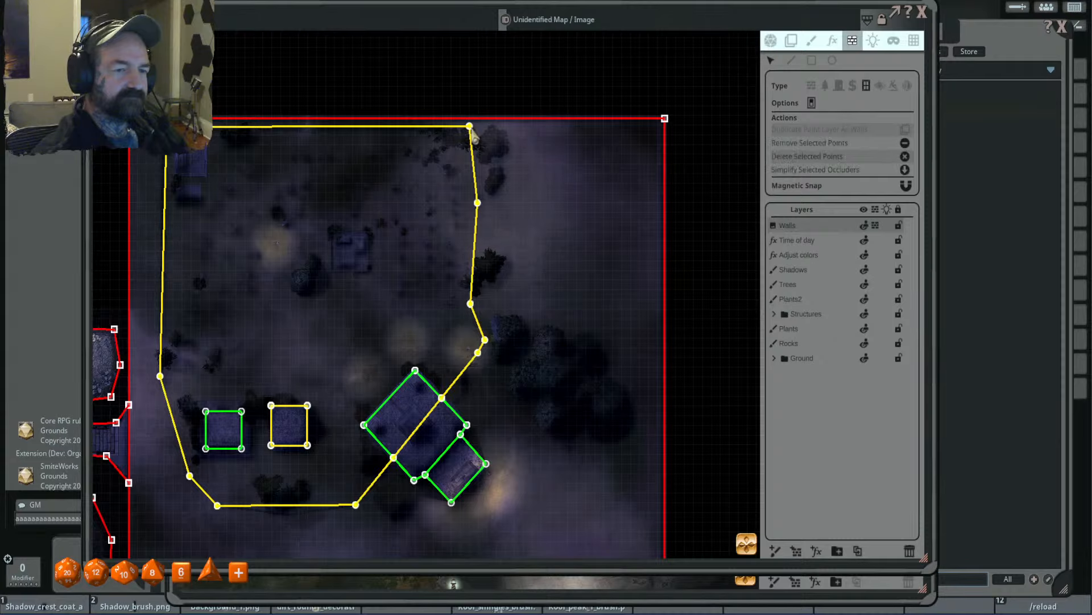
{"action": "key", "text": "Delete"}
{"action": "scroll", "coordinate": [562, 226], "scroll_direction": "down", "scroll_amount": 3}
{"action": "scroll", "coordinate": [566, 222], "scroll_direction": "up", "scroll_amount": 5}
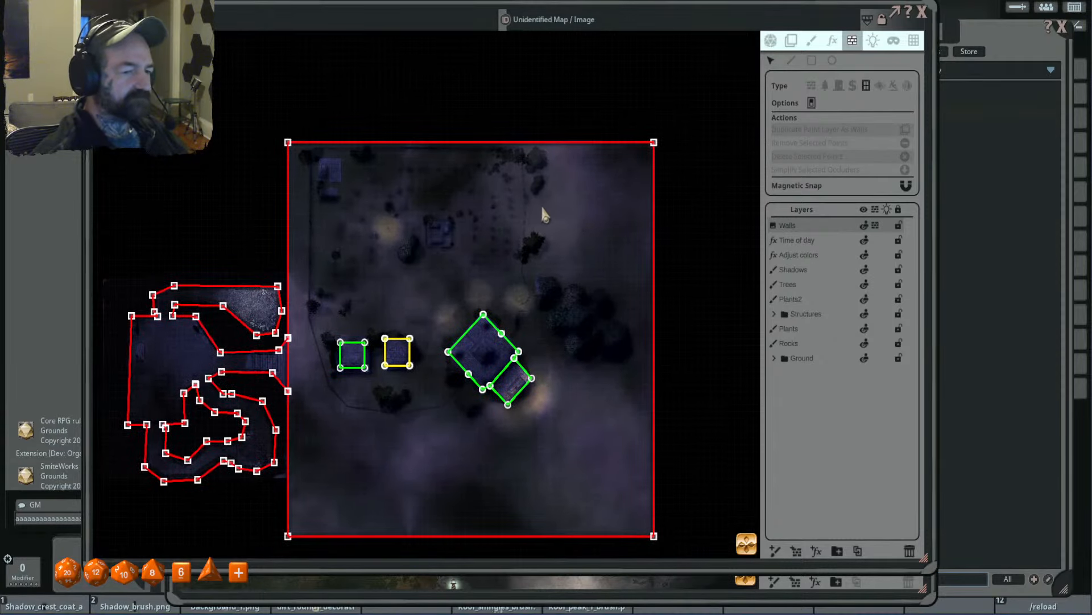
- Start a new occluder line at the fence's gate opening and trace the east fence up to the northeast corner
{"action": "scroll", "coordinate": [494, 314], "scroll_direction": "up", "scroll_amount": 3}
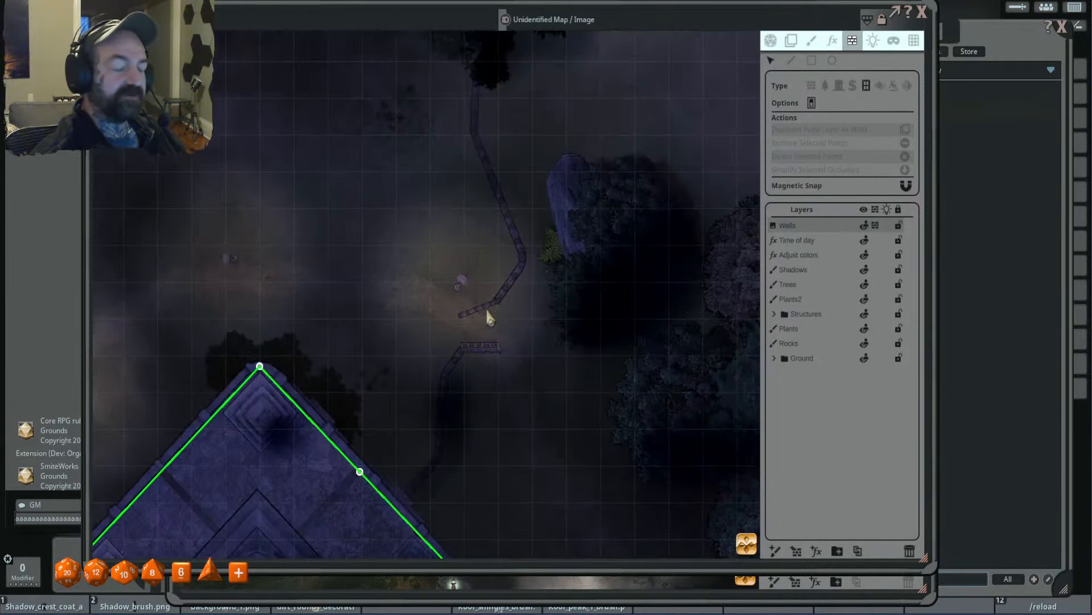
{"action": "scroll", "coordinate": [461, 350], "scroll_direction": "down", "scroll_amount": 3}
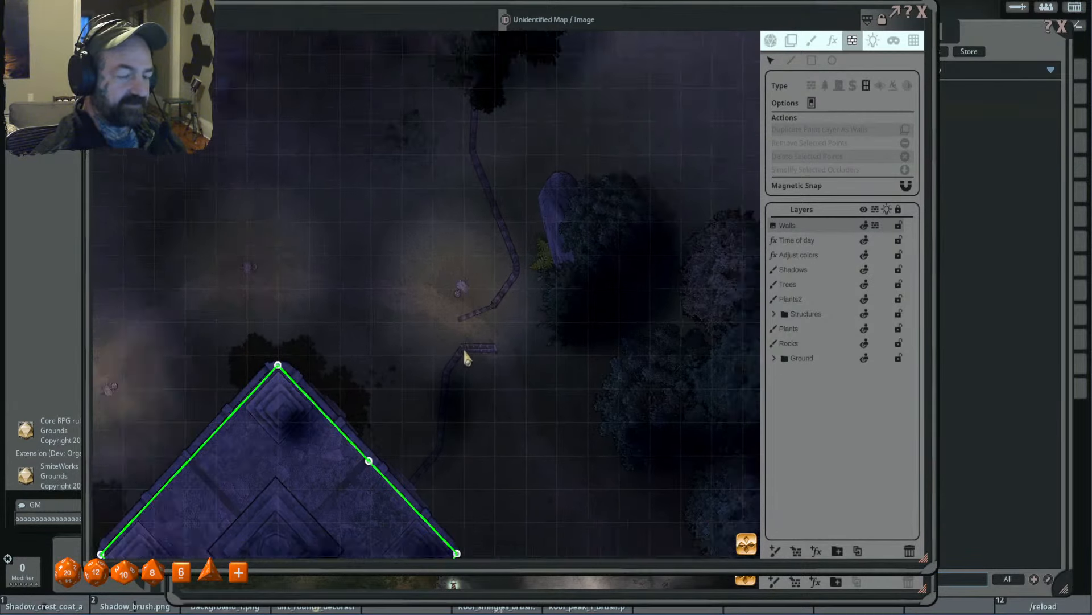
{"action": "scroll", "coordinate": [494, 295], "scroll_direction": "up", "scroll_amount": 2}
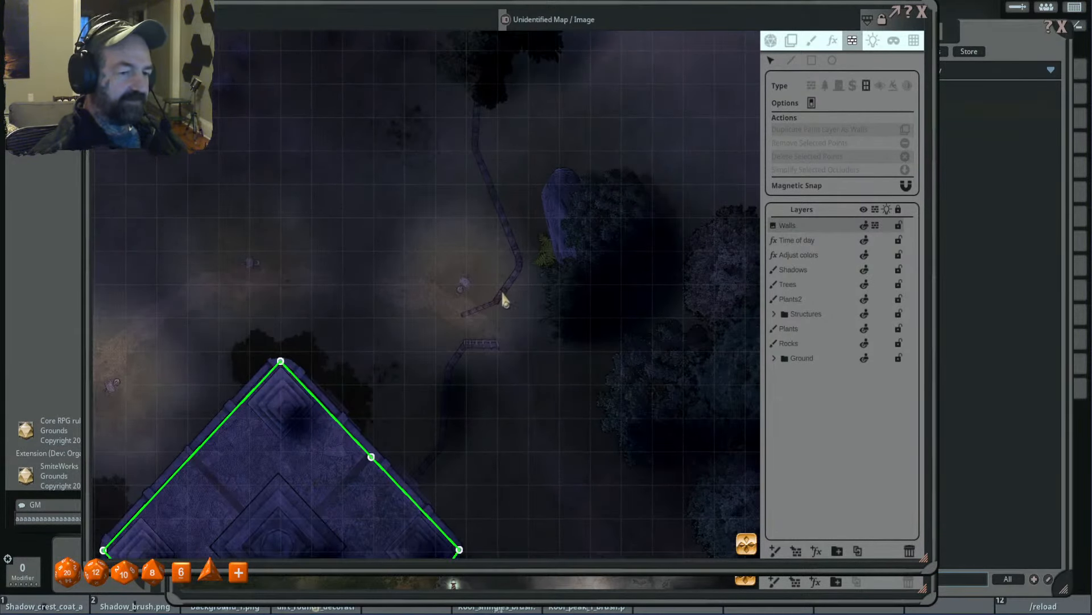
{"action": "scroll", "coordinate": [512, 286], "scroll_direction": "down", "scroll_amount": 2}
{"action": "scroll", "coordinate": [504, 291], "scroll_direction": "up", "scroll_amount": 2}
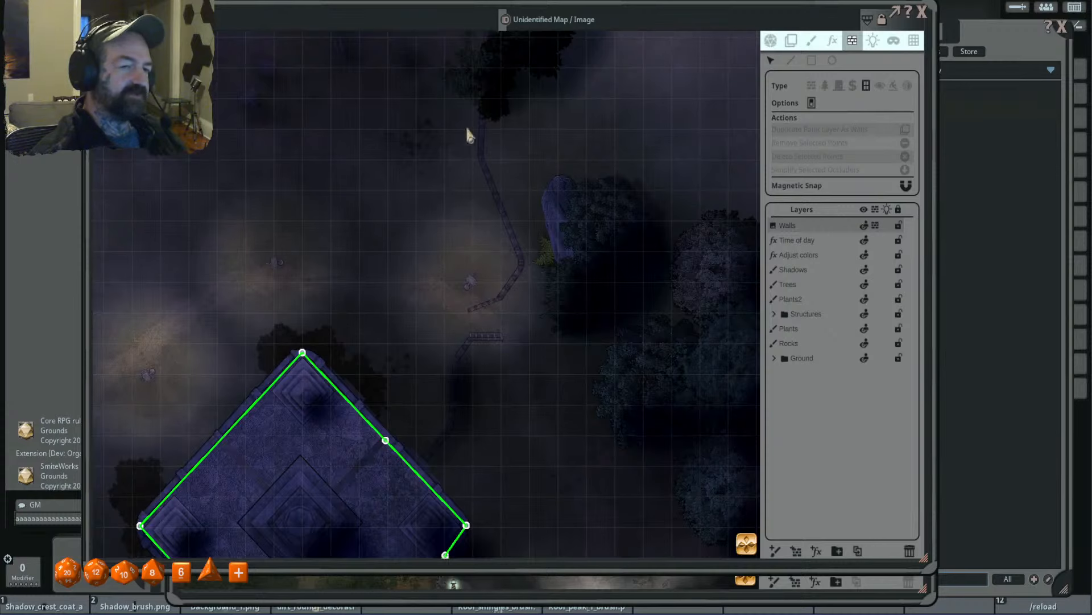
{"action": "scroll", "coordinate": [558, 159], "scroll_direction": "down", "scroll_amount": 2}
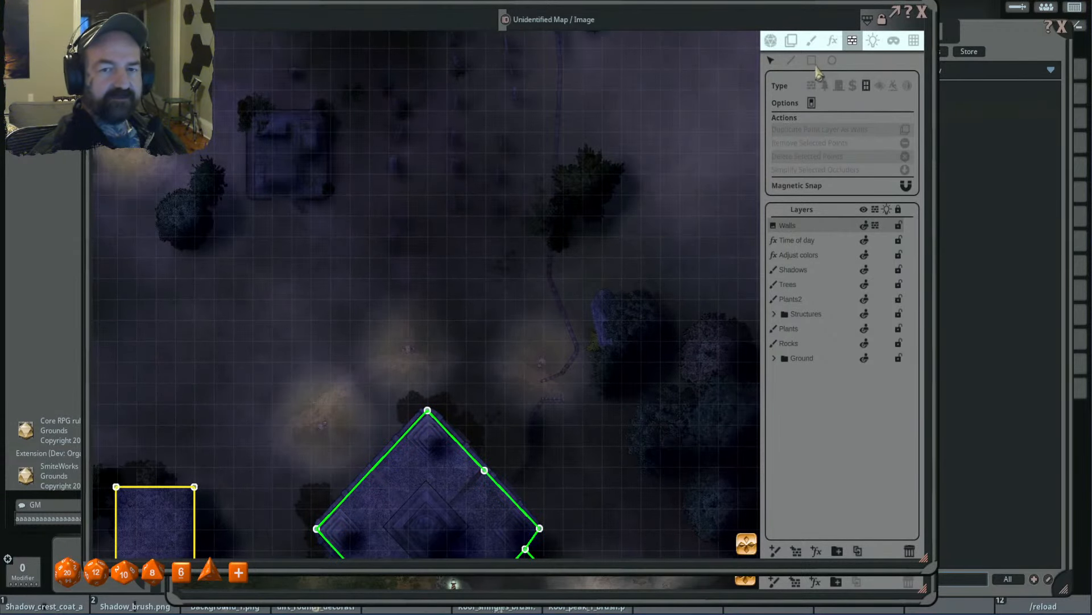
{"action": "left_click", "coordinate": [791, 61]}
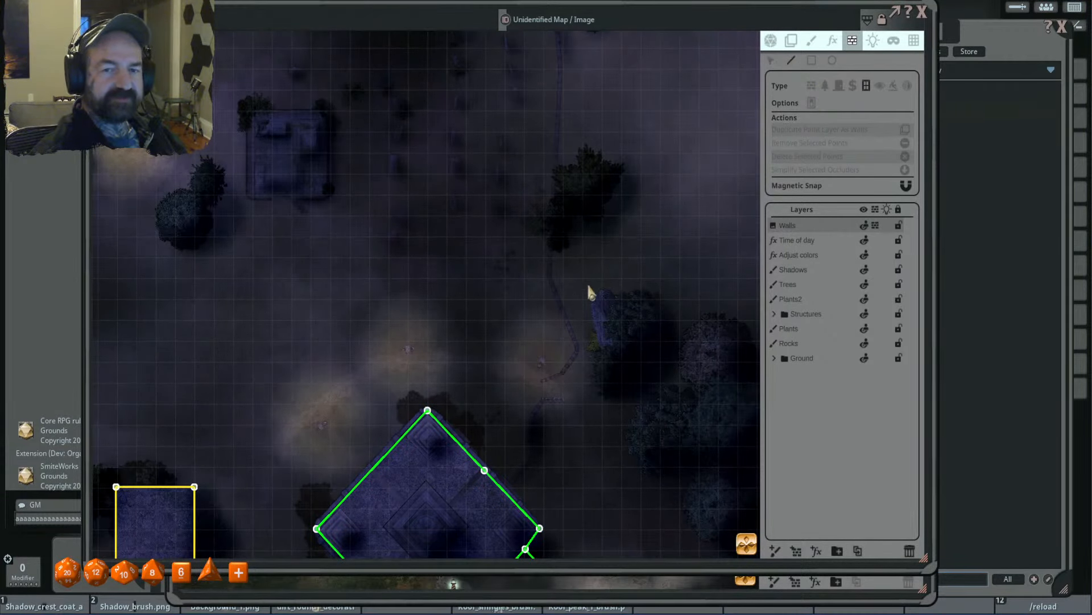
{"action": "left_click", "coordinate": [562, 371]}
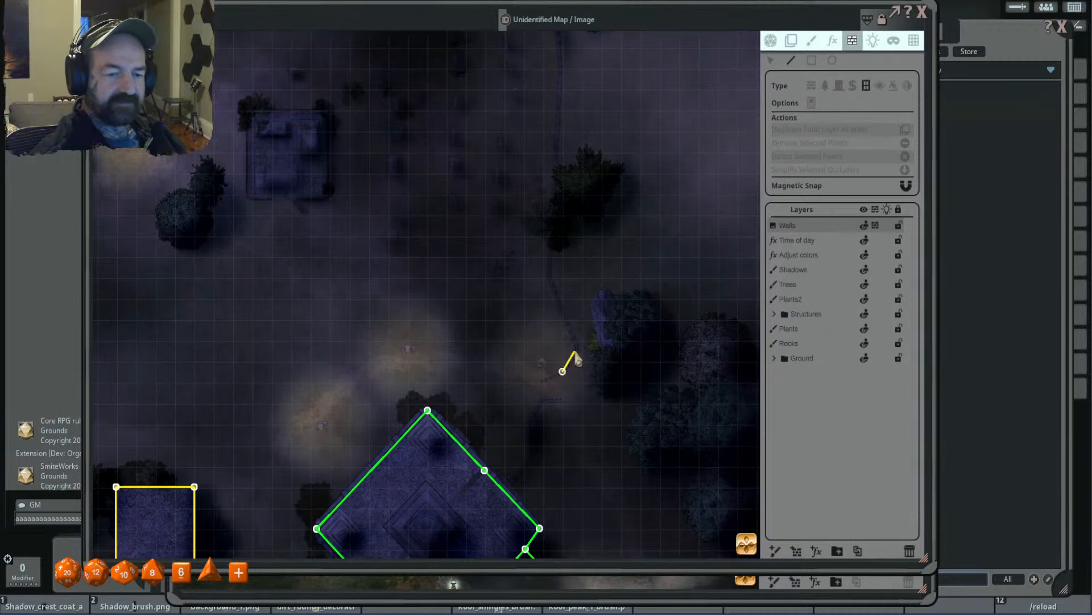
{"action": "left_click", "coordinate": [577, 348]}
{"action": "left_click", "coordinate": [549, 277]}
{"action": "left_click_drag", "start_coordinate": [643, 101], "coordinate": [653, 311]}
{"action": "left_click", "coordinate": [569, 311]}
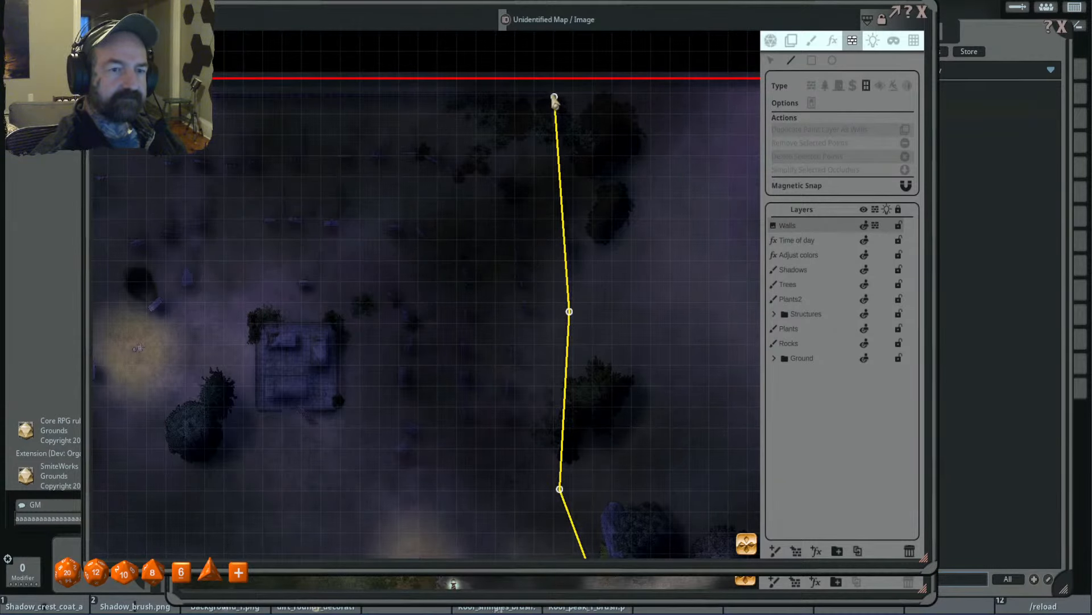
{"action": "left_click", "coordinate": [553, 97]}
- Continue the fence occluder along the north side, around the northwest corner and down the west fence to its bend
{"action": "left_click_drag", "start_coordinate": [377, 207], "coordinate": [719, 231]}
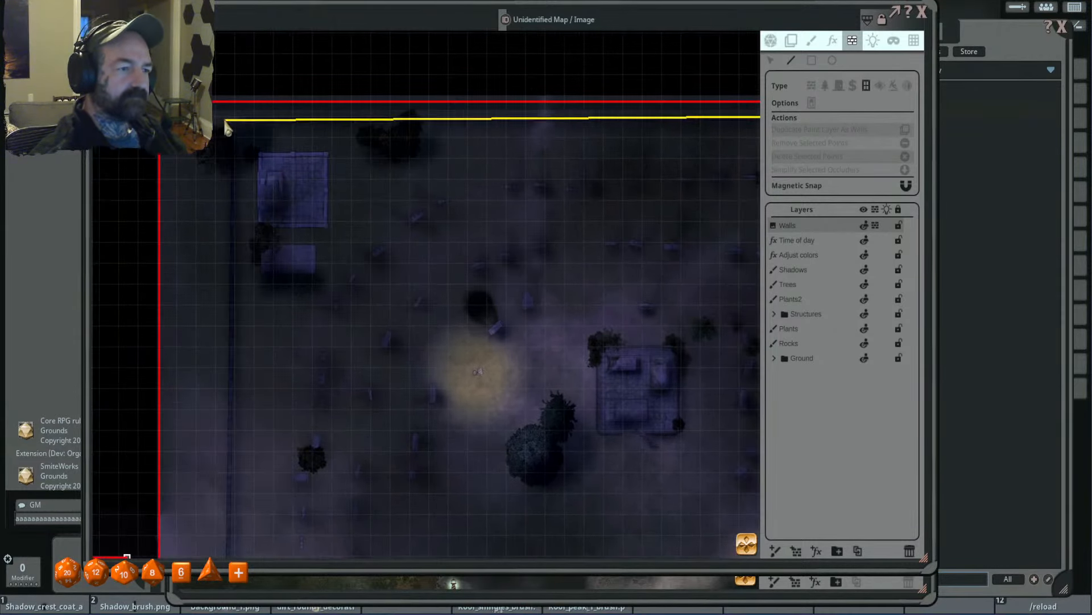
{"action": "left_click", "coordinate": [241, 120]}
{"action": "left_click", "coordinate": [235, 128]}
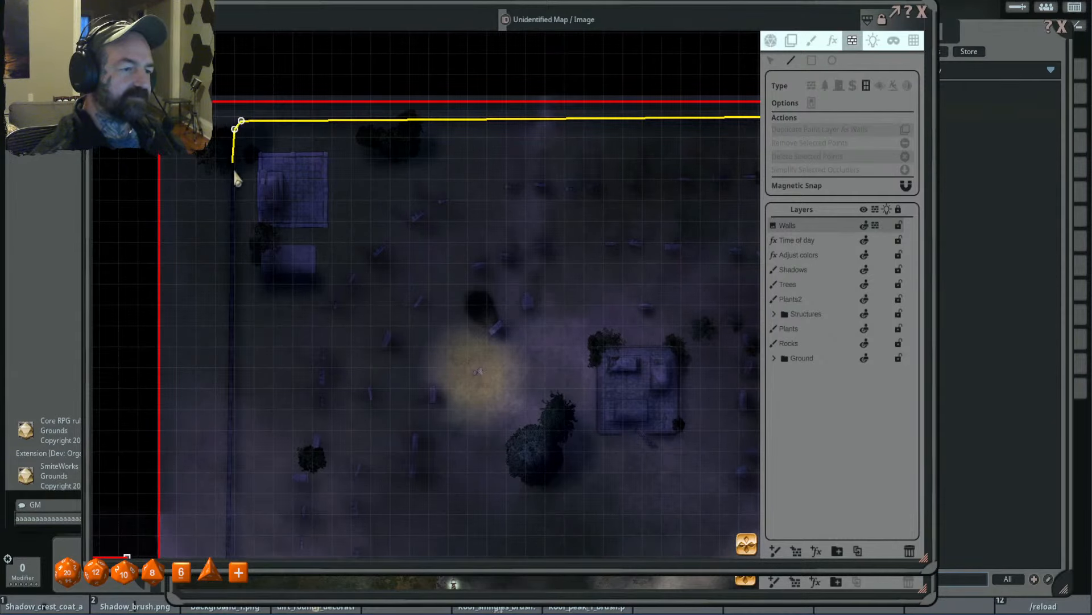
{"action": "left_click_drag", "start_coordinate": [224, 435], "coordinate": [298, 146]}
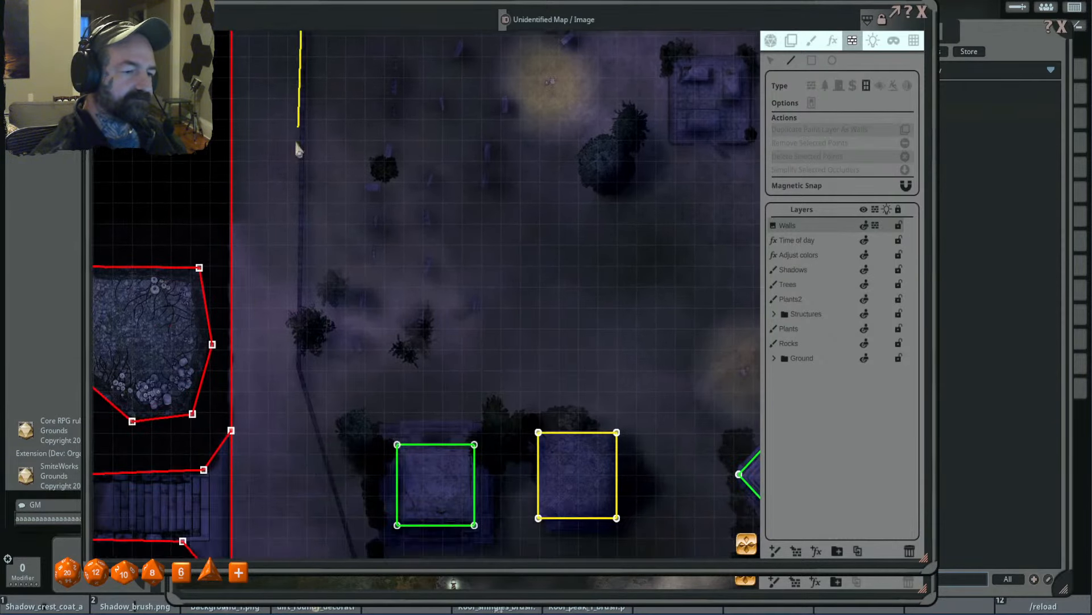
{"action": "left_click", "coordinate": [299, 368]}
- Trace the fence occluder around the southwest bends and along the south fence to its last bend before the large building
{"action": "left_click_drag", "start_coordinate": [430, 378], "coordinate": [324, 81]}
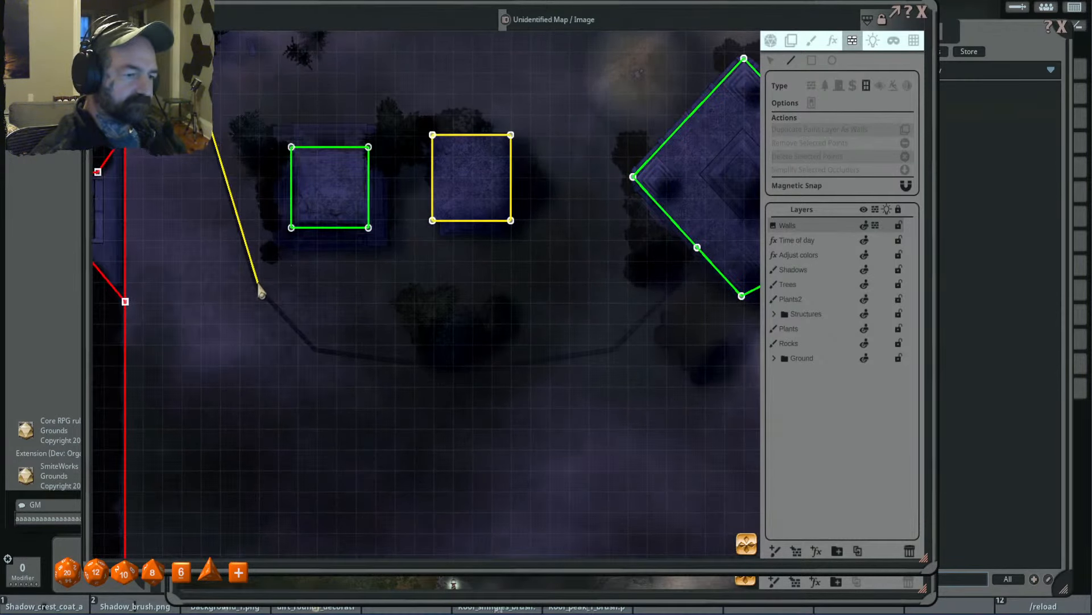
{"action": "left_click", "coordinate": [257, 285]}
{"action": "left_click", "coordinate": [314, 348]}
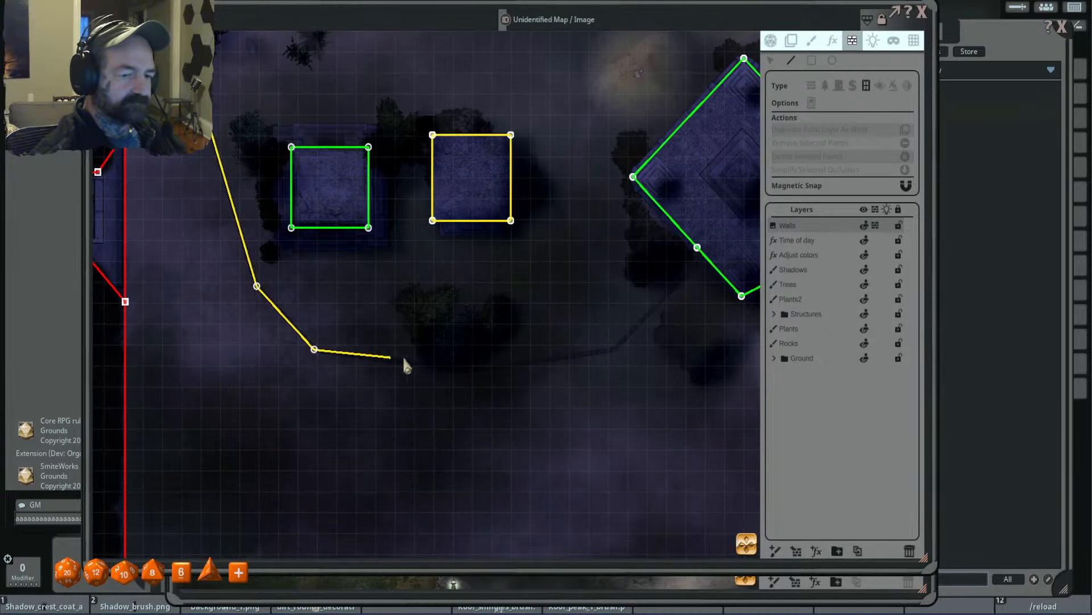
{"action": "left_click", "coordinate": [469, 370]}
{"action": "left_click", "coordinate": [613, 349]}
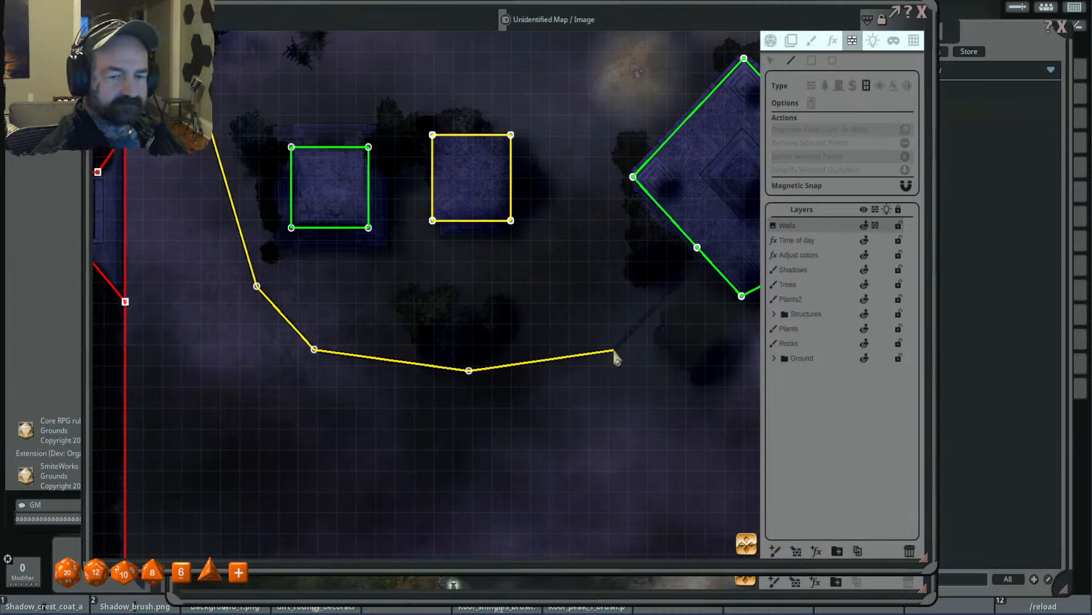
- Join the fence occluder to the large building's southwest wall and follow its west and north corners to the fence on the northeast wall
{"action": "scroll", "coordinate": [666, 295], "scroll_direction": "up", "scroll_amount": 5}
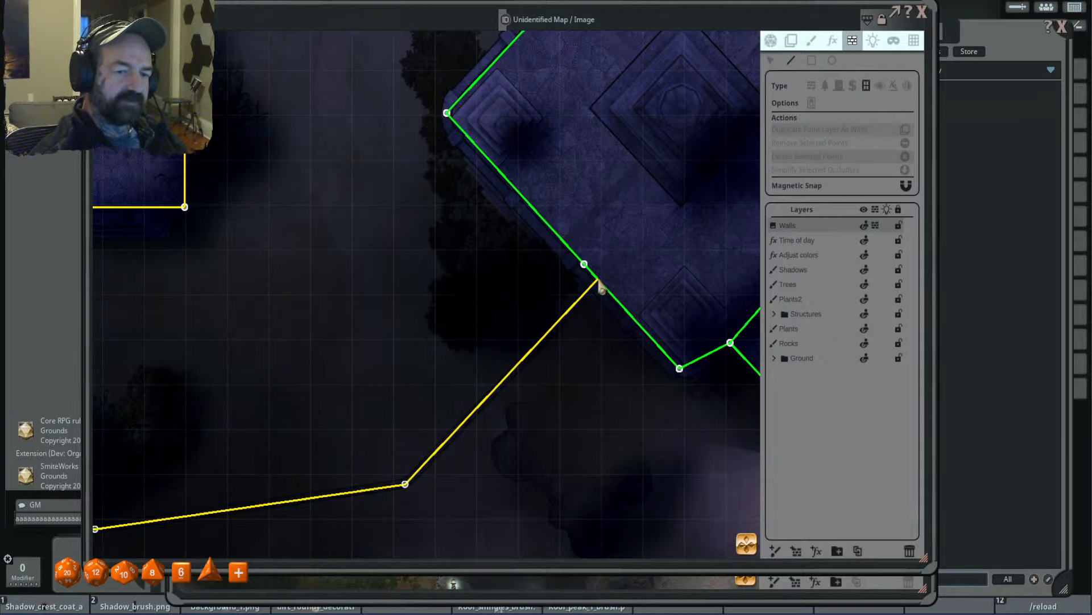
{"action": "left_click", "coordinate": [597, 279]}
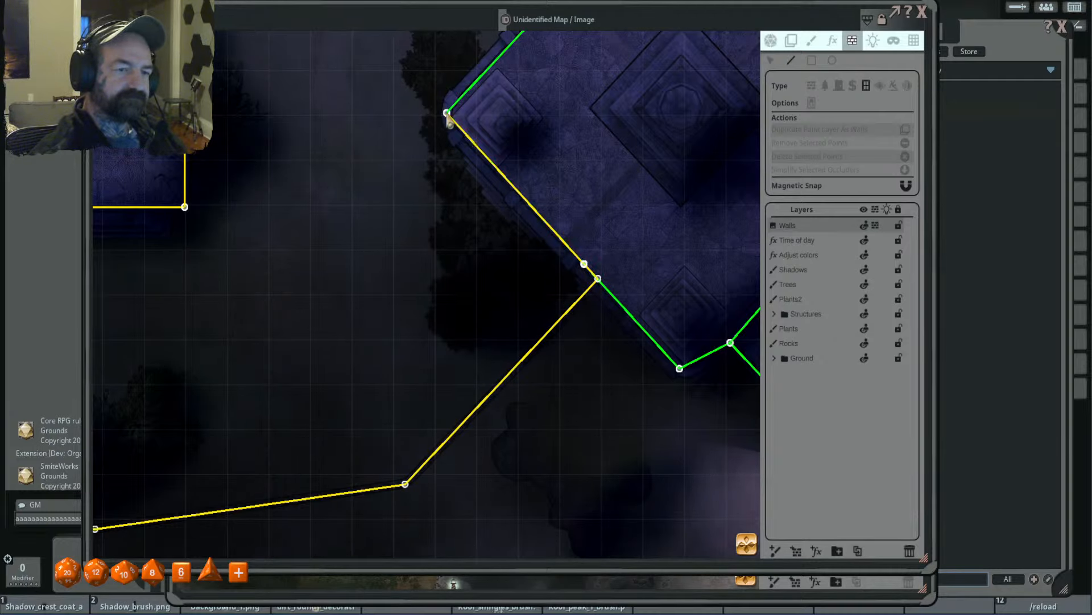
{"action": "left_click", "coordinate": [447, 112]}
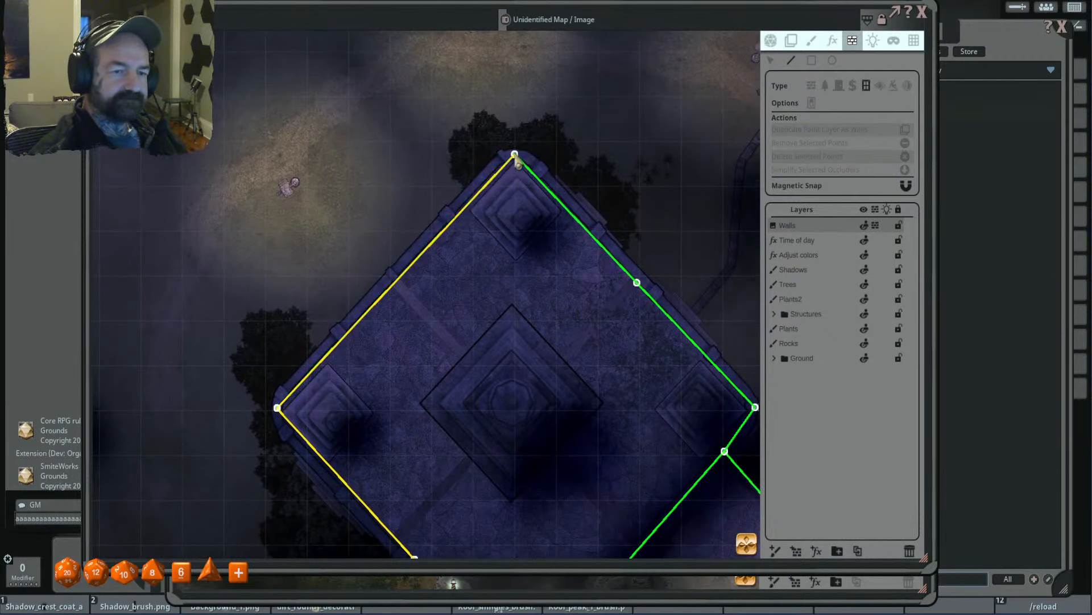
{"action": "left_click", "coordinate": [515, 154]}
{"action": "left_click", "coordinate": [637, 283]}
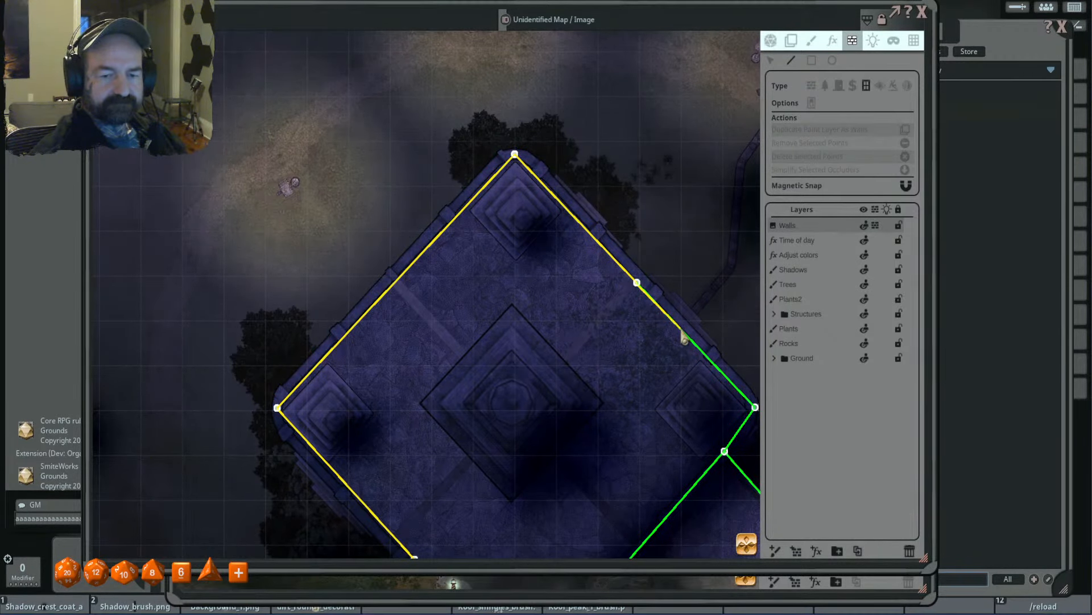
{"action": "left_click", "coordinate": [681, 329]}
- Trace the fence occluder from the large building's northeast wall around the fence's bends to the south side of the gate opening
{"action": "left_click", "coordinate": [732, 268]}
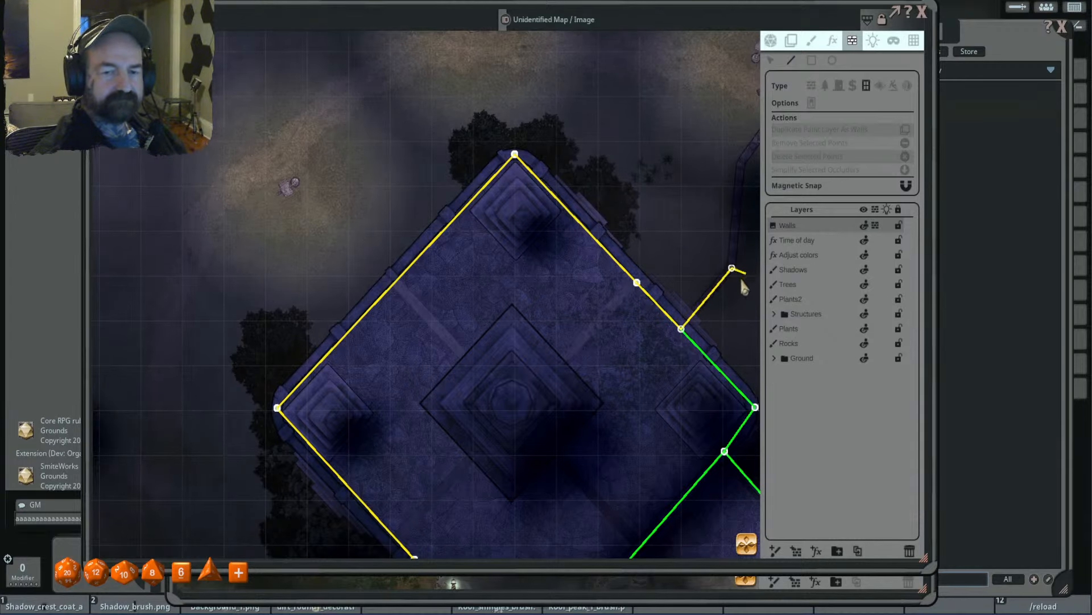
{"action": "left_click_drag", "start_coordinate": [743, 287], "coordinate": [595, 408]}
{"action": "left_click", "coordinate": [592, 302]}
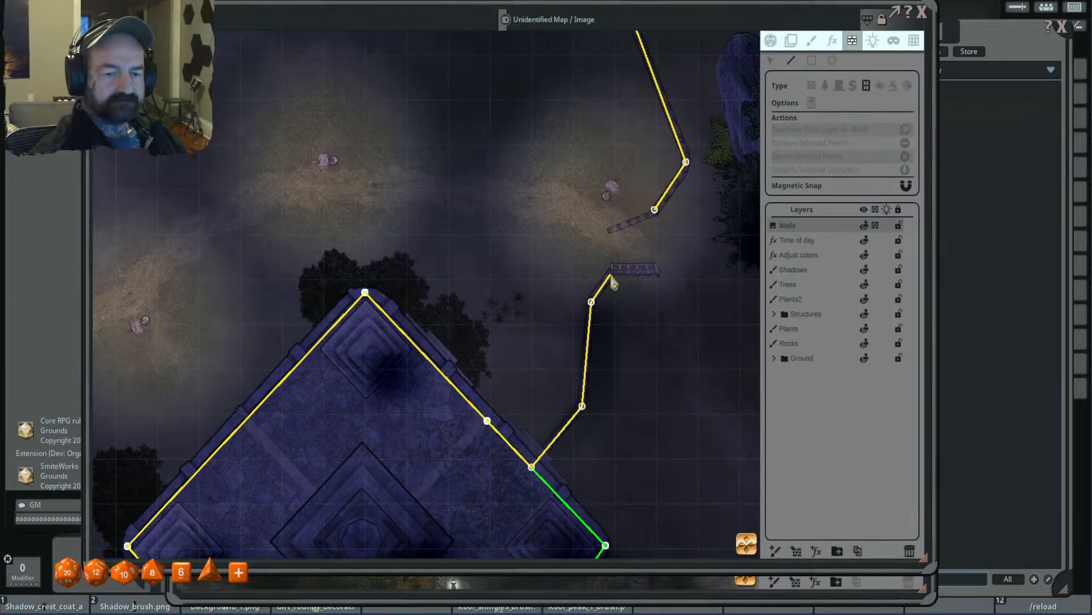
- Trace another occluder from the fence junction on the building's southwest wall, around the south corner and annex, to the fence junction on the northeast wall
{"action": "scroll", "coordinate": [674, 367], "scroll_direction": "down", "scroll_amount": 6}
{"action": "left_click_drag", "start_coordinate": [670, 338], "coordinate": [570, 100]}
{"action": "scroll", "coordinate": [480, 212], "scroll_direction": "up", "scroll_amount": 2}
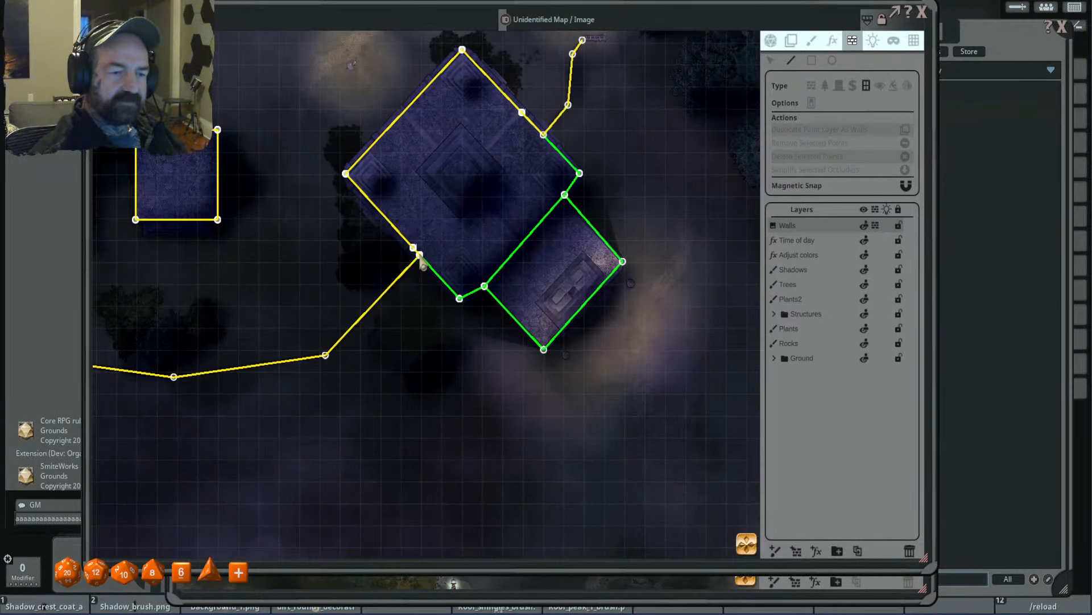
{"action": "left_click", "coordinate": [459, 298]}
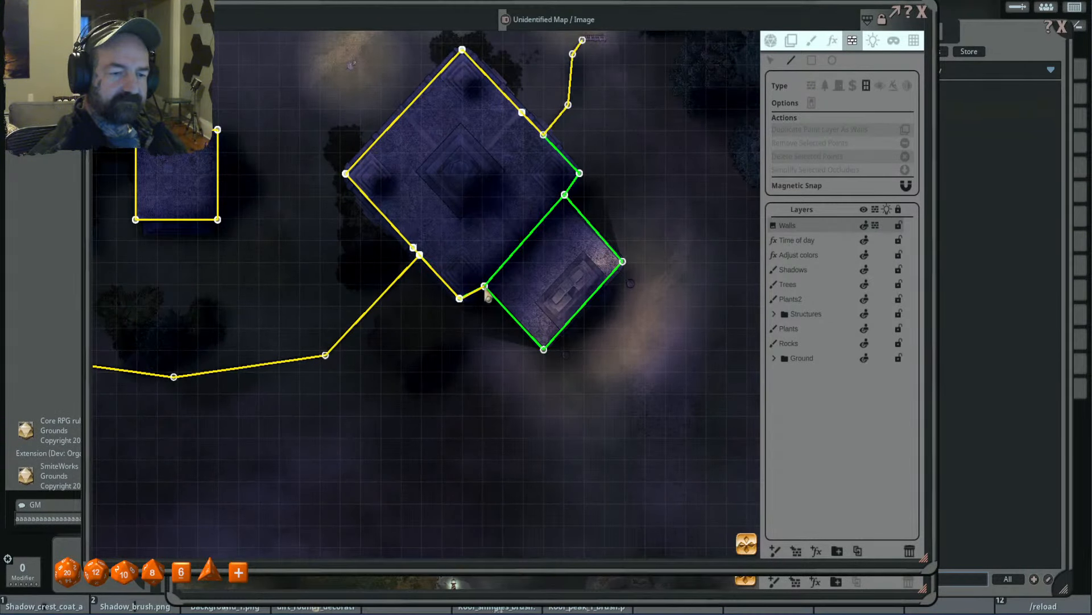
{"action": "left_click", "coordinate": [543, 349]}
{"action": "left_click", "coordinate": [623, 261]}
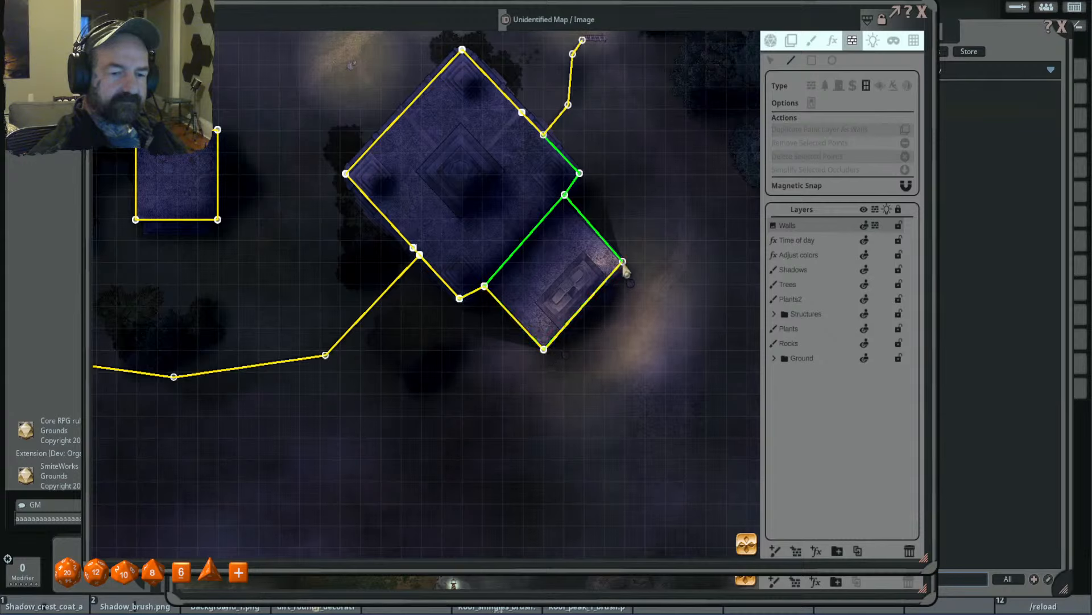
{"action": "left_click", "coordinate": [565, 195]}
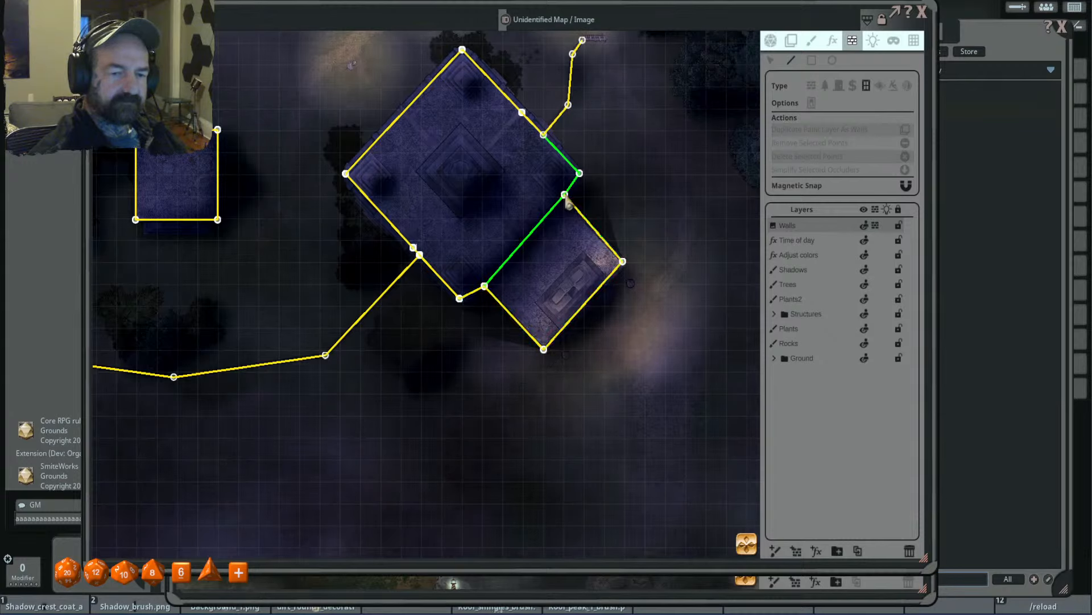
{"action": "left_click", "coordinate": [579, 173]}
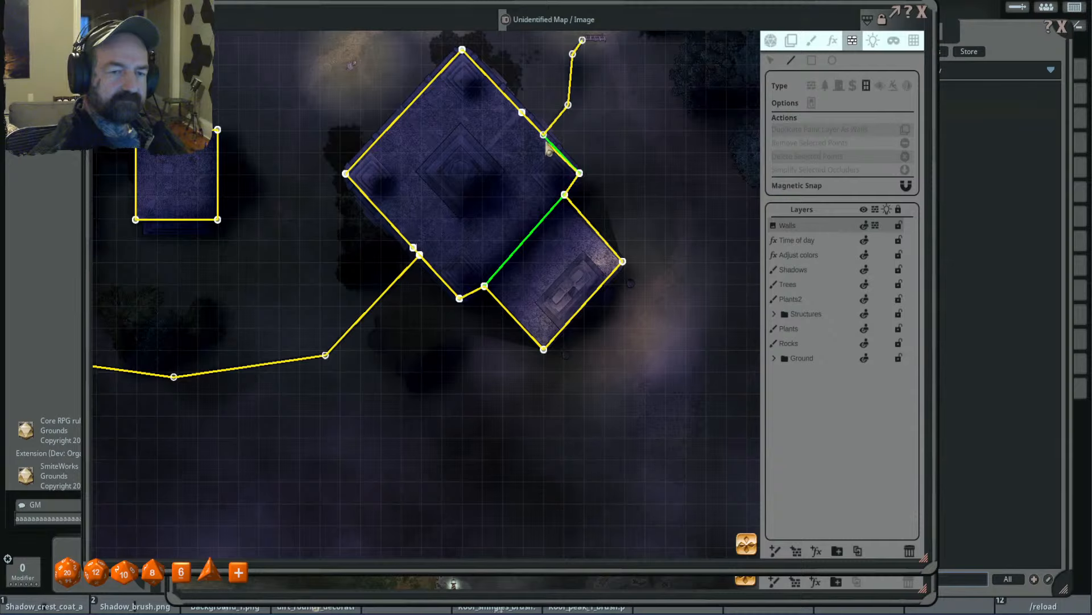
{"action": "left_click", "coordinate": [544, 135]}
{"action": "scroll", "coordinate": [626, 259], "scroll_direction": "down", "scroll_amount": 6}
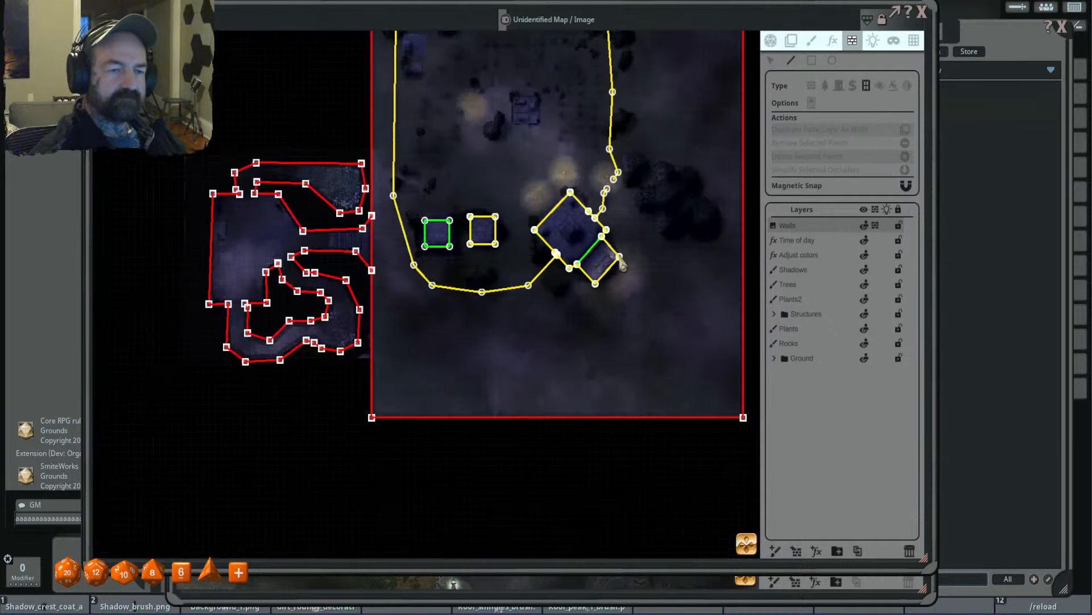
- Return to token mode, place a character token from the Combat Tracker near the cemetery's centre and close the tracker
{"action": "left_click", "coordinate": [770, 40]}
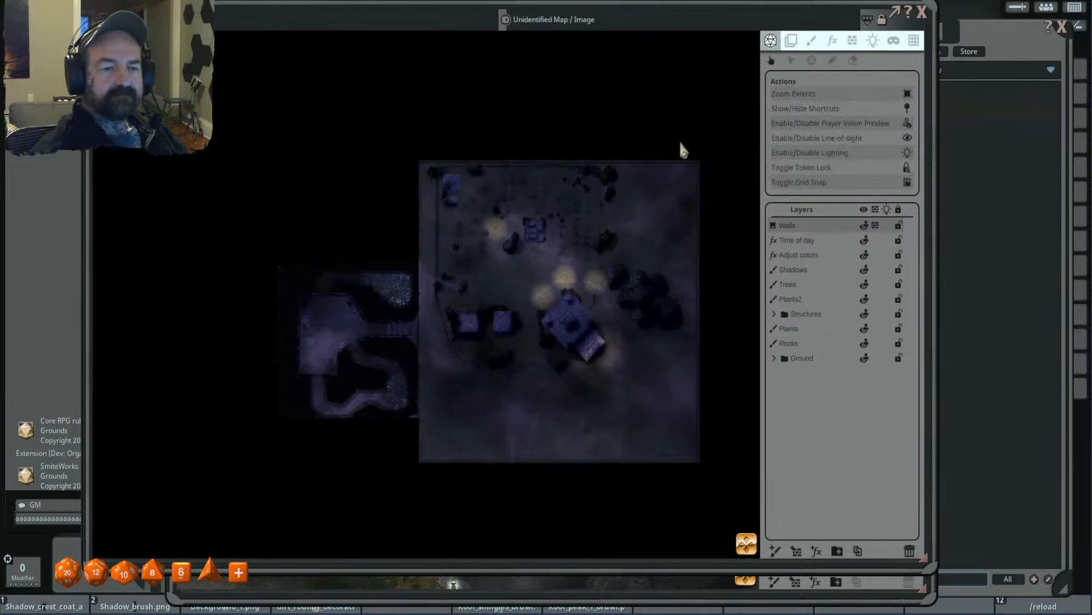
{"action": "scroll", "coordinate": [601, 234], "scroll_direction": "up", "scroll_amount": 2}
{"action": "left_click", "coordinate": [1019, 8]}
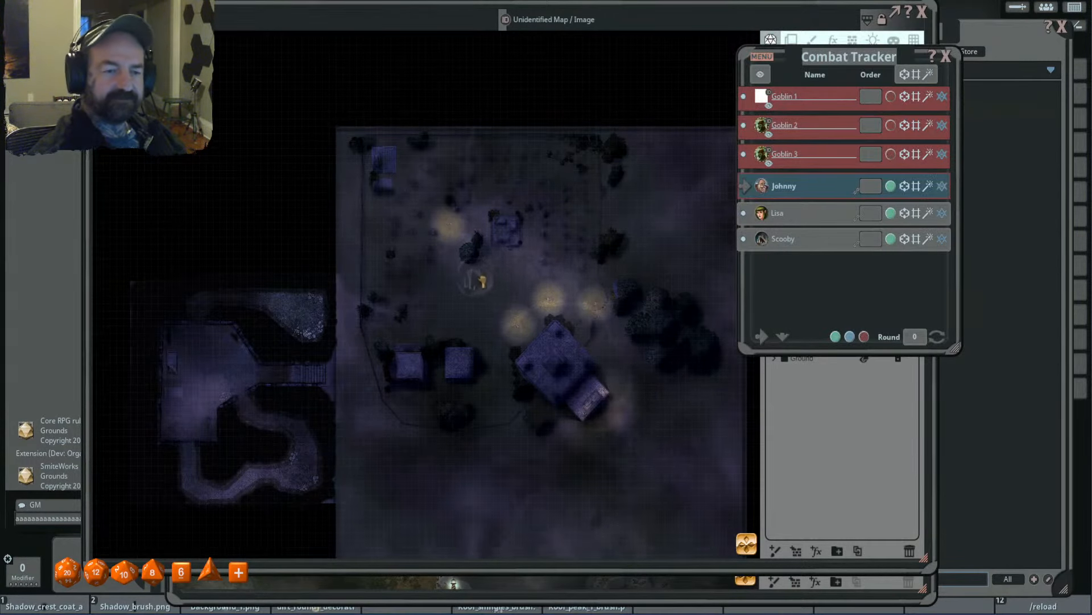
{"action": "left_click", "coordinate": [493, 284]}
{"action": "left_click", "coordinate": [946, 55]}
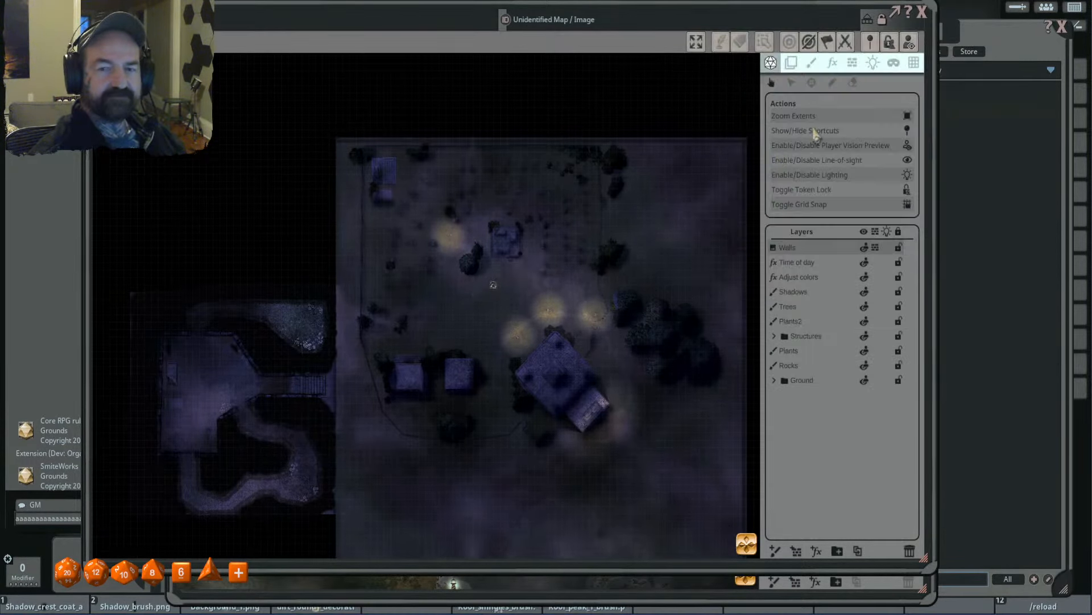
- Test the line of sight by moving the token near the gate, onto the western small building and into the western cemetery grounds
{"action": "left_click", "coordinate": [494, 284]}
{"action": "left_click", "coordinate": [585, 277]}
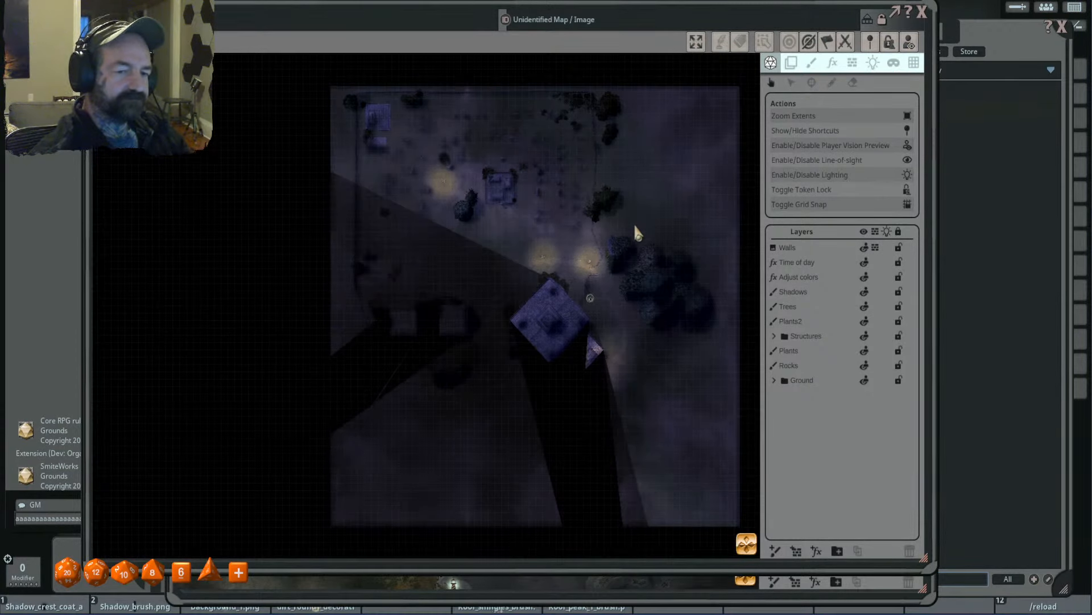
{"action": "scroll", "coordinate": [611, 267], "scroll_direction": "up", "scroll_amount": 3}
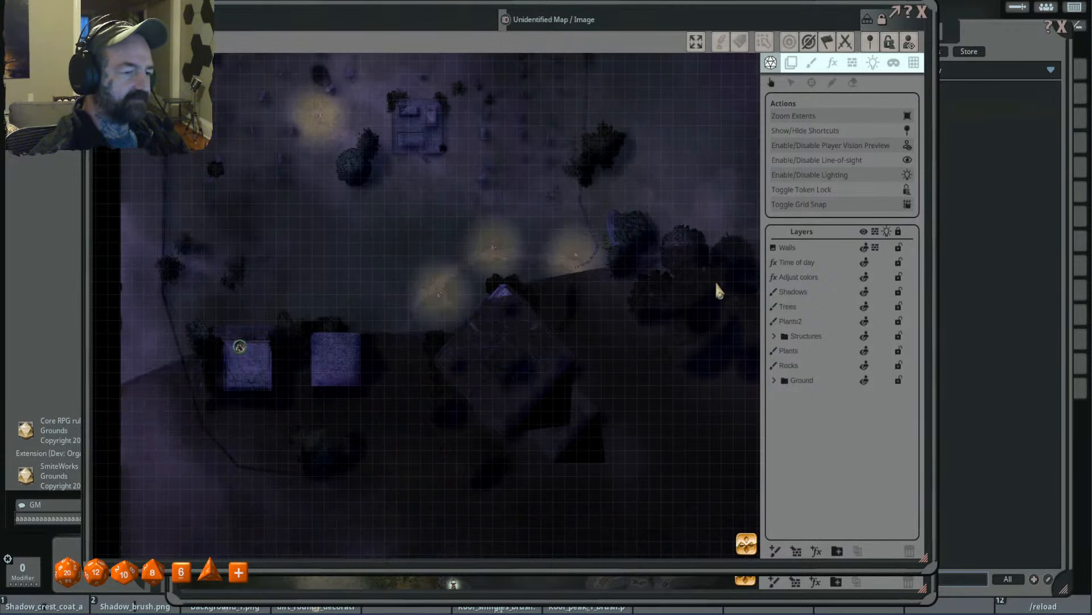
{"action": "scroll", "coordinate": [407, 223], "scroll_direction": "down", "scroll_amount": 2}
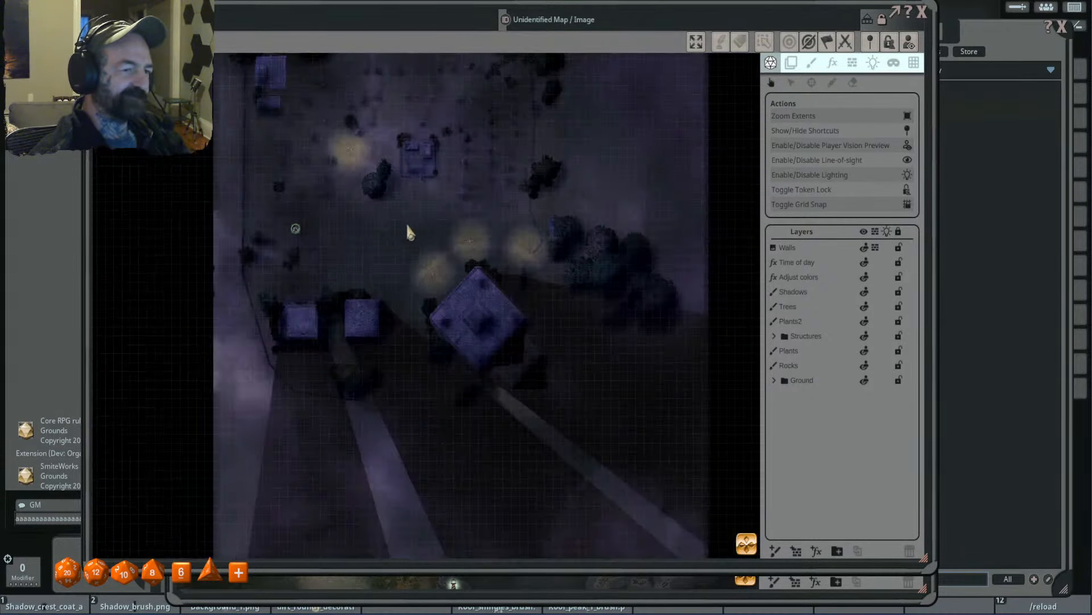
{"action": "left_click_drag", "start_coordinate": [408, 231], "coordinate": [535, 293]}
- Show the map's occluders on the Walls layer and examine the Wall, terrain and Door occluder types
{"action": "left_click", "coordinate": [853, 63]}
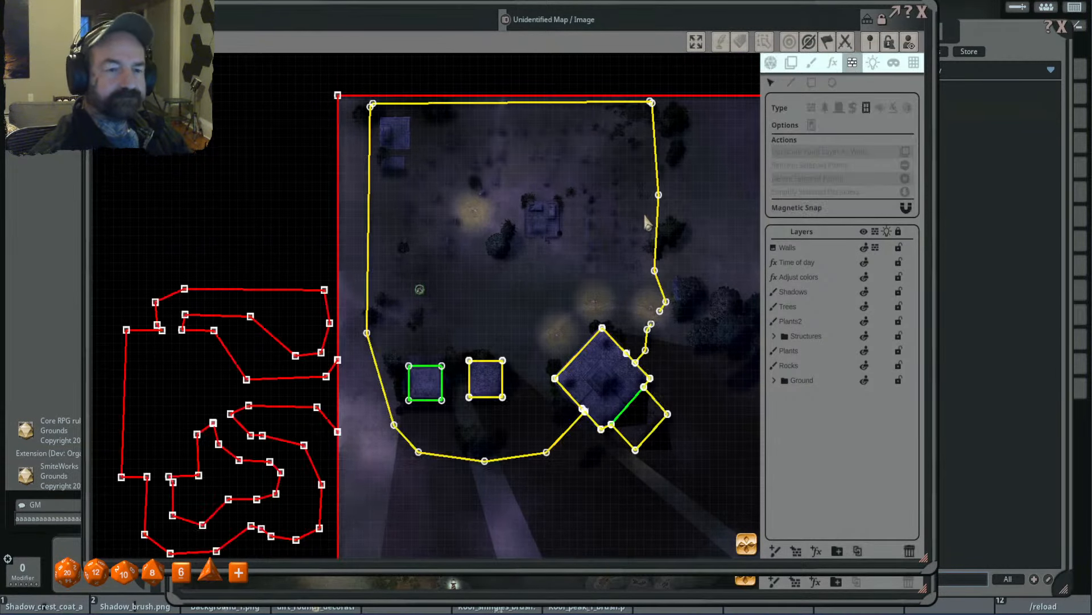
{"action": "scroll", "coordinate": [645, 216], "scroll_direction": "down", "scroll_amount": 3}
{"action": "left_click_drag", "start_coordinate": [673, 215], "coordinate": [602, 218]}
{"action": "scroll", "coordinate": [603, 218], "scroll_direction": "up", "scroll_amount": 1}
{"action": "left_click", "coordinate": [792, 249]}
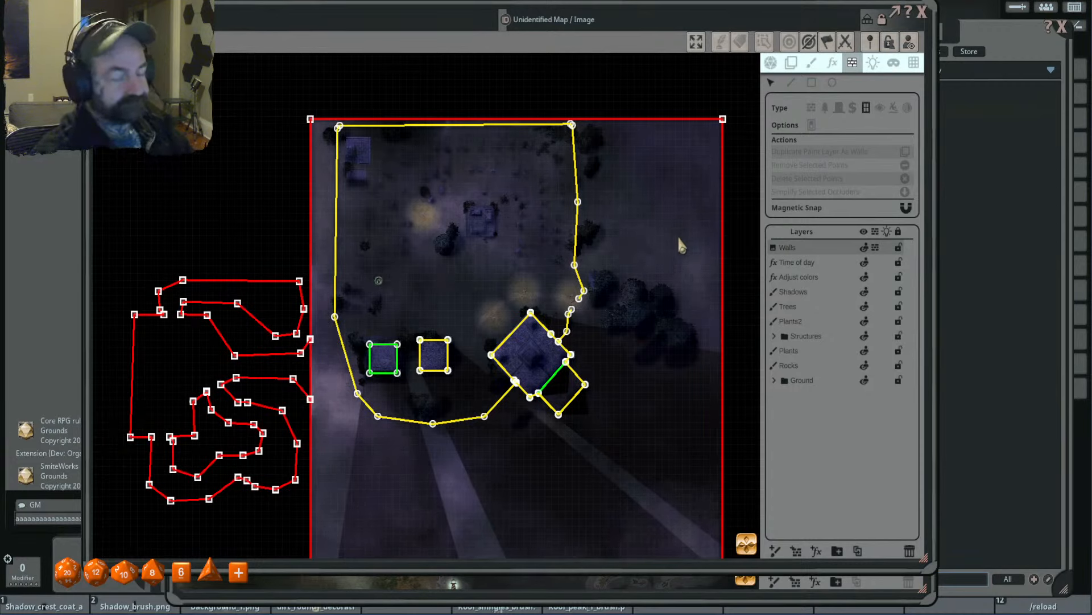
{"action": "left_click", "coordinate": [811, 107]}
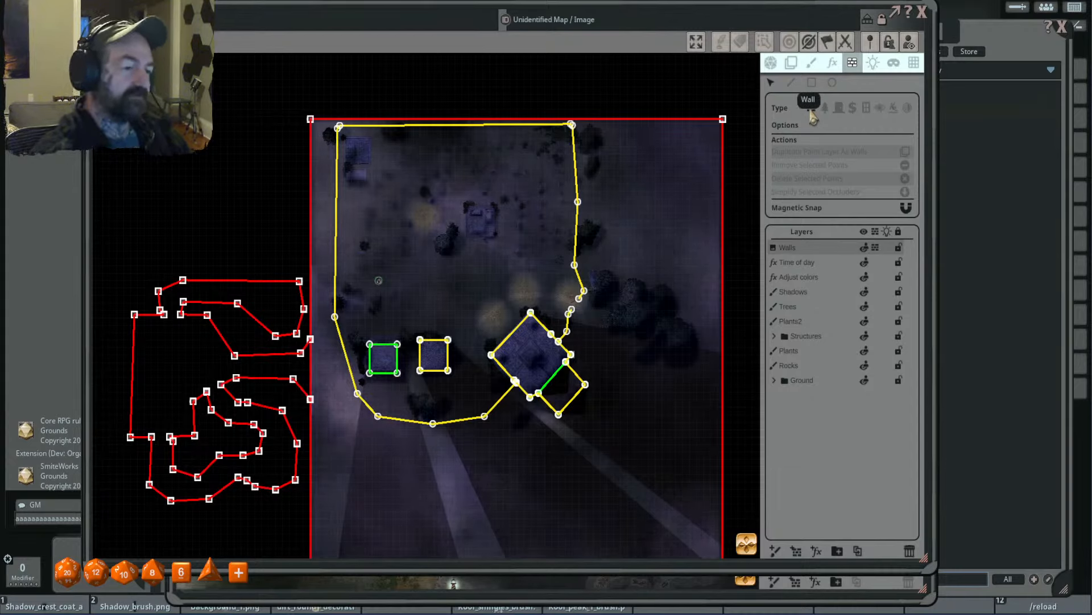
{"action": "left_click", "coordinate": [825, 110]}
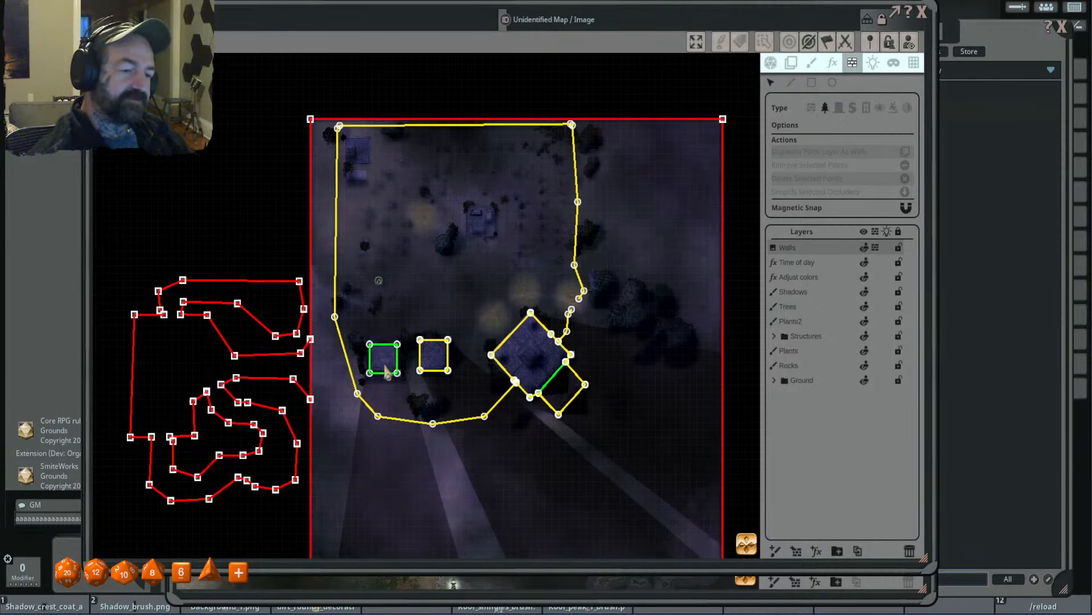
{"action": "scroll", "coordinate": [387, 379], "scroll_direction": "up", "scroll_amount": 2}
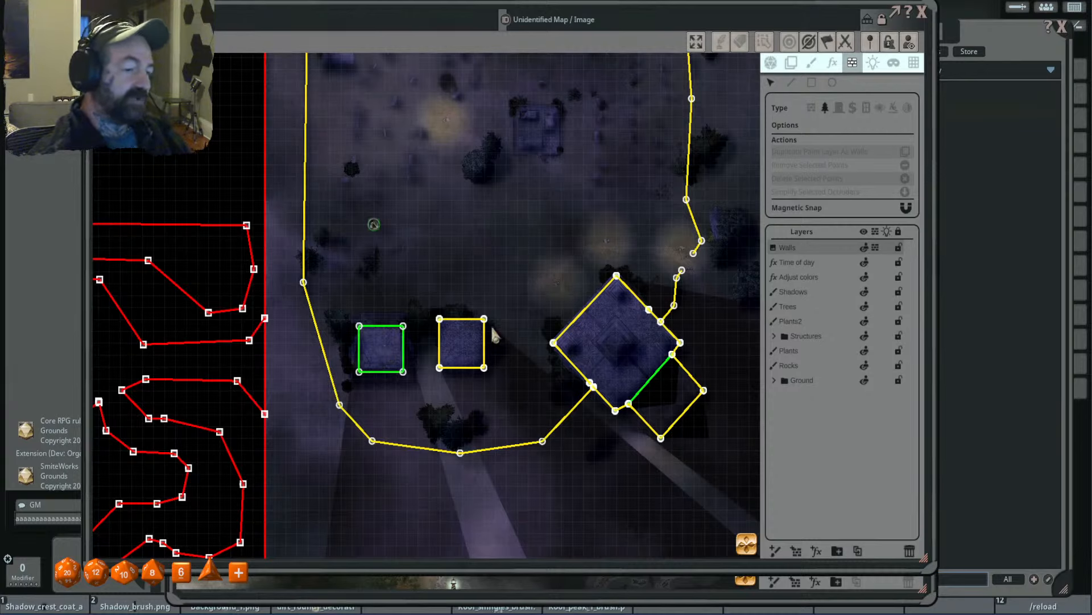
{"action": "left_click", "coordinate": [839, 108]}
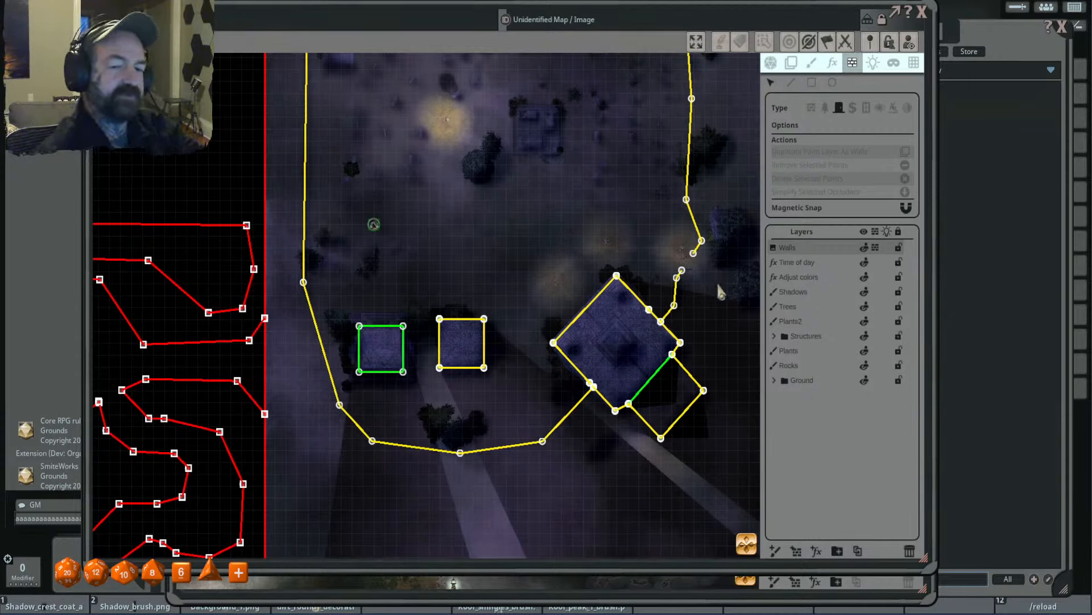
{"action": "left_click_drag", "start_coordinate": [720, 331], "coordinate": [637, 371]}
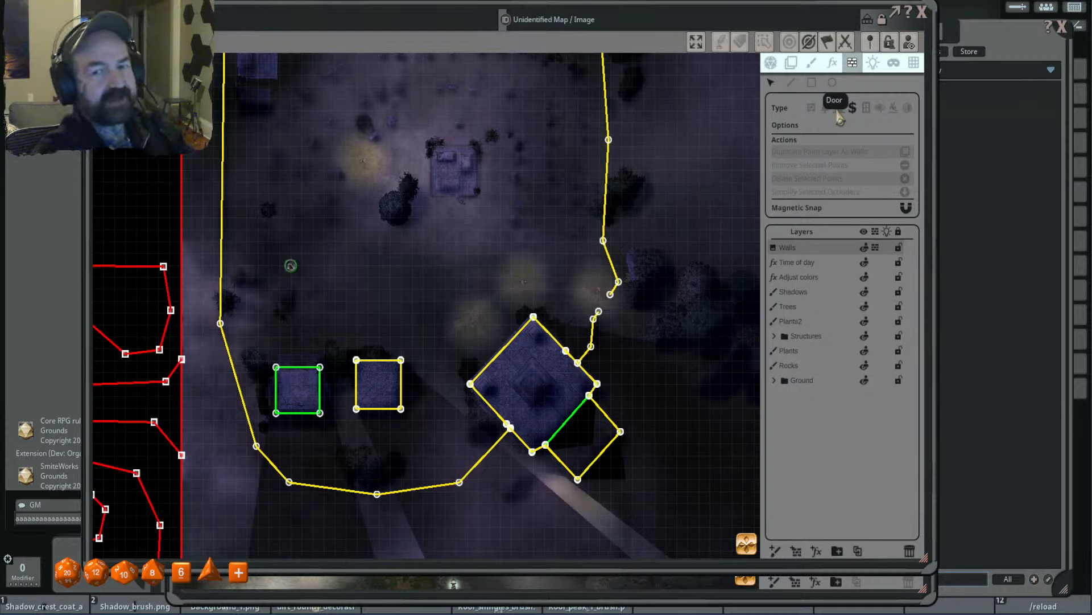
- Examine the window type and the remaining occluder types, including the Blocks Movement option
{"action": "left_click", "coordinate": [868, 114]}
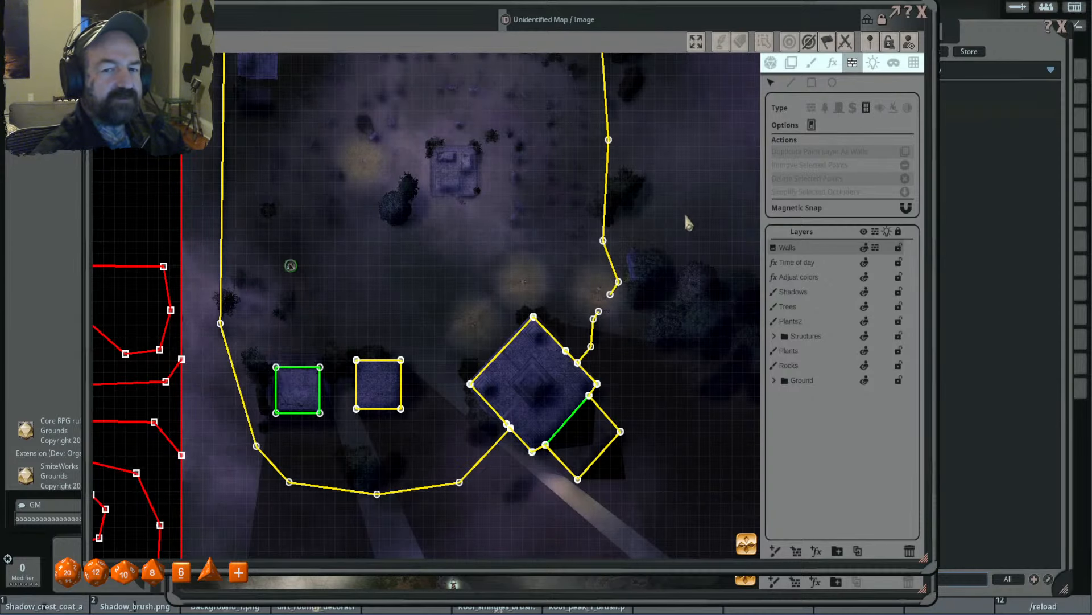
{"action": "scroll", "coordinate": [684, 214], "scroll_direction": "down", "scroll_amount": 2}
{"action": "left_click_drag", "start_coordinate": [686, 207], "coordinate": [678, 219]}
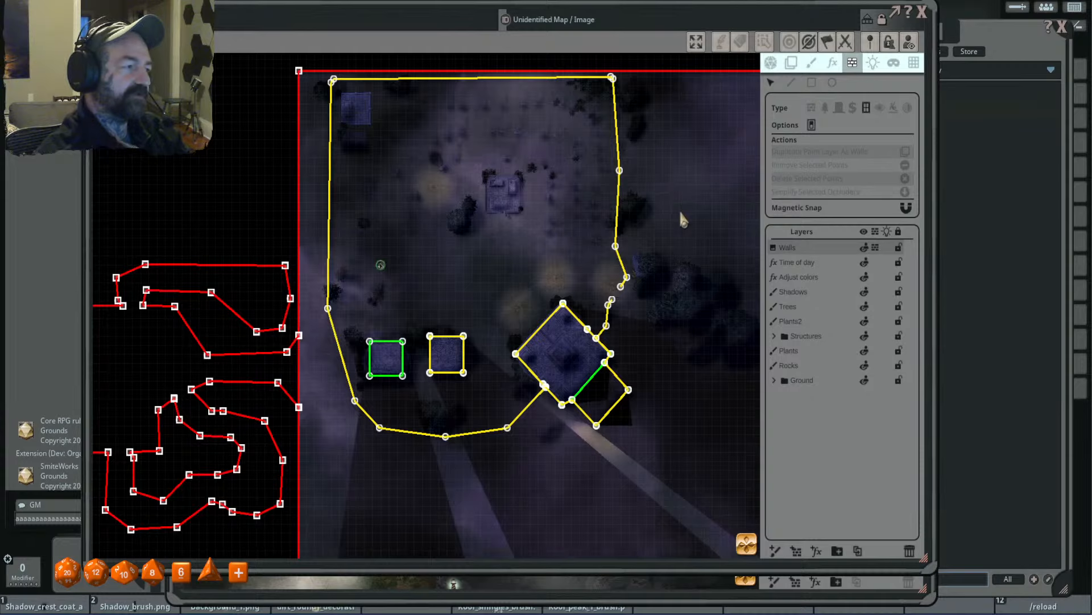
{"action": "left_click", "coordinate": [881, 112]}
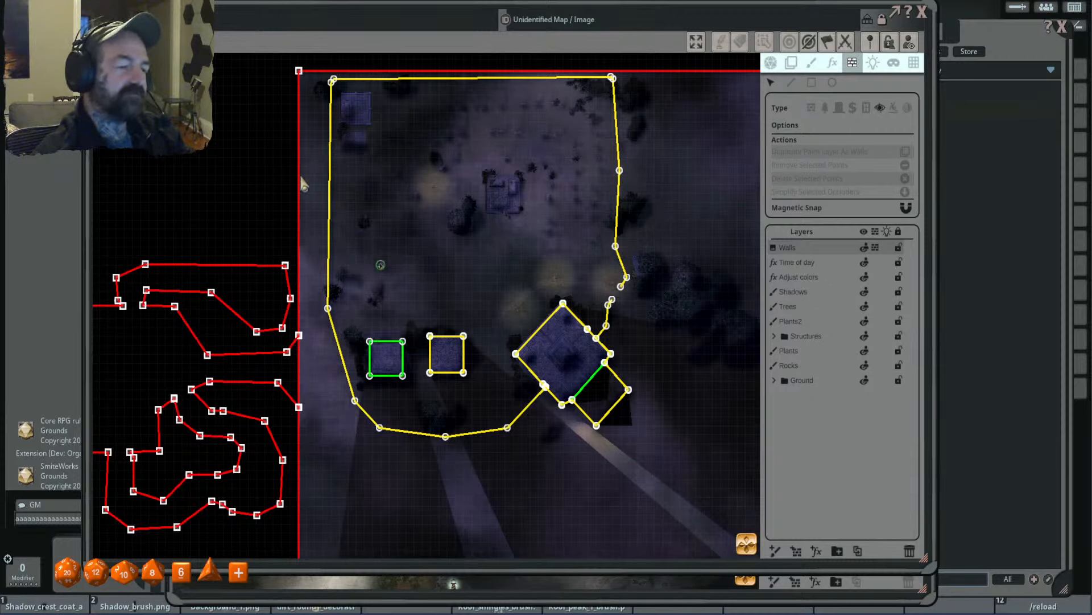
{"action": "left_click", "coordinate": [895, 109]}
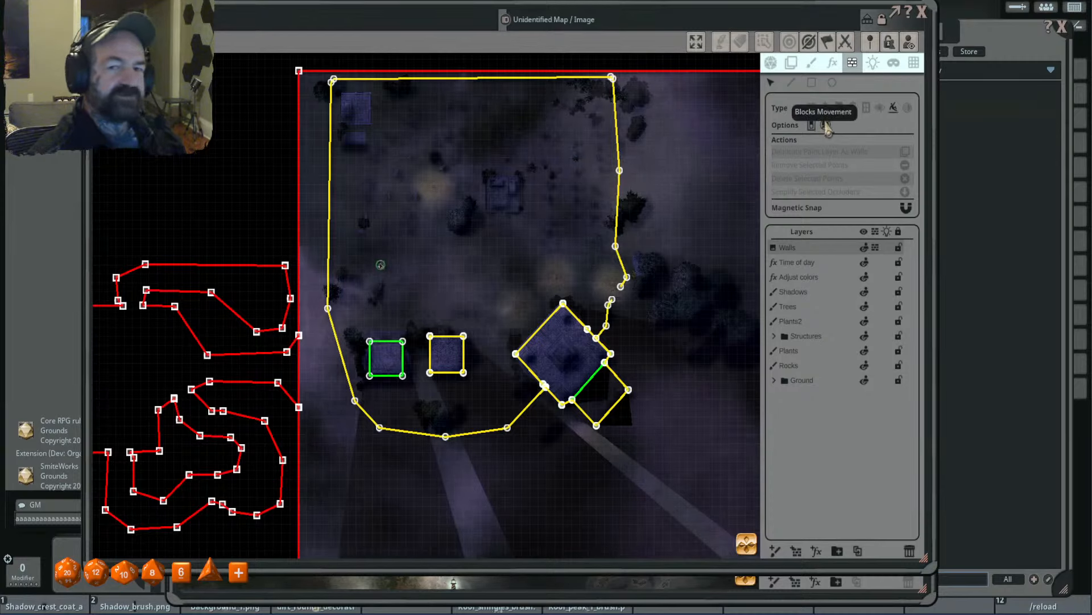
{"action": "left_click", "coordinate": [907, 107]}
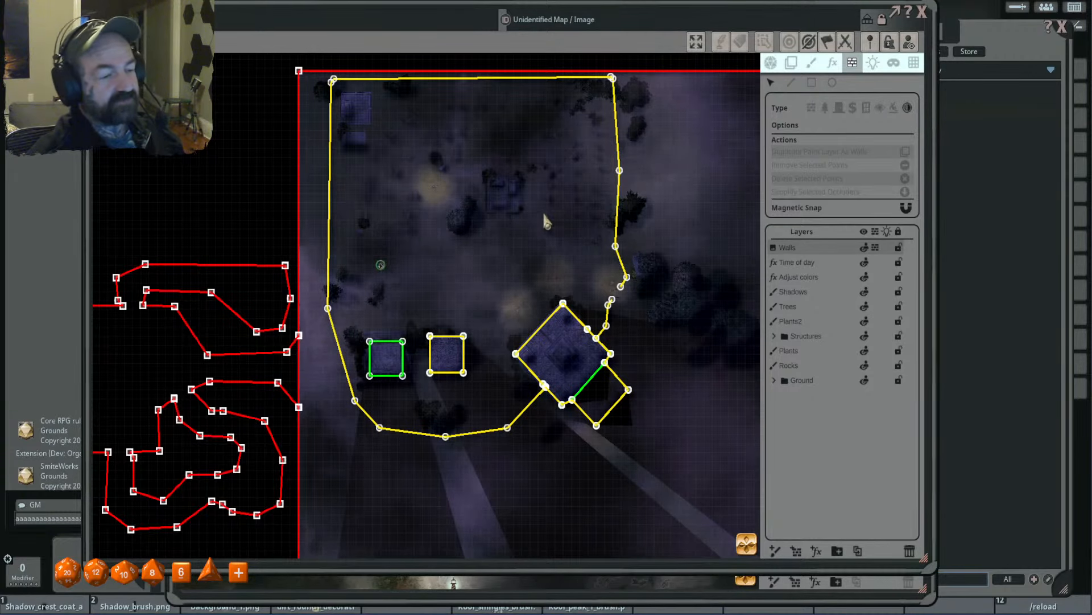
- Leave occluder editing and return to the map's token mode with the whole cemetery in view
{"action": "scroll", "coordinate": [528, 201], "scroll_direction": "up", "scroll_amount": 2}
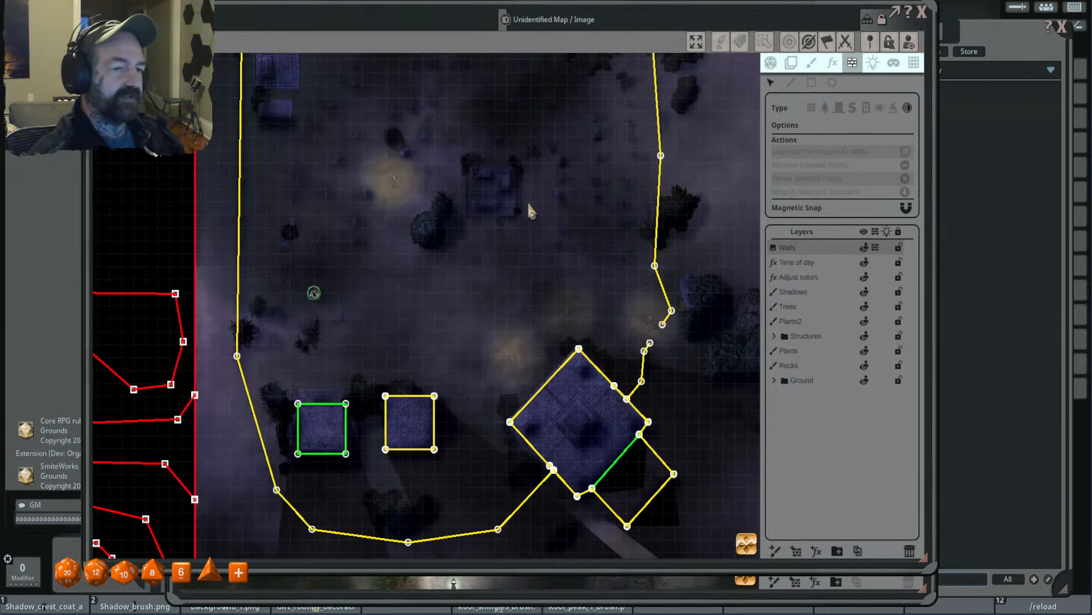
{"action": "scroll", "coordinate": [527, 201], "scroll_direction": "down", "scroll_amount": 3}
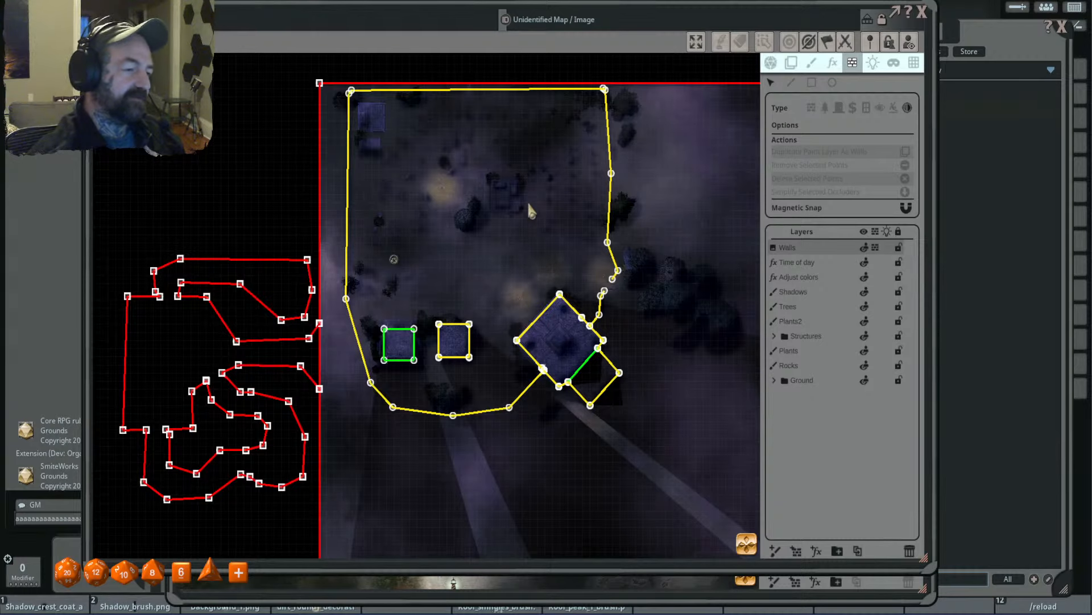
{"action": "left_click_drag", "start_coordinate": [694, 191], "coordinate": [659, 207]}
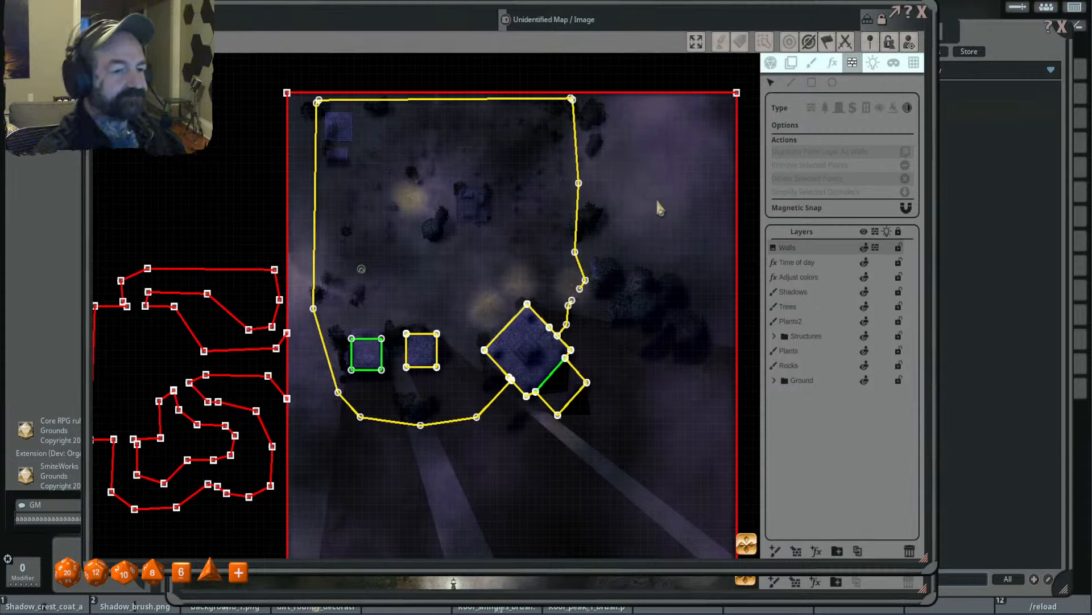
{"action": "left_click", "coordinate": [772, 64]}
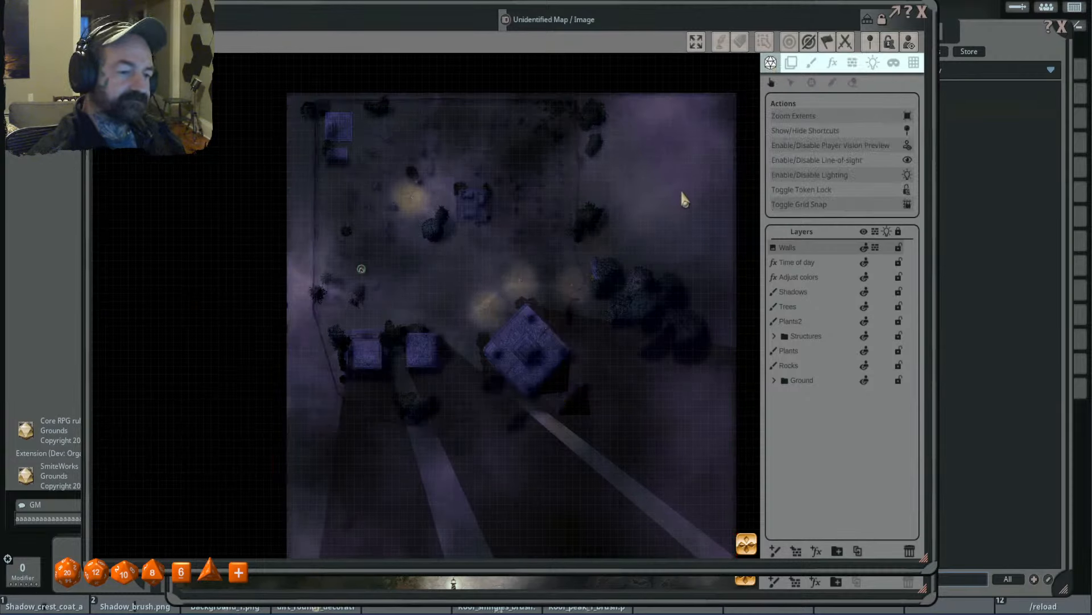
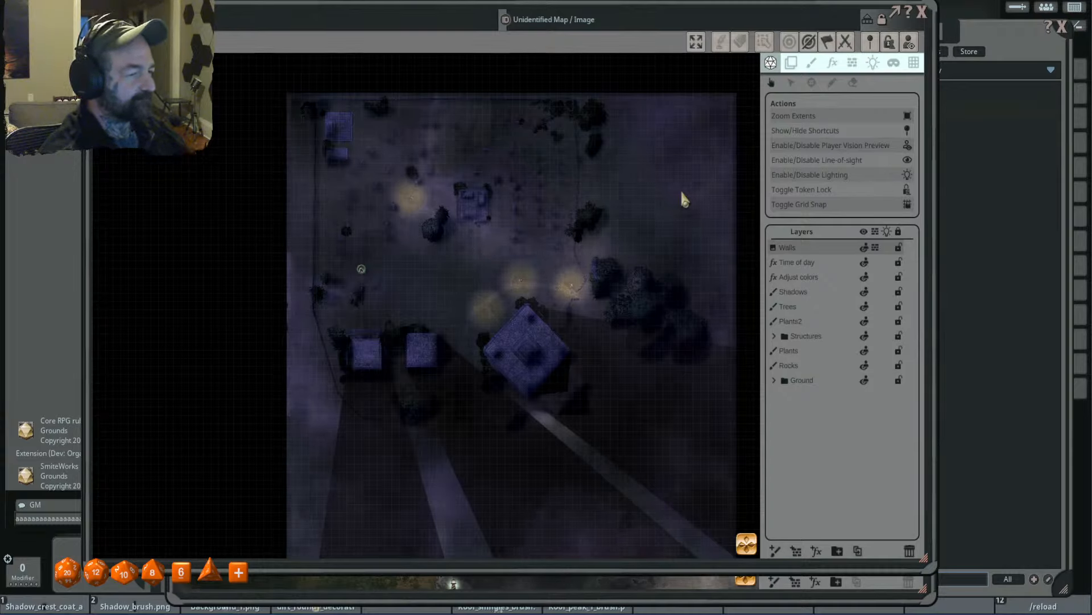
- Bring the Images window over the map and collapse the sidebar's Library section, keeping the Player and Campaign sections expanded
{"action": "left_click_drag", "start_coordinate": [1000, 42], "coordinate": [837, 45]}
{"action": "left_click", "coordinate": [1048, 69]}
{"action": "left_click", "coordinate": [1036, 142]}
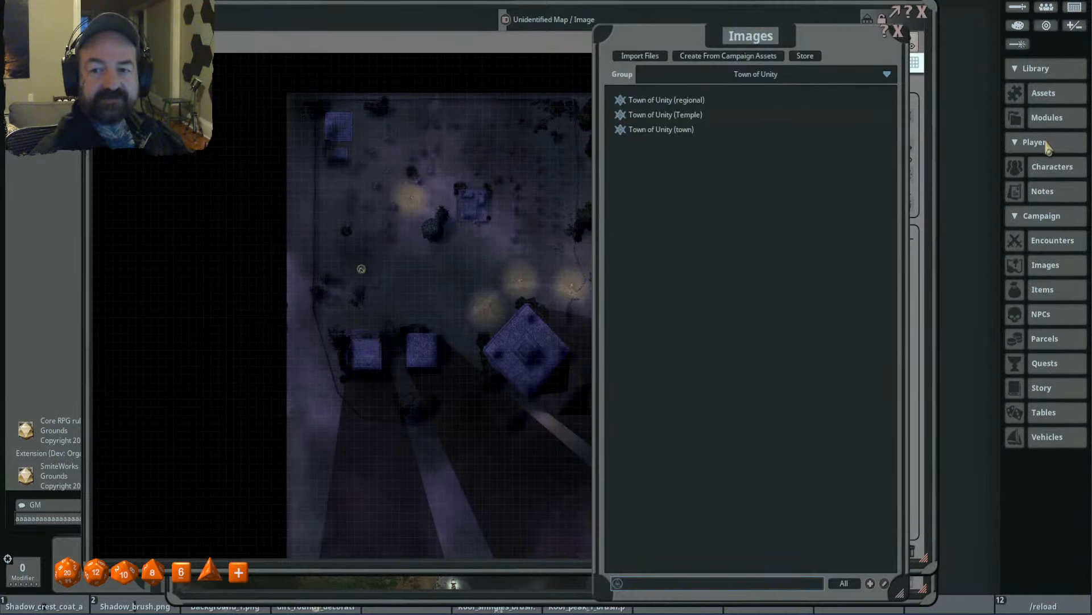
{"action": "left_click", "coordinate": [1037, 142]}
{"action": "left_click", "coordinate": [1045, 168]}
{"action": "left_click", "coordinate": [1044, 172]}
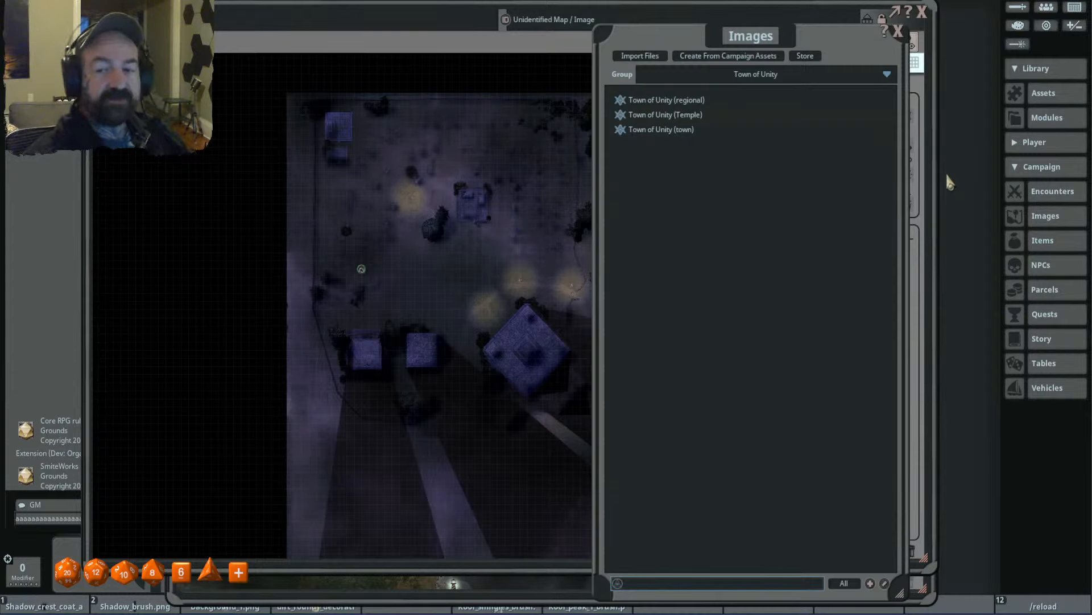
{"action": "left_click", "coordinate": [1040, 171]}
{"action": "left_click", "coordinate": [1041, 169]}
{"action": "left_click", "coordinate": [1045, 76]}
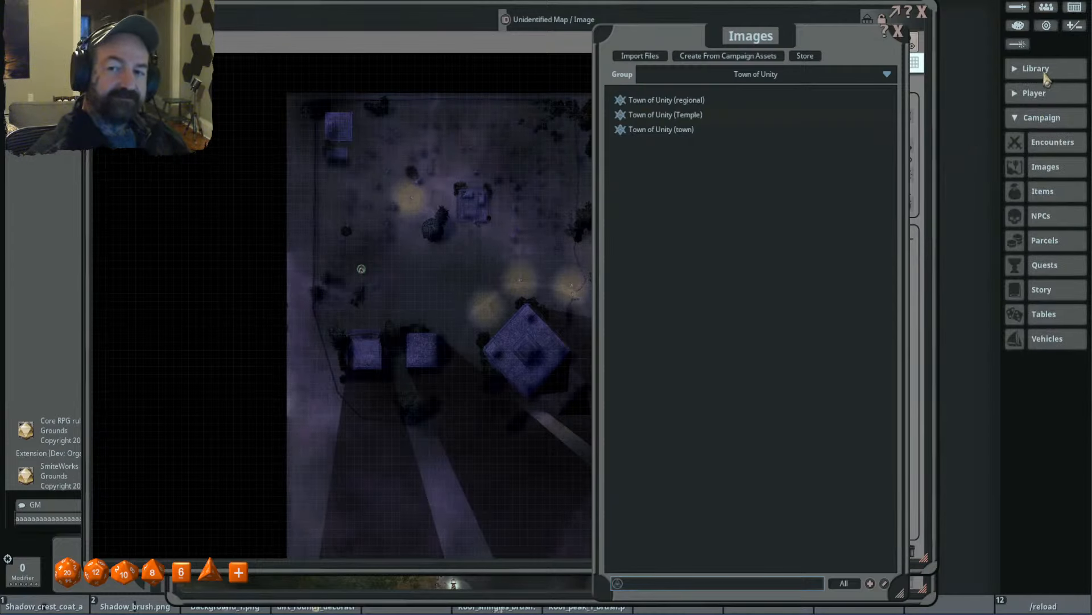
{"action": "left_click", "coordinate": [1045, 95]}
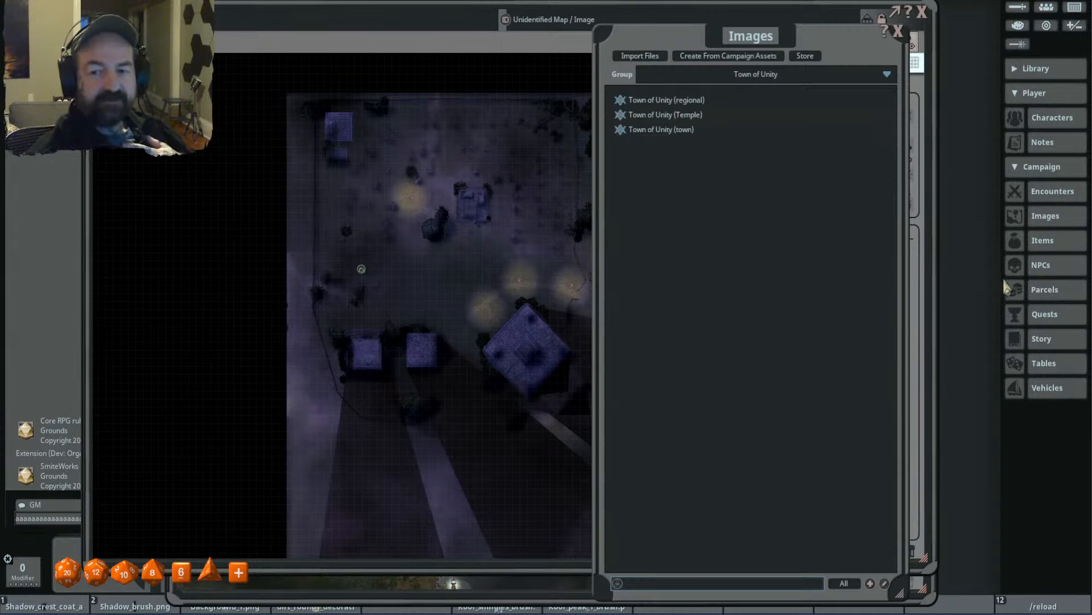
- Rearrange the cemetery map window and the Images window so that both are accessible on the desktop
{"action": "left_click_drag", "start_coordinate": [686, 41], "coordinate": [760, 36]}
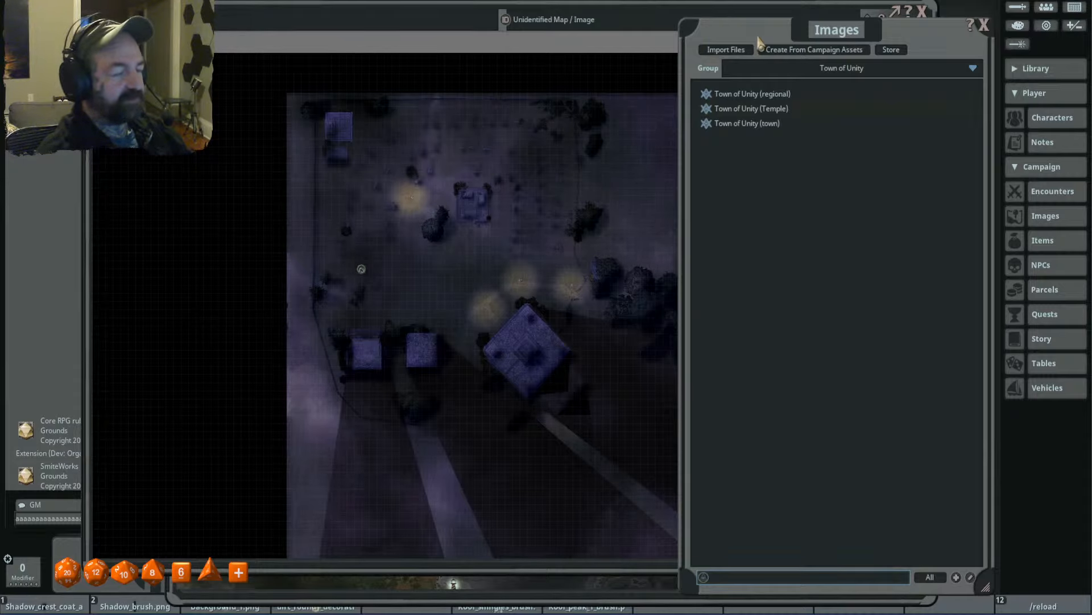
{"action": "scroll", "coordinate": [552, 221], "scroll_direction": "down", "scroll_amount": 2}
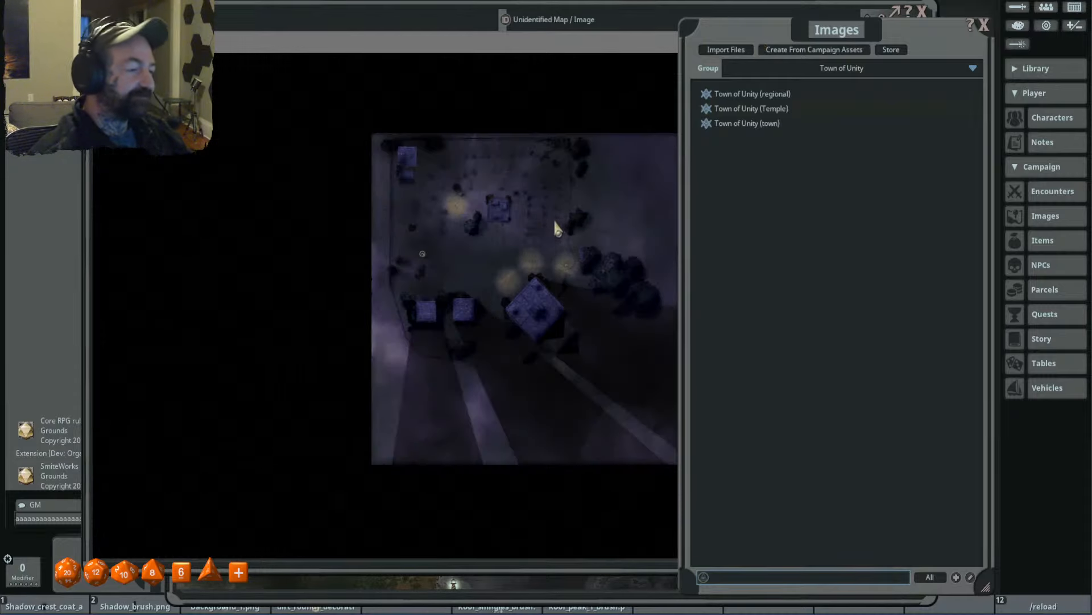
{"action": "left_click_drag", "start_coordinate": [554, 220], "coordinate": [422, 204]}
{"action": "scroll", "coordinate": [466, 165], "scroll_direction": "up", "scroll_amount": 2}
{"action": "left_click_drag", "start_coordinate": [524, 167], "coordinate": [514, 161]}
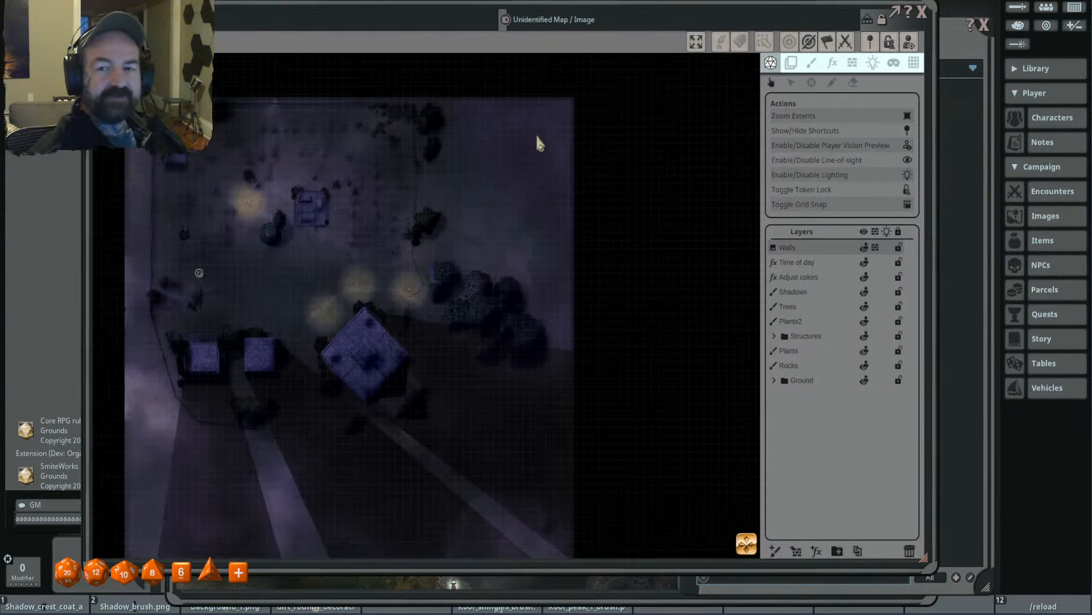
{"action": "left_click_drag", "start_coordinate": [759, 15], "coordinate": [688, 24]}
{"action": "left_click_drag", "start_coordinate": [898, 34], "coordinate": [841, 34]}
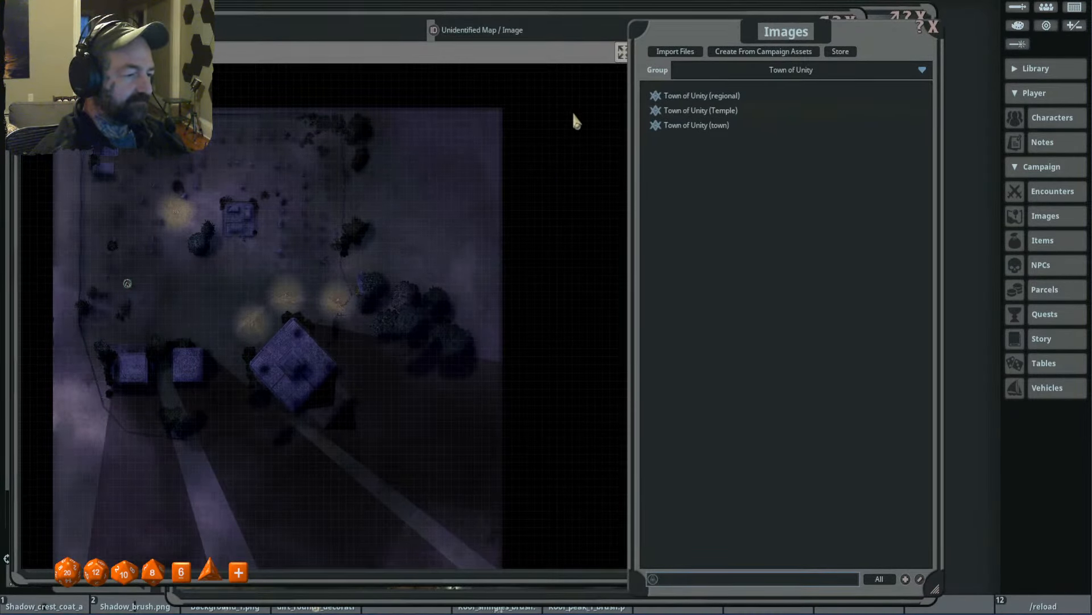
{"action": "left_click_drag", "start_coordinate": [855, 34], "coordinate": [891, 32]}
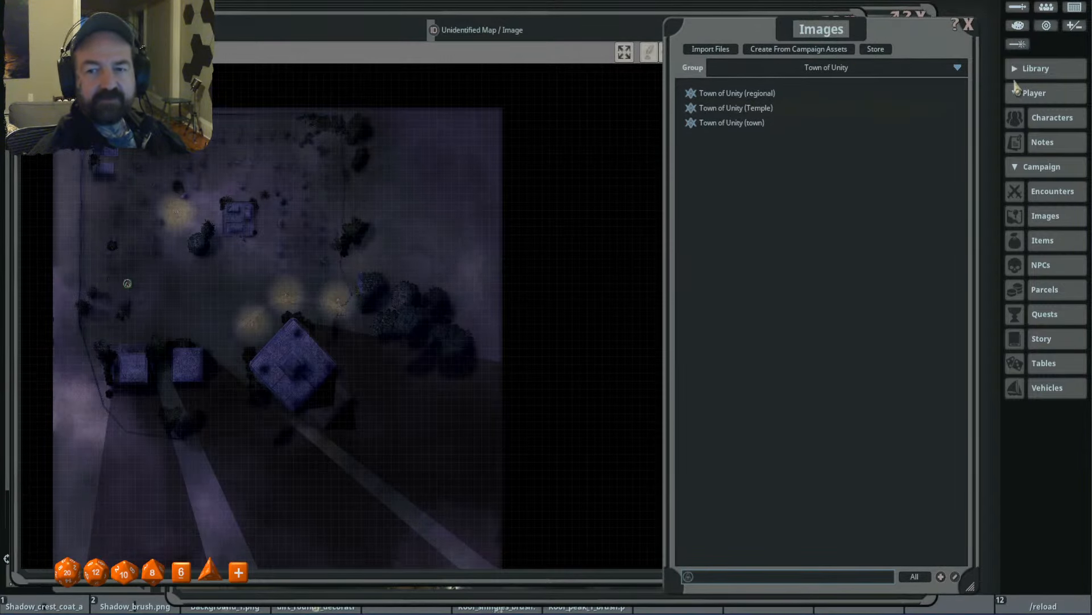
- Switch the image list to the Savage Stream group and open its map with the cave and waterfall
{"action": "left_click", "coordinate": [849, 69]}
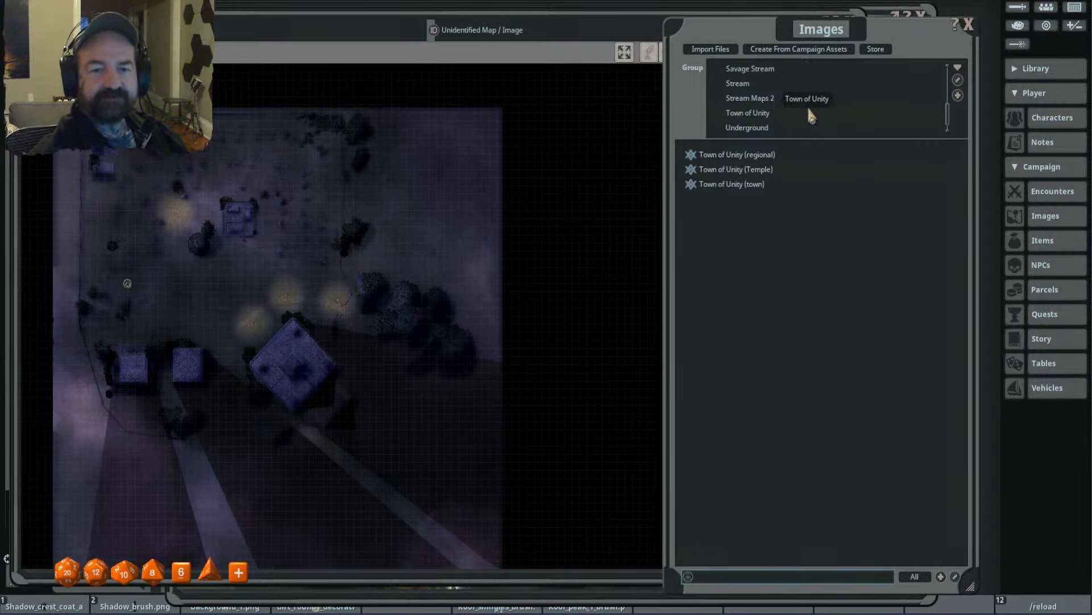
{"action": "left_click", "coordinate": [788, 69]}
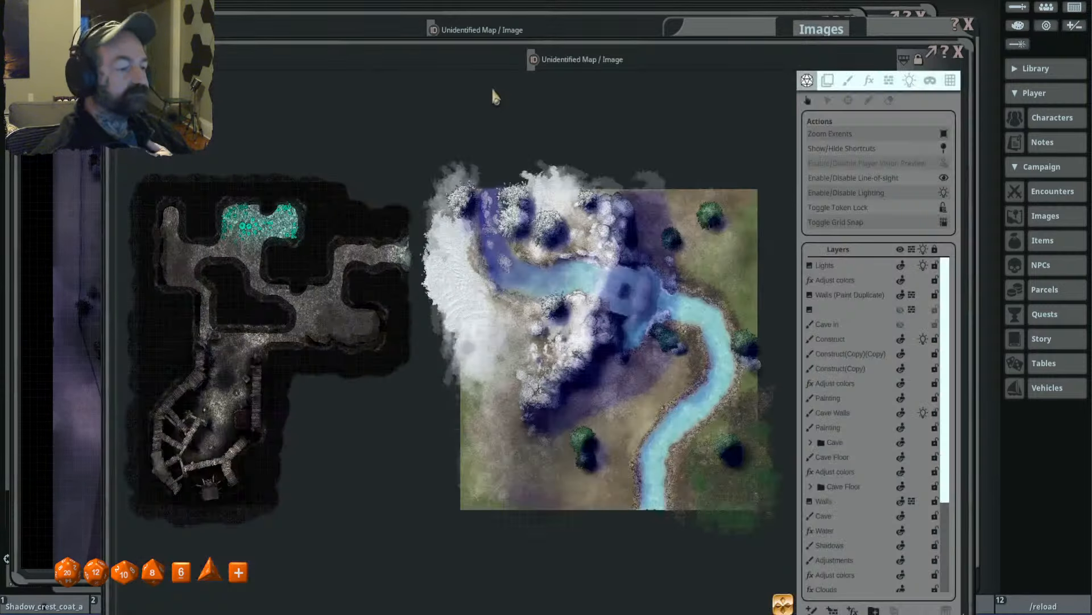
{"action": "scroll", "coordinate": [579, 177], "scroll_direction": "down", "scroll_amount": 2}
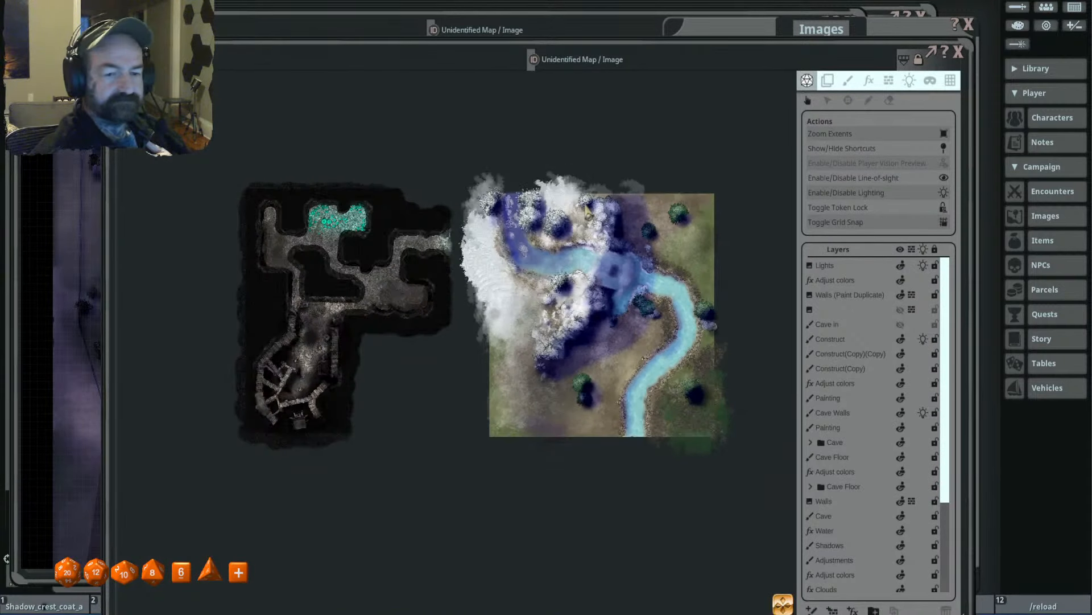
{"action": "scroll", "coordinate": [614, 248], "scroll_direction": "up", "scroll_amount": 1}
{"action": "scroll", "coordinate": [700, 250], "scroll_direction": "down", "scroll_amount": 1}
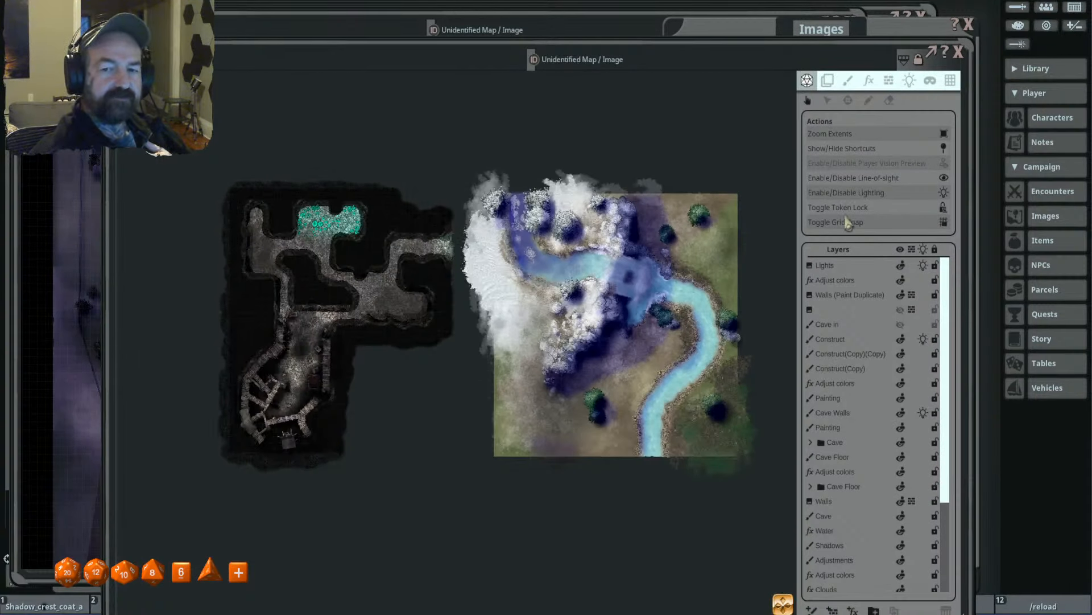
- Show the map's occluders and examine those around the cave and along the snowy cliff above the waterfall
{"action": "left_click", "coordinate": [891, 80]}
{"action": "scroll", "coordinate": [585, 153], "scroll_direction": "up", "scroll_amount": 2}
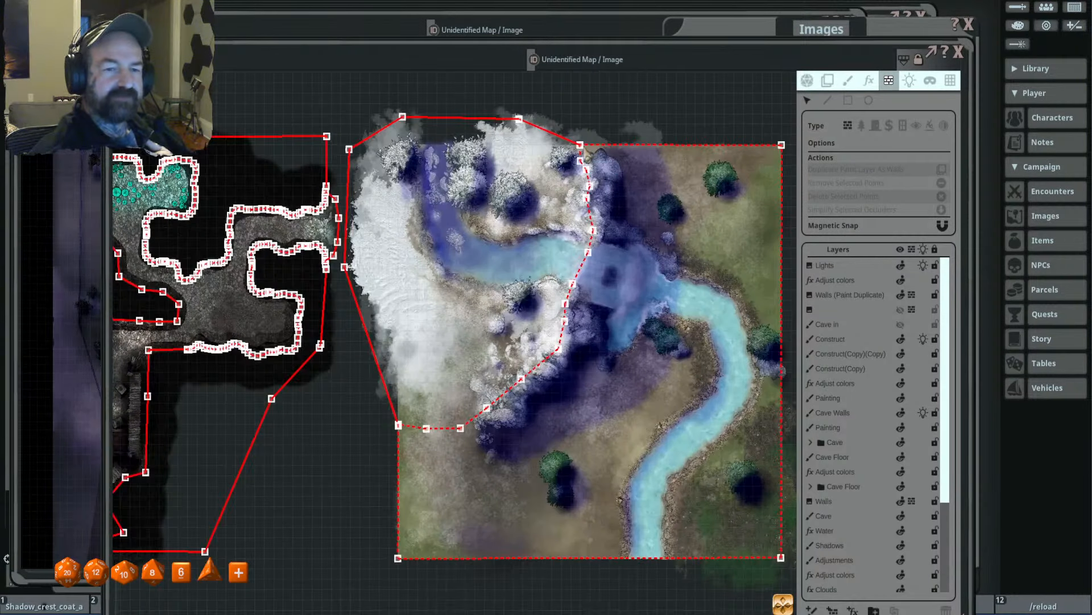
{"action": "scroll", "coordinate": [663, 263], "scroll_direction": "down", "scroll_amount": 2}
{"action": "scroll", "coordinate": [595, 244], "scroll_direction": "up", "scroll_amount": 1}
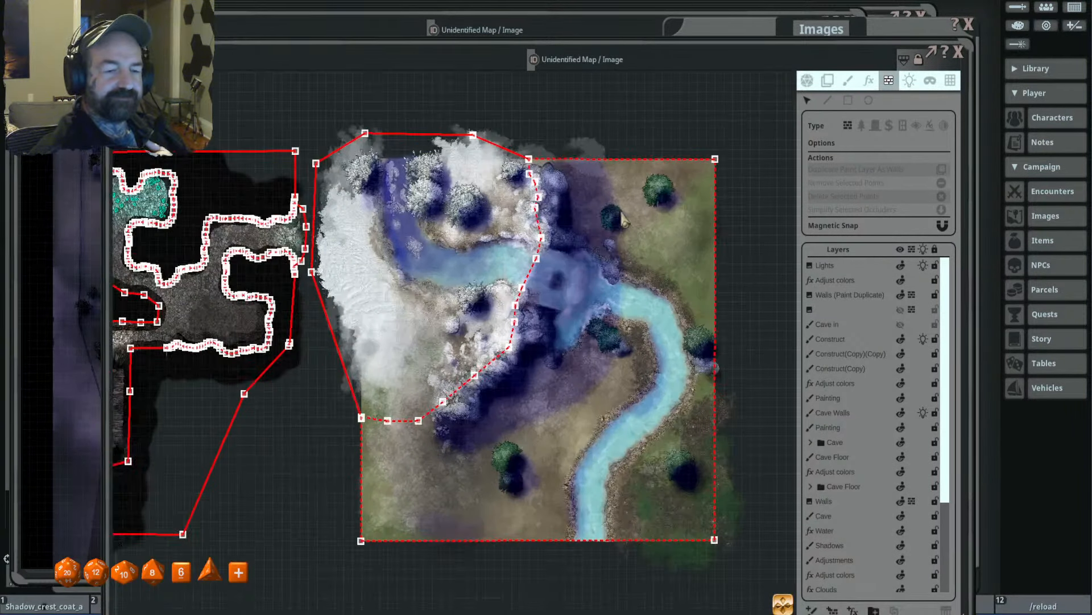
{"action": "scroll", "coordinate": [597, 243], "scroll_direction": "down", "scroll_amount": 1}
{"action": "left_click_drag", "start_coordinate": [602, 243], "coordinate": [589, 241]}
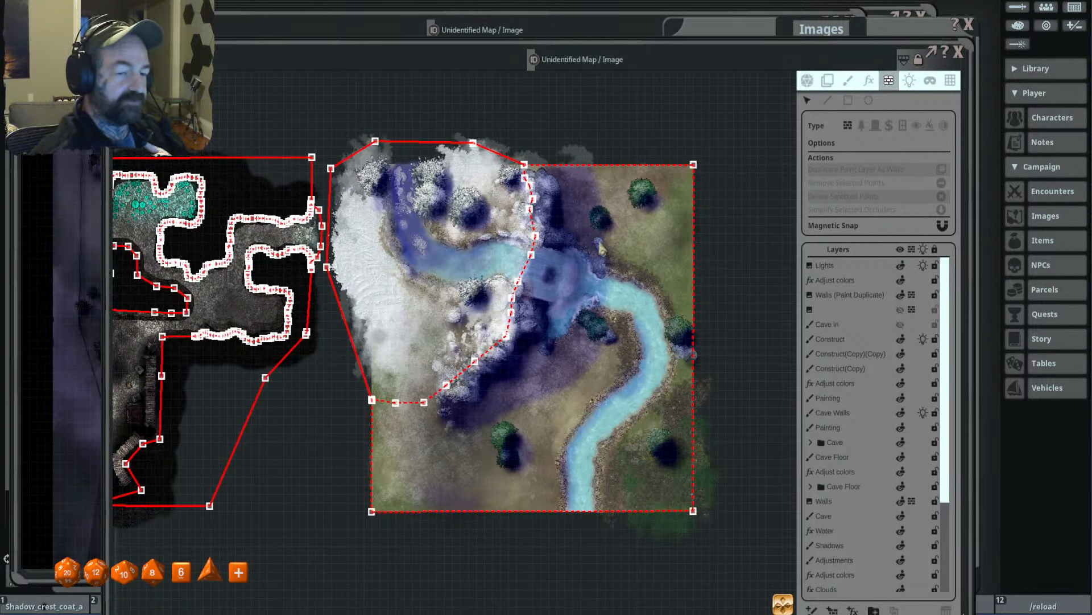
{"action": "left_click_drag", "start_coordinate": [476, 368], "coordinate": [474, 314]}
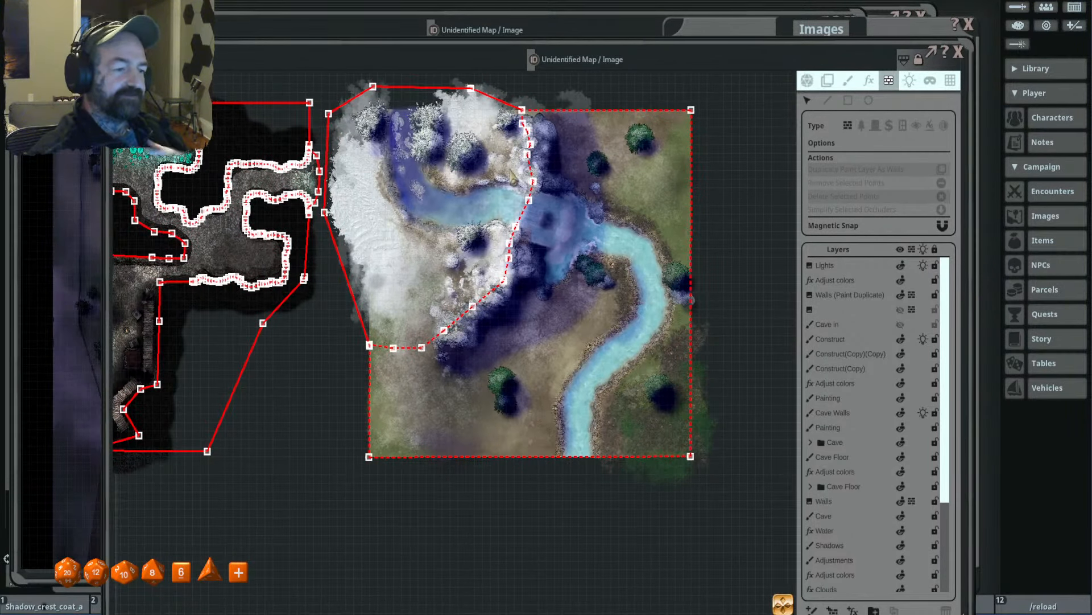
{"action": "left_click_drag", "start_coordinate": [519, 196], "coordinate": [497, 166]}
{"action": "left_click_drag", "start_coordinate": [620, 171], "coordinate": [632, 241]}
- Close the cemetery map window and the Town of Unity (regional) map window
{"action": "left_click", "coordinate": [842, 26]}
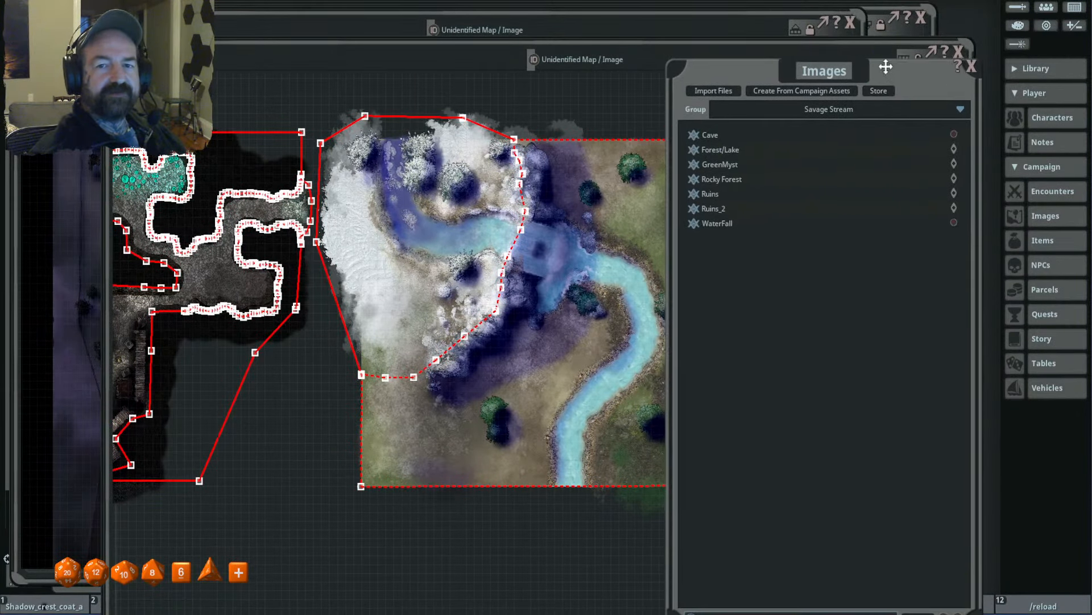
{"action": "left_click", "coordinate": [834, 16]}
{"action": "left_click", "coordinate": [850, 22]}
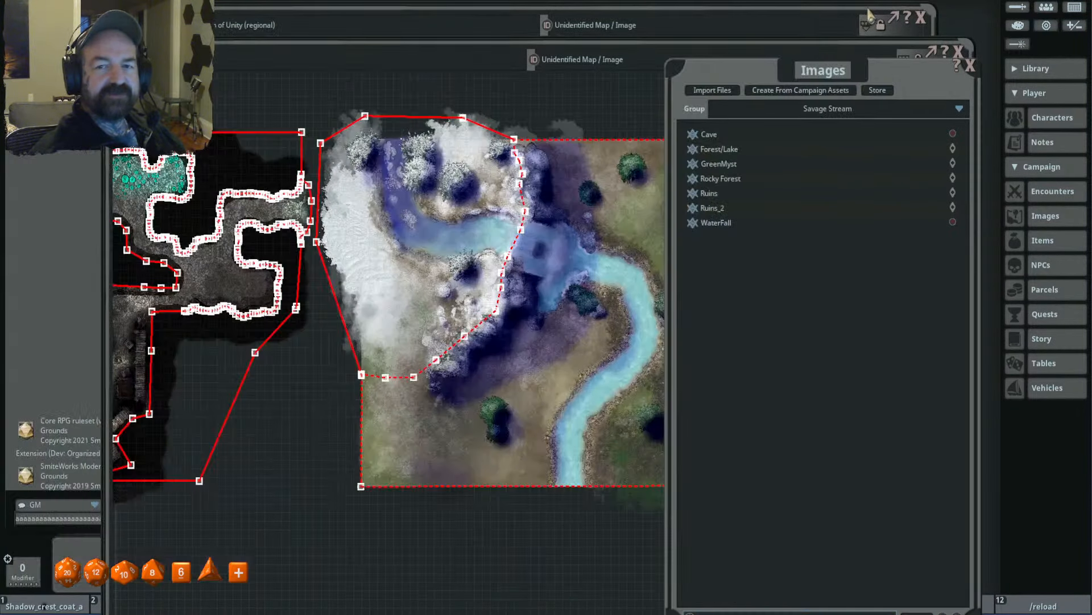
{"action": "left_click", "coordinate": [870, 11]}
{"action": "left_click", "coordinate": [919, 18]}
- Reposition the waterfall map and Images windows, open the Combat Tracker and bring the image list back to the front
{"action": "left_click_drag", "start_coordinate": [580, 52], "coordinate": [487, 21]}
{"action": "left_click_drag", "start_coordinate": [921, 70], "coordinate": [976, 45]}
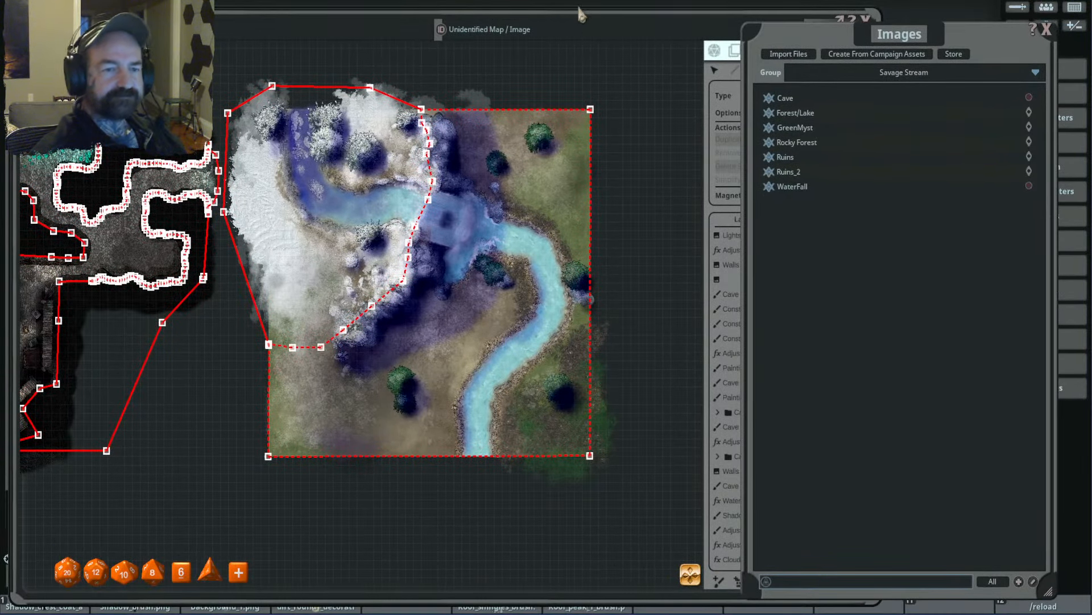
{"action": "left_click_drag", "start_coordinate": [578, 12], "coordinate": [646, 18]}
{"action": "left_click", "coordinate": [1015, 8]}
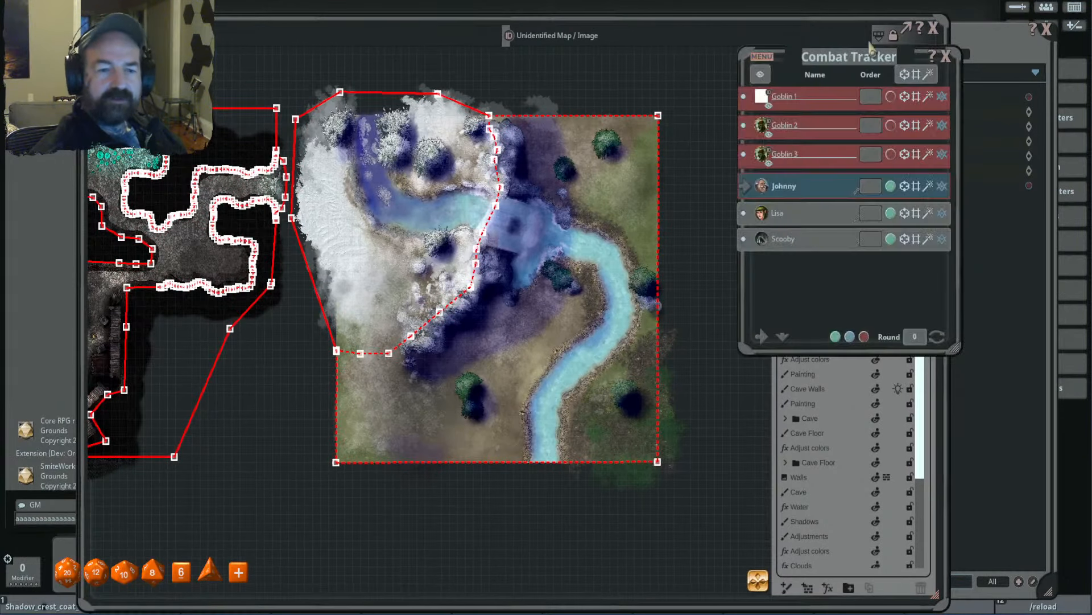
{"action": "left_click", "coordinate": [987, 39]}
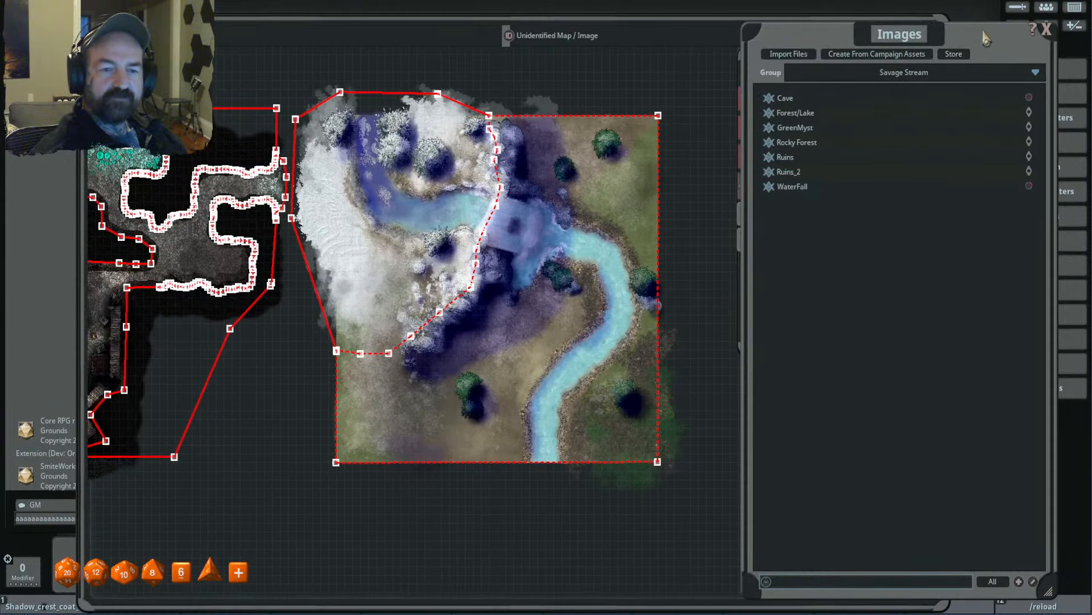
- Examine the waterfall map's cliff edge, river and lower ground together with their existing terrain occluders
{"action": "left_click", "coordinate": [498, 323]}
{"action": "scroll", "coordinate": [500, 285], "scroll_direction": "up", "scroll_amount": 2}
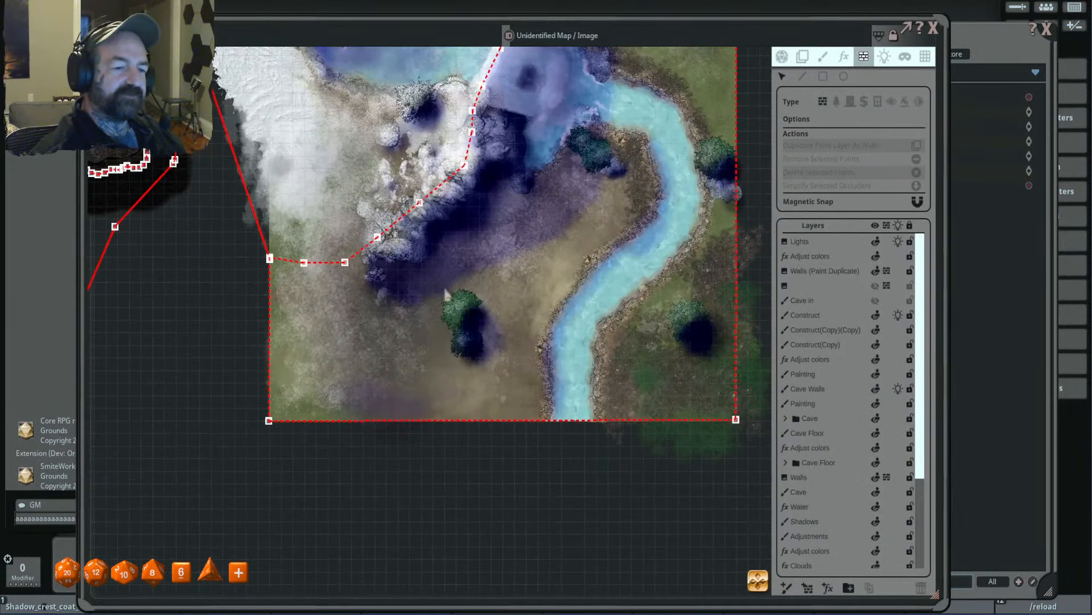
{"action": "scroll", "coordinate": [400, 251], "scroll_direction": "down", "scroll_amount": 1}
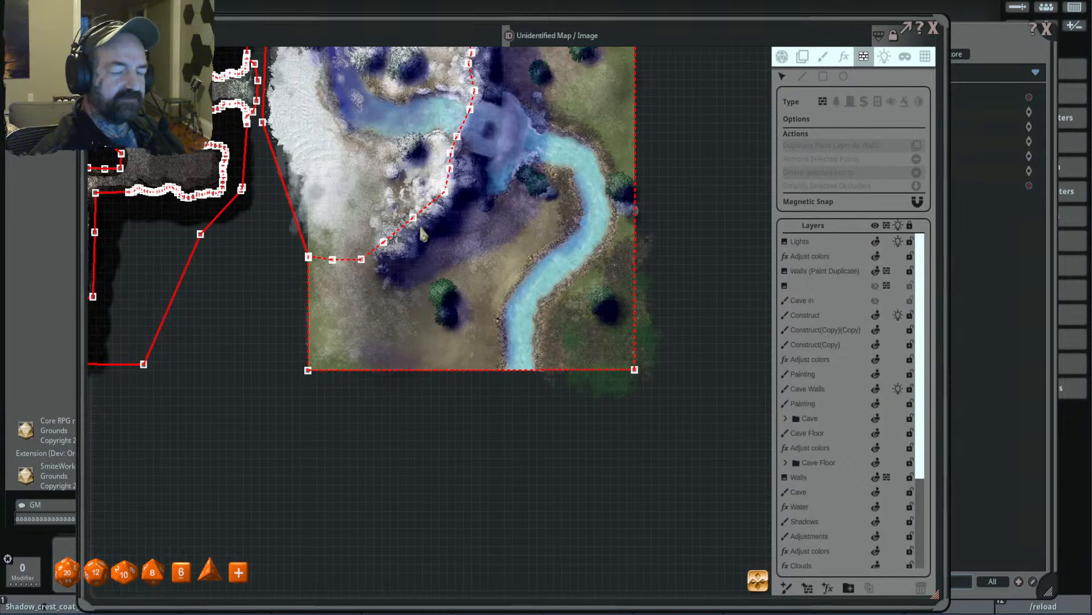
{"action": "left_click_drag", "start_coordinate": [554, 215], "coordinate": [565, 285]}
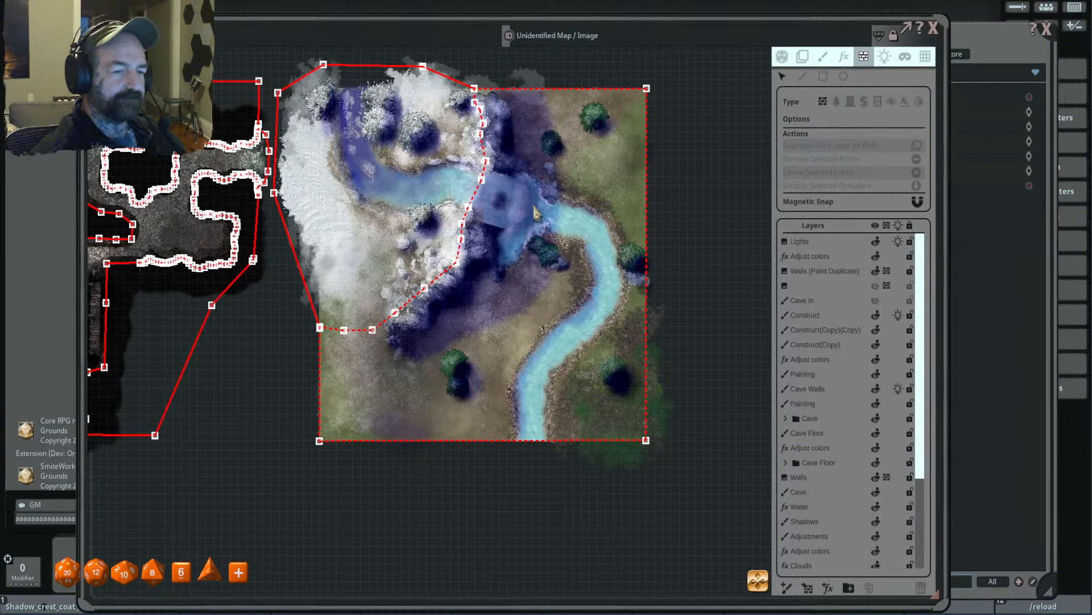
{"action": "scroll", "coordinate": [539, 205], "scroll_direction": "up", "scroll_amount": 2}
{"action": "scroll", "coordinate": [540, 202], "scroll_direction": "down", "scroll_amount": 2}
{"action": "left_click_drag", "start_coordinate": [540, 200], "coordinate": [545, 213]}
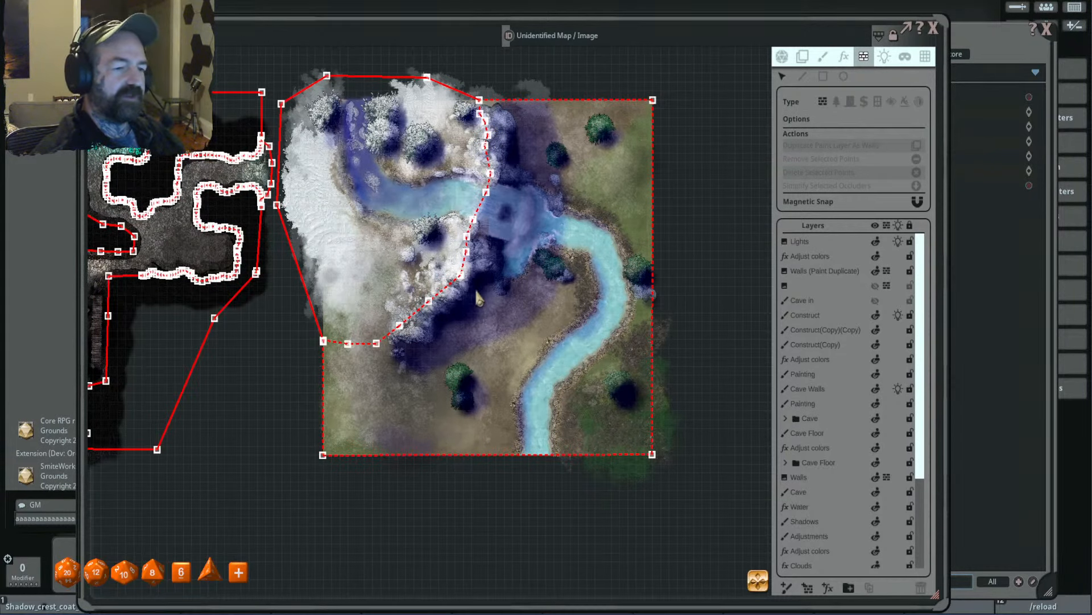
{"action": "scroll", "coordinate": [477, 293], "scroll_direction": "up", "scroll_amount": 4}
{"action": "scroll", "coordinate": [477, 292], "scroll_direction": "down", "scroll_amount": 4}
{"action": "left_click_drag", "start_coordinate": [505, 289], "coordinate": [479, 291]}
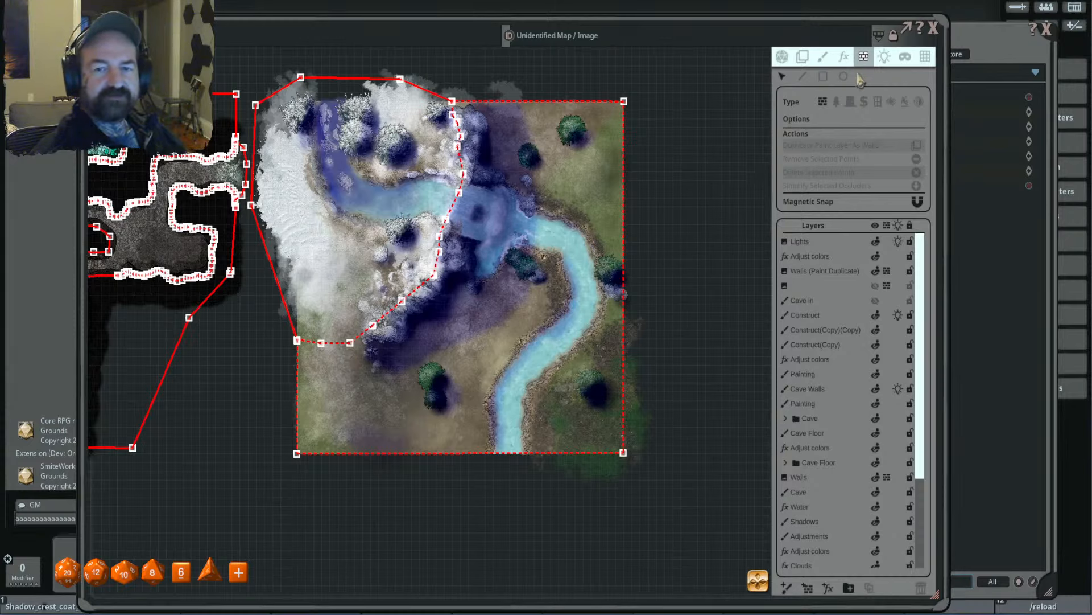
- Start drawing a line occluder at the cliff's lower end and run it straight down to the map's bottom edge
{"action": "left_click", "coordinate": [803, 76]}
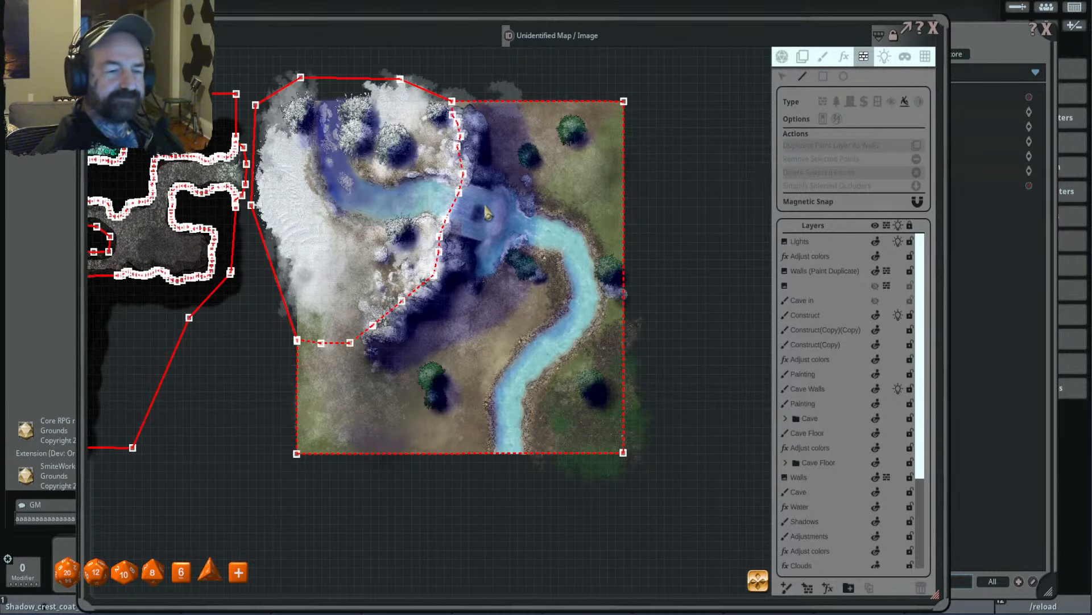
{"action": "left_click_drag", "start_coordinate": [486, 210], "coordinate": [521, 194]}
{"action": "scroll", "coordinate": [517, 163], "scroll_direction": "up", "scroll_amount": 2}
{"action": "scroll", "coordinate": [518, 162], "scroll_direction": "down", "scroll_amount": 4}
{"action": "scroll", "coordinate": [521, 194], "scroll_direction": "down", "scroll_amount": 1}
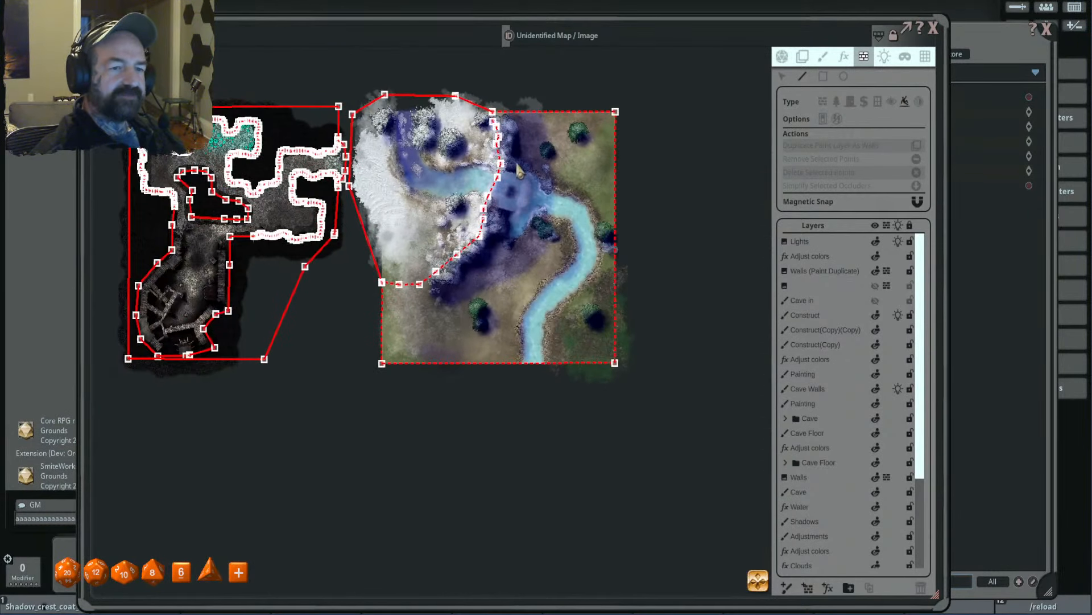
{"action": "scroll", "coordinate": [517, 163], "scroll_direction": "up", "scroll_amount": 3}
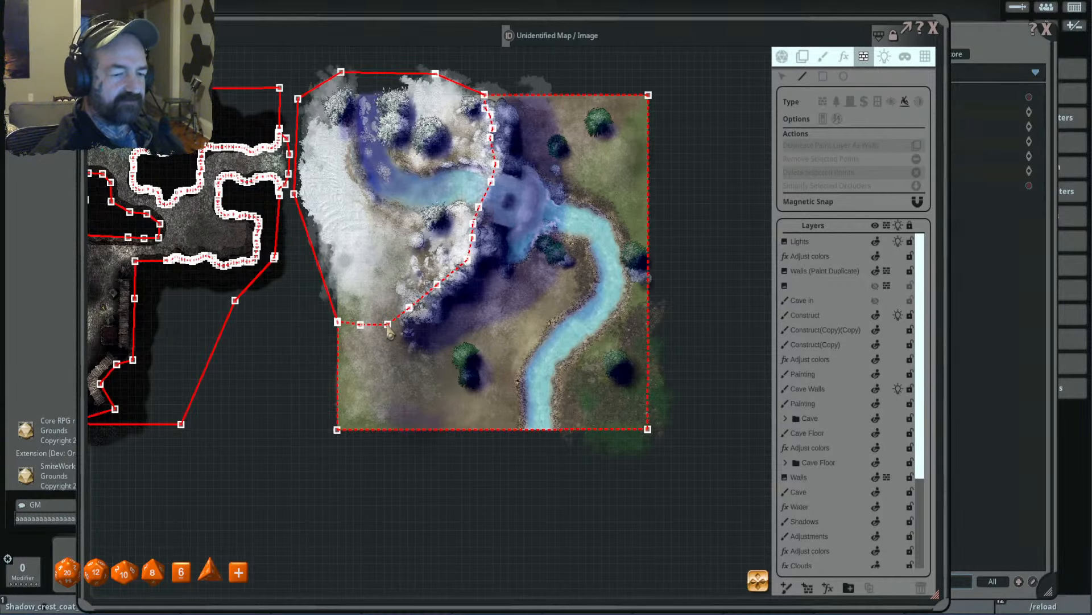
{"action": "left_click", "coordinate": [388, 323]}
{"action": "scroll", "coordinate": [400, 410], "scroll_direction": "up", "scroll_amount": 2}
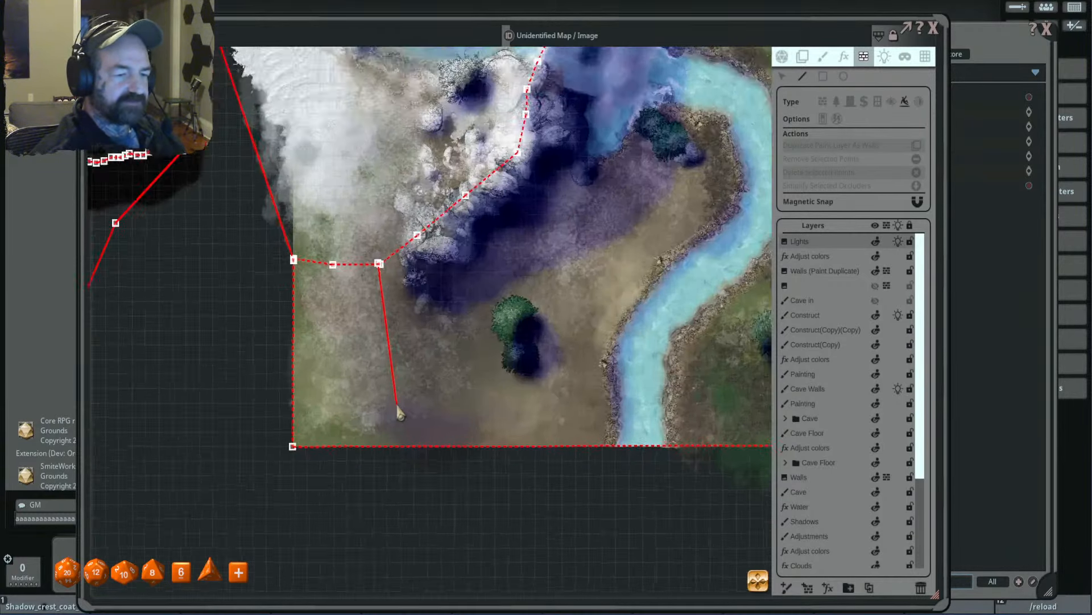
{"action": "scroll", "coordinate": [398, 410], "scroll_direction": "up", "scroll_amount": 1}
{"action": "scroll", "coordinate": [397, 405], "scroll_direction": "up", "scroll_amount": 2}
{"action": "left_click_drag", "start_coordinate": [397, 405], "coordinate": [361, 281]}
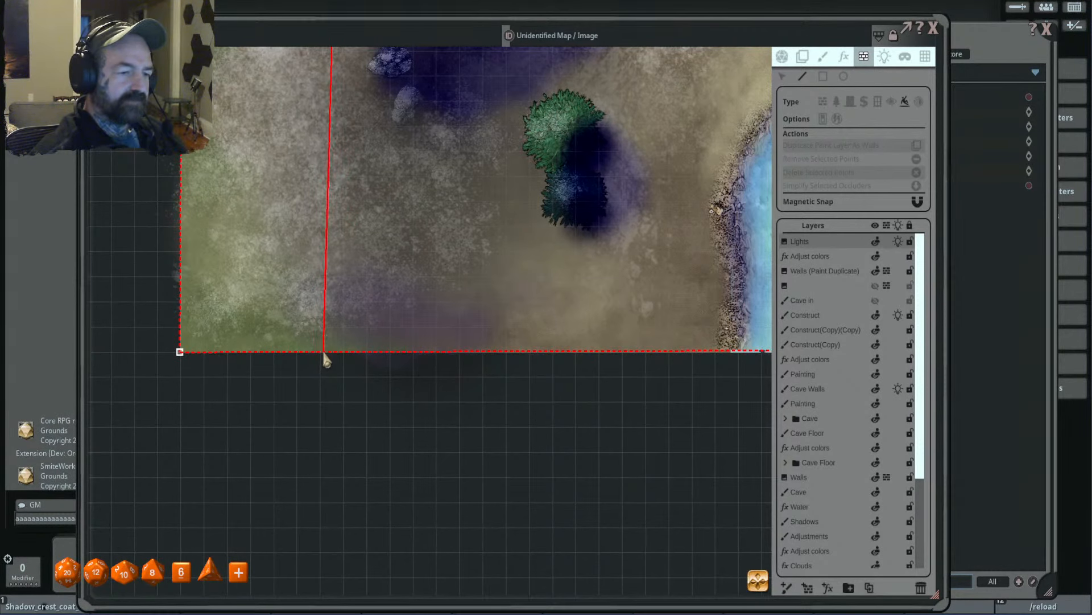
- Continue the occluder around the map's outer border to the cliff's upper end and follow the cliff edge down to the river
{"action": "scroll", "coordinate": [512, 319], "scroll_direction": "down", "scroll_amount": 5}
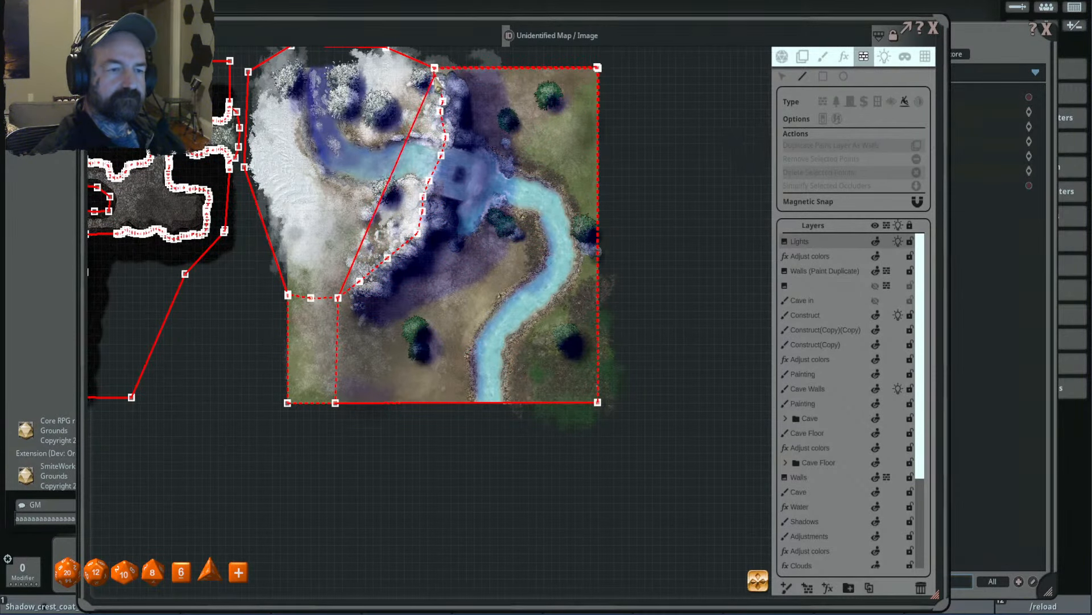
{"action": "scroll", "coordinate": [437, 78], "scroll_direction": "up", "scroll_amount": 3}
{"action": "left_click", "coordinate": [439, 186]}
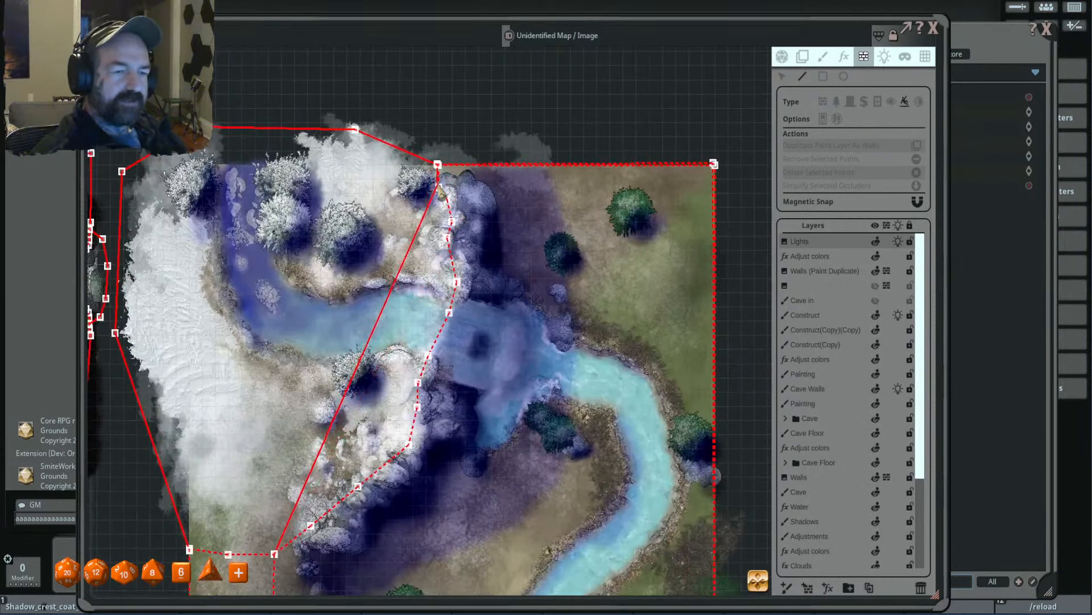
{"action": "left_click", "coordinate": [452, 222]}
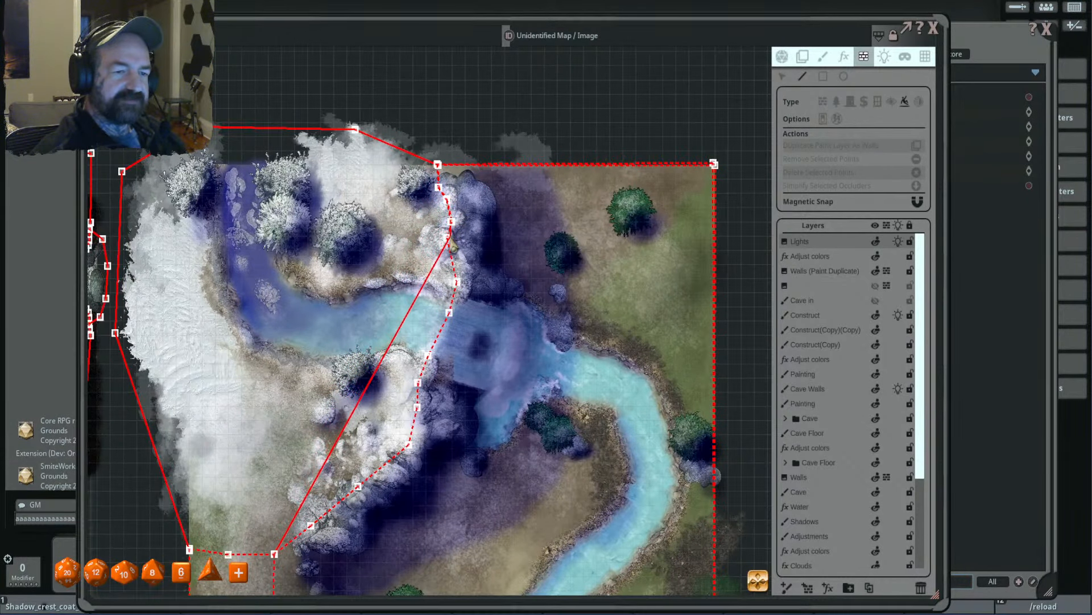
{"action": "left_click", "coordinate": [449, 239]}
{"action": "left_click", "coordinate": [458, 281]}
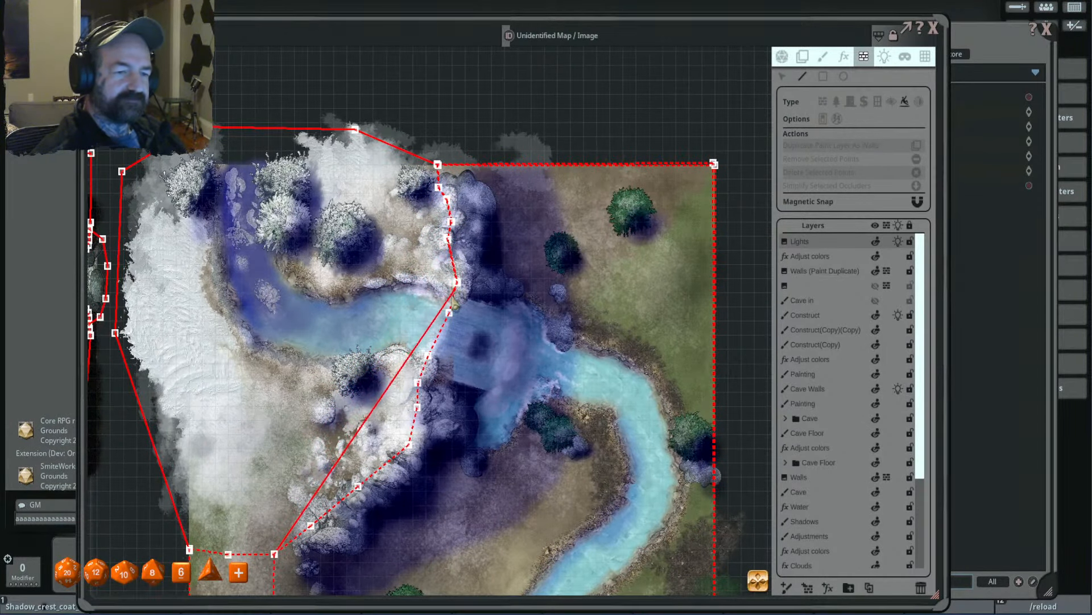
- Trace the occluder from the river down the remaining cliff edge and close it at the cliff's lower end
{"action": "left_click", "coordinate": [449, 312]}
{"action": "left_click", "coordinate": [418, 382]}
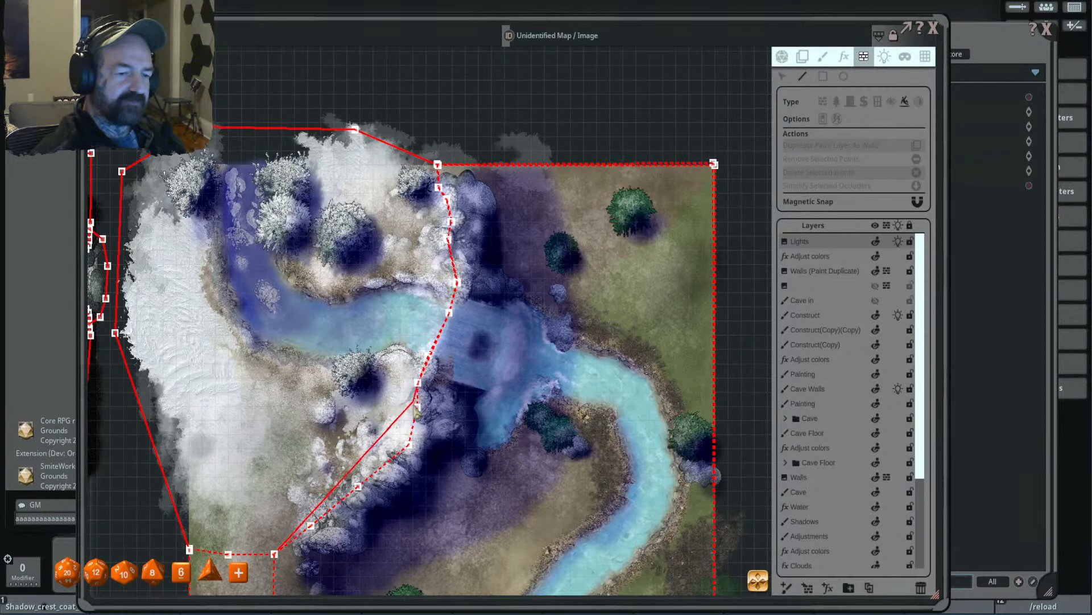
{"action": "left_click", "coordinate": [419, 404]}
{"action": "left_click_drag", "start_coordinate": [456, 465], "coordinate": [517, 287]}
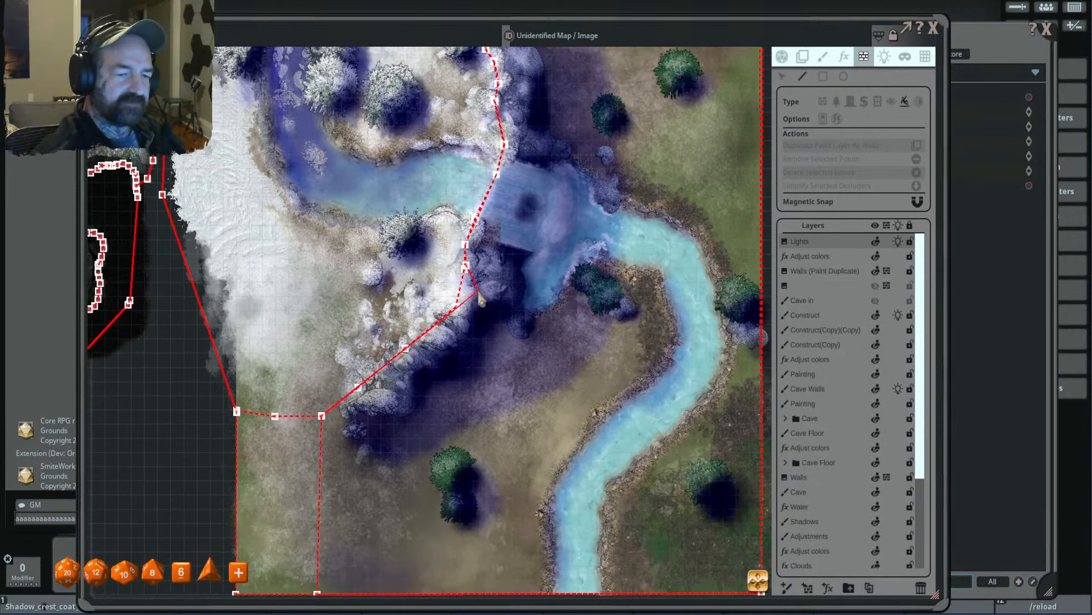
{"action": "left_click", "coordinate": [457, 307]}
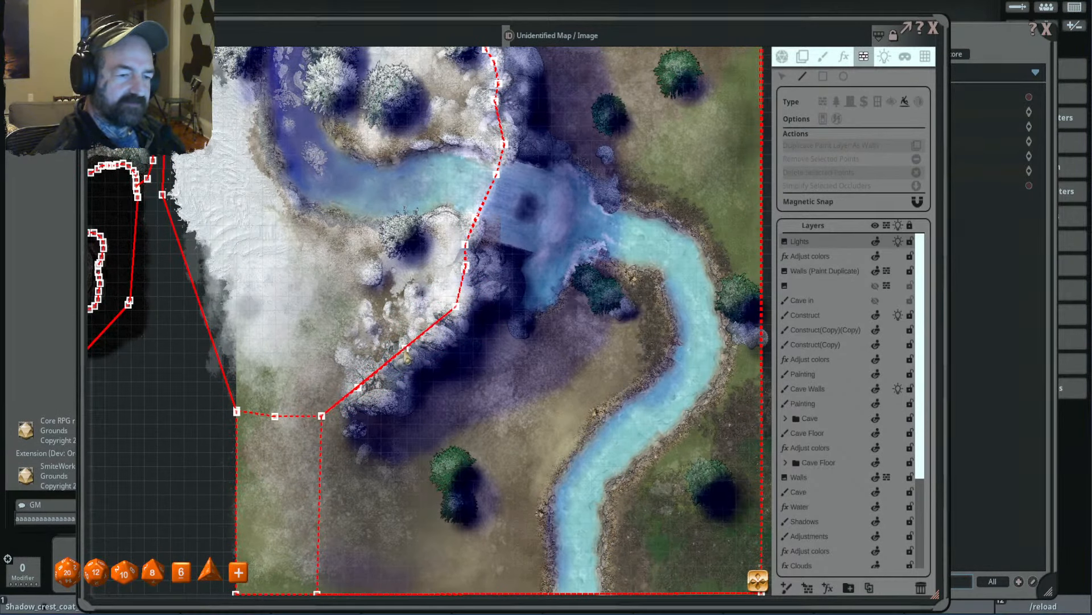
{"action": "scroll", "coordinate": [407, 354], "scroll_direction": "down", "scroll_amount": 5}
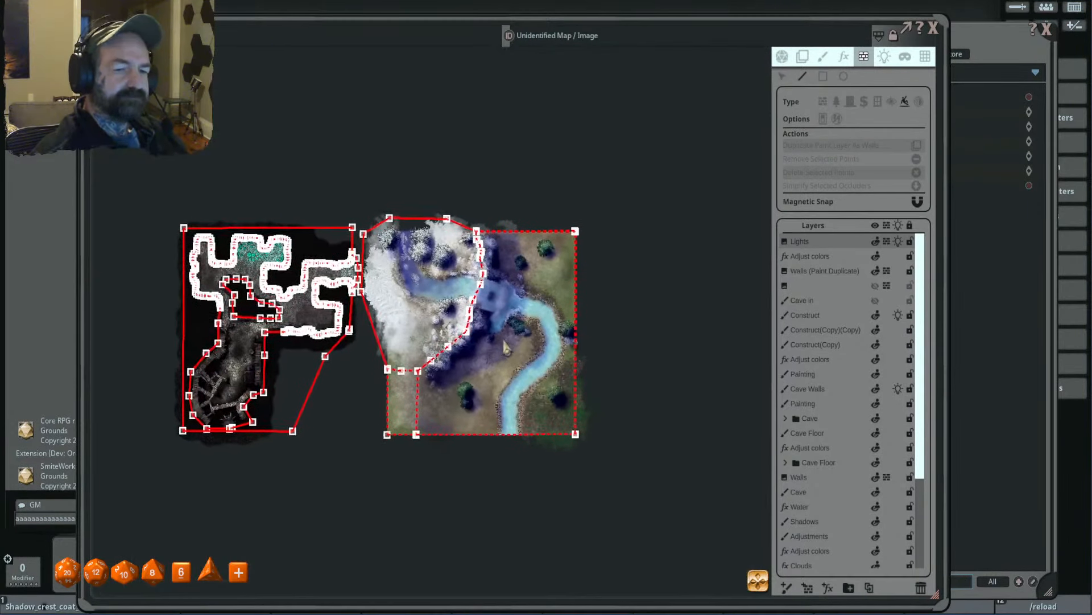
- Place a character token from the Combat Tracker on the waterfall map's lower ground and close the tracker
{"action": "left_click", "coordinate": [1021, 8]}
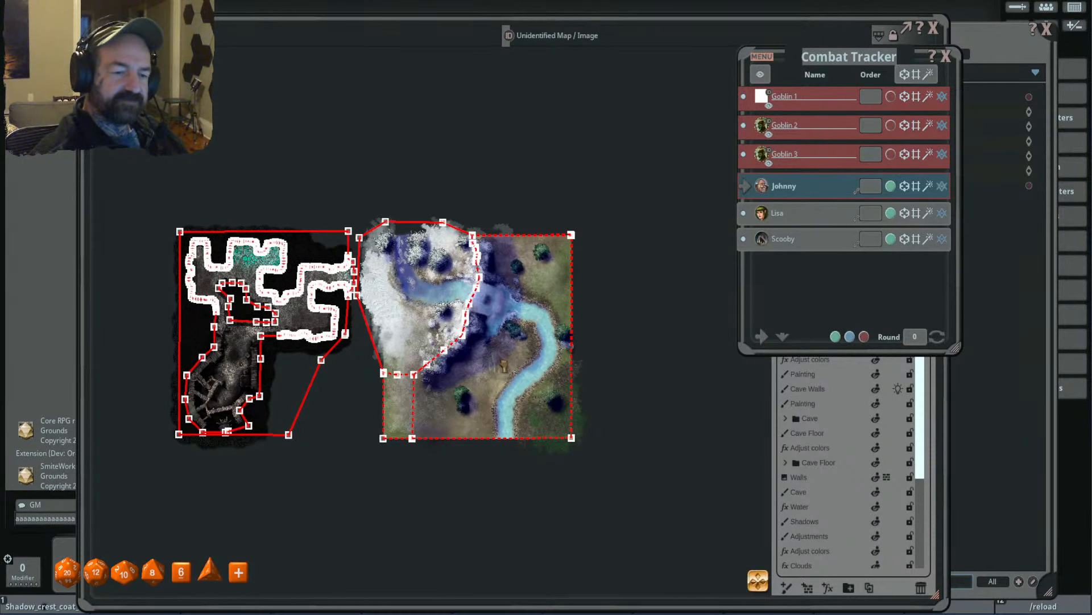
{"action": "scroll", "coordinate": [505, 349], "scroll_direction": "up", "scroll_amount": 3}
{"action": "left_click", "coordinate": [945, 56]}
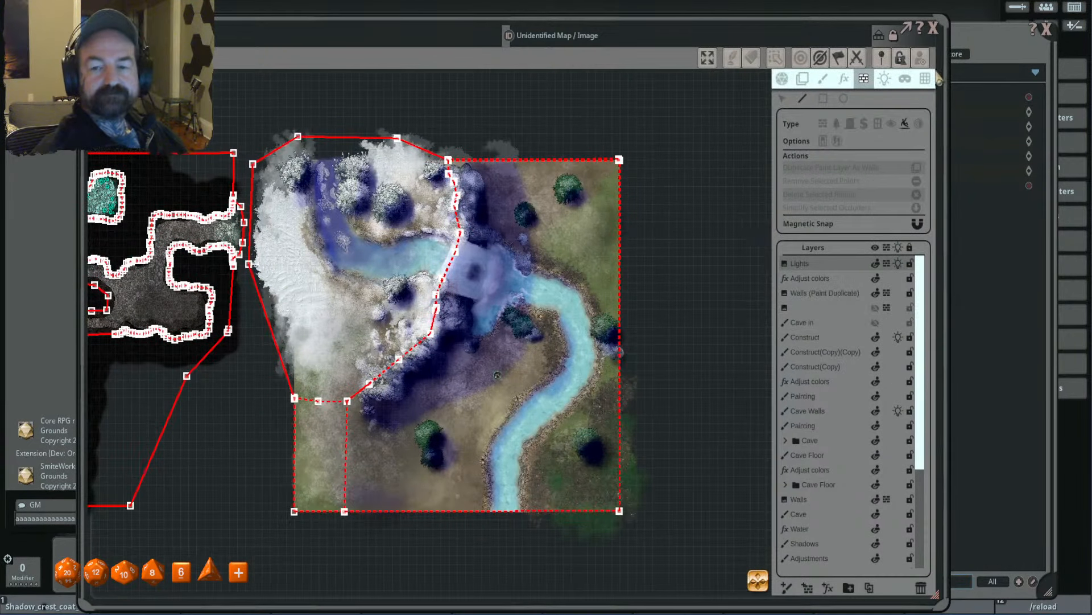
- Enable the player vision preview and select the token below the cliff to check its view
{"action": "left_click", "coordinate": [786, 77]}
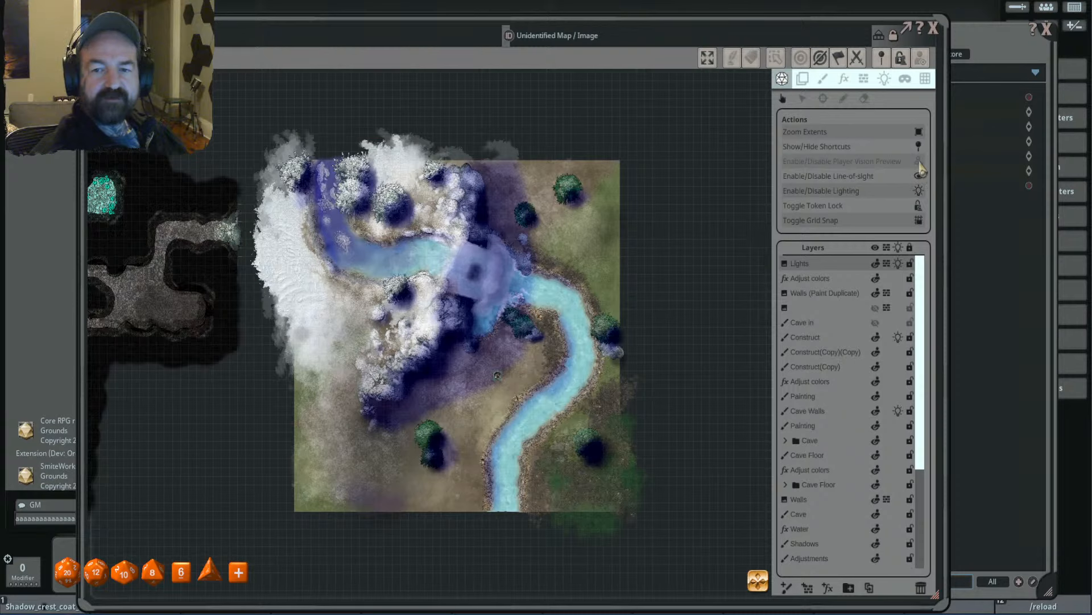
{"action": "left_click", "coordinate": [920, 162]}
{"action": "left_click_drag", "start_coordinate": [591, 308], "coordinate": [623, 237]}
{"action": "left_click", "coordinate": [530, 308]}
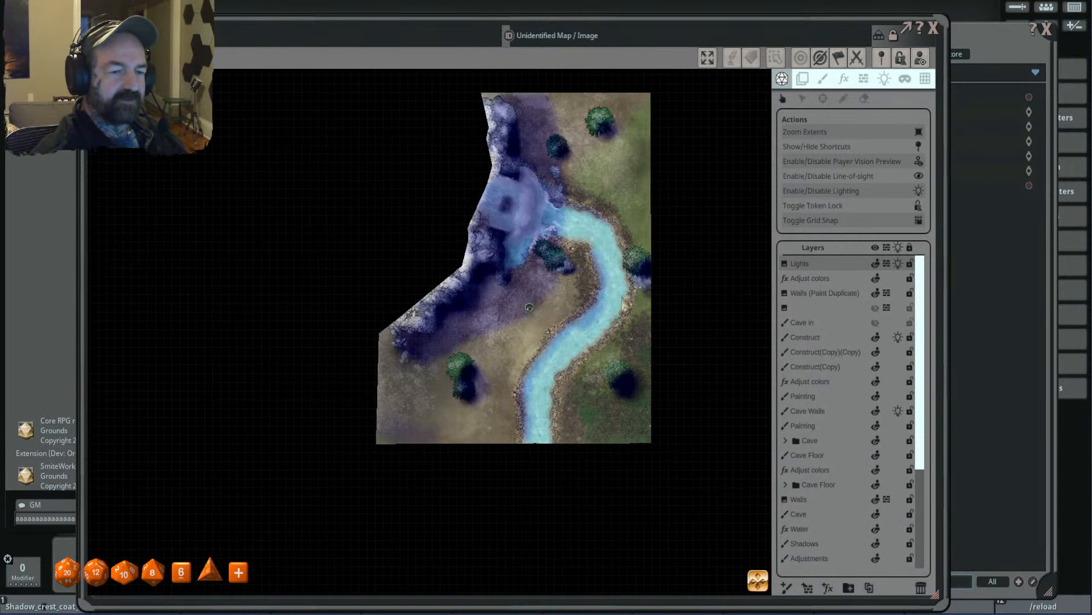
- Move the token west across the lower ground past the cliff's lower end to test its line of sight
{"action": "key", "text": "s"}
{"action": "key", "text": "s"}
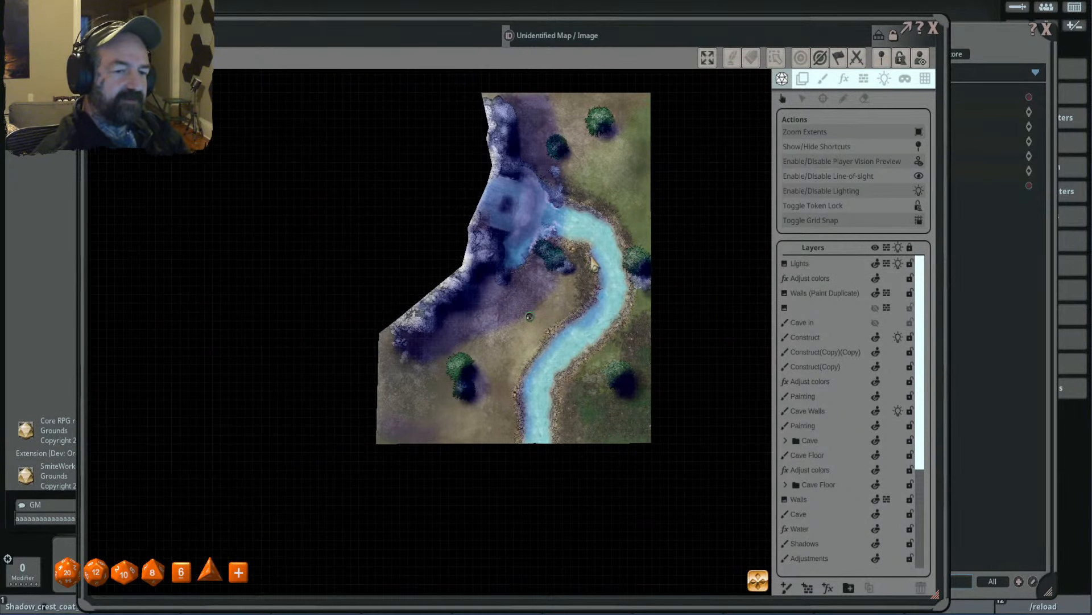
{"action": "key", "text": "a"}
{"action": "key", "text": "a"}
{"action": "key", "text": "a"}
{"action": "key", "text": "a"}
{"action": "key", "text": "a"}
{"action": "key", "text": "d"}
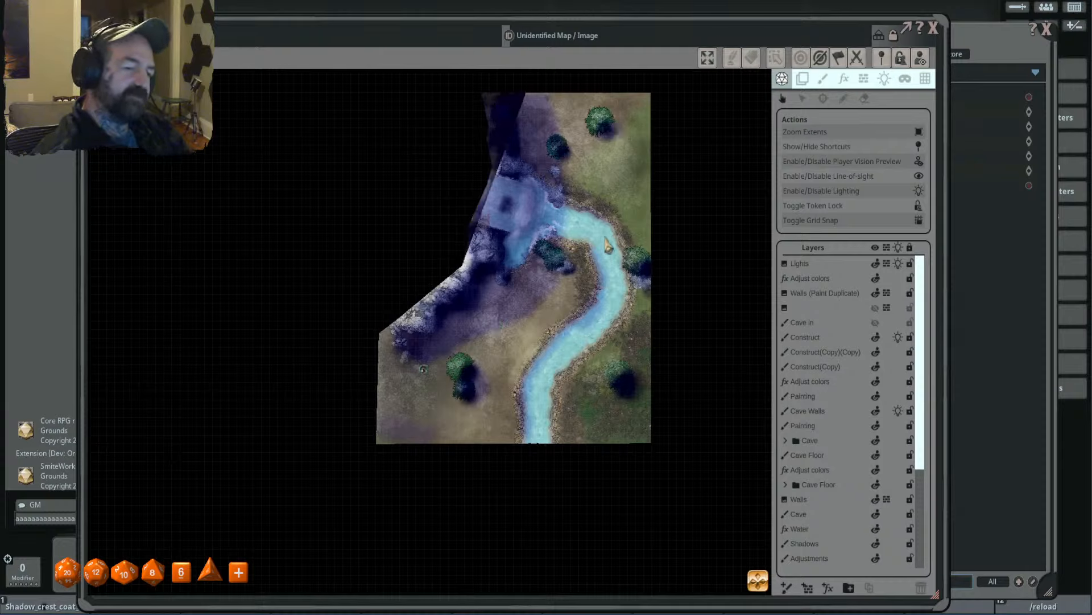
{"action": "key", "text": "a"}
{"action": "key", "text": "a"}
{"action": "key", "text": "a"}
{"action": "key", "text": "a"}
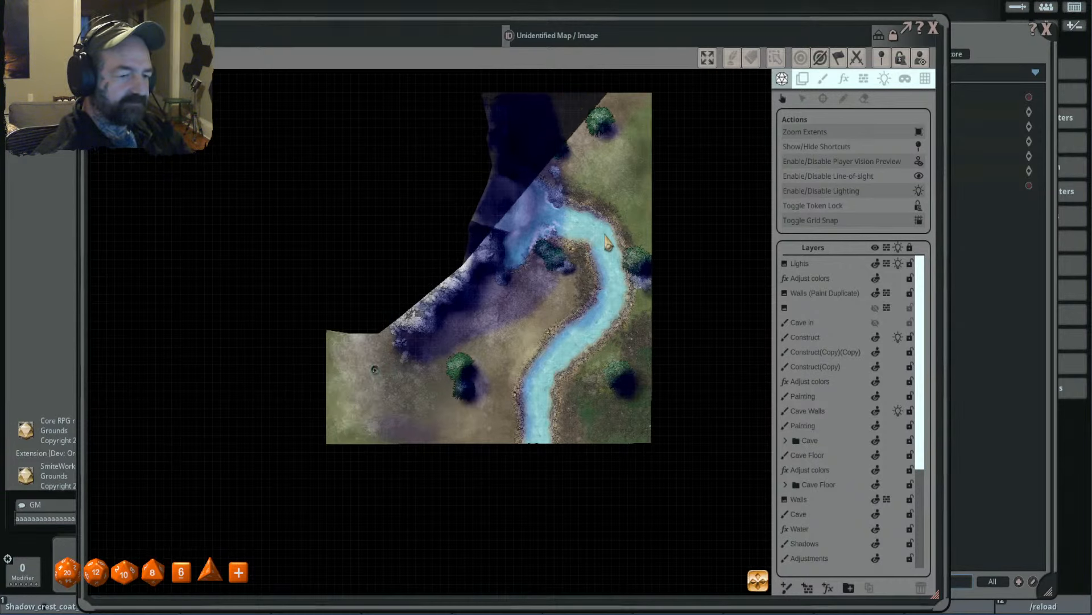
- Walk the token northwest over the terrain boundary onto the upper ground to test the view from above
{"action": "left_click_drag", "start_coordinate": [510, 328], "coordinate": [576, 365]}
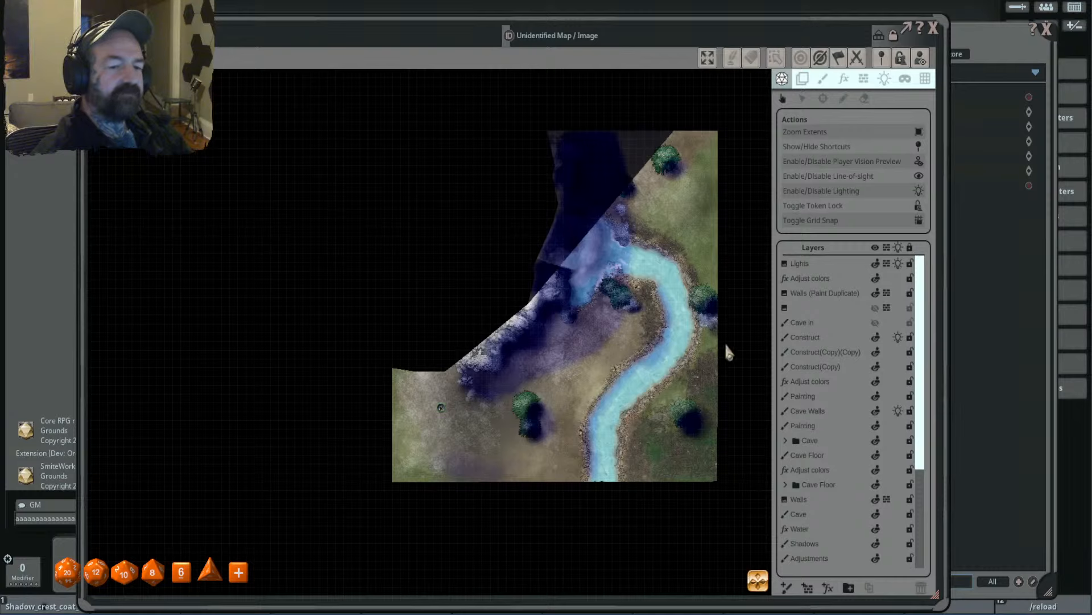
{"action": "key", "text": "a"}
{"action": "key", "text": "a"}
{"action": "key", "text": "w"}
{"action": "key", "text": "w"}
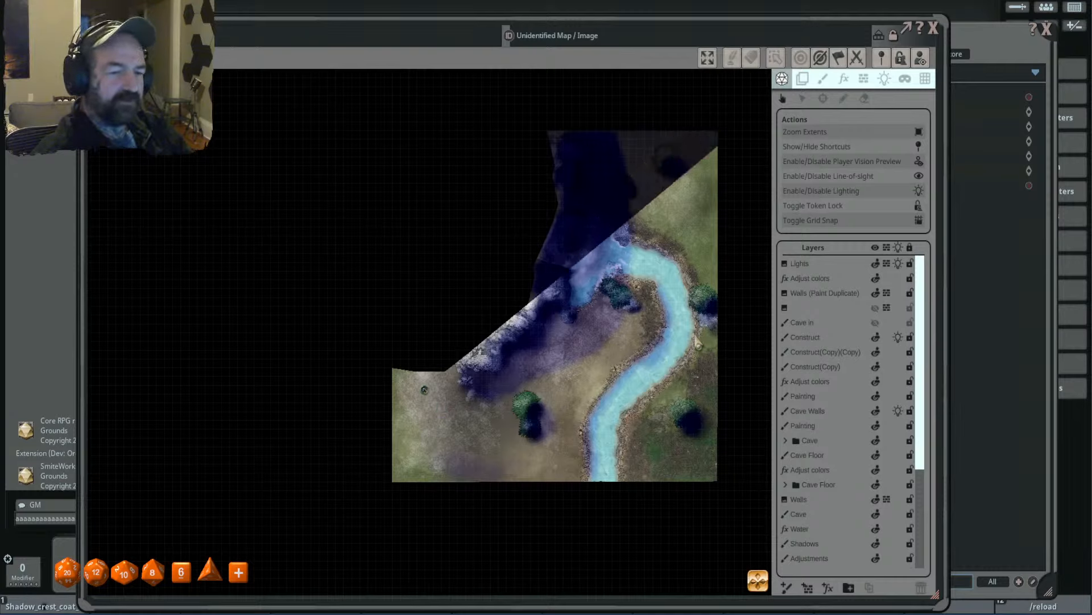
{"action": "key", "text": "w"}
{"action": "key", "text": "w"}
{"action": "key", "text": "w"}
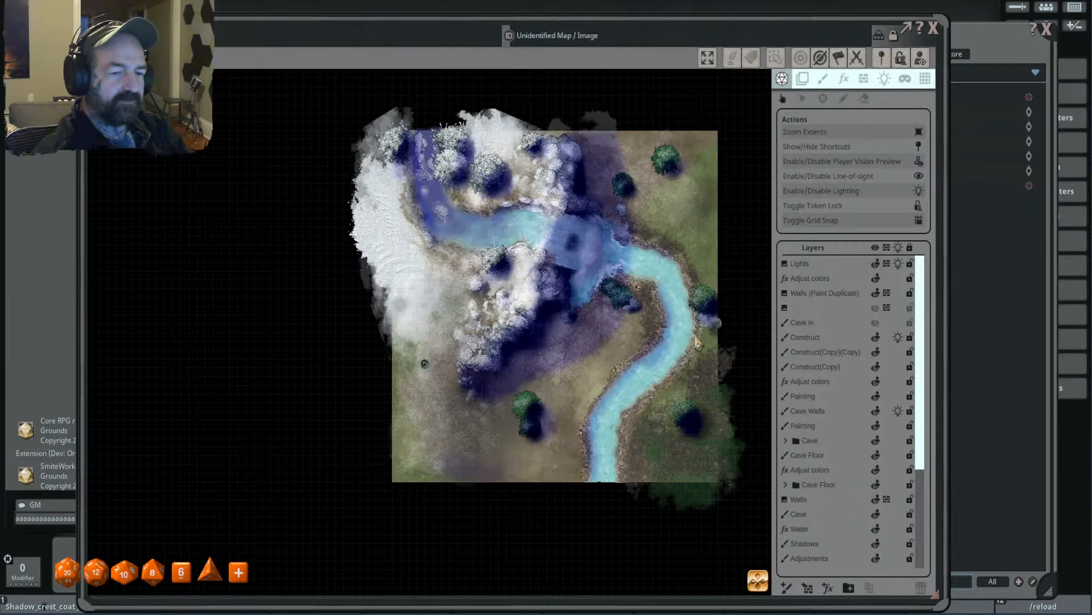
{"action": "key", "text": "w"}
{"action": "key", "text": "w"}
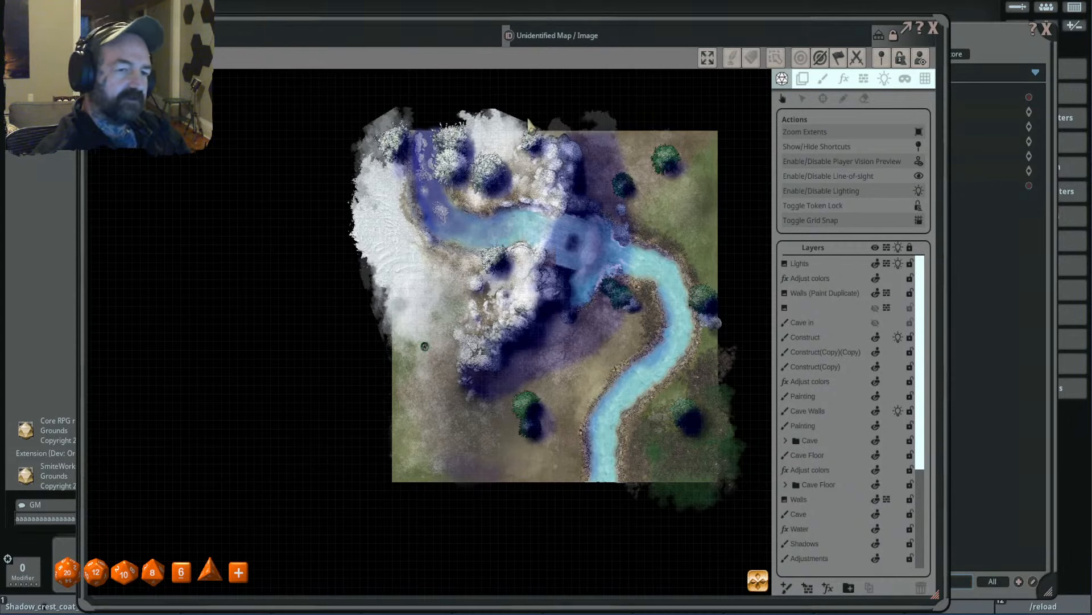
- Move the token east along the upper ground, step it back below the boundary and up again to compare views
{"action": "key", "text": "d"}
{"action": "key", "text": "d"}
{"action": "key", "text": "d"}
{"action": "key", "text": "d"}
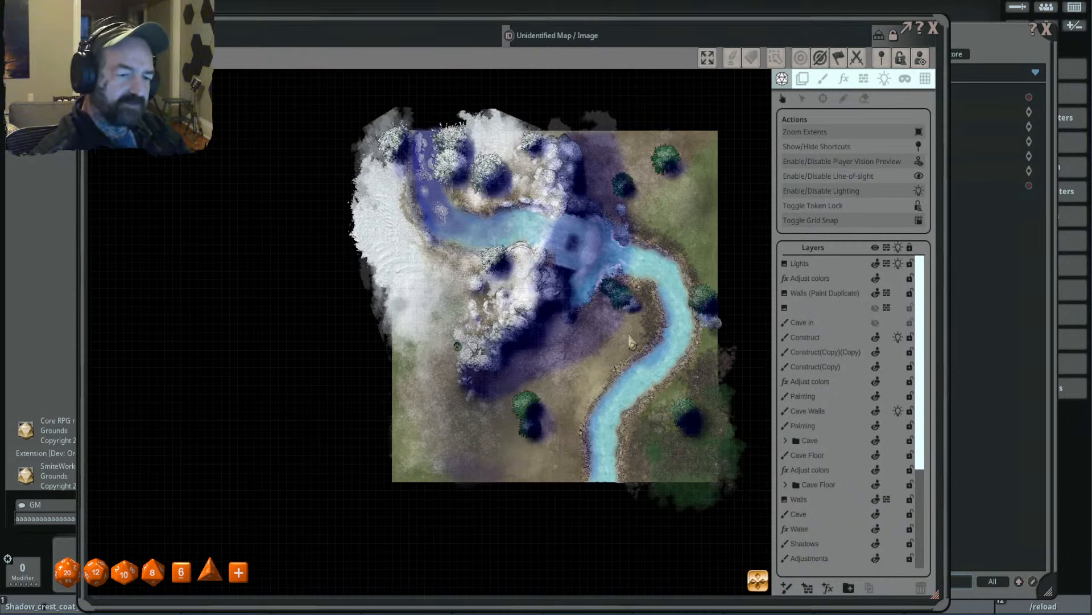
{"action": "key", "text": "s"}
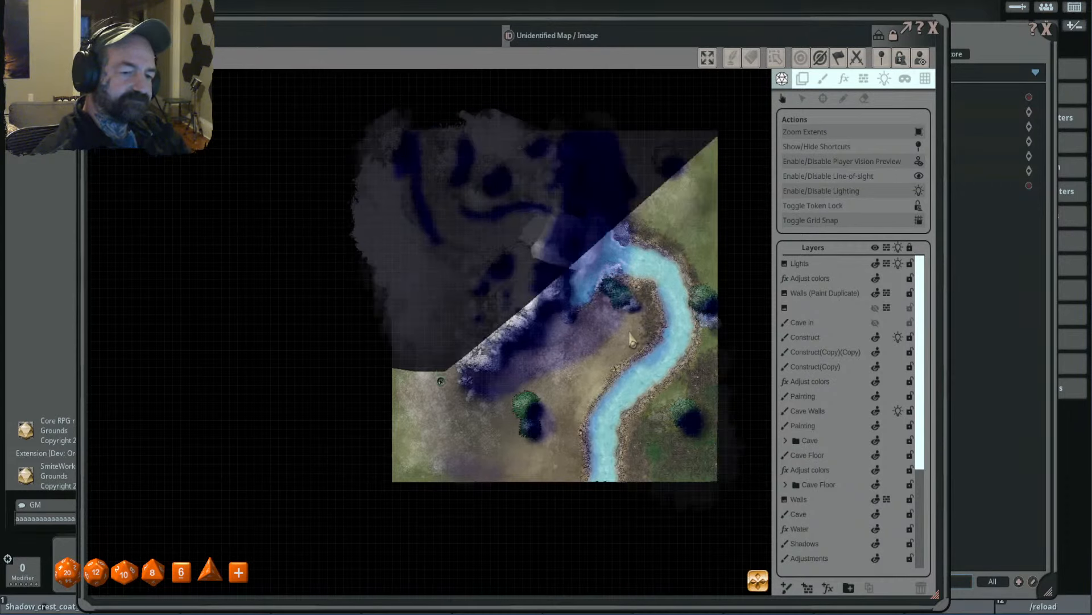
{"action": "key", "text": "w"}
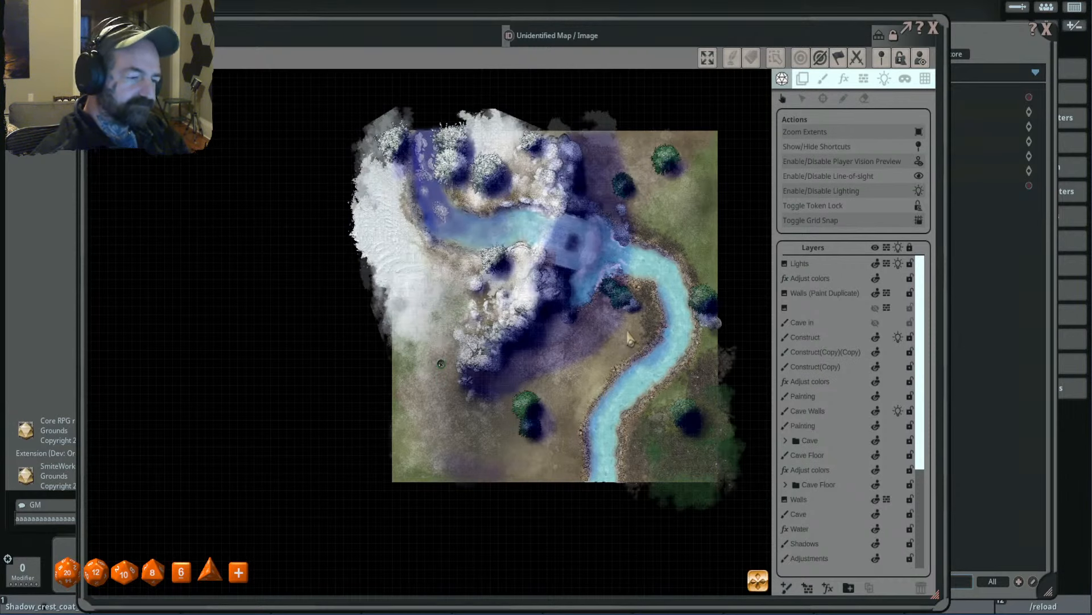
{"action": "key", "text": "w"}
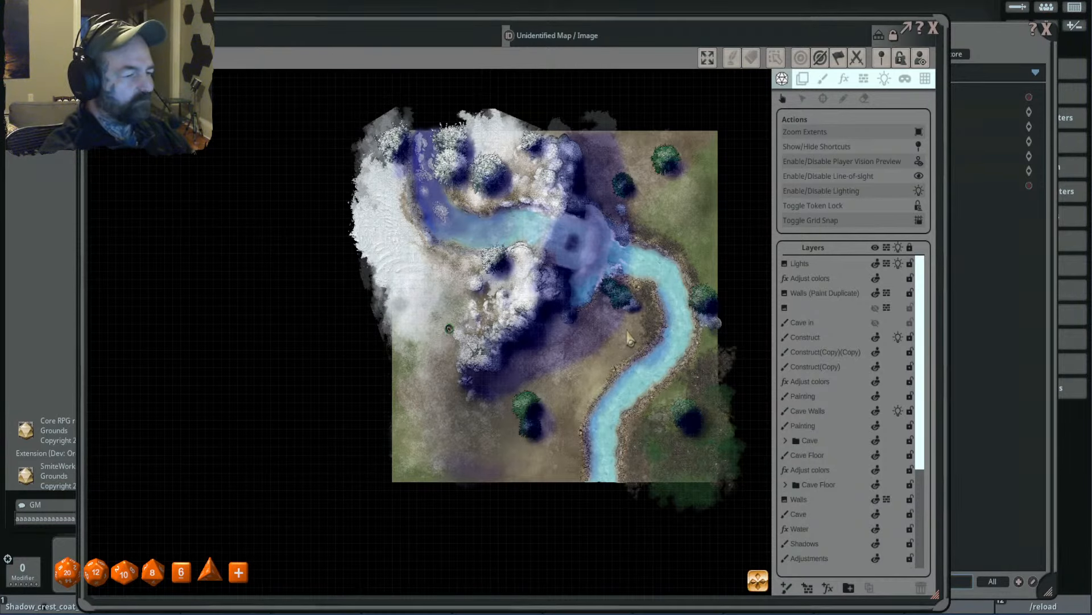
- Close the waterfall map and reposition the Images window clear of the sidebar
{"action": "scroll", "coordinate": [627, 250], "scroll_direction": "down", "scroll_amount": 2}
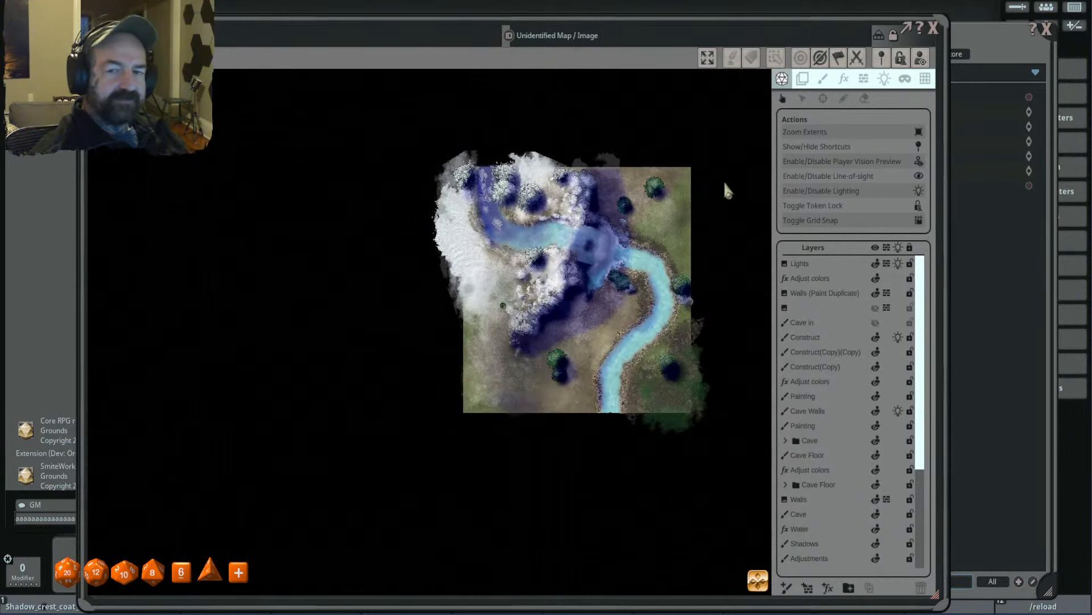
{"action": "left_click", "coordinate": [936, 29]}
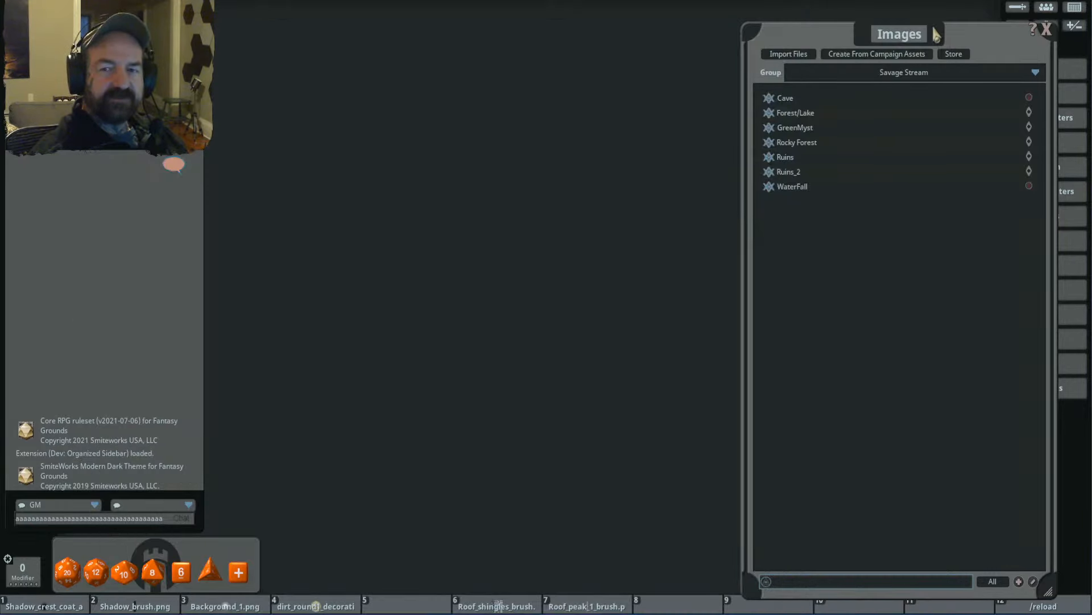
{"action": "left_click_drag", "start_coordinate": [950, 47], "coordinate": [535, 45]}
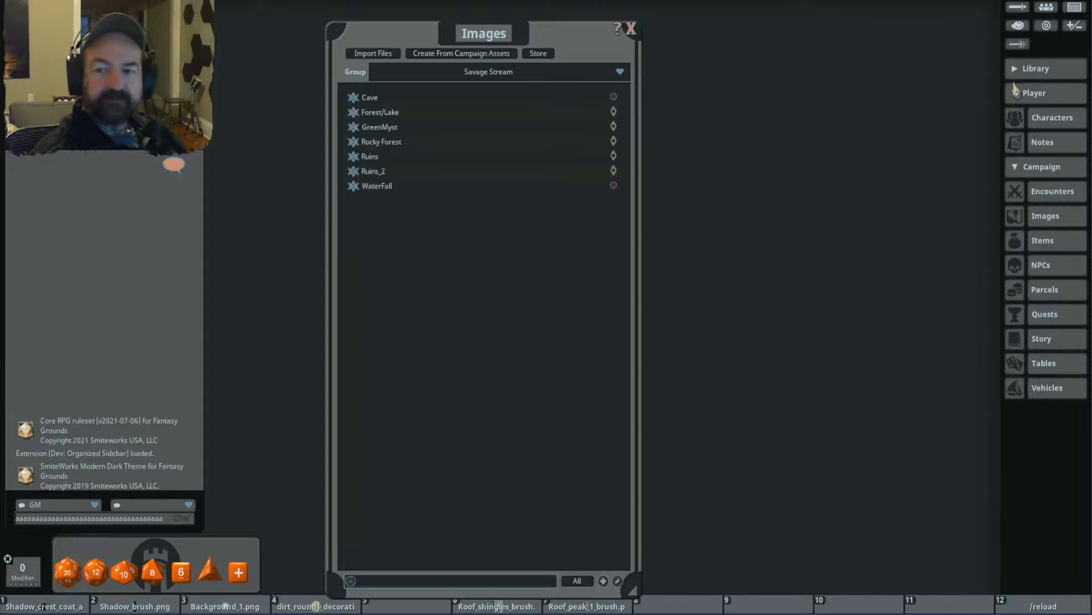
{"action": "left_click_drag", "start_coordinate": [504, 41], "coordinate": [818, 27]}
- Create a new blank image in the Images list, reposition its window and bring the list back to the front
{"action": "right_click", "coordinate": [768, 305]}
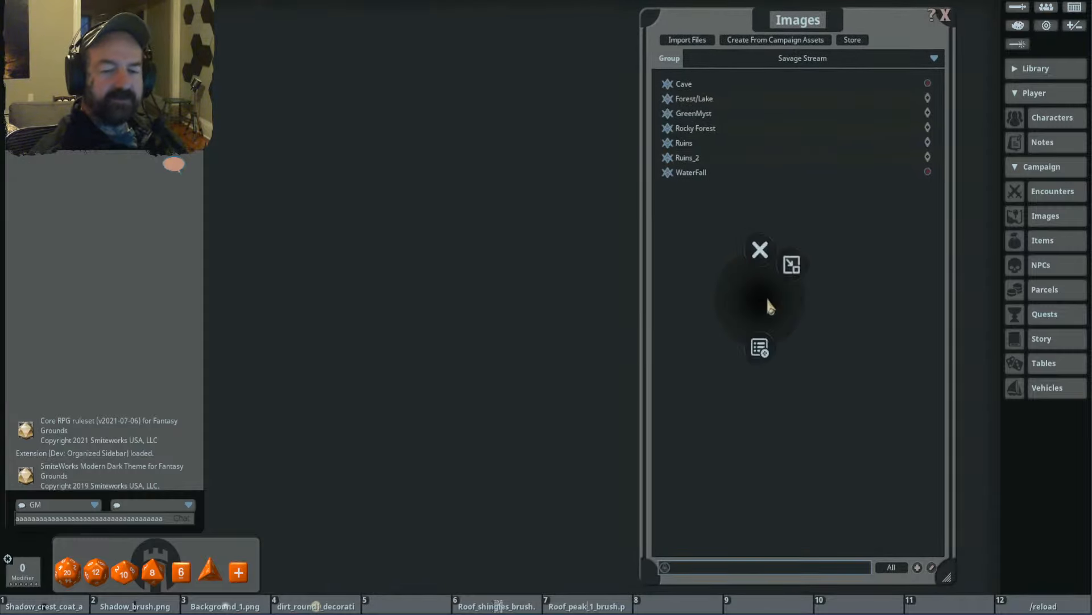
{"action": "left_click", "coordinate": [762, 350]}
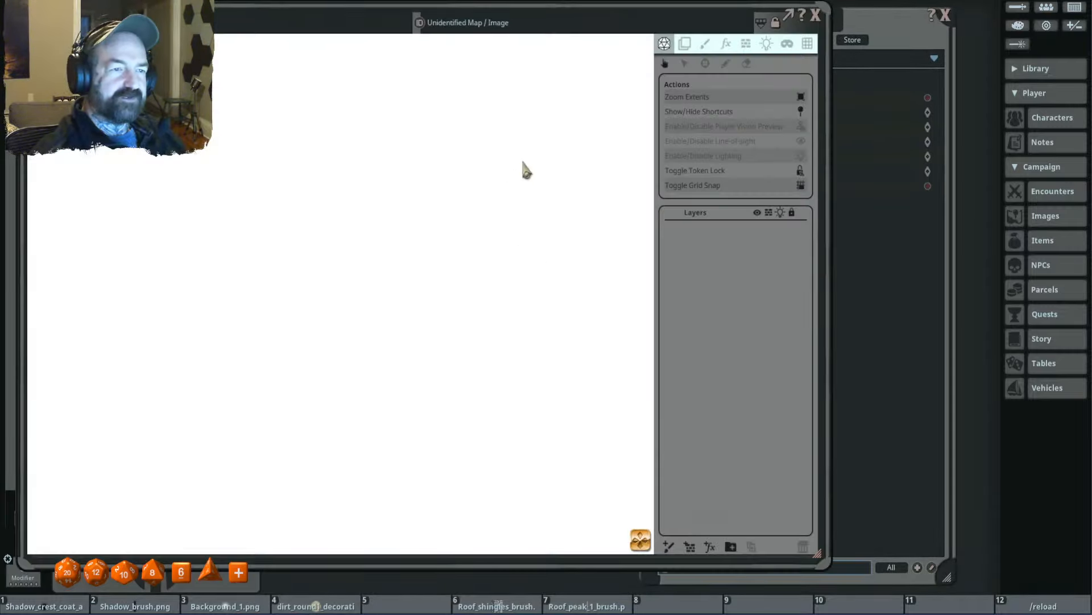
{"action": "left_click_drag", "start_coordinate": [494, 6], "coordinate": [585, 37]}
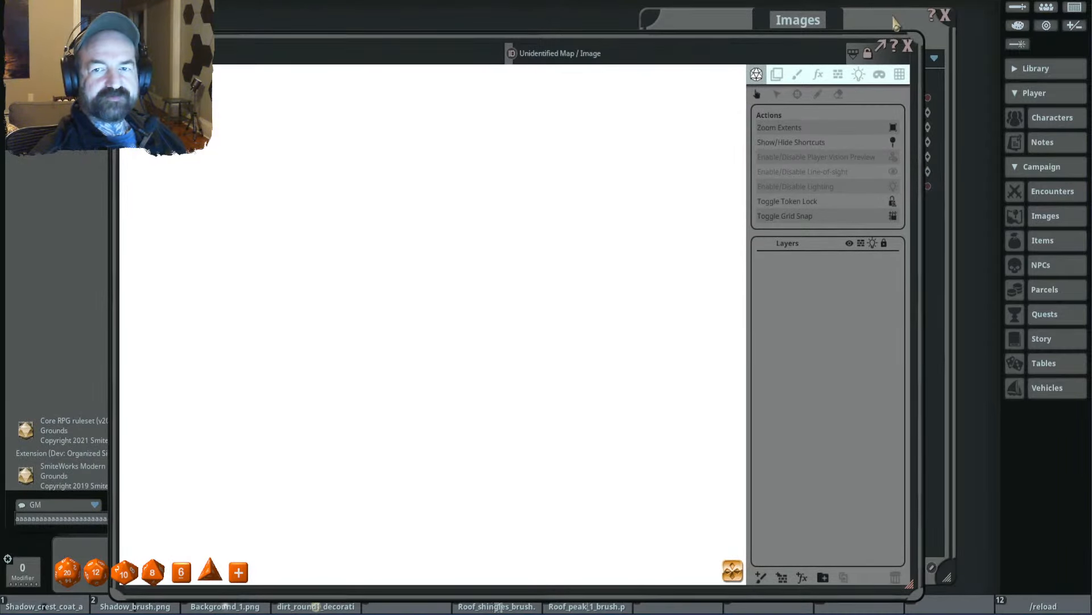
{"action": "left_click", "coordinate": [896, 26]}
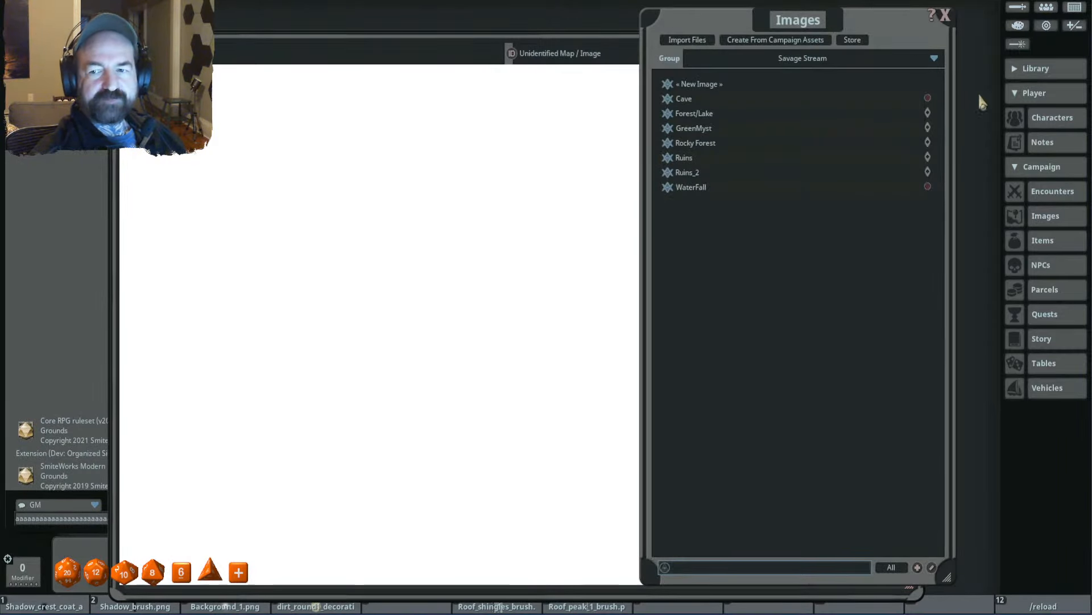
- Expand the Library section, open the Assets window and browse to the backgrounds folder of FG Art Pack 2019
{"action": "left_click", "coordinate": [1054, 94]}
{"action": "left_click", "coordinate": [1053, 69]}
{"action": "left_click", "coordinate": [1051, 117]}
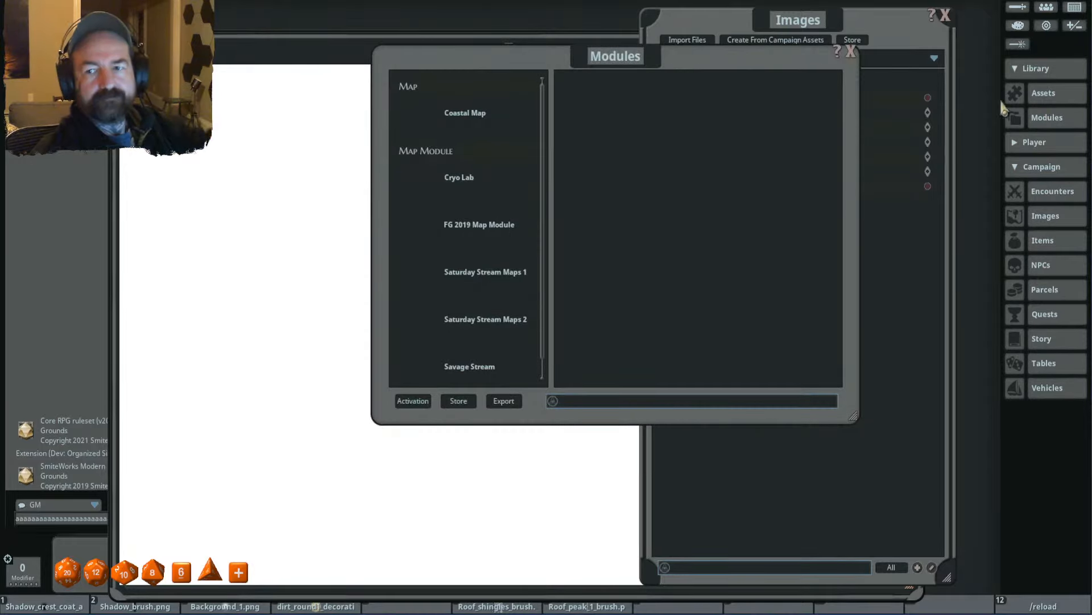
{"action": "left_click", "coordinate": [850, 51]}
{"action": "left_click", "coordinate": [1044, 93]}
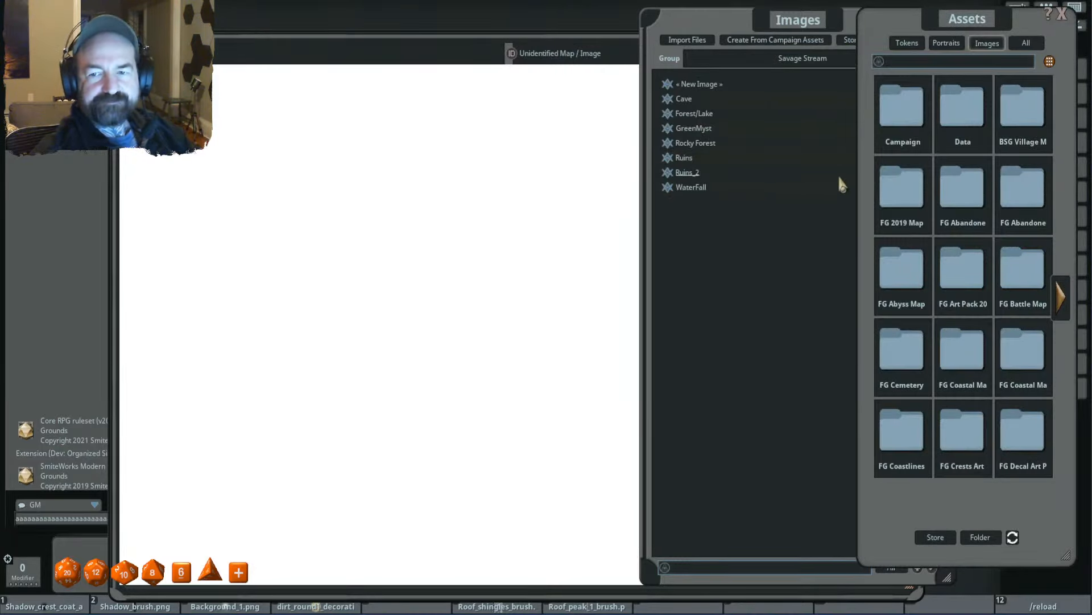
{"action": "left_click", "coordinate": [962, 273]}
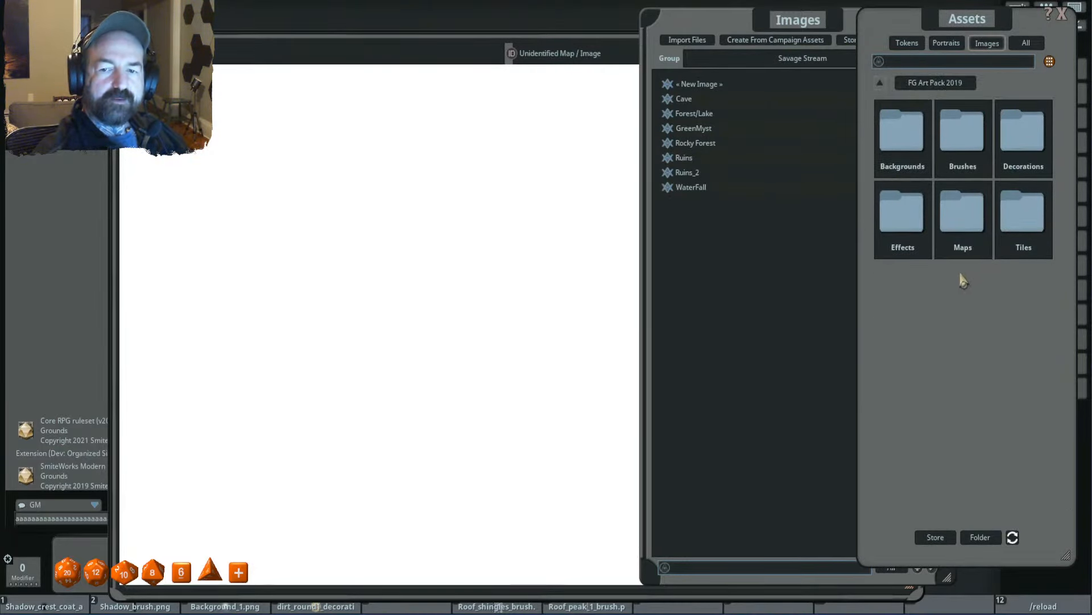
{"action": "left_click", "coordinate": [895, 145]}
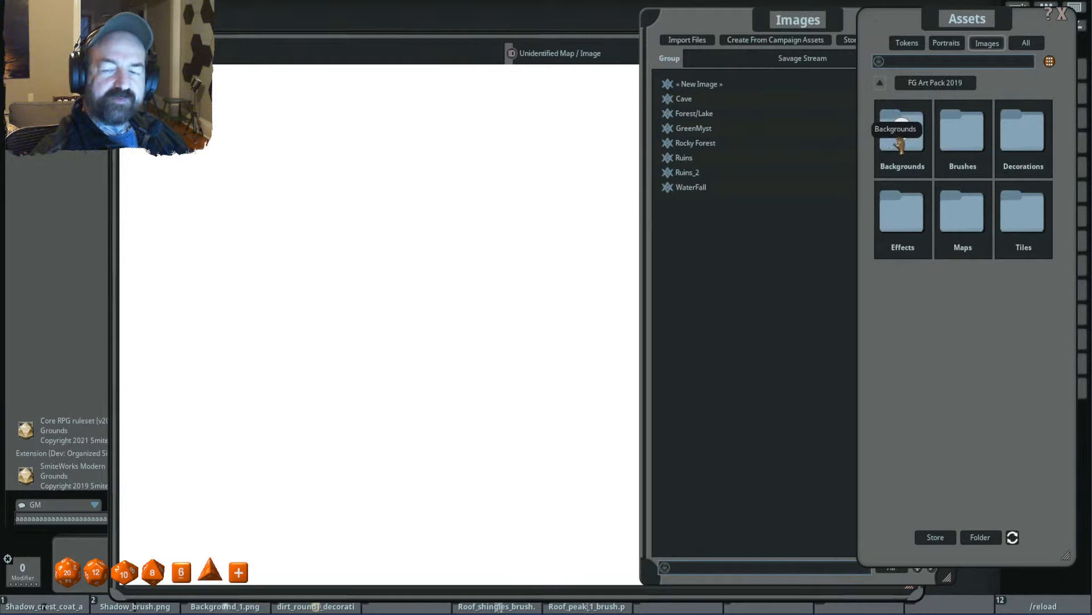
{"action": "left_click", "coordinate": [773, 276]}
{"action": "left_click", "coordinate": [992, 25]}
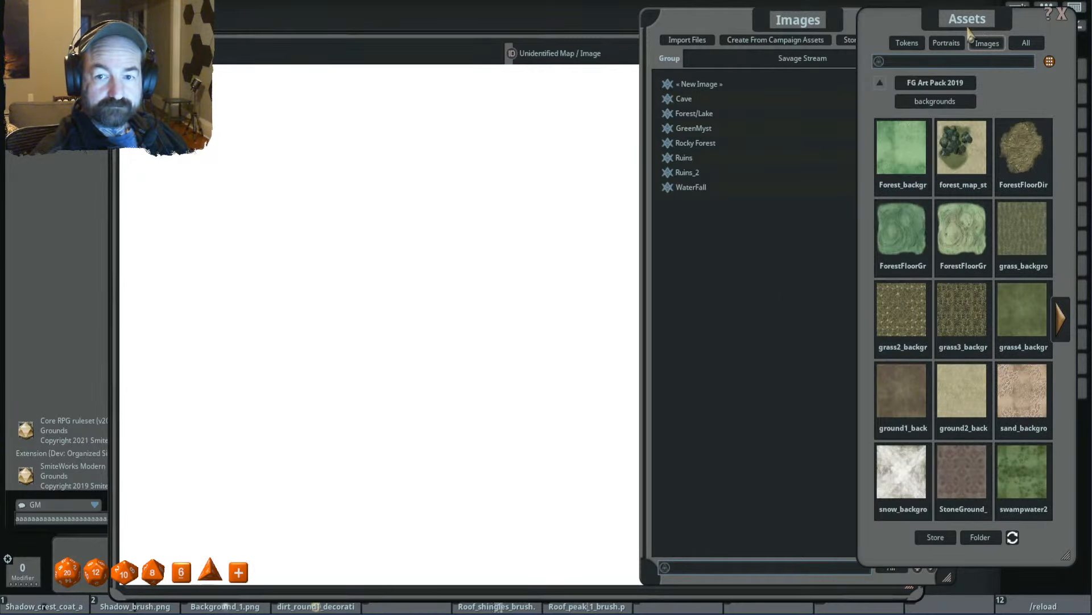
- Add ground2_background_15x15.jpg from the Assets window to the blank map and zoom out to show the whole background
{"action": "left_click_drag", "start_coordinate": [974, 28], "coordinate": [921, 33]}
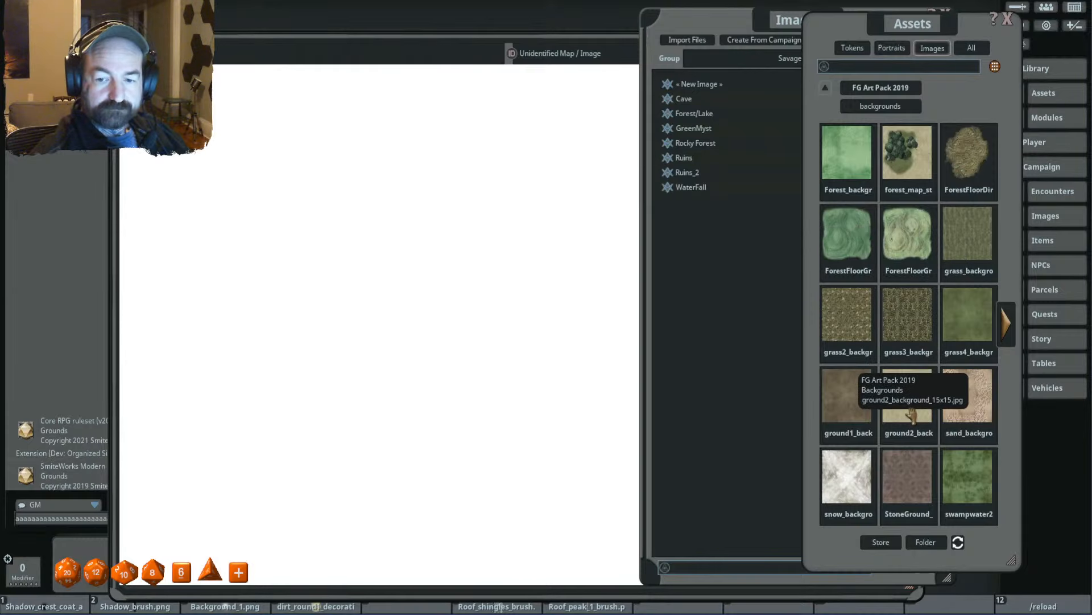
{"action": "left_click_drag", "start_coordinate": [908, 396], "coordinate": [386, 310]}
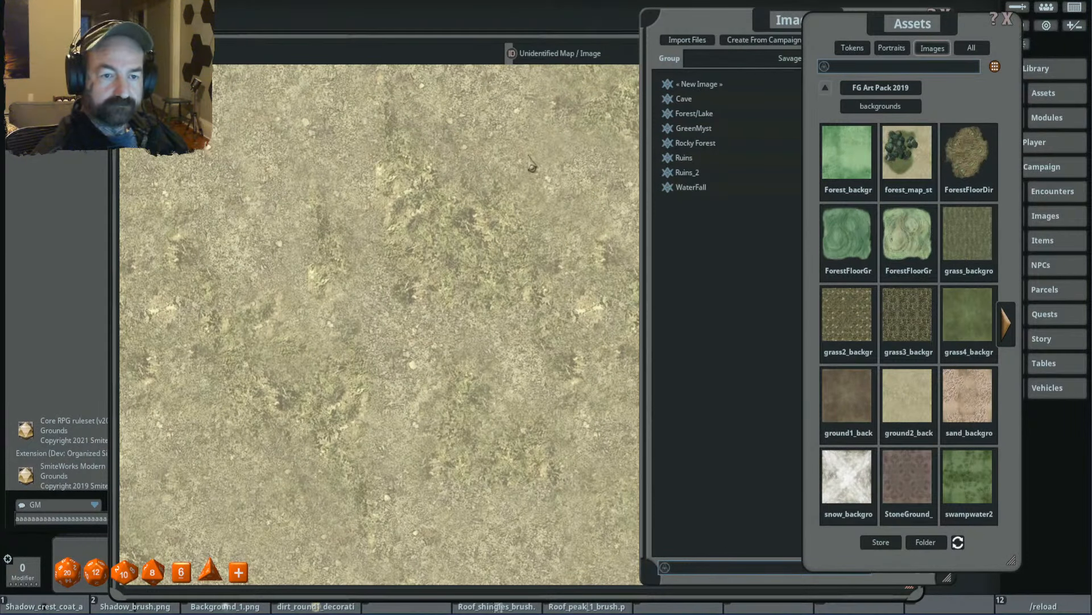
{"action": "scroll", "coordinate": [529, 181], "scroll_direction": "down", "scroll_amount": 11}
{"action": "left_click_drag", "start_coordinate": [530, 183], "coordinate": [494, 238]}
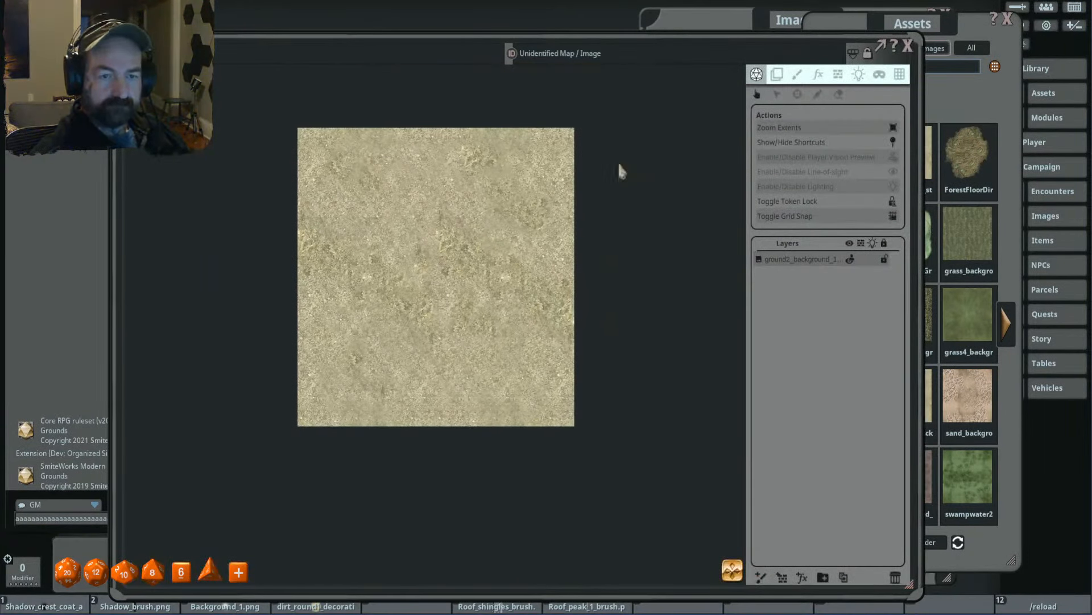
- Close the Assets and Images windows and reposition the map window so its tools are clear
{"action": "left_click", "coordinate": [1007, 19]}
{"action": "left_click_drag", "start_coordinate": [848, 17], "coordinate": [905, 16]}
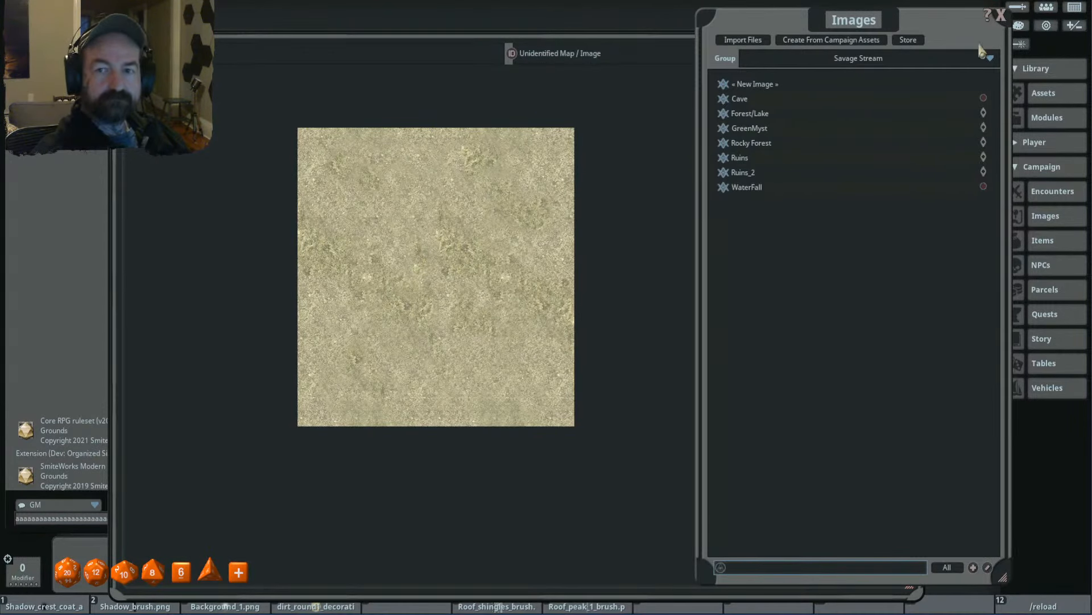
{"action": "left_click", "coordinate": [1001, 15]}
{"action": "left_click_drag", "start_coordinate": [853, 40], "coordinate": [878, 10]}
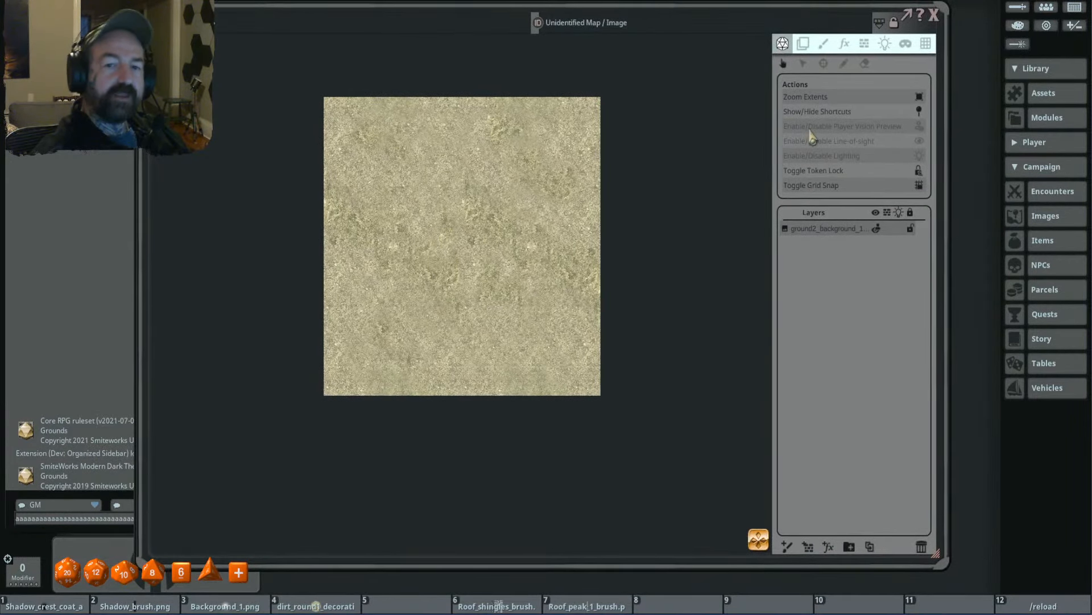
- Draw three nested, roughly concentric circular line-of-sight occluders of the cliff type on the ground background, from the outermost inward
{"action": "left_click", "coordinate": [864, 46]}
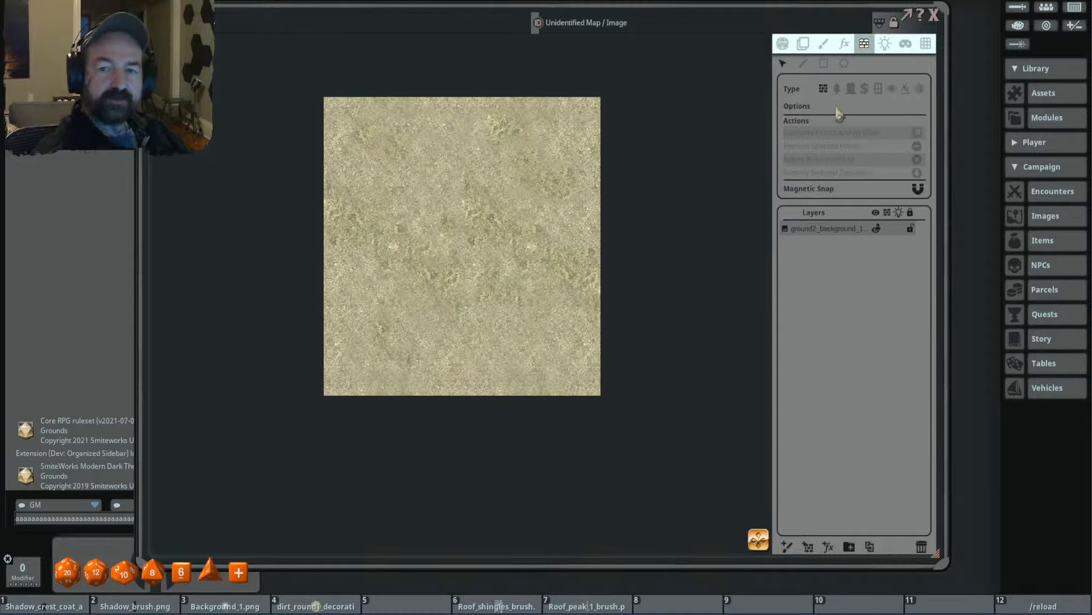
{"action": "left_click", "coordinate": [906, 88]}
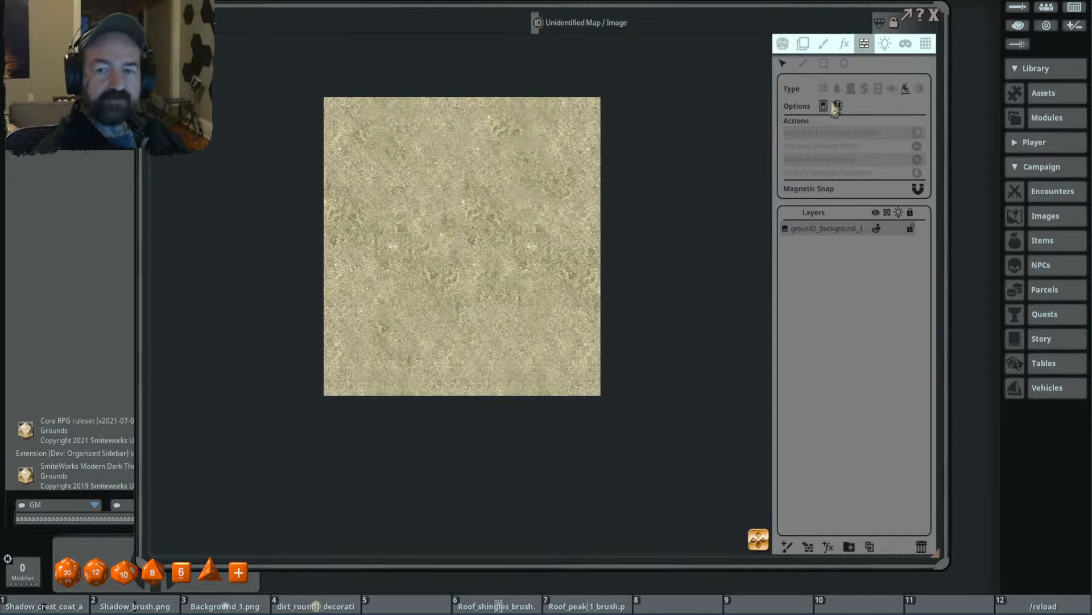
{"action": "left_click", "coordinate": [843, 65]}
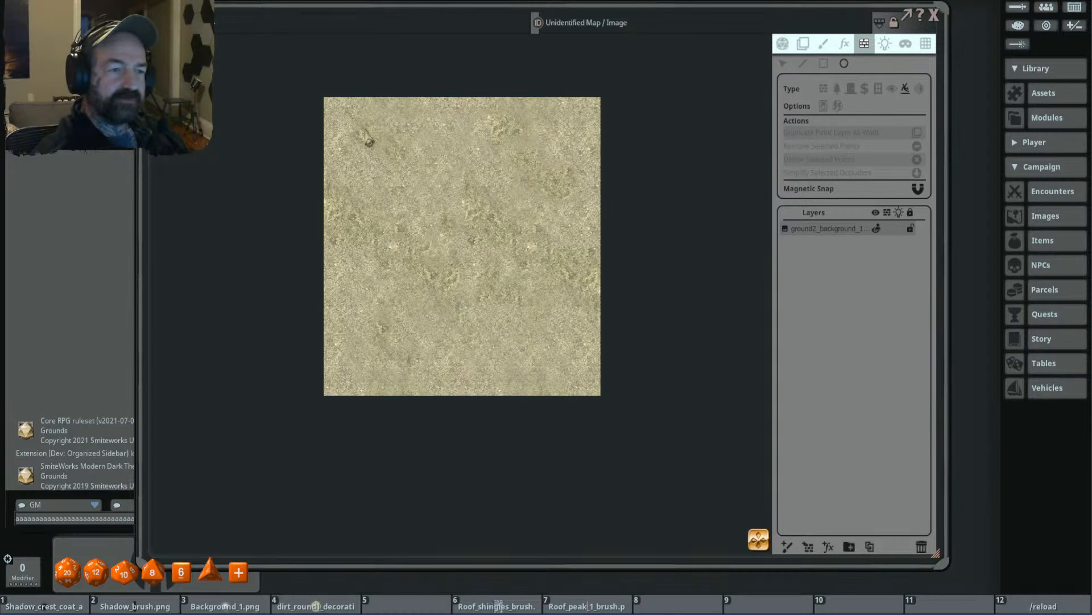
{"action": "left_click_drag", "start_coordinate": [349, 116], "coordinate": [580, 376]}
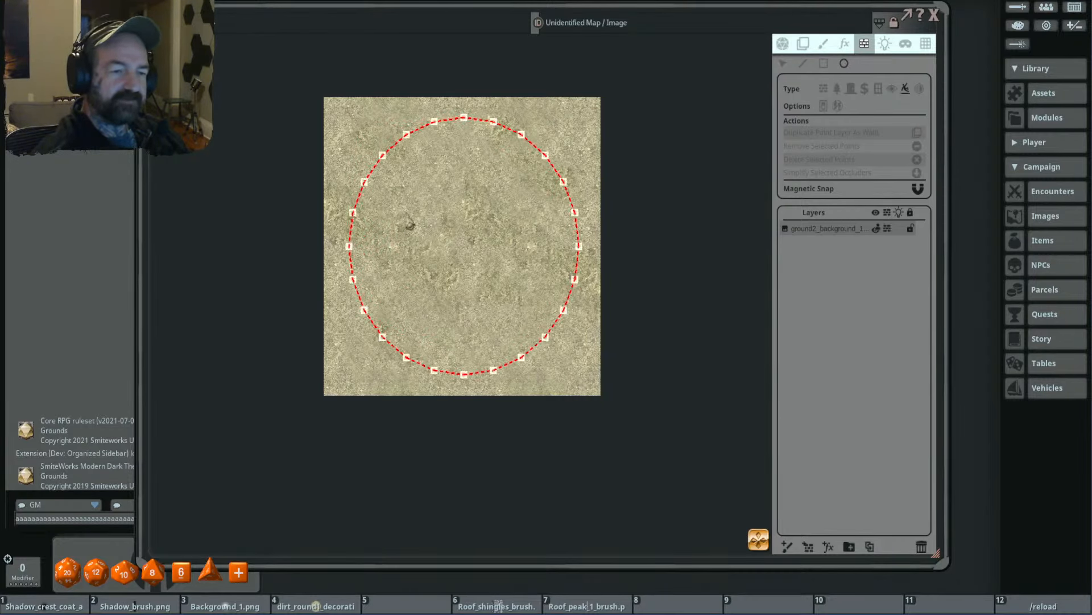
{"action": "left_click_drag", "start_coordinate": [392, 185], "coordinate": [546, 340]}
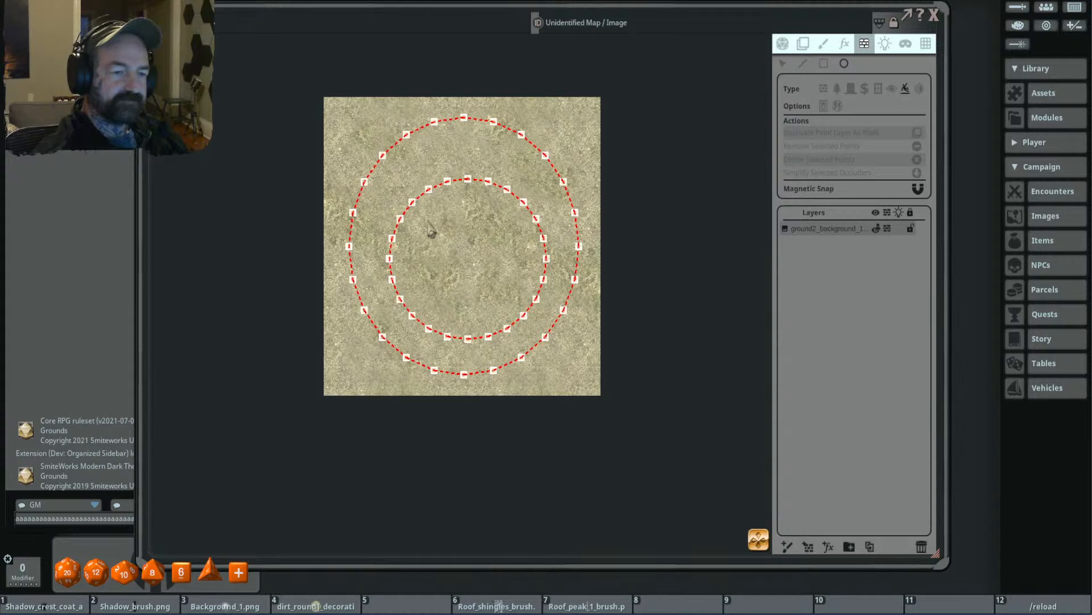
{"action": "left_click_drag", "start_coordinate": [430, 225], "coordinate": [515, 312]}
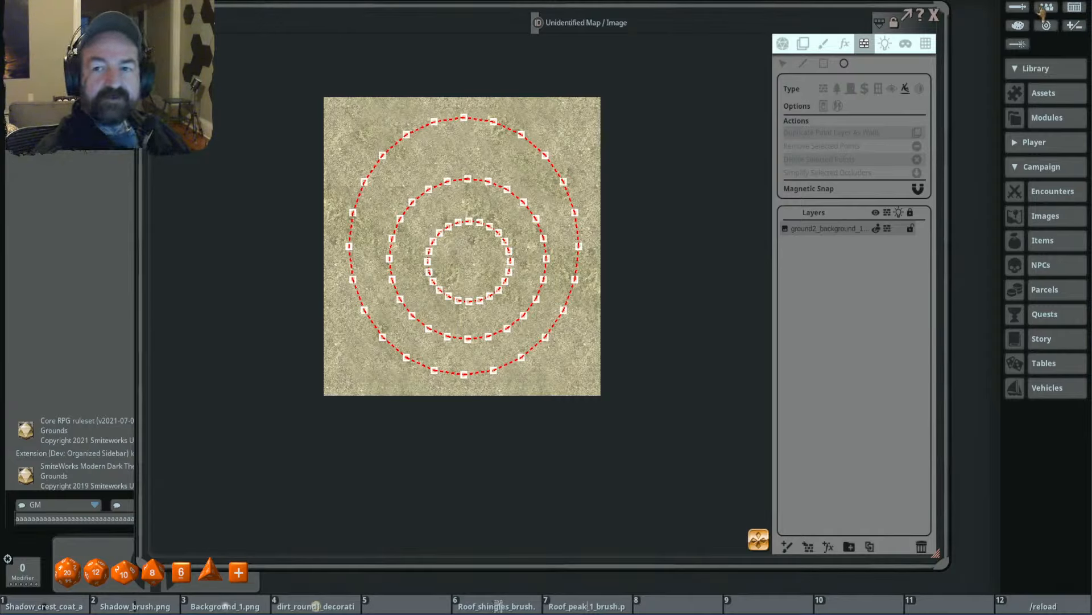
- Open the Combat Tracker, move it aside, and place a character token near the map's lower-left corner, outside the outer ring
{"action": "left_click", "coordinate": [1018, 7]}
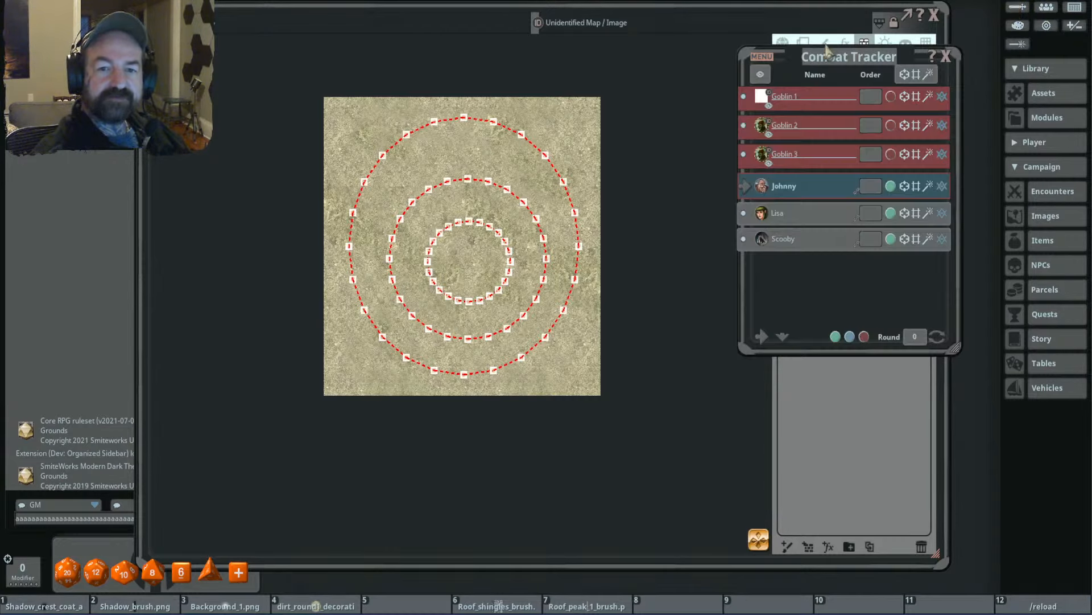
{"action": "left_click", "coordinate": [835, 55]}
{"action": "left_click", "coordinate": [961, 80]}
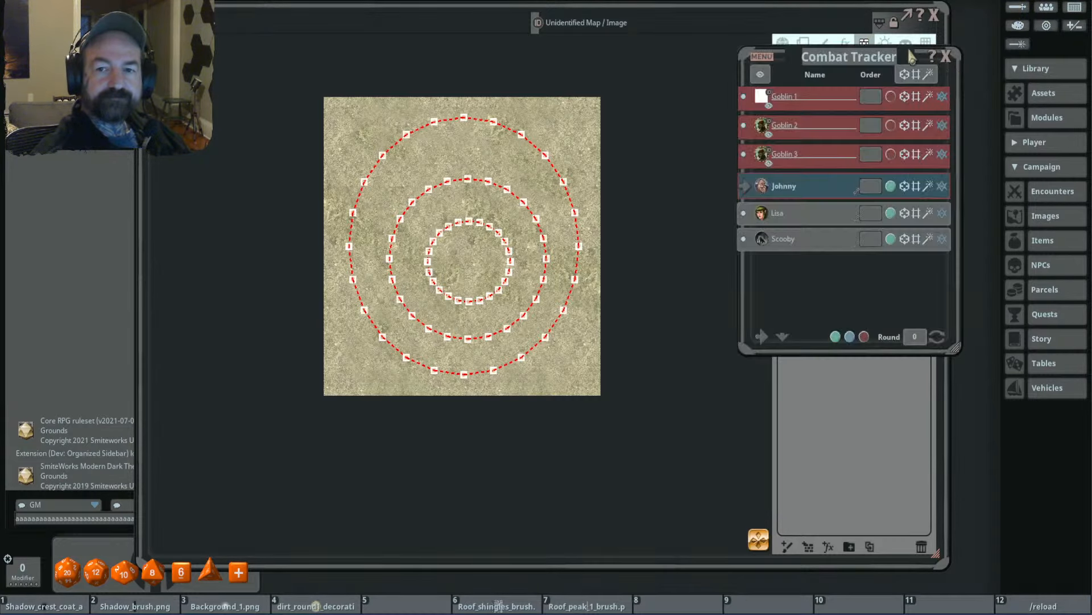
{"action": "left_click_drag", "start_coordinate": [893, 56], "coordinate": [967, 29]}
{"action": "left_click_drag", "start_coordinate": [458, 313], "coordinate": [351, 372]}
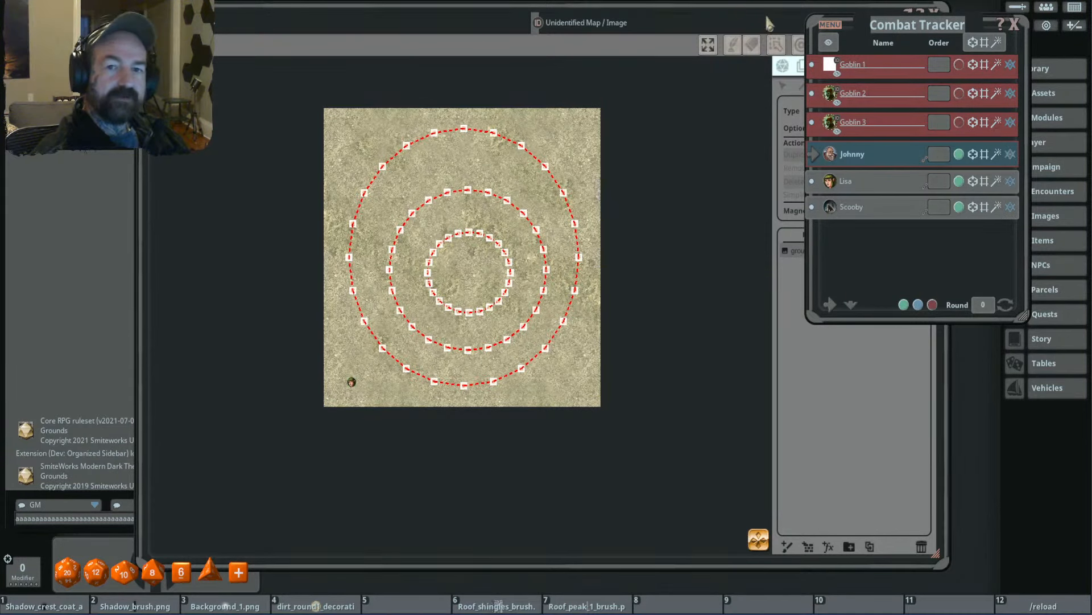
- Return to the map's general actions and enable the player vision preview for the placed token
{"action": "left_click", "coordinate": [765, 13]}
{"action": "left_click", "coordinate": [782, 64]}
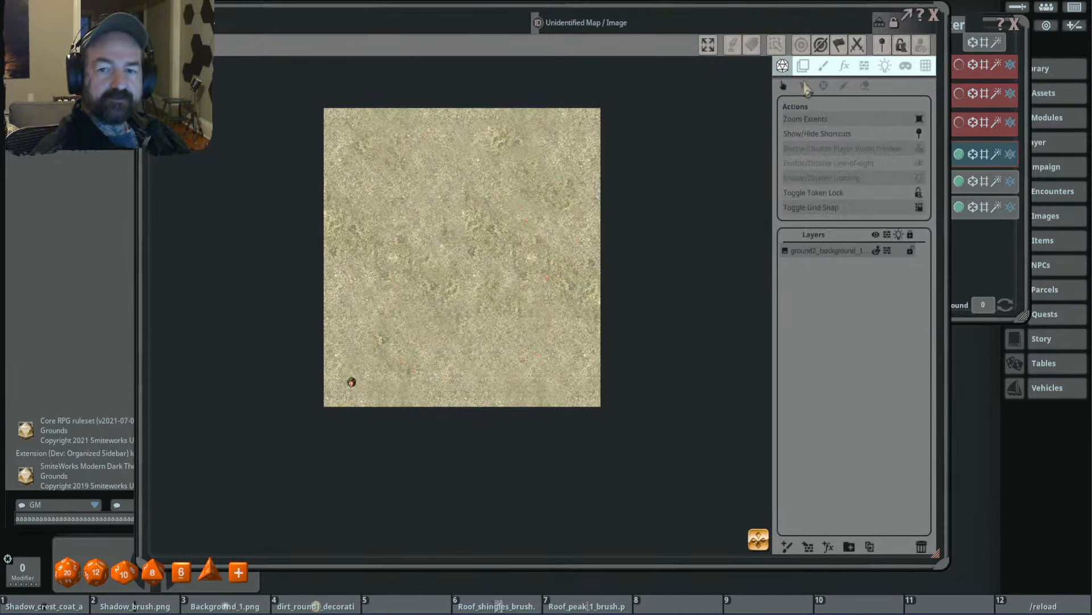
{"action": "left_click", "coordinate": [920, 149]}
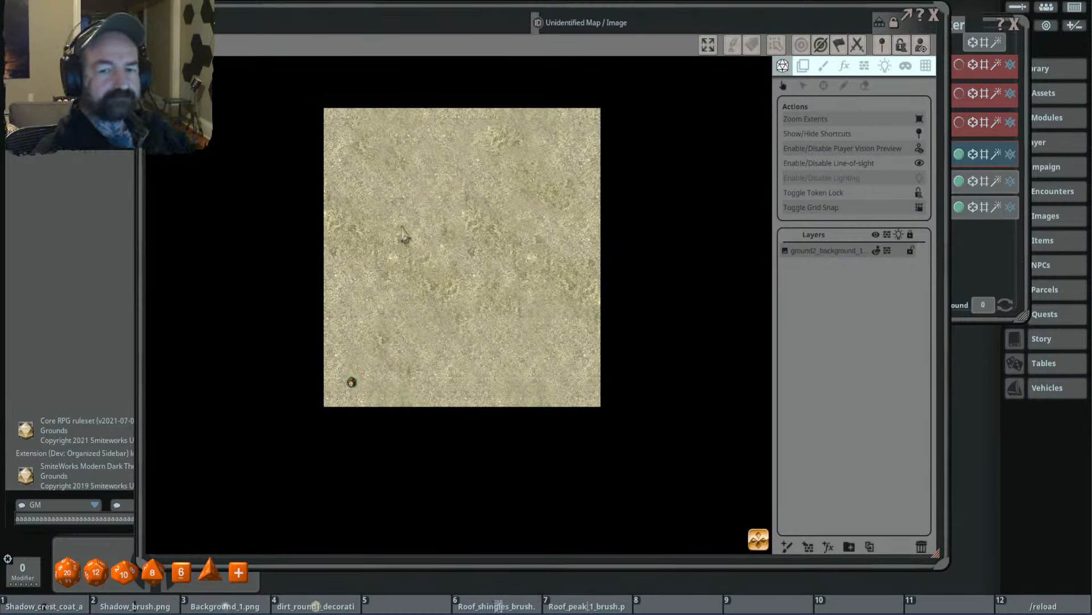
- Move the token inward across all three rings to the centre of the innermost circle to check its view at each level
{"action": "key", "text": "w"}
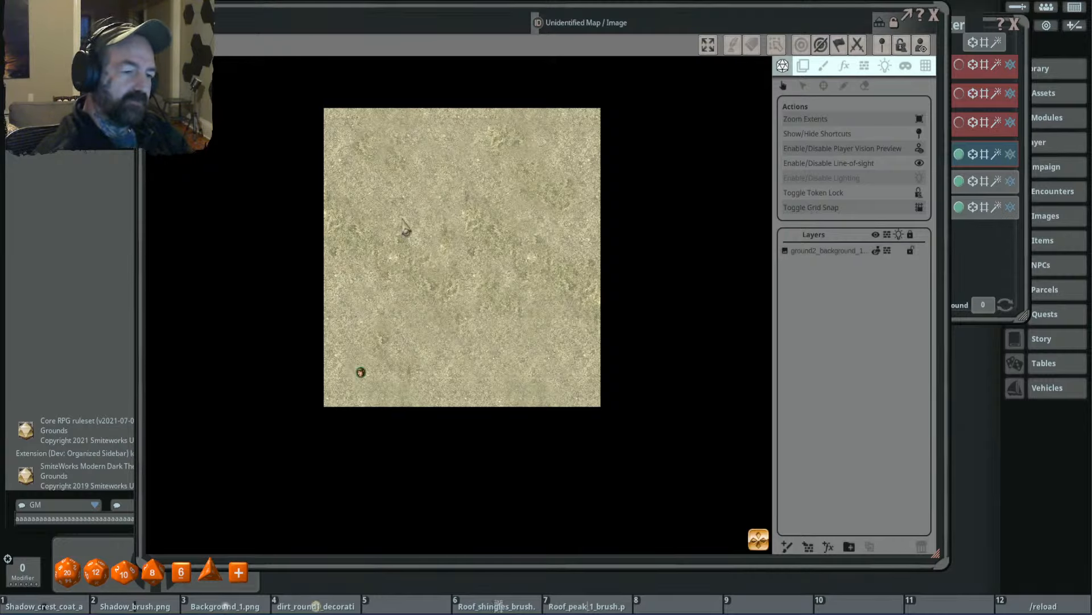
{"action": "key", "text": "w"}
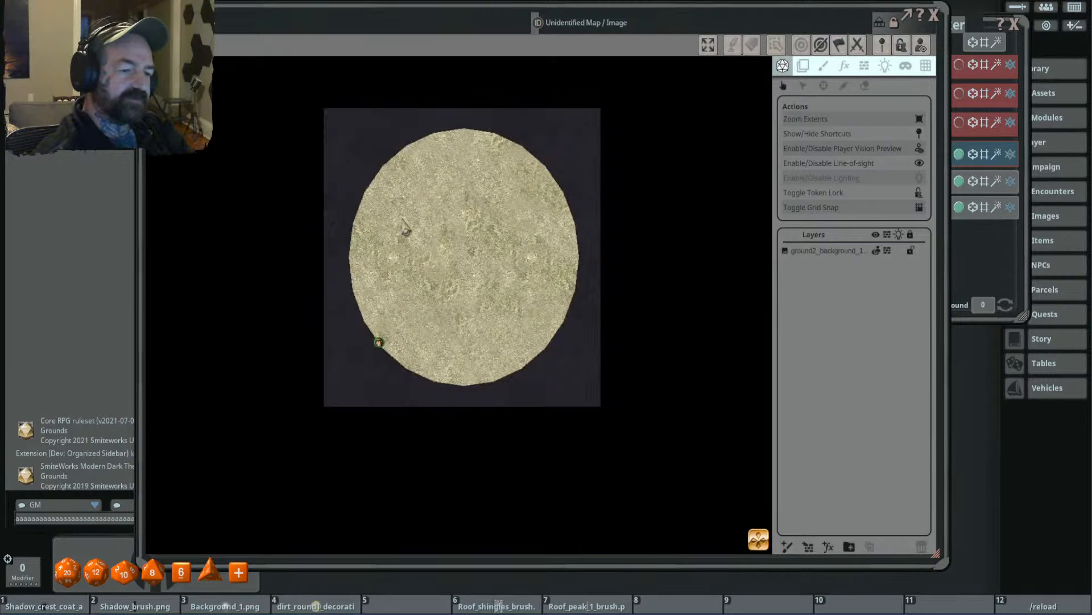
{"action": "key", "text": "w"}
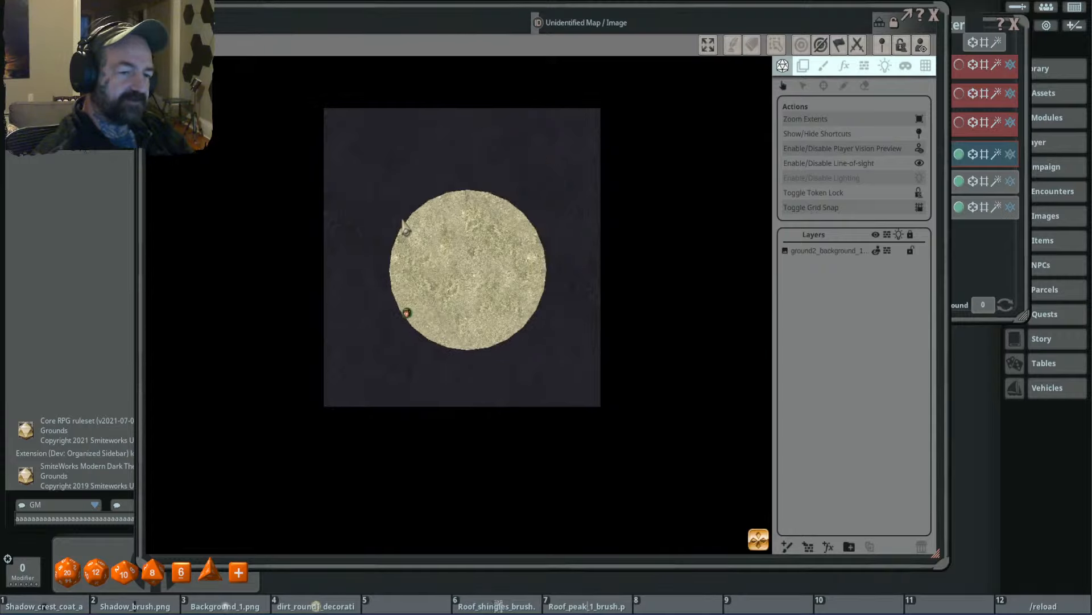
{"action": "key", "text": "w"}
{"action": "key", "text": "d"}
{"action": "key", "text": "w"}
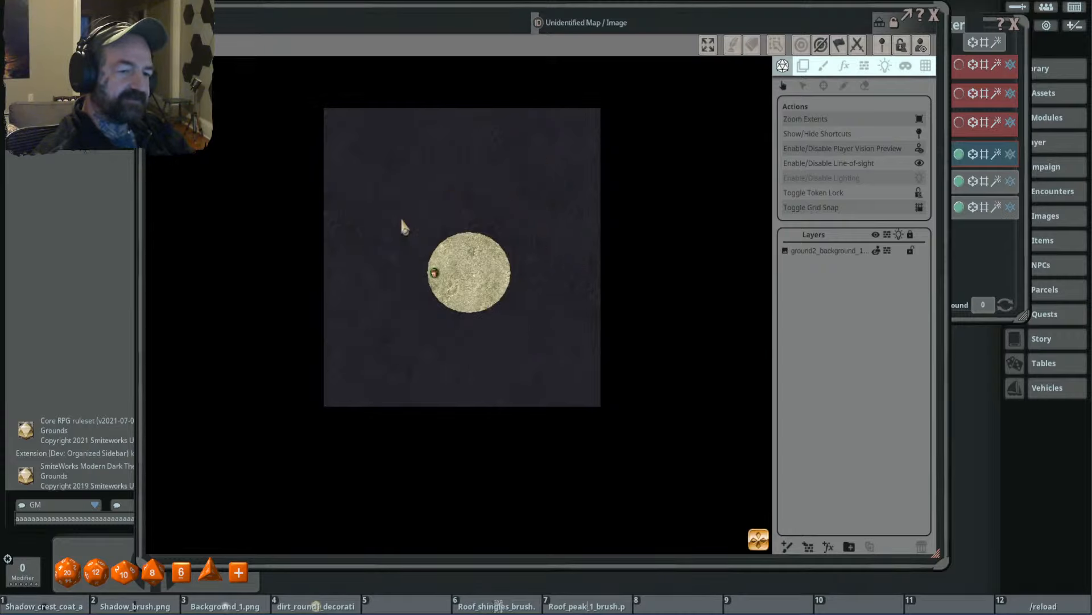
{"action": "key", "text": "d"}
{"action": "key", "text": "d"}
{"action": "key", "text": "d"}
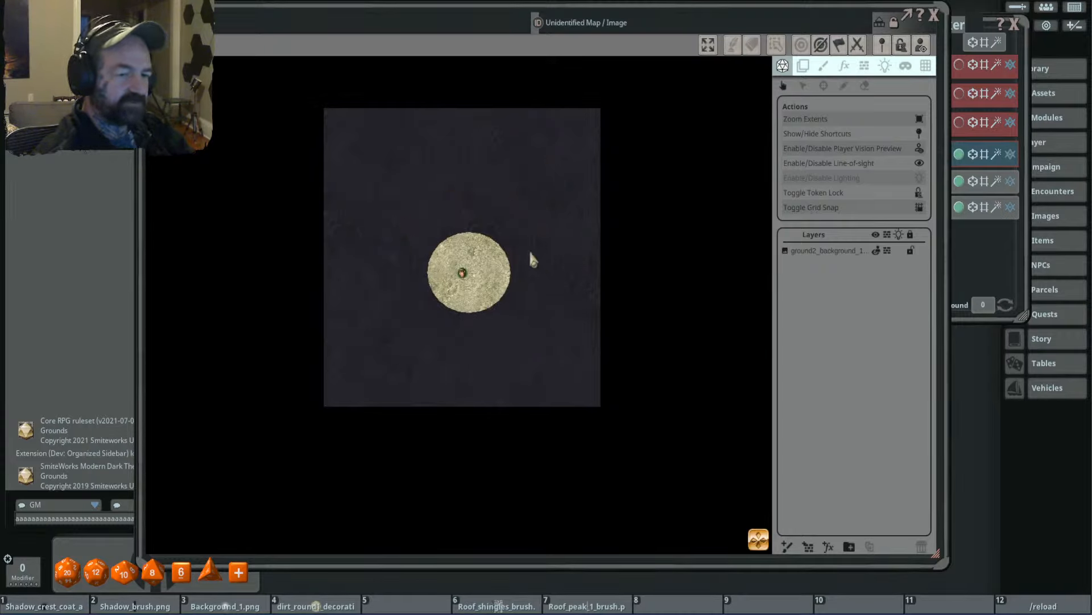
- Move the token north to the middle ring's edge and back inside the innermost circle to compare the views
{"action": "key", "text": "w"}
{"action": "key", "text": "w"}
{"action": "key", "text": "w"}
{"action": "key", "text": "w"}
{"action": "key", "text": "w"}
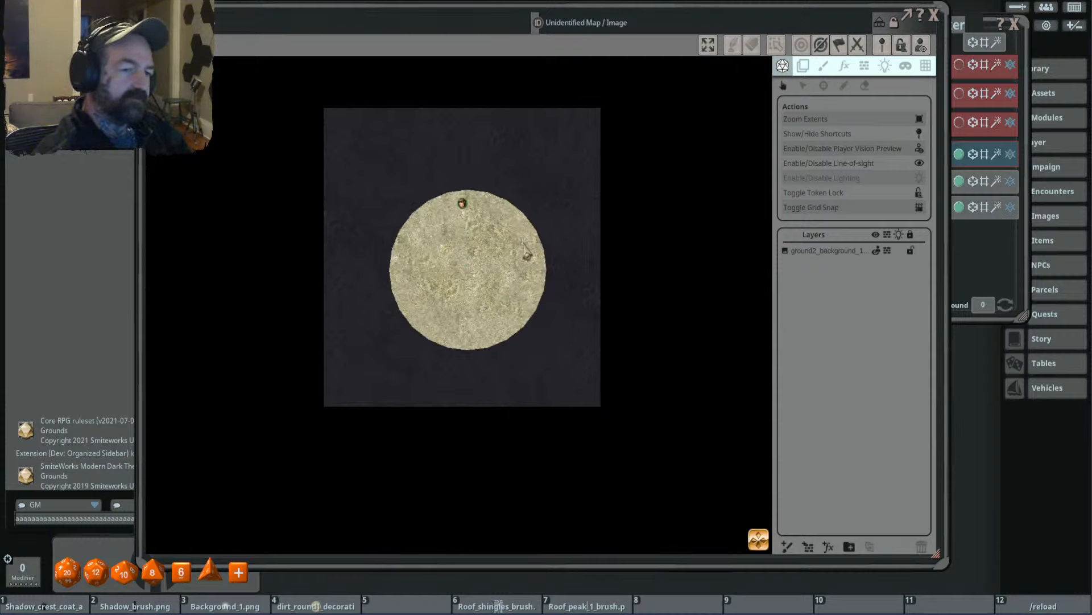
{"action": "key", "text": "w"}
{"action": "key", "text": "s"}
{"action": "key", "text": "s"}
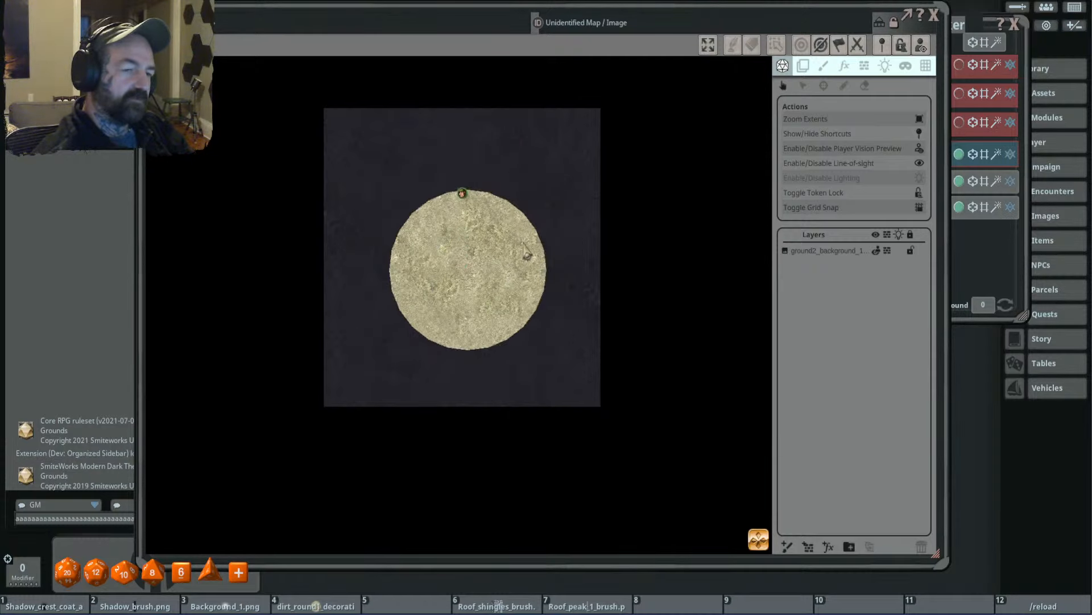
{"action": "key", "text": "s"}
{"action": "key", "text": "s"}
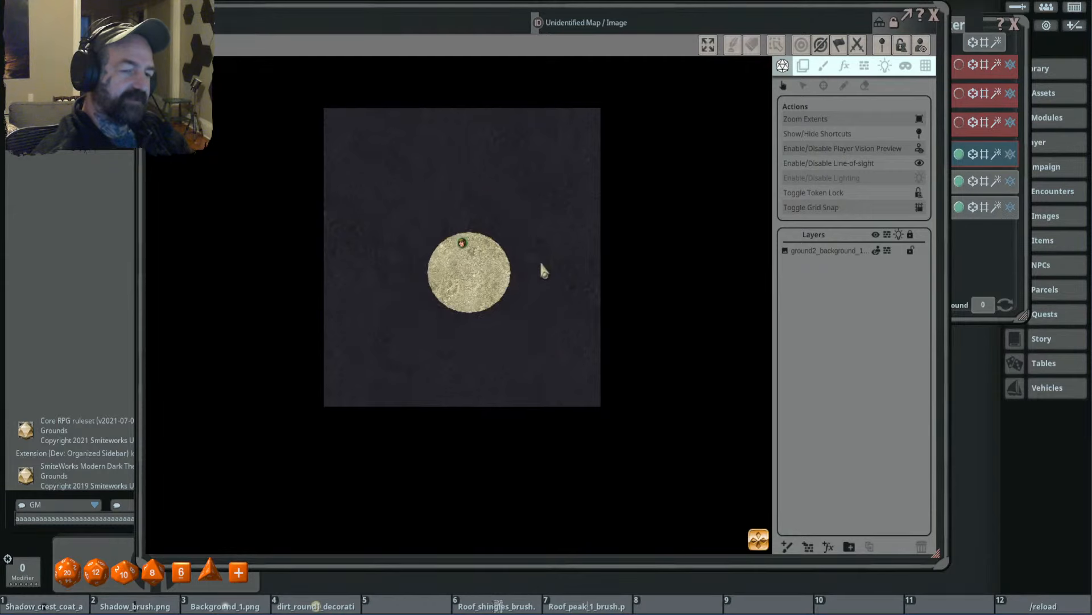
- Move the token north out of the innermost circle and across the middle and outer rings to the map's upper edge
{"action": "key", "text": "w"}
{"action": "key", "text": "w"}
{"action": "key", "text": "w"}
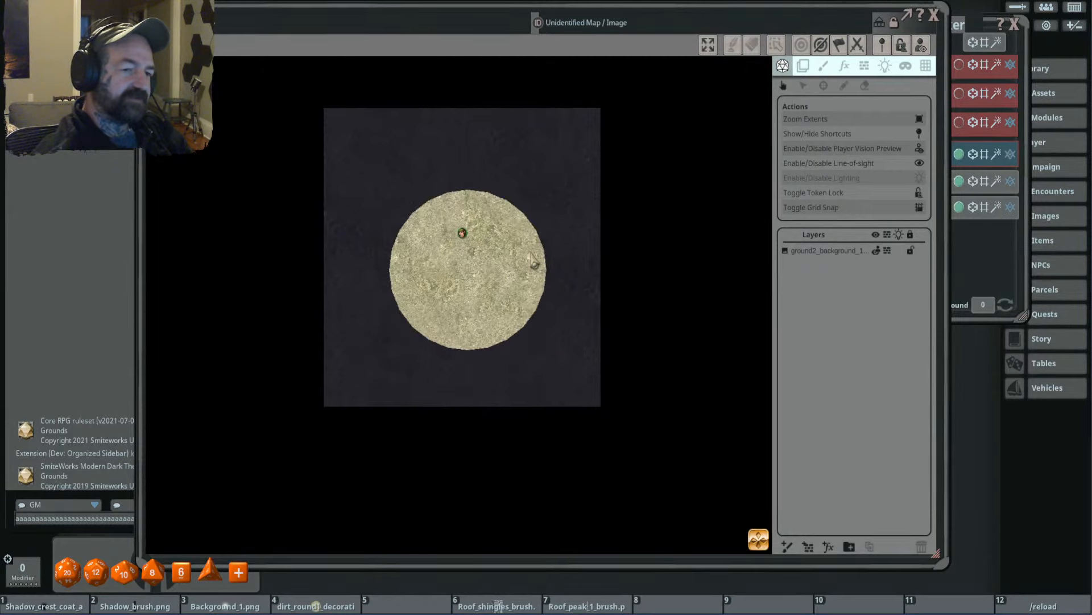
{"action": "key", "text": "w"}
{"action": "key", "text": "w"}
{"action": "key", "text": "w"}
{"action": "key", "text": "w"}
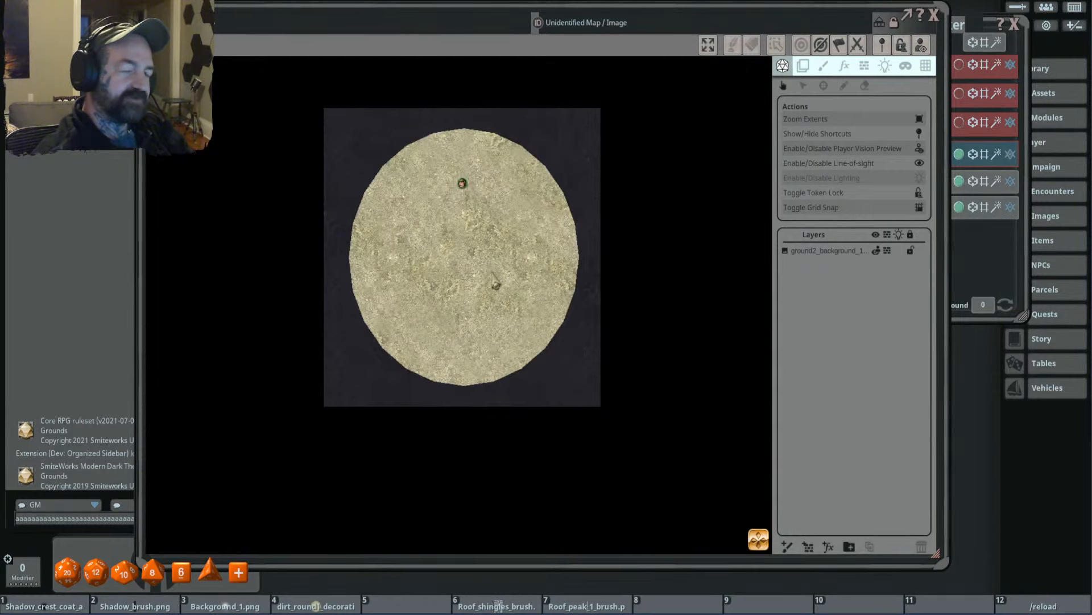
{"action": "key", "text": "w"}
{"action": "key", "text": "w"}
{"action": "key", "text": "w"}
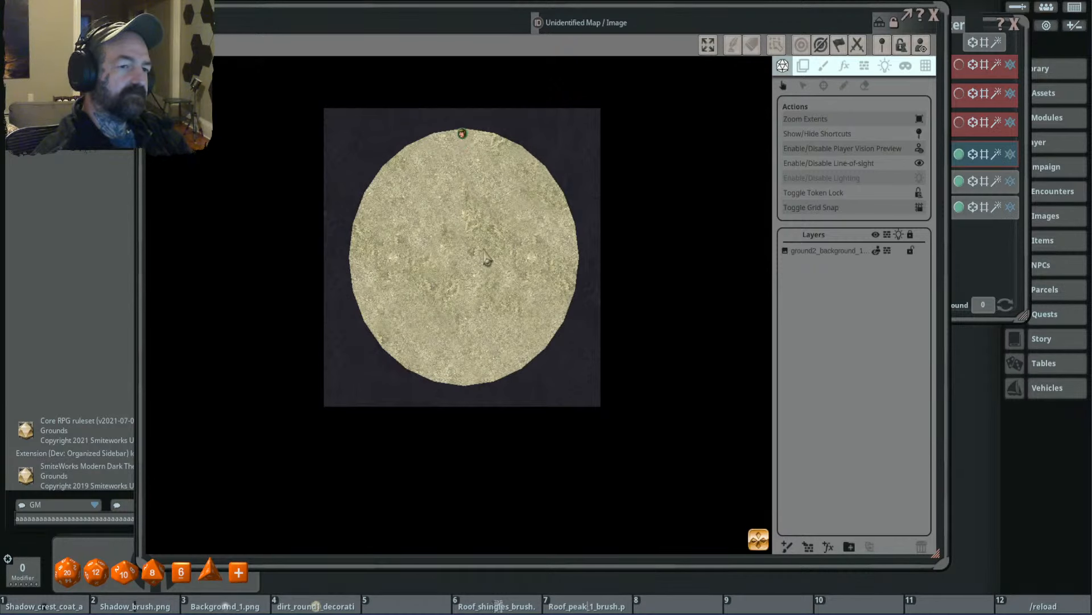
{"action": "key", "text": "w"}
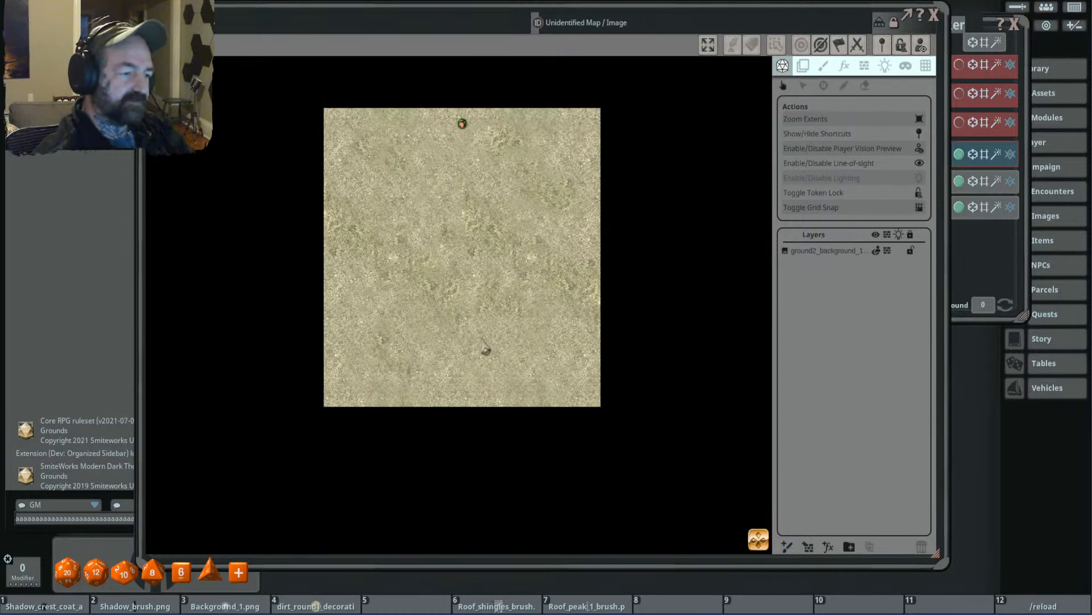
- Move the token south from the map's upper edge back through each ring to the centre of the innermost circle
{"action": "key", "text": "s"}
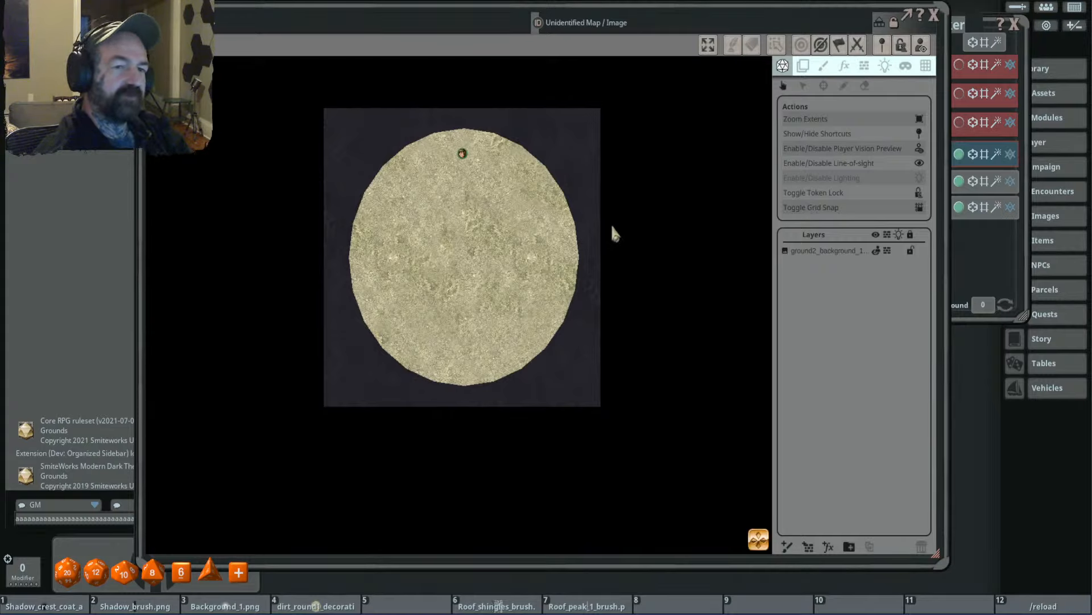
{"action": "key", "text": "s"}
{"action": "key", "text": "s"}
{"action": "key", "text": "s"}
{"action": "key", "text": "s"}
{"action": "key", "text": "s"}
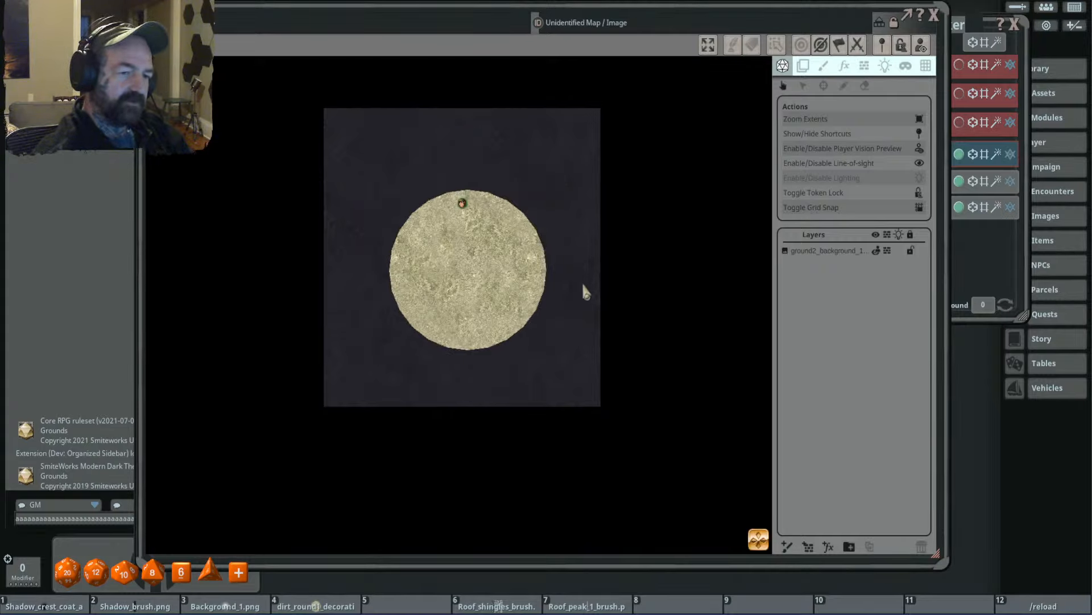
{"action": "key", "text": "s"}
{"action": "key", "text": "s"}
{"action": "key", "text": "s"}
{"action": "key", "text": "s"}
{"action": "key", "text": "s"}
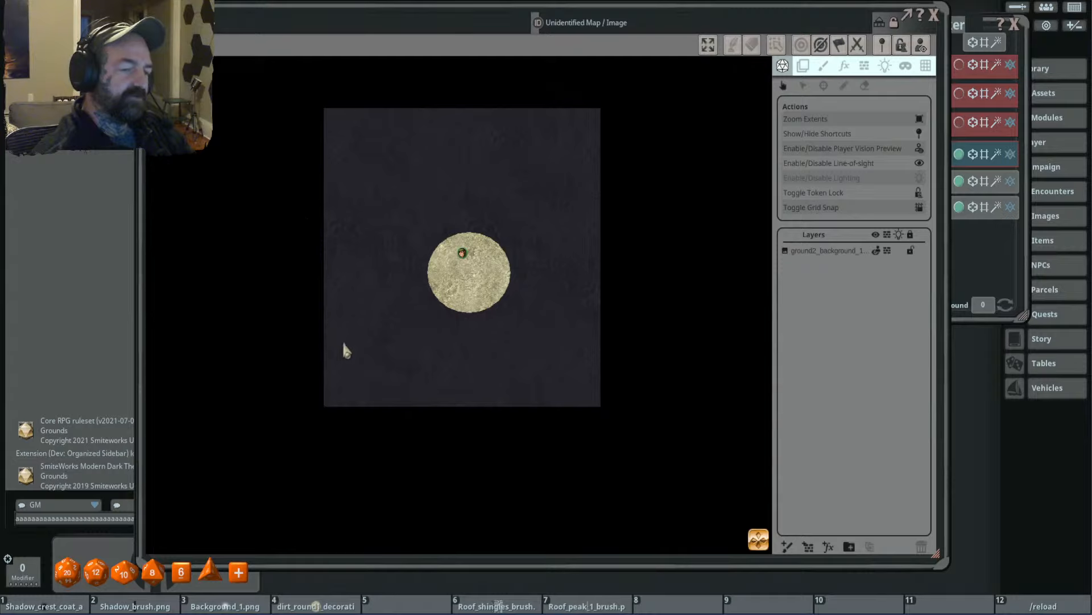
{"action": "key", "text": "s"}
{"action": "key", "text": "s"}
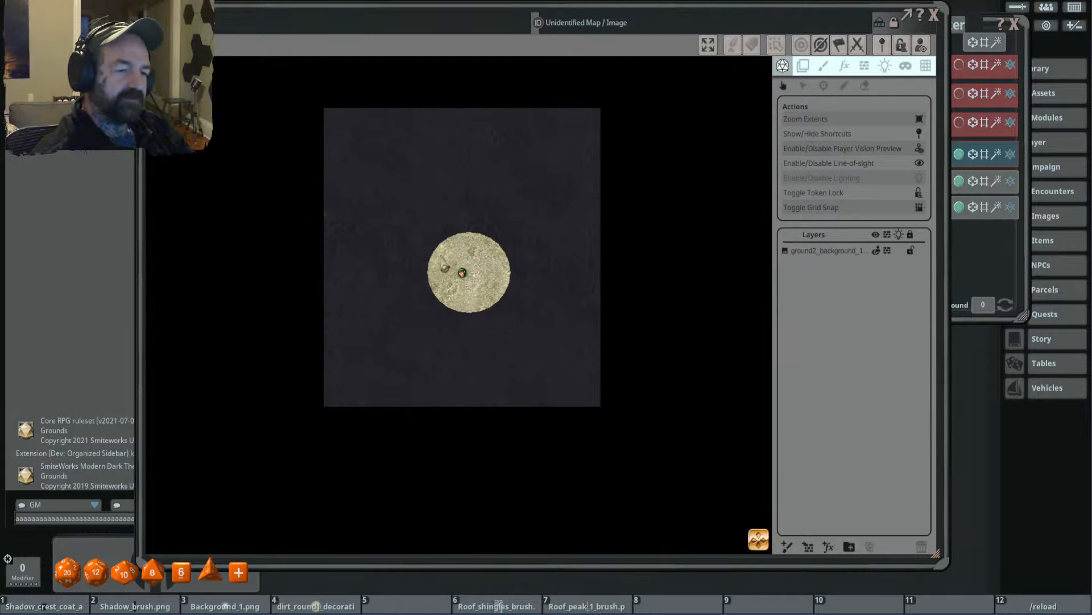
- Move the token north from the centre to between the middle and outer rings, and display the line-of-sight occluders
{"action": "key", "text": "w"}
{"action": "key", "text": "w"}
{"action": "key", "text": "w"}
{"action": "key", "text": "w"}
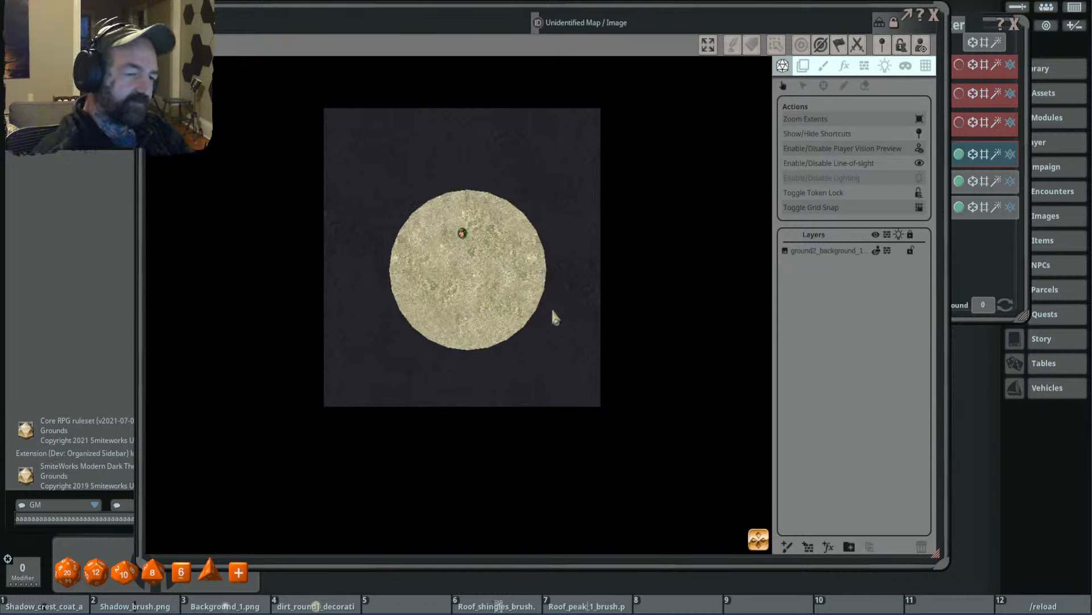
{"action": "key", "text": "w"}
{"action": "key", "text": "w"}
{"action": "key", "text": "w"}
{"action": "key", "text": "w"}
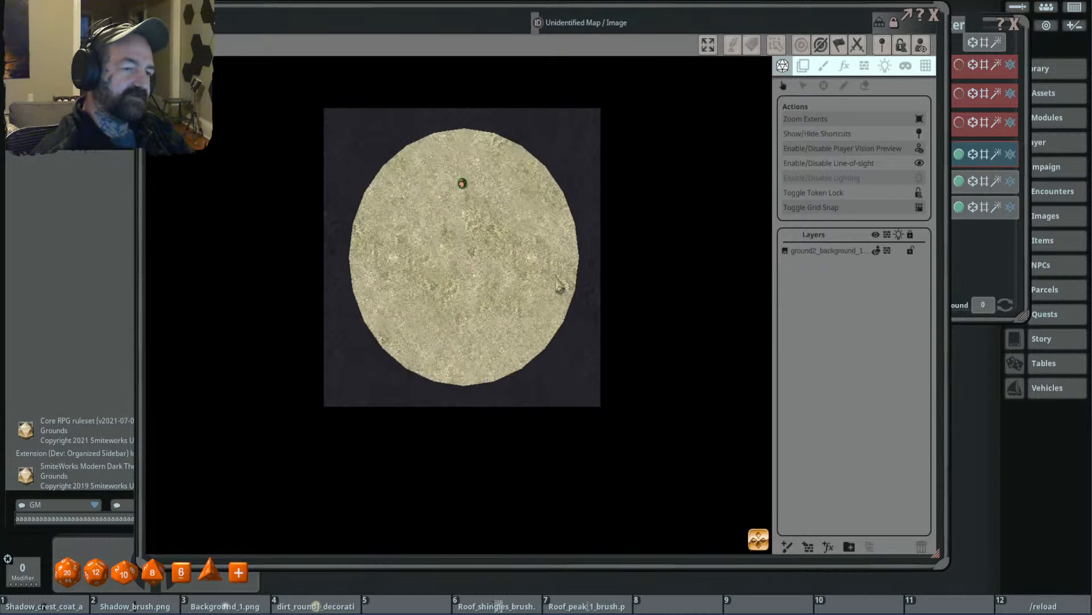
{"action": "left_click", "coordinate": [865, 67]}
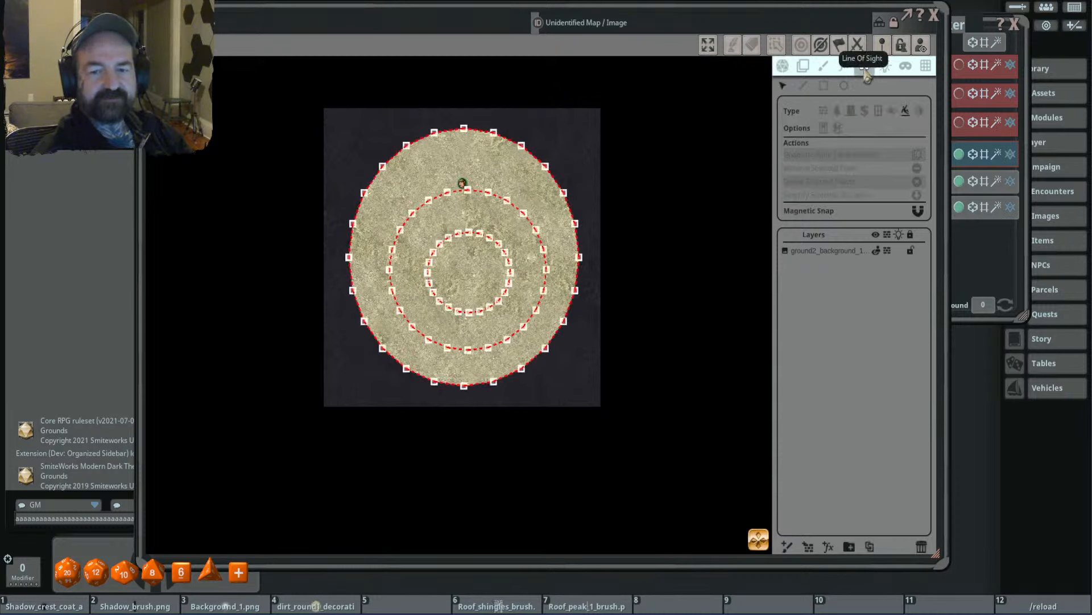
- Delete the outer, middle and inner circular cliff occluders from the ground2 background layer
{"action": "left_click", "coordinate": [831, 253]}
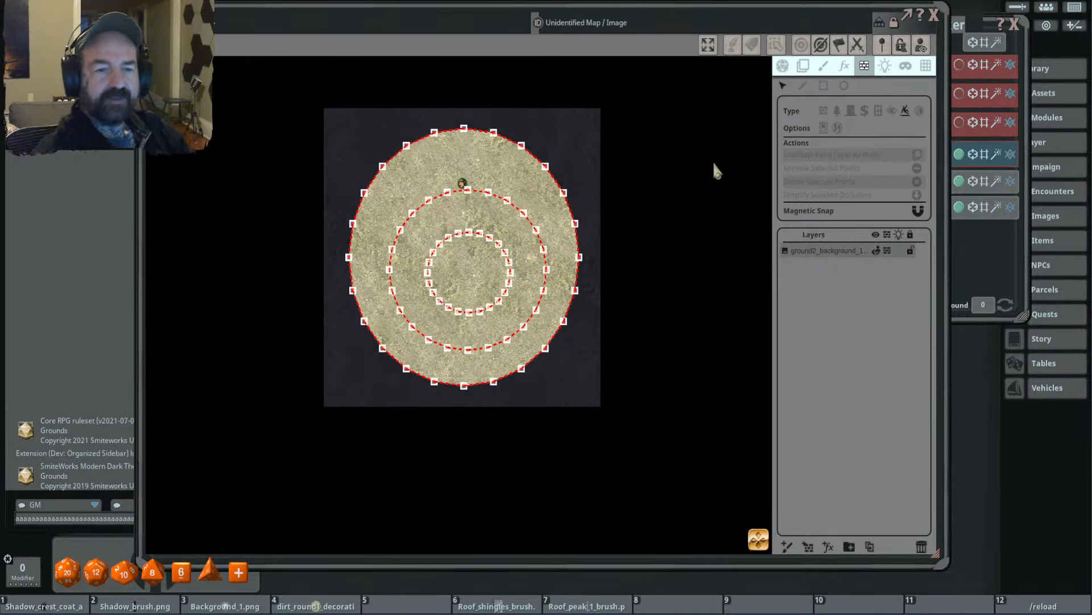
{"action": "left_click", "coordinate": [548, 179]}
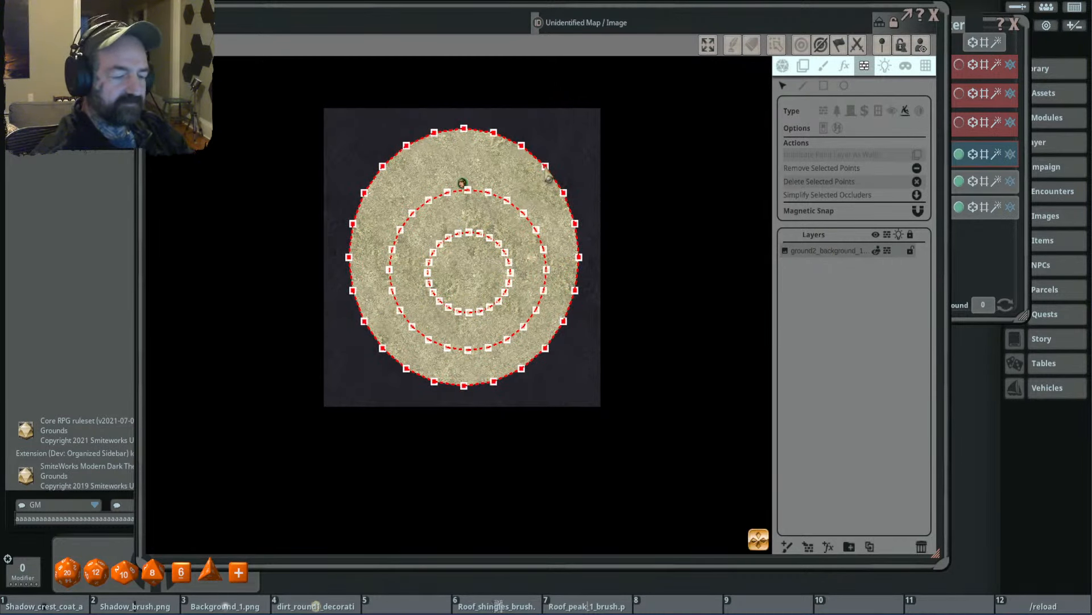
{"action": "key", "text": "Delete"}
{"action": "double_click", "coordinate": [507, 200]}
{"action": "key", "text": "Delete"}
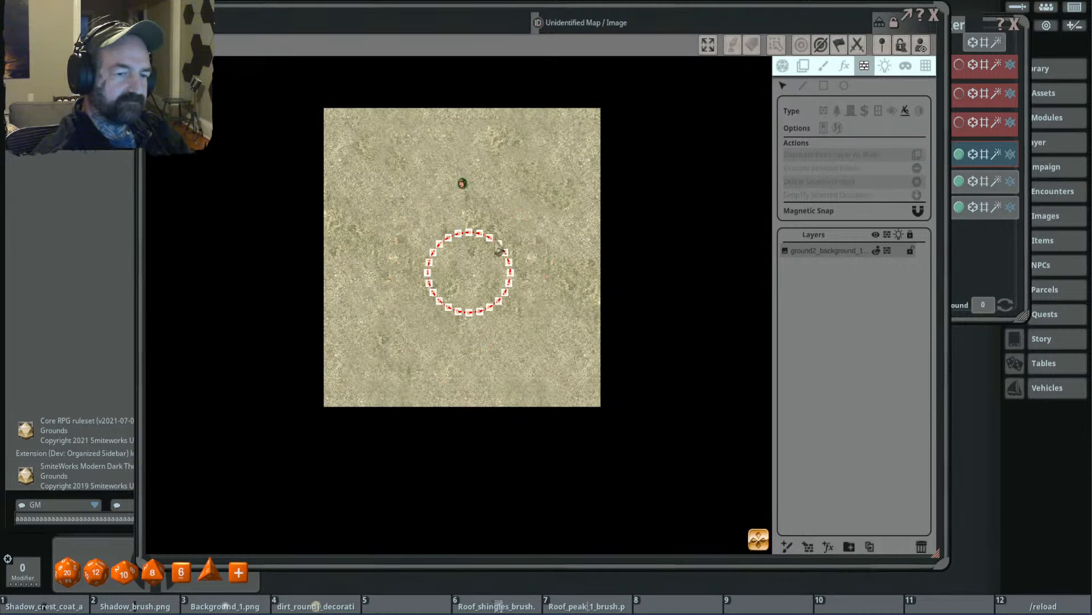
{"action": "double_click", "coordinate": [499, 251]}
{"action": "key", "text": "Delete"}
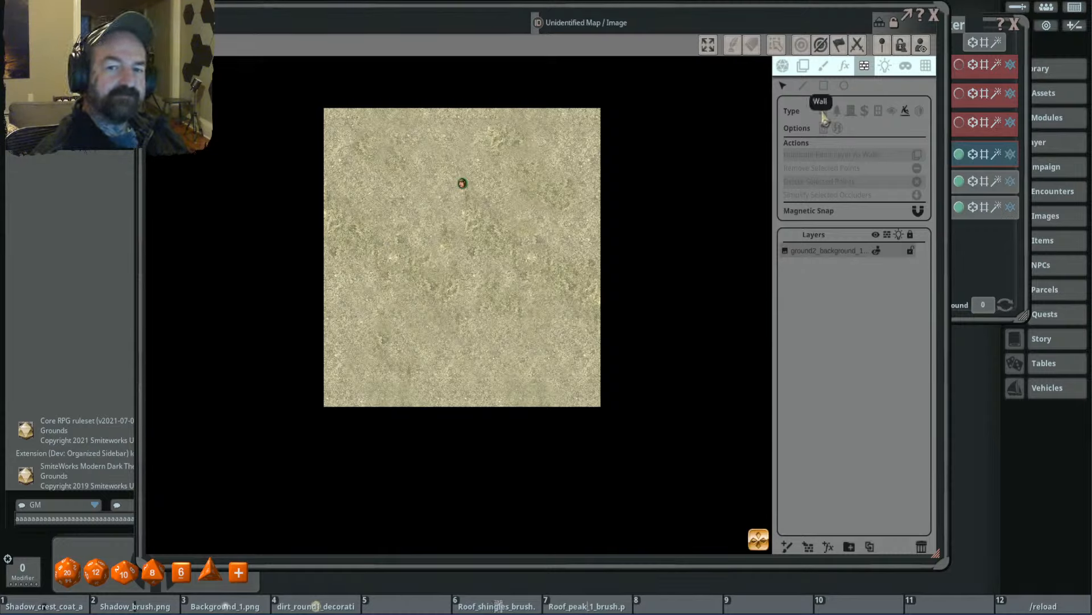
- Draw three nested circular terrain occluders of increasing size around the map's centre on the ground2 background layer
{"action": "left_click", "coordinate": [837, 111]}
{"action": "left_click", "coordinate": [844, 85]}
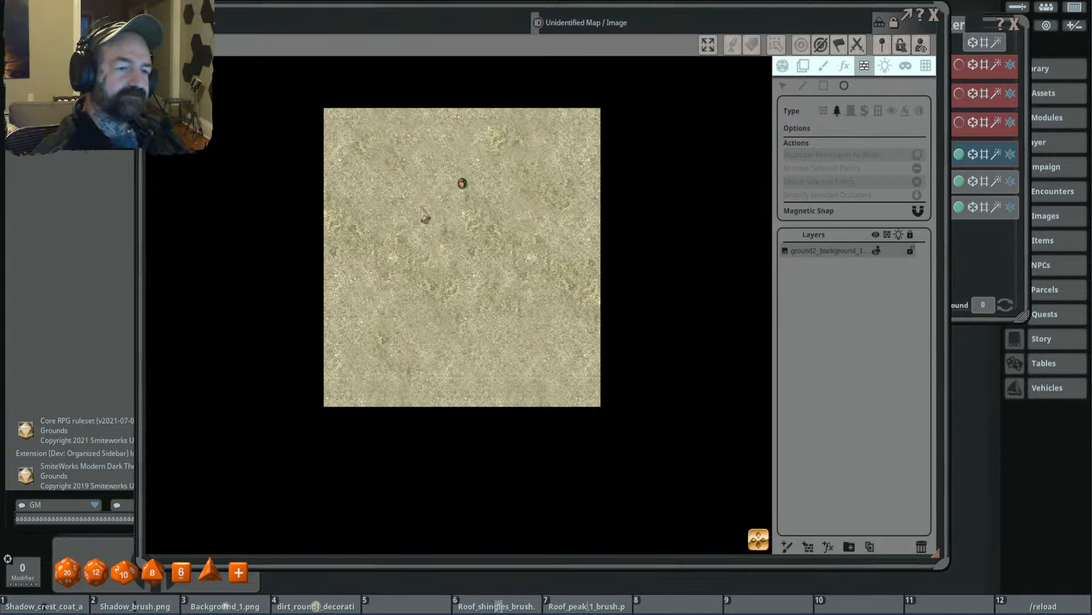
{"action": "left_click_drag", "start_coordinate": [421, 208], "coordinate": [519, 316]}
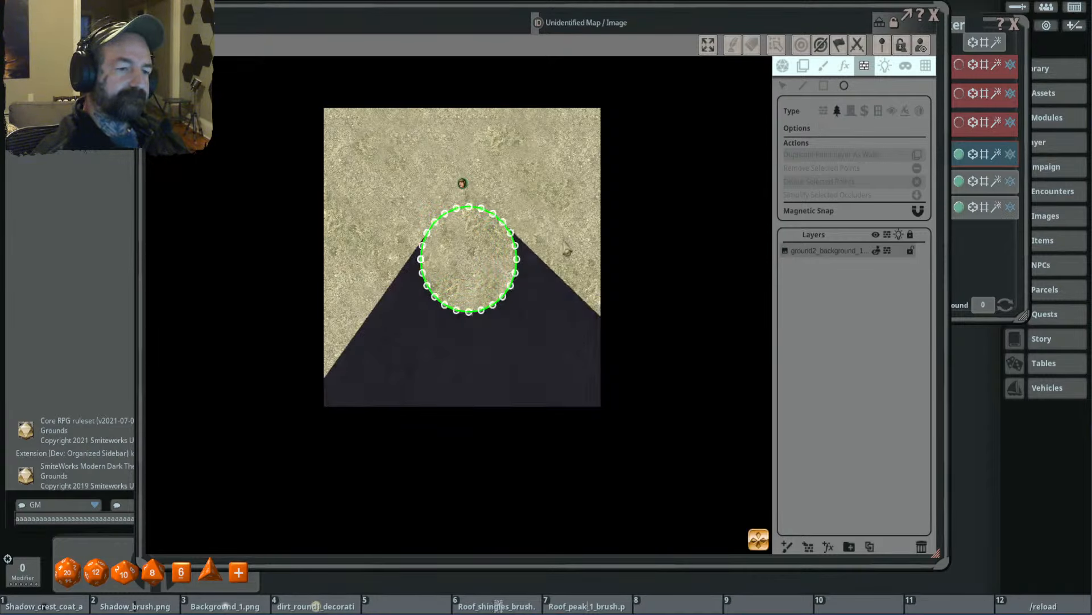
{"action": "left_click_drag", "start_coordinate": [387, 170], "coordinate": [556, 350]}
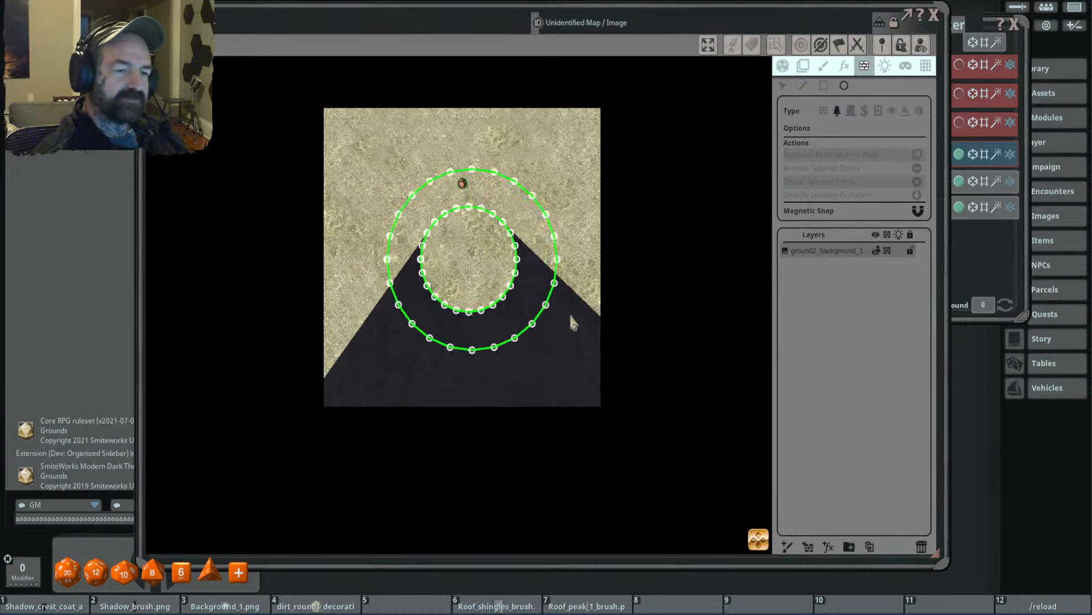
{"action": "mouse_move", "coordinate": [354, 151]}
{"action": "left_mouse_down"}
{"action": "mouse_move", "coordinate": [505, 353]}
{"action": "mouse_move", "coordinate": [594, 361]}
{"action": "mouse_move", "coordinate": [596, 384]}
{"action": "left_mouse_up"}
- Move the token north out of the terrain circles and back into the innermost one to test its line of sight
{"action": "left_click", "coordinate": [783, 65]}
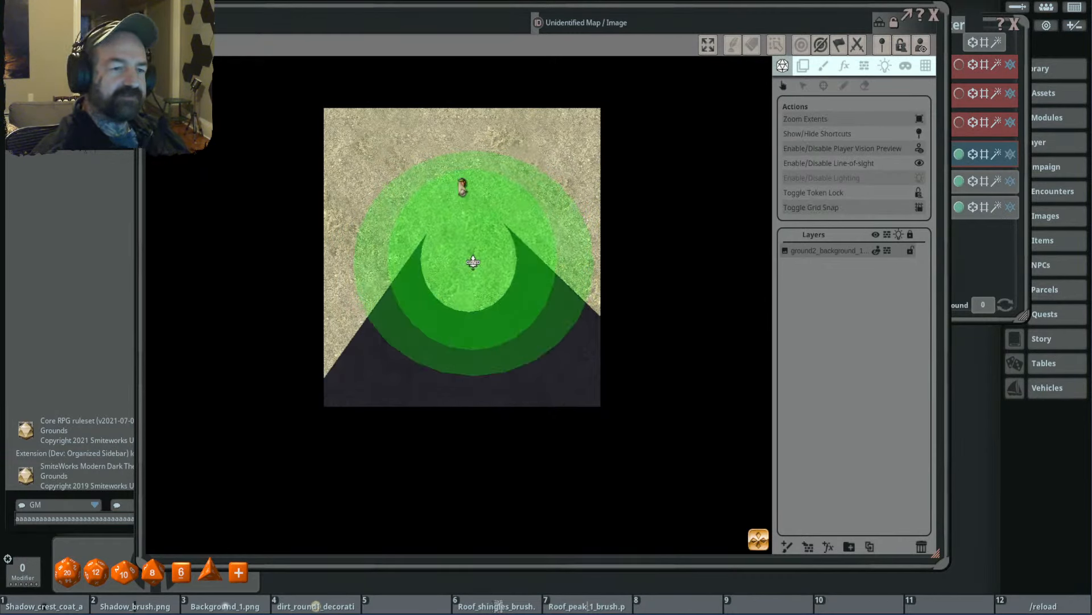
{"action": "left_click_drag", "start_coordinate": [462, 186], "coordinate": [447, 122]}
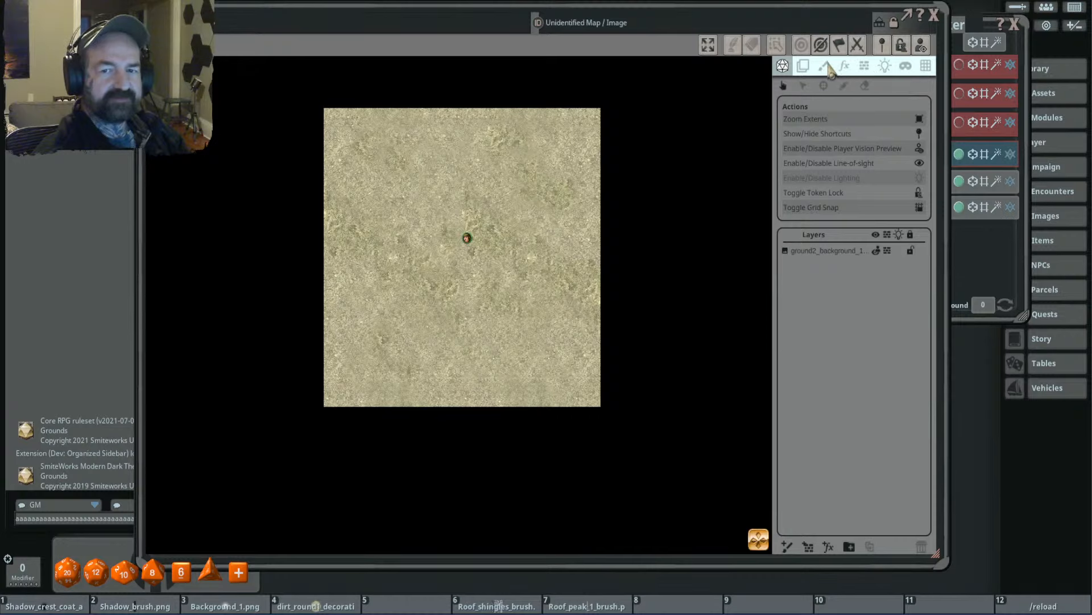
- Delete the outer, middle and inner circular terrain occluders from the map
{"action": "left_click", "coordinate": [864, 66]}
{"action": "left_click", "coordinate": [561, 195]}
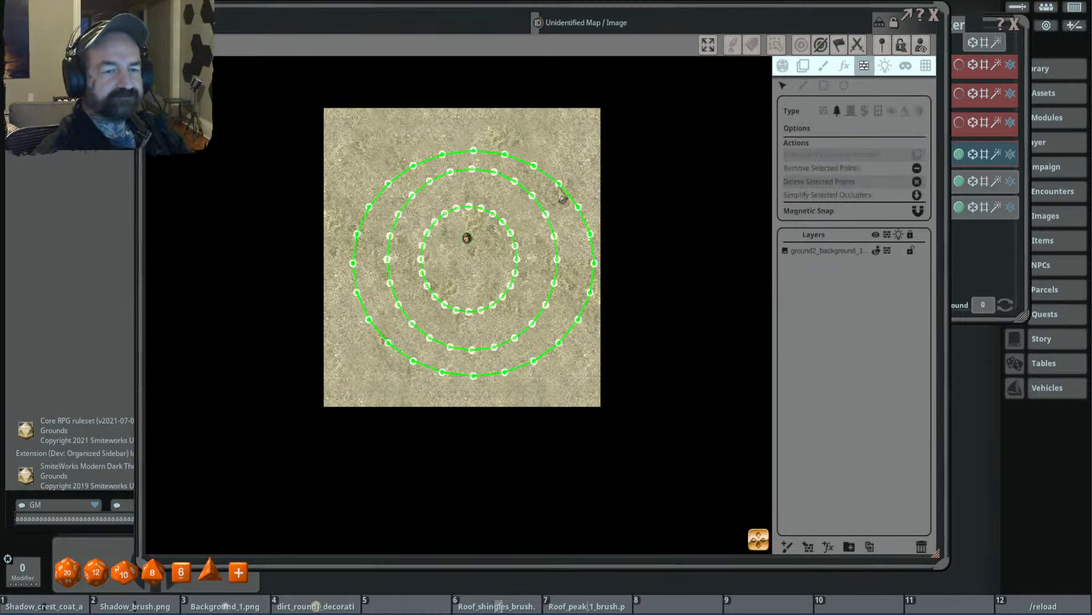
{"action": "key", "text": "Delete"}
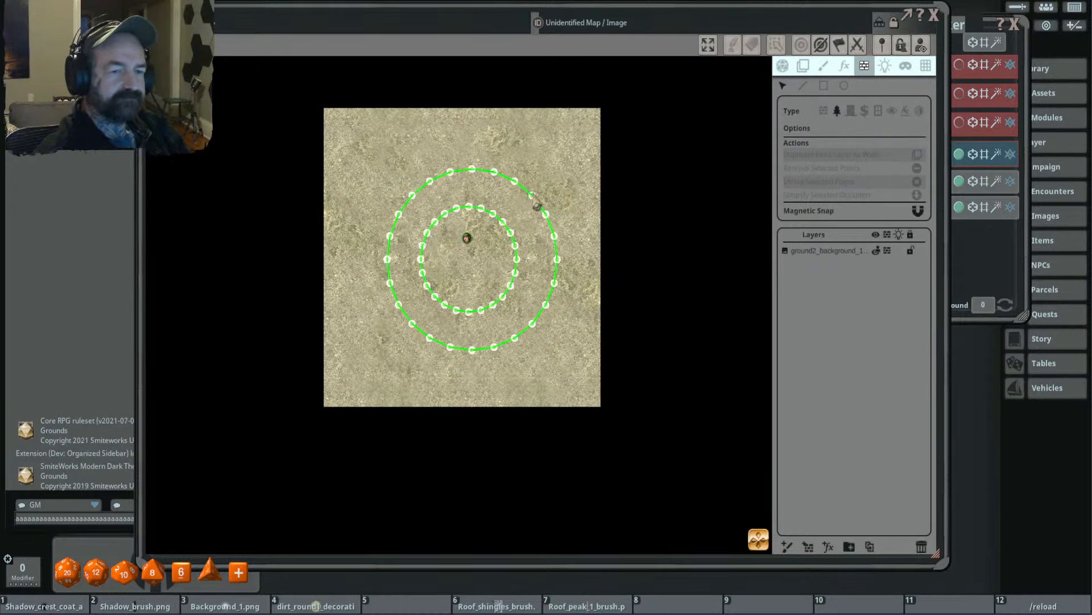
{"action": "left_click", "coordinate": [540, 207]}
{"action": "key", "text": "Delete"}
{"action": "left_click", "coordinate": [490, 213]}
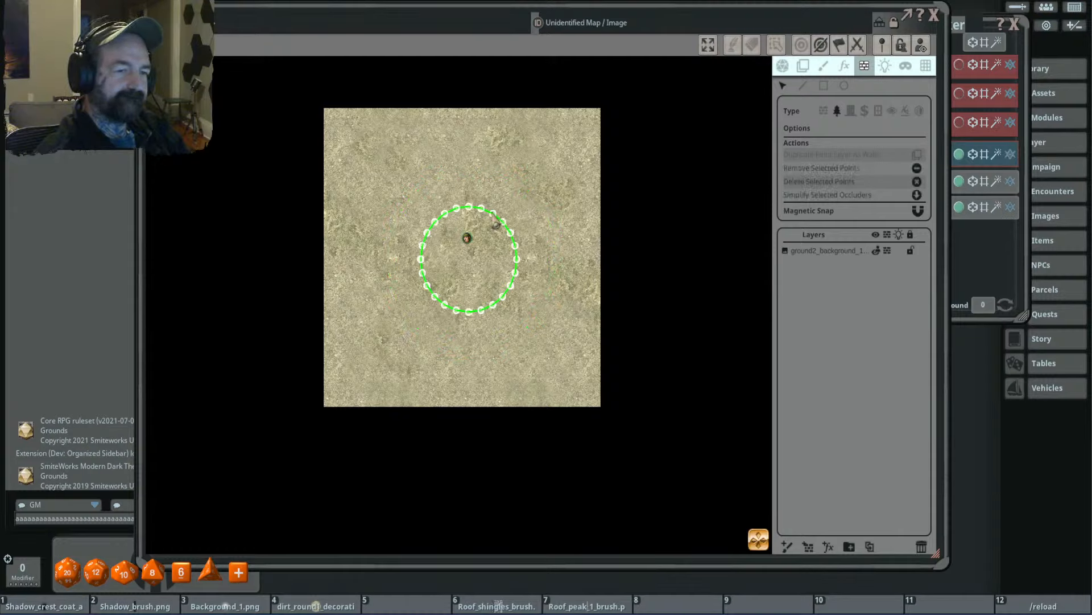
{"action": "key", "text": "Delete"}
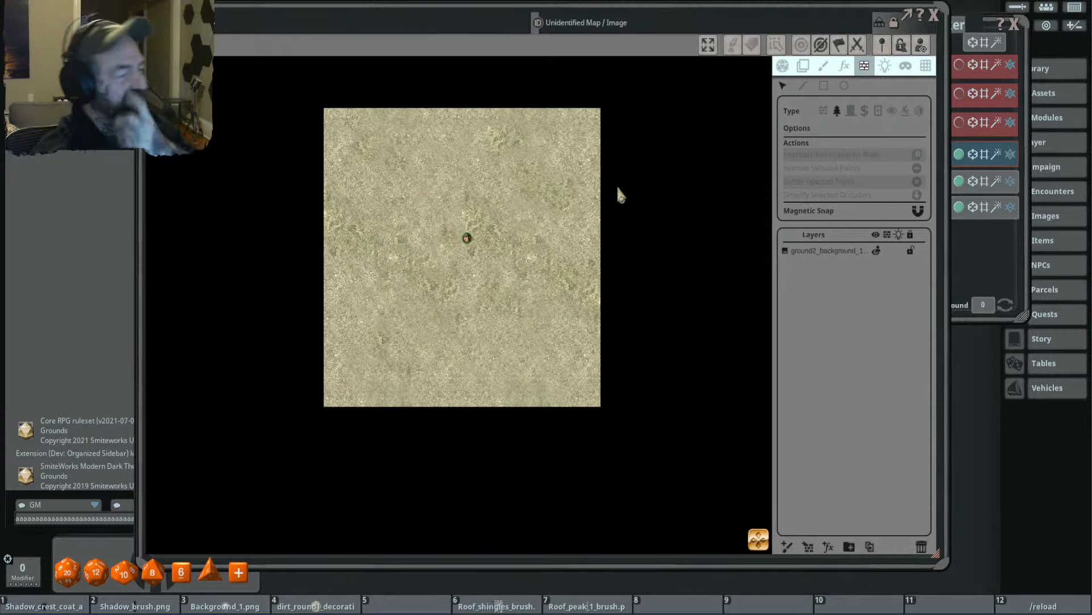
- Draw a small circular terrain occluder just west of the token and a larger one to its south-east
{"action": "left_click", "coordinate": [841, 96]}
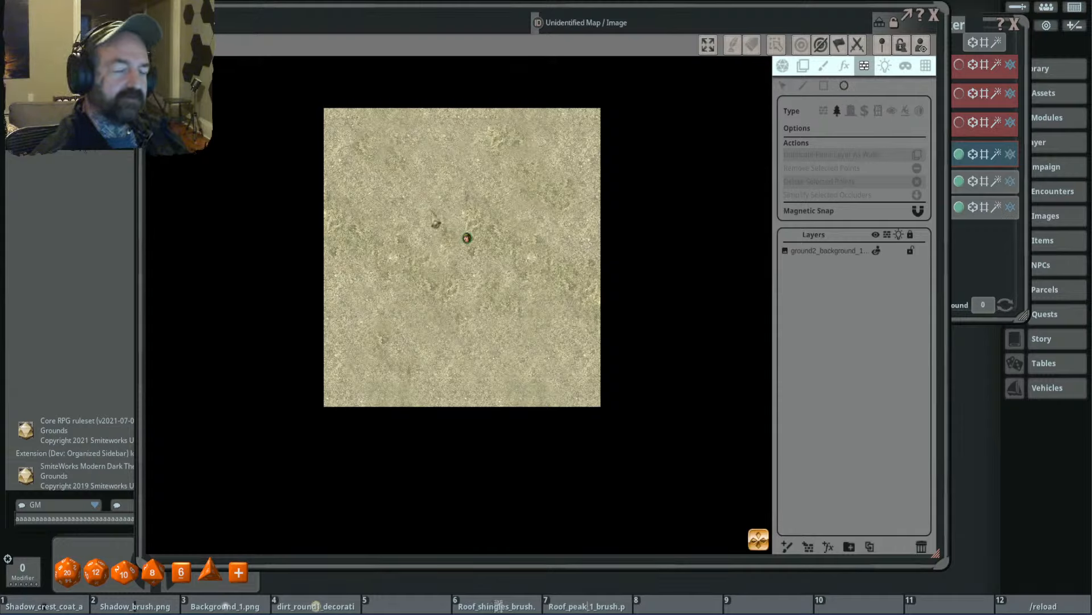
{"action": "mouse_move", "coordinate": [408, 205]}
{"action": "left_mouse_down"}
{"action": "mouse_move", "coordinate": [460, 266]}
{"action": "mouse_move", "coordinate": [524, 310]}
{"action": "mouse_move", "coordinate": [458, 264]}
{"action": "mouse_move", "coordinate": [511, 317]}
{"action": "mouse_move", "coordinate": [492, 322]}
{"action": "mouse_move", "coordinate": [451, 275]}
{"action": "mouse_move", "coordinate": [476, 272]}
{"action": "mouse_move", "coordinate": [441, 260]}
{"action": "left_mouse_up"}
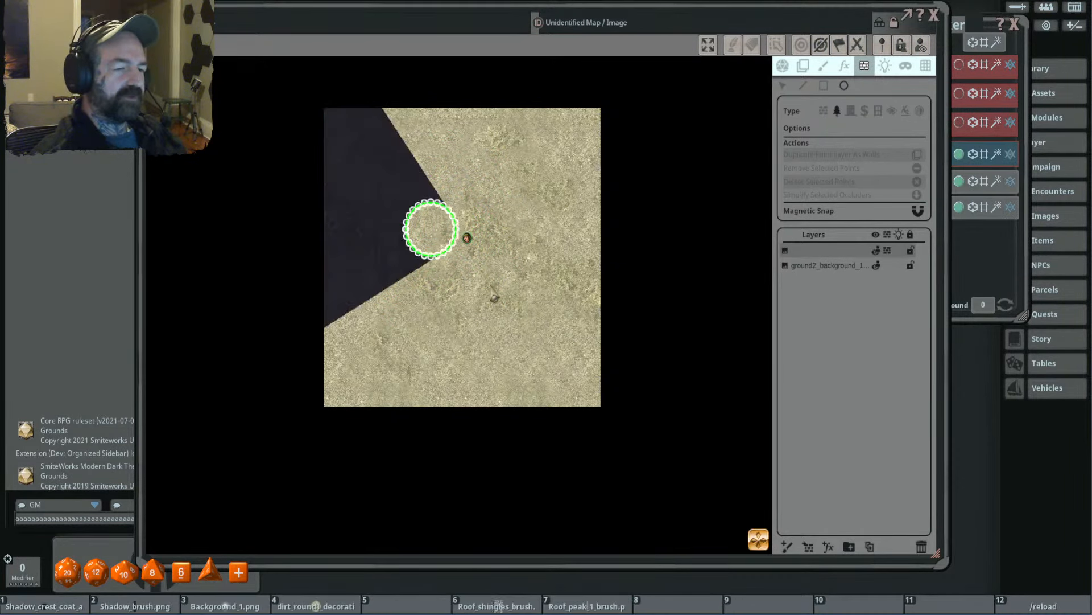
{"action": "scroll", "coordinate": [494, 293], "scroll_direction": "up", "scroll_amount": 3}
{"action": "scroll", "coordinate": [488, 297], "scroll_direction": "up", "scroll_amount": 1}
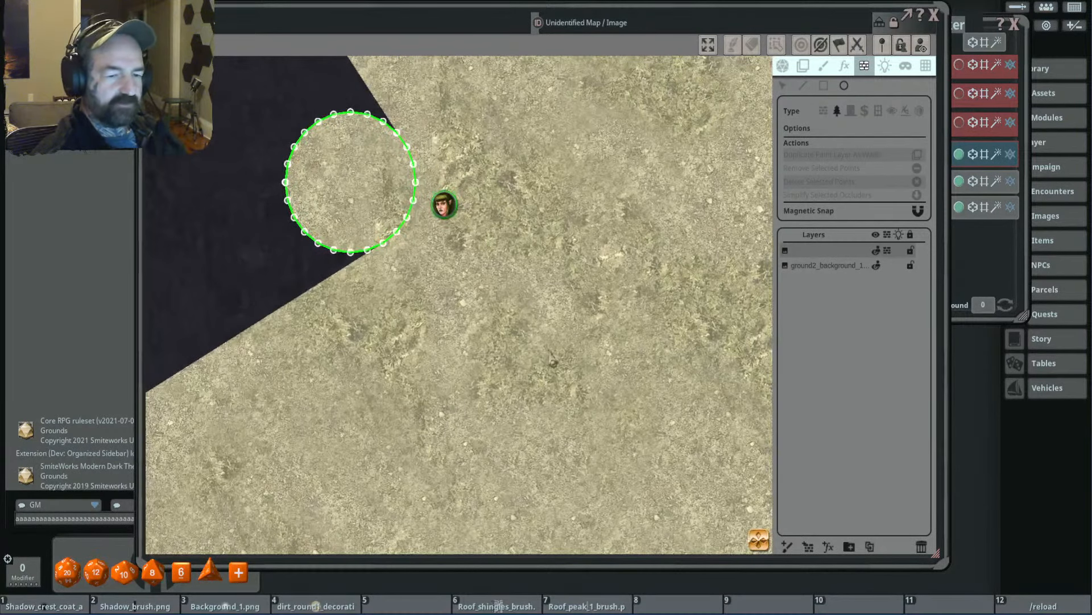
{"action": "scroll", "coordinate": [552, 359], "scroll_direction": "up", "scroll_amount": 1}
{"action": "scroll", "coordinate": [558, 283], "scroll_direction": "up", "scroll_amount": 1}
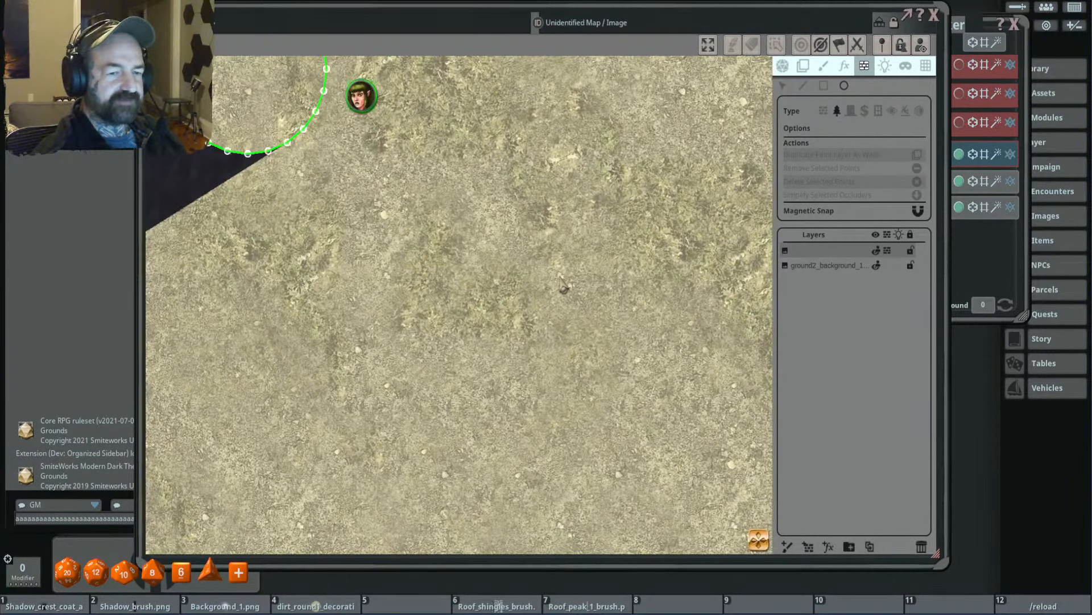
{"action": "left_click_drag", "start_coordinate": [560, 279], "coordinate": [676, 403]}
{"action": "scroll", "coordinate": [566, 297], "scroll_direction": "down", "scroll_amount": 5}
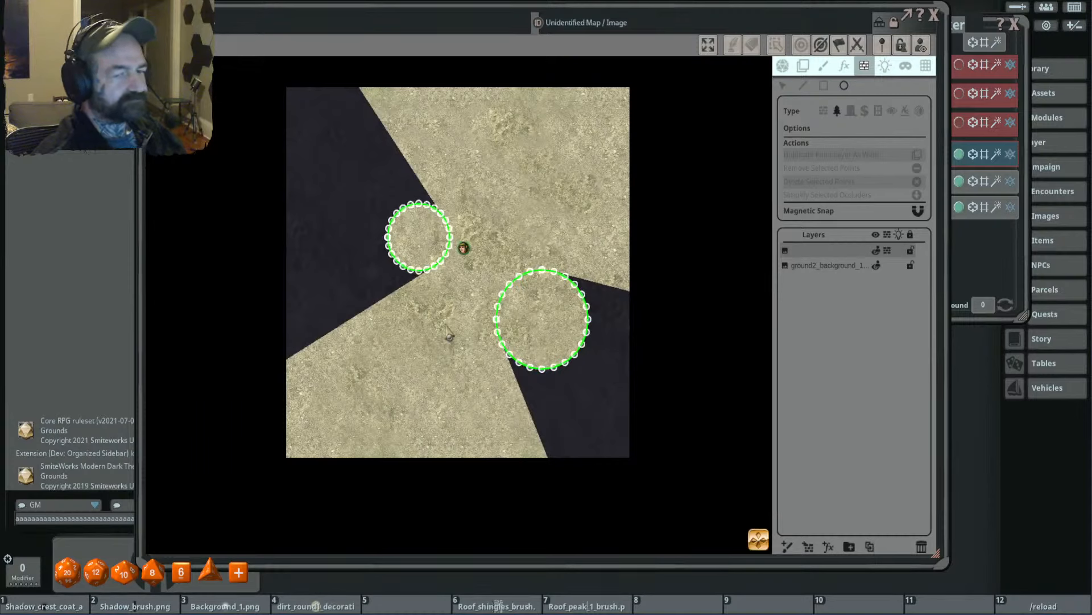
- Paint a black circle outline south-west of the token with the 0.1 size brush
{"action": "left_click", "coordinate": [824, 67]}
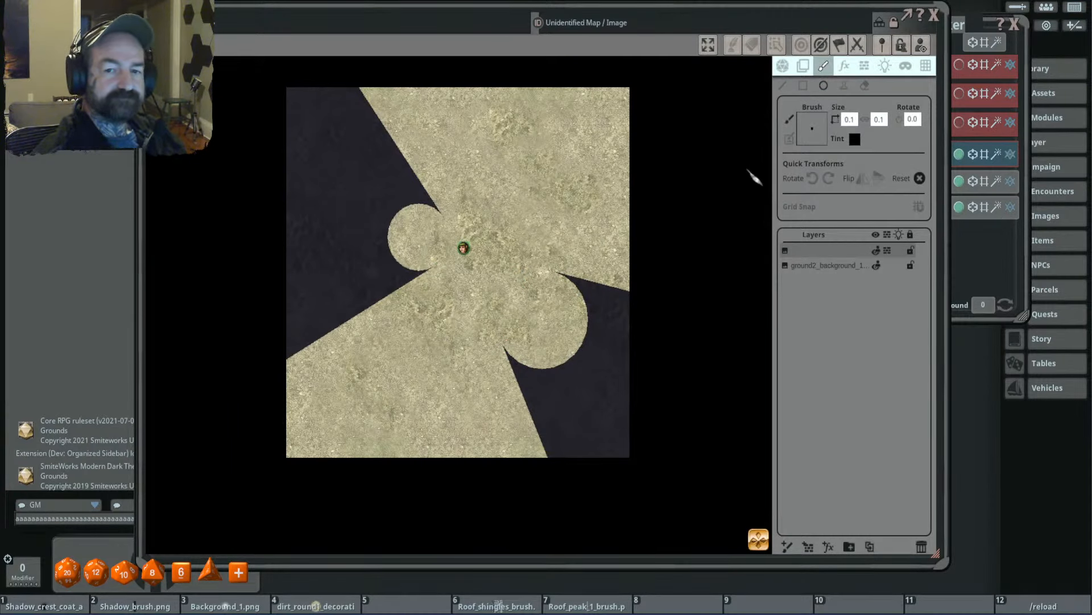
{"action": "left_click_drag", "start_coordinate": [432, 317], "coordinate": [484, 391]}
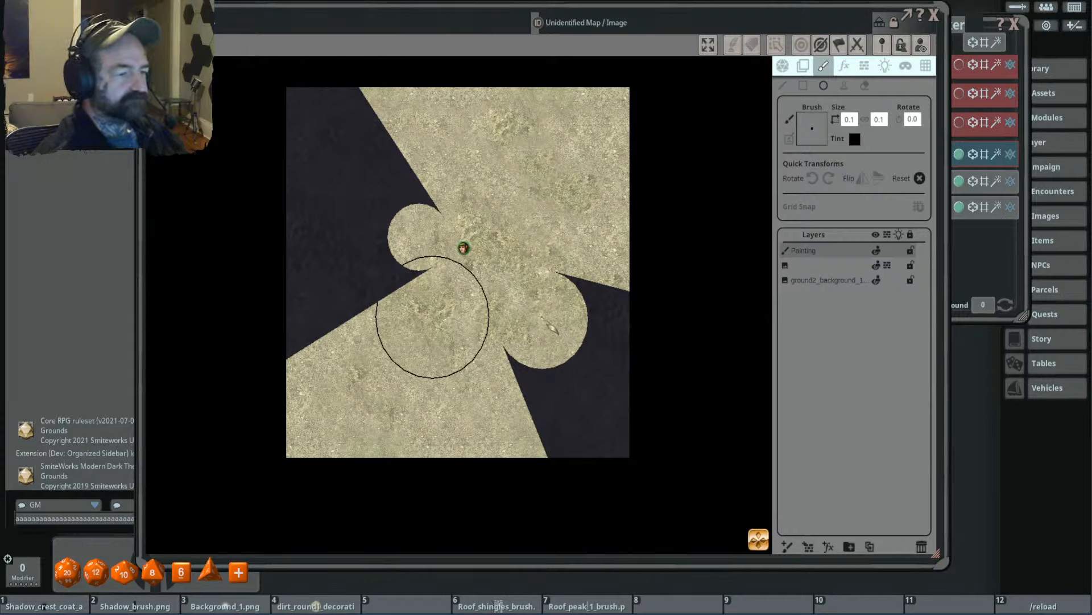
- Draw an irregular, self-crossing terrain polygon across the map's northern part, north of the token
{"action": "left_click", "coordinate": [864, 66]}
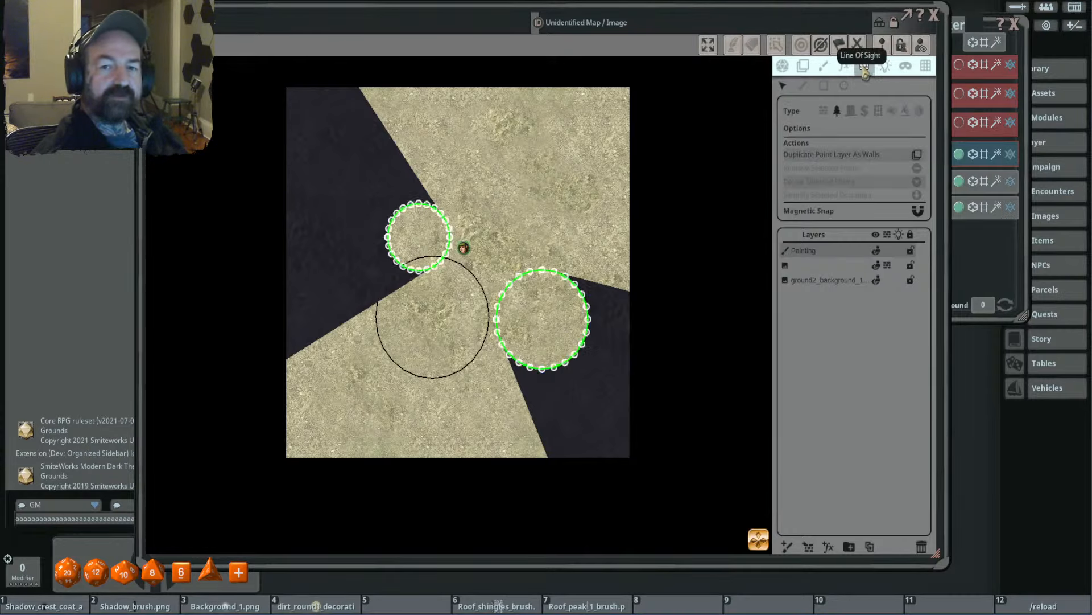
{"action": "left_click", "coordinate": [803, 87]}
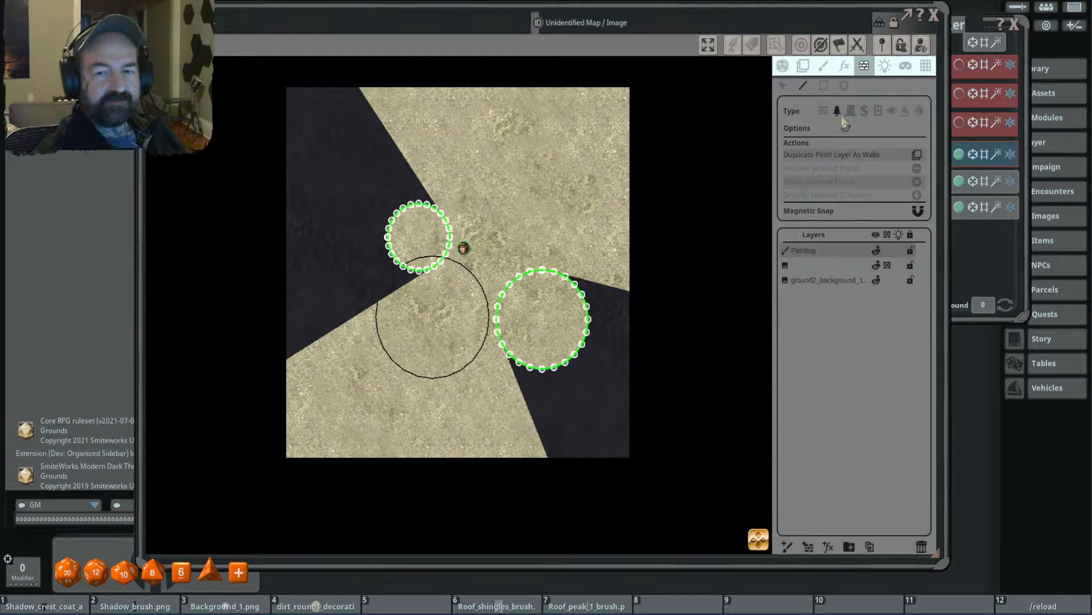
{"action": "left_click", "coordinate": [433, 131]}
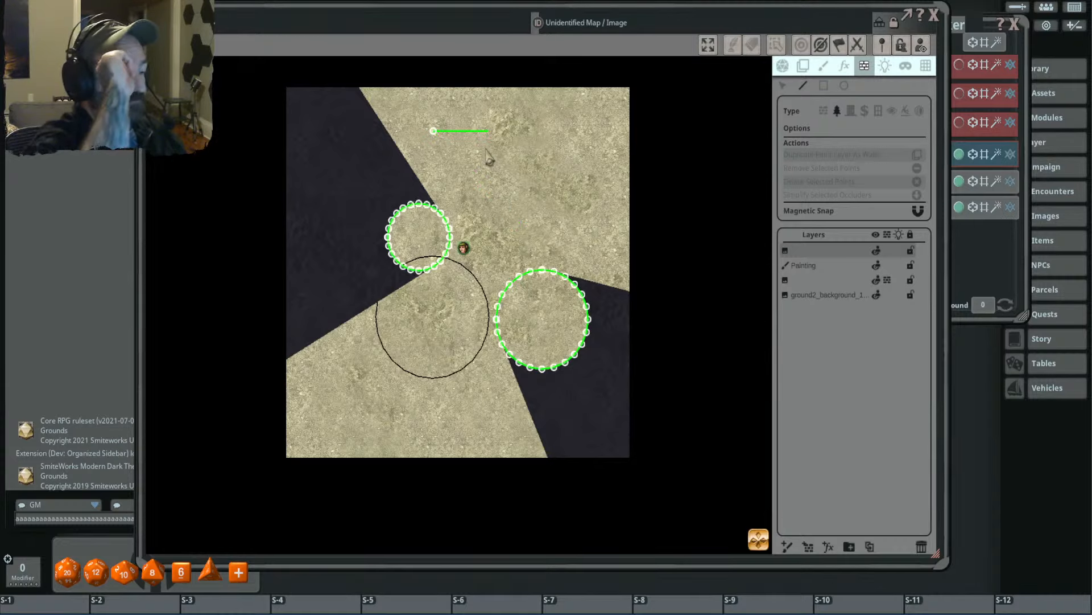
{"action": "left_click", "coordinate": [558, 131]}
{"action": "left_click", "coordinate": [557, 197]}
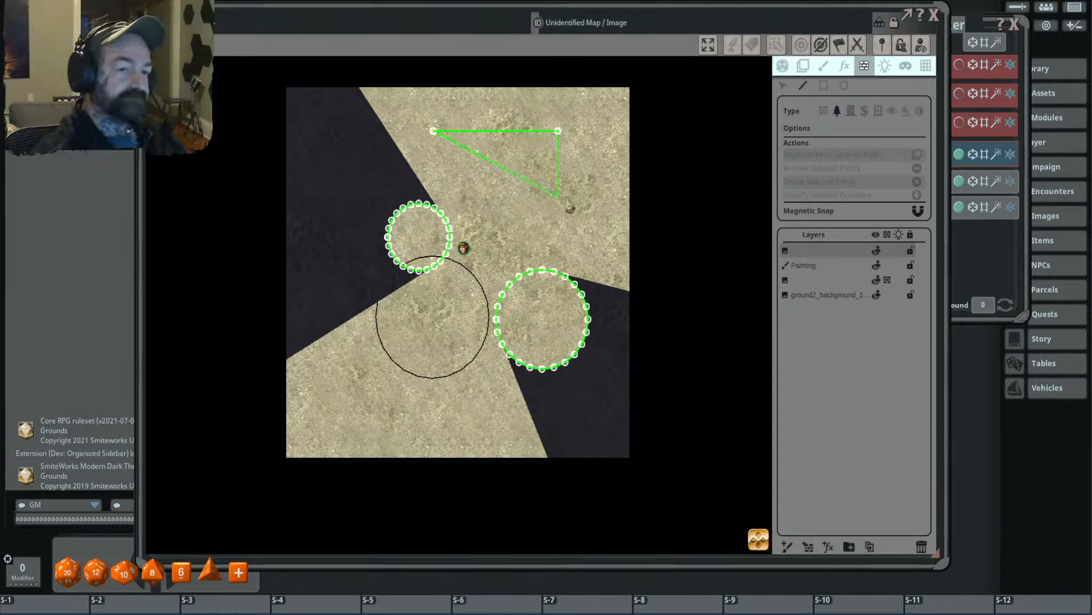
{"action": "left_click", "coordinate": [473, 196]}
{"action": "left_click", "coordinate": [499, 168]}
{"action": "left_click", "coordinate": [441, 169]}
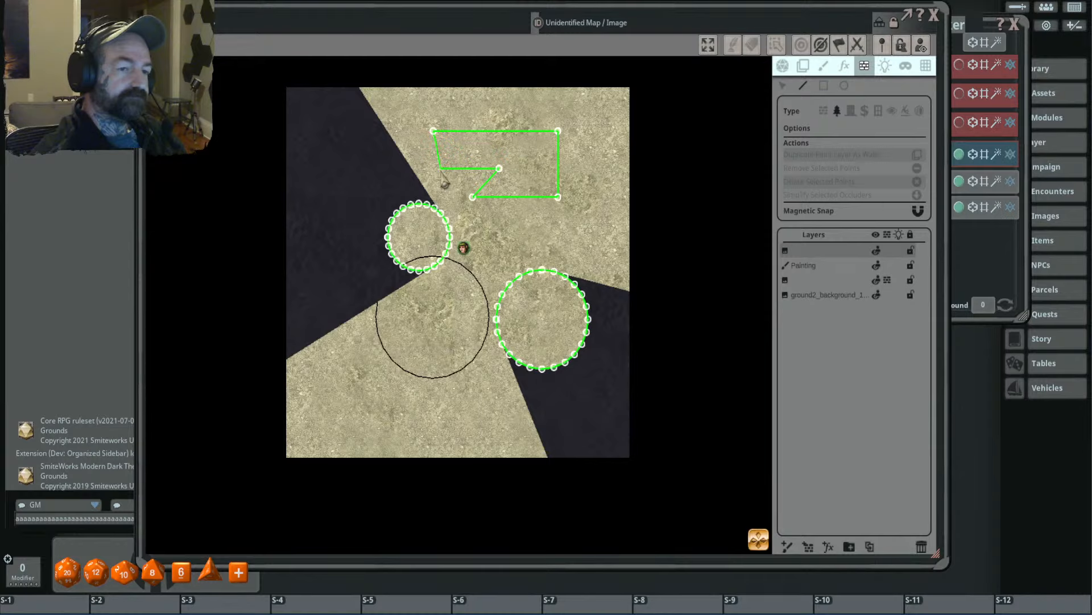
{"action": "left_click", "coordinate": [387, 111]}
{"action": "left_click", "coordinate": [353, 147]}
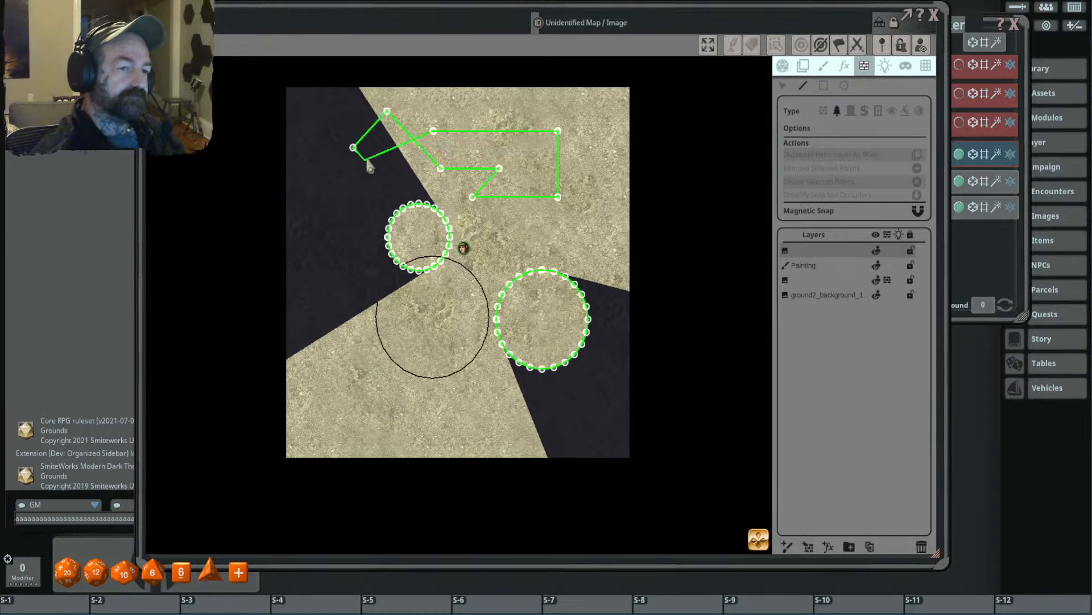
{"action": "left_click", "coordinate": [353, 186]}
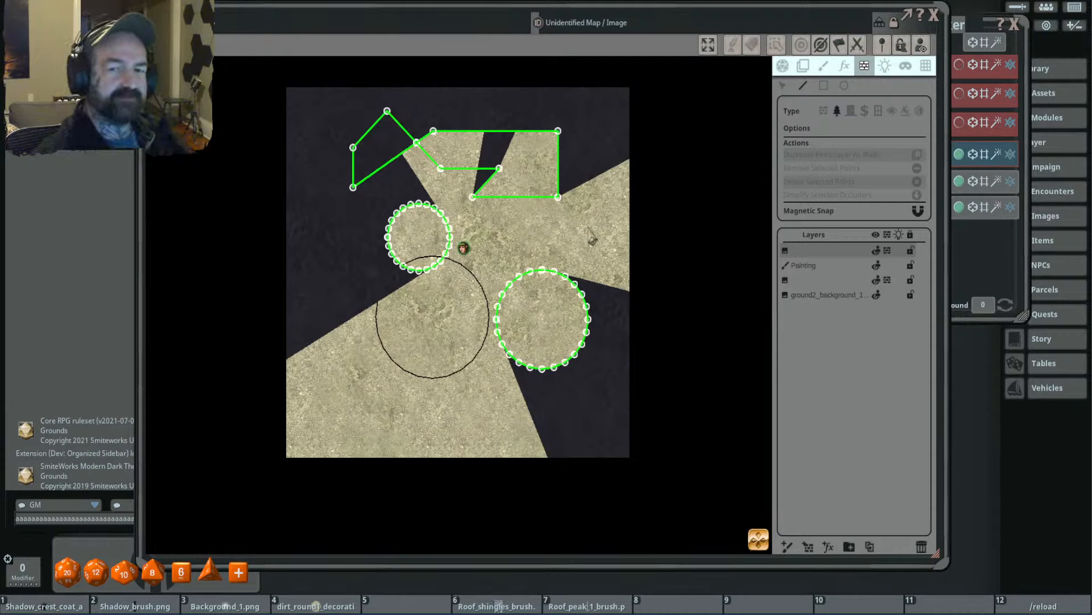
- Delete all terrain occluders, then remove the painted circle's layer and the blank layers so only the ground2 background remains
{"action": "left_click", "coordinate": [783, 85]}
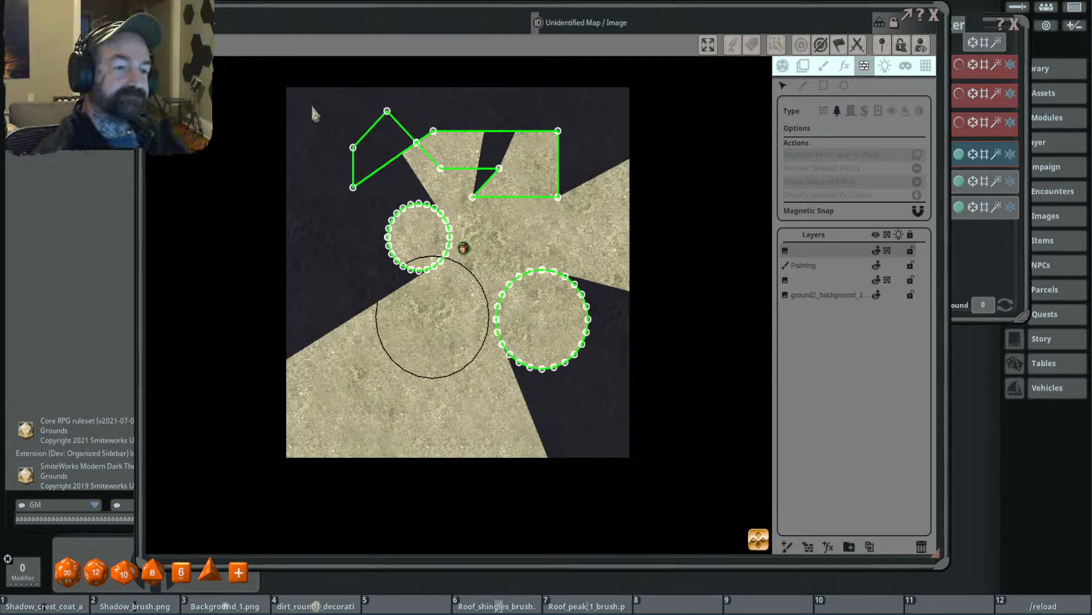
{"action": "left_click_drag", "start_coordinate": [312, 104], "coordinate": [608, 401]}
{"action": "key", "text": "Delete"}
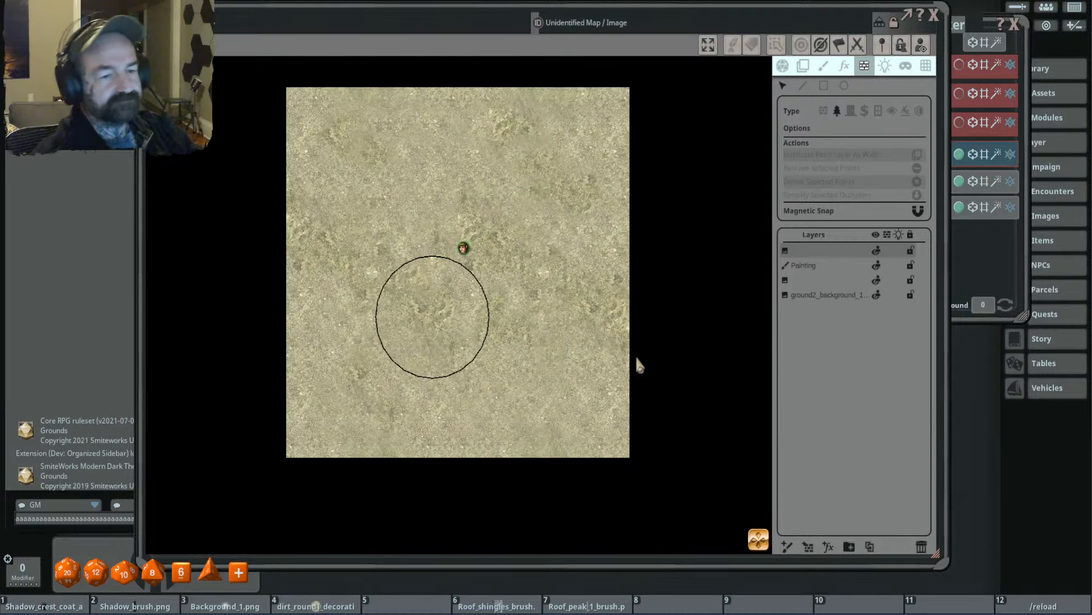
{"action": "left_click", "coordinate": [803, 265]}
{"action": "left_click", "coordinate": [922, 546]}
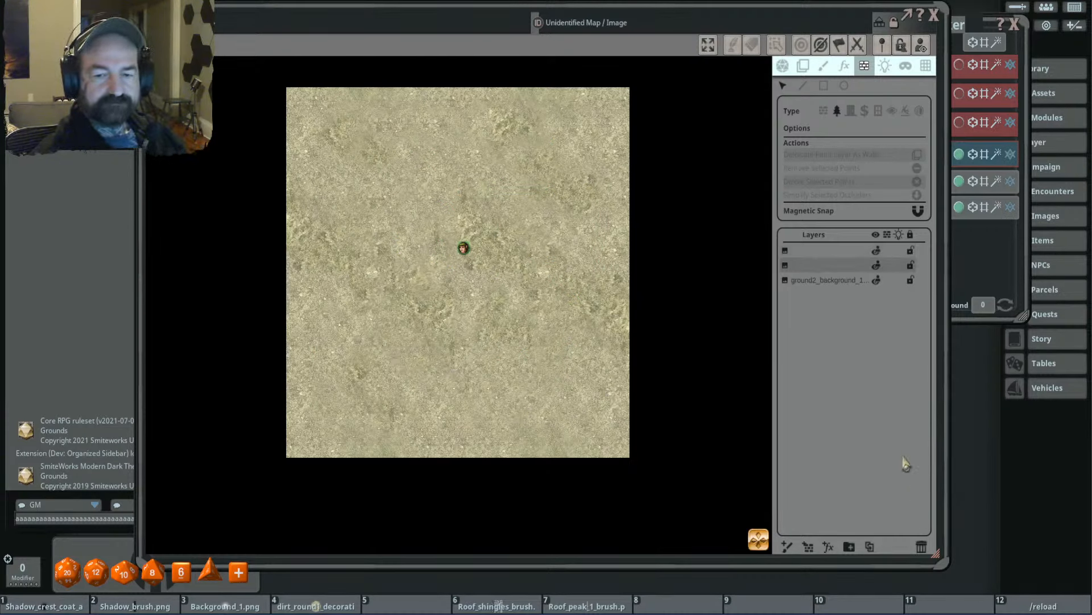
{"action": "left_click", "coordinate": [833, 266]}
{"action": "left_click", "coordinate": [921, 546]}
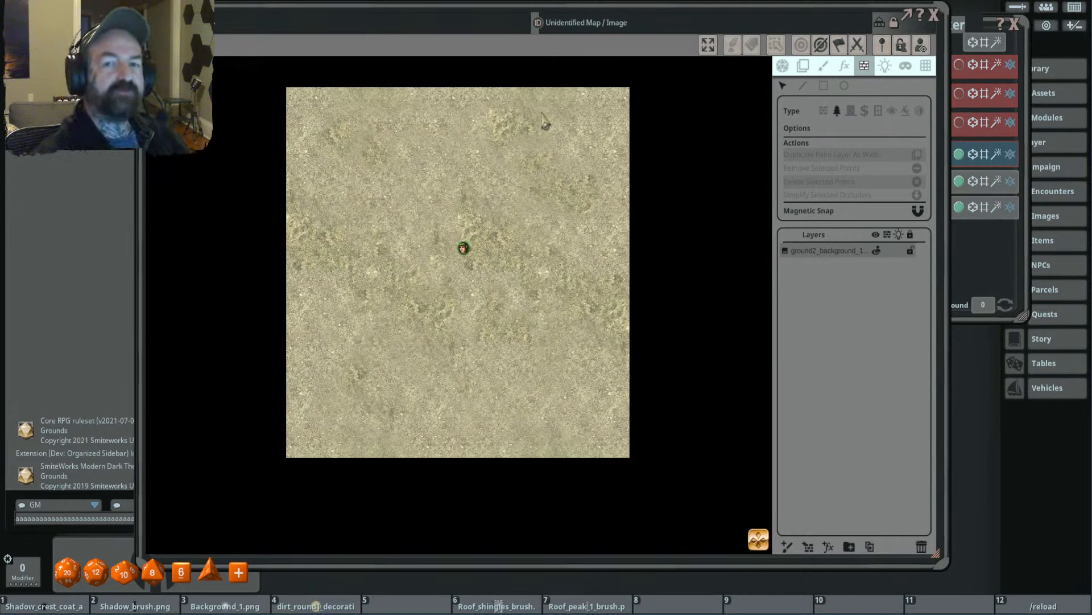
- Display the square 50 by 50 grid on the map
{"action": "left_click", "coordinate": [925, 66]}
{"action": "left_click", "coordinate": [790, 124]}
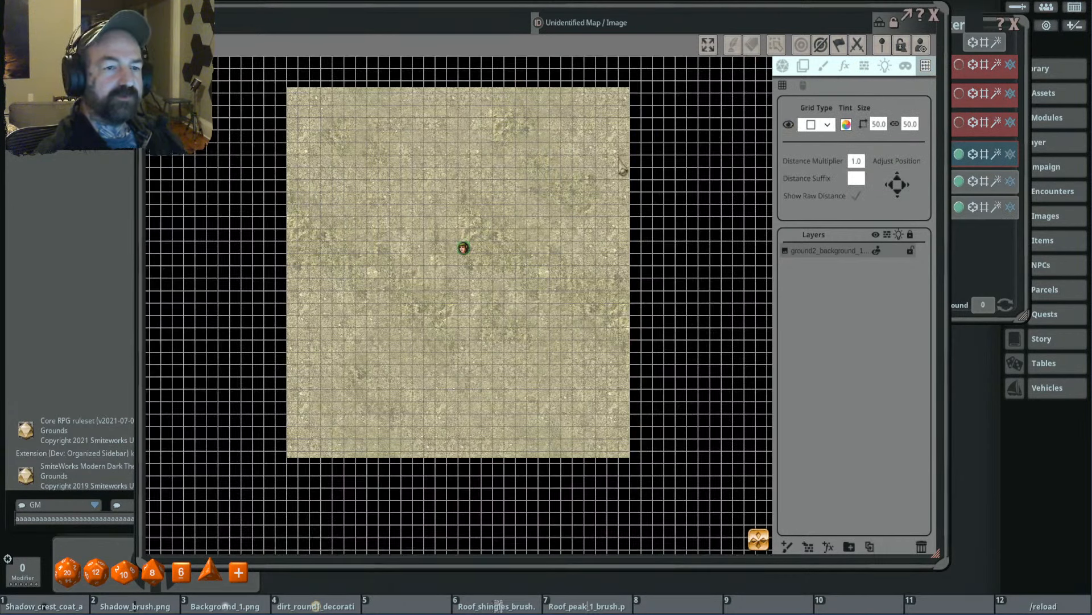
- Draw a closed grid-snapped wall polygon around the token, with a diagonal south-west side and a one-square-wide arm extending west along the north edge
{"action": "left_click", "coordinate": [863, 67]}
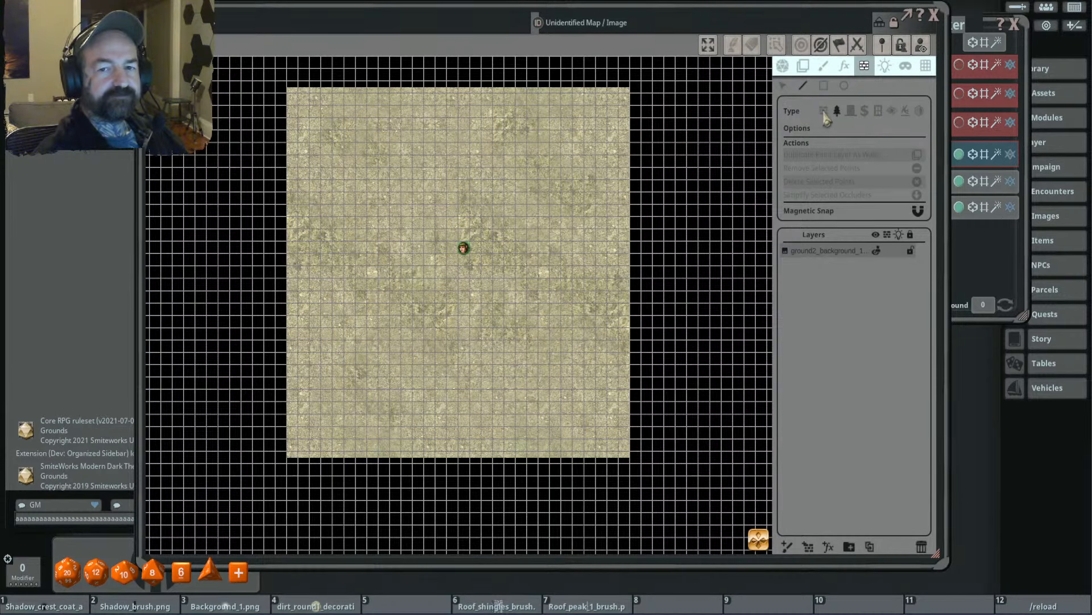
{"action": "scroll", "coordinate": [358, 147], "scroll_direction": "up", "scroll_amount": 3}
{"action": "scroll", "coordinate": [354, 145], "scroll_direction": "up", "scroll_amount": 2}
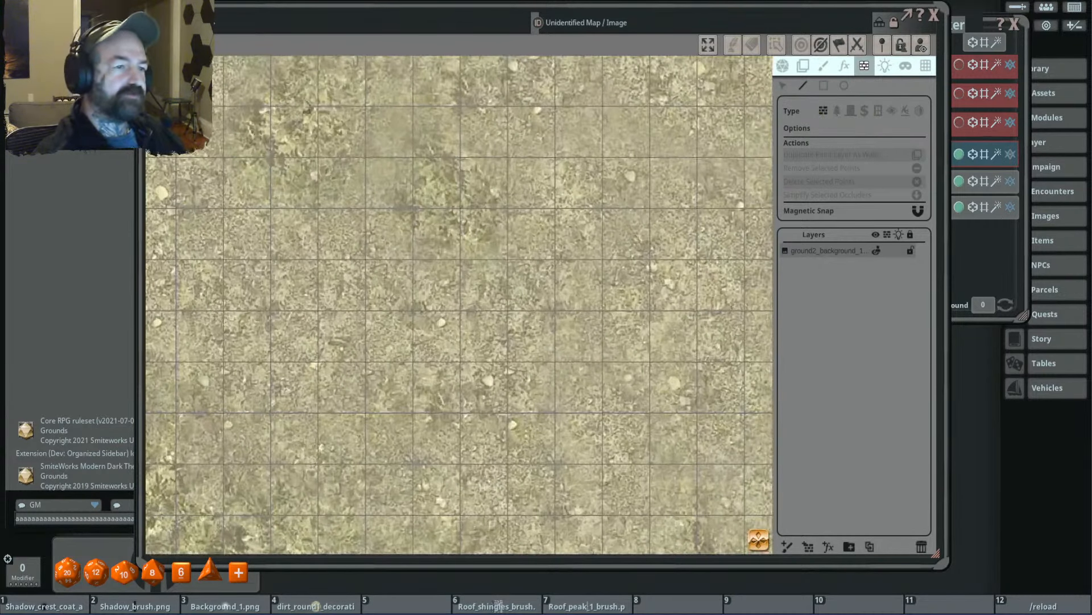
{"action": "left_click", "coordinate": [275, 119]}
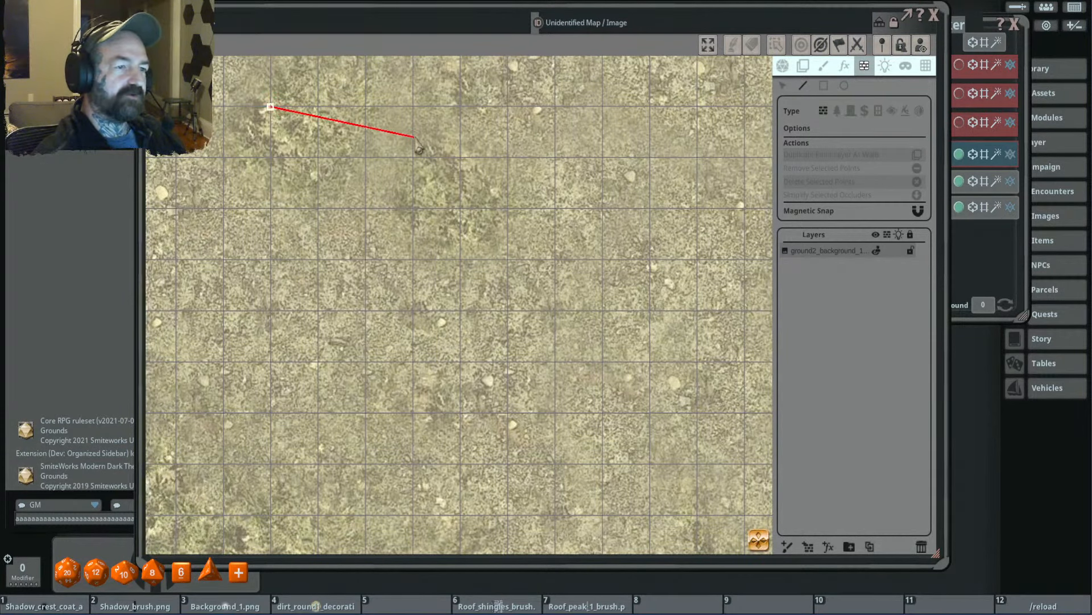
{"action": "scroll", "coordinate": [420, 137], "scroll_direction": "down", "scroll_amount": 5}
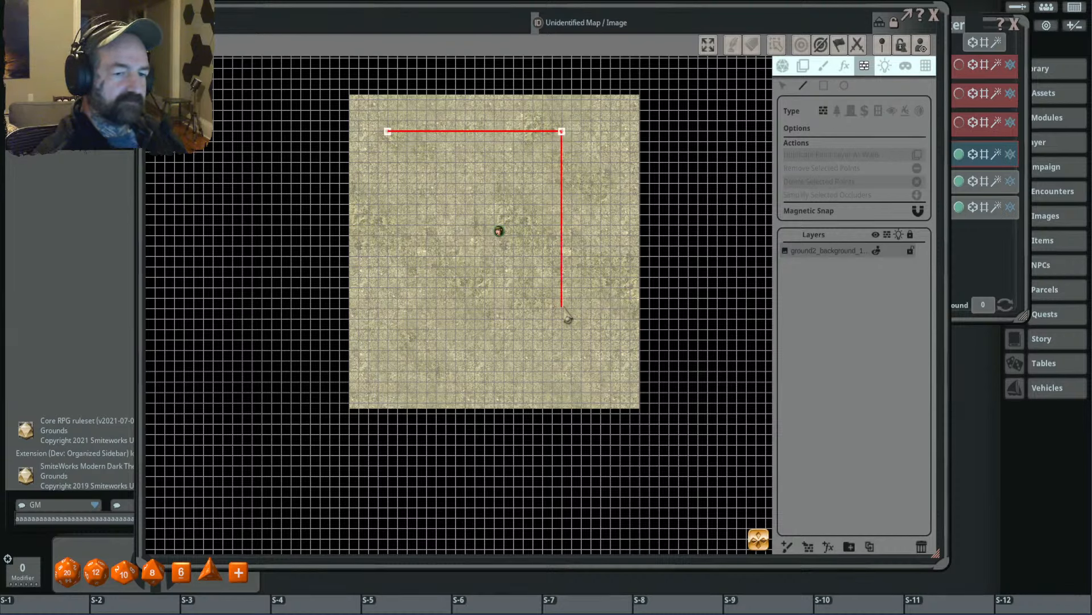
{"action": "left_click", "coordinate": [562, 350]}
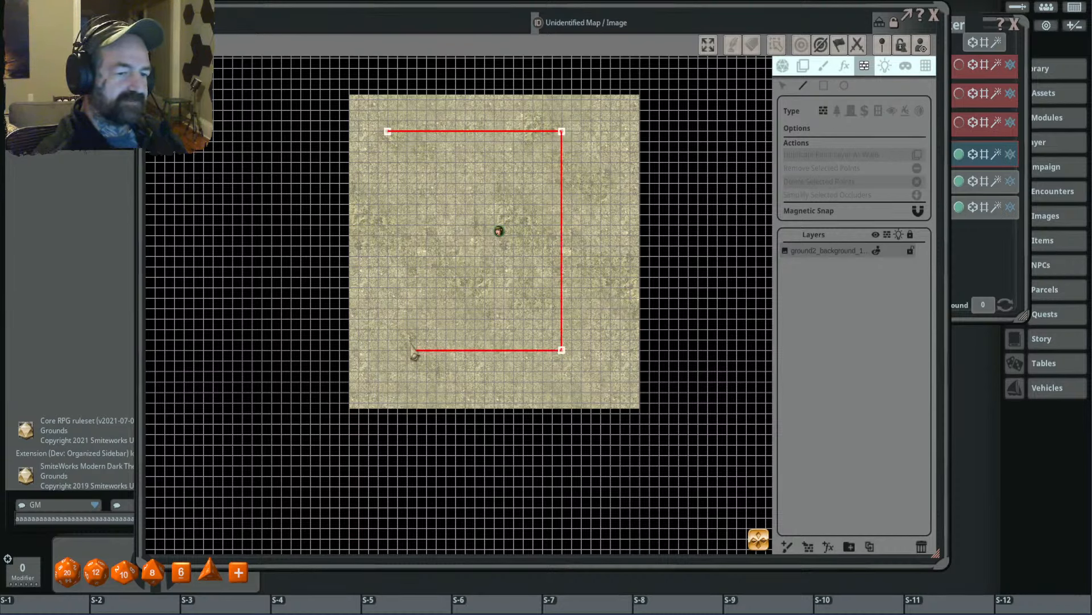
{"action": "key", "text": "ctrl"}
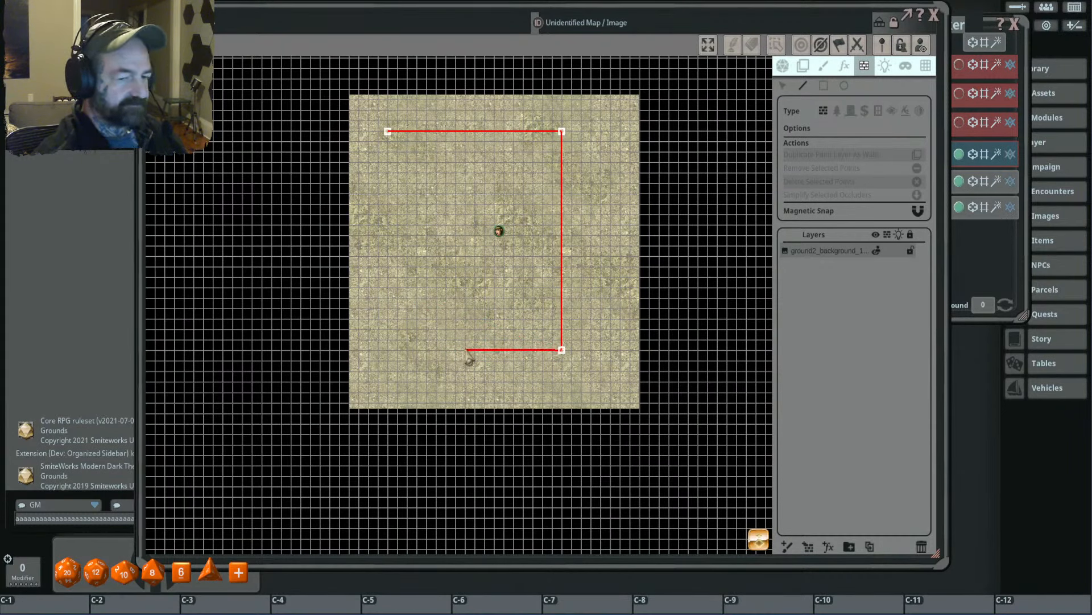
{"action": "key", "text": "alt"}
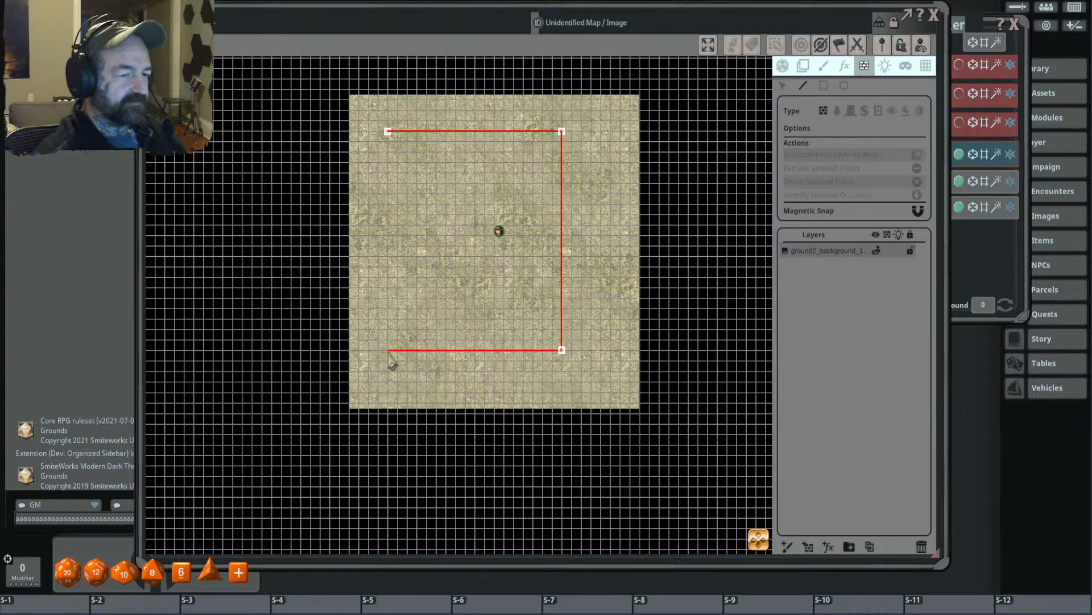
{"action": "left_click", "coordinate": [388, 350], "text": "shift"}
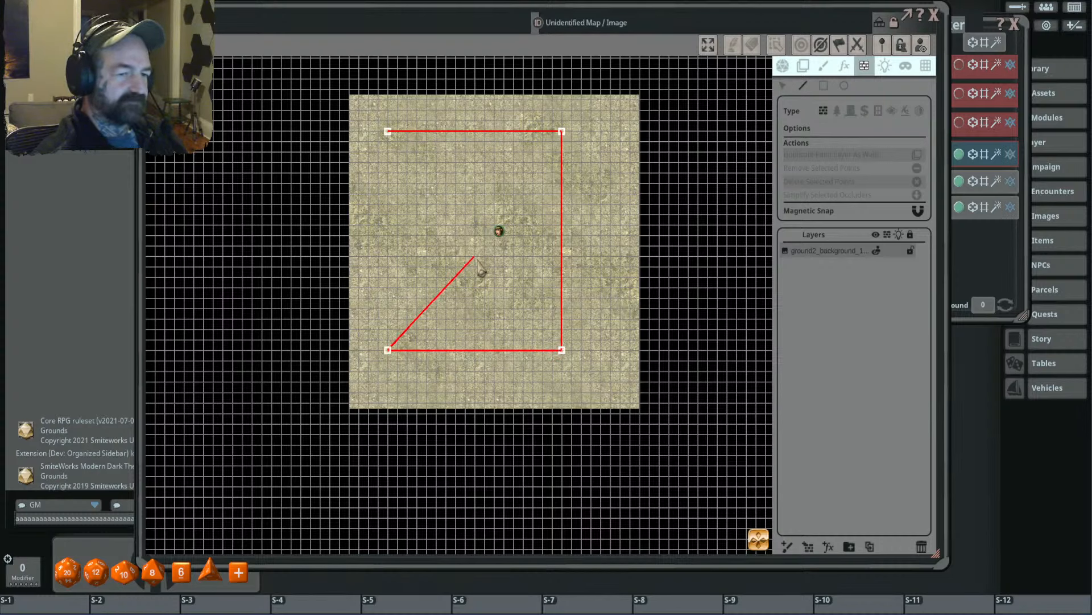
{"action": "left_click", "coordinate": [474, 256], "text": "shift"}
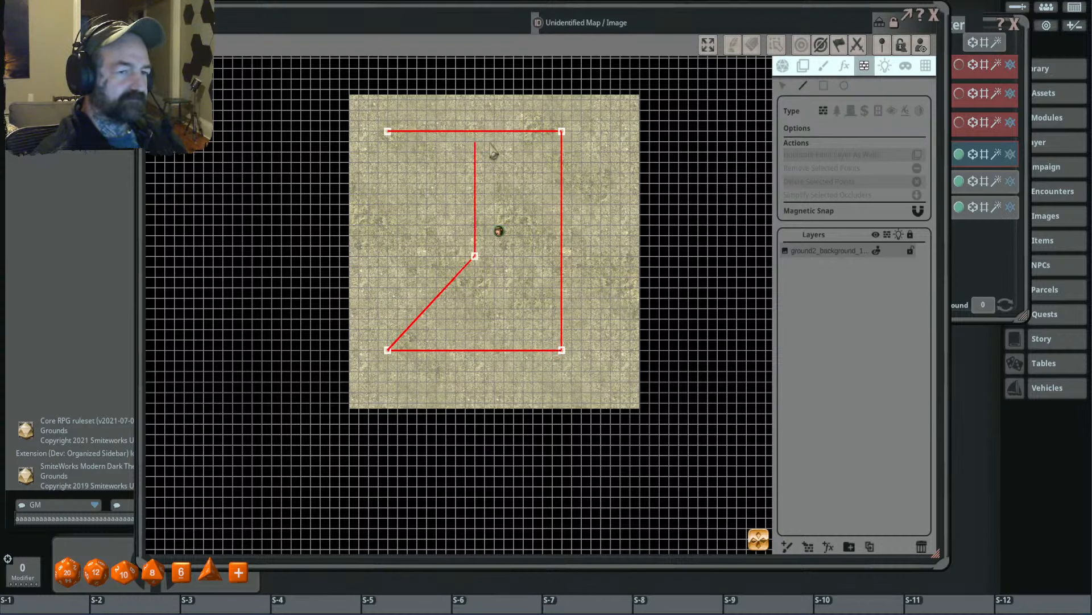
{"action": "left_click", "coordinate": [475, 141], "text": "shift"}
{"action": "left_click", "coordinate": [391, 143], "text": "shift"}
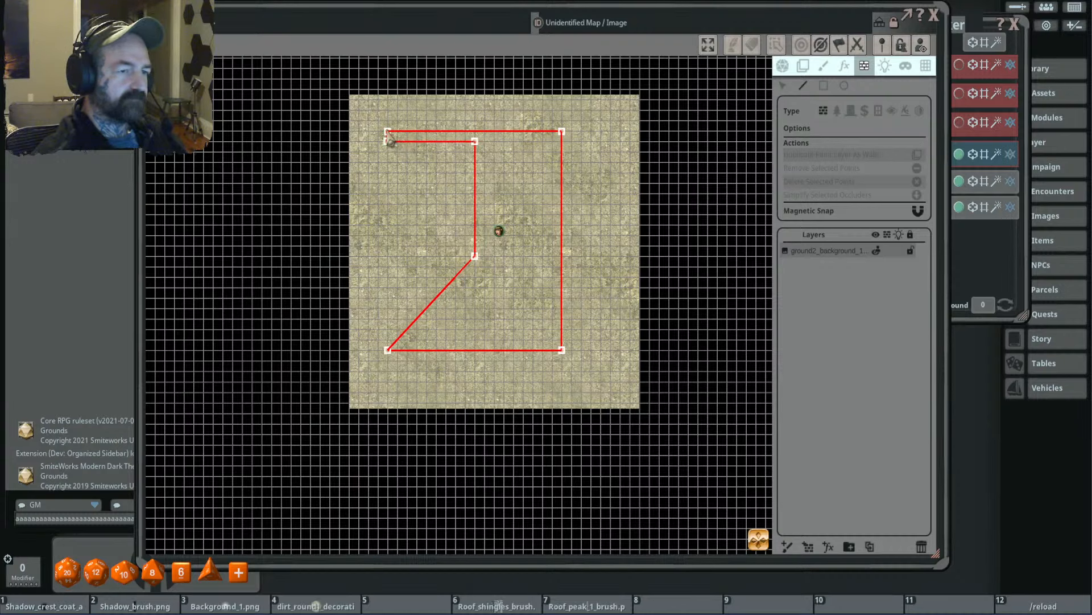
{"action": "left_click", "coordinate": [388, 133]}
{"action": "right_click", "coordinate": [393, 217]}
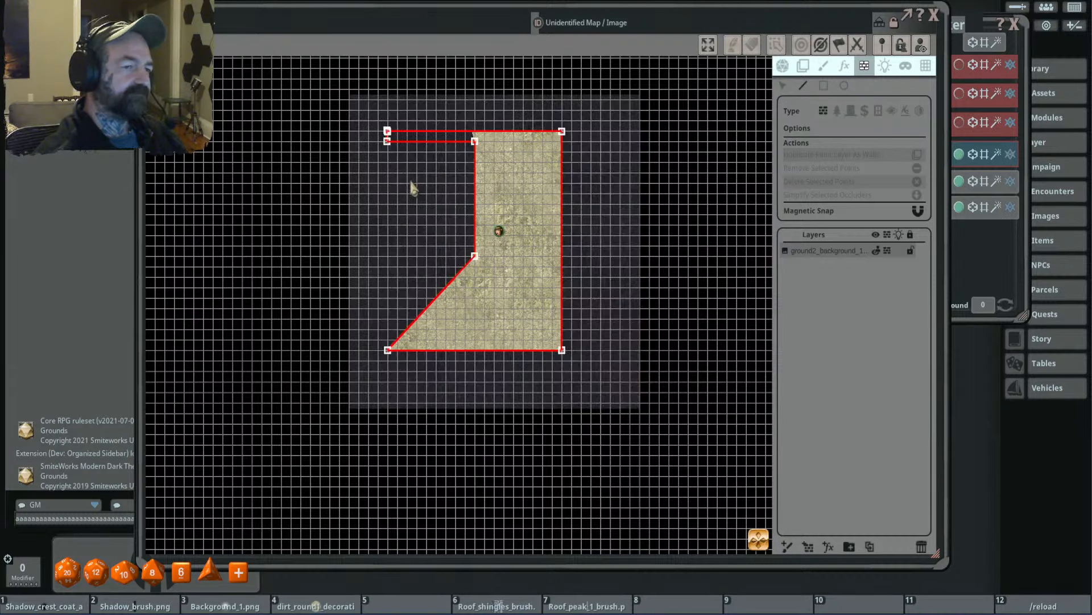
- Select the wall polygon at its north-east corner point and delete it
{"action": "scroll", "coordinate": [470, 148], "scroll_direction": "up", "scroll_amount": 3}
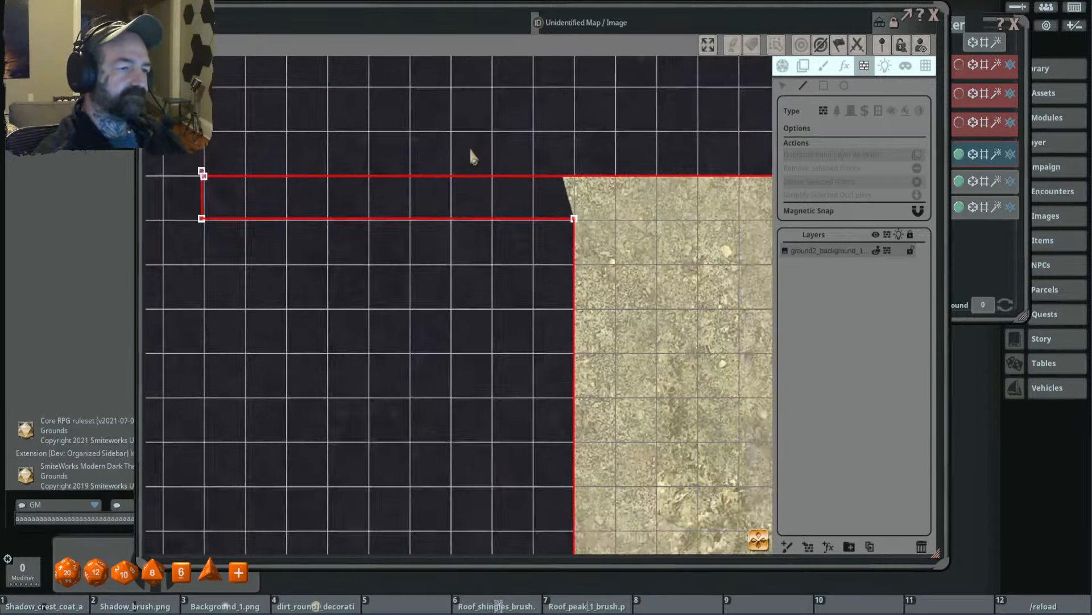
{"action": "scroll", "coordinate": [464, 147], "scroll_direction": "down", "scroll_amount": 3}
{"action": "left_click_drag", "start_coordinate": [591, 220], "coordinate": [533, 176]}
{"action": "scroll", "coordinate": [578, 70], "scroll_direction": "up", "scroll_amount": 3}
{"action": "scroll", "coordinate": [580, 78], "scroll_direction": "up", "scroll_amount": 8}
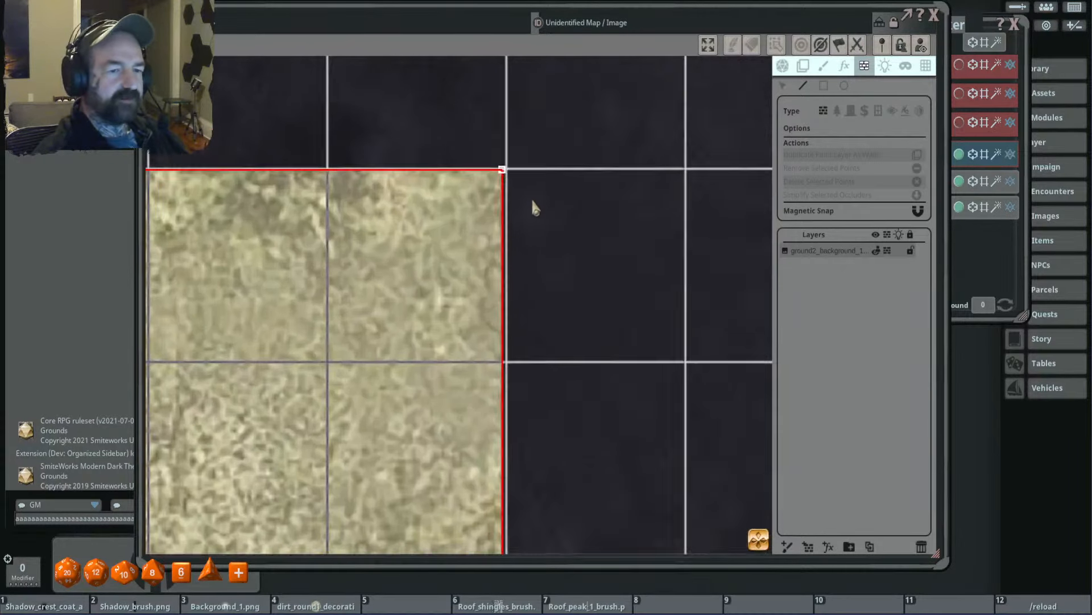
{"action": "scroll", "coordinate": [534, 192], "scroll_direction": "down", "scroll_amount": 6}
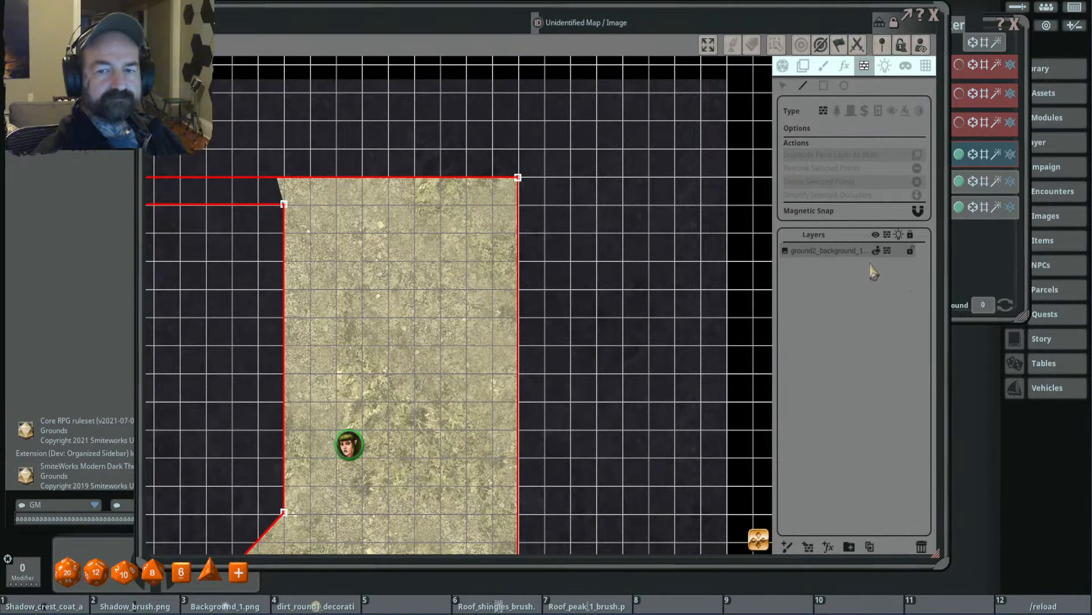
{"action": "left_click", "coordinate": [782, 85]}
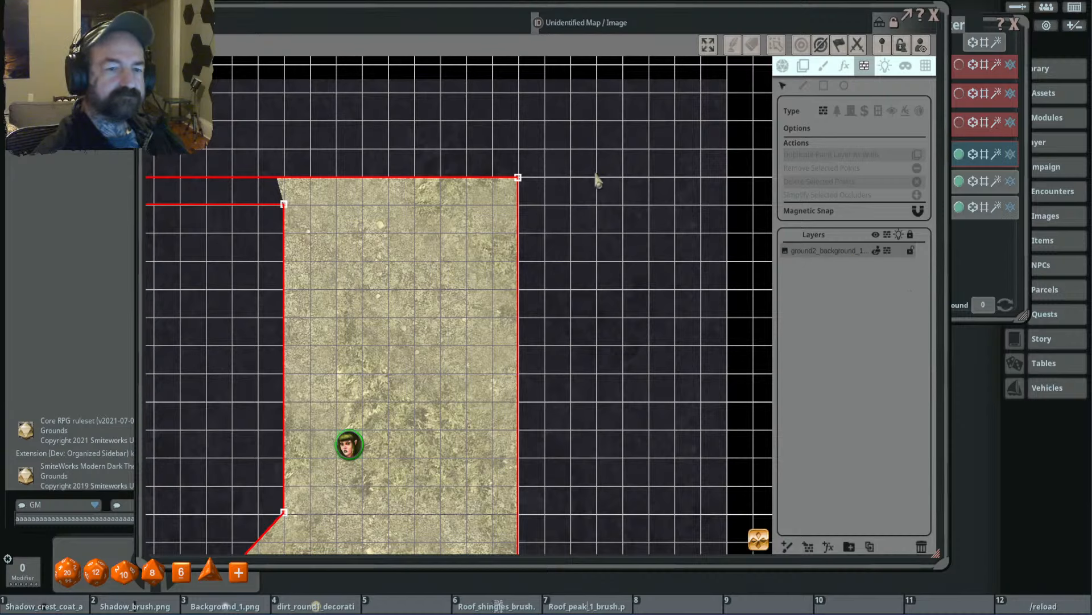
{"action": "left_click", "coordinate": [518, 178]}
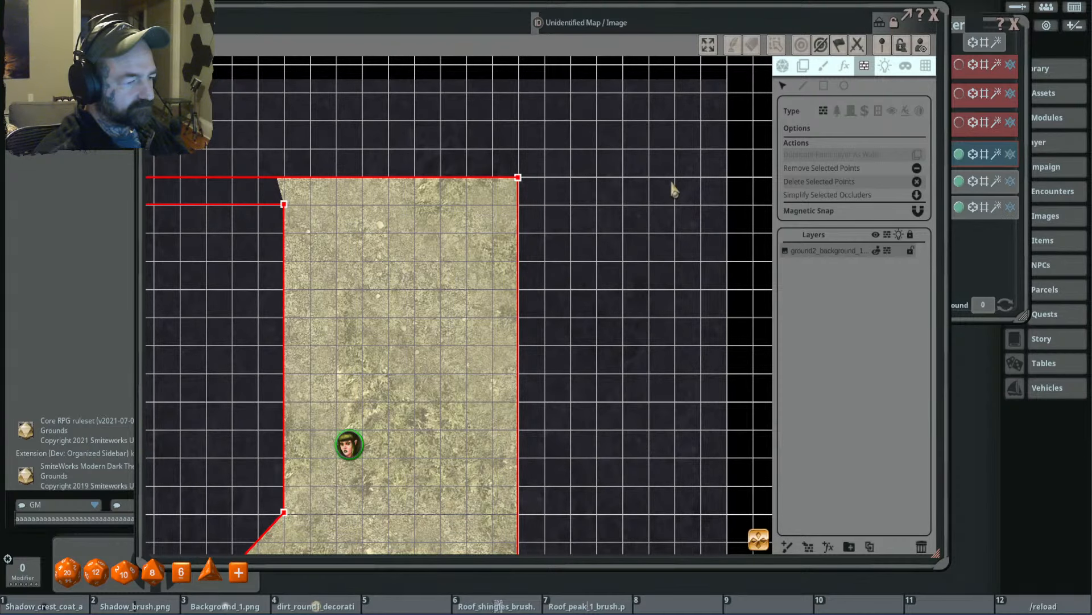
{"action": "key", "text": "Delete"}
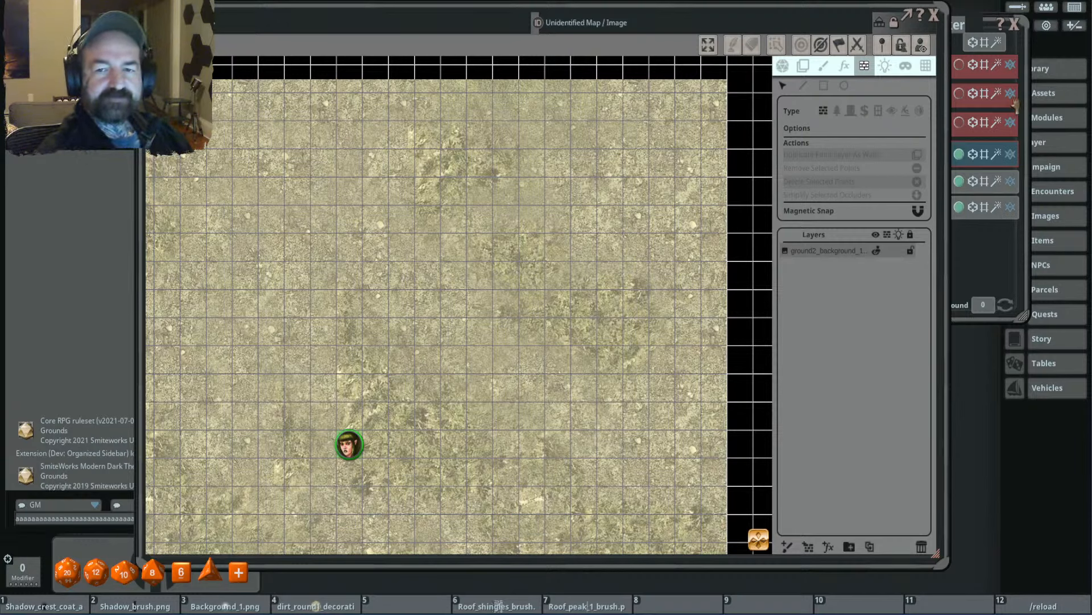
- Draw a tall, narrow rectangular illusory wall north-east of the token
{"action": "left_click", "coordinate": [878, 111]}
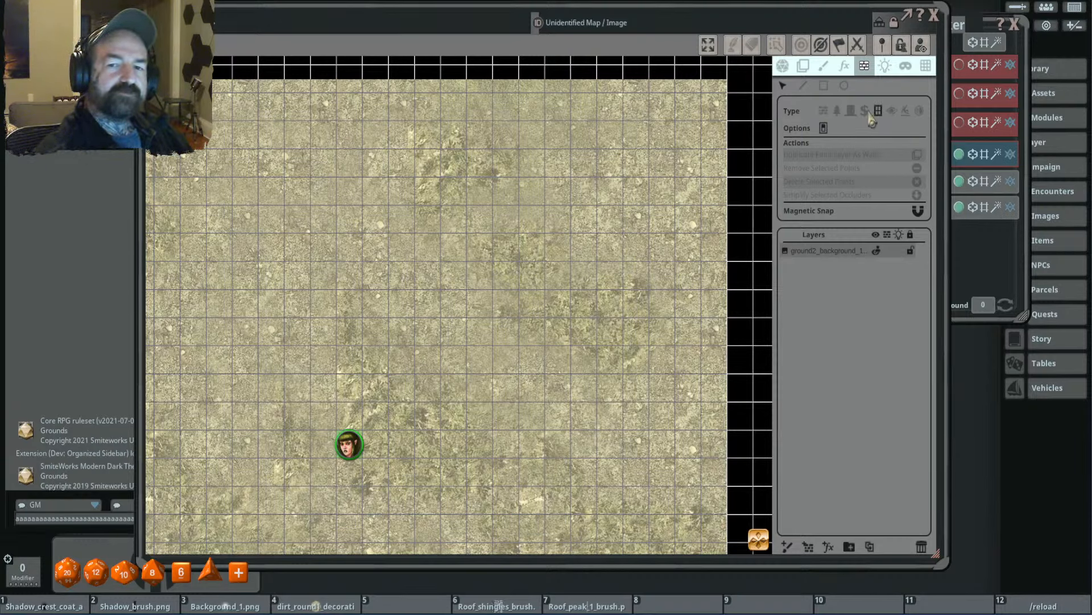
{"action": "left_click", "coordinate": [893, 111]}
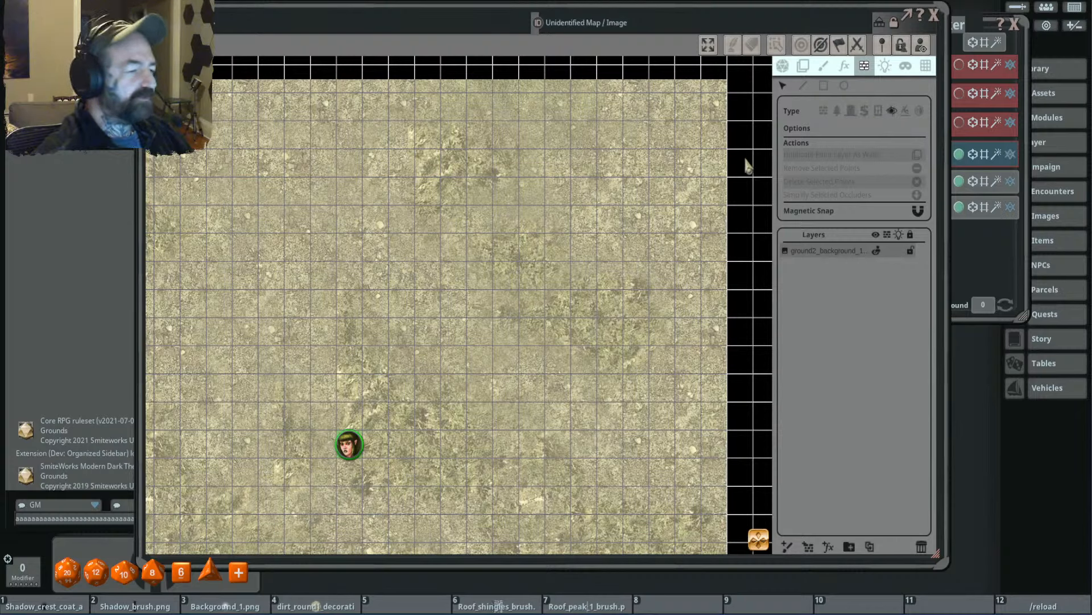
{"action": "left_click_drag", "start_coordinate": [514, 182], "coordinate": [557, 443]}
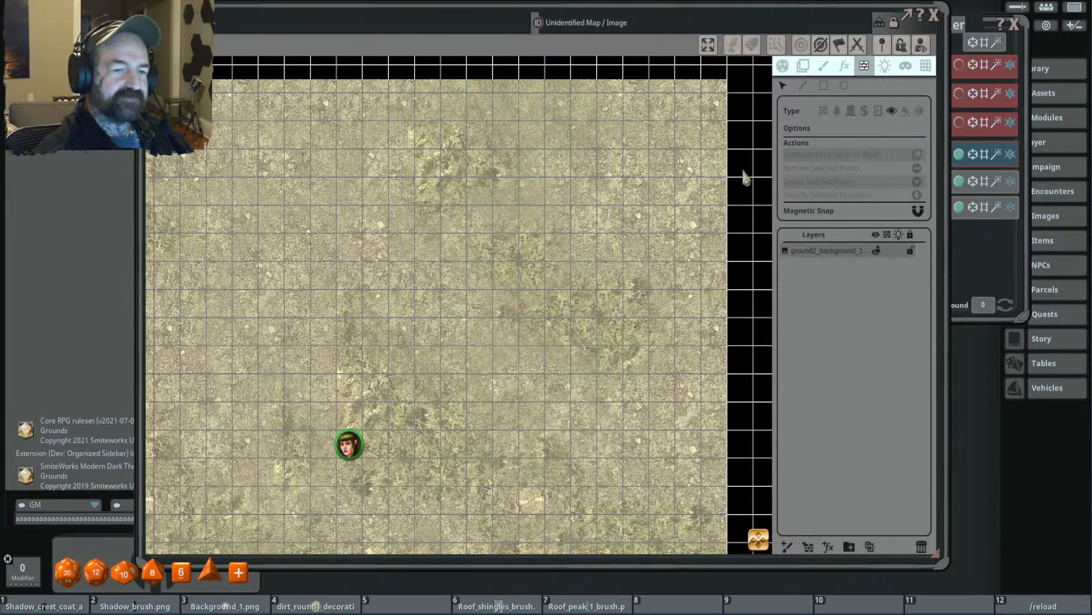
{"action": "left_click_drag", "start_coordinate": [558, 189], "coordinate": [598, 402]}
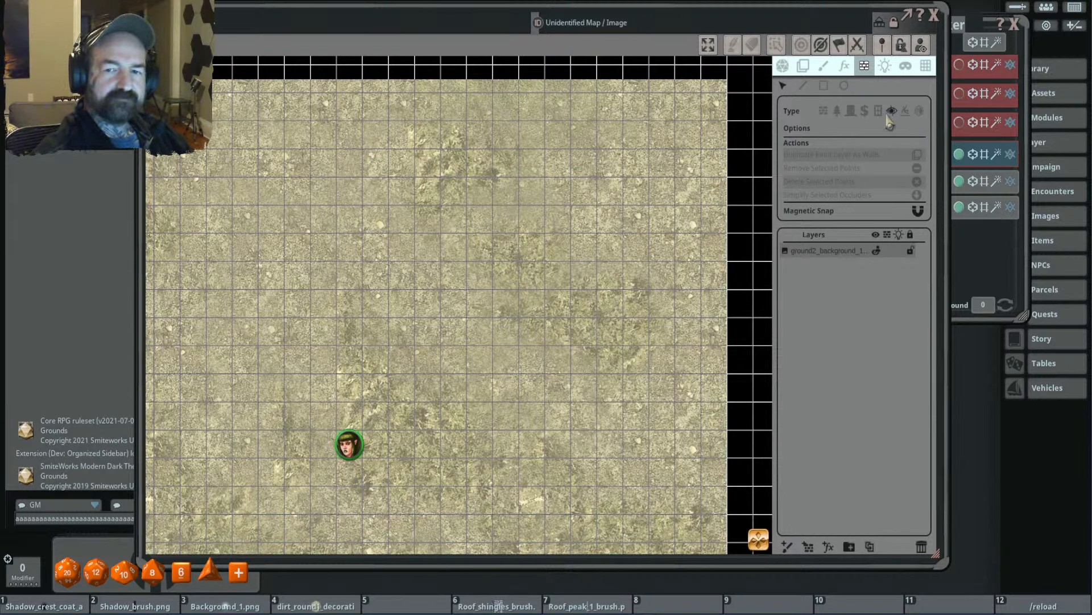
{"action": "left_click", "coordinate": [824, 86]}
{"action": "left_click_drag", "start_coordinate": [550, 166], "coordinate": [583, 433]}
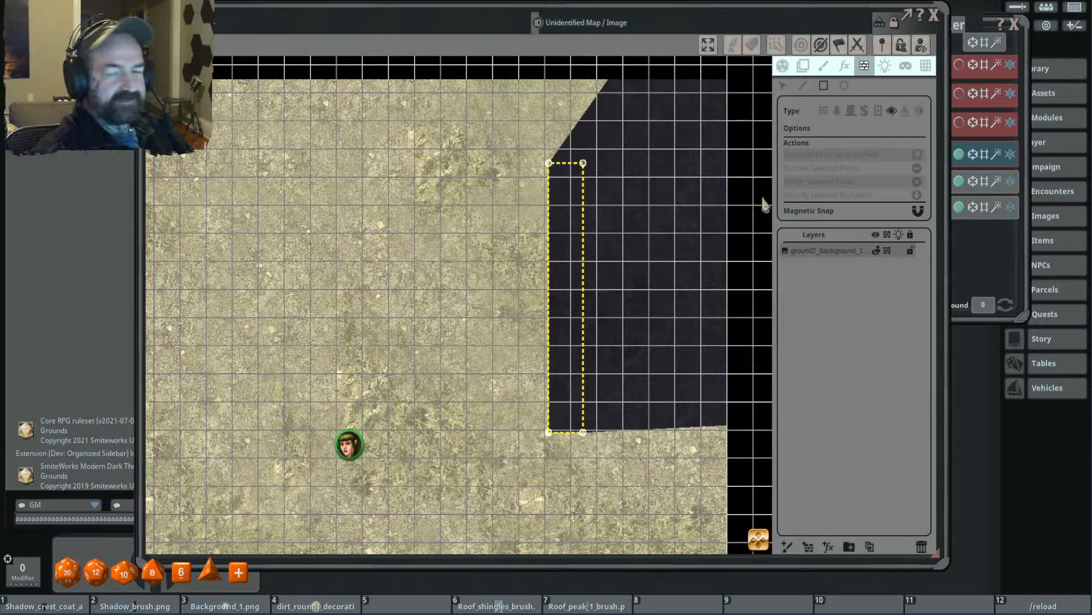
- Draw a rectangular secret door just south of the illusory wall, leaving a narrow gap between them
{"action": "left_click", "coordinate": [865, 111]}
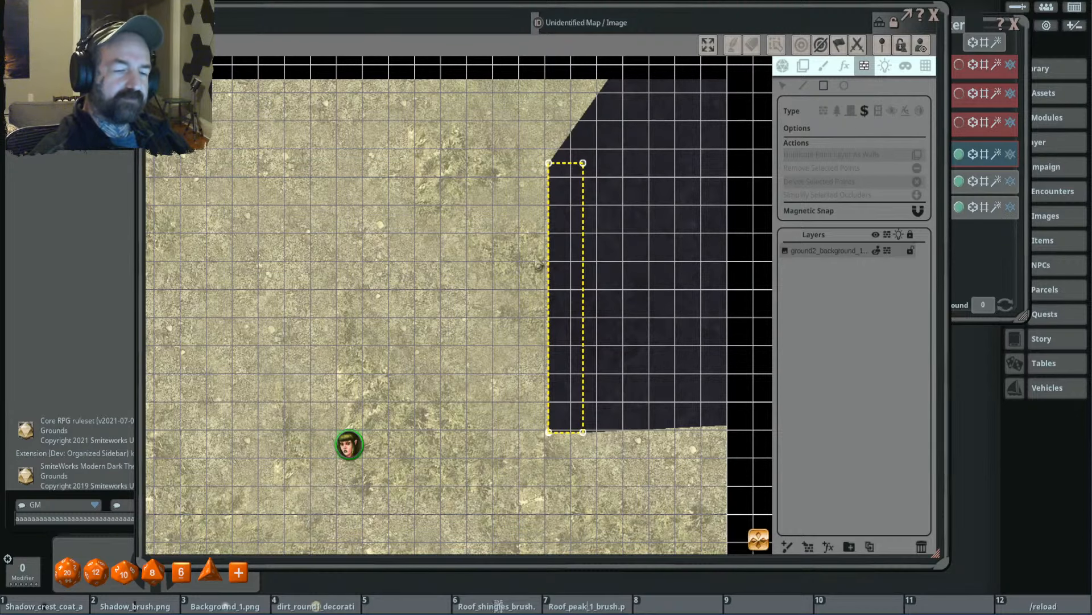
{"action": "left_click_drag", "start_coordinate": [536, 255], "coordinate": [502, 136]}
{"action": "left_click_drag", "start_coordinate": [511, 339], "coordinate": [574, 533]}
{"action": "scroll", "coordinate": [635, 170], "scroll_direction": "down", "scroll_amount": 4}
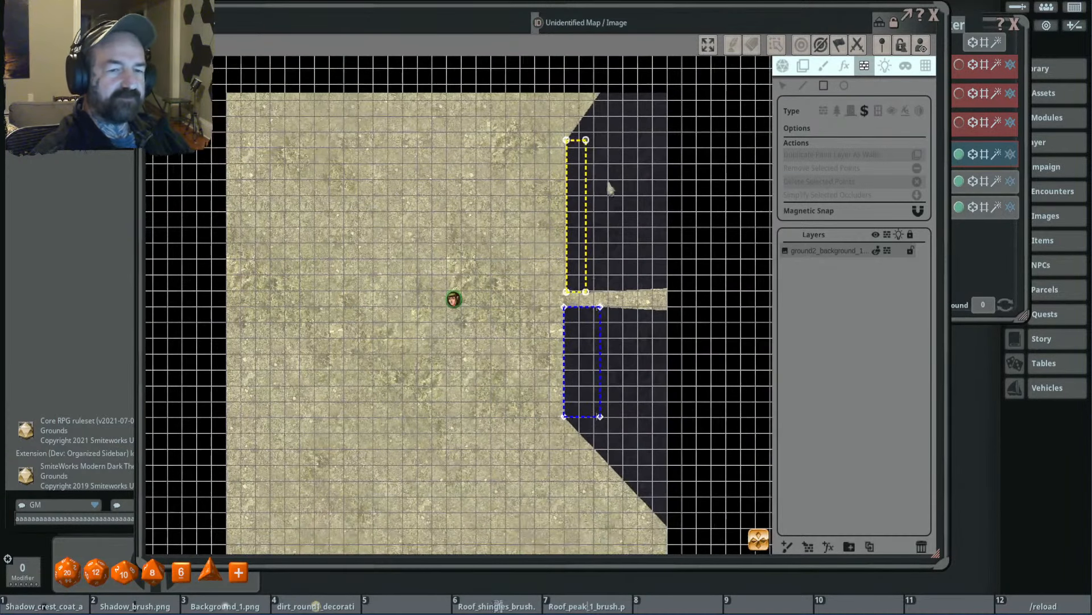
- Move the token north-east into the illusory wall, then back out to the ground on its west side
{"action": "left_click", "coordinate": [783, 65]}
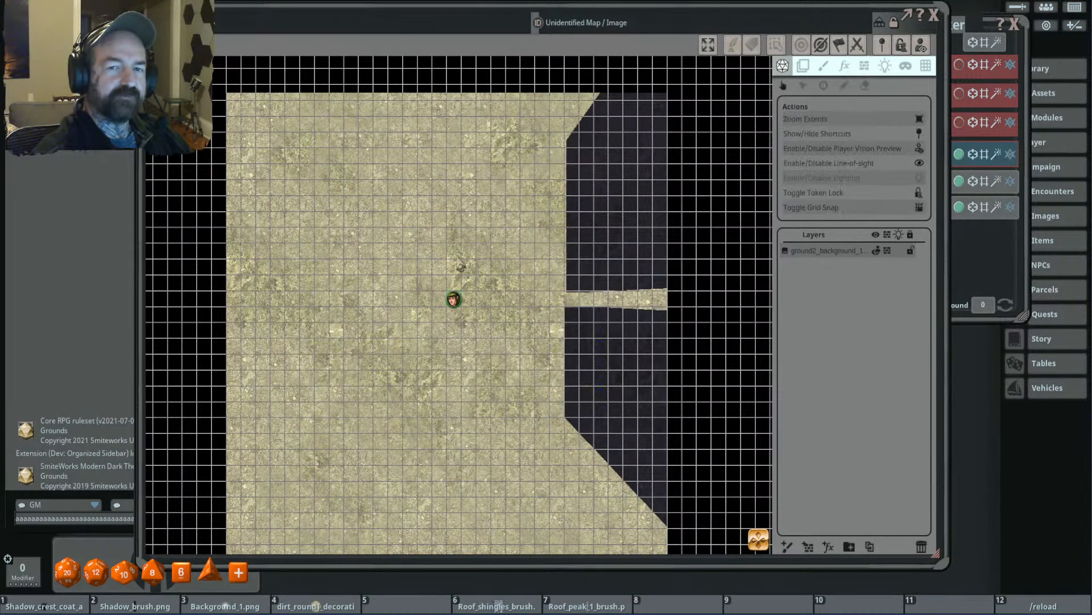
{"action": "left_click_drag", "start_coordinate": [453, 298], "coordinate": [567, 250]}
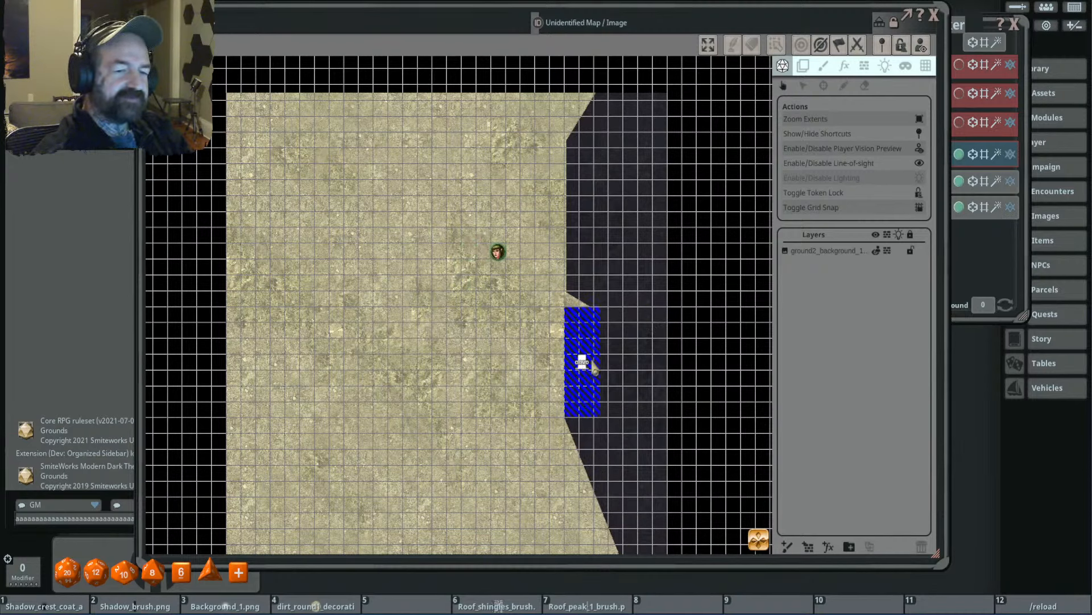
{"action": "key", "text": "d"}
{"action": "key", "text": "d"}
{"action": "key", "text": "d"}
{"action": "key", "text": "d"}
{"action": "key", "text": "d"}
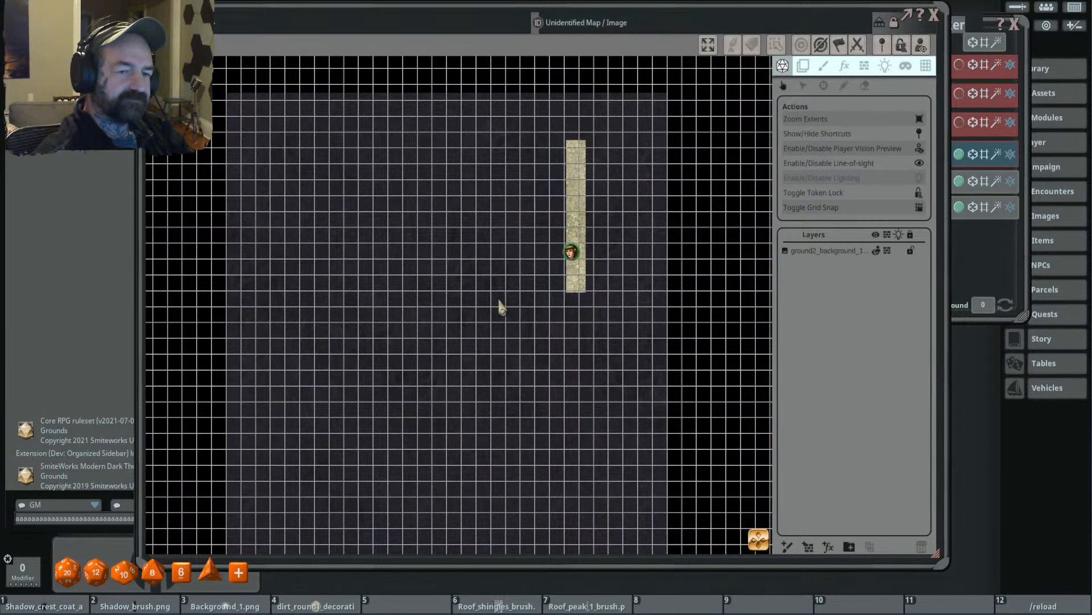
{"action": "key", "text": "d"}
{"action": "key", "text": "d"}
{"action": "key", "text": "a"}
{"action": "key", "text": "a"}
{"action": "key", "text": "a"}
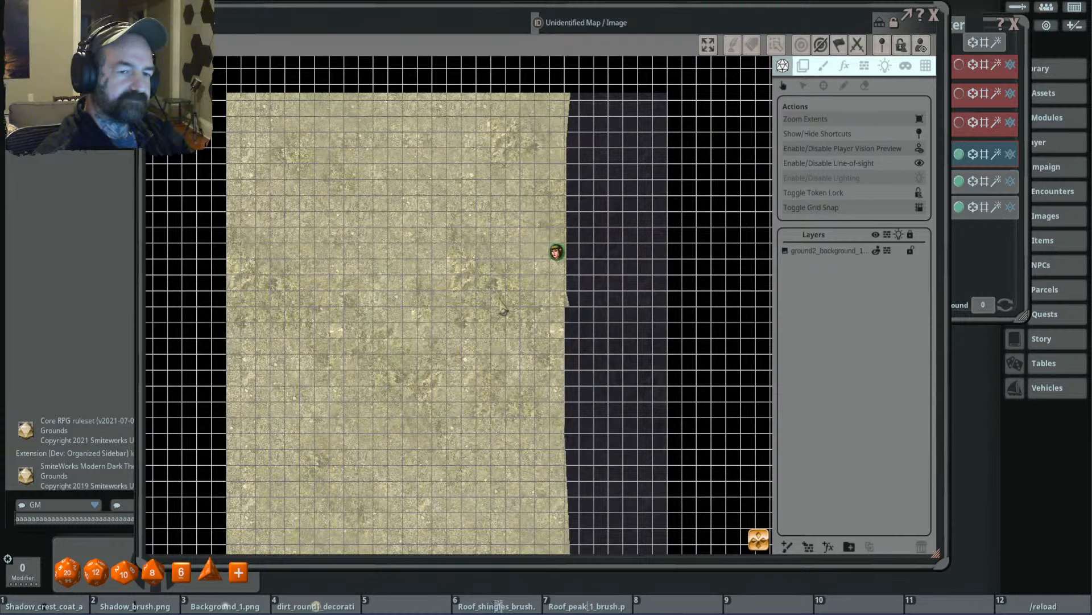
- Walk the token east through the illusory wall, then south to the east side of the secret door
{"action": "key", "text": "d"}
{"action": "key", "text": "d"}
{"action": "key", "text": "d"}
{"action": "key", "text": "s"}
{"action": "key", "text": "s"}
{"action": "key", "text": "s"}
{"action": "key", "text": "s"}
{"action": "key", "text": "s"}
{"action": "key", "text": "s"}
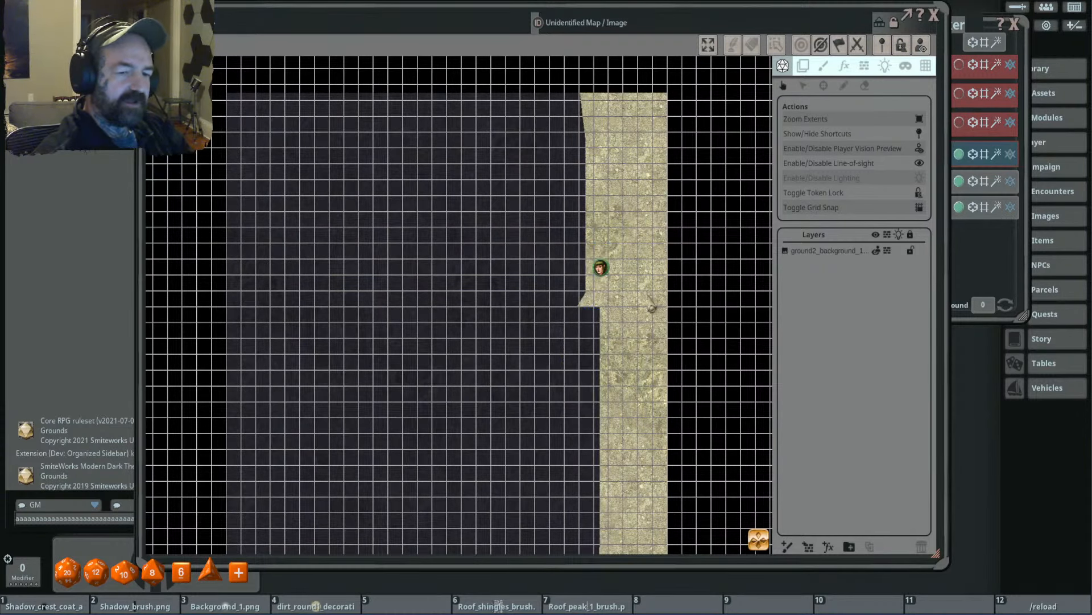
{"action": "key", "text": "d"}
{"action": "key", "text": "d"}
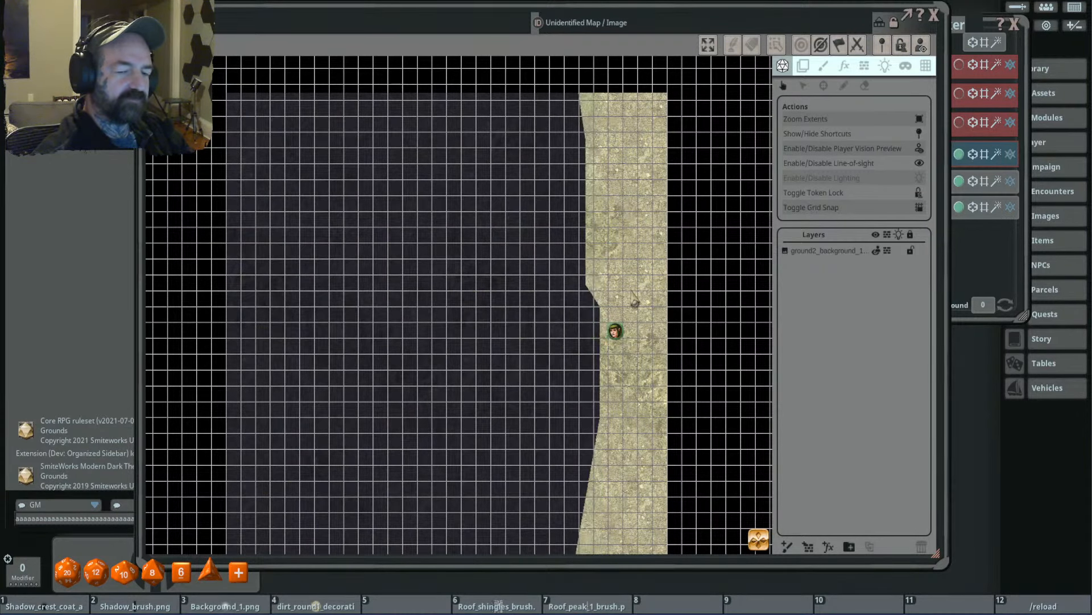
- Open the secret door to walk the token west through it, then close the door behind the token
{"action": "key", "text": "a"}
{"action": "key", "text": "a"}
{"action": "left_click", "coordinate": [582, 362]}
{"action": "key", "text": "a"}
{"action": "key", "text": "a"}
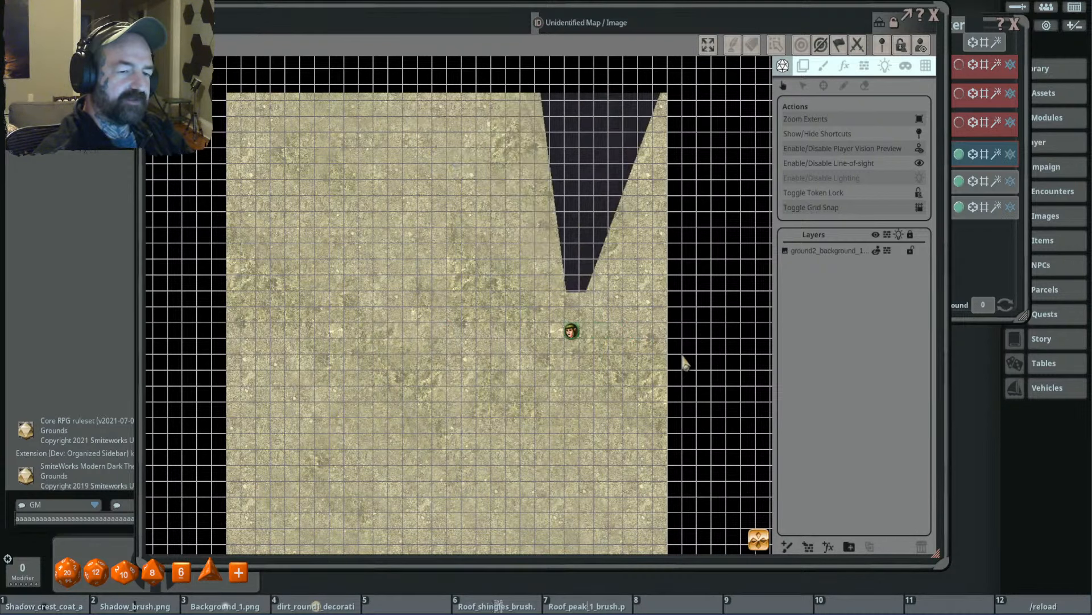
{"action": "key", "text": "a"}
{"action": "key", "text": "a"}
{"action": "left_click", "coordinate": [581, 360]}
{"action": "key", "text": "d"}
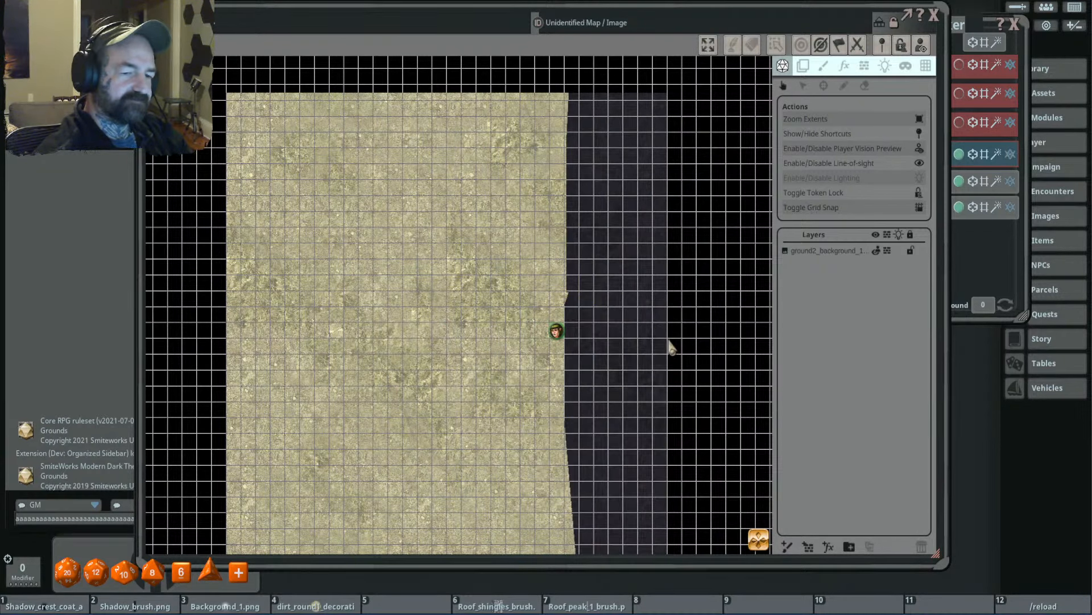
{"action": "key", "text": "a"}
{"action": "key", "text": "a"}
{"action": "key", "text": "d"}
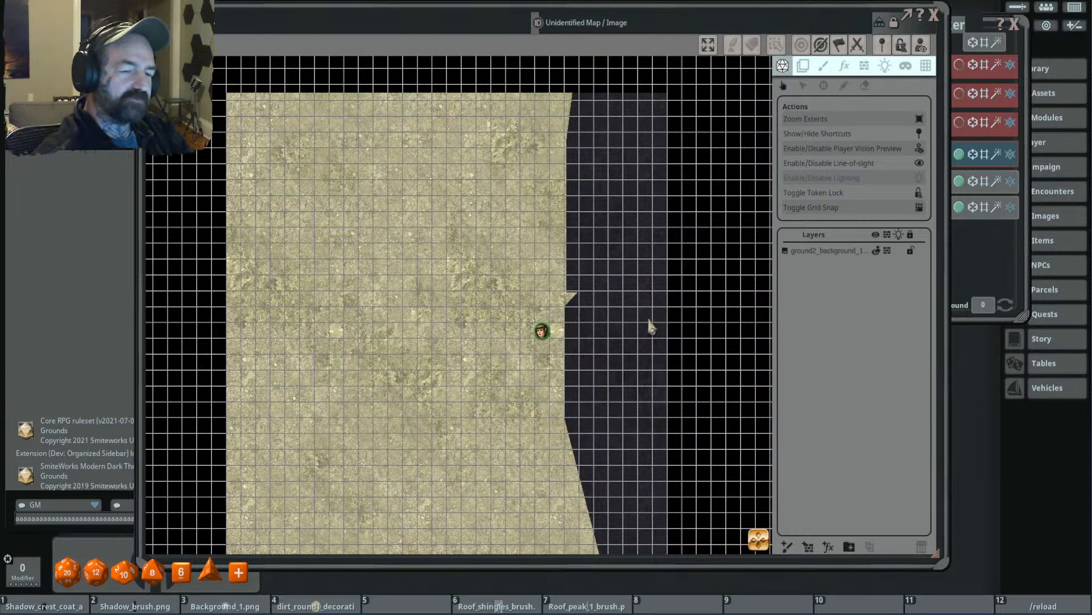
- Move the token north, then east through the illusory wall to its far edge and back inside it
{"action": "key", "text": "w"}
{"action": "key", "text": "w"}
{"action": "key", "text": "w"}
{"action": "key", "text": "w"}
{"action": "key", "text": "w"}
{"action": "key", "text": "w"}
{"action": "key", "text": "d"}
{"action": "key", "text": "d"}
{"action": "key", "text": "d"}
{"action": "key", "text": "d"}
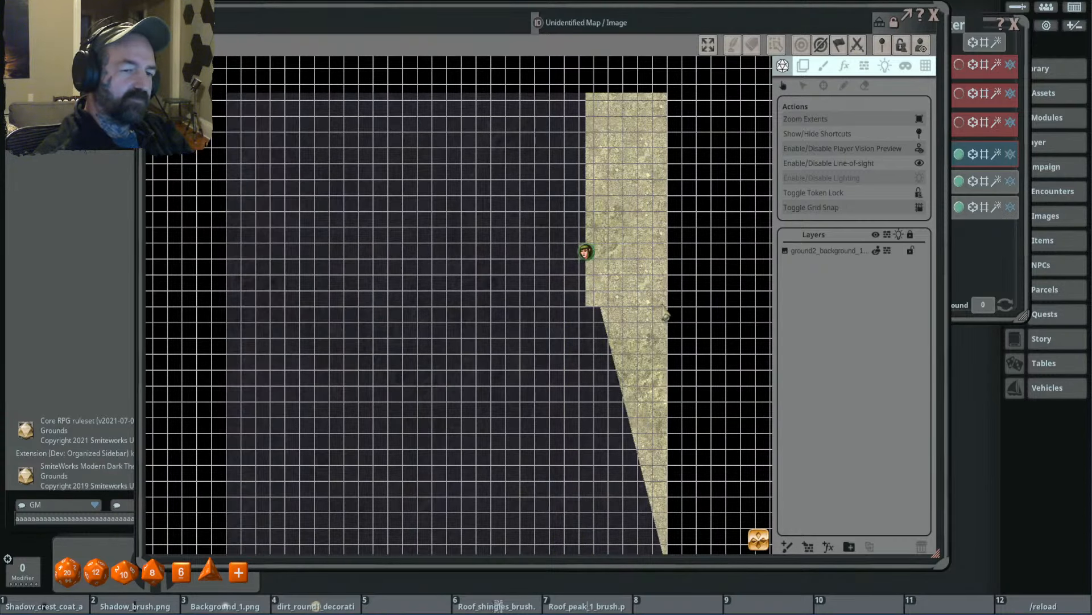
{"action": "key", "text": "a"}
{"action": "key", "text": "a"}
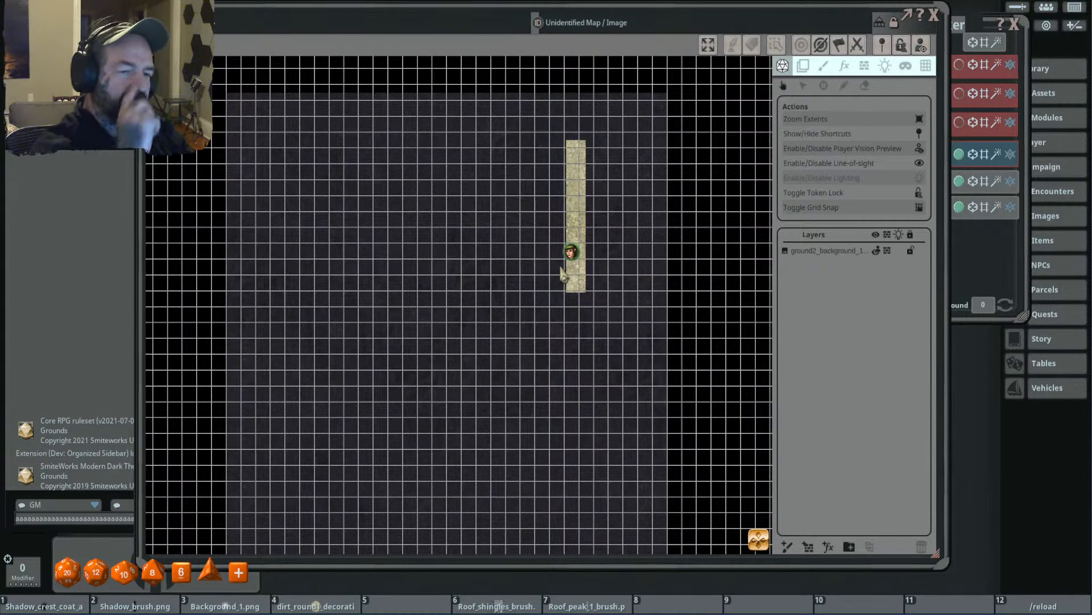
- Walk the token west out of the illusory wall, step back in, and end on the open ground two squares west of it
{"action": "key", "text": "a"}
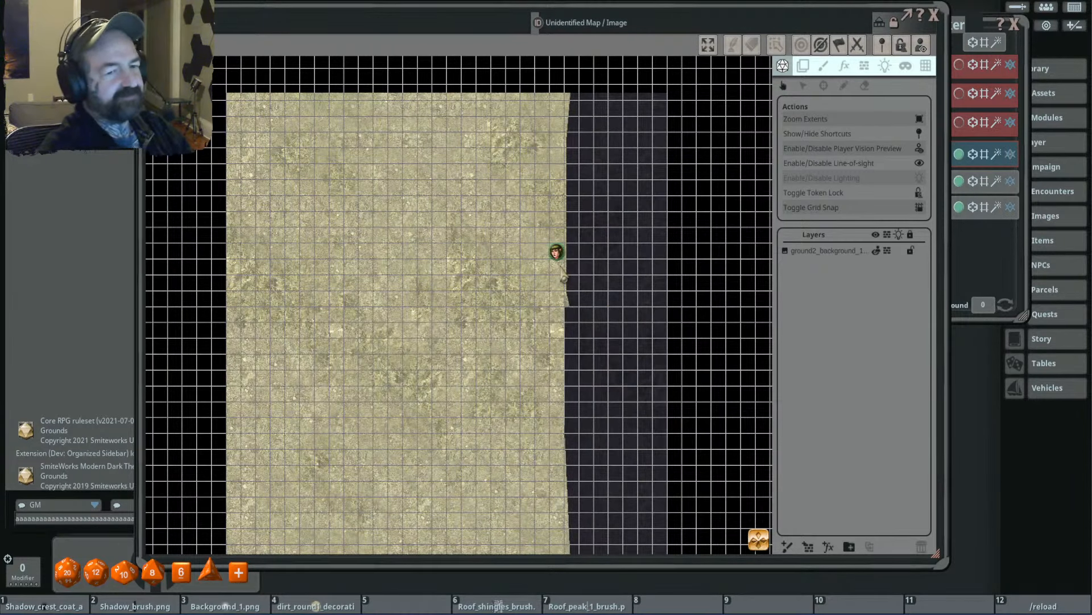
{"action": "key", "text": "d"}
{"action": "key", "text": "a"}
{"action": "key", "text": "a"}
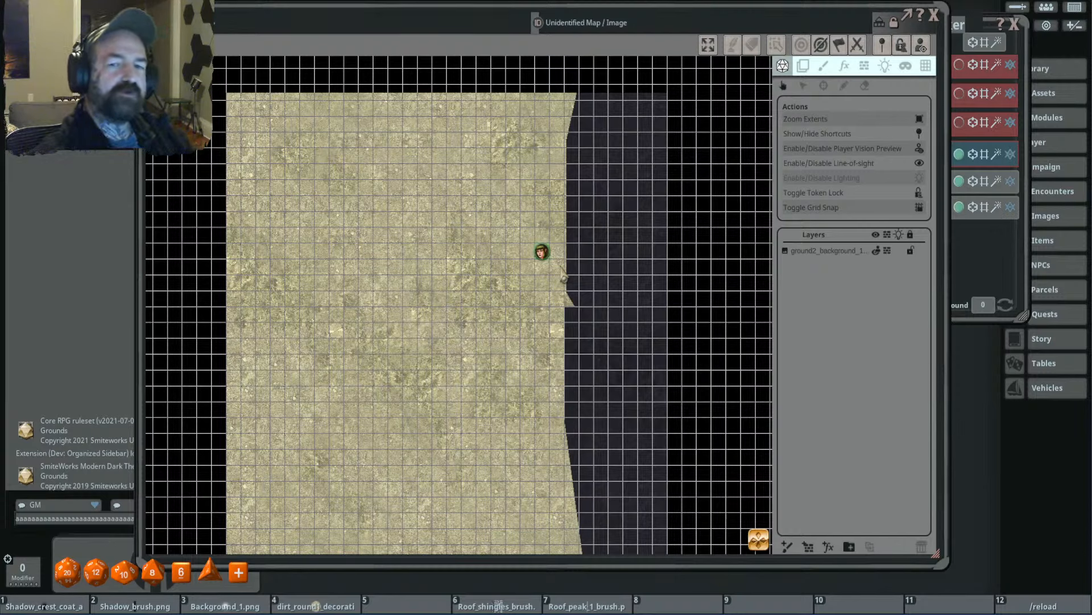
- Apply the Sunlight preset as the map's ambient light and enable lighting on the map
{"action": "left_click", "coordinate": [886, 66]}
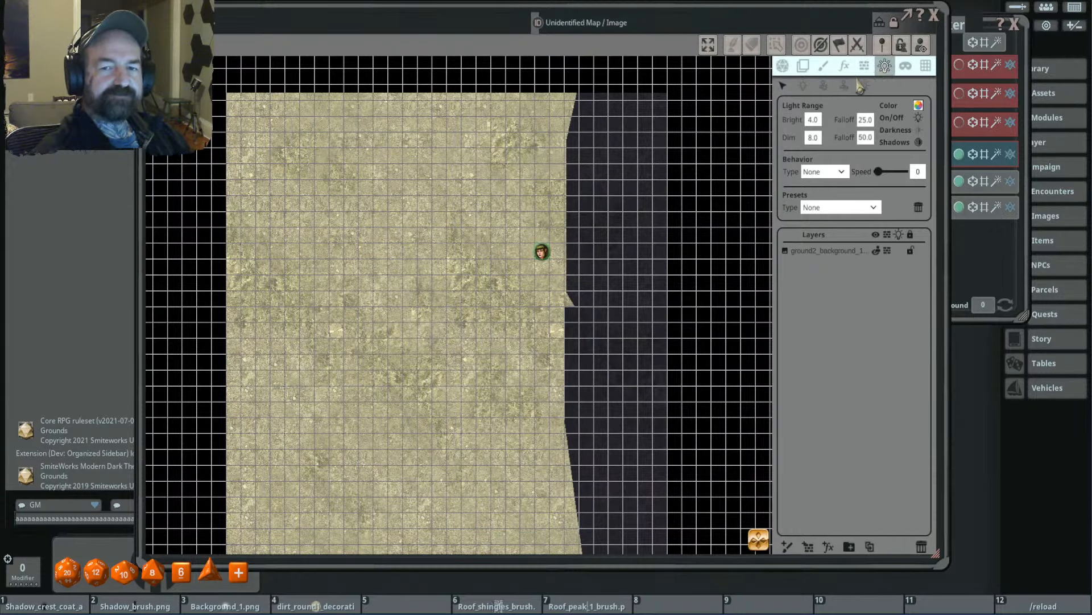
{"action": "left_click", "coordinate": [841, 201]}
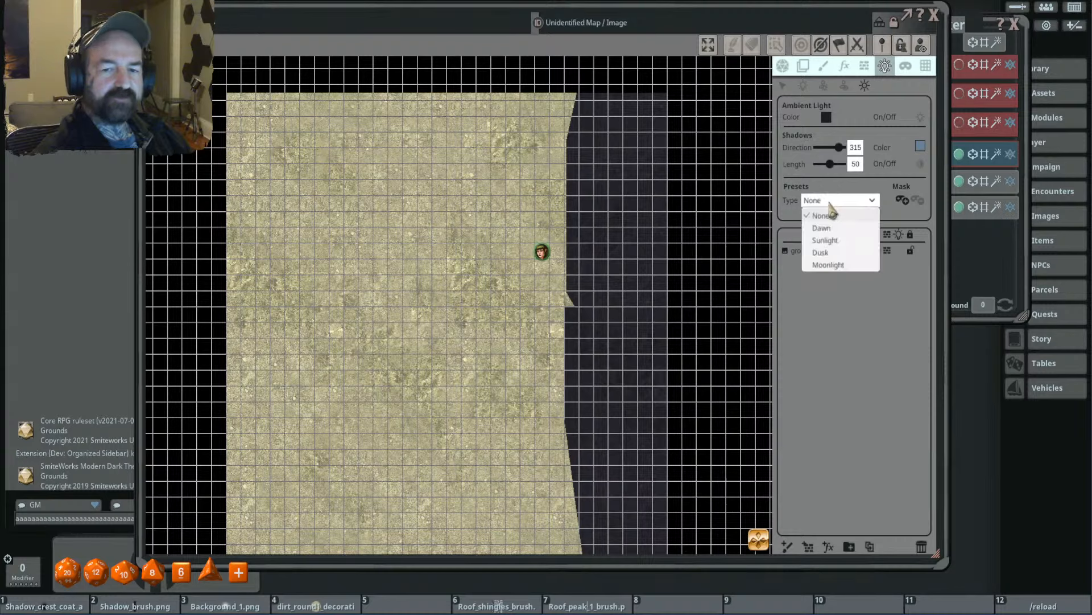
{"action": "left_click", "coordinate": [842, 225]}
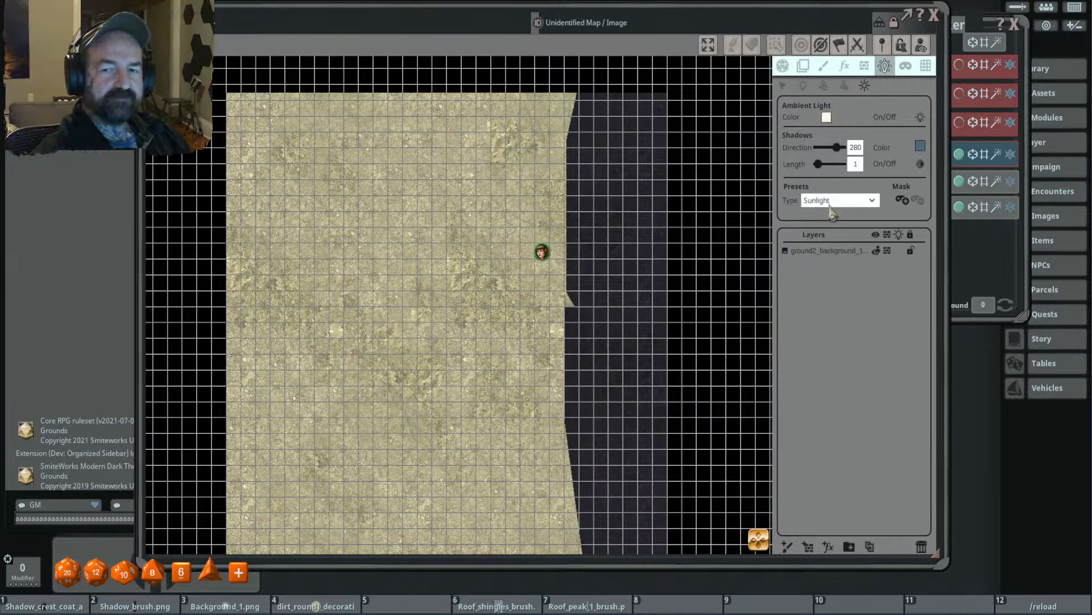
{"action": "left_click", "coordinate": [784, 68]}
{"action": "left_click", "coordinate": [919, 178]}
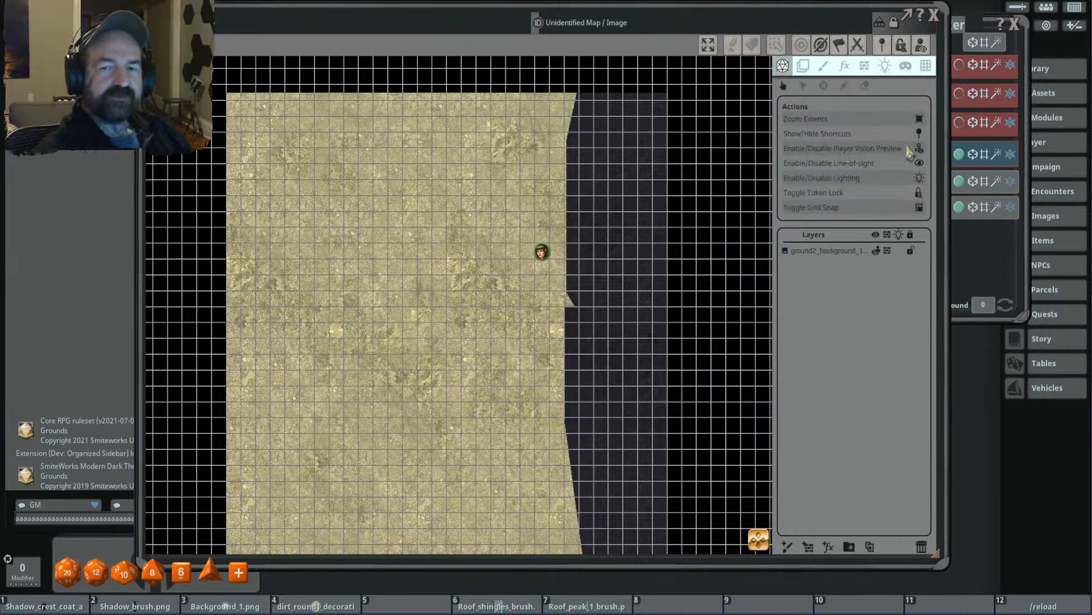
- Add a rectangular ambient light mask over the north-west part of the ground, west of the token
{"action": "left_click", "coordinate": [886, 70]}
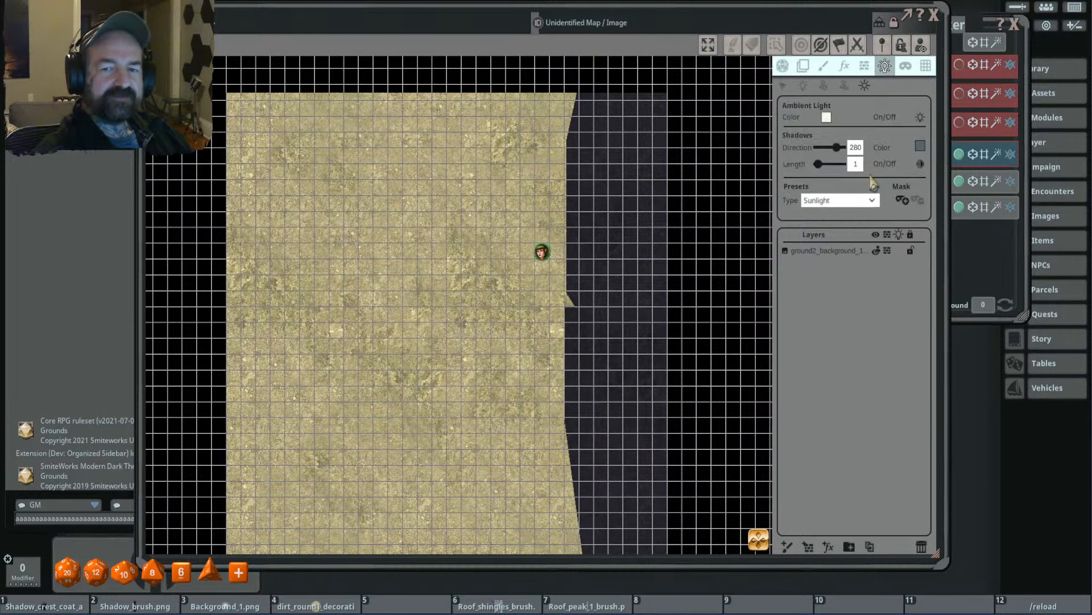
{"action": "left_click", "coordinate": [902, 200]}
{"action": "scroll", "coordinate": [606, 246], "scroll_direction": "down", "scroll_amount": 3}
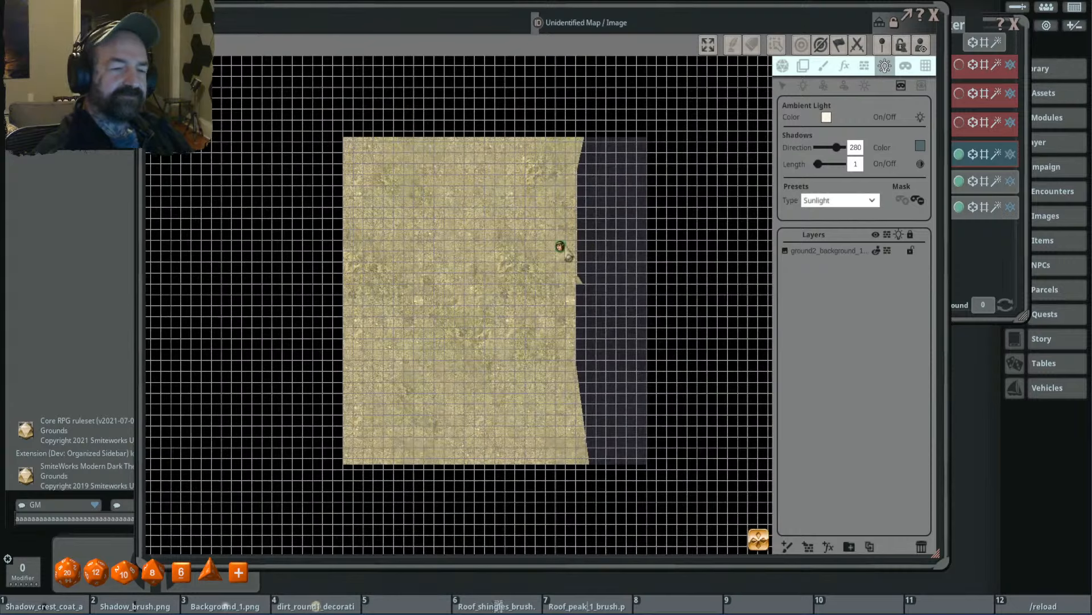
{"action": "scroll", "coordinate": [512, 256], "scroll_direction": "up", "scroll_amount": 4}
{"action": "scroll", "coordinate": [493, 220], "scroll_direction": "down", "scroll_amount": 3}
{"action": "left_click_drag", "start_coordinate": [387, 165], "coordinate": [488, 292]}
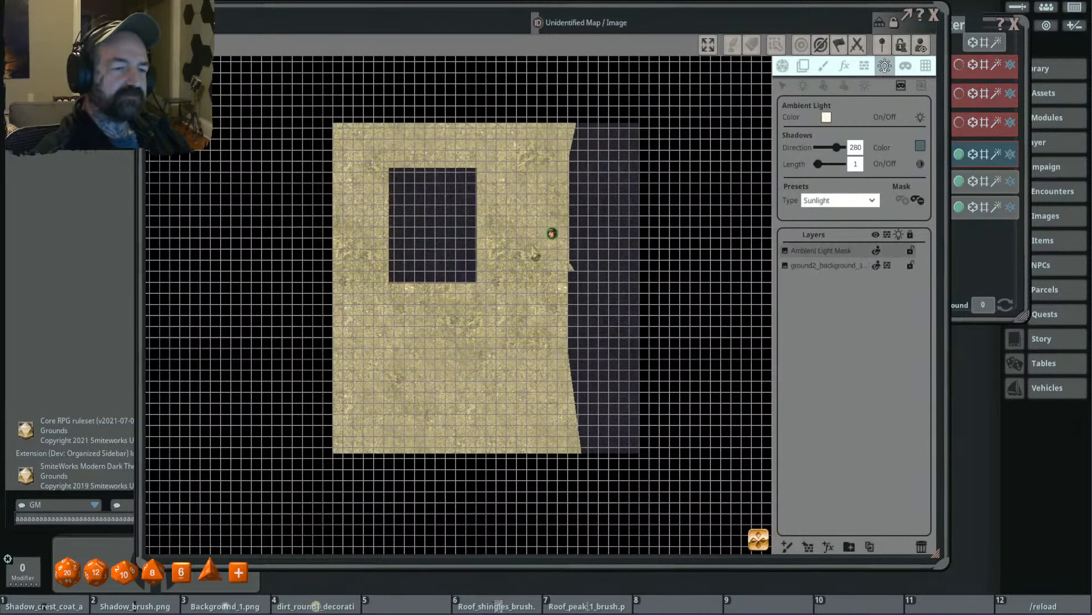
{"action": "scroll", "coordinate": [481, 226], "scroll_direction": "up", "scroll_amount": 2}
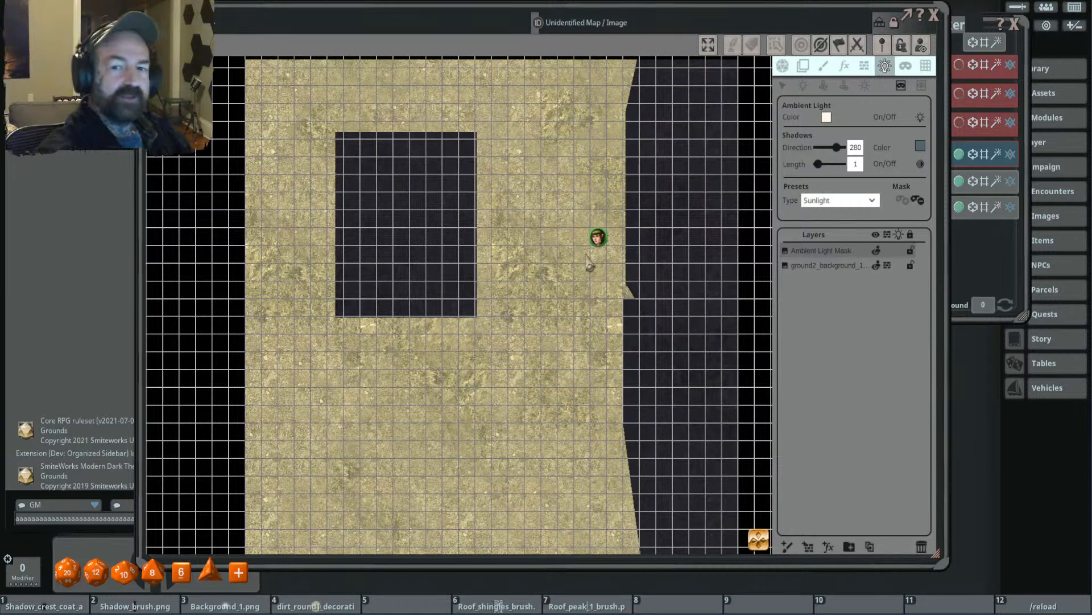
- Subtract a larger rectangle from the east side of the ambient light mask and a small one from its north-west interior
{"action": "left_click", "coordinate": [922, 86]}
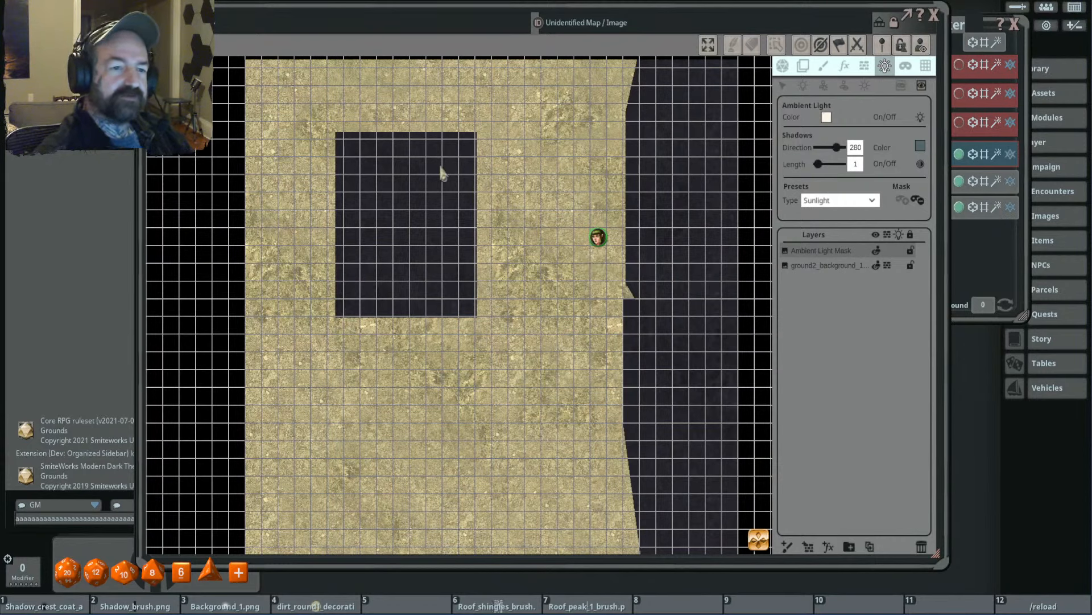
{"action": "left_click_drag", "start_coordinate": [420, 153], "coordinate": [476, 241]}
{"action": "left_click_drag", "start_coordinate": [365, 178], "coordinate": [388, 191]}
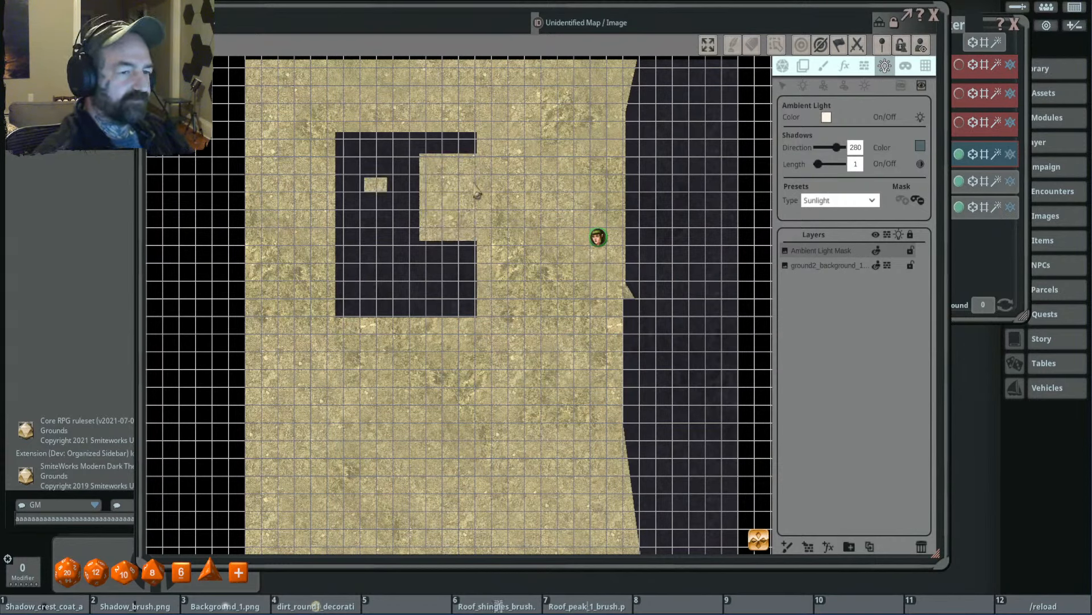